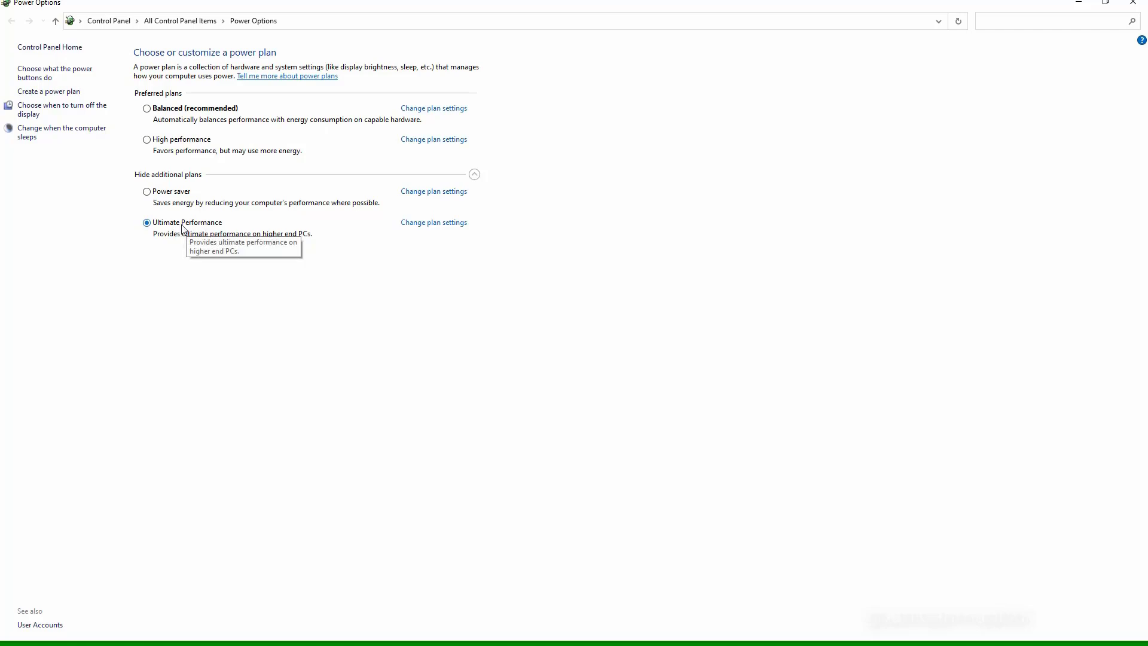
- Switch to ZBrush and turn off Solo mode so the other visible subtools appear with the head
key("super")
left_click(697, 625)
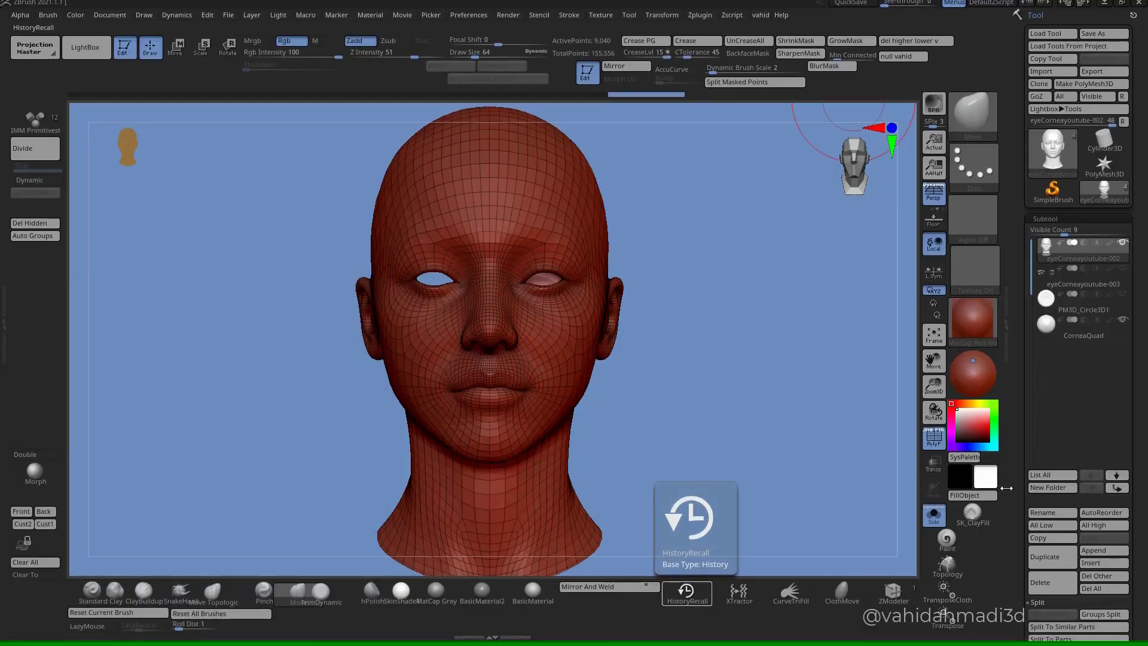
left_click(934, 517)
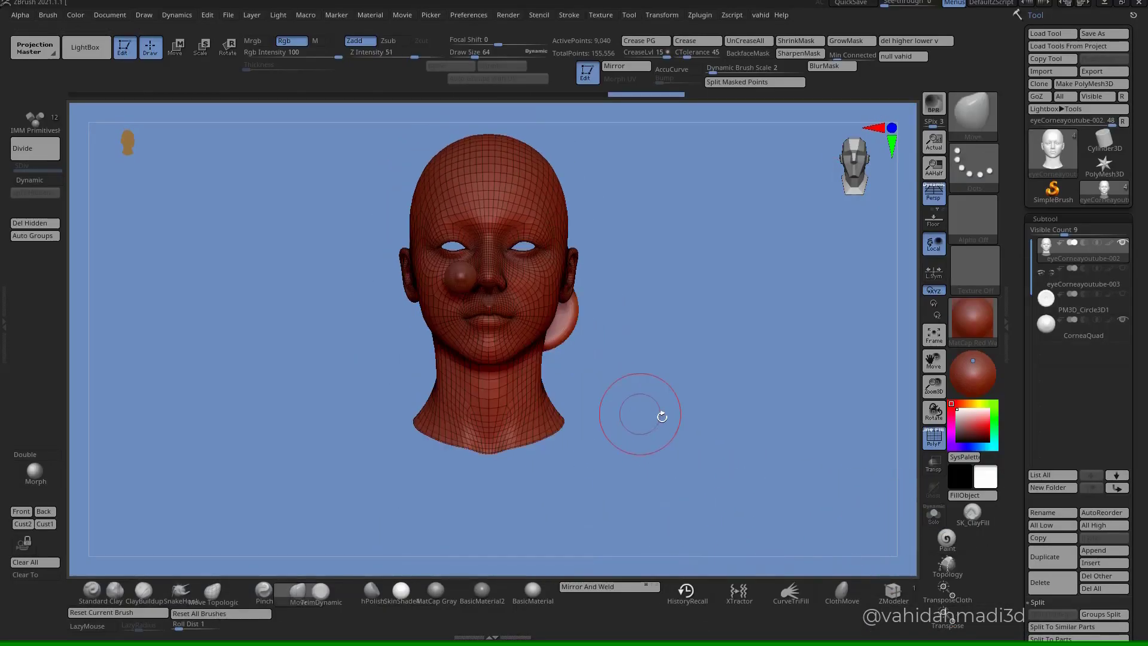
- Make the CorneaQuad eyeball the active subtool and move it from in front of the face into the eye socket
left_click_drag(662, 417, 732, 413)
right_click_drag(551, 338, 649, 366, "ctrl")
left_click_drag(742, 383, 750, 429, "shift")
left_click(679, 397, "alt")
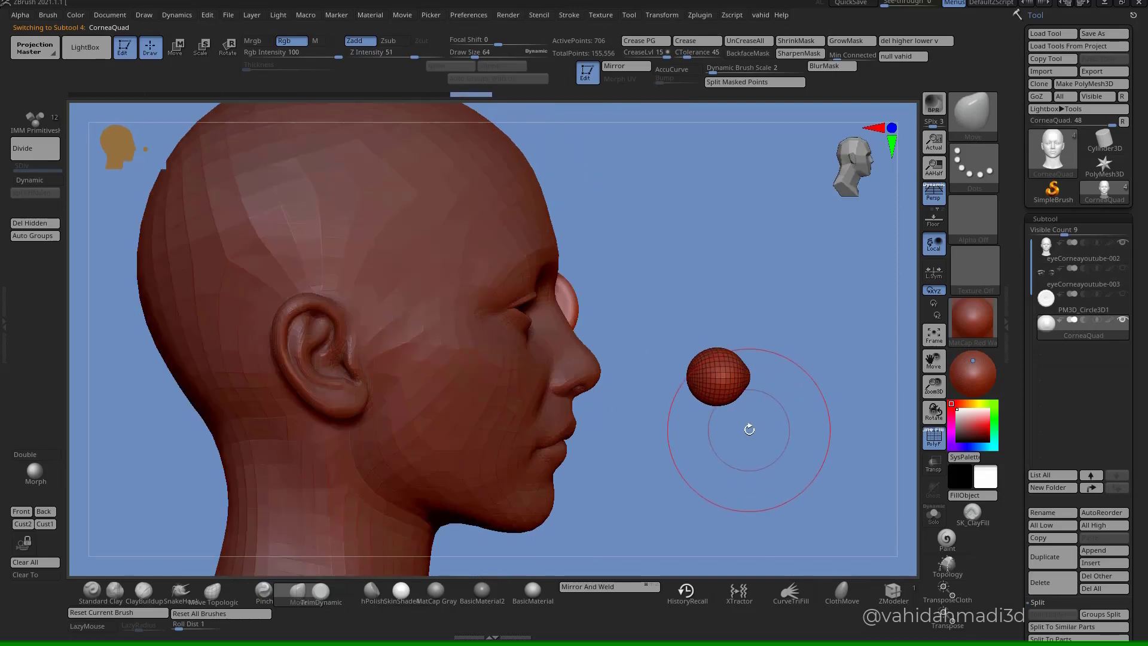
key("w")
left_click_drag(787, 377, 561, 377)
left_click_drag(640, 366, 526, 285, "shift")
- Nudge the CorneaQuad eyeball so it fills the opening between the upper and lower eyelids
right_click_drag(523, 290, 506, 321, "ctrl")
left_click_drag(500, 297, 487, 298)
right_click_drag(503, 317, 556, 323)
left_click_drag(501, 302, 480, 297)
right_click_drag(574, 338, 517, 341, "shift")
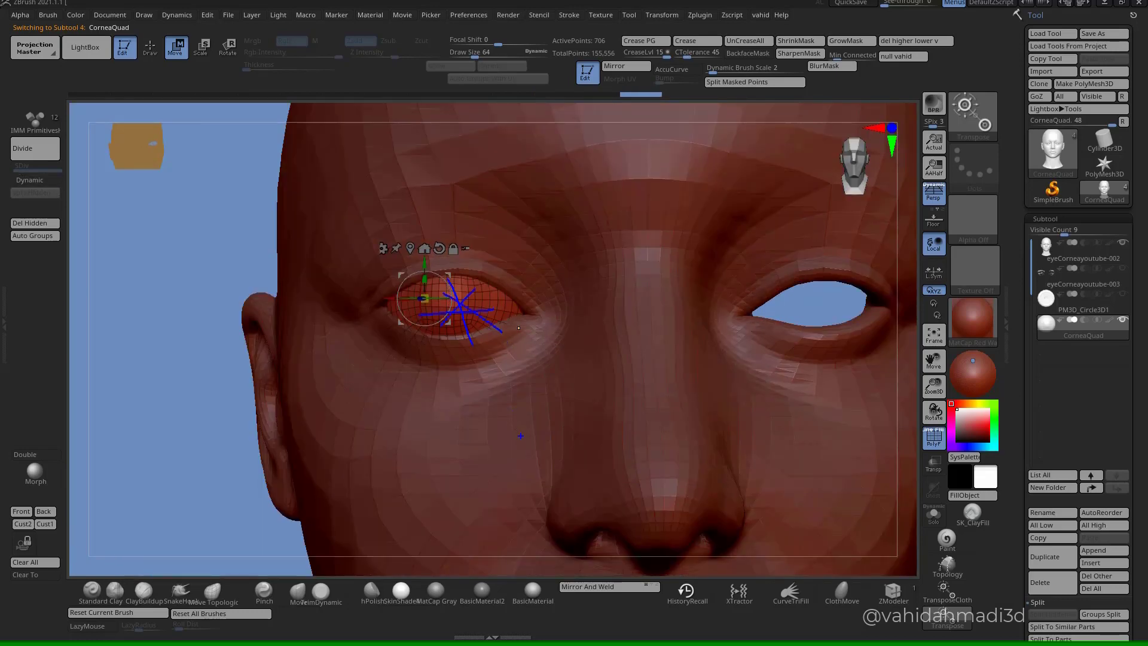
key("Escape")
right_click_drag(451, 319, 480, 342, "ctrl")
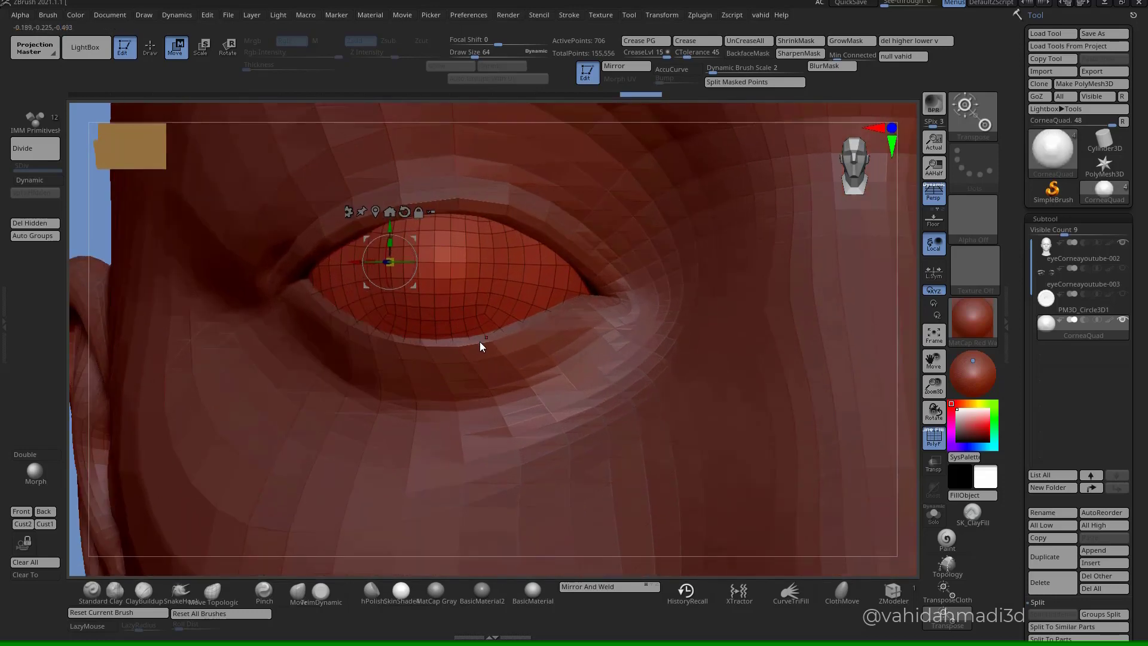
left_click_drag(435, 231, 435, 245)
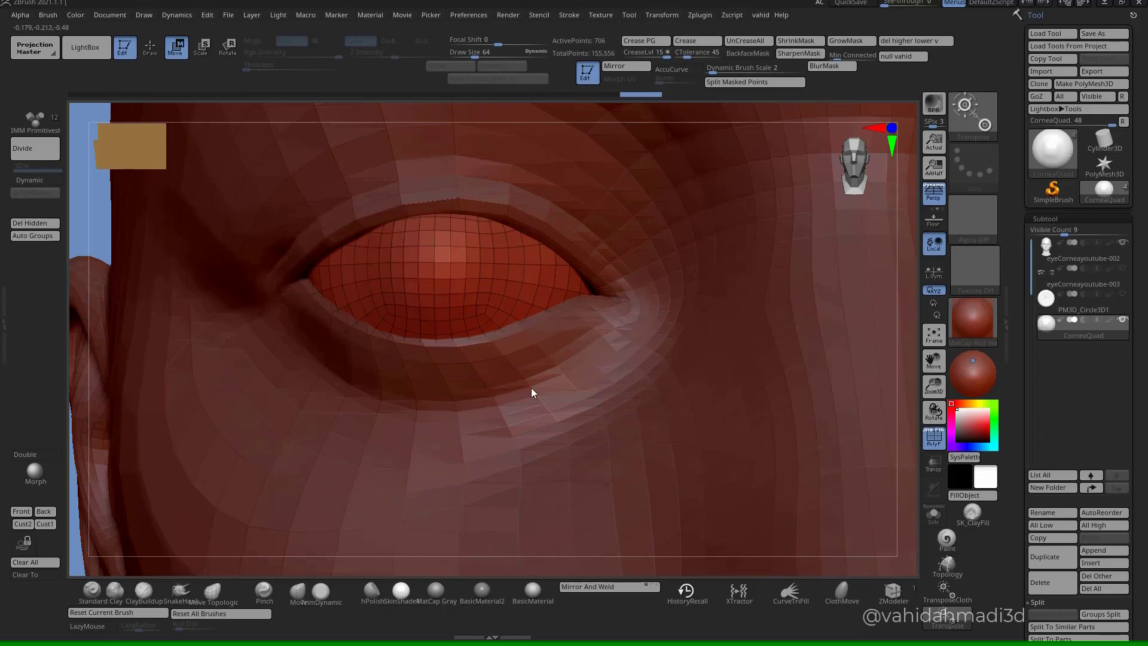
- Fine-tune the eyeball's depth and sideways position in the socket, checking the fit against the eyelids from several angles
right_click_drag(531, 392, 457, 279)
left_click_drag(471, 241, 464, 240)
right_click_drag(472, 245, 556, 256)
left_click_drag(477, 233, 466, 238)
mouse_move(546, 263)
right_mouse_down()
mouse_move(476, 269)
mouse_move(546, 263)
right_mouse_up()
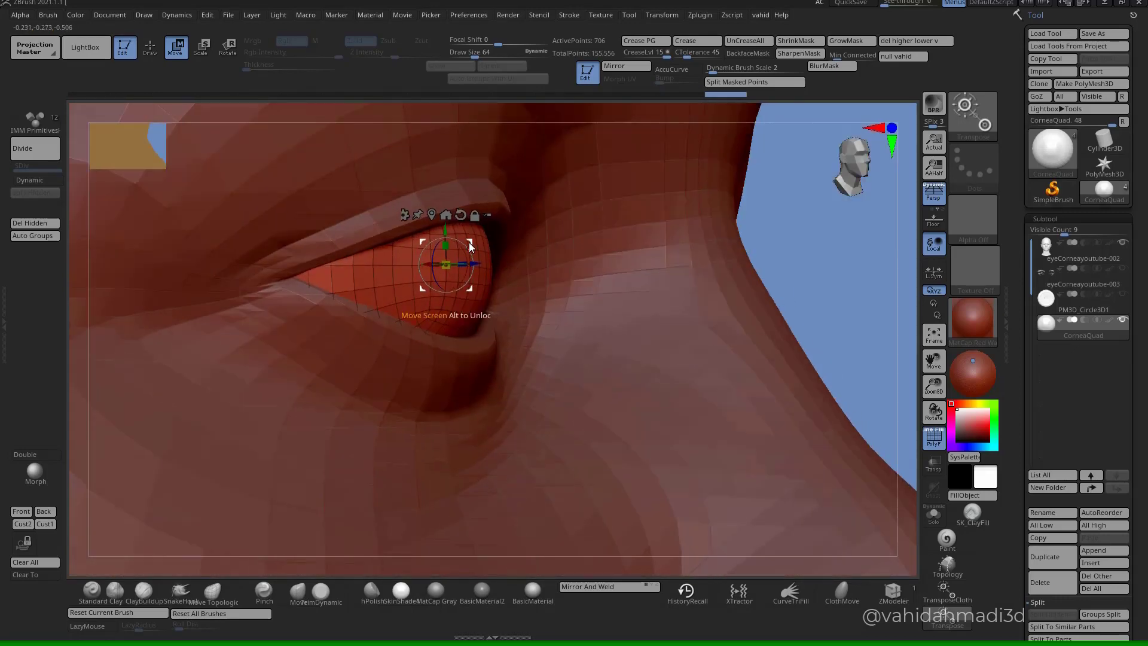
left_click_drag(471, 242, 461, 241)
right_click_drag(469, 257, 481, 230)
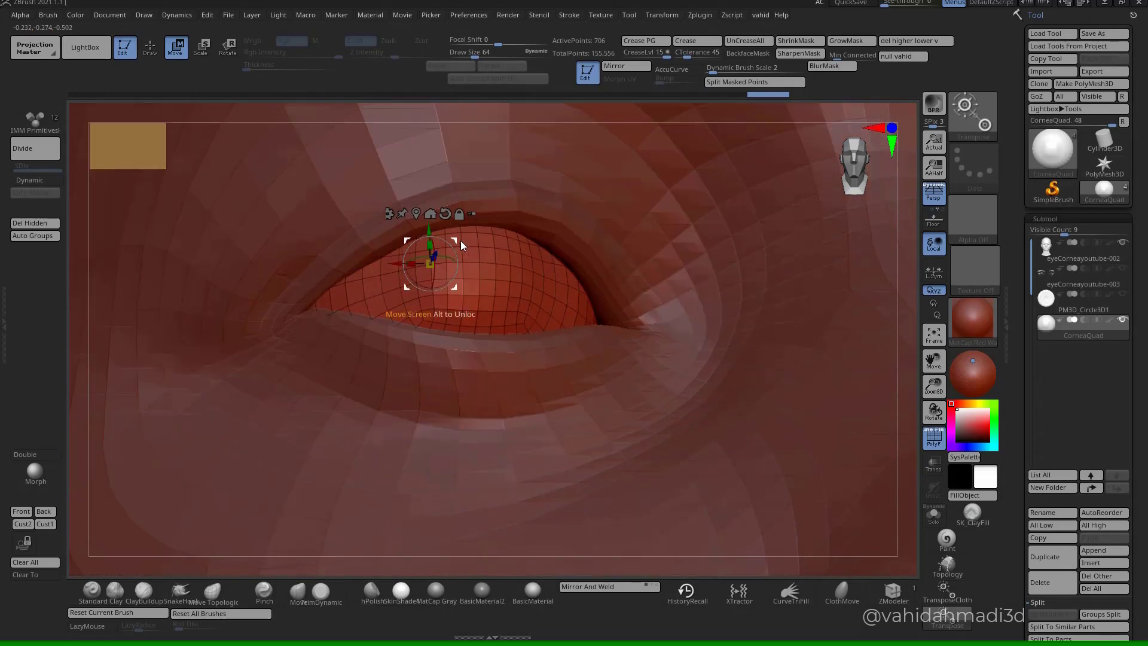
left_click_drag(459, 241, 491, 251)
mouse_move(556, 281)
right_mouse_down()
mouse_move(517, 305)
mouse_move(545, 281)
right_mouse_up()
left_click_drag(491, 247, 473, 248)
right_click_drag(538, 317, 635, 384)
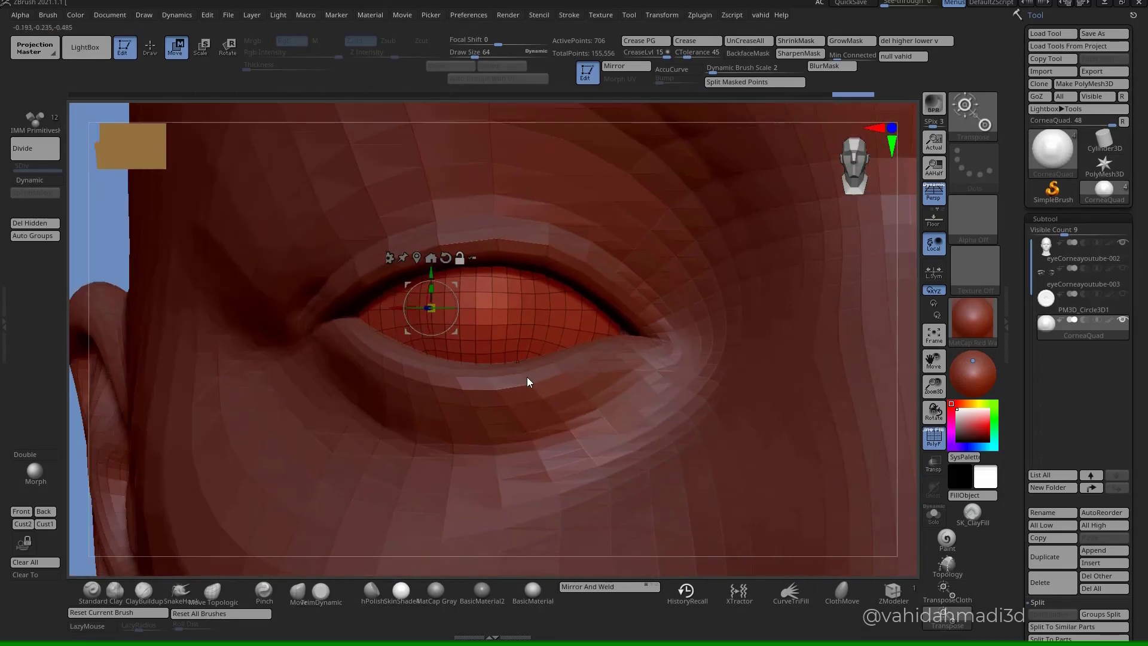
- Make the head the active subtool, isolate it in Solo mode and set the Move brush's draw size to 8
left_click(528, 380, "alt")
key("q")
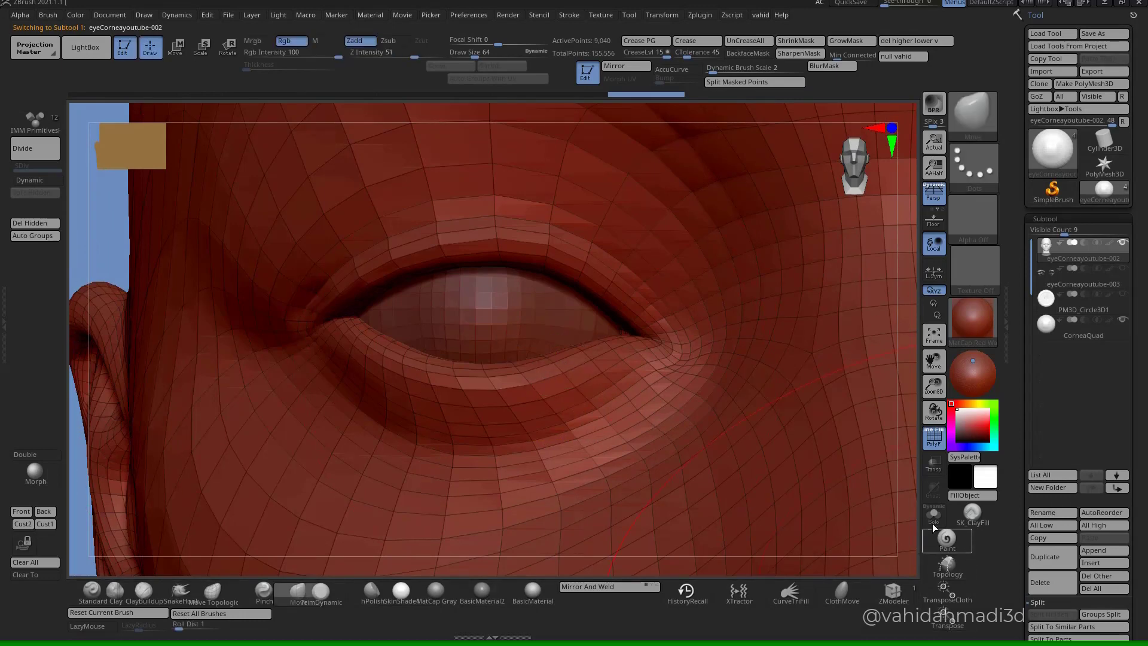
left_click(934, 524)
right_click_drag(494, 397, 532, 350)
mouse_move(532, 350)
right_mouse_down("ctrl")
mouse_move(569, 295)
mouse_move(495, 377)
right_mouse_up("ctrl")
key("s")
left_click_drag(495, 376, 481, 375)
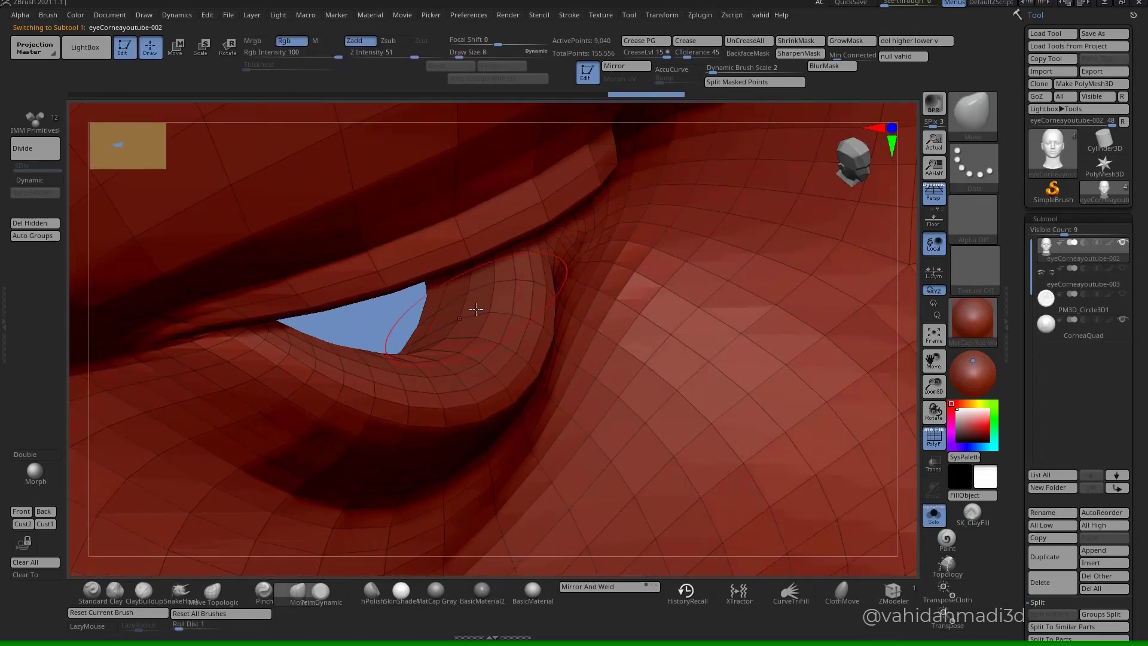
- Apply BasicMaterial to the head and reshape the eyelid edges with the Move brush
left_click(540, 595)
right_click_drag(518, 389, 421, 424, "ctrl")
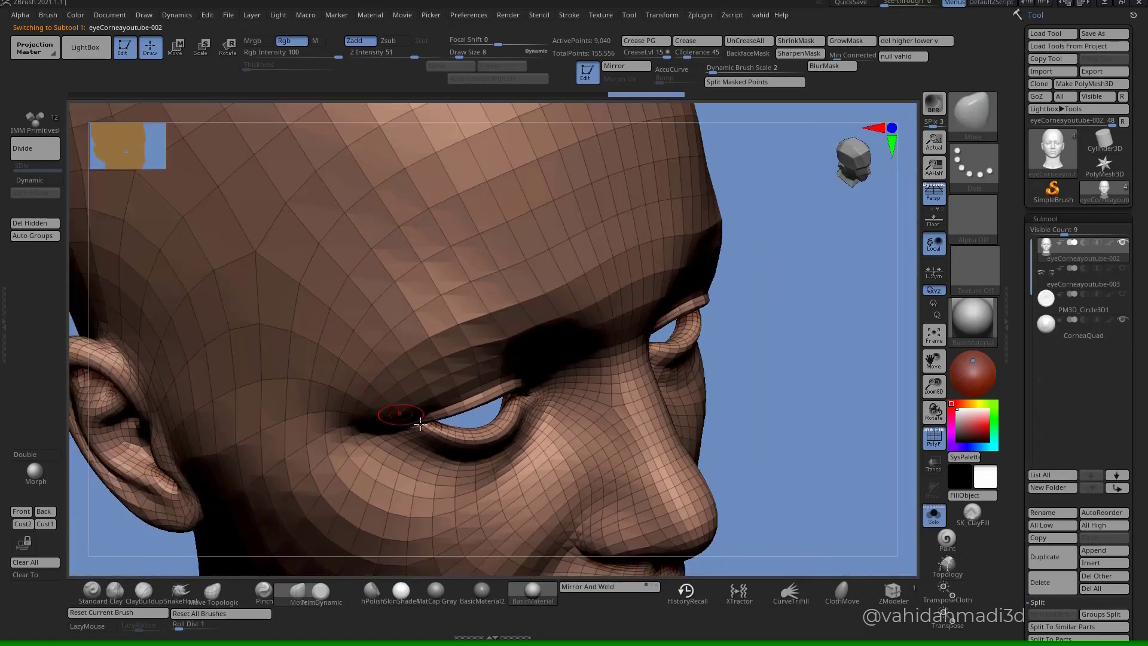
right_click_drag(512, 414, 504, 487, "ctrl")
mouse_move(453, 426)
right_mouse_down()
mouse_move(481, 387)
mouse_move(472, 341)
mouse_move(479, 393)
mouse_move(418, 476)
mouse_move(441, 378)
right_mouse_up()
left_click_drag(426, 382, 420, 389)
right_click_drag(419, 389, 406, 430)
right_click_drag(426, 390, 503, 360)
mouse_move(549, 362)
left_mouse_down()
mouse_move(558, 366)
mouse_move(562, 346)
mouse_move(402, 393)
left_mouse_up()
- Lower the Smooth brush's Z Intensity to 13 and refine the eyelid contour, working on the eye from below
key("shift+space")
left_click_drag(647, 460, 634, 461, "shift")
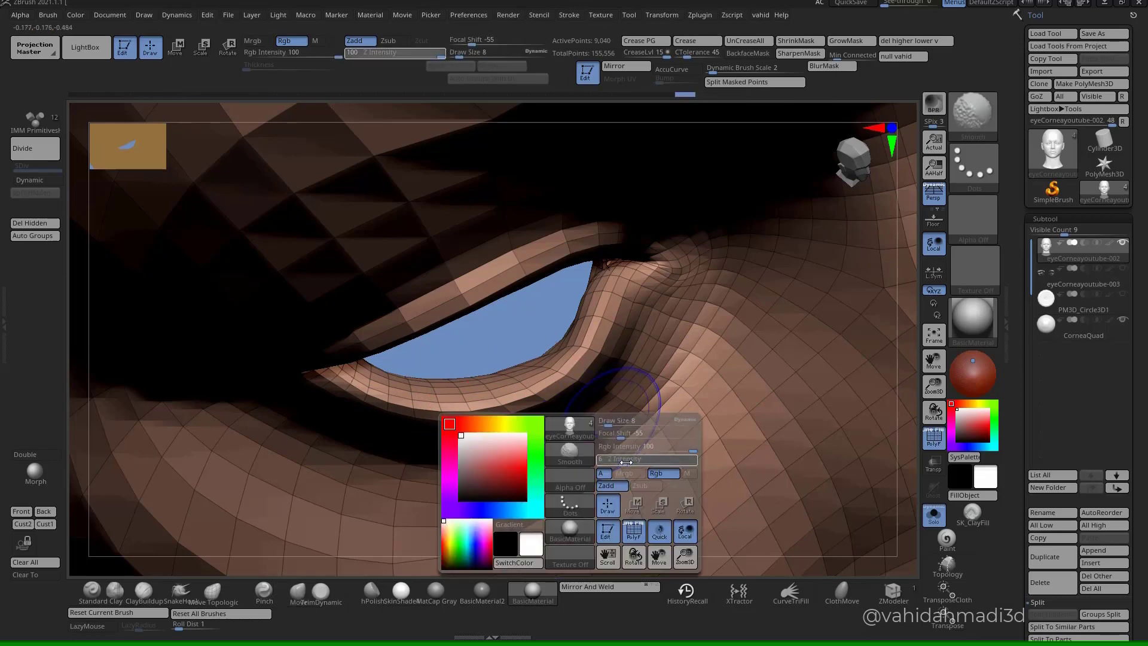
right_click_drag(619, 413, 562, 240)
mouse_move(565, 367)
right_mouse_down()
mouse_move(545, 369)
mouse_move(460, 302)
right_mouse_up()
mouse_move(461, 326)
left_mouse_down()
mouse_move(415, 306)
mouse_move(469, 299)
mouse_move(401, 326)
mouse_move(389, 318)
left_mouse_up()
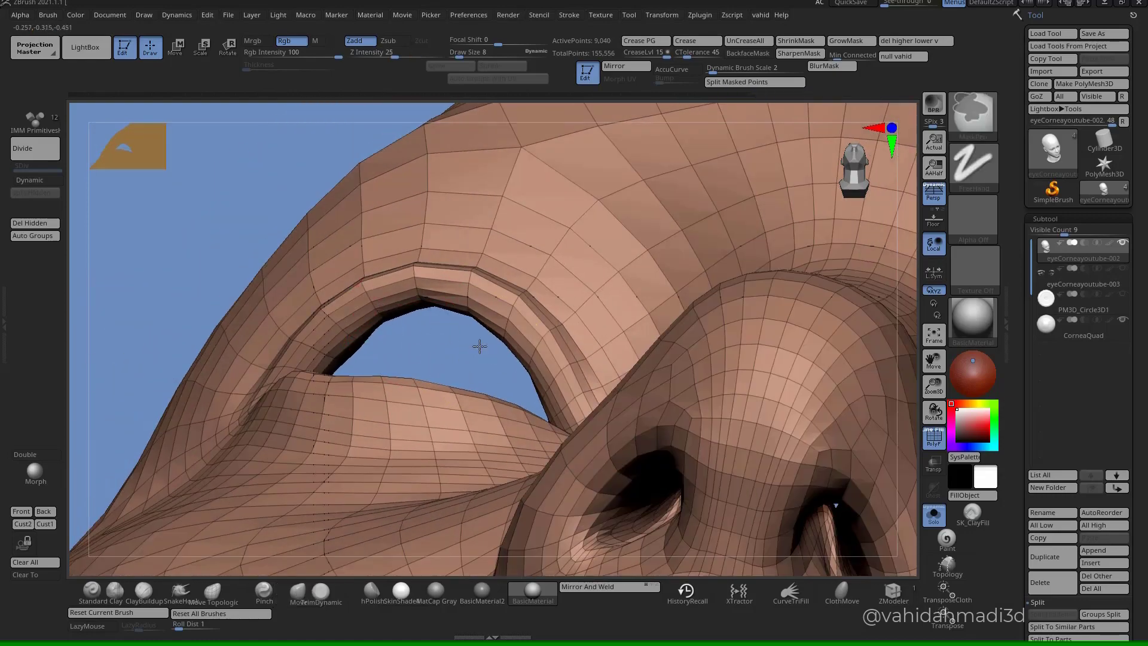
right_click_drag(479, 346, 291, 317, "ctrl")
left_click_drag(284, 306, 277, 288)
right_click_drag(407, 363, 518, 358, "ctrl")
right_click_drag(587, 365, 741, 355)
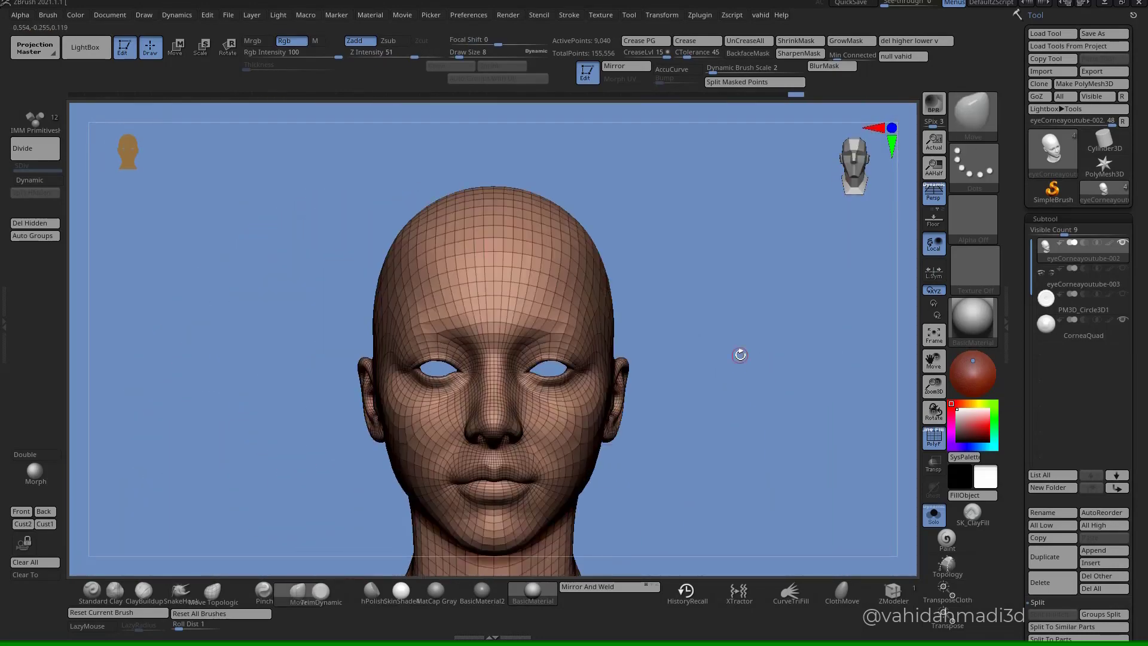
- Switch to the eye reference photo, examine the eyelid shape and inner corner up close, and return to ZBrush
key("alt+Tab")
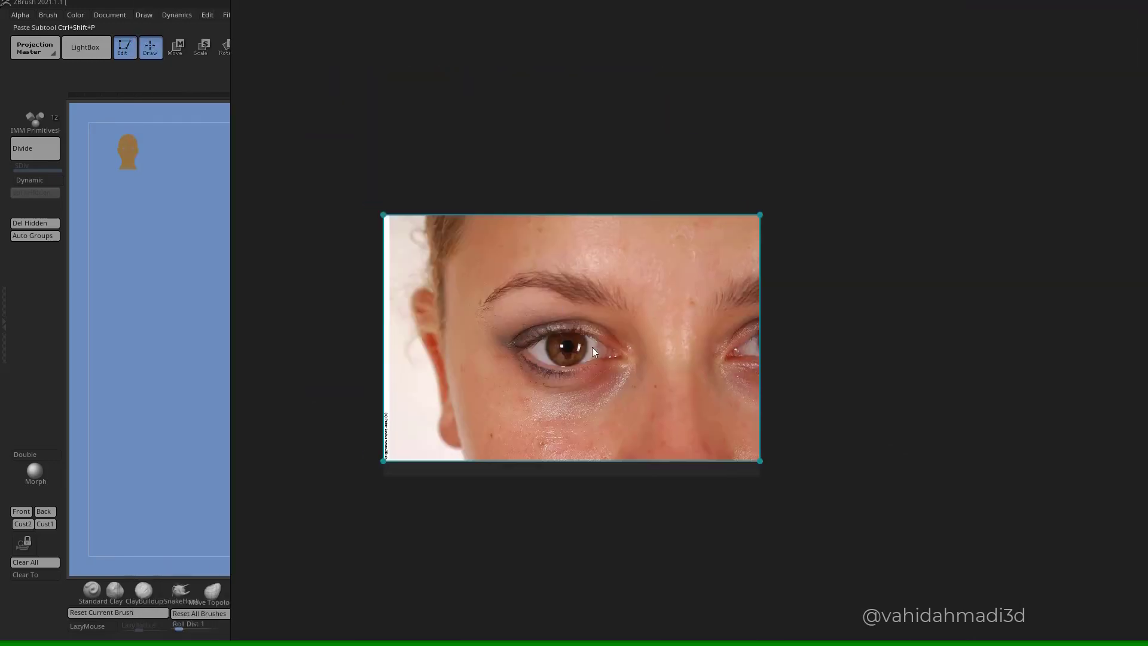
scroll(574, 347, "up", 4)
right_click_drag(585, 358, 568, 284)
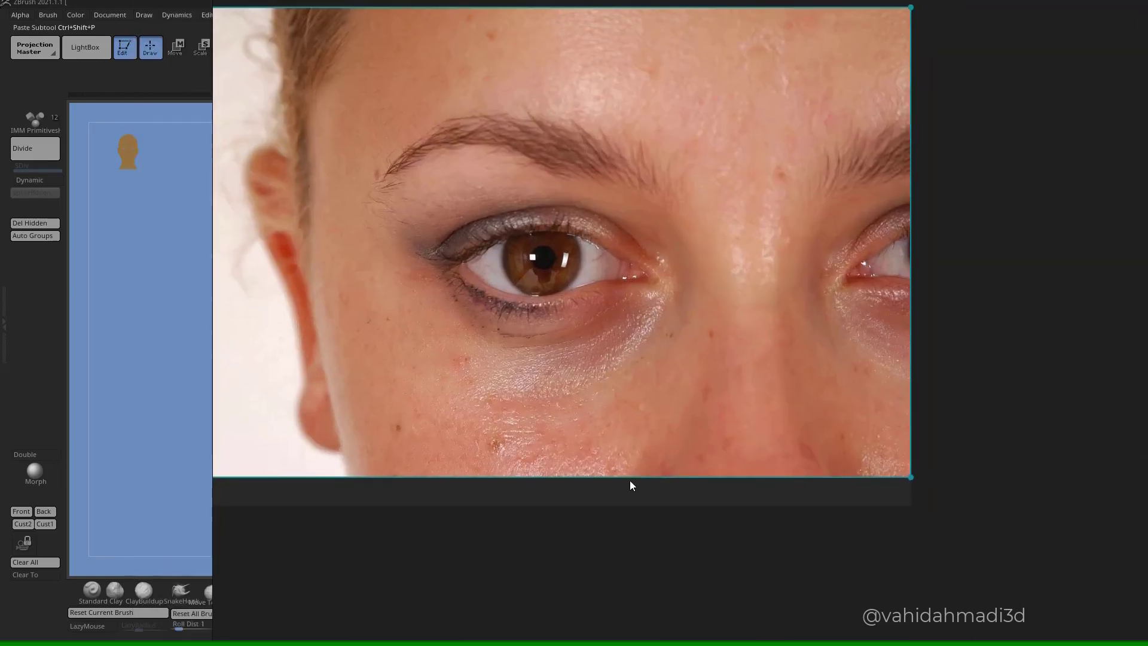
right_click_drag(630, 350, 612, 379)
scroll(576, 403, "up", 3)
right_click_drag(504, 362, 876, 456)
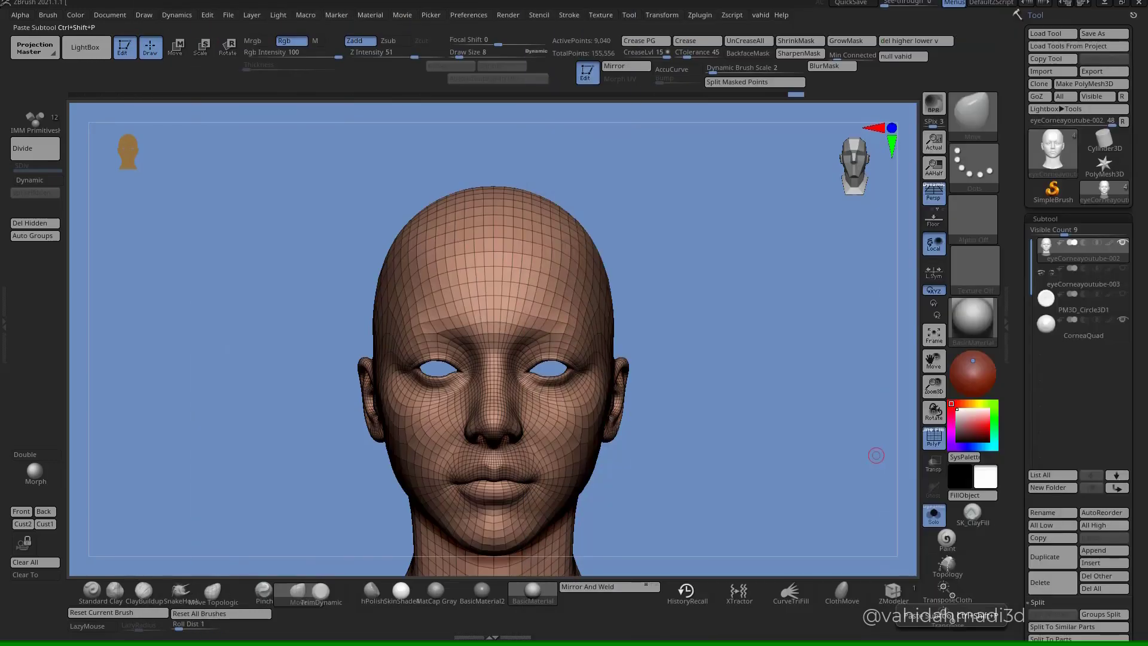
- Adjust the upper eyelid and inner eye corner of the head with the Move brush to match the reference
right_click_drag(787, 473, 741, 470)
mouse_move(505, 395)
right_mouse_down("alt")
mouse_move(564, 377)
mouse_move(560, 508)
right_mouse_up("alt")
left_click_drag(517, 282, 526, 272)
right_click_drag(526, 281, 524, 320, "ctrl")
left_click_drag(491, 288, 502, 278)
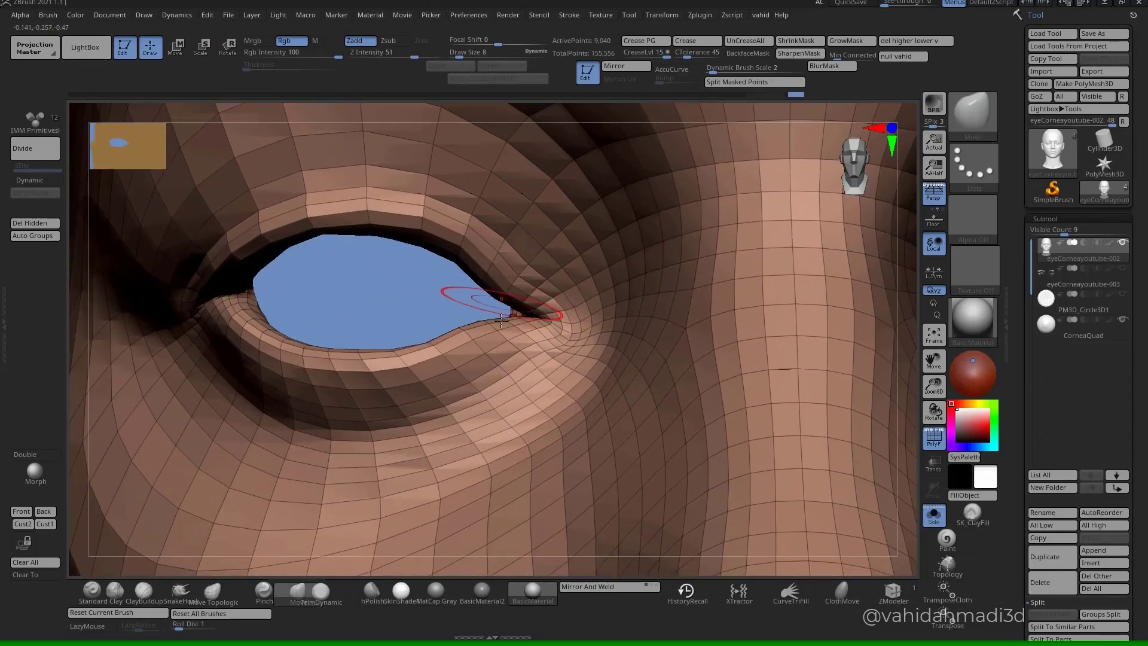
right_click_drag(469, 341, 518, 314)
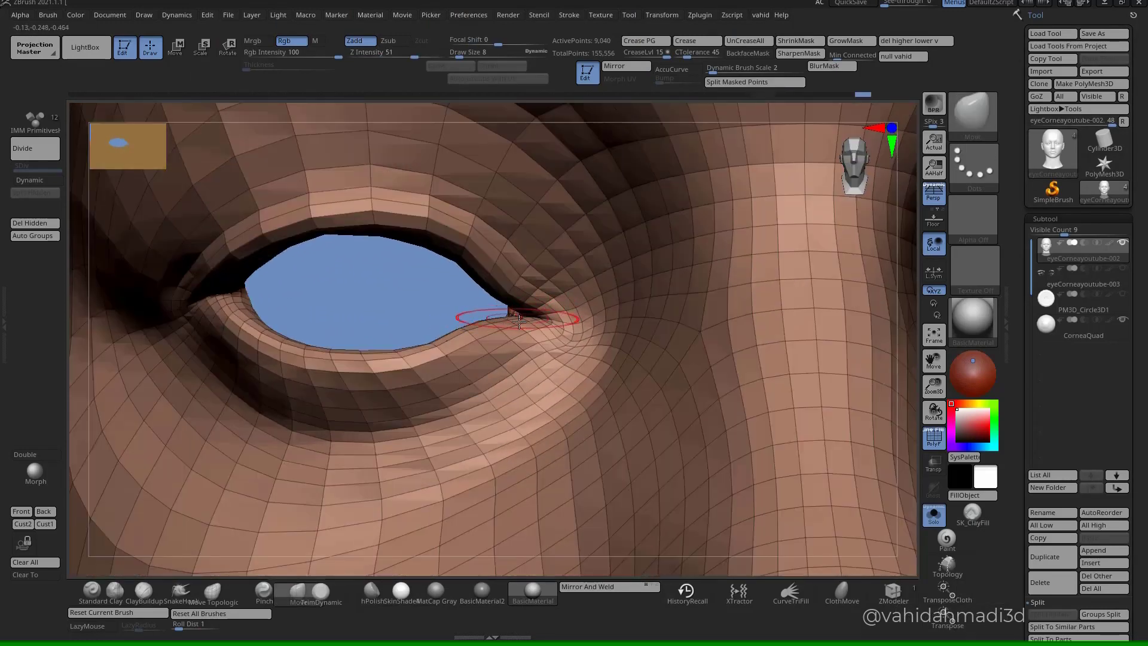
left_click_drag(519, 322, 512, 325)
right_click_drag(511, 325, 521, 318)
- Set the draw size to 5 and smooth the mesh at the inner corner of the eye
key("s")
left_click_drag(510, 317, 501, 316)
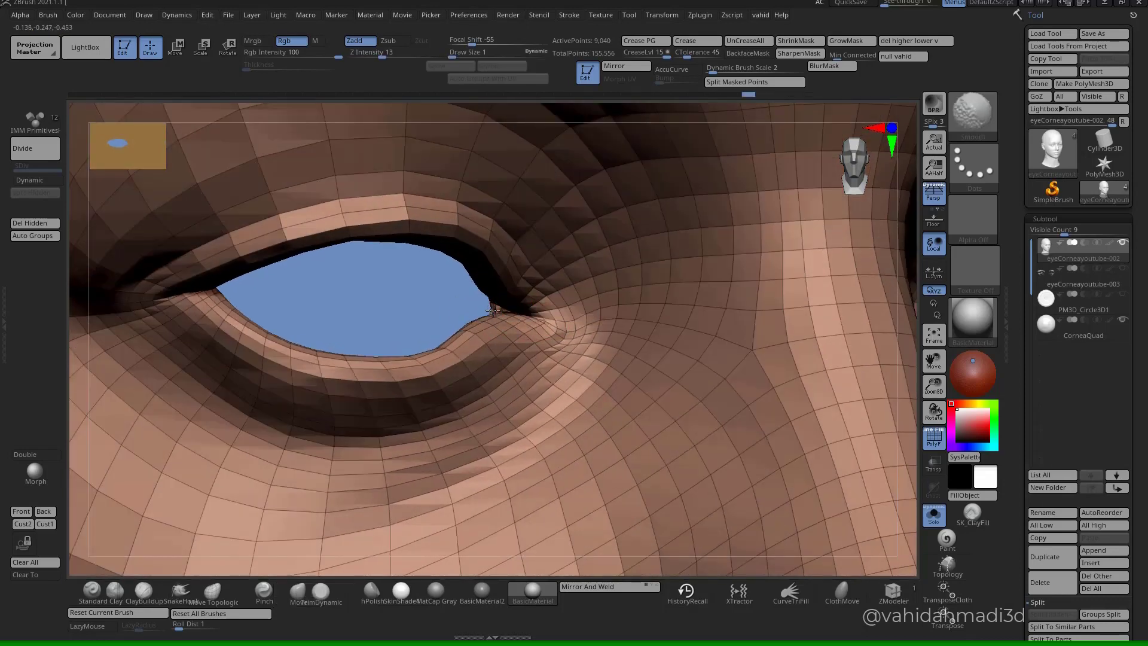
right_click_drag(492, 304, 492, 318, "ctrl")
key("s")
left_click_drag(493, 308, 496, 317)
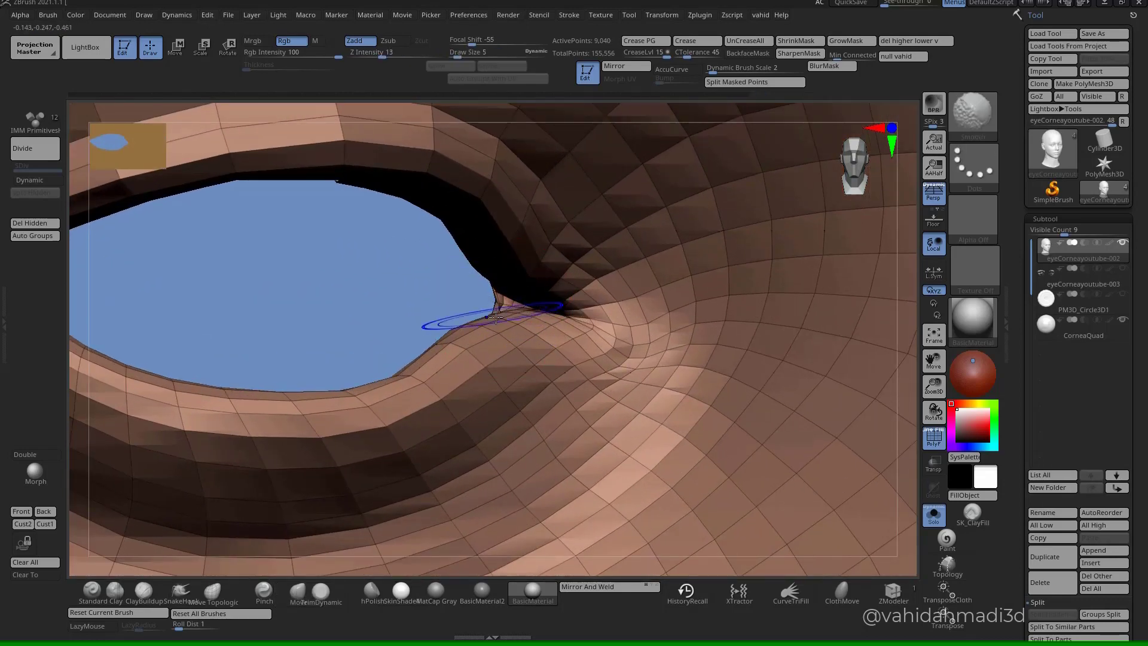
right_click_drag(496, 315, 535, 311)
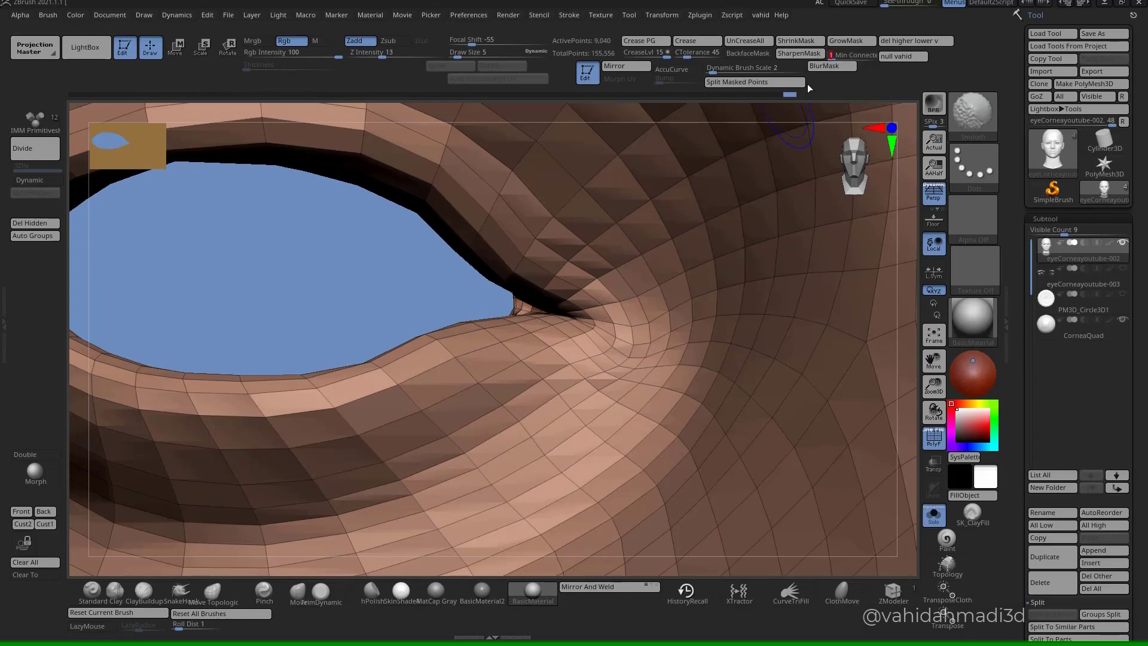
right_click_drag(512, 311, 500, 328)
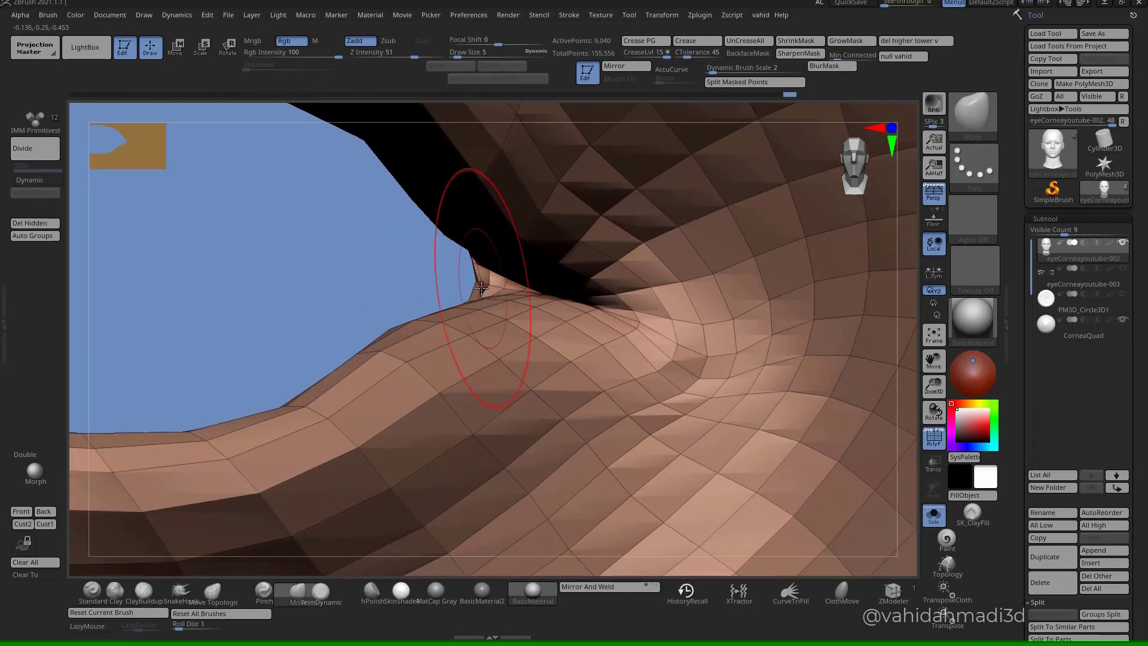
- Reduce the draw size to 3 and fine-tune the points around the tear duct with Move and Smooth
key("s")
left_click(477, 289)
key("shift")
left_click_drag(483, 281, 483, 284, "shift")
mouse_move(484, 285)
right_mouse_down()
mouse_move(364, 281)
mouse_move(392, 290)
mouse_move(370, 278)
right_mouse_up()
key("s")
left_click(480, 285)
key("shift")
right_click_drag(370, 278, 622, 317)
right_click_drag(622, 317, 574, 341, "ctrl")
- Compare the head with perspective off and on, and set the camera focal length to 85 mm
left_click(935, 196)
left_click(934, 197)
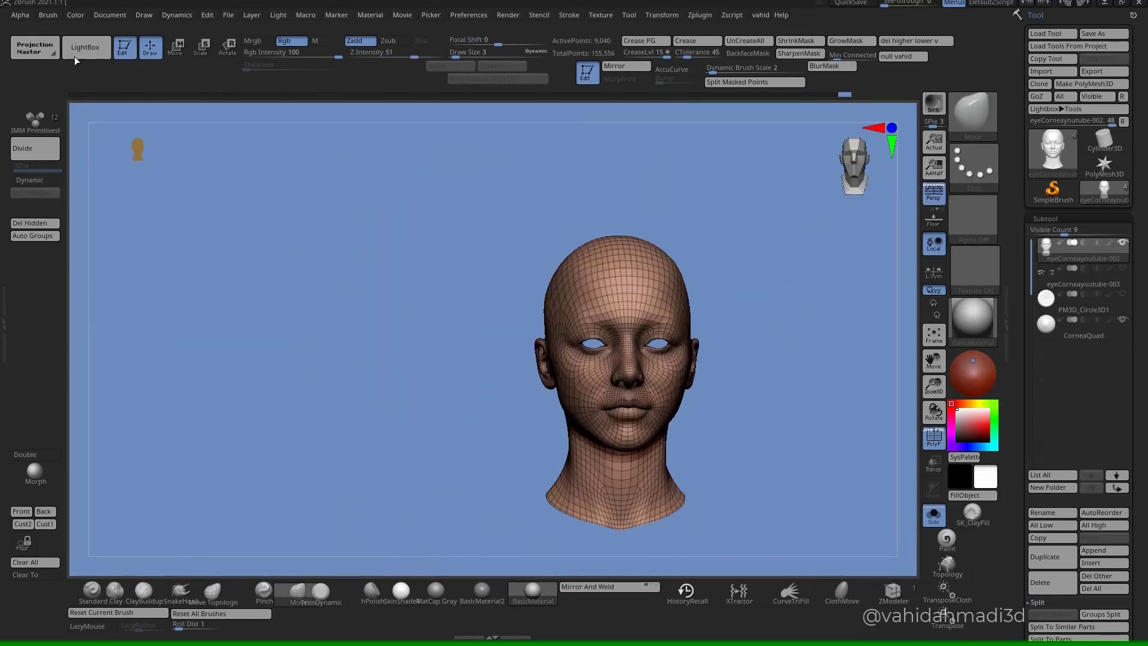
left_click(108, 17)
mouse_move(144, 16)
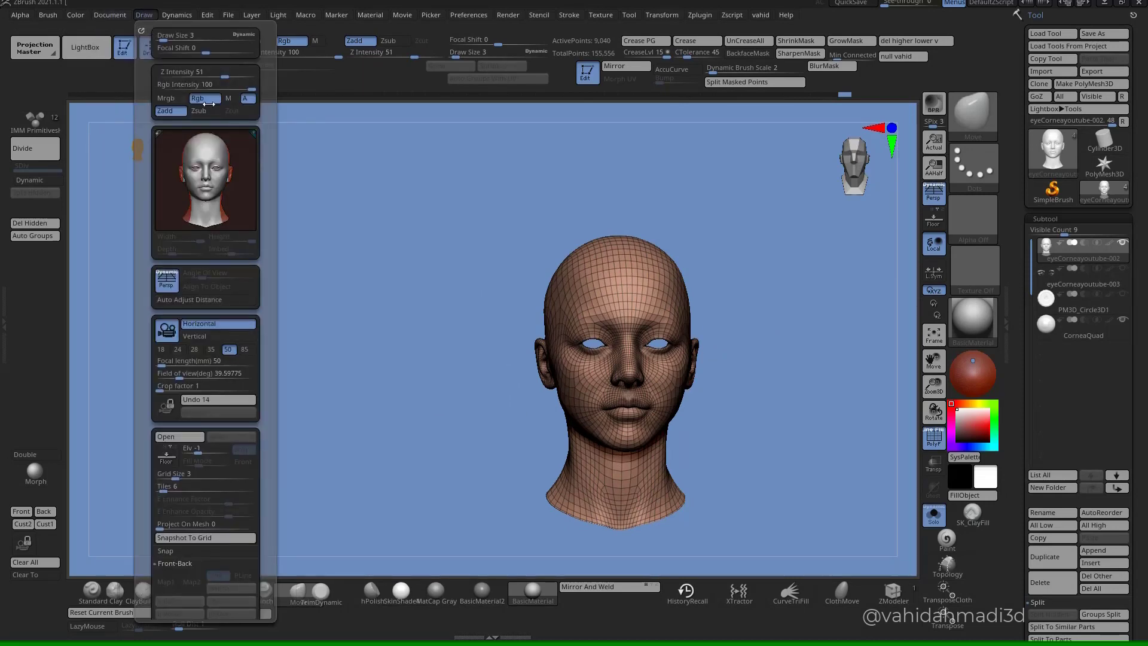
left_click(244, 352)
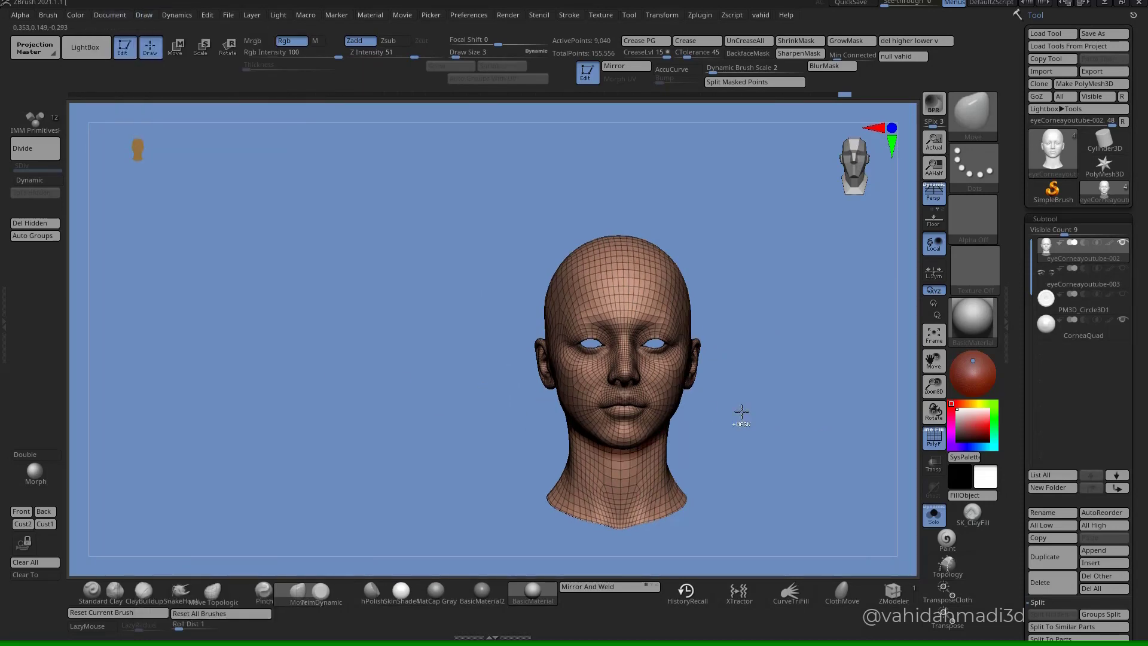
right_click_drag(742, 412, 682, 391, "ctrl")
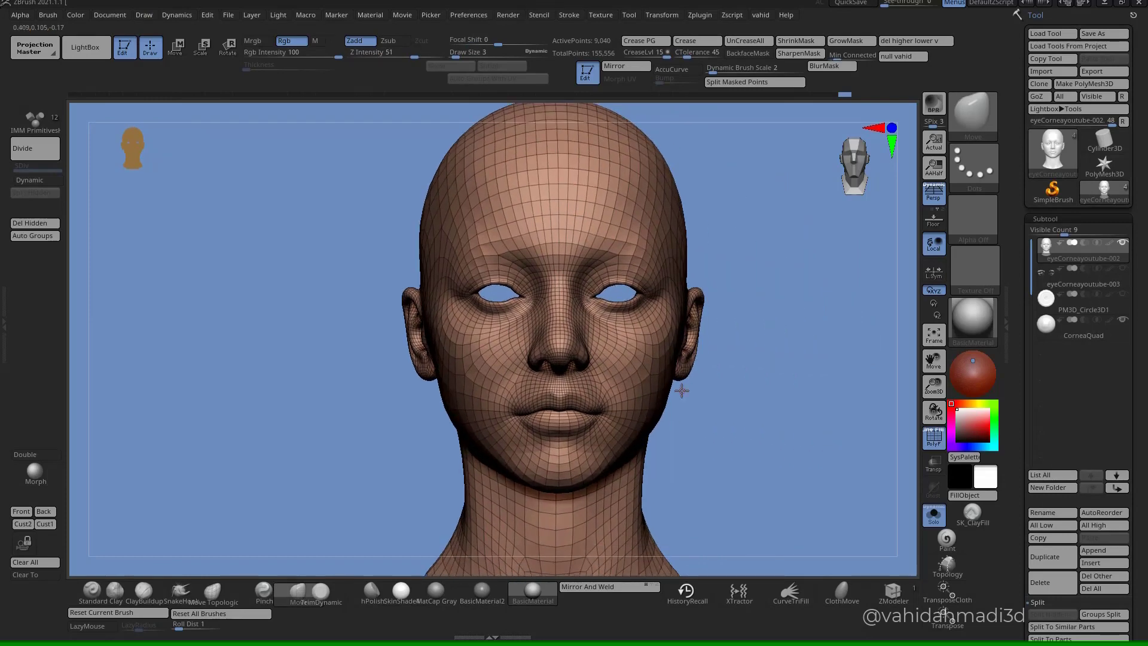
- Turn off Solo mode, make the CorneaQuad eyeball active again and shift it slightly forward in the socket
left_click(926, 520)
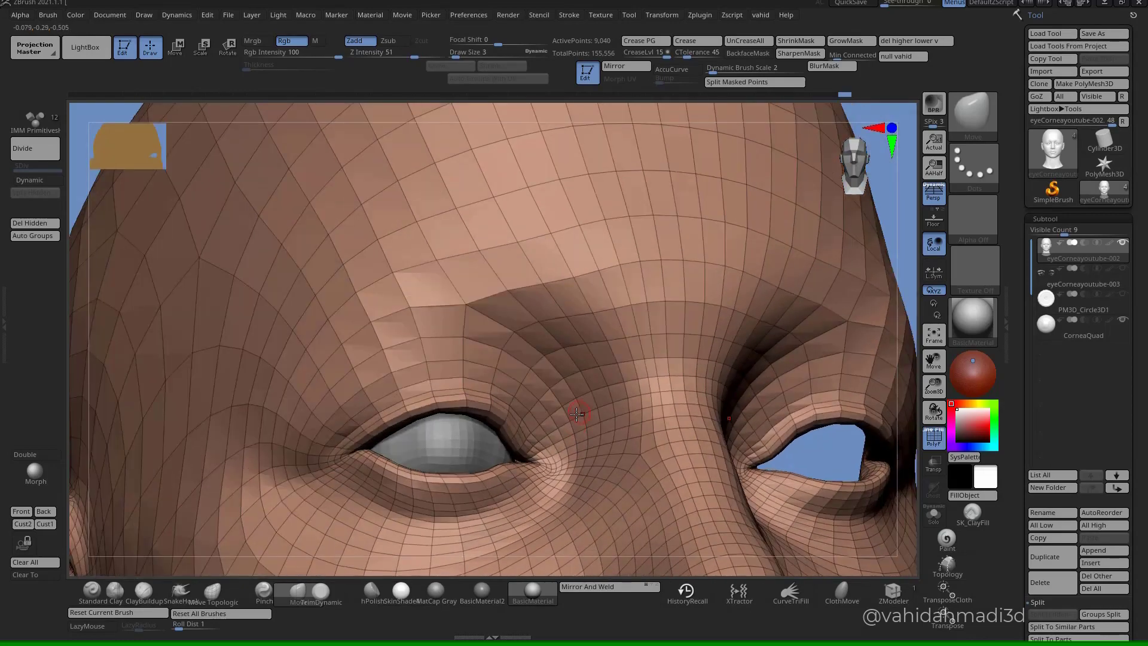
left_click(475, 460, "alt")
mouse_move(476, 459)
right_mouse_down()
mouse_move(530, 490)
mouse_move(541, 476)
mouse_move(535, 418)
mouse_move(507, 371)
mouse_move(489, 373)
mouse_move(479, 354)
mouse_move(512, 408)
mouse_move(471, 387)
right_mouse_up()
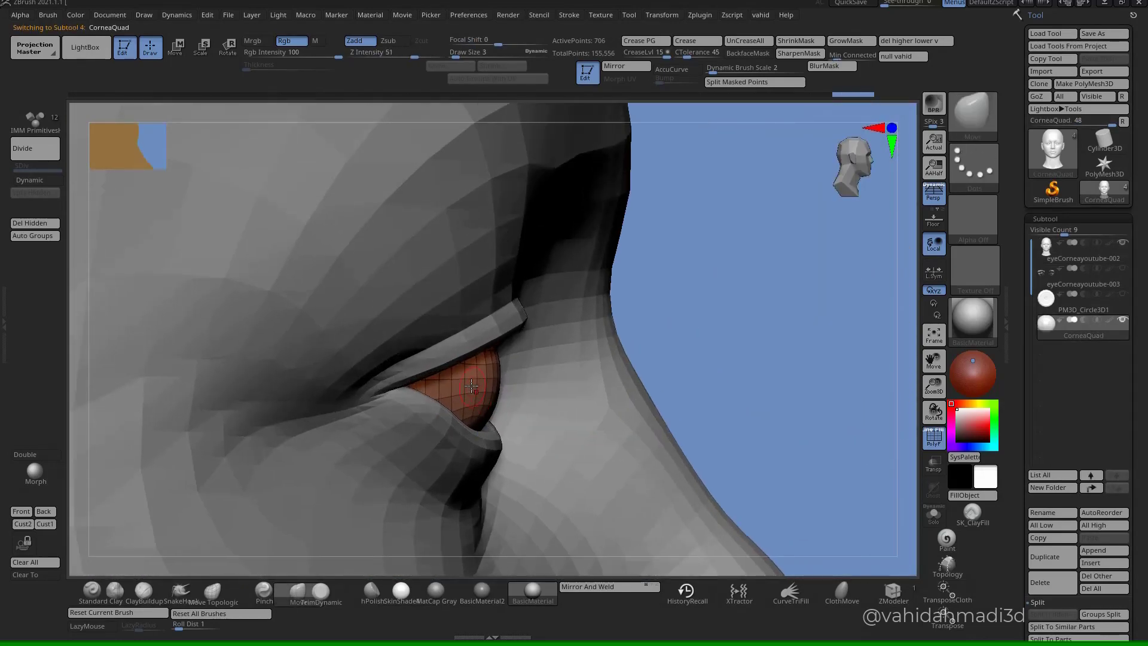
key("w")
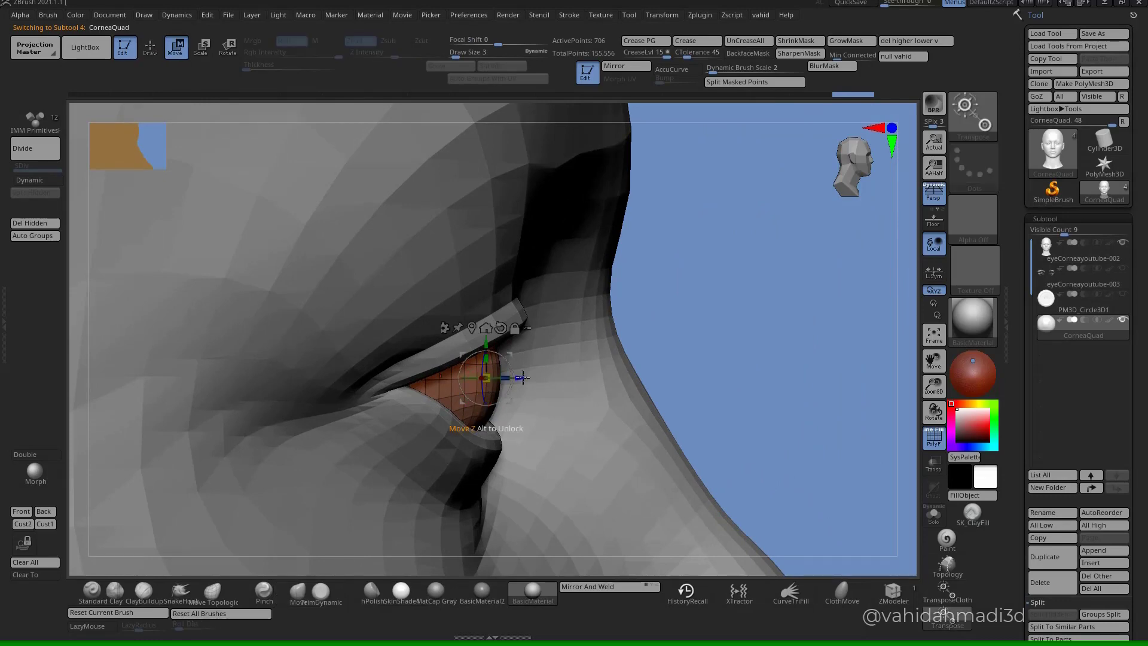
left_click_drag(523, 377, 527, 377)
right_click_drag(527, 382, 546, 360)
left_click_drag(562, 349, 565, 351)
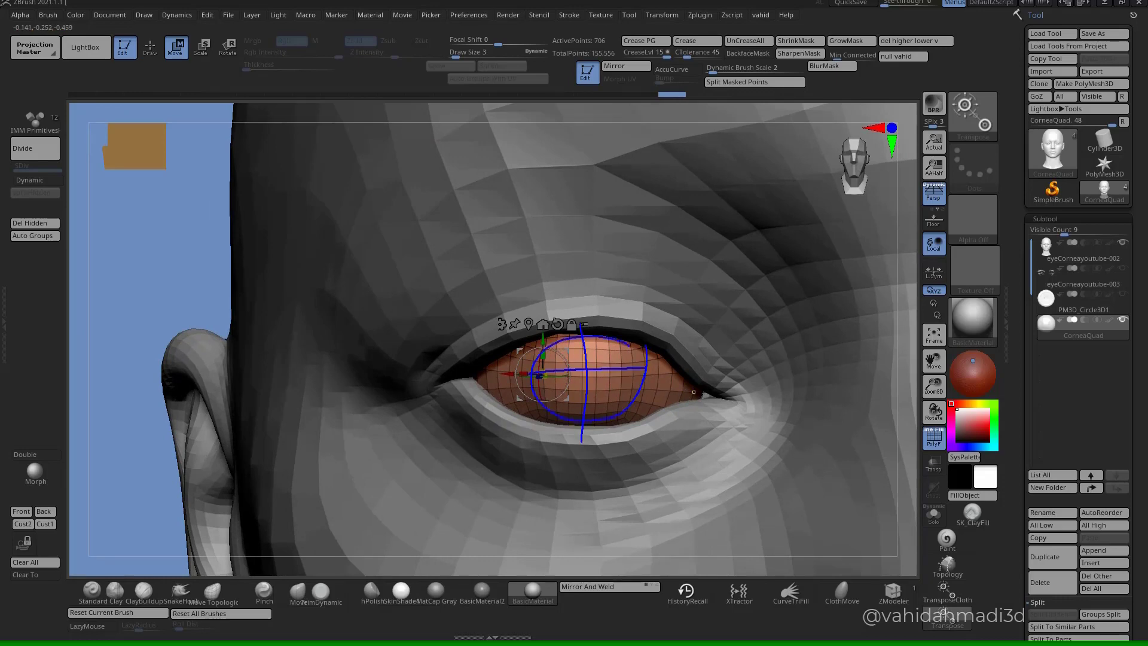
- Isolate the eyeball to examine its front centre and orientation, and show the head around it again
left_click(939, 523)
mouse_move(649, 457)
right_mouse_down()
mouse_move(707, 454)
mouse_move(640, 454)
right_mouse_up()
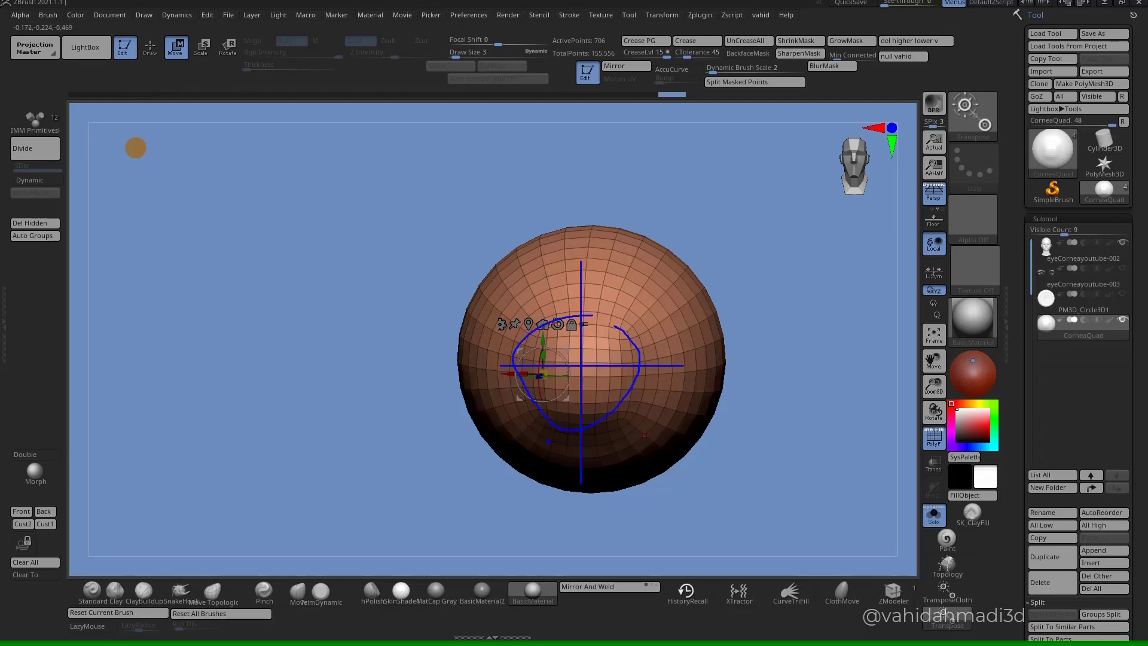
left_click(926, 522)
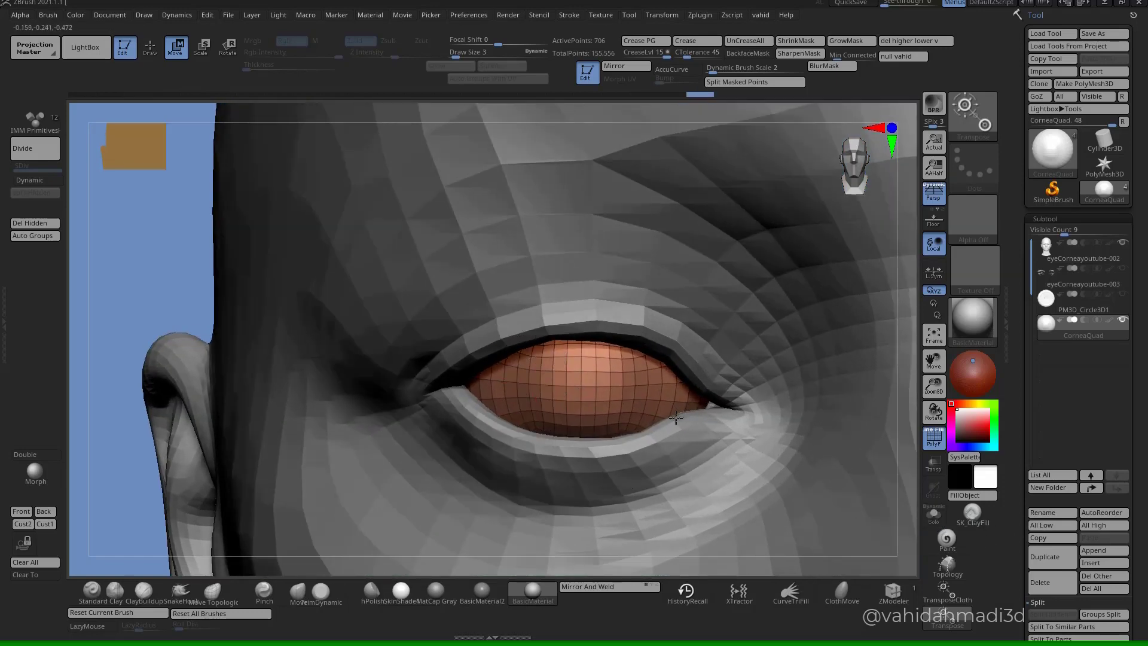
- Check the CorneaQuad eyeball's Texture Map settings and the textures available for it
right_click_drag(565, 364, 909, 420)
left_click_drag(1141, 475, 1121, 45)
left_click_drag(1103, 473, 1103, 402)
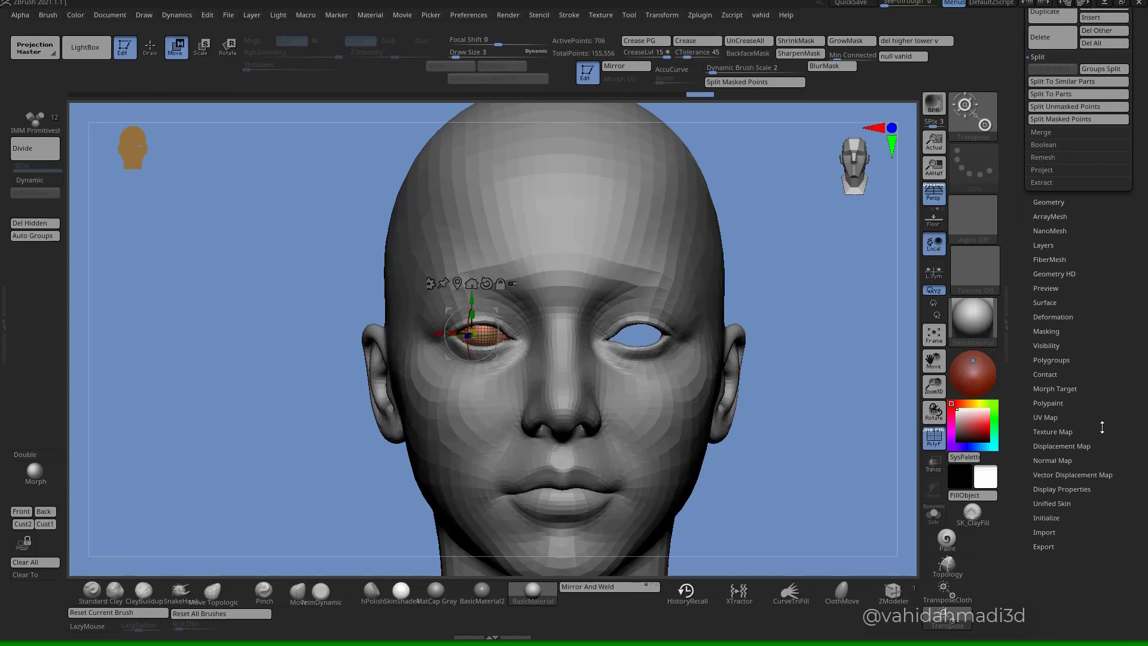
left_click(1070, 431)
left_click_drag(1069, 60, 1063, 304)
left_click(1065, 216)
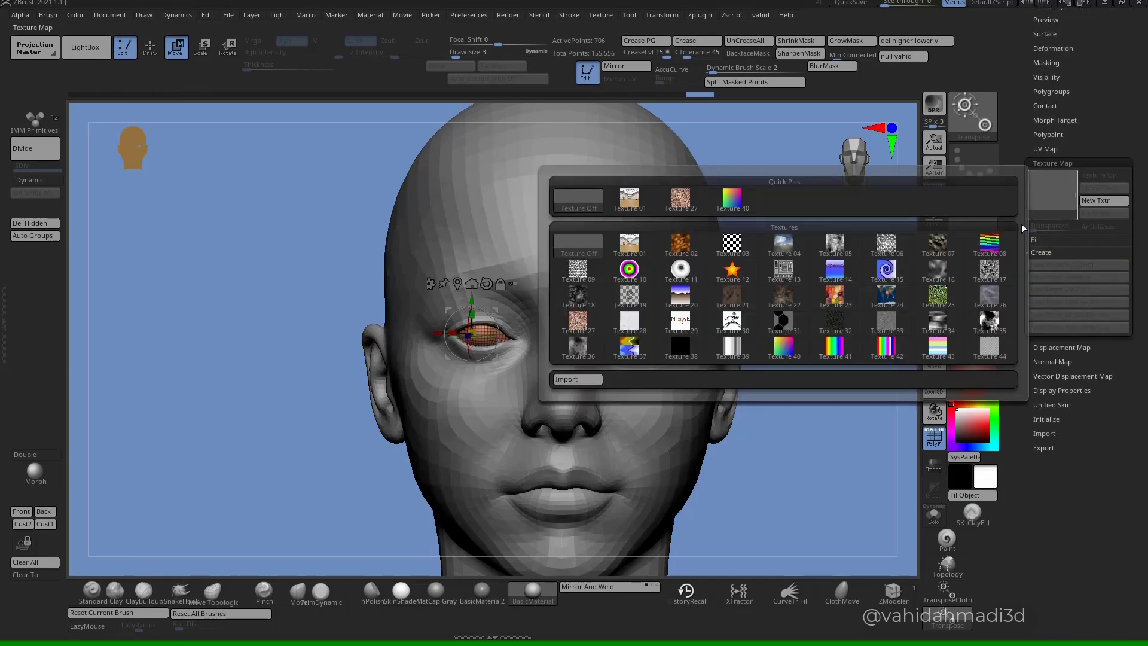
- Isolate the CorneaQuad eyeball and export it in OBJ format as CorneaQuad1You to the eyexyz folder
left_click(934, 520)
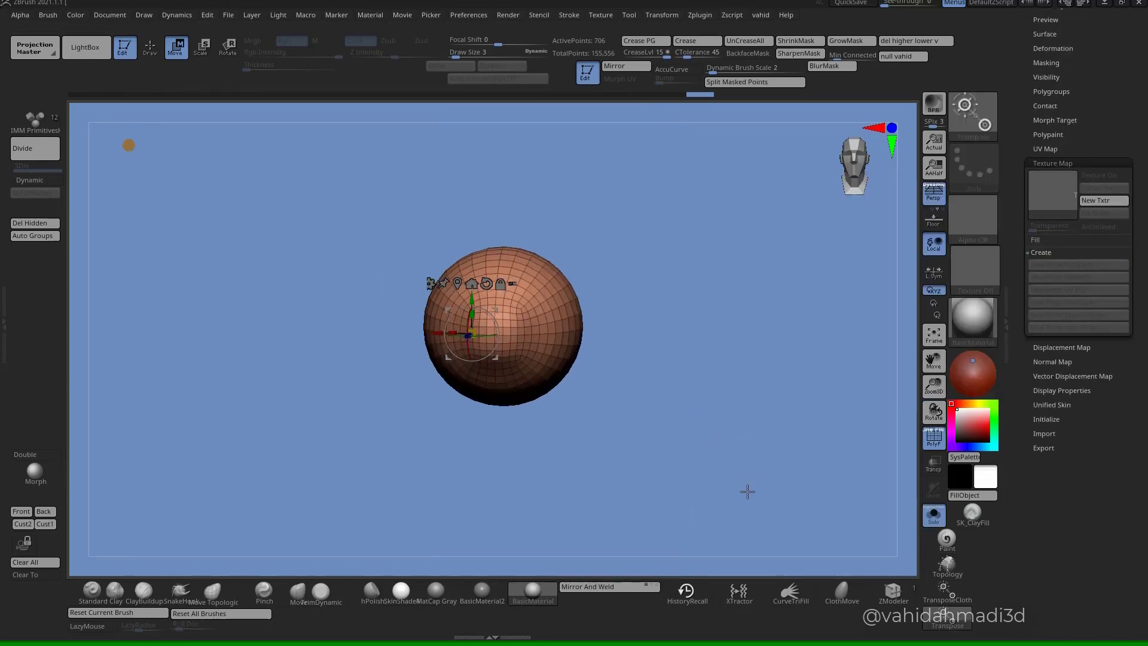
key("q")
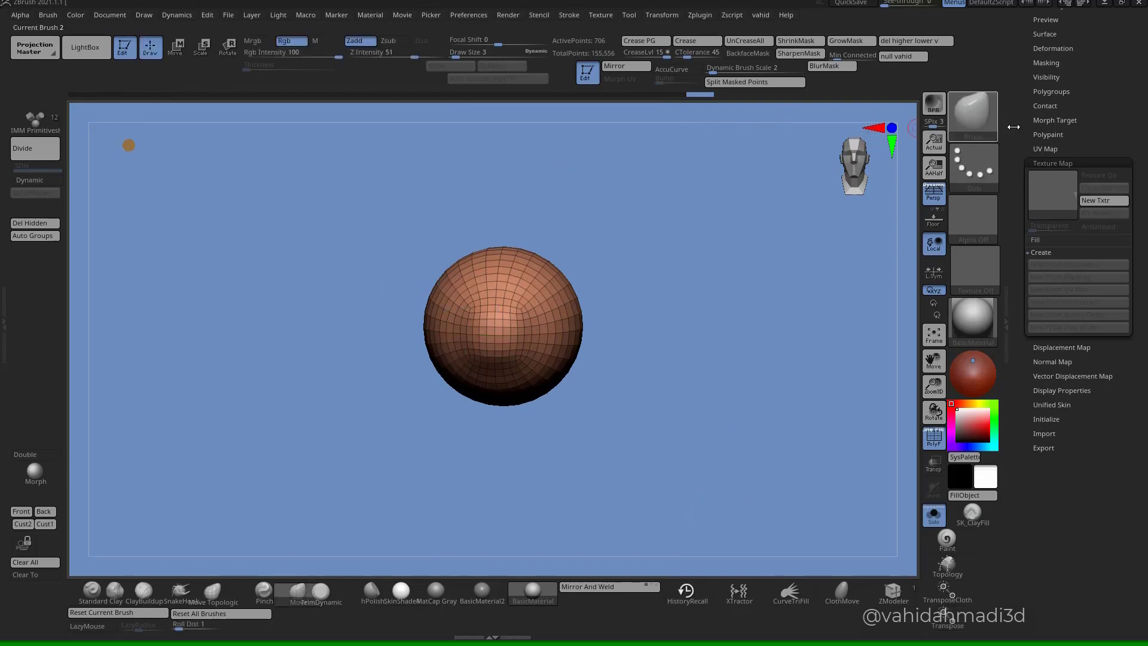
left_click_drag(1092, 168, 1096, 469)
left_click(1104, 71)
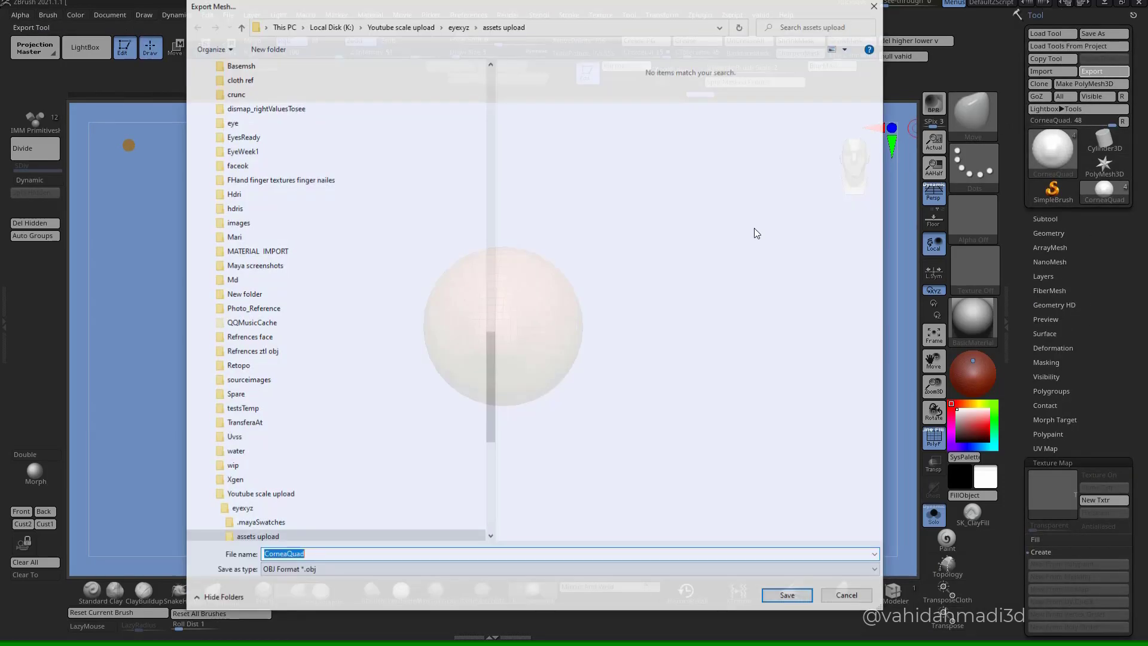
left_click(459, 27)
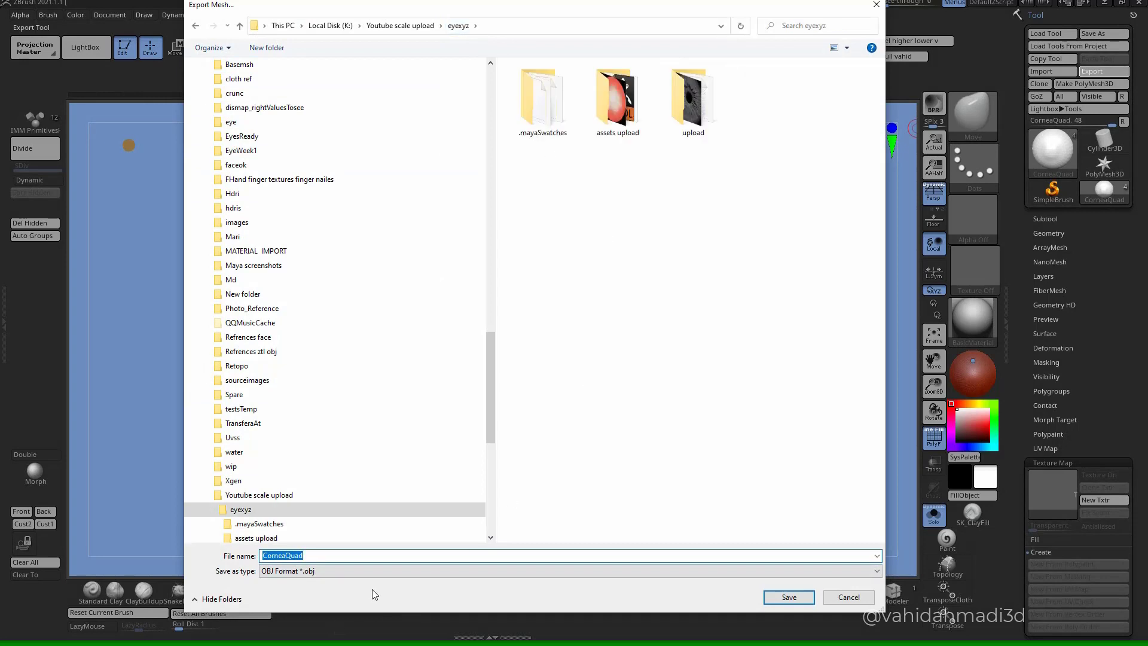
left_click(337, 556)
left_click(810, 601)
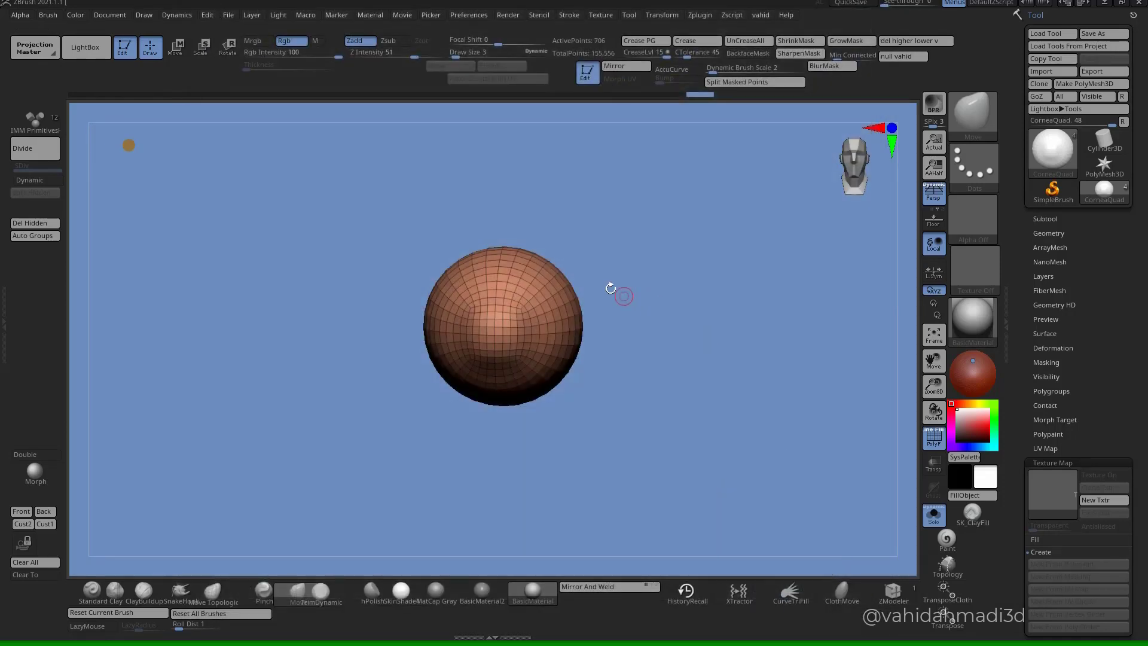
key("alt+s")
- Switch to Maya and import CorneaQuad1You.obj from the eyexyz folder into the eye scene
key("super")
mouse_move(522, 630)
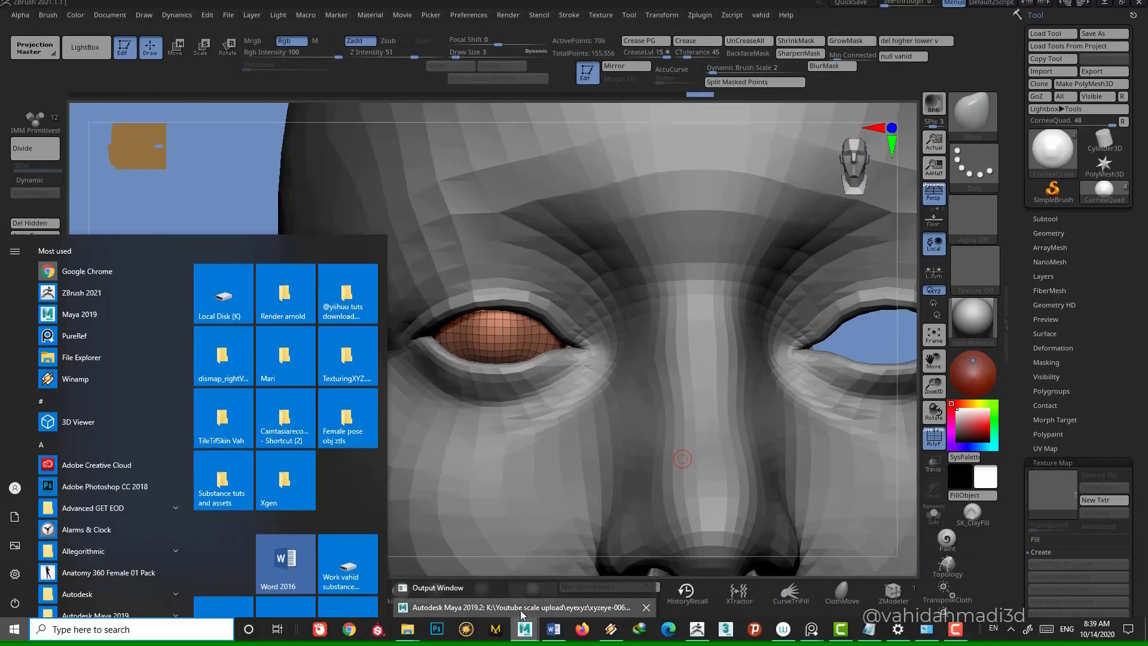
left_click(520, 607)
left_click(11, 15)
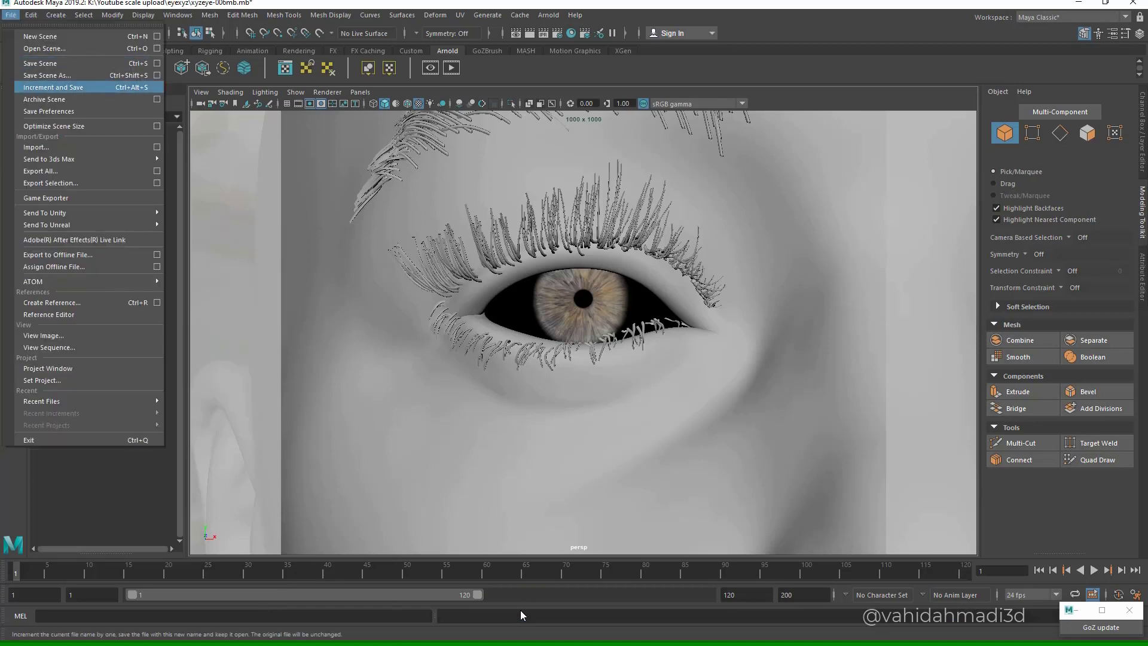
left_click(36, 147)
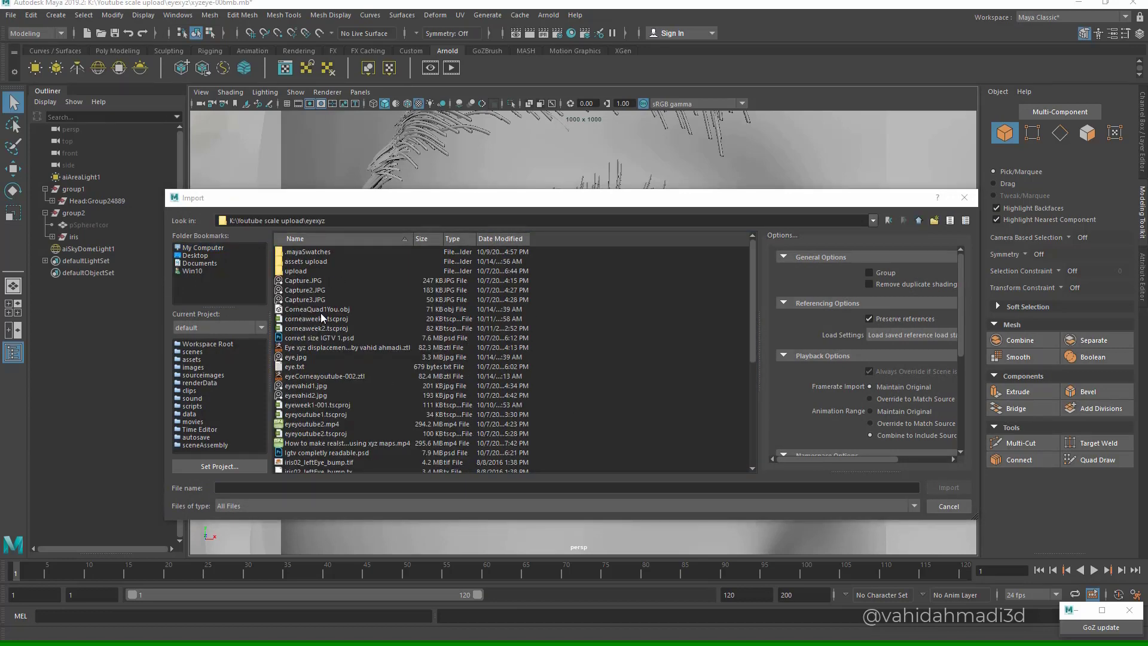
double_click(322, 310)
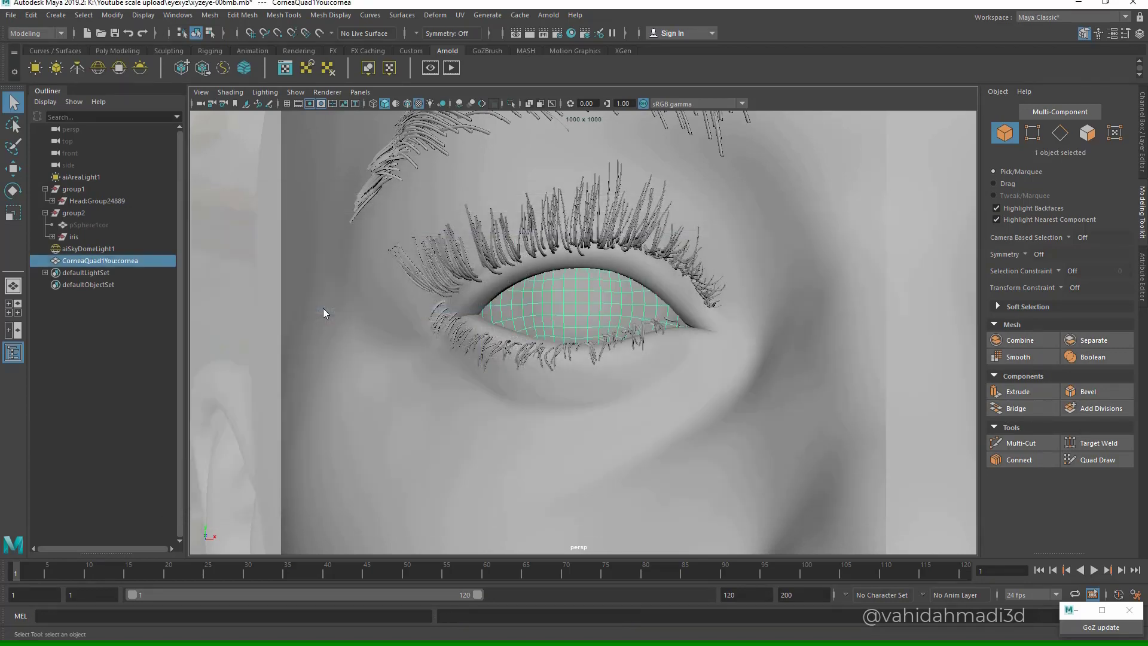
- Isolate the imported cornea mesh and create a normal-based UV projection for it
key("ctrl+1")
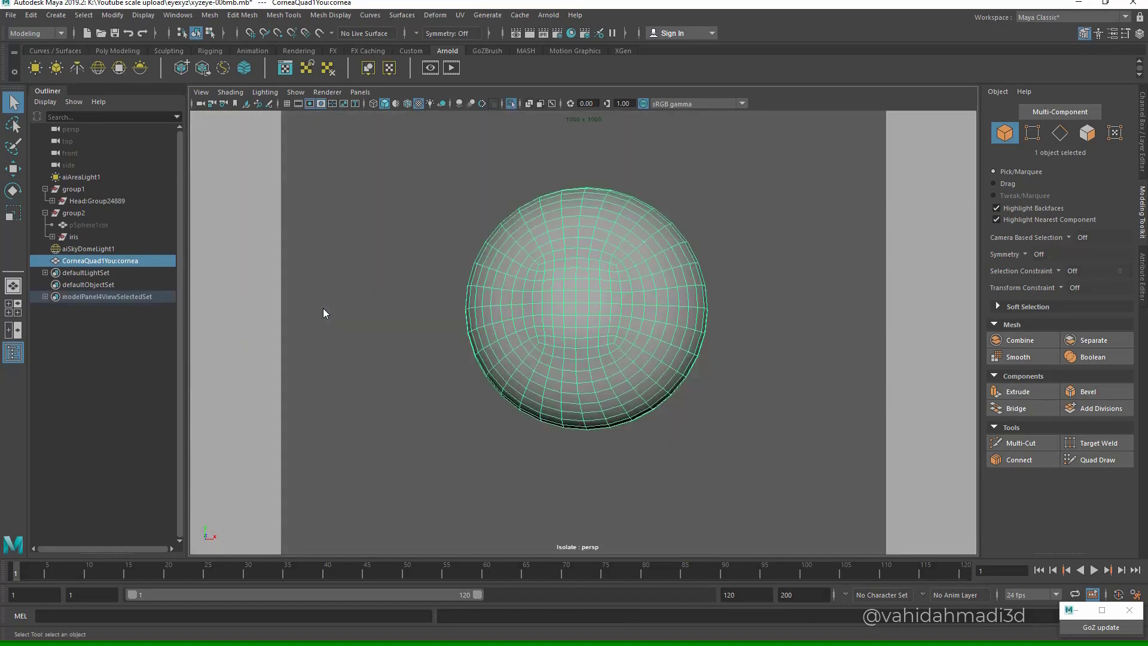
left_click_drag(323, 308, 352, 255, "alt")
left_click_drag(323, 308, 323, 309, "alt")
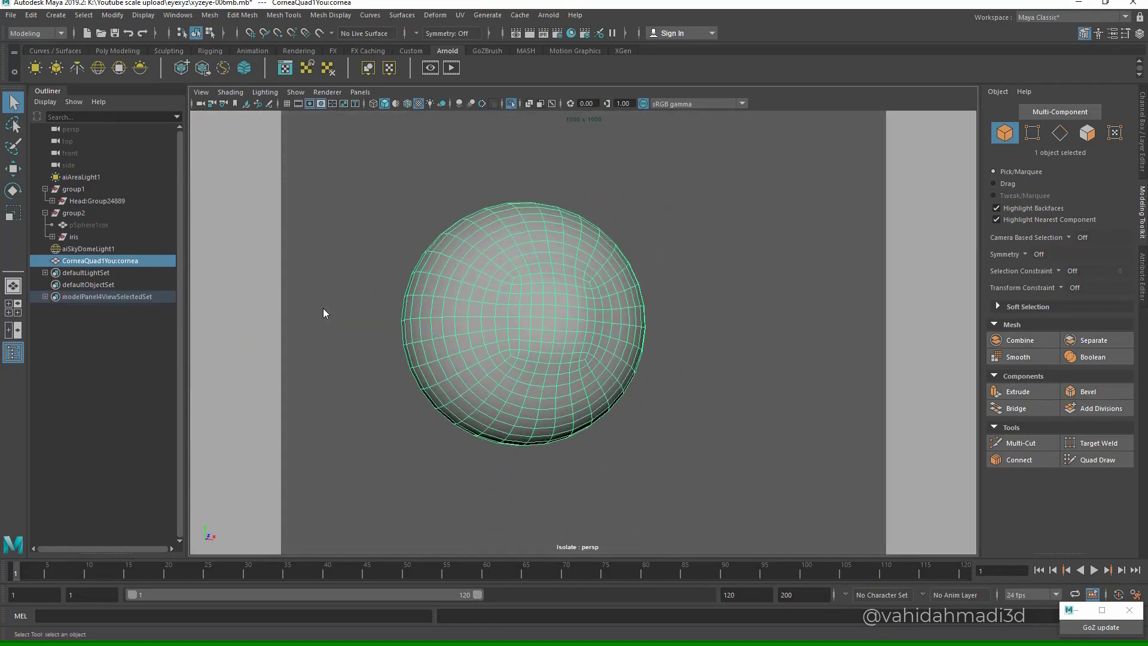
left_click(460, 15)
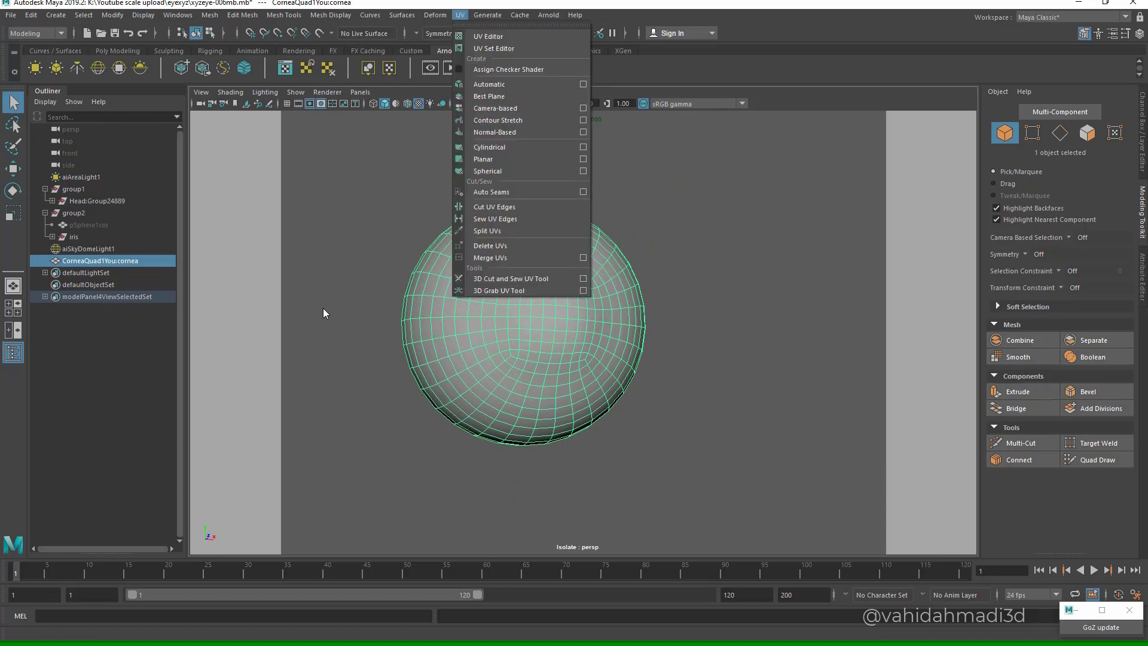
left_click(488, 36)
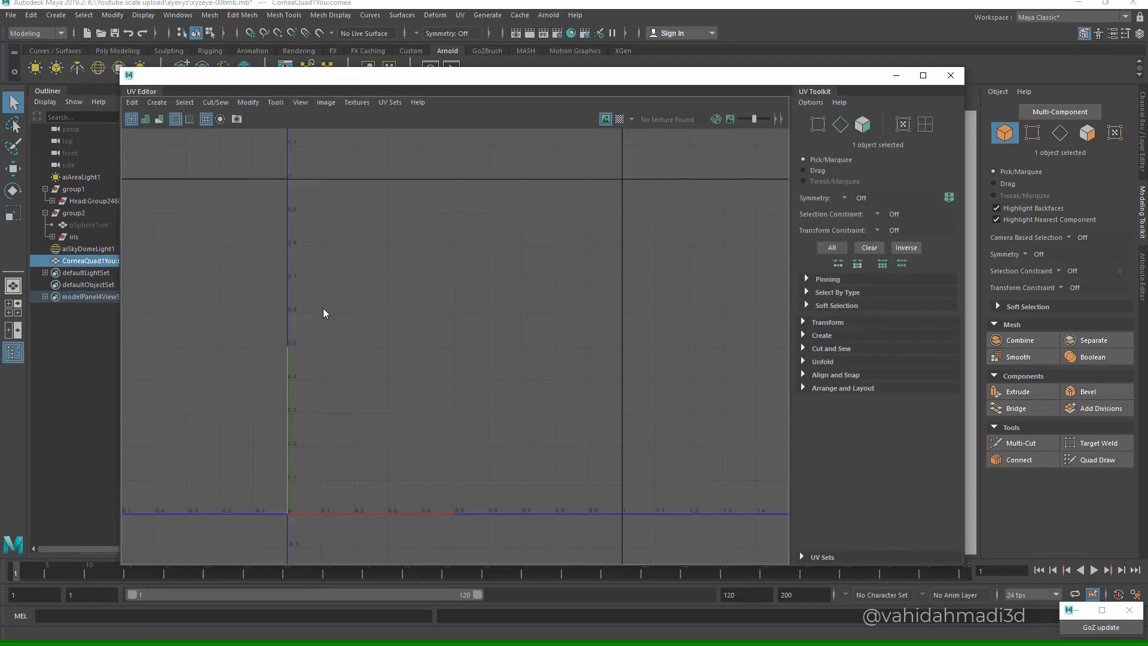
left_click(157, 102)
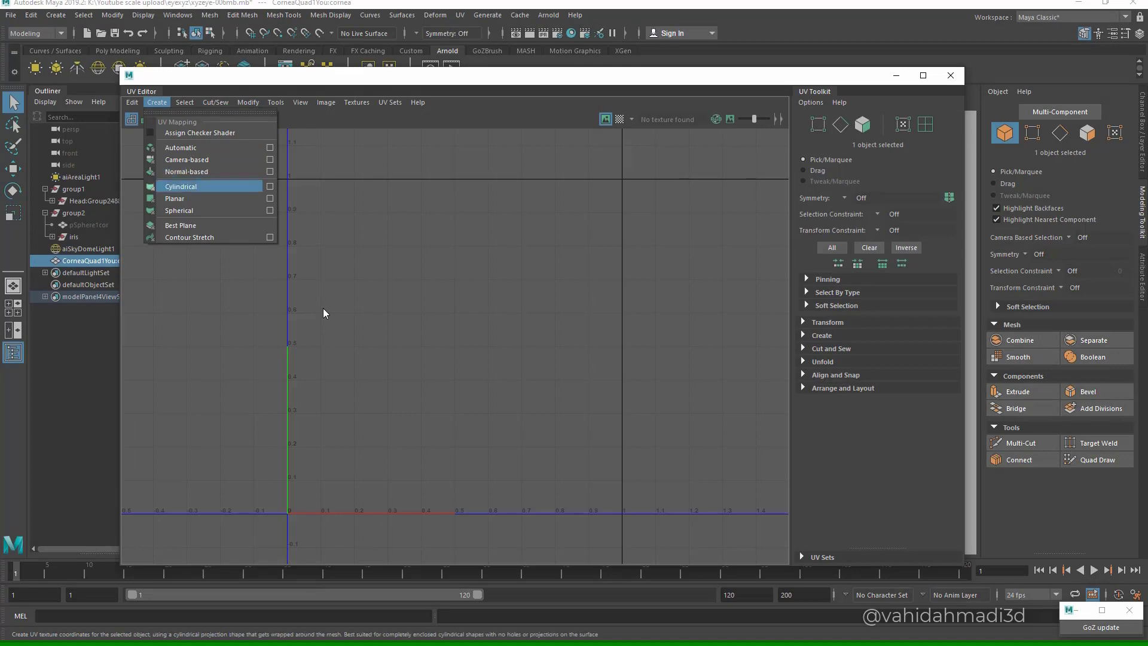
left_click(186, 172)
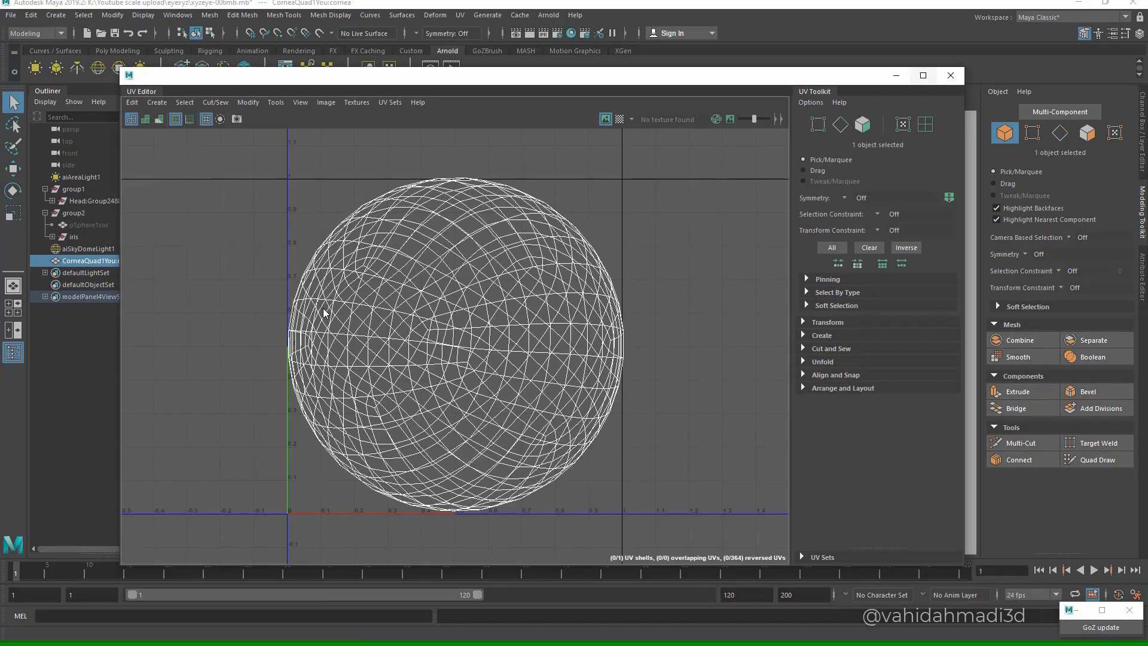
left_click(897, 76)
- Cut a UV seam along the full edge loop around the eyeball behind the cornea with the 3D Cut and Sew UV Tool
mouse_move(527, 323)
middle_mouse_down("alt")
mouse_move(528, 256)
mouse_move(541, 335)
middle_mouse_up("alt")
scroll(538, 257, "down", 2)
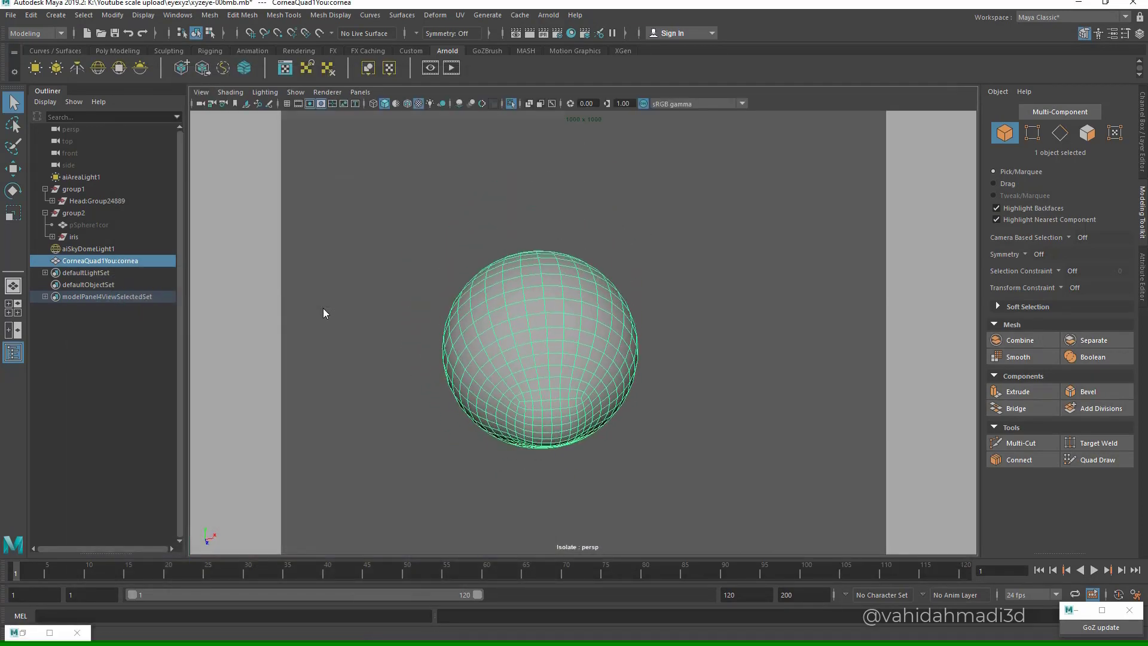
scroll(540, 335, "up", 3)
mouse_move(563, 247)
right_mouse_down()
mouse_move(571, 224)
mouse_move(564, 248)
right_mouse_up()
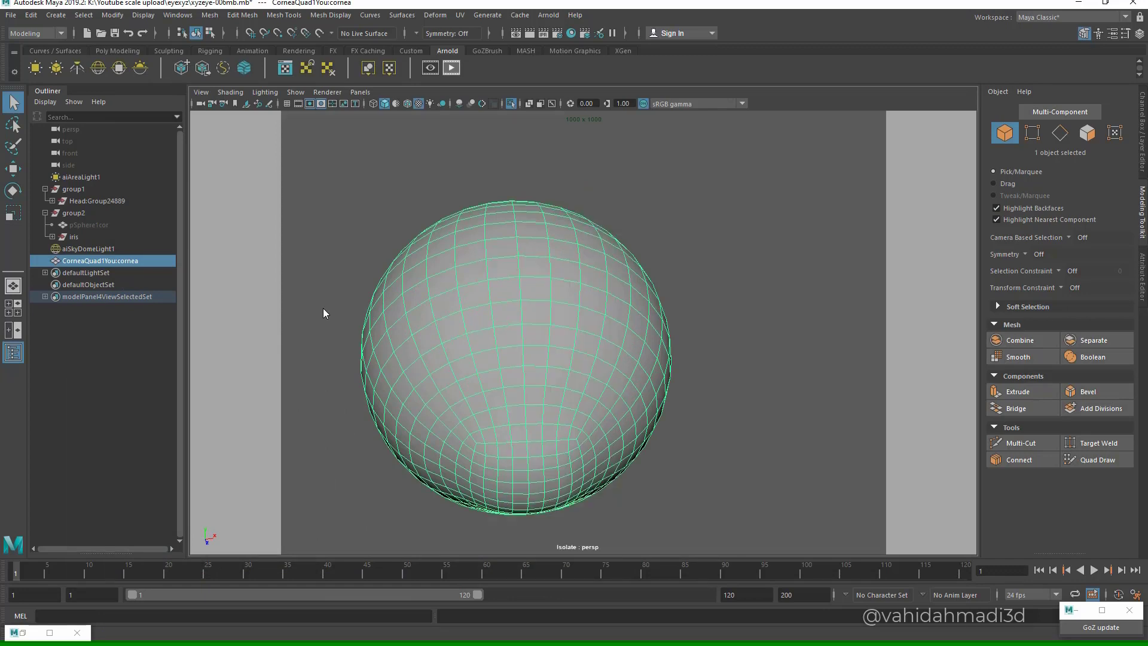
left_click(460, 15)
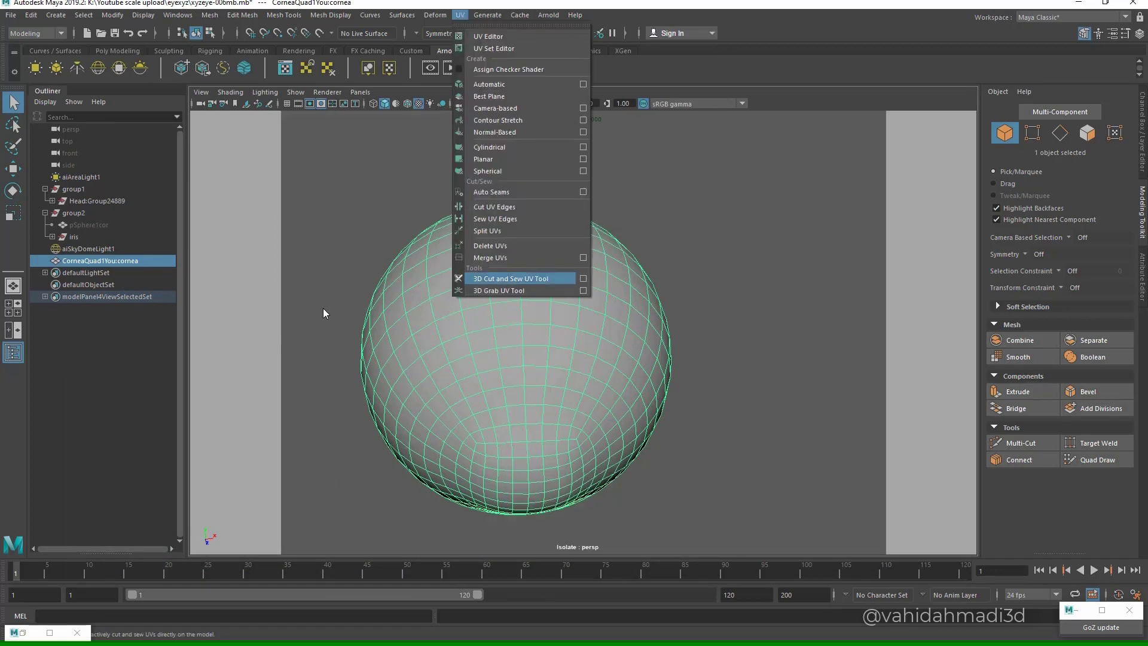
left_click(520, 279)
right_click_drag(525, 265, 553, 197)
mouse_move(548, 247)
left_mouse_down("alt")
mouse_move(532, 269)
mouse_move(670, 323)
left_mouse_up("alt")
double_click(532, 254)
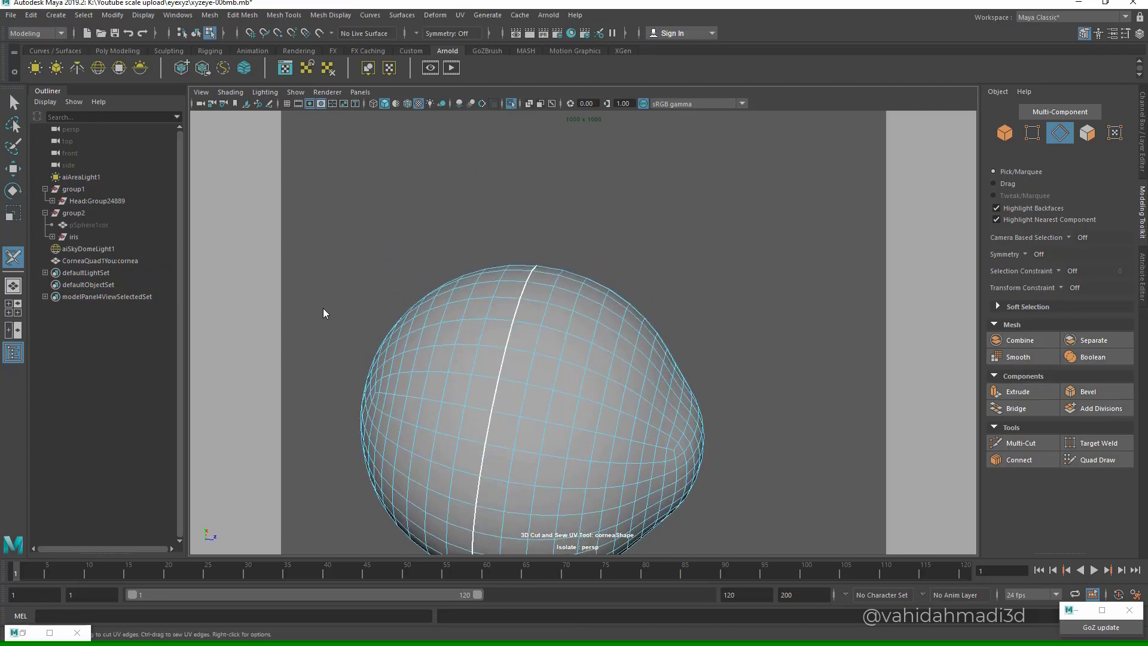
left_click_drag(616, 443, 602, 396, "alt")
scroll(602, 397, "down", 4)
middle_click_drag(538, 361, 511, 326, "alt")
mouse_move(510, 325)
left_mouse_down("alt")
mouse_move(505, 299)
mouse_move(388, 263)
mouse_move(428, 305)
mouse_move(365, 305)
left_mouse_up("alt")
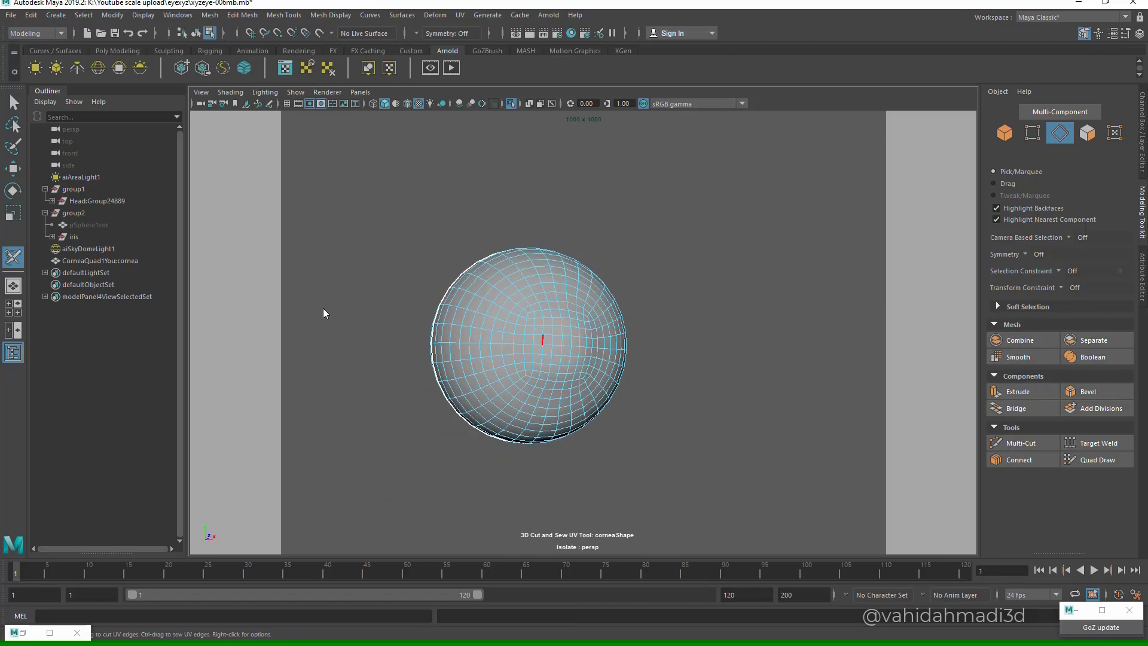
- Select all faces of the cornea mesh and unfold their UVs in the UV Editor
right_click_drag(566, 310, 559, 340)
left_click(460, 15)
left_click(488, 37)
scroll(553, 308, "down", 1)
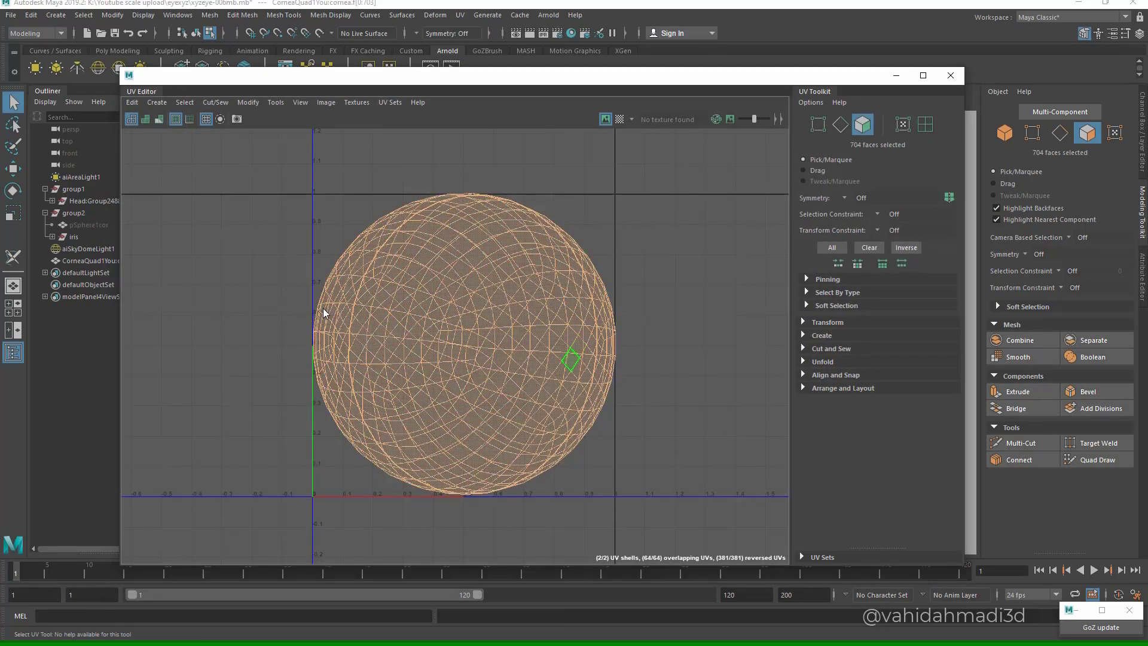
scroll(571, 356, "down", 2)
key("ctrl+u")
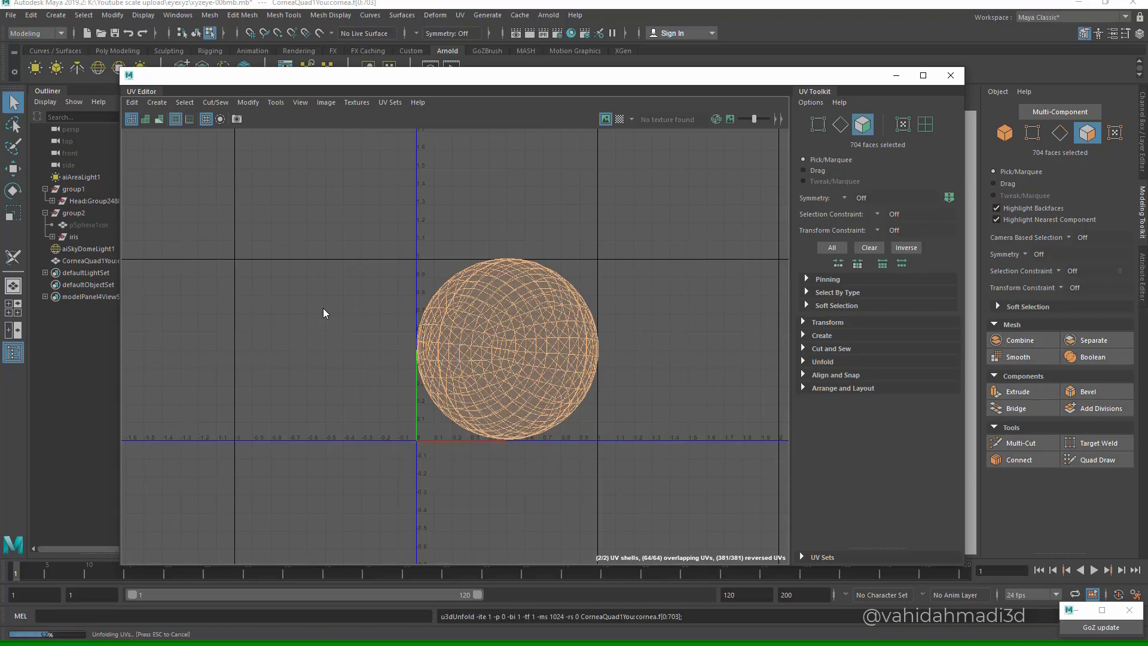
- Move the larger UV shell to the right and scale it down slightly to fit inside the 0–1 UV square
double_click(444, 362)
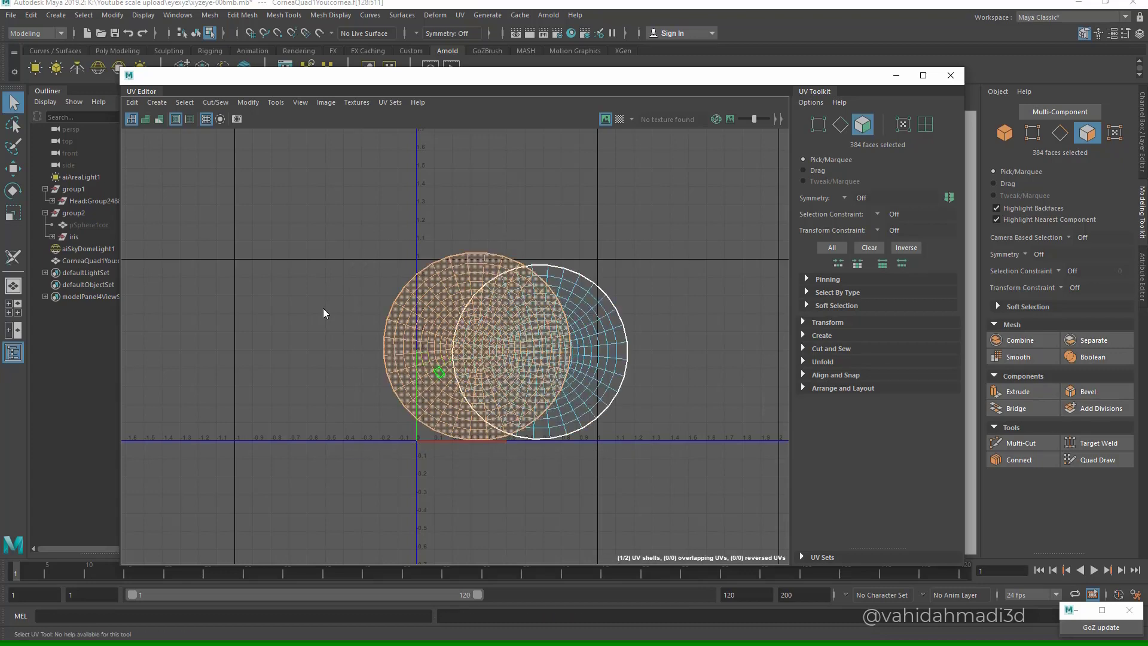
key("w")
left_click_drag(565, 347, 597, 346)
key("r")
left_click_drag(510, 347, 684, 340)
- Invert the selection to the other UV shell, shrink it and place it in the upper-right corner of the UV square
key("w")
key("ctrl+shift+i")
mouse_move(586, 75)
left_mouse_down()
mouse_move(545, 427)
mouse_move(578, 115)
left_mouse_up()
left_click_drag(676, 380, 616, 377)
key("e")
key("r")
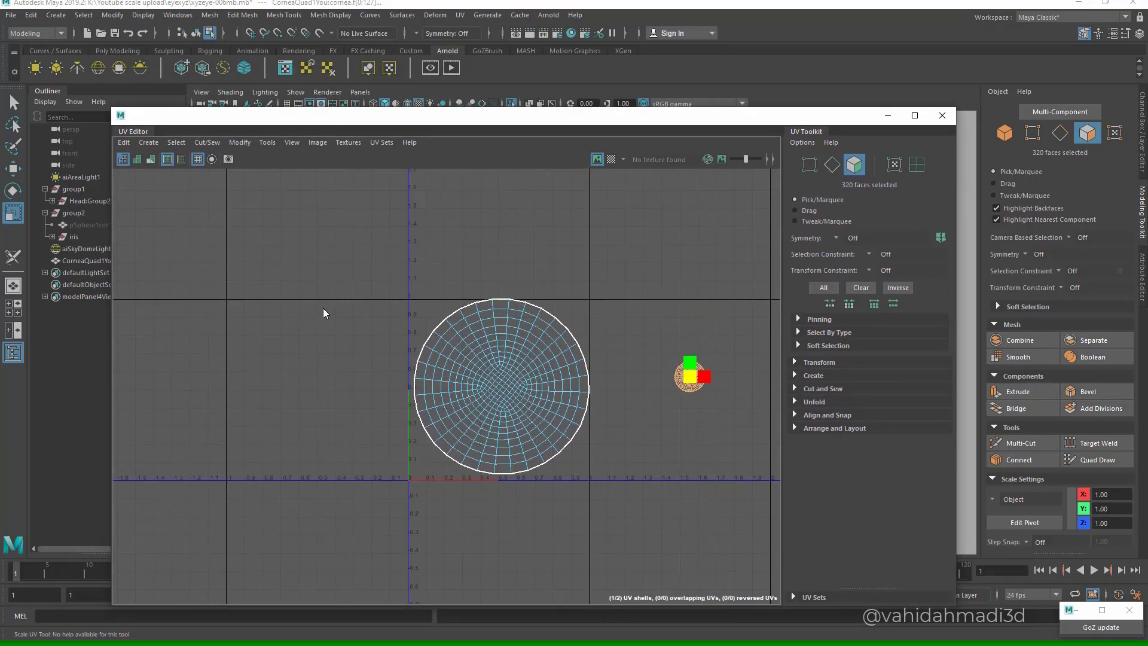
key("w")
scroll(682, 380, "up", 2)
left_click_drag(692, 375, 551, 296)
scroll(561, 306, "up", 1)
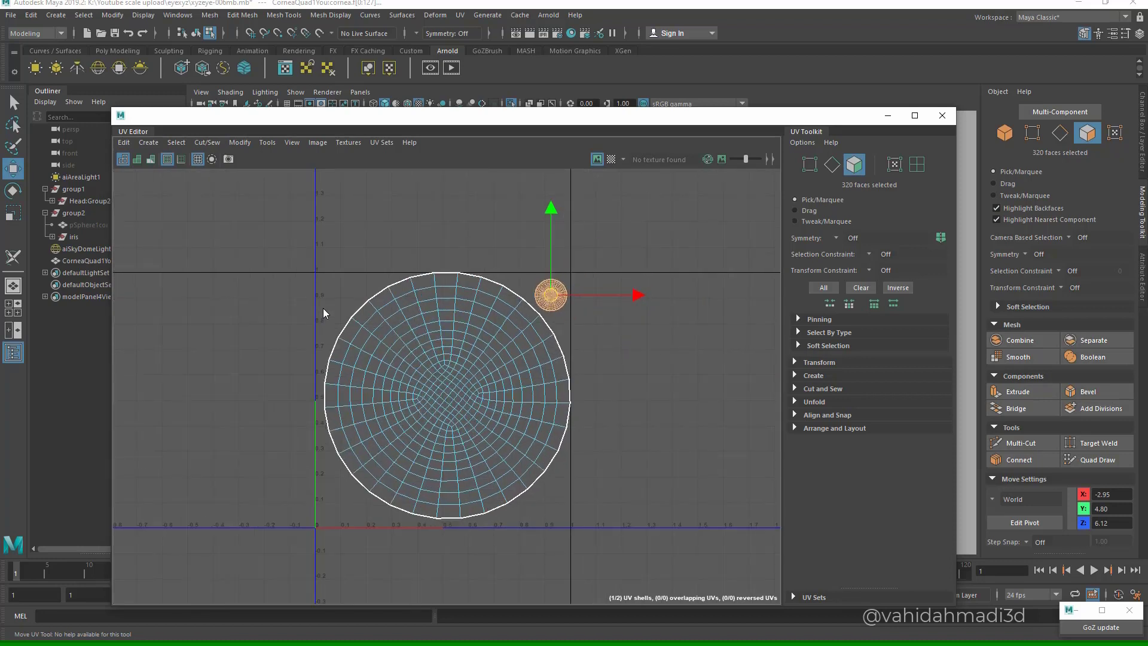
key("r")
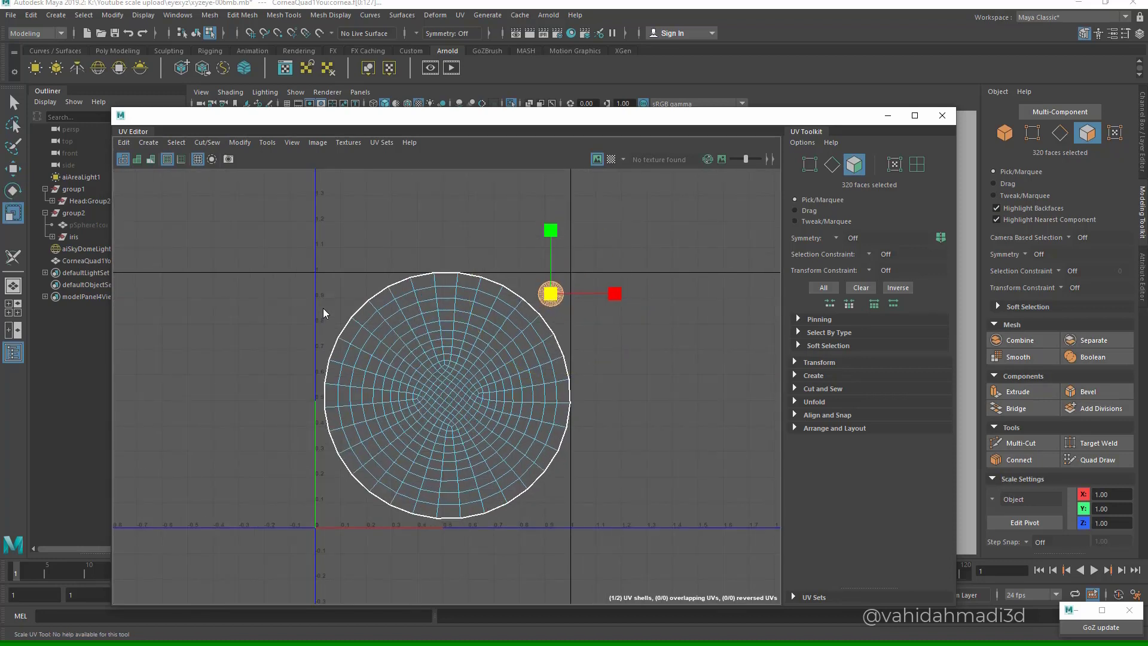
key("w")
- Rotate the larger UV shell until its central grid is upright and shift it slightly left within the UV square
double_click(525, 344)
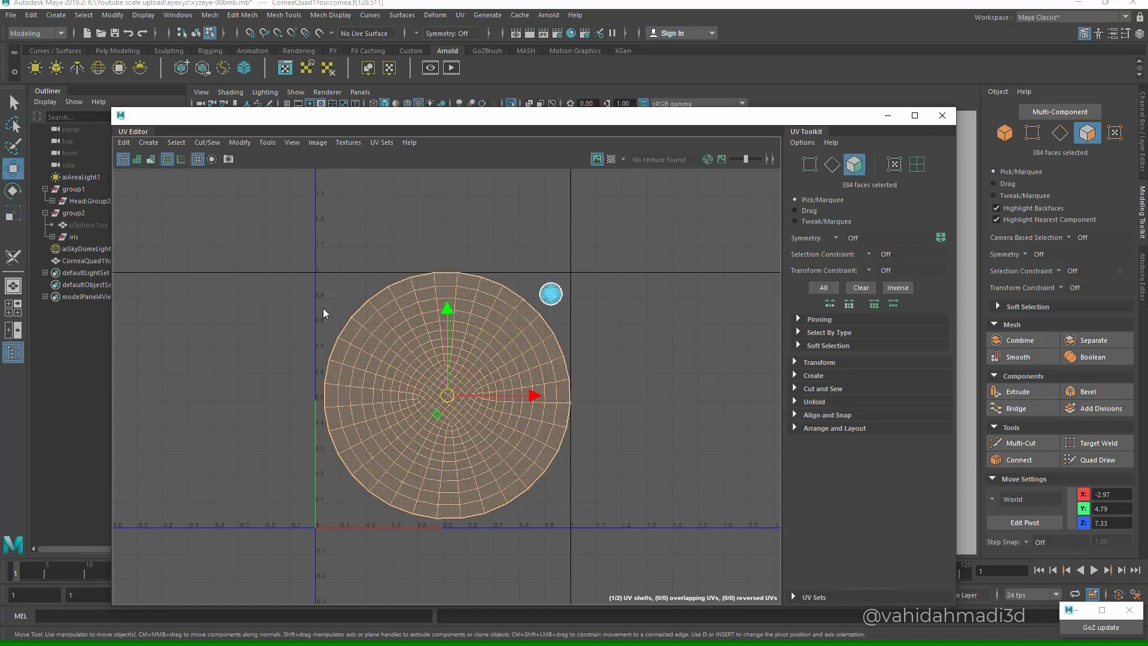
key("e")
left_click_drag(528, 401, 524, 379)
scroll(453, 415, "up", 3)
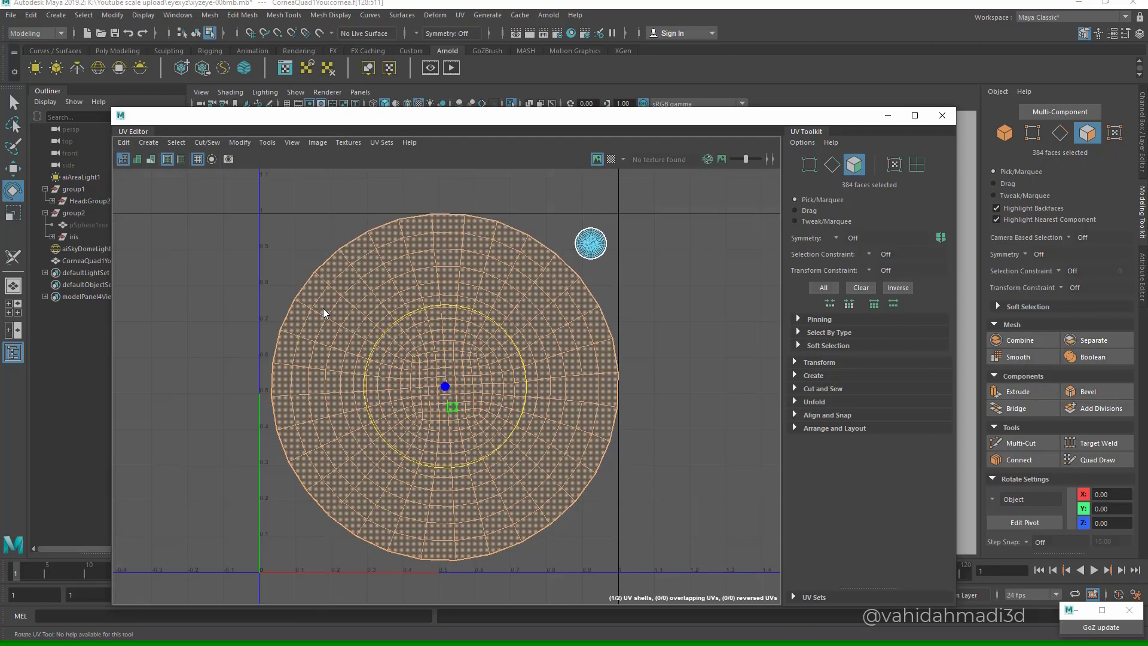
left_click_drag(455, 351, 441, 443)
left_click_drag(523, 410, 522, 386)
key("w")
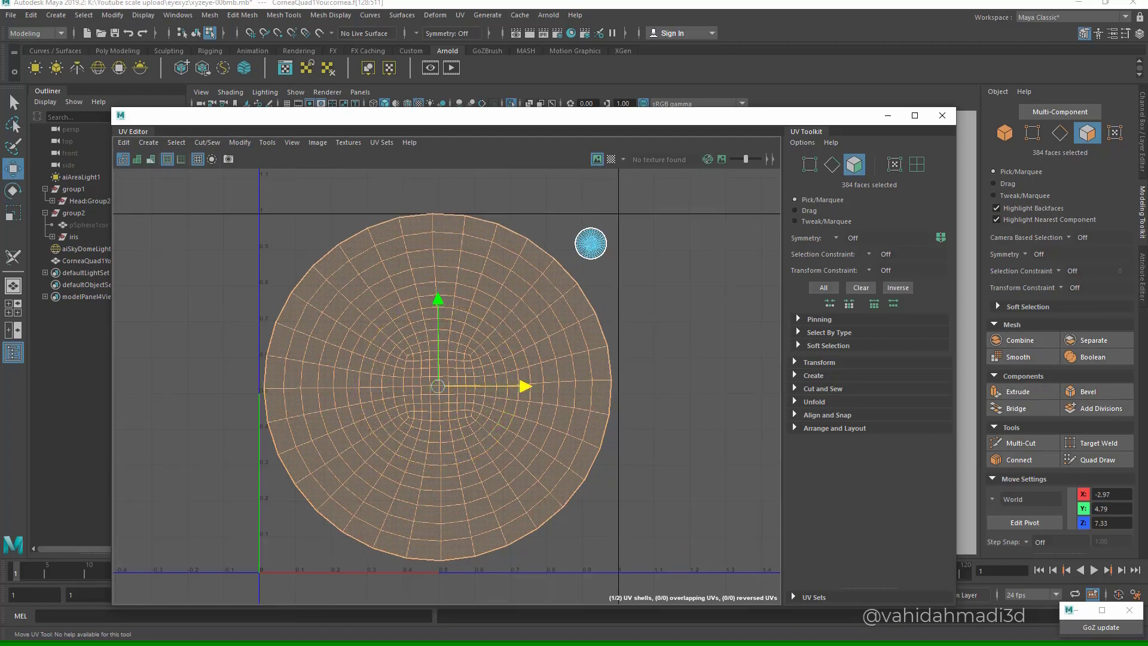
scroll(513, 403, "down", 3)
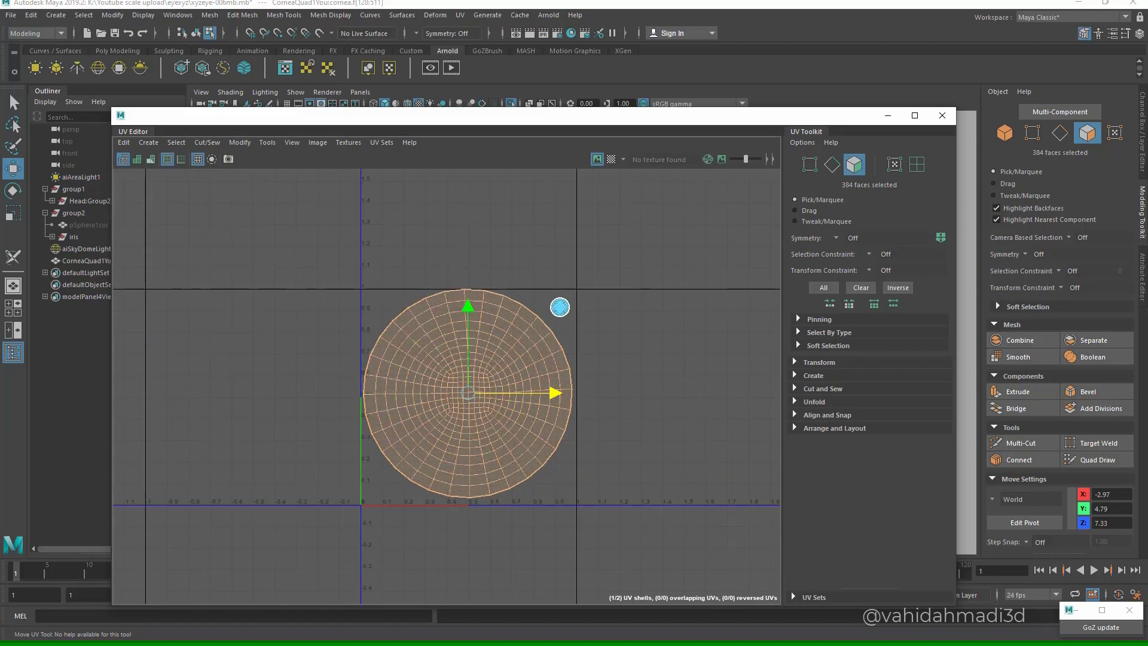
- Display the checker map temporarily to inspect the UV orientation and distortion on the eyeball
left_click(611, 159)
left_click_drag(598, 115, 623, 496)
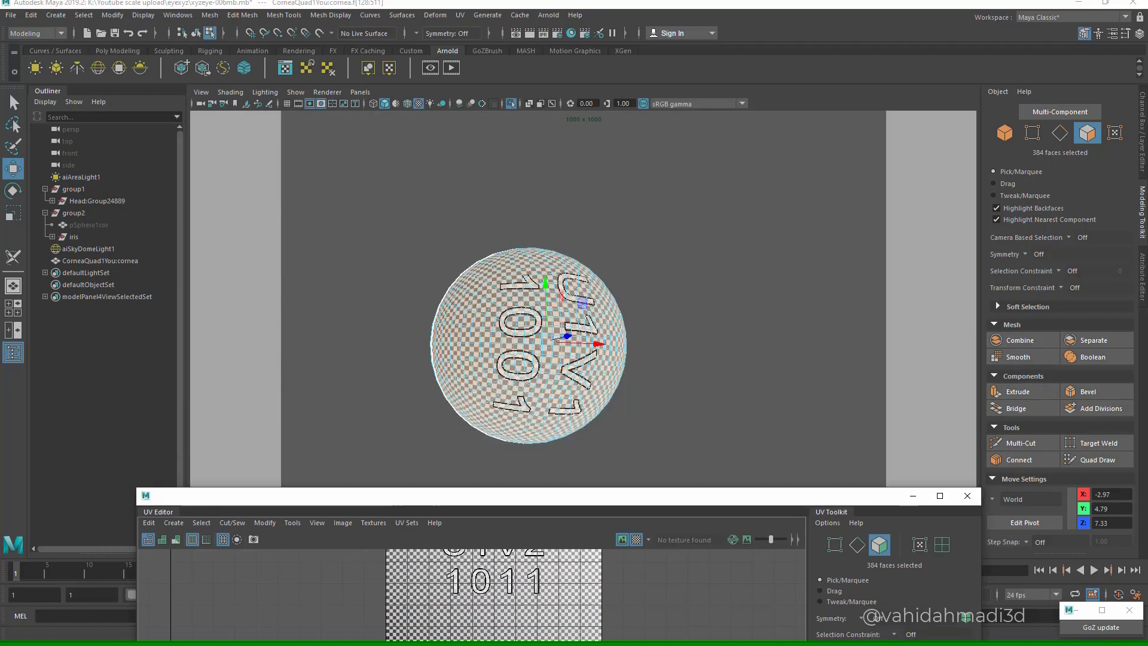
left_click_drag(550, 359, 545, 391, "alt")
scroll(598, 383, "up", 3)
left_click_drag(574, 496, 585, 186)
scroll(503, 434, "down", 1)
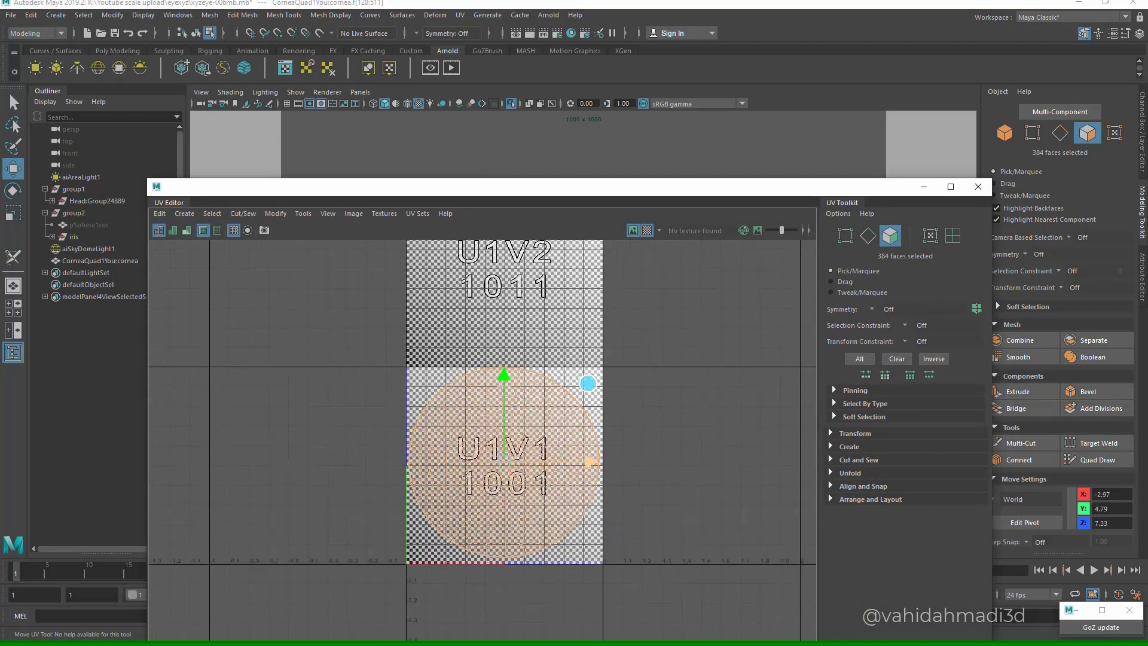
left_click(647, 231)
- Scale the larger UV shell down slightly and nudge it downward to leave a margin inside the 0–1 UV square
scroll(509, 417, "up", 2)
key("e")
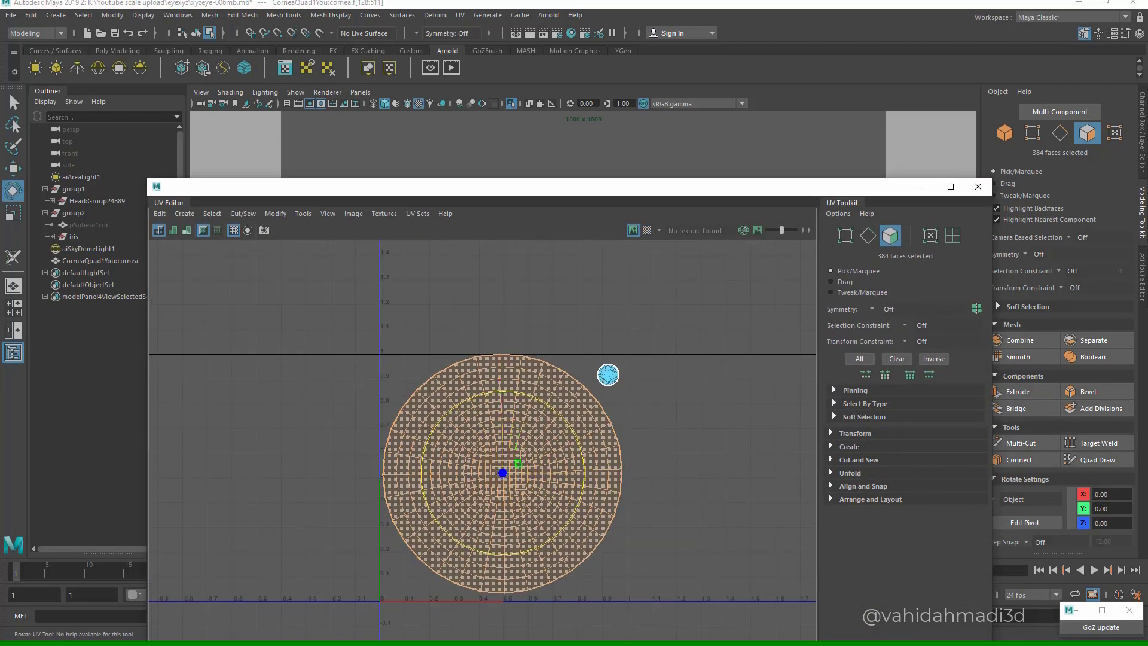
key("r")
left_click_drag(502, 473, 497, 474)
key("w")
left_click_drag(502, 387, 502, 389)
- Select the small UV shell and shift it slightly down and left within the upper-right corner of the UV square
double_click(613, 375)
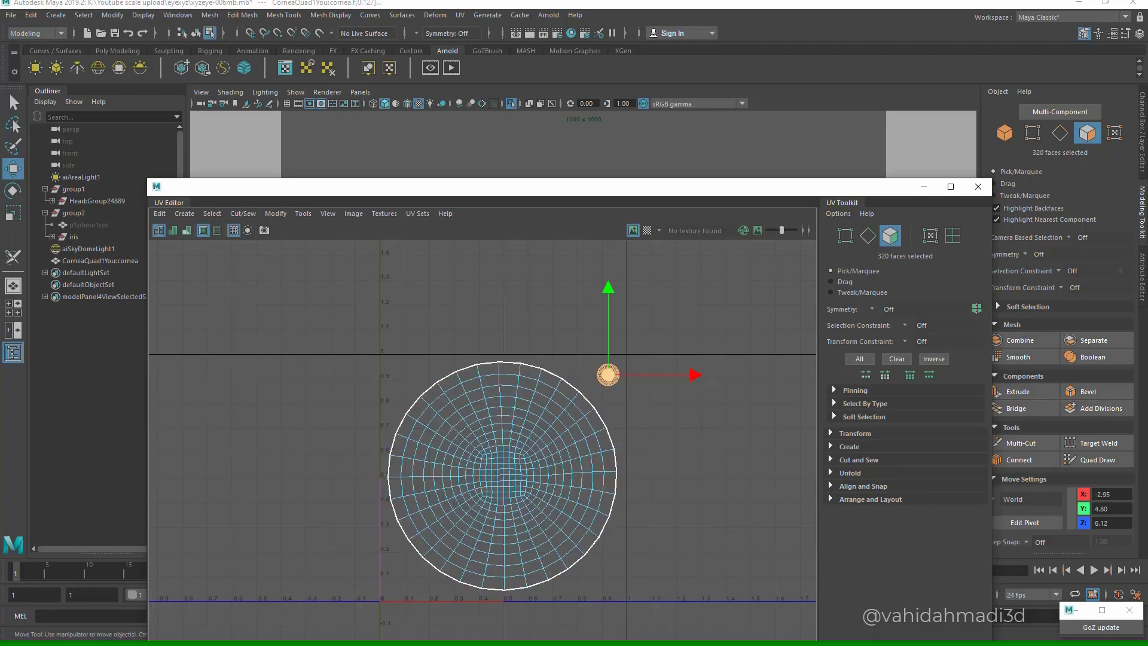
left_click_drag(609, 375, 604, 381)
scroll(586, 430, "up", 2)
scroll(586, 437, "down", 4)
scroll(552, 454, "up", 4)
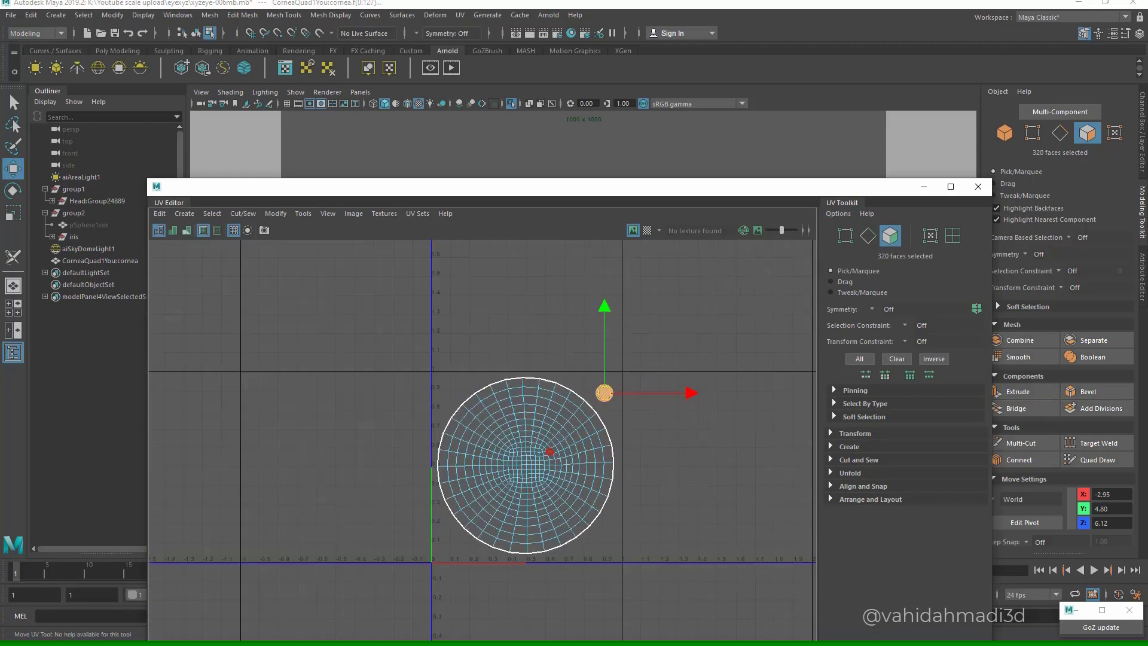
- Rotate the larger UV shell slightly to straighten its central grid, and clear the selection
double_click(566, 454)
key("e")
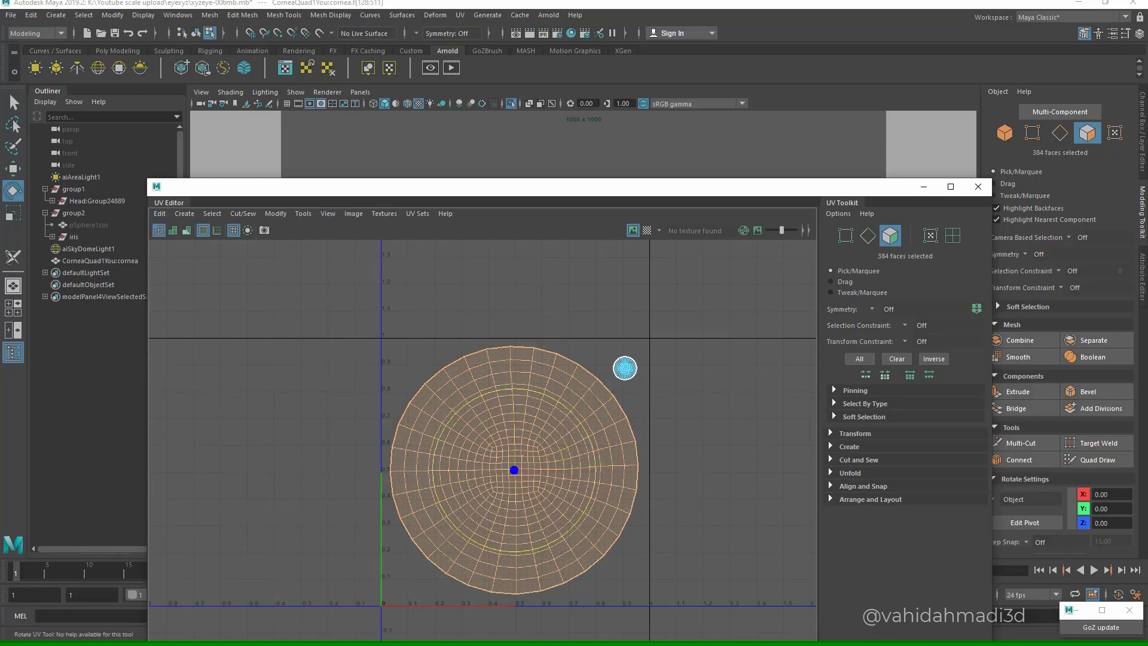
left_click_drag(596, 464, 596, 466)
left_click(625, 367)
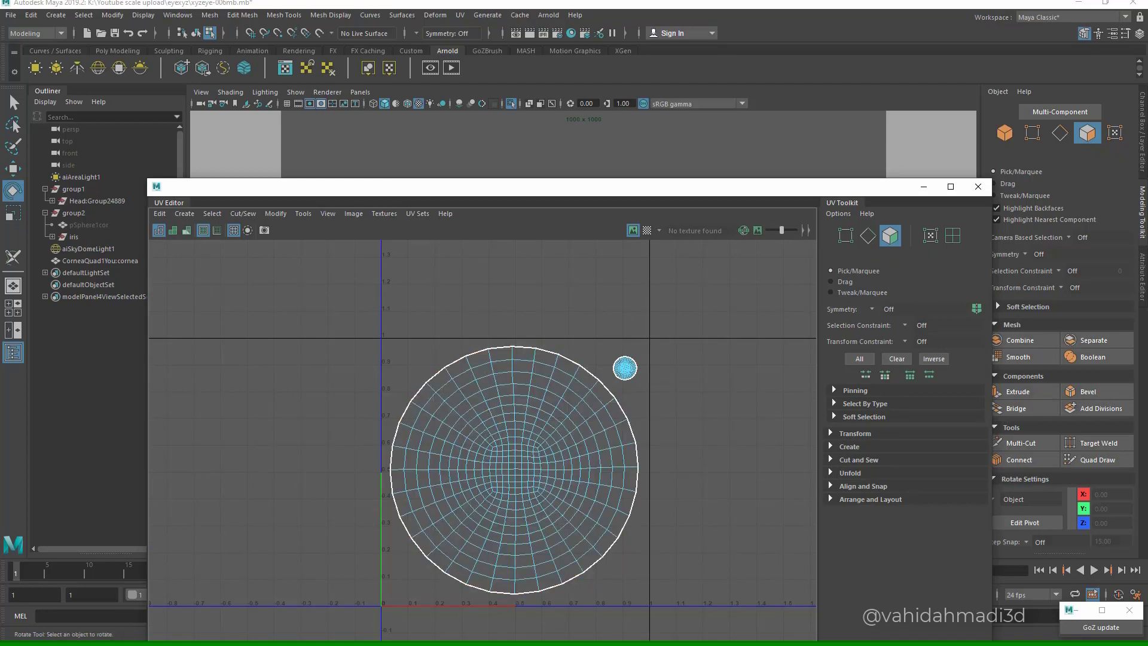
- Close the UV Editor and return the cornea mesh to object selection mode
scroll(622, 367, "down", 5)
right_click(626, 464)
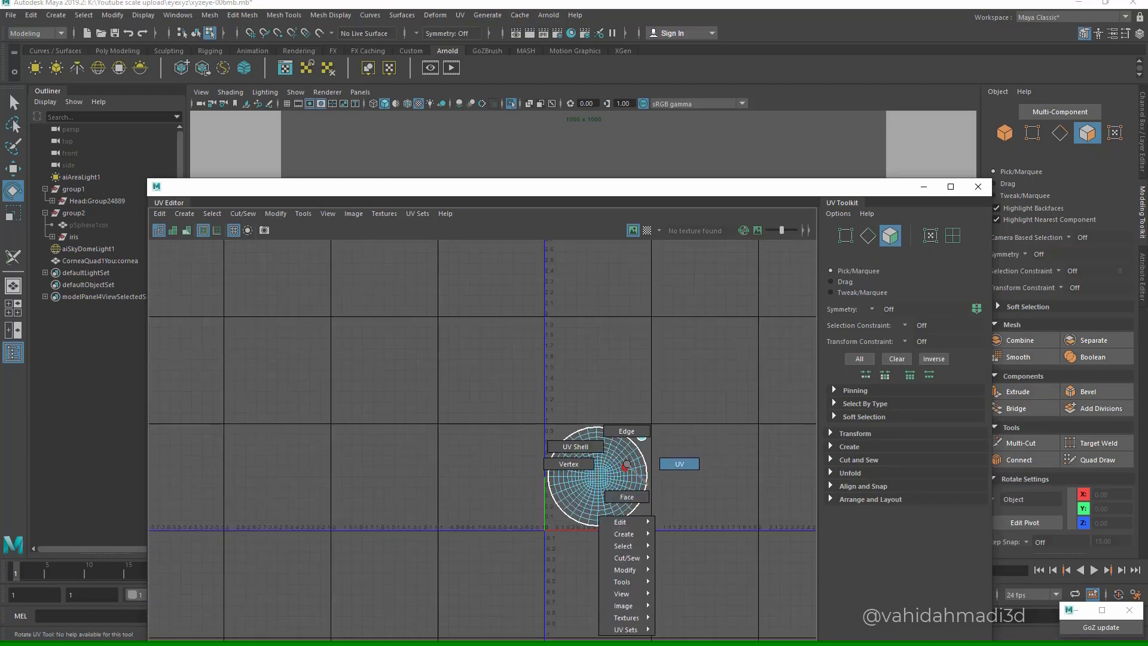
right_click_drag(626, 465, 627, 497)
left_click_drag(712, 187, 591, 194)
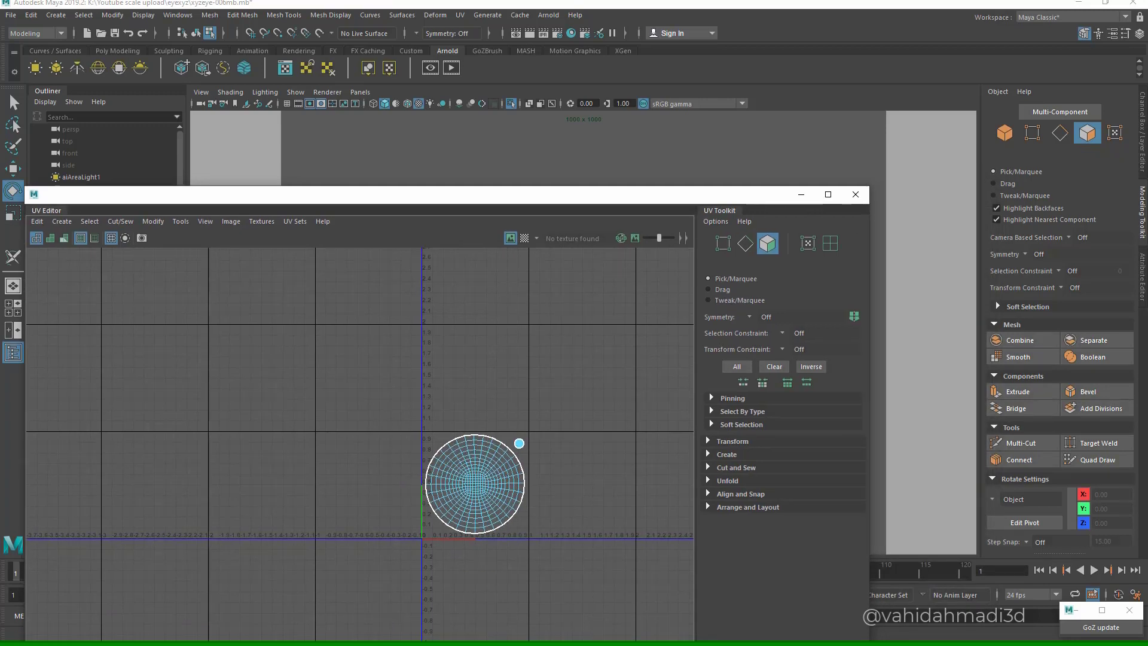
left_click(857, 195)
right_click_drag(560, 299, 589, 286)
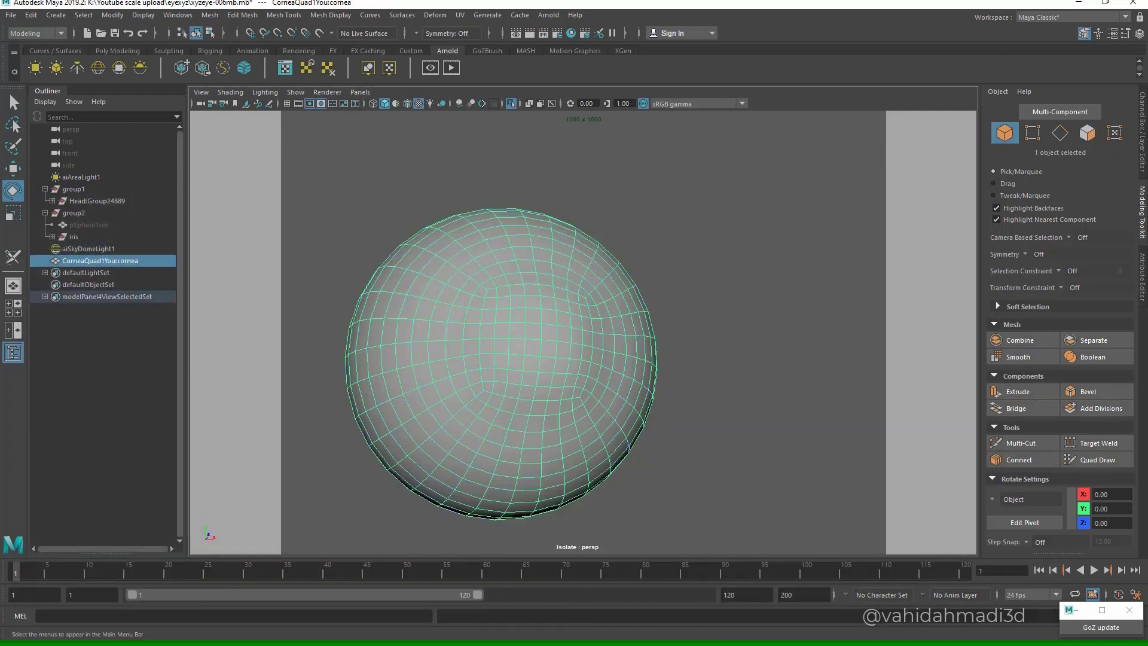
- Export the selected cornea mesh as CorneaUved.obj to the Documents folder in OBJ format
left_click(11, 15)
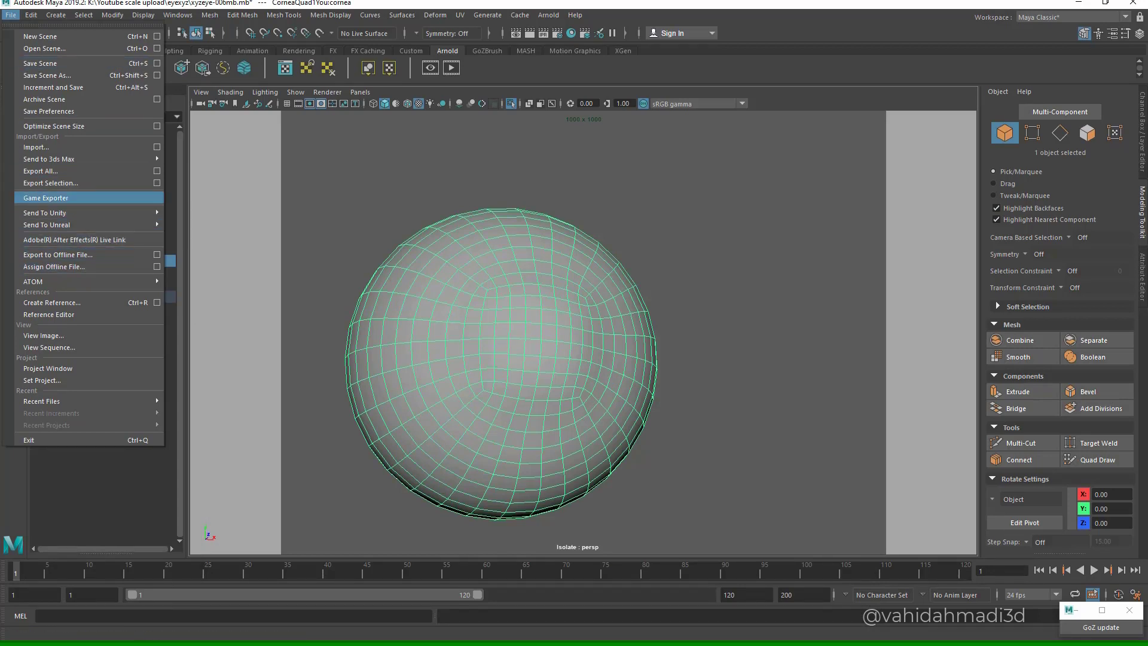
left_click(50, 183)
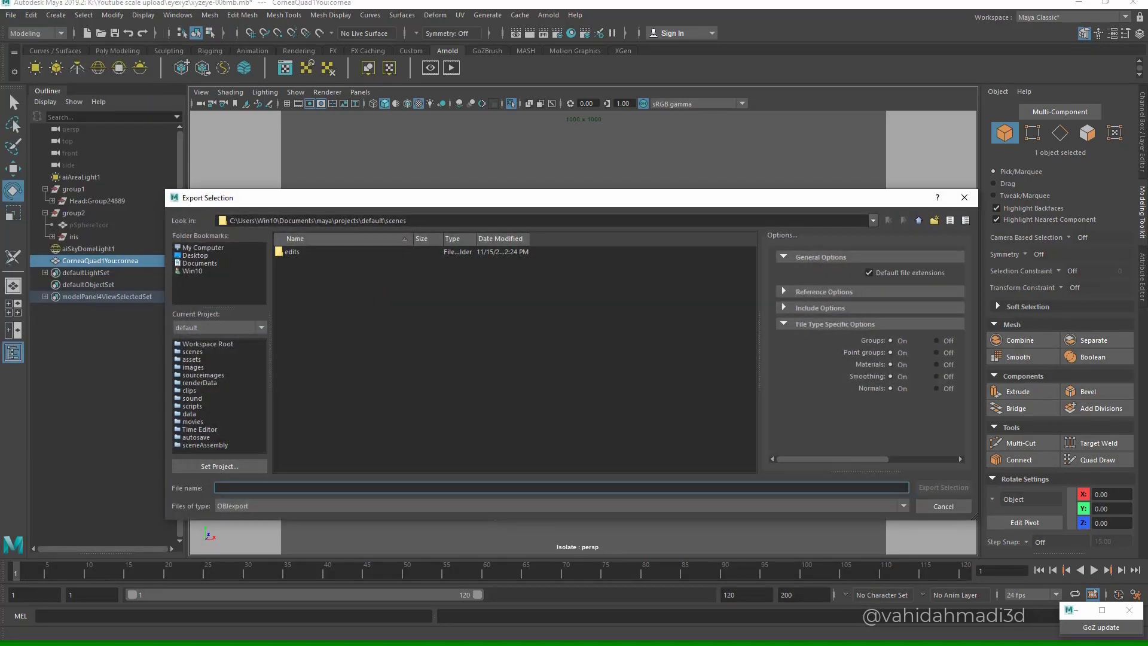
left_click(200, 263)
left_click(301, 452)
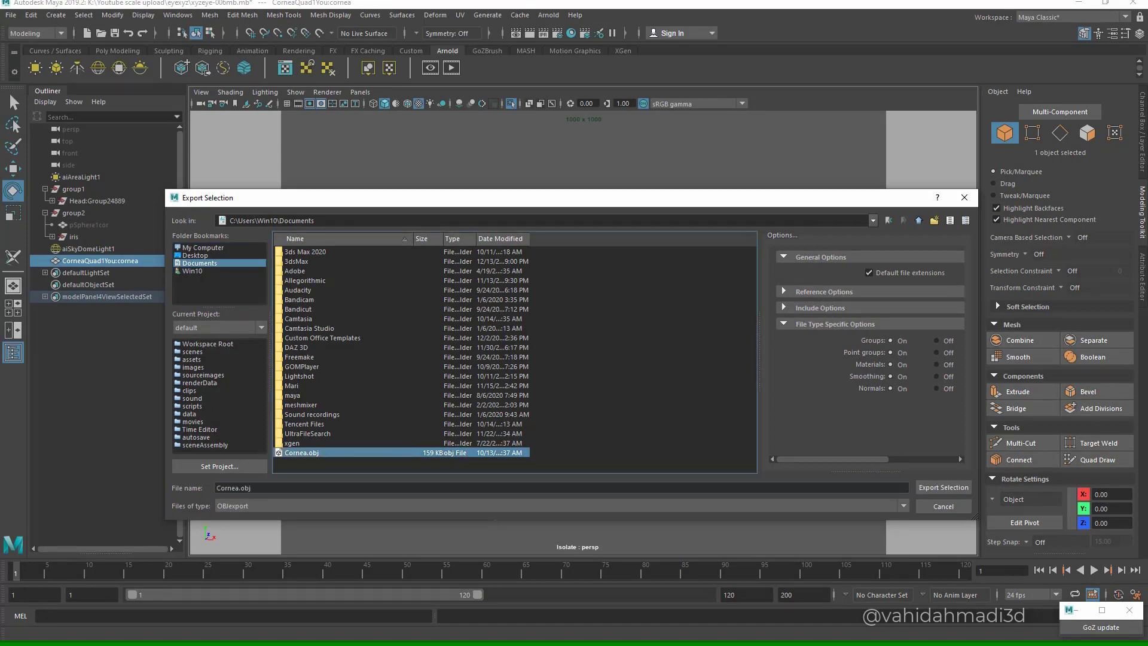
left_click(269, 488)
type("Uved")
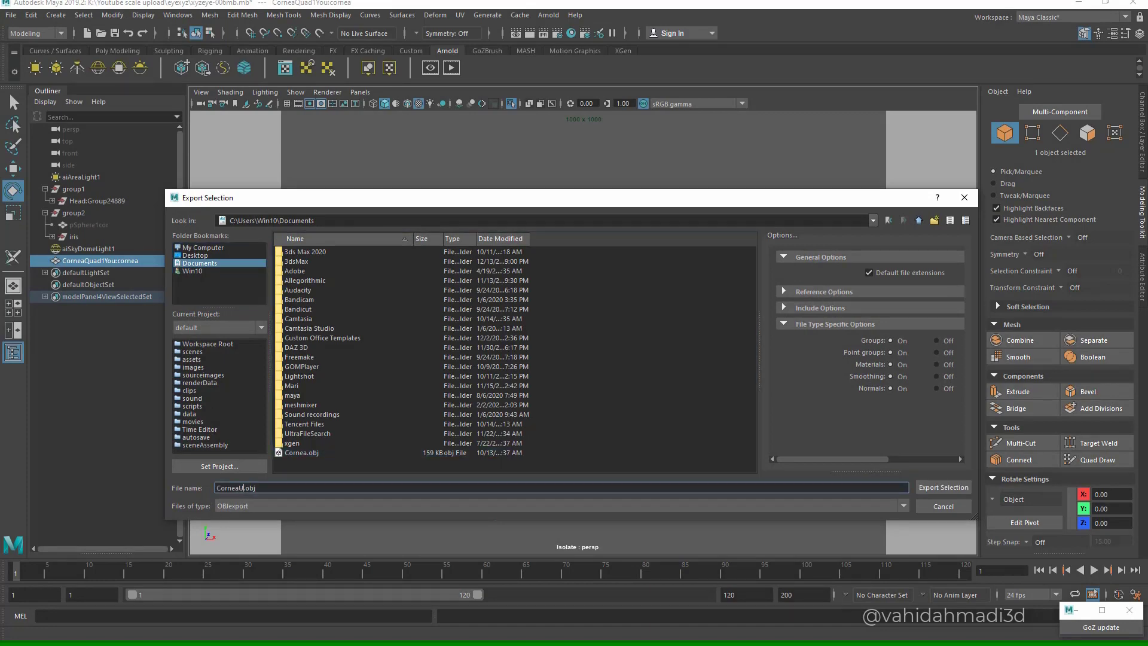
key("Return")
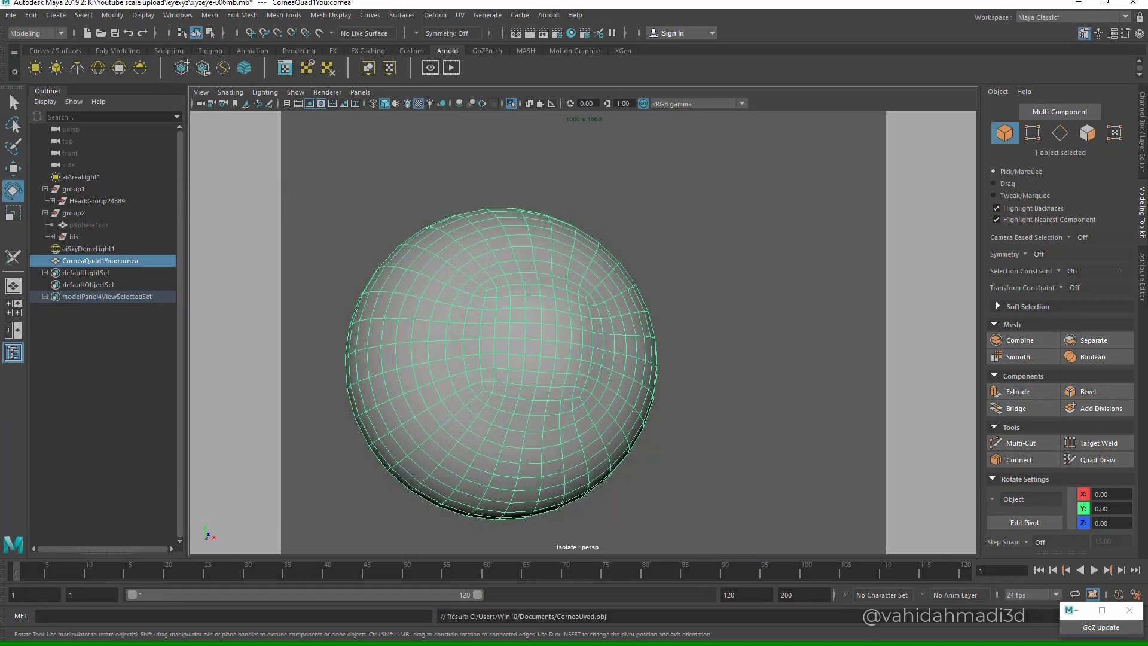
- Leave isolate view to show the head, and hide the CorneaQuad1You:cornea mesh
key("ctrl+1")
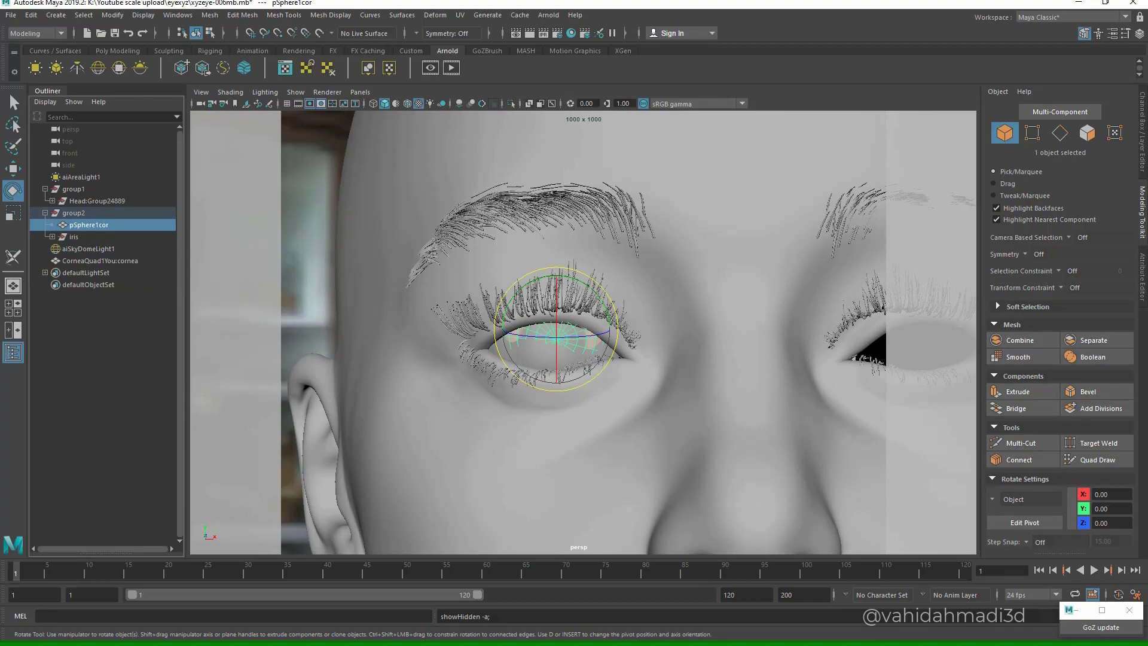
left_click(100, 261)
key("ctrl+h")
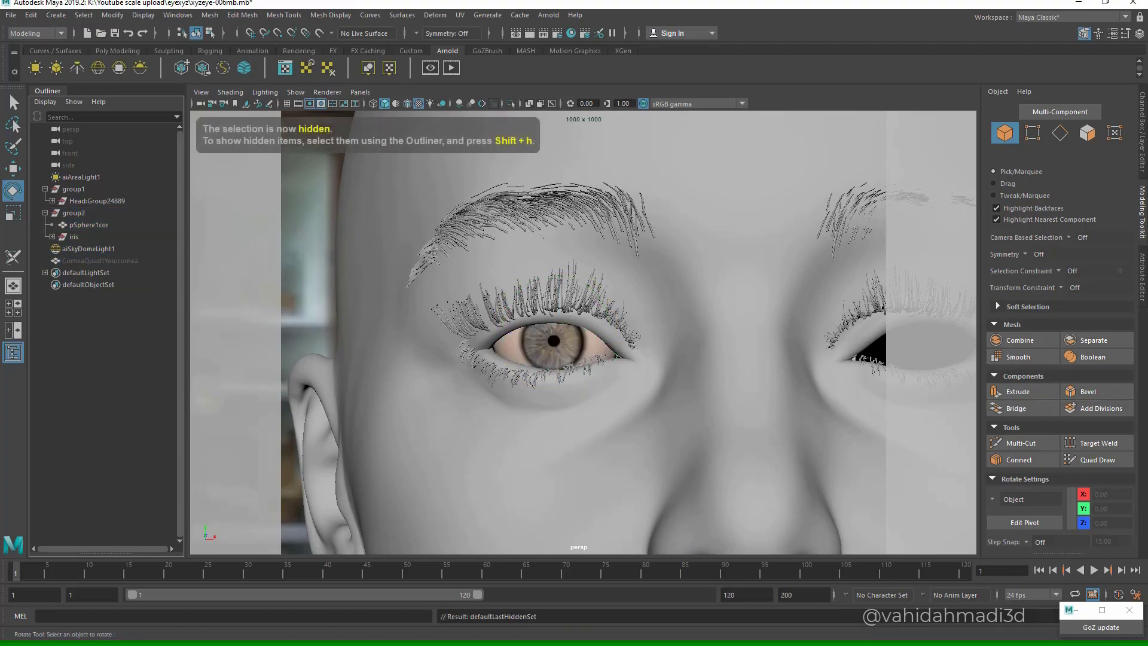
- Examine the original pSphere1cor cornea and its wireframe over the iris up close
scroll(554, 341, "up", 5)
left_click_drag(554, 347, 550, 371, "alt")
left_click(565, 335)
scroll(550, 359, "up", 5)
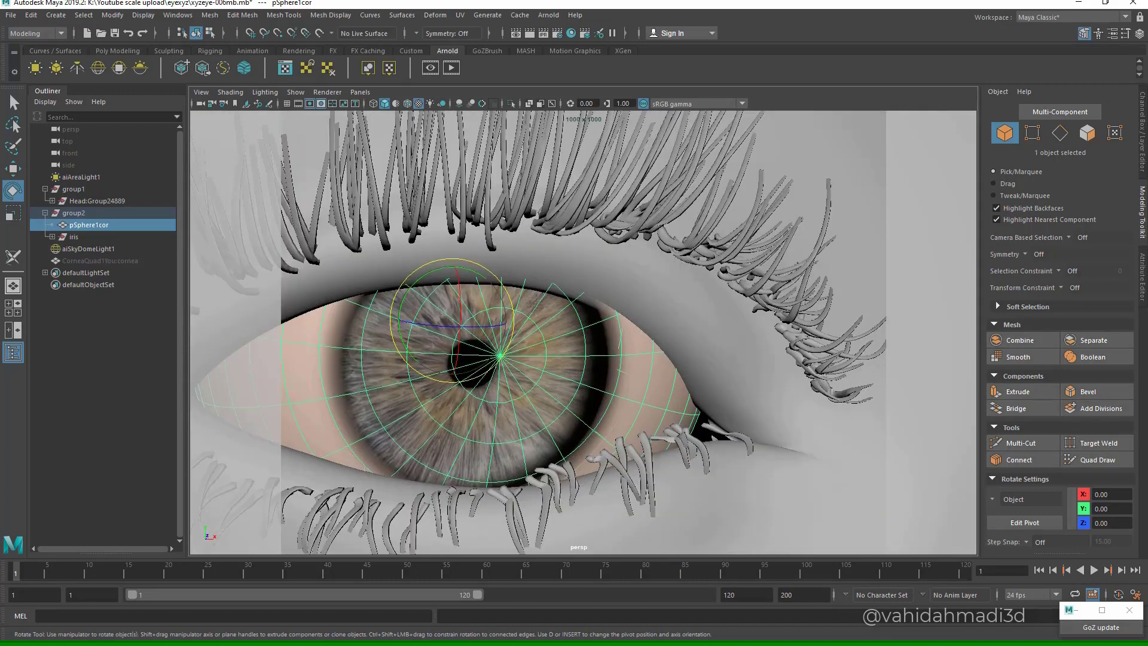
scroll(478, 359, "up", 2)
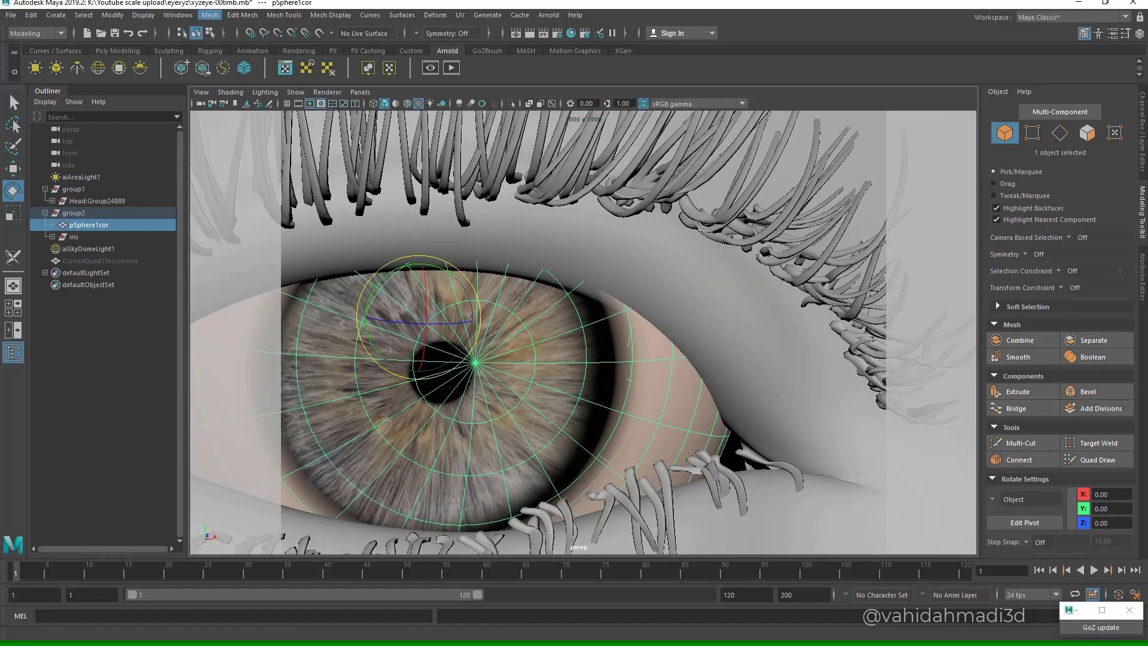
left_click(242, 15)
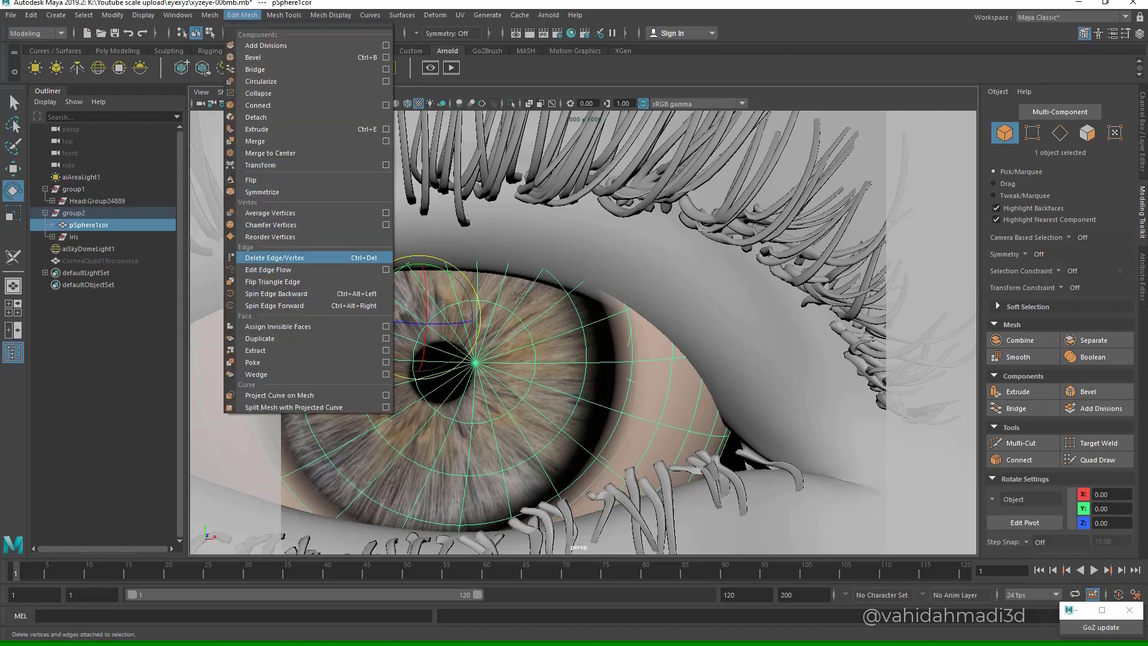
left_click(466, 335)
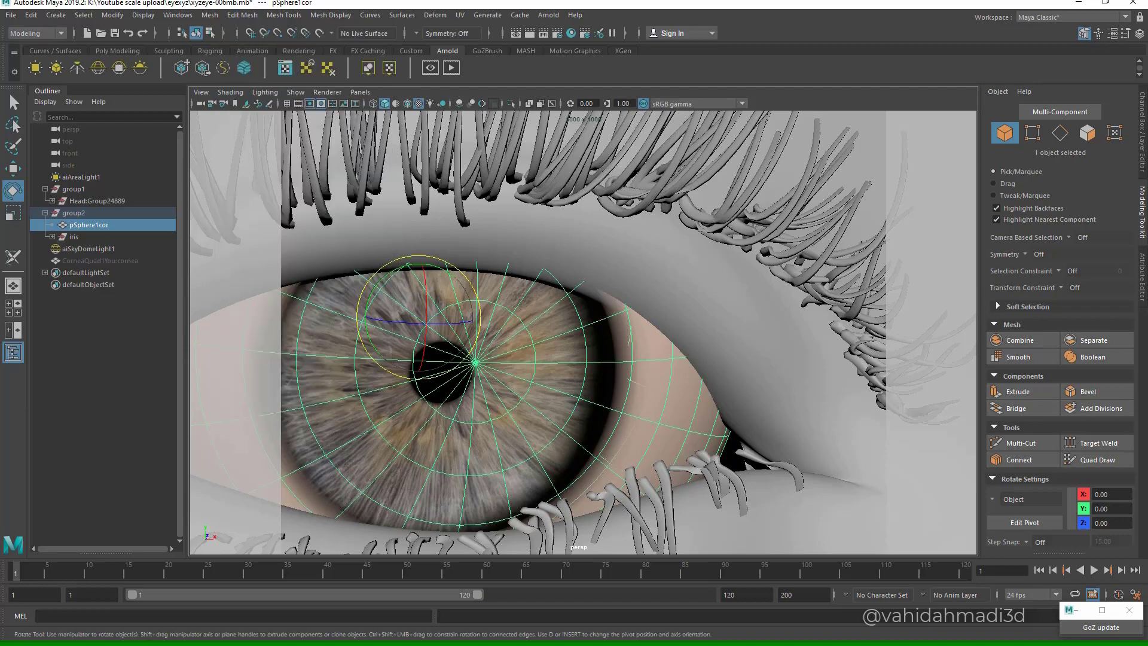
scroll(478, 358, "down", 5)
- Switch to ZBrush, expand the subtool list and frame the face from the front
key("super")
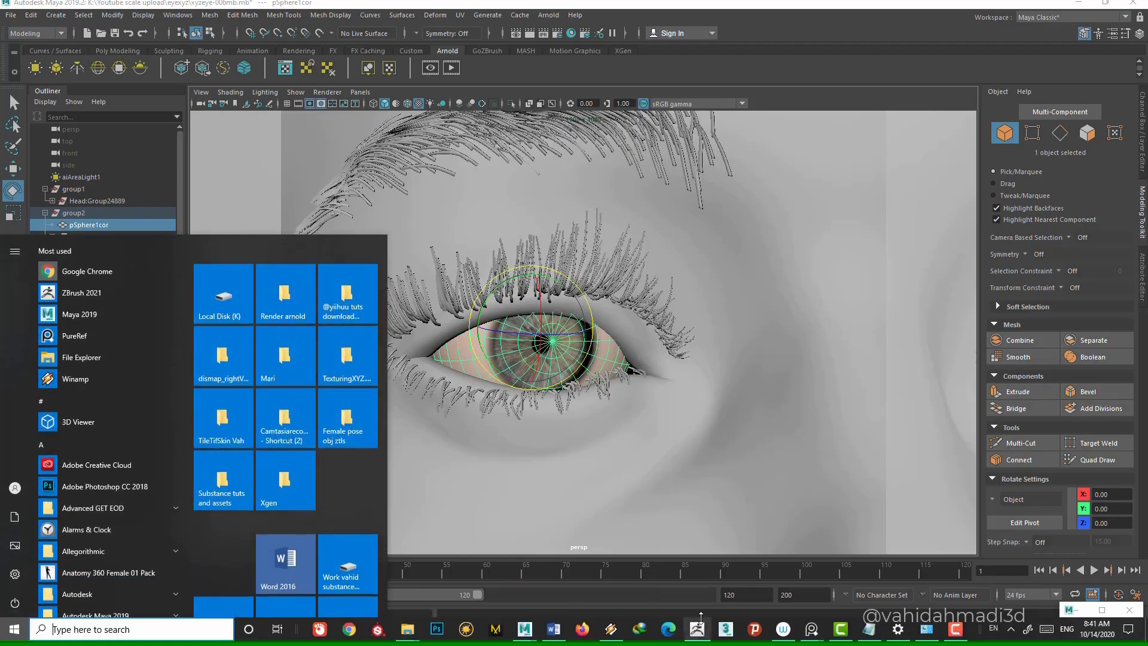
left_click(697, 629)
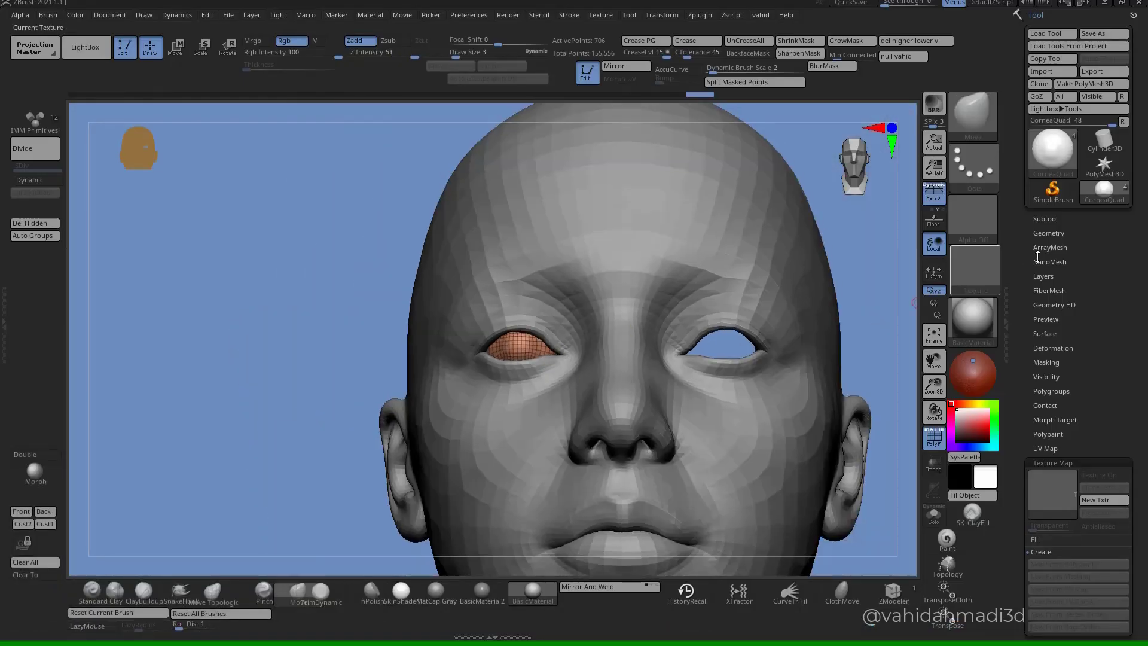
left_click(1045, 216)
left_click(860, 153)
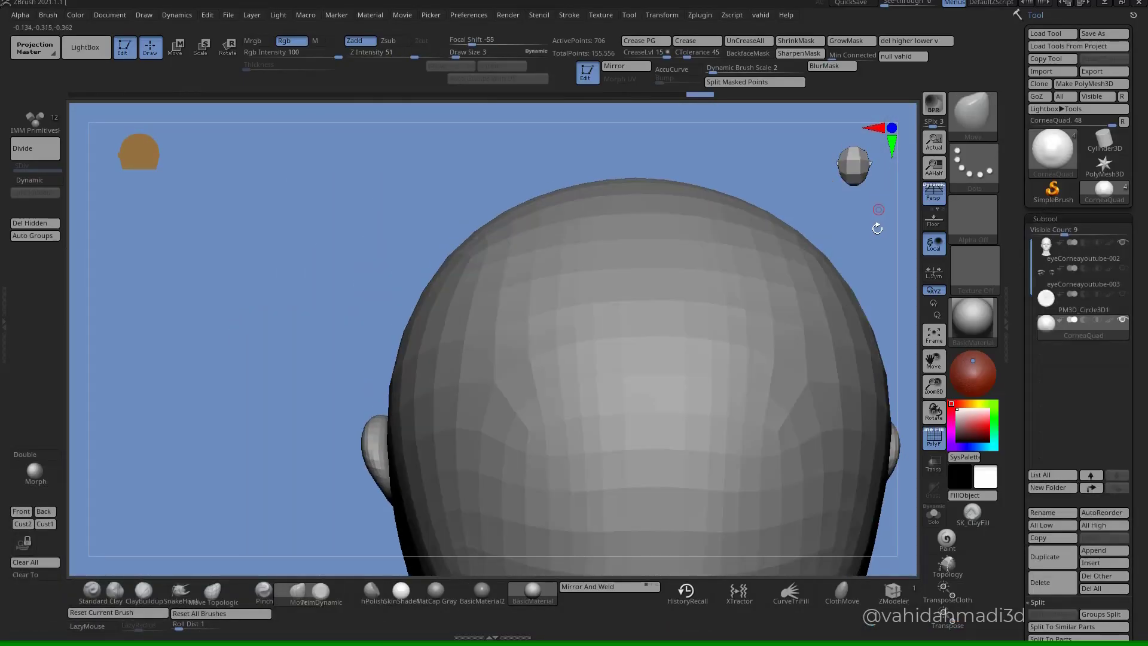
mouse_move(878, 365)
left_mouse_down("alt")
mouse_move(653, 224)
mouse_move(756, 362)
mouse_move(715, 426)
mouse_move(823, 284)
left_mouse_up("alt")
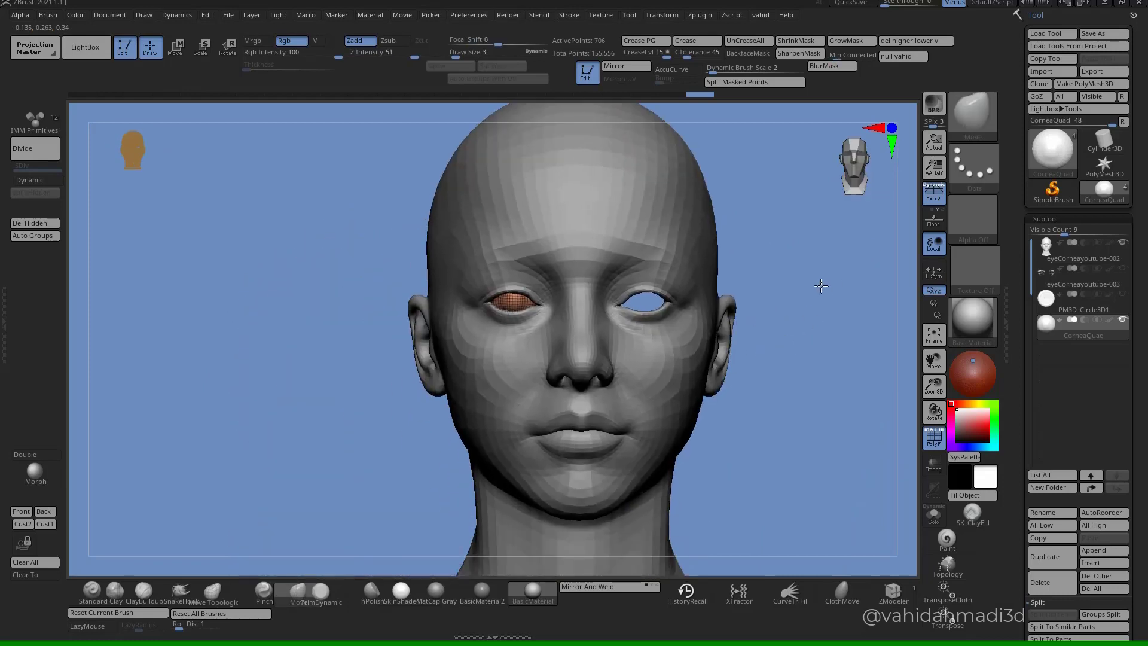
right_click_drag(569, 299, 583, 347, "ctrl")
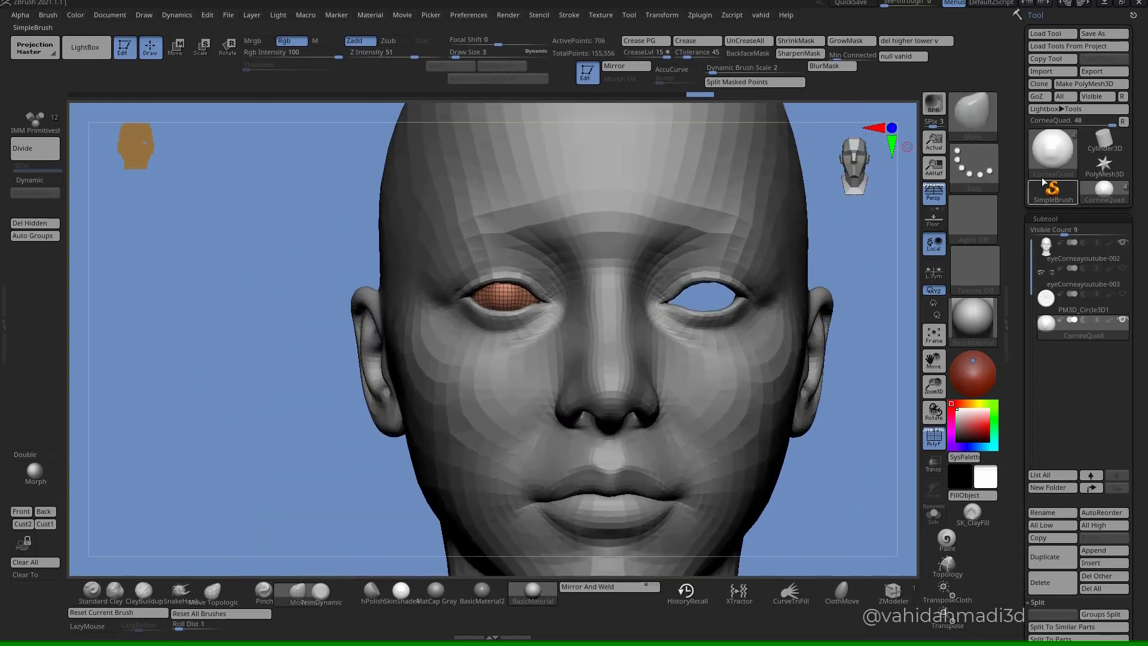
- Append CorneaUved from the Documents folder to the current tool using SubTool Master's MultiAppend
left_click(700, 15)
scroll(746, 204, "down", 2)
left_click(741, 197)
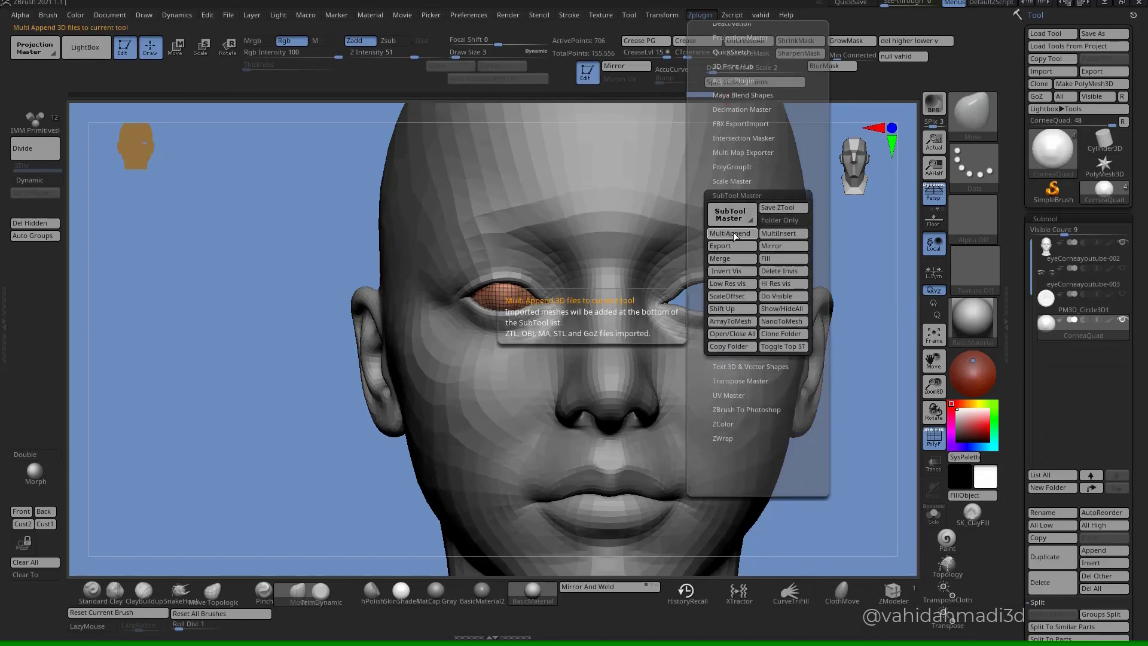
left_click(734, 233)
left_click(311, 223)
scroll(341, 259, "up", 10)
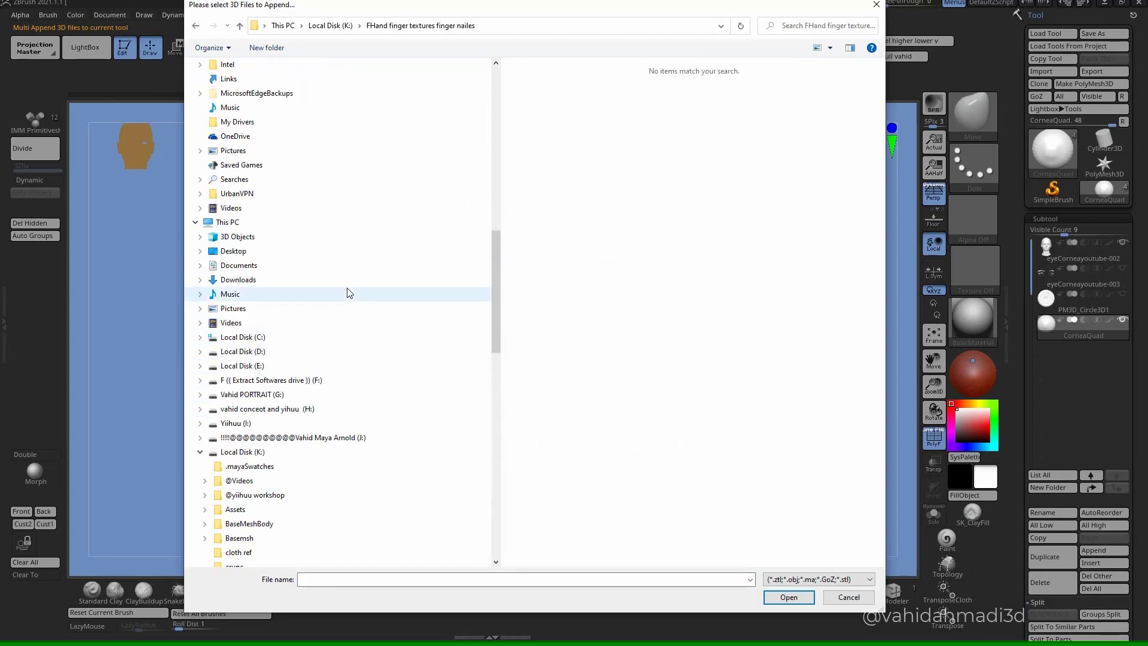
left_click(239, 265)
left_click(590, 284)
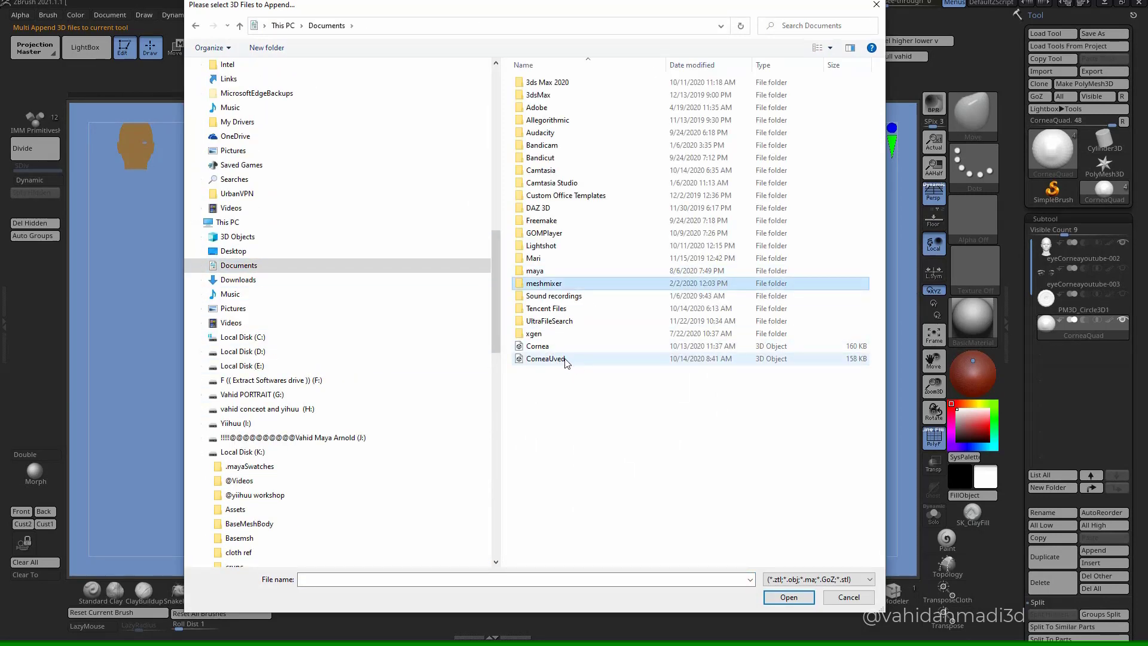
double_click(565, 359)
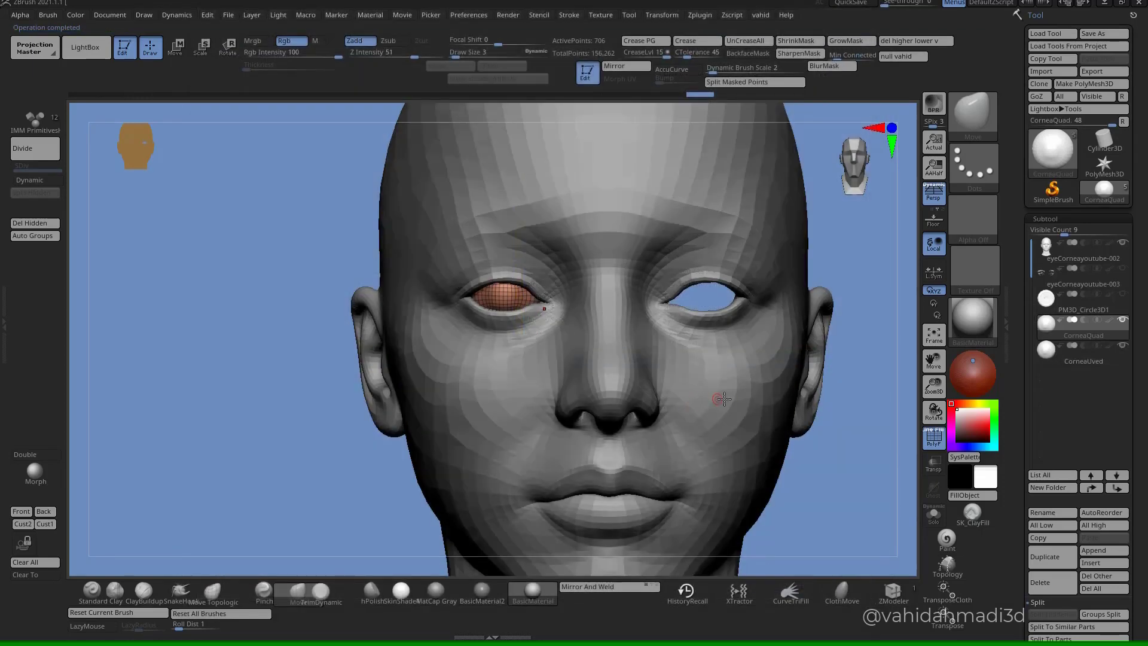
- Make CorneaUved the active subtool and frame the face around the eyes
left_click(1097, 360)
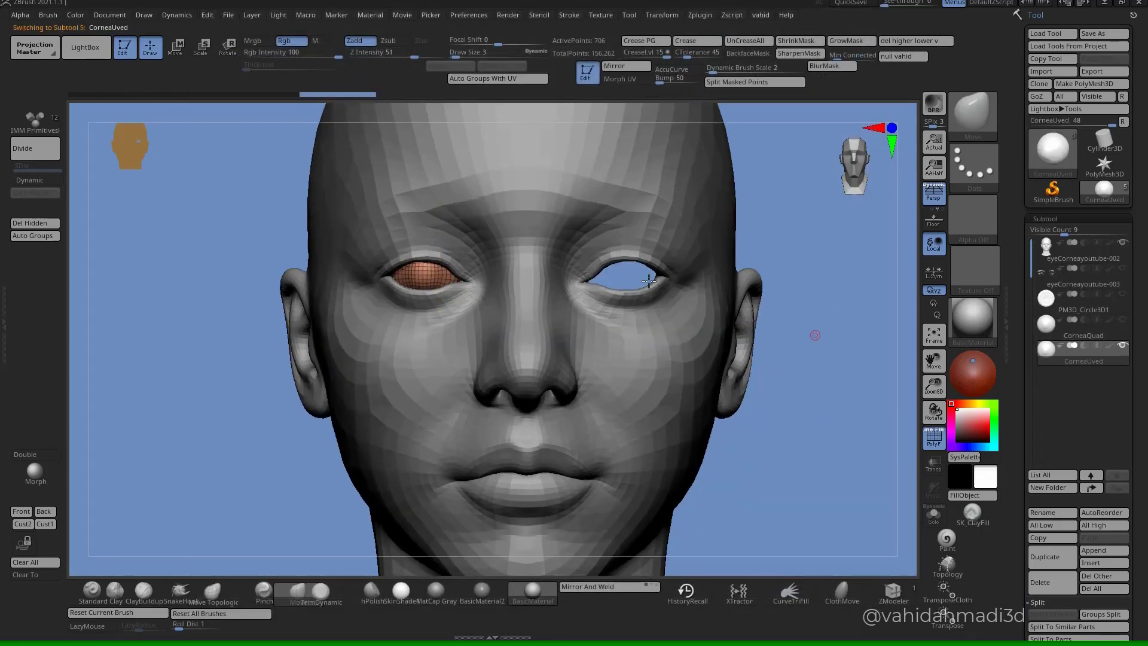
right_click_drag(649, 281, 676, 359, "ctrl")
right_click_drag(676, 359, 703, 395)
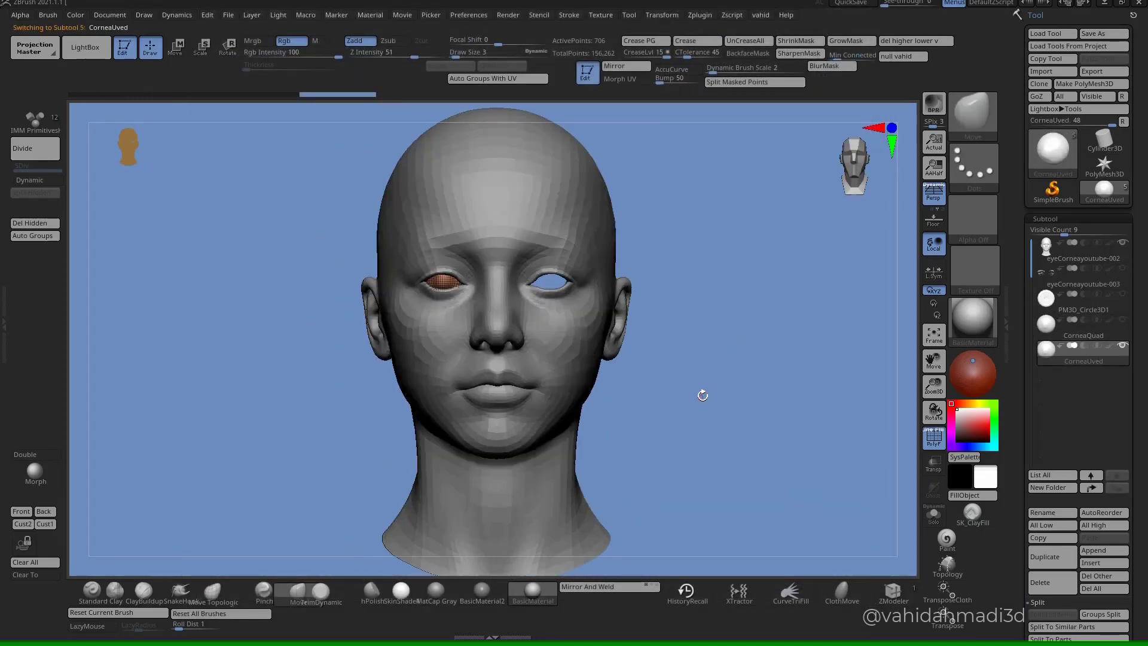
right_click_drag(434, 338, 532, 380, "alt")
- Import the red-and-white eyeball image as CorneaUved's texture map and turn off the polyframe display
scroll(1088, 455, "down", 10)
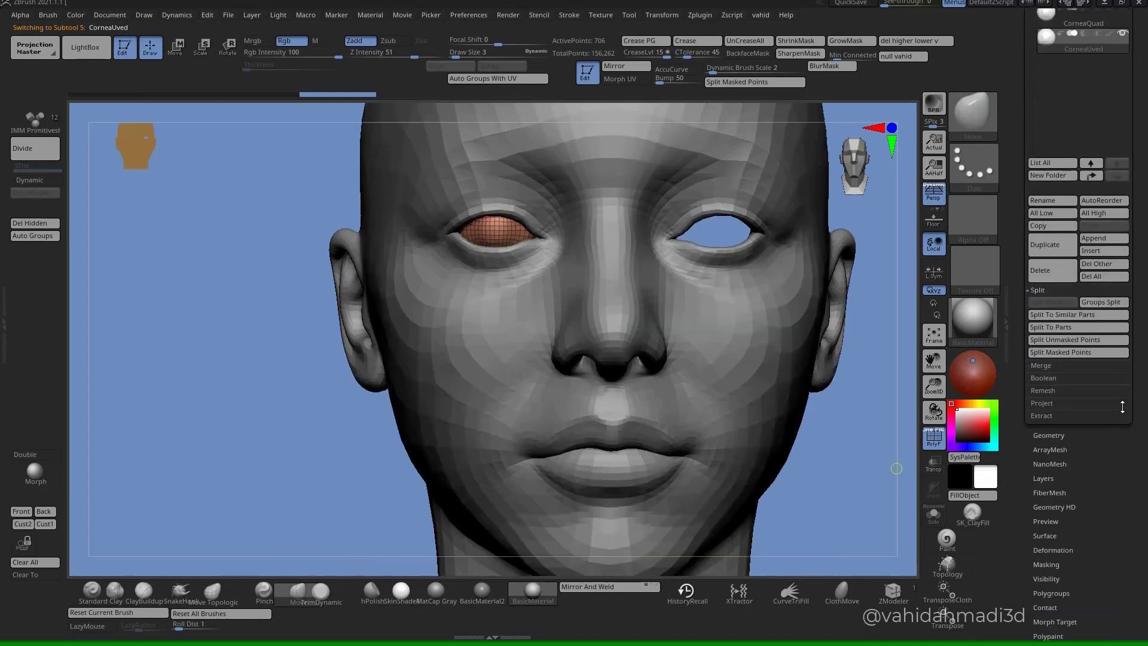
scroll(1073, 491, "down", 4)
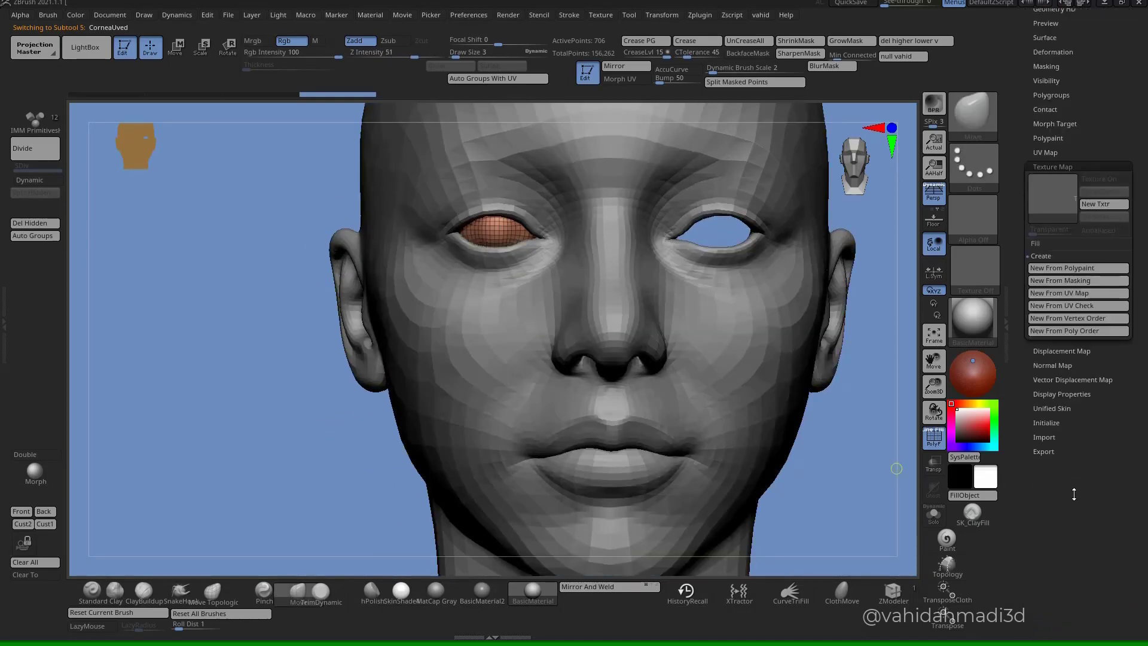
left_click(1047, 203)
left_click(578, 383)
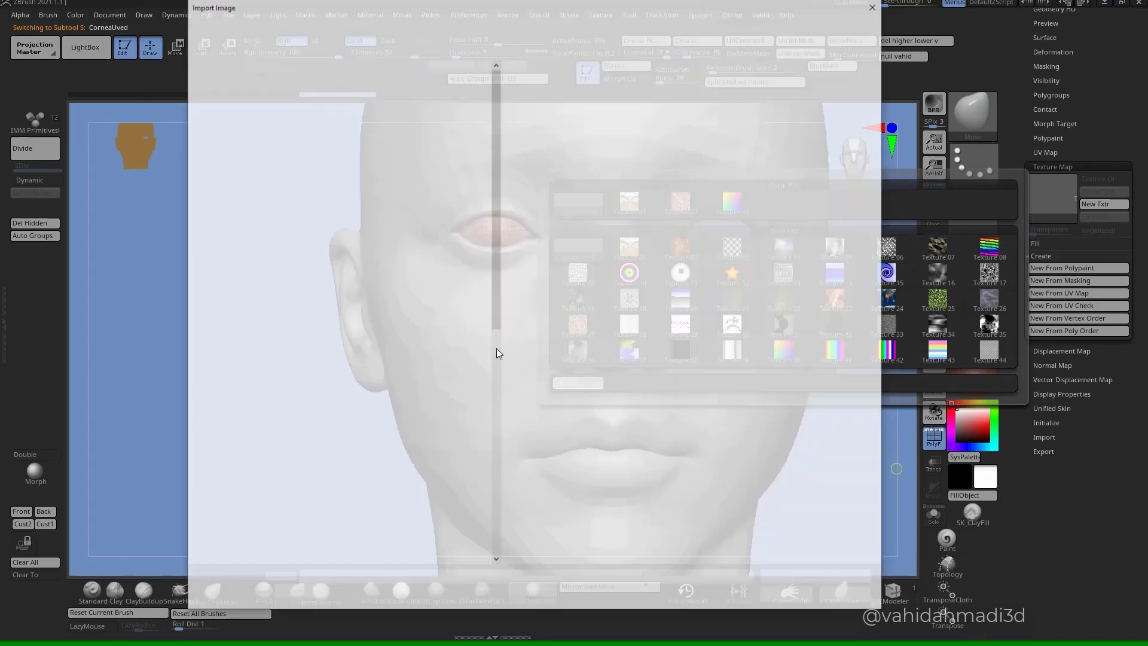
key("Escape")
left_click(706, 284)
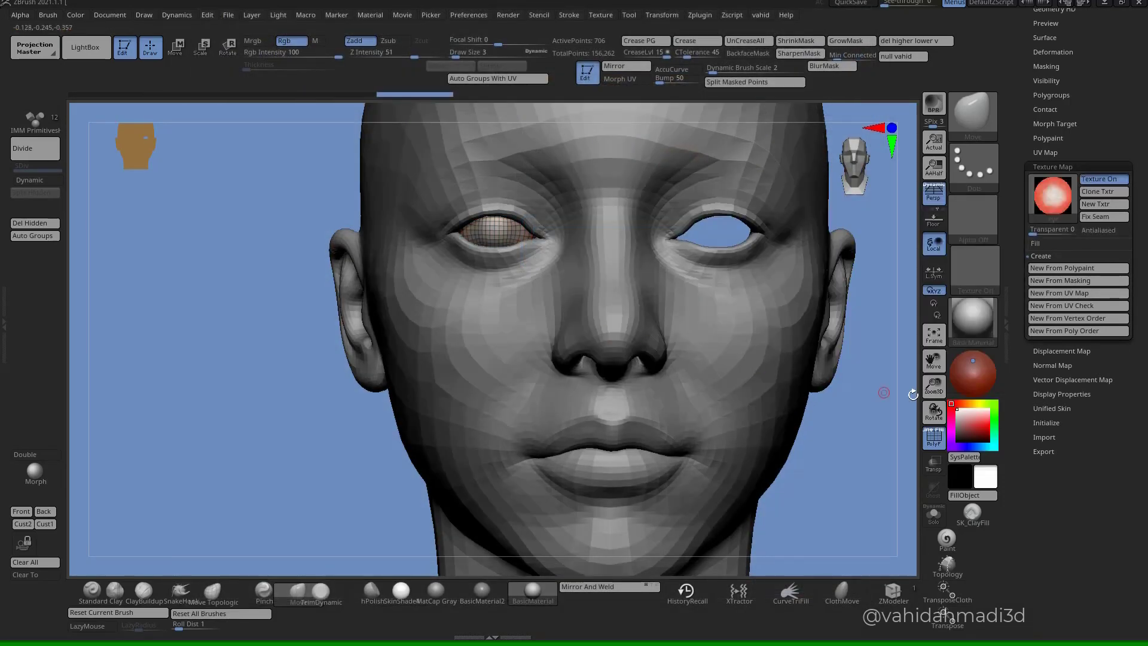
left_click(933, 436)
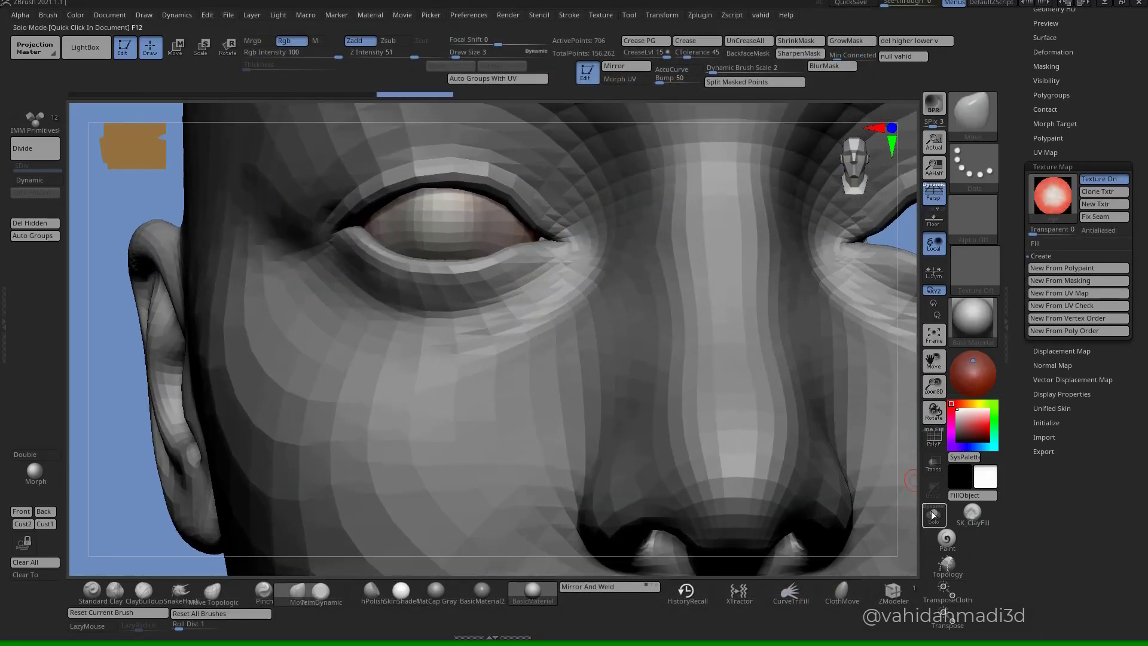
- Isolate the CorneaUved eyeball and subdivide it up to subdivision level 7
left_click(934, 516)
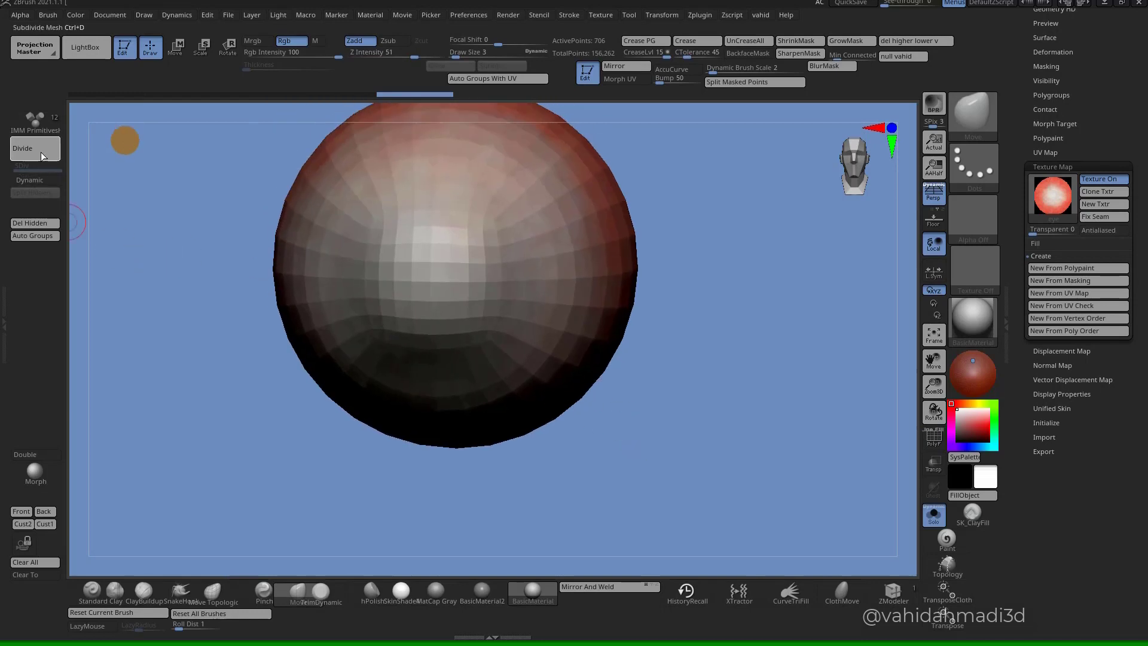
left_click(43, 157)
left_click(43, 157)
left_click(43, 156)
left_click(43, 157)
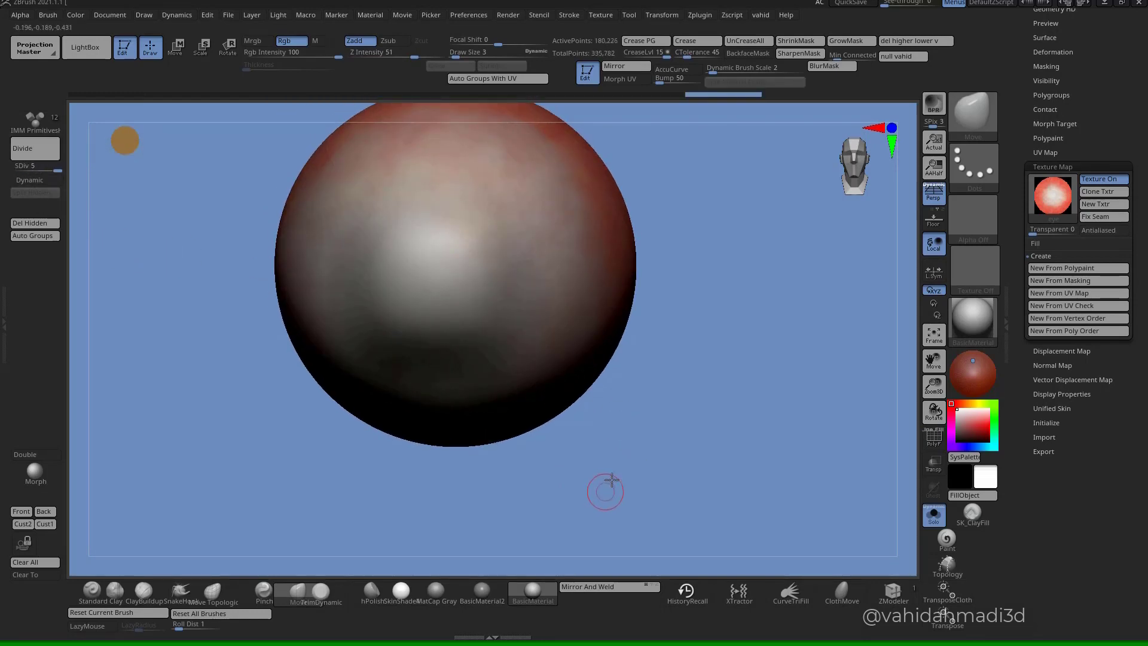
mouse_move(615, 469)
left_mouse_down()
mouse_move(613, 447)
mouse_move(615, 467)
left_mouse_up()
right_click_drag(615, 467, 520, 344, "ctrl")
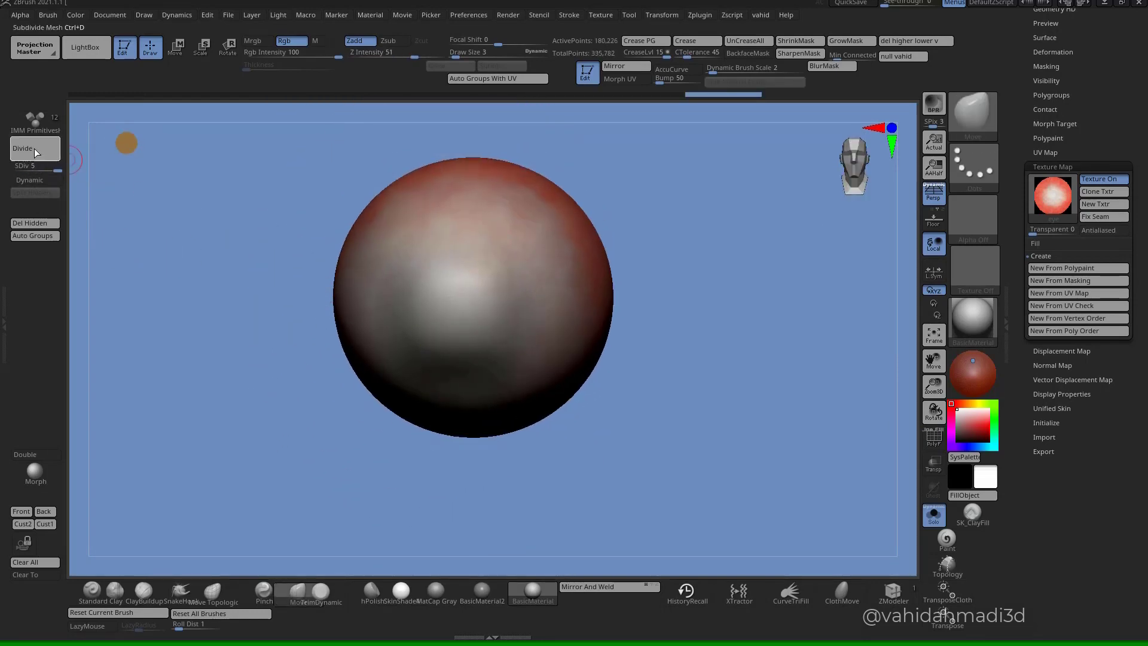
mouse_move(692, 371)
right_mouse_down("ctrl")
mouse_move(633, 364)
mouse_move(707, 372)
mouse_move(820, 449)
right_mouse_up("ctrl")
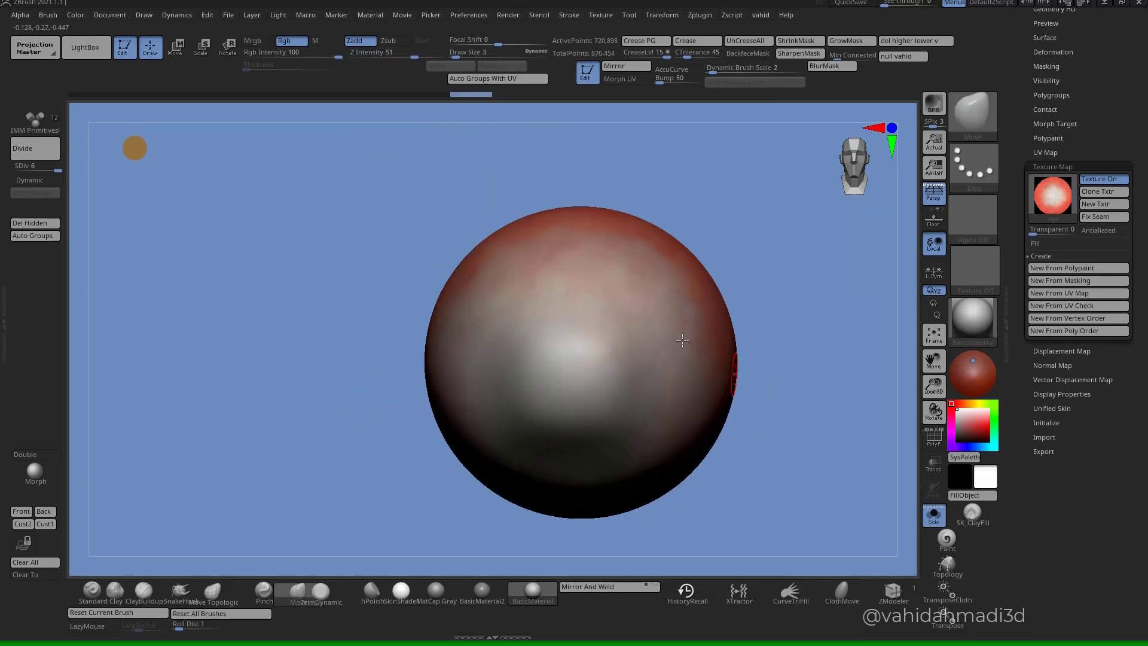
right_click_drag(747, 373, 711, 338, "alt")
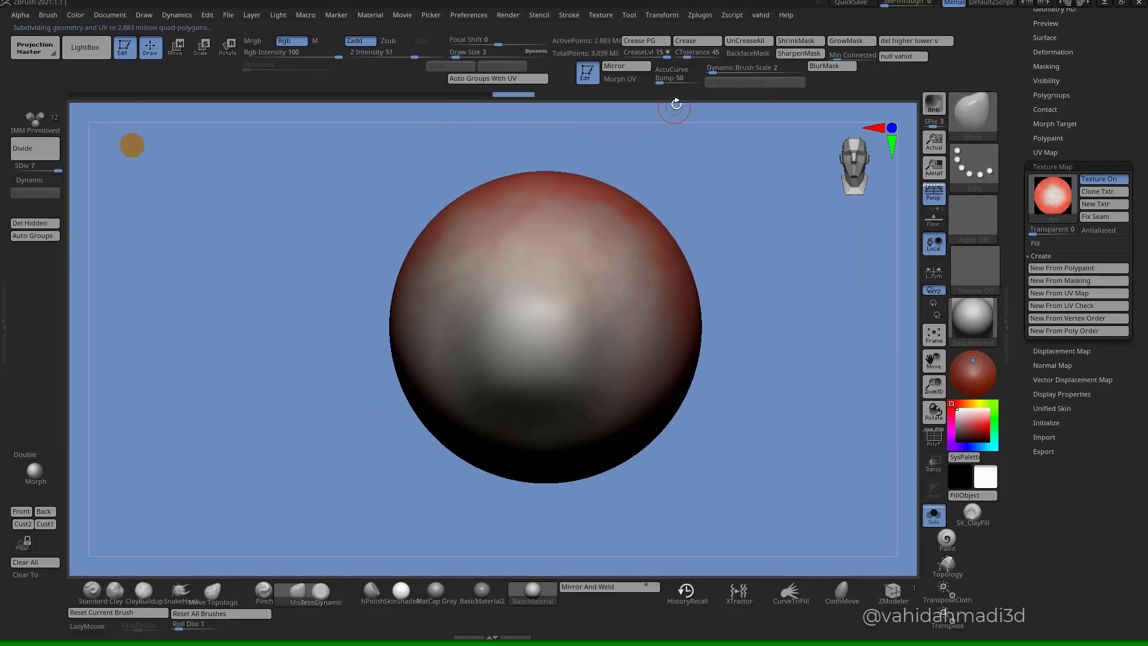
- Convert the eyeball's texture map to polypaint, then turn off its texture display and show the head again
left_click_drag(1084, 76, 1091, 246)
right_click_drag(607, 363, 664, 365, "ctrl")
left_click_drag(1070, 305, 1073, 291)
left_click(1047, 292)
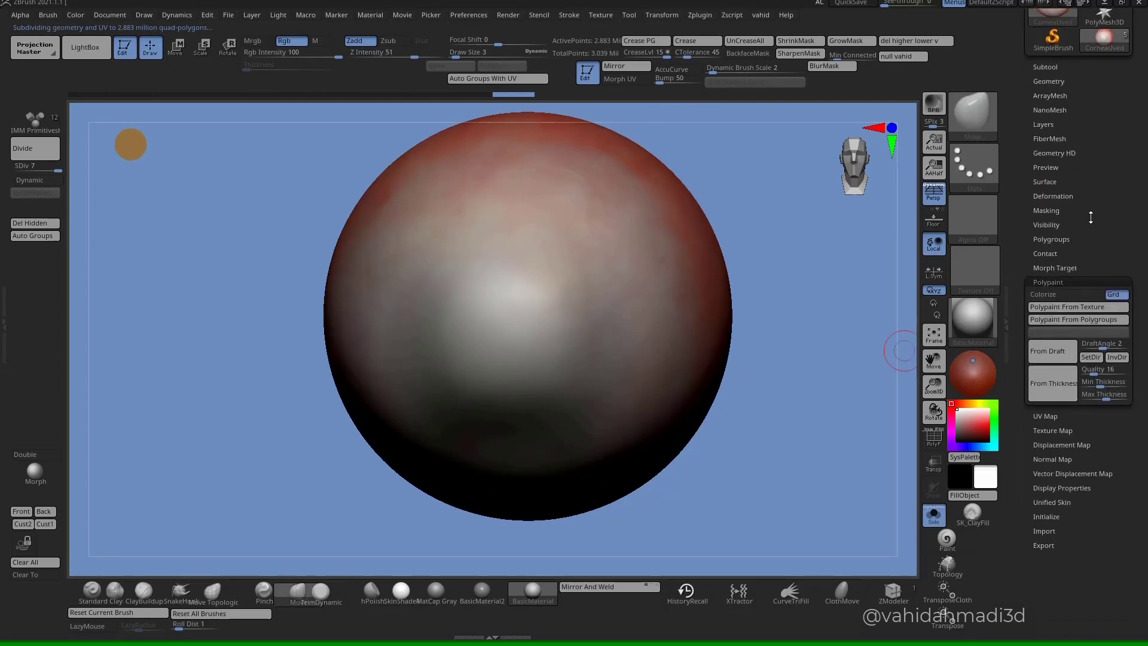
left_click(1062, 268)
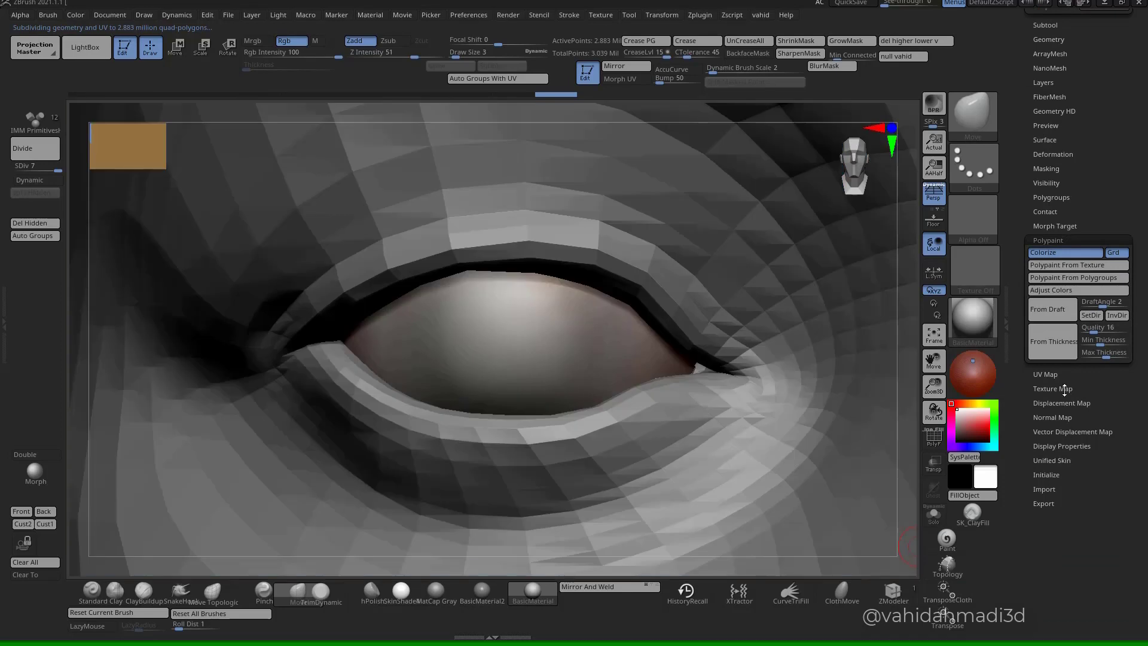
left_click(1064, 389)
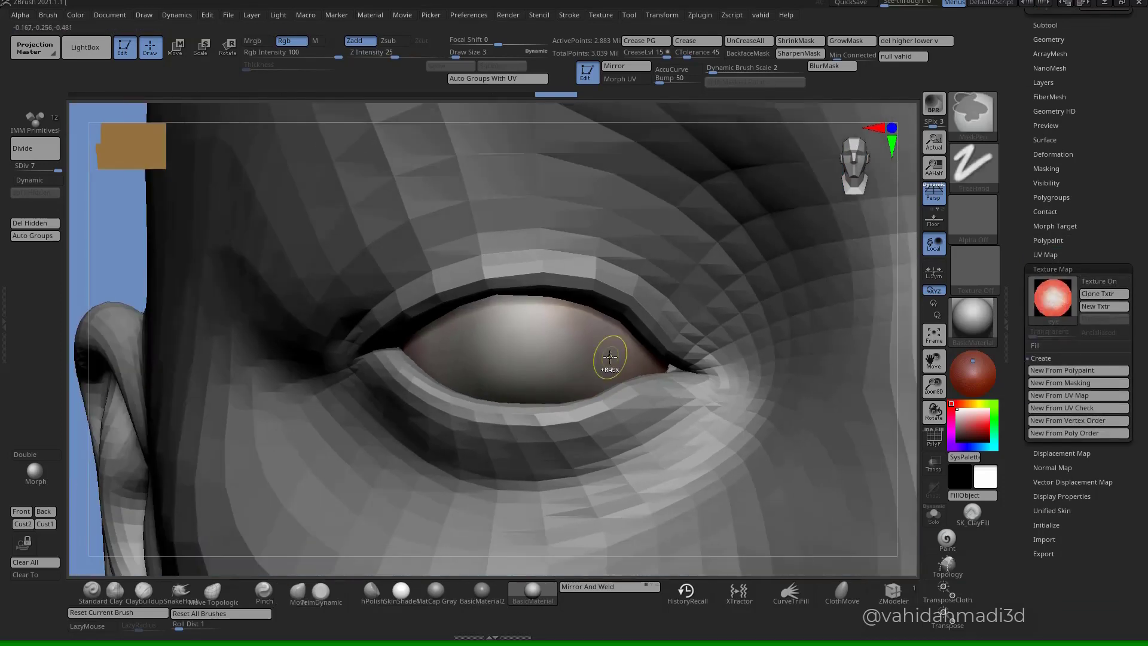
- Turn on transparency and examine how the eyeball fits behind the eyelids from the front and an angle
left_click(934, 465)
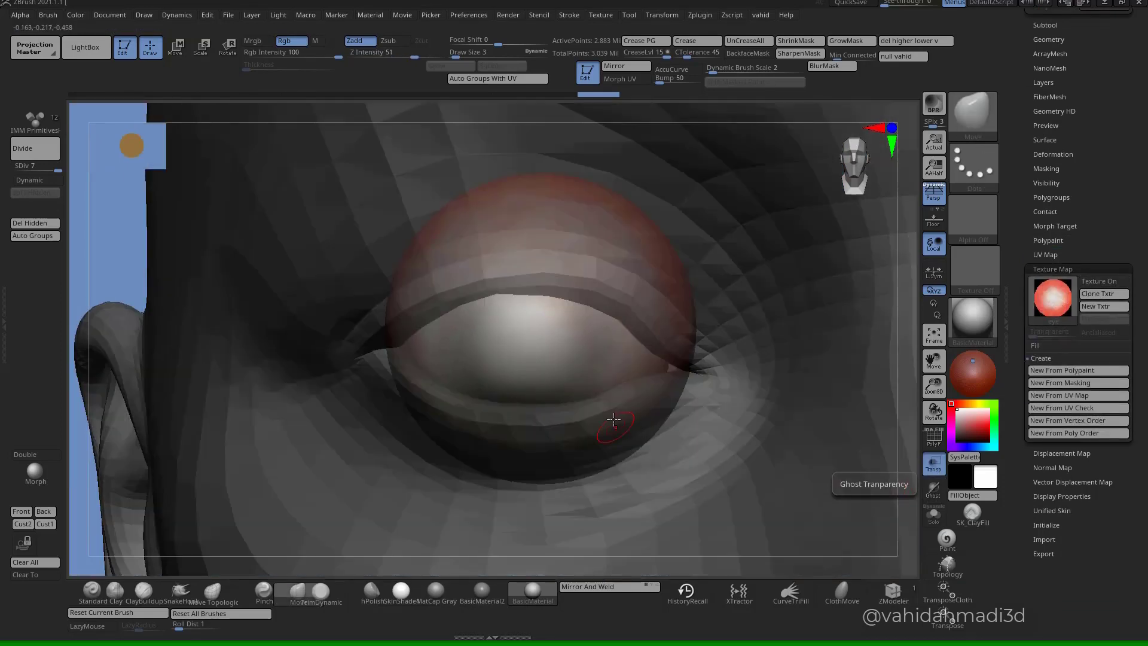
left_click_drag(743, 540, 711, 373)
key("w")
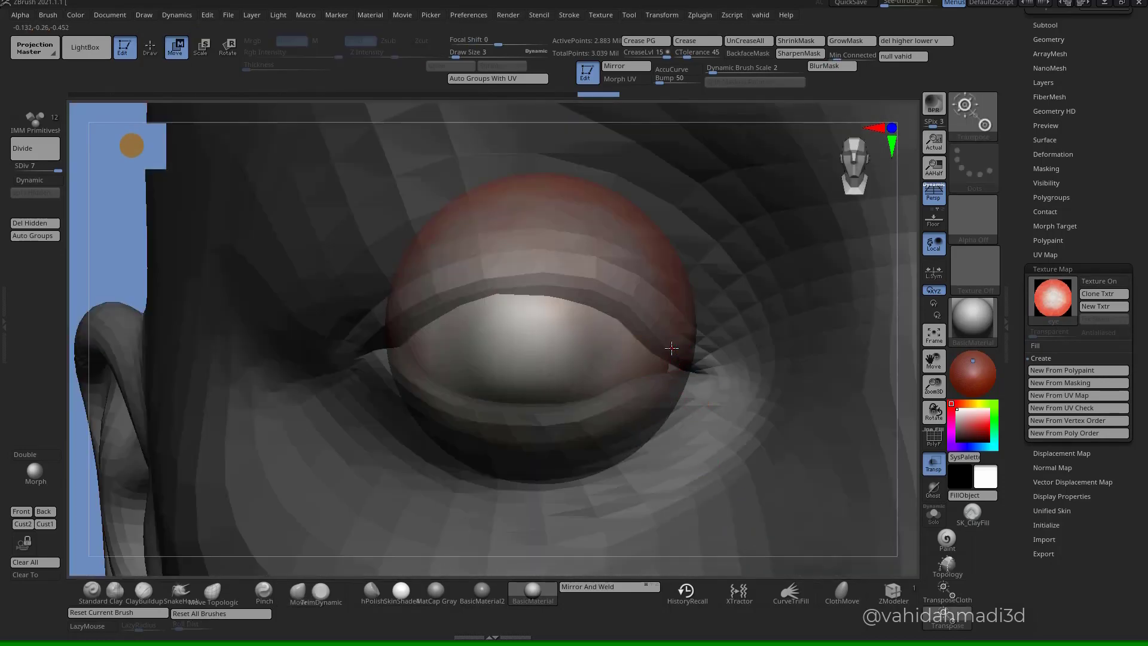
right_click_drag(792, 353, 597, 382)
right_click_drag(431, 392, 897, 389, "alt")
right_click_drag(299, 365, 631, 385, "alt")
key("ctrl")
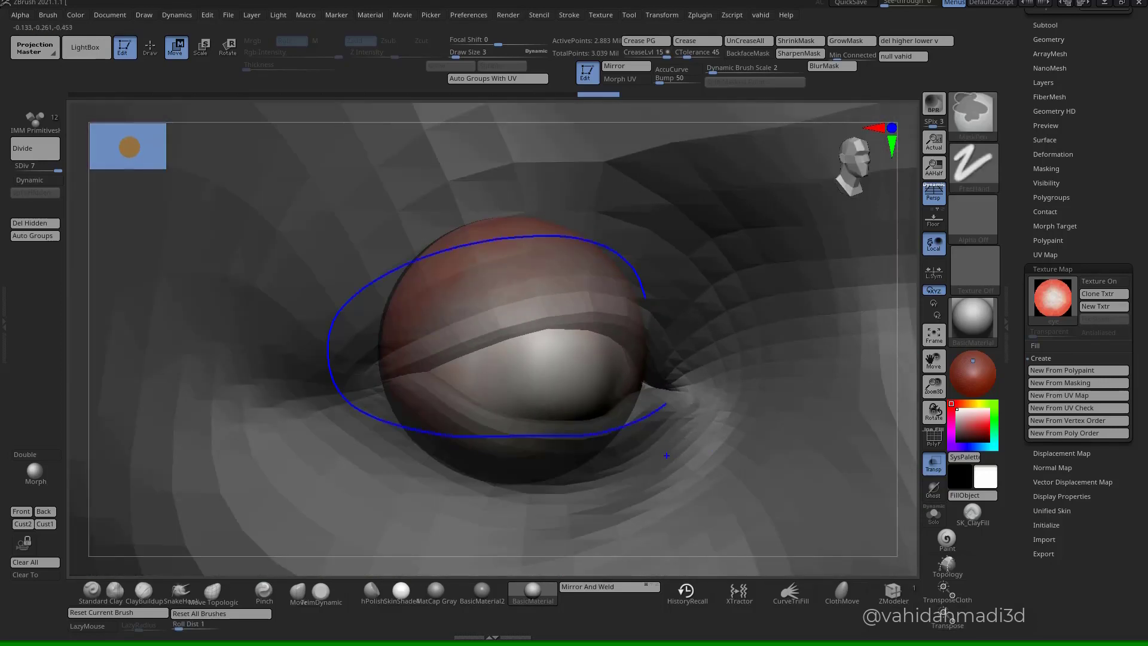
key("Escape")
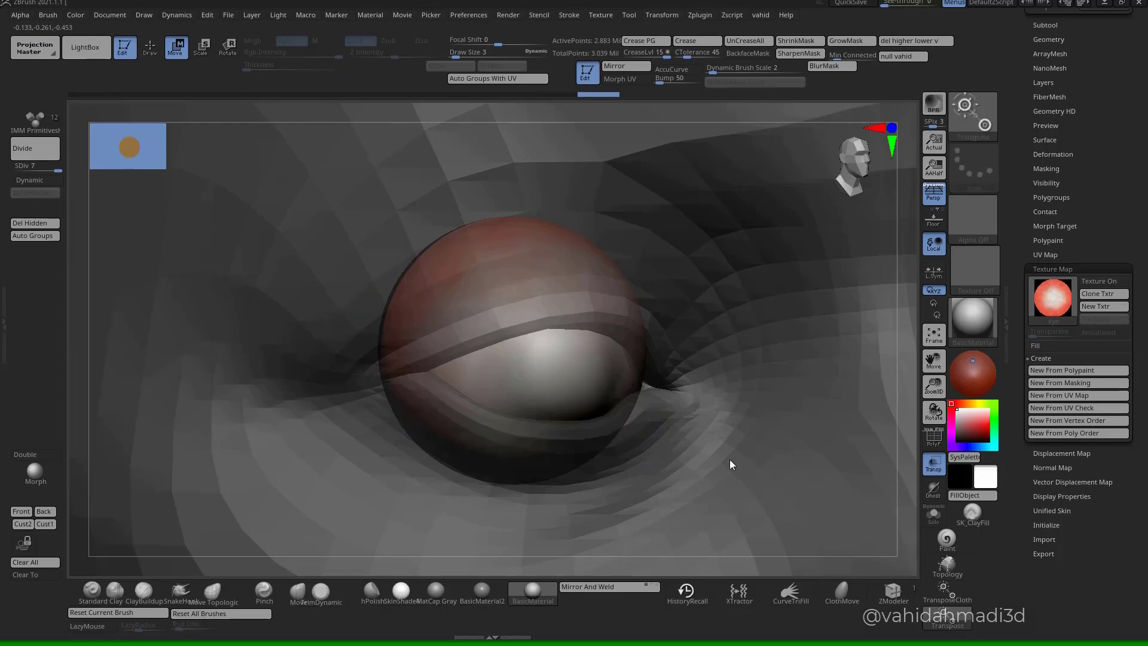
right_click_drag(730, 461, 716, 456, "shift")
mouse_move(557, 457)
right_mouse_down("alt")
mouse_move(715, 457)
mouse_move(745, 443)
right_mouse_up("alt")
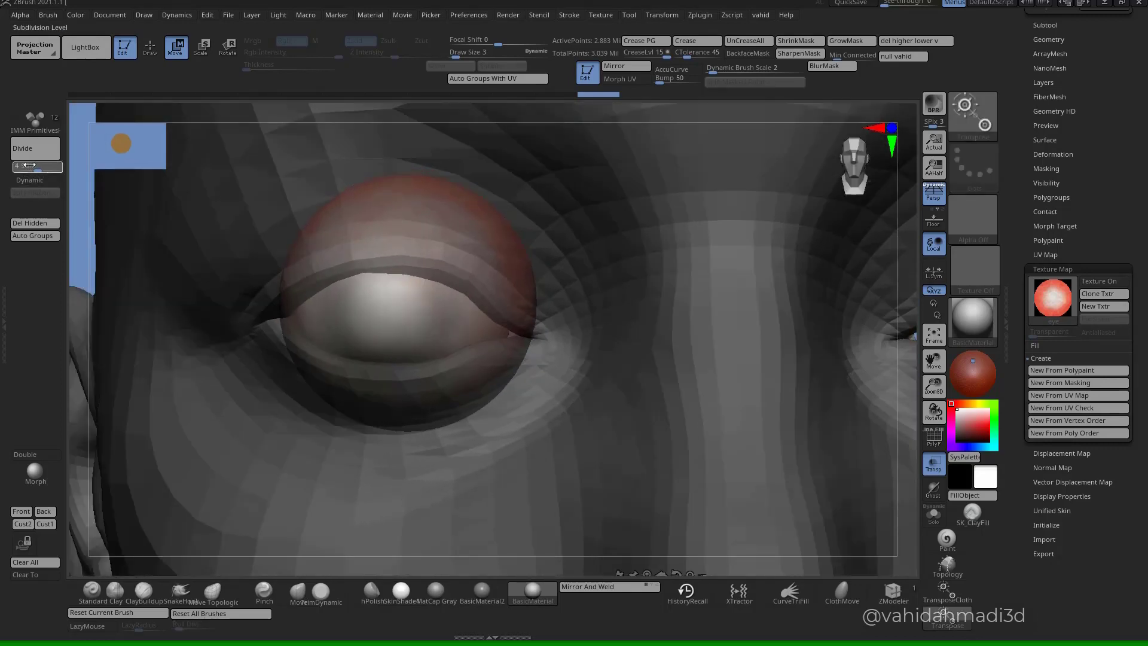
- Lower the eyeball to subdivision level 1 and nudge it slightly sideways along its X axis in the socket
left_click_drag(28, 165, 15, 166)
left_click_drag(518, 406, 495, 373)
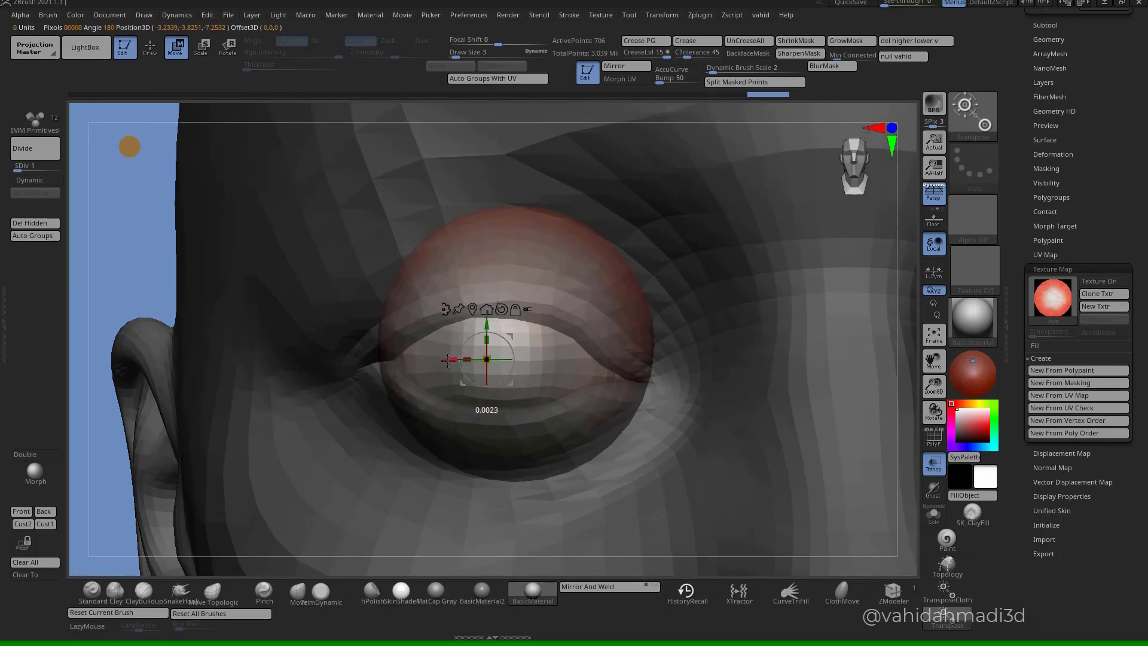
left_click_drag(448, 360, 449, 360)
left_click_drag(706, 386, 760, 441)
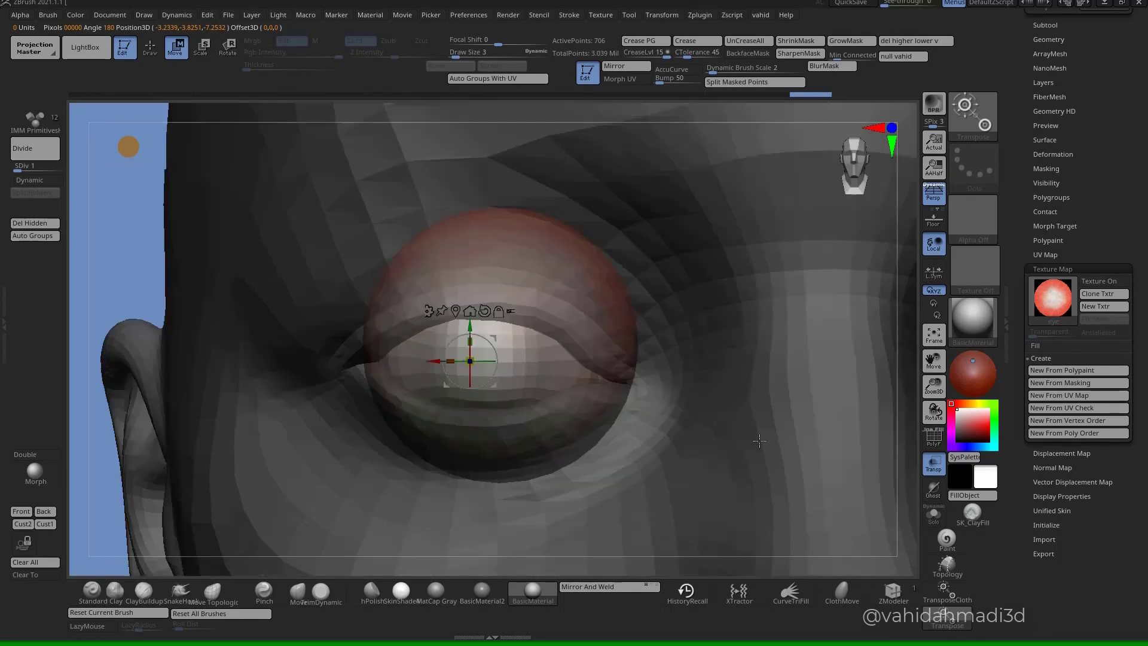
- Check the eyeball's fit against the eyelids from below and the side, with and without transparency
left_click(938, 470)
right_click_drag(635, 437, 843, 413)
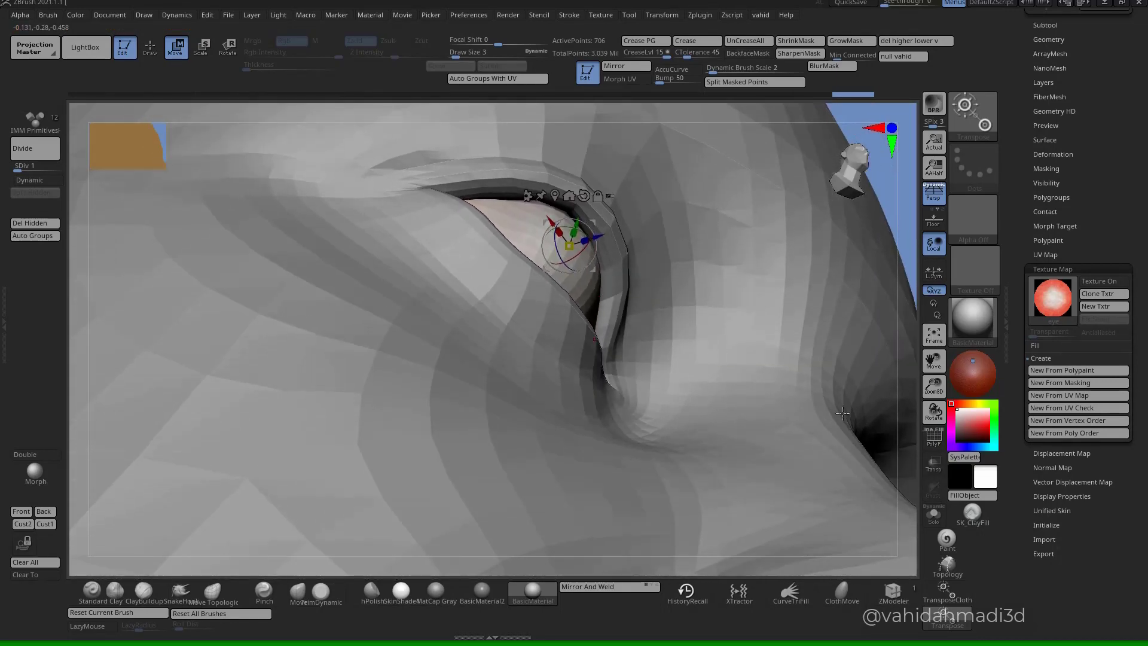
left_click(938, 470)
mouse_move(688, 389)
right_mouse_down()
mouse_move(582, 441)
mouse_move(639, 409)
mouse_move(622, 409)
mouse_move(706, 413)
mouse_move(617, 414)
mouse_move(692, 390)
mouse_move(621, 384)
right_mouse_up()
left_click(938, 468)
right_click_drag(205, 383, 147, 373)
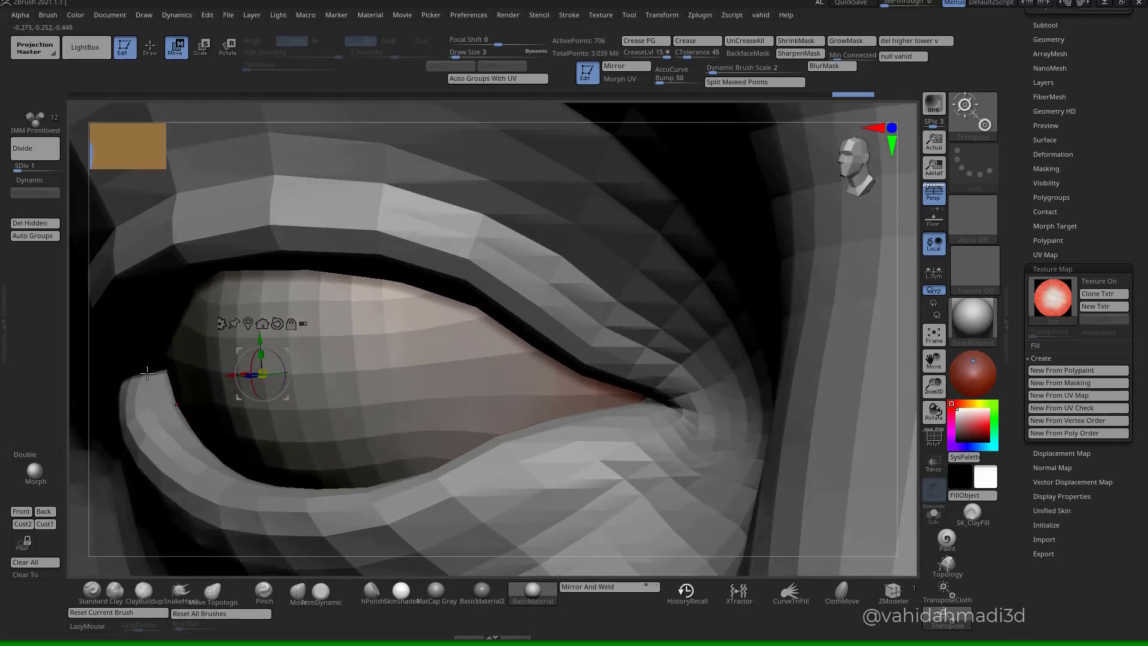
right_click_drag(280, 446, 788, 367, "ctrl")
mouse_move(673, 414)
right_mouse_down()
mouse_move(777, 412)
mouse_move(668, 415)
right_mouse_up()
mouse_move(652, 347)
right_mouse_down("ctrl")
mouse_move(597, 359)
mouse_move(613, 412)
mouse_move(608, 326)
mouse_move(595, 326)
mouse_move(616, 323)
right_mouse_up("ctrl")
key("q")
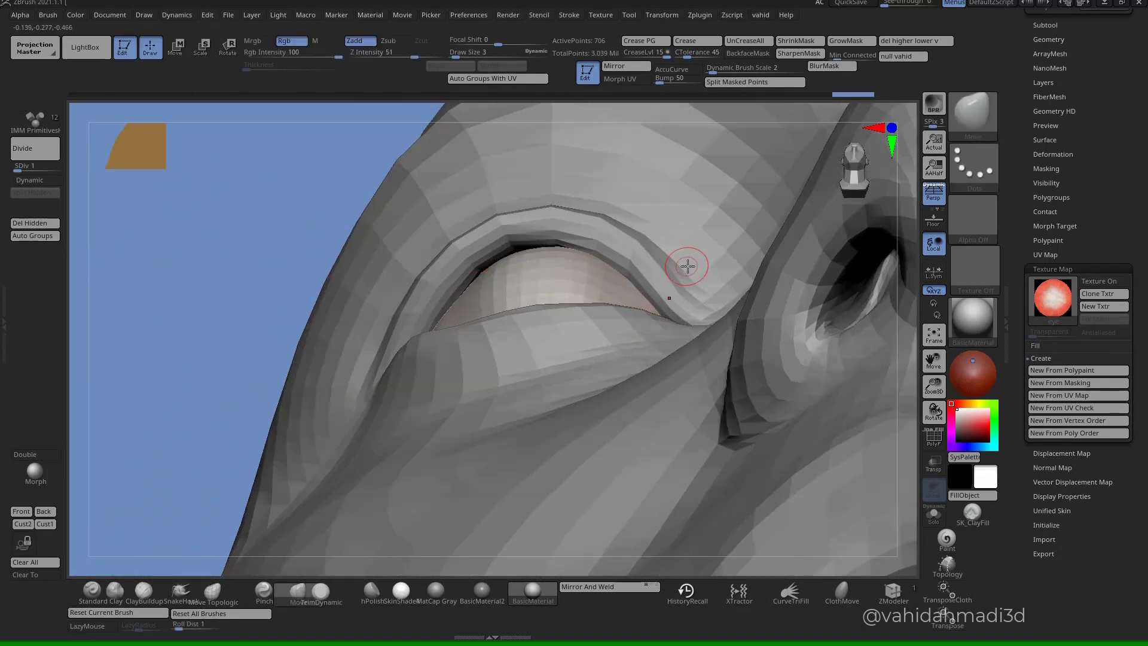
- Enable dynamic subdivision on the head and make the CorneaUved eyeball active again
left_click(686, 265, "alt")
left_click(36, 180)
right_click_drag(428, 413, 517, 433, "ctrl")
right_click_drag(561, 373, 385, 281)
left_click(500, 346, "alt")
right_click_drag(517, 412, 437, 380, "alt")
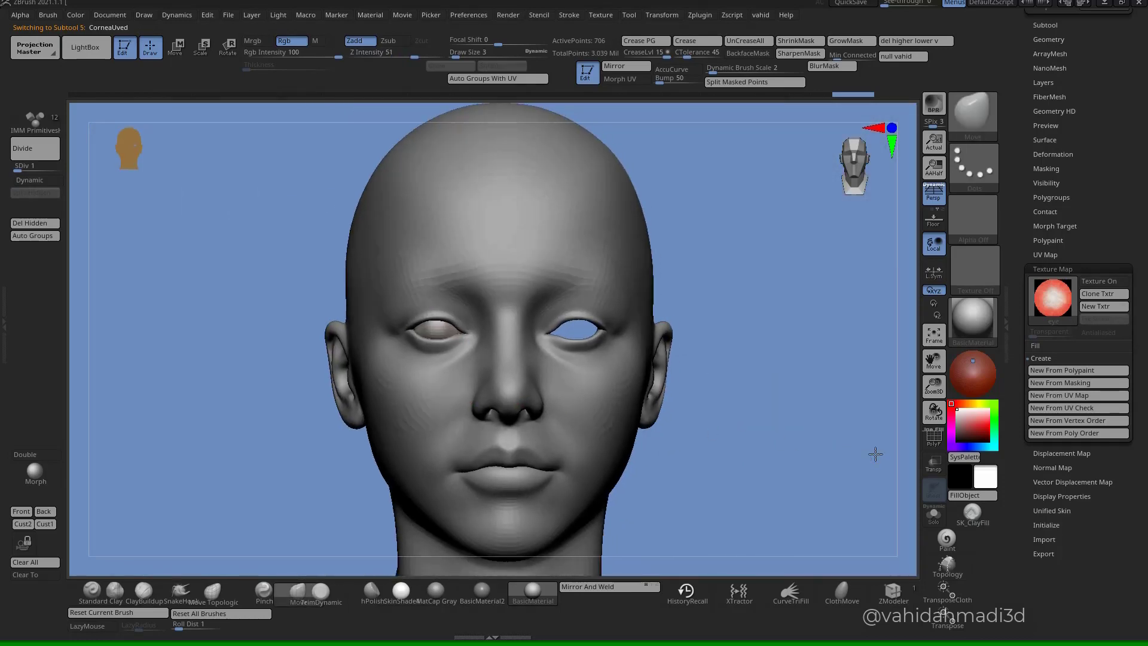
- Examine the smoothed head and the eyeball's placement from the side, from the front and close up
right_click_drag(874, 454, 818, 462)
right_click_drag(526, 335, 443, 424, "ctrl")
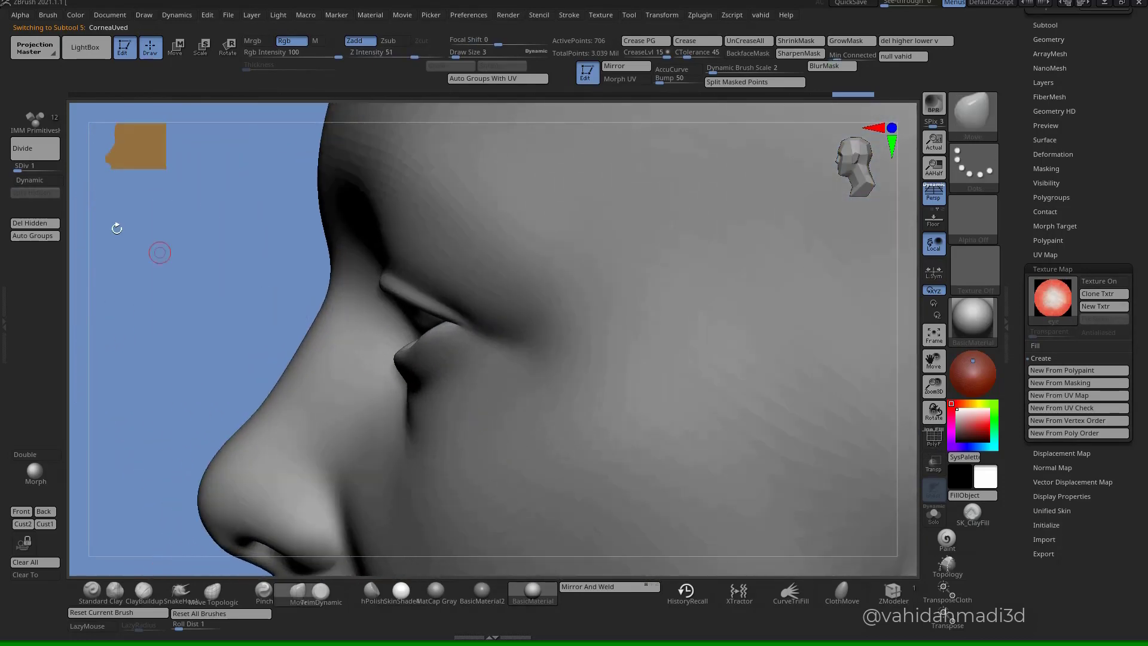
right_click_drag(326, 306, 263, 248, "ctrl")
right_click_drag(108, 254, 168, 250)
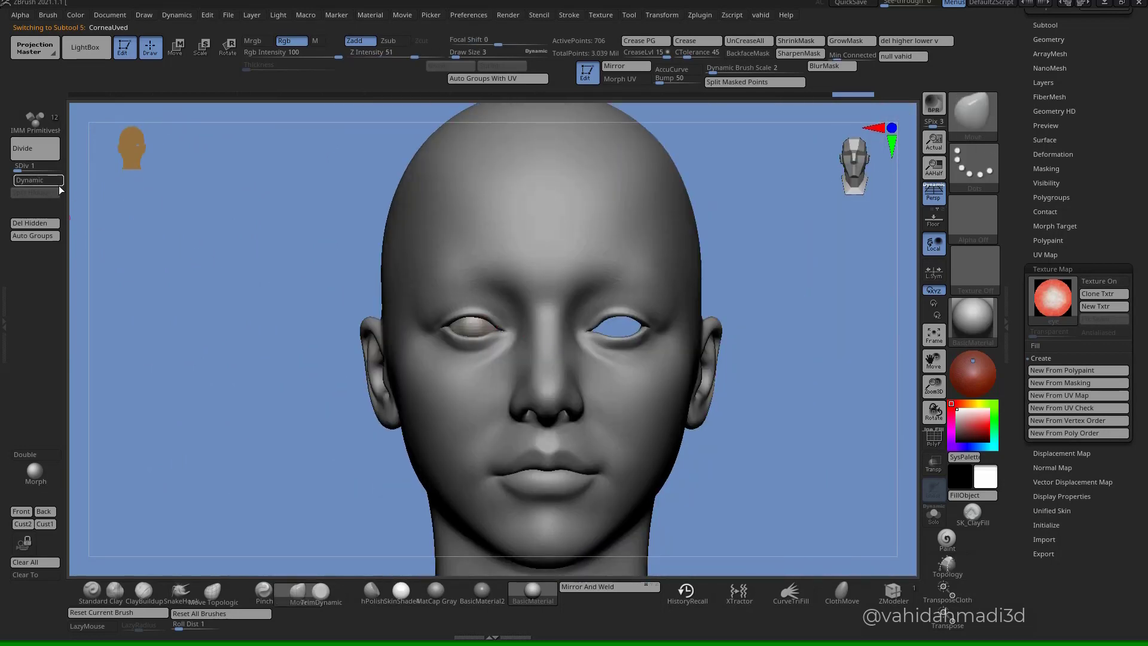
right_click_drag(625, 406, 655, 363, "alt")
left_click(565, 369, "alt")
left_click(511, 283, "alt")
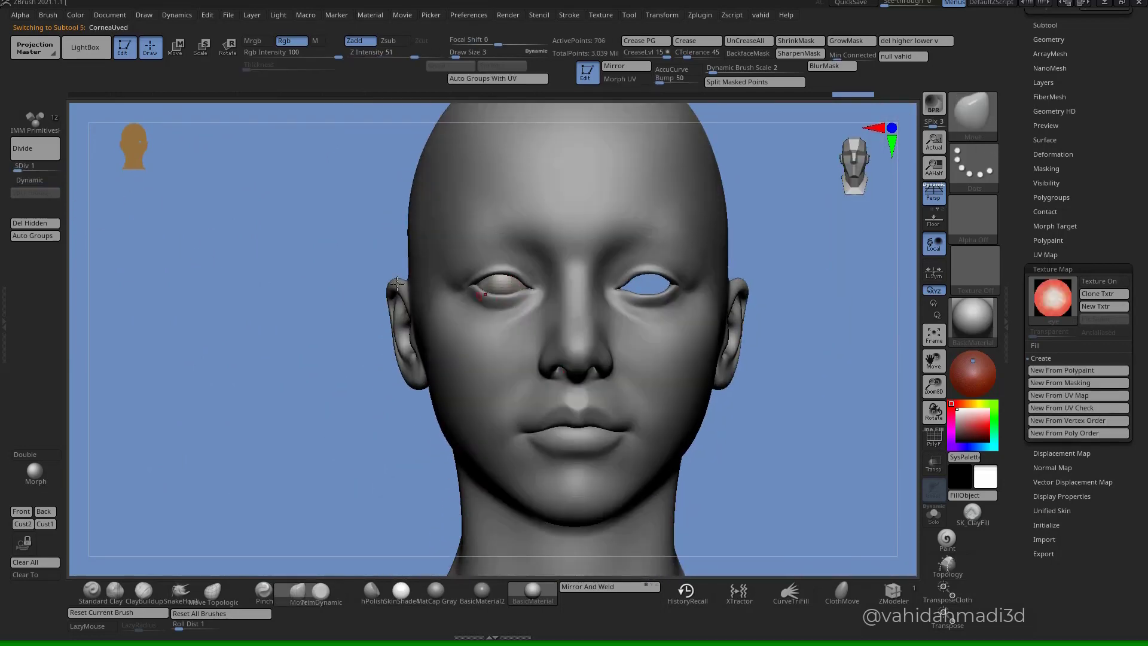
right_click_drag(466, 269, 555, 311, "alt")
right_click_drag(547, 268, 531, 347, "alt")
right_click_drag(628, 408, 626, 438, "ctrl")
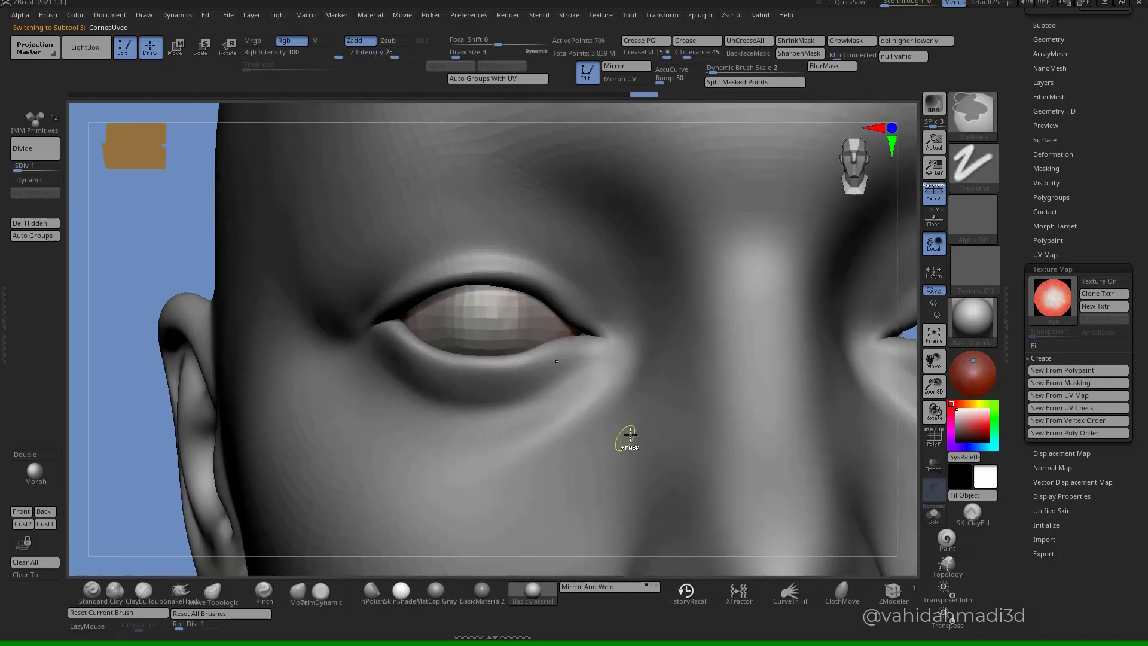
- Show the eyeball's polyframe and open its polypaint settings
left_click(937, 443)
right_click_drag(861, 448, 857, 415, "ctrl")
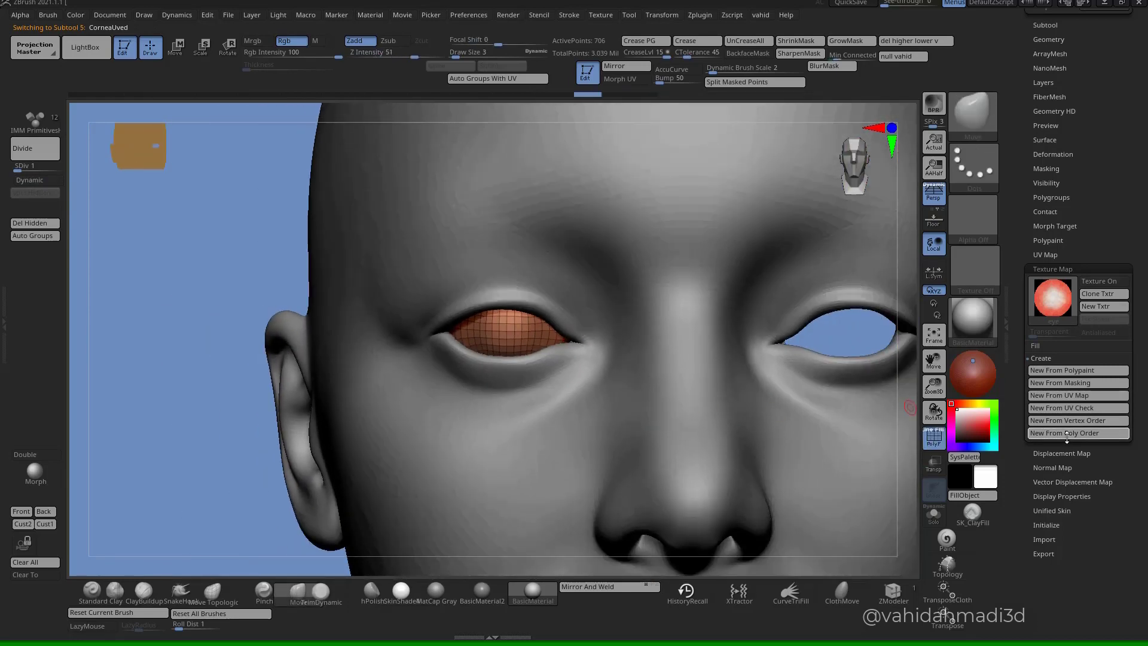
left_click_drag(1070, 240, 1058, 276)
left_click(1058, 276)
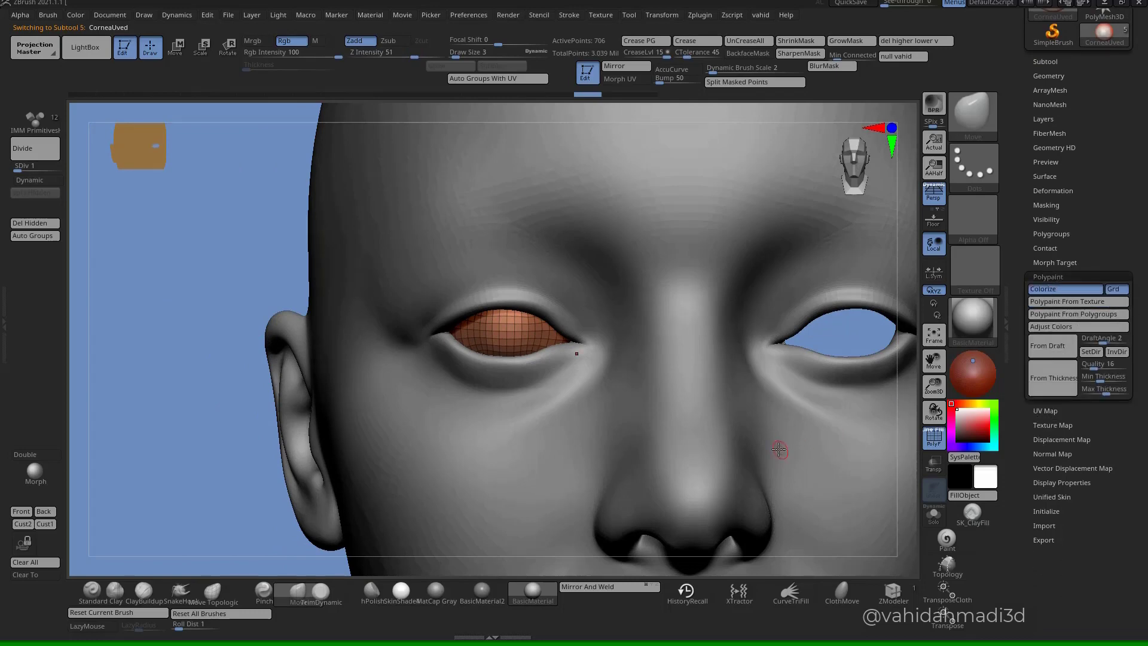
- Choose the Paint brush with Alpha 08 and give its stroke a slight jitter
left_click(955, 549)
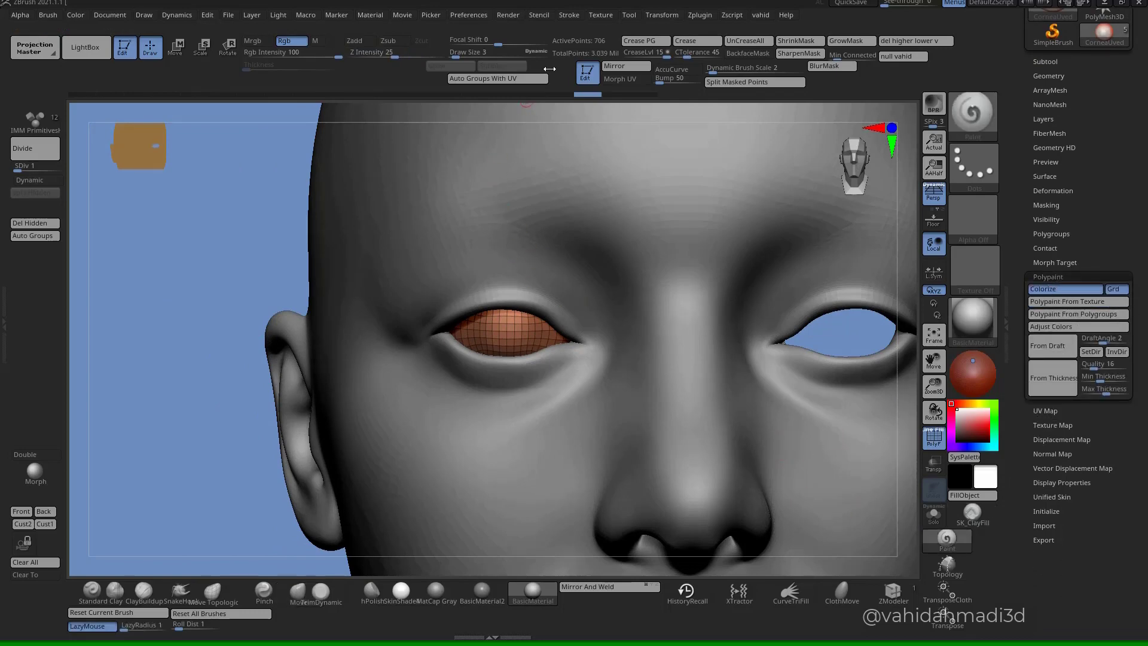
key("b")
key("p")
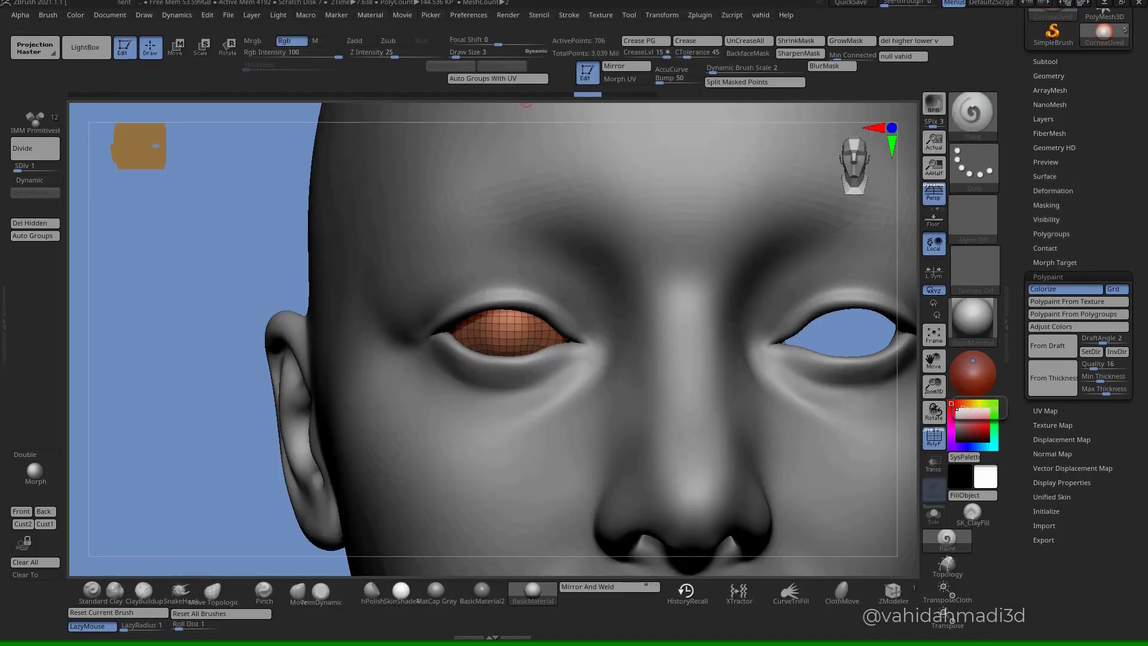
left_click(965, 237)
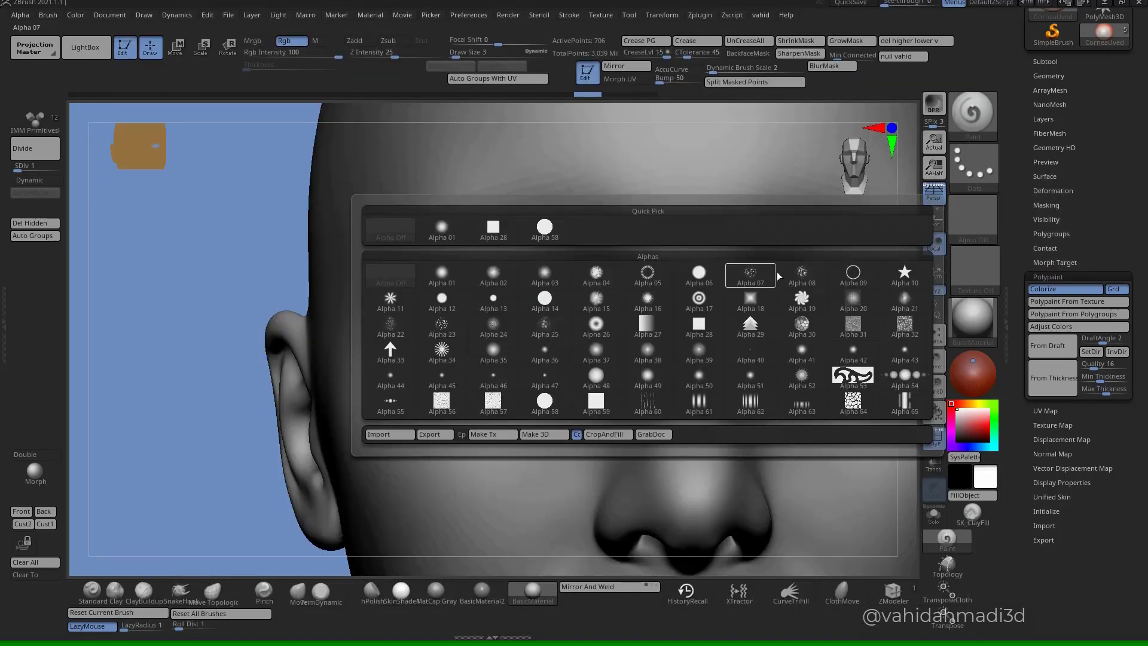
left_click(803, 277)
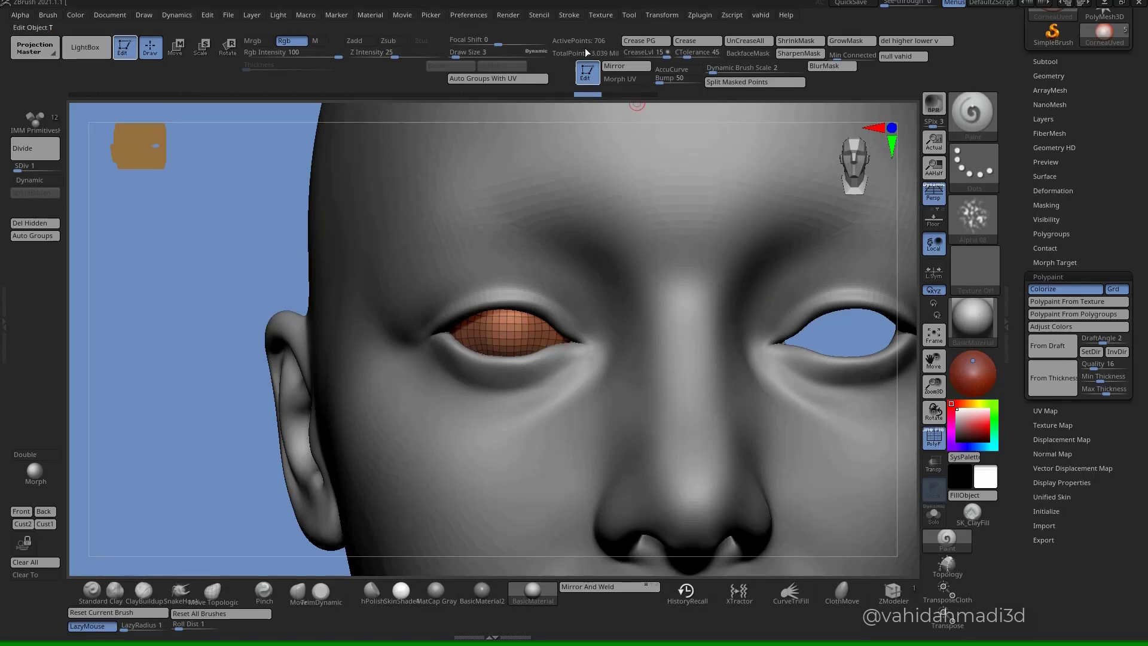
left_click(570, 17)
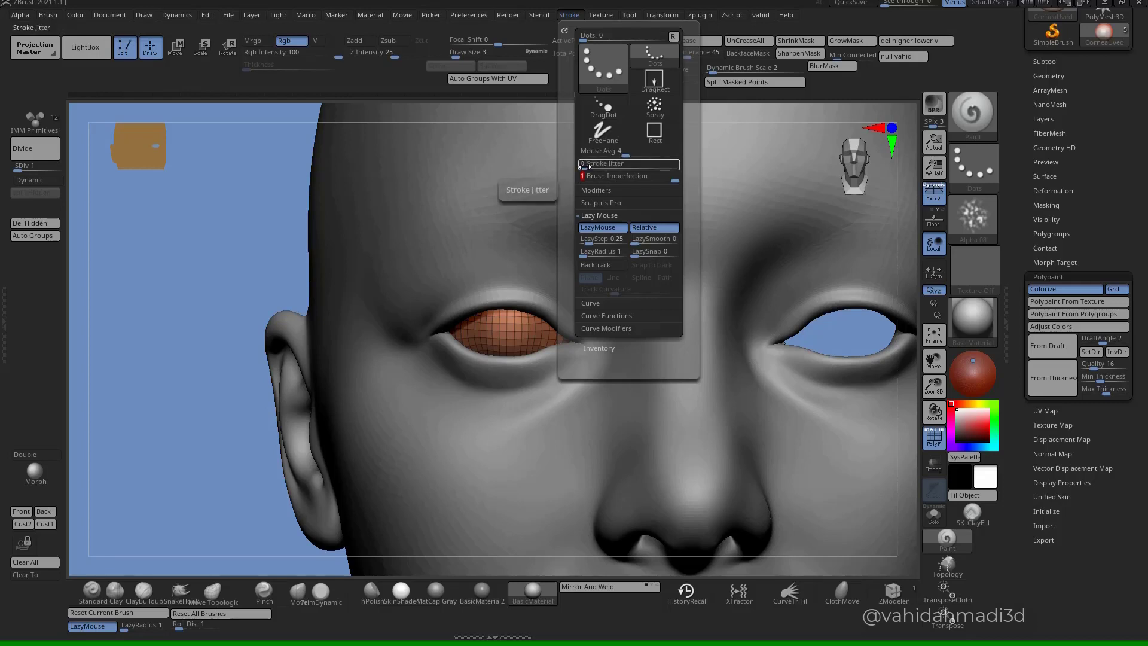
left_click_drag(584, 166, 590, 167)
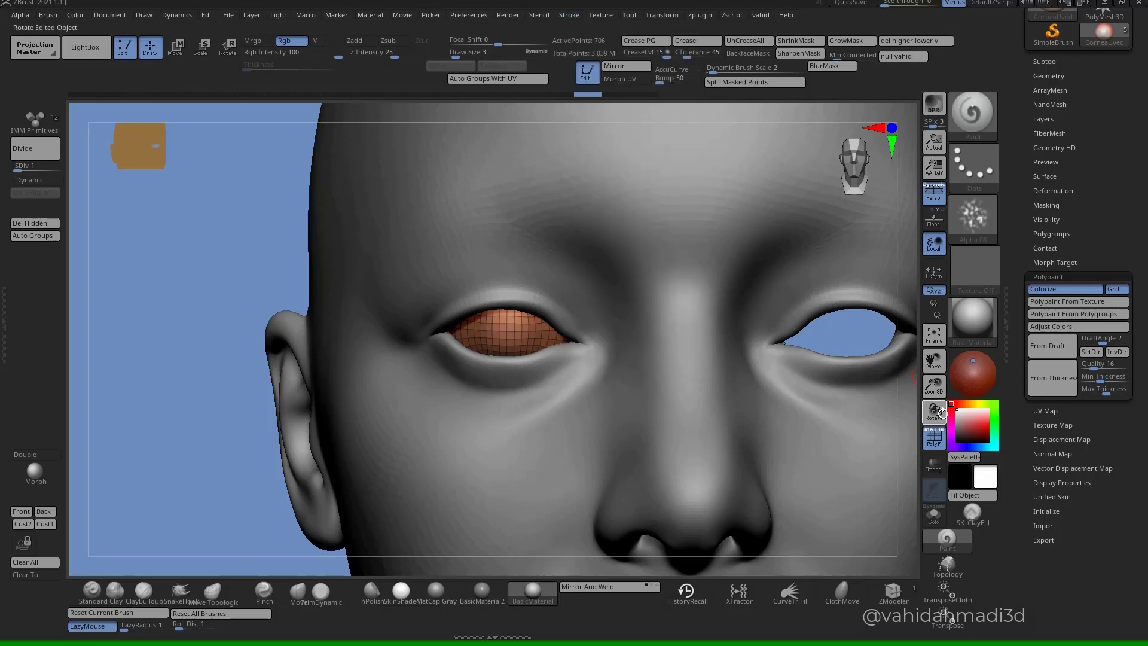
- Isolate the eyeball without its polyframe and raise it to subdivision level 7
left_click(937, 524)
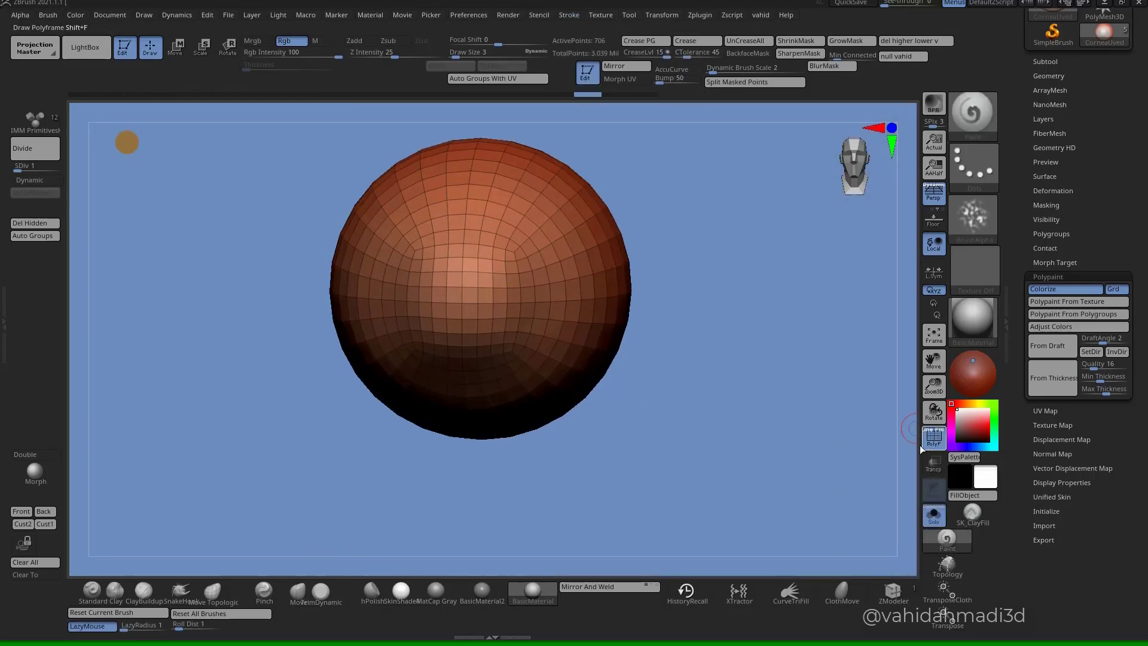
left_click(922, 442)
left_click_drag(885, 466, 792, 485)
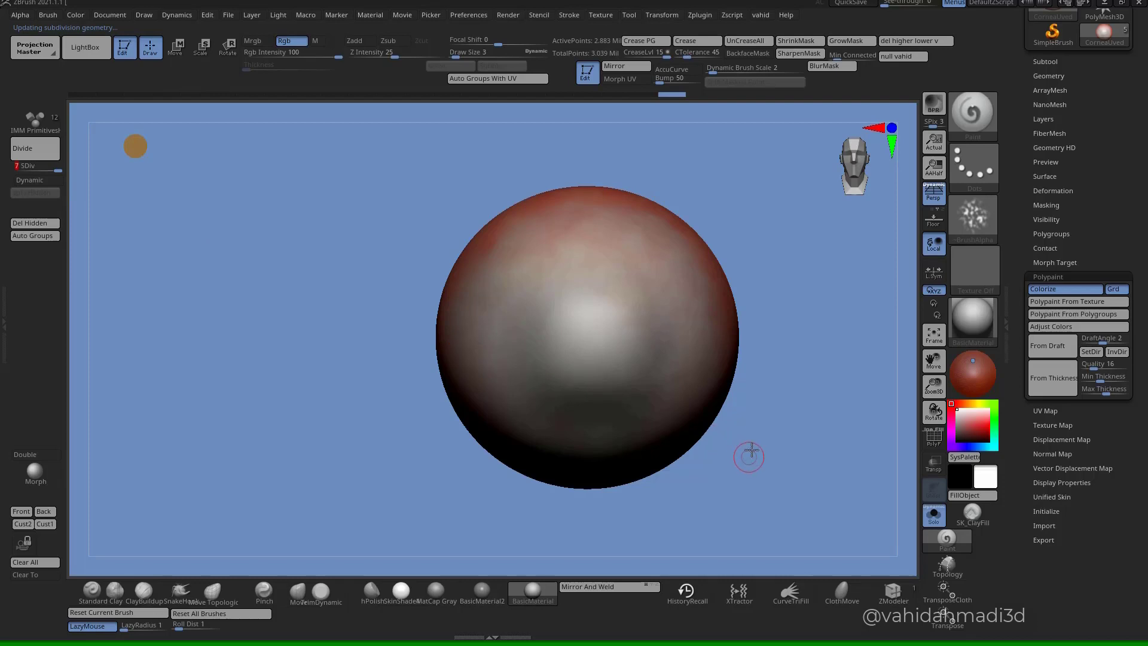
left_click_drag(751, 450, 814, 480)
- Switch to the SkinShade material and sample the red from the side of the eyeball as the paint colour
left_click(401, 591)
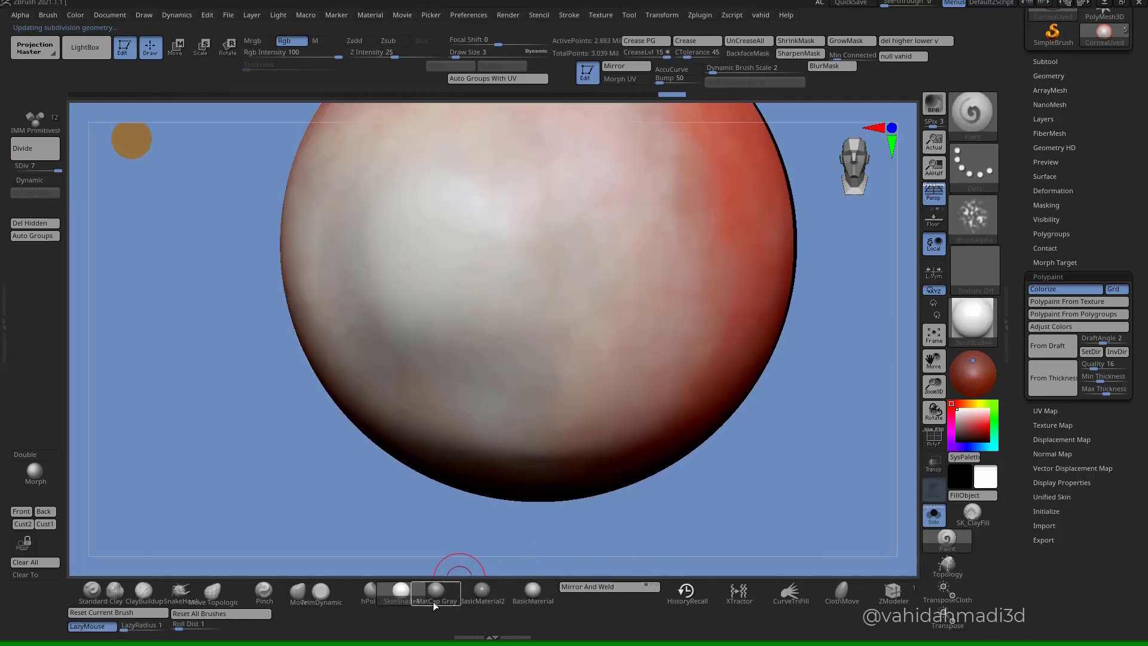
left_click_drag(604, 523, 853, 464)
left_click_drag(972, 432, 705, 351)
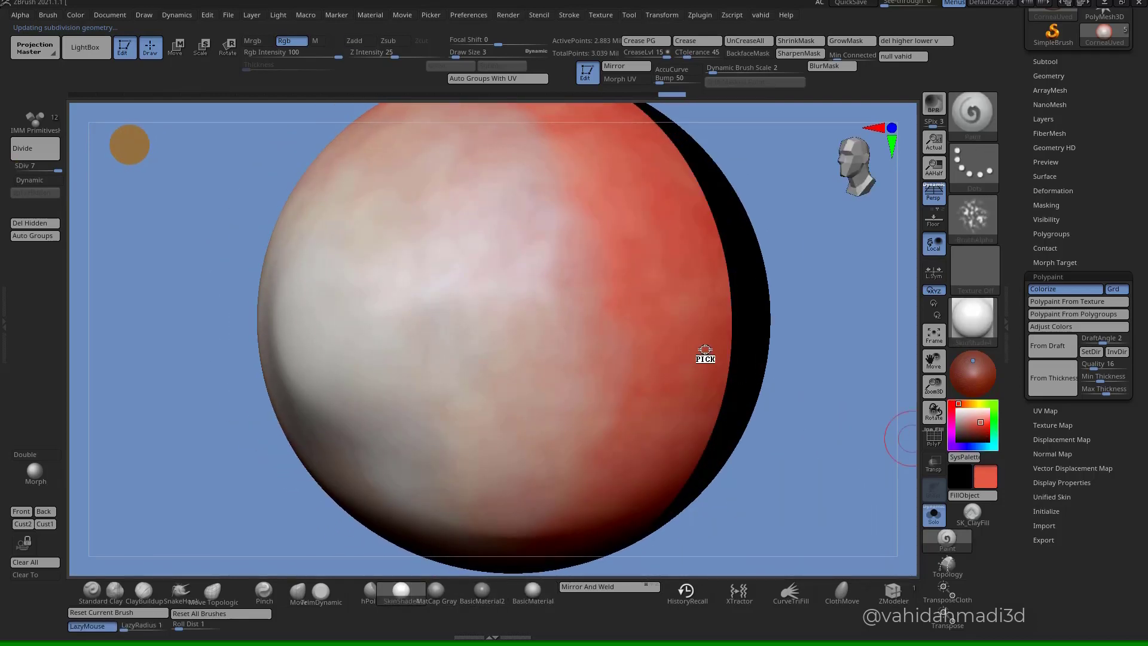
- Set the Paint brush's draw size to 3 and dab red onto the white beside the eyeball's red side area
left_click_drag(864, 427, 989, 462, "alt")
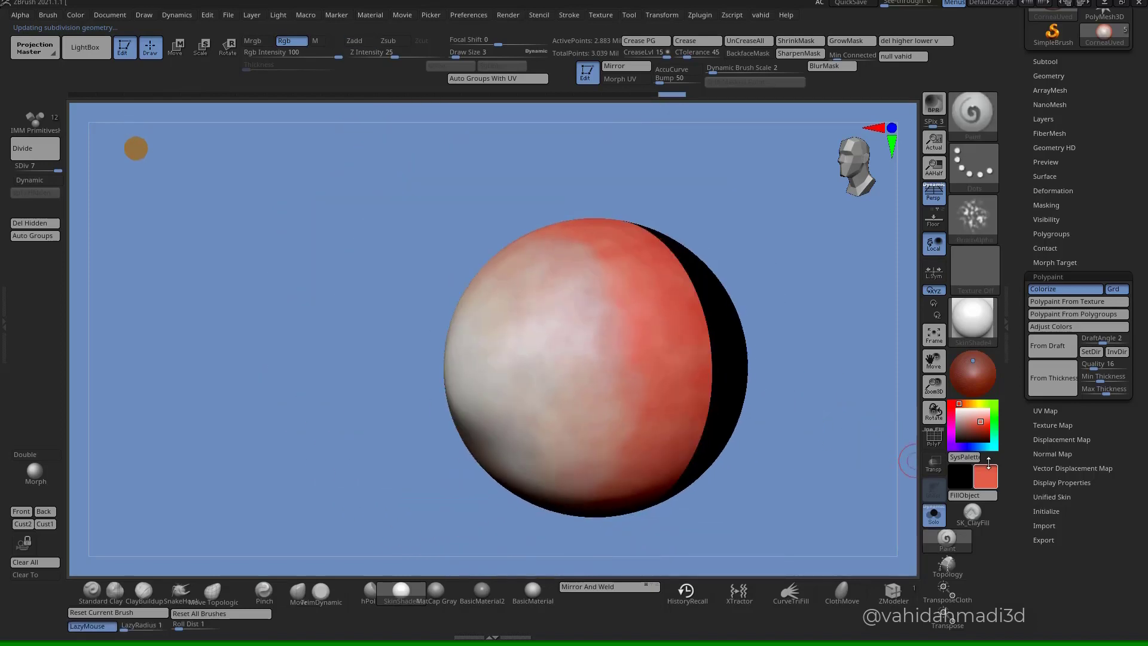
left_click_drag(658, 356, 692, 338)
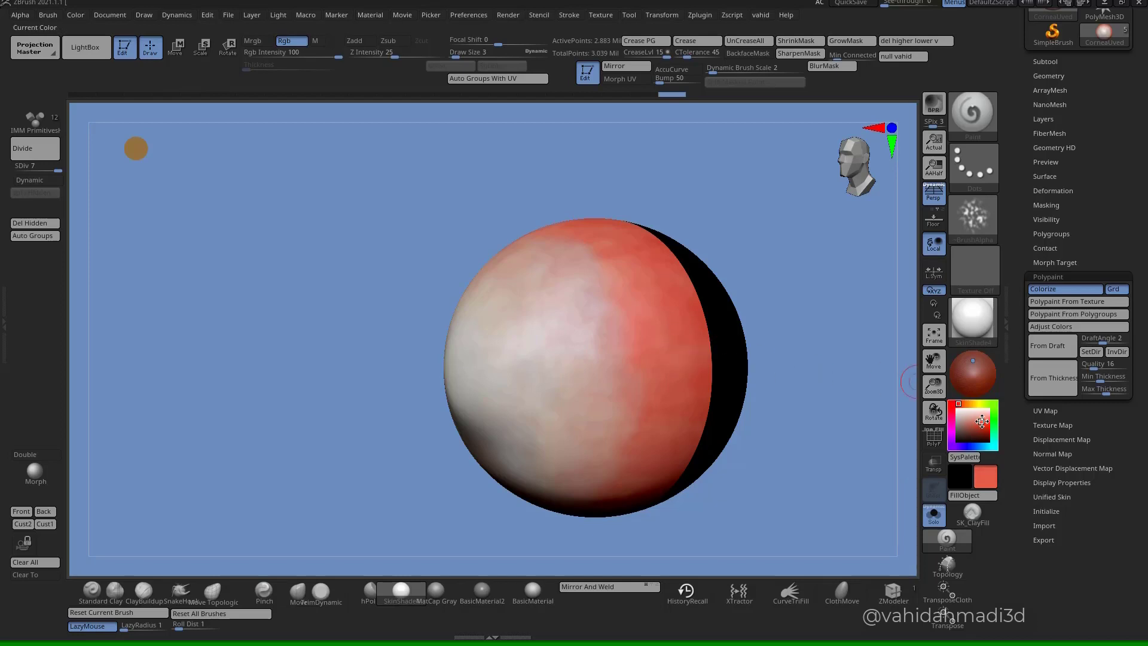
left_click_drag(845, 425, 813, 401)
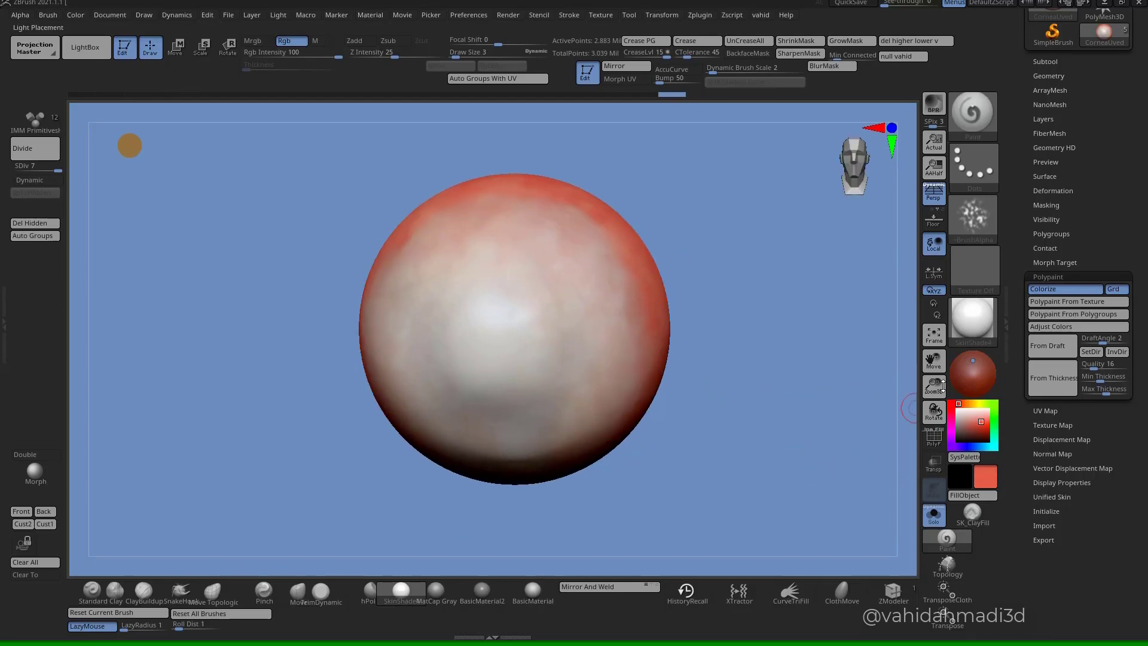
right_click_drag(582, 350, 639, 372)
mouse_move(640, 372)
right_mouse_down("ctrl")
mouse_move(652, 392)
mouse_move(597, 344)
right_mouse_up("ctrl")
key("s")
left_click_drag(597, 339, 607, 362)
key("s")
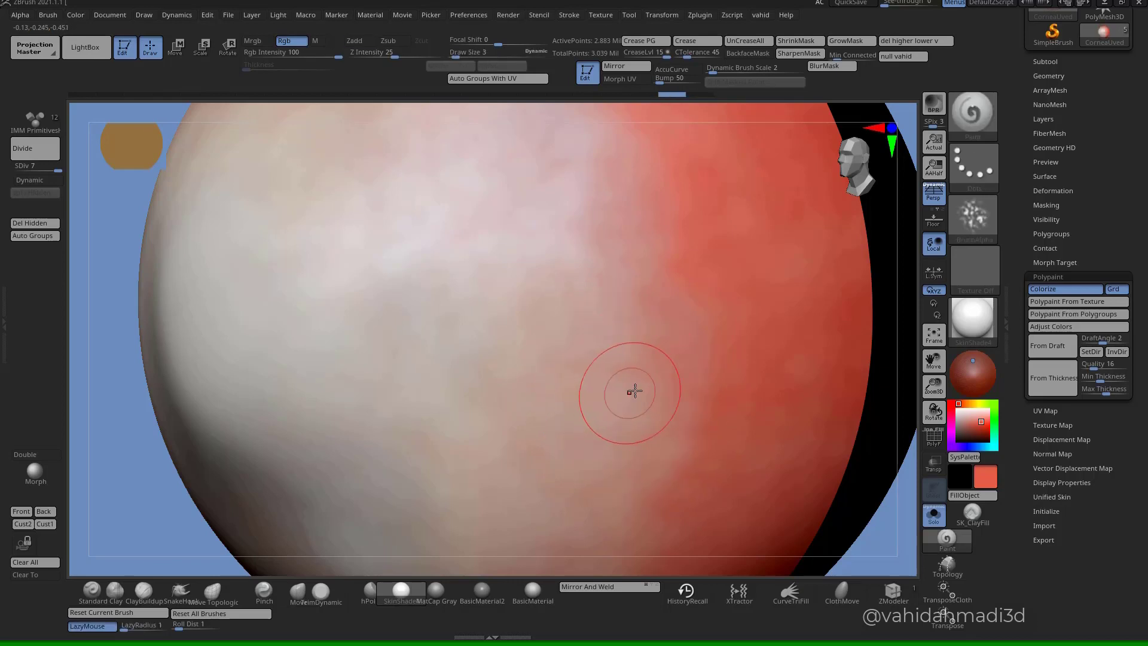
key("s")
left_click_drag(627, 393, 656, 374)
left_click(569, 14)
key("s")
left_click_drag(607, 322, 600, 322)
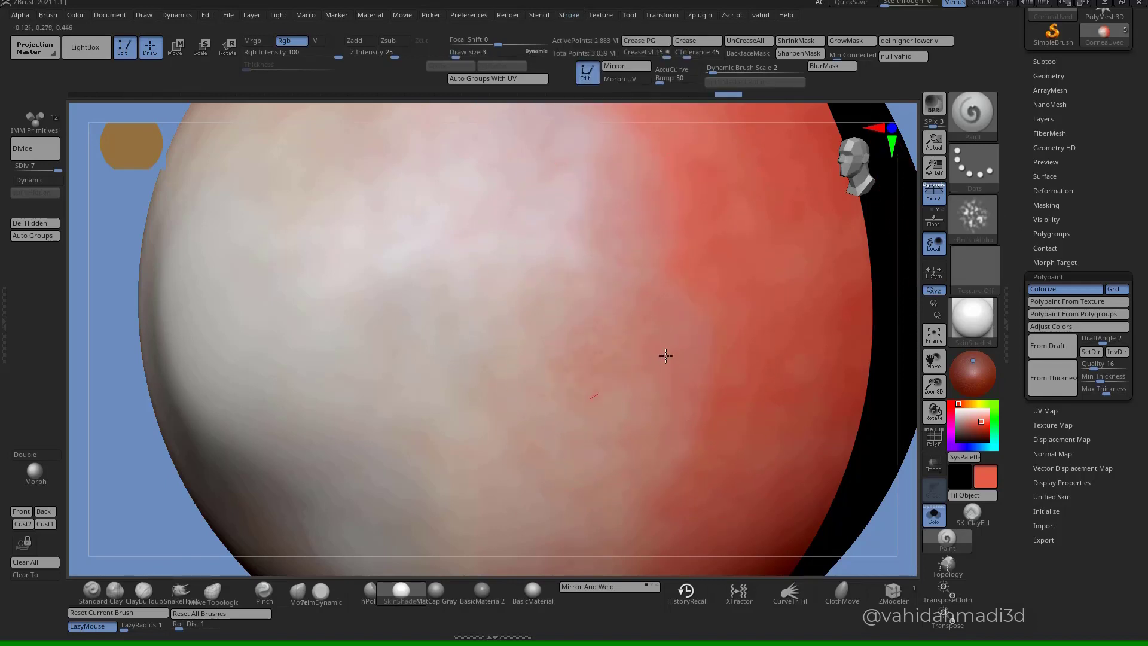
- Paint irregular red patches down the white-to-red transition with draw size 5, avoiding regular stroke directions
left_click_drag(666, 356, 604, 473)
right_click_drag(624, 398, 631, 293, "alt")
left_click_drag(667, 339, 608, 415)
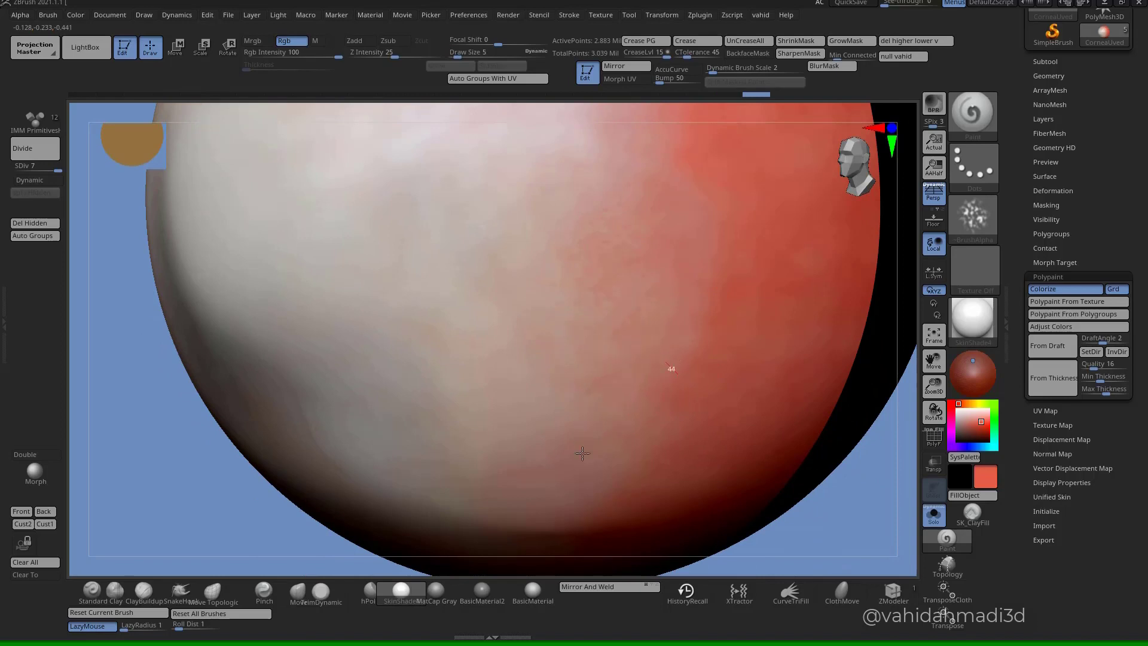
left_click_drag(582, 454, 579, 460)
mouse_move(579, 449)
right_mouse_down("ctrl")
mouse_move(592, 363)
mouse_move(607, 406)
right_mouse_up("ctrl")
left_click_drag(618, 254, 617, 354)
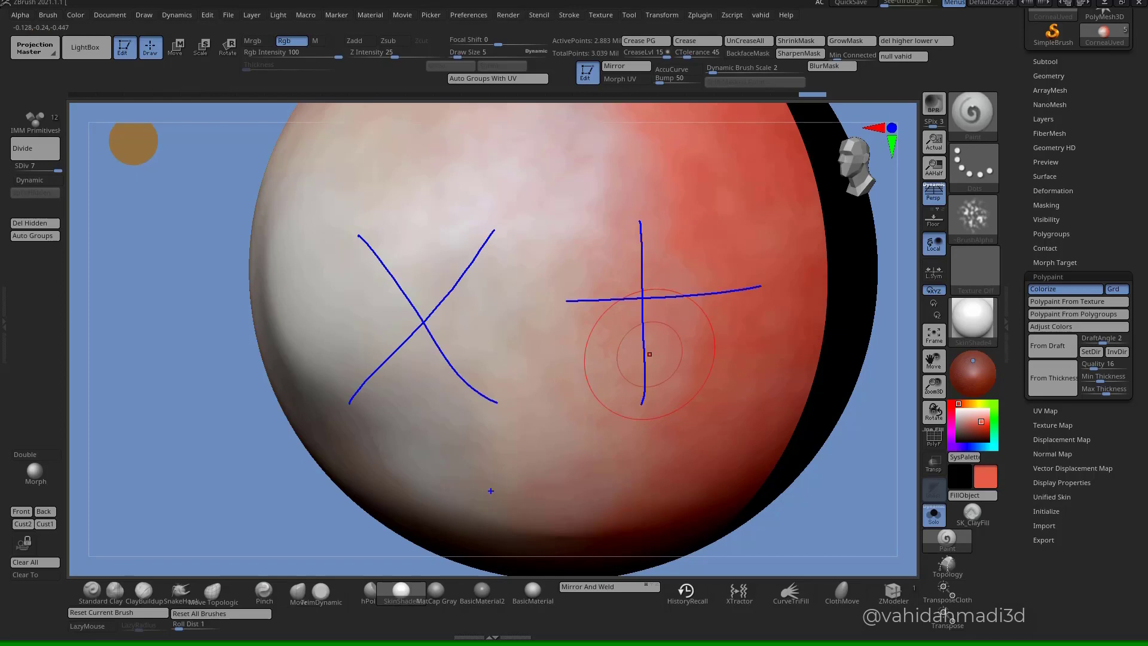
key("Escape")
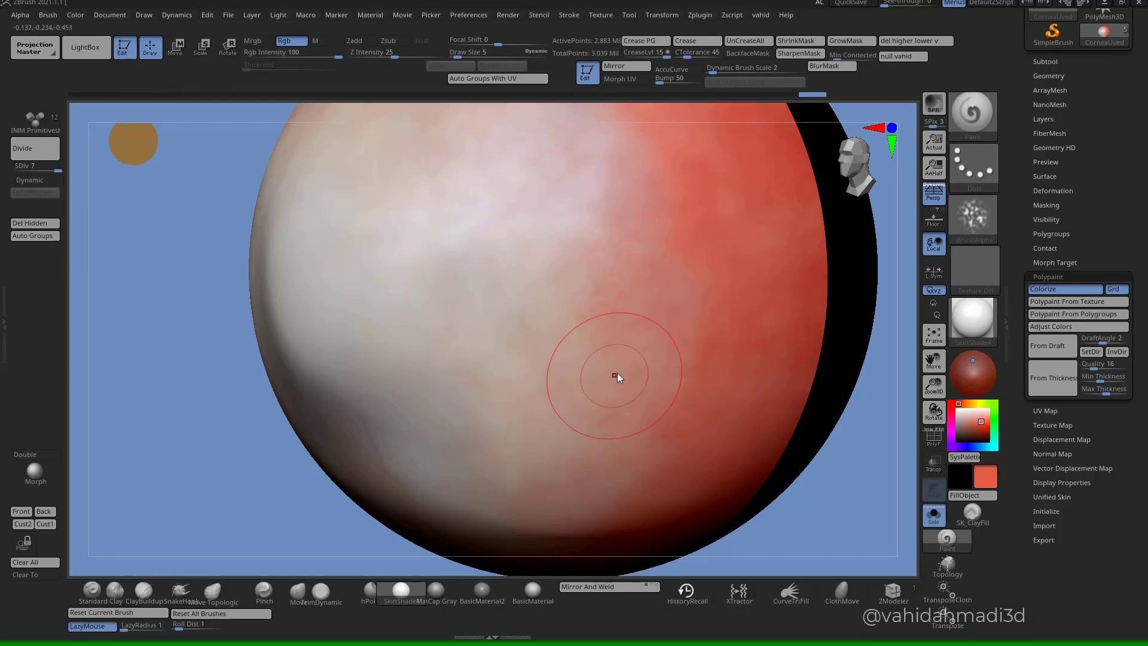
- Try a thin red line with draw size 1 on the lower part of the white-to-red transition
right_click_drag(617, 372, 649, 350)
key("s")
left_click_drag(613, 367, 614, 360)
key("s")
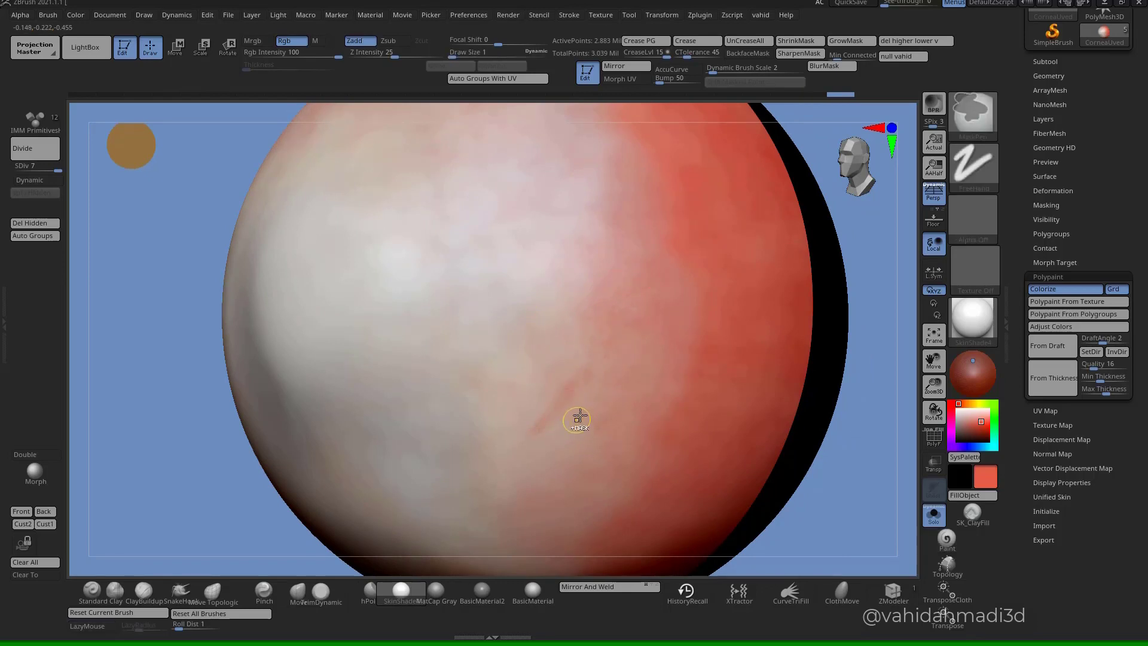
- Set the draw size to 4, leave solo mode, and show the eyeball through the ghosted transparent head
key("s")
left_click_drag(592, 397, 596, 396)
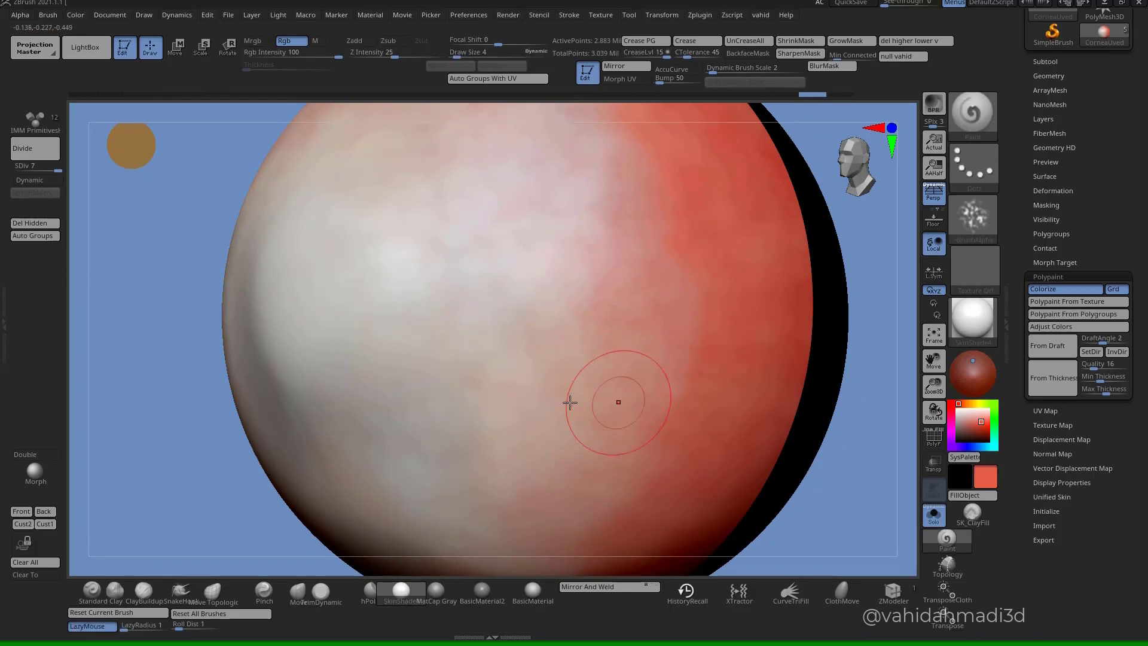
right_click_drag(568, 401, 605, 347)
right_click_drag(584, 404, 634, 356)
right_click_drag(595, 404, 668, 397)
left_click(934, 516)
left_click(934, 465)
left_click(940, 497)
left_click(940, 497)
- Paint red on the eyeball along the lower eyelid edge, working from the outer corner toward the inner corner
mouse_move(668, 397)
right_mouse_down()
mouse_move(581, 396)
mouse_move(650, 383)
right_mouse_up()
mouse_move(651, 383)
right_mouse_down("ctrl")
mouse_move(665, 395)
mouse_move(630, 445)
right_mouse_up("ctrl")
left_click_drag(509, 390, 492, 396)
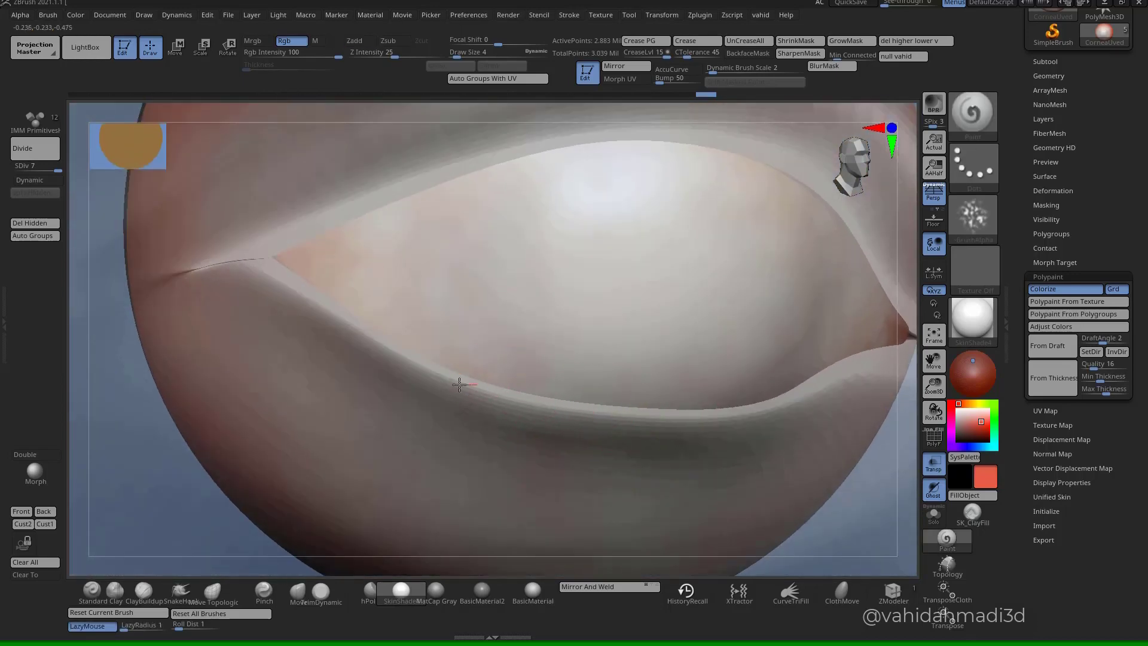
right_click_drag(515, 391, 557, 398)
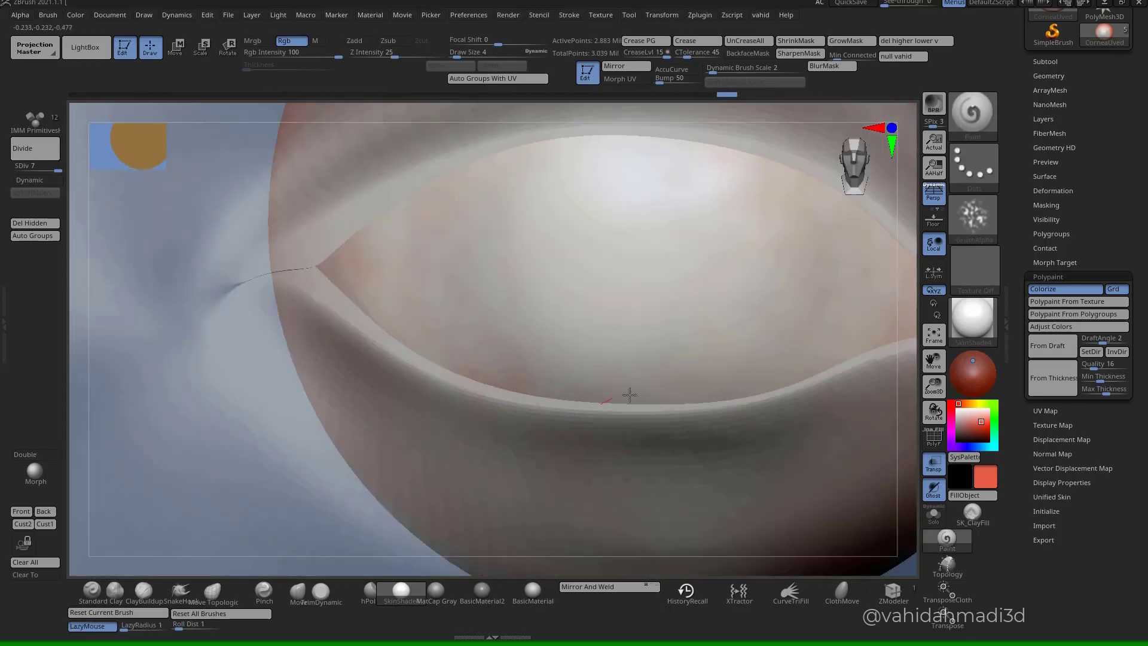
mouse_move(717, 414)
right_mouse_down()
mouse_move(744, 392)
mouse_move(735, 347)
right_mouse_up()
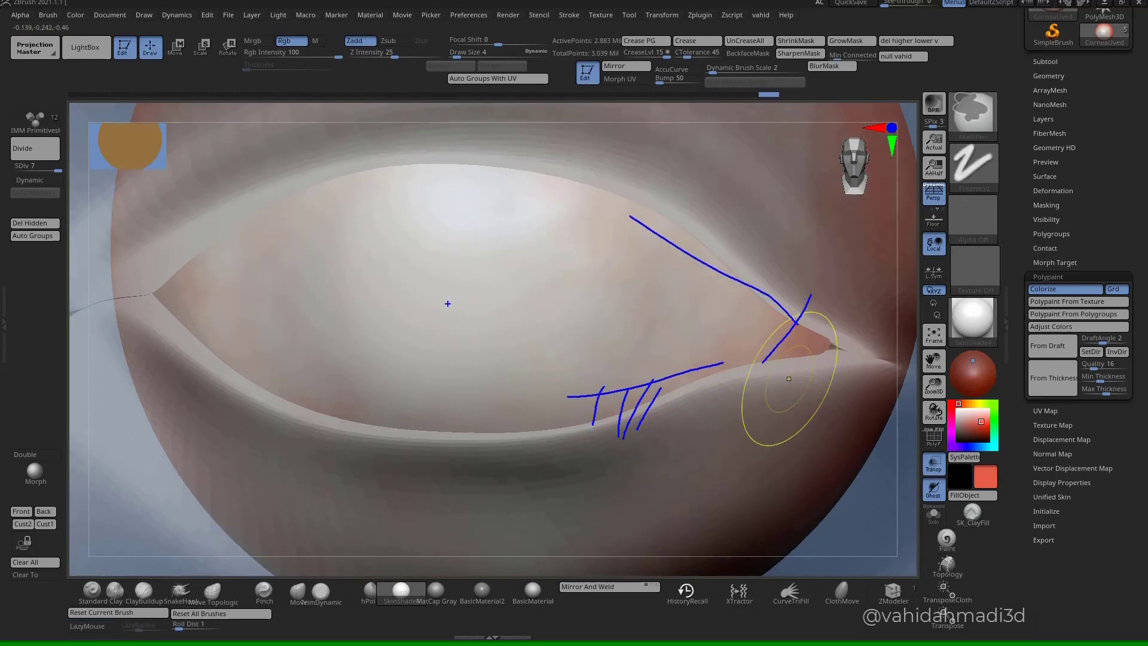
key("Escape")
- Paint red along the upper eyelid edge and into the inner eye corner, enlarging the brush to draw size 9
mouse_move(215, 362)
right_mouse_down("alt")
mouse_move(547, 353)
mouse_move(536, 295)
mouse_move(584, 288)
mouse_move(512, 384)
mouse_move(500, 328)
mouse_move(477, 379)
mouse_move(488, 320)
right_mouse_up("alt")
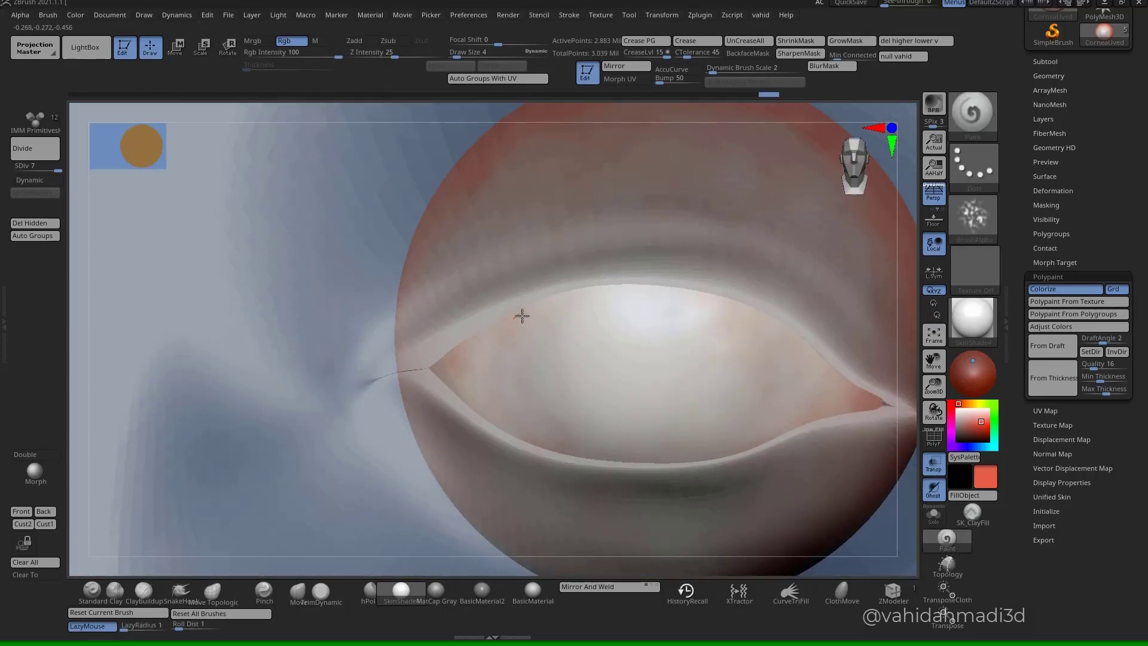
mouse_move(597, 297)
right_mouse_down()
mouse_move(585, 349)
mouse_move(494, 359)
right_mouse_up()
key("s")
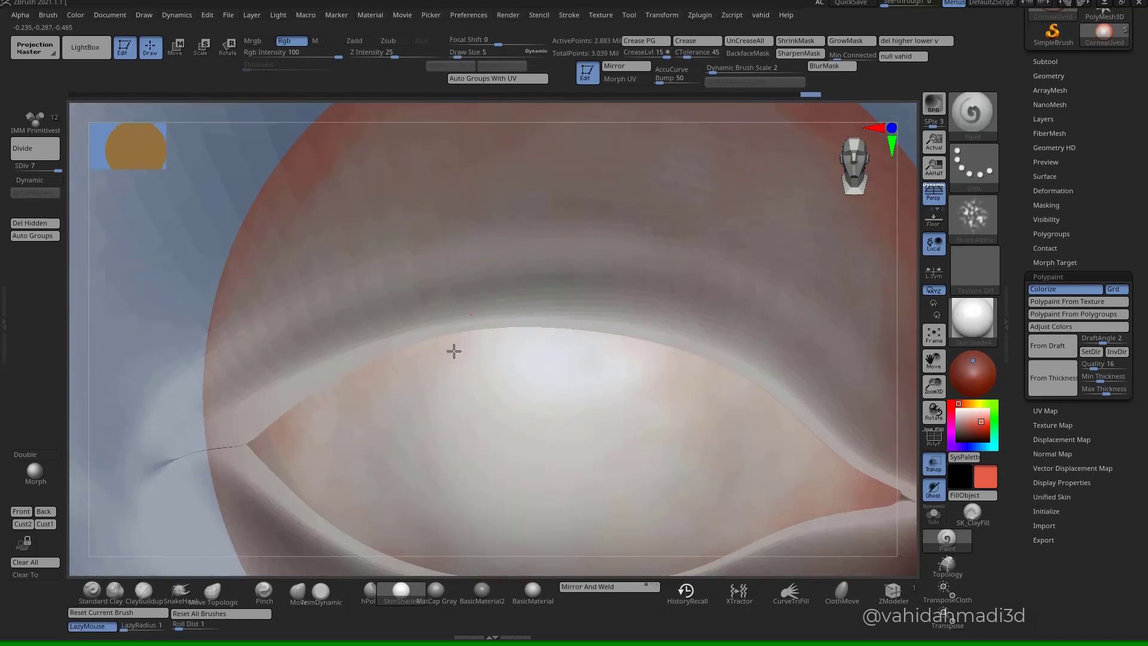
key("s")
left_click_drag(461, 349, 465, 347)
mouse_move(696, 357)
right_mouse_down()
mouse_move(630, 349)
mouse_move(694, 341)
right_mouse_up()
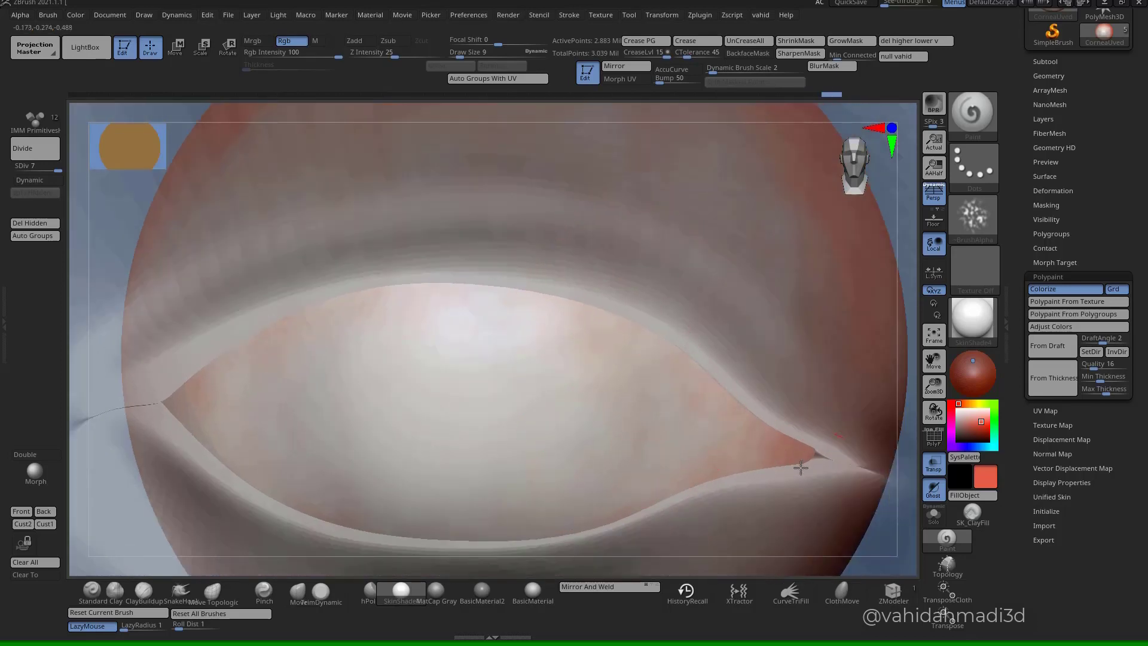
right_click_drag(765, 460, 730, 405, "ctrl")
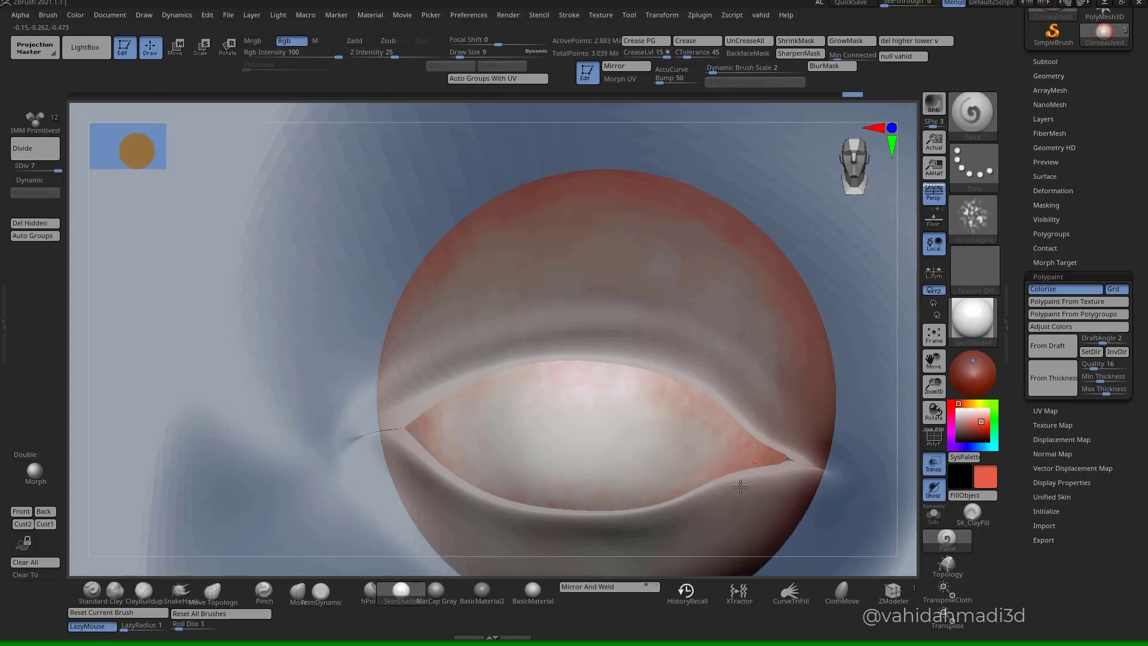
- Turn off transparency to check the eye within the opaque head, and isolate the eyeball again
right_click_drag(733, 515, 509, 347, "ctrl")
right_click_drag(791, 497, 838, 488)
left_click(934, 471)
right_click_drag(676, 388, 805, 543, "ctrl")
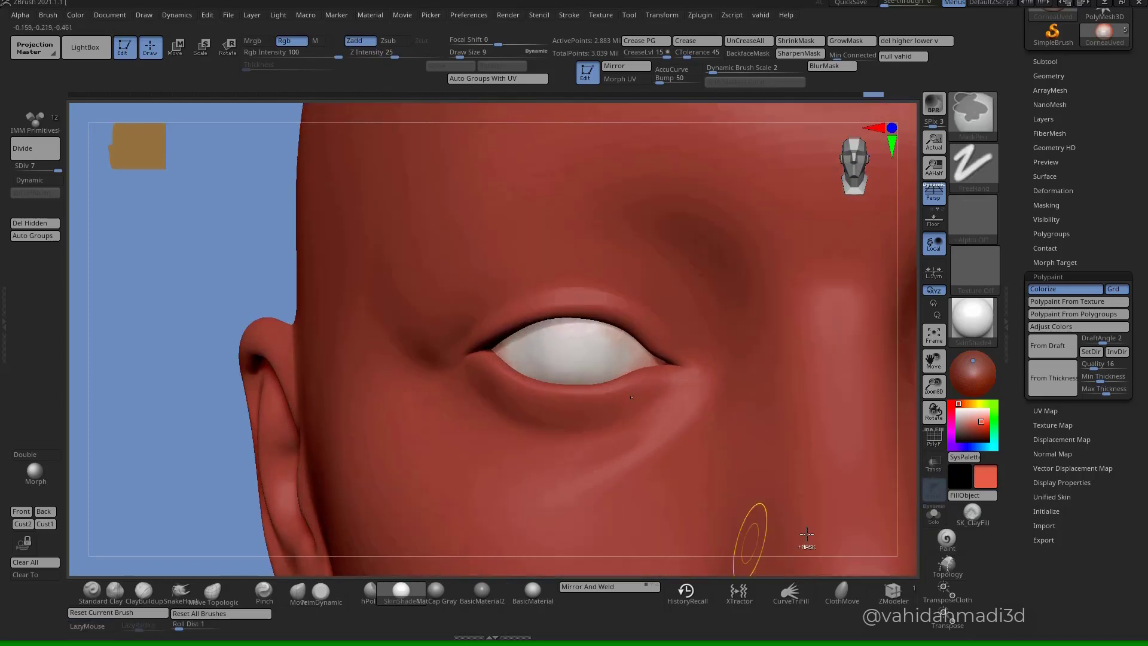
left_click(934, 515)
right_click_drag(632, 386, 688, 416, "ctrl")
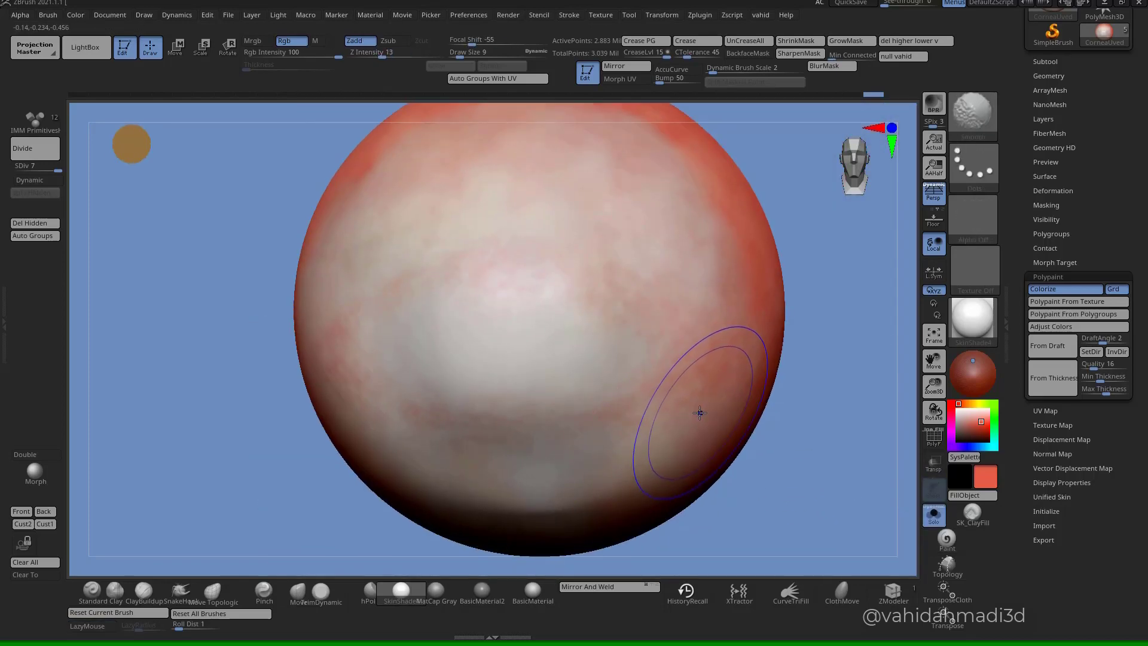
- Check the Smooth brush's Rgb channel and refine the red around the inner-corner side with Paint at draw size 3
key("shift+space")
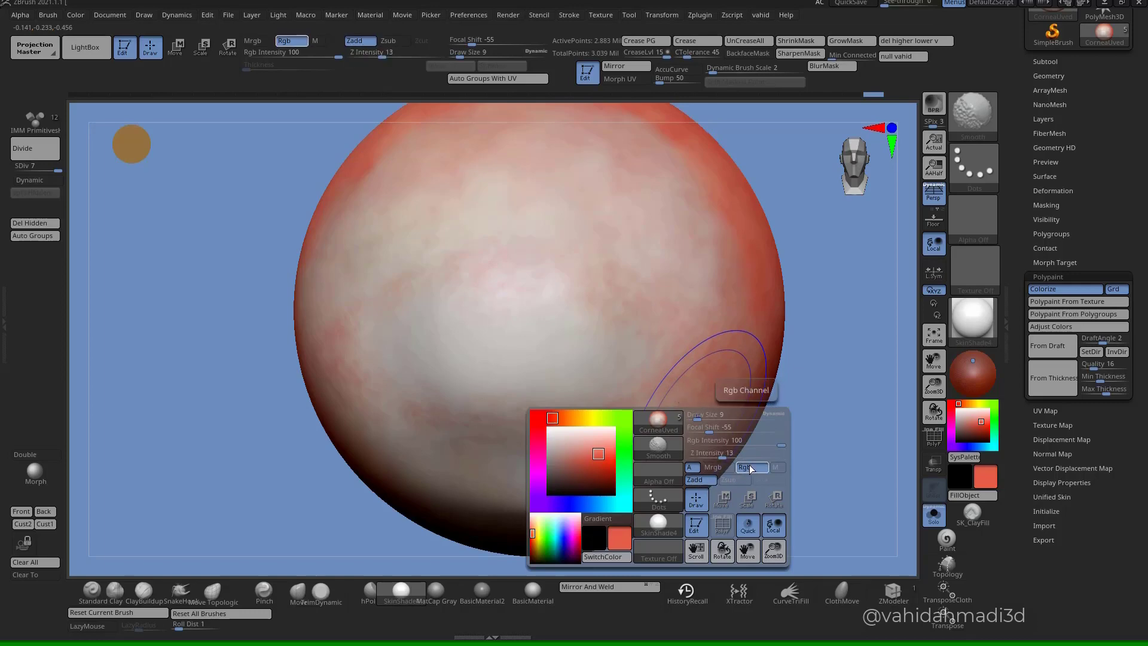
right_click_drag(647, 359, 659, 371, "ctrl")
left_click_drag(659, 376, 663, 379)
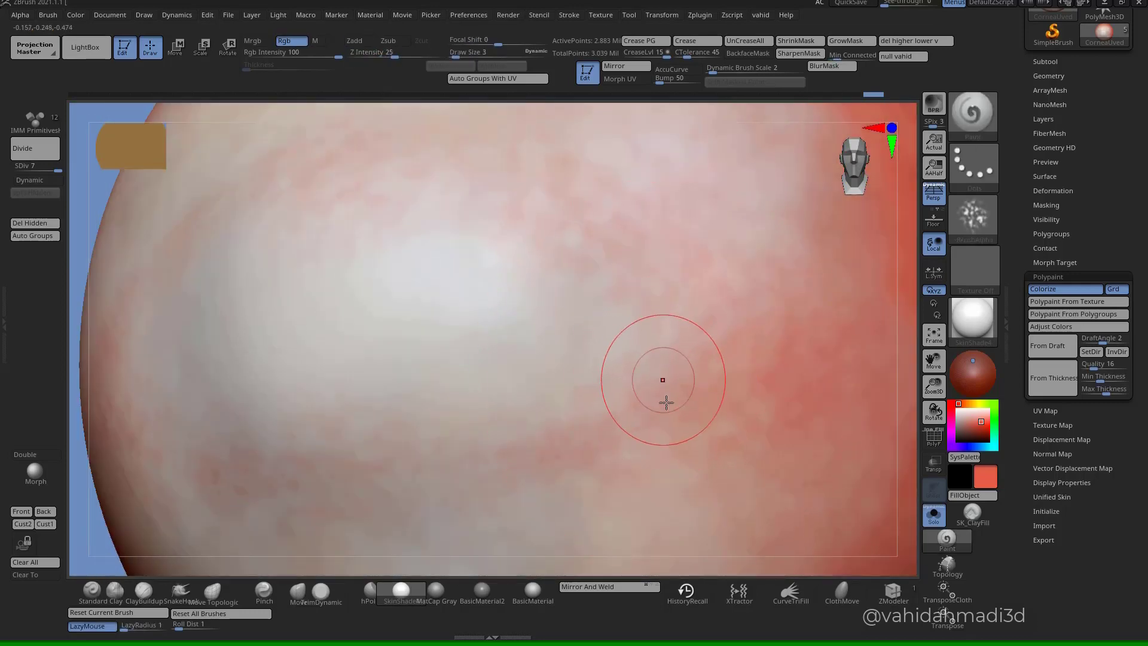
right_click_drag(664, 389, 653, 318)
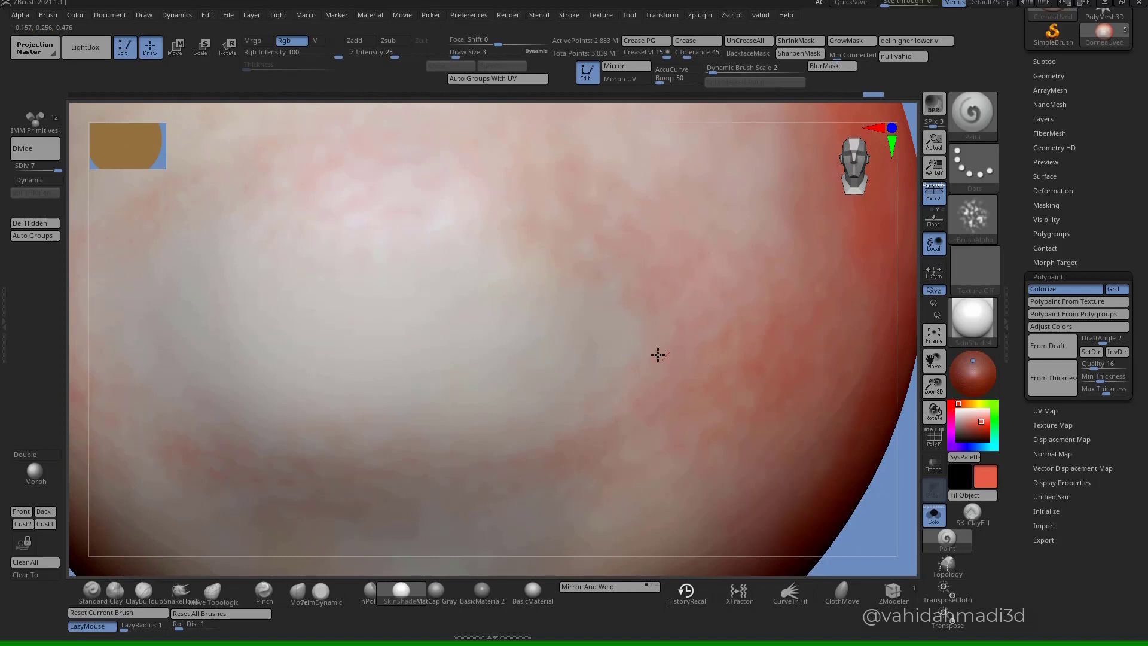
key("f")
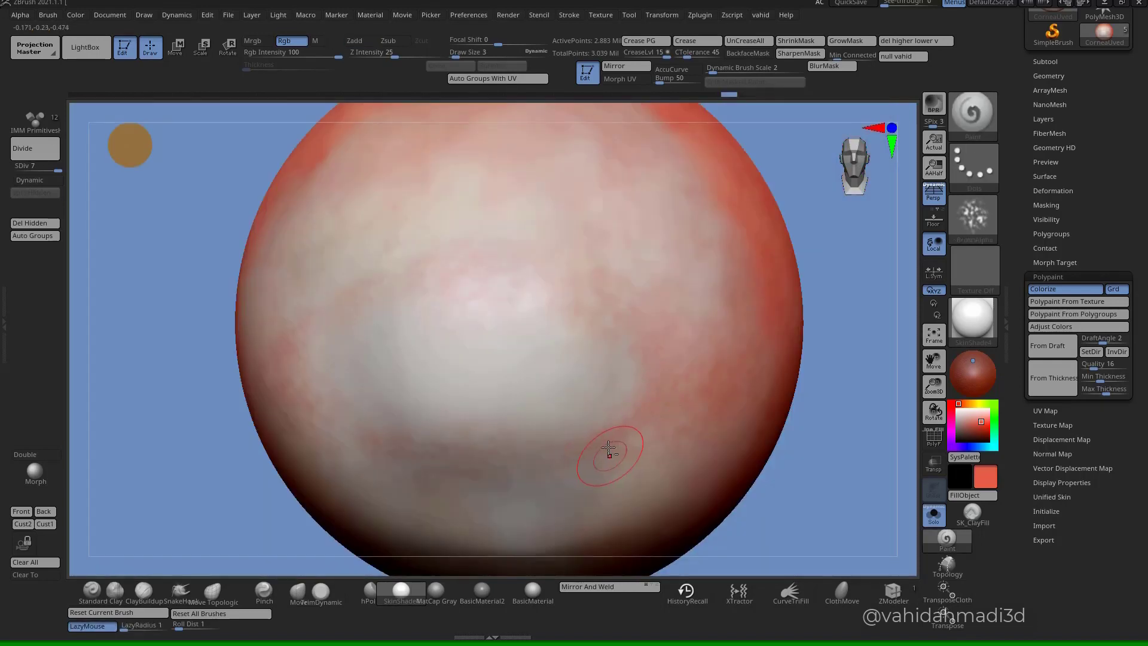
- Choose an off-white colour and paint it over the inner edges of the red ring around the white centre
right_click_drag(609, 447, 737, 388, "alt")
mouse_move(505, 338)
right_mouse_down("ctrl")
mouse_move(498, 382)
mouse_move(539, 466)
right_mouse_up("ctrl")
left_click_drag(967, 429, 661, 379)
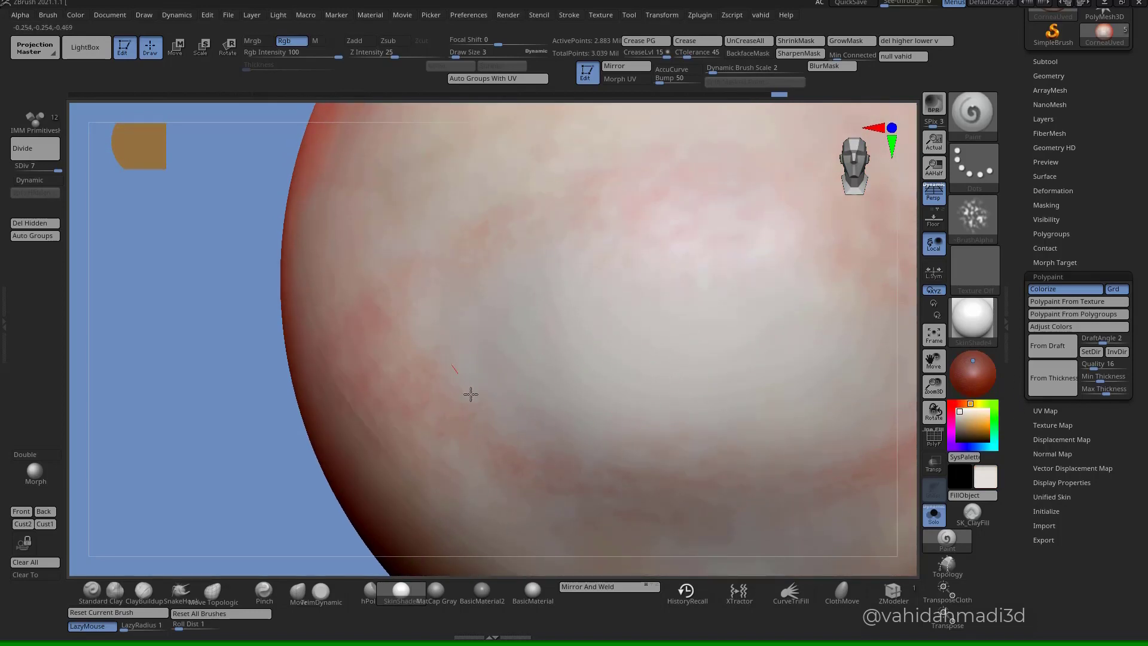
right_click_drag(688, 453, 729, 393, "alt")
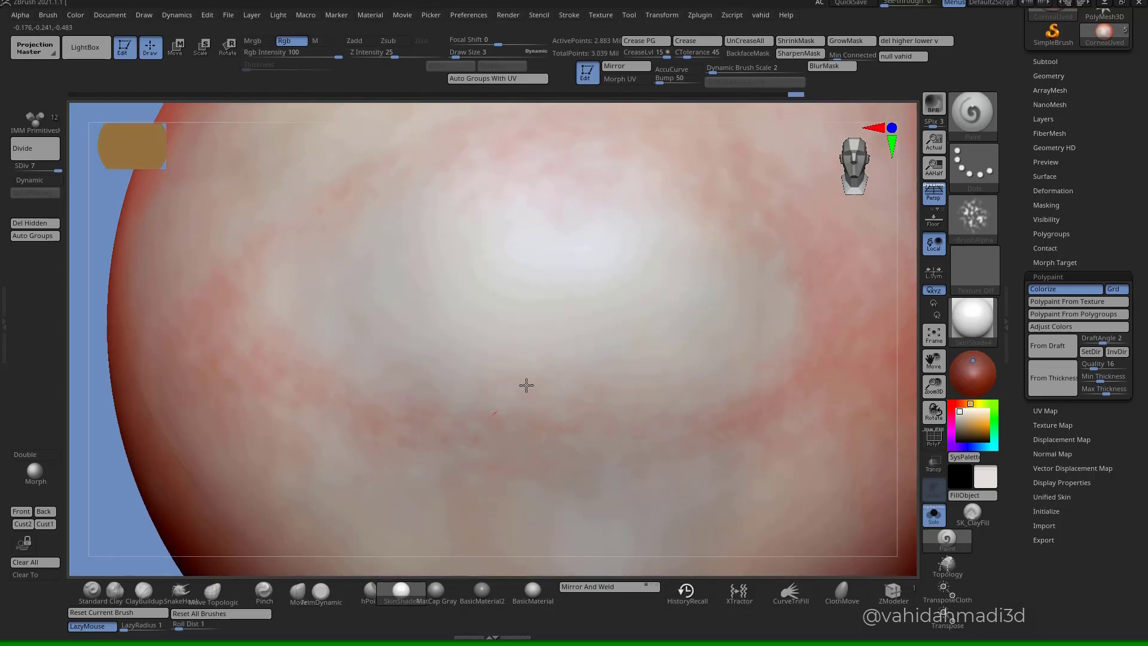
right_click_drag(471, 391, 530, 343, "ctrl")
mouse_move(711, 335)
right_mouse_down()
mouse_move(706, 375)
mouse_move(708, 355)
right_mouse_up()
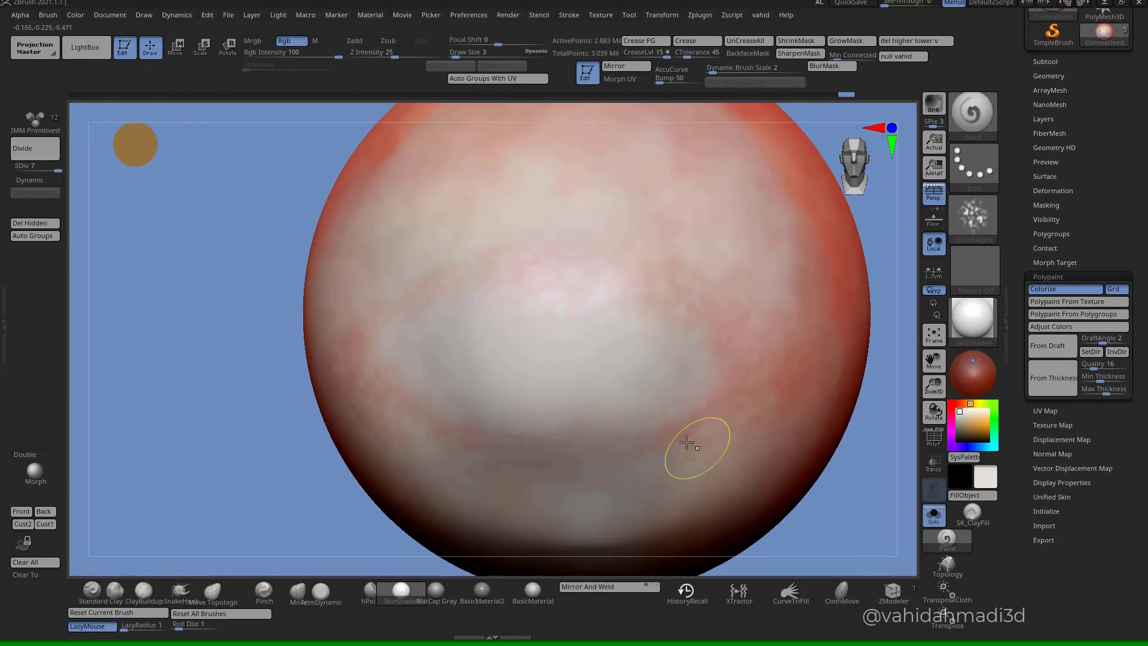
right_click_drag(693, 446, 672, 367, "ctrl")
- Choose a lighter salmon red and paint small patches below the white centre with a small brush
left_click(978, 422)
key("s")
mouse_move(636, 407)
left_mouse_down()
mouse_move(616, 378)
mouse_move(555, 424)
left_mouse_up()
mouse_move(591, 413)
right_mouse_down()
mouse_move(662, 379)
mouse_move(625, 374)
right_mouse_up()
key("s")
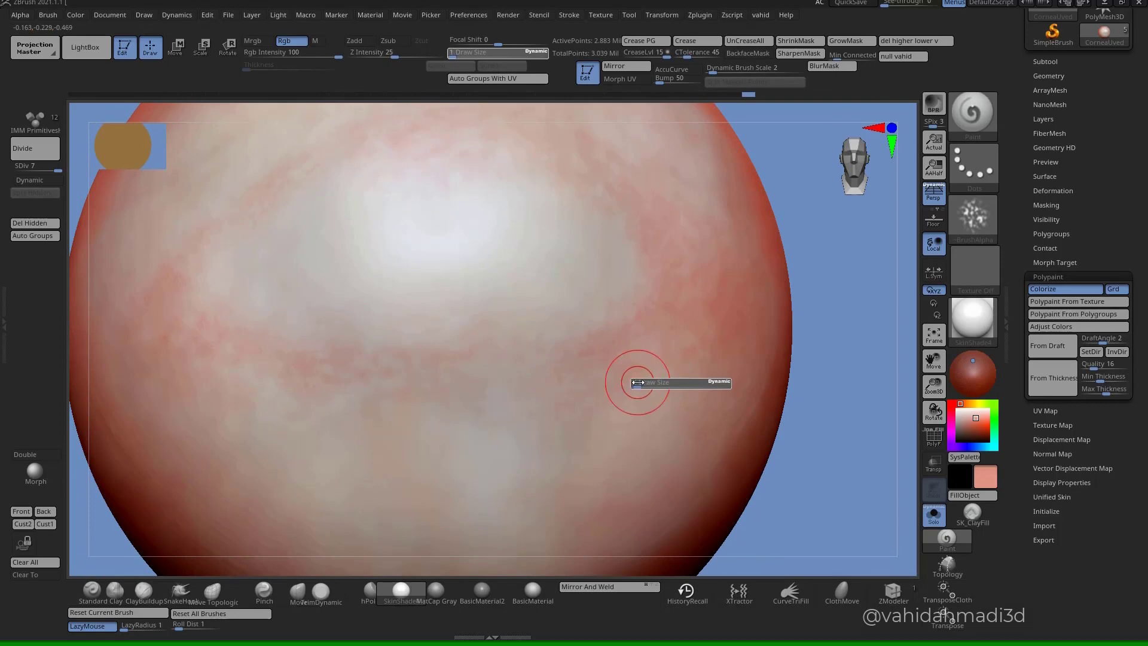
left_click_drag(638, 382, 641, 380)
right_click_drag(640, 379, 658, 354)
right_click_drag(627, 430, 632, 378, "ctrl")
- Enlarge the brush to draw size 8 and spread salmon patches across the lower part of the eyeball
mouse_move(640, 383)
left_mouse_down()
mouse_move(615, 422)
mouse_move(529, 408)
left_mouse_up()
right_click_drag(541, 423, 545, 458, "ctrl")
mouse_move(552, 402)
right_mouse_down()
mouse_move(565, 426)
mouse_move(582, 426)
mouse_move(582, 386)
right_mouse_up()
mouse_move(560, 450)
right_mouse_down()
mouse_move(582, 436)
mouse_move(600, 386)
mouse_move(603, 419)
right_mouse_up()
mouse_move(603, 418)
right_mouse_down()
mouse_move(613, 367)
mouse_move(601, 438)
right_mouse_up()
key("bracketright")
mouse_move(591, 424)
left_mouse_down()
mouse_move(568, 464)
mouse_move(533, 437)
left_mouse_up()
right_click_drag(533, 486, 581, 502)
left_click_drag(534, 439, 479, 398)
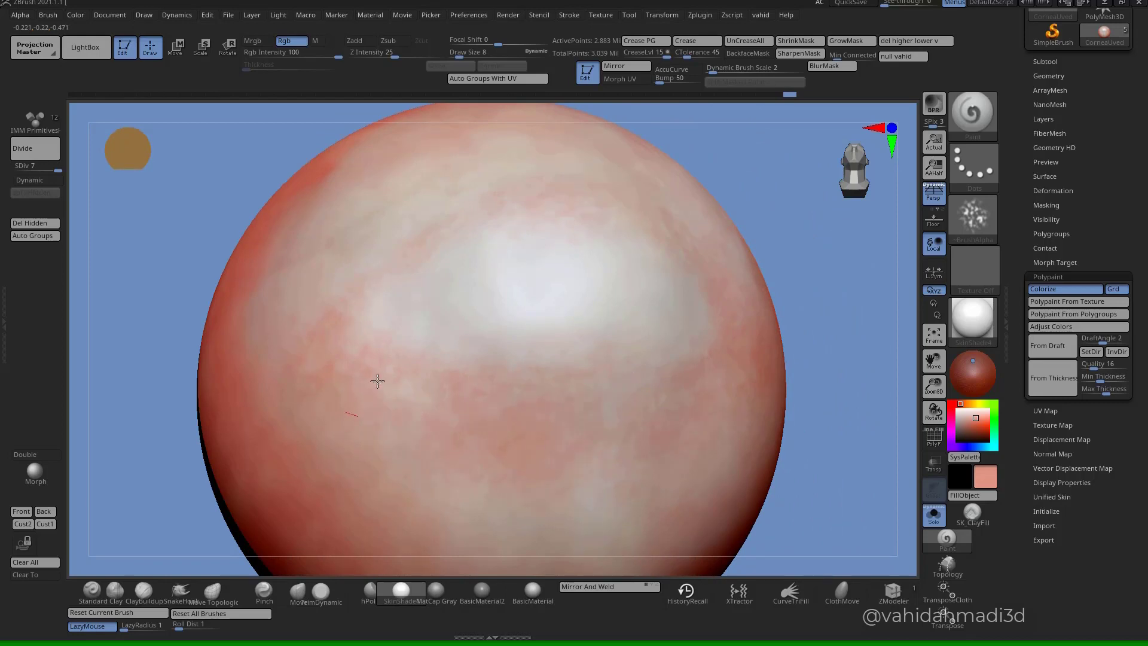
- Paint soft salmon patches over the outer side, the top and the inner side around the white centre
right_click_drag(351, 400, 361, 371)
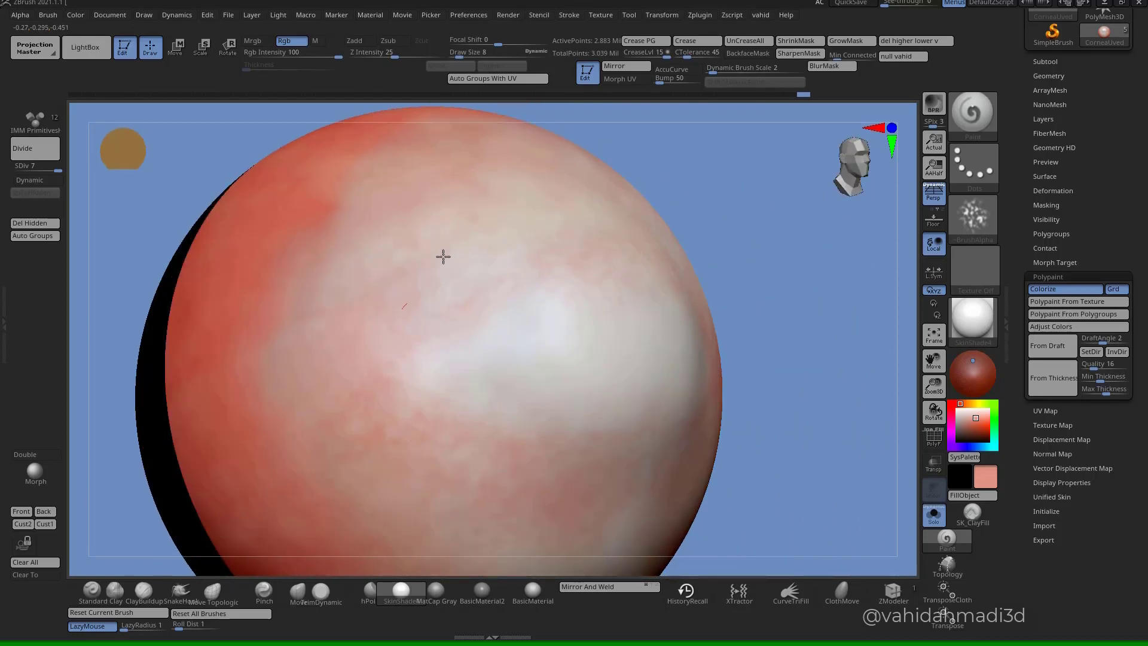
left_click_drag(443, 257, 505, 238)
right_click_drag(450, 284, 475, 267)
left_click_drag(375, 297, 506, 219)
right_click_drag(528, 252, 571, 206)
left_click_drag(579, 221, 543, 189)
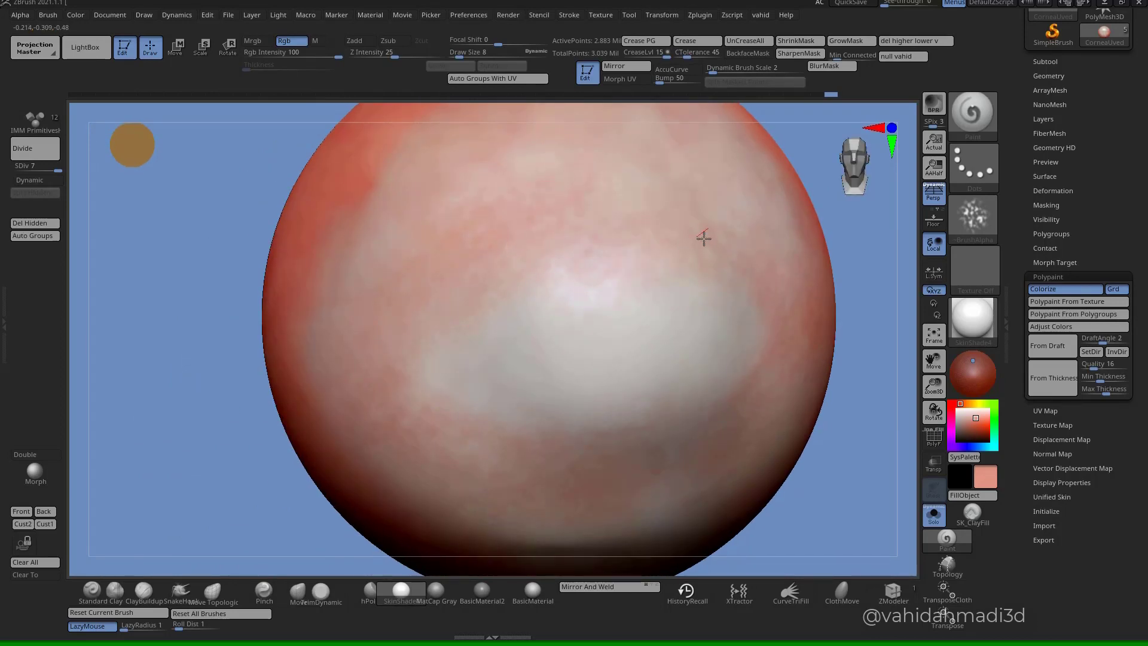
mouse_move(763, 313)
right_mouse_down()
mouse_move(744, 359)
mouse_move(652, 359)
right_mouse_up()
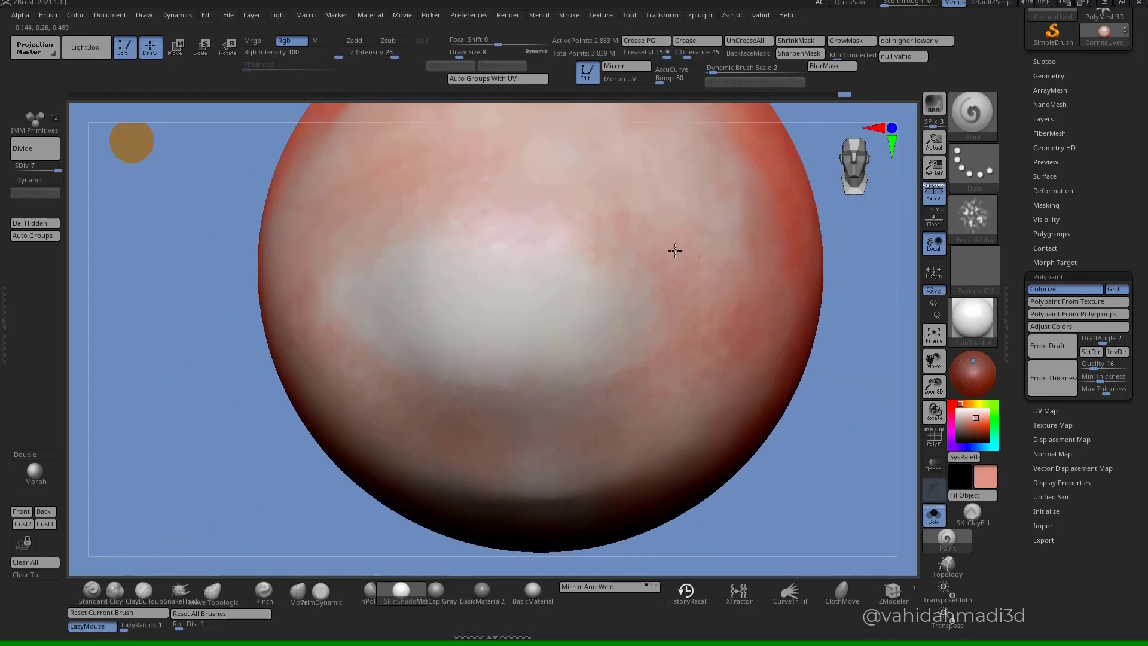
left_click_drag(675, 251, 683, 354)
- Load the vein image fk_veins_04.psd from the alpha library
right_click_drag(784, 426, 832, 487, "alt")
left_click(87, 47)
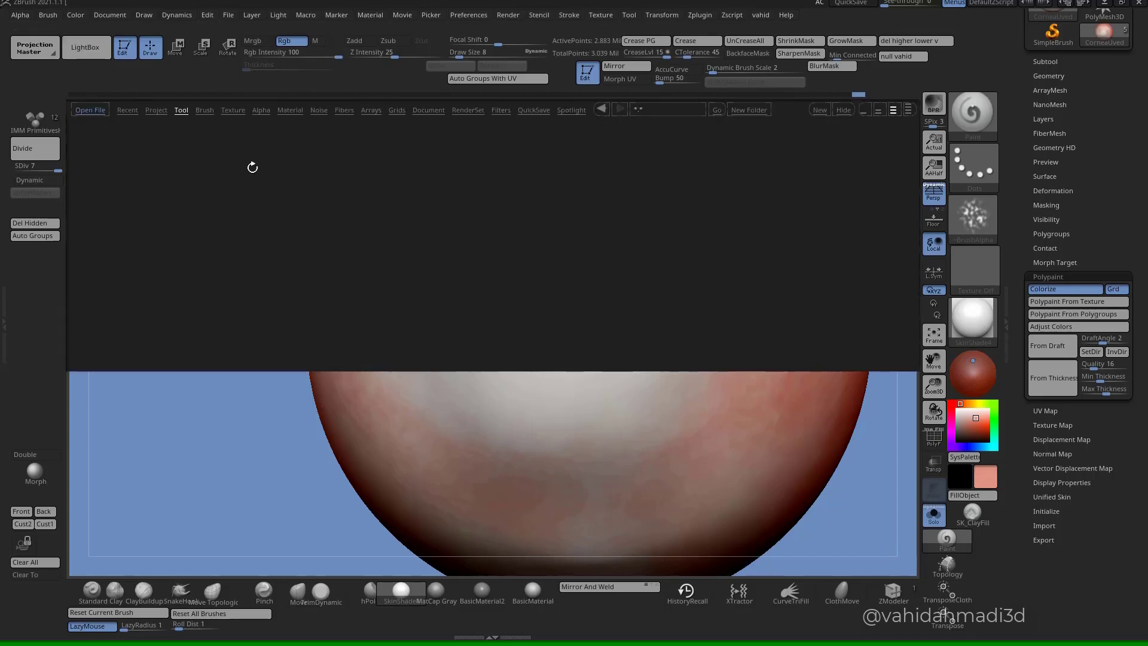
left_click(261, 110)
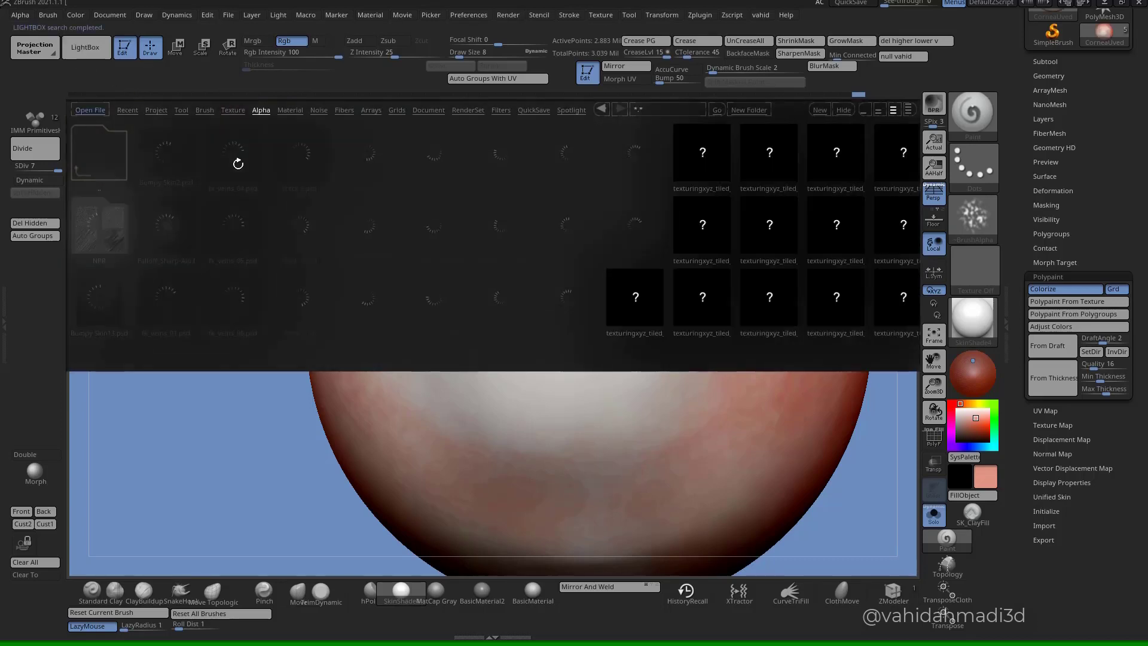
left_click(234, 164)
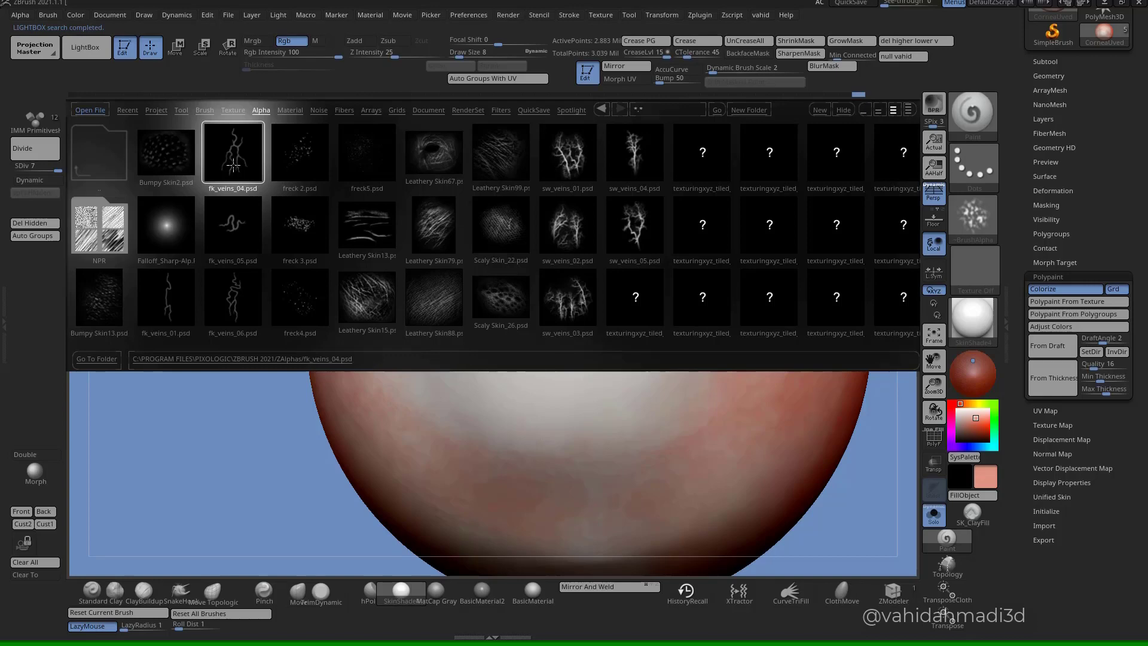
left_click(86, 53)
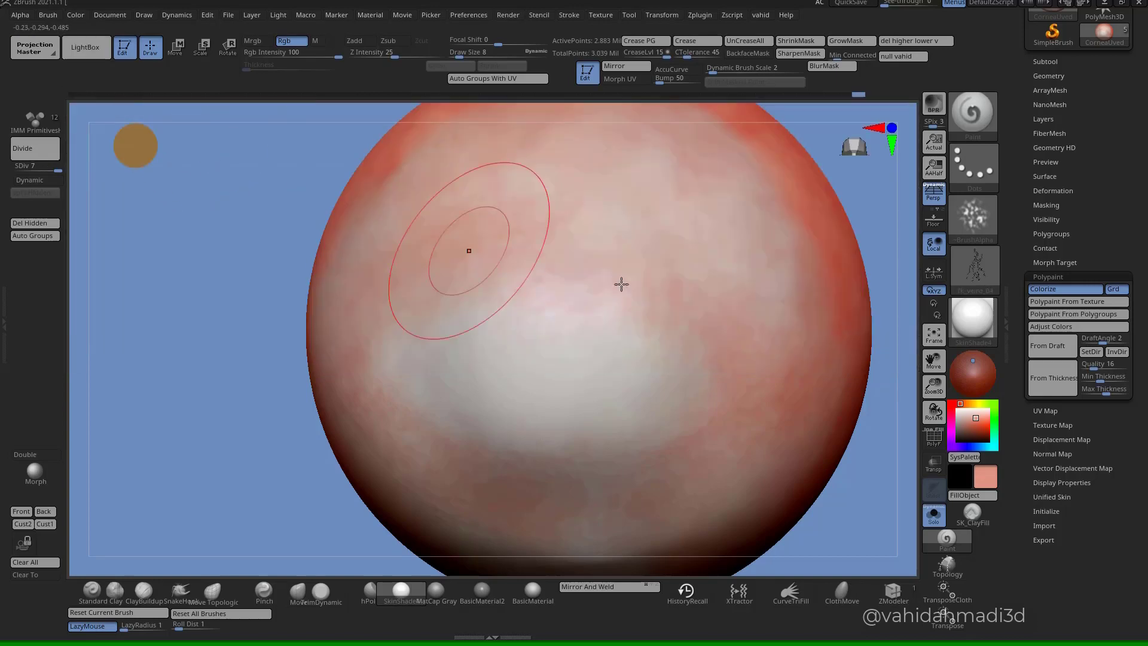
- Turn the loaded vein image into the paint brush's alpha and switch the brush texture off
left_click(973, 283)
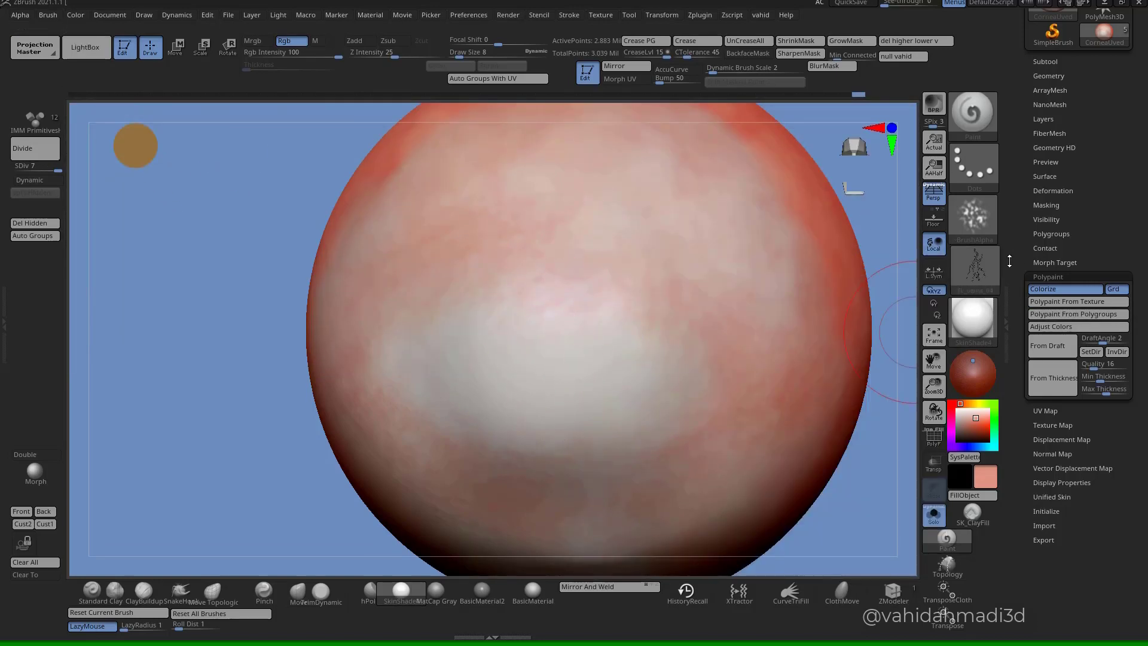
left_click(976, 271)
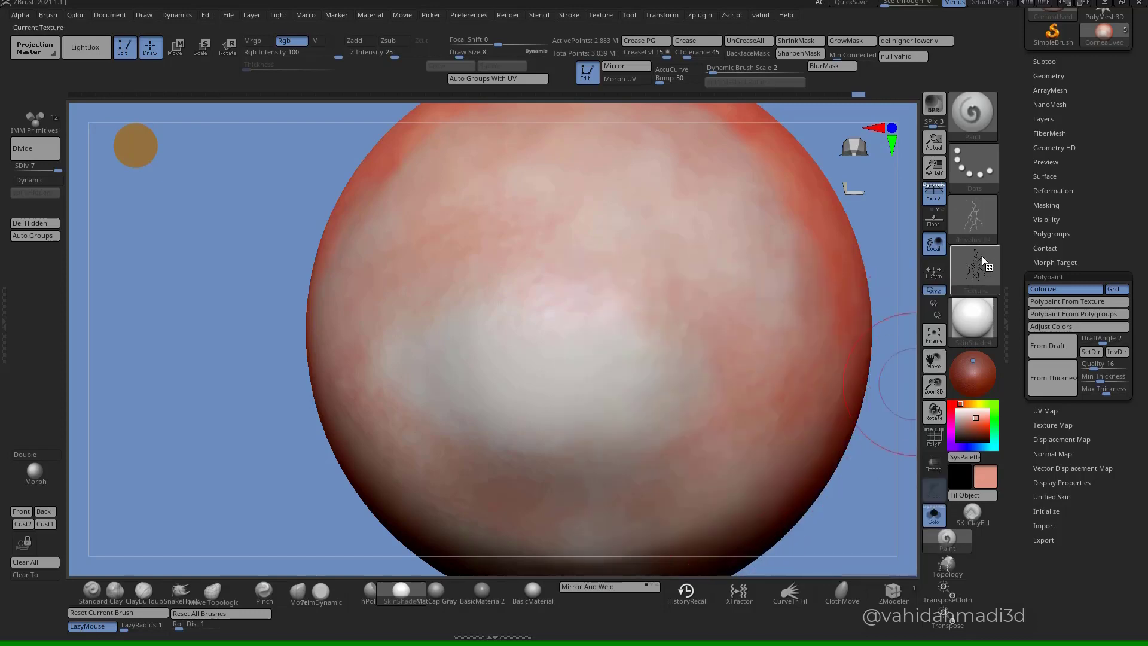
left_click(976, 269)
left_click(599, 281)
- Set the paint brush to the DragRect stroke with Rgb Intensity 17 and Z Intensity 5
left_click(969, 169)
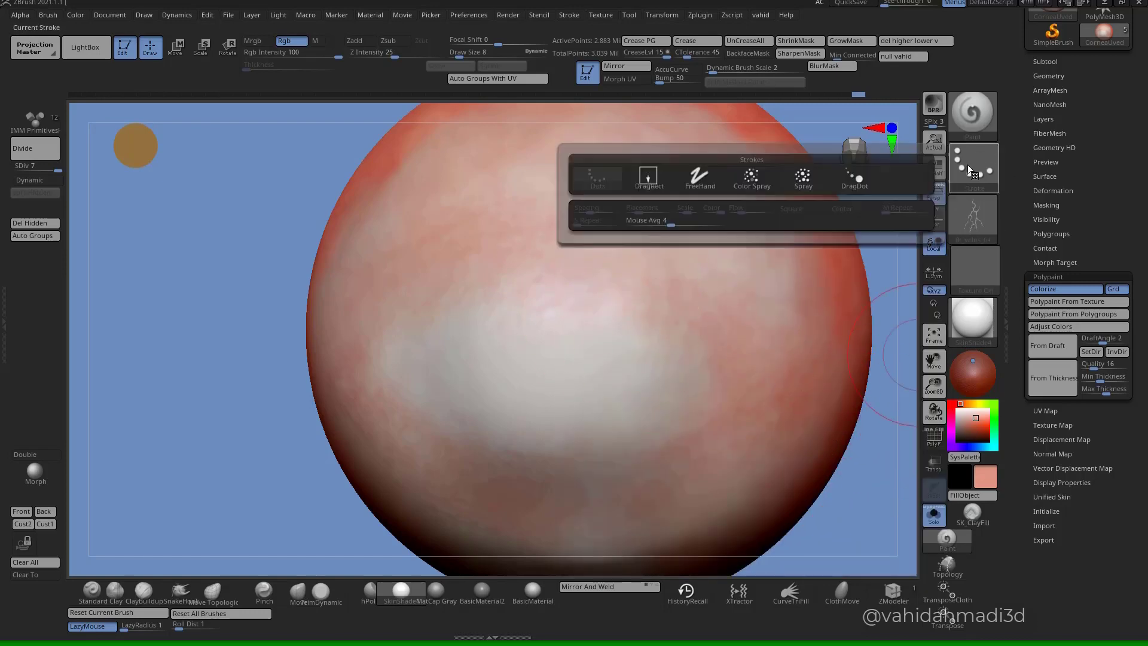
left_click(652, 188)
key("space")
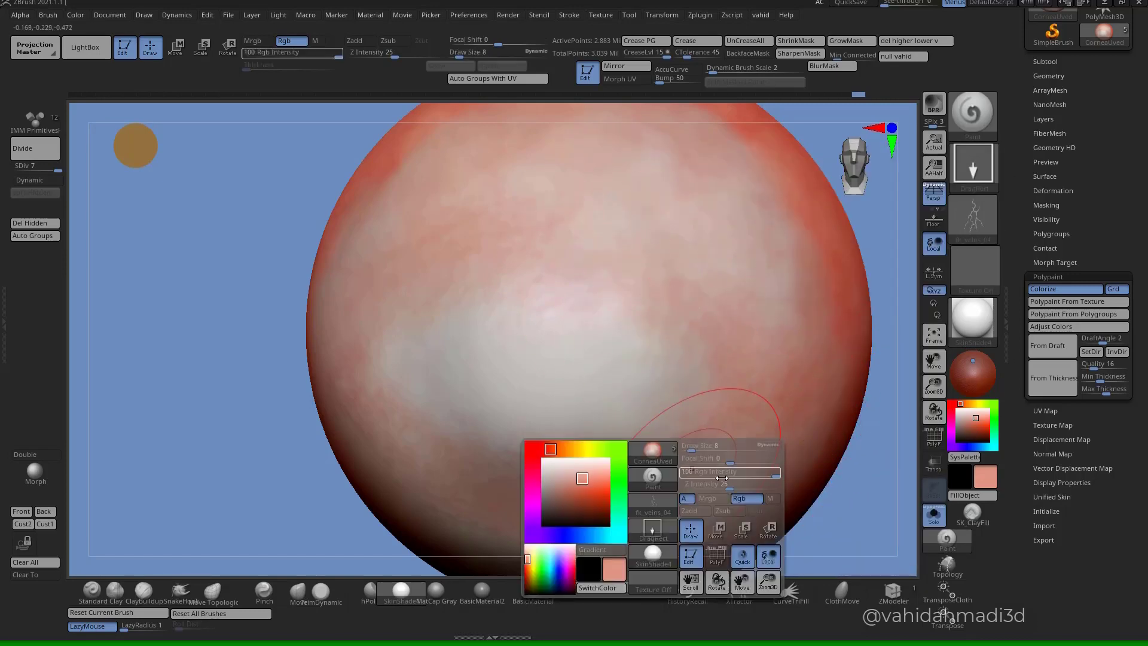
mouse_move(727, 484)
left_mouse_down()
mouse_move(710, 489)
mouse_move(722, 477)
left_mouse_up()
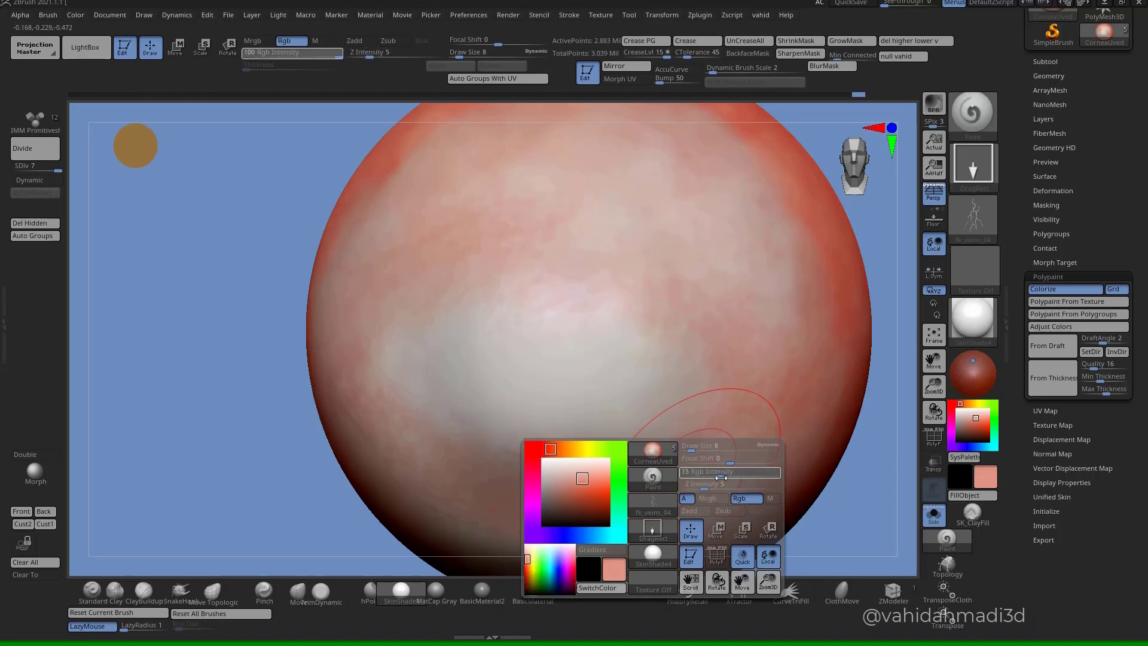
- Darken the paint colour to a deep red with RGB 199, 56, 31
right_click_drag(833, 333, 766, 359, "alt")
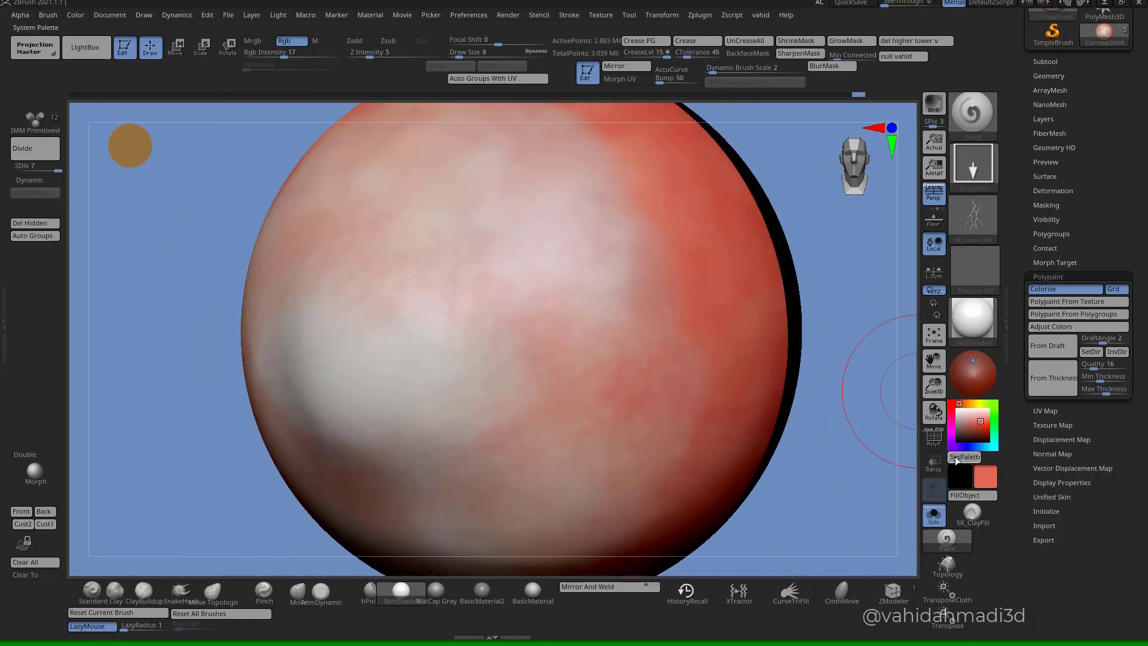
left_click(963, 458)
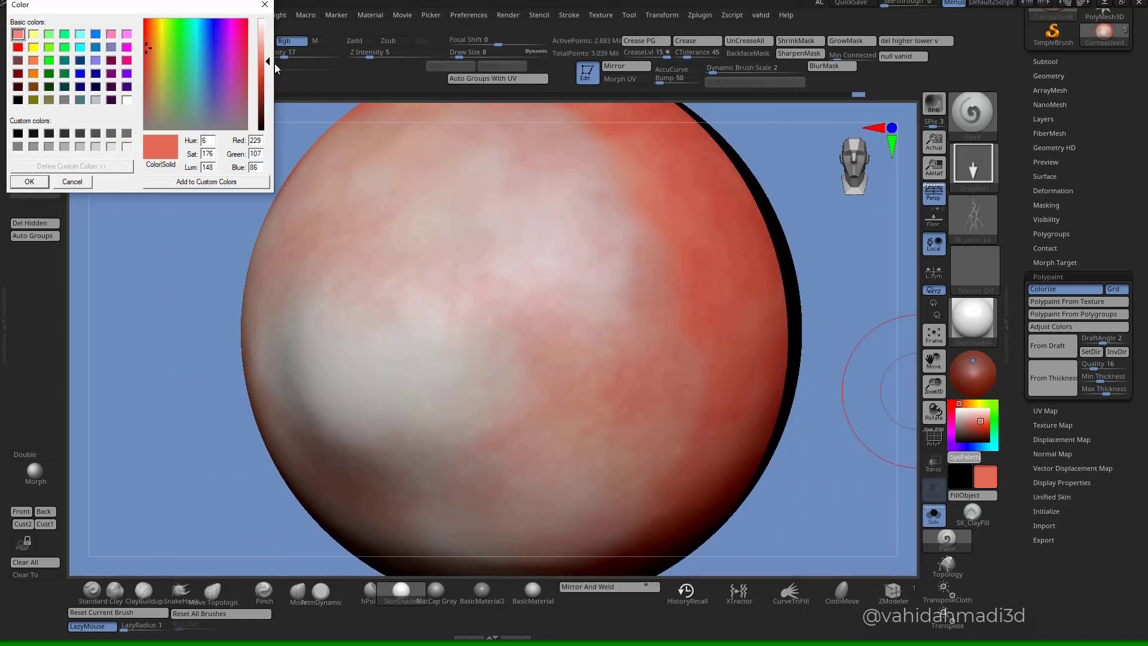
left_click_drag(265, 66, 266, 80)
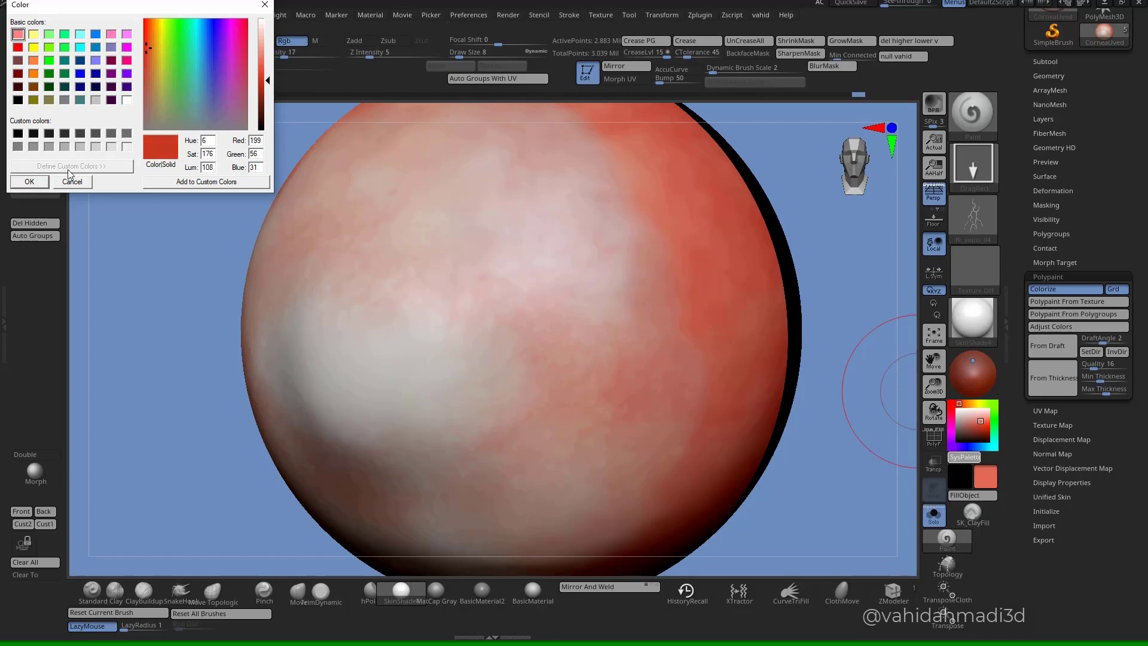
left_click(31, 183)
- Reduce the draw size to 2 and stamp faint red veins on the sclera's inner side beside the white centre
right_click_drag(634, 372, 628, 315, "ctrl")
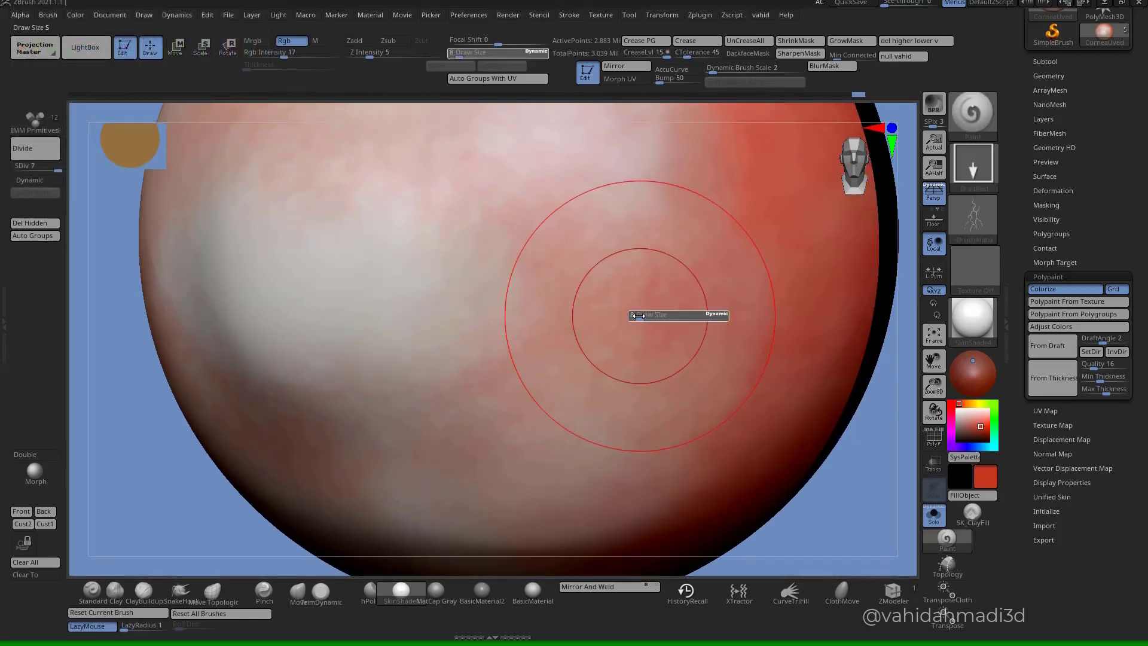
right_click_drag(565, 362, 582, 328)
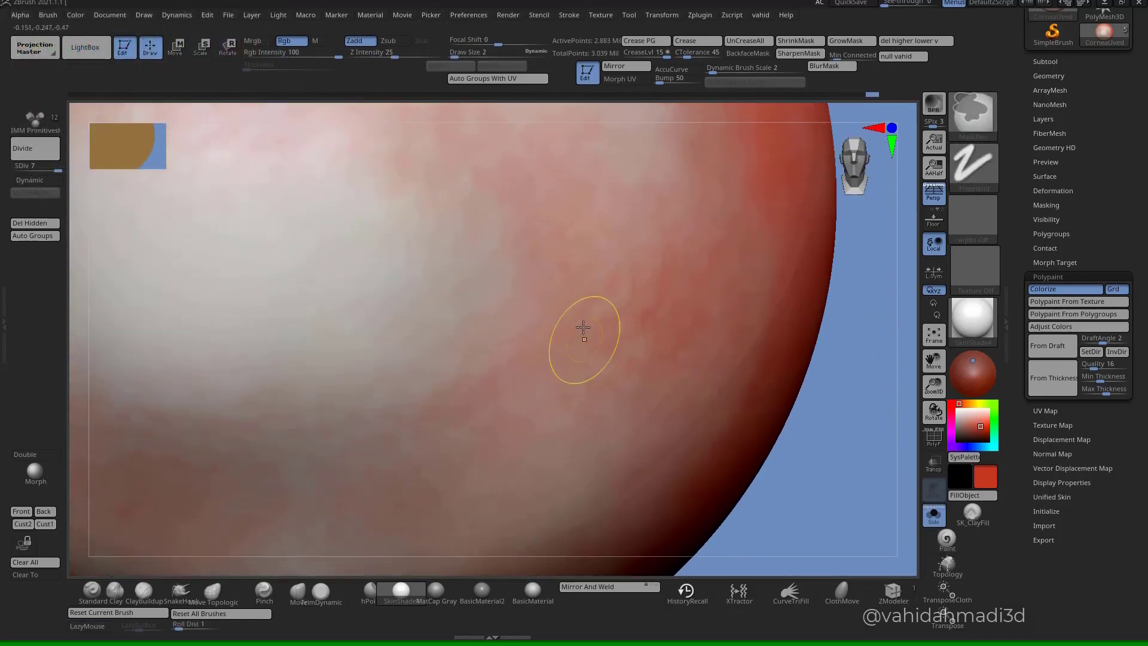
left_click_drag(520, 379, 524, 352)
key("ctrl+z")
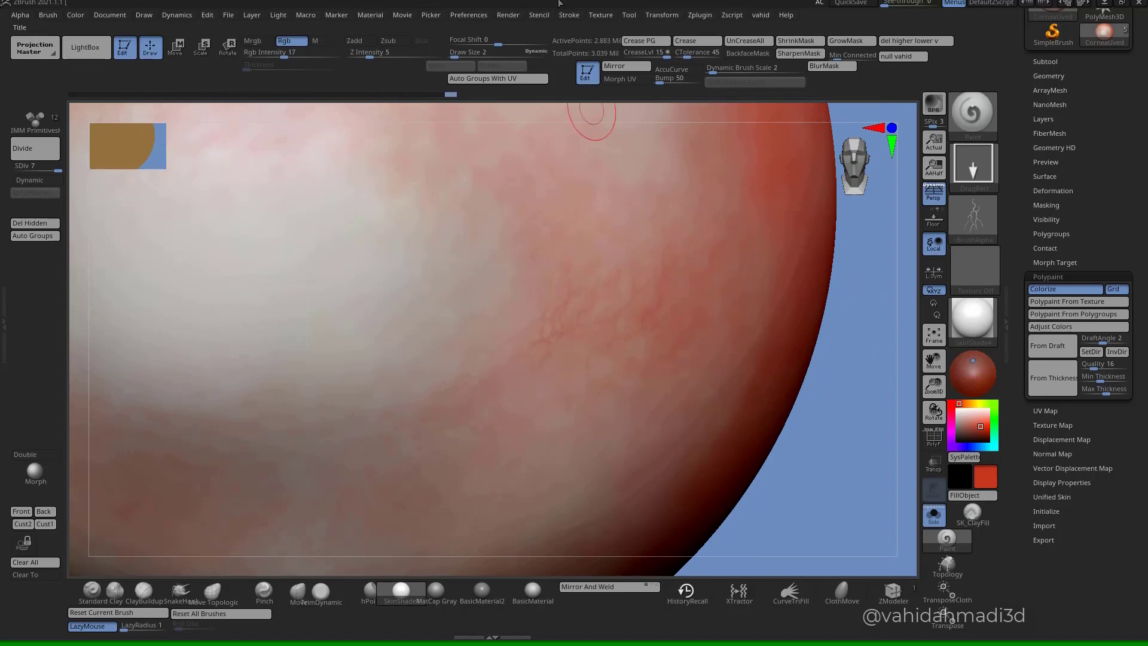
left_click(567, 14)
left_click(598, 166)
key("ctrl+z")
right_click_drag(554, 375, 580, 313)
right_click_drag(461, 359, 646, 359)
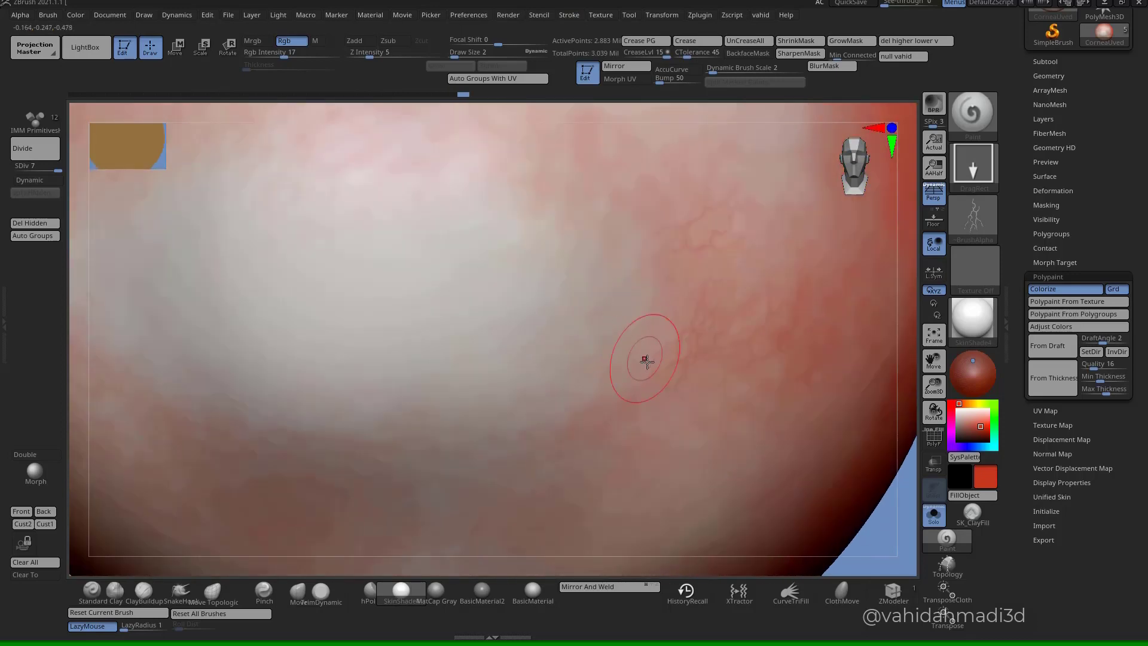
- Set the Z Intensity to 9 and turn off Solo to check the eyeball between the eyelids of the head
key("space")
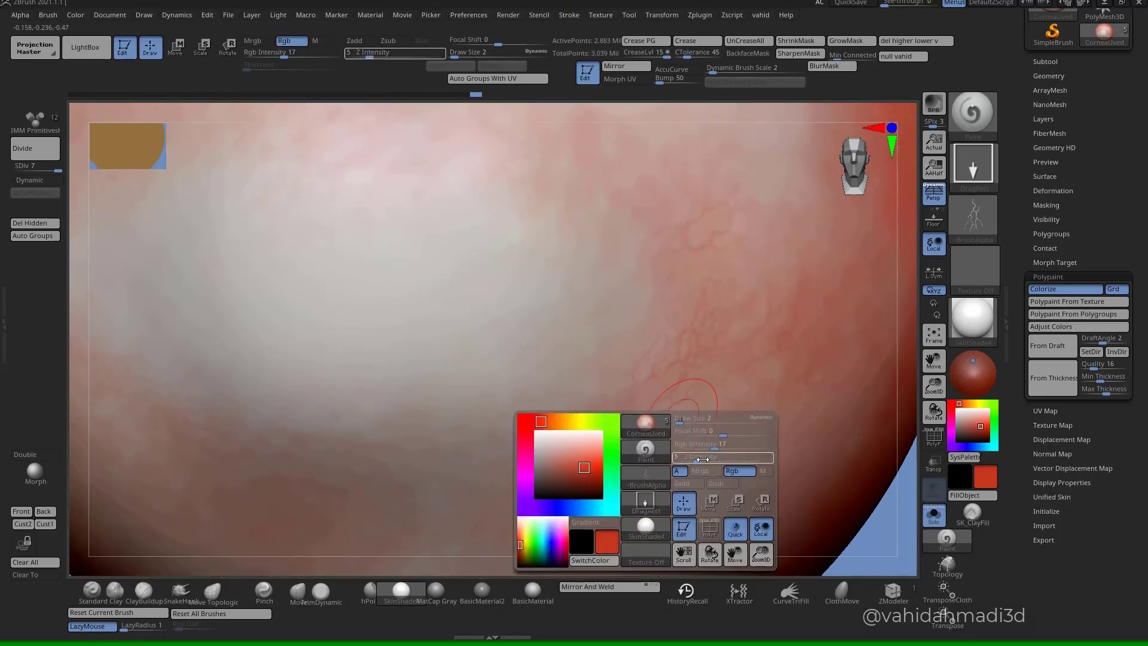
left_click(934, 516)
right_click_drag(763, 508, 739, 436, "ctrl")
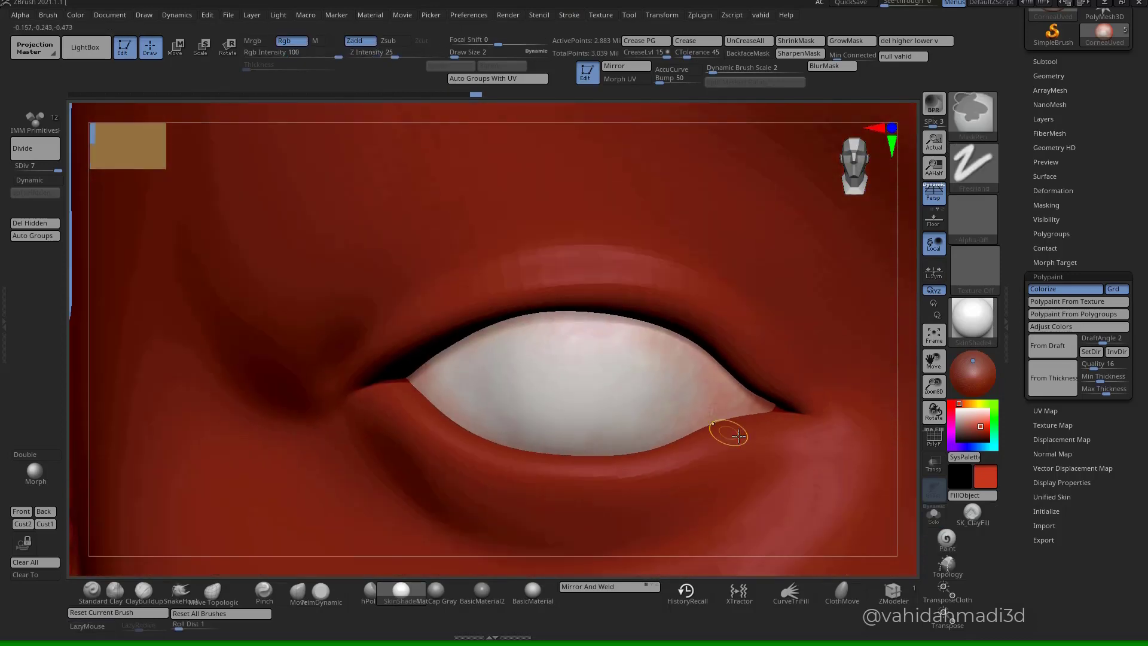
key("Tab")
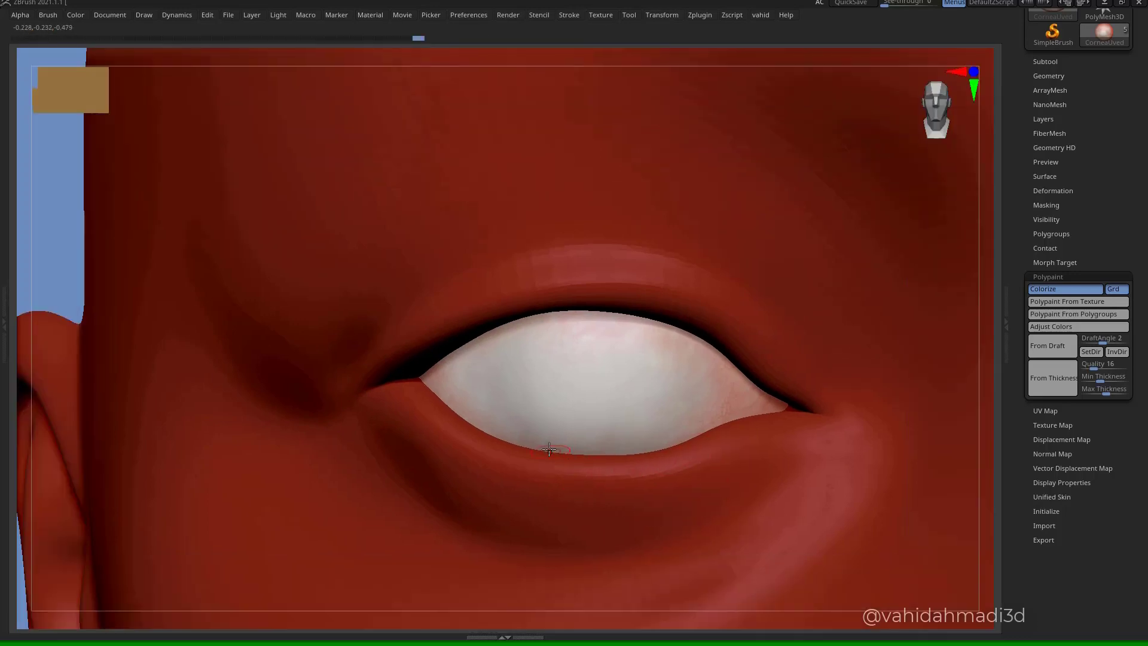
key("Tab")
- Turn on ghost transparency for the head and stamp red veins near the lower lid at the outer eye corner
right_click_drag(538, 439, 494, 413, "alt")
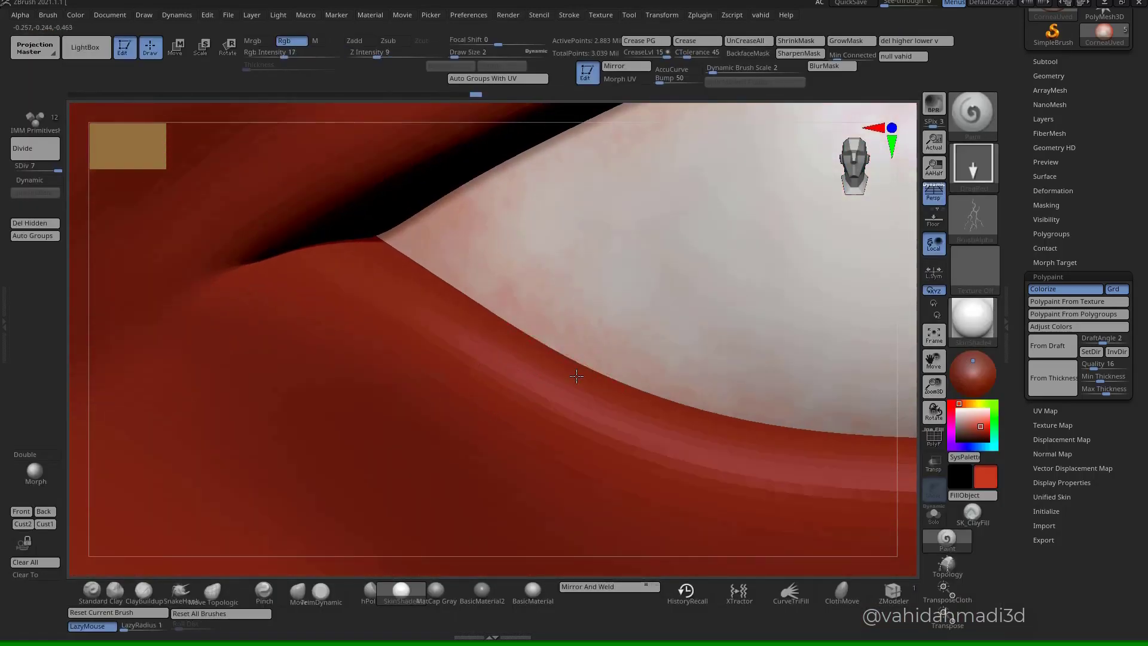
left_click(944, 468)
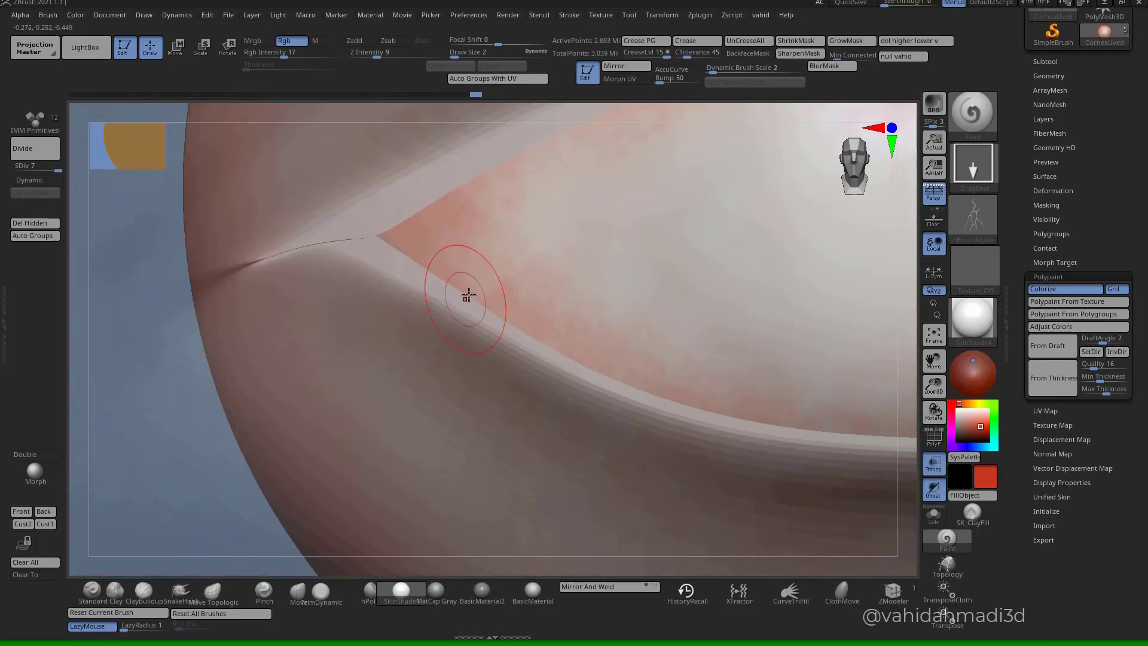
left_click_drag(411, 349, 412, 348)
right_click_drag(403, 245, 428, 345, "alt")
mouse_move(424, 307)
right_mouse_down()
mouse_move(461, 303)
mouse_move(476, 287)
right_mouse_up()
left_click_drag(446, 326, 434, 328)
mouse_move(466, 354)
right_mouse_down("alt")
mouse_move(439, 389)
mouse_move(479, 370)
right_mouse_up("alt")
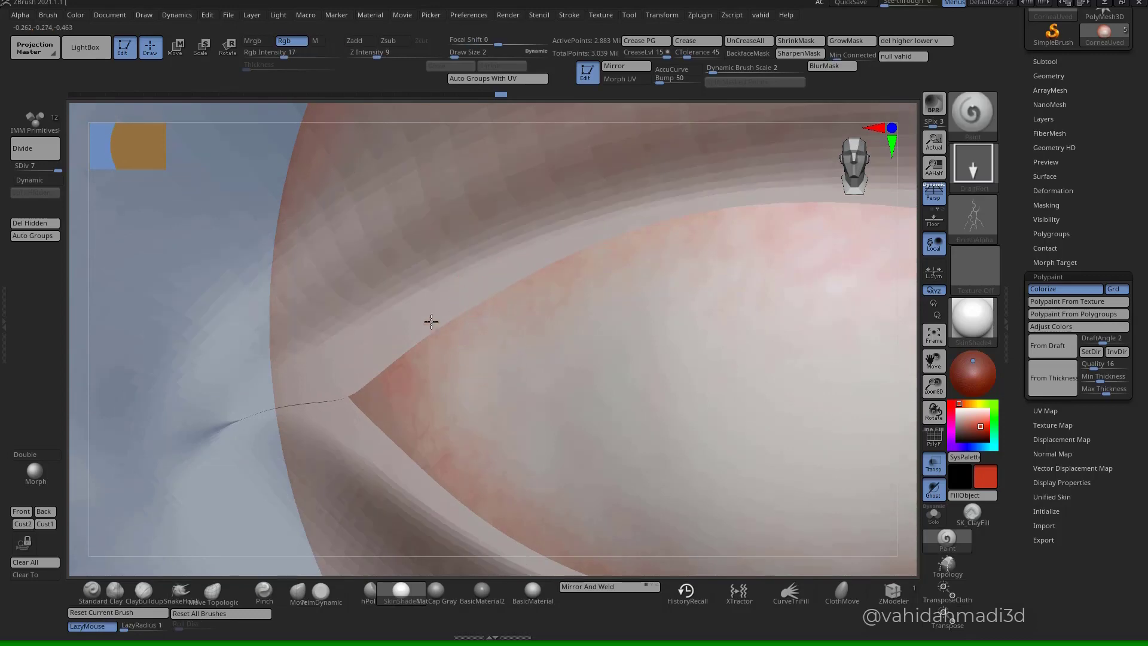
- Stamp more veins at the outer corner of the eye and along the adjoining upper lid edge
mouse_move(431, 321)
right_mouse_down()
mouse_move(518, 297)
mouse_move(515, 418)
mouse_move(509, 341)
right_mouse_up()
key("ctrl")
right_click_drag(485, 474, 574, 385, "alt")
right_click_drag(575, 386, 584, 305, "ctrl")
mouse_move(599, 347)
left_mouse_down()
mouse_move(496, 308)
mouse_move(466, 370)
left_mouse_up()
left_click_drag(501, 294, 430, 284)
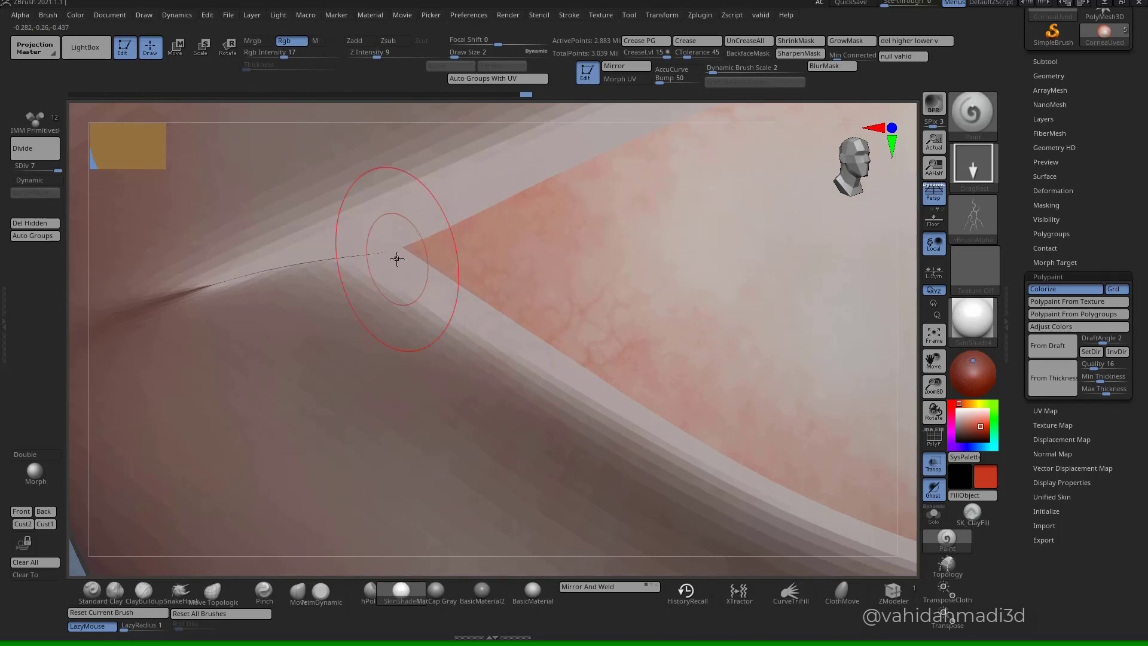
- Cover the sclera at the inner eye corner with overlapping red vein stamps
mouse_move(1146, 299)
right_mouse_down()
mouse_move(810, 223)
mouse_move(568, 140)
mouse_move(1147, 207)
right_mouse_up()
mouse_move(494, 409)
right_mouse_down()
mouse_move(533, 353)
mouse_move(544, 310)
mouse_move(569, 371)
mouse_move(436, 367)
mouse_move(584, 389)
mouse_move(730, 372)
mouse_move(777, 348)
mouse_move(731, 366)
mouse_move(738, 379)
mouse_move(716, 366)
right_mouse_up()
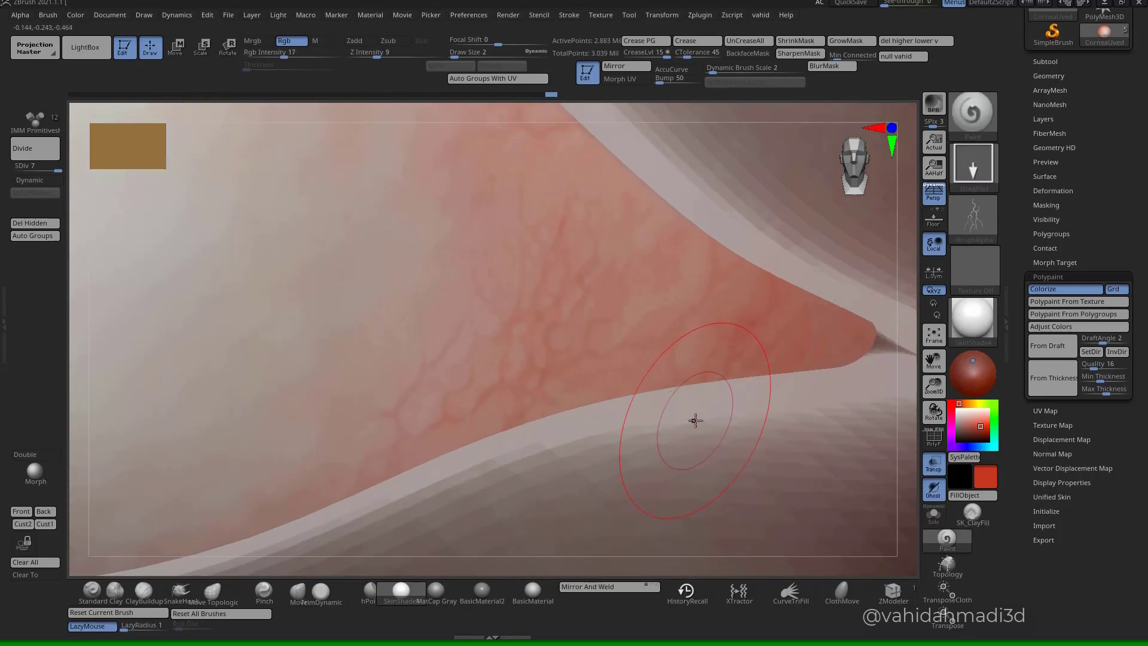
right_click_drag(662, 428, 610, 356)
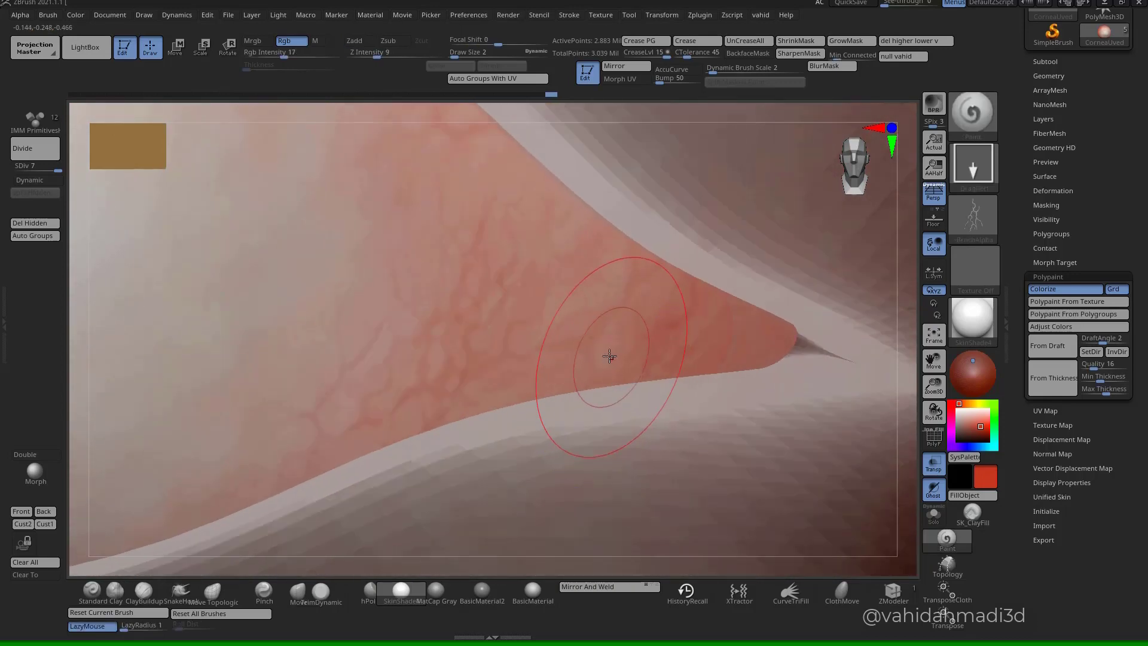
mouse_move(532, 438)
right_mouse_down("alt")
mouse_move(648, 364)
mouse_move(543, 309)
mouse_move(529, 272)
right_mouse_up("alt")
right_click_drag(538, 345, 655, 372, "alt")
mouse_move(656, 323)
right_mouse_down("ctrl")
mouse_move(726, 409)
mouse_move(768, 316)
right_mouse_up("ctrl")
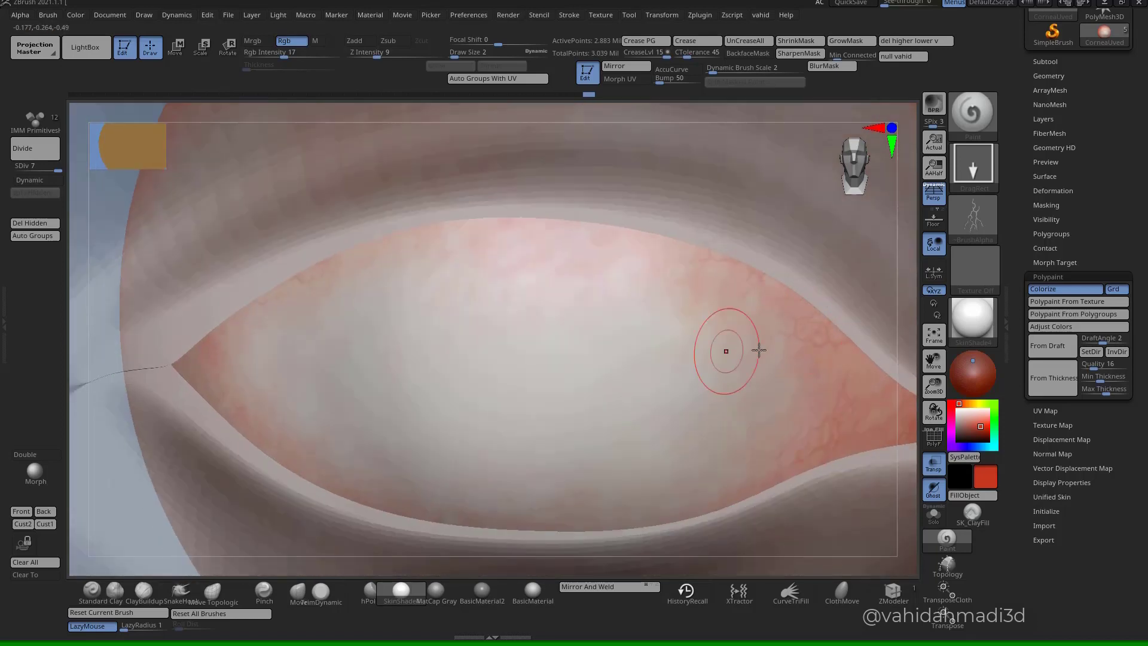
- Extend the vein stamps from the inner corner along the lower lid edge and over to the outer corner
right_click_drag(800, 389, 657, 362, "alt")
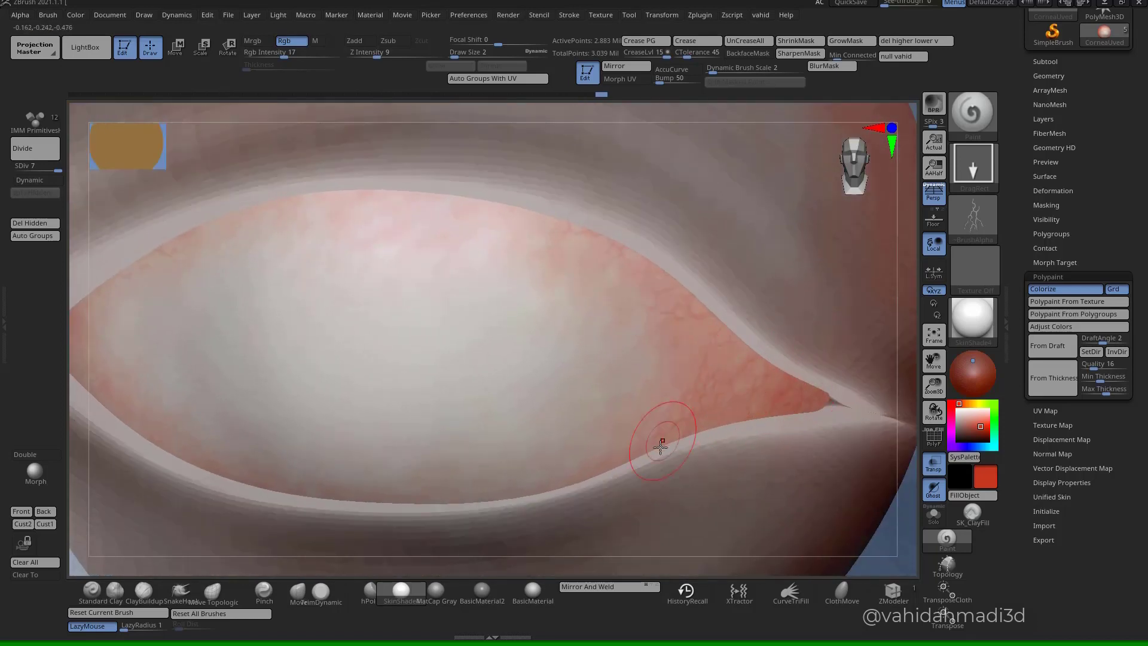
right_click_drag(591, 484, 724, 391, "alt")
right_click_drag(479, 243, 450, 360, "alt")
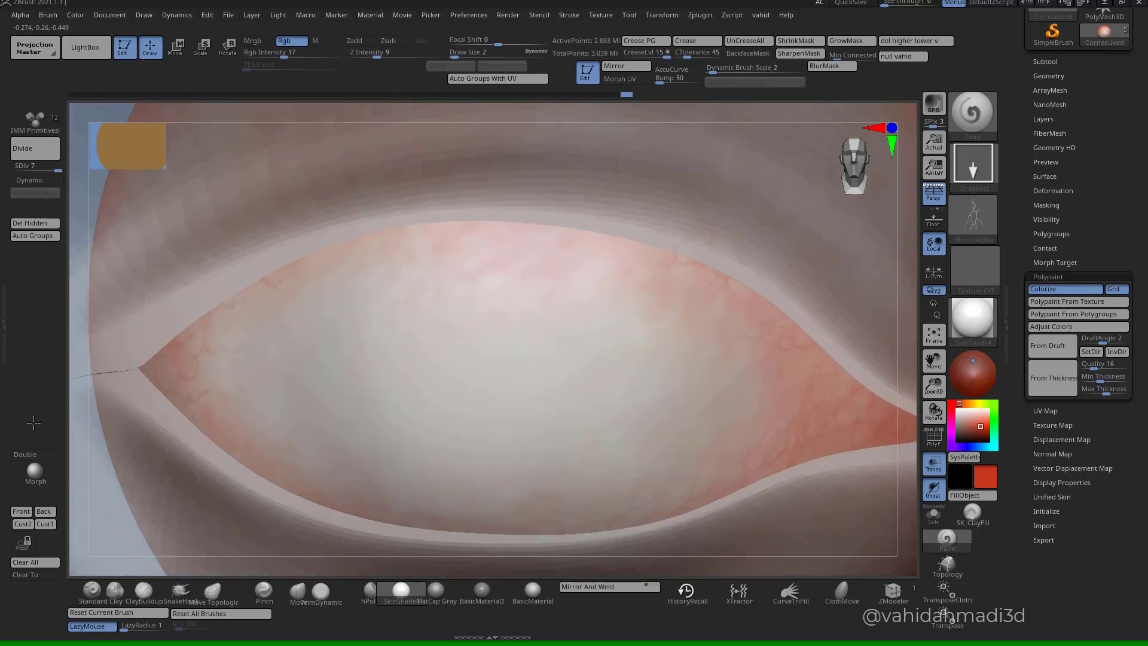
- Undo the last vein stamp and set the Z Intensity to 16
key("ctrl+z")
key("space")
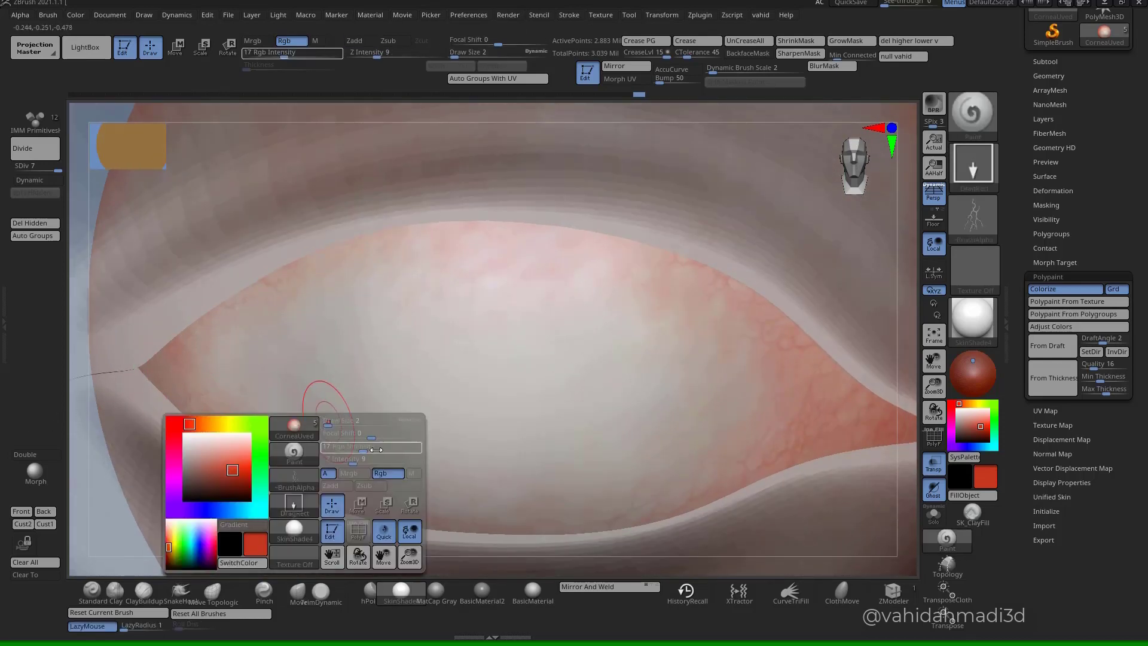
left_click(360, 463)
left_click_drag(360, 463, 363, 464)
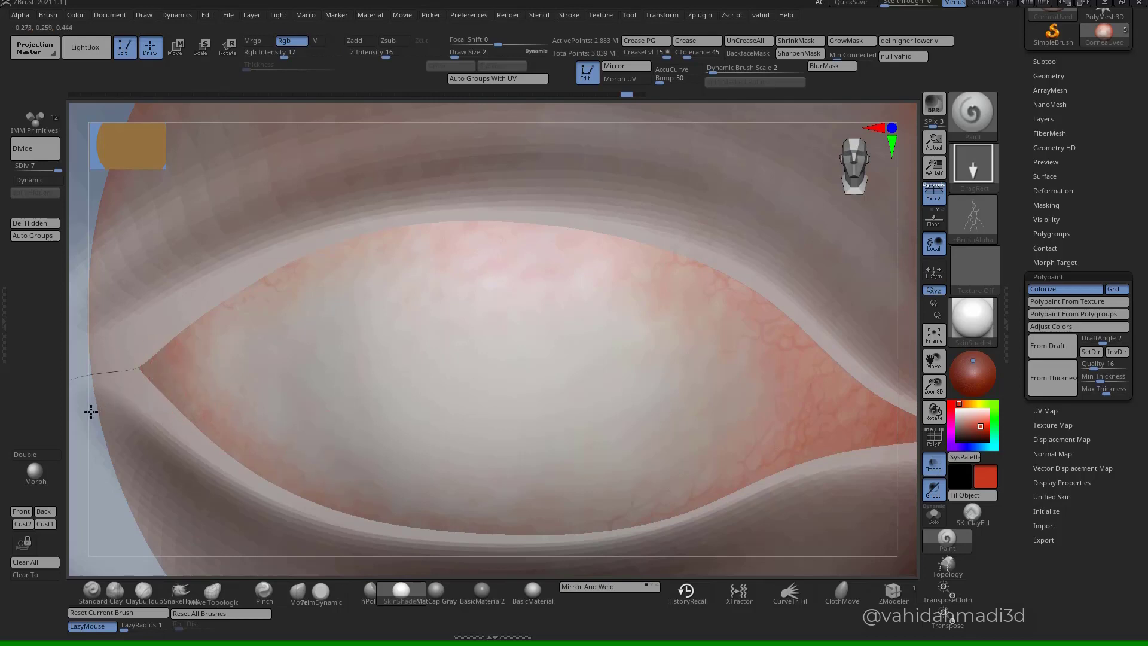
- Load the vein image sw_veins_01.psd from the alpha library
right_click_drag(467, 379, 480, 279, "ctrl")
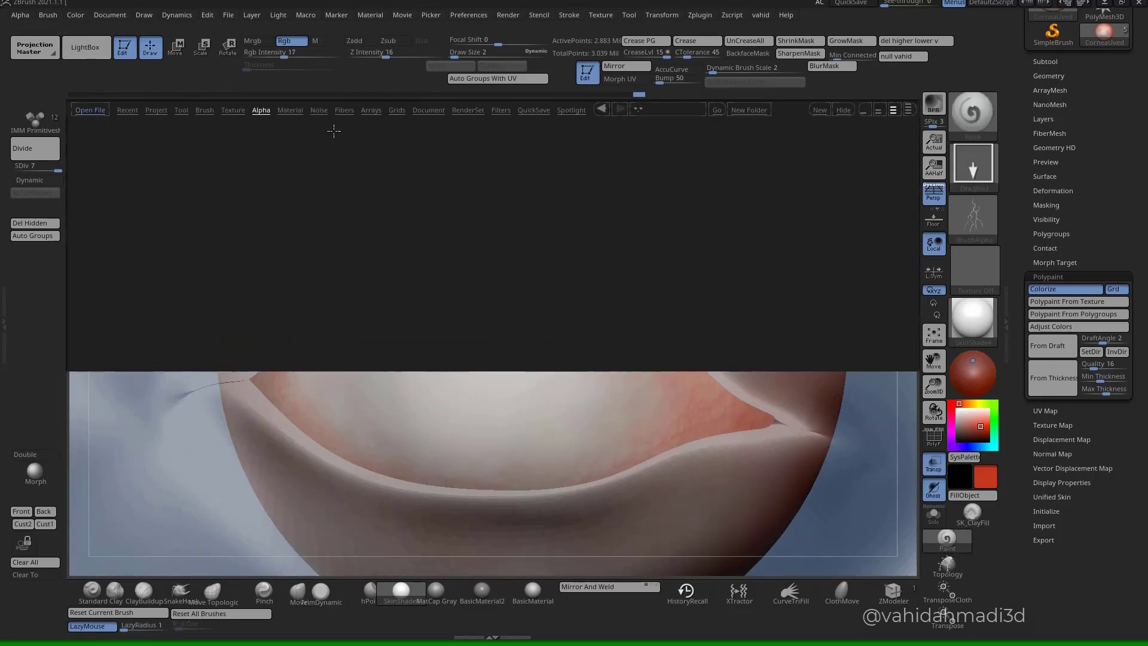
left_click(565, 161)
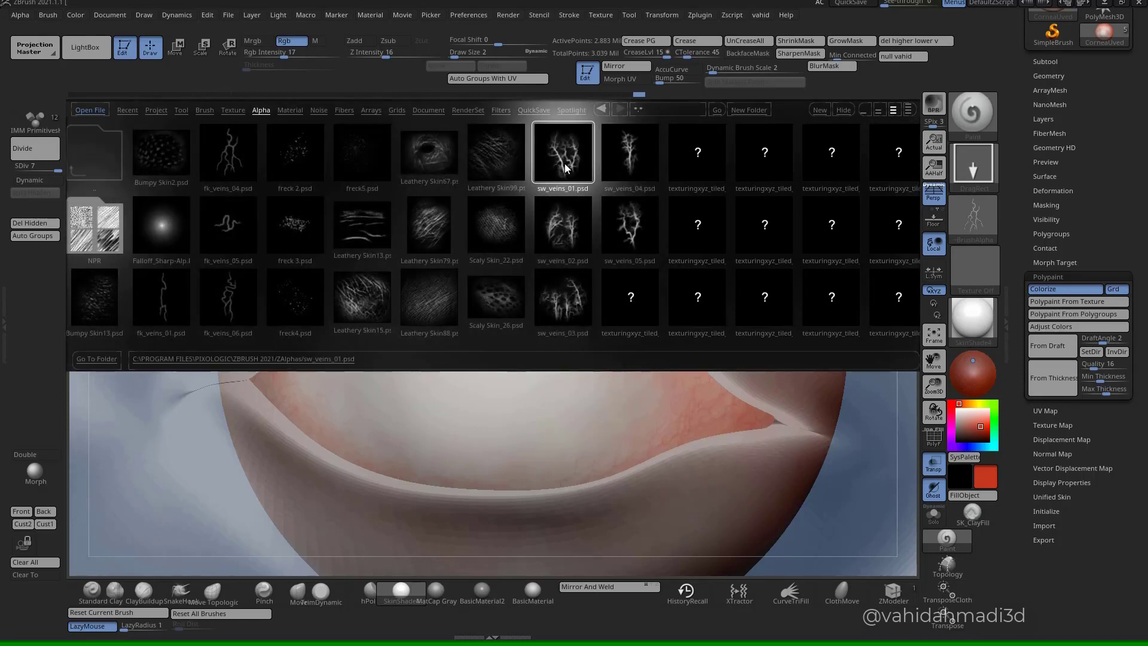
double_click(565, 161)
left_click(86, 53)
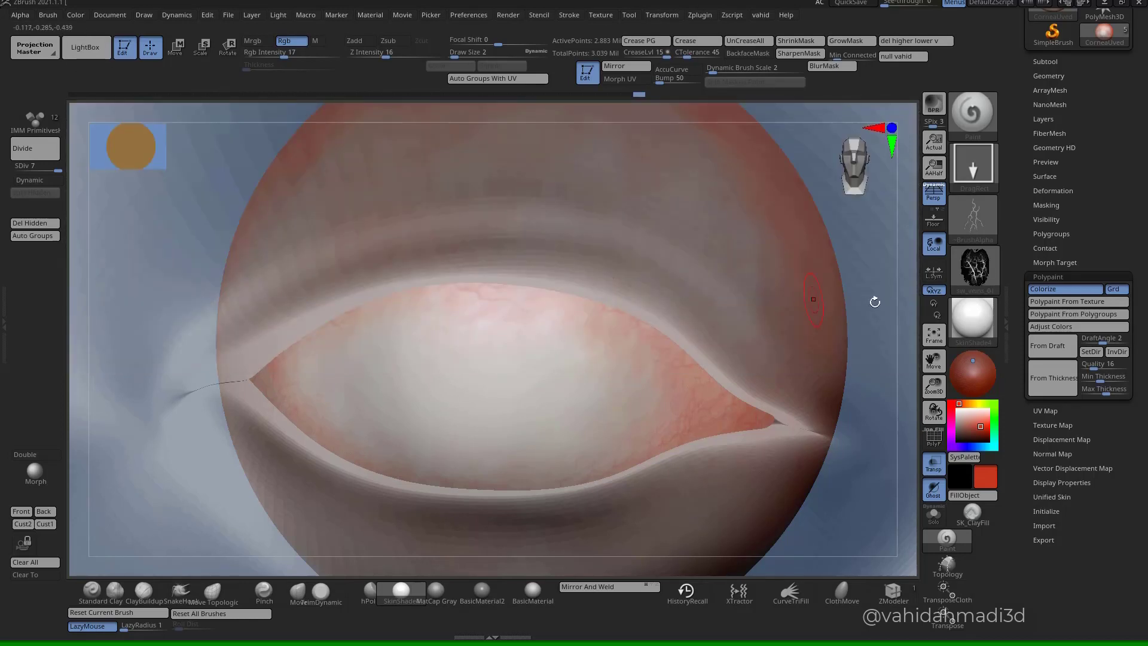
- Make the sw_veins_01 image the brush alpha and clear it from the texture slot
left_click(964, 267)
left_click(617, 489)
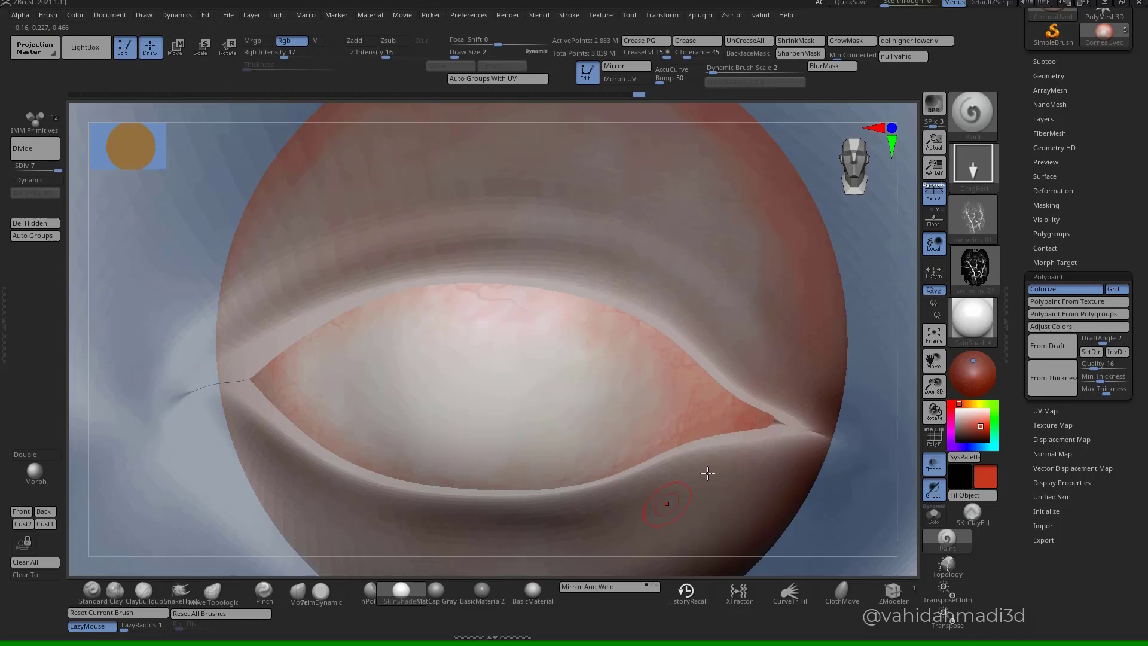
left_click(982, 253)
left_click(543, 274)
- Enable Zadd on the paint brush and lower the Z Intensity to 3
key("space")
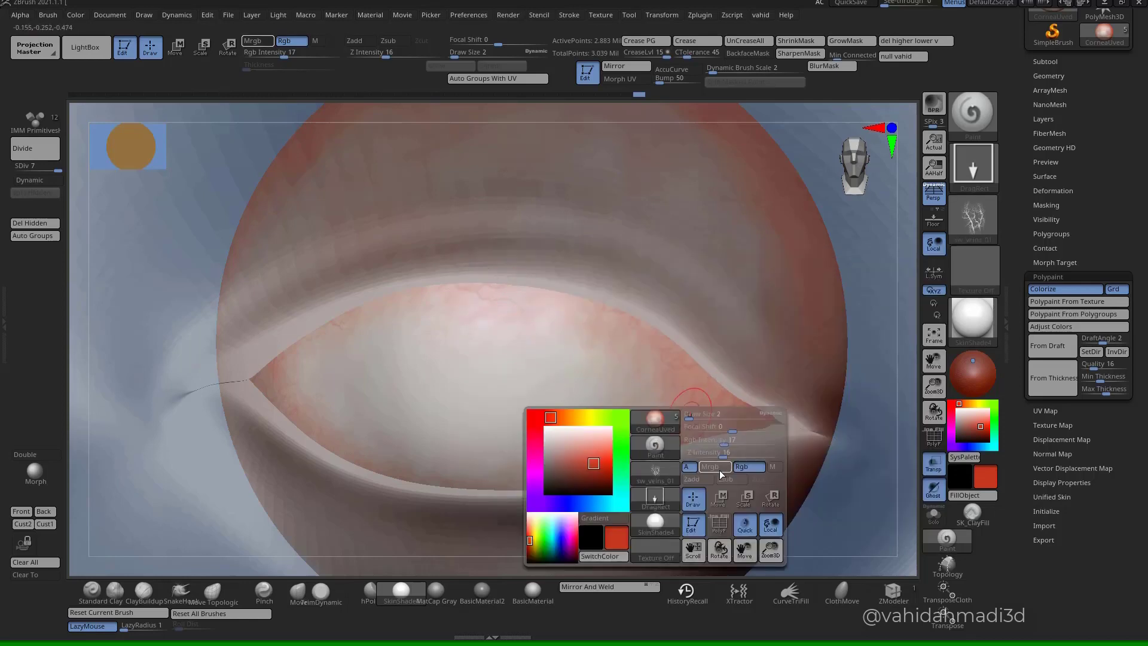
left_click(710, 479)
left_click_drag(722, 455, 713, 455)
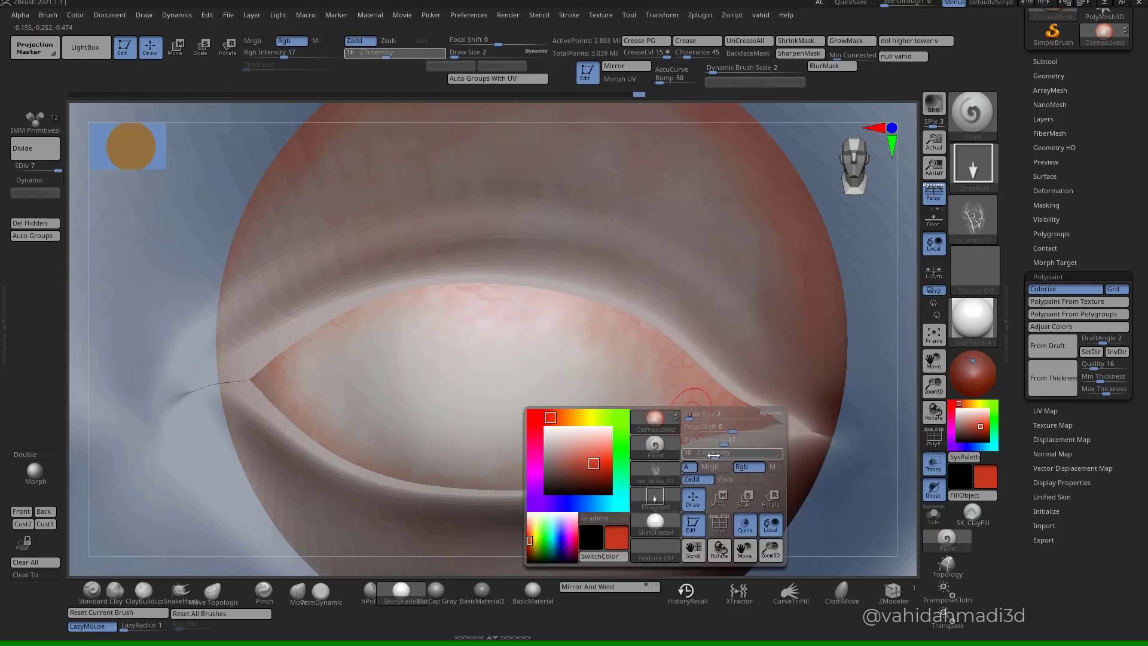
- Stamp raised branching veins with the new alpha below the upper lid and around both corners of the sclera
right_click_drag(349, 406, 398, 299, "ctrl")
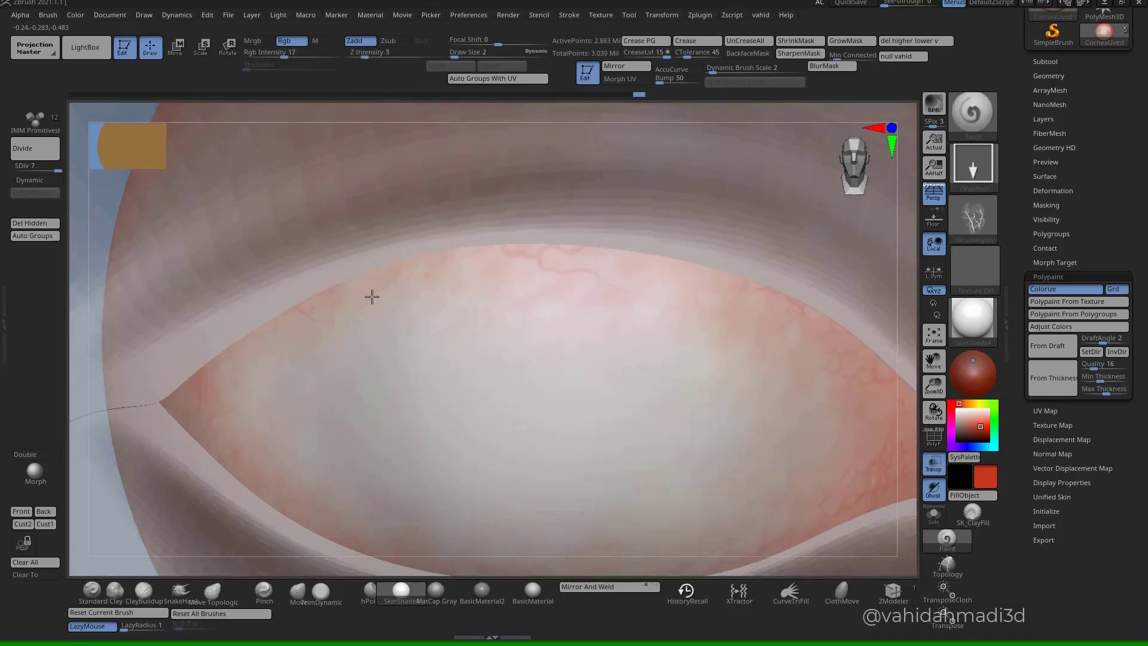
right_click_drag(315, 279, 707, 396)
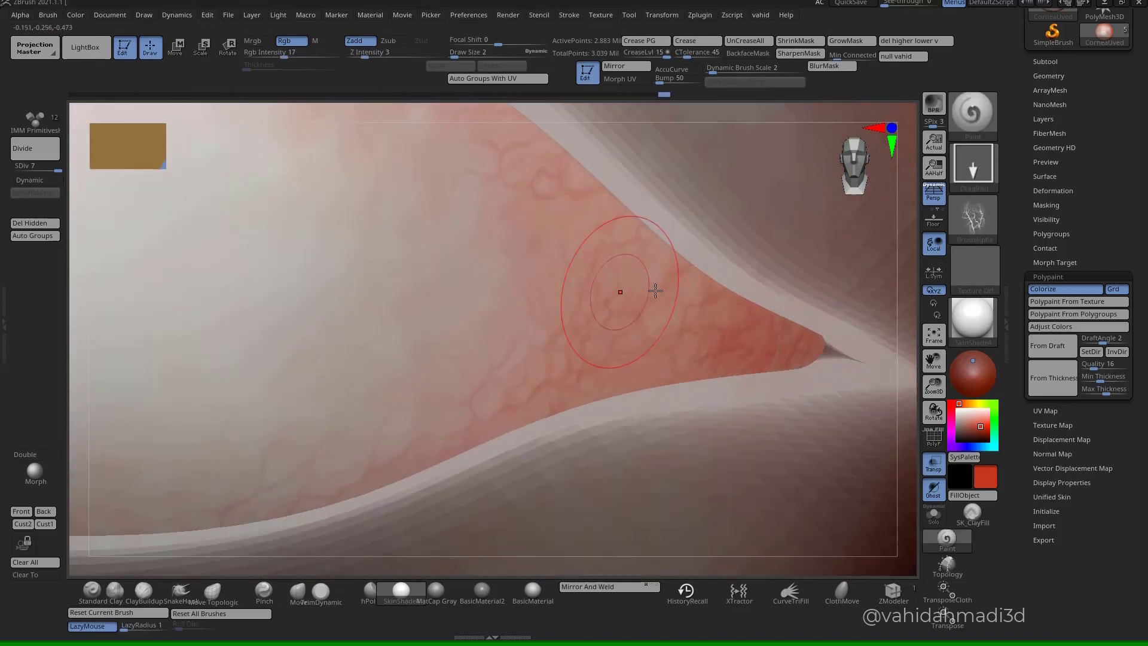
right_click_drag(621, 288, 619, 230, "ctrl")
mouse_move(419, 326)
right_mouse_down()
mouse_move(533, 339)
mouse_move(537, 369)
mouse_move(435, 375)
mouse_move(527, 397)
mouse_move(619, 374)
right_mouse_up()
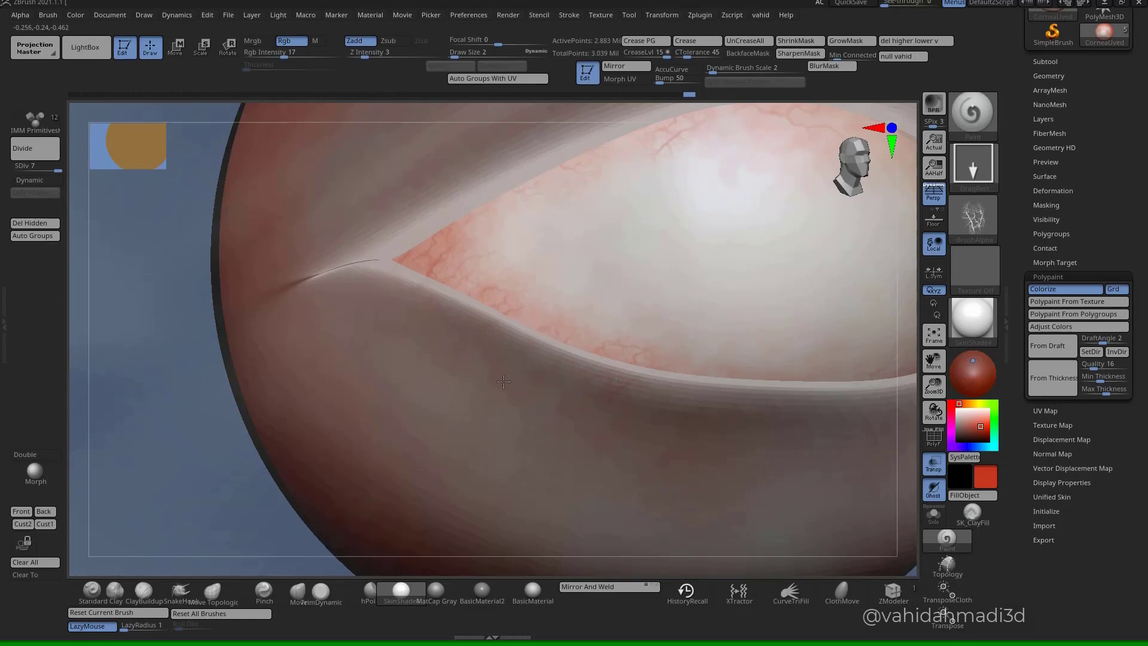
- Stamp raised branching veins across the upper part of the eyeball, behind the upper lid
mouse_move(504, 382)
right_mouse_down()
mouse_move(651, 357)
mouse_move(687, 364)
mouse_move(680, 408)
mouse_move(670, 378)
right_mouse_up()
right_click_drag(611, 407, 622, 331)
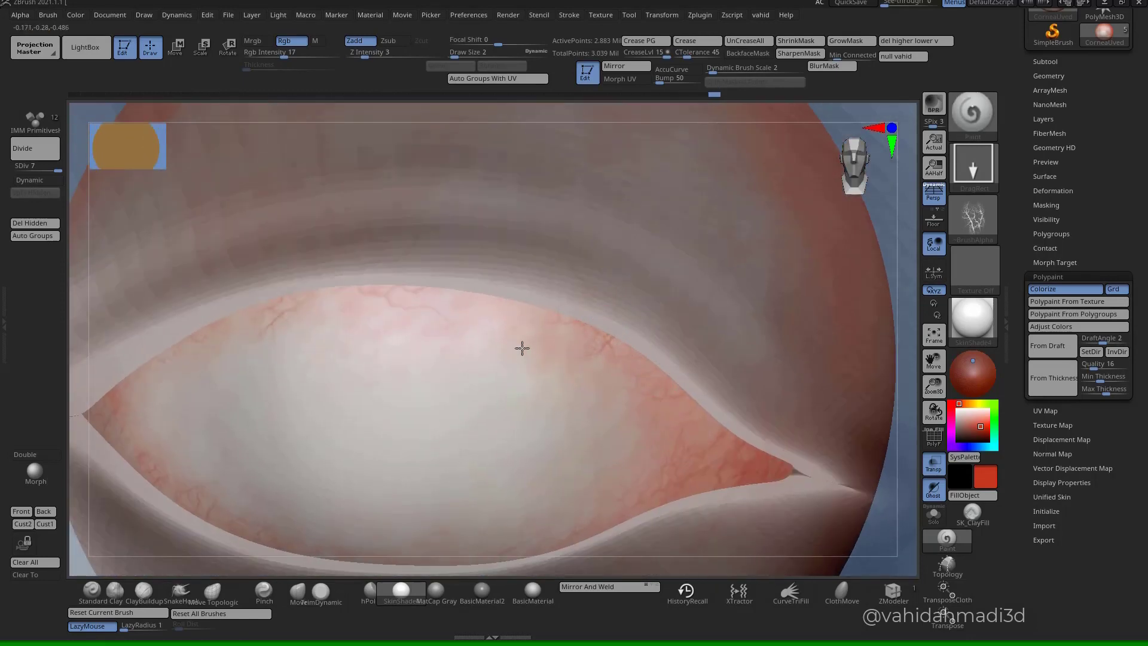
right_click_drag(522, 348, 569, 346)
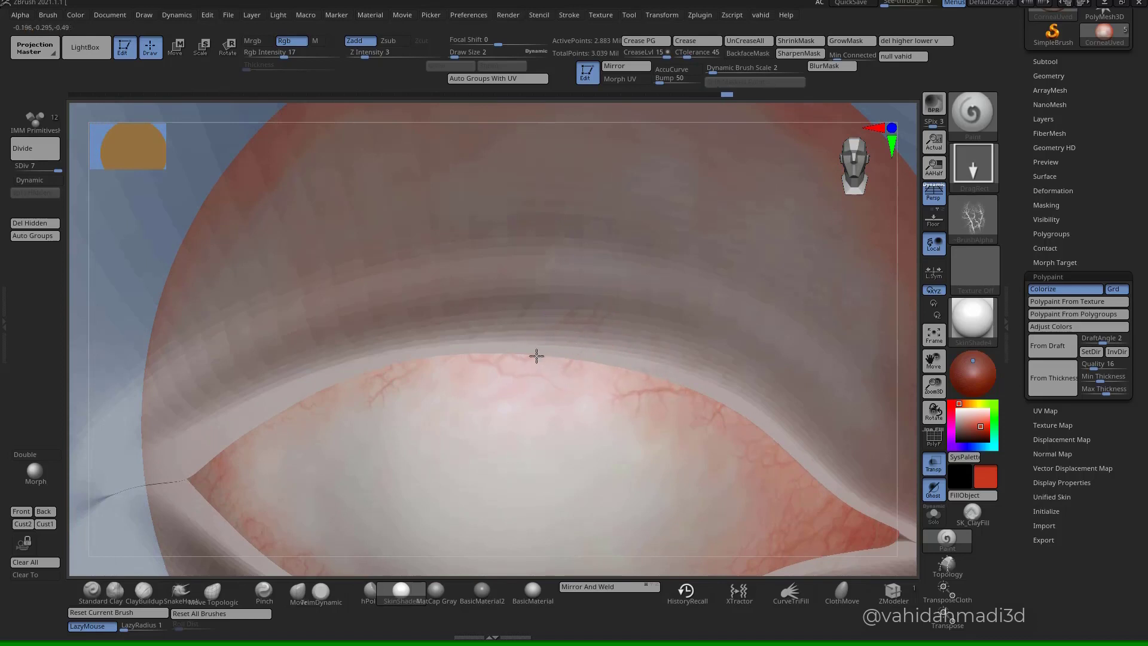
right_click_drag(462, 365, 513, 295)
right_click_drag(534, 367, 518, 224)
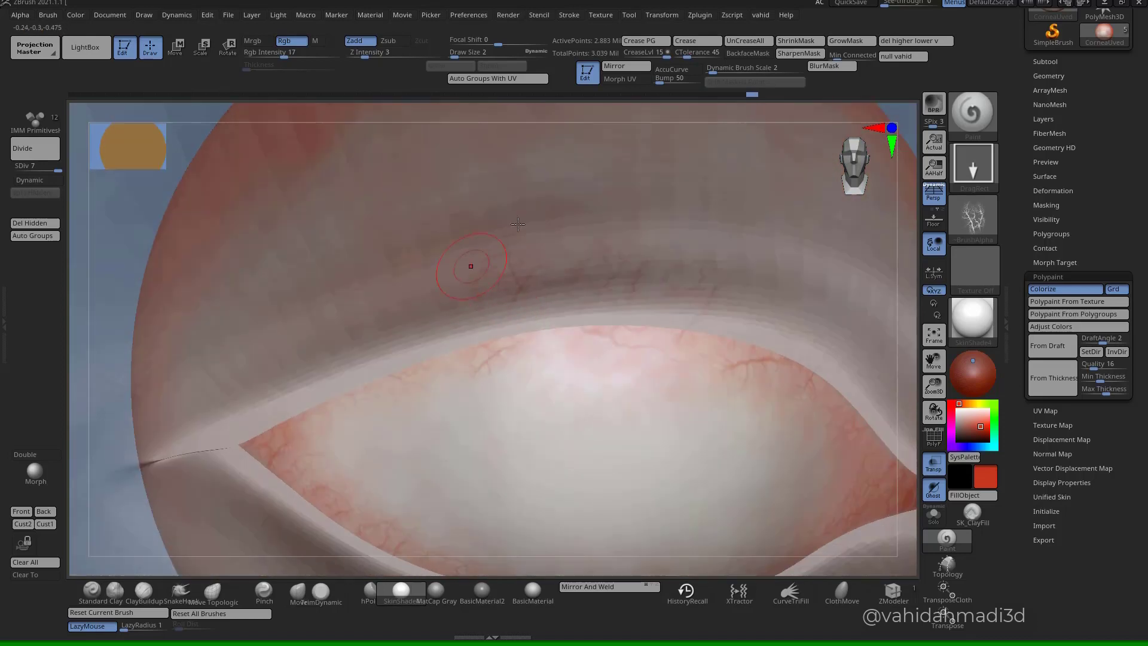
right_click_drag(418, 362, 471, 296)
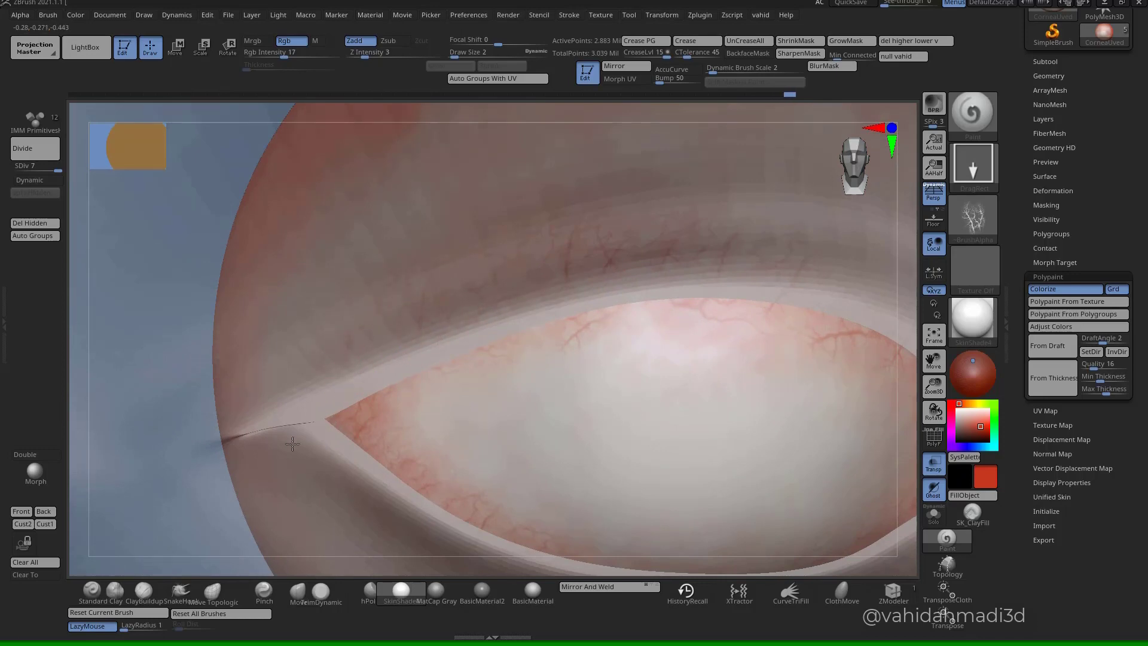
- Stamp raised branching veins across the lower part of the eyeball, behind the lower lid
right_click_drag(335, 430, 377, 386)
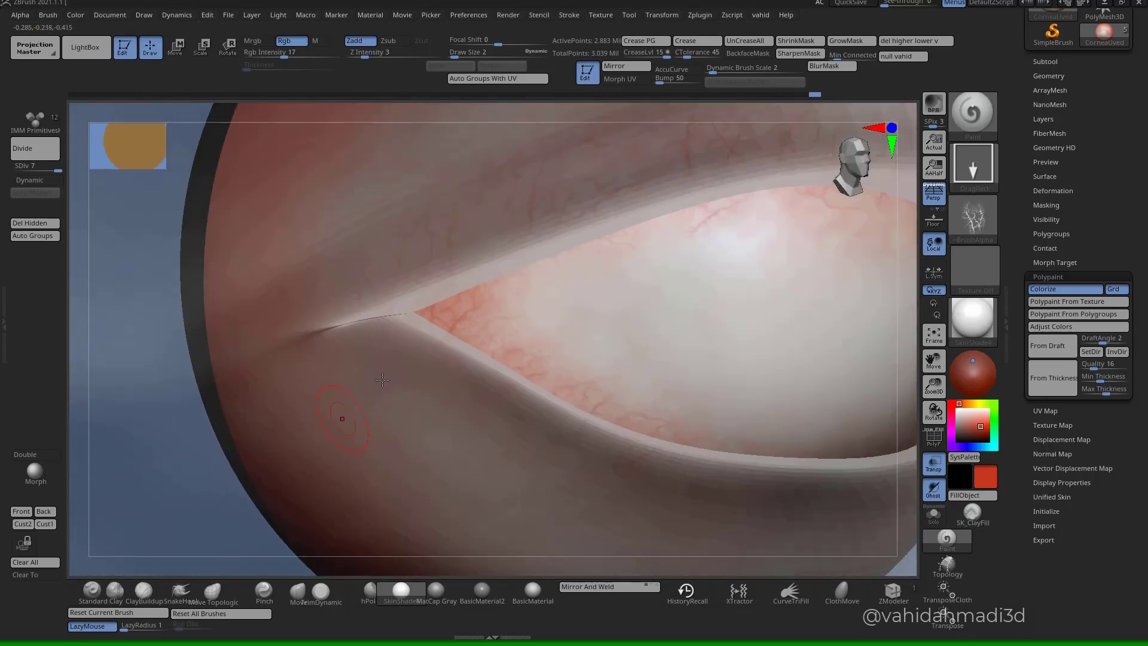
mouse_move(454, 449)
right_mouse_down()
mouse_move(481, 399)
mouse_move(466, 371)
mouse_move(415, 356)
right_mouse_up()
right_click_drag(436, 411, 469, 443)
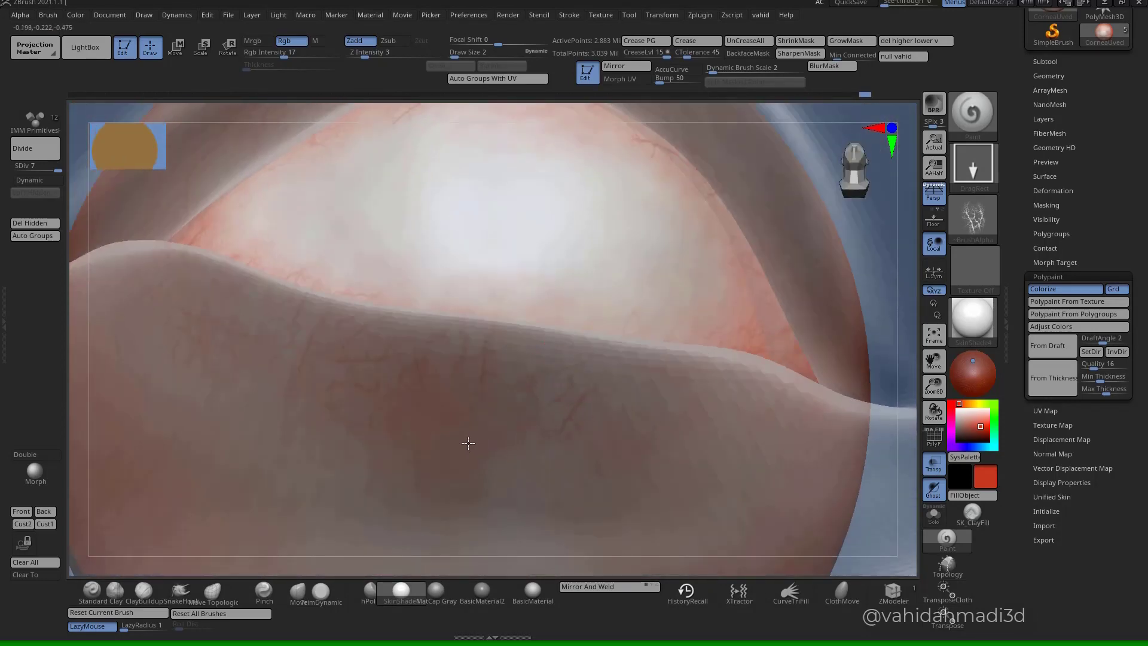
right_click_drag(717, 434, 741, 458)
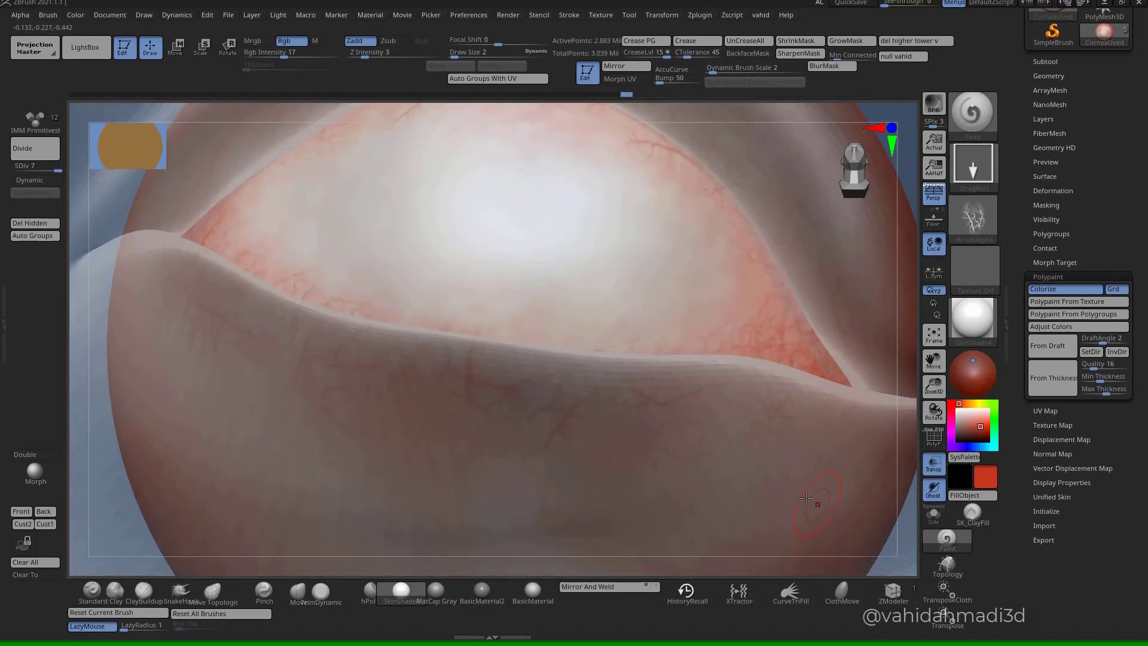
right_click_drag(806, 498, 610, 308)
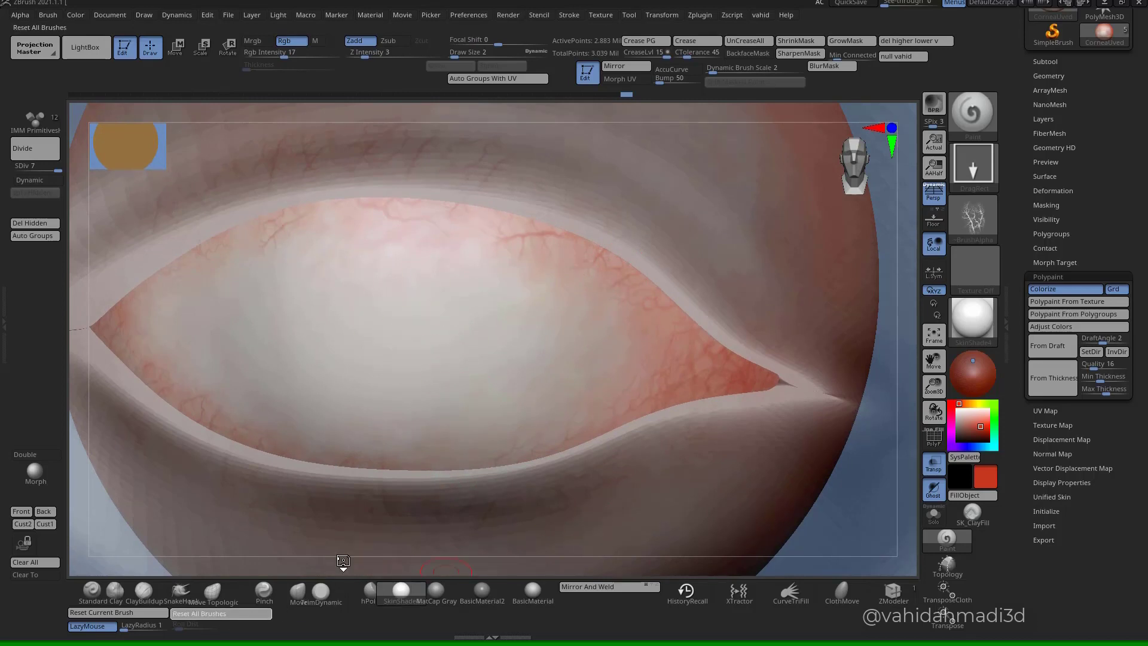
- Reset the Standard brush, lower its Z Intensity to 4 and enable Rgb painting
left_click(47, 16)
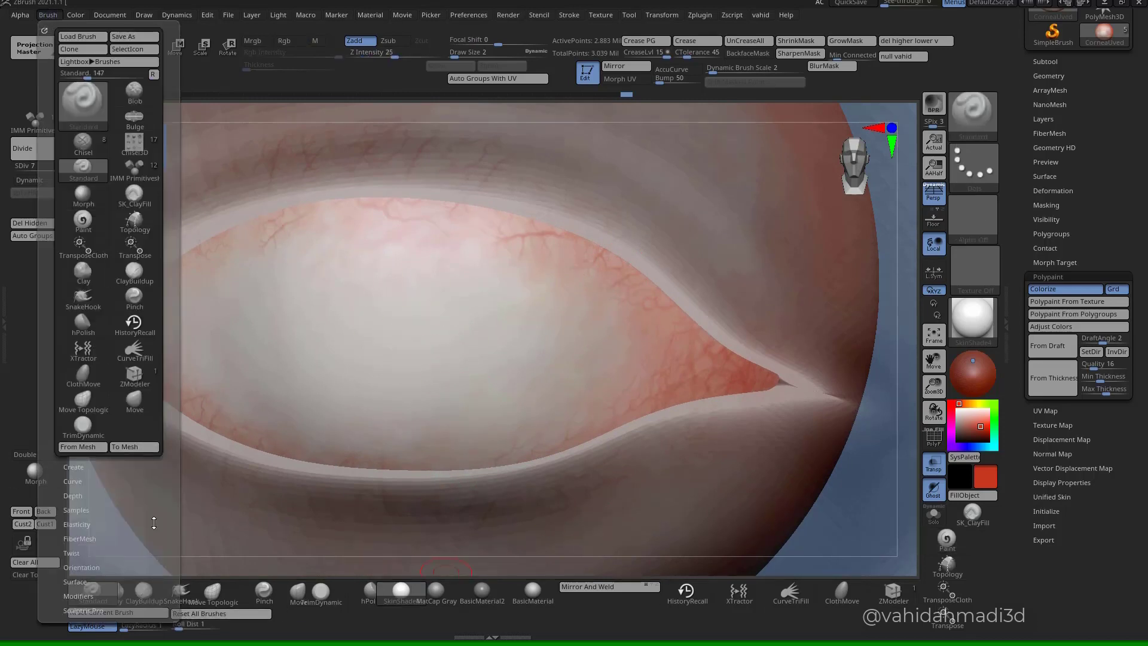
scroll(141, 472, "down", 2)
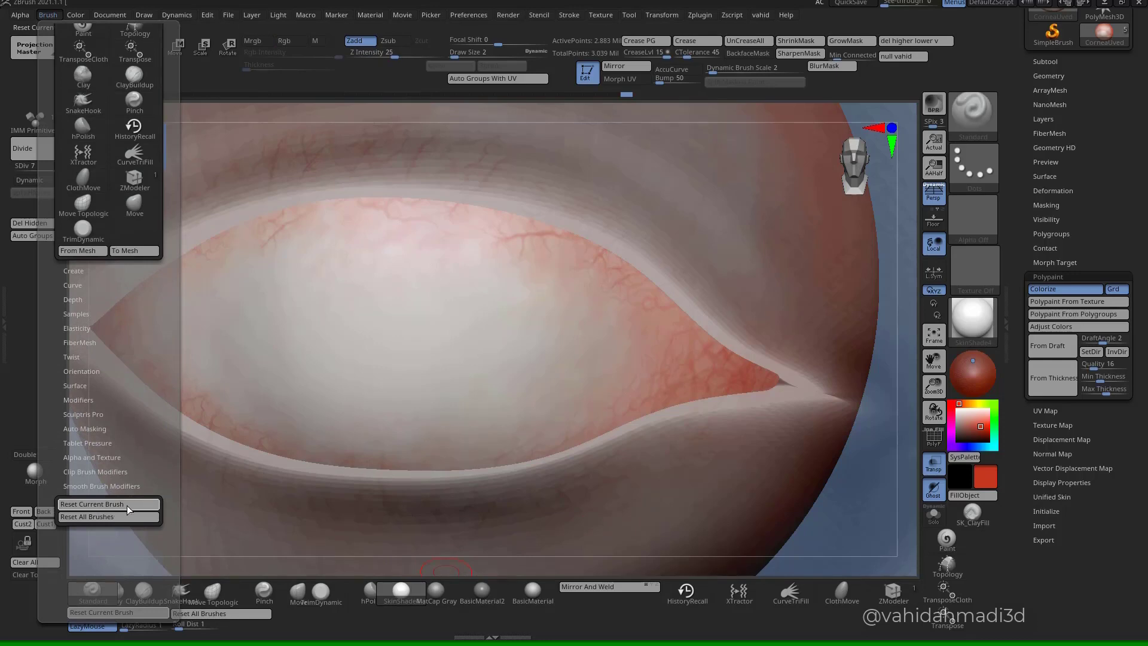
mouse_move(664, 402)
right_mouse_down("ctrl")
mouse_move(639, 382)
mouse_move(602, 436)
right_mouse_up("ctrl")
key("space")
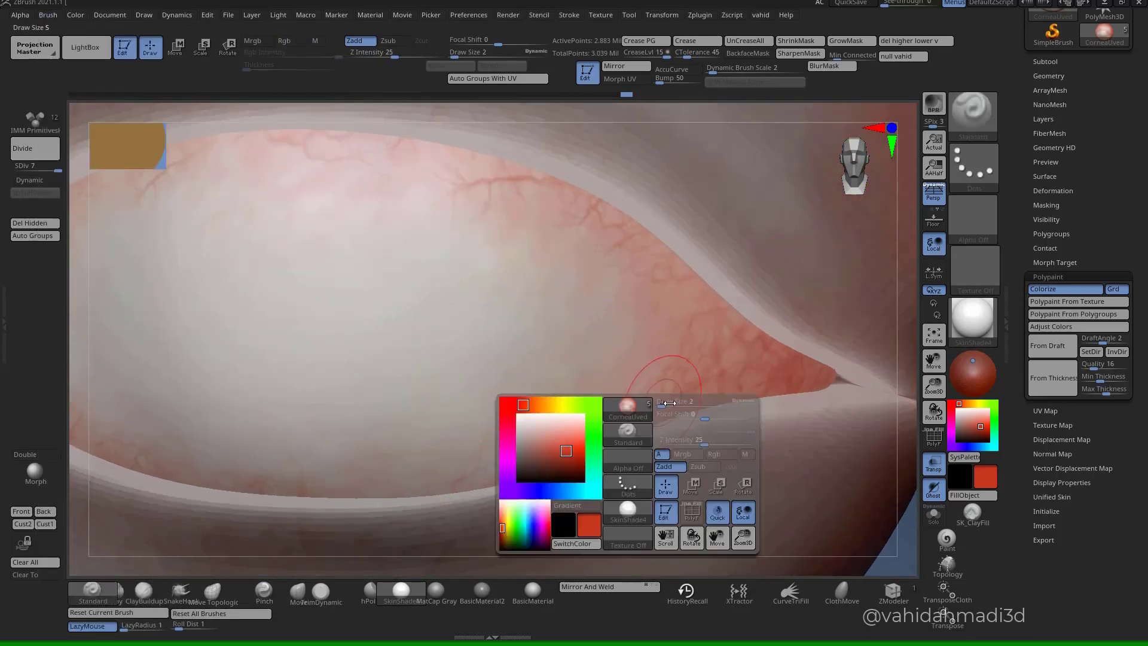
left_click_drag(700, 442, 676, 447)
left_click(717, 457)
- Lower the Dynamic Brush Scale to 0.02 and set the Draw Size to 75 for finer brush control
right_click_drag(690, 311, 694, 343, "ctrl")
key("s")
left_click_drag(713, 316, 705, 316)
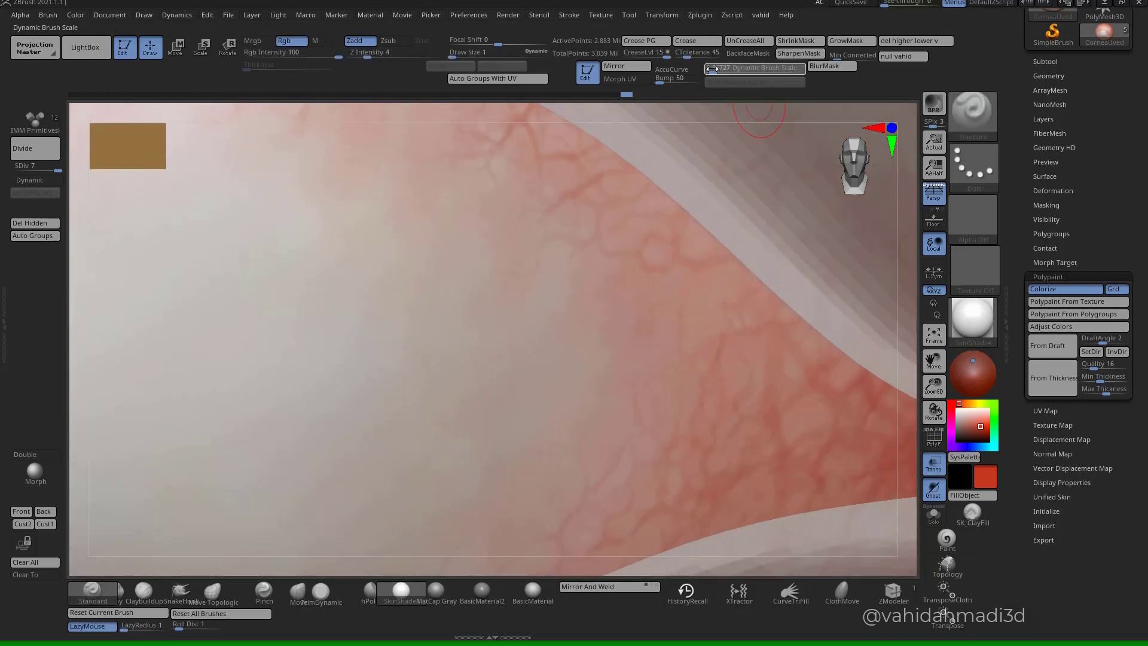
mouse_move(709, 70)
left_mouse_down()
mouse_move(748, 68)
mouse_move(735, 66)
left_mouse_up()
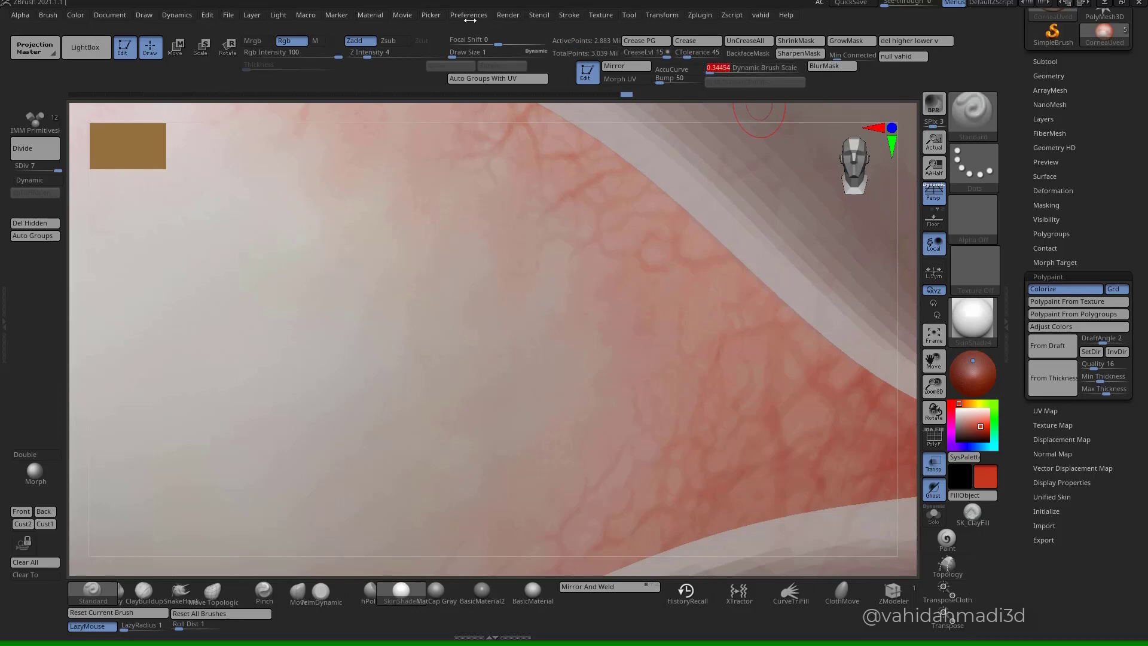
left_click(469, 15)
left_click(483, 258)
left_click(471, 274)
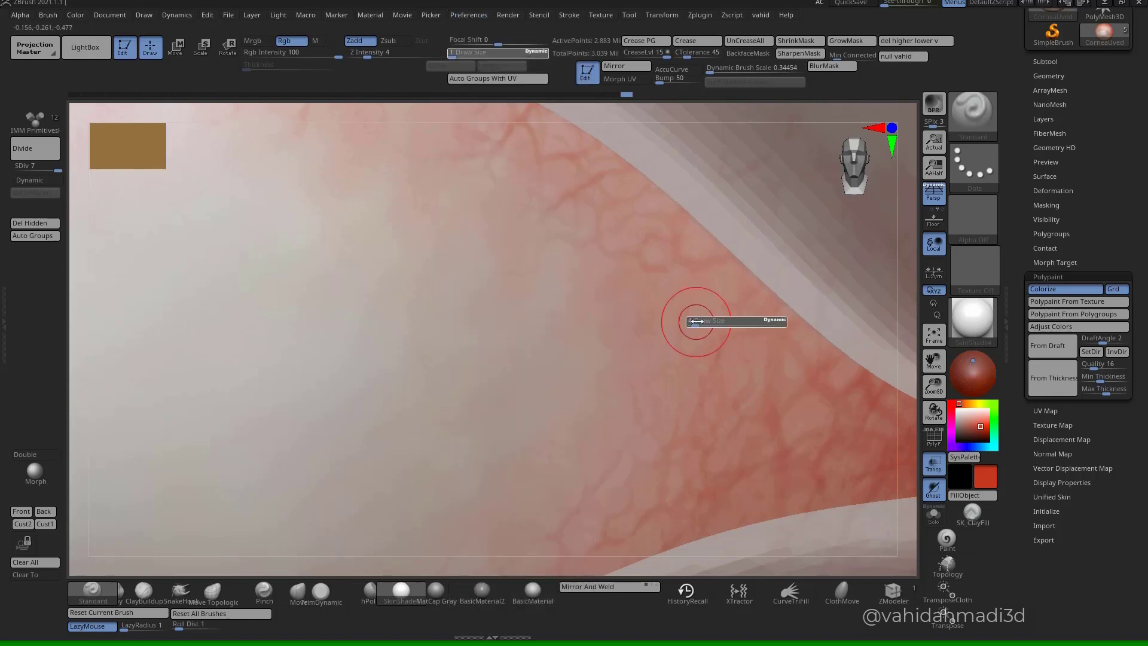
left_click_drag(711, 72, 703, 73)
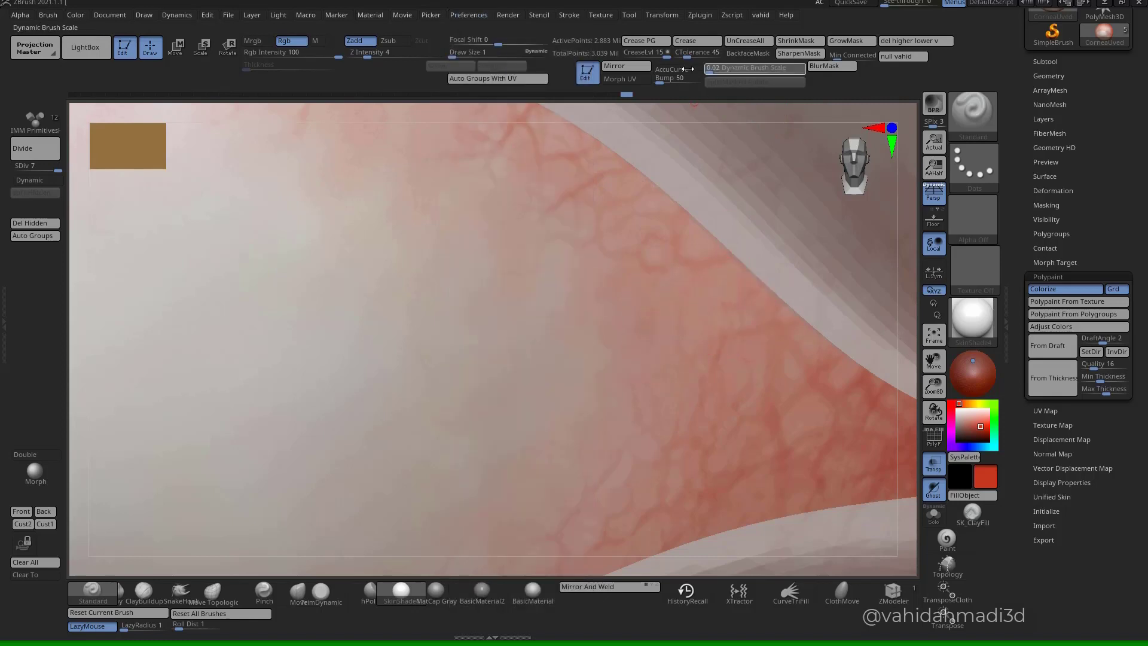
key("s")
left_click_drag(613, 375, 638, 385)
key("s")
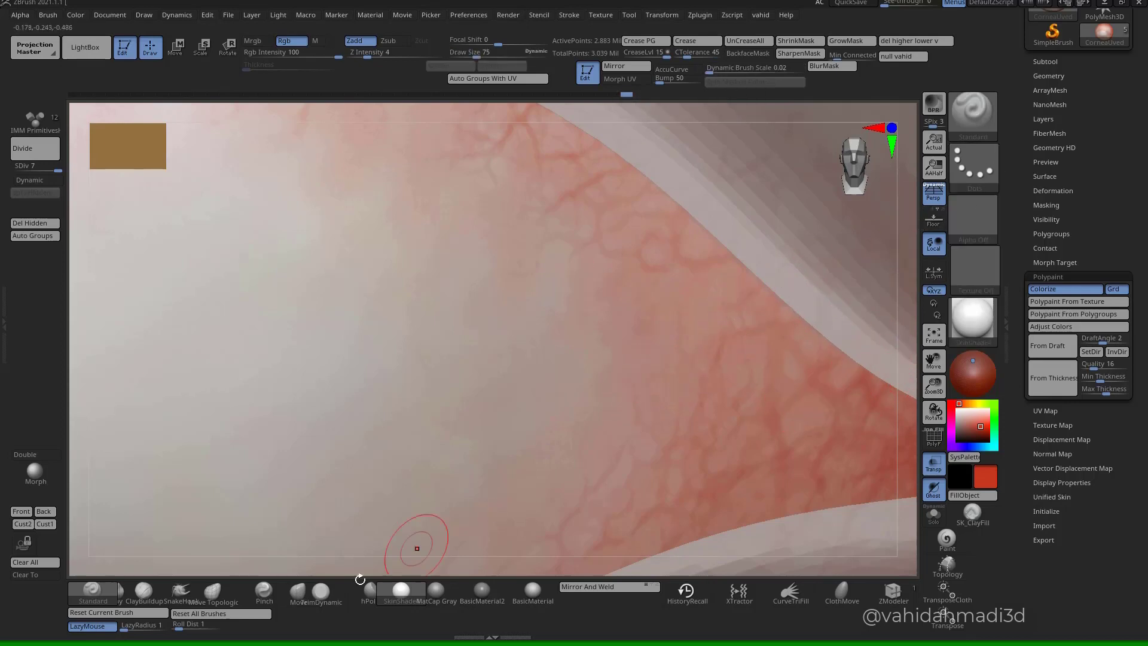
- Set the brush stroke's Roll Distance to 7.5025
left_click(200, 626)
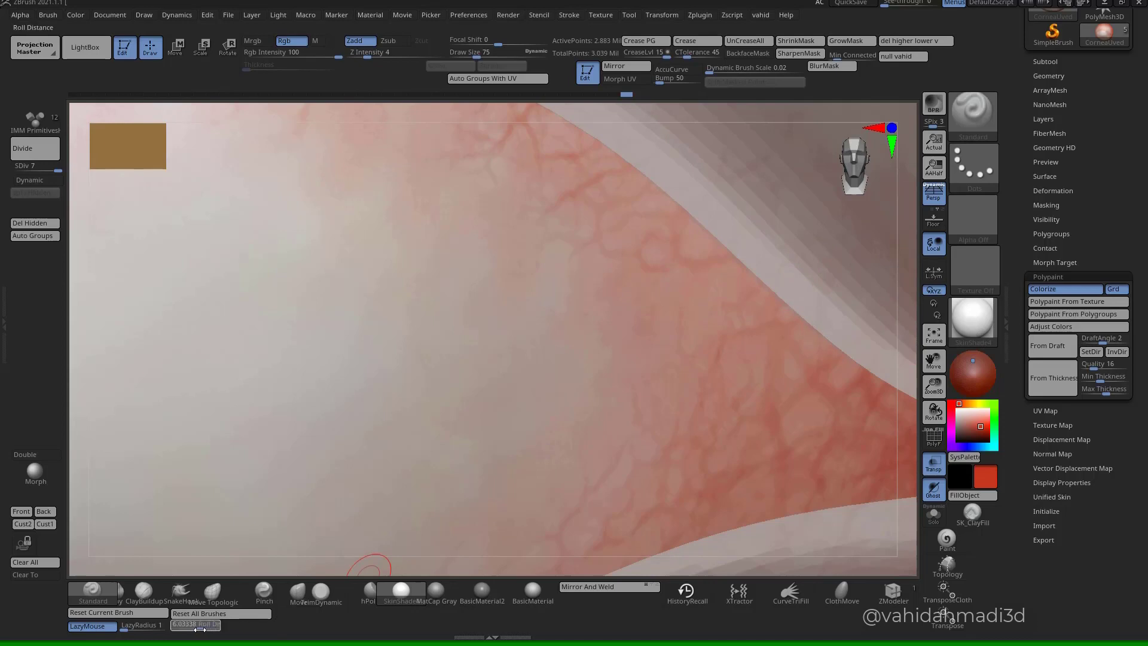
left_click_drag(199, 629, 206, 629)
key("ctrl+2")
left_click_drag(320, 456, 348, 444)
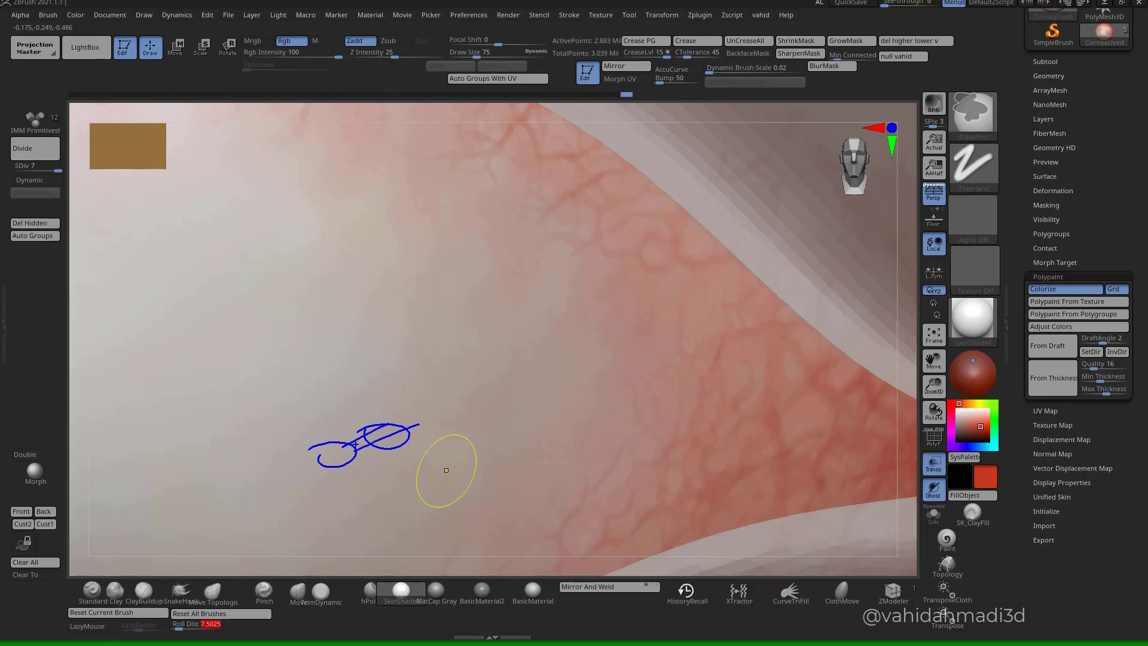
mouse_move(344, 447)
left_mouse_down()
mouse_move(591, 356)
mouse_move(609, 366)
left_mouse_up()
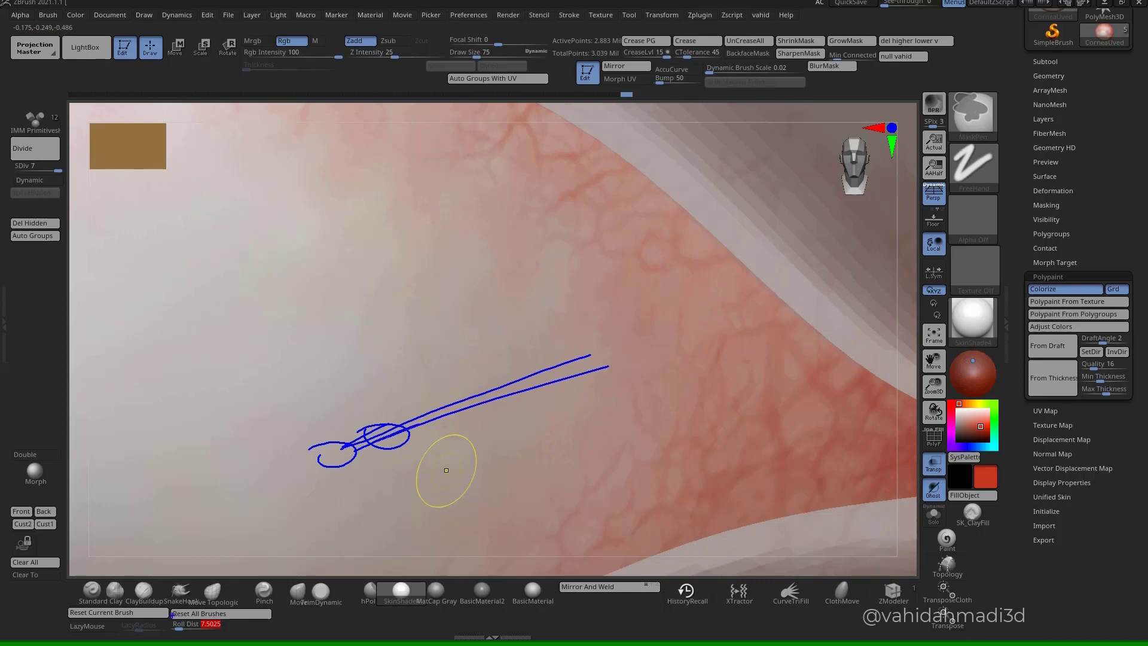
- Show where the Roll Distance setting sits among the stroke modifiers
left_click(569, 15)
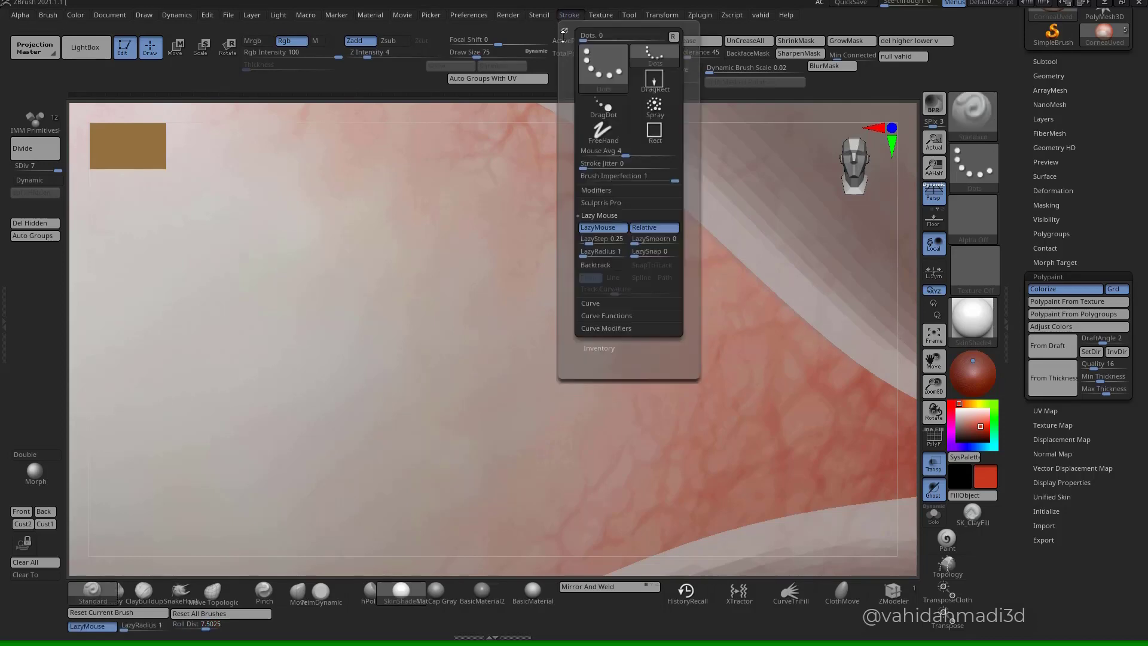
left_click(610, 214)
left_click(611, 189)
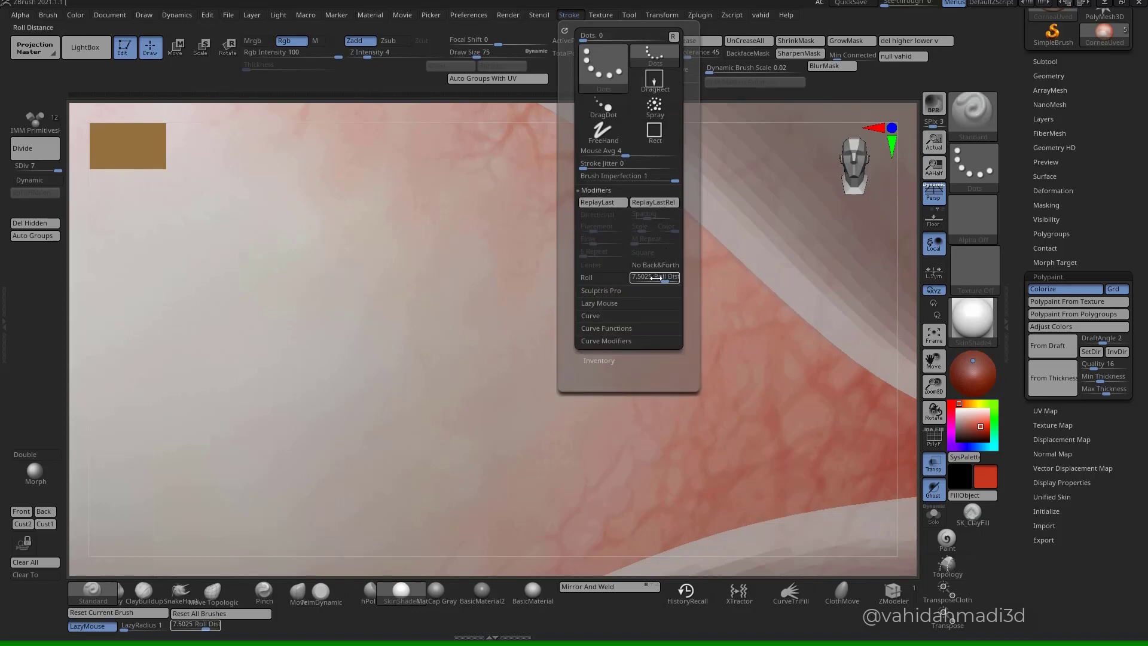
key("ctrl")
key("Escape")
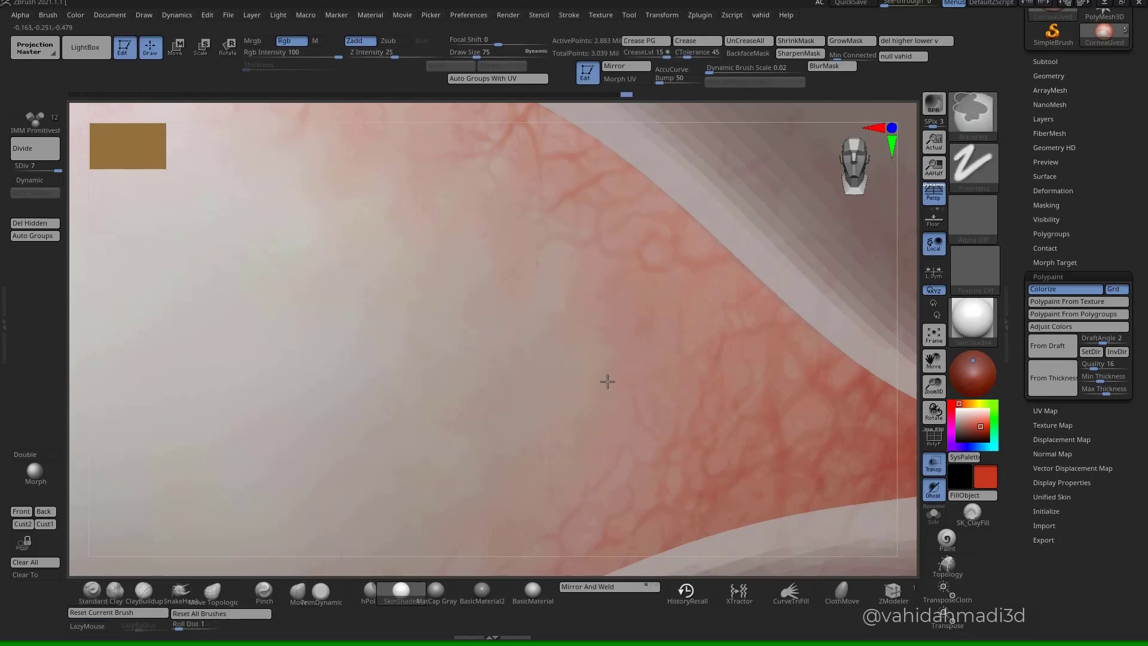
- Undo the test stroke on the sclera and lower the stroke's Brush Imperfection to about 0.22
mouse_move(608, 382)
right_mouse_down("ctrl")
mouse_move(649, 325)
mouse_move(745, 348)
right_mouse_up("ctrl")
mouse_move(684, 325)
left_mouse_down()
mouse_move(762, 290)
mouse_move(551, 400)
left_mouse_up()
key("ctrl+z")
left_click(573, 15)
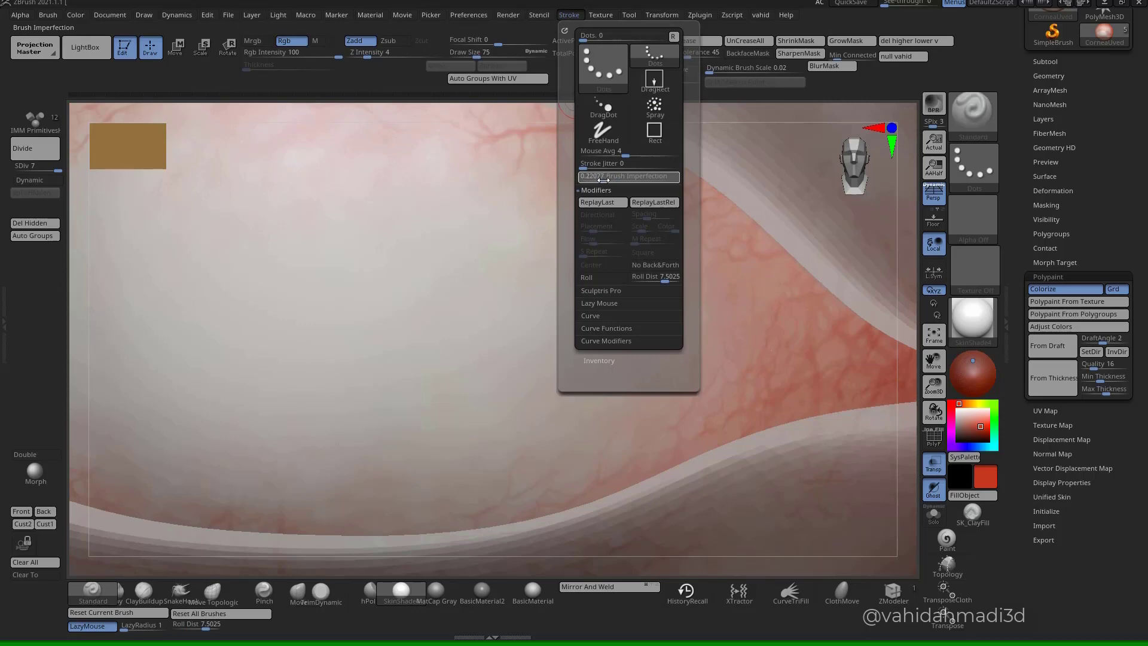
- Try the Standard brush with Z Intensity 9 and Draw Size 25 beside the upper lid's edge
mouse_move(789, 264)
right_mouse_down("ctrl")
mouse_move(788, 303)
mouse_move(751, 304)
right_mouse_up("ctrl")
key("space")
left_click(790, 355)
key("s")
left_click(808, 293)
left_click_drag(748, 307, 728, 321)
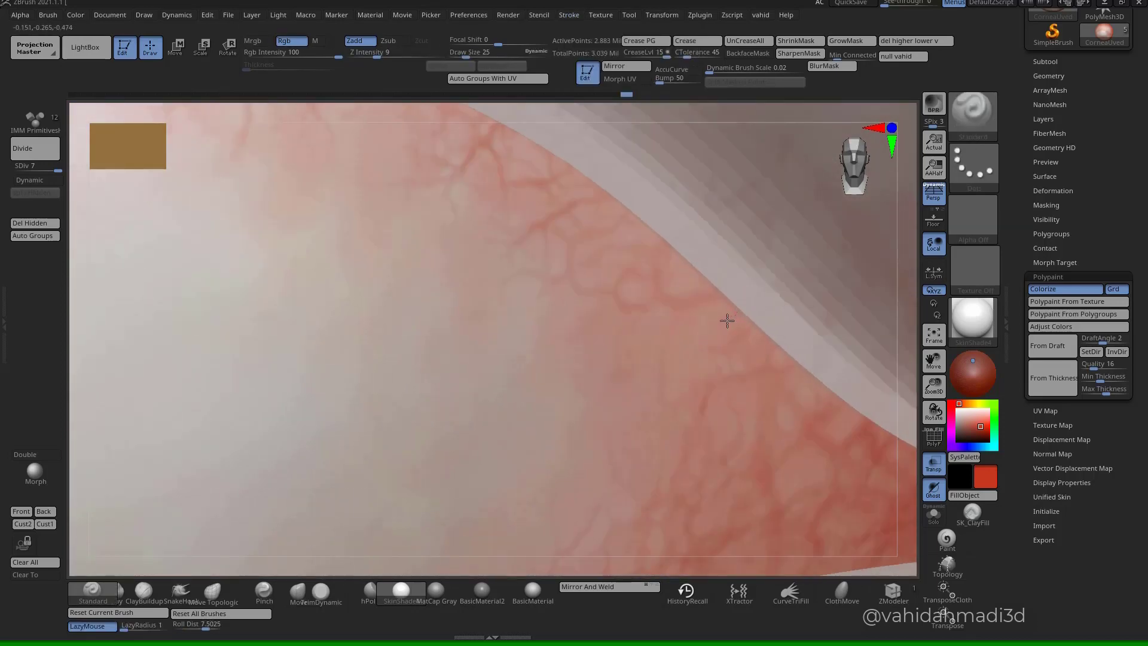
- Raise the brush's Z Intensity to 15 and reduce the Draw Size to 13
key("space")
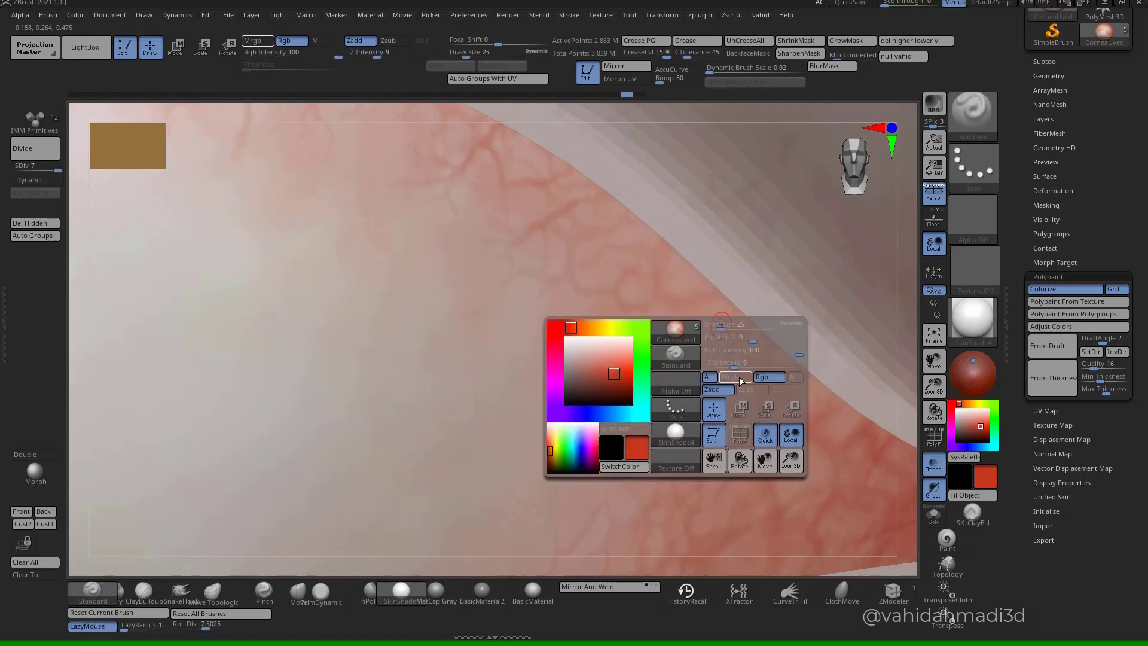
left_click(749, 357)
left_click(741, 361)
key("s")
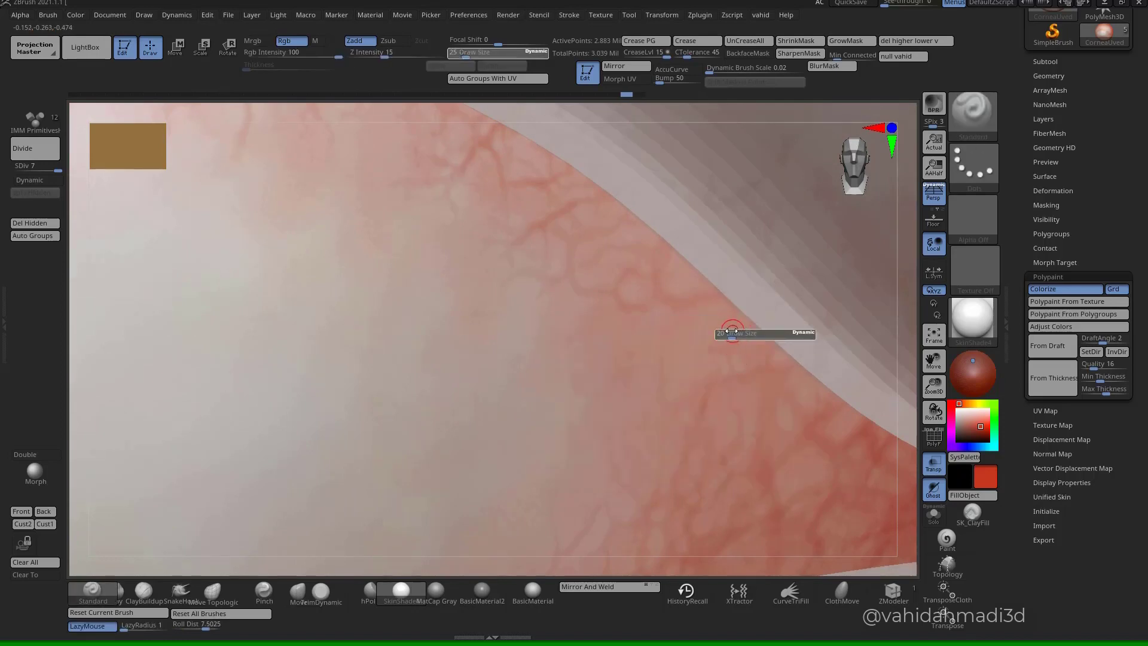
left_click(730, 334)
- Set the Rgb Intensity to 30 and paint a thin wavy red vein from the upper lid's edge onto the sclera
right_click_drag(1147, 264, 466, 146)
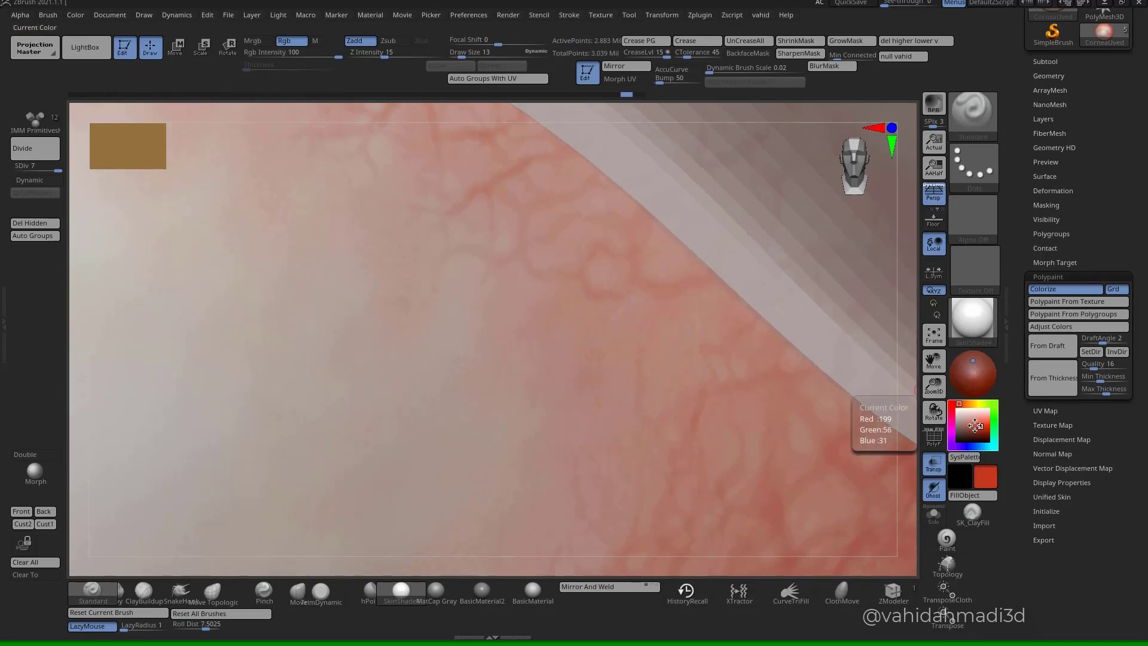
key("space")
left_click(933, 457)
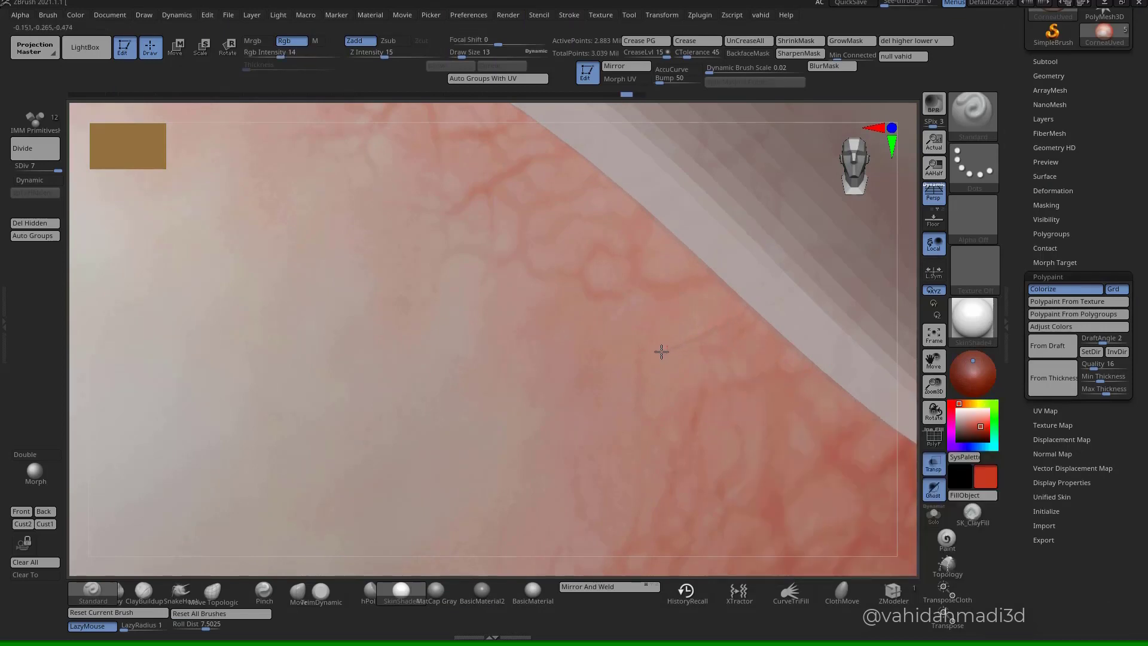
key("space")
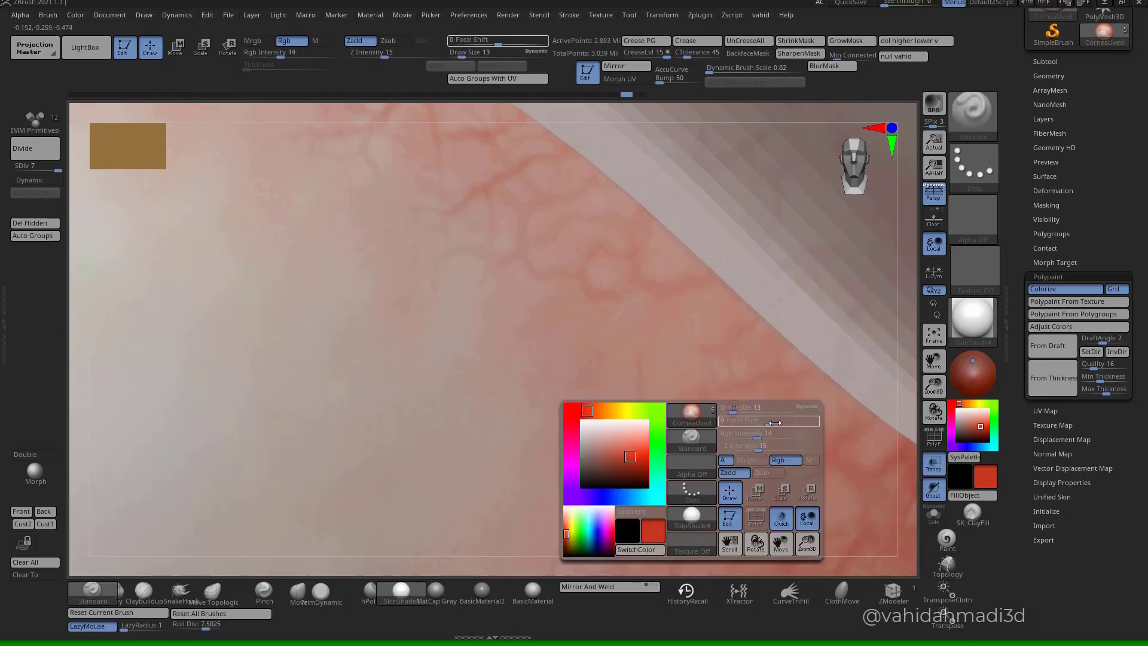
left_click_drag(761, 435, 777, 436)
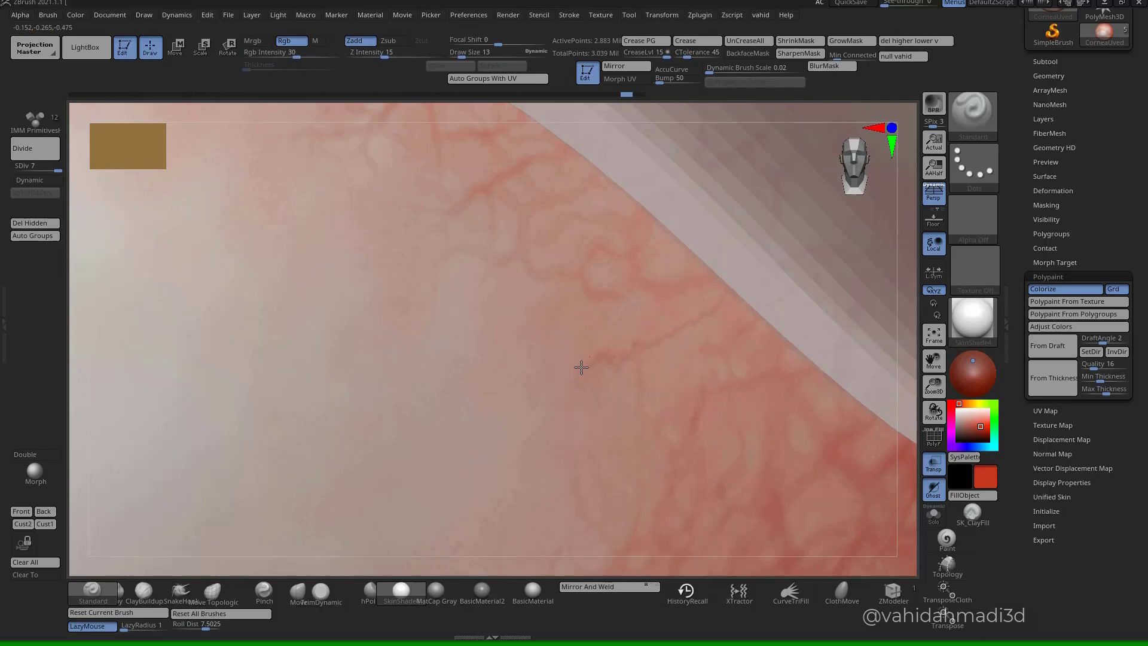
- Paint a raised zigzag red vein running from the opposite eye corner towards the middle of the sclera
right_click_drag(591, 393, 443, 269, "ctrl")
right_click_drag(518, 443, 398, 348, "alt")
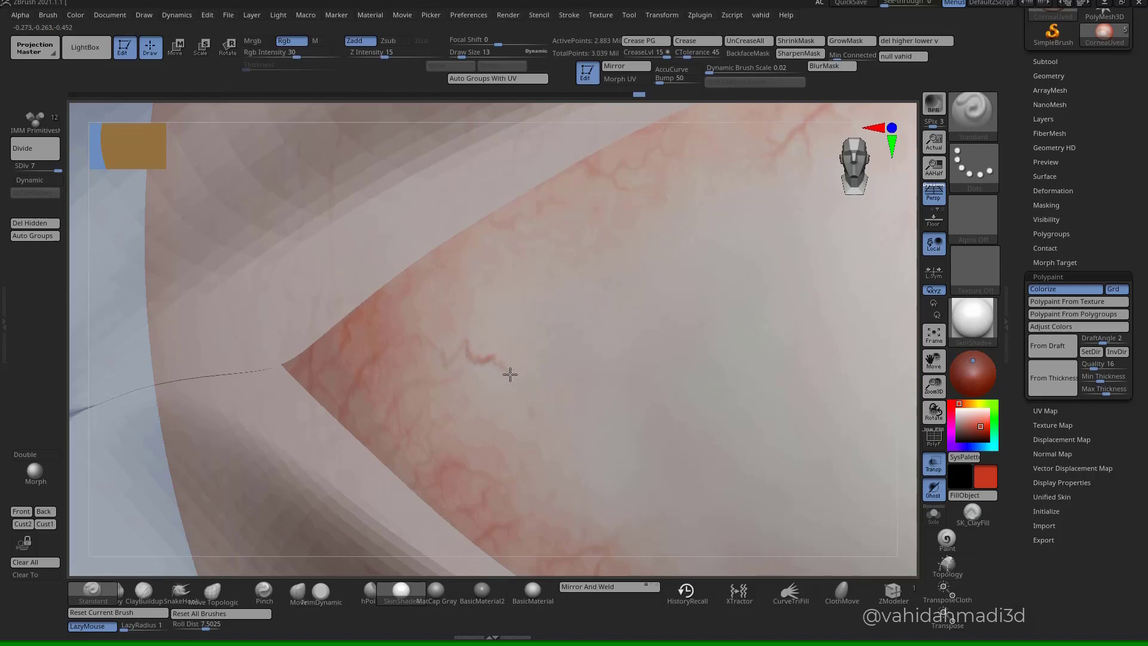
right_click_drag(434, 400, 468, 508, "alt")
mouse_move(468, 508)
right_mouse_down("ctrl")
mouse_move(425, 361)
mouse_move(479, 463)
mouse_move(593, 397)
mouse_move(587, 365)
right_mouse_up("ctrl")
mouse_move(500, 375)
right_mouse_down("alt")
mouse_move(436, 418)
mouse_move(353, 440)
right_mouse_up("alt")
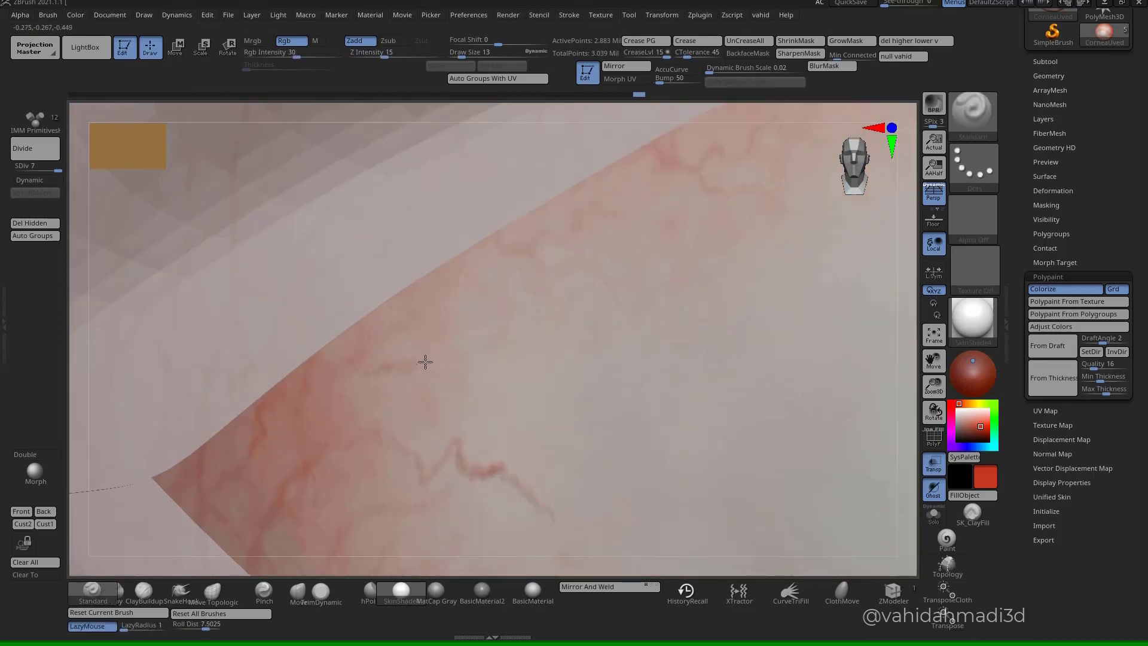
mouse_move(556, 419)
right_mouse_down("ctrl")
mouse_move(464, 374)
mouse_move(446, 311)
right_mouse_up("ctrl")
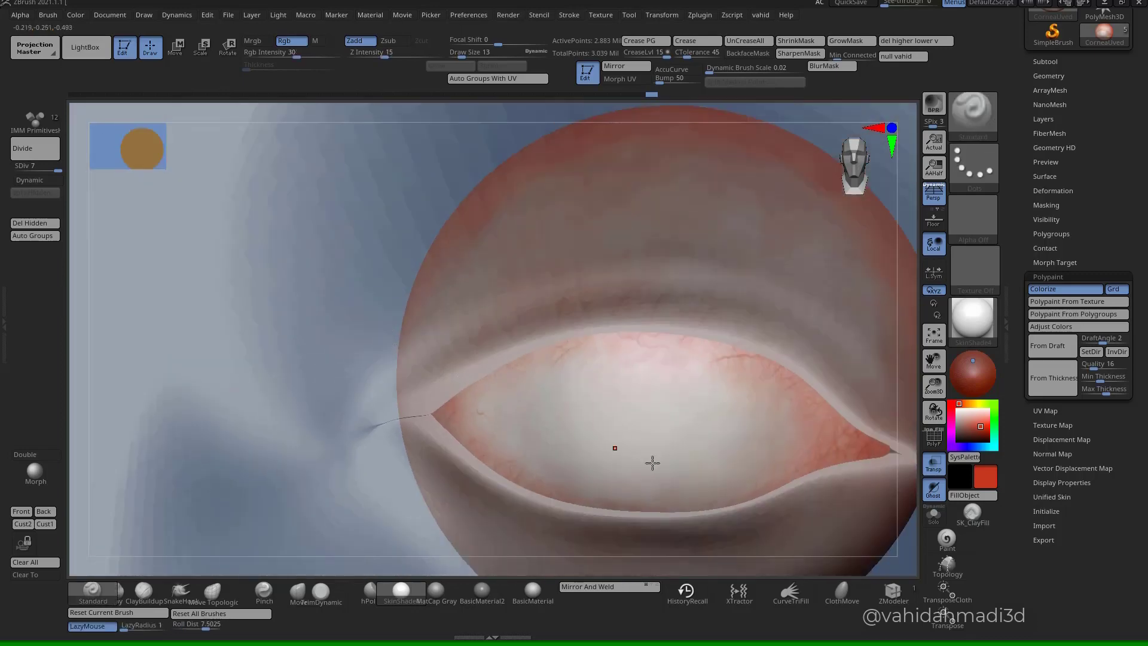
- Raise the brush's Rgb Intensity to 60 and pick a darker red for the veins along the lower lid
mouse_move(730, 473)
right_mouse_down("alt")
mouse_move(652, 351)
mouse_move(632, 386)
right_mouse_up("alt")
right_click_drag(645, 347, 664, 383, "alt")
right_click_drag(664, 383, 730, 359, "ctrl")
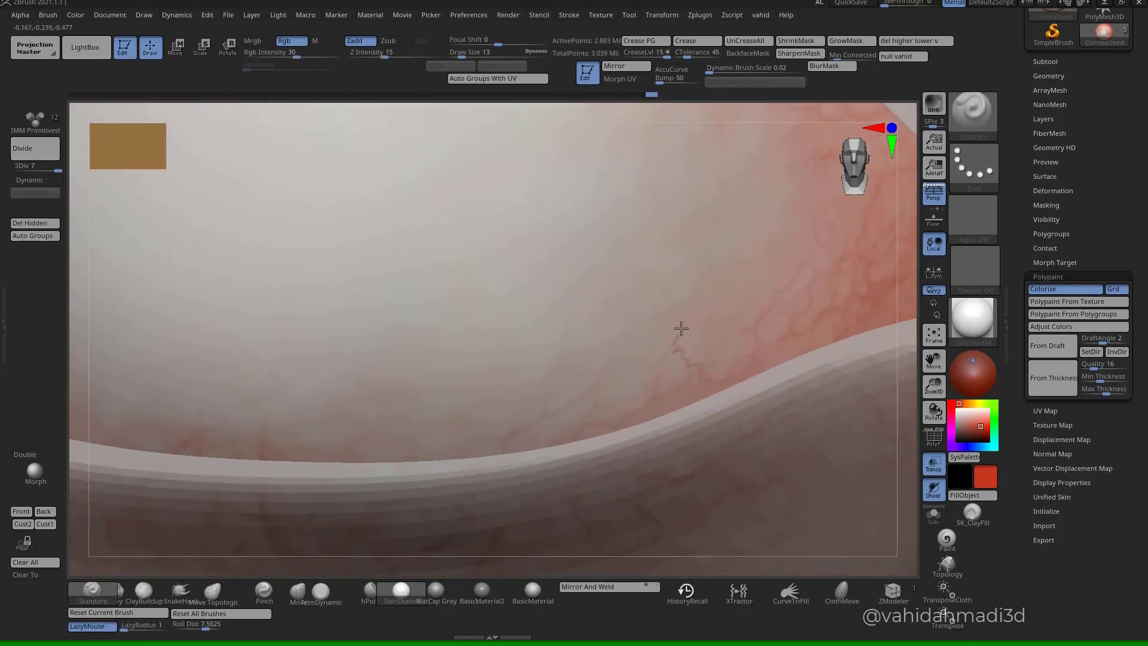
mouse_move(656, 402)
right_mouse_down("ctrl")
mouse_move(461, 356)
mouse_move(580, 392)
right_mouse_up("ctrl")
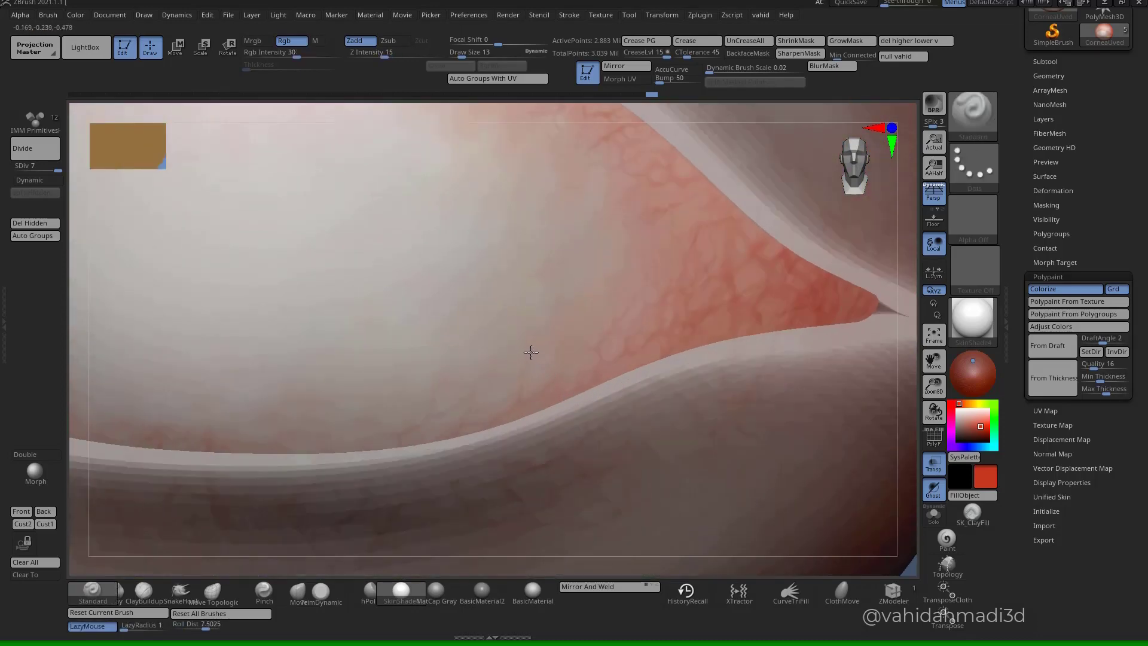
right_click_drag(620, 383, 724, 419, "ctrl")
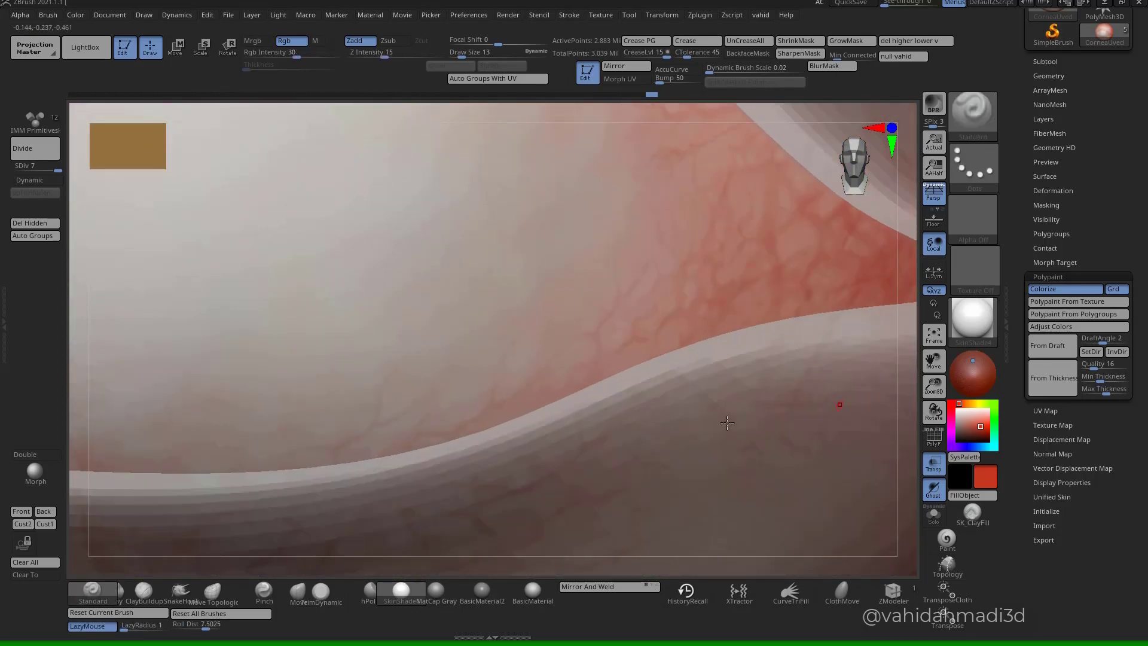
key("space")
left_click_drag(682, 448, 712, 452)
right_click_drag(400, 362, 845, 362, "ctrl")
left_click(978, 430)
right_click_drag(470, 388, 648, 399, "ctrl")
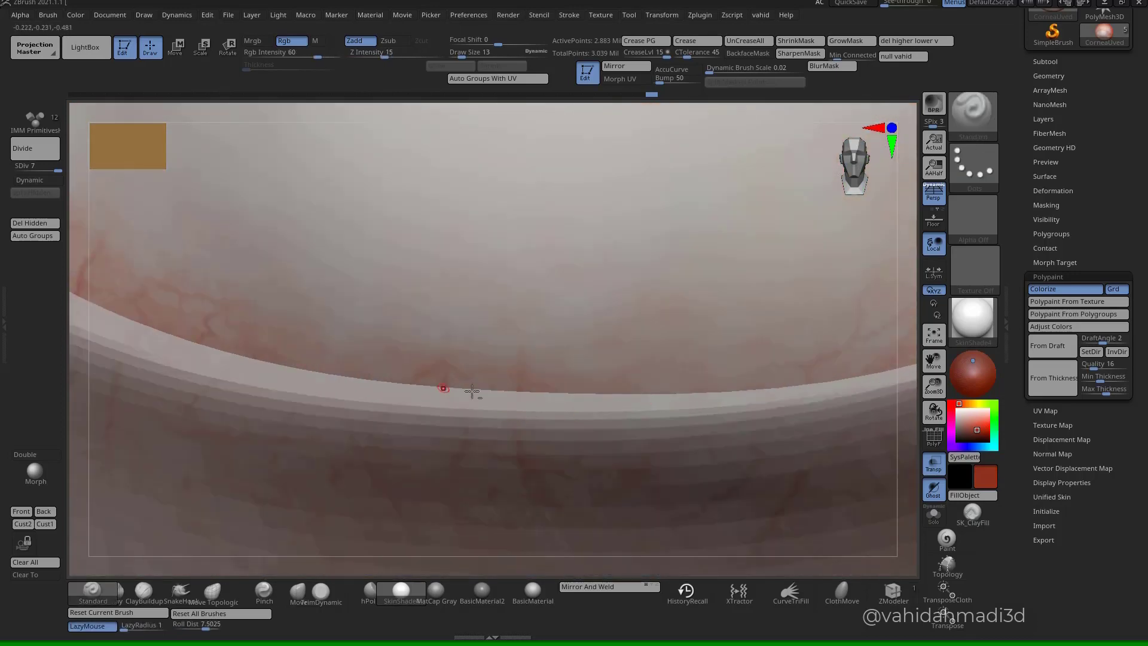
- Paint thin branching veins from the outer eye corner across the sclera
right_click_drag(472, 391, 384, 323)
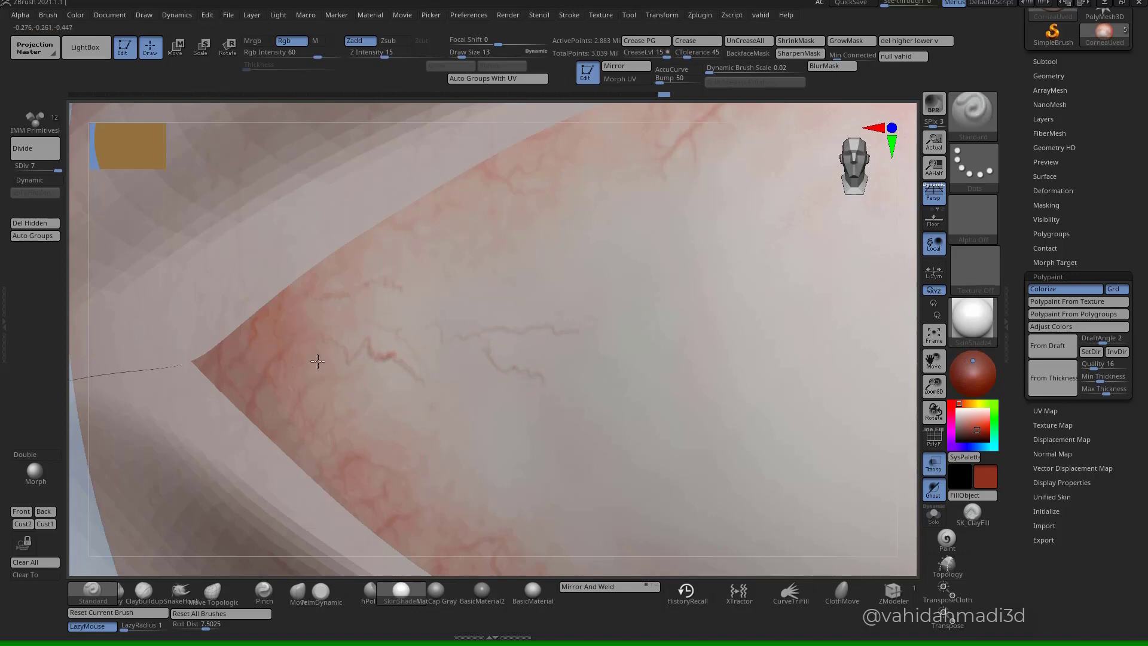
right_click_drag(318, 361, 562, 373, "ctrl")
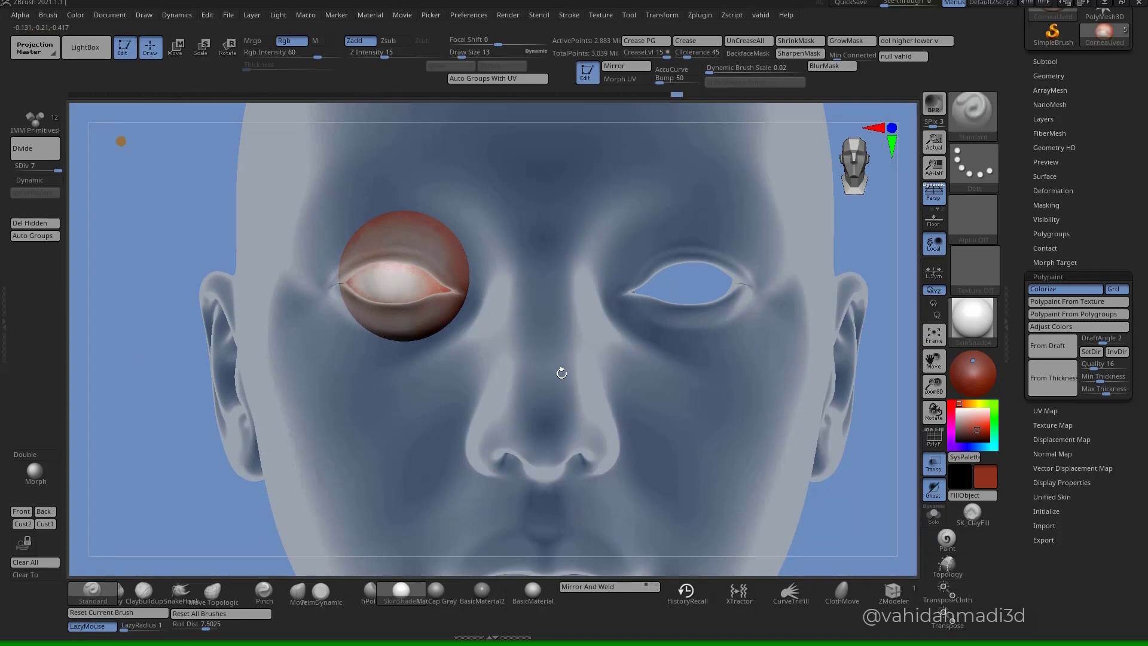
right_click_drag(360, 359, 479, 362, "ctrl")
mouse_move(618, 334)
right_mouse_down("alt")
mouse_move(625, 411)
mouse_move(679, 370)
right_mouse_up("alt")
- Duplicate the CorneaUved subtool and delete the copy's higher subdivision levels, keeping only the lowest one
left_click_drag(1099, 150, 1100, 292)
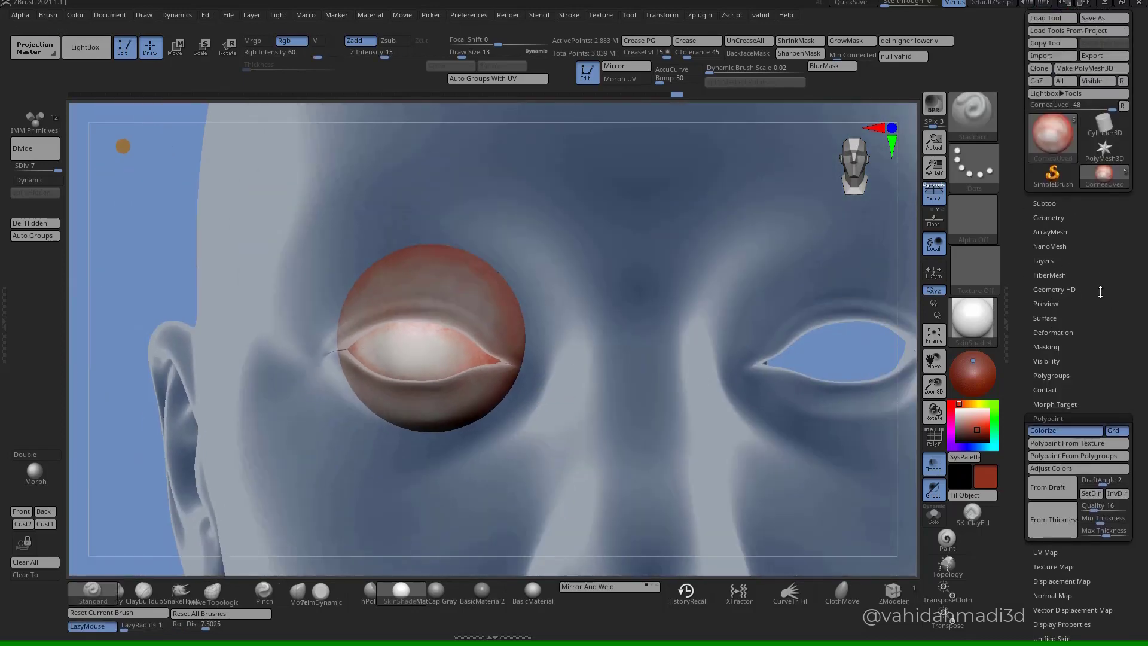
left_click(1046, 204)
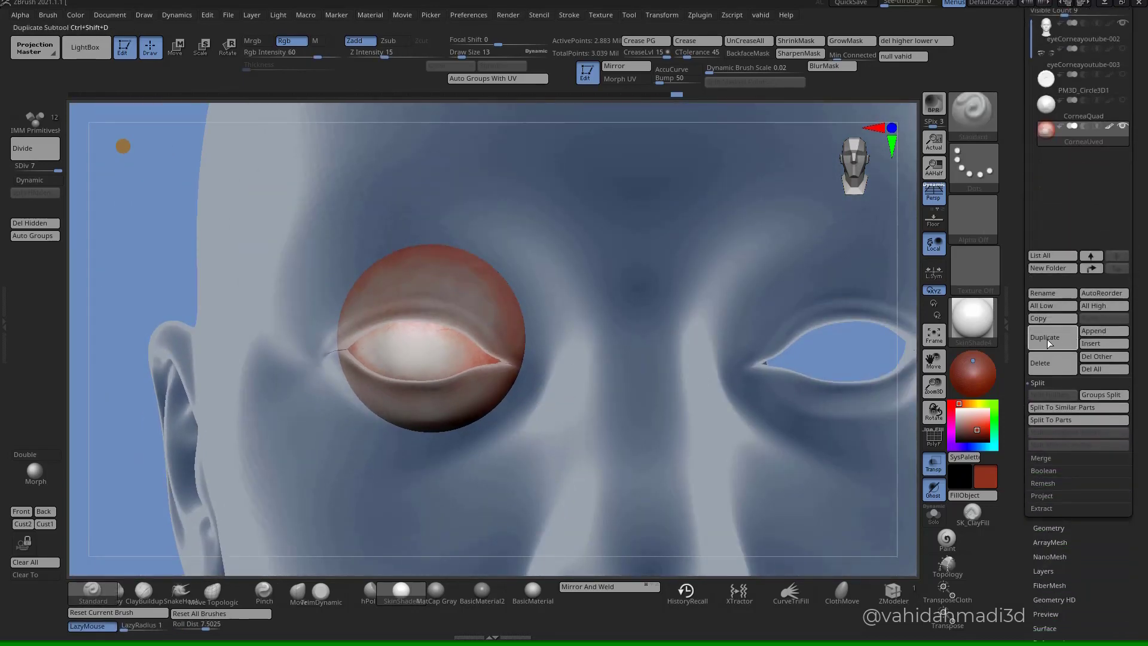
left_click(1068, 528)
left_click_drag(1103, 560, 1106, 623)
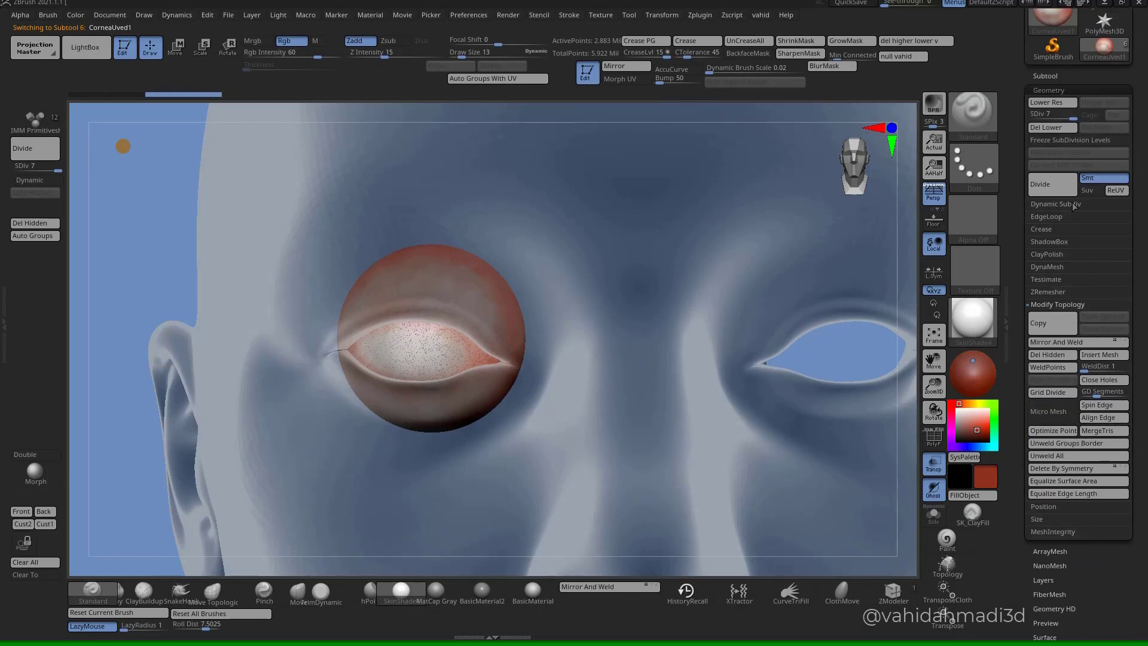
left_click(1039, 117)
left_click(1042, 128)
left_click(1104, 128)
- Rename the duplicated eyeball subtool to "del"
left_click(1043, 76)
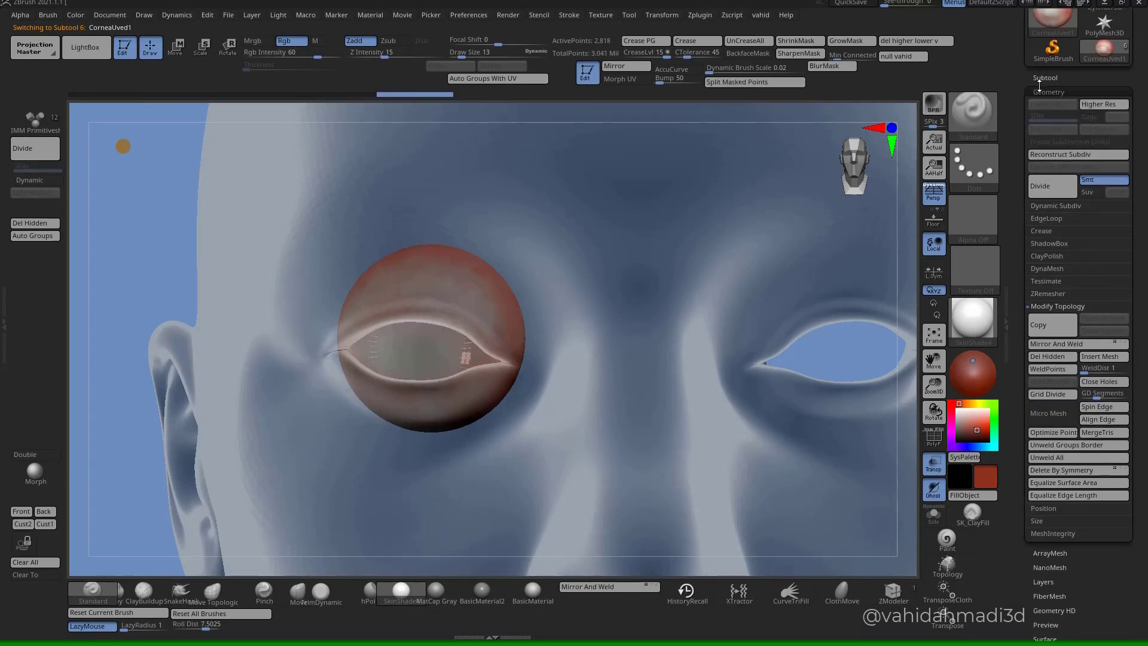
left_click(1051, 372)
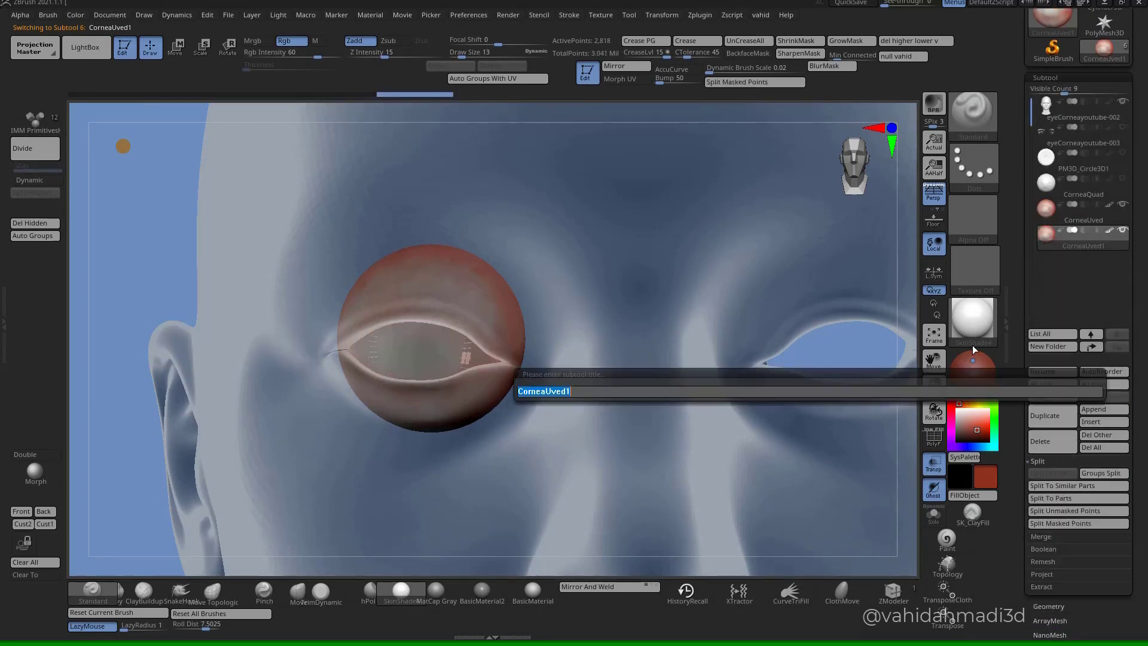
key("Return")
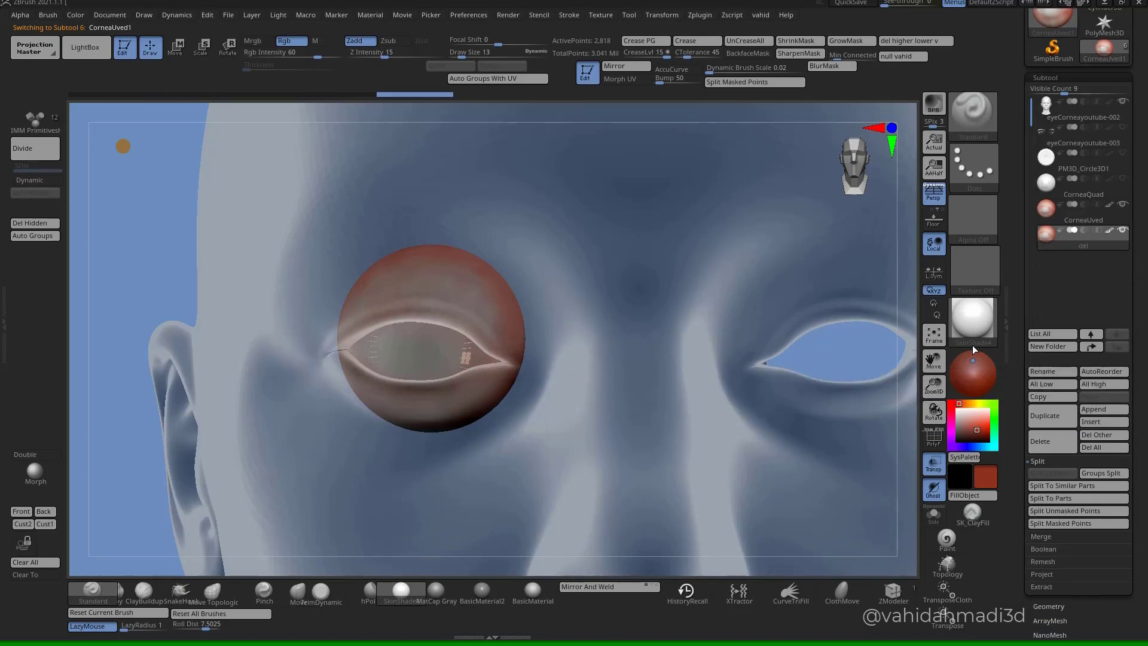
right_click_drag(483, 407, 519, 353, "ctrl")
mouse_move(519, 353)
right_mouse_down("ctrl")
mouse_move(519, 332)
mouse_move(680, 361)
mouse_move(634, 325)
mouse_move(625, 351)
mouse_move(559, 314)
right_mouse_up("ctrl")
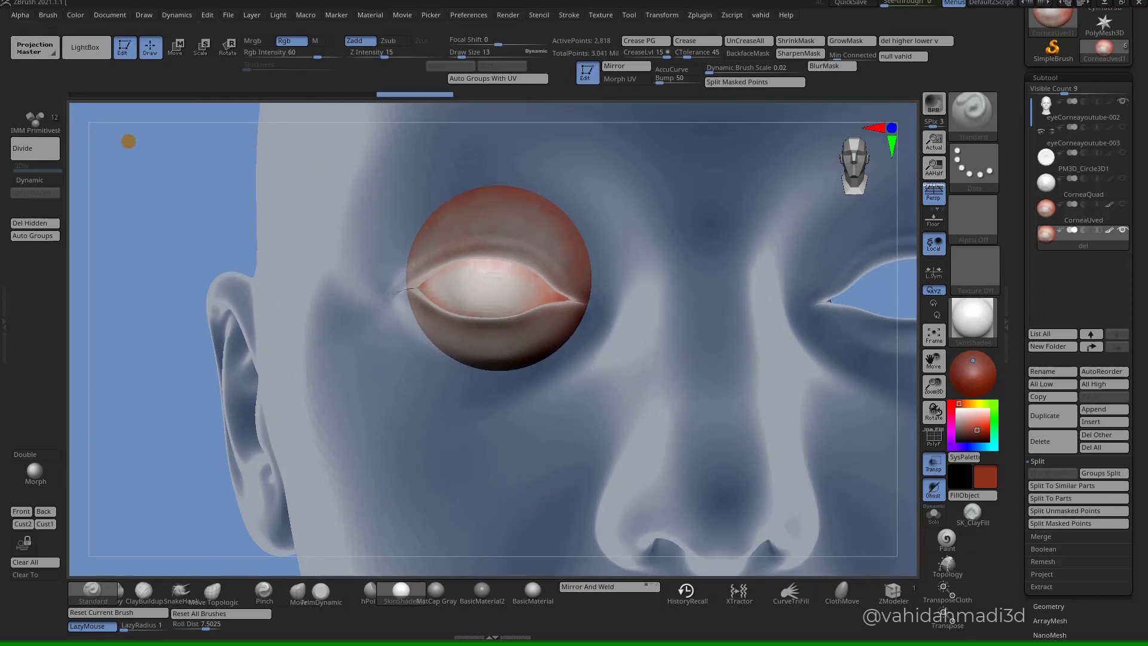
left_click(934, 514)
left_click(933, 514)
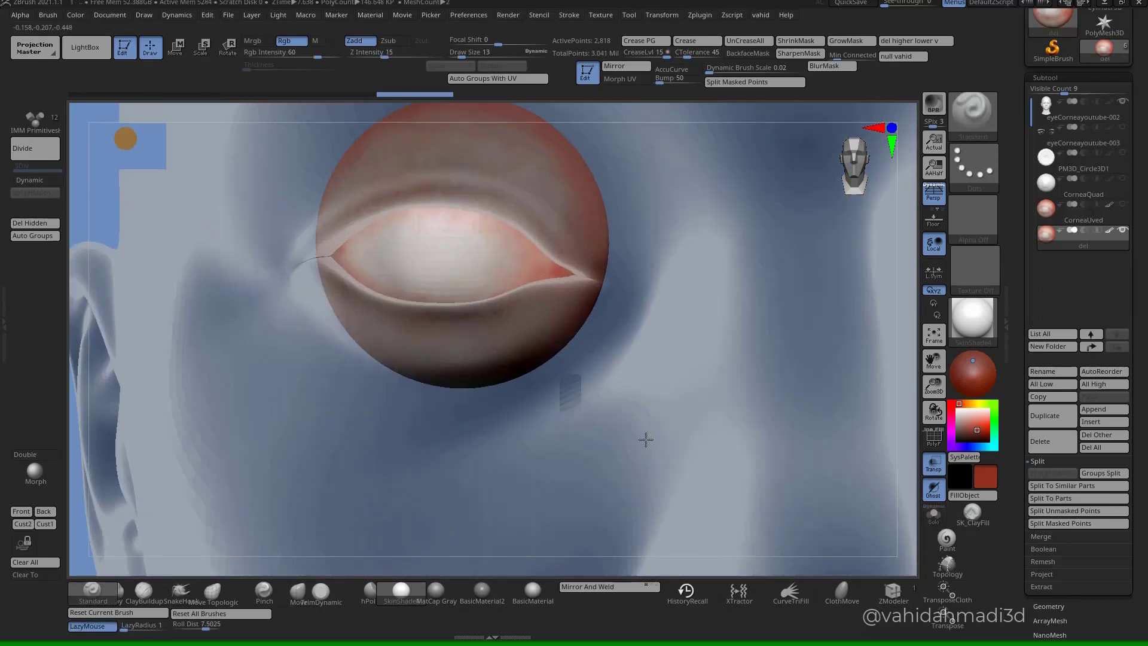
- Choose the 12-mesh IMM Primitives insert brush for adding geometry to the duplicated eyeball
left_click_drag(646, 440, 741, 497, "alt")
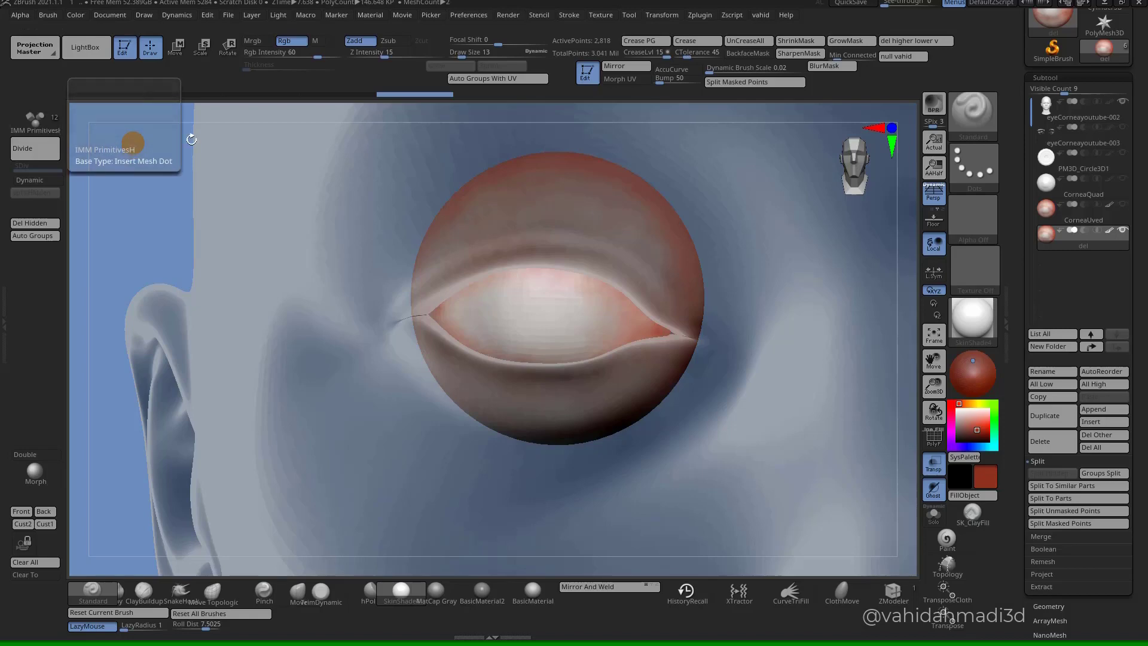
key("b")
key("i")
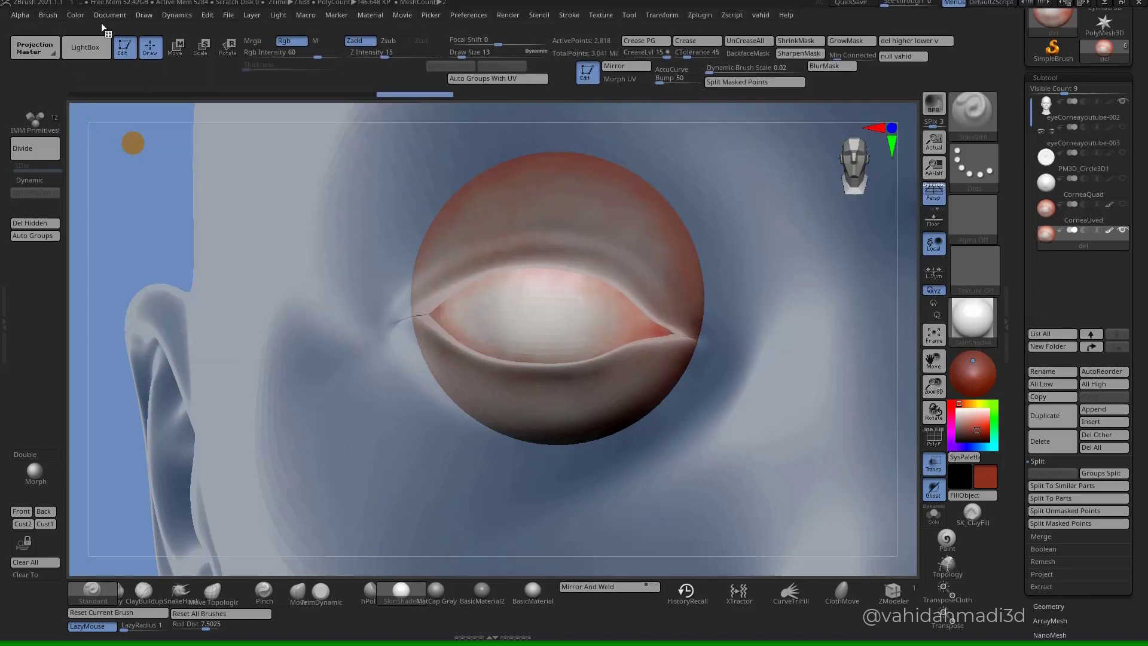
key("b")
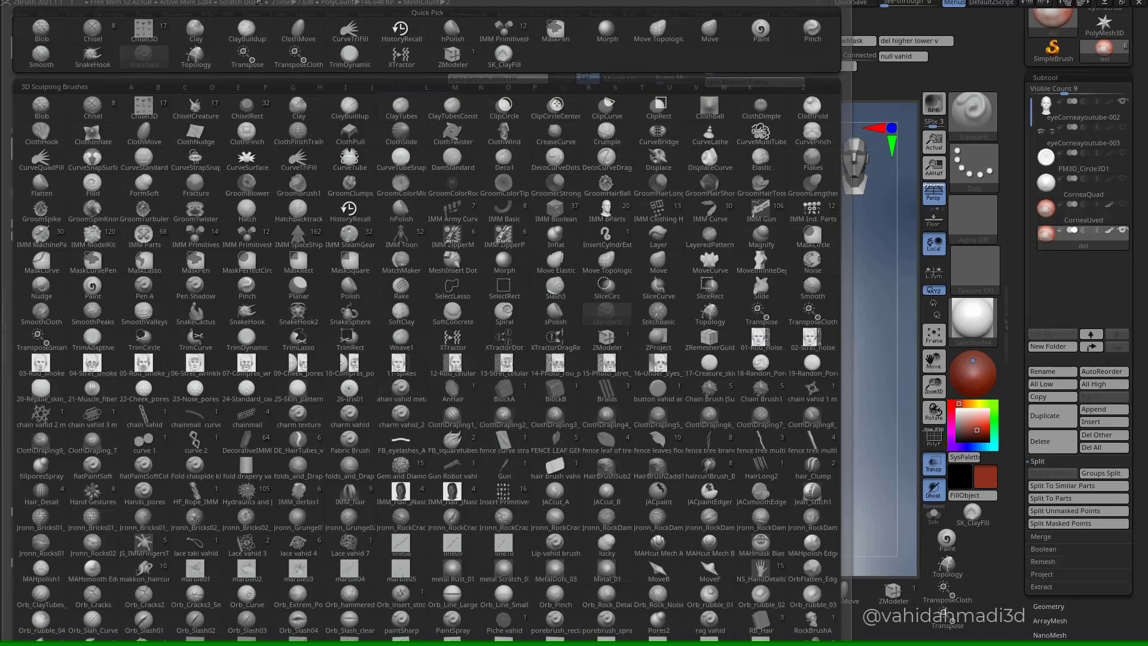
key("i")
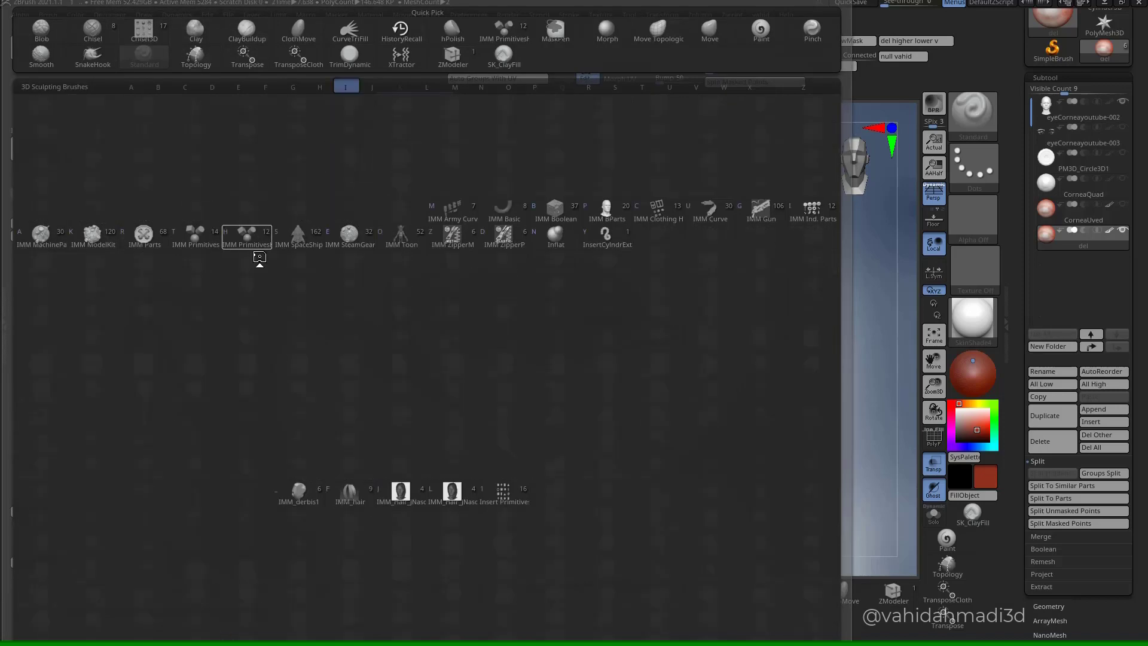
left_click(254, 248)
left_click(440, 482)
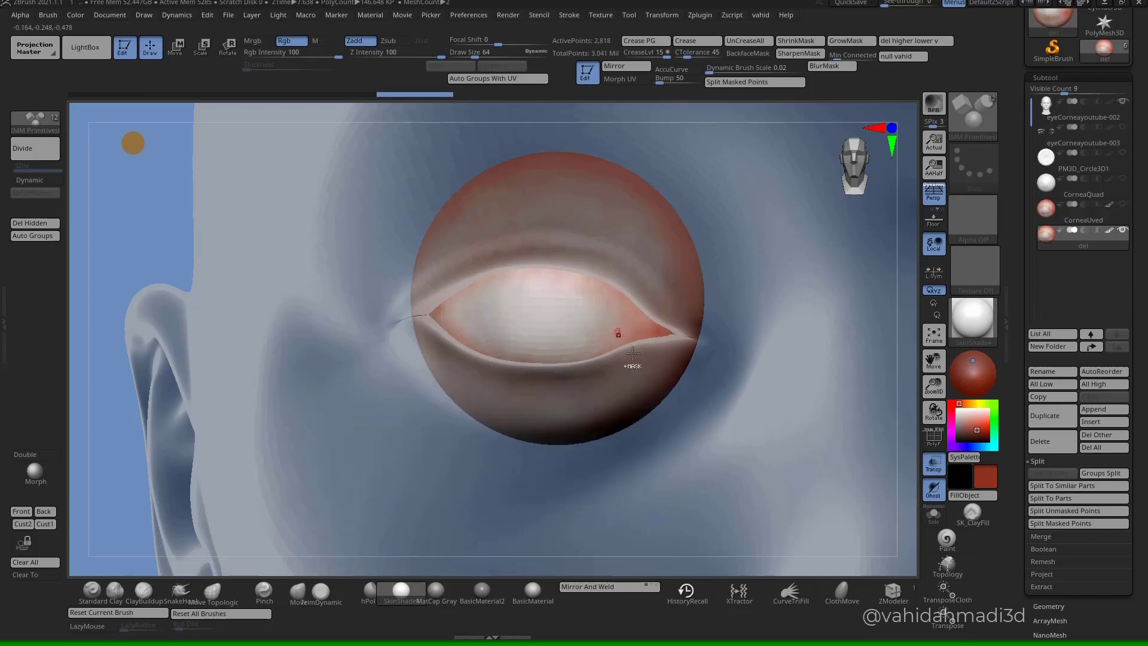
- Insert a small plane at the inner eye corner and shift it slightly to sit over the corner
scroll(658, 377, "up", 5)
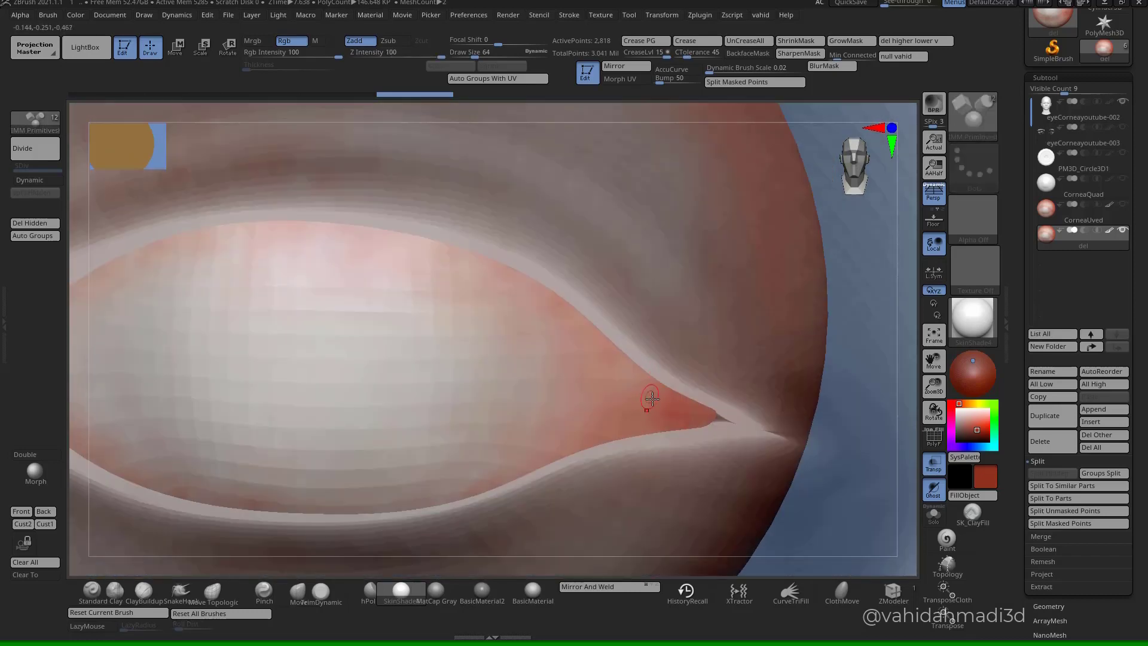
left_click_drag(652, 399, 644, 446)
mouse_move(666, 440)
right_mouse_down()
mouse_move(681, 424)
mouse_move(667, 383)
right_mouse_up()
key("w")
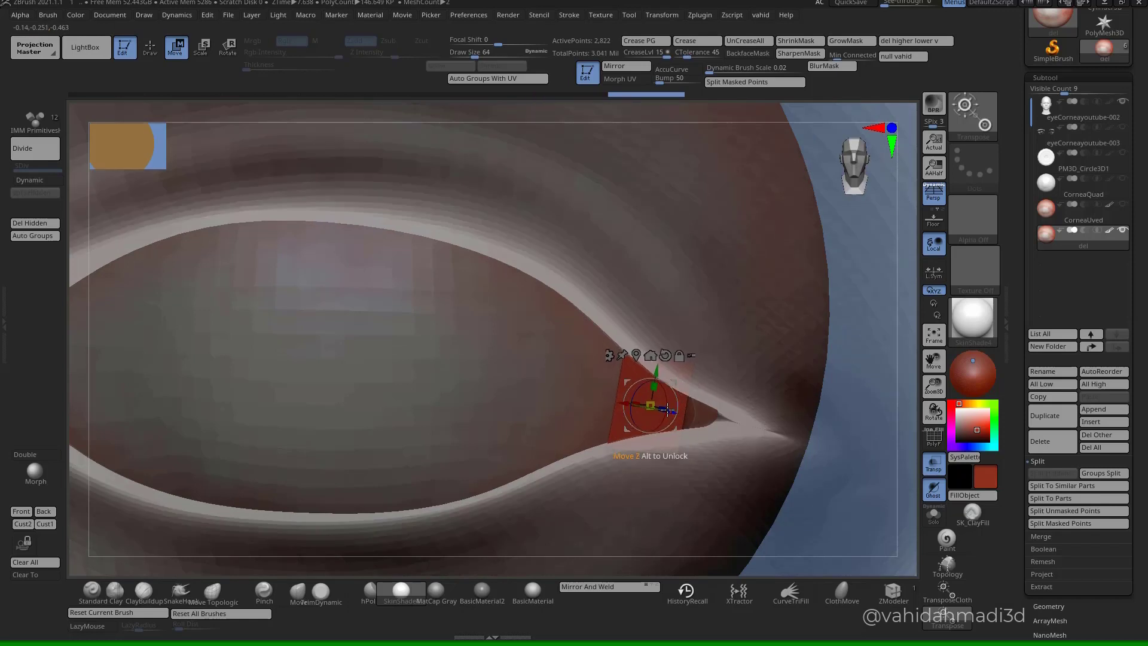
left_click_drag(673, 378, 685, 378)
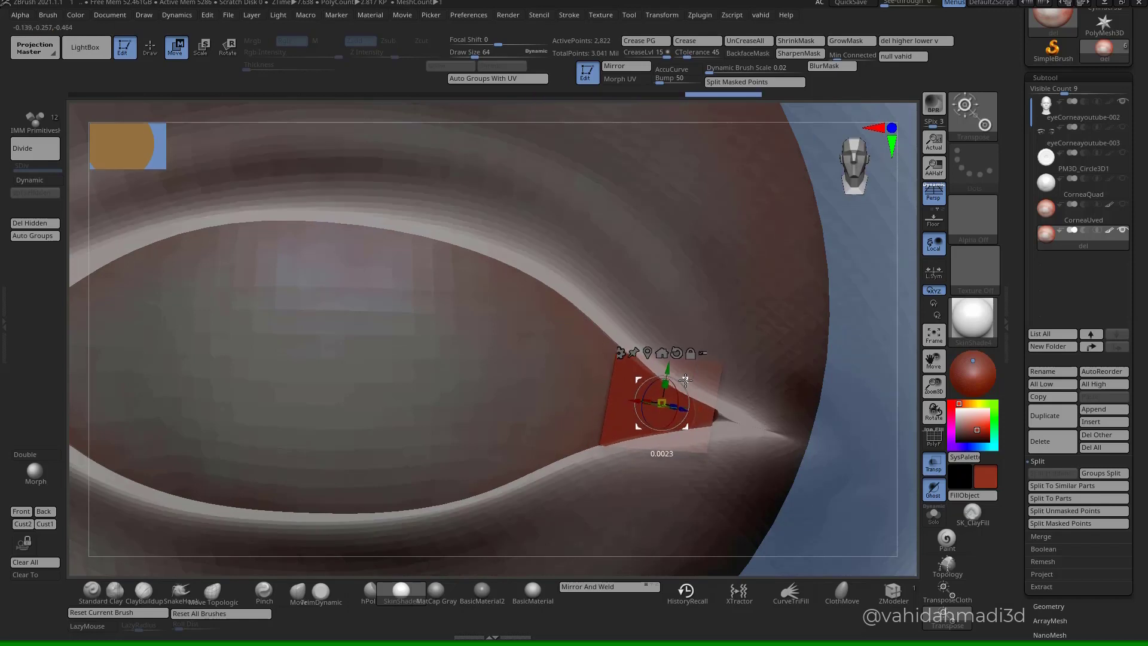
mouse_move(687, 379)
right_mouse_down()
mouse_move(694, 359)
mouse_move(704, 383)
right_mouse_up()
- With the Move brush at Draw Size 271, pull the plane's narrow end in towards the inner eye corner
key("q")
key("space")
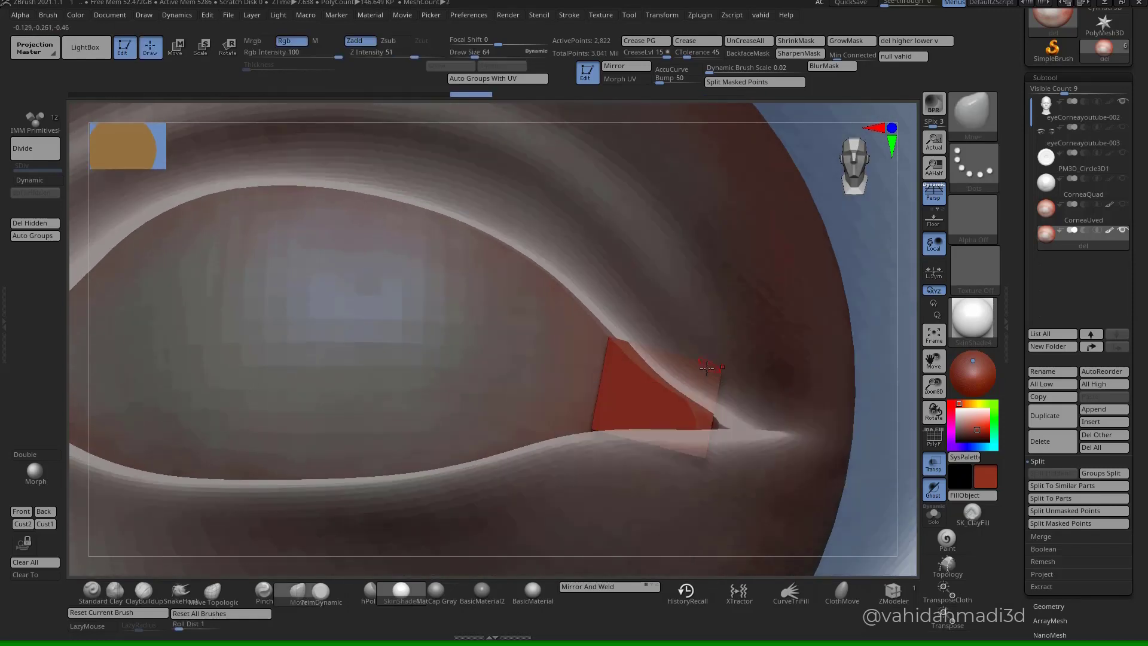
key("s")
mouse_move(703, 372)
left_mouse_down()
mouse_move(726, 376)
mouse_move(695, 438)
left_mouse_up()
key("s")
right_click_drag(712, 446, 725, 431)
mouse_move(719, 432)
left_mouse_down()
mouse_move(729, 433)
mouse_move(722, 414)
left_mouse_up()
- Turn on AccuCurve for the Move brush
left_click(634, 78)
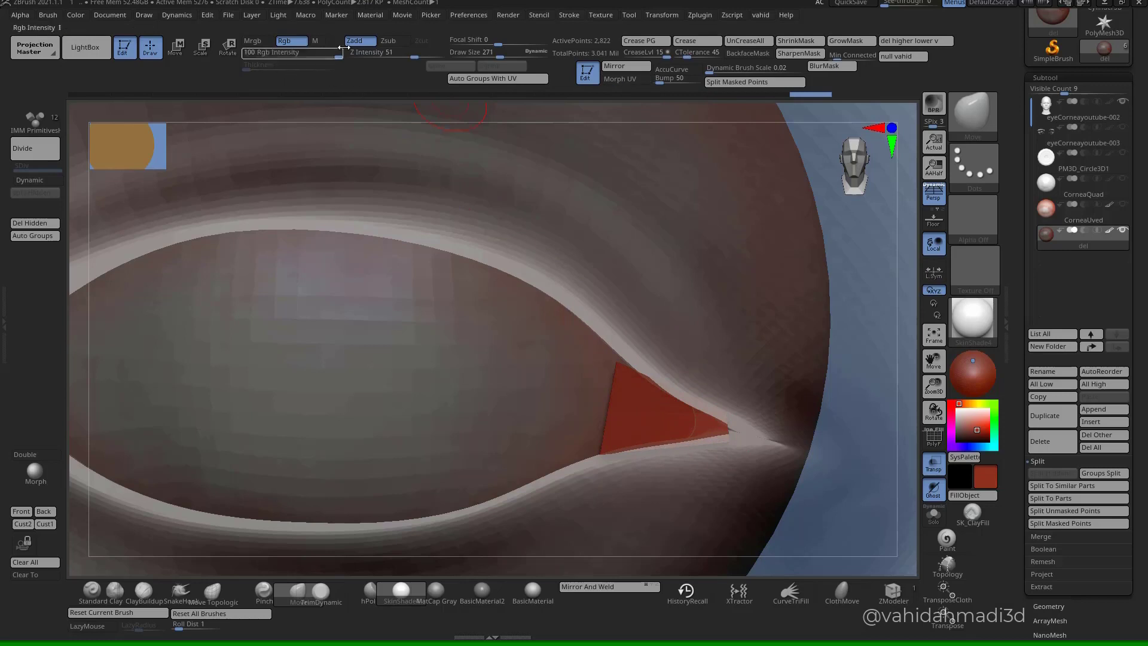
left_click(672, 70)
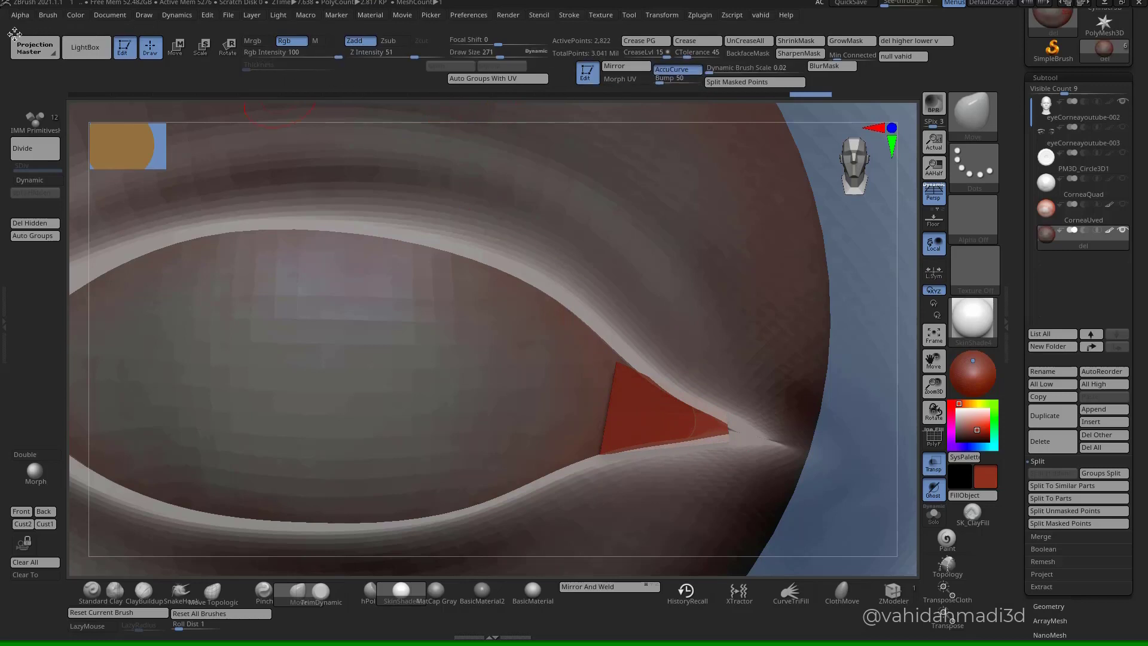
left_click(19, 16)
left_click(95, 299)
left_click(42, 15)
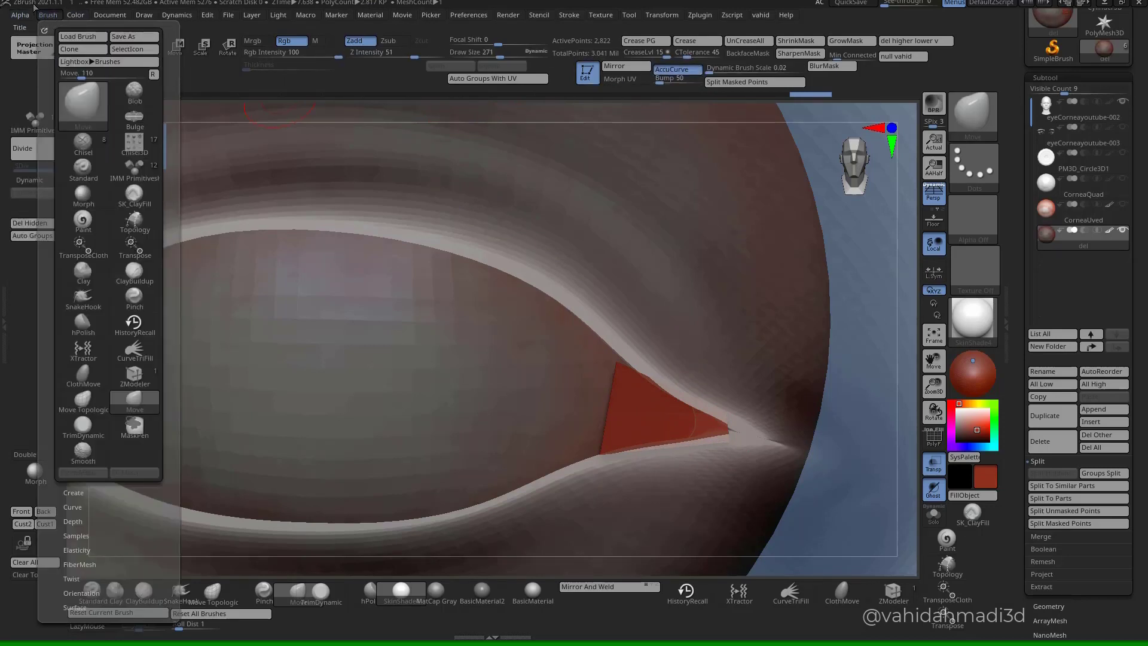
left_click(46, 16)
left_click(51, 16)
left_click_drag(138, 511, 129, 471)
left_click(72, 469)
left_click(96, 500)
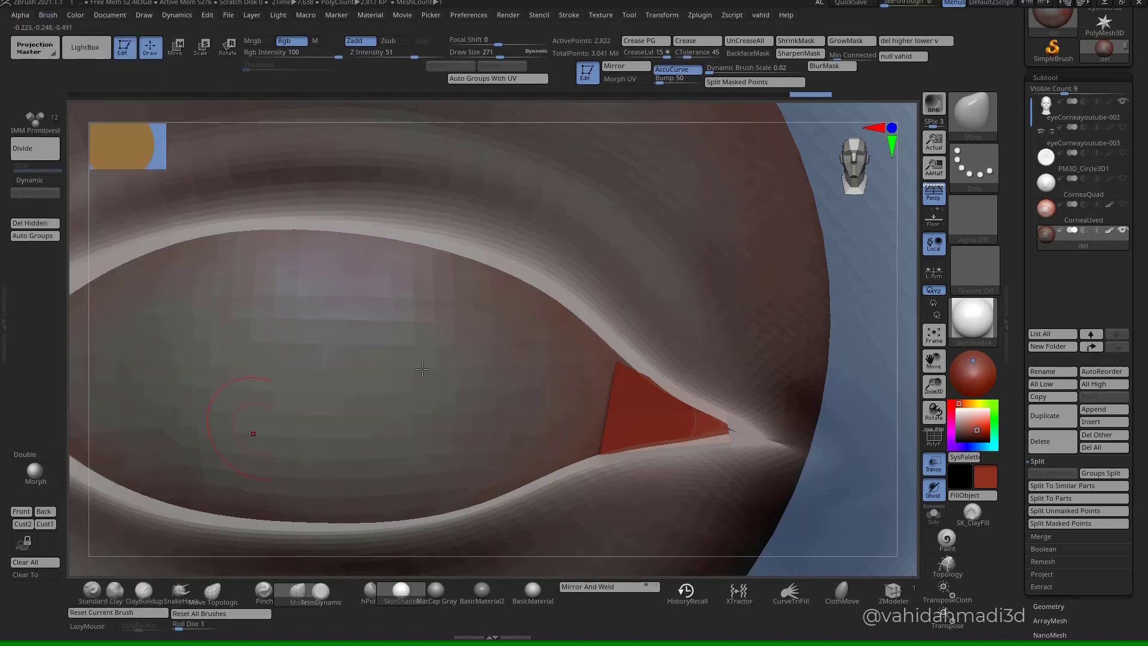
- Raise the Draw Size to 298 and nudge the plane's tip and lower edge to fit the inner eye corner
key("bracketright")
left_click_drag(716, 431, 722, 428)
right_click_drag(721, 428, 728, 431)
left_click_drag(728, 430, 735, 433)
right_click_drag(734, 433, 739, 428)
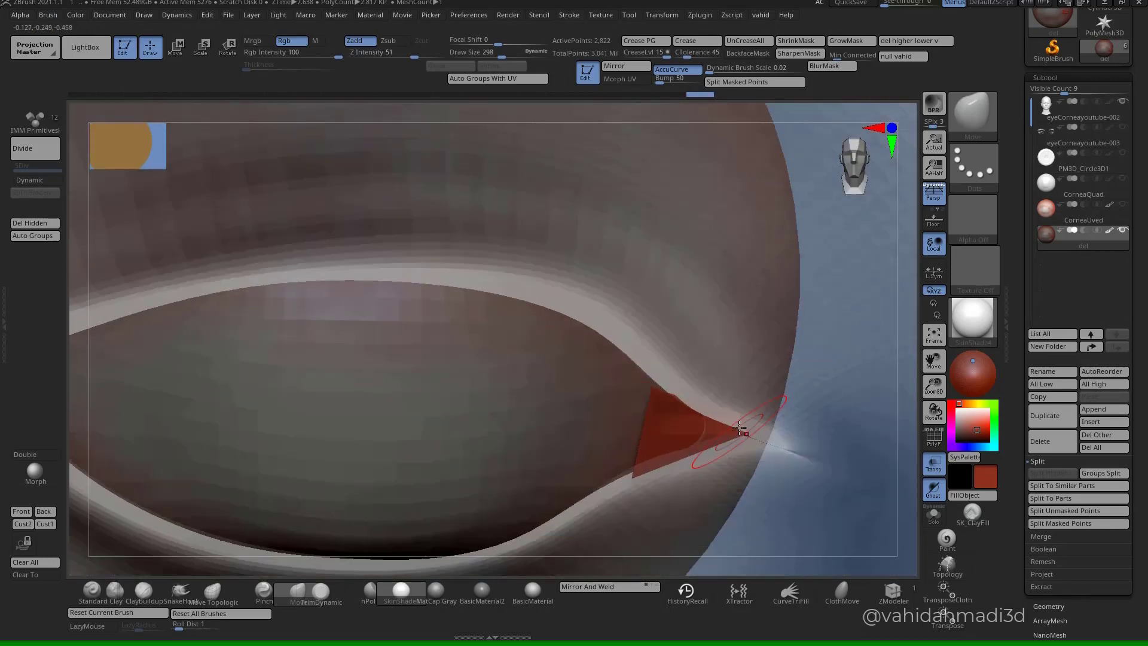
left_click_drag(740, 428, 737, 432)
left_click_drag(706, 450, 704, 447)
right_click_drag(705, 447, 733, 432)
left_click_drag(742, 436, 739, 439)
left_click_drag(748, 439, 749, 447)
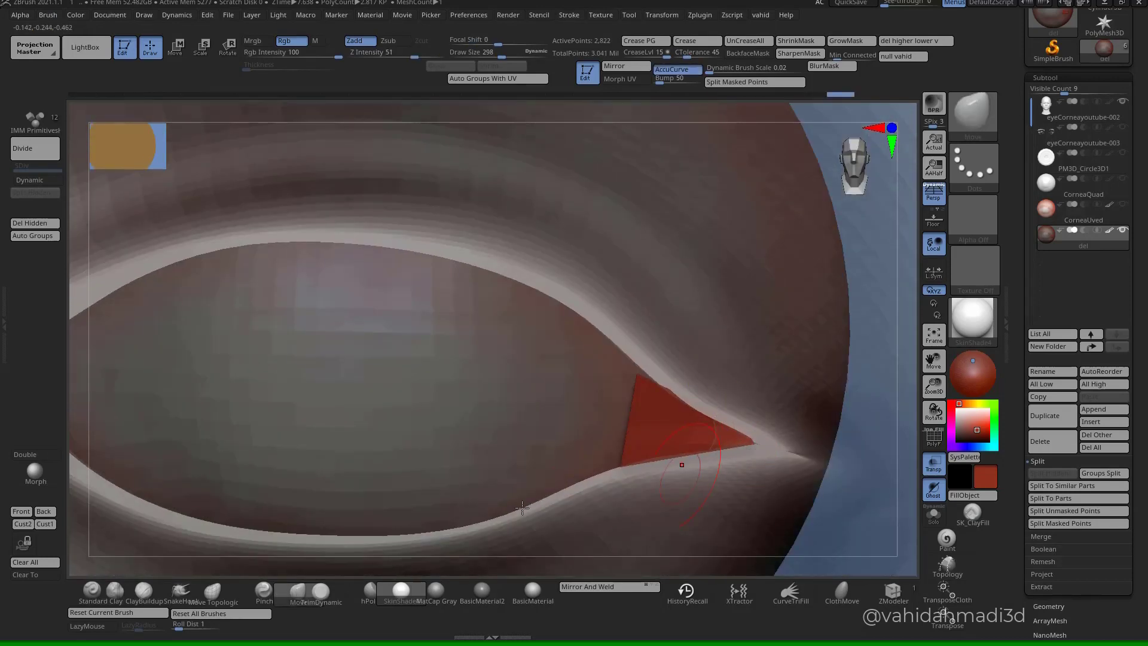
- Split the masked points to separate the plane from the eyeball, and check its fit with Ghost transparency off
right_click_drag(712, 453, 598, 293, "ctrl")
left_click(750, 84)
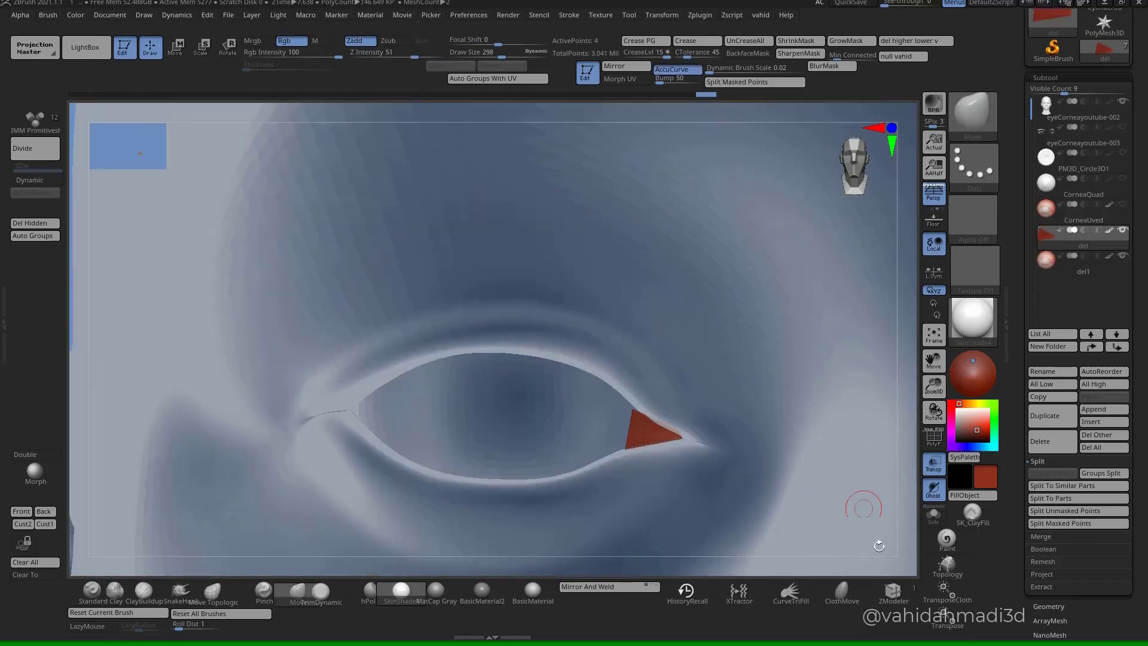
left_click(934, 489)
right_click_drag(664, 482, 711, 373, "ctrl")
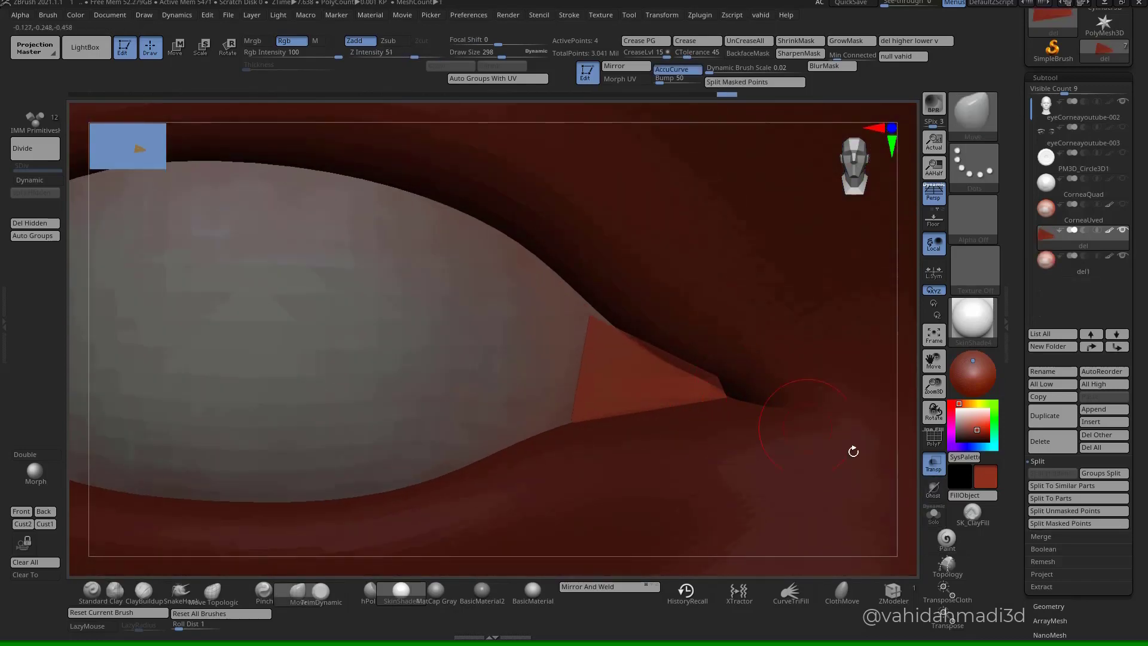
left_click(934, 490)
- Pull the plane's tip and its two wide-side corners outward to fit between the lids at the inner eye corner
right_click_drag(759, 409, 735, 438, "ctrl")
left_click_drag(725, 389, 742, 381)
left_click_drag(474, 439, 423, 461)
mouse_move(497, 329)
left_mouse_down()
mouse_move(462, 311)
mouse_move(463, 339)
left_mouse_up()
right_click_drag(463, 338, 456, 332)
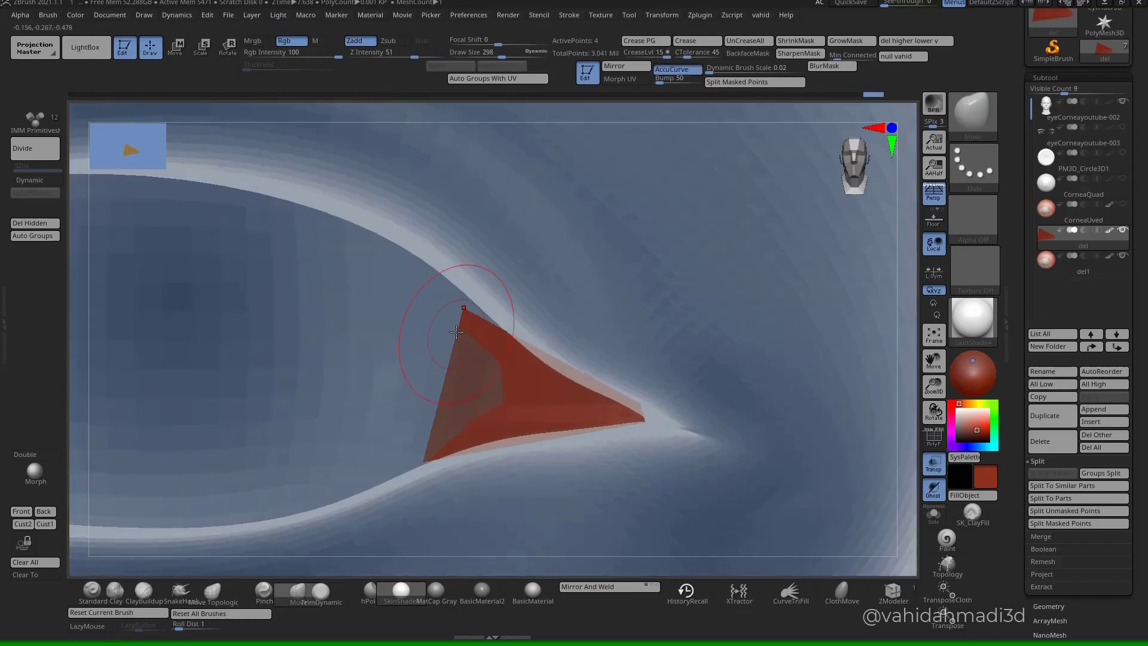
- Isolate the plane, show its polyframe and insert one edge loop across it with the ZModeler brush
left_click(934, 515)
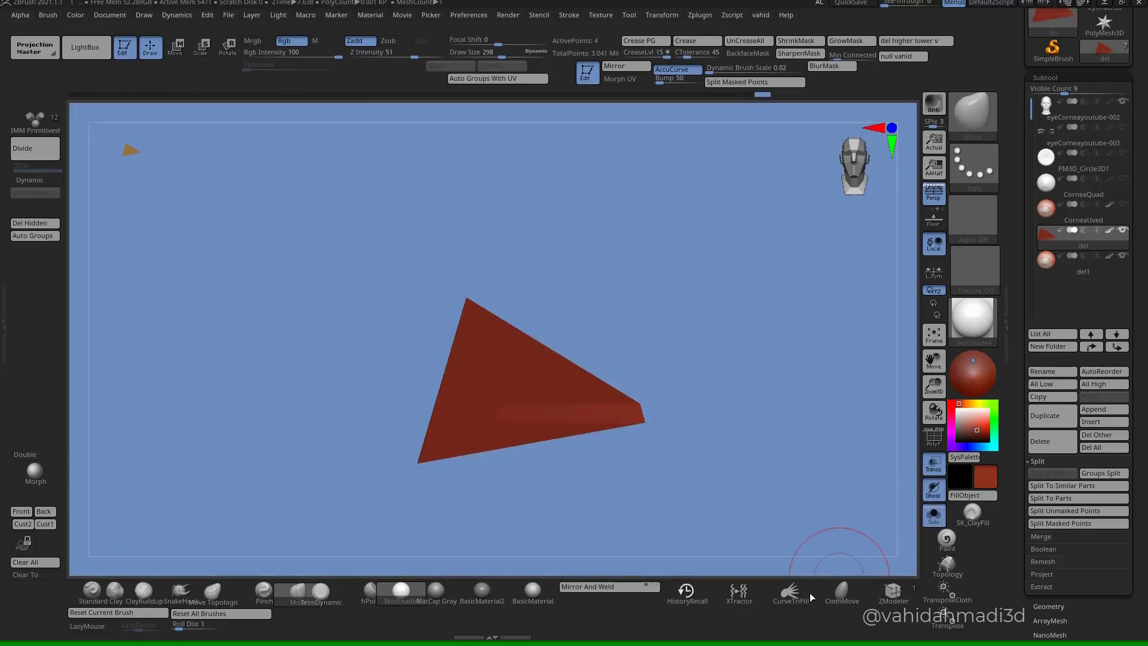
left_click(892, 594)
right_click_drag(510, 397, 634, 527, "ctrl")
right_click_drag(759, 438, 689, 500, "alt")
left_click(934, 438)
key("space")
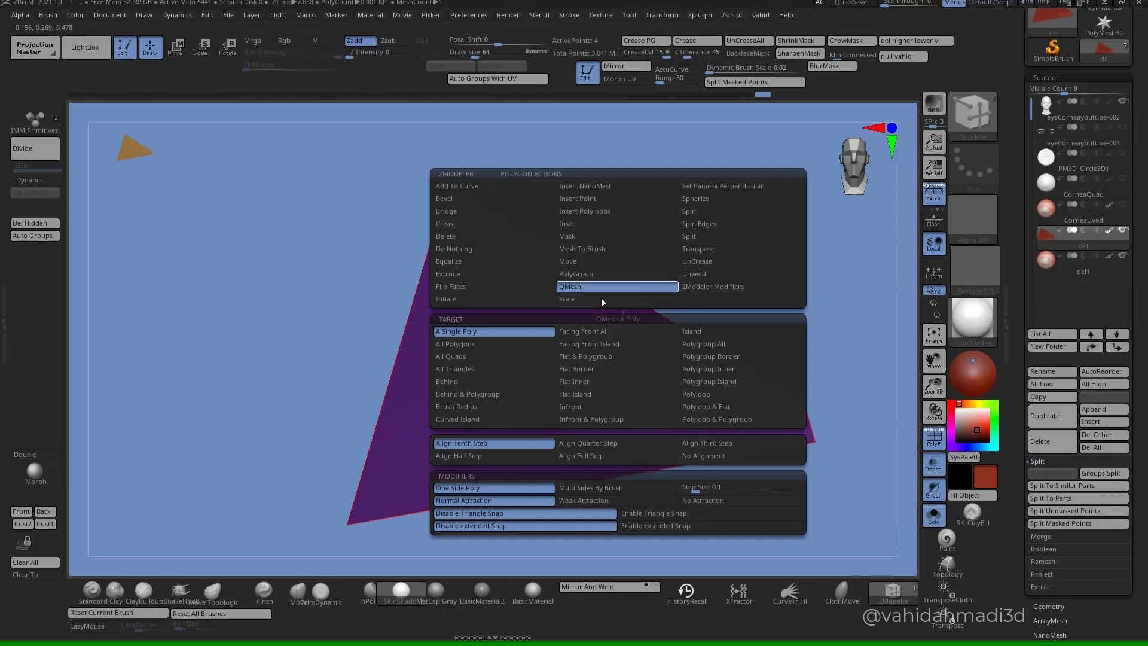
key("space")
left_click(588, 276)
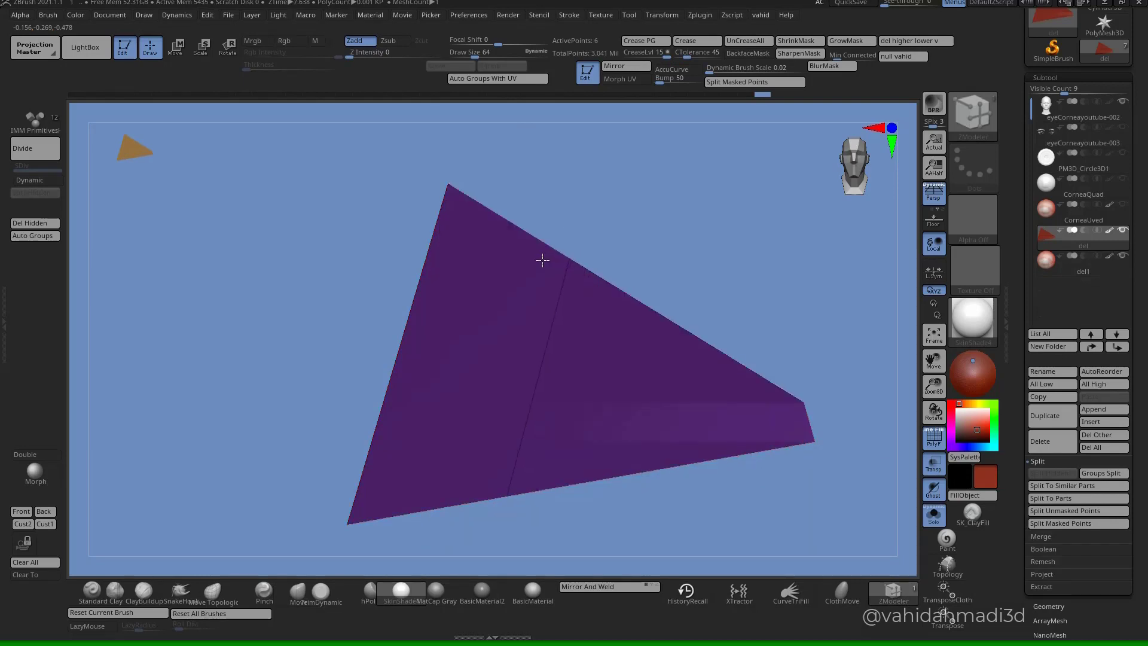
- Insert one lengthwise edge loop and three more crosswise loops in the plane, and bring the head back into view
right_click_drag(553, 394, 580, 377, "ctrl")
left_click(547, 302)
mouse_move(749, 332)
right_mouse_down("alt")
mouse_move(678, 366)
mouse_move(595, 375)
right_mouse_up("alt")
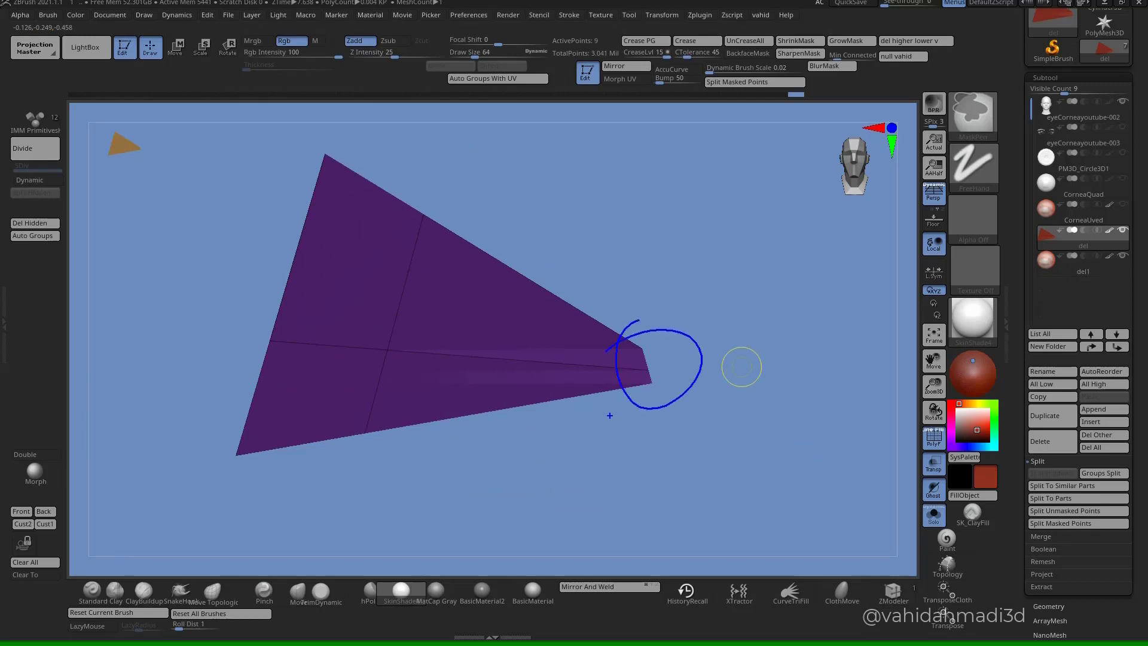
key("Escape")
right_click_drag(610, 448, 719, 444, "alt")
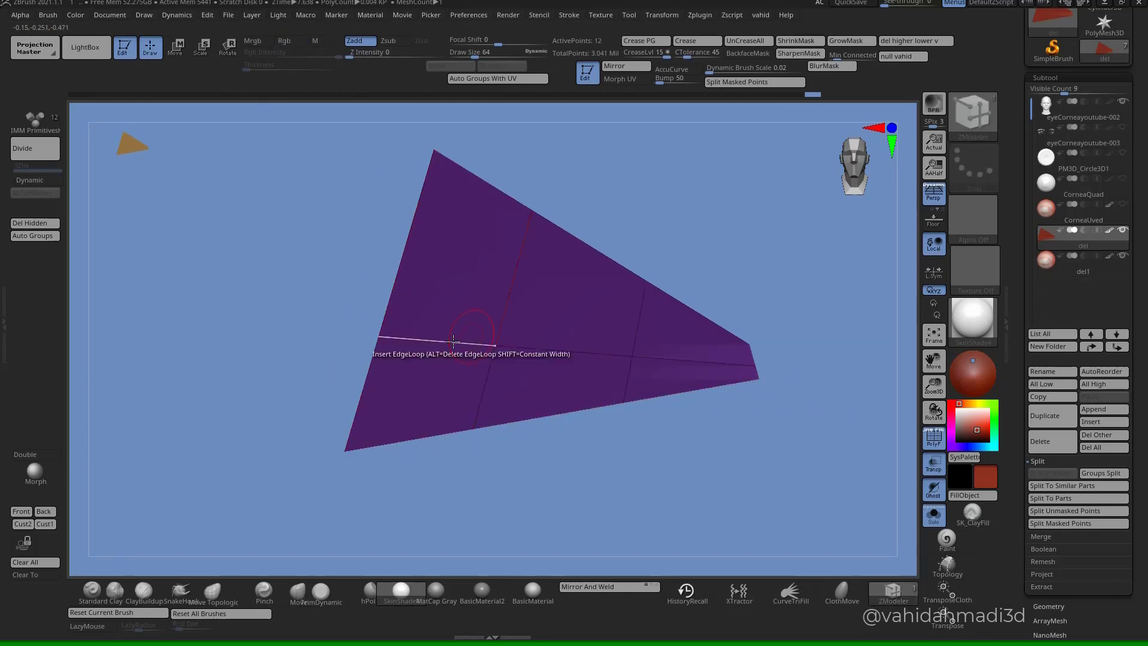
right_click_drag(488, 333, 686, 370, "alt")
left_click(492, 369)
left_click(934, 515)
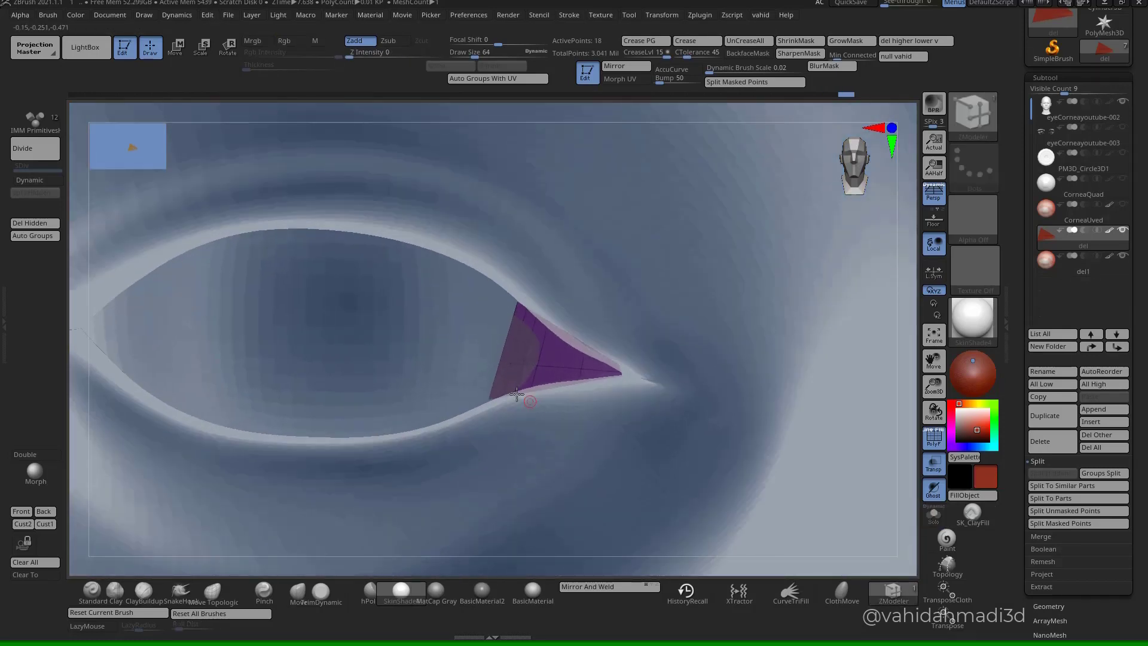
- Pull the middle of the plane's wide edge toward its tip with the Move brush at Draw Size 365
key("b")
key("m")
key("v")
key("s")
left_click_drag(512, 361, 516, 357, "alt")
left_click_drag(512, 364, 509, 357, "alt")
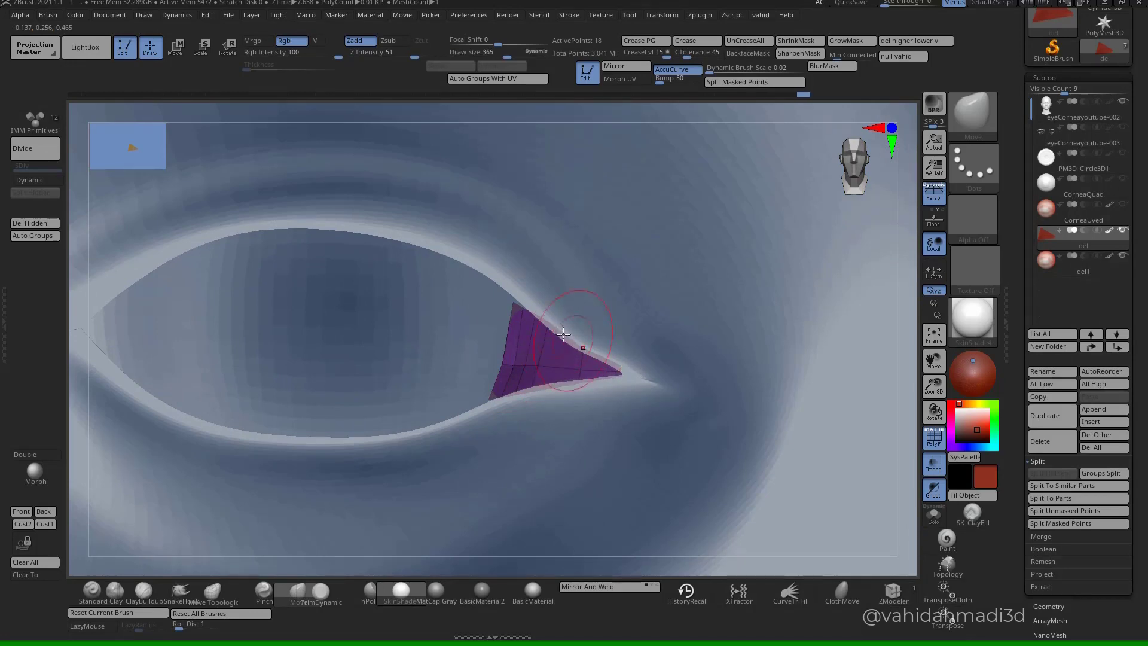
mouse_move(622, 394)
right_mouse_down()
mouse_move(615, 368)
mouse_move(598, 398)
right_mouse_up()
left_click_drag(599, 398, 574, 393)
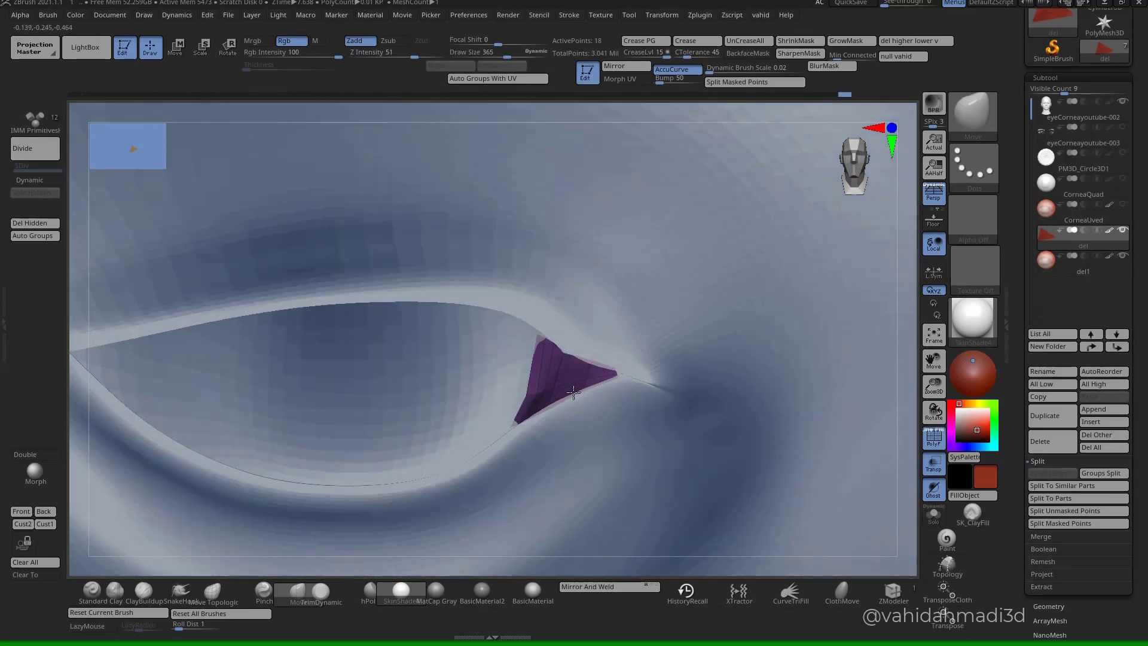
- Check the plane's depth from the side and nudge its tip further into the inner eye corner
mouse_move(547, 407)
right_mouse_down()
mouse_move(547, 389)
mouse_move(546, 404)
mouse_move(589, 392)
mouse_move(626, 400)
right_mouse_up()
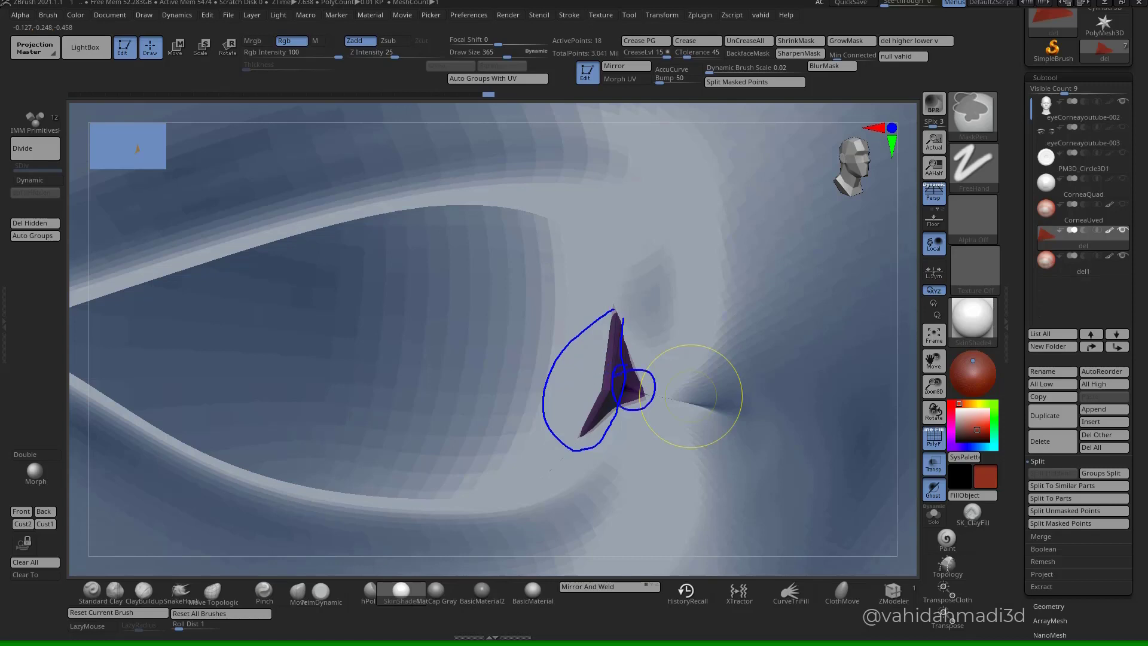
key("Escape")
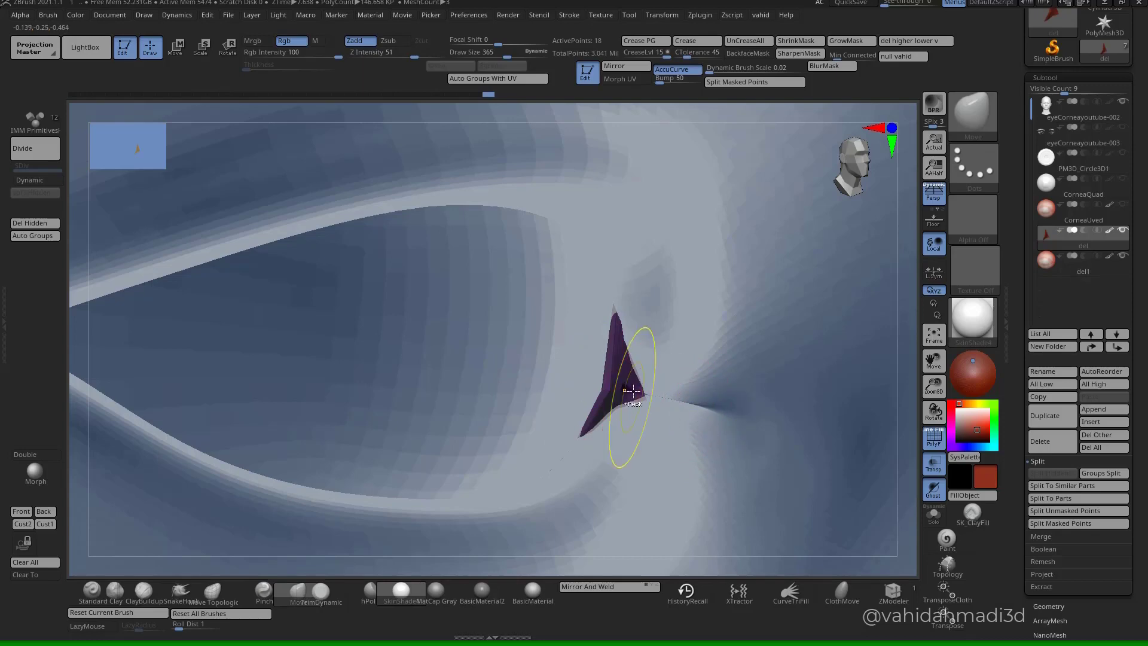
mouse_move(633, 391)
right_mouse_down("ctrl")
mouse_move(628, 409)
mouse_move(659, 385)
mouse_move(672, 390)
mouse_move(610, 385)
mouse_move(628, 387)
mouse_move(579, 403)
right_mouse_up("ctrl")
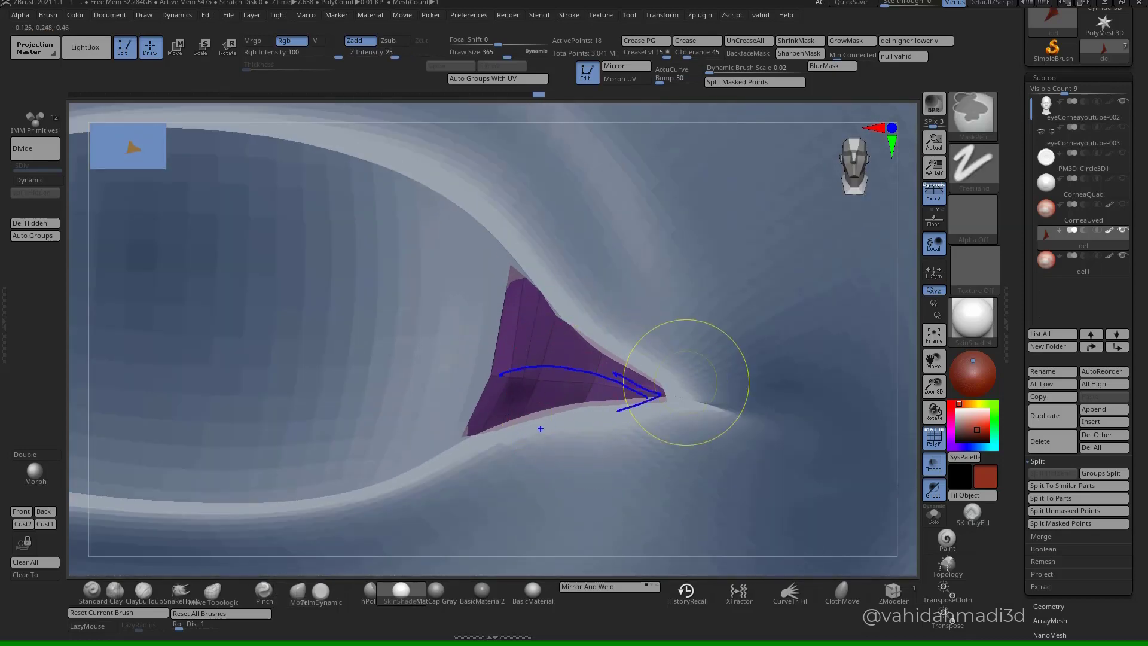
key("Escape")
mouse_move(629, 389)
right_mouse_down()
mouse_move(612, 410)
mouse_move(634, 412)
right_mouse_up()
left_click_drag(664, 396, 670, 390)
mouse_move(671, 390)
right_mouse_down()
mouse_move(665, 379)
mouse_move(676, 385)
right_mouse_up()
- Isolate the plane and reshape its narrow tip with the Move brush at Draw Size 102
left_click(937, 518)
key("s")
left_click(675, 386)
left_click_drag(675, 386, 671, 384)
key("s")
mouse_move(670, 389)
left_mouse_down()
mouse_move(650, 389)
mouse_move(660, 373)
left_mouse_up()
key("bracketright")
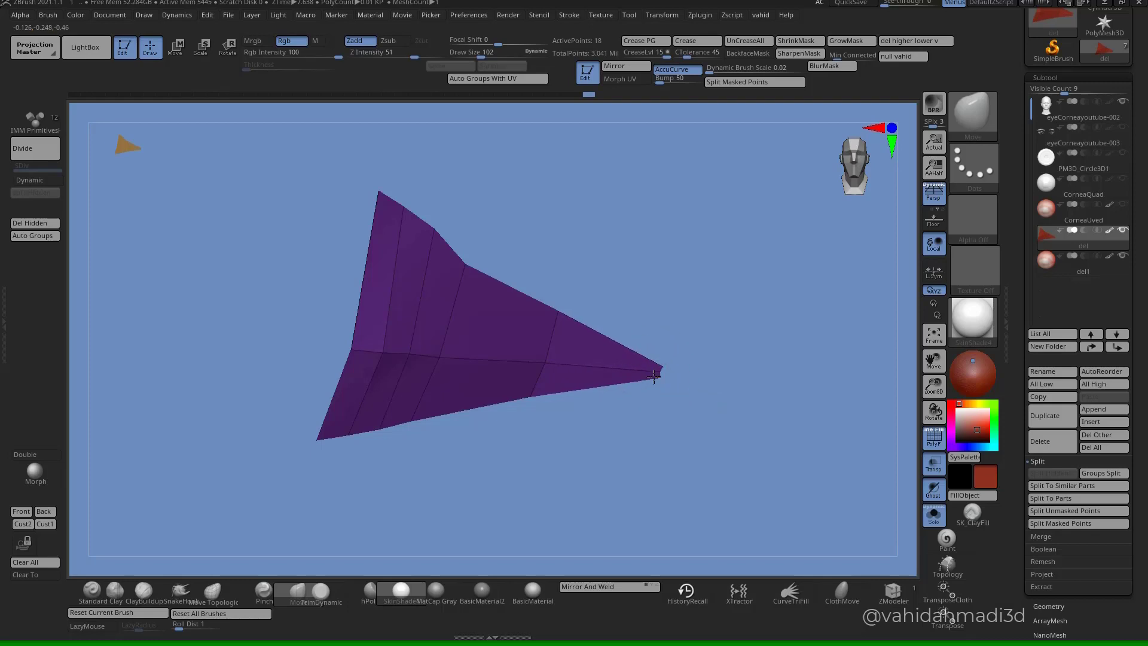
- Set the Dynamic Brush Scale to 1, lower the Draw Size to 8 and show the head around the plane again
right_click_drag(650, 393, 651, 403)
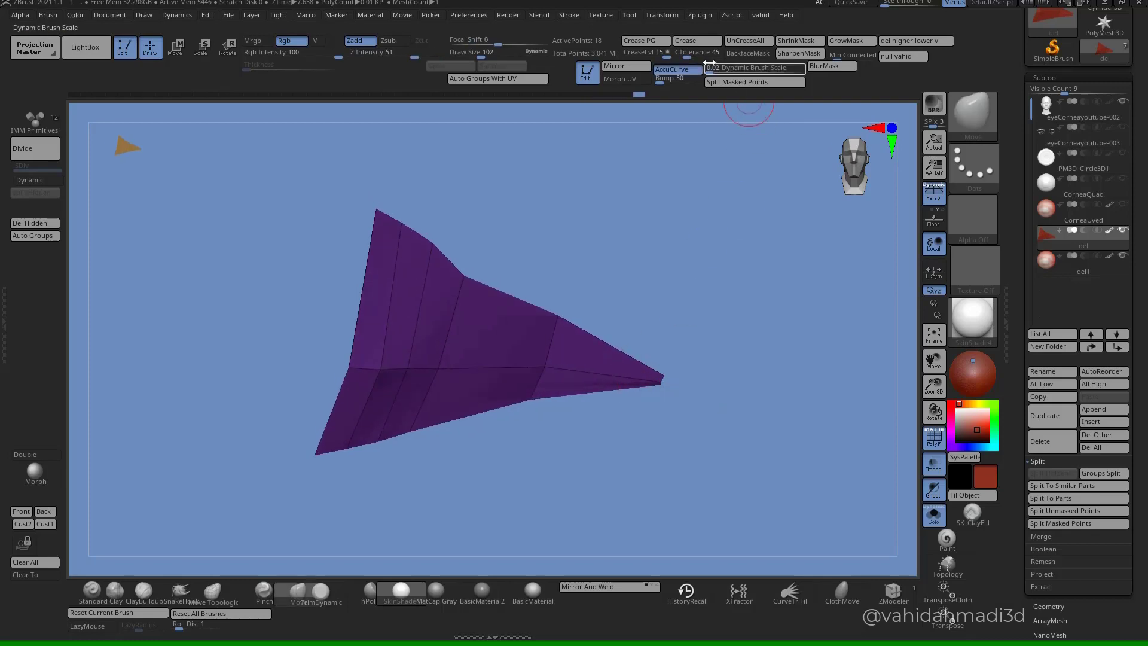
left_click(731, 68)
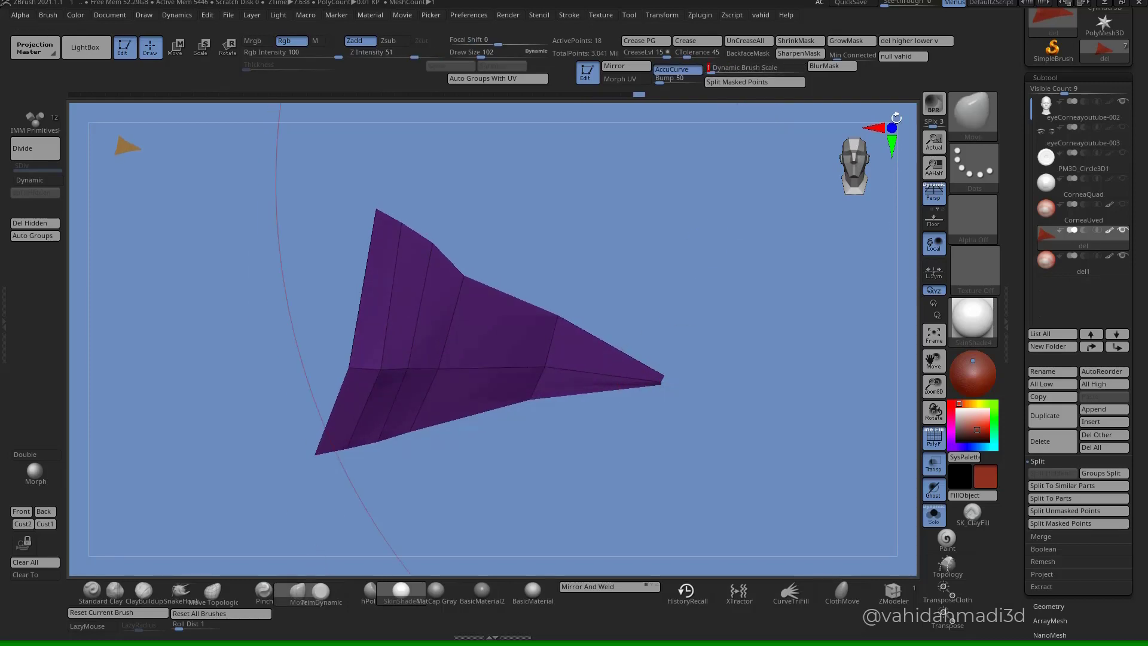
mouse_move(655, 413)
right_mouse_down("ctrl")
mouse_move(644, 393)
mouse_move(656, 409)
right_mouse_up("ctrl")
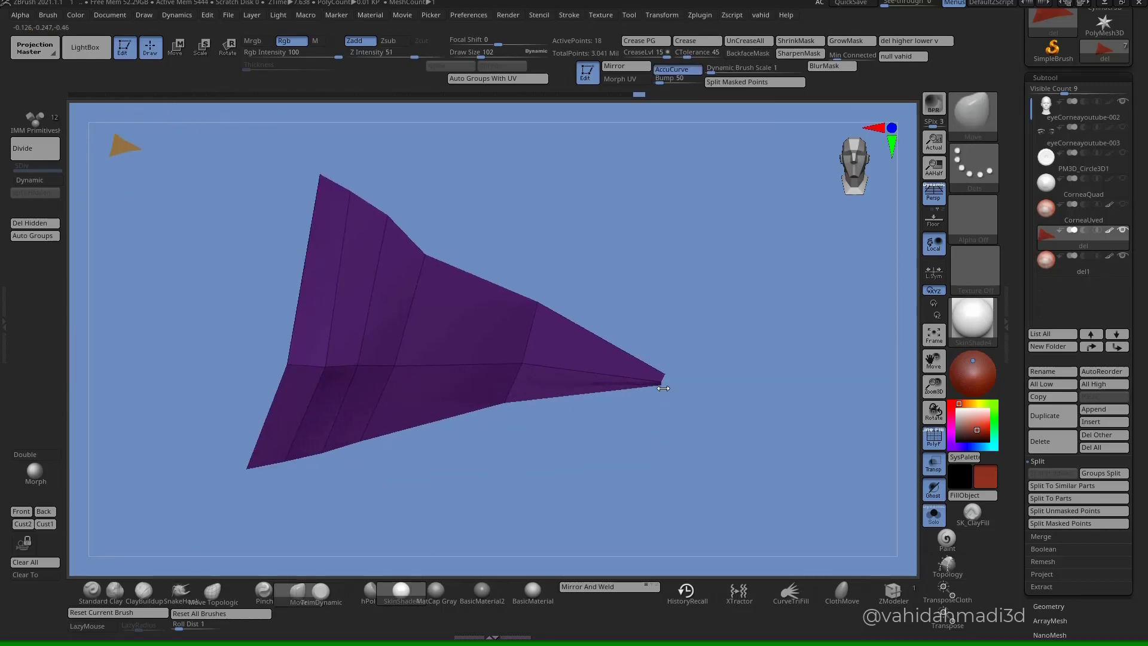
key("s")
left_click_drag(660, 389, 627, 389)
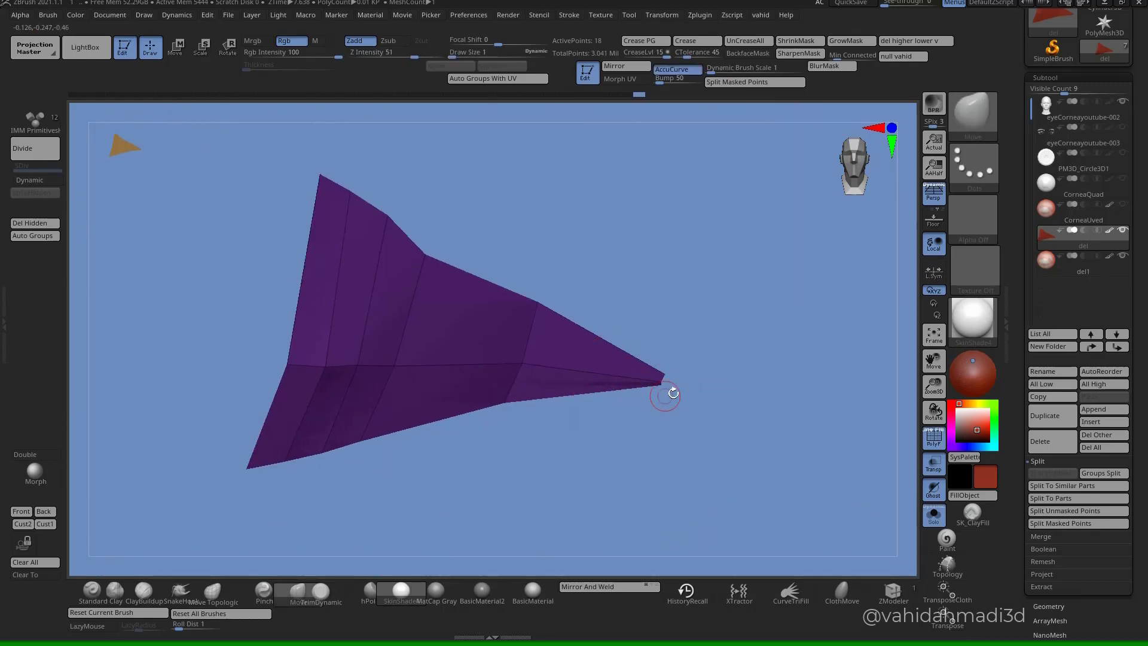
left_click(935, 518)
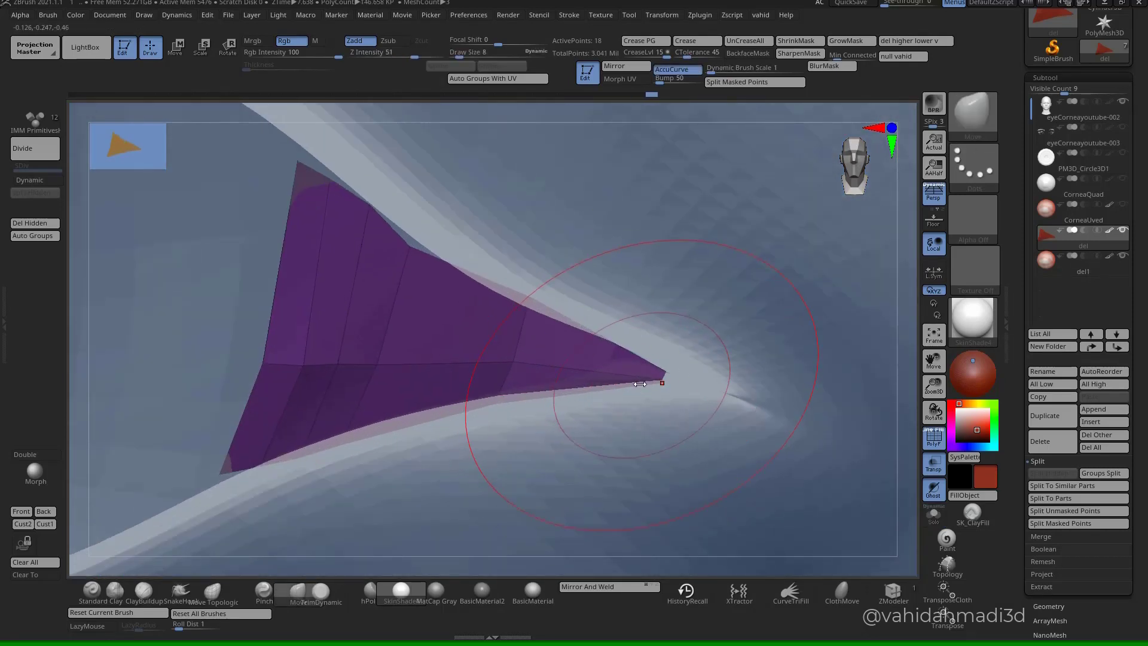
- Move the plane's wide-side corners and outer edges to follow the upper and lower lids
mouse_move(593, 359)
right_mouse_down()
mouse_move(538, 283)
mouse_move(395, 221)
mouse_move(371, 193)
mouse_move(332, 195)
mouse_move(314, 178)
right_mouse_up()
right_click_drag(336, 309, 334, 307)
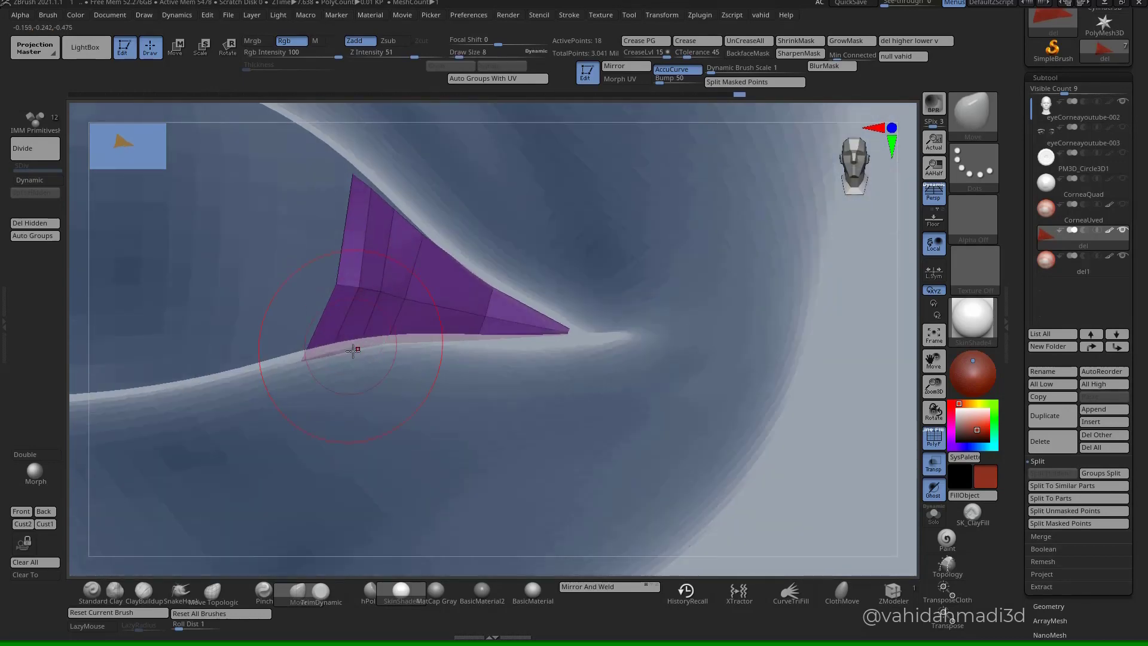
key("ctrl")
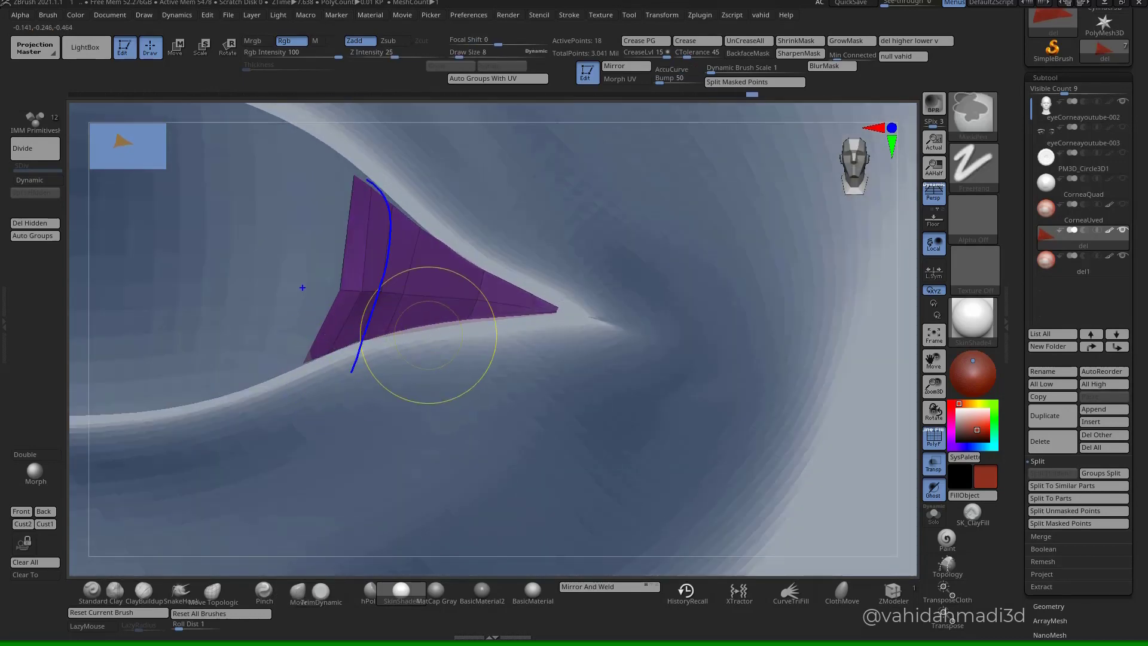
key("Escape")
left_click_drag(343, 157, 341, 155)
right_click_drag(441, 289, 453, 312, "ctrl")
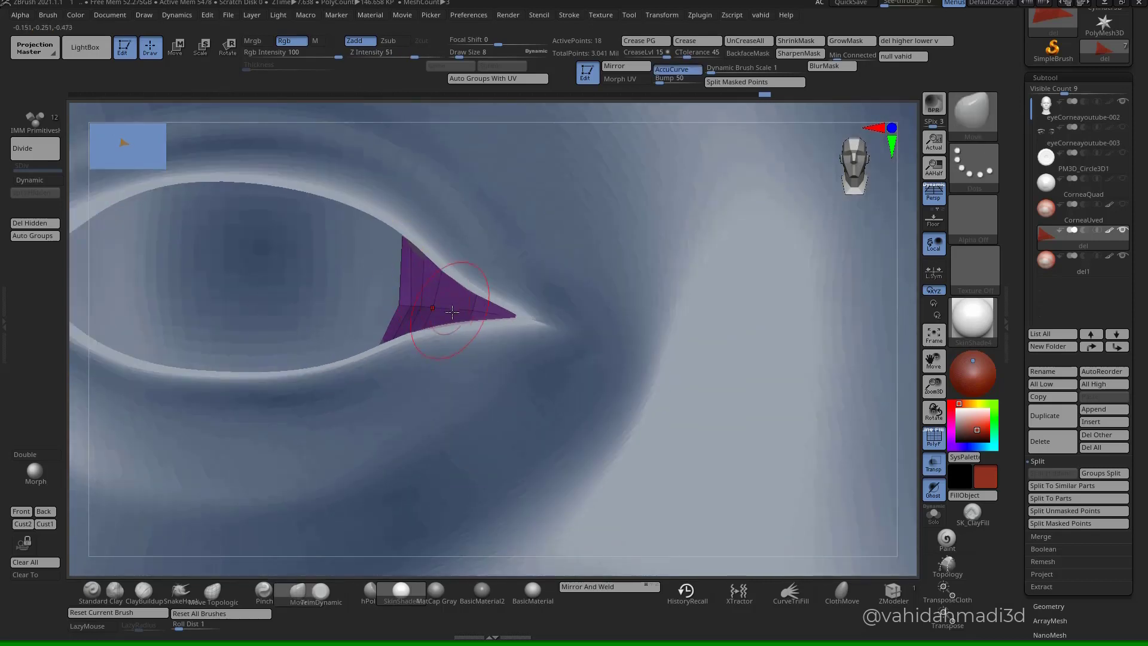
- Isolate the plane and extrude its whole wide-side edge loop outward as a new strip of faces with ZModeler
left_click(941, 509)
mouse_move(500, 398)
right_mouse_down("ctrl")
mouse_move(516, 426)
mouse_move(692, 470)
right_mouse_up("ctrl")
left_click(892, 592)
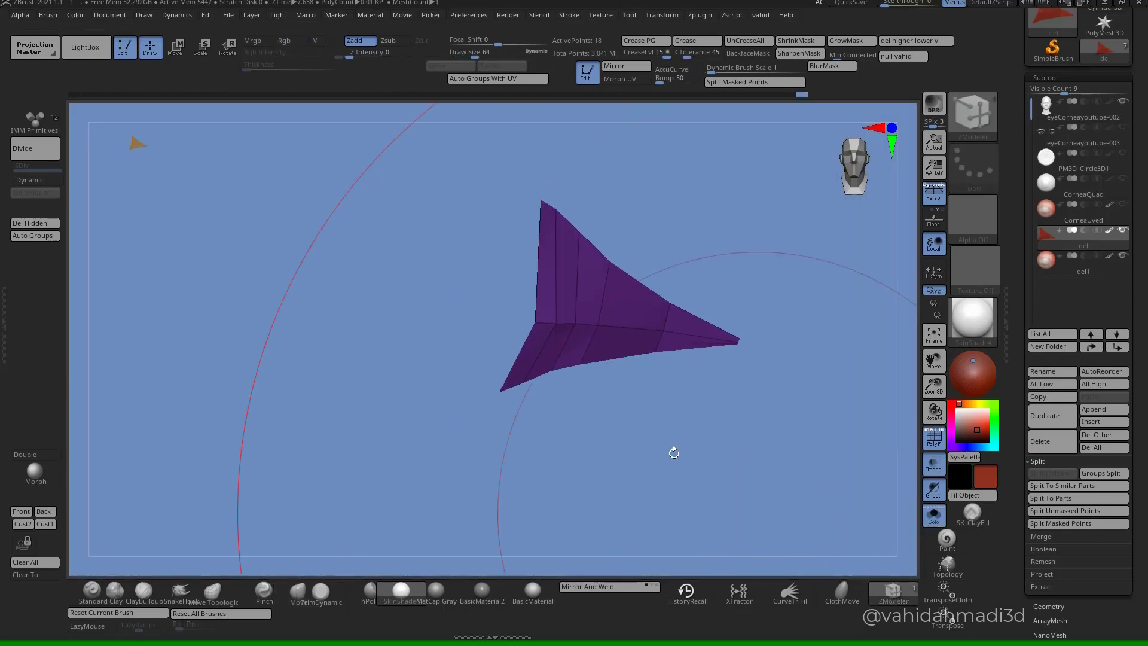
right_click_drag(556, 352, 581, 407, "ctrl")
right_click_drag(569, 315, 509, 433, "alt")
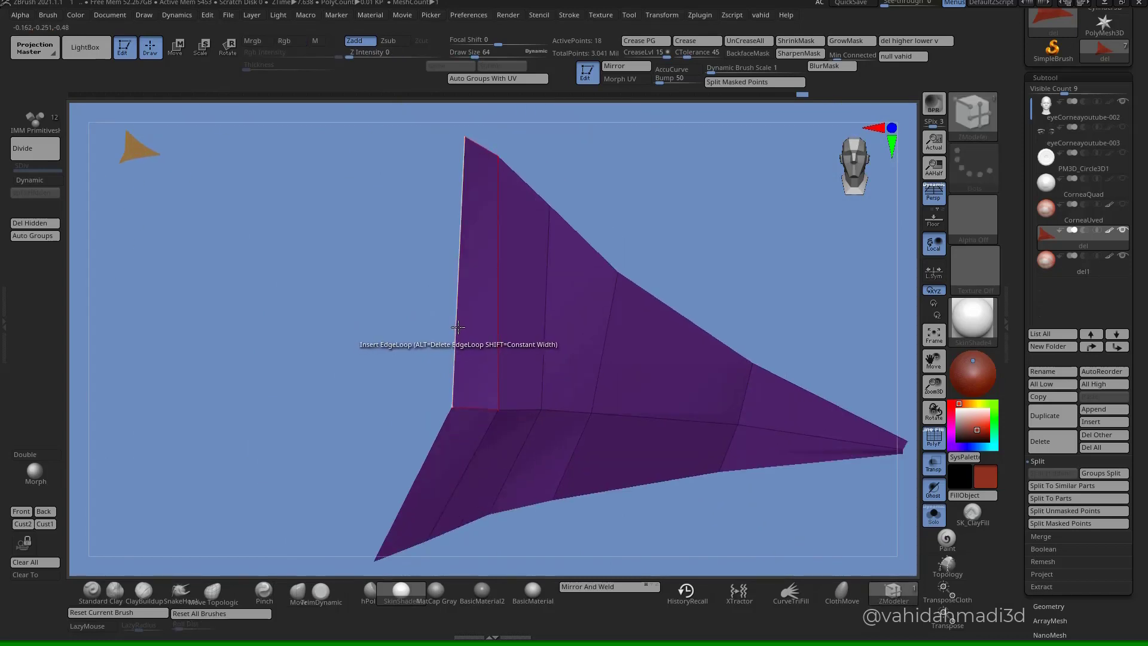
right_click_drag(458, 327, 469, 345)
key("space")
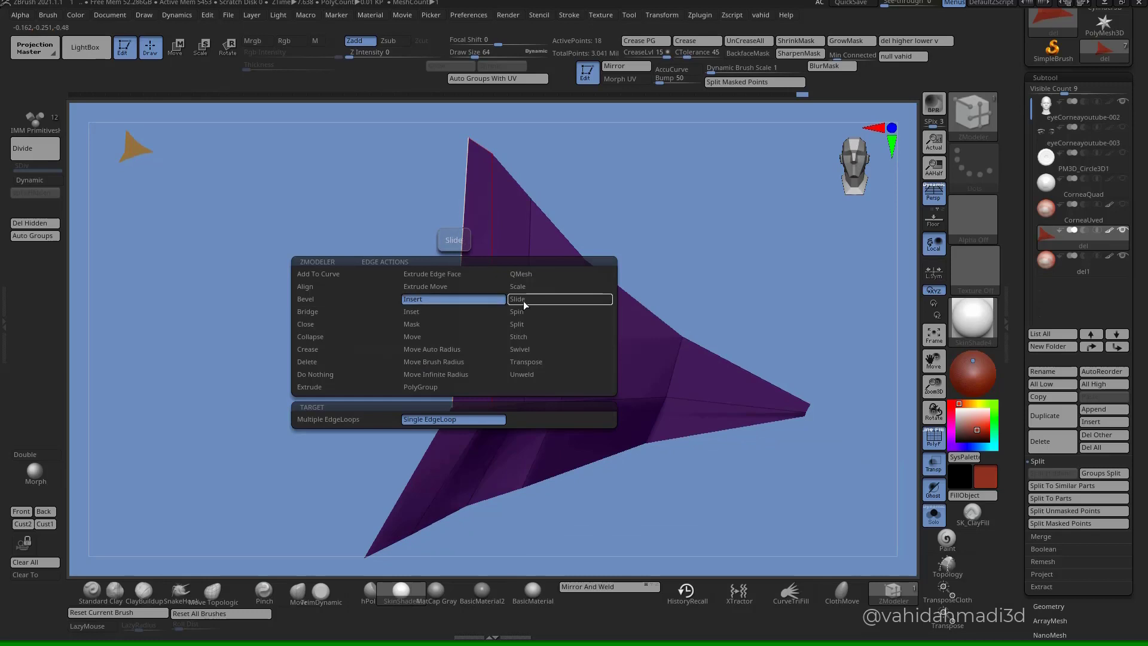
left_click(332, 387)
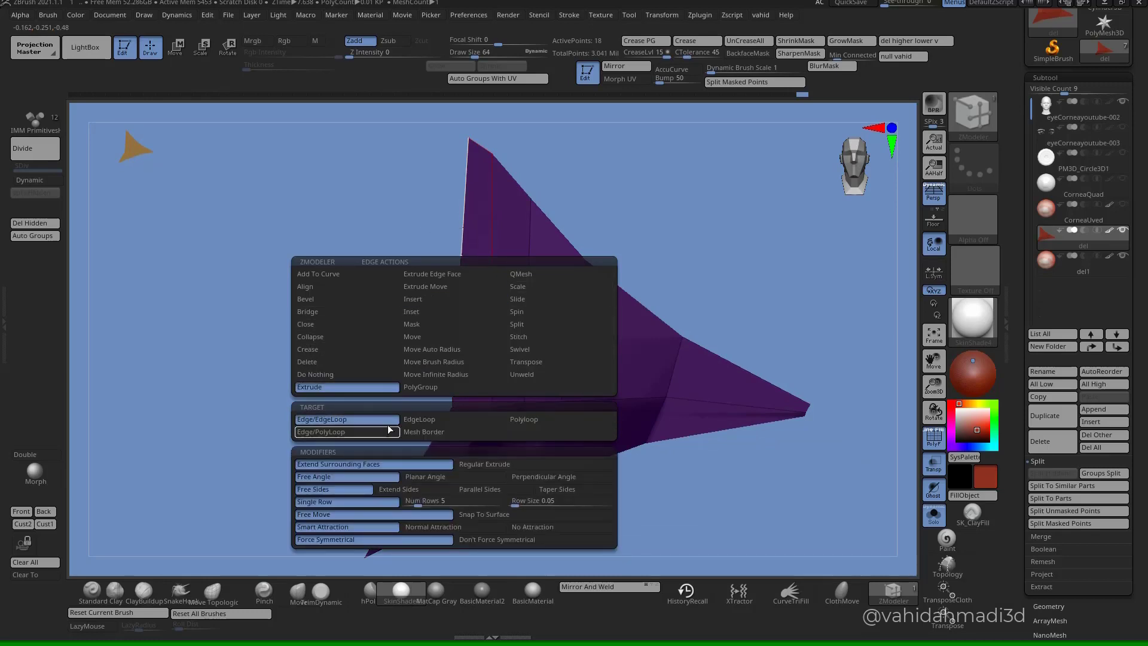
left_click_drag(454, 314, 406, 317)
right_click_drag(406, 316, 428, 377)
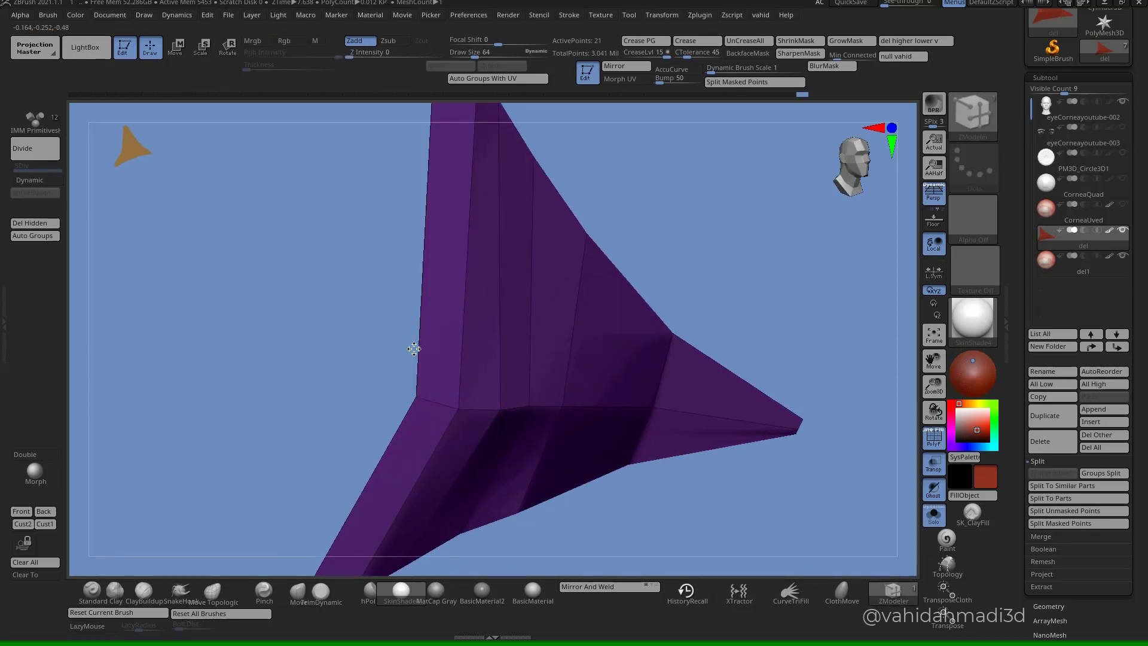
- Try to swivel the extruded wide-side edge loop with ZModeler
key("space")
left_click(500, 349)
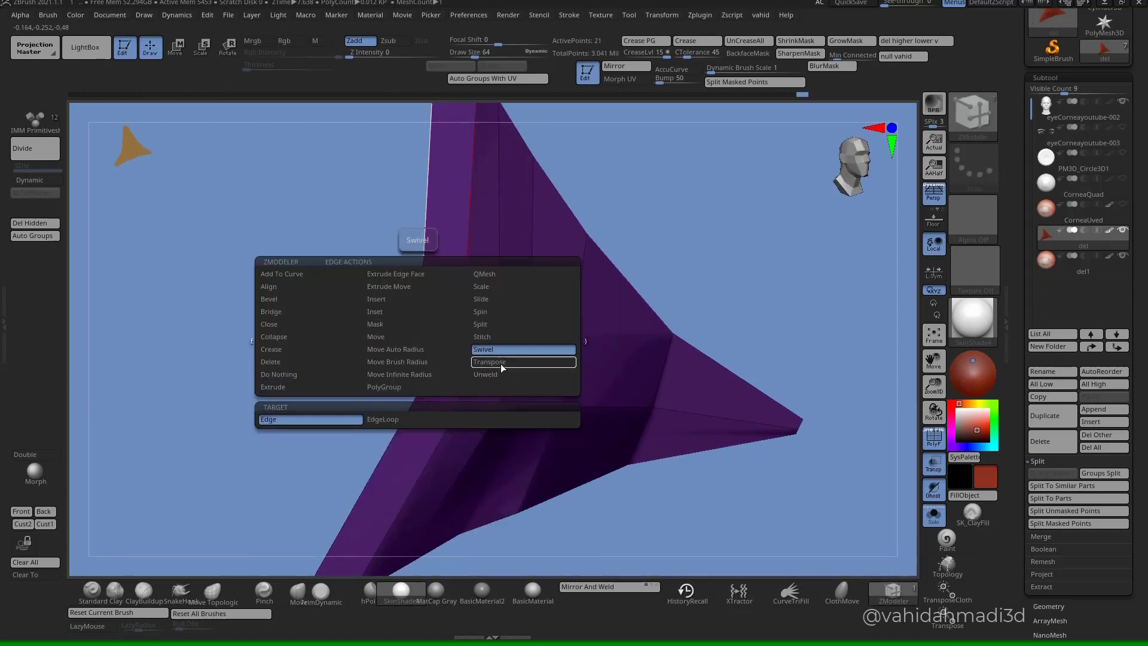
left_click(396, 424)
left_click_drag(428, 358, 410, 360)
key("ctrl+z")
right_click_drag(420, 361, 417, 362, "shift")
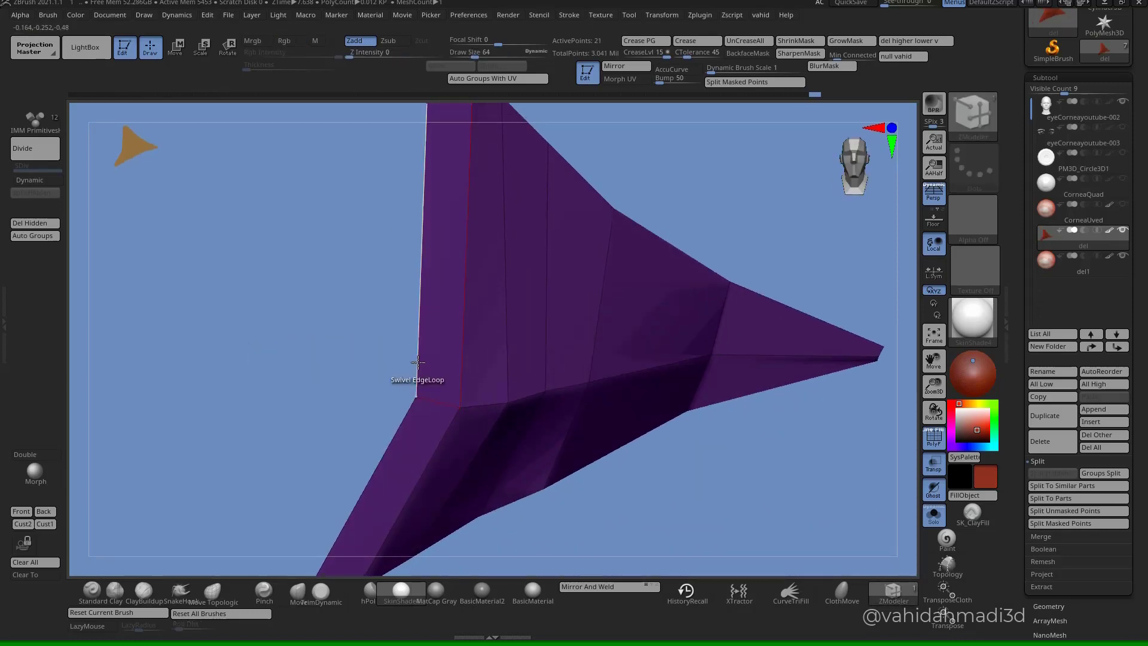
- Pull the extruded wide-side edge further back with the Move brush, working from a side view
left_click_drag(220, 374, 75, 404)
mouse_move(415, 389)
right_mouse_down("ctrl")
mouse_move(433, 337)
mouse_move(410, 379)
mouse_move(448, 439)
mouse_move(517, 398)
right_mouse_up("ctrl")
key("b")
key("m")
key("v")
left_click_drag(517, 399, 453, 405)
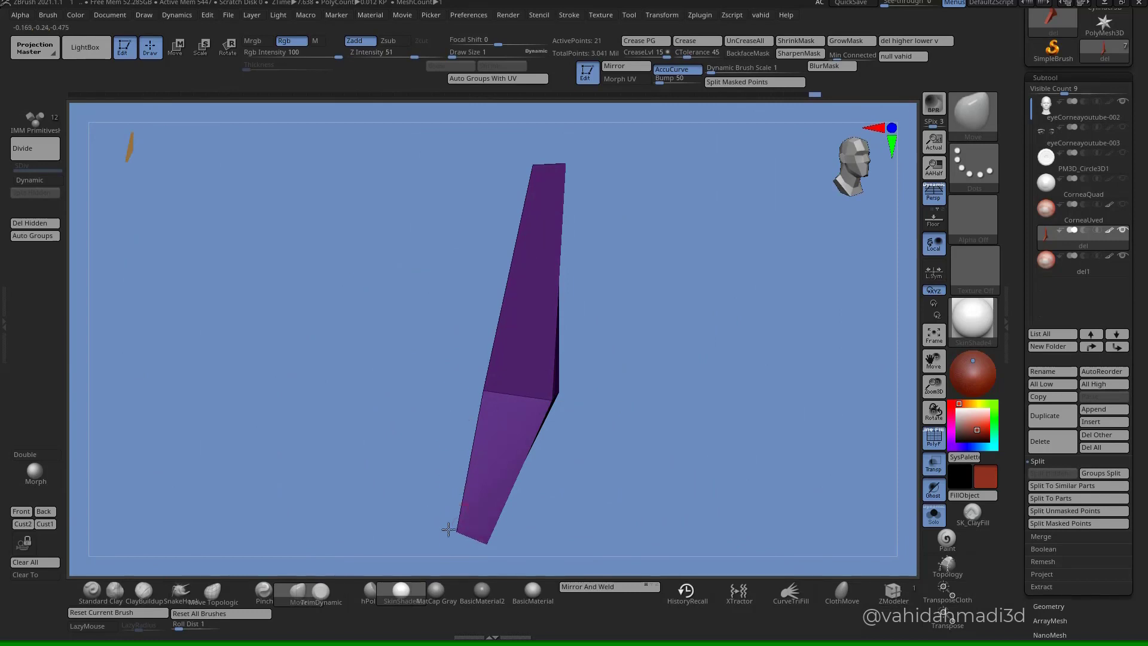
right_click_drag(448, 529, 750, 465)
- Extrude the edge loop along the plane's upper long side outward with ZModeler
left_click(891, 591)
mouse_move(628, 389)
right_mouse_down("ctrl")
mouse_move(661, 366)
mouse_move(654, 403)
mouse_move(663, 383)
right_mouse_up("ctrl")
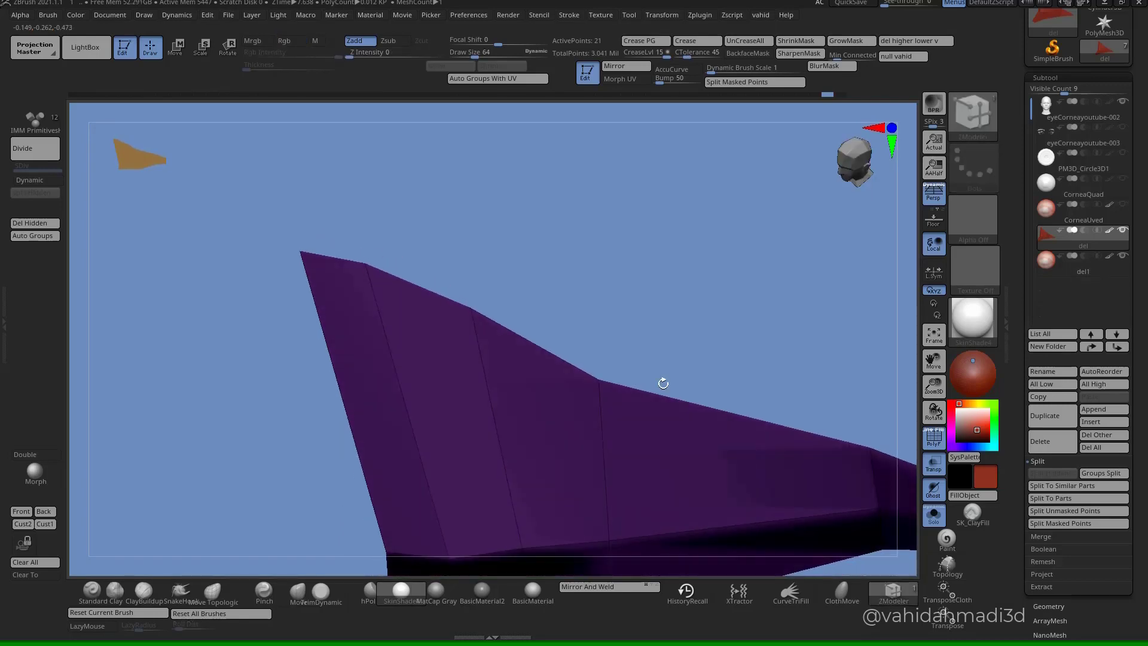
key("space")
left_click(535, 387)
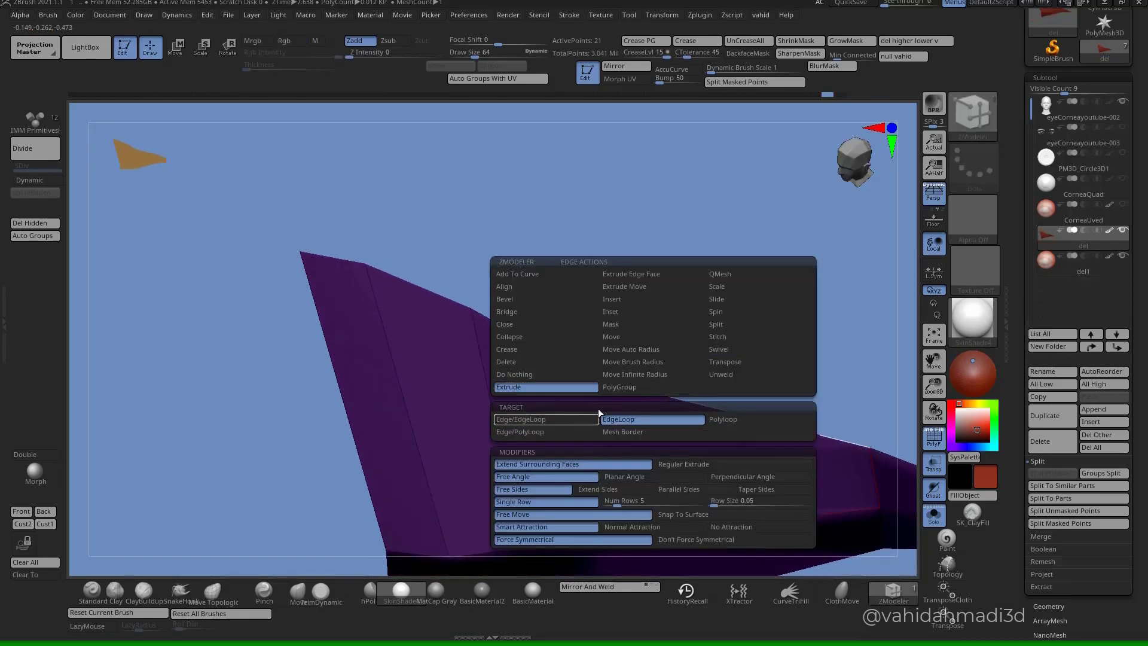
left_click_drag(630, 383, 674, 361)
right_click_drag(637, 359, 628, 438)
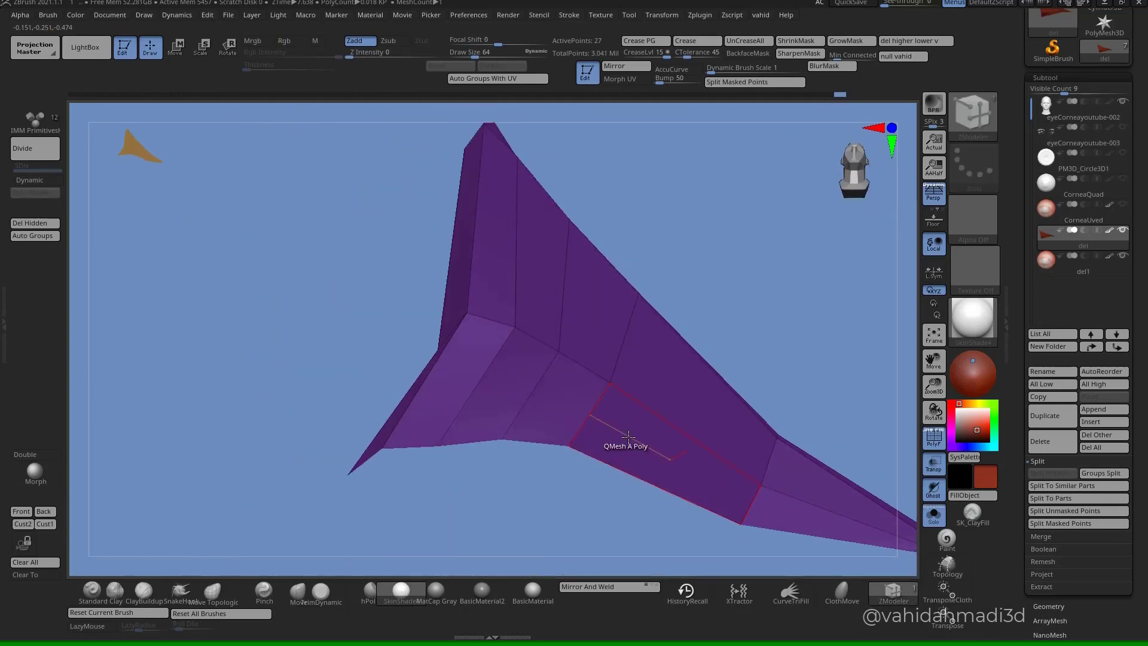
- Extrude the edge loop along the plane's lower long side outward as another strip of faces
left_click_drag(622, 472, 607, 493)
right_click_drag(606, 493, 592, 440)
right_click_drag(592, 440, 590, 479, "ctrl")
right_click_drag(861, 395, 628, 467, "alt")
right_click_drag(628, 466, 687, 466, "ctrl")
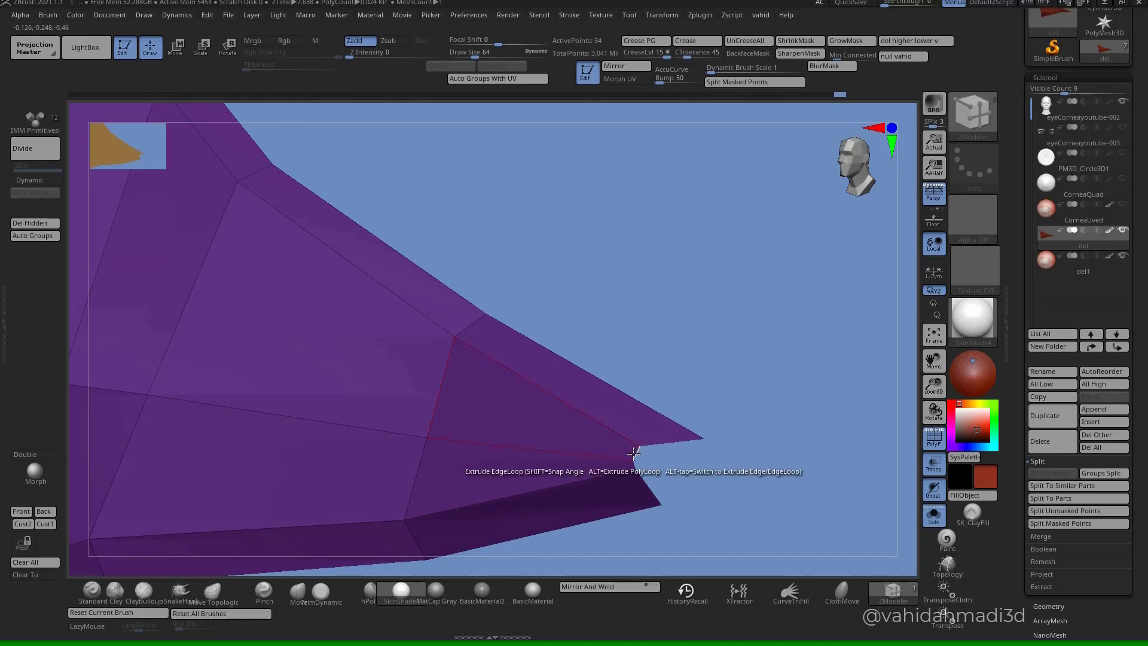
- Try to extrude the edge loop at the plane's narrow tip outward with ZModeler
left_click_drag(634, 452, 657, 459)
key("ctrl+z")
mouse_move(672, 465)
right_mouse_down()
mouse_move(681, 470)
mouse_move(649, 436)
mouse_move(620, 493)
mouse_move(786, 540)
mouse_move(748, 475)
mouse_move(626, 419)
mouse_move(628, 449)
right_mouse_up()
key("b")
key("m")
key("v")
left_click(891, 593)
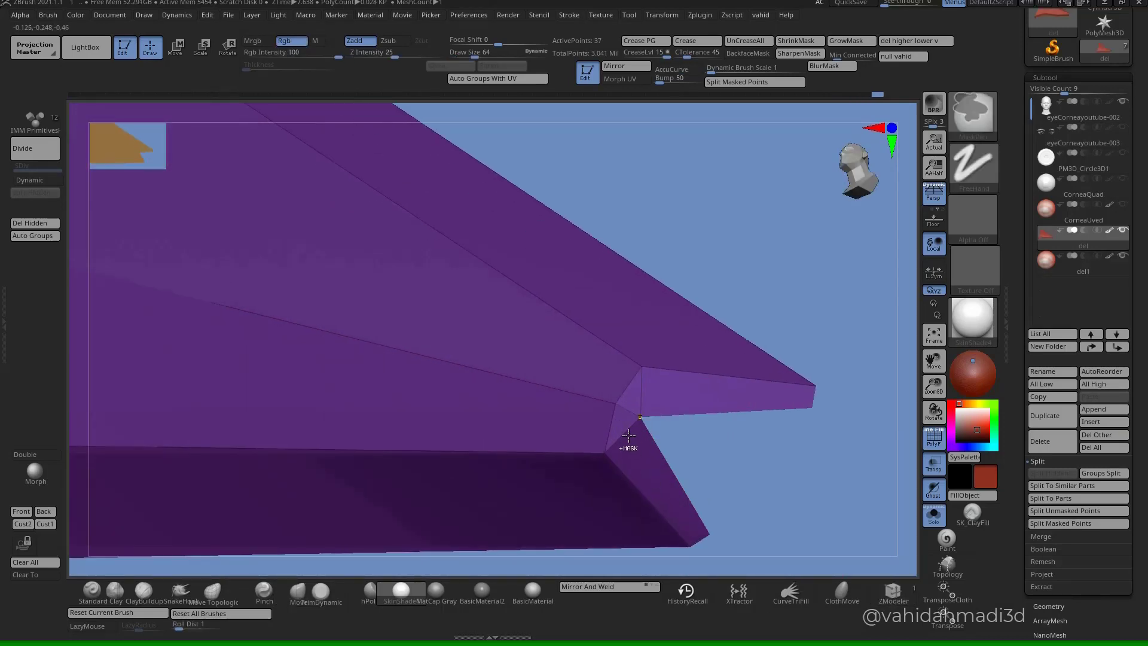
key("ctrl+z")
left_click_drag(614, 424, 653, 443)
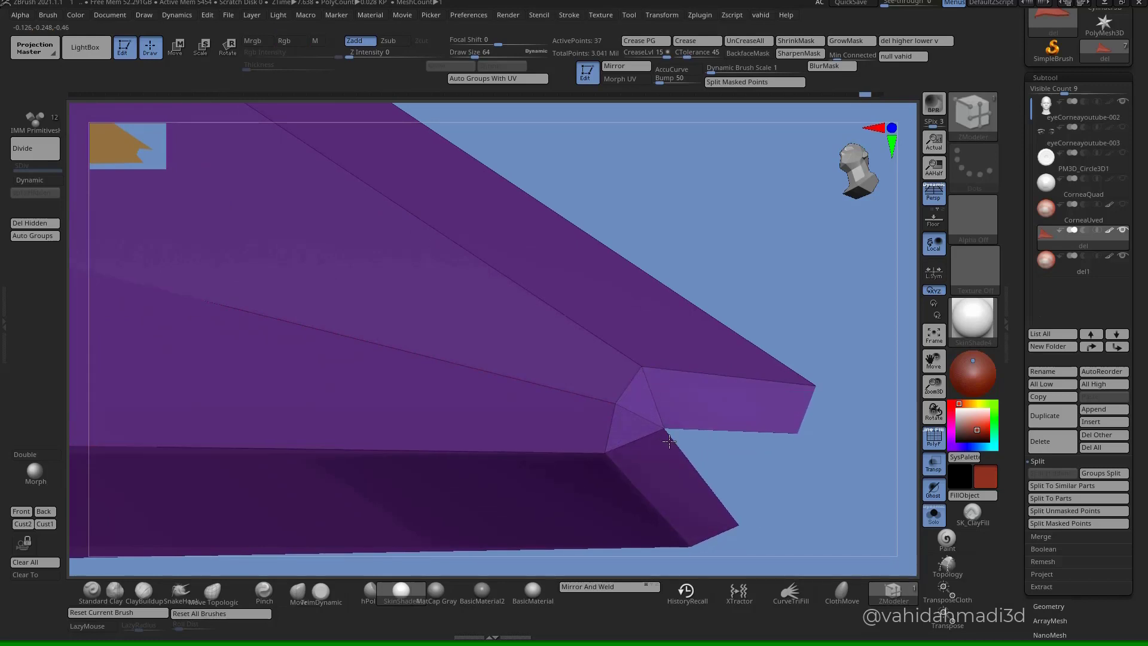
mouse_move(669, 441)
right_mouse_down("ctrl")
mouse_move(626, 364)
mouse_move(672, 449)
right_mouse_up("ctrl")
key("ctrl+z")
left_click_drag(631, 439, 649, 459)
right_click_drag(664, 505, 676, 547, "ctrl")
key("ctrl+z")
- Switch the edge Extrude target to Edge/EdgeLoop and extrude the two short edges at the narrow tip outward
key("space")
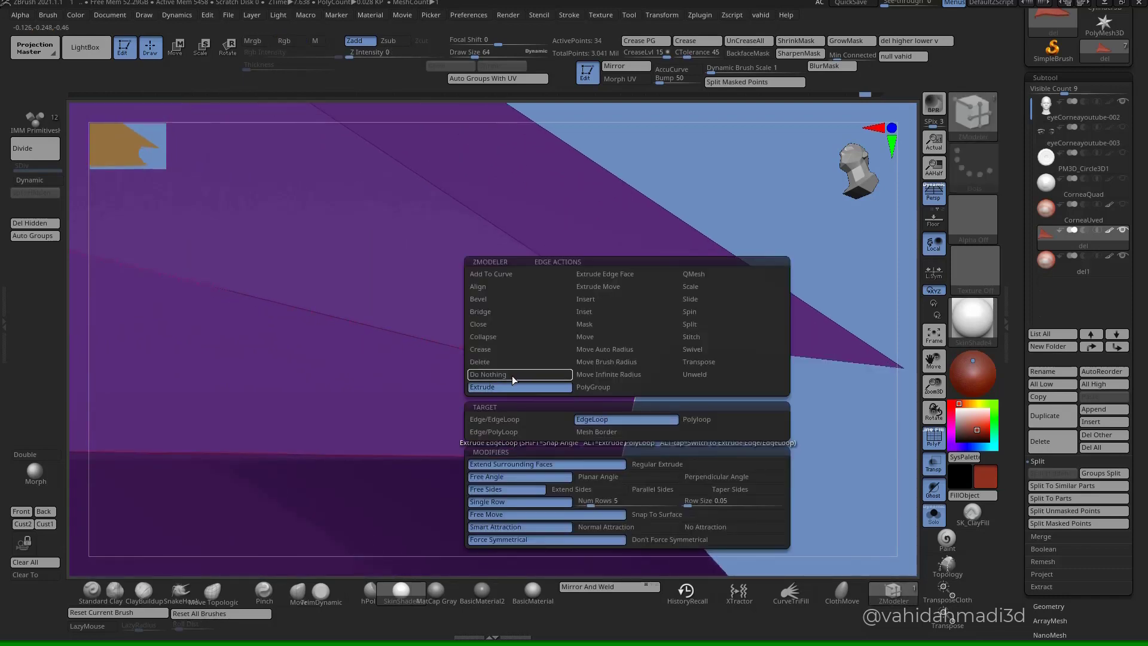
left_click(507, 419)
left_click_drag(630, 428, 689, 443)
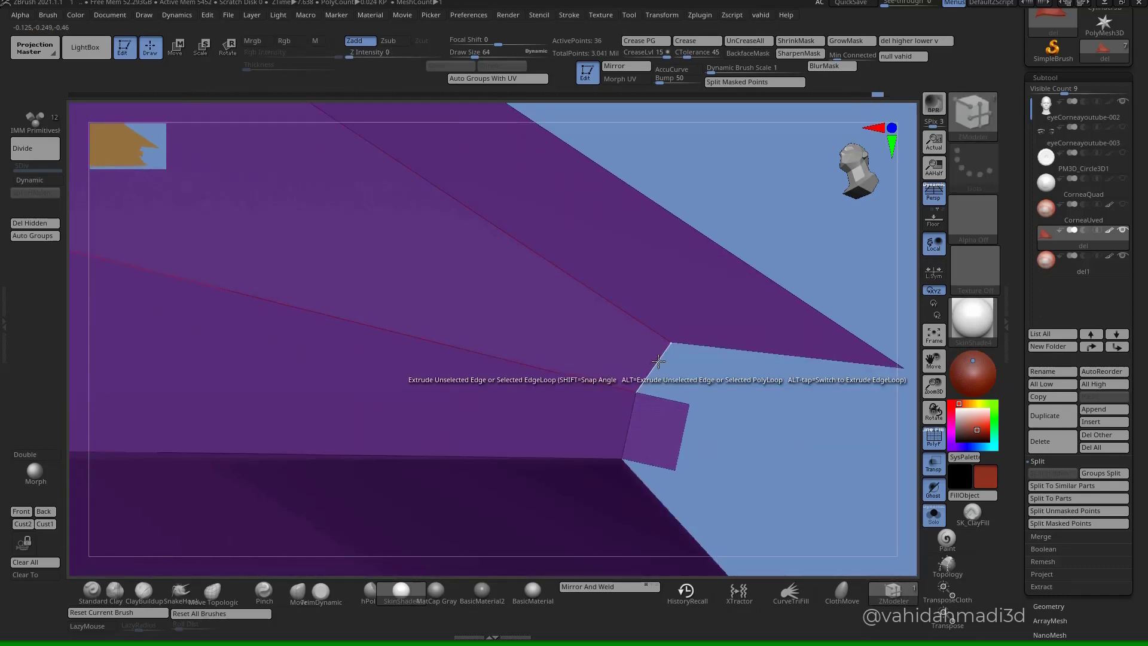
mouse_move(659, 361)
left_mouse_down()
mouse_move(745, 415)
mouse_move(730, 374)
left_mouse_up()
- Adjust the points of the extruded faces at the narrow tip with the Move brush at draw size 15
key("b")
key("m")
key("v")
key("s")
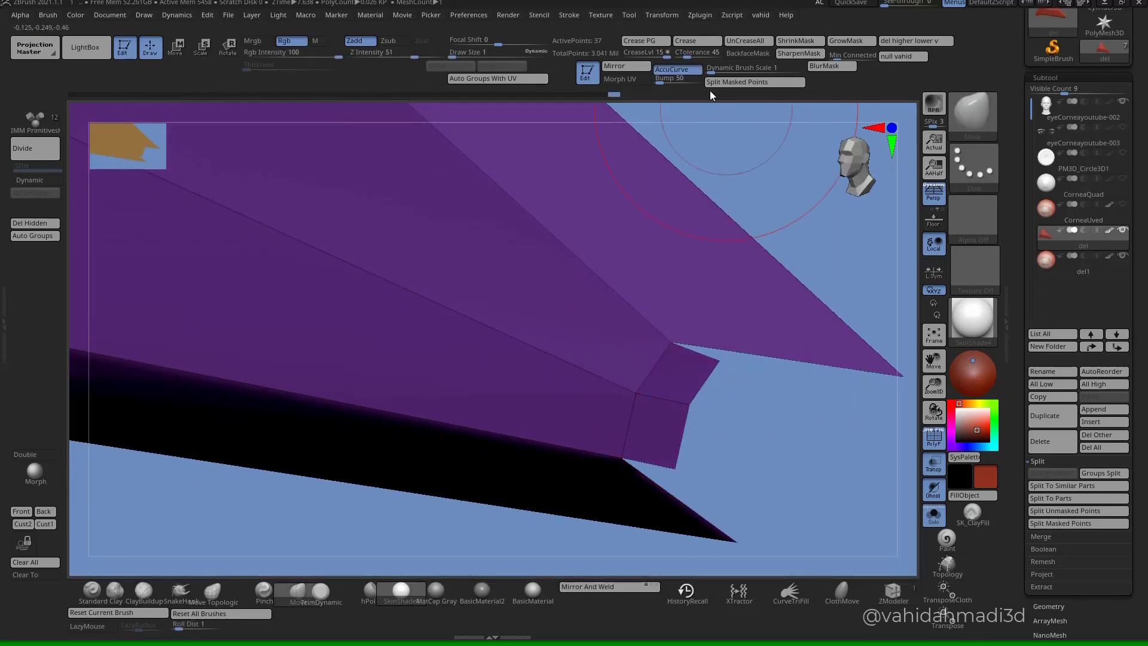
key("s")
mouse_move(685, 396)
left_mouse_down()
mouse_move(718, 409)
mouse_move(694, 460)
mouse_move(707, 418)
left_mouse_up()
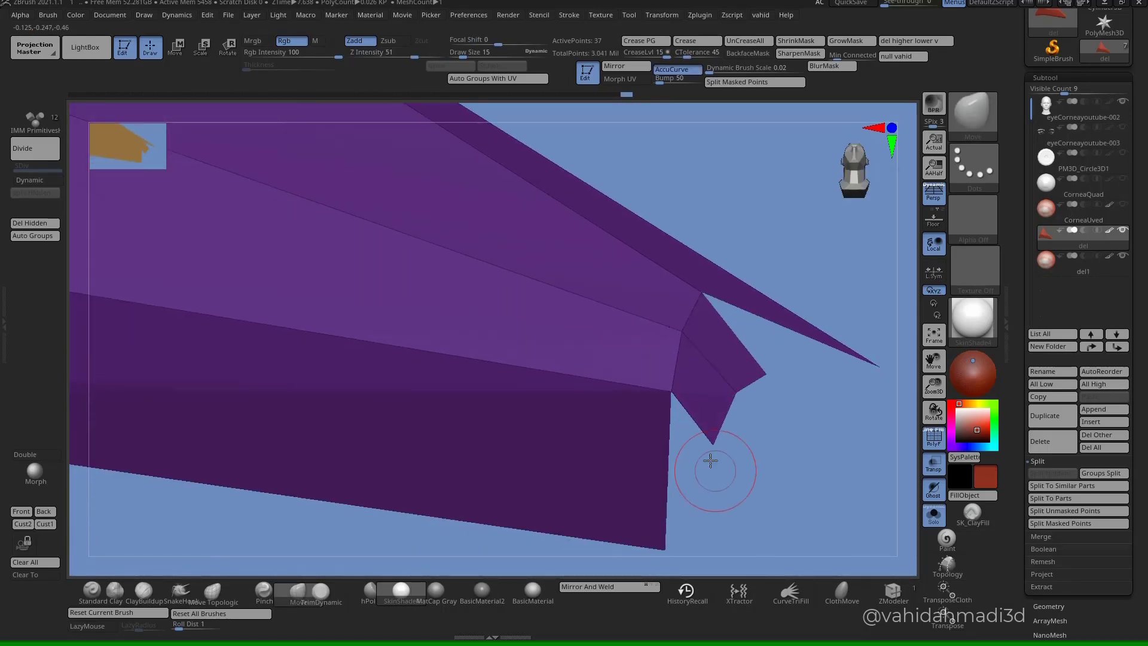
mouse_move(711, 460)
left_mouse_down()
mouse_move(715, 479)
mouse_move(673, 483)
mouse_move(740, 487)
mouse_move(705, 523)
left_mouse_up()
- Try to extrude the short end edge of the lower strip at the narrow tip with ZModeler
left_click(892, 590)
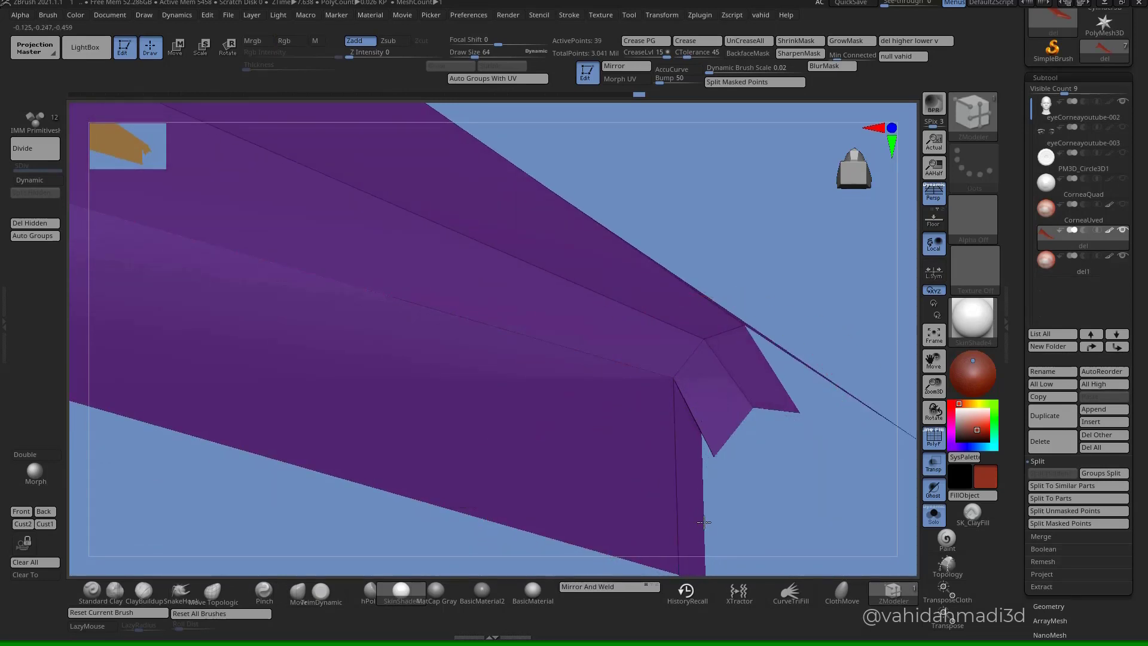
left_click_drag(748, 469, 726, 410)
key("ctrl+z")
- Pull the lower strip's end points at the narrow tip with the Move brush to reshape that end
mouse_move(723, 406)
right_mouse_down()
mouse_move(727, 393)
mouse_move(730, 453)
mouse_move(711, 510)
right_mouse_up()
key("b")
key("m")
key("v")
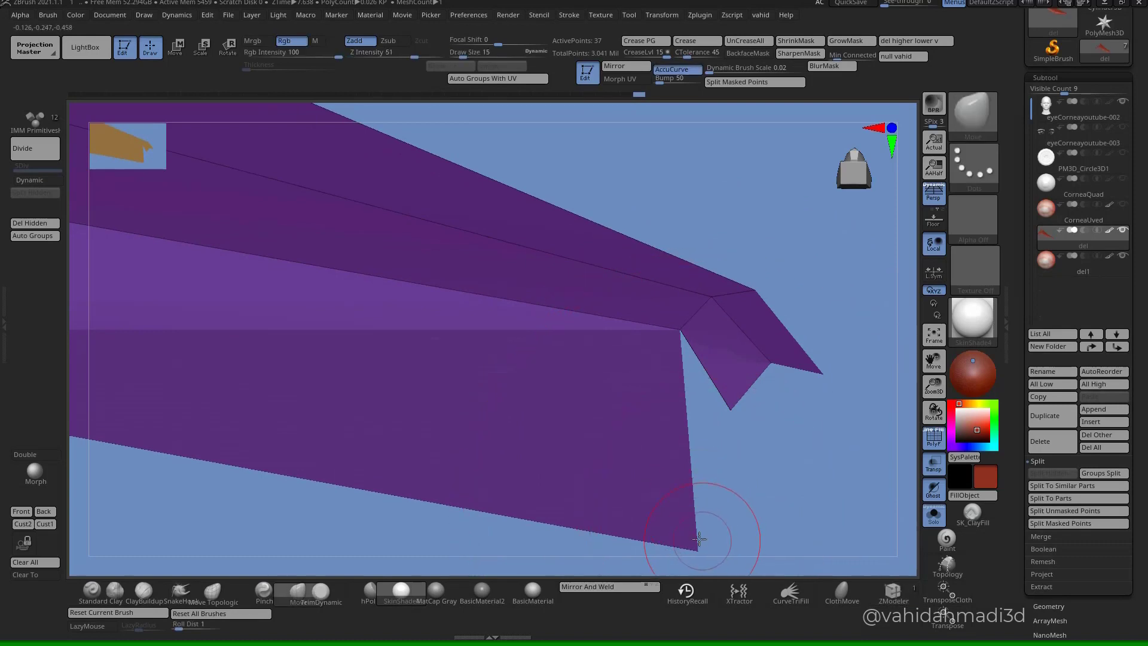
left_click_drag(699, 539, 558, 466)
left_click_drag(679, 335, 499, 328)
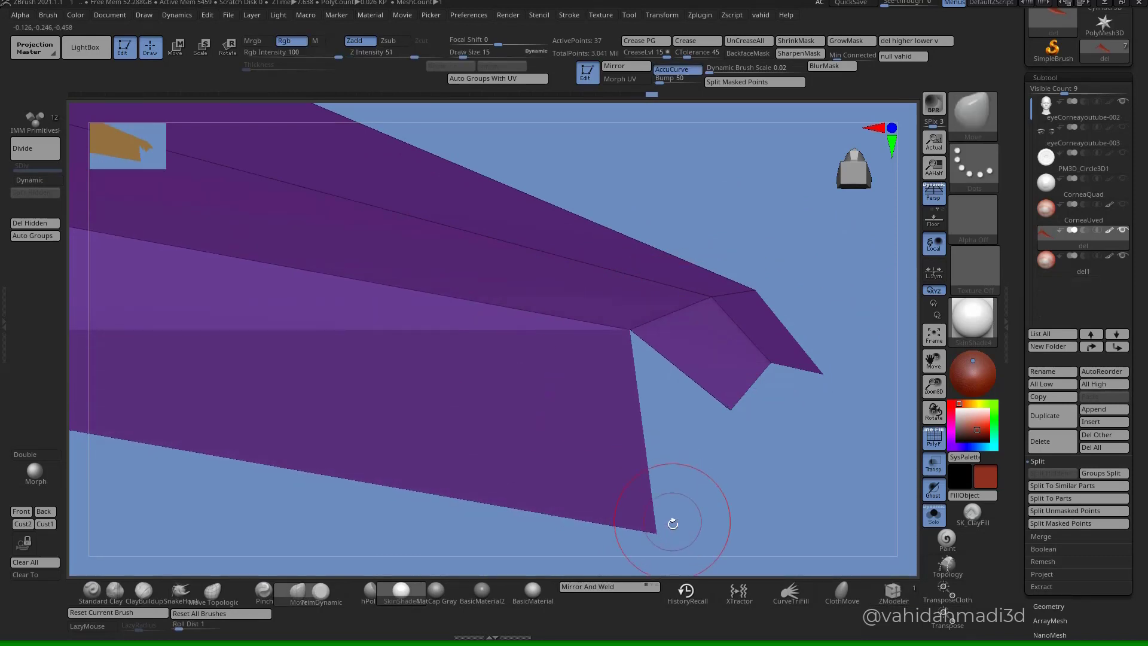
left_click_drag(673, 524, 688, 490)
- Try to extrude the tip face's edge beside the gap to the lower strip with ZModeler
left_click(888, 599)
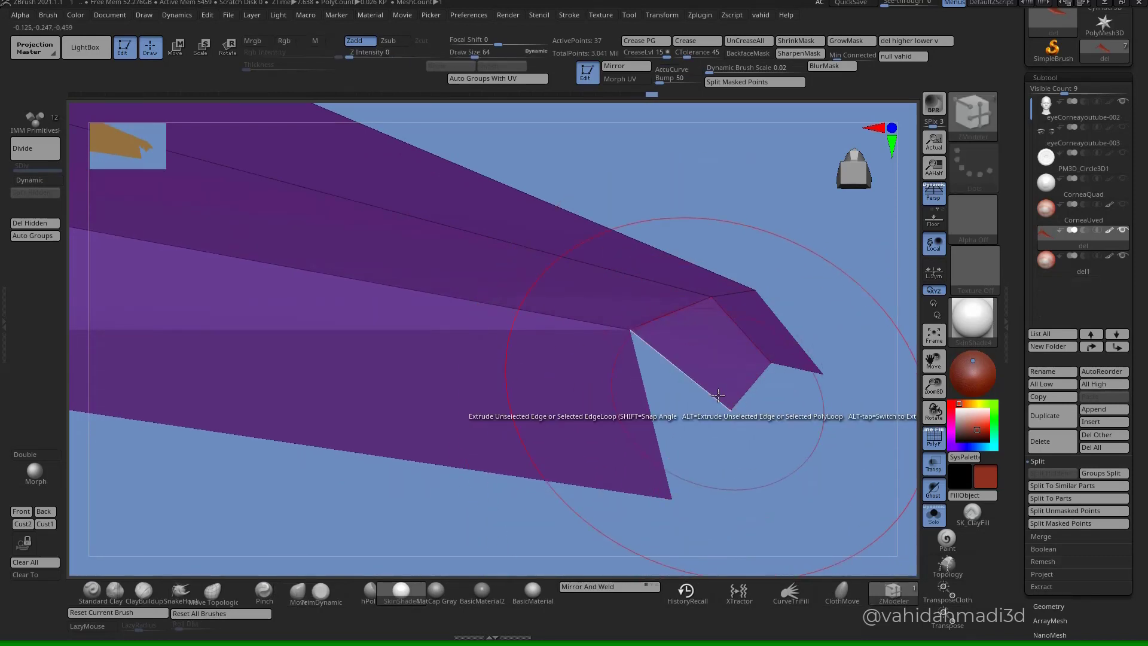
mouse_move(682, 372)
left_mouse_down()
mouse_move(685, 439)
mouse_move(720, 510)
mouse_move(673, 469)
mouse_move(691, 486)
mouse_move(692, 449)
mouse_move(718, 479)
left_mouse_up()
key("ctrl+z")
- Set the ZModeler point action to Stitch at draw size 10 and join the lower strip's corner to the tip face's corner
key("space")
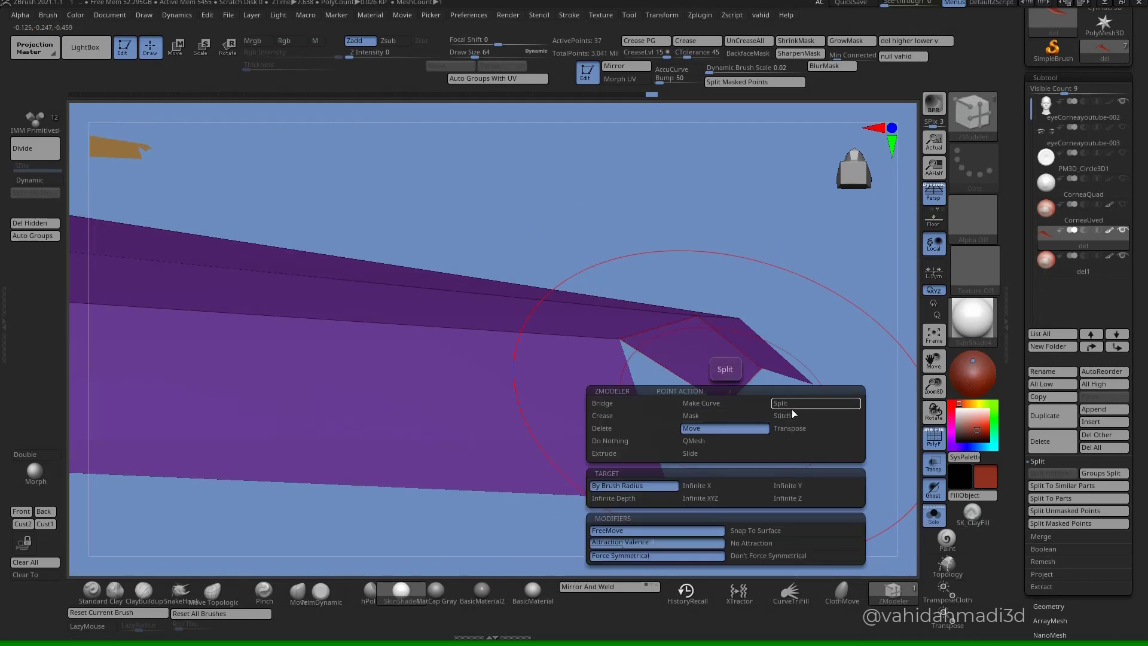
left_click(793, 404)
left_click(798, 415)
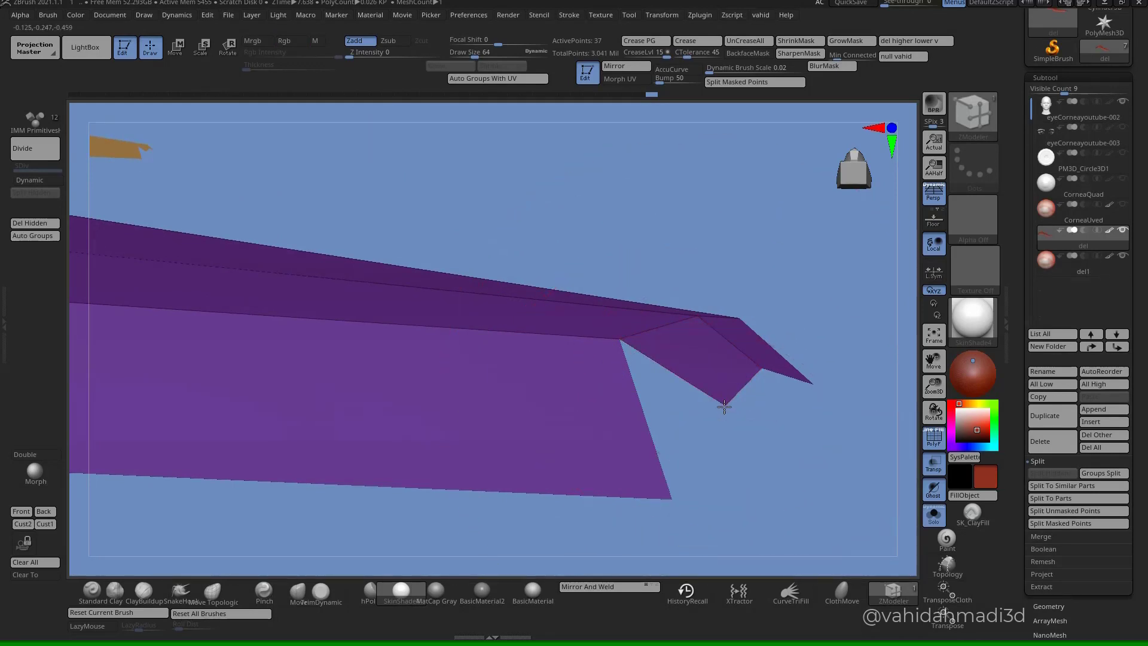
left_click_drag(707, 451, 717, 410)
key("s")
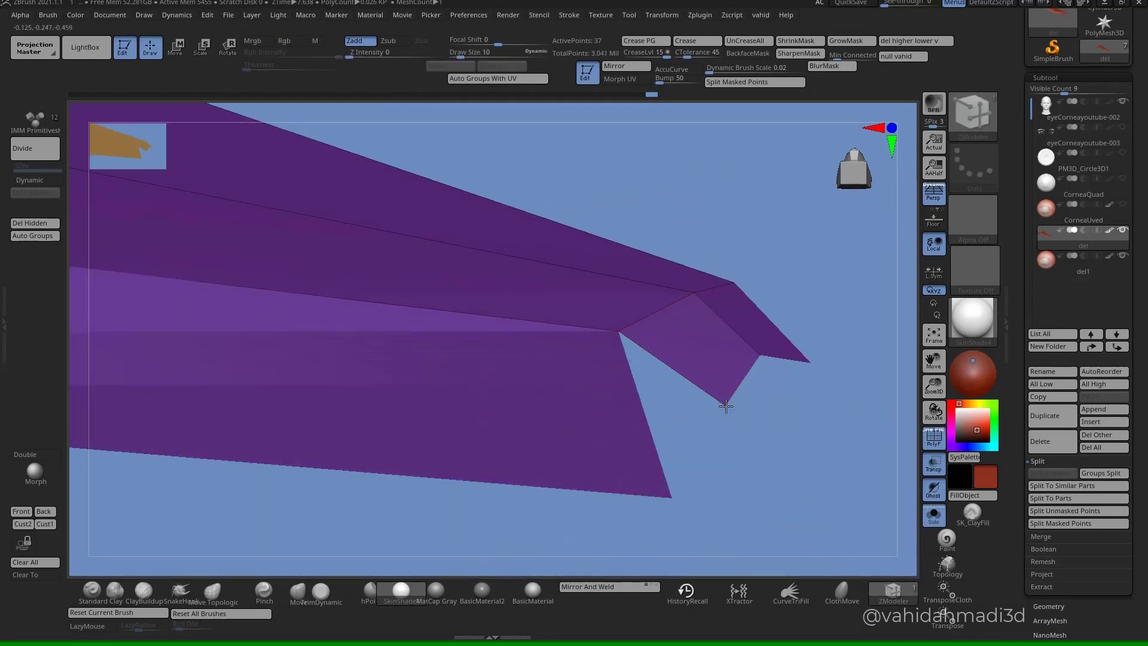
left_click(675, 494)
left_click_drag(688, 492, 725, 449)
- Stitch the upper strip's outer corner point to the adjacent tip face's corner to close the remaining gap
left_click(791, 505)
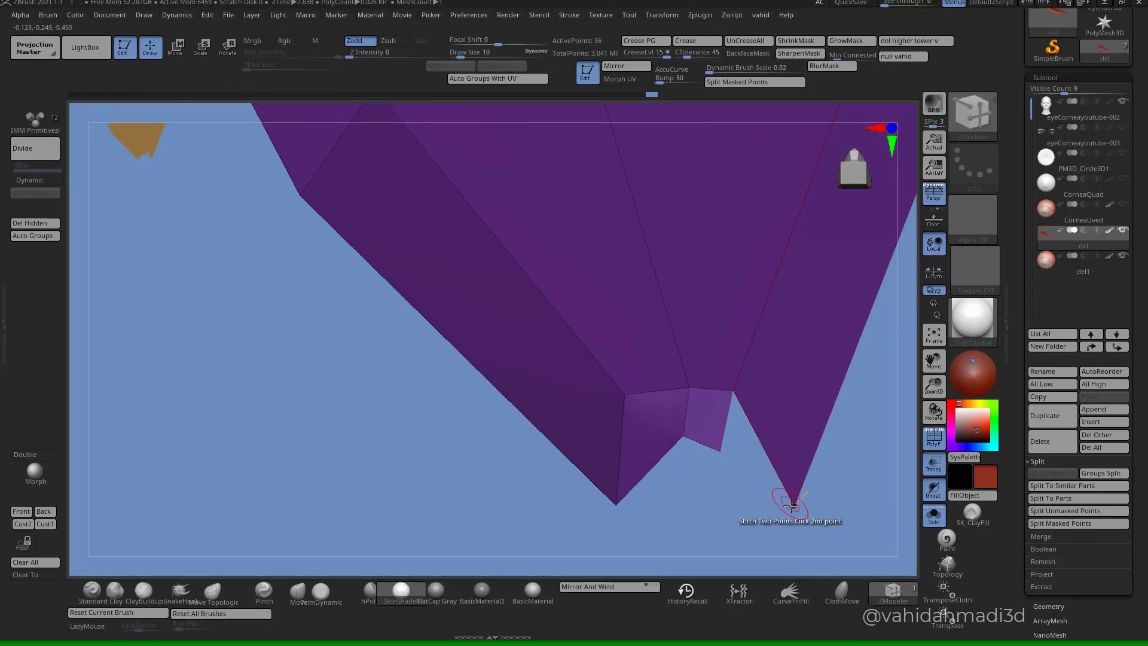
left_click(796, 506)
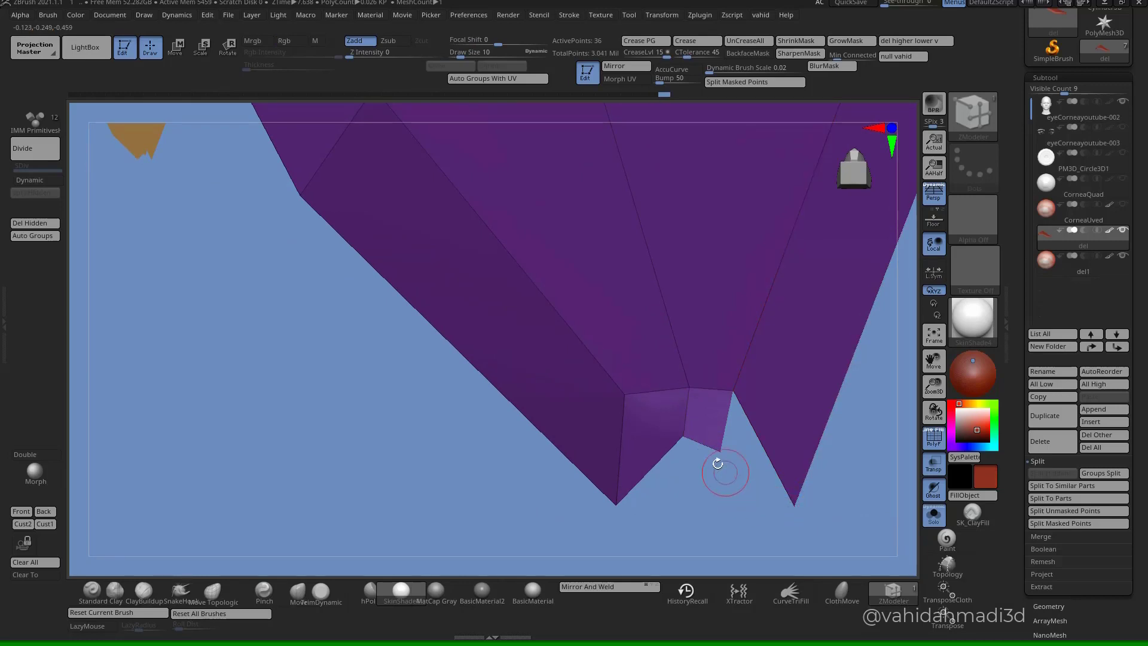
left_click(694, 438)
left_click(680, 420)
right_click_drag(754, 475, 616, 526, "ctrl")
right_click_drag(646, 401, 713, 473, "ctrl")
- Reshape the stitched points at the narrow tip with the Move brush at draw size 27
key("b")
key("m")
key("v")
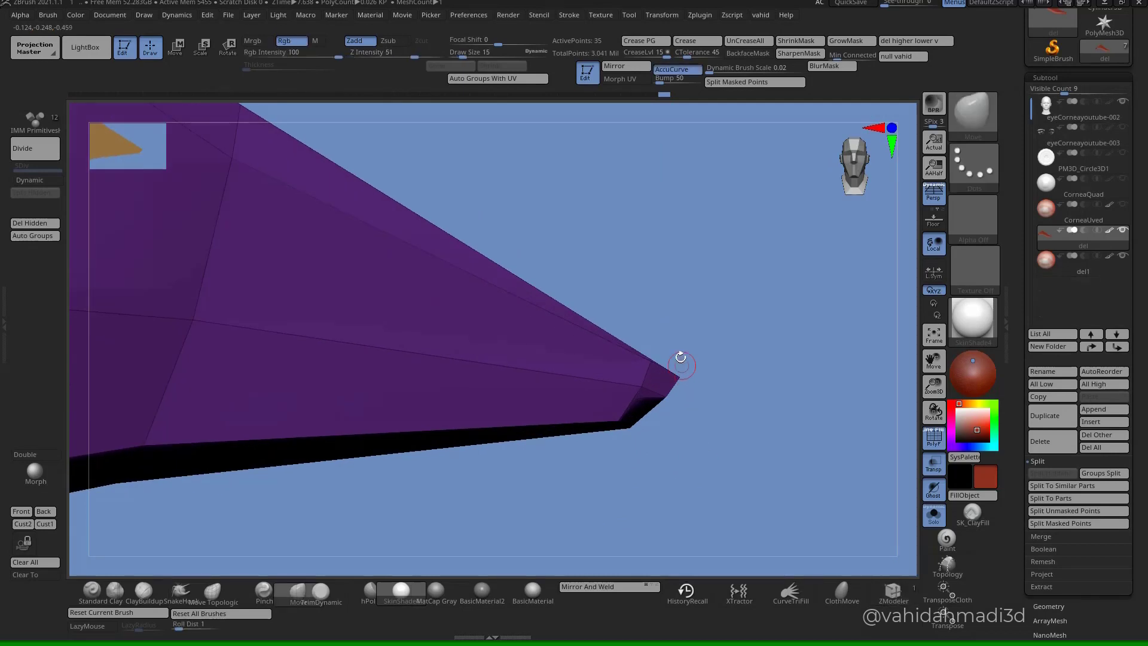
right_click_drag(681, 359, 687, 374)
key("s")
left_click(672, 383)
left_click_drag(668, 386, 665, 372)
right_click_drag(668, 358, 647, 345)
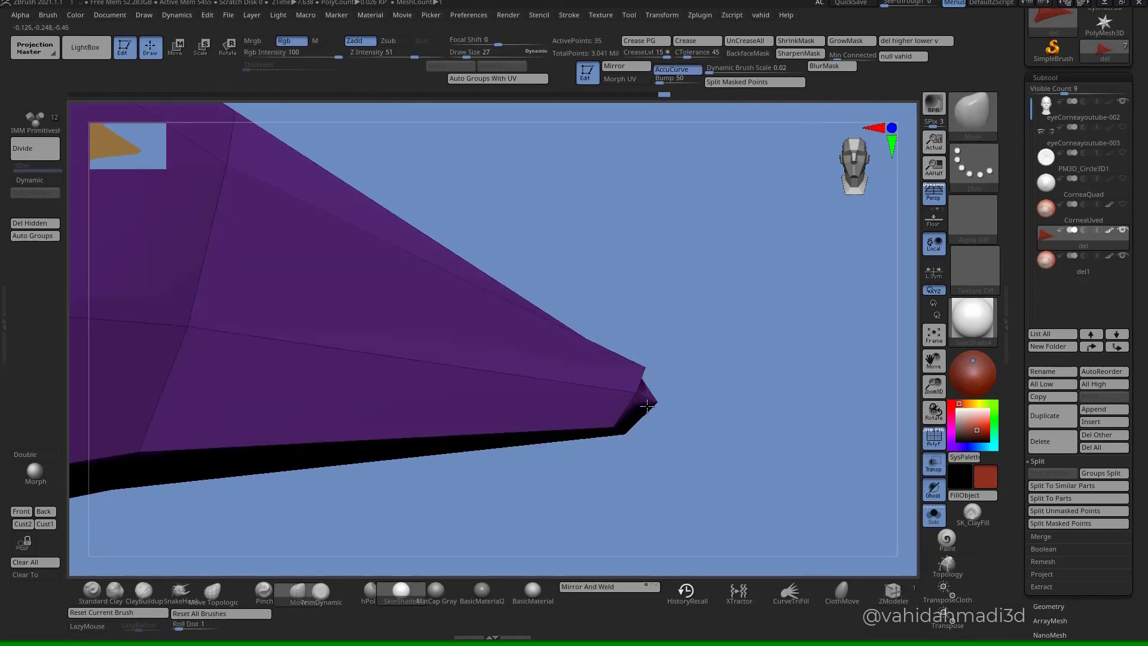
mouse_move(608, 408)
right_mouse_down()
mouse_move(621, 379)
mouse_move(700, 374)
mouse_move(751, 336)
mouse_move(653, 419)
right_mouse_up()
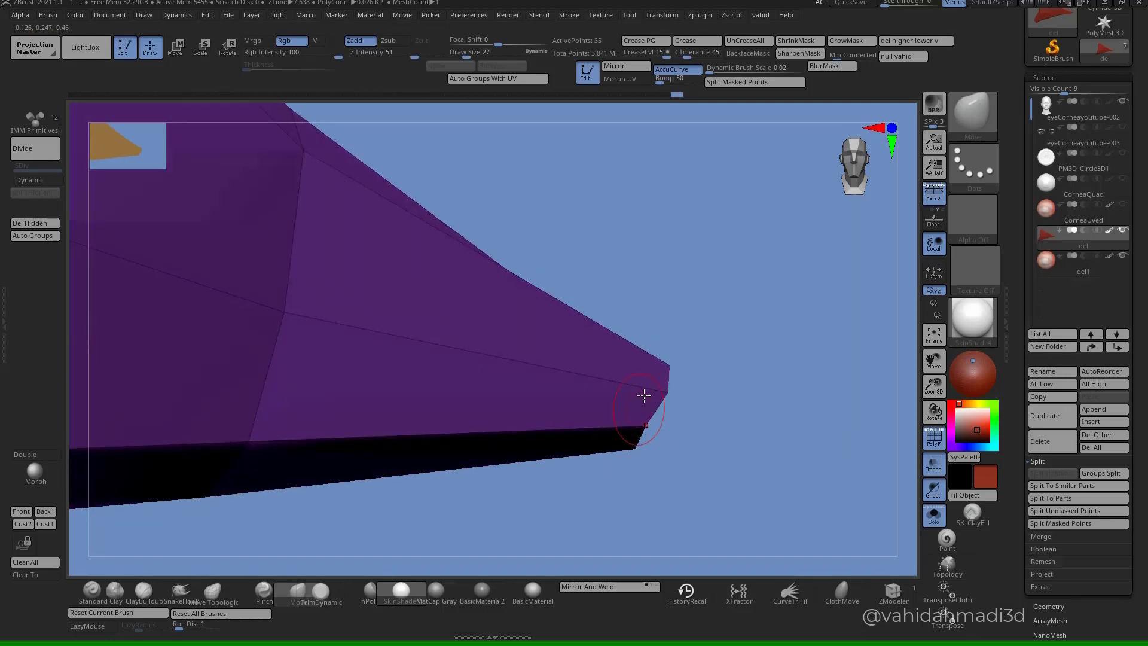
left_click_drag(650, 422, 658, 429)
mouse_move(680, 446)
right_mouse_down()
mouse_move(723, 456)
mouse_move(599, 392)
mouse_move(654, 403)
mouse_move(684, 365)
mouse_move(579, 470)
mouse_move(648, 397)
right_mouse_up()
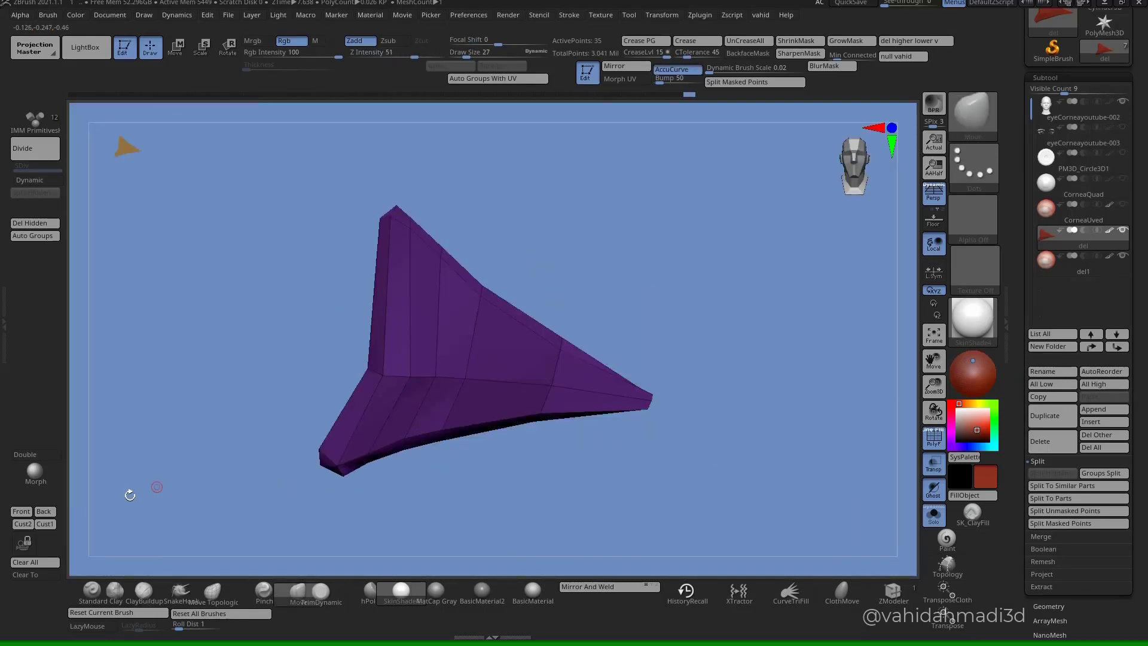
- Adjust the points at the piece's lower wide-side corner with the Move brush at draw size 36
mouse_move(541, 496)
right_mouse_down("alt")
mouse_move(648, 477)
mouse_move(668, 435)
mouse_move(692, 469)
mouse_move(735, 430)
mouse_move(661, 443)
mouse_move(585, 487)
right_mouse_up("alt")
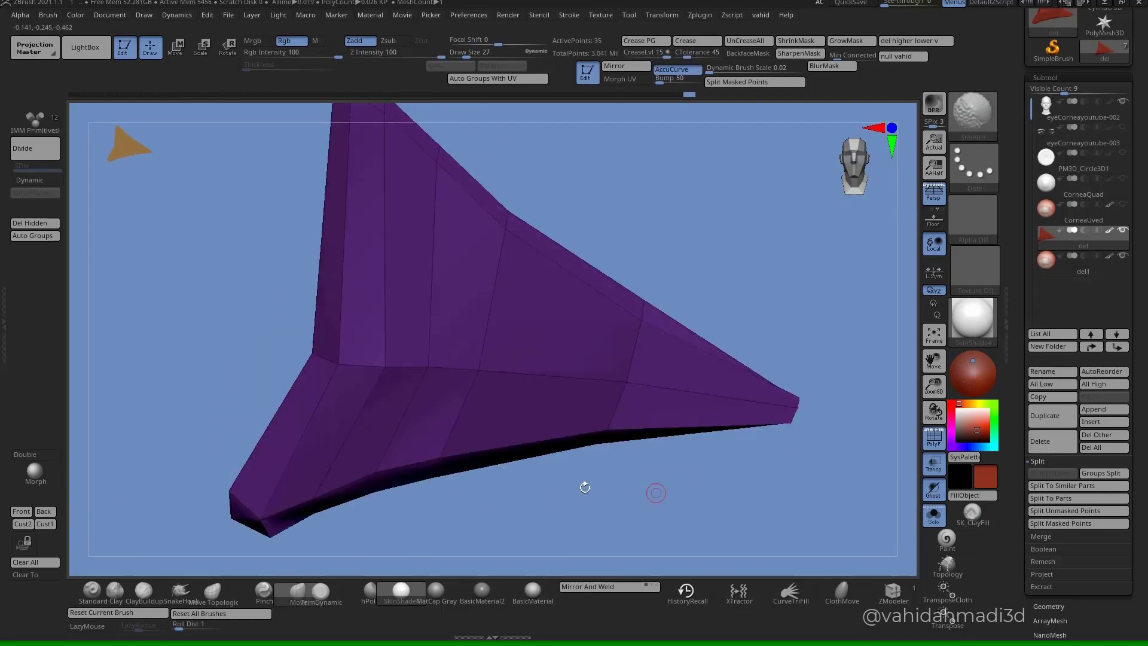
right_click_drag(431, 503, 197, 432)
left_click(47, 530)
right_click_drag(526, 502, 541, 448, "ctrl")
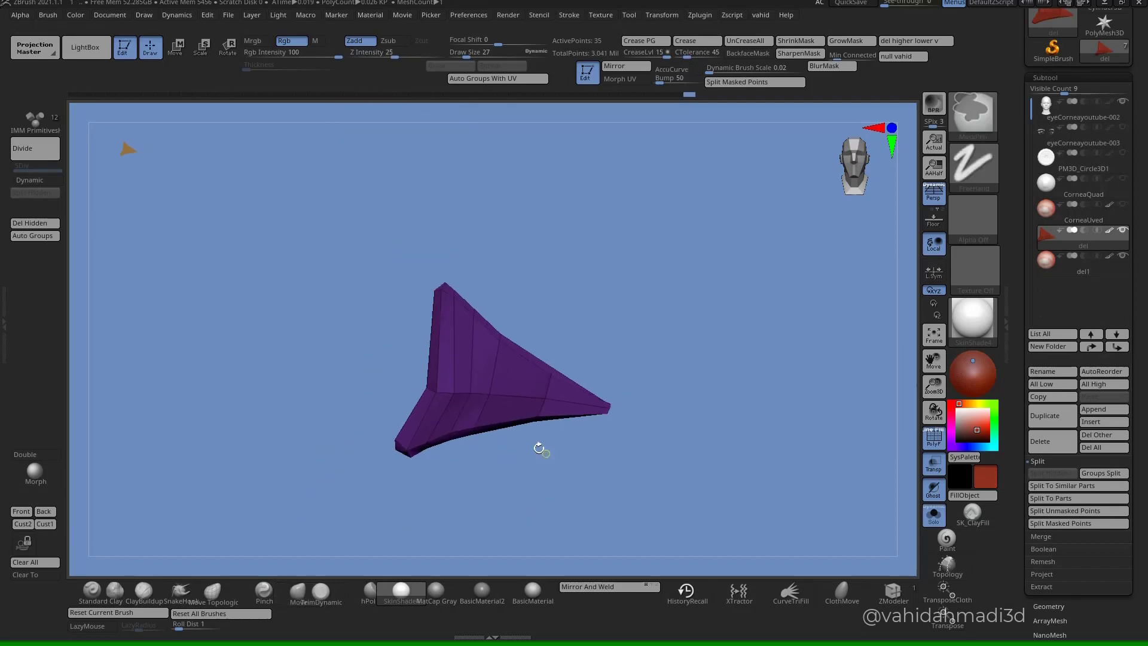
mouse_move(415, 441)
right_mouse_down("alt")
mouse_move(479, 428)
mouse_move(469, 456)
mouse_move(426, 468)
right_mouse_up("alt")
key("s")
key("s")
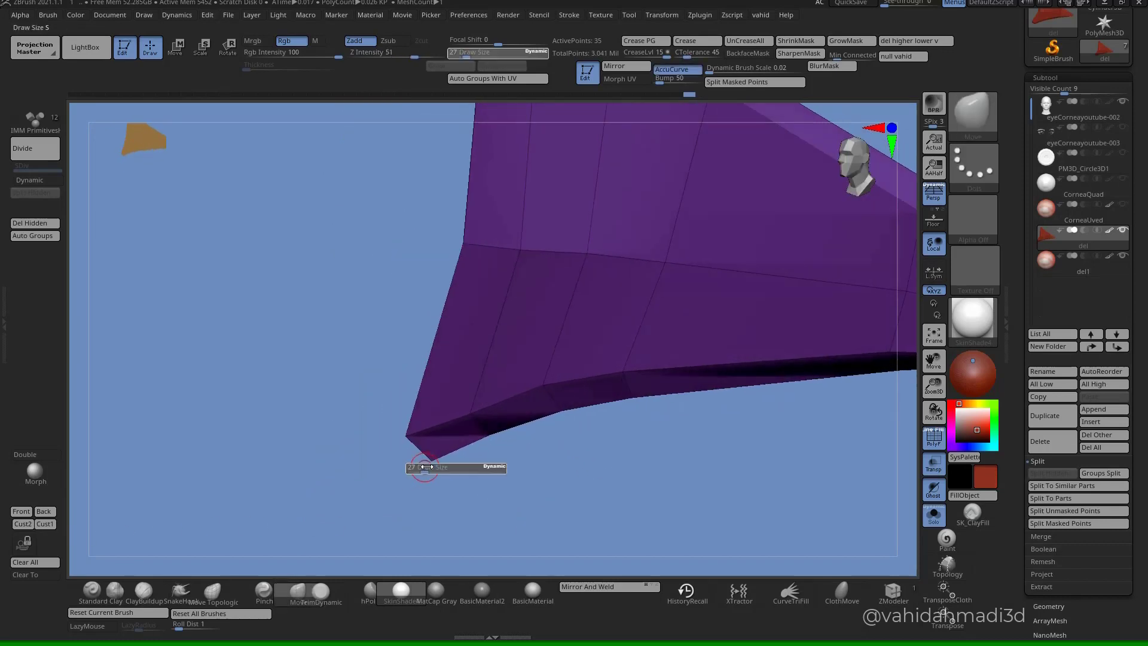
left_click_drag(425, 468, 429, 467)
left_click_drag(436, 461, 442, 448)
mouse_move(511, 423)
right_mouse_down()
mouse_move(551, 462)
mouse_move(644, 483)
mouse_move(654, 441)
right_mouse_up()
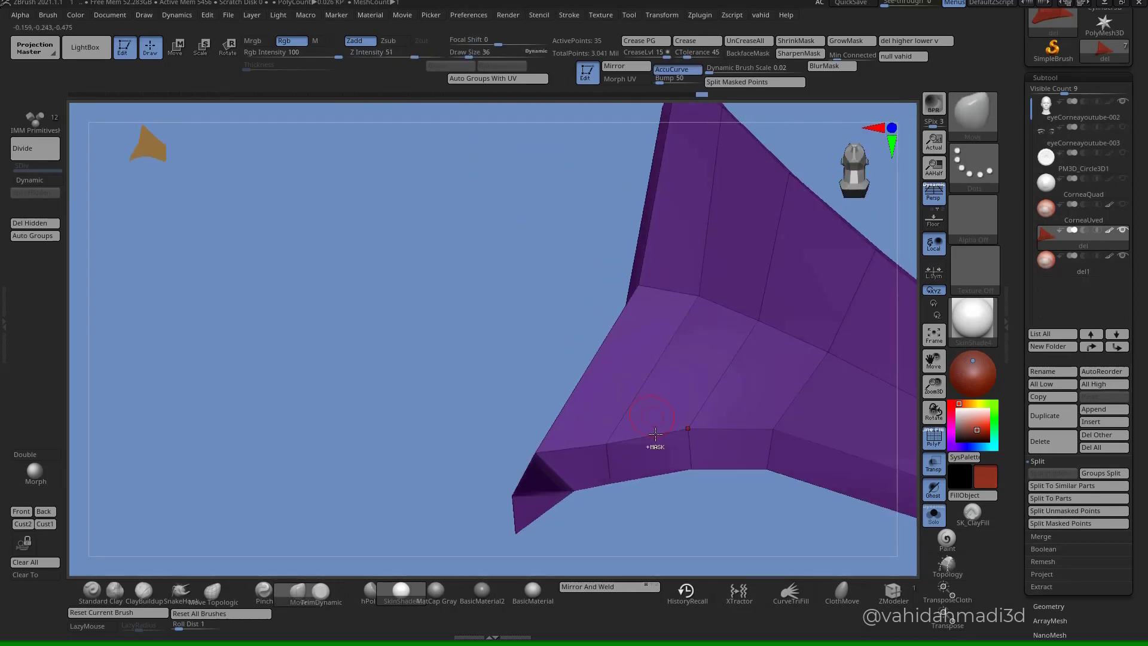
mouse_move(682, 477)
right_mouse_down()
mouse_move(672, 559)
mouse_move(573, 498)
mouse_move(537, 492)
mouse_move(568, 474)
mouse_move(698, 469)
mouse_move(741, 431)
mouse_move(487, 533)
mouse_move(598, 503)
mouse_move(620, 389)
mouse_move(654, 362)
right_mouse_up()
key("bracketright")
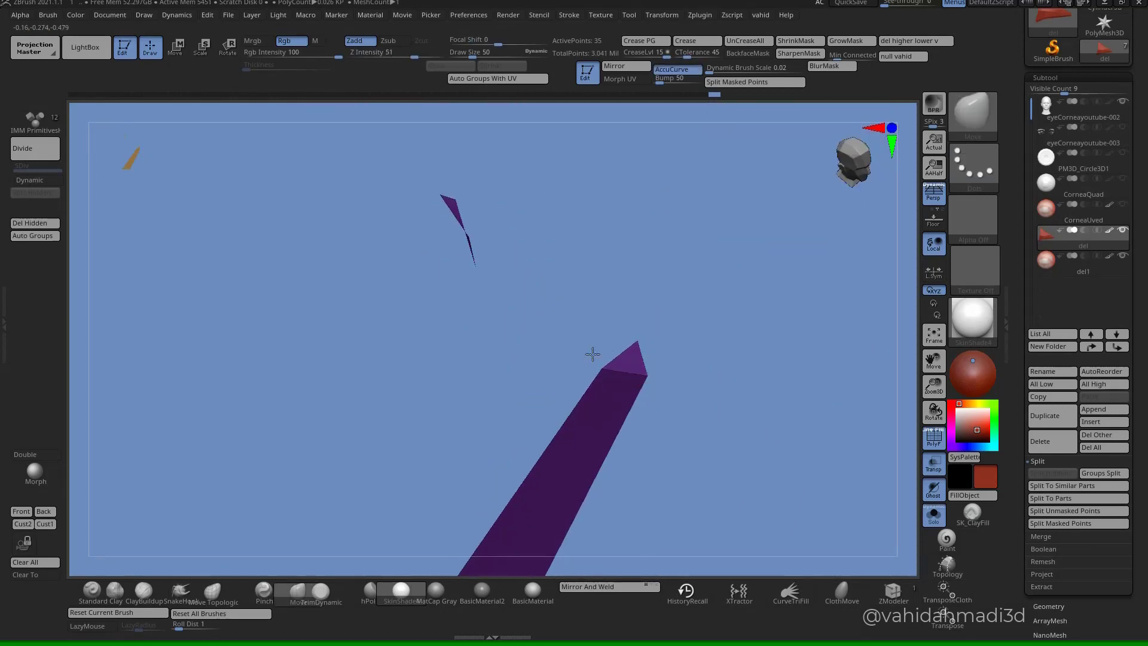
- Turn on double-sided display and stitch the two open border points at the lower wide-side corner with ZModeler
left_click(30, 455)
right_click_drag(531, 418, 768, 567)
left_click(894, 592)
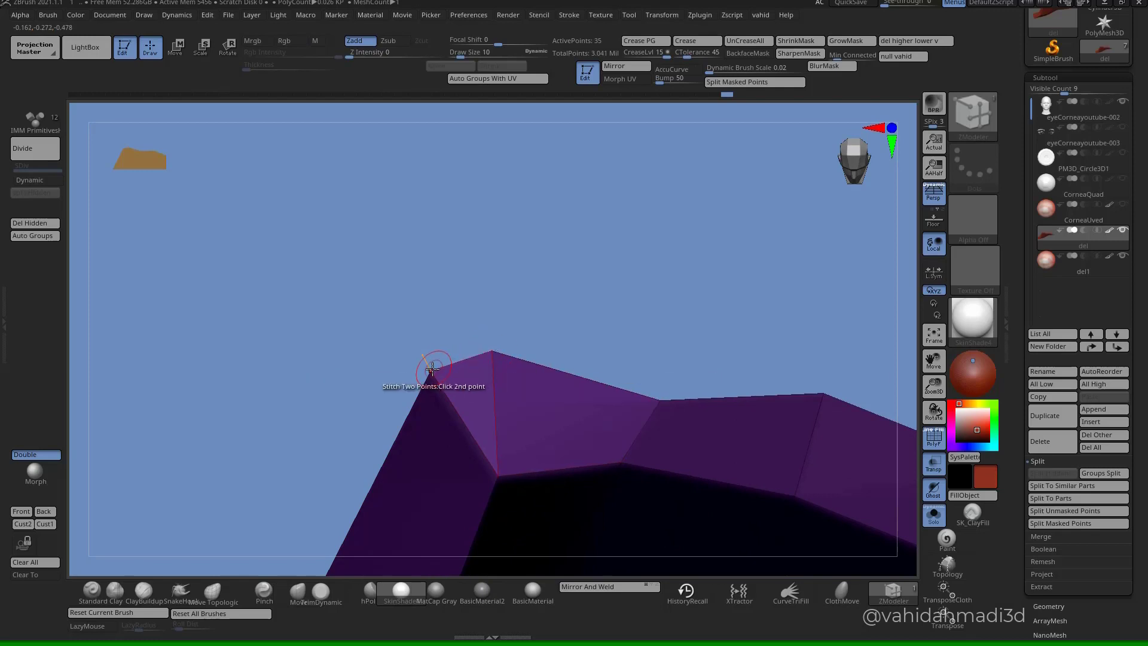
left_click(432, 368)
right_click_drag(384, 328, 565, 381)
mouse_move(588, 474)
right_mouse_down()
mouse_move(550, 423)
mouse_move(558, 497)
mouse_move(635, 358)
mouse_move(513, 400)
mouse_move(472, 392)
mouse_move(492, 269)
mouse_move(503, 270)
right_mouse_up()
- Switch back to the Move brush
key("b")
key("m")
key("v")
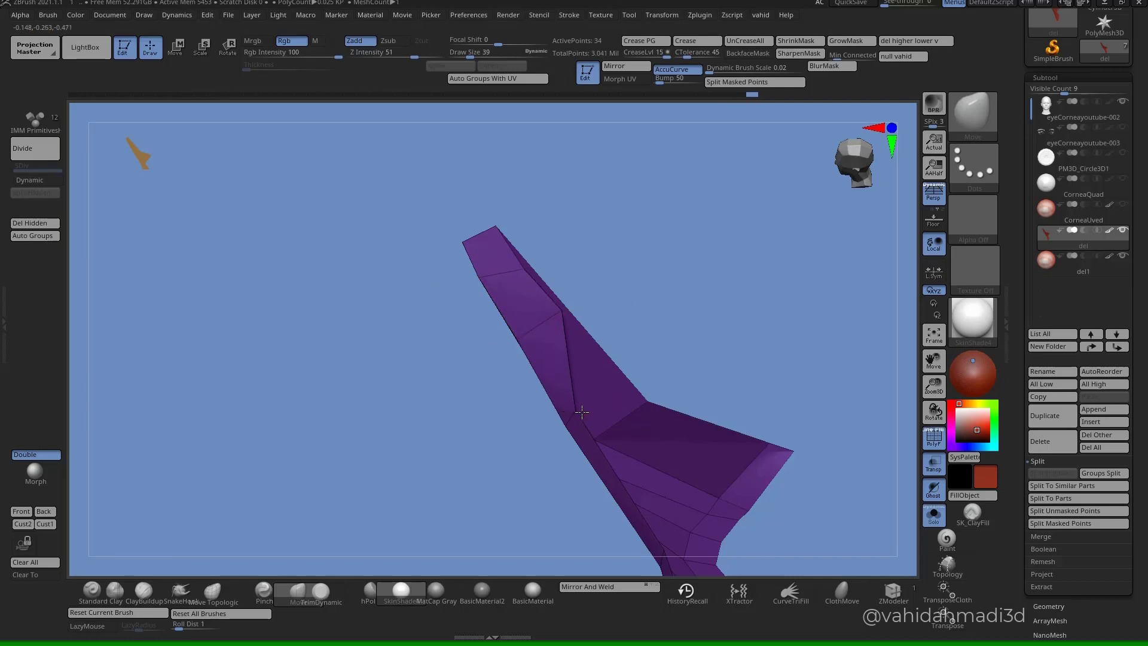
- Reshape the narrow edge and lower tip of the eye-corner mesh with the Move brush
right_click_drag(582, 412, 614, 441)
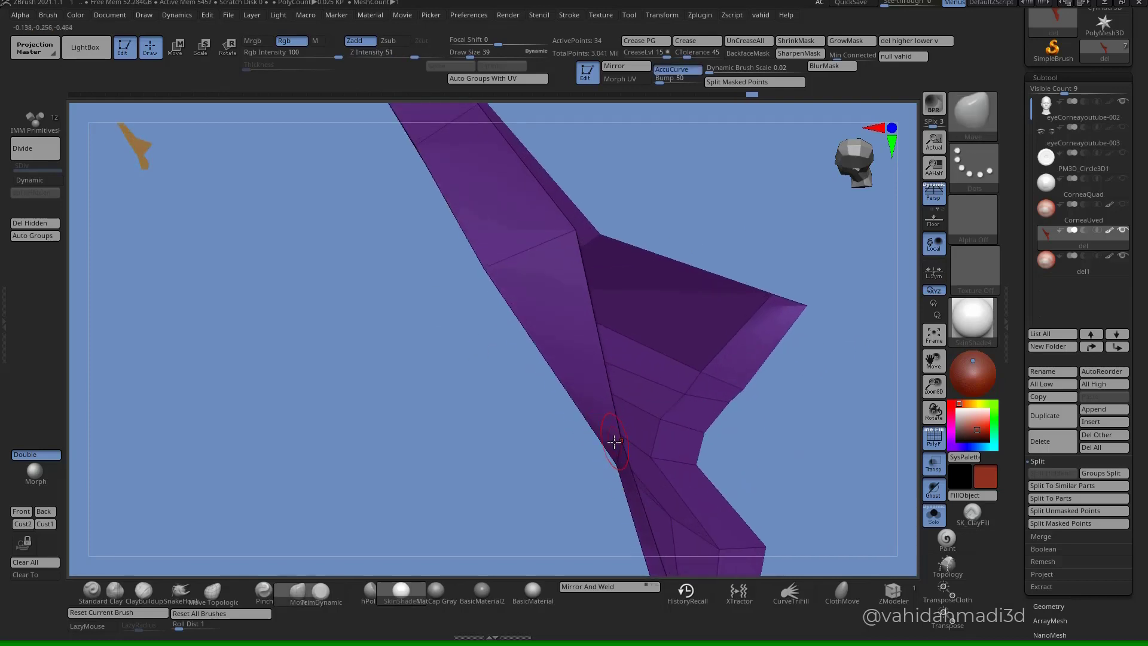
right_click_drag(744, 425, 562, 457)
left_click_drag(645, 500, 604, 542)
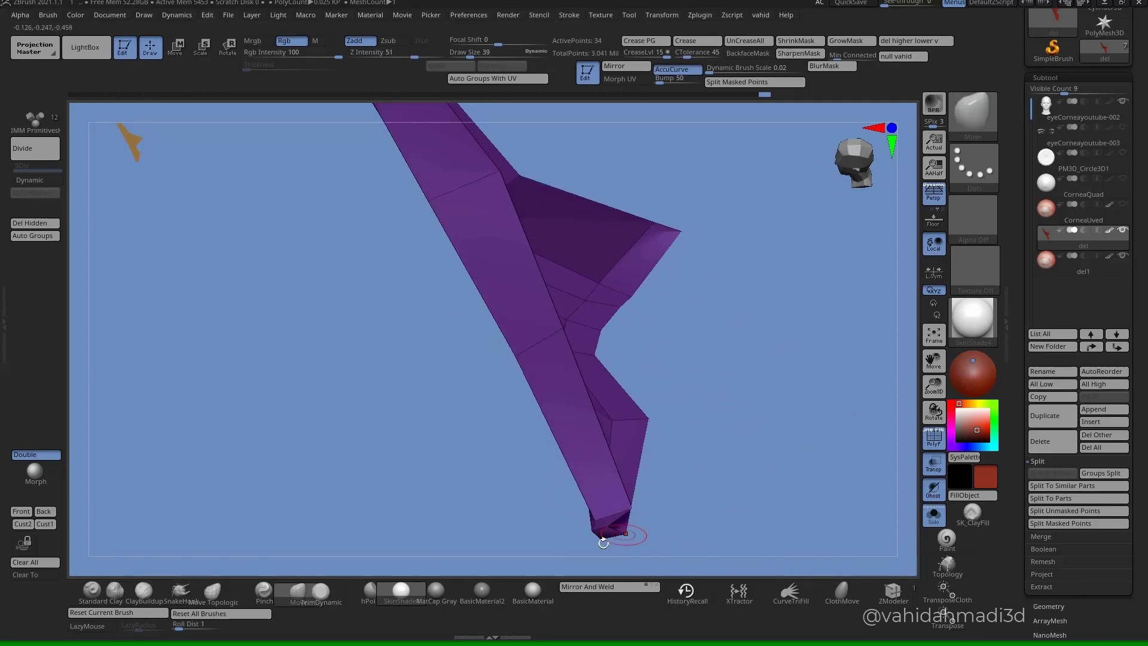
right_click_drag(731, 504, 619, 409)
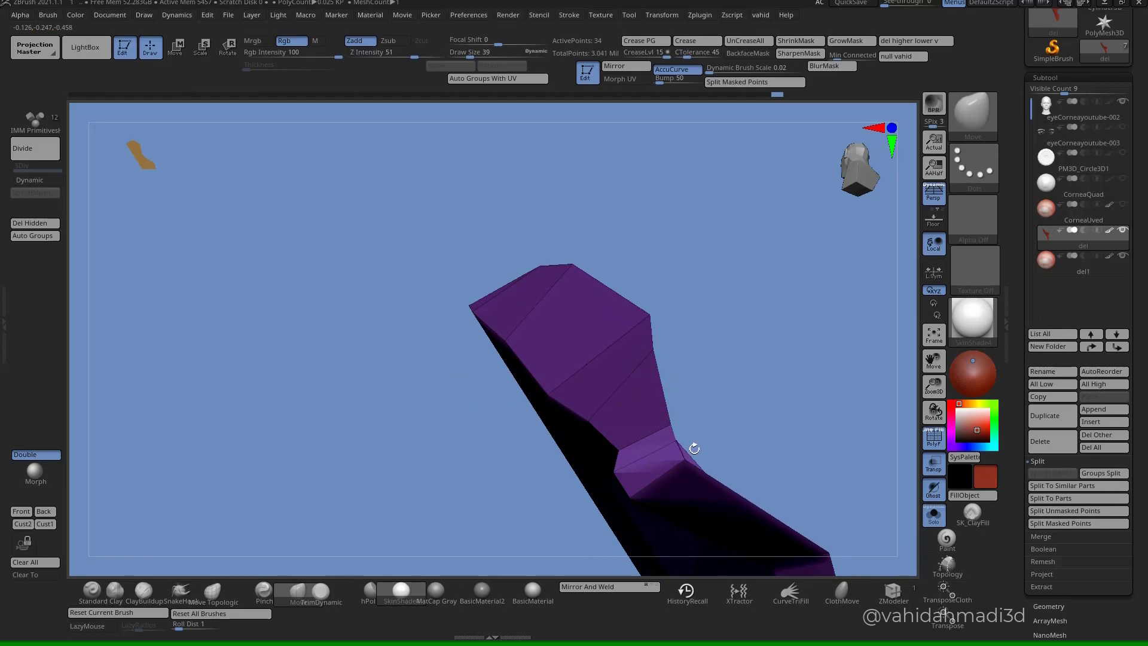
mouse_move(694, 448)
right_mouse_down()
mouse_move(482, 361)
mouse_move(718, 392)
mouse_move(669, 346)
mouse_move(689, 454)
mouse_move(741, 461)
mouse_move(644, 449)
mouse_move(580, 409)
mouse_move(551, 410)
mouse_move(565, 449)
right_mouse_up()
- With the ZModeler brush, mark the polygons of the tapering part of the mesh and assign them to a new polygroup
left_click(893, 592)
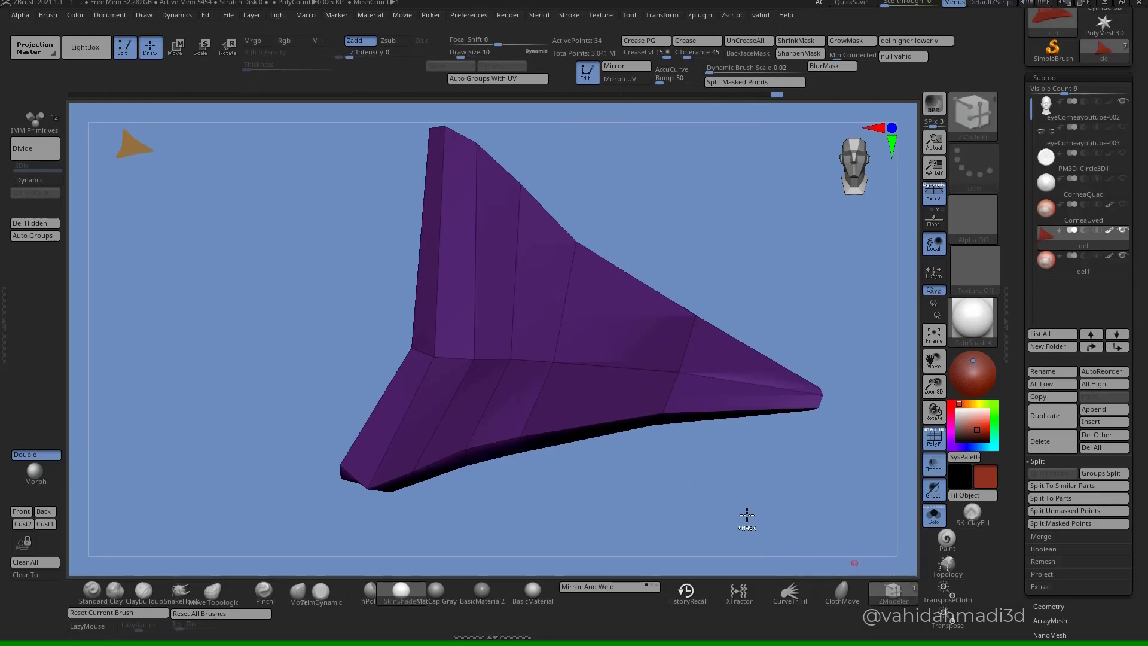
mouse_move(743, 513)
right_mouse_down()
mouse_move(661, 456)
mouse_move(868, 556)
mouse_move(615, 398)
mouse_move(594, 307)
right_mouse_up()
right_click_drag(719, 353, 538, 377)
mouse_move(656, 400)
right_mouse_down()
mouse_move(644, 469)
mouse_move(725, 436)
mouse_move(720, 429)
mouse_move(759, 430)
mouse_move(720, 475)
mouse_move(687, 438)
mouse_move(605, 418)
mouse_move(735, 357)
right_mouse_up()
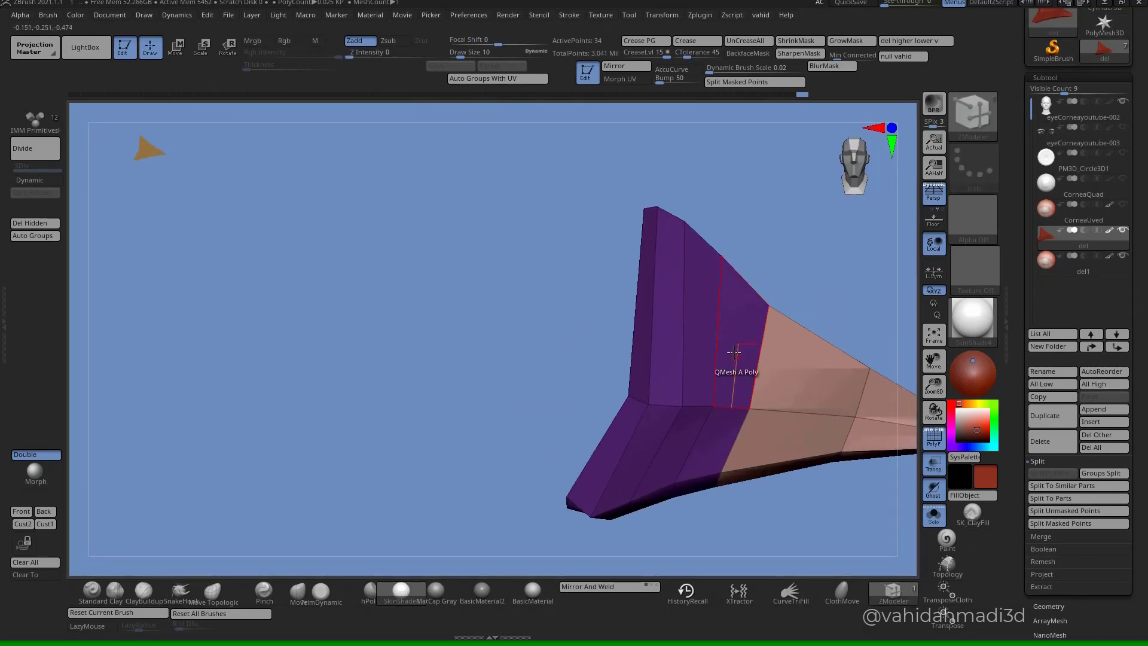
left_click_drag(735, 358, 708, 456, "alt")
key("ctrl+w")
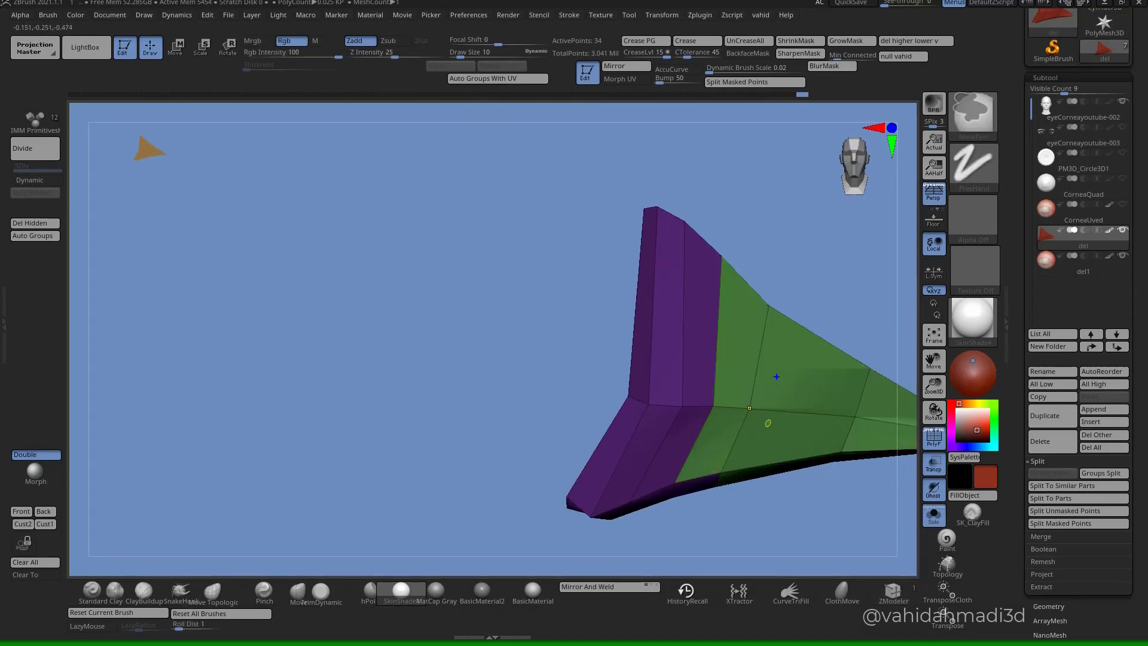
- Set the ZModeler edge action to Insert and add an edge loop close to the border between the purple and green polygroups
mouse_move(773, 409)
right_mouse_down("alt")
mouse_move(575, 404)
mouse_move(637, 410)
right_mouse_up("alt")
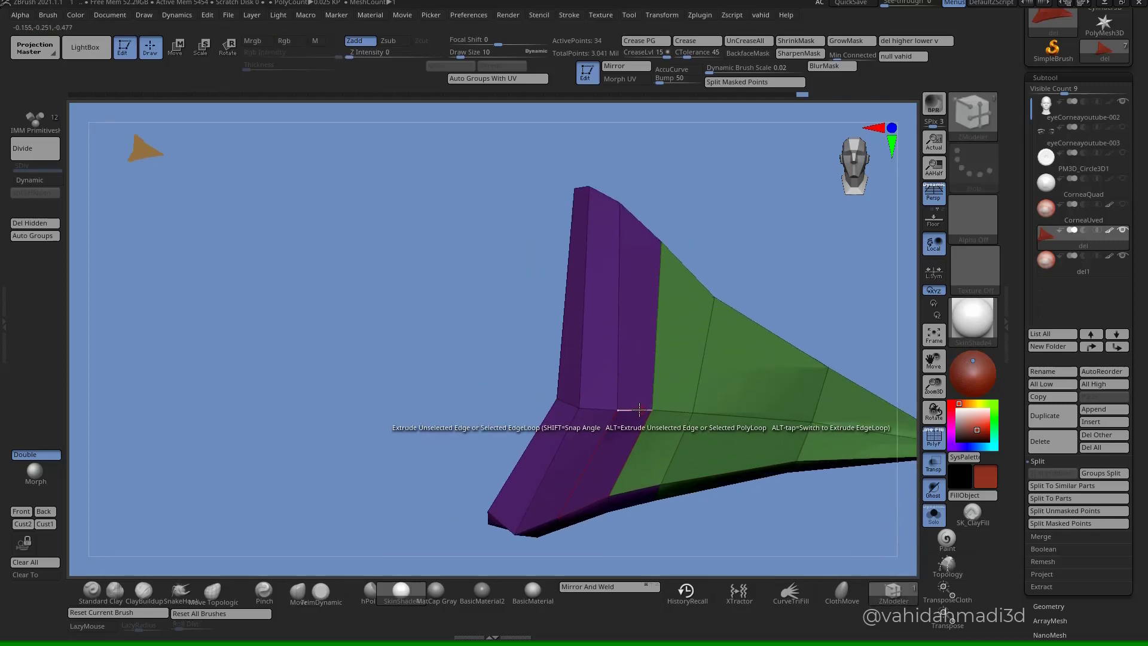
key("space")
key("space")
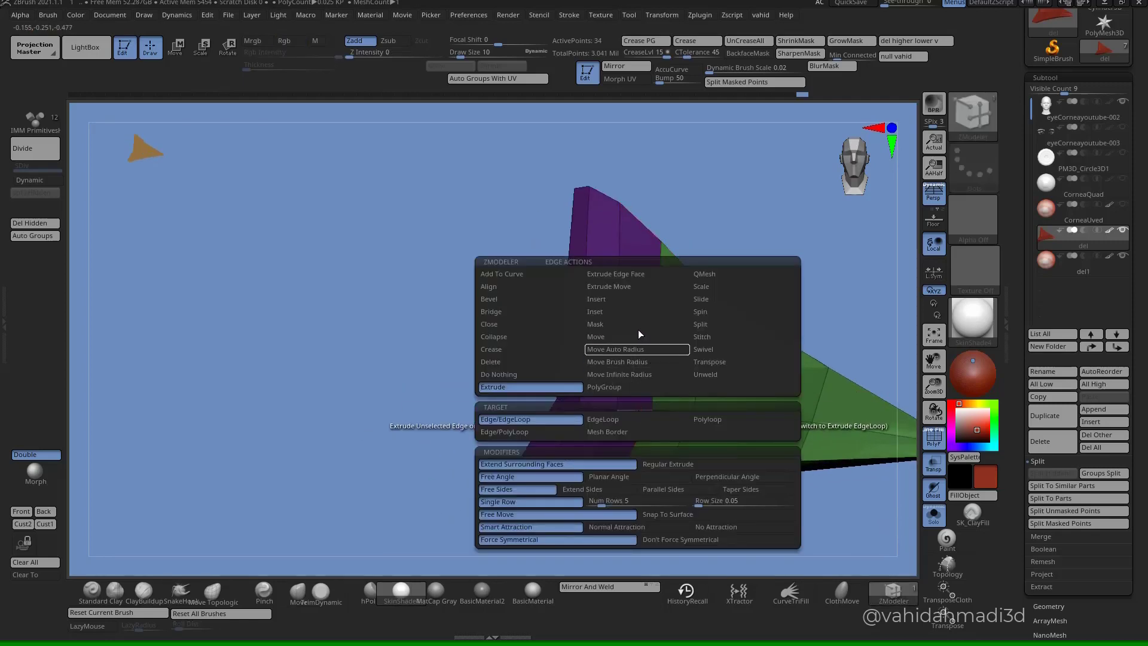
left_click(605, 299)
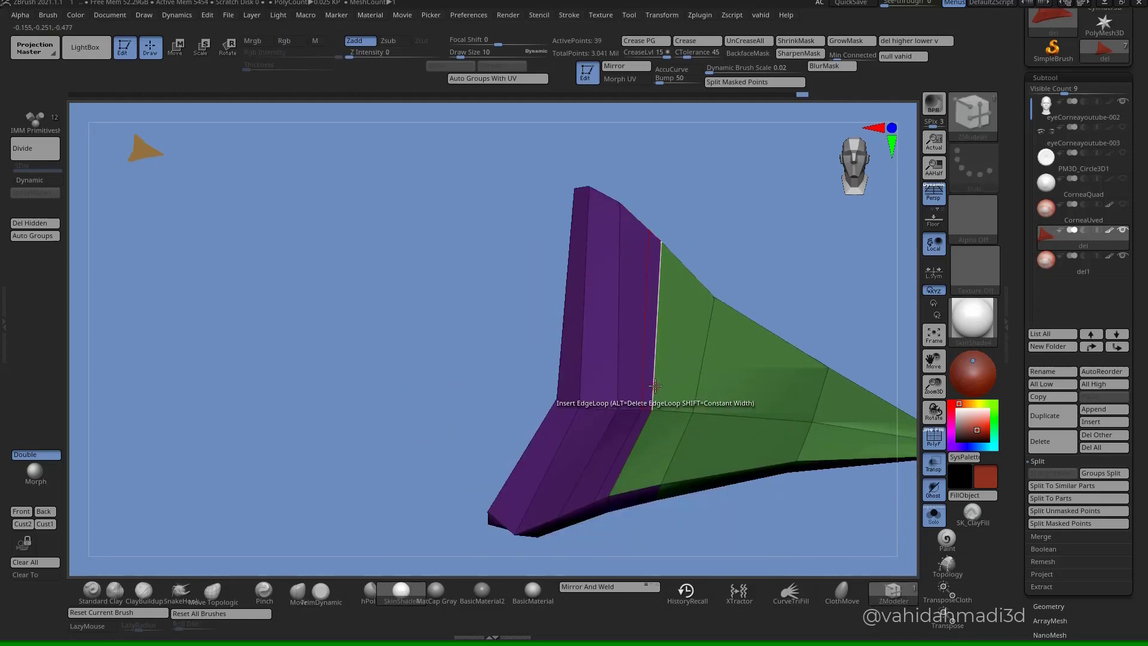
key("space")
left_click(667, 419)
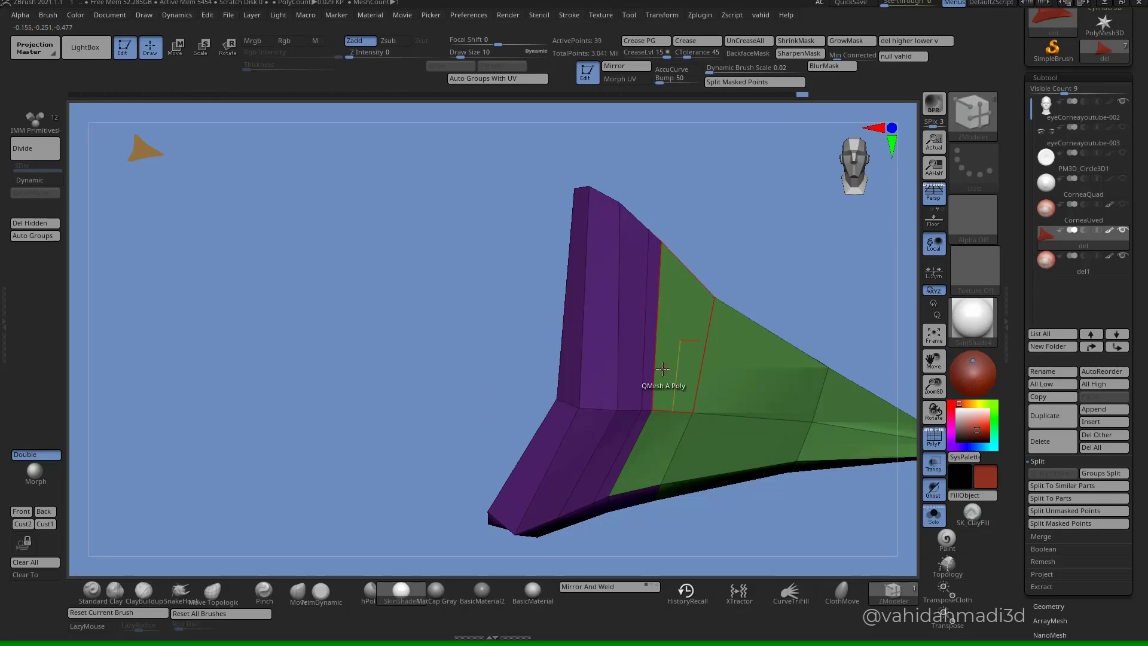
left_click_drag(686, 371, 666, 372)
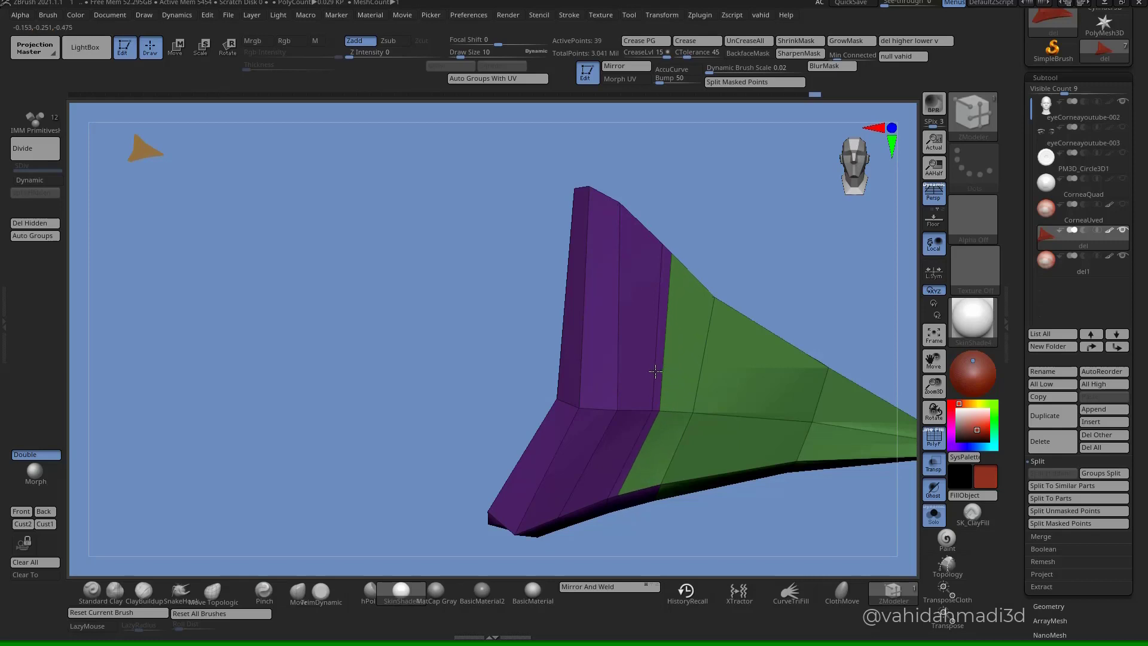
- Set the ZModeler polygon action to PolyGroup and assign the purple underside polygon beside the border to the green group
right_click_drag(625, 371, 649, 307, "ctrl")
left_click_drag(787, 307, 790, 244)
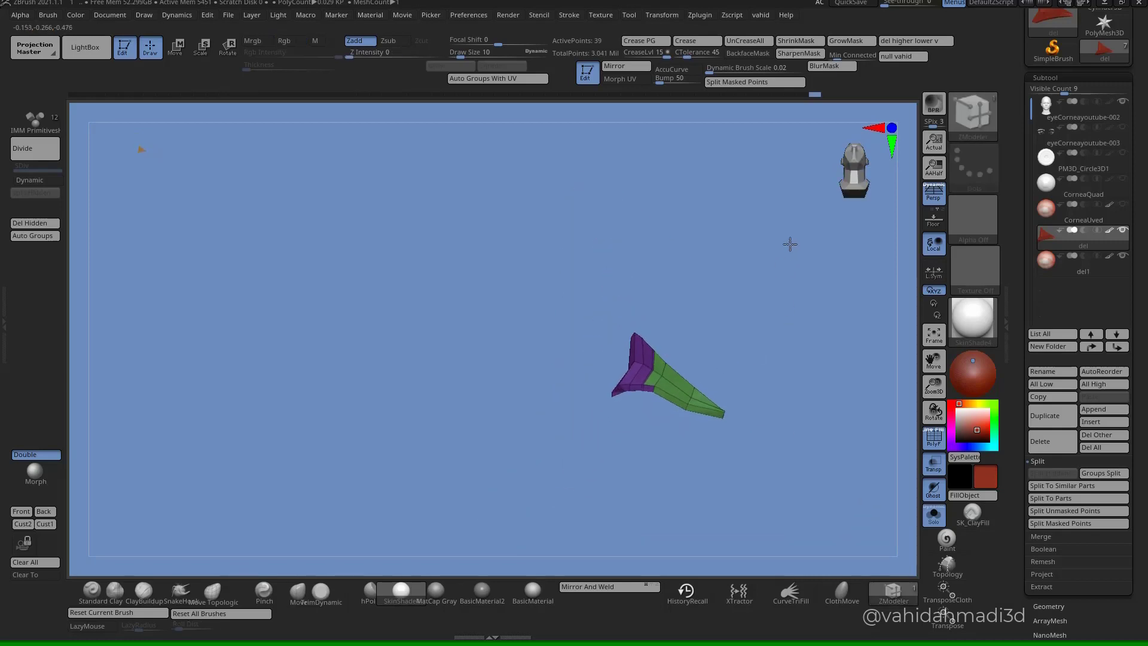
mouse_move(790, 244)
right_mouse_down("ctrl")
mouse_move(646, 505)
mouse_move(631, 454)
mouse_move(598, 418)
mouse_move(614, 402)
mouse_move(607, 329)
right_mouse_up("ctrl")
key("space")
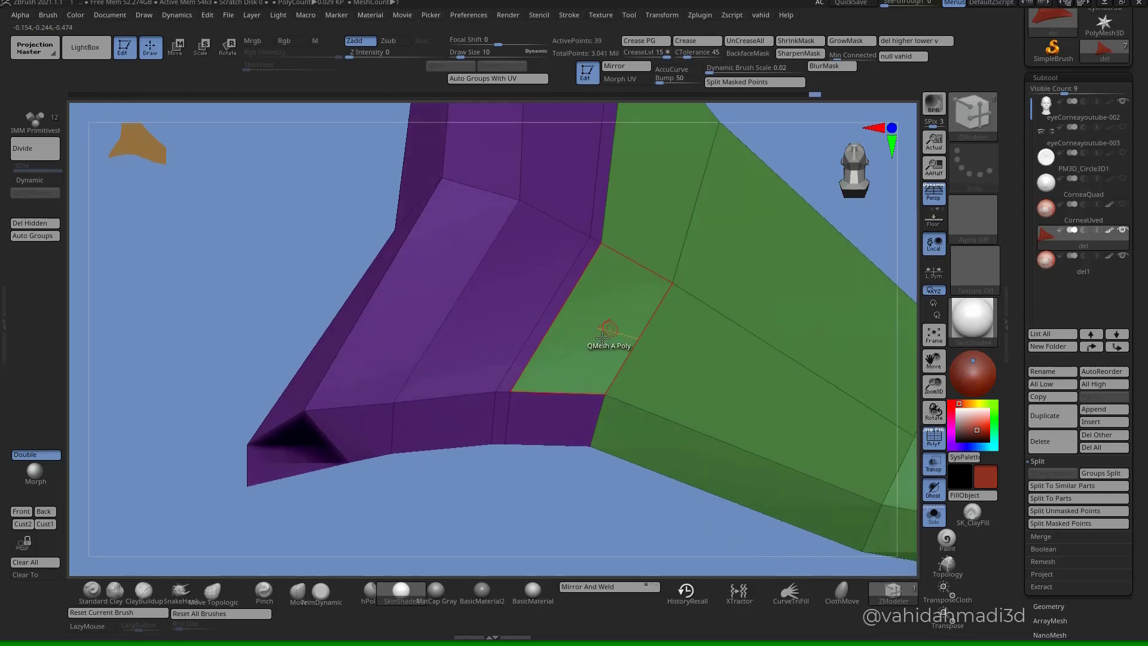
key("space")
left_click(606, 274)
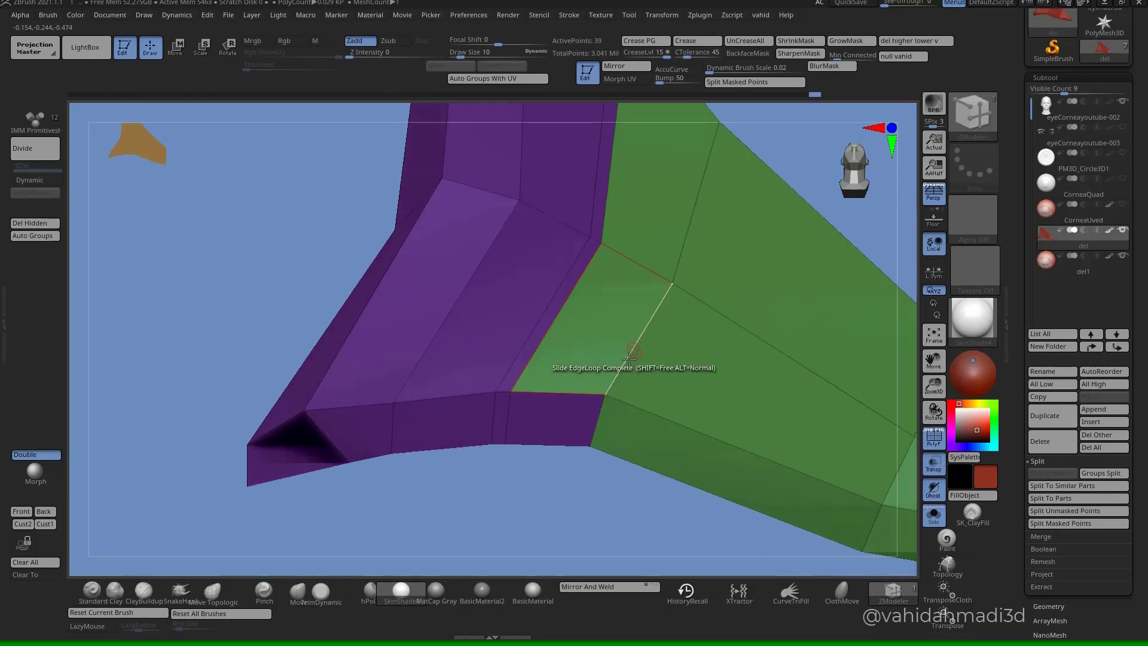
left_click(600, 339)
key("alt")
key("ctrl+z")
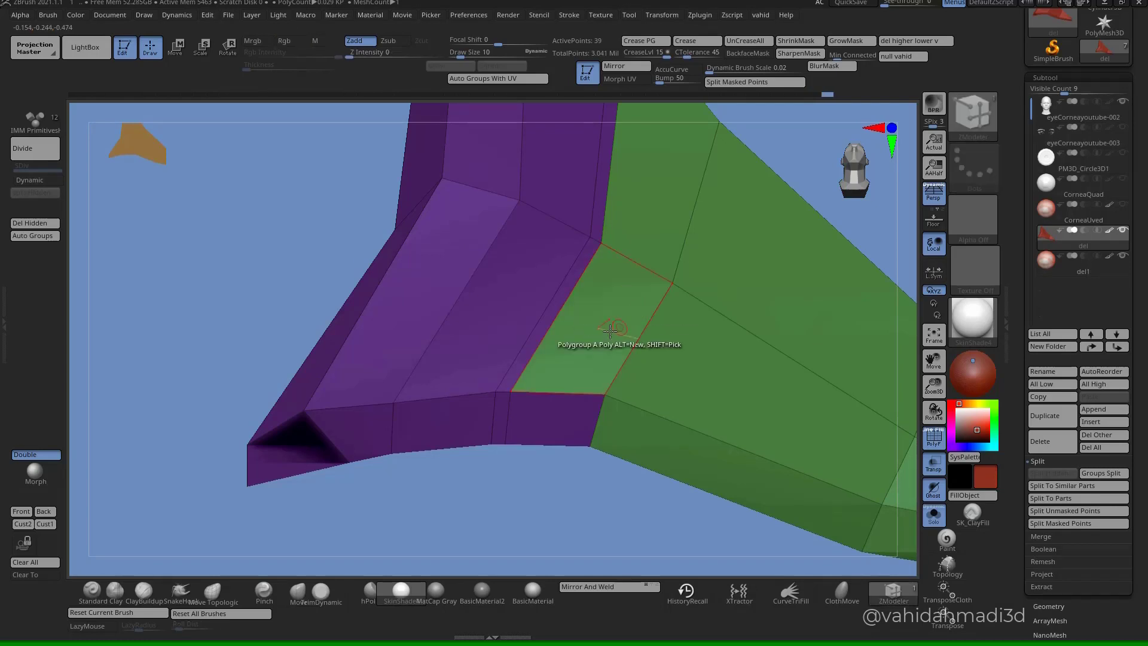
left_click(607, 331)
key("ctrl+z")
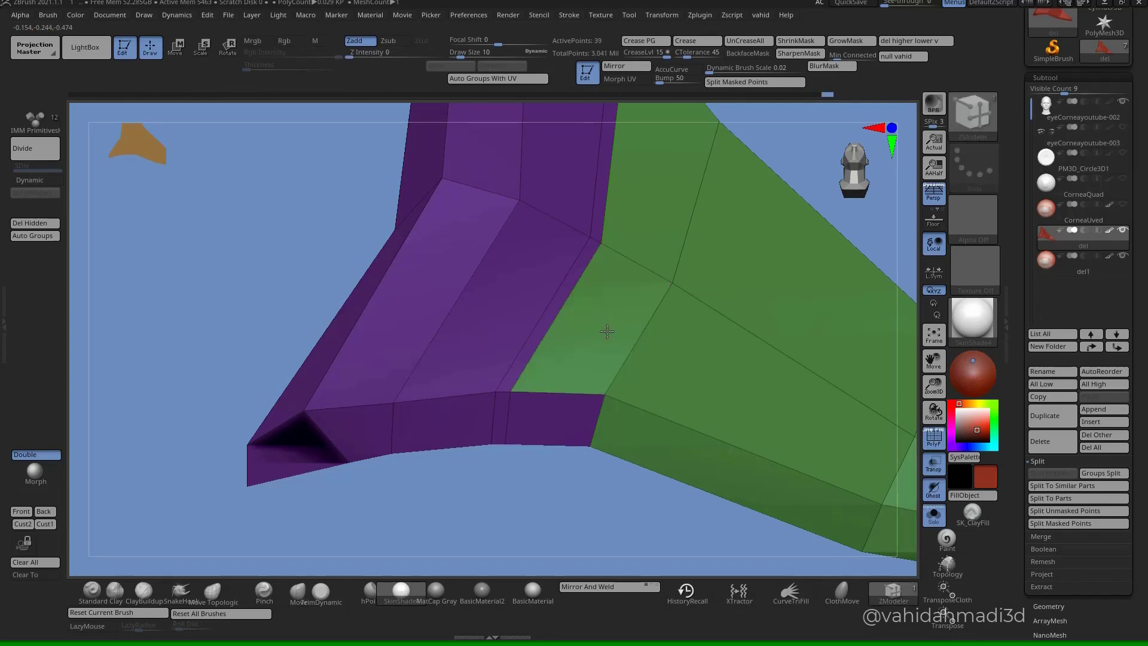
left_click(552, 420)
- Run the mesh integrity check on the eye-corner mesh and repair it with Fix Mesh
right_click_drag(590, 449, 561, 413, "ctrl")
mouse_move(678, 508)
right_mouse_down("alt")
mouse_move(714, 435)
mouse_move(726, 313)
mouse_move(746, 275)
mouse_move(675, 371)
mouse_move(611, 426)
mouse_move(597, 356)
mouse_move(715, 436)
mouse_move(671, 457)
right_mouse_up("alt")
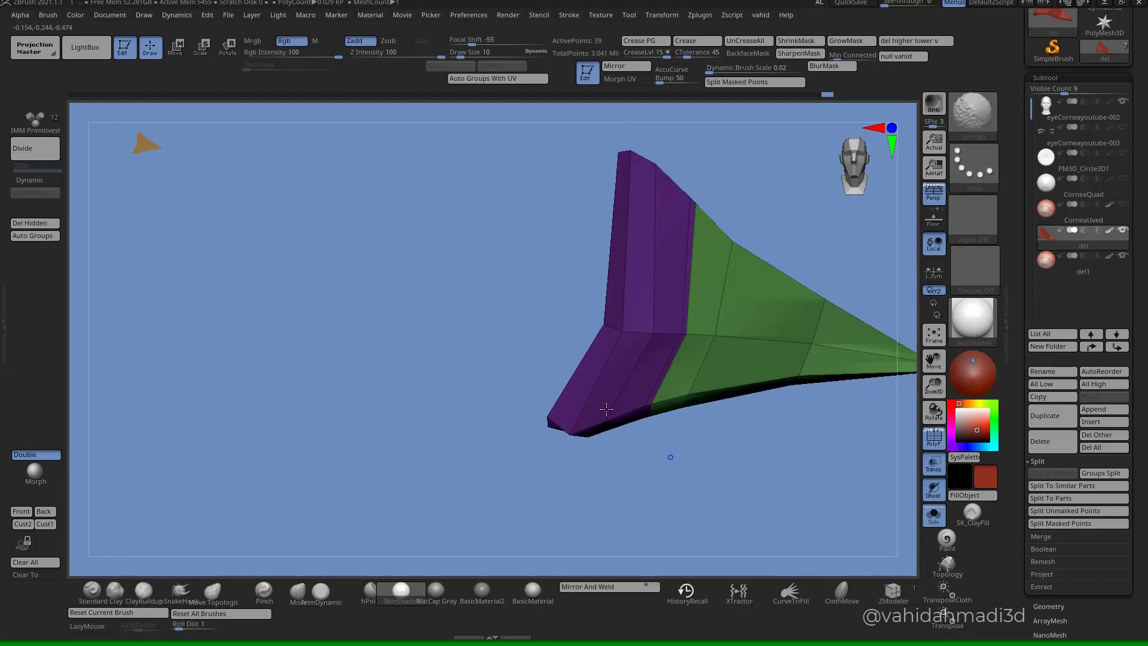
key("b")
key("z")
key("m")
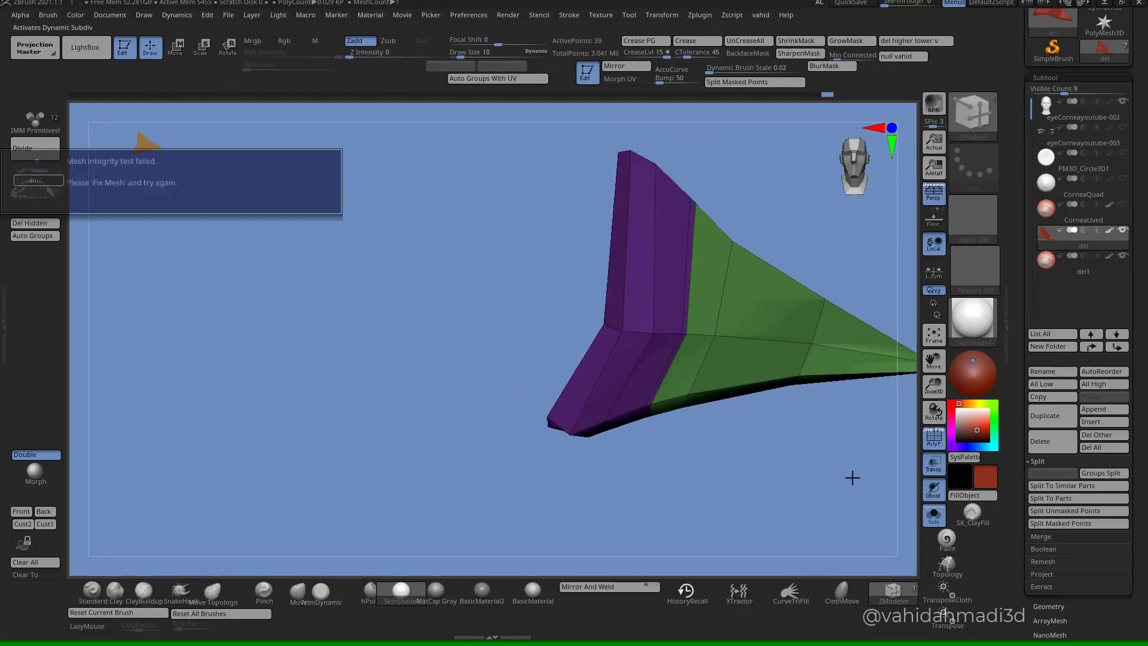
left_click(1070, 607)
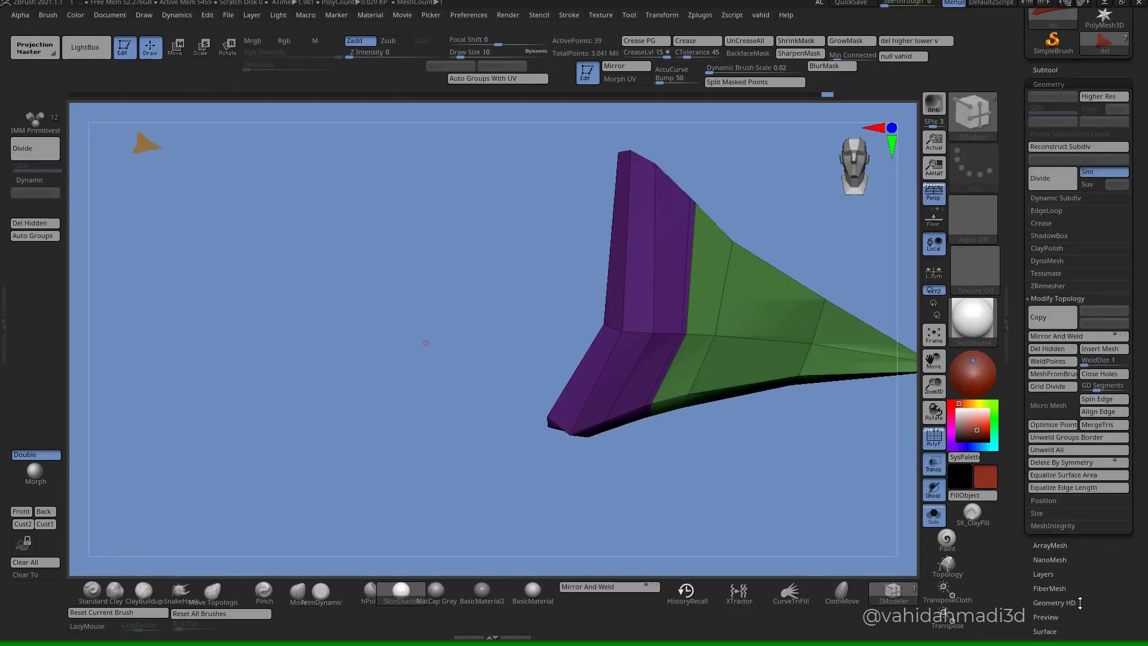
left_click(1076, 527)
left_click(1048, 397)
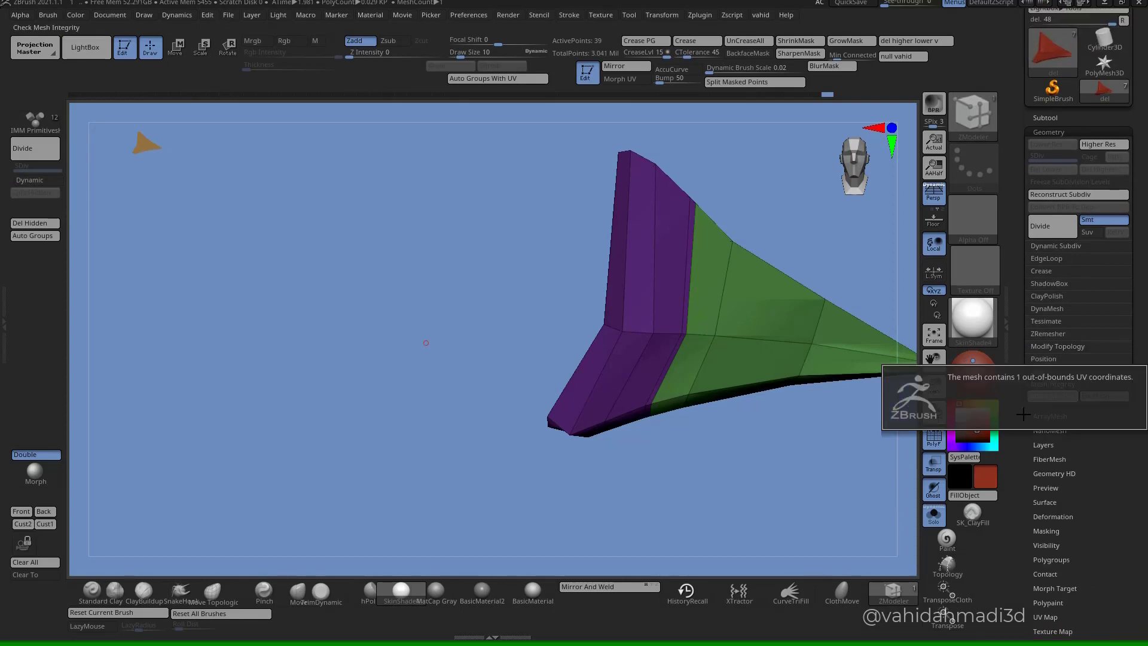
left_click(1103, 397)
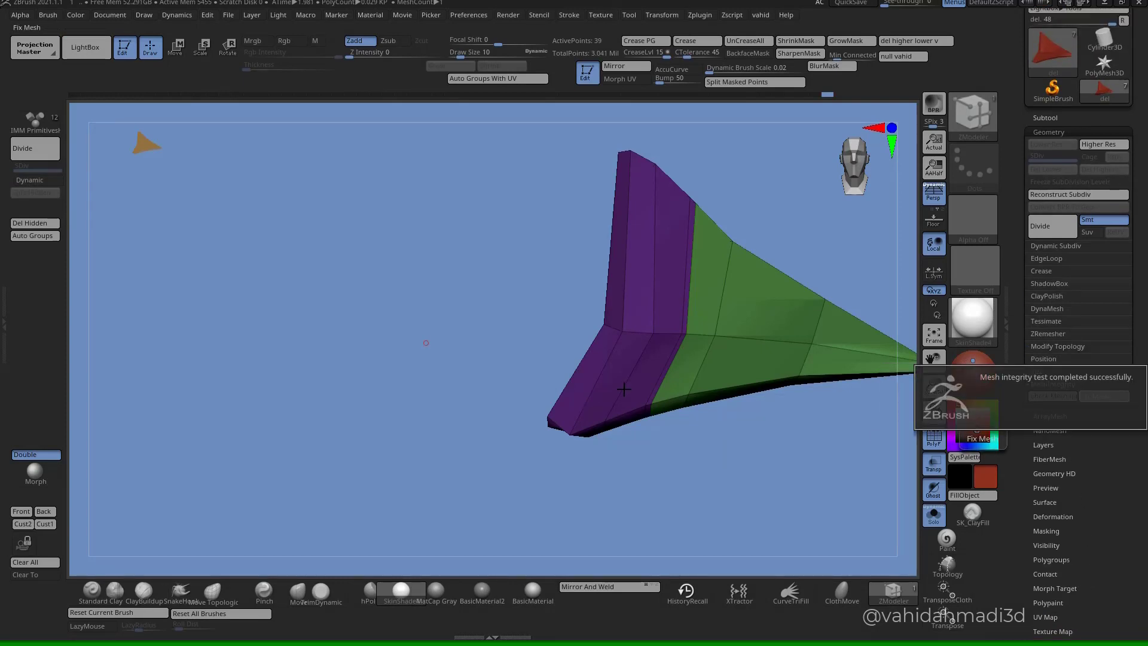
- Preview the repaired mesh with Dynamic Subdivision and switch the preview off again
left_click(20, 181)
right_click_drag(236, 282, 99, 226, "ctrl")
key("shift+d")
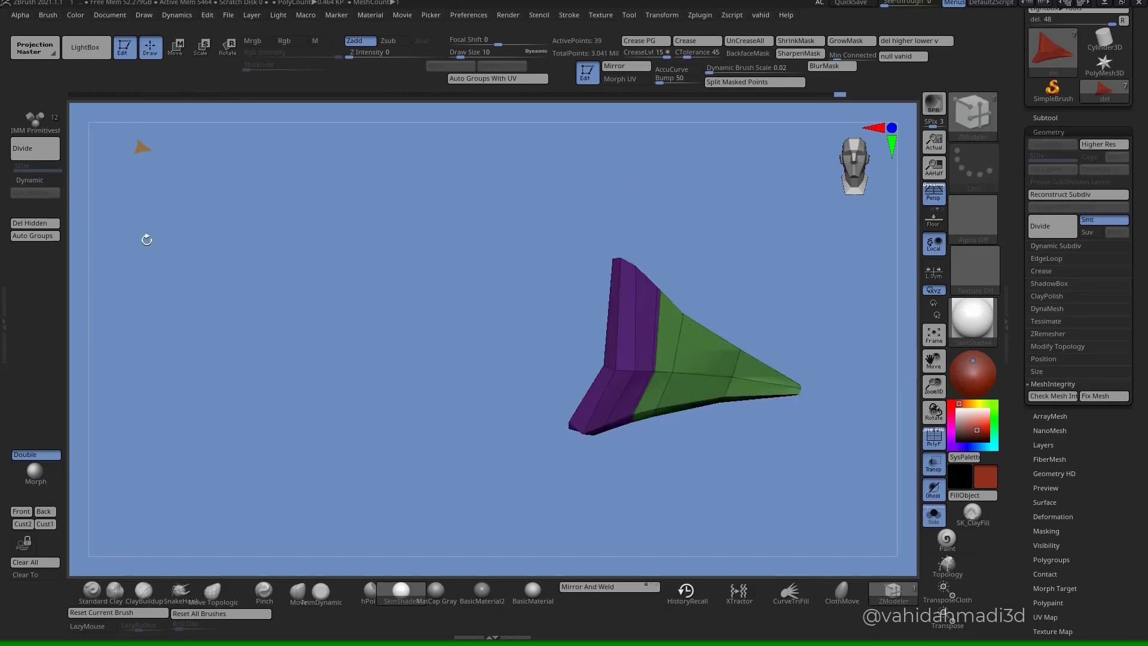
- Reshape the lower end of the purple strip using the Move brush at draw size 86
right_click_drag(712, 446, 670, 461, "ctrl")
right_click_drag(595, 455, 634, 508, "ctrl")
key("b")
key("m")
key("v")
right_click_drag(537, 399, 519, 406)
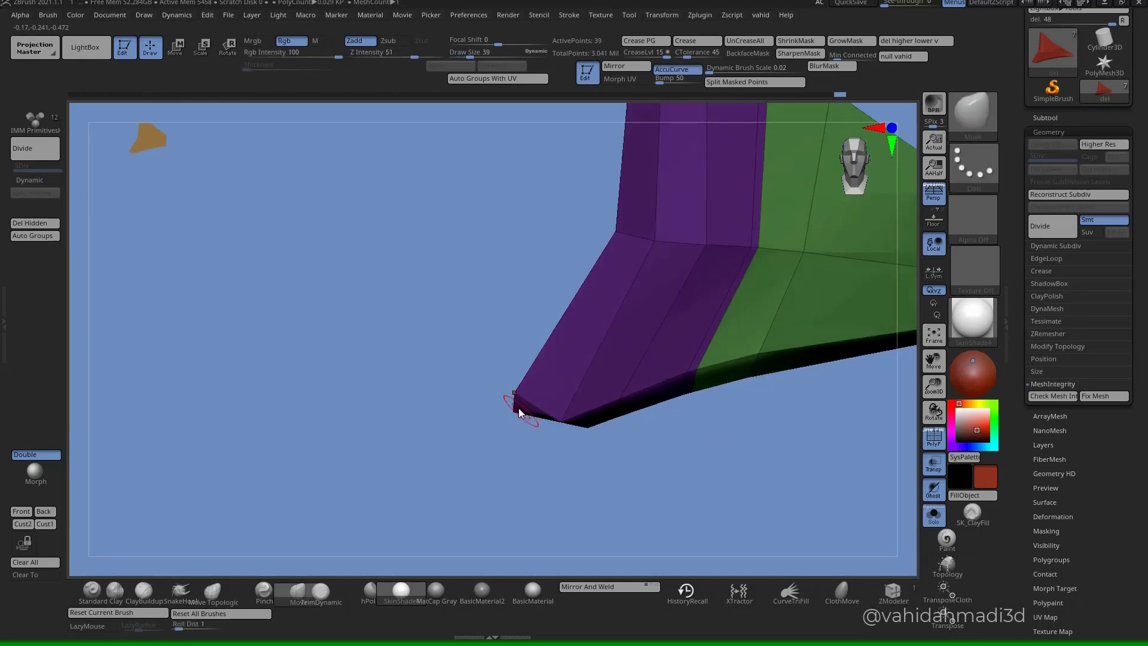
key("s")
left_click_drag(515, 398, 522, 394)
right_click_drag(572, 371, 564, 414)
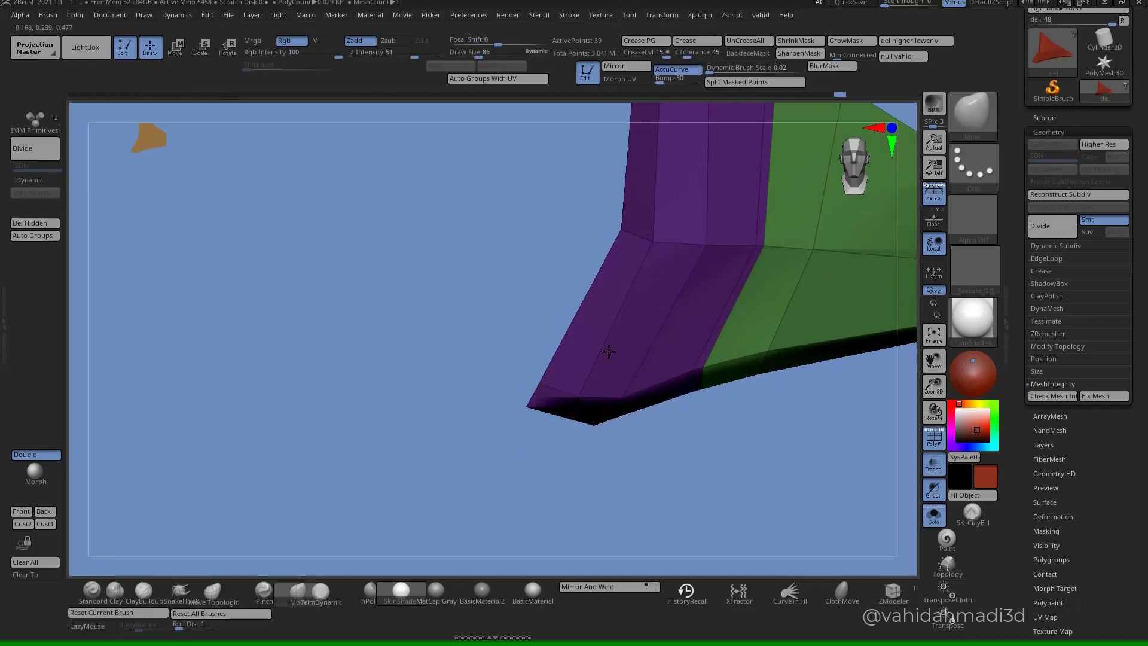
right_click_drag(609, 352, 625, 388)
left_click_drag(492, 383, 519, 383)
right_click_drag(509, 416, 494, 369, "ctrl")
left_click_drag(522, 394, 551, 398)
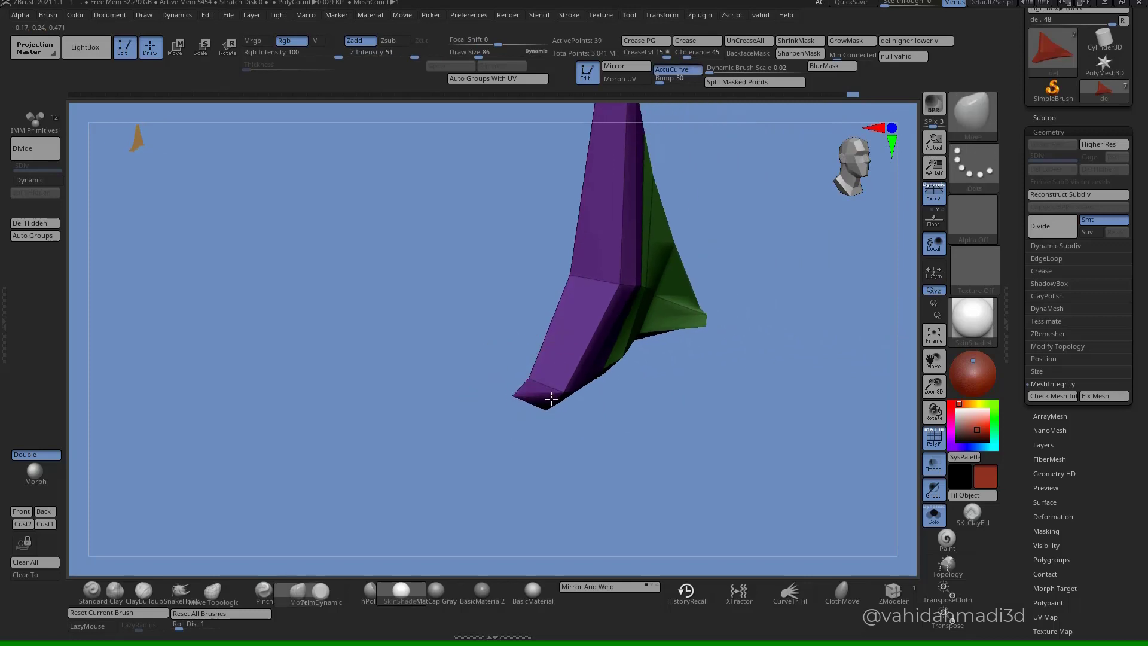
right_click_drag(536, 383, 574, 389)
- Leave Solo mode, disable Ghost transparency and adjust the purple strip against the eyeball with the Move brush at draw size 414
left_click(925, 512)
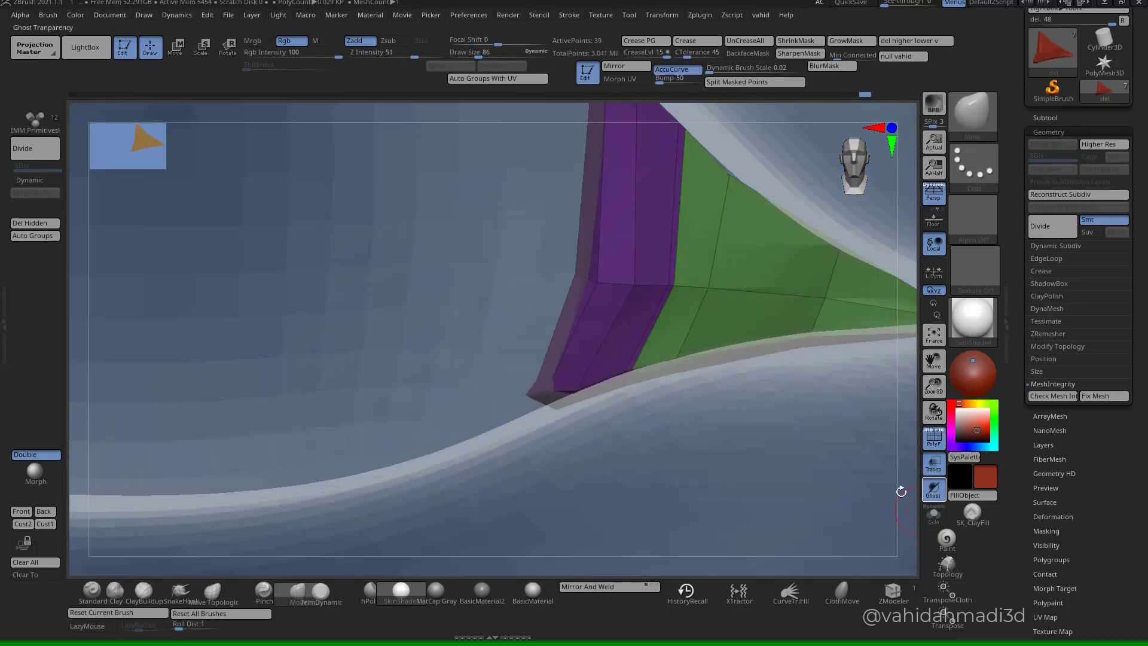
left_click(930, 491)
mouse_move(598, 509)
right_mouse_down("ctrl")
mouse_move(561, 436)
mouse_move(563, 473)
right_mouse_up("ctrl")
right_click_drag(527, 371, 553, 359)
key("s")
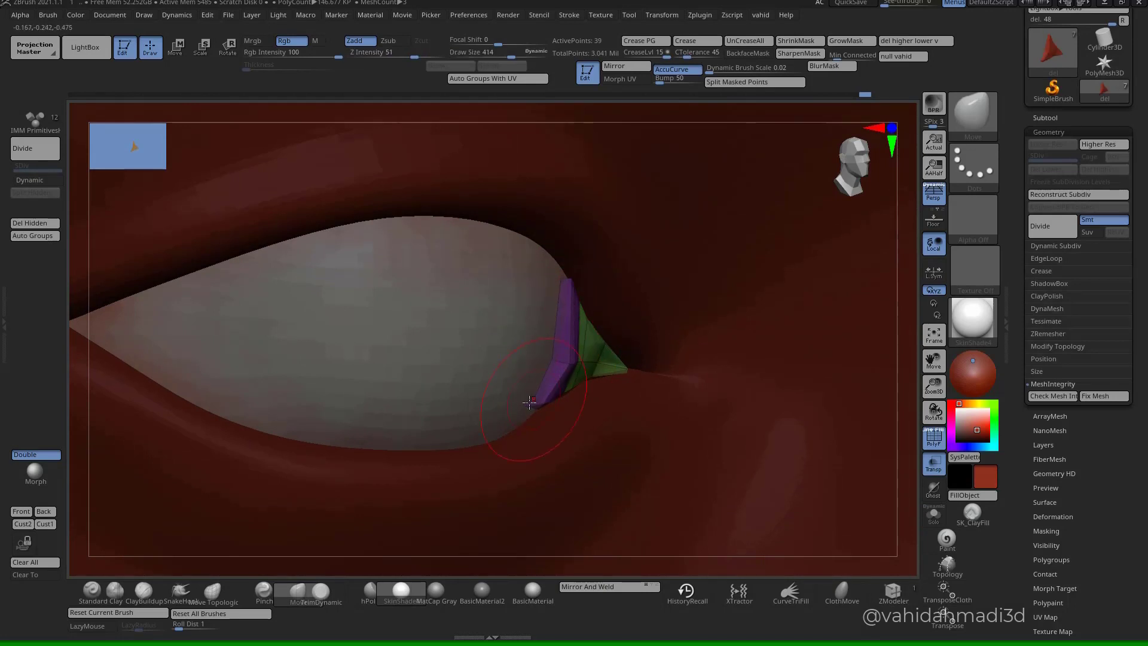
right_click_drag(538, 402, 556, 307)
- Re-enable Ghost transparency and nudge the upper and lower parts of the purple strip at draw size 724
key("s")
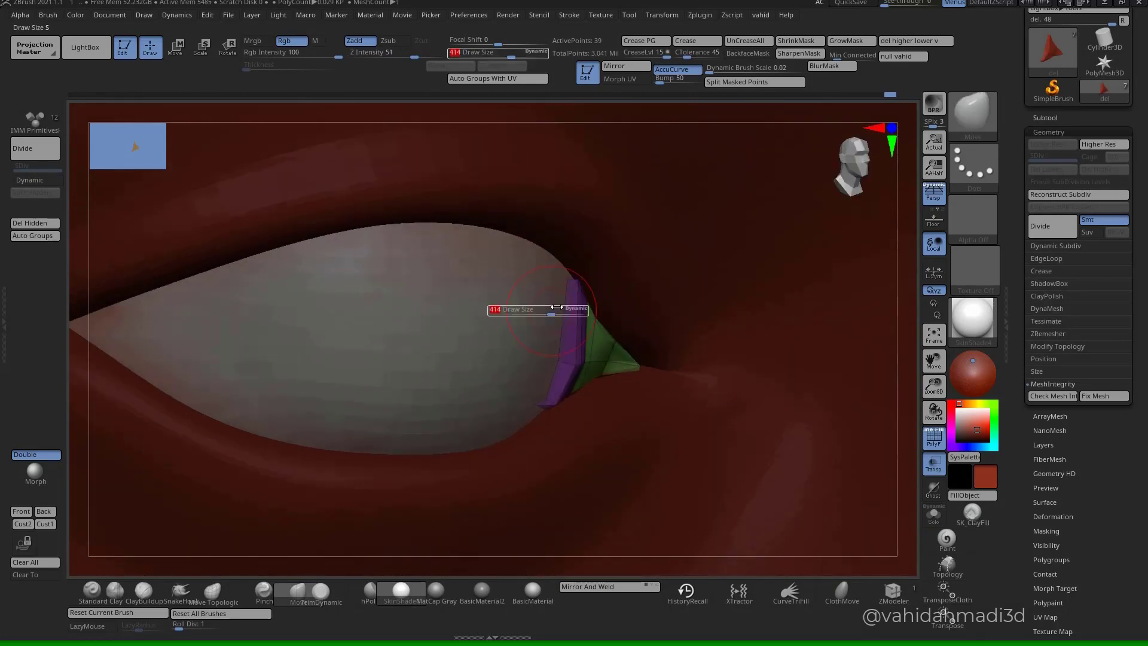
left_click(933, 487)
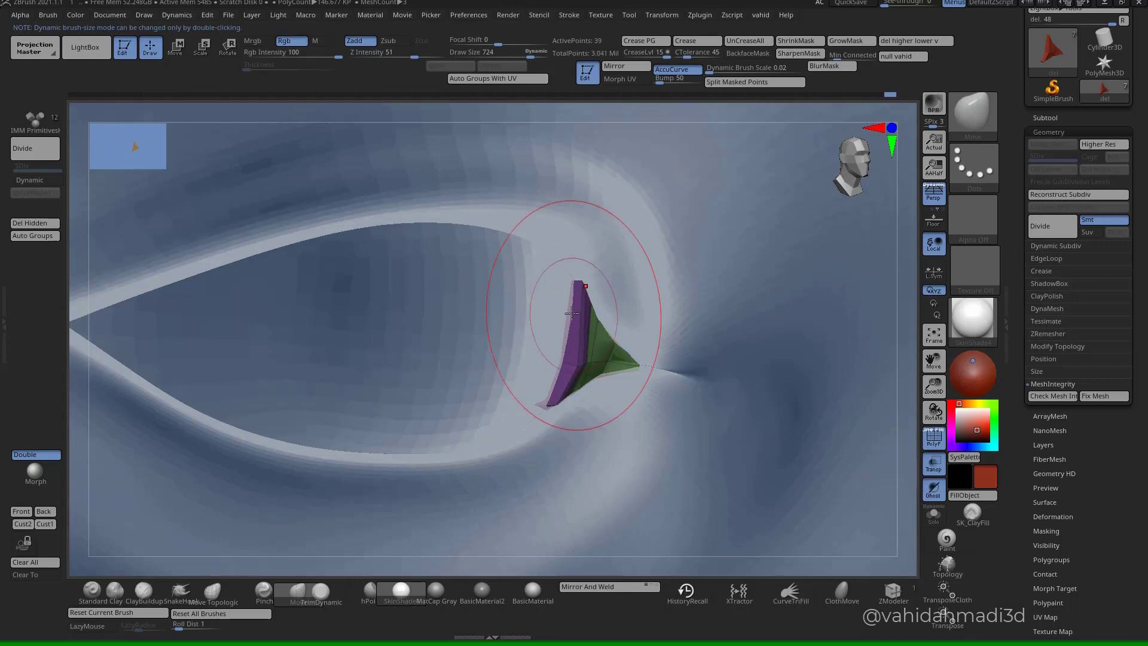
left_click_drag(572, 313, 580, 319)
left_click_drag(553, 401, 551, 399)
mouse_move(553, 395)
right_mouse_down()
mouse_move(568, 326)
mouse_move(573, 347)
right_mouse_up()
- Reduce the Move brush draw size to 47 and refine the lower tip of the purple strip
key("s")
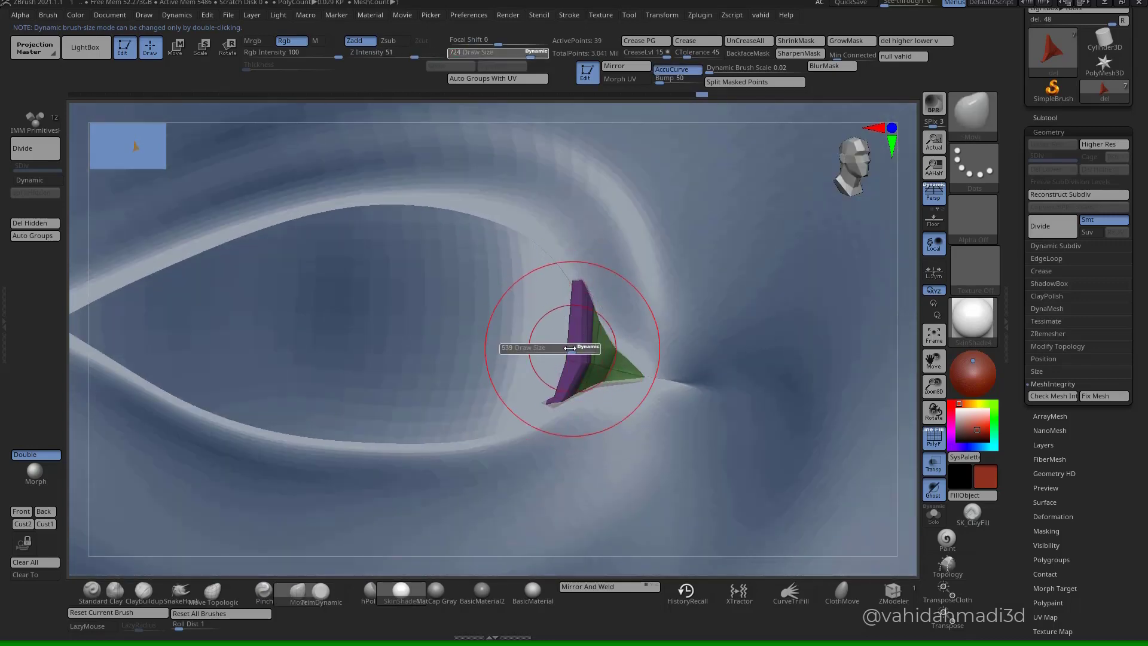
left_click_drag(573, 346, 557, 347)
right_click_drag(565, 365, 576, 376)
key("s")
left_click_drag(576, 363, 566, 363)
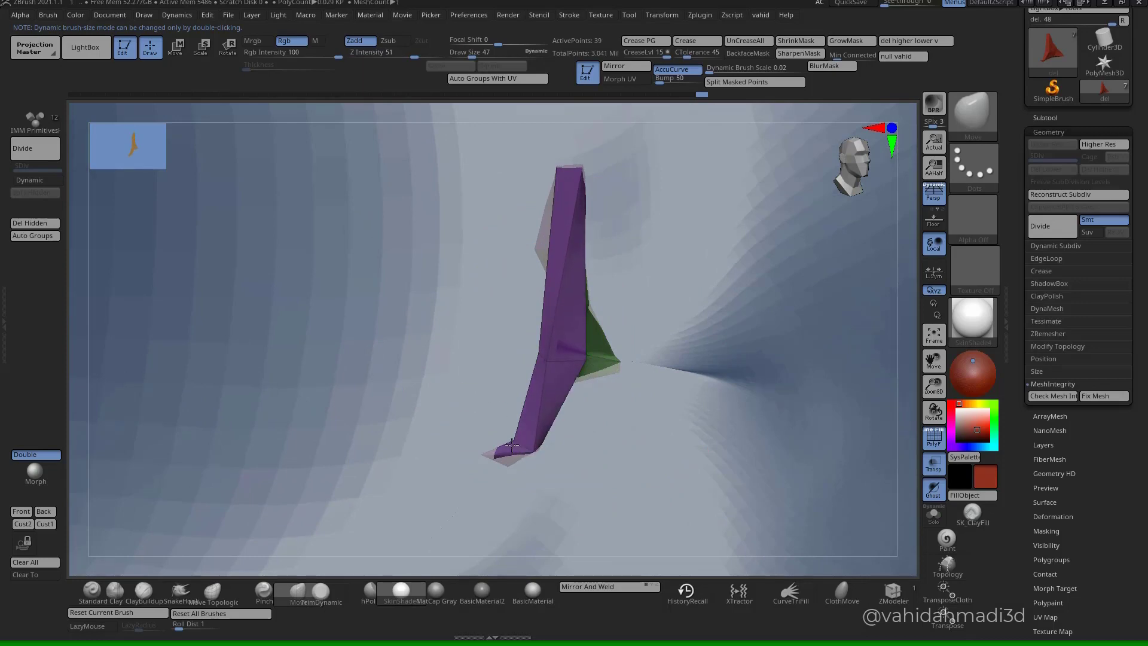
mouse_move(616, 359)
right_mouse_down()
mouse_move(508, 362)
mouse_move(538, 361)
mouse_move(515, 375)
right_mouse_up()
- Raise the lower edge of the green part along the lower eyelid using the Move brush at draw size 291
key("s")
left_click_drag(515, 375, 529, 378)
mouse_move(529, 378)
right_mouse_down()
mouse_move(537, 396)
mouse_move(527, 392)
right_mouse_up()
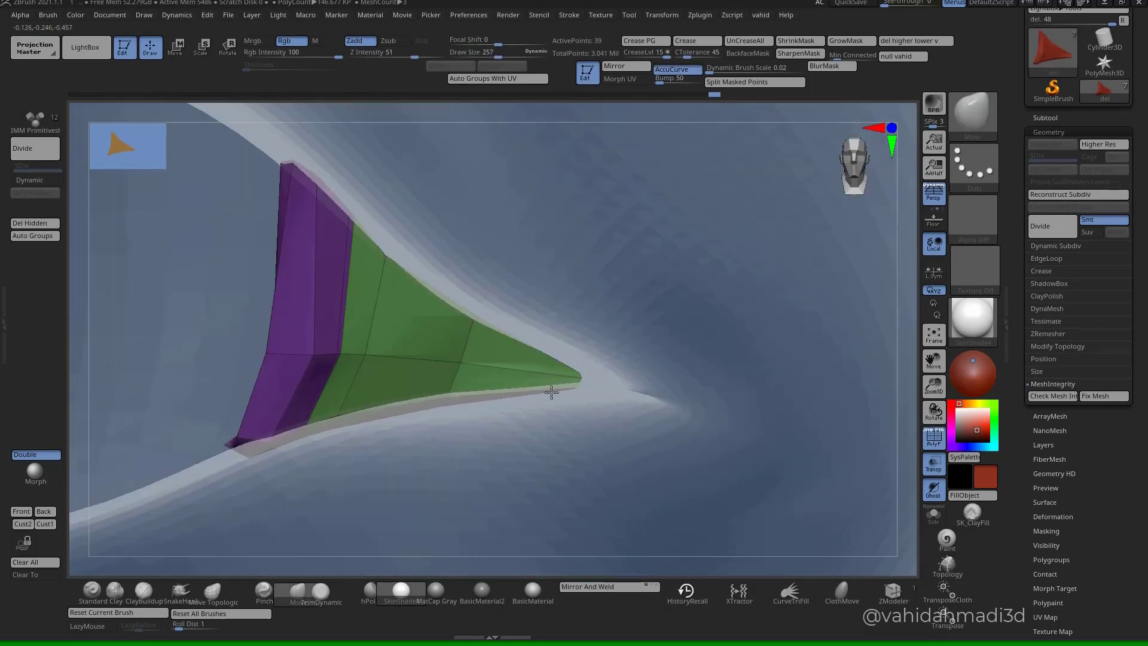
mouse_move(457, 380)
right_mouse_down()
mouse_move(443, 392)
mouse_move(455, 381)
right_mouse_up()
key("s")
left_click_drag(433, 404, 437, 403)
left_click_drag(444, 397, 446, 390)
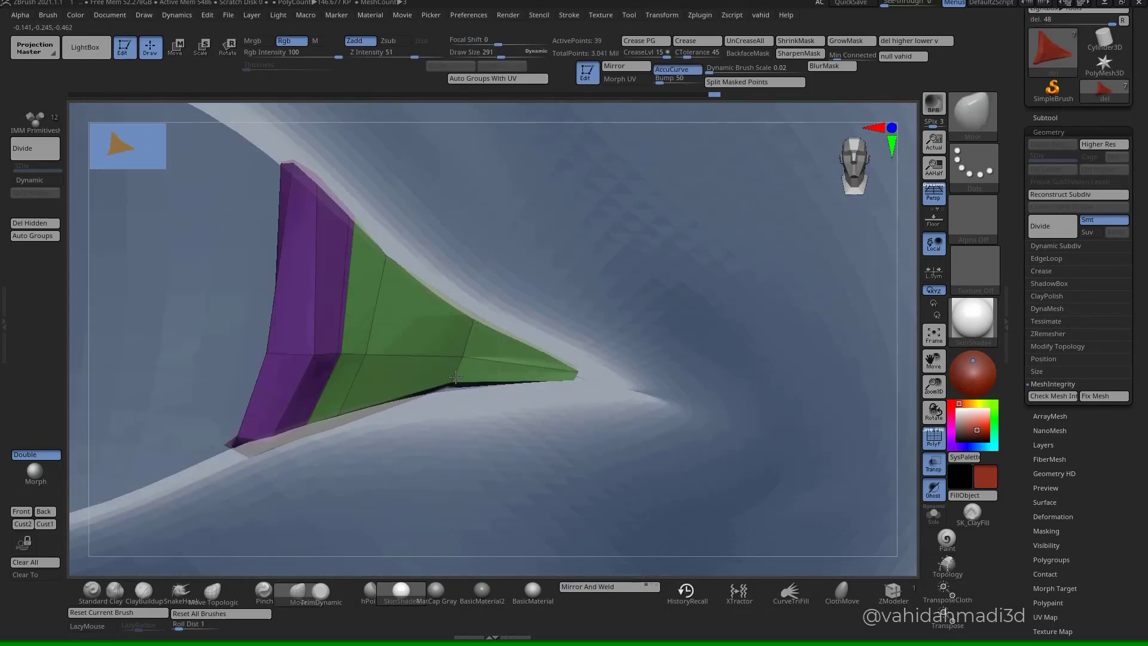
- Pull the upper corner of the purple strip outward using the Move brush at draw size 59
right_click_drag(326, 415, 453, 411, "alt")
mouse_move(379, 447)
right_mouse_down()
mouse_move(428, 423)
mouse_move(416, 357)
right_mouse_up()
right_click_drag(427, 430, 439, 305)
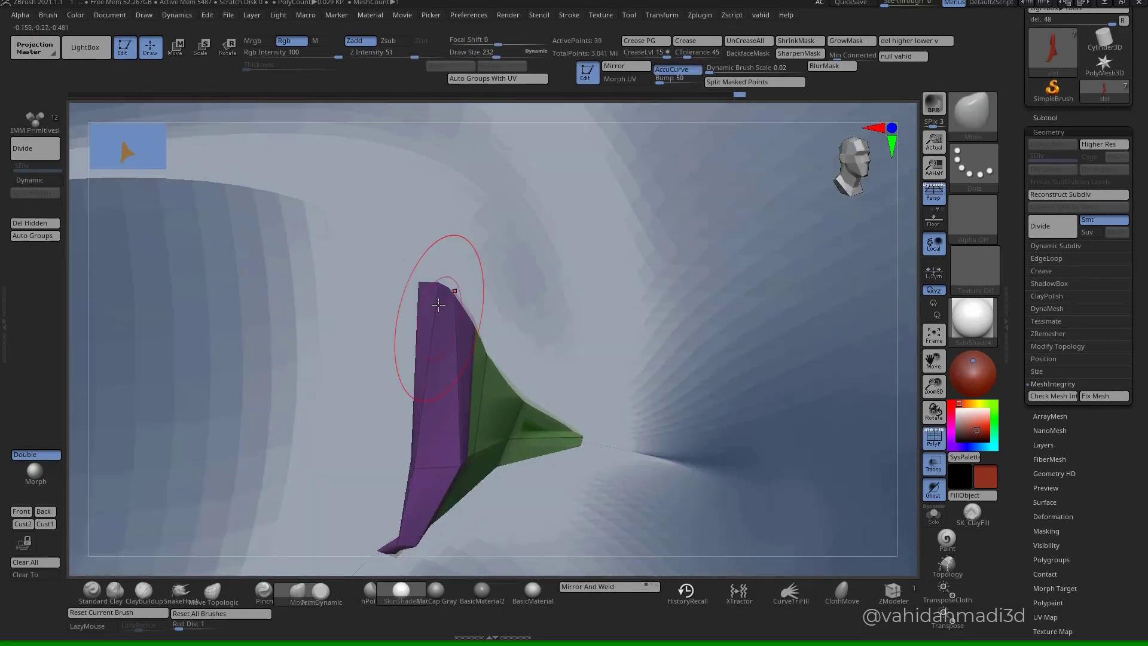
key("s")
left_click_drag(443, 284, 423, 283)
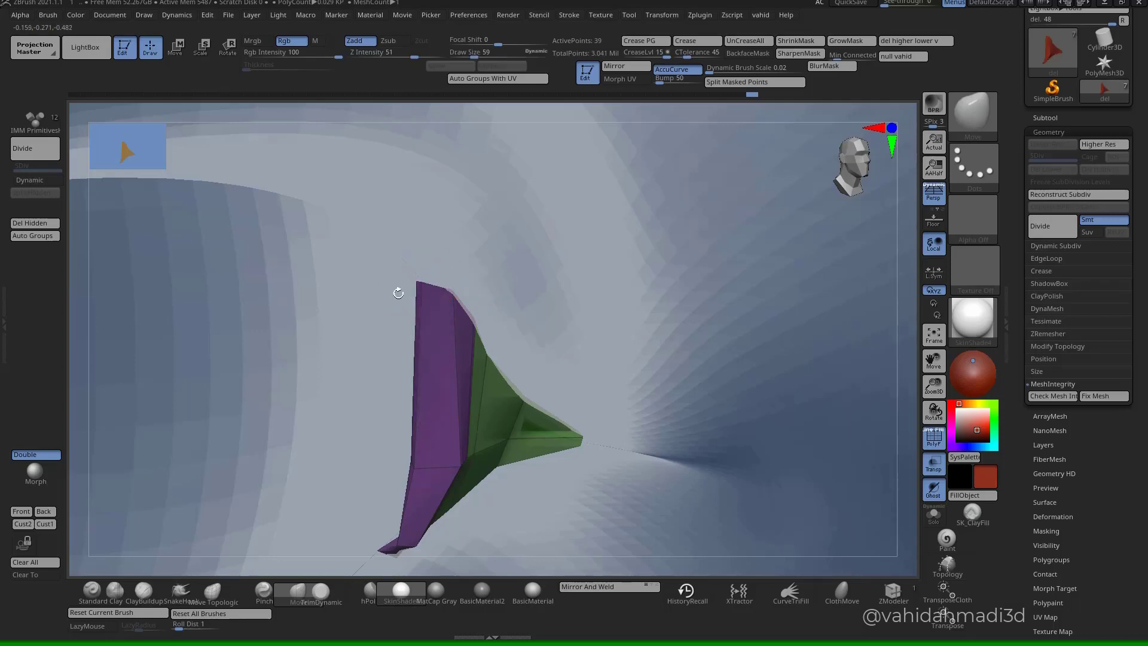
- Refine the fit of the green part along the eyelids using the Move brush at draw size 232
right_click_drag(398, 293, 474, 304)
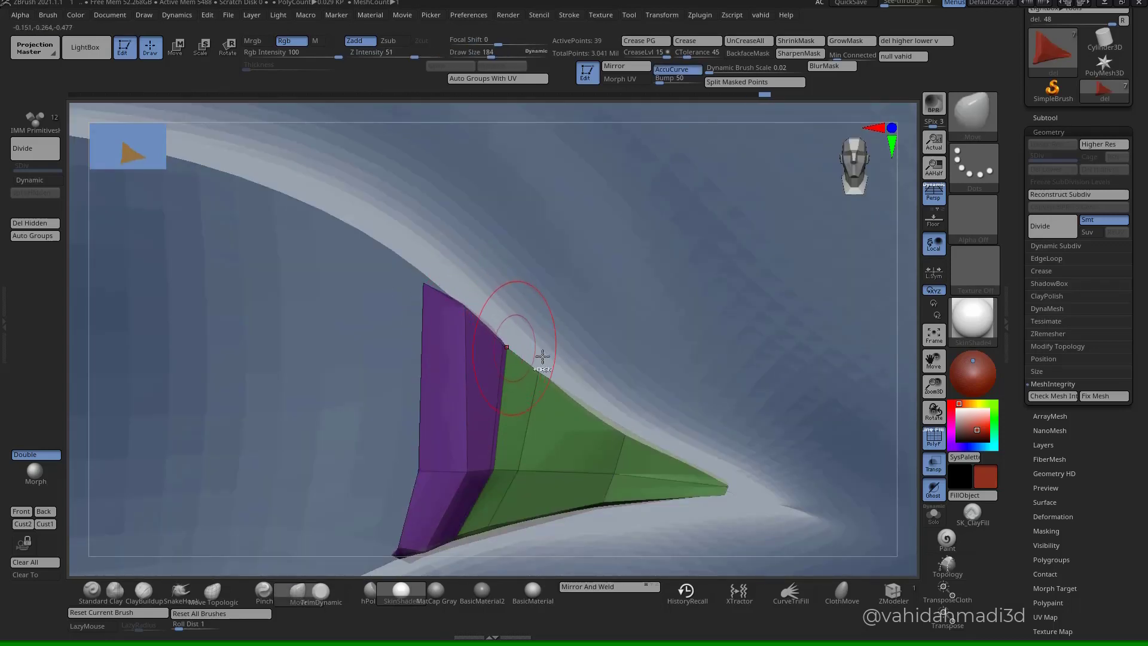
mouse_move(542, 357)
right_mouse_down("ctrl")
mouse_move(545, 299)
mouse_move(568, 371)
right_mouse_up("ctrl")
key("s")
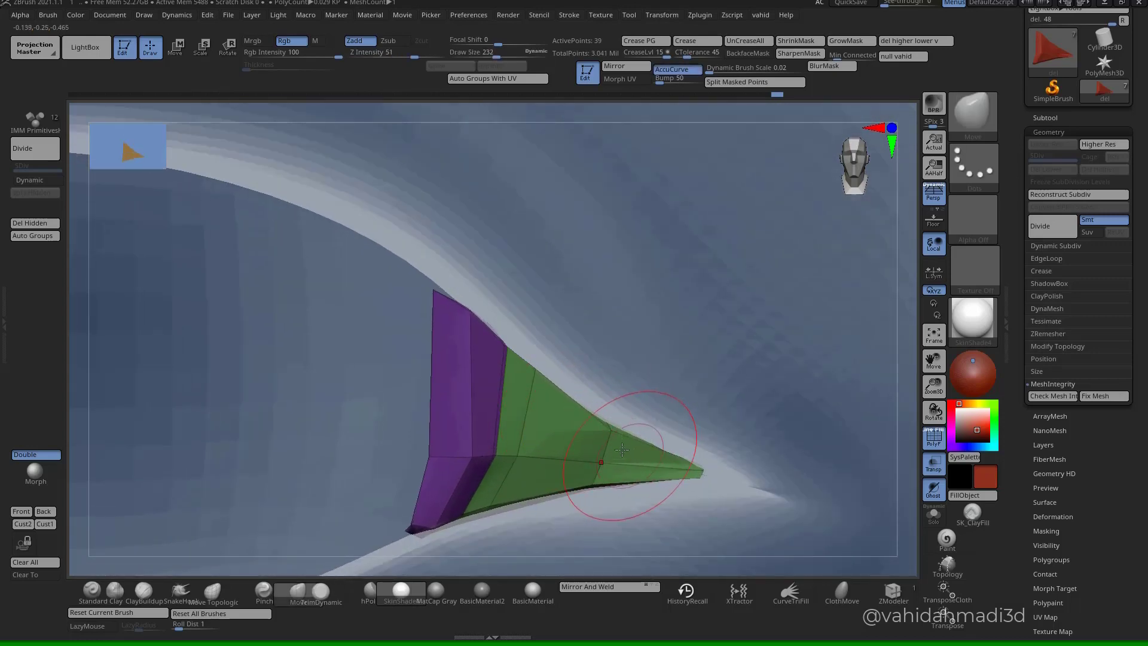
mouse_move(634, 507)
right_mouse_down("ctrl")
mouse_move(616, 413)
mouse_move(583, 353)
mouse_move(567, 428)
mouse_move(592, 425)
mouse_move(568, 358)
right_mouse_up("ctrl")
- Preview the corner piece with Dynamic Subdivision smoothing and return to the low-poly display
left_click(896, 591)
left_click(50, 182)
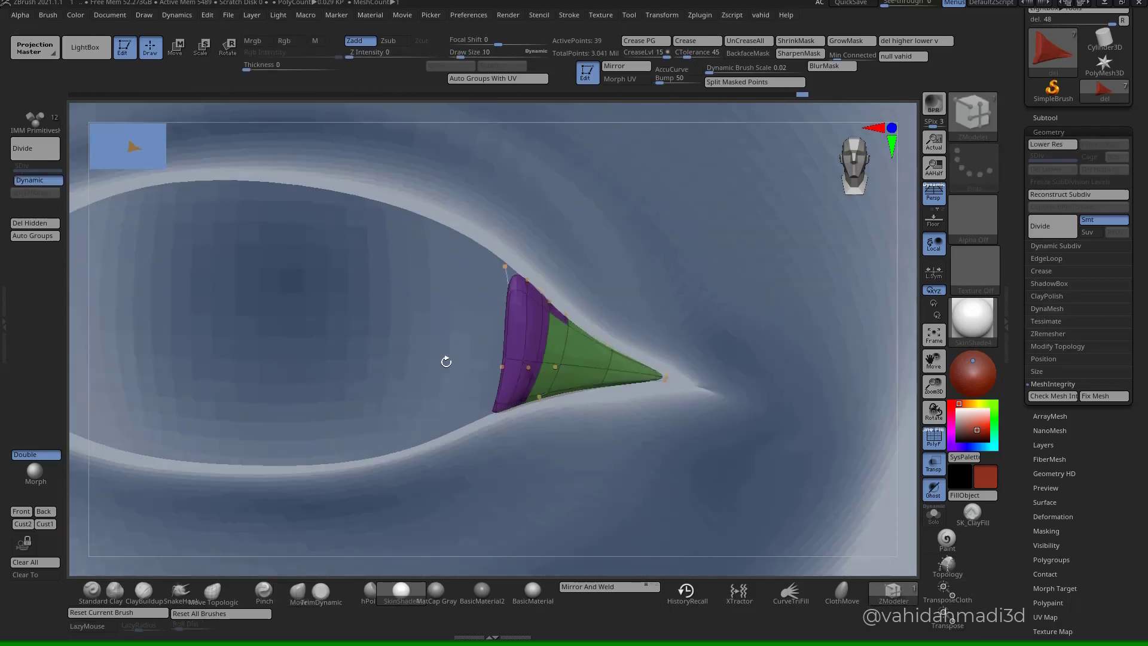
right_click_drag(562, 416, 628, 473, "ctrl")
left_click(48, 181)
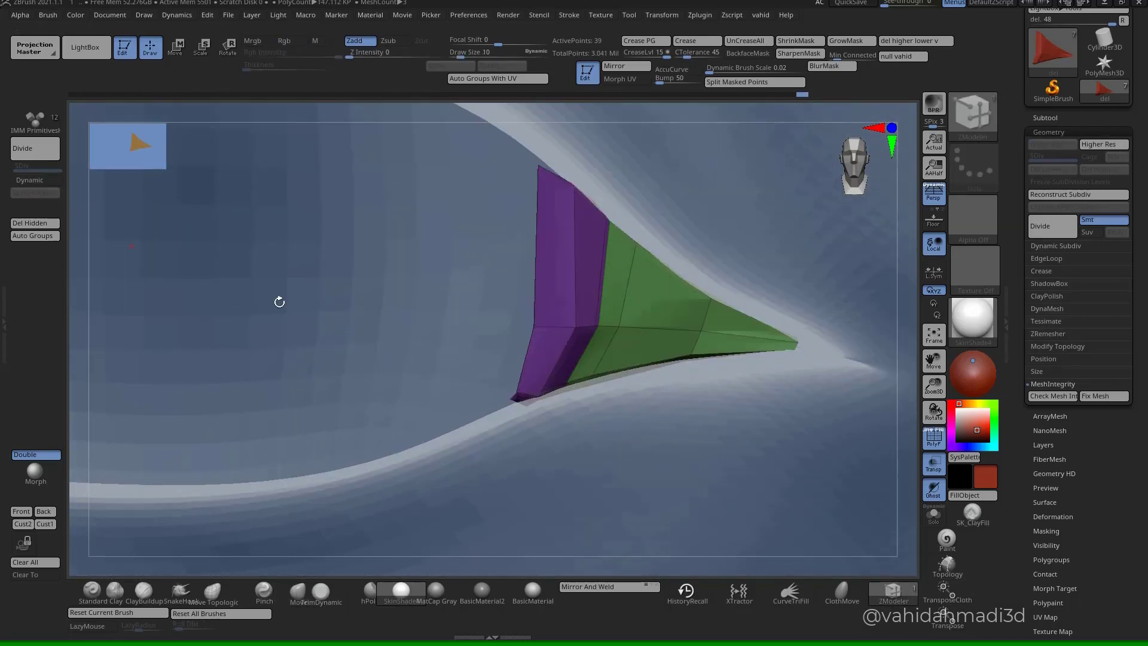
right_click_drag(538, 353, 619, 398)
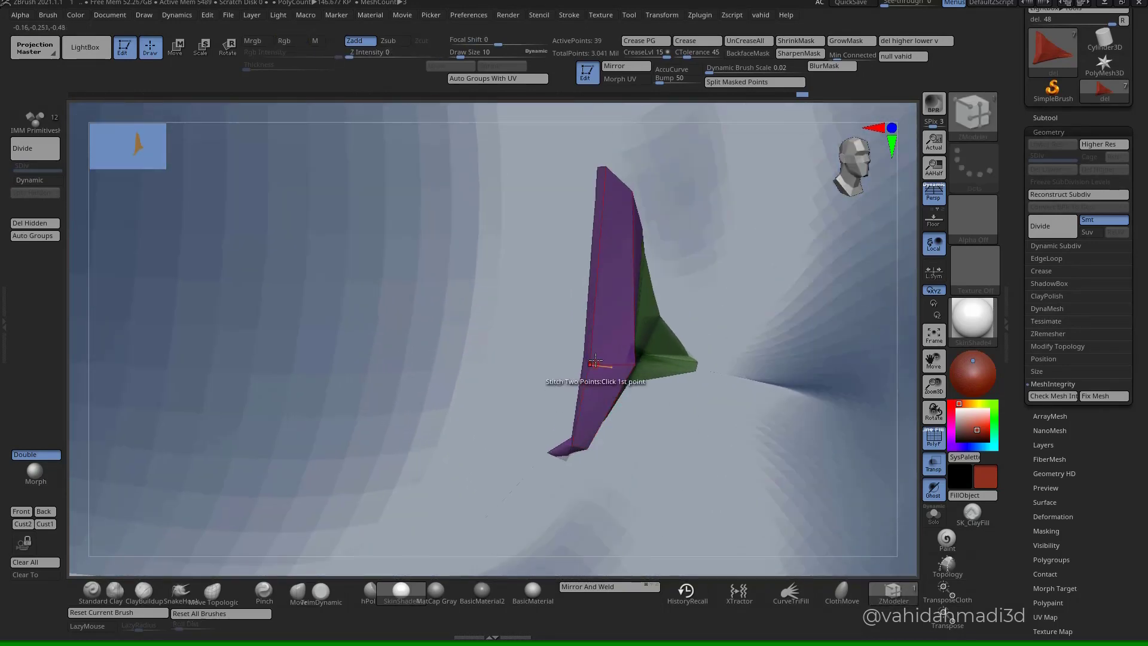
- Nudge the purple strip's lower tip and the green part's inner corner using the Move brush at draw size 225
key("b")
key("m")
key("v")
key("s")
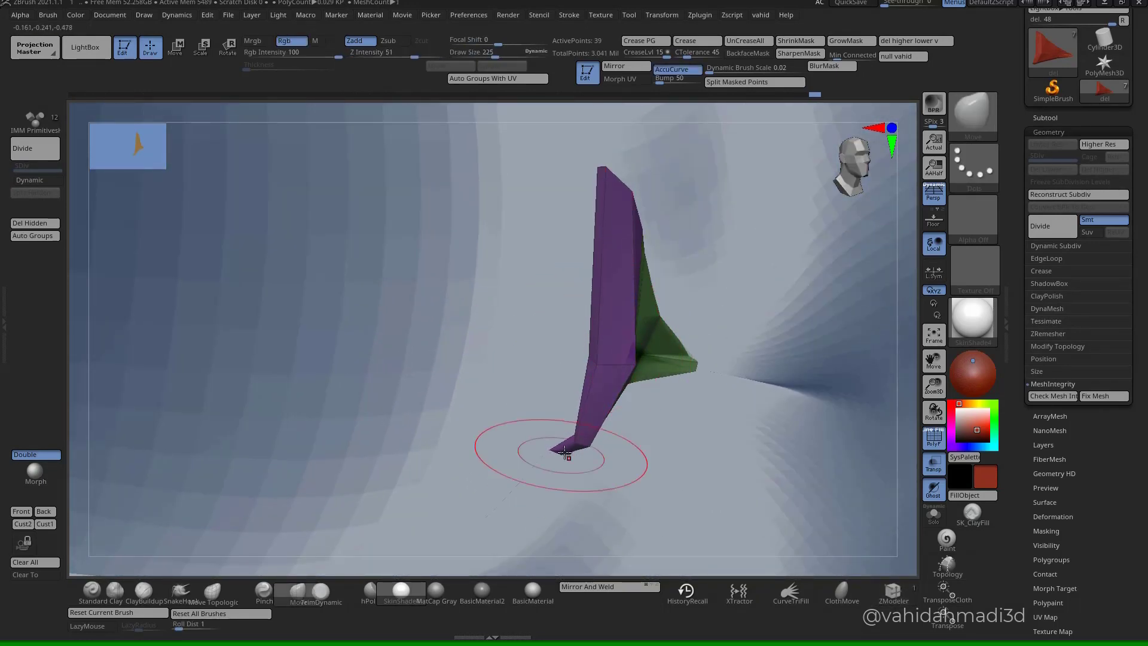
right_click_drag(647, 372, 668, 358)
left_click_drag(657, 366, 641, 368)
mouse_move(649, 366)
right_mouse_down()
mouse_move(657, 362)
mouse_move(667, 415)
right_mouse_up()
- Insert an additional edge loop across the green part with the ZModeler brush
key("b")
key("z")
key("m")
key("space")
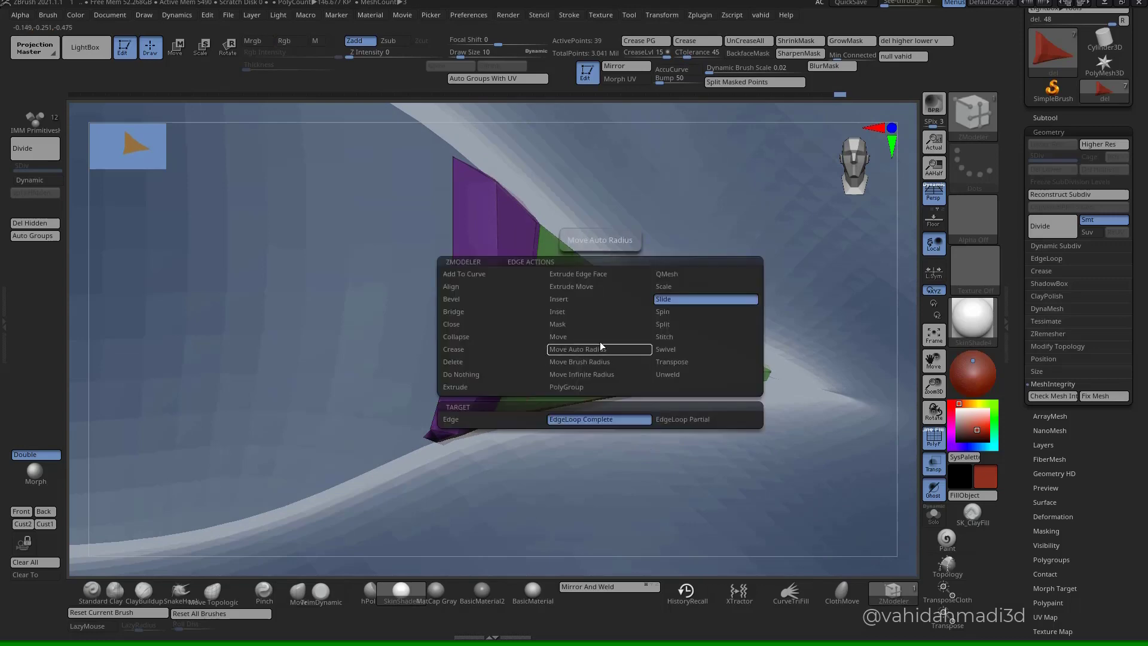
mouse_move(648, 407)
right_mouse_down("ctrl")
mouse_move(646, 366)
mouse_move(648, 419)
mouse_move(610, 418)
mouse_move(632, 386)
mouse_move(623, 382)
mouse_move(619, 409)
right_mouse_up("ctrl")
- Adjust the green part's surface from the side using the Move brush at draw size 271
key("b")
key("m")
key("v")
key("s")
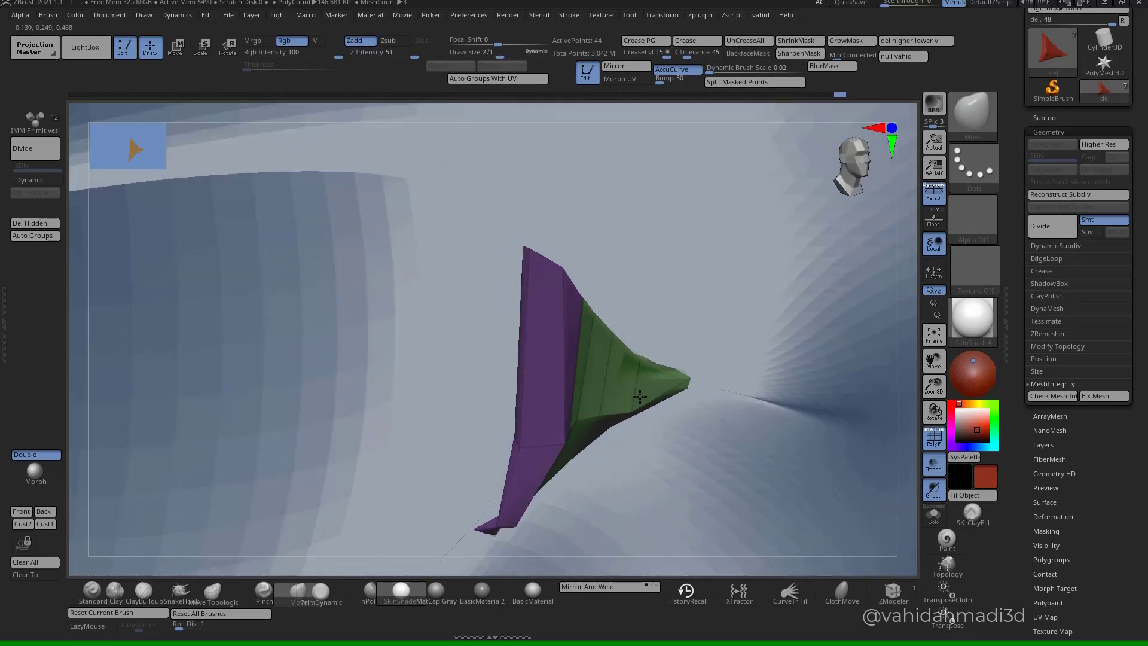
right_click_drag(669, 382, 359, 284)
- Enable Dynamic Subdivision and pull the purple strip's lower tip outward along the lower eyelid with the Move brush
left_click(30, 180)
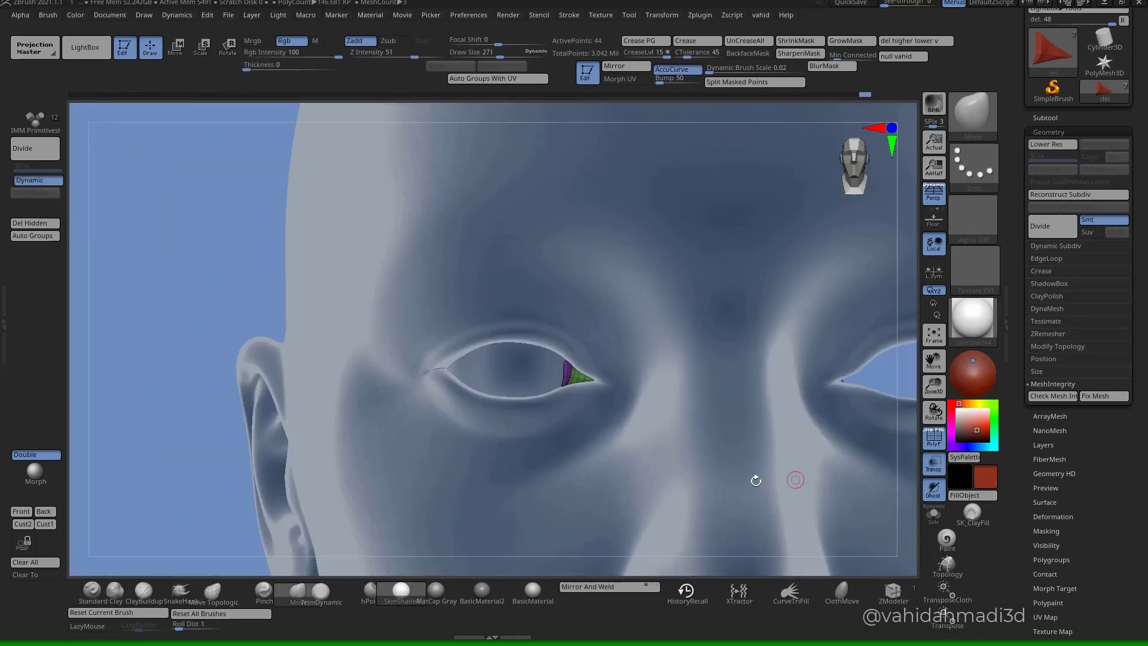
right_click_drag(756, 481, 837, 441, "alt")
mouse_move(485, 299)
right_mouse_down("ctrl")
mouse_move(614, 349)
mouse_move(609, 362)
right_mouse_up("ctrl")
key("s")
left_click(619, 350)
left_click_drag(606, 377, 599, 382)
right_click_drag(598, 382, 618, 374)
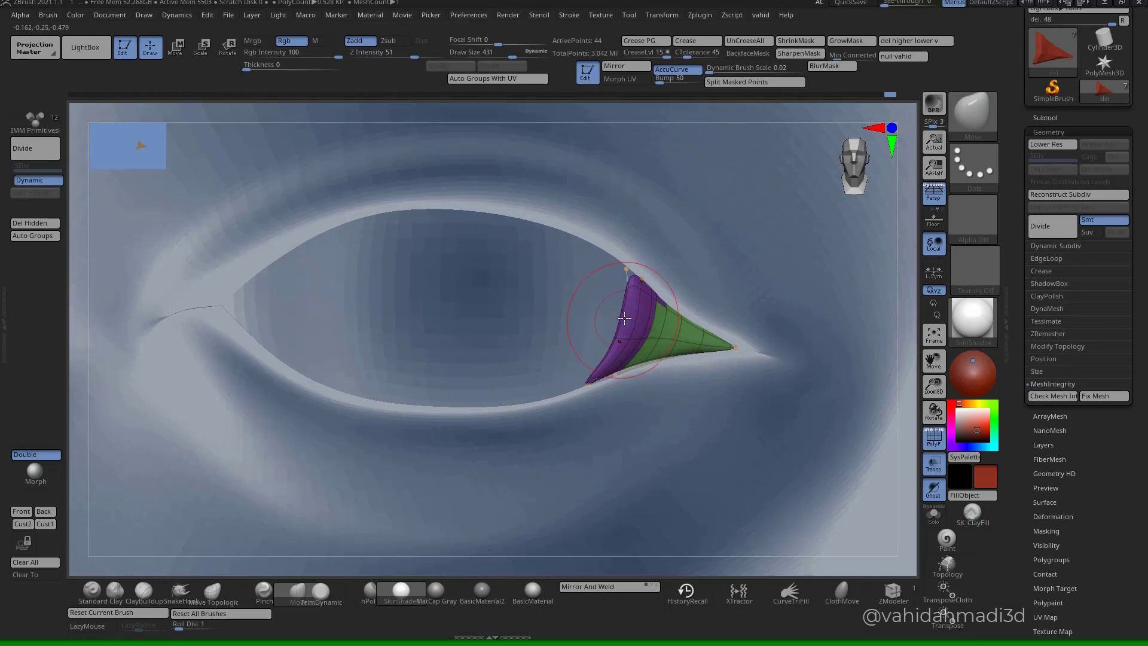
- Nudge the middle of the purple strip against the eyeball using the Move brush at draw size 501
right_click_drag(625, 318, 615, 327)
key("s")
left_click_drag(615, 327, 618, 326)
mouse_move(638, 302)
right_mouse_down()
mouse_move(605, 304)
mouse_move(637, 327)
mouse_move(644, 362)
mouse_move(567, 400)
right_mouse_up()
mouse_move(563, 389)
right_mouse_down()
mouse_move(581, 364)
mouse_move(601, 371)
mouse_move(397, 333)
right_mouse_up()
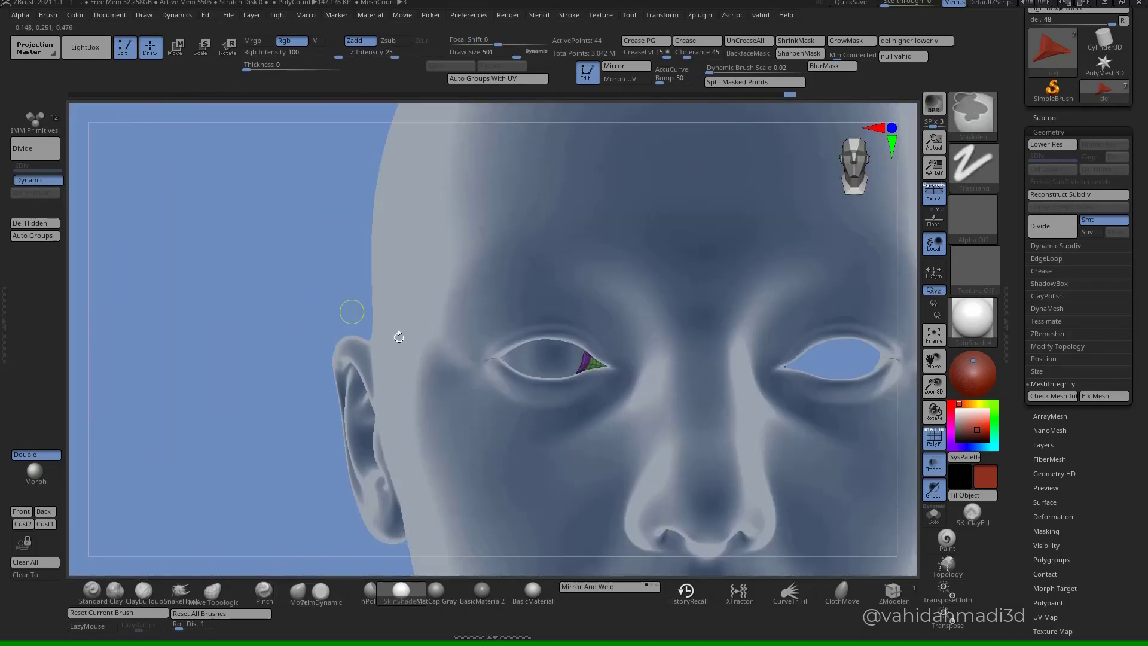
- Hide the polyframe and fit the smoothed piece's upper tip against the upper eyelid with the Move brush
right_click_drag(718, 446, 856, 415)
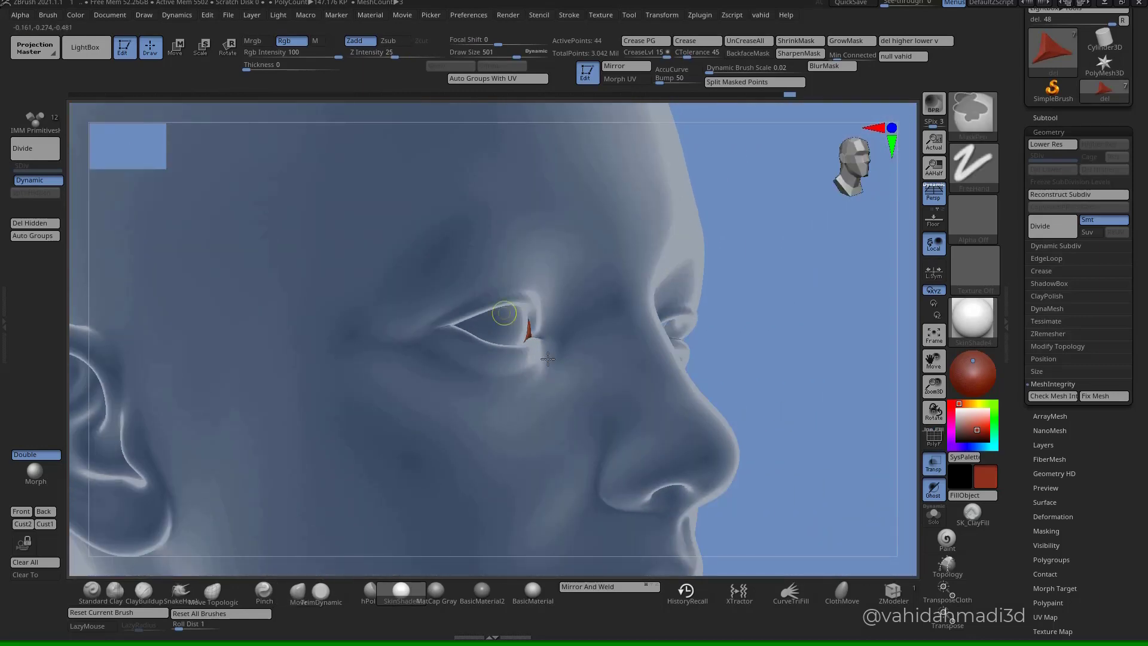
right_click_drag(533, 335, 711, 344, "ctrl")
right_click_drag(544, 362, 577, 353)
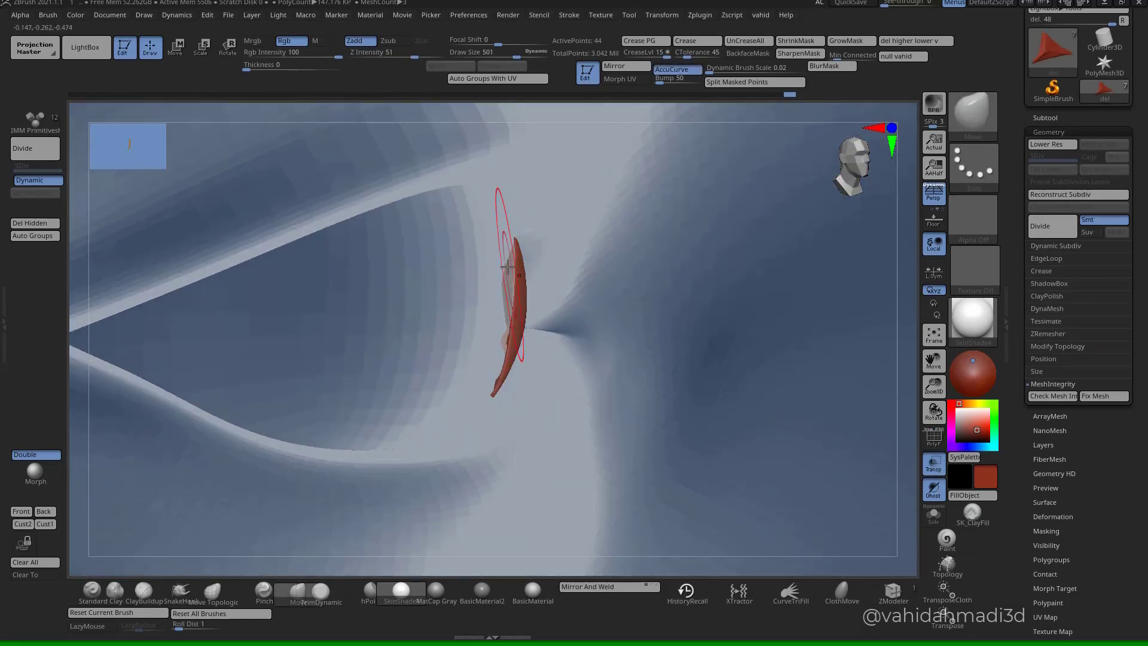
right_click_drag(505, 305, 431, 371)
right_click_drag(345, 374, 412, 353, "ctrl")
left_click_drag(377, 270, 382, 265)
right_click_drag(383, 269, 366, 336)
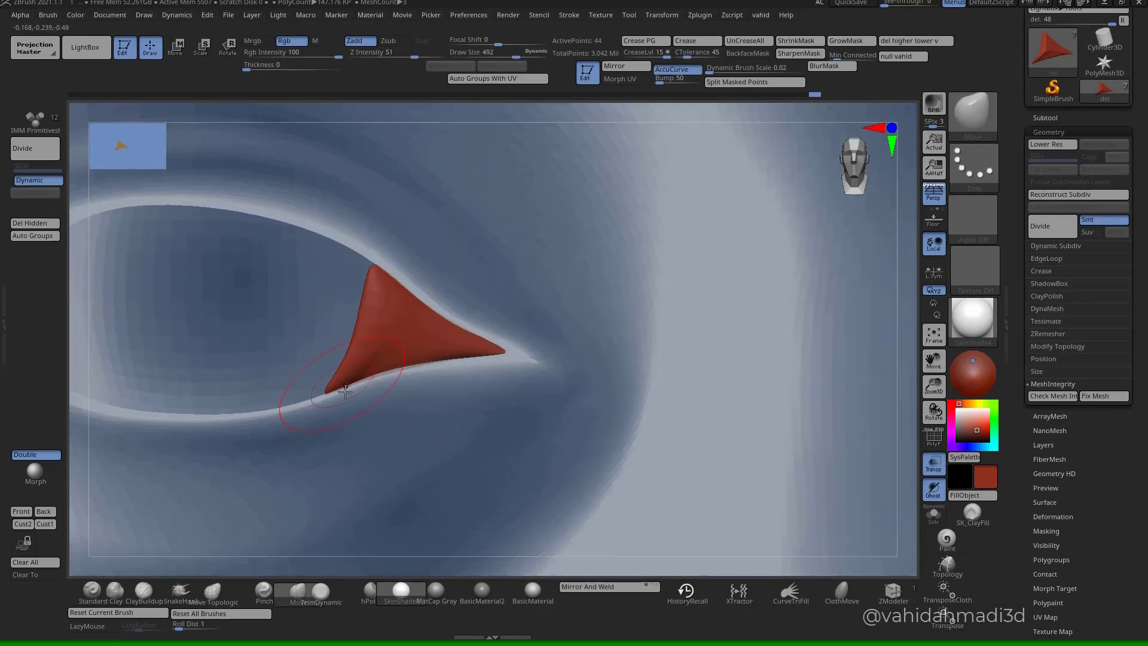
- Adjust the piece's lower tip at draw size 439 and its inner-corner end at draw size 414 with the Move brush
mouse_move(345, 392)
right_mouse_down()
mouse_move(357, 269)
mouse_move(367, 426)
right_mouse_up()
left_click_drag(323, 433, 328, 430)
mouse_move(328, 429)
right_mouse_down()
mouse_move(260, 430)
mouse_move(330, 431)
right_mouse_up()
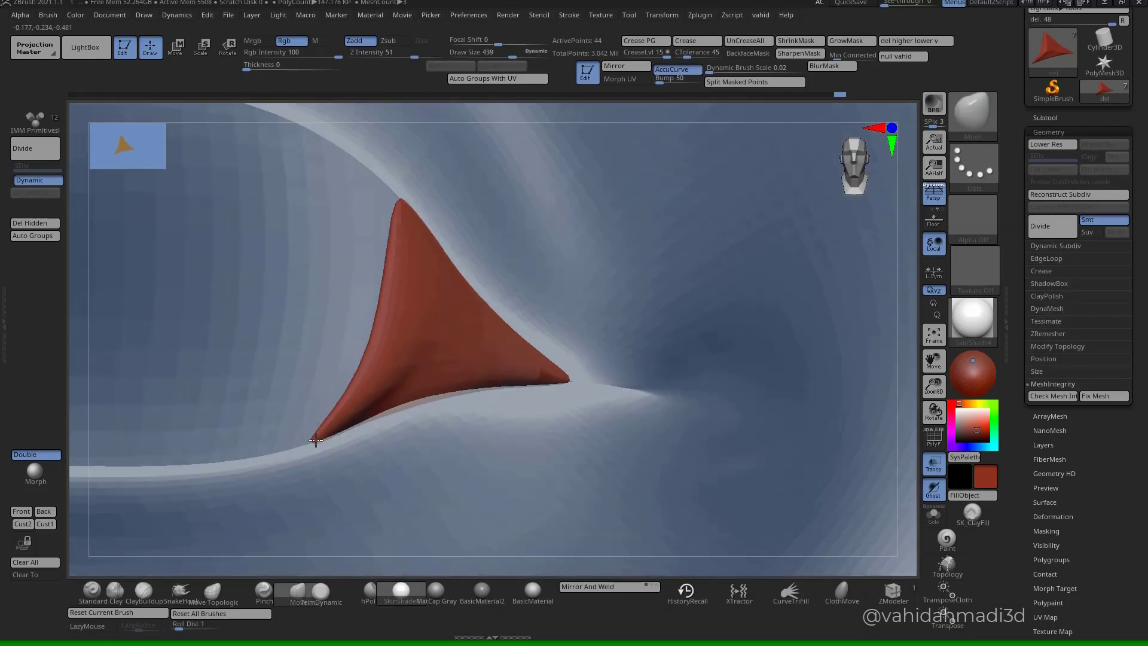
mouse_move(335, 435)
right_mouse_down()
mouse_move(353, 469)
mouse_move(513, 366)
mouse_move(587, 422)
mouse_move(597, 351)
mouse_move(619, 408)
mouse_move(589, 377)
right_mouse_up()
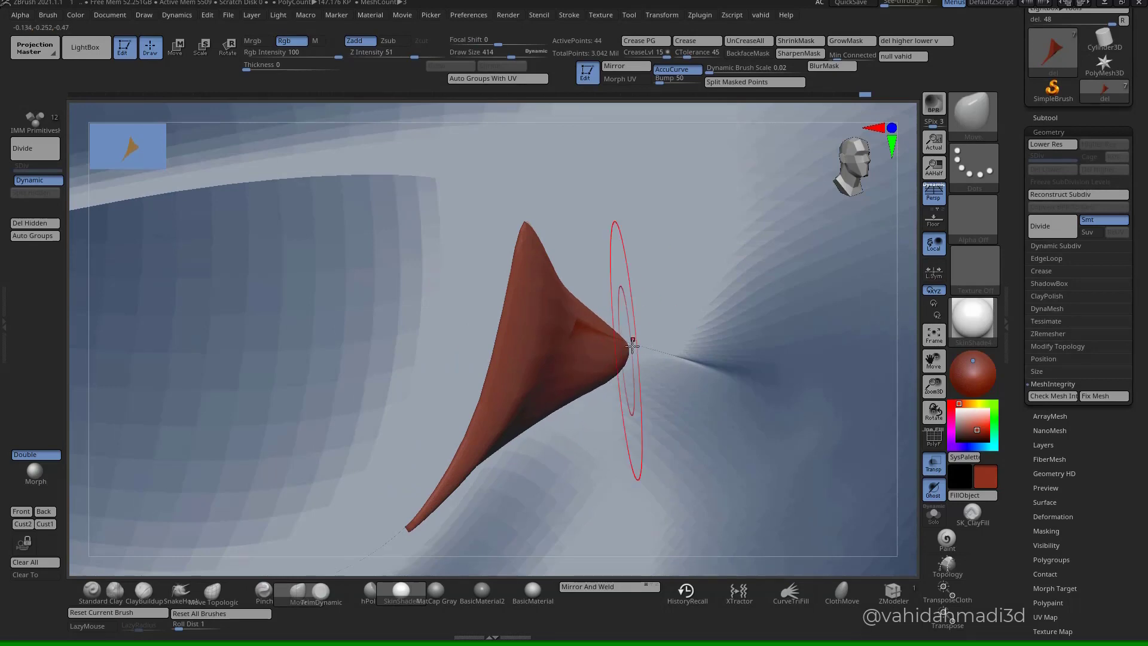
right_click_drag(657, 353, 520, 379)
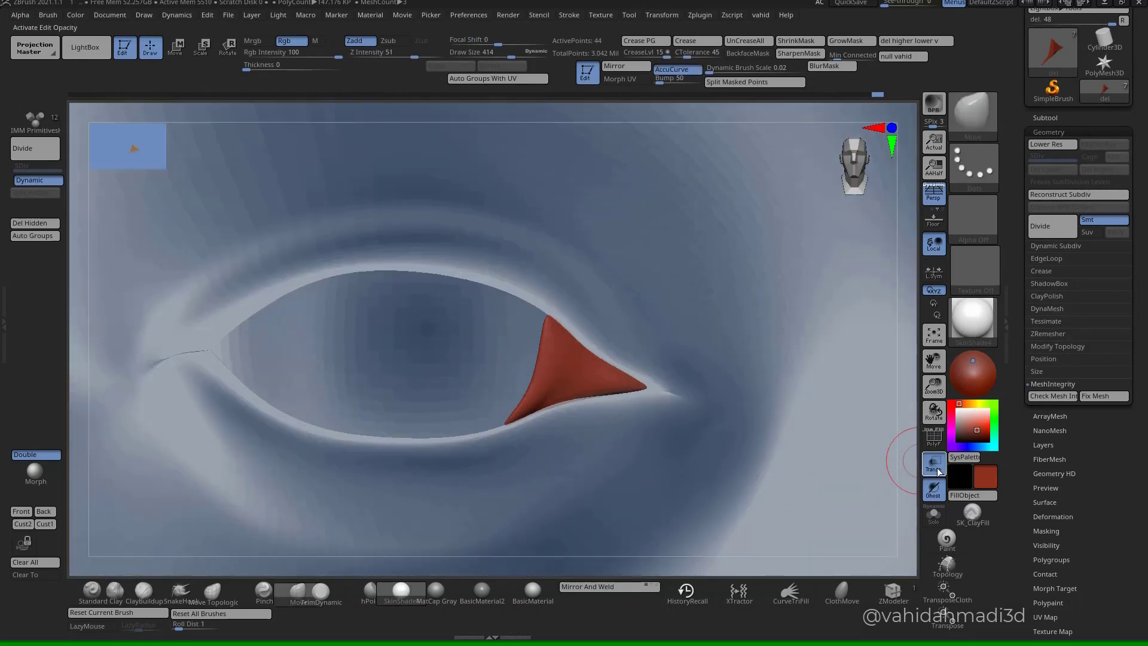
- Turn off transparency and examine from several angles how the piece sits between the eyeball and the eyelids
left_click(937, 469)
right_click_drag(674, 444, 670, 413, "ctrl")
mouse_move(669, 413)
right_mouse_down()
mouse_move(694, 393)
mouse_move(724, 328)
mouse_move(610, 431)
mouse_move(693, 335)
right_mouse_up()
mouse_move(778, 390)
right_mouse_down()
mouse_move(807, 377)
mouse_move(741, 354)
mouse_move(718, 389)
right_mouse_up()
mouse_move(717, 389)
right_mouse_down()
mouse_move(787, 384)
mouse_move(798, 359)
mouse_move(757, 388)
mouse_move(562, 356)
right_mouse_up()
right_click_drag(735, 440, 633, 431, "alt")
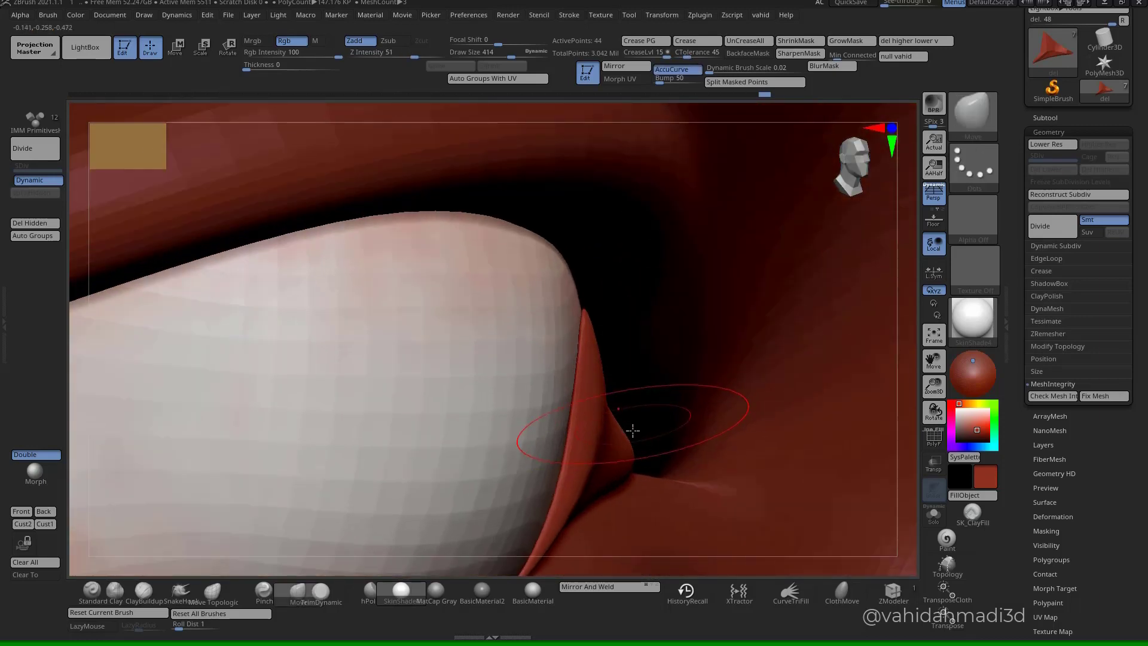
mouse_move(616, 473)
right_mouse_down()
mouse_move(674, 473)
mouse_move(395, 353)
right_mouse_up()
right_click_drag(682, 490, 523, 290, "ctrl")
right_click_drag(602, 426, 559, 344, "ctrl")
right_click_drag(755, 389, 738, 334)
- Save the tool as eyeCorneayoutube-003
left_click_drag(1038, 399, 1038, 497)
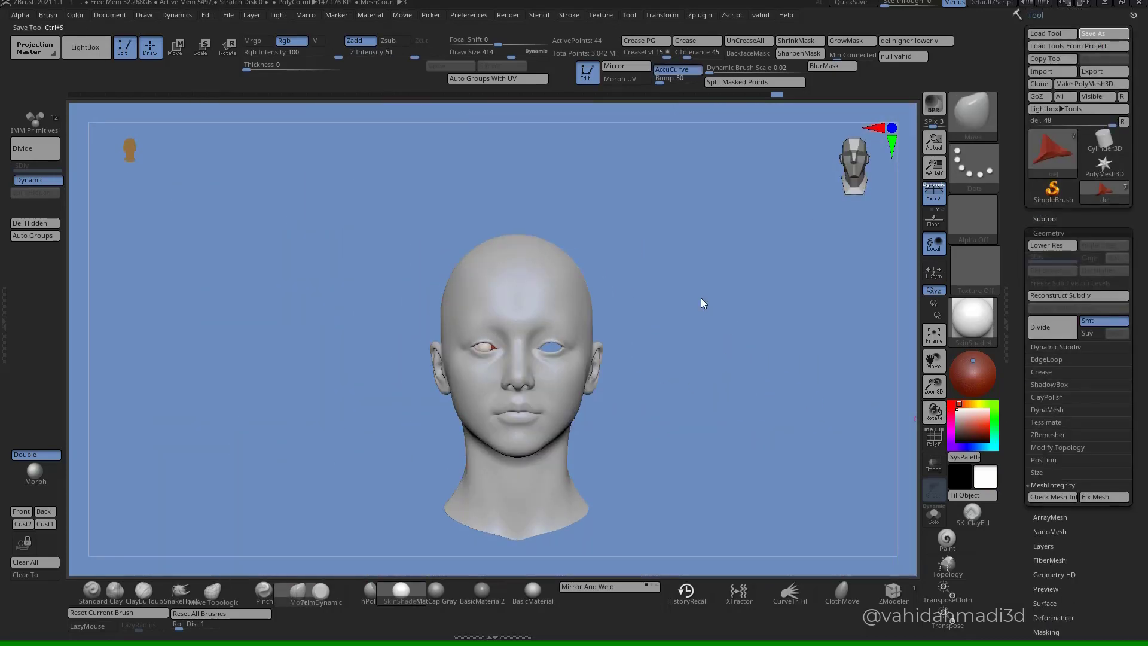
key("ctrl+s")
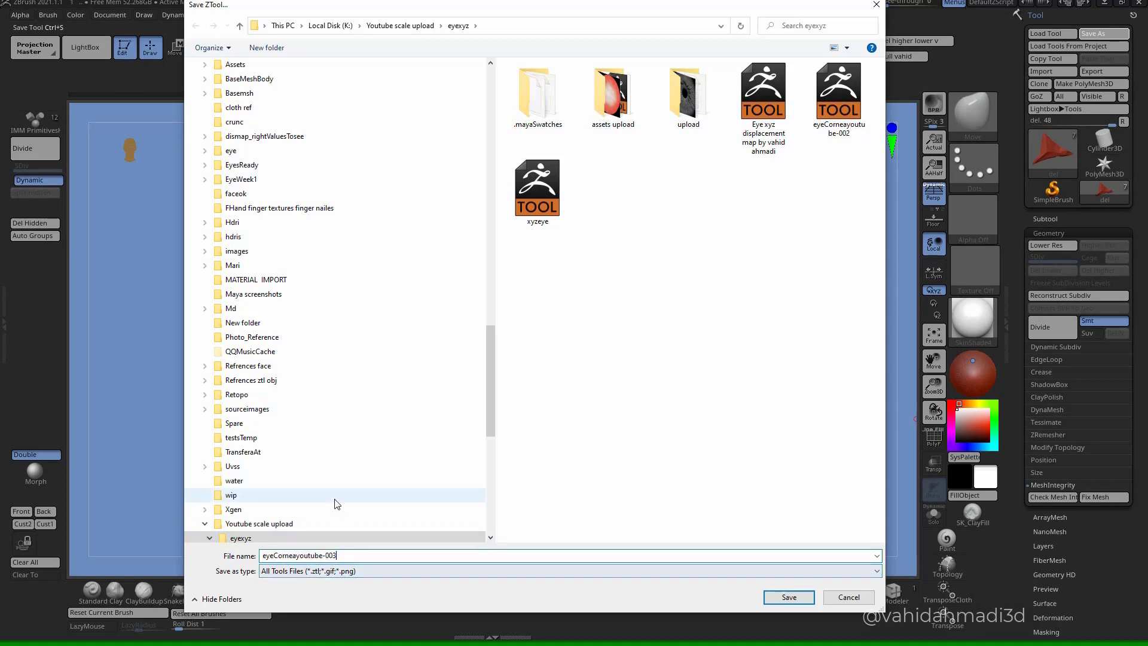
key("Return")
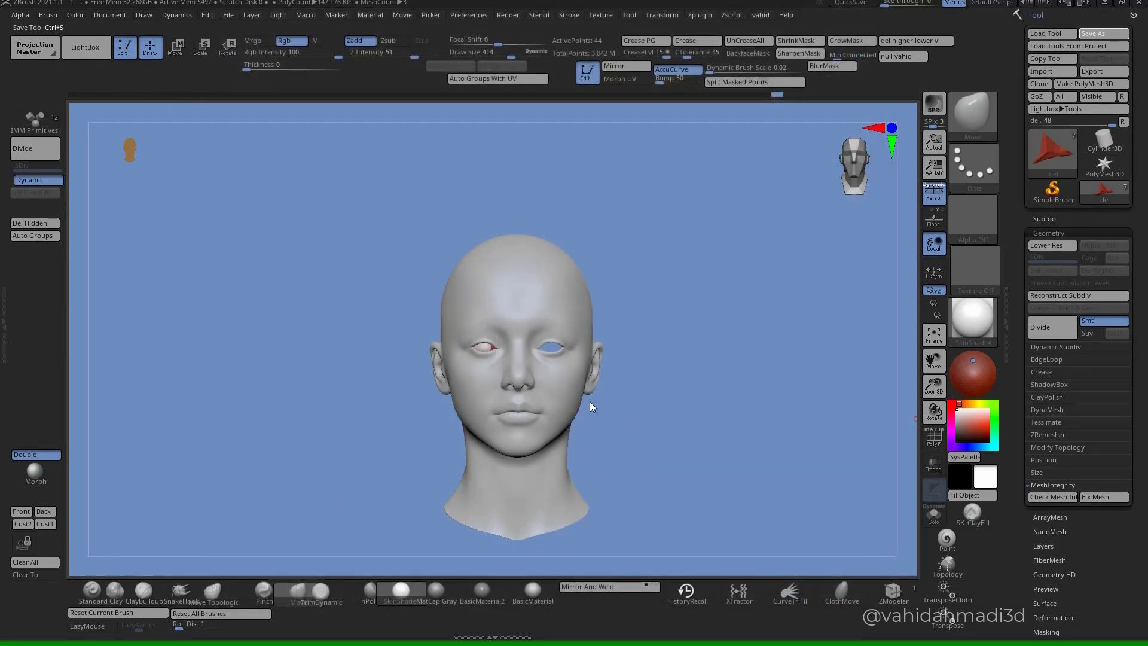
- Disable Dynamic Subdivision on the corner piece, show its polyframe and assign the whole mesh to one polygroup
mouse_move(625, 436)
left_mouse_down()
mouse_move(656, 482)
mouse_move(734, 446)
mouse_move(728, 436)
left_mouse_up()
right_click_drag(623, 357, 793, 396, "ctrl")
mouse_move(792, 396)
right_mouse_down()
mouse_move(815, 402)
mouse_move(785, 386)
mouse_move(745, 415)
mouse_move(809, 359)
mouse_move(809, 290)
mouse_move(787, 341)
mouse_move(791, 430)
mouse_move(795, 397)
right_mouse_up()
mouse_move(497, 340)
right_mouse_down("ctrl")
mouse_move(597, 329)
mouse_move(657, 424)
mouse_move(607, 409)
mouse_move(661, 410)
mouse_move(570, 438)
mouse_move(641, 422)
mouse_move(715, 382)
mouse_move(649, 353)
mouse_move(679, 382)
mouse_move(626, 431)
mouse_move(696, 391)
mouse_move(685, 415)
mouse_move(476, 361)
mouse_move(628, 410)
mouse_move(636, 387)
mouse_move(894, 397)
mouse_move(873, 310)
mouse_move(844, 394)
mouse_move(575, 315)
mouse_move(466, 405)
right_mouse_up("ctrl")
left_click(56, 181)
right_click_drag(712, 393, 733, 441, "ctrl")
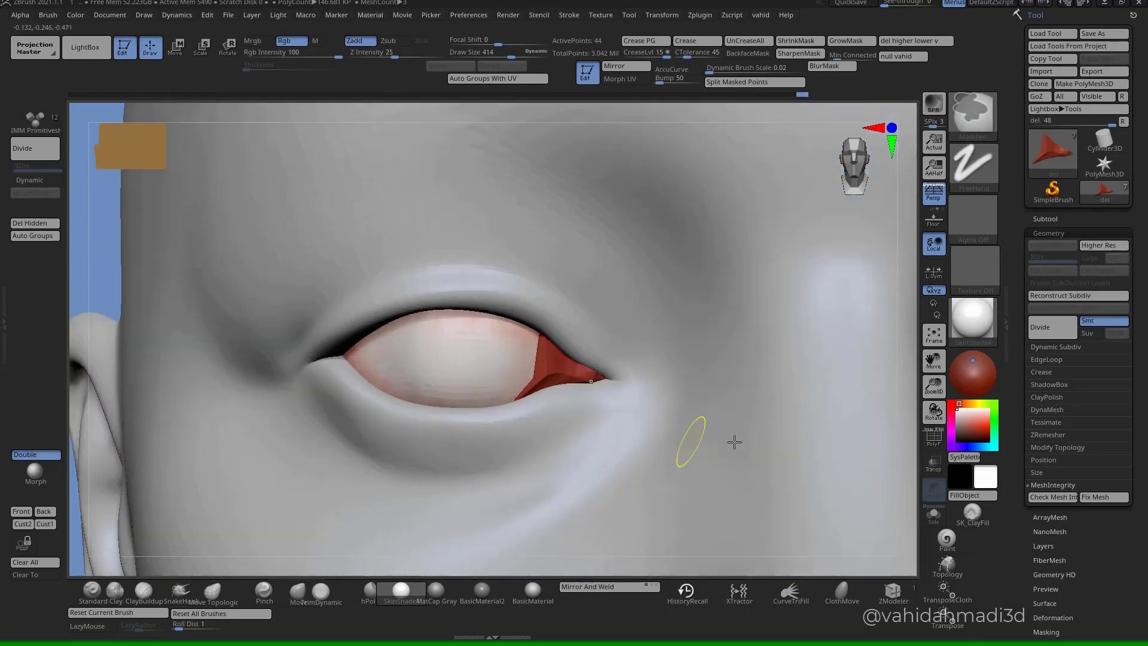
left_click(938, 441)
key("ctrl+w")
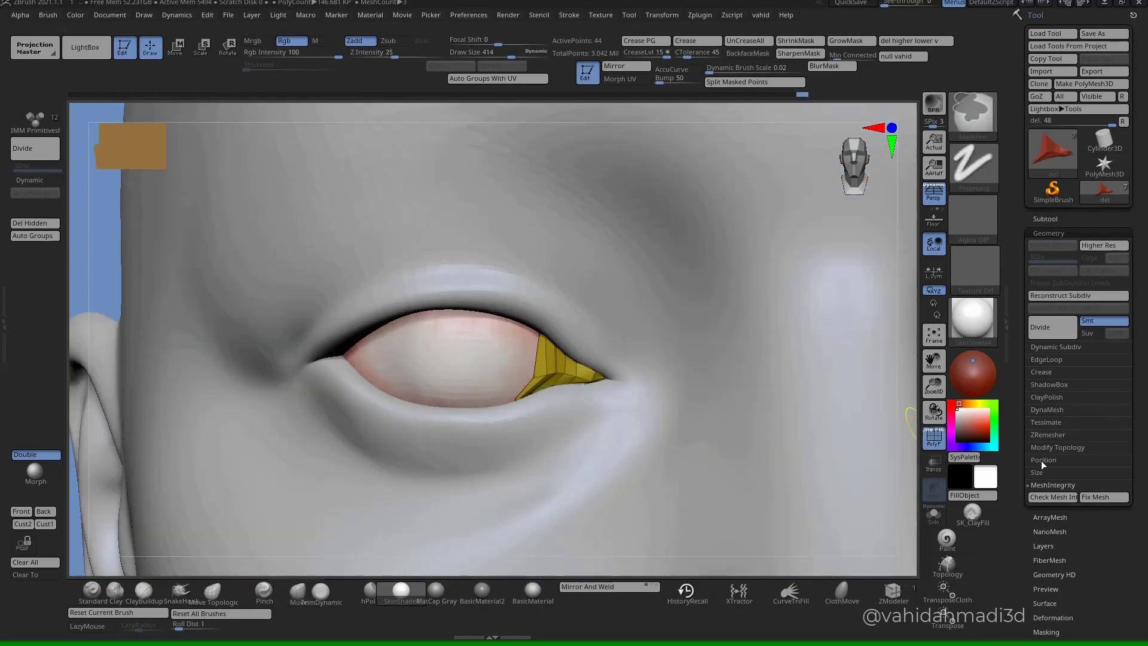
- Export the corner piece in OBJ format as Carauncleyou
left_click(1104, 71)
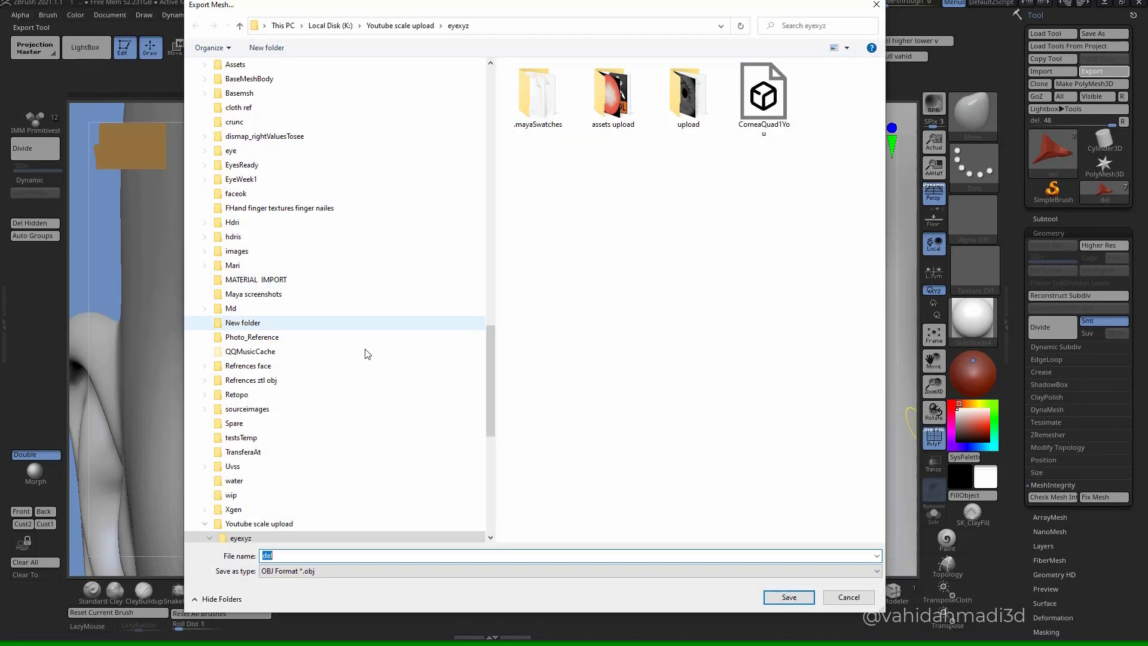
type("Carauncleyo")
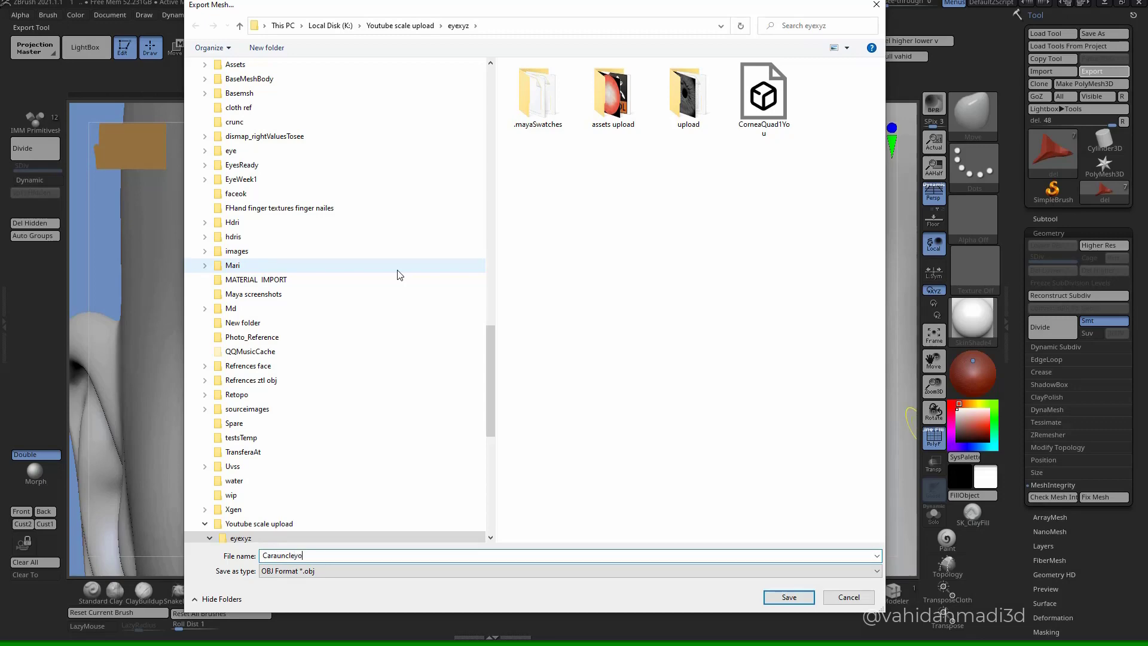
type("u")
key("Return")
- Switch to Maya and import Carauncleyou.obj into the eye scene
key("super")
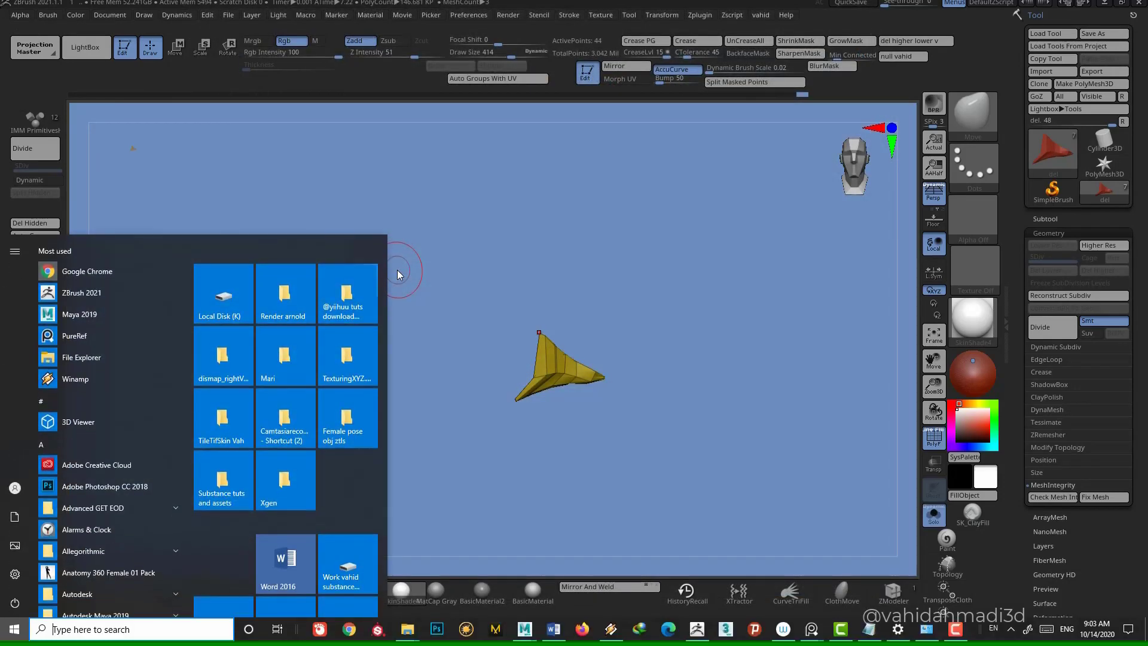
mouse_move(527, 633)
left_click(534, 605)
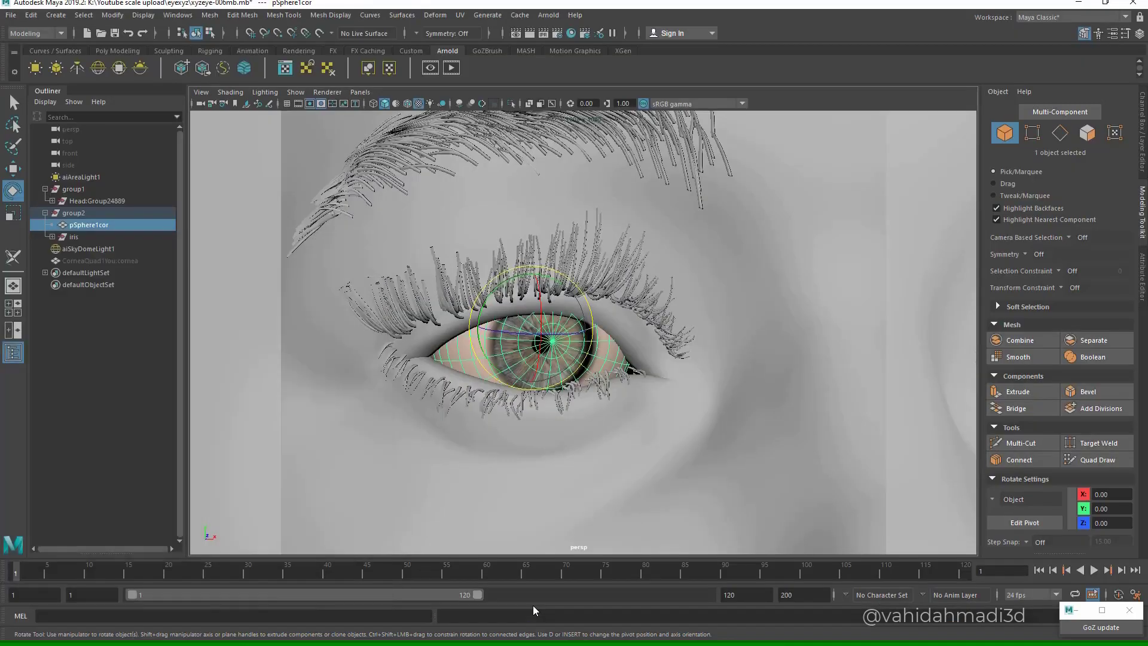
key("alt+f")
key("Down")
key("Down")
key("Down")
key("Down")
key("Down")
key("Down")
key("Down")
key("Down")
key("Return")
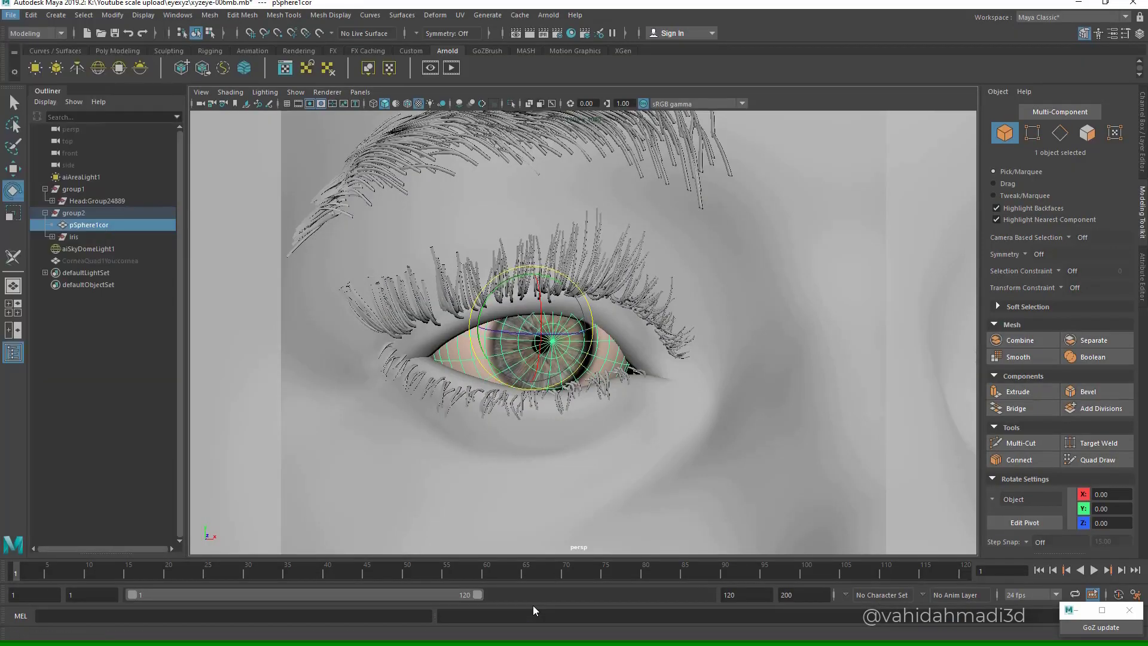
key("u")
key("c")
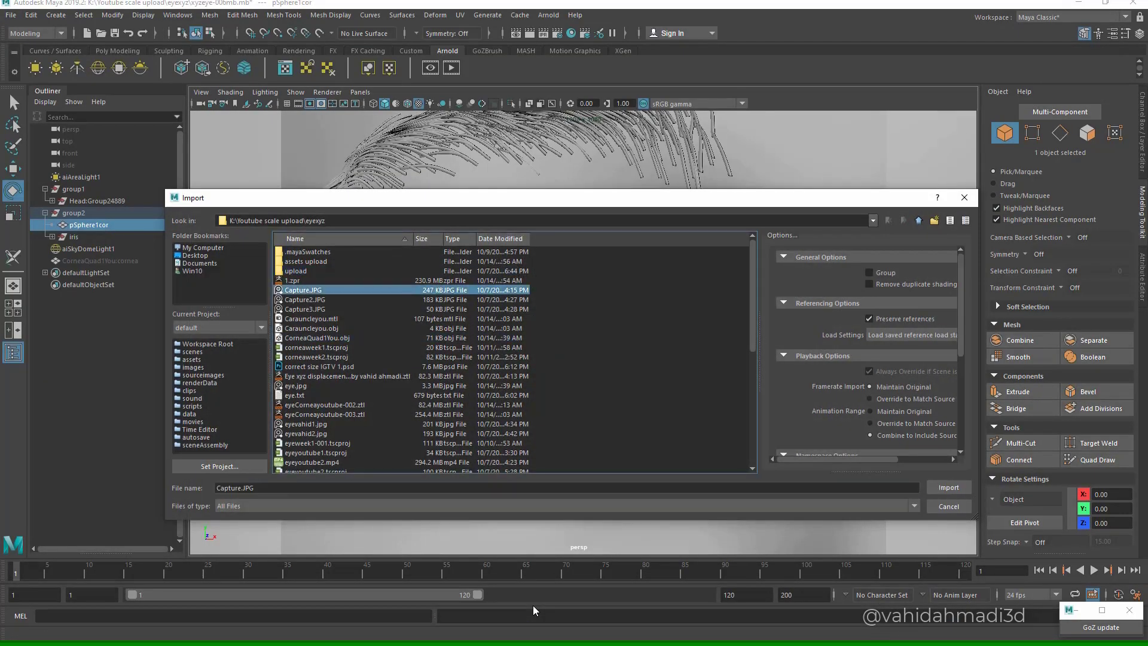
key("c")
key("Down")
key("Down")
key("Down")
key("Return")
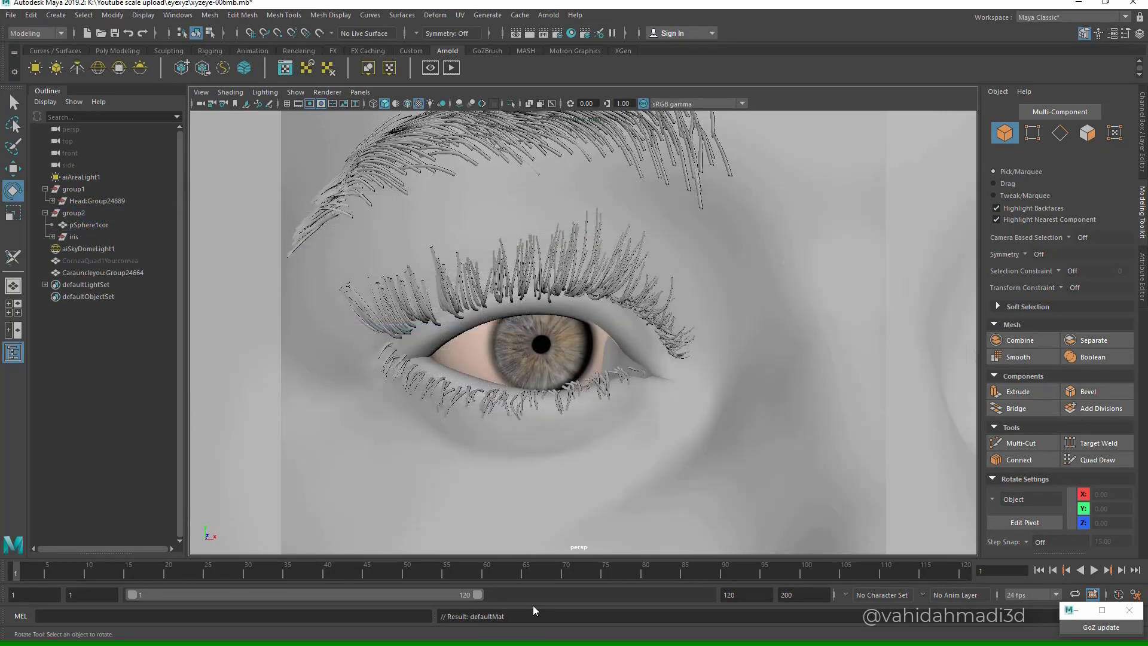
- Open the UV Editor for the imported Carauncleyou mesh and create a planar UV projection
scroll(583, 333, "up", 5)
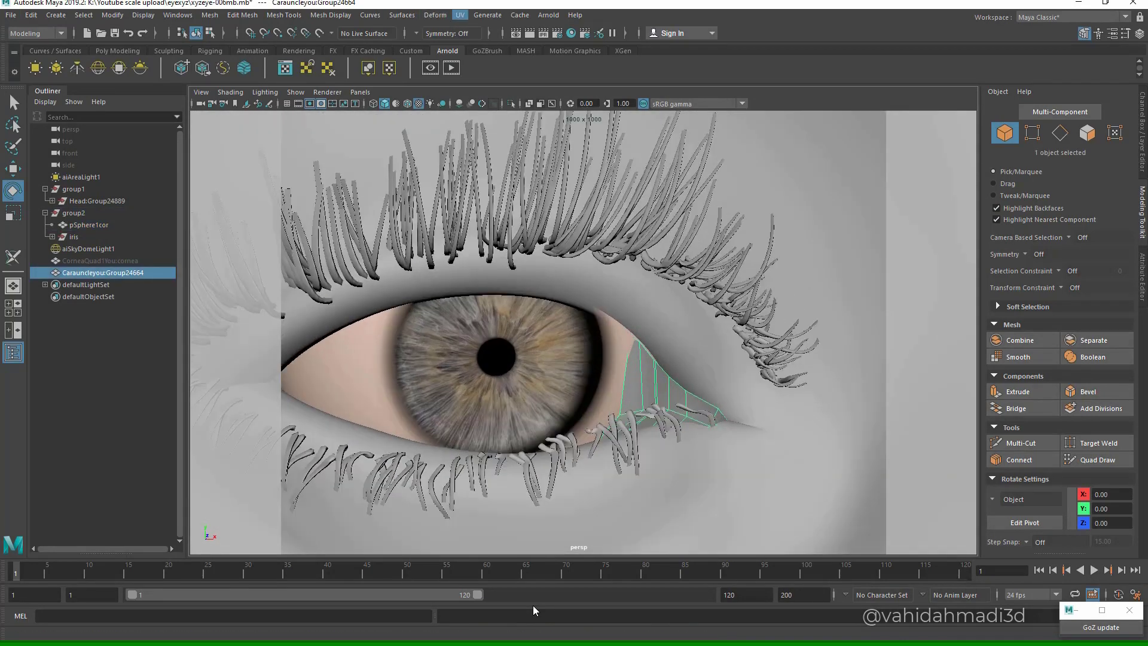
key("Down")
key("Return")
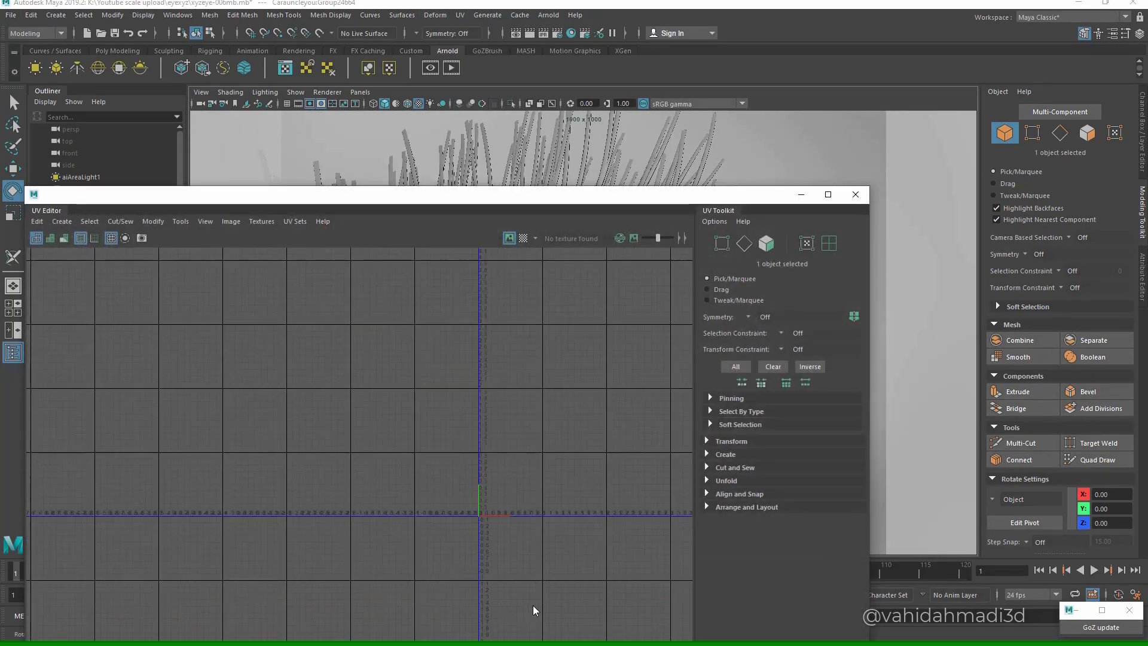
scroll(533, 610, "down", 2)
left_click(61, 221)
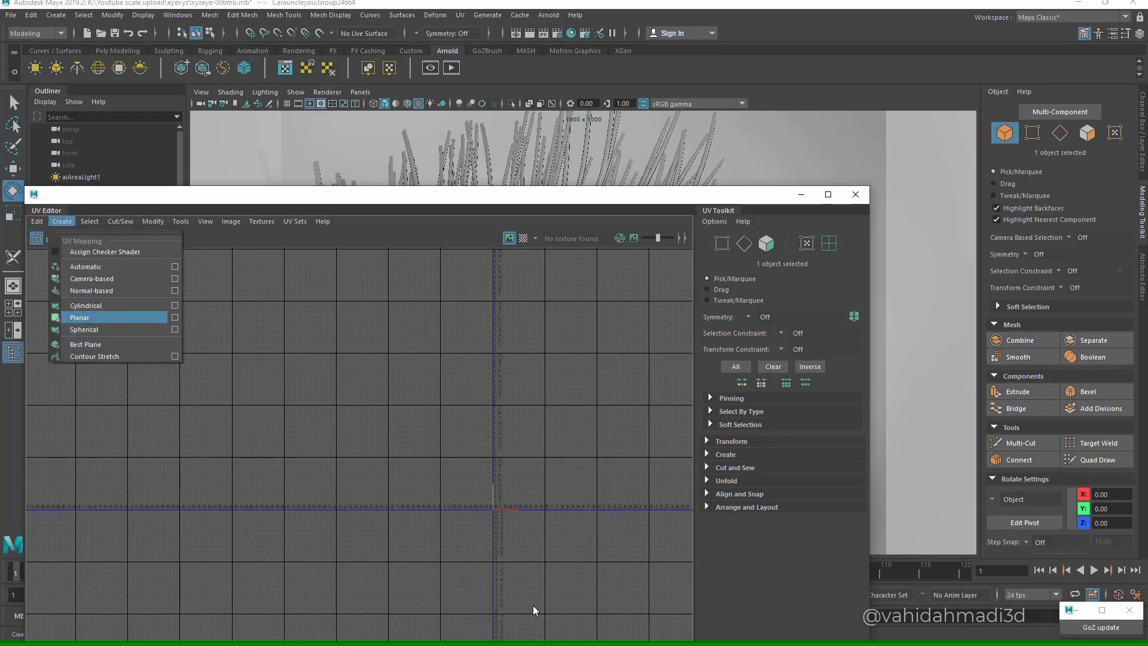
left_click(77, 317)
scroll(533, 610, "up", 5)
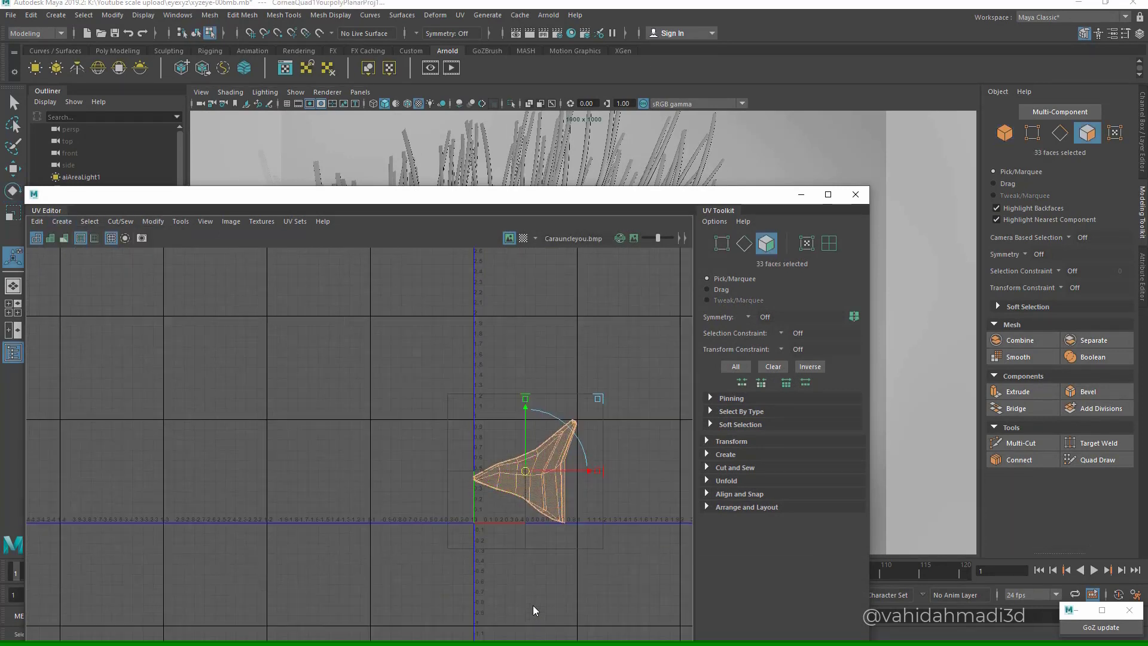
scroll(533, 610, "up", 3)
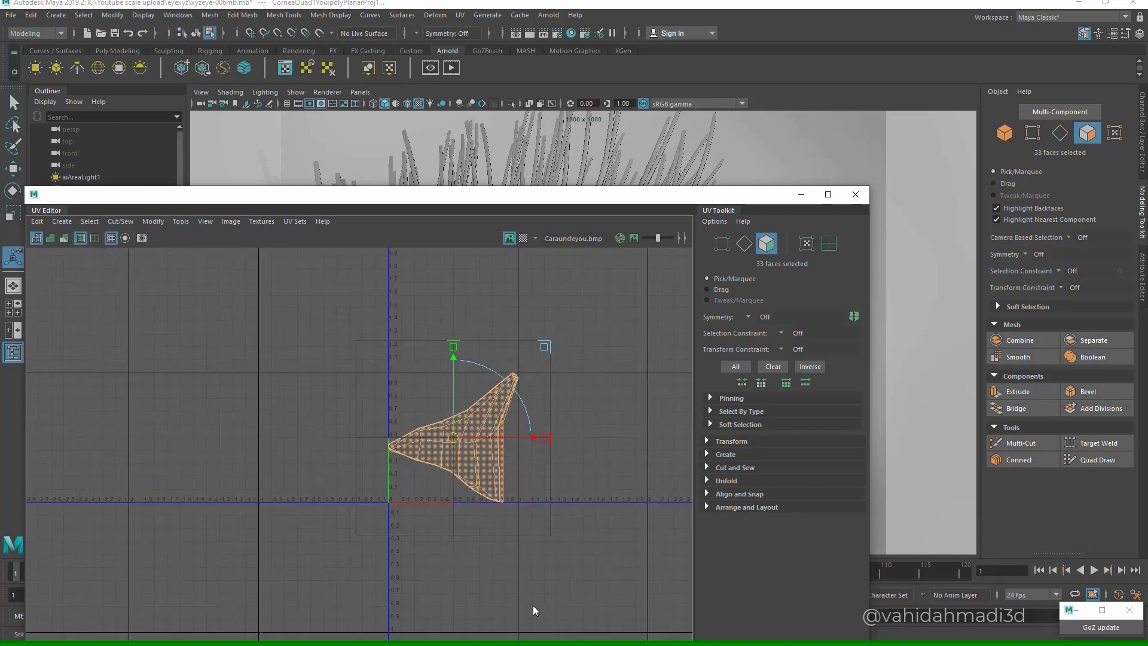
- Try to unfold the corner piece's UV shell
key("alt+m")
left_click(533, 610)
left_click(533, 610)
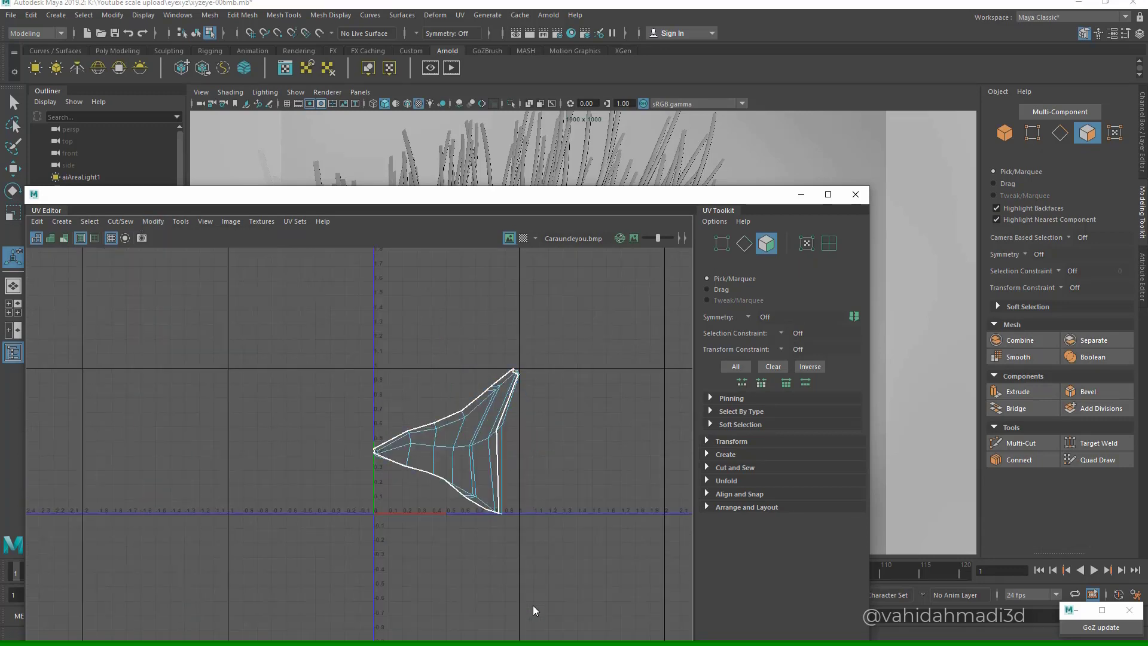
left_click(153, 221)
left_click(172, 593)
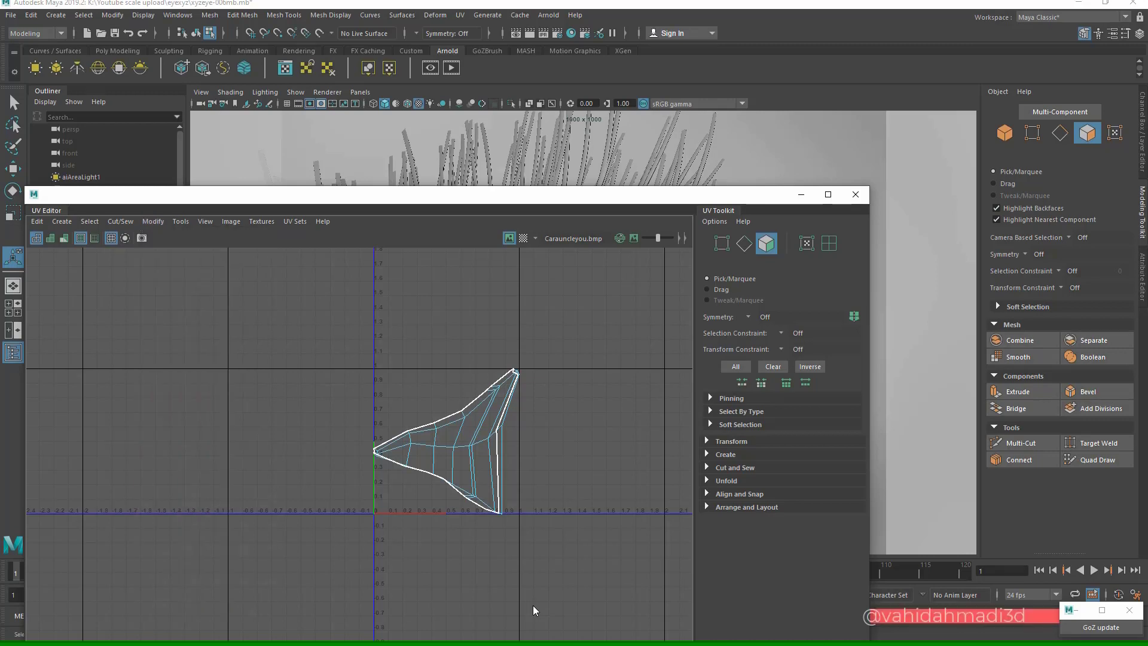
- Select all faces of the UV shell and run Layout on it
left_click_drag(443, 194, 674, 127)
right_click(699, 359)
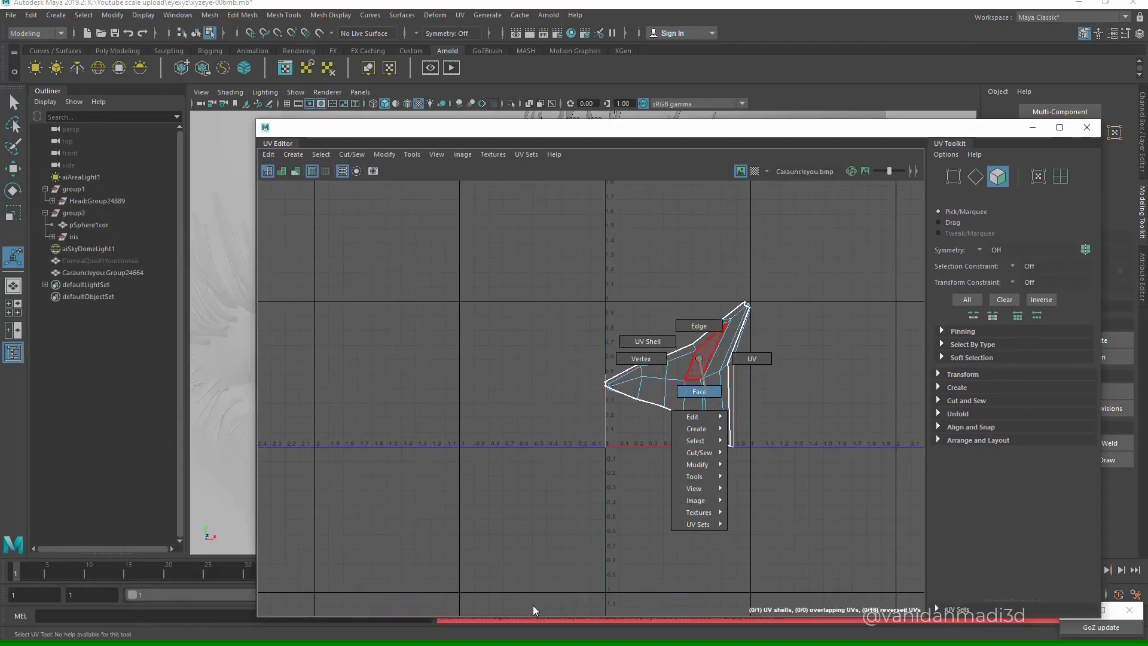
right_click_drag(699, 359, 705, 390)
double_click(703, 362)
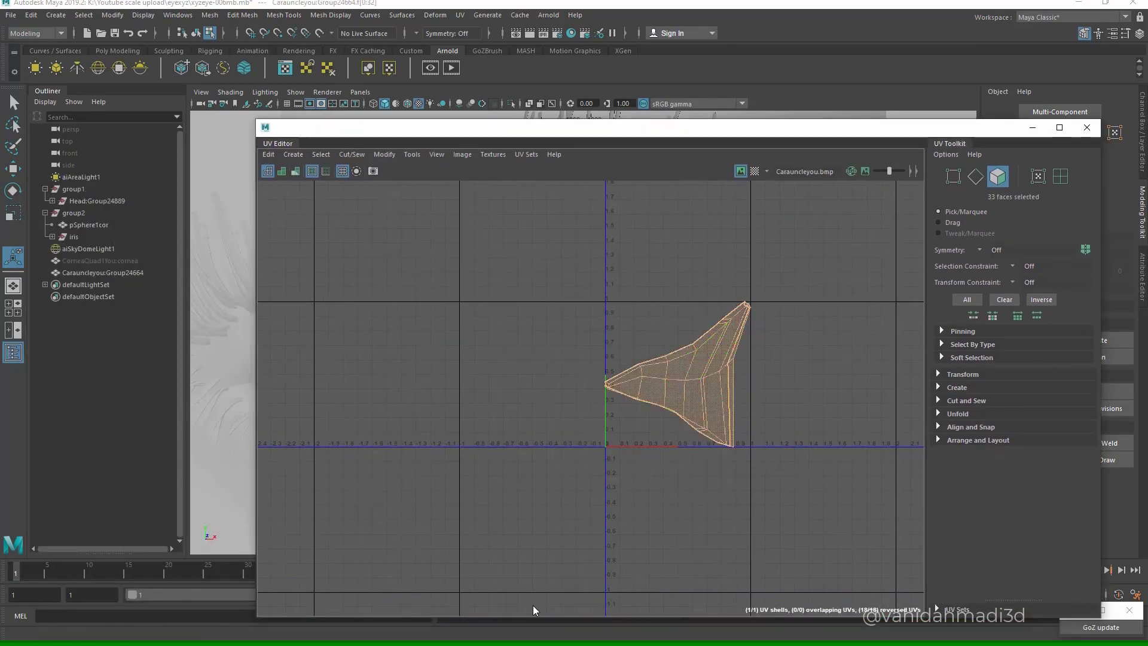
left_click(384, 154)
left_click(402, 334)
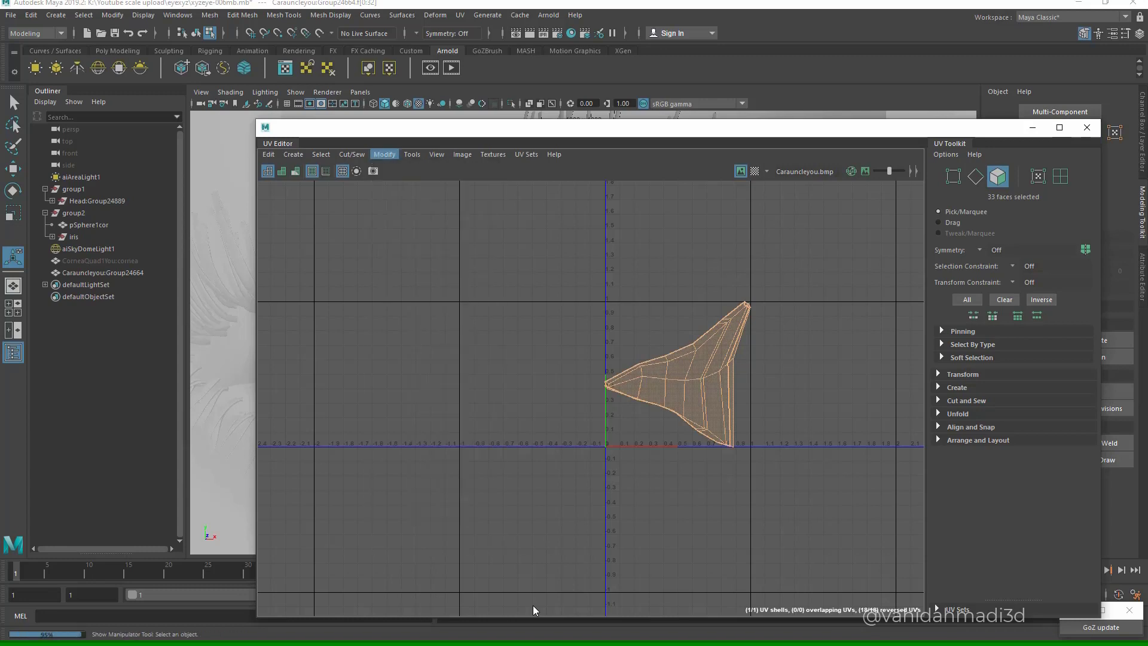
- Try to straighten the border of the UV shell
left_click(514, 371)
left_click(385, 155)
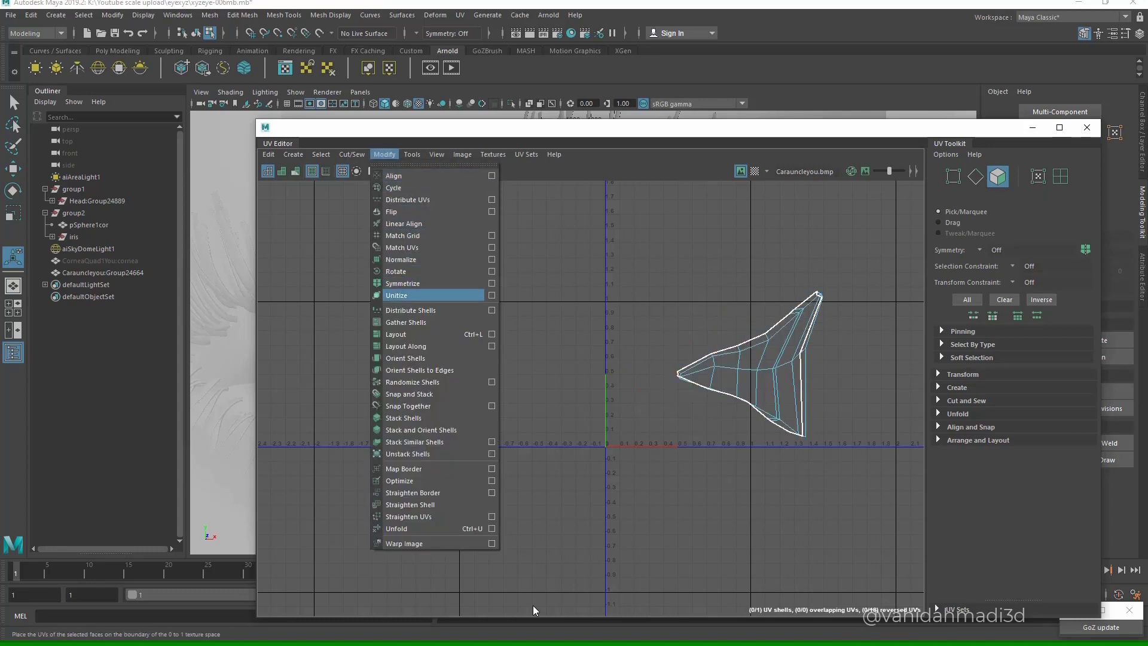
left_click(413, 493)
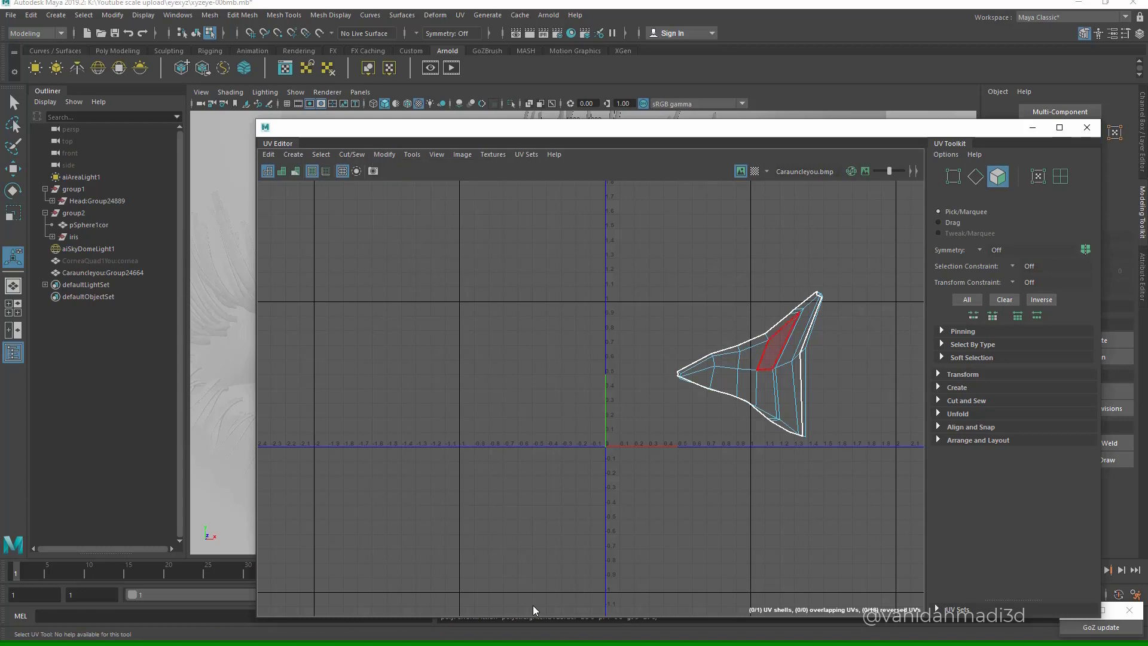
- Select all faces of the UV shell and optimize its UVs
double_click(766, 392)
left_click(384, 154)
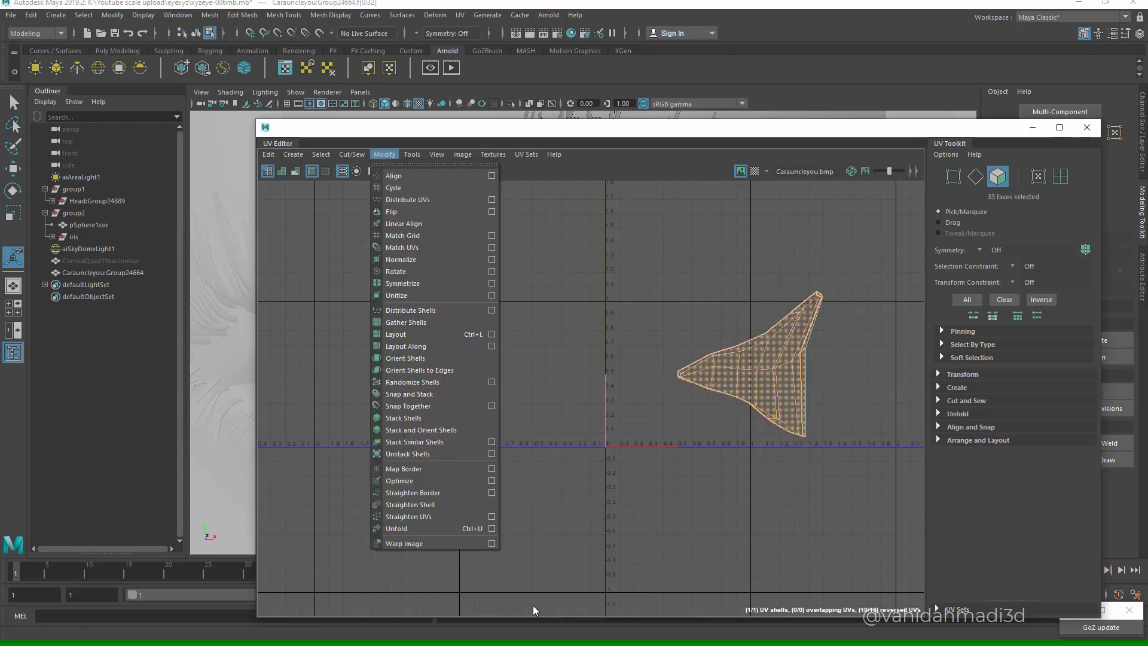
left_click(419, 481)
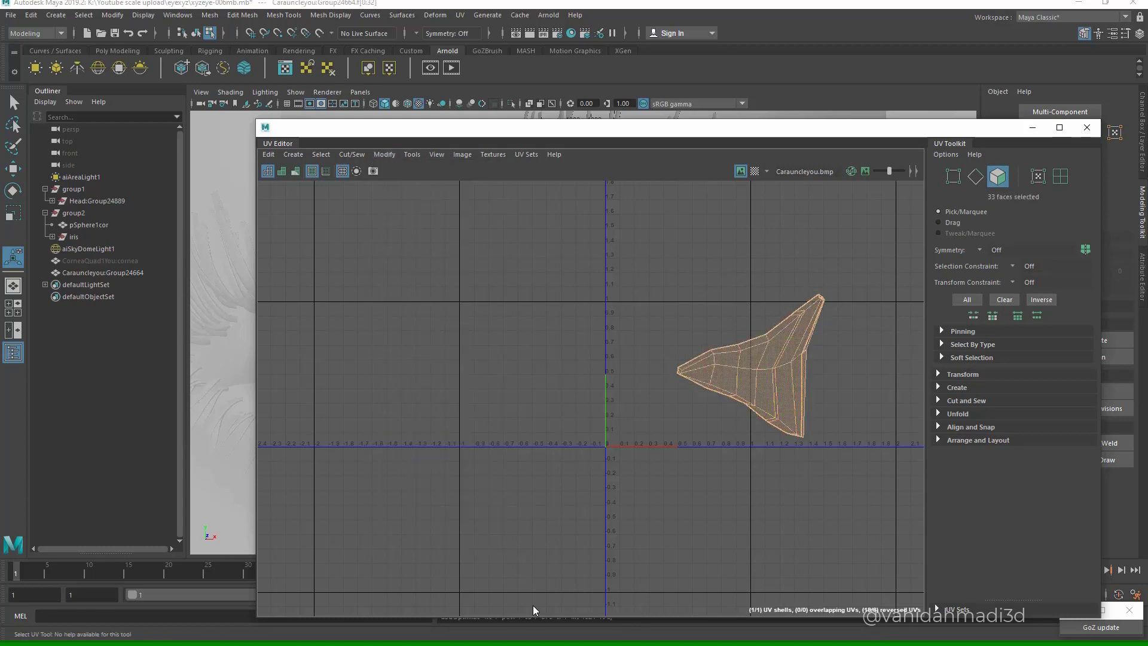
- Scale the UV shell down uniformly to about 70% and place it inside the tile between U 1 and 2
middle_click_drag(784, 398, 580, 395, "alt")
scroll(580, 395, "up", 4)
key("r")
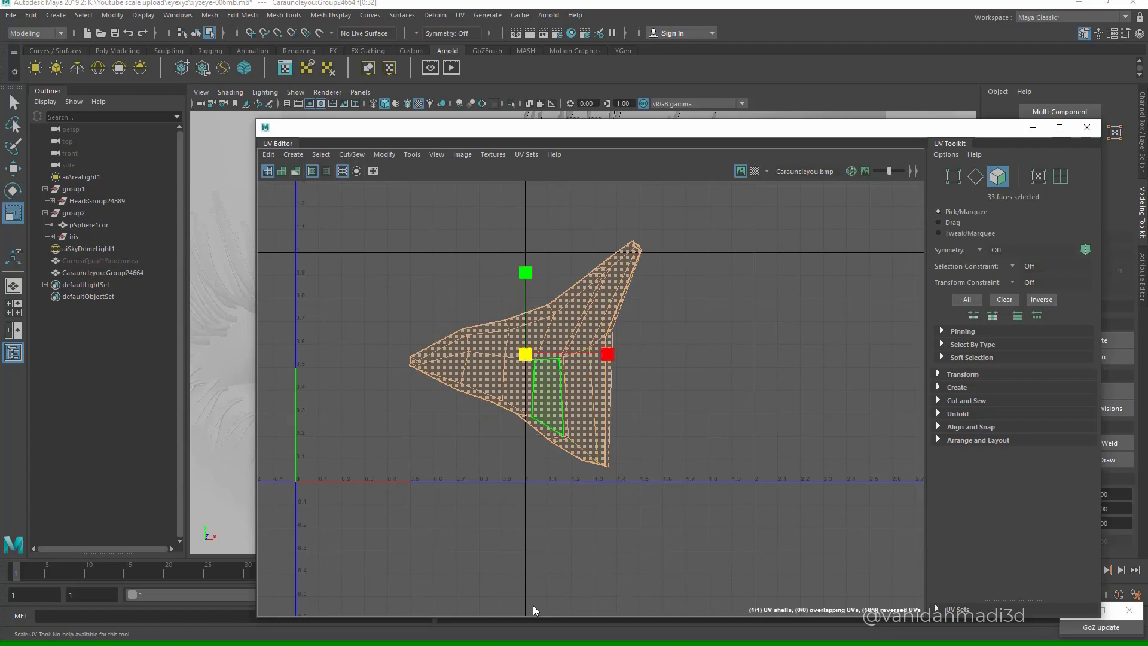
left_click_drag(526, 354, 605, 352)
key("w")
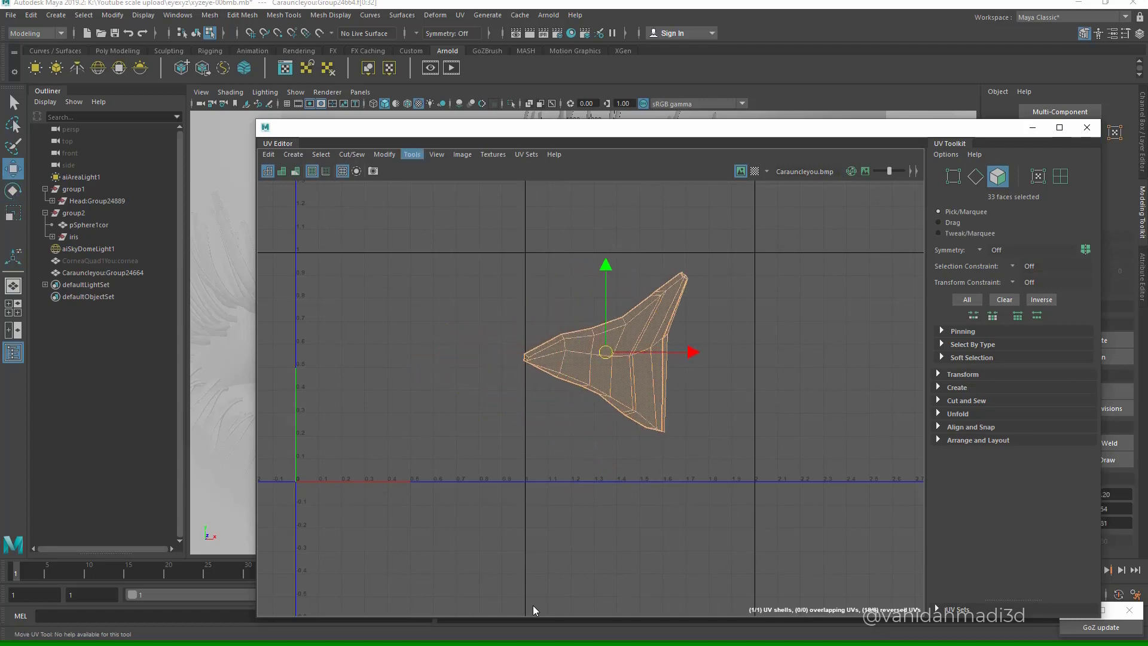
- Optimize the UVs of the scaled-down shell once more
left_click(385, 155)
left_click(457, 481)
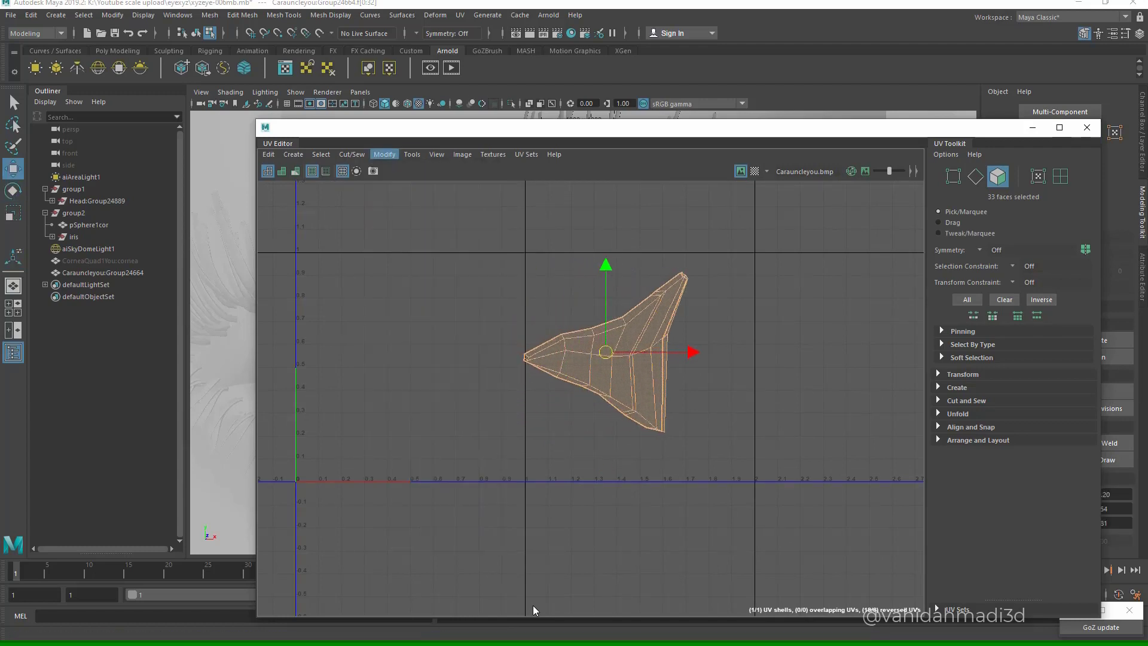
left_click_drag(458, 481, 470, 517)
- Set Straighten UVs to work along UV with an angle of 20 and try to apply it
left_click_drag(418, 128, 379, 90)
left_click(345, 116)
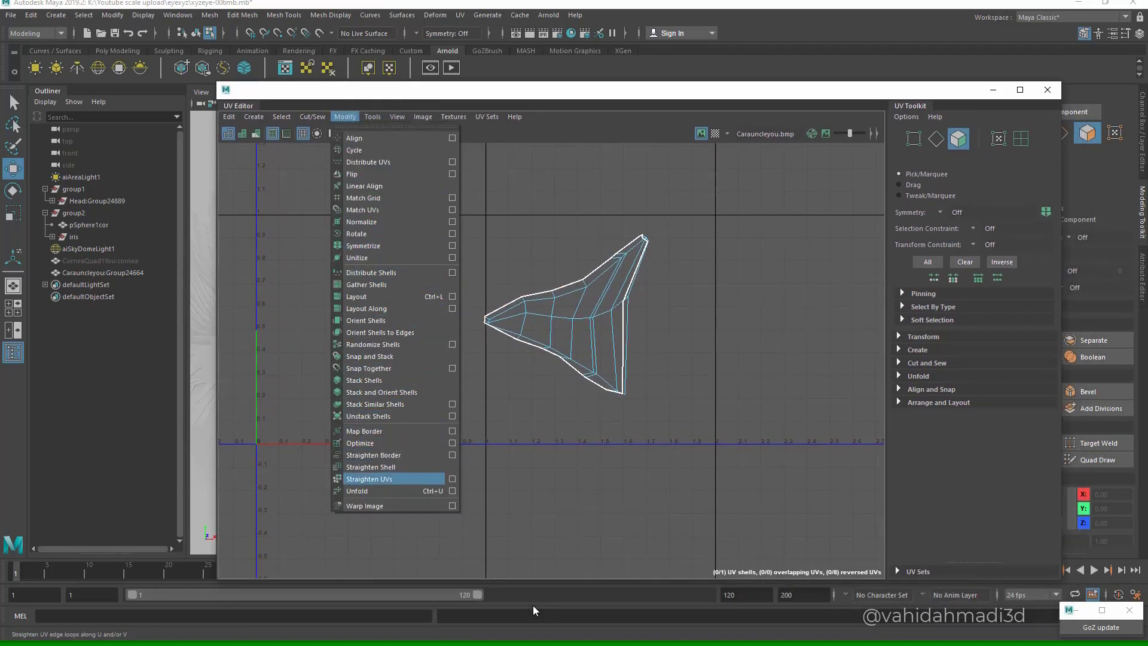
left_click(453, 478)
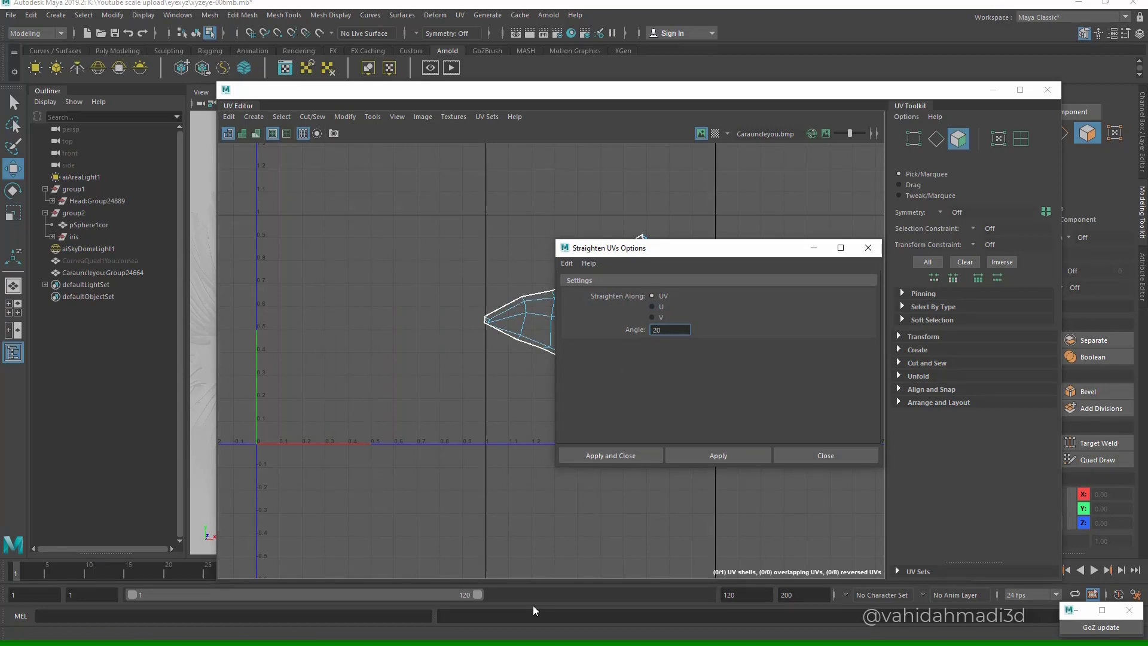
left_click(719, 455)
left_click(826, 456)
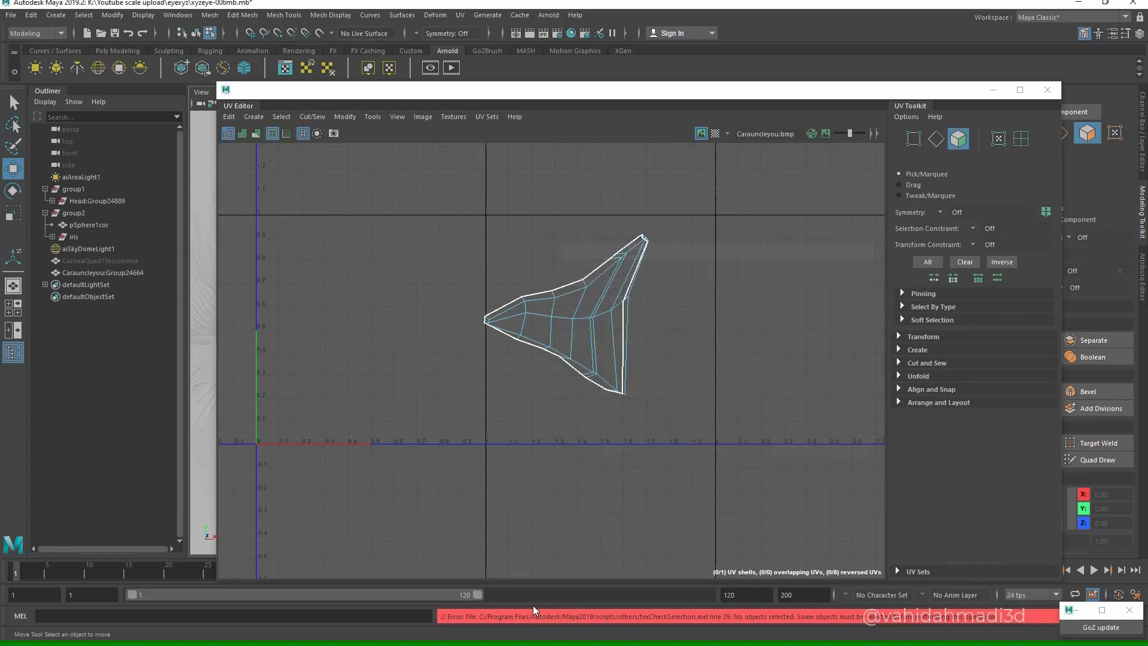
- Select all 33 faces of the UV shell
left_click(607, 285)
left_click_drag(446, 221, 782, 488)
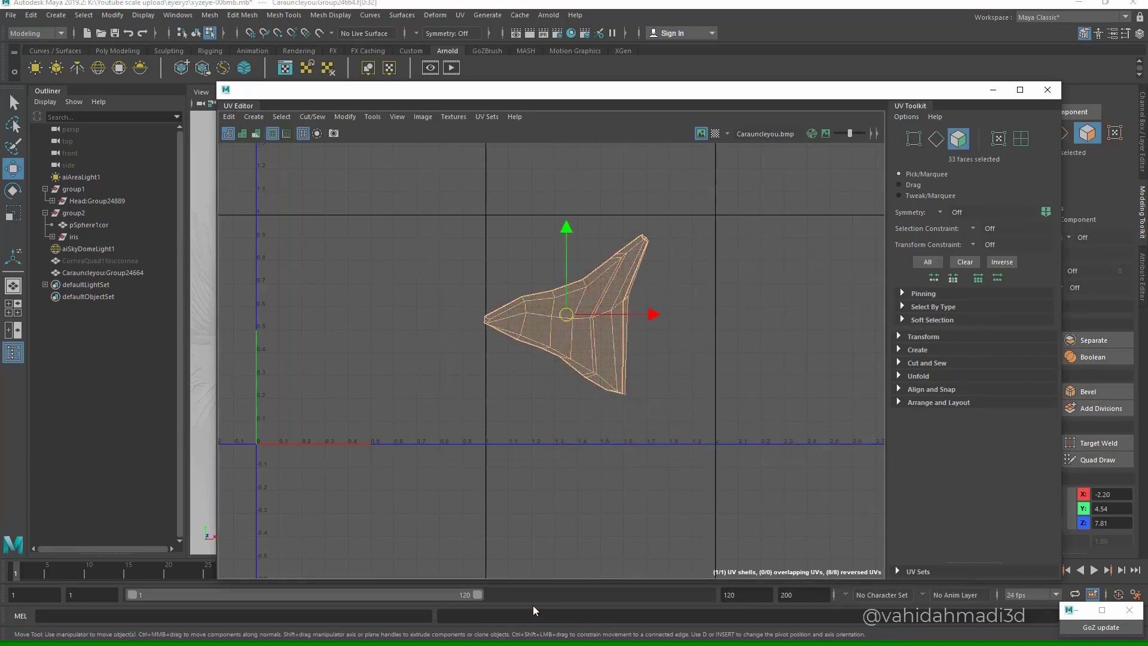
left_click(345, 117)
left_click(454, 505)
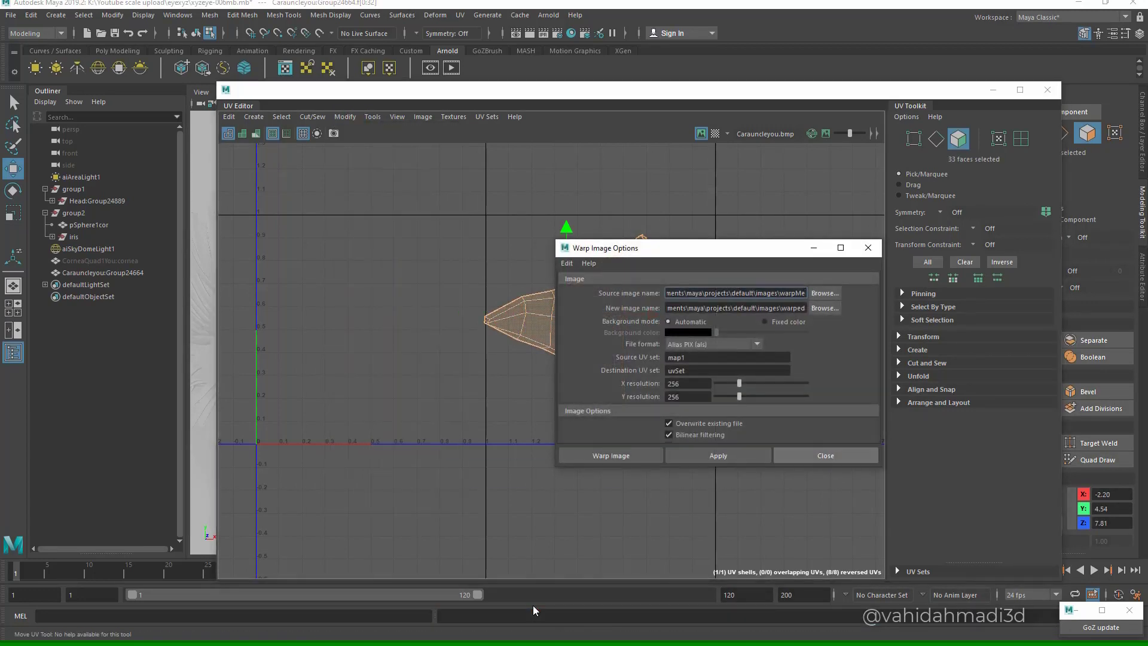
left_click(826, 456)
- Straighten the selected shell's UVs along UV with an angle of 20
left_click(345, 117)
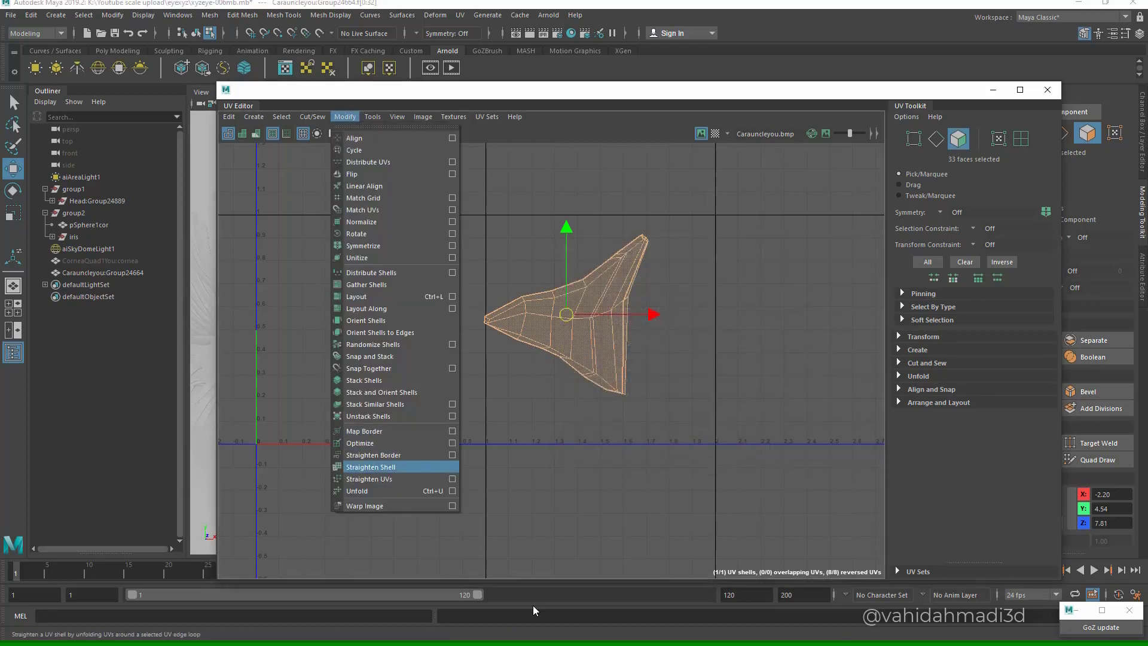
left_click(452, 479)
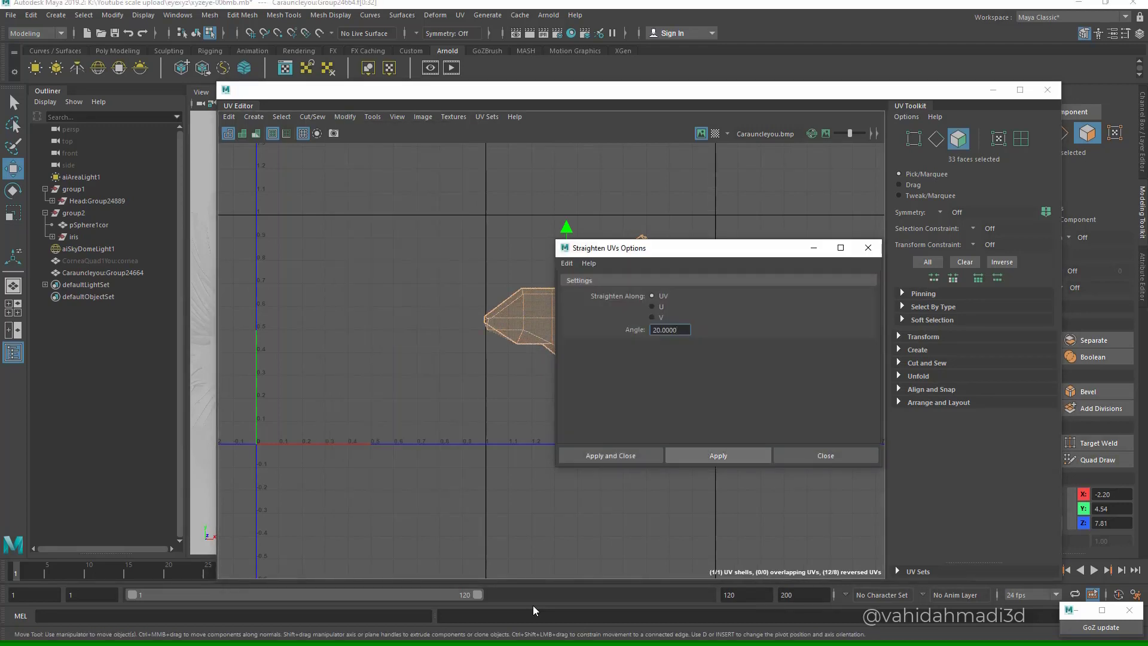
left_click(826, 456)
key("f")
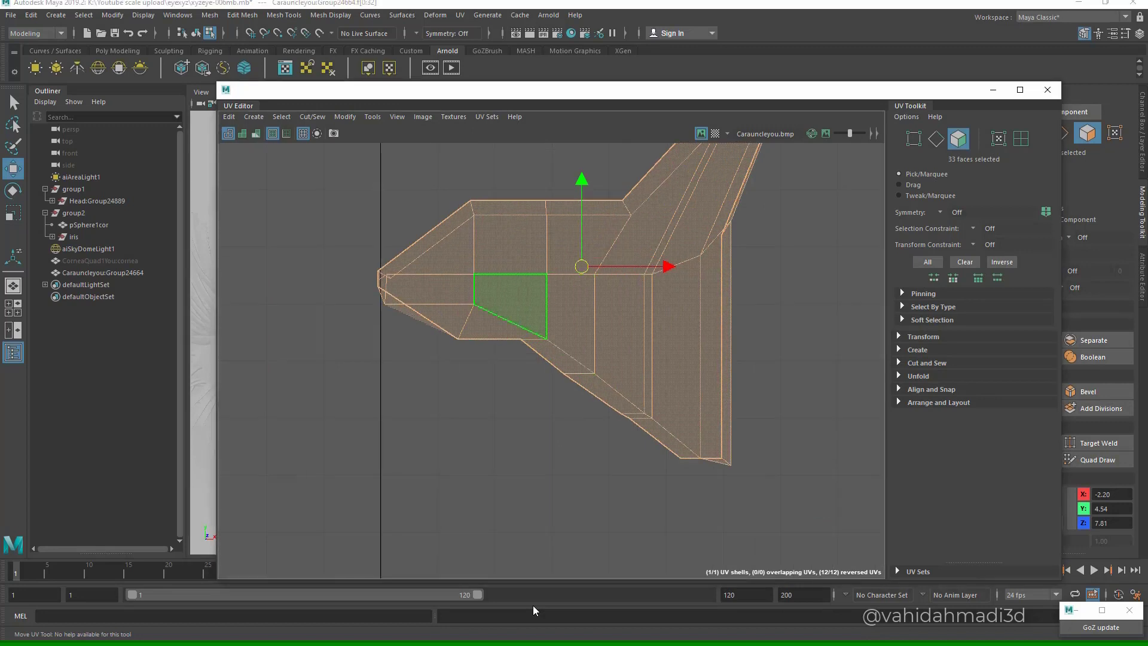
- Switch to vertex selection and pull two vertices on the shell's lower-left border outward
right_click(520, 318)
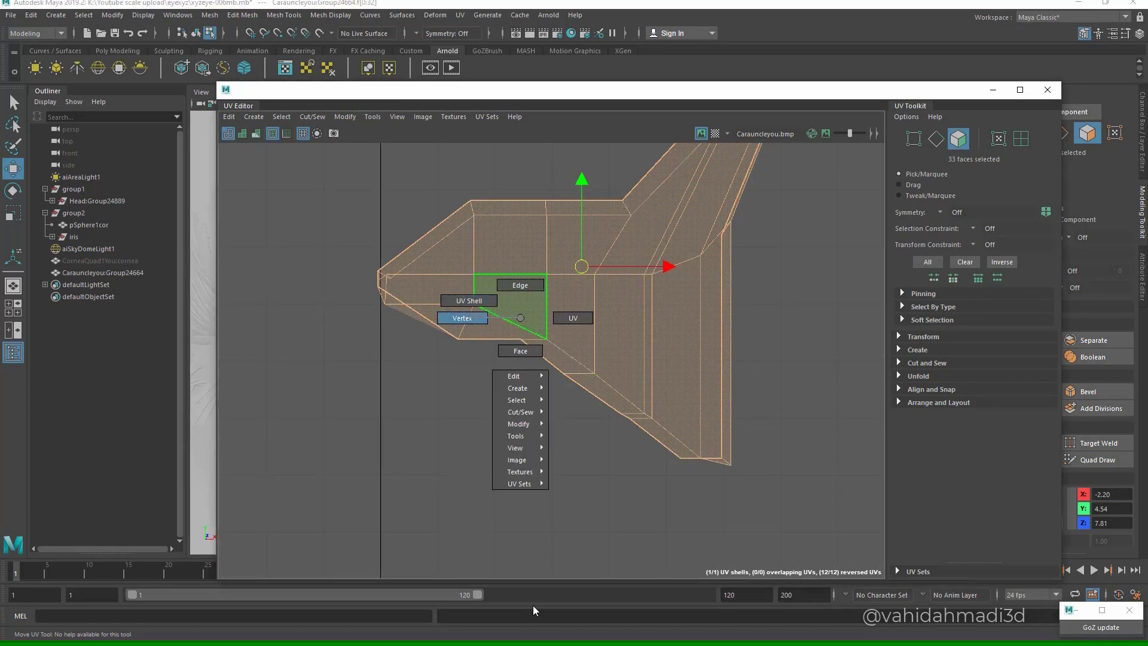
right_click_drag(521, 318, 472, 320)
scroll(474, 324, "up", 2)
left_click(454, 342)
left_click_drag(455, 342, 439, 367)
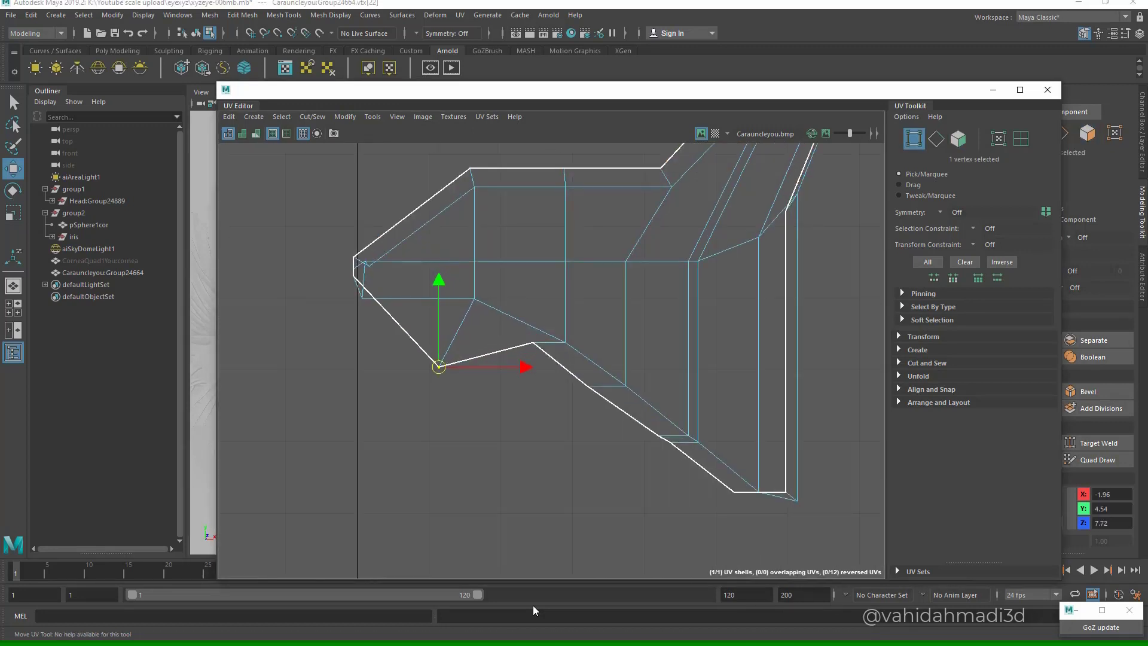
left_click(528, 359)
left_click(534, 343)
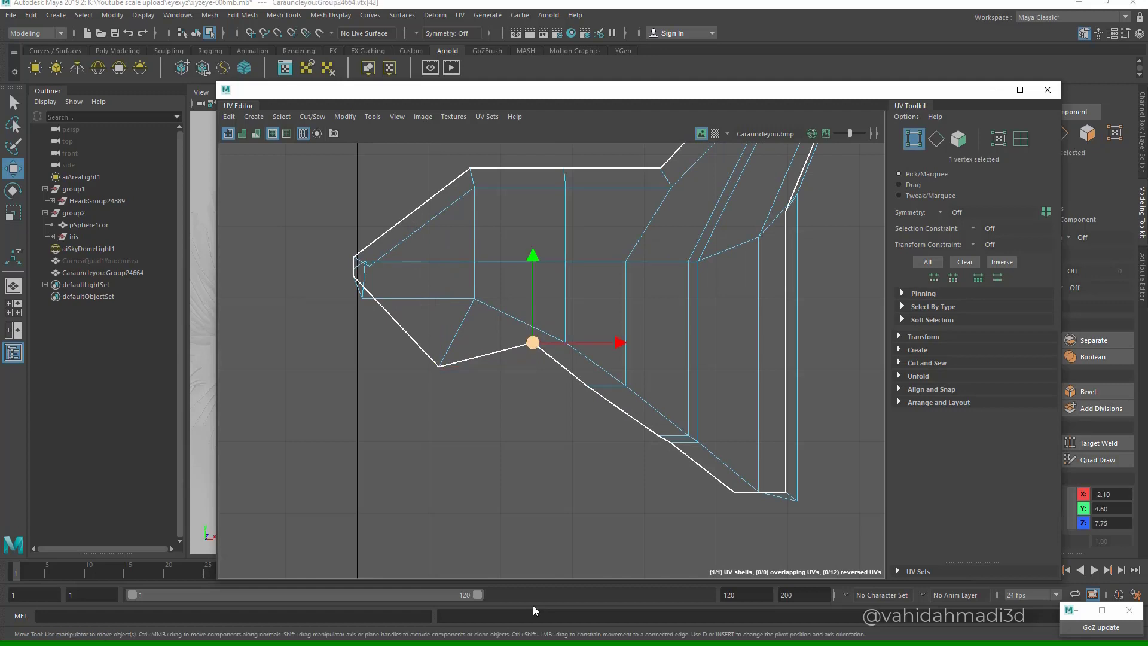
left_click_drag(534, 343, 522, 389)
- Move the inner vertices at the shell's left tip inward to separate the overlapping edges
scroll(383, 289, "up", 2)
left_click(358, 301)
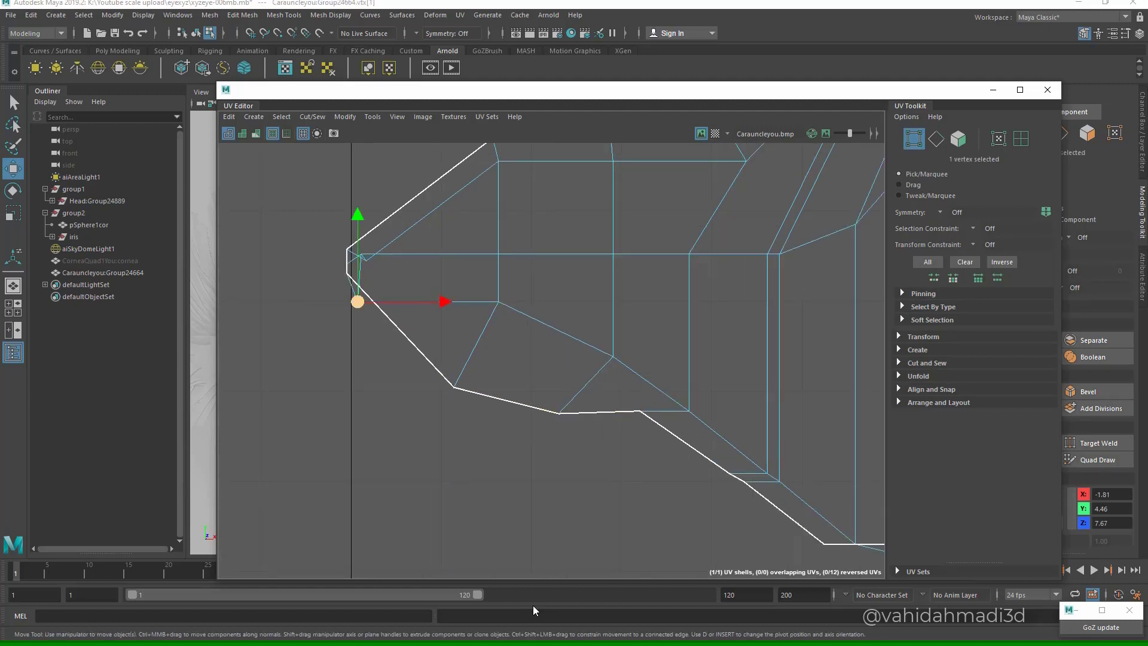
left_click_drag(357, 300, 397, 264)
left_click(365, 261)
left_click(362, 254)
- Turn on soft selection and reshape the shell's lower-left border by moving its vertices down and outward
scroll(397, 263, "down", 2)
double_click(426, 325)
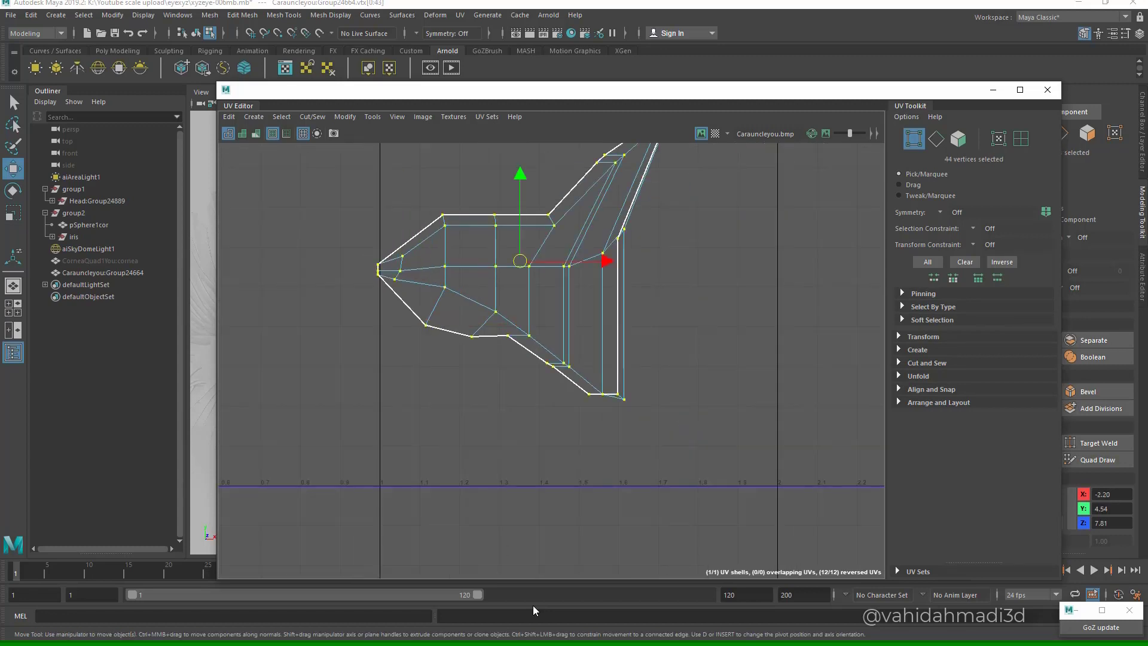
left_click(401, 358)
left_click(425, 325)
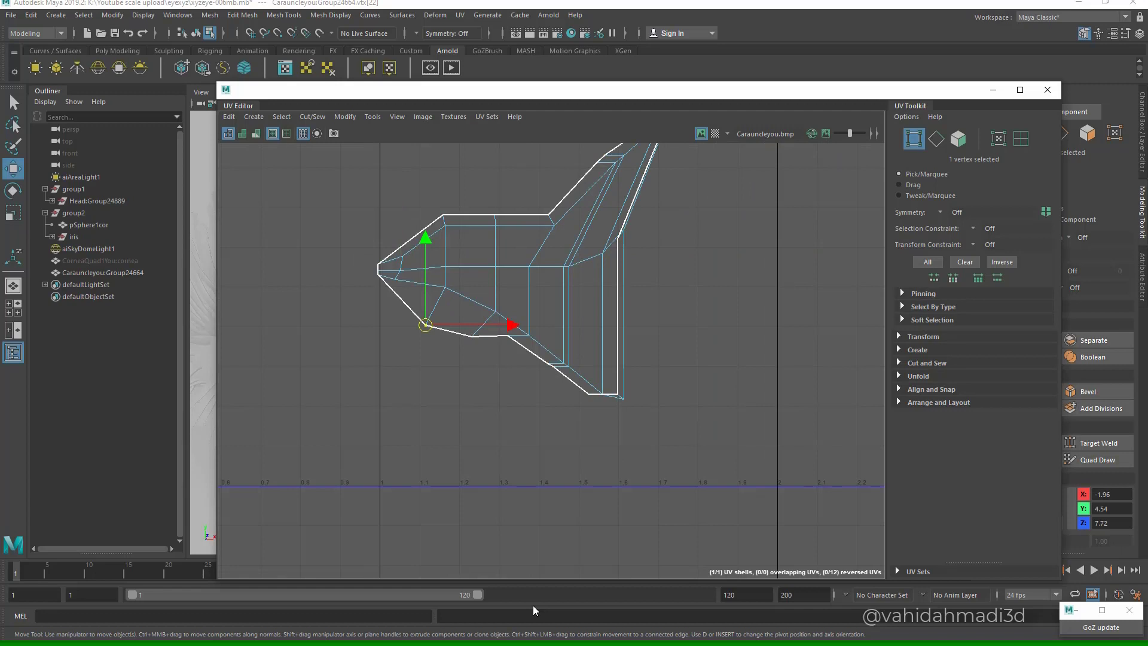
key("b")
scroll(426, 325, "up", 1)
mouse_move(425, 325)
left_mouse_down()
mouse_move(416, 342)
mouse_move(473, 357)
mouse_move(468, 373)
mouse_move(510, 385)
mouse_move(549, 324)
mouse_move(506, 370)
left_mouse_up()
left_click(478, 346)
left_click(521, 357)
left_click(542, 371)
left_click(515, 345)
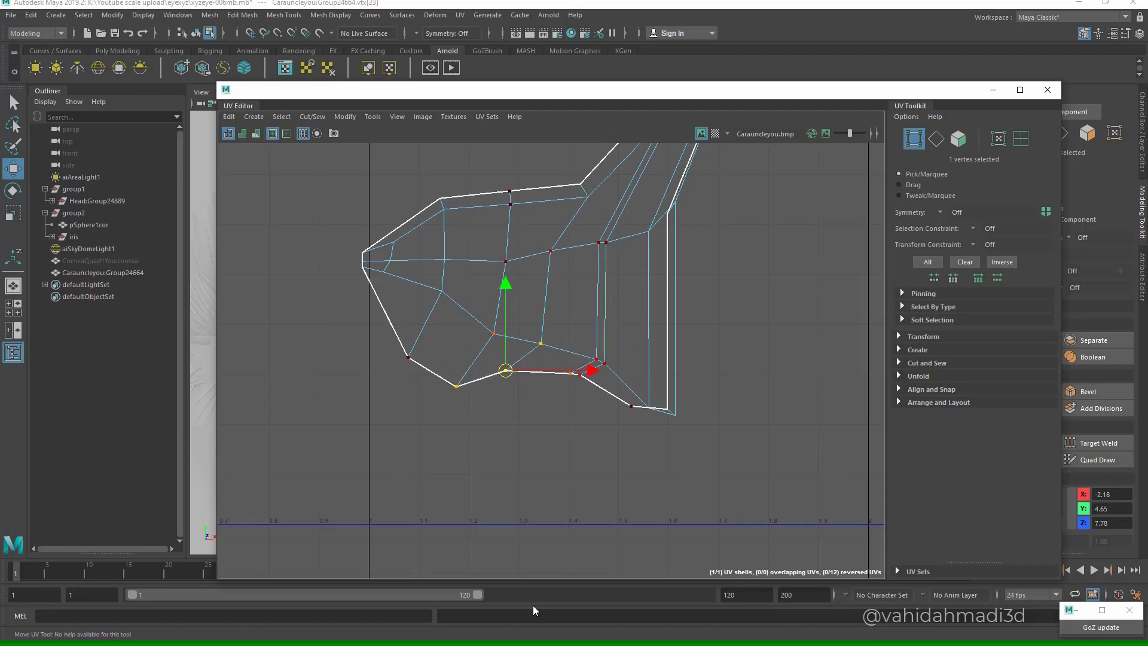
- Pull the vertices along the shell's lower-right border downward with soft selection to smooth the outline
left_click(541, 343)
left_click_drag(581, 374, 582, 412)
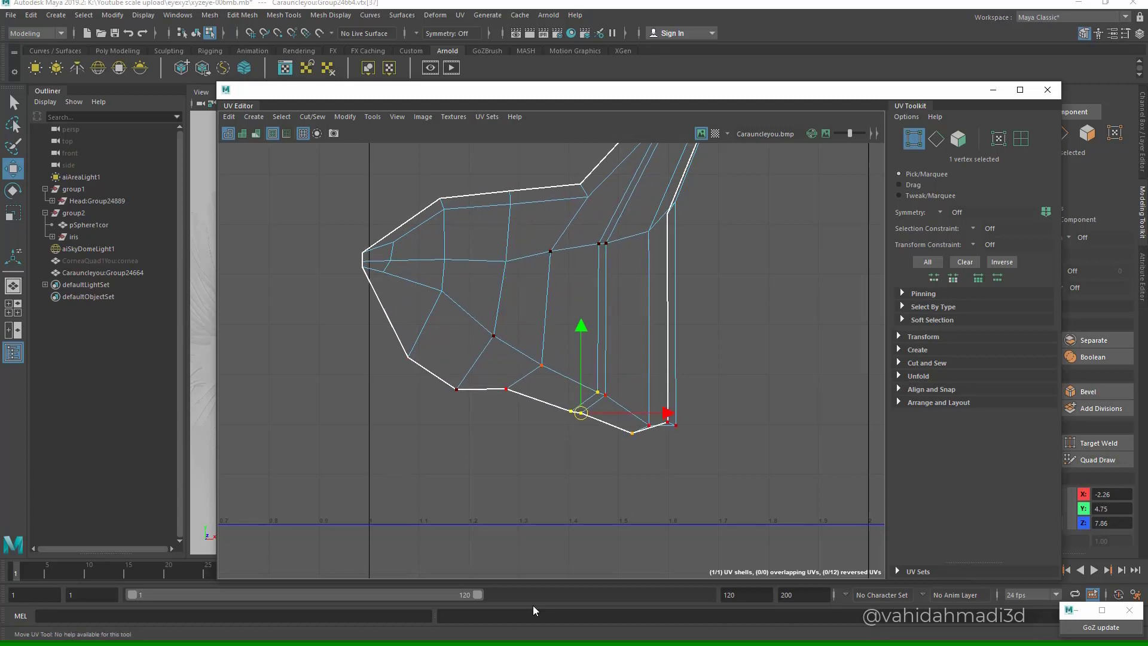
left_click(606, 396)
scroll(640, 370, "down", 5)
- Pull the upper border vertices of the shell upward with soft selection to widen its upper half
left_click(605, 259)
scroll(655, 292, "up", 2)
key("b")
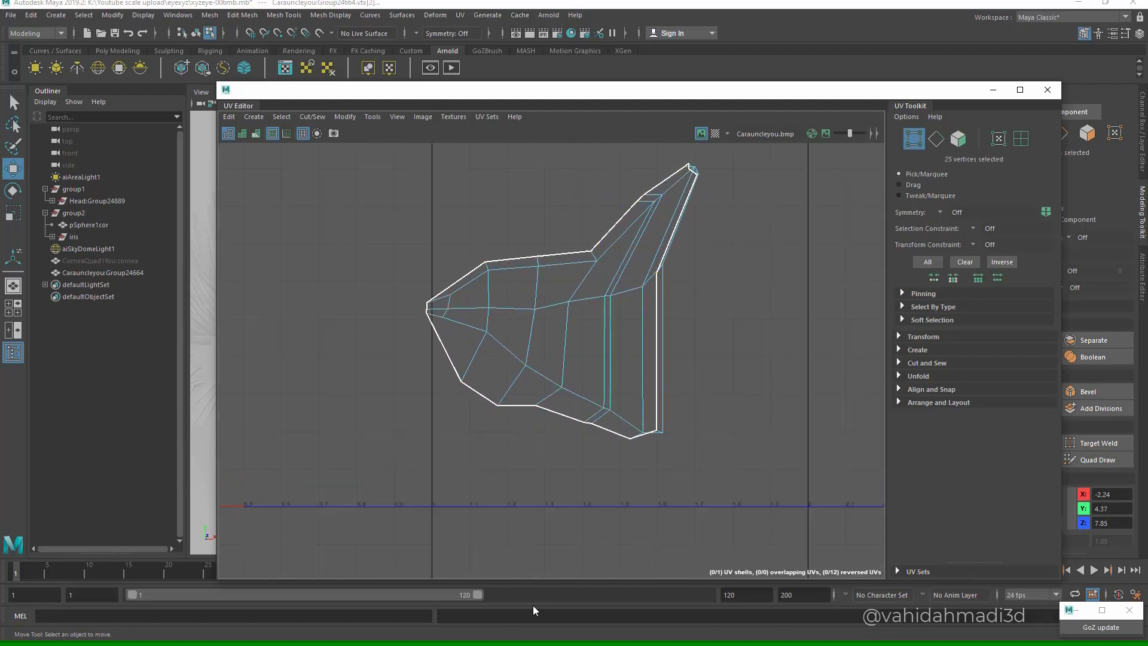
left_click_drag(654, 292, 631, 292)
left_click_drag(591, 250, 582, 192)
left_click(534, 231)
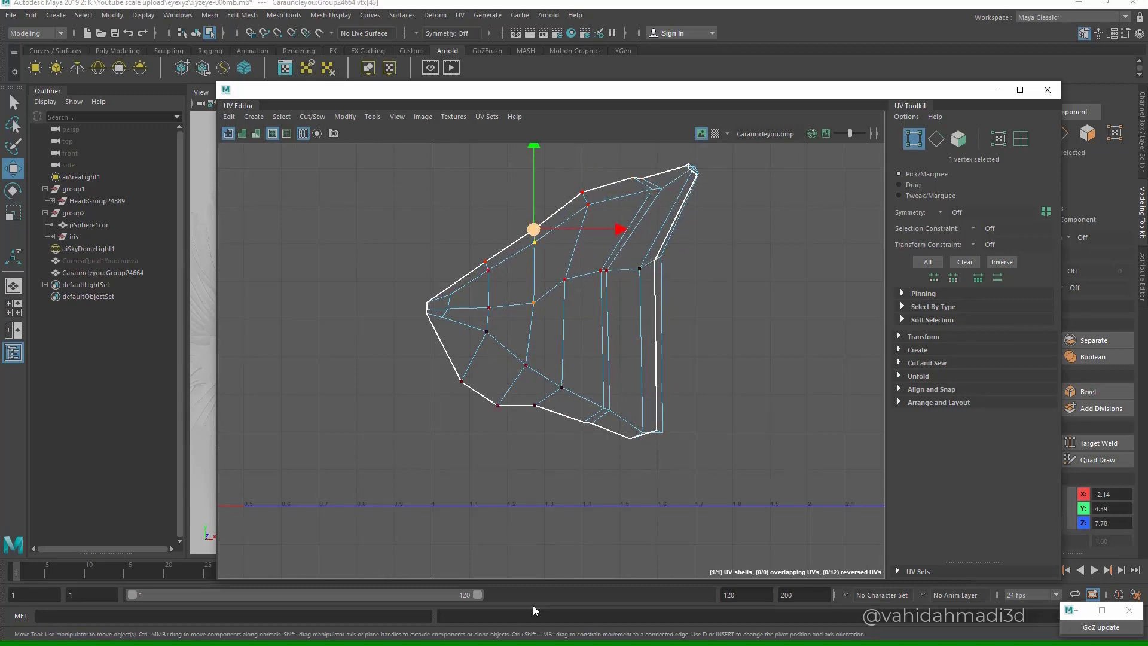
left_click_drag(534, 232, 521, 168)
left_click(478, 231)
left_click_drag(479, 231, 463, 175)
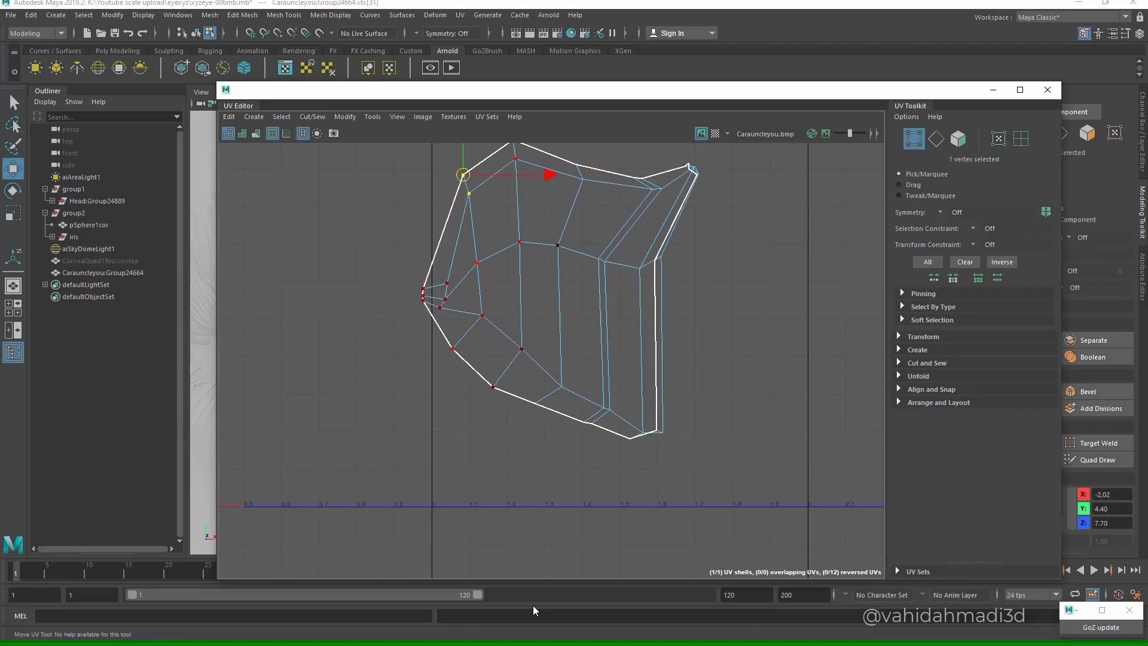
- Raise the vertices at the shell's left tip with soft selection
middle_click_drag(463, 175, 459, 210, "alt")
left_click(419, 323)
left_click_drag(418, 324, 419, 273)
scroll(422, 288, "up", 3)
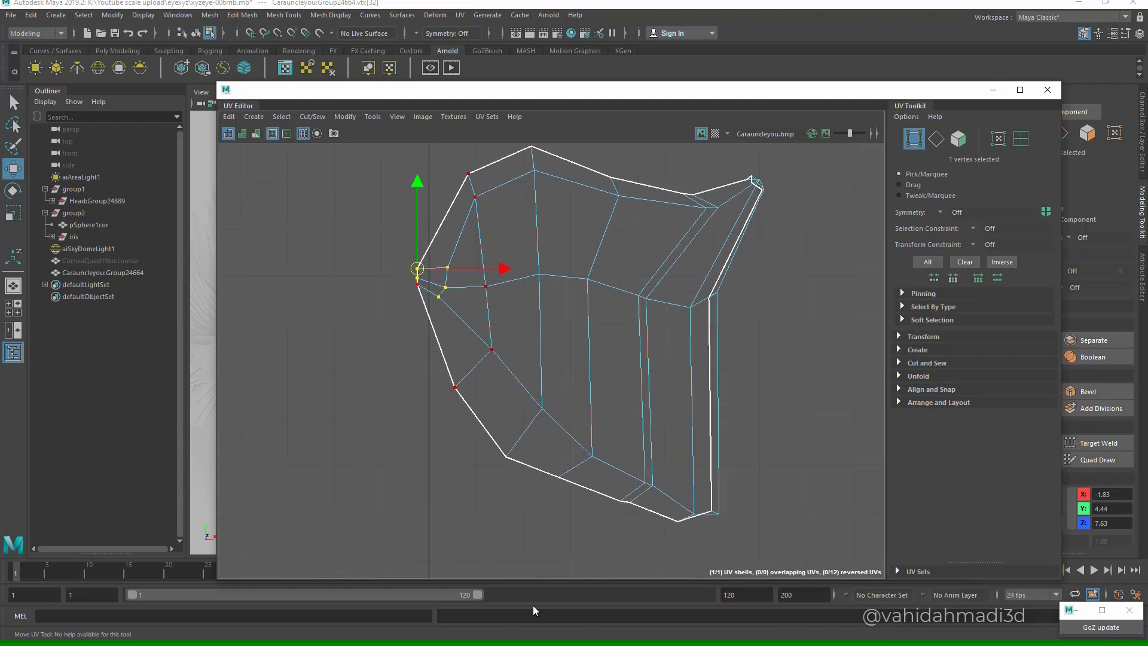
- Select the lower border vertex at the shell's left tip and set the soft selection falloff radius to 0.10
left_click(417, 285)
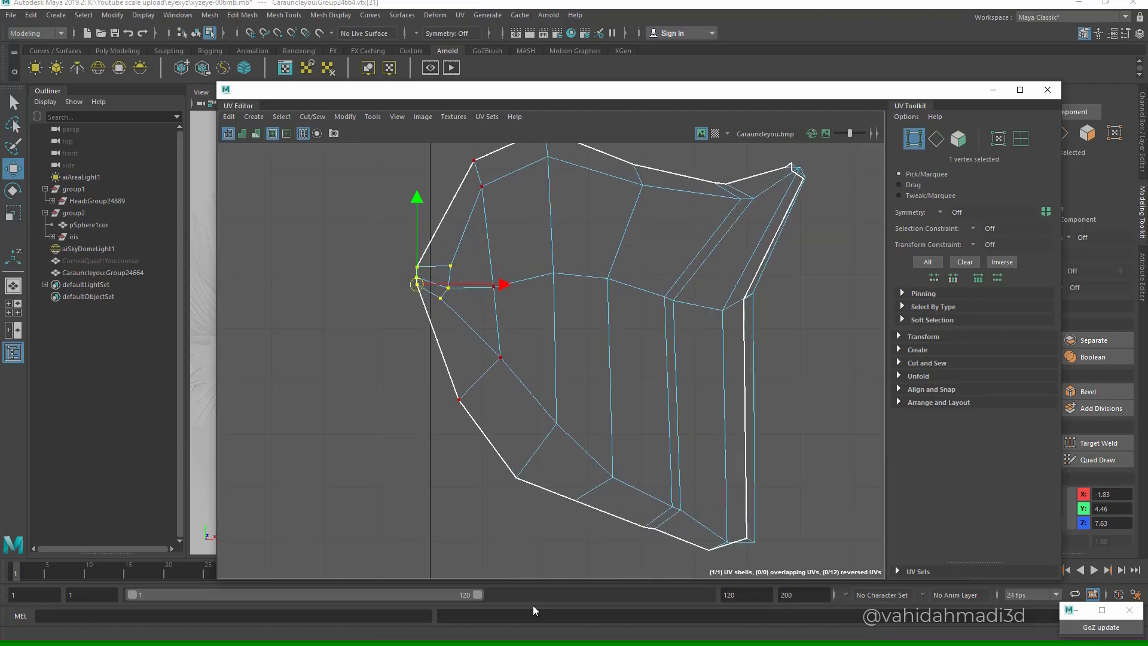
left_click_drag(658, 90, 453, 89)
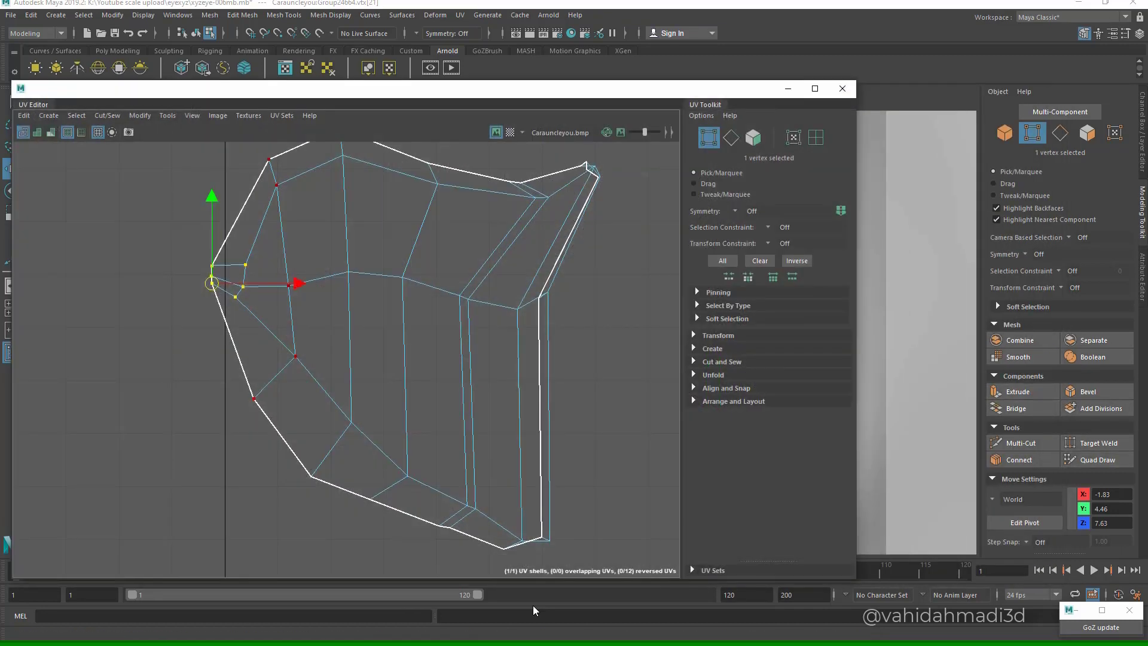
left_click(1027, 307)
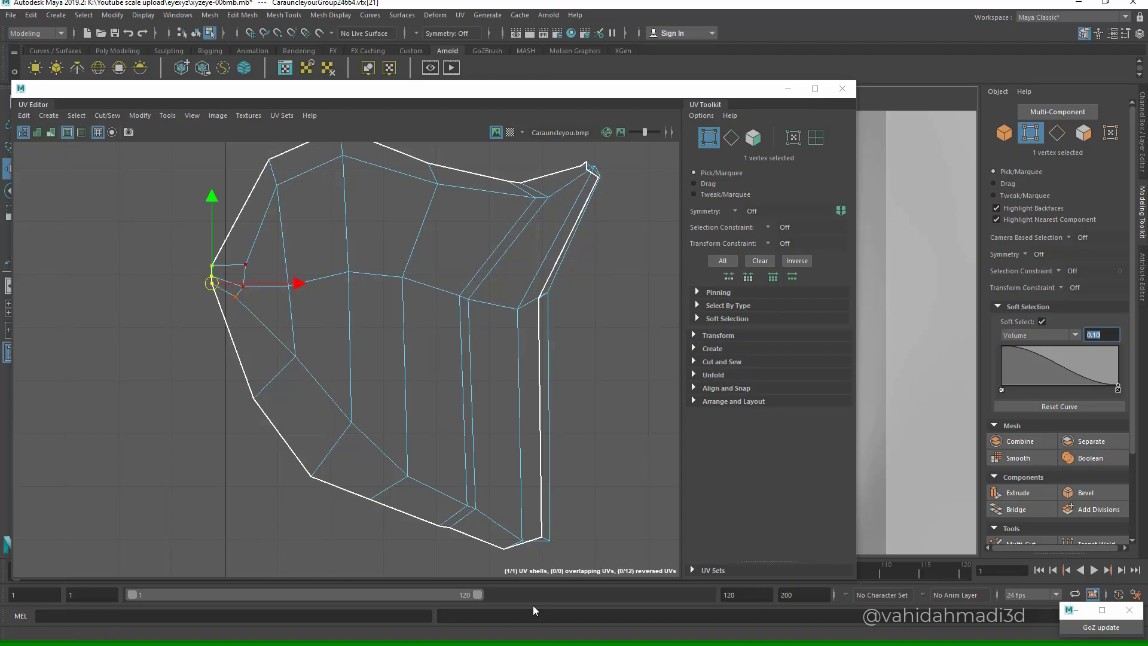
- Pull the lower border vertex at the shell's left tip up and outward with soft selection
middle_click_drag(220, 285, 429, 315, "alt")
scroll(430, 315, "up", 3)
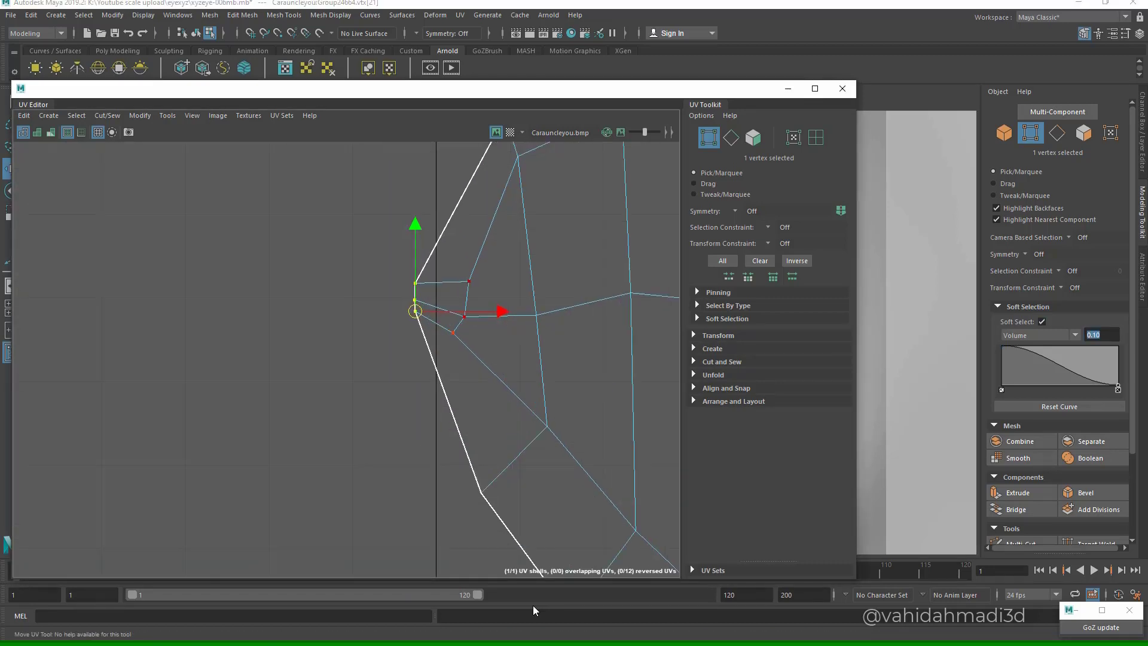
left_click(374, 302)
left_click(415, 312)
mouse_move(415, 311)
left_mouse_down()
mouse_move(408, 371)
mouse_move(385, 282)
left_mouse_up()
left_click(376, 353)
double_click(408, 337)
left_click(408, 337)
- Move the inner vertices behind the shell's left tip up and left with soft selection to even out their spacing
left_click(453, 316)
left_click_drag(453, 315, 446, 303)
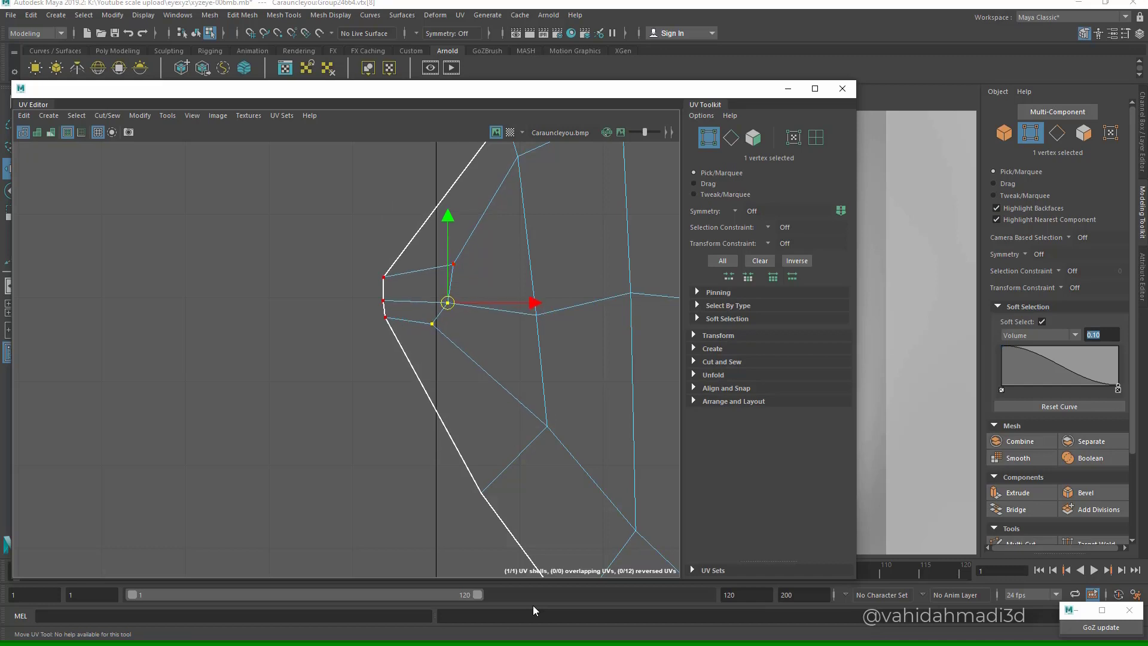
left_click(453, 263)
left_click_drag(454, 264, 437, 243)
left_click(431, 282)
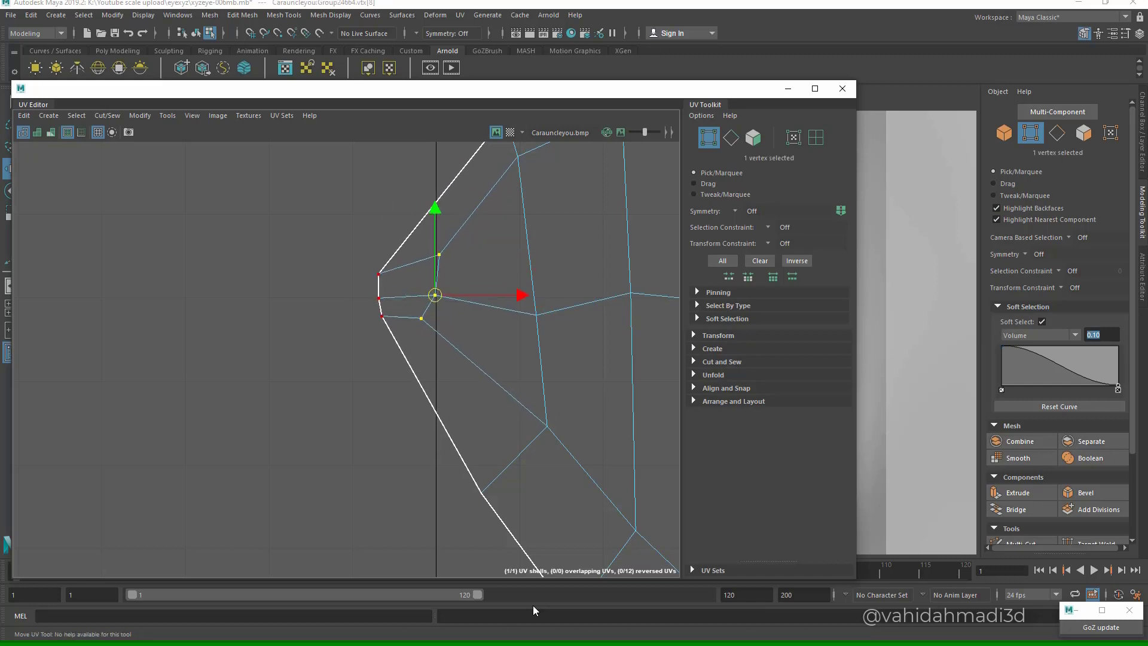
- Pull the two lower-left border vertices down and outward with soft selection to square off the shell's lower-left corner
scroll(320, 244, "down", 6)
left_click(392, 356)
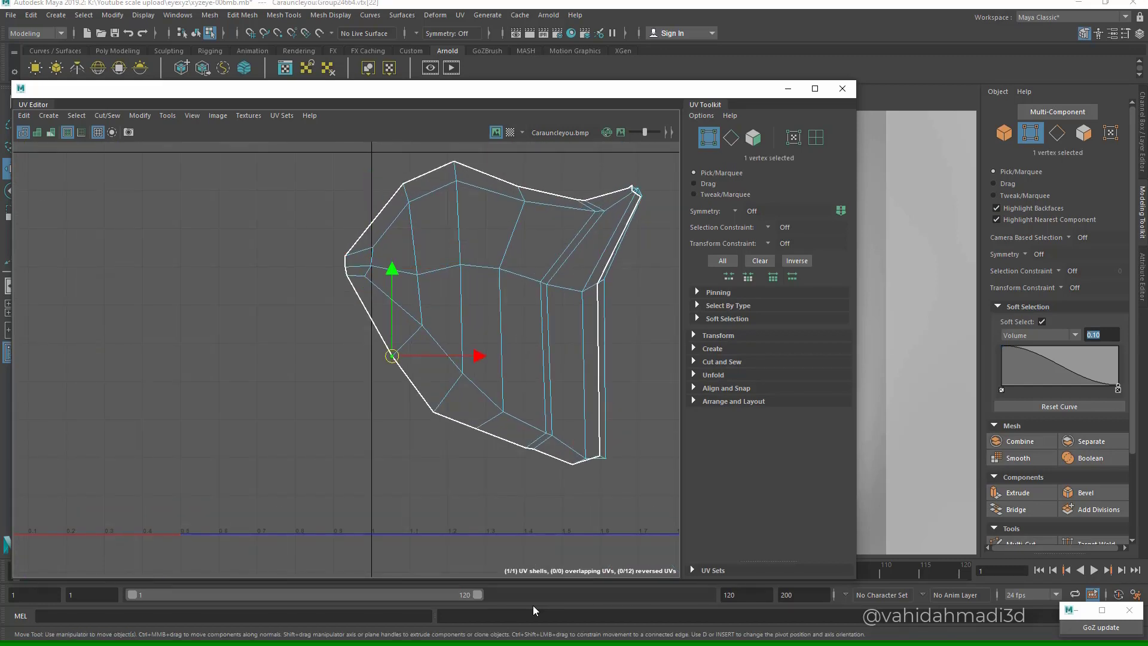
left_click_drag(392, 357, 339, 425)
left_click(433, 412)
left_click_drag(434, 412, 422, 437)
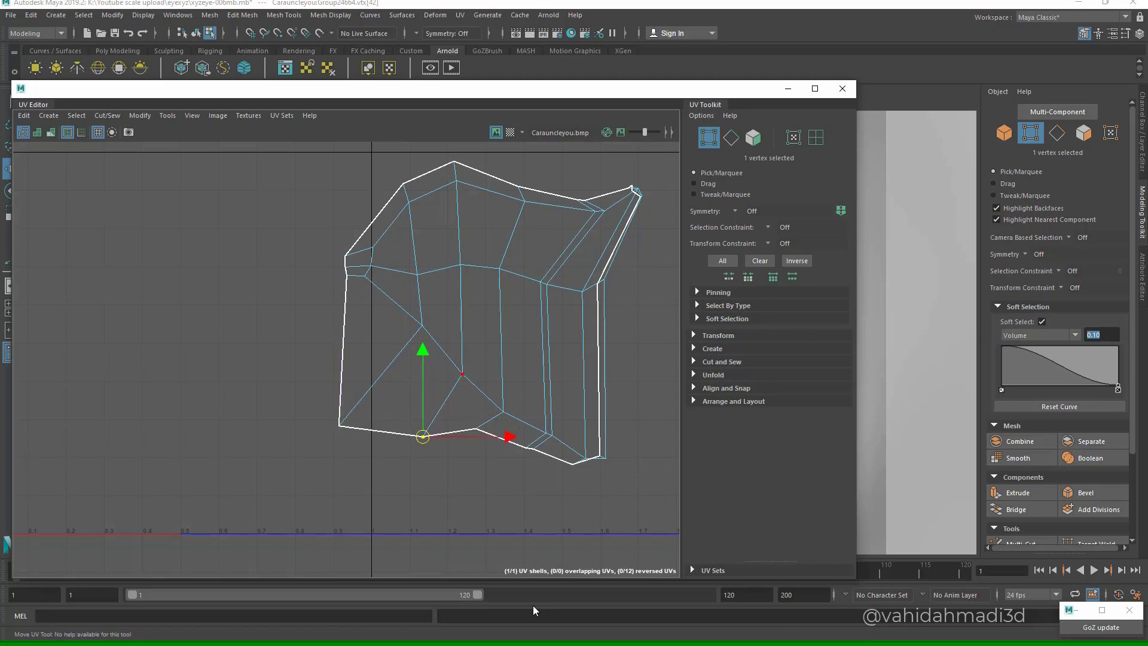
- Shift the two inner vertices above the lower-left border toward the new lower-left corner
left_click(462, 373)
left_click_drag(462, 373, 444, 378)
left_click(422, 325)
left_click_drag(422, 325, 389, 364)
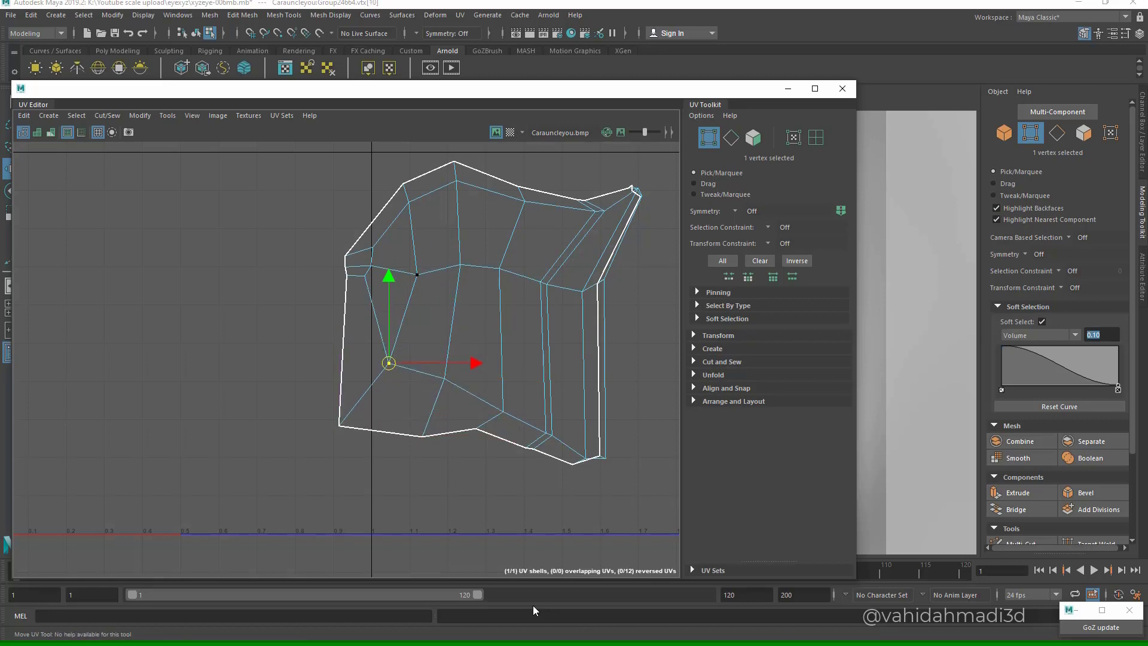
- Raise the upper-left border vertices to square off the shell's upper-left corner
middle_click_drag(418, 299, 419, 370, "alt")
double_click(345, 326)
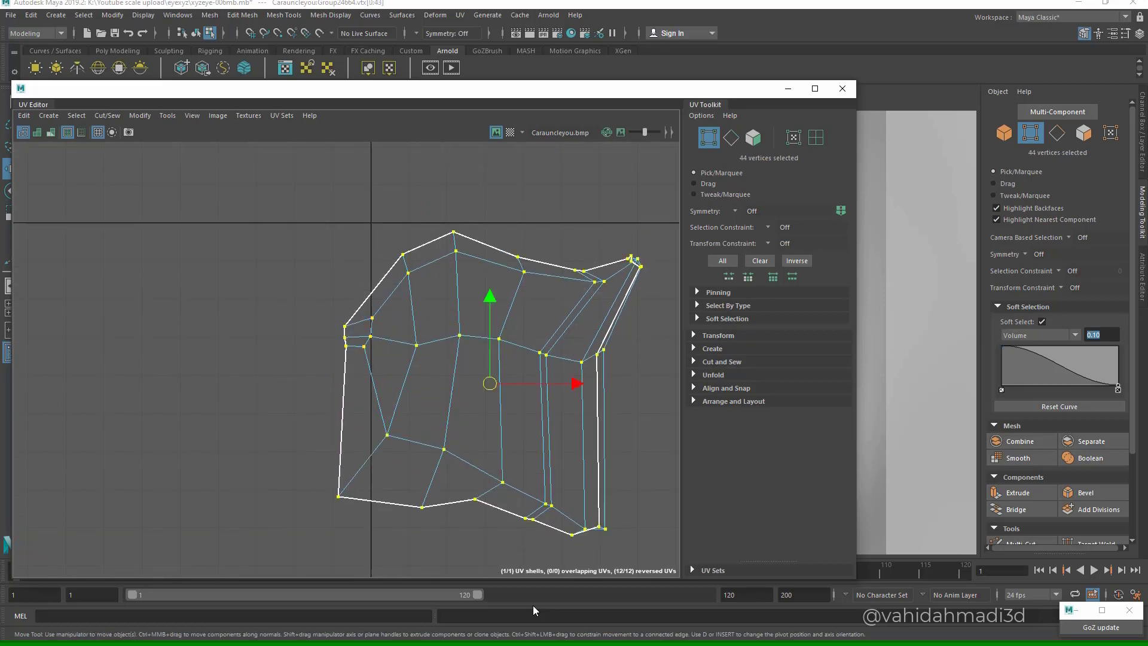
mouse_move(345, 326)
left_mouse_down()
mouse_move(330, 260)
mouse_move(320, 320)
mouse_move(402, 256)
left_mouse_up()
scroll(480, 307, "down", 3)
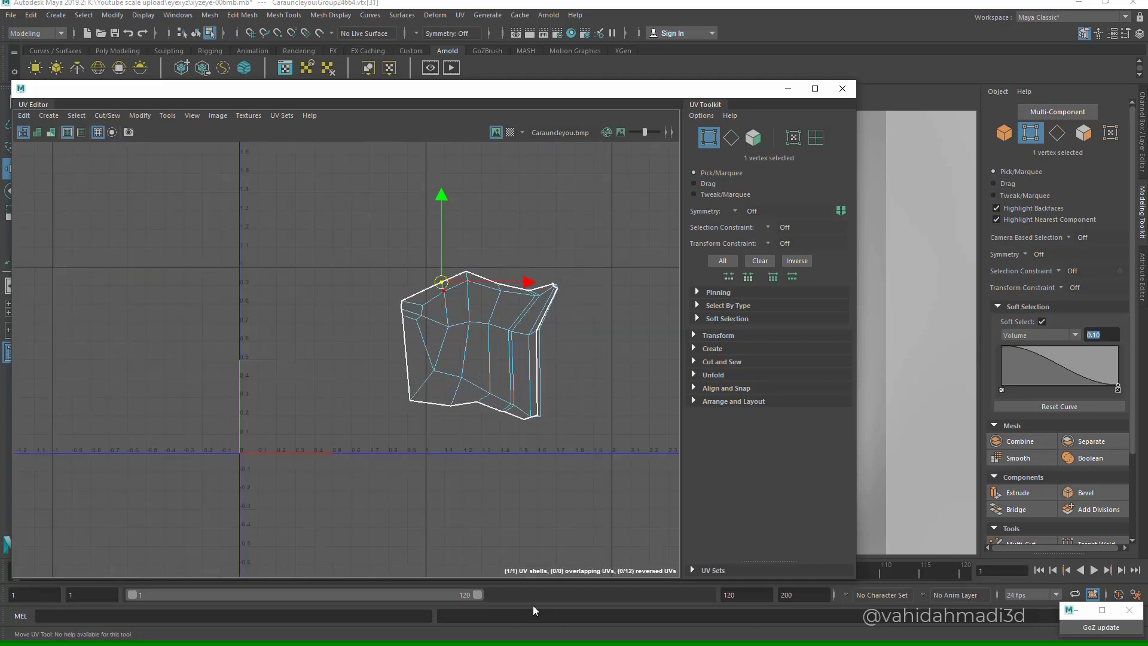
- Move the topmost border vertex at the shell's upper-right tip with soft selection to spread the bunched vertices
left_click_drag(630, 256, 392, 428)
scroll(568, 293, "up", 5)
left_click(562, 276)
scroll(536, 269, "up", 2)
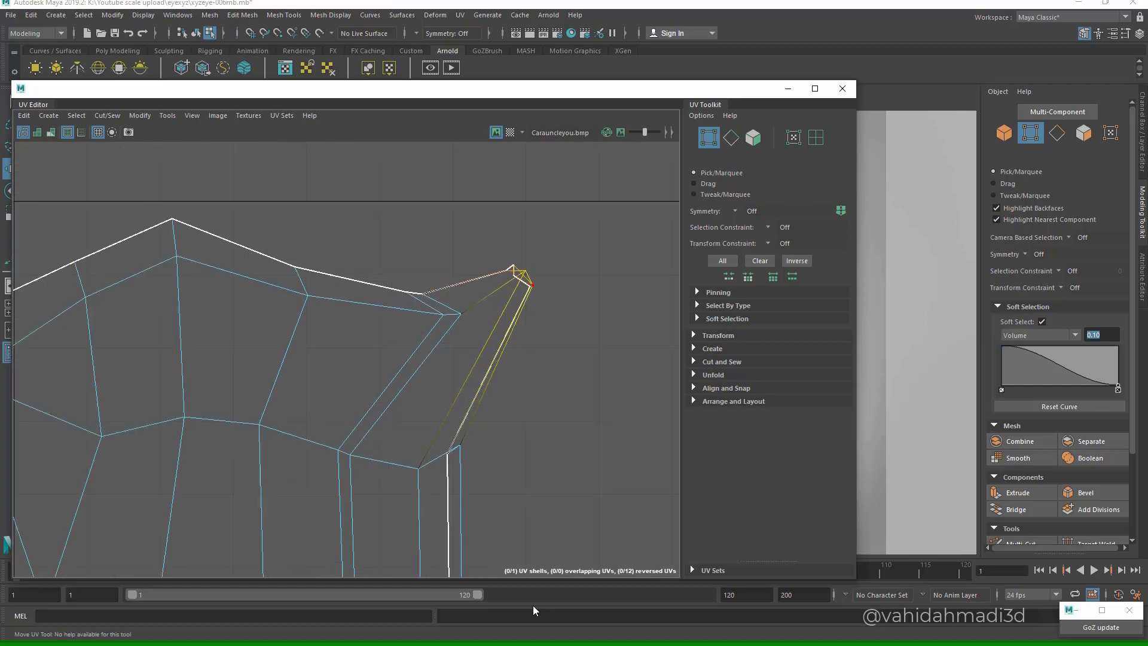
scroll(536, 288, "up", 2)
left_click(520, 264)
mouse_move(520, 264)
left_mouse_down()
mouse_move(489, 298)
mouse_move(453, 297)
mouse_move(404, 349)
left_mouse_up()
scroll(494, 301, "up", 2)
scroll(521, 309, "up", 3)
scroll(420, 359, "down", 2)
- Pull the outer border vertex of the shell's upper-right tip outward with soft selection
middle_click_drag(420, 359, 567, 290, "alt")
scroll(566, 290, "up", 2)
left_click(587, 318)
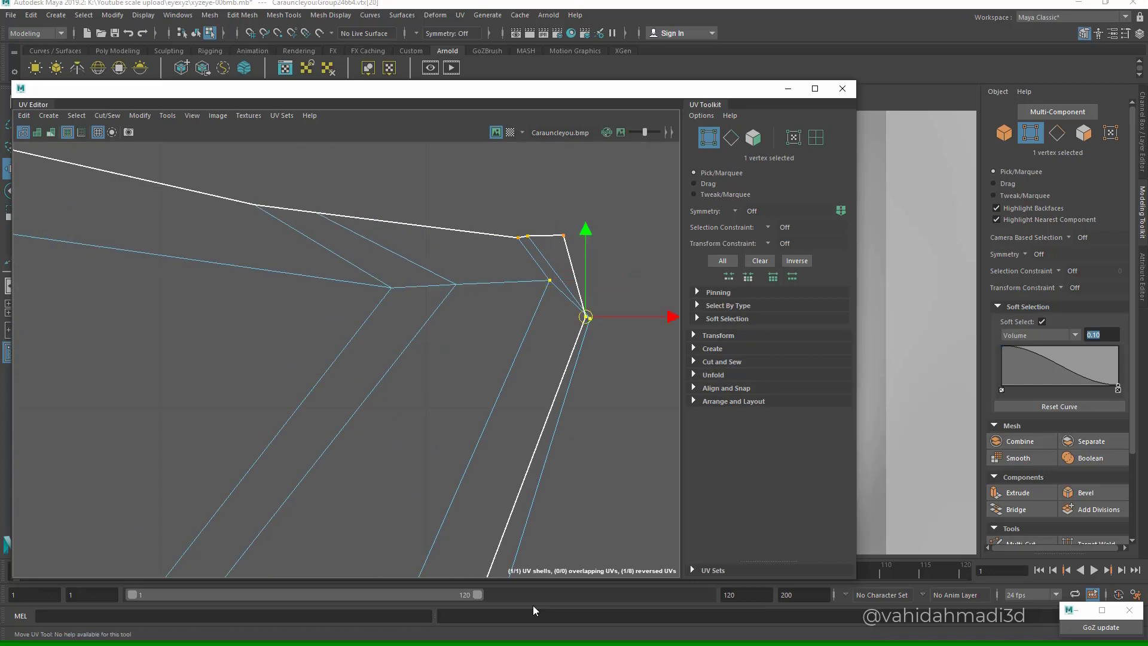
left_click_drag(588, 317, 669, 295)
mouse_move(669, 294)
middle_mouse_down("alt")
mouse_move(490, 259)
mouse_move(555, 169)
middle_mouse_up("alt")
scroll(478, 281, "down", 3)
scroll(479, 281, "down", 2)
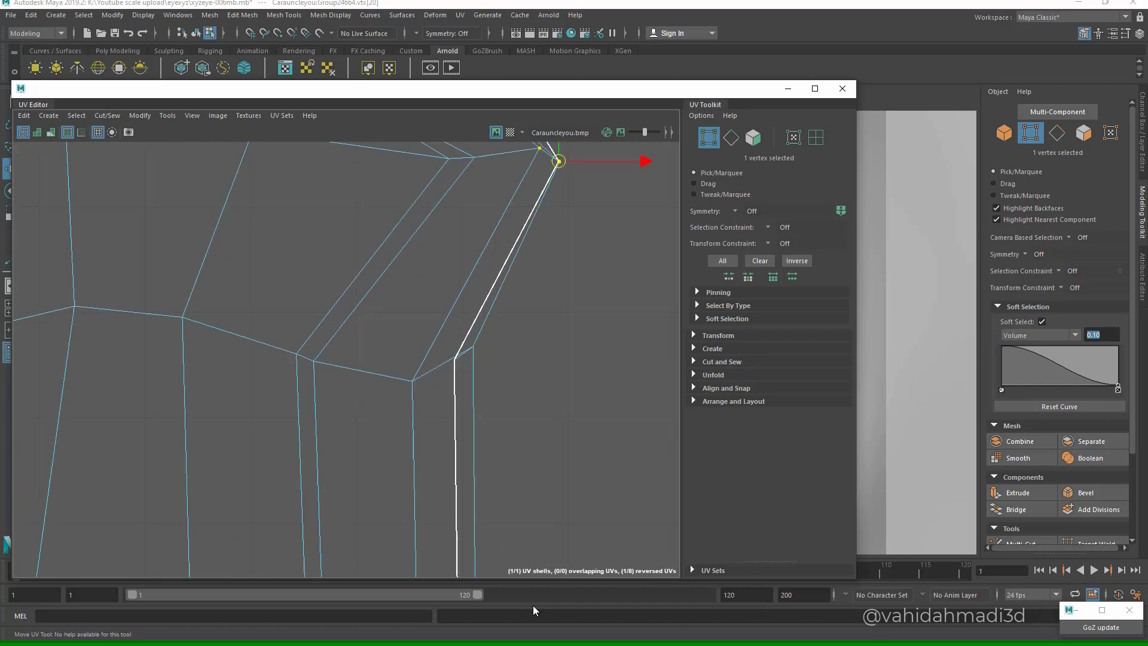
- Pull the middle and bottom vertices of the shell's right border outward with soft selection so they clear the neighbouring inner edge
left_click(455, 359)
left_click_drag(454, 359, 620, 339)
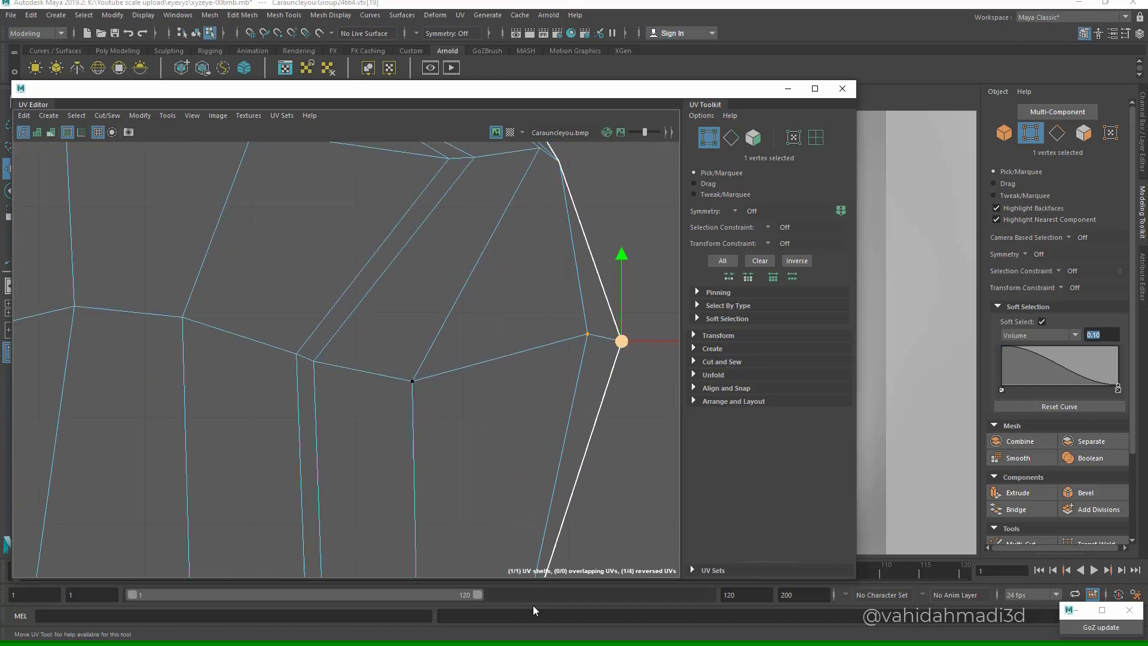
scroll(620, 339, "down", 1)
middle_click_drag(620, 339, 536, 189, "alt")
scroll(506, 302, "down", 5)
left_click(450, 466)
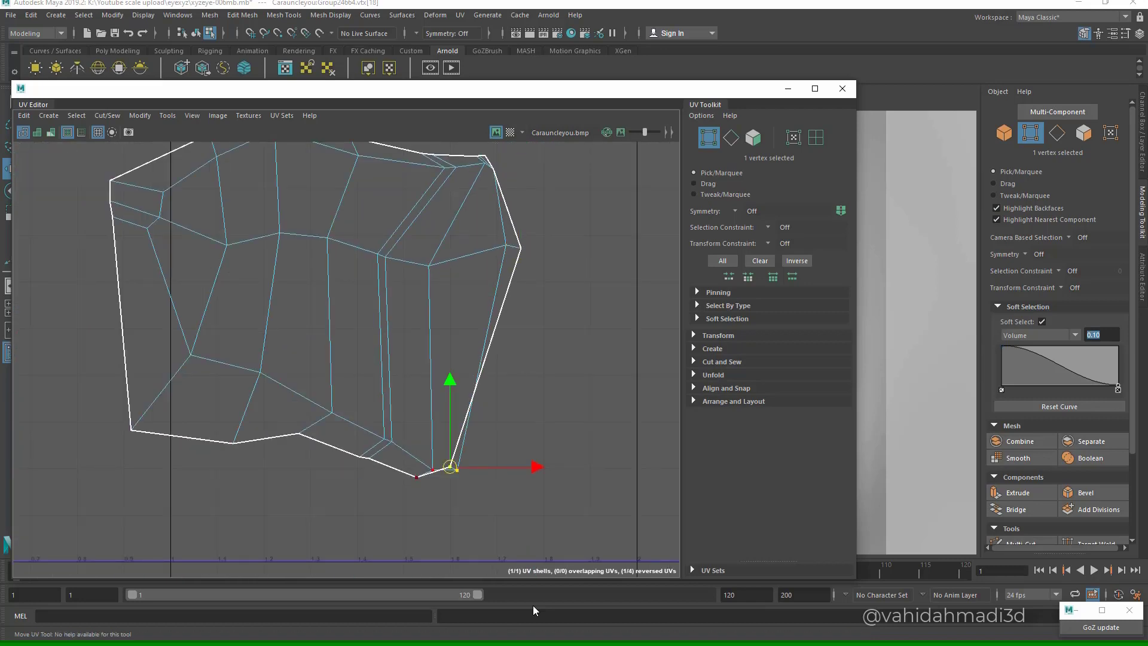
mouse_move(450, 467)
left_mouse_down()
mouse_move(574, 475)
mouse_move(530, 411)
mouse_move(464, 376)
mouse_move(608, 505)
left_mouse_up()
- Move the two inner vertices near the shell's lower-right corner up and left with soft selection
scroll(575, 474, "up", 3)
left_click(570, 477)
scroll(571, 477, "up", 2)
left_click(526, 413)
left_click(492, 382)
scroll(606, 481, "down", 2)
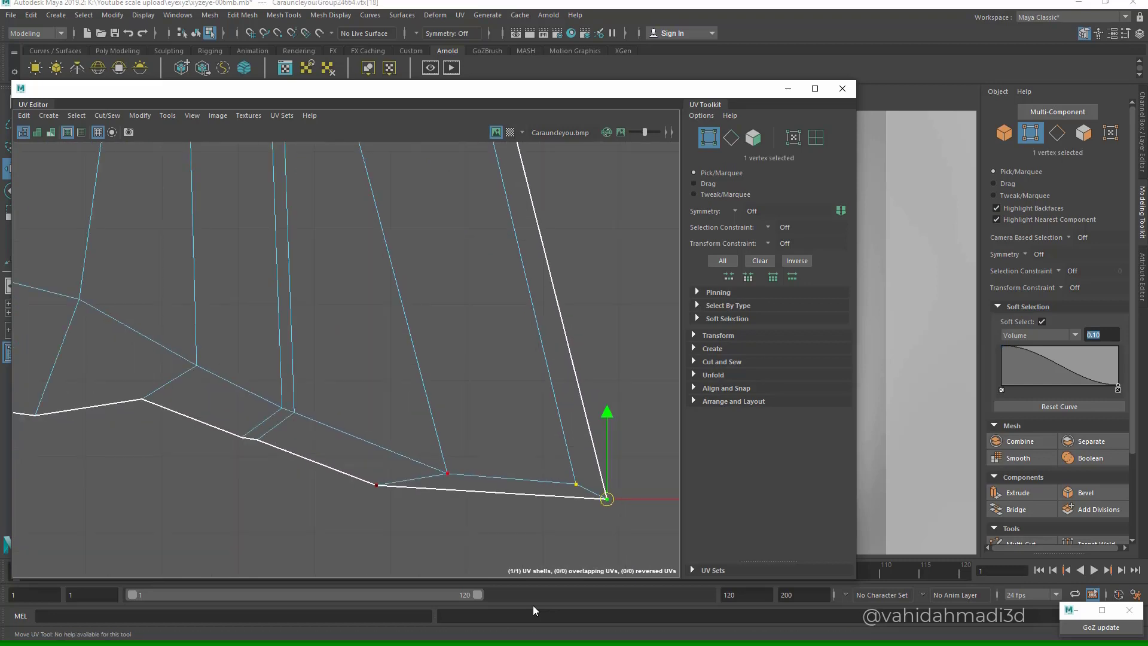
left_click(490, 439)
double_click(447, 473)
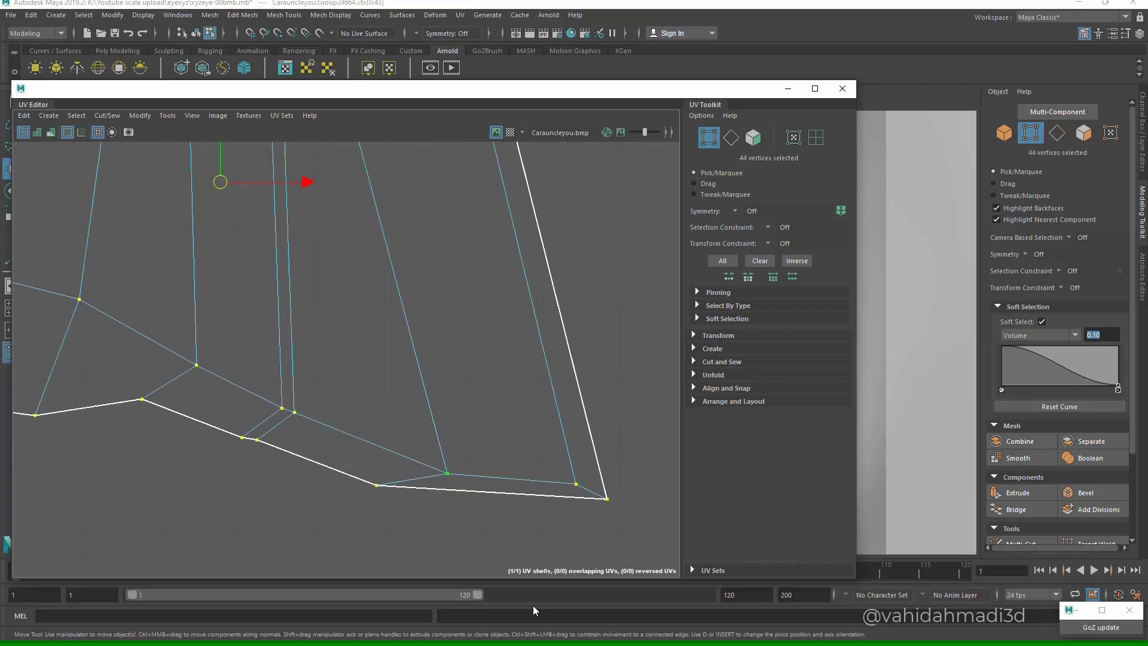
left_click(448, 473)
left_click_drag(448, 473, 395, 431)
left_click(553, 465)
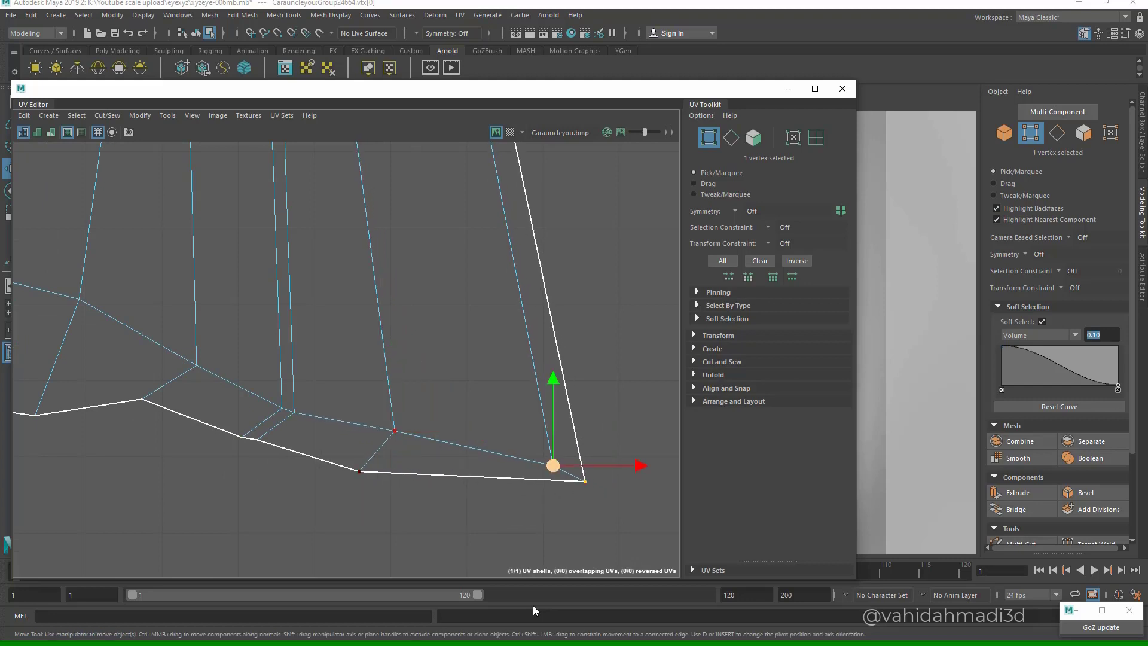
left_click_drag(553, 466, 502, 433)
- Pull the vertex at the shell's upper-right corner outward with soft selection to straighten the right border
scroll(502, 383, "down", 4)
middle_click_drag(501, 383, 499, 491, "alt")
scroll(466, 274, "up", 2)
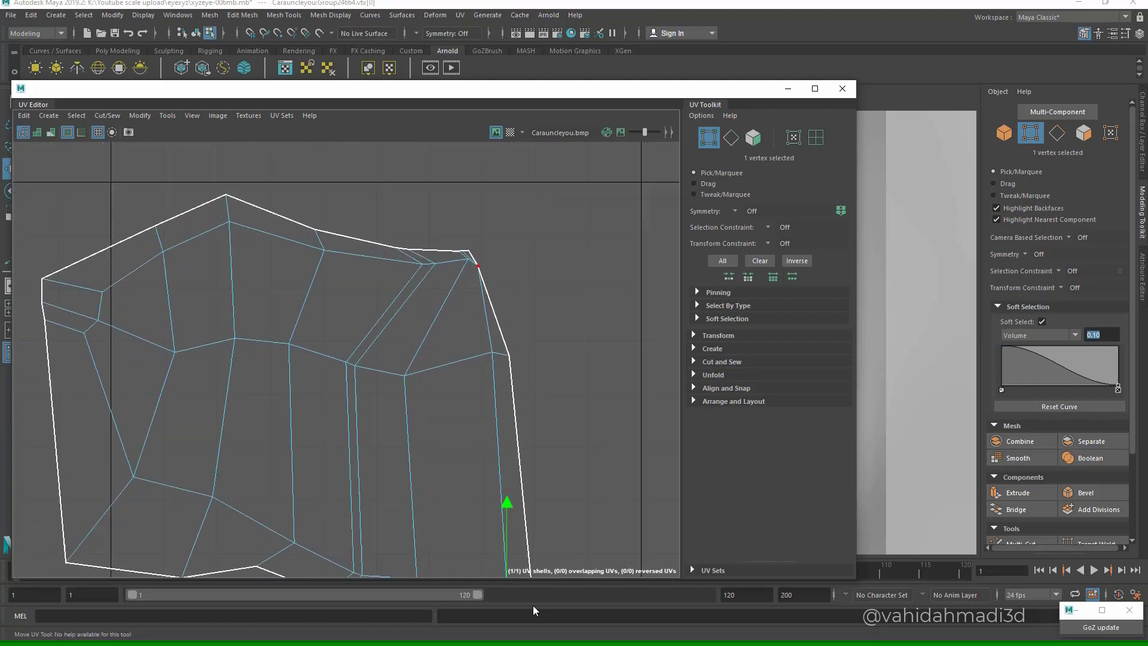
scroll(473, 277, "up", 2)
left_click(479, 261)
left_click_drag(480, 261, 533, 252)
- Move the inner vertex beside the shell's upper-right corner down and left with soft selection
scroll(533, 252, "up", 3)
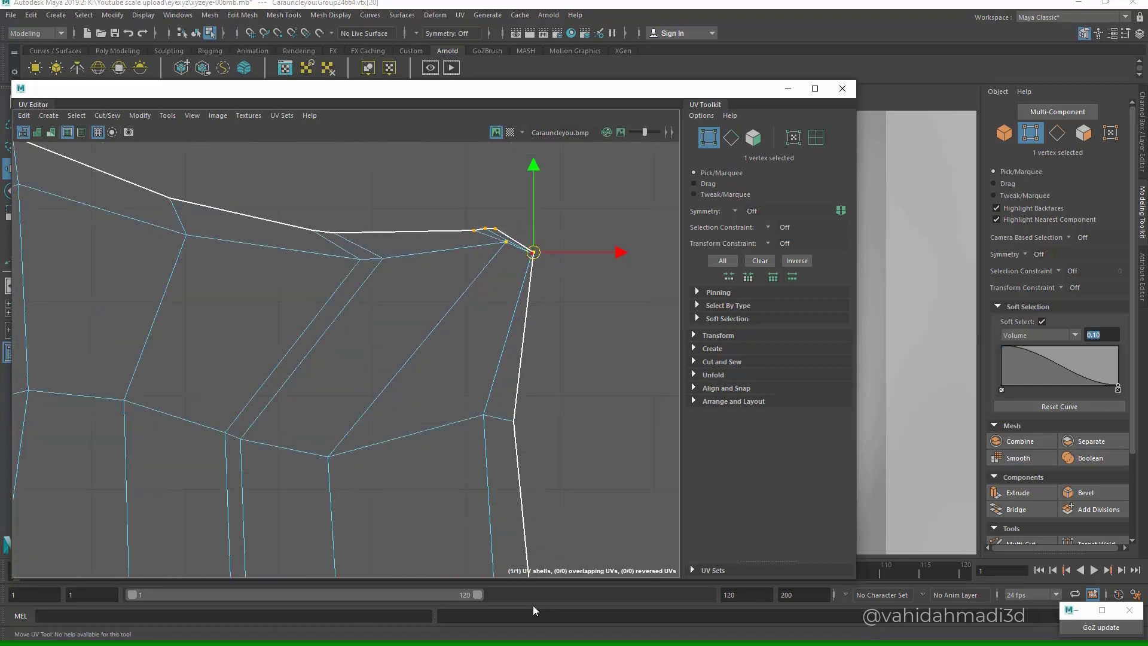
scroll(539, 264, "up", 3)
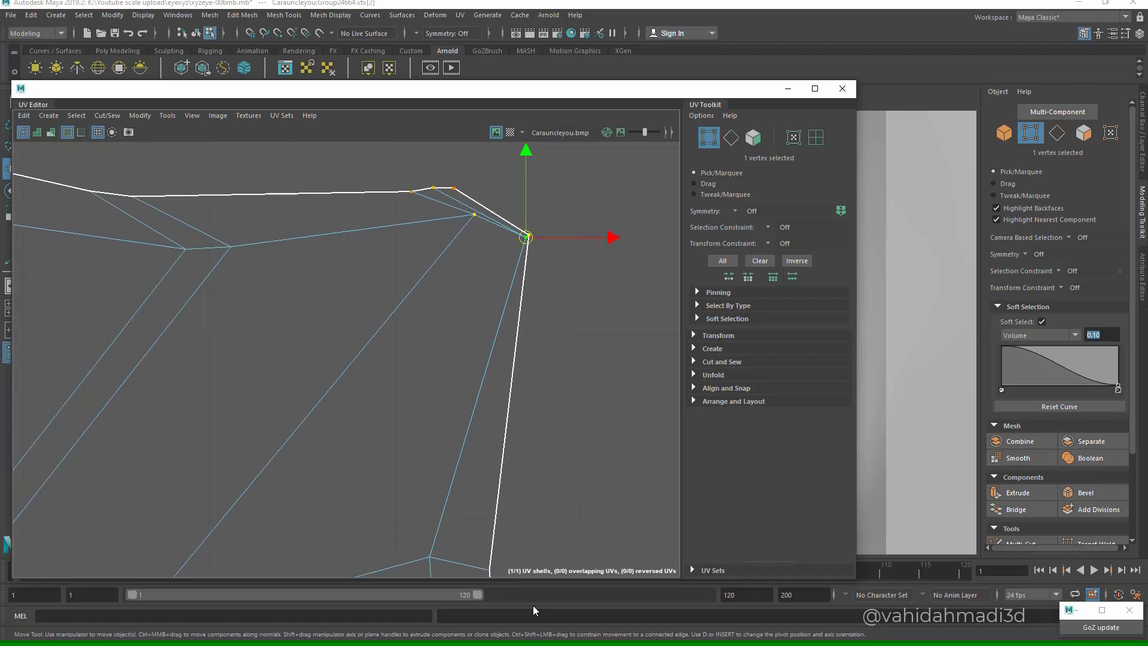
key("Left")
left_click(526, 237)
left_click_drag(526, 237, 472, 254)
scroll(474, 271, "up", 2)
left_click(470, 244)
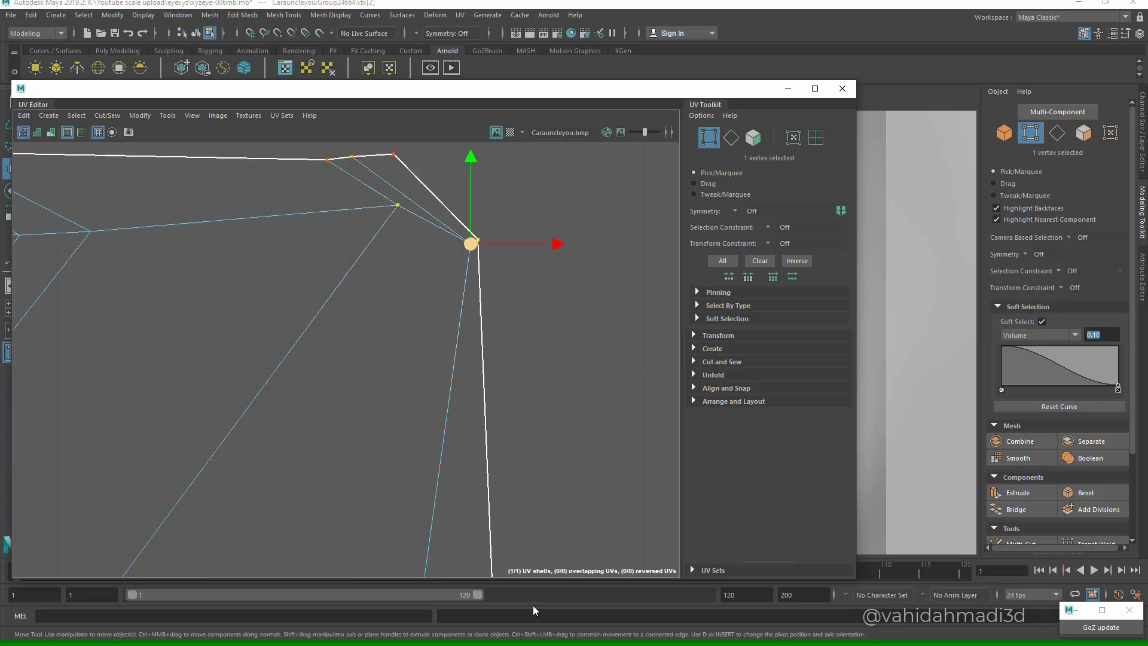
left_click_drag(470, 244, 406, 269)
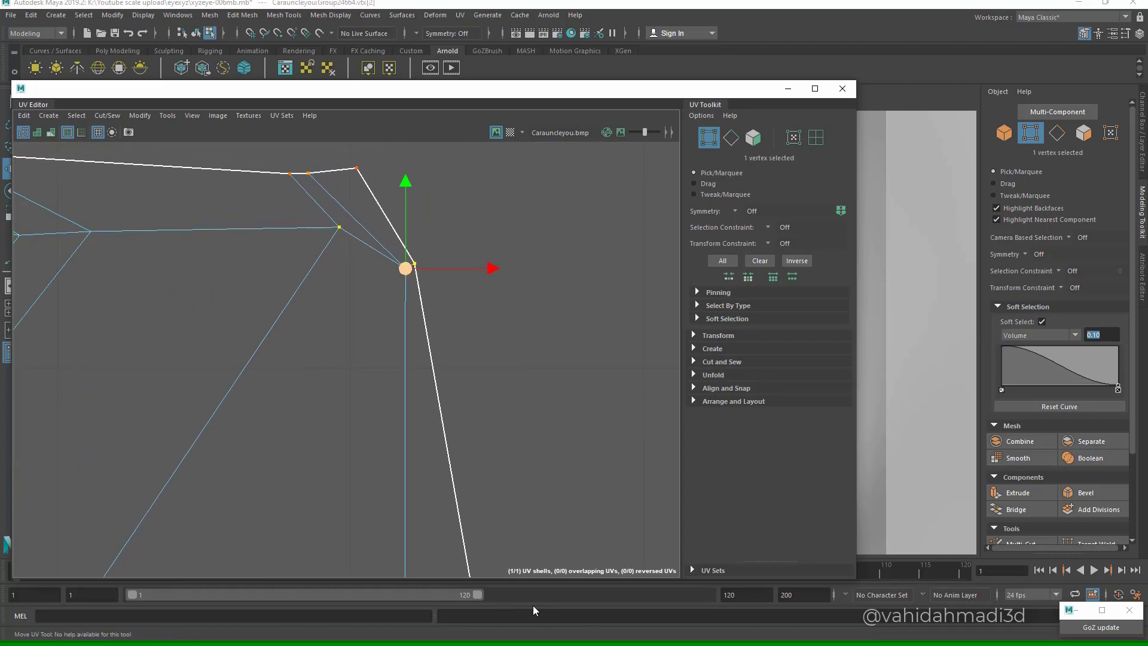
- Pull the border vertex at the shell's upper-right corner up and outward with soft selection
left_click(414, 263)
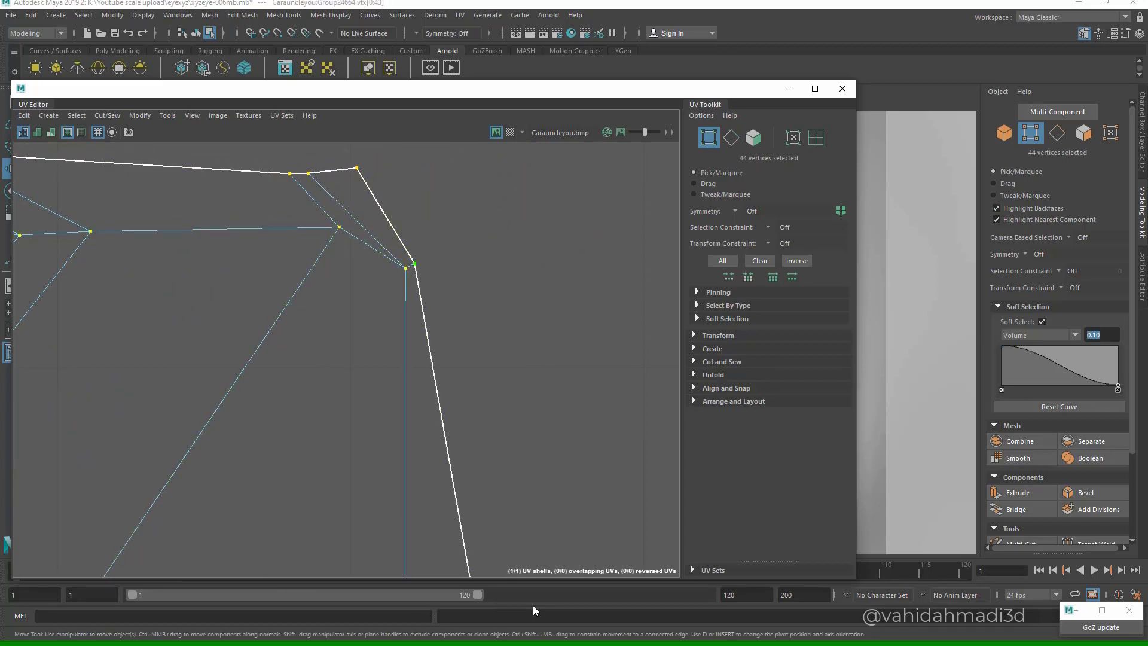
left_click(415, 263)
left_click_drag(414, 263, 502, 241)
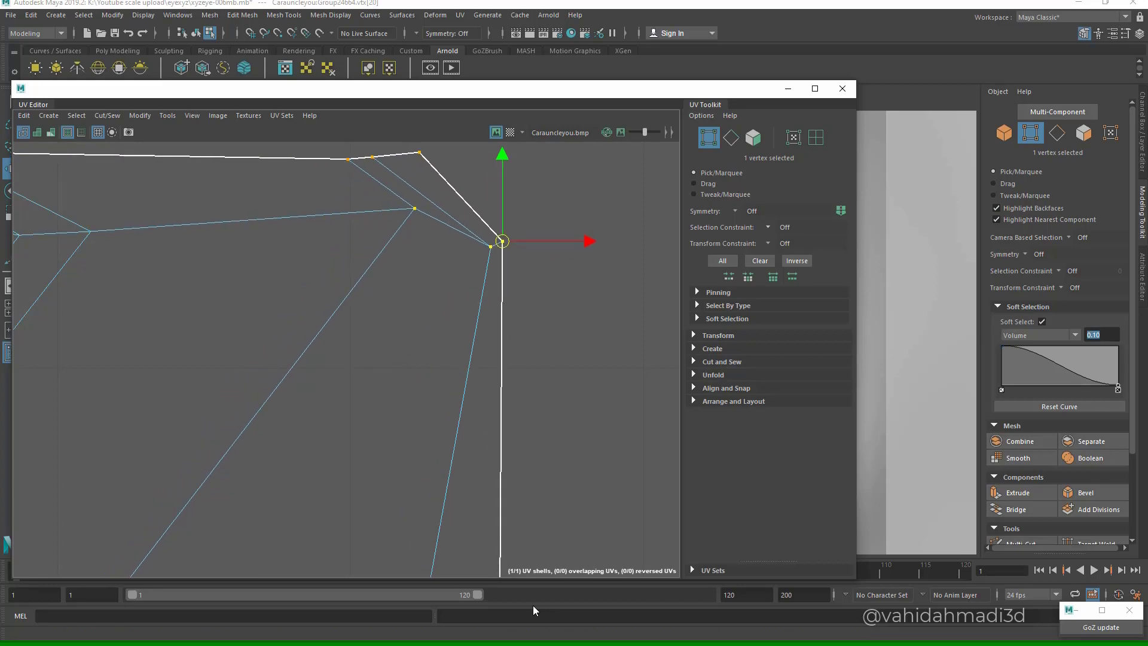
left_click(768, 228)
key("Escape")
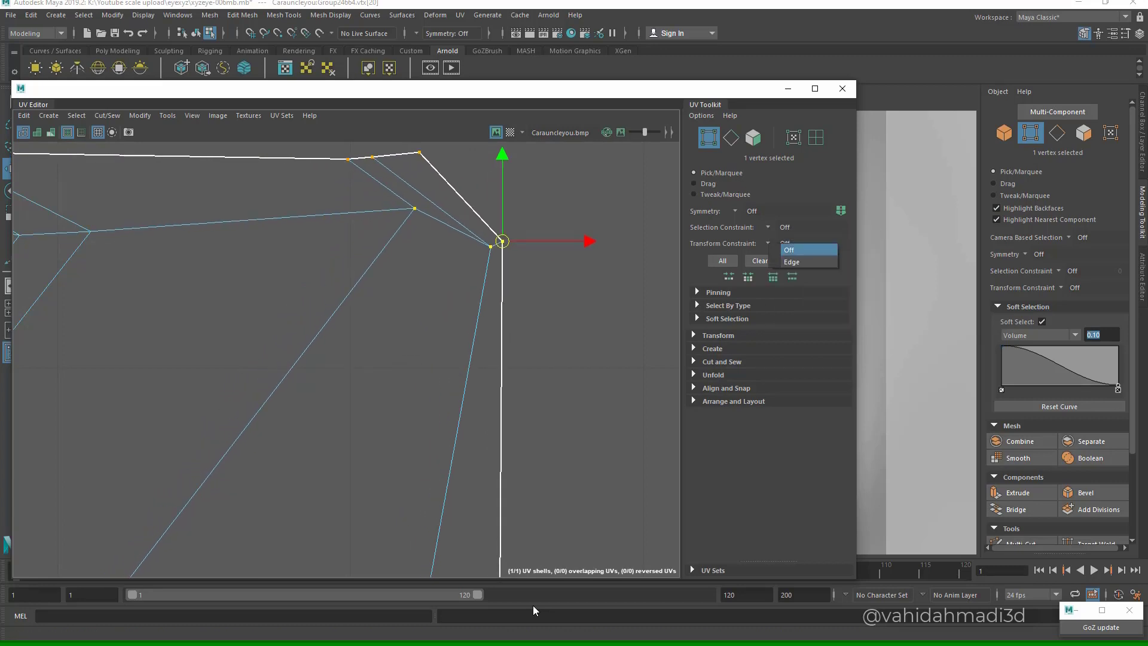
key("Escape")
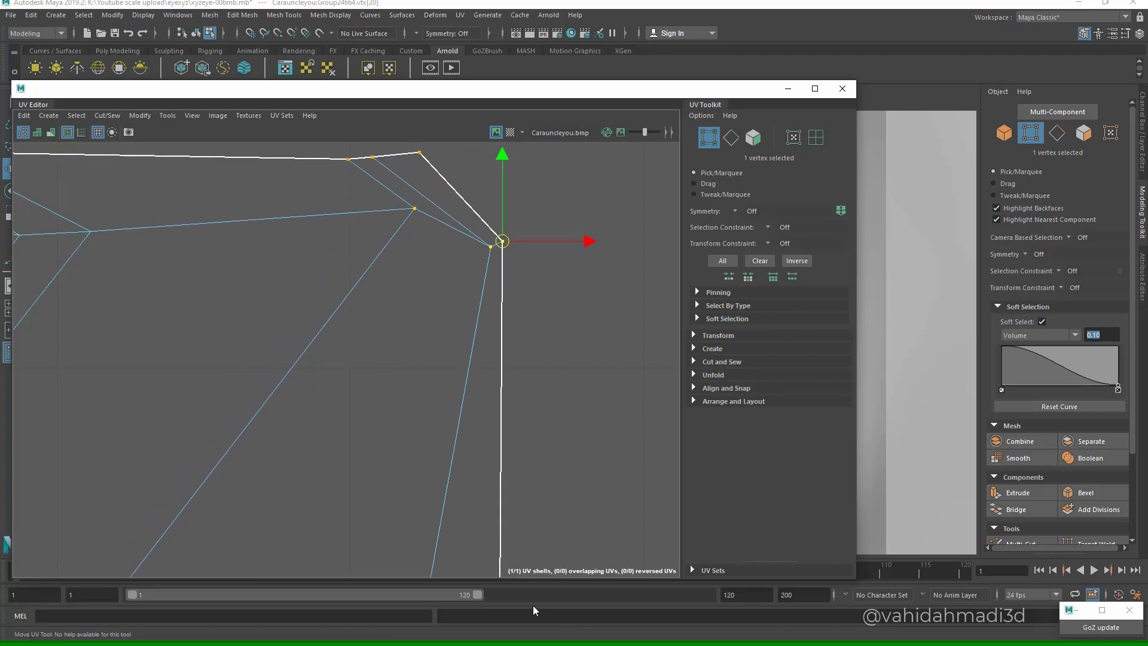
- Pull the inner vertices at the upper-right corner down and inward, and shift the nearby upper border vertex up and right
left_click(415, 209)
left_click_drag(415, 209, 343, 264)
left_click(426, 298)
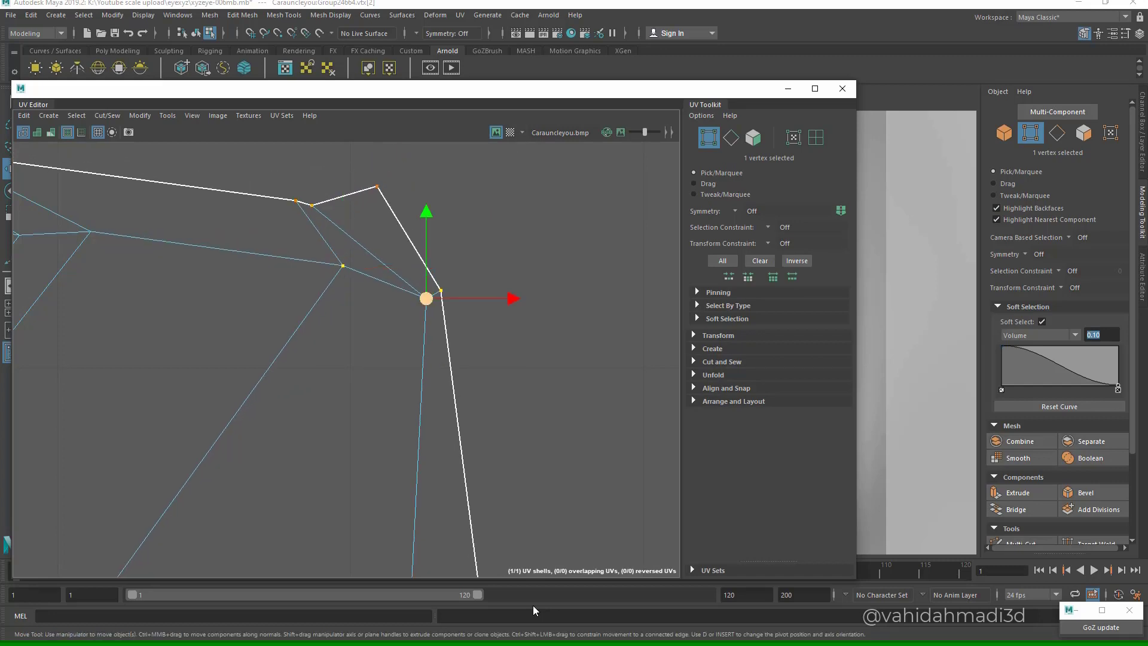
left_click_drag(426, 298, 405, 308)
left_click(323, 272)
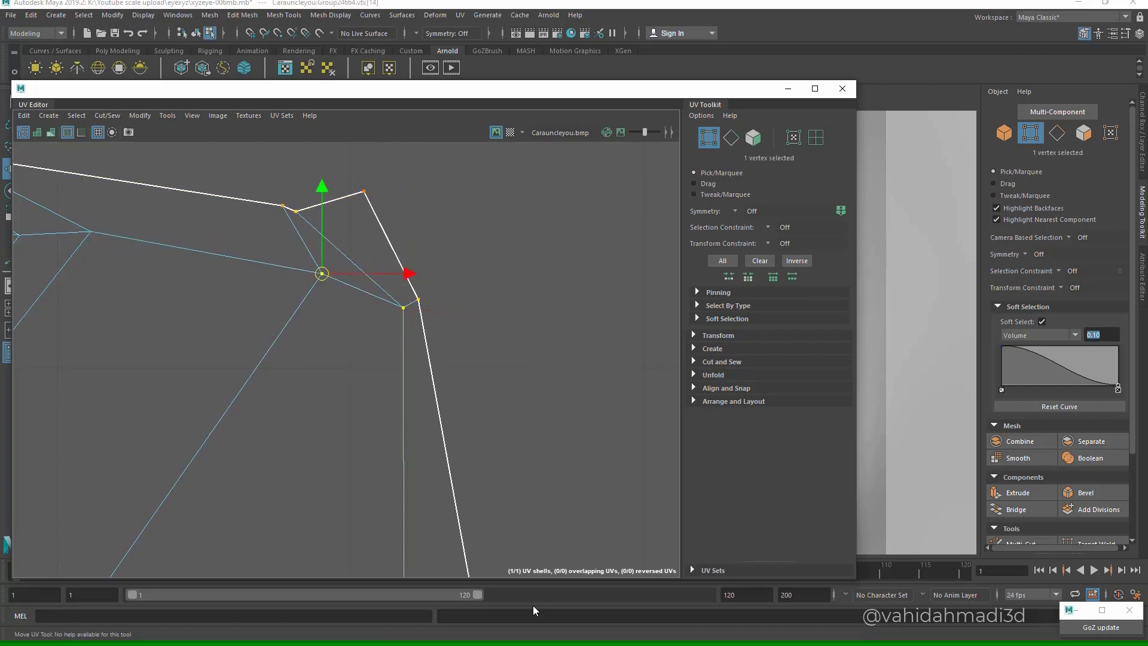
left_click_drag(323, 271, 275, 313)
left_click(336, 214)
left_click_drag(257, 245, 347, 196)
- Select the whole shell and straighten its UVs along both U and V with an angle of 20
scroll(353, 275, "down", 15)
middle_click_drag(308, 354, 590, 333, "alt")
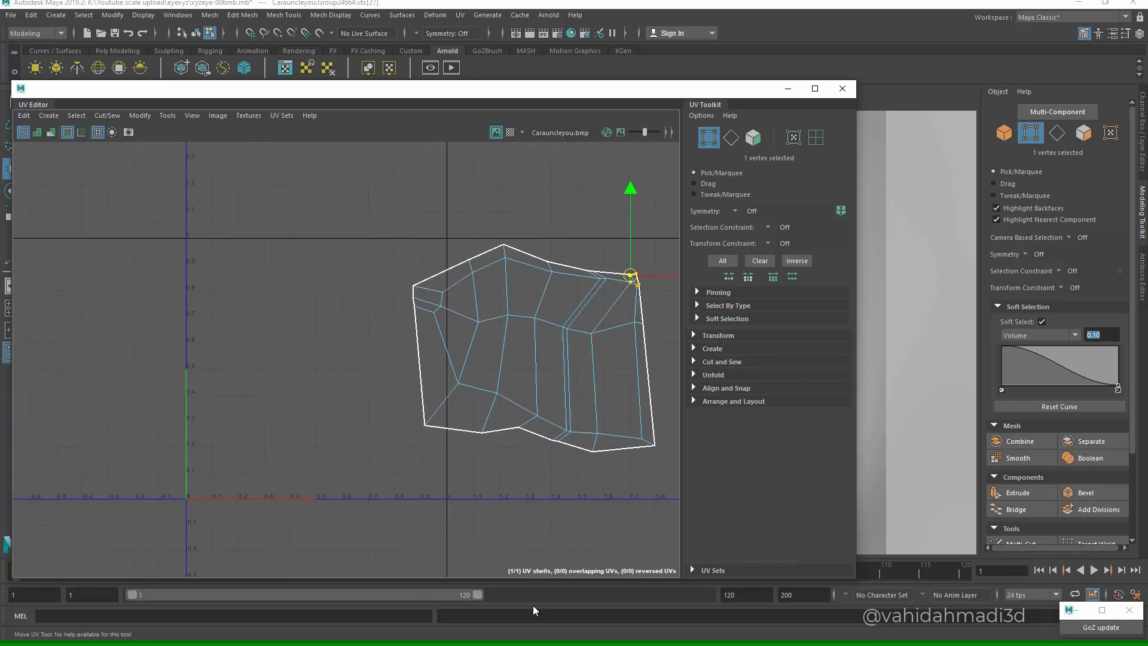
left_click_drag(318, 185, 665, 467)
middle_click_drag(498, 392, 411, 376, "alt")
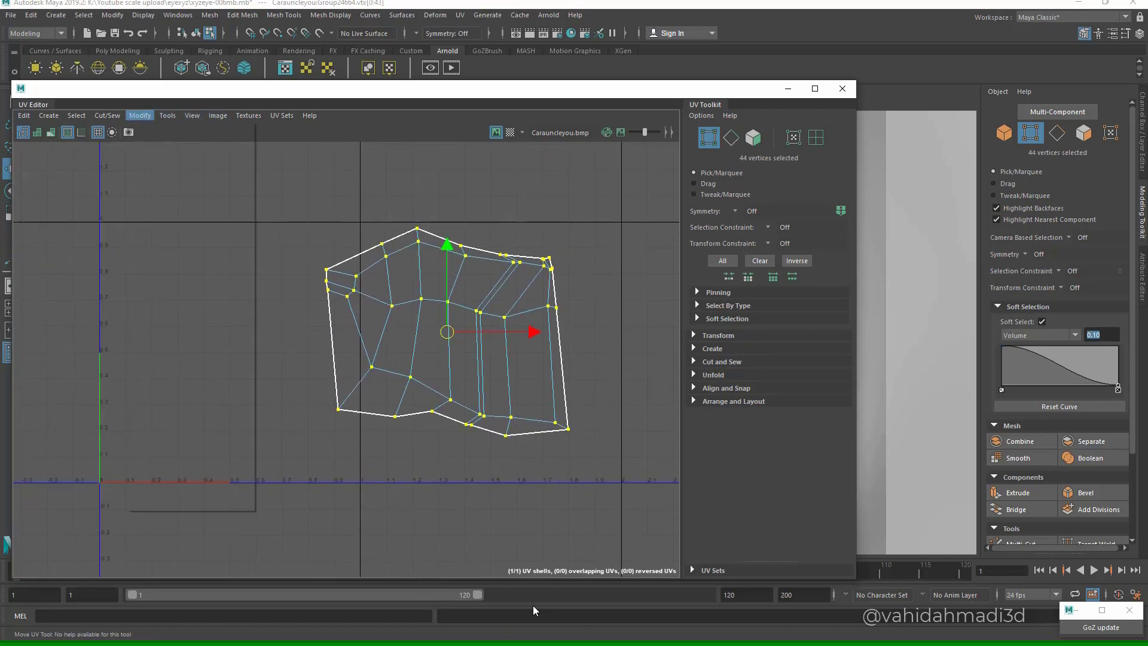
left_click(140, 116)
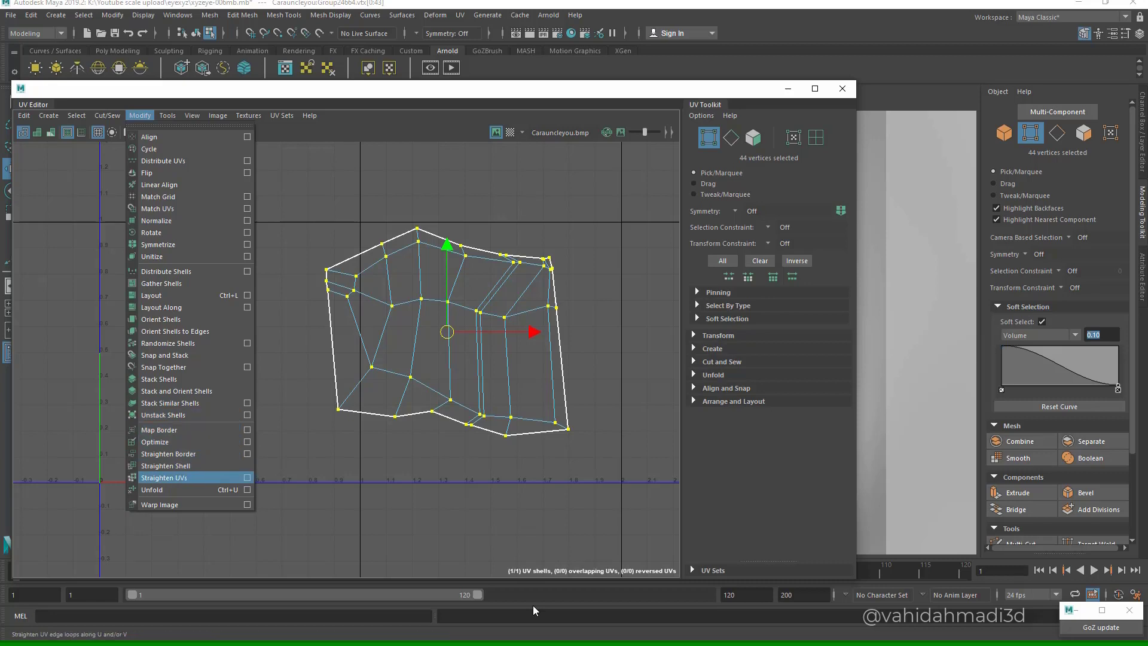
left_click(247, 477)
left_click(718, 456)
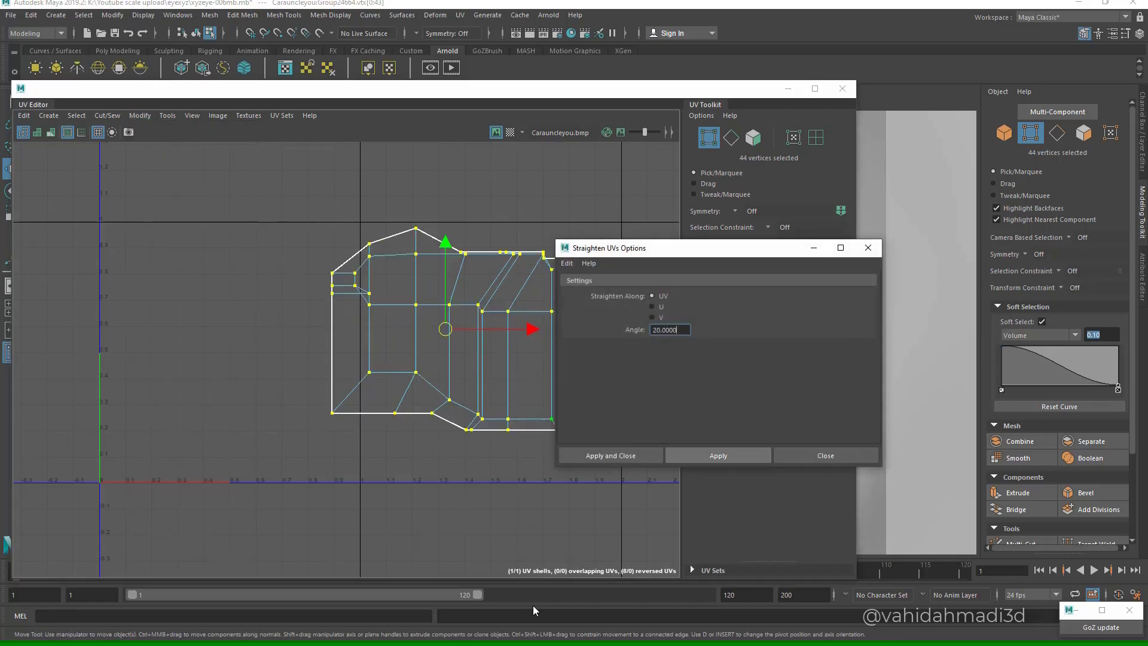
left_click(826, 456)
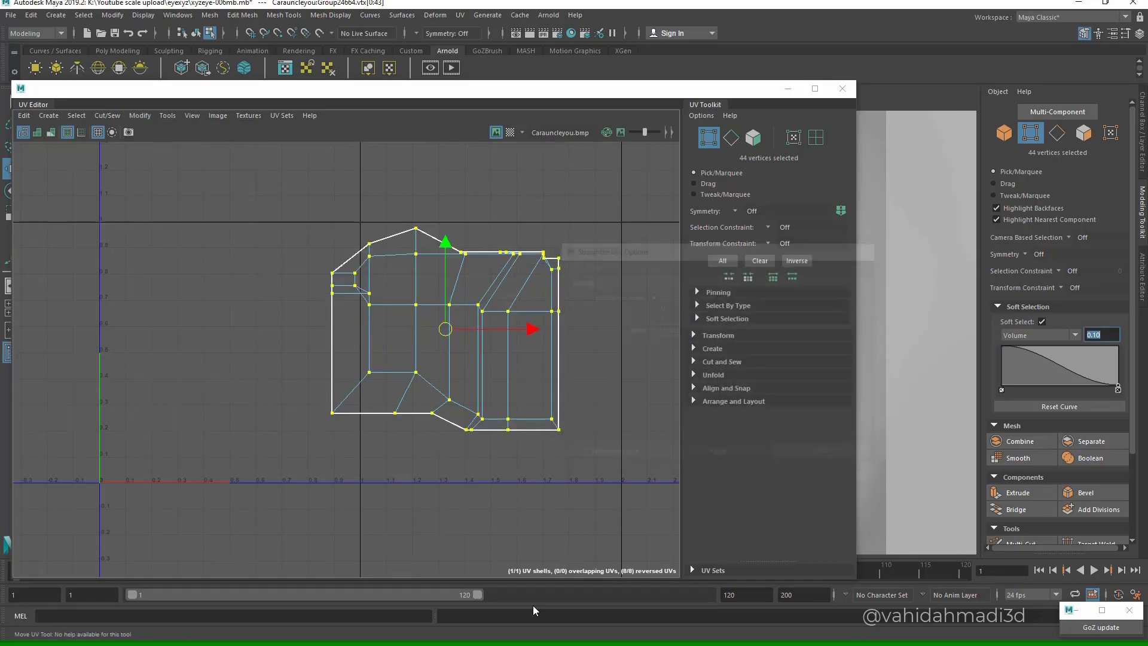
- Expand the Cut and Sew tools, clear the selection, and undo back past the UV straightening
key("f")
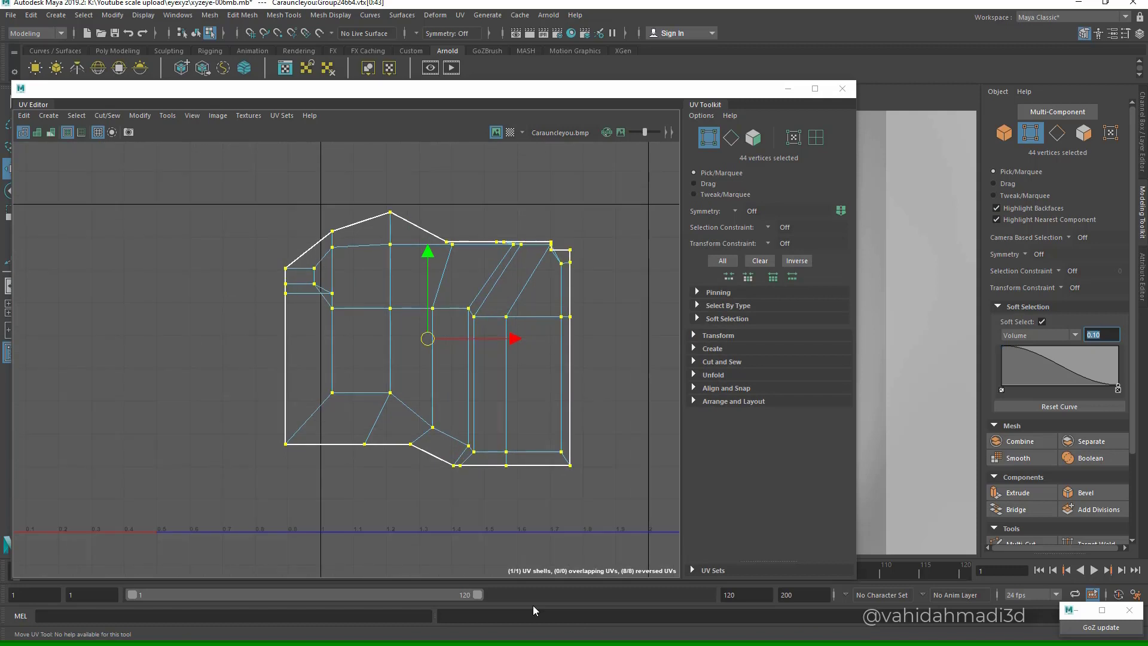
left_click(722, 361)
left_click(617, 324)
scroll(617, 324, "down", 1)
key("ctrl+z")
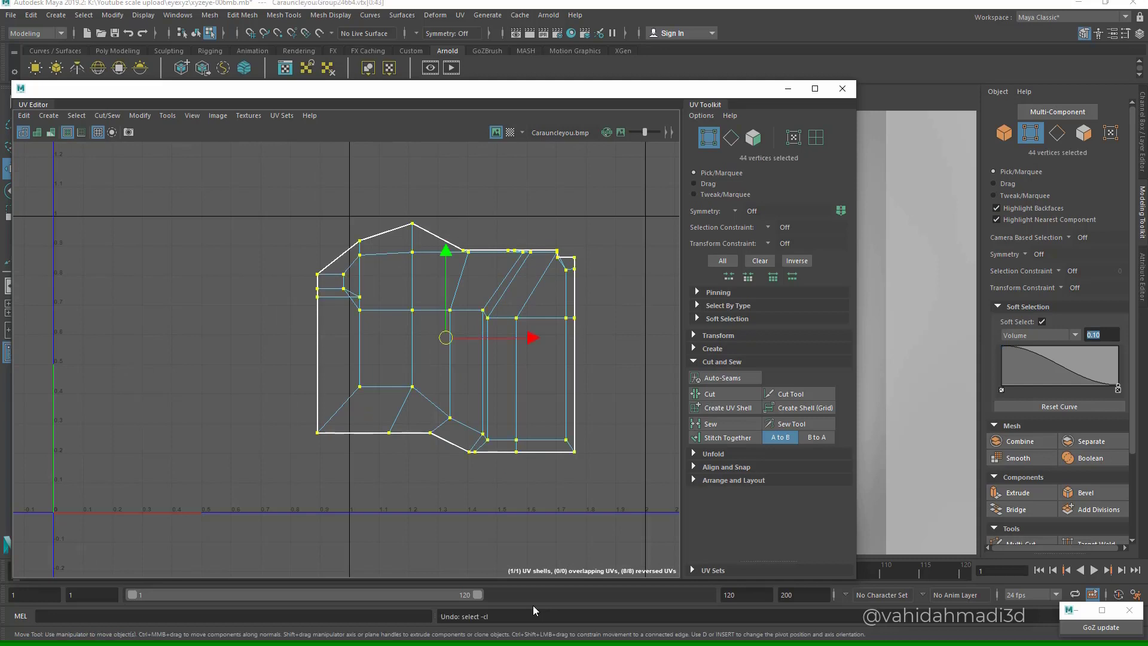
key("ctrl+z")
key("ctrl+z")
key("ctrl+z")
key("ctrl+z")
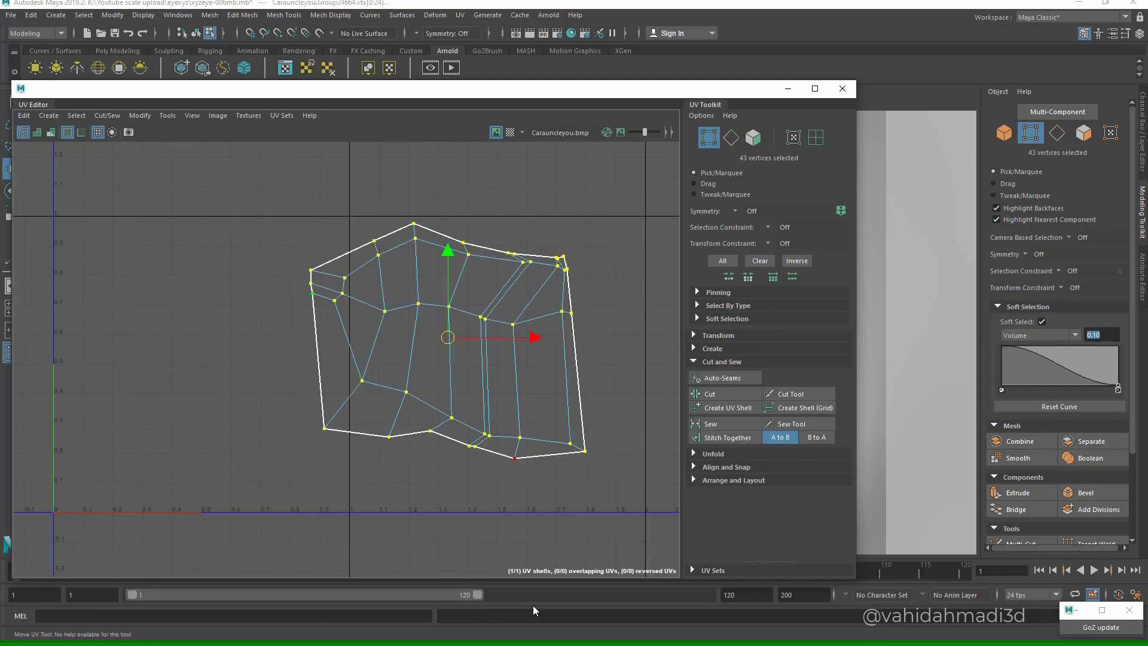
- Undo the last UV move and straighten the whole shell along both U and V with an angle of 10
key("ctrl+z")
left_click(140, 115)
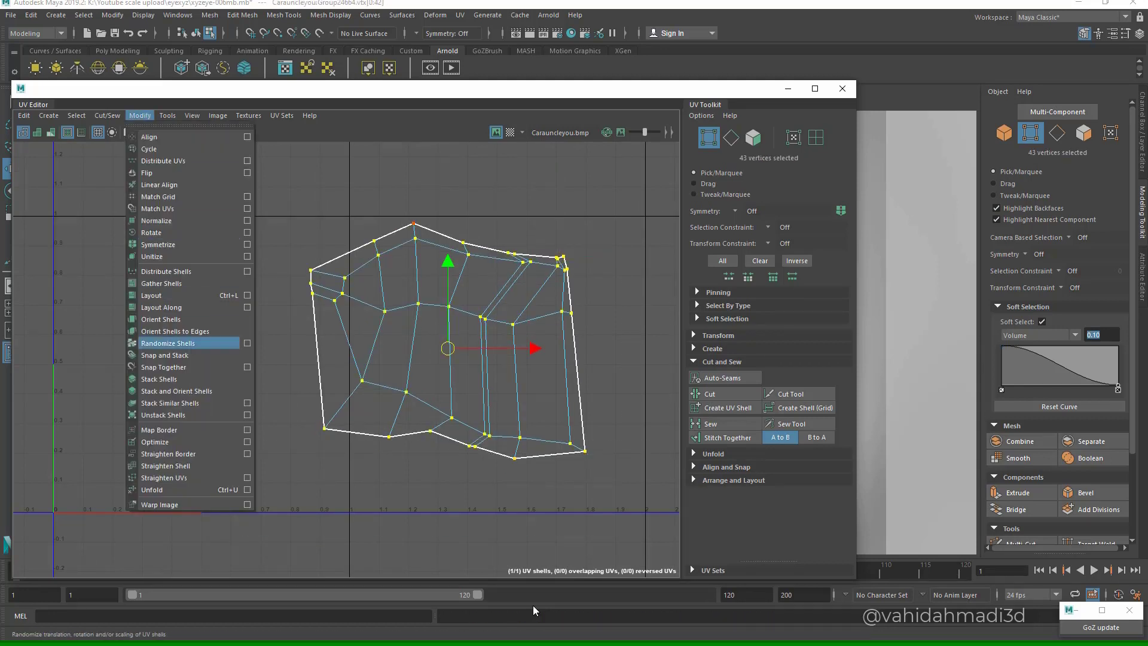
left_click(248, 477)
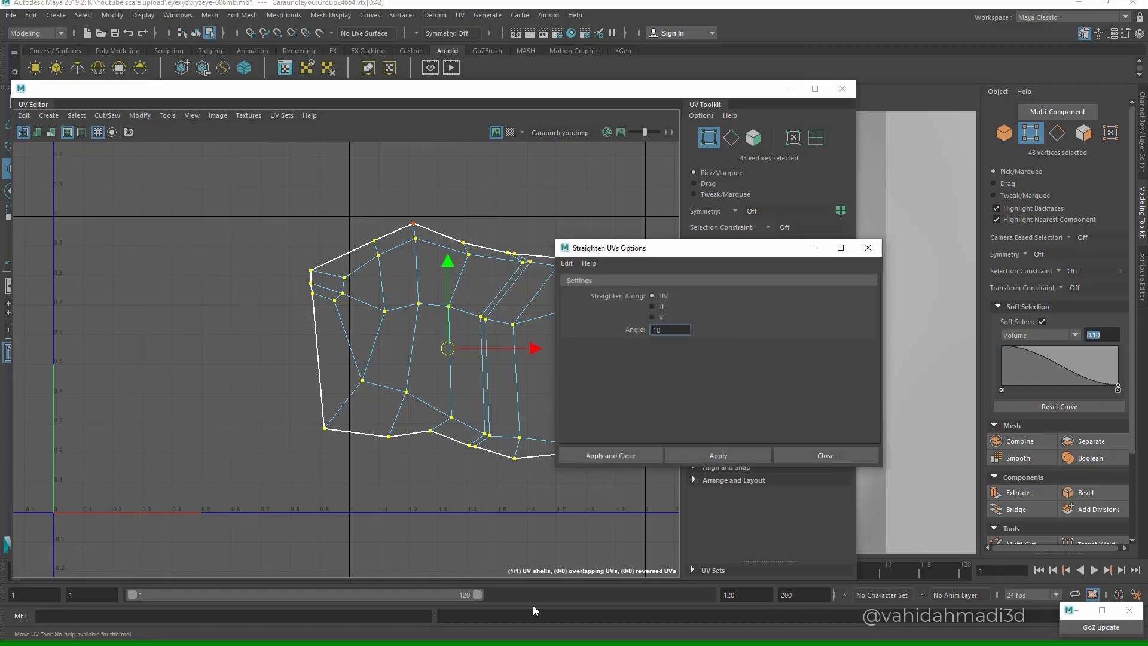
left_click(718, 456)
left_click(826, 456)
- Clear the selection and pull the shell's upper-left corner vertex up and outward
scroll(324, 231, "up", 1)
left_click(325, 231)
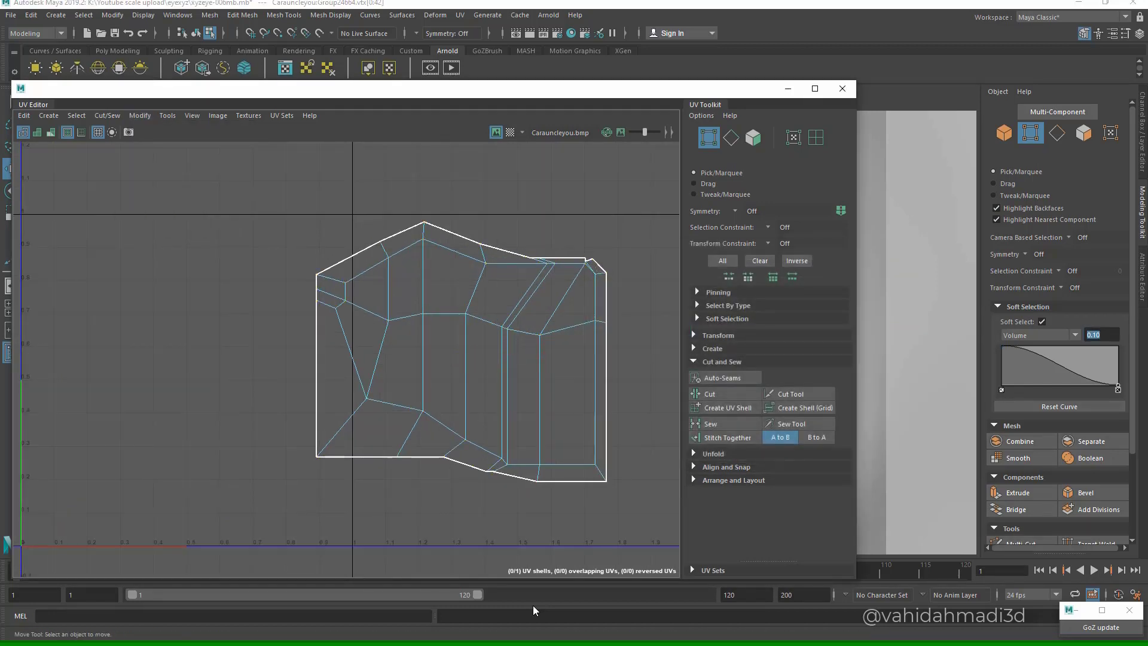
left_click(317, 273)
left_click_drag(317, 274, 302, 237)
scroll(331, 268, "up", 3)
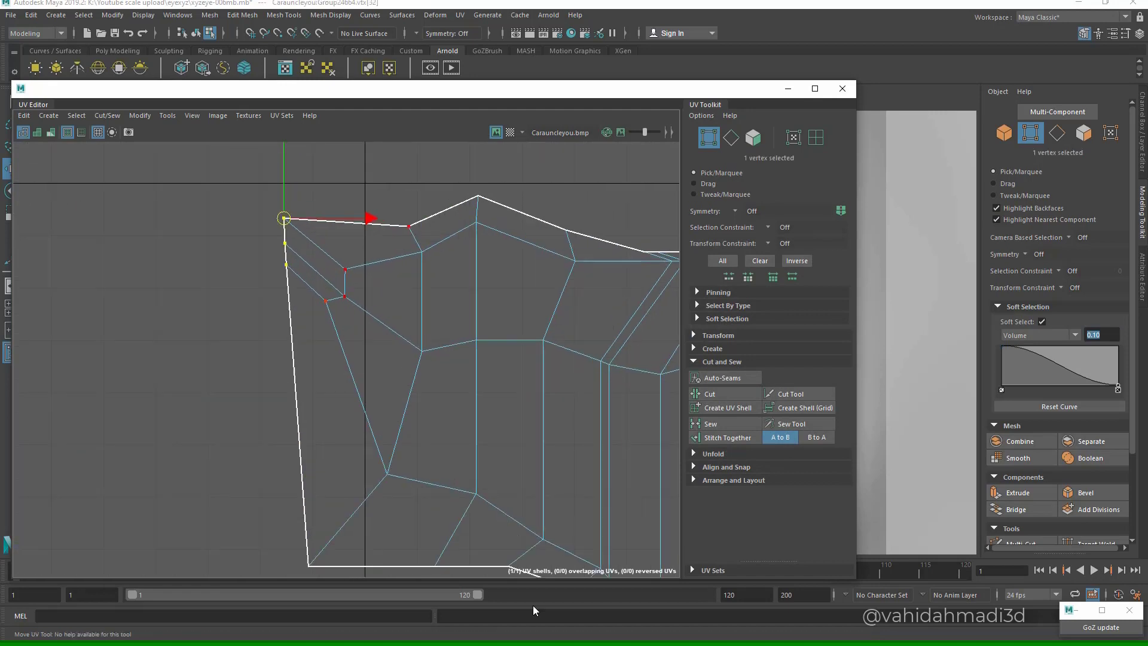
- Move the upper border vertex next to the upper-left corner up and left, and the peak's inner vertex down and left
left_click(409, 227)
left_click_drag(408, 226, 386, 191)
left_click(476, 222)
left_click_drag(476, 222, 459, 260)
- Raise the border vertex at the upper-right notch and the neighbouring upper border vertex with soft selection
middle_click_drag(491, 269, 264, 298, "alt")
left_click(506, 282)
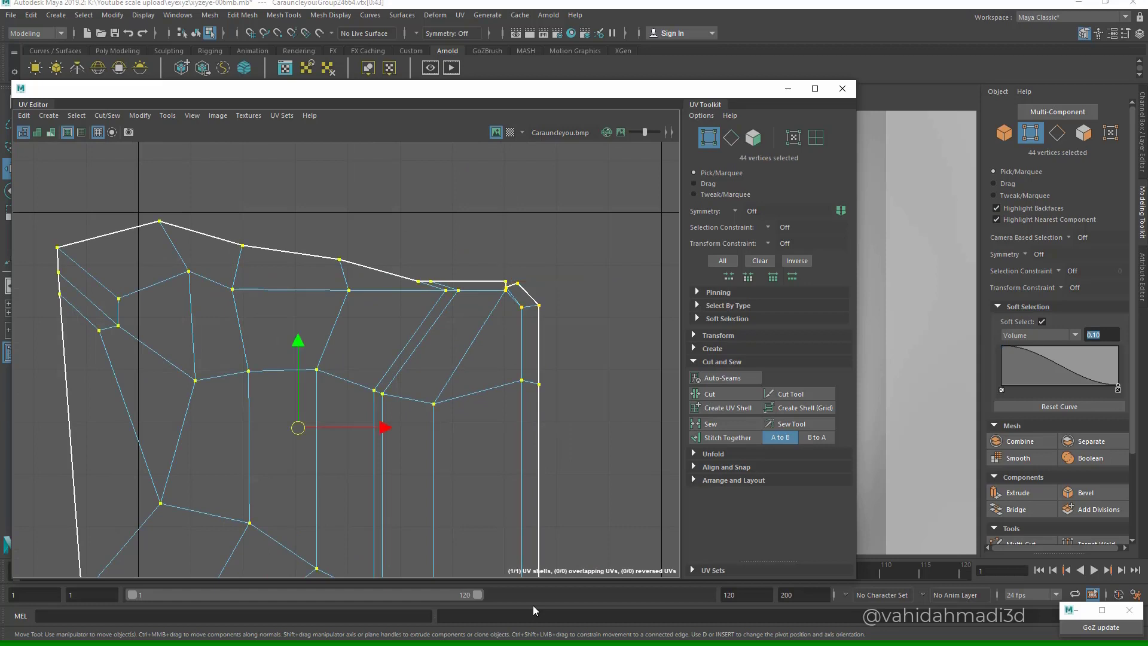
left_click_drag(506, 282, 508, 244)
scroll(450, 284, "up", 2)
left_click(410, 280)
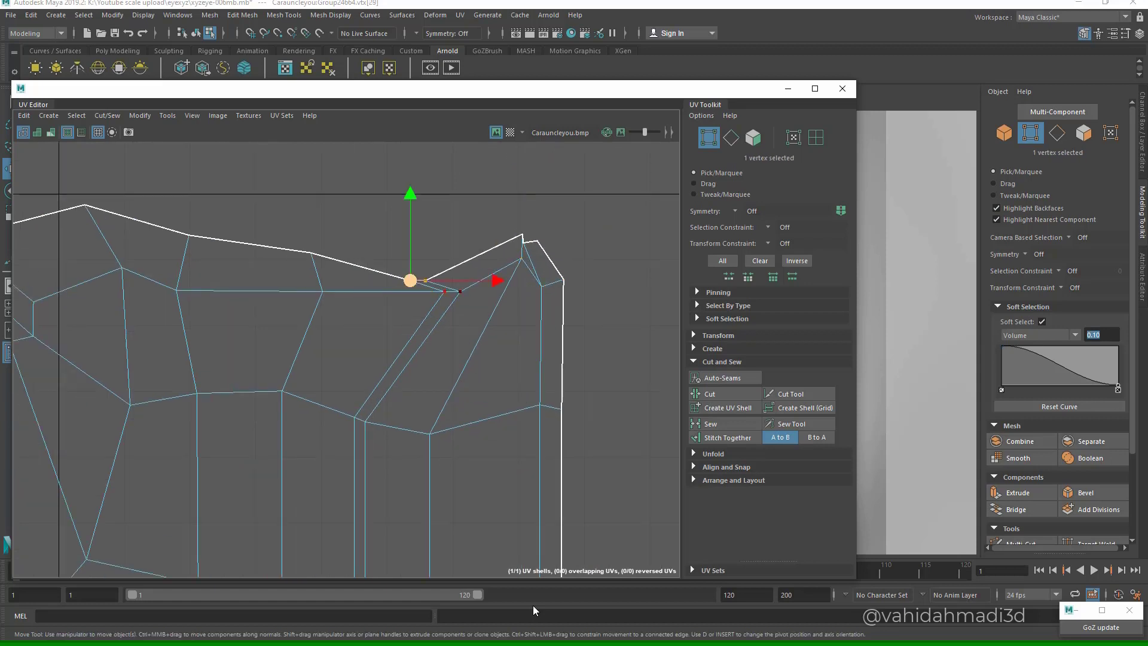
left_click_drag(410, 280, 401, 232)
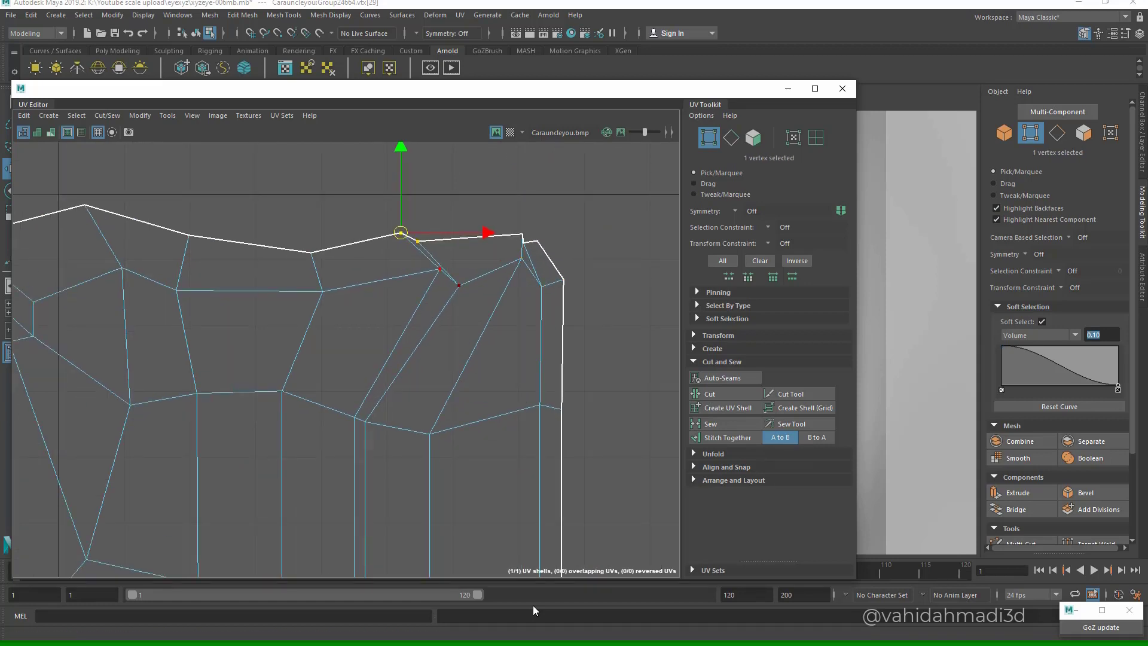
scroll(445, 292, "up", 3)
- Pull the close pair of inner vertices below the raised border point down and left
left_click(464, 283)
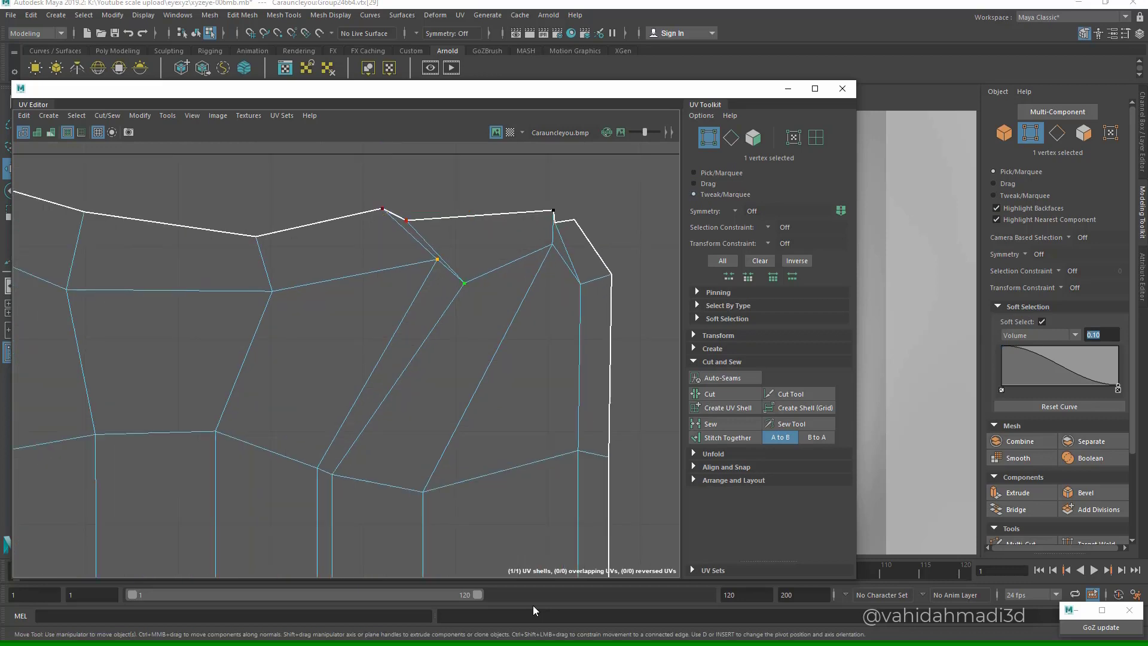
left_click_drag(464, 283, 359, 298)
key("w")
key("ctrl+z")
key("ctrl+z")
key("ctrl+z")
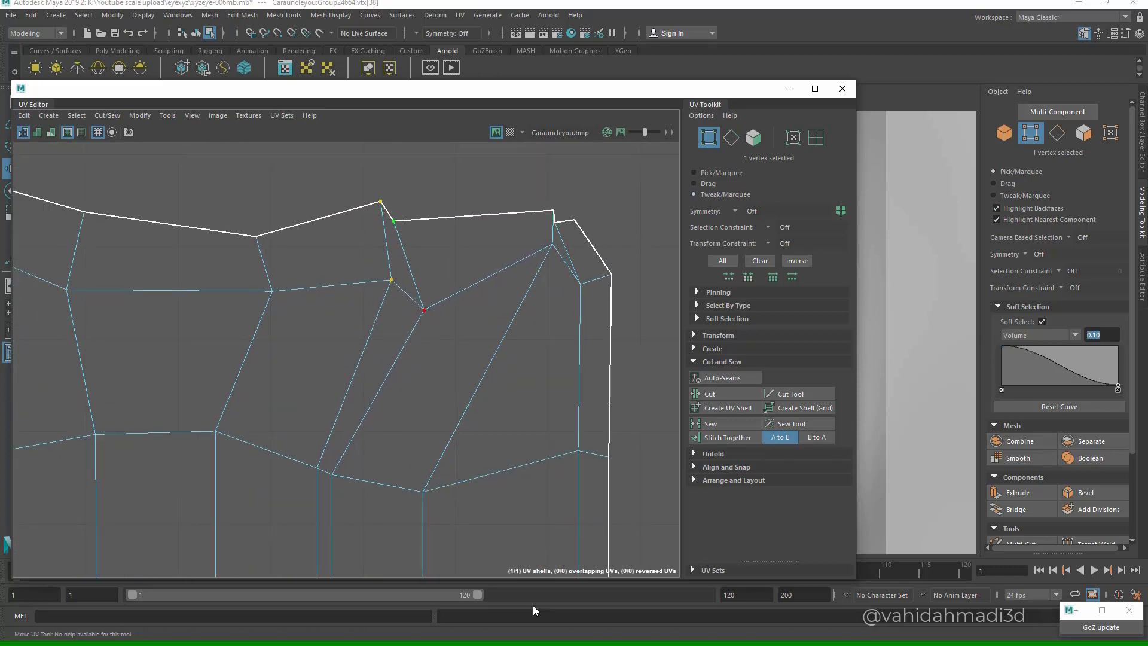
- Undo the latest trial moves of the vertex pairs along the shell's upper border
key("ctrl+z")
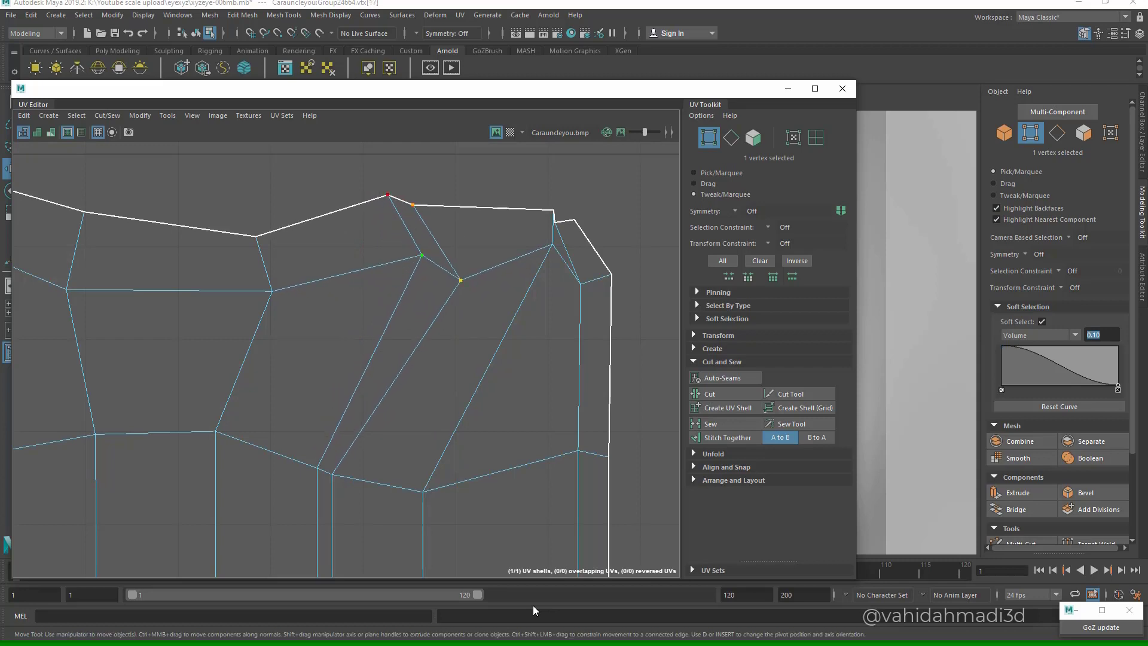
key("ctrl+z")
key("ctrl+z")
key("ctrl+z")
key("ctrl+z")
key("ctrl+z")
key("ctrl+z")
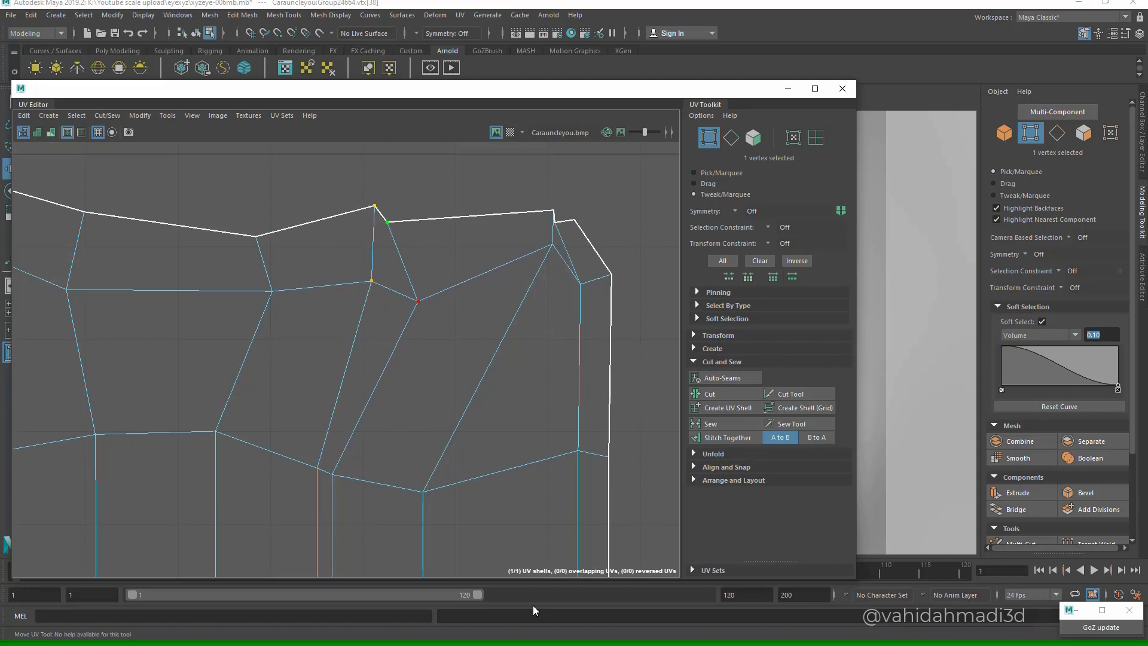
key("ctrl+z")
key("ctrl+z")
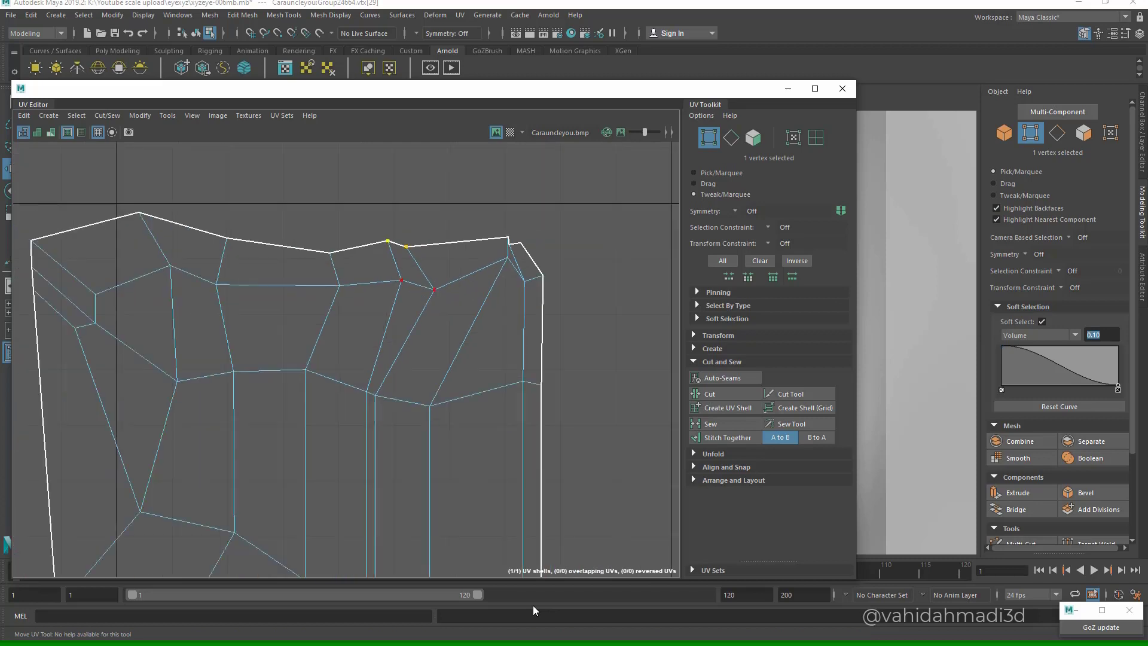
- Undo the unwanted moves of the whole UV shell
key("ctrl+z")
key("ctrl+z")
key("ctrl+z")
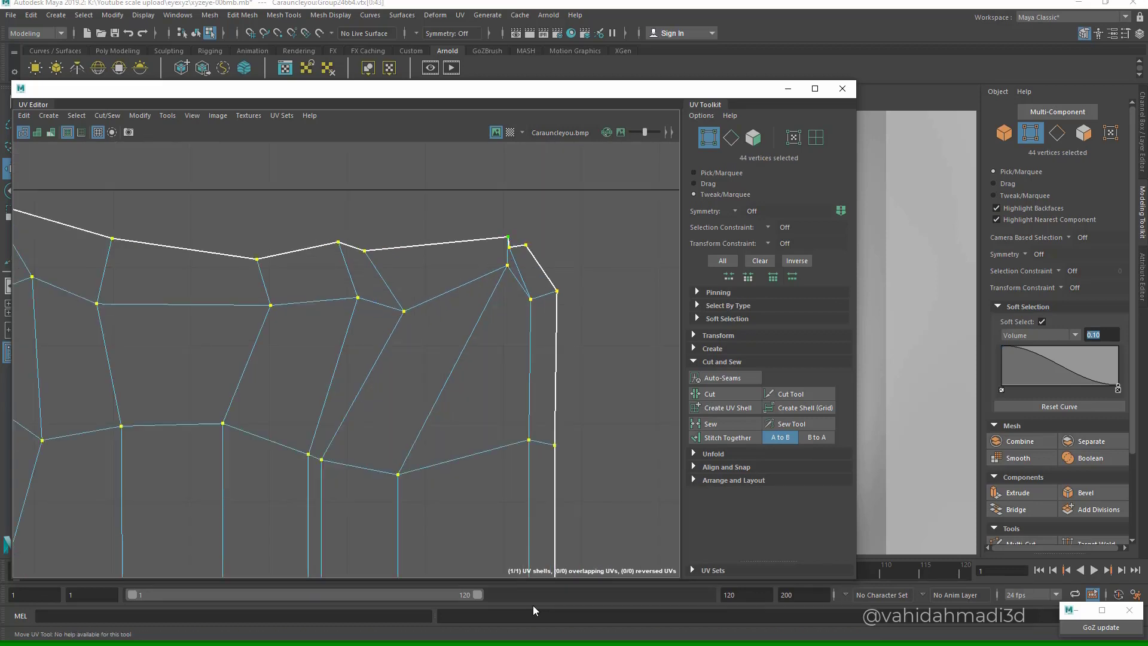
key("ctrl+z")
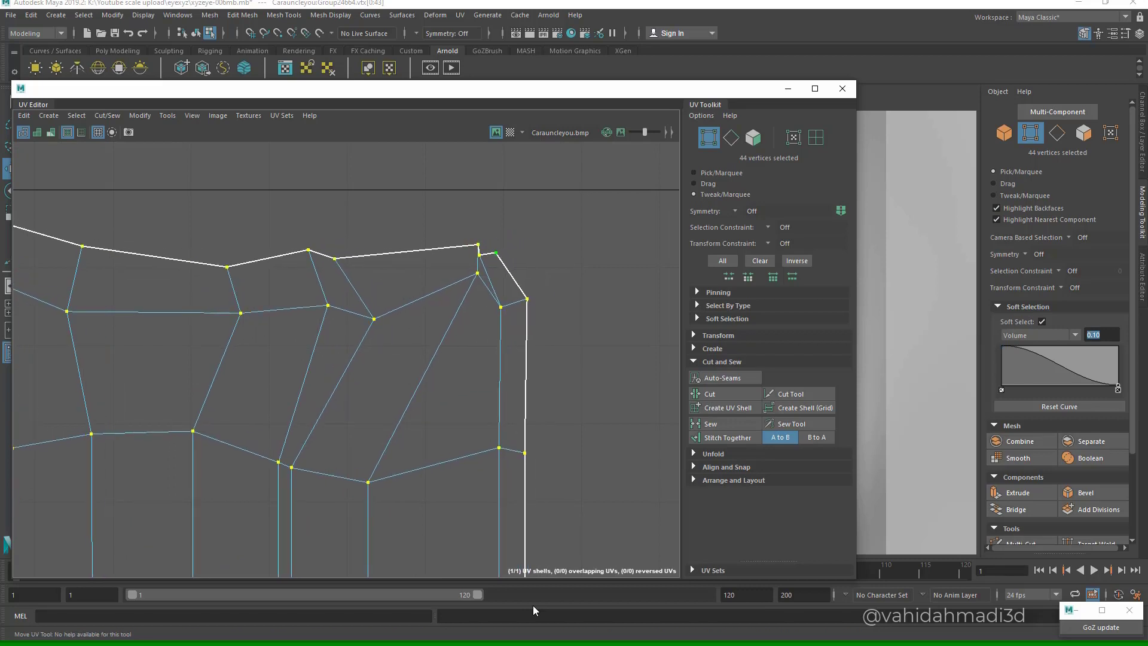
key("ctrl+z")
key("ctrl+z")
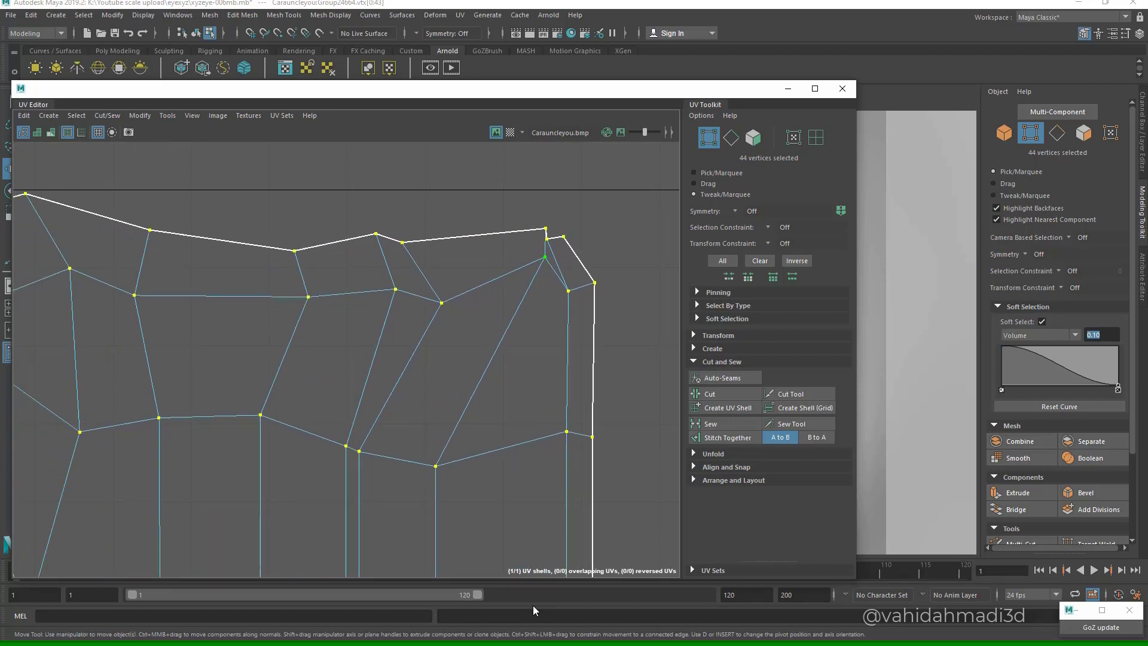
key("ctrl+z")
key("ctrl+z")
key("ctrl+z")
key("ctrl+z")
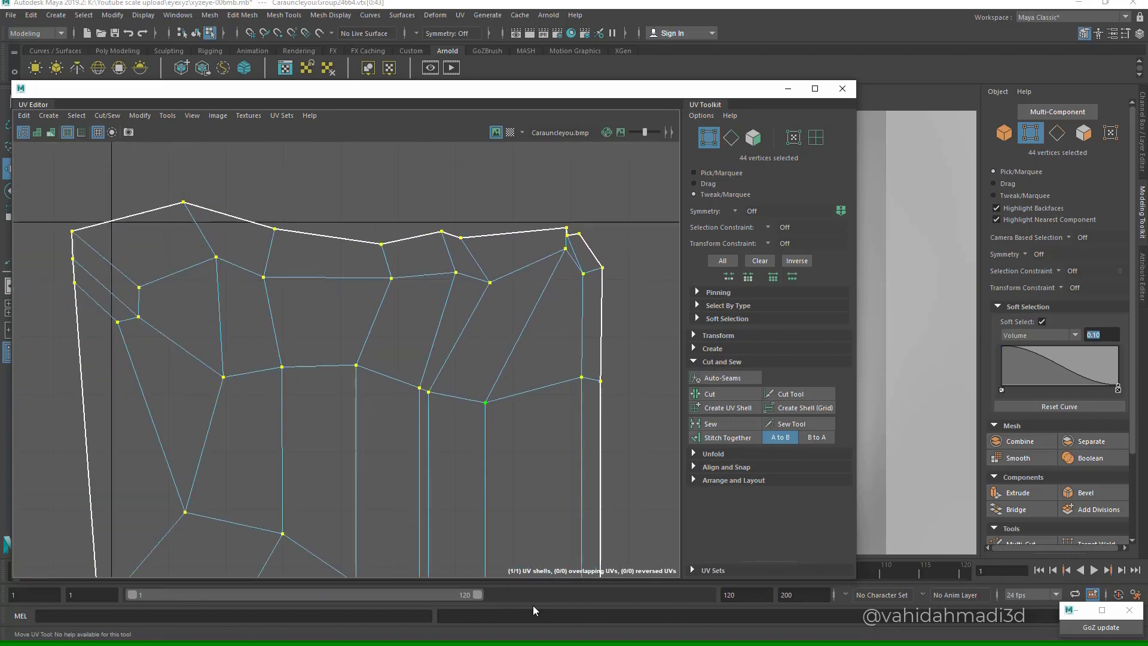
key("ctrl+z")
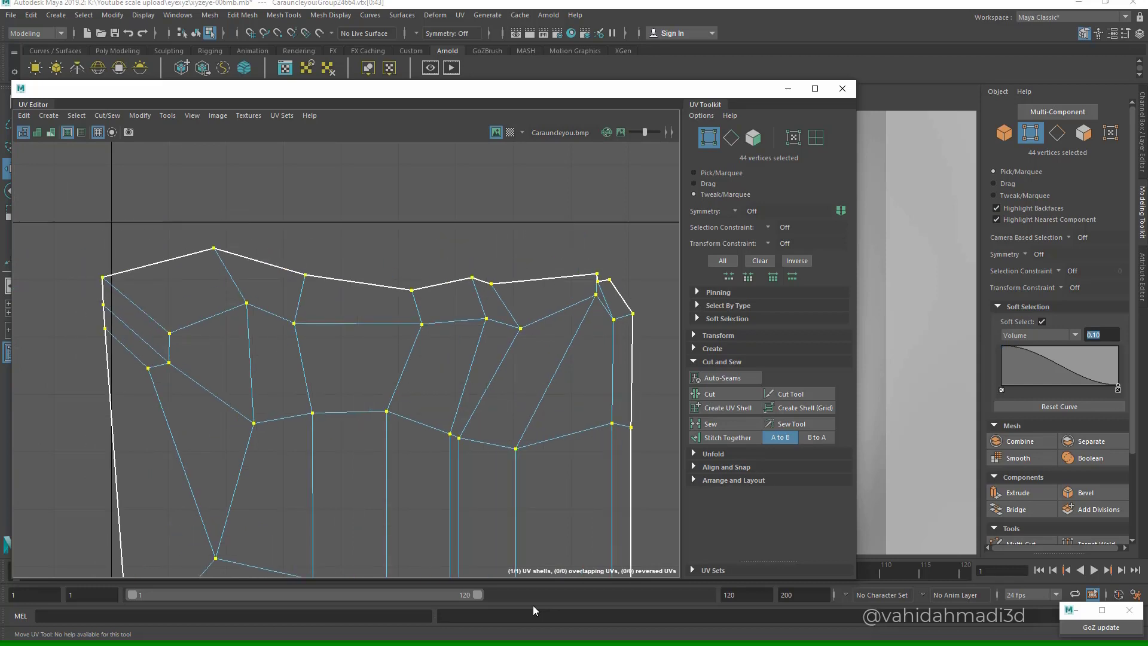
key("ctrl+z")
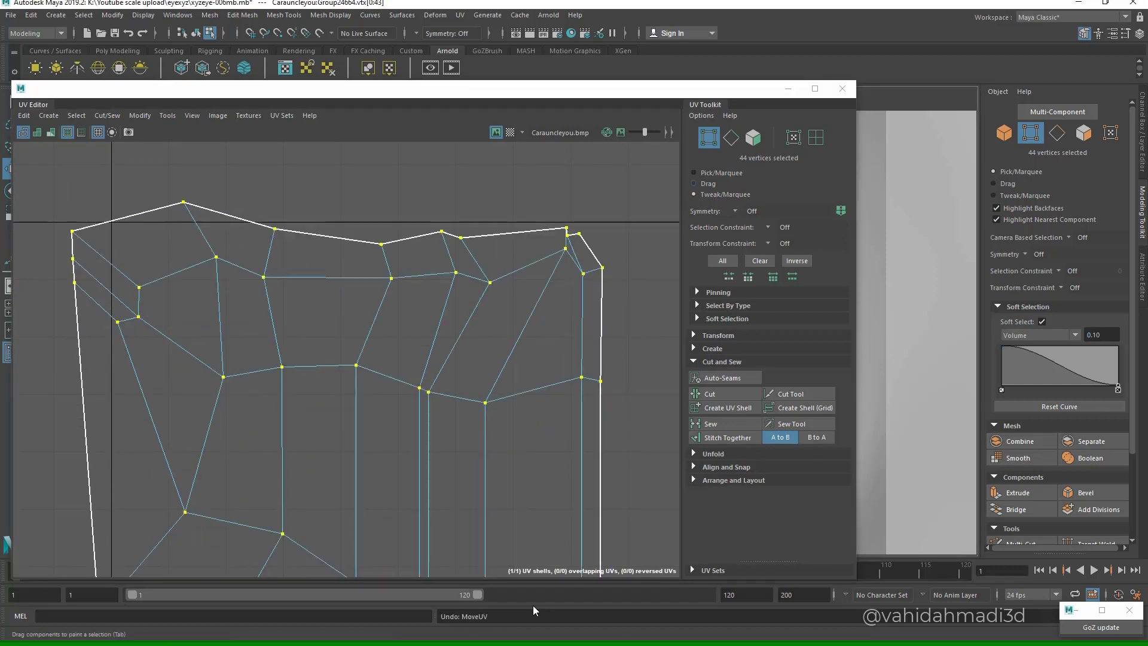
- Shift the central vertex of the shell's middle row right and slightly down
middle_click_drag(443, 360, 487, 324, "alt")
scroll(486, 324, "up", 1)
mouse_move(493, 338)
left_mouse_down()
mouse_move(464, 376)
mouse_move(503, 357)
mouse_move(467, 350)
left_mouse_up()
key("w")
key("q")
left_click(388, 329)
key("w")
left_click_drag(388, 329, 410, 336)
- Move the inner vertex near the shell's lower-left corner down and left
scroll(409, 336, "down", 3)
mouse_move(207, 300)
middle_mouse_down("alt")
mouse_move(391, 311)
mouse_move(330, 227)
mouse_move(316, 160)
middle_mouse_up("alt")
scroll(390, 312, "up", 2)
scroll(317, 161, "down", 1)
left_click(393, 332)
left_click_drag(393, 331, 363, 357)
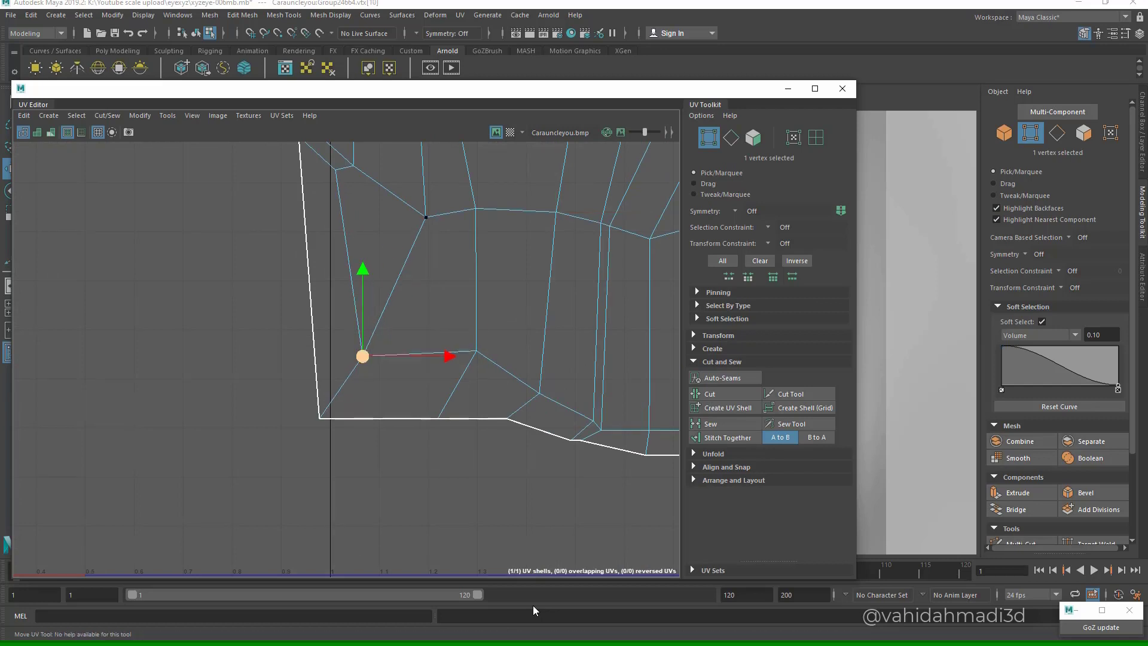
- Select the vertices along the shell's lower edge and move them down to lengthen the shell
scroll(368, 375, "down", 3)
left_click_drag(494, 453, 554, 453)
scroll(441, 448, "up", 2)
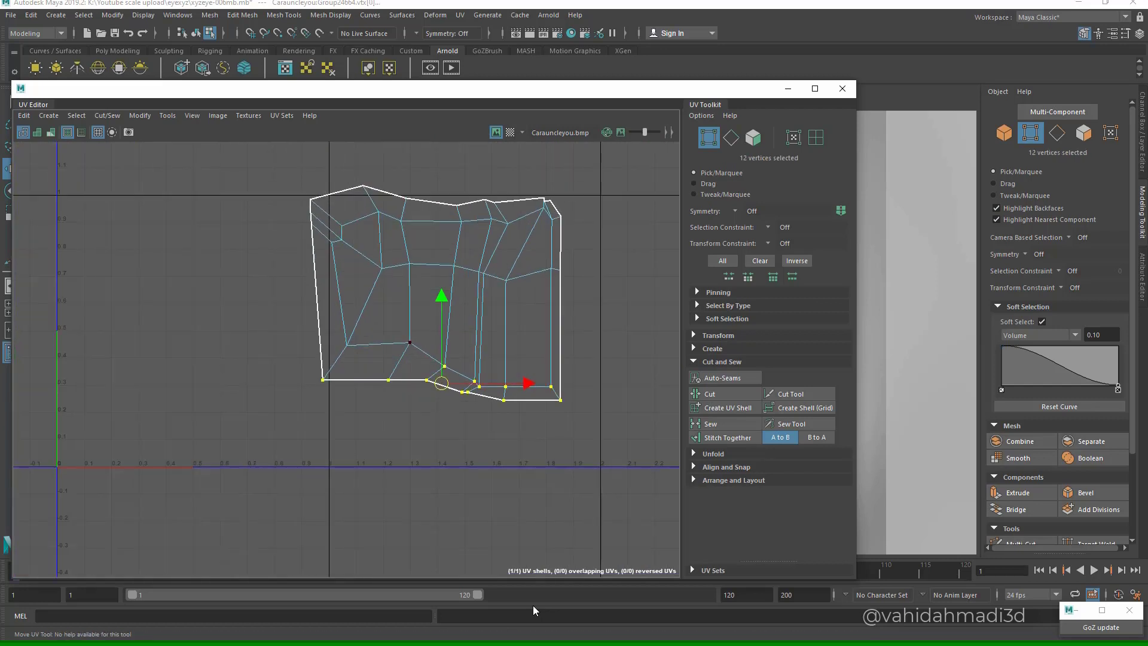
left_click_drag(441, 384, 440, 406)
middle_click_drag(441, 405, 425, 463, "alt")
left_click(428, 445)
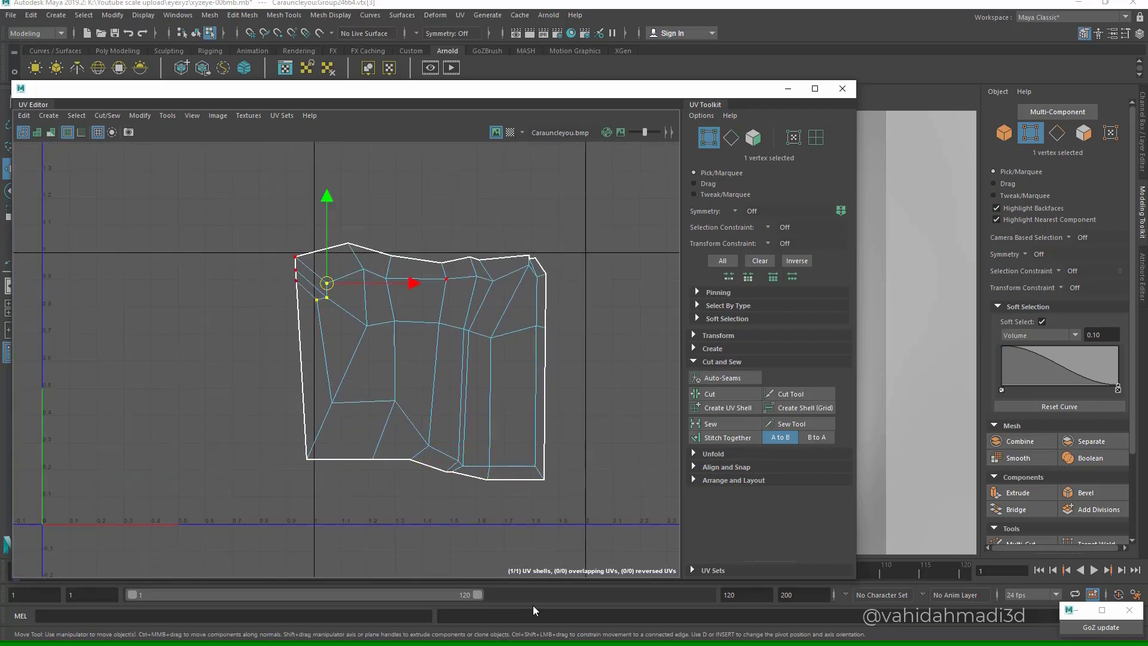
- Pull the upper-right corner vertices up and outward with soft selection, working through the crowded corner points
scroll(536, 268, "up", 2)
left_click(529, 246)
left_click(535, 255)
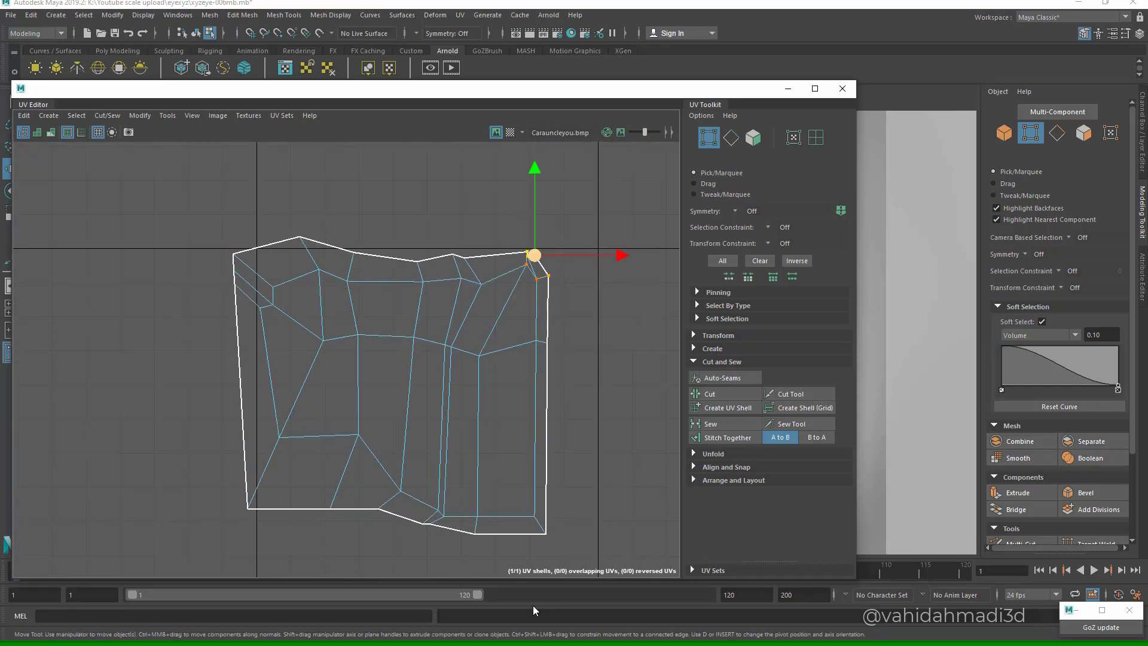
mouse_move(535, 255)
left_mouse_down()
mouse_move(577, 256)
mouse_move(547, 240)
mouse_move(562, 243)
left_mouse_up()
scroll(515, 267, "up", 2)
left_click(553, 241)
left_click(562, 256)
scroll(555, 247, "up", 2)
left_click(577, 233)
left_click(588, 252)
scroll(559, 274, "up", 2)
left_click(544, 242)
left_click(550, 265)
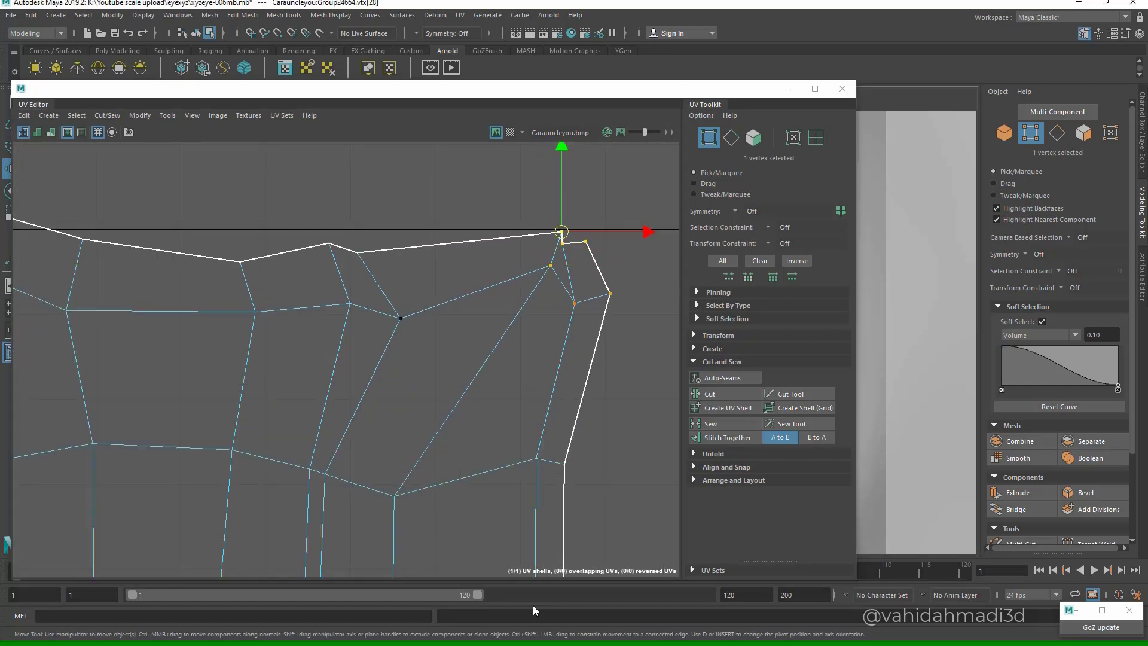
- With soft selection off, shift the overlapping border vertex and its inner vertex left, away from the upper-right corner
left_click(541, 217)
left_click(562, 232)
mouse_move(561, 232)
left_mouse_down()
mouse_move(517, 235)
mouse_move(490, 299)
left_mouse_up()
left_click(550, 265)
left_click(562, 243)
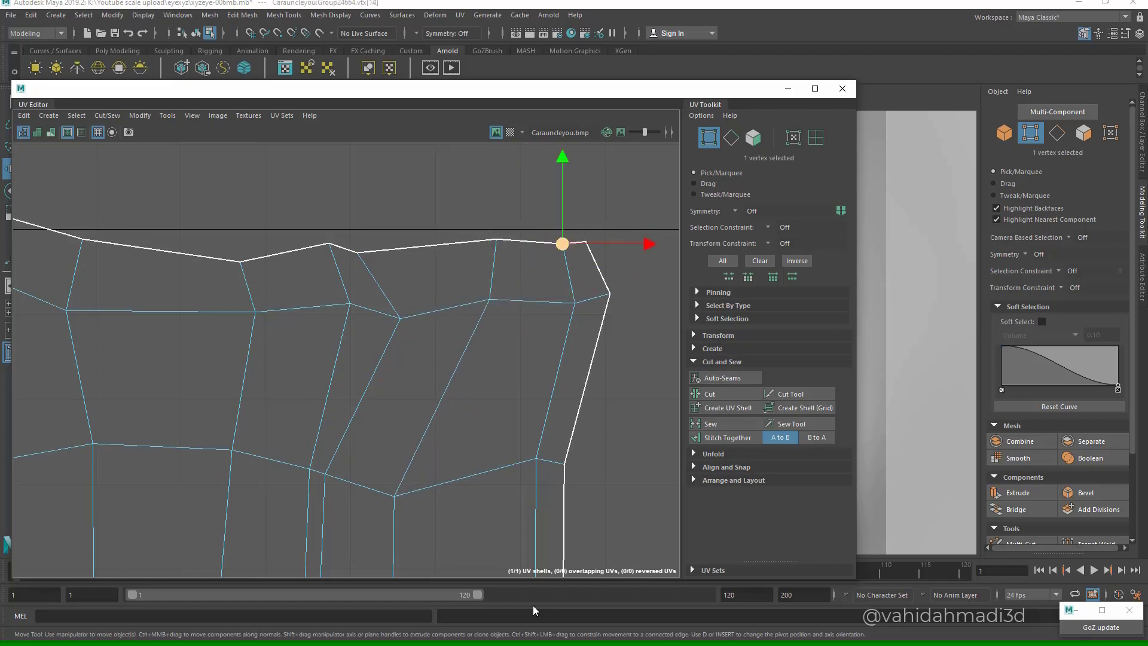
- Move the upper-right corner vertex outward to square off the shell's corner
left_click(584, 241)
left_click_drag(585, 242, 596, 242)
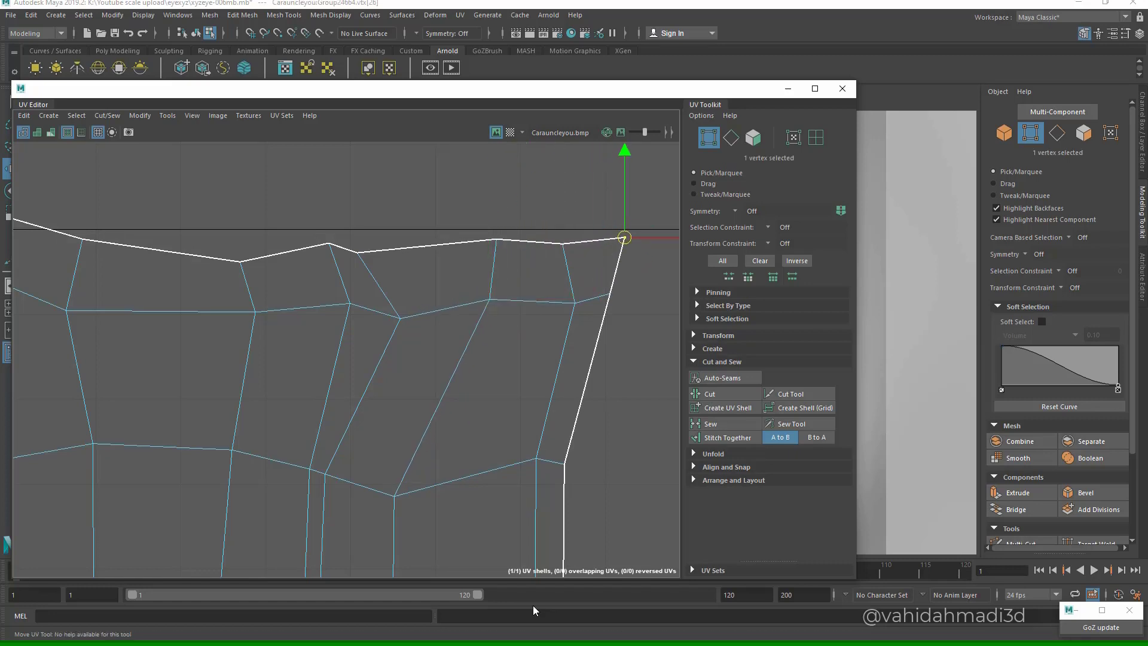
right_click_drag(624, 238, 538, 240, "alt")
middle_click_drag(510, 288, 613, 195, "alt")
right_click_drag(612, 195, 515, 216, "alt")
middle_click_drag(515, 269, 616, 195, "alt")
mouse_move(419, 299)
right_mouse_down("alt")
mouse_move(466, 299)
mouse_move(359, 287)
right_mouse_up("alt")
middle_click_drag(358, 264, 338, 334, "alt")
right_click_drag(338, 334, 419, 334, "alt")
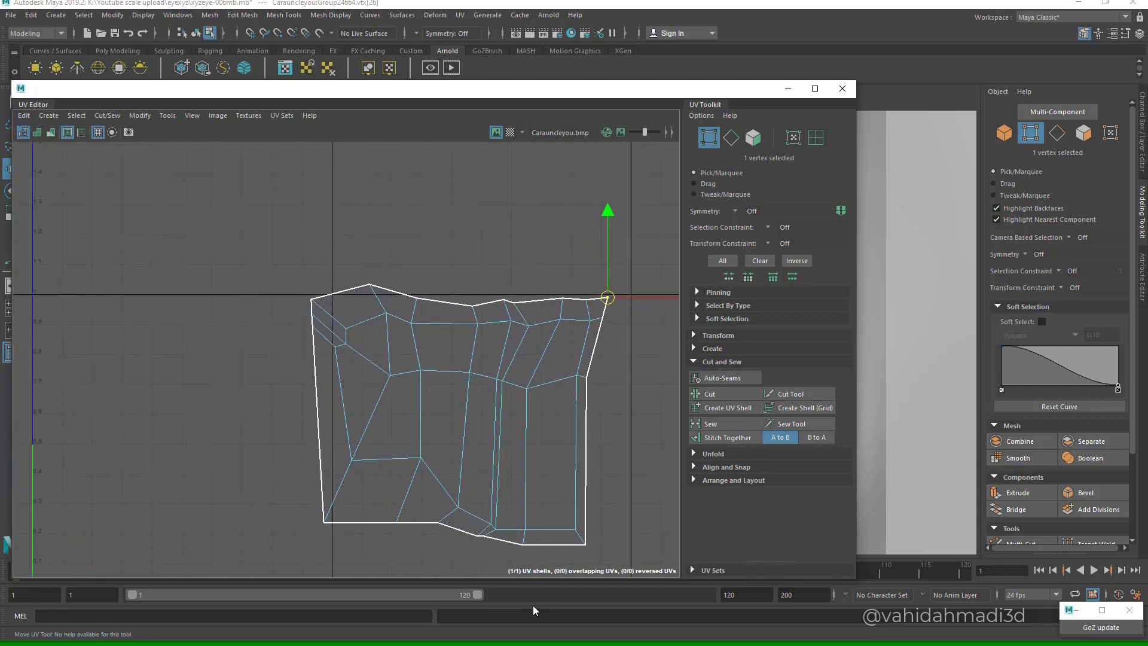
- Raise the shell's upper-left corner vertex
left_click(311, 299)
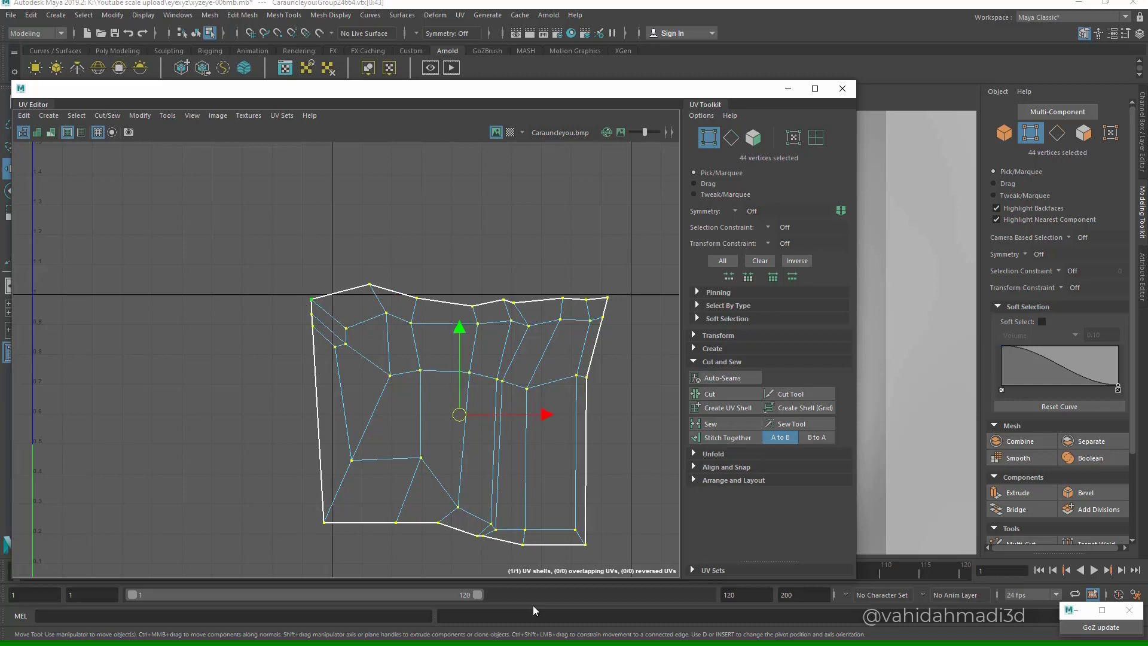
left_click_drag(311, 299, 310, 280)
right_click_drag(335, 335, 245, 359, "alt")
middle_click_drag(231, 432, 261, 363, "alt")
left_click_drag(261, 363, 532, 419)
right_click_drag(338, 407, 406, 407, "alt")
- Pull the lower-left corner vertex down and outward to make the shell's left border vertical
left_click(329, 407)
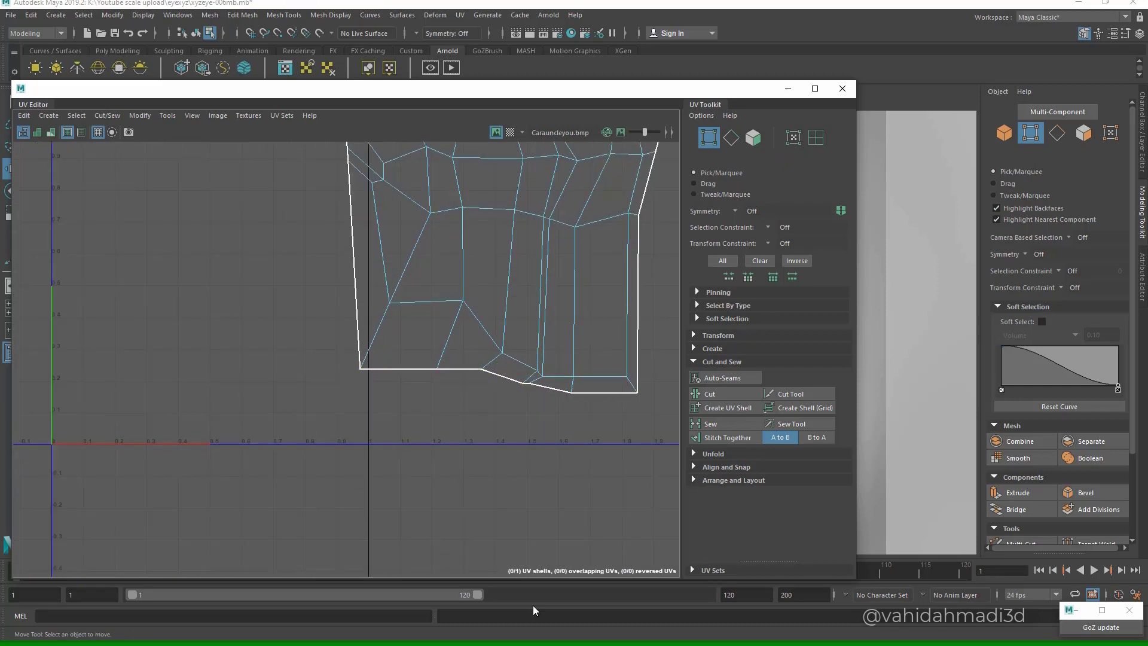
left_click(360, 368)
left_click_drag(360, 368, 348, 393)
left_click(444, 407)
- Move the two lower border vertices nearest the lower-left corner down and left, level with the corner
right_click_drag(444, 408, 502, 407, "alt")
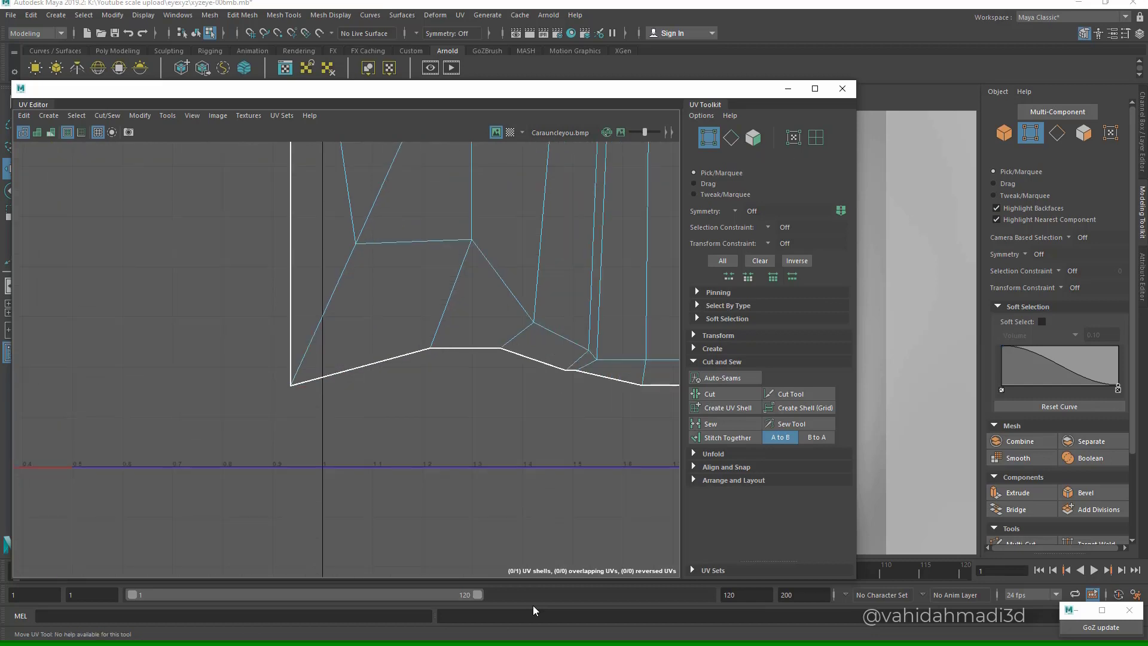
left_click(431, 346)
middle_click_drag(566, 369, 495, 401, "alt")
left_click_drag(359, 378, 339, 410)
scroll(430, 419, "down", 1)
left_click(431, 382)
left_click_drag(430, 382, 418, 413)
right_click_drag(467, 422, 419, 422, "alt")
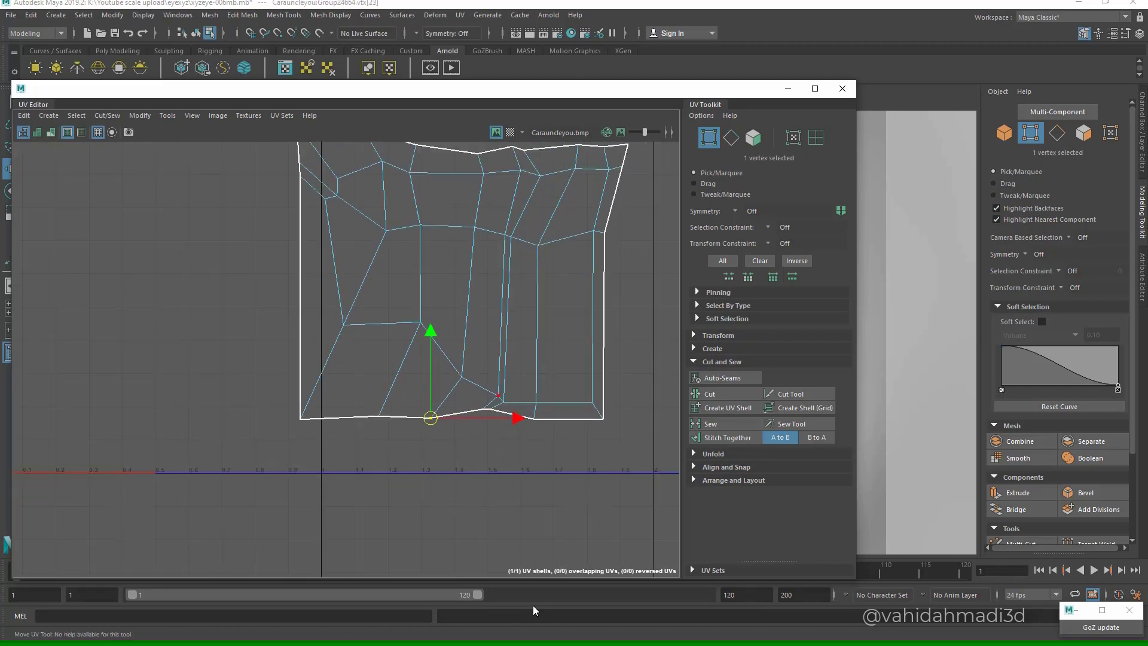
- Lower the two remaining raised vertices in the middle of the bottom border to flatten the edge
right_click_drag(470, 395, 506, 394, "alt")
left_click(486, 412)
left_click_drag(486, 412, 469, 424)
right_click_drag(488, 443, 529, 443, "alt")
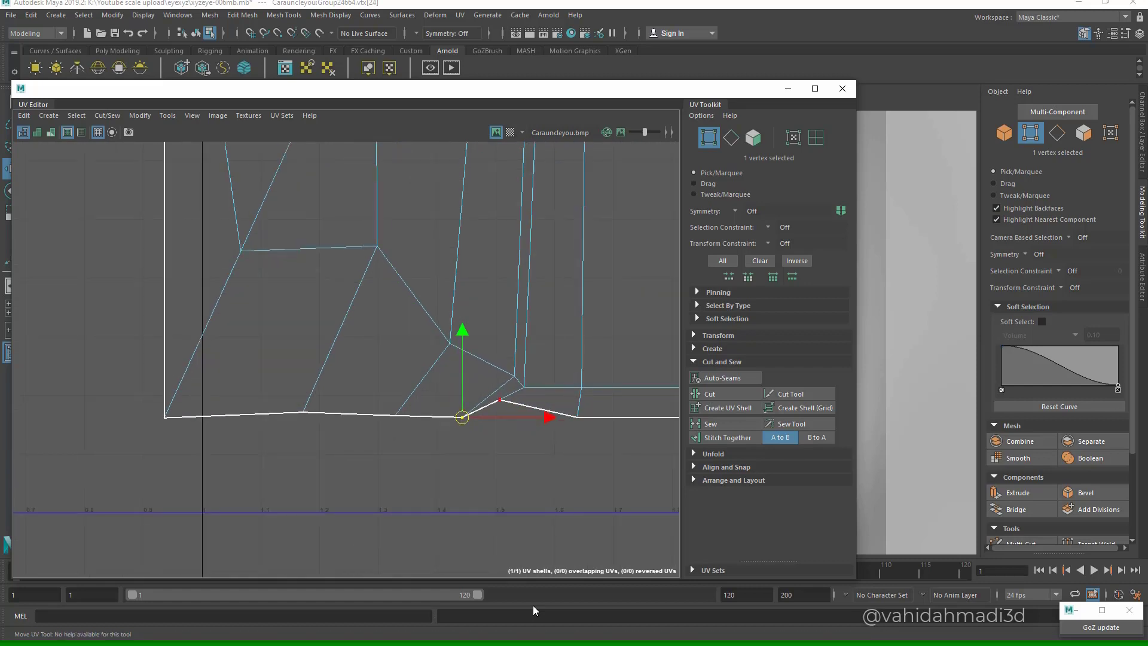
left_click(500, 399)
left_click_drag(499, 399, 497, 426)
middle_click_drag(497, 426, 416, 430, "alt")
right_click_drag(416, 431, 323, 431, "alt")
middle_click_drag(371, 412, 419, 432, "alt")
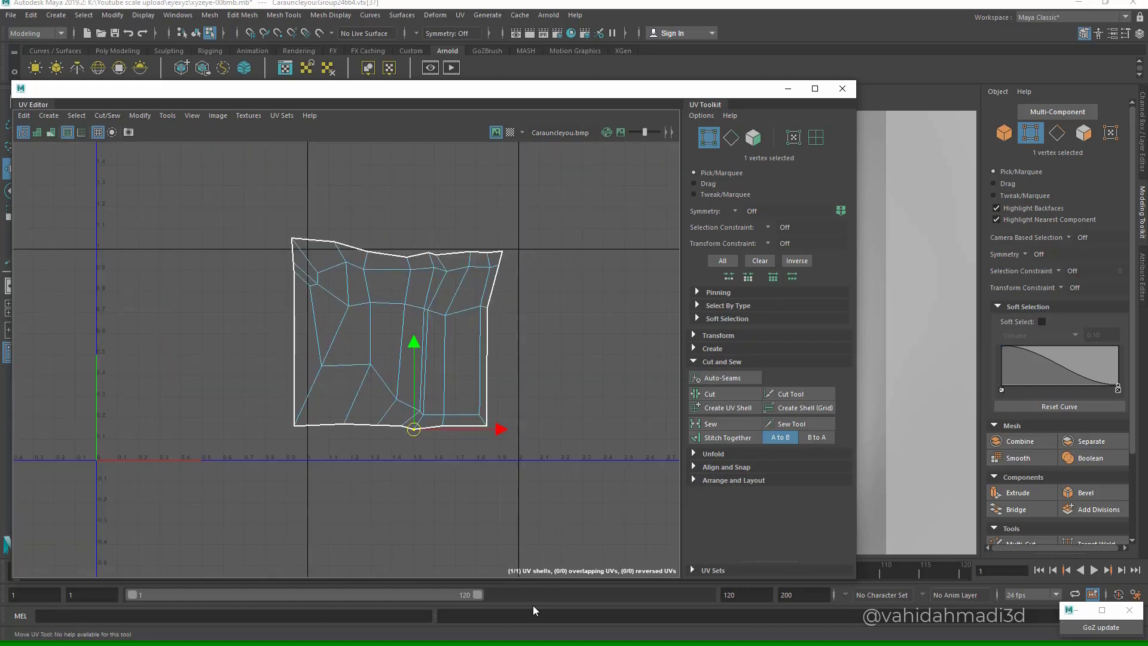
- Select the whole shell, scale it down and position it inside the neighbouring UV tile
left_click_drag(583, 226, 263, 456)
right_click_drag(263, 456, 293, 456, "alt")
middle_click_drag(293, 456, 370, 538, "alt")
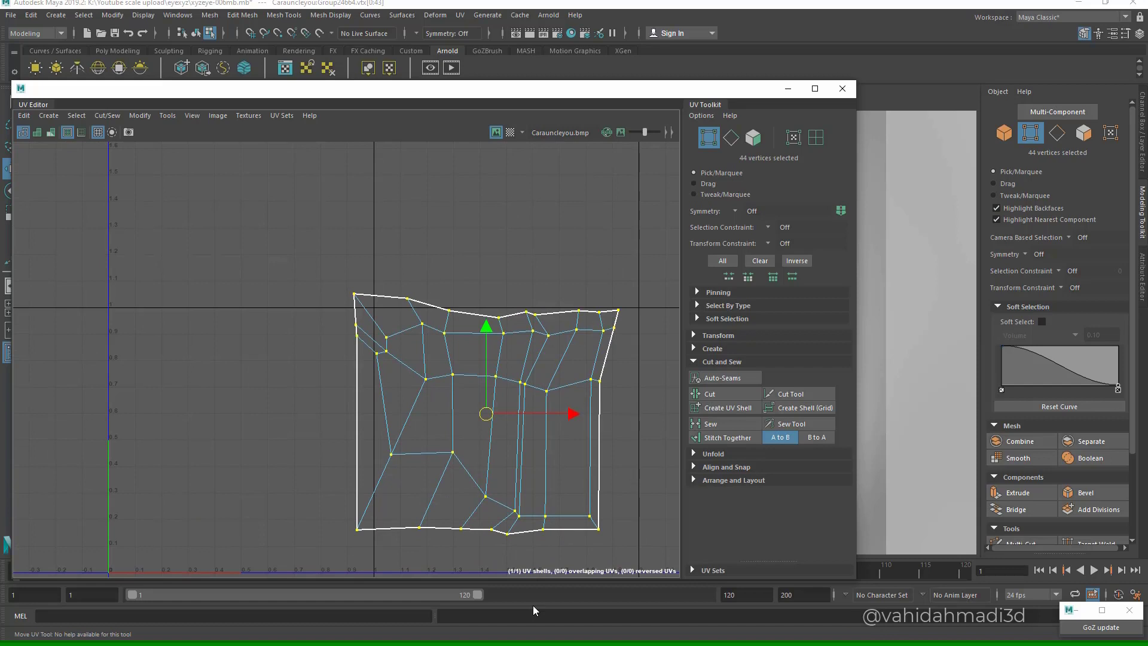
key("r")
left_click_drag(486, 414, 519, 421)
key("w")
middle_click_drag(519, 421, 495, 377, "alt")
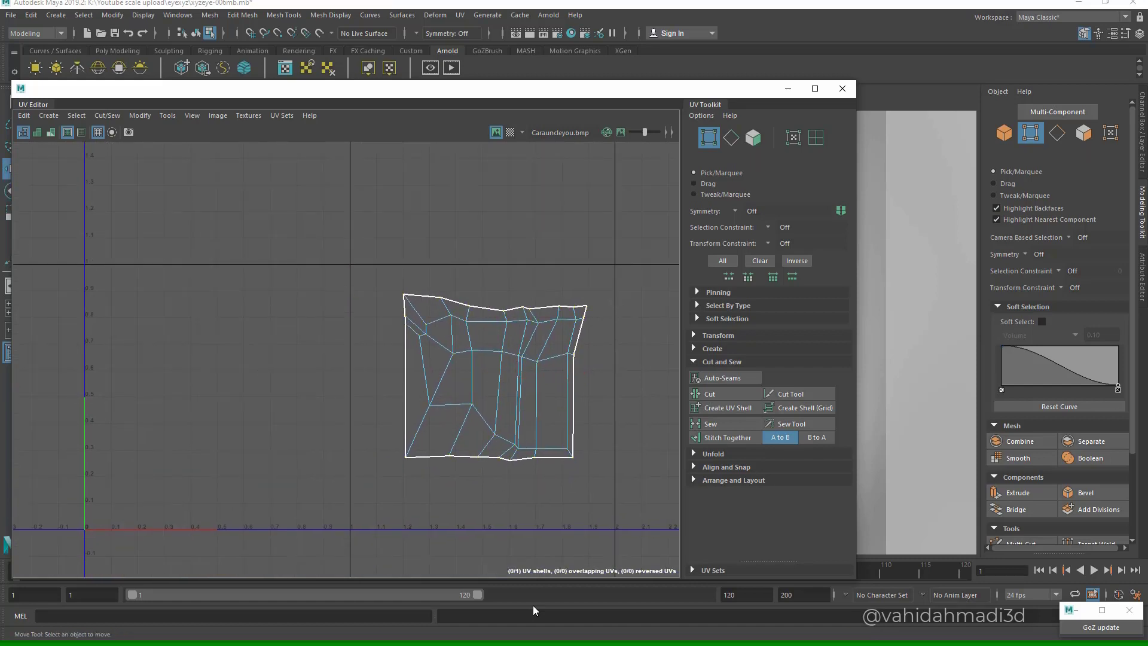
- Slide the lower of the crowded upper-left border vertices down the left edge, and pull its inner vertex down alongside
scroll(399, 320, "up", 2)
left_click(407, 325)
left_click_drag(407, 324, 437, 404)
scroll(399, 312, "up", 2)
left_click(436, 351)
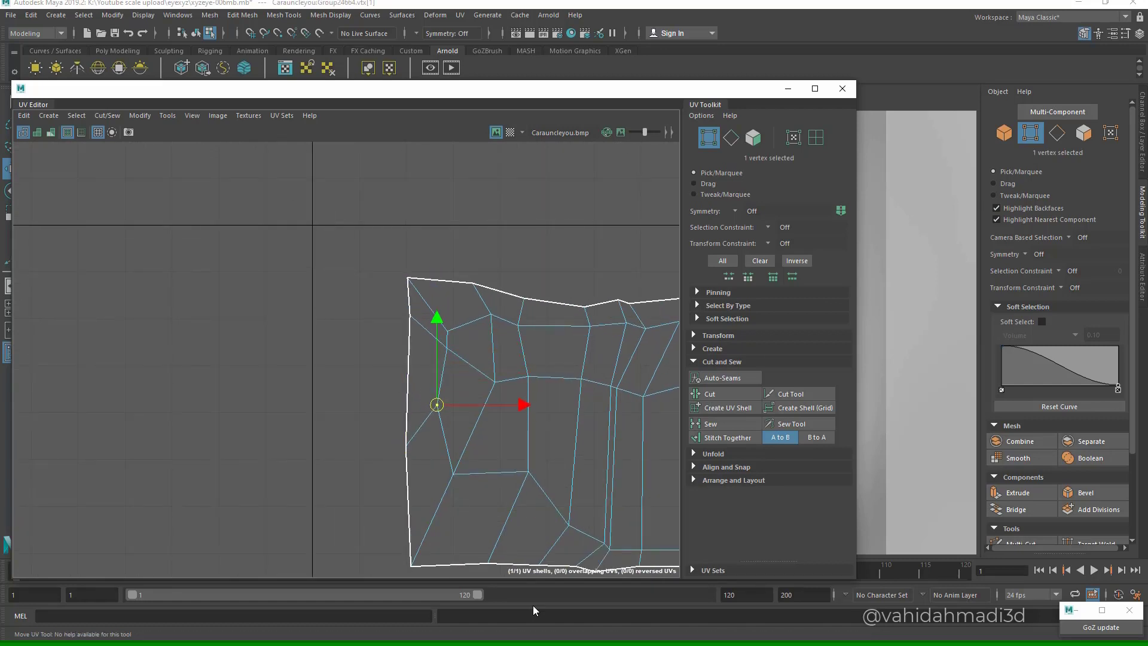
- Pull the upper-left inner vertex down and slide the neighbouring left border vertex down and slightly outward, level with it
left_click(447, 348)
left_click_drag(447, 348, 439, 388)
left_click(410, 316)
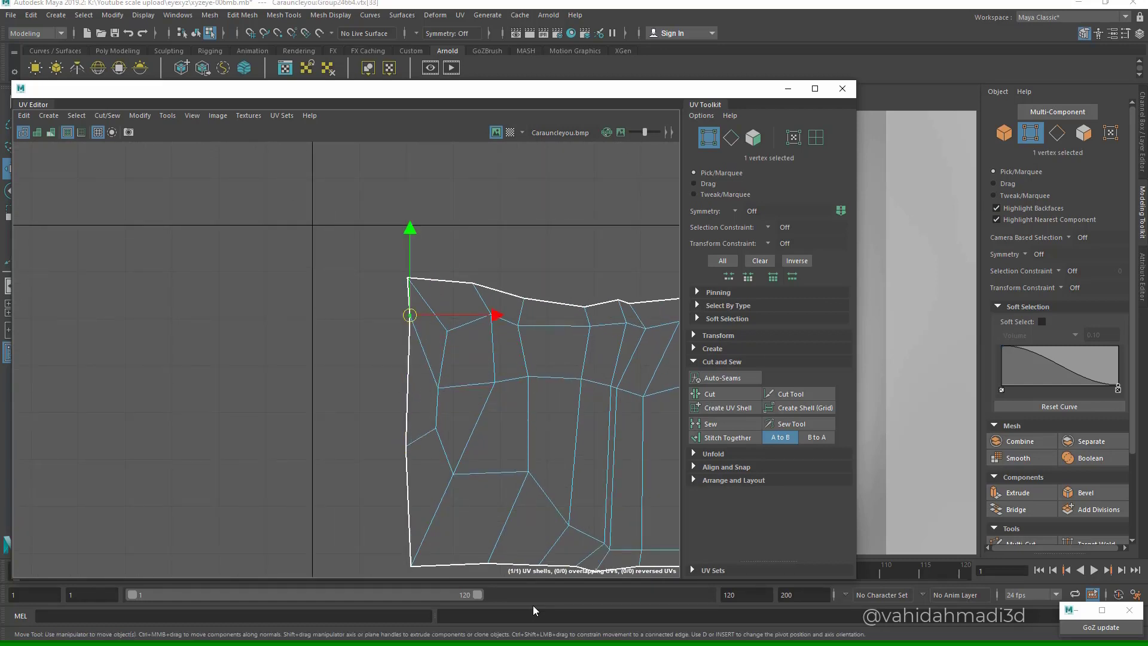
left_click_drag(410, 316, 396, 386)
- Raise the two dipping vertices in the middle of the shell's top border and spread them along the edge
middle_click_drag(603, 334, 377, 295, "alt")
scroll(389, 271, "down", 1)
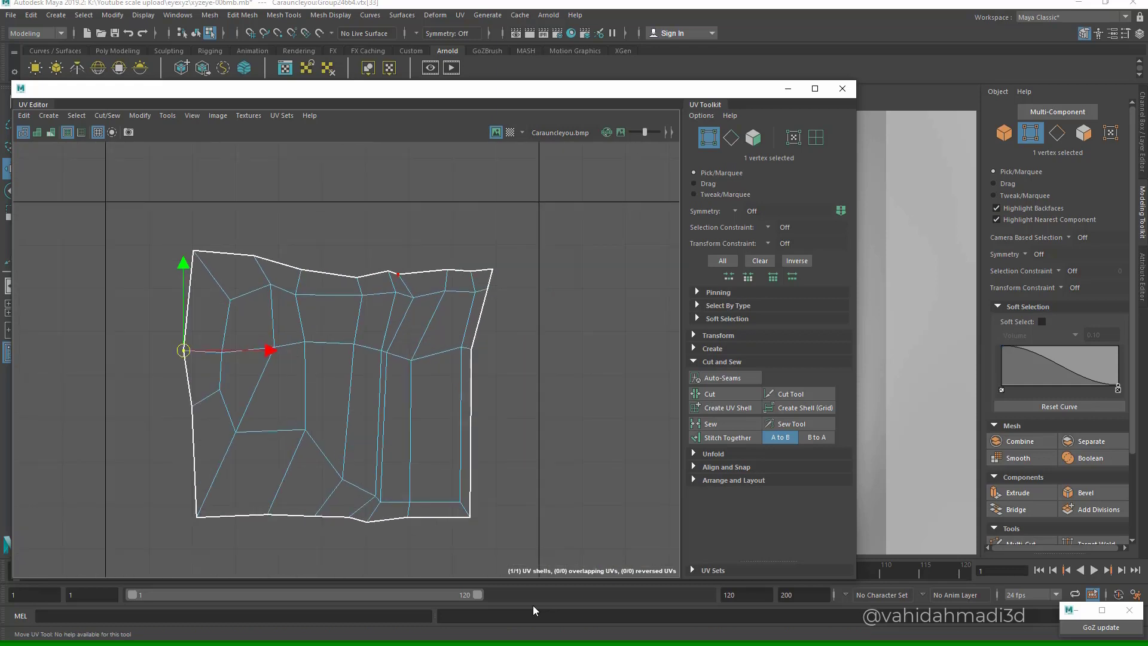
left_click(398, 274)
left_click(357, 277)
left_click_drag(357, 277, 382, 256)
left_click(388, 271)
- Separate the two crowded inner vertices near the bottom border, moving one up and left and the other to the right
middle_click_drag(383, 311, 428, 269, "alt")
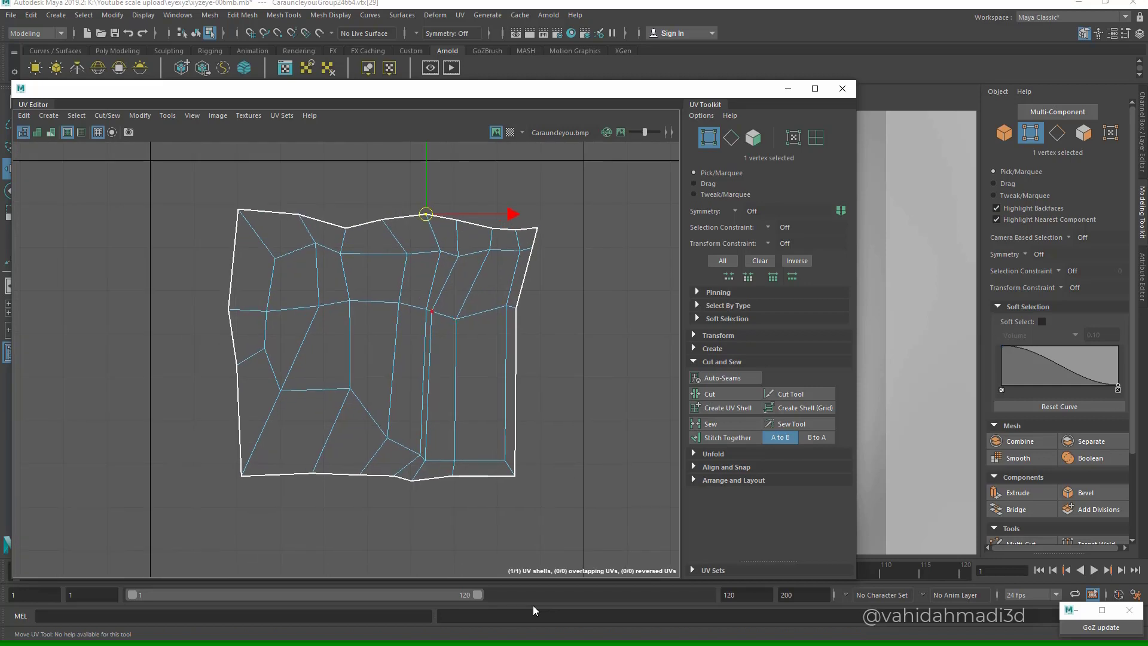
left_click(432, 310)
left_click(425, 461)
left_click_drag(425, 460, 405, 440)
left_click(421, 456)
- Select the whole shell and straighten its UVs along UV, first with an angle of 10 and again with 20
scroll(433, 443, "down", 5)
left_click_drag(250, 280, 572, 504)
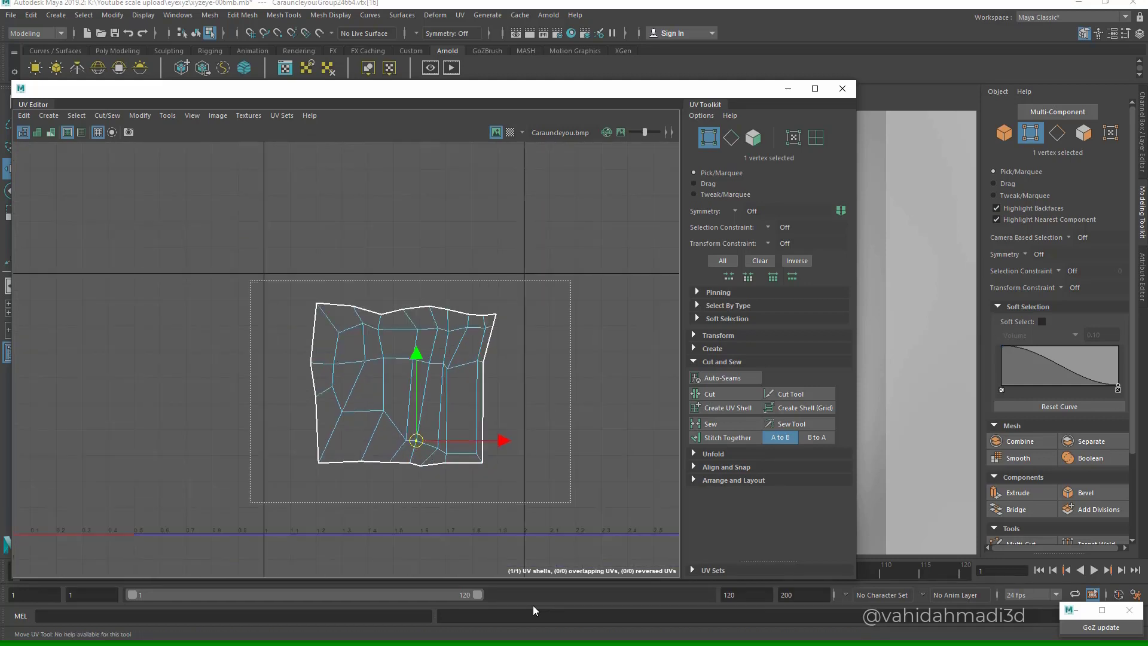
left_click(140, 116)
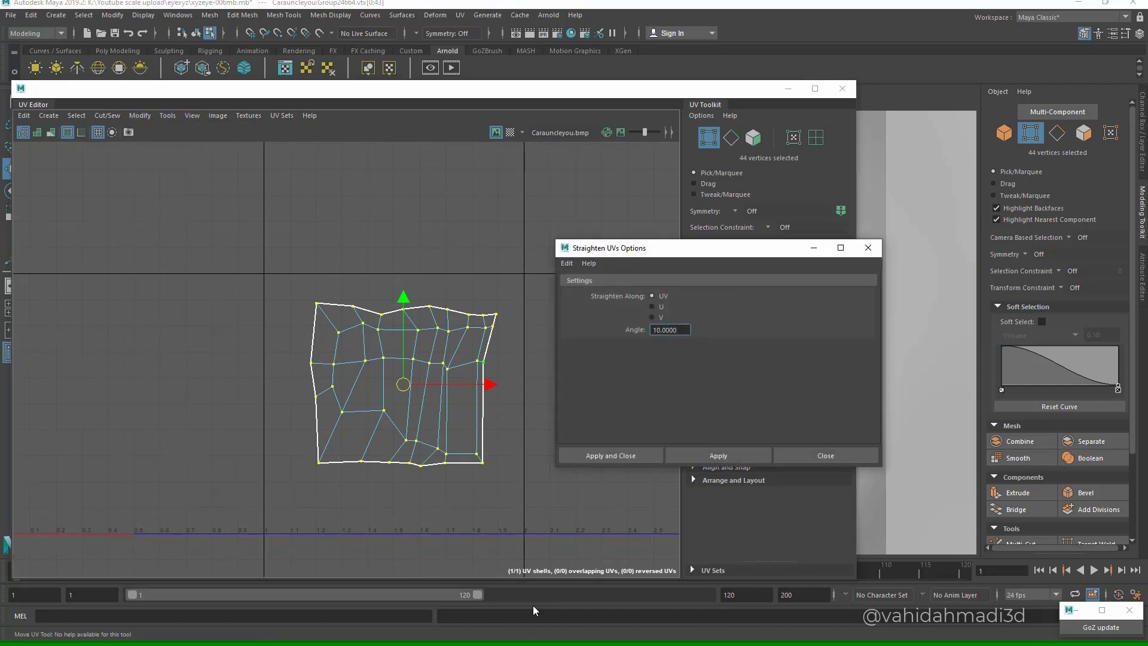
left_click(718, 455)
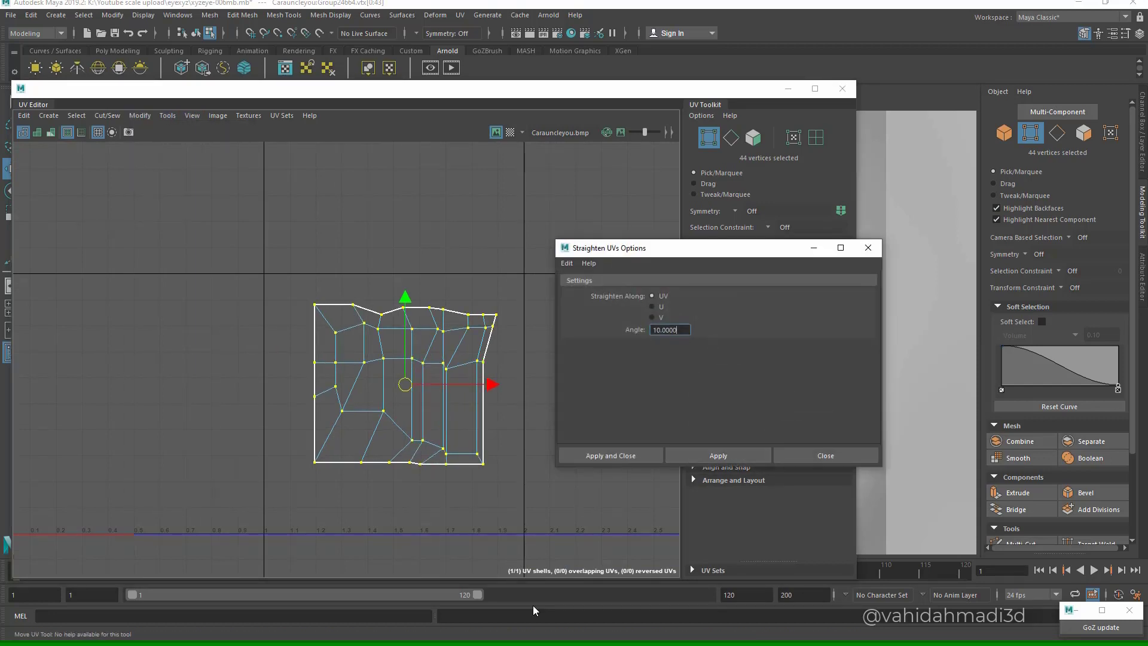
double_click(665, 330)
type("20")
left_click(719, 455)
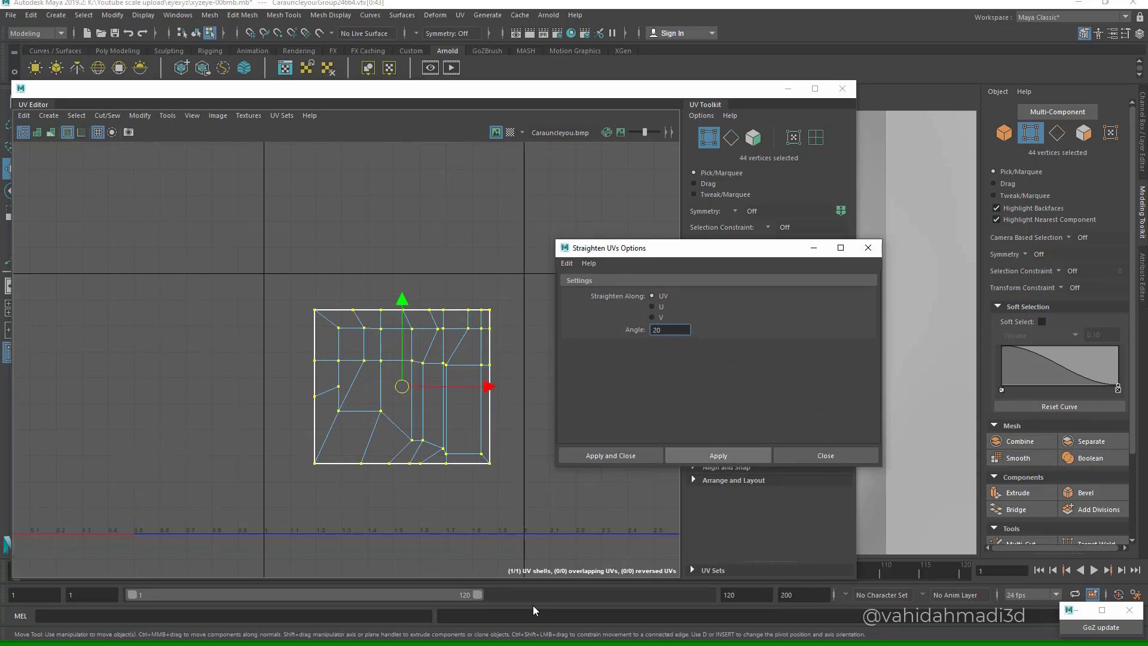
left_click(826, 455)
- Move the upper and lower end vertices of the crowded inner line near the right border up and to the right
scroll(467, 385, "up", 5)
left_click(532, 364)
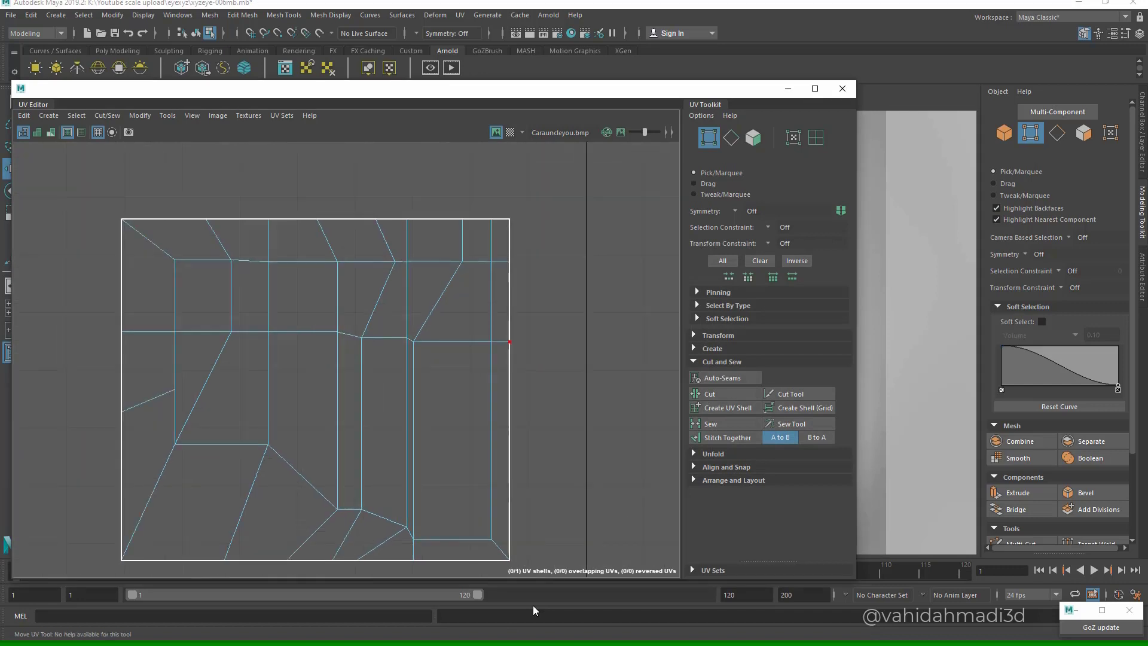
left_click(414, 342)
left_click_drag(414, 341, 436, 334)
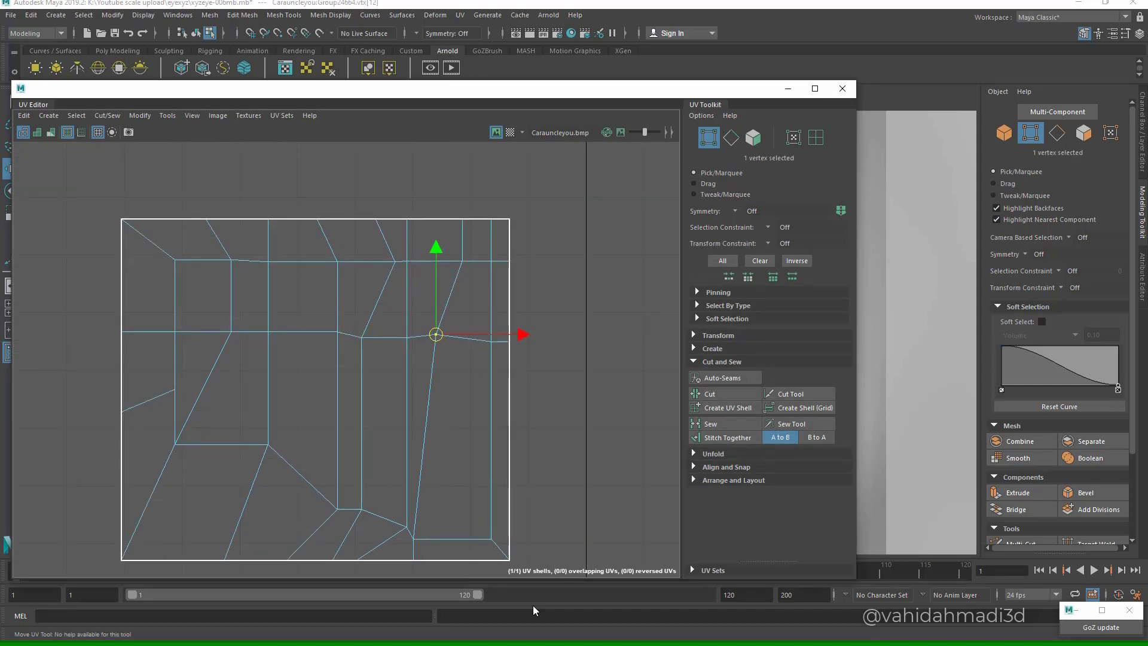
middle_click_drag(406, 528, 436, 405, "alt")
left_click(443, 416)
left_click_drag(443, 417, 478, 397)
left_click(436, 405)
left_click(486, 396)
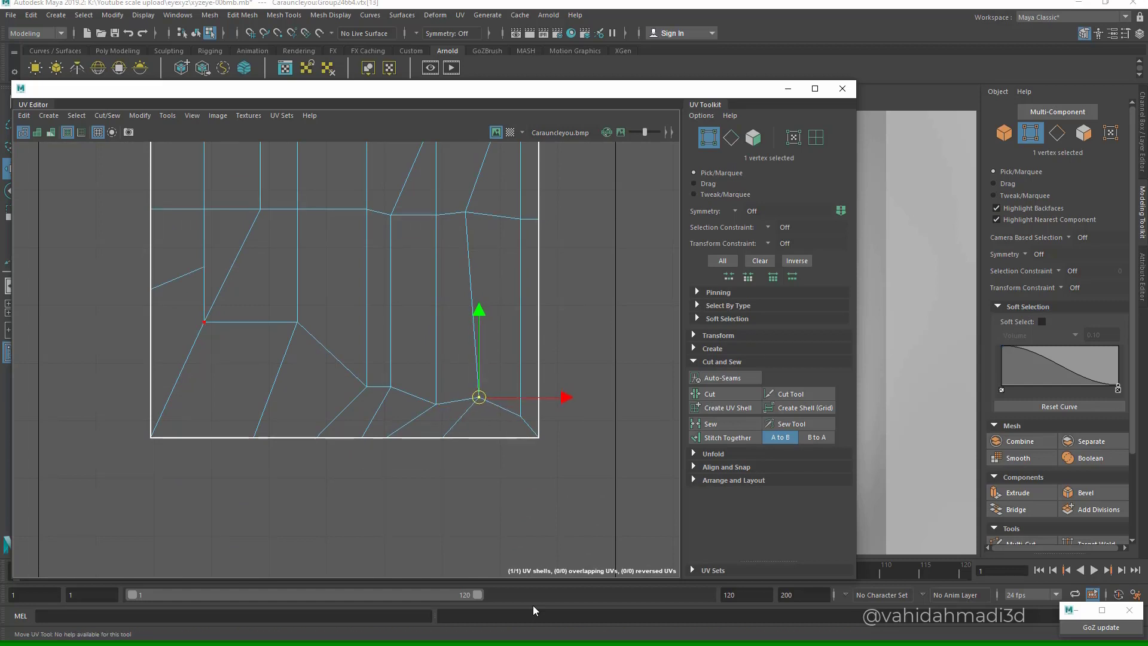
- Lower the two inner vertices of the lower-left row and the inner vertex above them to open up the lower-left faces
left_click(204, 322)
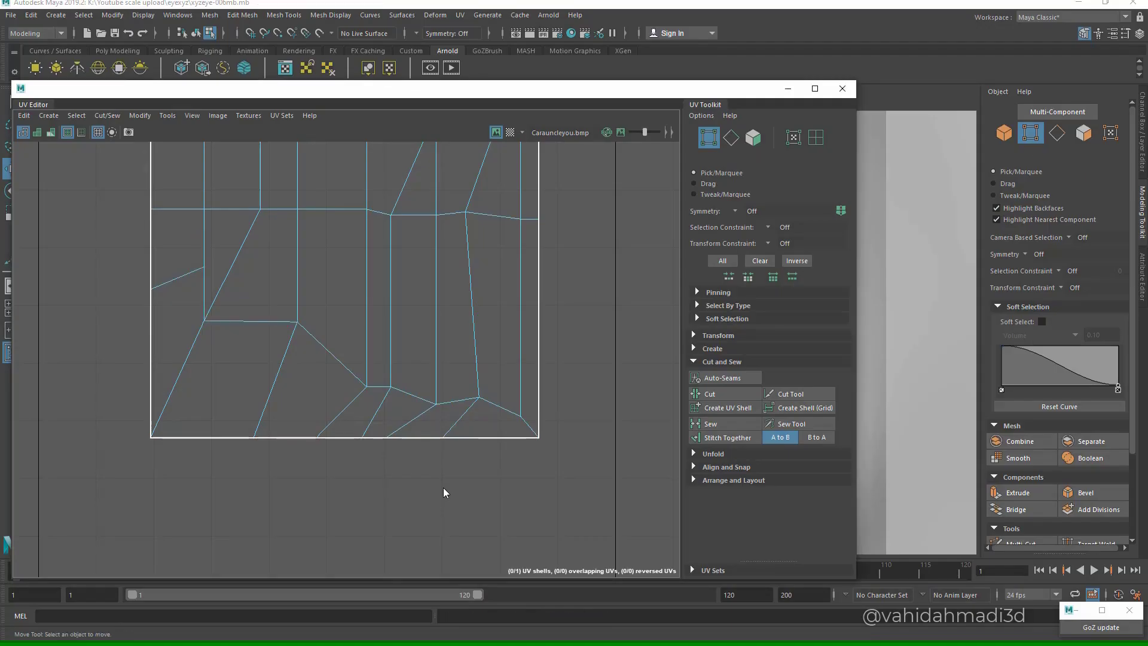
scroll(443, 487, "down", 3)
scroll(443, 487, "up", 4)
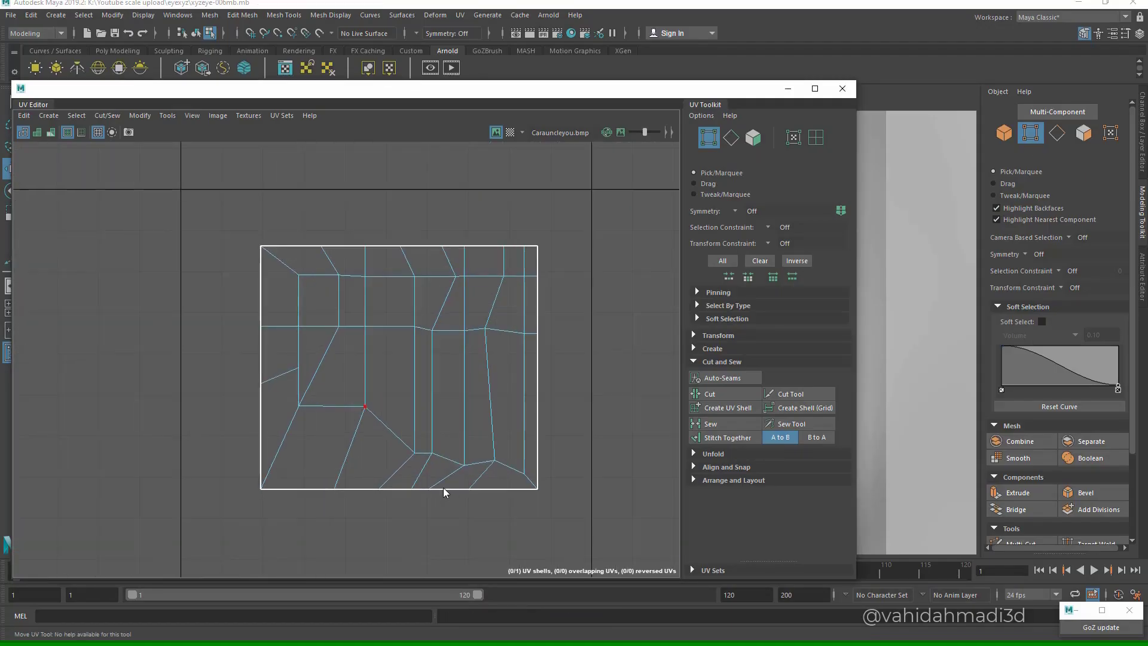
left_click_drag(299, 405, 296, 427)
left_click(365, 407)
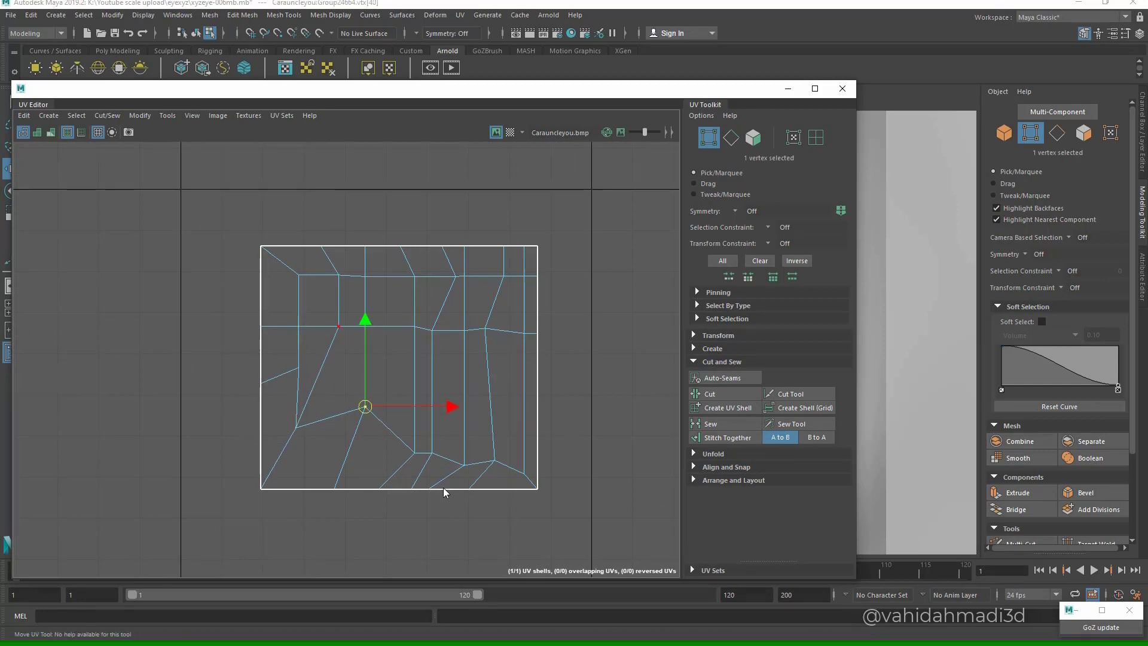
left_click(338, 326)
left_click_drag(339, 326, 337, 338)
left_click(364, 406)
left_click_drag(365, 407, 356, 427)
- Align the upper and middle vertices of the central inner column, and nudge the low vertex of the middle row to the right
scroll(443, 487, "down", 3)
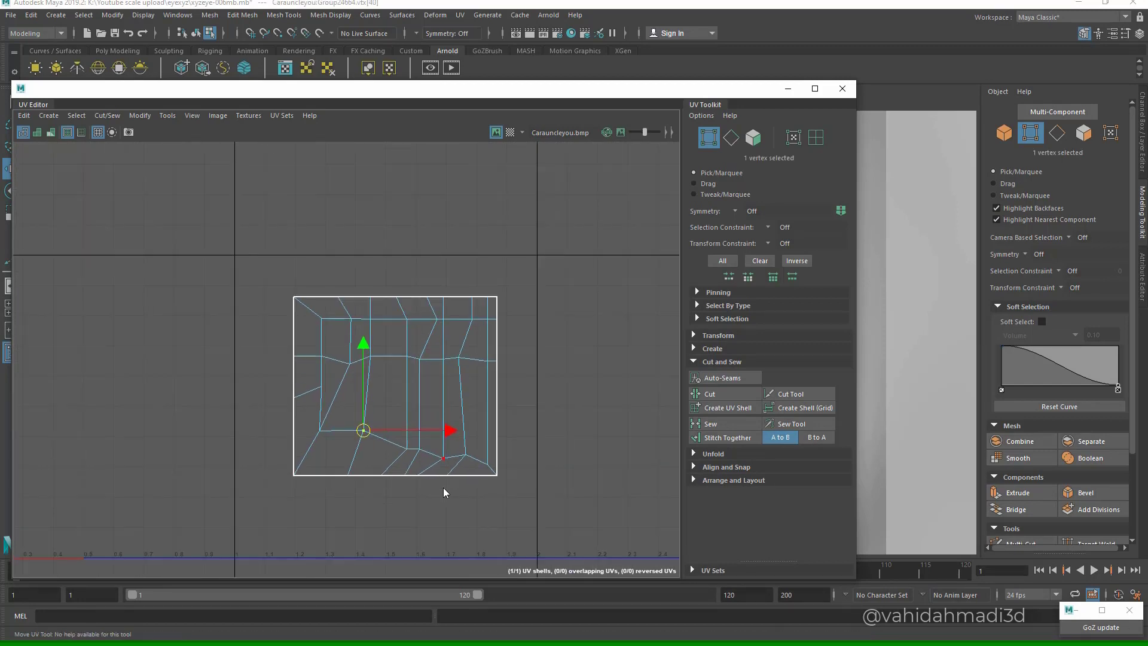
scroll(443, 487, "up", 4)
scroll(443, 487, "down", 3)
double_click(398, 247)
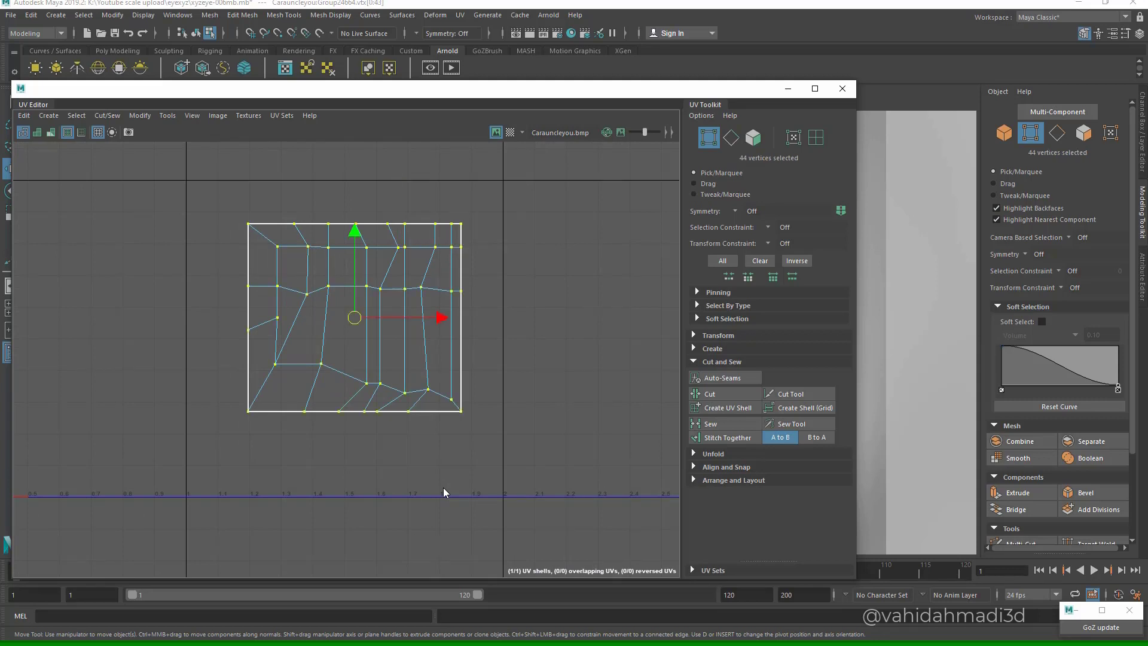
left_click(399, 247)
left_click_drag(486, 247, 472, 247)
left_click(380, 289)
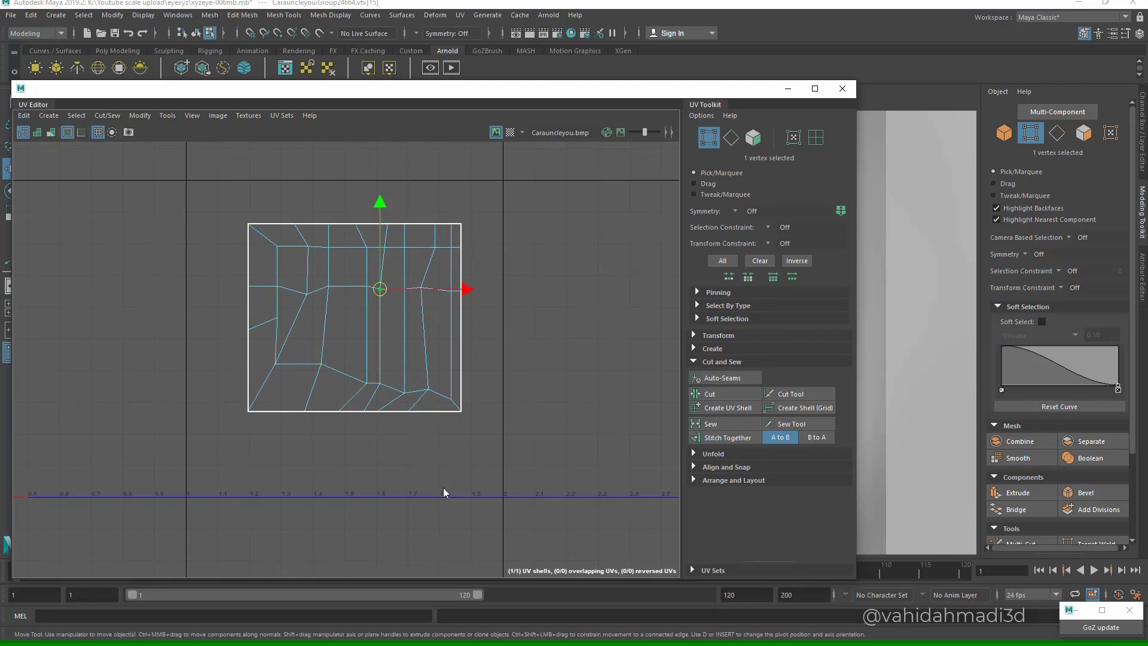
left_click_drag(380, 289, 384, 289)
left_click(307, 293)
left_click_drag(307, 293, 317, 295)
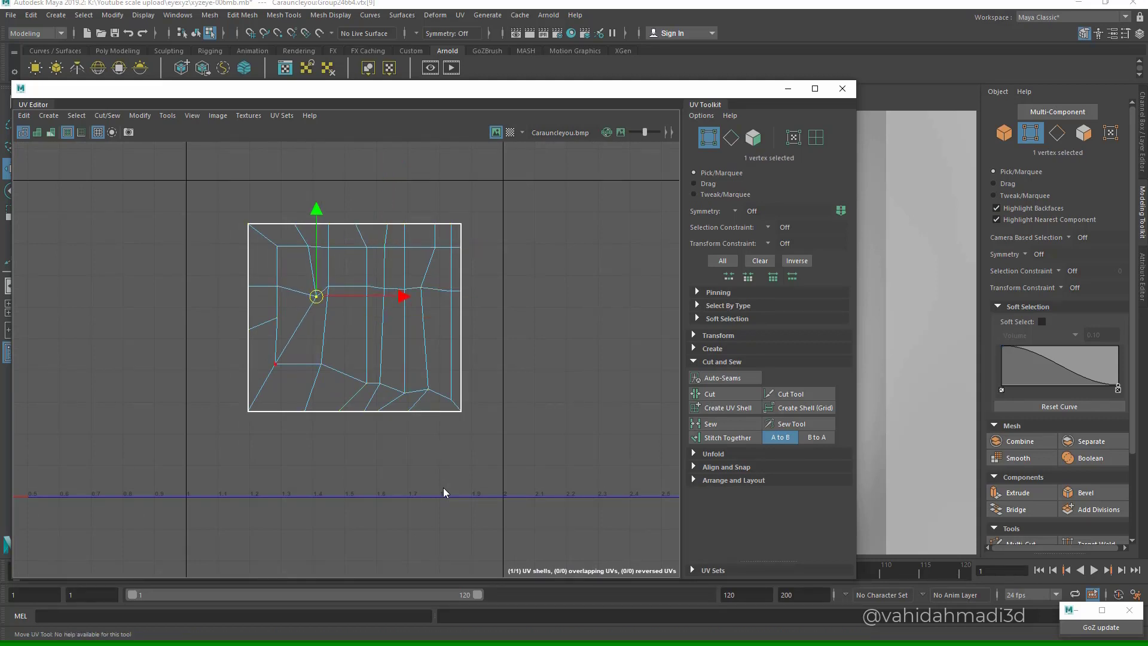
- Lower the lower-left inner vertex slightly, raise the lower-right inner vertices to level their row, and shift the middle-row vertex above them right
left_click(275, 363)
left_click(275, 364)
left_click_drag(275, 363, 276, 375)
left_click(366, 383)
scroll(374, 381, "up", 2)
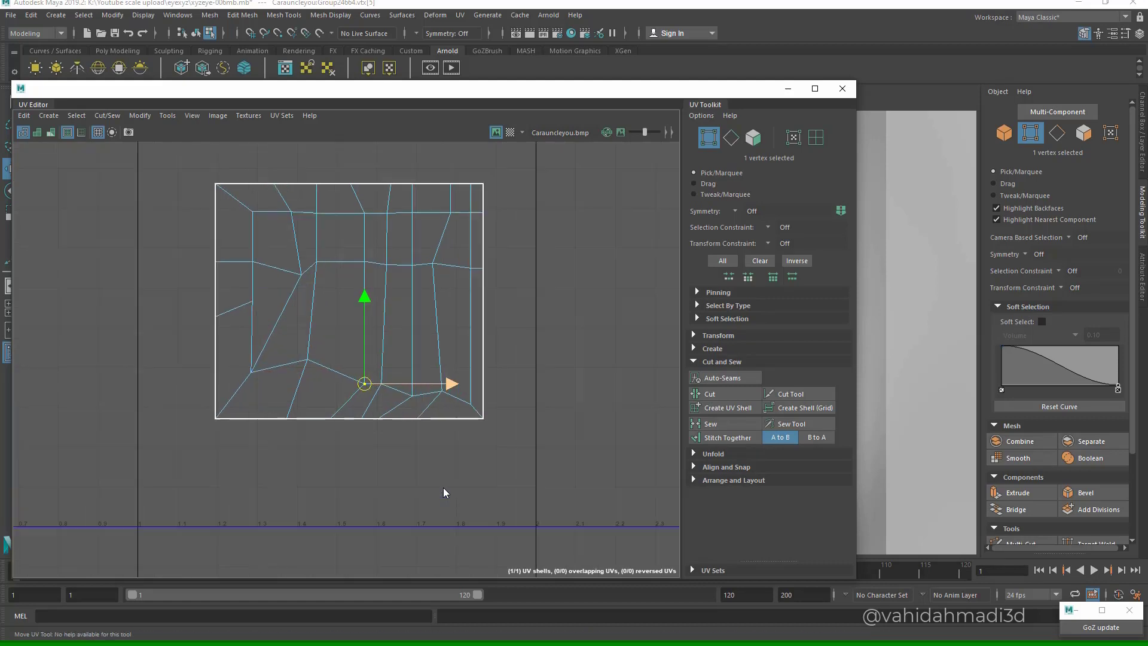
scroll(375, 386, "up", 1)
left_click(416, 397)
left_click_drag(416, 397, 451, 378)
left_click(450, 392)
left_click(440, 248)
left_click_drag(440, 249, 447, 250)
- Select all vertices of the adjusted shell and straighten the UVs along UV with the 20-degree angle
scroll(448, 286, "down", 4)
left_click_drag(292, 206, 513, 382)
left_click(192, 115)
mouse_move(140, 115)
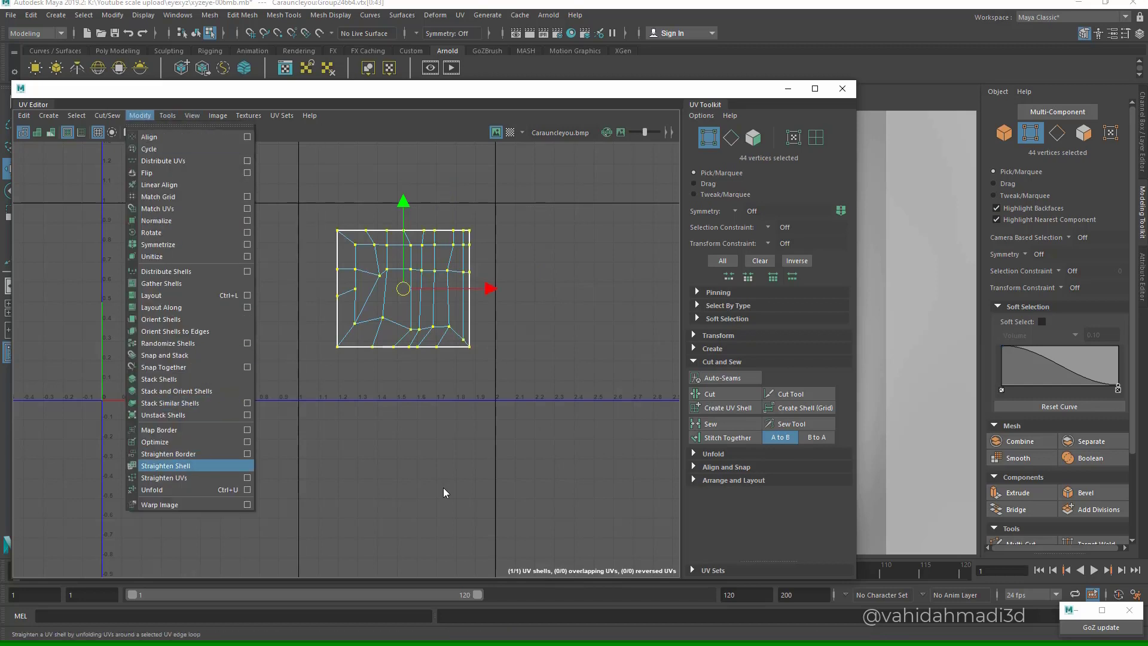
left_click(247, 478)
left_click(718, 456)
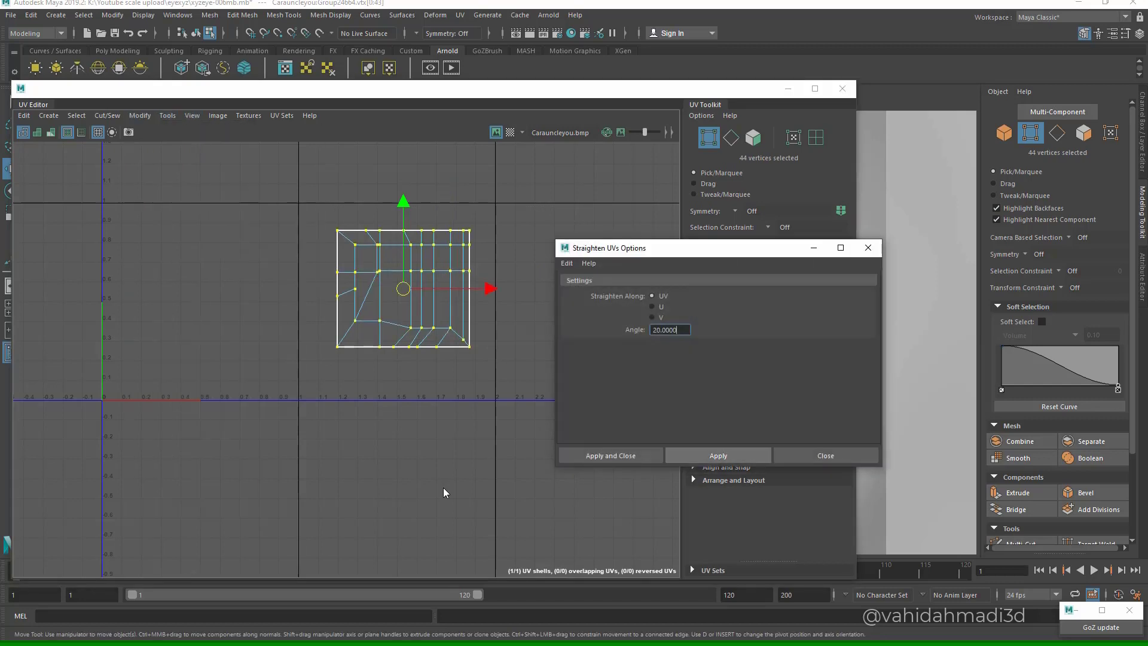
left_click(826, 456)
- Move the two inner vertices crowding the upper-left column to the left, clear of the neighbouring vertical line
scroll(437, 317, "up", 3)
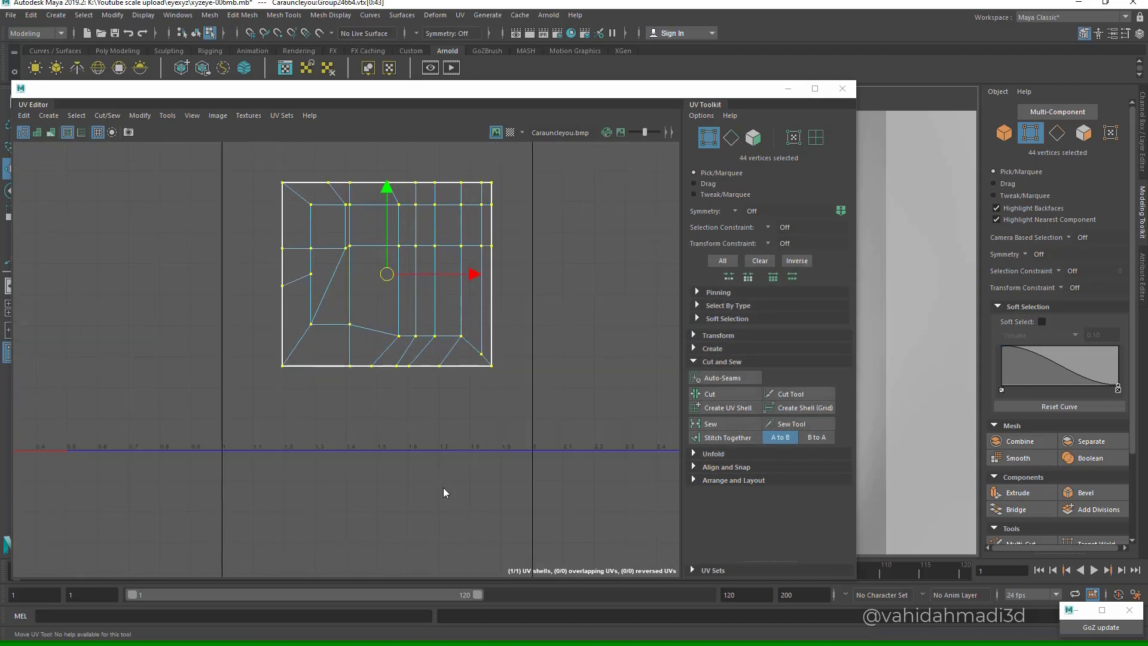
left_click(338, 278)
scroll(329, 270, "up", 3)
left_click(353, 235)
left_click_drag(353, 234, 342, 229)
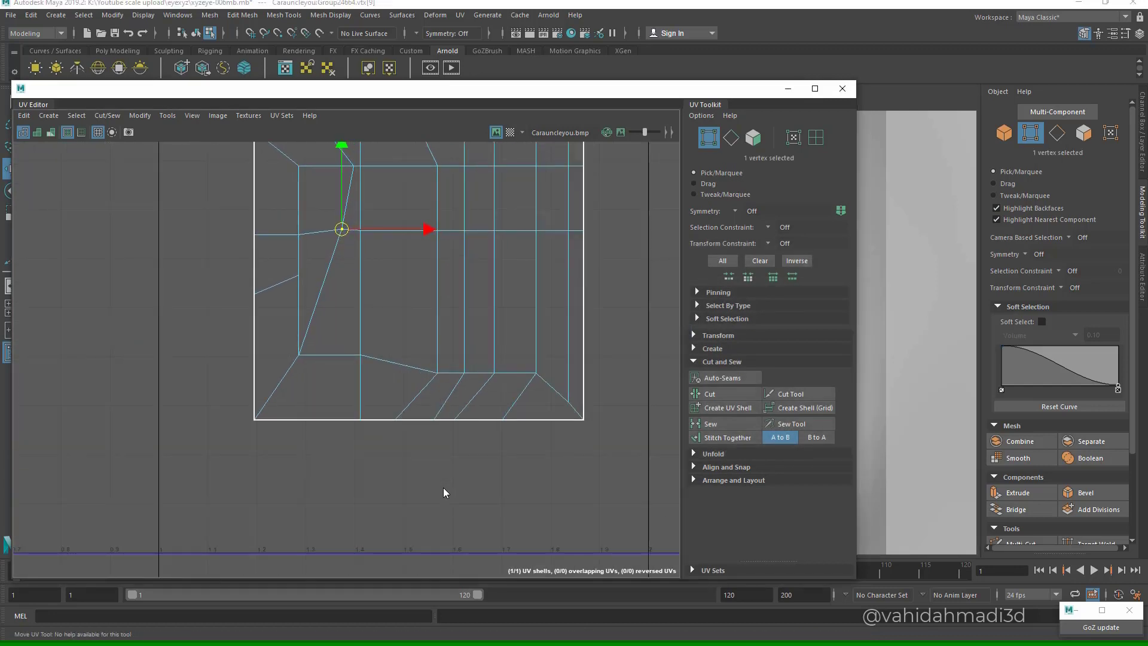
middle_click_drag(342, 229, 336, 326, "alt")
left_click(355, 262)
left_click(349, 262)
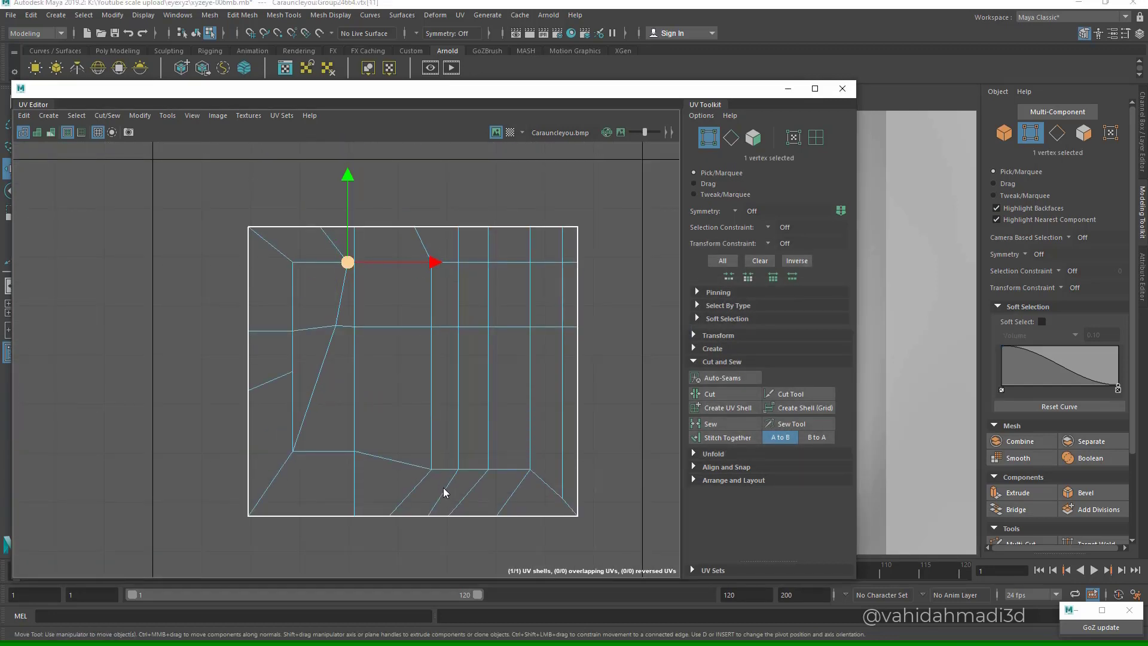
scroll(385, 290, "up", 2)
left_click(342, 251)
left_click(332, 251)
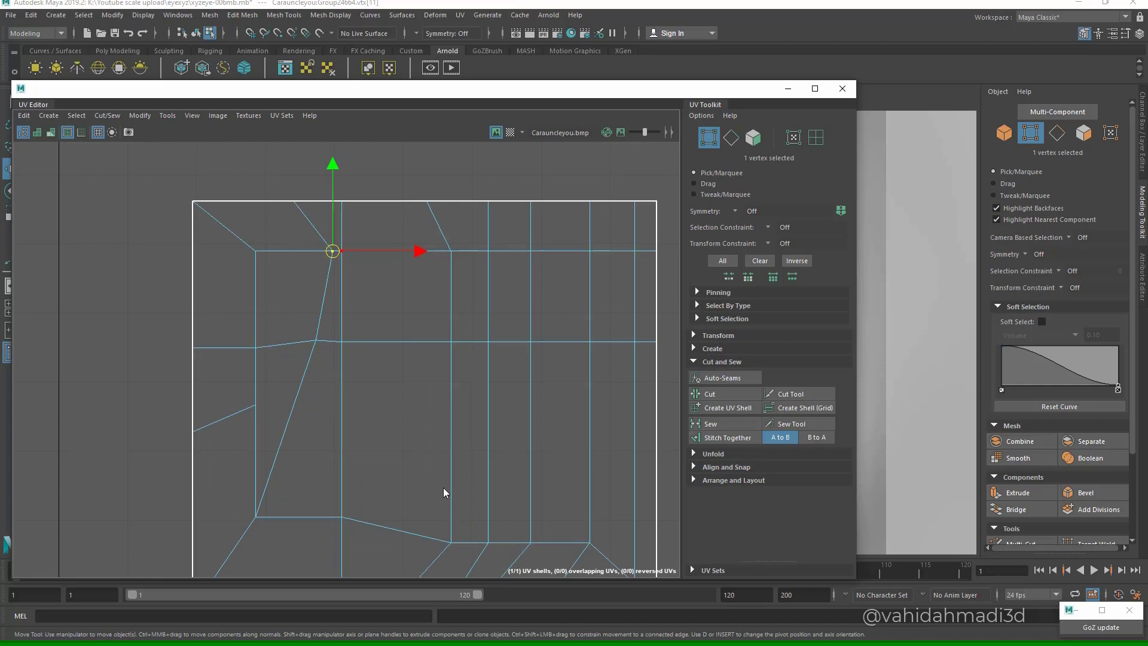
left_click_drag(420, 251, 396, 251)
scroll(354, 320, "down", 4)
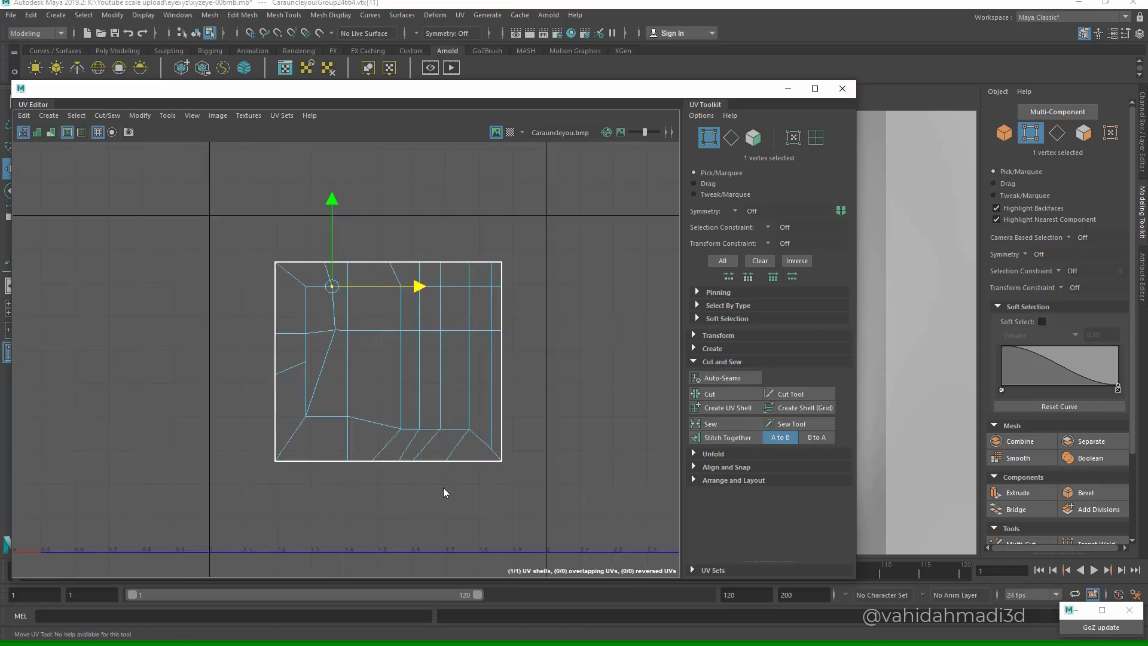
- Close the UV Editor and display the eye-corner piece in object mode with smooth mesh preview
right_click_drag(468, 272, 490, 268)
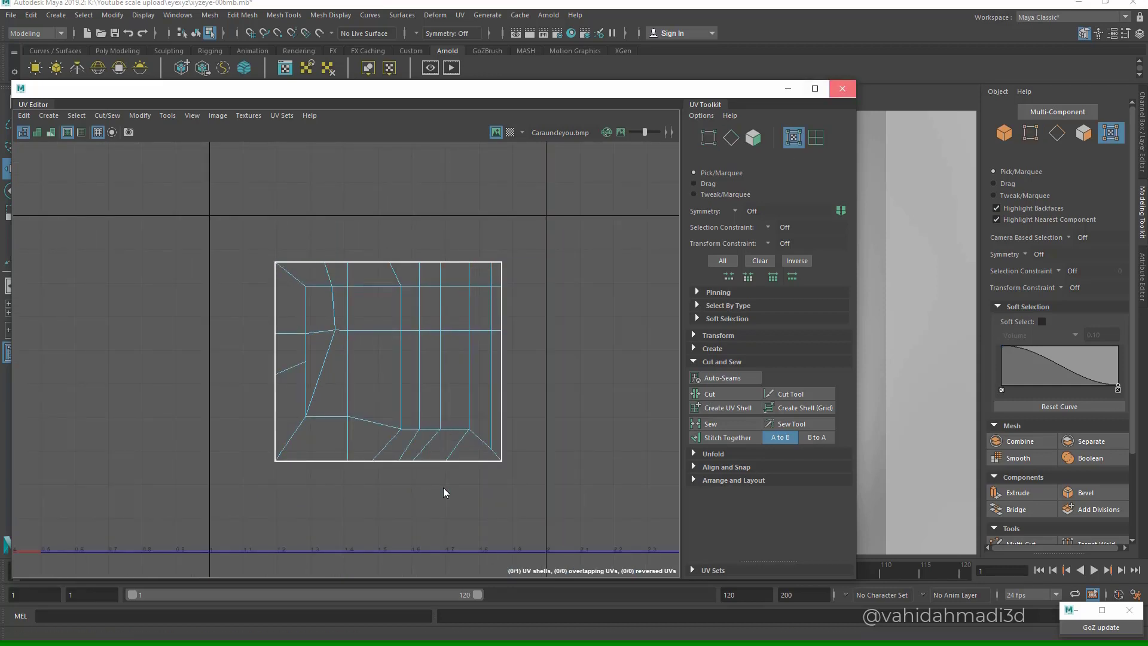
left_click(842, 89)
scroll(583, 332, "down", 4)
middle_click_drag(584, 332, 537, 309, "alt")
scroll(584, 332, "up", 6)
right_click_drag(577, 300, 622, 283)
key("3")
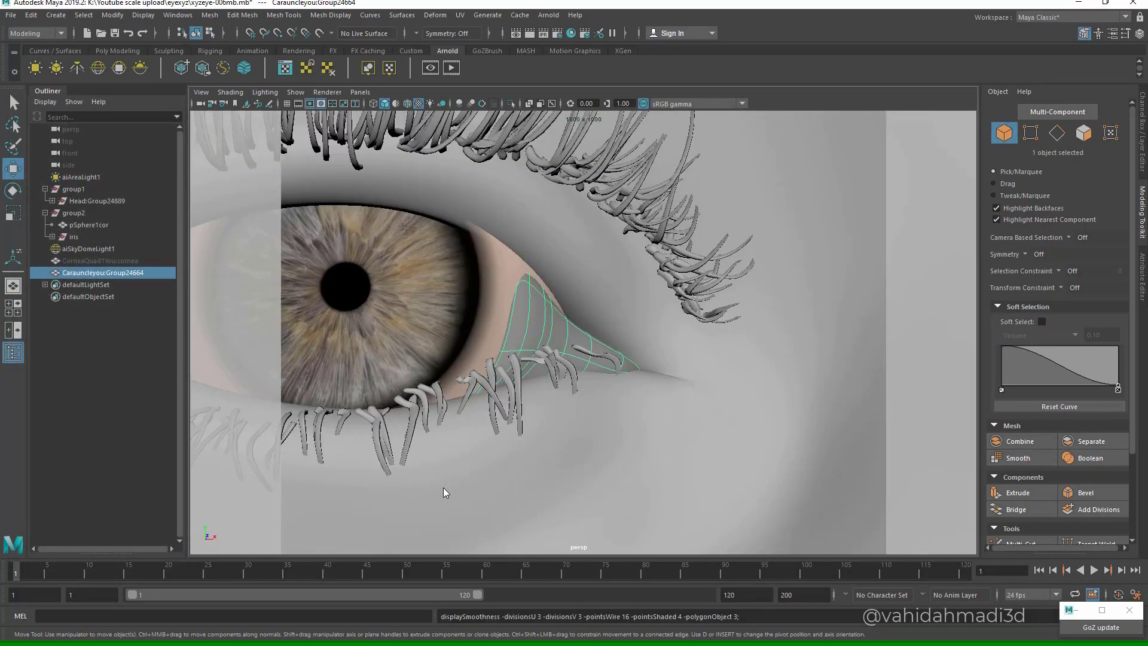
- Examine how the smoothed eye-corner piece fits the eye, from close up and with the whole face in view
left_click_drag(584, 333, 619, 326, "alt")
left_click_drag(443, 487, 427, 494, "alt")
scroll(443, 487, "down", 8)
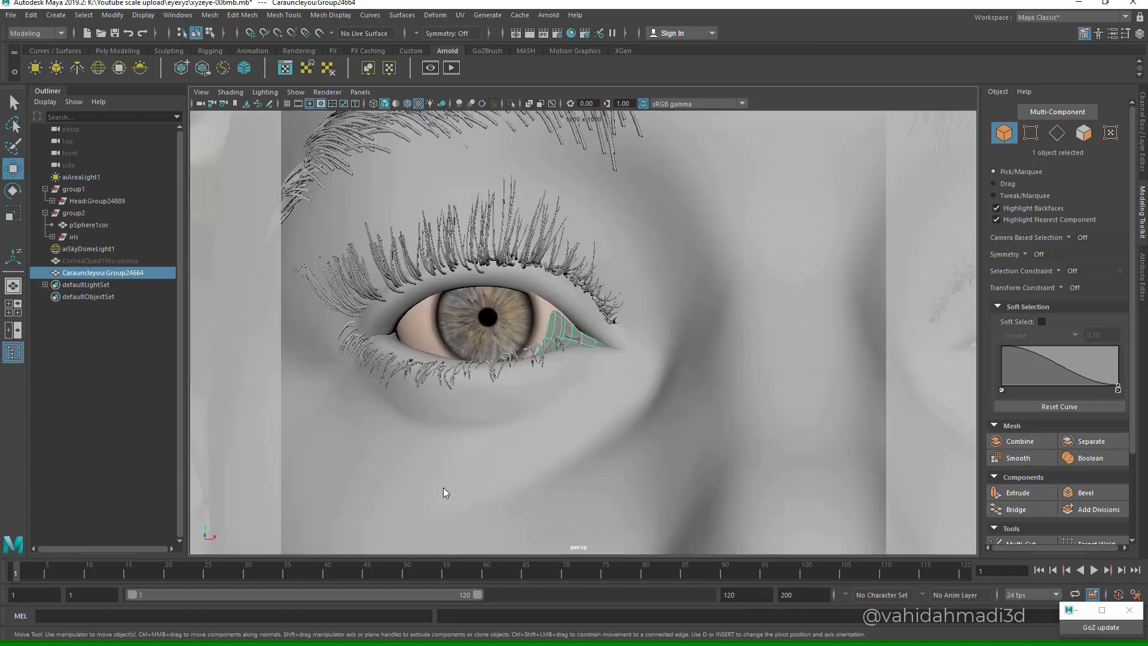
middle_click_drag(443, 487, 440, 448, "alt")
scroll(443, 487, "up", 4)
left_click_drag(443, 486, 430, 487, "alt")
scroll(444, 487, "down", 8)
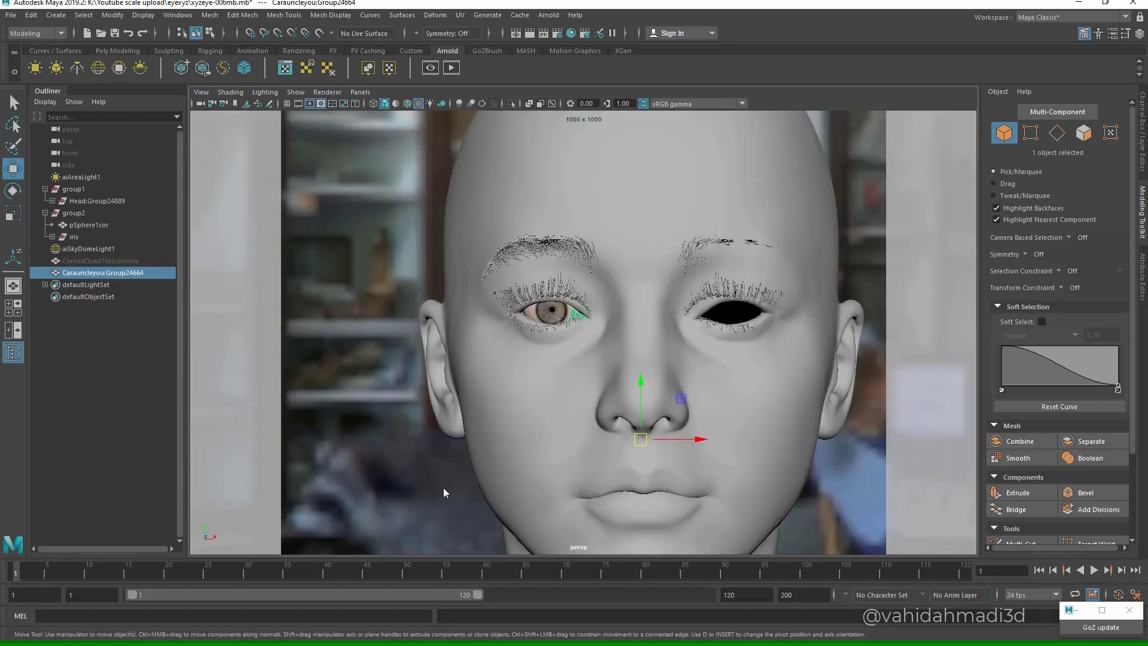
- Select the head mesh and hide it, leaving the eye parts, lashes and brows
scroll(443, 487, "up", 3)
left_click(443, 487)
scroll(443, 486, "down", 6)
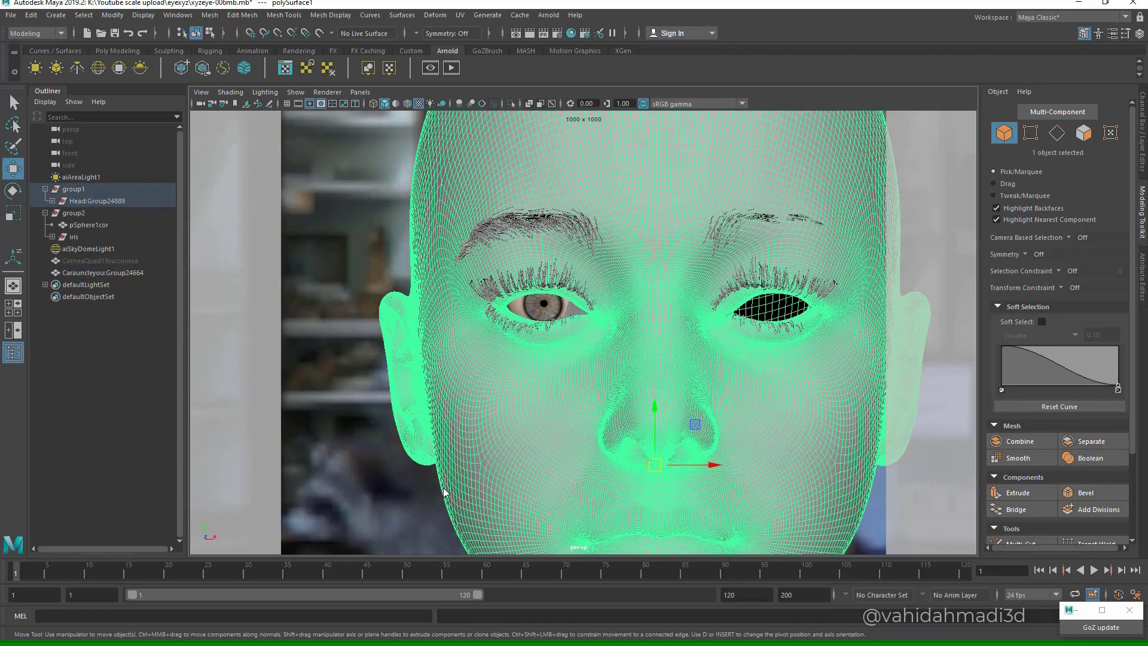
key("ctrl+h")
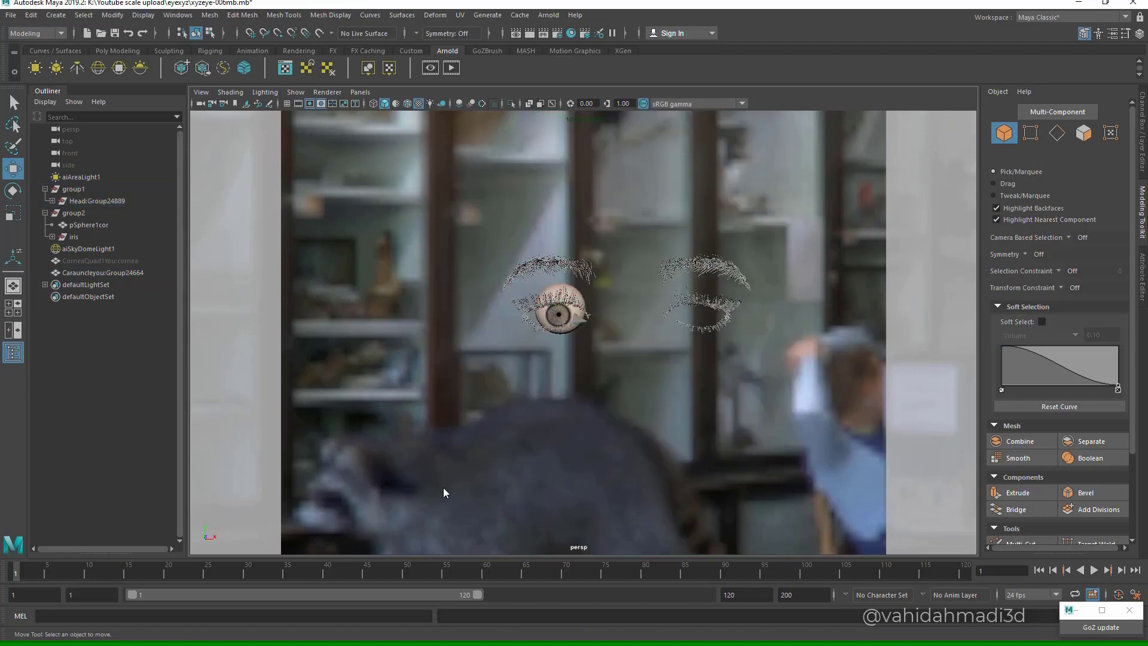
- Switch to ZBrush, turn off Solo mode and make the head the active subtool
key("super")
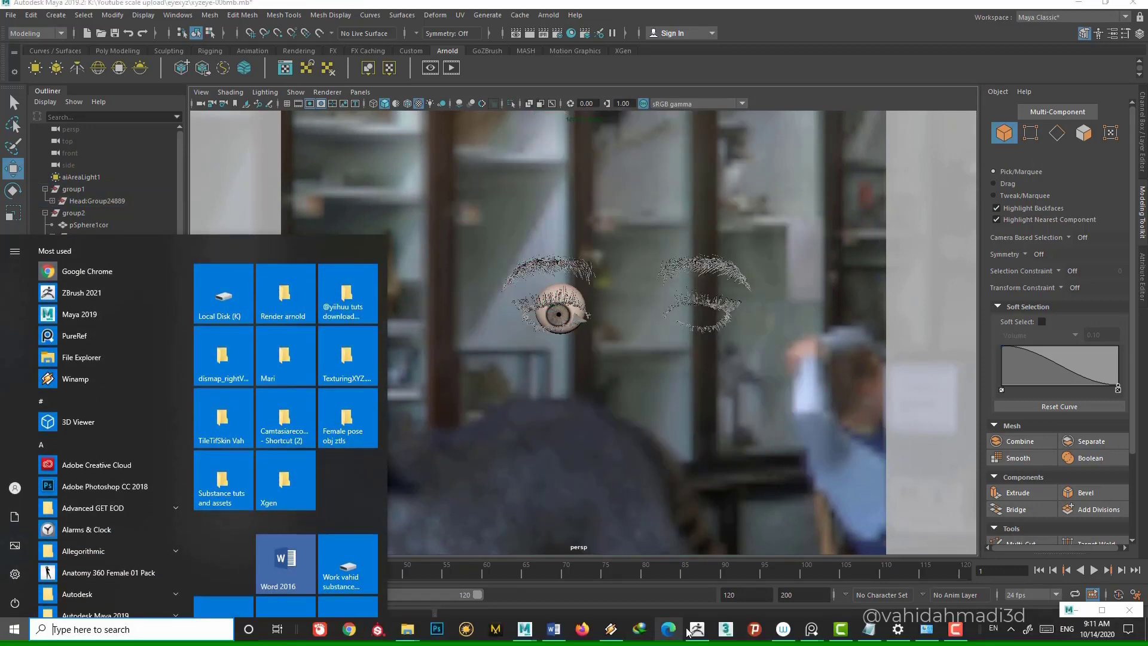
left_click(689, 632)
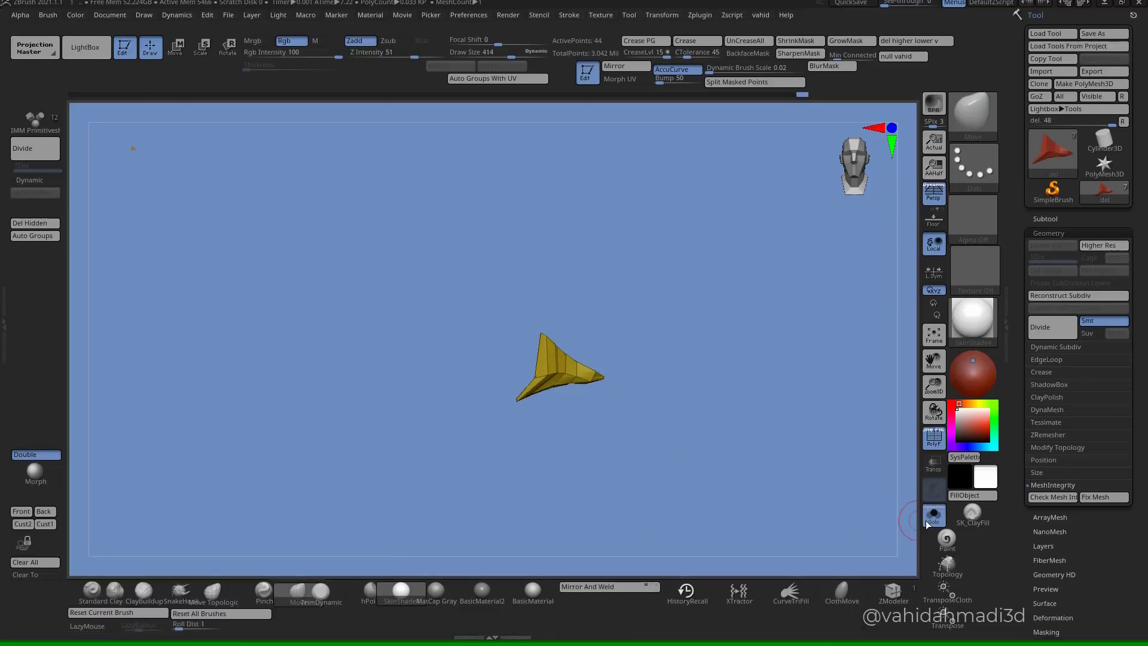
left_click(934, 515)
left_click(676, 358, "alt")
right_click_drag(677, 358, 522, 216, "ctrl")
- Export the active head subtool as an OBJ named facenew into the eyexyz project folder
left_click(25, 182)
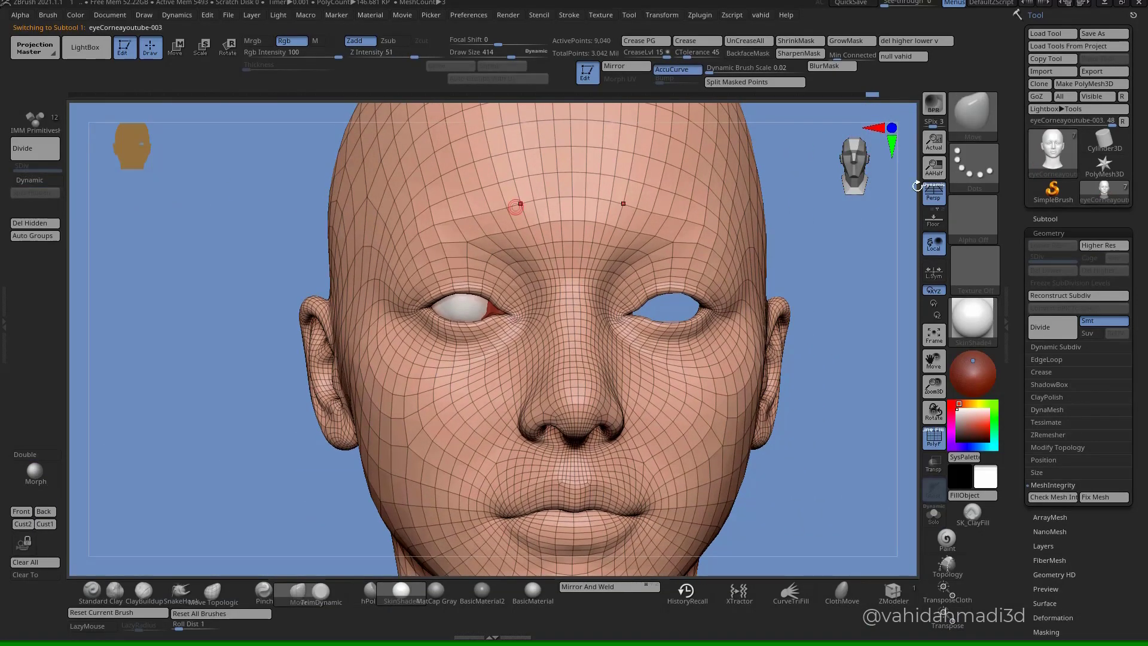
left_click(1100, 71)
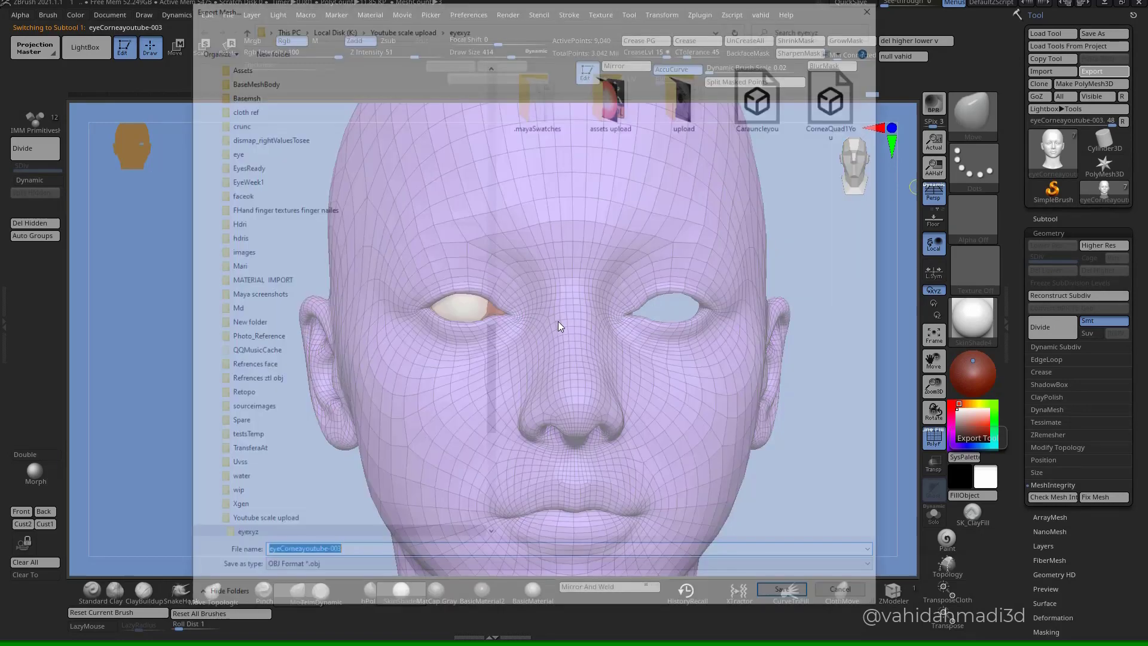
type("facenew")
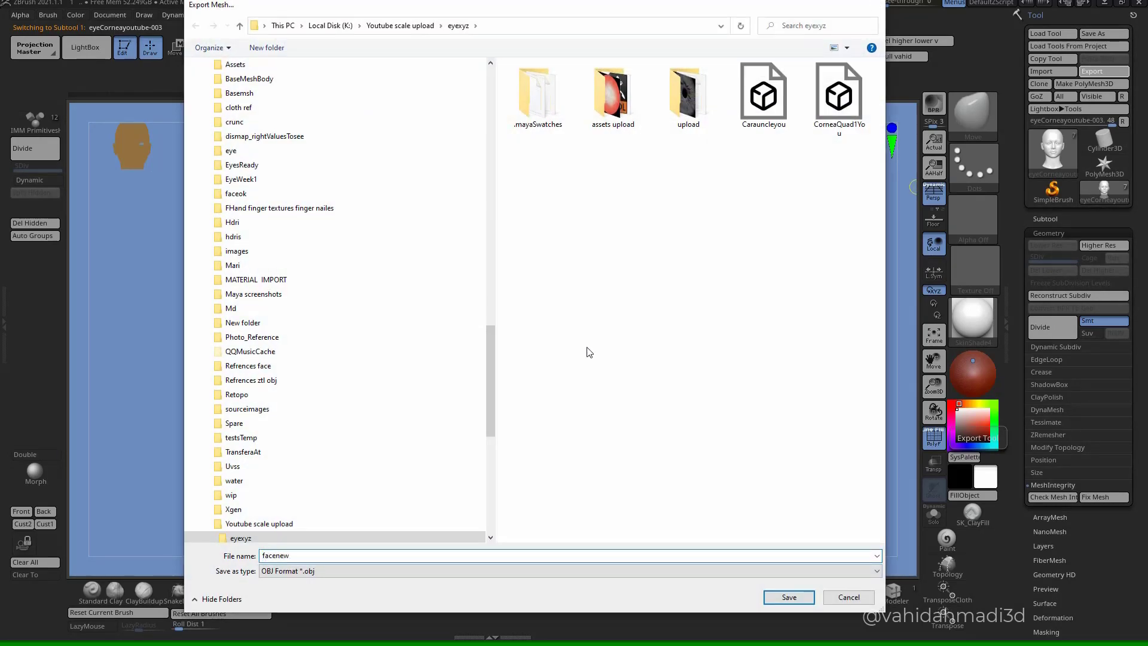
key("Return")
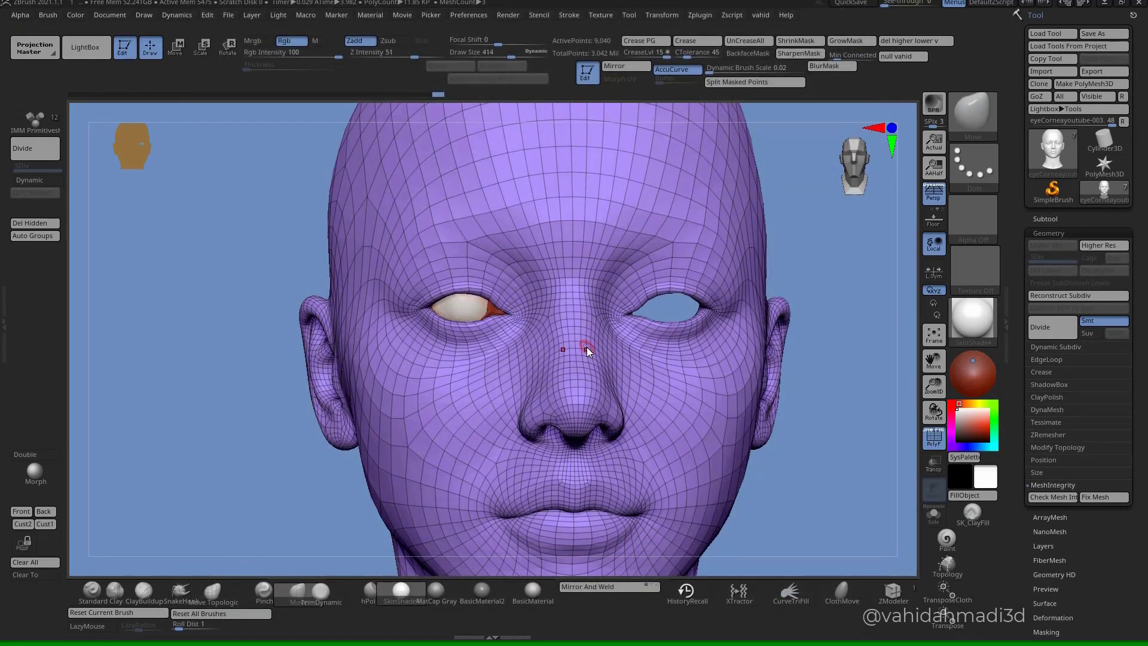
- Switch to Maya and import facenew.obj into the eye scene
key("super")
left_click(535, 611)
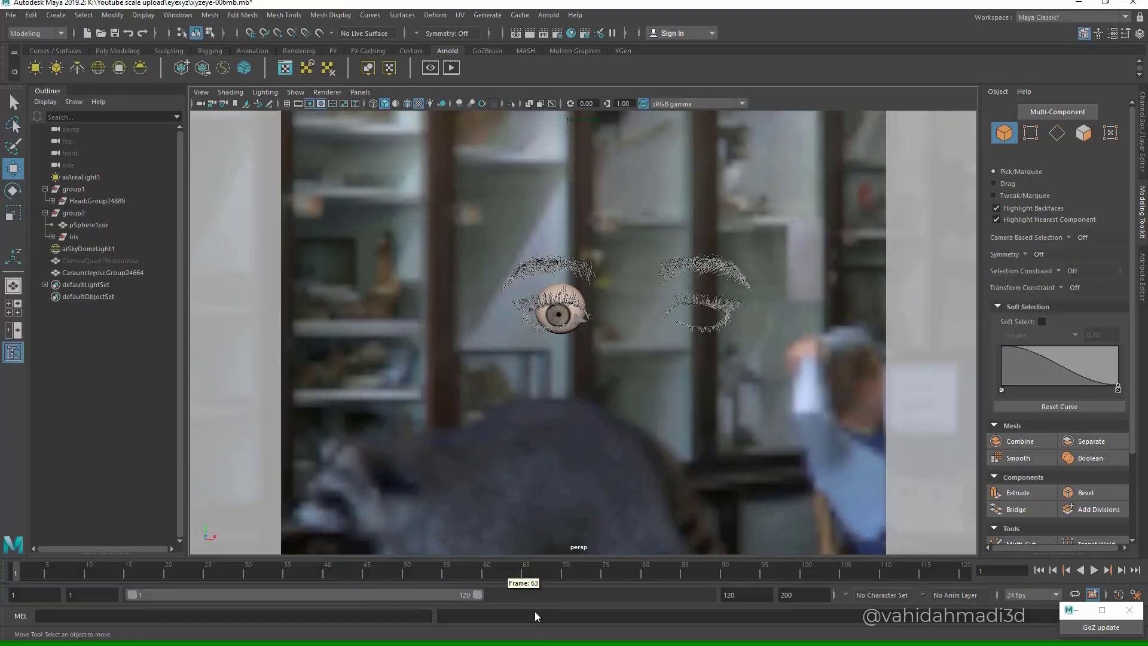
left_click(11, 15)
left_click(45, 147)
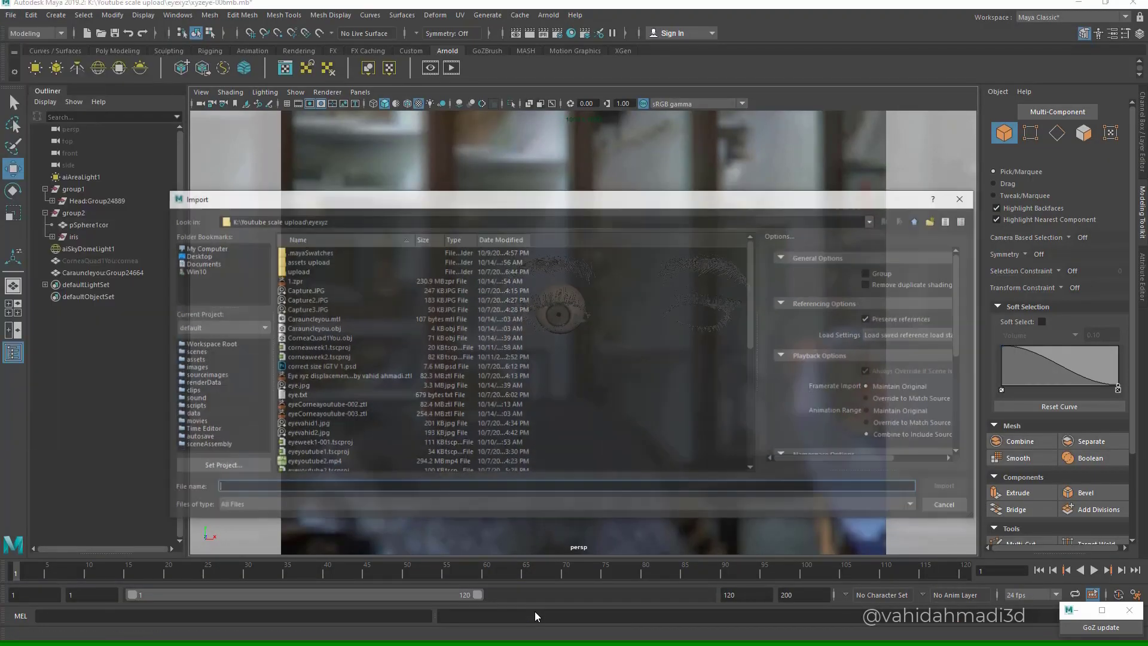
left_click(311, 300)
key("f")
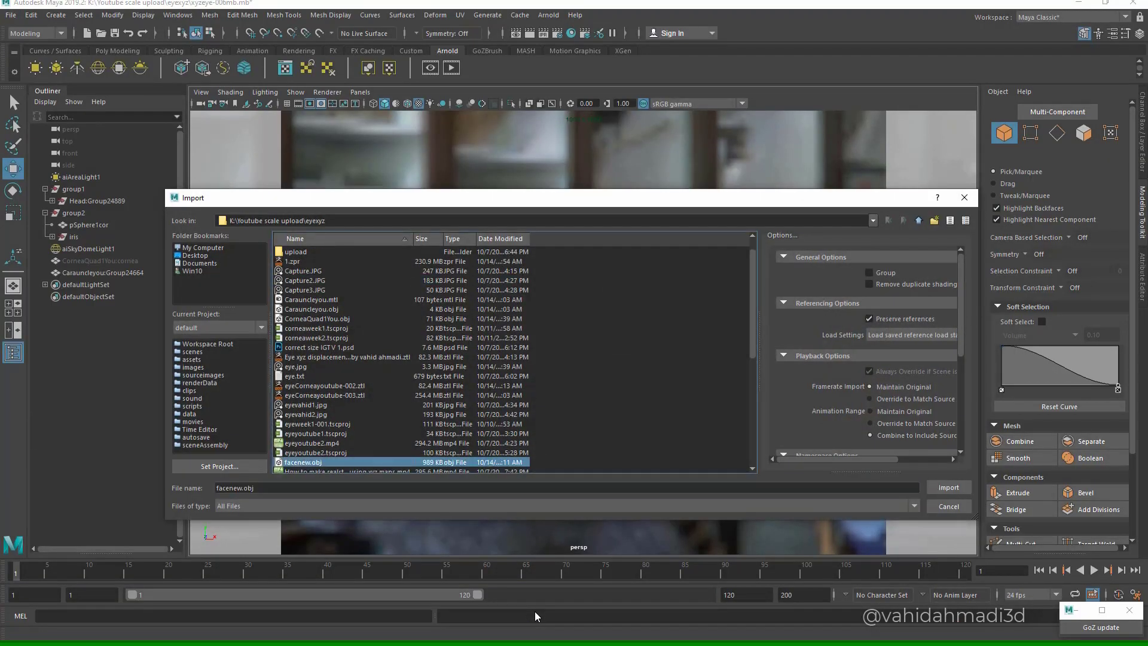
key("Return")
left_click(628, 359)
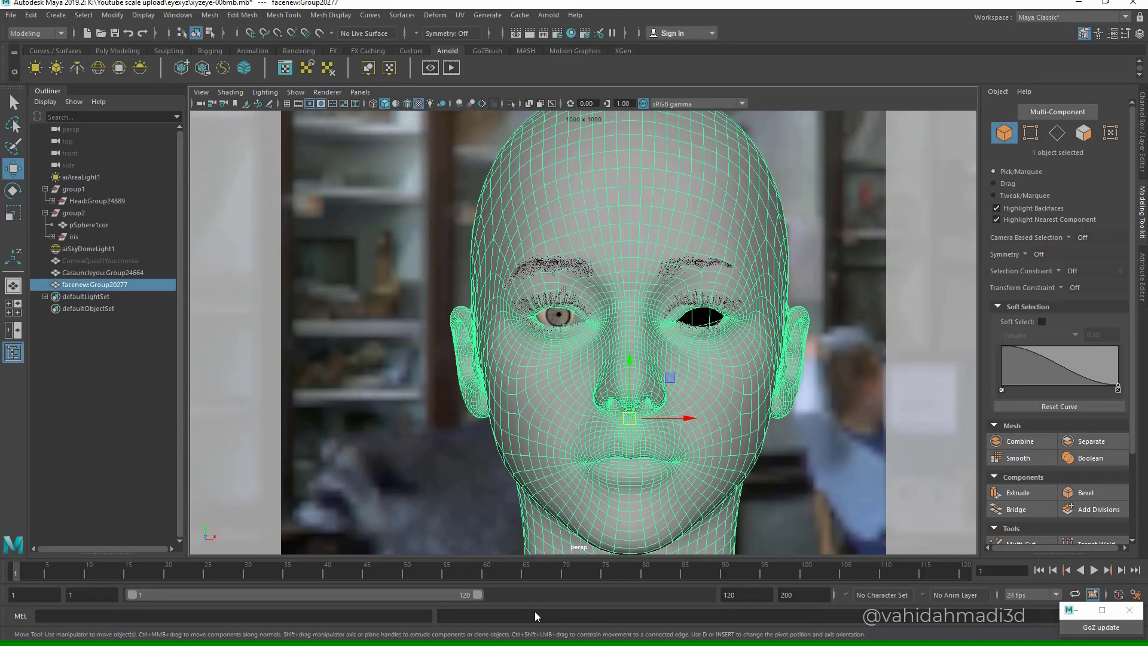
- Select the eye-corner caruncle piece and add a new Hypershade graph tab named Caruncle
scroll(628, 358, "up", 5)
scroll(583, 332, "up", 5)
left_click(527, 150)
middle_click_drag(526, 150, 541, 236, "alt")
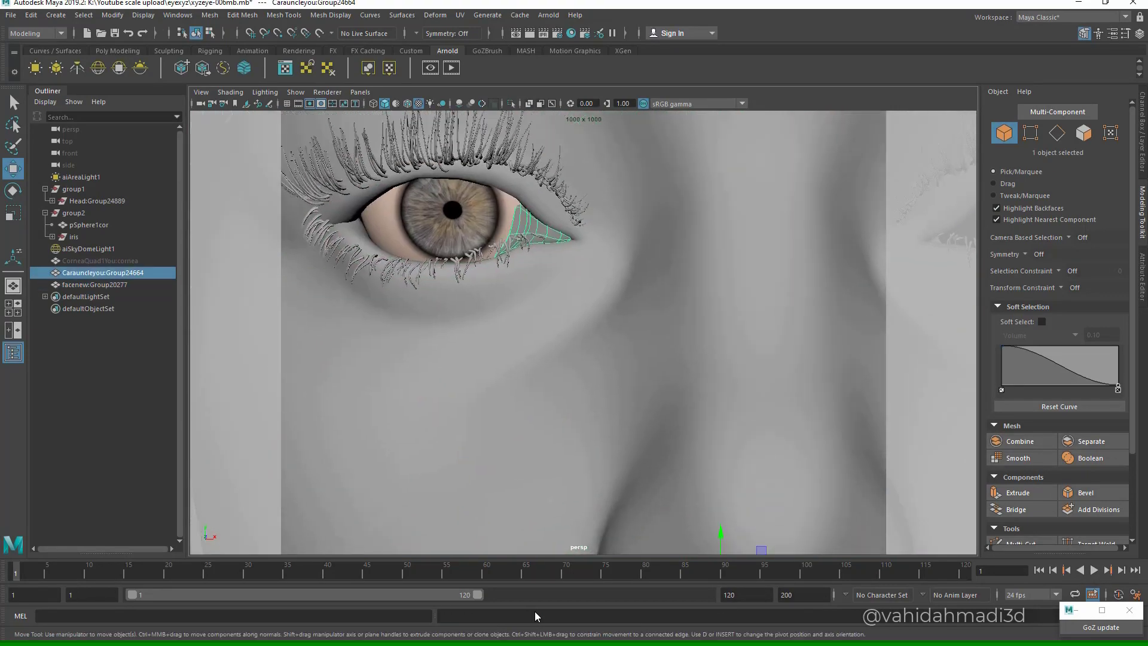
left_click(571, 34)
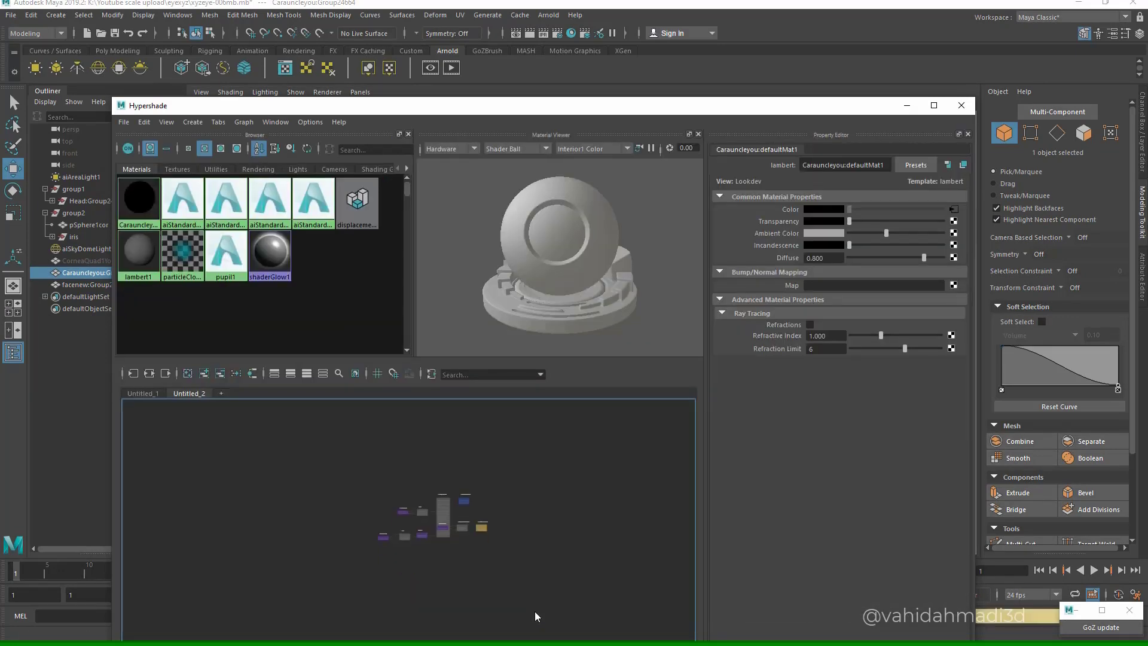
double_click(221, 394)
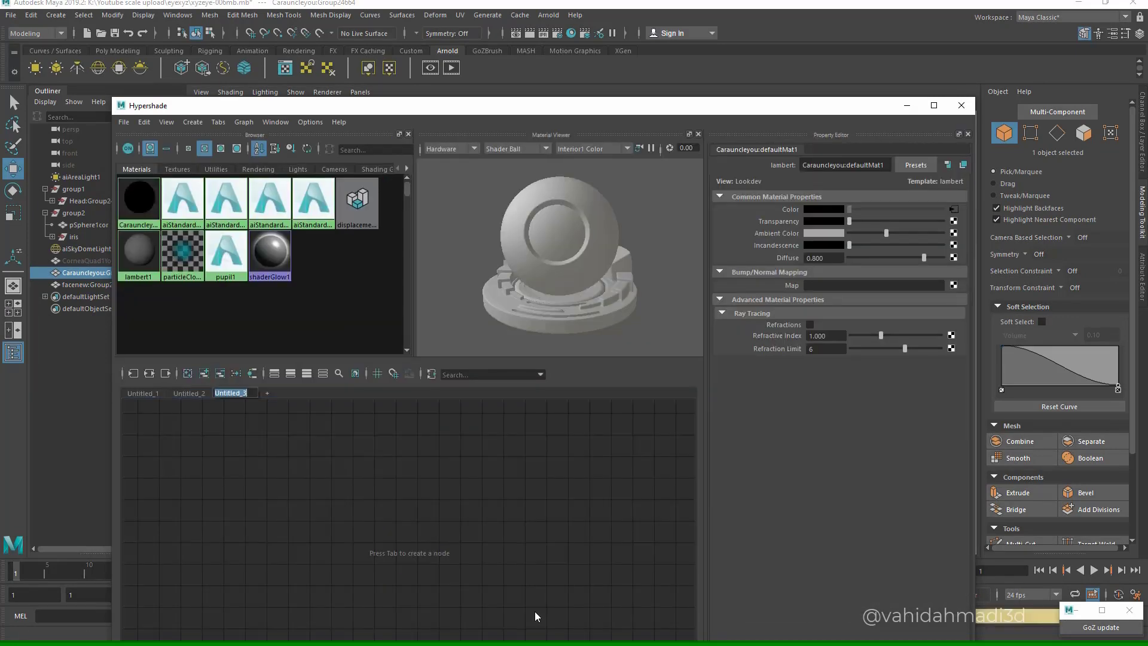
type("Caruncle")
key("Return")
- Create an aiStandardSurface material in the Caruncle graph
key("Tab")
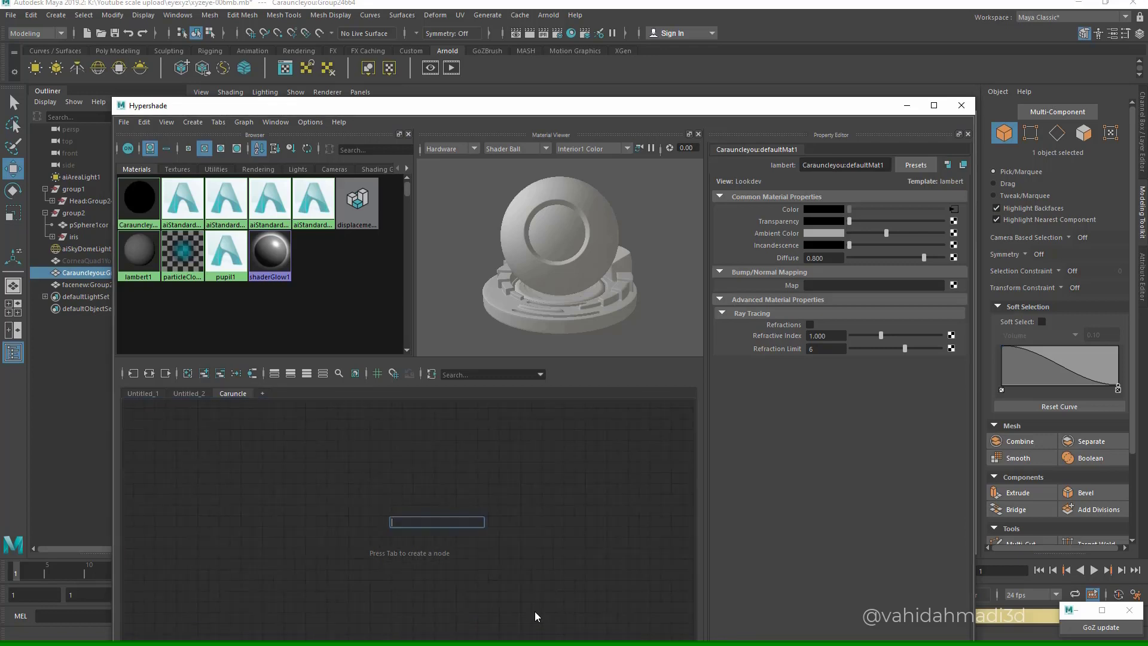
type("ai")
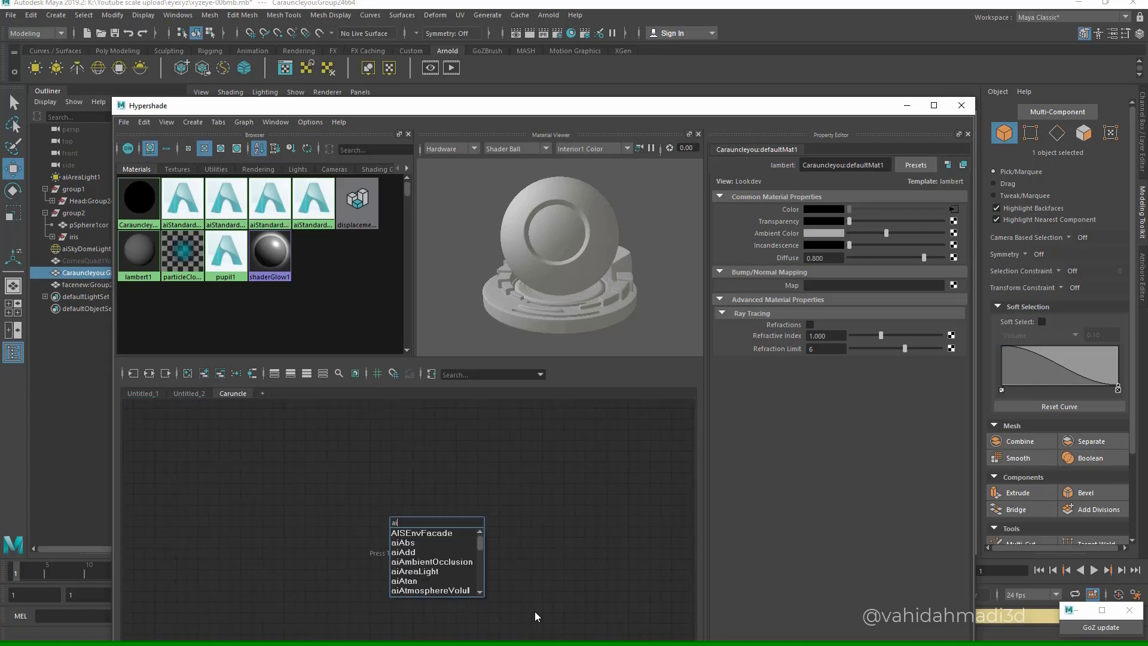
type("sta")
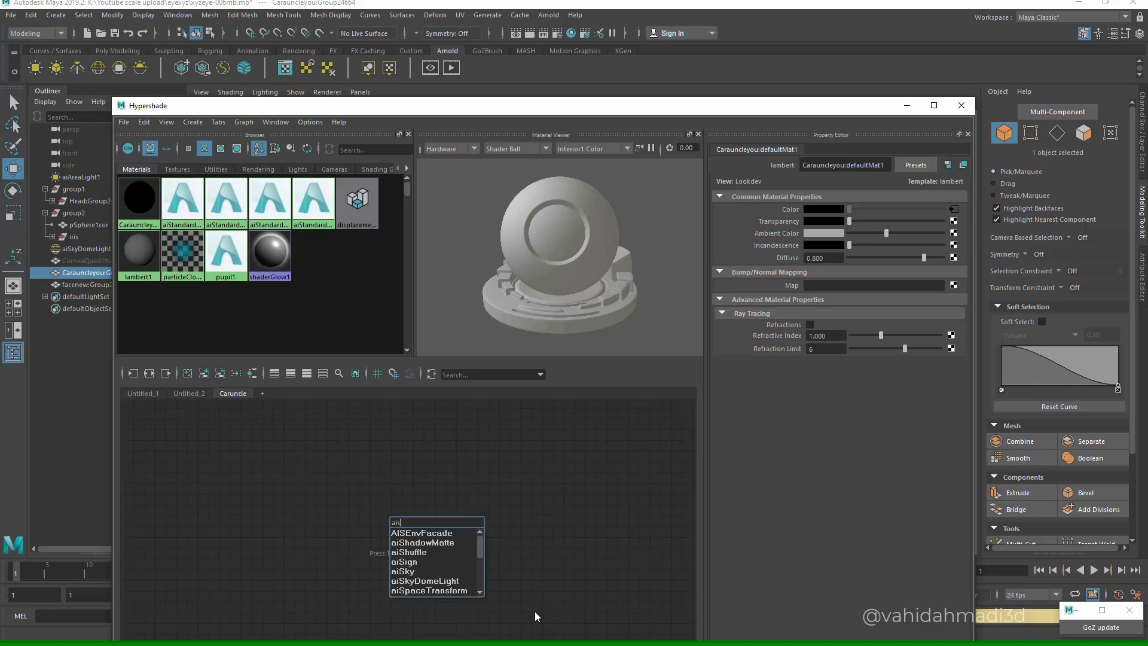
key("BackSpace")
key("BackSpace")
key("BackSpace")
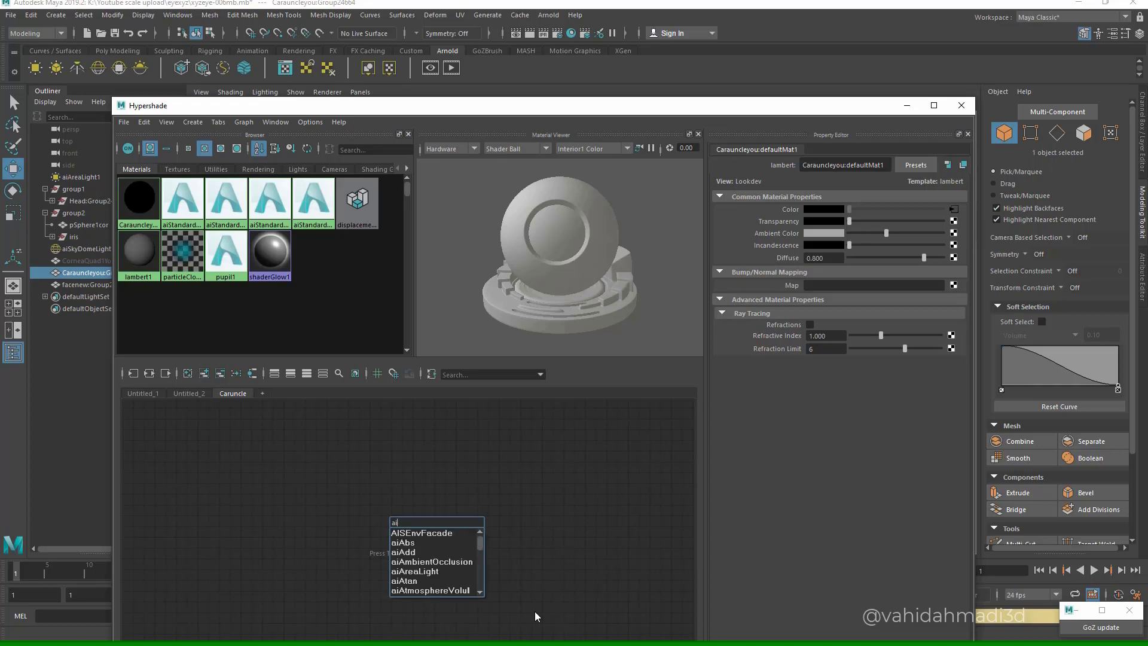
type("standard")
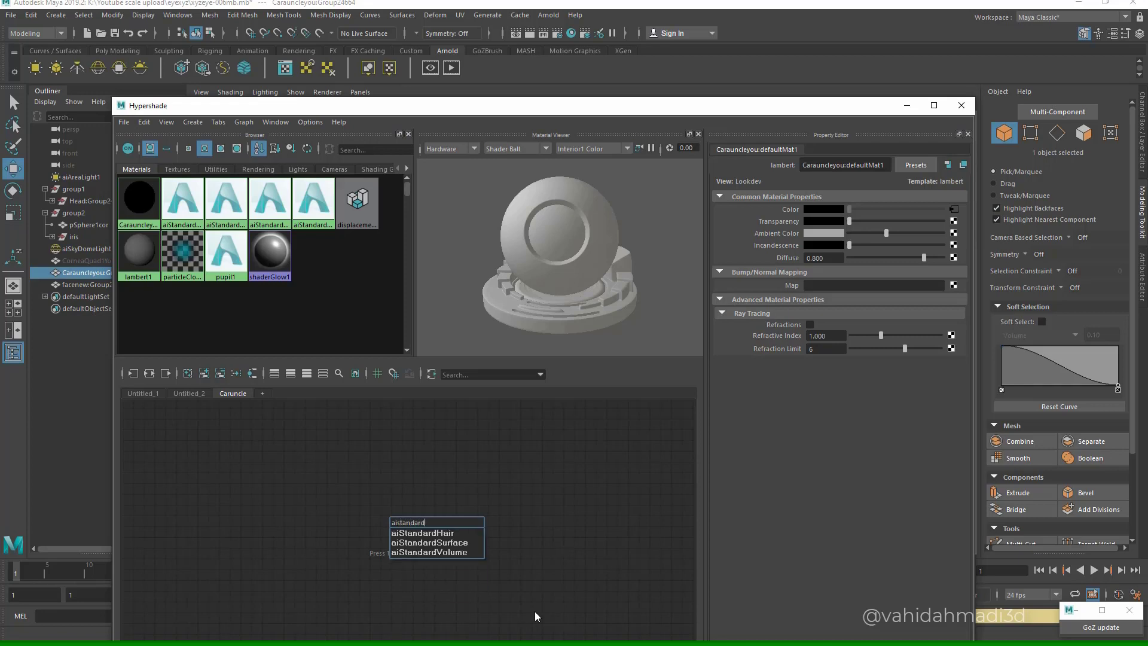
key("Down")
key("Down")
key("Return")
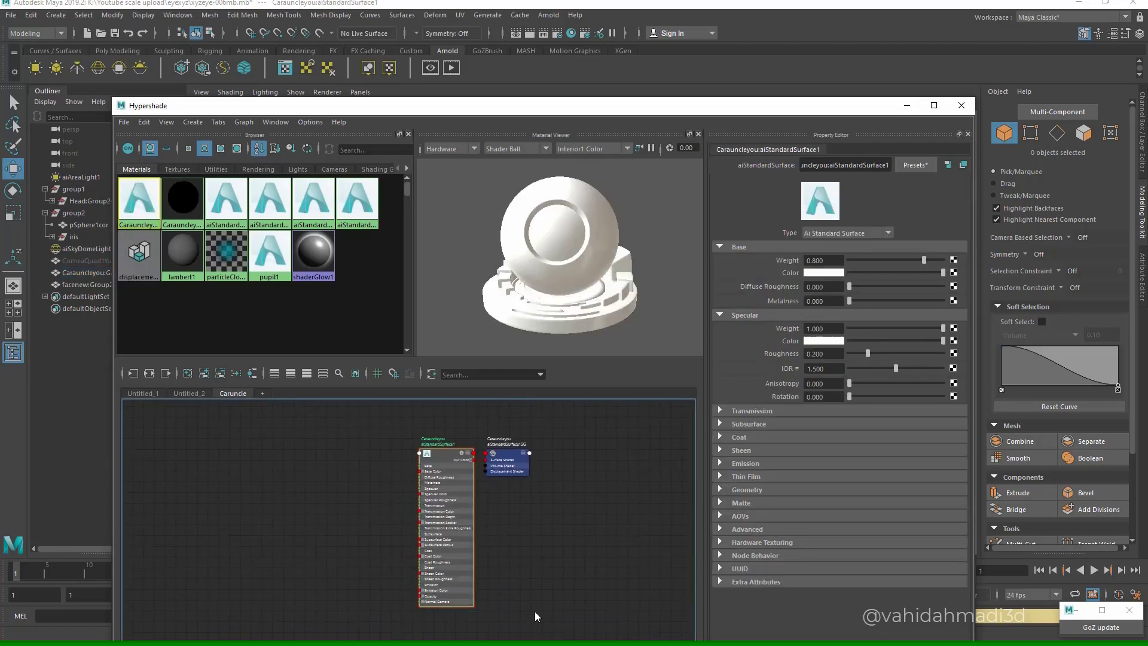
- Rename the new aiStandardSurface material Carun
key("Tab")
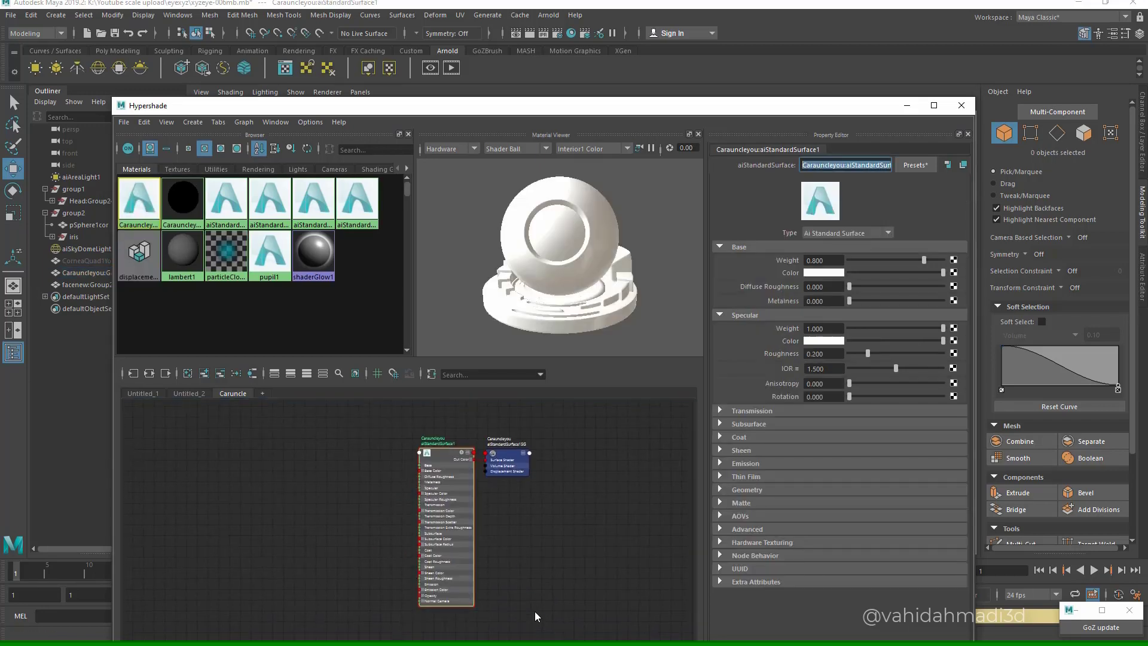
key("BackSpace")
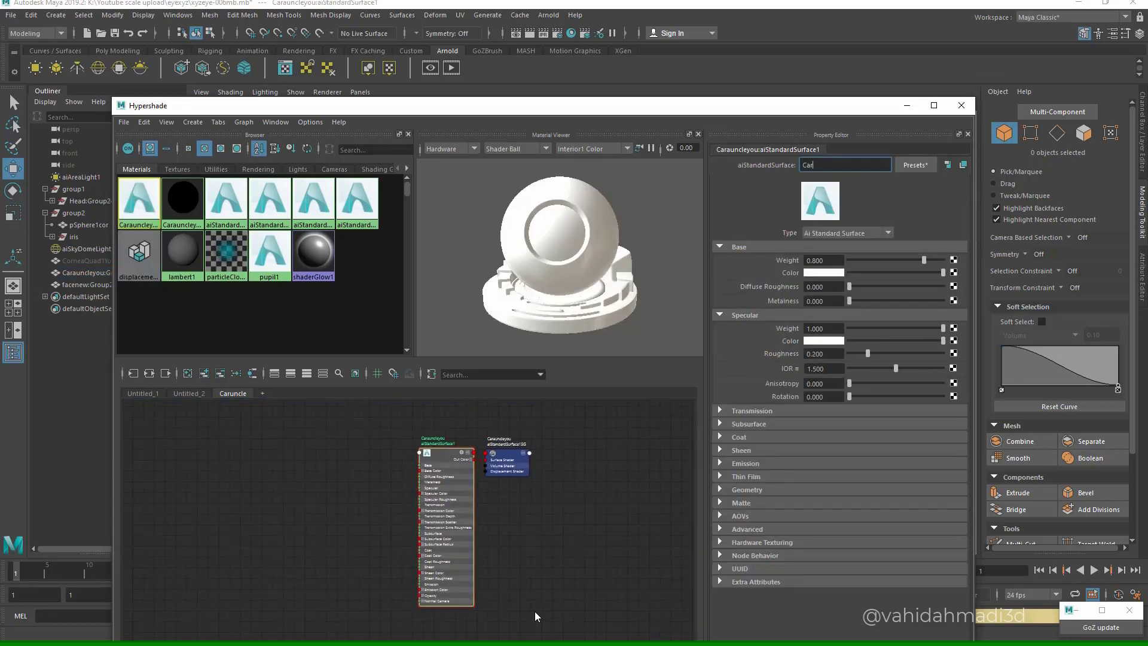
key("Return")
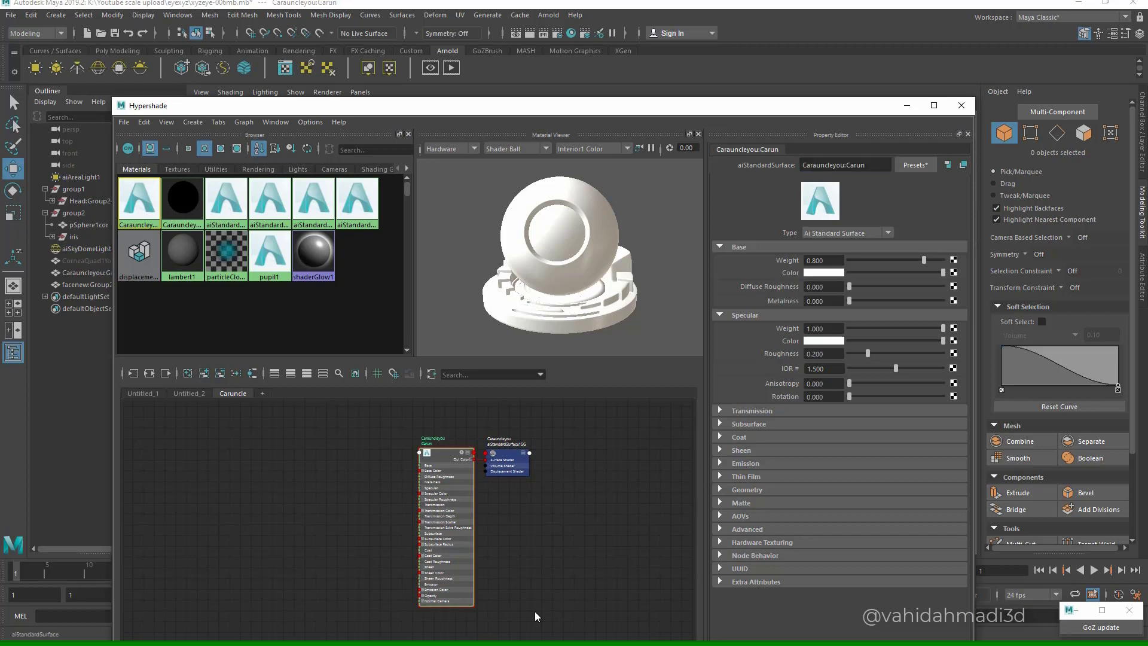
- Add a ramp texture node beside the Carun material in the Caruncle graph
mouse_move(534, 611)
middle_mouse_down("alt")
mouse_move(546, 597)
mouse_move(580, 606)
middle_mouse_up("alt")
left_click_drag(539, 105, 538, 67)
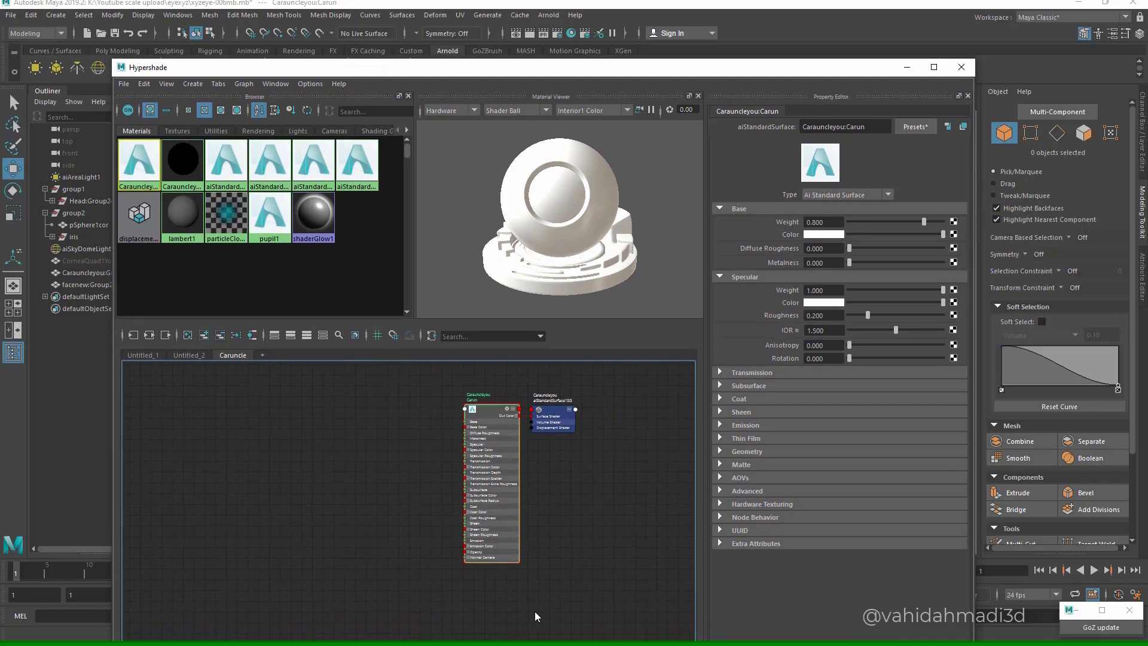
scroll(535, 611, "up", 3)
mouse_move(535, 612)
middle_mouse_down("alt")
mouse_move(498, 598)
mouse_move(648, 575)
mouse_move(618, 607)
middle_mouse_up("alt")
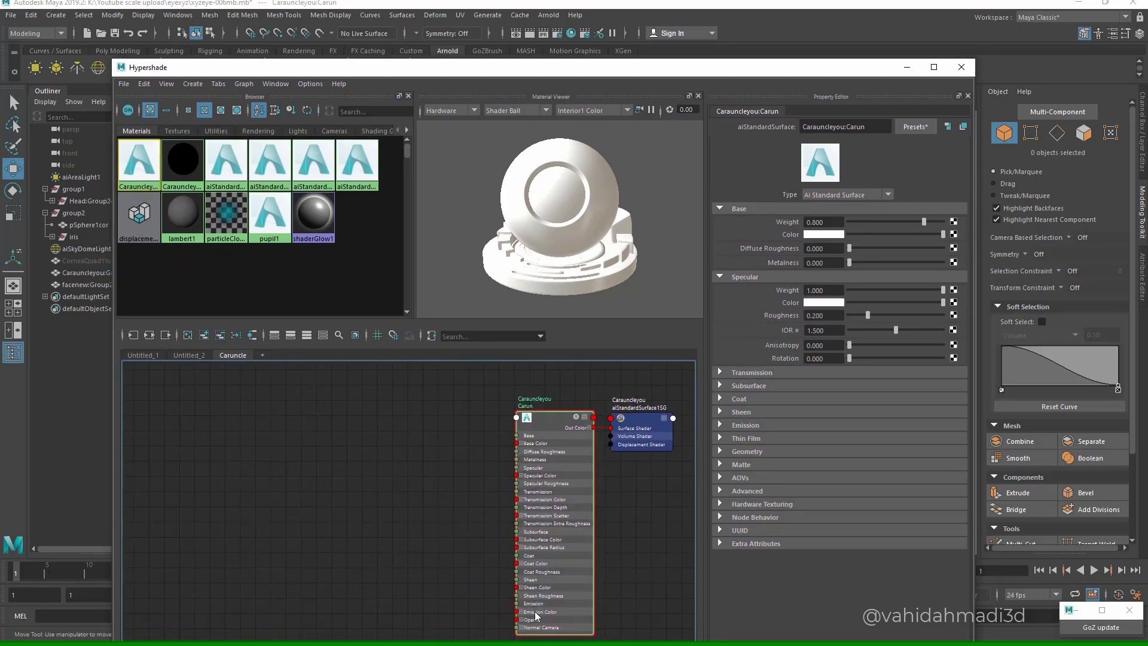
key("Tab")
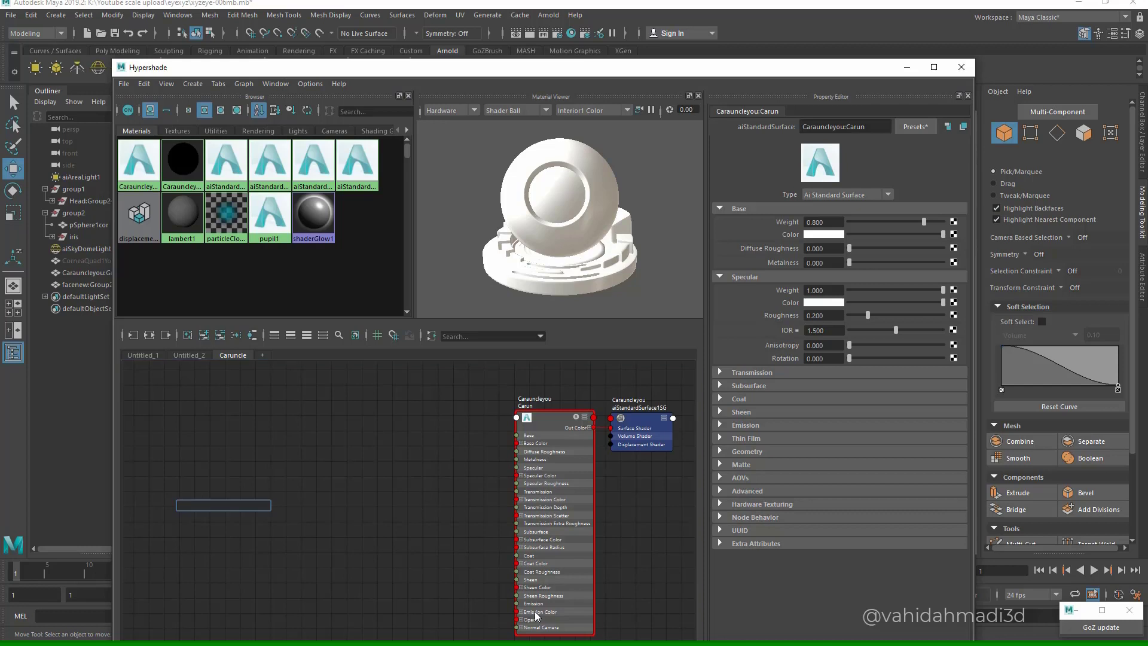
type("RA")
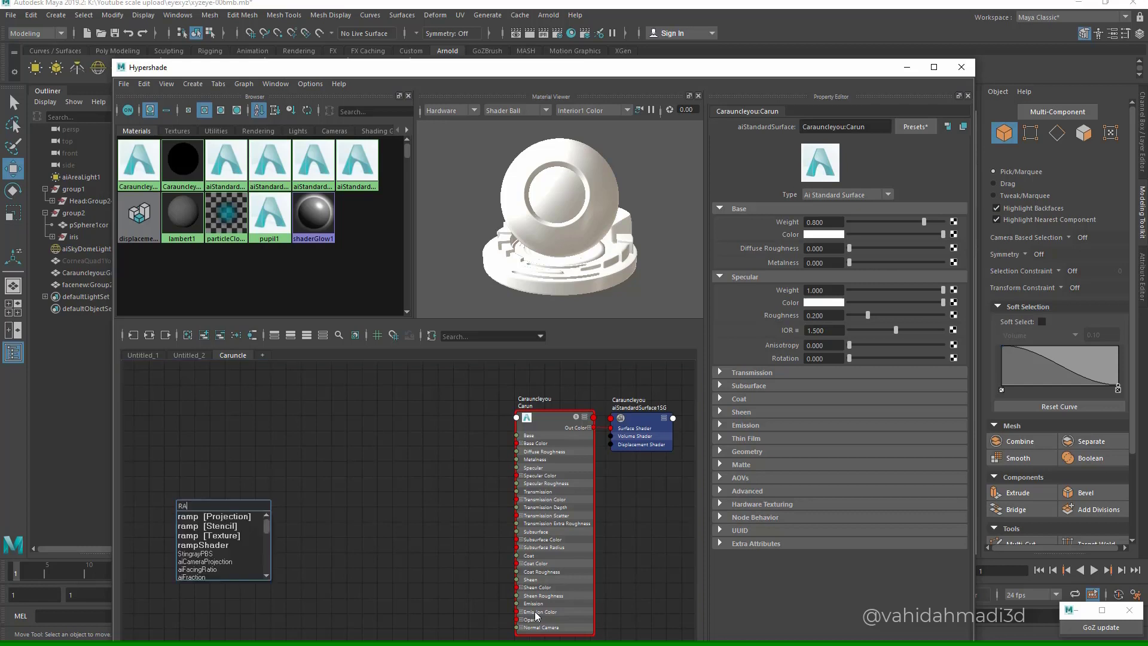
type("P")
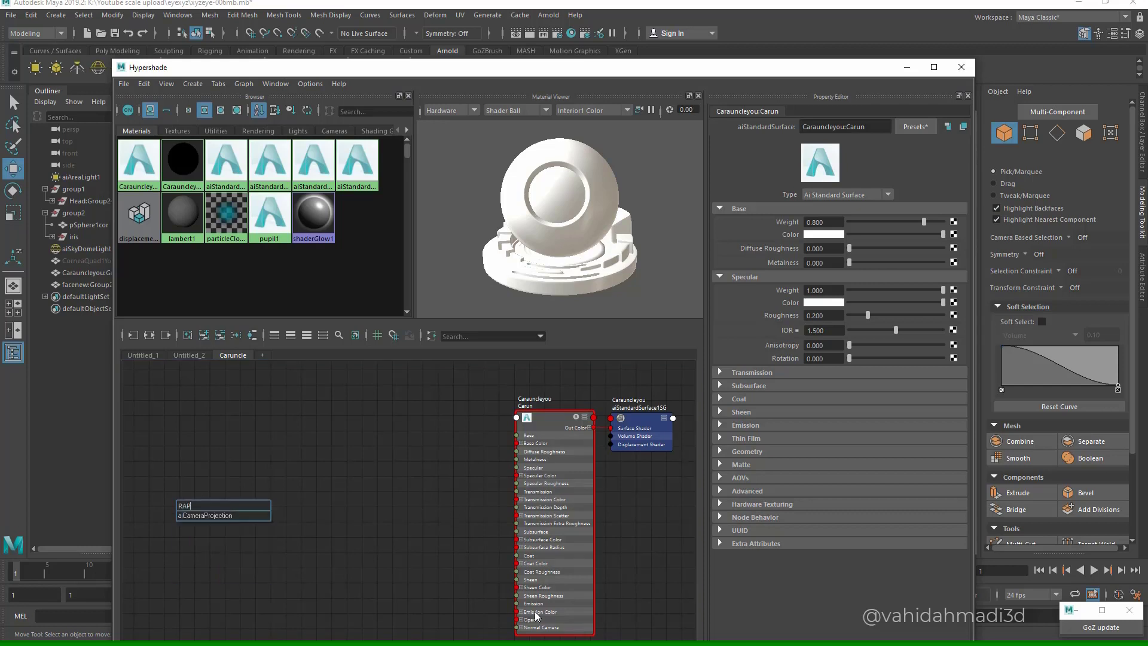
key("BackSpace")
key("BackSpace")
key("BackSpace")
type("ra")
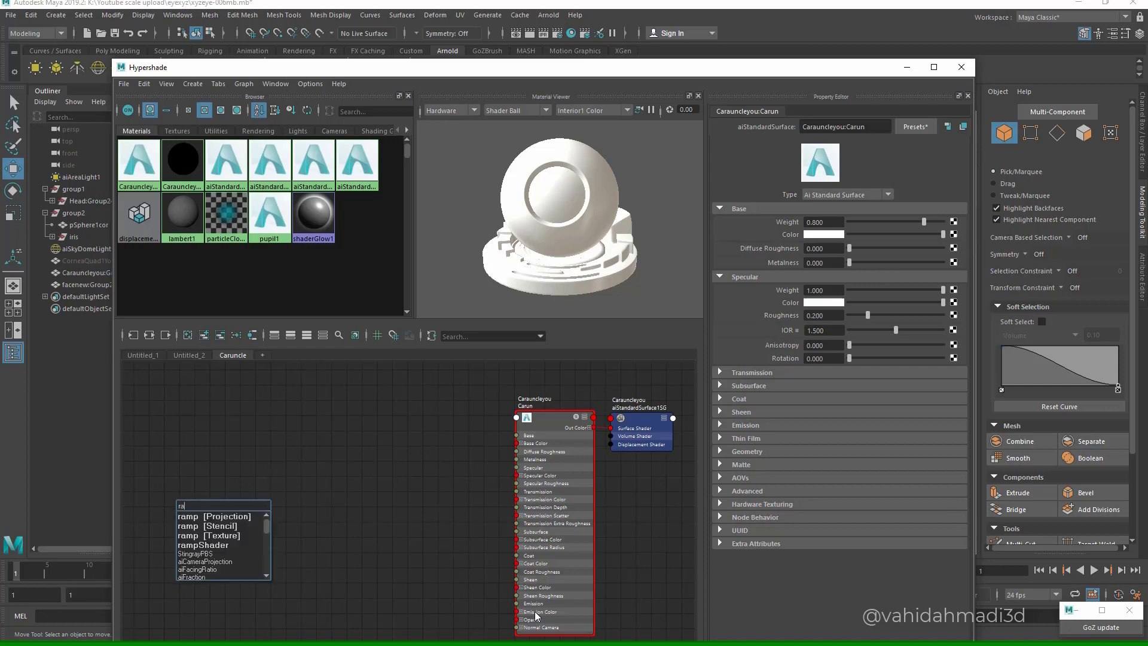
type("mp")
key("Down")
key("Down")
key("Down")
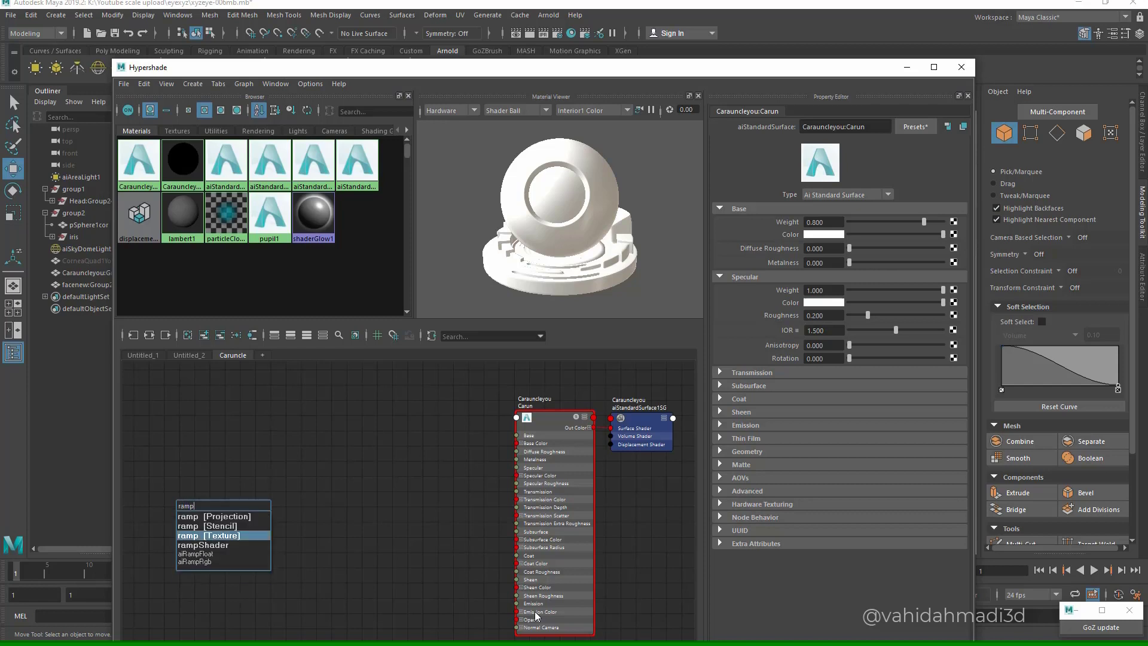
key("Return")
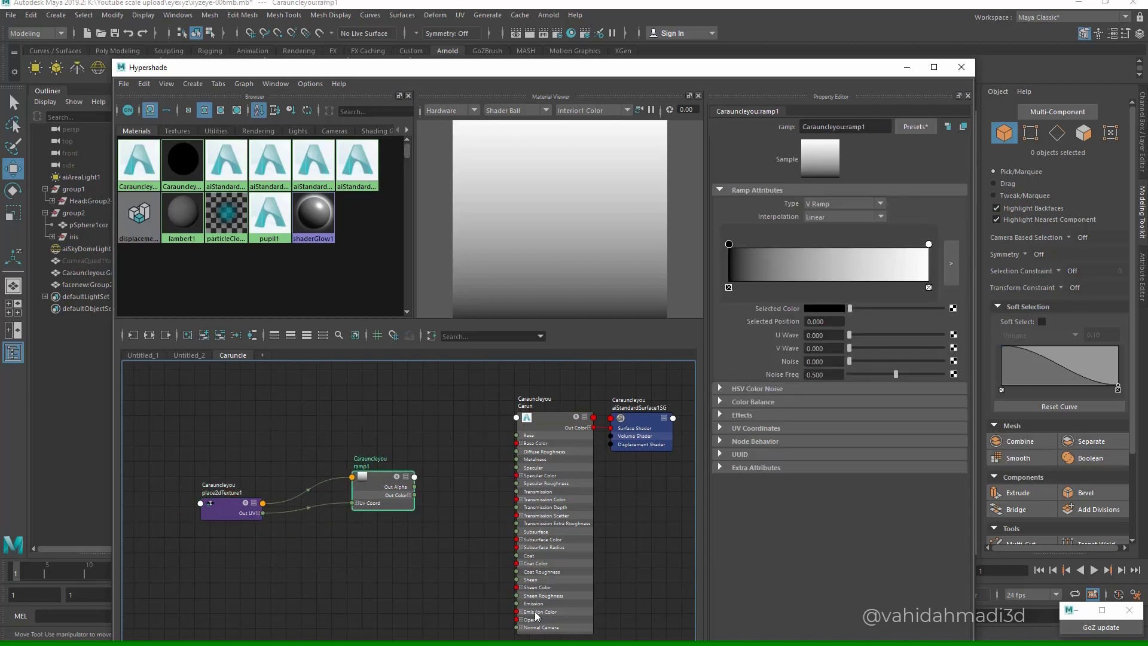
- Connect the ramp's color output to the Carun material's Opacity input
left_click(536, 616)
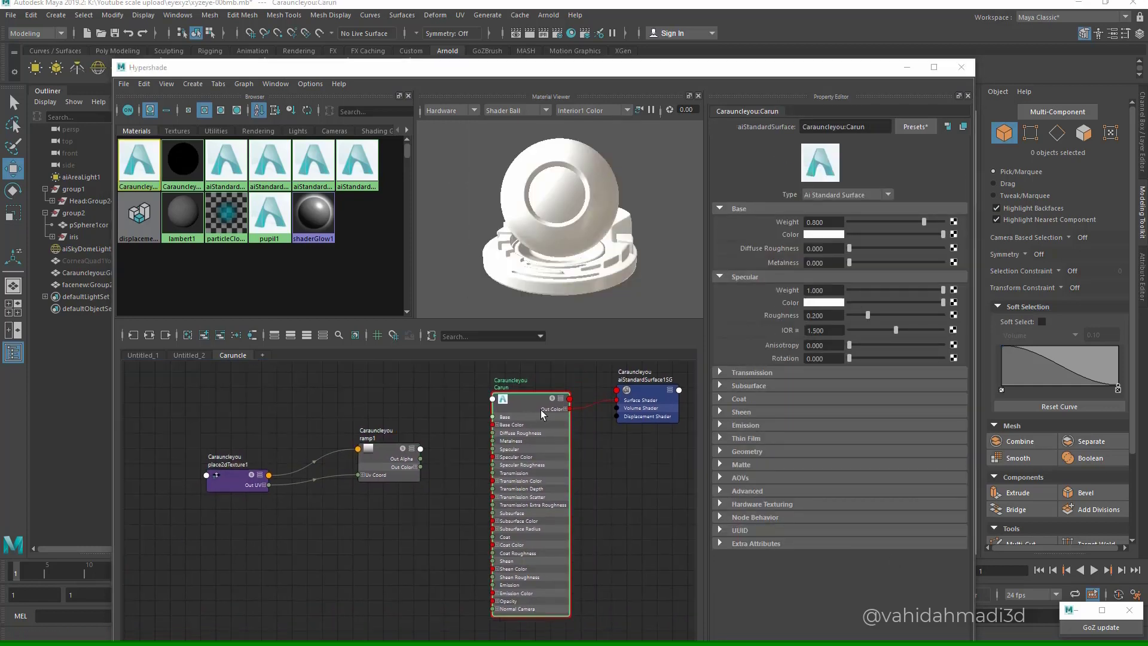
left_click(540, 410)
key("a")
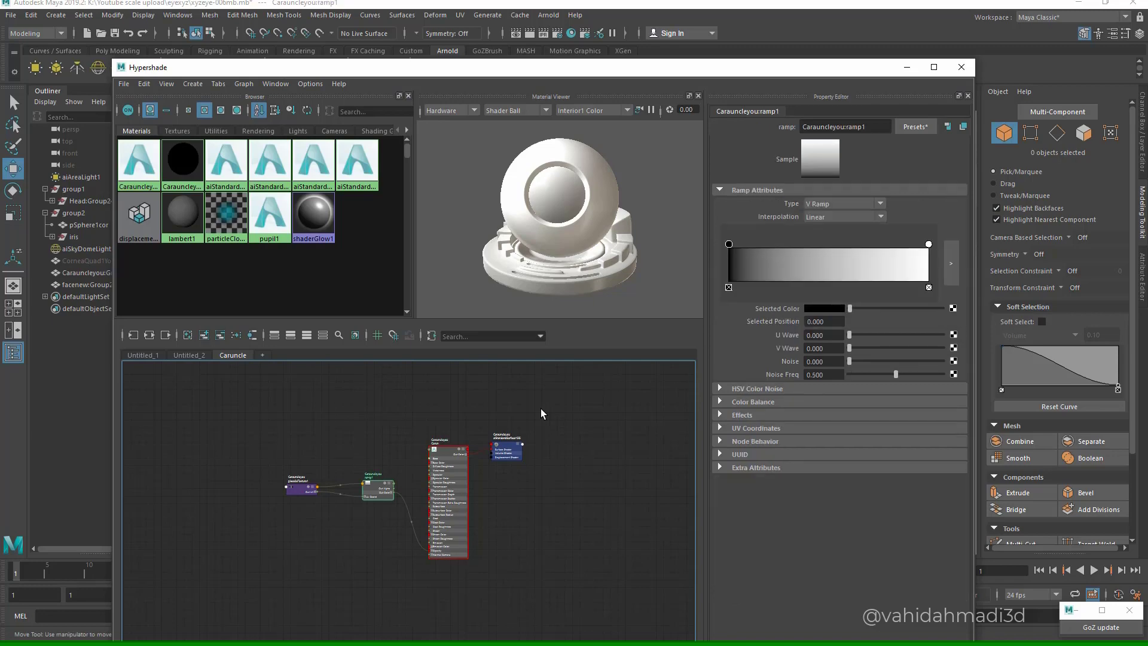
- Assign the Carun material to the caruncle mesh in the viewport, moving the Hypershade window clear of the eye
left_click(447, 449)
left_click_drag(296, 63, 541, 410)
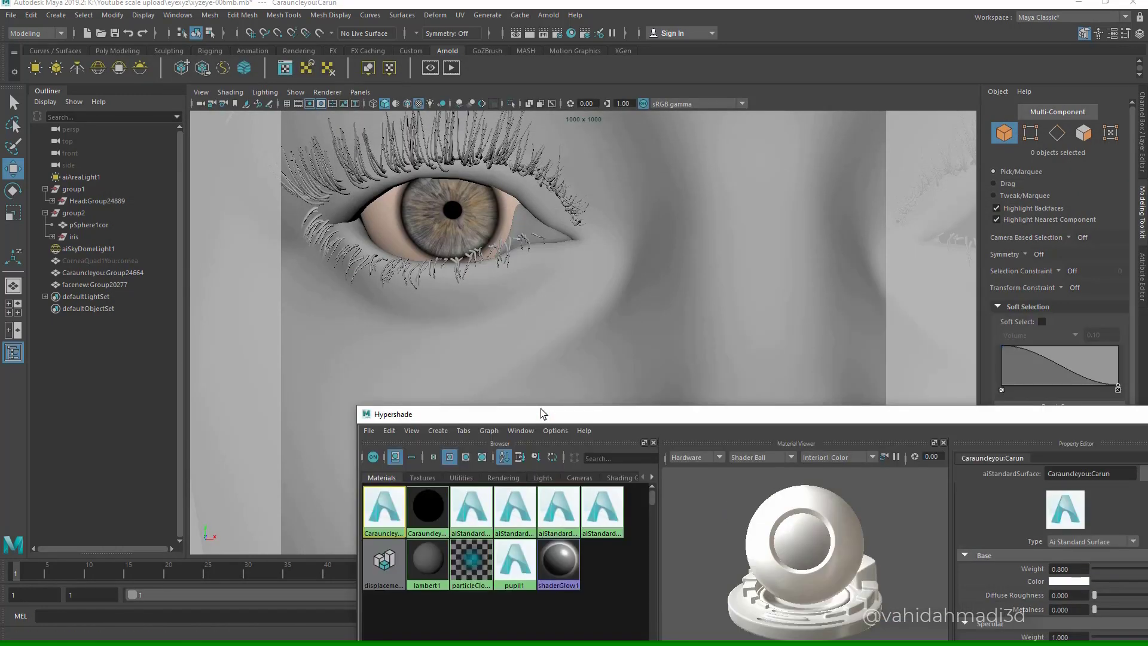
mouse_move(452, 209)
middle_mouse_down("alt")
mouse_move(441, 210)
mouse_move(440, 226)
middle_mouse_up("alt")
left_click(443, 162)
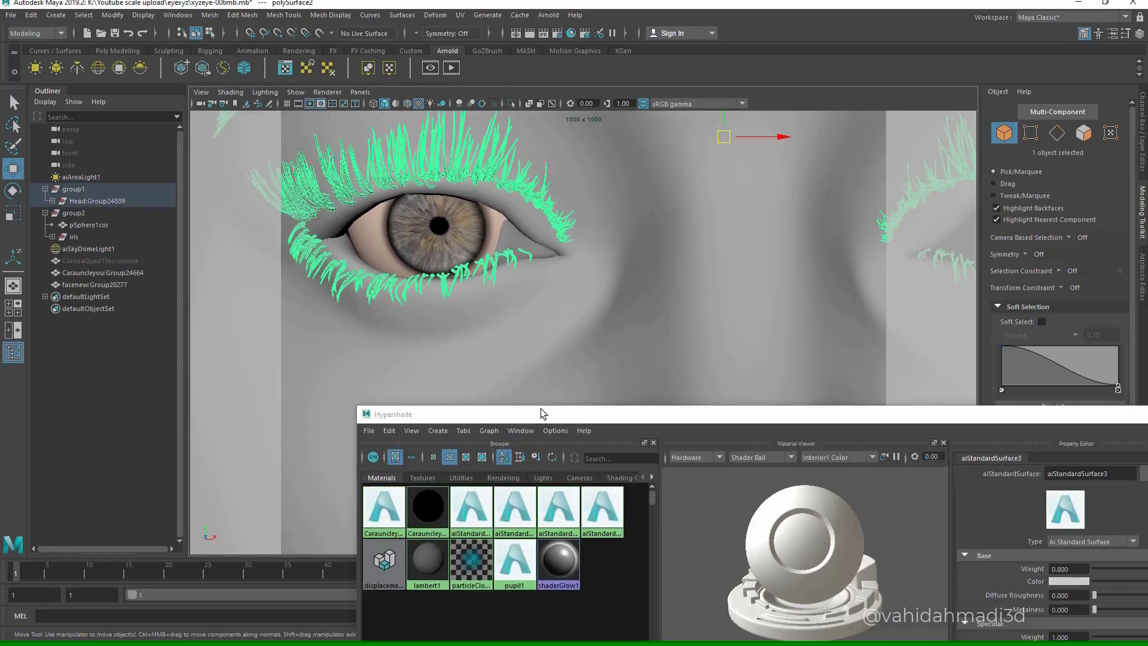
left_click(522, 242)
mouse_move(562, 414)
left_mouse_down()
mouse_move(723, 112)
mouse_move(768, 55)
left_mouse_up()
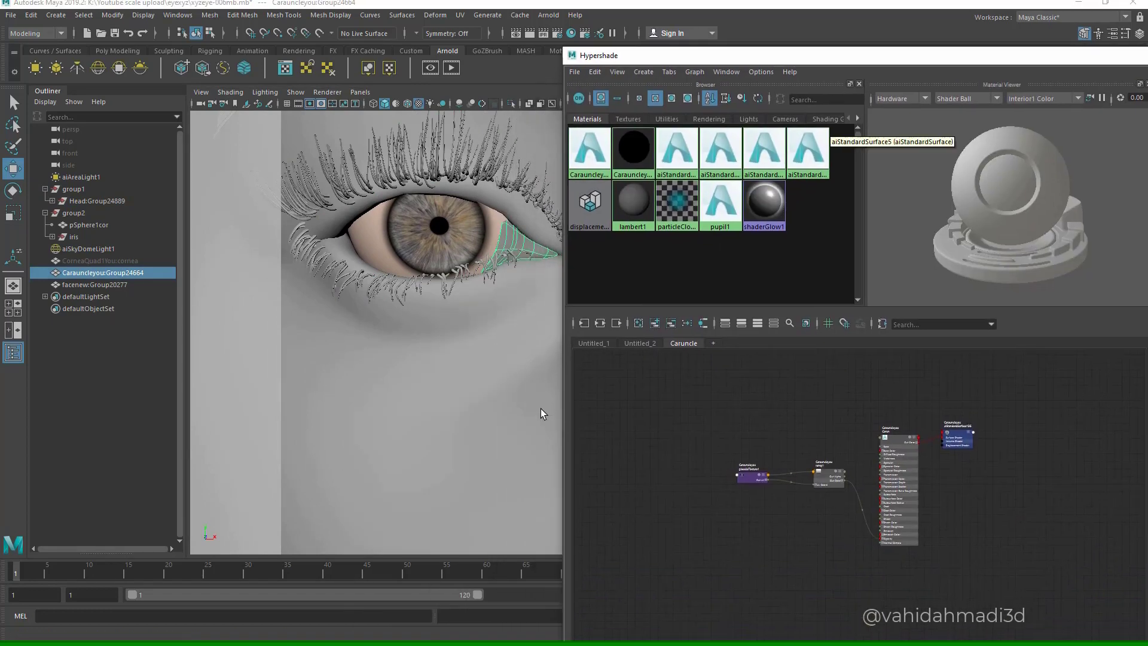
middle_click_drag(886, 438, 521, 242)
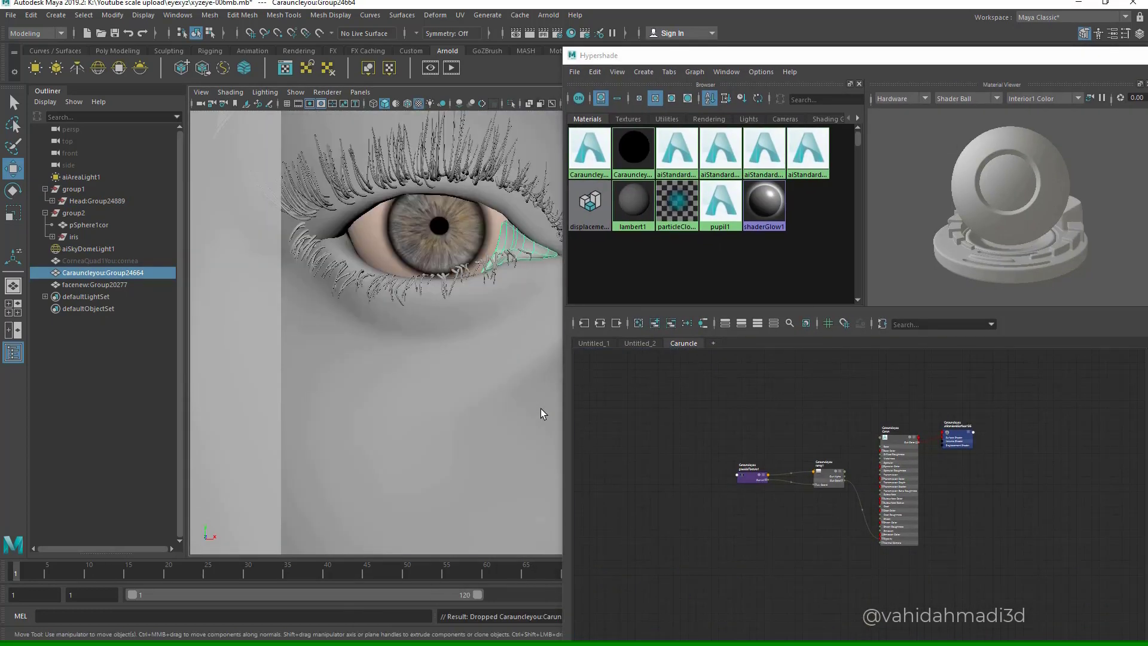
key("f")
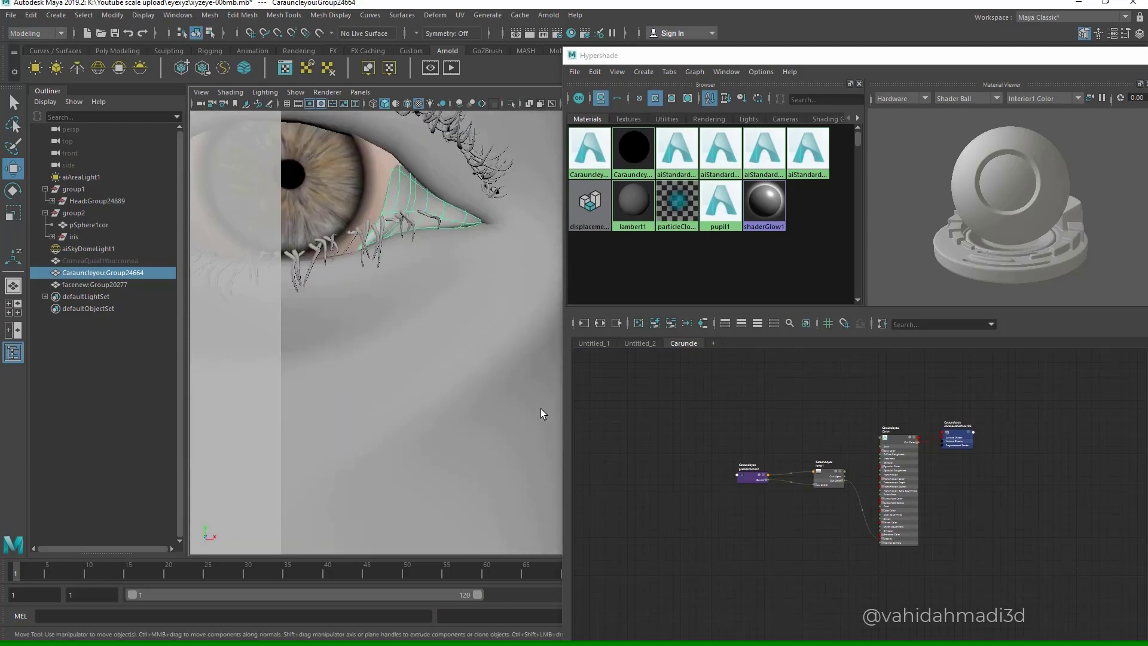
- Open the opacity ramp's attributes and reposition and resize the Hypershade so the Property Editor is fully visible
left_click(829, 480)
left_click_drag(819, 55, 734, 48)
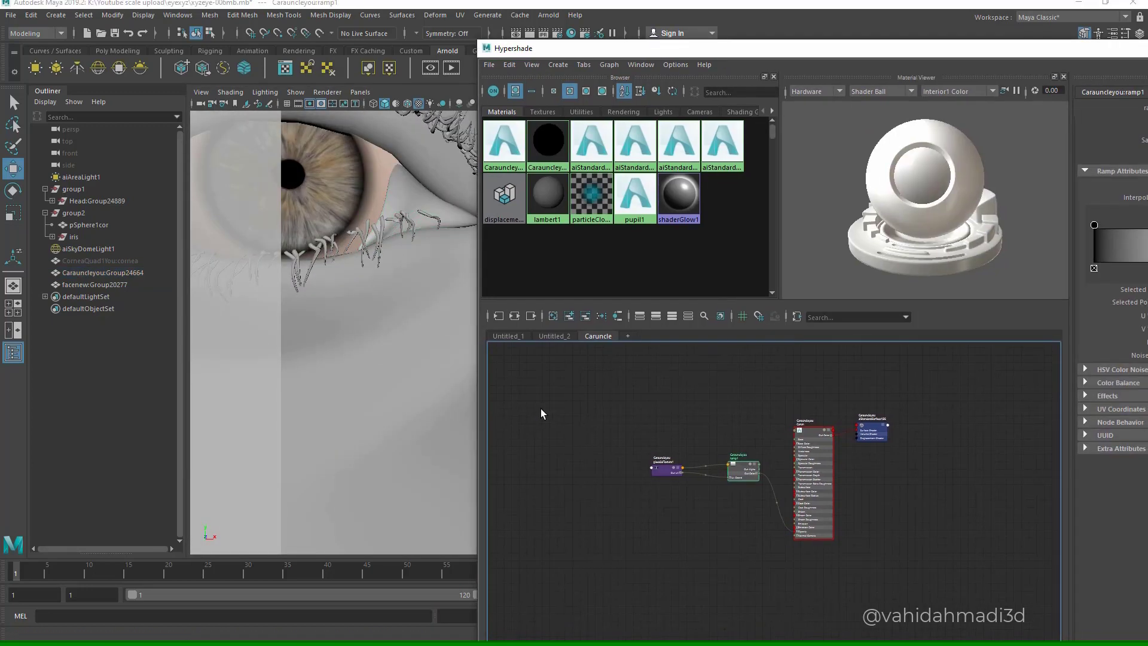
left_click_drag(1147, 299, 1111, 299)
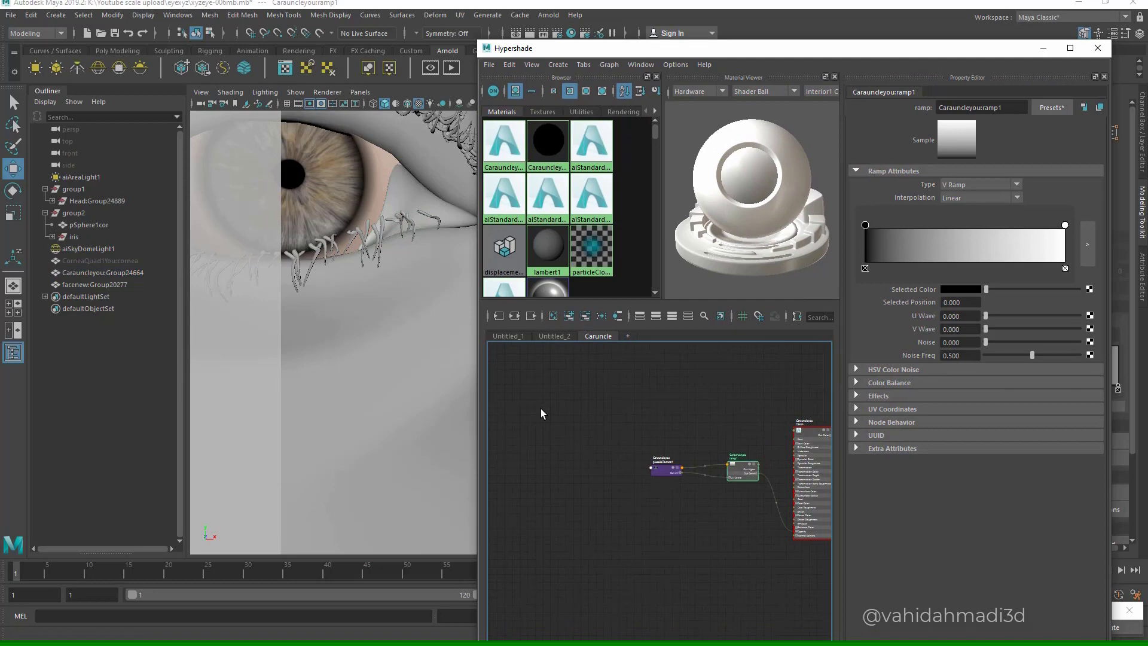
- Turn off the viewport's gate mask and gate border, and select the caruncle mesh at the eye corner
left_click(321, 104)
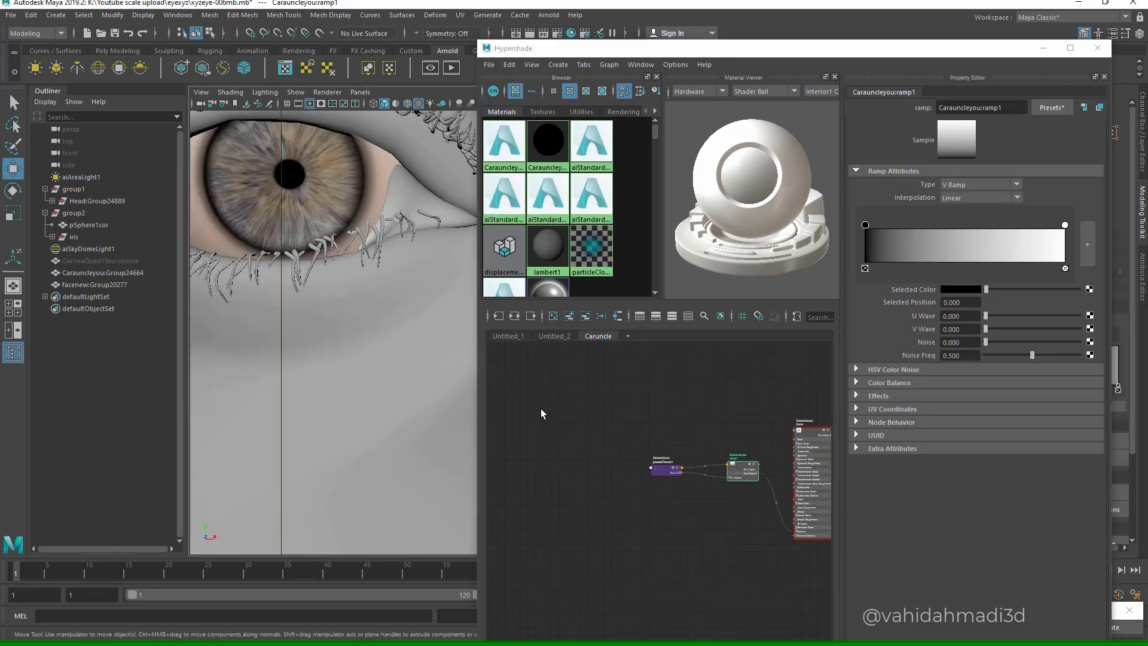
left_click(310, 104)
mouse_move(395, 239)
middle_mouse_down("alt")
mouse_move(319, 278)
mouse_move(353, 326)
mouse_move(421, 356)
middle_mouse_up("alt")
scroll(335, 281, "up", 3)
left_click(347, 302)
middle_click_drag(775, 532, 740, 539, "alt")
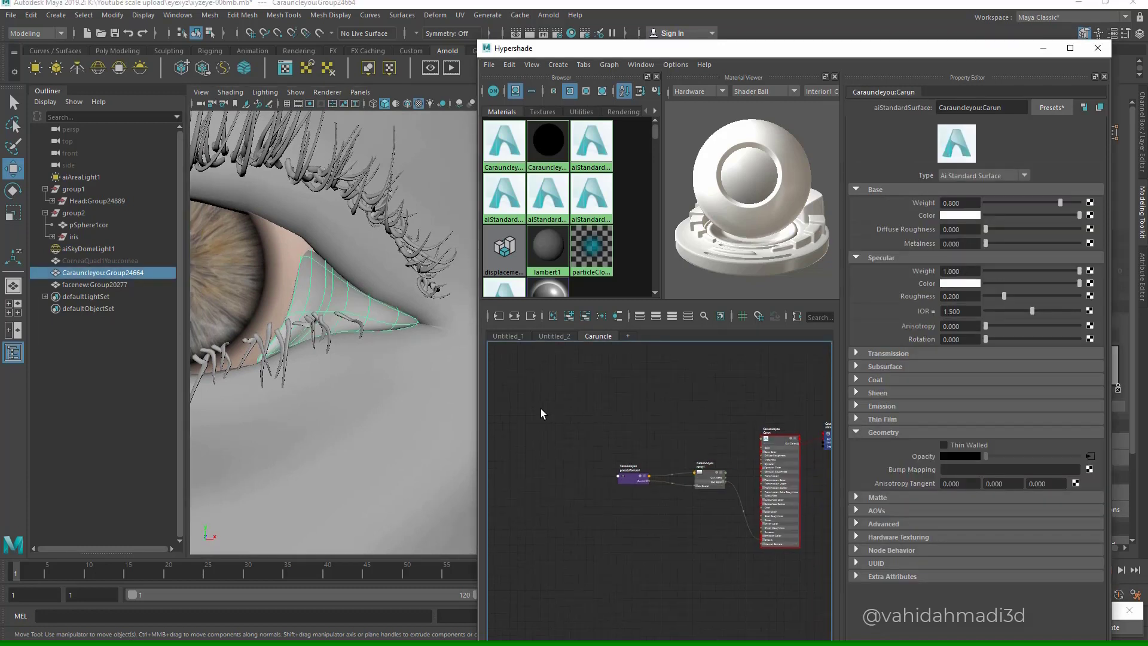
- Set the caruncle ramp's type to U Ramp, with its white stop at position 0.890
scroll(740, 540, "up", 3)
left_click(695, 455)
mouse_move(1065, 225)
left_mouse_down()
mouse_move(989, 225)
mouse_move(1043, 225)
left_mouse_up()
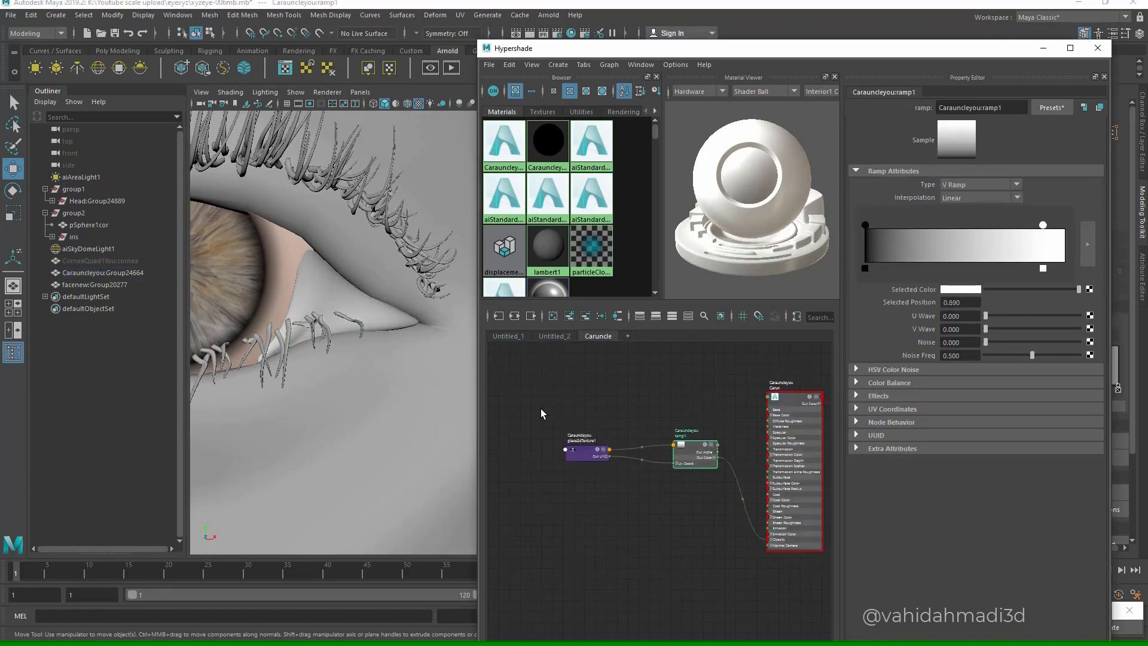
left_click(981, 184)
left_click(969, 196)
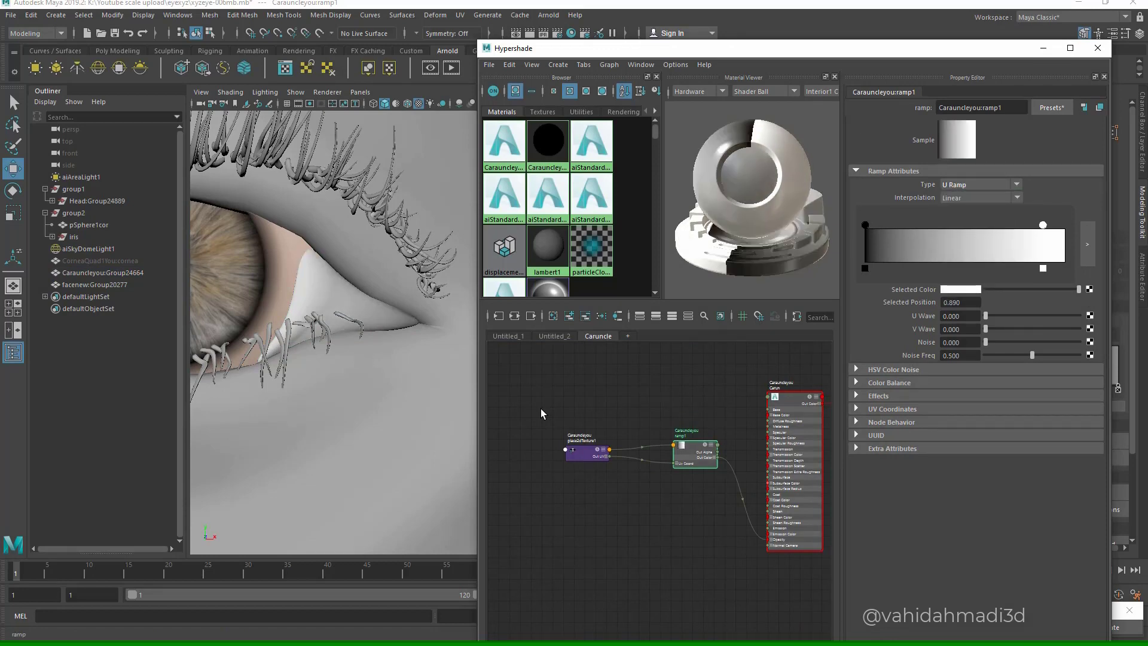
left_click(460, 15)
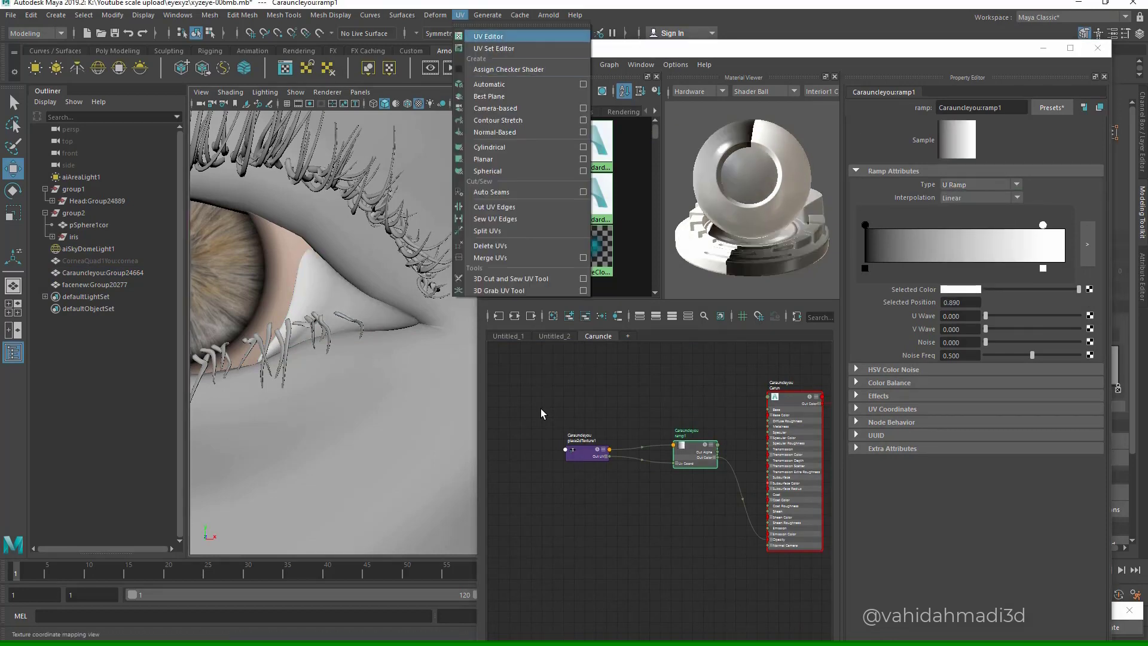
left_click(541, 408)
left_click(981, 184)
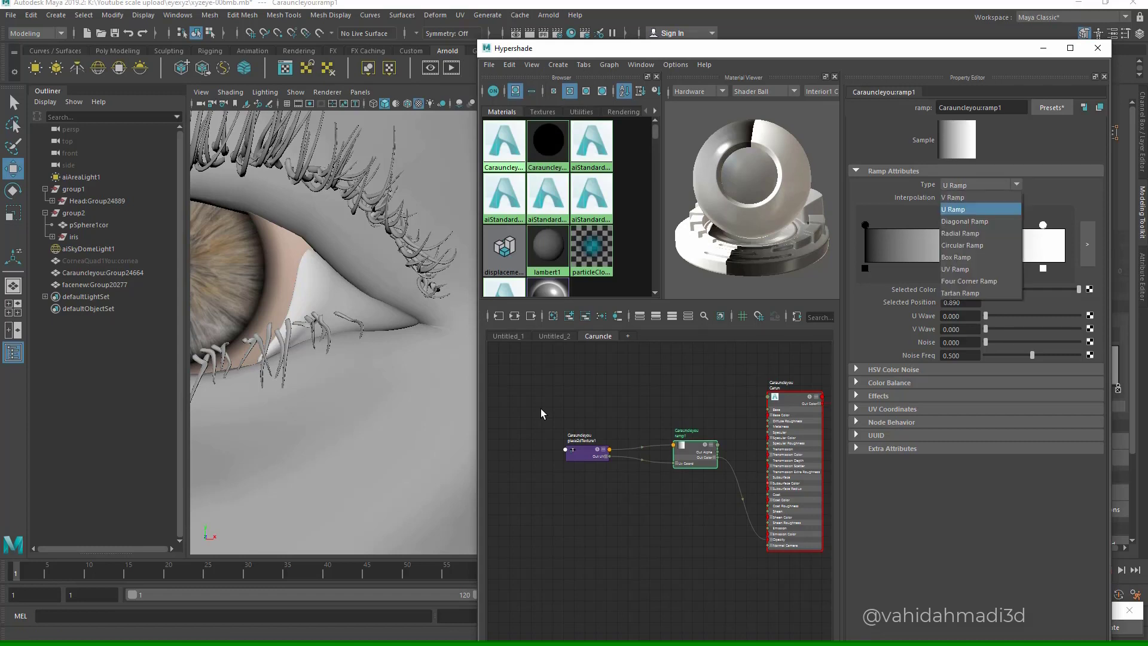
left_click(981, 209)
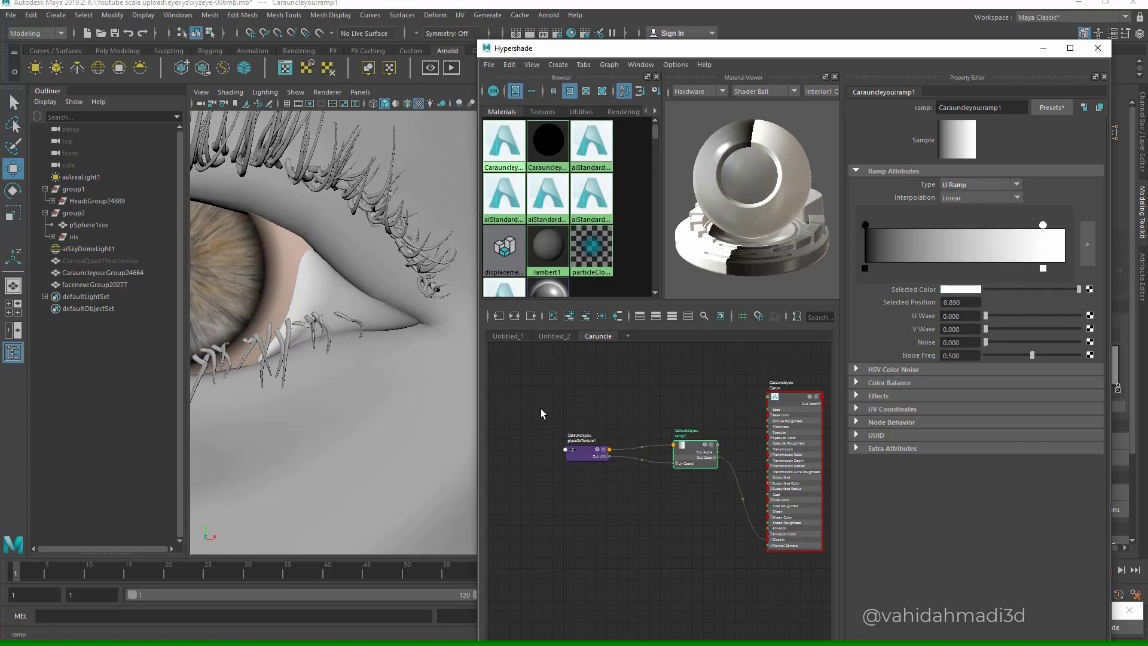
- Reverse the ramp's stops, placing white at position 0.576 and black at 0.713
mouse_move(864, 225)
left_mouse_down()
mouse_move(1007, 225)
mouse_move(866, 225)
mouse_move(938, 224)
left_mouse_up()
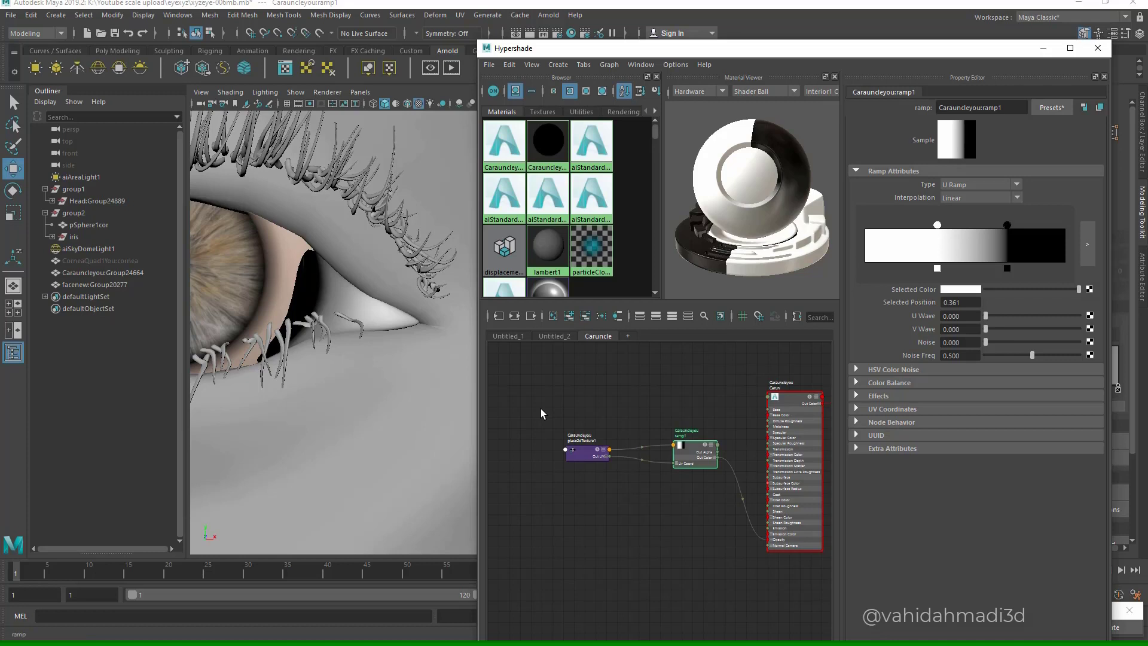
mouse_move(940, 225)
left_mouse_down()
mouse_move(999, 225)
mouse_move(981, 225)
left_mouse_up()
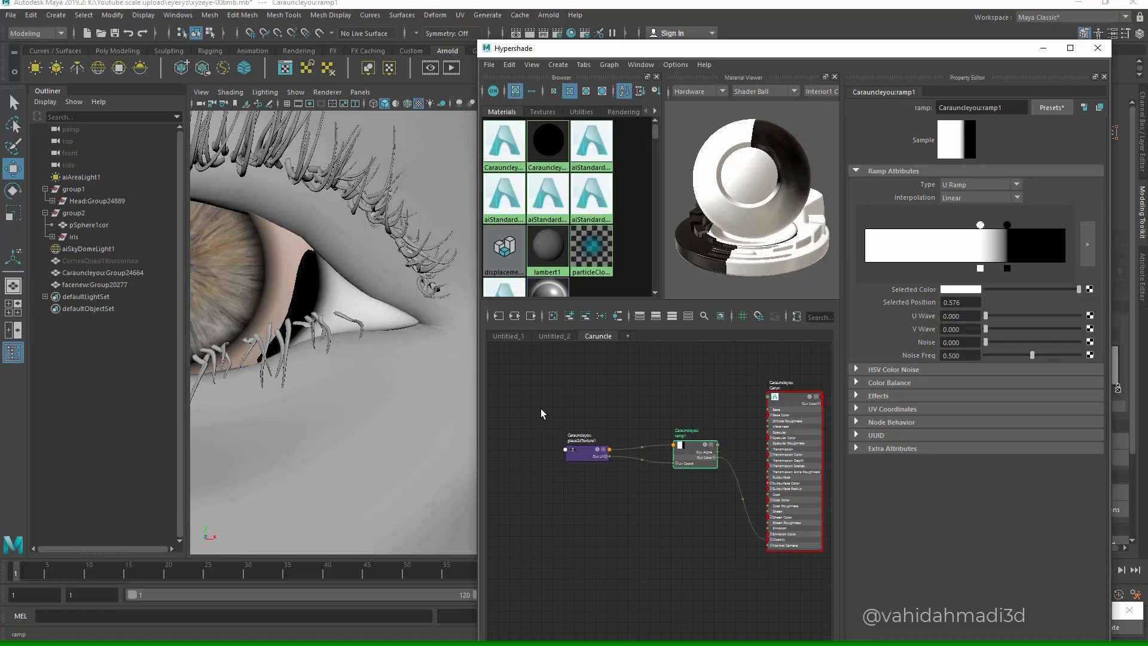
left_click_drag(1008, 225, 1008, 225)
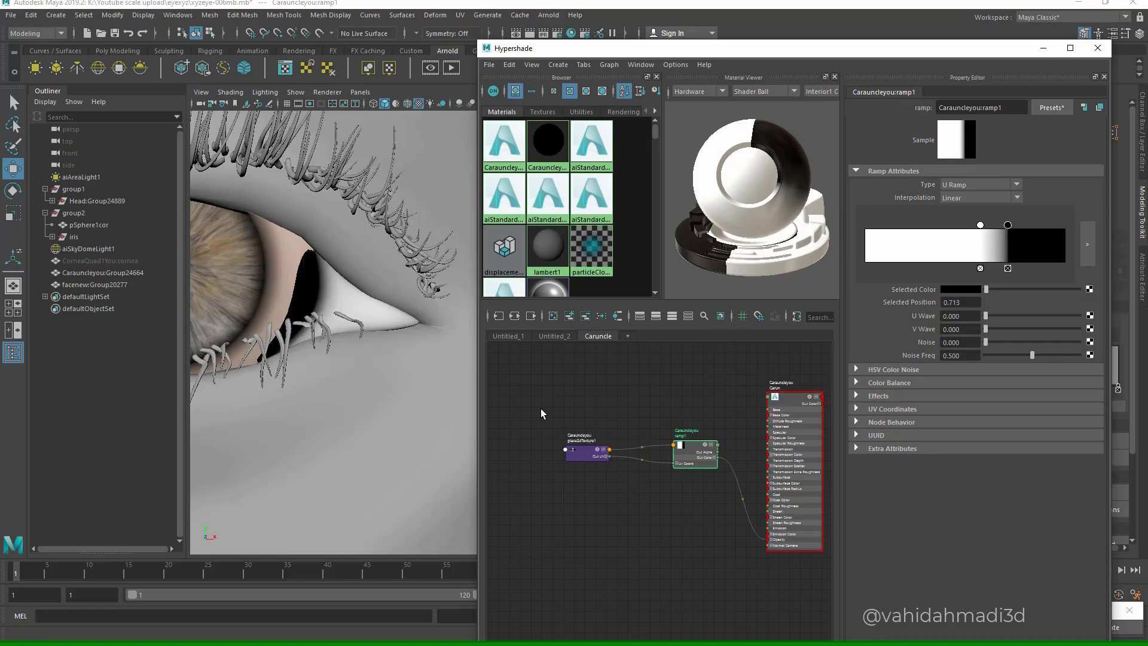
mouse_move(335, 359)
left_mouse_down("alt")
mouse_move(392, 353)
mouse_move(317, 353)
mouse_move(356, 353)
left_mouse_up("alt")
scroll(333, 333, "down", 8)
scroll(334, 333, "up", 4)
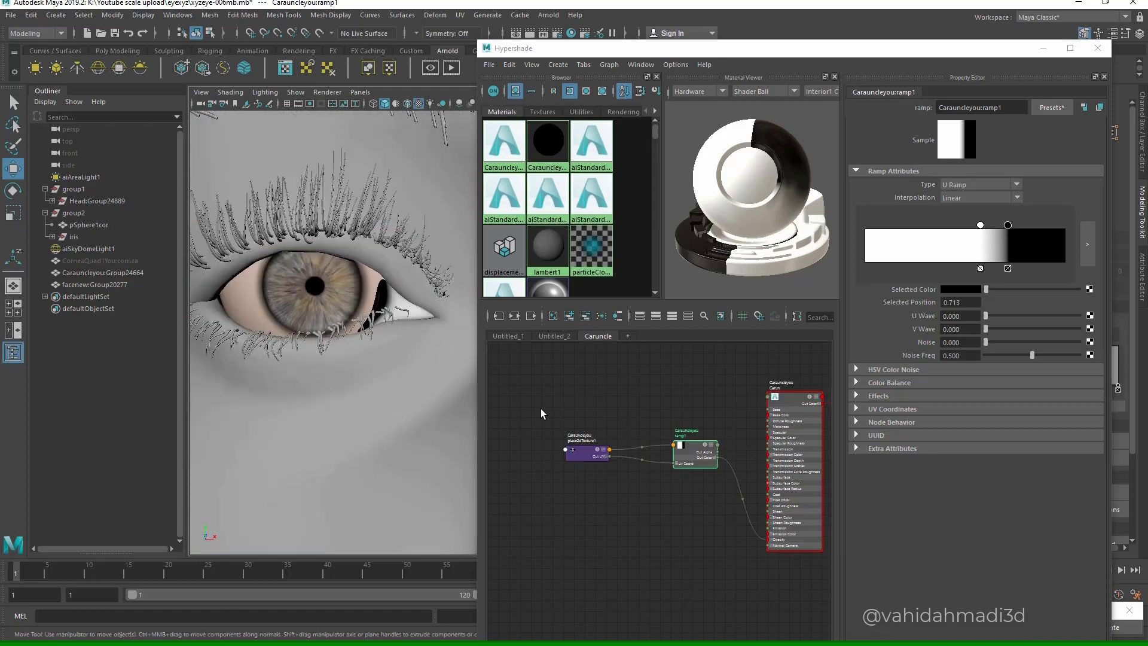
- Expand the Carun material's Subsurface and Emission attributes and set its subsurface weight to 1
scroll(334, 332, "down", 3)
middle_click_drag(688, 538, 622, 526, "alt")
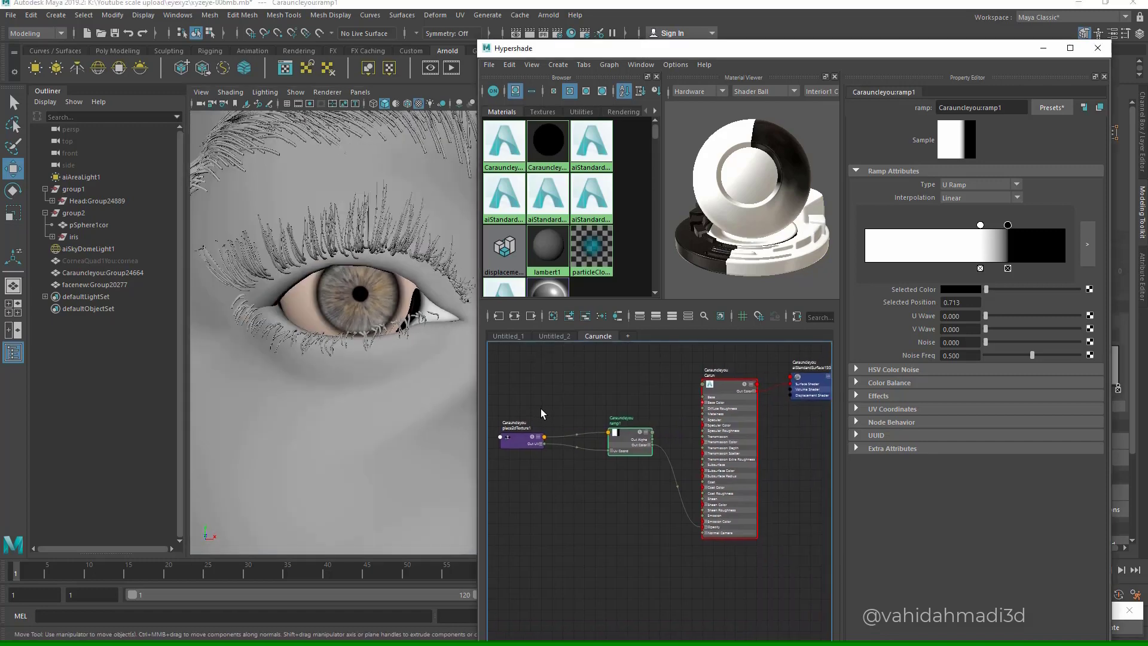
left_click(727, 384)
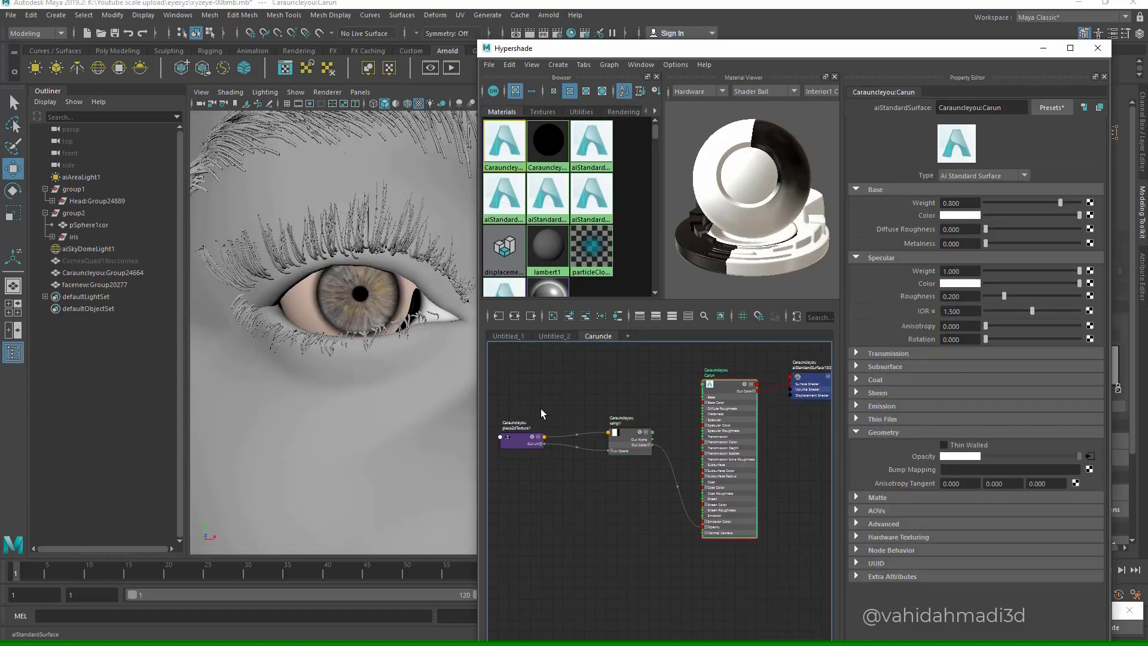
left_click(856, 366)
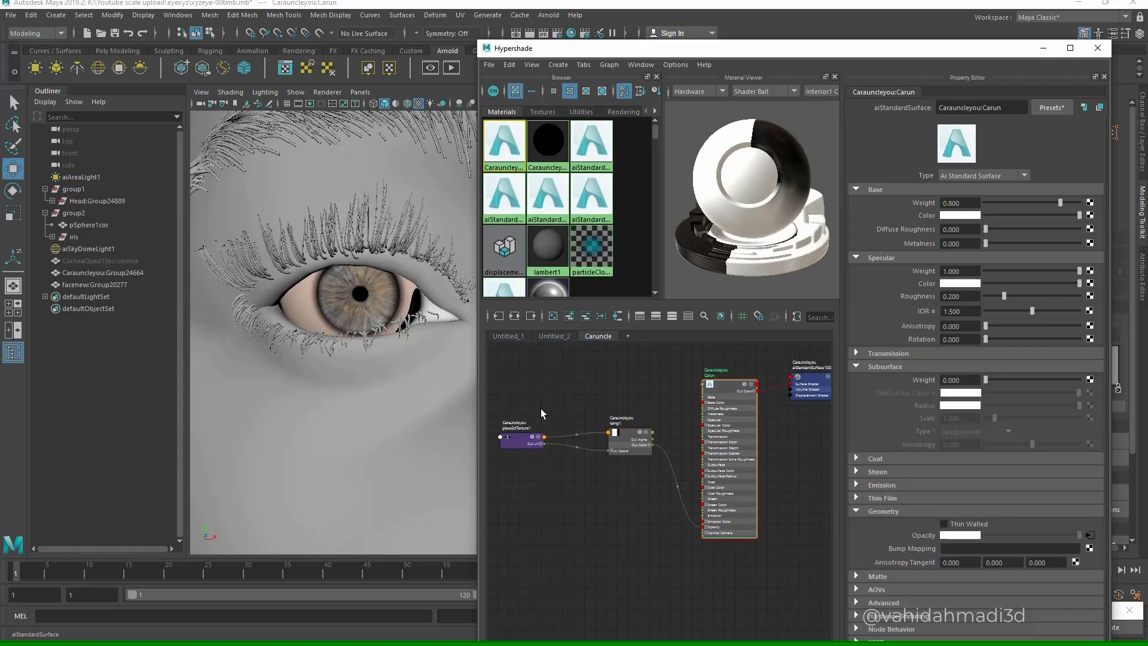
left_click(856, 484)
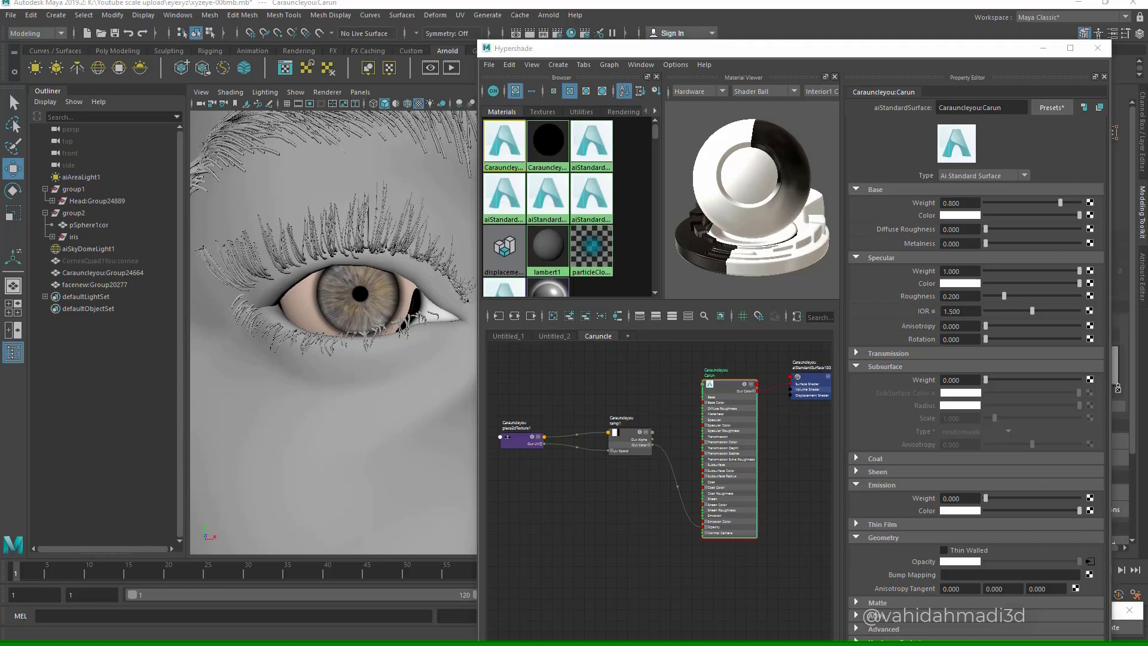
left_click_drag(988, 381, 1079, 380)
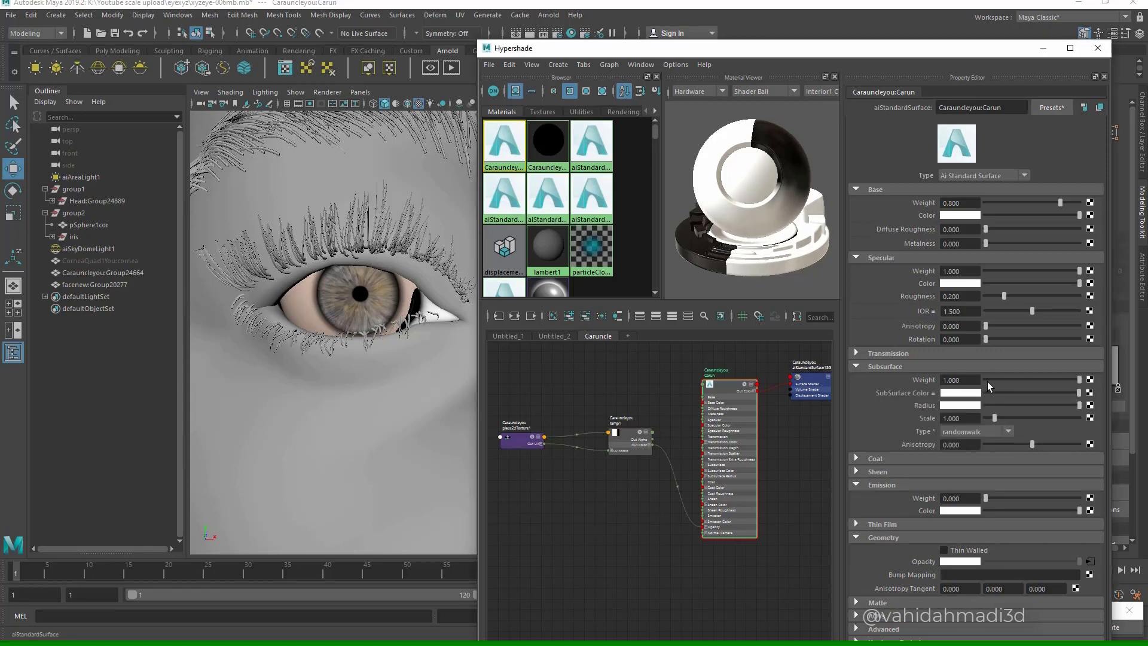
- Hide the pSphere1cor eyeball mesh
left_click(302, 304)
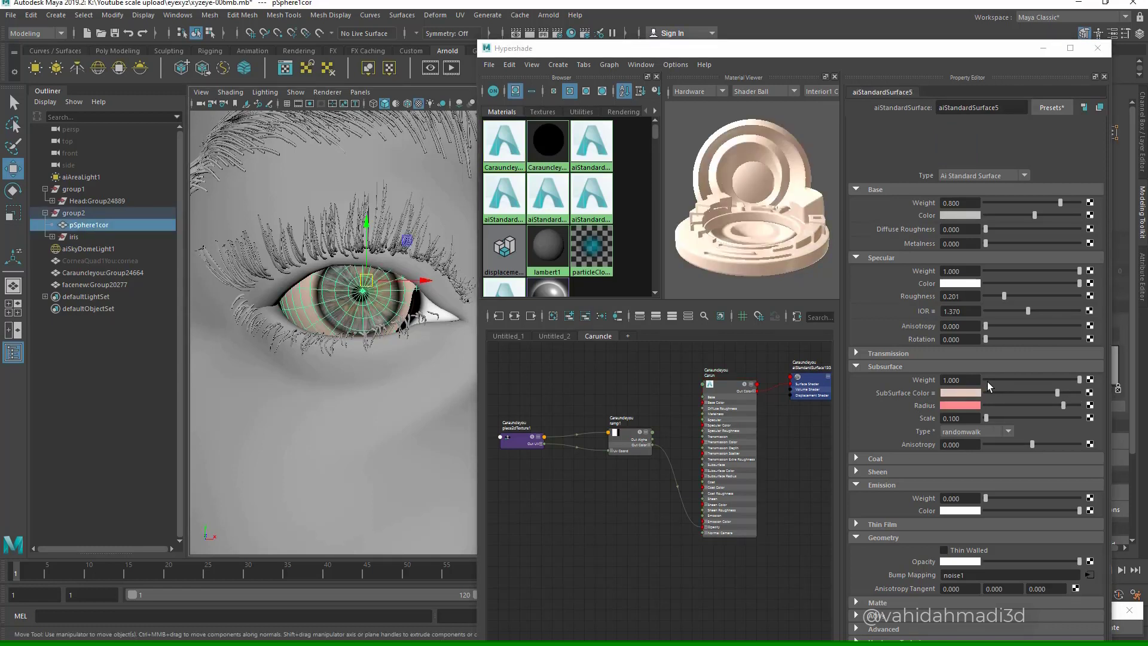
left_click(256, 323)
left_click(319, 302)
key("ctrl+h")
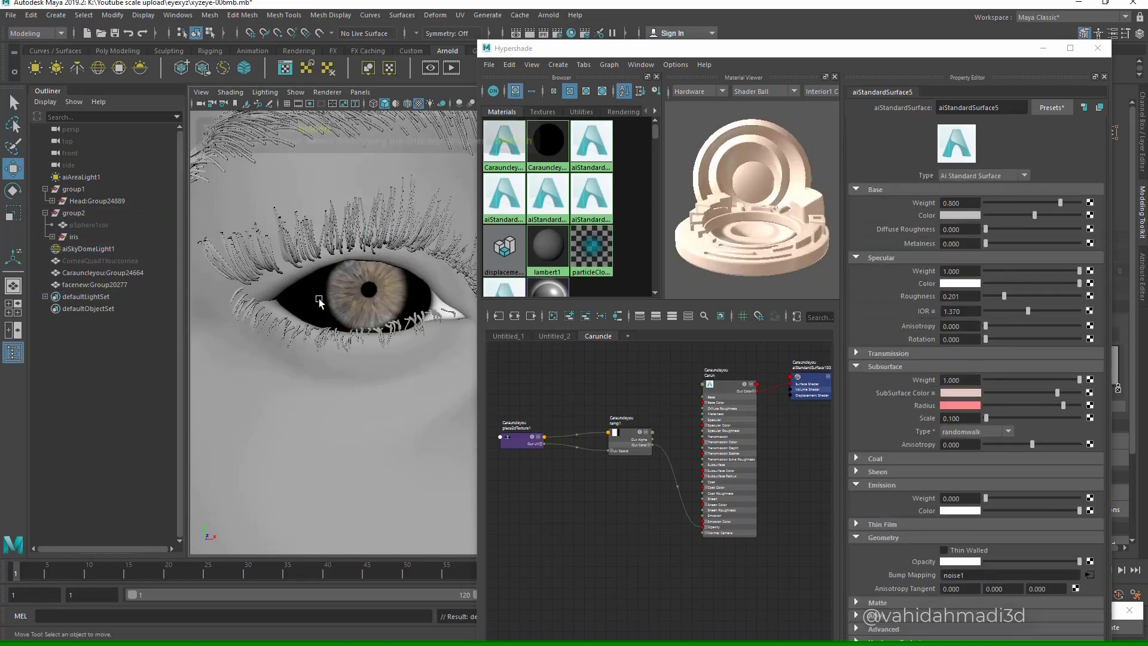
- Switch to ZBrush, show all subtools, and examine the del1 eye surface up close where it meets the caruncle
key("super")
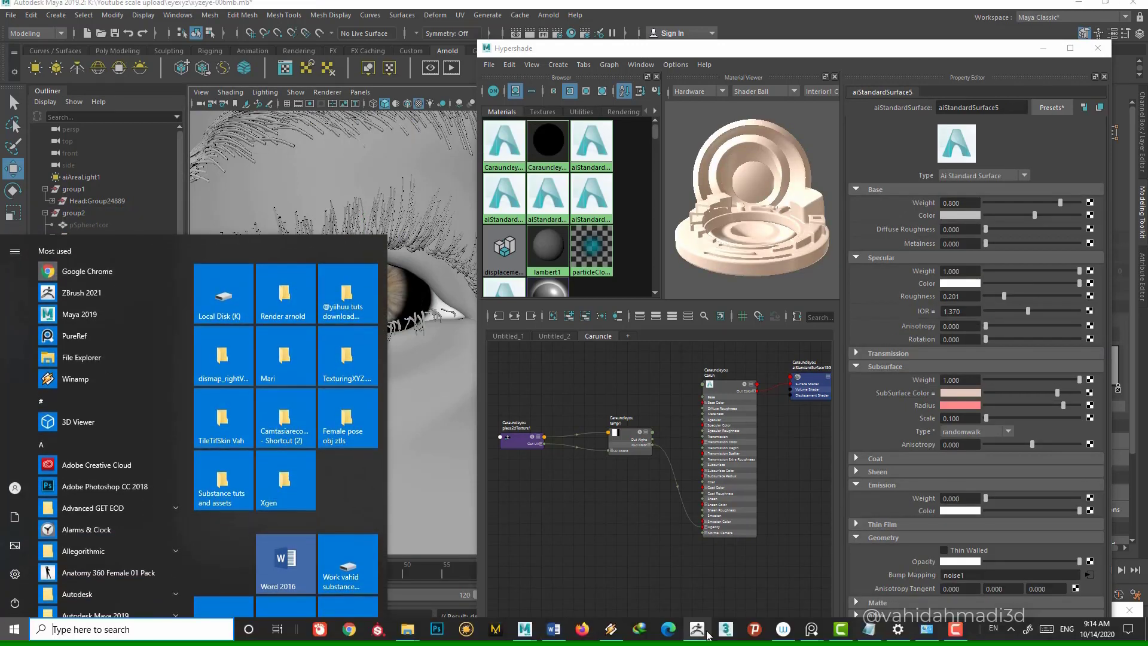
left_click(697, 631)
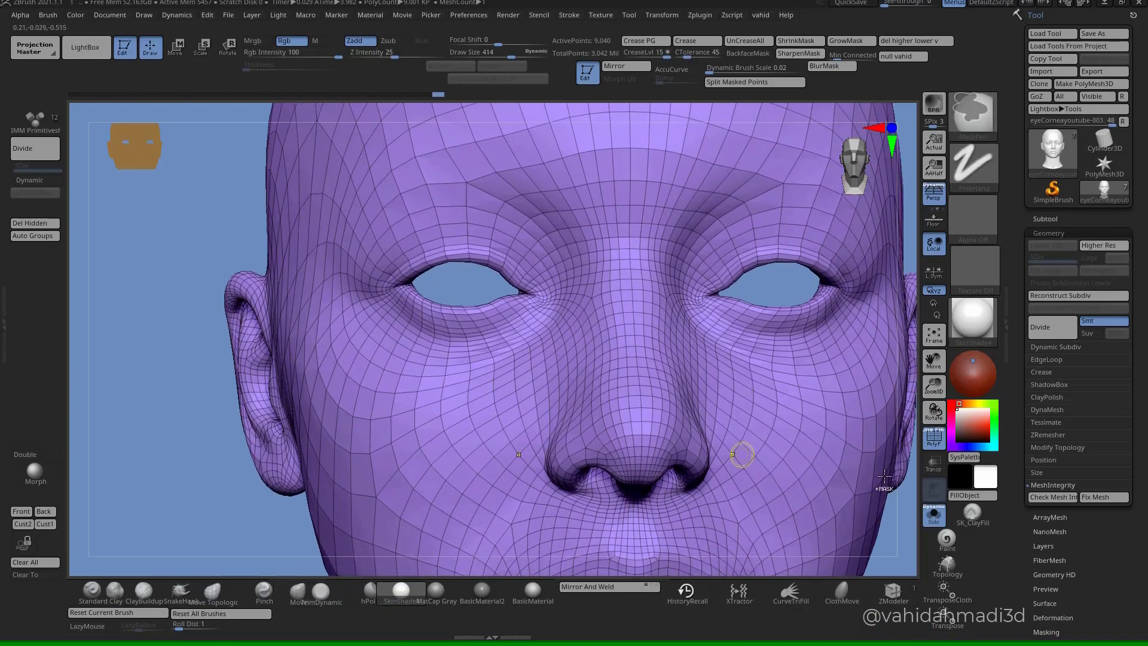
left_click(934, 515)
right_click_drag(546, 372, 522, 408, "alt")
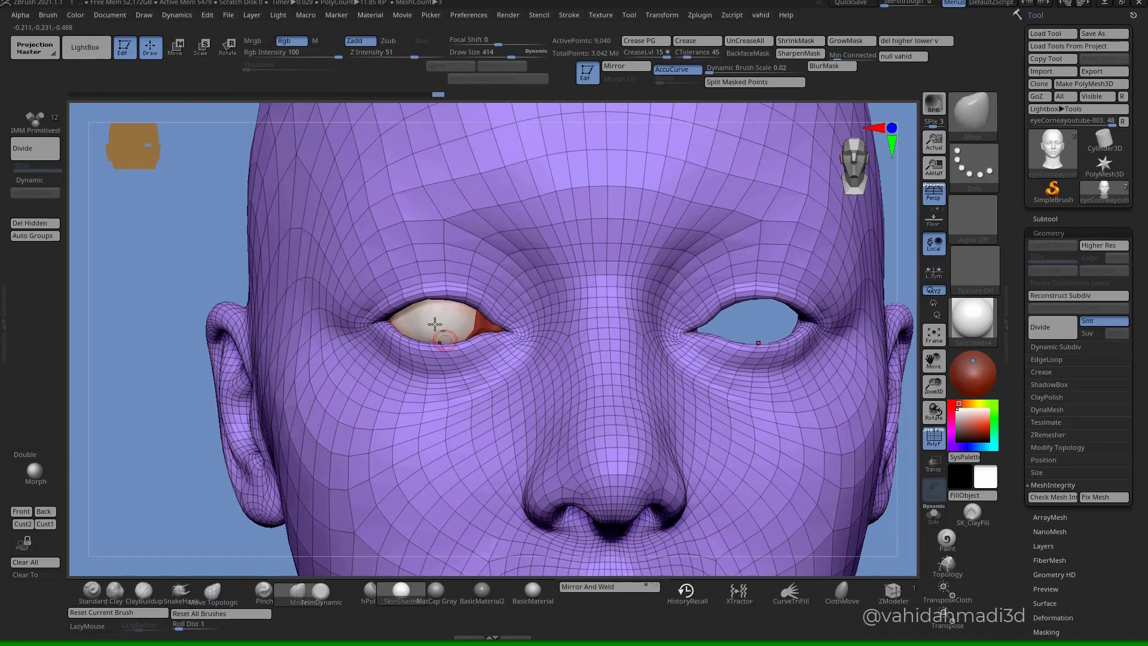
left_click(436, 325, "alt")
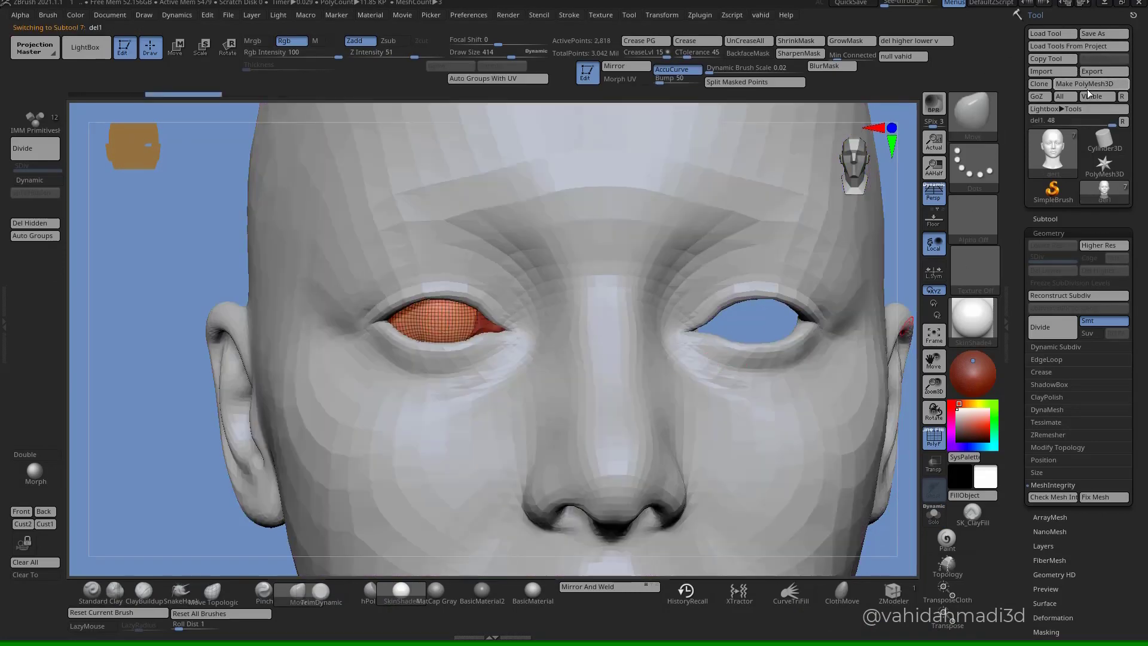
right_click_drag(389, 375, 397, 291, "ctrl")
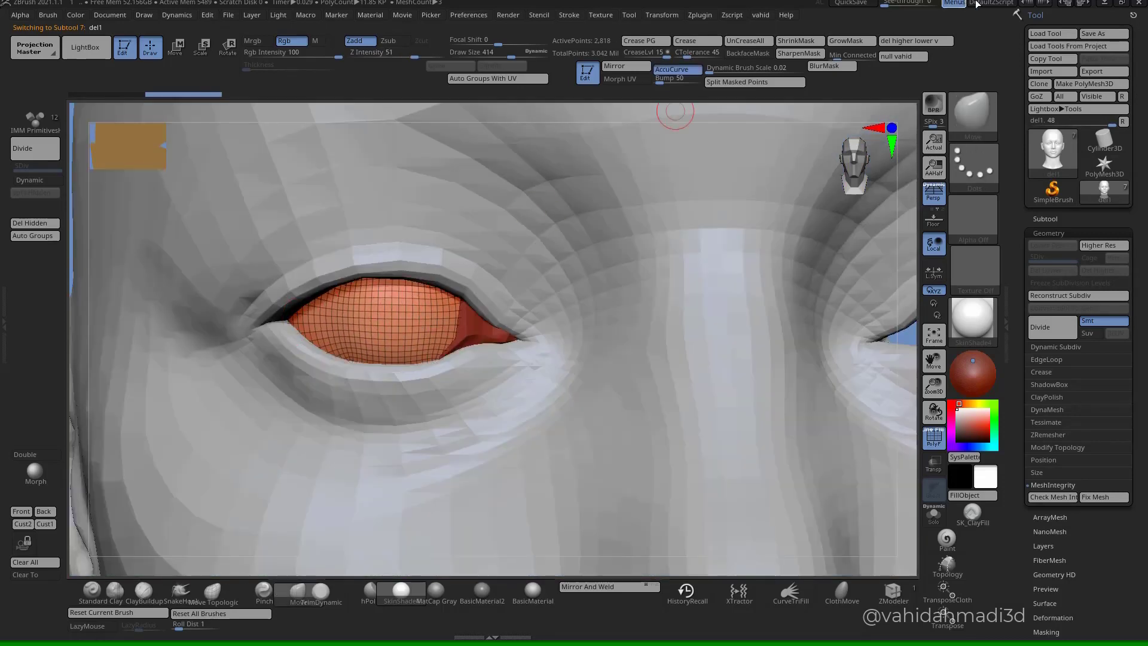
left_click(1105, 3)
- Unhide the CorneaQuad1You:cornea mesh in Maya and check how it meets the caruncle
left_click(449, 310)
right_click_drag(383, 311, 425, 314, "alt")
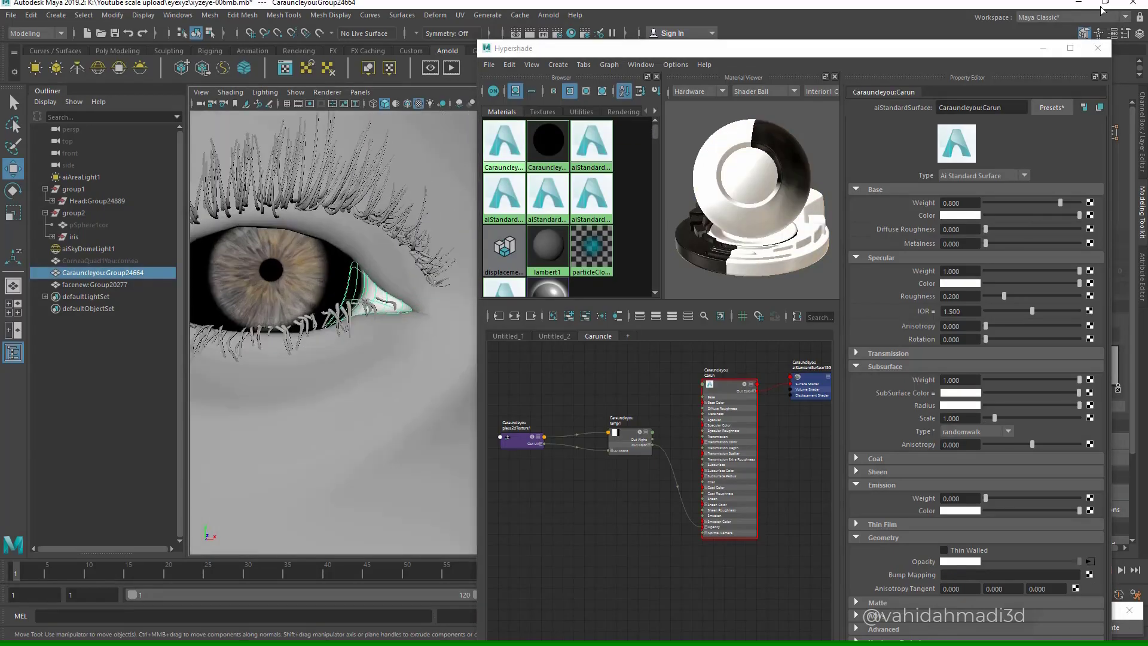
middle_click_drag(359, 311, 419, 311, "alt")
mouse_move(371, 323)
left_mouse_down("alt")
mouse_move(404, 279)
mouse_move(380, 299)
left_mouse_up("alt")
right_click_drag(380, 299, 341, 299, "alt")
middle_click_drag(341, 299, 389, 314, "alt")
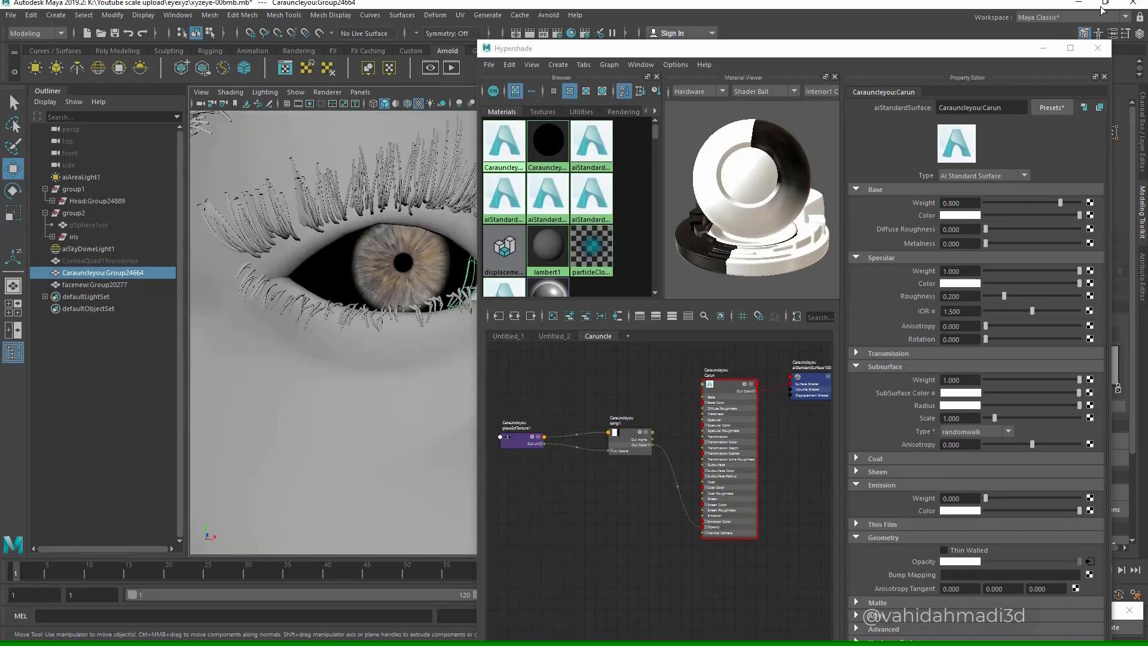
left_click(103, 272)
left_click(100, 261)
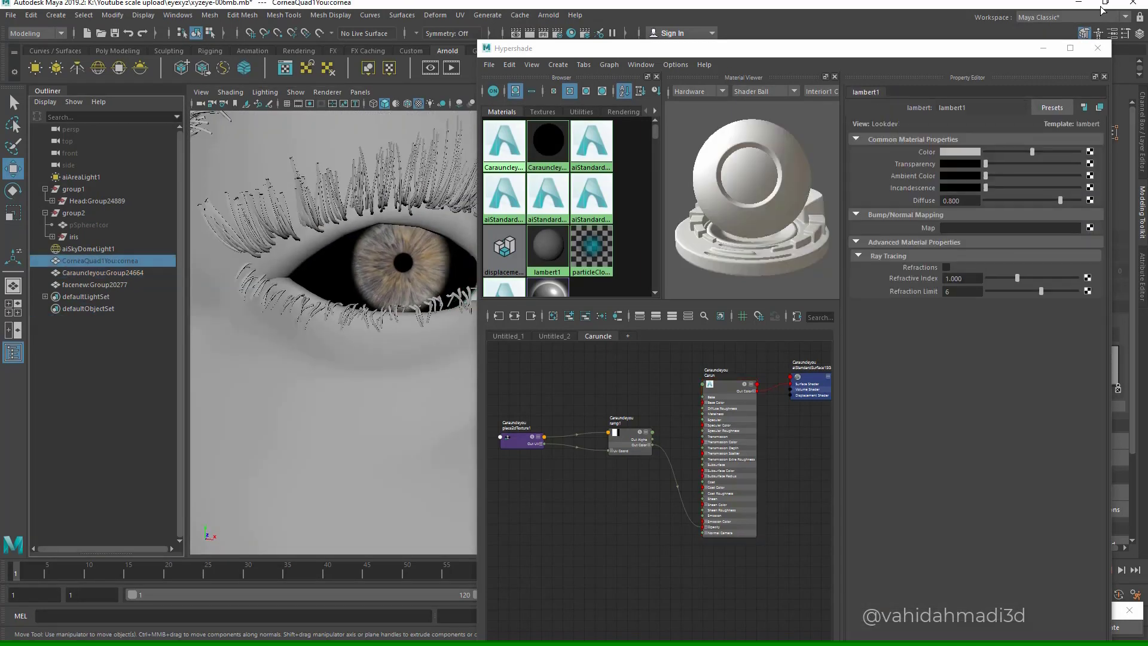
key("shift+h")
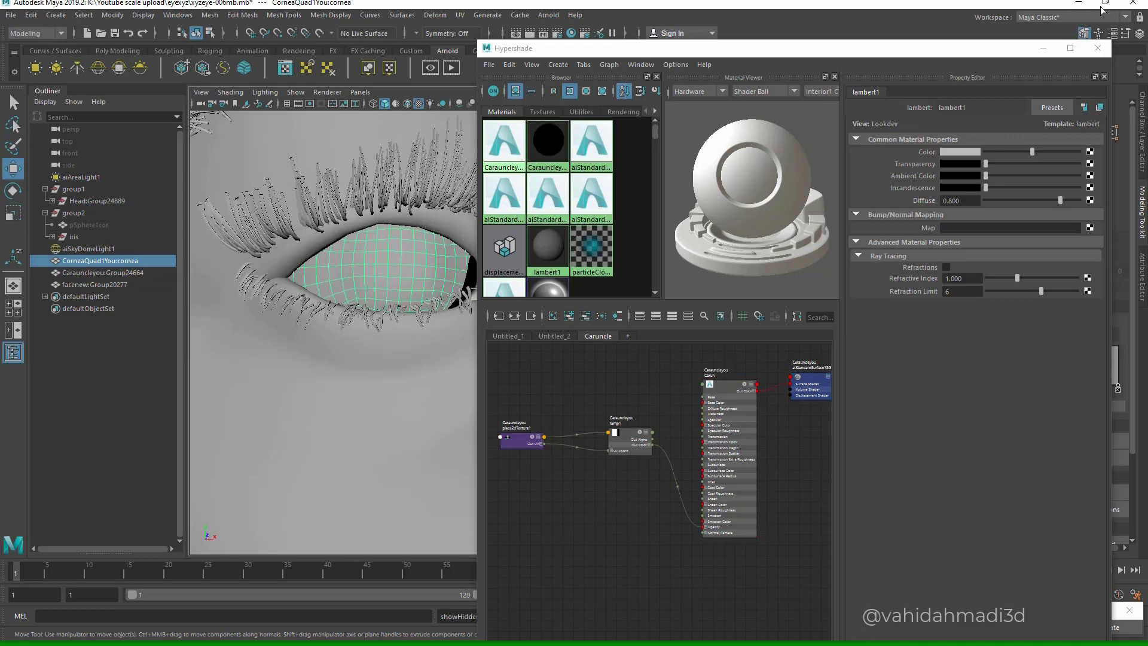
middle_click_drag(405, 281, 310, 308, "alt")
left_click(388, 326)
mouse_move(387, 326)
left_mouse_down("alt")
mouse_move(419, 305)
mouse_move(407, 311)
left_mouse_up("alt")
- Set the Carun material's subsurface type to randomwalk_v2 and its scale to 0.1
left_click(728, 385)
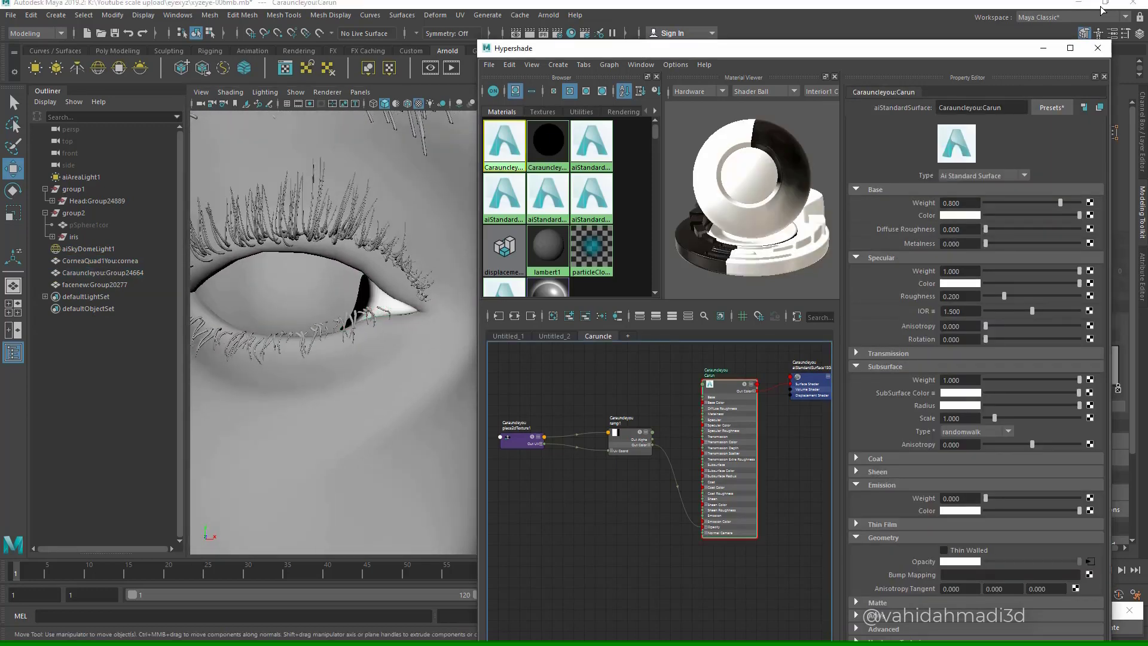
left_click(976, 431)
left_click(965, 468)
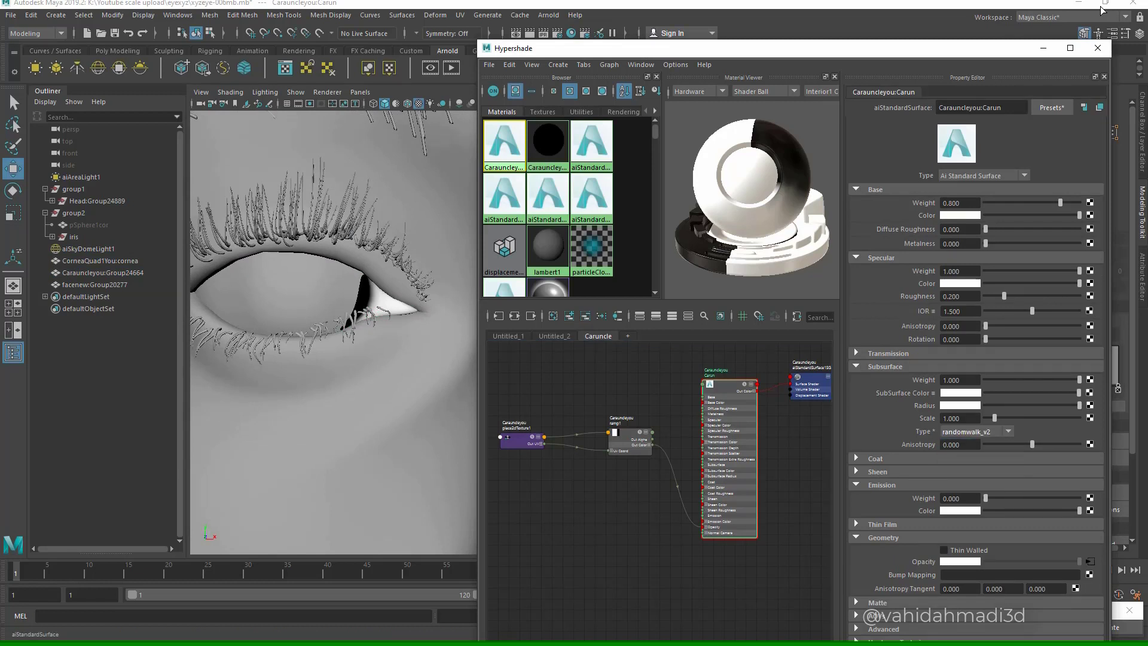
left_click_drag(963, 418, 842, 418)
type(".")
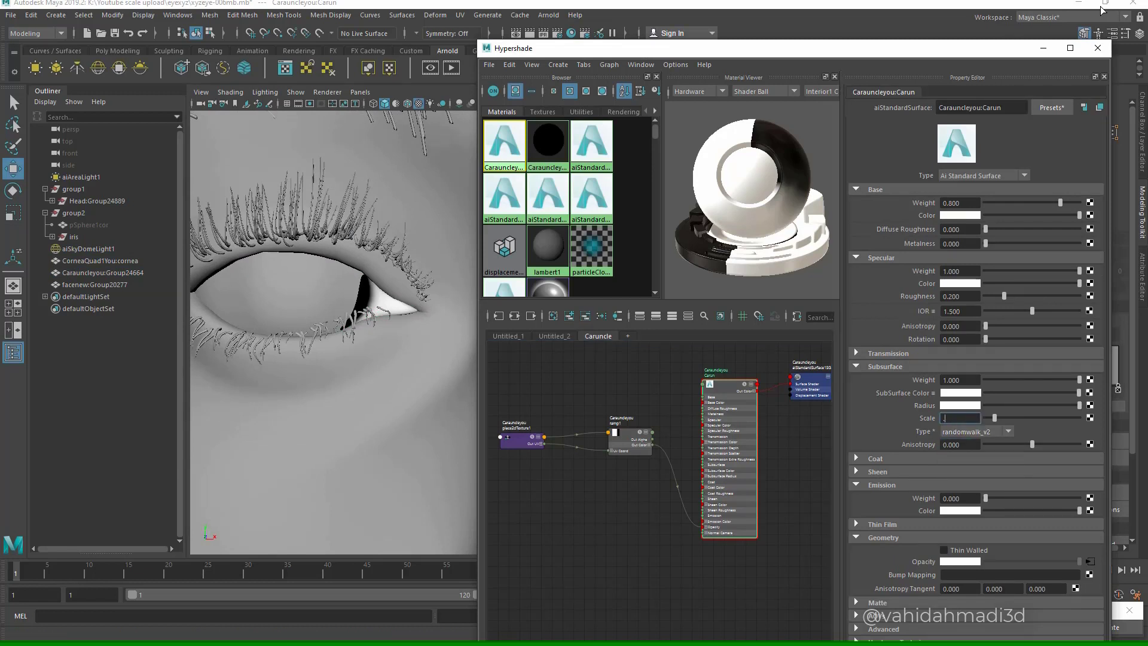
type("1")
key("Return")
- Set the Carun material's subsurface radius to red, and apply the Skin 2 preset to its subsurface color
left_click(960, 405)
left_click(919, 375)
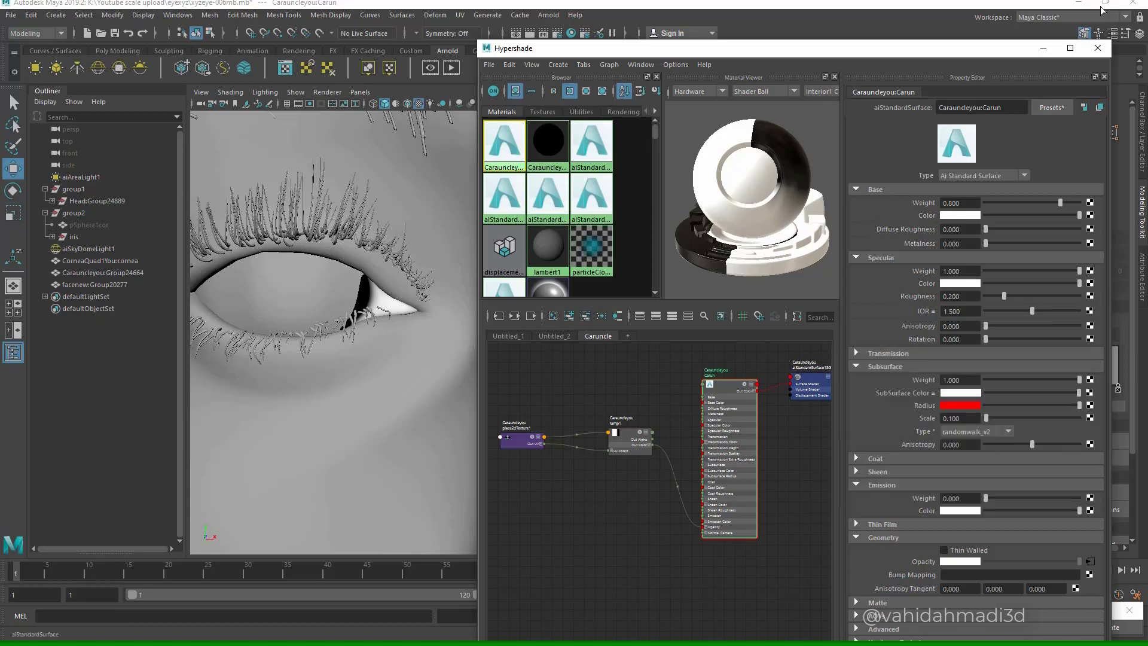
left_click(934, 393)
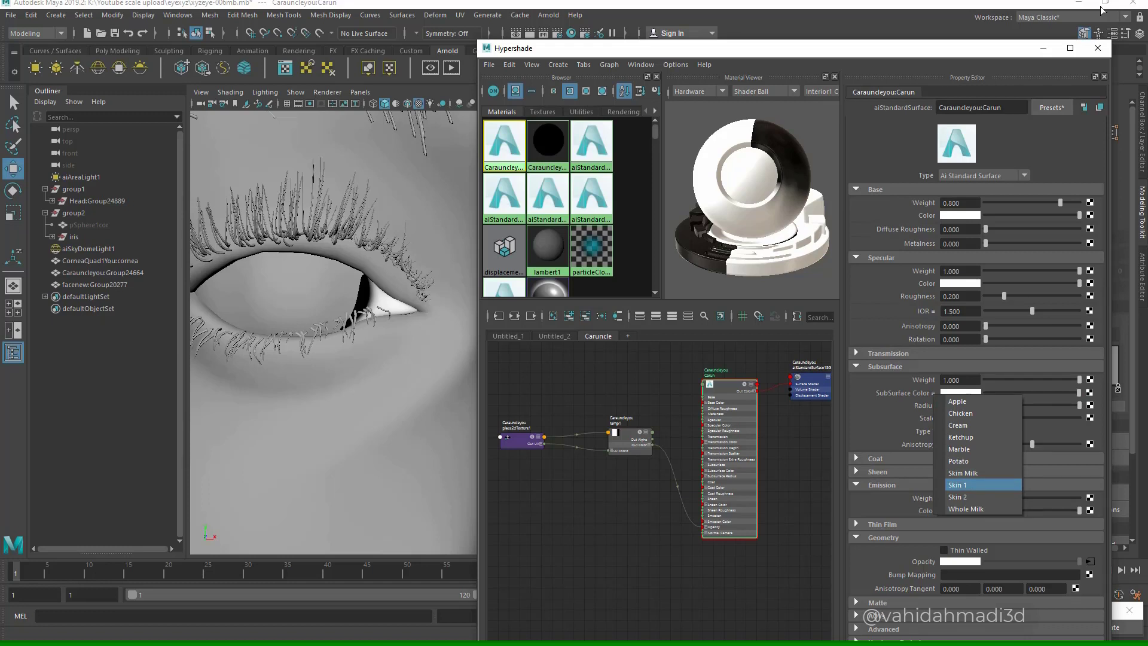
left_click(969, 497)
- Finish editing the Carun subsurface values and move the Hypershade window aside to uncover the viewport
left_click(960, 419)
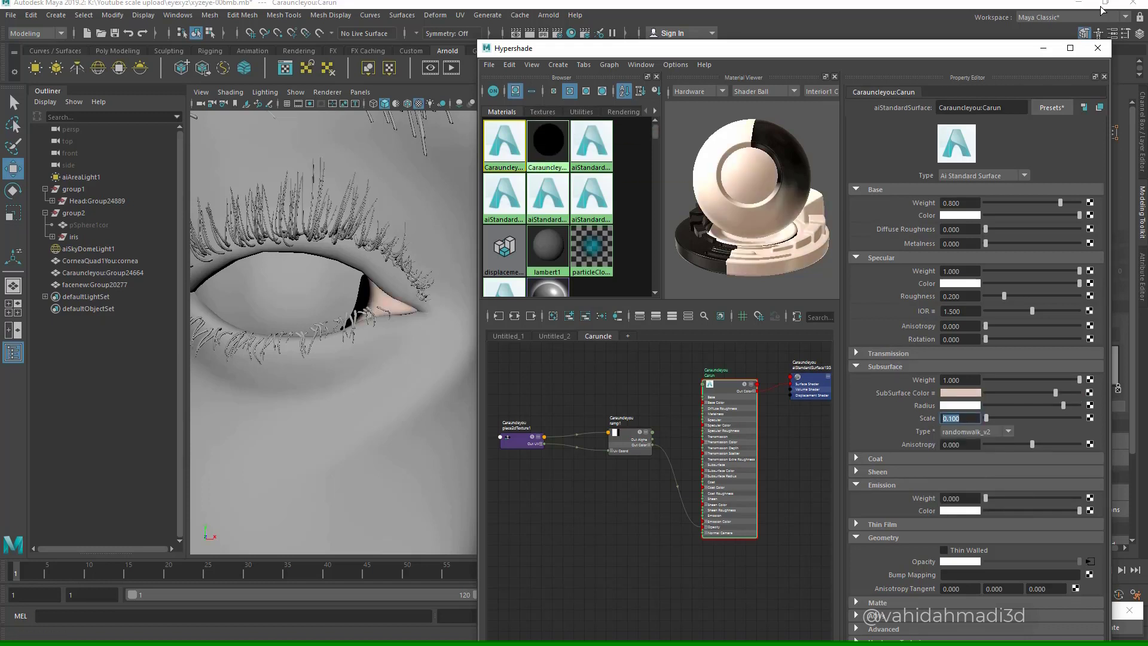
left_click_drag(577, 48, 724, 78)
key("Return")
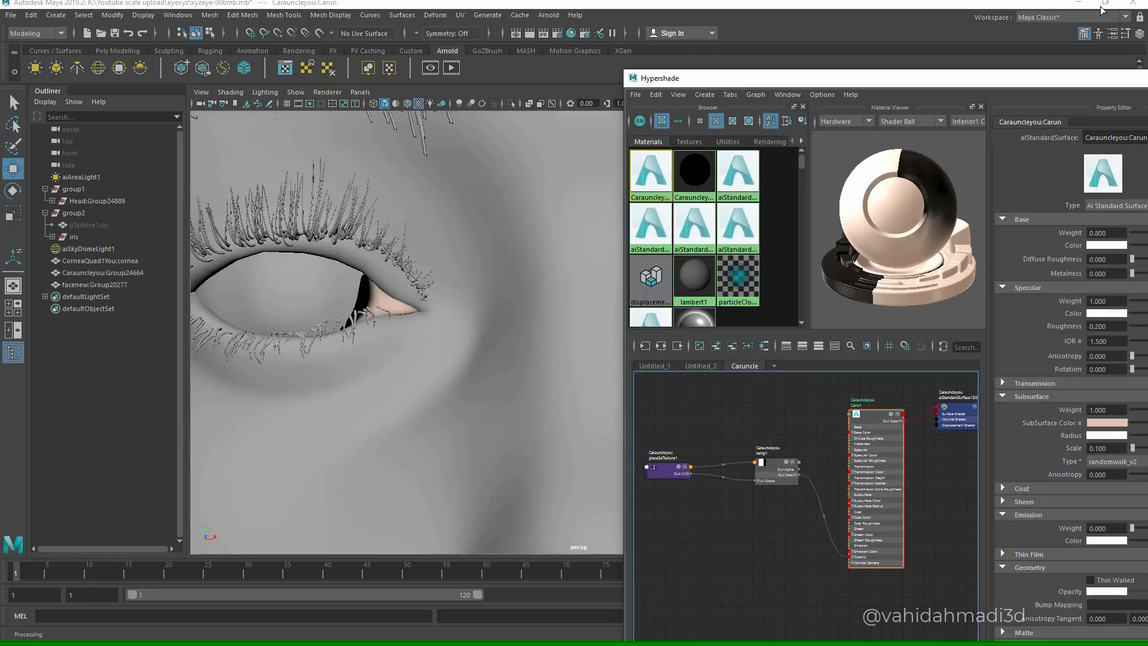
- Render the face framed around the eyes in Arnold RenderView, view the eye area closer, and close the render
left_click(365, 245)
scroll(407, 332, "down", 6)
mouse_move(407, 332)
middle_mouse_down("alt")
mouse_move(363, 327)
mouse_move(340, 354)
middle_mouse_up("alt")
scroll(364, 327, "down", 3)
scroll(364, 326, "up", 3)
scroll(341, 353, "up", 2)
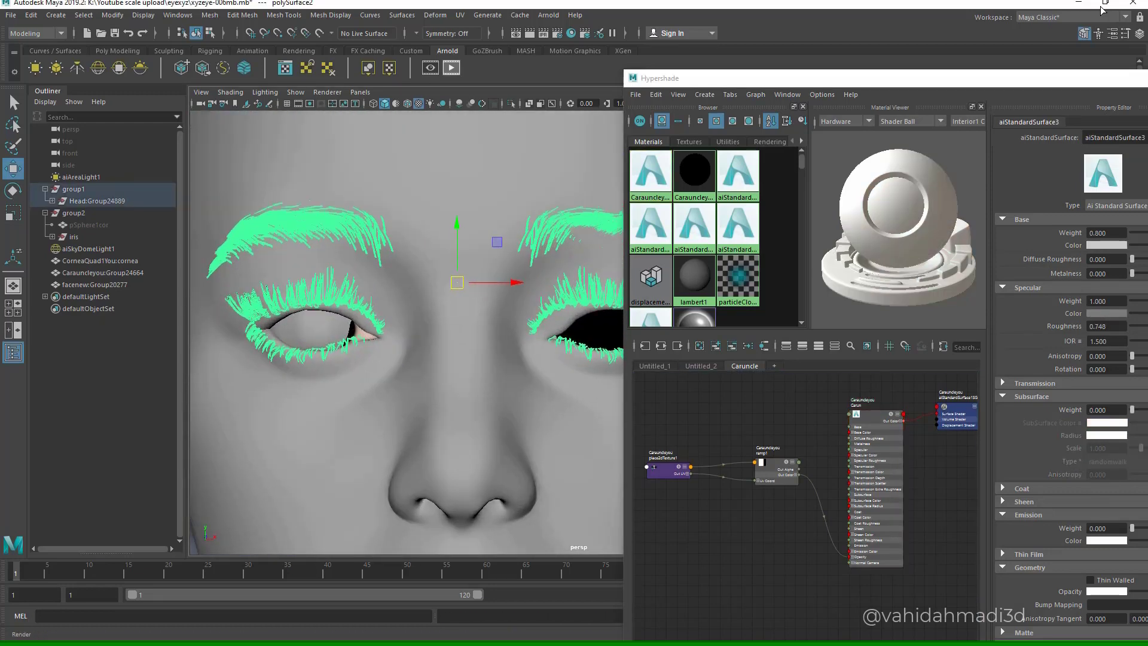
left_click(452, 68)
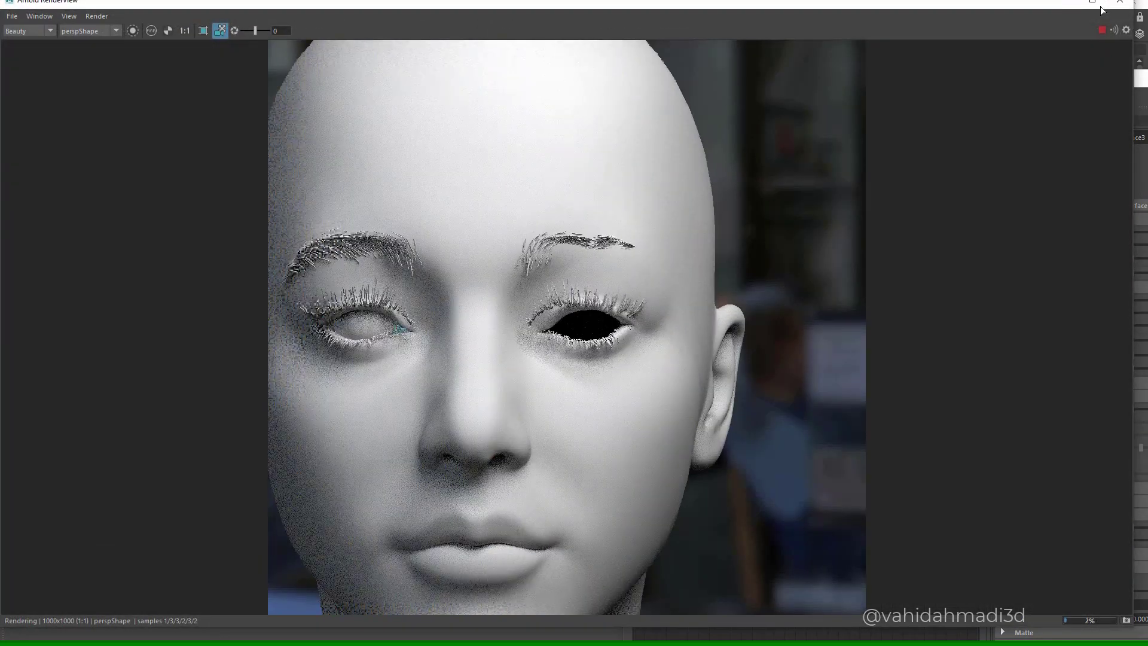
scroll(568, 329, "up", 3)
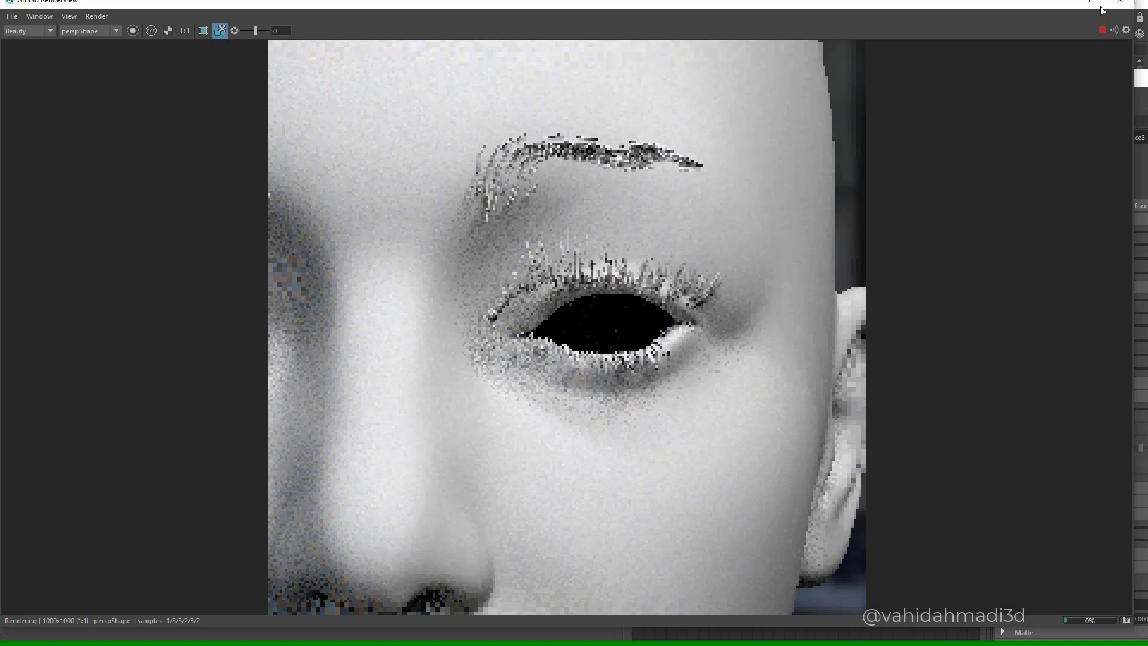
left_click(1118, 3)
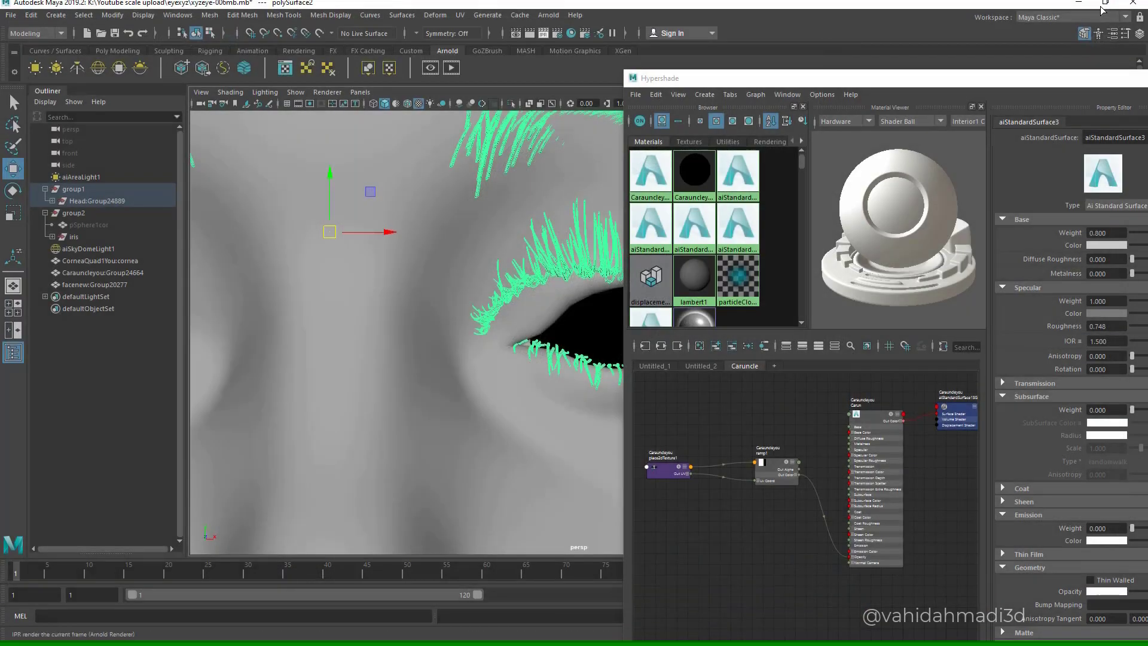
- Change the bucket size in Arnold's system render settings
left_click(516, 33)
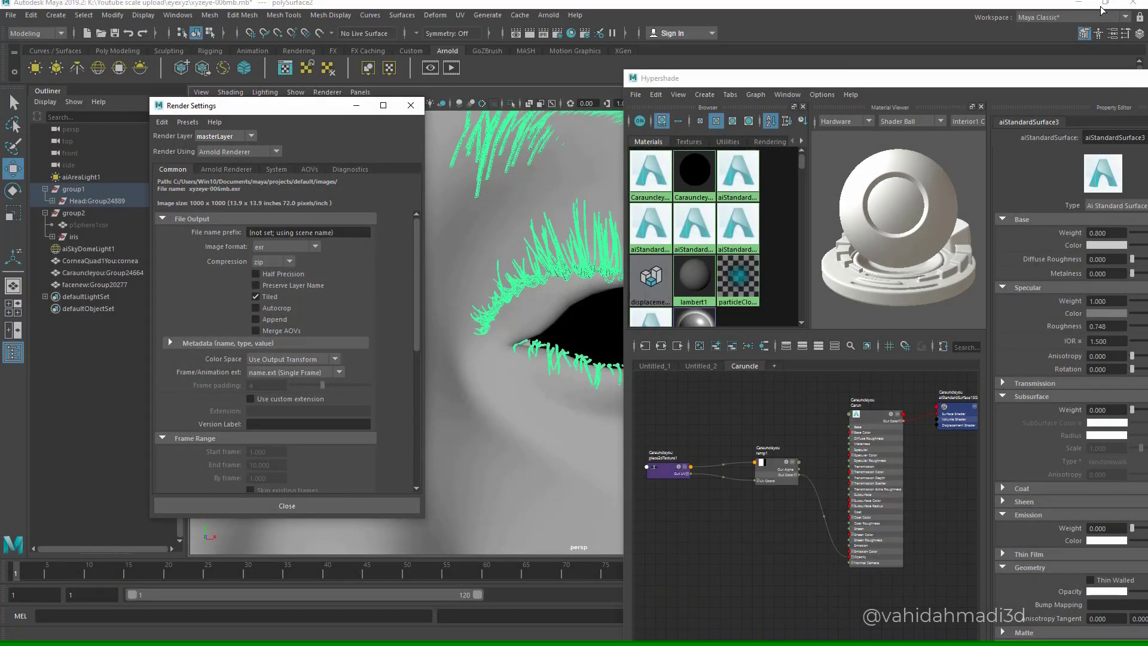
key("Tab")
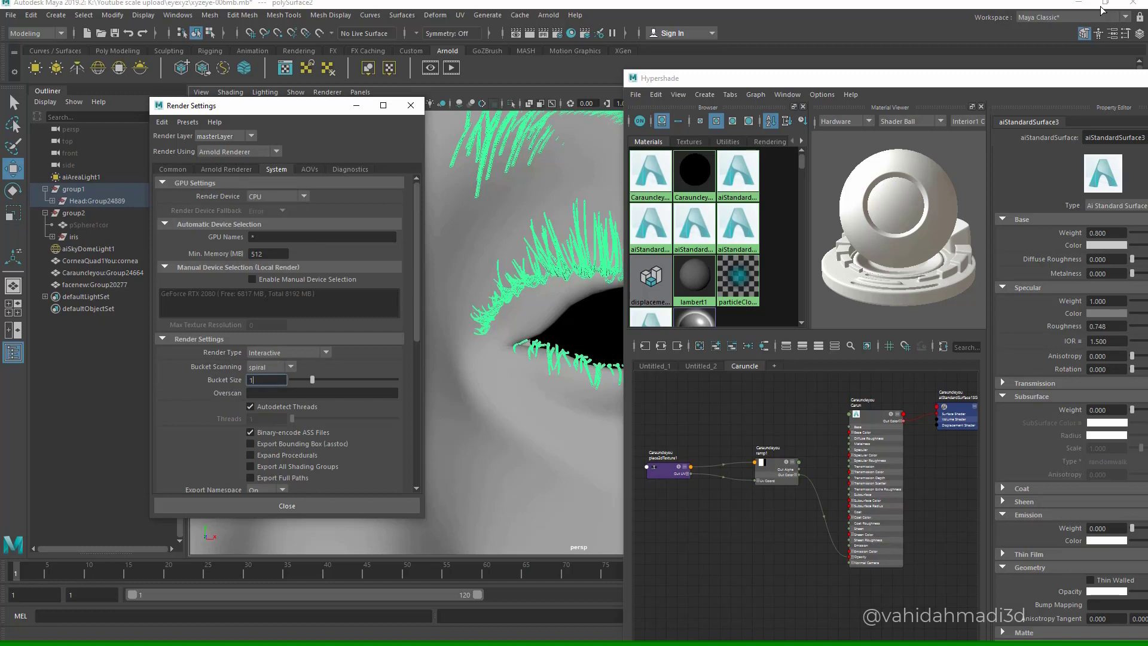
key("Return")
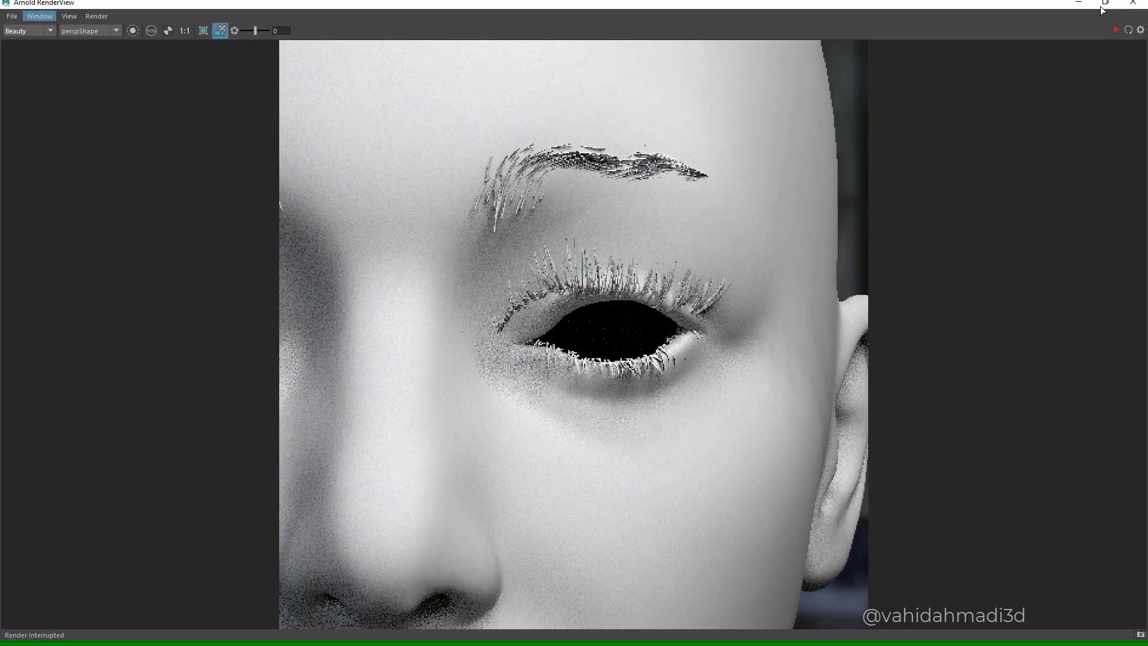
- Show the Debug Shading control in the Arnold RenderView toolbar
left_click(40, 16)
mouse_move(58, 124)
left_click(219, 196)
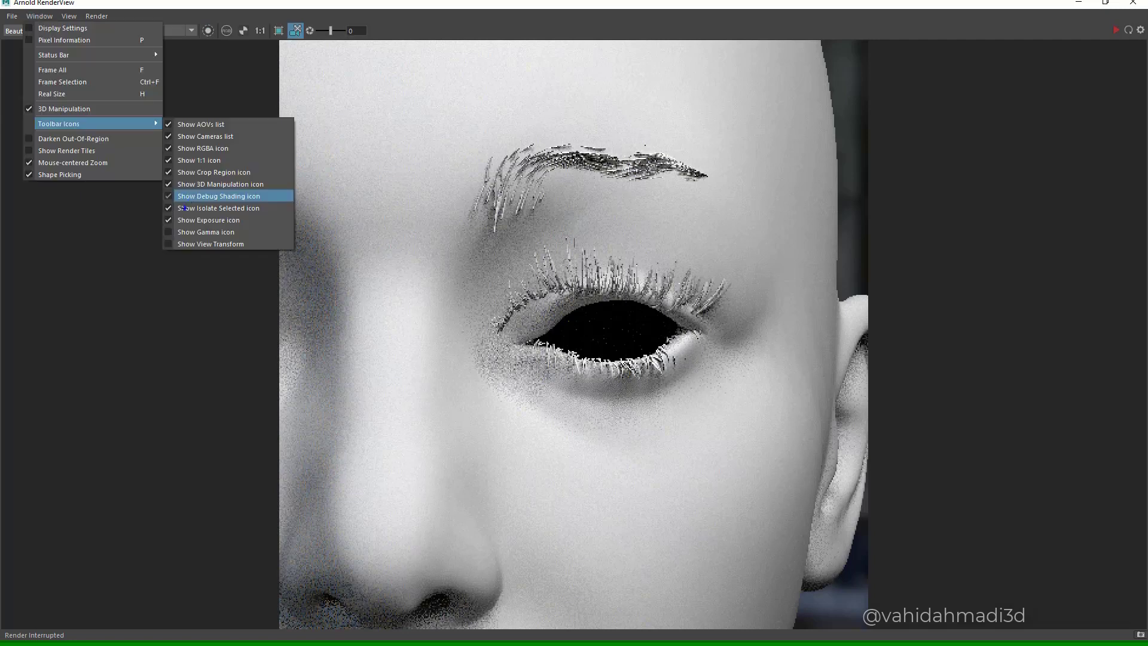
left_click(219, 198)
- Hide the 3D Manipulation icon in the RenderView toolbar and show it again
left_click(39, 16)
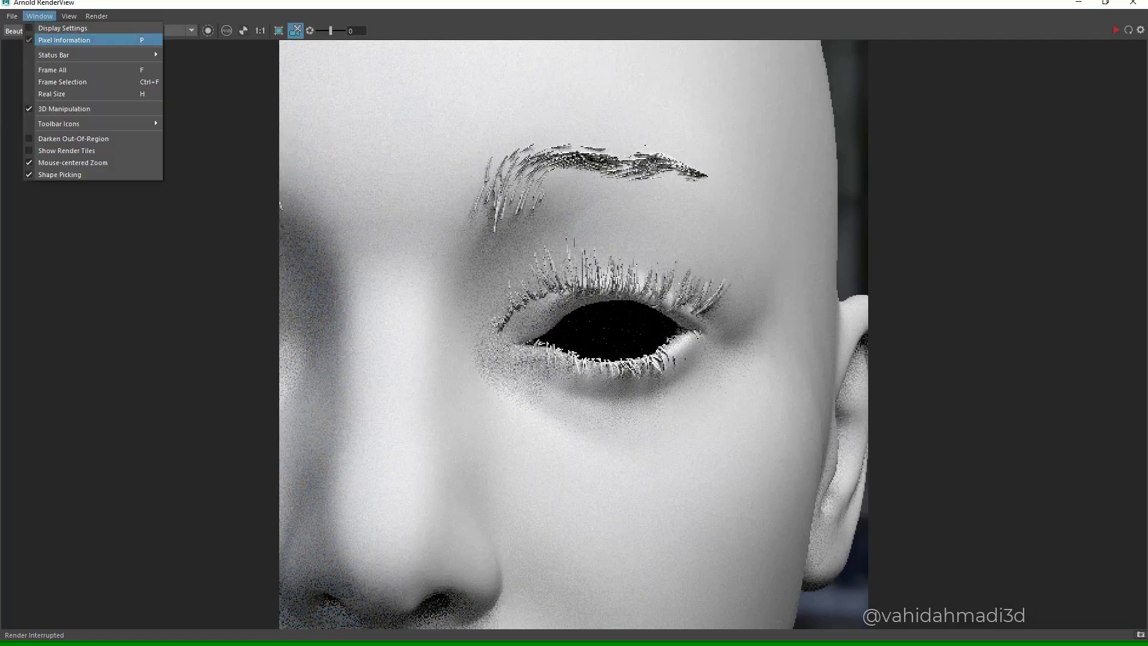
mouse_move(58, 124)
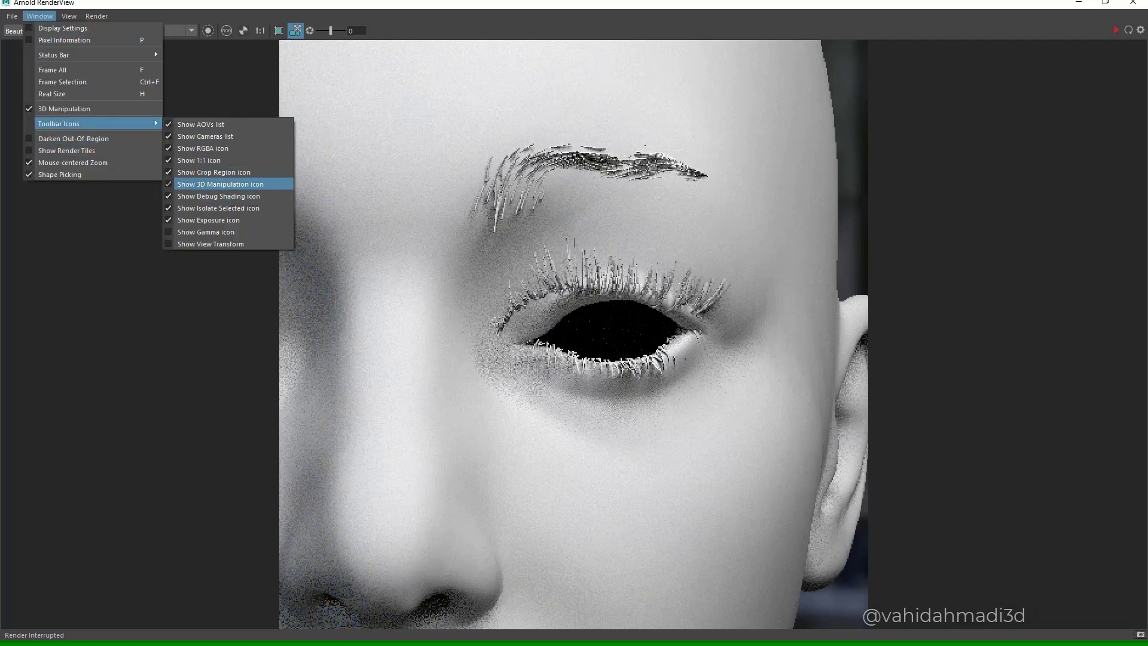
left_click(220, 183)
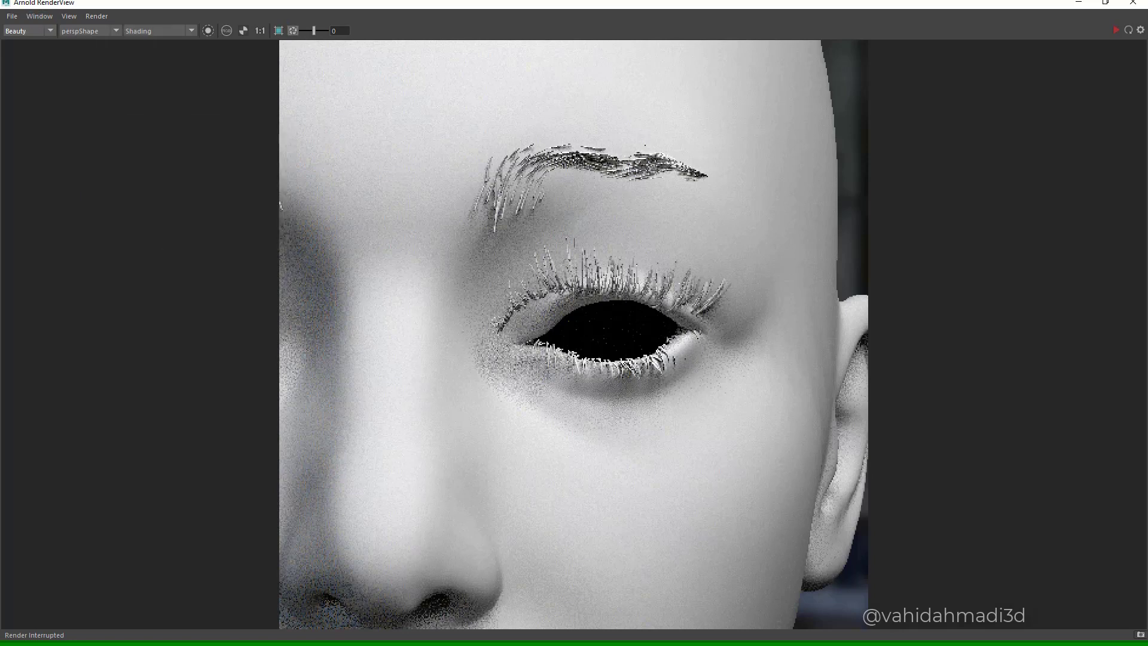
left_click(40, 16)
mouse_move(58, 124)
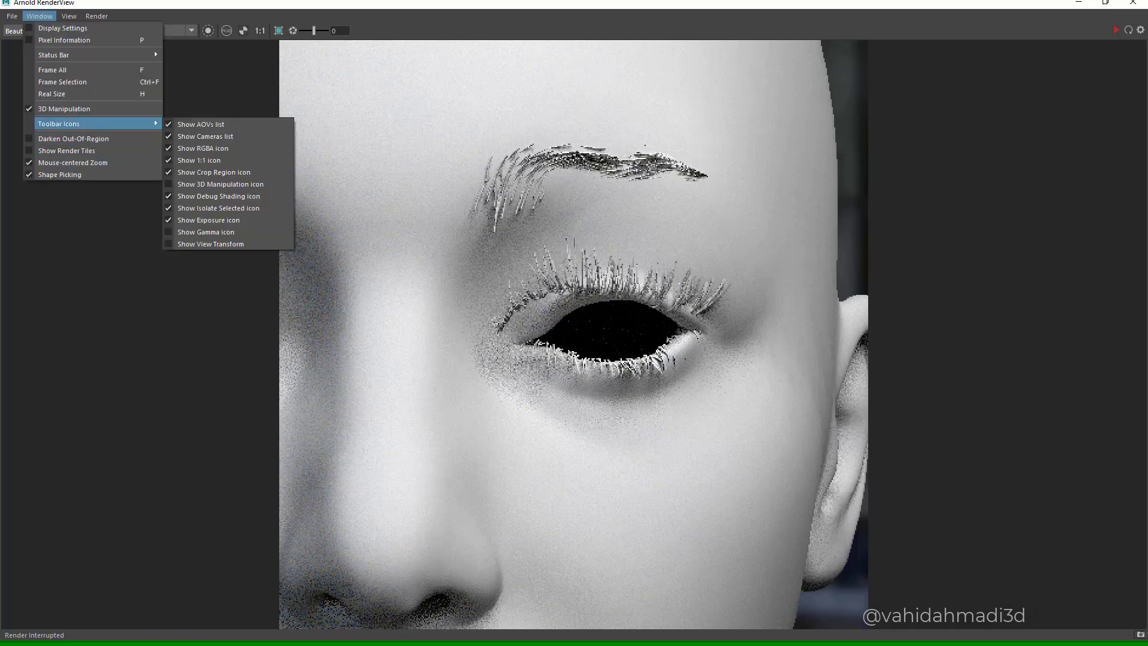
left_click(220, 183)
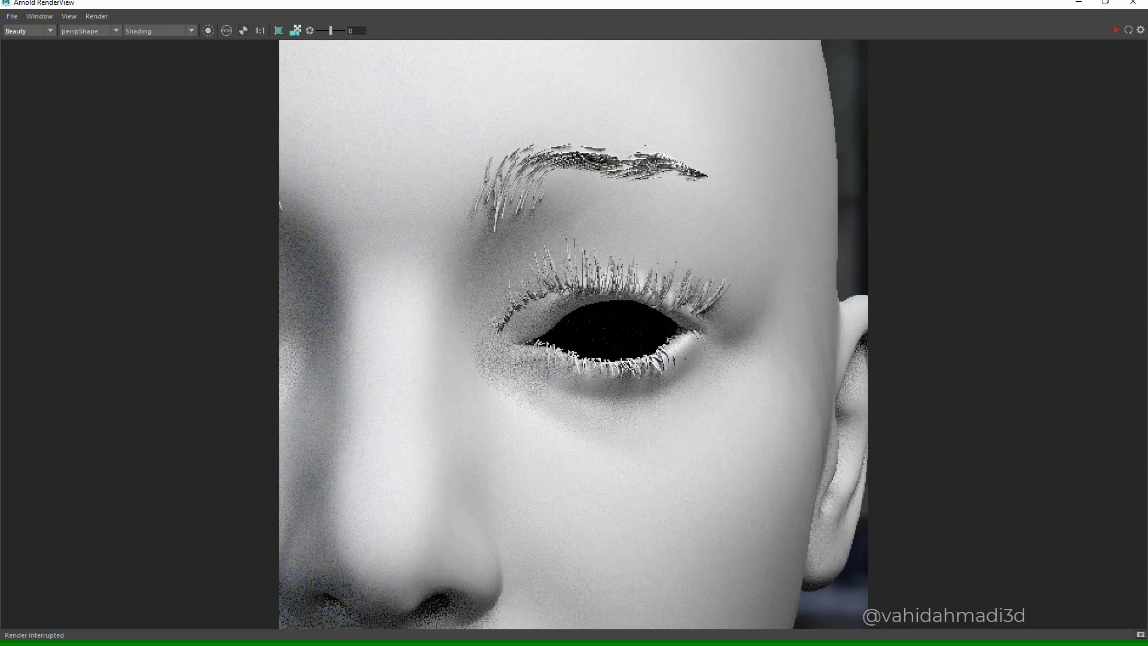
- Shrink and reposition the RenderView window, start the live render, and try orbiting the face inside it
left_click(1105, 2)
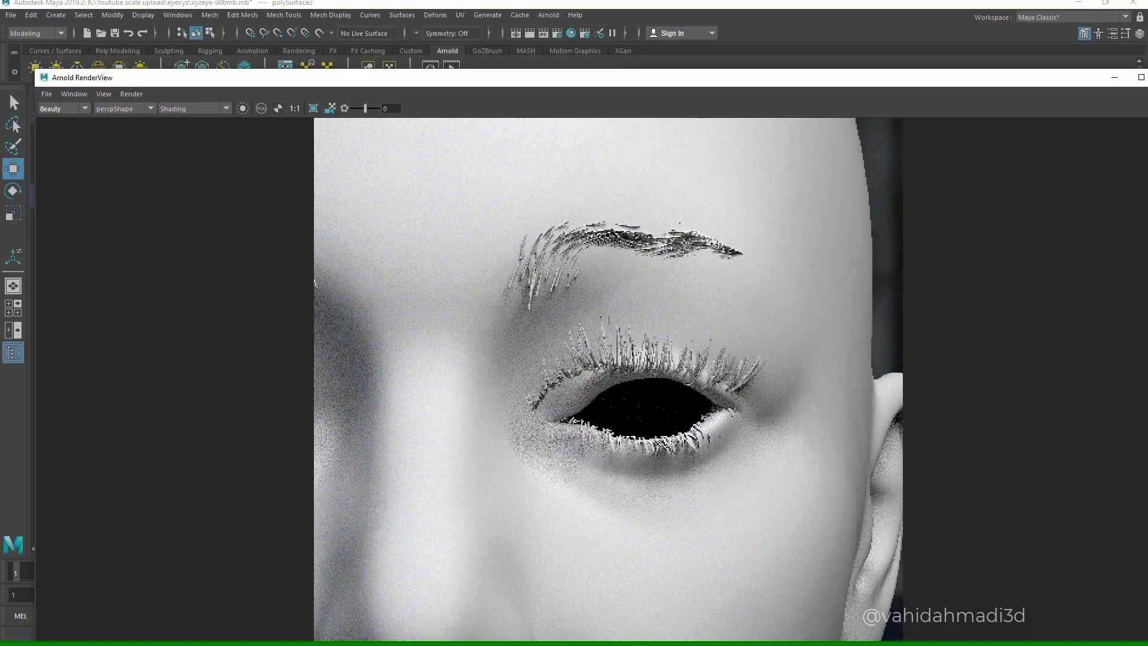
left_click_drag(467, 78, 426, 75)
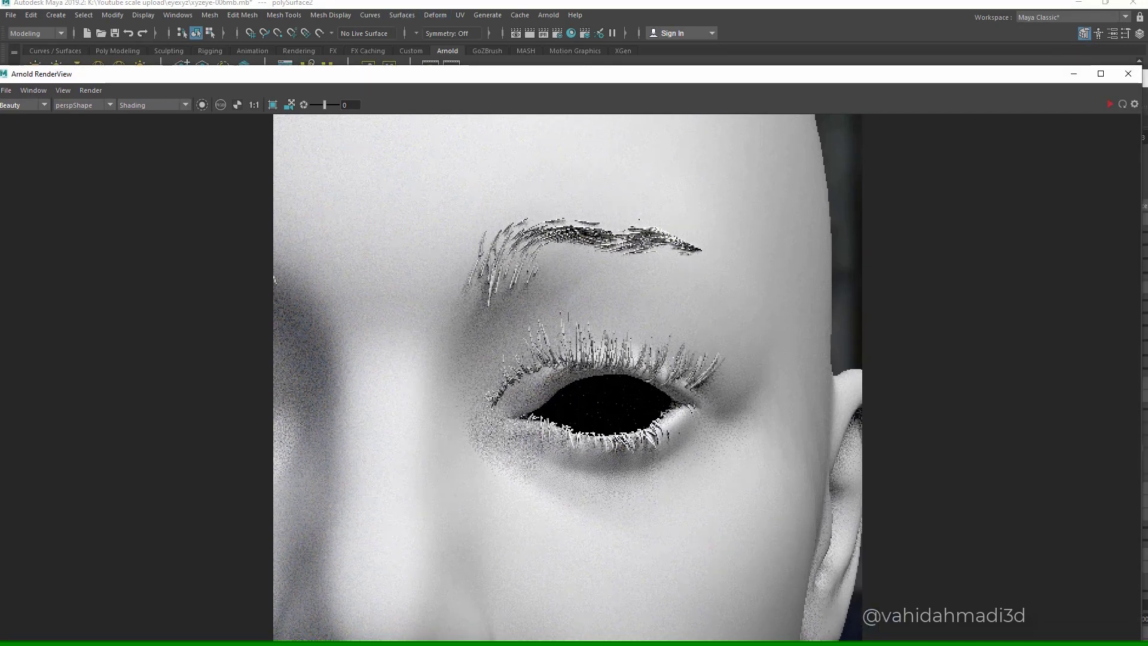
left_click(1111, 104)
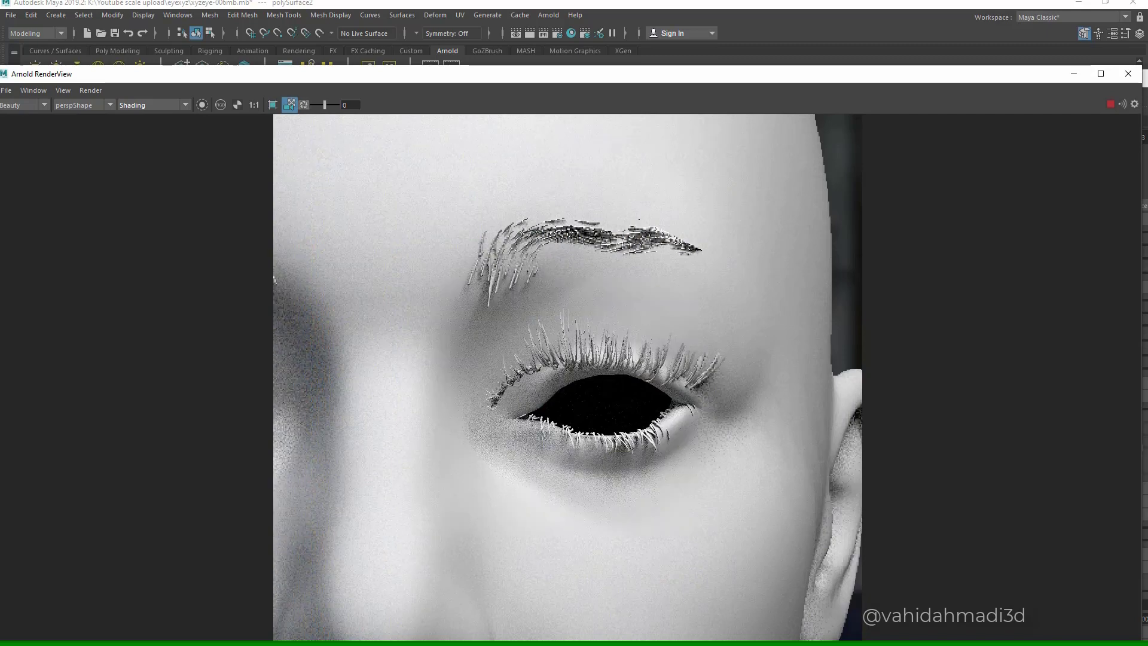
mouse_move(478, 383)
left_mouse_down("alt")
mouse_move(700, 377)
mouse_move(496, 383)
left_mouse_up("alt")
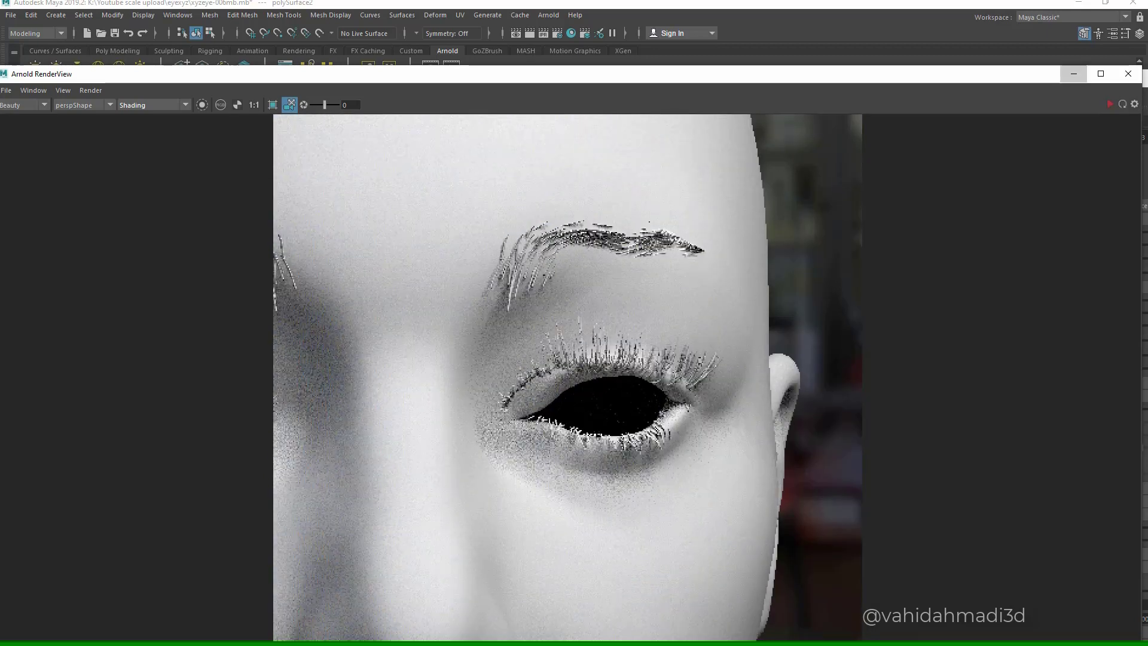
- Set Arnold sampling to 4 for Camera (AA) and 2 for Diffuse, Specular and SSS
left_click(1074, 74)
left_click(558, 33)
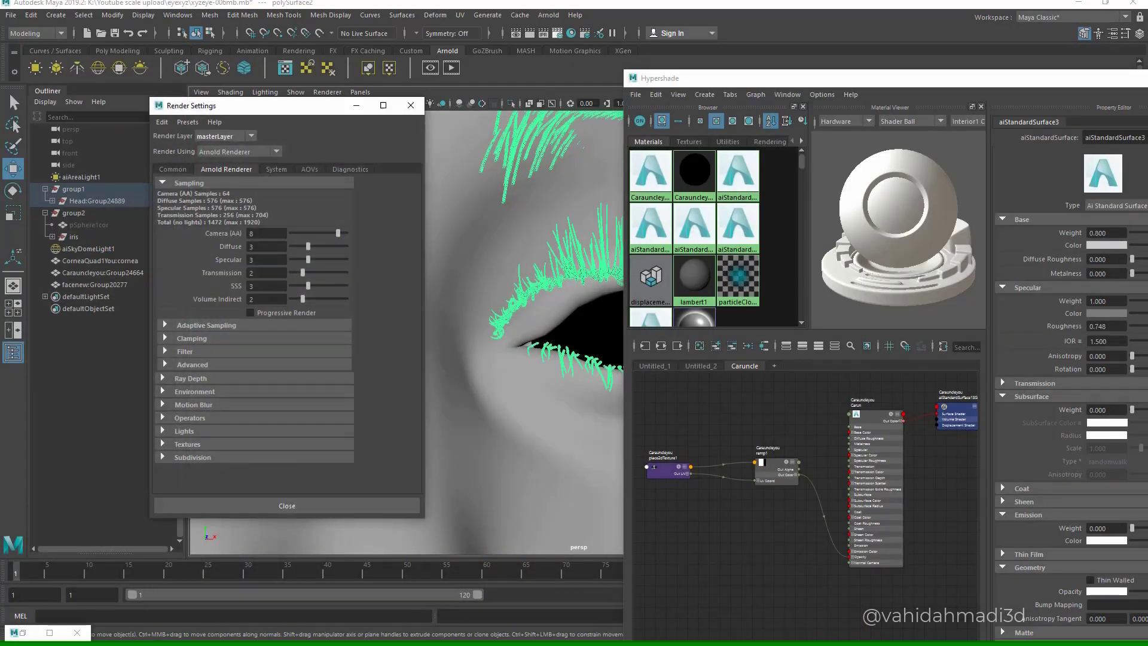
left_click(266, 234)
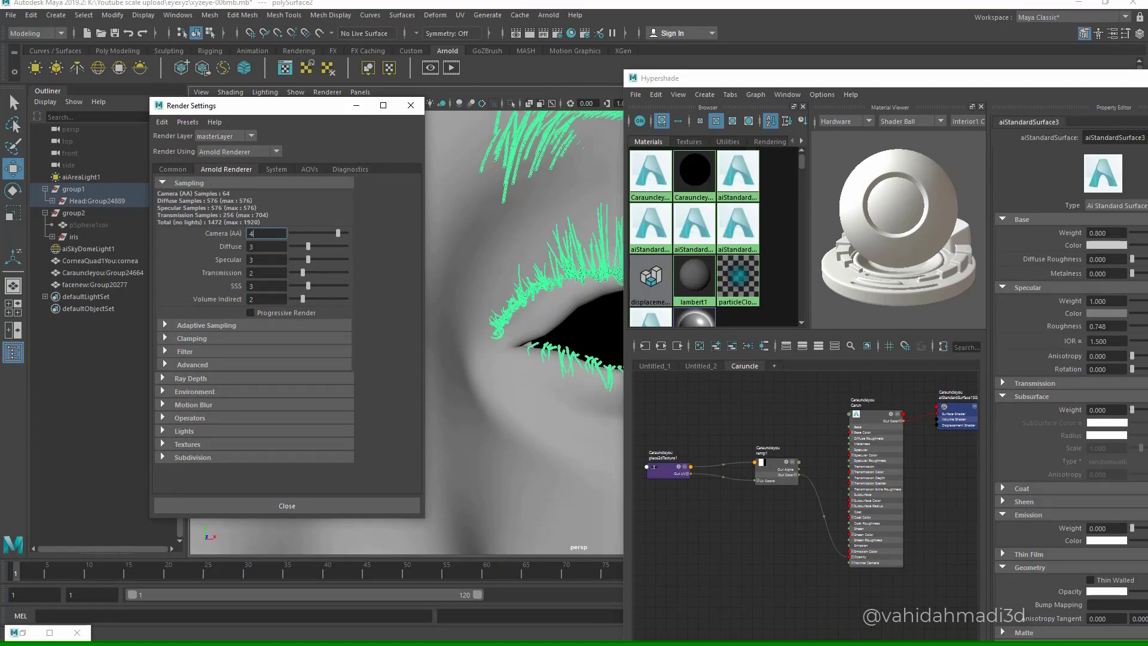
key("Return")
double_click(266, 260)
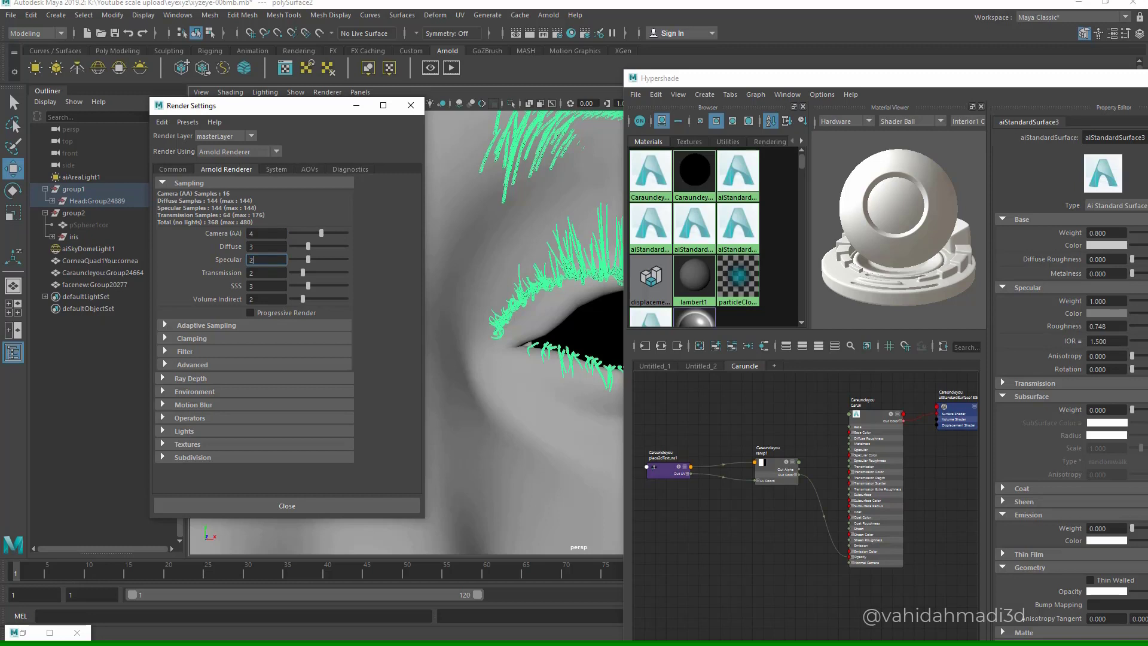
key("Tab")
type("2")
key("Tab")
key("Tab")
type("2")
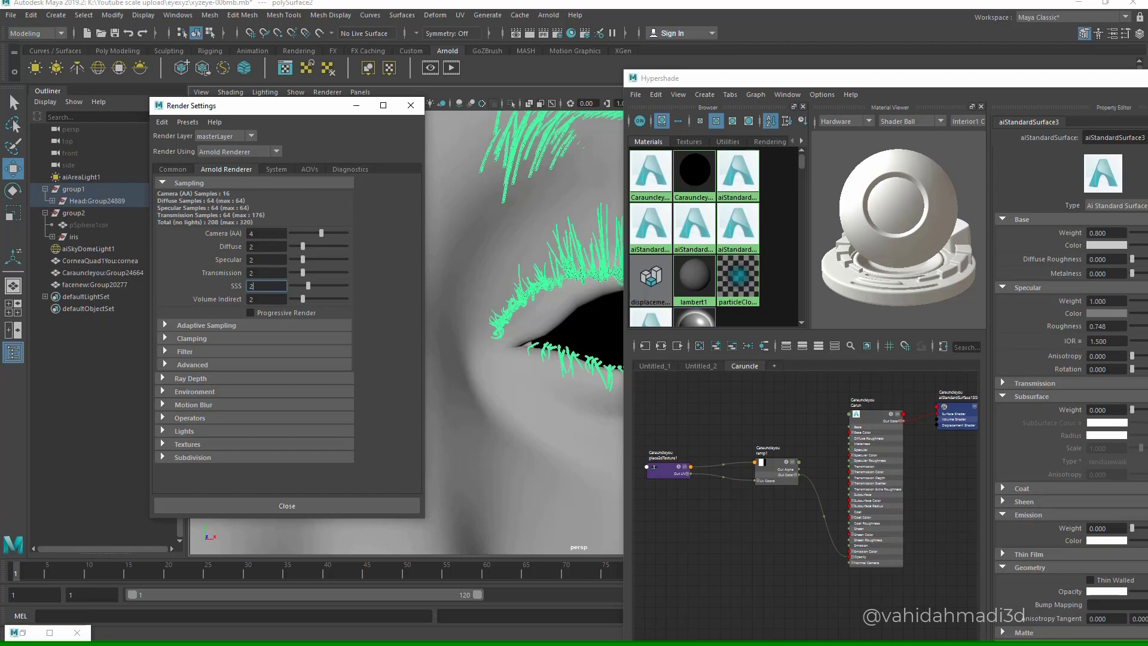
key("Return")
left_click(411, 105)
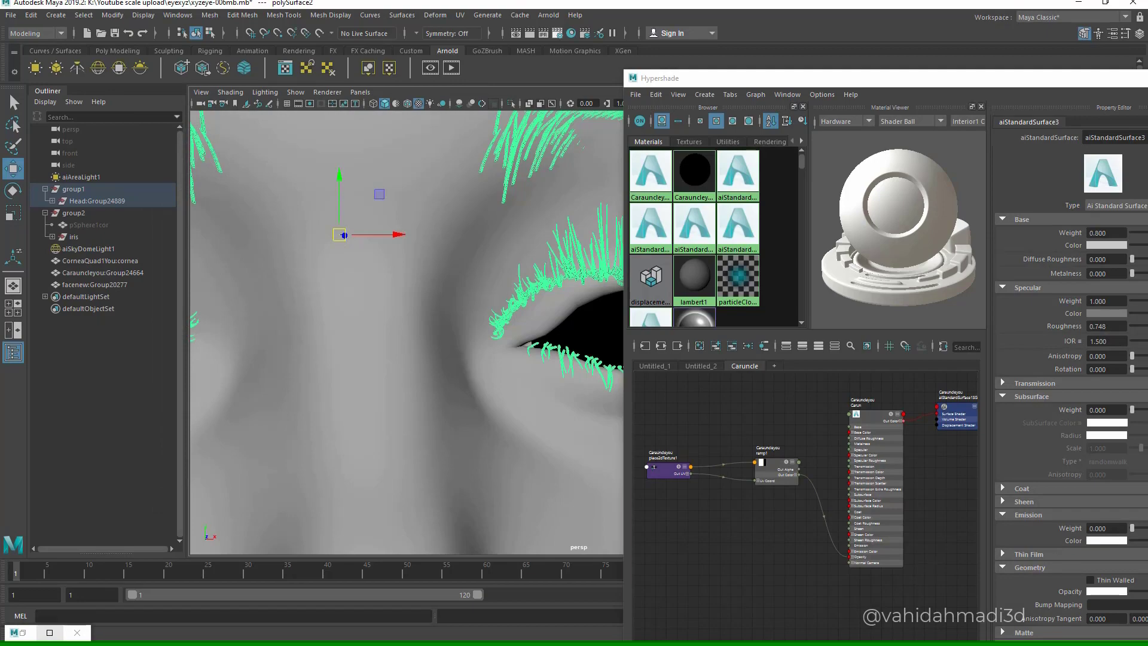
- Reopen the Arnold render view, frame the eye with the caruncle, and limit rendering to a crop region around the caruncle
left_click(50, 633)
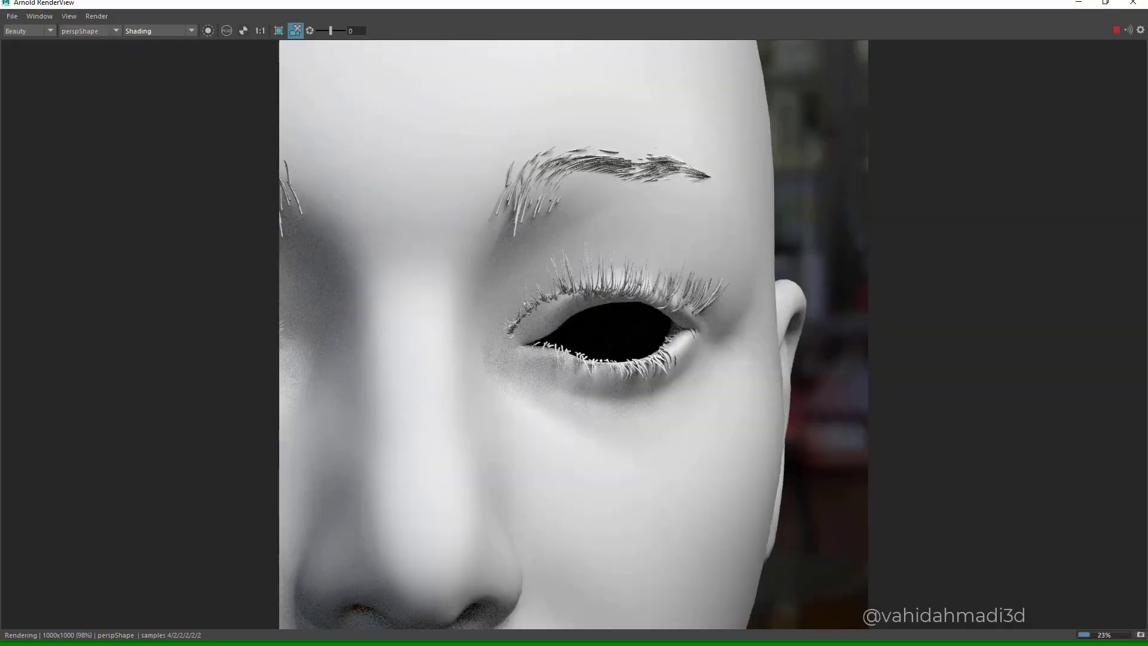
left_click_drag(479, 335, 526, 335, "alt")
middle_click_drag(526, 335, 715, 346, "alt")
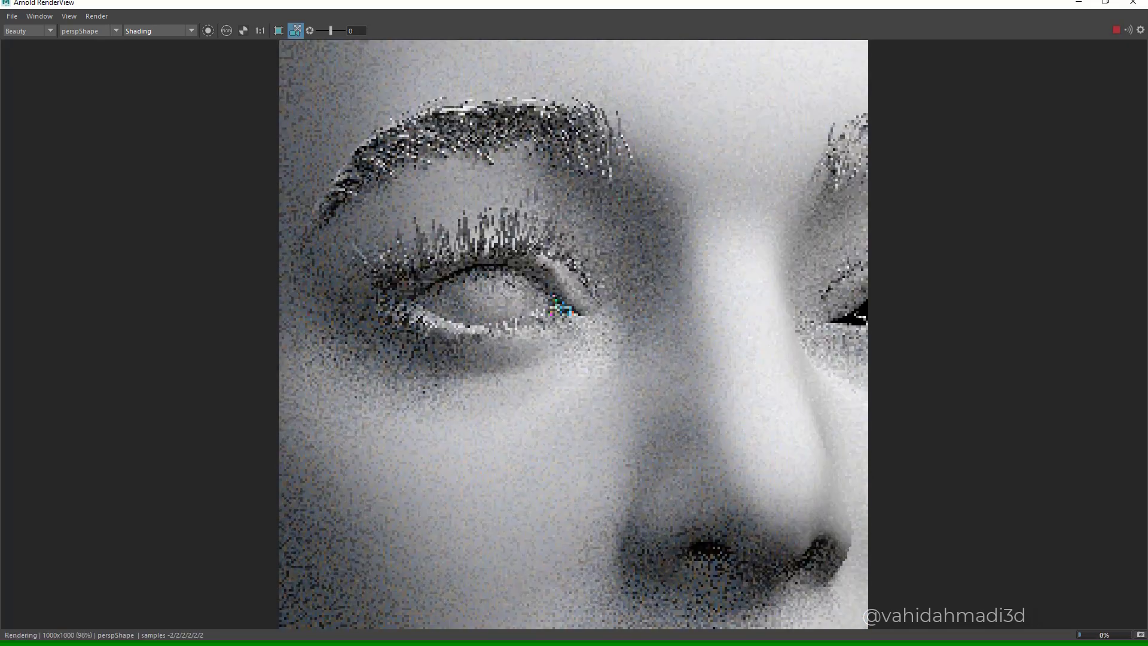
left_click(279, 31)
left_click_drag(516, 282, 599, 339)
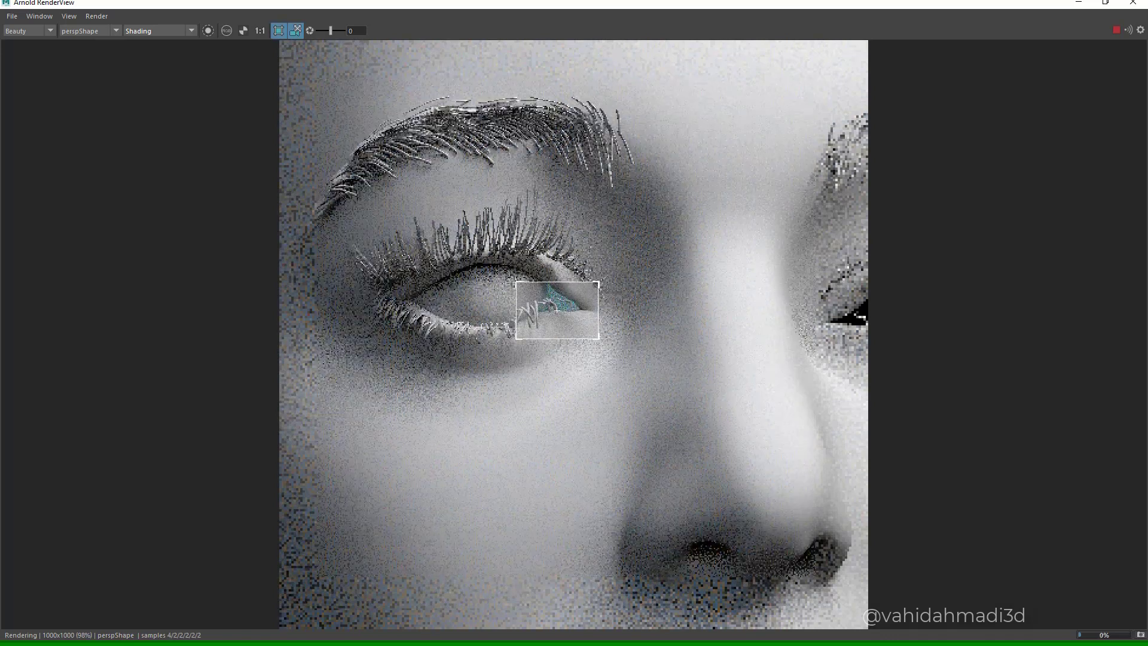
left_click_drag(474, 255, 597, 360)
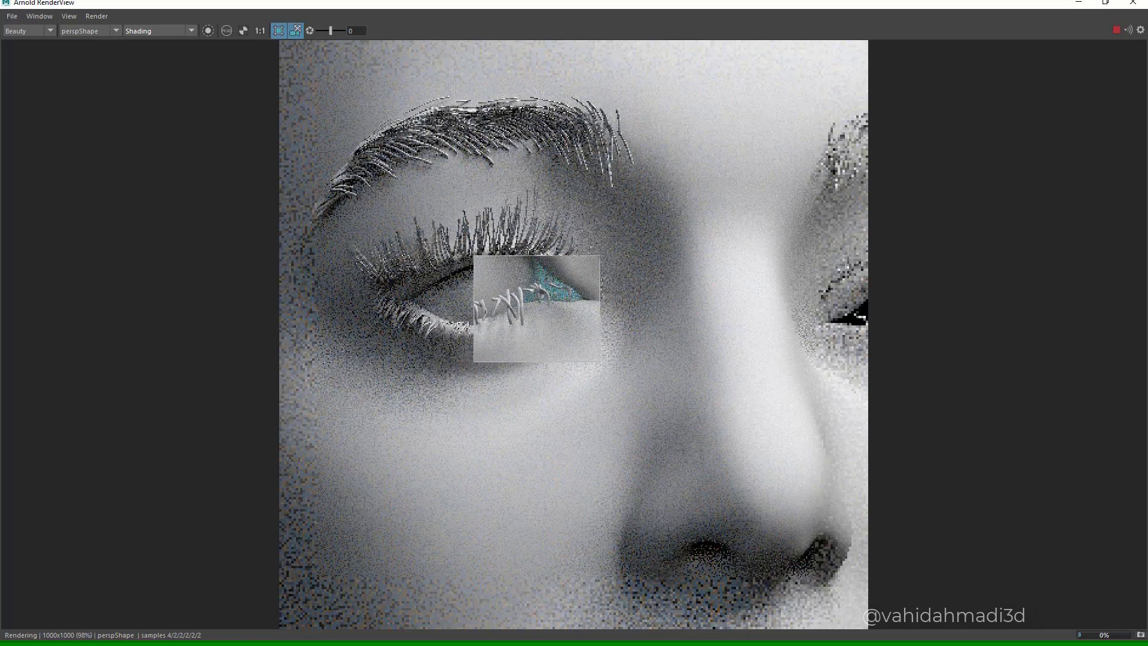
left_click_drag(484, 216, 623, 370)
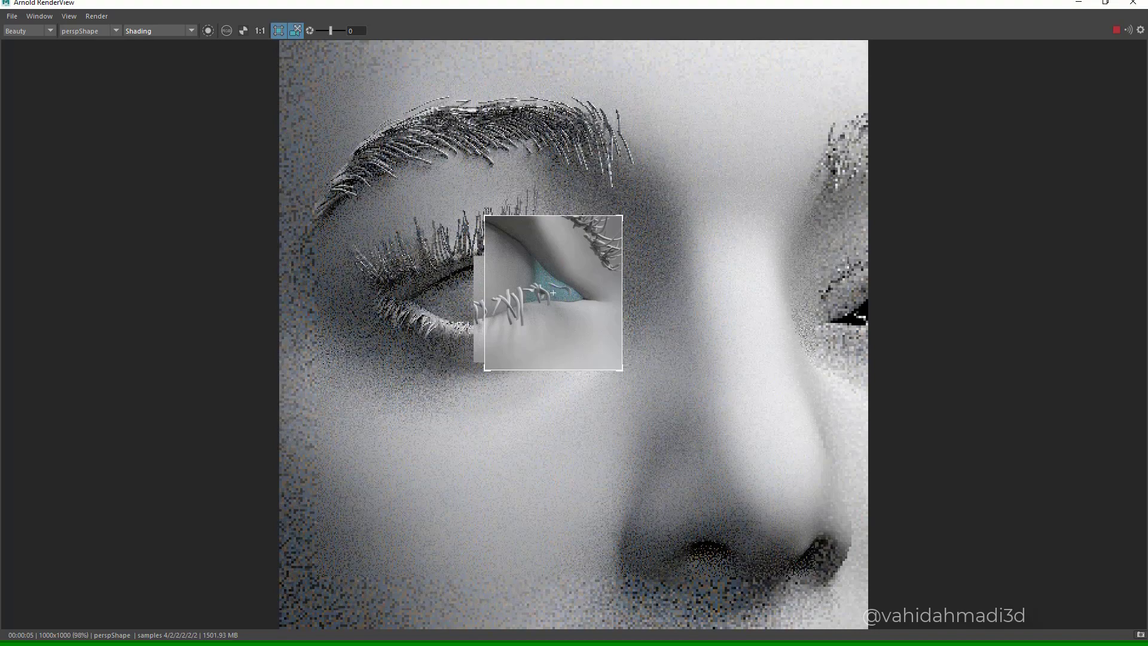
- Turn off 3D Manipulation in the render view and examine the cropped caruncle render at different magnifications
left_click(296, 31)
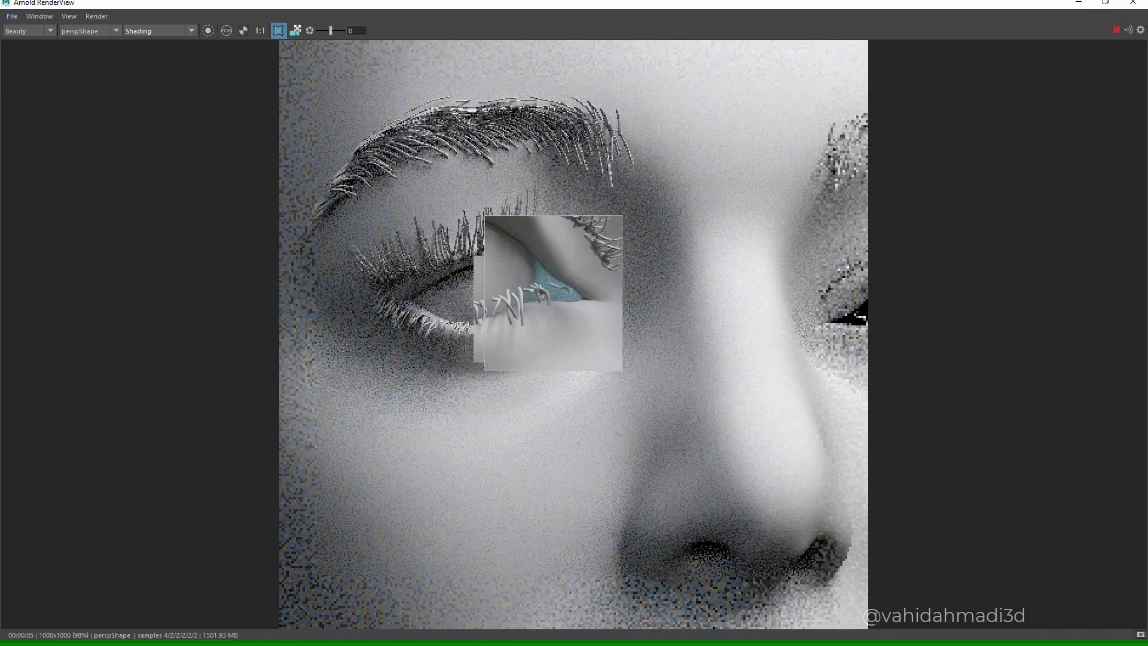
scroll(502, 259, "up", 2)
scroll(551, 321, "down", 4)
scroll(543, 322, "up", 4)
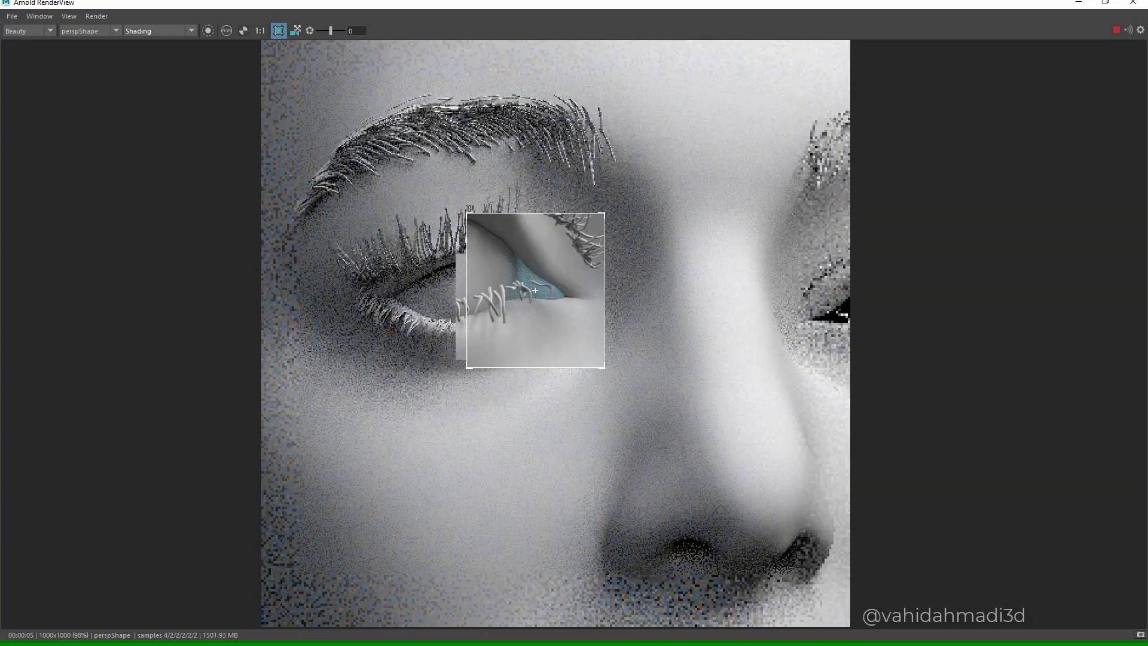
scroll(551, 330, "down", 2)
scroll(541, 294, "down", 2)
scroll(542, 323, "up", 3)
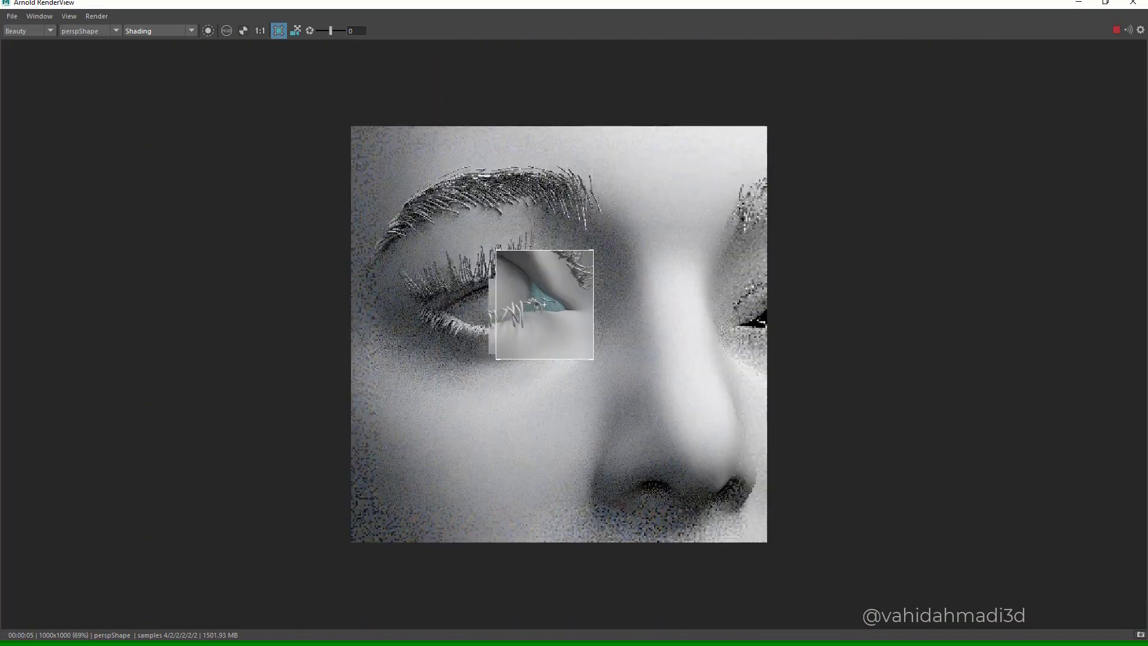
scroll(540, 323, "down", 2)
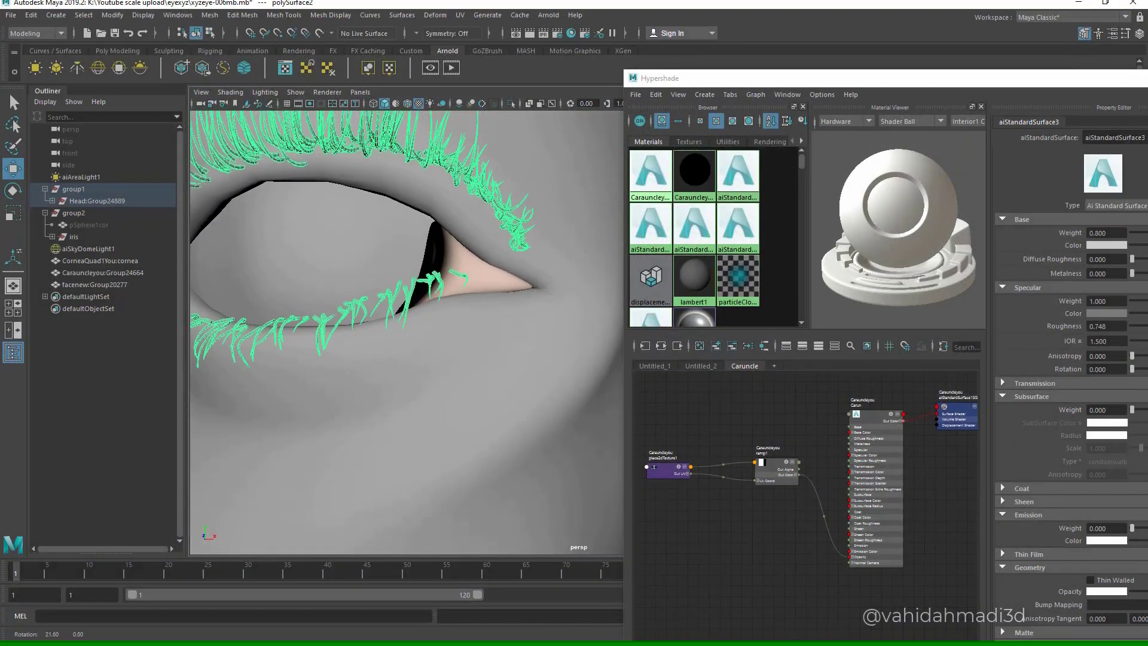
- Move the combined eyebrow and eyelash mesh slightly down on the face
scroll(407, 329, "up", 2)
scroll(413, 329, "down", 4)
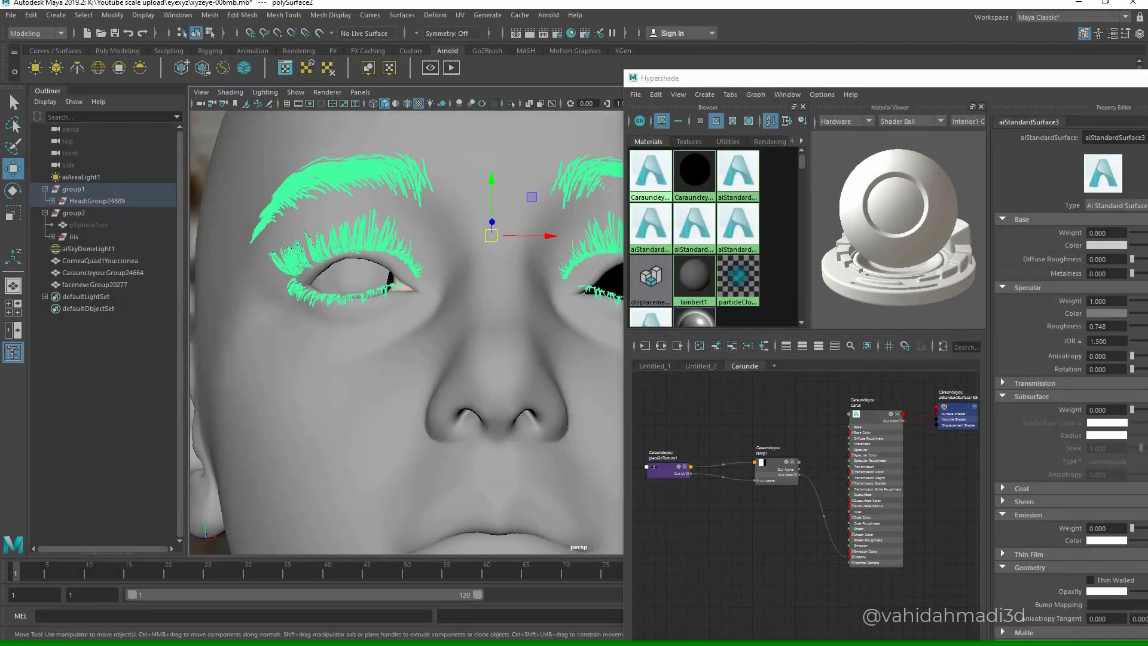
left_click_drag(454, 311, 475, 299, "alt")
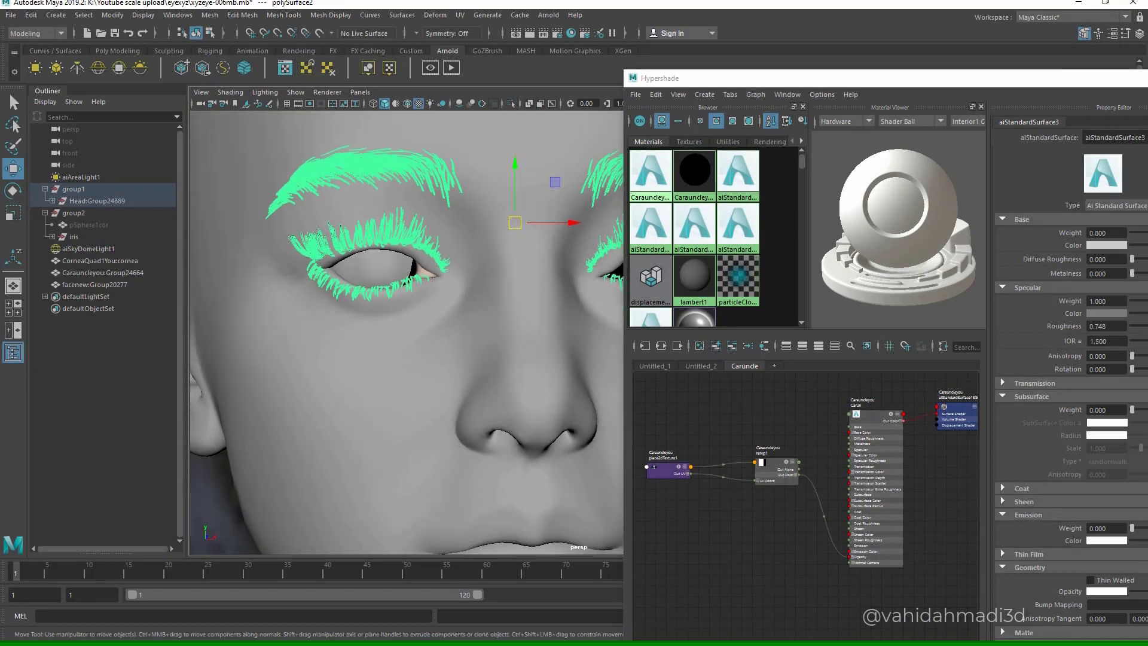
left_click_drag(515, 185, 515, 190)
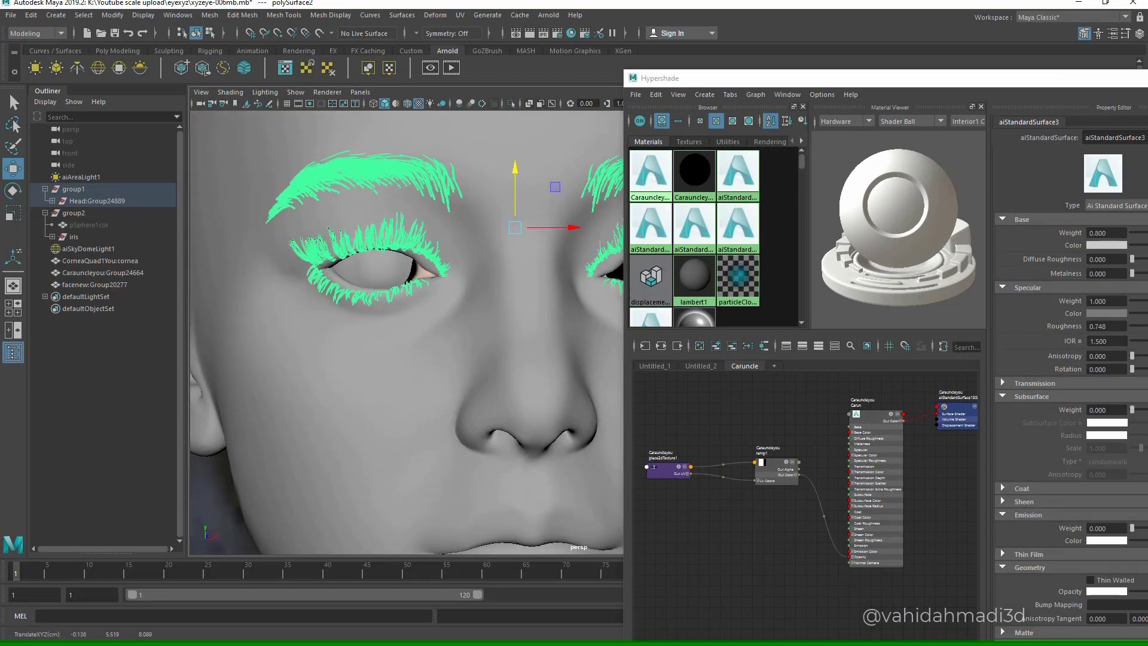
- Switch the lash mesh to face selection, pick a face on the upper lashes, and close the Hypershade
mouse_move(467, 311)
left_mouse_down("alt")
mouse_move(413, 311)
mouse_move(460, 308)
left_mouse_up("alt")
scroll(460, 308, "up", 2)
middle_click_drag(461, 308, 512, 319, "alt")
scroll(419, 270, "up", 3)
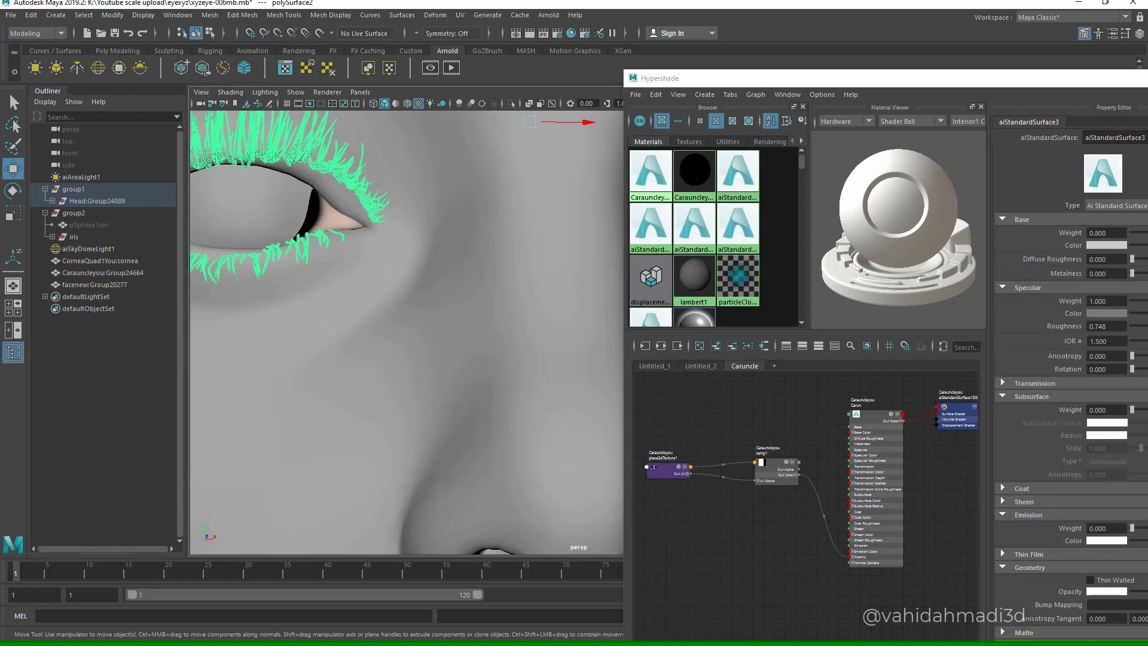
middle_click_drag(419, 269, 523, 320, "alt")
right_click_drag(414, 213, 410, 244)
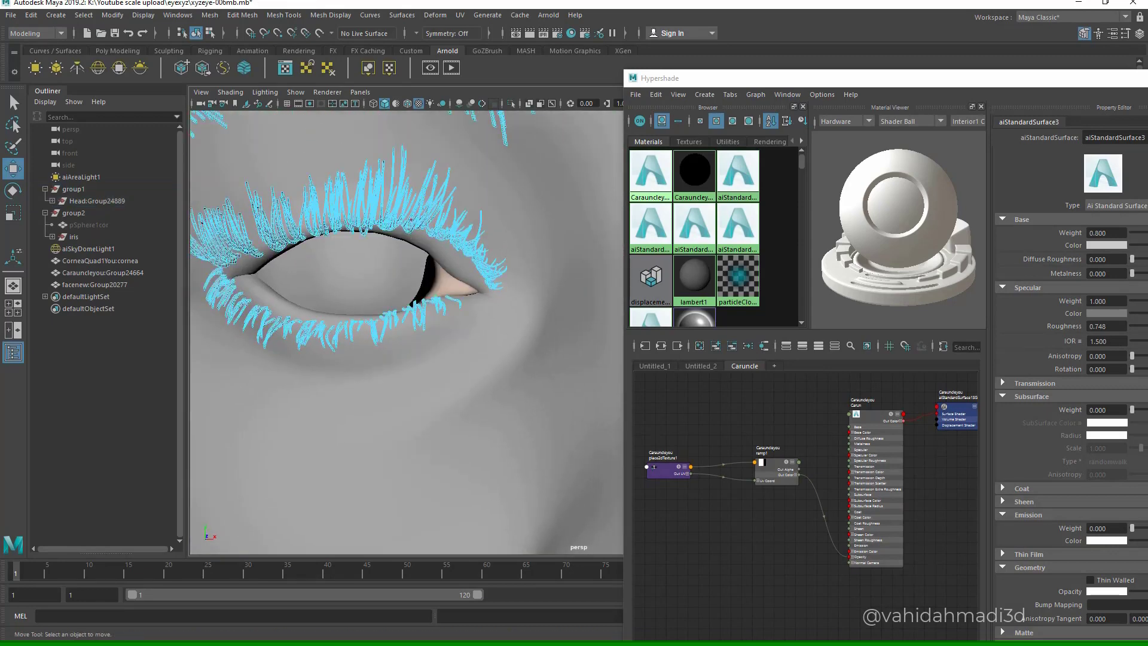
left_click(411, 220)
left_click_drag(879, 78, 720, 89)
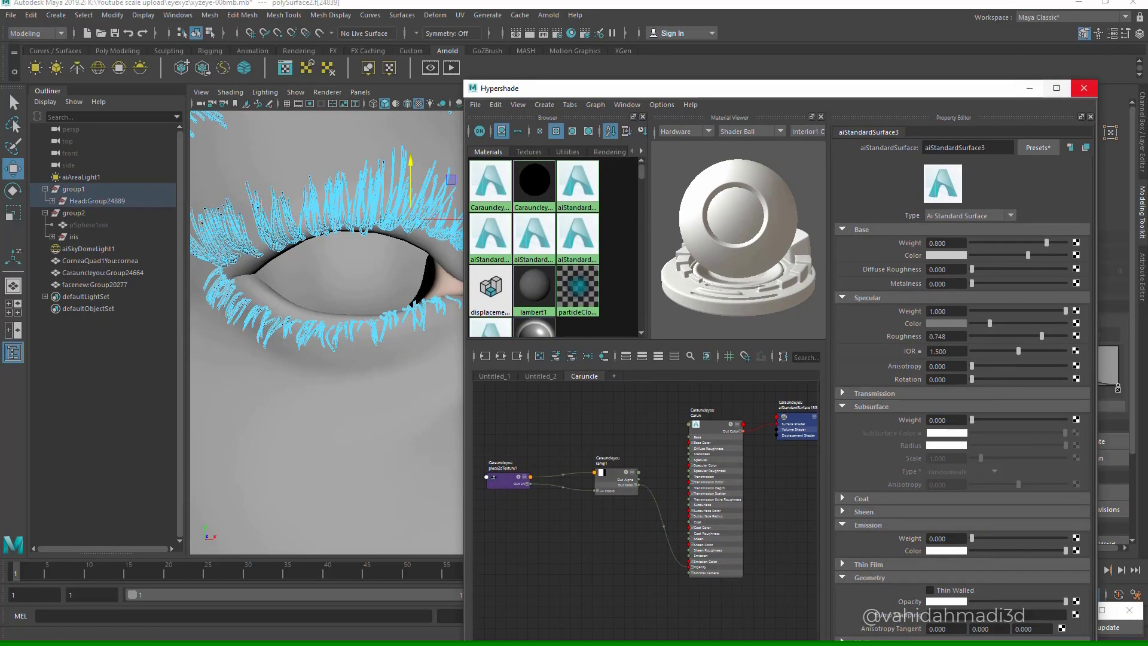
left_click(1086, 88)
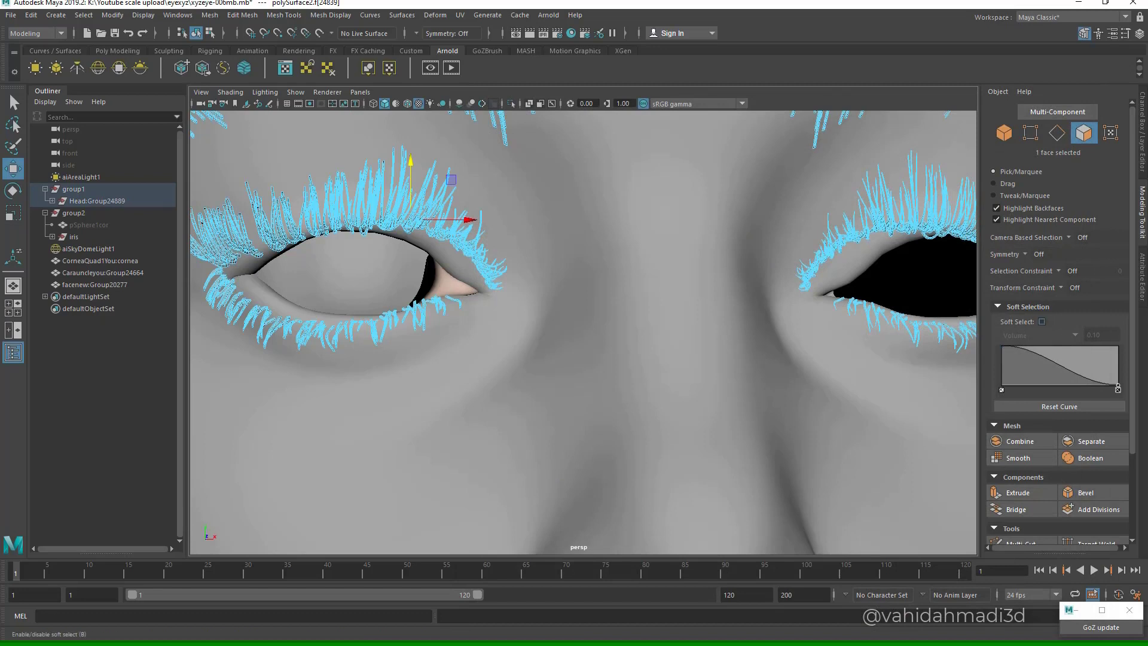
- Turn on soft selection with a 0.50 falloff radius and nudge the upper lashes around the selected face toward the eyelid
key("b")
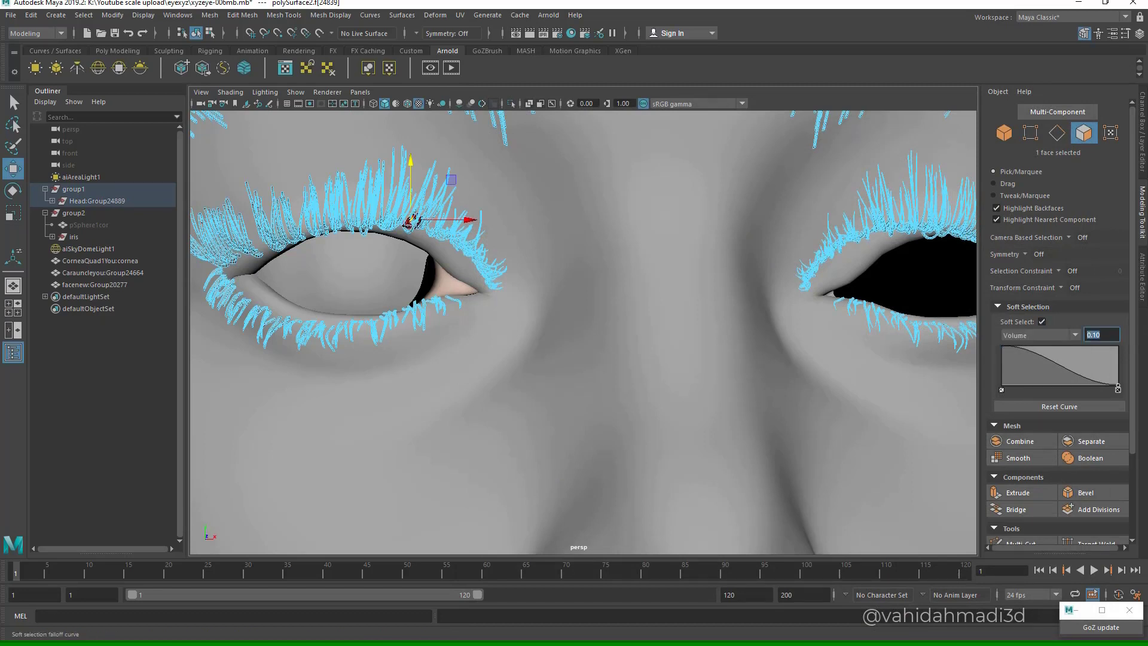
type("5")
key("Return")
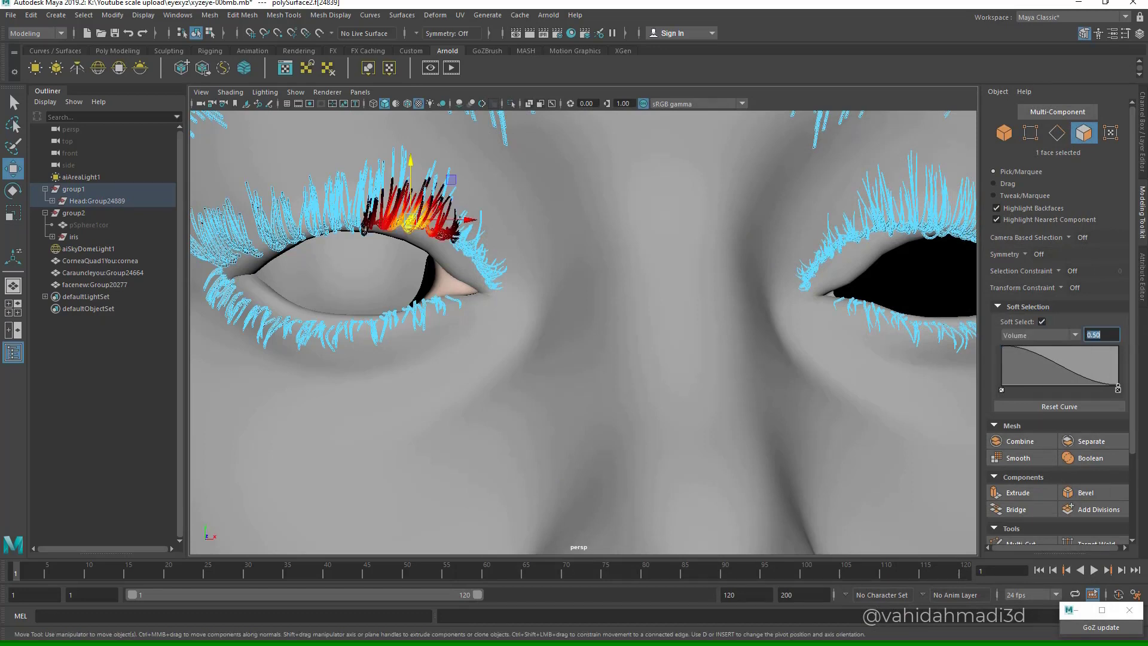
scroll(583, 332, "down", 5)
scroll(584, 333, "up", 4)
left_click_drag(583, 333, 574, 344, "alt")
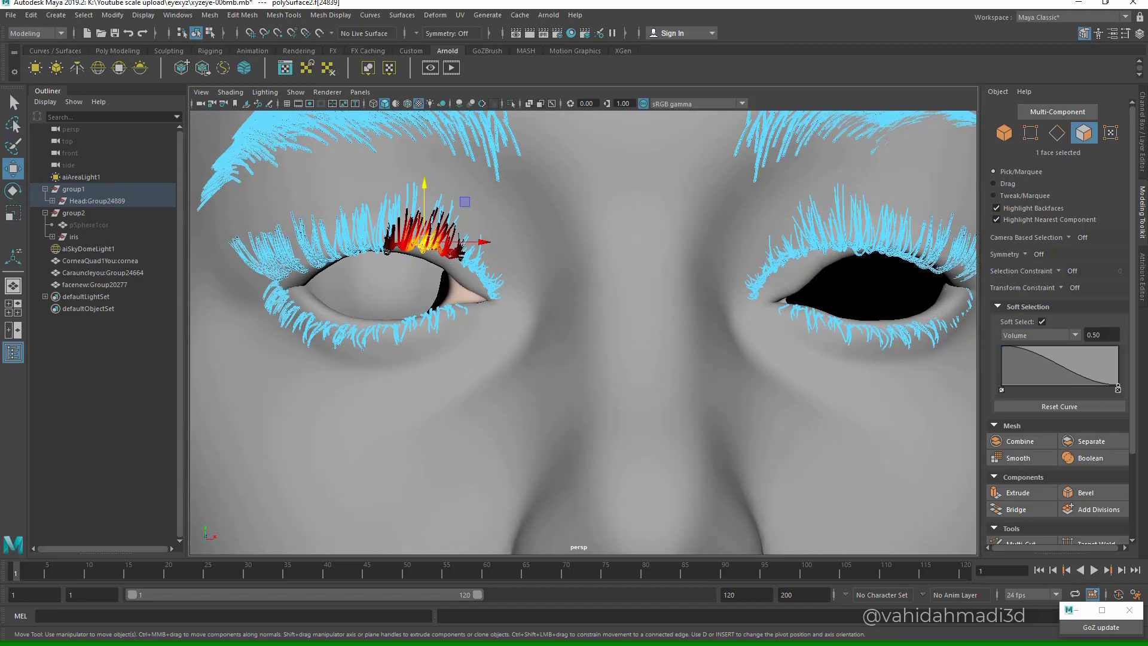
left_click_drag(425, 246, 466, 273)
- Set the soft selection radius to 1.00 and move the inner, middle and outer upper lashes slightly down onto the lid
left_click(465, 263)
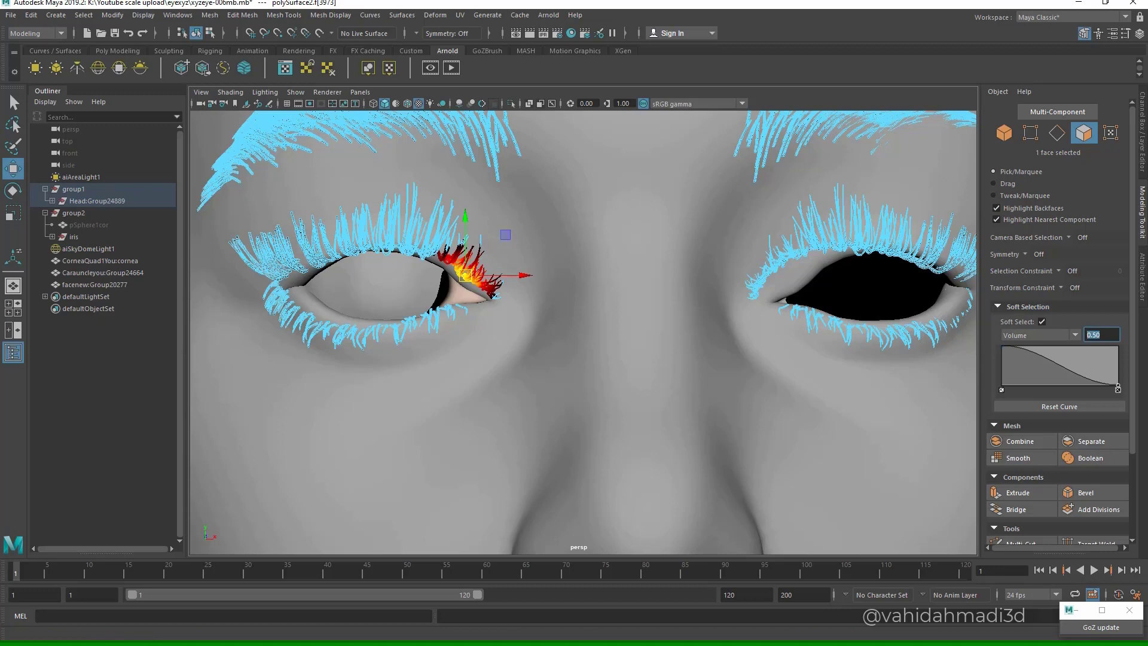
type("1")
key("Return")
left_click_drag(466, 276, 464, 281)
left_click(389, 244)
left_click_drag(390, 243, 388, 247)
left_click(305, 253)
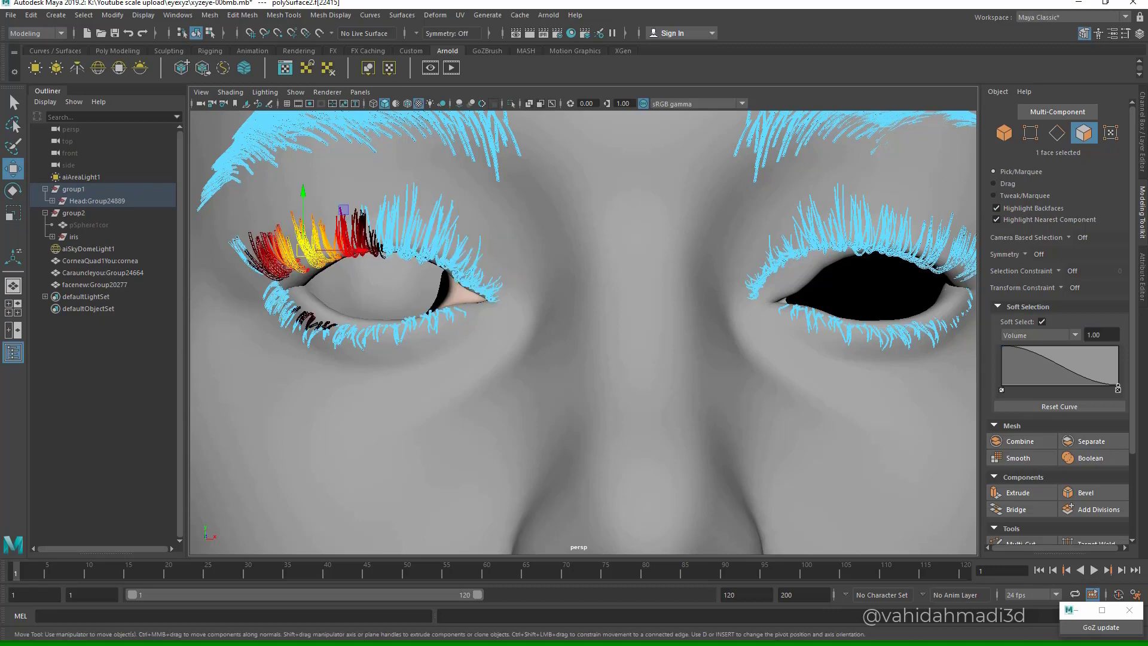
left_click_drag(305, 252, 305, 259)
- Raise the lower lashes slightly toward the lid edge with soft selection, working on their outer and middle parts
left_click(308, 314)
left_click_drag(308, 313, 307, 306)
left_click(407, 327)
left_click_drag(408, 328, 467, 377)
left_click(421, 409)
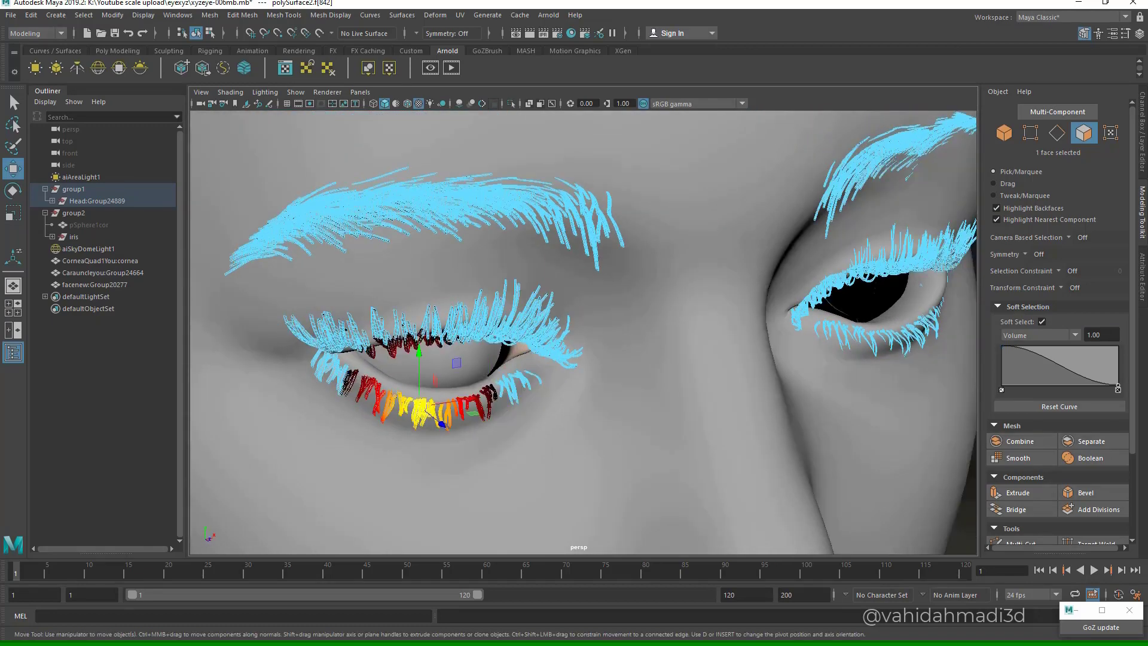
left_click_drag(420, 409, 420, 402)
left_click(342, 380)
left_click_drag(343, 379, 351, 347, "alt")
- Return the lash mesh to object mode and turn off soft selection
scroll(359, 352, "down", 6)
left_click_drag(466, 335, 440, 341, "alt")
right_click(481, 299)
left_click(522, 282)
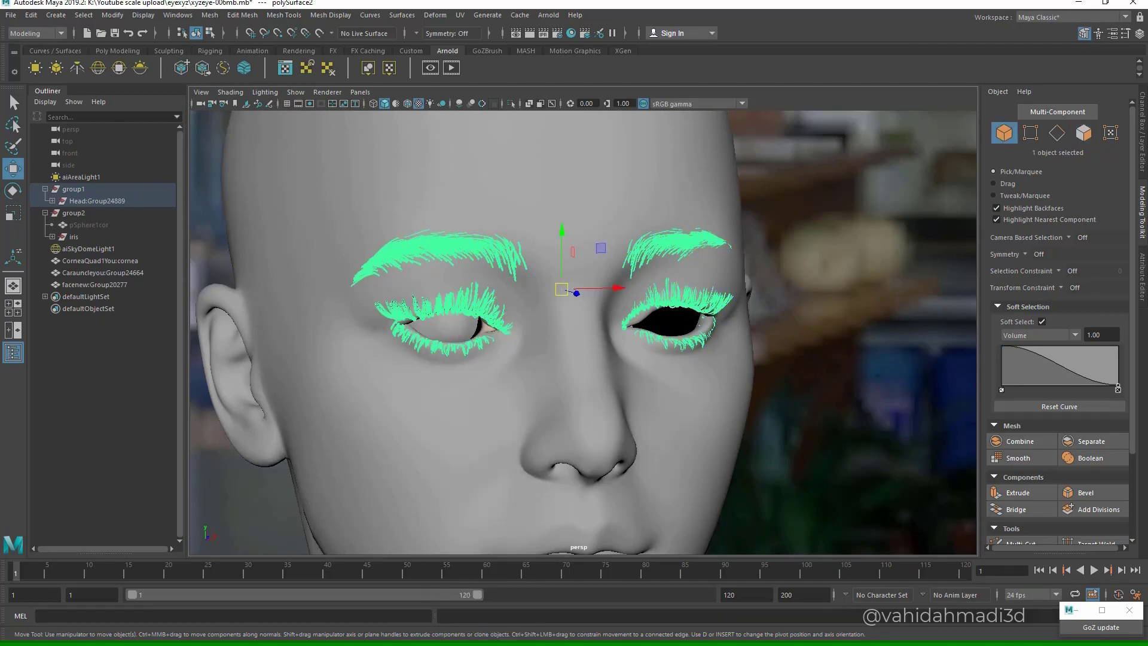
key("b")
scroll(583, 332, "up", 3)
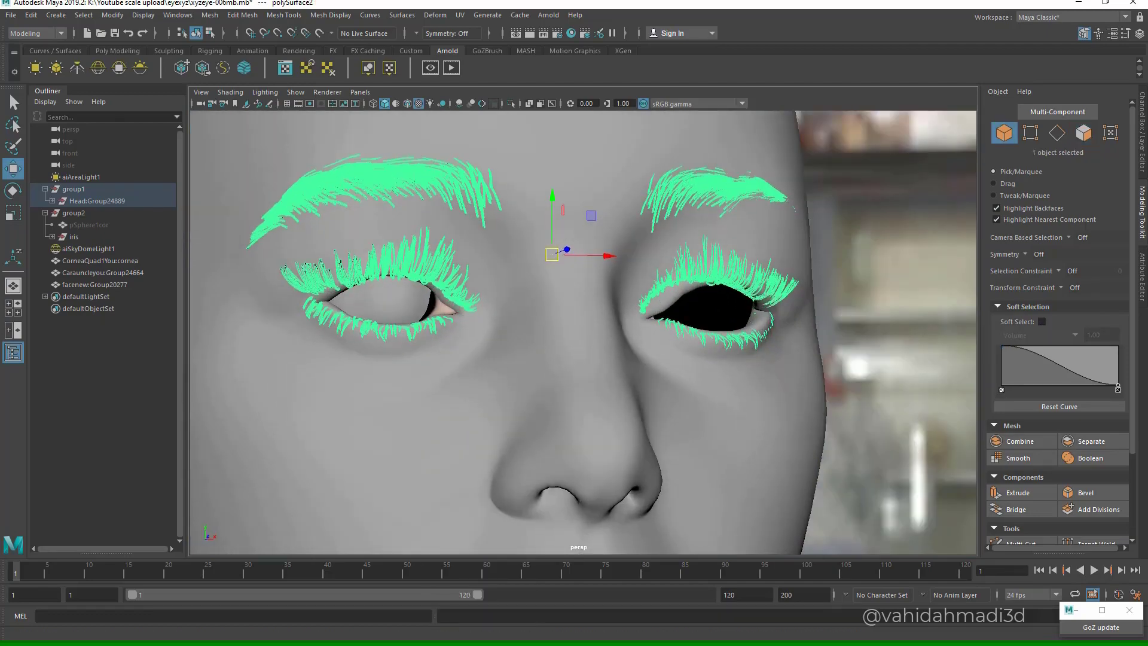
- Open the Hypershade, graph the material of the caruncle mesh, and select its Arnold standard surface node
left_click(452, 67)
left_click(571, 33)
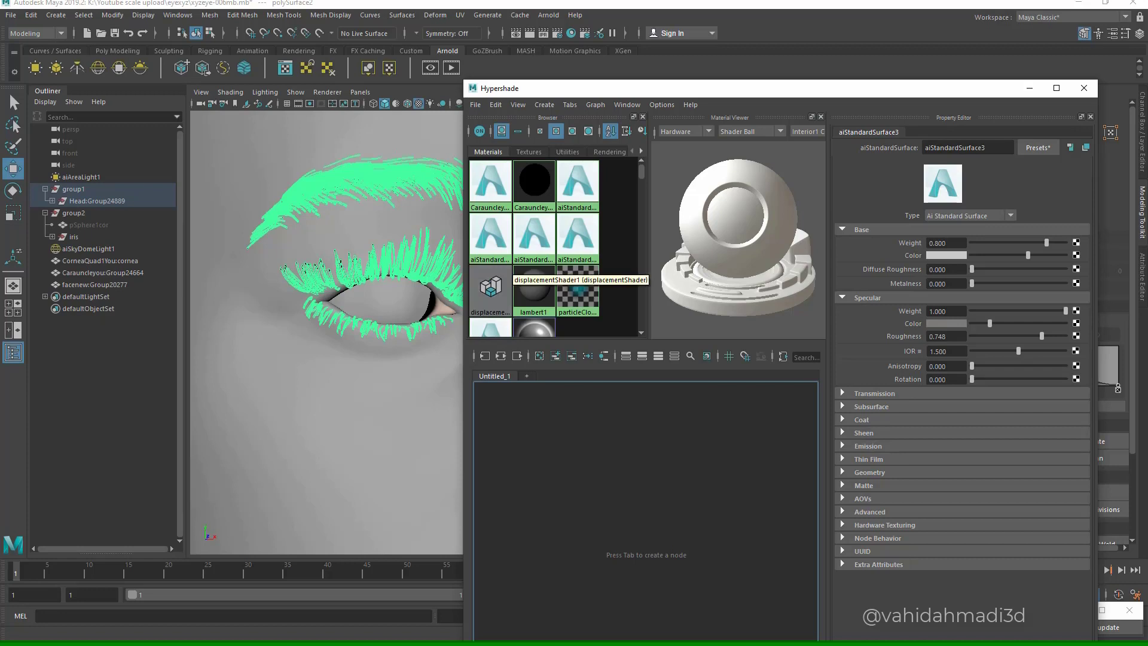
left_click(444, 308)
left_click(595, 104)
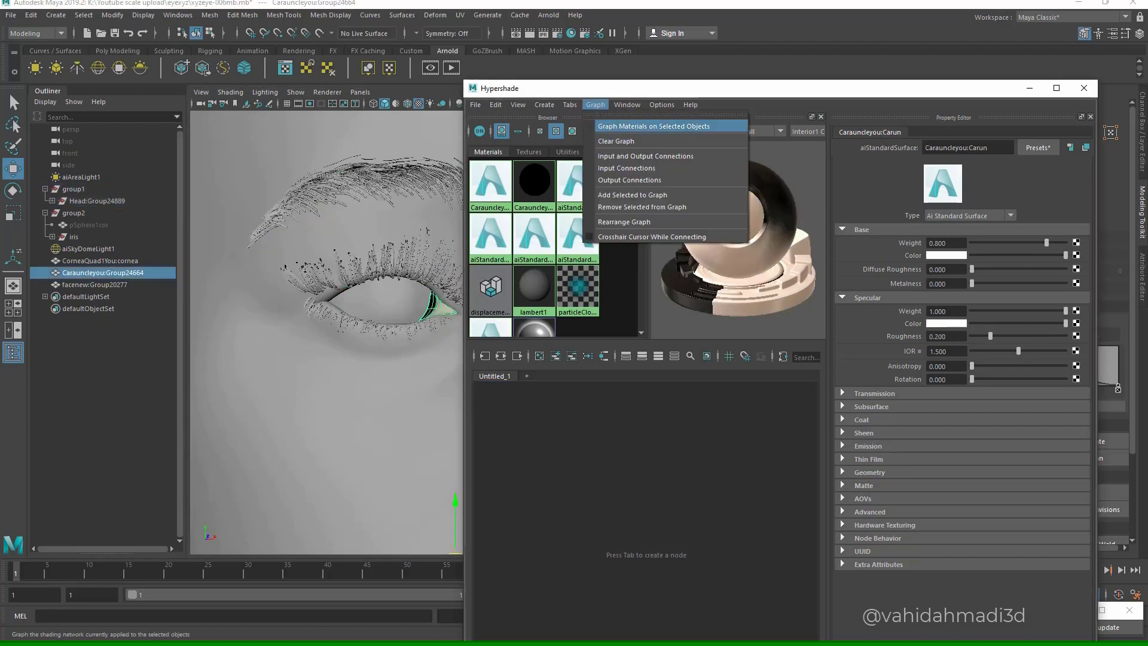
left_click(646, 124)
middle_click_drag(646, 466, 621, 499, "alt")
left_click(686, 433)
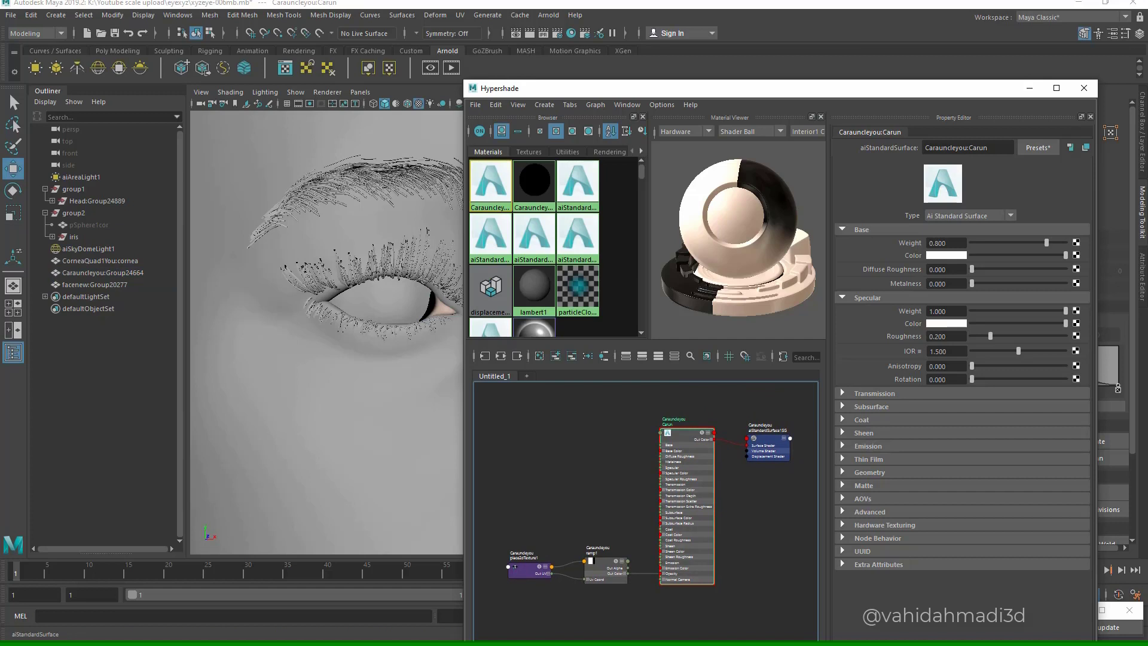
- Darken the caruncle material's subsurface color and set its subsurface radius to a darker red
left_click(871, 407)
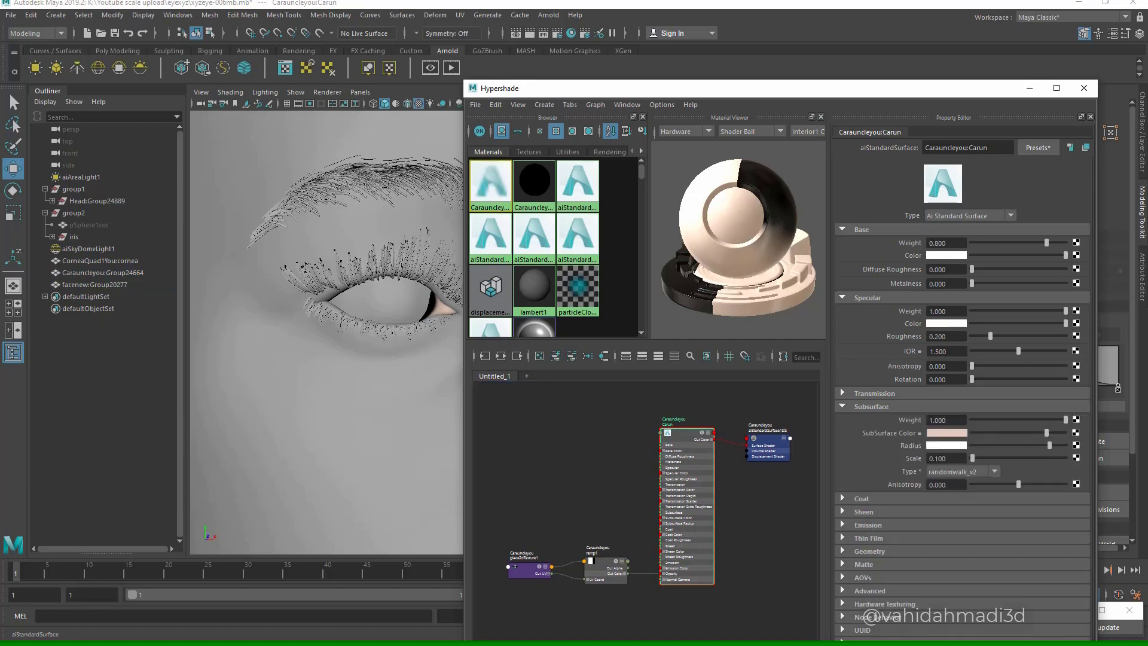
left_click_drag(1047, 433, 1017, 433)
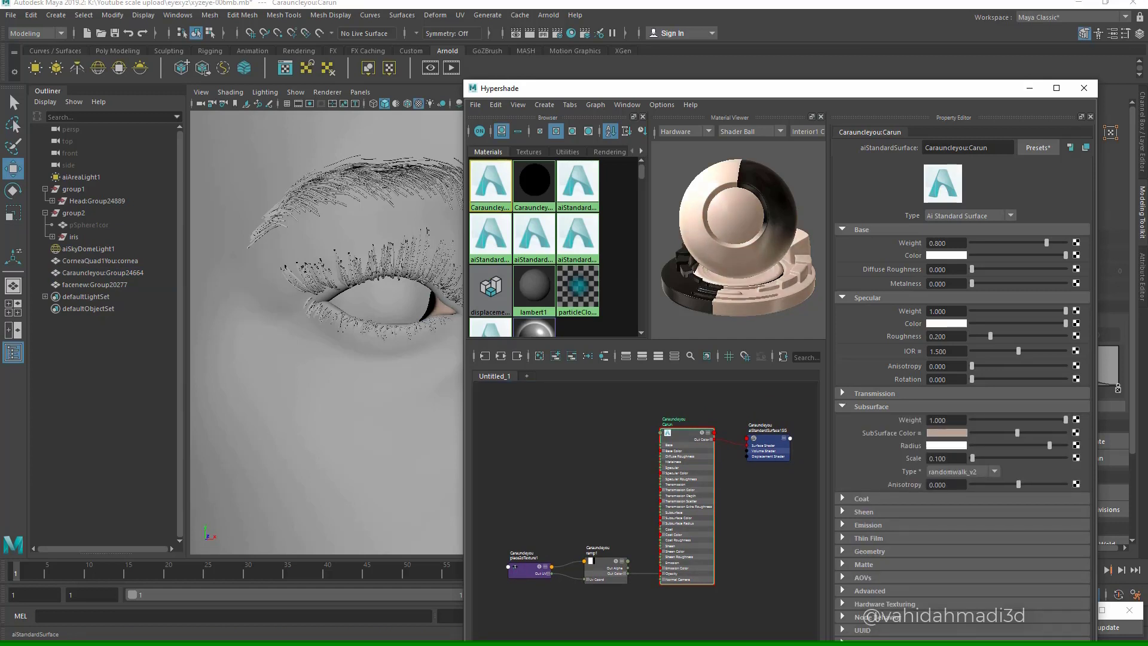
left_click(947, 446)
left_click(915, 413)
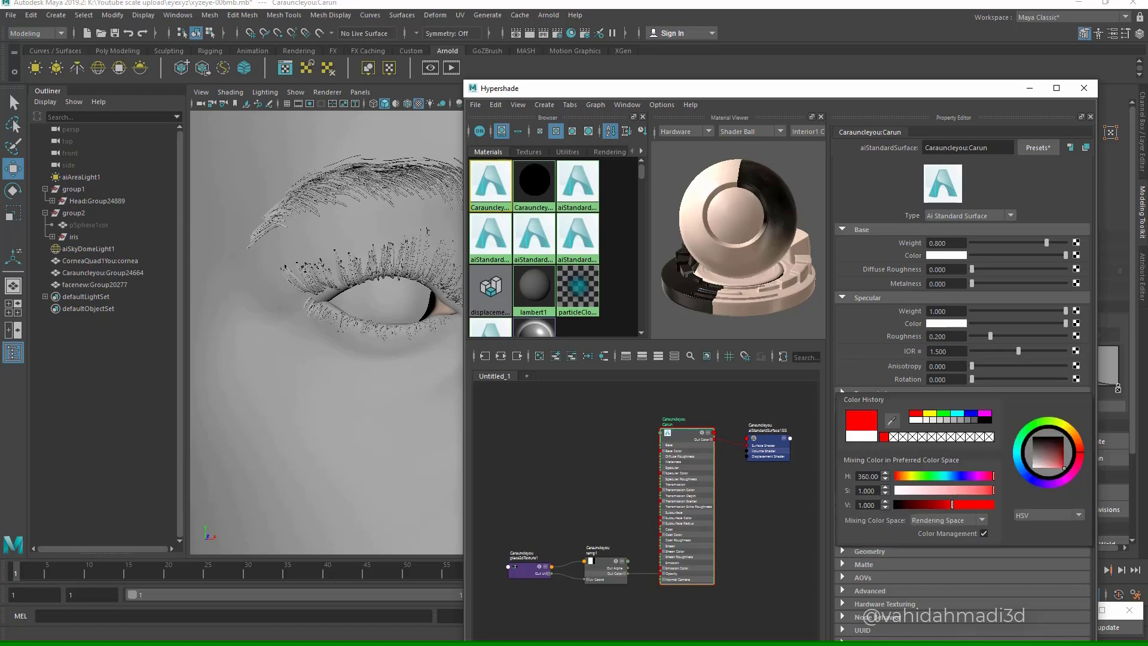
left_click_drag(952, 505, 915, 505)
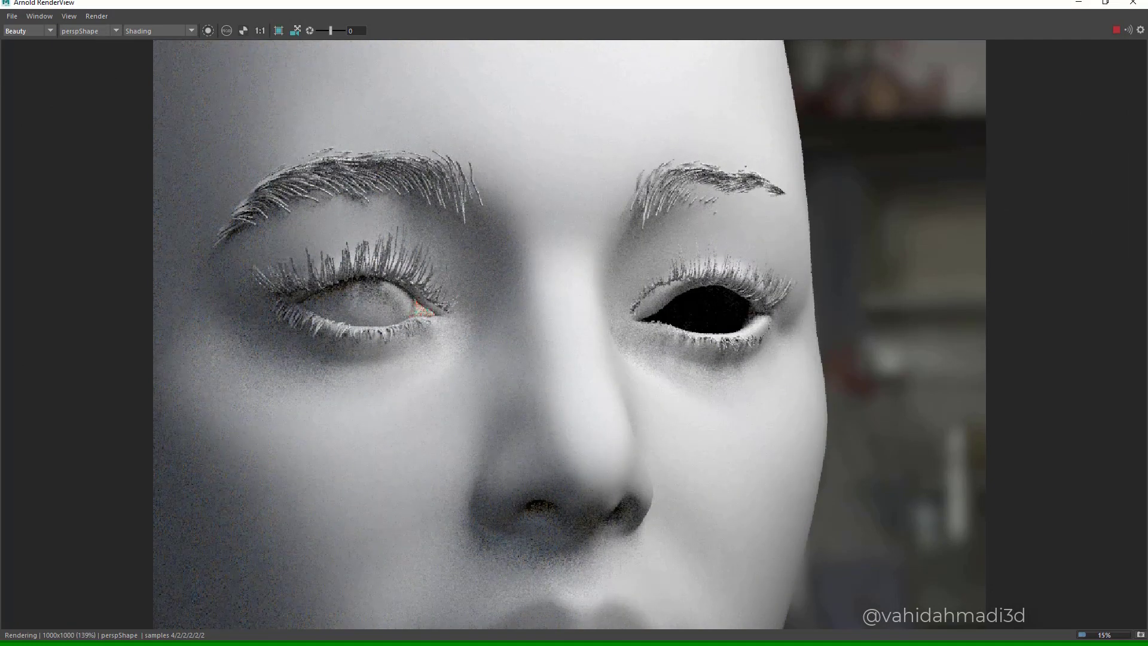
- Export the selected caruncle mesh as an OBJ file named Caruncle in the Documents folder
scroll(435, 329, "up", 1)
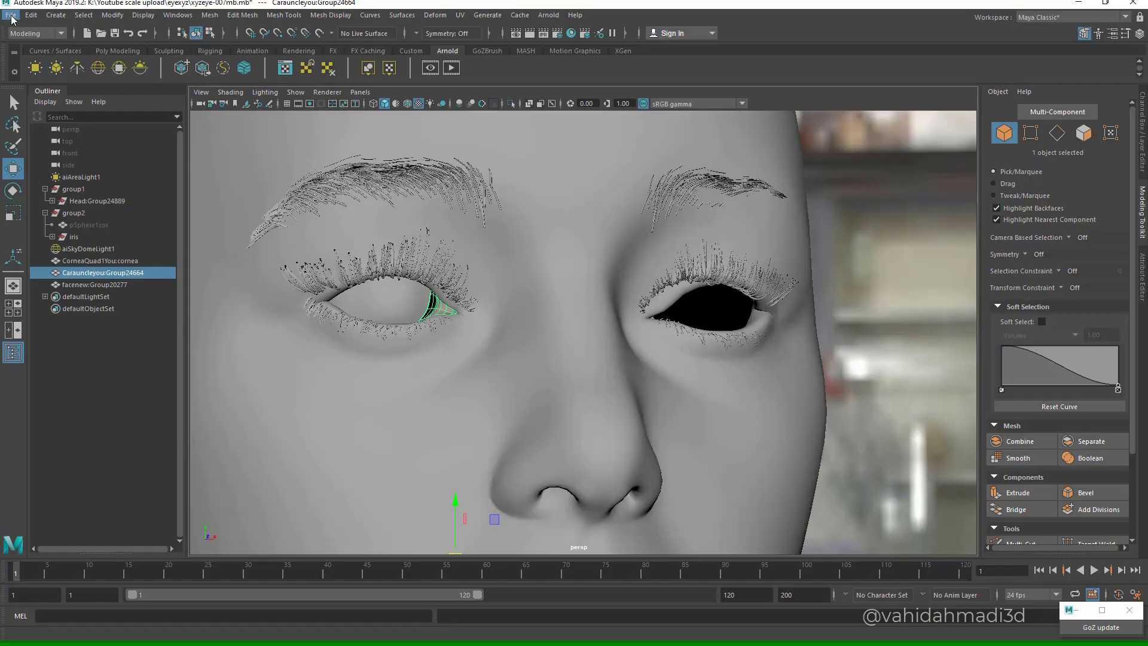
left_click(10, 15)
left_click(65, 182)
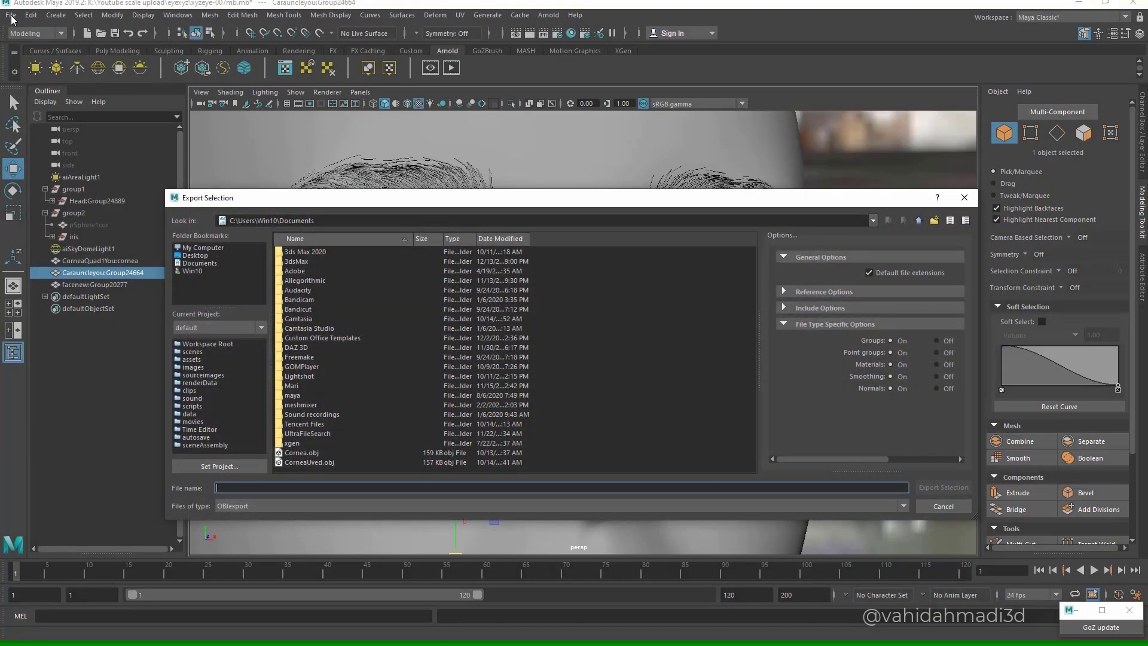
type("Caruncle")
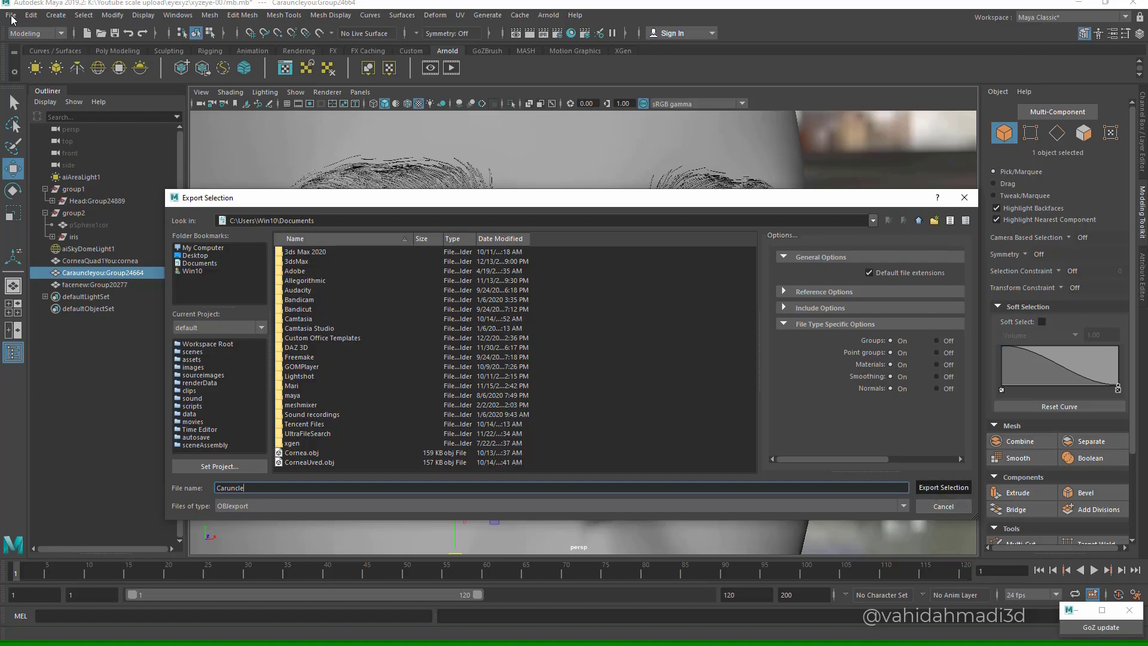
key("Return")
- Switch to ZBrush and delete the old caruncle subtool named del
key("super")
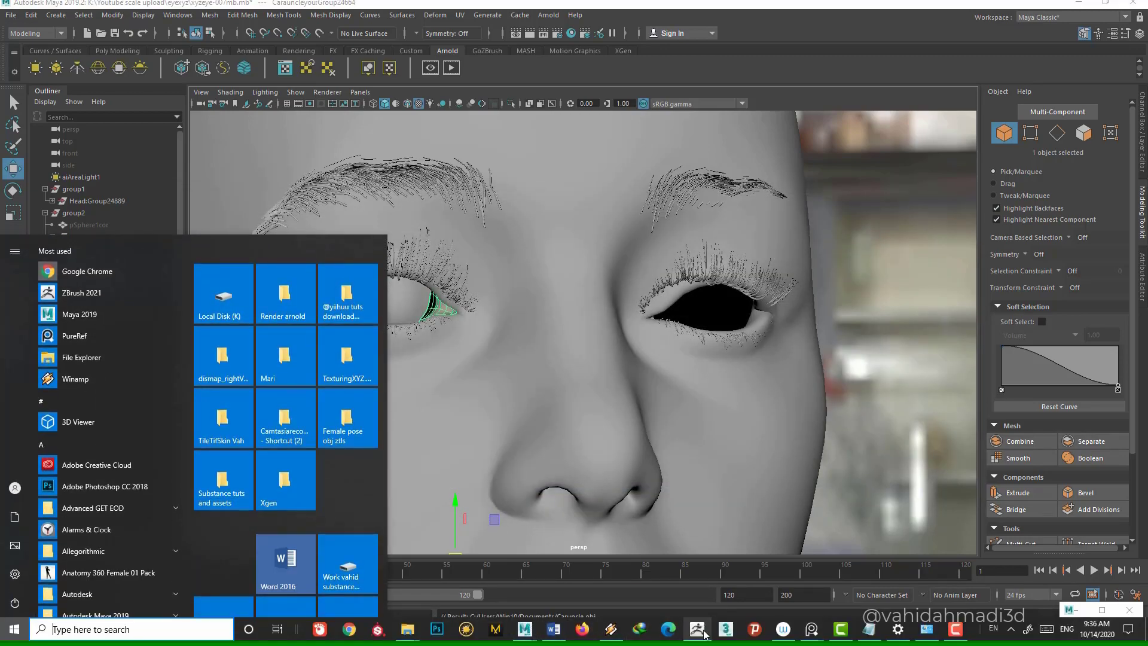
left_click(698, 630)
left_click(934, 515)
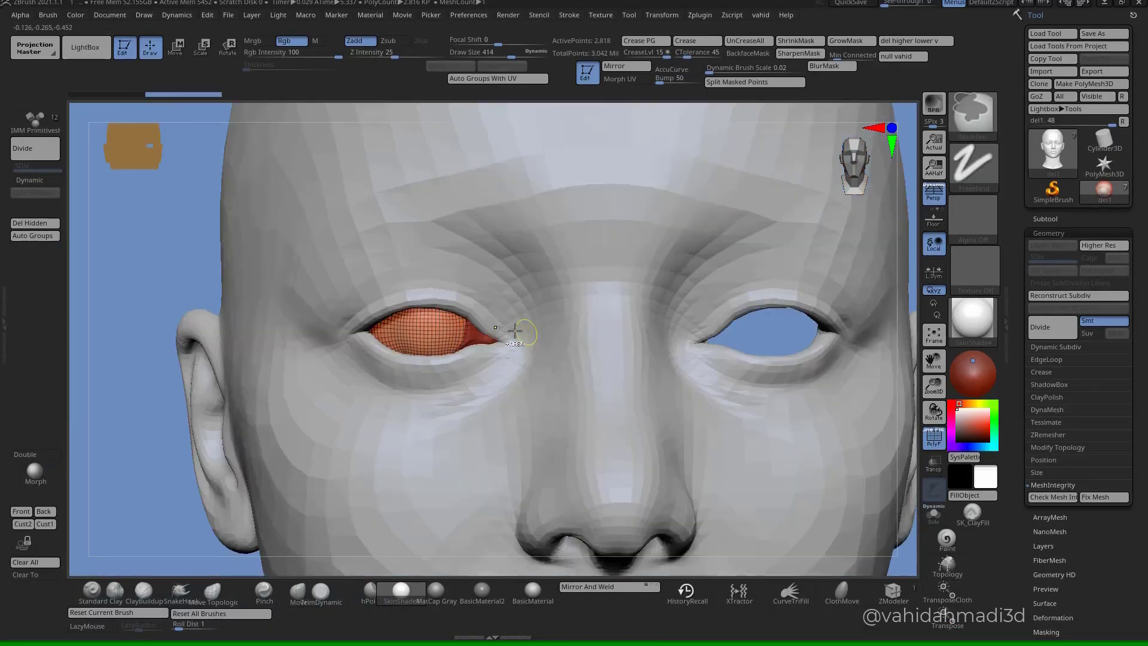
left_click(1046, 220)
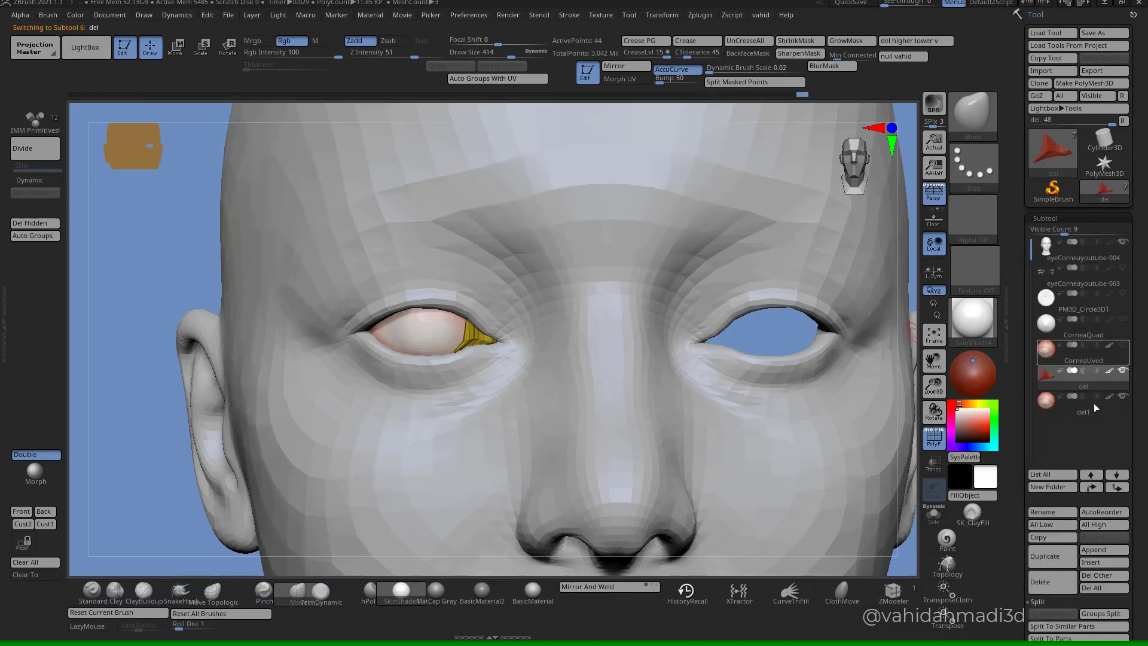
left_click(1051, 581)
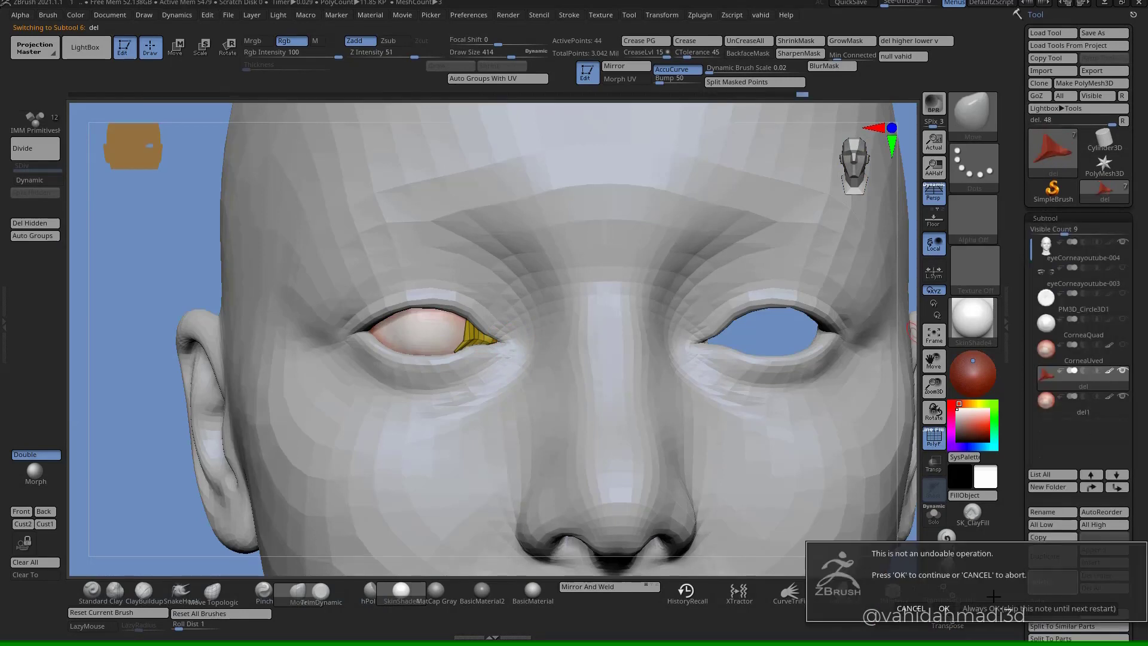
left_click(944, 608)
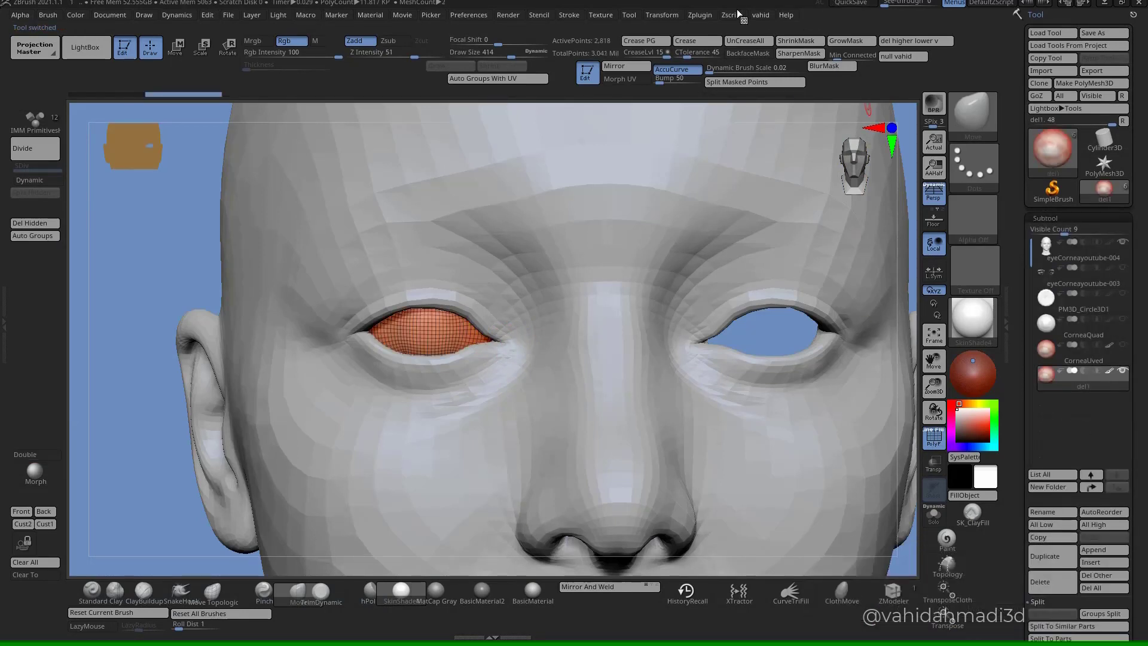
- Append the exported Caruncle OBJ from the Documents folder with SubTool Master's MultiAppend
left_click(699, 15)
left_click(734, 261)
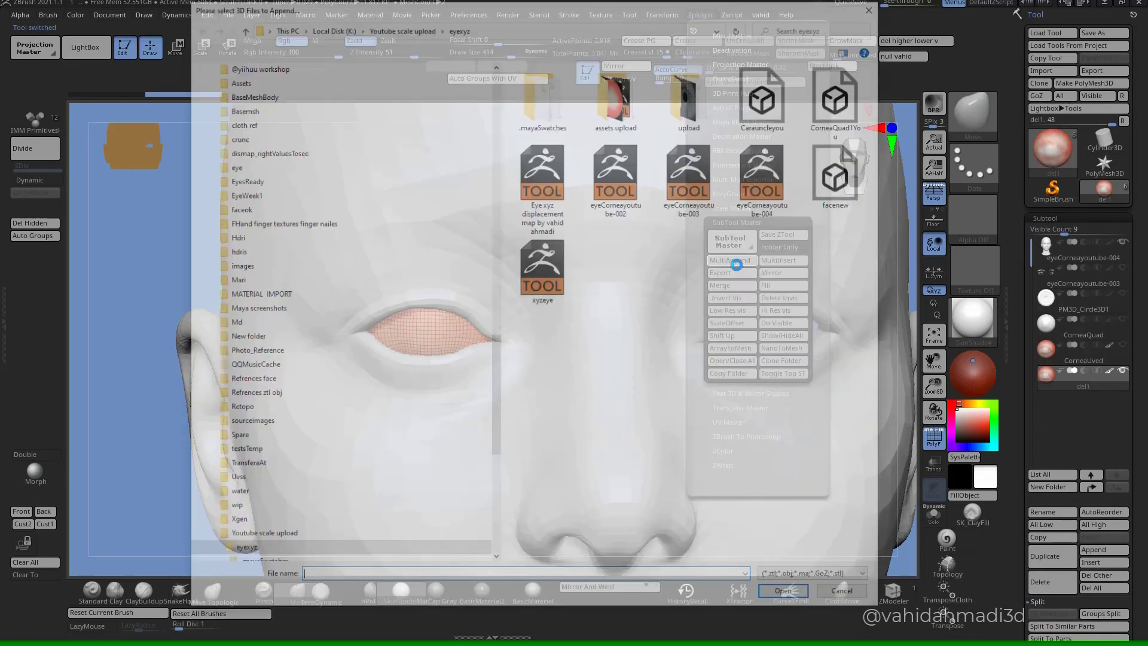
left_click(379, 237)
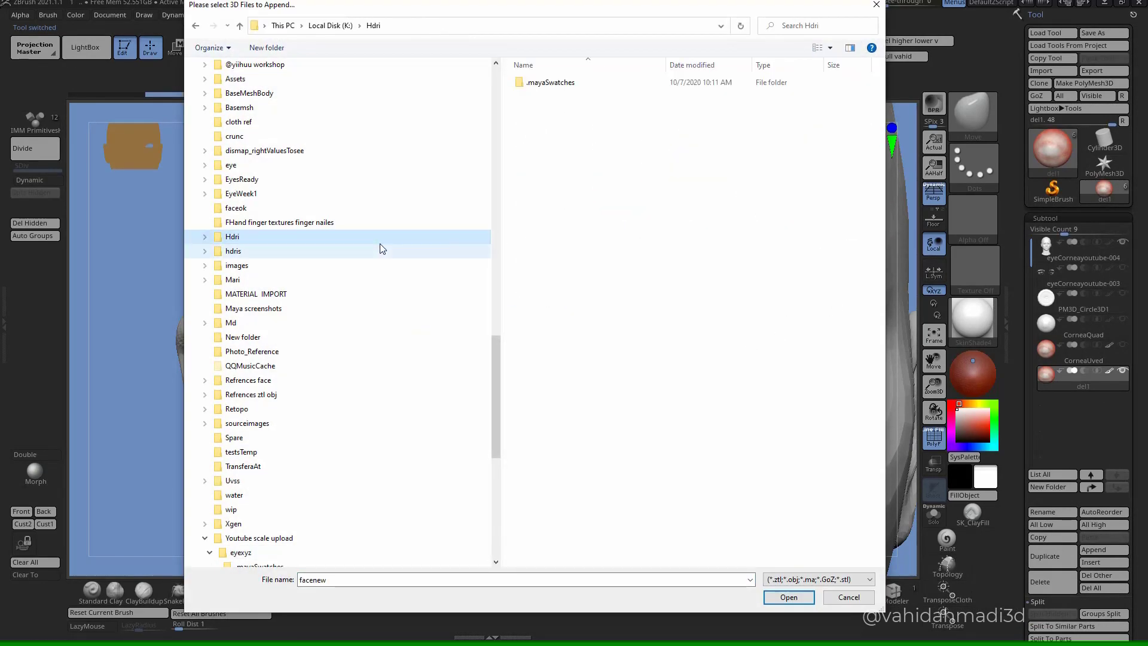
scroll(375, 271, "up", 15)
scroll(299, 288, "up", 1)
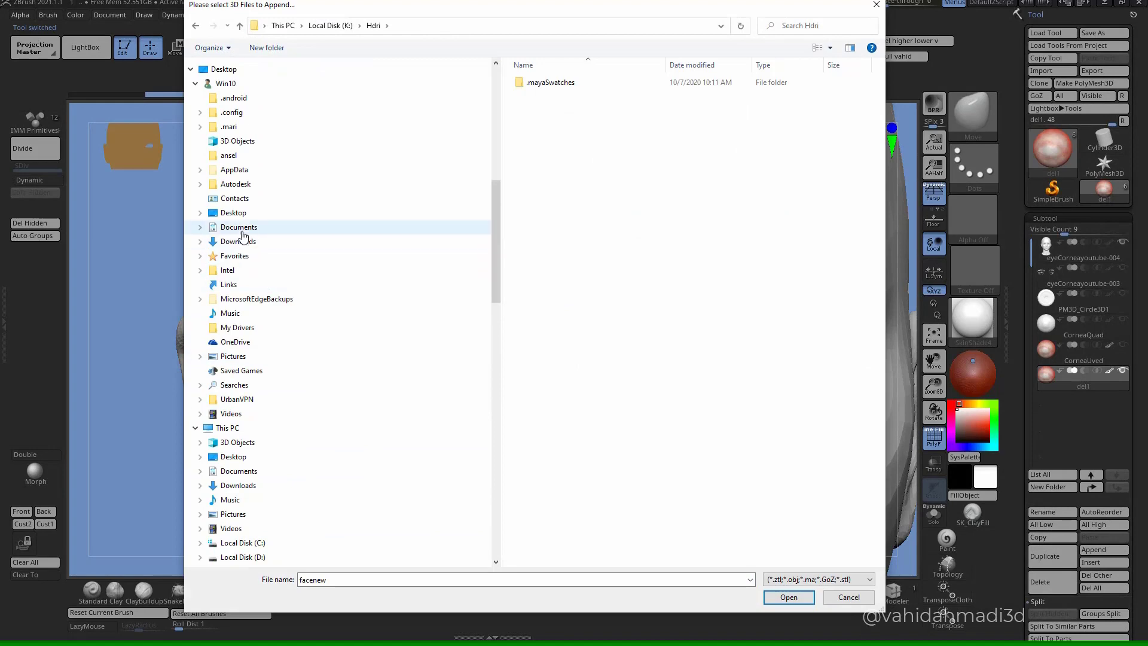
left_click(238, 227)
double_click(541, 347)
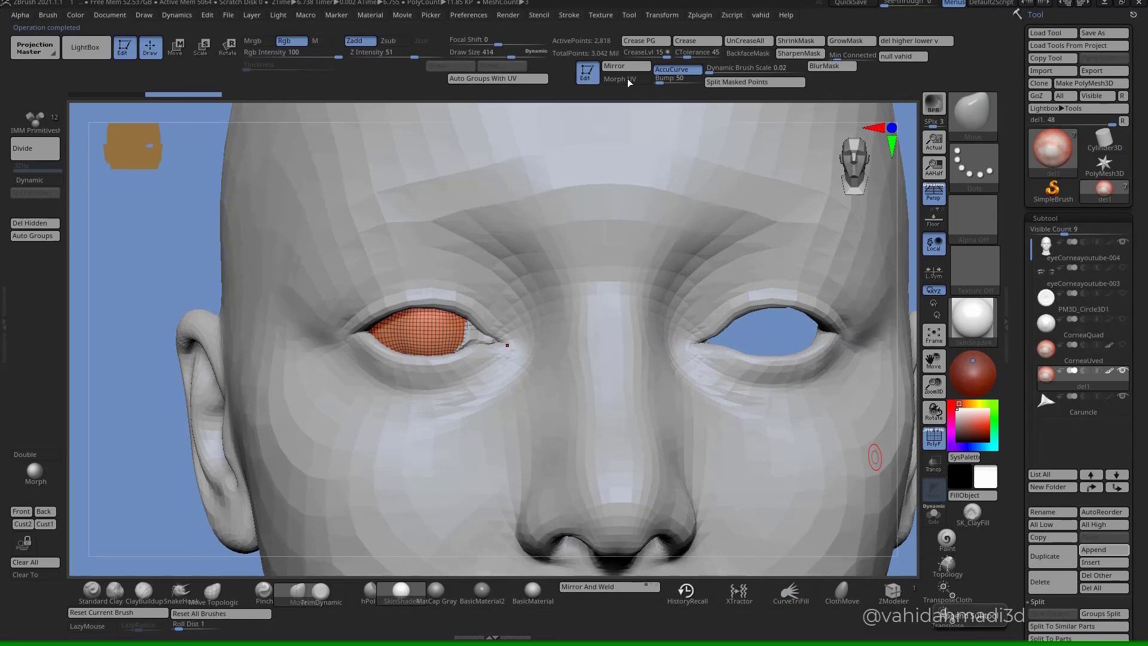
- Set the eyeball's Morph UV bump to 0, preview its UV layout and show its UV Map settings
left_click(663, 81)
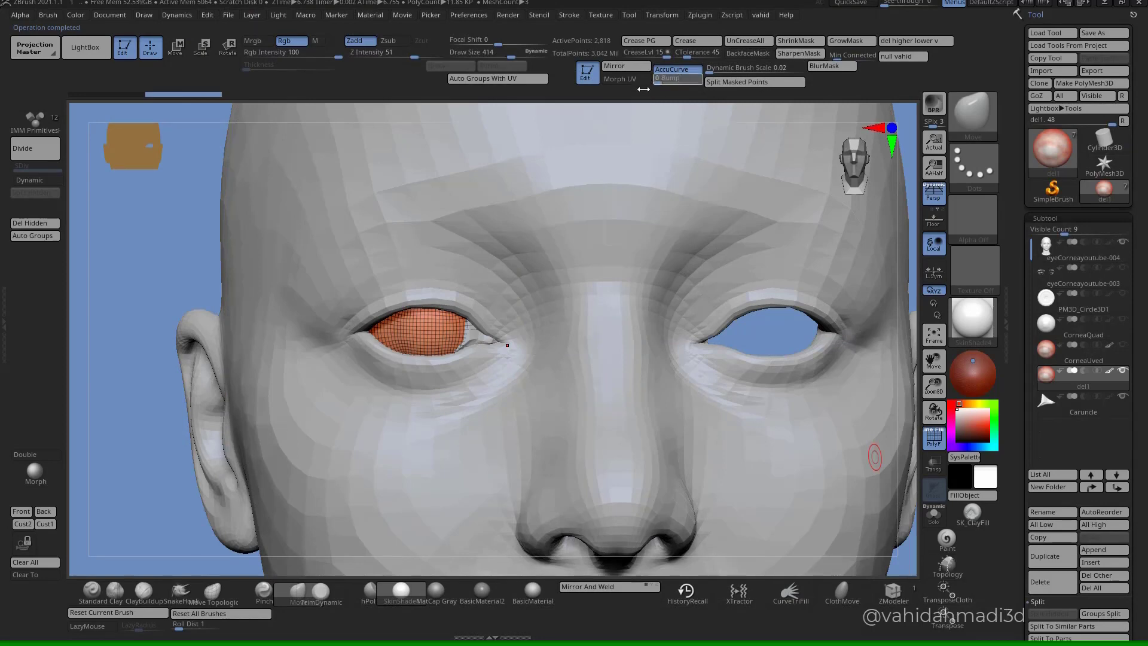
type("0")
left_click(626, 79)
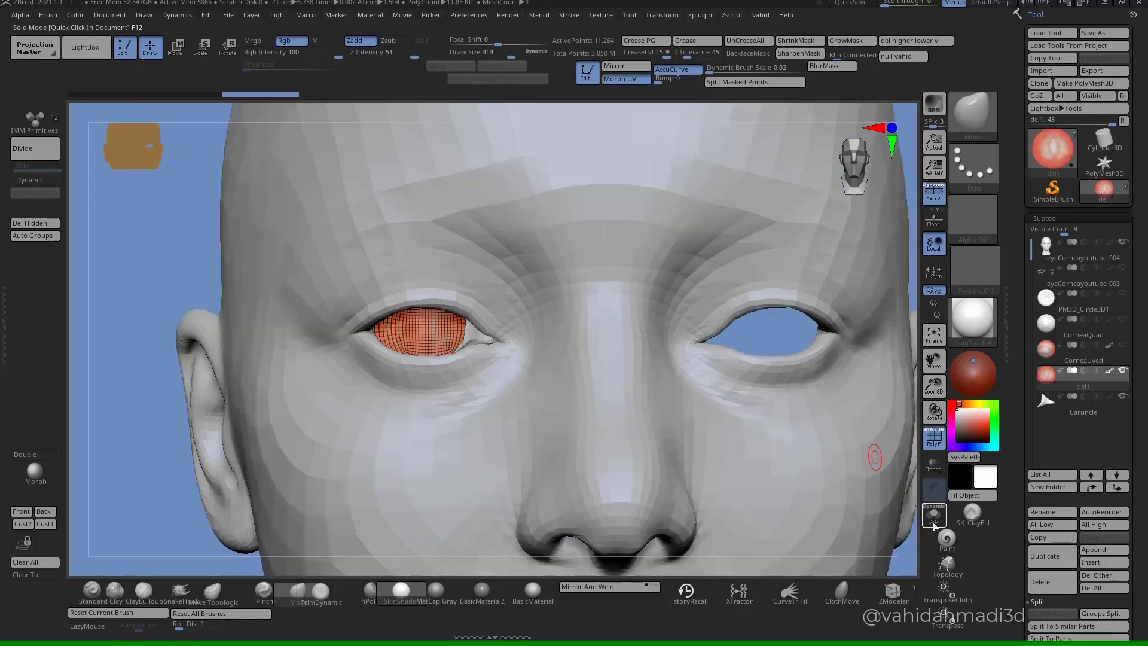
left_click(626, 79)
left_click_drag(1139, 561, 1107, 440)
left_click_drag(1091, 509, 1074, 543)
left_click(1077, 475)
left_click(1047, 188)
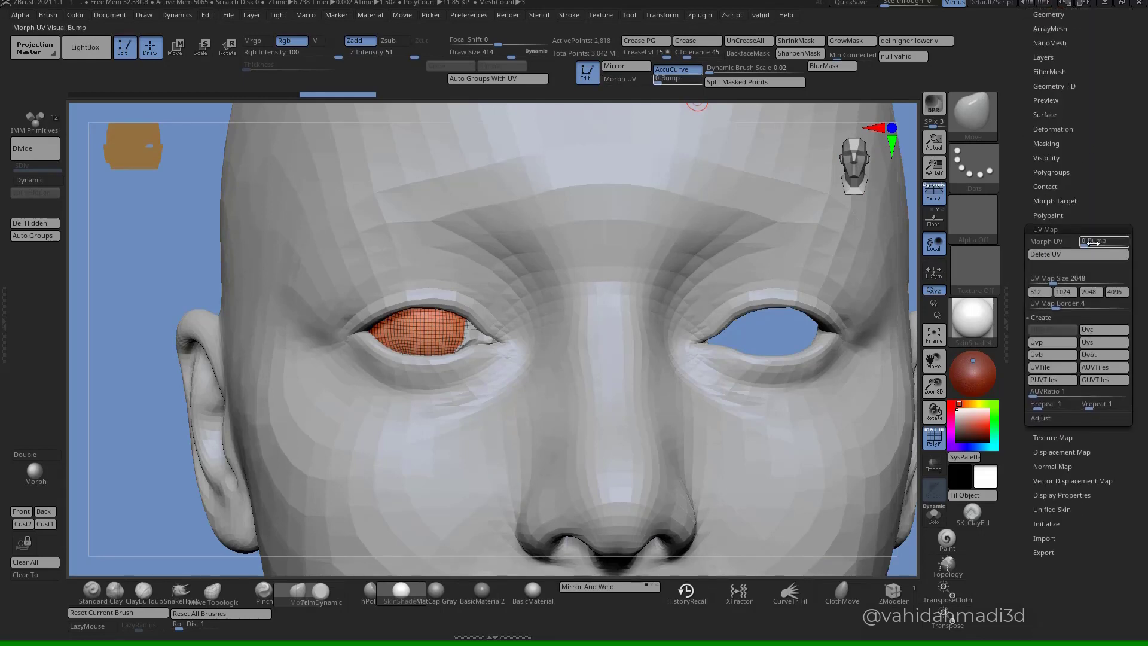
- Select the appended caruncle and examine its flattened UV layout with Morph UV
left_click(485, 335, "alt")
left_click(630, 80)
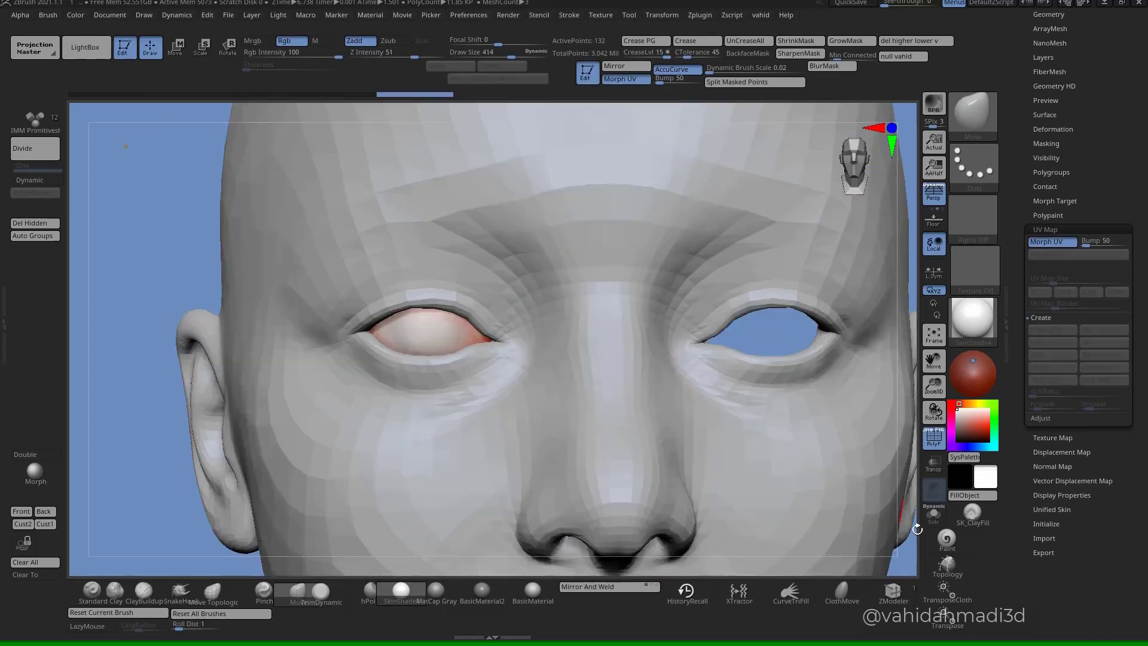
left_click(934, 522)
left_click(934, 522)
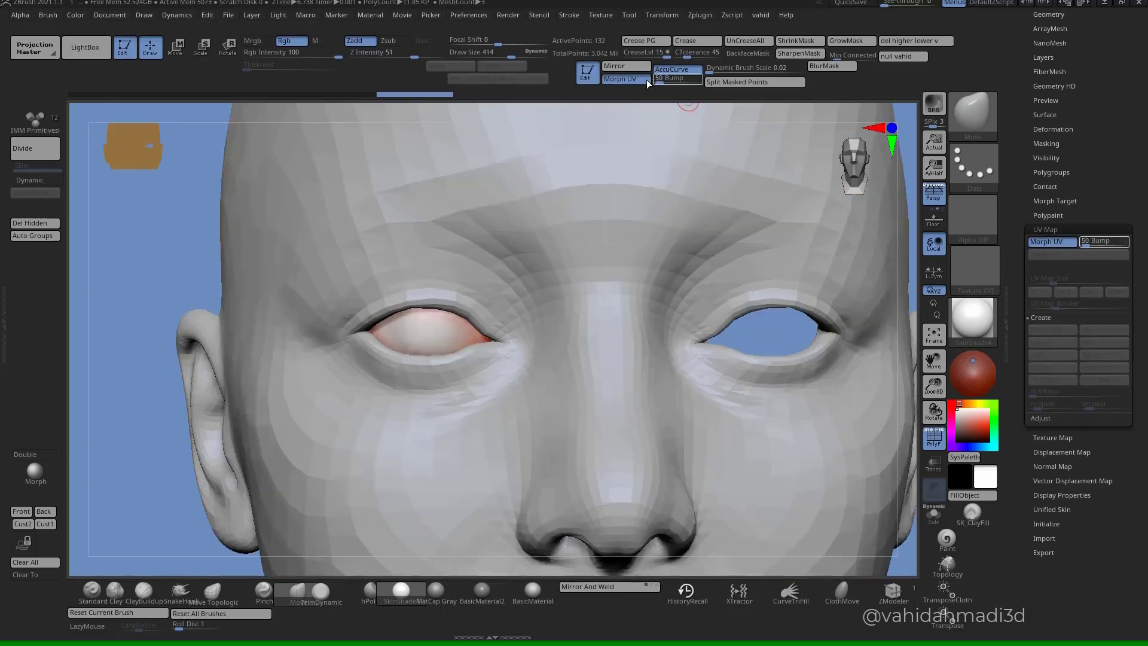
left_click(647, 81)
left_click(626, 79)
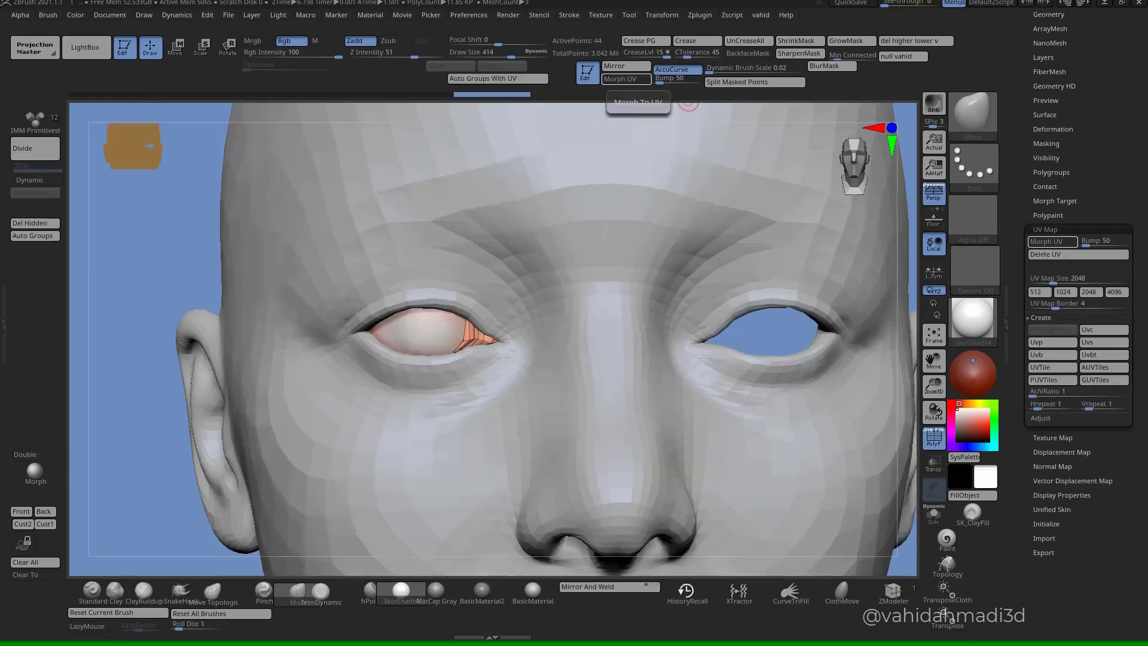
- Isolate the caruncle and subdivide it up to subdivision level 9
right_click_drag(495, 364, 516, 467, "ctrl")
left_click(940, 519)
right_click_drag(482, 359, 564, 460, "ctrl")
left_click(39, 156)
left_click(48, 152)
left_click(50, 154)
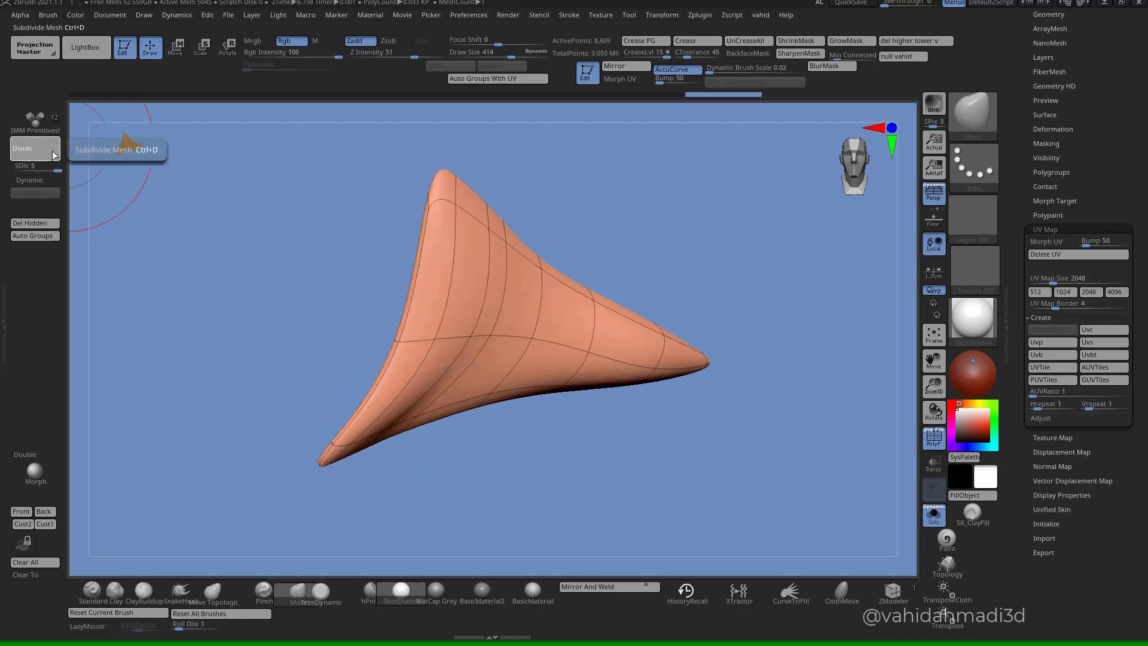
left_click(51, 153)
left_click(52, 153)
left_click(48, 155)
left_click(49, 158)
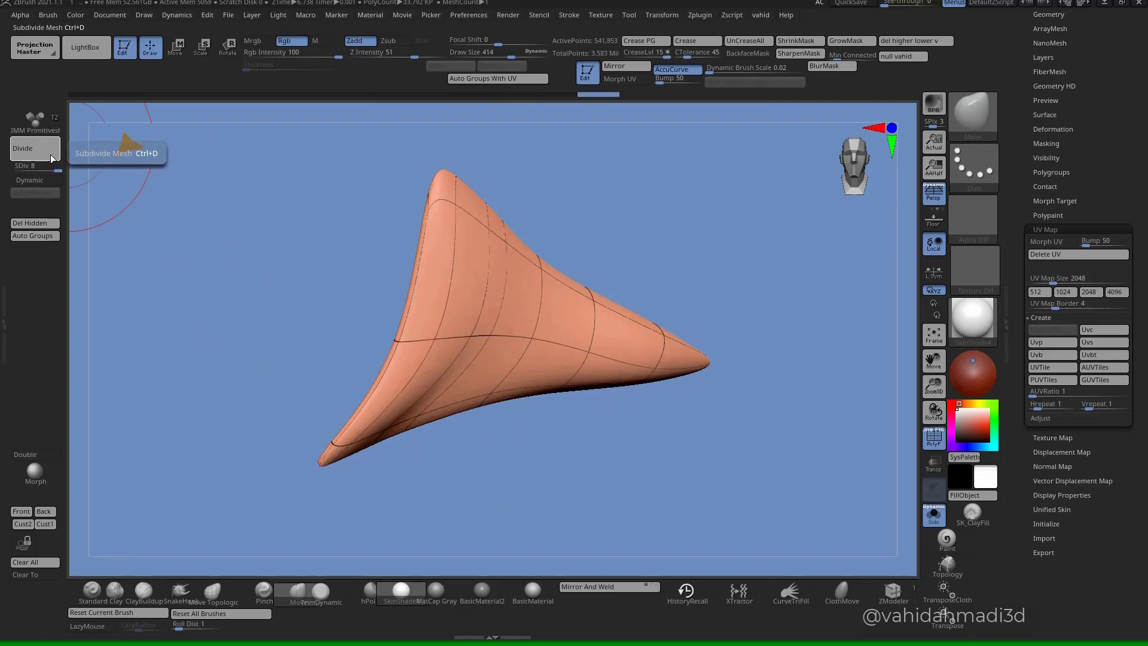
left_click(51, 156)
right_click_drag(589, 423, 557, 377, "ctrl")
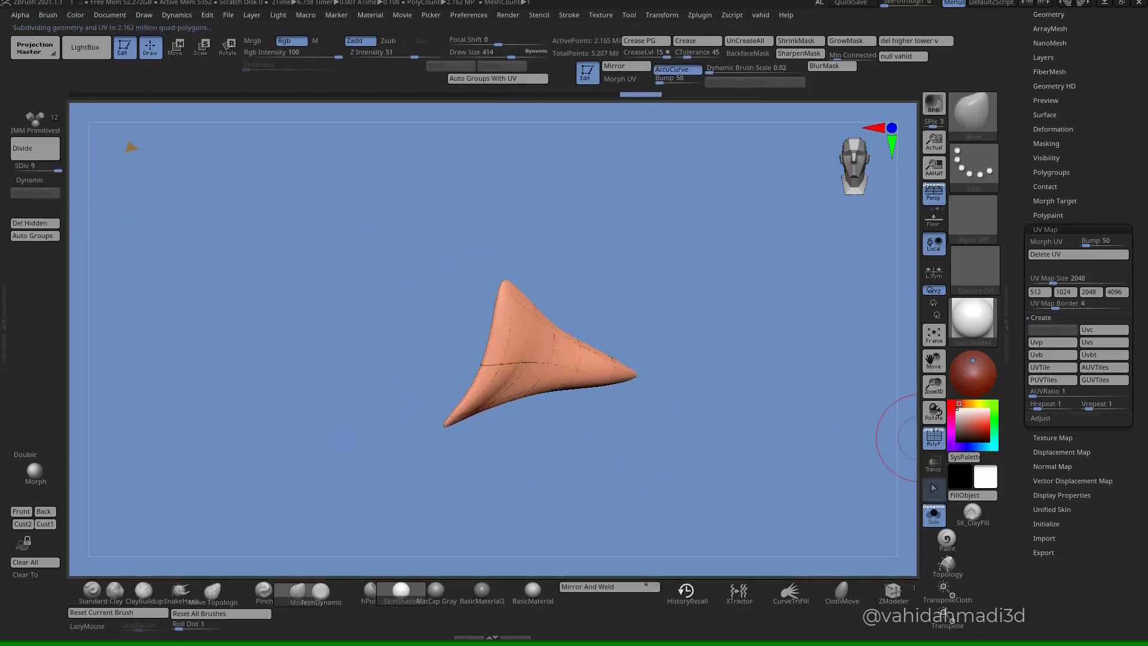
- Show the whole head again and pick a light salmon pink as the colour for the caruncle
left_click(933, 513)
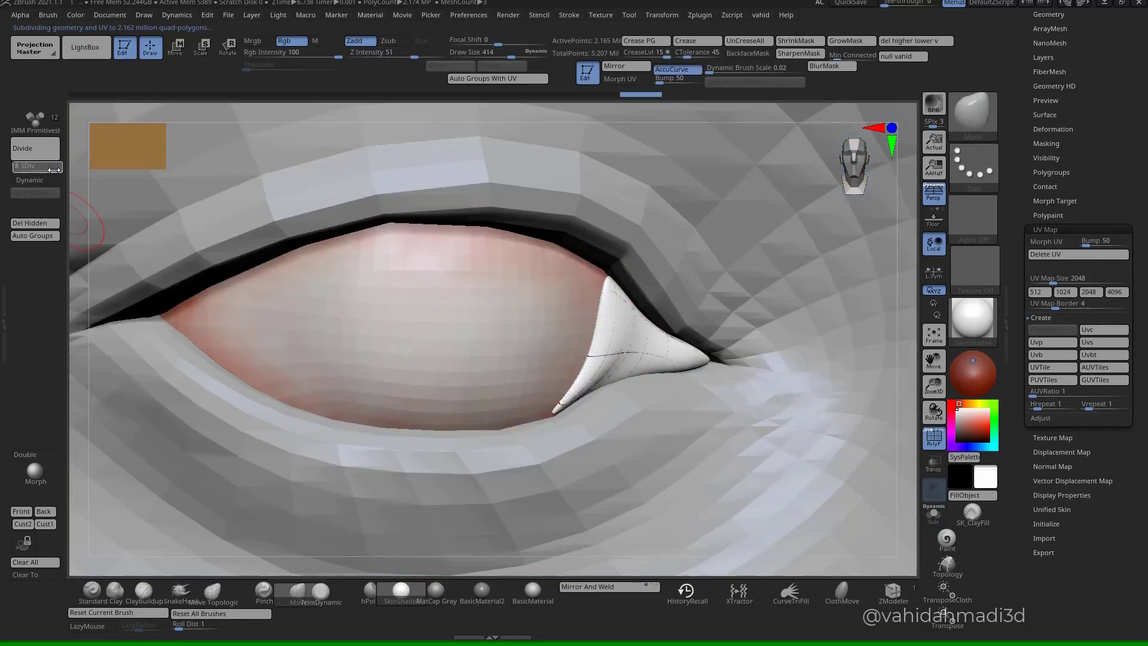
left_click(58, 170)
right_click_drag(545, 419, 714, 456, "ctrl")
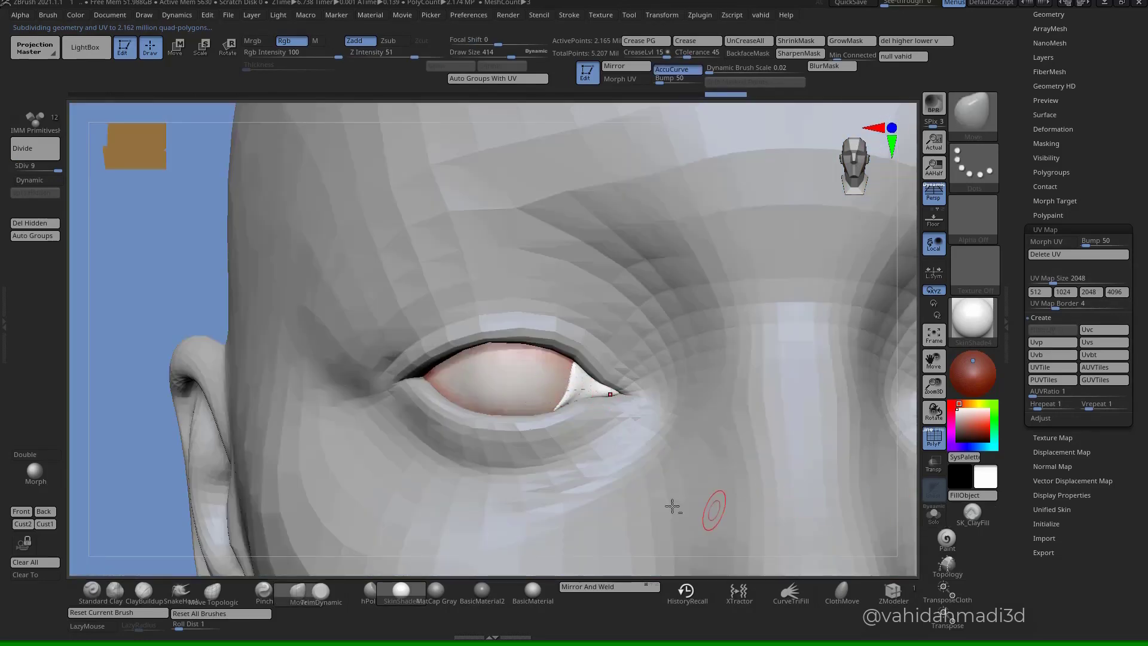
right_click_drag(595, 402, 606, 474, "alt")
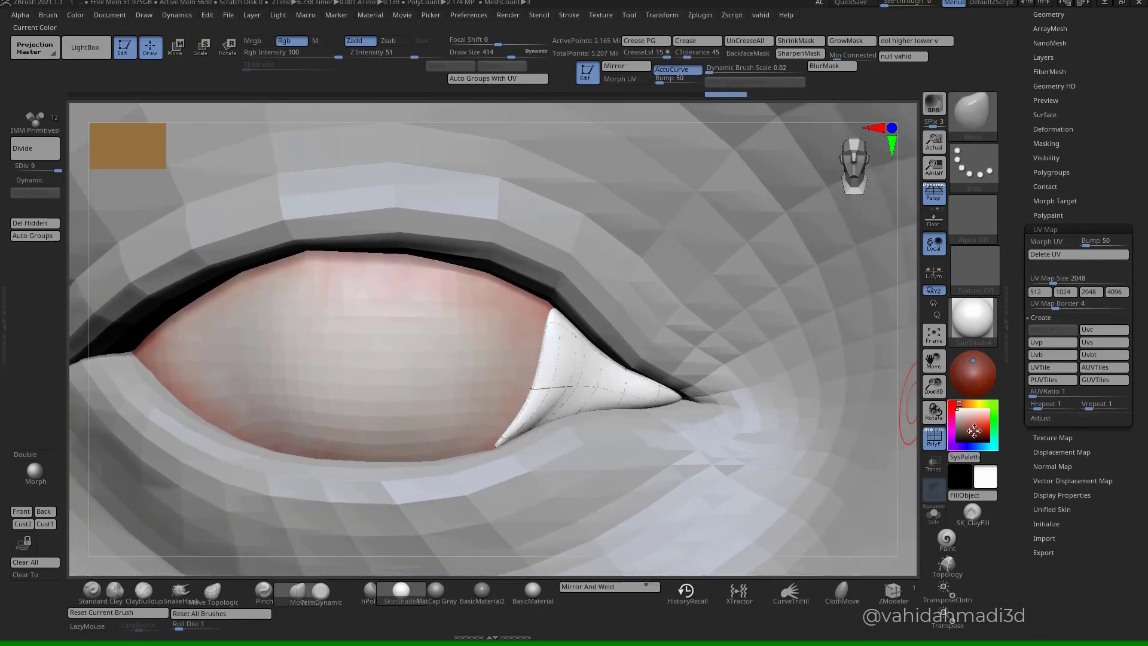
mouse_move(974, 431)
left_mouse_down()
mouse_move(539, 320)
mouse_move(539, 309)
left_mouse_up()
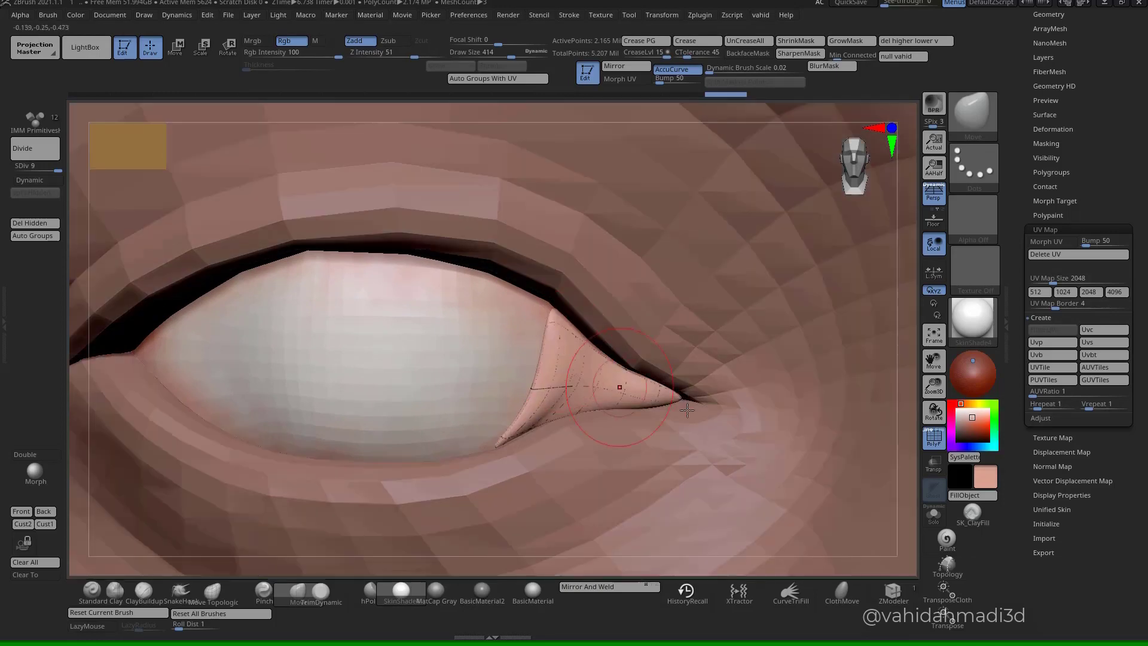
left_click(939, 519)
mouse_move(623, 432)
right_mouse_down("alt")
mouse_move(668, 404)
mouse_move(651, 381)
mouse_move(626, 423)
mouse_move(634, 395)
mouse_move(598, 387)
mouse_move(607, 494)
mouse_move(783, 441)
right_mouse_up("alt")
left_click(936, 519)
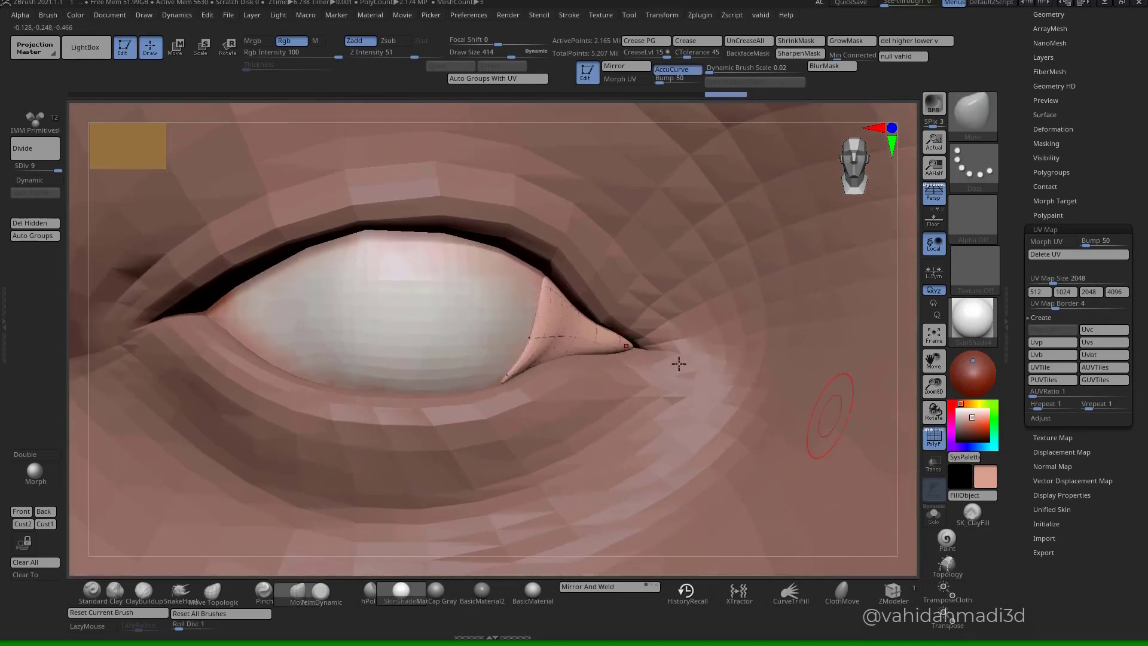
- Fill the caruncle with the pink colour and current material in Mrgb mode, and turn off its polygon wireframe display
left_click(252, 40)
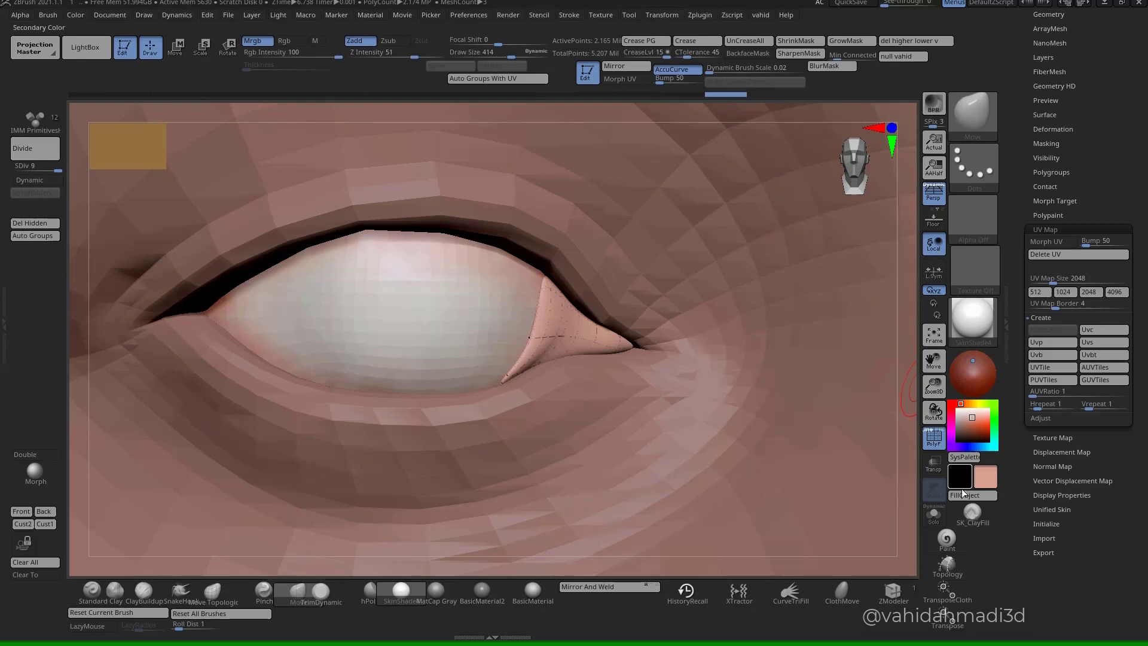
left_click(934, 516)
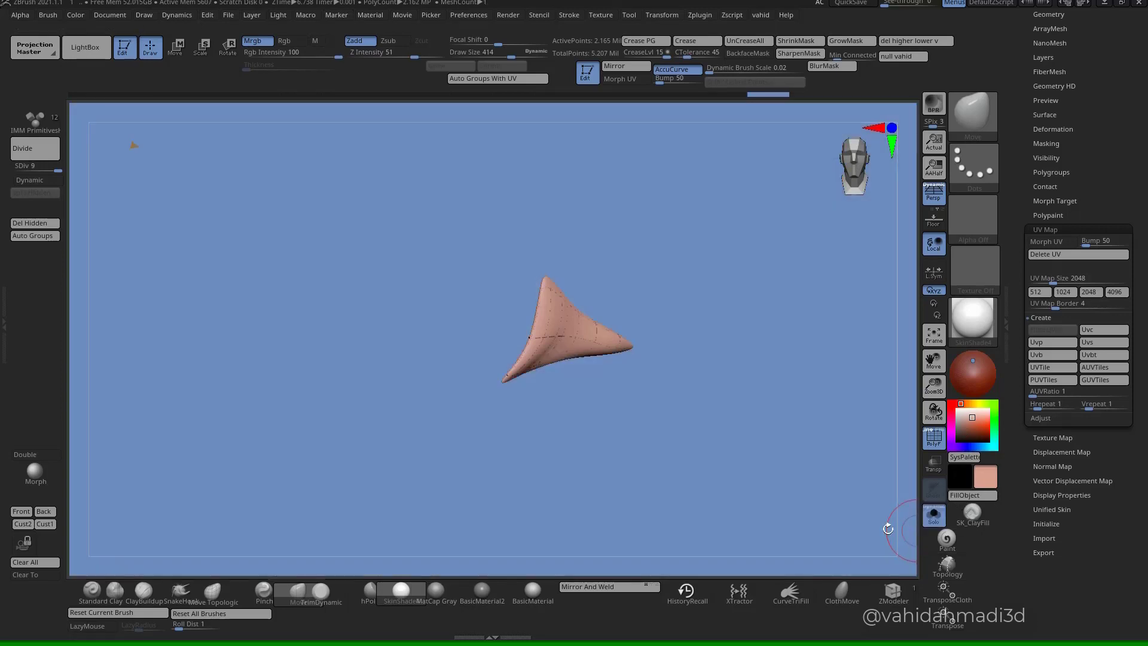
right_click_drag(657, 456, 621, 378, "ctrl")
left_click(933, 440)
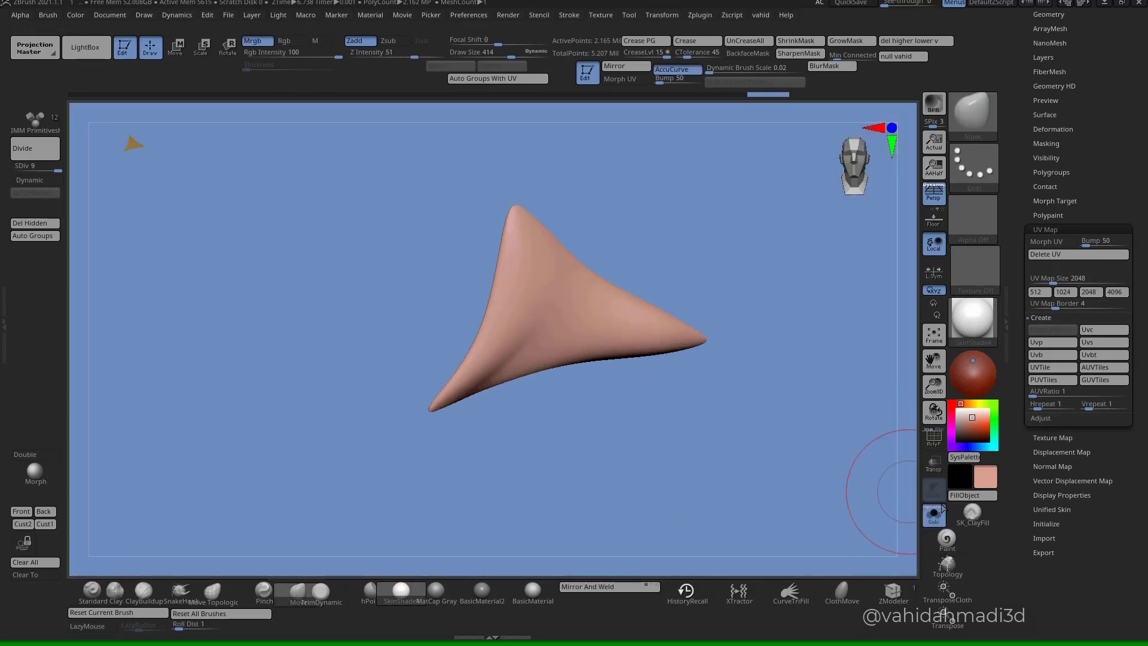
left_click(934, 516)
- Select the eyeball subtool, turn on its dynamic subdivision and isolate it for inspection
left_click(500, 376, "alt")
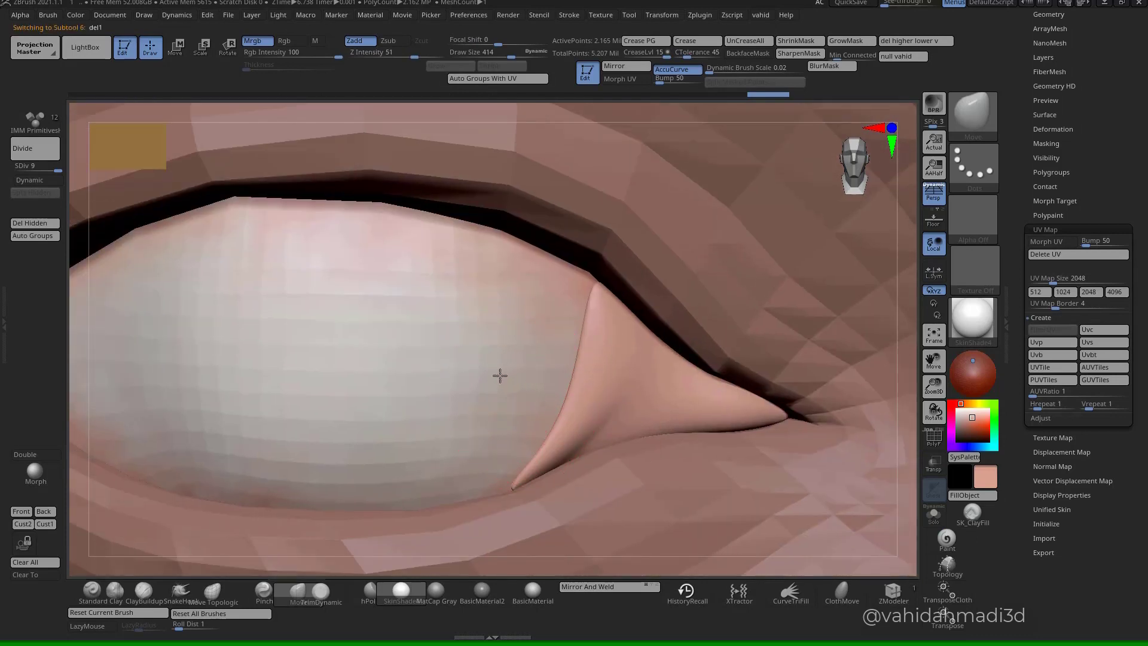
key("d")
key("Return")
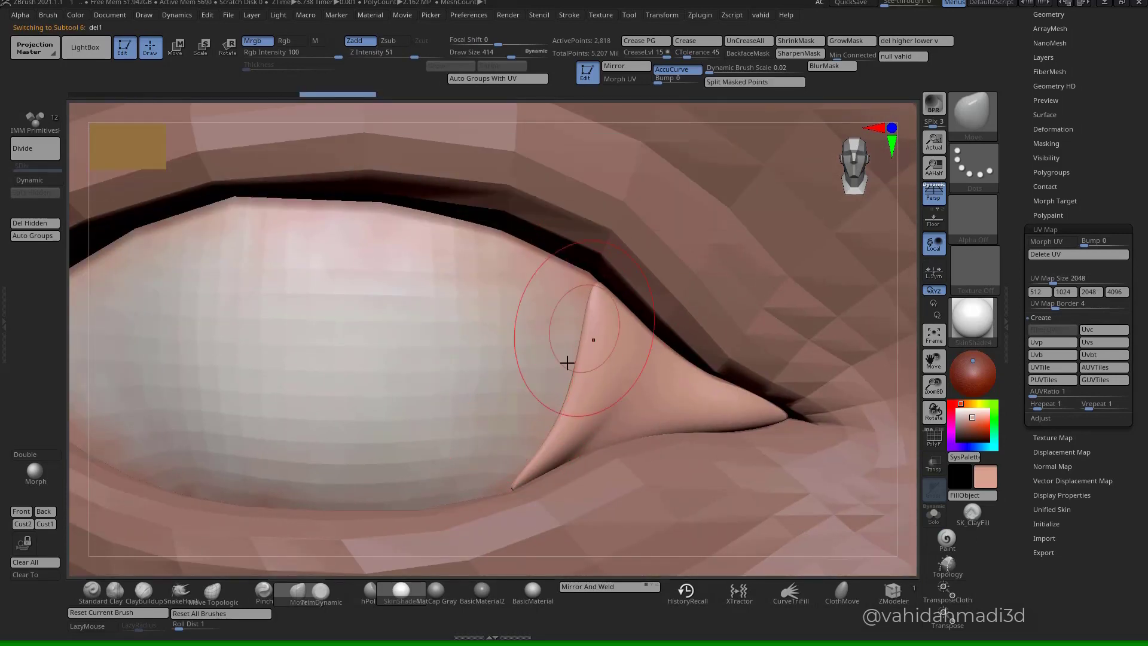
left_click(934, 517)
right_click_drag(718, 474, 709, 383, "ctrl")
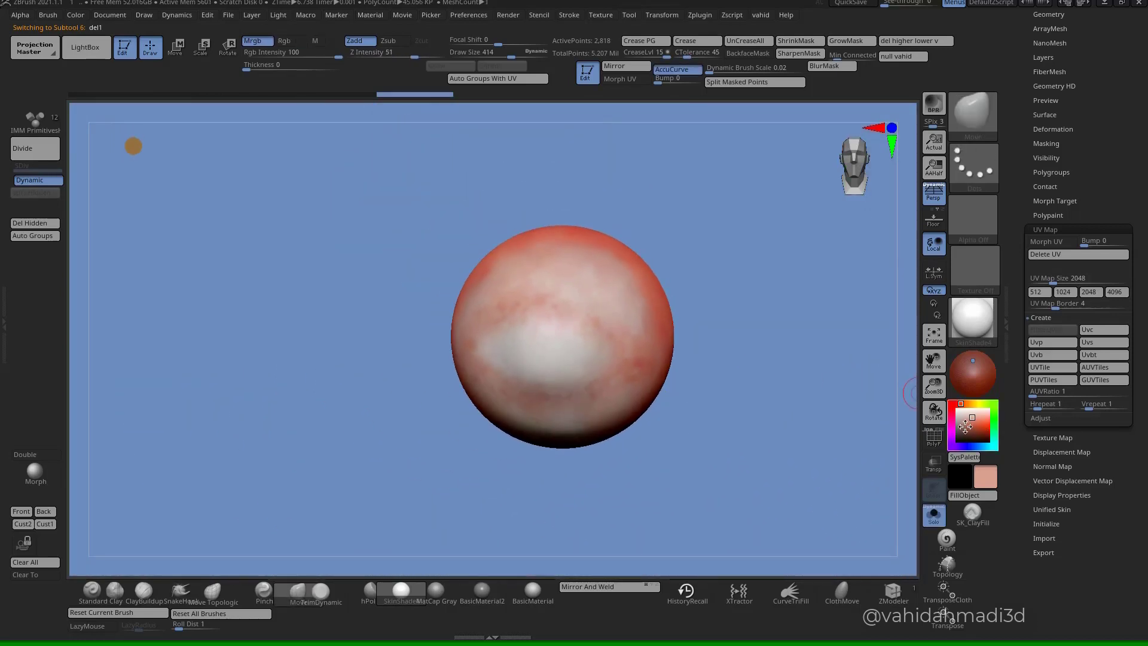
- Pick a stronger salmon red colour and bring back the surrounding head with the eyeball as the active subtool
left_click_drag(966, 426, 661, 313)
left_click(934, 516)
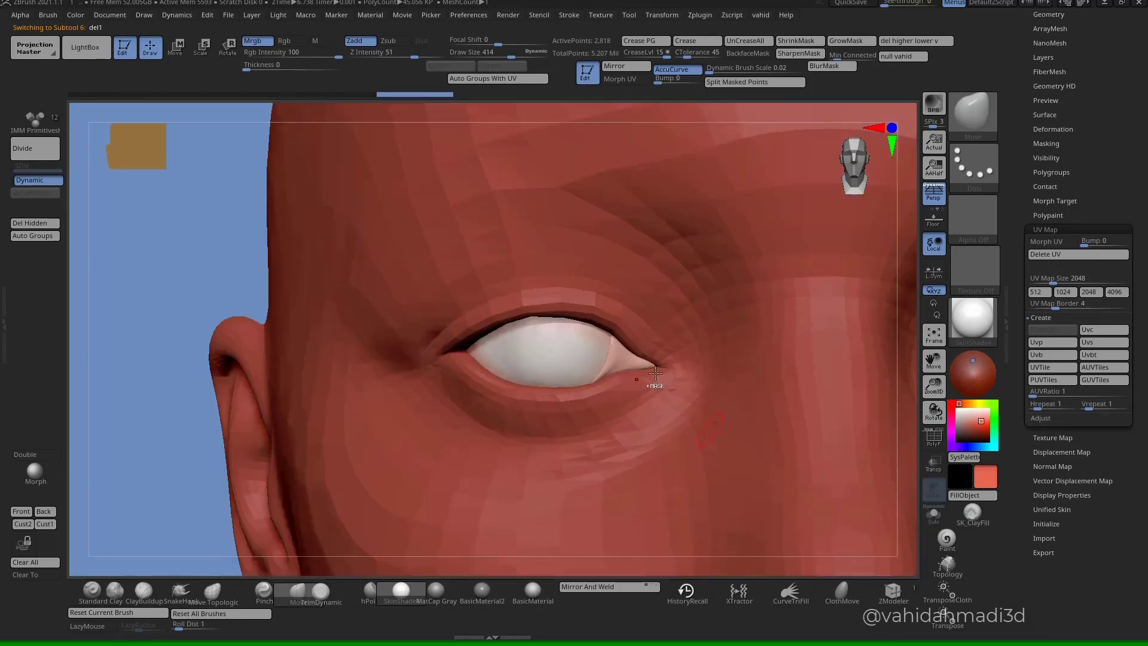
mouse_move(708, 435)
right_mouse_down("ctrl")
mouse_move(646, 451)
mouse_move(551, 365)
mouse_move(453, 335)
right_mouse_up("ctrl")
left_click(638, 358, "alt")
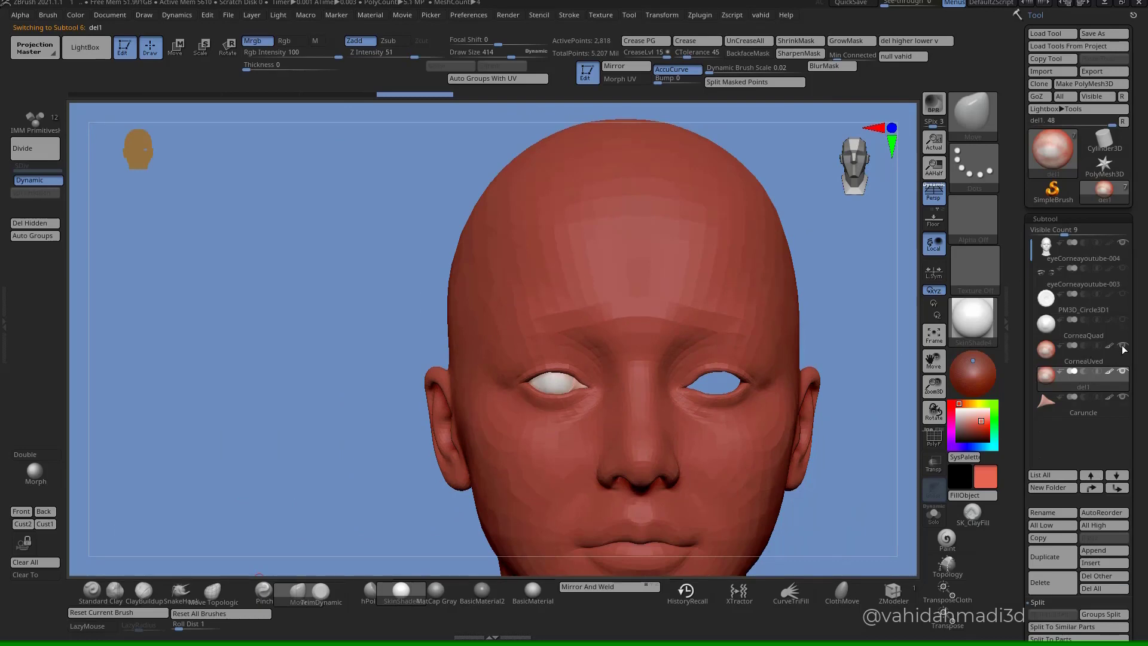
- Toggle the visibility of the eye subtools and frame the inner corner of the eye for painting
left_click(1123, 370)
mouse_move(604, 419)
right_mouse_down("alt")
mouse_move(577, 263)
mouse_move(571, 353)
right_mouse_up("alt")
right_click_drag(571, 352, 574, 324)
right_click_drag(765, 560, 731, 498)
right_click_drag(514, 234, 542, 344, "ctrl")
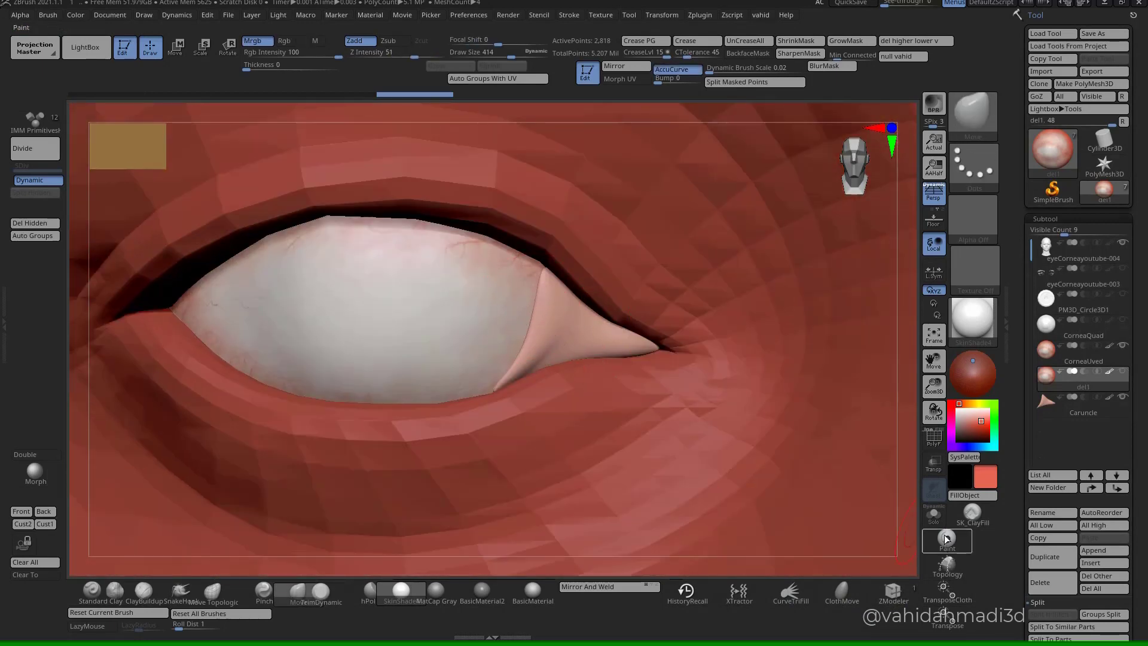
- Switch from the del1 eyeball to the veined CorneaUved eyeball, inspect it in isolation and show the head again
left_click(934, 516)
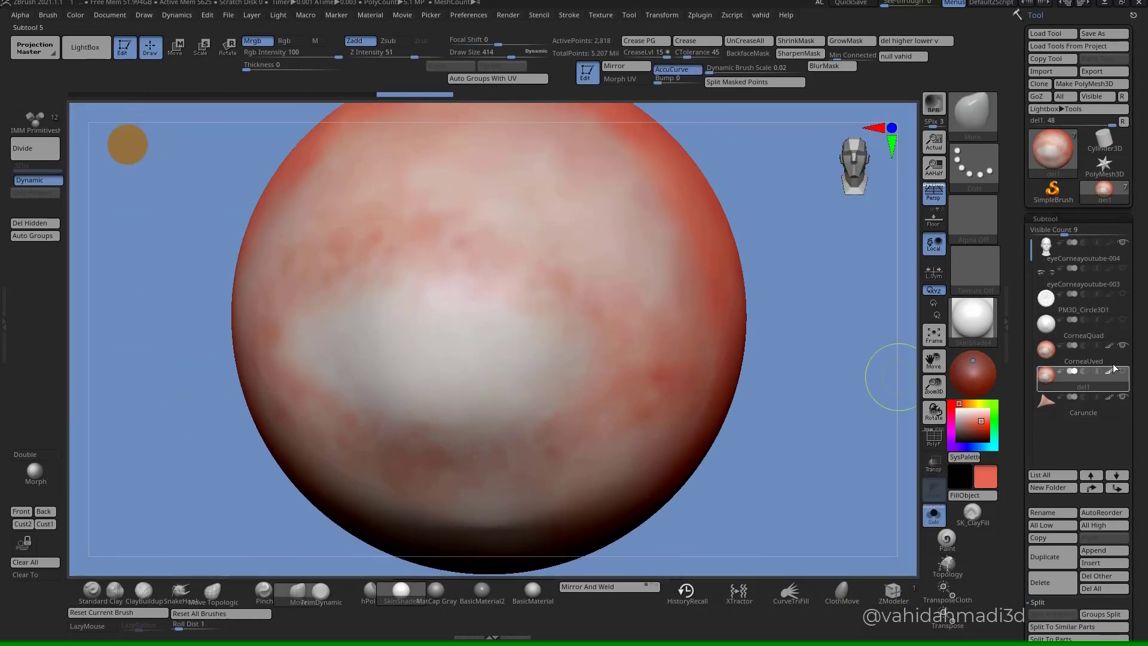
left_click(1104, 352)
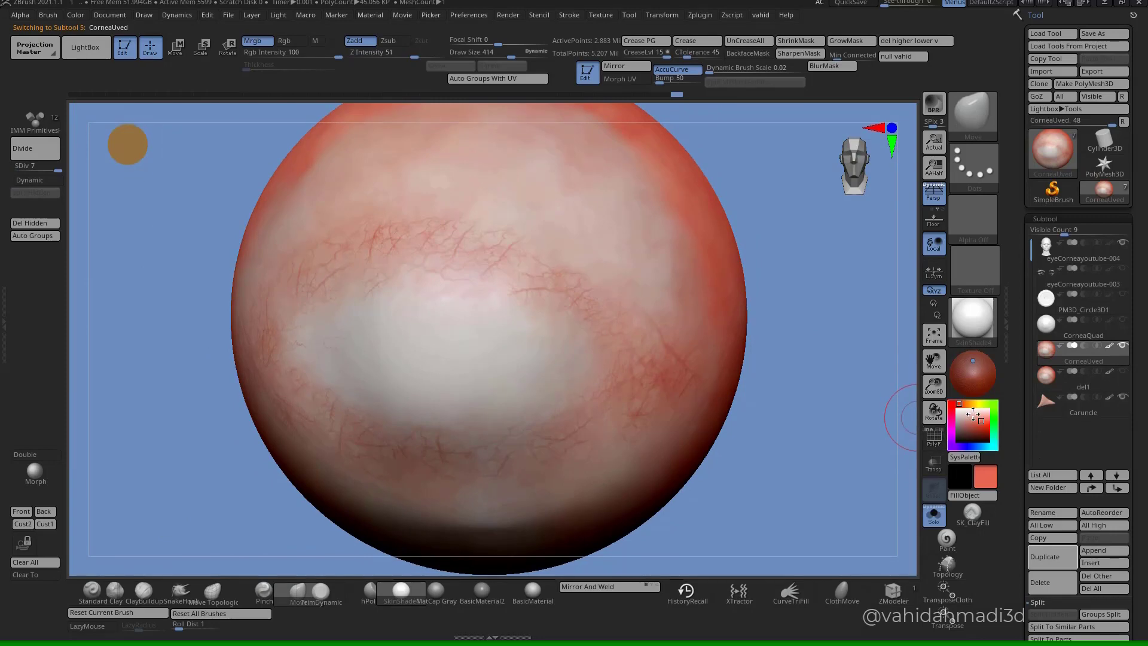
mouse_move(973, 414)
left_mouse_down()
mouse_move(610, 293)
mouse_move(704, 257)
left_mouse_up()
left_click(935, 522)
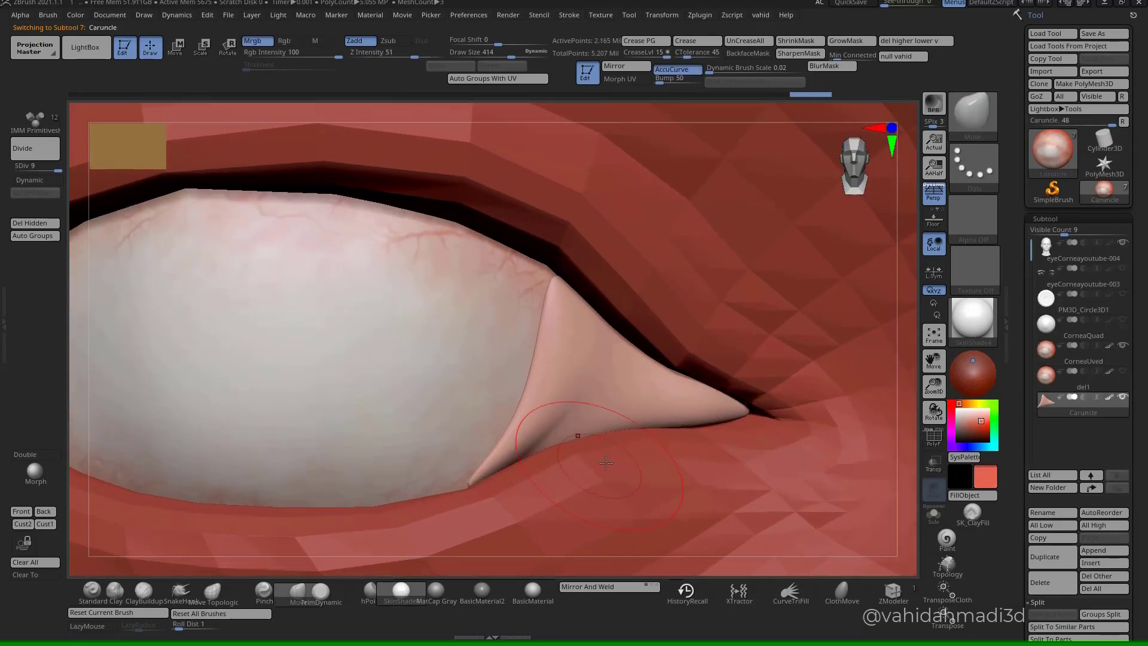
- Switch to the Paint brush for the caruncle and try a soft salmon red stroke near its pointed tip
key("b")
key("s")
key("t")
left_click(956, 540)
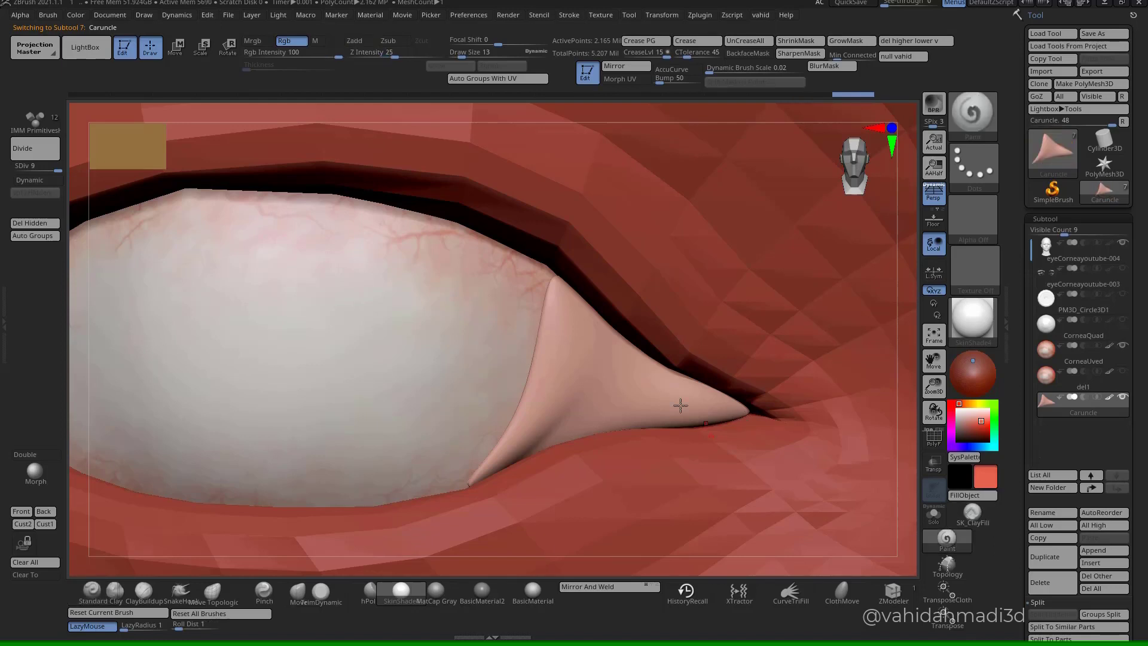
left_click_drag(707, 384, 683, 414)
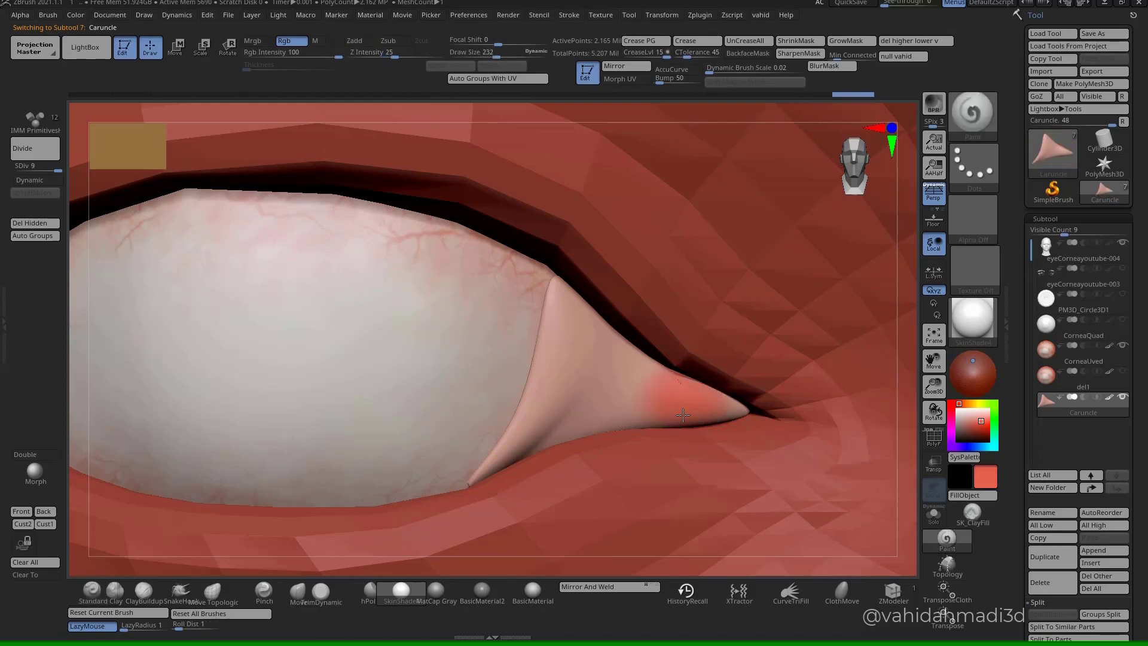
key("ctrl+z")
- Load Alpha 07 on the Paint brush, set the draw size to 350 and paint faint red mottling near the caruncle's tip
left_click(567, 15)
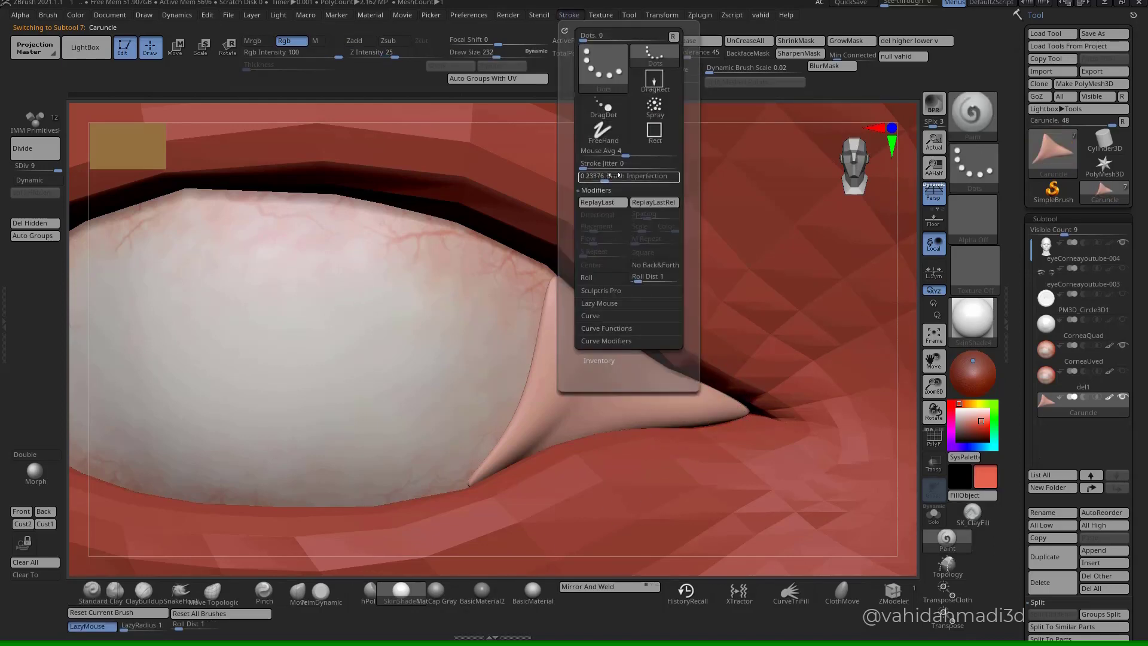
left_click(988, 229)
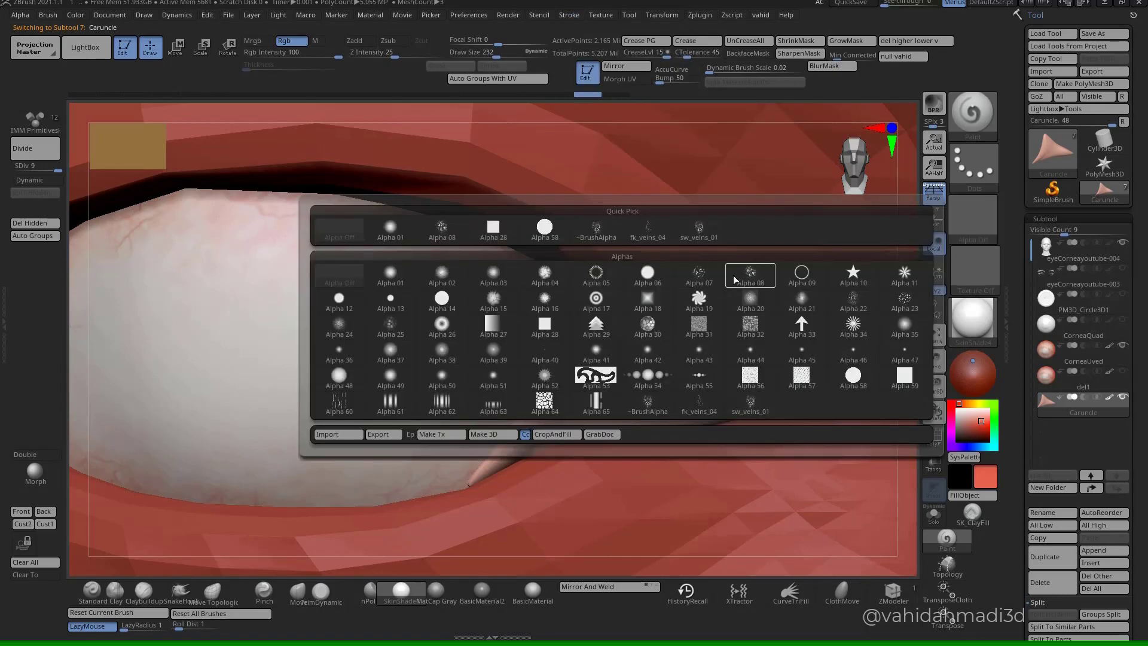
left_click(589, 376)
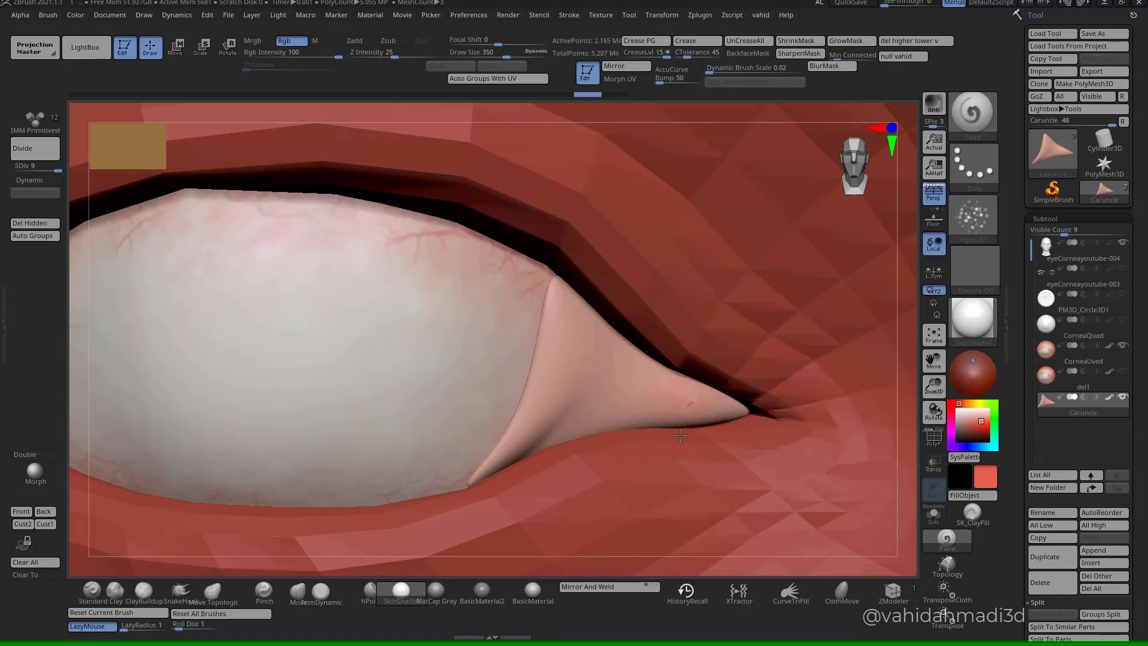
left_click_drag(680, 435, 722, 408)
right_click_drag(669, 461, 688, 419, "ctrl")
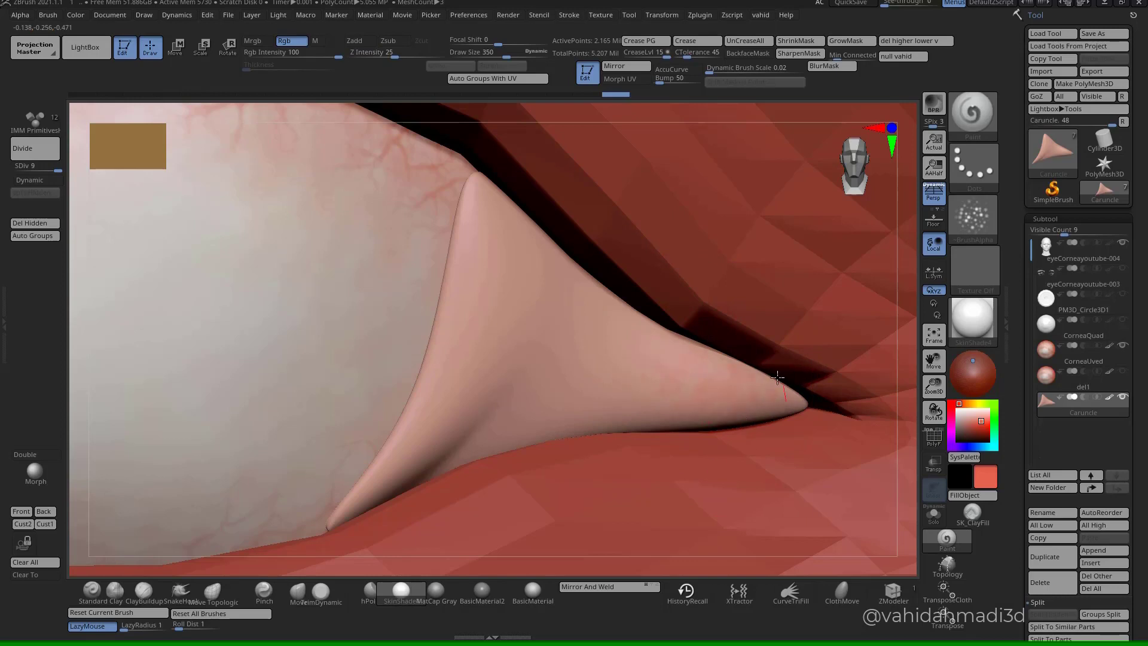
- Switch the brush to Alpha 08 and build up mottled salmon red over the inner half of the caruncle
left_click(973, 215)
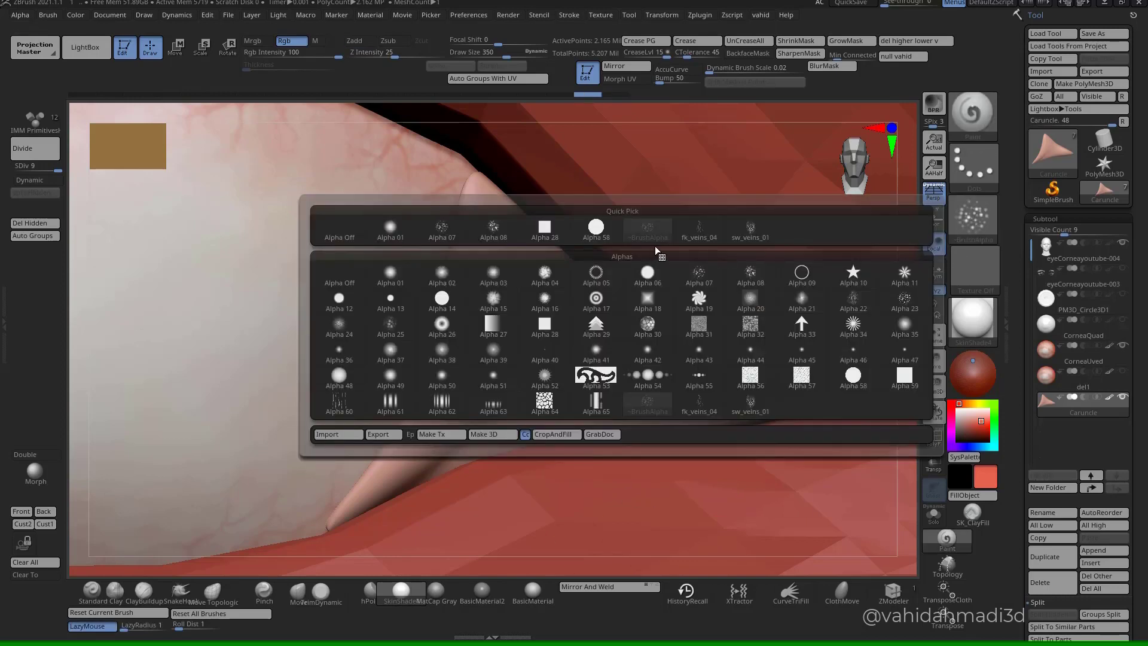
left_click(739, 286)
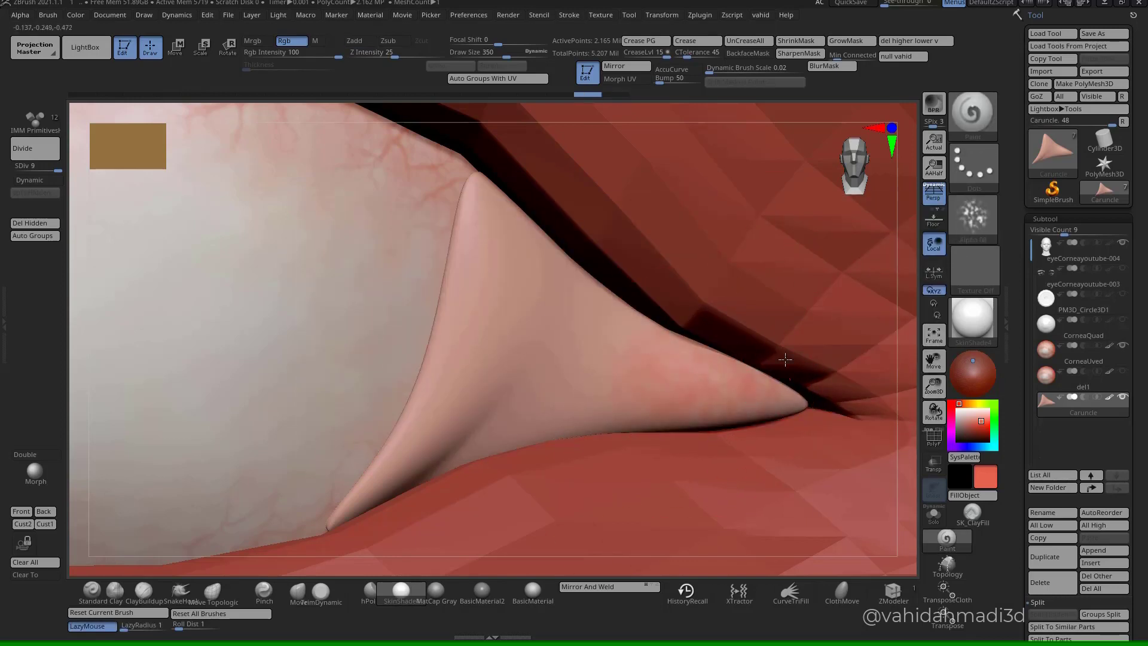
left_click_drag(672, 411, 701, 417)
right_click_drag(728, 426, 691, 404, "ctrl")
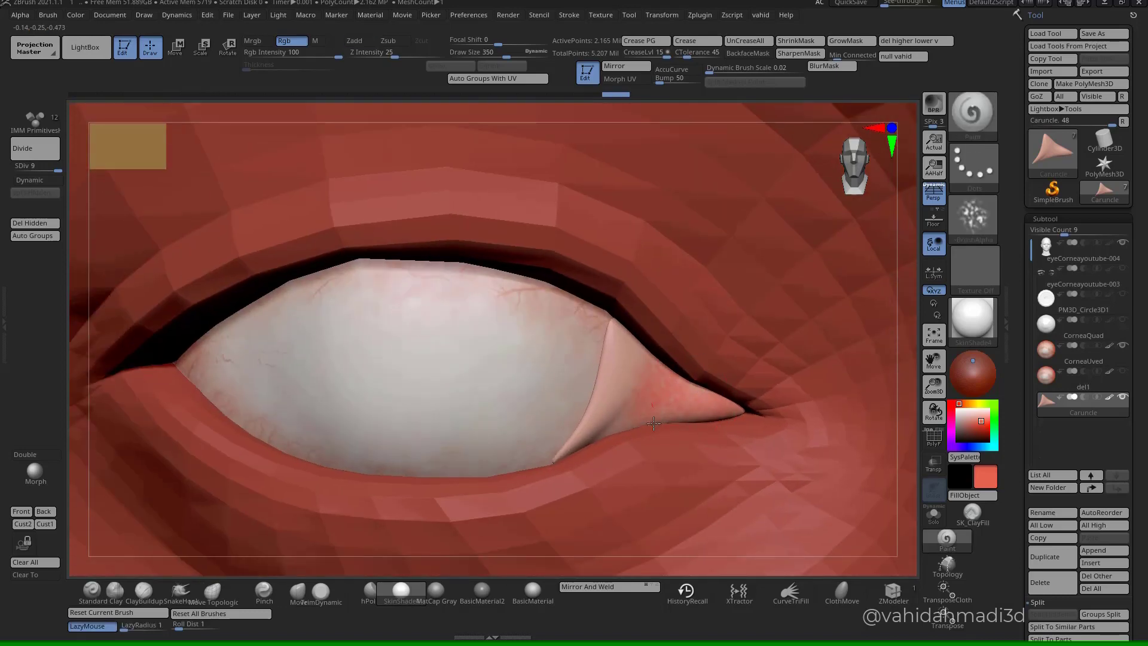
left_click_drag(713, 403, 711, 404)
mouse_move(712, 405)
right_mouse_down("ctrl")
mouse_move(579, 364)
mouse_move(701, 438)
right_mouse_up("ctrl")
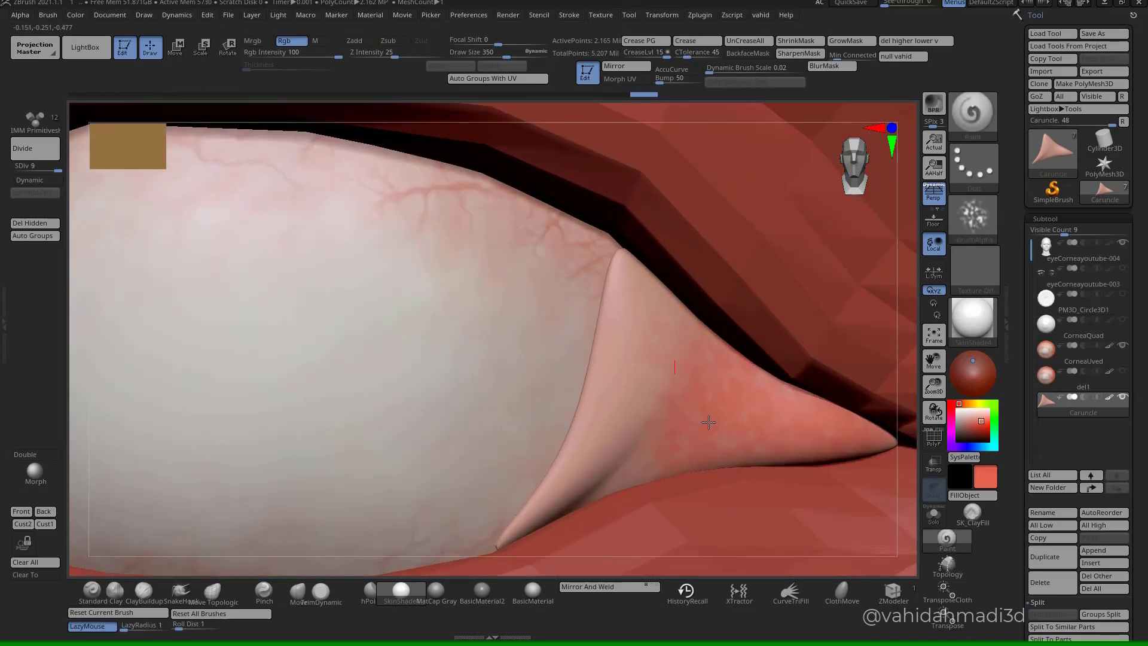
left_click_drag(808, 472, 748, 475)
mouse_move(749, 476)
right_mouse_down("ctrl")
mouse_move(576, 356)
mouse_move(659, 379)
mouse_move(686, 362)
right_mouse_up("ctrl")
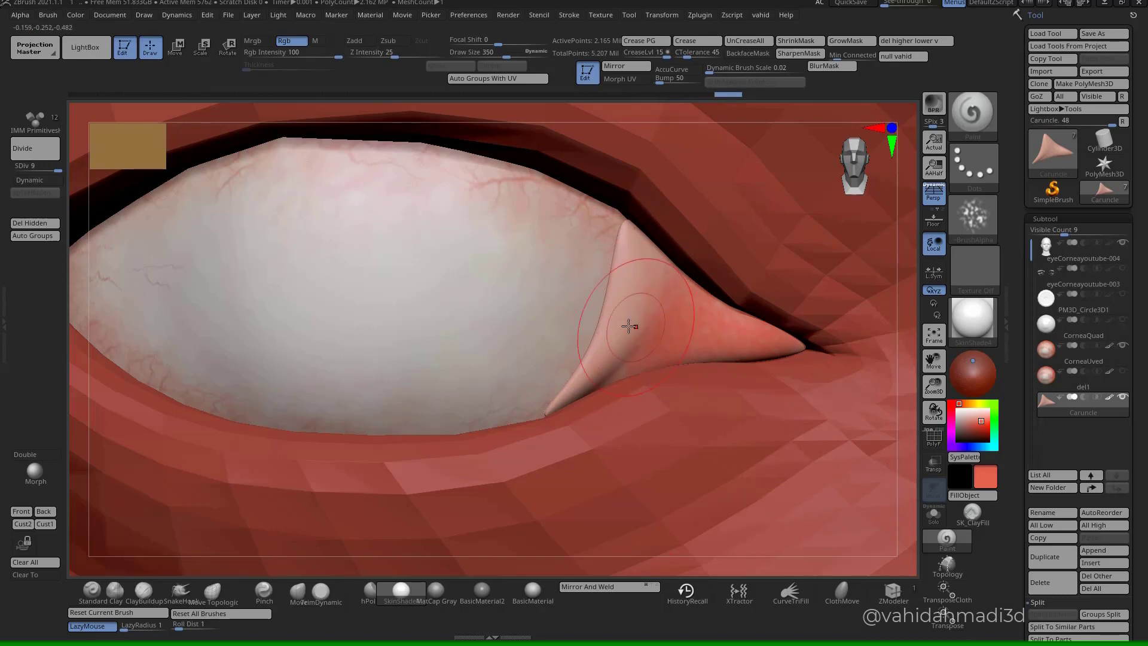
- Isolate the CorneaUved eyeball, leave an enlarged snapshot of its veins on the canvas as reference and show the head again
right_click_drag(629, 326, 574, 404, "ctrl")
left_click(898, 517, "alt")
left_click(934, 515)
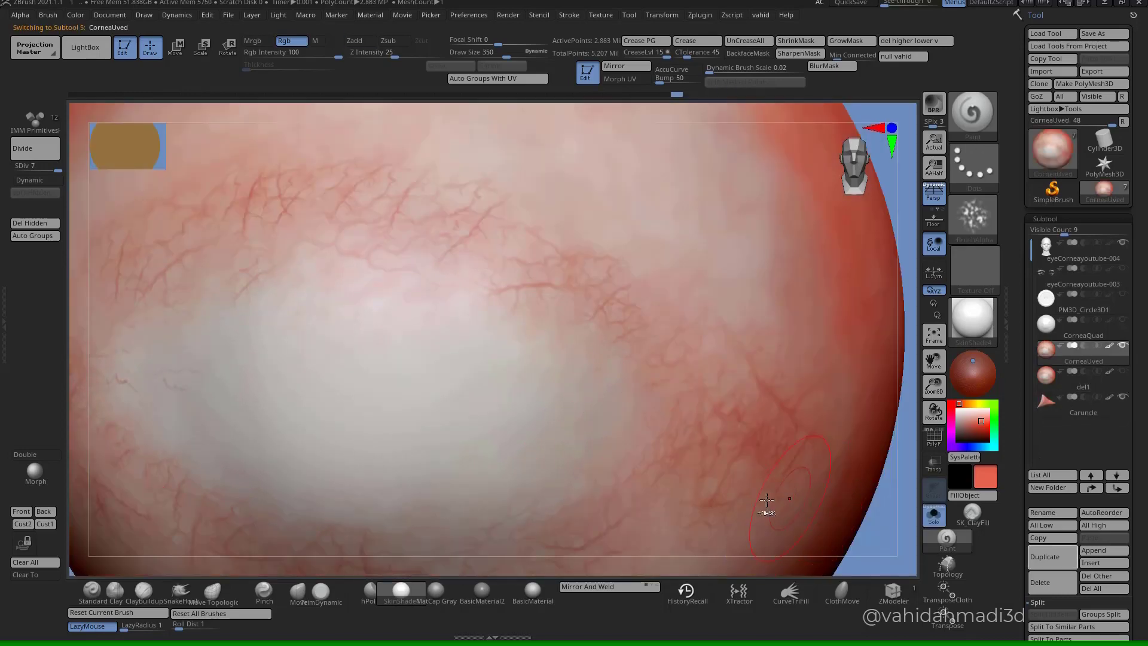
key("f")
left_click_drag(598, 427, 459, 359)
mouse_move(402, 349)
right_mouse_down("ctrl")
mouse_move(448, 382)
mouse_move(383, 383)
mouse_move(455, 388)
right_mouse_up("ctrl")
right_click_drag(813, 443, 845, 476)
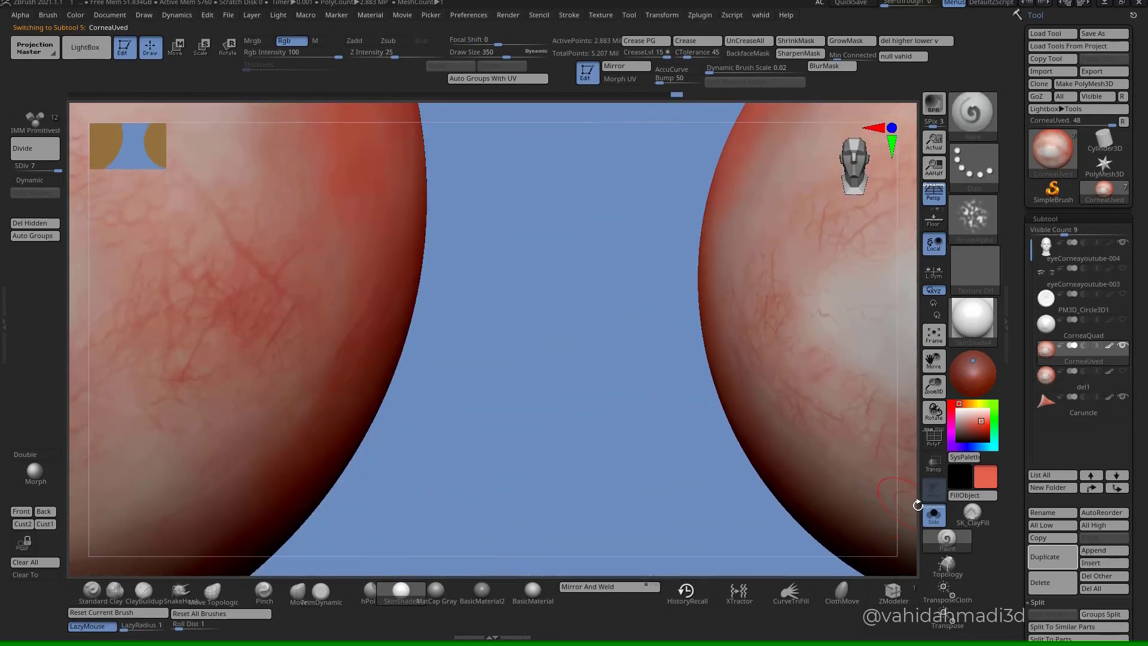
left_click(935, 516)
mouse_move(851, 520)
right_mouse_down("ctrl")
mouse_move(638, 339)
mouse_move(847, 411)
right_mouse_up("ctrl")
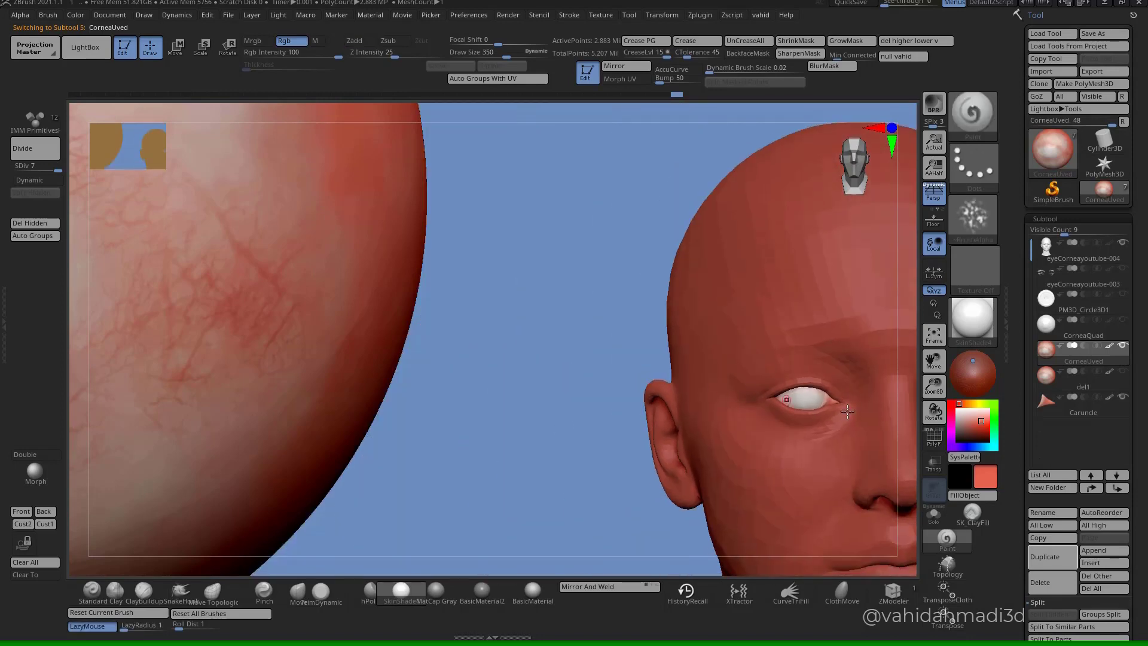
- Try sampling colours from the canvas, alternating between the blue background and the red head
left_click_drag(971, 432, 511, 405)
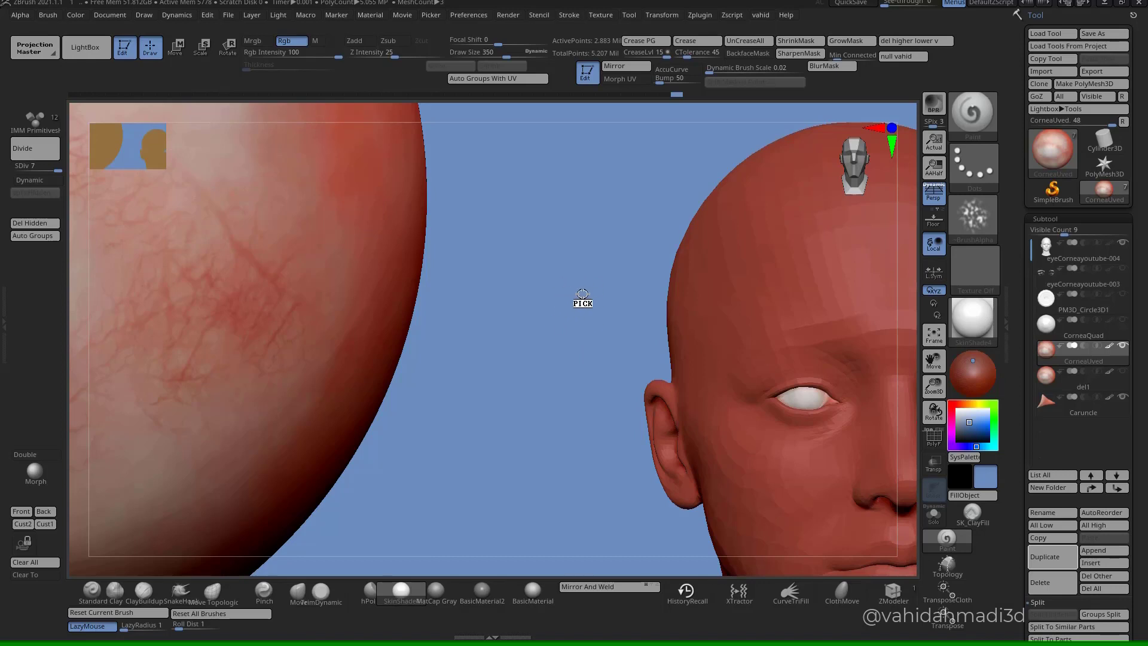
mouse_move(593, 304)
left_mouse_down()
mouse_move(320, 305)
mouse_move(295, 272)
mouse_move(285, 280)
mouse_move(297, 297)
mouse_move(487, 384)
mouse_move(705, 446)
left_mouse_up()
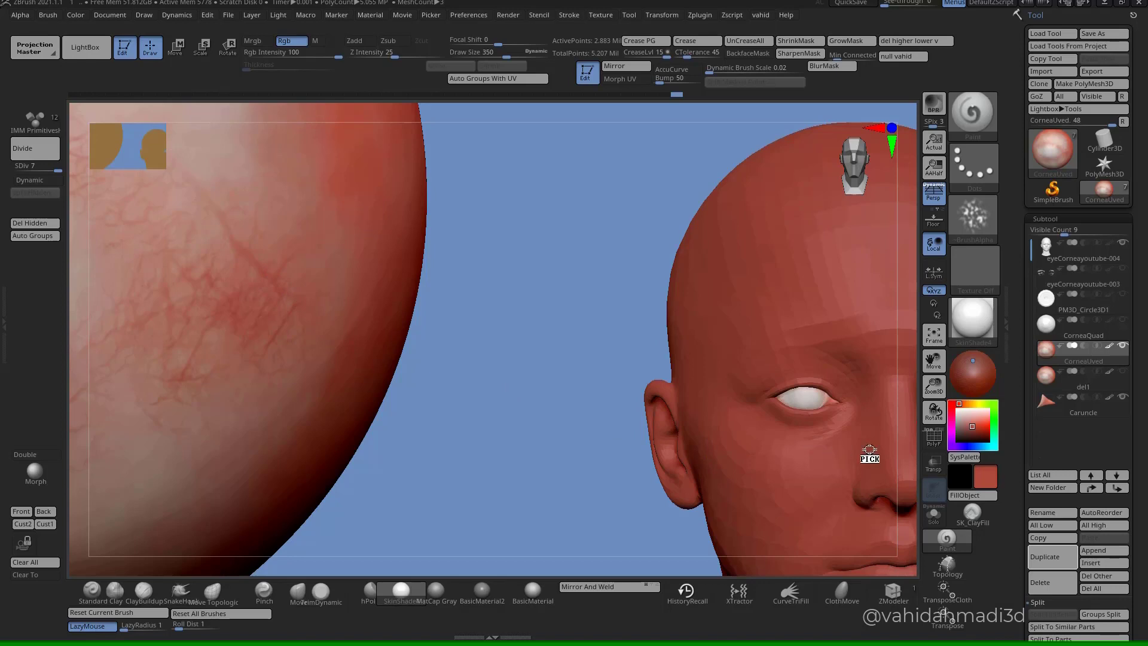
mouse_move(870, 450)
left_mouse_down()
mouse_move(931, 451)
mouse_move(791, 452)
mouse_move(570, 398)
left_mouse_up()
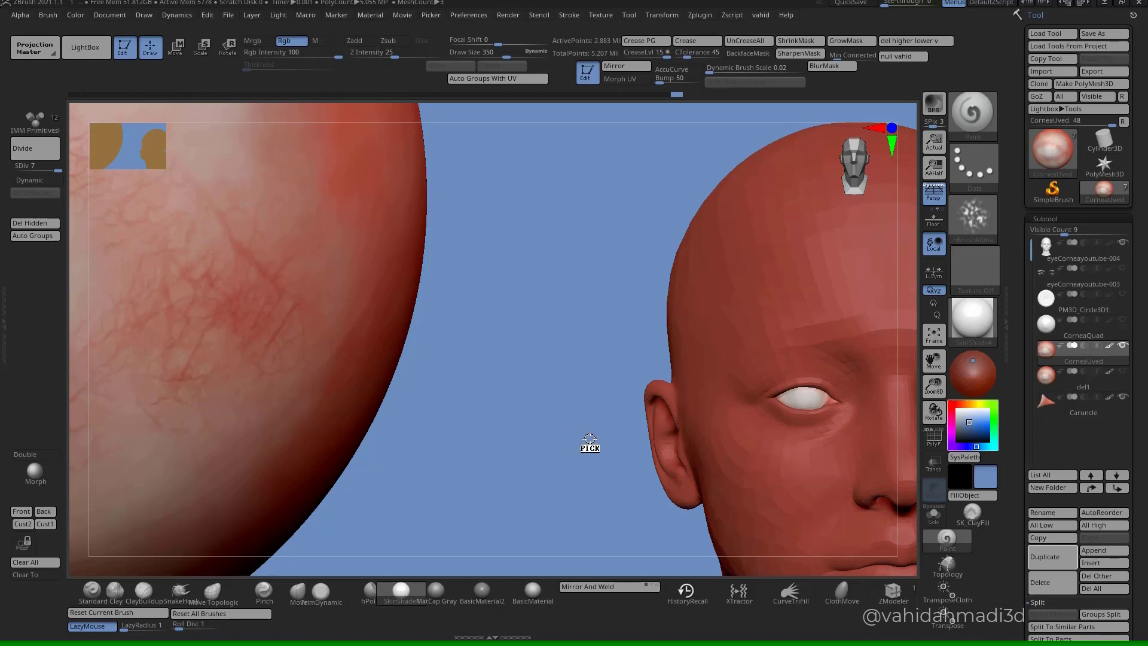
left_click_drag(590, 439, 701, 412)
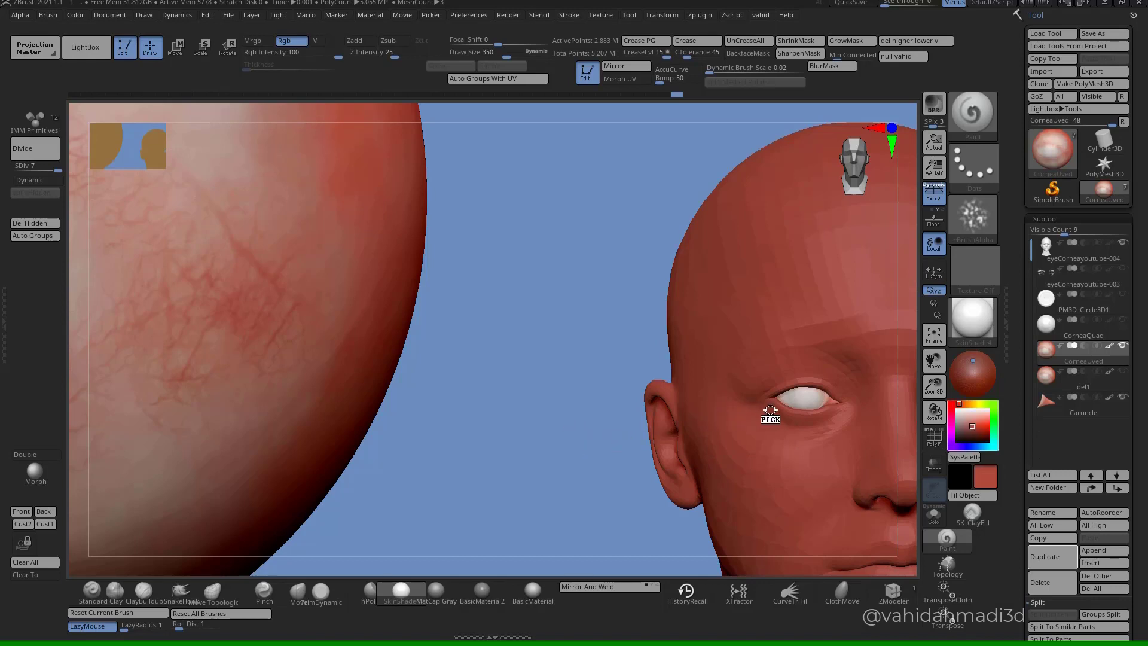
- Frame the eye beside the eyeball snapshot and sample a muted dark red from the snapshot's veins
mouse_move(777, 414)
right_mouse_down("ctrl")
mouse_move(845, 439)
mouse_move(714, 378)
right_mouse_up("ctrl")
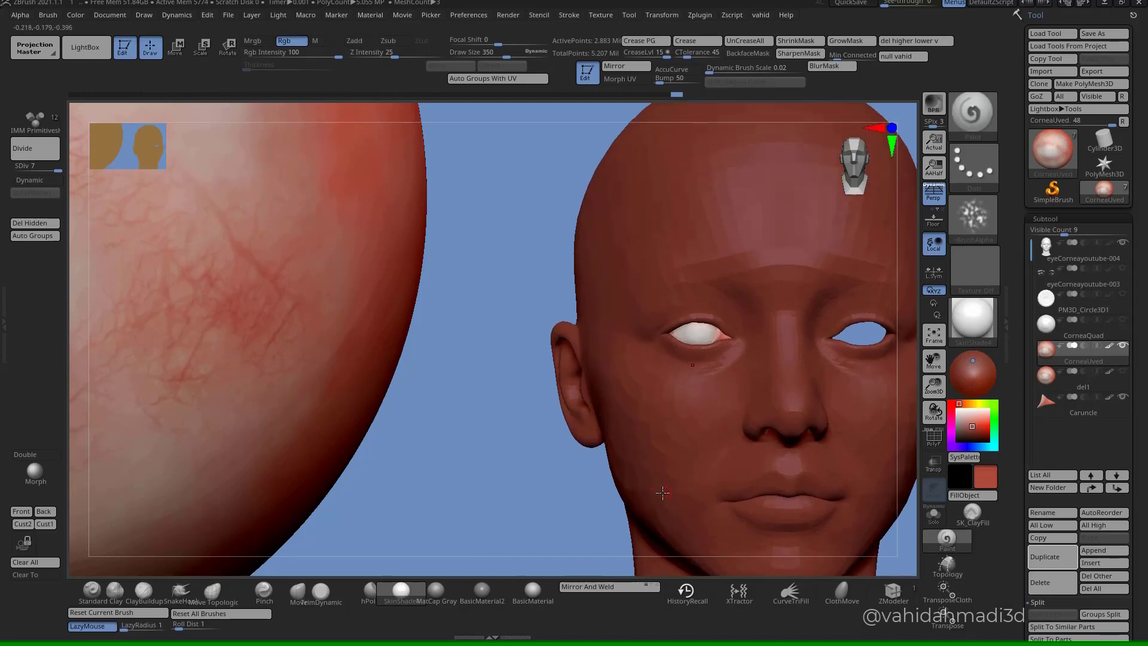
right_click_drag(663, 493, 564, 354, "ctrl")
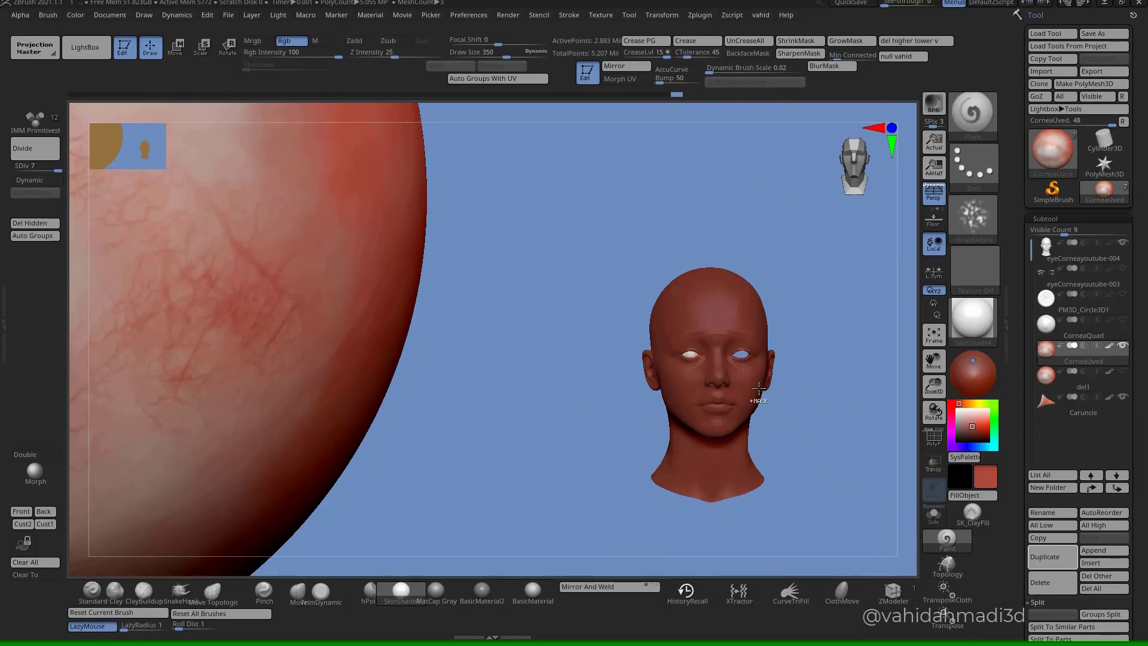
right_click_drag(757, 397, 701, 294, "ctrl")
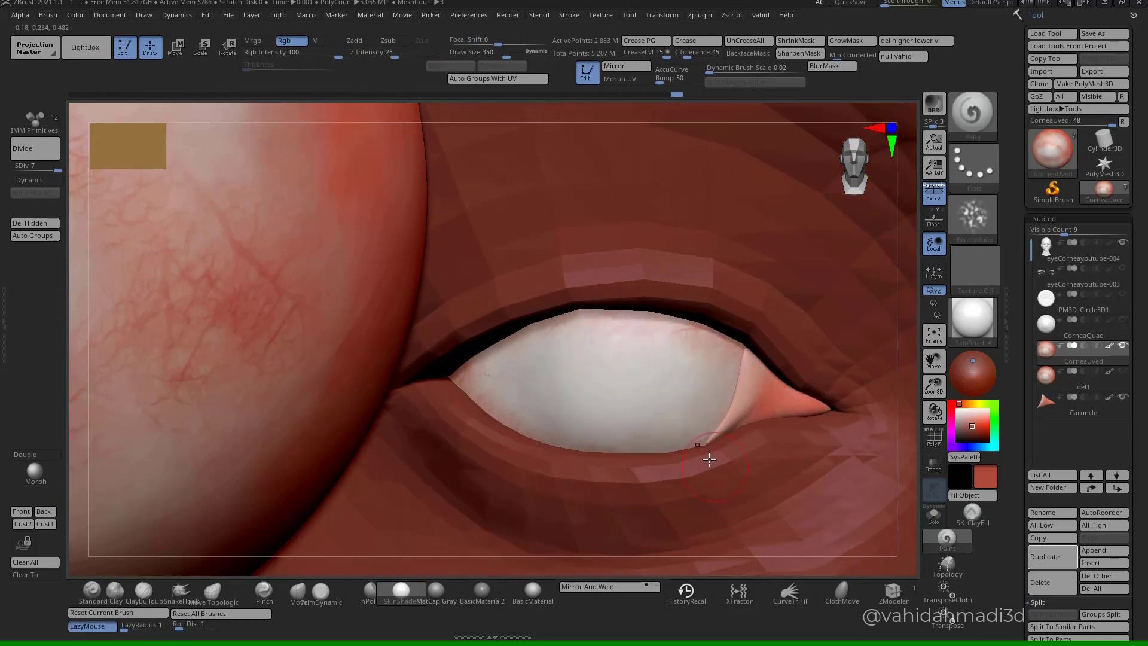
right_click_drag(709, 460, 797, 427, "alt")
left_click_drag(980, 434, 281, 281)
- Make the caruncle the active subtool, isolate it and enlarge it beside the vein snapshot
right_click_drag(816, 381, 801, 351, "ctrl")
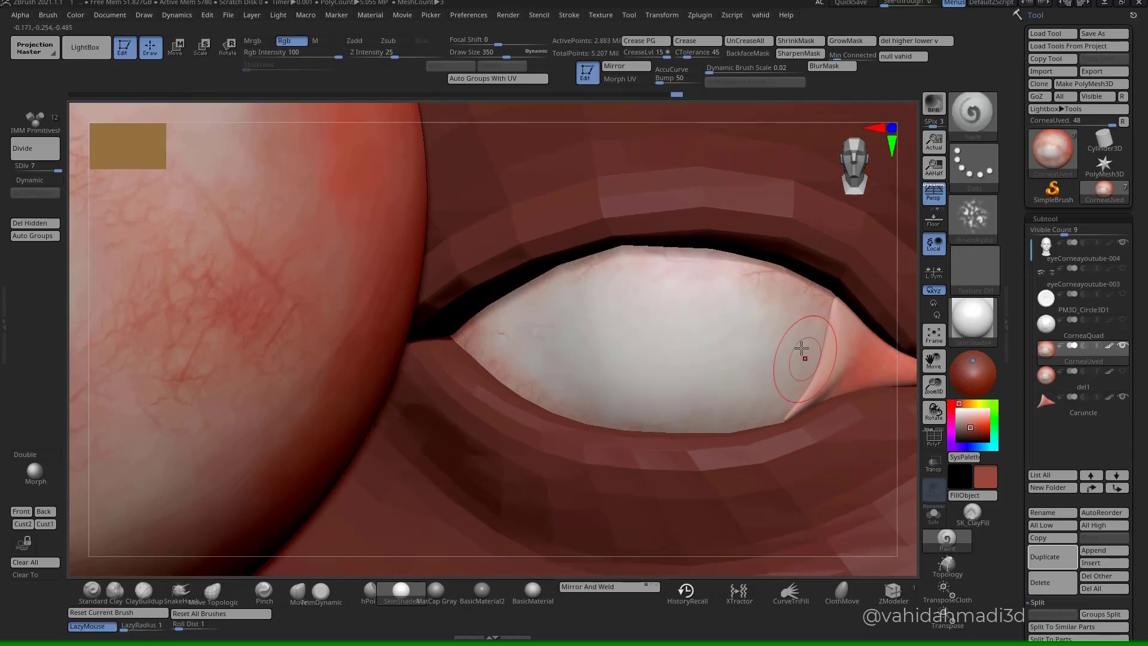
left_click(830, 367, "alt")
left_click(942, 513)
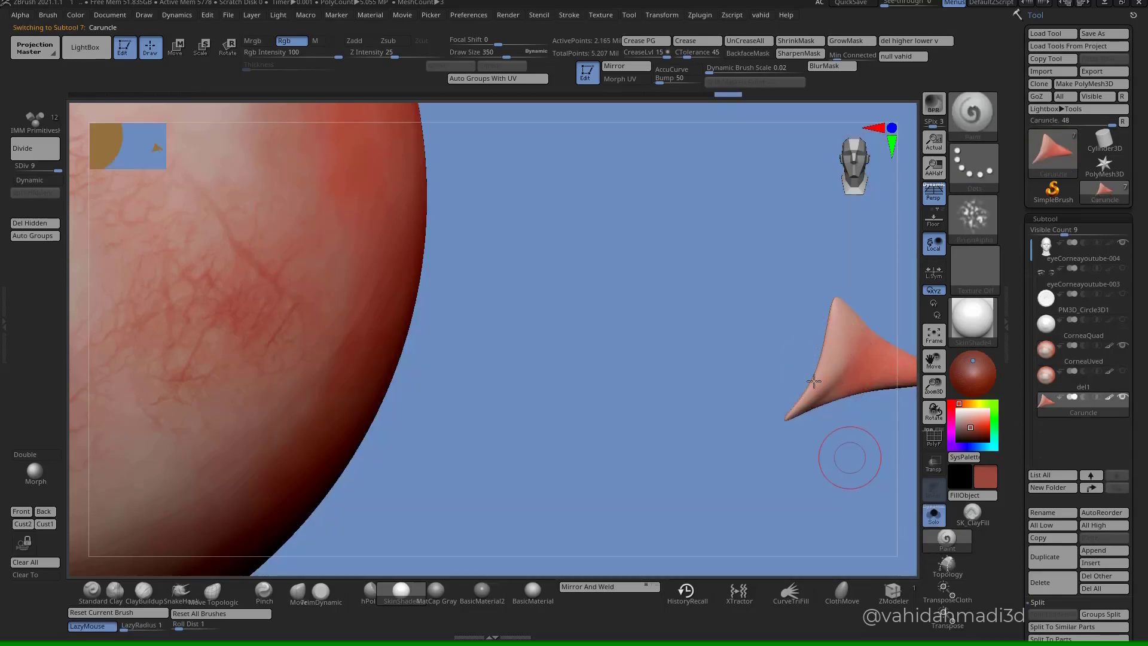
left_click_drag(851, 456, 440, 359)
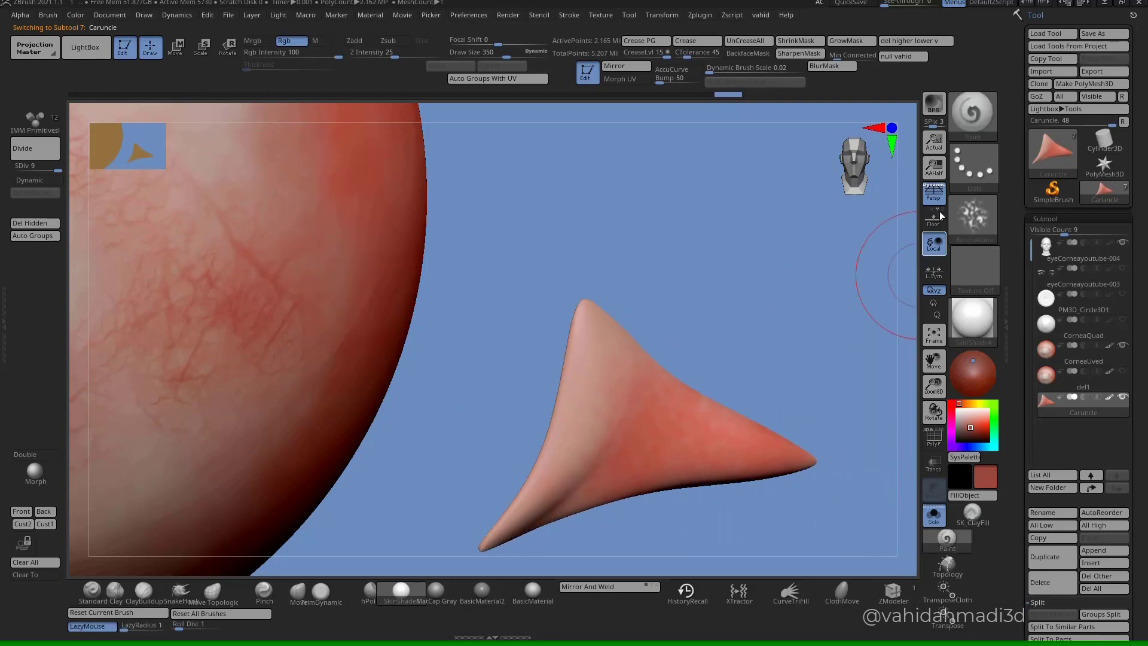
- Set the Paint brush's stroke to DragRect and its alpha to fk_veins_04
left_click(952, 180)
left_click(651, 180)
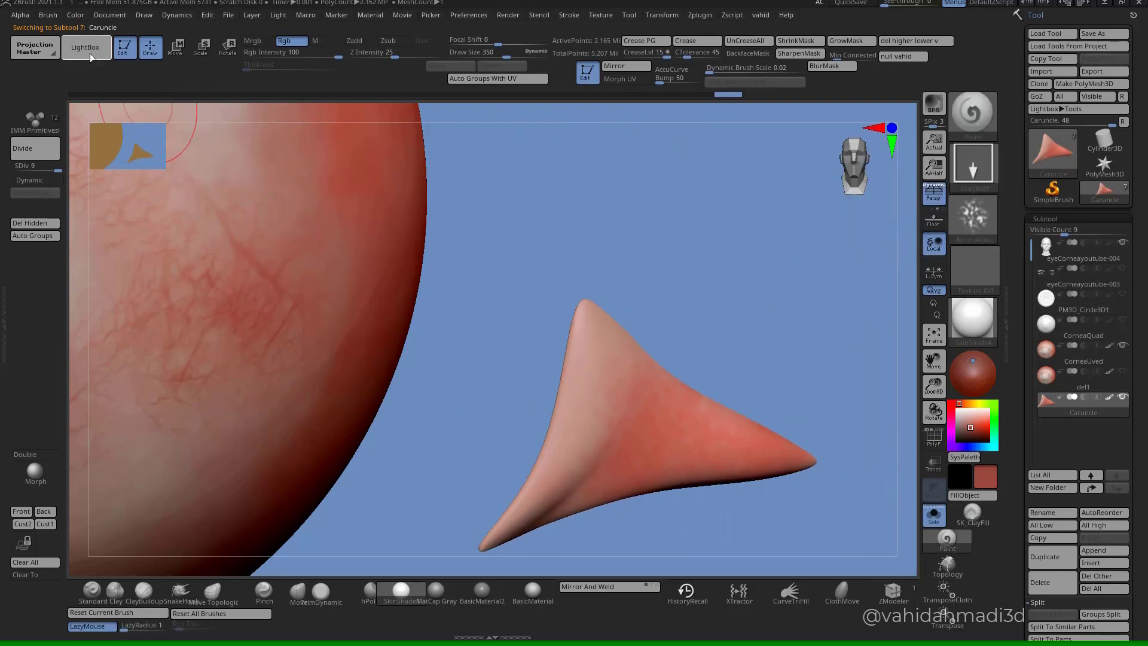
left_click(968, 243)
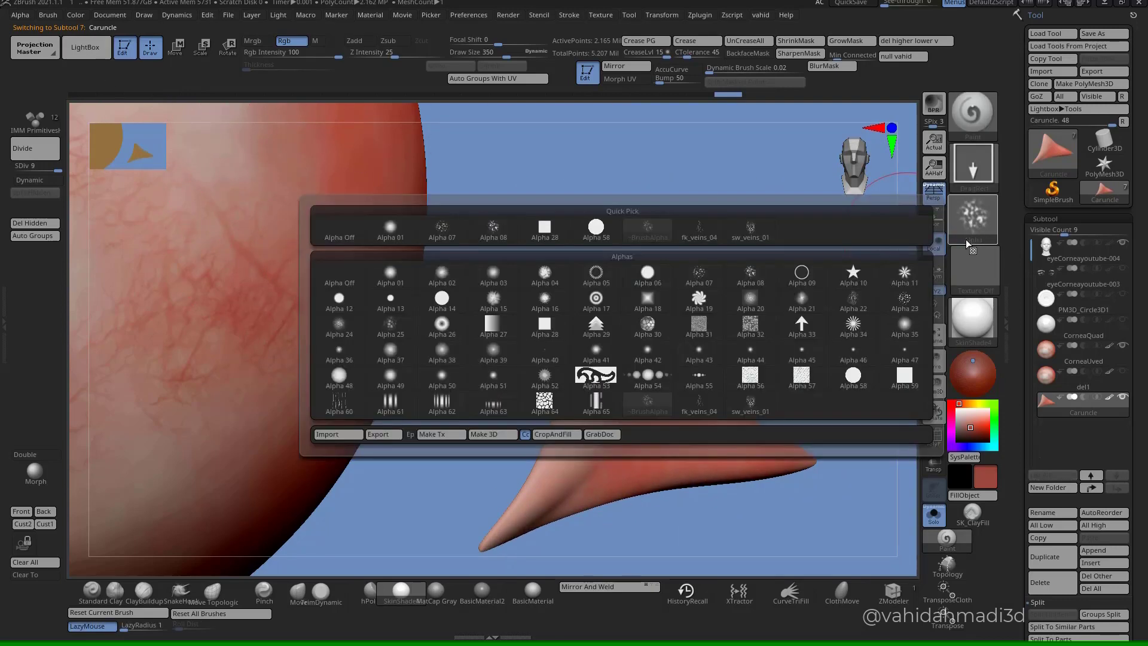
left_click(710, 403)
- Turn on Zadd with a Z Intensity of 4 and try a vein stamp on the caruncle's pale edge
key("space")
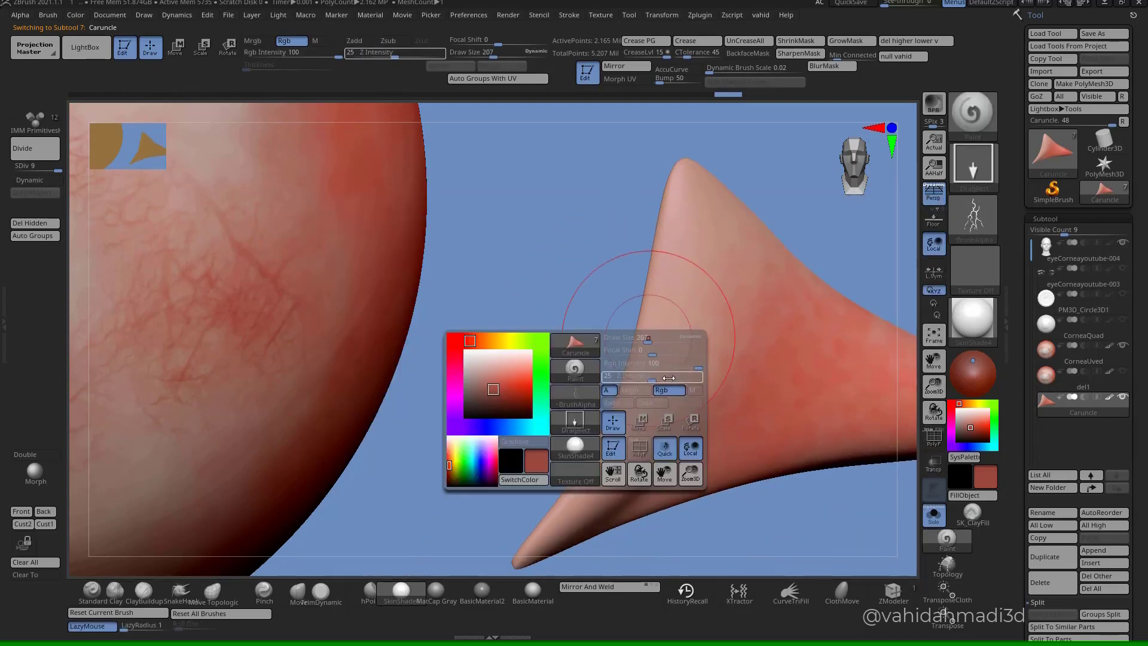
left_click(622, 403)
left_click_drag(634, 380, 628, 380)
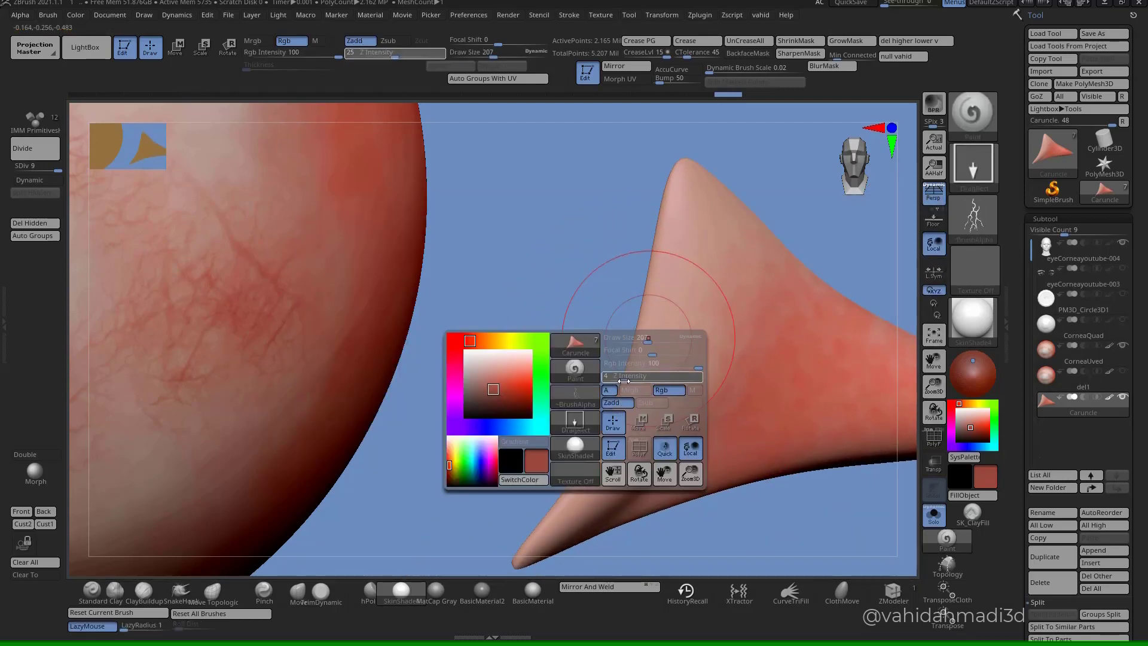
left_click_drag(667, 309, 670, 257)
key("ctrl+z")
- Set the Rgb Intensity to 14 and stamp subtle dark red veins down the caruncle's pale edge
key("space")
left_click_drag(615, 427, 579, 444)
left_click_drag(578, 445, 662, 286, "alt")
mouse_move(637, 366)
left_mouse_down()
mouse_move(619, 433)
mouse_move(590, 408)
mouse_move(628, 379)
left_mouse_up()
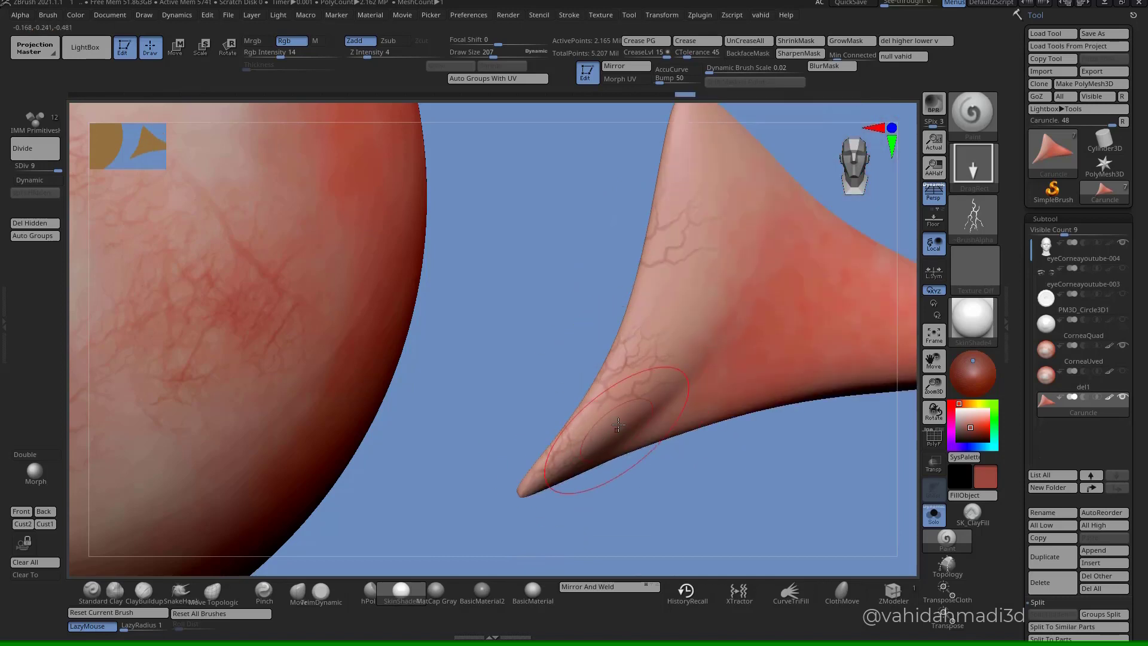
- Sample a brighter salmon red and stamp more veins along the caruncle's pale edge up to its upper corner
key("c")
key("c")
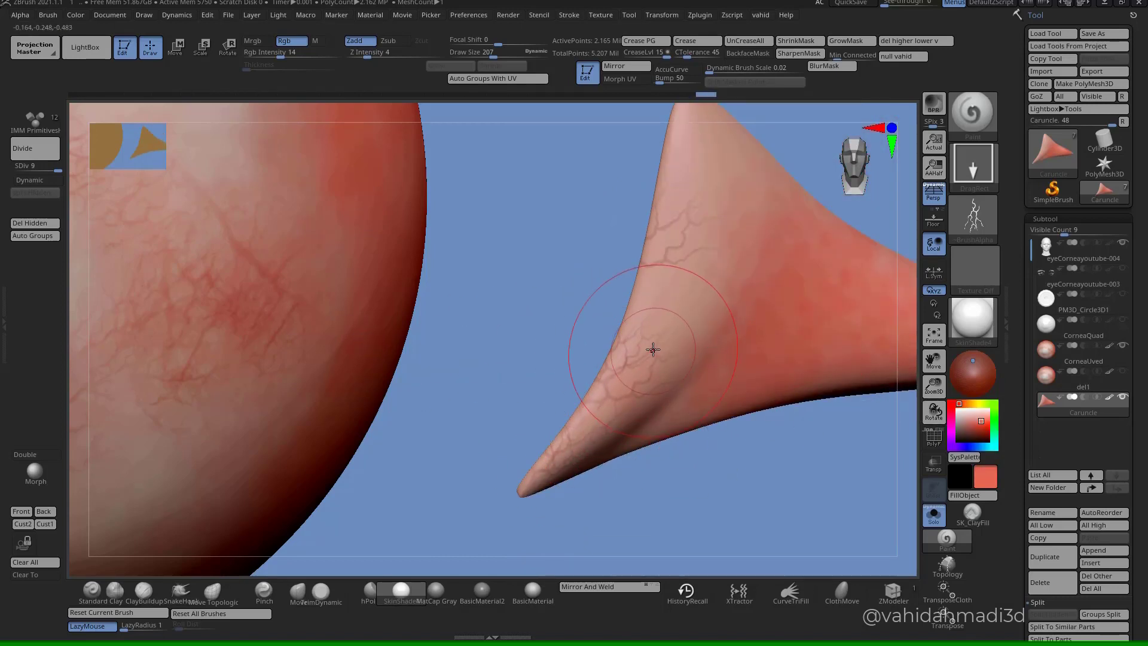
left_click_drag(616, 363, 628, 329, "alt")
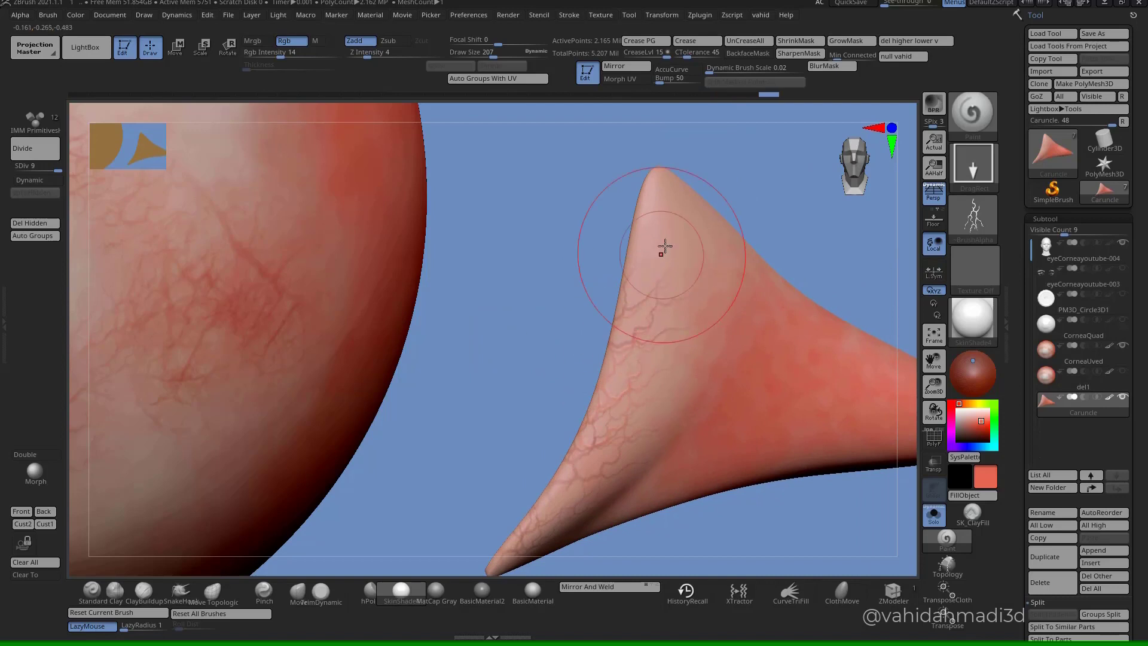
left_click_drag(693, 293, 645, 302)
mouse_move(706, 315)
right_mouse_down("alt")
mouse_move(682, 297)
mouse_move(495, 255)
right_mouse_up("alt")
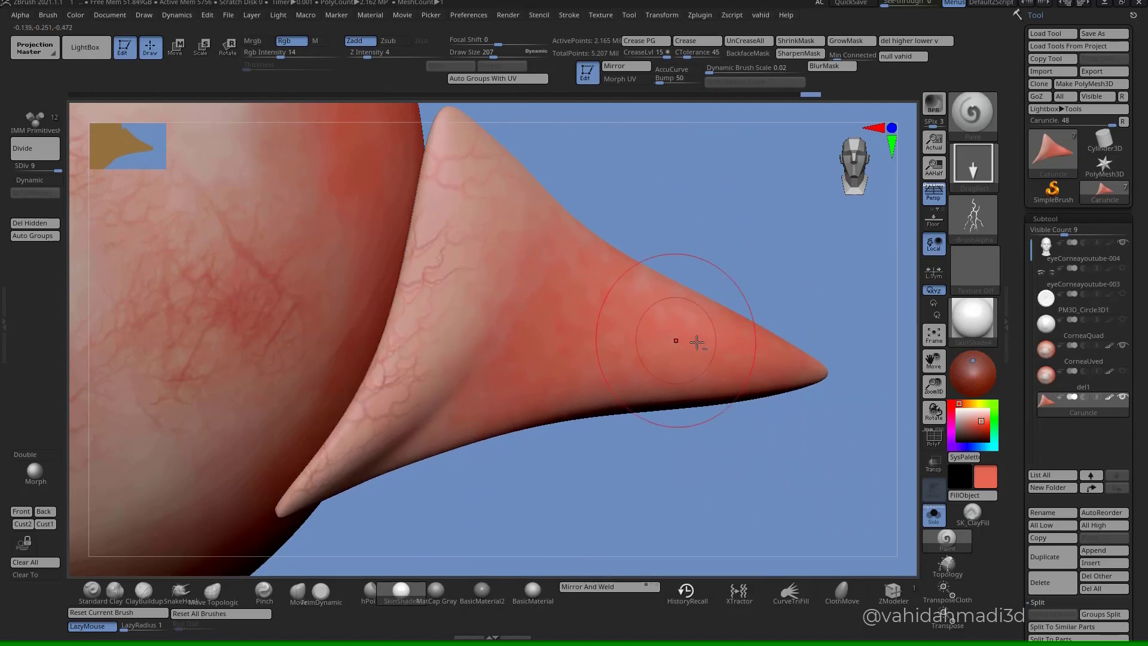
- Stamp more faint salmon-red veins on the caruncle's lower half, beside the pale edge
right_click_drag(767, 389, 889, 389, "alt")
left_click_drag(743, 365, 681, 466)
right_click_drag(622, 380, 715, 349, "alt")
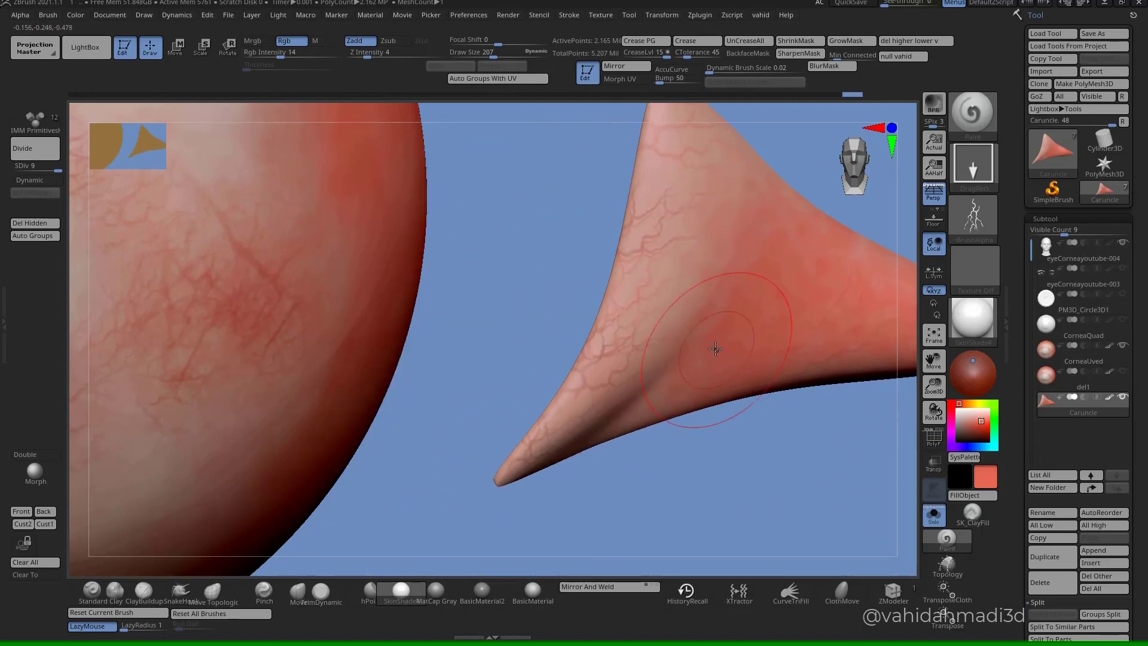
left_click_drag(736, 399, 745, 392)
- Sample a darker brownish red from the painted eyeball and stamp veins across the caruncle's lower body
left_click_drag(988, 398, 607, 412)
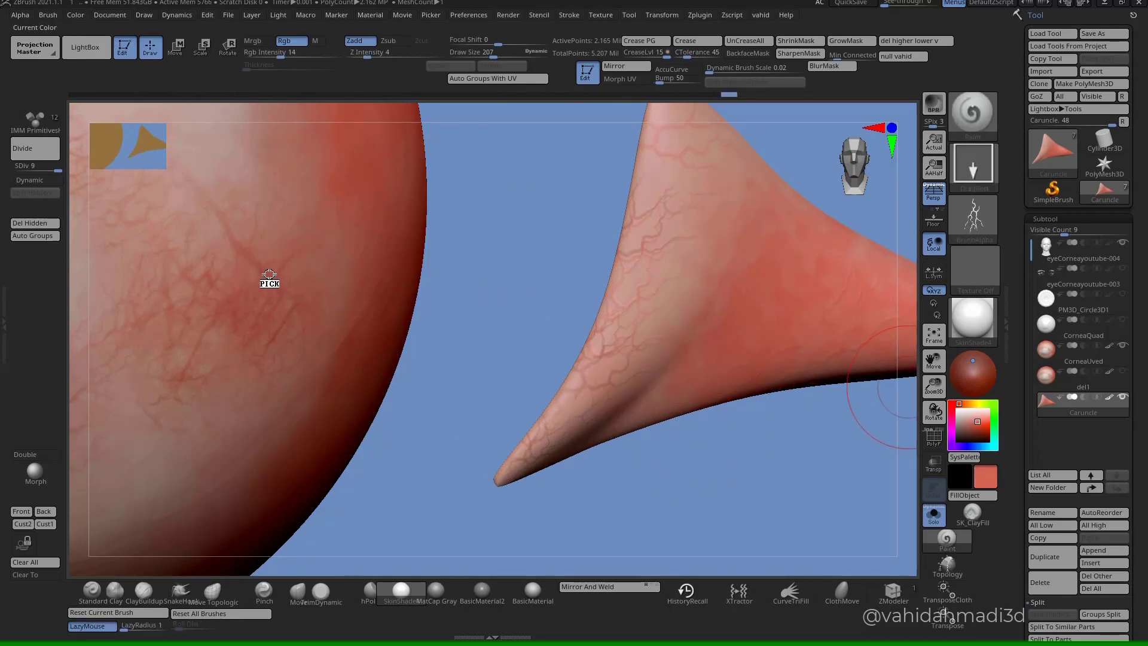
left_click_drag(270, 275, 369, 225)
left_click_drag(243, 304, 230, 312)
left_click_drag(717, 367, 681, 419)
right_click_drag(724, 352, 678, 384, "alt")
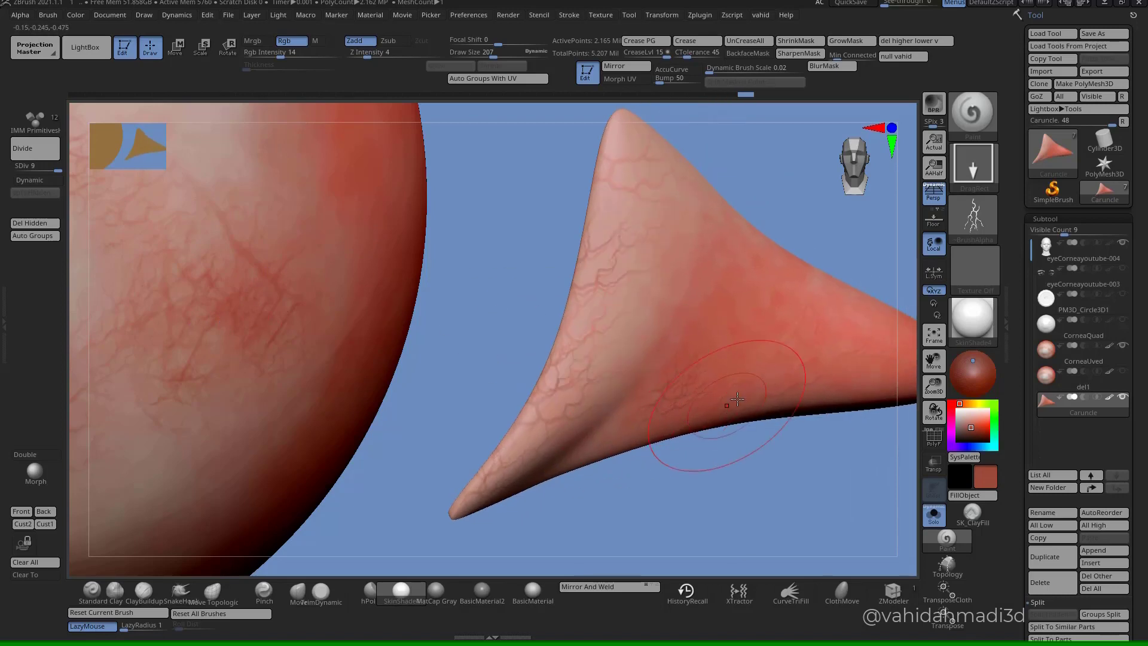
left_click_drag(738, 399, 728, 456)
right_click_drag(679, 433, 715, 373, "alt")
left_click_drag(688, 373, 670, 422)
- Turn off Solo to show the surrounding eye and stamp dark red veins across the caruncle's pale edge and body
mouse_move(628, 413)
right_mouse_down("ctrl")
mouse_move(625, 336)
mouse_move(640, 299)
right_mouse_up("ctrl")
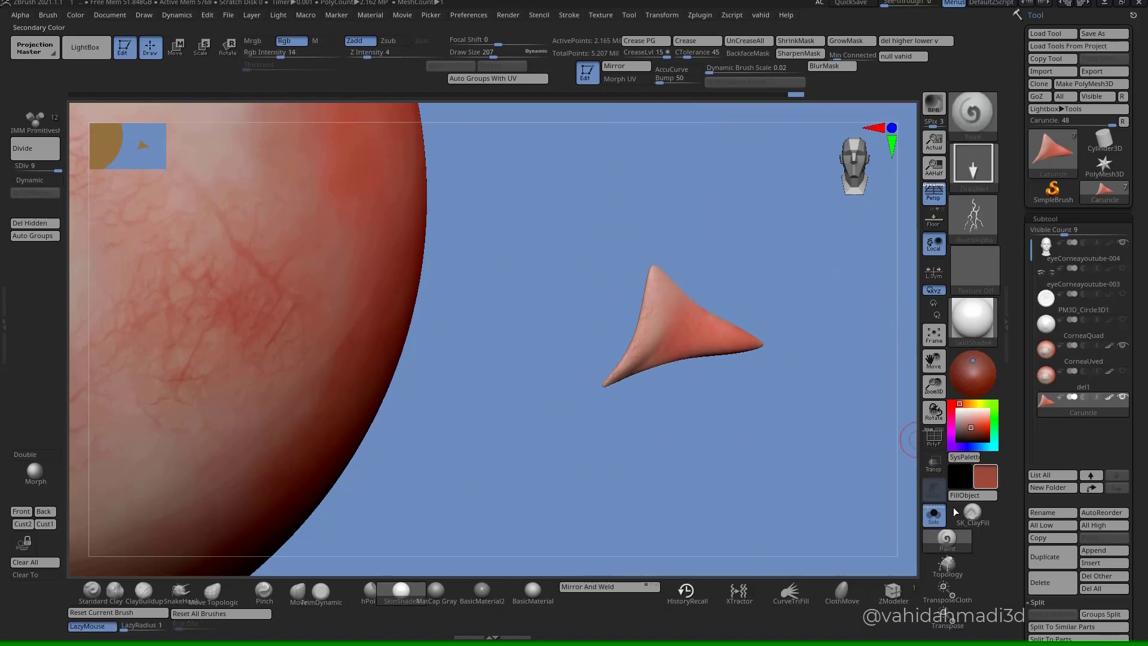
left_click(936, 515)
key("ctrl+n")
mouse_move(706, 275)
right_mouse_down("ctrl")
mouse_move(707, 352)
mouse_move(757, 468)
right_mouse_up("ctrl")
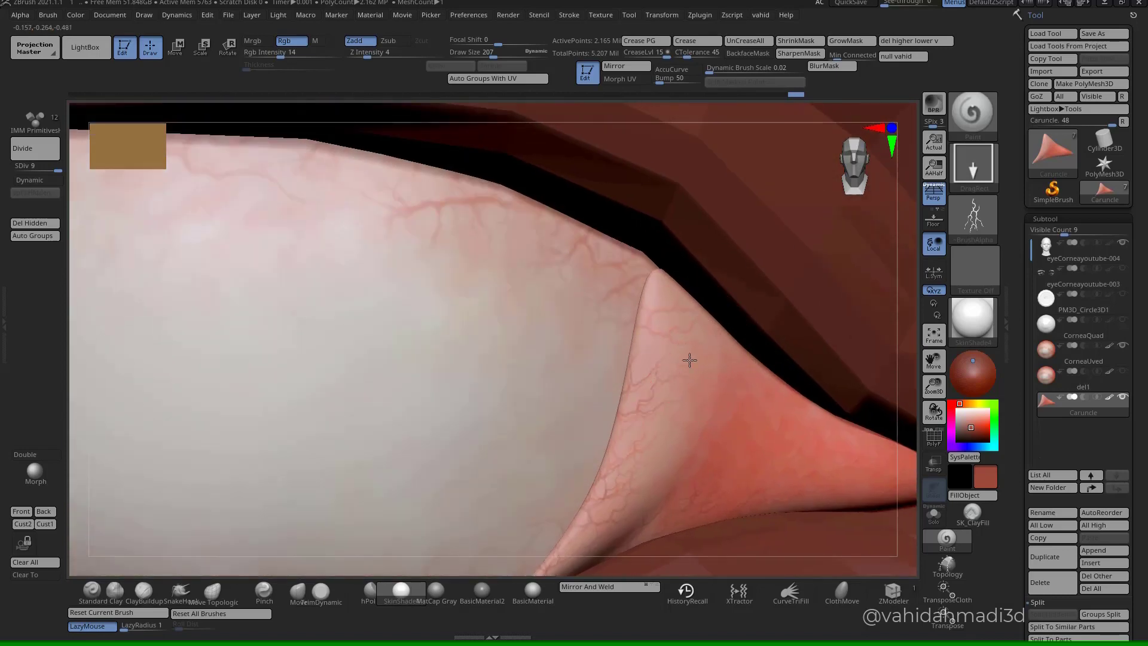
left_click_drag(689, 355, 639, 395)
left_click_drag(807, 436, 815, 478)
mouse_move(814, 479)
right_mouse_down("ctrl")
mouse_move(809, 436)
mouse_move(761, 400)
right_mouse_up("ctrl")
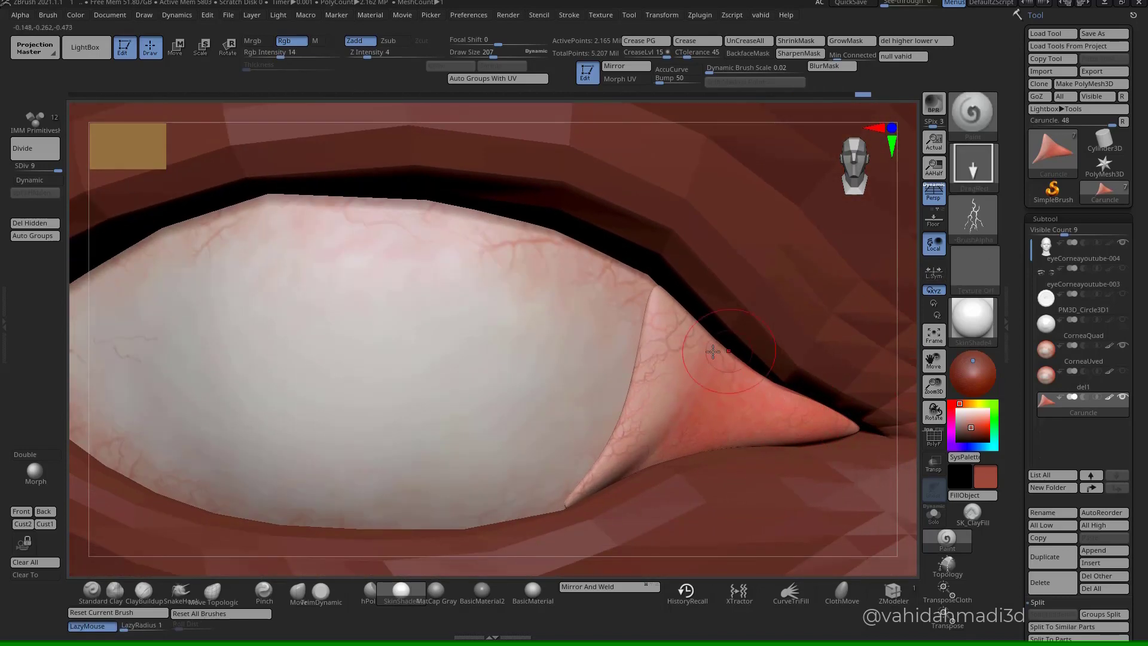
- Switch to a denser branching vein alpha and stamp veins over the caruncle's upper corner and red body
left_click(968, 224)
left_click(760, 412)
right_click_drag(751, 392, 744, 418, "ctrl")
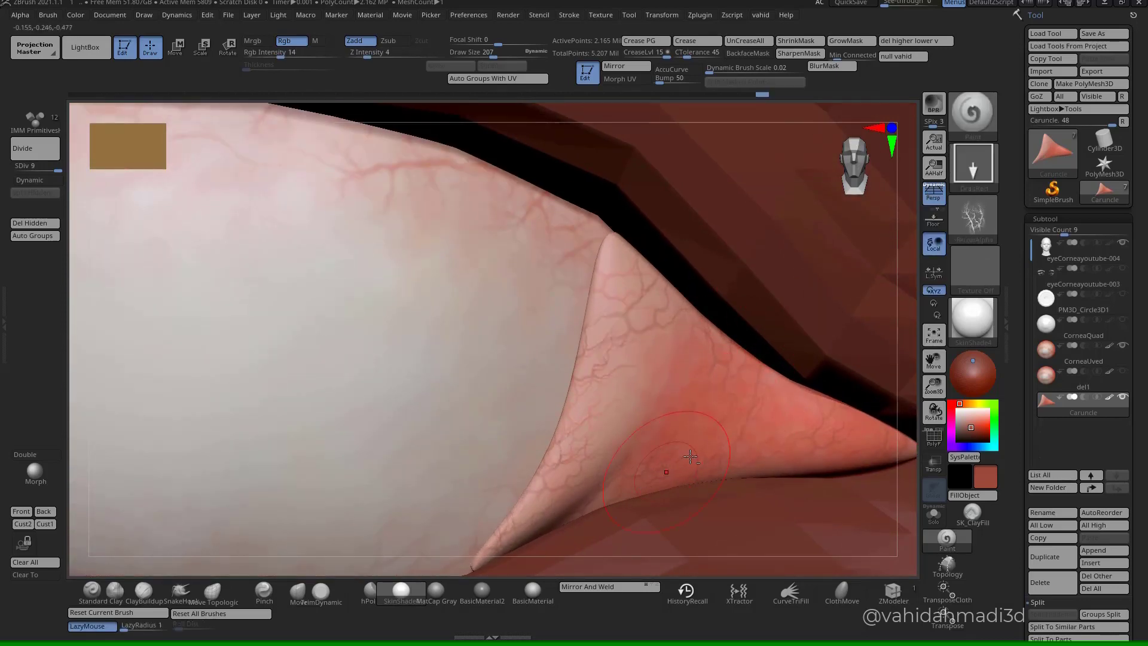
right_click_drag(710, 458, 790, 402, "alt")
right_click_drag(867, 394, 725, 432, "alt")
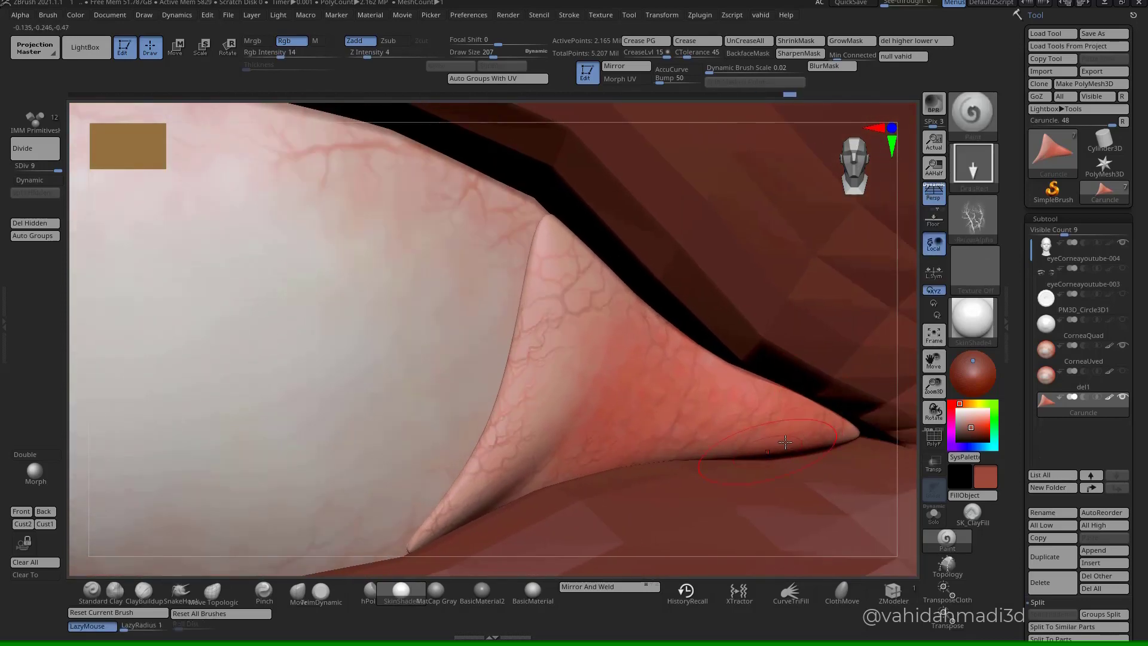
- Stamp further branching veins along the caruncle's lower edge and towards its pointed tip
left_click_drag(786, 442, 736, 456)
mouse_move(736, 456)
right_mouse_down("ctrl")
mouse_move(688, 354)
mouse_move(656, 406)
mouse_move(608, 436)
mouse_move(541, 317)
right_mouse_up("ctrl")
left_click_drag(701, 381, 711, 387)
mouse_move(712, 388)
right_mouse_down("ctrl")
mouse_move(833, 397)
mouse_move(743, 402)
mouse_move(702, 481)
right_mouse_up("ctrl")
left_click_drag(703, 480, 682, 480)
right_click_drag(682, 481, 858, 388, "alt")
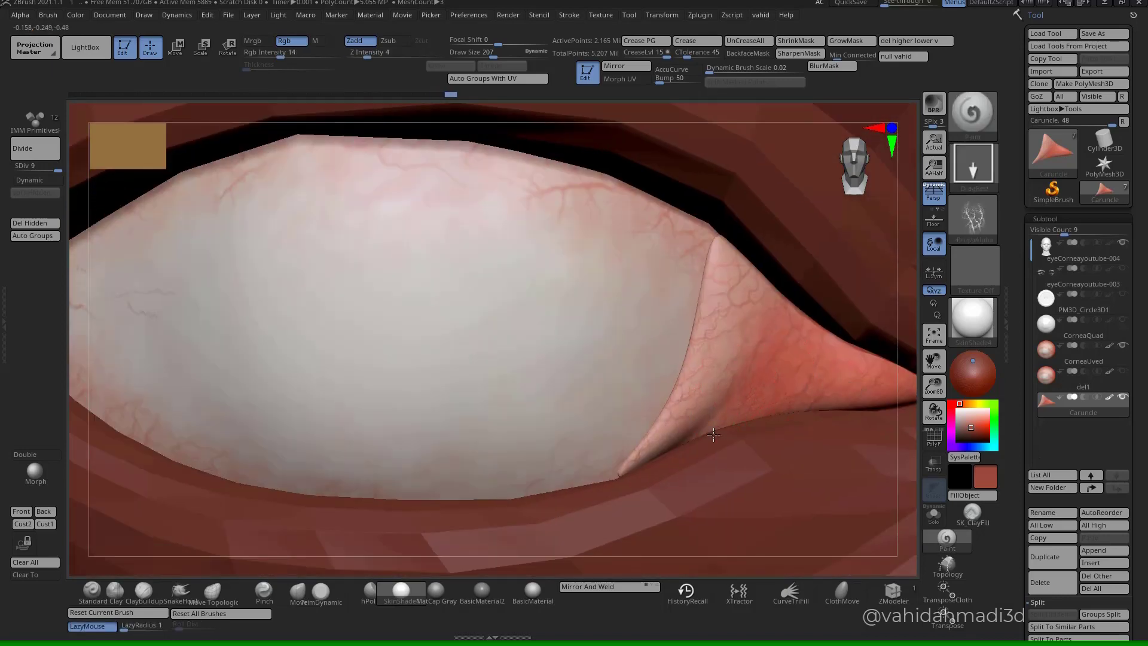
- Raise the Z Intensity to 8 for more vein stamps on the caruncle and sample a brighter red
key("space")
left_click_drag(801, 450, 809, 450)
mouse_move(843, 394)
right_mouse_down("alt")
mouse_move(751, 416)
mouse_move(777, 451)
right_mouse_up("alt")
right_click_drag(664, 454, 659, 377, "ctrl")
mouse_move(971, 431)
left_mouse_down()
mouse_move(826, 423)
mouse_move(386, 316)
left_mouse_up()
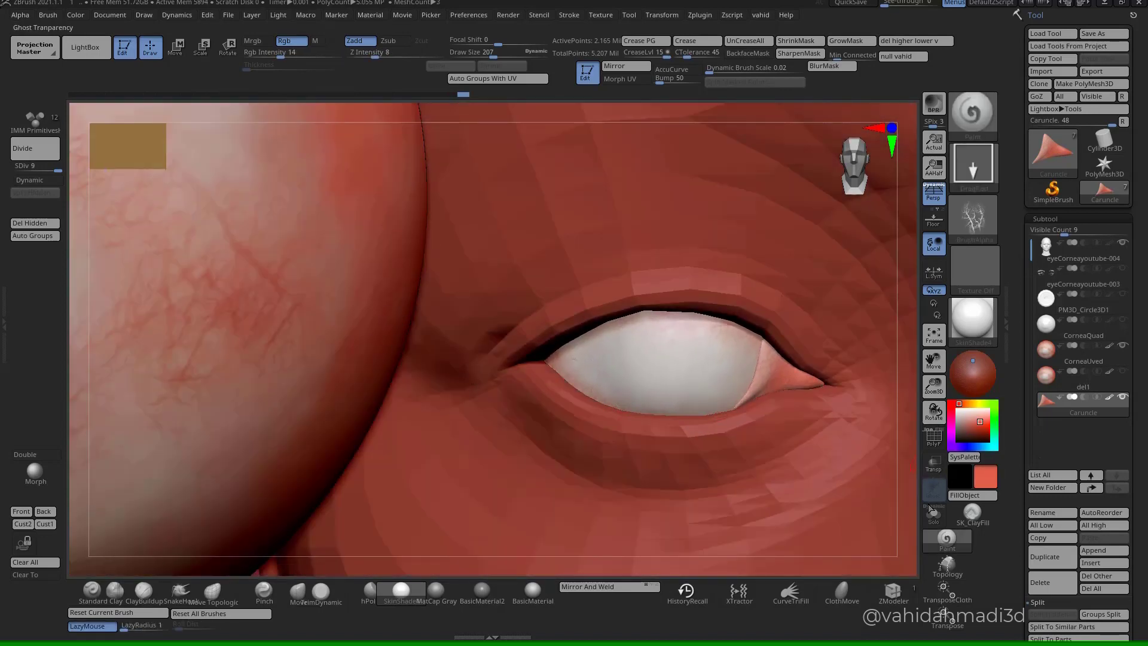
- Isolate the caruncle with Solo and reset the Paint brush to its default settings
left_click(934, 515)
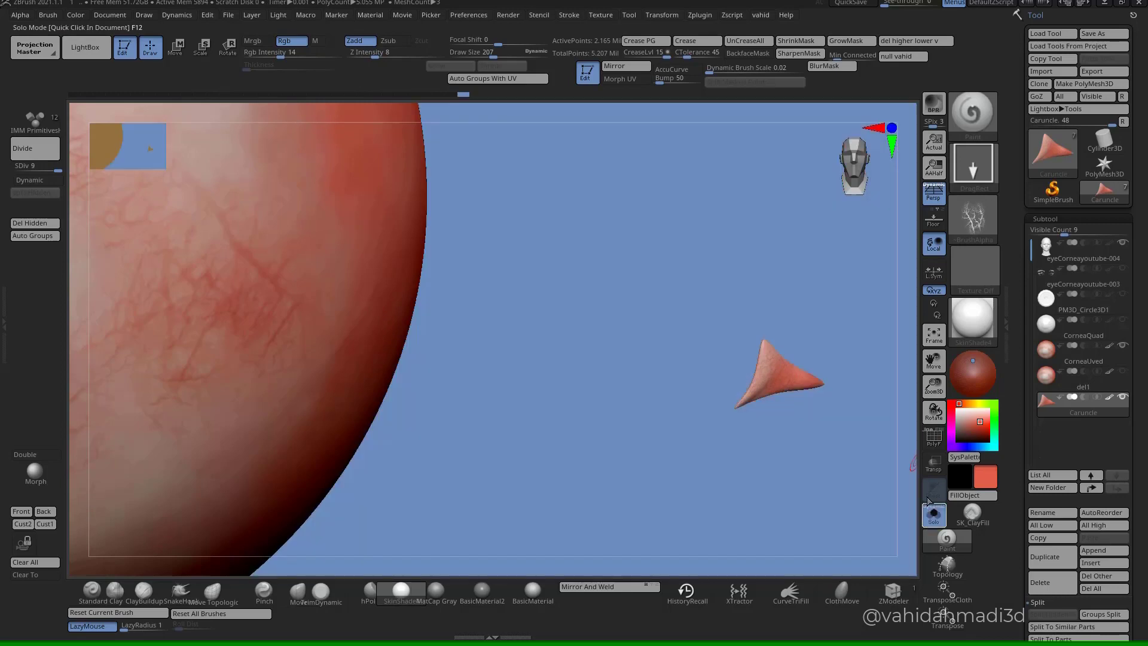
left_click(149, 613)
right_click_drag(820, 358, 798, 382, "ctrl")
mouse_move(798, 382)
right_mouse_down("alt")
mouse_move(672, 455)
mouse_move(612, 468)
right_mouse_up("alt")
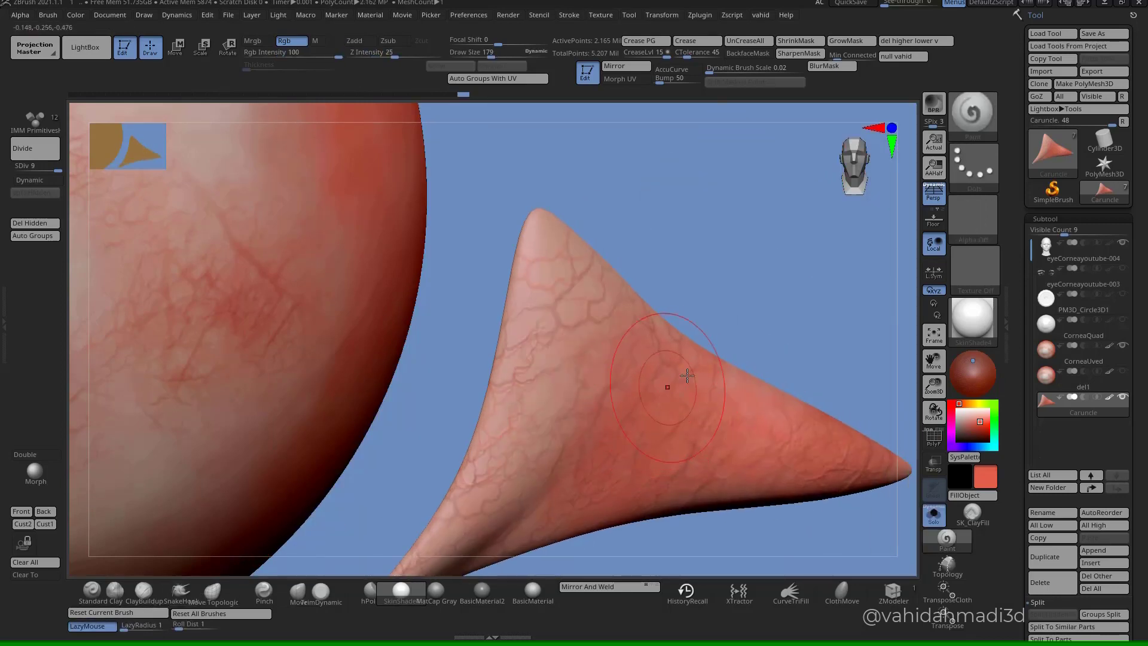
- Enlarge the brush to a Draw Size of 305 and tint the caruncle's pale areas with the salmon red
key("bracketright")
key("bracketright")
key("bracketright")
key("bracketright")
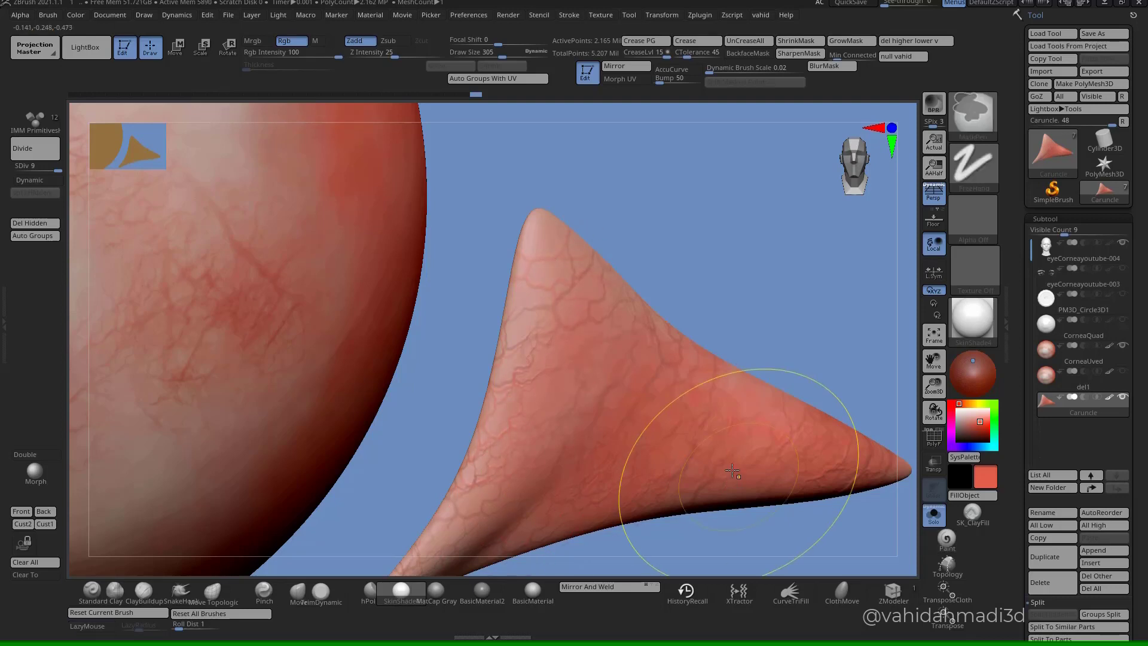
right_click_drag(737, 470, 712, 347, "ctrl")
right_click_drag(662, 433, 586, 367, "alt")
right_click_drag(688, 412, 703, 480, "ctrl")
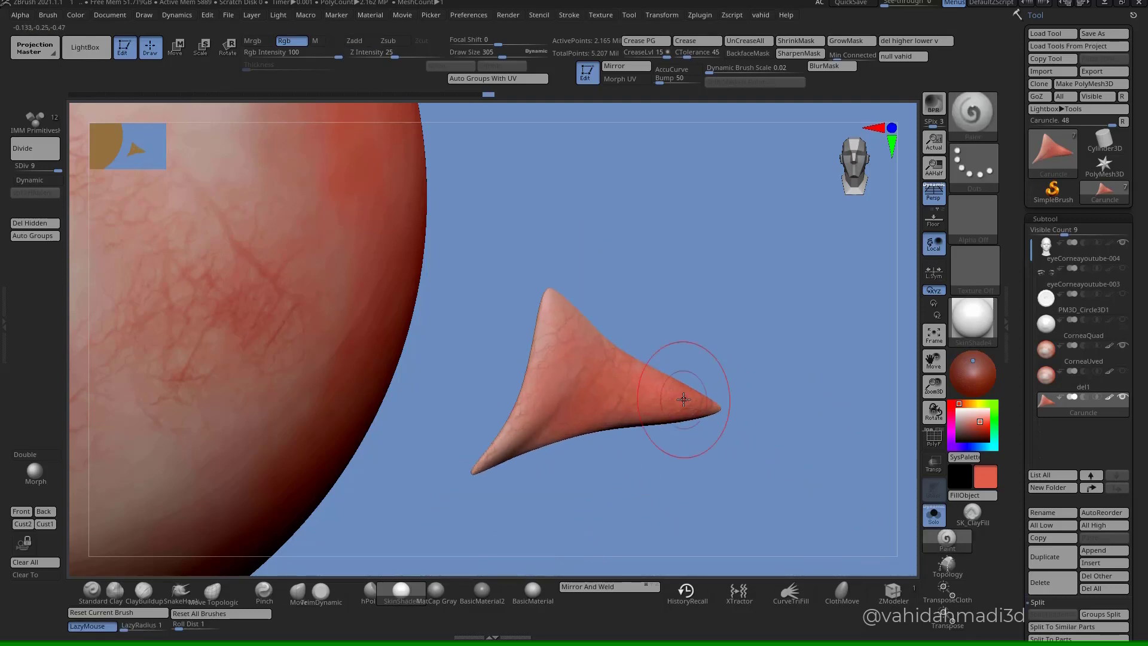
- Compare the caruncle and eyeball colours in Preview and Flat render modes, and leave the view on Flat
key("c")
key("c")
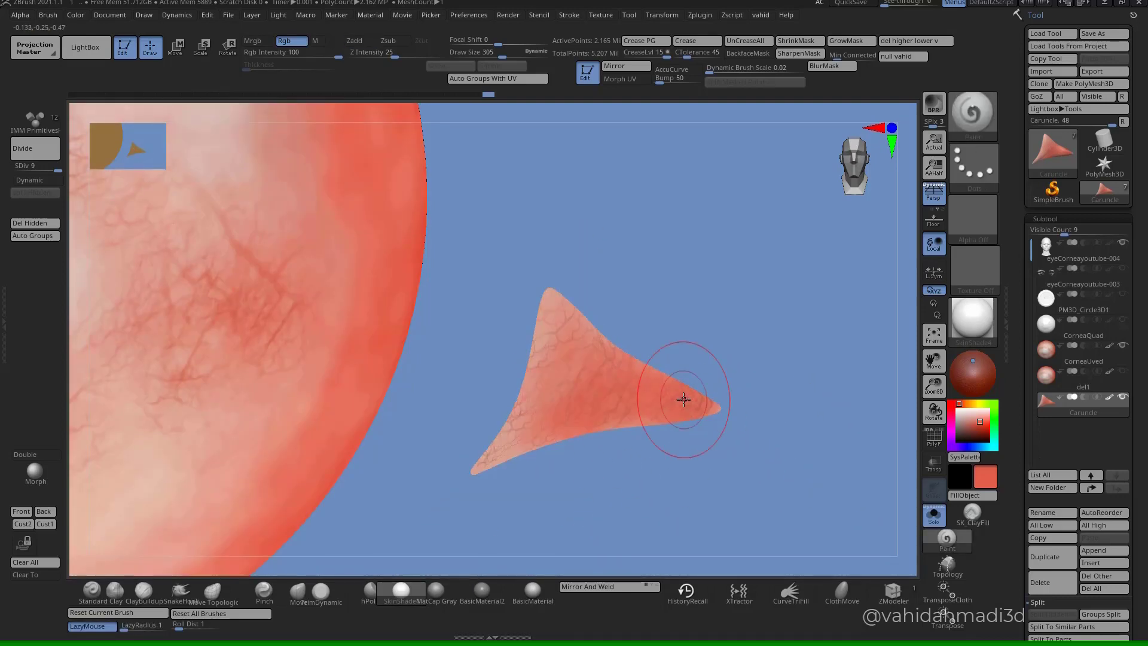
left_click(508, 16)
left_click(582, 124)
left_click(587, 114)
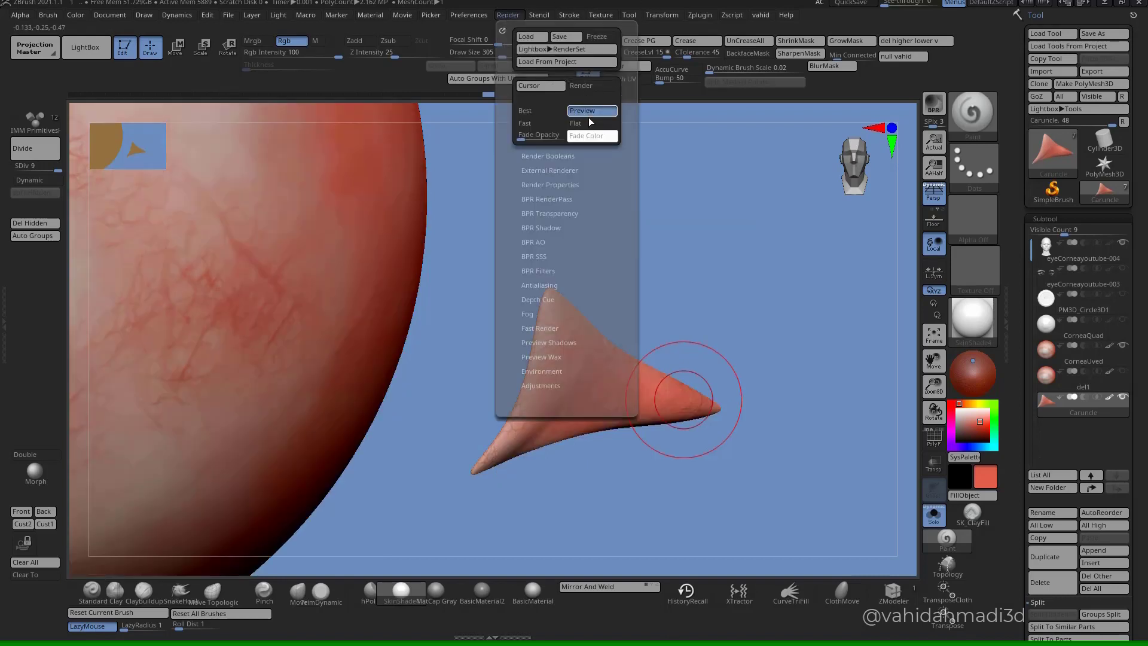
key("c")
key("c")
key("c")
key("c")
key("c")
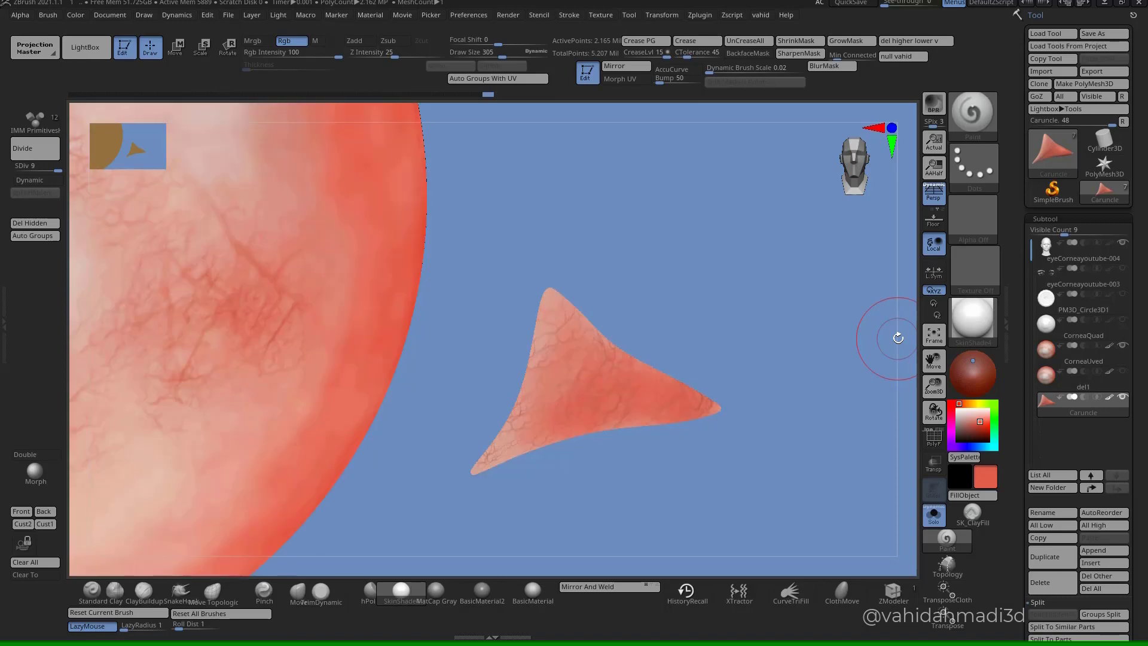
key("c")
key("c")
key("c")
key("c")
- Turn off Zadd for the Smooth brush and reduce the Draw Size to 83
mouse_move(510, 379)
right_mouse_down("ctrl")
mouse_move(525, 361)
mouse_move(689, 339)
mouse_move(727, 385)
right_mouse_up("ctrl")
key("shift+space")
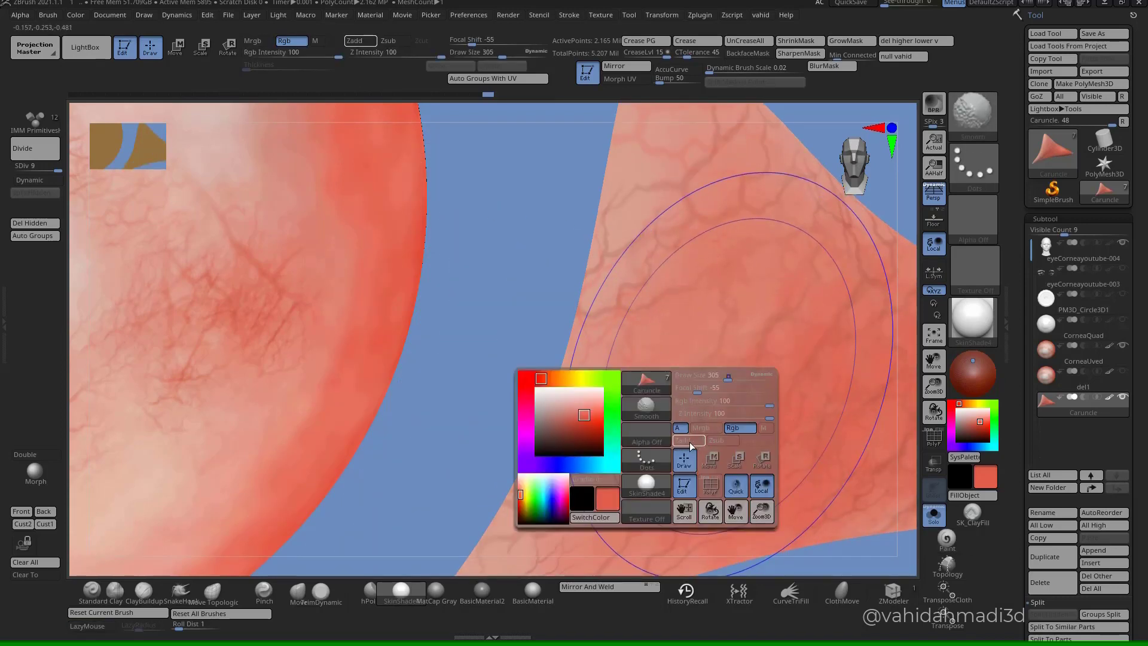
key("s")
left_click_drag(654, 301, 625, 301)
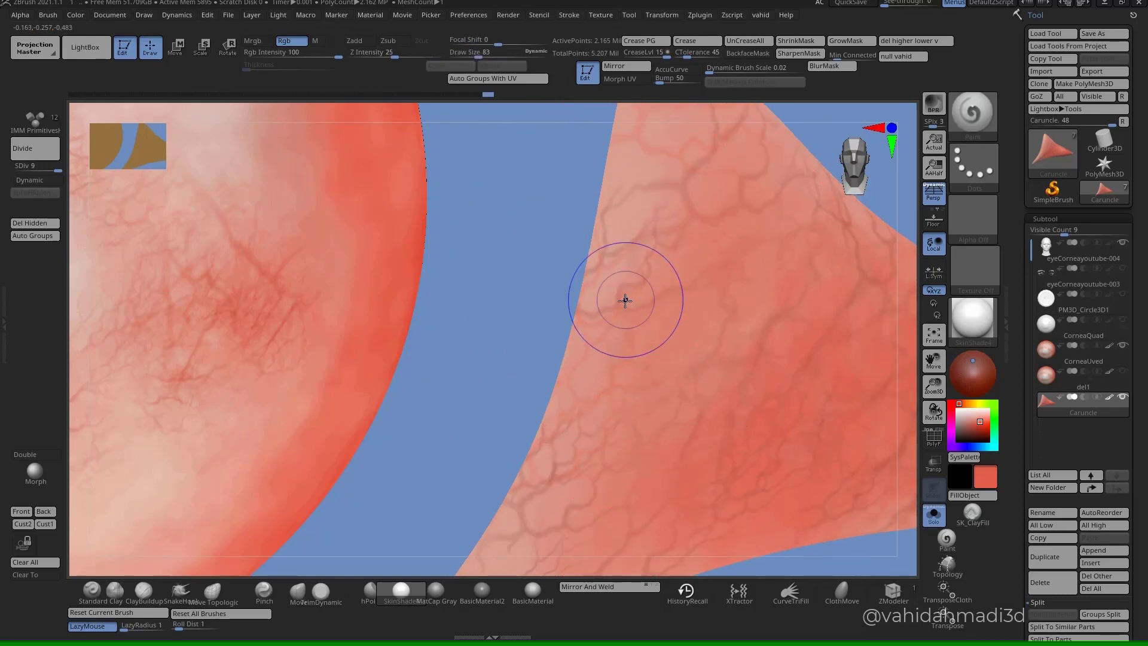
key("shift+space")
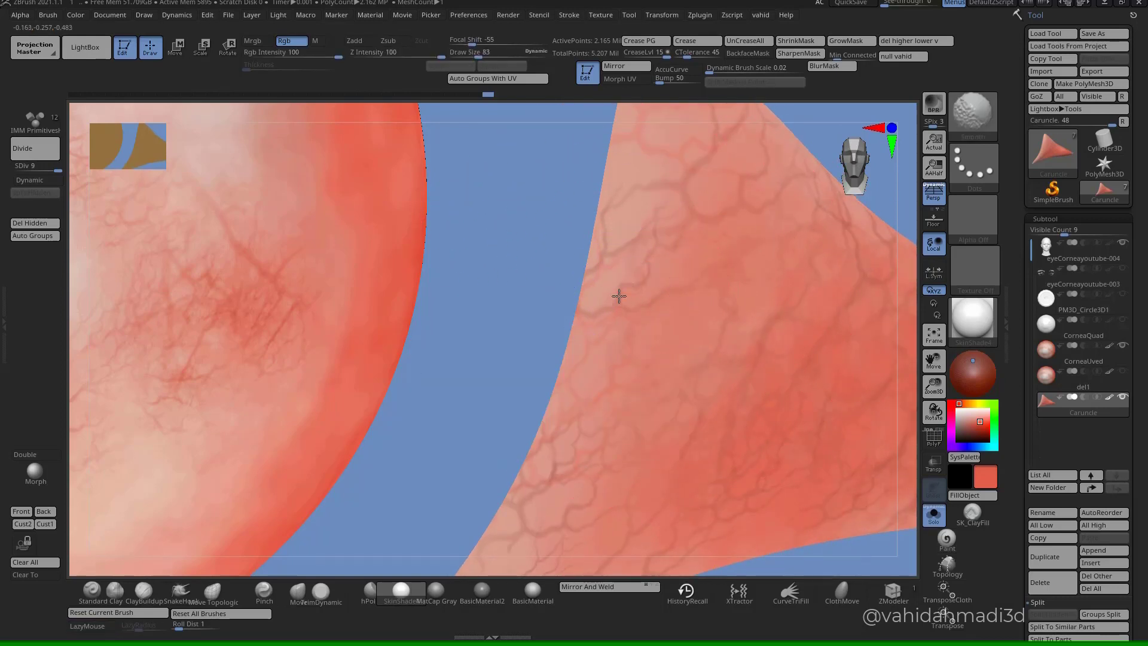
- Lower the caruncle to subdivision level 8 and smooth the vein colours along its pale edge and lower corner
key("shift+d")
key("shift+d")
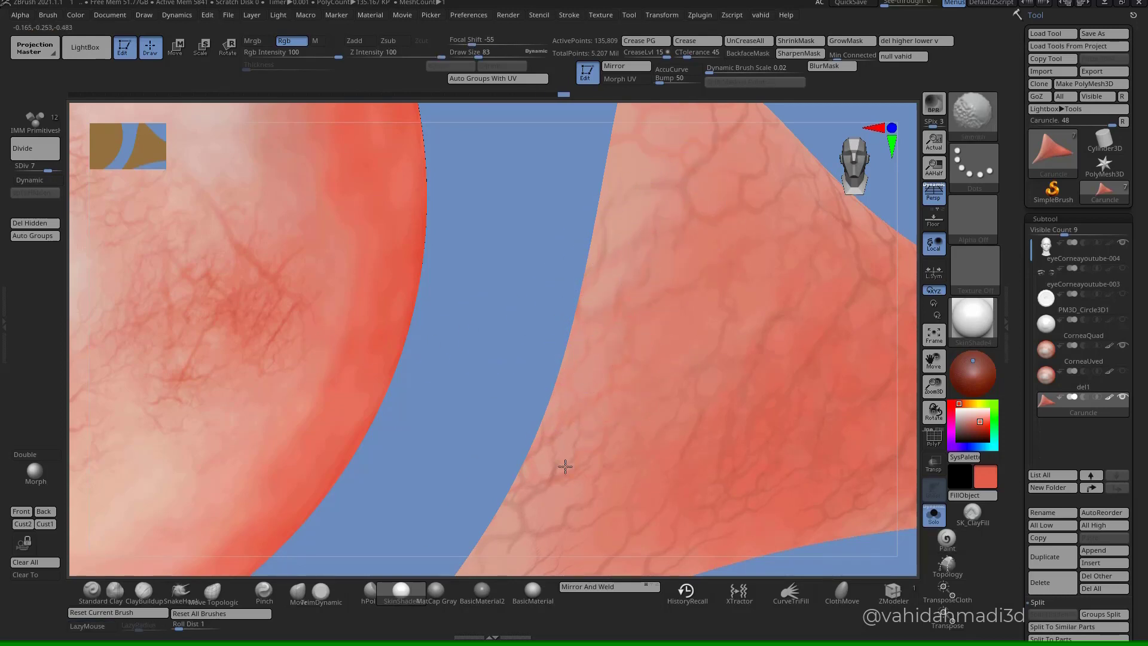
key("d")
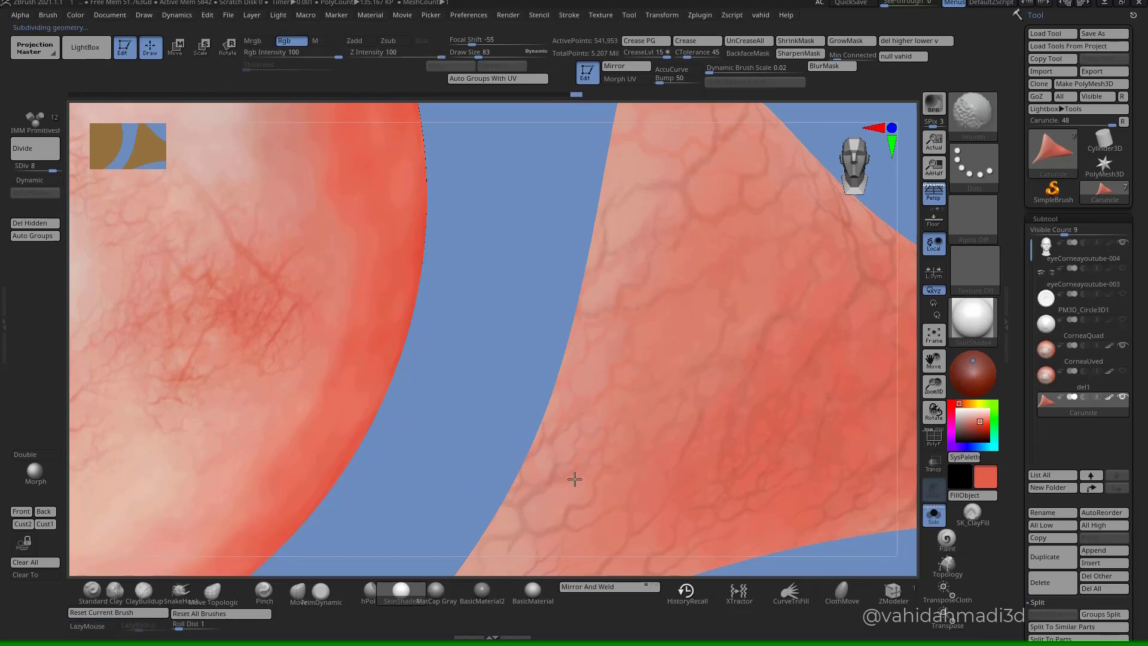
left_click_drag(574, 479, 585, 505, "shift")
mouse_move(585, 505)
right_mouse_down("alt")
mouse_move(604, 467)
mouse_move(605, 401)
right_mouse_up("alt")
left_click_drag(604, 400, 508, 505, "shift")
right_click_drag(508, 505, 555, 426, "alt")
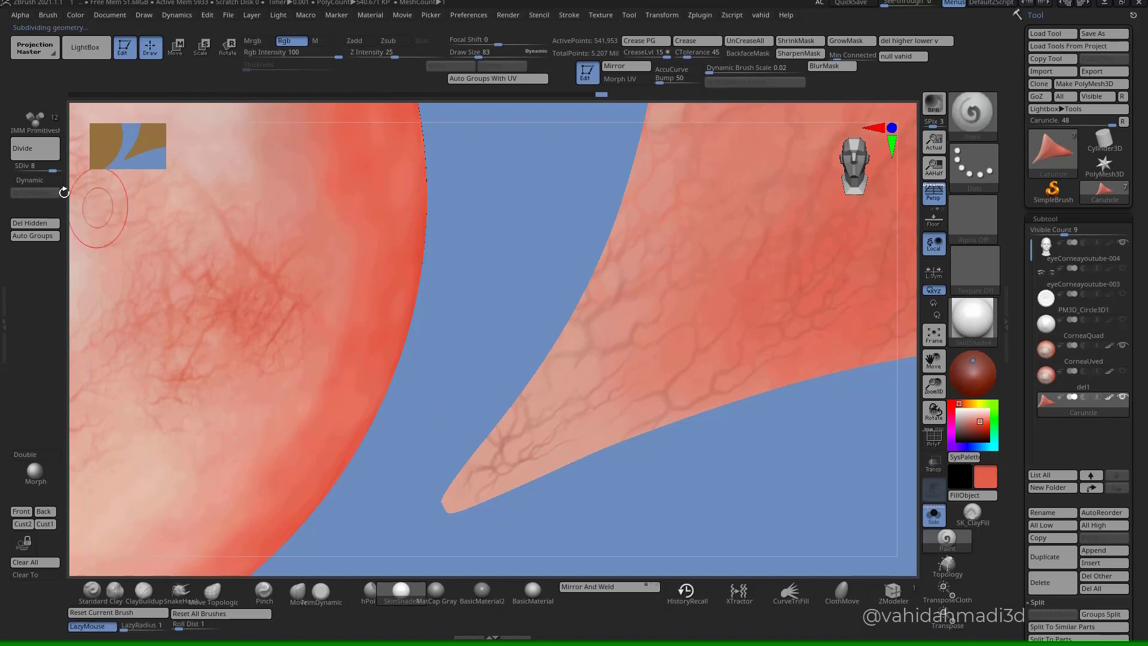
mouse_move(290, 346)
right_mouse_down()
mouse_move(551, 410)
mouse_move(586, 385)
mouse_move(662, 412)
mouse_move(712, 400)
mouse_move(715, 449)
mouse_move(685, 402)
mouse_move(605, 423)
right_mouse_up()
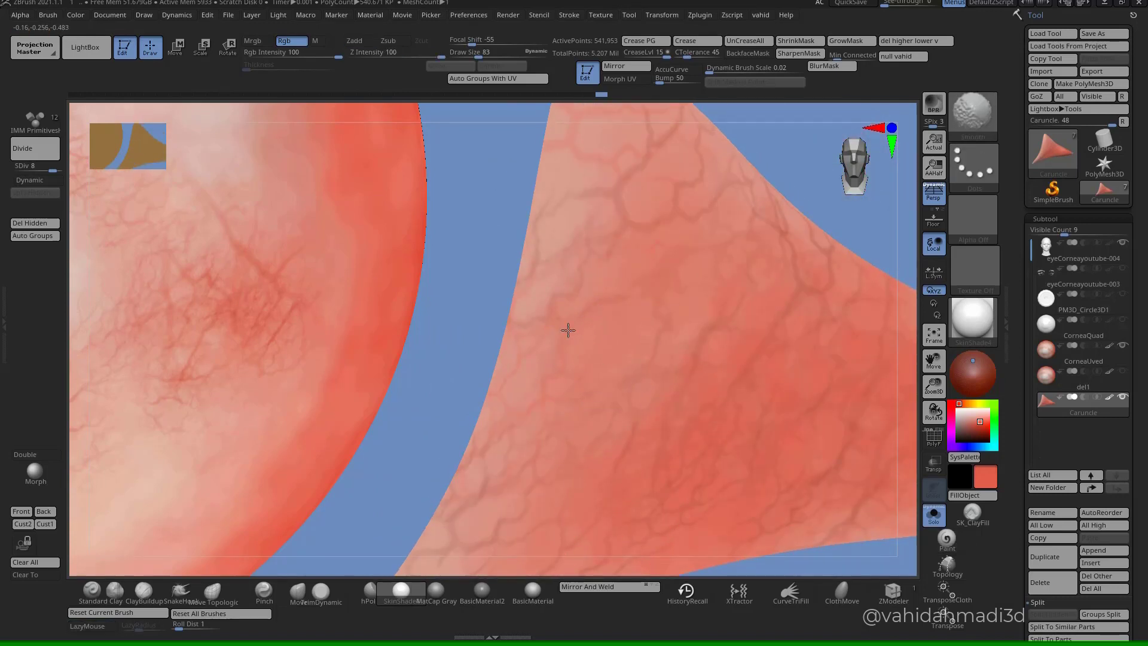
mouse_move(539, 359)
right_mouse_down()
mouse_move(523, 395)
mouse_move(604, 395)
right_mouse_up()
right_click_drag(690, 461, 654, 397)
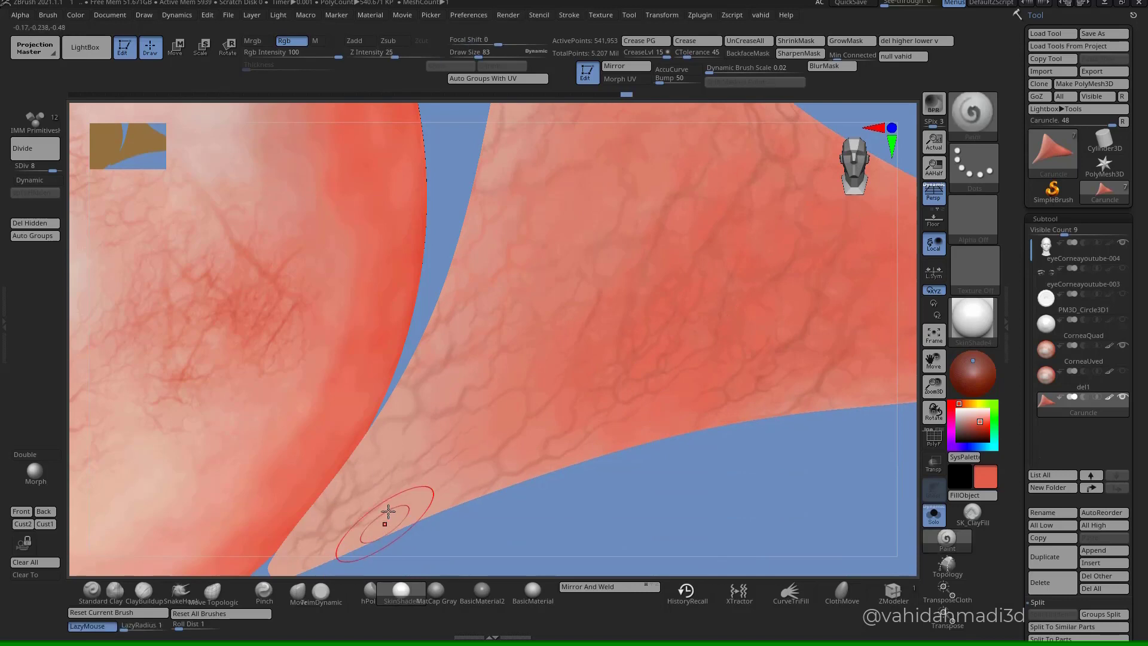
- Return the caruncle to subdivision level 9 and smooth the veins in its middle
key("ctrl+d")
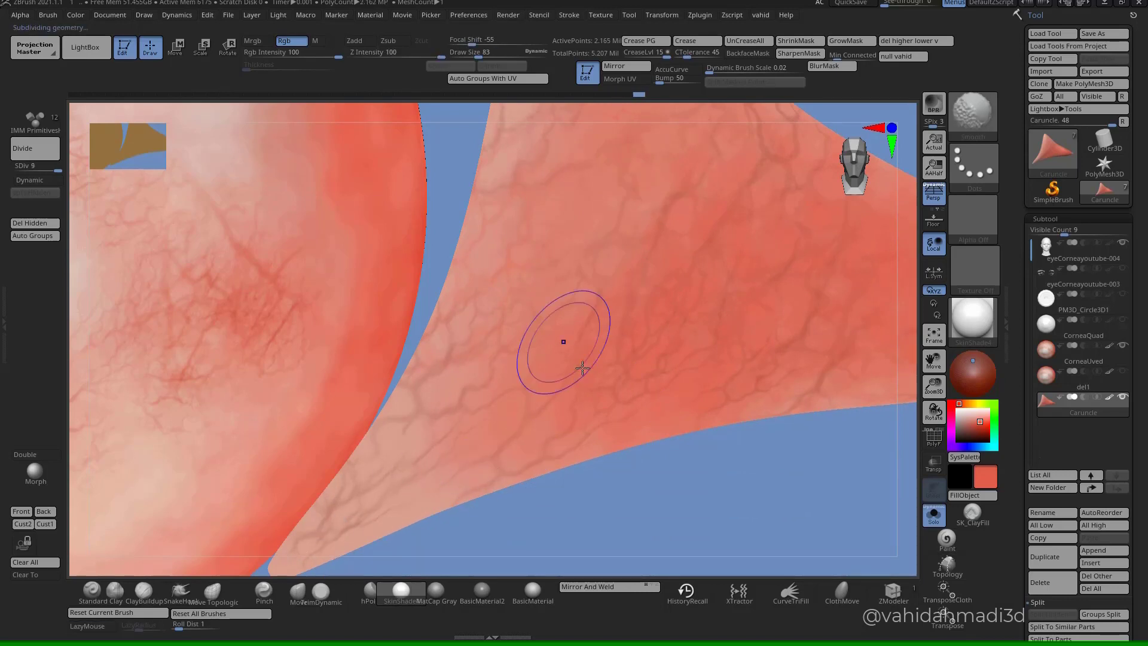
key("f")
left_click_drag(606, 325, 616, 335, "shift")
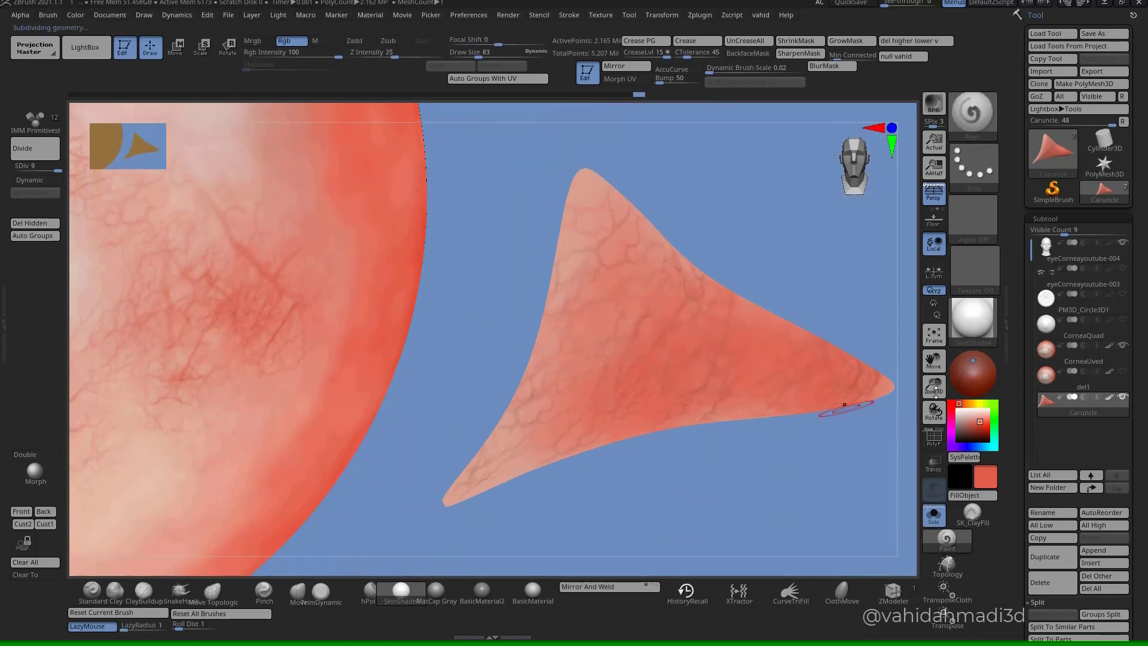
- Sample a salmon pink and, with a Draw Size of 163, paint over the dark veins on the upper corner and pale edge
left_click_drag(970, 420, 909, 409)
left_click_drag(597, 320, 600, 320)
right_click_drag(608, 320, 642, 382, "ctrl")
left_click_drag(976, 420, 961, 383)
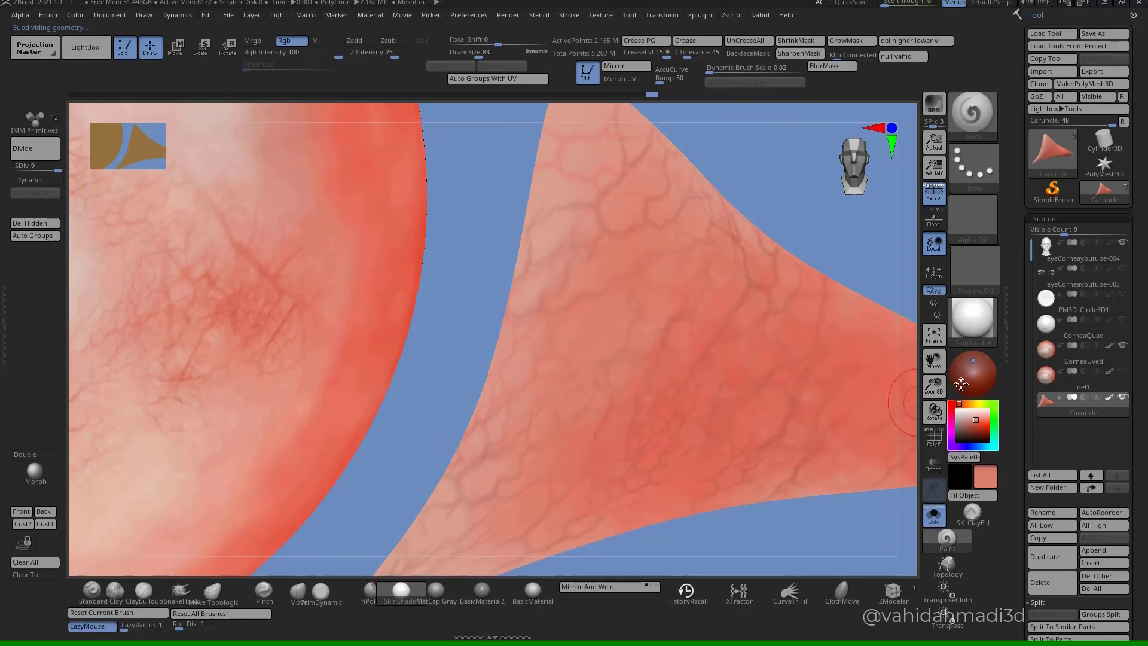
key("bracketright")
right_click_drag(615, 289, 602, 325, "alt")
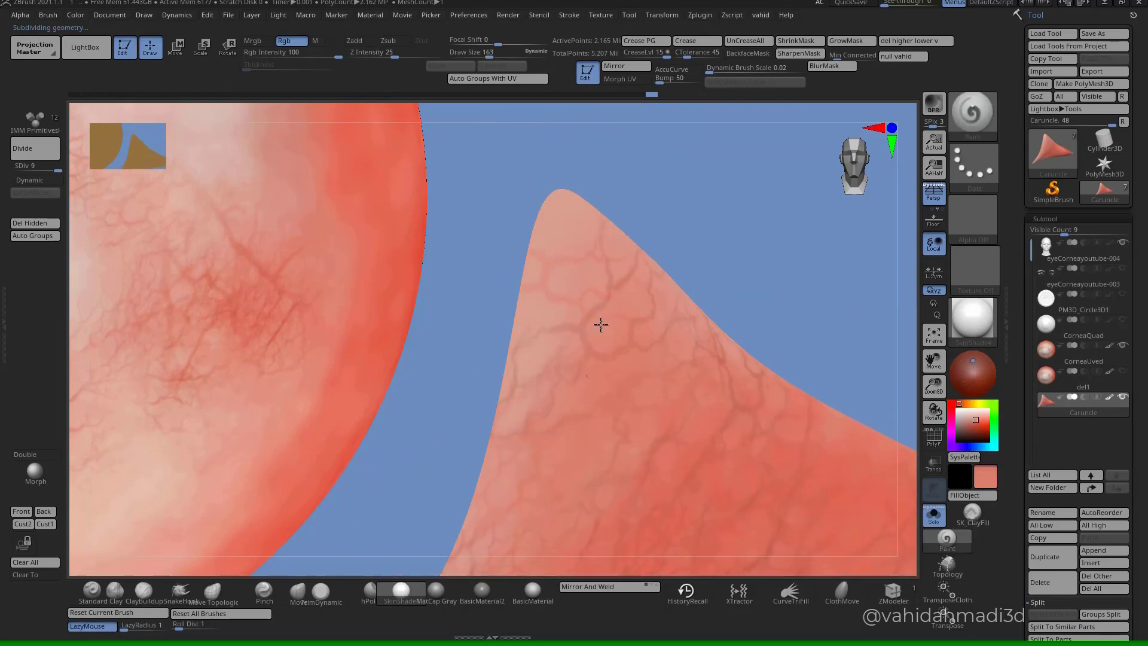
left_click_drag(583, 356, 573, 388)
right_click_drag(592, 420, 576, 369, "alt")
mouse_move(592, 263)
left_mouse_down()
mouse_move(543, 228)
mouse_move(592, 281)
left_mouse_up()
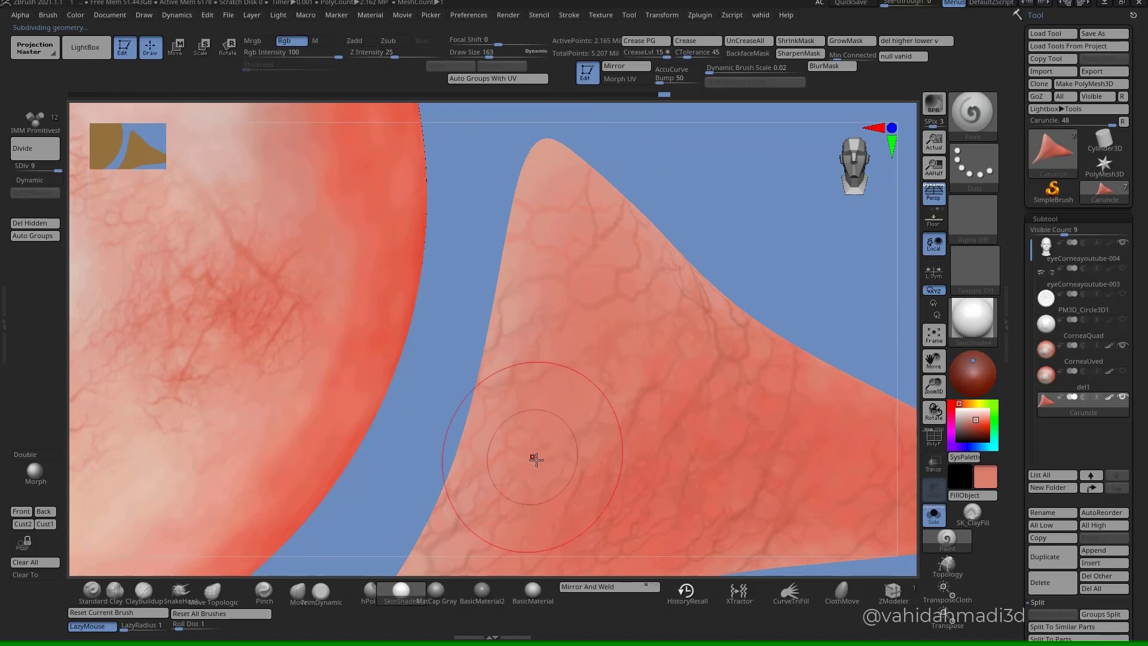
right_click_drag(536, 449, 607, 280, "alt")
left_click_drag(604, 281, 542, 358)
- Sample a stronger salmon red and paint over the caruncle's pointed tip and central body
right_click_drag(703, 407, 665, 349, "ctrl")
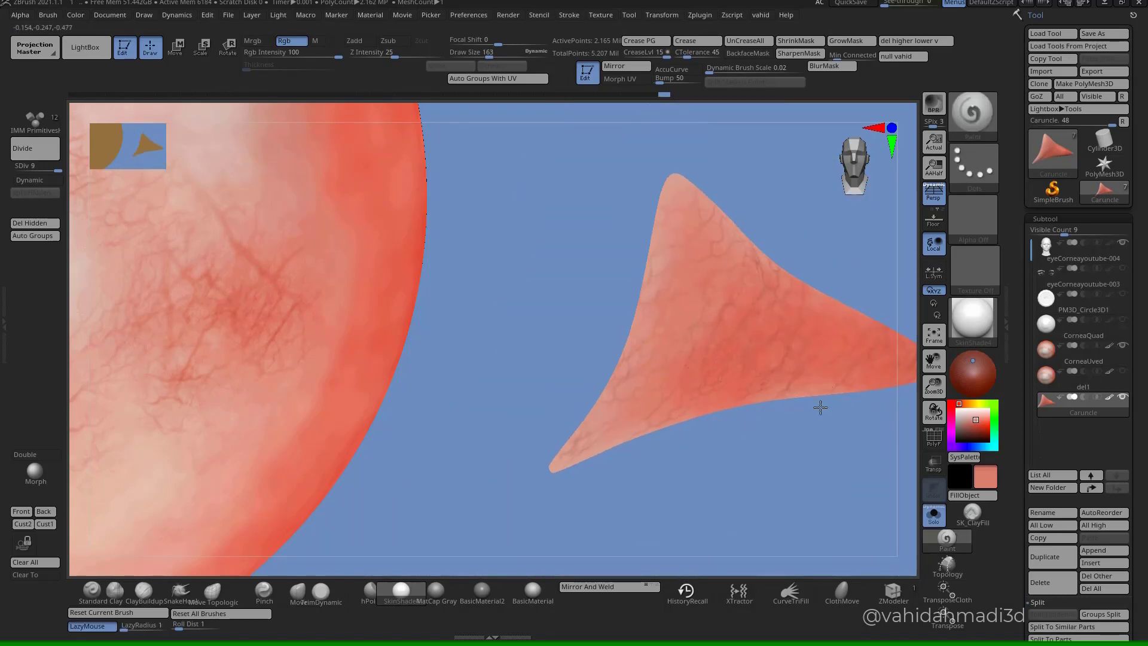
left_click_drag(881, 374, 888, 372)
right_click_drag(887, 389, 832, 395, "alt")
right_click_drag(749, 344, 773, 413, "ctrl")
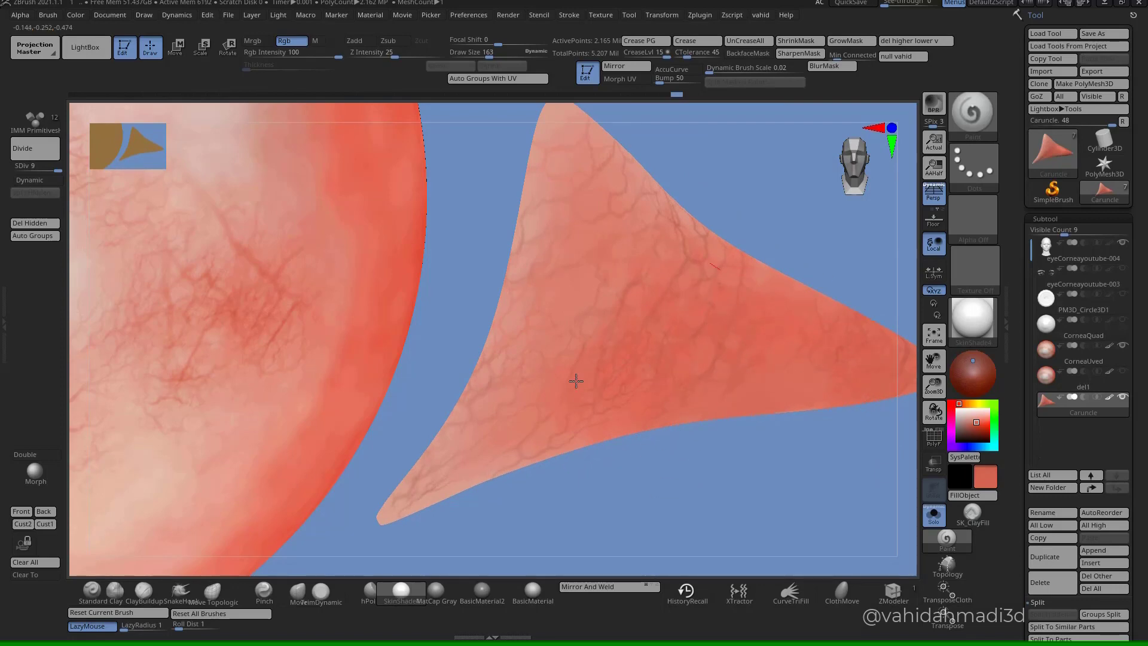
left_click_drag(619, 350, 625, 413)
- Turn off Solo, sample a lighter salmon from the caruncle and soften the veins along its border with the eyeball
right_click_drag(685, 409, 623, 357, "ctrl")
left_click(934, 515)
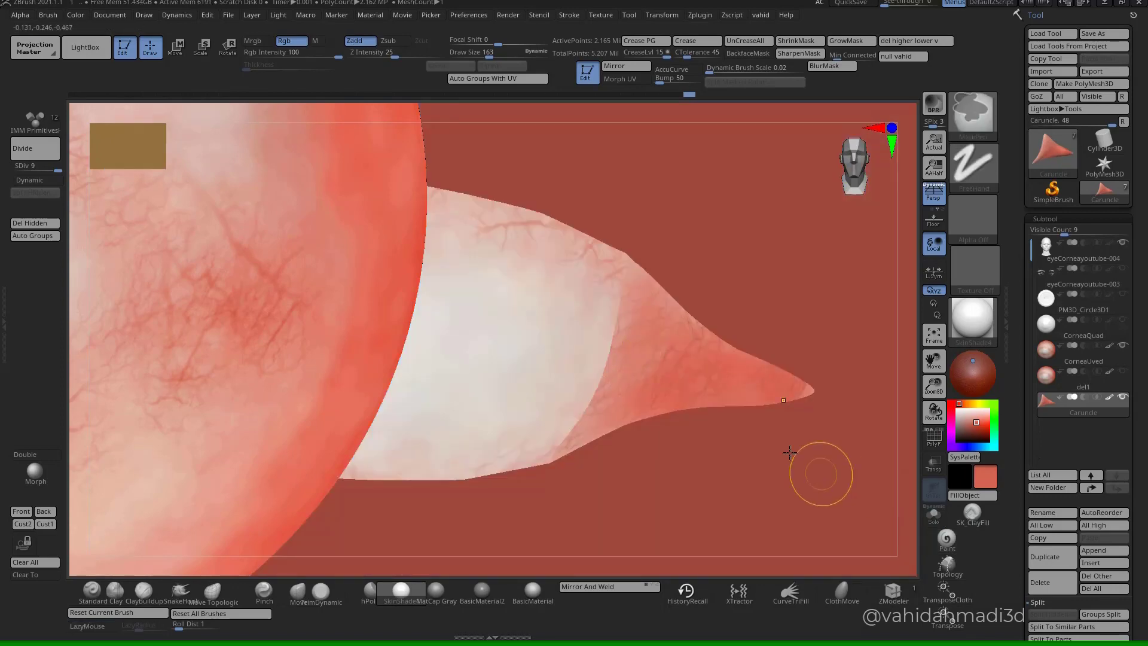
mouse_move(819, 474)
right_mouse_down("ctrl")
mouse_move(687, 281)
mouse_move(828, 457)
mouse_move(690, 498)
mouse_move(654, 400)
mouse_move(712, 429)
mouse_move(743, 467)
mouse_move(740, 491)
mouse_move(804, 340)
right_mouse_up("ctrl")
key("c")
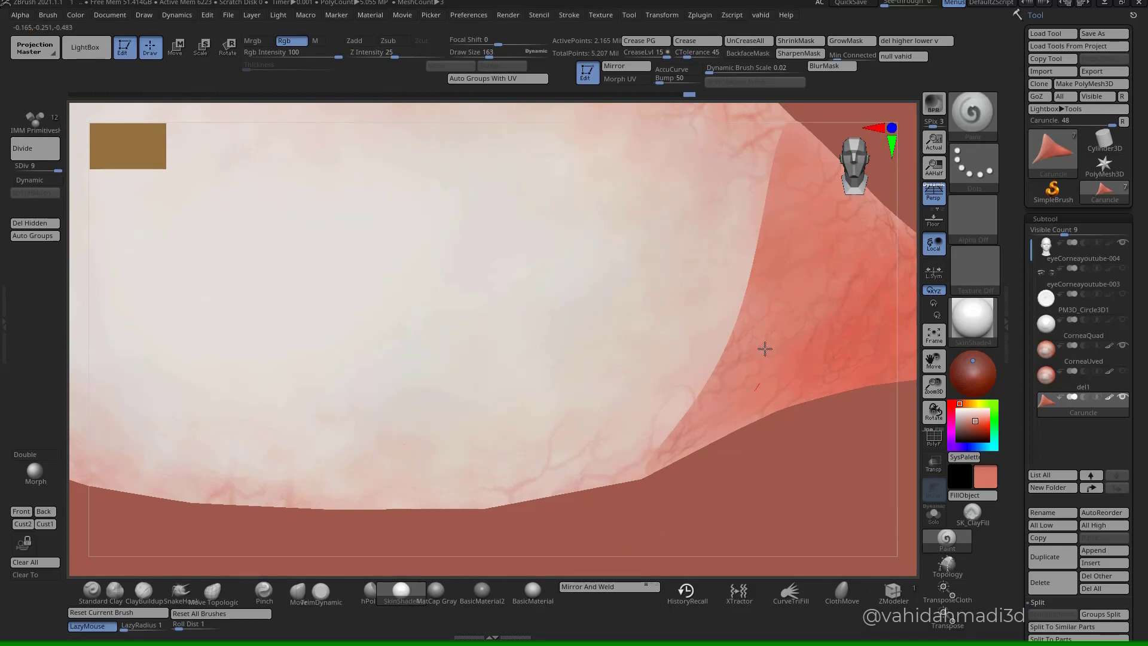
key("f")
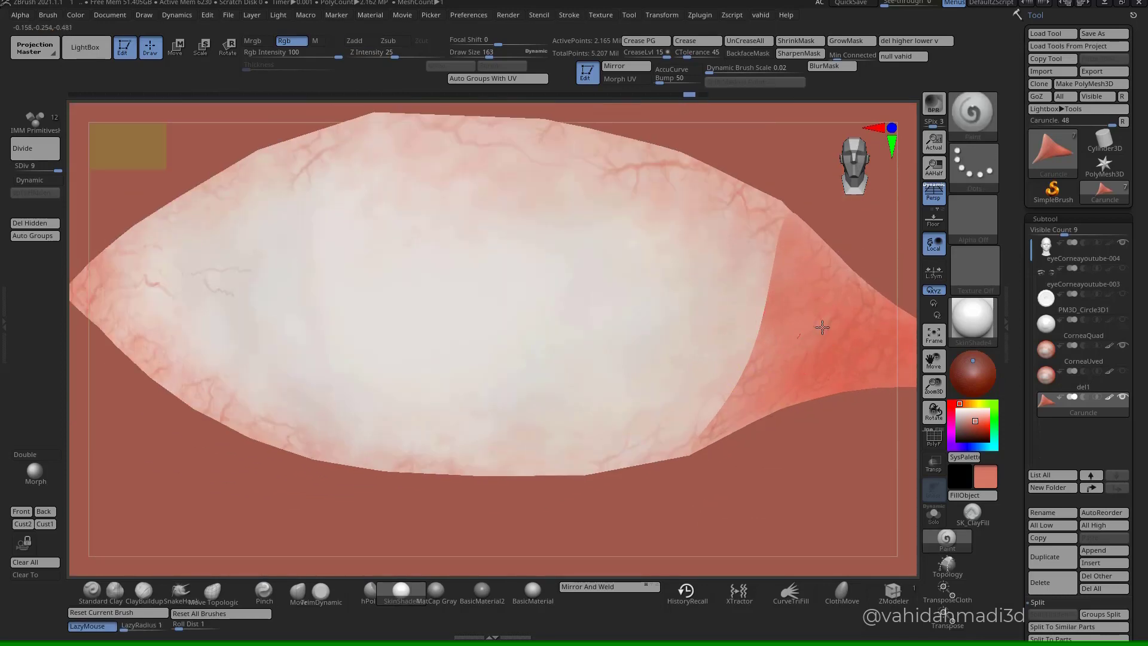
- Isolate the CorneaUved eyeball and, with a Draw Size of 465, paint salmon over the white area bordering the caruncle
right_click_drag(821, 359, 773, 404, "alt")
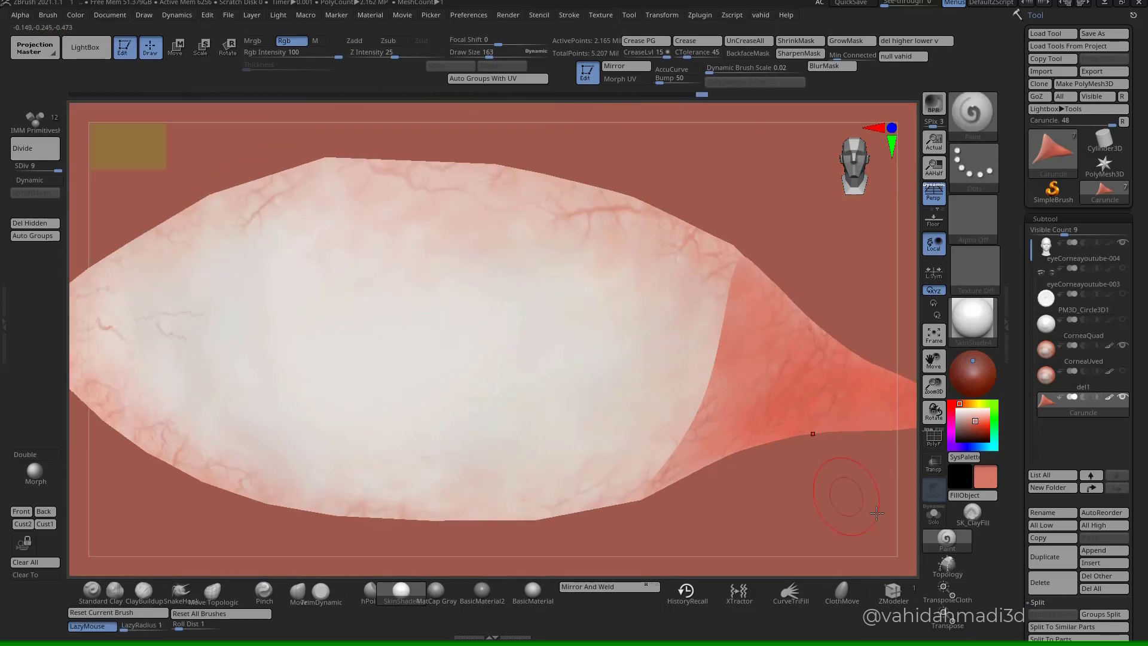
left_click(932, 518)
left_click(932, 518)
left_click(656, 402, "alt")
left_click(933, 520)
key("s")
left_click_drag(723, 403, 739, 401)
key("s")
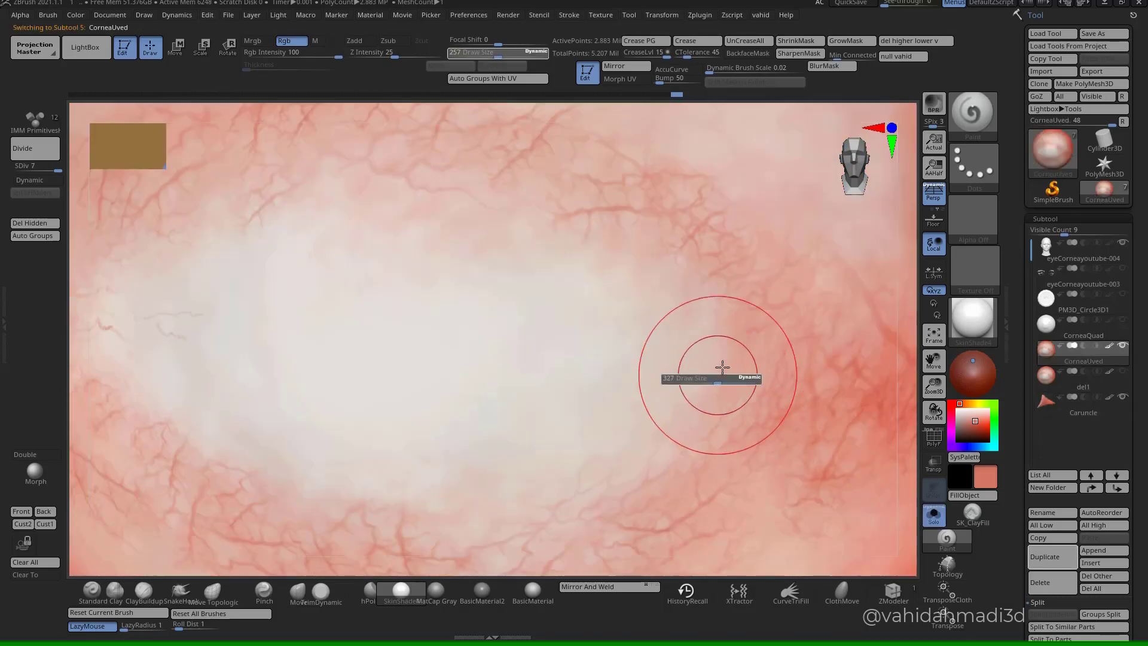
left_click_drag(784, 370, 714, 476)
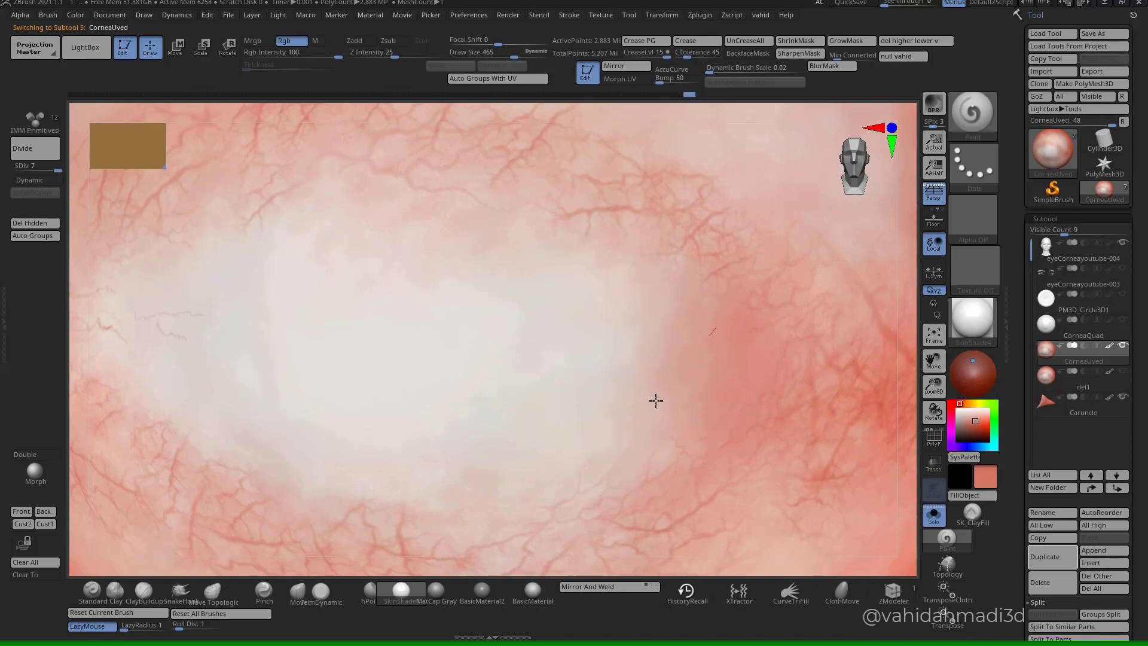
- Turn off Solo, extend the eyeball's salmon tint around the caruncle with transparency enabled, and return to shaded rendering with transparency off
left_click(934, 518)
right_click_drag(746, 449, 764, 515, "ctrl")
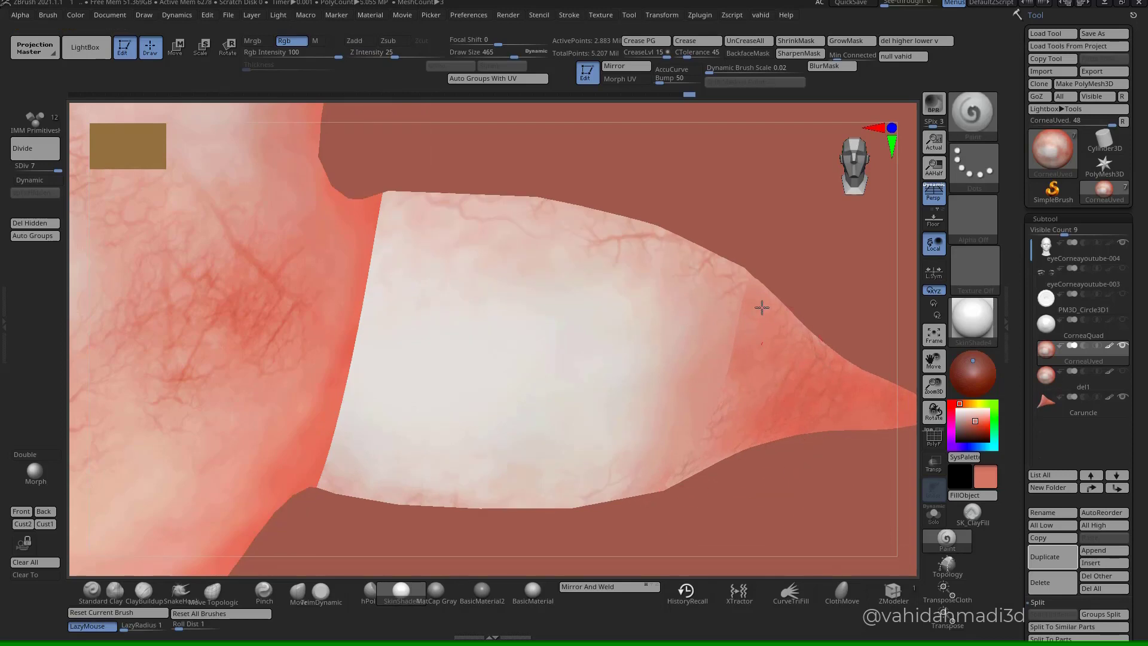
left_click(933, 464)
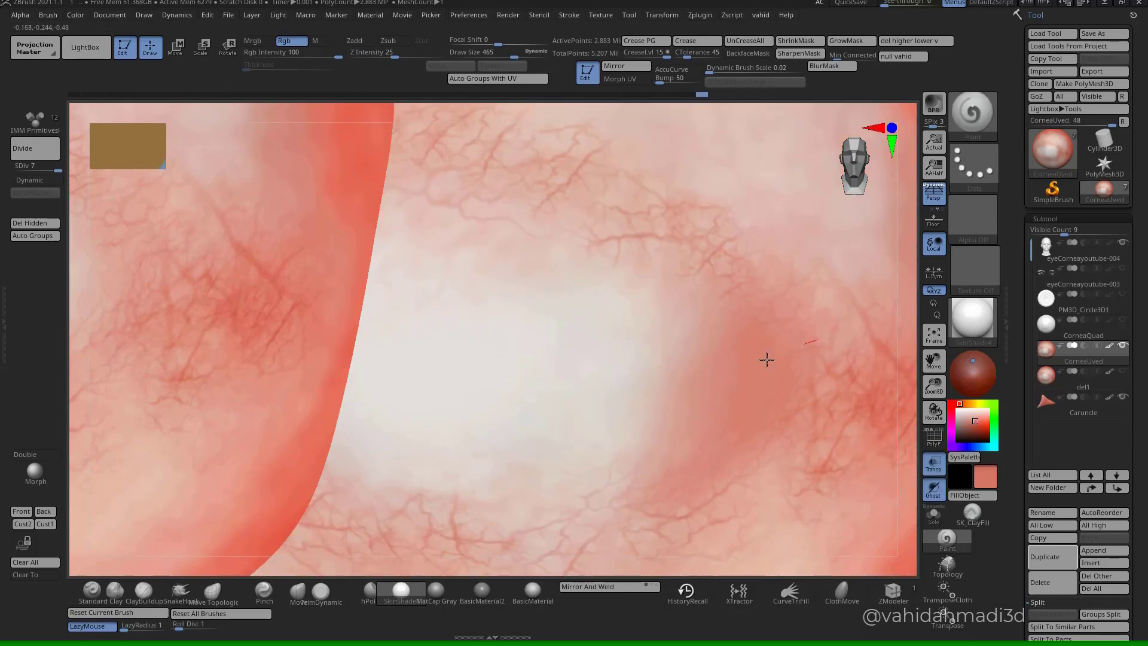
right_click_drag(758, 483, 651, 459, "alt")
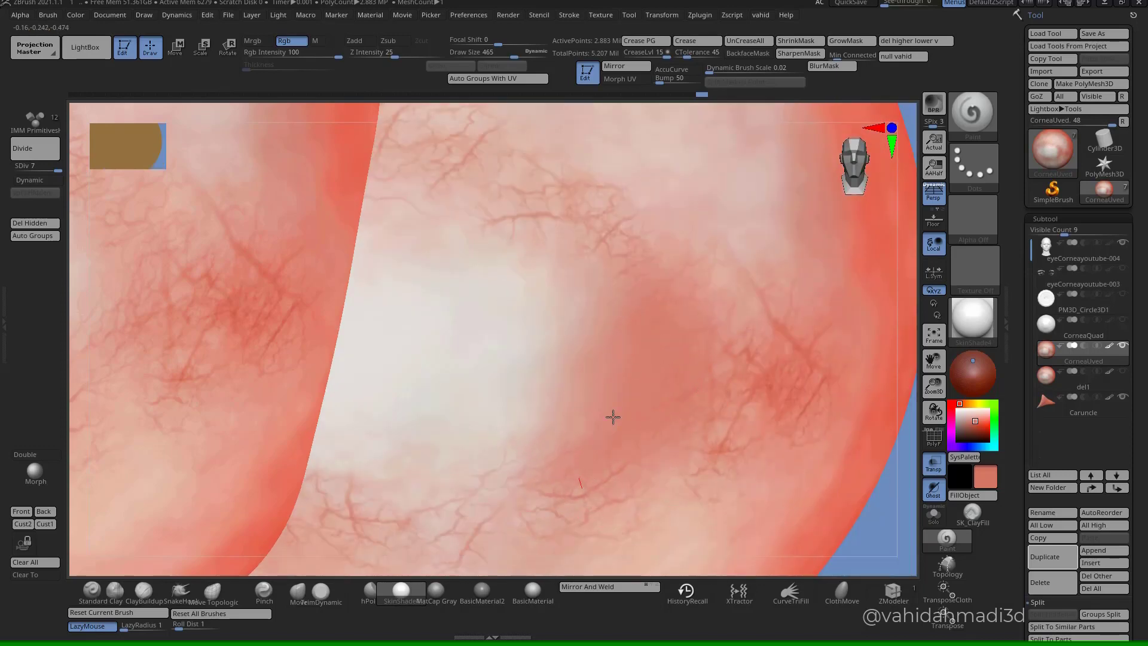
left_click(934, 465)
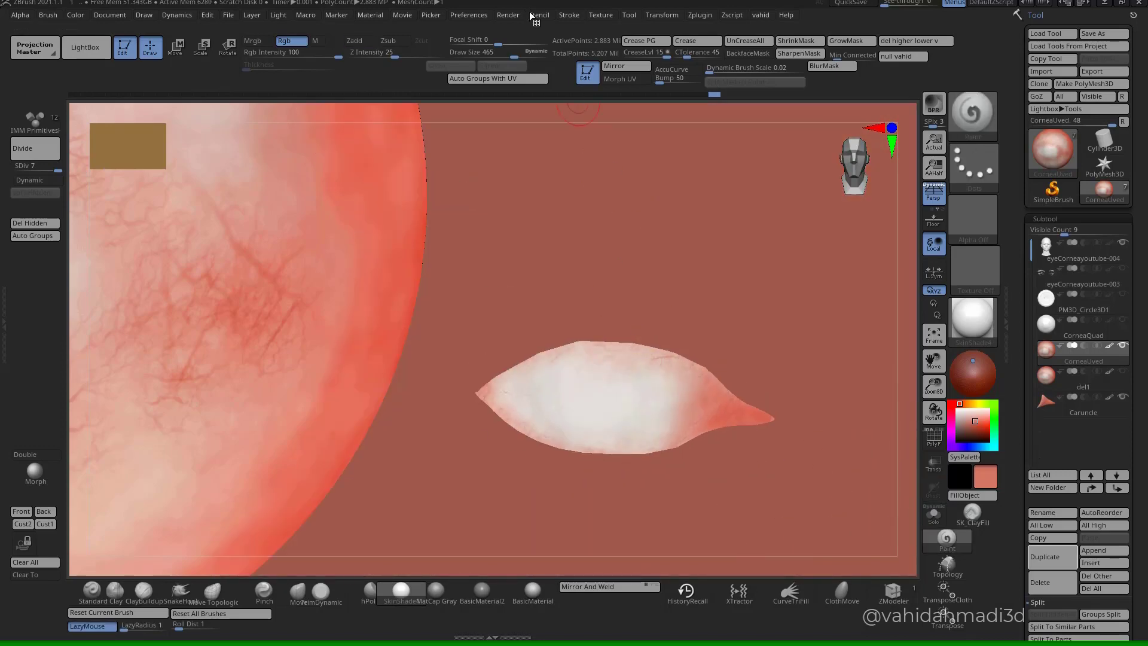
left_click(530, 16)
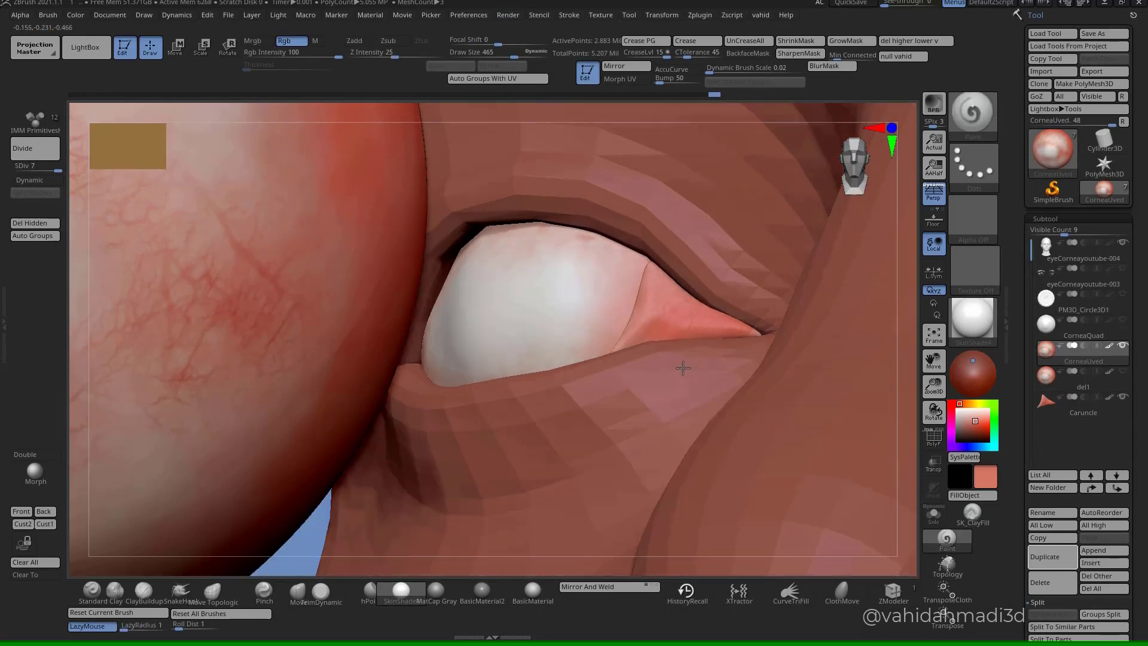
- Choose the DamStandard brush, make the Caruncle subtool active and check its shape in isolation with a Draw Size of 320
mouse_move(683, 368)
right_mouse_down()
mouse_move(720, 351)
mouse_move(628, 418)
mouse_move(710, 365)
right_mouse_up()
key("b")
key("d")
key("s")
left_click(710, 366, "alt")
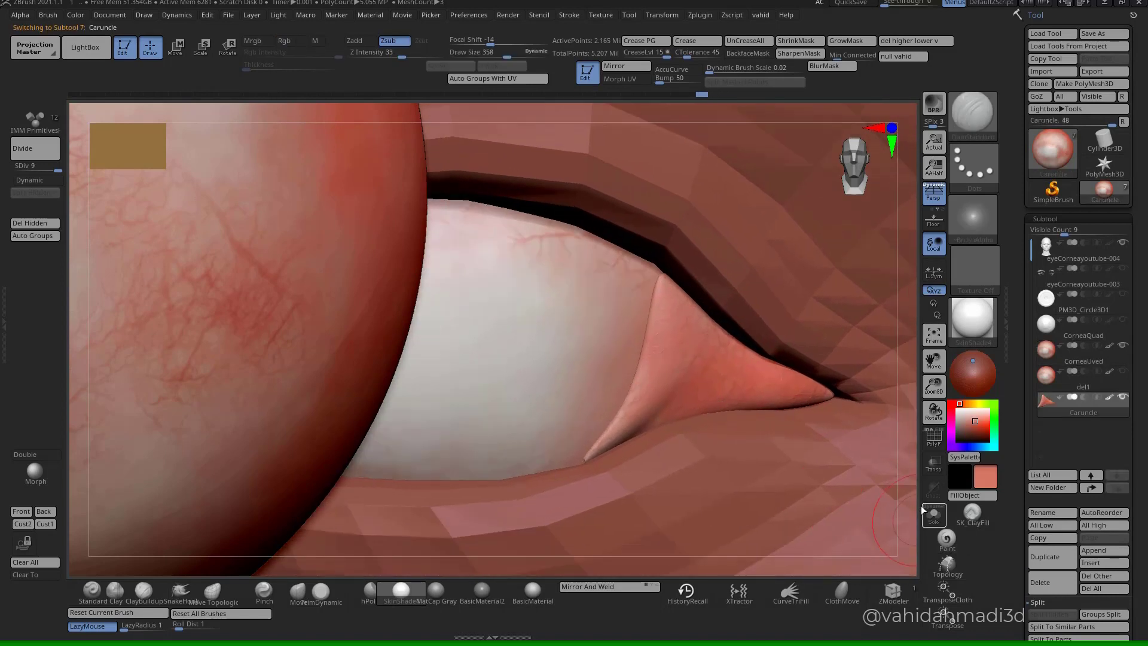
left_click(933, 513)
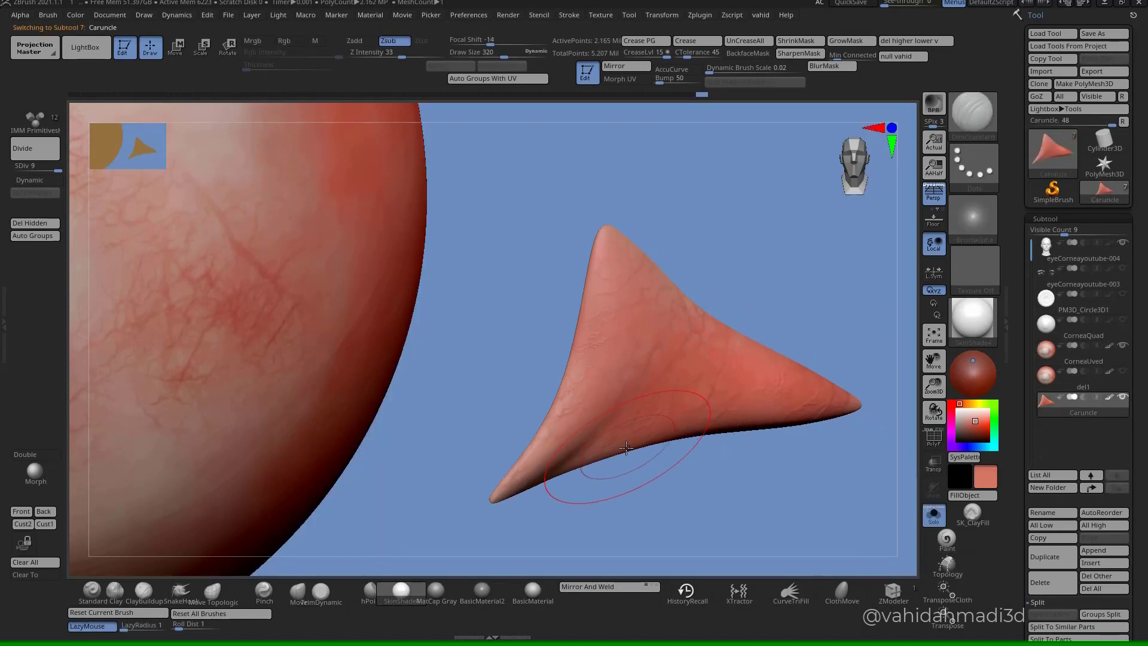
left_click(934, 513)
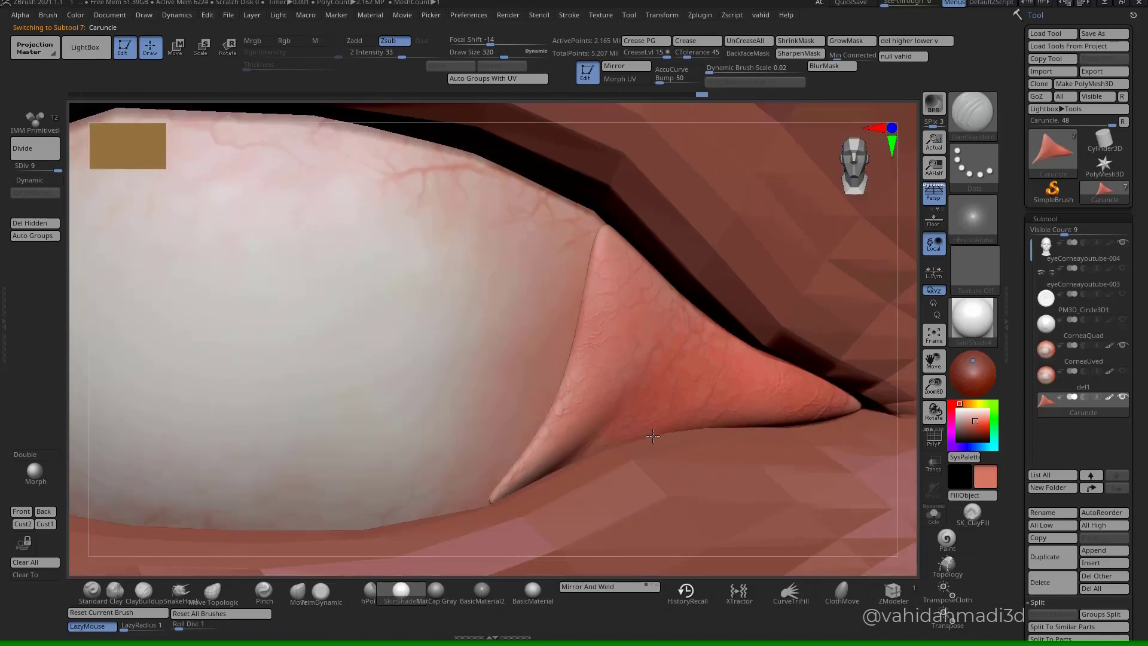
- Try to carve a diagonal crease across the middle of the caruncle at Z Intensity 33
mouse_move(693, 365)
left_mouse_down("shift")
mouse_move(679, 359)
mouse_move(688, 374)
left_mouse_up("shift")
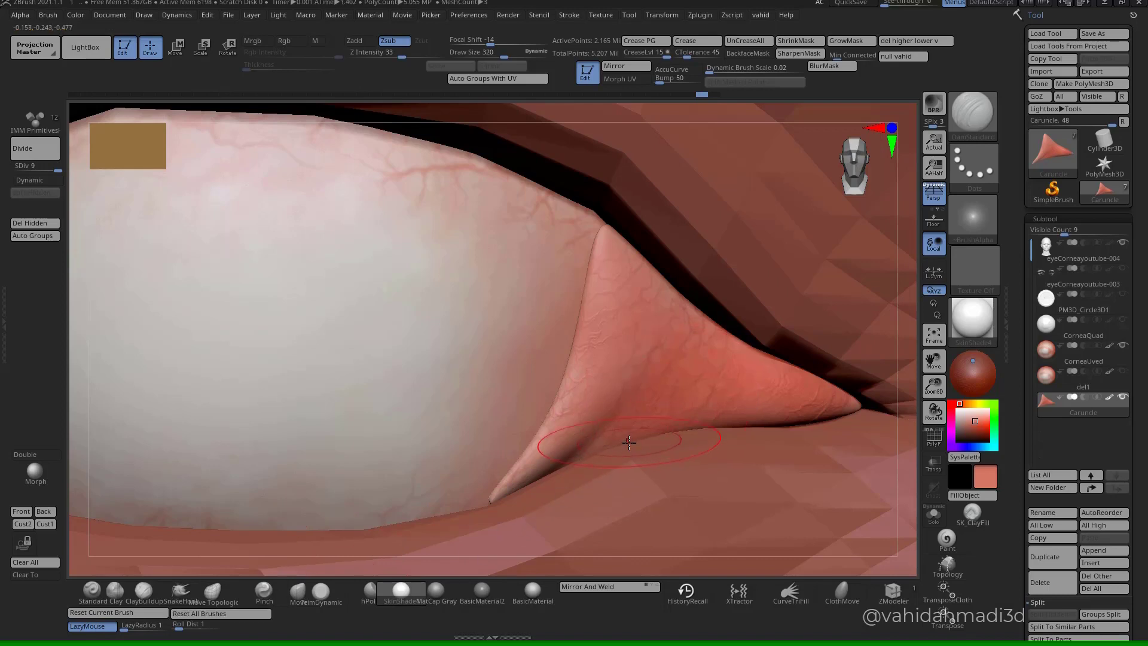
left_click(569, 15)
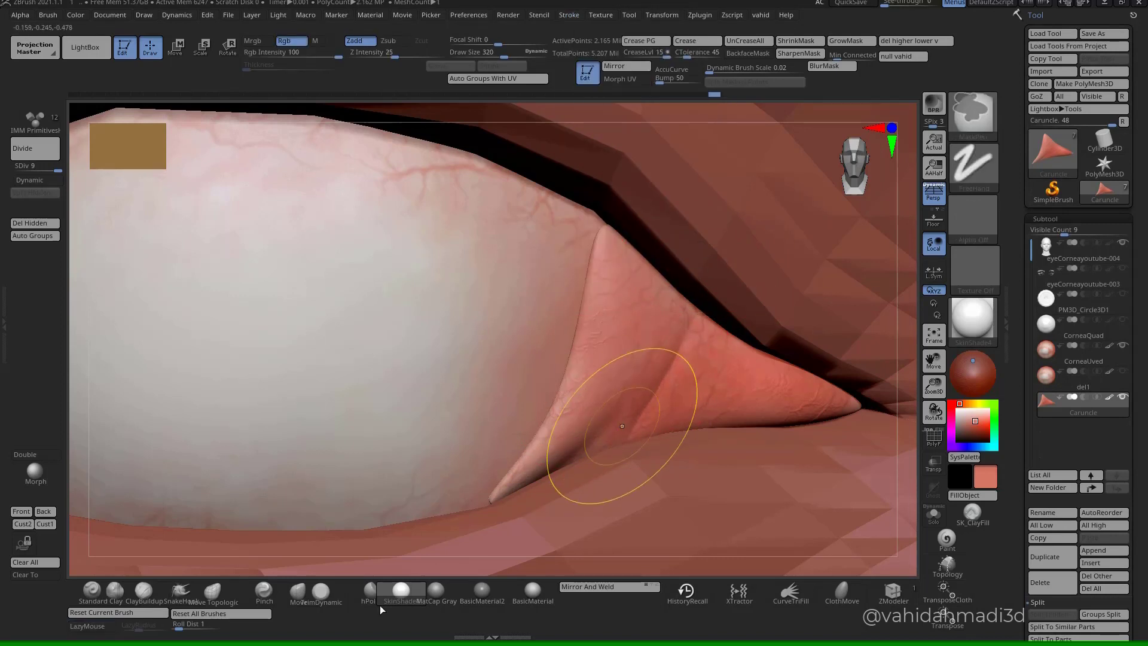
key("ctrl+z")
- Set Roll Dist to about 8.53, Draw Size to 251 and Z Intensity to 7, and carve a soft diagonal crease across the caruncle
left_click_drag(209, 627, 210, 627)
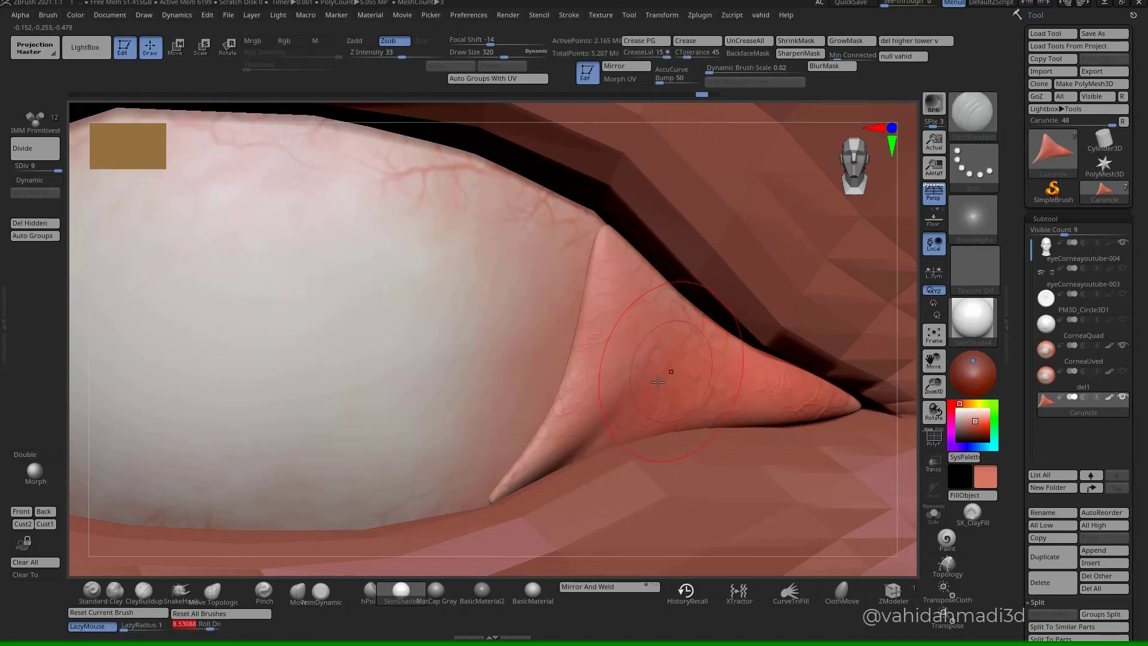
key("s")
mouse_move(635, 429)
left_mouse_down()
mouse_move(619, 457)
mouse_move(604, 458)
left_mouse_up()
key("space")
key("space")
left_click_drag(567, 485, 575, 486)
left_click_drag(605, 446, 627, 426)
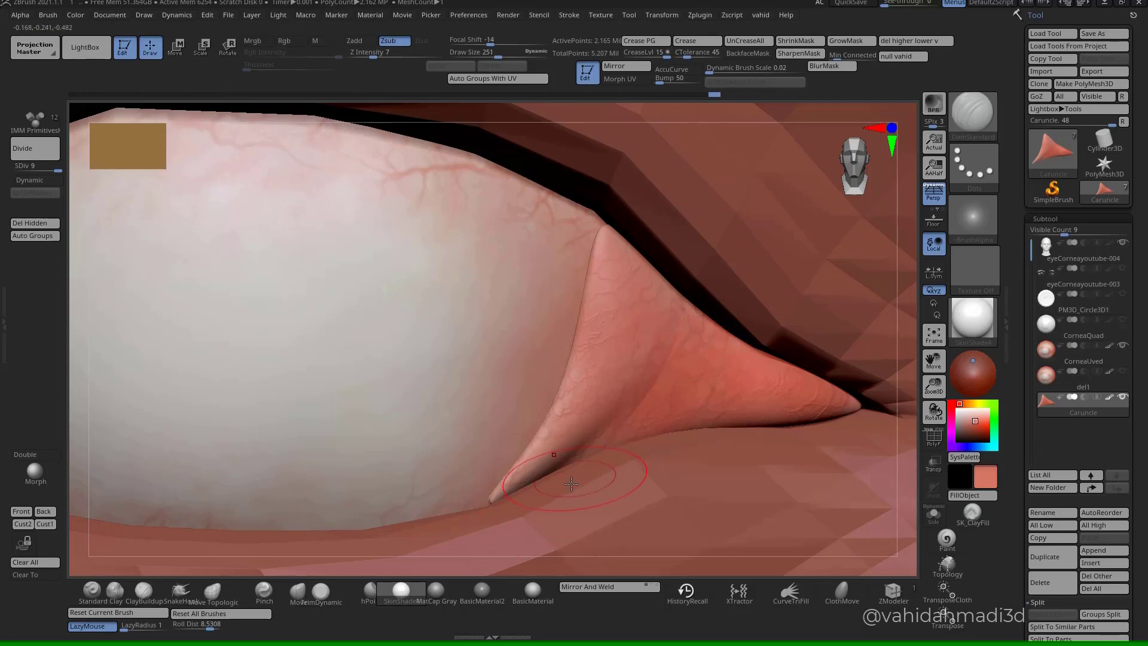
mouse_move(685, 502)
right_mouse_down("ctrl")
mouse_move(562, 343)
mouse_move(684, 397)
mouse_move(709, 446)
mouse_move(702, 305)
right_mouse_up("ctrl")
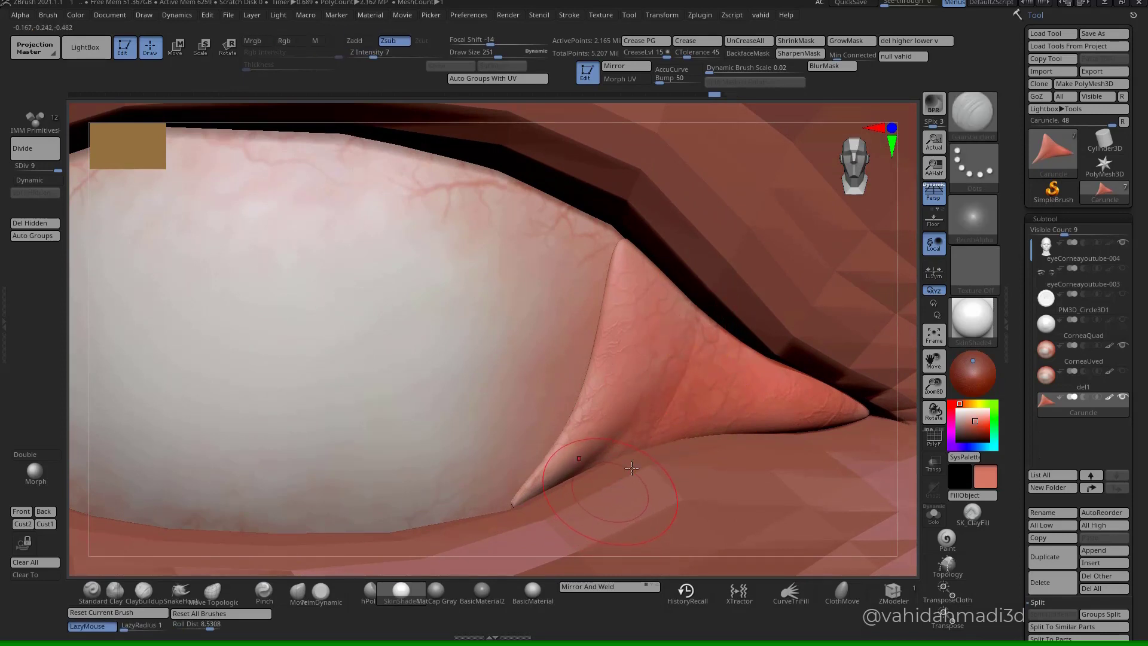
right_click_drag(710, 436, 646, 385, "ctrl")
right_click_drag(733, 407, 696, 350, "alt")
mouse_move(696, 350)
right_mouse_down()
mouse_move(664, 354)
mouse_move(698, 356)
right_mouse_up()
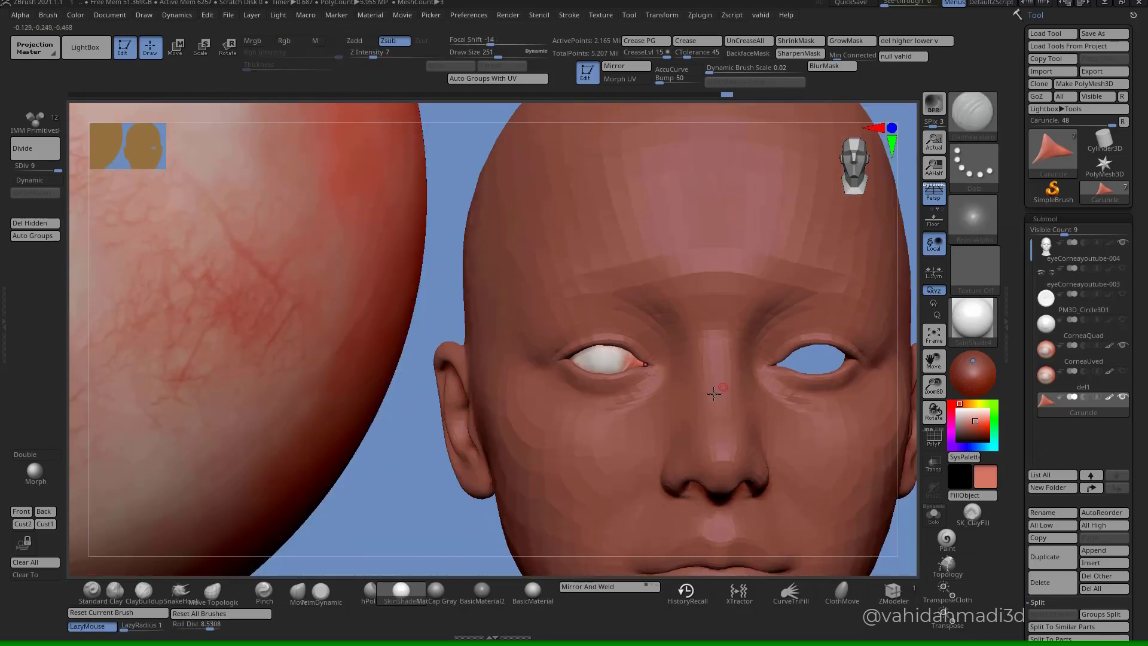
- Isolate the caruncle, sample a stronger red, paint its pointed tip using the Paint brush at Draw Size 148, and turn off Solo
right_click_drag(666, 408, 712, 454, "ctrl")
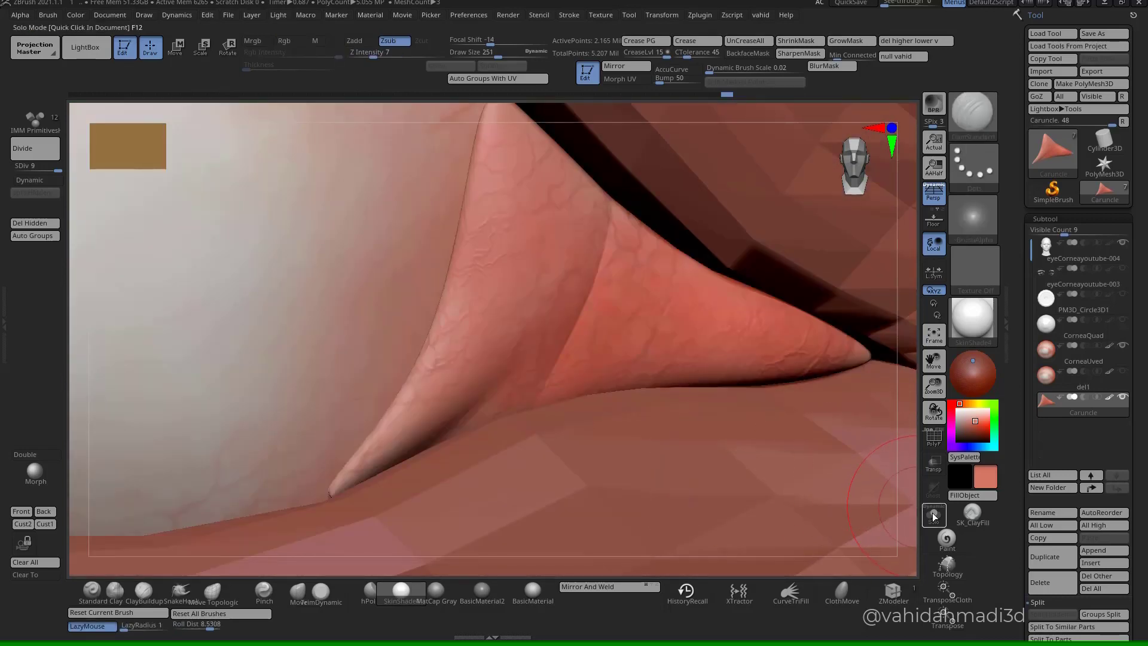
left_click(936, 518)
right_click_drag(769, 420, 721, 431)
left_click_drag(984, 477, 633, 376)
right_click_drag(790, 407, 812, 463, "ctrl")
left_click(957, 541)
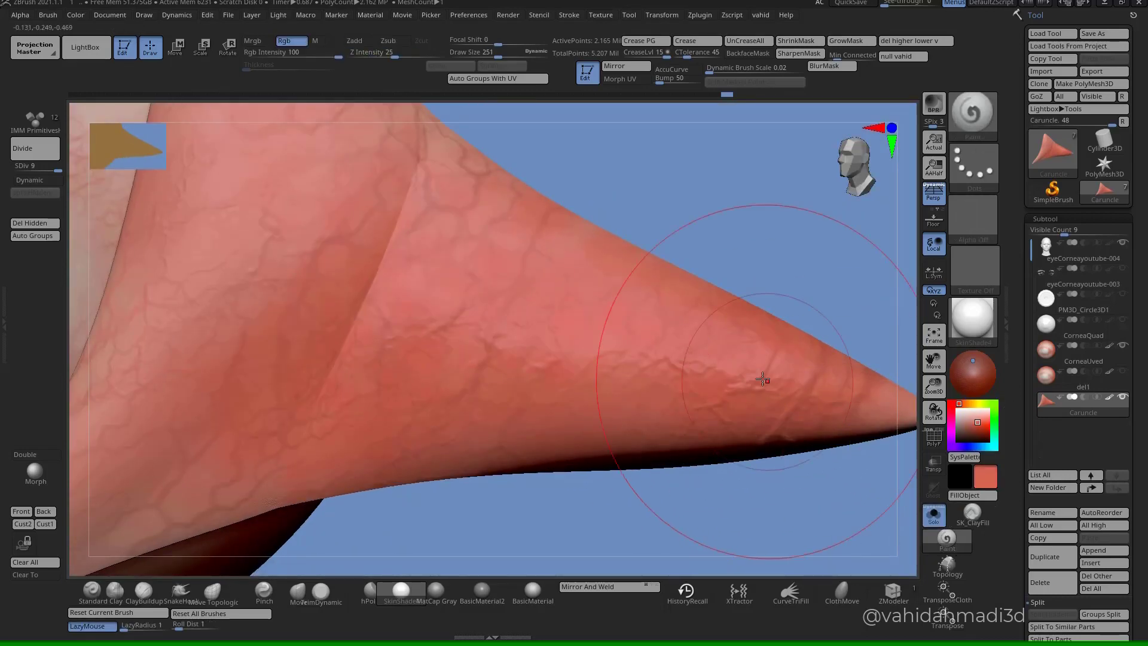
mouse_move(760, 383)
right_mouse_down()
mouse_move(687, 407)
mouse_move(646, 401)
right_mouse_up()
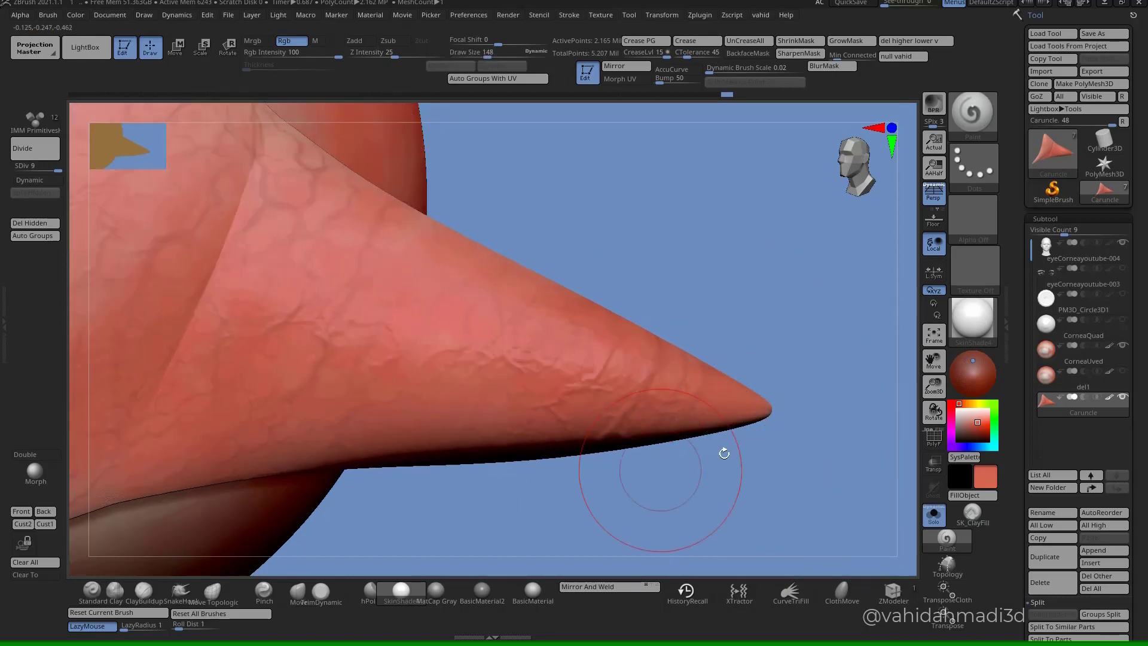
right_click_drag(725, 454, 501, 342, "ctrl")
right_click_drag(517, 405, 577, 413, "shift")
left_click(933, 514)
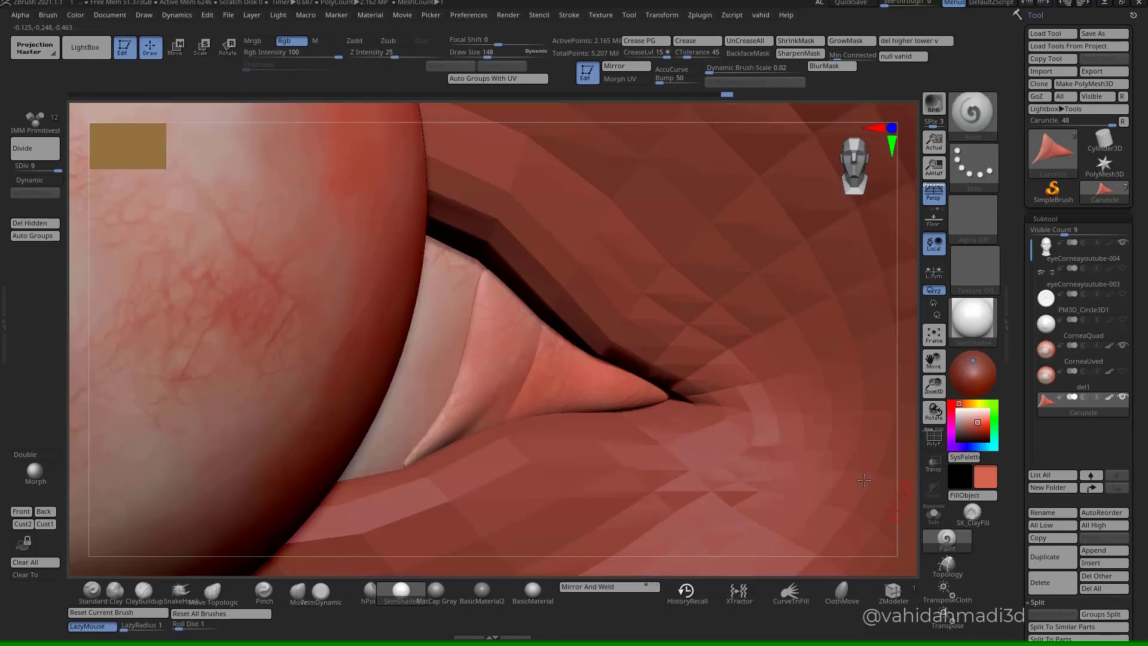
- Select the CorneaUved eyeball, isolate it, lower it to subdivision level 1 and show the whole head again
right_click_drag(865, 481, 622, 346, "ctrl")
left_click(619, 390, "alt")
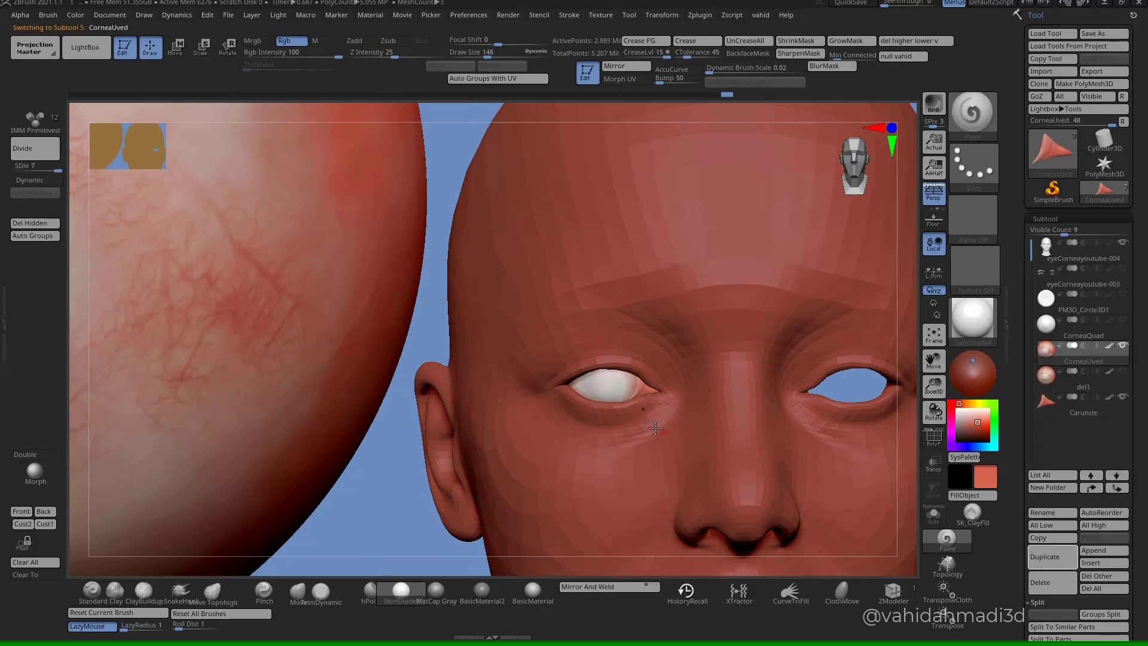
mouse_move(556, 358)
right_mouse_down("ctrl")
mouse_move(625, 446)
mouse_move(679, 426)
mouse_move(760, 421)
right_mouse_up("ctrl")
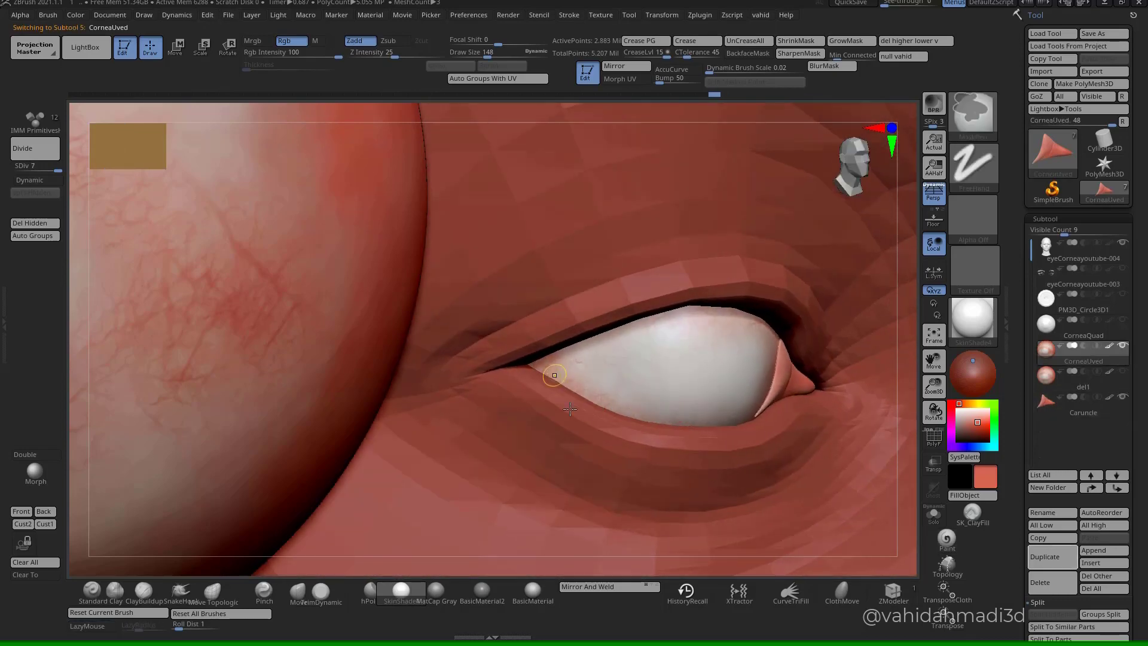
right_click_drag(570, 409, 676, 458, "ctrl")
left_click(934, 514)
left_click(936, 517)
right_click_drag(801, 473, 589, 378, "ctrl")
right_click_drag(789, 422, 727, 409)
left_click(933, 519)
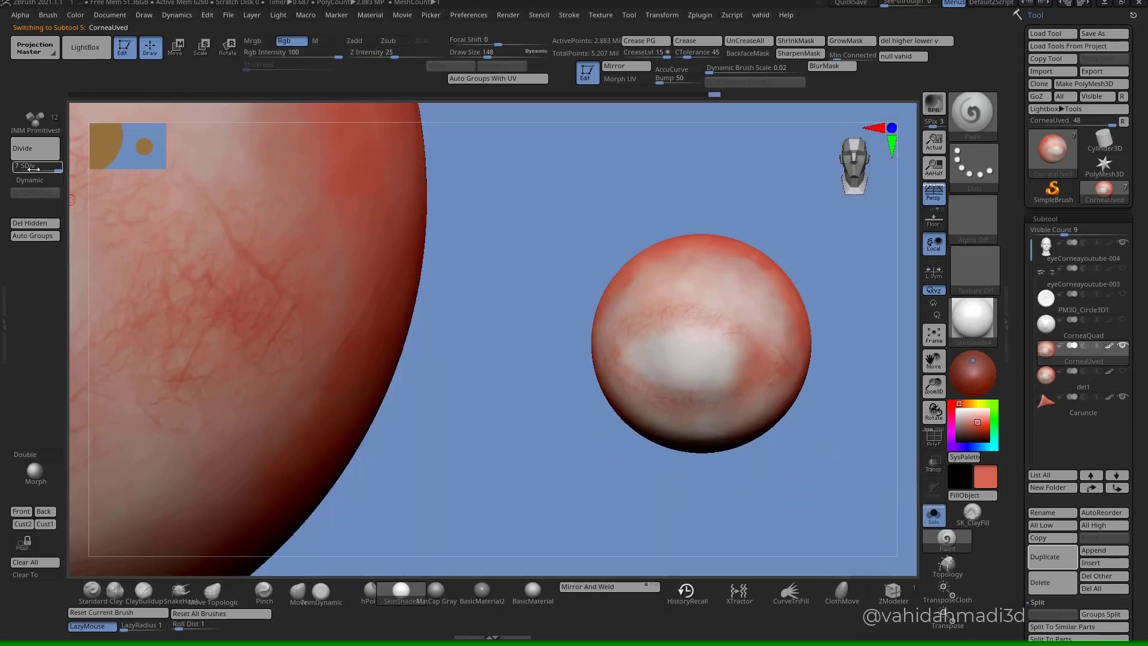
left_click_drag(33, 169, 15, 169)
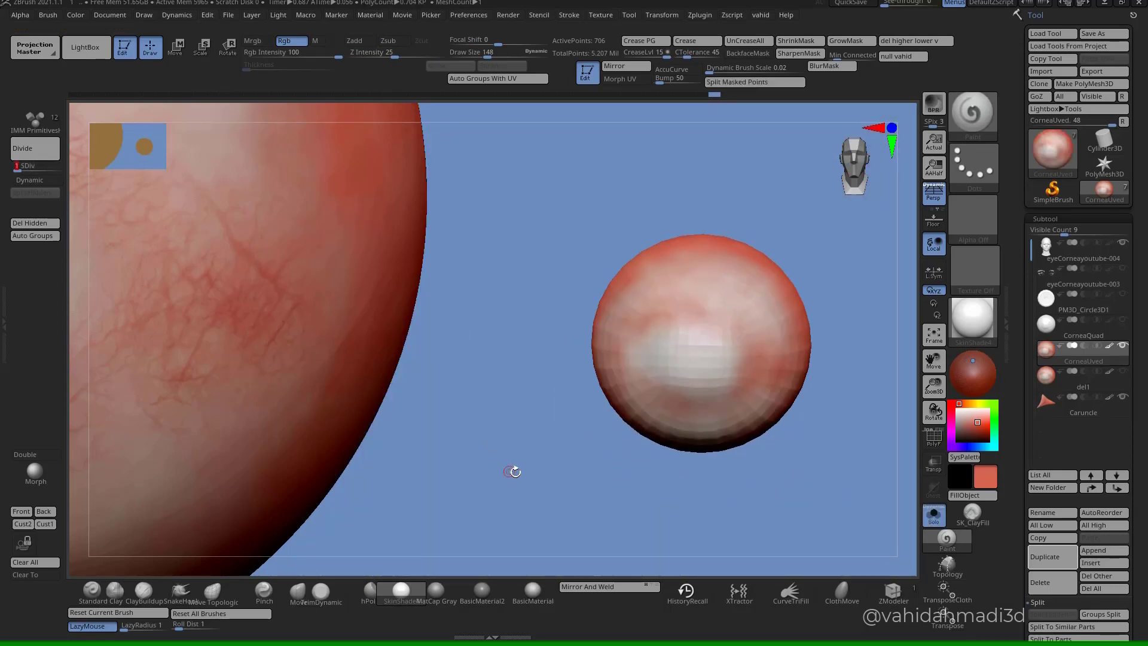
left_click(933, 515)
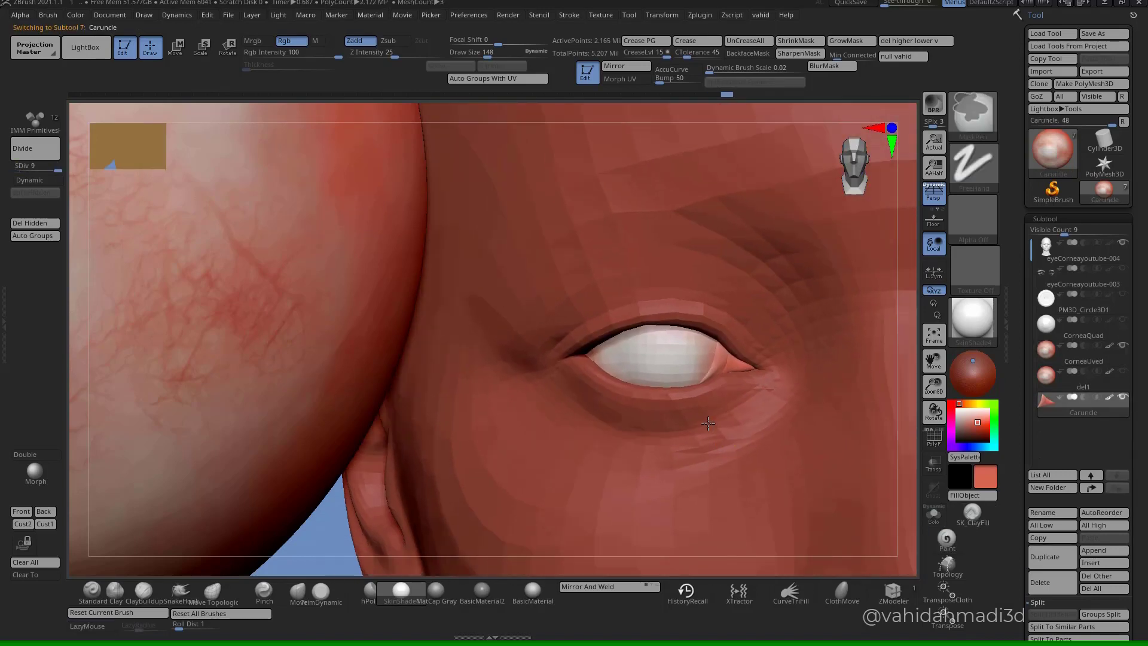
- Save the tool as a new version named eyeCorneayoutube-005
right_click_drag(725, 432, 733, 395, "ctrl")
left_click(1097, 38)
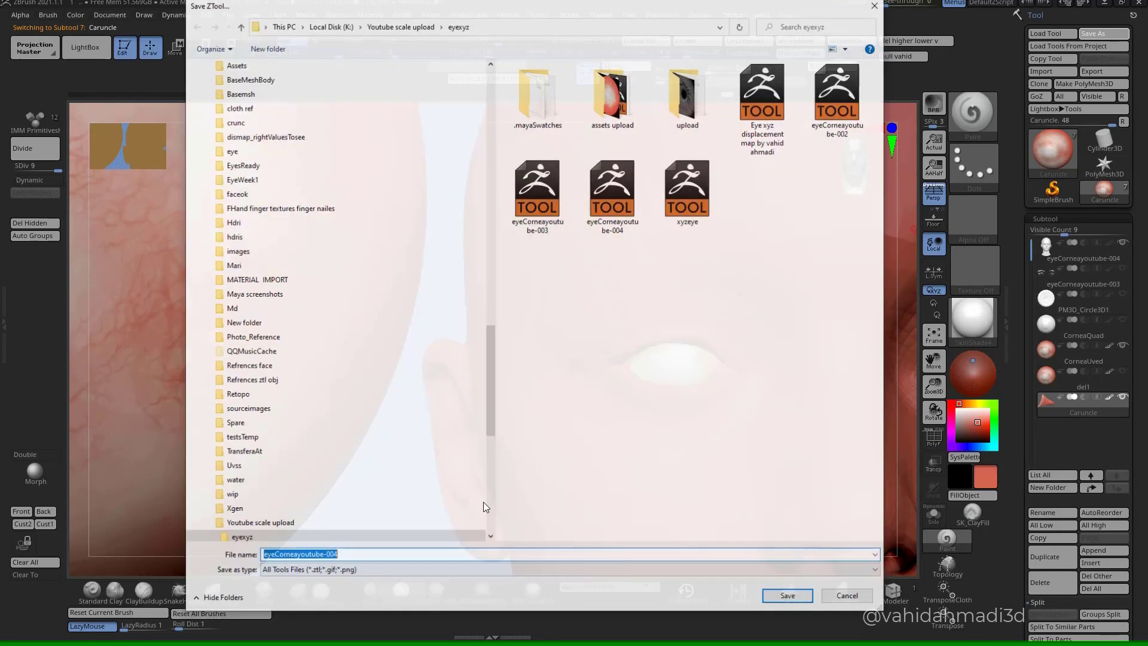
left_click_drag(350, 556, 332, 573)
type("5")
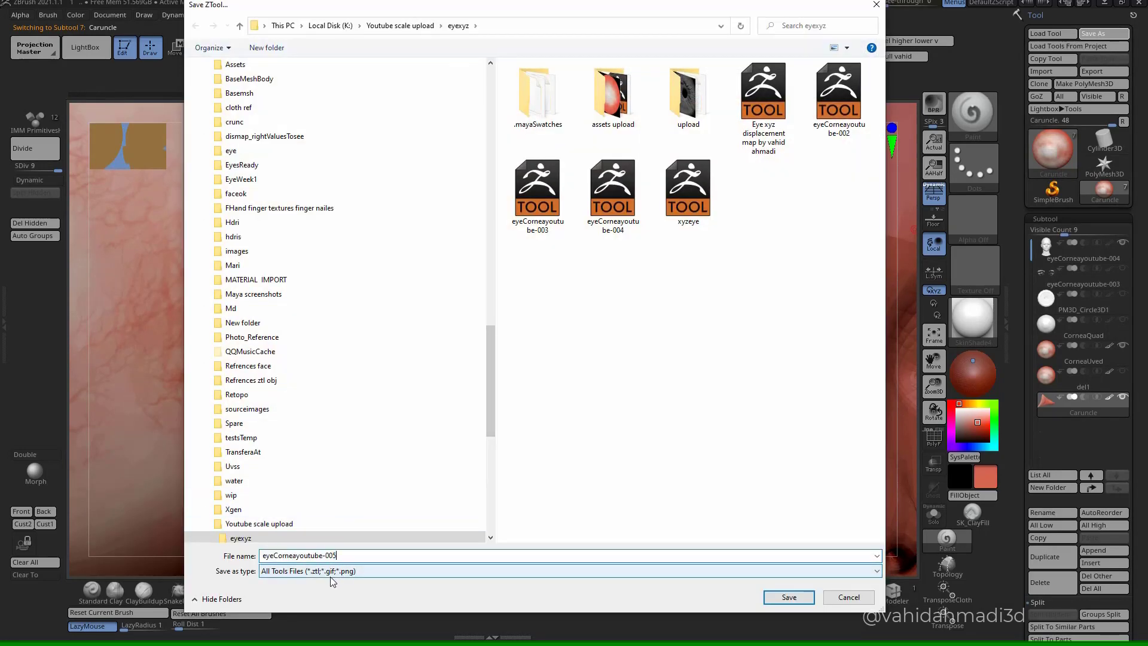
key("Return")
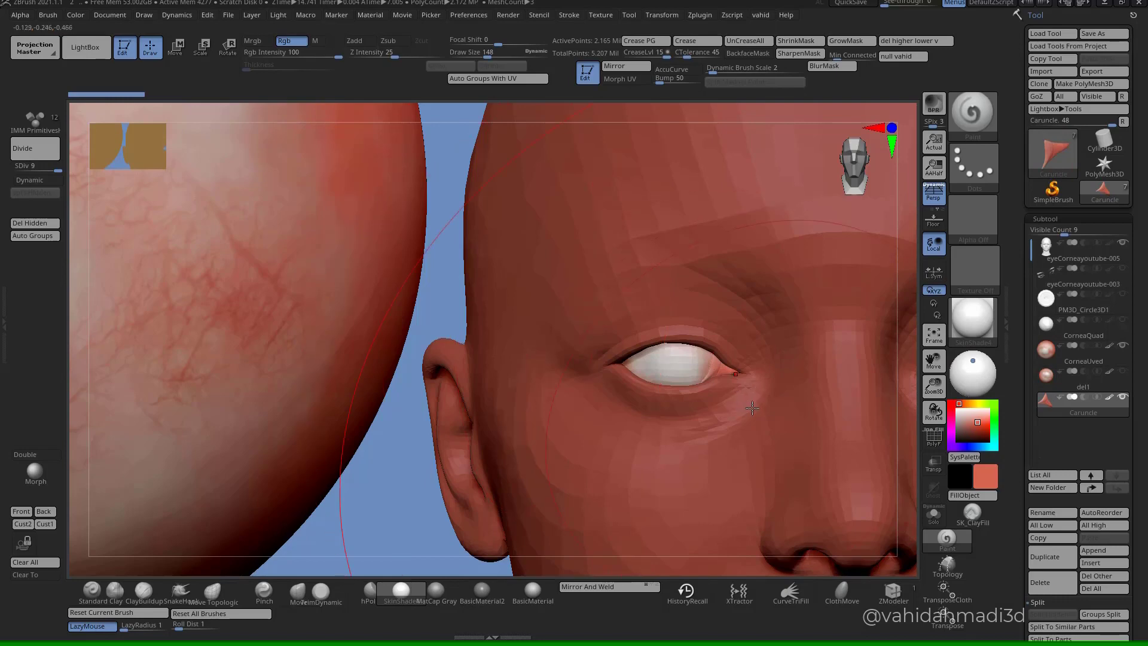
- Clear the leftover eyeball copy from the canvas and lower the caruncle to subdivision level 1
right_click_drag(753, 408, 510, 304, "ctrl")
key("ctrl+n")
right_click_drag(510, 304, 486, 472, "ctrl")
right_click_drag(506, 334, 551, 375, "alt")
left_click_drag(58, 171, 26, 168)
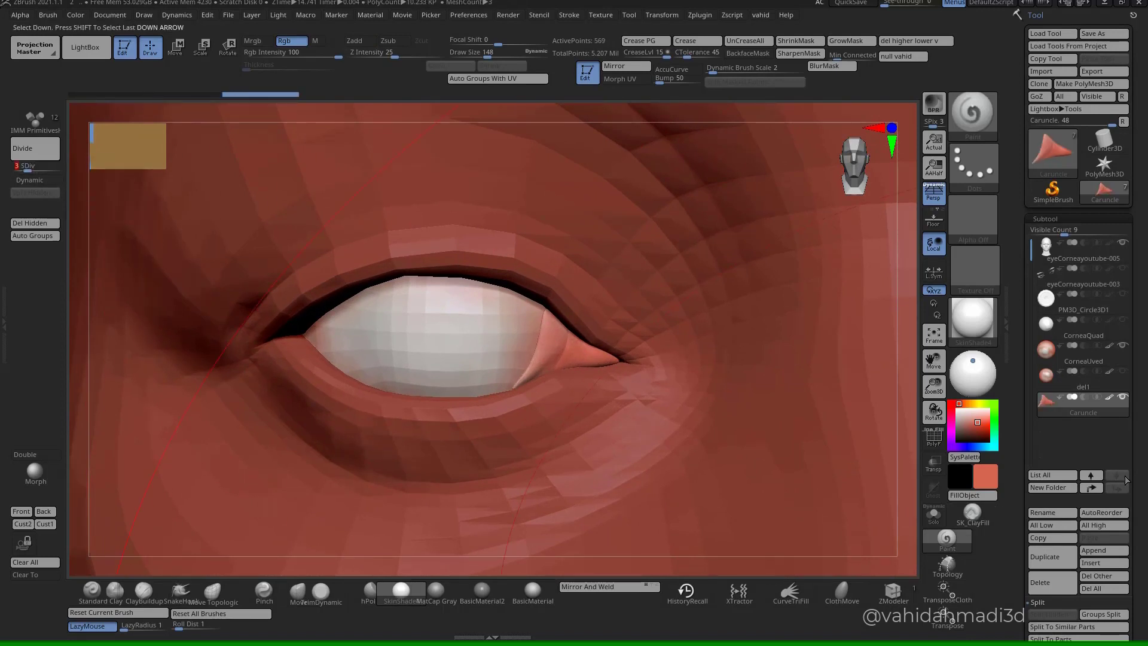
left_click_drag(1135, 490, 1114, 367)
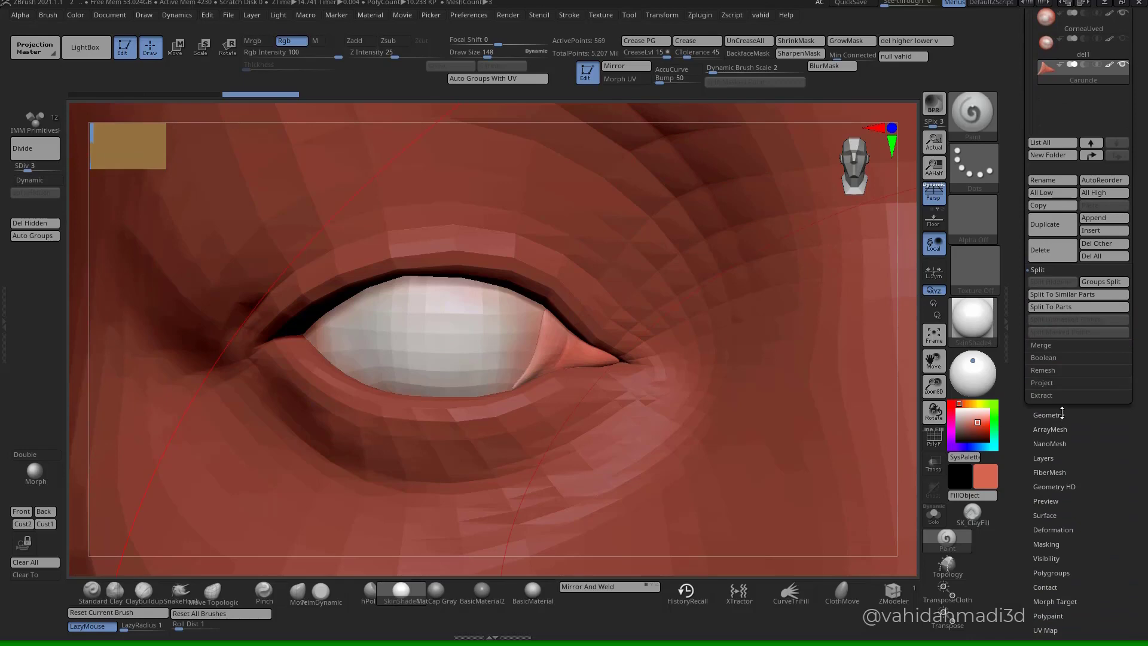
left_click(1058, 414)
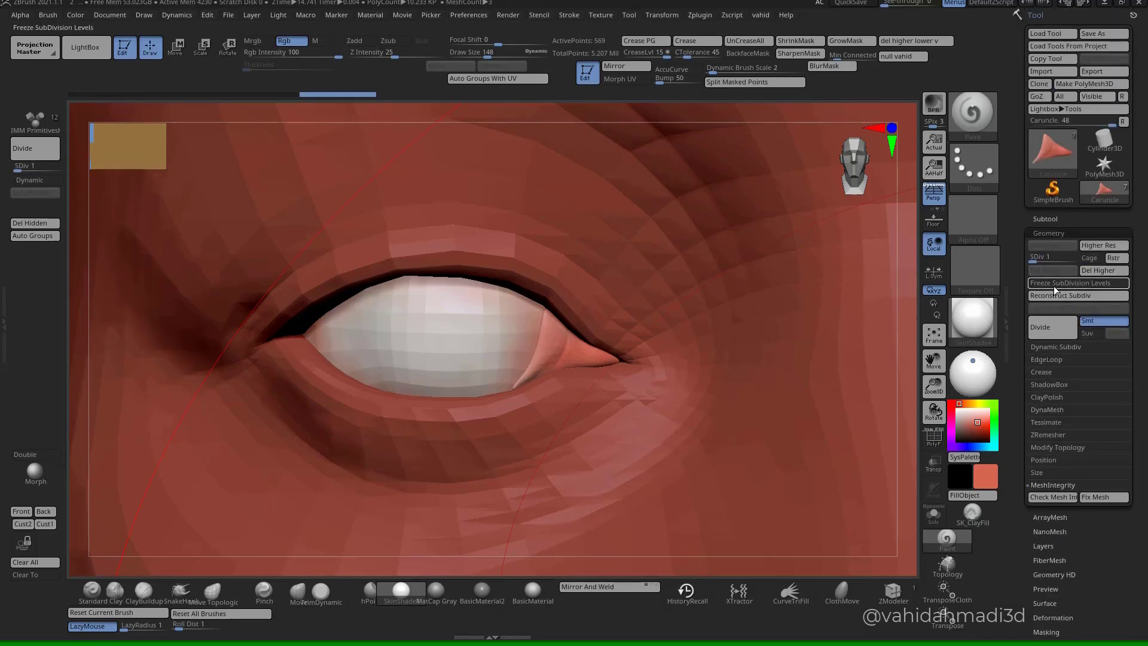
- Enable Export Mesh in the Multi Map Exporter alongside the displacement and polypaint texture maps
right_click_drag(598, 397, 559, 315, "ctrl")
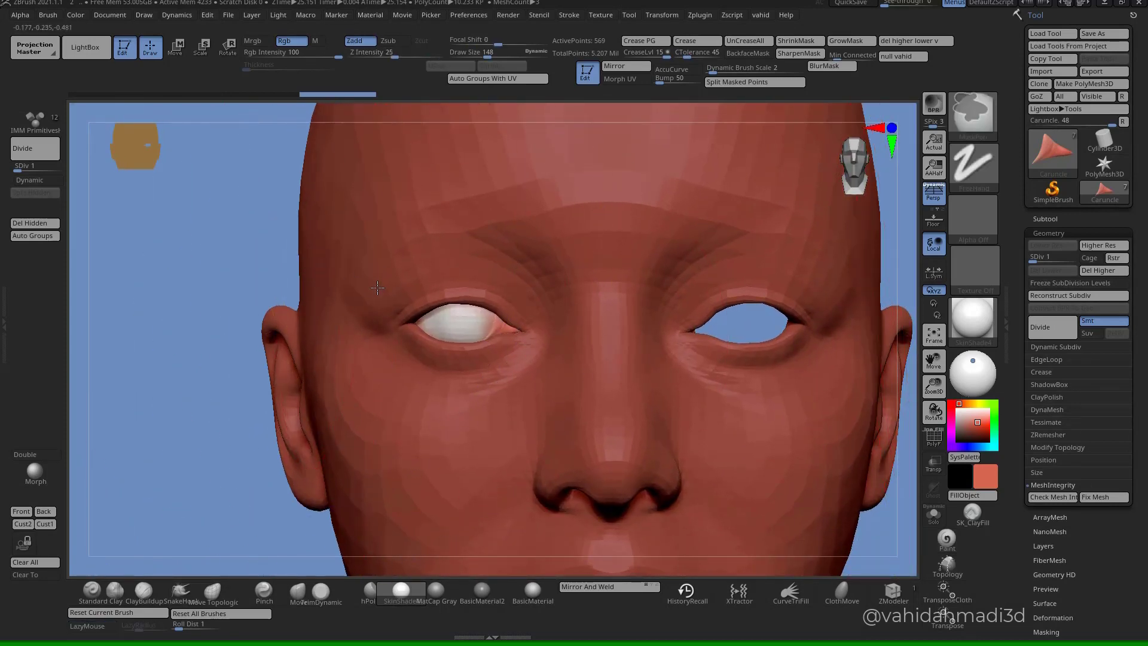
mouse_move(484, 338)
right_mouse_down("ctrl")
mouse_move(487, 363)
mouse_move(492, 337)
right_mouse_up("ctrl")
mouse_move(706, 18)
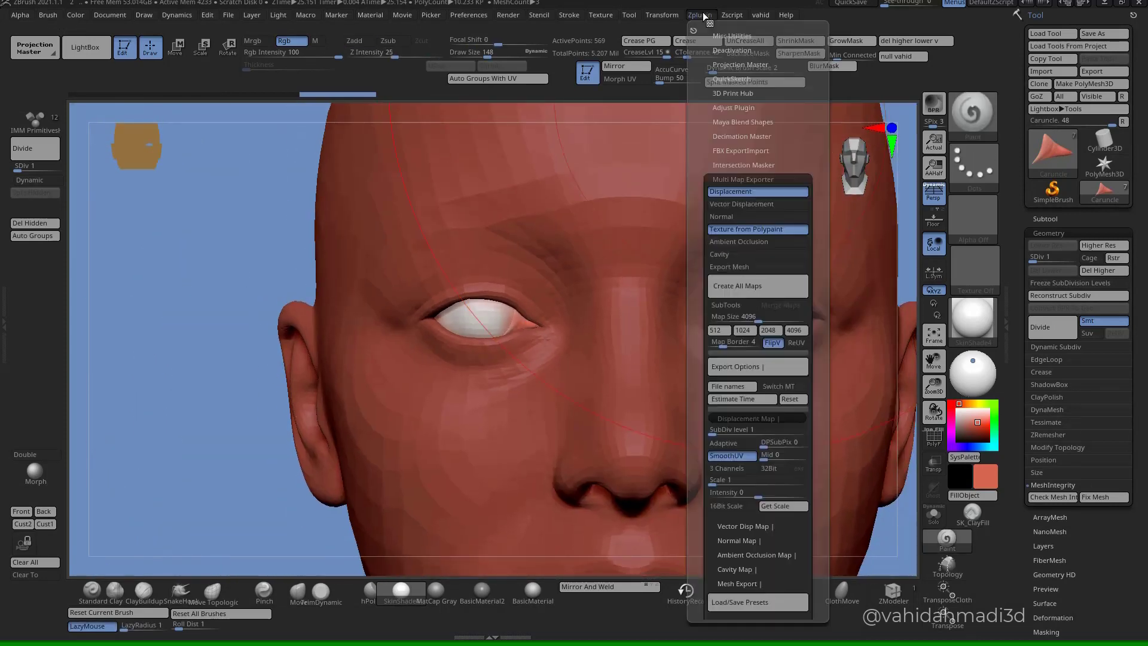
left_click(763, 265)
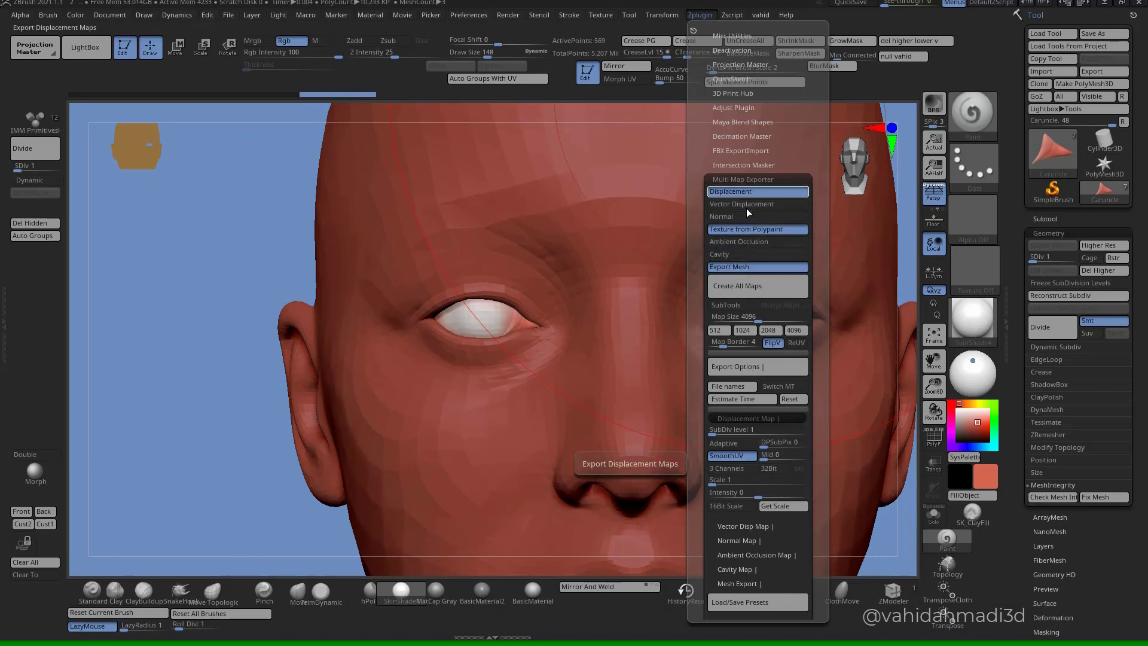
- Review the Multi Map Exporter's enabled maps, map size and displacement map settings
left_click(747, 267)
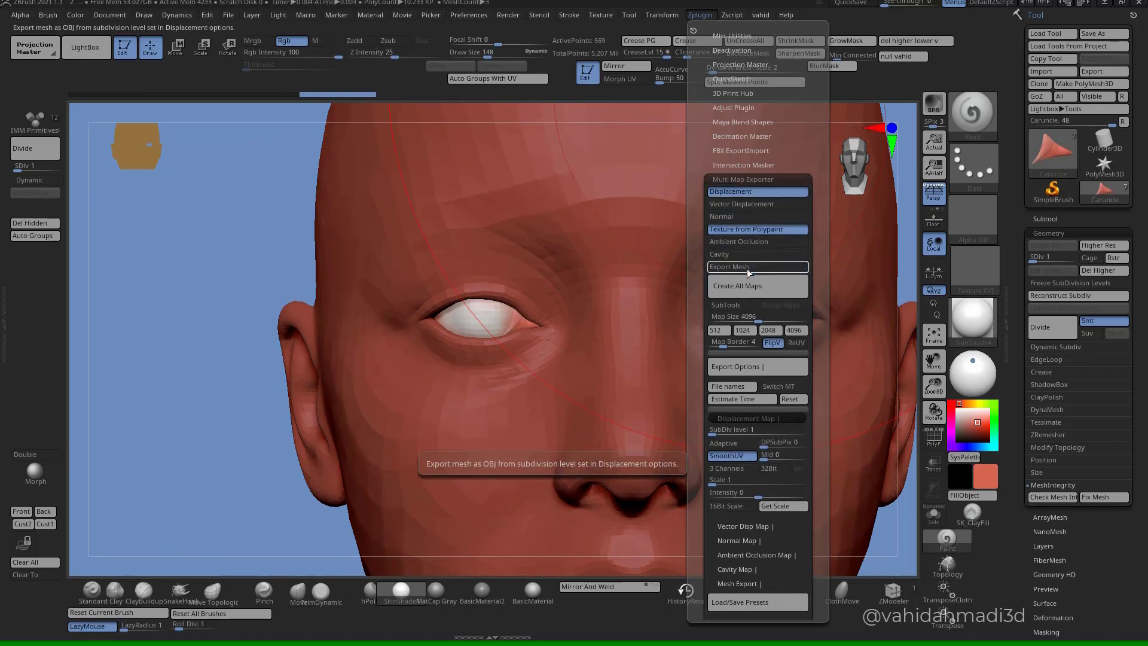
left_click(747, 268)
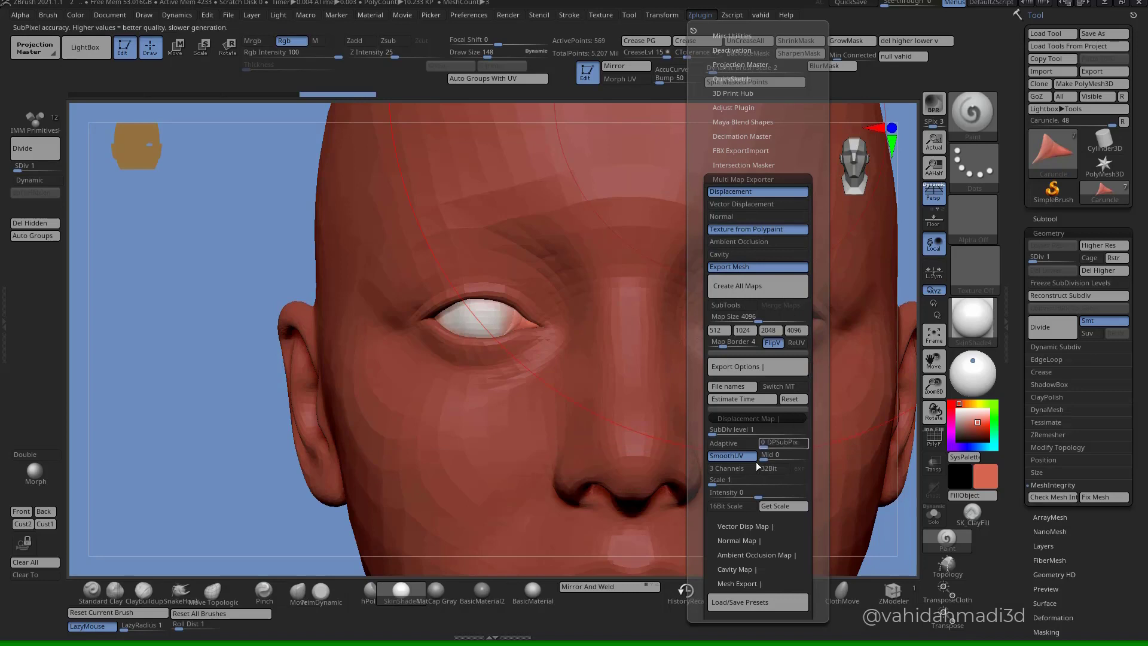
left_click_drag(818, 466, 818, 426)
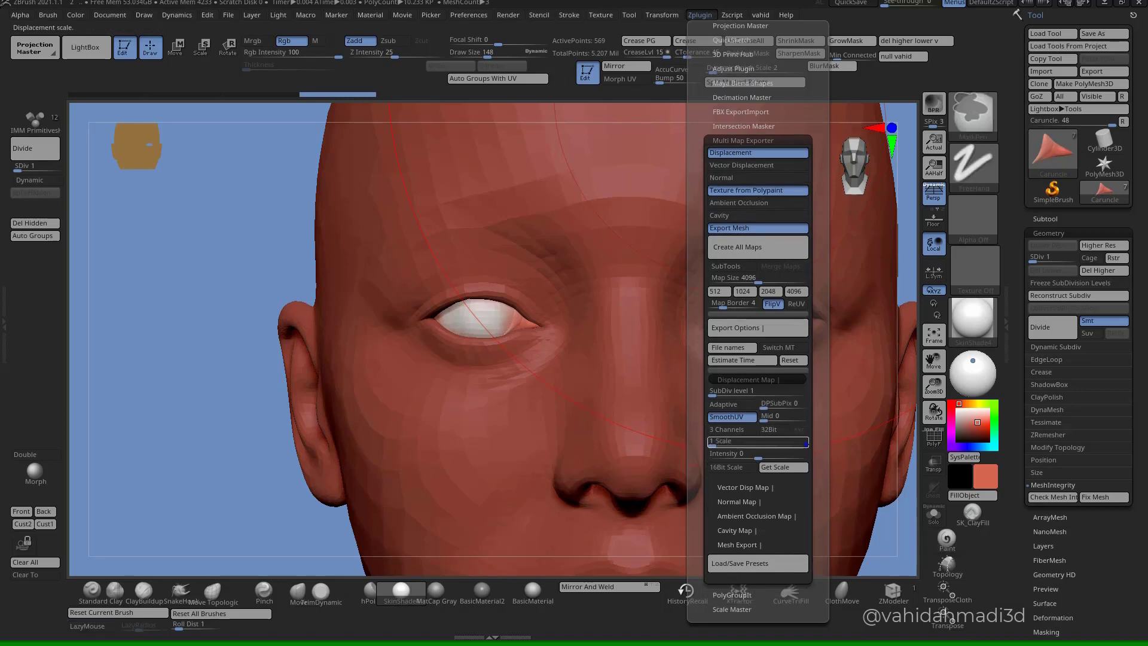
key("Escape")
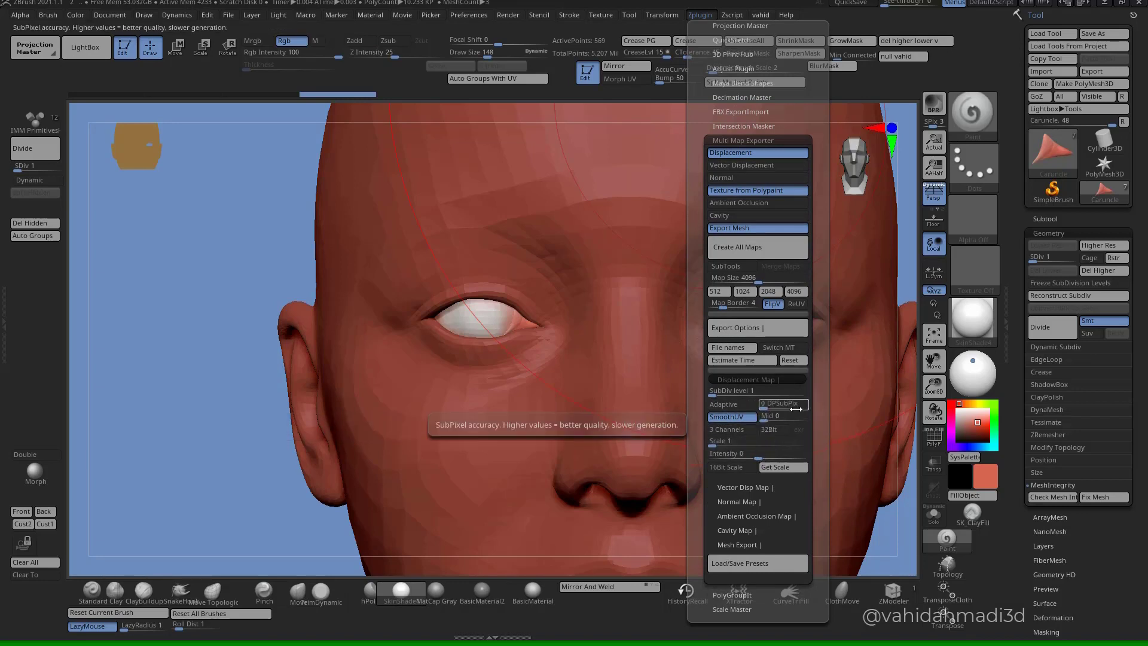
mouse_move(813, 428)
left_mouse_down()
mouse_move(811, 395)
mouse_move(809, 434)
left_mouse_up()
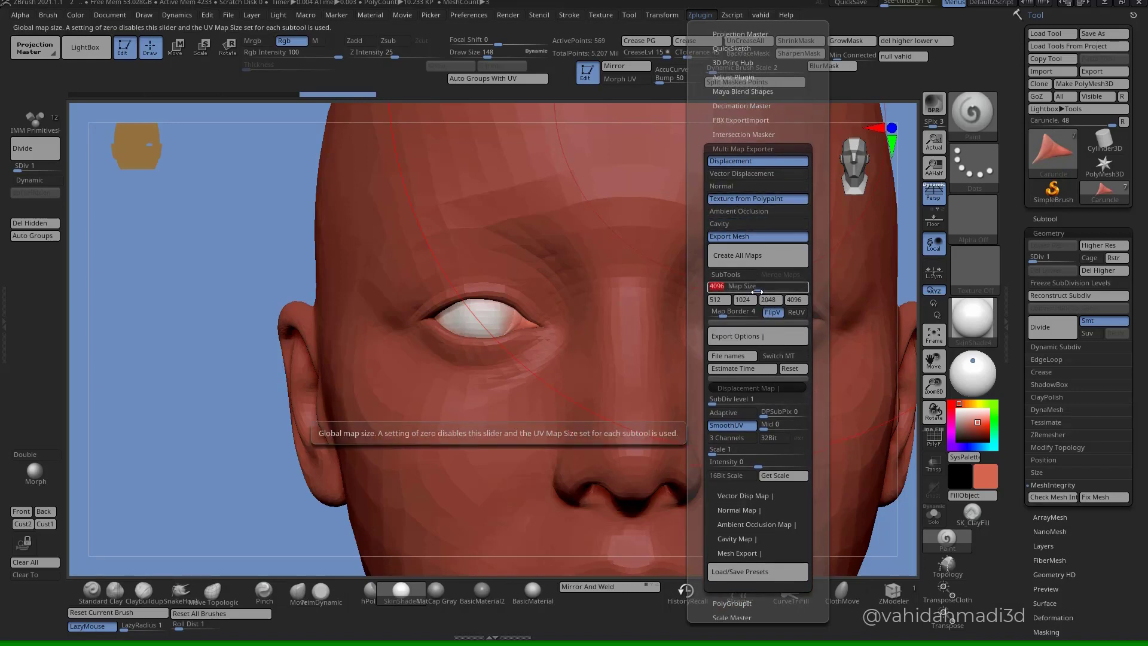
left_click(699, 15)
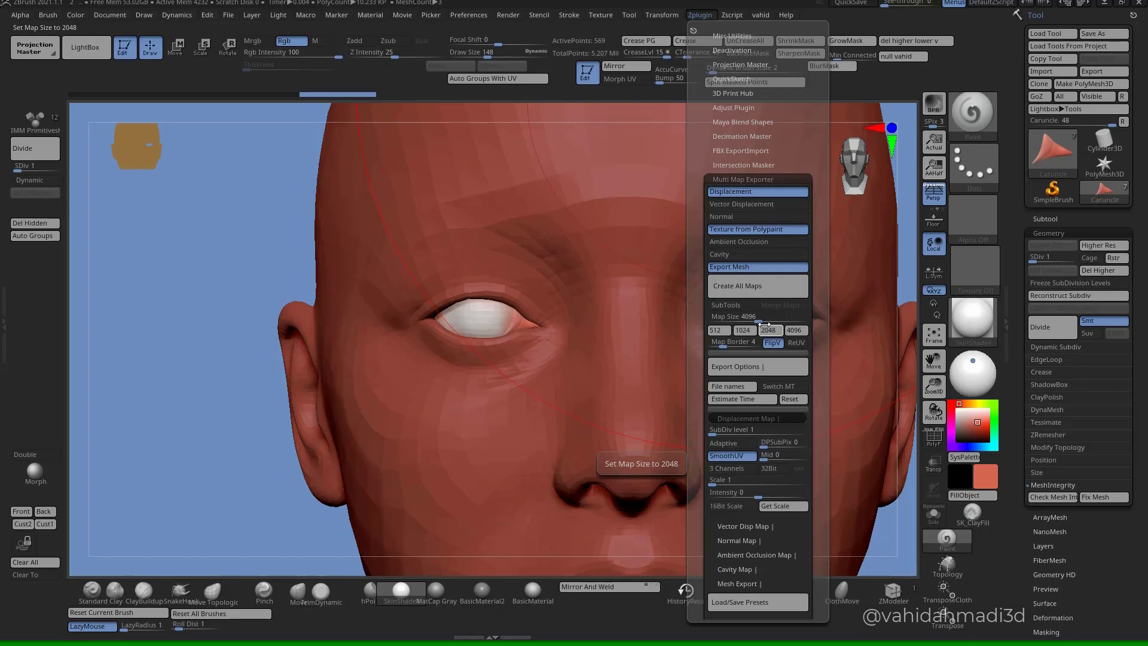
left_click(805, 320)
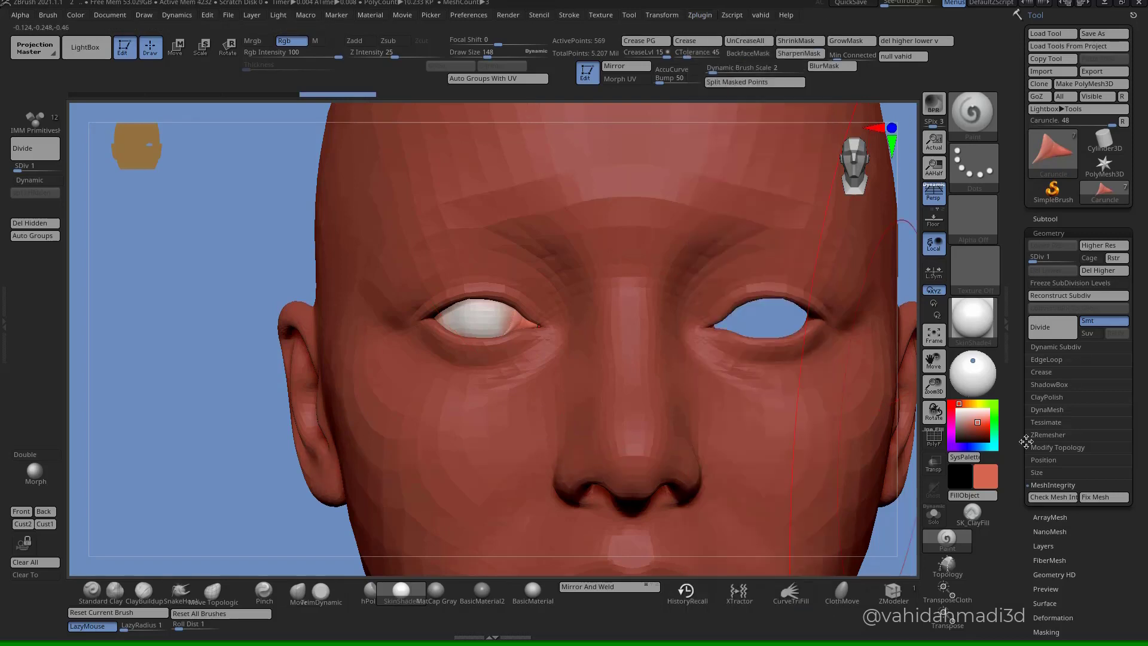
- Start creating all maps and make a new folder named CruncCornea inside eyexyz
left_click(700, 15)
scroll(811, 333, "up", 3)
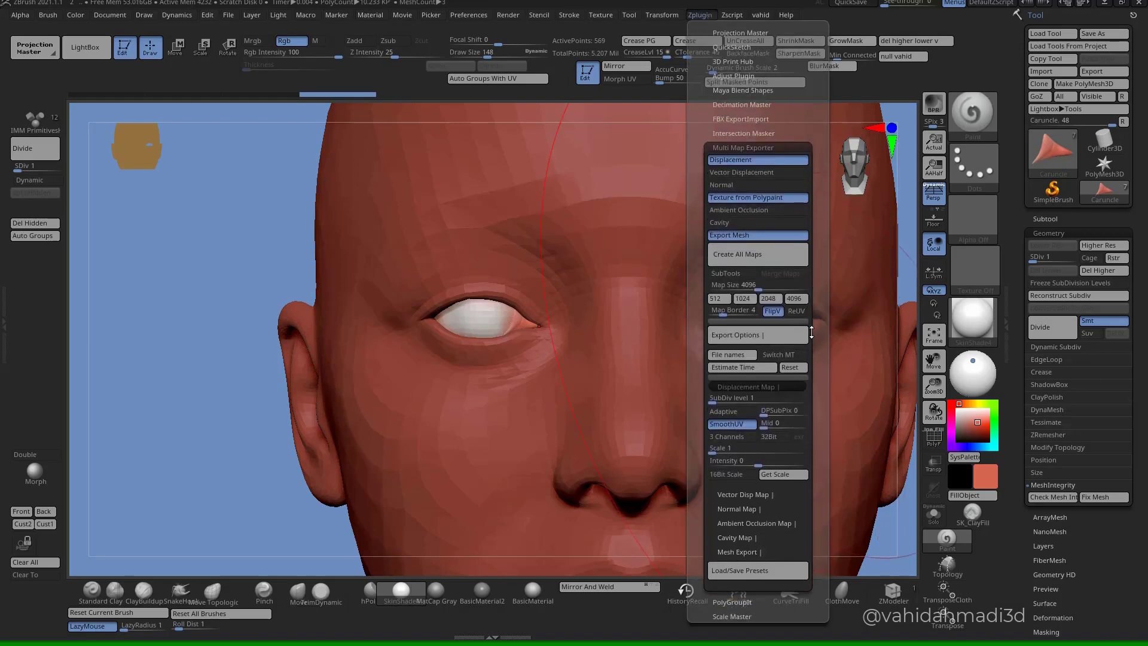
left_click_drag(812, 333, 812, 355)
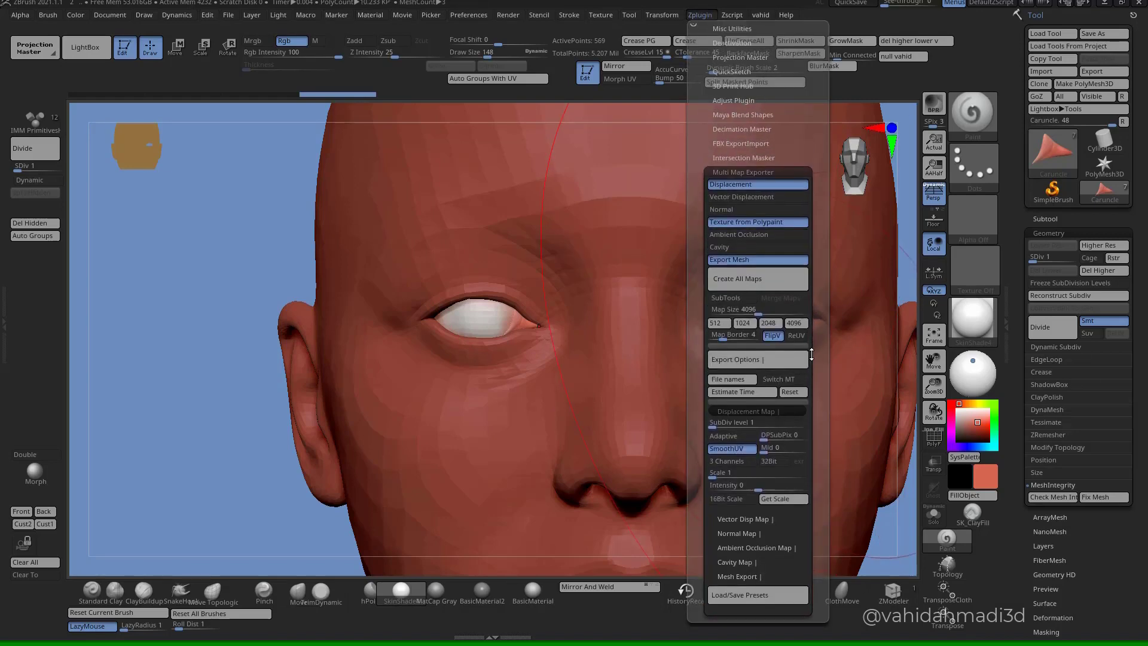
left_click(766, 286)
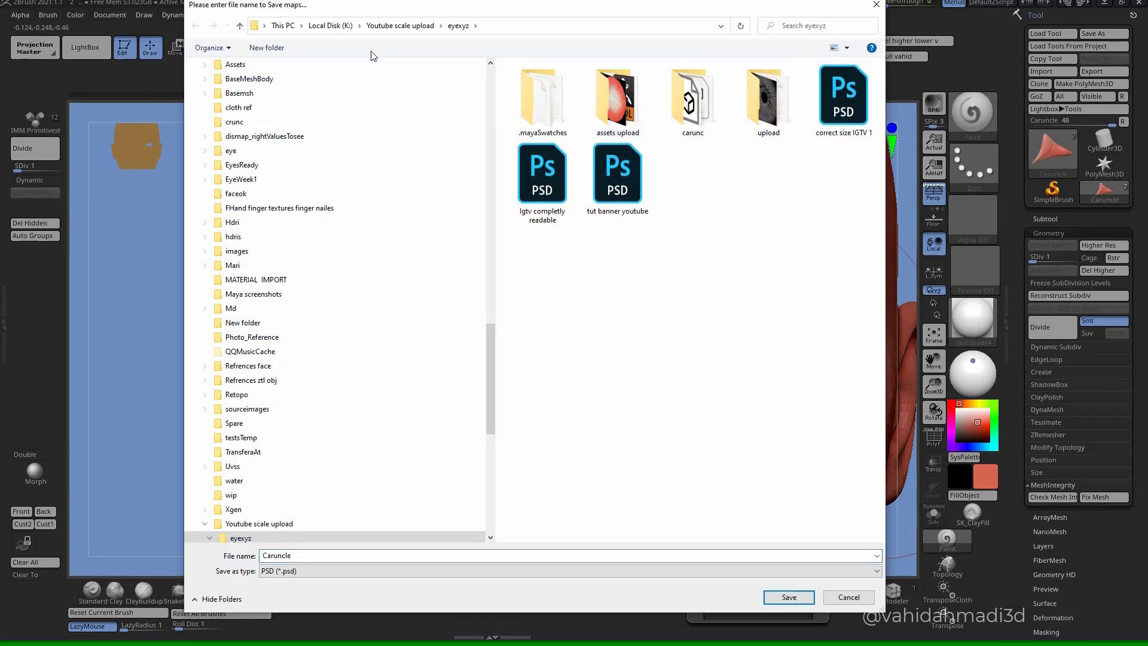
left_click(267, 47)
type("Cr")
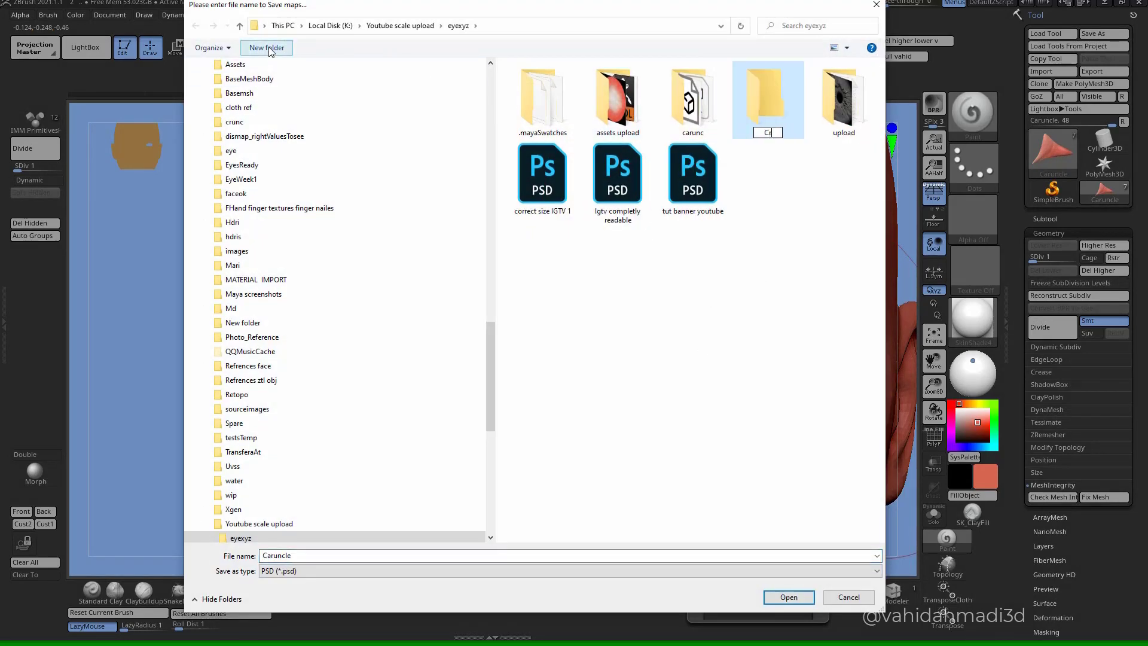
type("uncCornea")
key("Return")
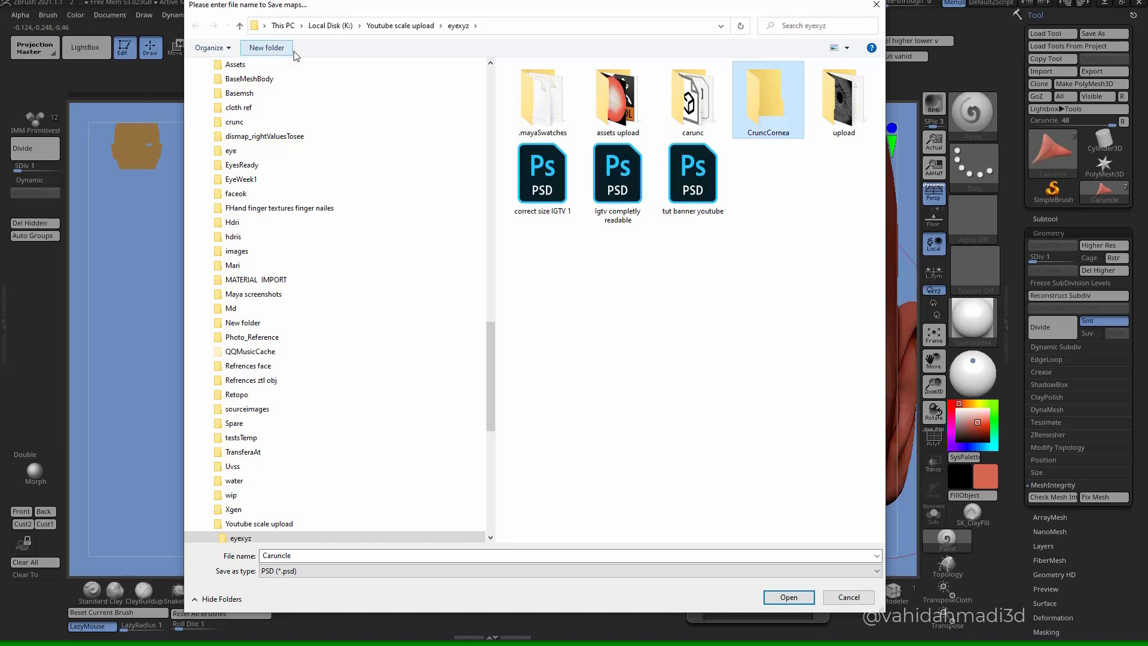
- Save the exported maps and mesh in the CruncCornea folder under the name Caruncle
double_click(763, 123)
double_click(332, 555)
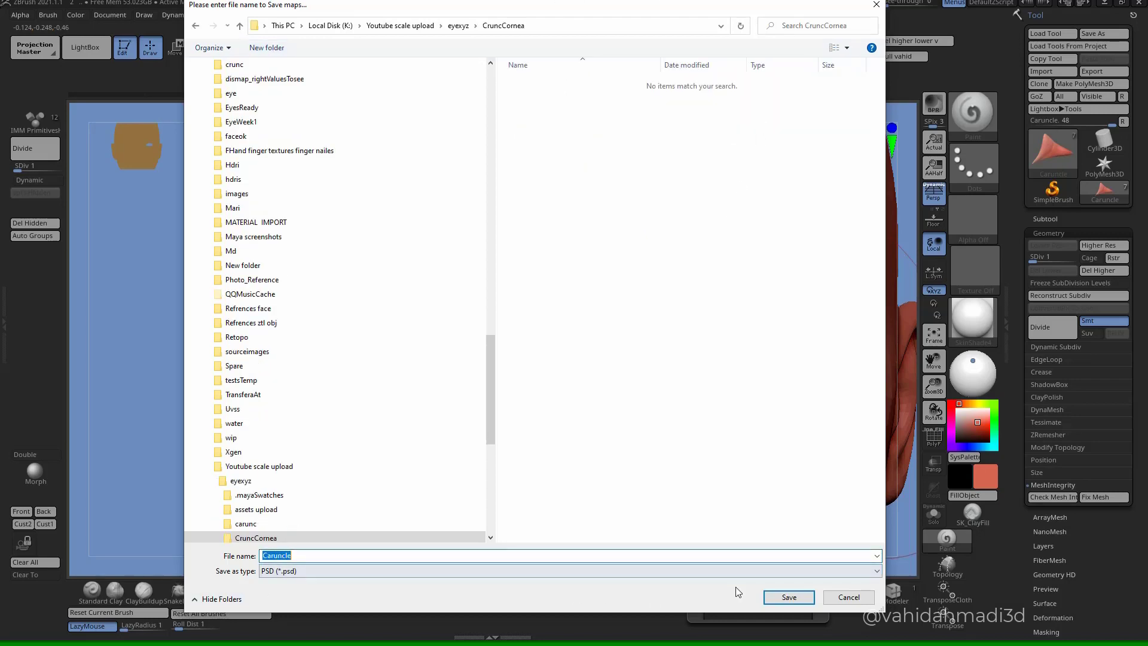
left_click(799, 598)
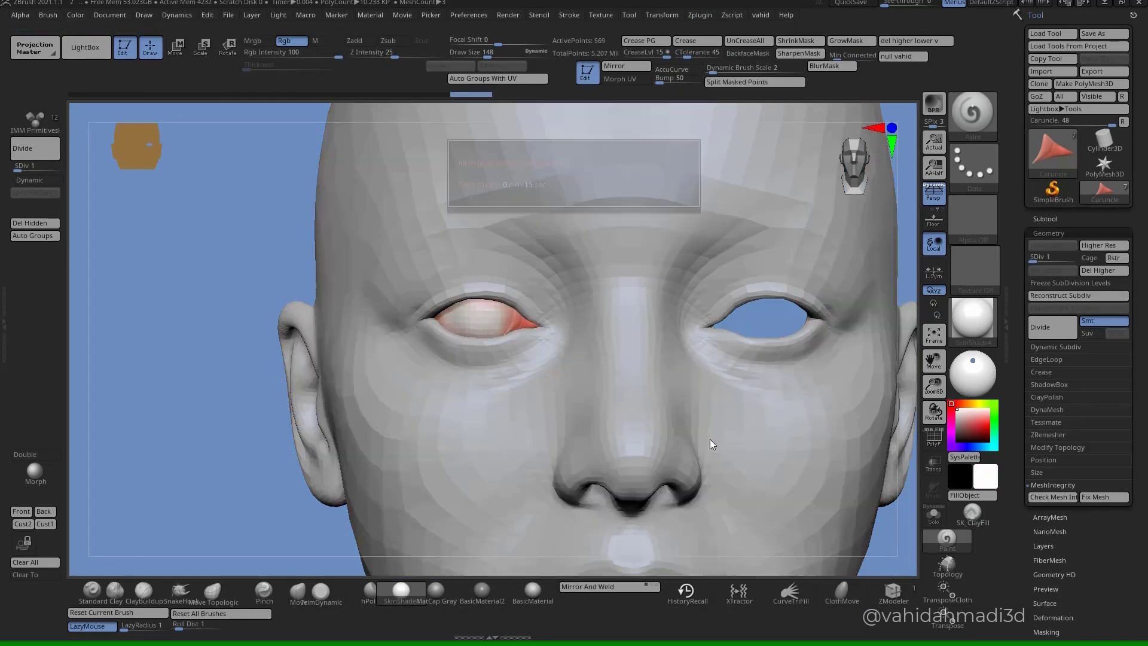
left_click(608, 193)
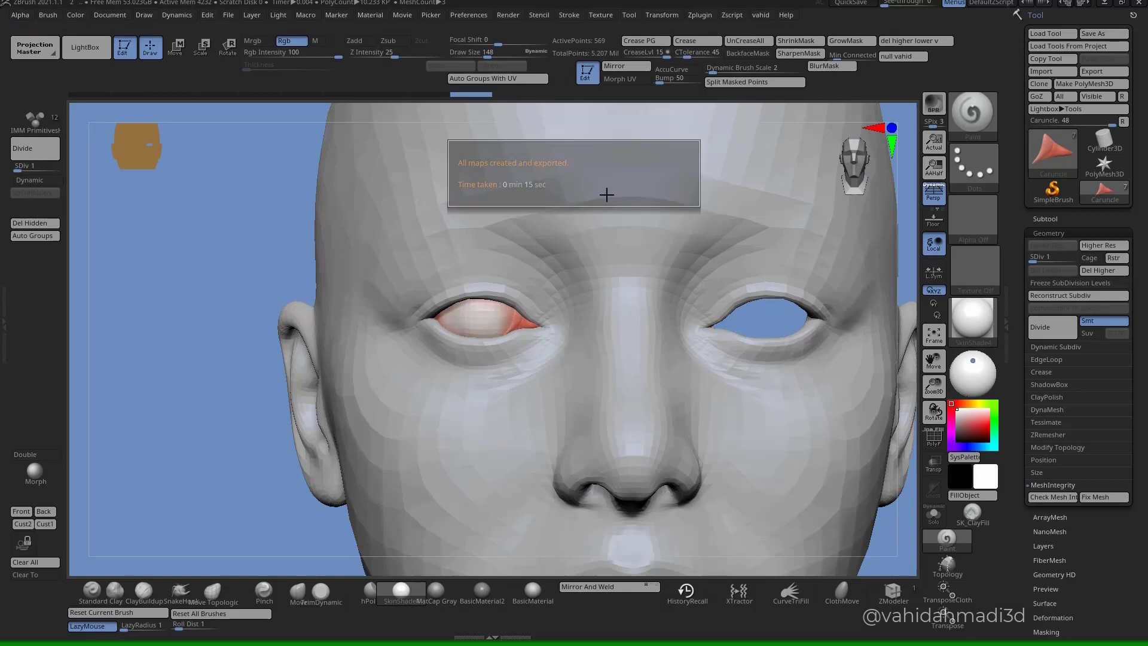
- Switch to Maya, turn off Ignore Subdivision and Ignore Displacement in the Arnold feature overrides, and close the render settings
key("super")
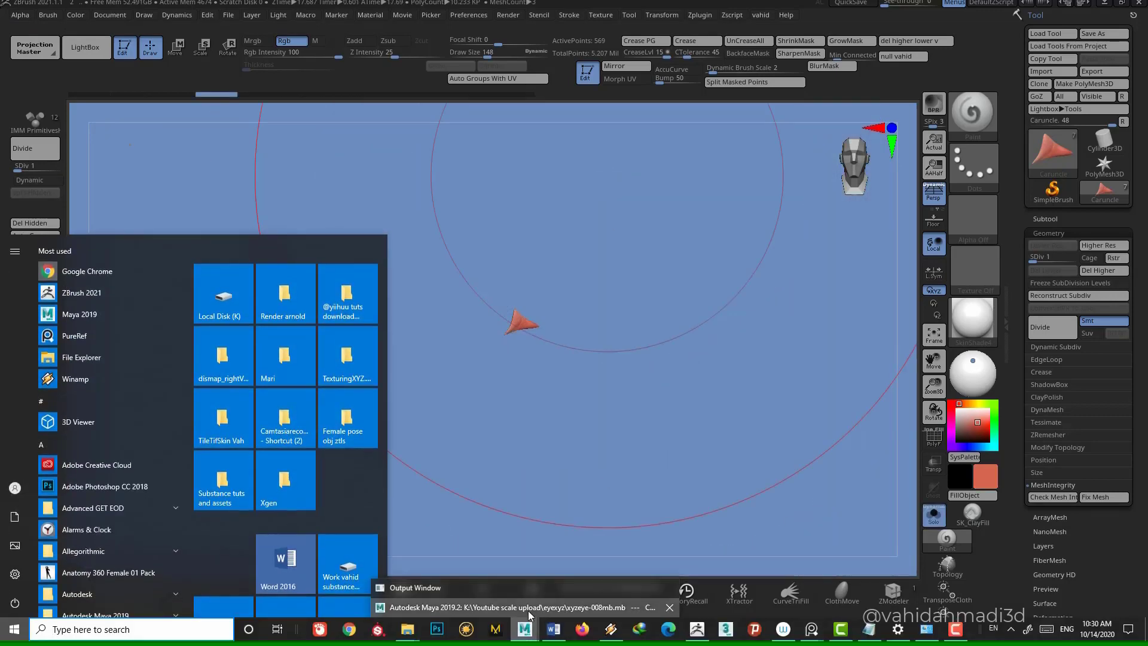
left_click(529, 616)
key("f")
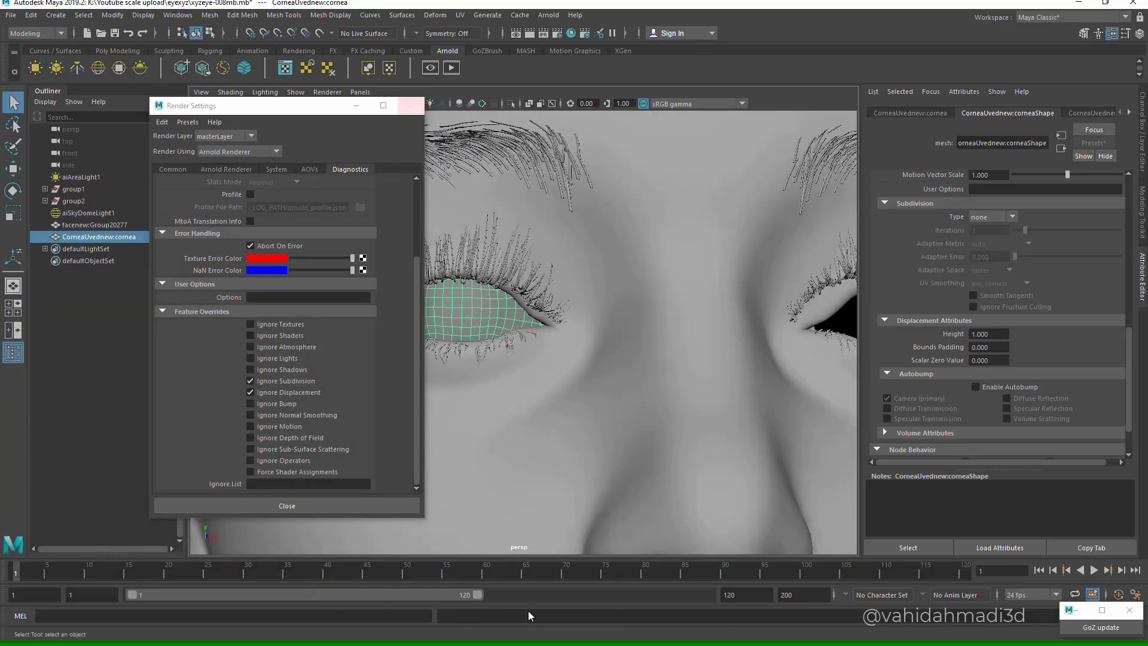
left_click(250, 404)
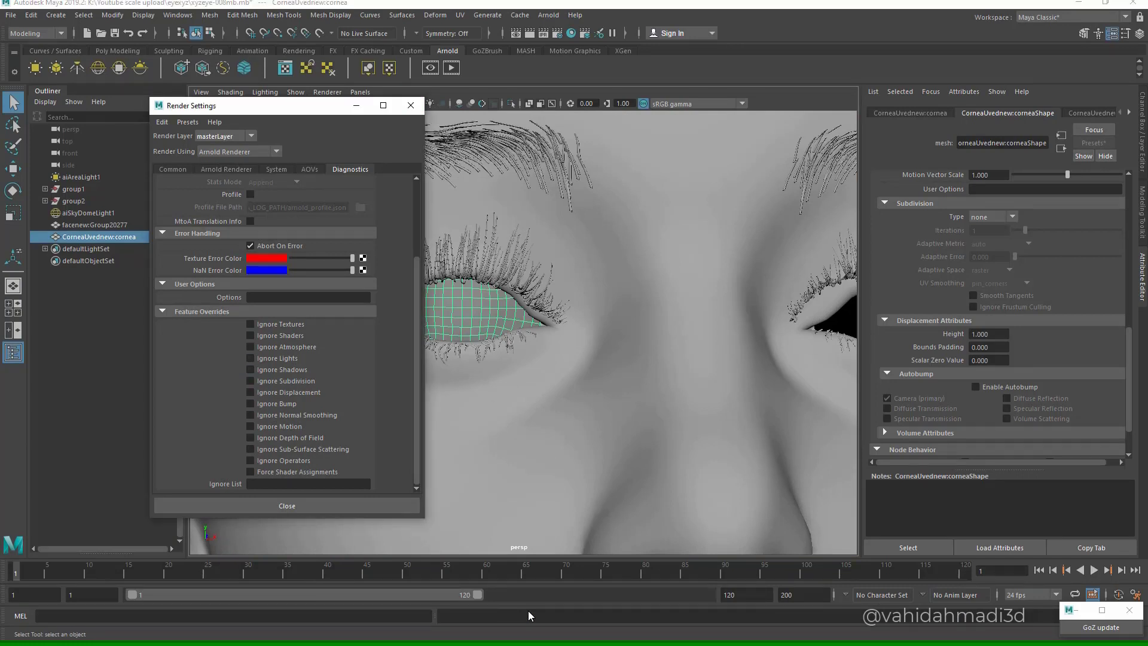
left_click(411, 106)
- Import Caruncle.obj from the CruncCornea folder and select the imported caruncle mesh at the inner eye corner
left_click(10, 16)
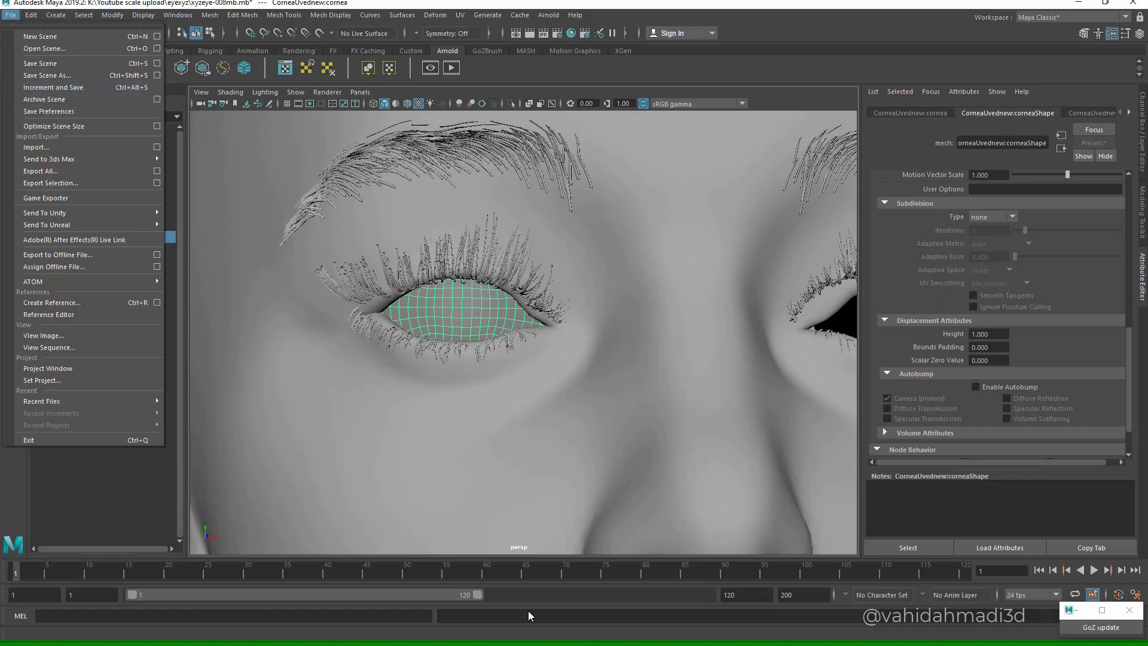
left_click(36, 147)
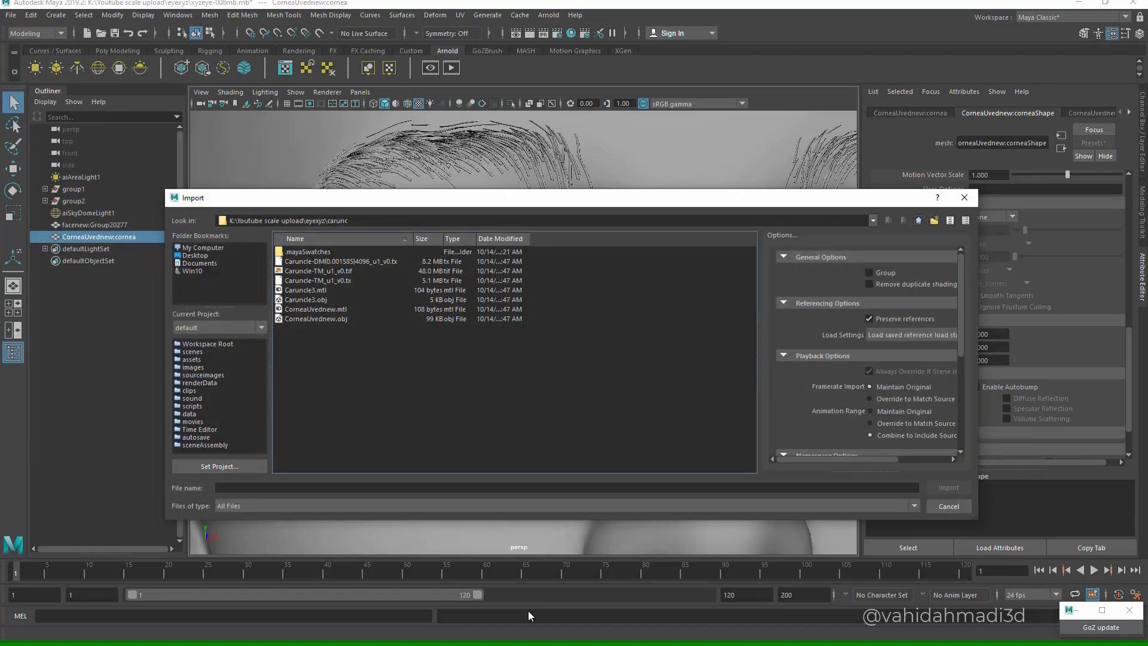
left_click(919, 220)
double_click(305, 280)
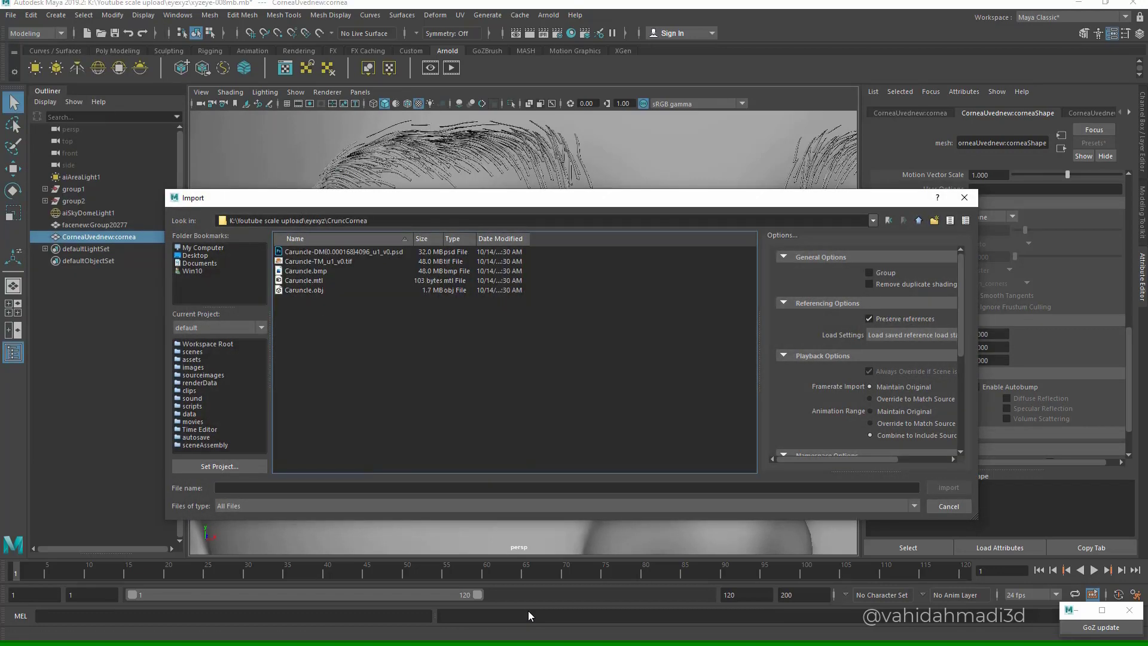
left_click(304, 290)
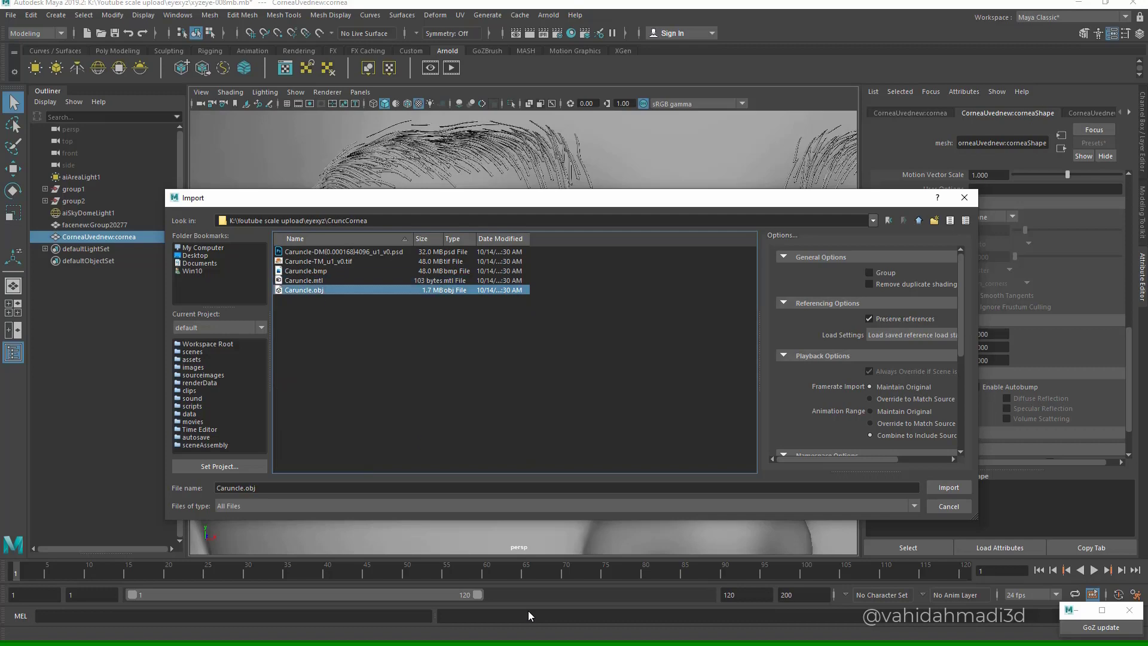
left_click(949, 487)
scroll(520, 299, "up", 5)
left_click(518, 306)
left_click_drag(518, 306, 494, 300, "alt")
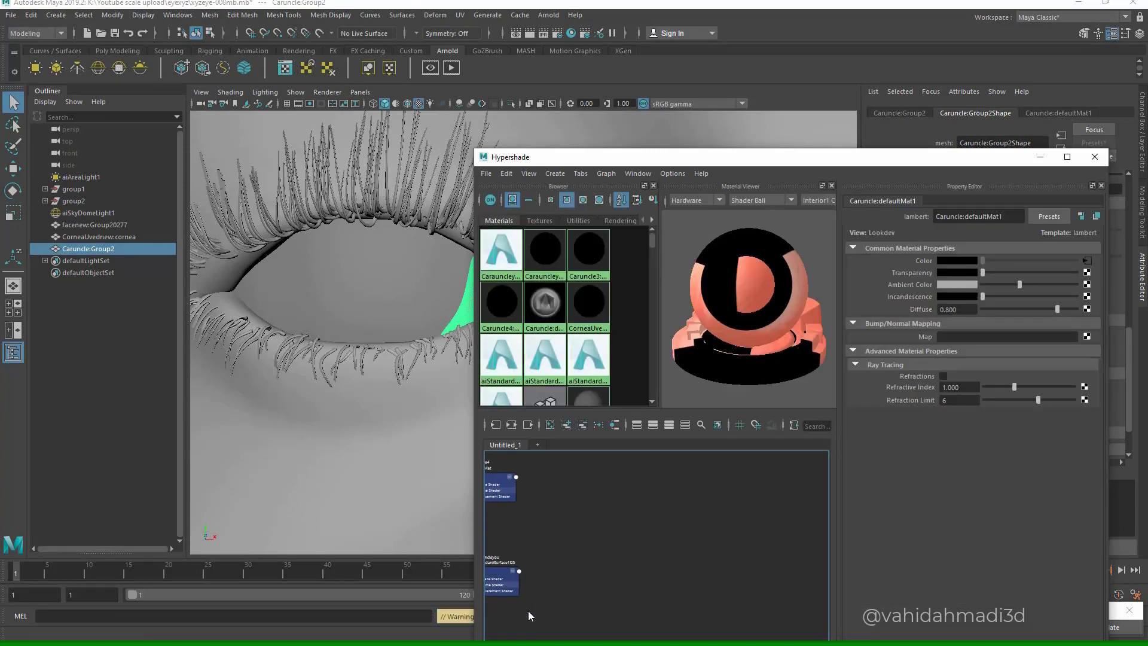
- Create an aiStandardSurface material in the Hypershade and name it Carauncle
key("Tab")
type("aista")
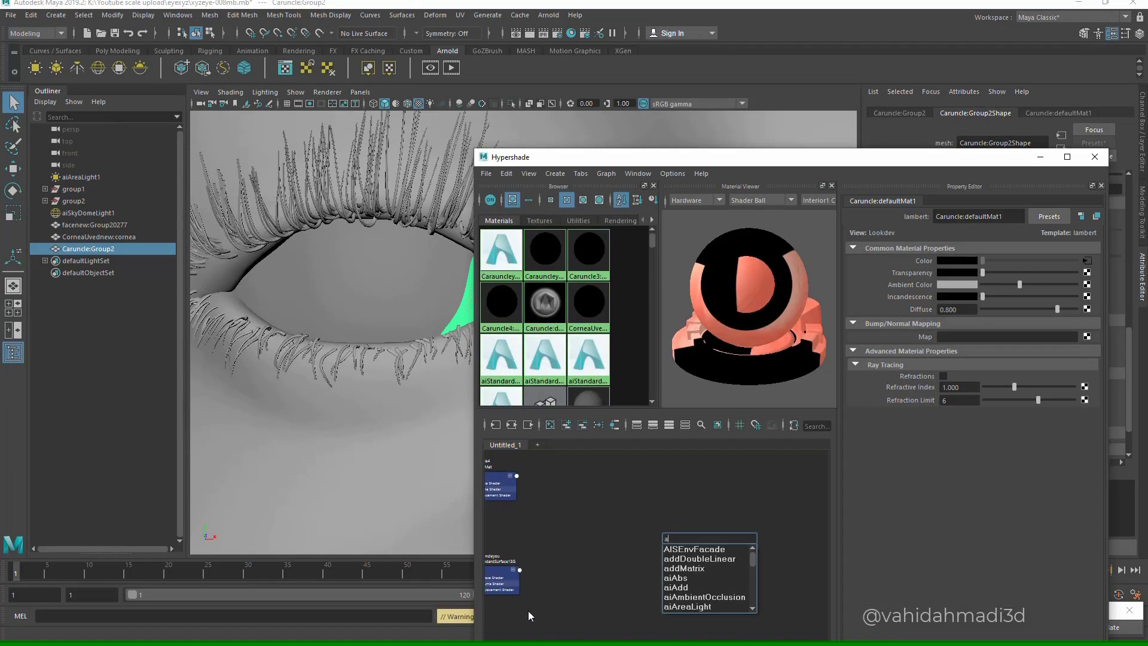
key("Down")
key("Down")
key("Return")
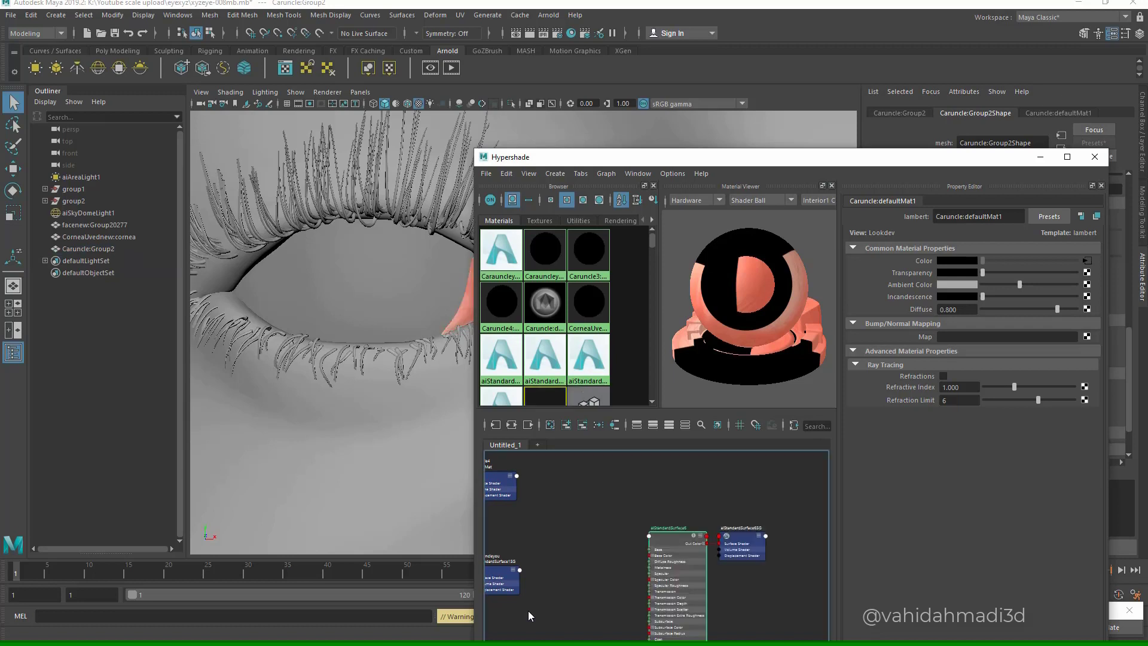
key("Tab")
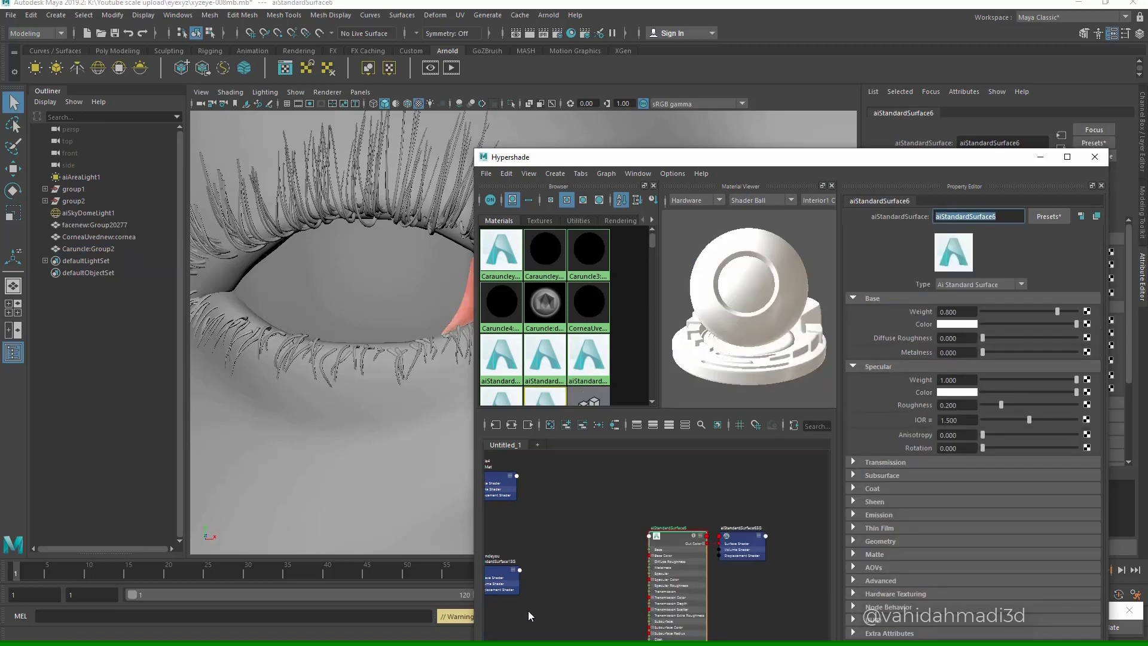
type("Carauncle")
key("Return")
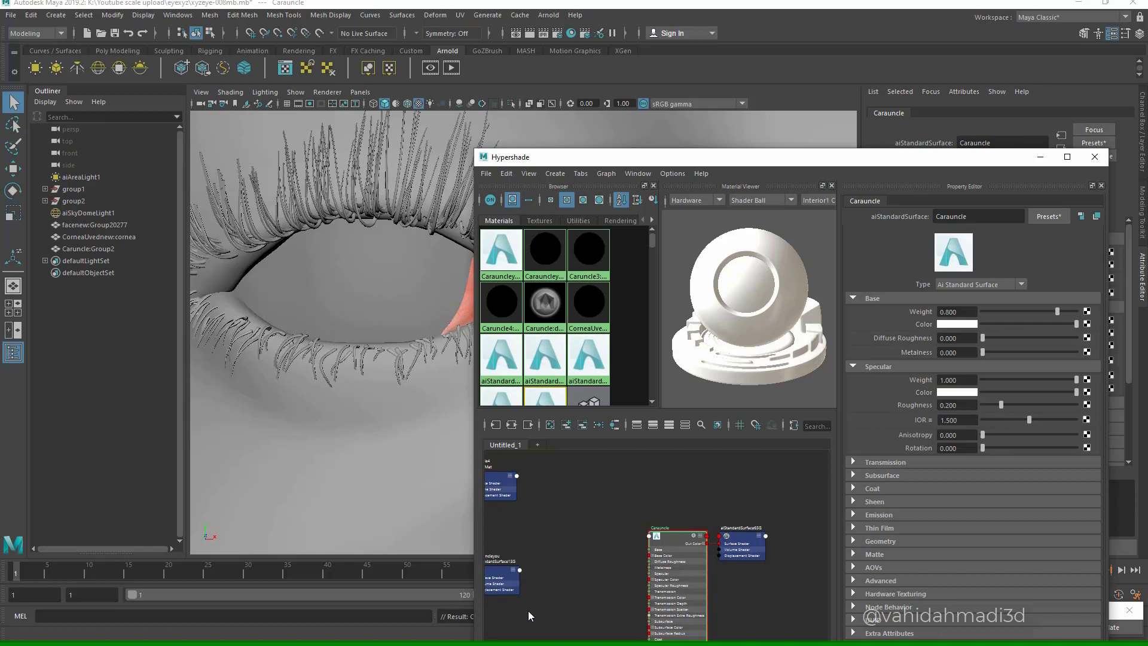
- Add a file texture node beside the Carauncle material and open its image file selection
middle_click_drag(529, 611, 523, 542, "alt")
key("Tab")
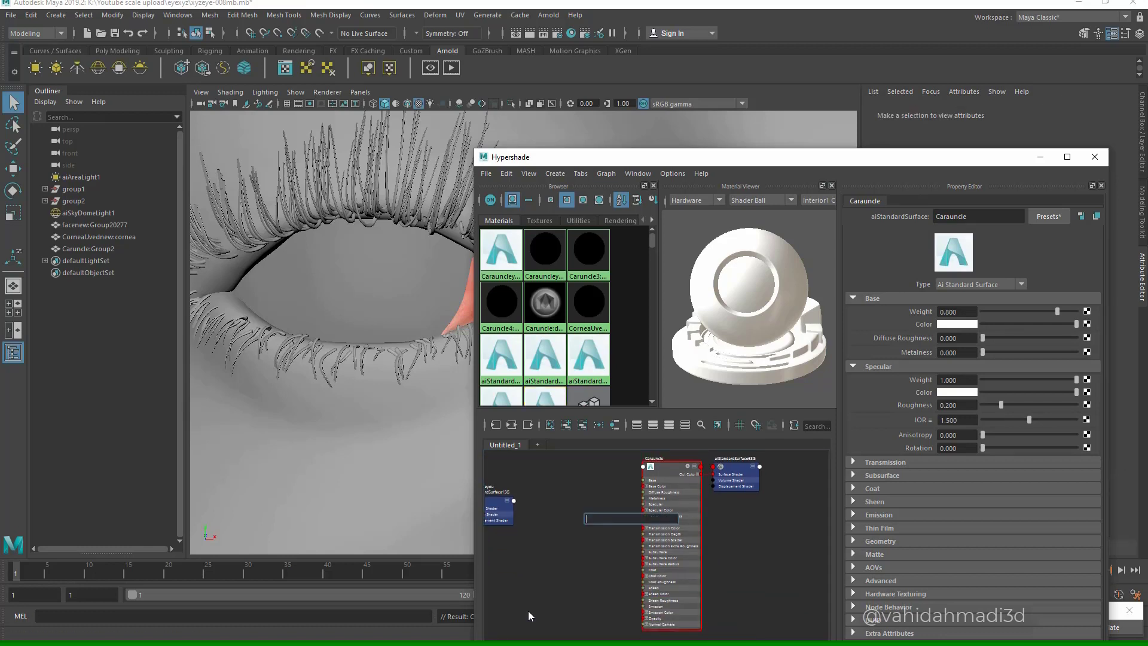
type("file")
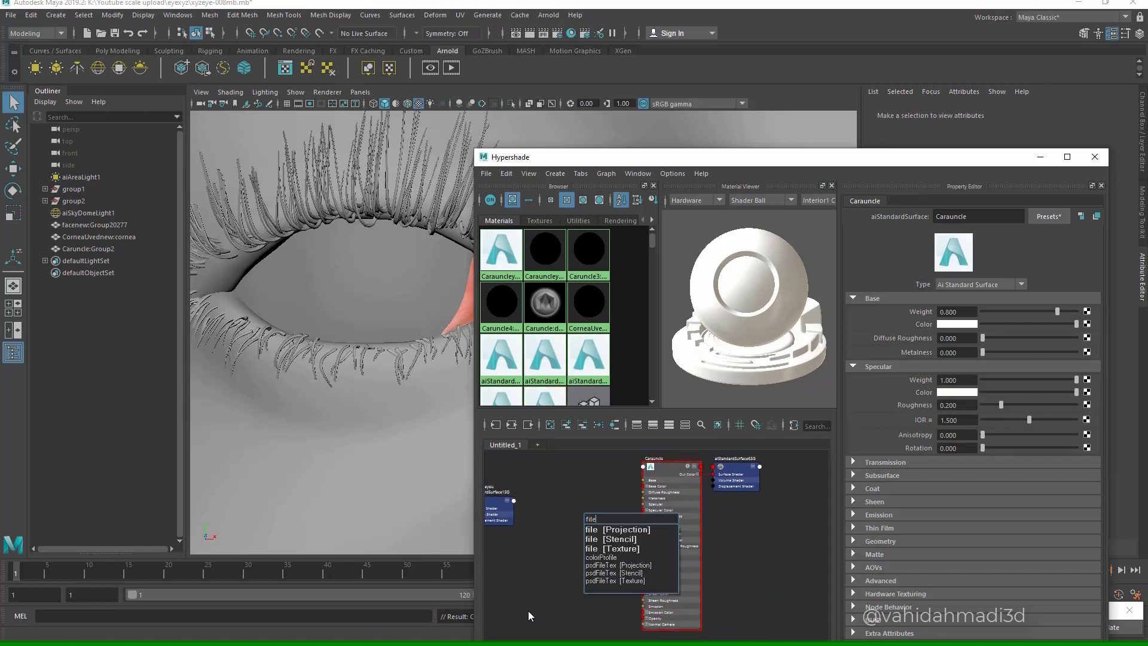
key("Down")
key("Down")
key("Down")
key("Return")
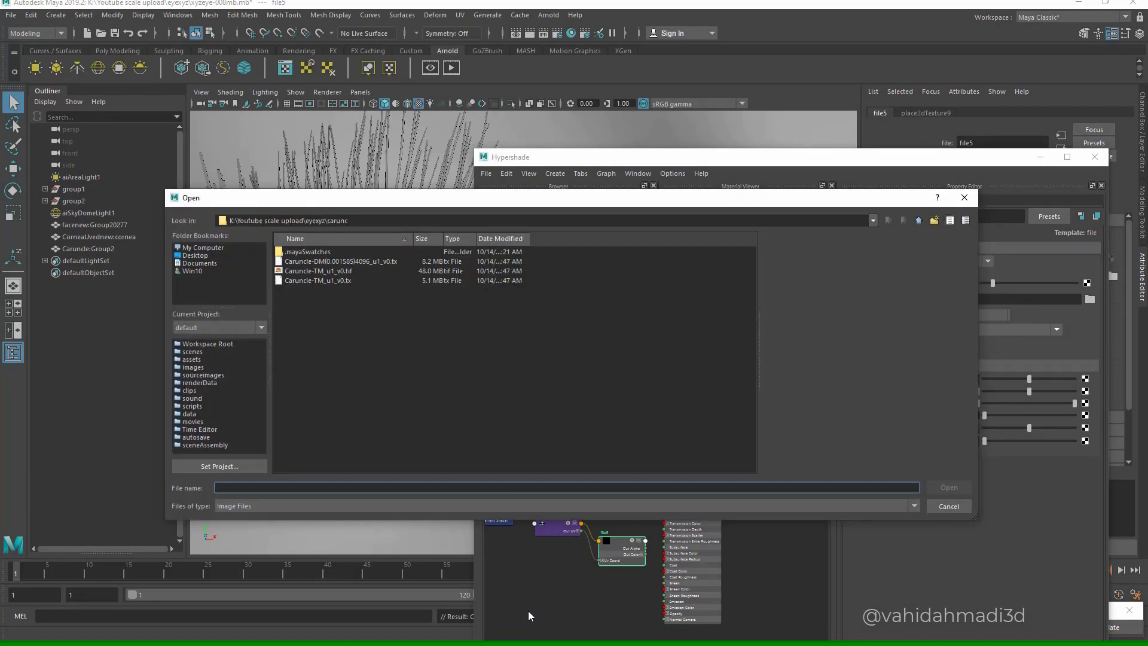
key("shift+Tab")
key("Down")
key("Down")
key("Down")
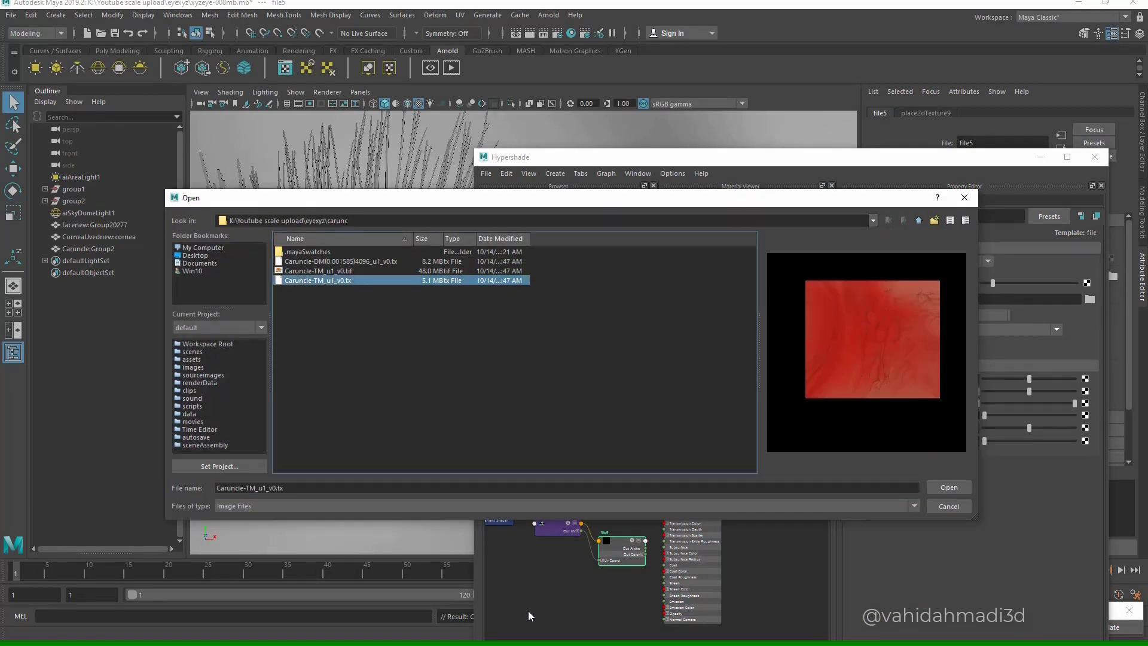
key("Up")
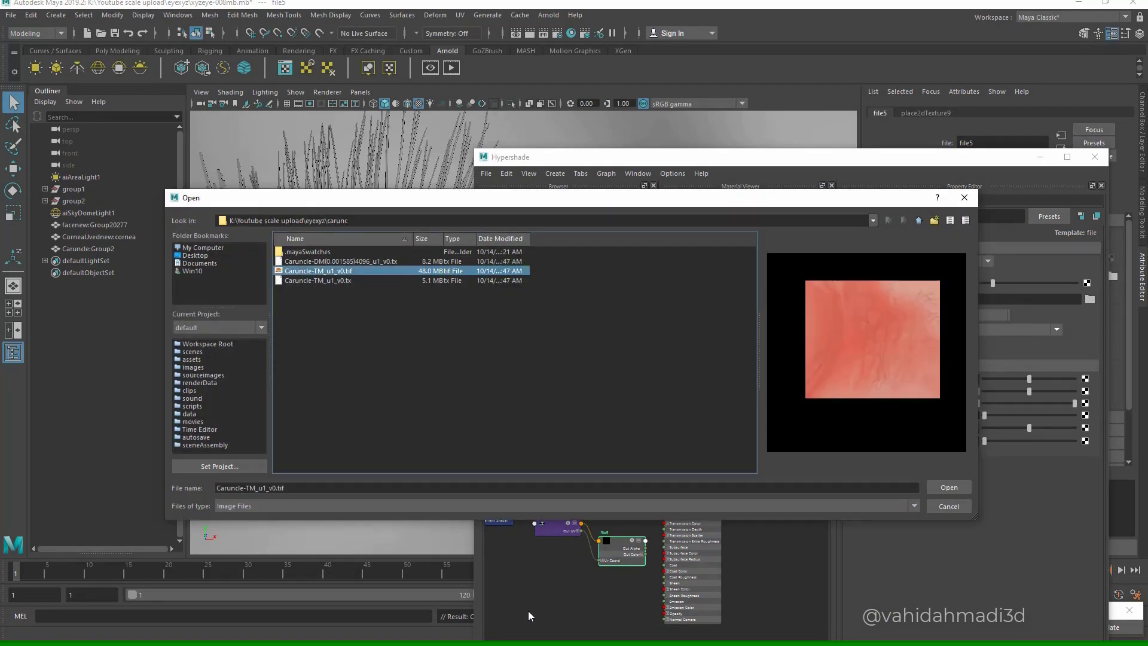
key("Up")
key("Down")
key("Down")
- Load Caruncle-TM_u1_v0.tif from the CruncCornea folder into the new file texture node
left_click(919, 221)
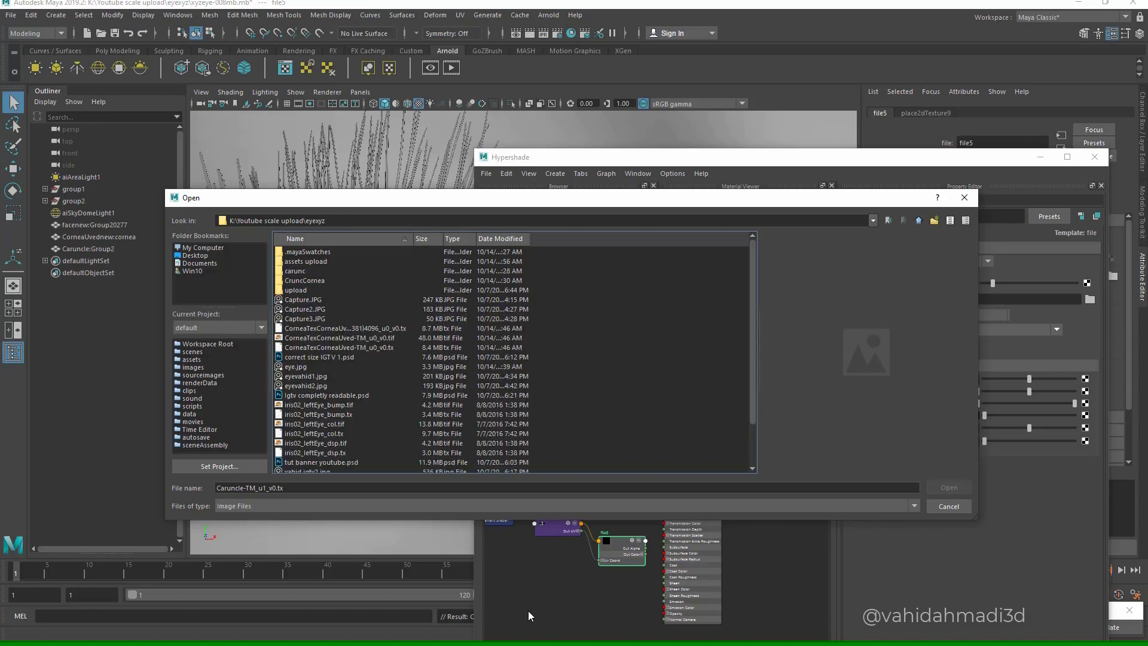
double_click(318, 280)
left_click(319, 262)
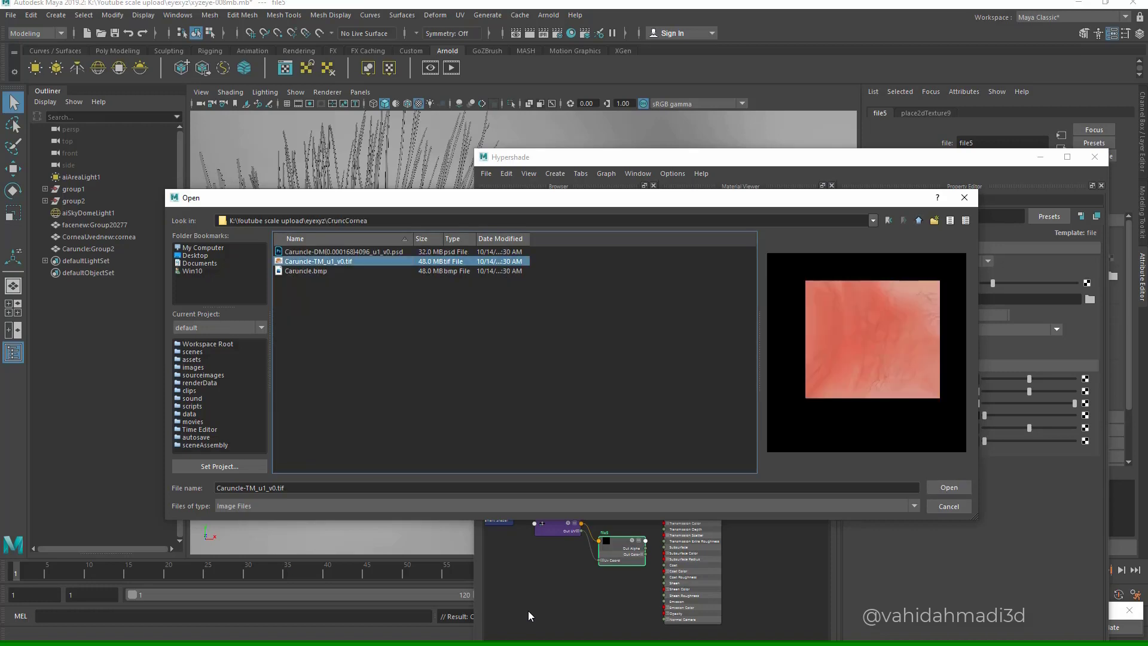
left_click(949, 487)
- Refresh the swatch of the caruncle color texture node so it displays the loaded image
scroll(624, 533, "up", 5)
right_click(619, 551)
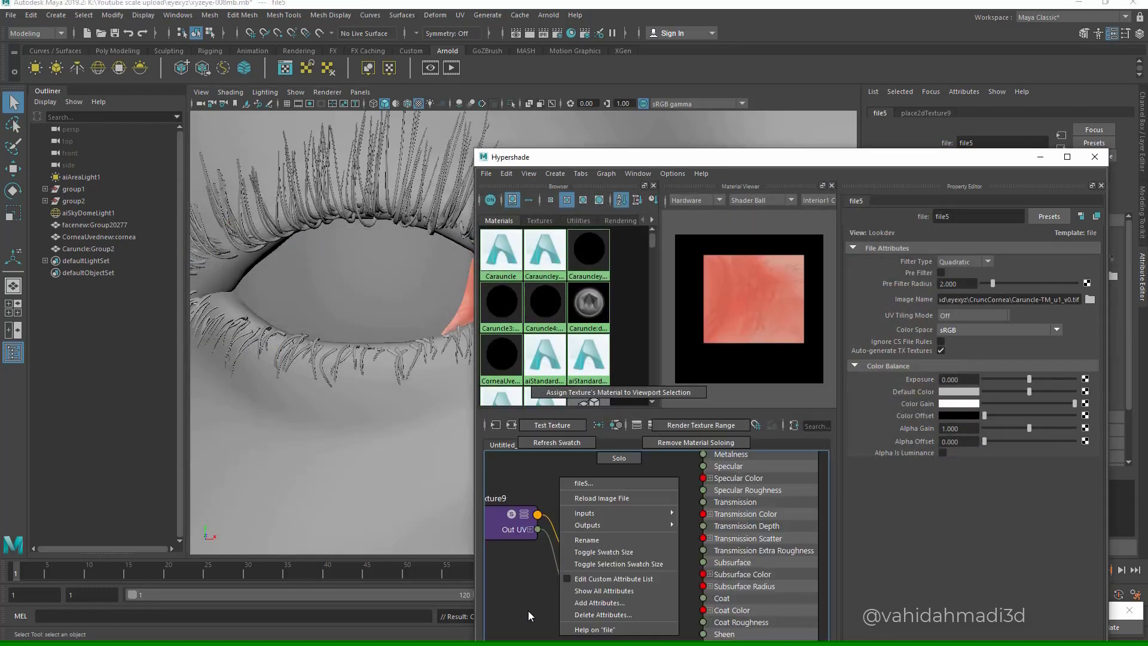
left_click(557, 443)
scroll(616, 535, "down", 5)
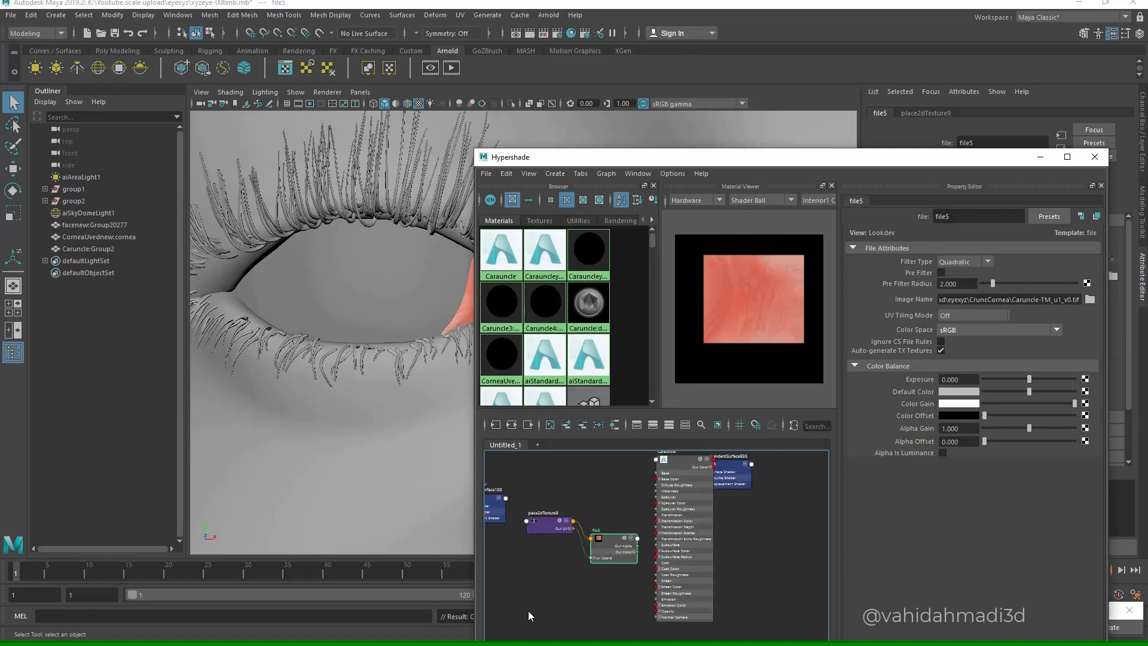
scroll(618, 541, "up", 3)
scroll(619, 566, "down", 5)
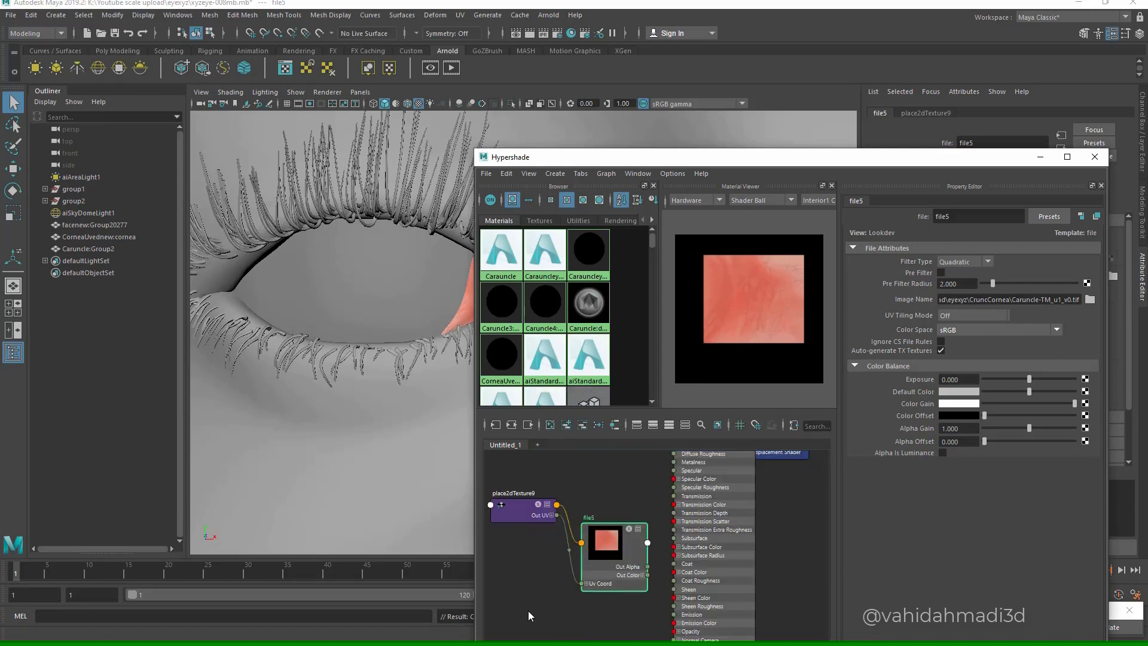
- Arrange the graph by repositioning the color texture and Carauncle material nodes and placing the shading group node beside the material
left_click_drag(567, 522, 564, 532)
left_click_drag(664, 478, 682, 475)
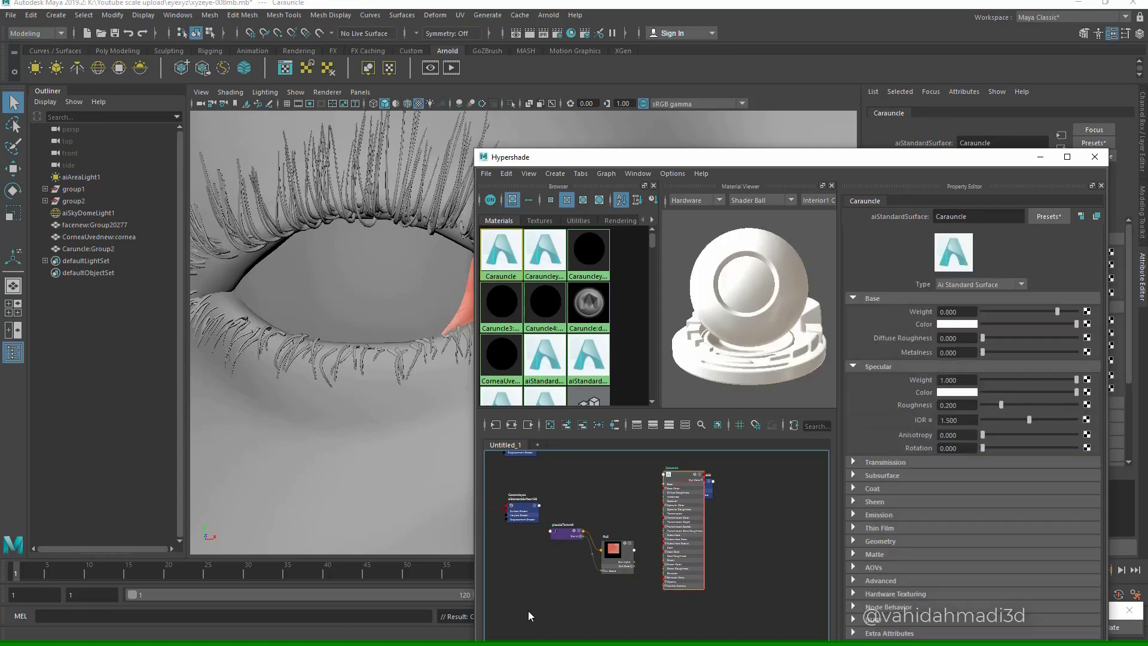
left_click_drag(616, 543, 616, 547)
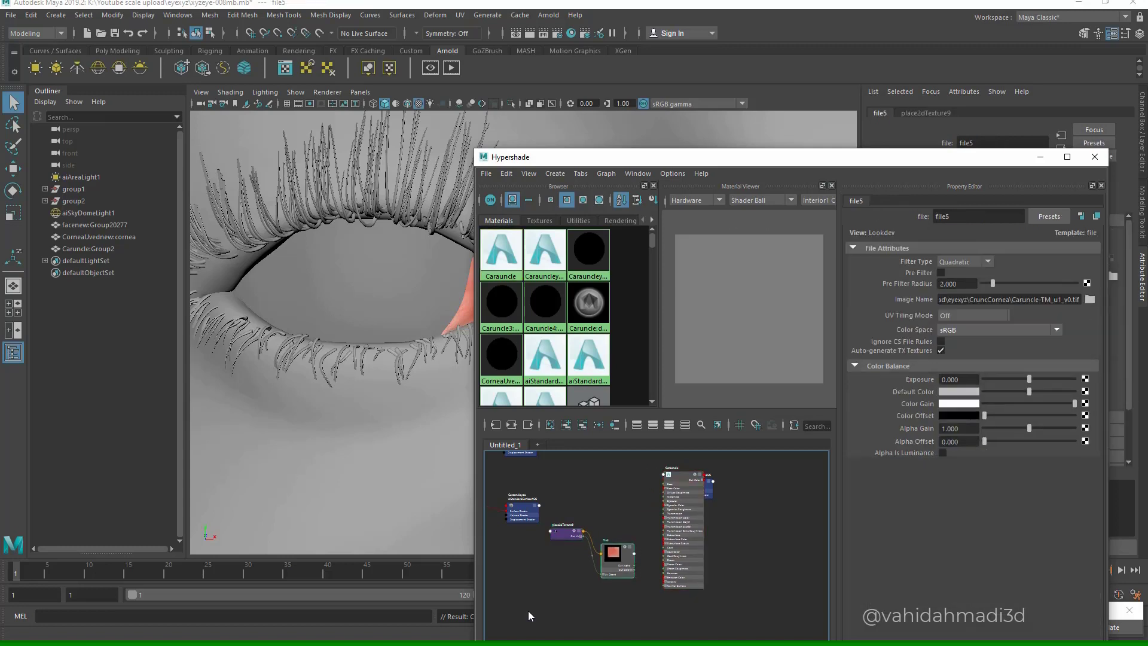
left_click(588, 499)
key("Tab")
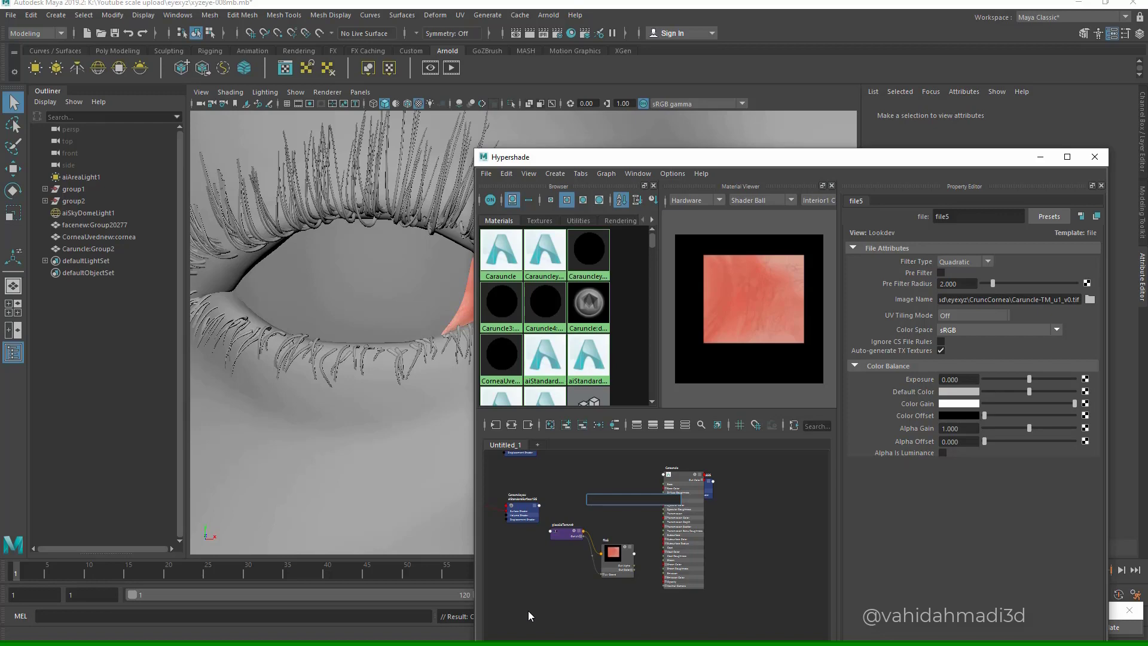
scroll(616, 538, "up", 4)
left_click_drag(682, 473, 717, 507)
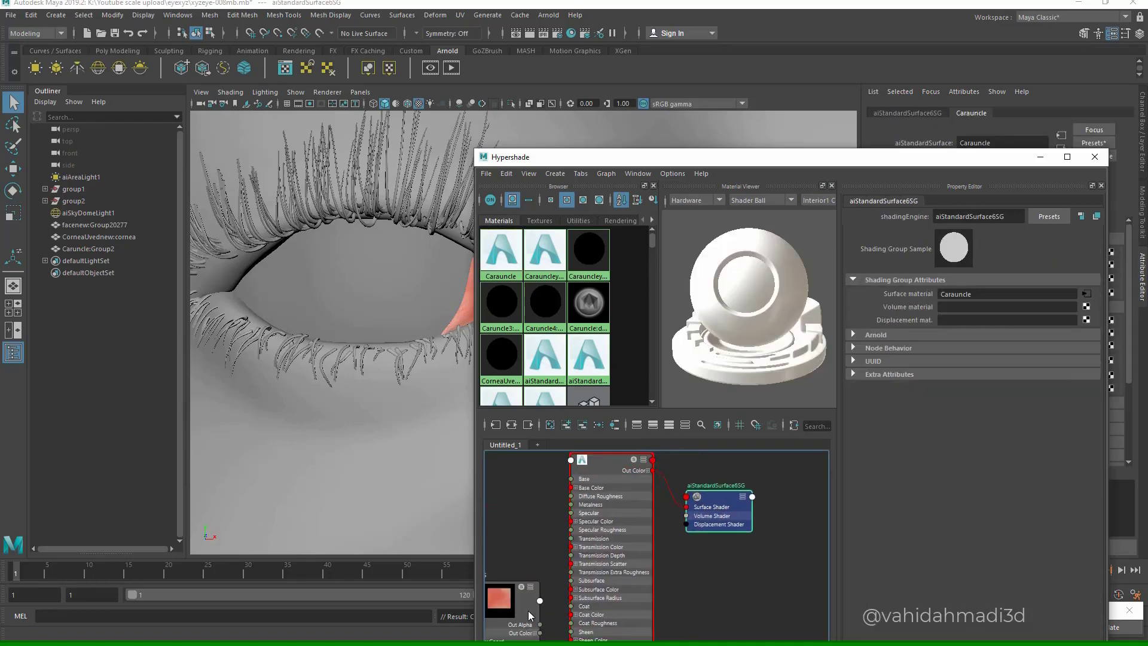
- Connect a new file texture to the shading group's displacement input and load the Caruncle-DM PSD map from the CruncCornea folder
left_click(529, 616)
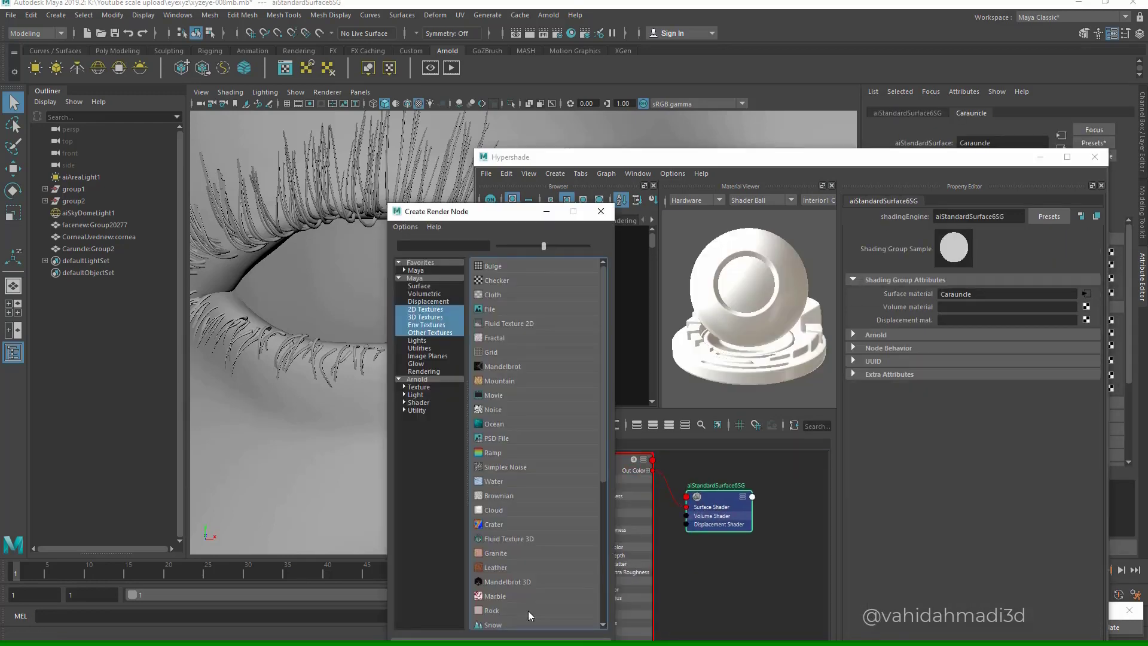
left_click(528, 616)
key("a")
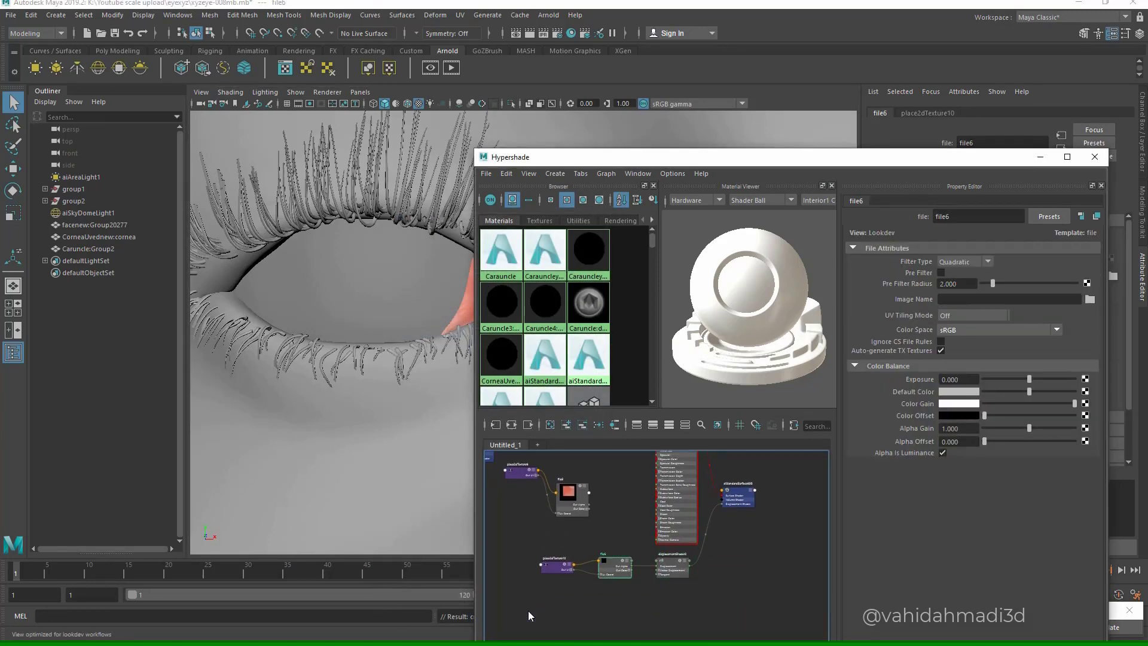
left_click(1090, 299)
double_click(344, 262)
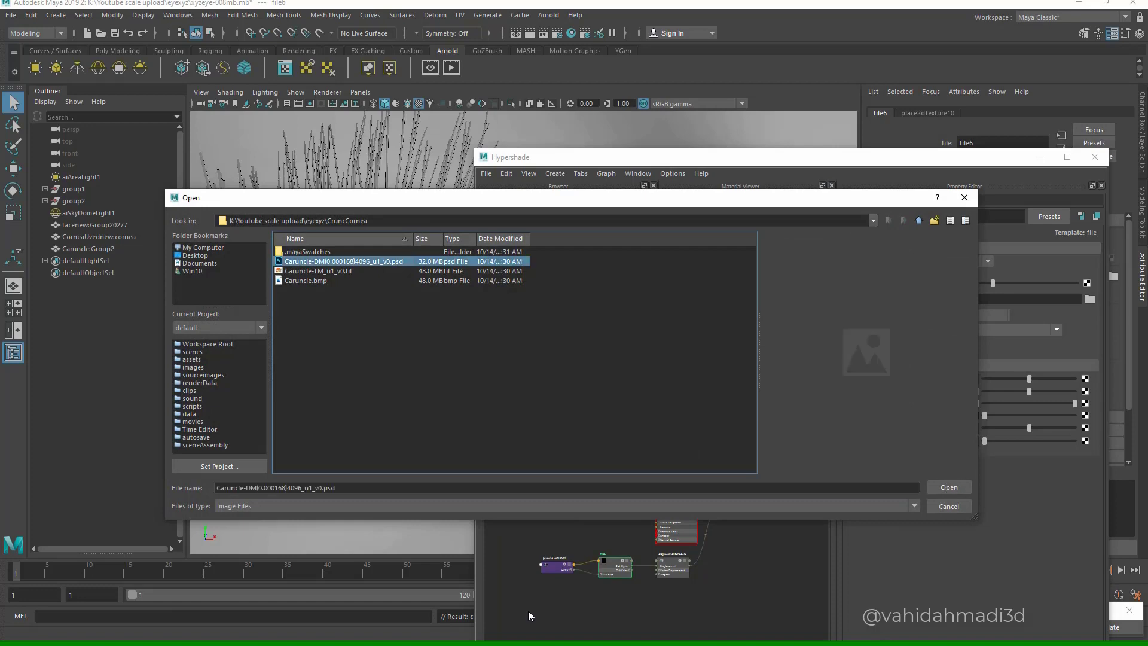
- Refresh the swatch of the displacement file texture node
scroll(635, 602, "up", 4)
mouse_move(579, 529)
right_mouse_down()
mouse_move(577, 498)
mouse_move(529, 439)
right_mouse_up()
scroll(573, 537, "up", 2)
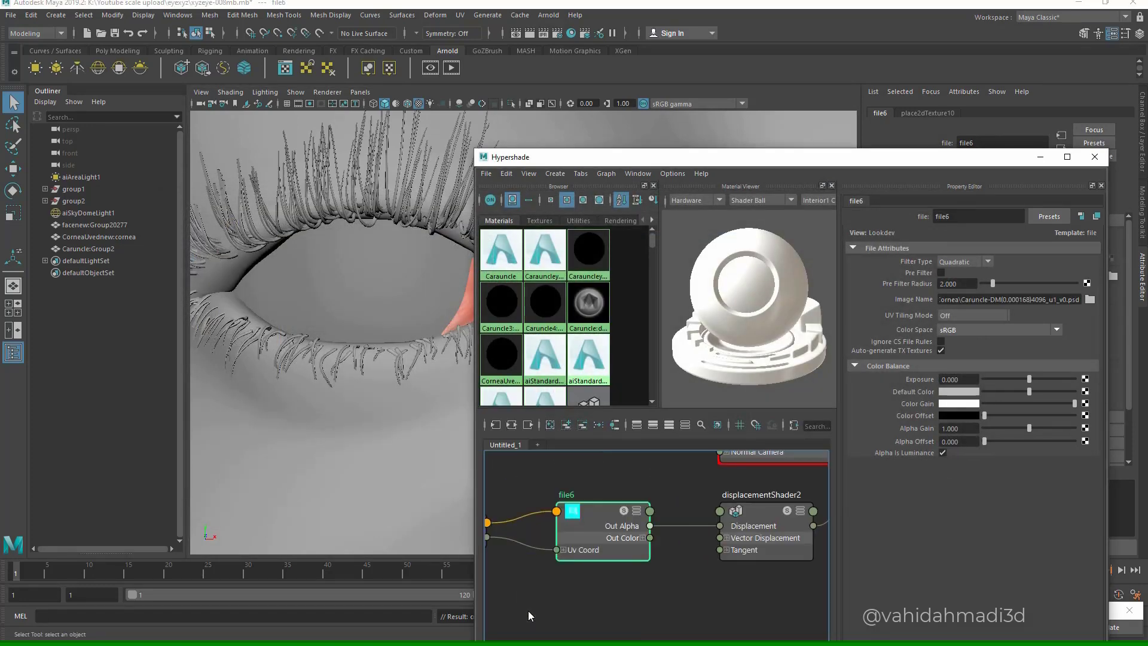
left_click(717, 425)
scroll(637, 543, "down", 6)
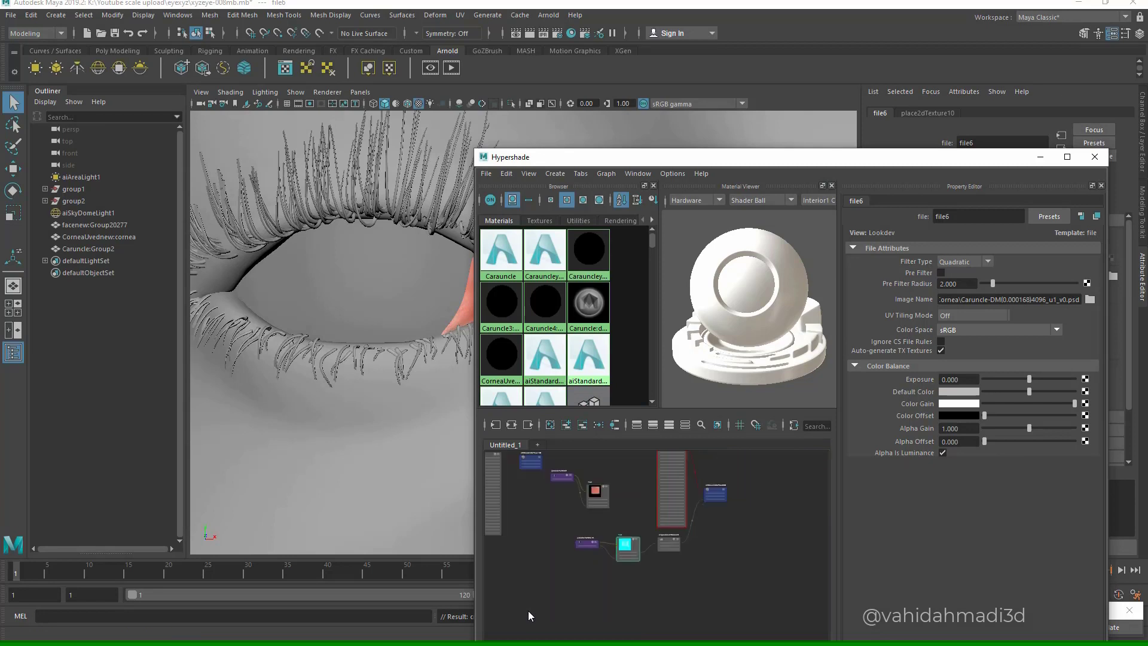
- Set the Scale of the caruncle's displacement shader to 0.1
scroll(651, 550, "up", 3)
middle_click_drag(655, 550, 676, 628, "alt")
scroll(676, 628, "down", 2)
left_click(695, 621)
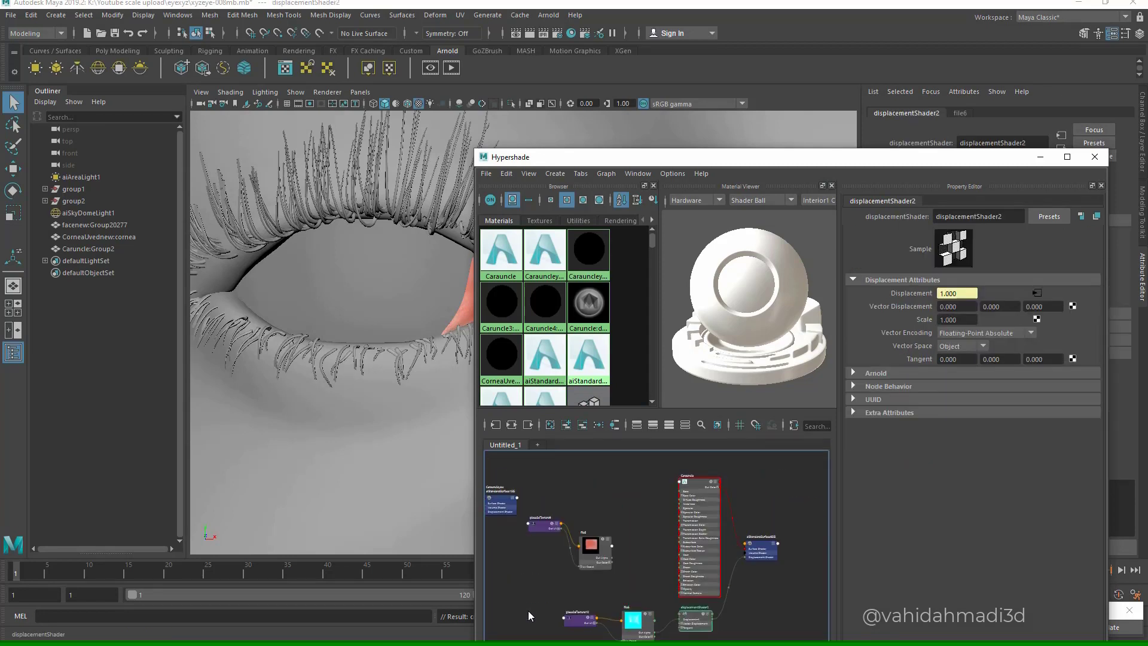
double_click(951, 320)
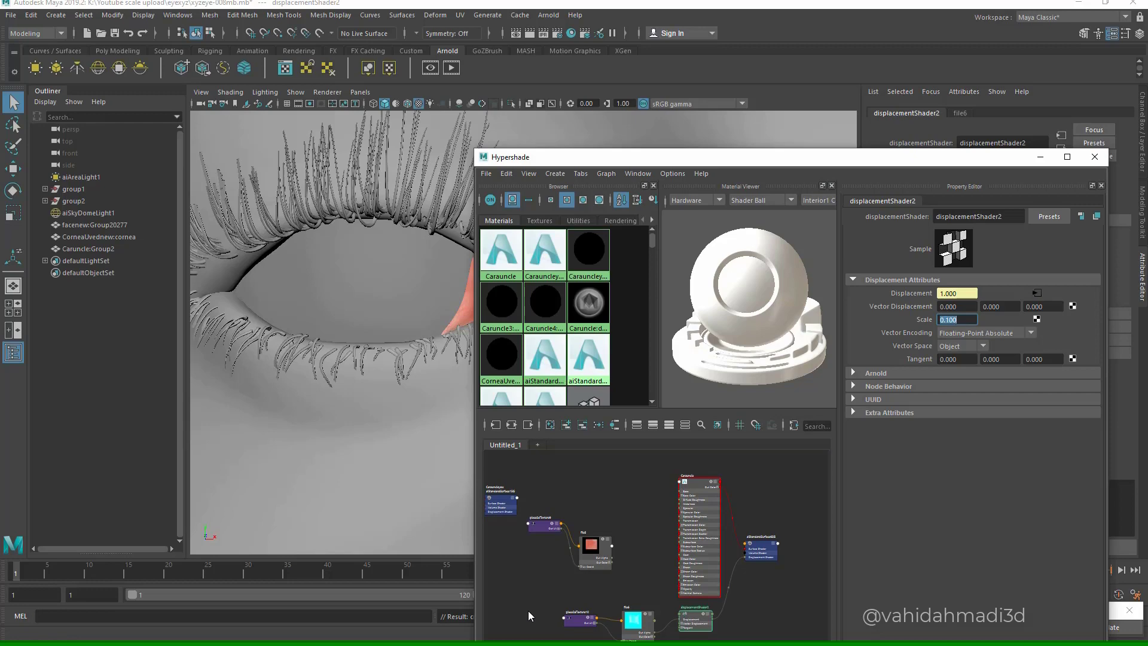
- Assign the Carauncle material to the caruncle mesh at the inner eye corner and close the Hypershade
middle_click_drag(383, 293, 327, 285, "alt")
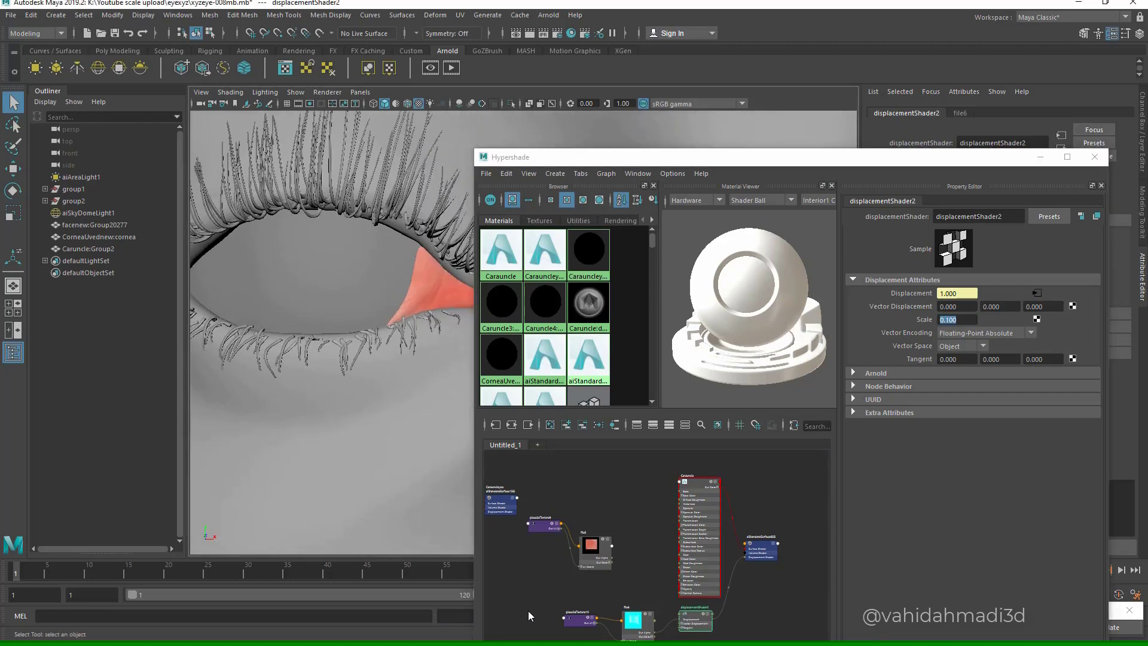
left_click_drag(594, 553, 583, 550)
left_click(698, 482)
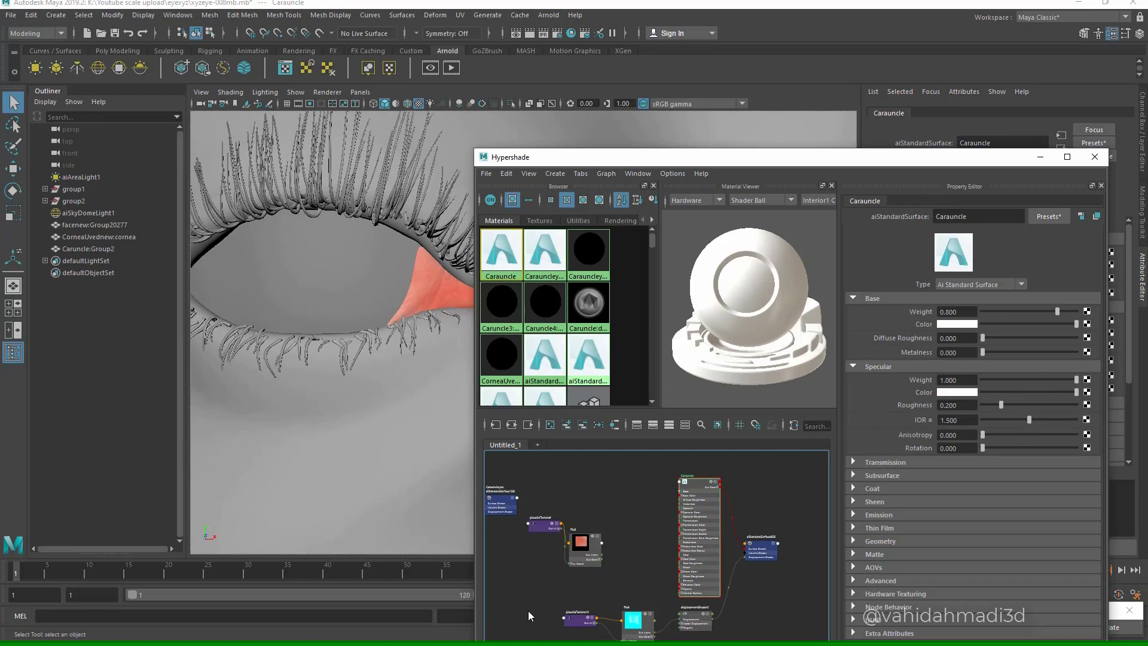
left_click(1096, 156)
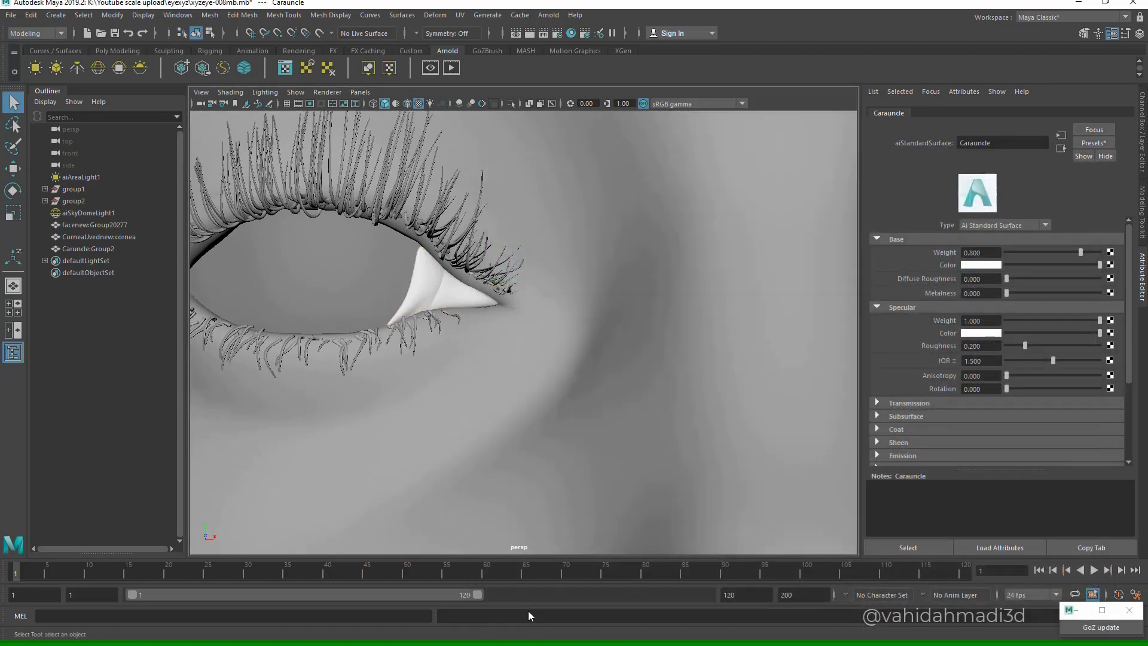
- Set the caruncle mesh's Arnold subdivision type to catclark with 2 iterations
scroll(998, 347, "down", 3)
scroll(998, 347, "up", 3)
left_click(444, 292)
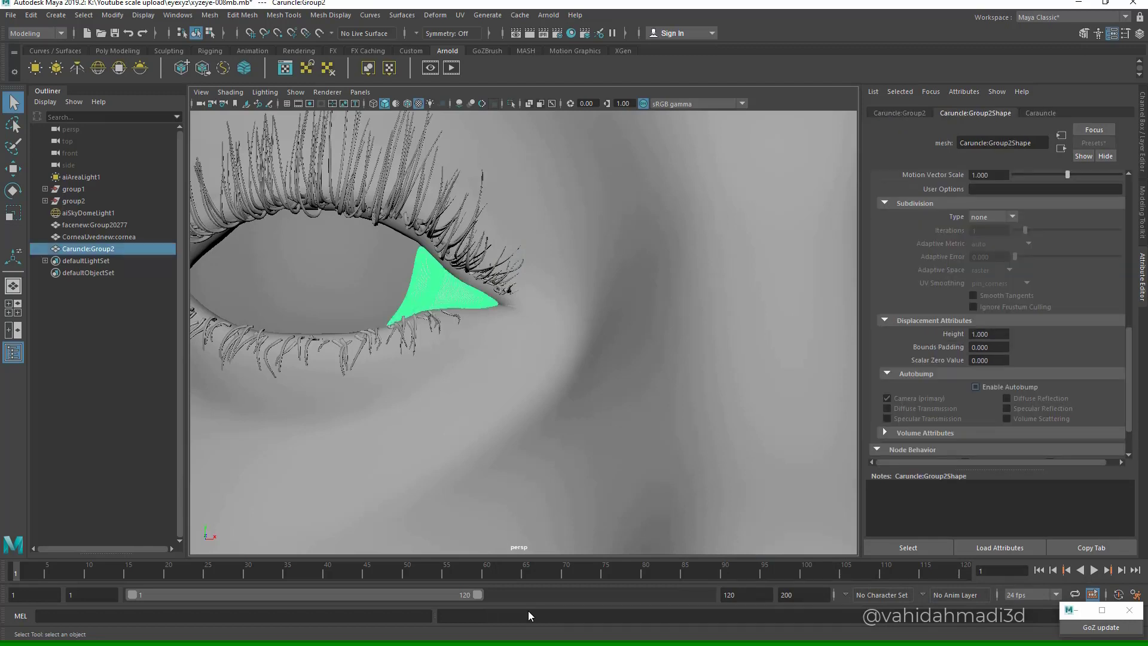
scroll(993, 359, "up", 5)
left_click(994, 396)
left_click(987, 419)
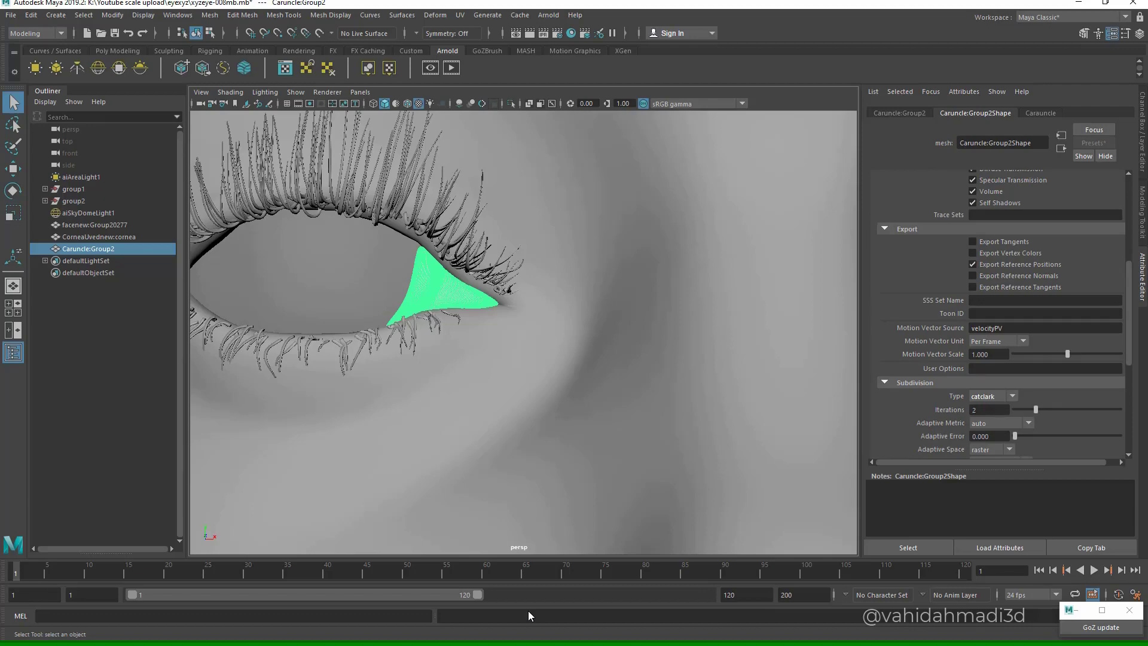
- Expand group2 in the scene hierarchy and hide its iris group
scroll(524, 332, "down", 8)
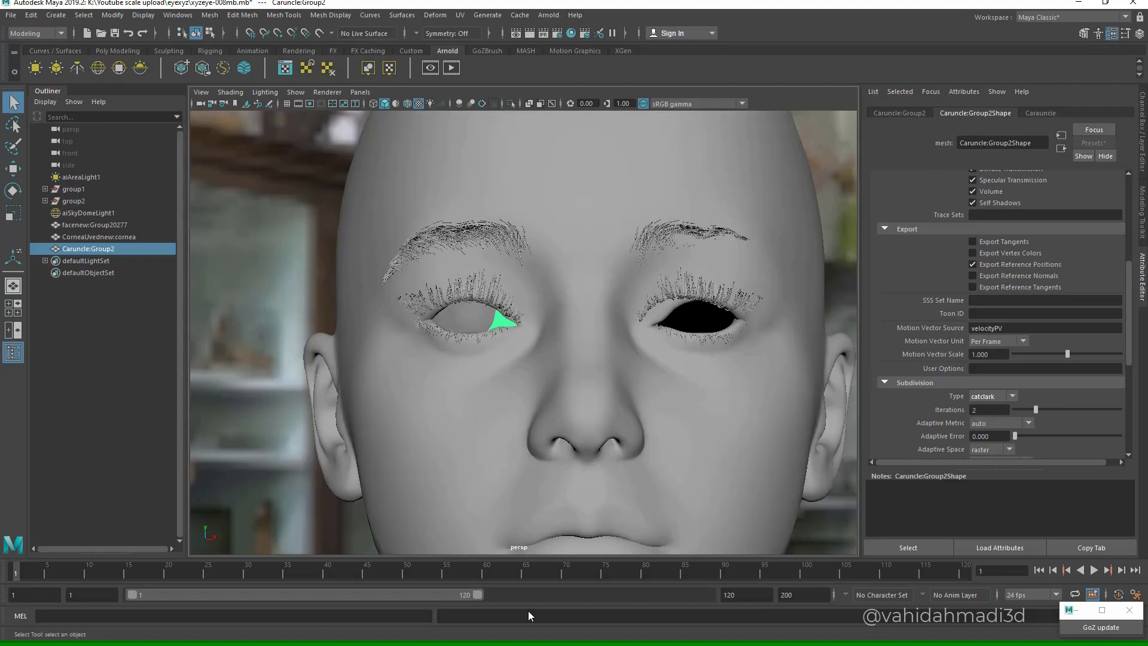
scroll(523, 332, "up", 4)
mouse_move(524, 332)
left_mouse_down("alt")
mouse_move(562, 335)
mouse_move(604, 311)
mouse_move(559, 338)
left_mouse_up("alt")
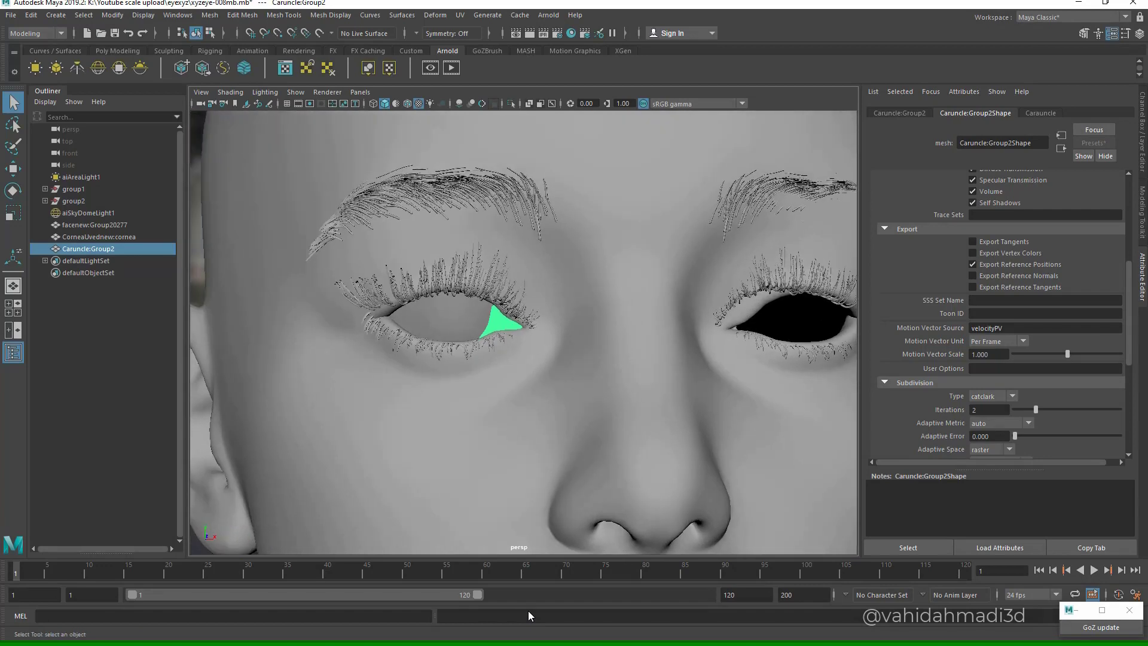
scroll(524, 333, "up", 5)
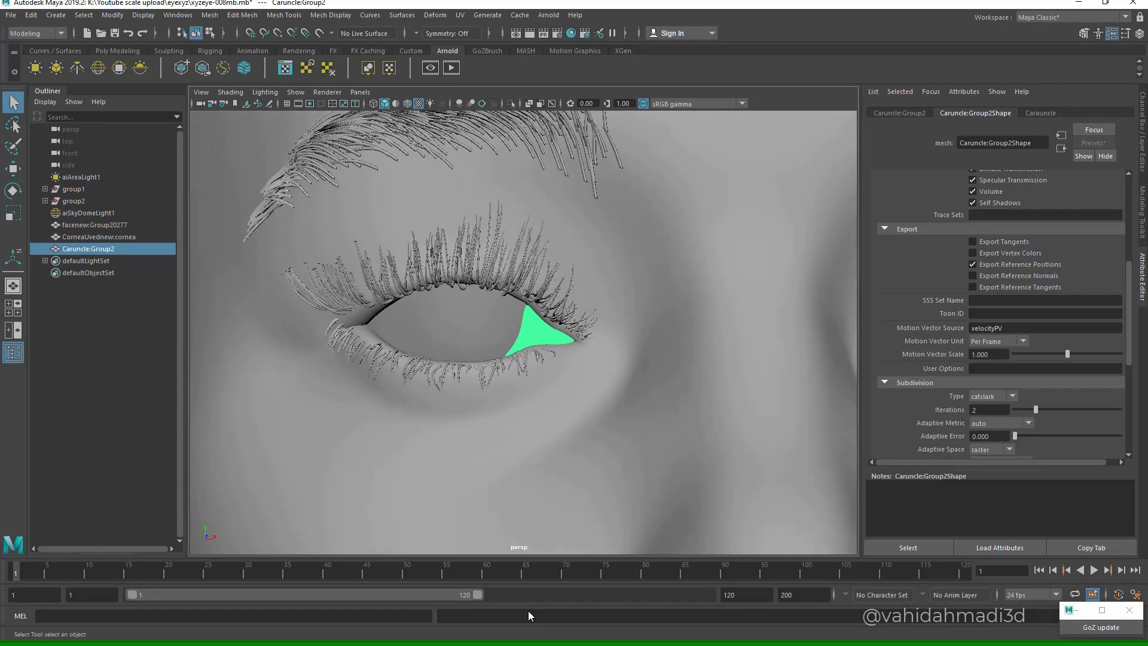
left_click(95, 225)
left_click(44, 201)
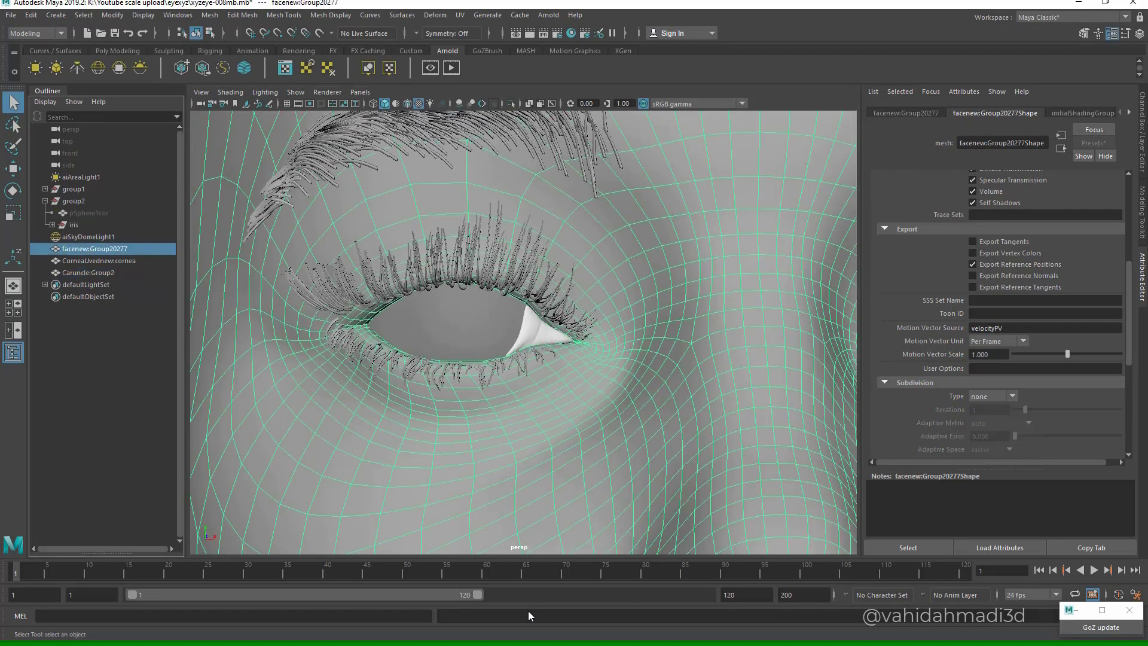
left_click(73, 225)
key("ctrl+h")
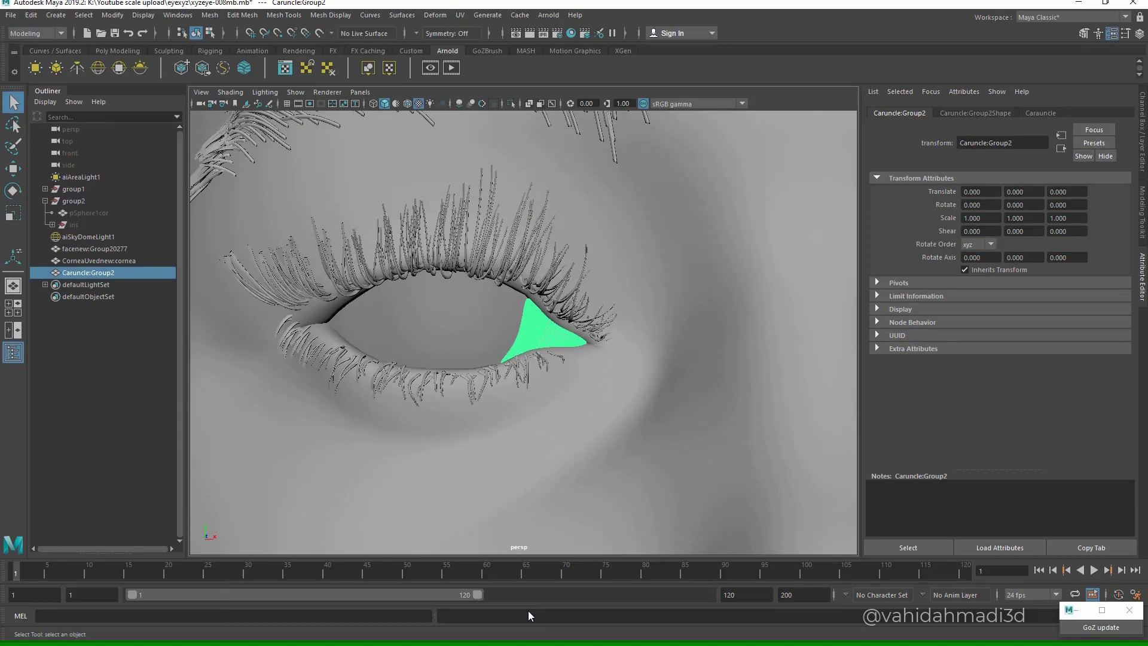
- Reopen the Hypershade, move it off the eye view, and set the caruncle displacement shader's Scale to 0.05
left_click(571, 33)
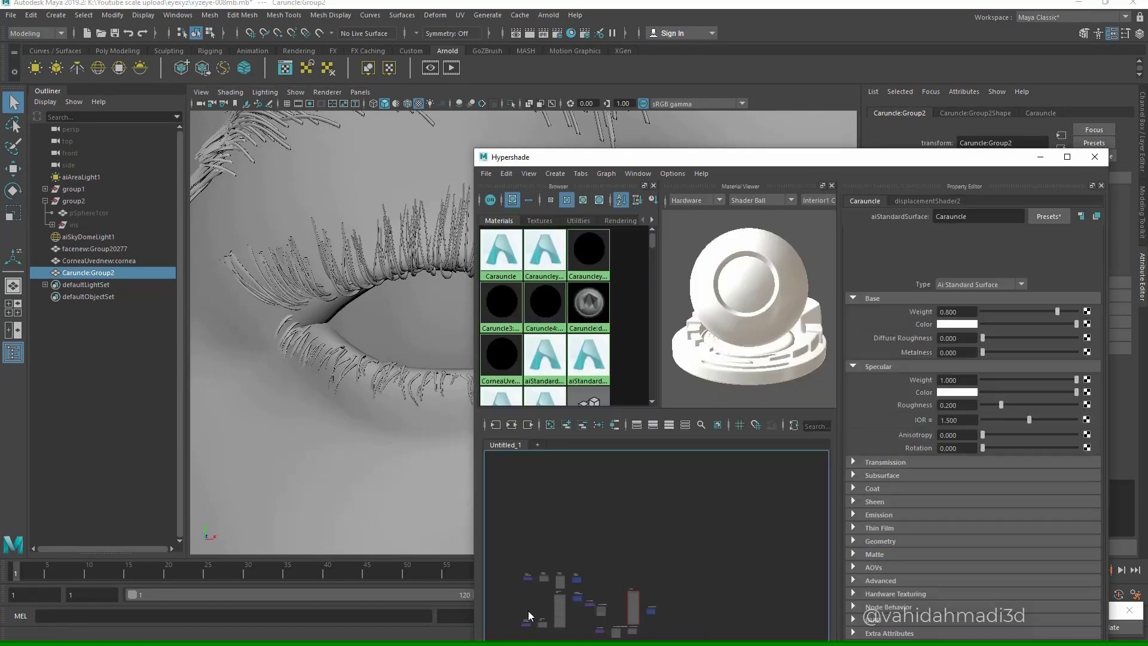
middle_click_drag(628, 556, 657, 496, "alt")
left_click_drag(718, 157, 786, 14)
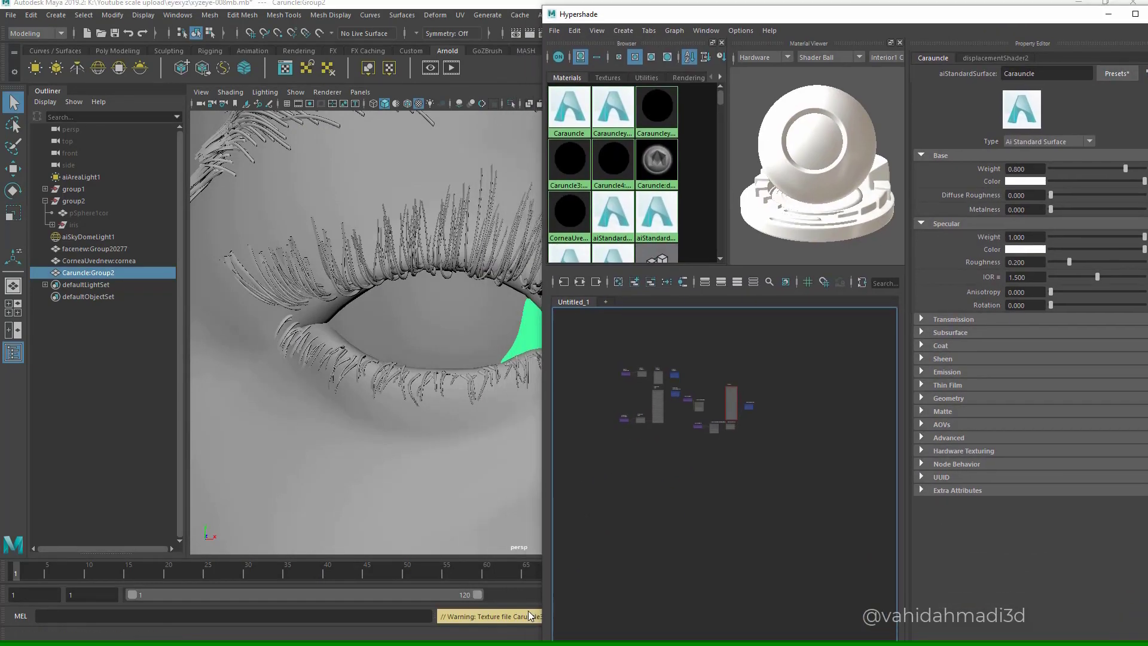
scroll(697, 375, "up", 10)
middle_click_drag(686, 554, 653, 426, "alt")
scroll(653, 426, "down", 4)
middle_click_drag(778, 497, 712, 447, "alt")
scroll(712, 448, "up", 2)
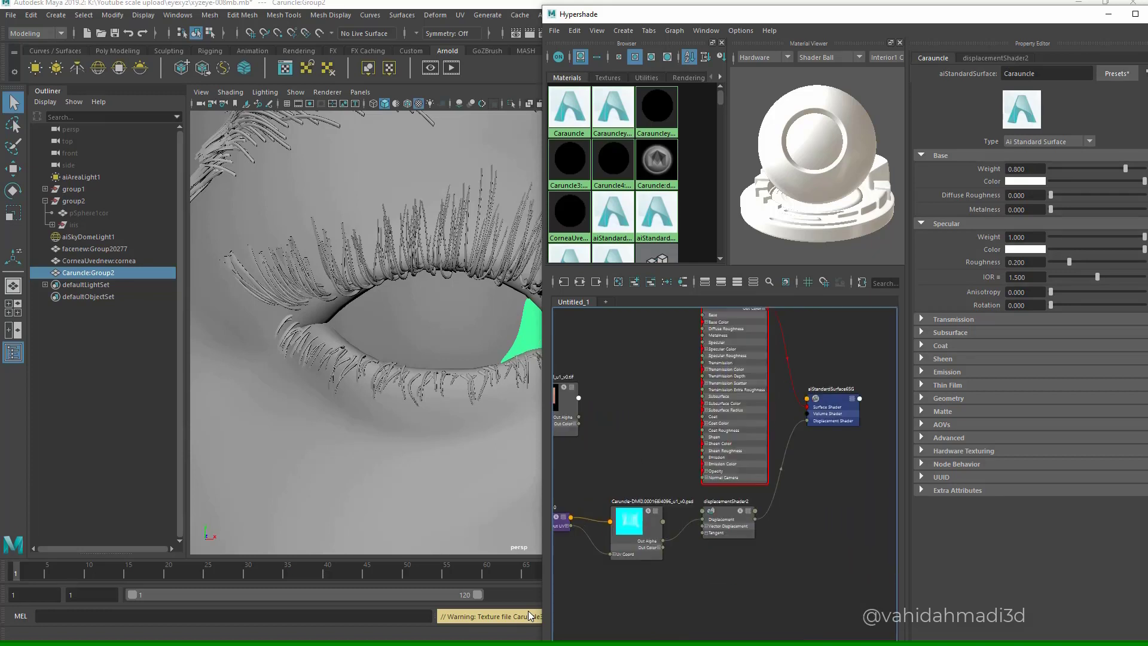
left_click(727, 514)
double_click(1018, 177)
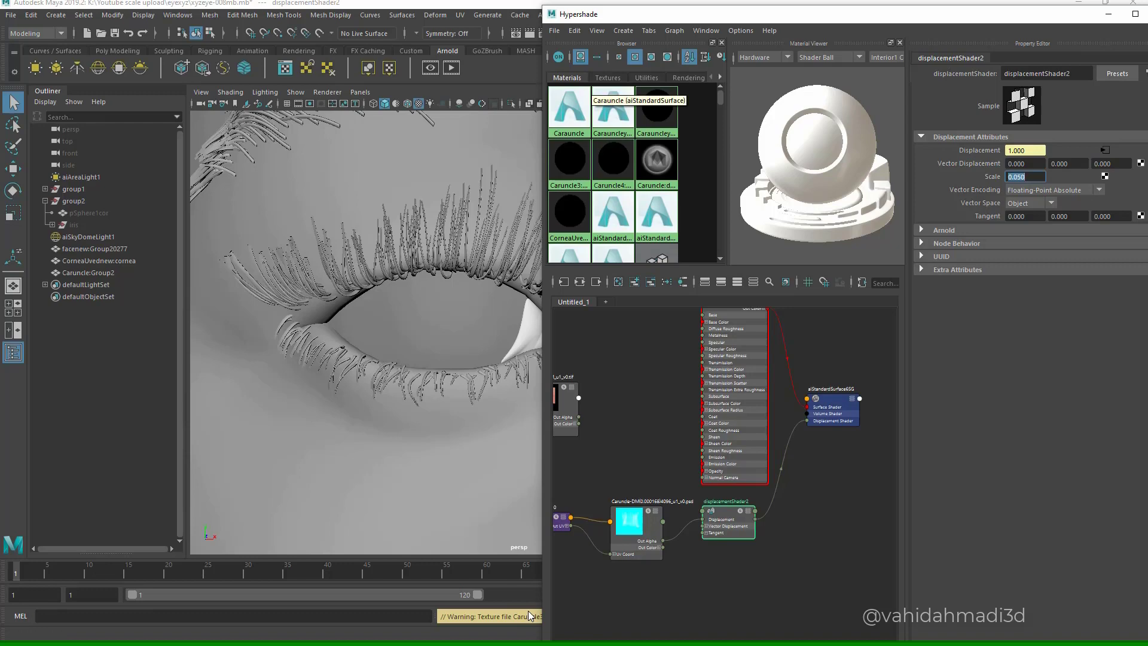
- Check the caruncle in a test Arnold render, close it, and set the displacement shader's Scale to 0.01
left_click(451, 68)
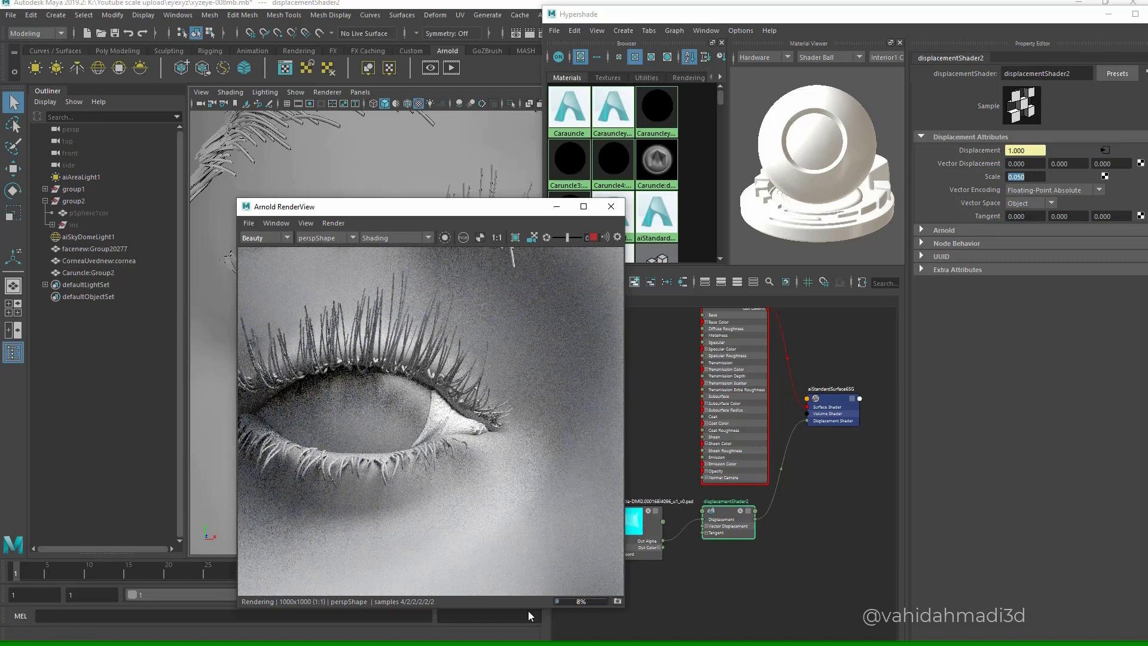
left_click(611, 206)
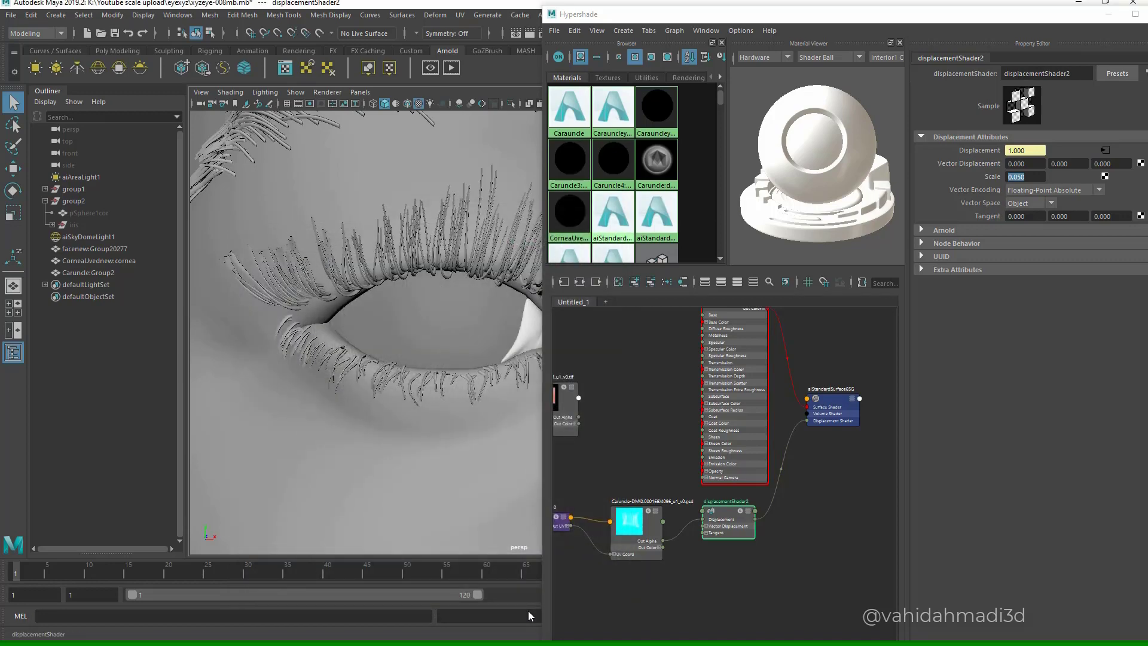
left_click_drag(1026, 177, 1013, 177)
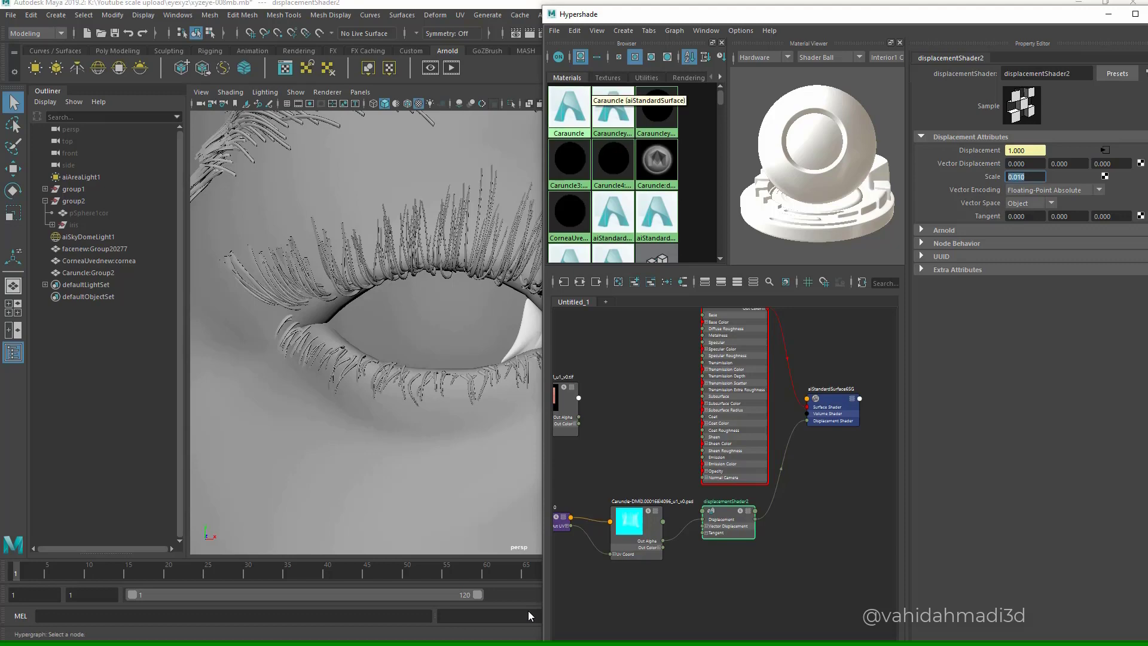
- Render the eye in Arnold RenderView with a render region around the caruncle and examine its displacement detail up close
left_click(451, 67)
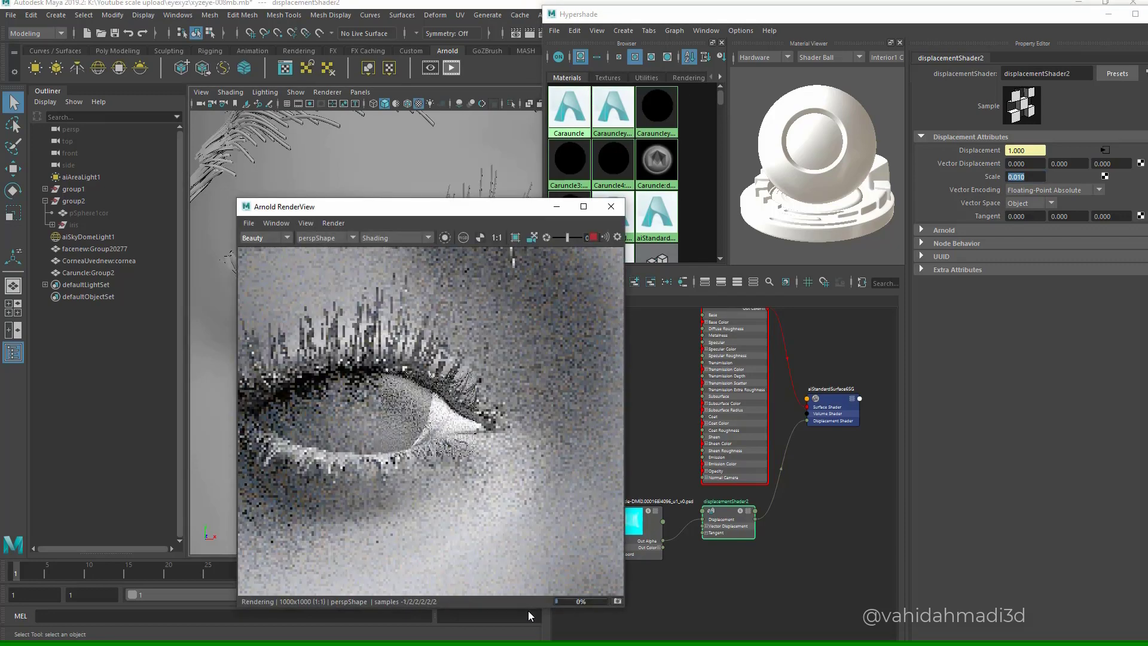
scroll(409, 423, "up", 3)
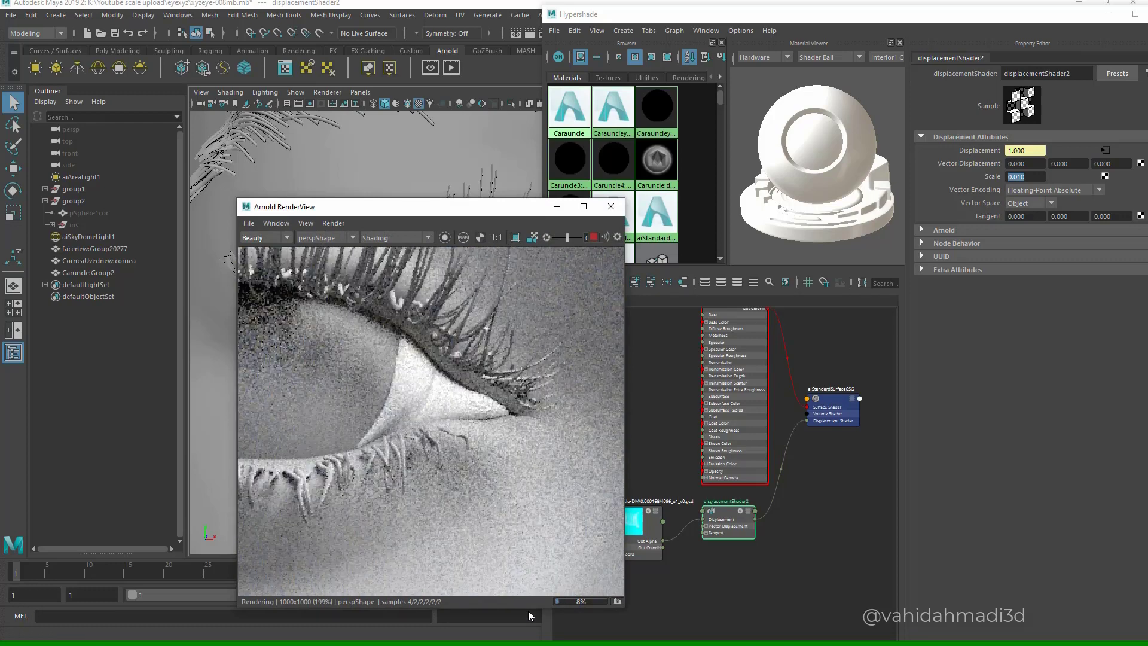
left_click_drag(434, 379, 522, 457, "shift")
scroll(504, 432, "up", 1)
scroll(504, 432, "up", 2)
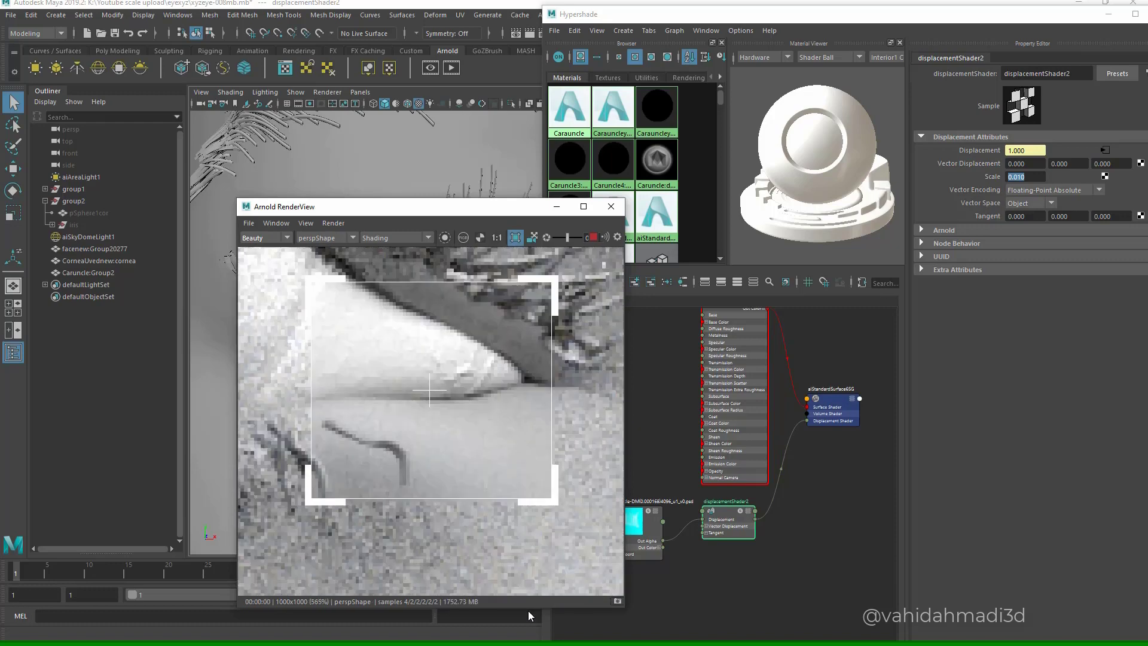
scroll(503, 433, "down", 5)
scroll(479, 438, "up", 2)
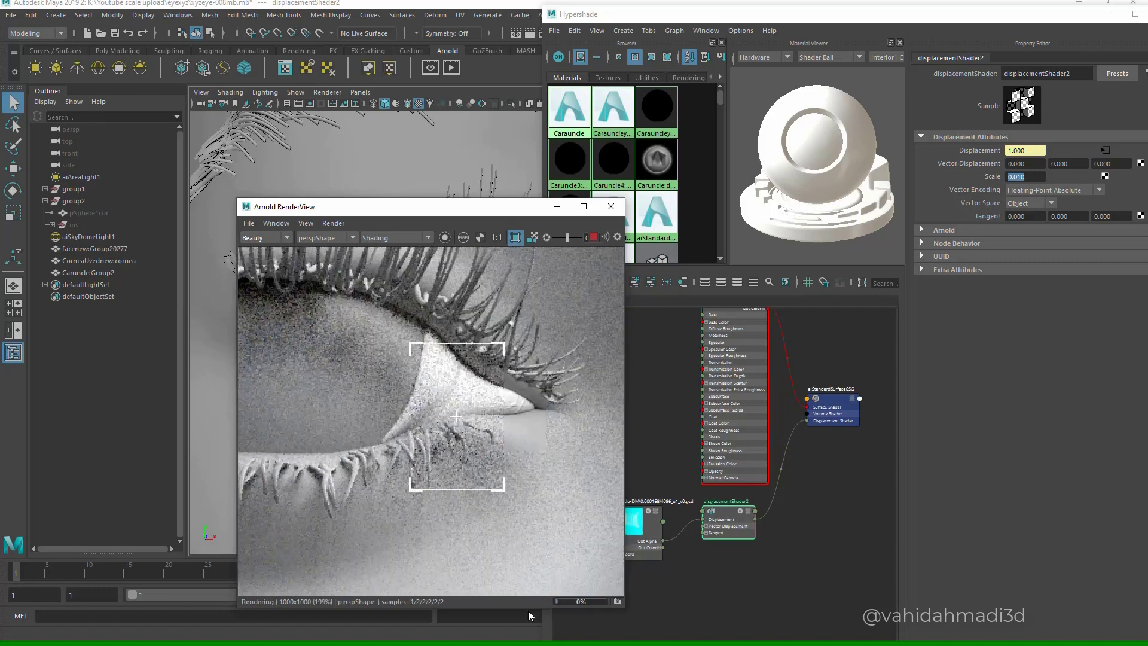
- Examine the caruncle's displacement detail in the region render at several magnifications, and close the render window
scroll(463, 383, "up", 2)
scroll(467, 406, "up", 1)
scroll(467, 406, "down", 4)
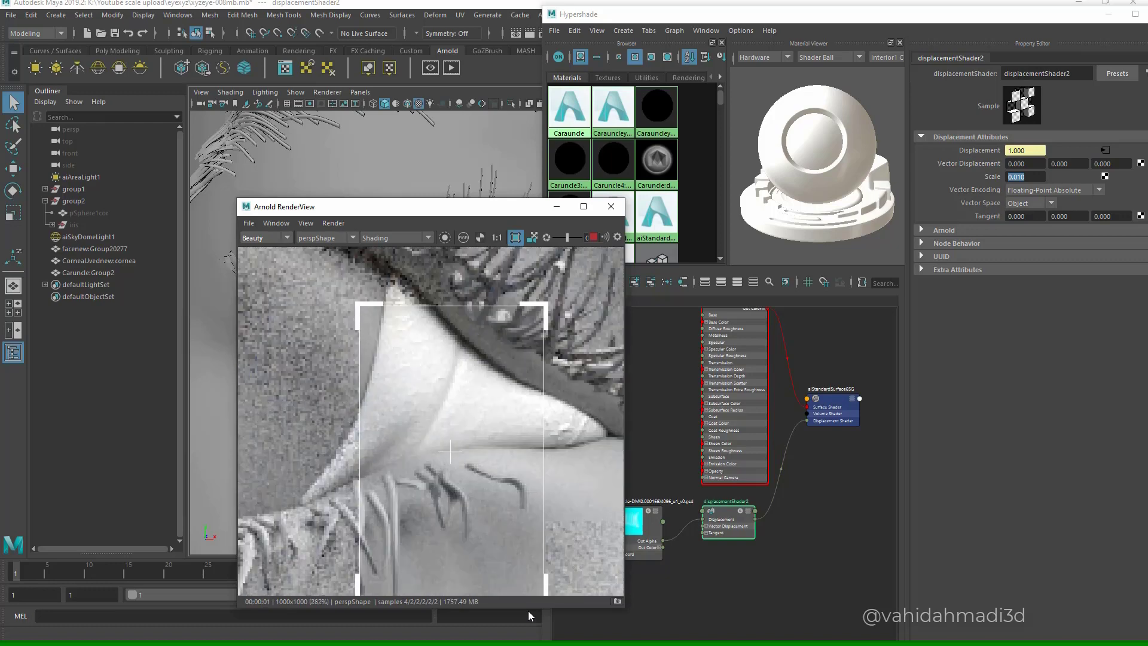
scroll(466, 424, "up", 2)
scroll(456, 398, "down", 3)
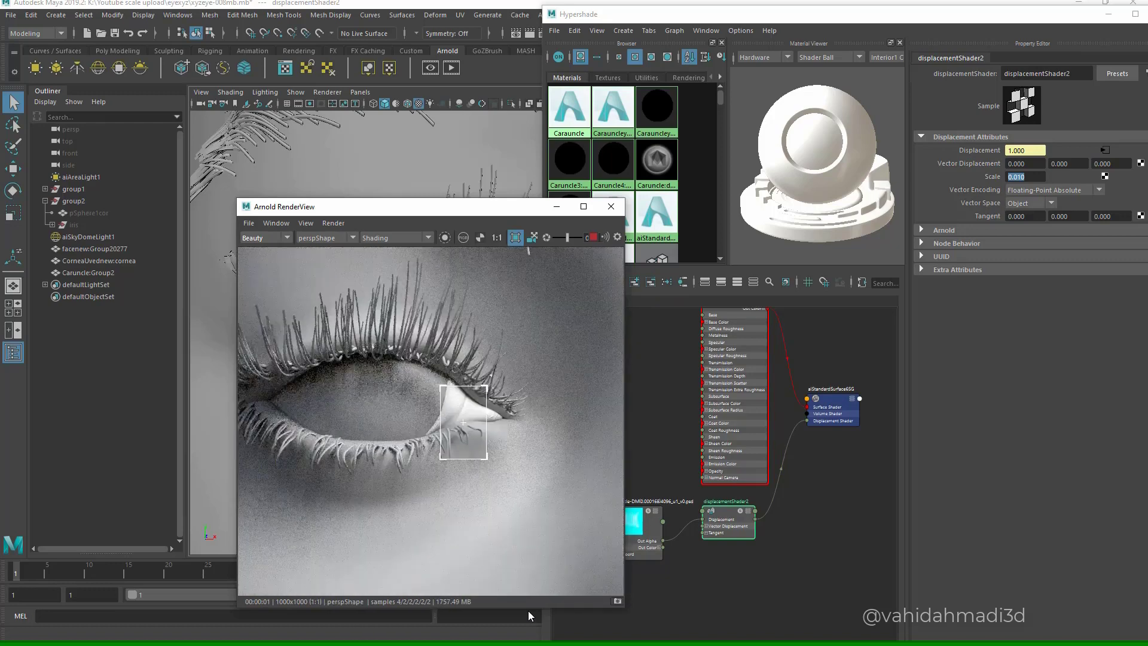
key("f")
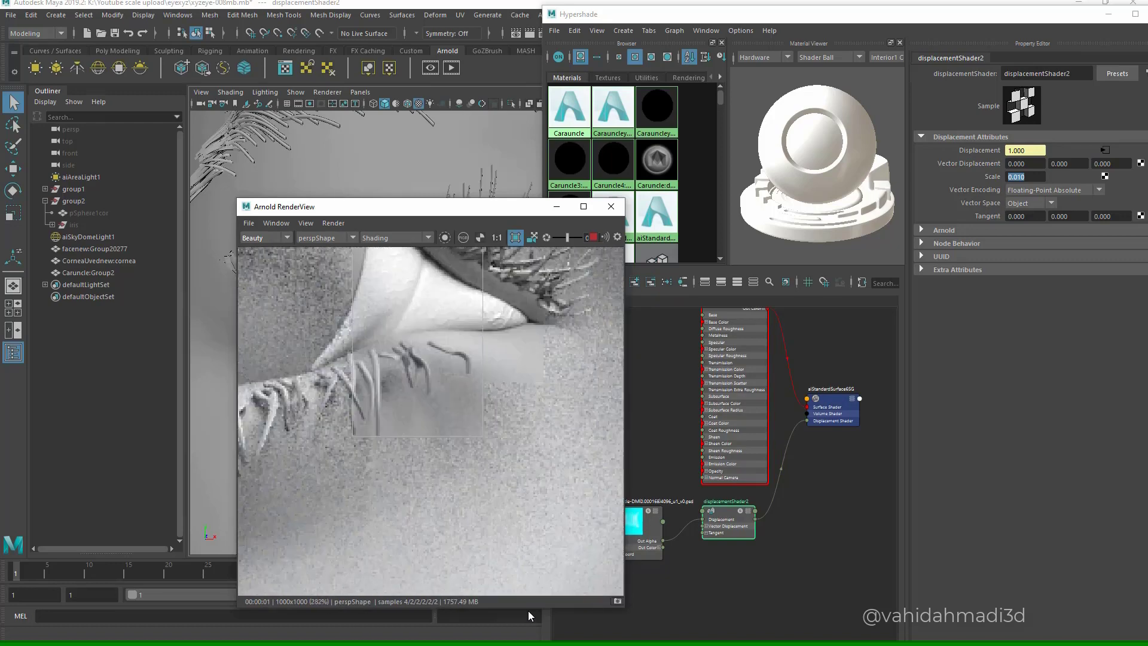
left_click(611, 206)
- Find the black-and-white ramp that feeds the other caruncle material's opacity in the node graph and duplicate it
scroll(747, 400, "down", 5)
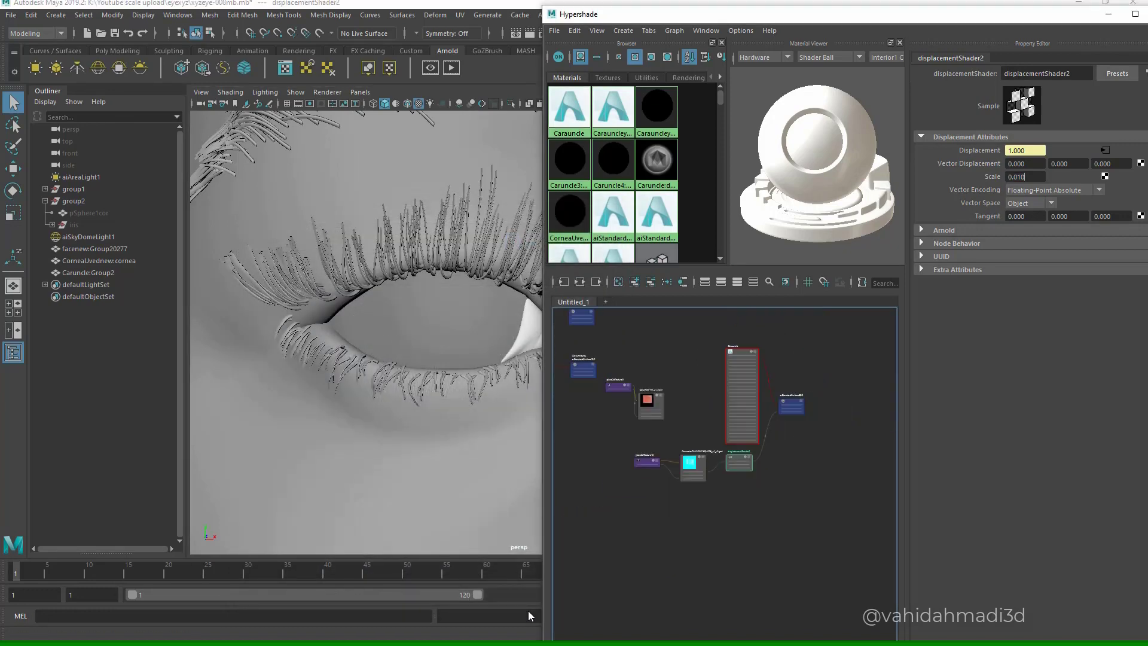
middle_click_drag(718, 413, 799, 451, "alt")
scroll(696, 473, "up", 5)
middle_click_drag(697, 473, 776, 493, "alt")
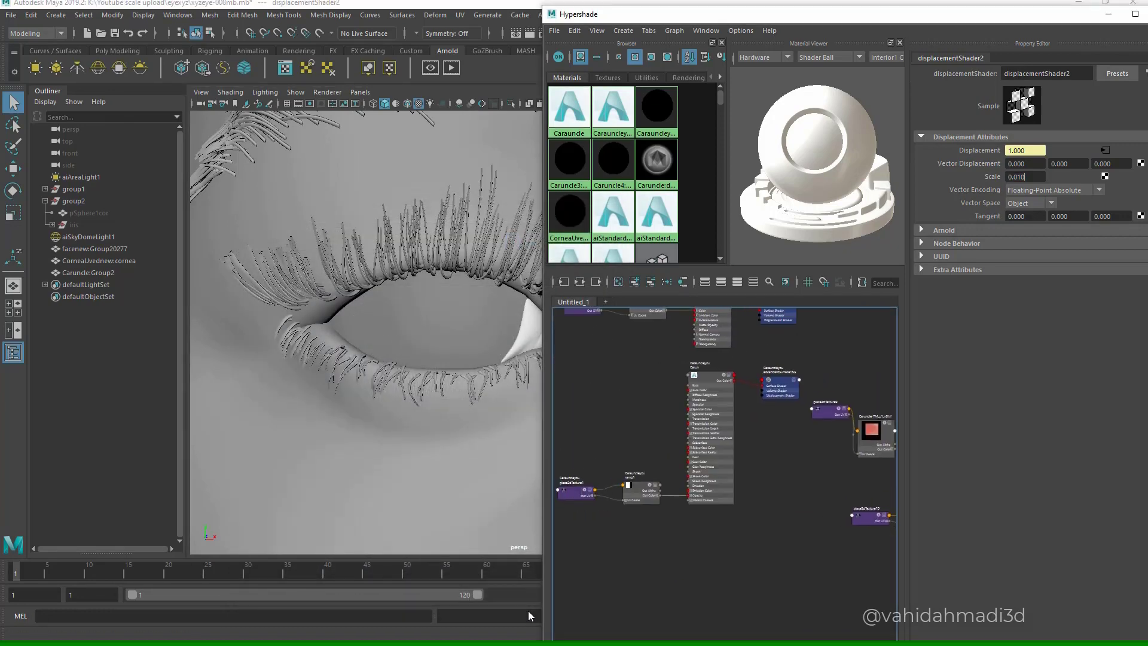
left_click(648, 500)
middle_click_drag(649, 500, 604, 492, "alt")
left_click_drag(601, 492, 614, 527)
middle_click_drag(614, 527, 617, 501, "alt")
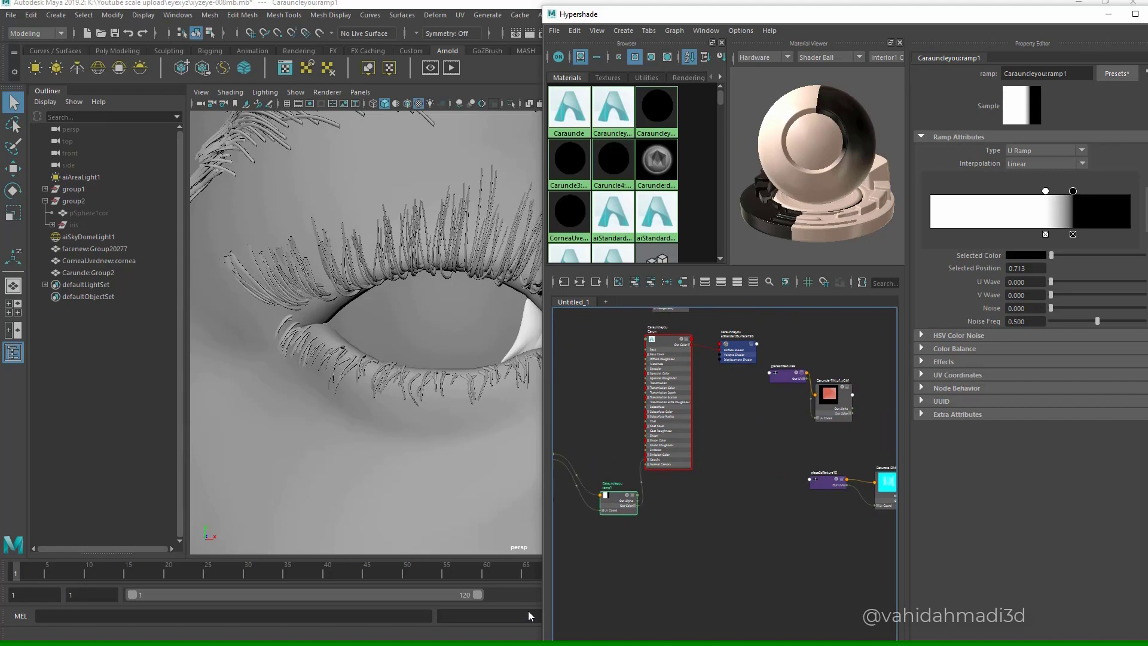
key("ctrl+d")
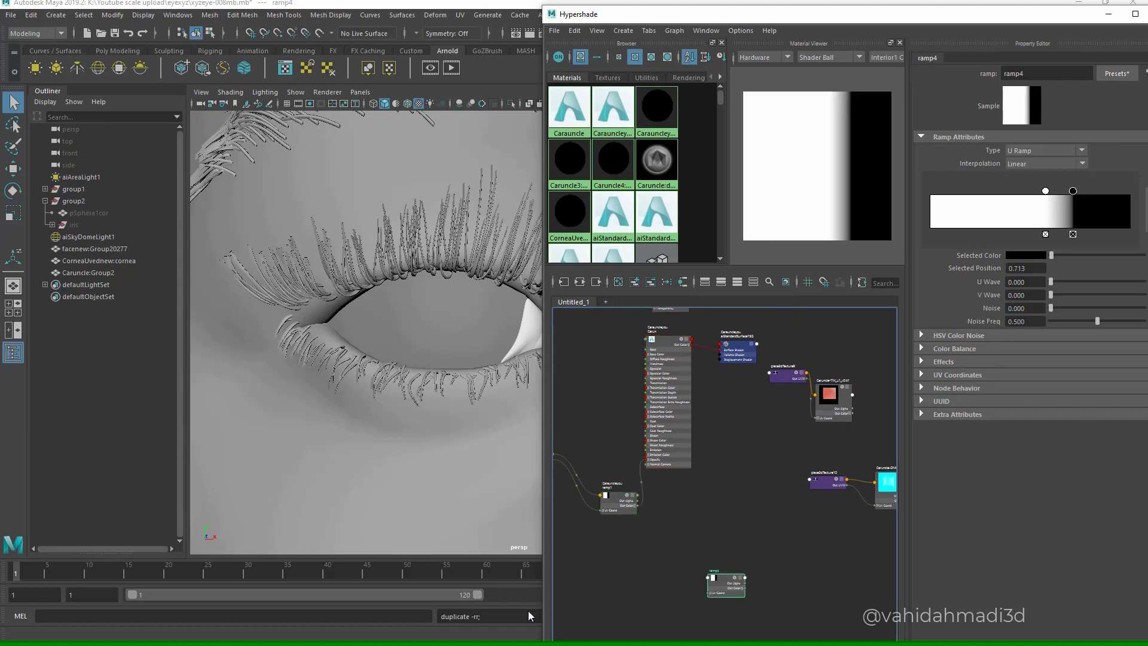
- Place the duplicated ramp next to the Carauncle material, between its color and displacement texture nodes, and tidy the neighbouring nodes
left_click_drag(725, 580, 804, 453)
middle_click_drag(805, 452, 605, 499, "alt")
left_click_drag(635, 452, 652, 405)
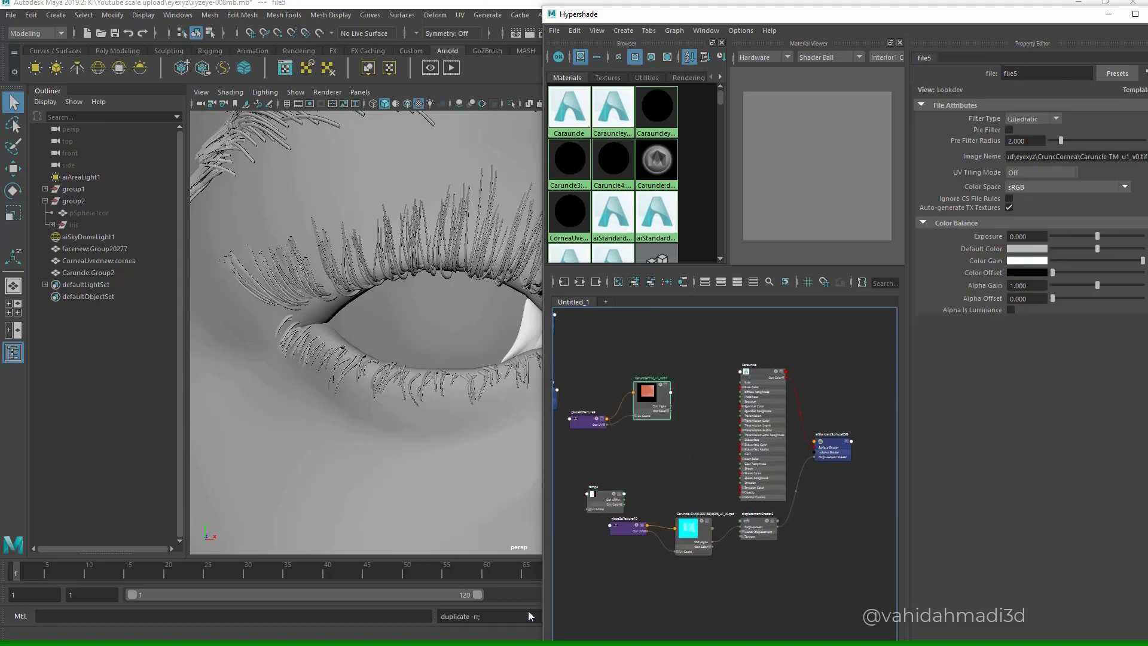
left_click_drag(607, 499, 656, 456)
scroll(656, 457, "up", 5)
scroll(722, 445, "down", 4)
middle_click_drag(722, 446, 671, 448, "alt")
scroll(671, 448, "up", 4)
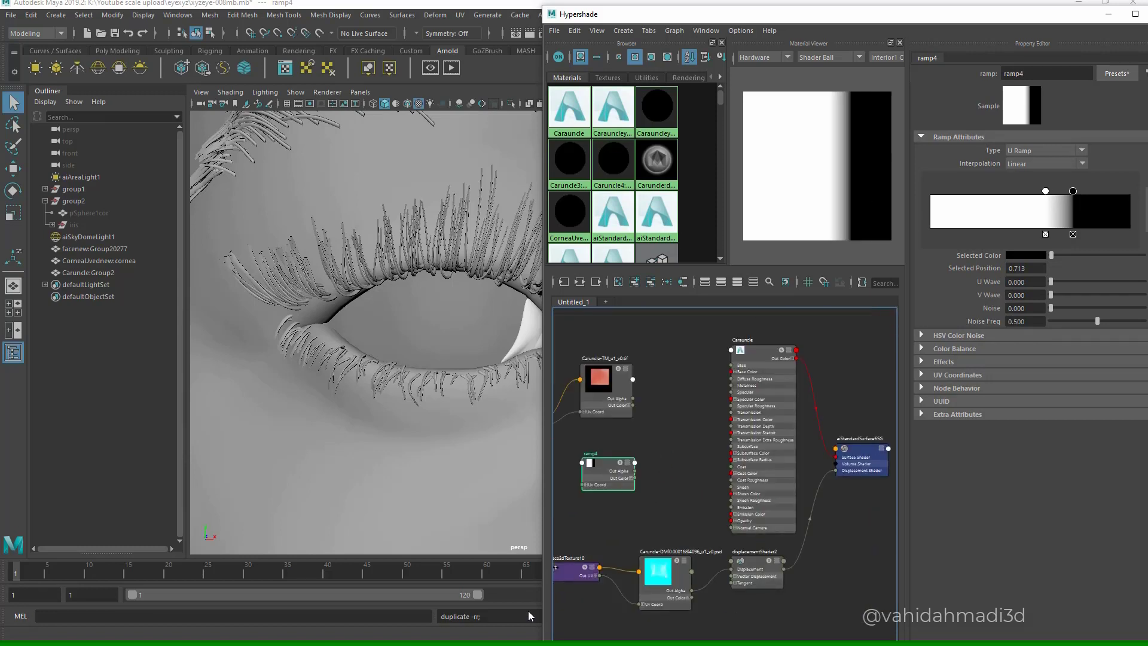
mouse_move(681, 430)
middle_mouse_down("alt")
mouse_move(706, 425)
mouse_move(686, 426)
middle_mouse_up("alt")
left_click_drag(762, 345, 754, 349)
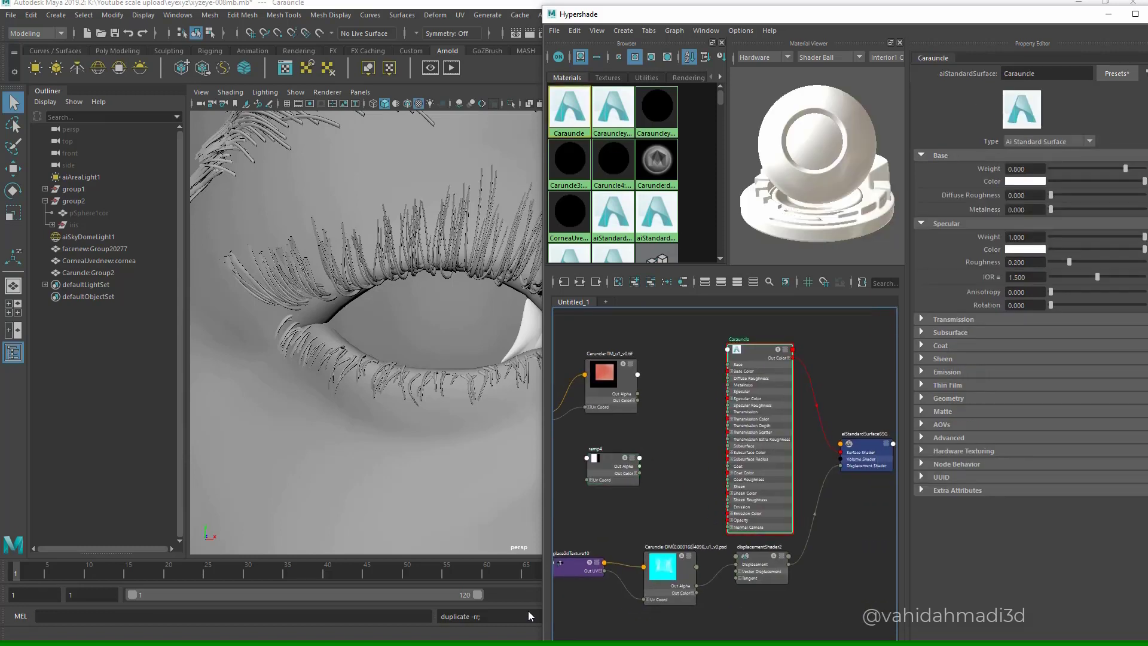
left_click_drag(610, 459, 634, 459)
middle_click_drag(634, 459, 636, 447, "alt")
scroll(806, 357, "down", 3)
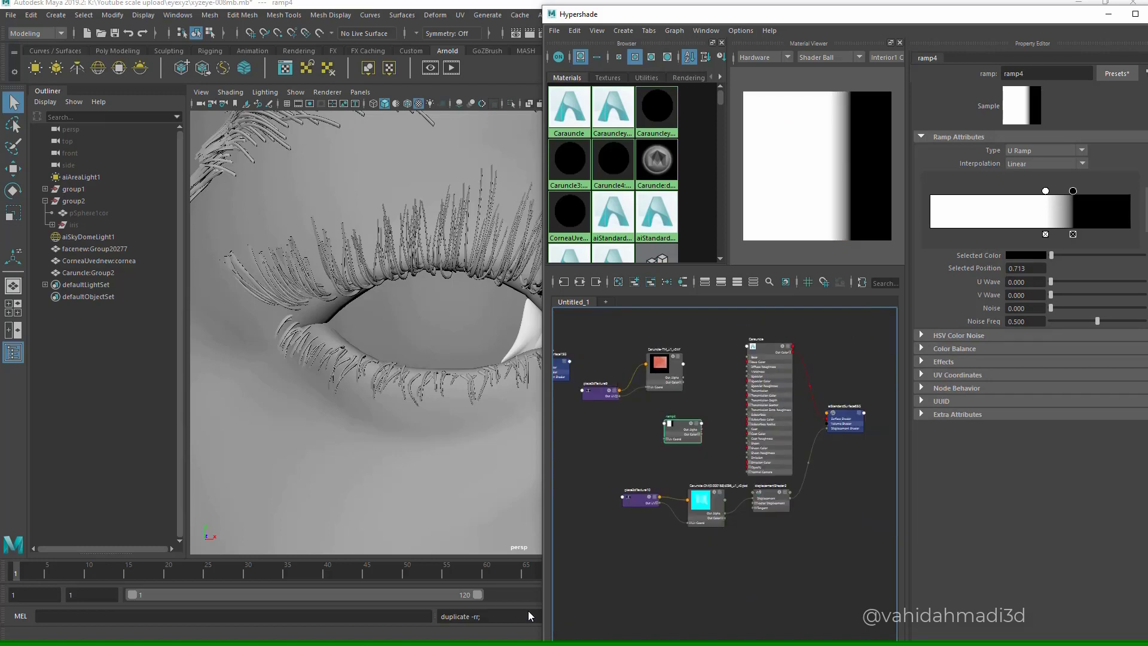
- Connect the duplicated ramp to the Opacity of the Carauncle material's Geometry settings
left_click(775, 383)
scroll(773, 426, "up", 3)
middle_click_drag(773, 426, 728, 430, "alt")
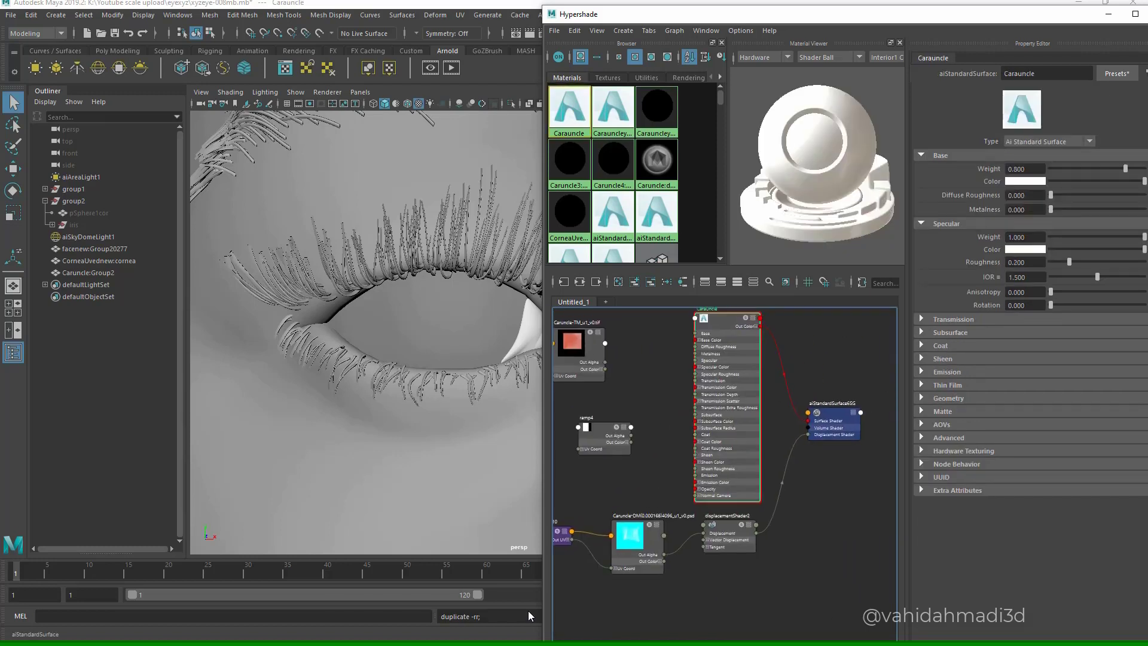
left_click(948, 399)
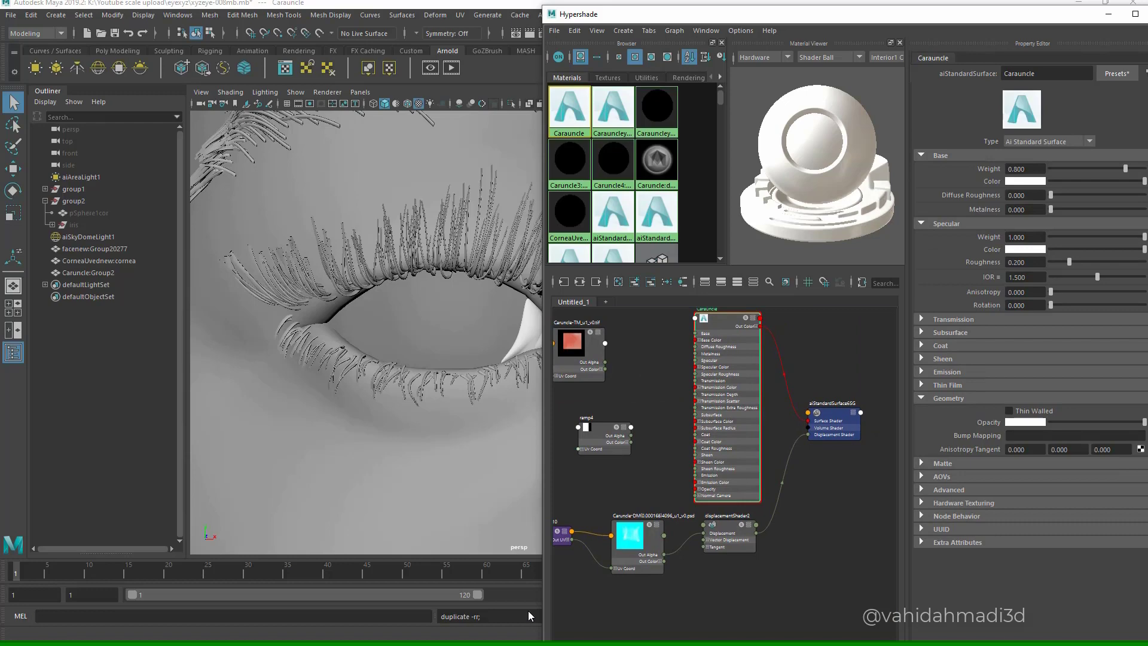
middle_click_drag(610, 437, 987, 422)
- Render the eye in Arnold RenderView with the inner corner framed, and examine the caruncle's opacity blend up close
middle_click_drag(454, 343, 293, 335, "alt")
left_click(451, 68)
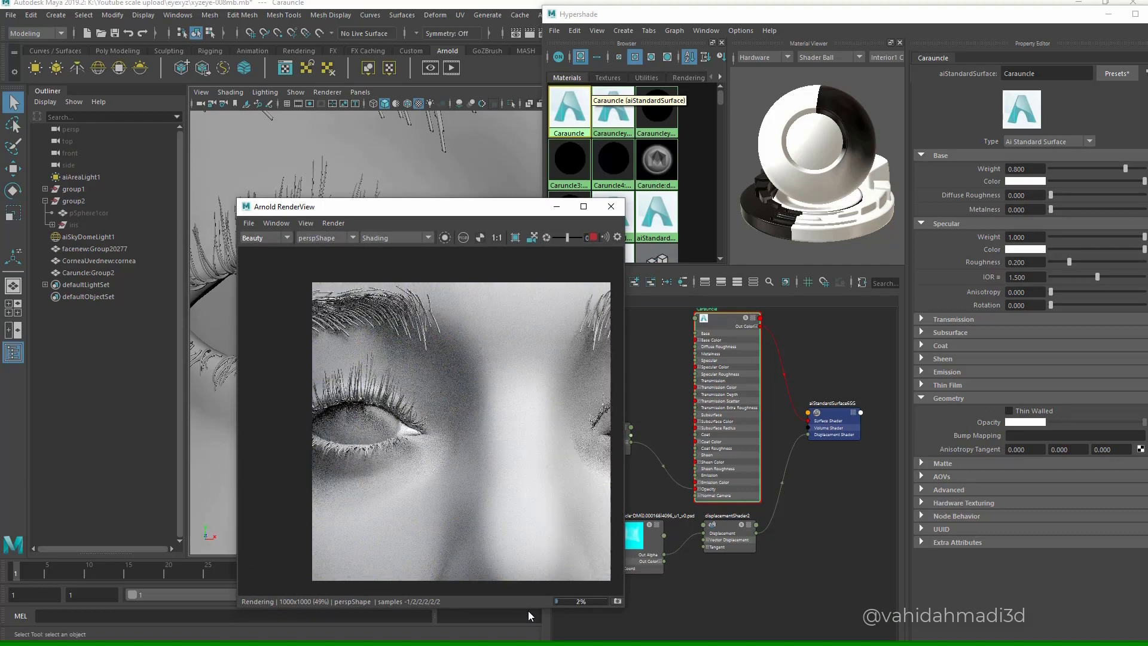
scroll(399, 434, "up", 3)
scroll(403, 430, "up", 2)
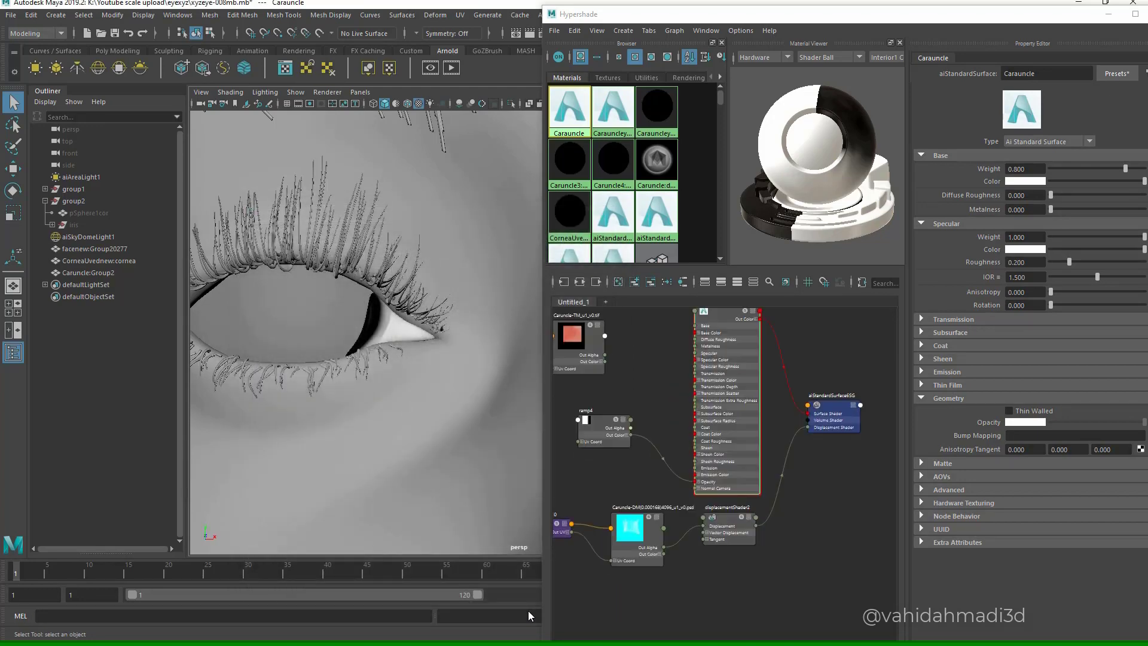
- Set the Carauncle material's Subsurface Weight to 1 and connect the Caruncle-TM_u1_v0.tif color map to its SubSurface Color
middle_click_drag(658, 371, 720, 420, "alt")
left_click(640, 389)
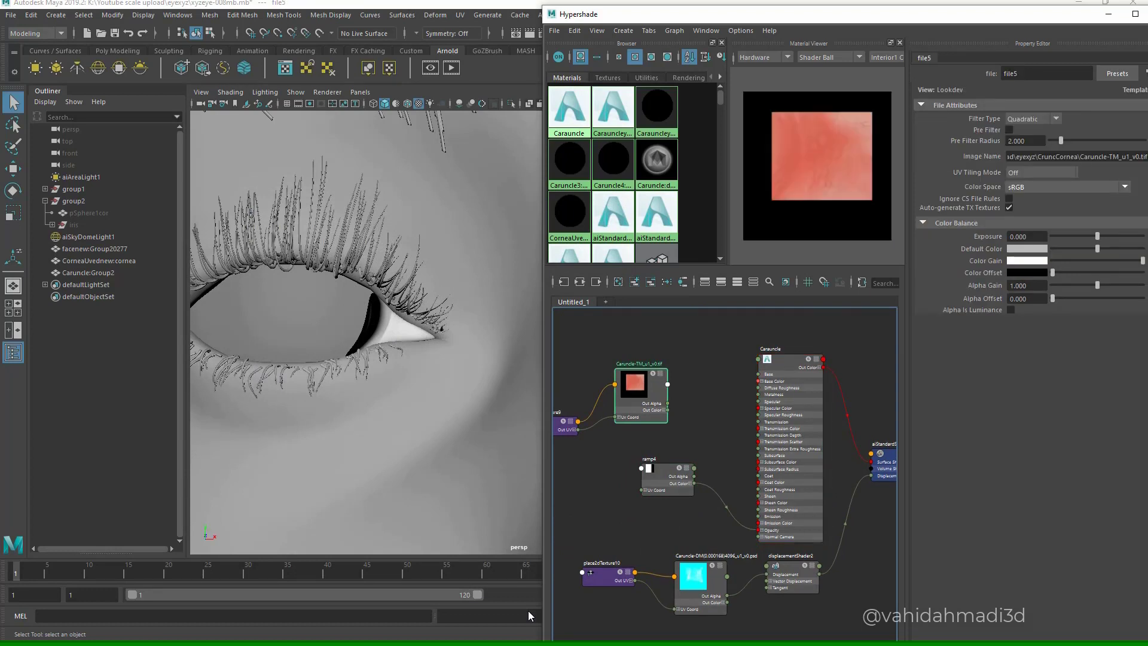
left_click(787, 359)
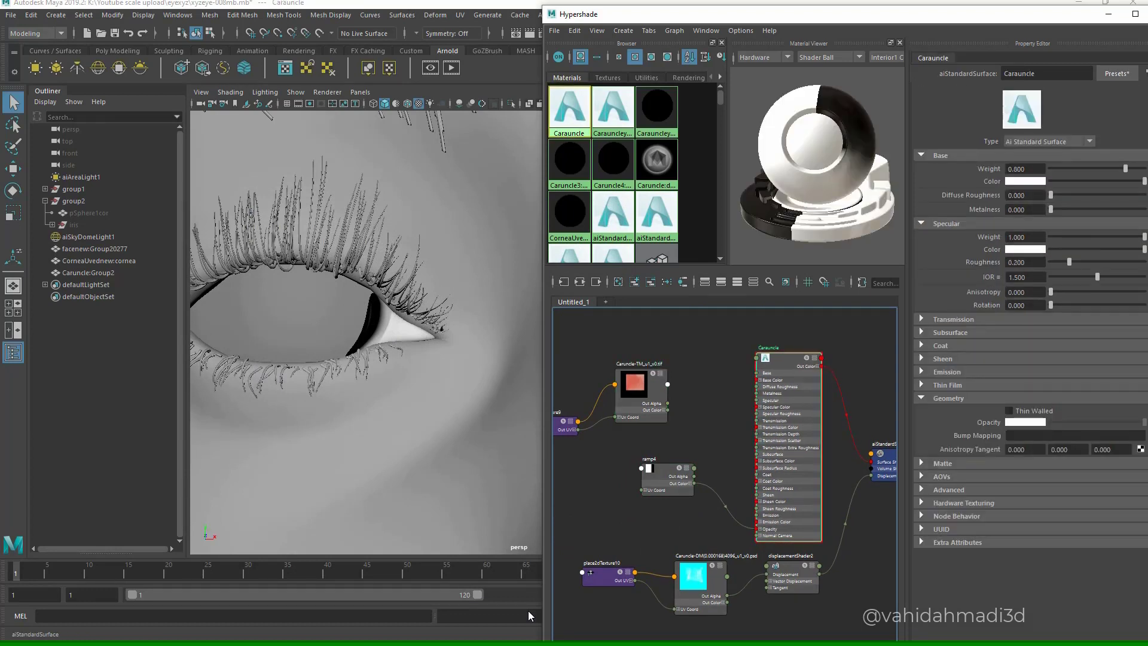
left_click(951, 333)
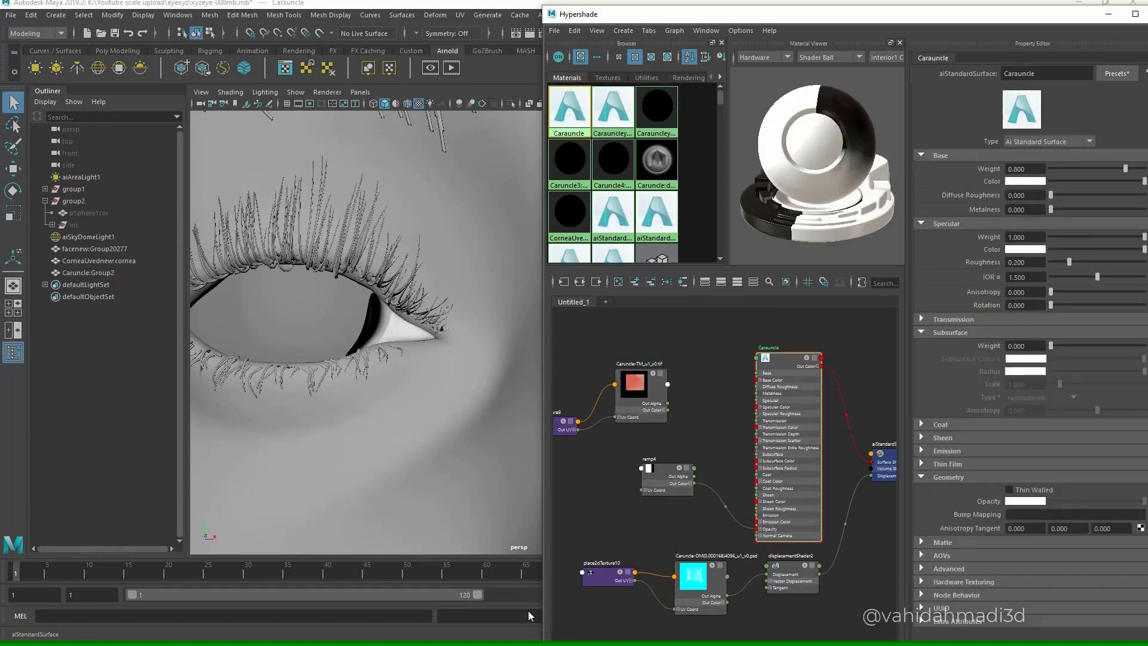
left_click_drag(1050, 346, 1145, 346)
middle_click_drag(634, 384, 1026, 359)
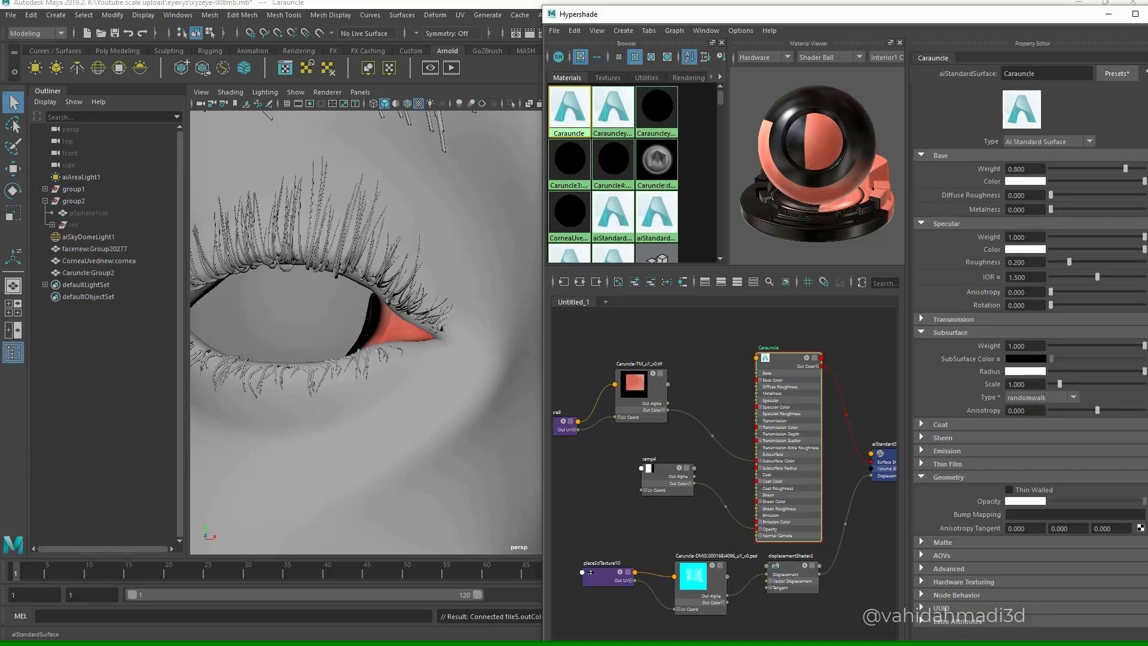
- Set the Subsurface Radius to a darkened red sampled from the caruncle in the viewport
left_click(1026, 372)
left_click(945, 347)
left_click(406, 333)
left_click_drag(1104, 371, 1078, 372)
- Set the Subsurface Scale to 0.1 and Type to randomwalk_v2, and check the caruncle in a test Arnold render
double_click(1018, 385)
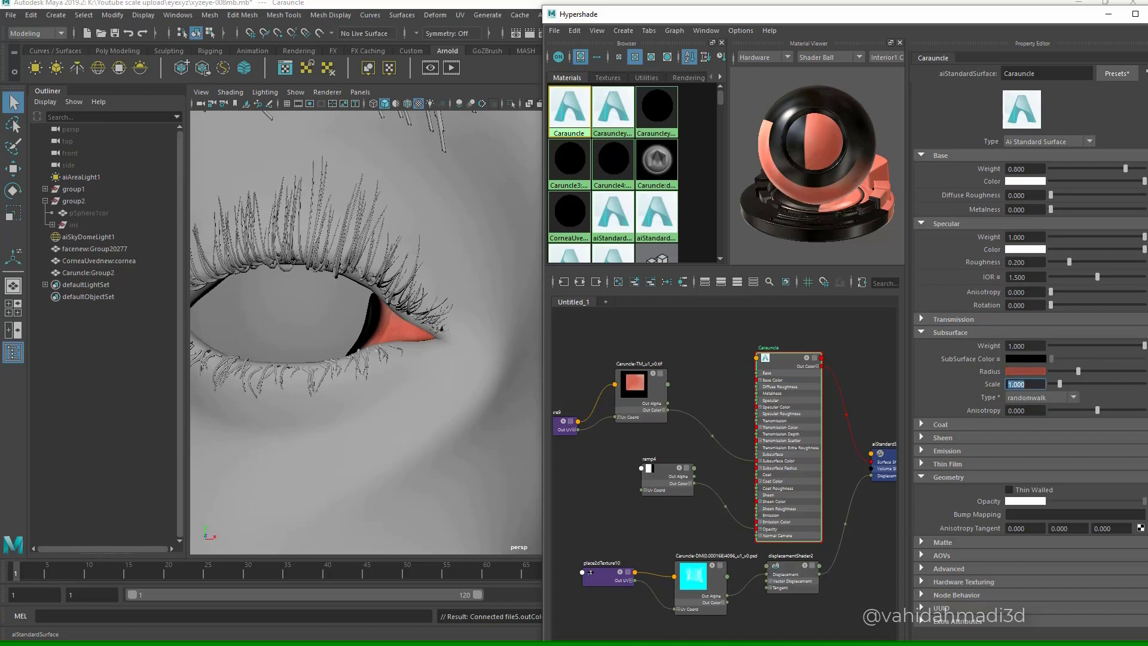
key("Return")
left_click(1041, 398)
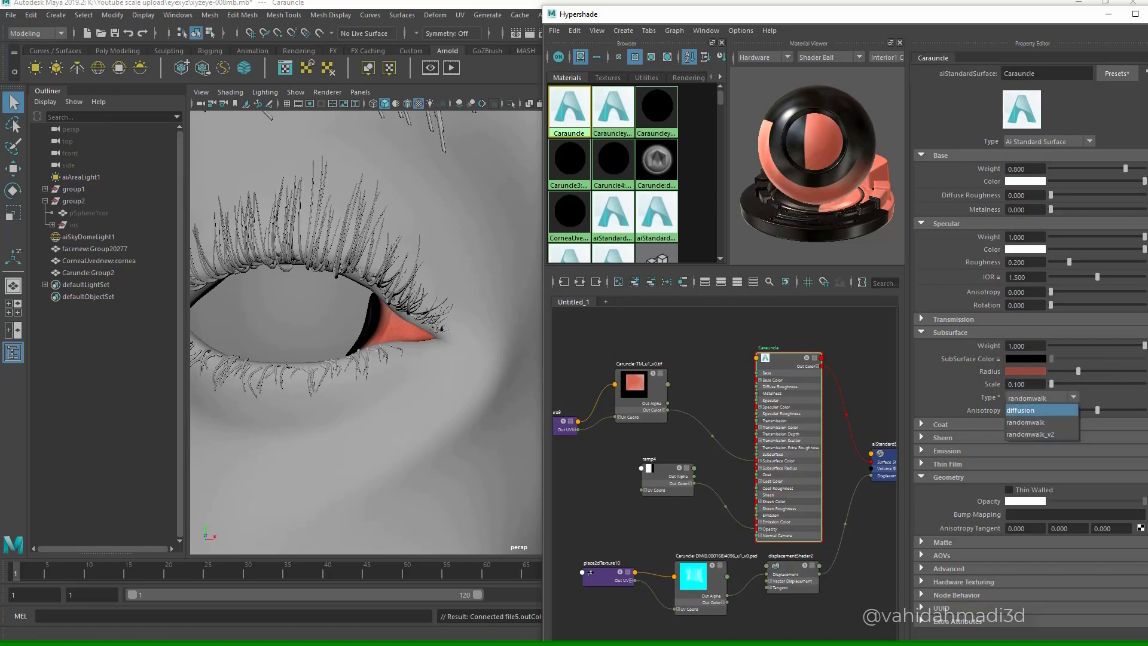
left_click(1035, 436)
left_click(451, 67)
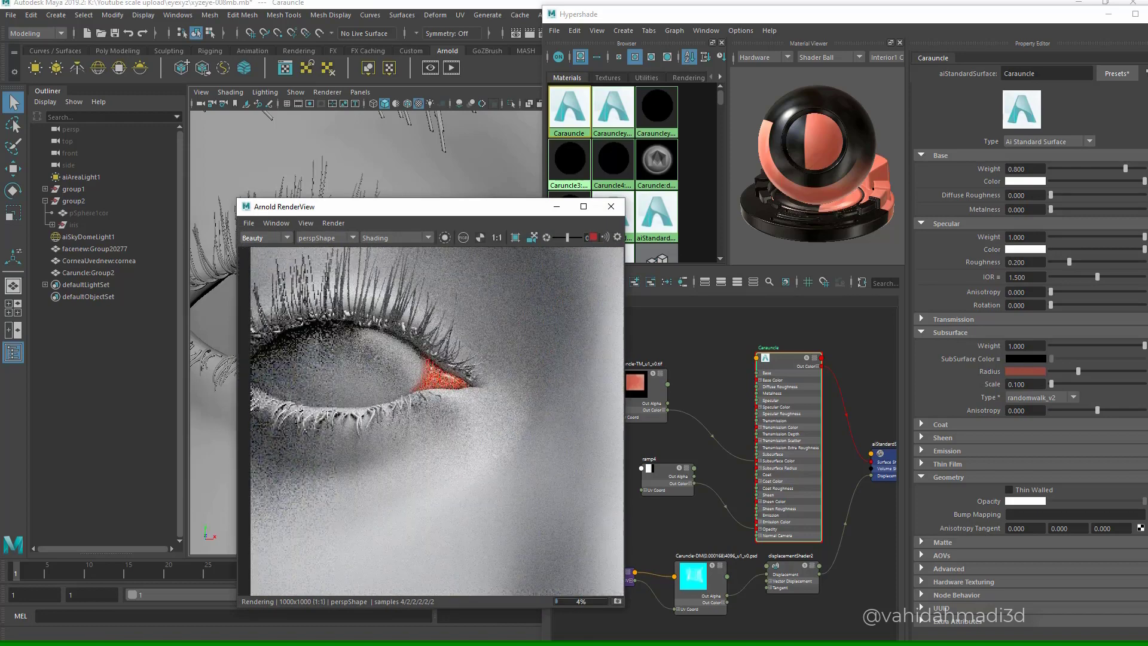
left_click(593, 237)
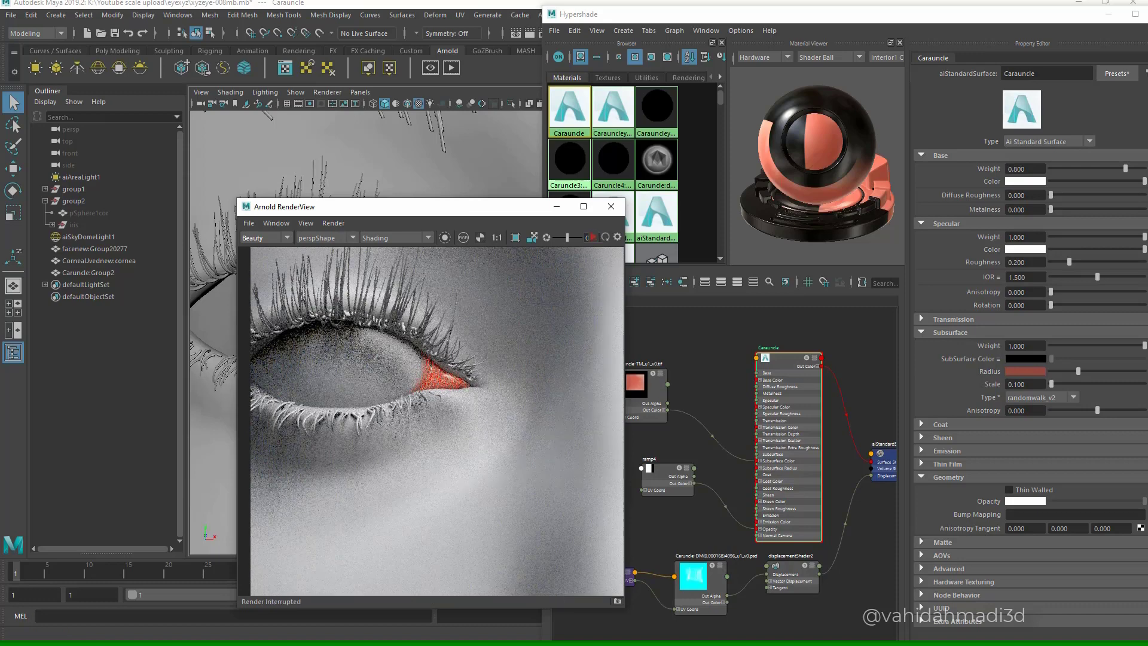
- Set the Carauncle material's Specular Roughness to 0.05 and restart the live Arnold render
left_click(786, 360)
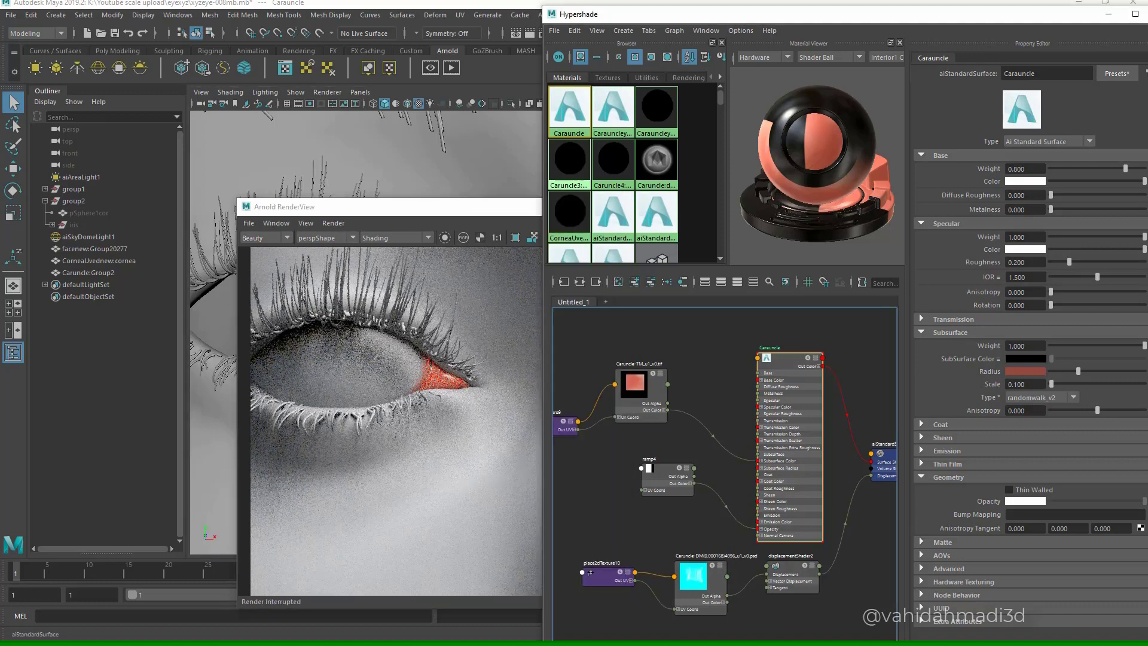
double_click(1017, 262)
type(".")
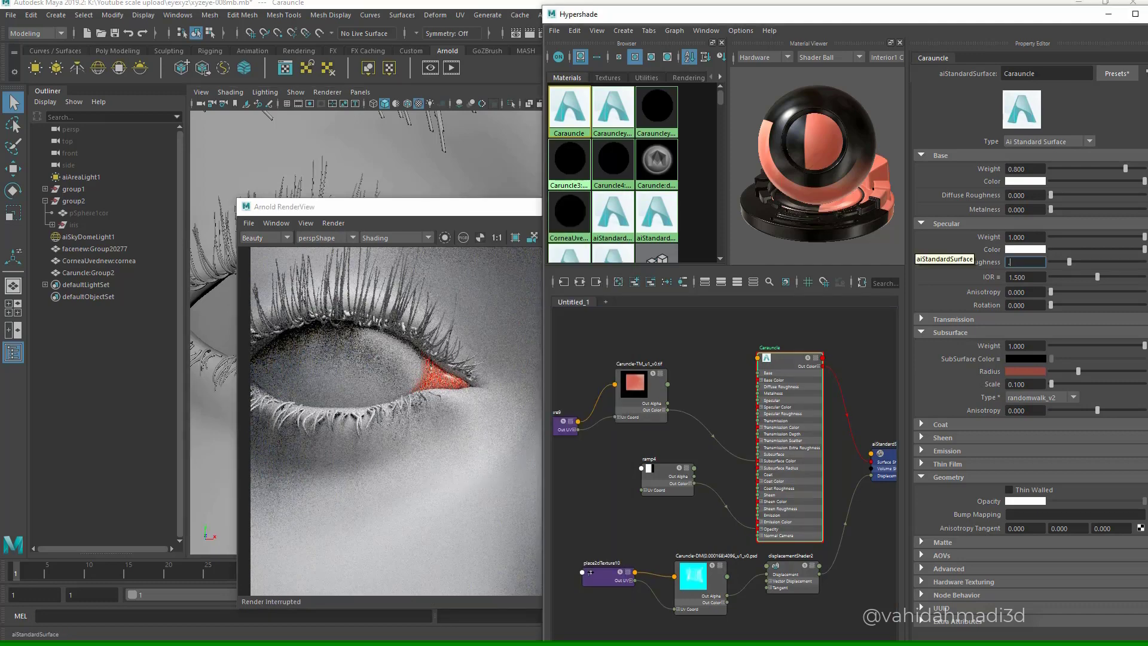
type("05")
key("Return")
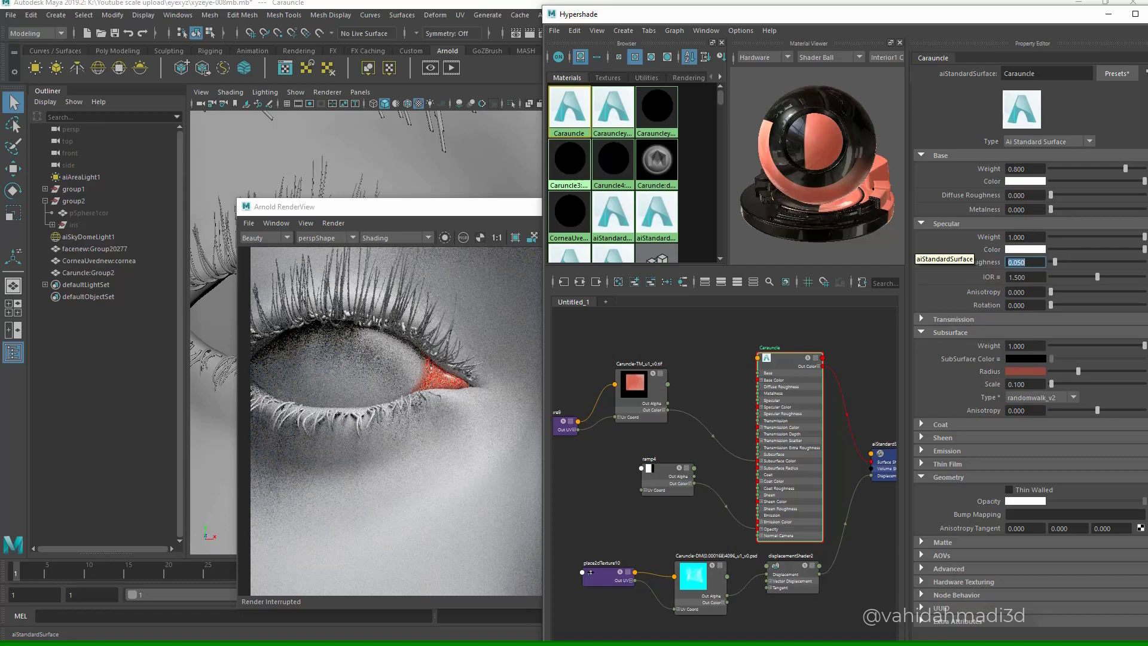
key("Tab")
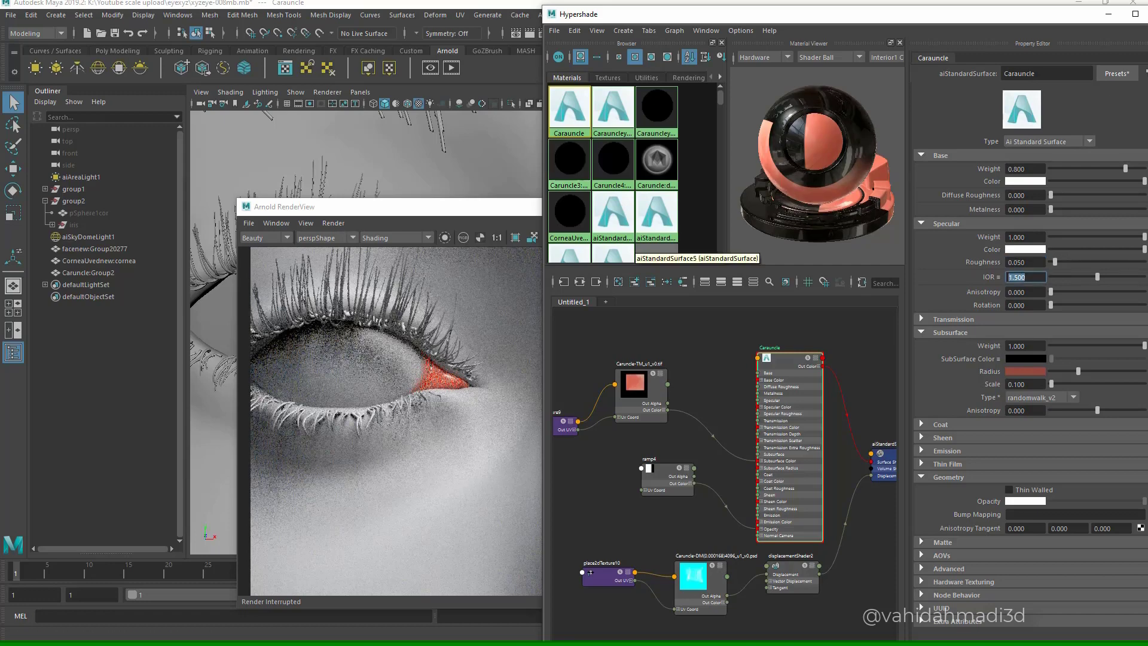
left_click(520, 208)
left_click(593, 237)
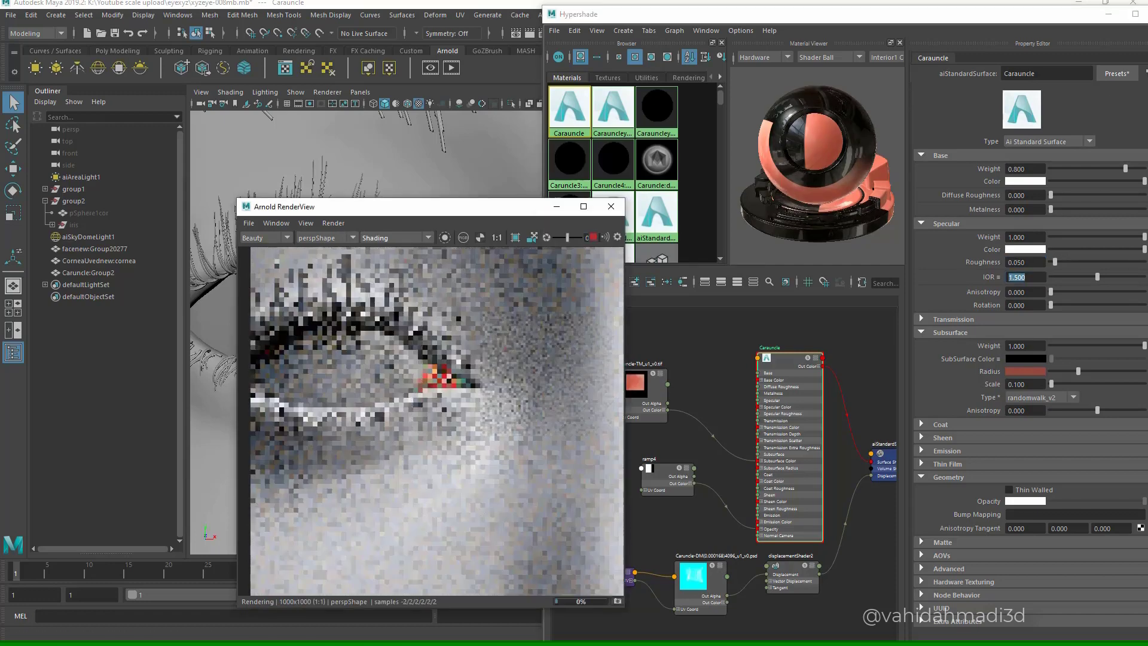
- Select the caruncle's color map node, move the Hypershade to reveal its full properties, and set the Exposure to 1
left_click(645, 388)
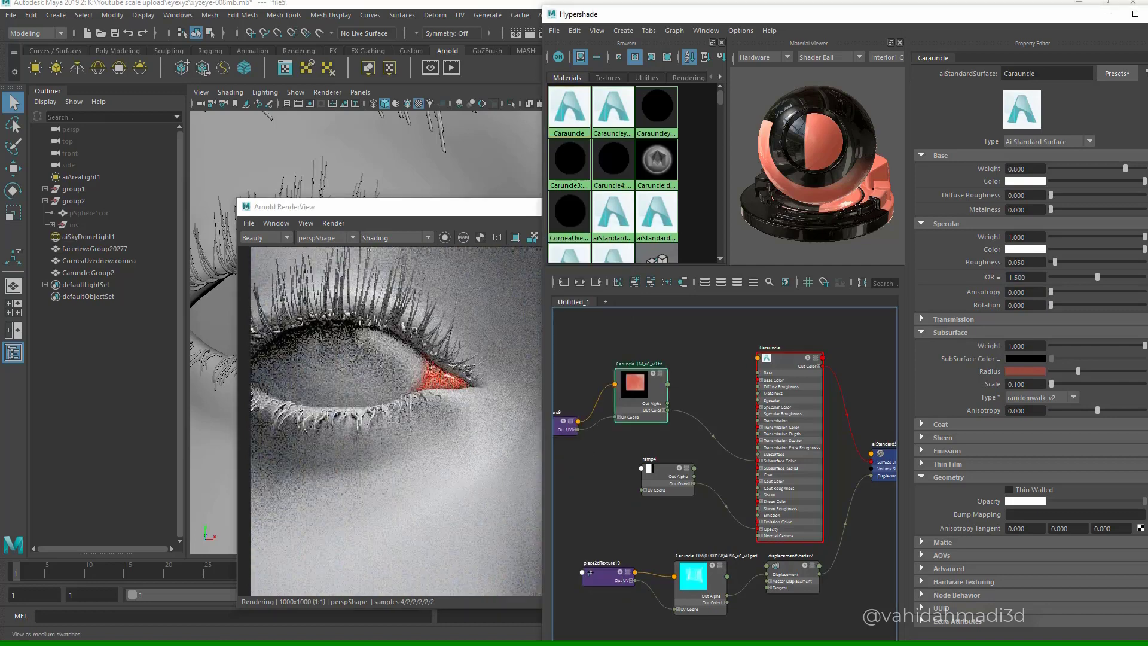
left_click_drag(718, 13, 613, 21)
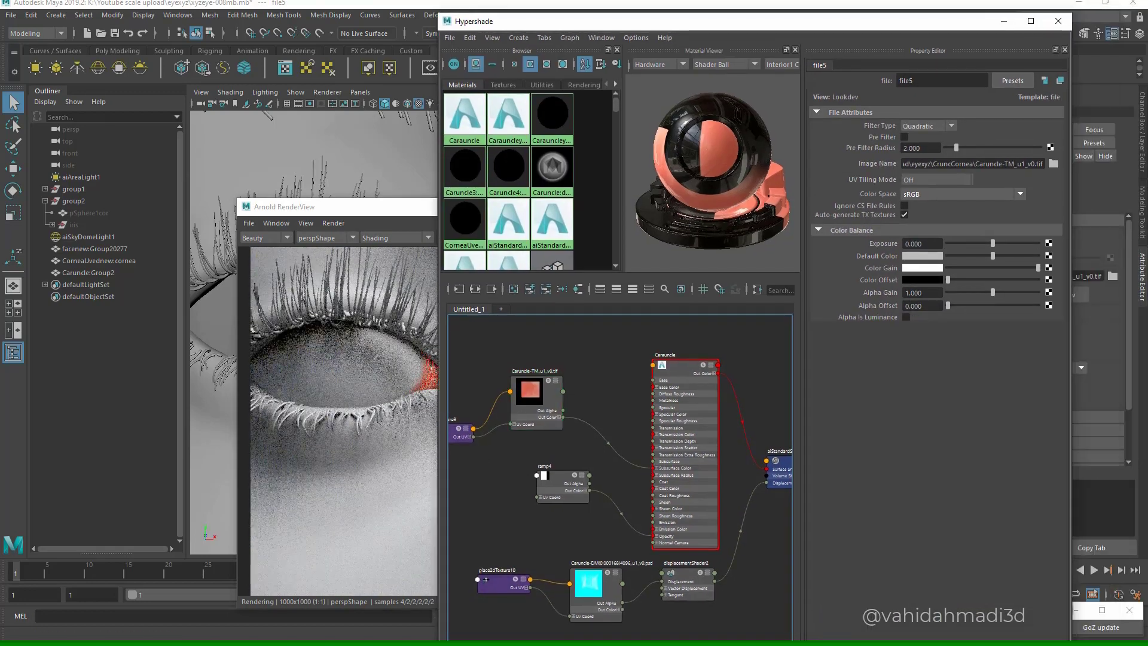
left_click(927, 244)
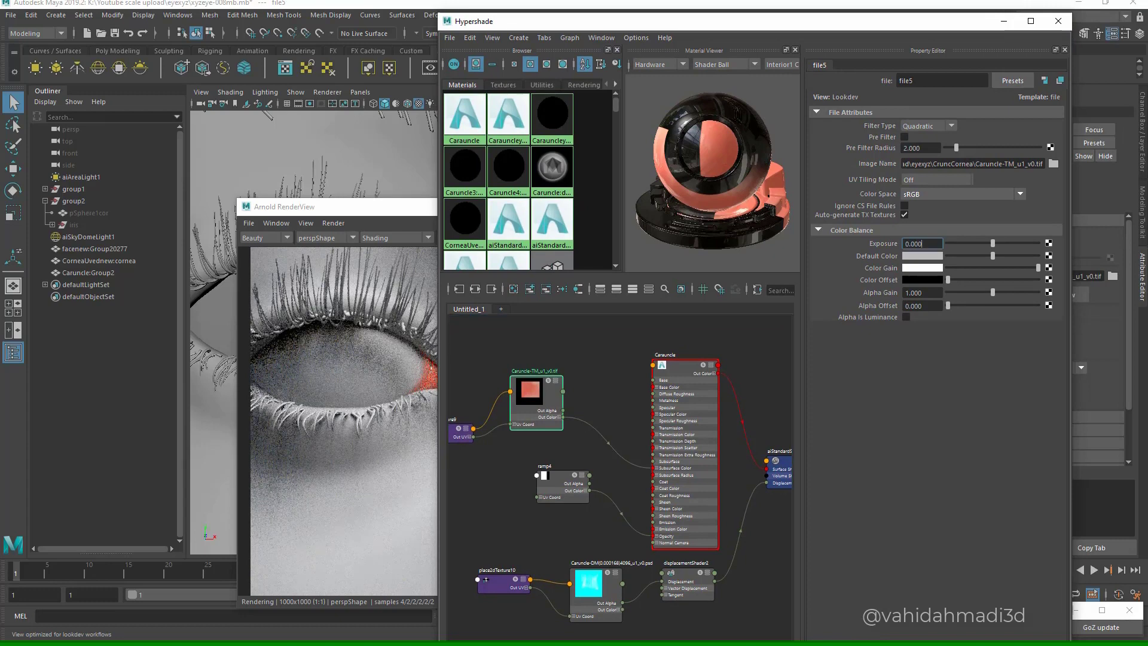
type("1")
key("Return")
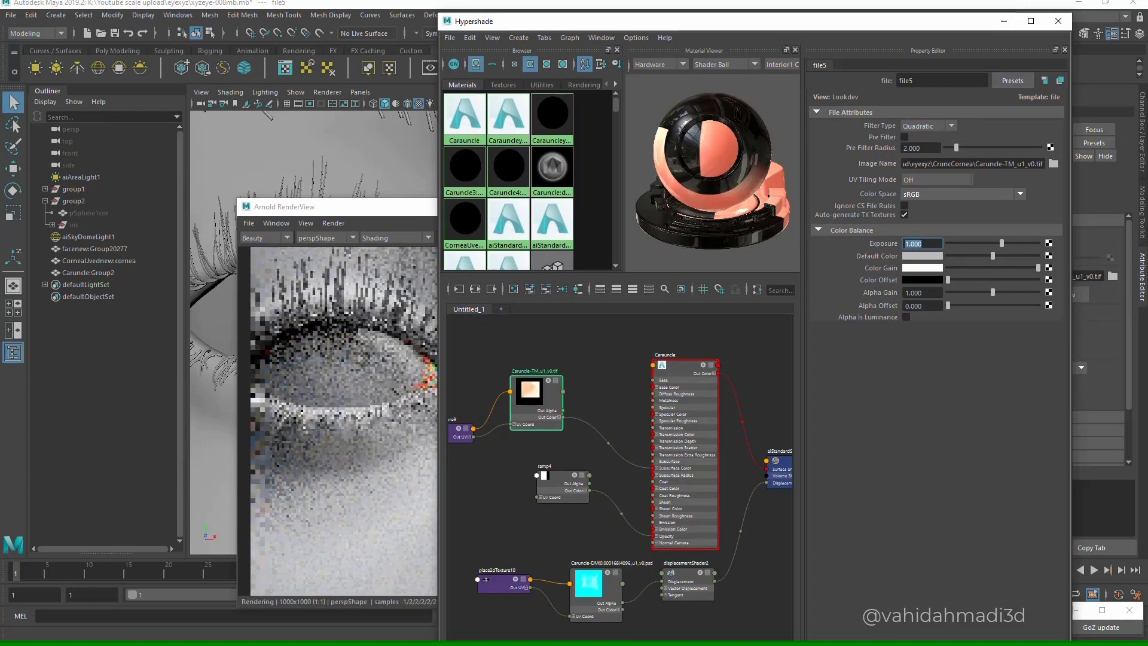
- Move Arnold RenderView clear of the shader properties, examine the brightened caruncle up close, and stop the render
left_click_drag(371, 207, 290, 201)
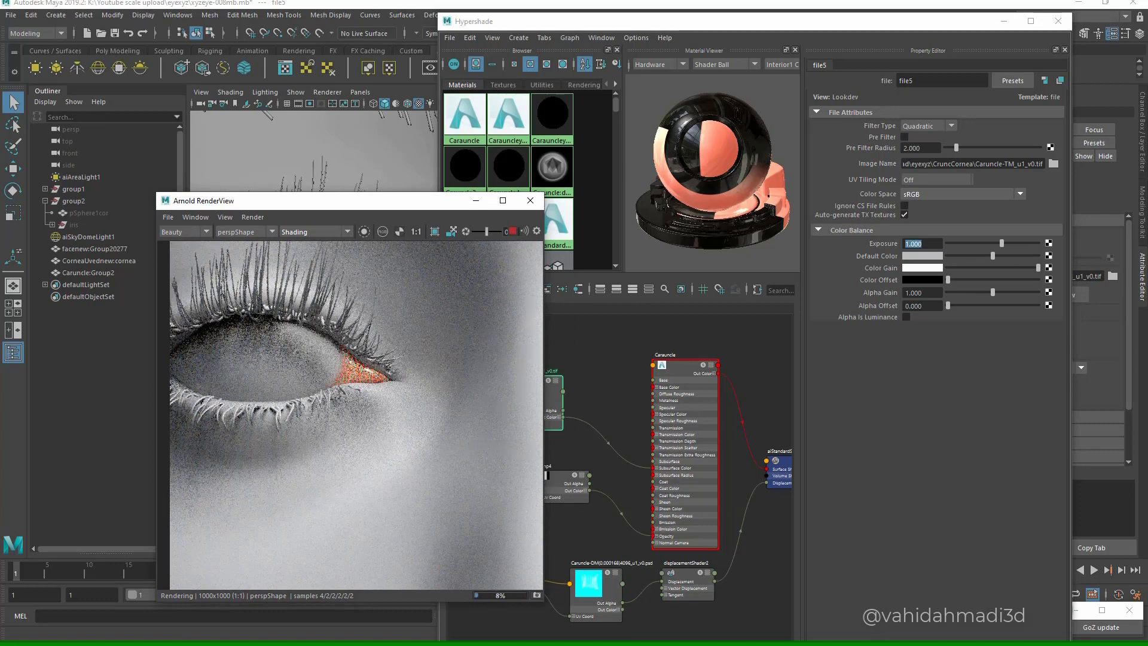
scroll(364, 369, "up", 5)
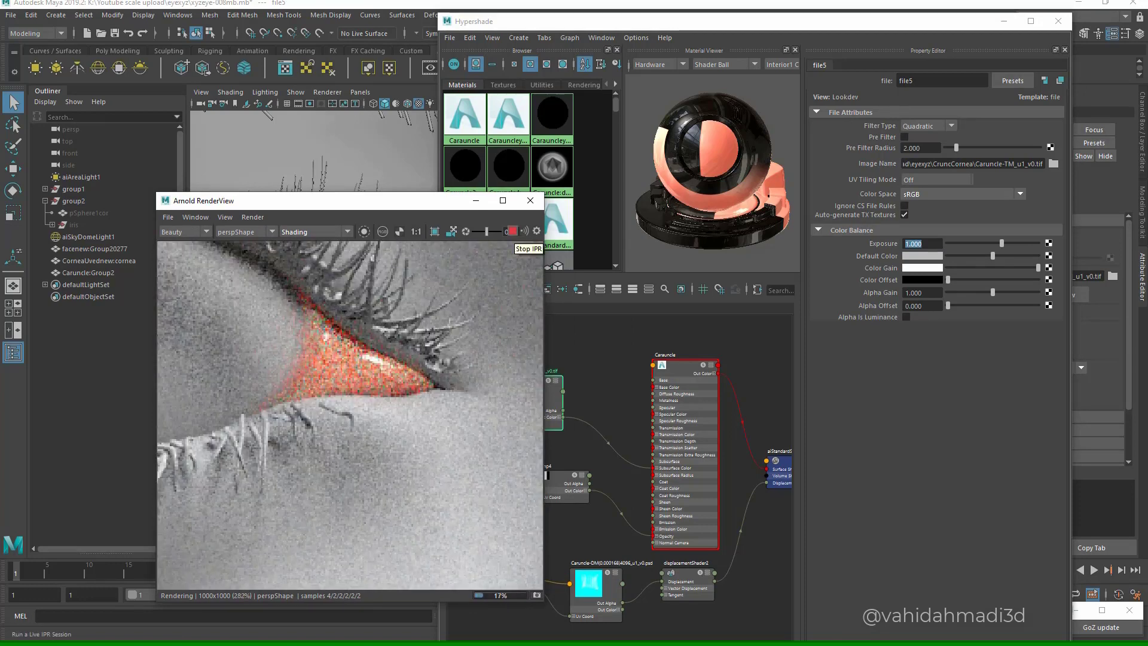
left_click(513, 231)
- Select the Carauncle material and set its Specular Roughness to 0.09
middle_click_drag(610, 365, 654, 370, "alt")
left_click(728, 371)
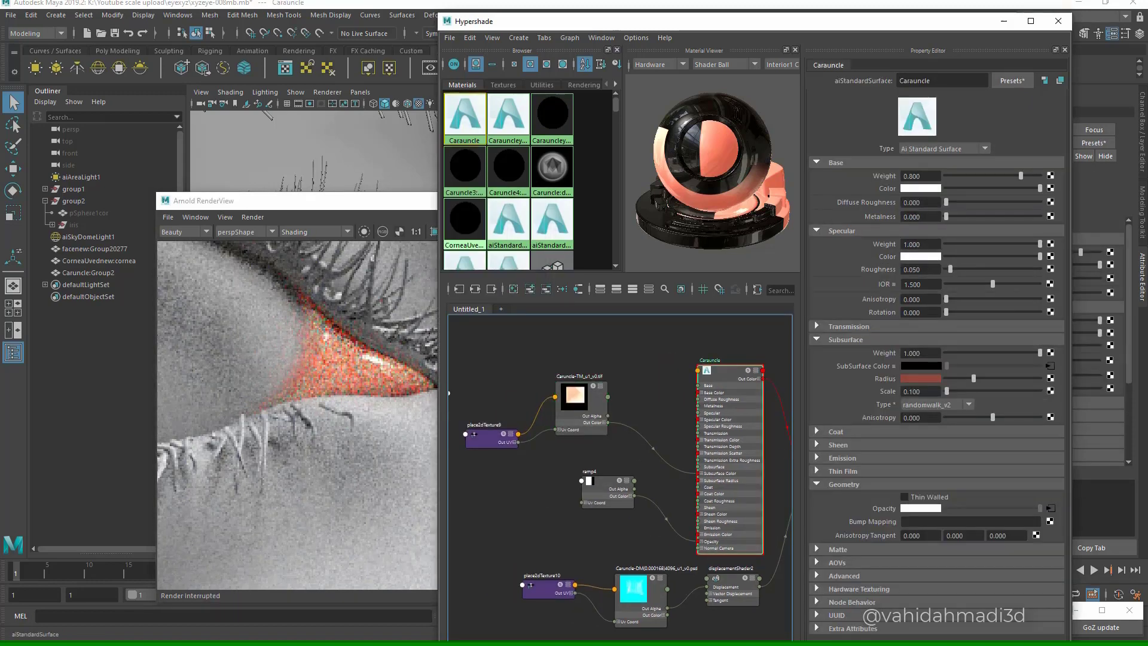
left_click_drag(922, 269, 914, 269)
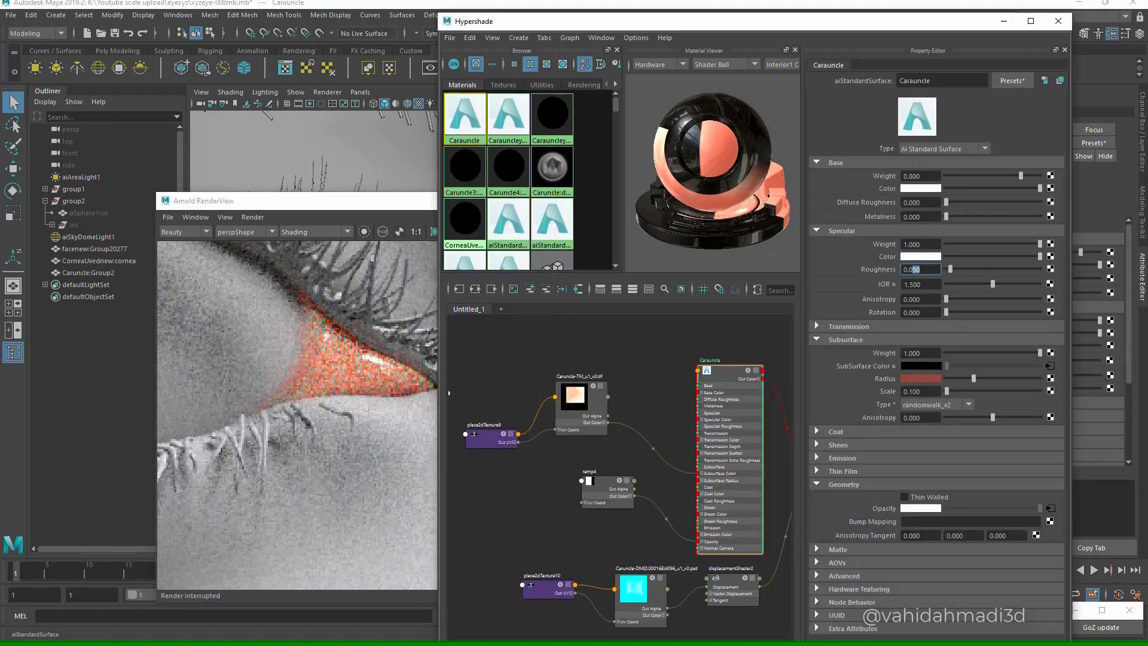
left_click(400, 202)
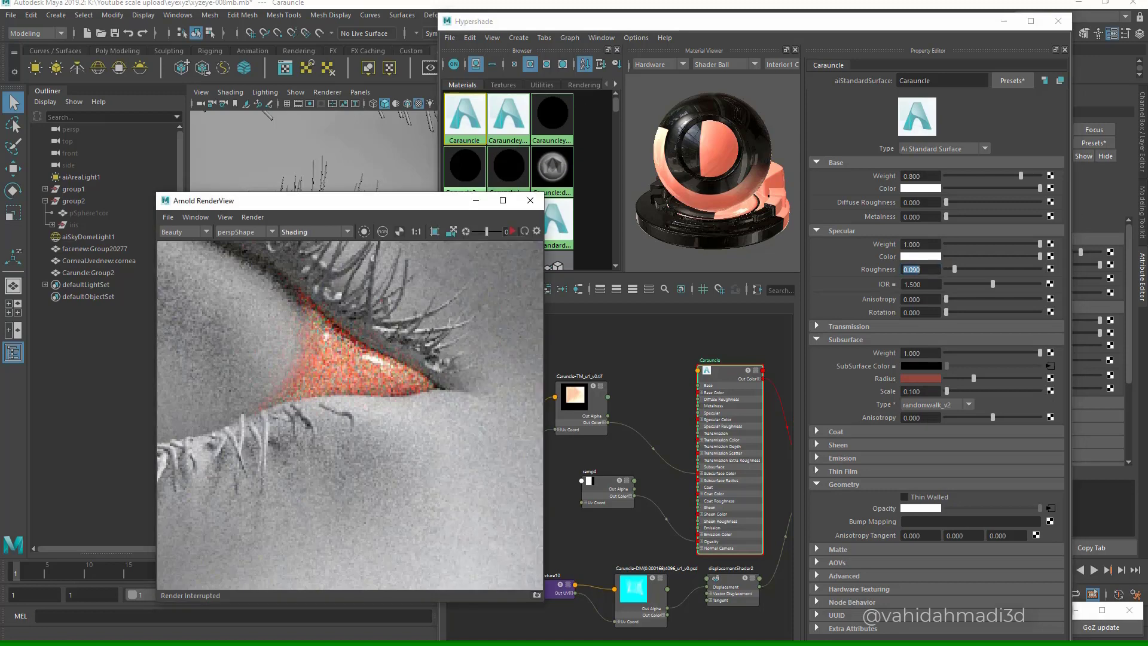
- Restart the live Arnold render with a crop region around the caruncle and examine its highlights up close
left_click(512, 232)
left_click(435, 231)
mouse_move(433, 338)
left_mouse_down()
mouse_move(374, 366)
mouse_move(335, 424)
left_mouse_up()
scroll(445, 398, "down", 2)
scroll(410, 400, "up", 4)
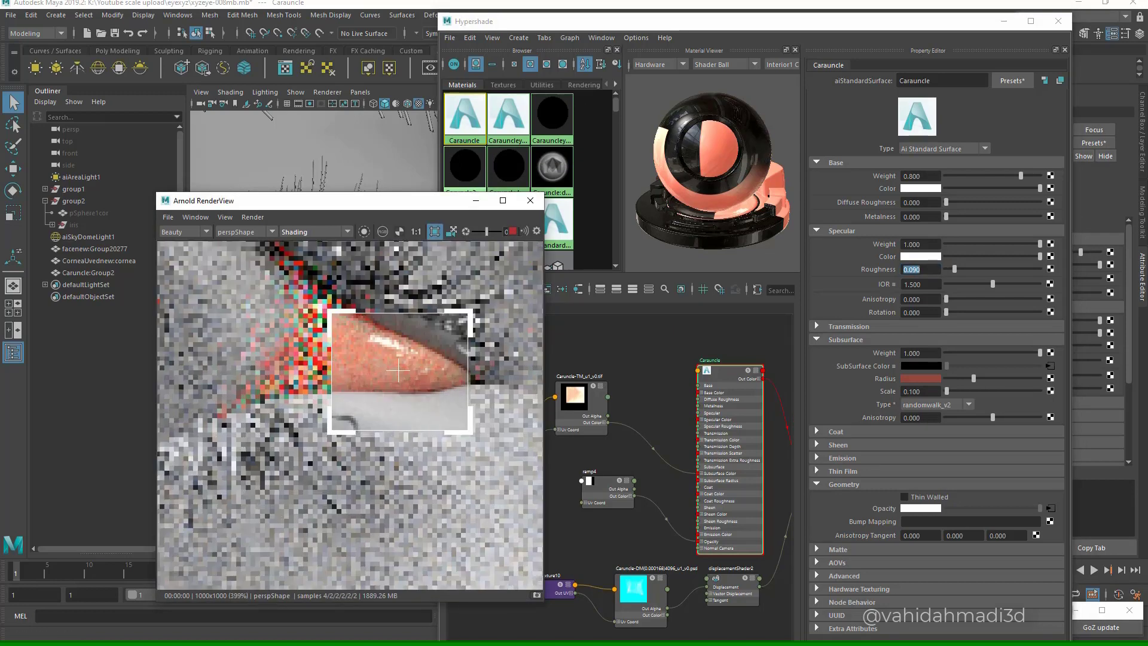
left_click_drag(323, 287, 237, 373)
left_click_drag(236, 287, 389, 435)
scroll(390, 435, "down", 3)
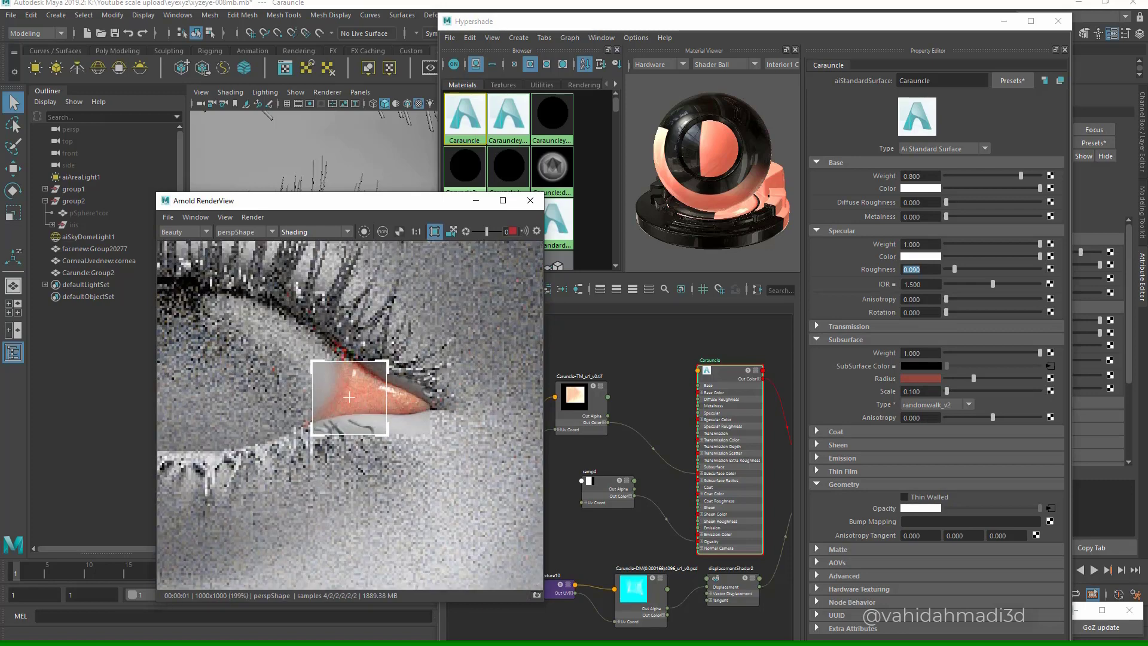
scroll(369, 416, "up", 3)
scroll(369, 416, "down", 2)
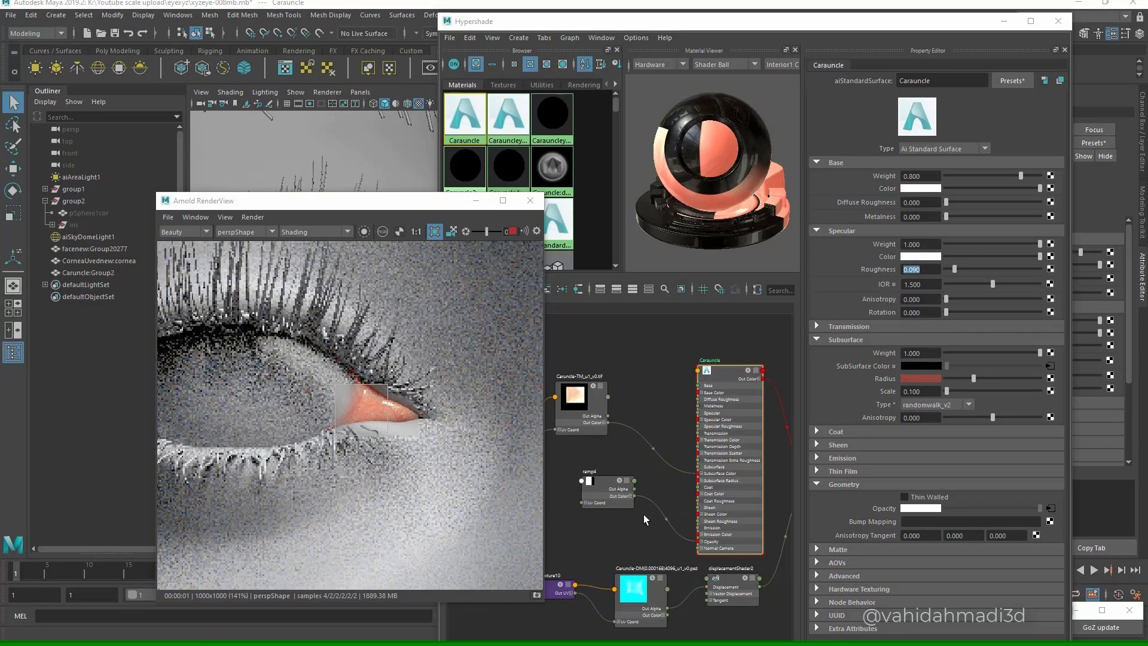
- Select the caruncle's opacity ramp ramp4, move Arnold RenderView aside, and shift the black colour stop to position 0.749
middle_click_drag(636, 522, 654, 518, "alt")
scroll(636, 522, "up", 2)
left_click(631, 494)
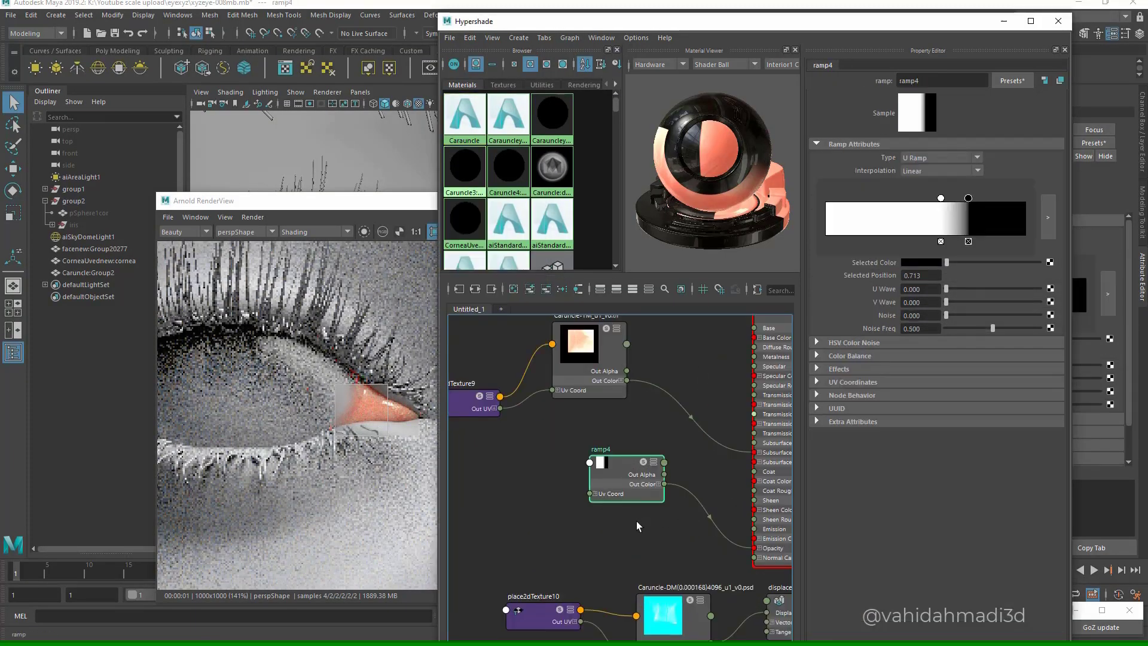
left_click_drag(968, 198, 966, 198)
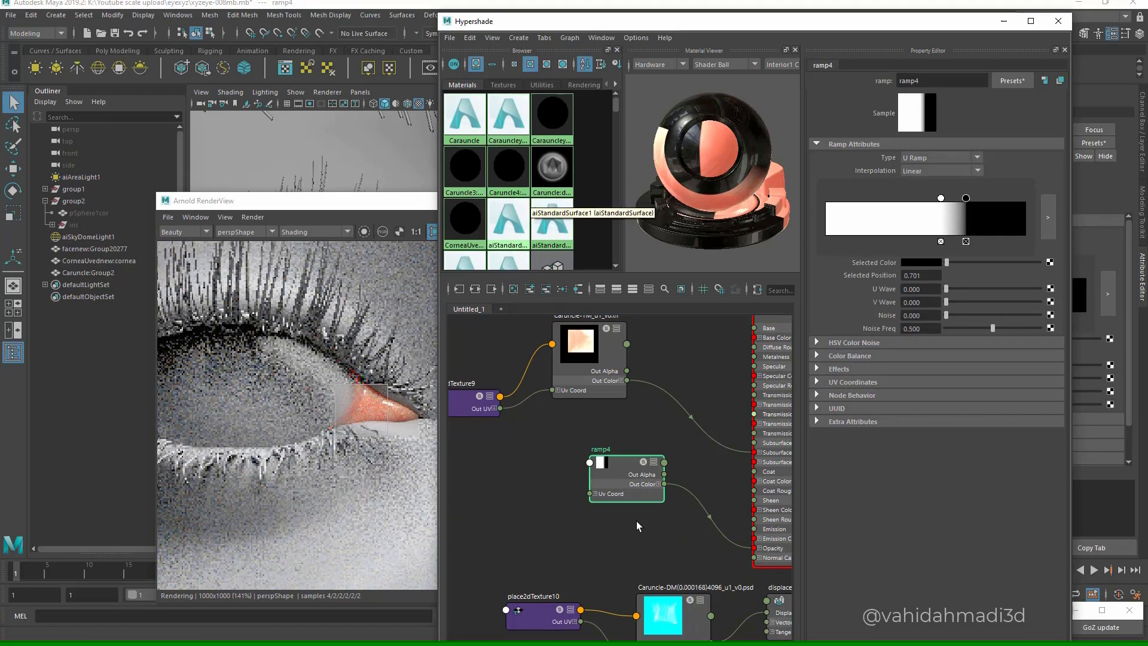
left_click_drag(407, 201, 176, 193)
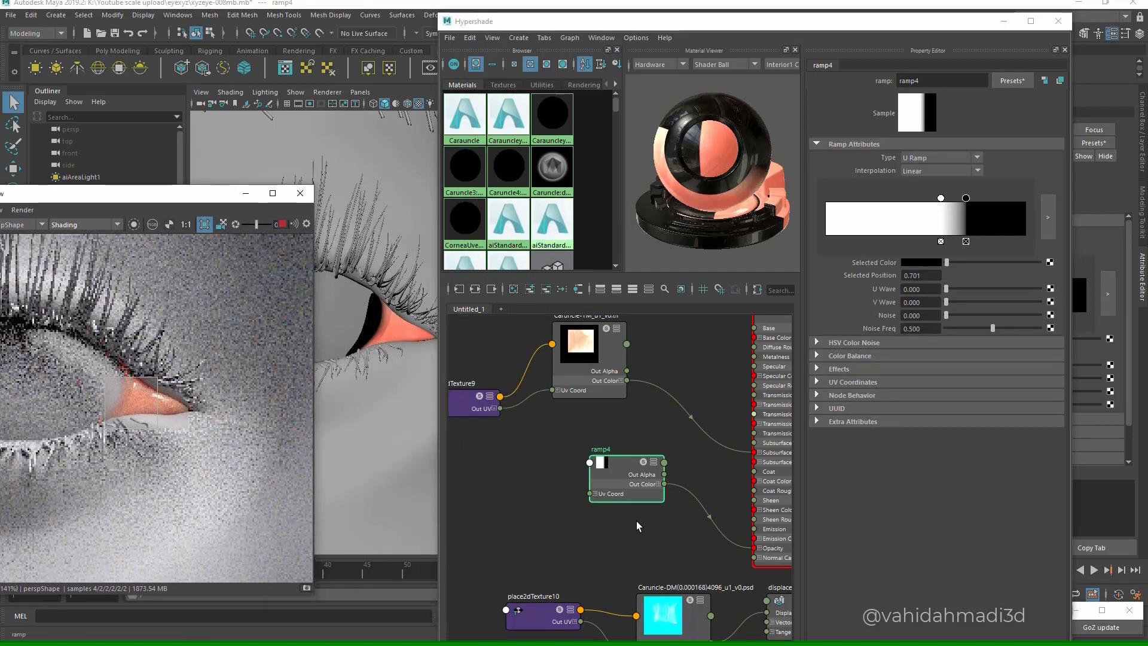
left_click_drag(966, 198, 976, 198)
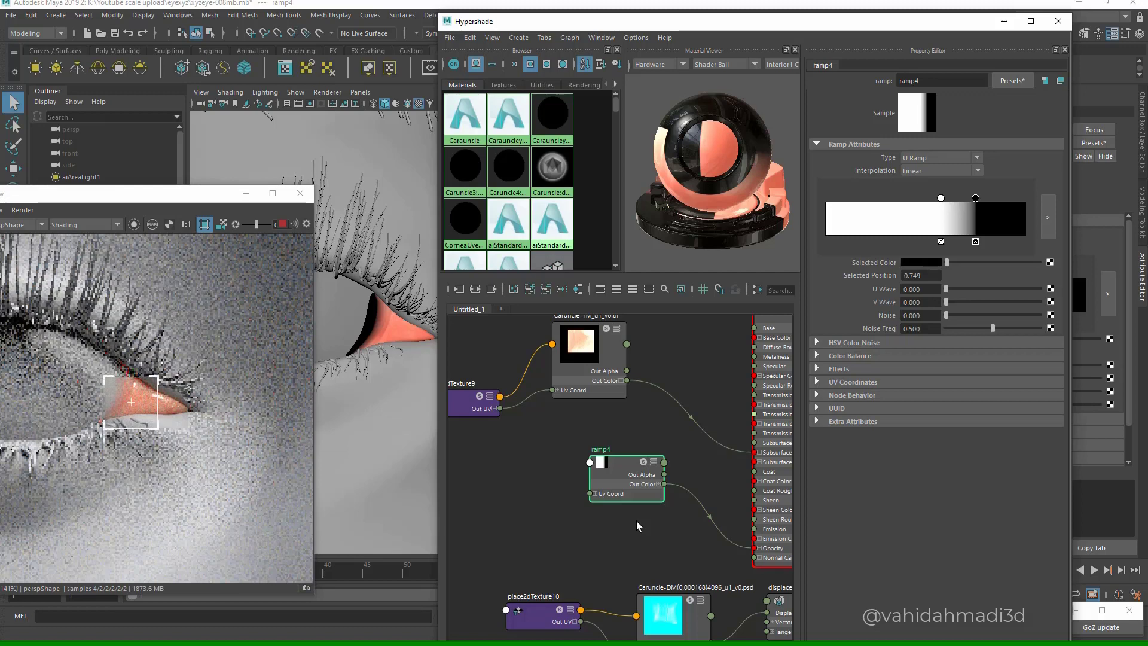
- Examine the caruncle's blended inner edge in the cropped Arnold render at several magnifications, and close the render window
scroll(120, 410, "up", 4)
scroll(120, 410, "down", 3)
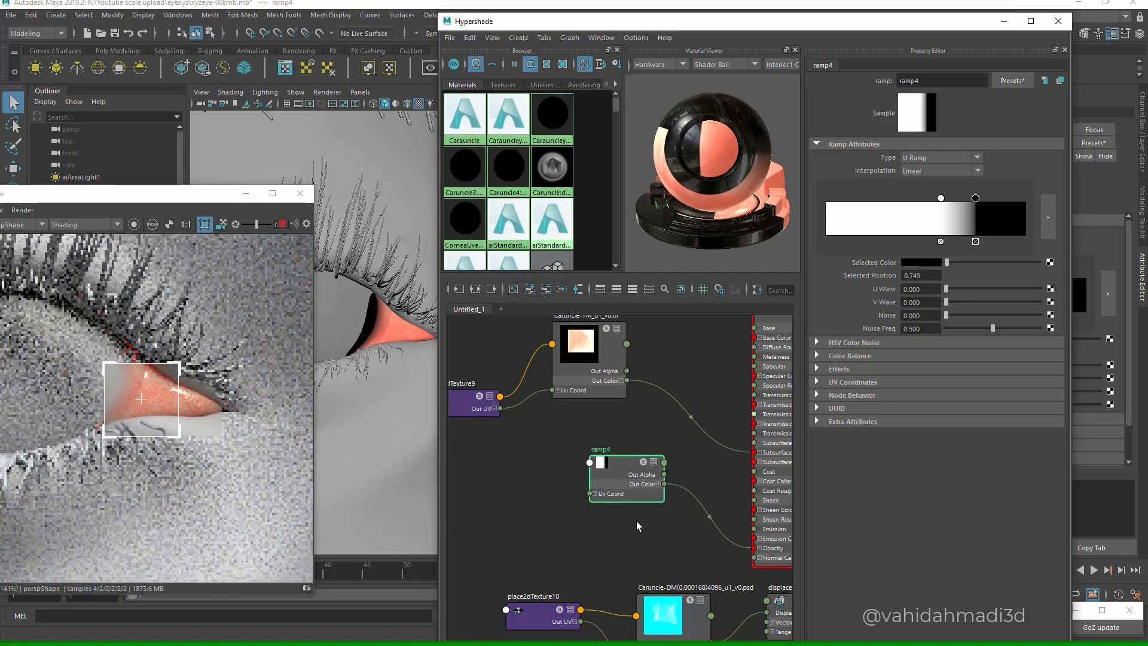
scroll(120, 411, "down", 2)
scroll(155, 449, "up", 4)
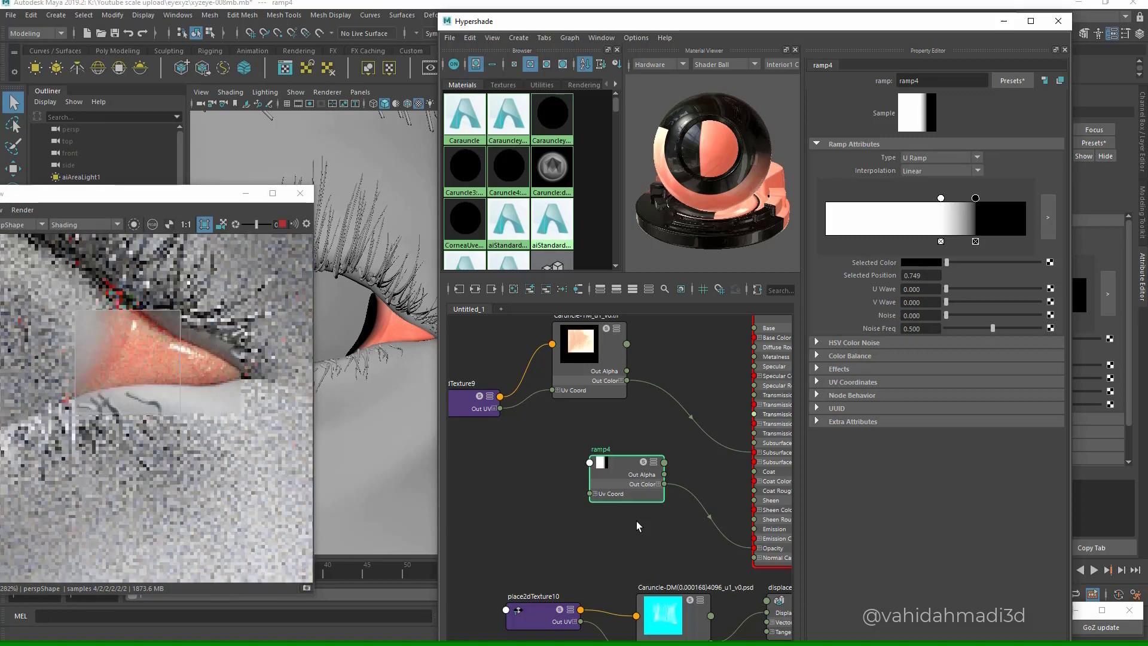
scroll(156, 450, "down", 3)
scroll(135, 392, "up", 3)
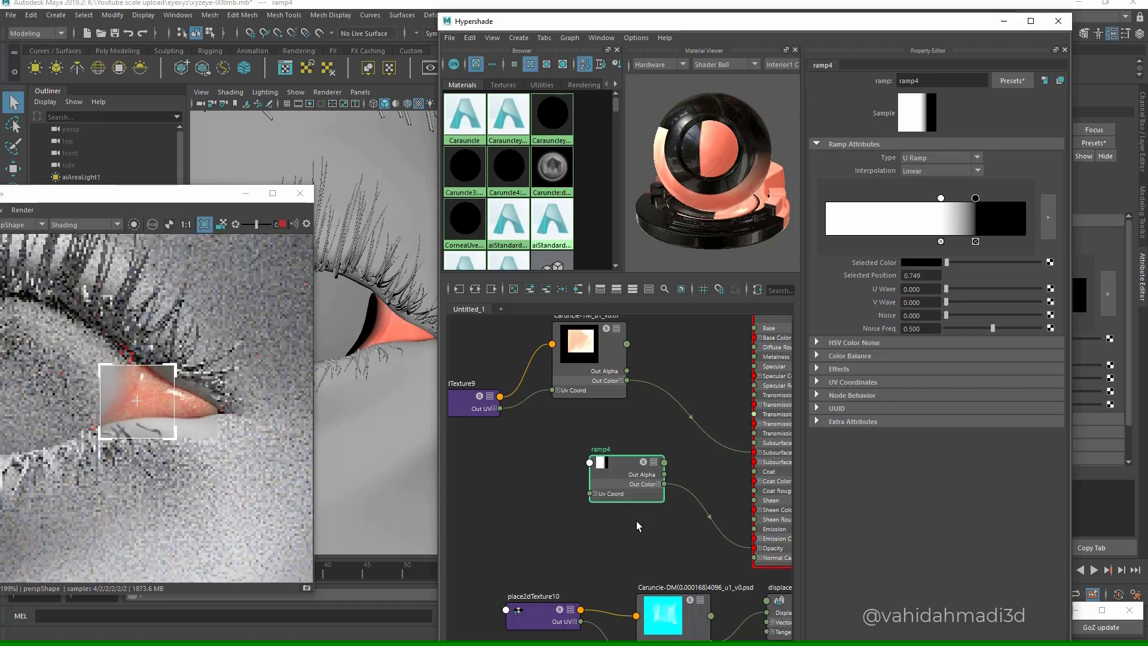
scroll(157, 406, "down", 3)
left_click(300, 193)
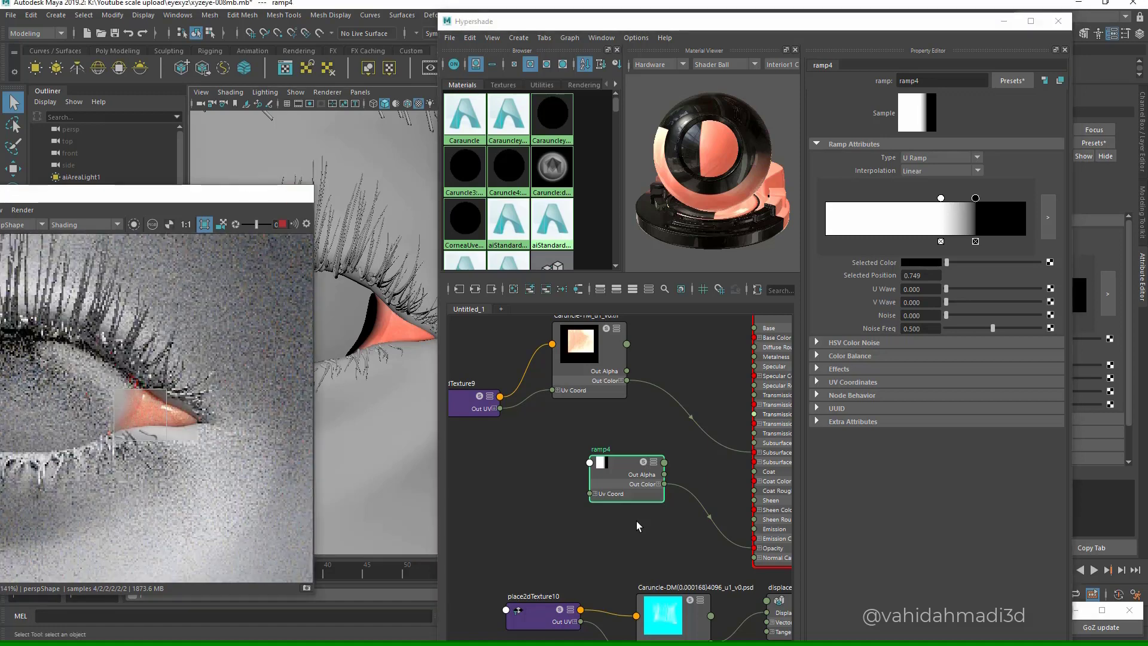
- Select the cornea mesh in the Maya viewport and switch to ZBrush
middle_click_drag(287, 323, 285, 302, "alt")
left_click(285, 299)
key("super")
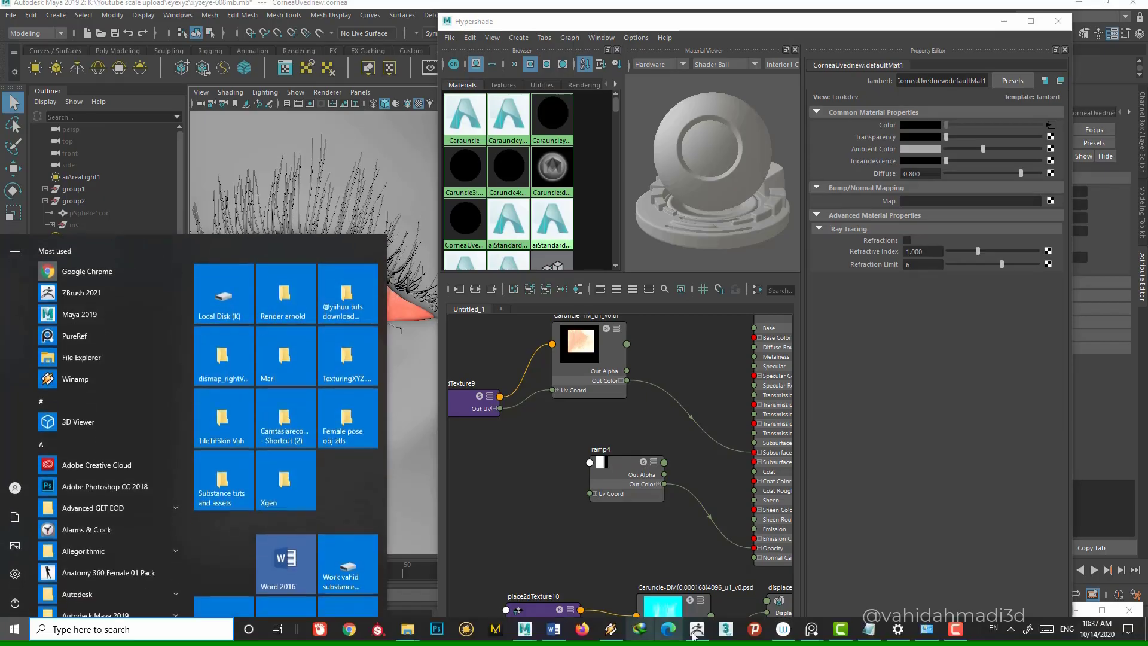
left_click(697, 631)
- Turn off Solo, make CorneaUved the active subtool, turn on its PolyFrame display, and set it to subdivision level 1
left_click(934, 515)
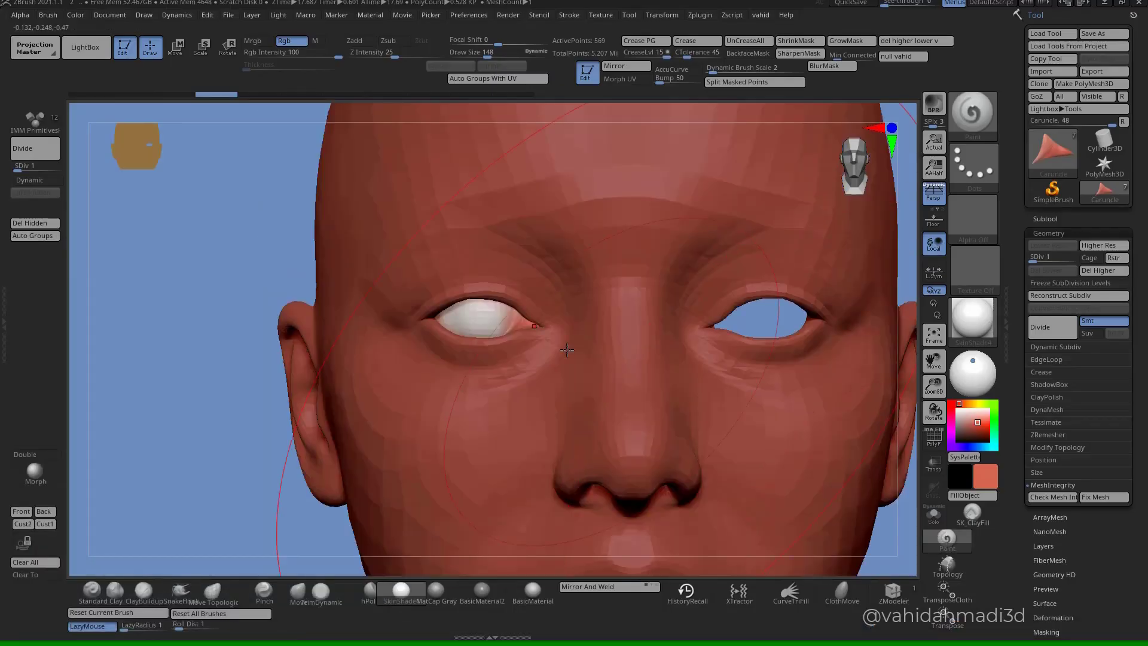
right_click_drag(502, 258, 490, 329, "ctrl")
left_click(489, 335, "alt")
right_click_drag(494, 405, 489, 325, "ctrl")
left_click(931, 445)
left_click(21, 164)
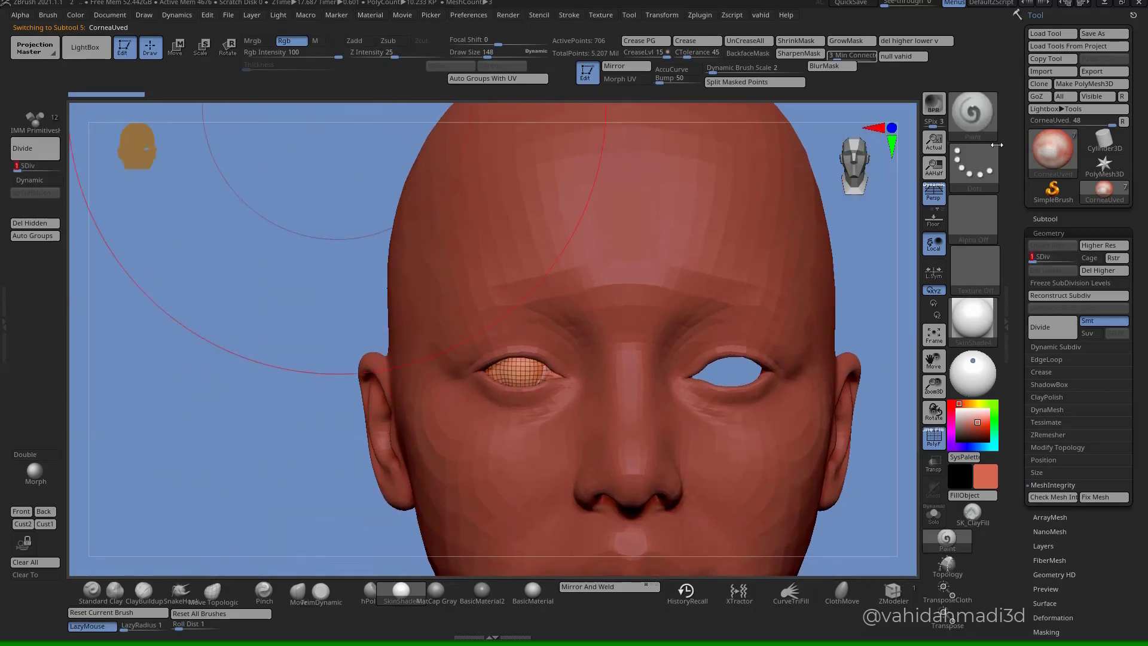
- Create the cornea's 4096 displacement and polypaint texture maps with Multi Map Exporter, saving them in CruncCornea under the file name Cornea
left_click(699, 15)
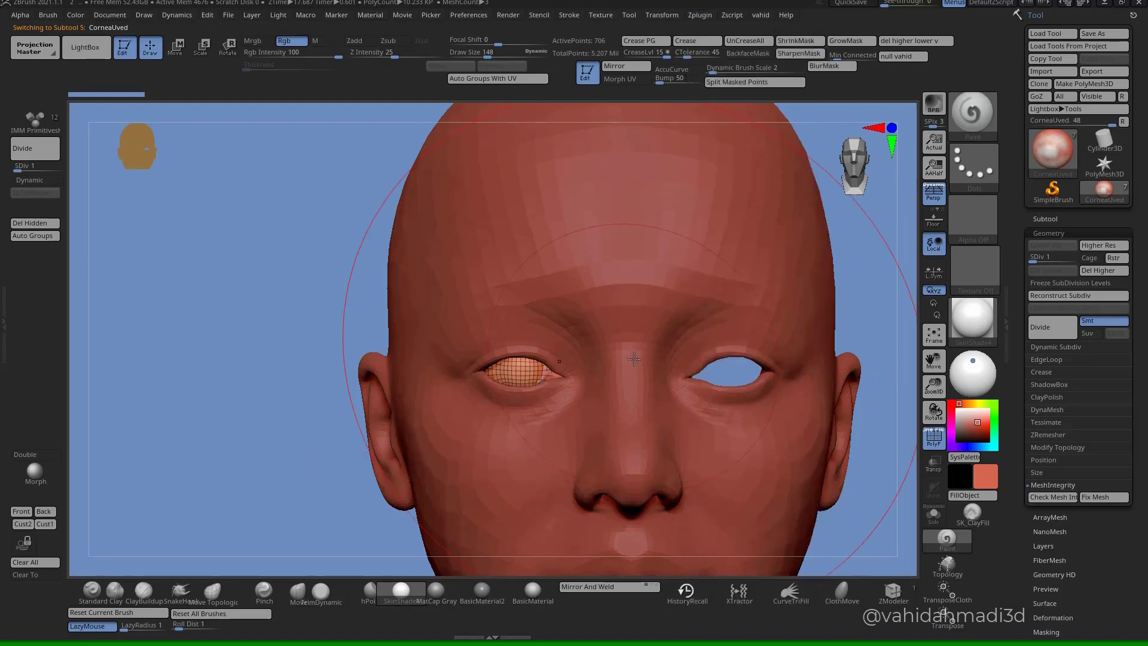
left_click(700, 15)
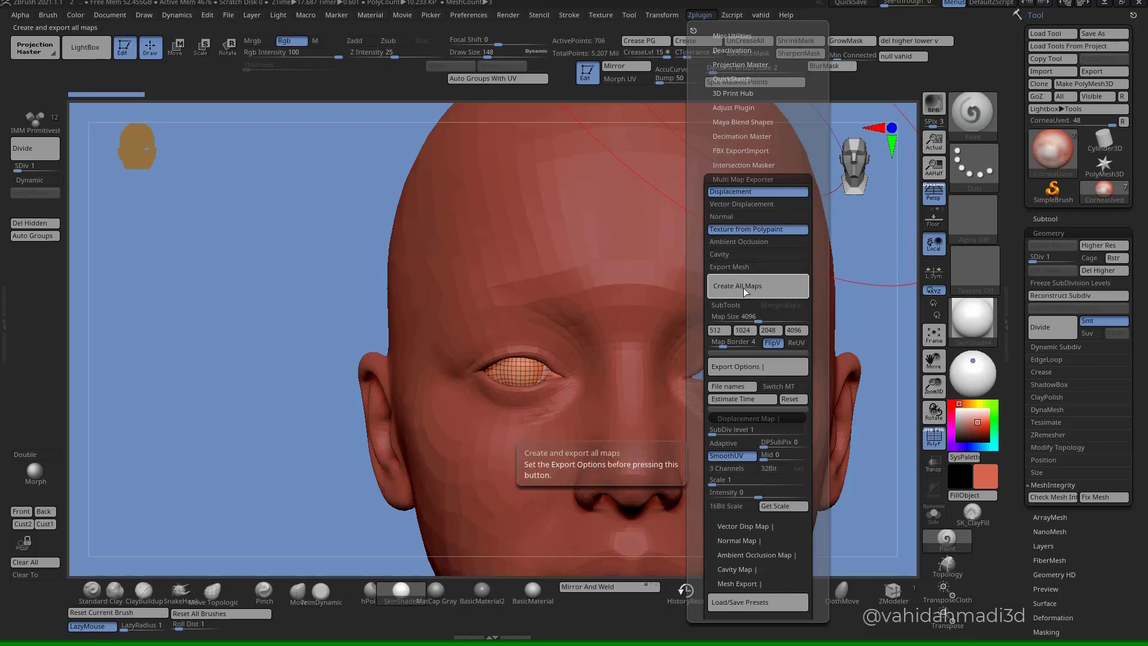
left_click(746, 290)
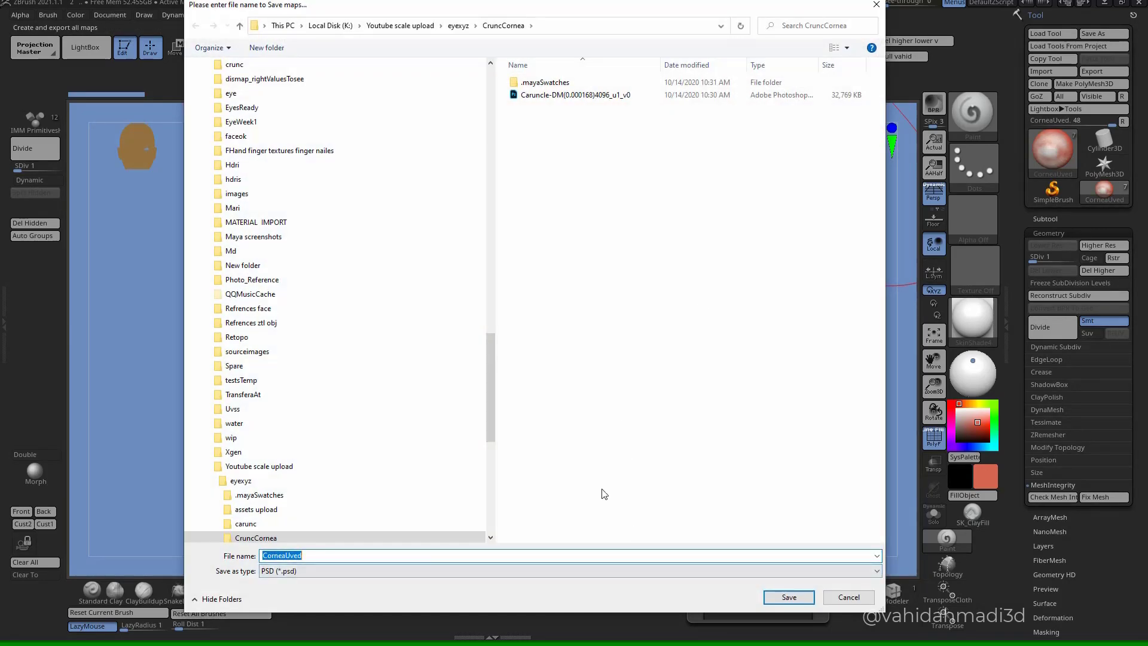
type("Cor")
left_click_drag(632, 9, 325, 103)
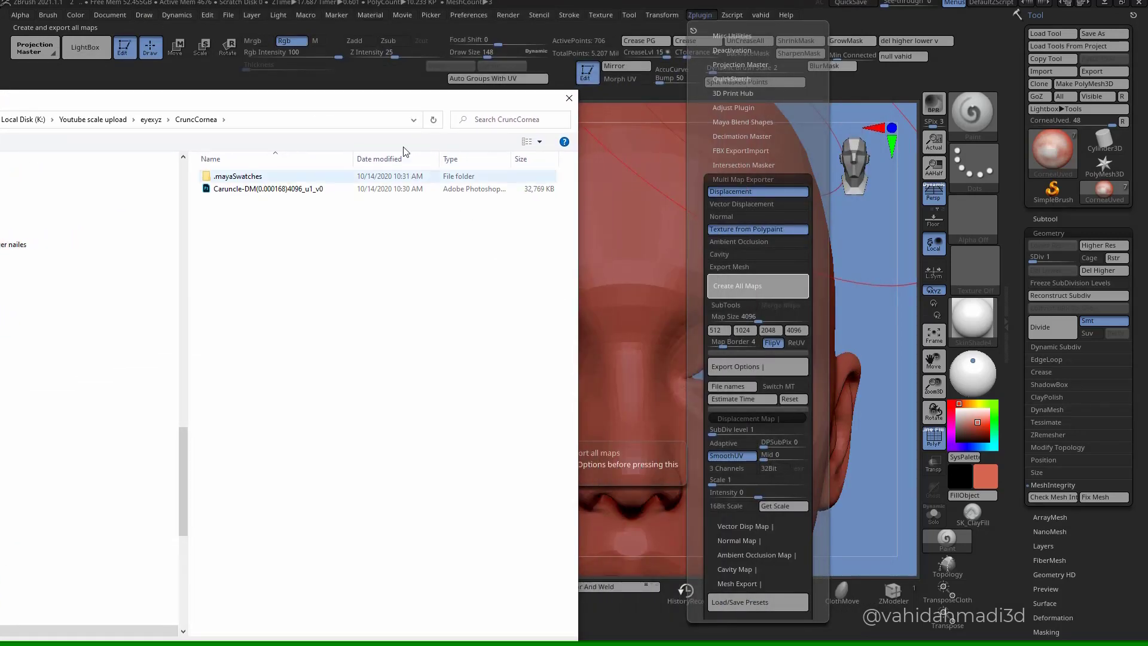
left_click_drag(395, 100, 522, 28)
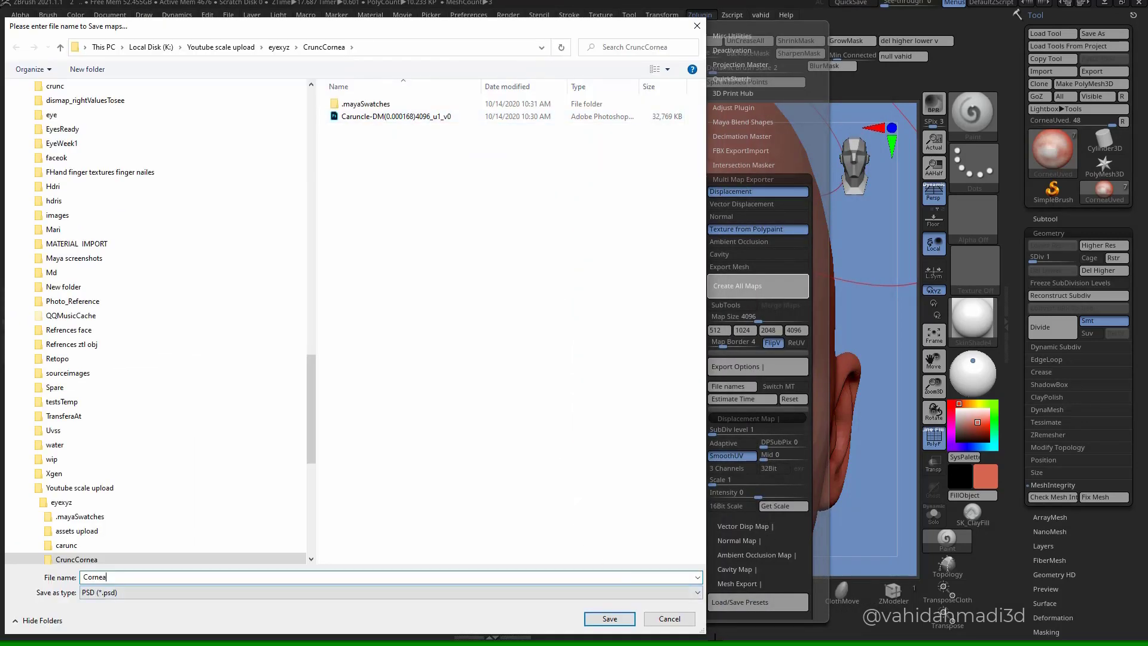
left_click(602, 622)
left_click(609, 620)
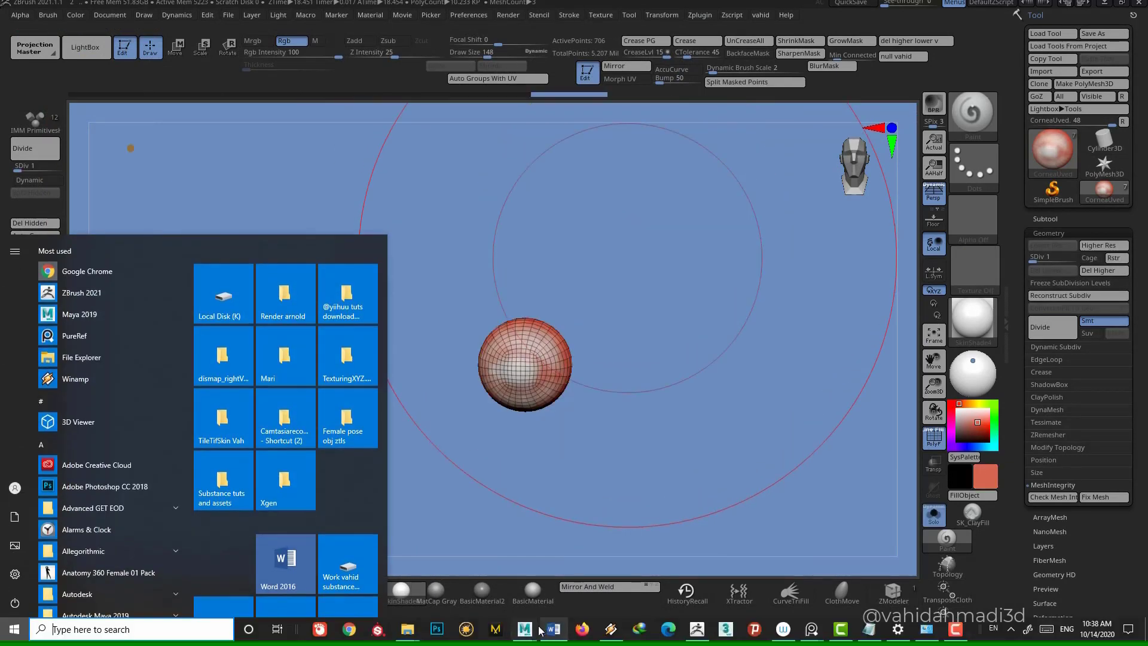
- Switch back to Maya, move the Hypershade aside, and check the cornea mesh's UV layout in the UV Editor
mouse_move(547, 631)
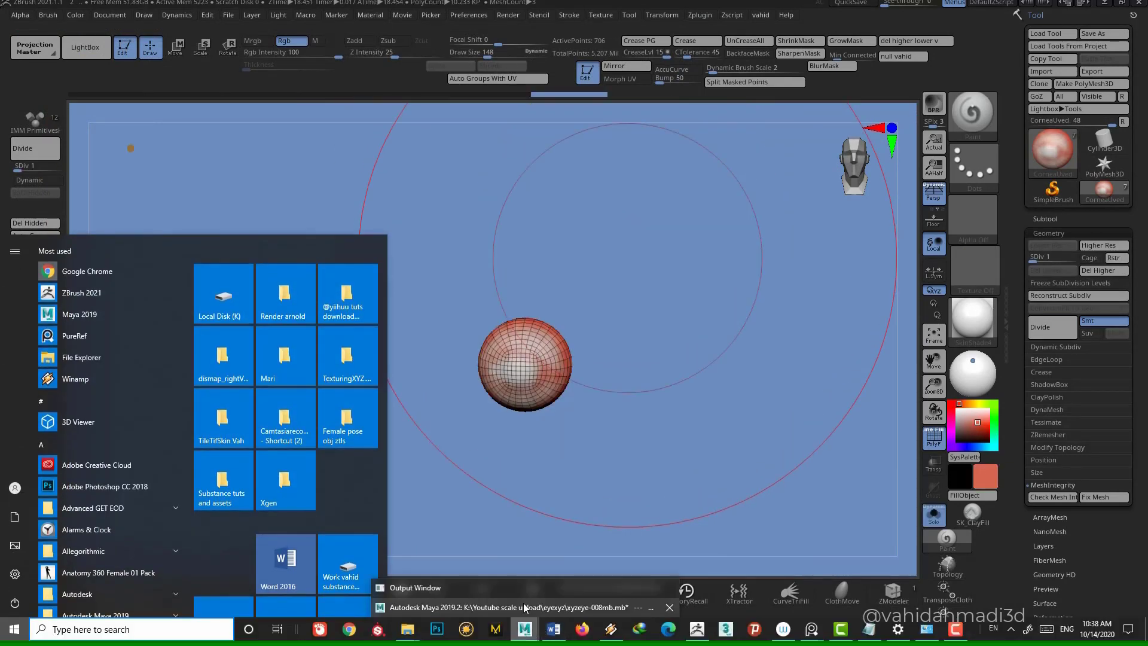
left_click(525, 608)
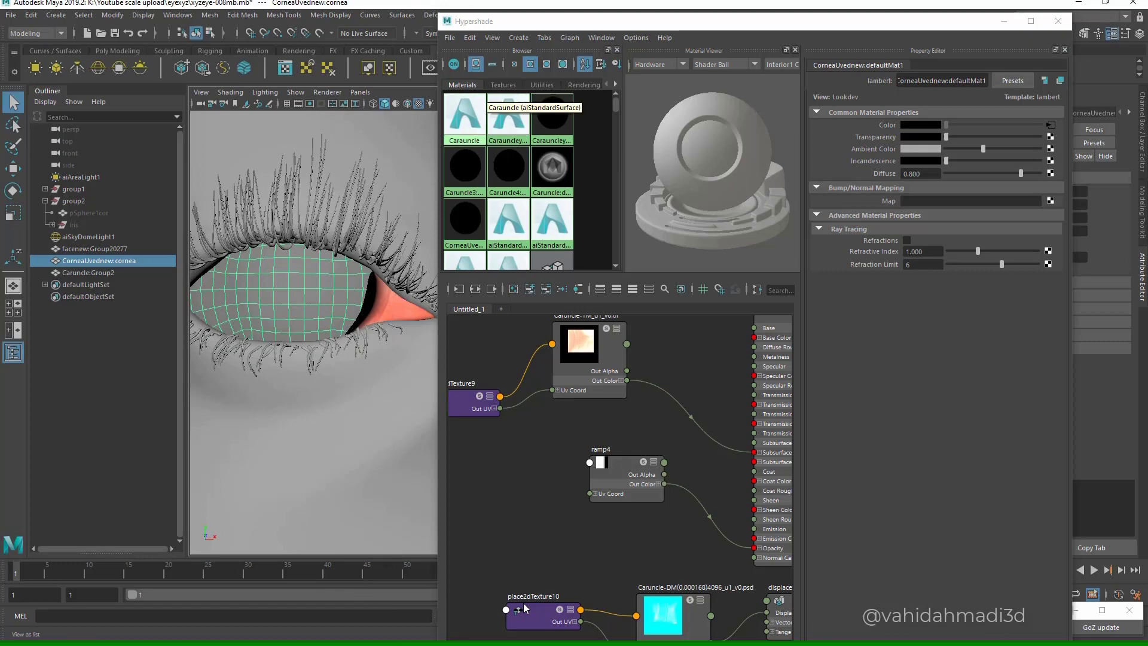
left_click_drag(509, 21, 519, 66)
left_click(460, 15)
left_click(489, 37)
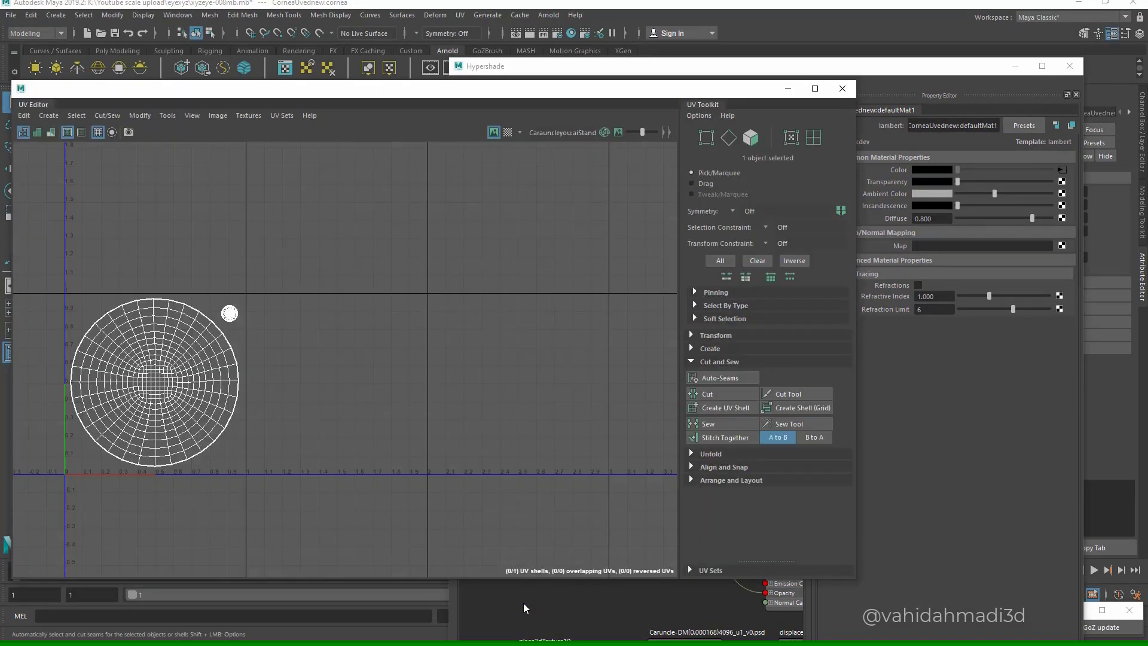
left_click(844, 89)
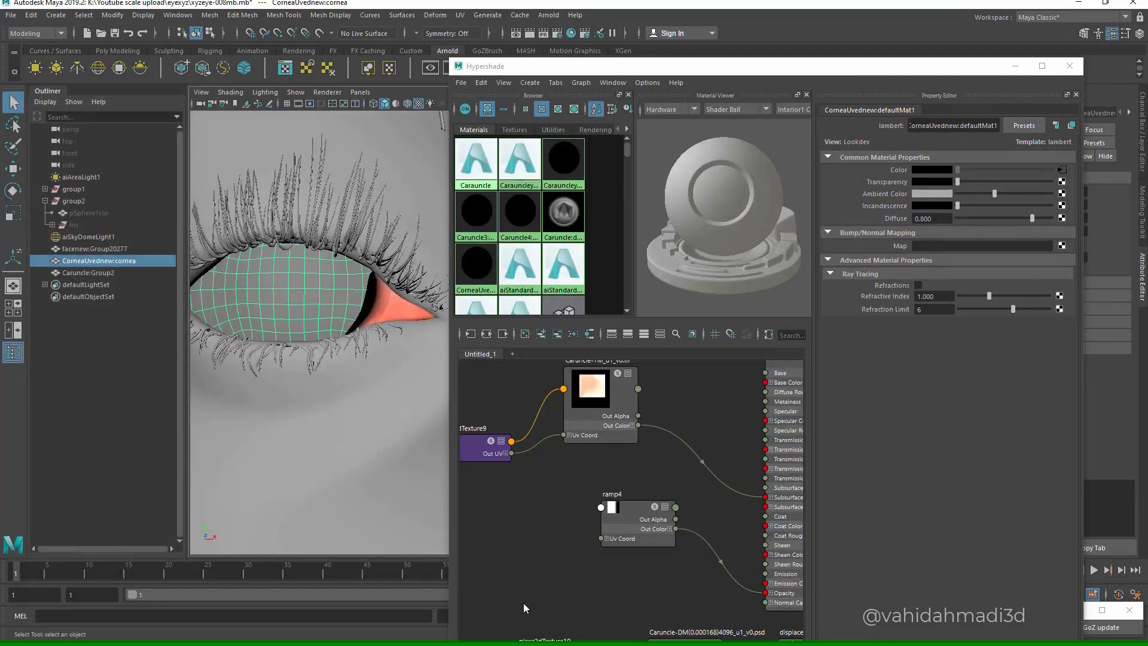
- Open a new work area tab in the Hypershade and create an aiStandardSurface material in it for the cornea
middle_click_drag(287, 293, 364, 300, "alt")
scroll(633, 461, "down", 8)
middle_click_drag(632, 461, 729, 453, "alt")
scroll(729, 452, "up", 2)
scroll(652, 478, "up", 5)
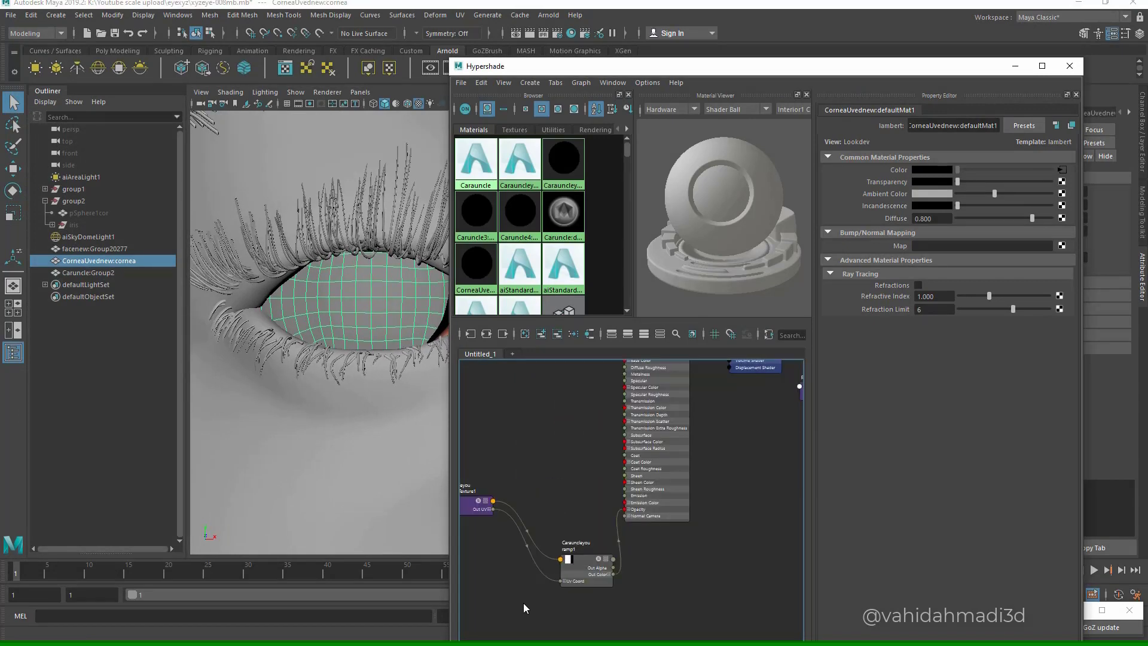
scroll(658, 503, "down", 5)
mouse_move(657, 502)
middle_mouse_down("alt")
mouse_move(796, 529)
mouse_move(749, 499)
middle_mouse_up("alt")
left_click(512, 354)
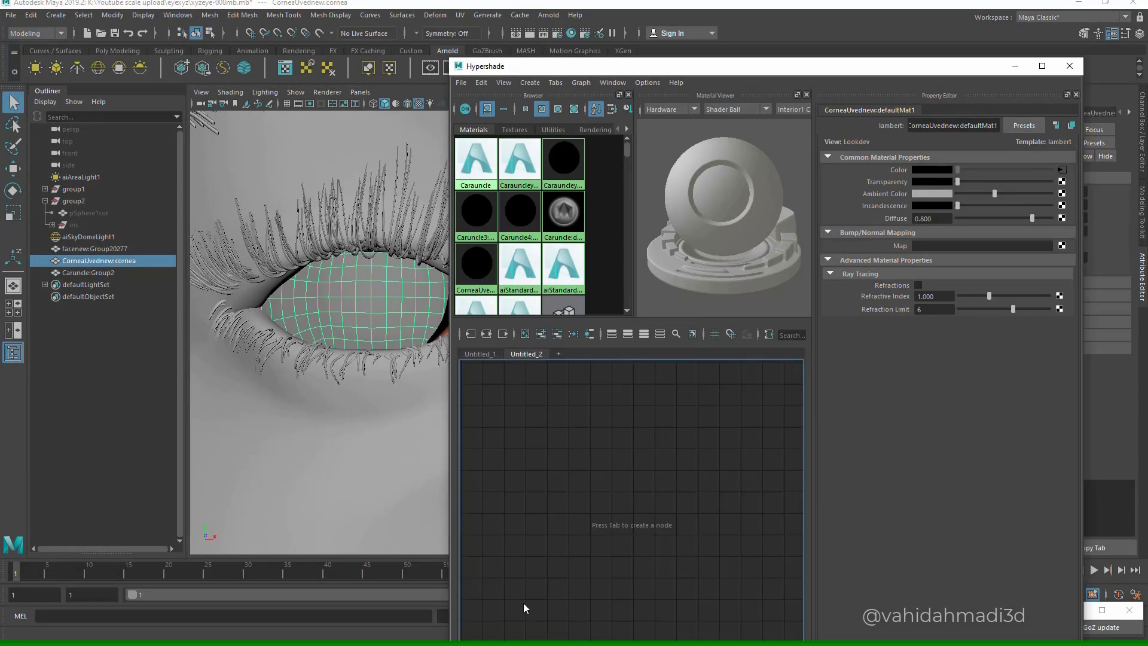
key("Tab")
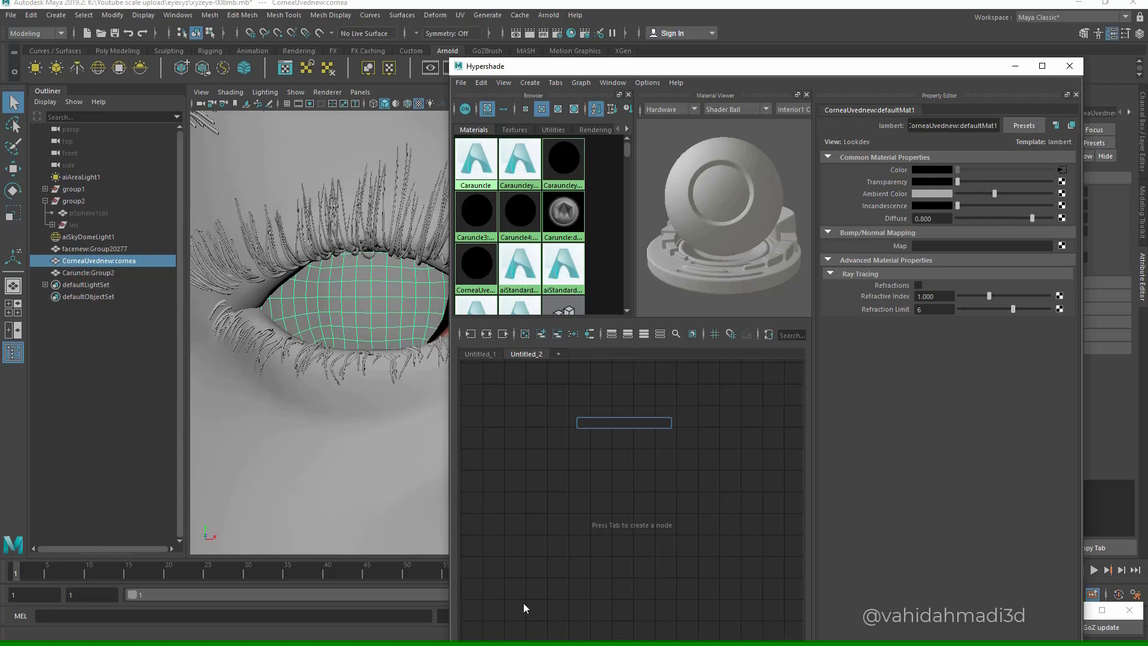
type("aistand")
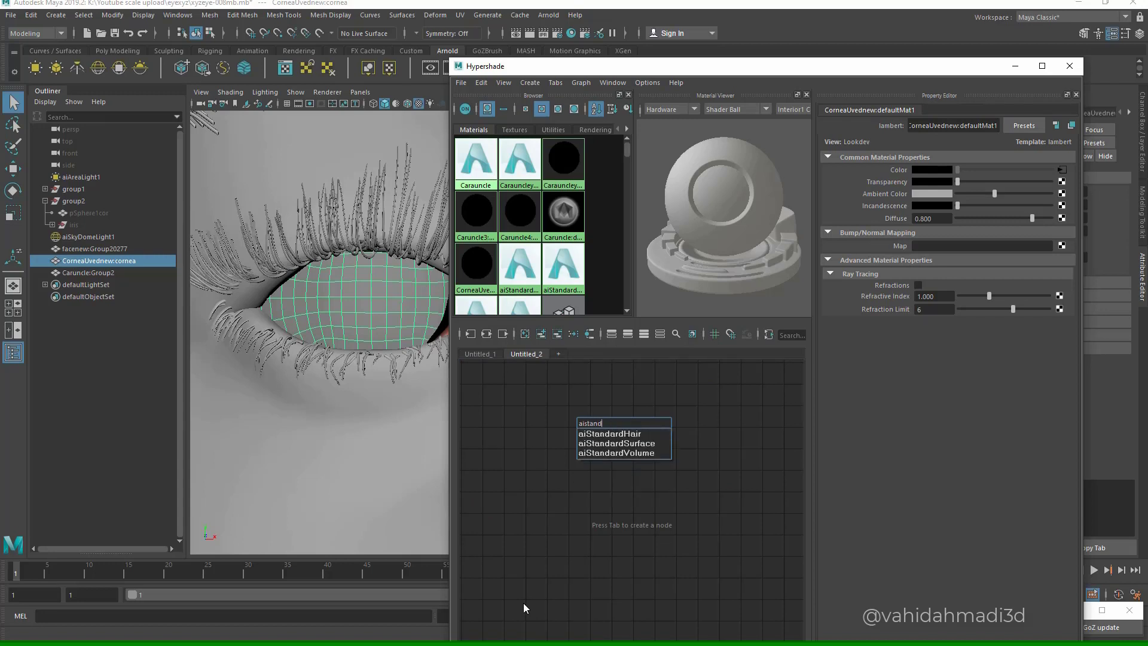
left_click(617, 444)
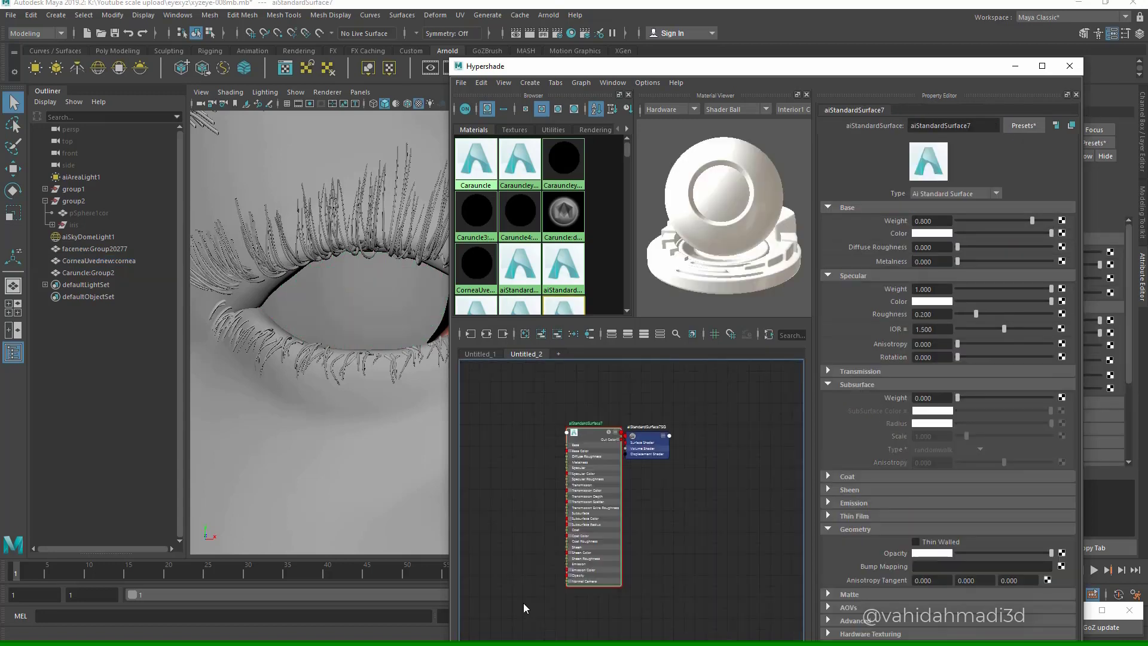
- Connect a new file texture to the displacement input of the aiStandardSurface7SG shading group
left_click_drag(647, 436, 669, 435)
left_click(1061, 229)
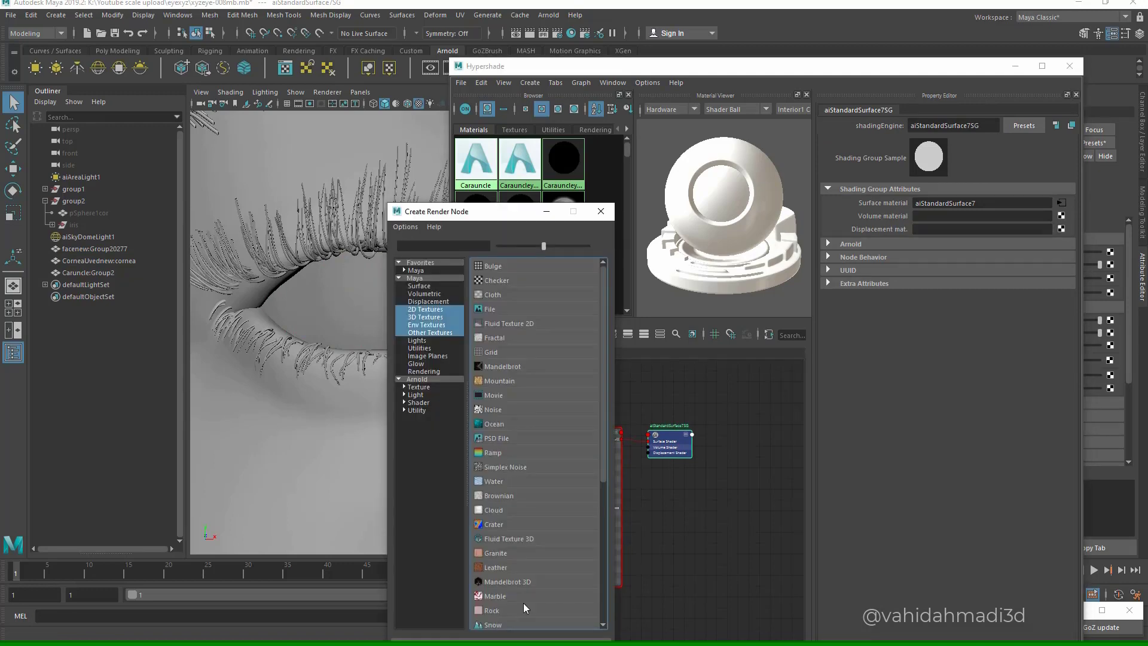
left_click(497, 310)
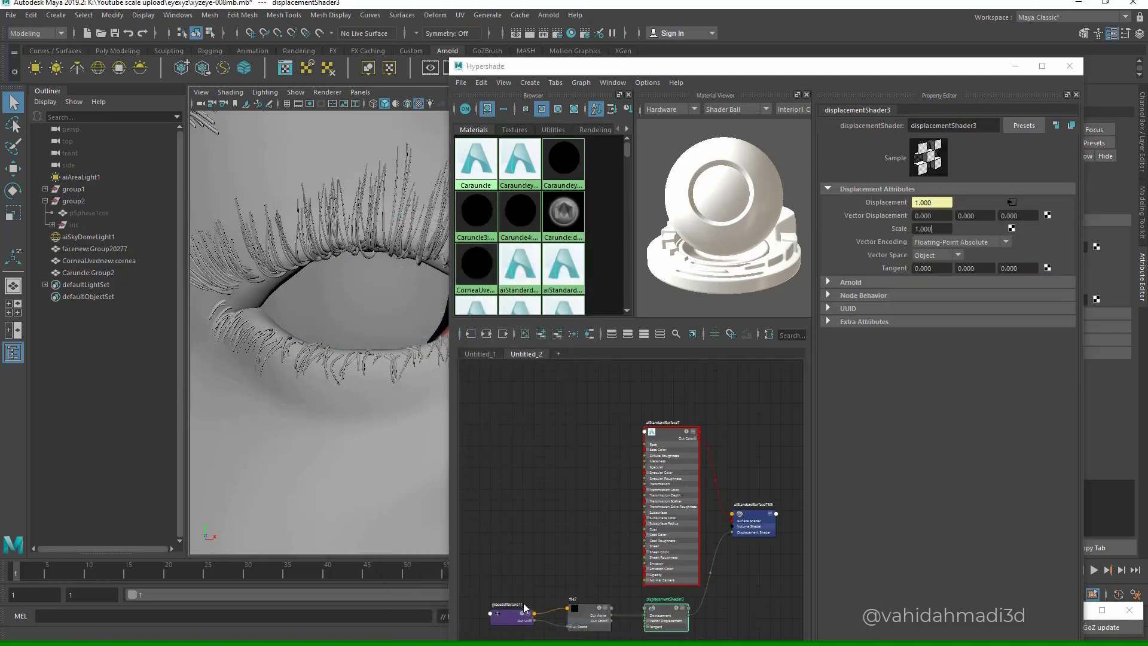
- Load the 4096 CorneaUved displacement map PSD from CruncCornea into the file node and show its swatch preview in the graph
left_click(589, 612)
left_click(1065, 208)
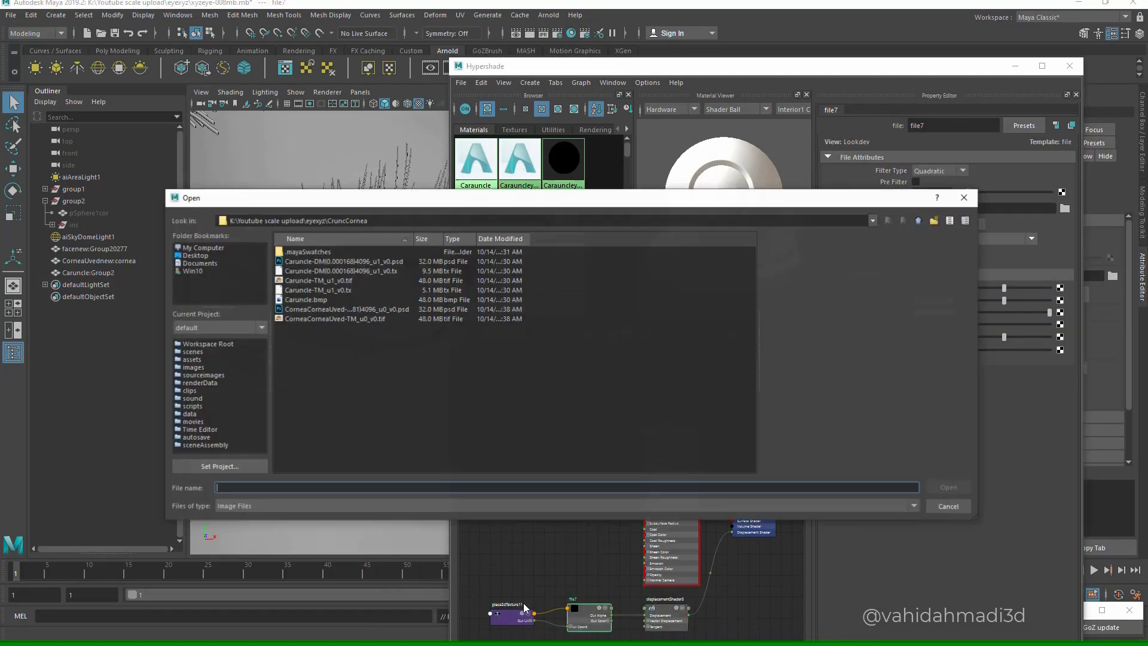
left_click(318, 280)
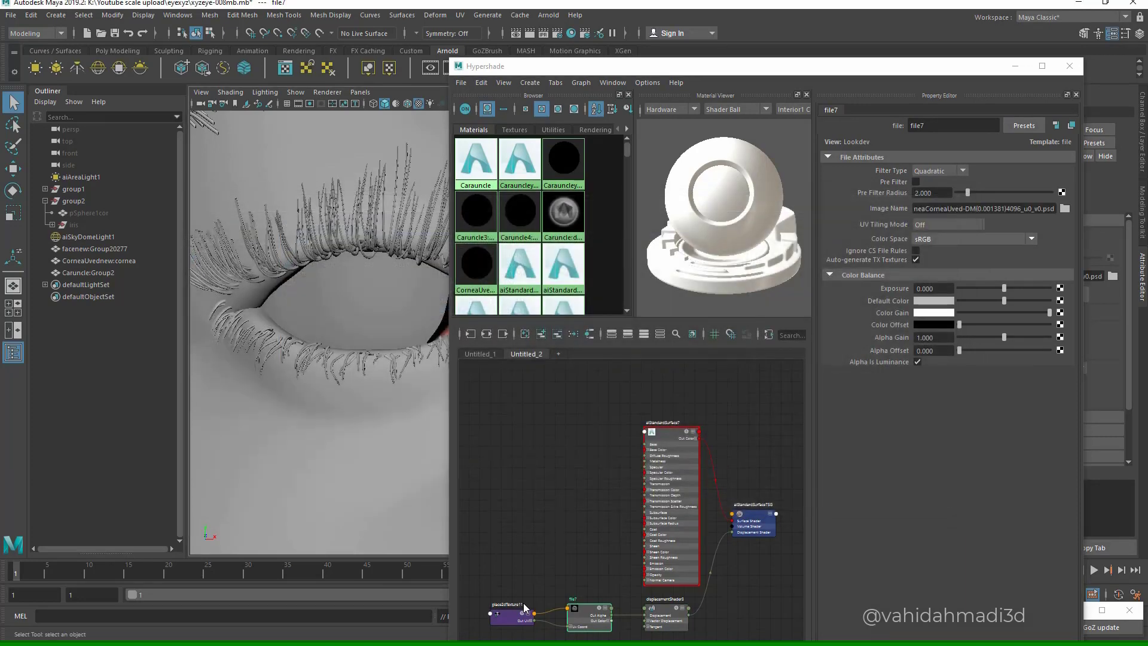
scroll(524, 608, "up", 3)
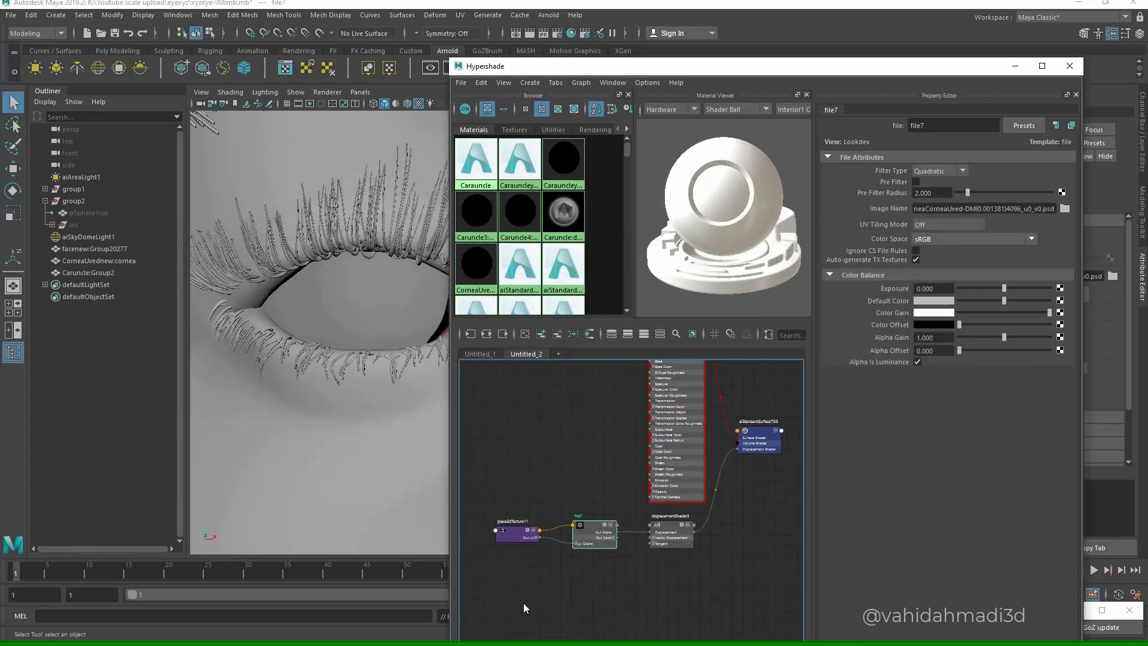
right_click(524, 608)
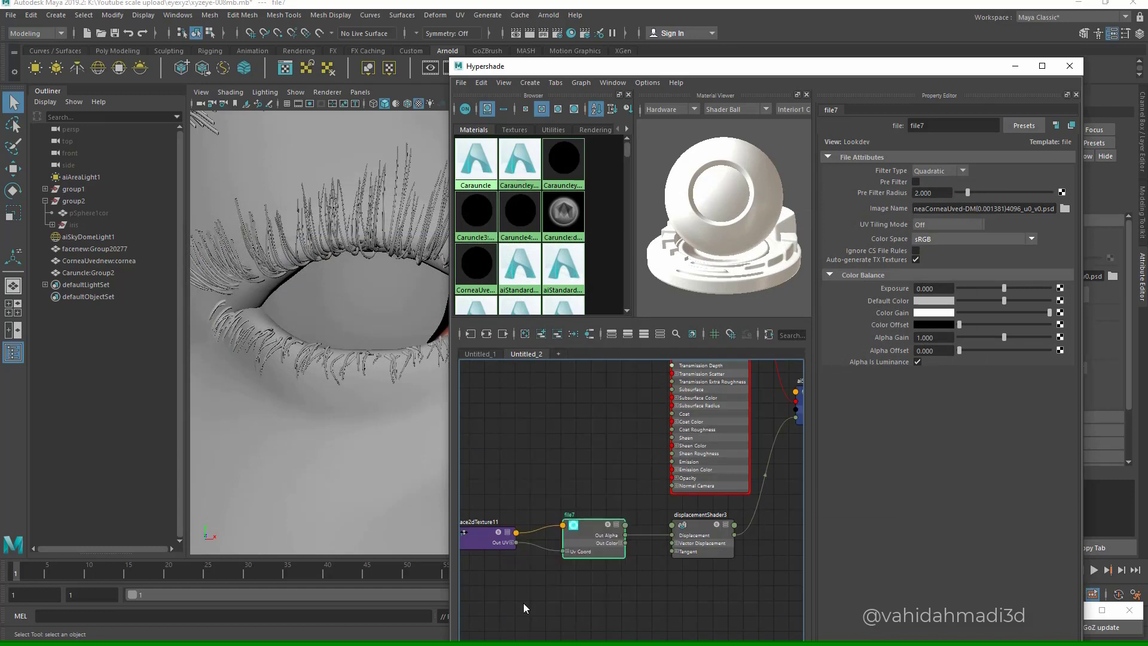
key("p")
scroll(618, 452, "down", 4)
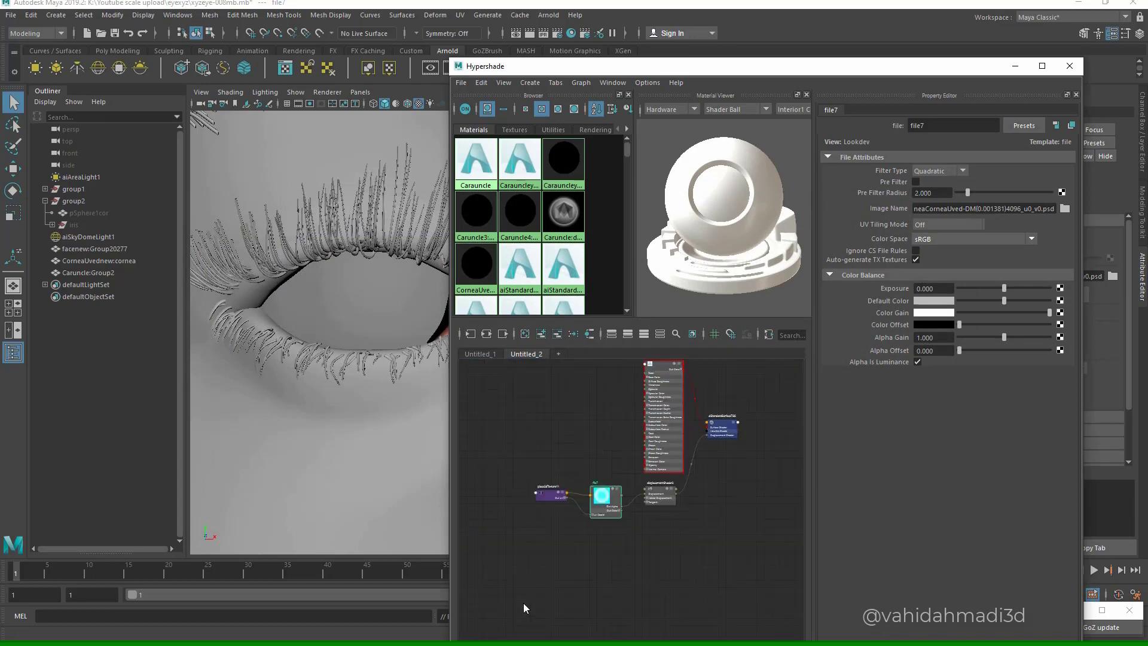
- Set the cornea displacement shader's scale to 0.1 and open its Arnold attributes
double_click(660, 484)
key("Return")
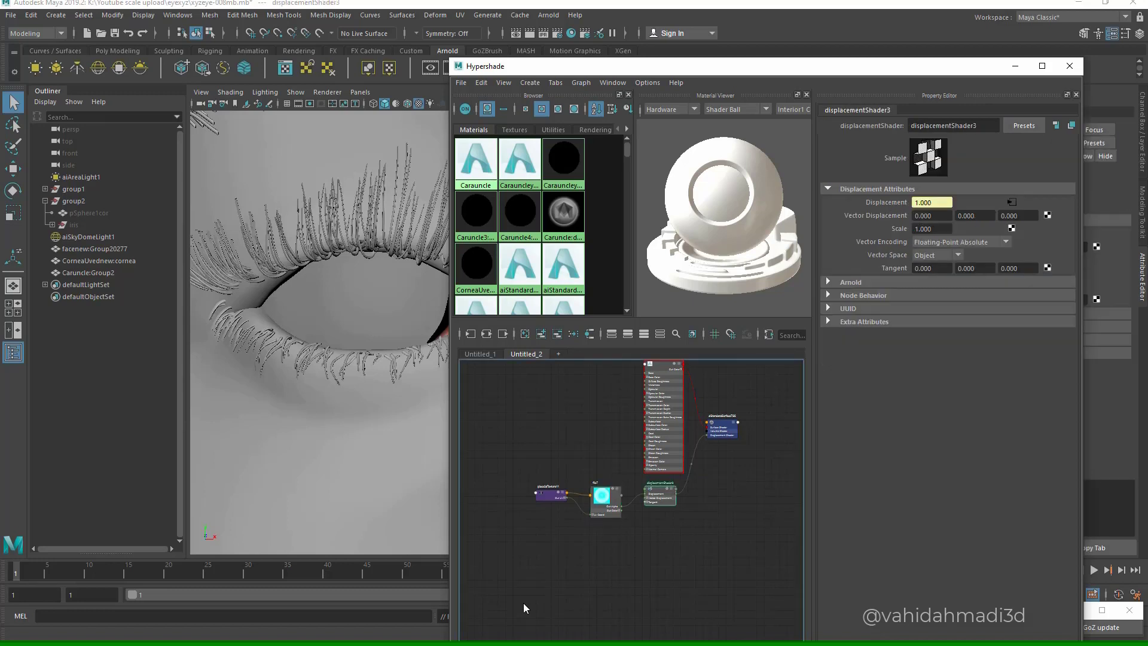
left_click_drag(935, 229, 913, 229)
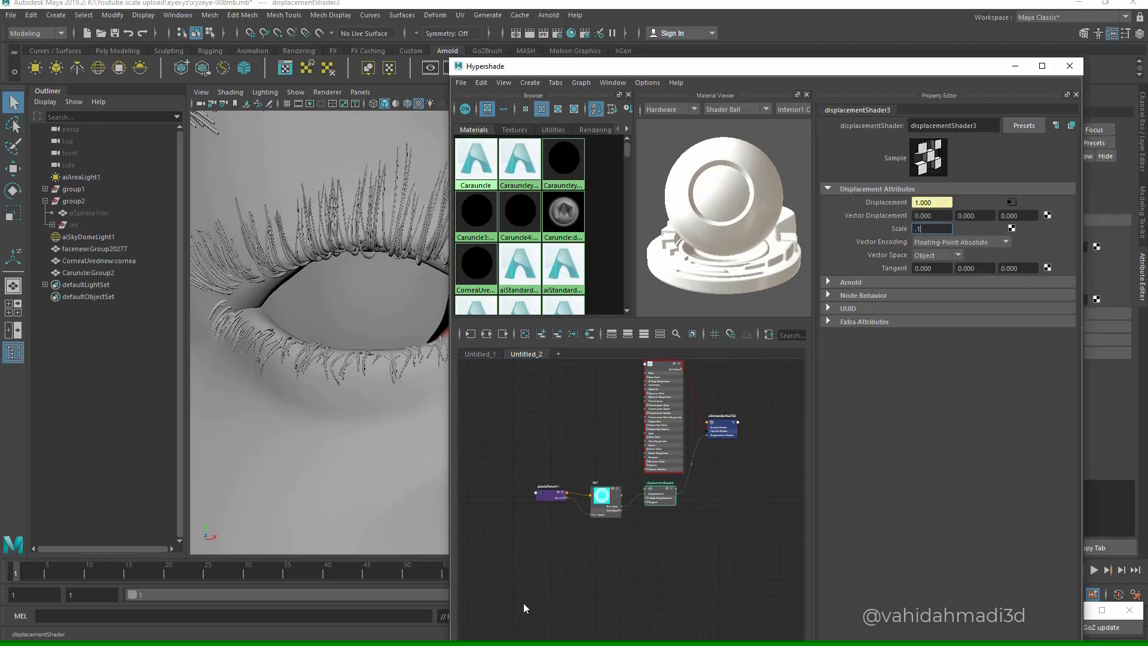
middle_click_drag(598, 419, 609, 463, "alt")
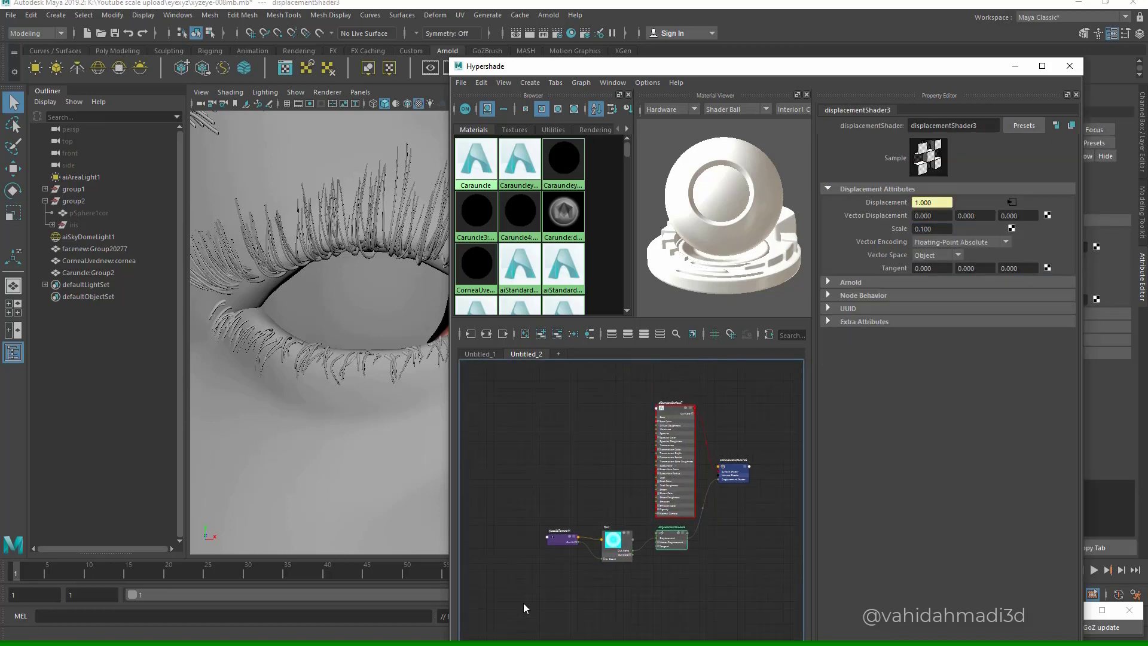
left_click(675, 409)
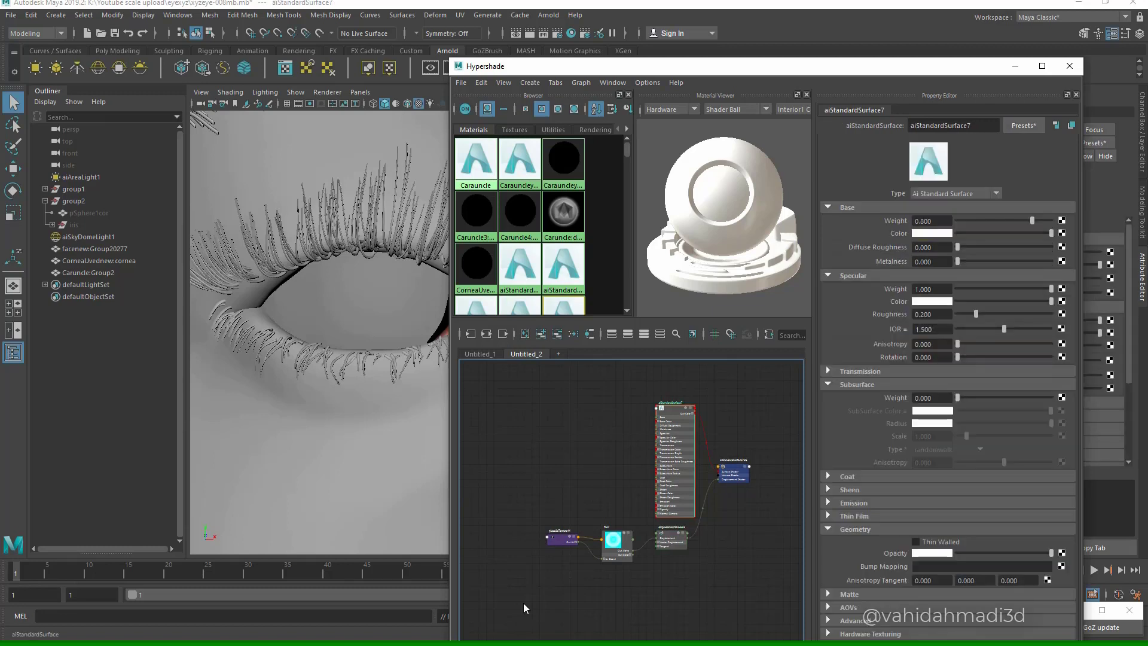
left_click(671, 535)
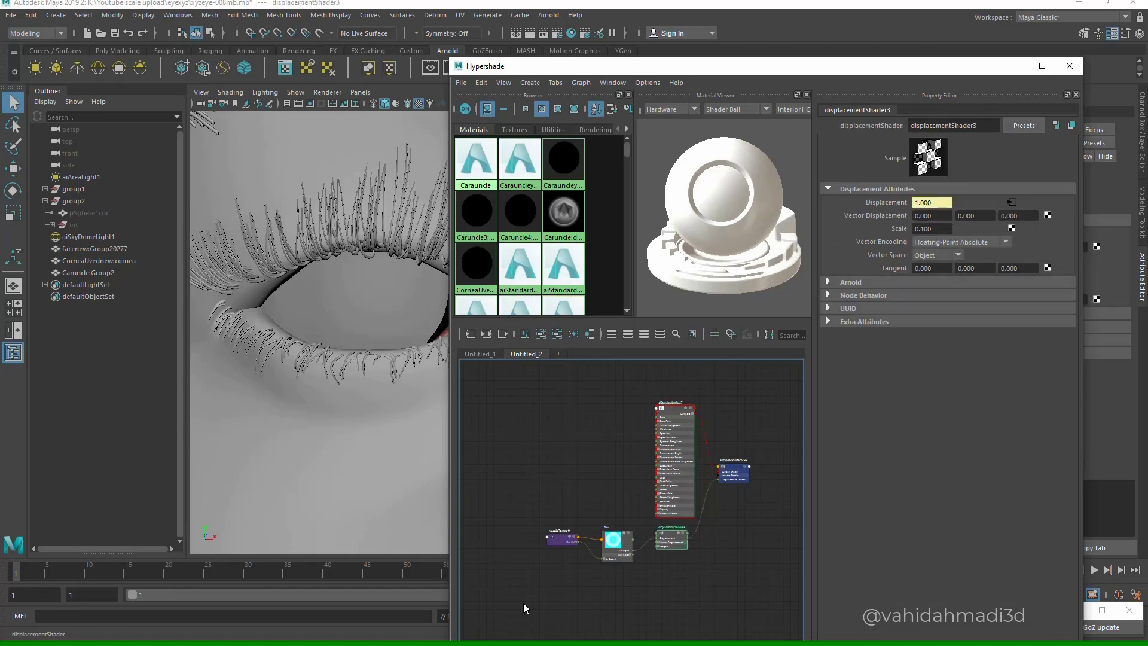
left_click(850, 282)
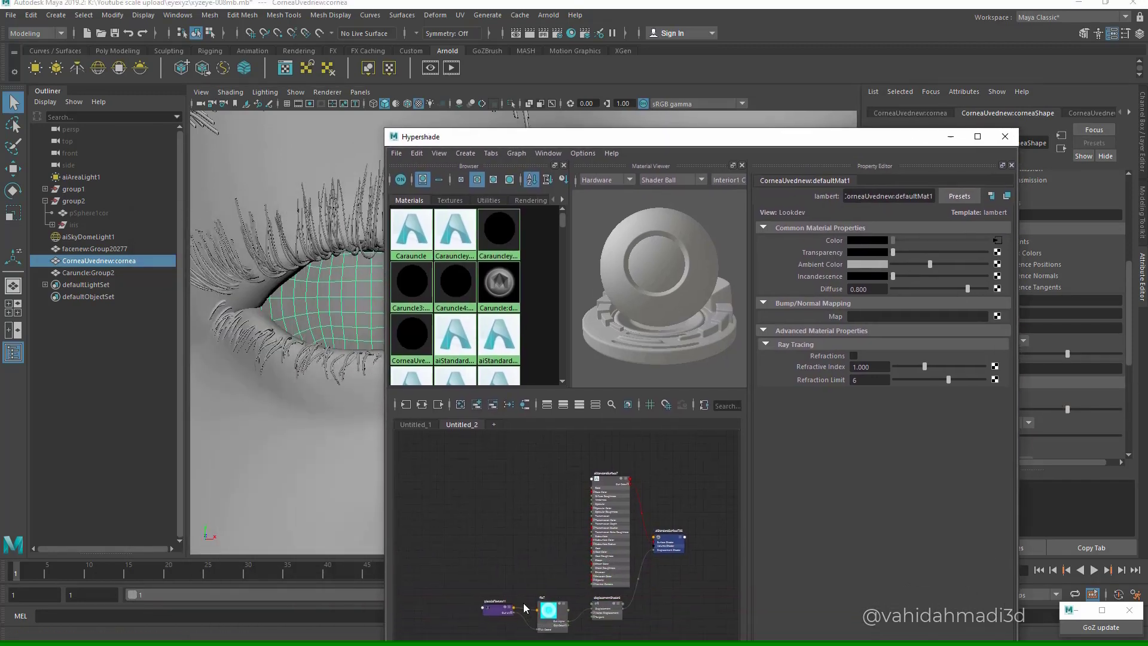
- Switch to ZBrush and examine the cornea's base mesh up close at subdivision level 1
key("super")
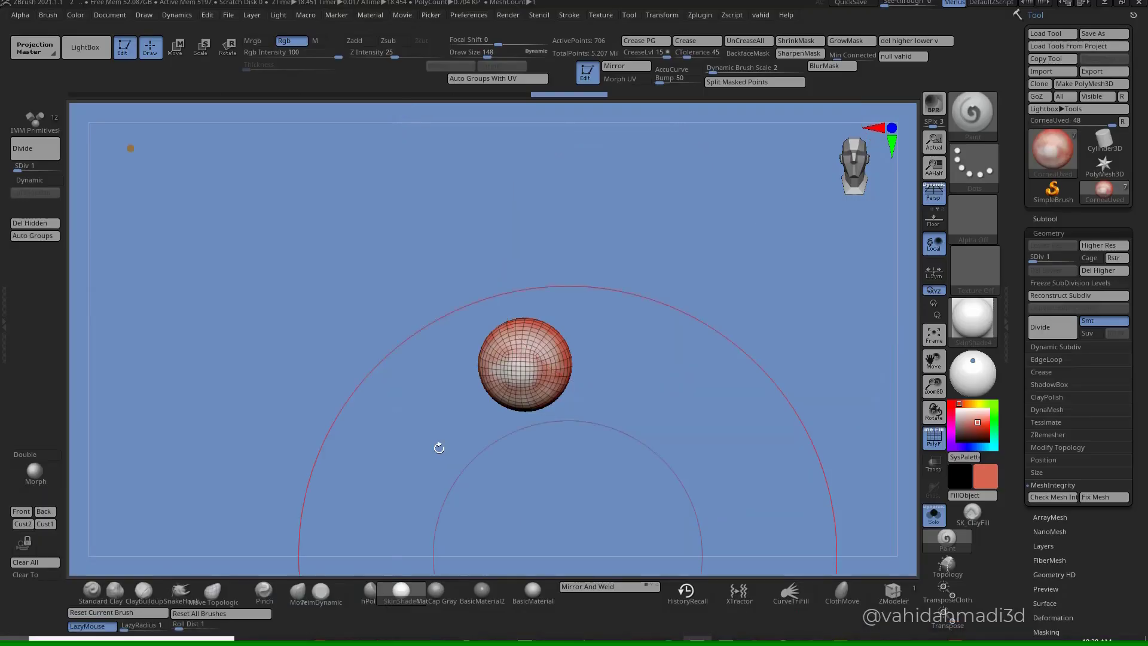
right_click_drag(549, 400, 541, 463, "ctrl")
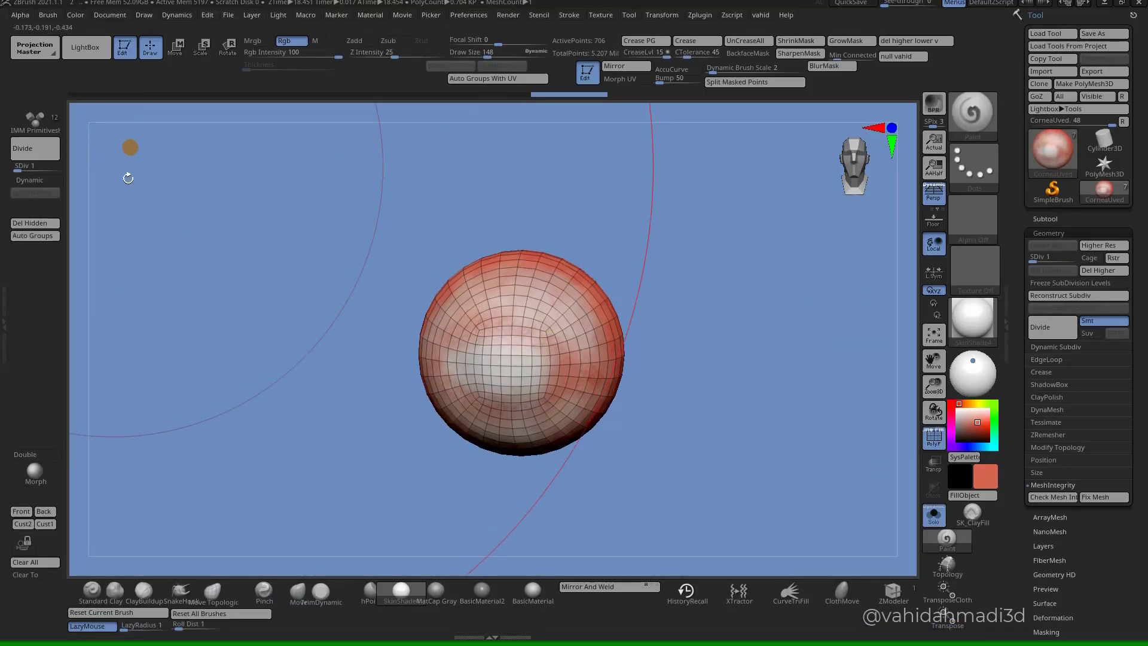
mouse_move(31, 167)
left_mouse_down()
mouse_move(67, 180)
mouse_move(13, 168)
left_mouse_up()
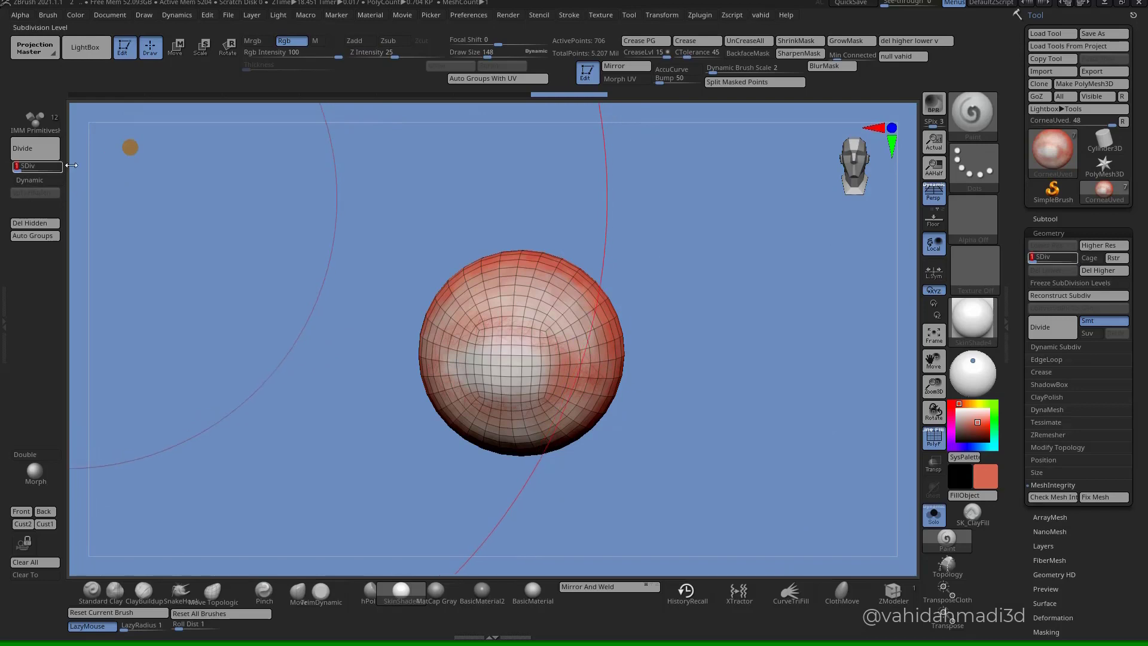
left_click(24, 168)
left_click_drag(24, 172, 16, 171)
left_click_drag(318, 389, 441, 331)
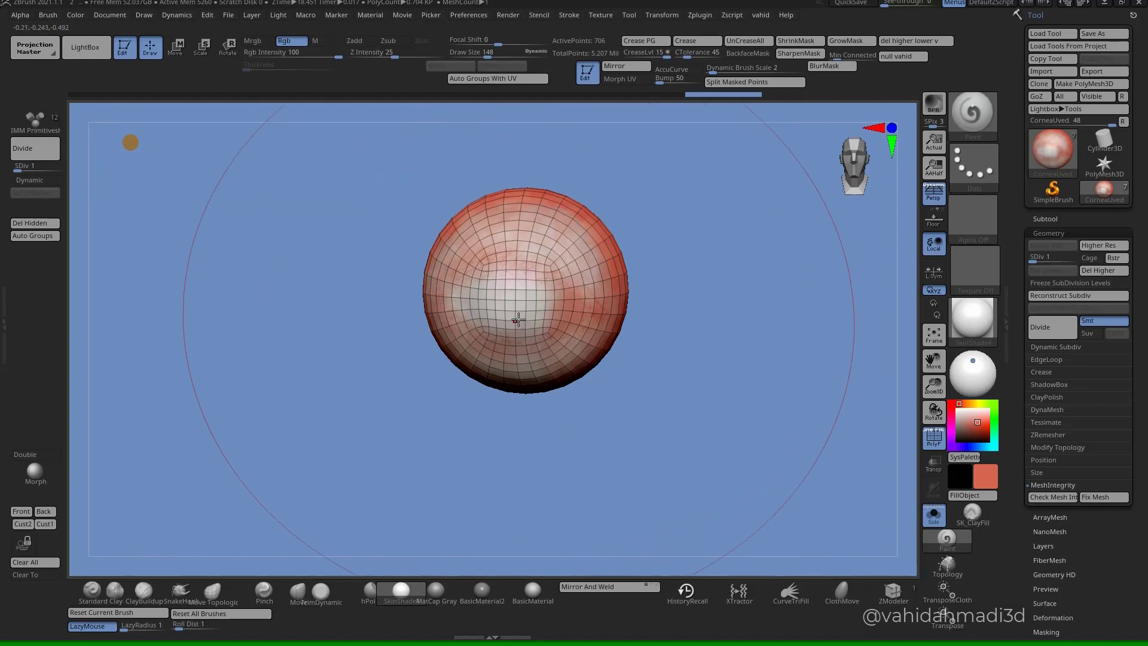
right_click_drag(519, 320, 508, 339, "ctrl")
left_click_drag(715, 320, 702, 336, "alt")
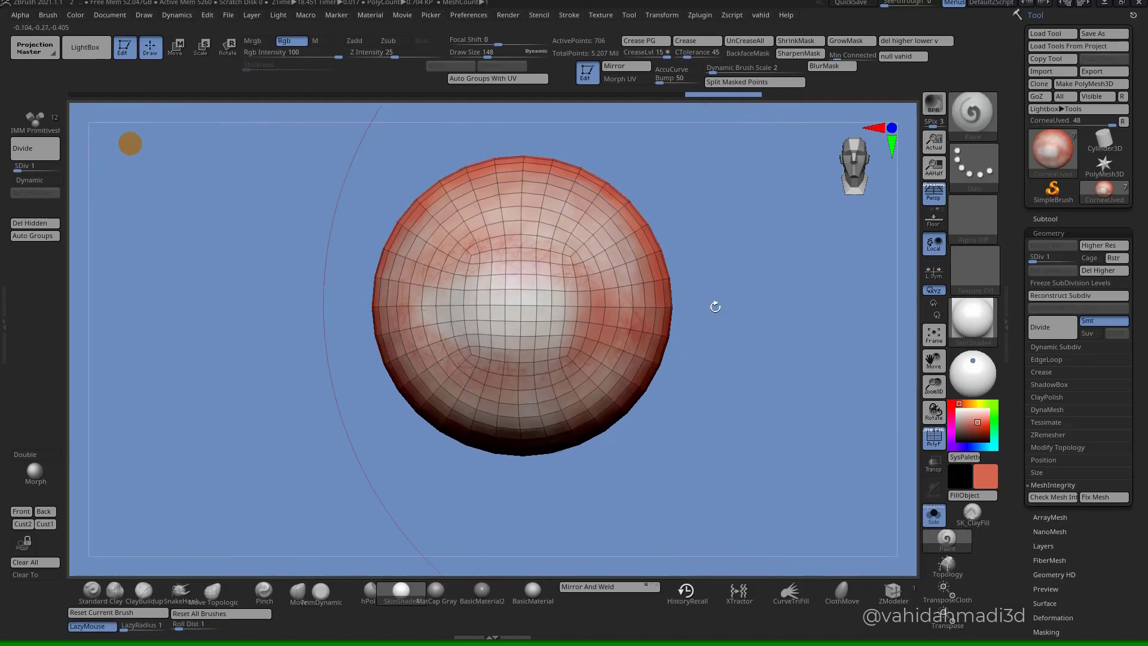
mouse_move(18, 170)
left_mouse_down()
mouse_move(30, 172)
mouse_move(12, 169)
left_mouse_up()
key("alt+s")
- Switch back to Maya and set the colour space of the cornea's displacement file texture to Raw
key("super")
mouse_move(524, 632)
left_click(525, 609)
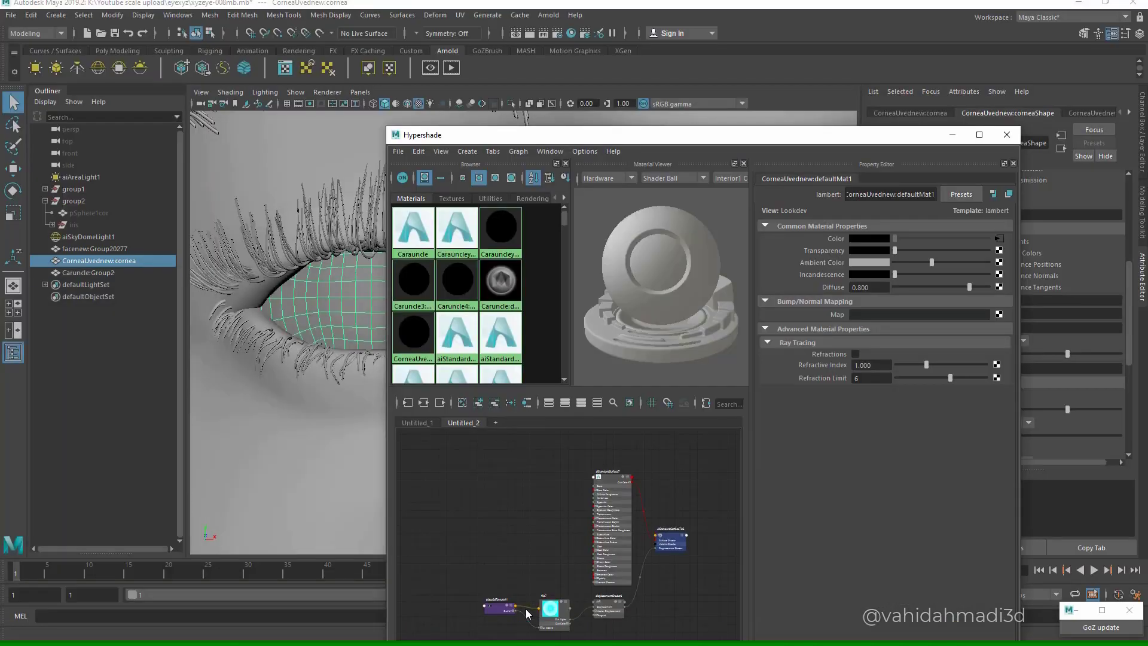
scroll(526, 609, "up", 3)
middle_click_drag(526, 609, 519, 644, "alt")
left_click(576, 599)
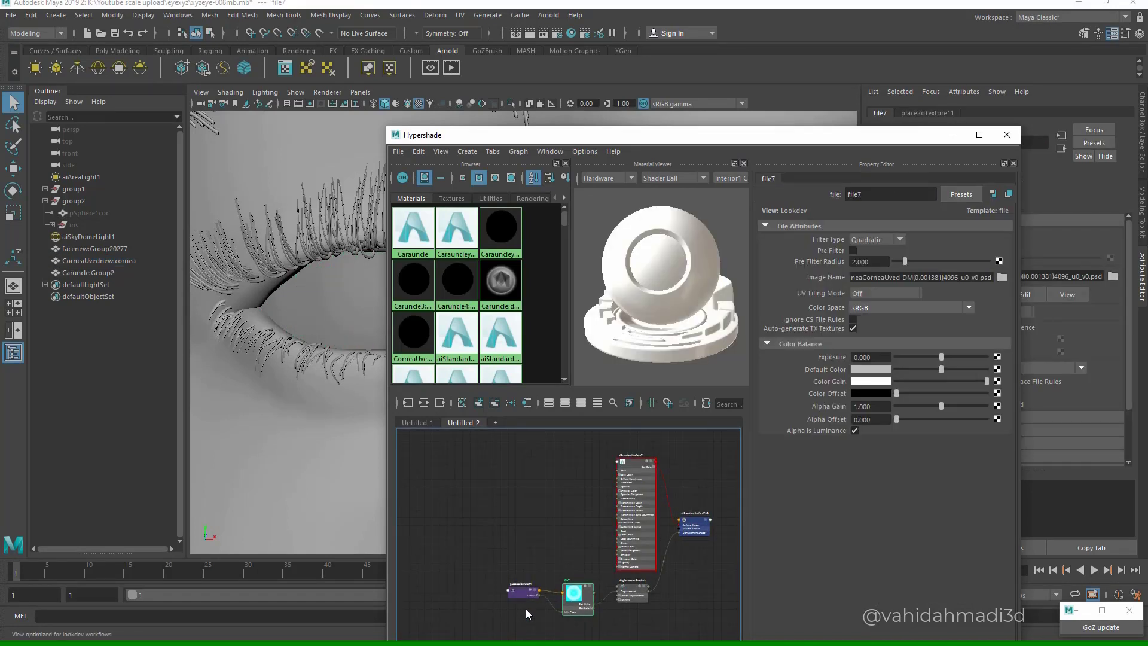
left_click(912, 307)
left_click(885, 320)
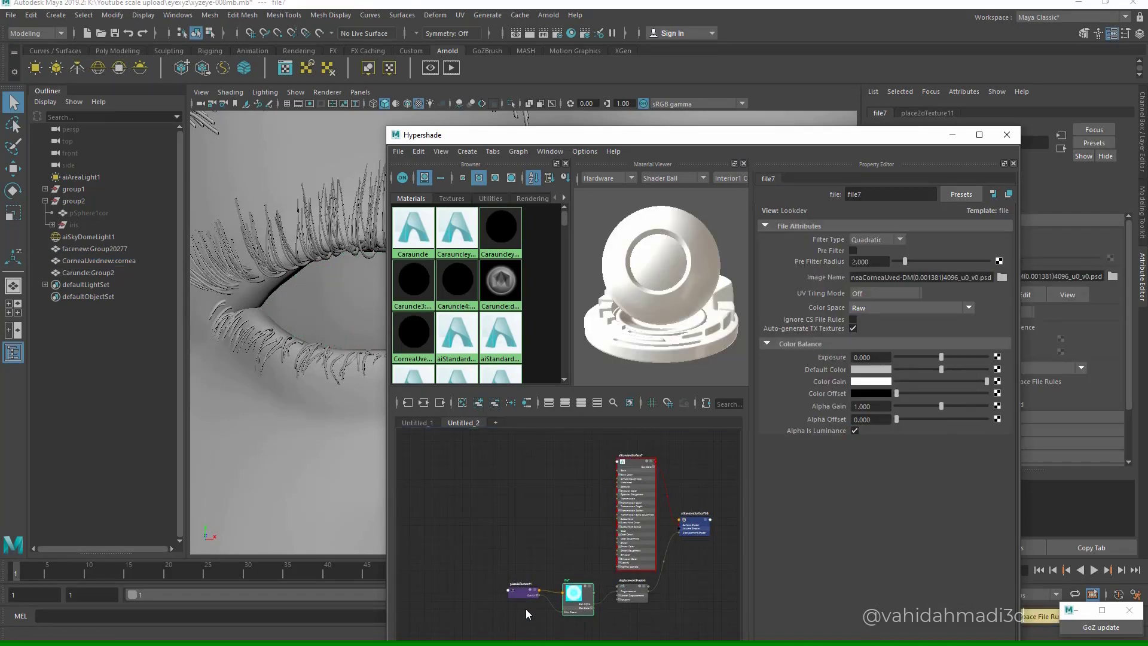
- Move the Hypershade aside, assign aiStandardSurface7 to the cornea mesh, and open the Arnold RenderView to render it
left_click_drag(599, 135, 838, 151)
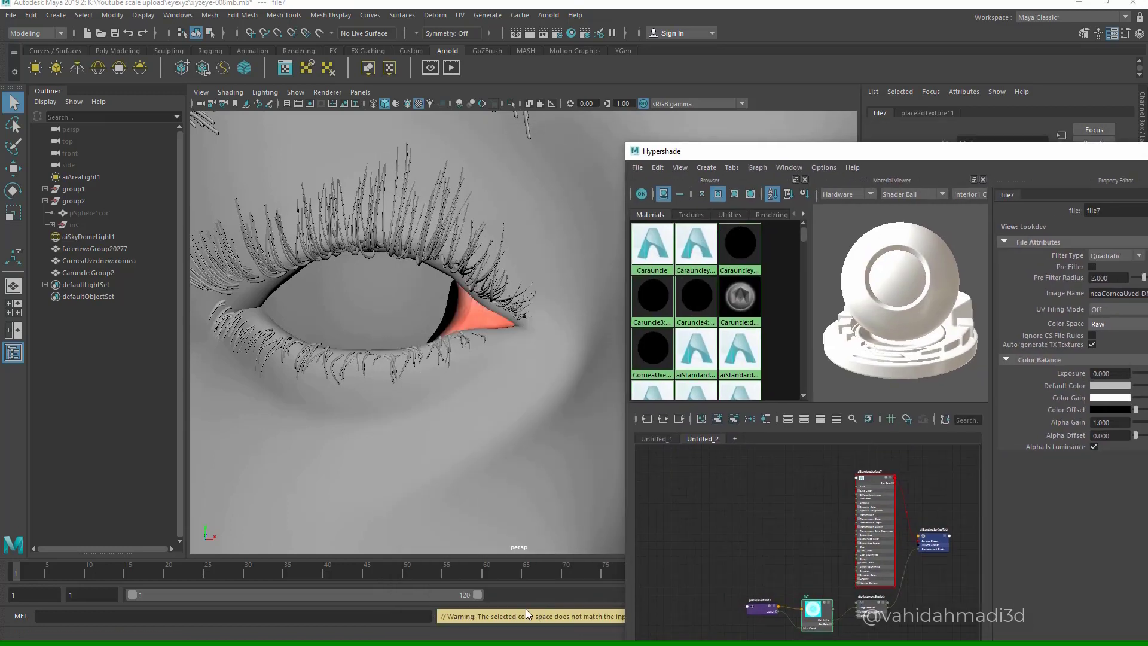
middle_click_drag(862, 478, 377, 305)
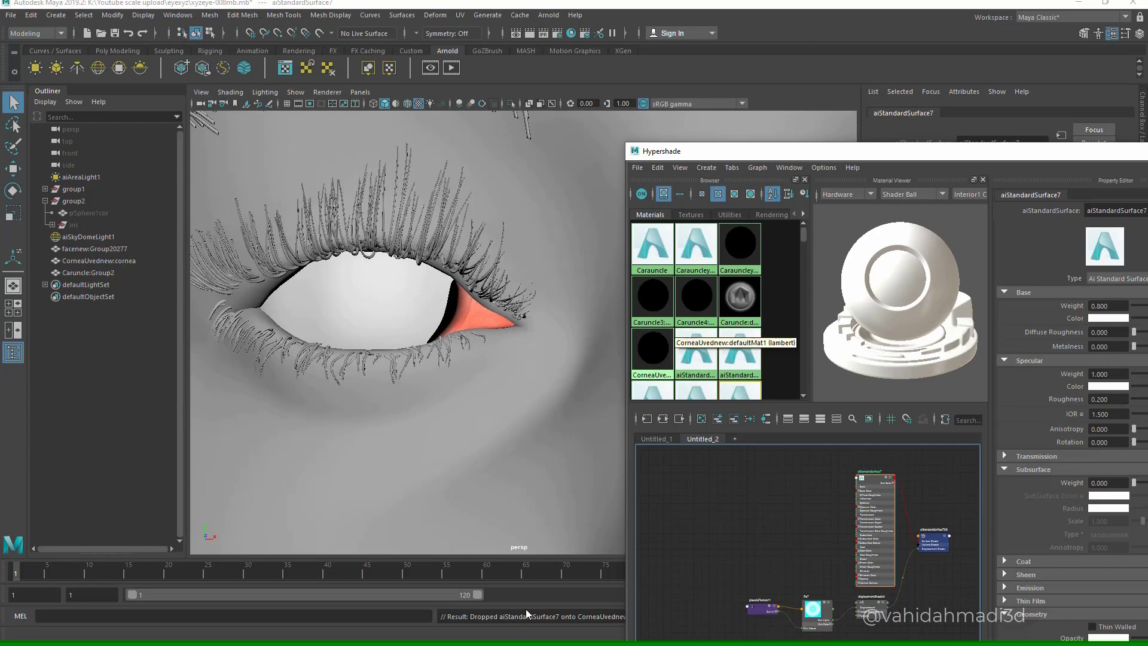
left_click(451, 67)
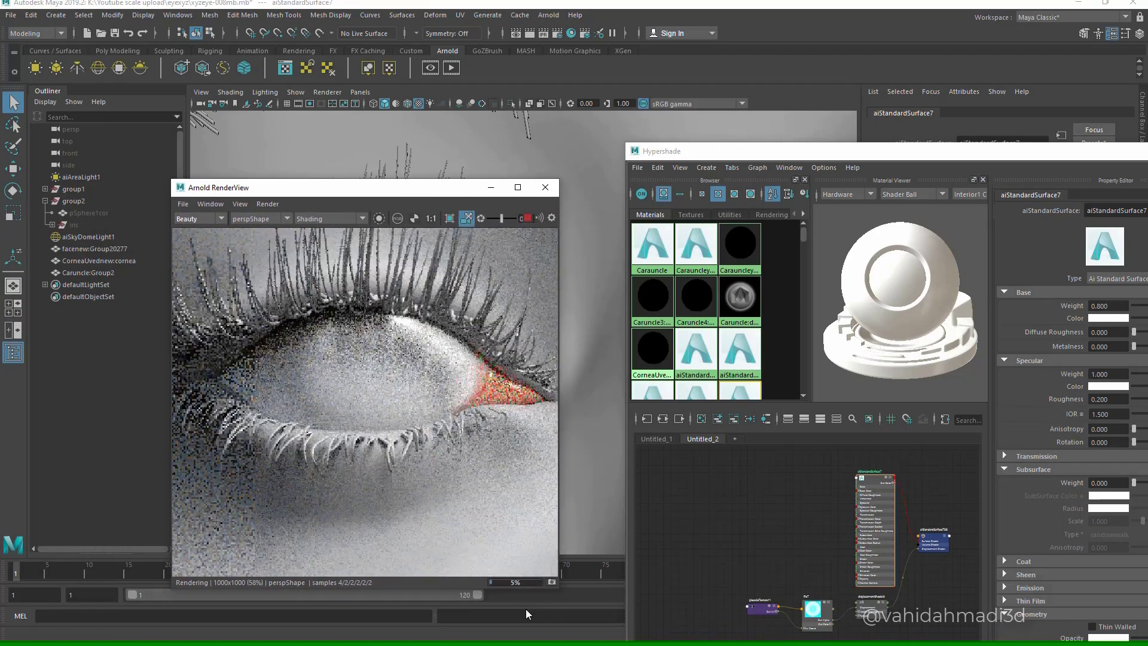
- Enable 3D manipulation in the render, frame the eye closely, and restrict rendering to a crop region over the cornea's outer corner
left_click(467, 217)
scroll(592, 335, "up", 10)
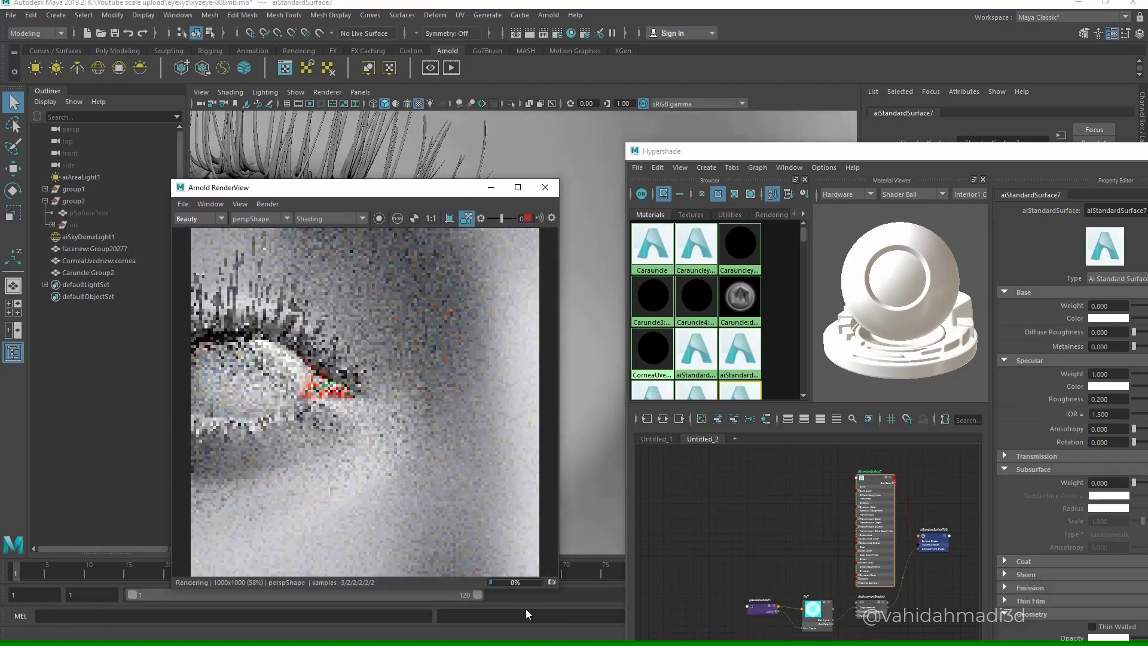
left_click_drag(592, 334, 613, 308, "alt")
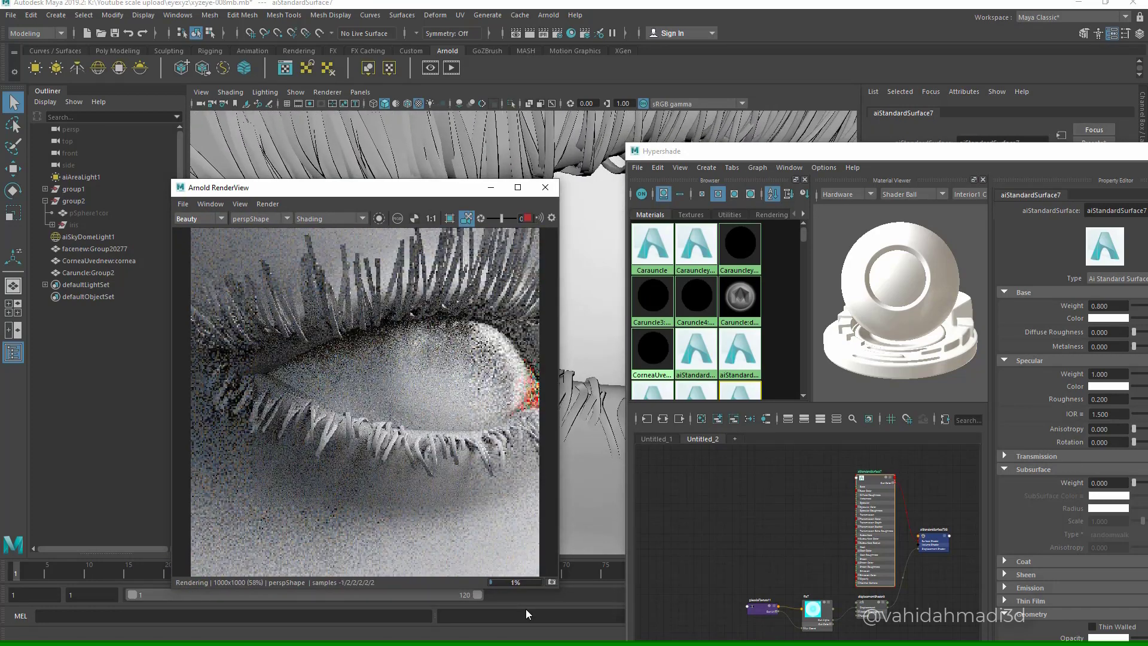
left_click(211, 203)
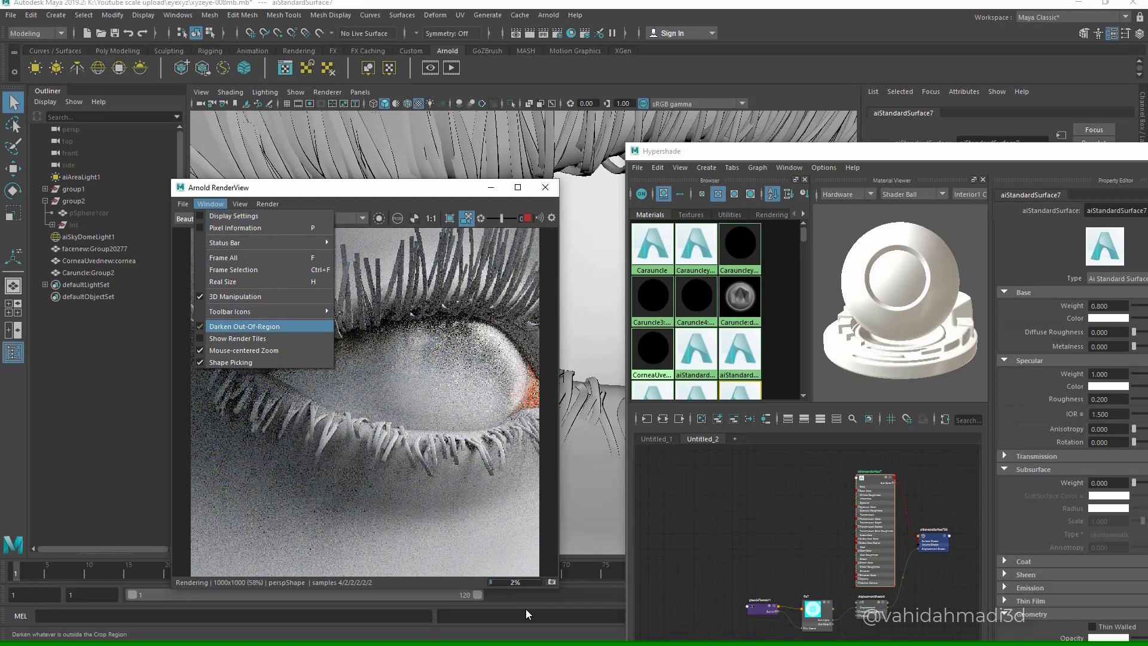
mouse_move(251, 312)
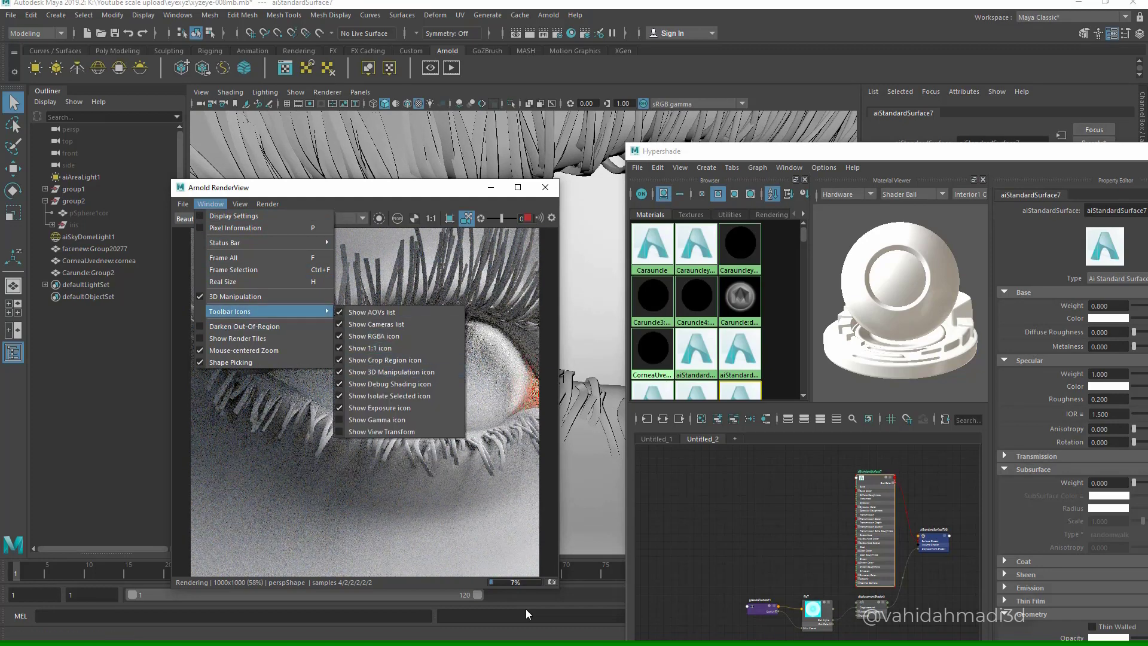
key("Escape")
left_click_drag(316, 349, 393, 405)
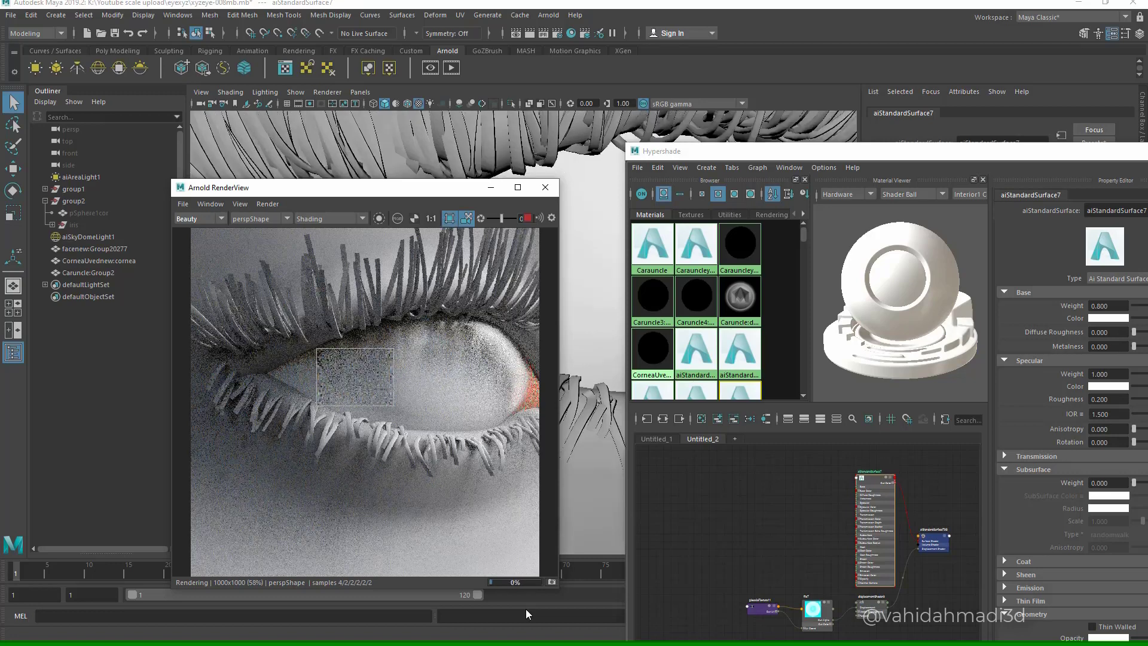
left_click_drag(238, 332, 388, 427)
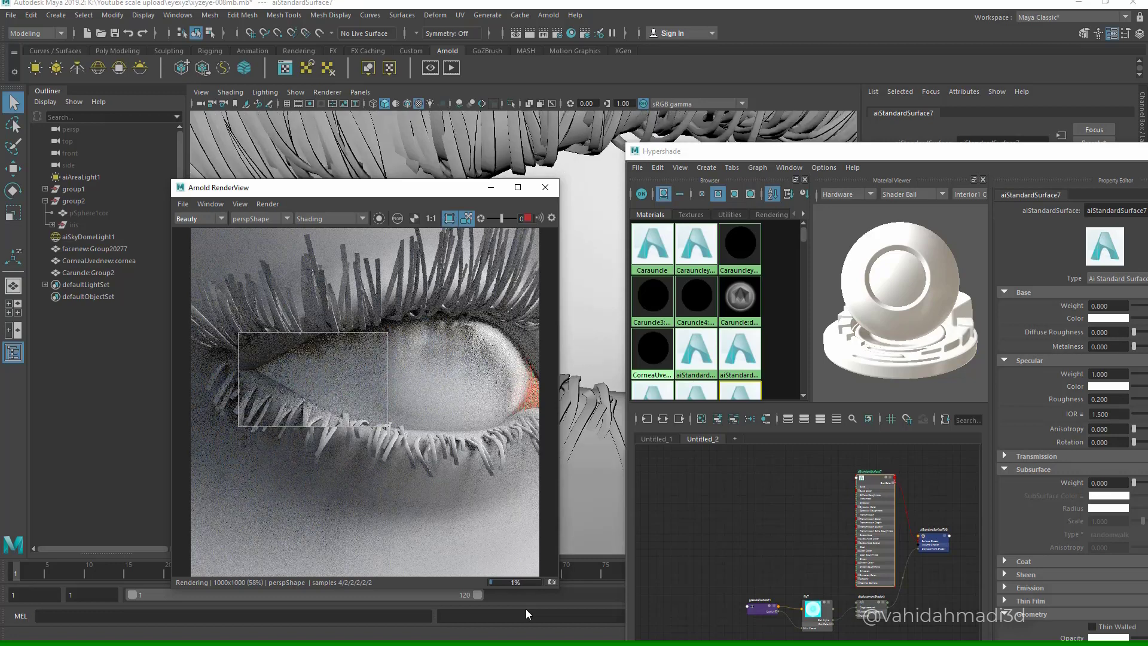
- Turn off 3D manipulation and examine the cornea's rendered displacement detail up close inside the crop region
scroll(313, 379, "up", 1, "alt")
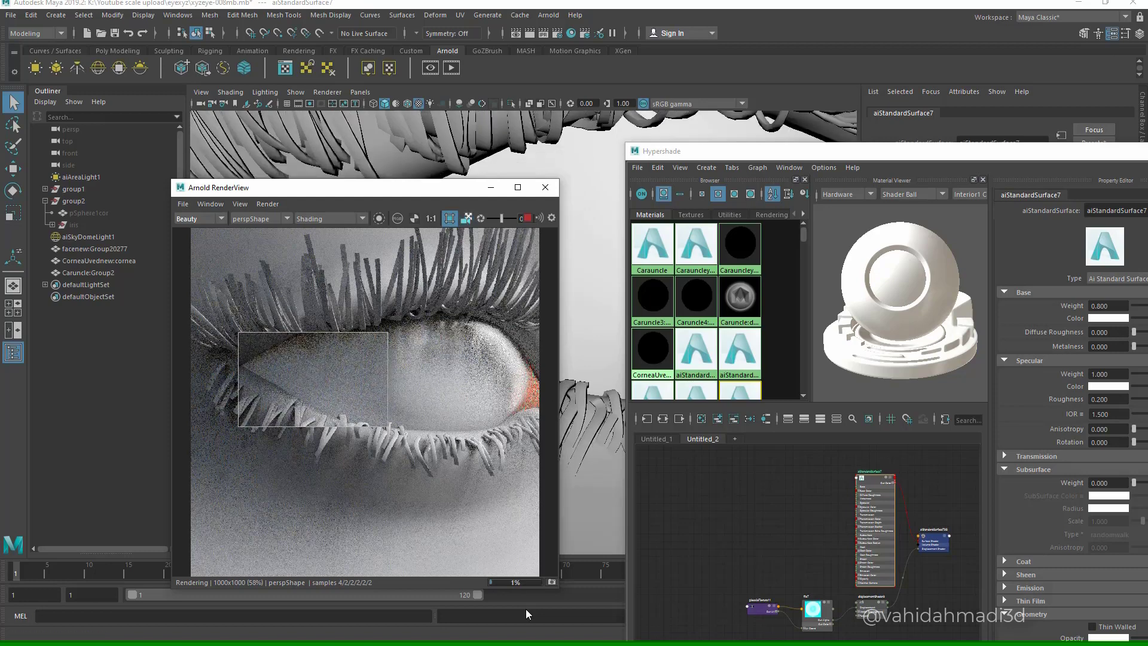
scroll(326, 382, "up", 2)
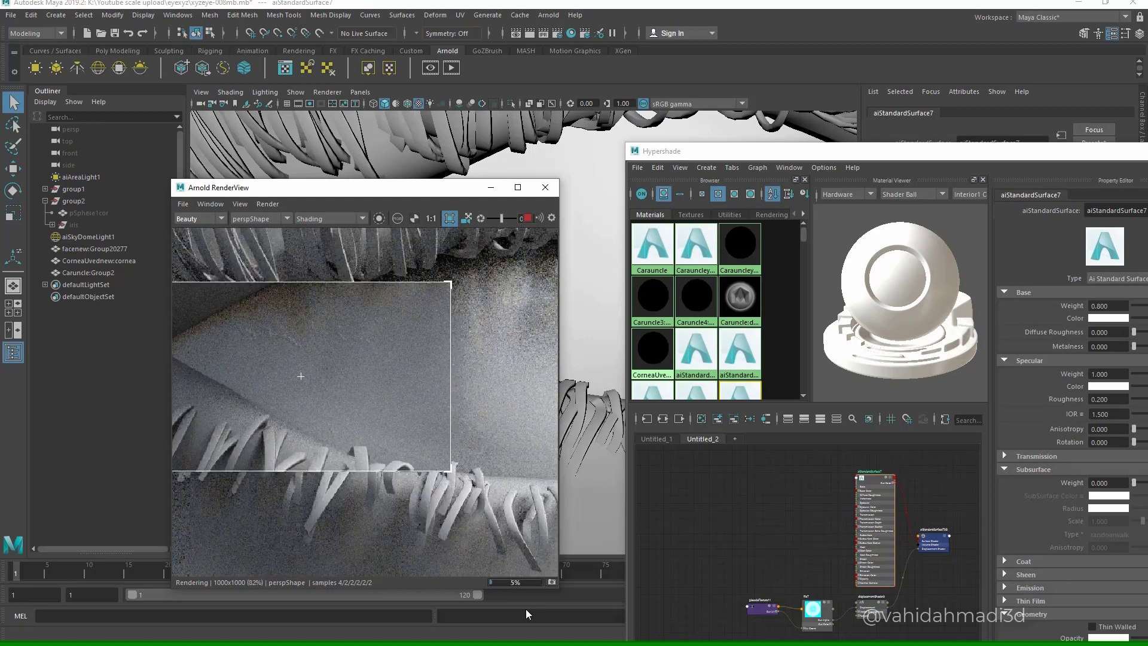
scroll(342, 419, "down", 3)
scroll(342, 418, "up", 2)
scroll(313, 386, "up", 1)
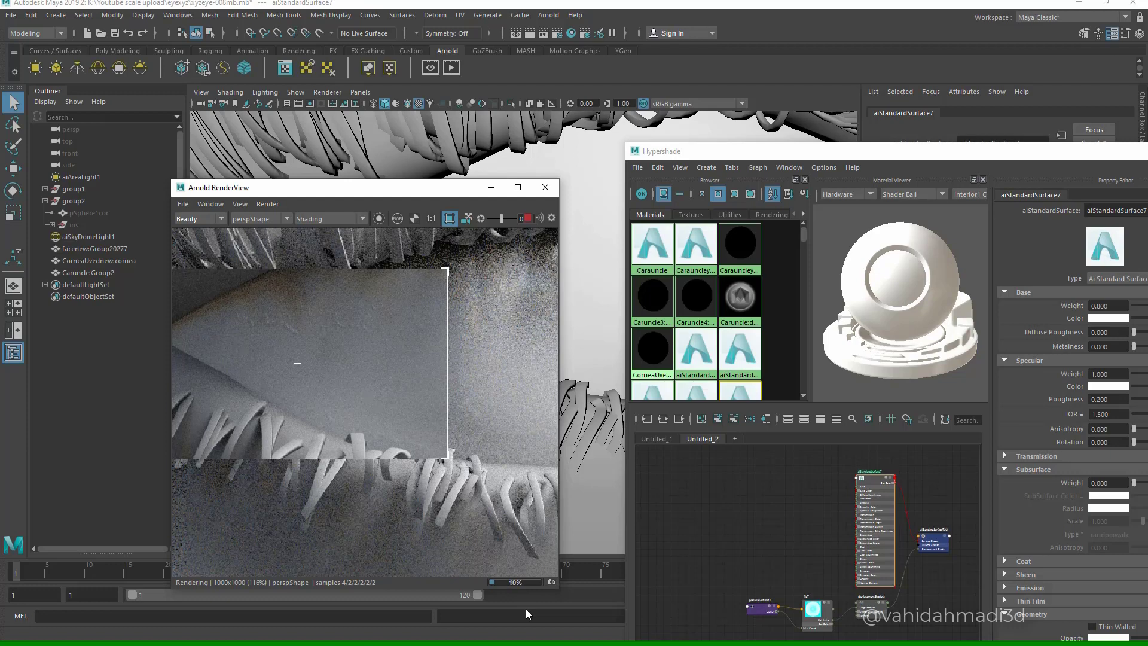
scroll(298, 363, "down", 2)
scroll(308, 389, "up", 2)
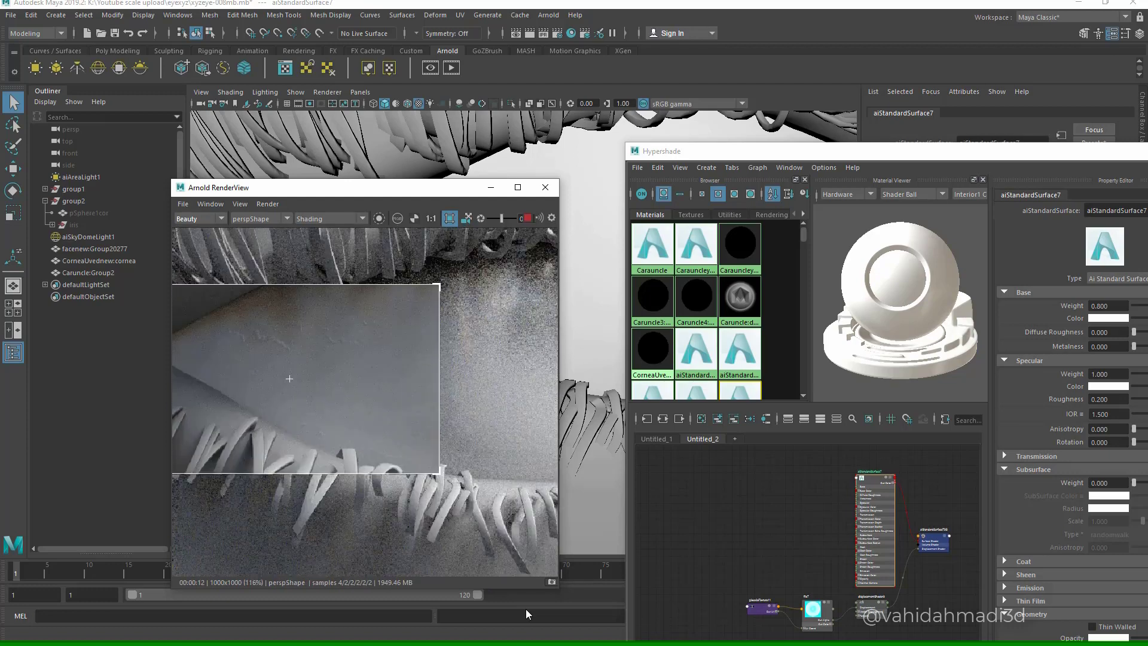
scroll(312, 408, "down", 2)
scroll(330, 436, "up", 3)
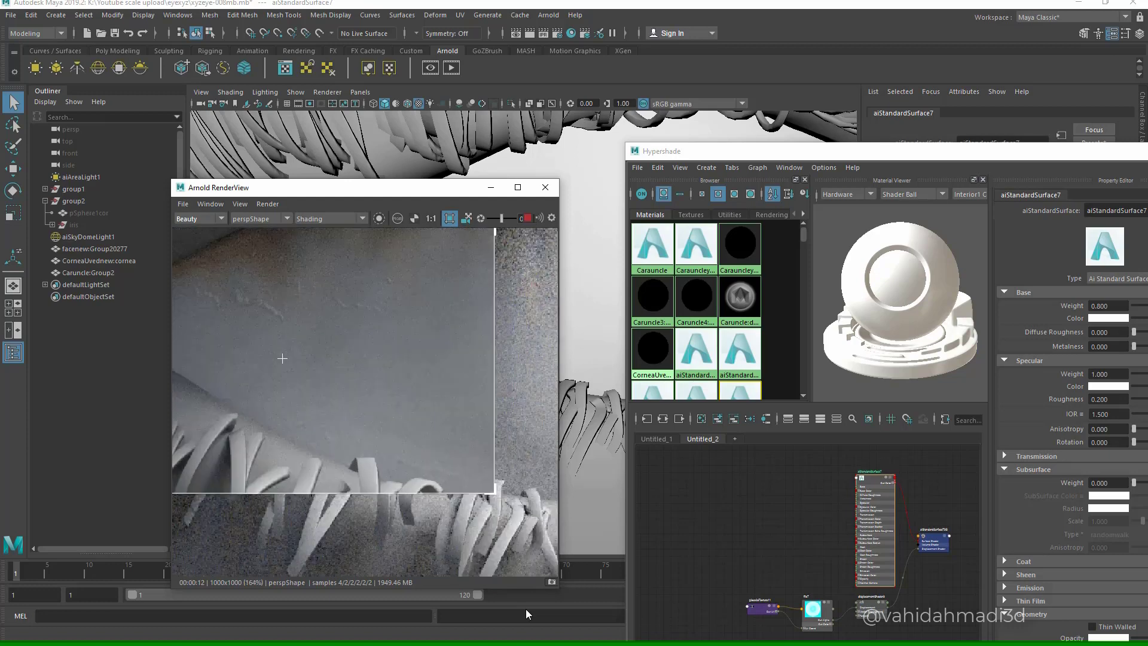
- Examine the cornea's rendered surface around the crop region at several distances, and close the Arnold RenderView
scroll(323, 431, "down", 3)
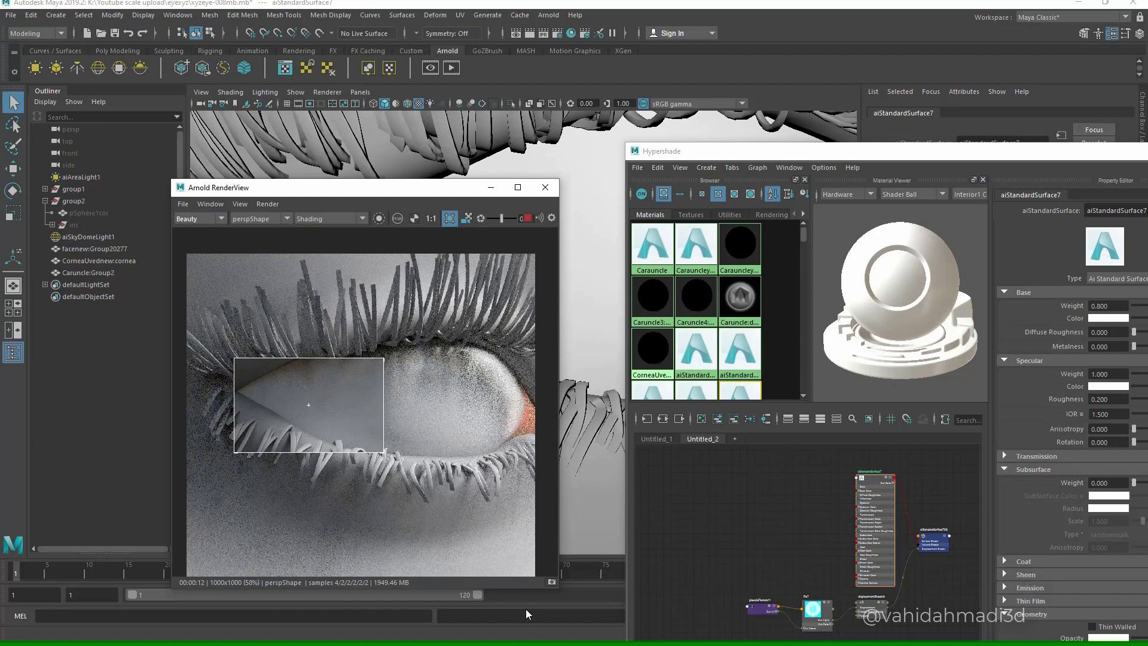
scroll(358, 425, "up", 2)
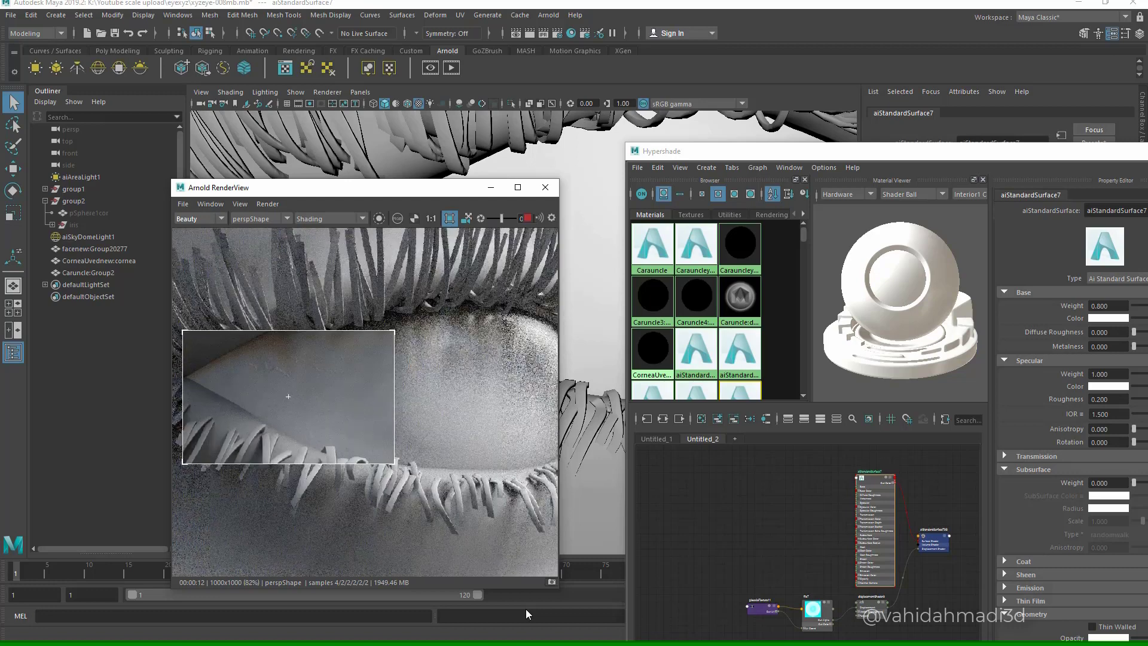
scroll(335, 415, "down", 2)
middle_click_drag(335, 415, 374, 384)
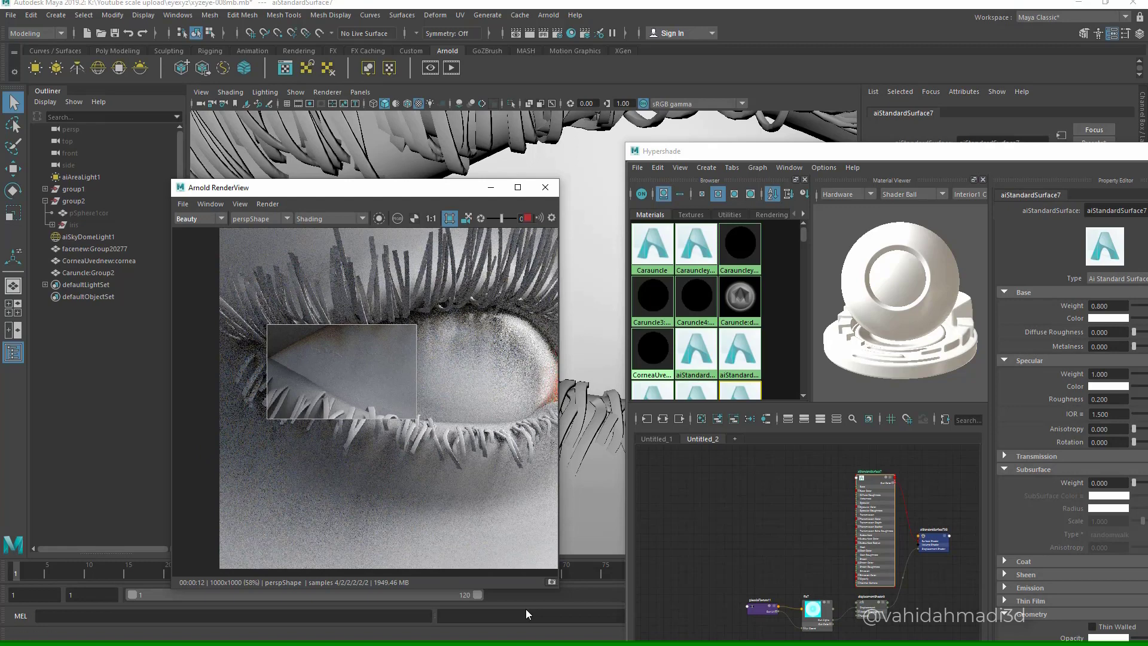
left_click(545, 188)
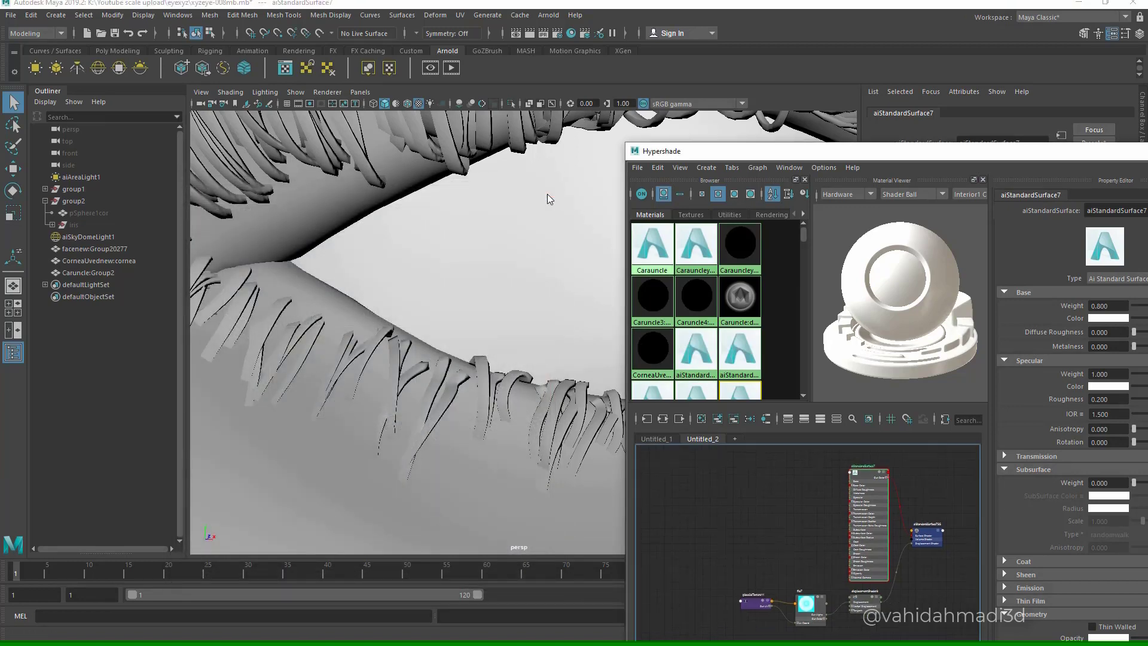
- Select the caruncle mesh at the eye's inner corner and hide it
left_click(548, 196)
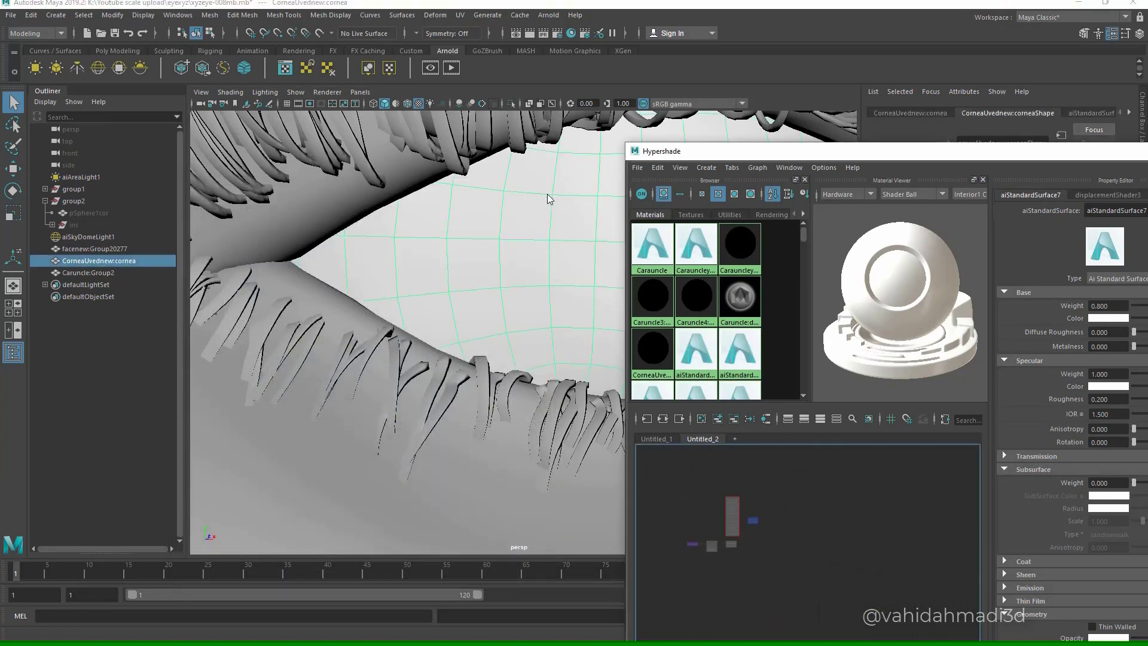
mouse_move(548, 195)
left_mouse_down("alt")
mouse_move(448, 197)
mouse_move(548, 195)
left_mouse_up("alt")
left_click(548, 198)
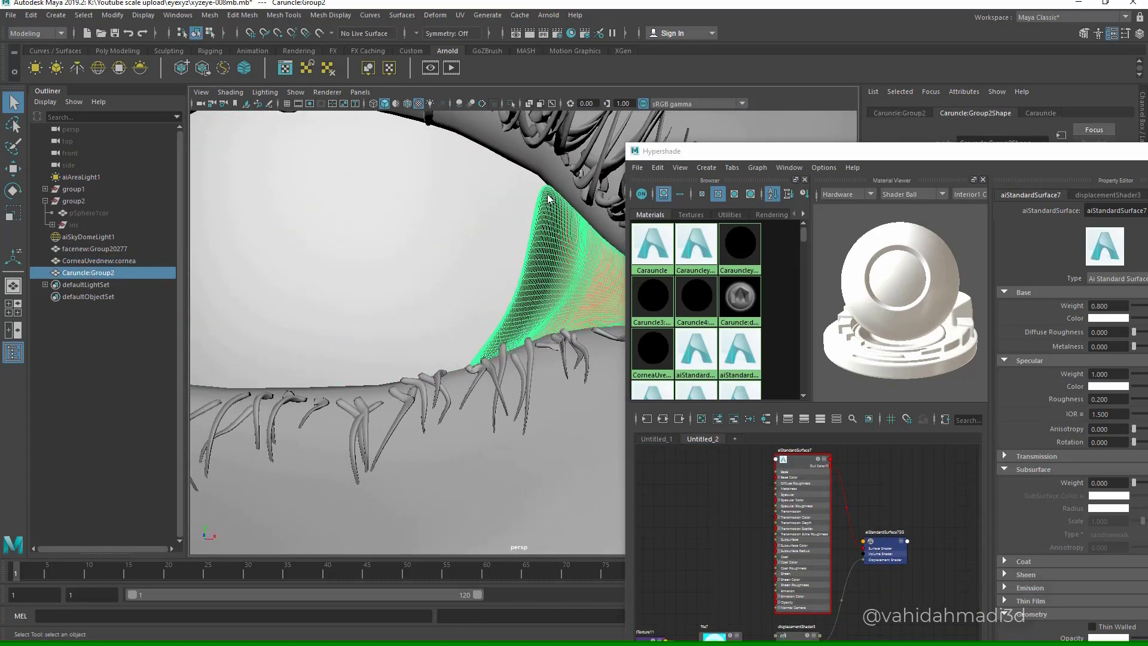
key("ctrl+h")
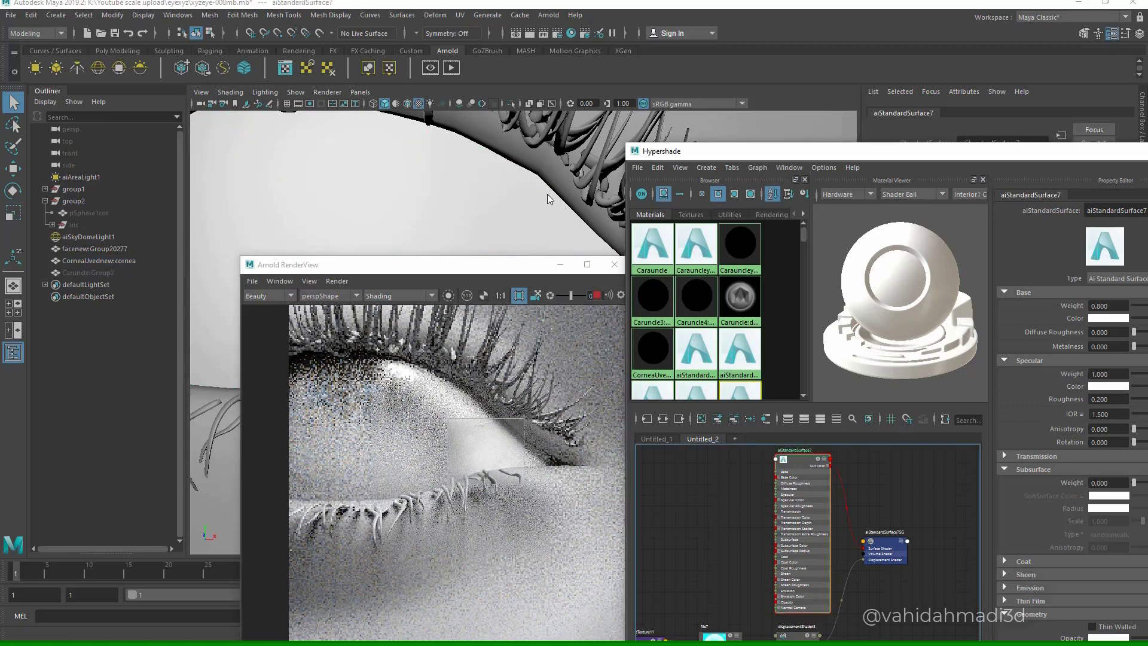
- Bring the whole Hypershade into view and set the specular roughness of aiStandardSurface7 to 0.04
left_click_drag(837, 151, 454, 102)
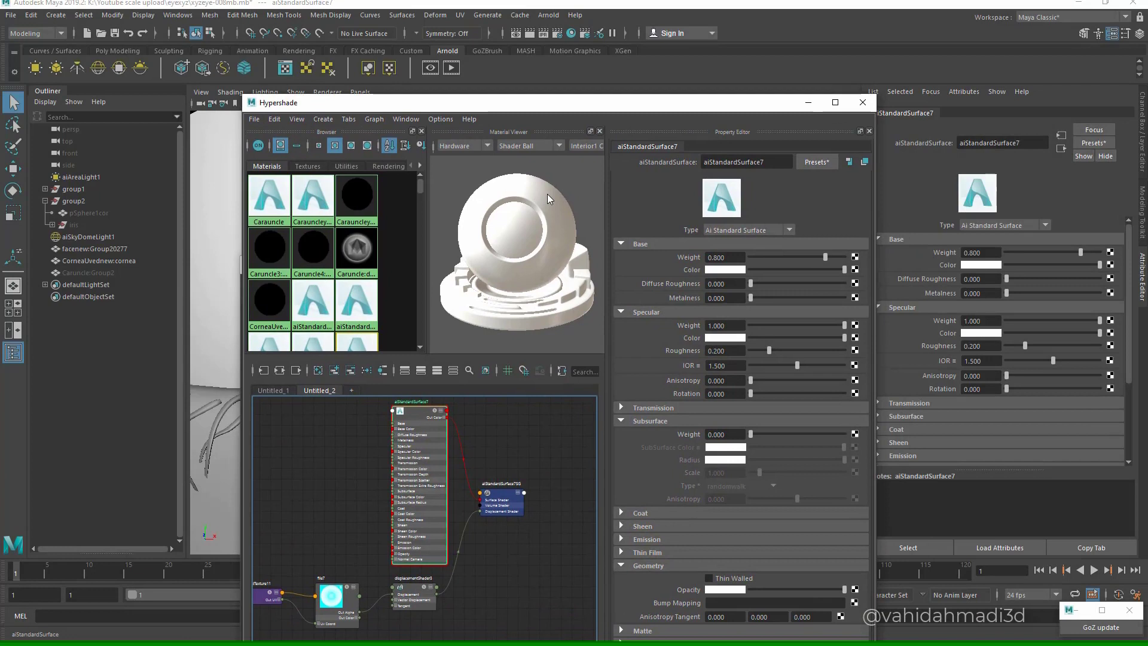
double_click(717, 351)
type(".")
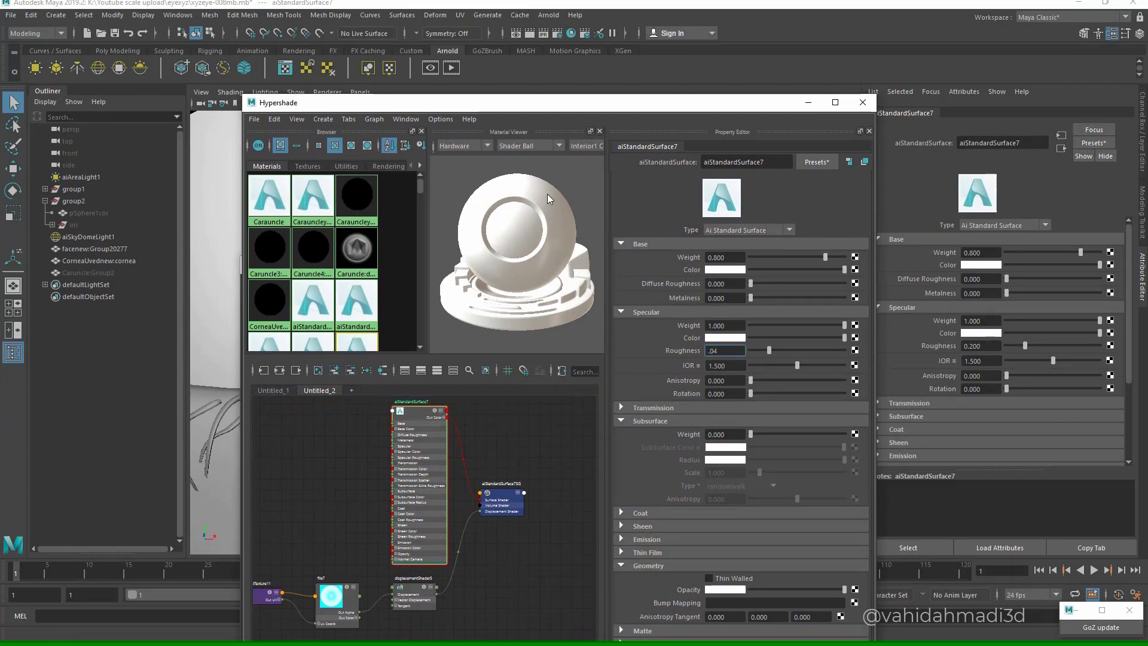
type("04")
key("Return")
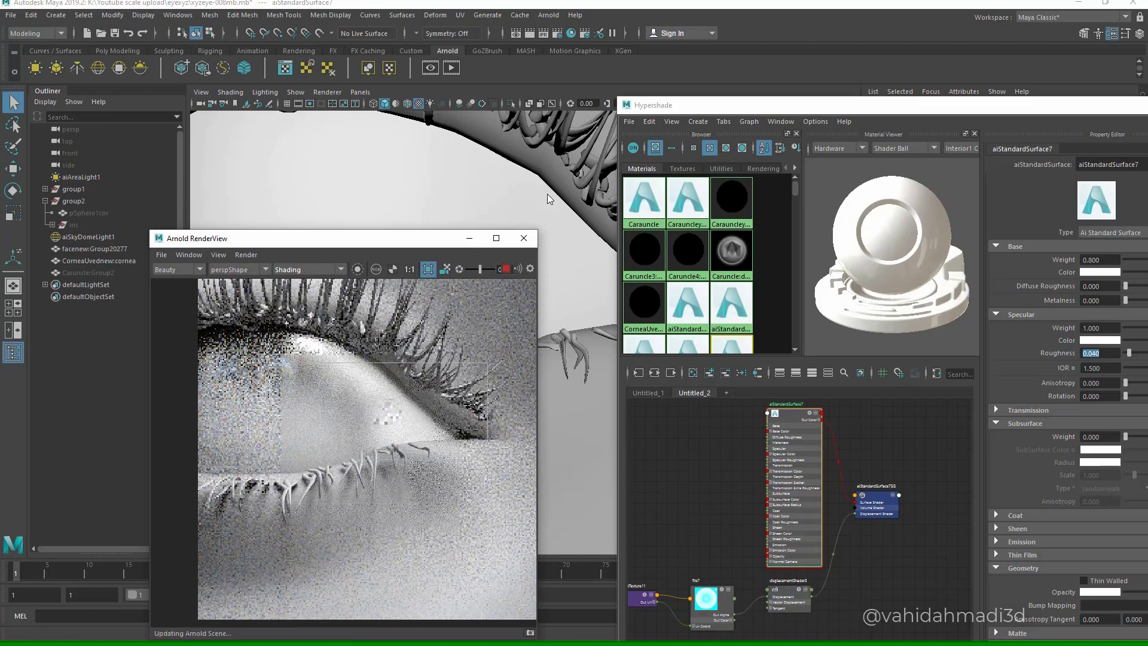
- Adjust the render framing around the eye's inner corner and examine the cornea's reflections inside the crop region
key("f")
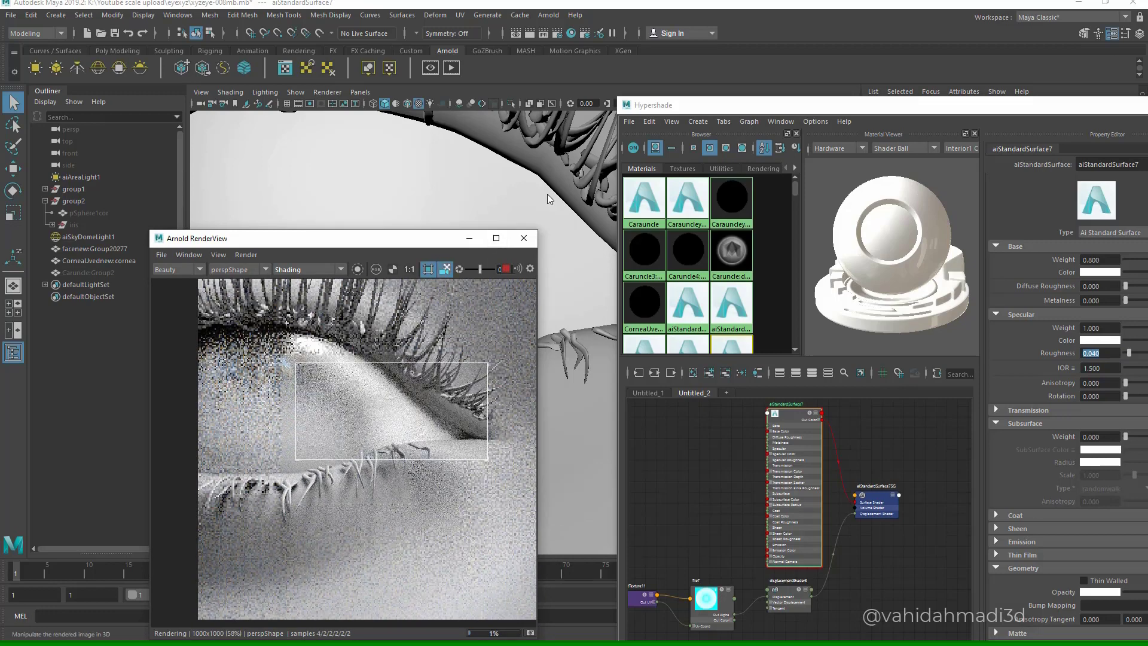
scroll(547, 193, "up", 2)
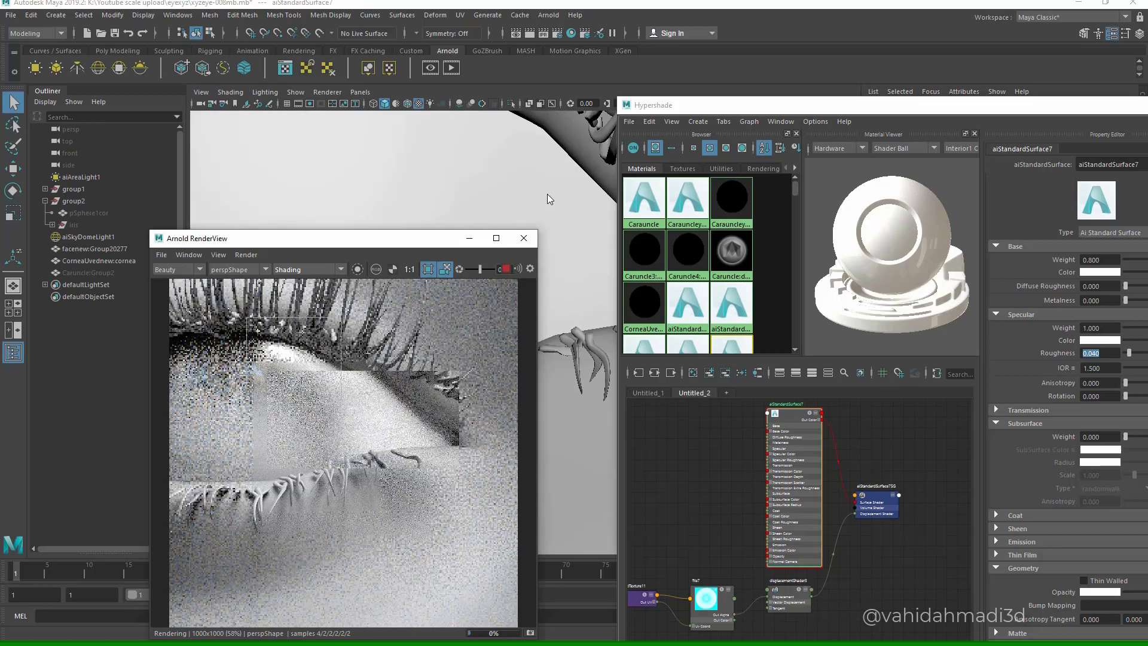
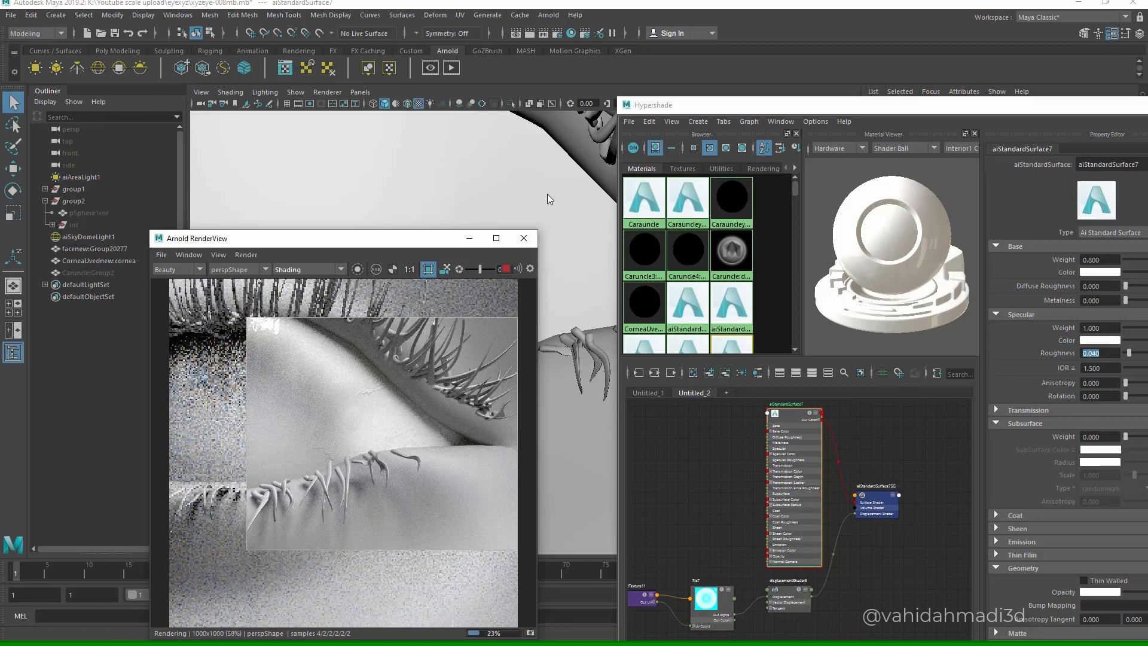
left_click(794, 474)
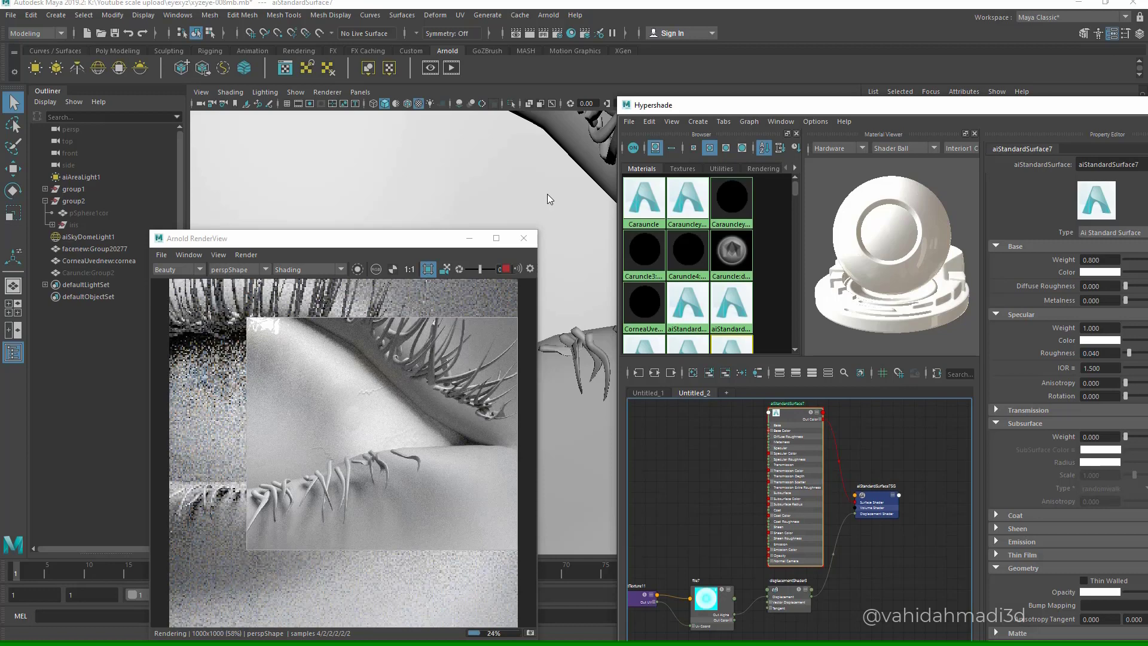
- Try a specular IOR of 1.6 on aiStandardSurface7, placing the Hypershade and render windows side by side to compare the result
mouse_move(777, 105)
left_mouse_down()
mouse_move(416, 77)
mouse_move(381, 64)
left_mouse_up()
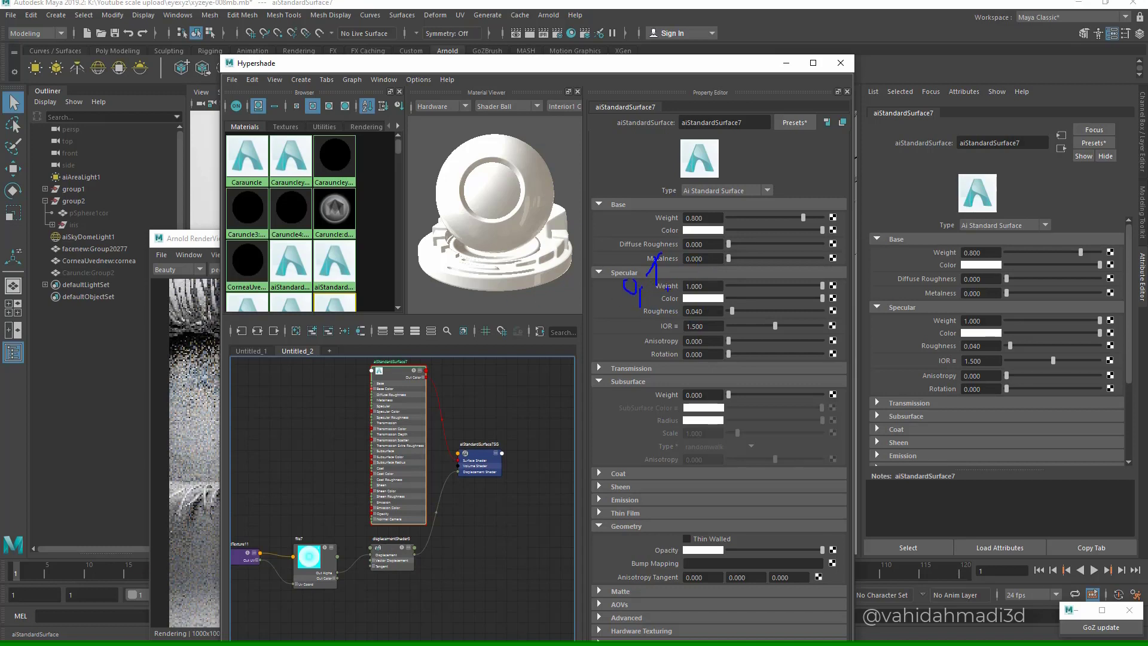
left_click_drag(710, 312, 640, 306)
key("Escape")
double_click(695, 327)
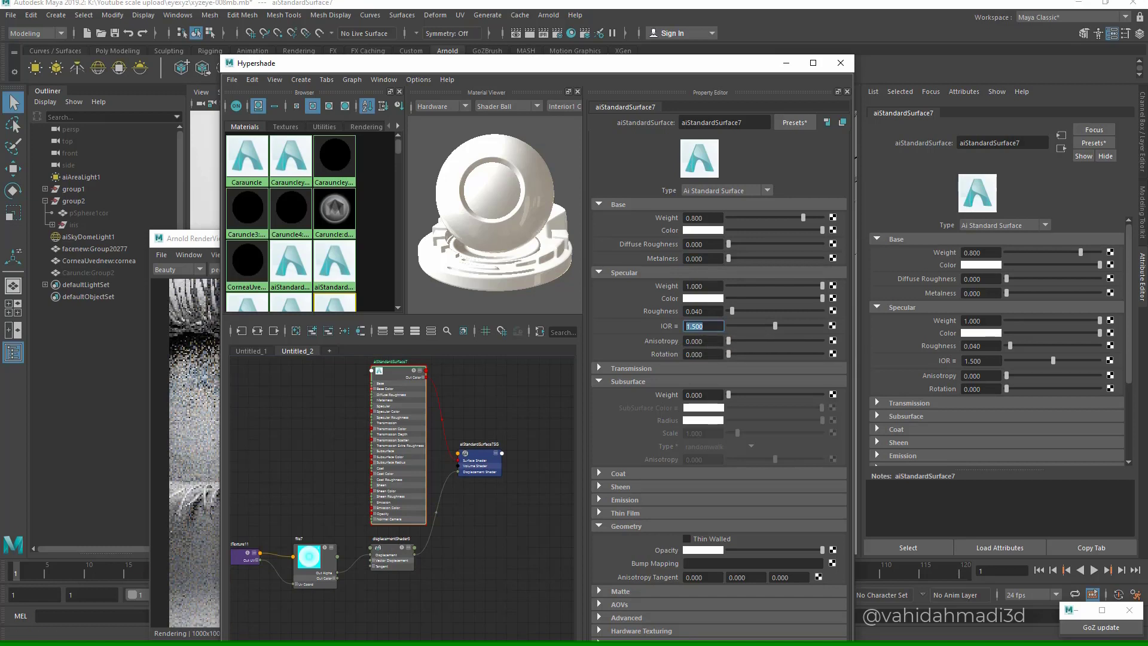
type("1.6")
key("Return")
left_click_drag(323, 63, 636, 105)
left_click_drag(329, 232, 304, 206)
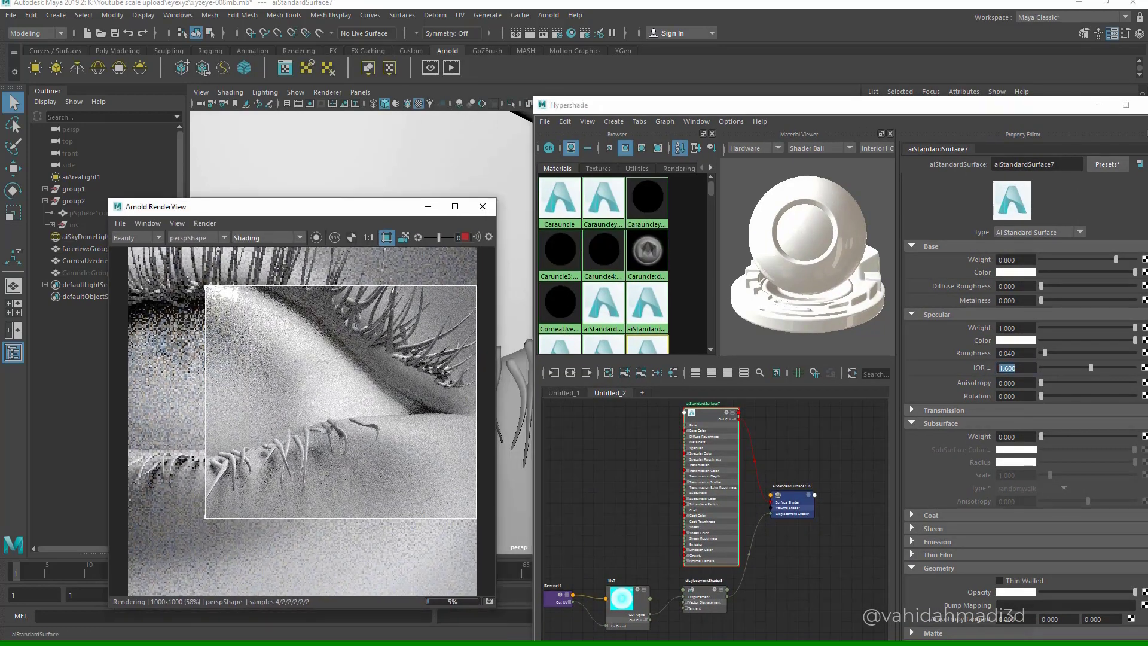
- Return the specular IOR of aiStandardSurface7 to 1.5, and replace it with the Cornea preset of 1.37
left_click(1015, 368)
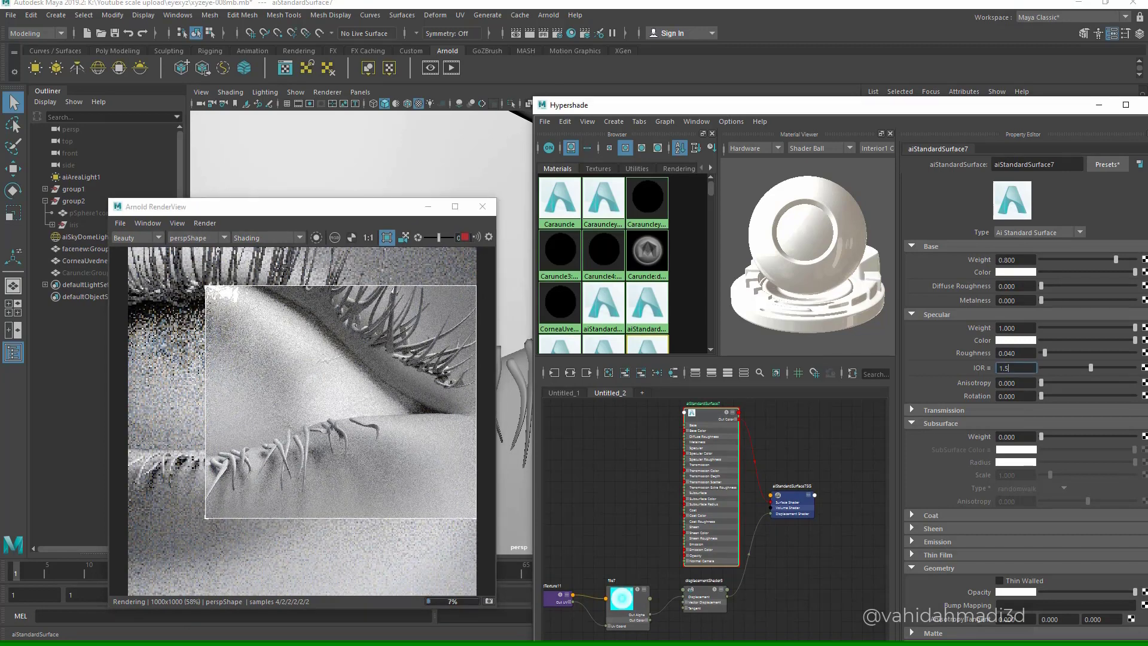
type("1.5")
key("Return")
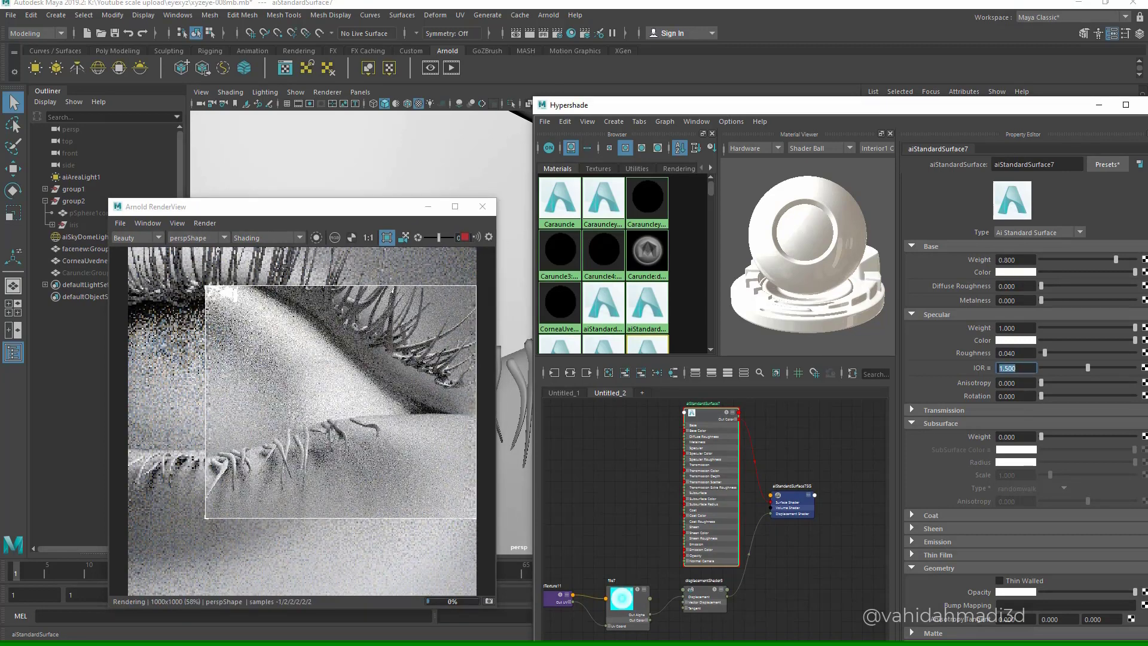
left_click(989, 368)
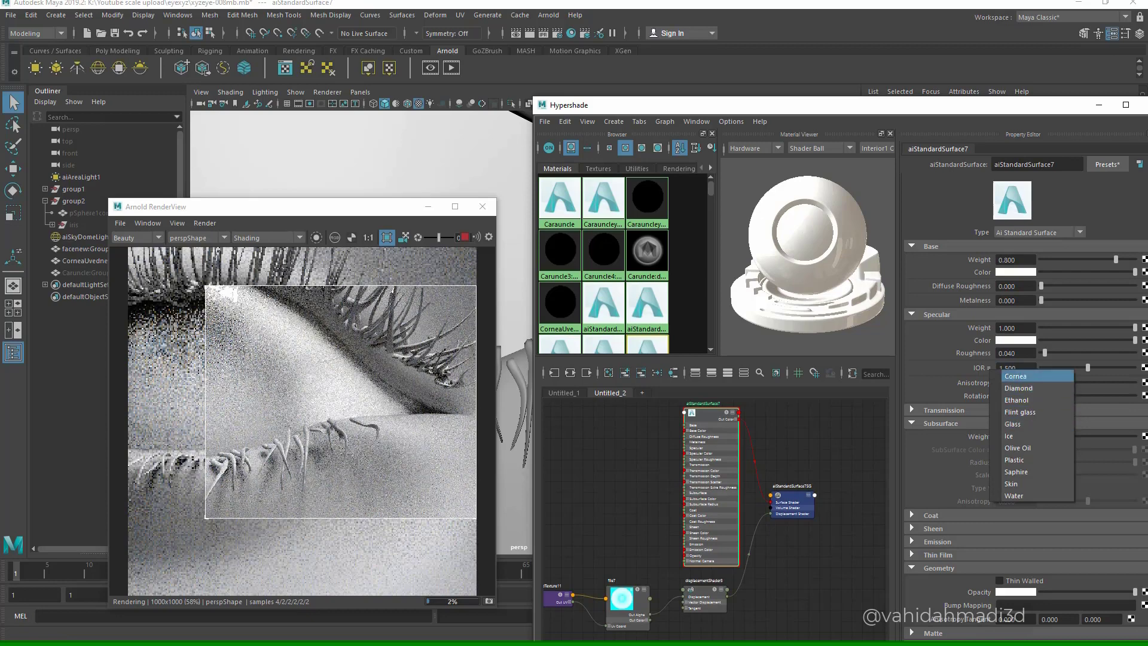
left_click(1037, 376)
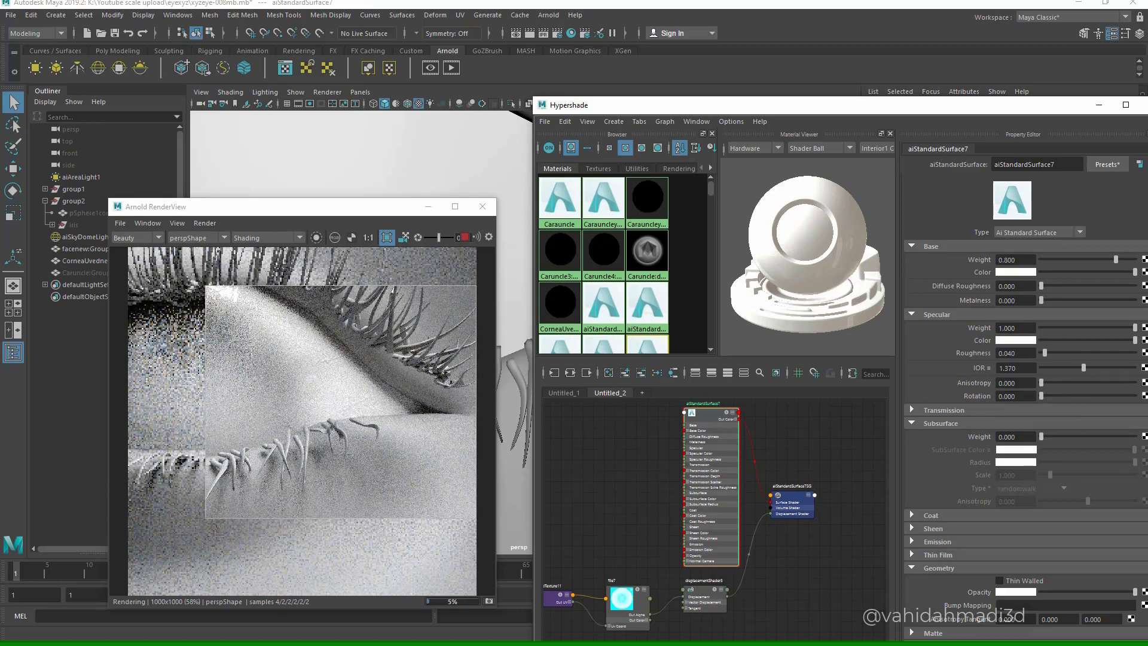
- Stop the live render and set the Subsurface weight of aiStandardSurface7 to 1
left_click(465, 237)
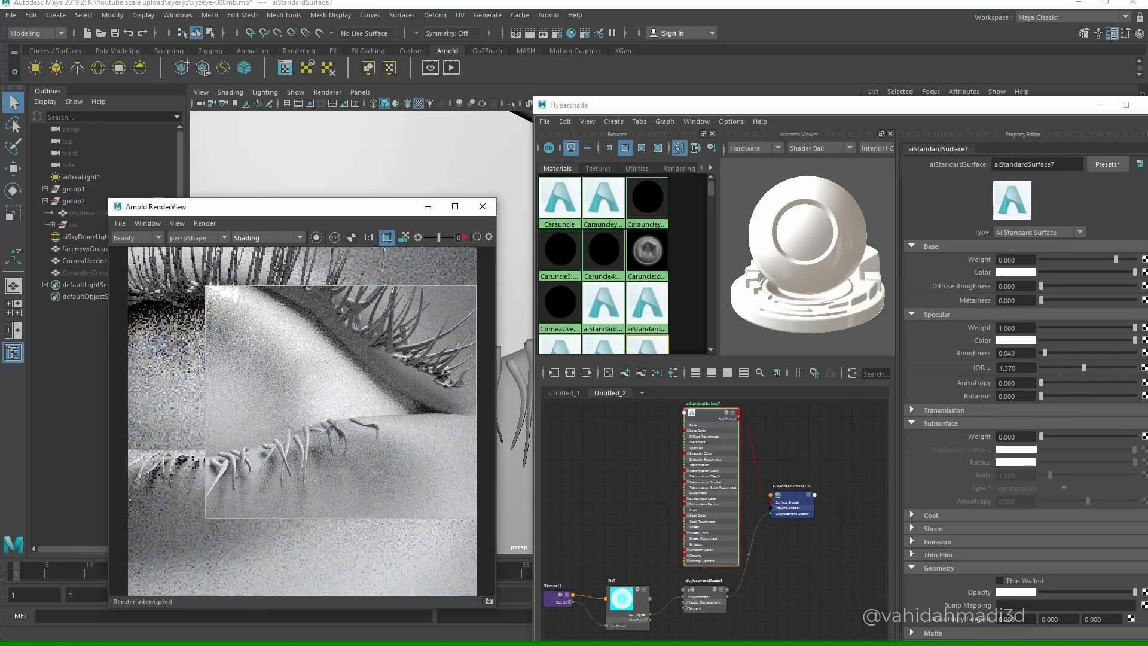
left_click(653, 502)
scroll(653, 502, "down", 2)
scroll(653, 501, "down", 2)
middle_click_drag(653, 501, 669, 528, "alt")
scroll(696, 475, "up", 4)
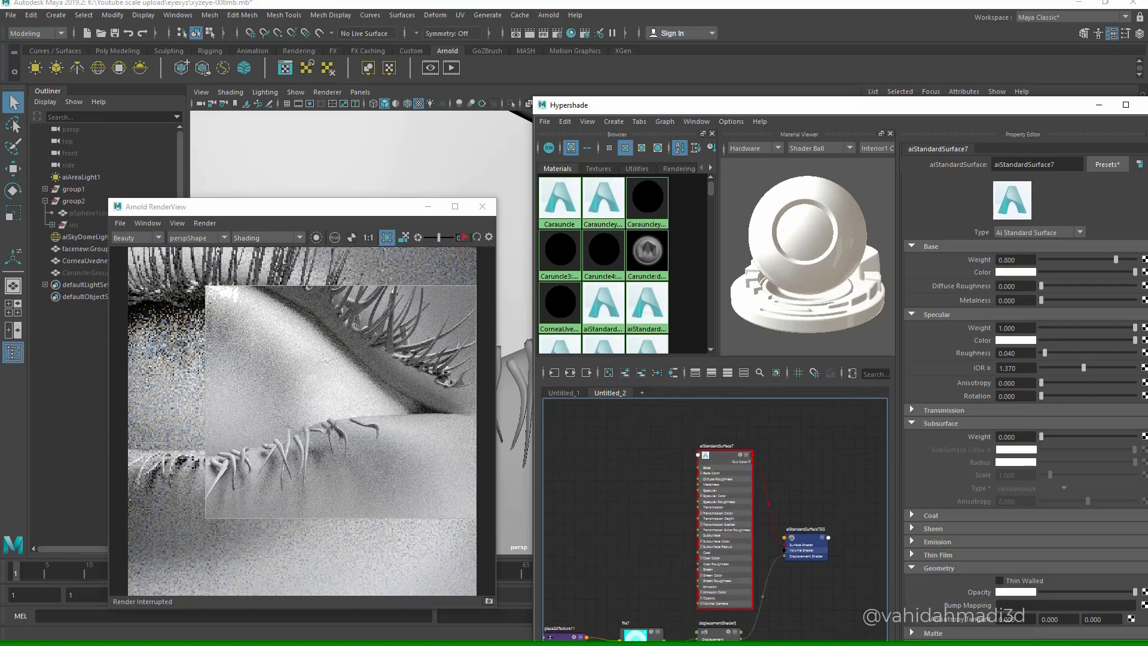
left_click(722, 460)
key("Tab")
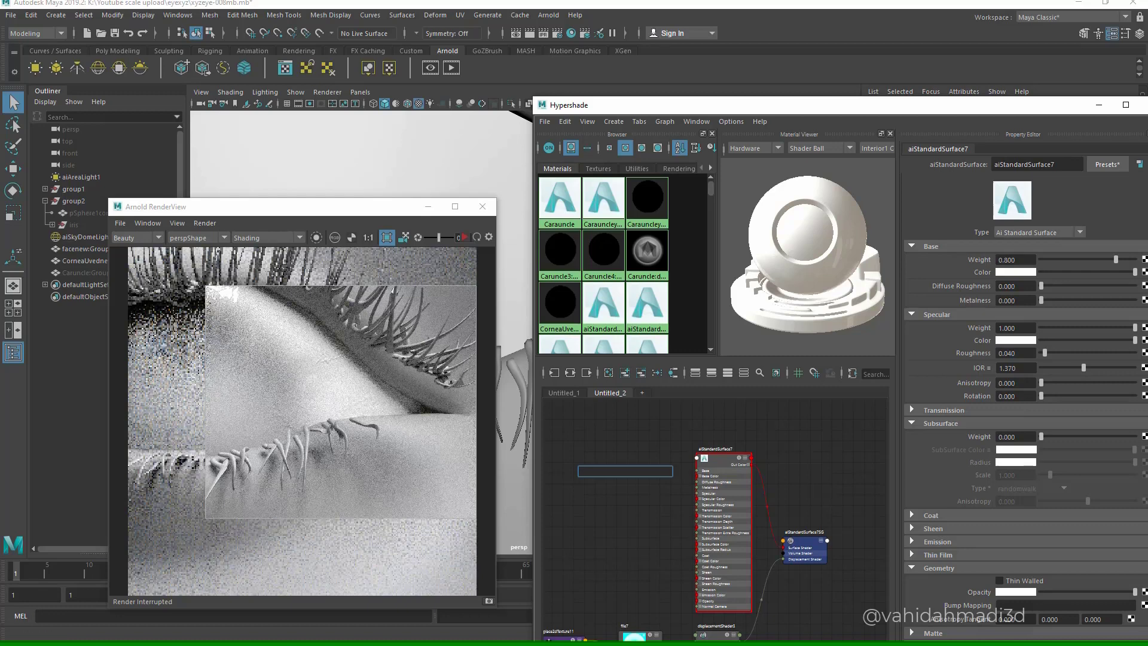
left_click(723, 459)
left_click_drag(736, 105, 445, 56)
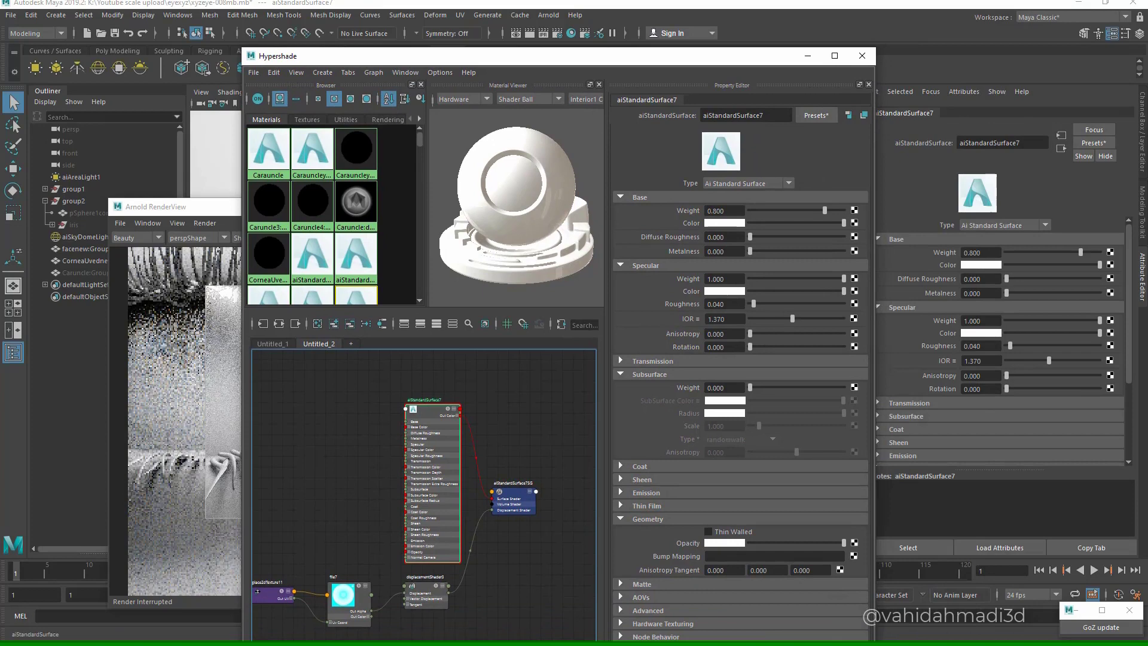
left_click_drag(750, 388, 846, 387)
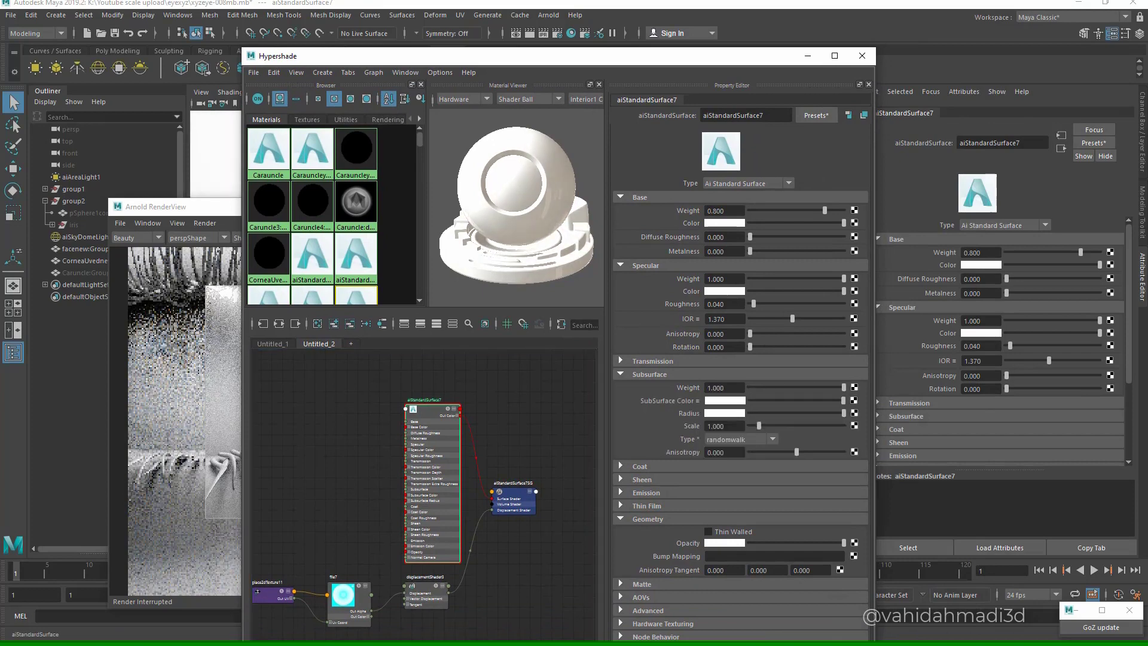
- Connect a file texture to the SubSurface Color and load CorneaCorneaUved-TM_u0_v0.tif into it
left_click(855, 401)
left_click(489, 309)
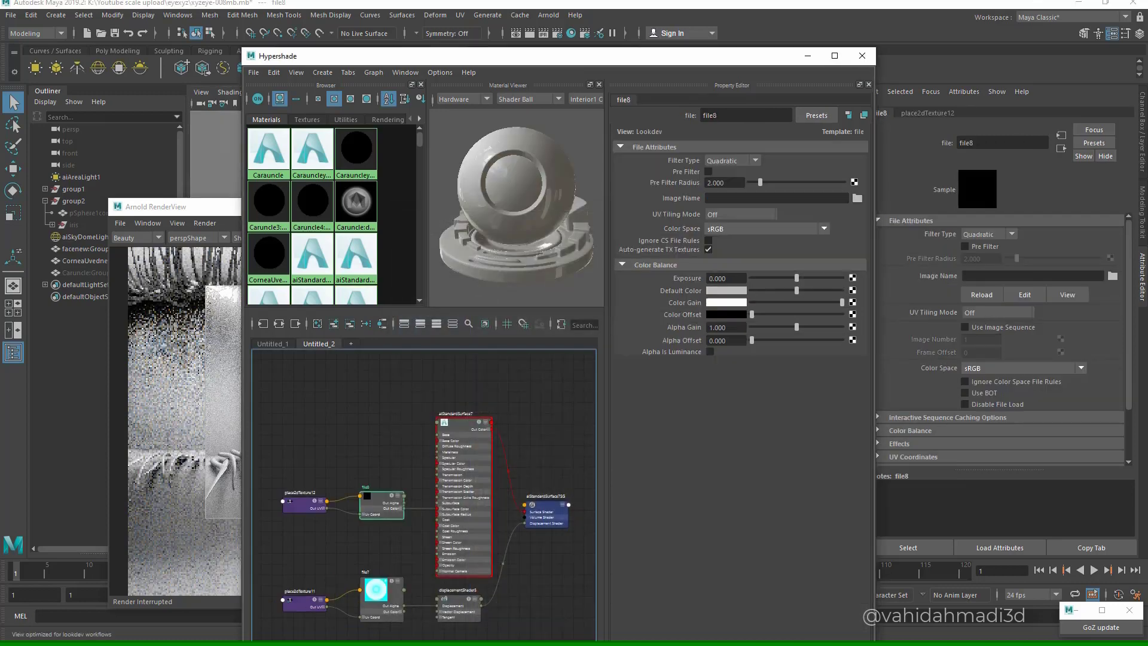
left_click(858, 198)
left_click(341, 271)
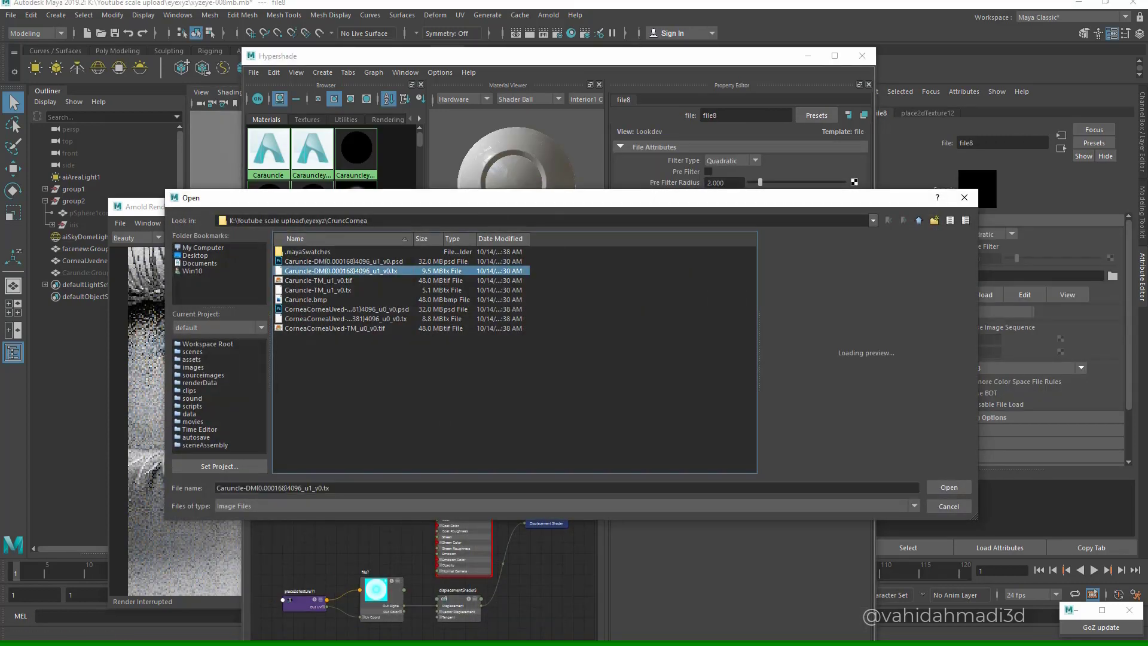
key("Down")
key("Down")
key("Down")
key("Down")
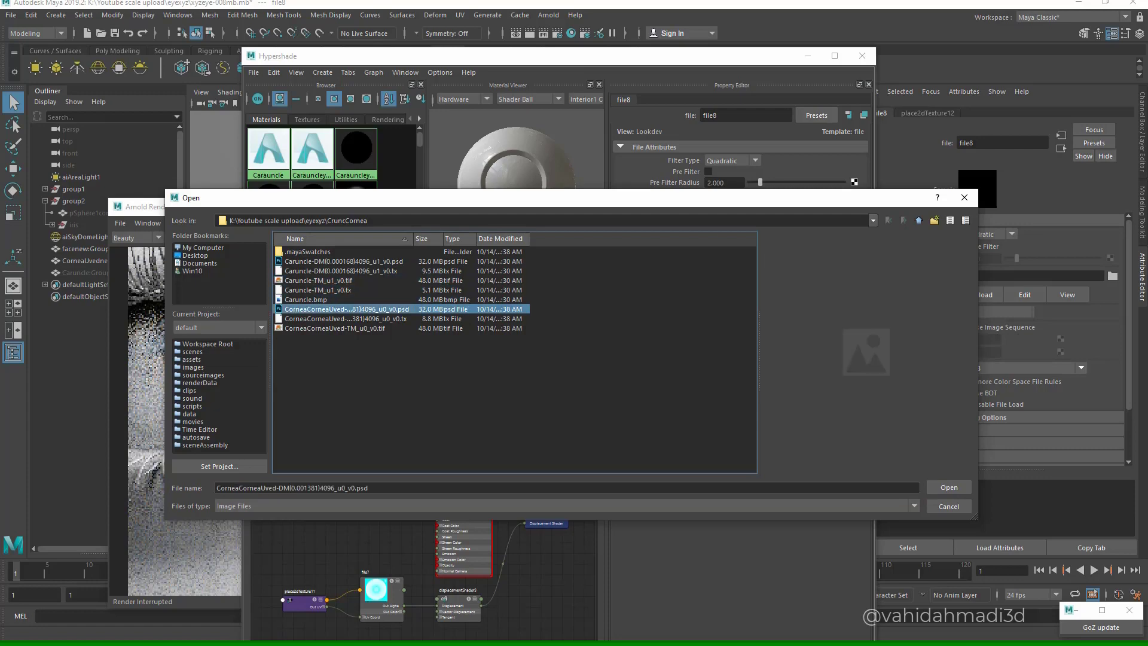
key("Down")
key("Down")
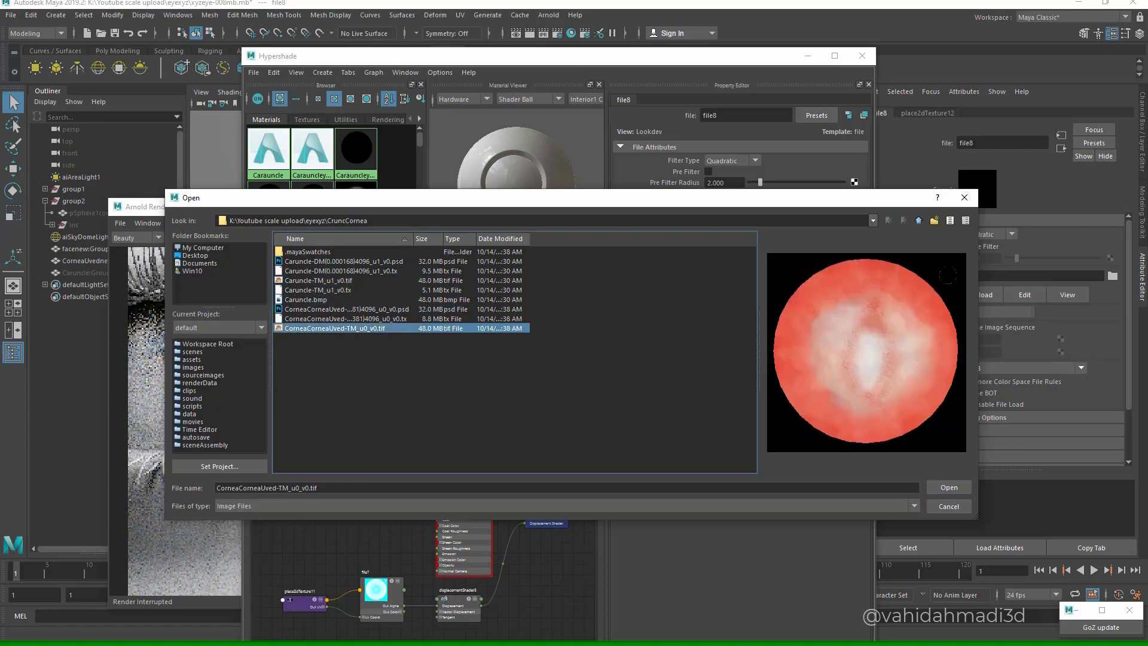
key("Return")
right_click_drag(372, 504, 320, 444)
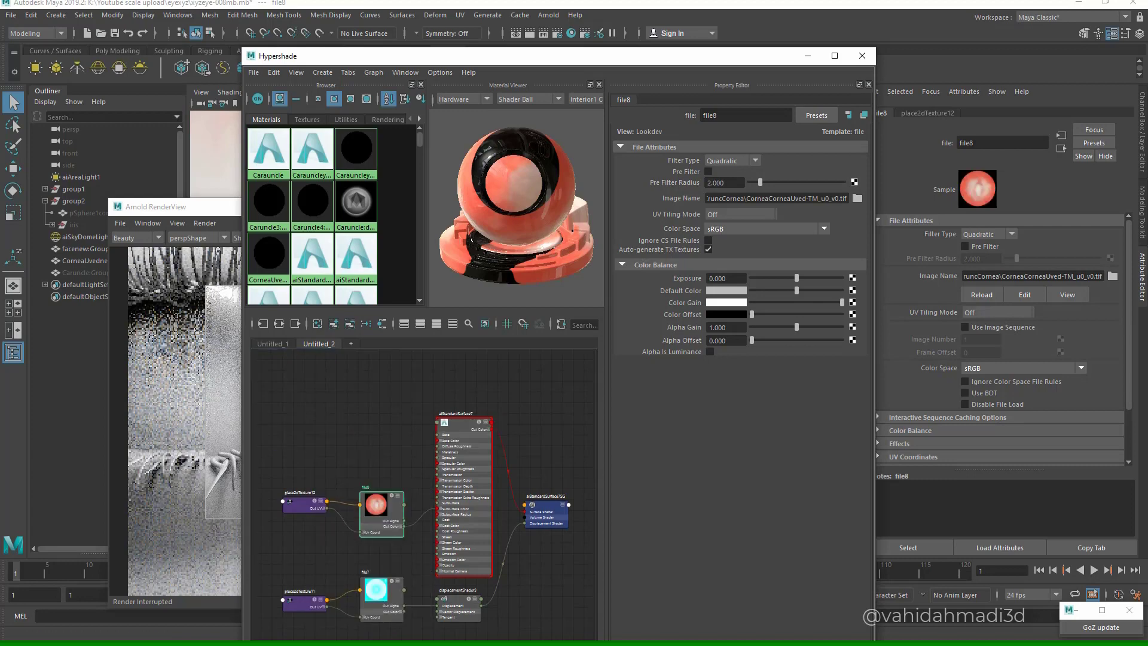
- Set the Exposure of the cornea color texture file8 to 1
scroll(374, 518, "up", 4)
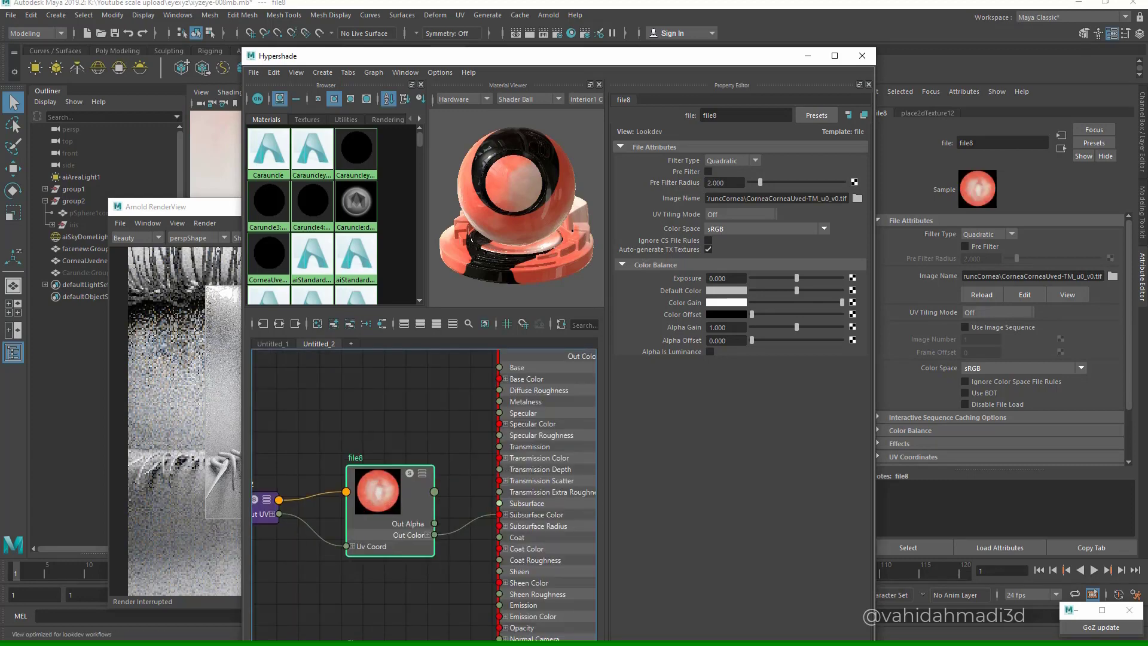
double_click(720, 278)
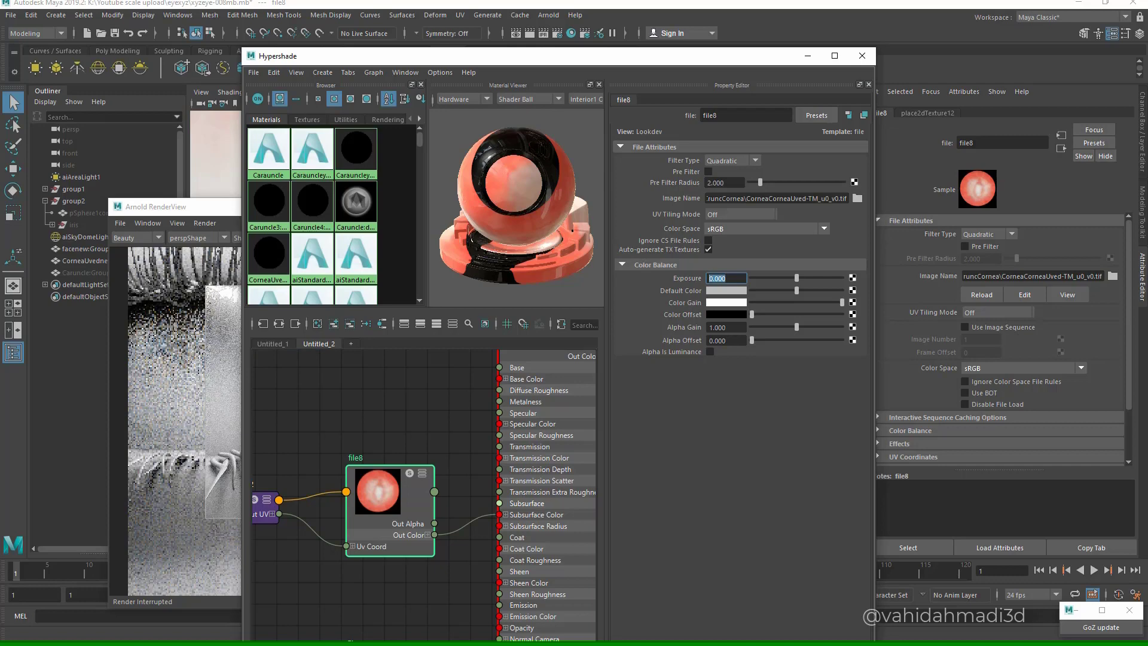
type("1")
key("Return")
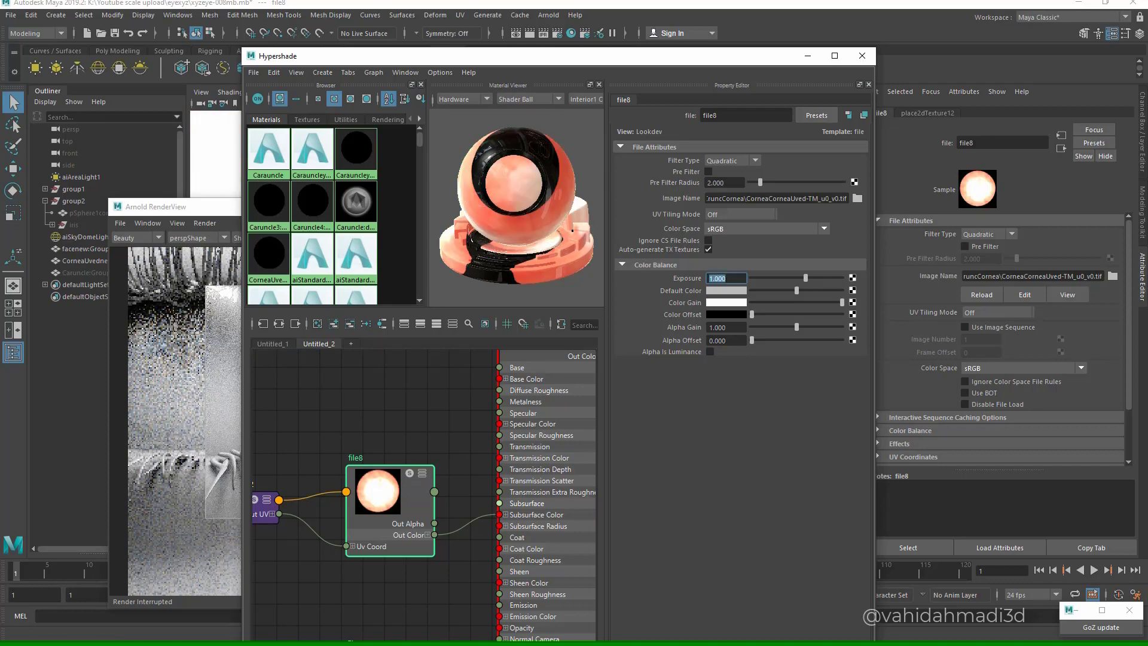
- Restart the Arnold live render uncropped and examine the textured cornea across the whole eye
left_click_drag(442, 56, 732, 78)
left_click(465, 238)
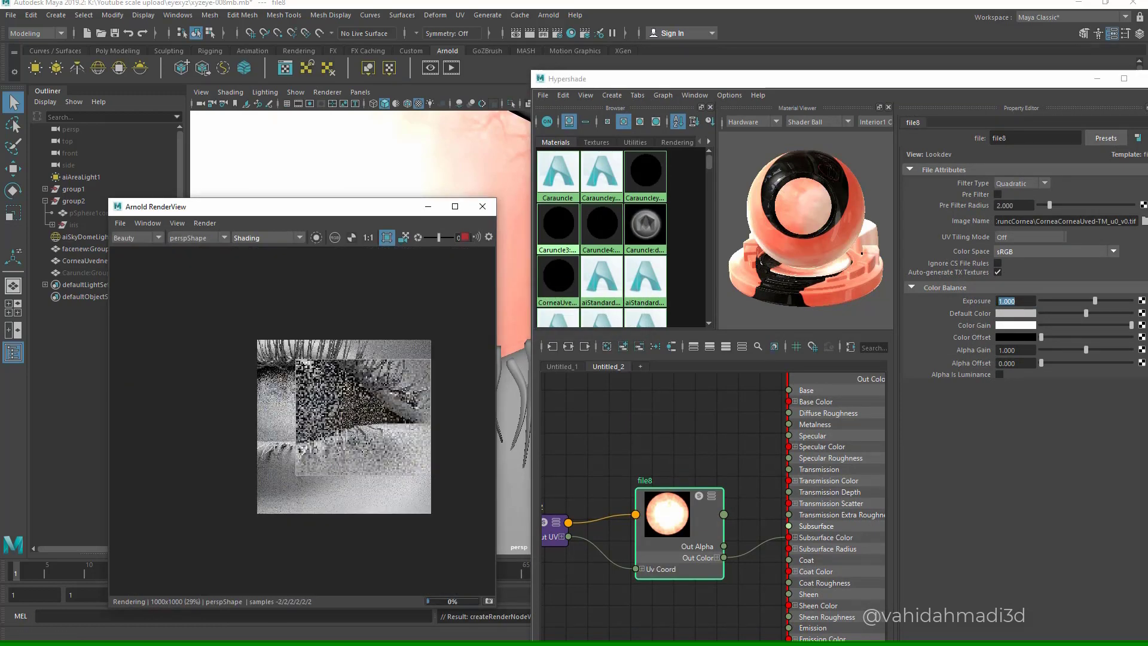
scroll(363, 415, "up", 2)
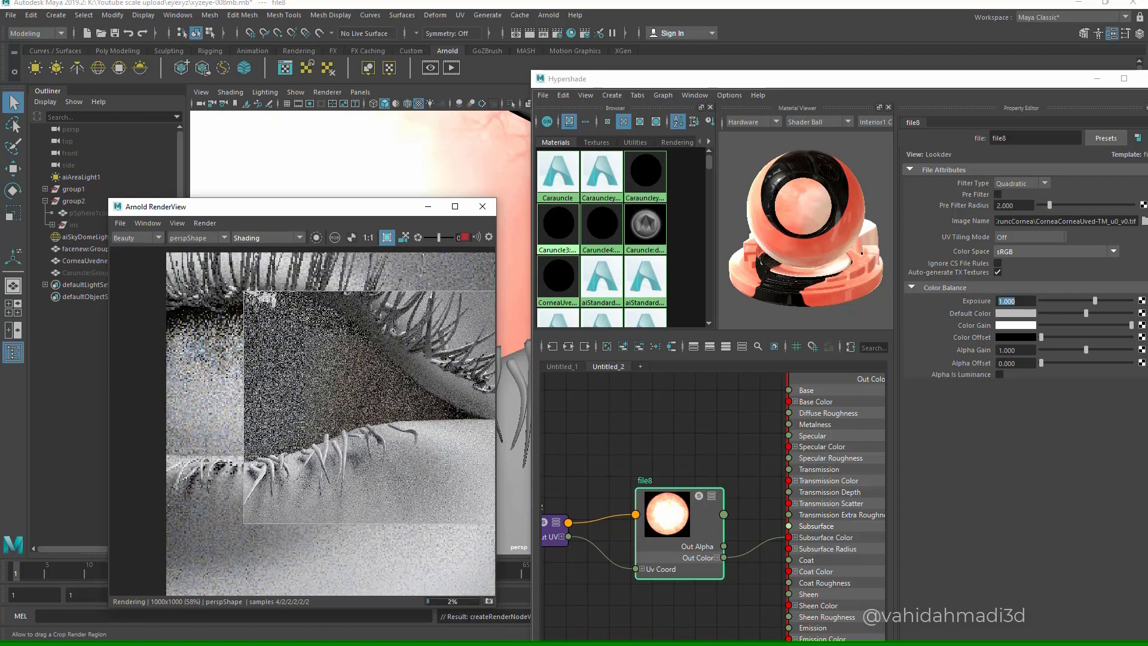
scroll(378, 407, "up", 2)
right_click_drag(395, 157, 299, 159, "alt")
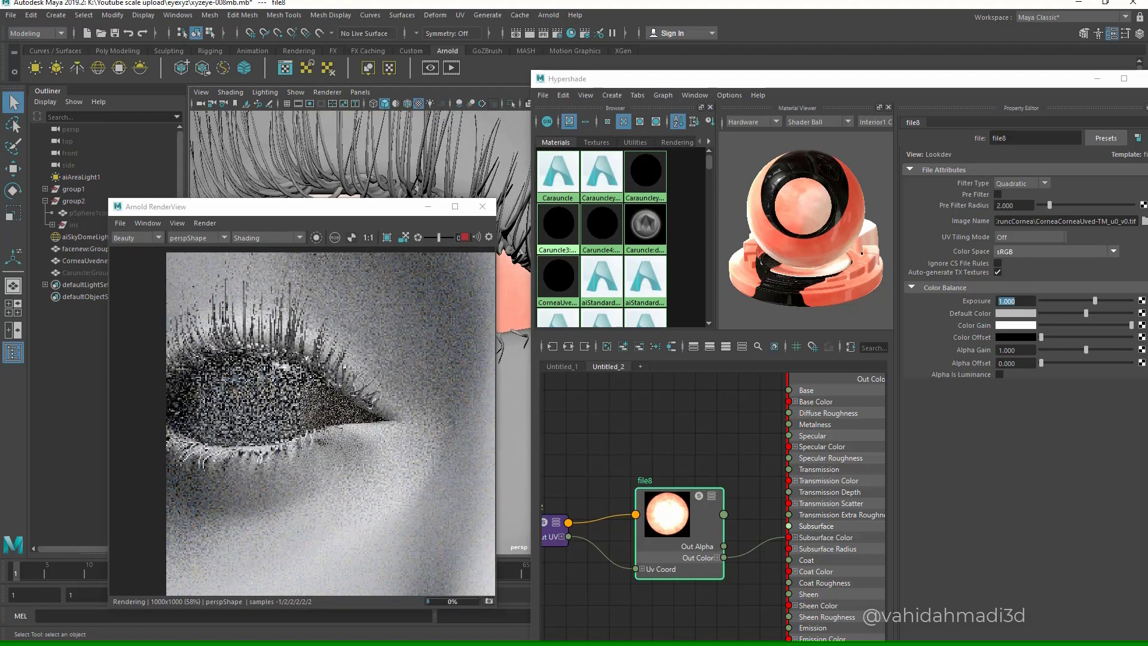
left_click_drag(347, 157, 382, 157, "alt")
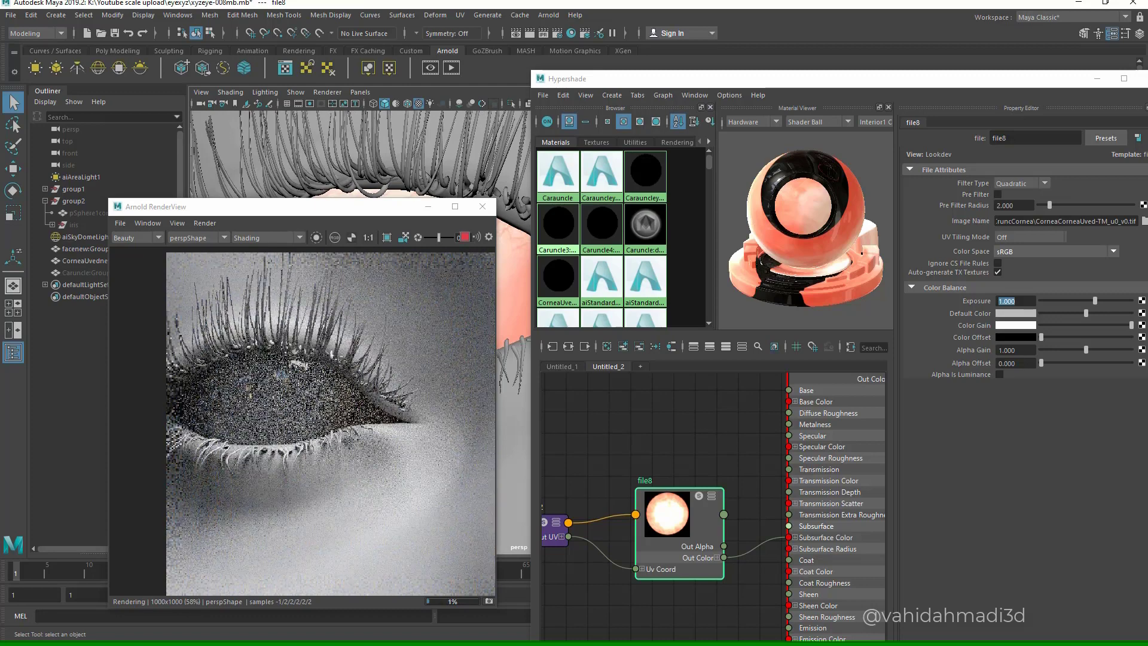
- Stop the live render, set the Exposure of file8 to 0 and briefly preview the result
left_click(465, 237)
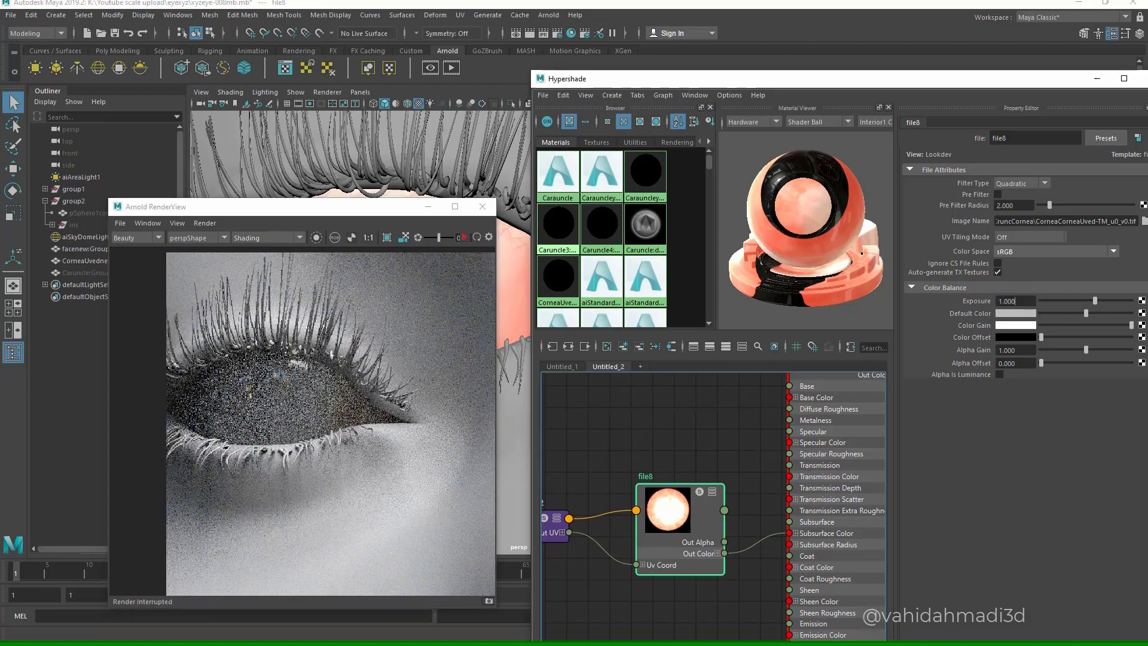
key("a")
left_click(1015, 301)
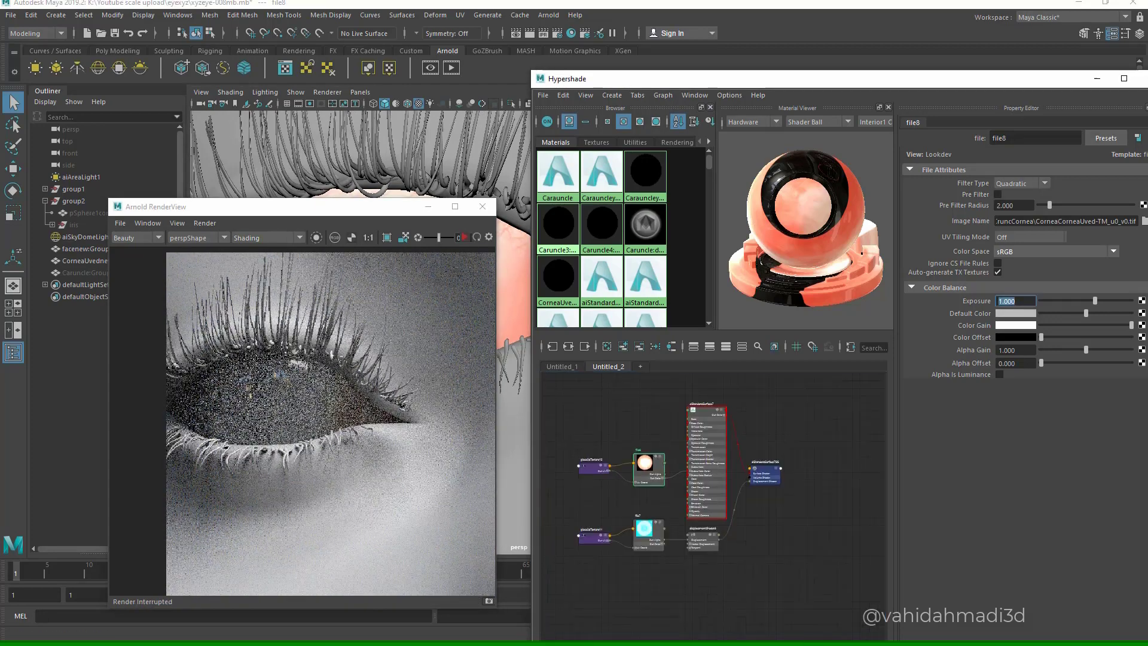
type("0")
key("Return")
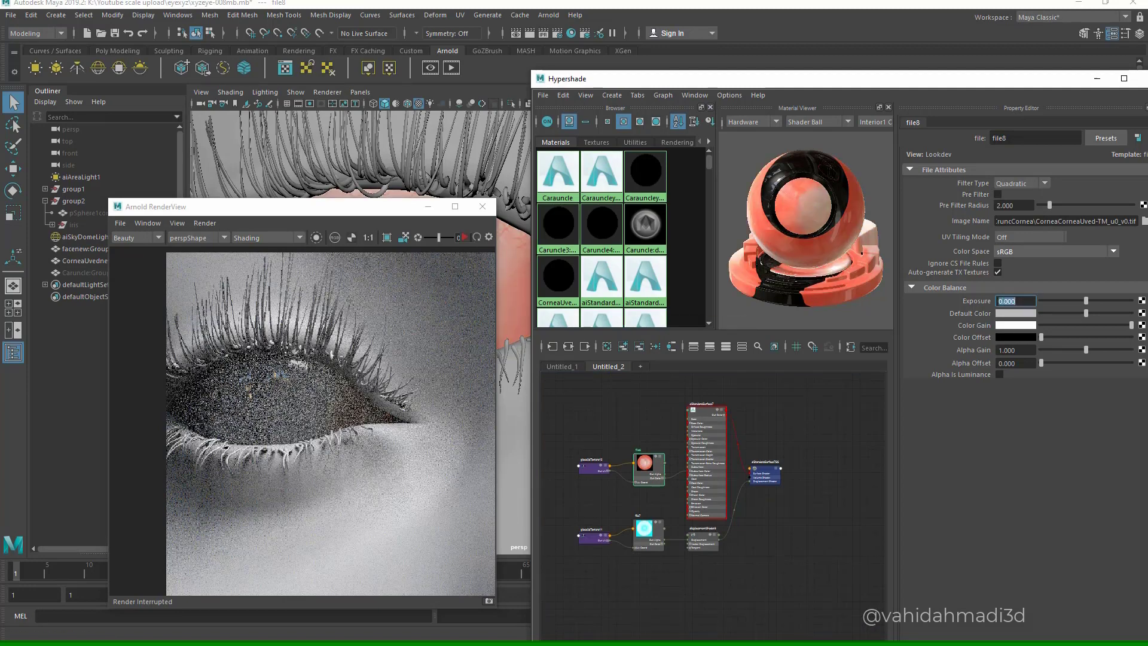
left_click(464, 237)
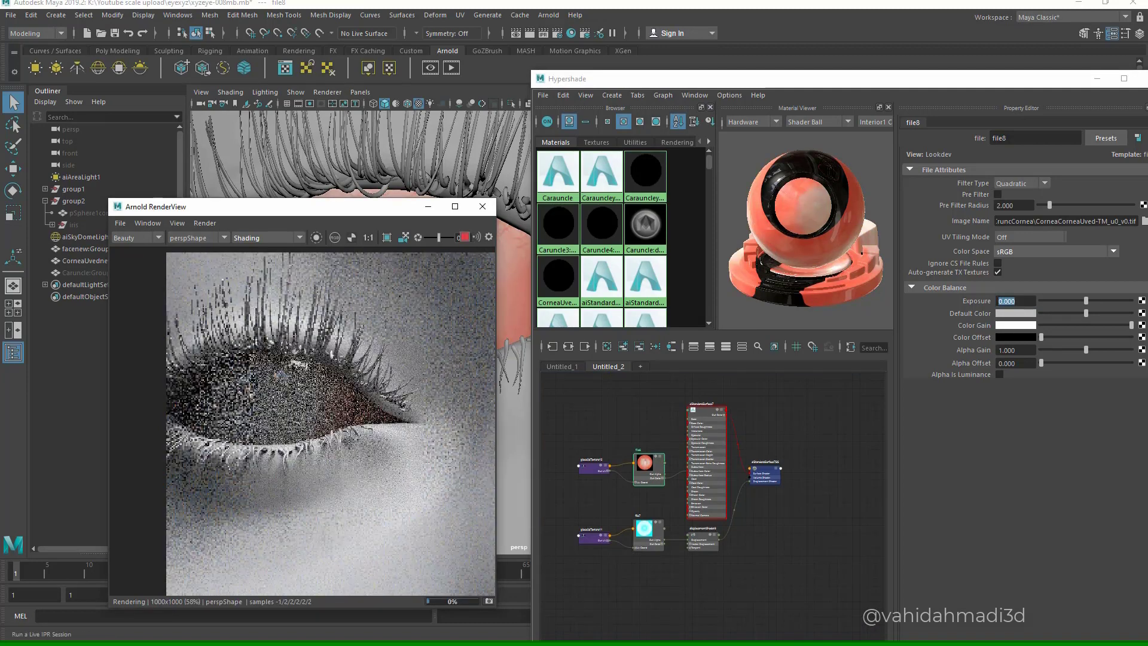
left_click(465, 237)
- Set the Subsurface scale of aiStandardSurface7 to 0.1 and its type to randomwalk_v2 while rendering live
left_click(707, 419)
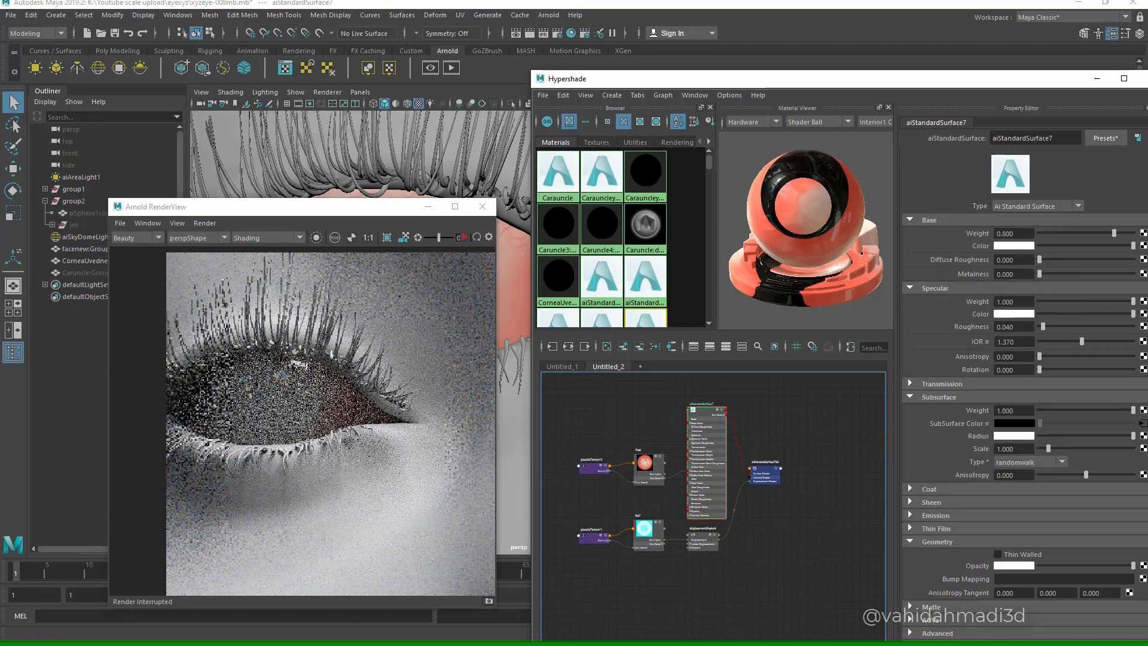
left_click(1026, 450)
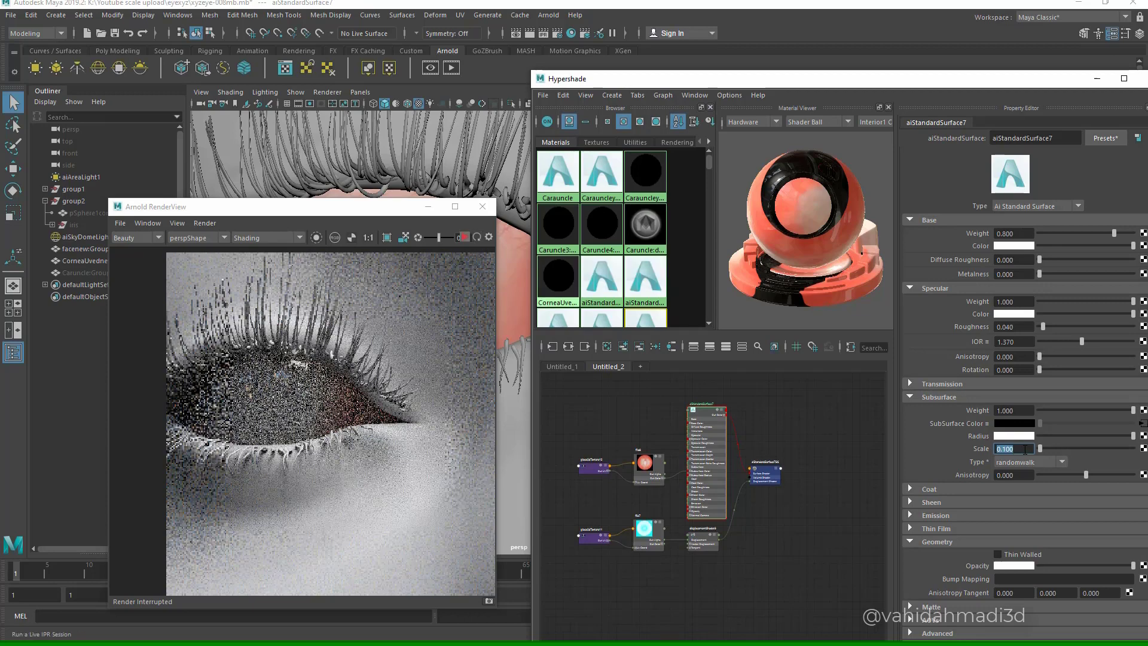
left_click(1030, 462)
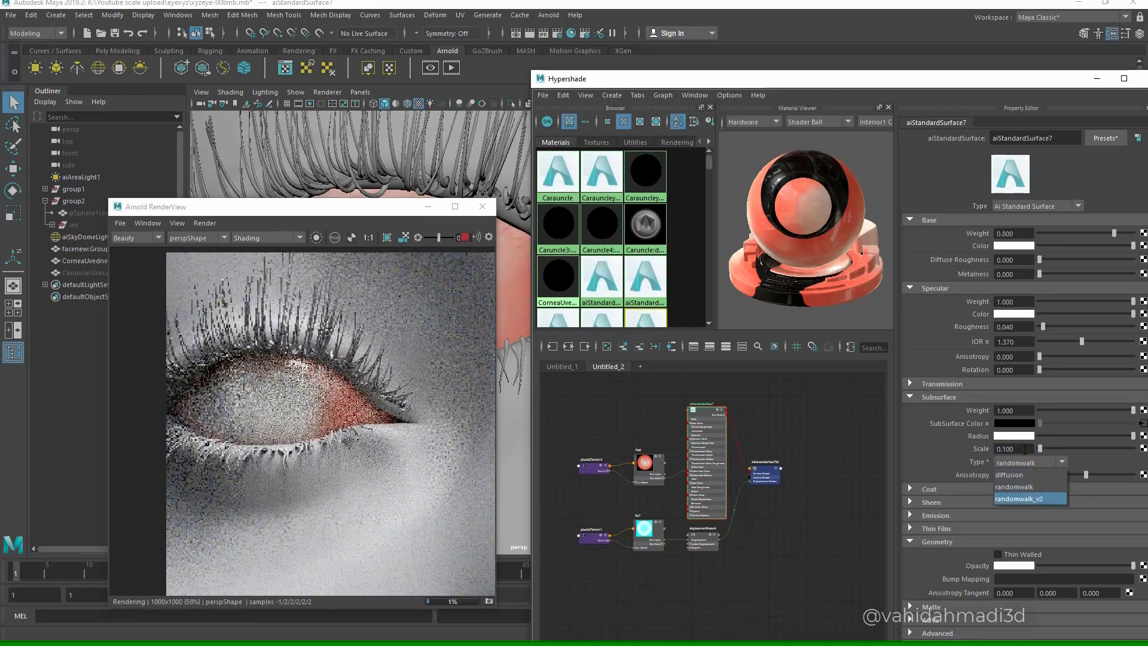
left_click(1026, 497)
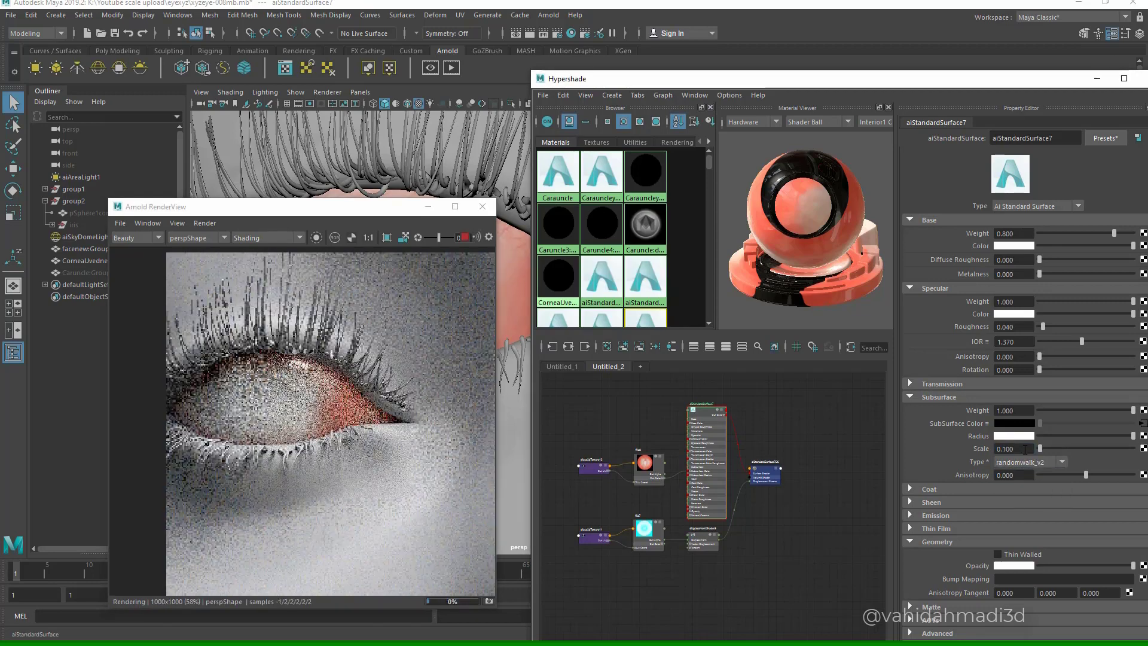
- Sample a salmon color from the material preview for the Subsurface radius and darken it to a deep red
left_click(1022, 437)
left_click(951, 412)
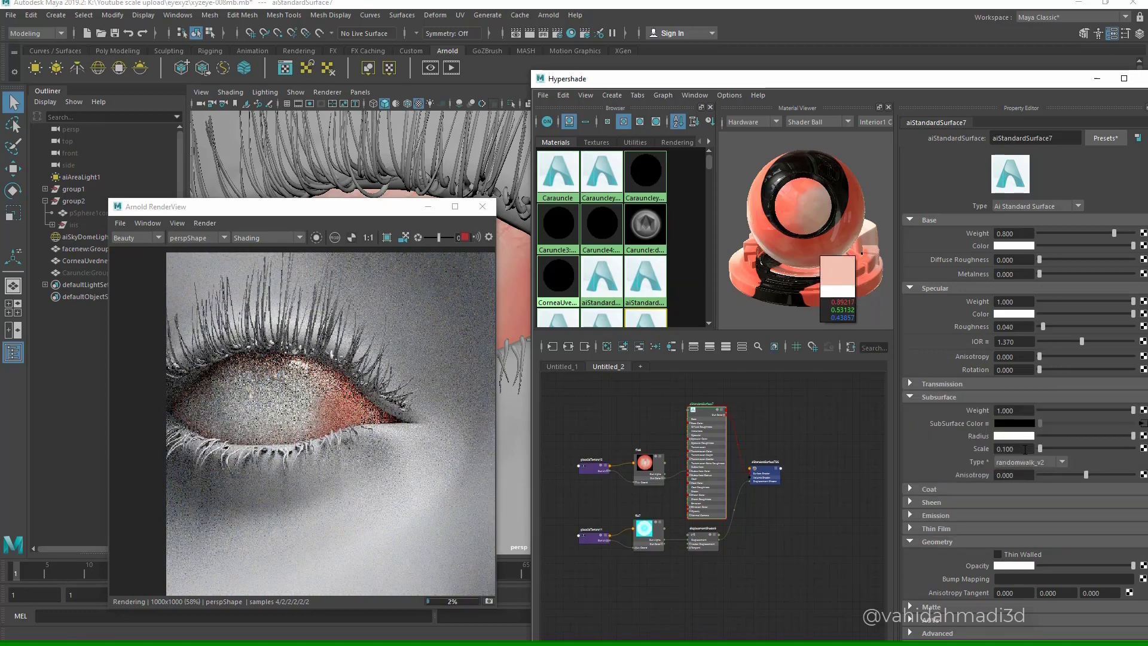
left_click(812, 247)
left_click_drag(1071, 436, 1058, 436)
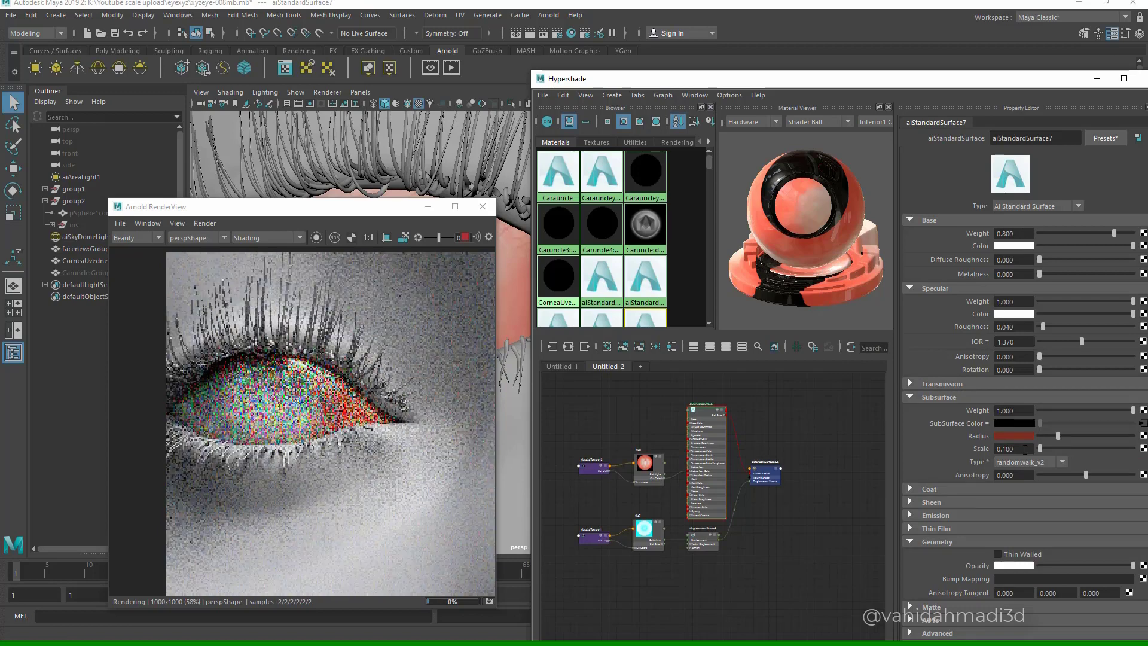
- Raise the Exposure of the file8 texture feeding the SubSurface Color to 1
left_click(649, 465)
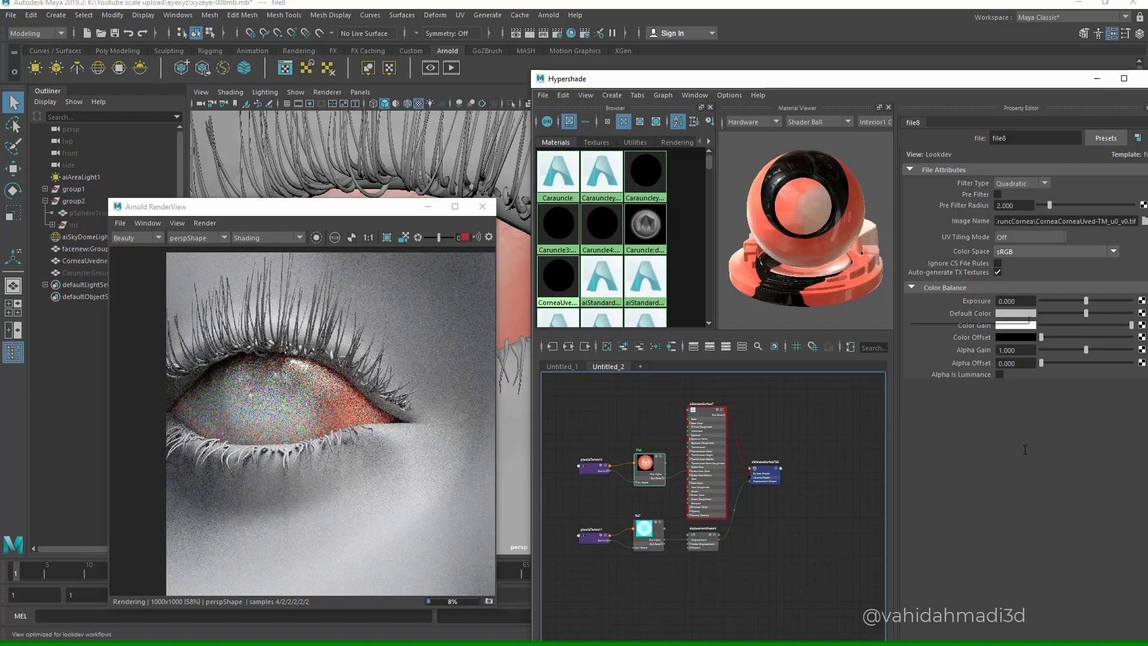
double_click(1008, 301)
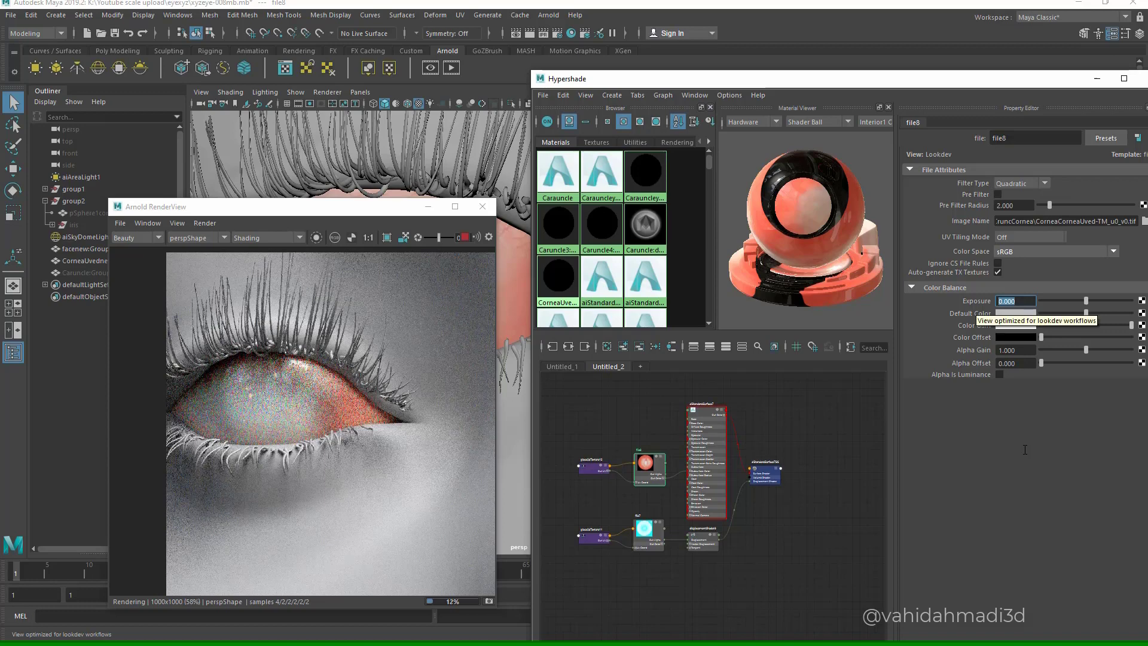
type("1")
key("Return")
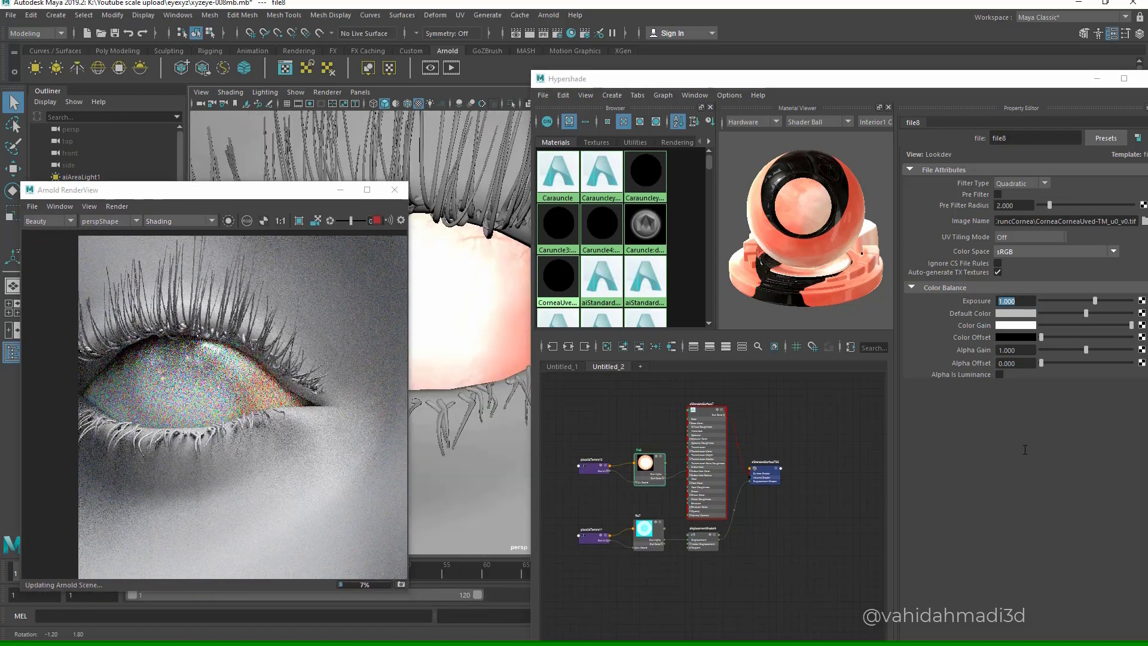
- Limit the live render to a crop region around the corner of the eye, seen closer up
left_click_drag(479, 335, 427, 328, "alt")
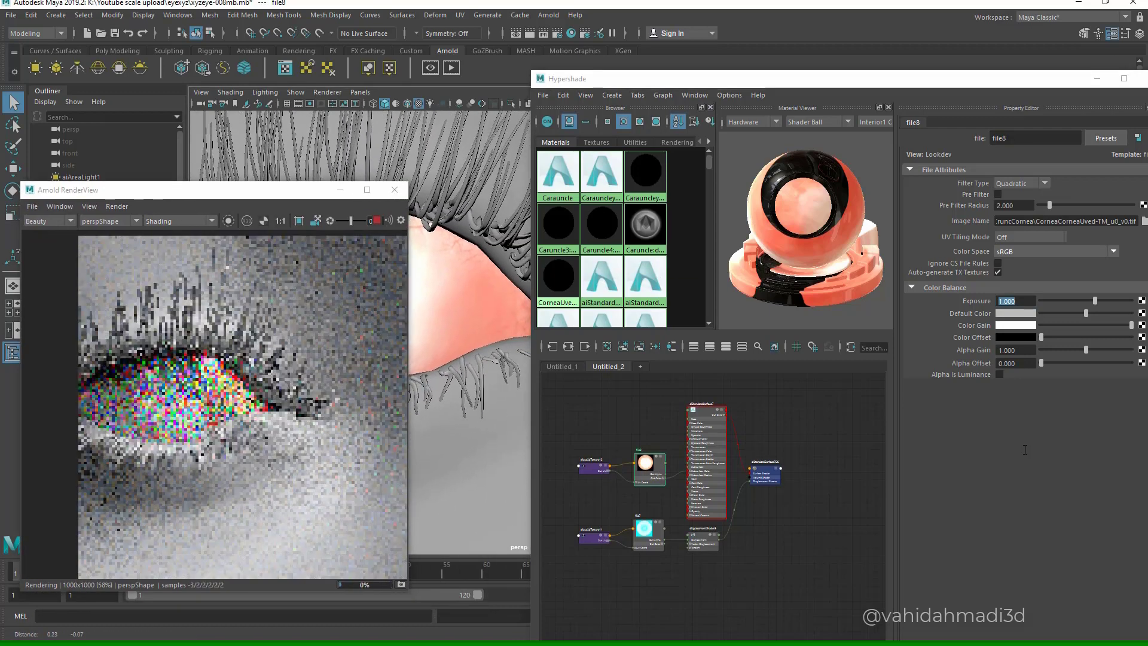
left_click(299, 221)
left_click_drag(191, 334, 308, 449)
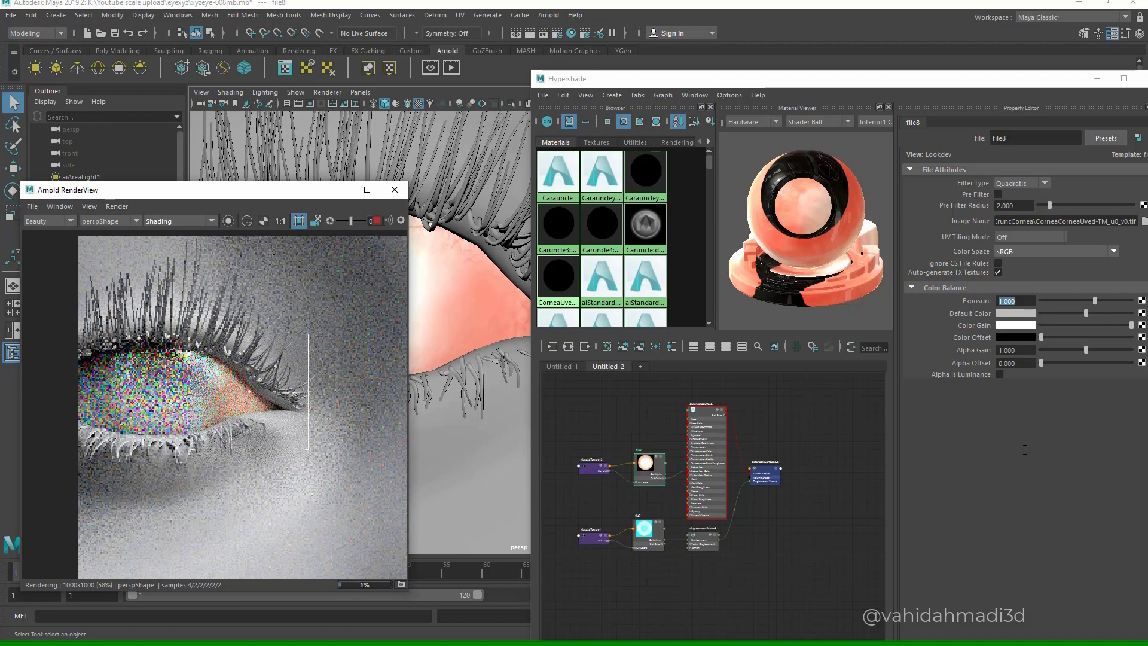
scroll(258, 396, "up", 2)
left_click(316, 220)
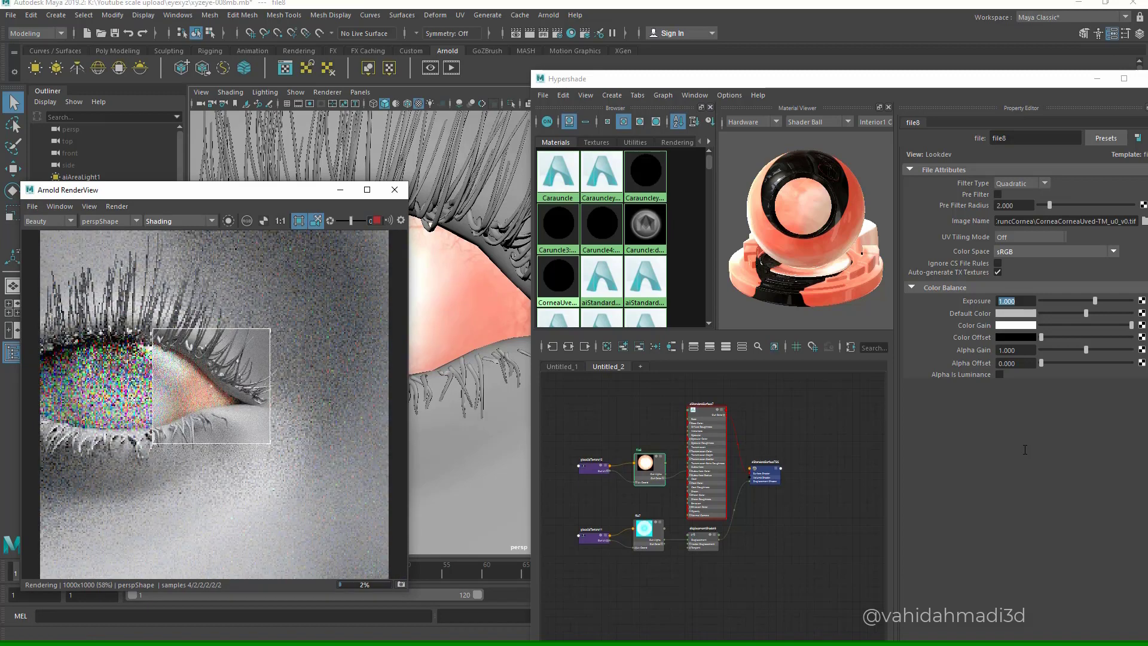
scroll(470, 299, "up", 1)
left_click(299, 221)
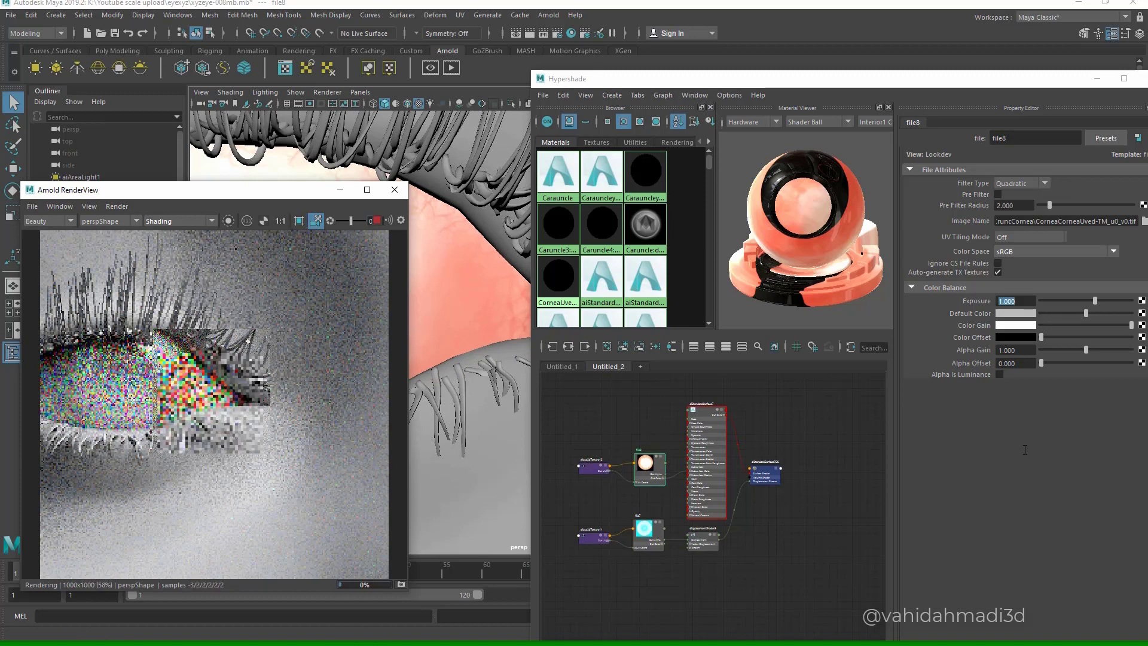
left_click(299, 221)
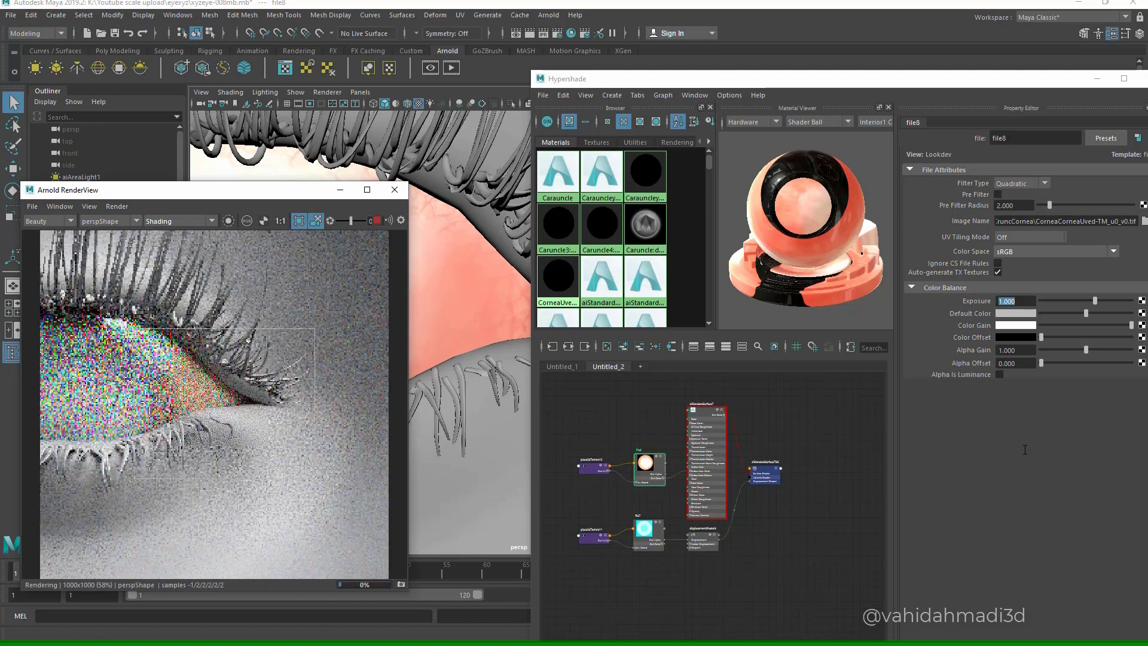
- Stop the live render and unhide the caruncle mesh Caruncle:Group2
left_click(316, 221)
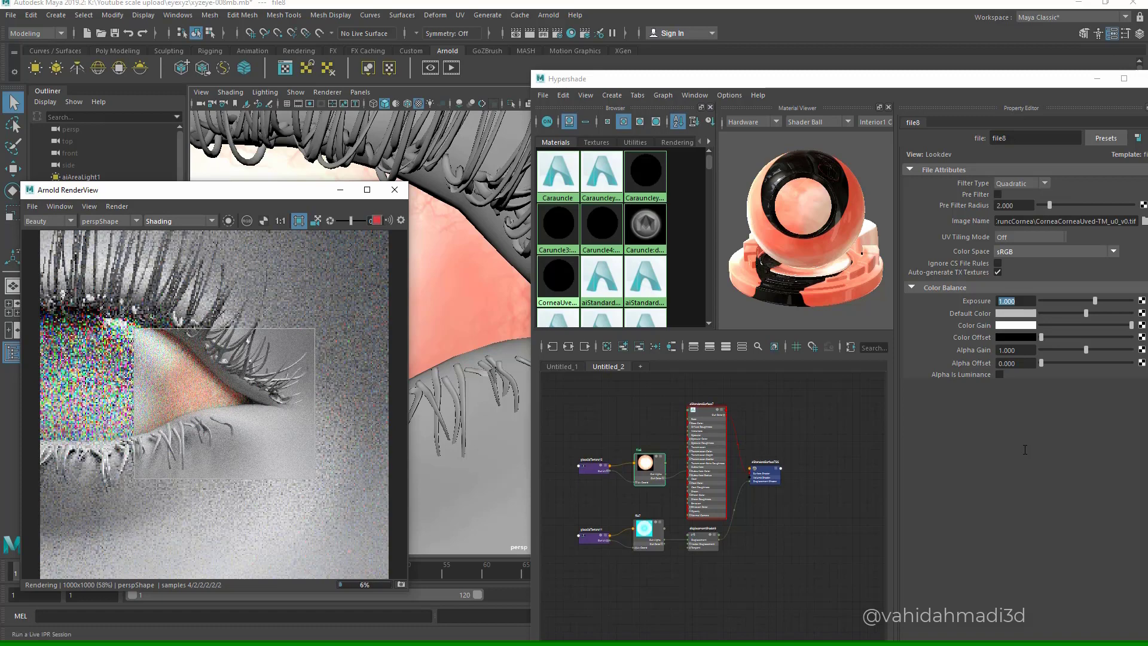
left_click(377, 221)
left_click_drag(269, 190, 699, 478)
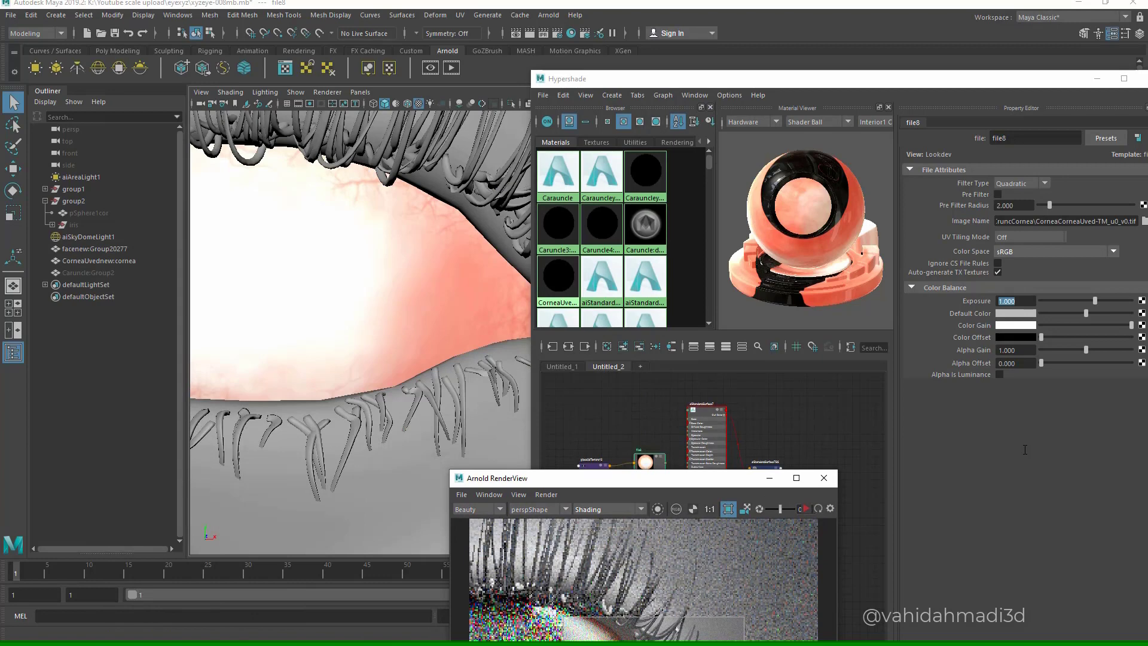
middle_click_drag(467, 287, 293, 254, "alt")
scroll(293, 254, "down", 2)
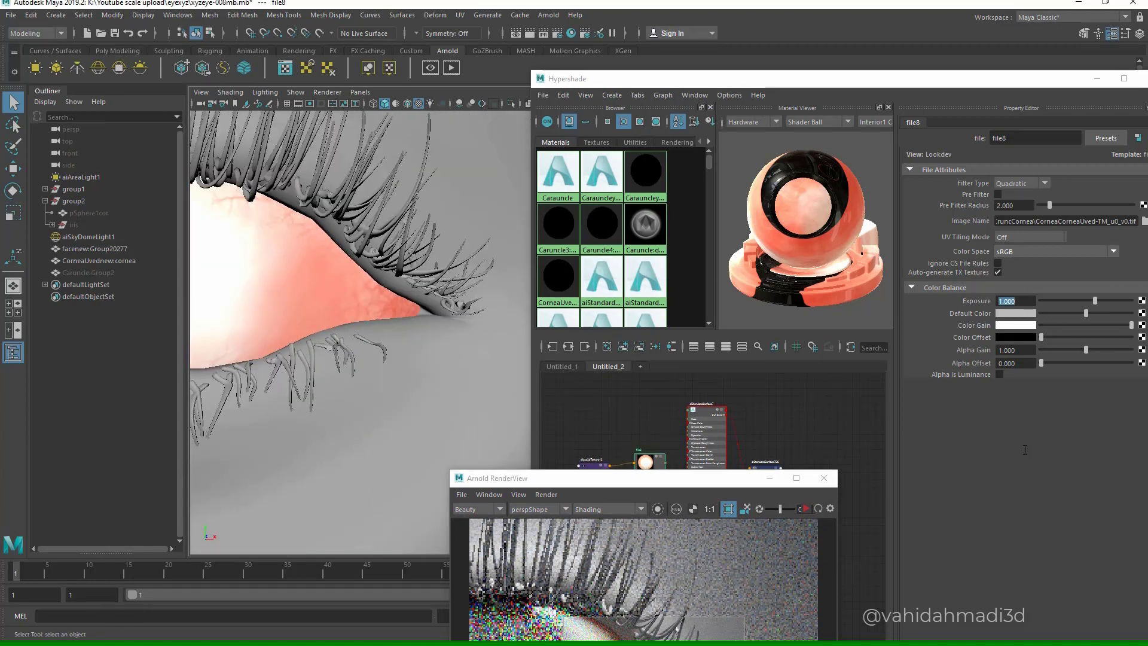
left_click(88, 273)
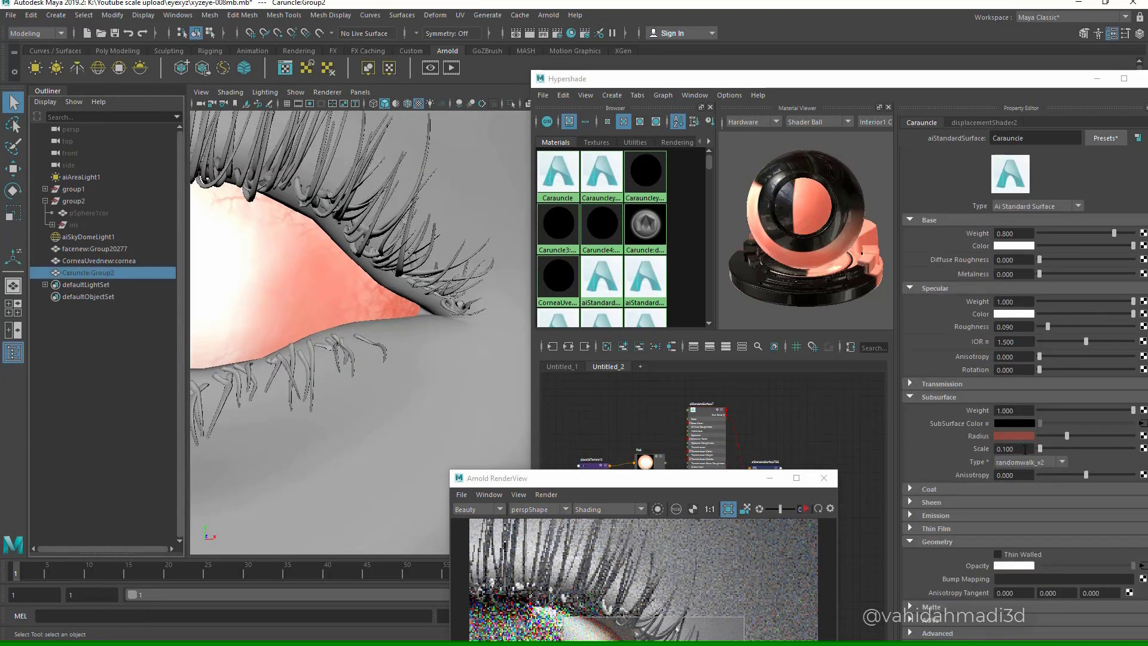
- Restart the live render and limit it to a crop region around the corner of the eye
left_click_drag(598, 478, 501, 256)
left_click(708, 287)
left_click(630, 287)
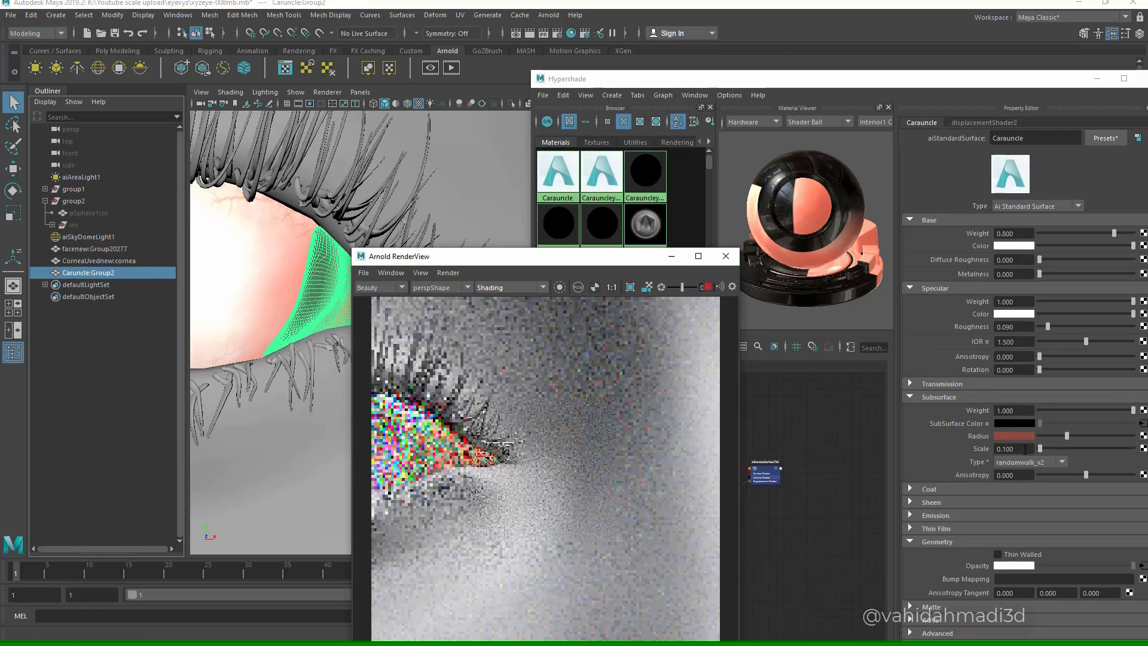
left_click(631, 287)
left_click_drag(407, 406, 528, 509)
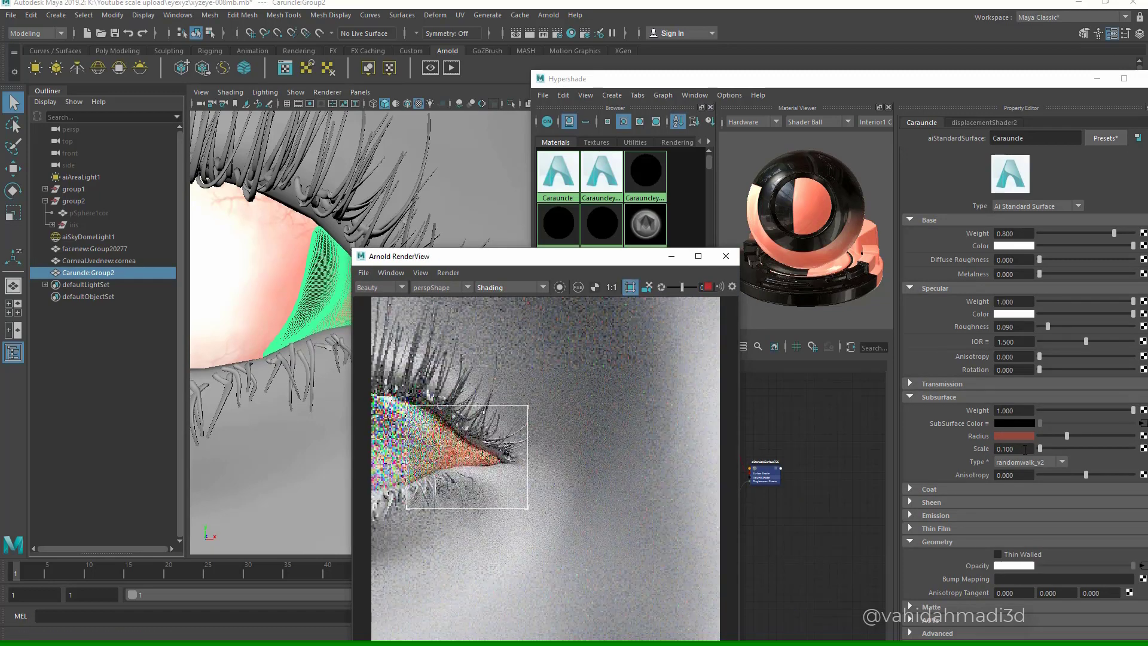
scroll(483, 412, "up", 5)
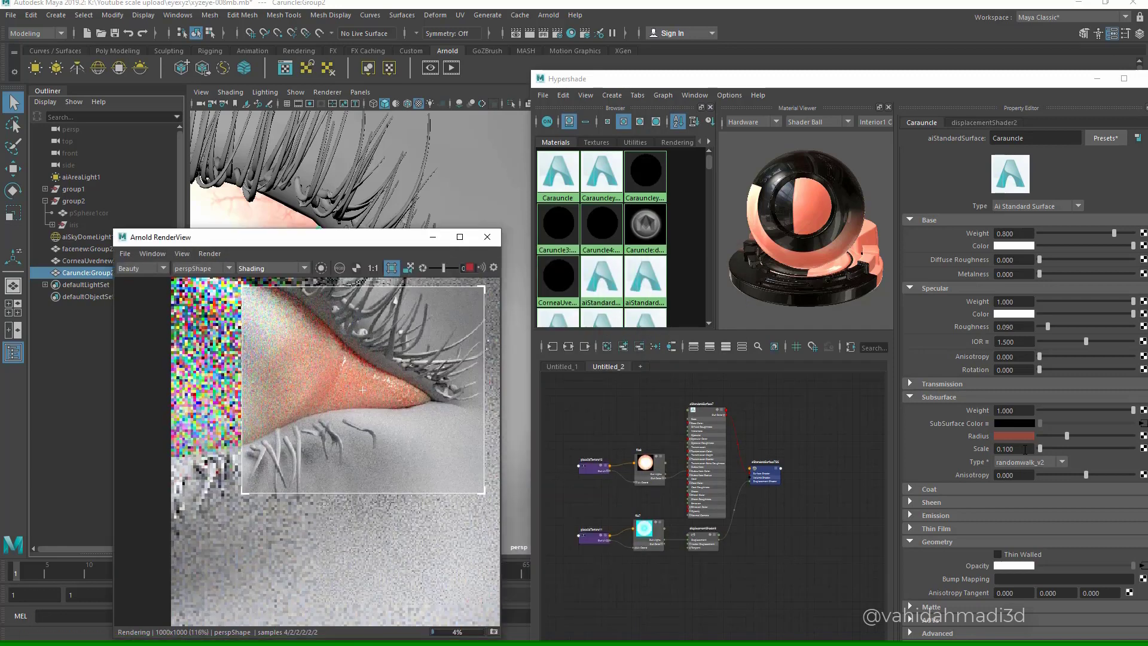
scroll(655, 469, "down", 5)
scroll(634, 449, "up", 3)
- Shift the black stop of the Carauncleyou:ramp1 opacity ramp to position 0.699 and restart the live render
left_click(562, 367)
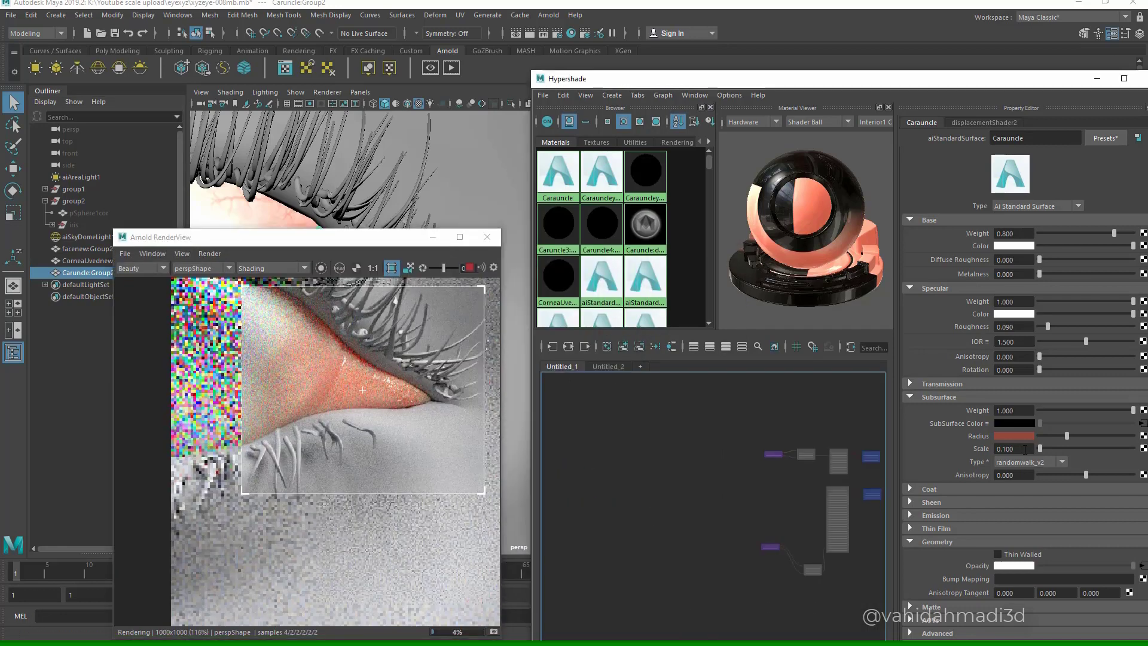
middle_click_drag(799, 541, 703, 541, "alt")
scroll(702, 541, "up", 6)
middle_click_drag(748, 604, 627, 536, "alt")
left_click(635, 569)
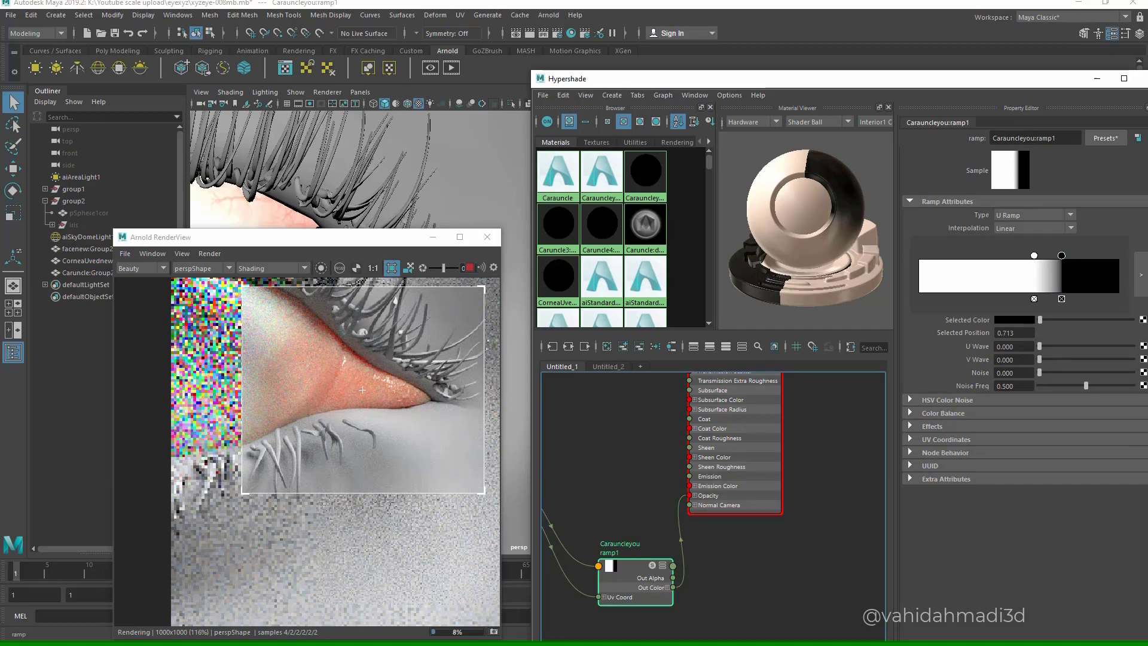
left_click_drag(1062, 256, 1059, 255)
left_click(469, 268)
left_click(470, 268)
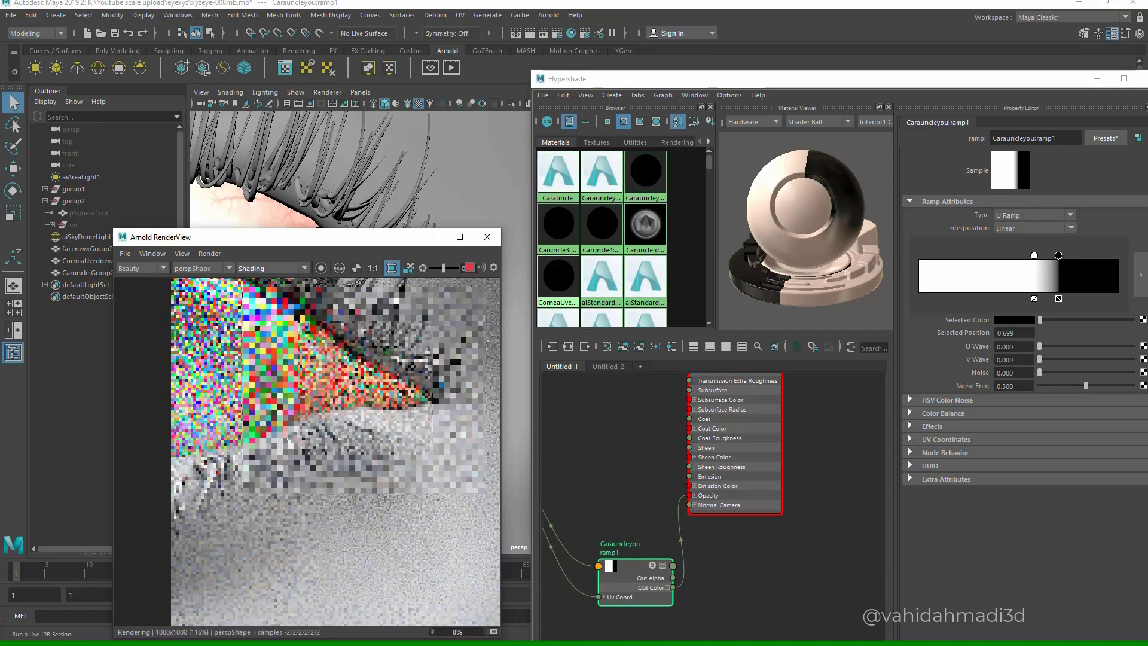
- Move the white stop of Carauncleyou:ramp1 to position 0.513 and rerun the live render
left_click_drag(1034, 255, 1029, 255)
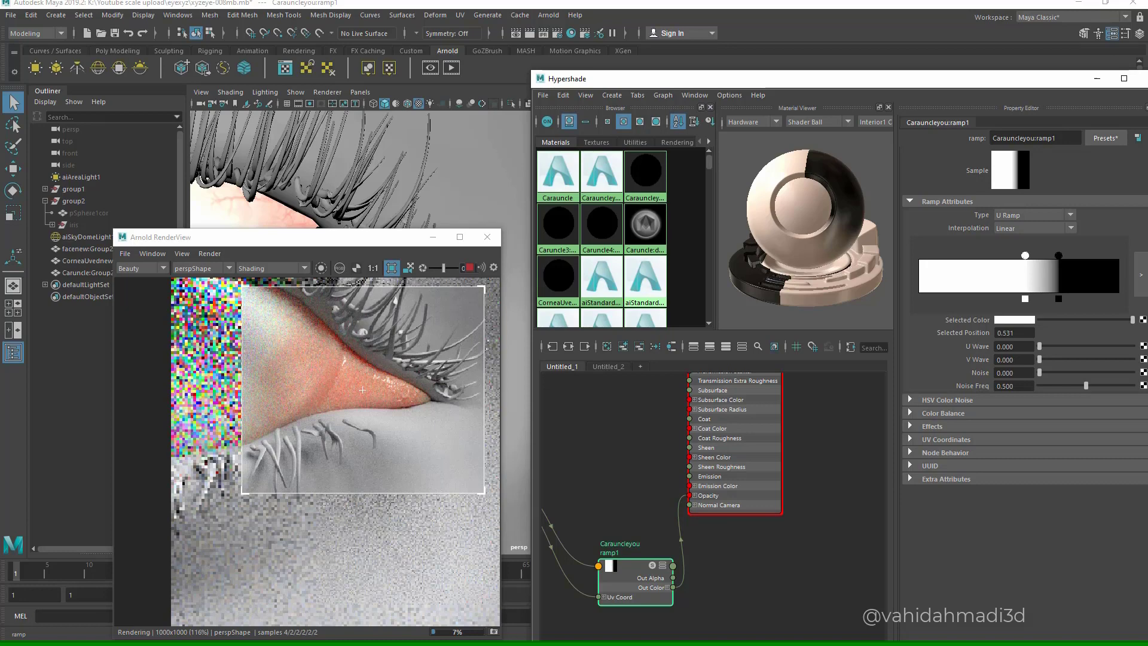
left_click(469, 268)
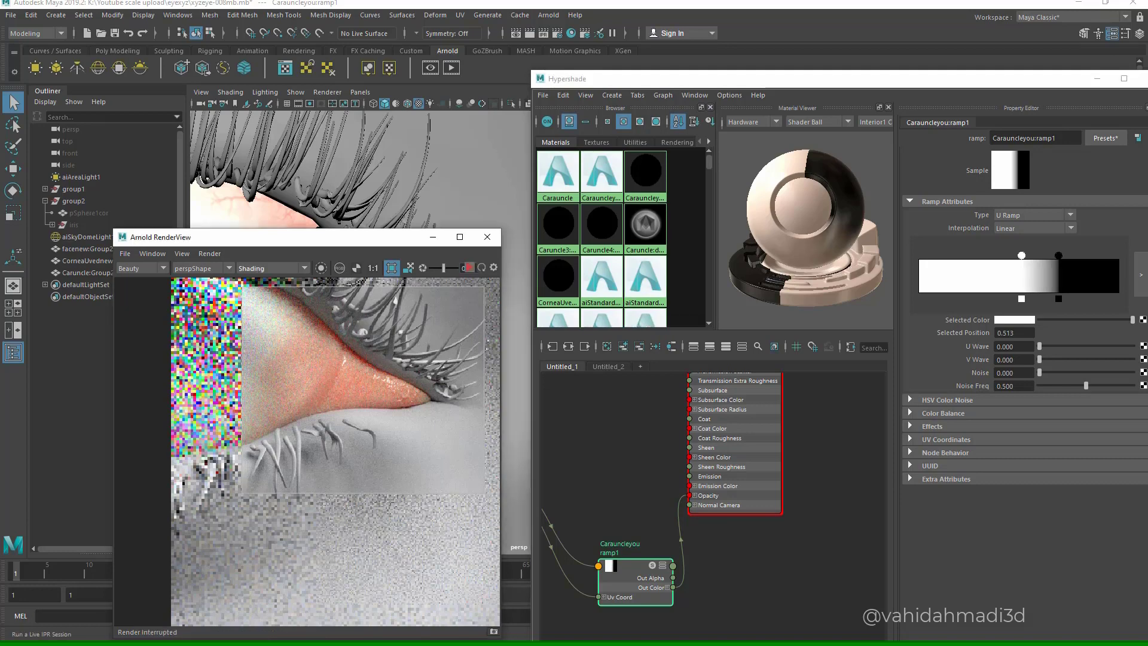
left_click(469, 268)
- Render cropped areas where the caruncle meets the eye and examine the blend up close
left_click_drag(266, 333, 329, 413)
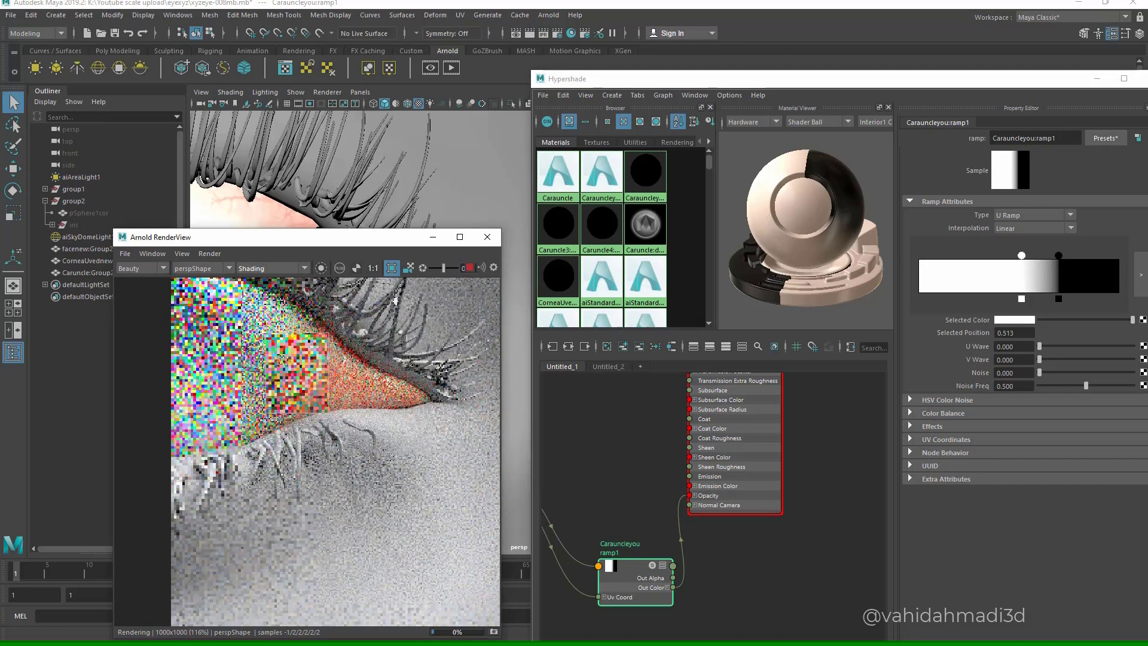
scroll(317, 430, "up", 2)
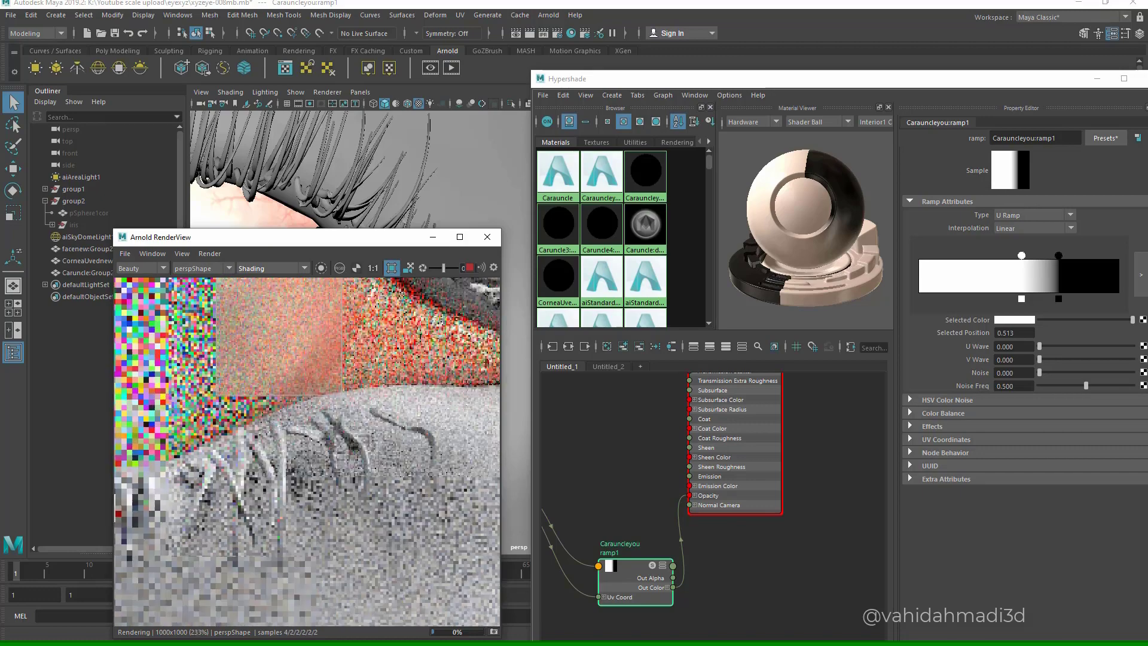
scroll(314, 431, "down", 2)
middle_click_drag(311, 413, 343, 428)
scroll(342, 426, "up", 2)
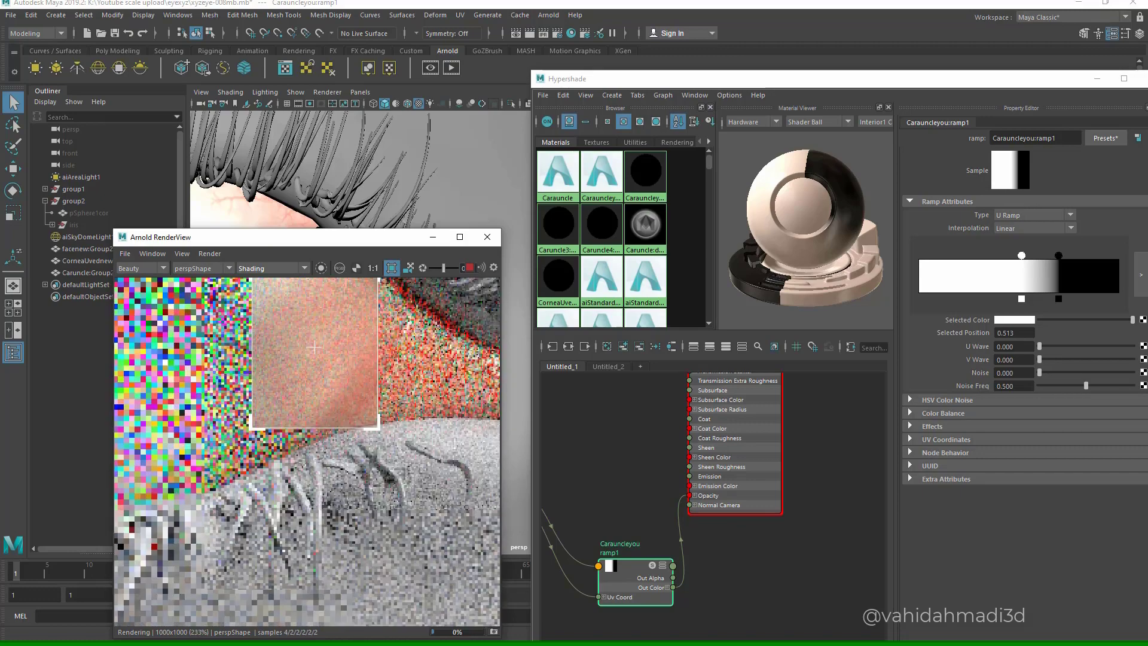
scroll(323, 412, "down", 1)
scroll(343, 411, "down", 2)
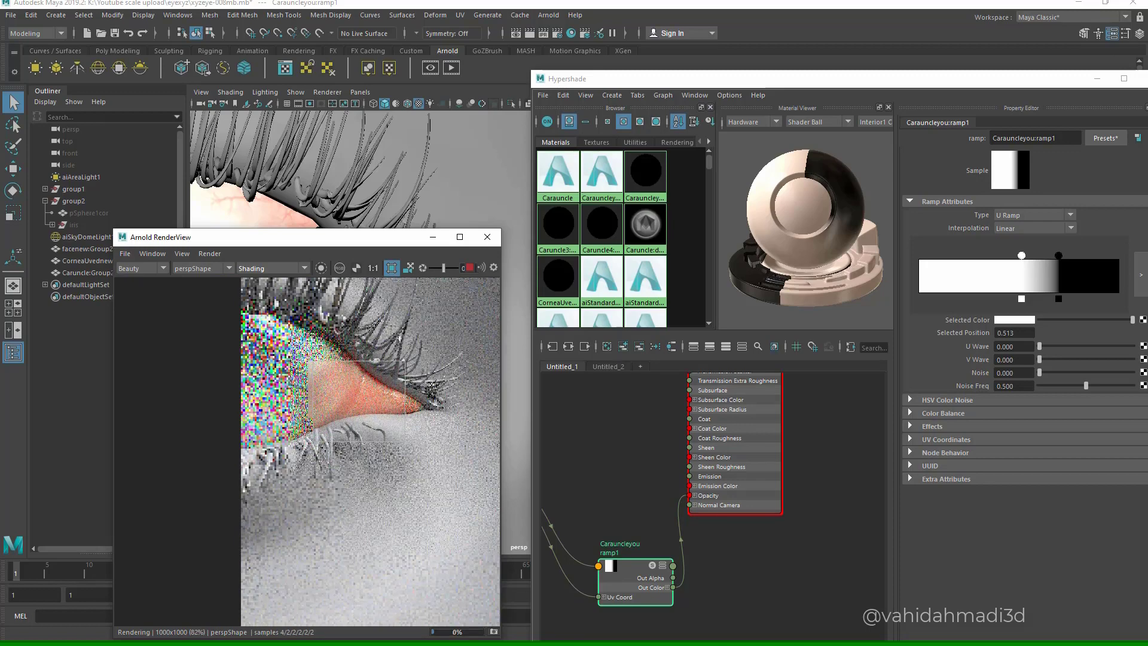
scroll(349, 408, "up", 2)
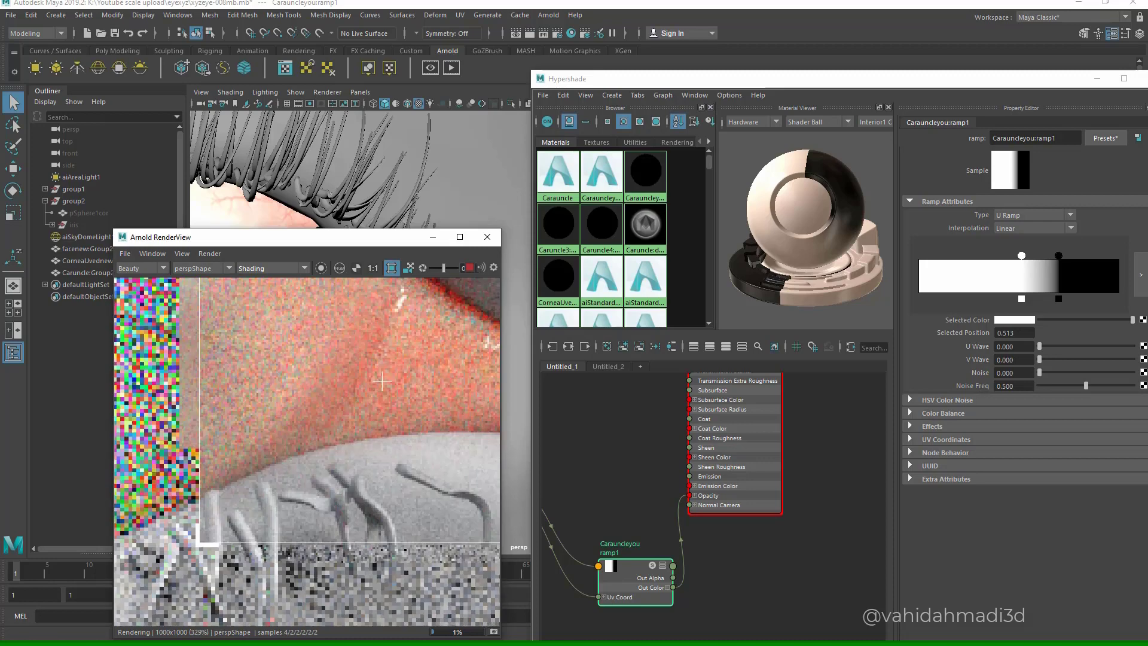
middle_click_drag(365, 394, 300, 389)
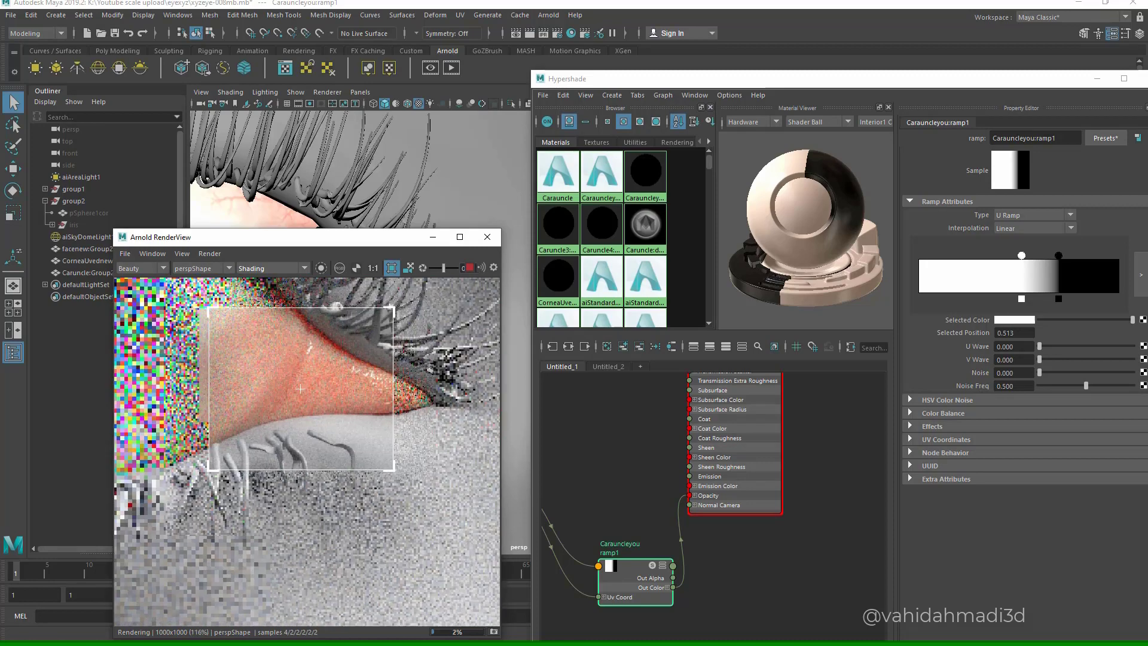
scroll(300, 388, "down", 1)
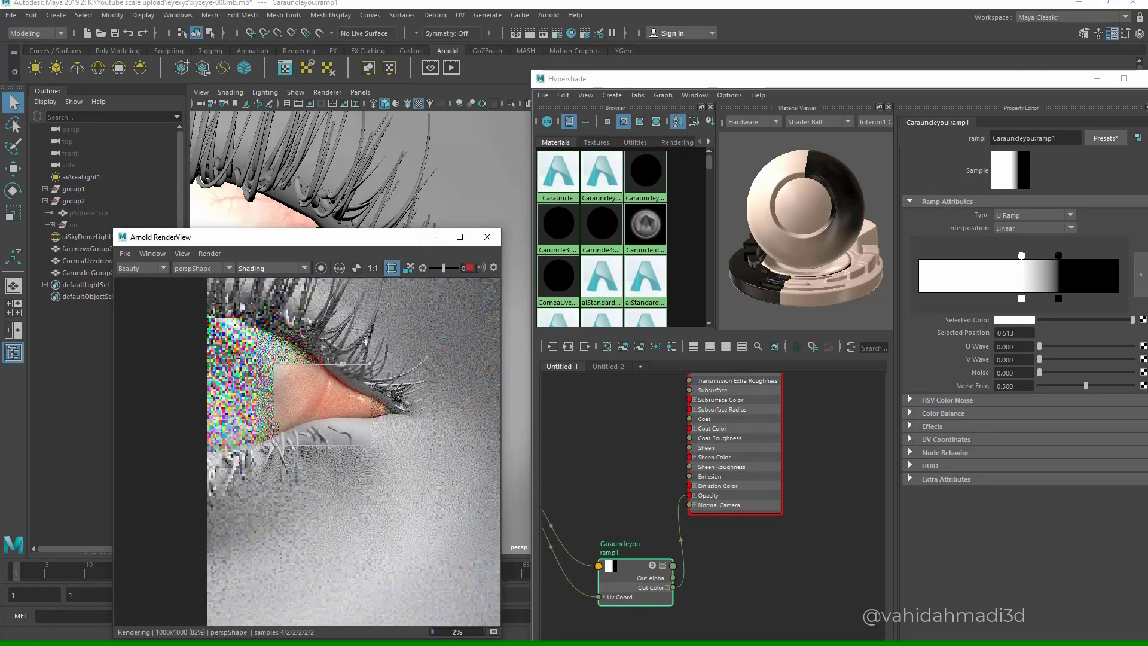
- Clear the crop, check the whole eye from a new angle in a fresh cropped render, and close the render view
left_click(392, 267)
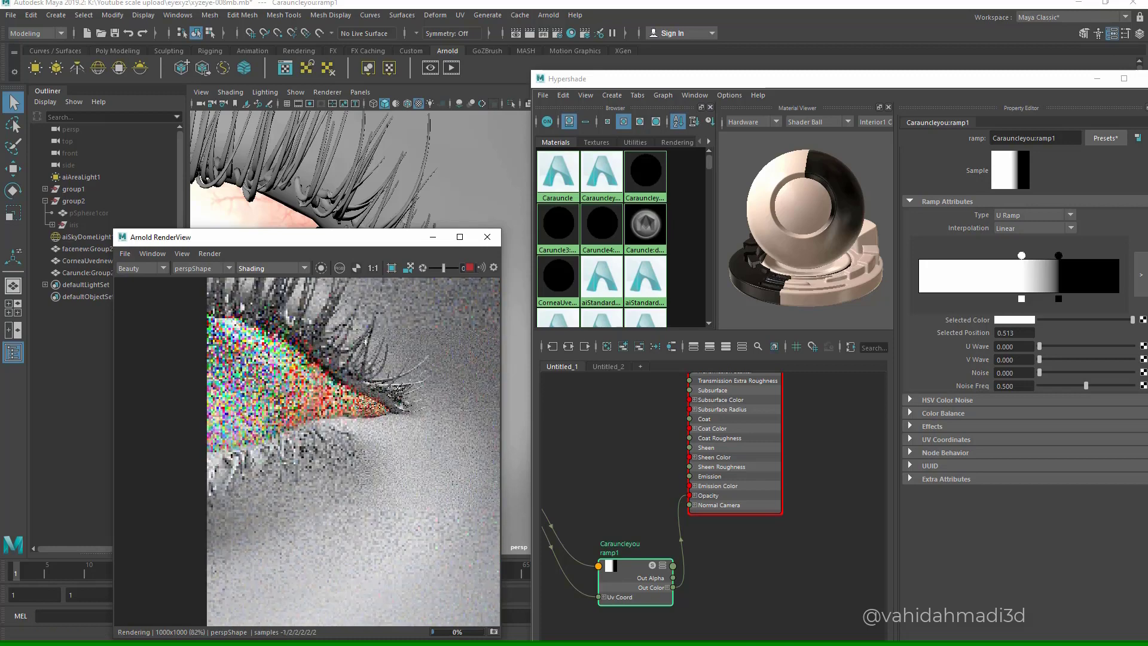
left_click_drag(371, 173, 398, 200, "alt")
left_click_drag(335, 237, 397, 363)
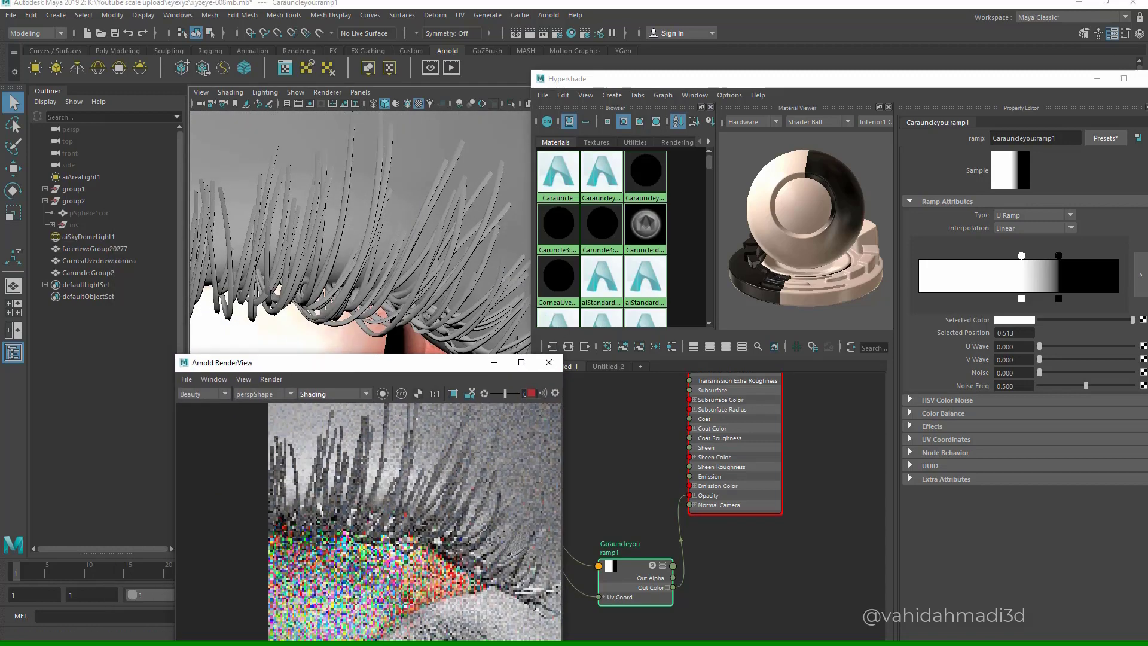
scroll(361, 232, "down", 5)
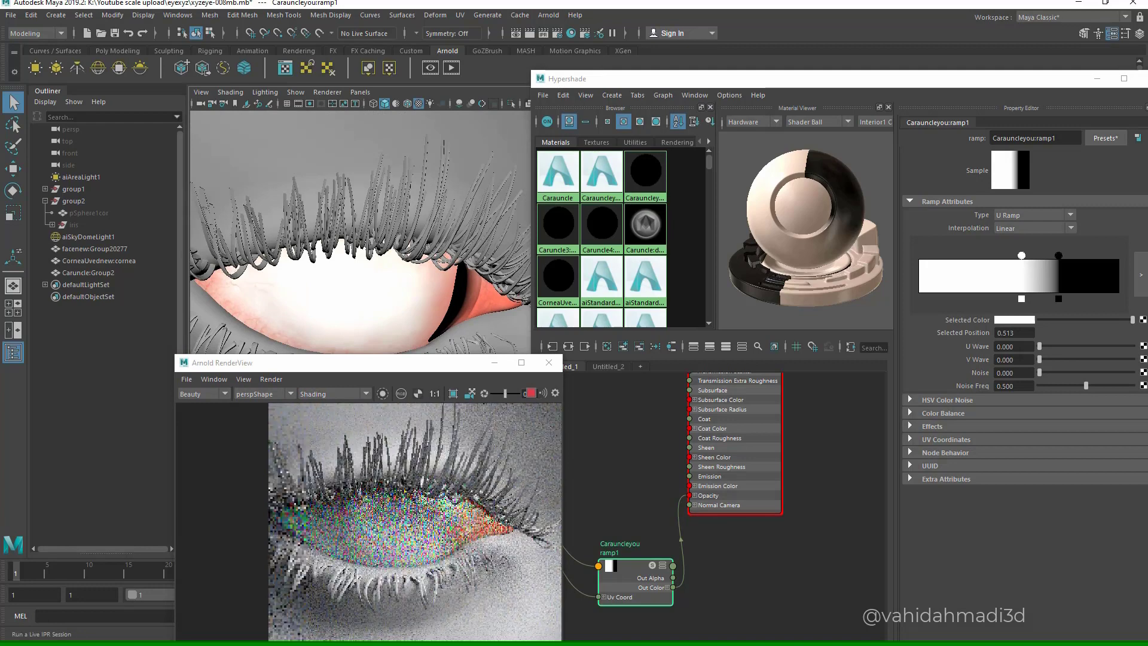
left_click(454, 394)
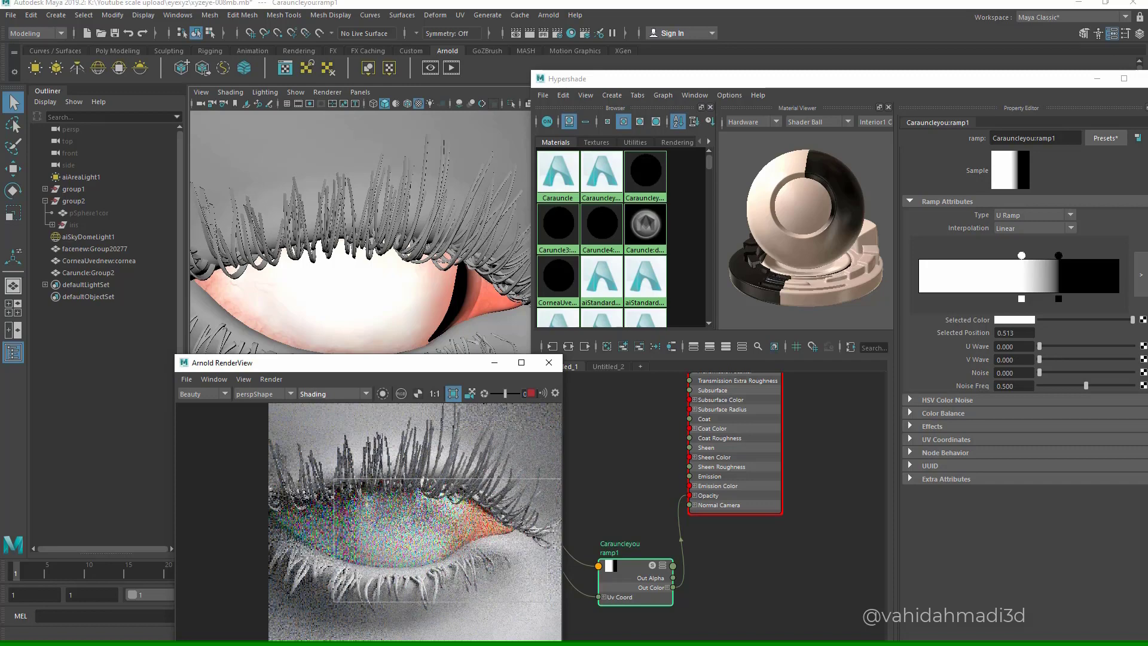
left_click_drag(442, 366, 386, 261)
left_click(493, 257)
- Hide the caruncle mesh at the inner corner of the eye
left_click_drag(419, 311, 415, 266, "alt")
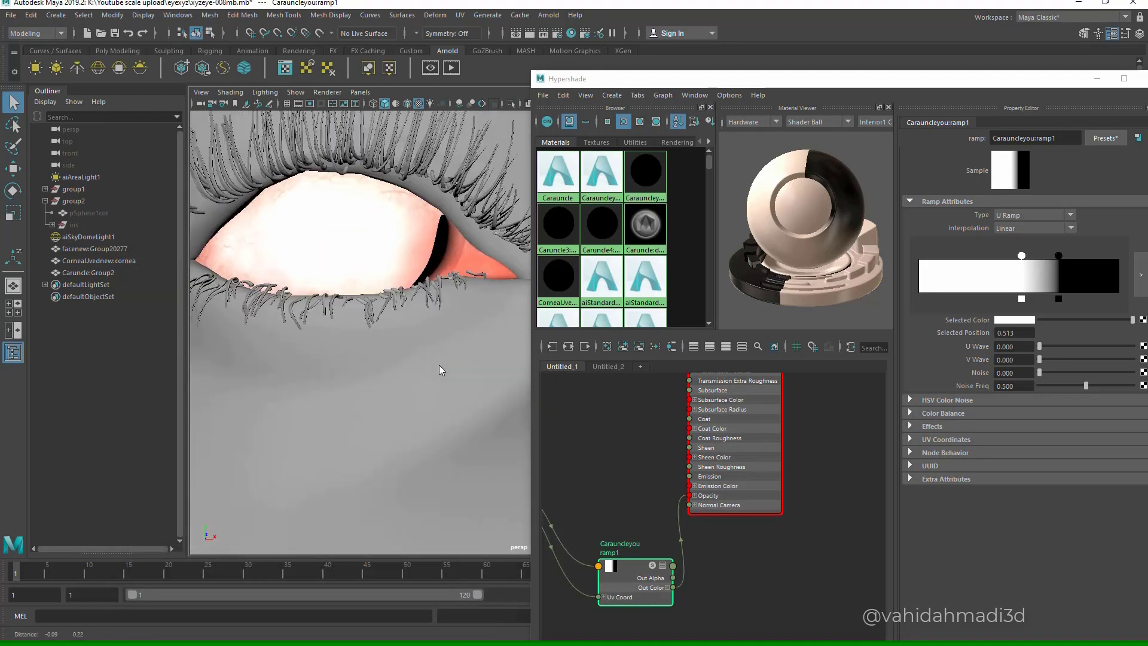
middle_click_drag(416, 266, 453, 353, "alt")
left_click(439, 365)
left_click_drag(439, 364, 448, 353, "alt")
right_click_drag(448, 353, 419, 353, "alt")
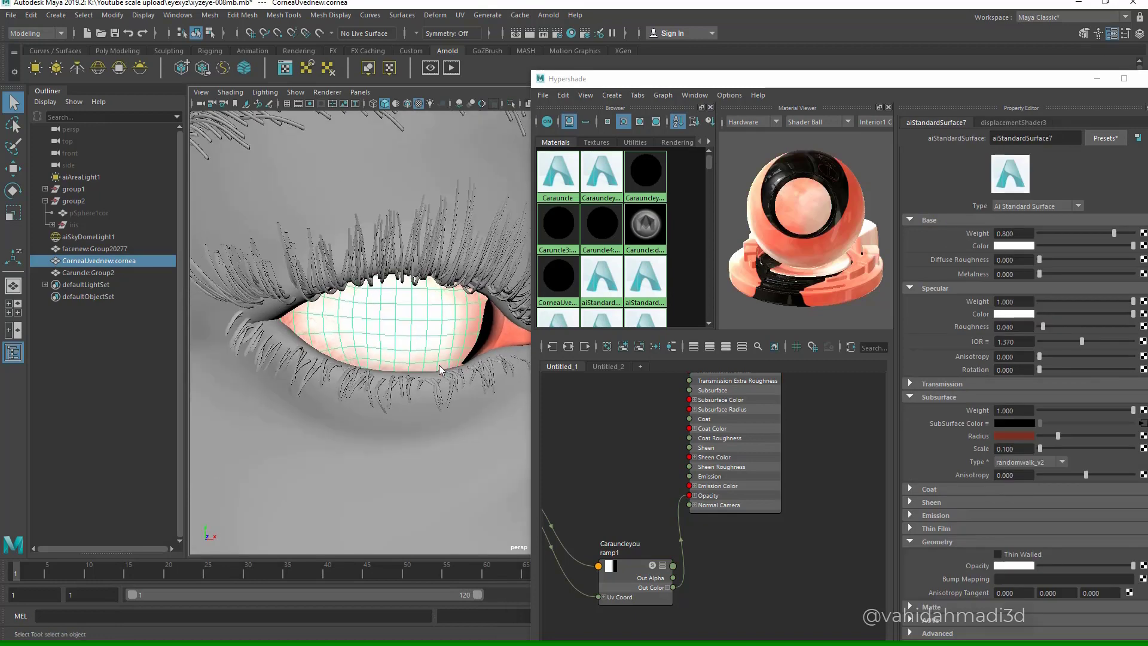
left_click(501, 332)
key("ctrl+h")
- Enable Ignore Subdivision and Ignore Displacement in the Render Settings feature overrides, with the cornea mesh selected
left_click_drag(501, 332, 492, 311, "alt")
left_click(488, 311)
left_click(557, 34)
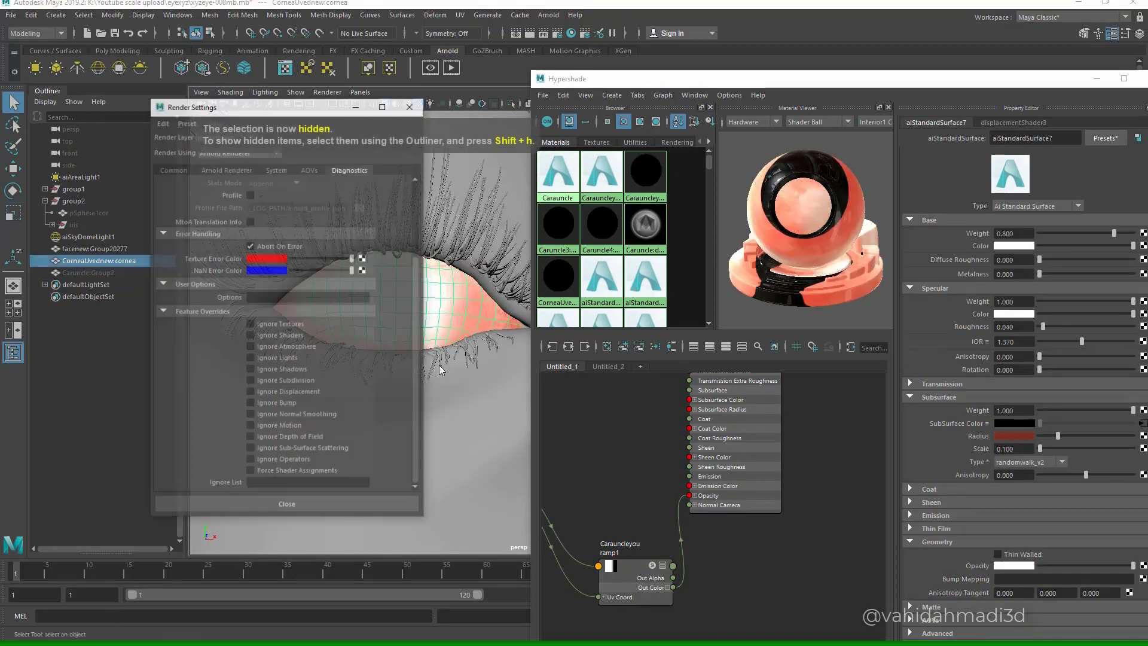
scroll(252, 417, "up", 3)
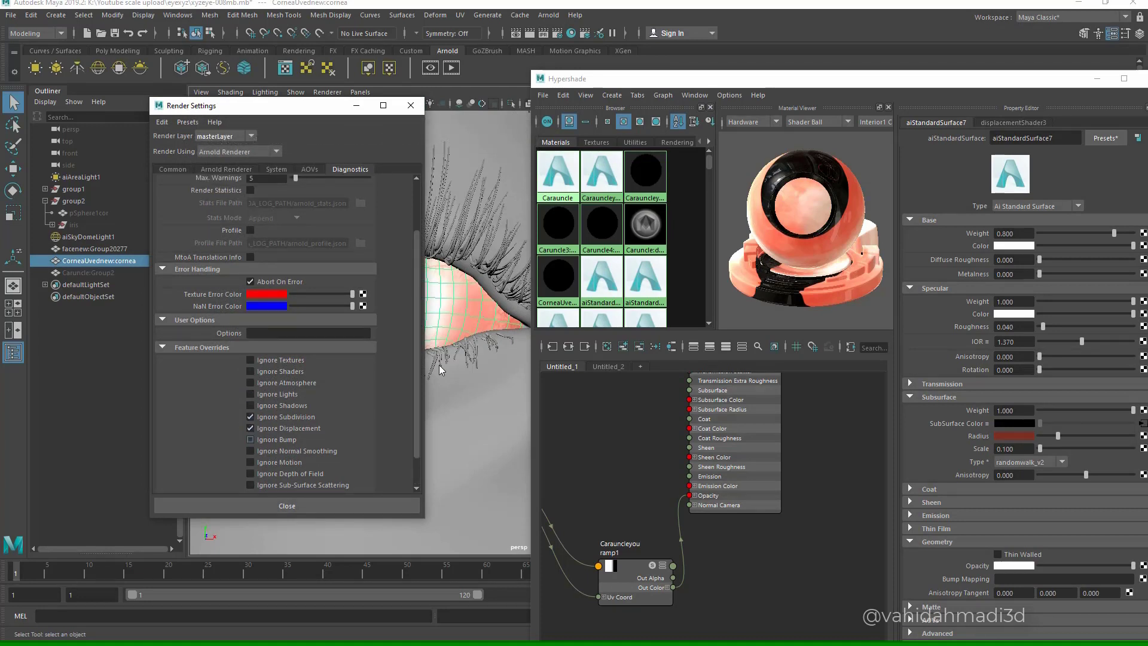
left_click(411, 105)
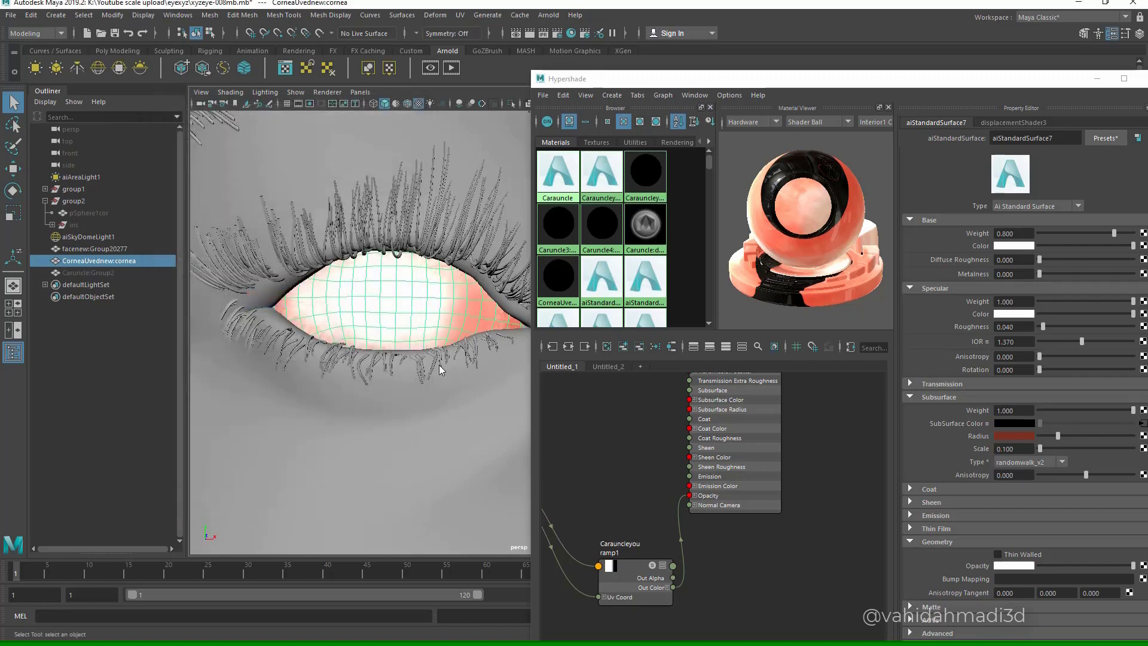
- Look through the Untitled_1 shading networks for the selected cornea's material
left_click_drag(413, 287, 411, 317, "alt")
scroll(636, 454, "down", 5)
scroll(601, 392, "up", 4)
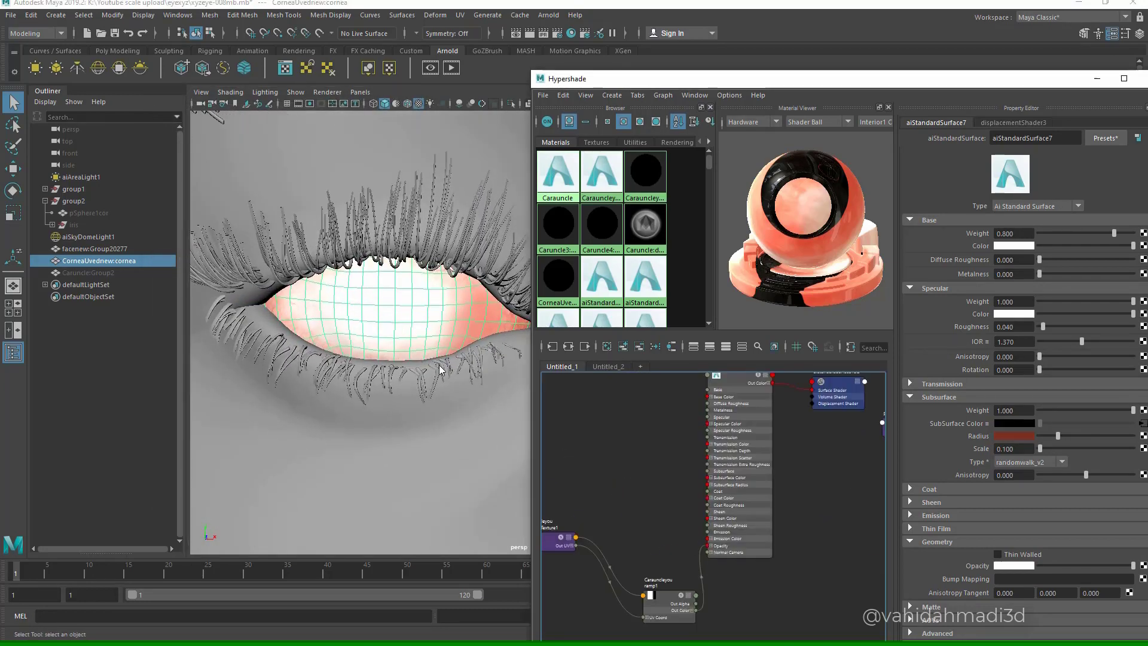
middle_click_drag(670, 449, 631, 548, "alt")
scroll(637, 549, "down", 4)
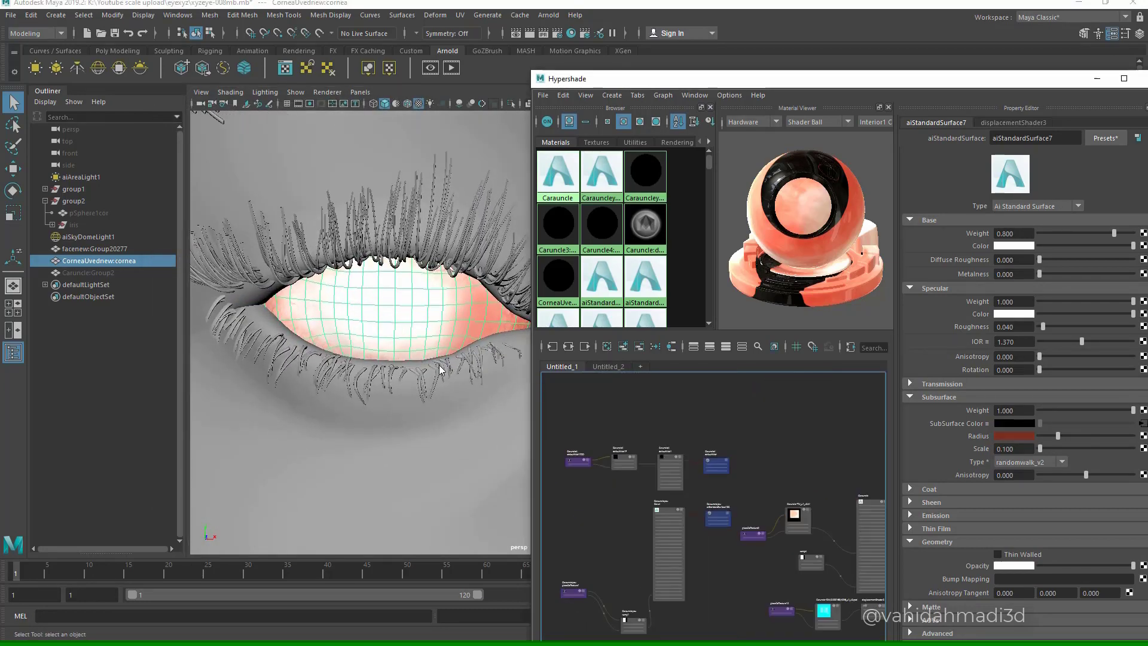
middle_click_drag(718, 515, 645, 479, "alt")
scroll(777, 506, "up", 2)
left_click(808, 502)
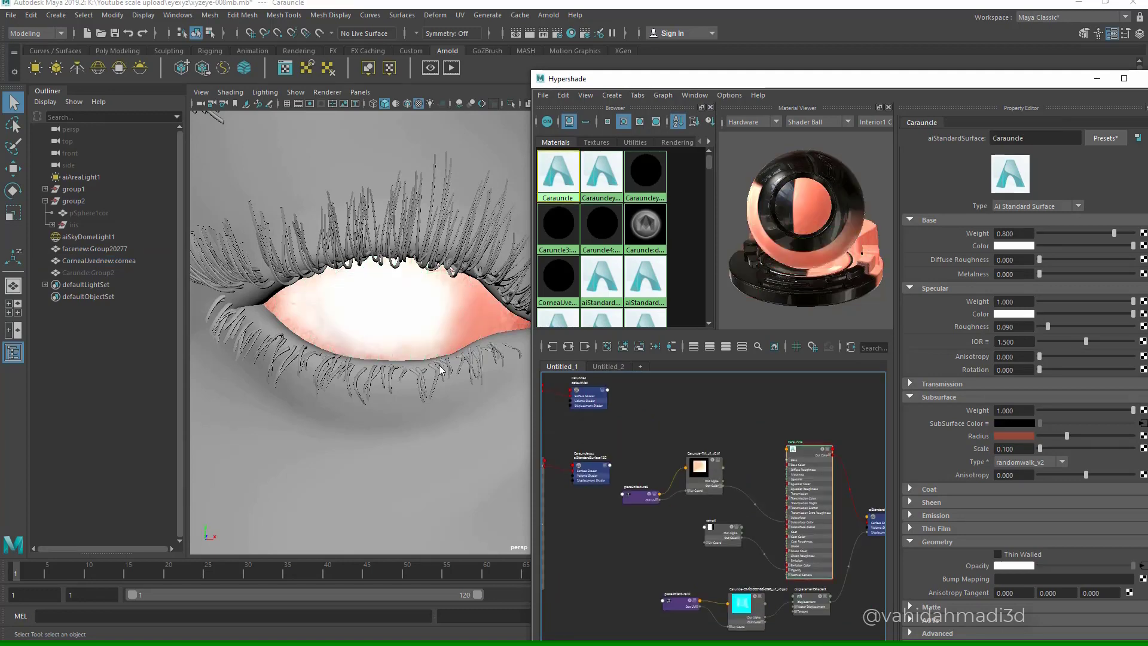
left_click(394, 317)
middle_click_drag(610, 478, 789, 463, "alt")
scroll(604, 443, "down", 2)
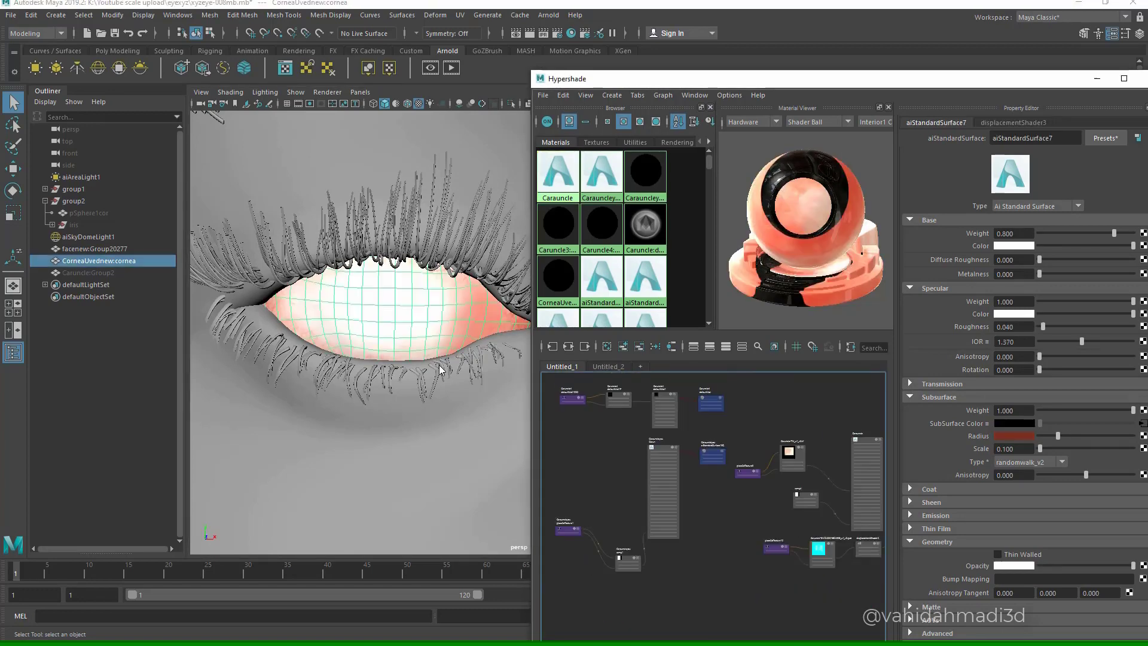
middle_click_drag(604, 443, 671, 527, "alt")
- Bring up the aiStandardSurface7 network in the Untitled_2 graph and enlarge the Hypershade's node graph area
left_click(608, 367)
scroll(646, 472, "up", 4)
mouse_move(647, 471)
middle_mouse_down("alt")
mouse_move(566, 478)
mouse_move(631, 433)
mouse_move(641, 407)
middle_mouse_up("alt")
scroll(630, 434, "up", 2)
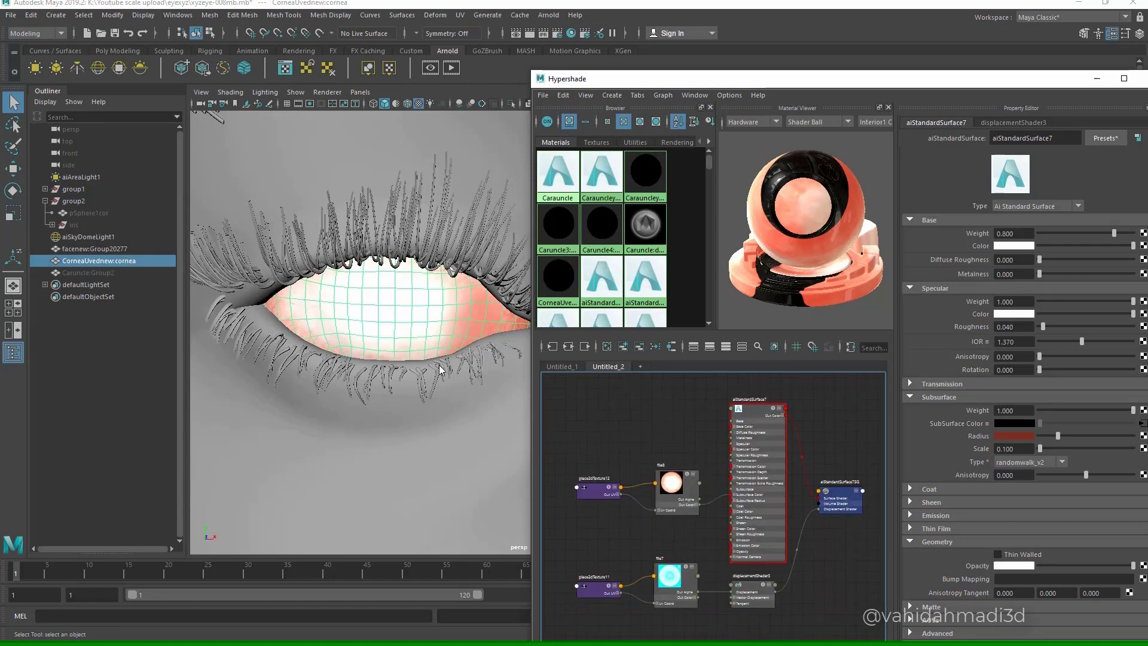
left_click_drag(532, 371, 485, 371)
middle_click_drag(439, 365, 293, 352, "alt")
scroll(706, 428, "up", 2)
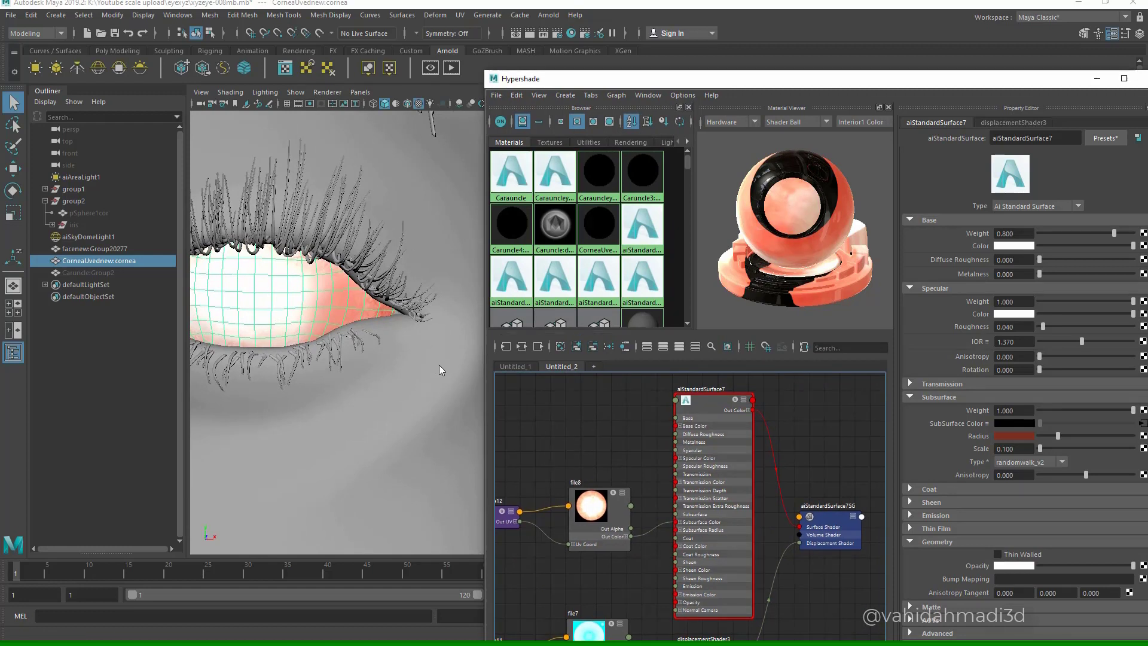
left_click_drag(658, 332, 658, 245)
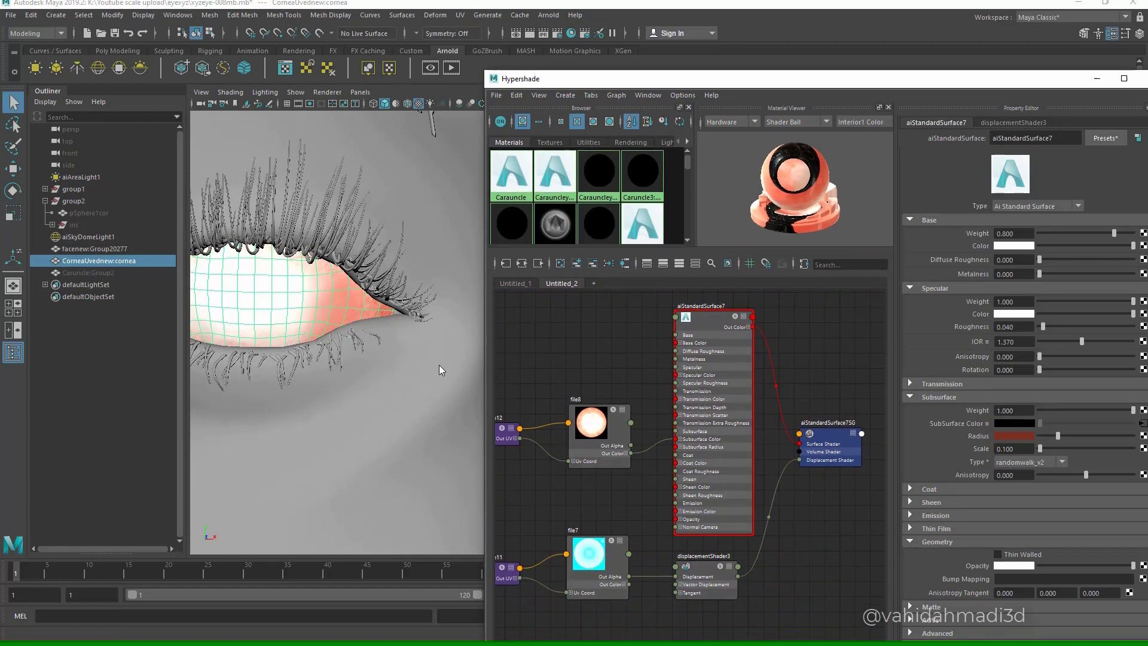
- Make the Hypershade window narrower and spread the file8 and place2dTexture12 nodes away from the aiStandardSurface7 shader
middle_click_drag(631, 441, 622, 425, "alt")
left_click_drag(778, 78, 744, 77)
left_click_drag(1131, 358, 1077, 359)
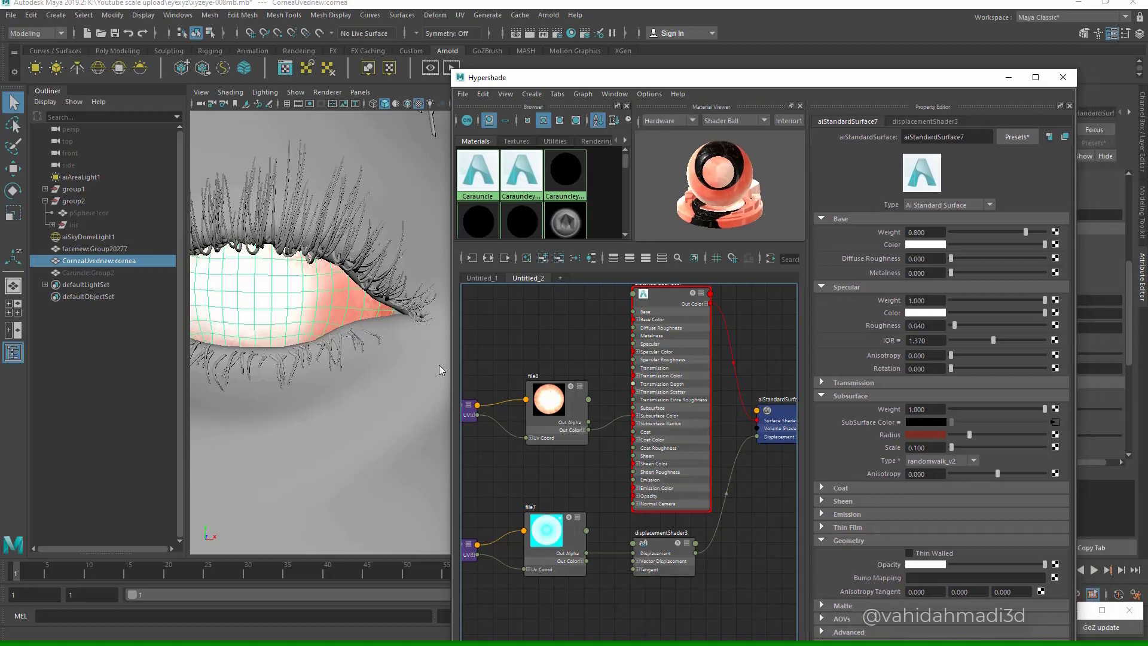
mouse_move(658, 411)
middle_mouse_down("alt")
mouse_move(636, 424)
mouse_move(705, 458)
middle_mouse_up("alt")
scroll(635, 425, "down", 2)
left_click_drag(634, 464, 623, 462)
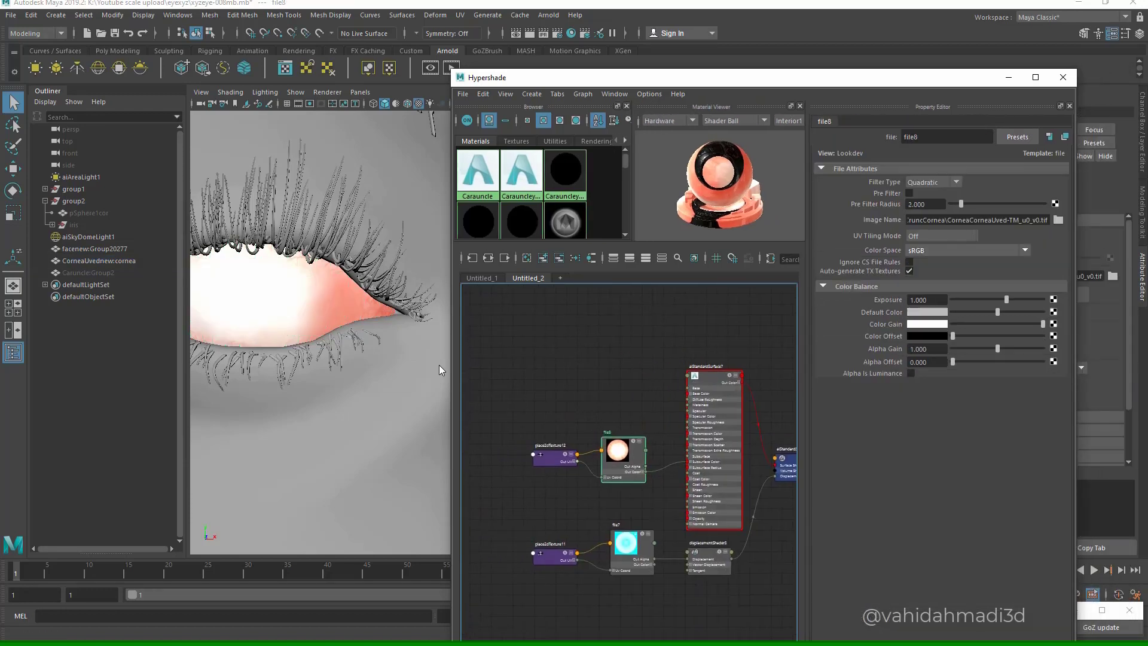
left_click_drag(554, 458, 538, 455)
left_click_drag(623, 462, 596, 457)
- Set the Transmission weight of aiStandardSurface7 to 1.000
left_click(711, 377)
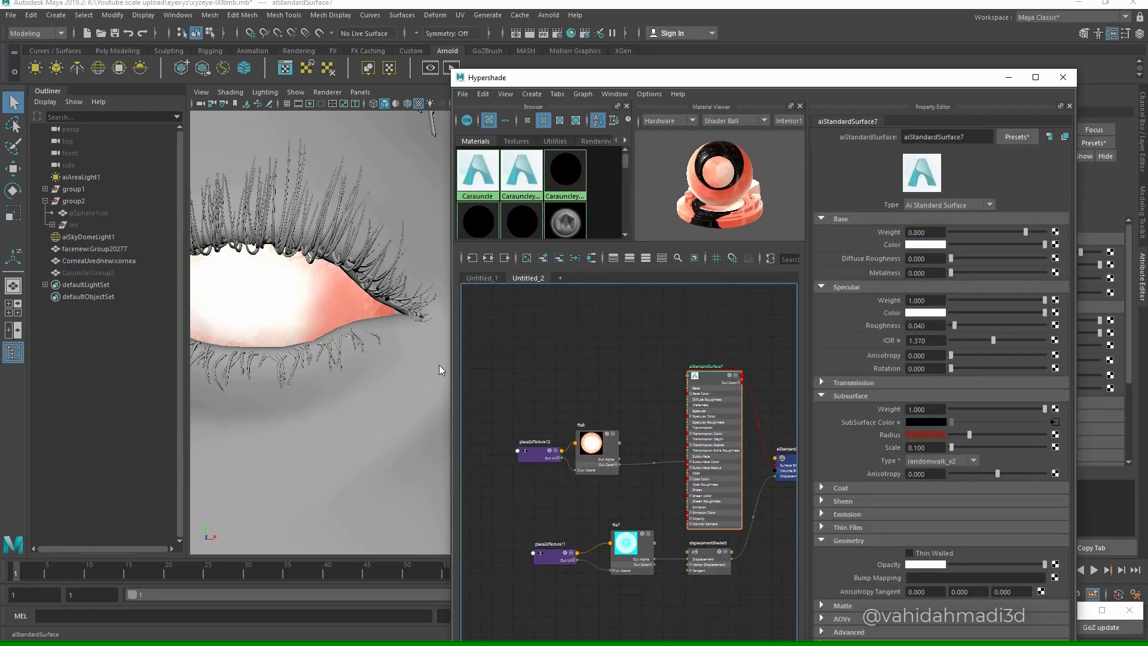
left_click(822, 382)
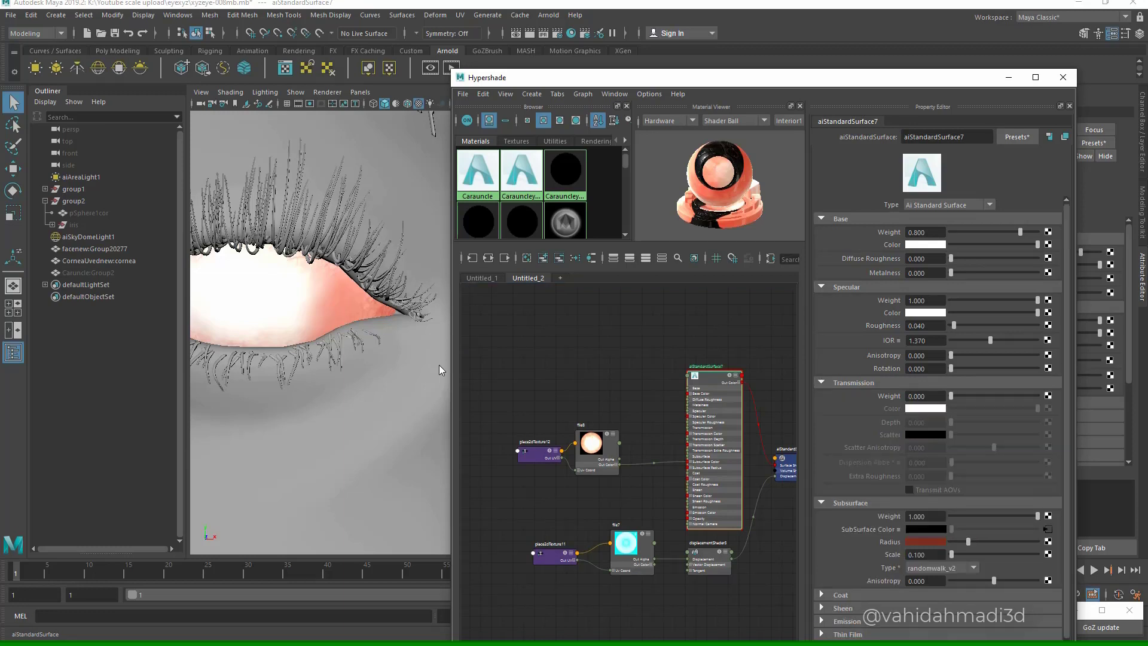
left_click_drag(951, 396, 1039, 396)
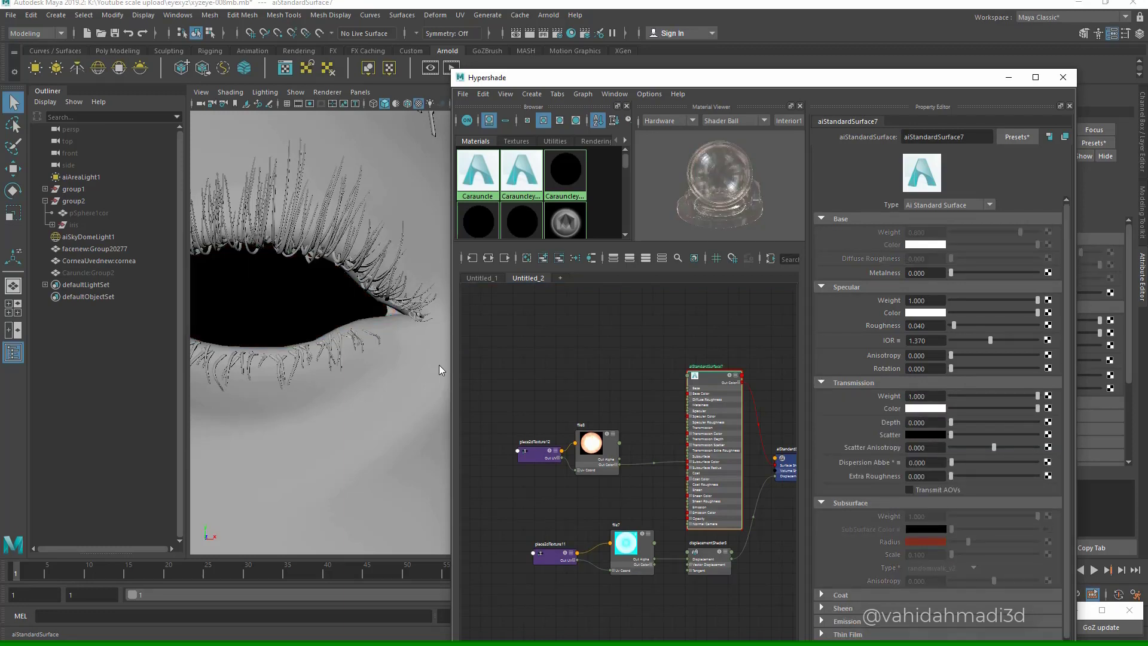
- Create a ramp texture node in the graph above the file8 node
left_click_drag(597, 444, 597, 456)
left_click(569, 370)
key("Tab")
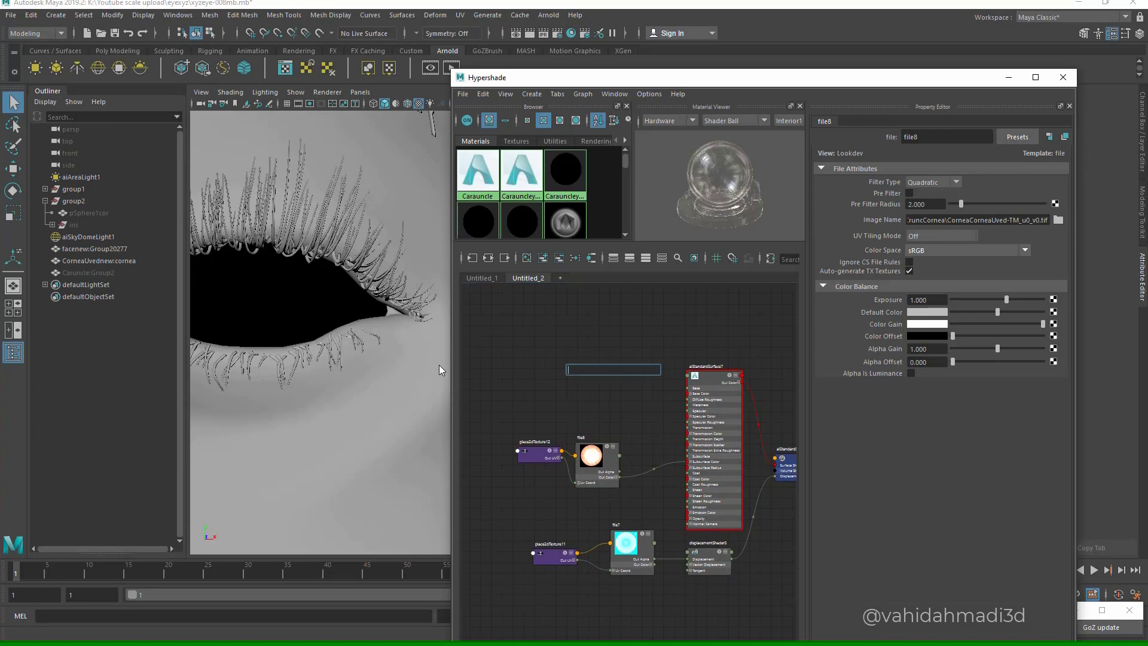
type("A")
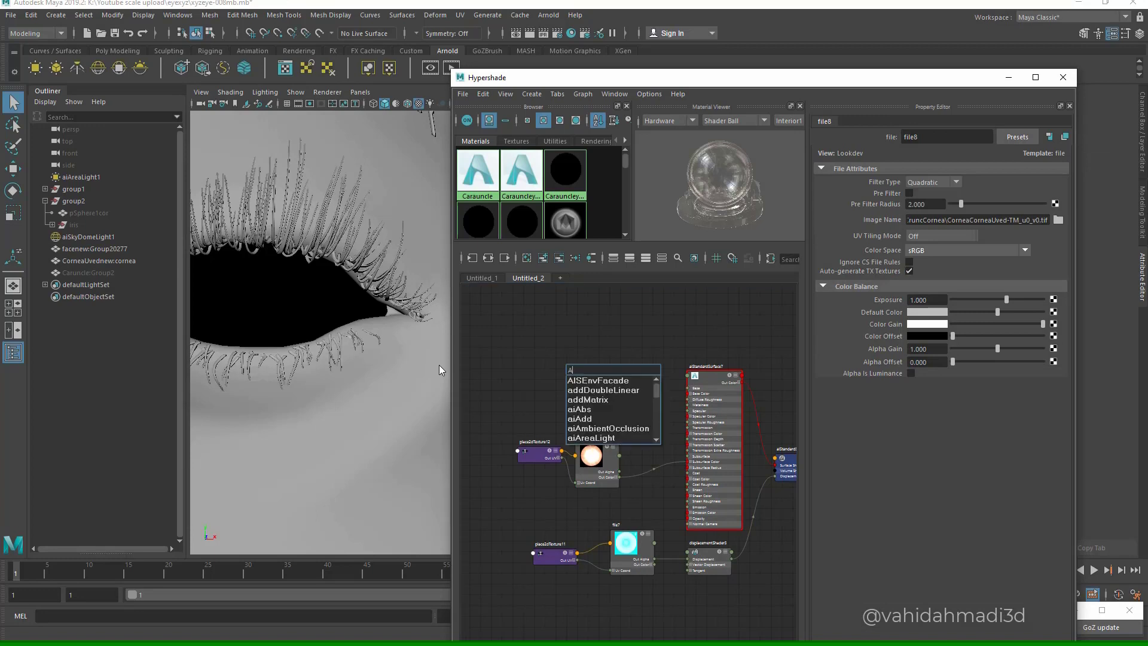
key("BackSpace")
type("RAMP")
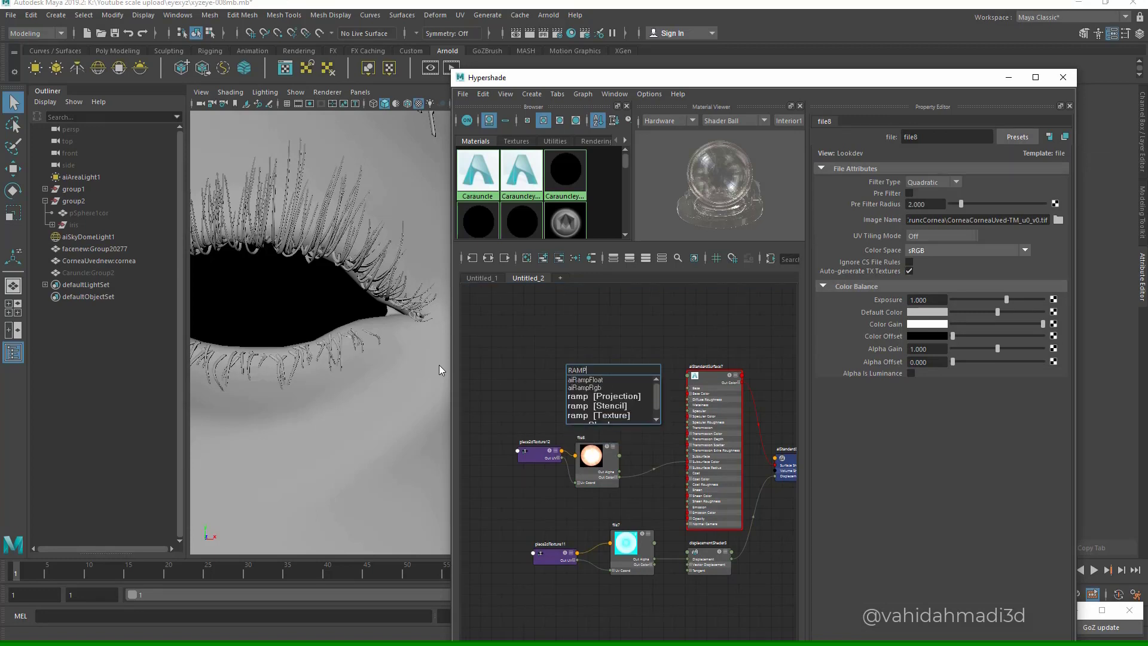
key("Down")
key("Down")
key("Down")
key("Down")
key("Down")
key("Return")
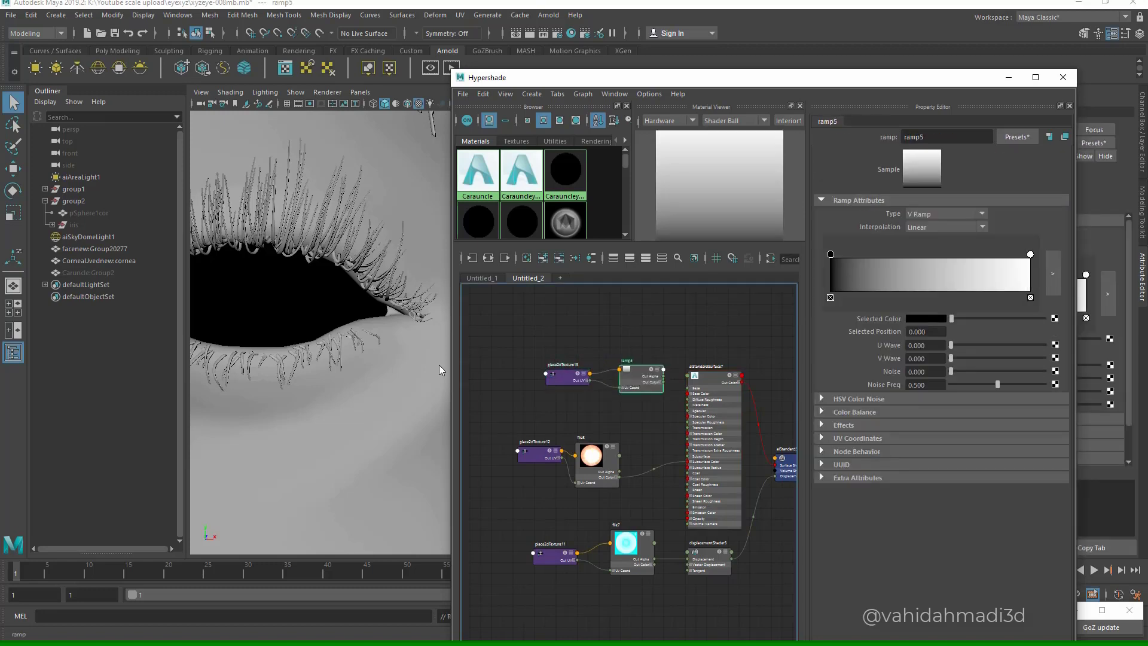
- Make the new ramp a Circular Ramp fading from a white centre to black outside, with the white handle at about 0.346
left_click(946, 227)
left_click(946, 214)
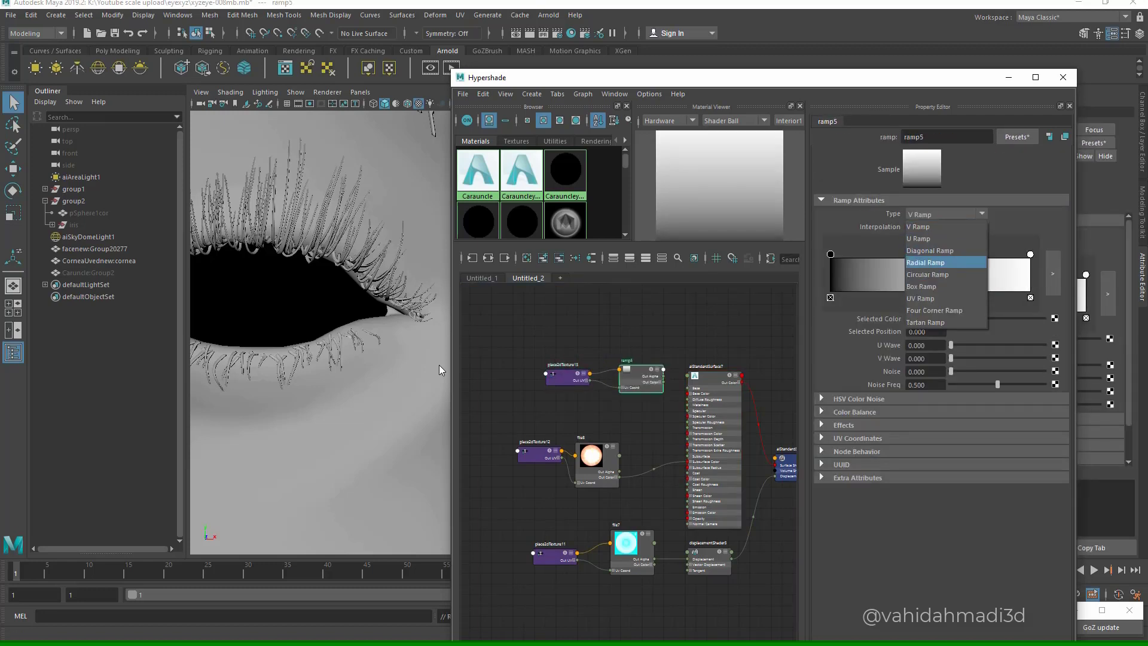
left_click(928, 275)
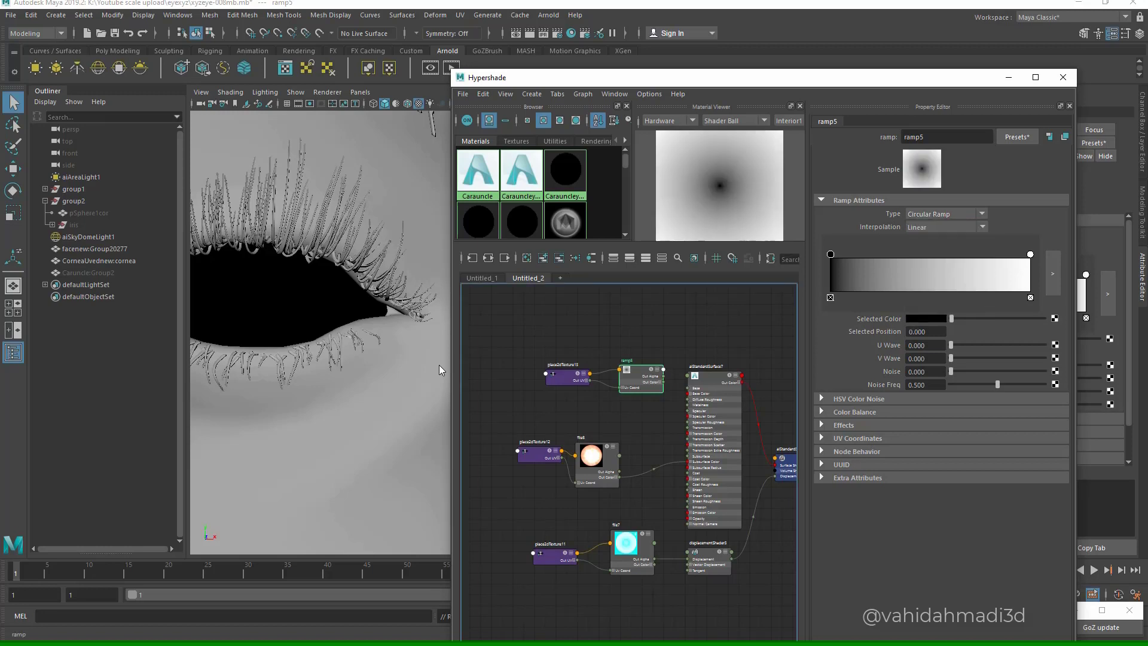
left_click_drag(830, 255, 944, 254)
left_click_drag(1030, 254, 938, 254)
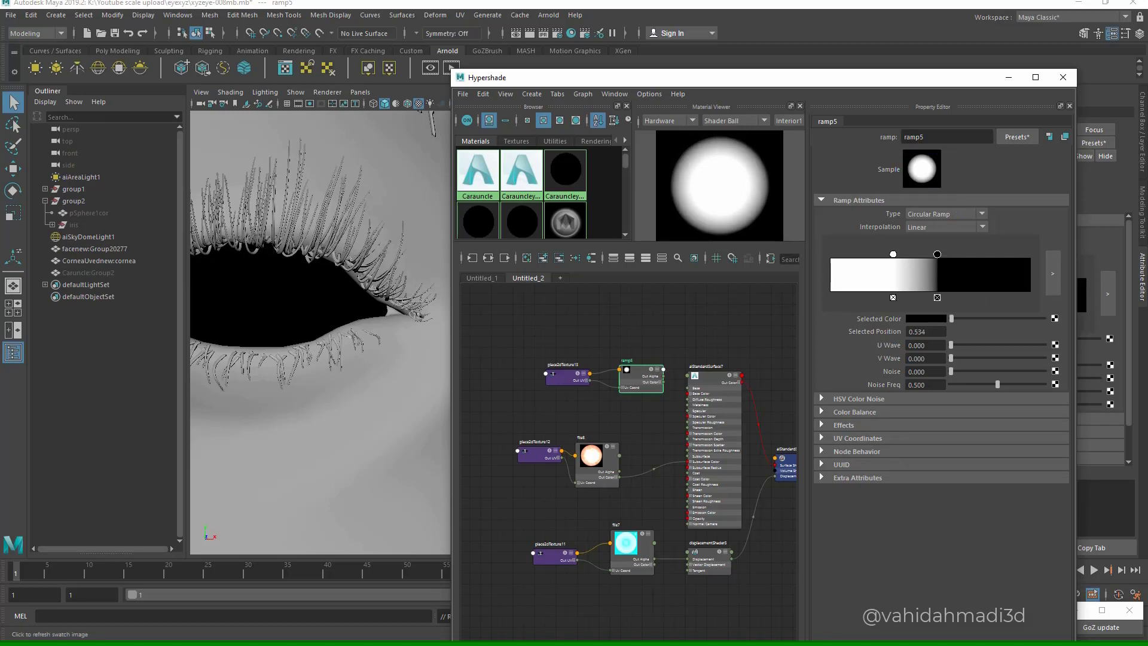
left_click(893, 254)
left_click_drag(937, 254, 900, 254)
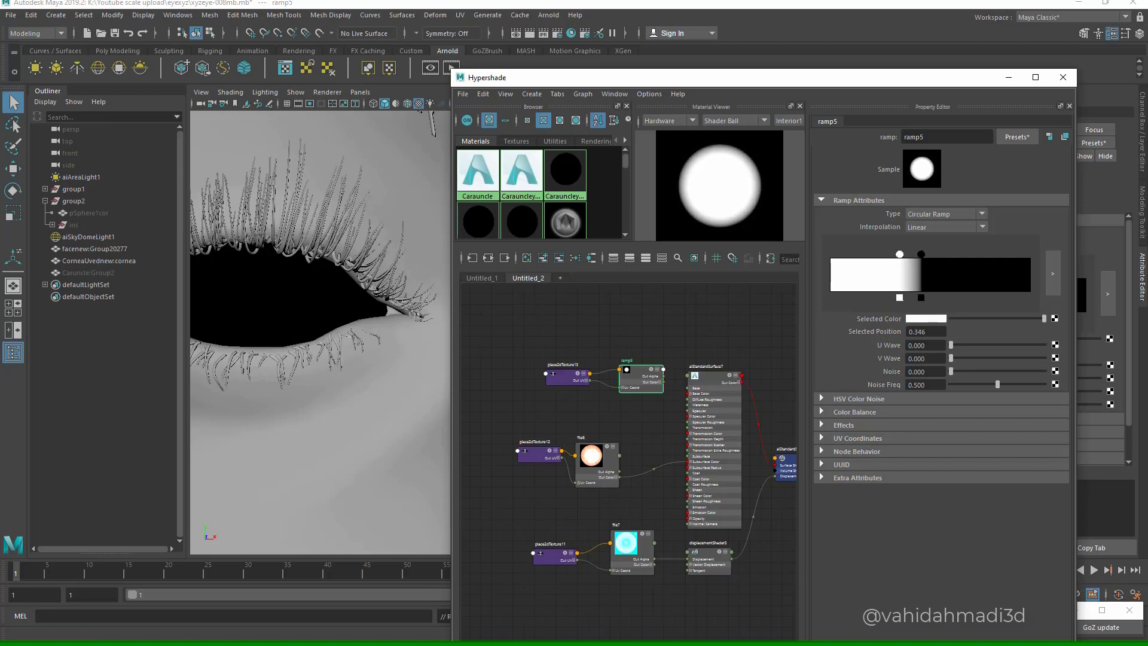
- Space out the ramp5 nodes, connect ramp5 to the Transmission weight of aiStandardSurface7, and refresh the textured viewport display
scroll(631, 394, "up", 2)
left_click_drag(645, 366, 609, 372)
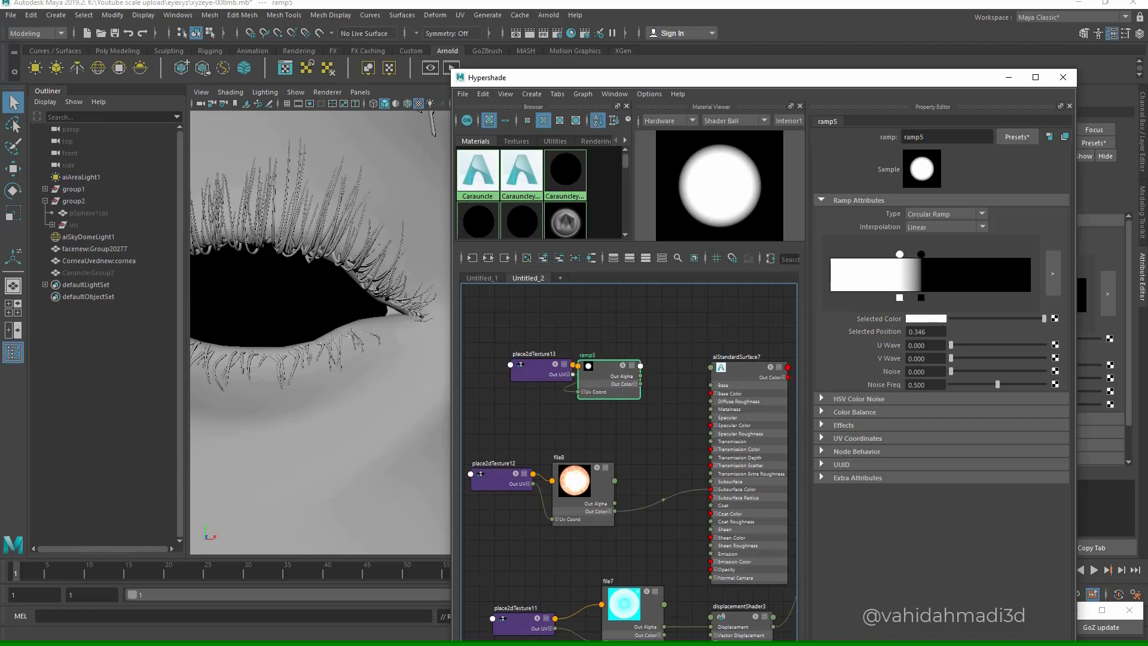
left_click_drag(540, 368, 482, 374)
left_click(611, 376)
left_click(739, 457)
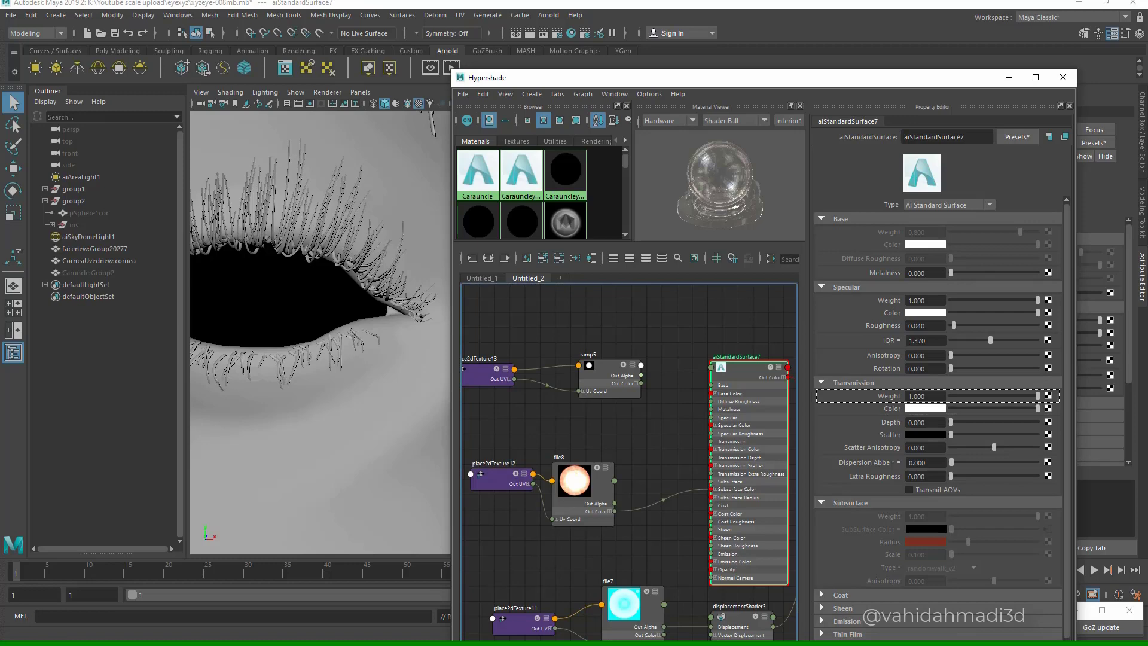
middle_click_drag(604, 374, 926, 396)
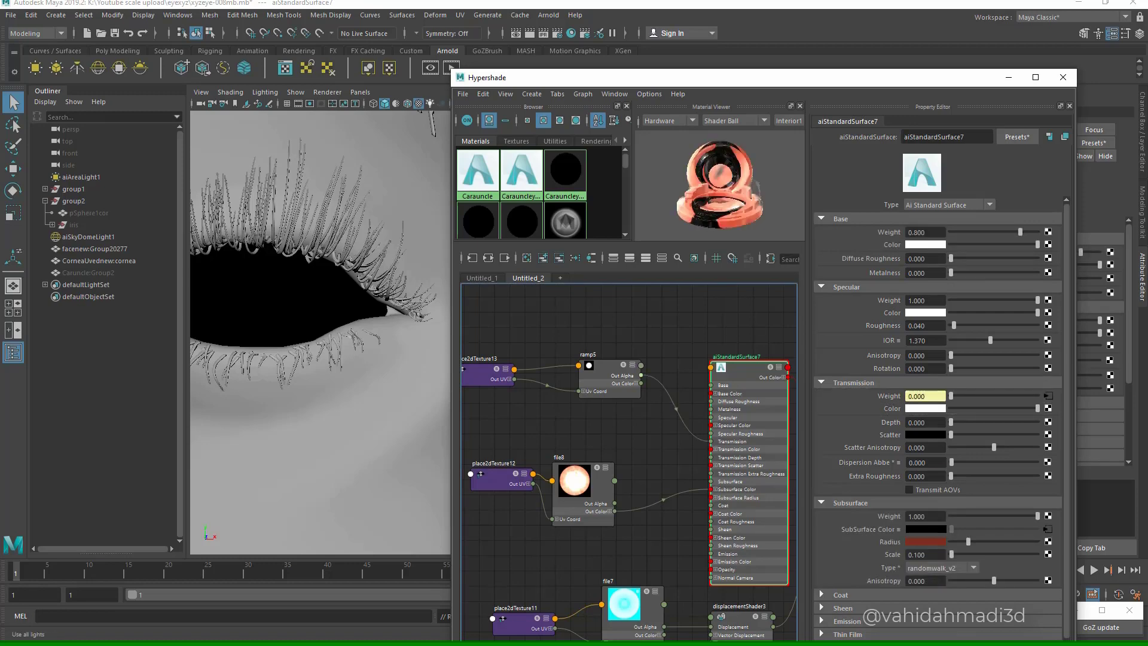
left_click(419, 103)
left_click(419, 104)
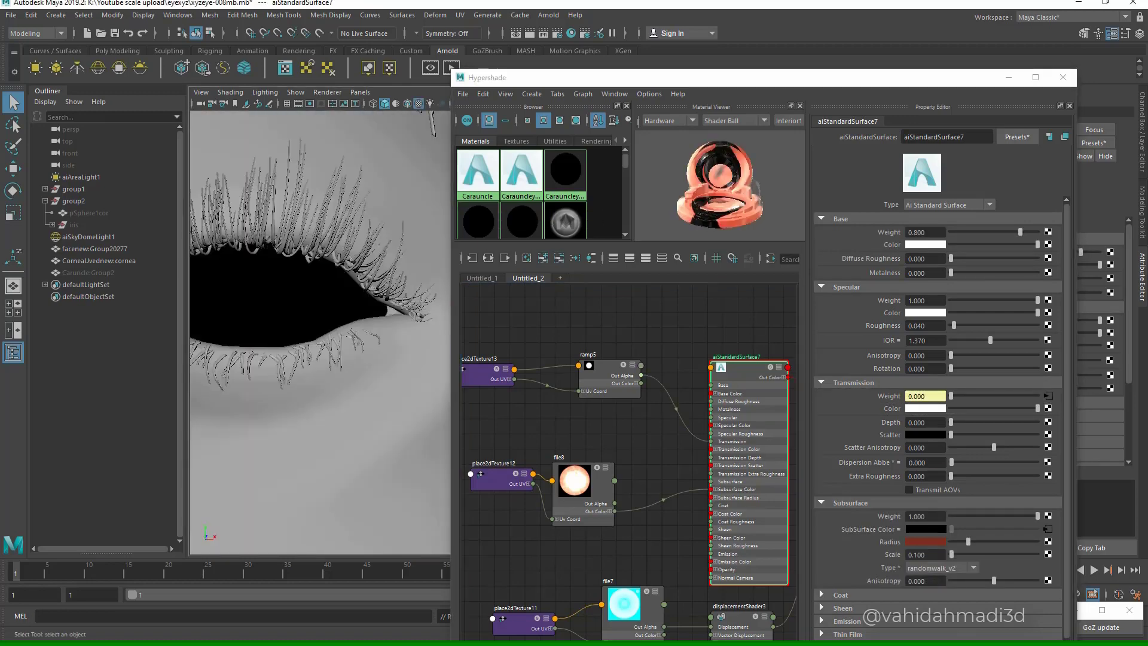
- Solo ramp5 in the viewport and shrink its white centre, placing the white handle at 0.000 and the black handle at about 0.113
left_click(611, 383)
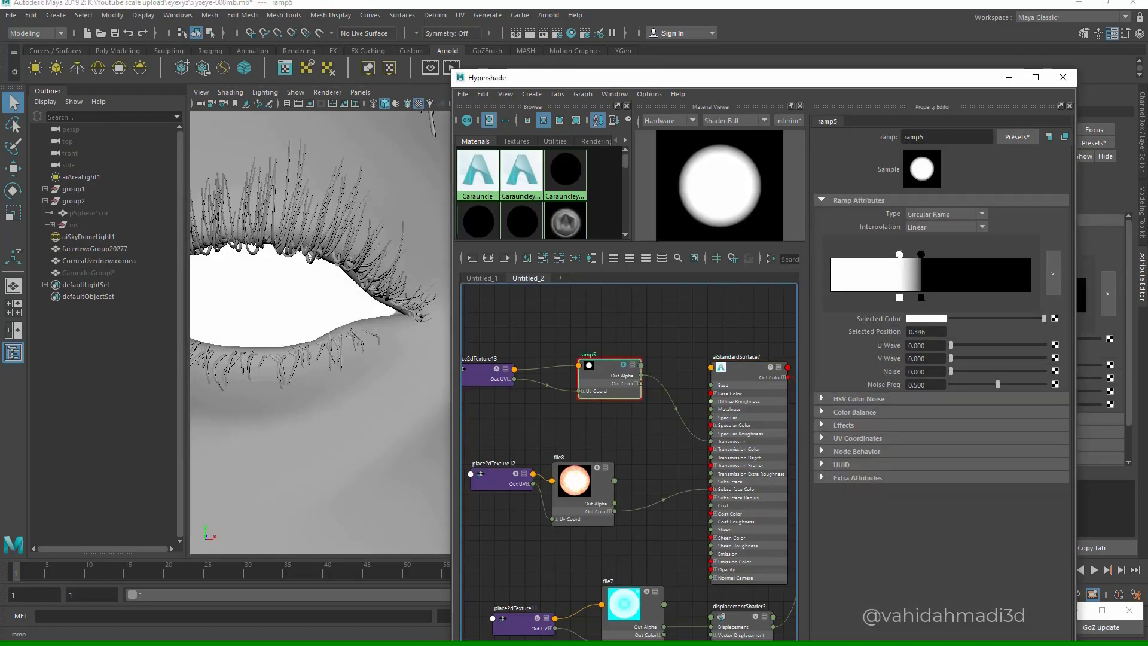
mouse_move(921, 254)
left_mouse_down()
mouse_move(999, 254)
mouse_move(830, 254)
left_mouse_up()
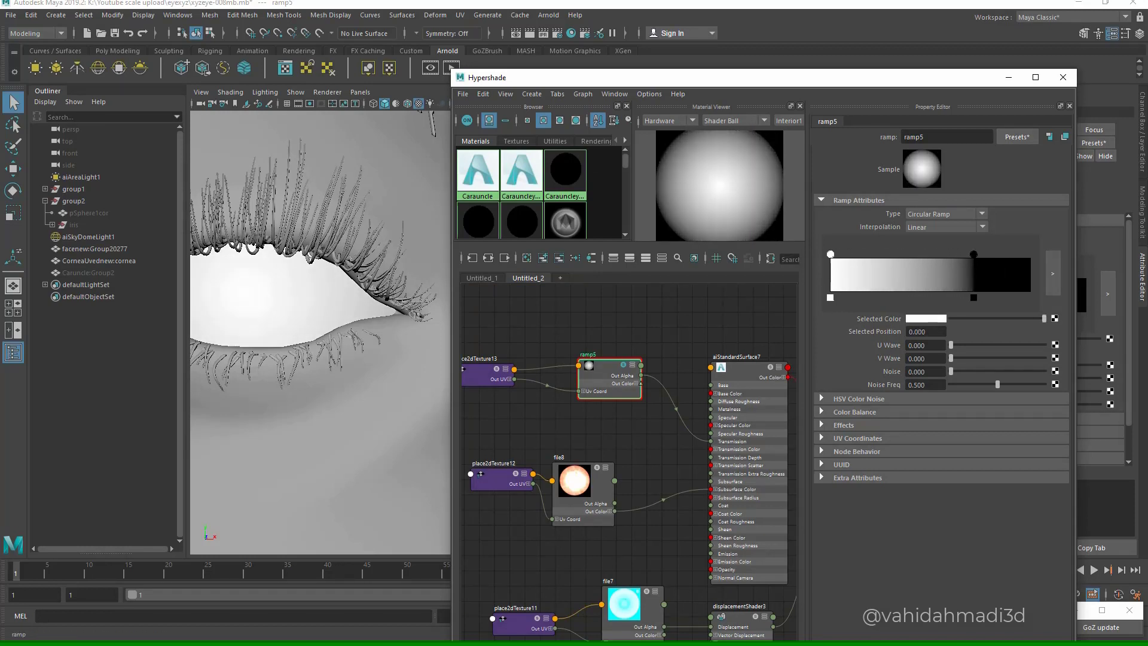
left_click_drag(974, 254, 854, 254)
scroll(320, 287, "up", 5)
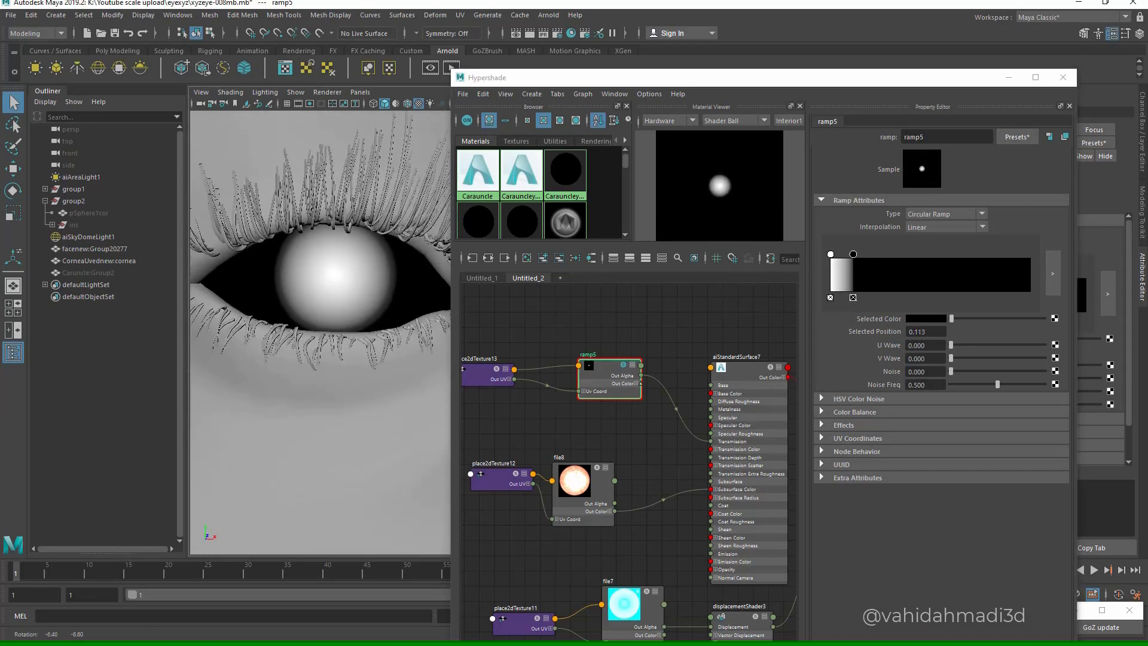
scroll(335, 299, "down", 5)
- Render the eye in the Arnold RenderView to check the cornea's transmission, and close the render window
mouse_move(335, 311)
left_mouse_down("alt")
mouse_move(359, 305)
mouse_move(333, 320)
left_mouse_up("alt")
left_click(481, 78)
left_click(451, 67)
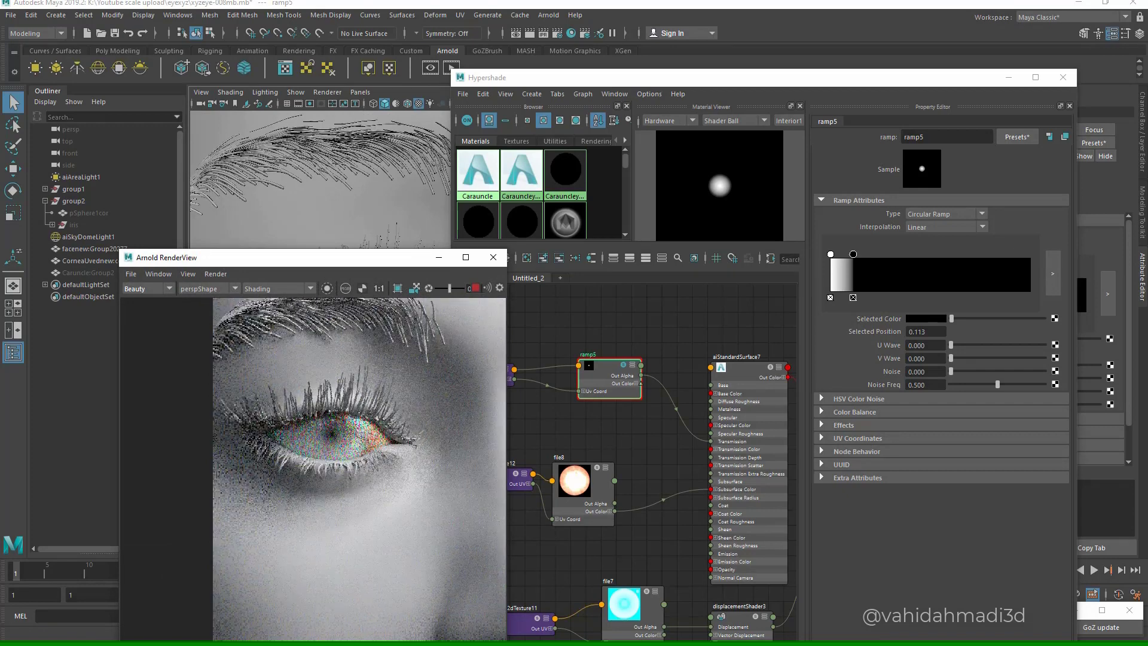
left_click(494, 257)
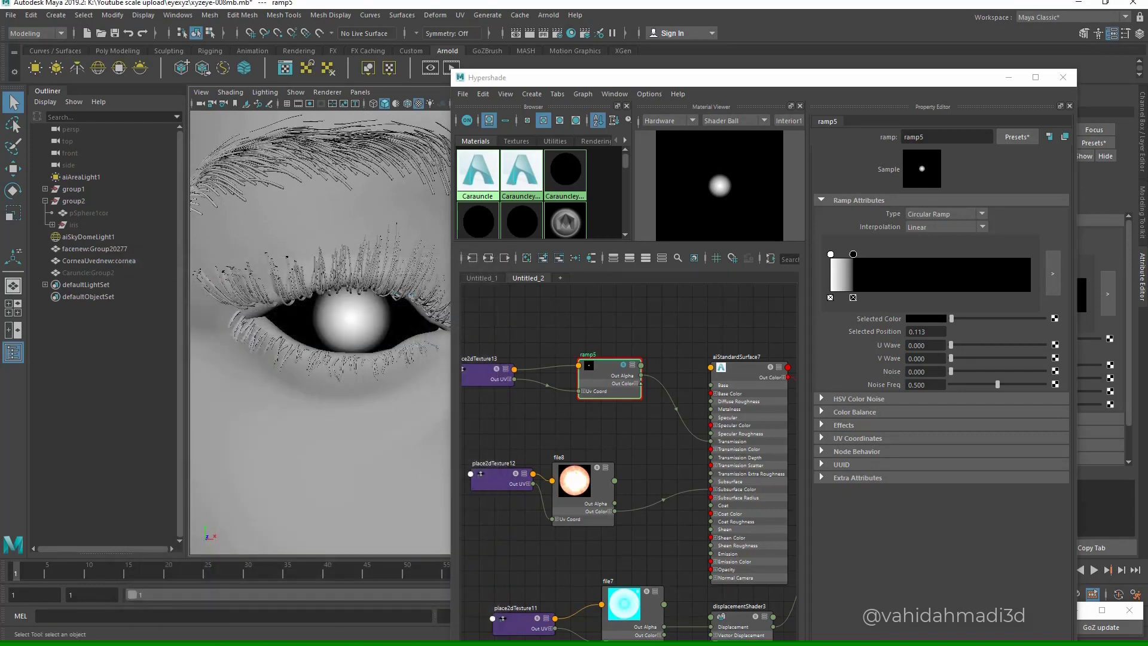
- Expand the iris group to check its contents and render the eye again in the Arnold RenderView
mouse_move(335, 359)
left_mouse_down("alt")
mouse_move(322, 350)
mouse_move(360, 340)
mouse_move(351, 353)
left_mouse_up("alt")
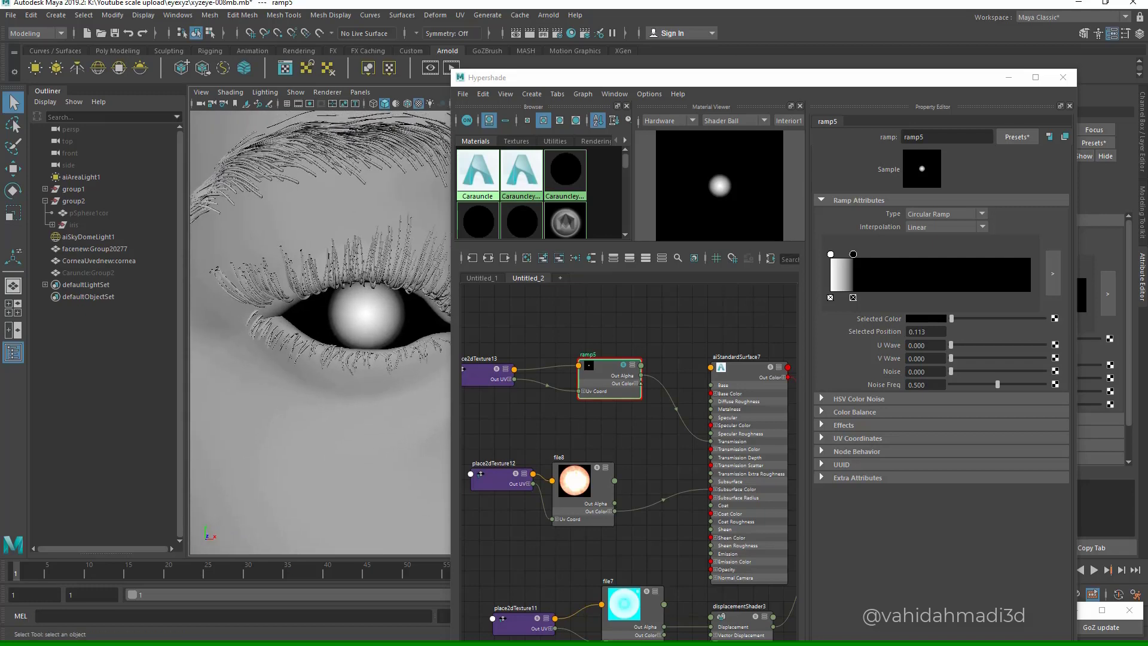
left_click(88, 236)
left_click(74, 225)
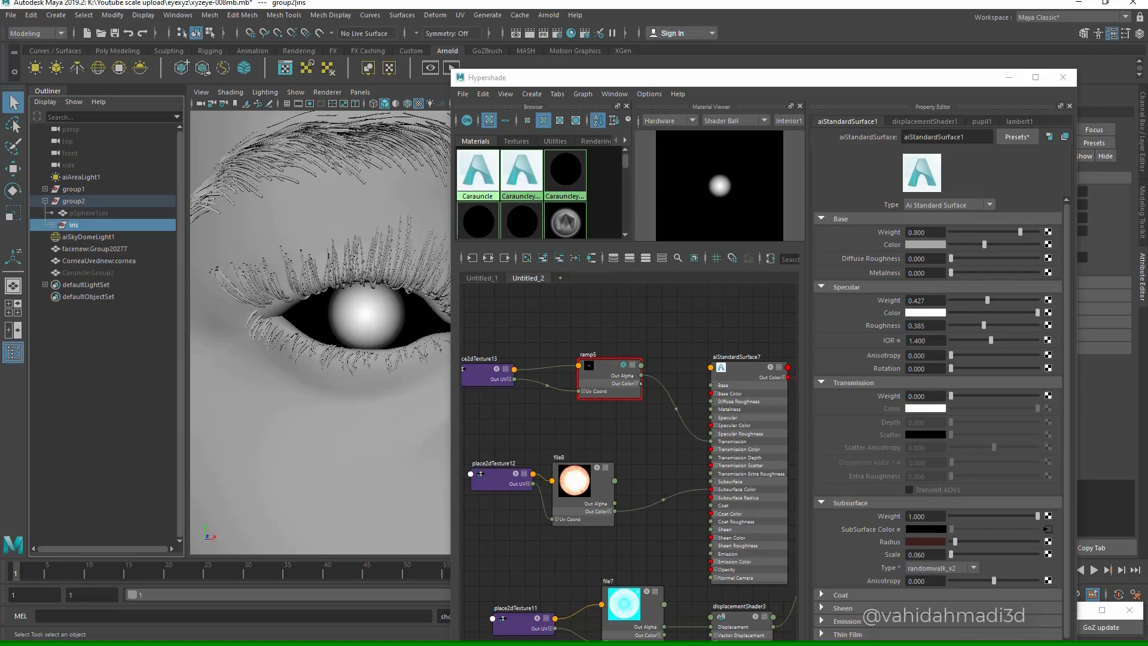
left_click(52, 225)
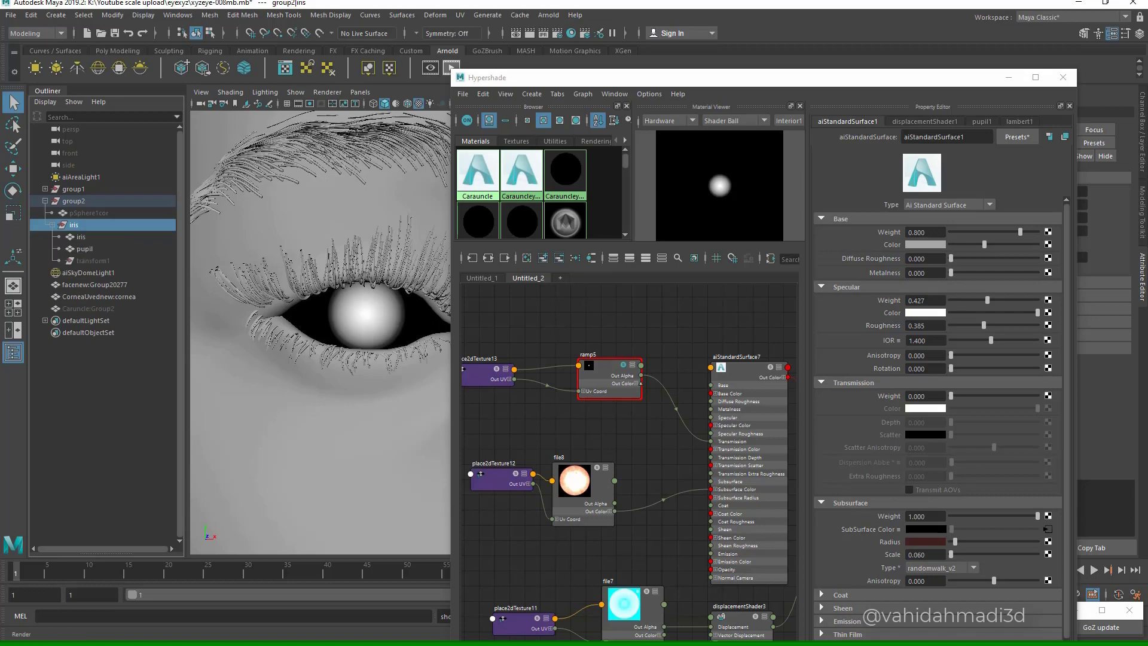
left_click(452, 67)
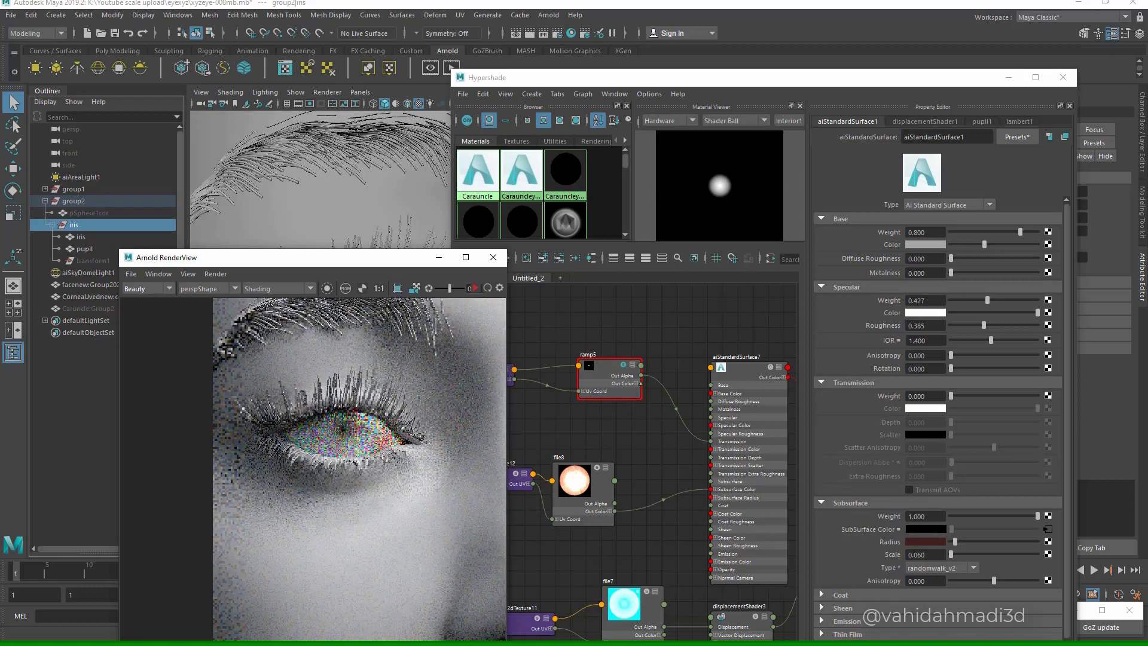
left_click(493, 257)
- Turn off the ramp5 solo display and widen its white centre, moving the white handle to 0.116 and the black handle further outward
left_click(623, 365)
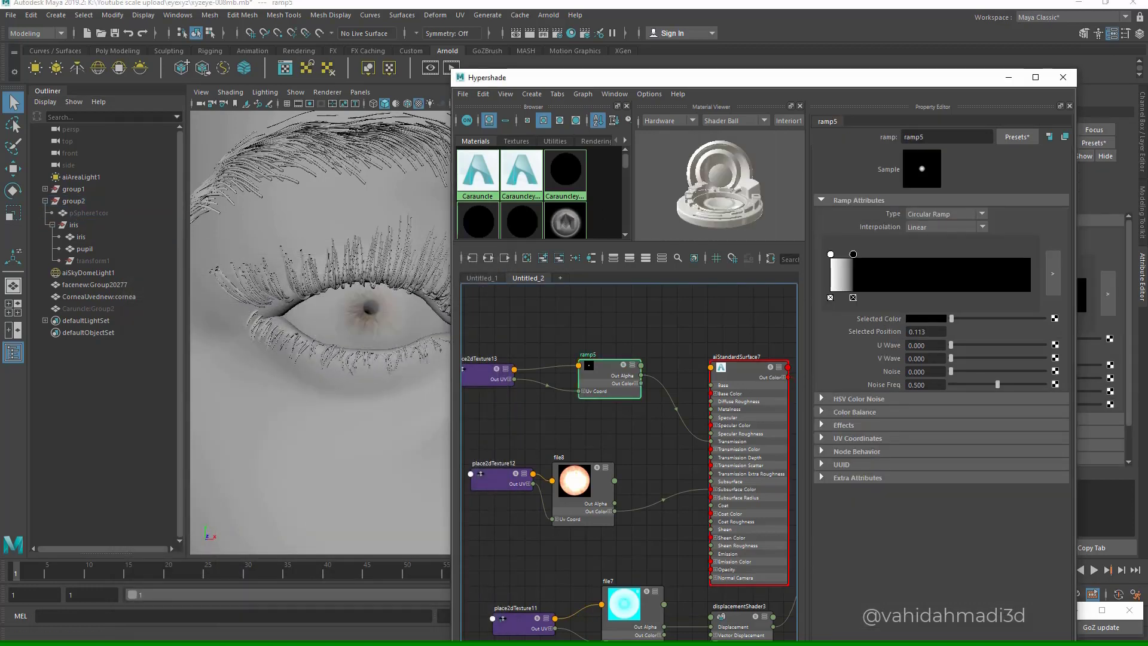
left_click_drag(359, 371, 347, 371, "alt")
left_click(612, 374)
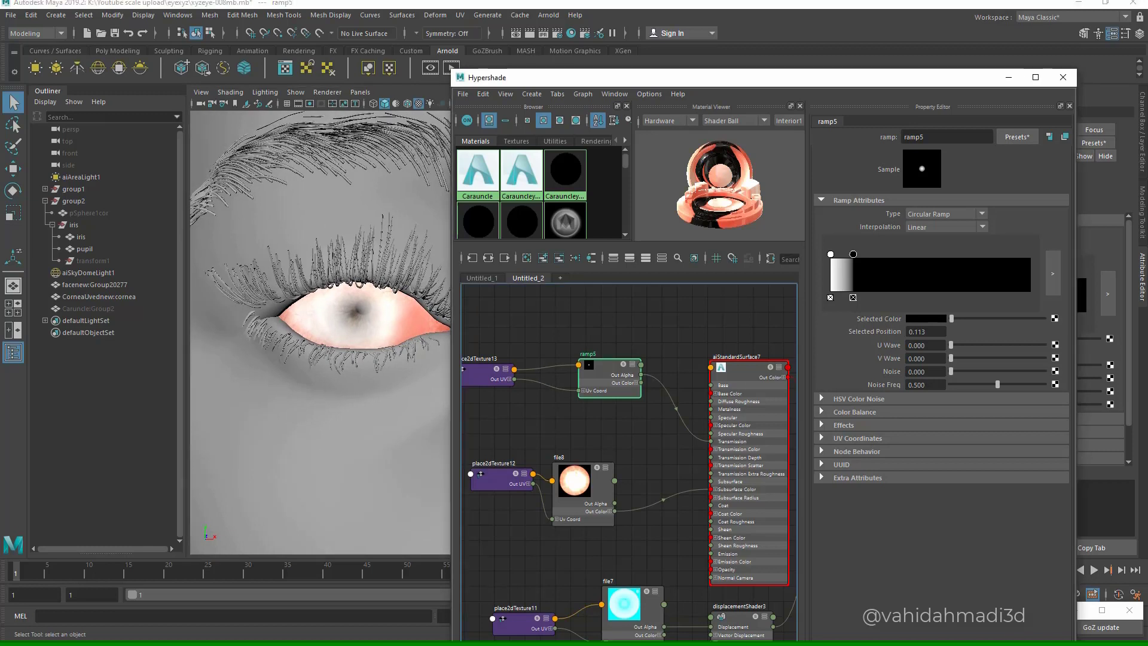
mouse_move(854, 254)
left_mouse_down()
mouse_move(880, 254)
mouse_move(833, 255)
mouse_move(854, 254)
left_mouse_up()
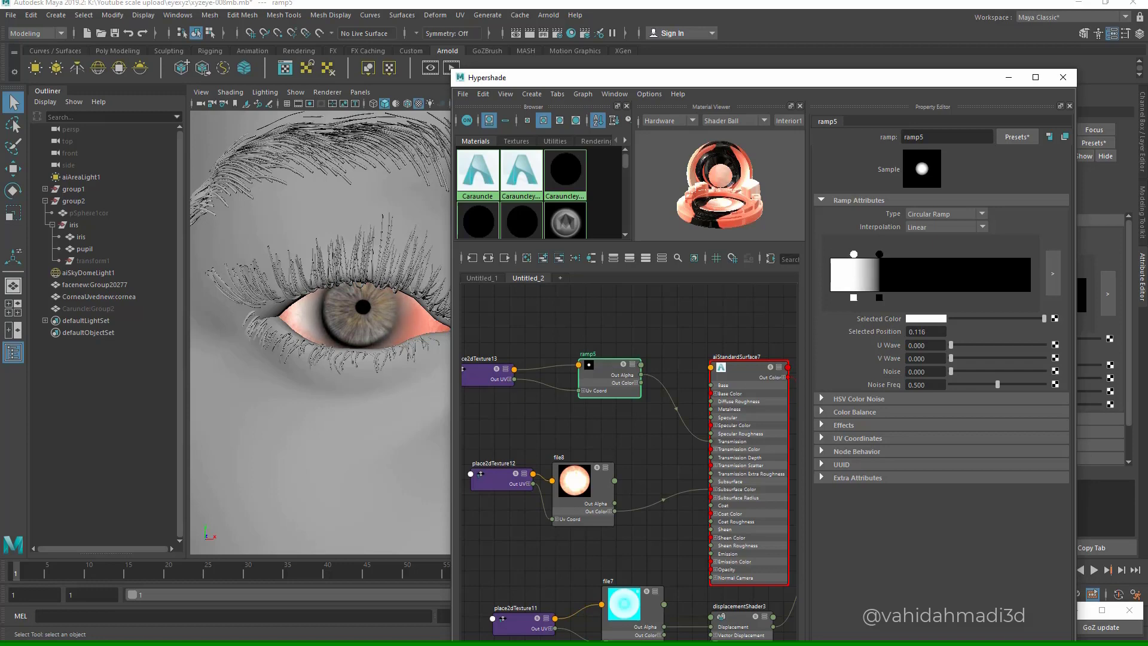
- Move the Hypershade clear of the eye and turn off Selection Highlighting in the viewport with the cornea mesh selected
left_click_drag(359, 383, 345, 365, "alt")
left_click(347, 329)
middle_click_drag(347, 329, 401, 349, "alt")
left_click_drag(611, 78, 715, 93)
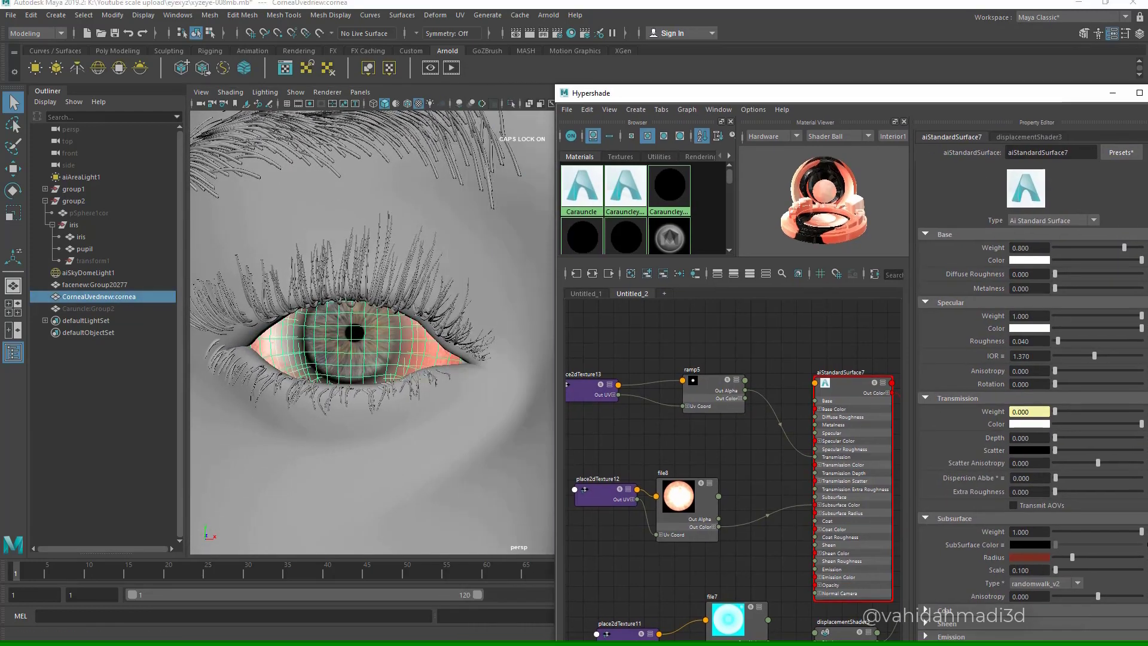
left_click(295, 92)
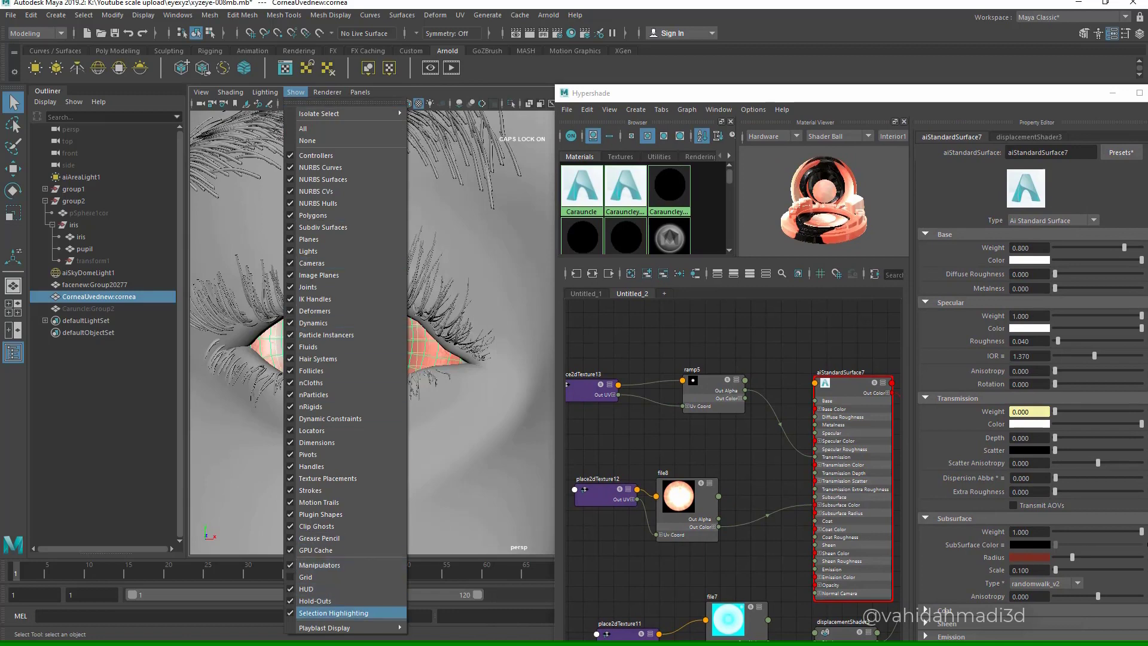
left_click(333, 613)
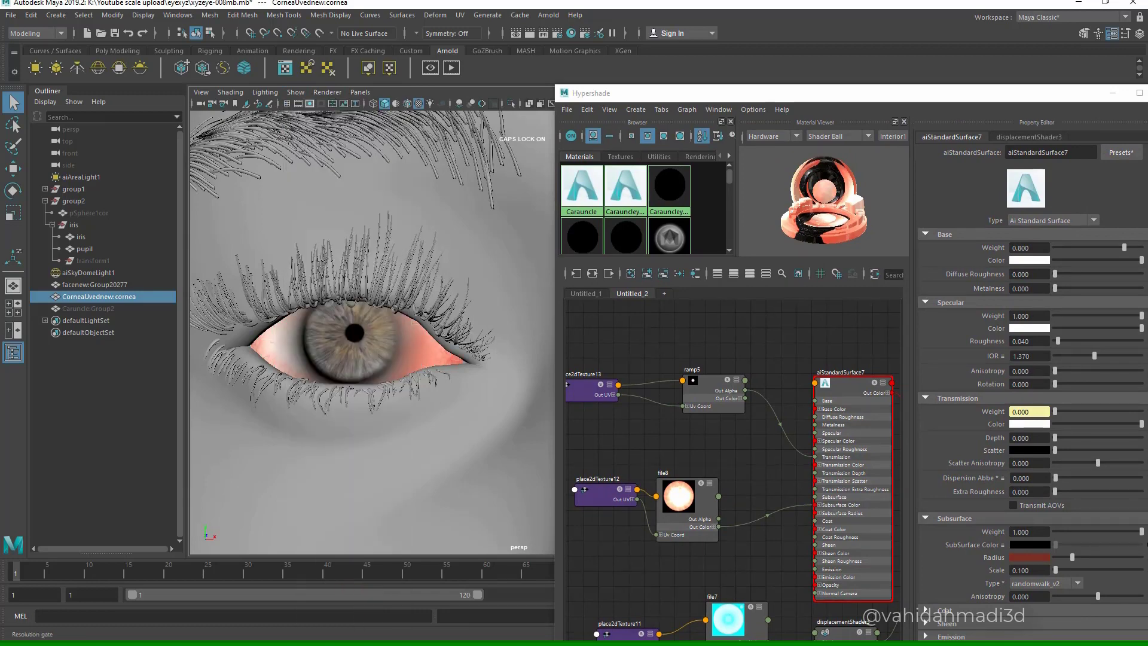
left_click(295, 92)
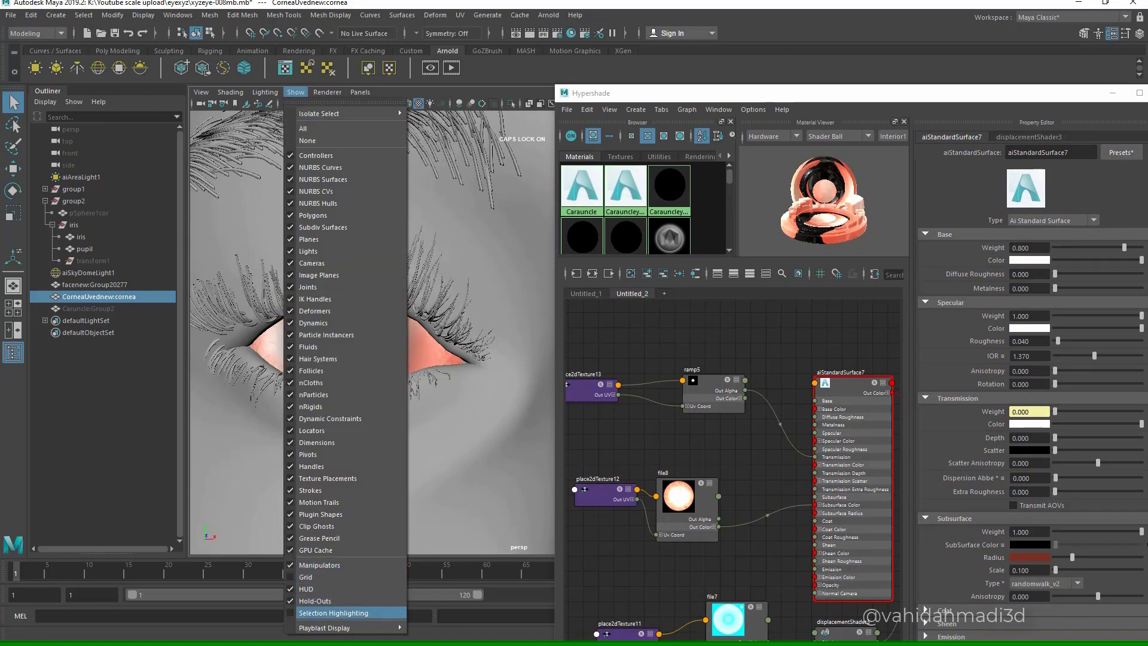
key("Escape")
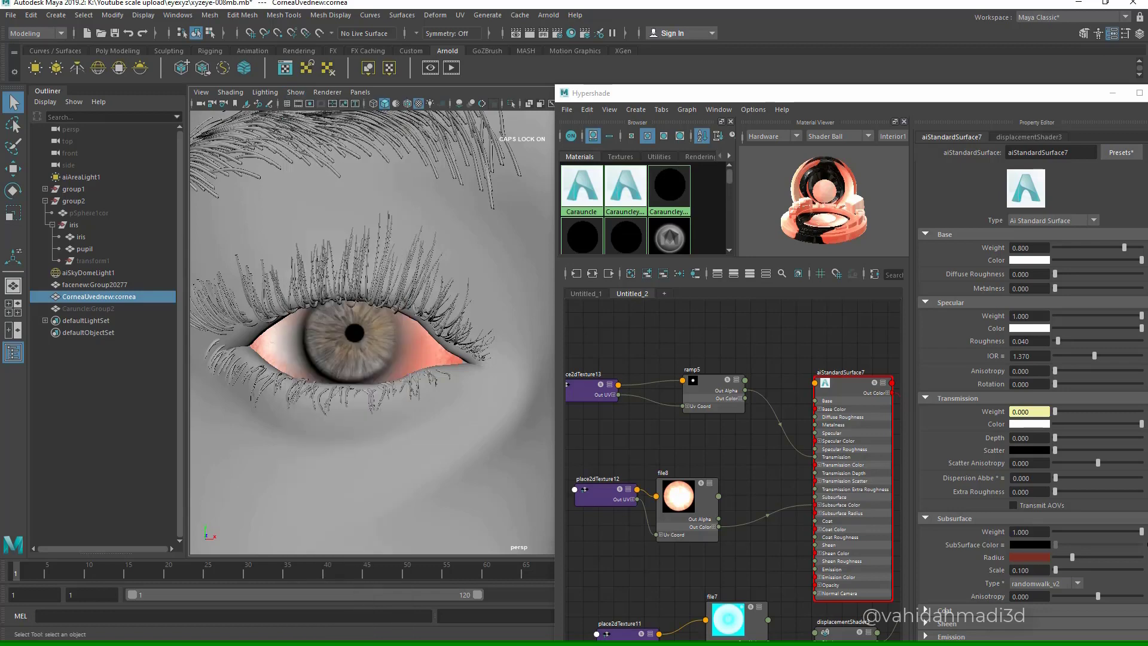
key("w")
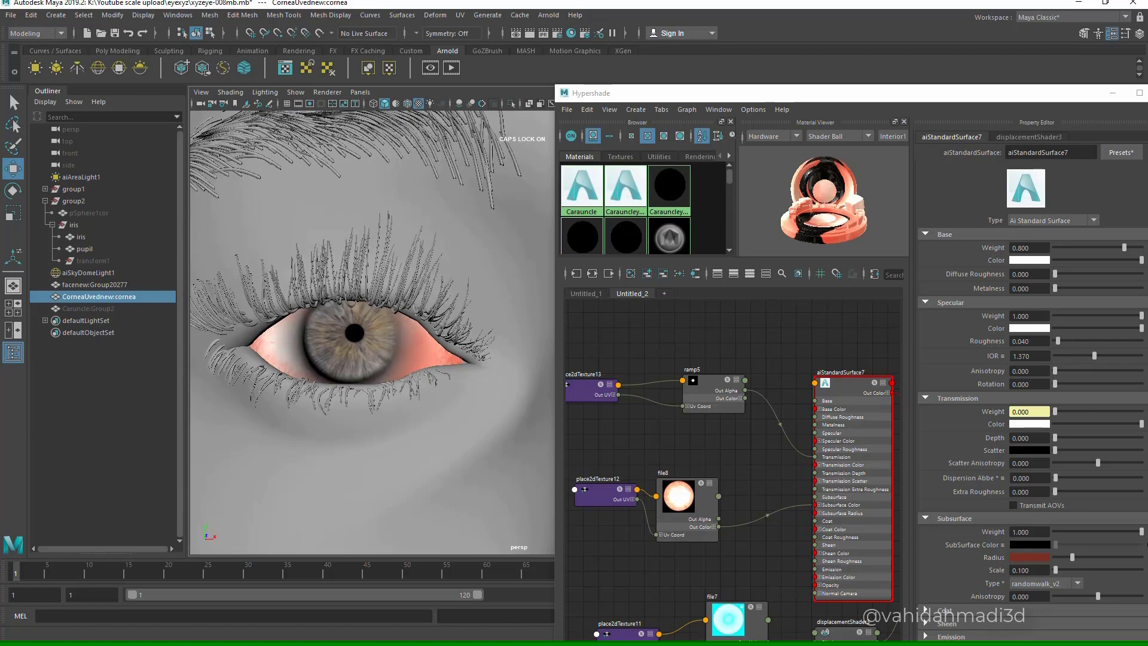
- Center the pivot of the cornea mesh, keeping Selection Highlighting off in the viewport
left_click(112, 15)
left_click(141, 101)
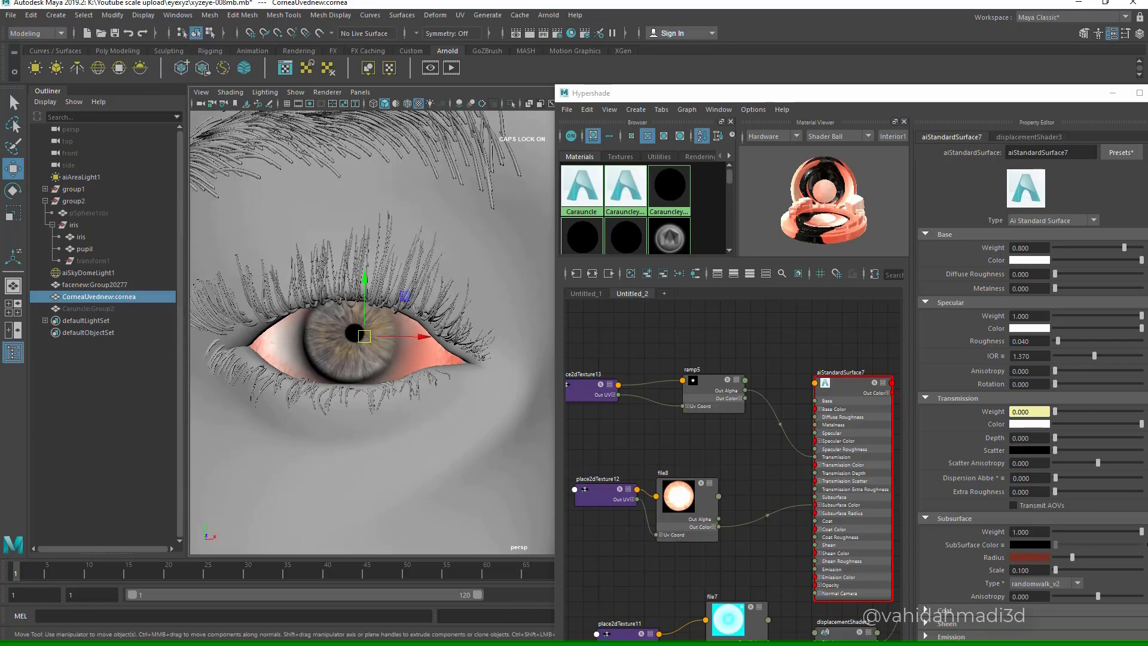
left_click(295, 92)
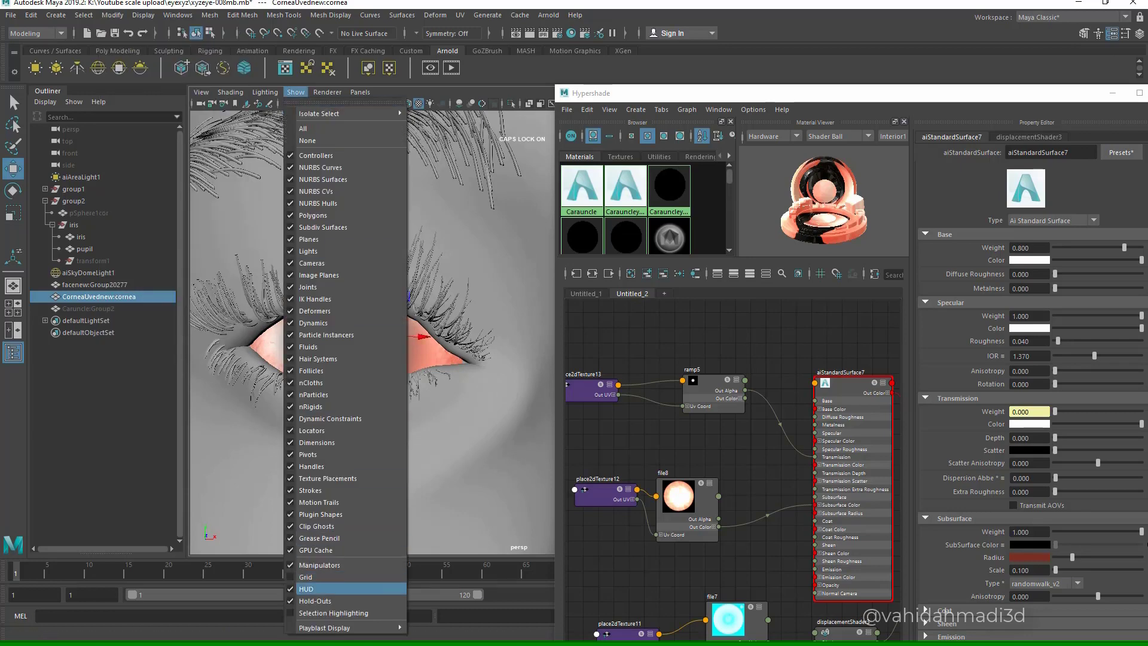
left_click(334, 614)
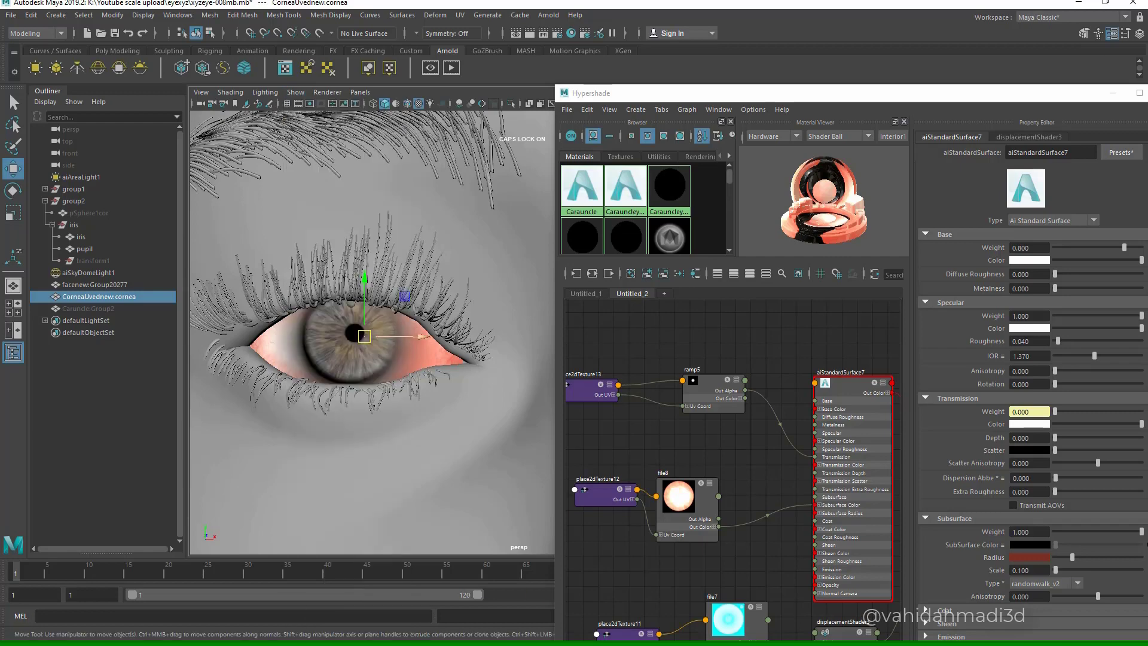
- Nudge the cornea along X to about -2.864 and raise it in Y to about 4.823
left_click_drag(421, 337, 426, 336)
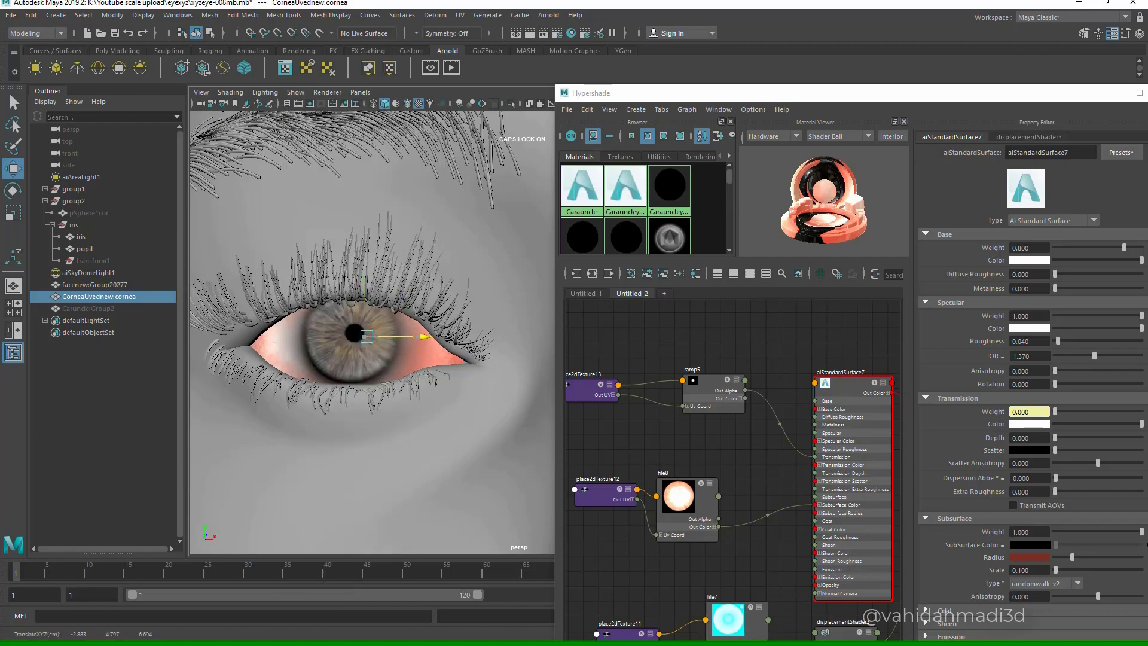
left_click_drag(424, 337, 427, 336)
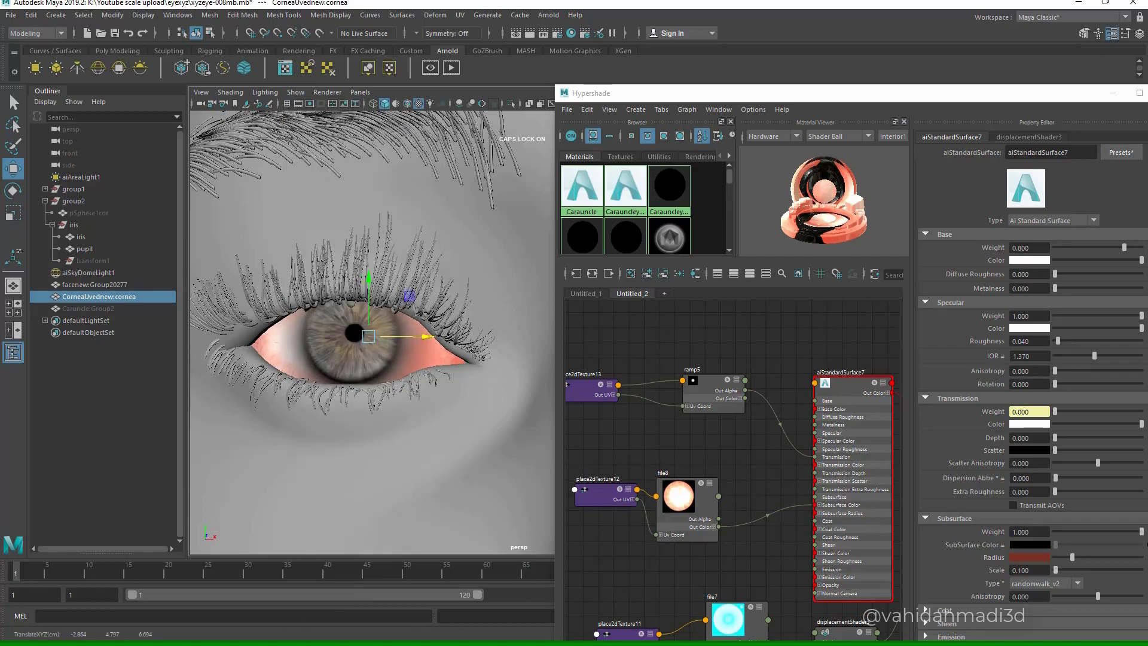
left_click_drag(369, 277, 369, 274)
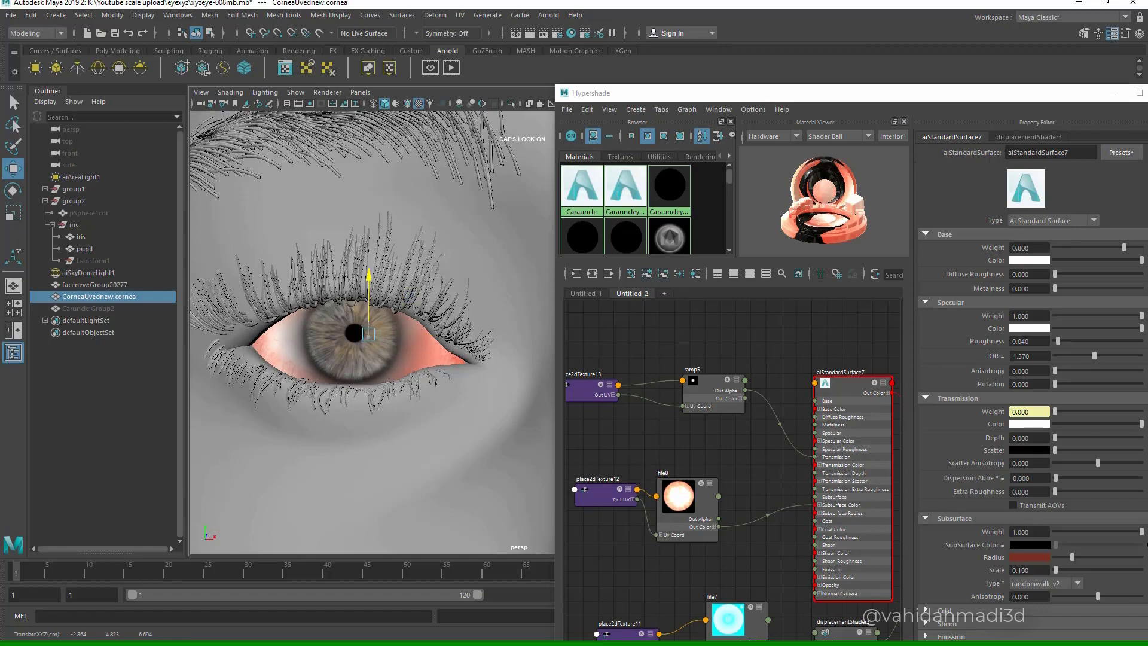
mouse_move(371, 359)
left_mouse_down("alt")
mouse_move(344, 359)
mouse_move(370, 392)
mouse_move(376, 449)
mouse_move(368, 370)
mouse_move(391, 350)
left_mouse_up("alt")
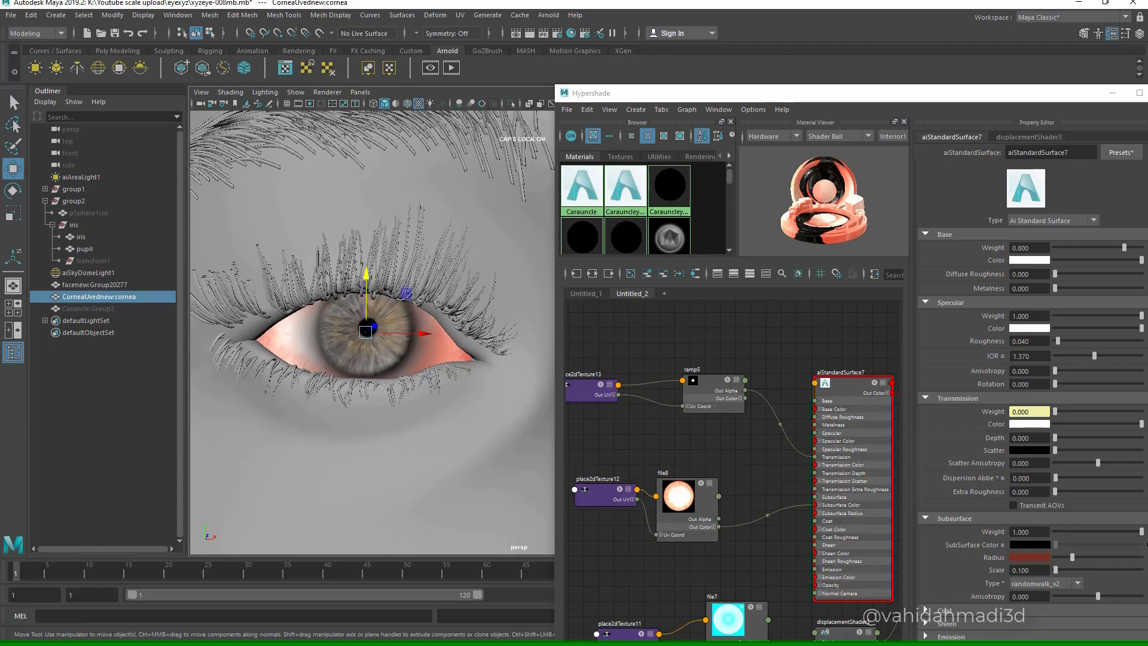
- Unhide the caruncle mesh, render the eye in the Arnold RenderView, and close the render window
left_click(88, 309)
key("shift+h")
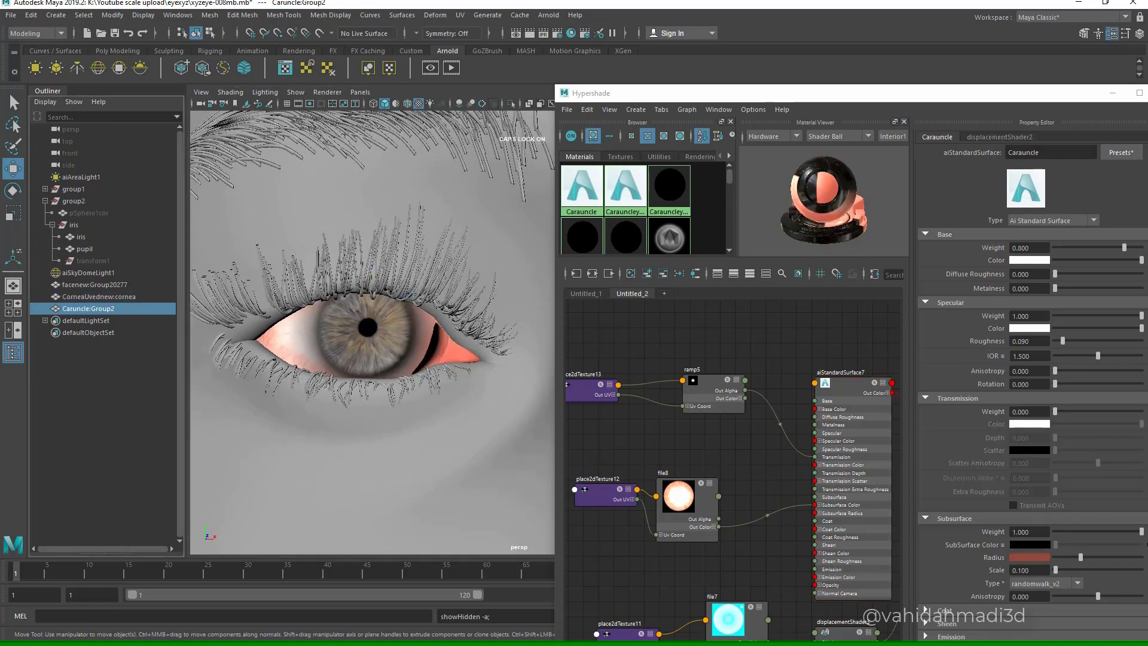
left_click_drag(389, 345, 369, 347, "alt")
left_click(451, 68)
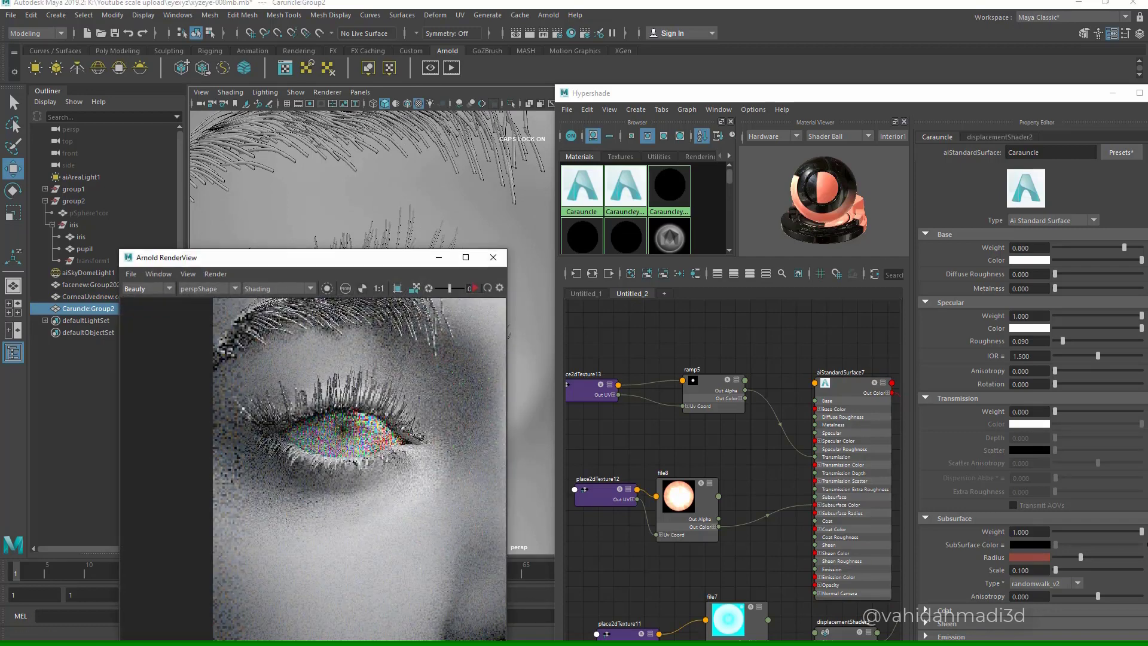
left_click_drag(287, 257, 94, 224)
mouse_move(389, 345)
left_mouse_down("alt")
mouse_move(374, 335)
mouse_move(387, 325)
left_mouse_up("alt")
left_click(282, 255)
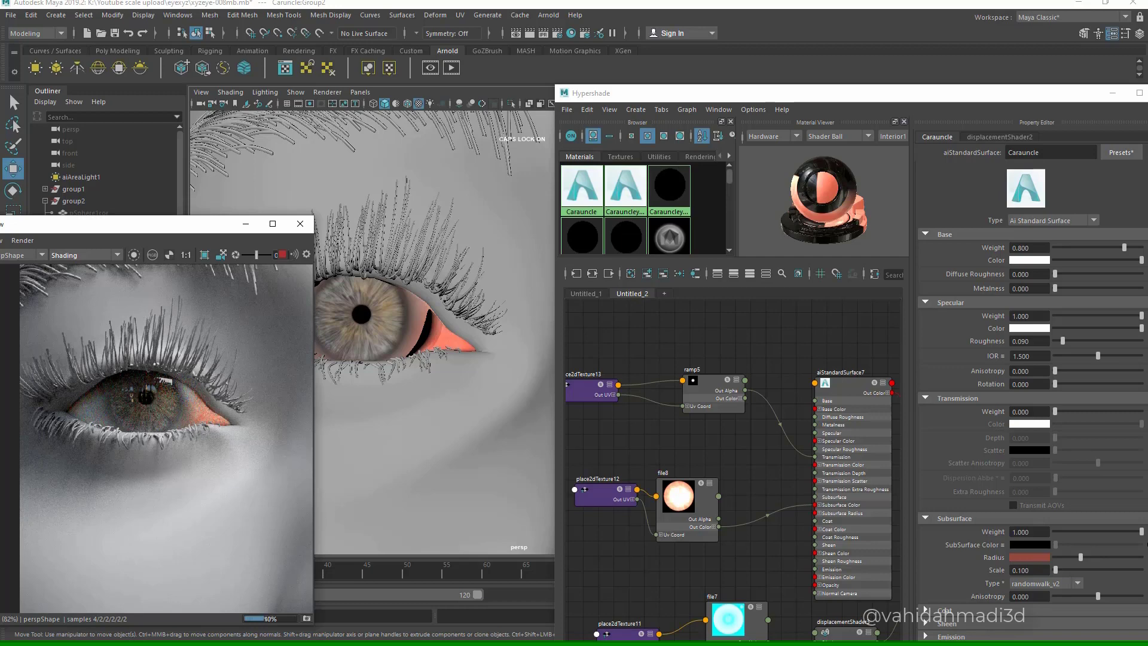
left_click(300, 223)
- Select the iris group and turn on Selection Highlighting in the viewport
left_click(99, 296)
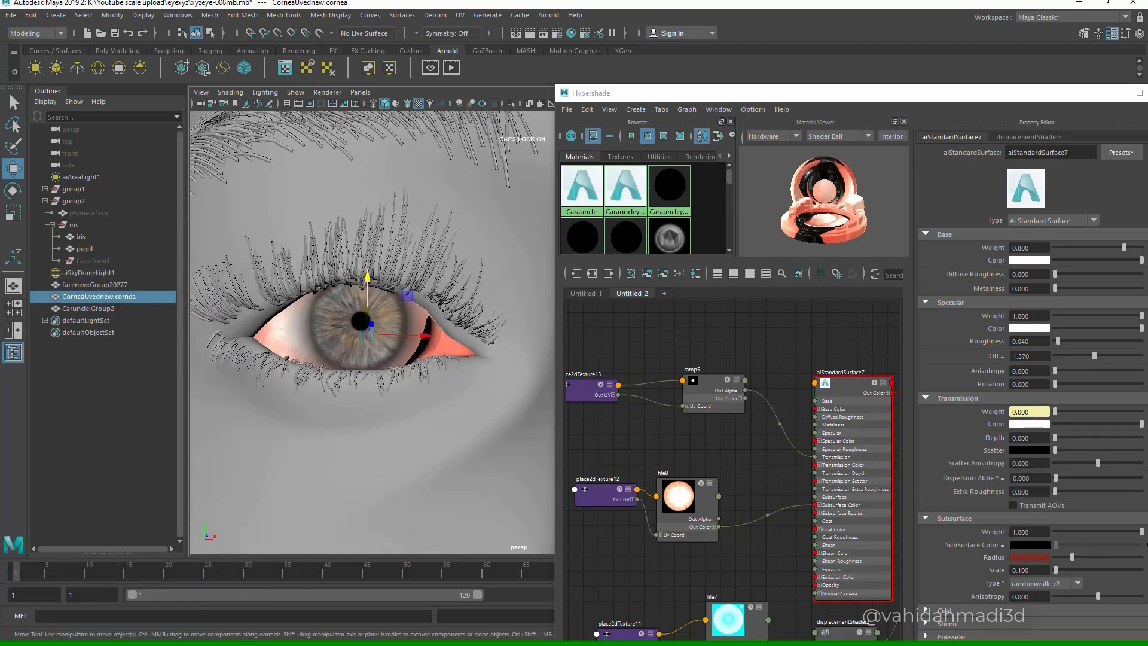
left_click(94, 284)
left_click(85, 249)
left_click(75, 225)
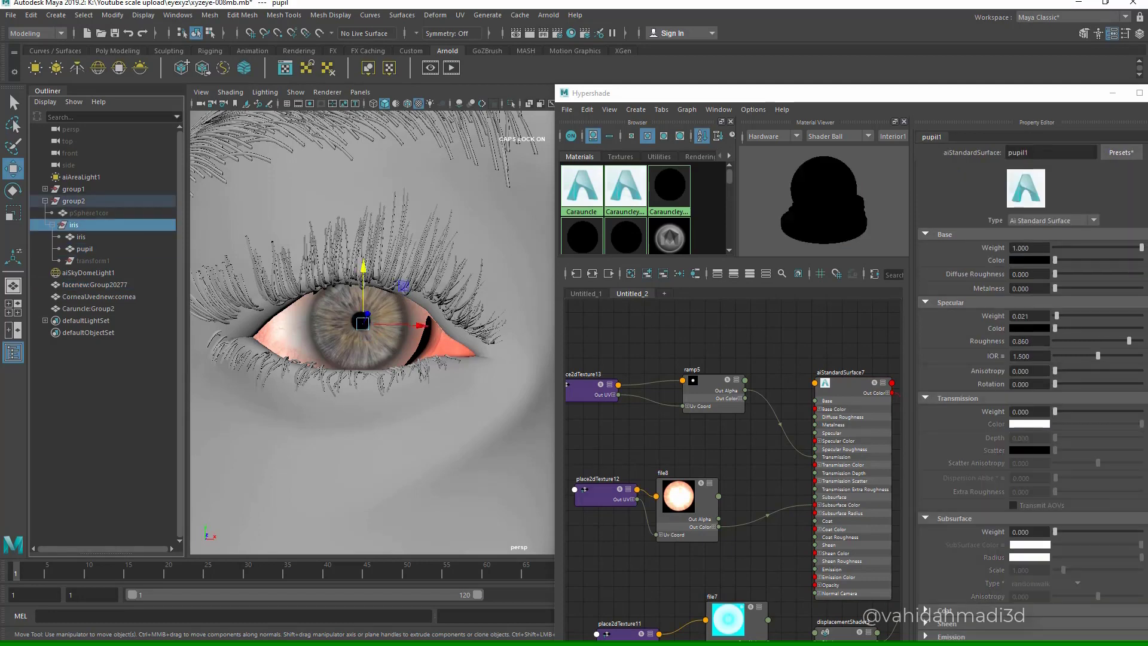
left_click(295, 92)
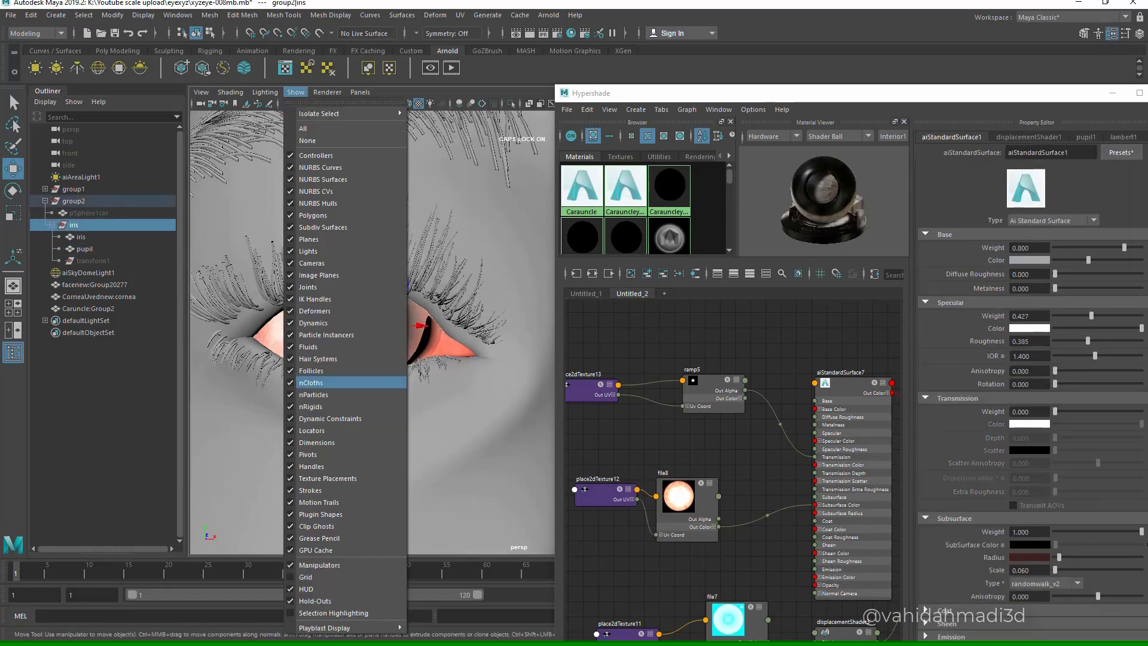
left_click(333, 613)
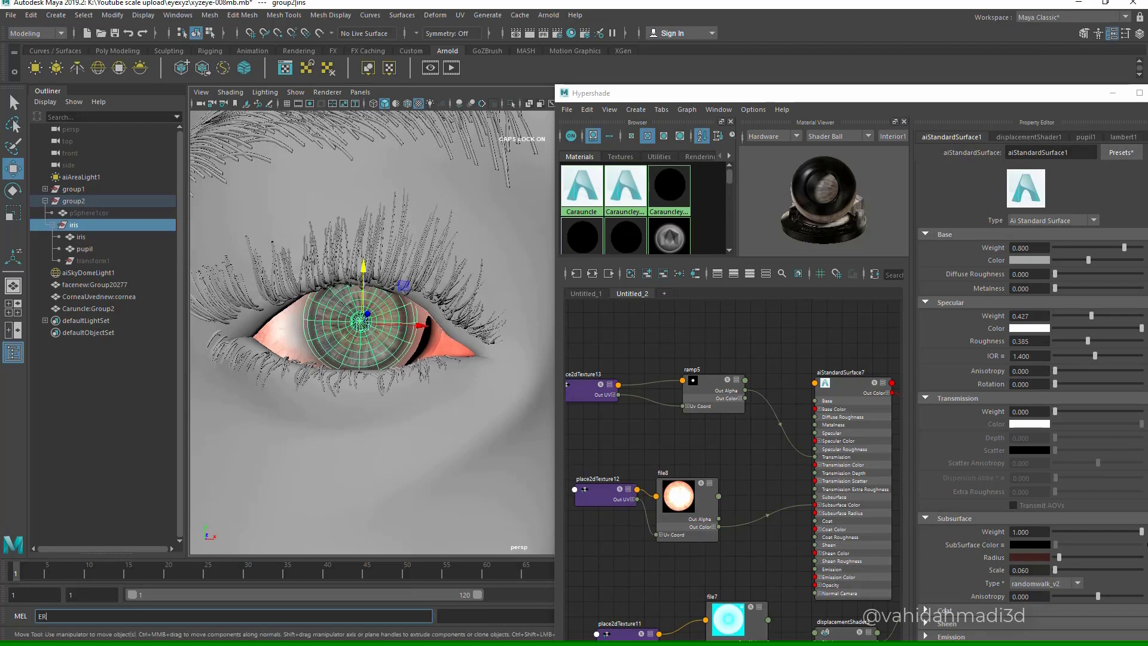
key("super")
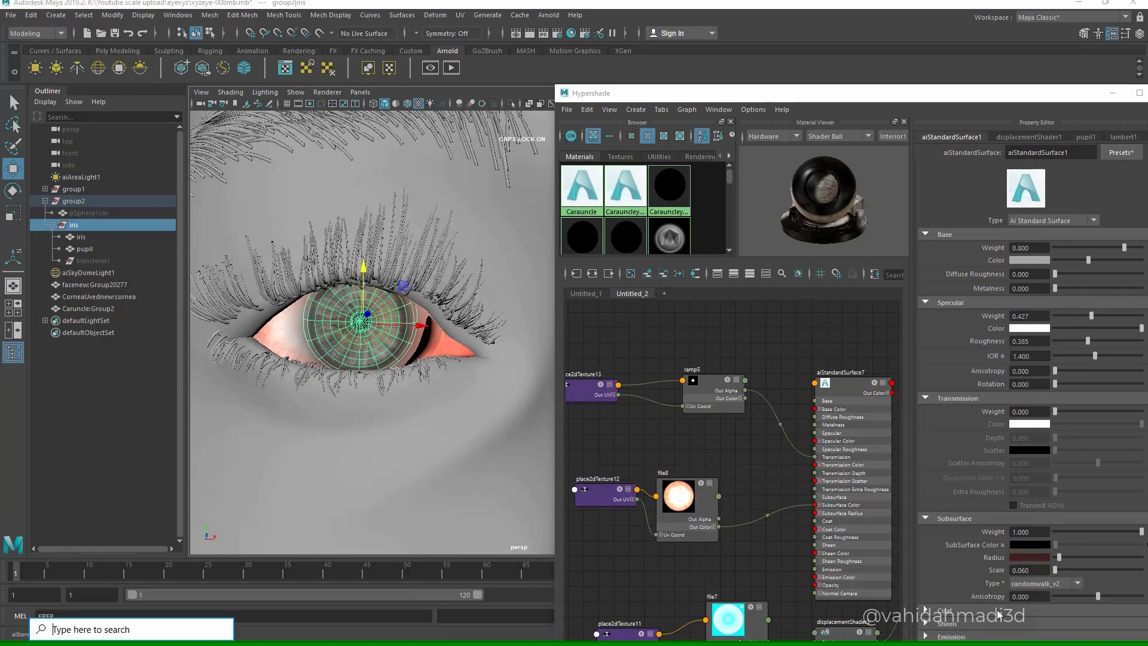
left_click(441, 271)
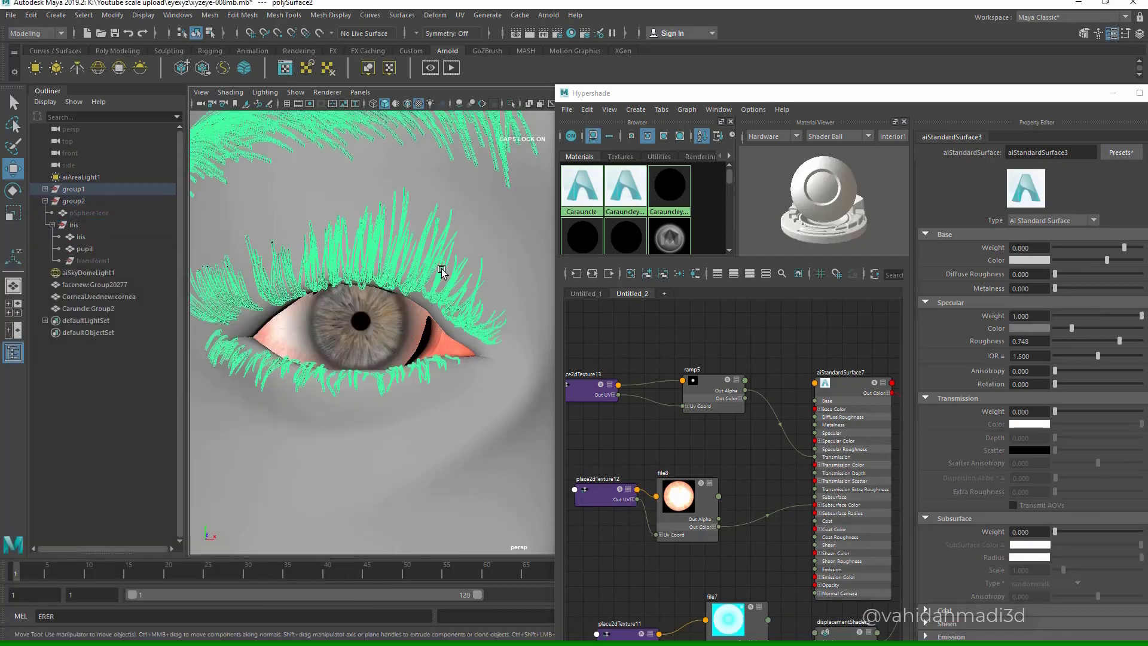
key("ctrl+z")
key("ctrl+z")
key("ctrl+z")
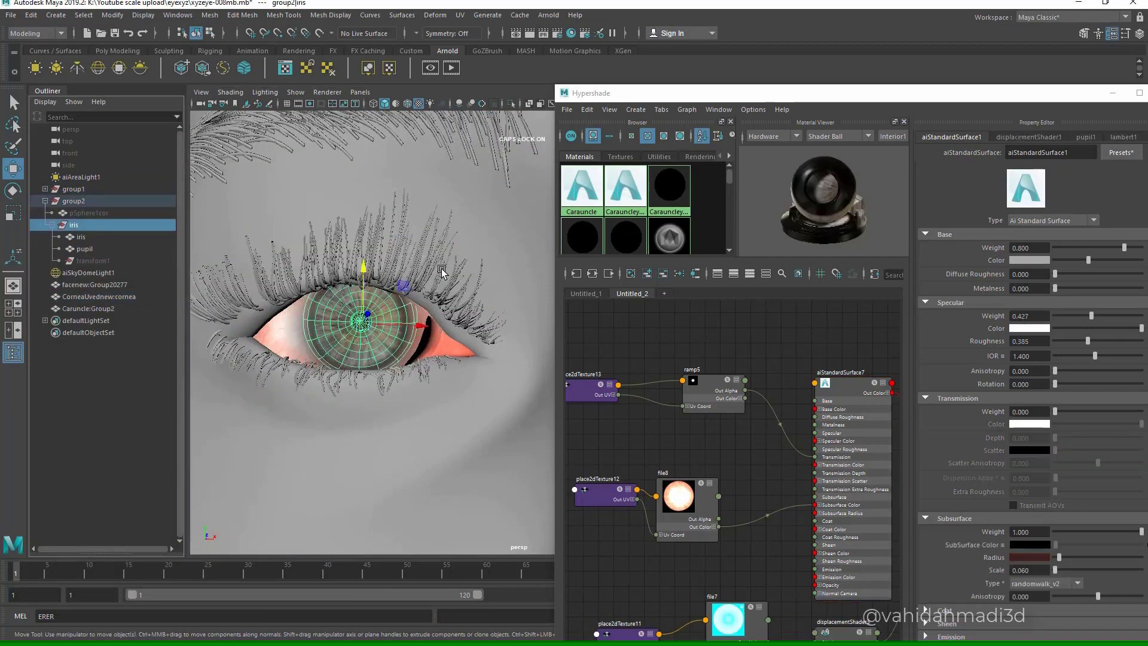
- Scale the iris group down uniformly to about 0.031 and raise it slightly so it sits centred in the eye
key("r")
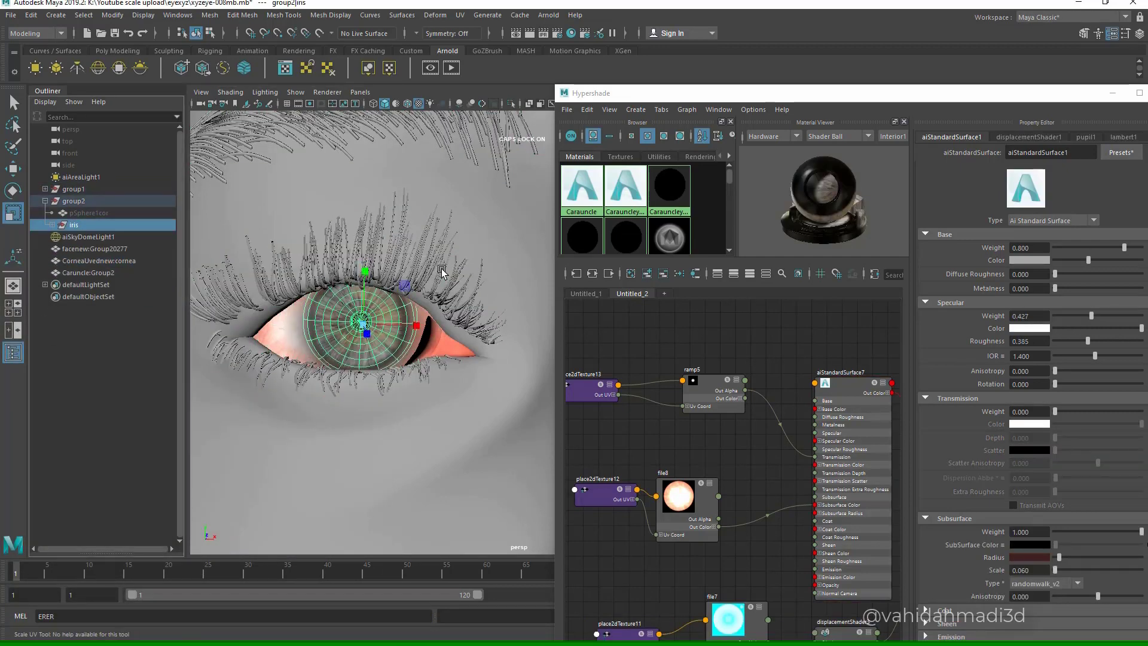
left_click_drag(363, 324, 360, 324)
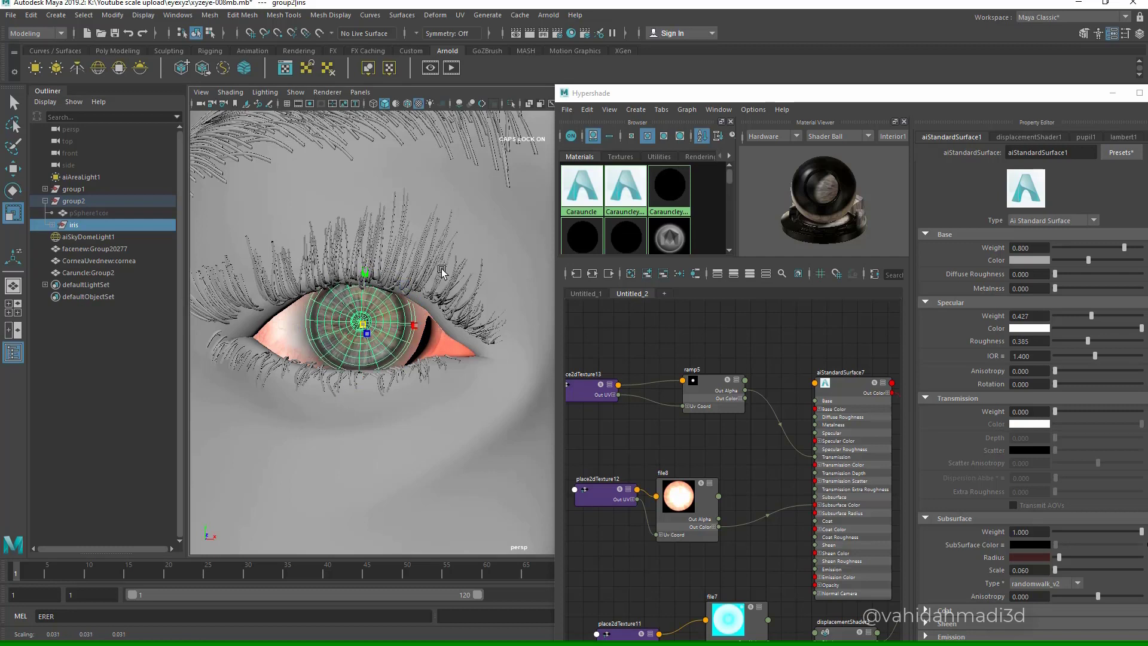
key("w")
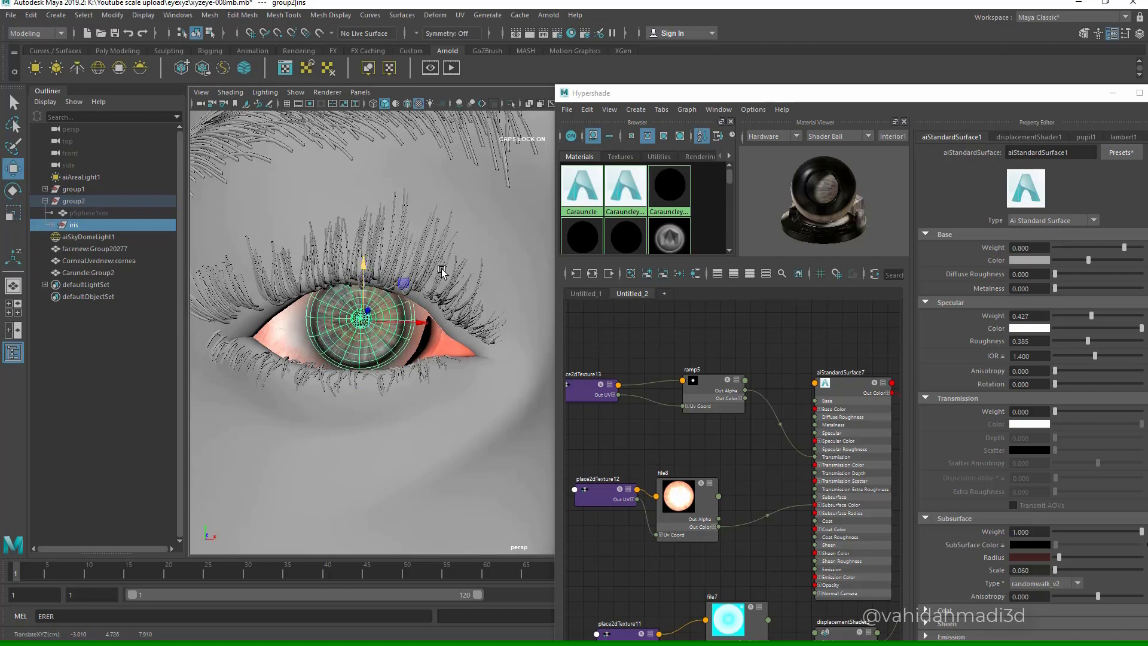
key("r")
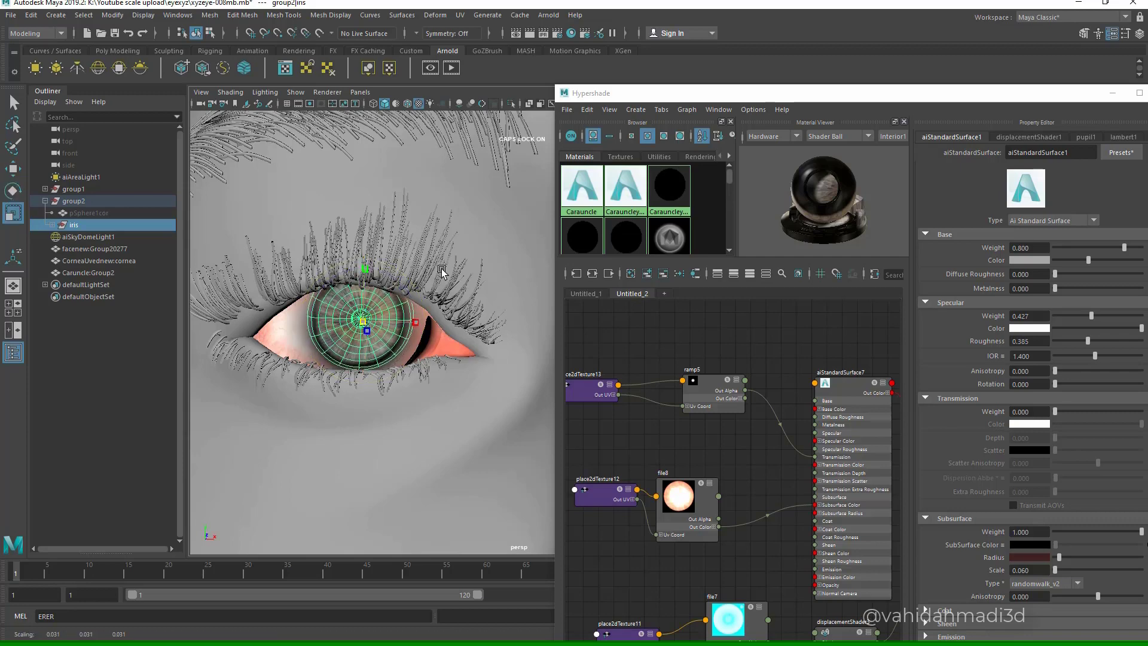
key("w")
left_click(88, 237)
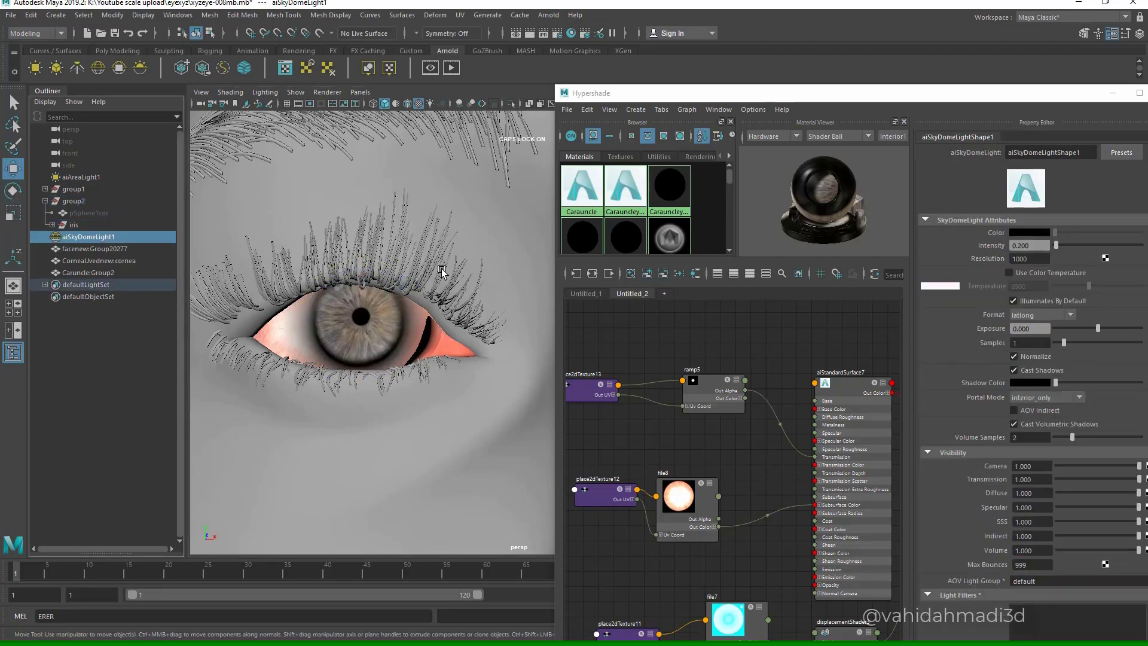
left_click(73, 225)
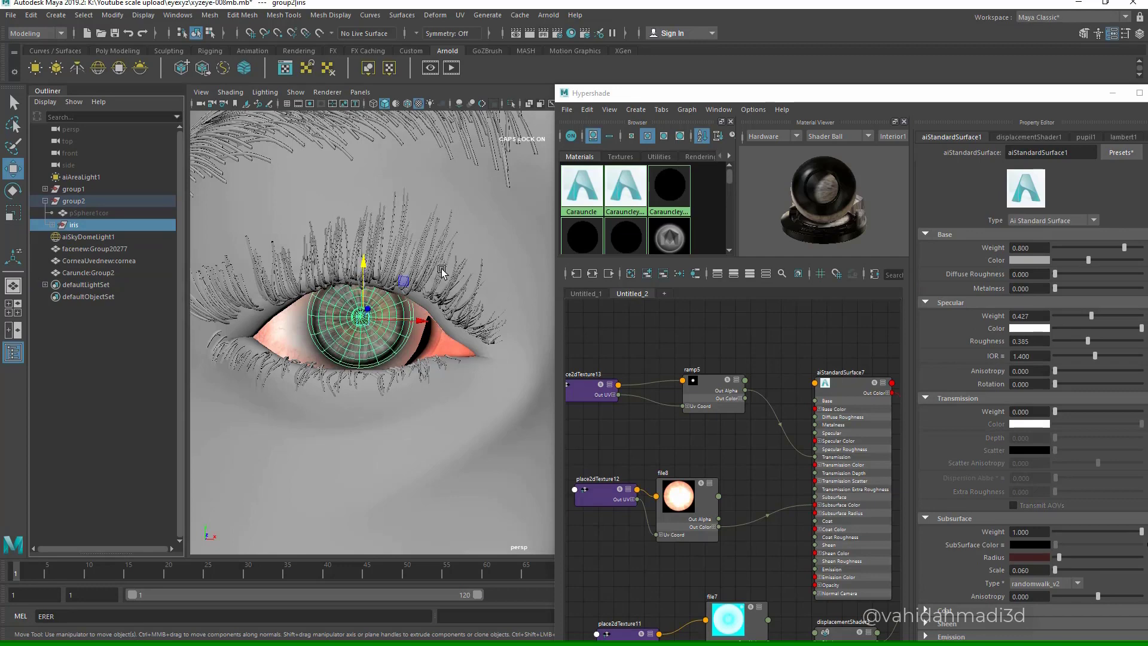
- Turn off Selection Highlighting for the selected cornea and raise it in Y to about 4.842
left_click(441, 270)
left_click(295, 92)
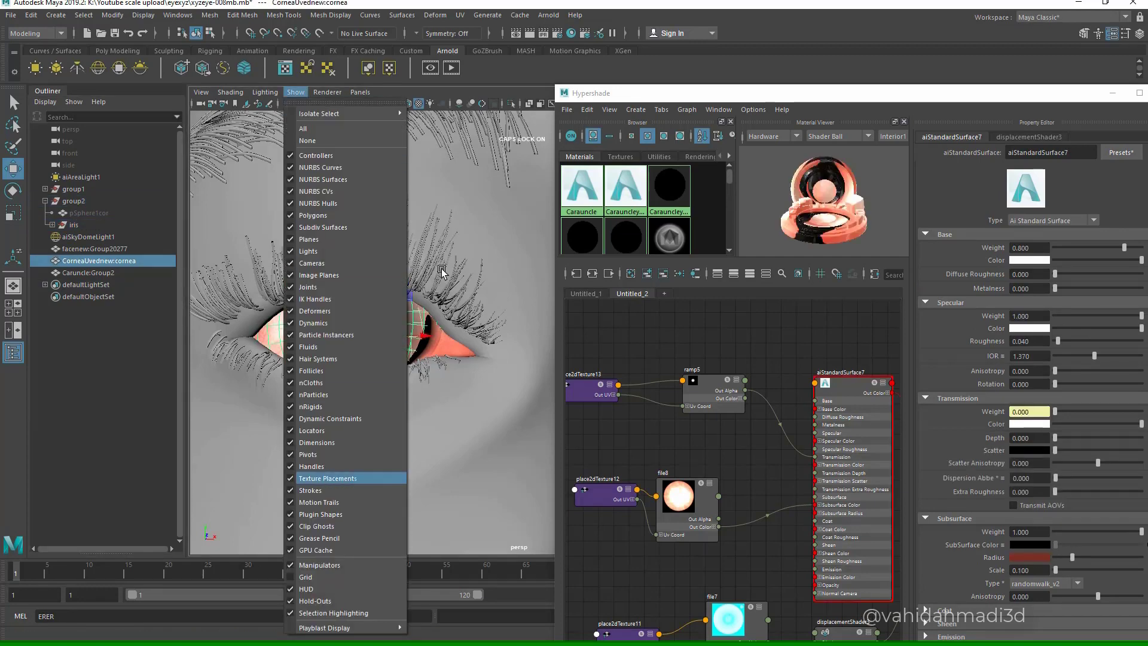
left_click(335, 612)
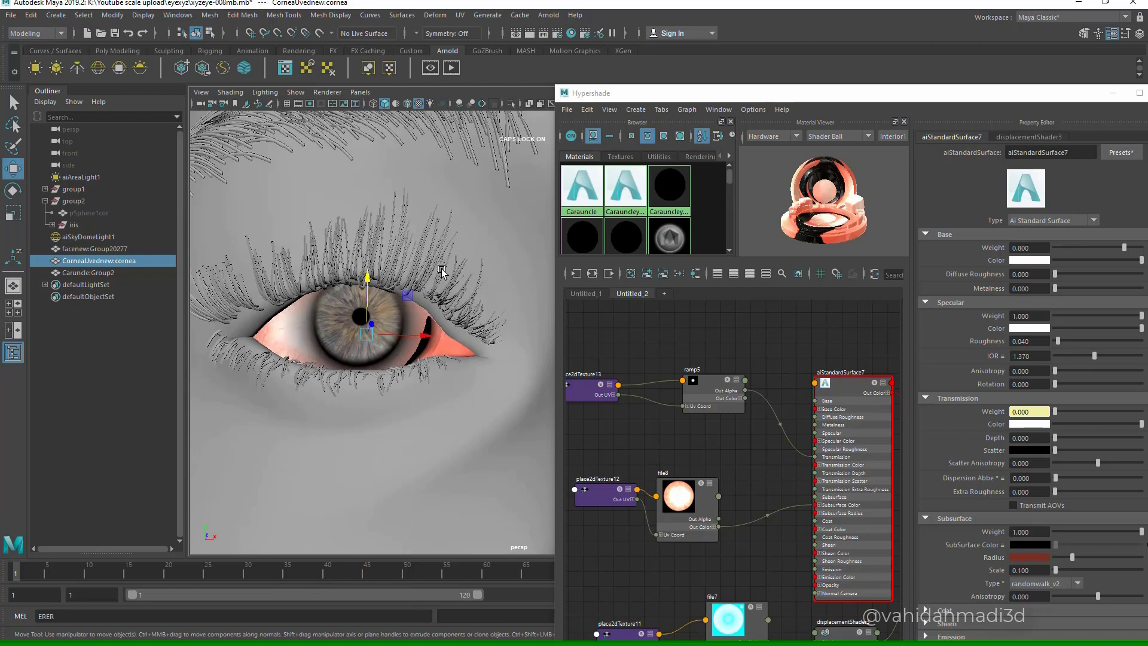
middle_click_drag(441, 270, 442, 269)
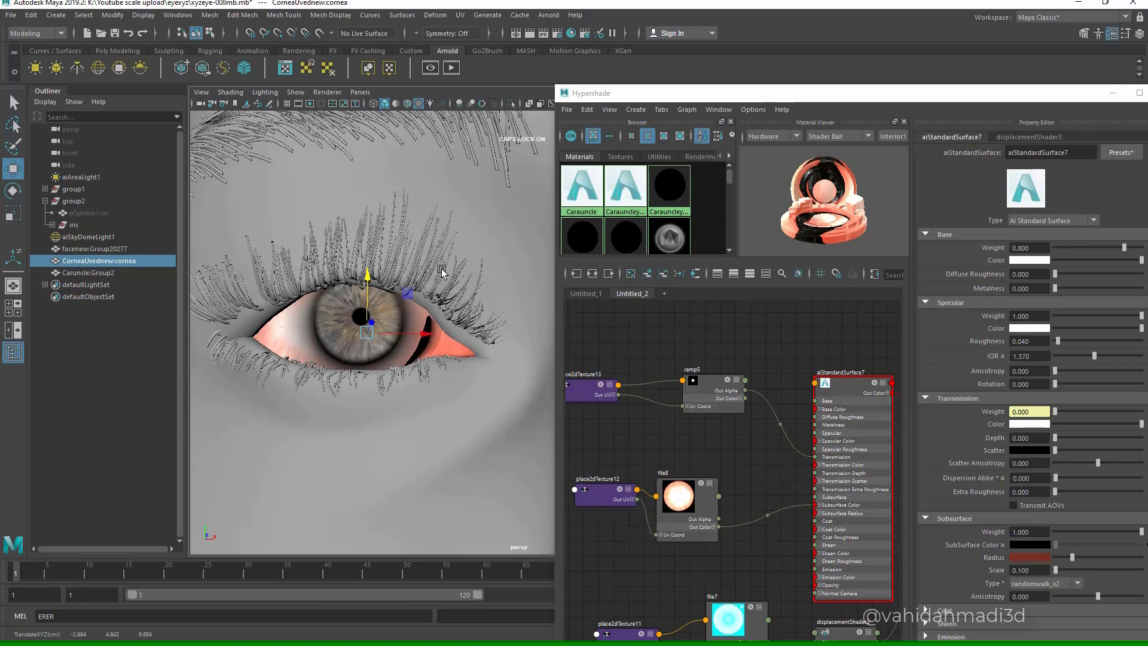
- Turn Selection Highlighting back on and shift the iris group in depth to about 7.885 in Z, judged from the side
scroll(442, 270, "down", 5)
left_click_drag(441, 270, 441, 271, "alt")
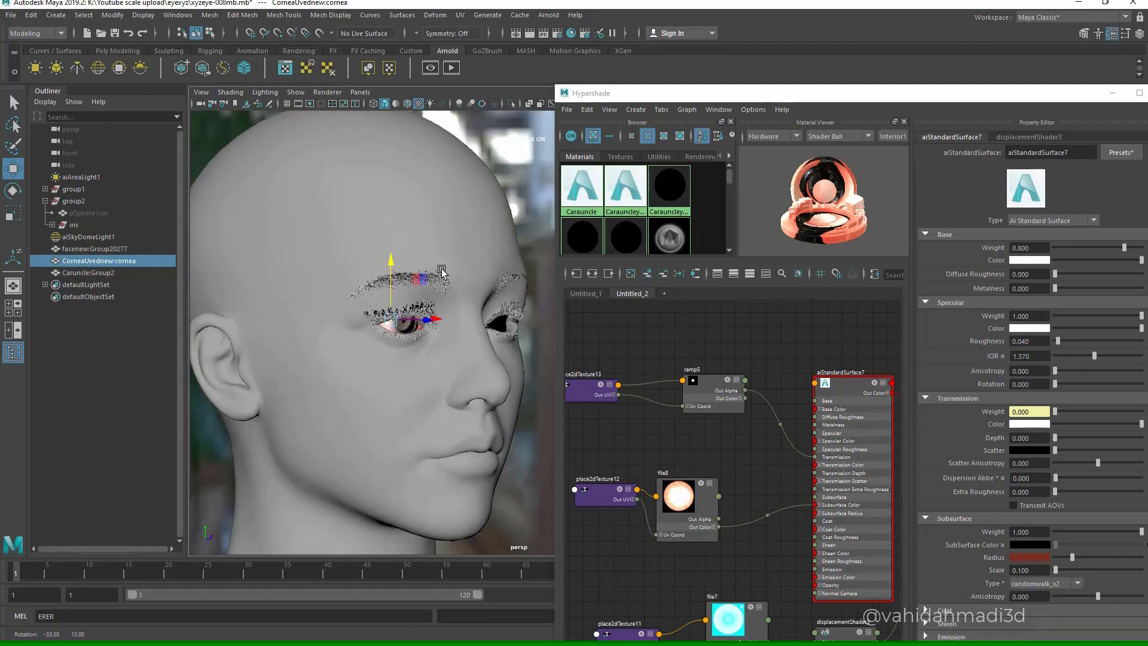
scroll(441, 270, "up", 5)
left_click(295, 92)
left_click(338, 613)
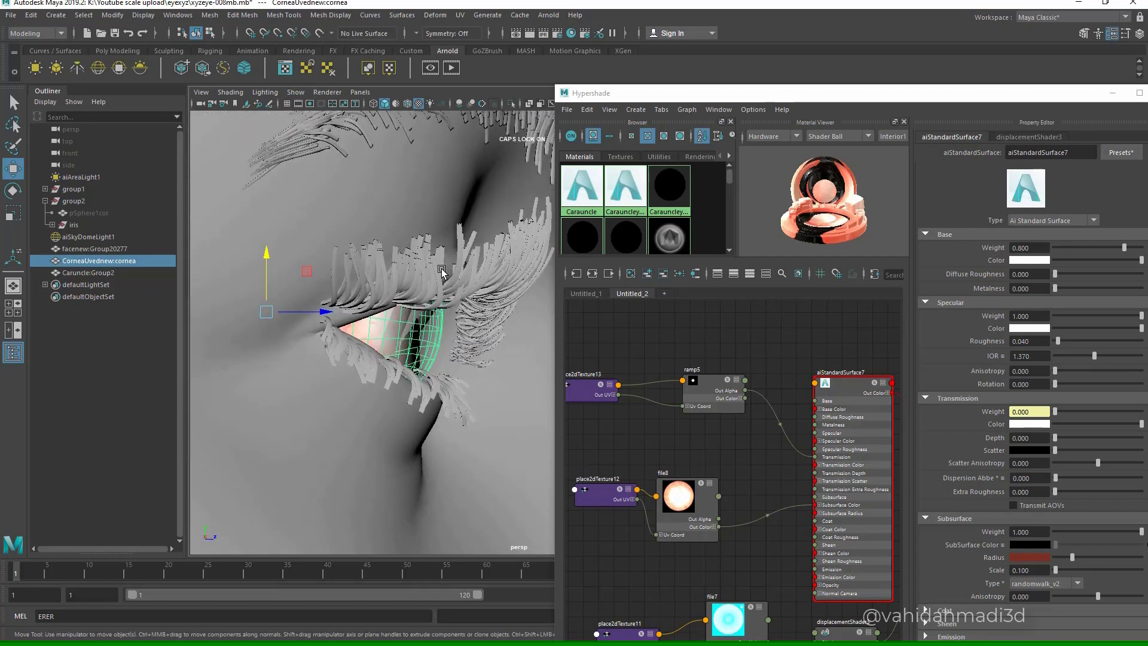
left_click(74, 225)
left_click_drag(467, 322, 469, 322)
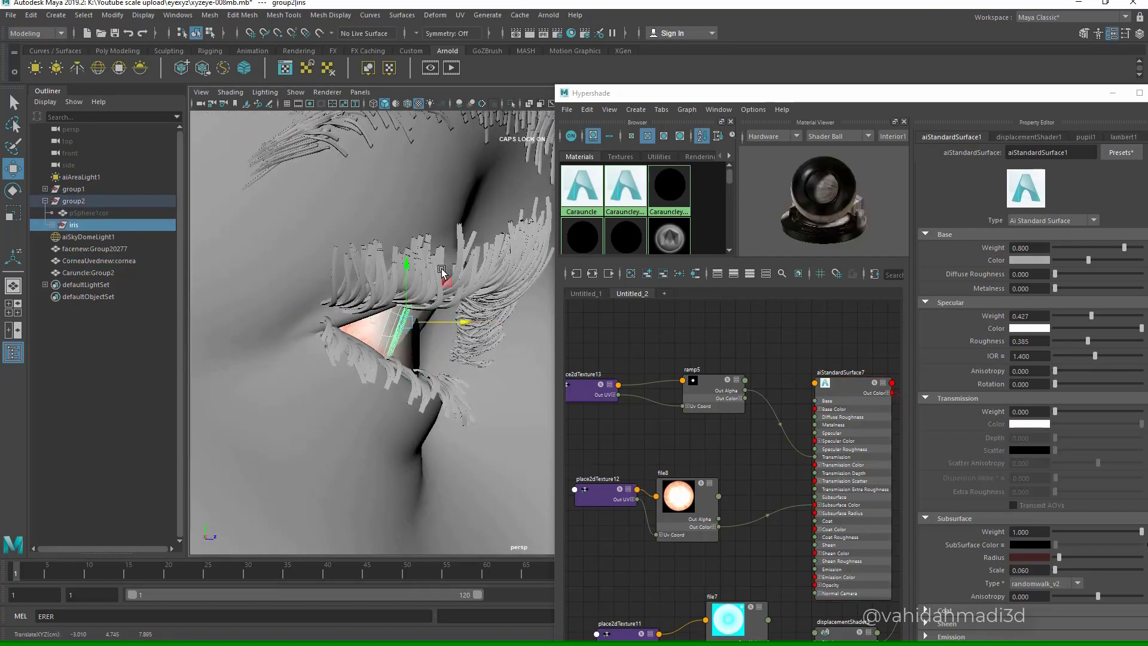
- Show wireframe on shaded and inspect the iris group's position inside the eye from the front and side
left_click(407, 103)
scroll(442, 271, "up", 3)
left_click_drag(441, 271, 436, 270, "alt")
scroll(441, 270, "down", 5)
scroll(442, 270, "up", 5)
middle_click_drag(442, 271, 447, 271, "alt")
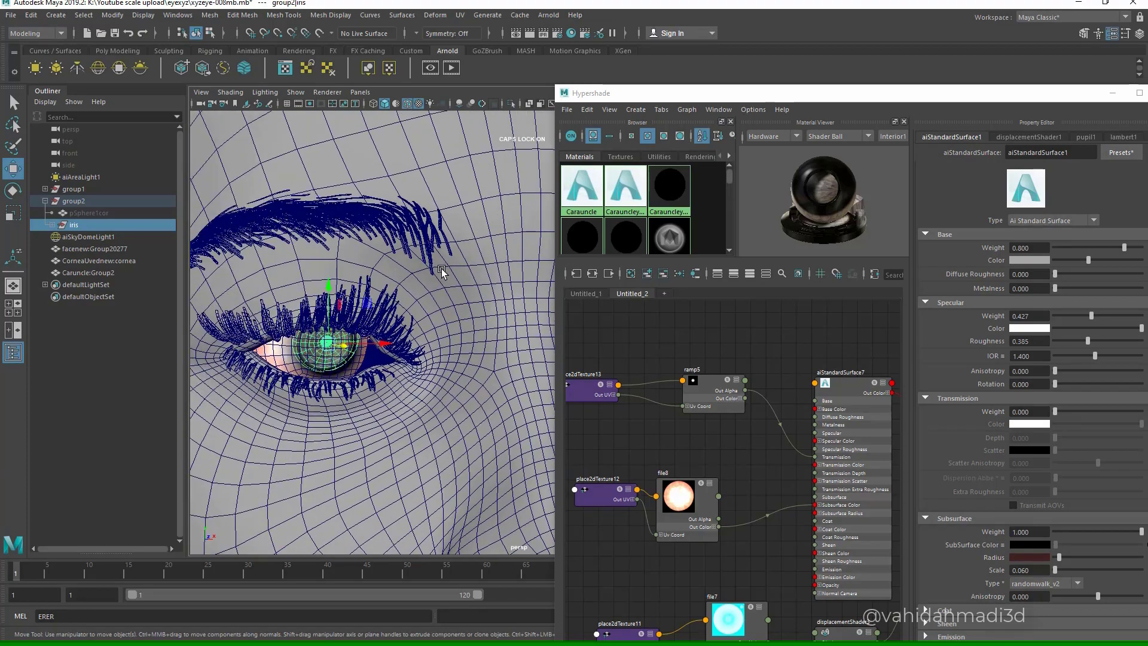
left_click_drag(442, 270, 442, 271, "alt")
scroll(441, 270, "up", 5)
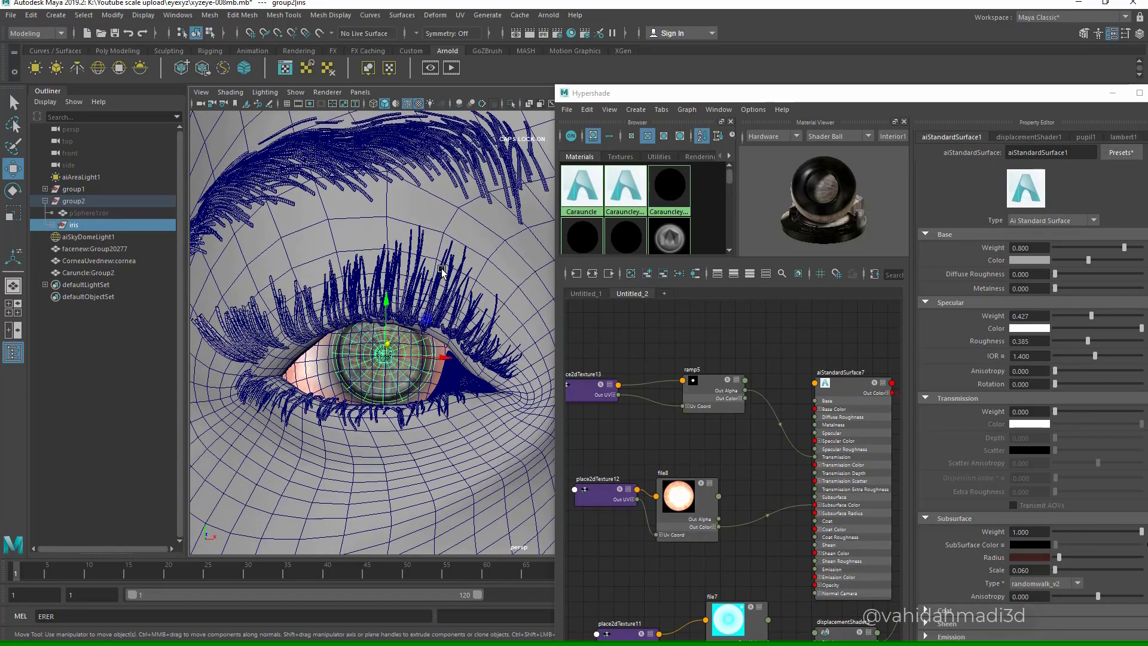
key("e")
scroll(442, 271, "up", 3)
key("w")
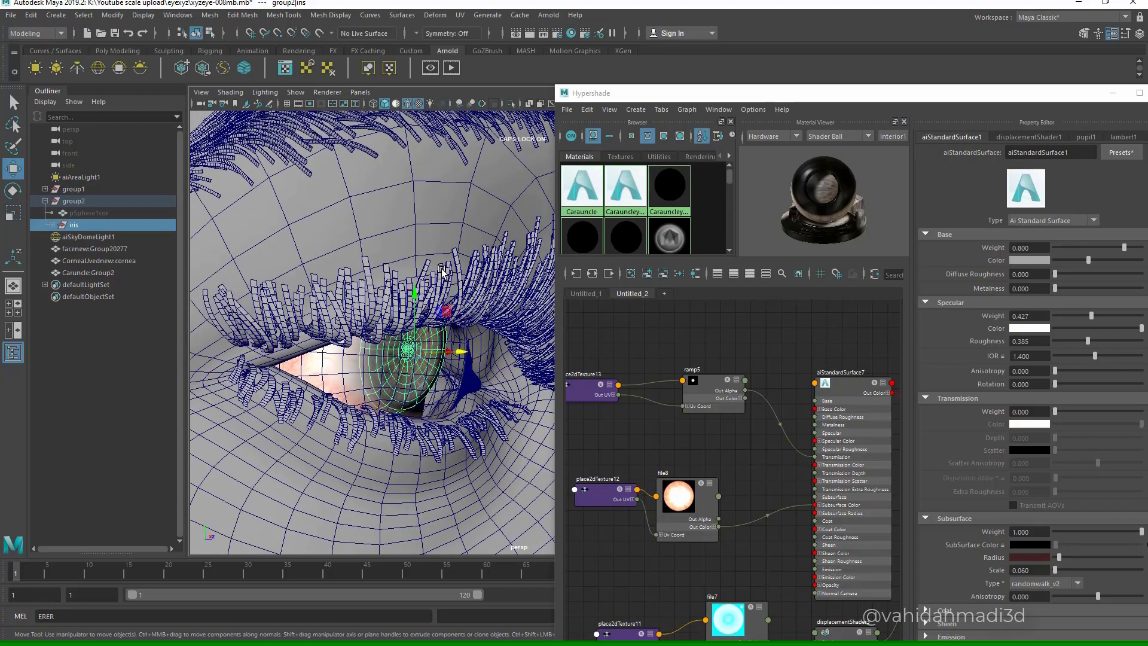
- Toggle the wireframe overlay off and on while comparing the iris placement from the front
key("alt+5")
right_click_drag(441, 270, 442, 271, "alt")
left_click_drag(442, 270, 441, 270, "alt")
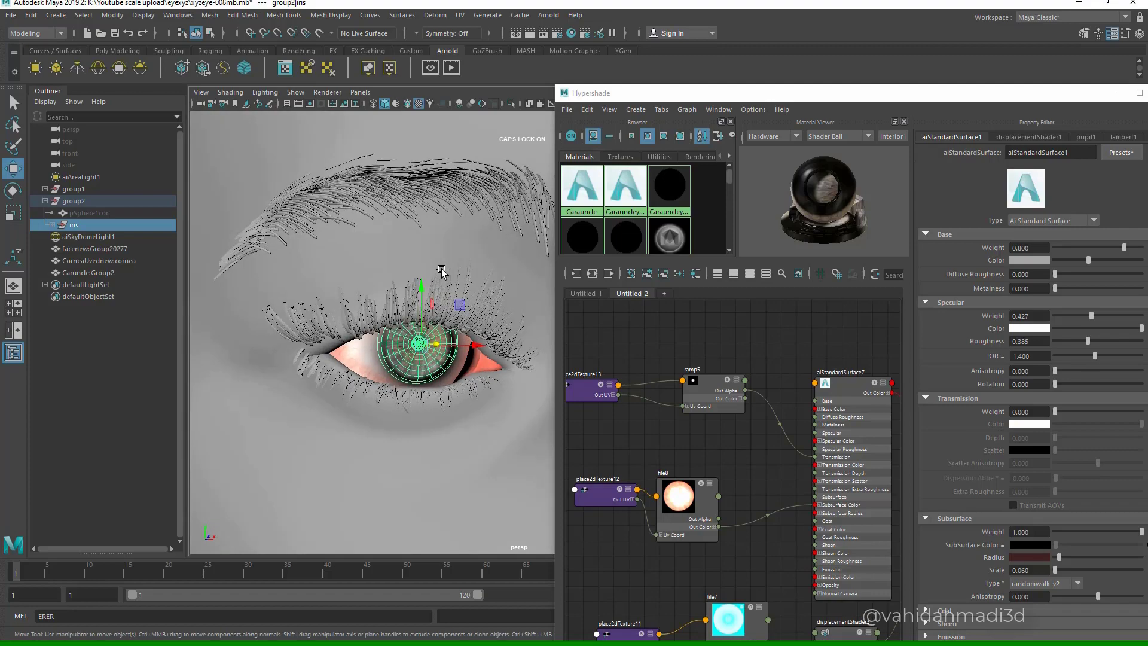
left_click_drag(442, 270, 442, 270, "alt")
key("alt+5")
- Render the eye in the Arnold RenderView, zoom in, and limit the render to a crop region around the iris
left_click(452, 68)
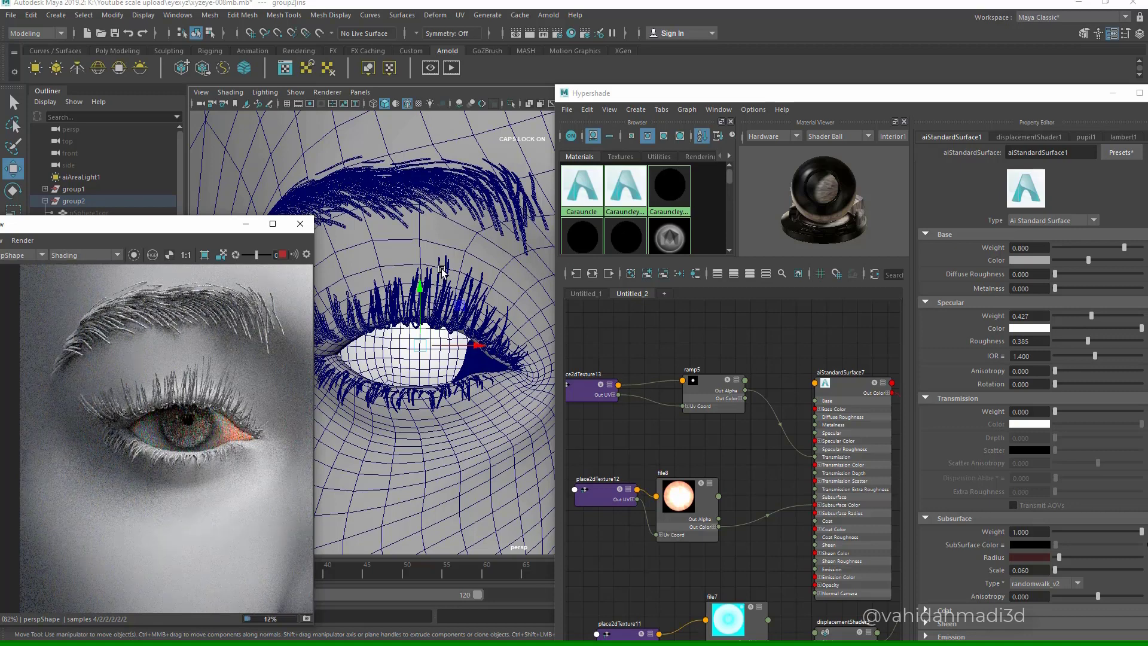
scroll(197, 427, "up", 2)
left_click_drag(89, 361, 281, 552, "shift")
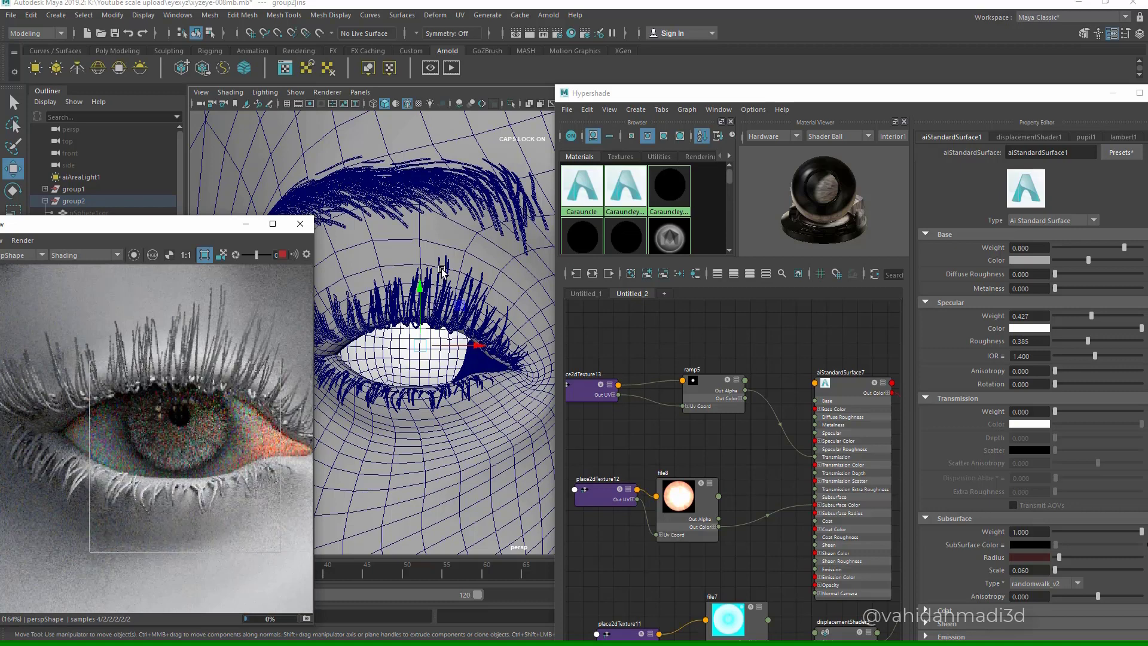
- Review the cropped eye render in the Arnold RenderView, close it, and undo the last selection change
mouse_move(132, 224)
left_mouse_down()
mouse_move(296, 220)
mouse_move(338, 194)
left_mouse_up()
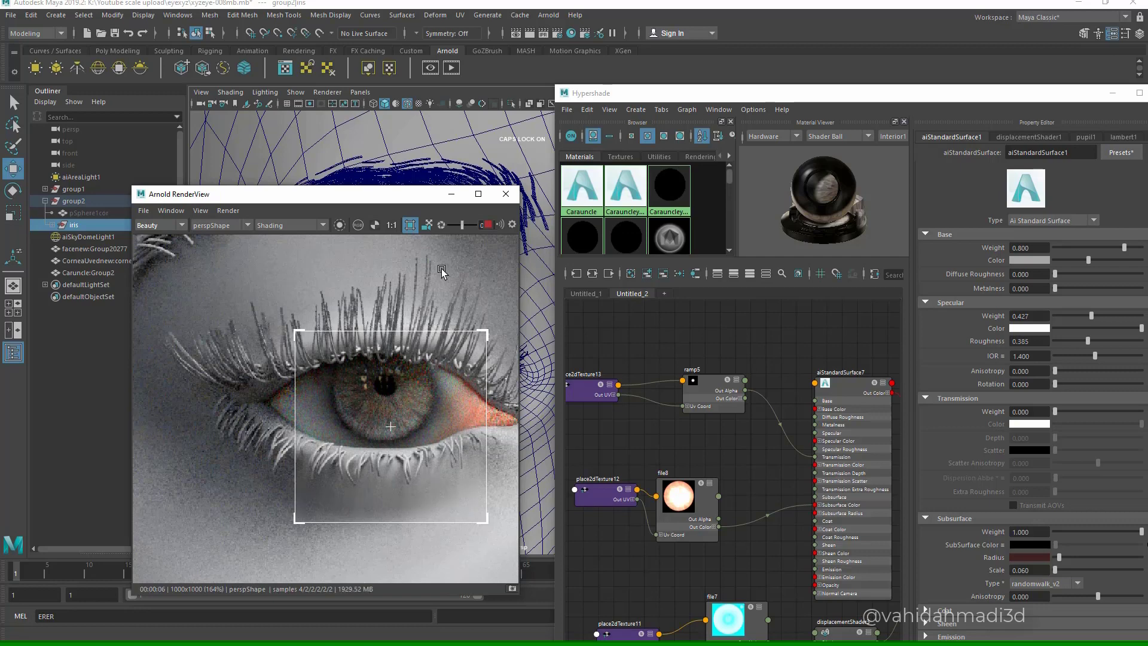
left_click(506, 194)
middle_click_drag(442, 272, 390, 280, "alt")
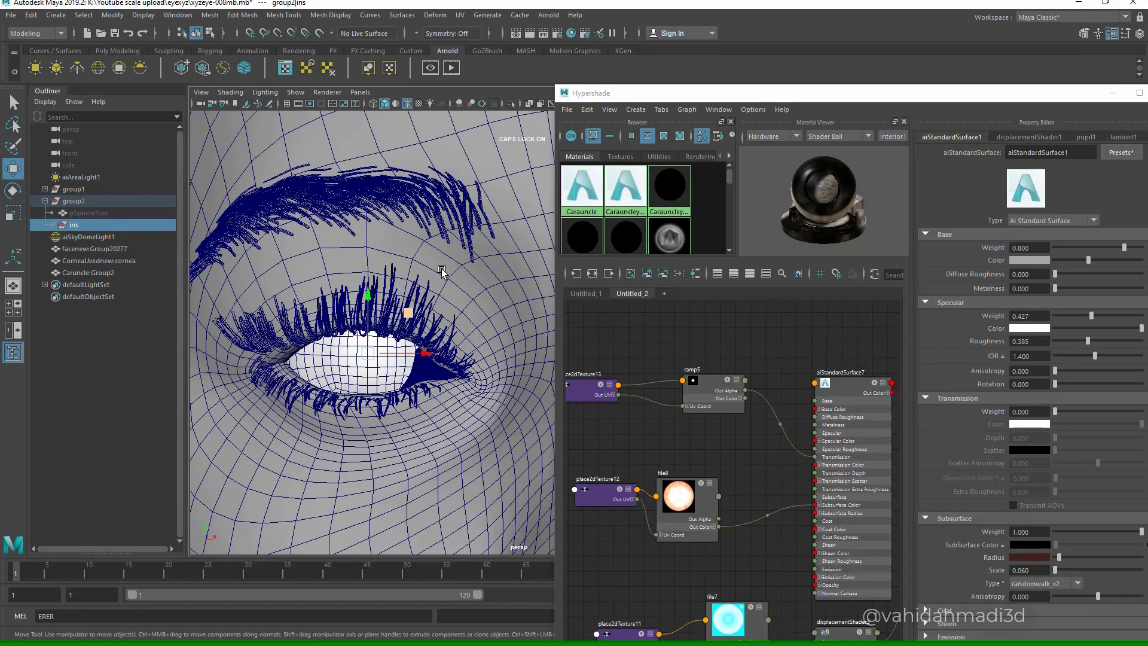
key("ctrl+z")
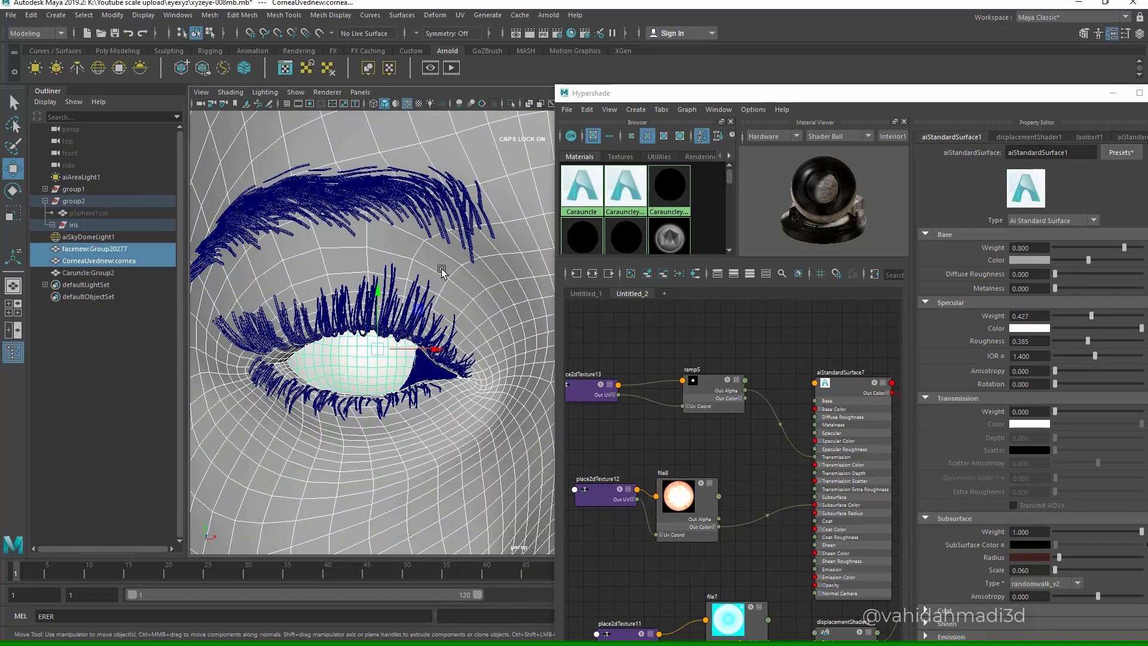
left_click_drag(441, 272, 441, 272, "alt")
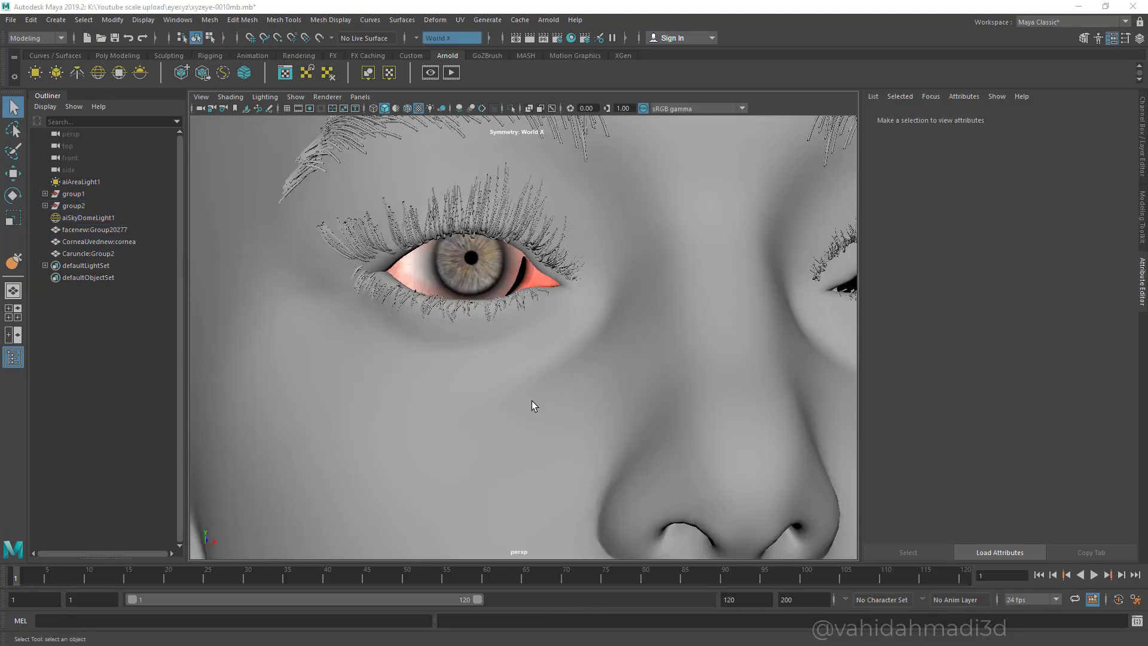
- Select the face mesh and set up the Grab sculpting tool on it with World X symmetry
left_click(535, 403)
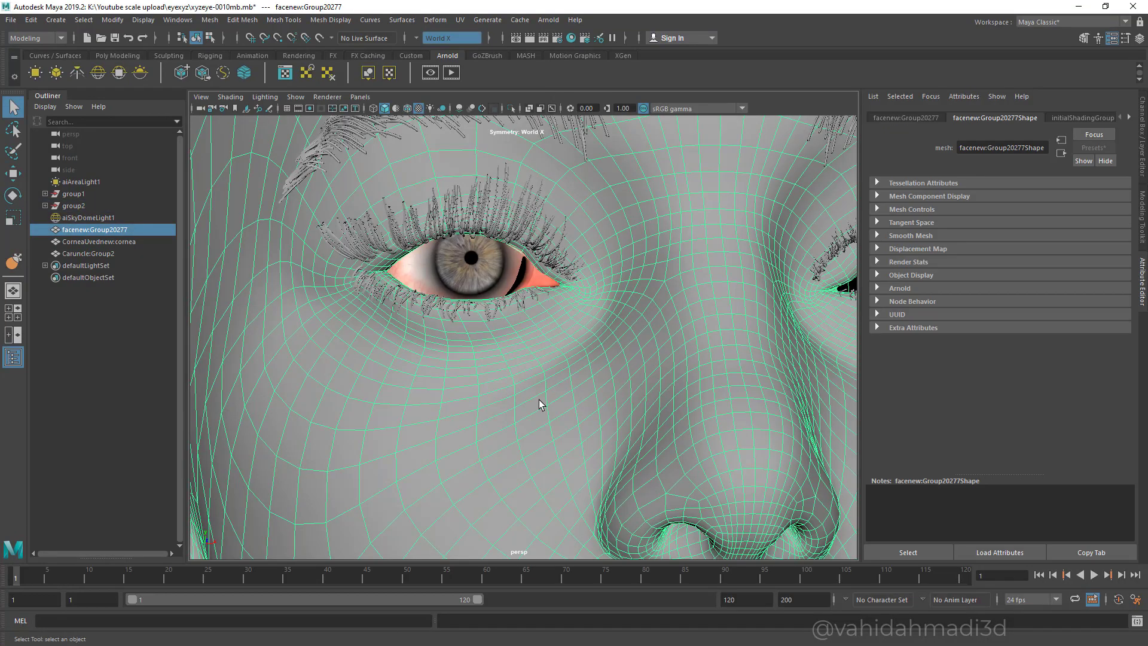
scroll(540, 404, "up", 5)
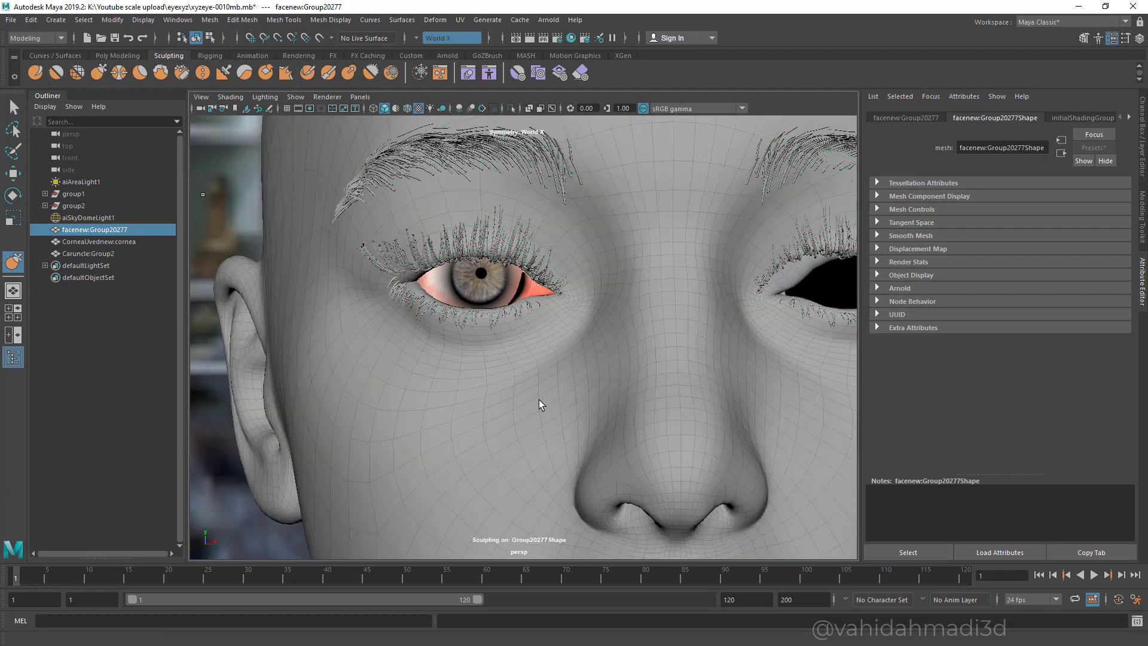
left_click(418, 39)
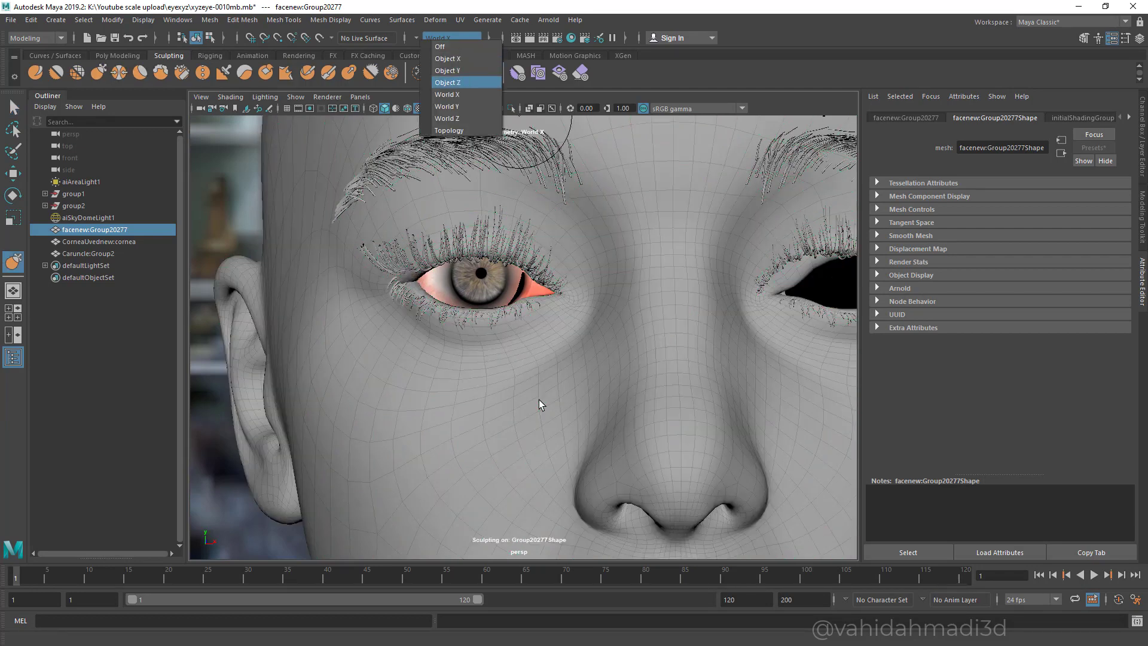
left_click(448, 94)
scroll(439, 252, "up", 4)
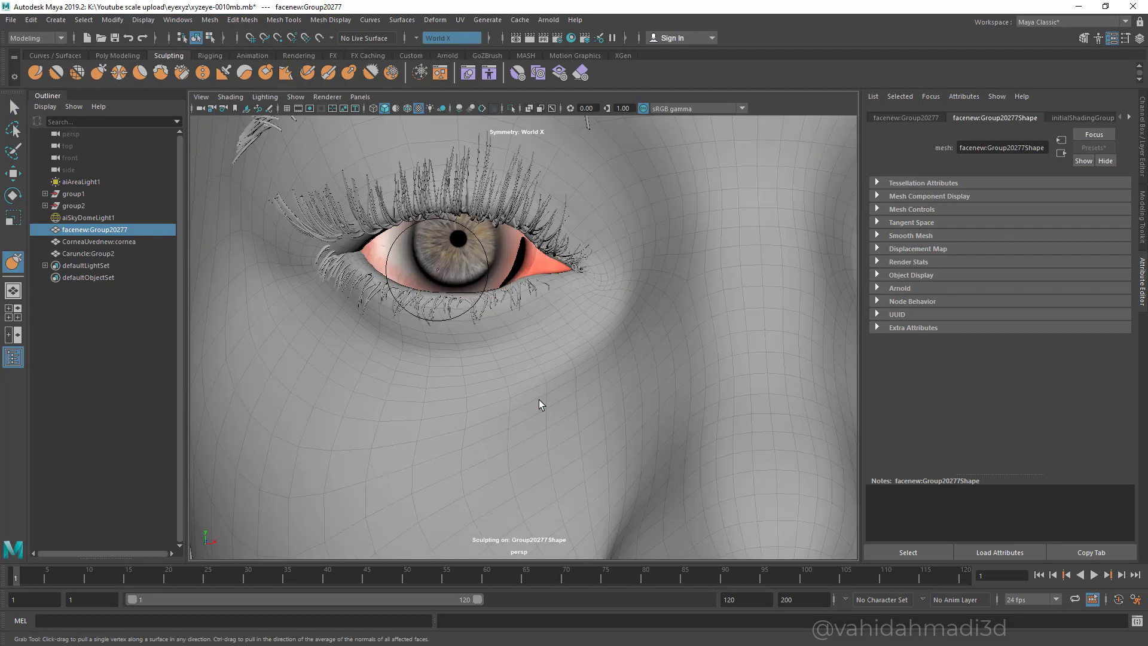
left_click_drag(440, 267, 453, 299, "alt")
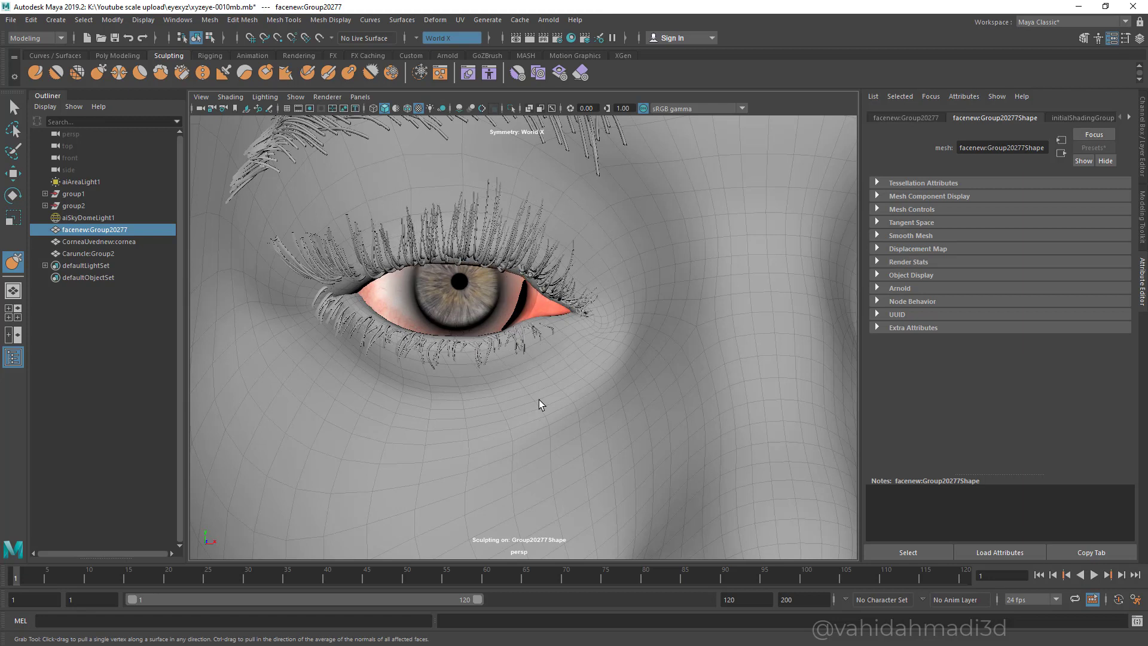
- Adjust the eyelids' fit around the eyeball with the Grab tool in smooth mesh preview, resizing the brush as needed
key("3")
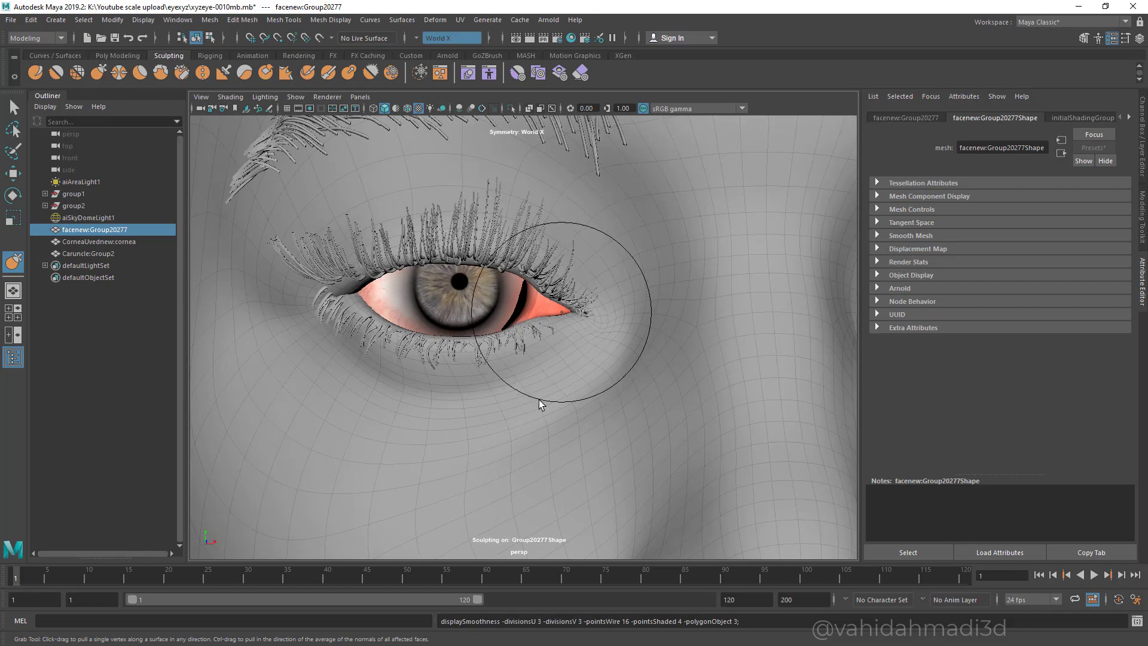
mouse_move(527, 273)
left_mouse_down("alt")
mouse_move(506, 273)
mouse_move(522, 287)
left_mouse_up("alt")
scroll(506, 303, "down", 8)
scroll(506, 303, "up", 8)
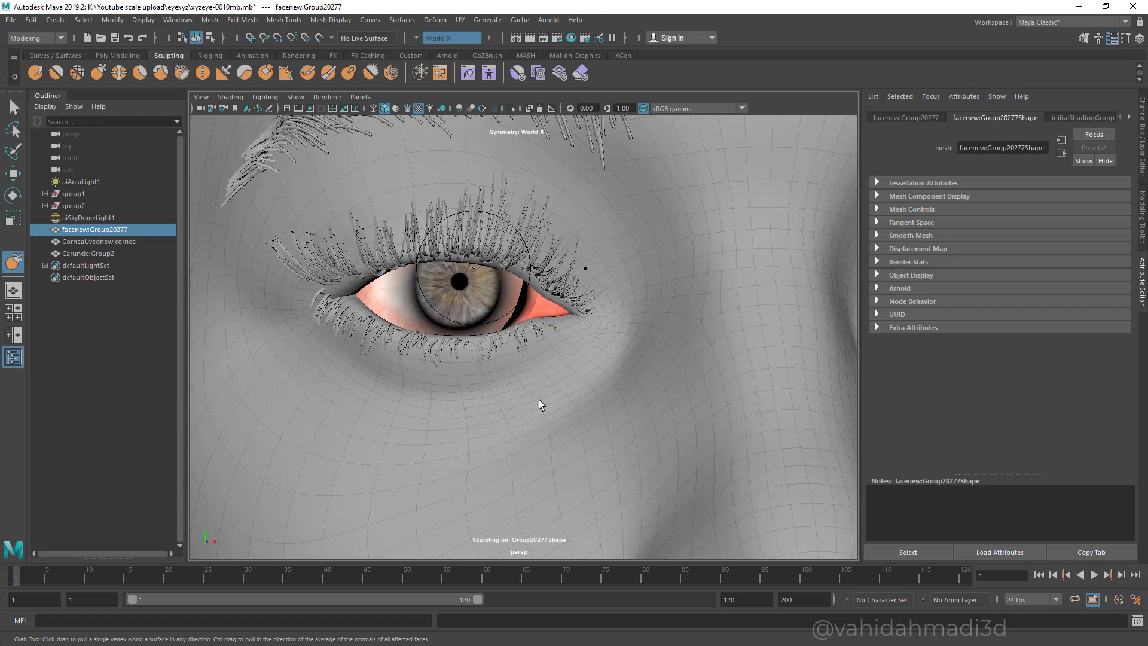
key("b")
mouse_move(474, 268)
left_mouse_down()
mouse_move(444, 268)
mouse_move(514, 289)
mouse_move(431, 290)
mouse_move(507, 291)
mouse_move(461, 258)
left_mouse_up()
right_click_drag(338, 344, 239, 362, "alt")
mouse_move(431, 341)
left_mouse_down("alt")
mouse_move(310, 337)
mouse_move(515, 351)
left_mouse_up("alt")
right_click_drag(418, 347, 510, 326, "alt")
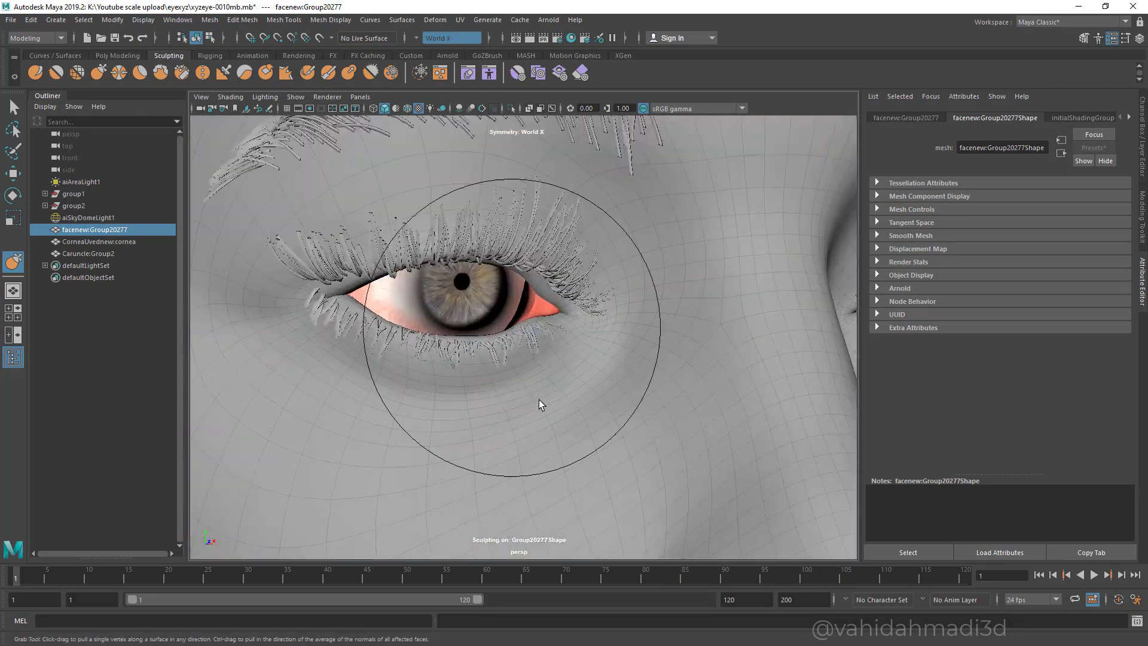
left_click_drag(431, 299, 347, 281, "alt")
key("q")
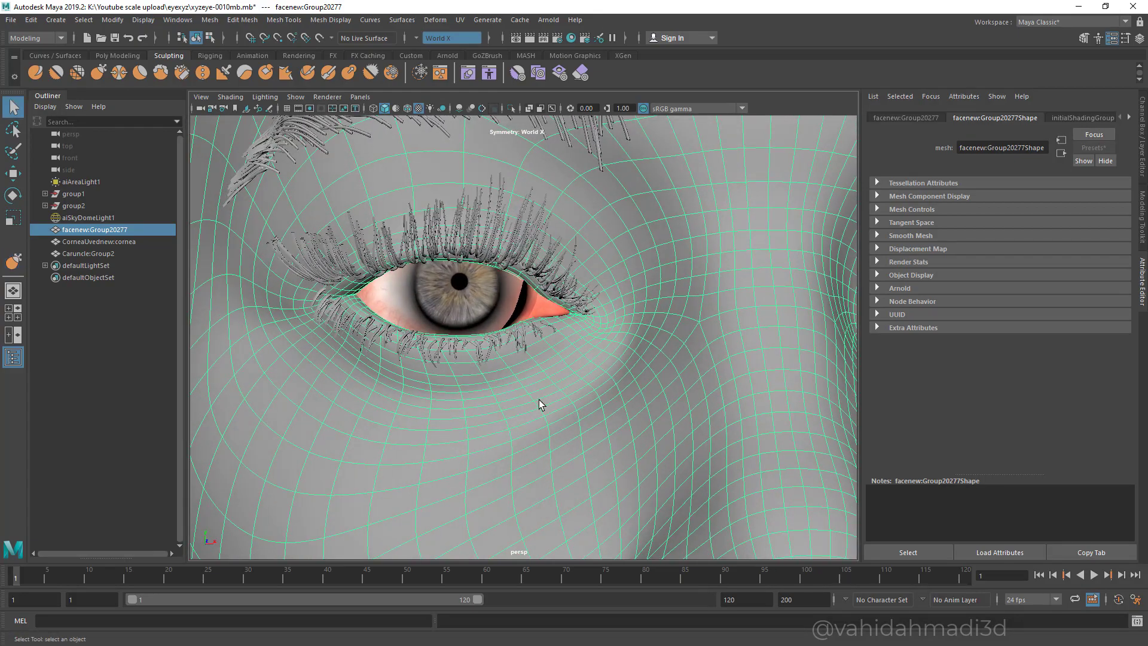
- Hide the cornea mesh so the iris behind it is exposed
scroll(539, 404, "up", 4)
left_click(540, 405)
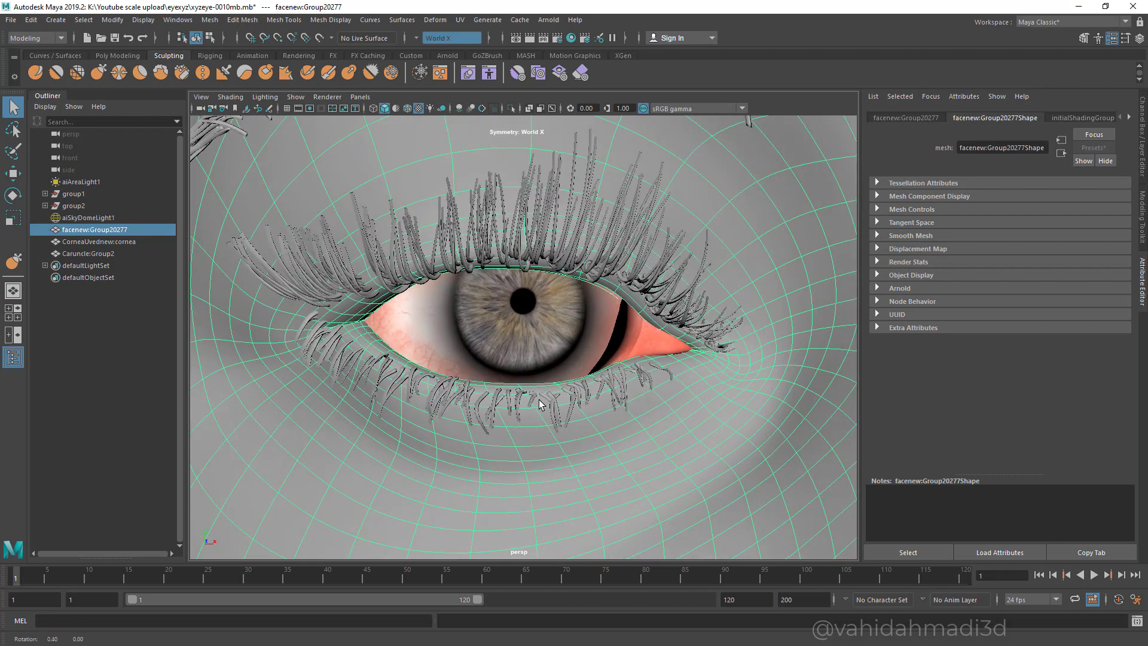
key("ctrl+h")
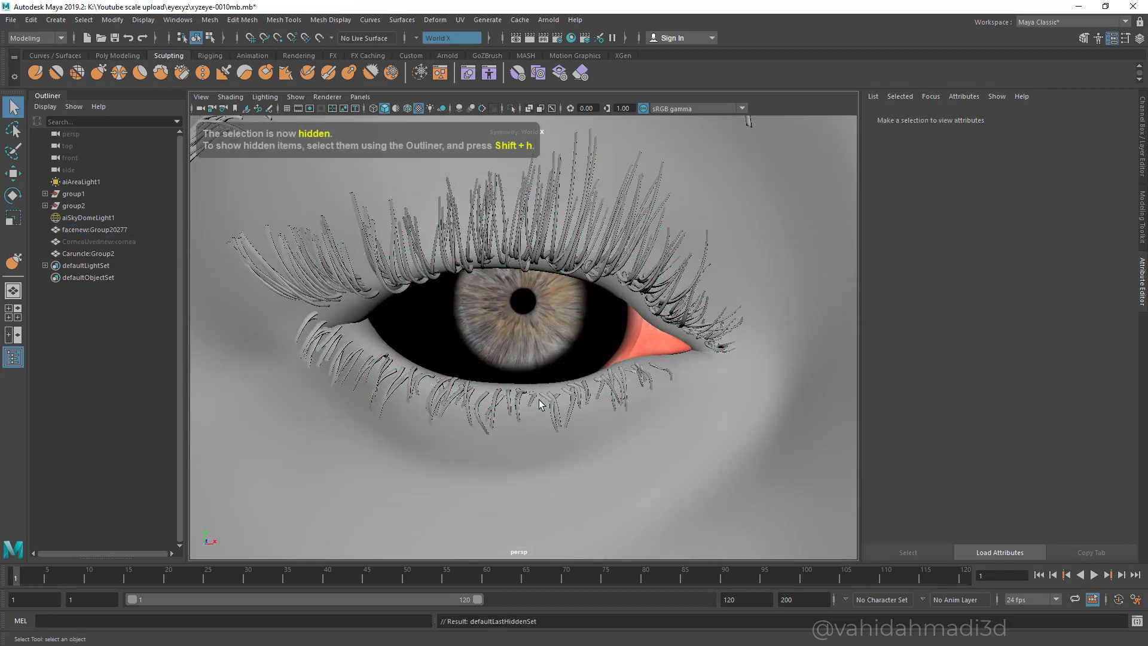
- Select the iris mesh, turn off its smooth preview, and examine the edges around the pupil opening
scroll(539, 404, "up", 5)
scroll(539, 400, "up", 3)
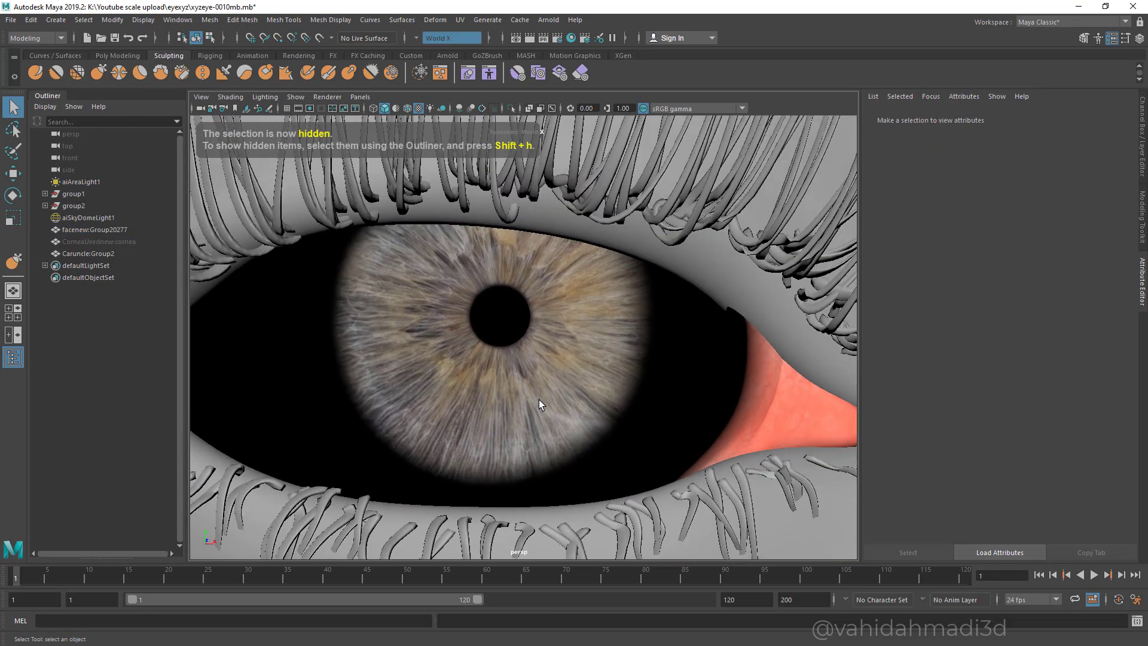
left_click(538, 401)
key("1")
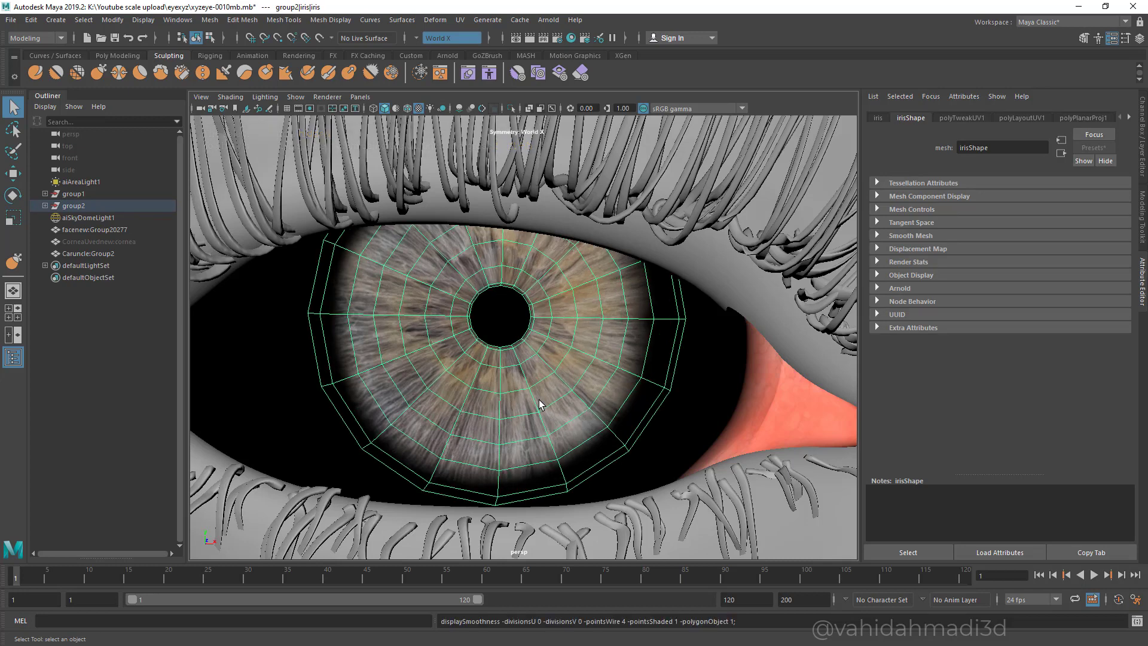
scroll(540, 405, "up", 4)
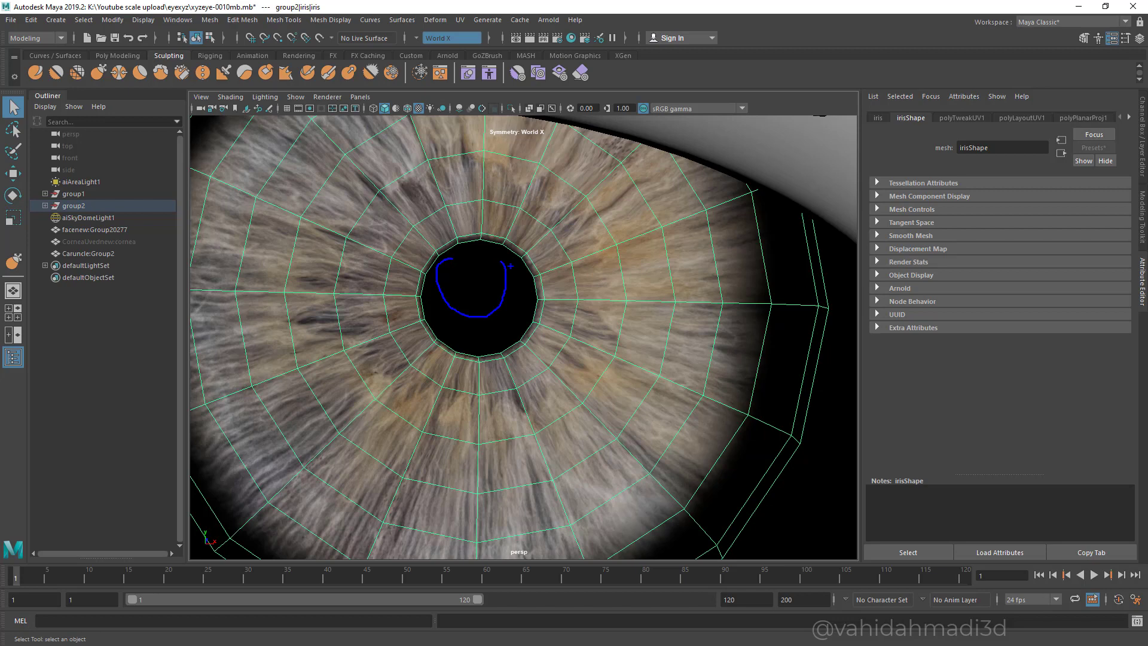
scroll(525, 271, "down", 6)
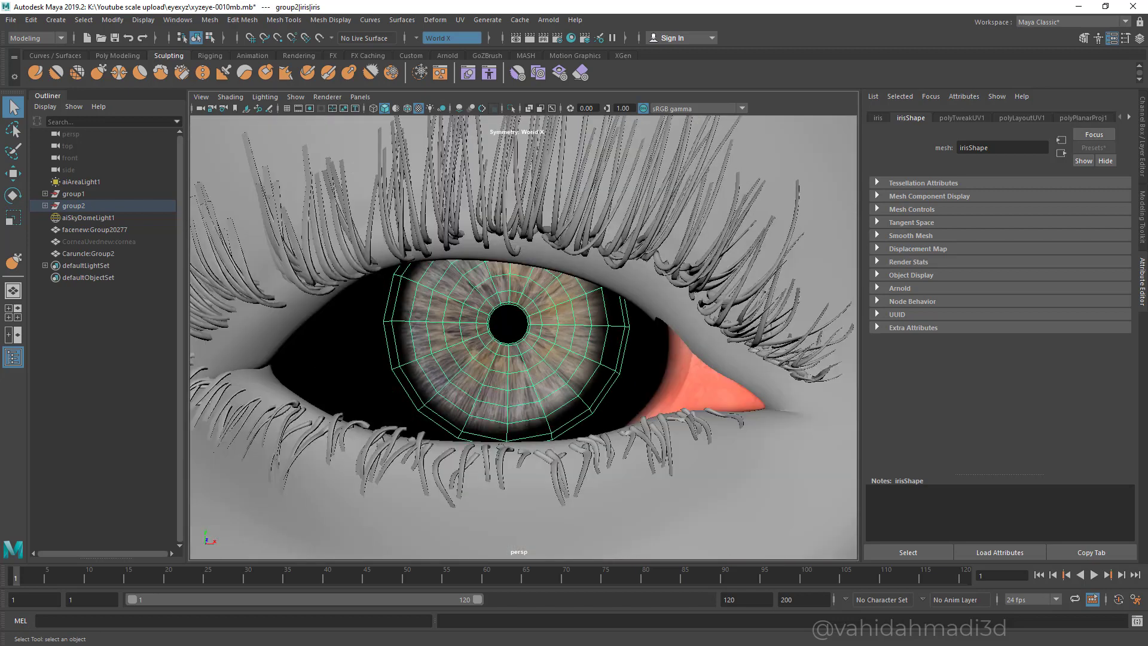
scroll(525, 270, "up", 6)
left_click_drag(528, 264, 524, 272, "alt")
right_click(523, 273)
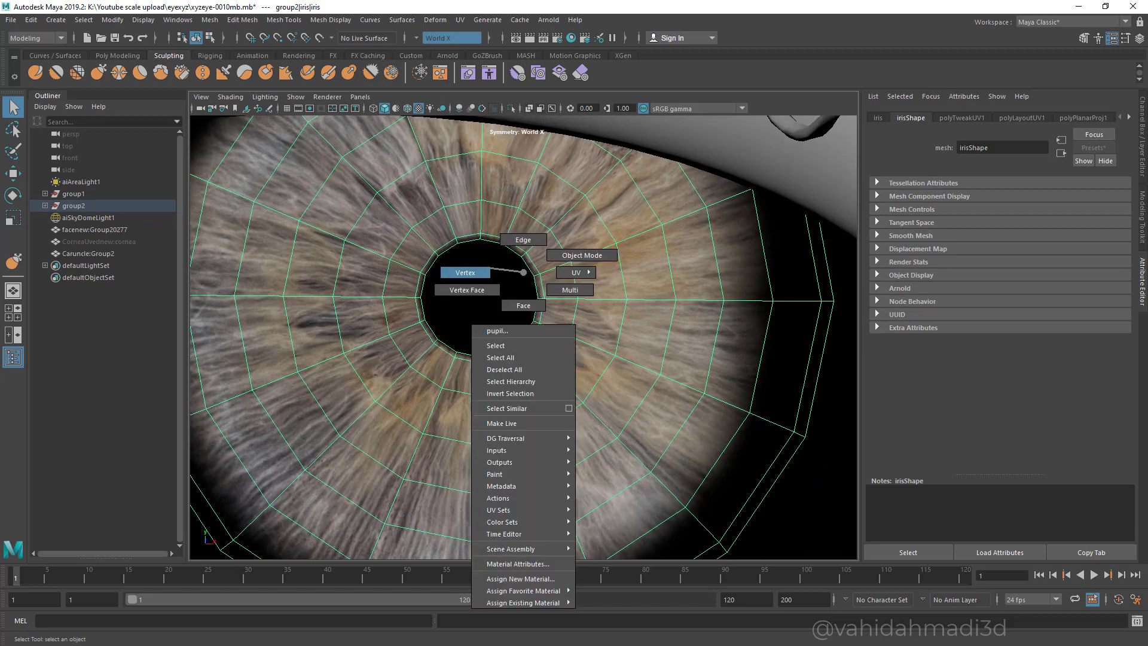
left_click(523, 240)
left_click(527, 247)
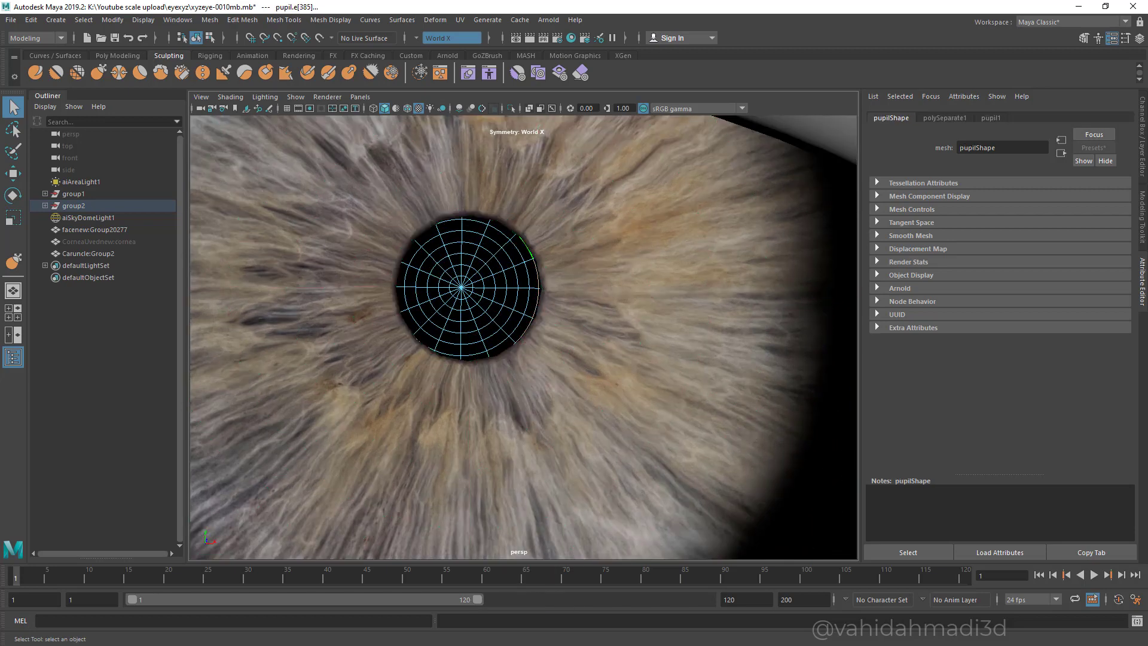
left_click_drag(529, 261, 555, 242, "alt")
right_click_drag(526, 244, 597, 210)
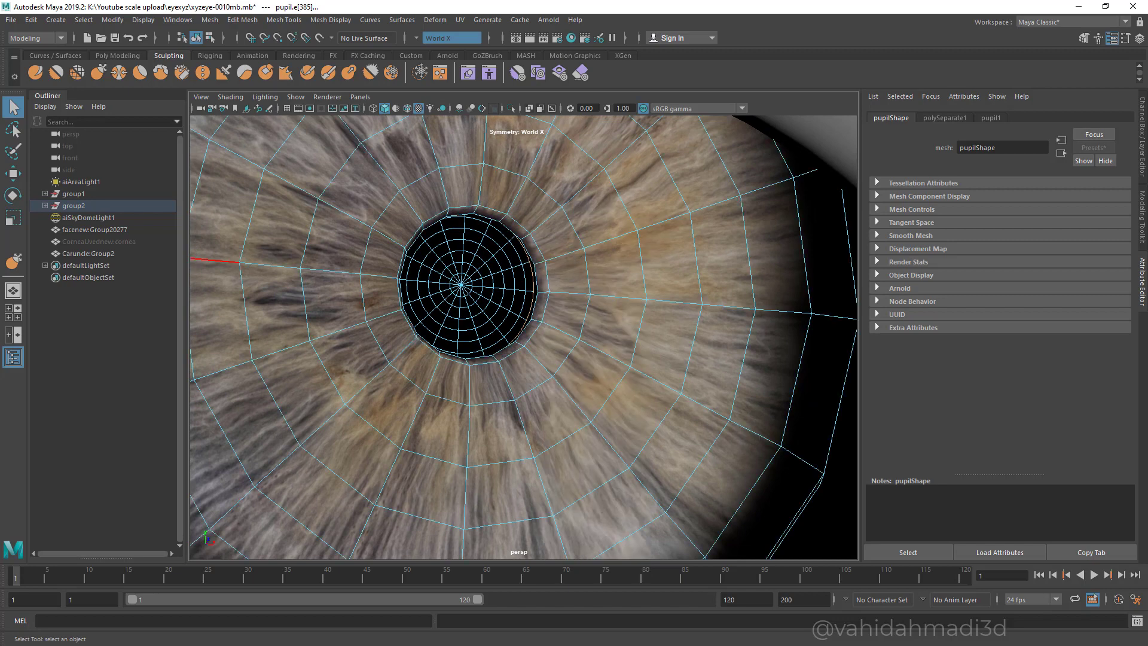
- Rename the group2 group as iris
left_click(45, 206)
double_click(75, 206)
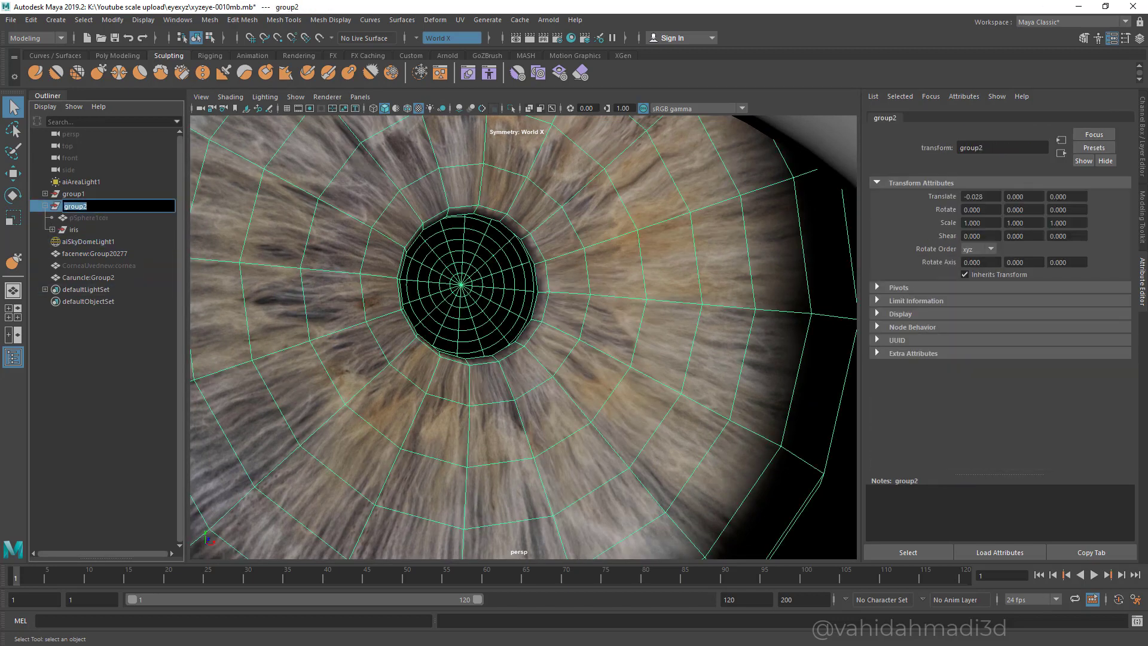
type("iris")
key("Return")
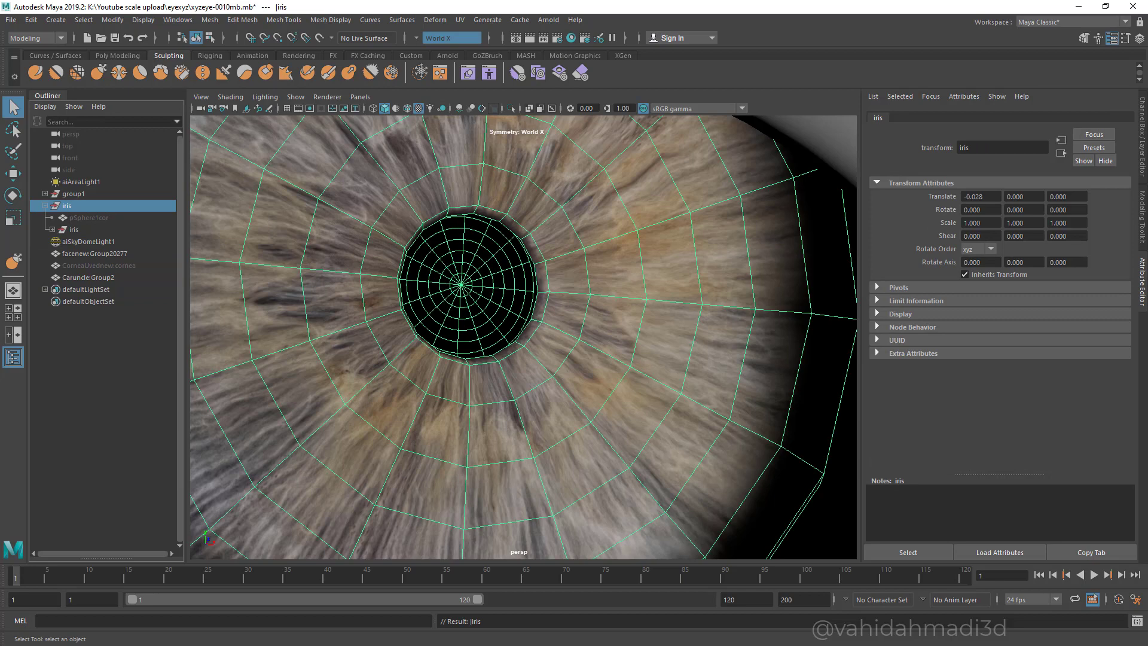
- Select the iris mesh inside the nested iris group and switch it to edge selection
left_click(73, 230)
left_click(52, 229)
left_click(81, 241)
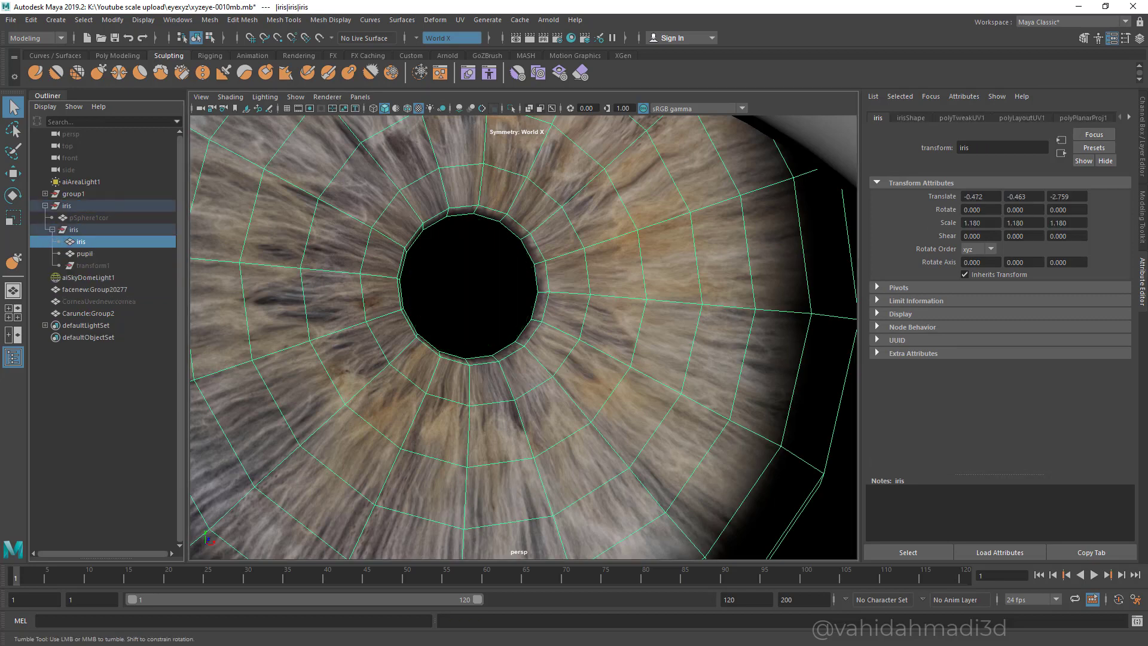
left_click_drag(527, 338, 501, 336, "alt")
right_click_drag(525, 232, 569, 223)
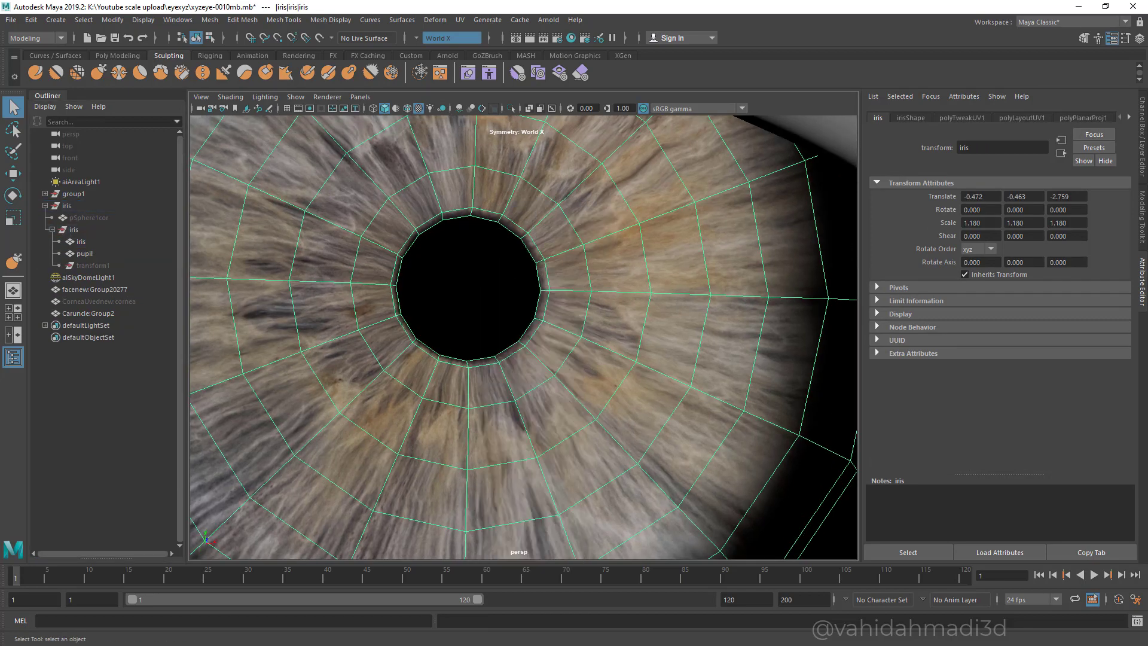
- Turn on Soft Select and set its volume falloff radius to 0.10
key("b")
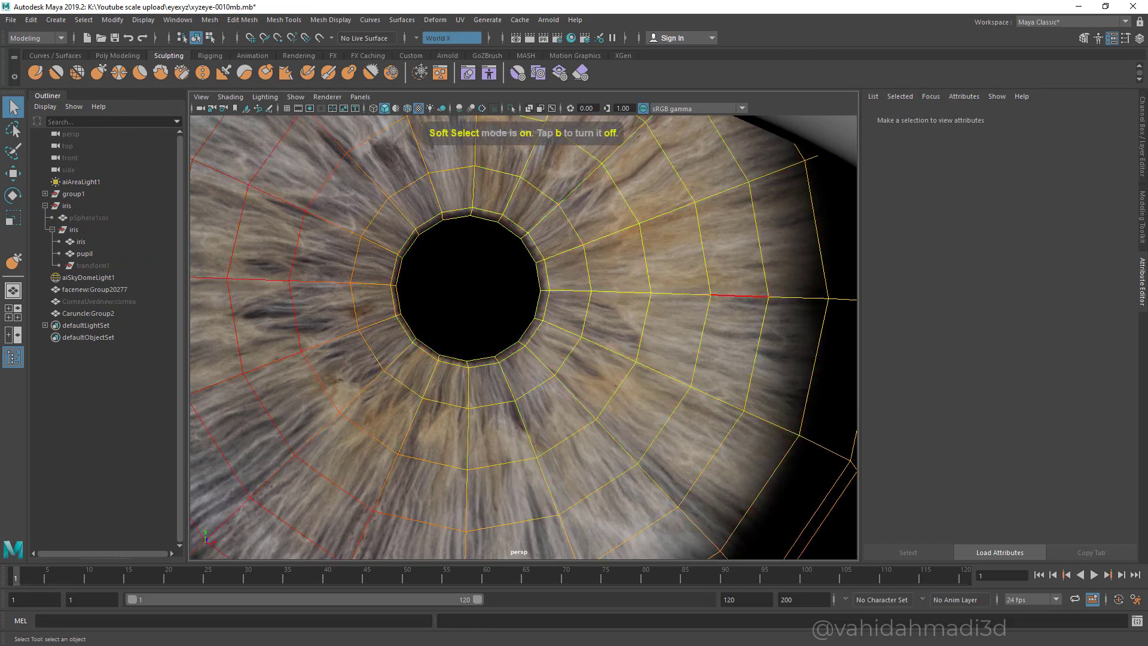
left_click(1143, 217)
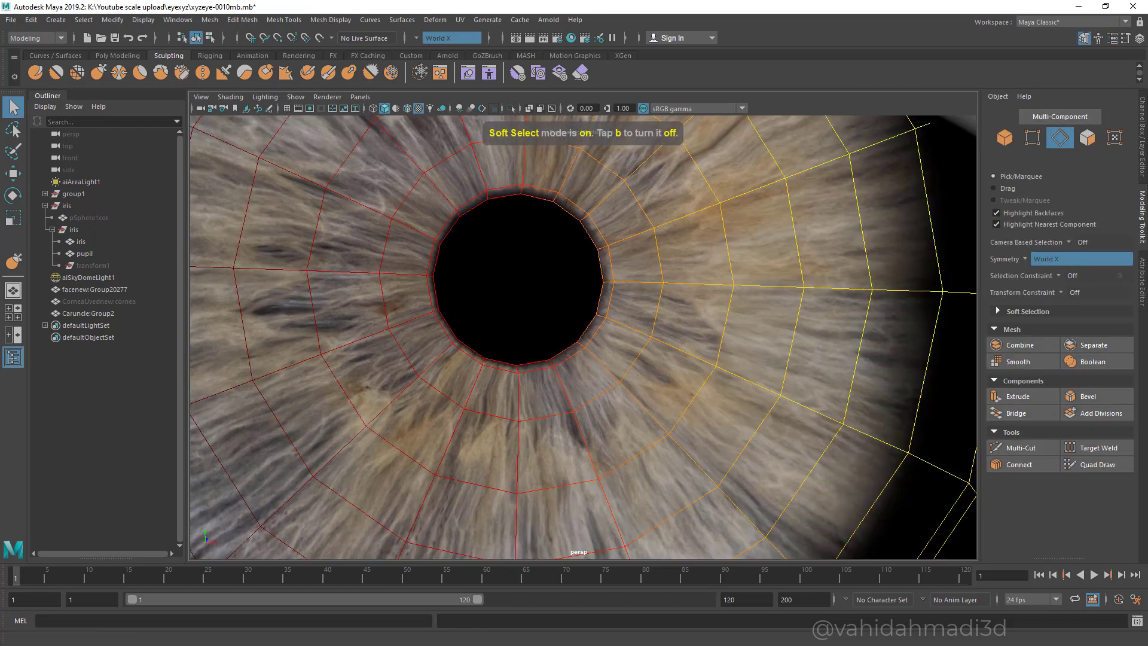
left_click(1027, 312)
left_click_drag(1105, 340, 1087, 339)
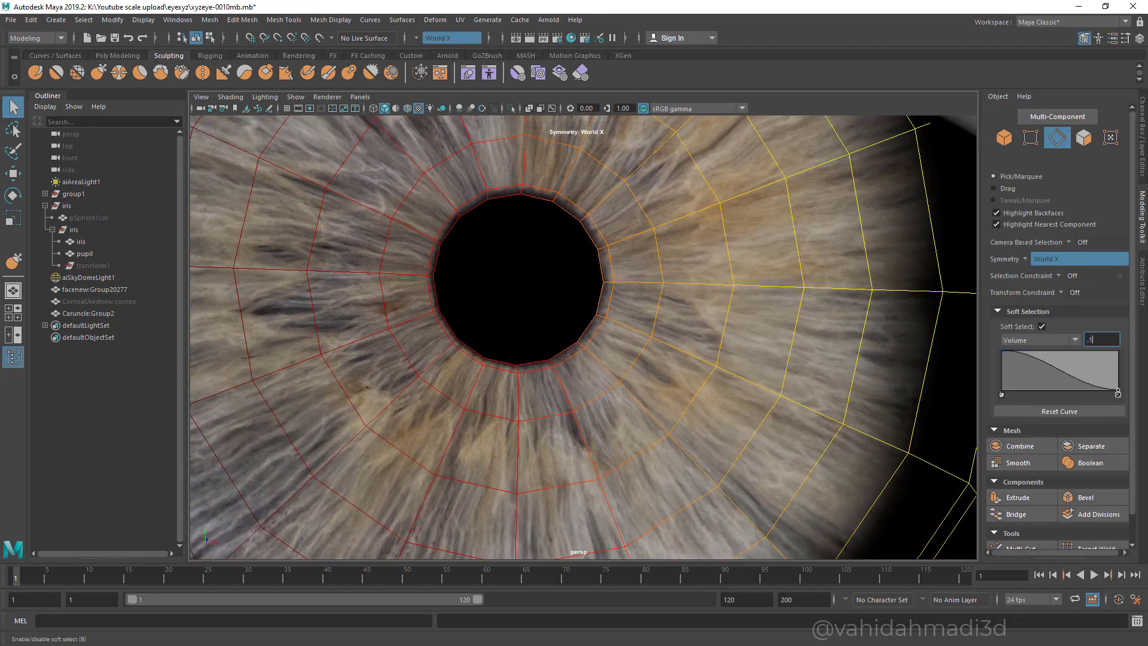
key("Return")
- Select the iris mesh's inner edge loop around the pupil and scale it up slightly
double_click(590, 235)
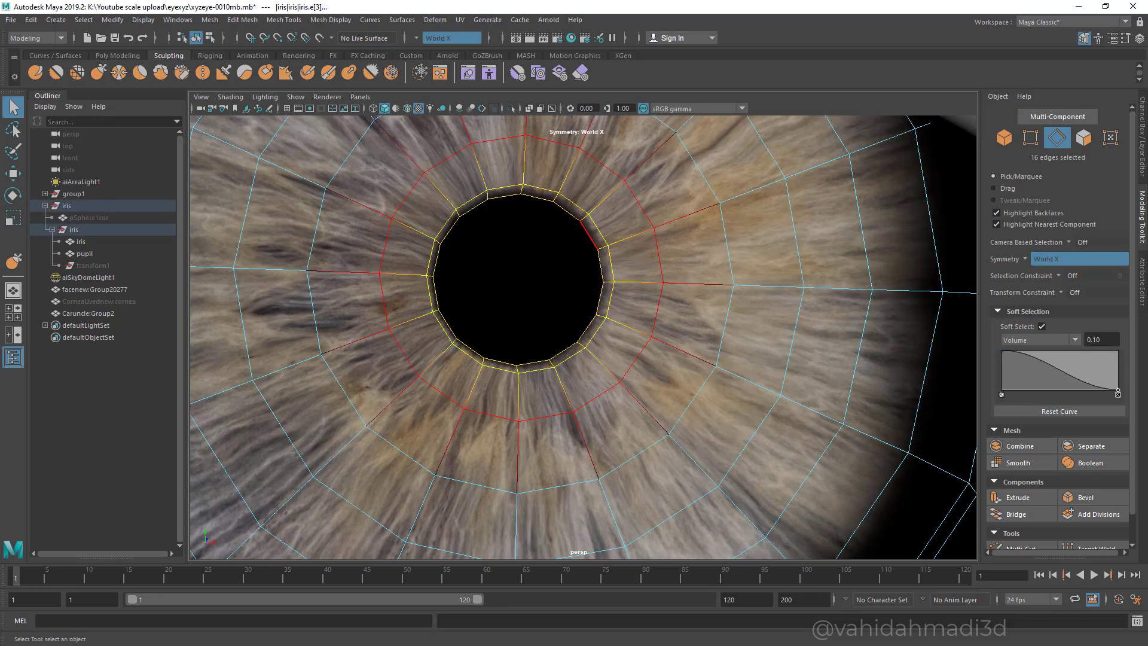
key("r")
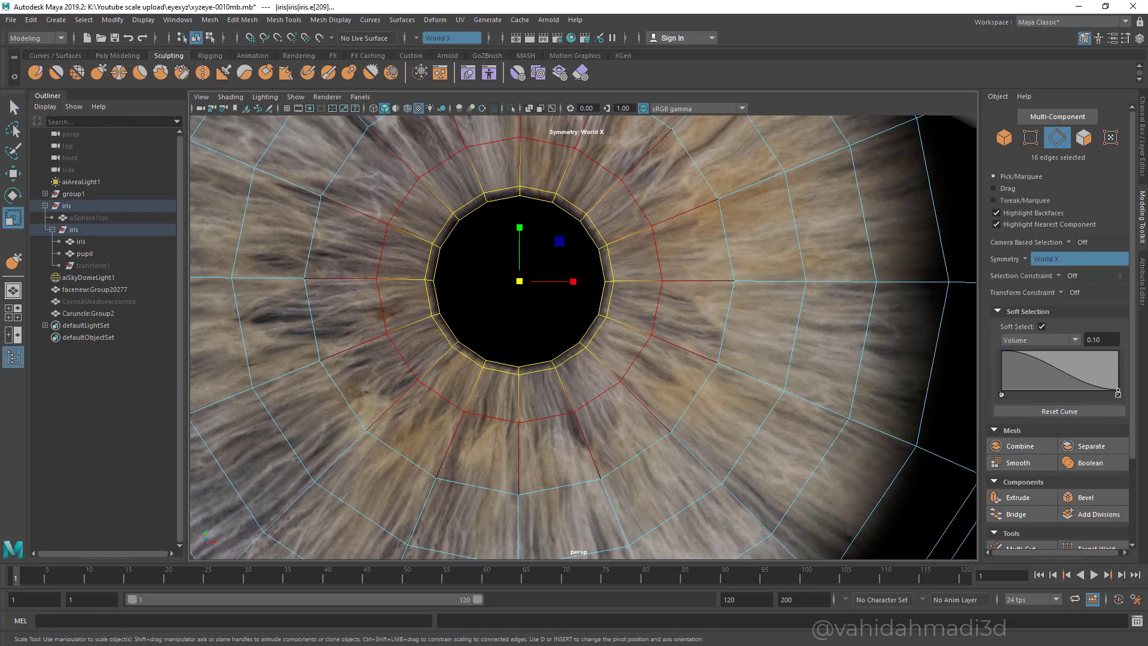
left_click_drag(520, 281, 534, 272)
- Toggle Selection Highlighting off and on while examining the scaled pupil opening from several distances and angles
scroll(584, 337, "down", 12)
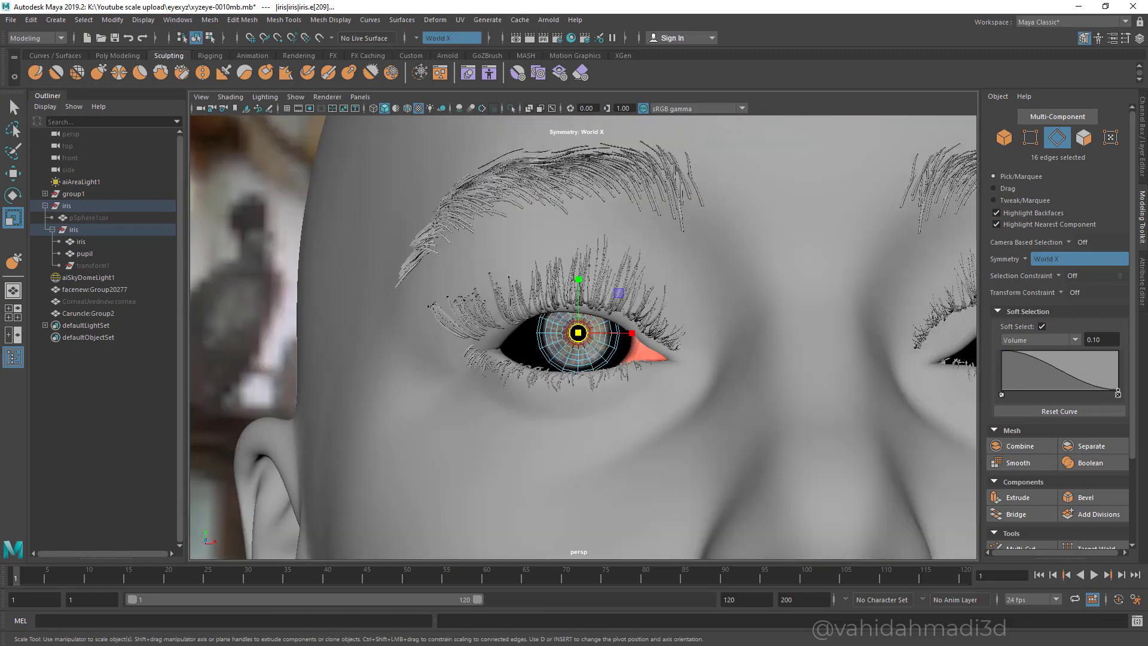
scroll(584, 338, "down", 8)
scroll(583, 337, "up", 7)
mouse_move(583, 337)
left_mouse_down("alt")
mouse_move(586, 382)
mouse_move(577, 323)
mouse_move(576, 353)
left_mouse_up("alt")
left_click(295, 97)
left_click(338, 618)
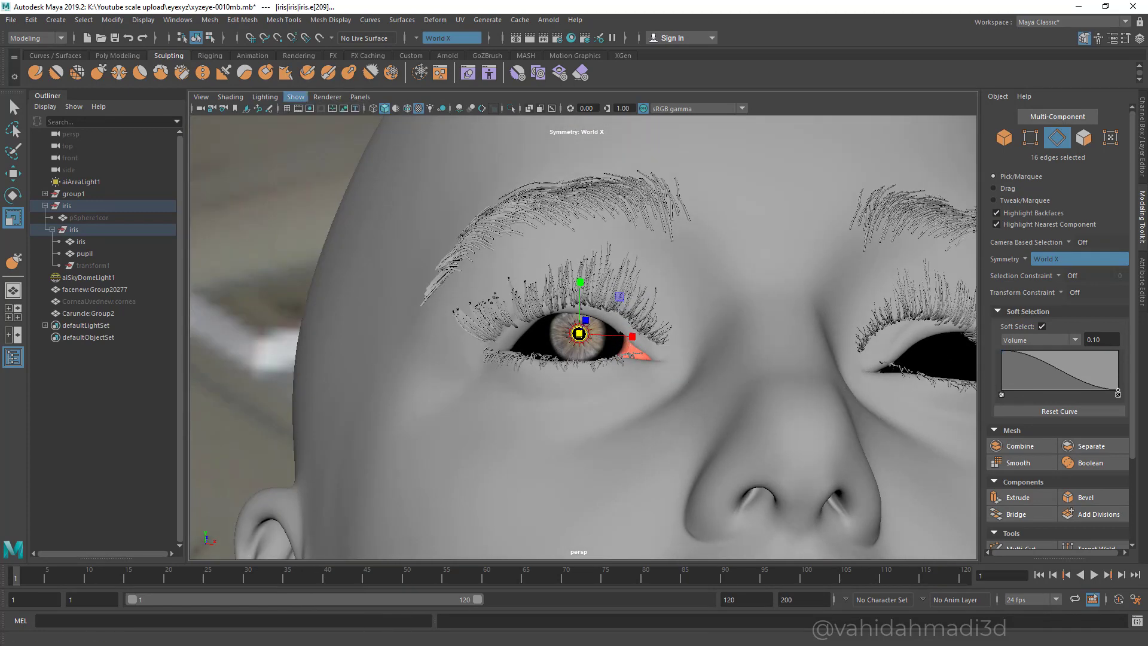
left_click(296, 97)
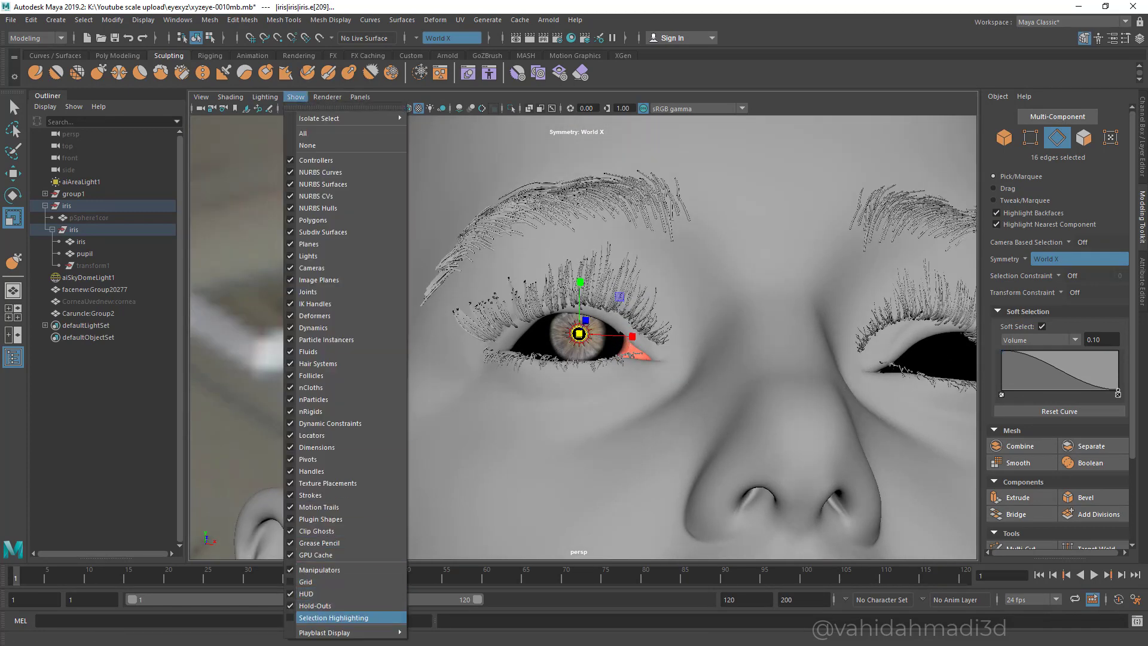
left_click(335, 618)
left_click_drag(538, 335, 536, 377, "alt")
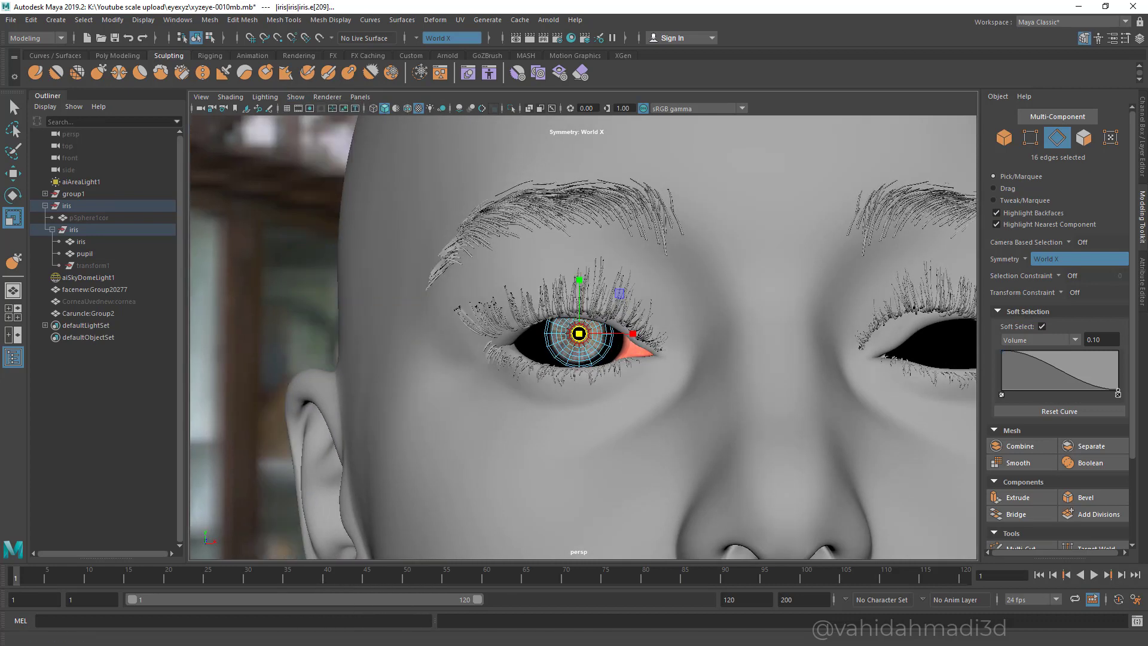
- Hide the selection highlighting, reselect the iris mesh's edges around the pupil and scale the opening up slightly
left_click(296, 97)
left_click(352, 618)
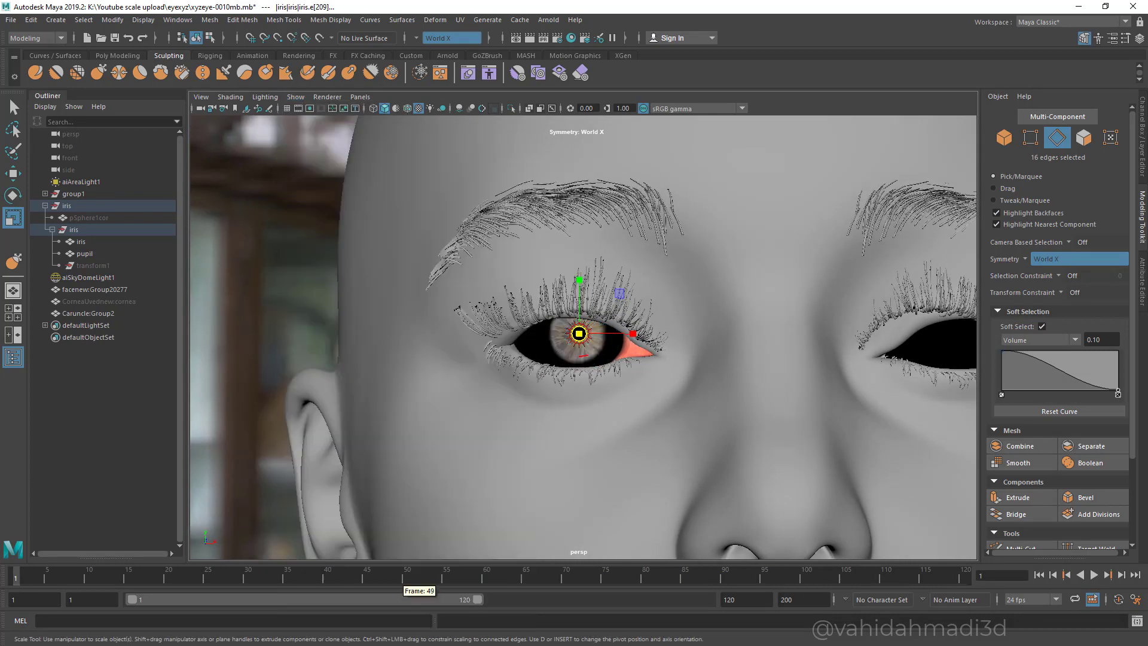
scroll(584, 338, "down", 6)
scroll(584, 338, "up", 12)
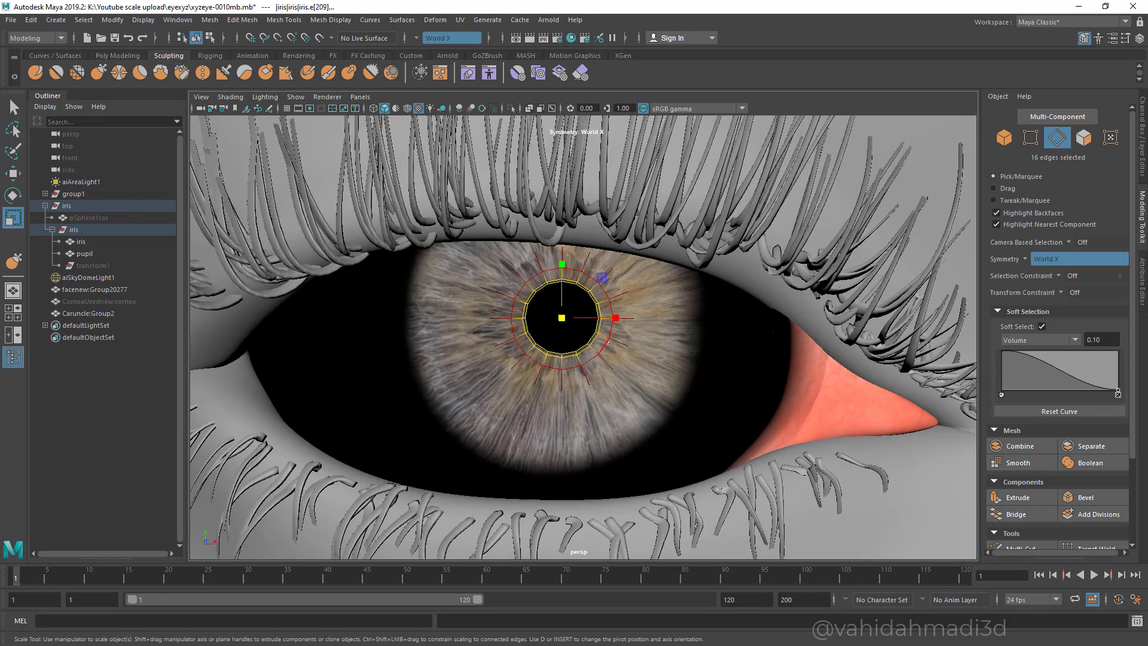
left_click(611, 339)
double_click(593, 298)
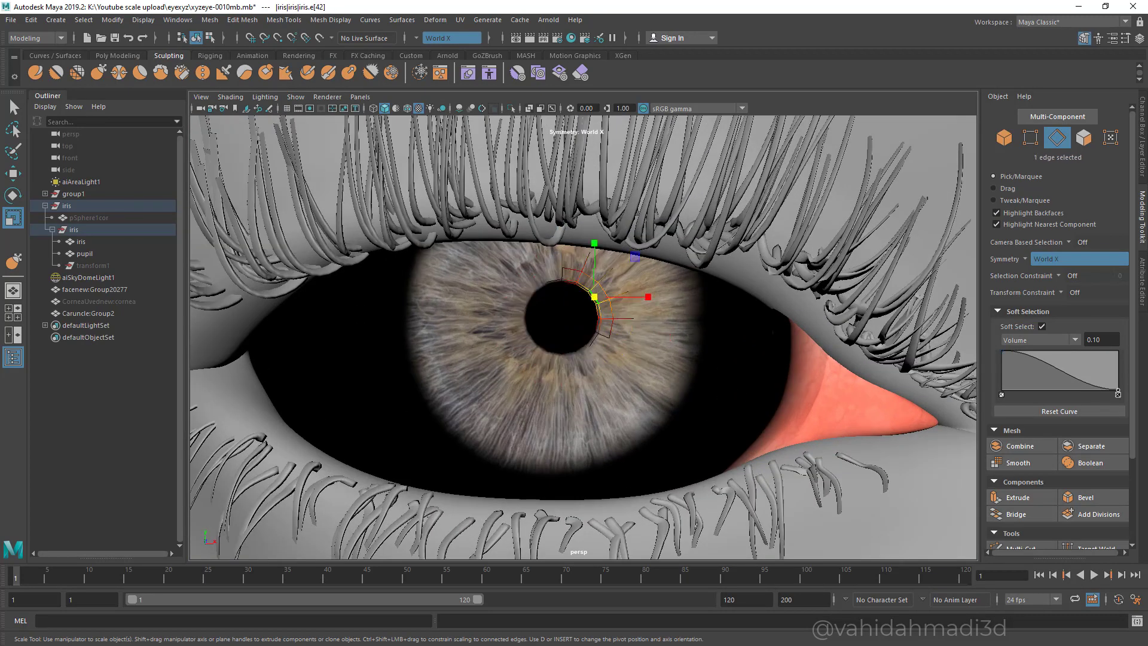
scroll(594, 298, "up", 4)
left_click_drag(547, 305, 557, 305)
- Turn off Soft Select and enable smooth mesh preview on the pupil and iris meshes
left_click(13, 108)
left_click(84, 253)
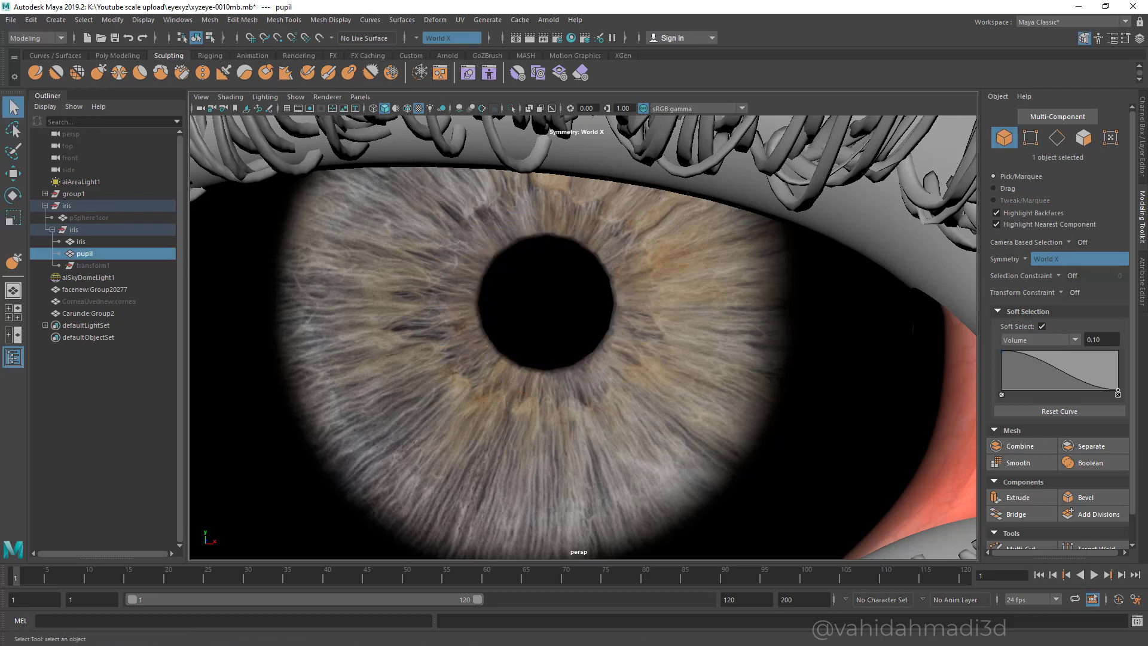
key("3")
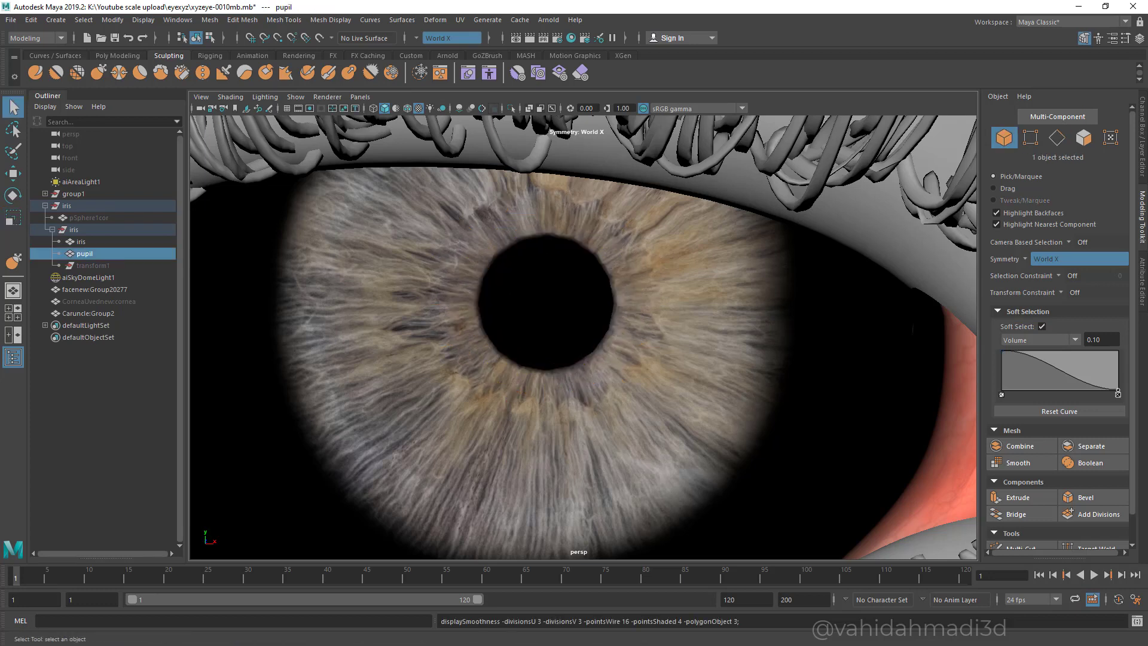
left_click(1042, 327)
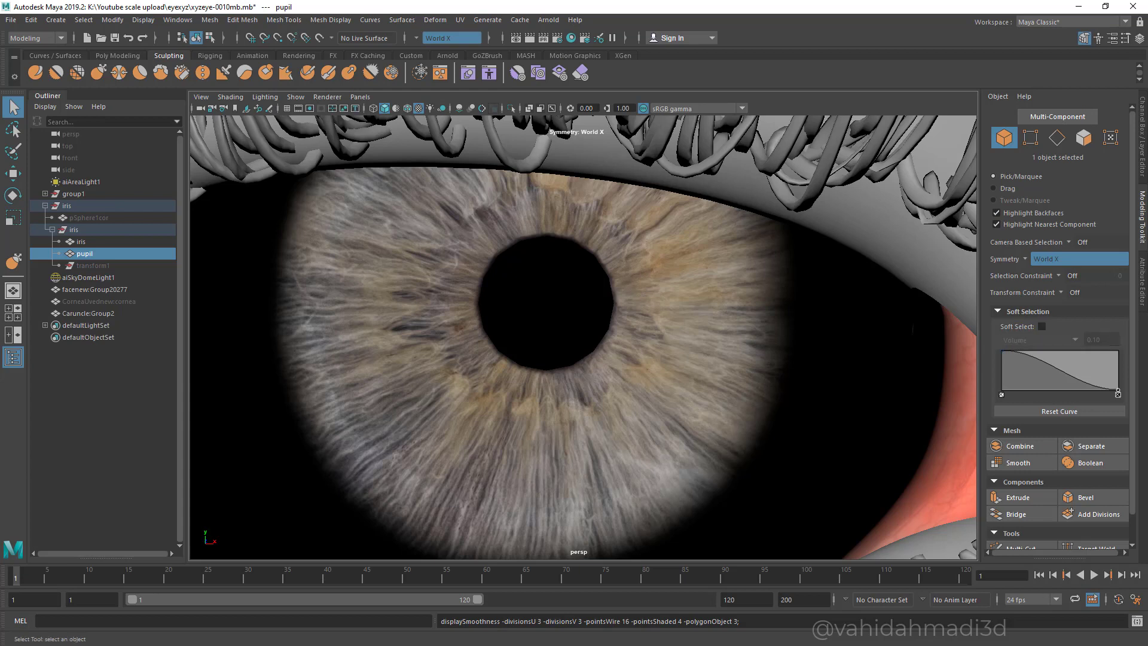
left_click(80, 242)
key("3")
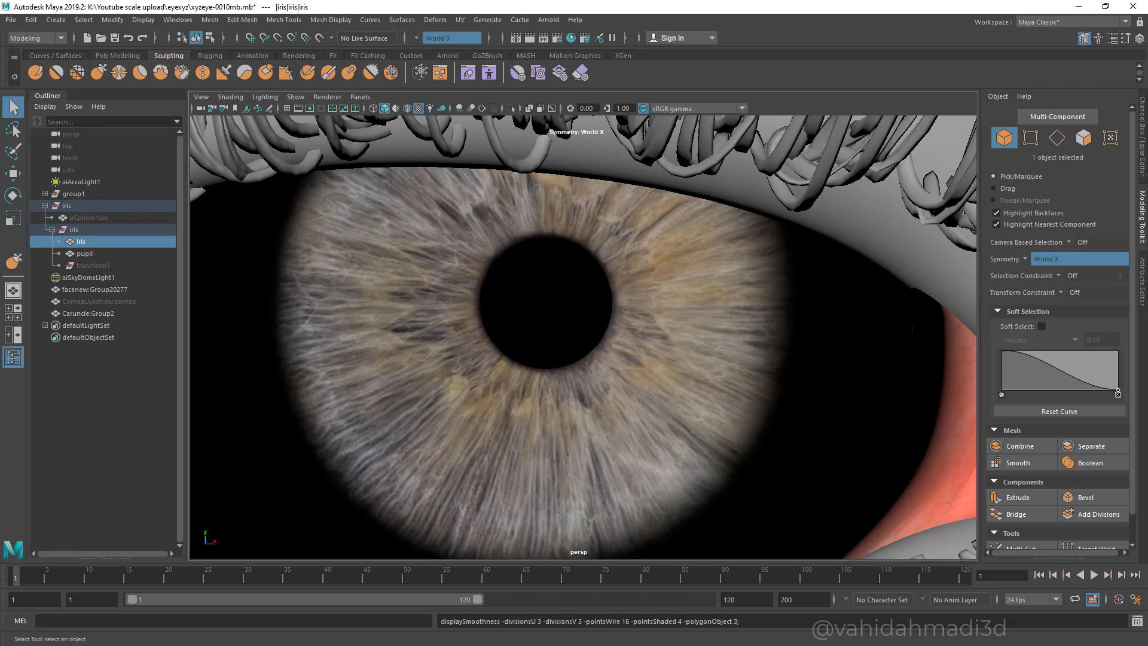
left_click(85, 253)
left_click(81, 241)
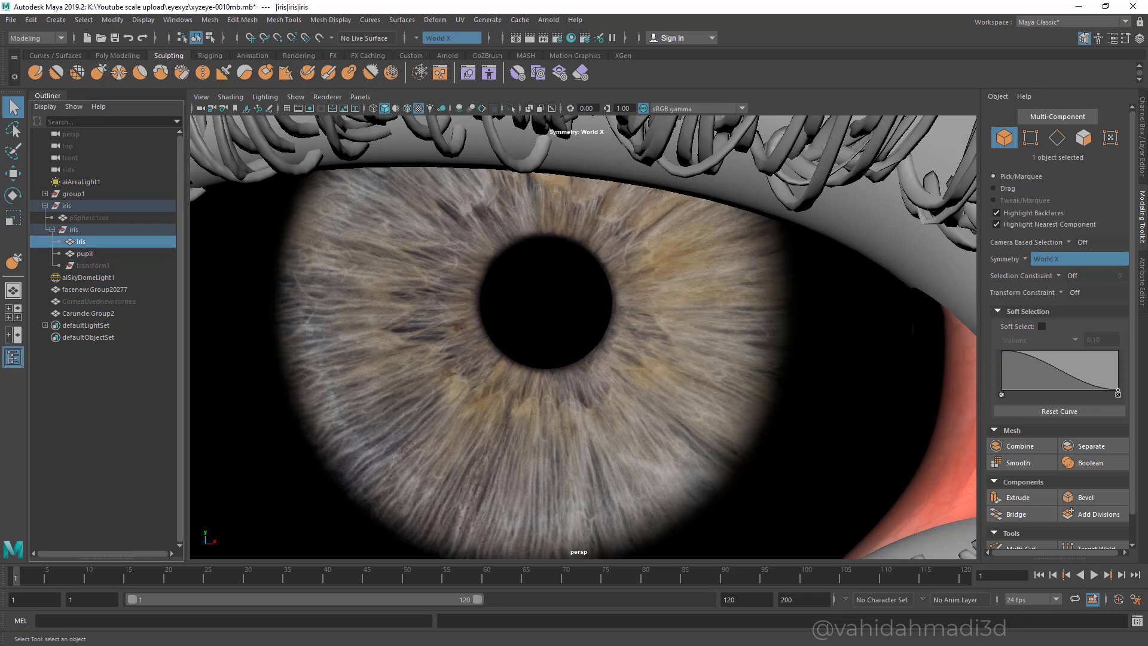
- Select the pupil mesh, restore selection highlighting and scale the pupil up uniformly to fill the iris opening
left_click(85, 253)
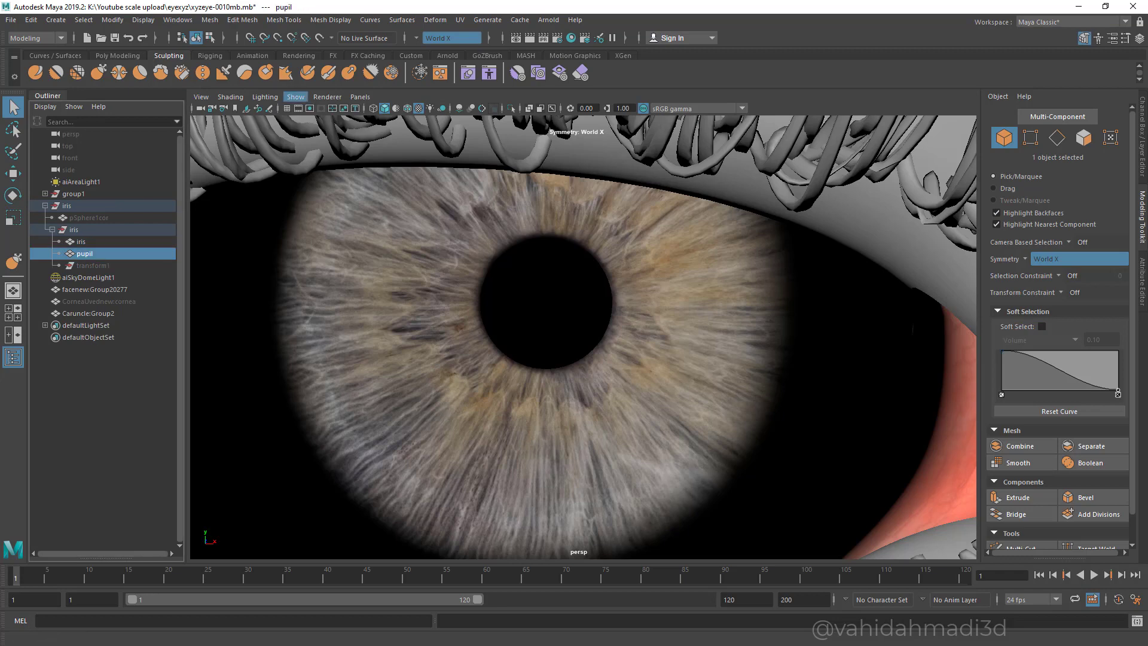
left_click(296, 97)
left_click(347, 618)
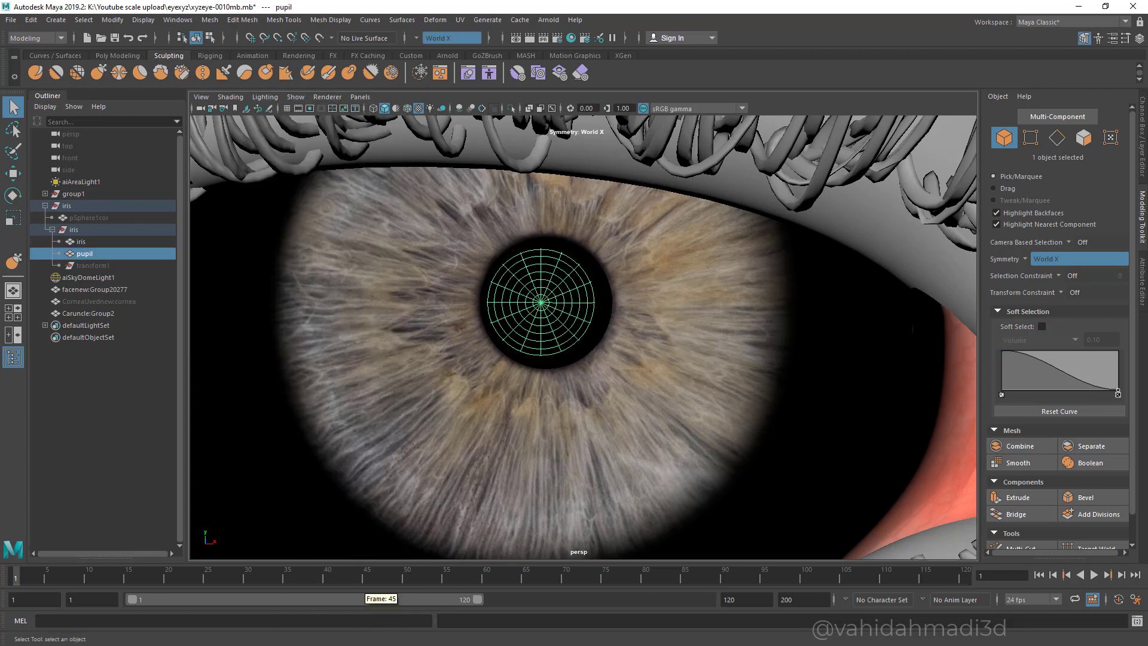
left_click_drag(538, 383, 538, 368, "alt")
key("w")
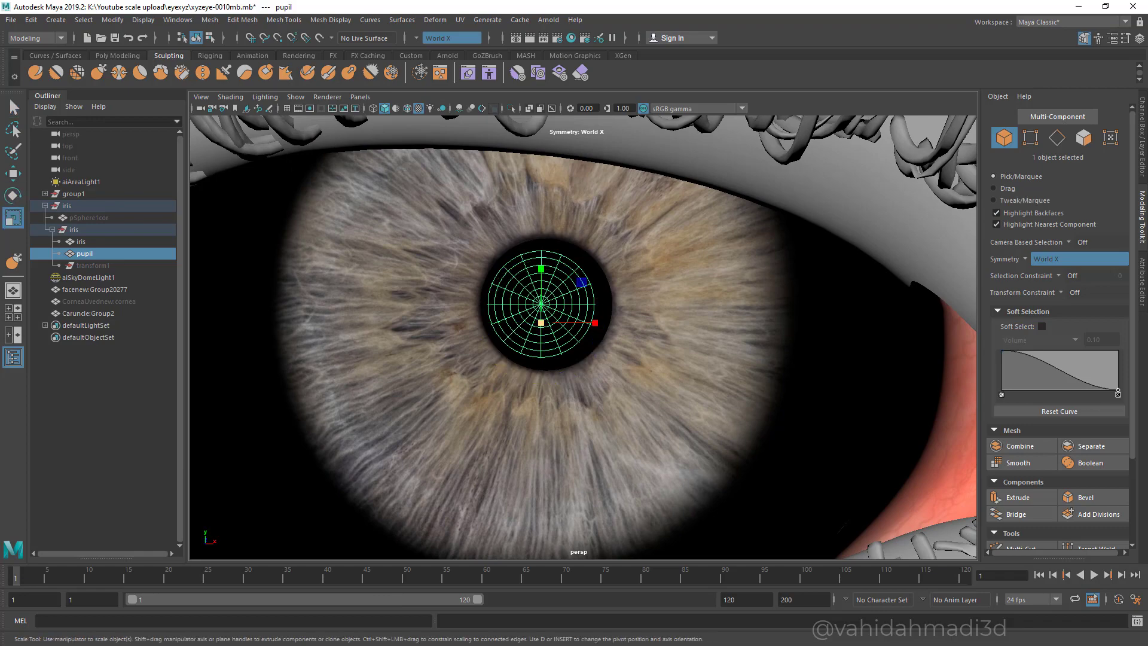
mouse_move(600, 323)
left_mouse_down()
mouse_move(608, 271)
mouse_move(611, 299)
mouse_move(648, 320)
mouse_move(668, 312)
mouse_move(605, 298)
mouse_move(619, 294)
mouse_move(603, 324)
left_mouse_up()
key("e")
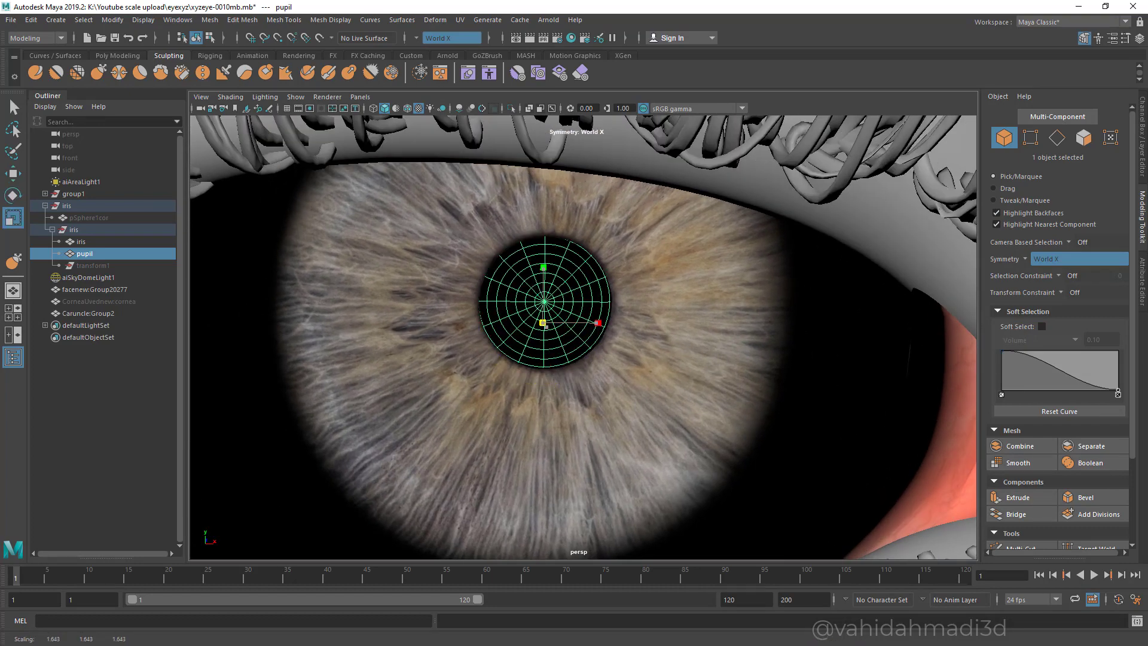
key("w")
- Select the nested group holding the iris and pupil and move it down slightly in the eye
left_click_drag(603, 325, 575, 347, "alt")
scroll(641, 328, "down", 15)
left_click(653, 355)
left_click(598, 354)
key("Up")
scroll(577, 333, "up", 3)
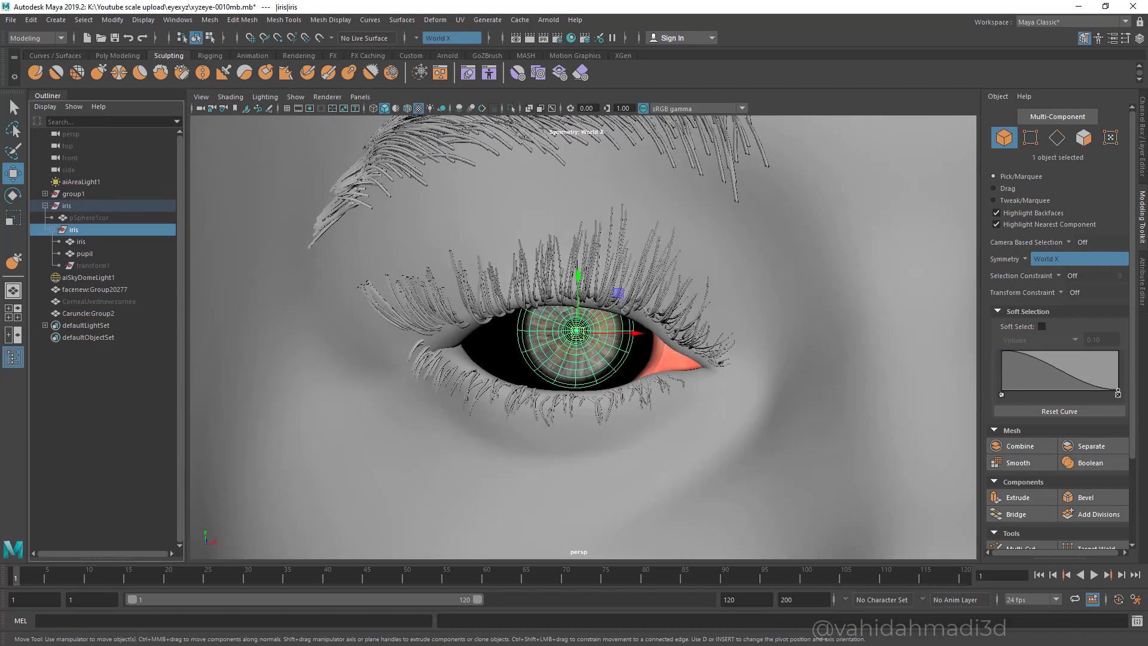
mouse_move(578, 274)
left_mouse_down()
mouse_move(554, 271)
mouse_move(578, 281)
left_mouse_up()
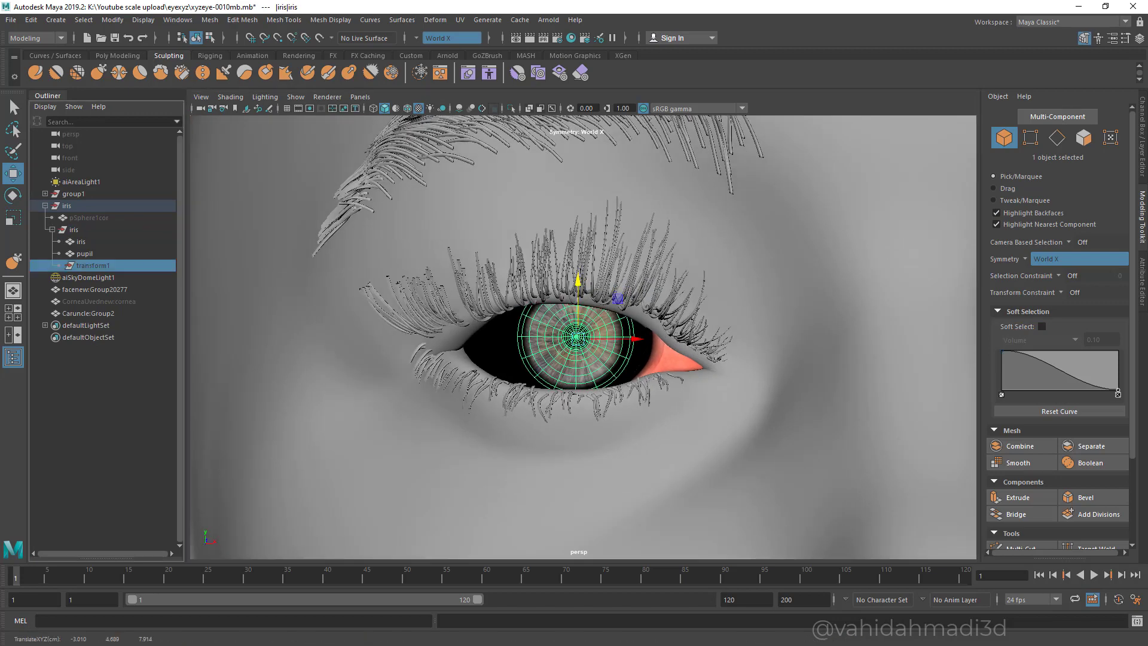
- Unhide the CorneaUvednew:cornea mesh and turn off Selection Highlighting in the viewport
key("Down")
left_click(98, 302)
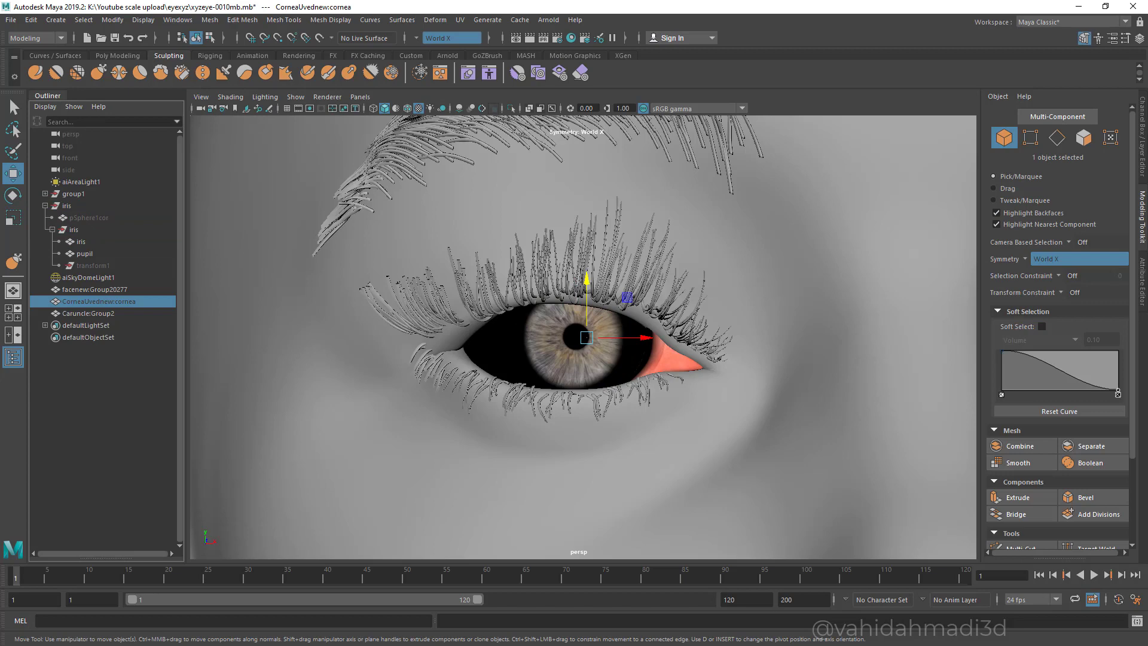
key("shift+h")
scroll(575, 335, "up", 3)
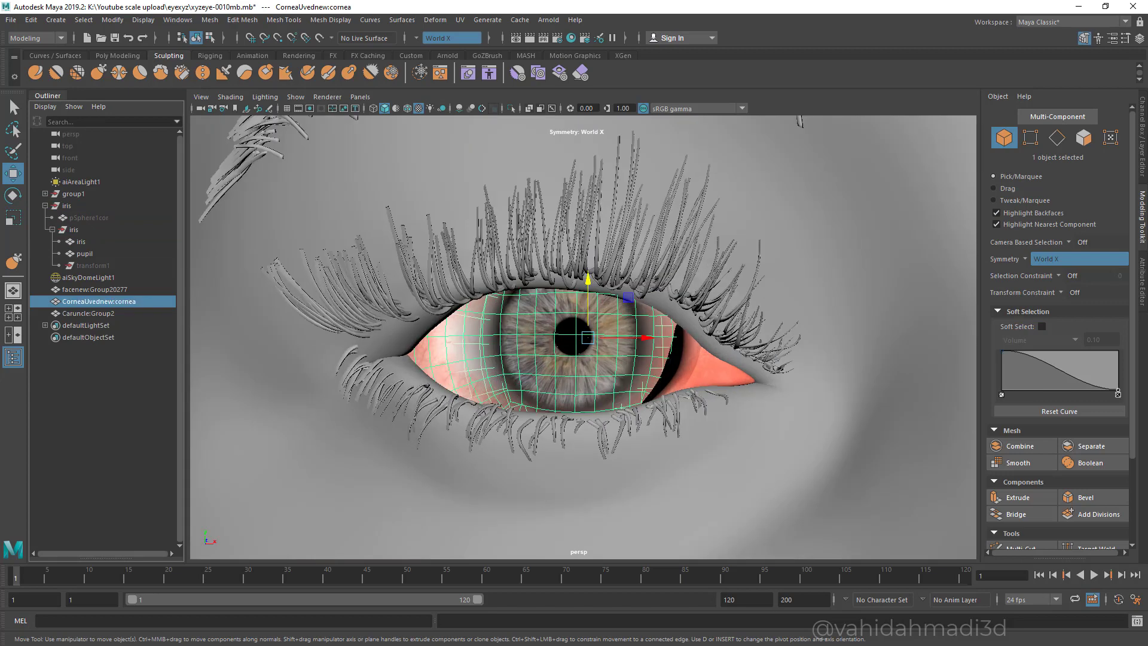
left_click(264, 97)
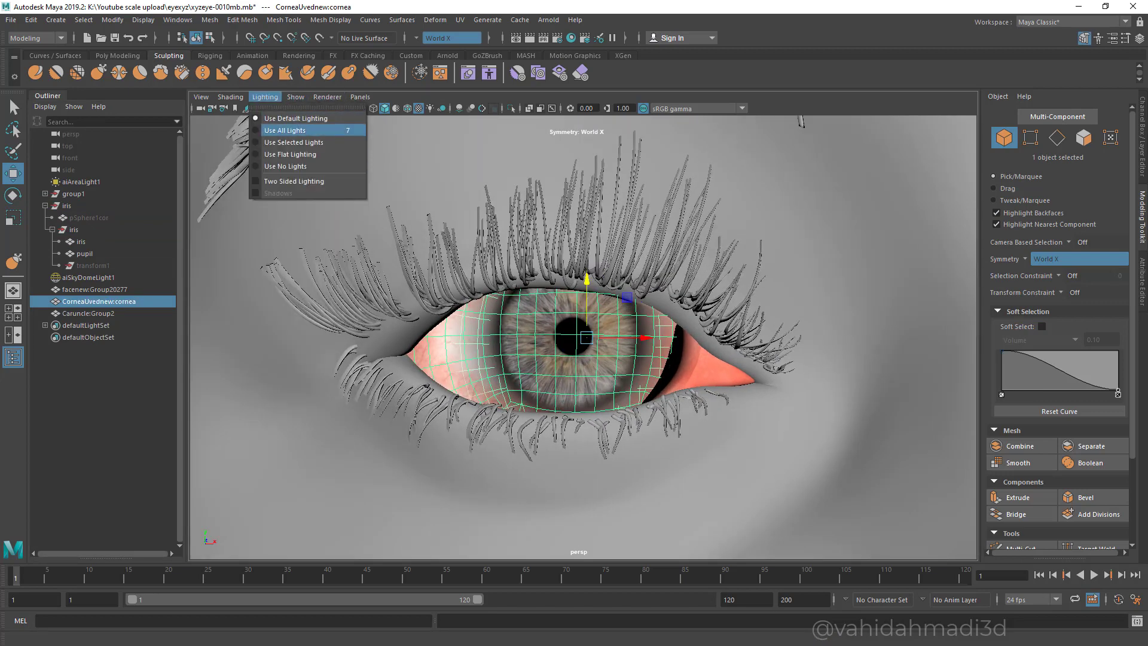
mouse_move(295, 97)
left_click(326, 617)
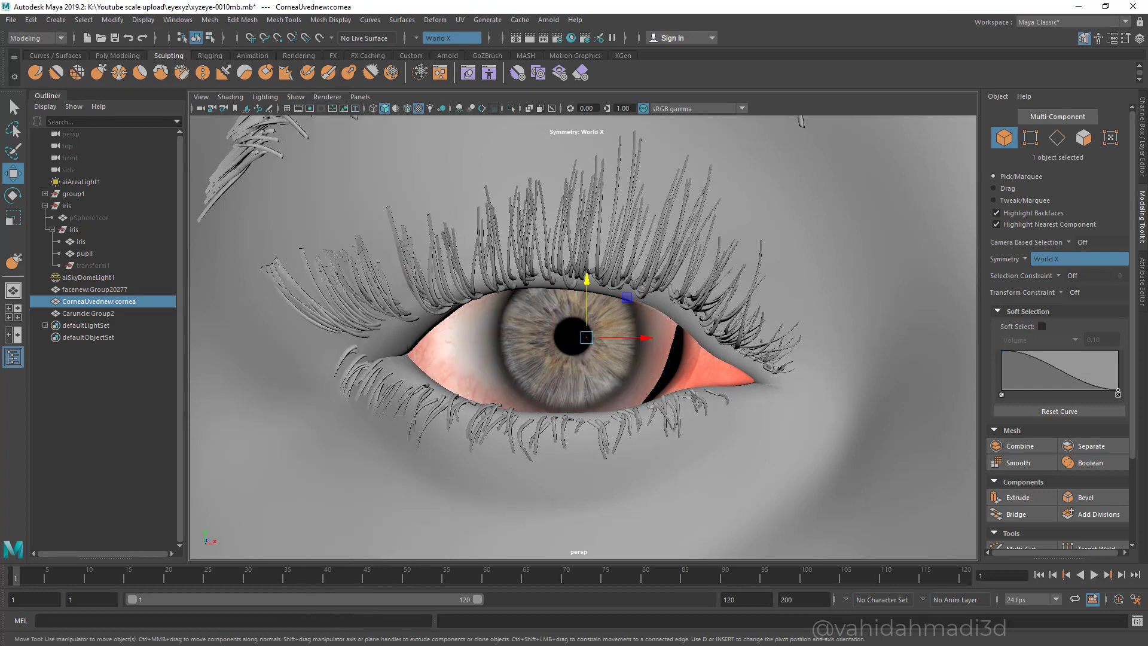
- Move the cornea slightly sideways and down to line it up with the iris
left_click_drag(646, 338, 644, 338)
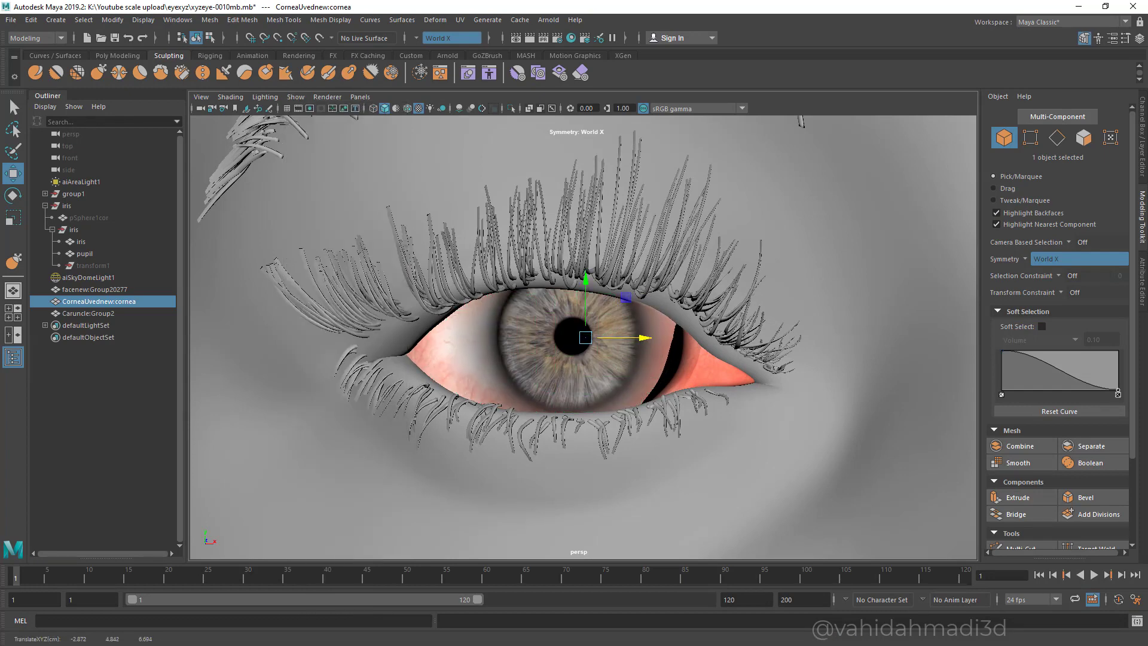
left_click_drag(585, 337, 586, 341)
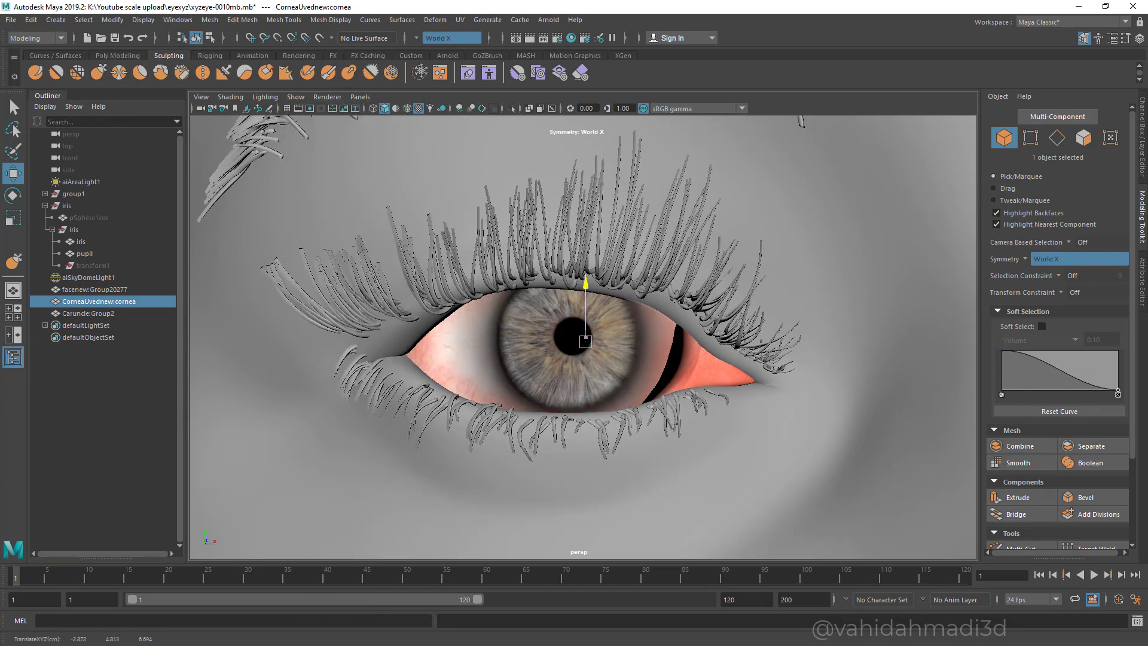
mouse_move(586, 299)
left_mouse_down("alt")
mouse_move(628, 299)
mouse_move(592, 298)
left_mouse_up("alt")
mouse_move(648, 338)
left_mouse_down()
mouse_move(616, 333)
mouse_move(637, 330)
left_mouse_up()
- Open the cornea's shader network in Hypershade, select the ramp5 node and shift its white marker slightly
left_click(571, 38)
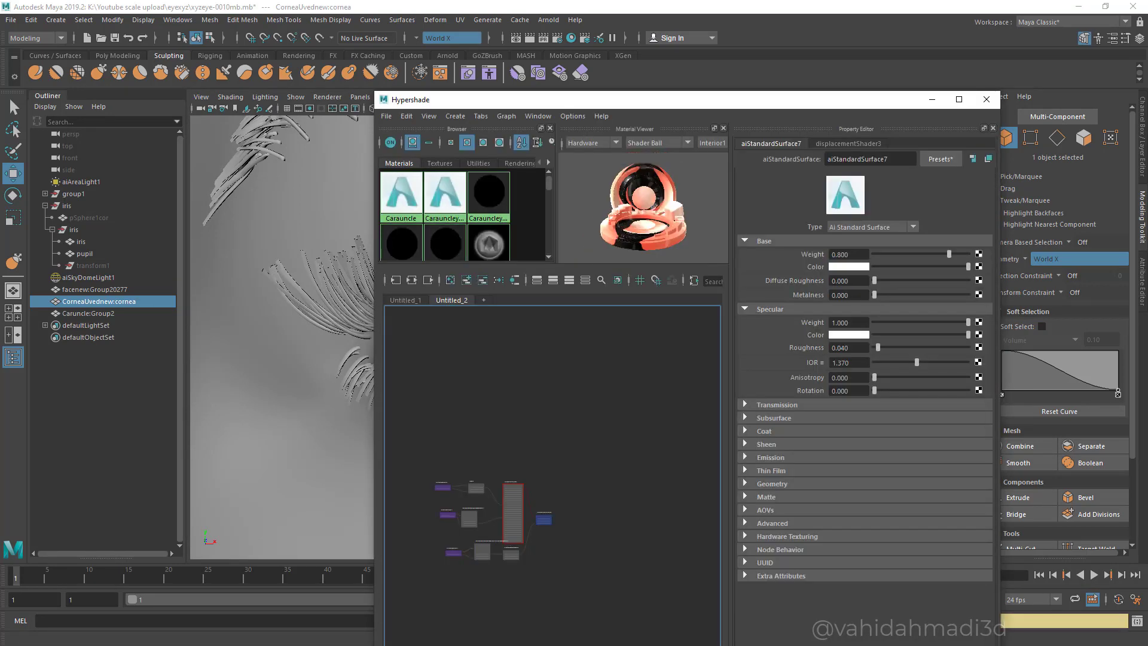
scroll(509, 450, "down", 4)
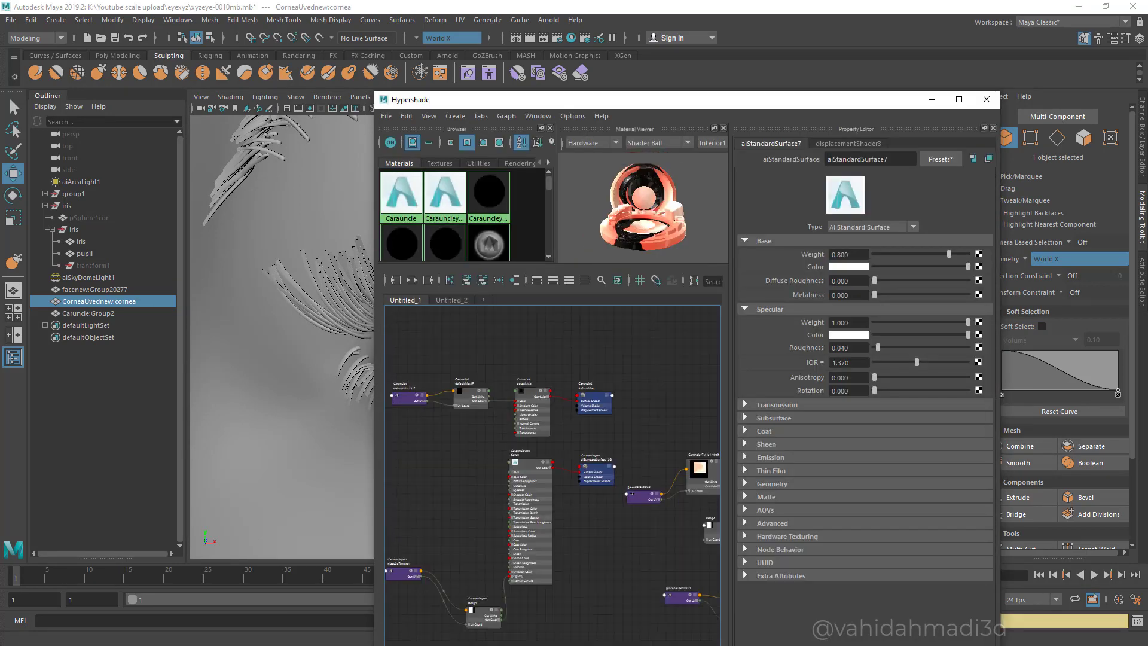
left_click(451, 300)
scroll(482, 517, "up", 4)
scroll(538, 514, "up", 4)
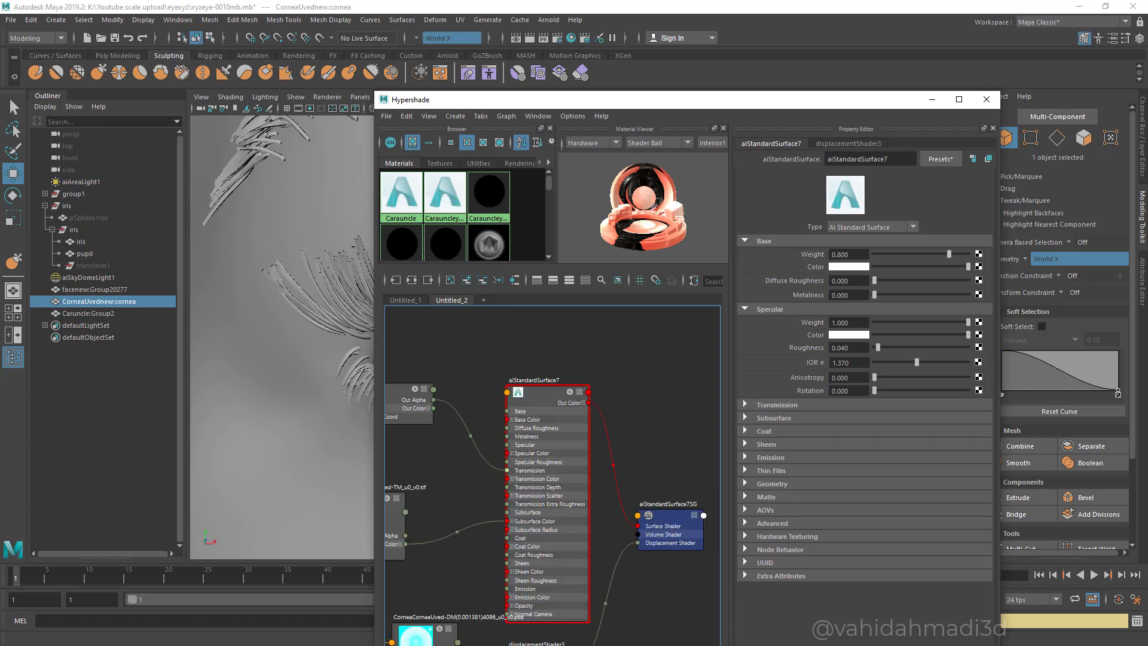
middle_click_drag(526, 514, 718, 463, "alt")
middle_click_drag(359, 335, 193, 335, "alt")
key("f")
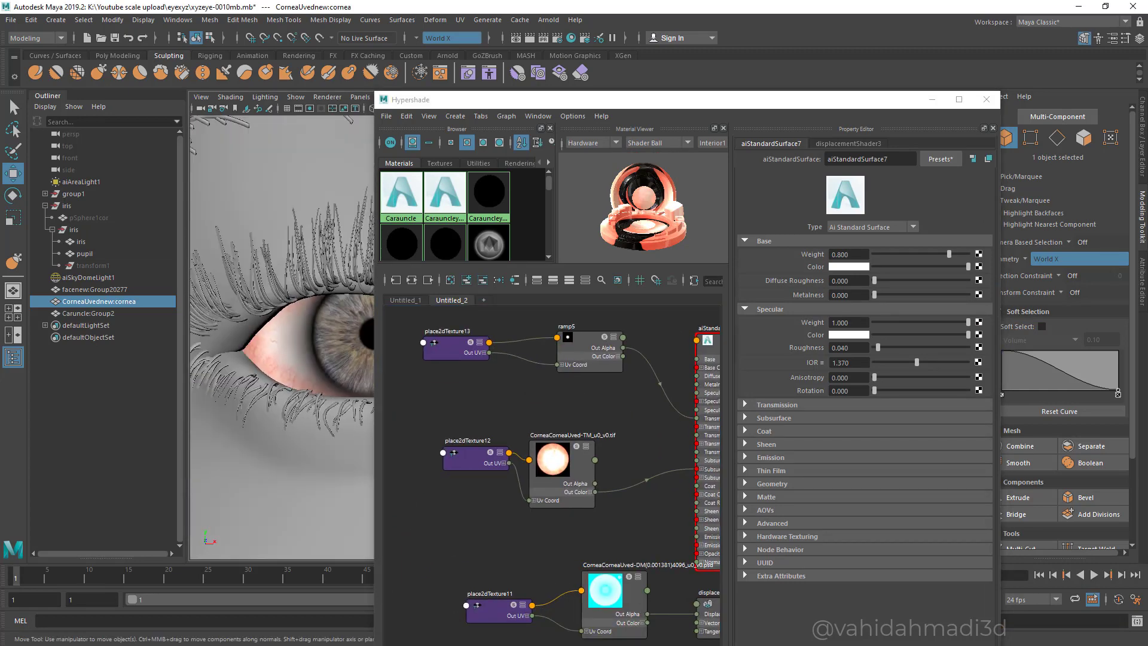
left_click(591, 358)
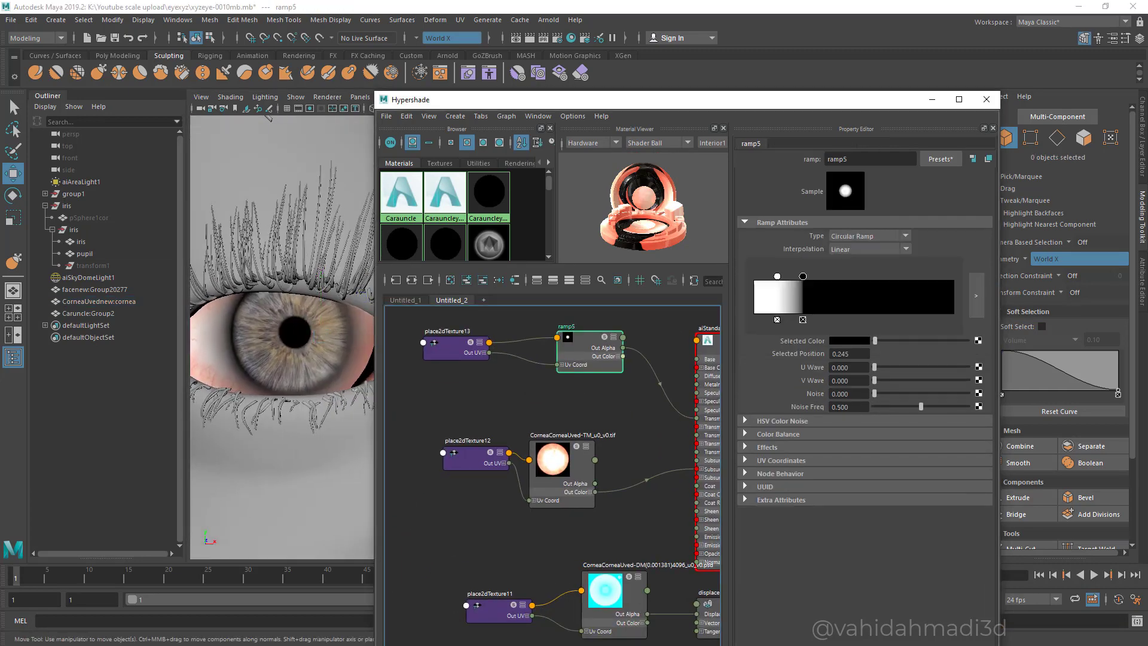
left_click_drag(778, 276, 779, 276)
- Nudge the cornea horizontally over the iris and narrow ramp5's transition, with the white marker at position 0.113
left_click(320, 336)
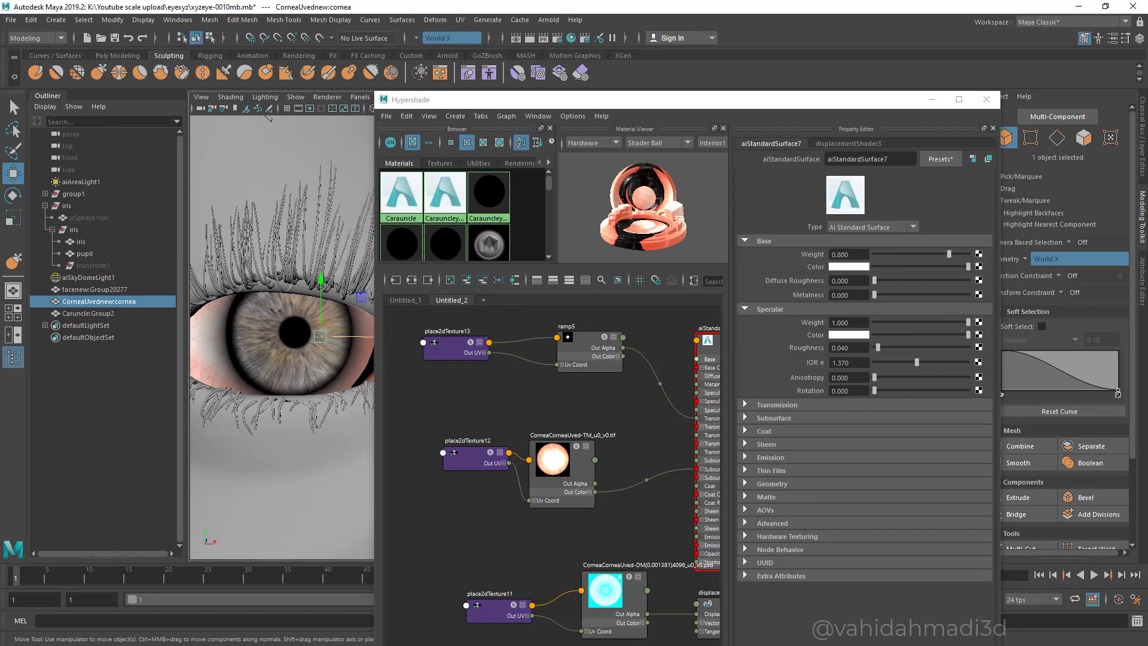
left_click_drag(356, 337, 358, 336)
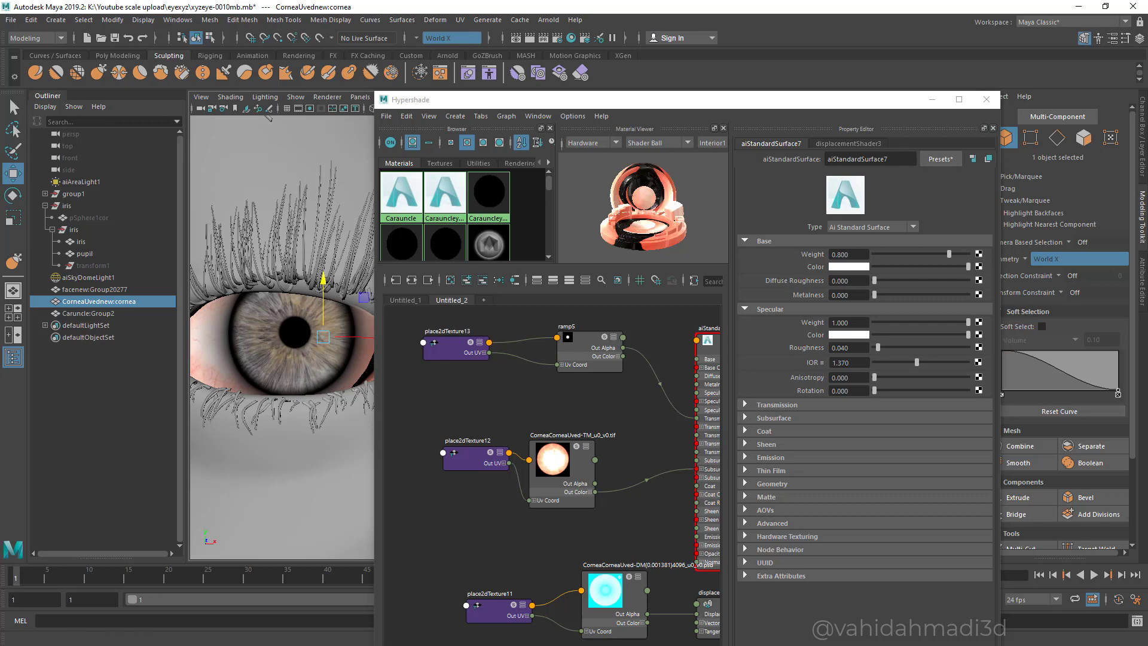
left_click(586, 350)
left_click_drag(803, 277, 776, 276)
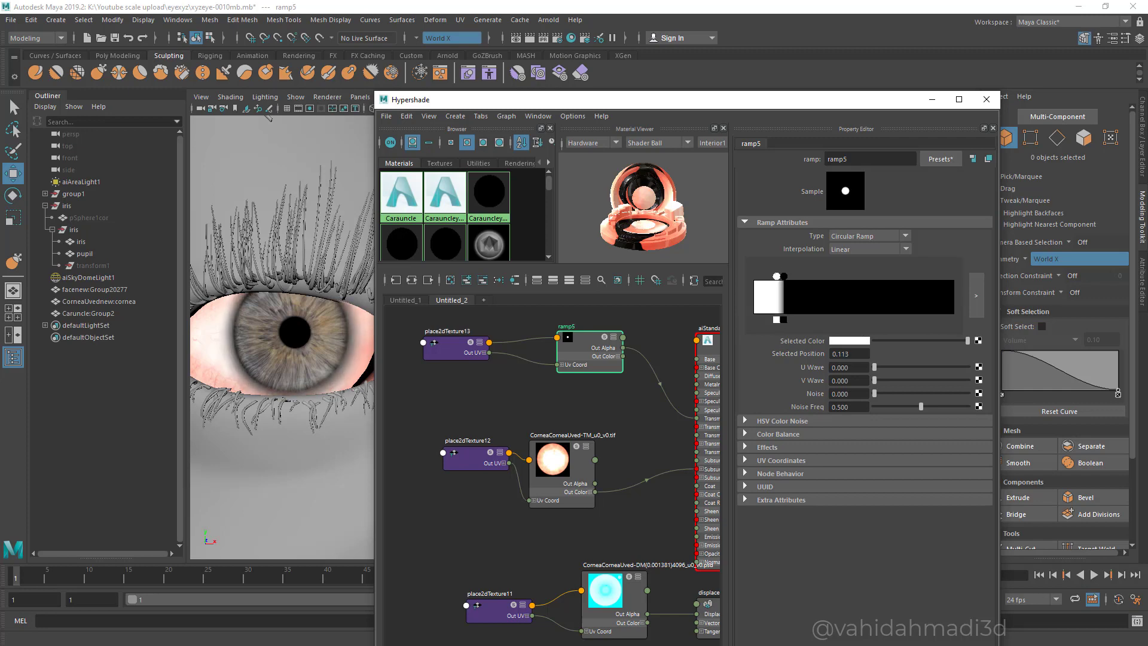
- Frame the eye and face from farther away, open Arnold RenderView, stop its render and move its window aside
mouse_move(269, 239)
left_mouse_down("alt")
mouse_move(290, 246)
mouse_move(269, 241)
left_mouse_up("alt")
scroll(275, 269, "down", 8)
middle_click_drag(275, 269, 287, 269, "alt")
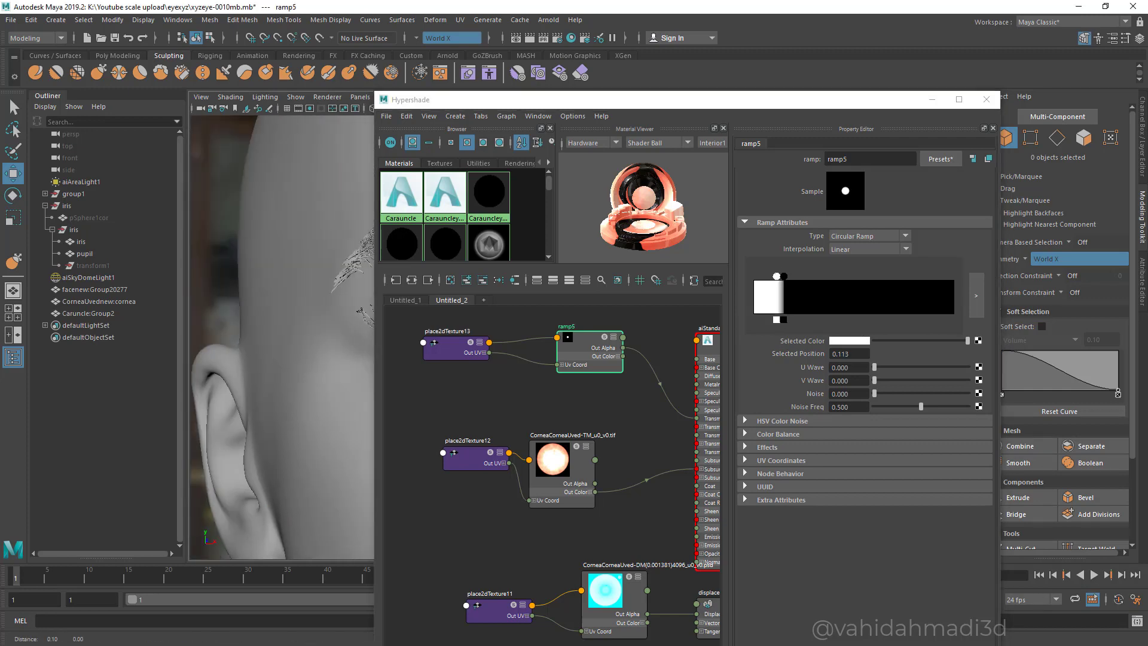
middle_click_drag(353, 311, 197, 329, "alt")
mouse_move(275, 323)
left_mouse_down("alt")
mouse_move(278, 398)
mouse_move(277, 326)
mouse_move(231, 322)
mouse_move(305, 323)
mouse_move(275, 325)
left_mouse_up("alt")
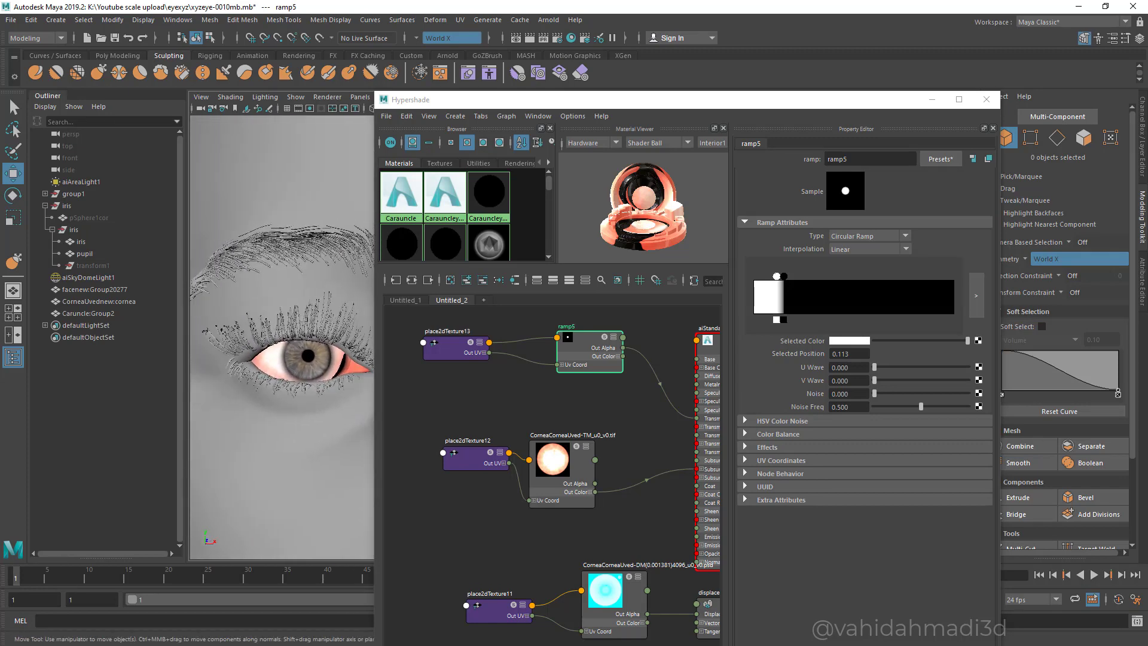
left_click(447, 56)
left_click(430, 73)
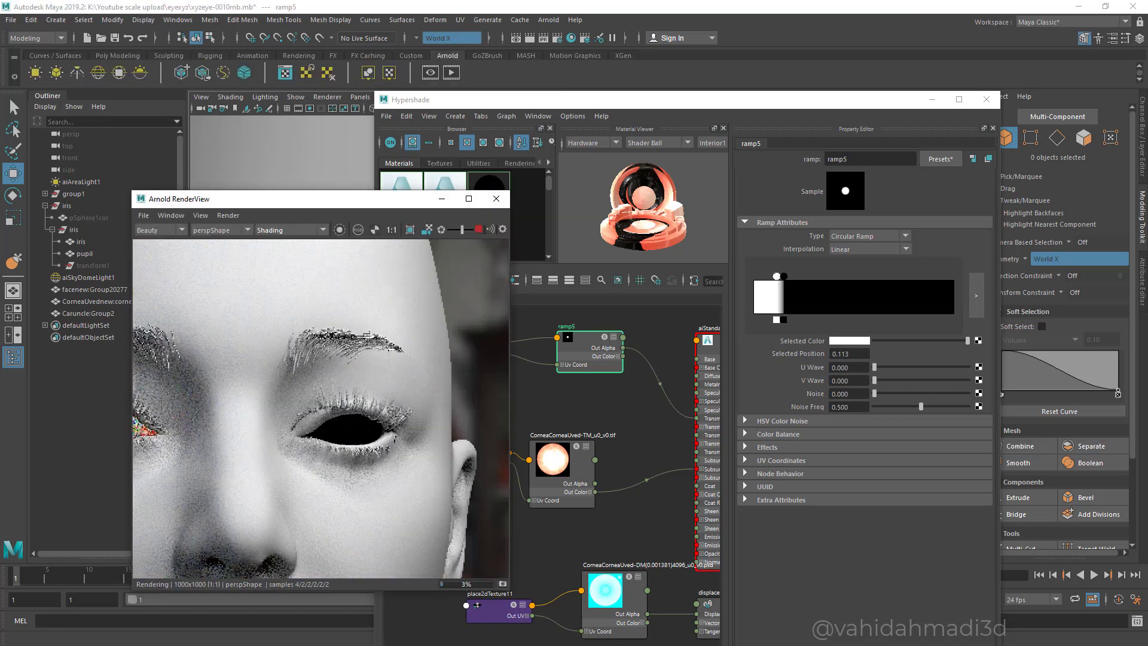
left_click(479, 230)
left_click_drag(394, 199, 701, 330)
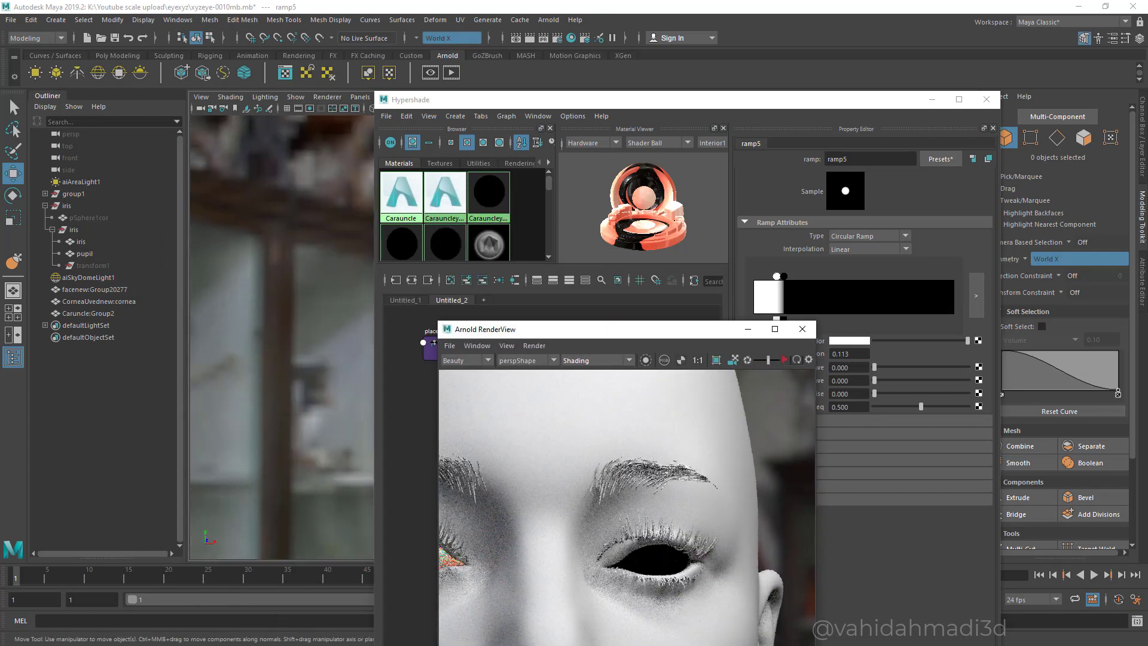
- Select aiSkyDomeLight1, set its intensity to 0.600 and open the file texture connected to its color
left_click(89, 277)
left_click_drag(514, 100, 338, 106)
left_click(1143, 281)
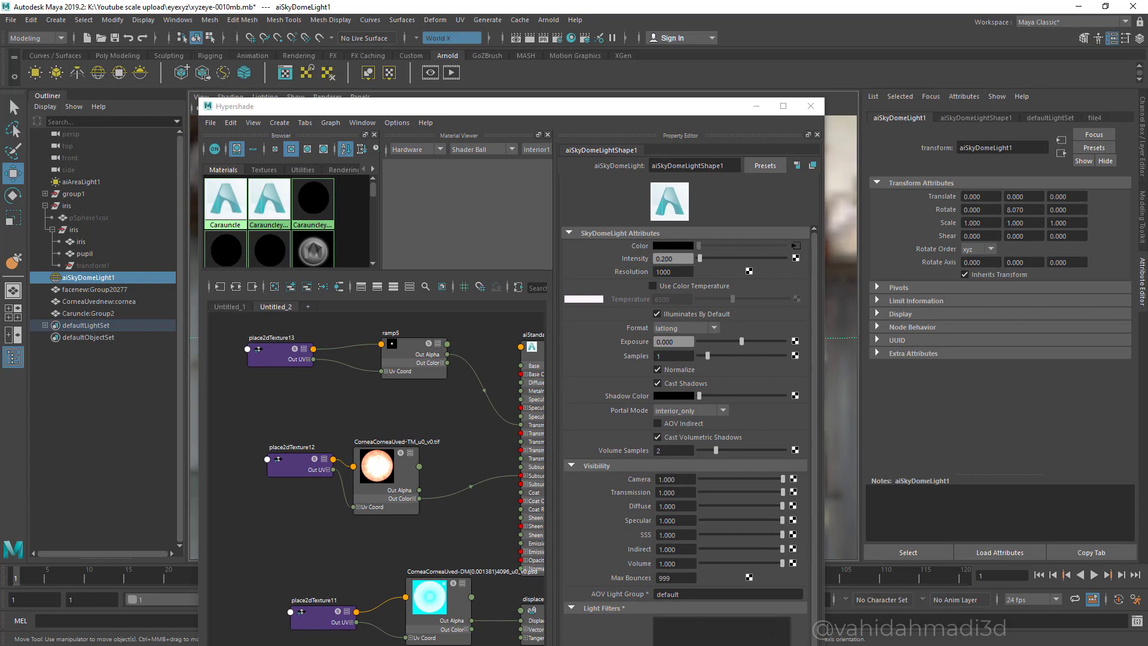
left_click(976, 118)
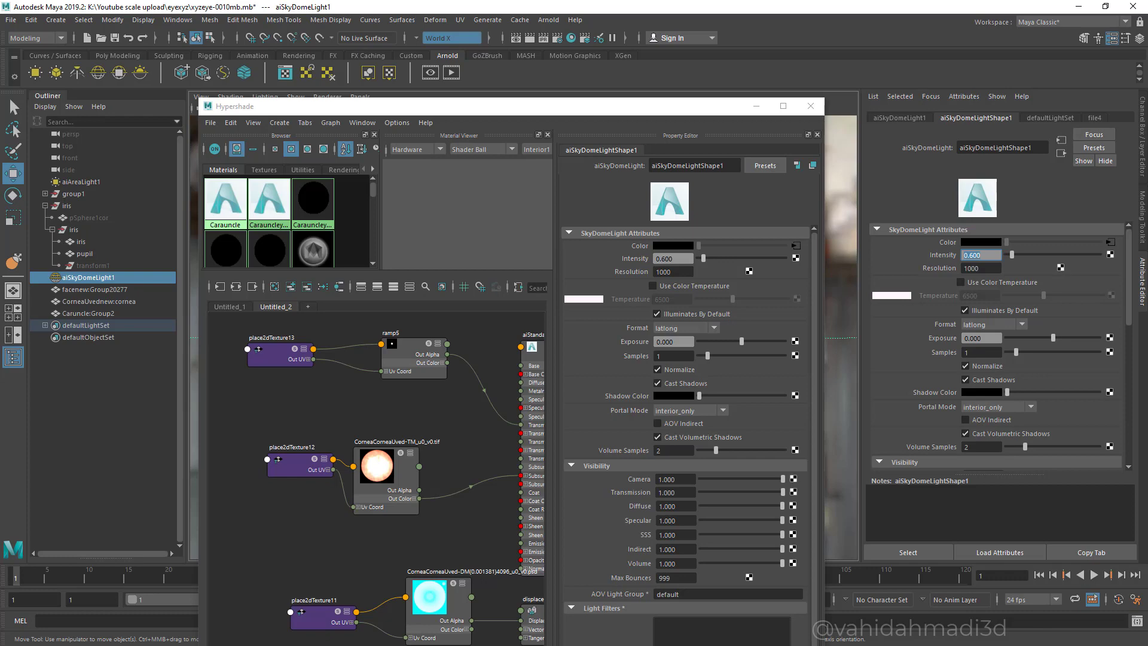
left_click(1110, 242)
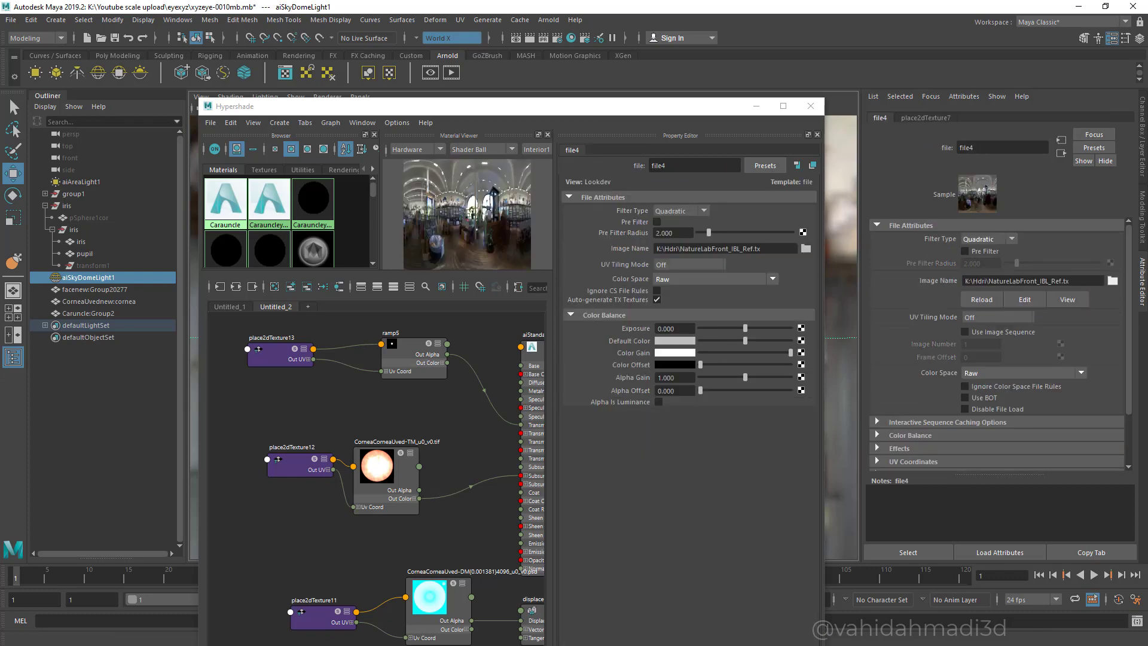
- Load canada_montreal_nad_photorealism.exr as the sky dome light's texture image and close Hypershade
left_click(1114, 281)
left_click(315, 286)
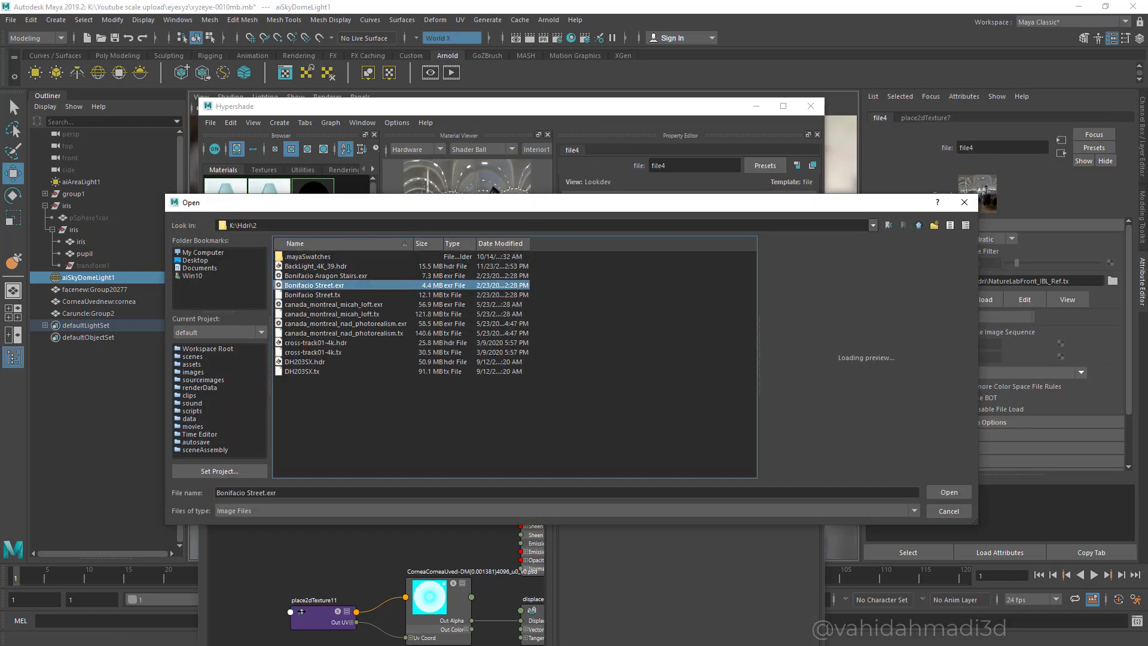
left_click(344, 333)
double_click(345, 323)
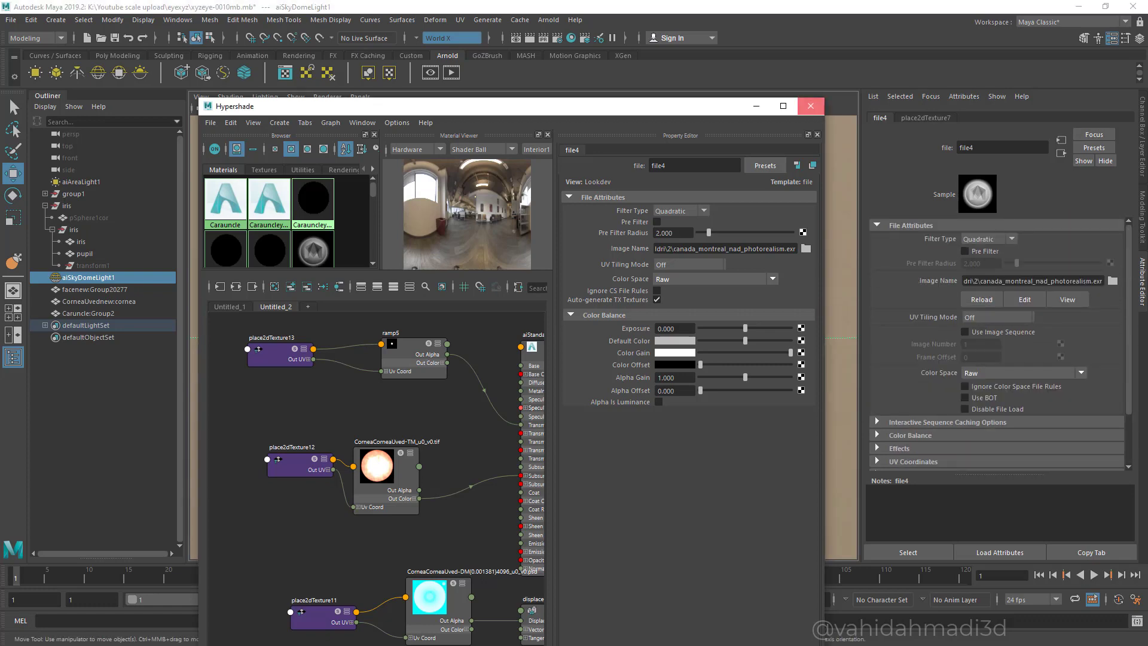
left_click(810, 106)
- Start the Arnold render, frame the eye close up and limit rendering to a region around the iris
middle_click_drag(718, 251, 788, 206, "alt")
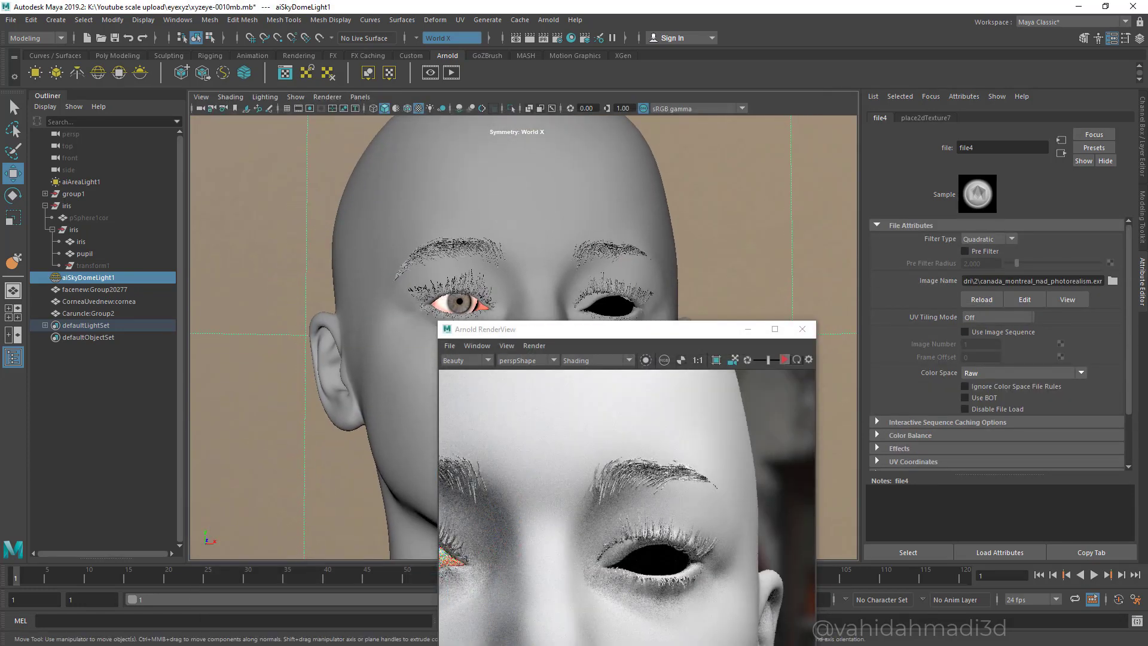
left_click(785, 360)
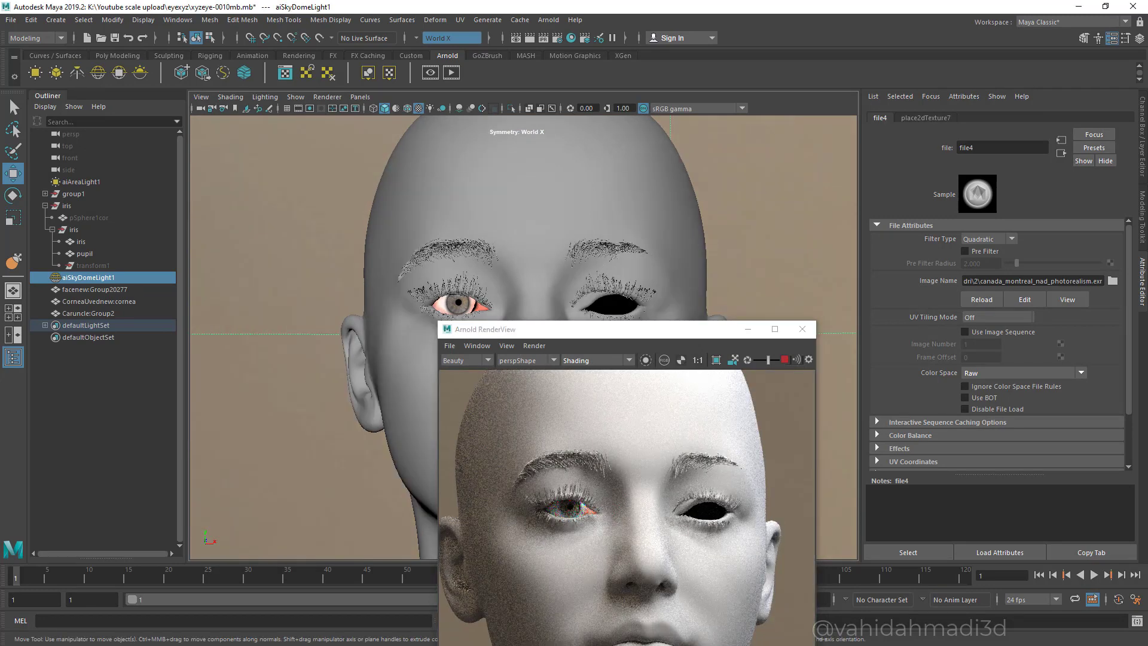
right_click_drag(598, 251, 646, 251, "alt")
middle_click_drag(455, 240, 660, 262, "alt")
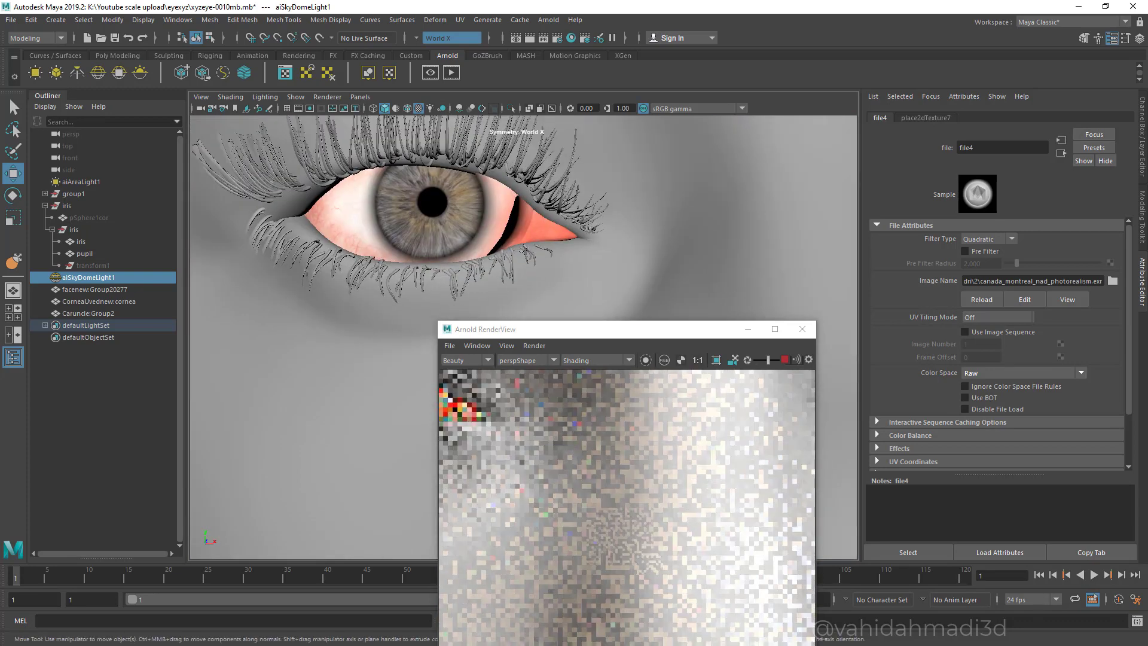
left_click_drag(659, 262, 661, 255, "alt")
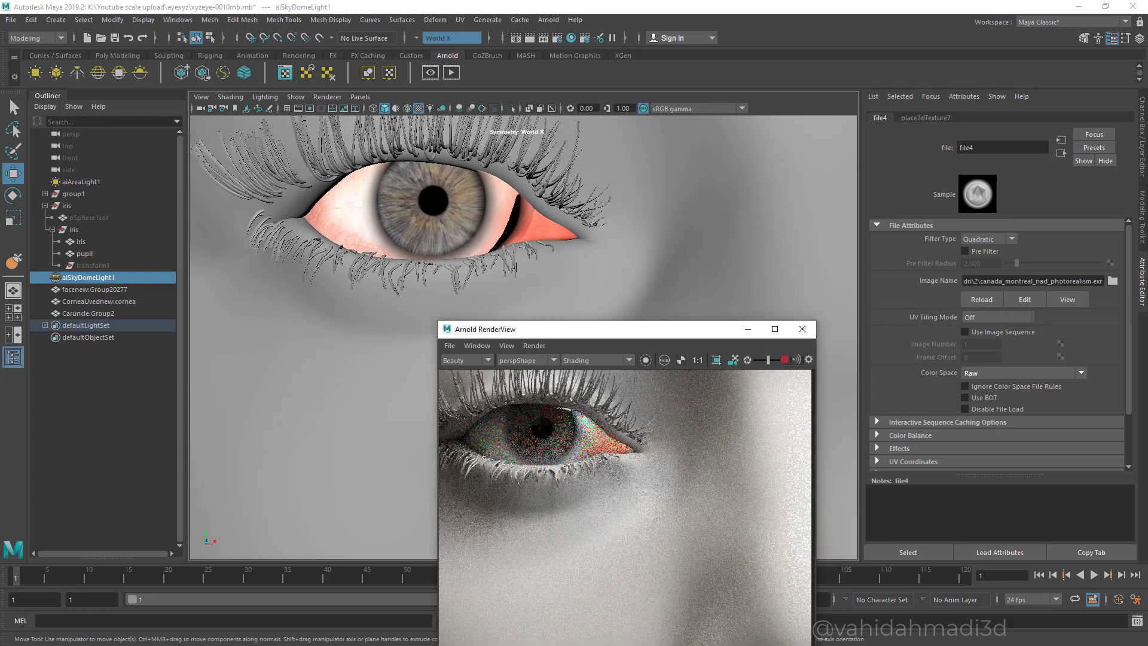
left_click_drag(503, 388, 595, 488, "shift")
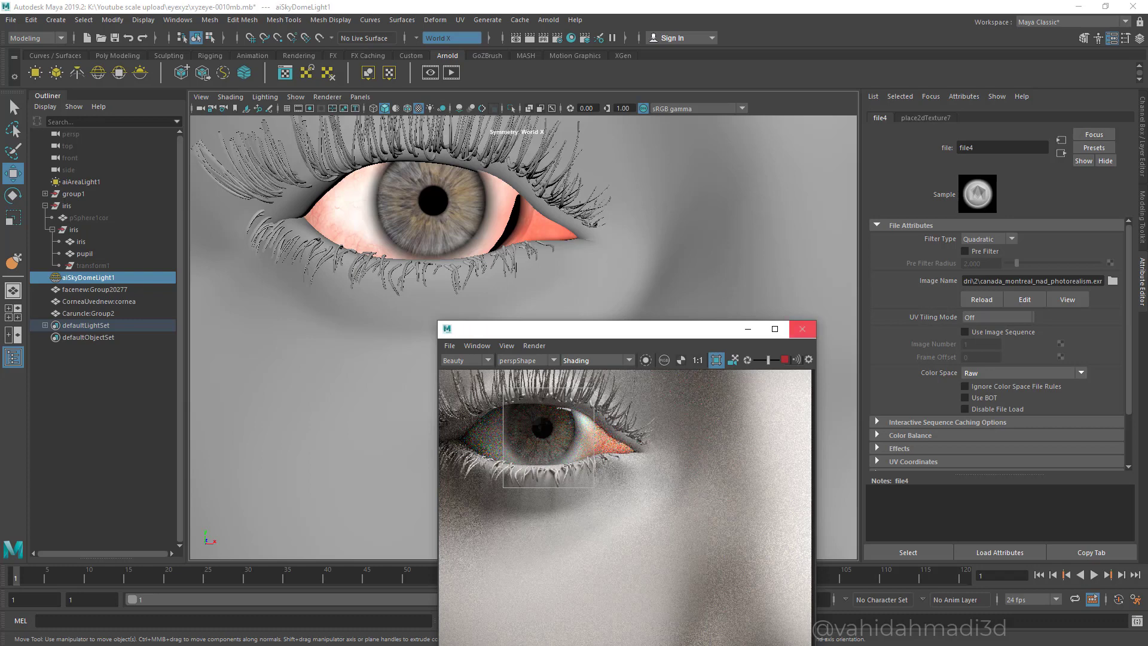
- Close Arnold RenderView, select the cornea mesh and enable selection highlighting in the viewport
left_click(802, 329)
middle_click_drag(455, 198, 524, 284, "alt")
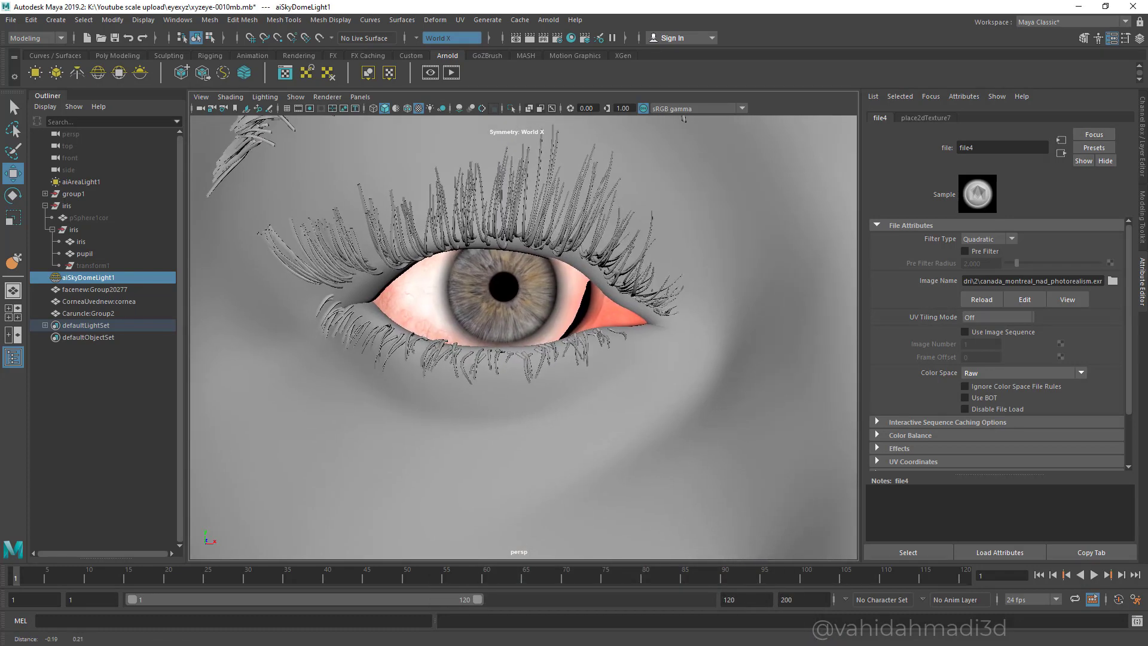
scroll(524, 284, "up", 3)
left_click(524, 269)
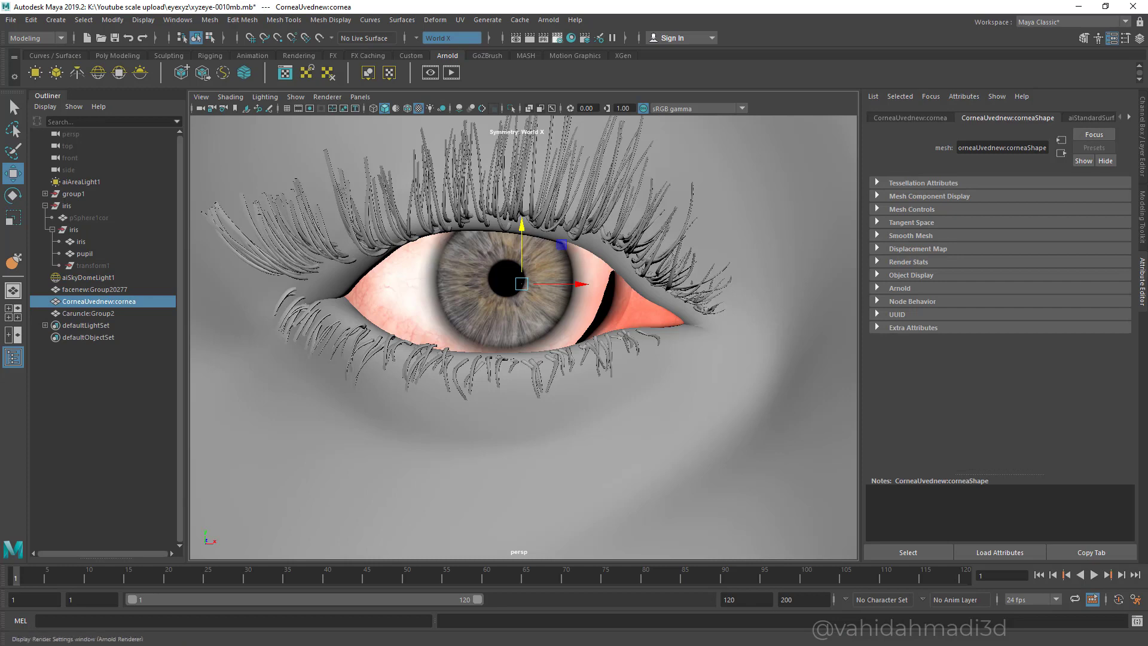
left_click(265, 97)
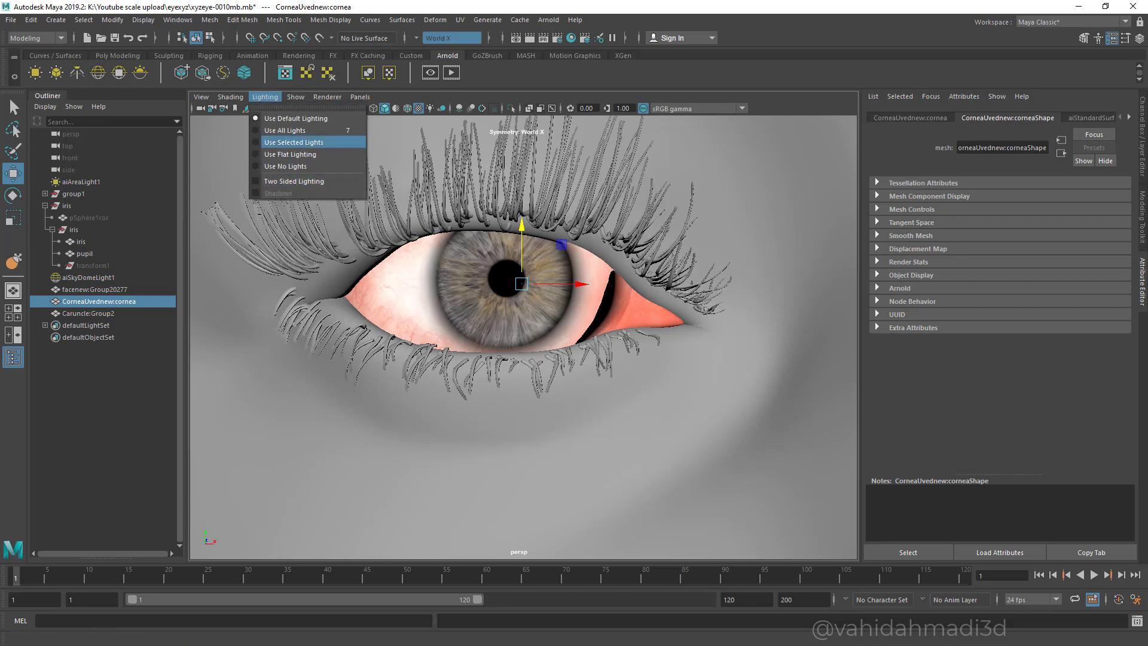
mouse_move(296, 97)
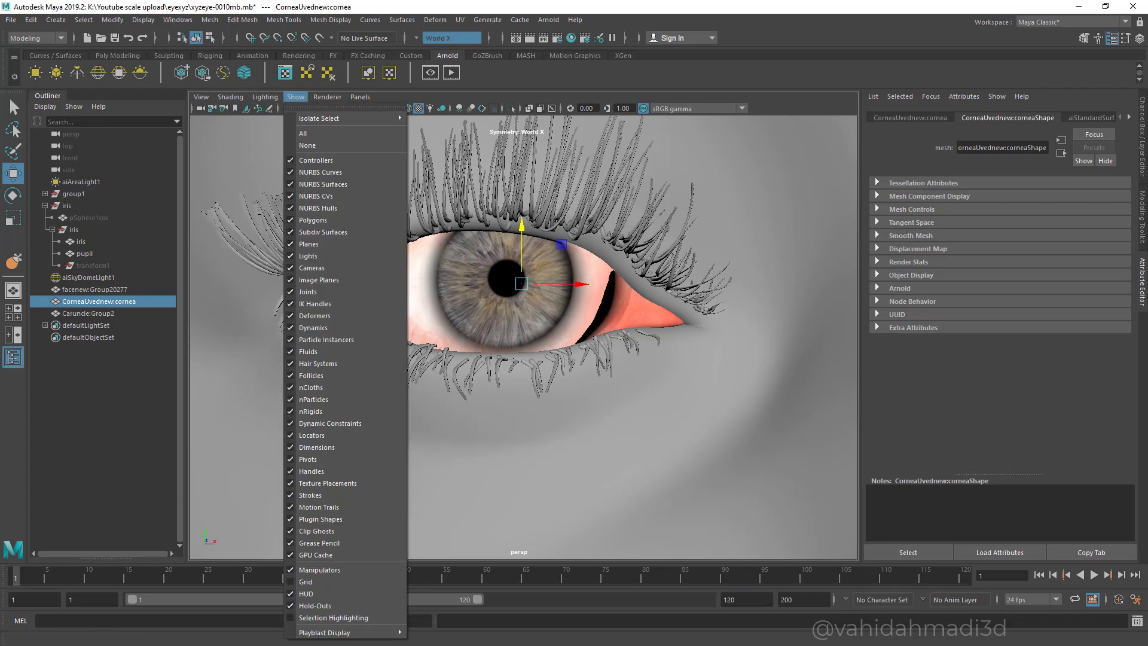
left_click(334, 618)
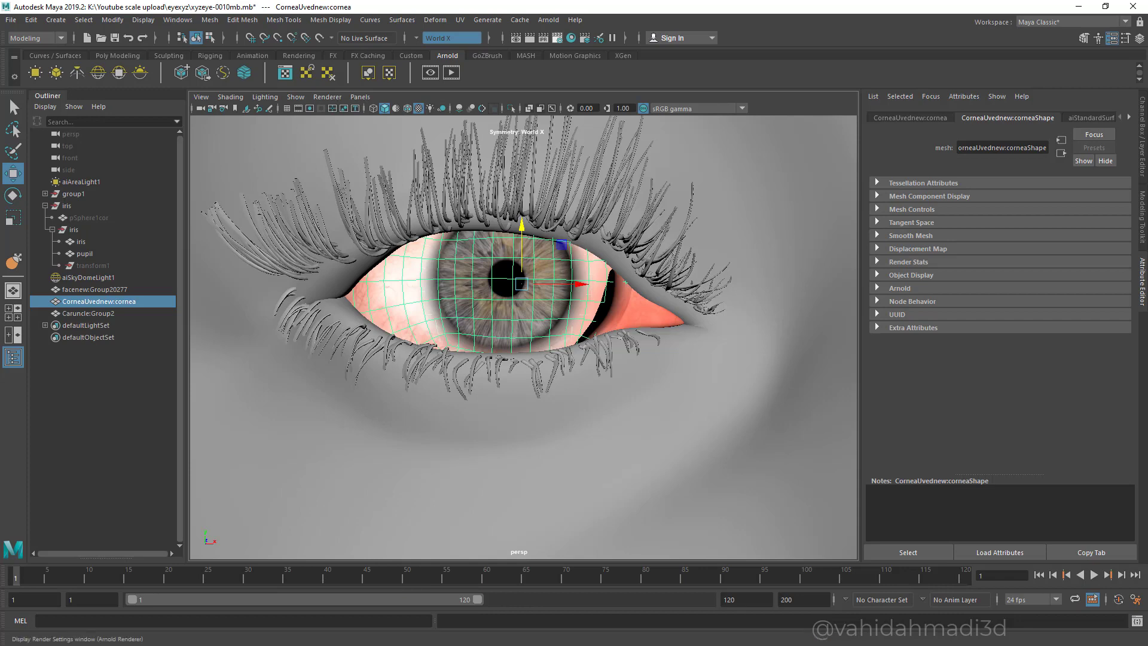
- Open Hypershade, select the cornea's ramp5 node and tighten its black-white transition, with the white marker at position 0.119
left_click(571, 37)
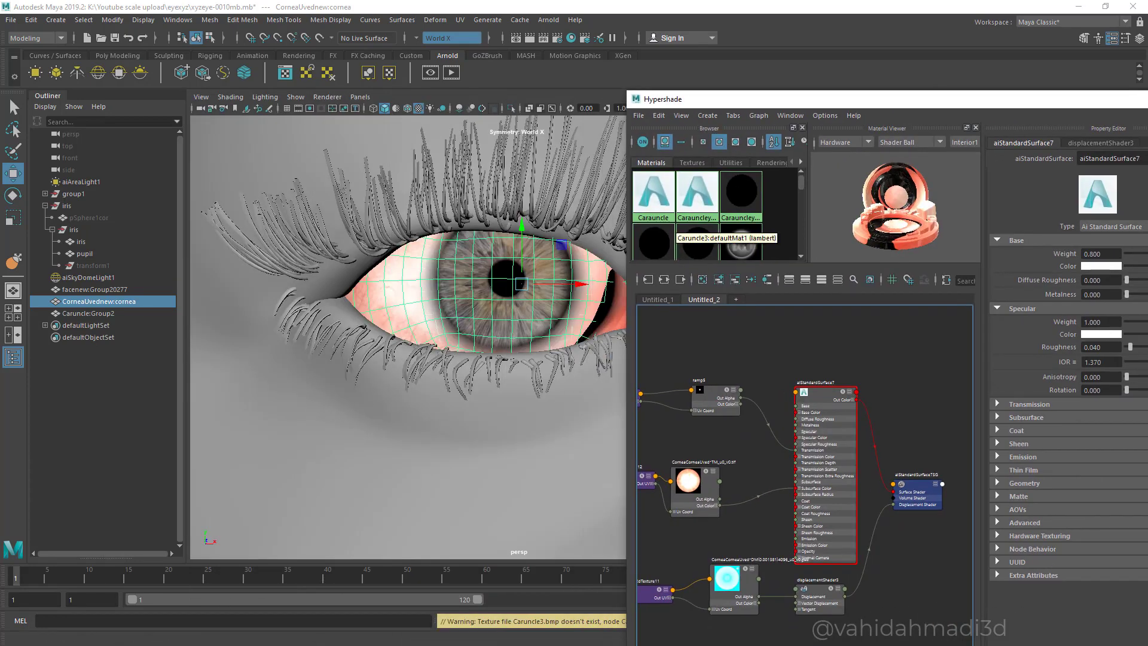
middle_click_drag(523, 252, 475, 251, "alt")
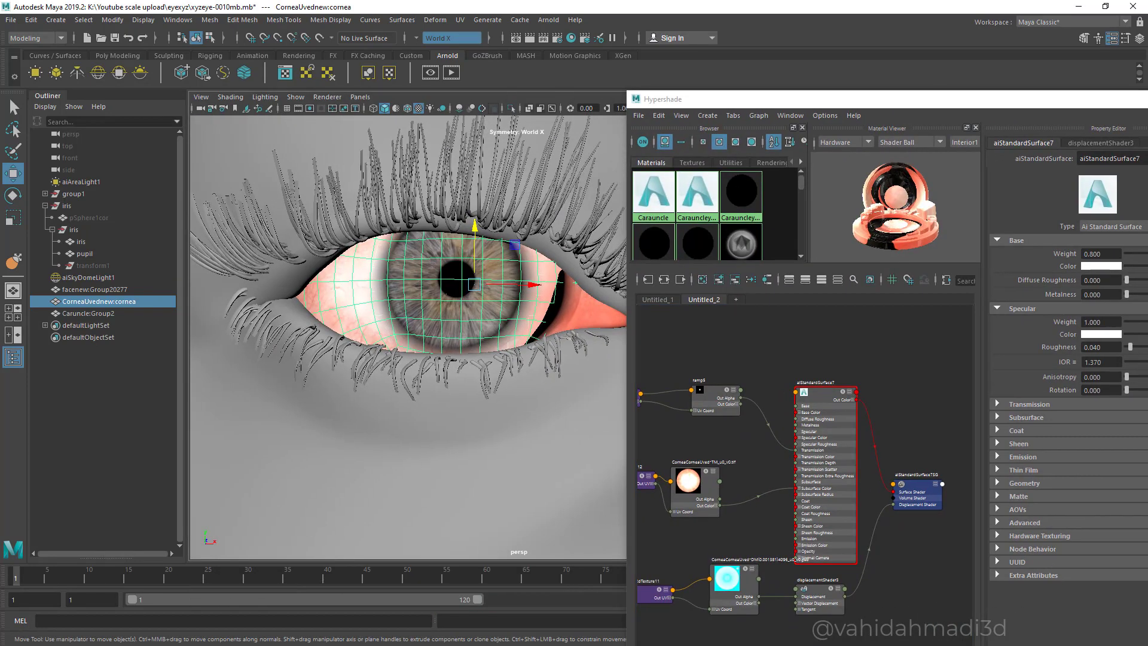
left_click(734, 588)
left_click(712, 399)
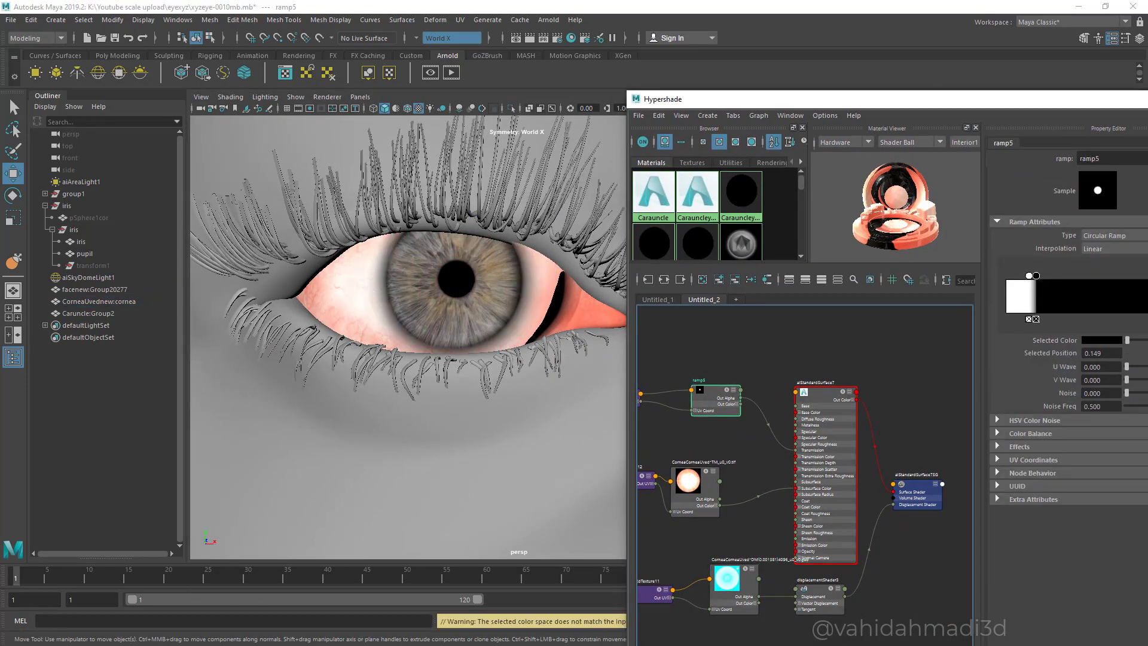
left_click_drag(1029, 276, 1024, 276)
key("ctrl+z")
key("ctrl+z")
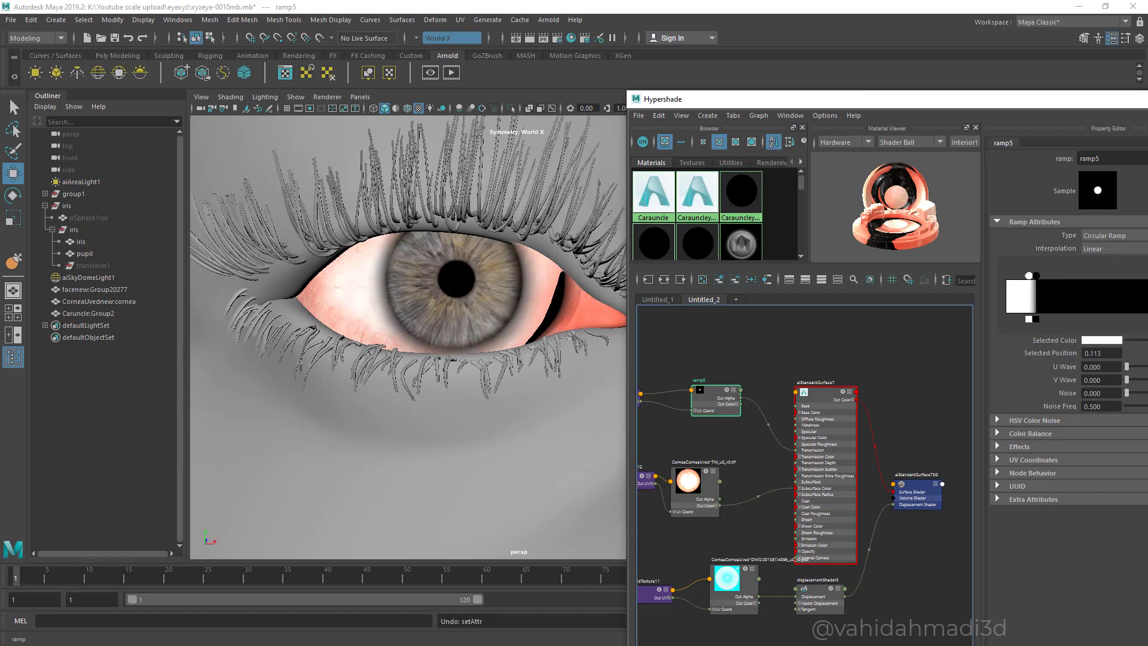
left_click_drag(1040, 276, 1030, 272)
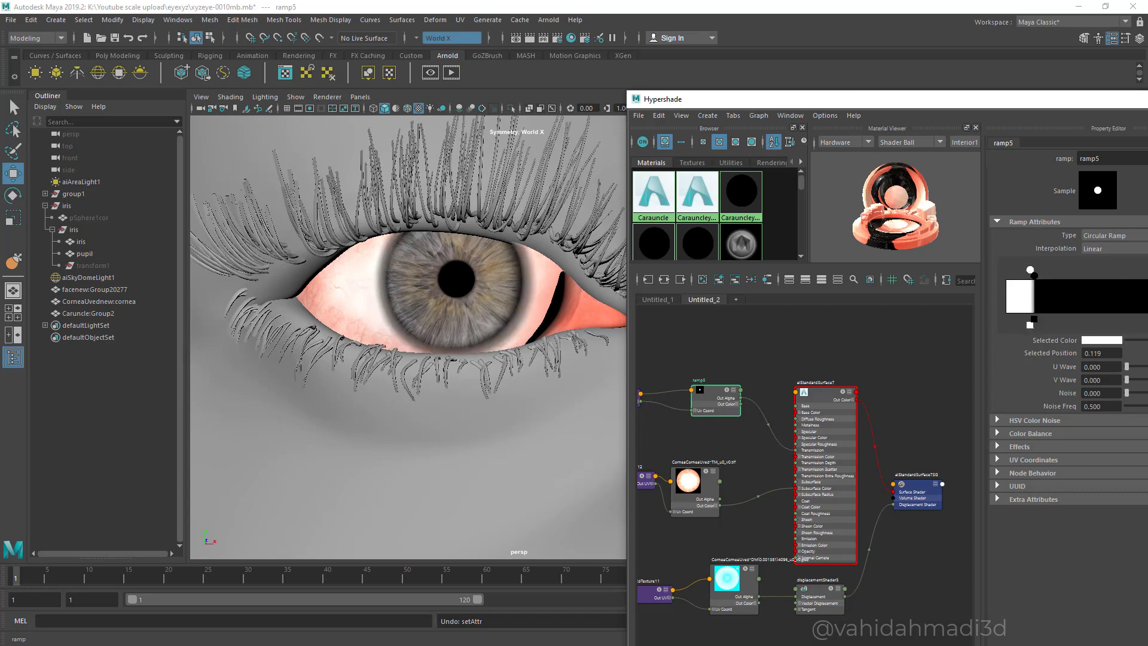
- Examine the iris, pupil and cornea fit from several angles and distances
mouse_move(412, 335)
left_mouse_down("alt")
mouse_move(404, 333)
mouse_move(434, 323)
mouse_move(421, 335)
left_mouse_up("alt")
scroll(418, 335, "up", 2)
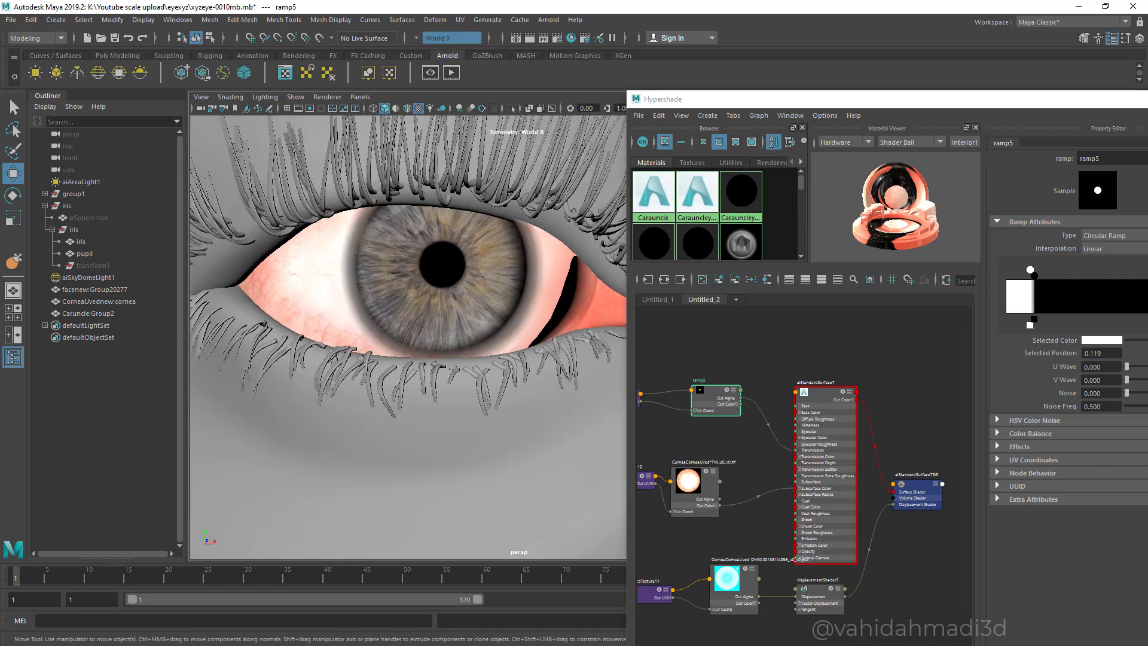
mouse_move(372, 332)
left_mouse_down()
mouse_move(344, 315)
mouse_move(441, 327)
mouse_move(439, 317)
left_mouse_up()
key("Escape")
scroll(358, 323, "down", 5)
scroll(409, 336, "up", 8)
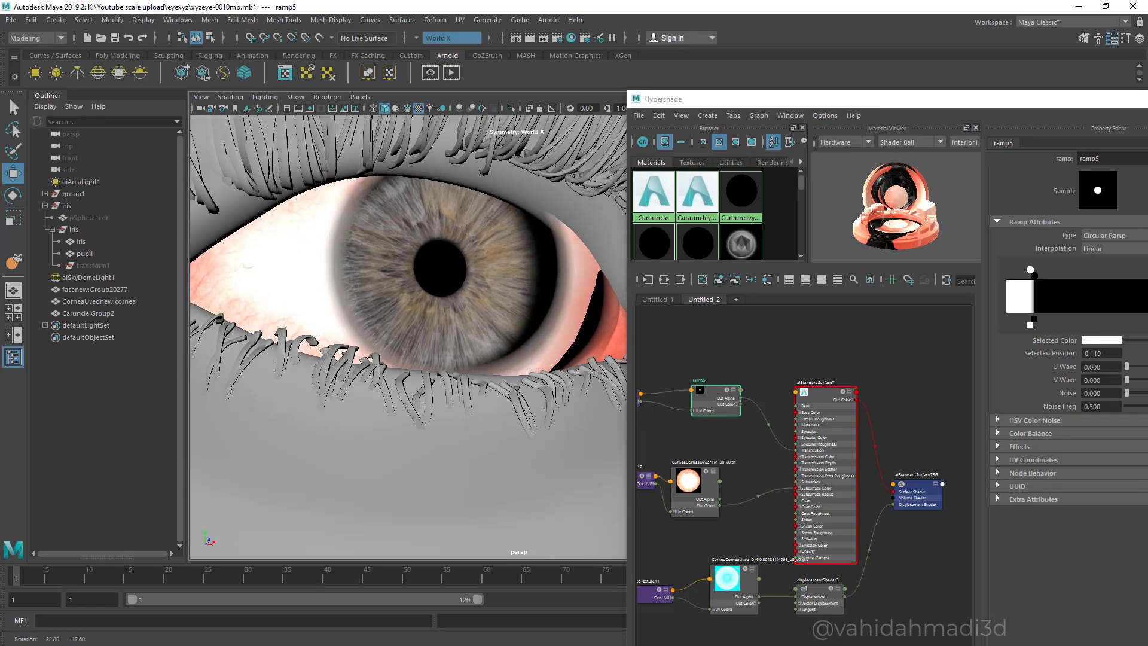
scroll(409, 336, "down", 5)
scroll(409, 336, "up", 8)
middle_click_drag(409, 336, 524, 352, "alt")
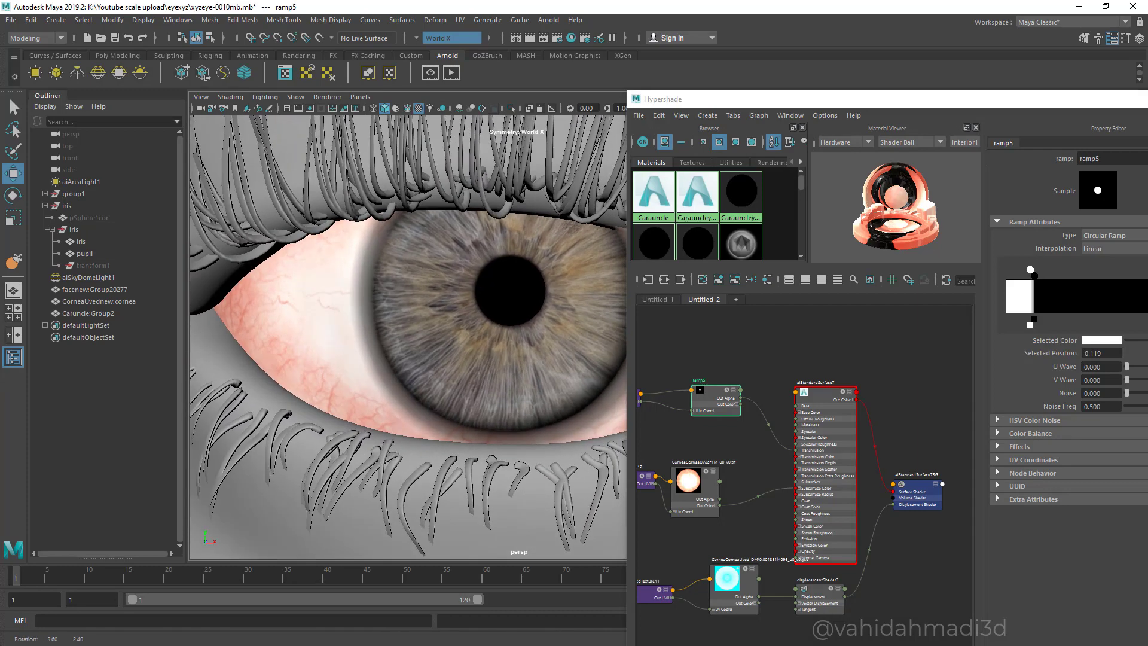
left_click_drag(524, 352, 517, 355, "alt")
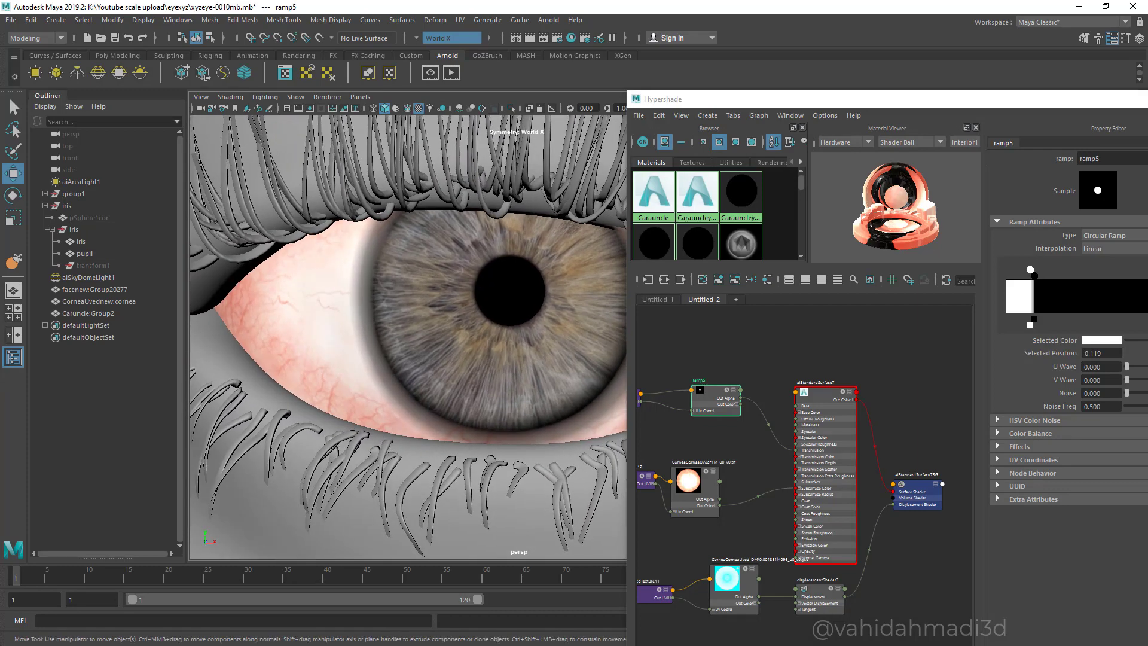
scroll(409, 338, "up", 3)
scroll(409, 337, "down", 8)
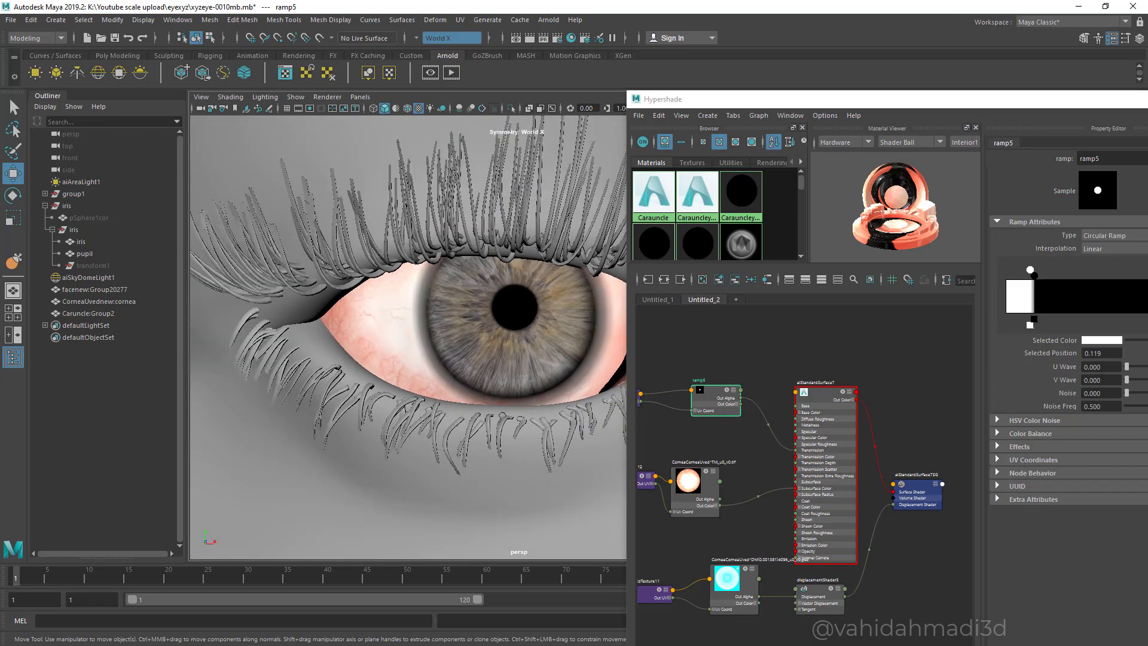
left_click_drag(409, 337, 359, 341, "alt")
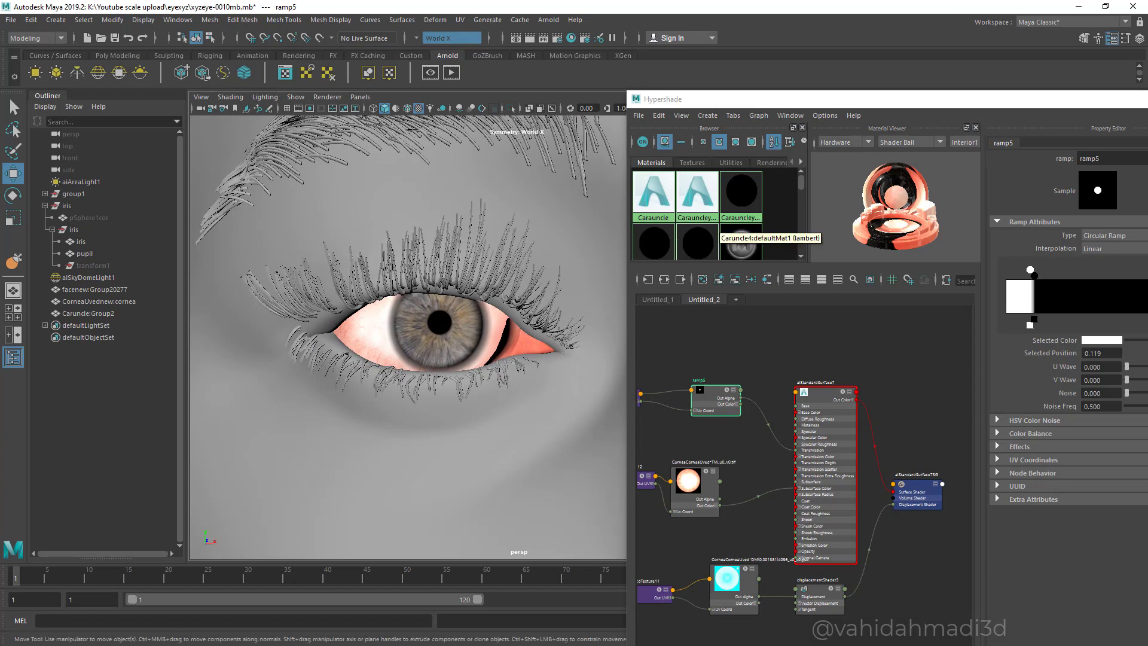
- Move Hypershade aside, select the iris mesh and graph its material in a new tab
left_click_drag(742, 99, 667, 177)
left_click(74, 229)
left_click(81, 241)
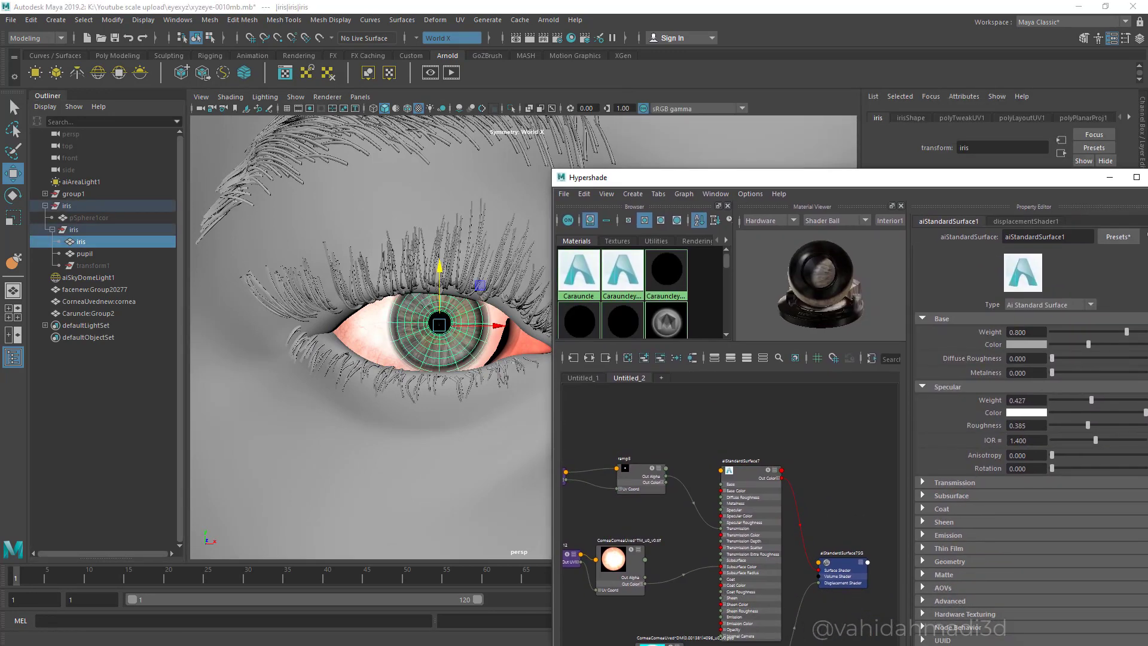
left_click(661, 378)
left_click(684, 193)
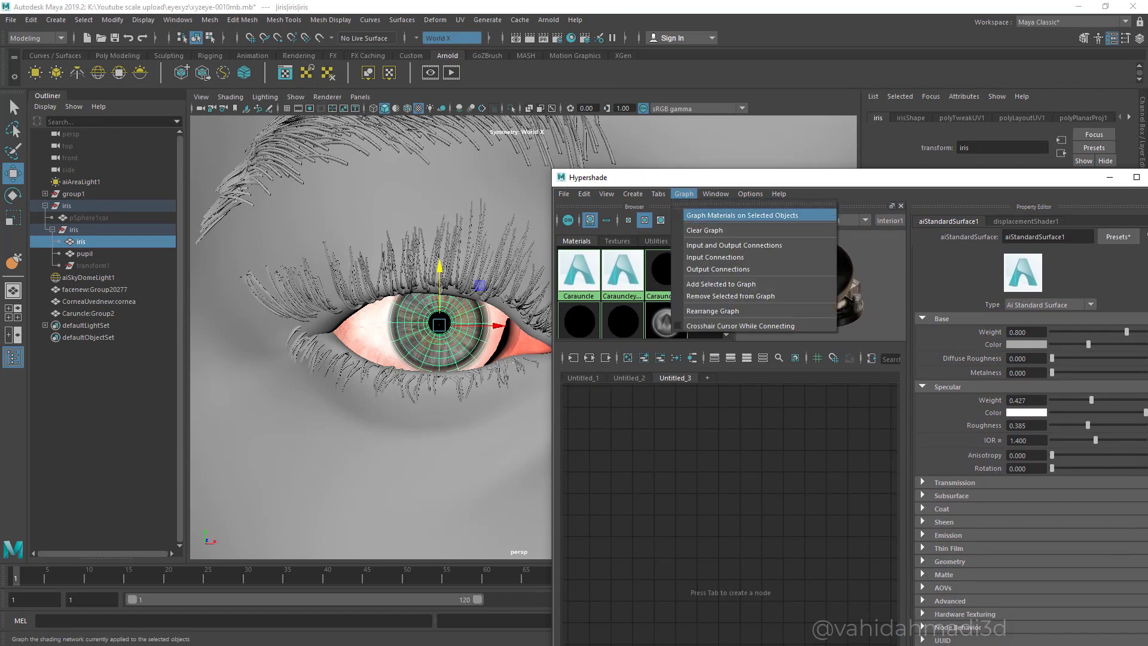
left_click(741, 215)
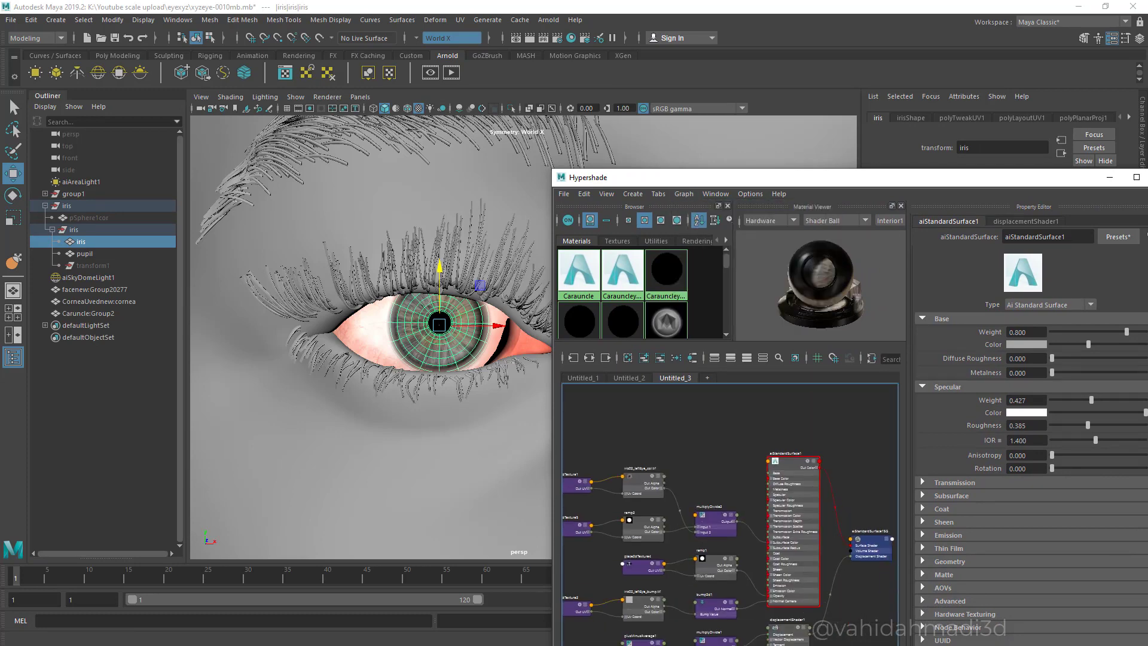
- Set the exposure of the iris02_leftEye_col.tif color texture to 0.2
middle_click_drag(718, 454, 737, 452, "alt")
left_click(626, 455)
left_click_drag(1039, 400, 1009, 400)
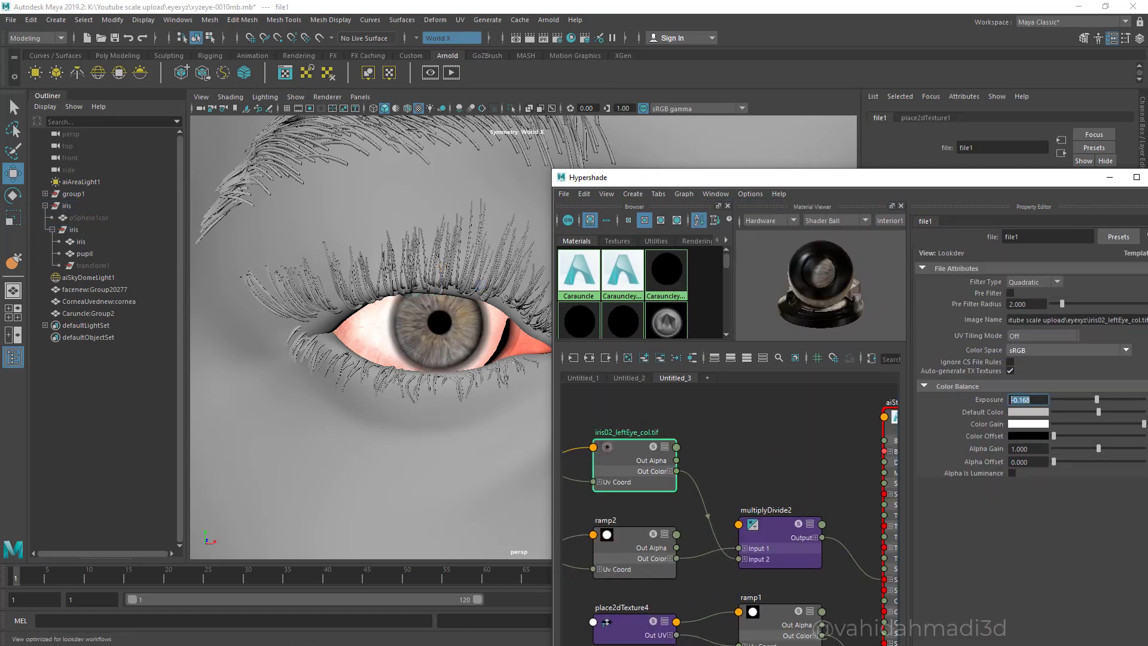
type("0")
key("Return")
type(".2")
key("Return")
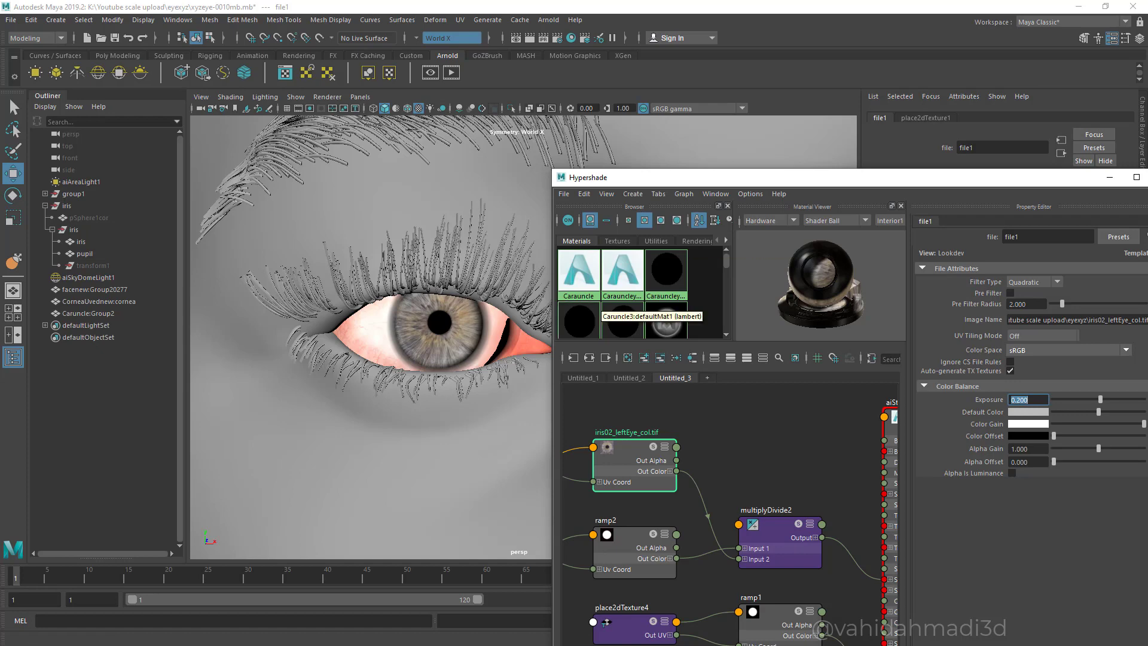
mouse_move(443, 335)
left_mouse_down("alt")
mouse_move(419, 334)
mouse_move(473, 332)
mouse_move(451, 329)
left_mouse_up("alt")
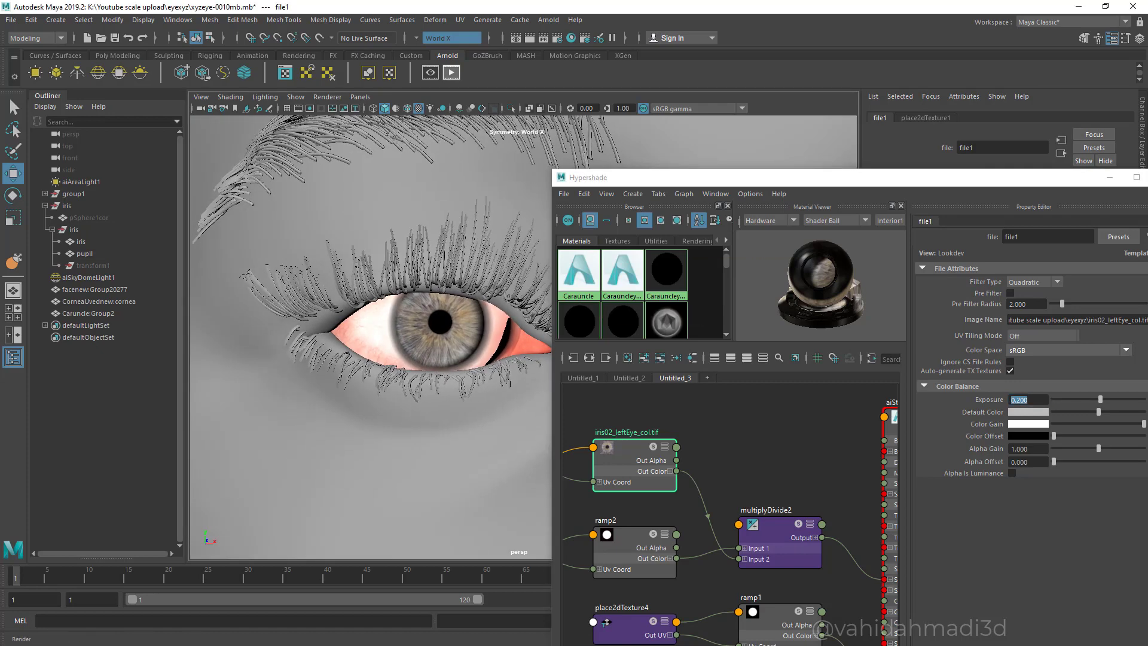
- On the iris material aiStandardSurface1, set subsurface scale to 0.050, specular roughness to 0.432 and specular weight to 0.065
scroll(808, 428, "down", 2)
middle_click_drag(807, 429, 753, 467, "alt")
scroll(733, 484, "down", 2)
scroll(753, 467, "up", 1)
left_click(790, 438)
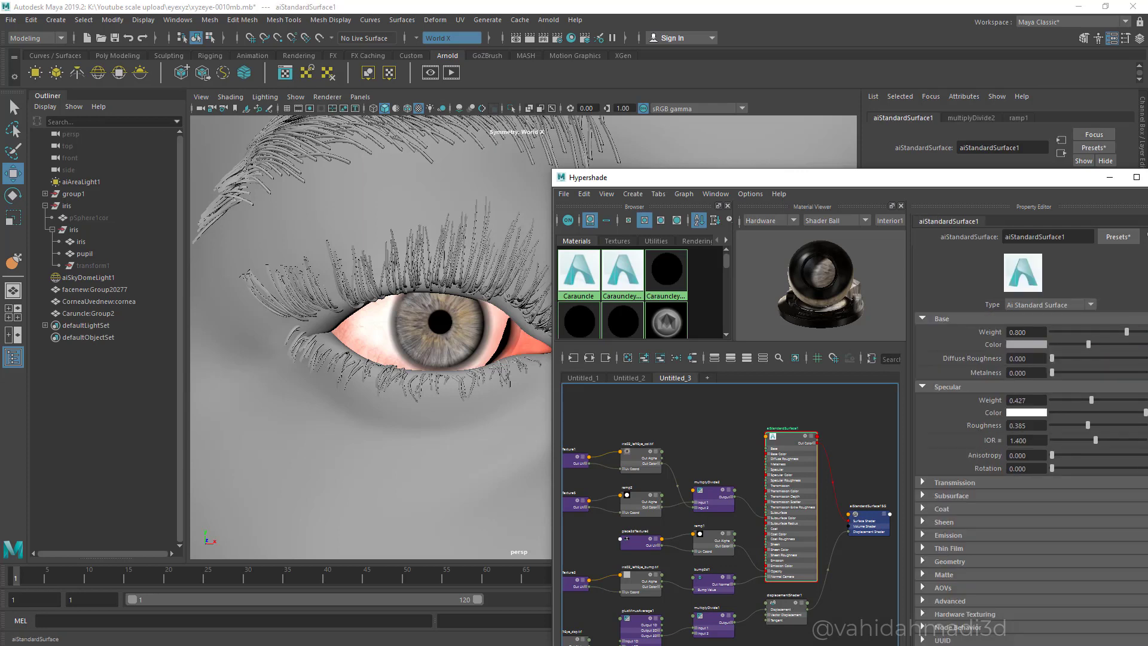
left_click(952, 496)
left_click_drag(1057, 535, 1061, 534)
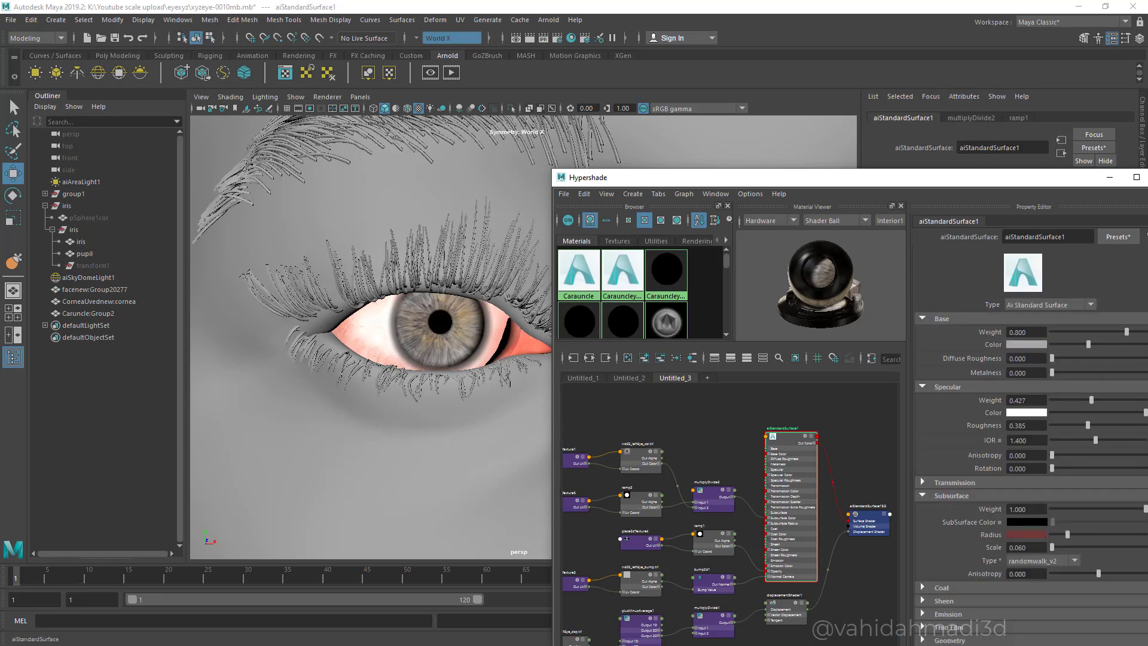
left_click(1019, 548)
left_click_drag(1088, 425, 1089, 426)
left_click_drag(1085, 400, 1055, 401)
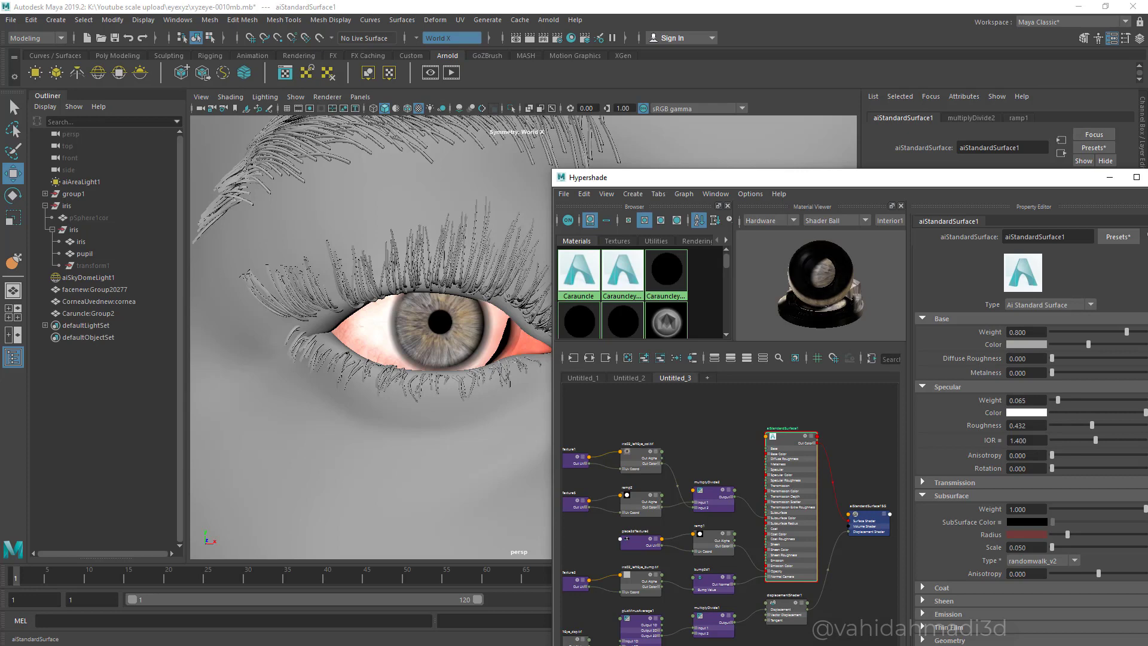
- Reopen Arnold RenderView to render the eye and restrict rendering to a region around the iris
left_click(451, 73)
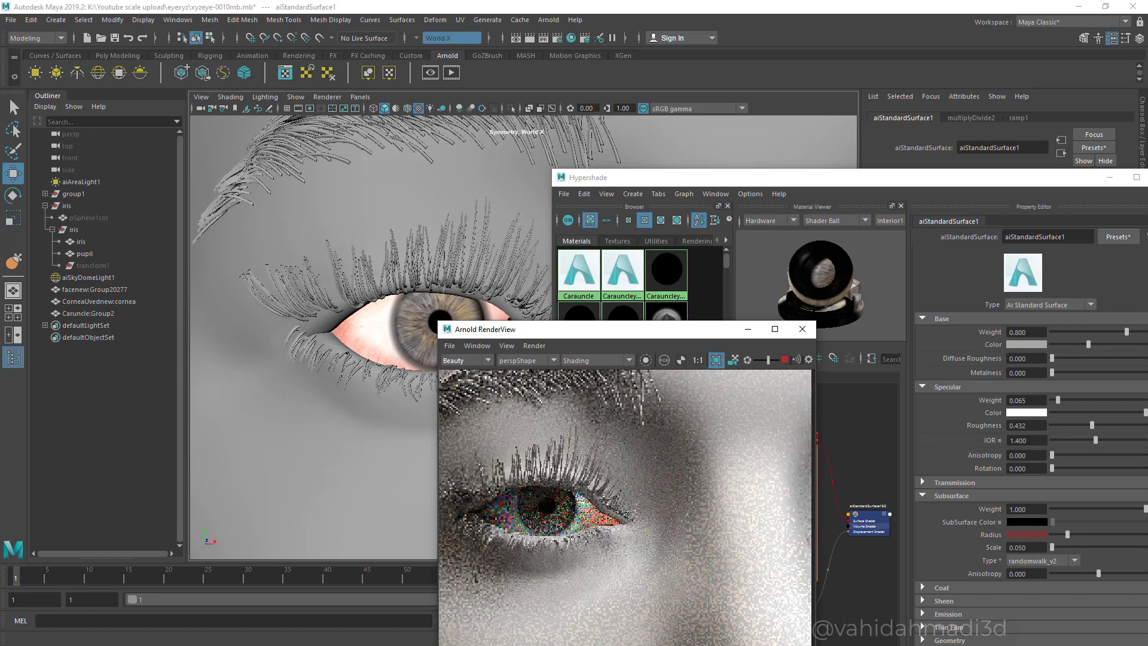
left_click_drag(514, 479, 581, 551)
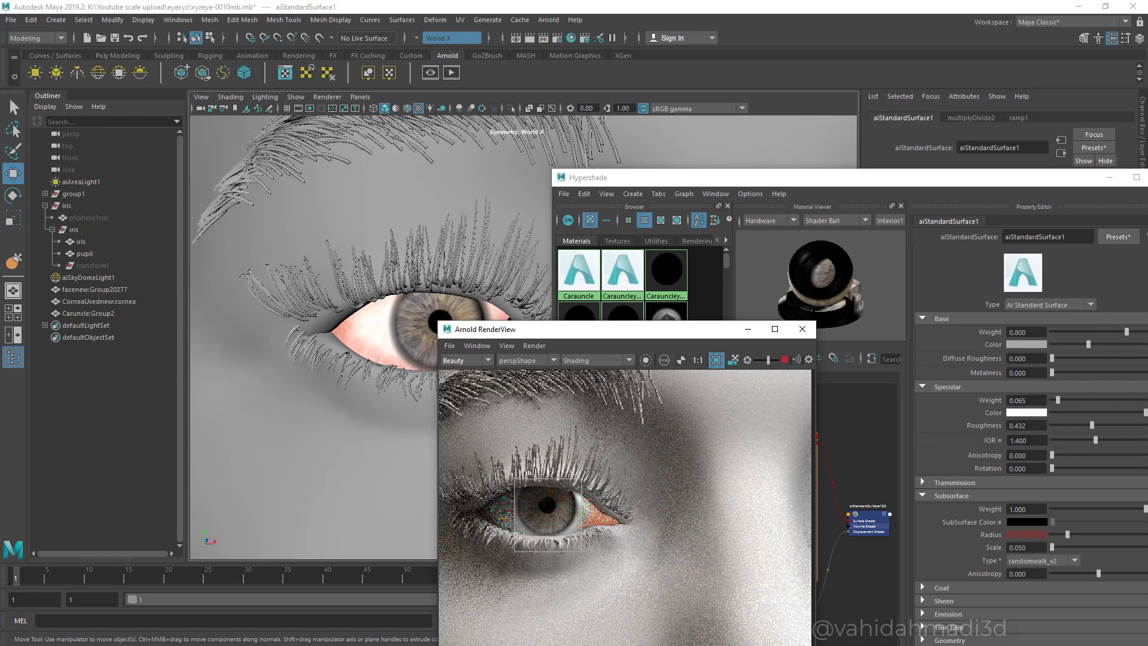
left_click_drag(347, 443, 339, 443, "alt")
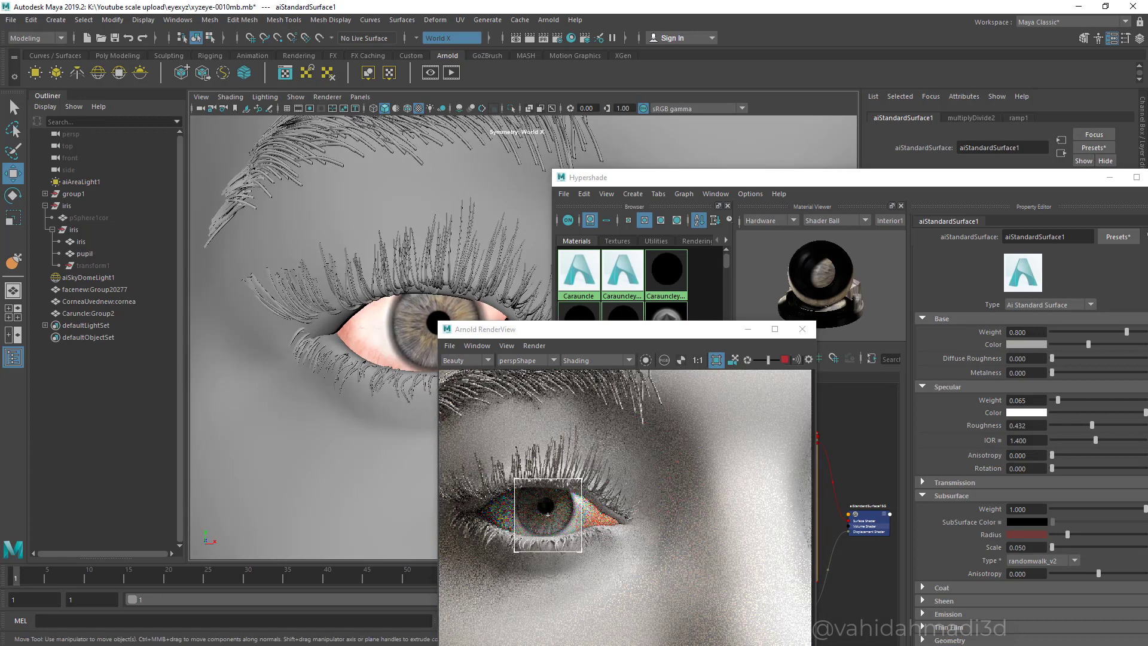
- Close the render and Hypershade windows and open the Arnold attributes of the CorneaUvednew:cornea mesh's shape node
scroll(359, 371, "up", 3)
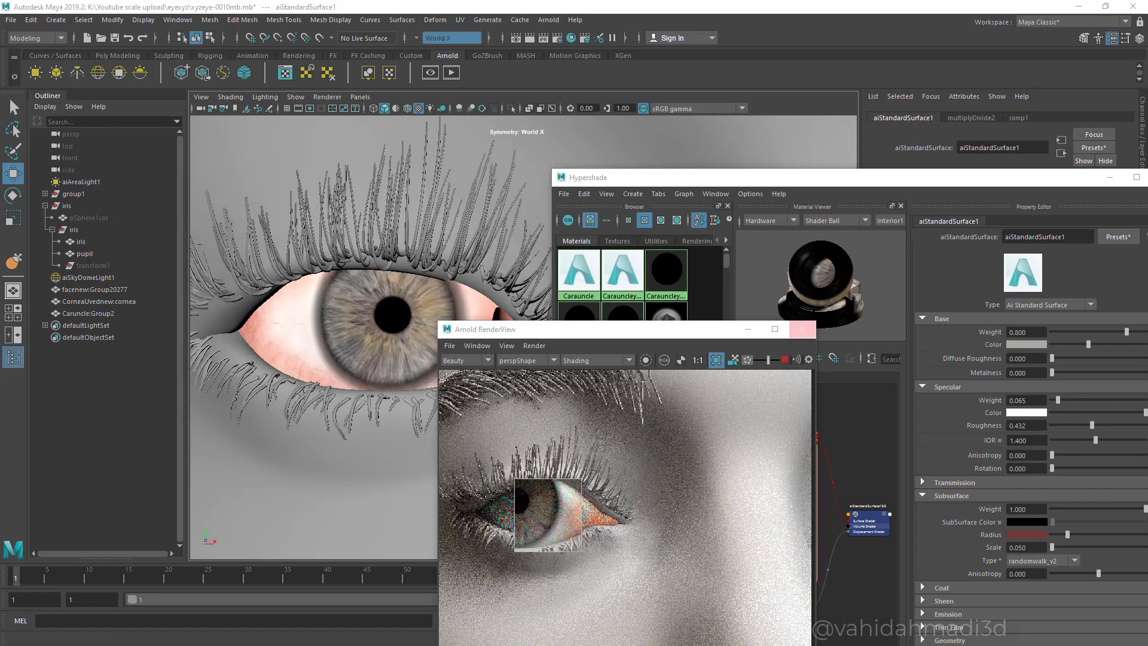
left_click(802, 329)
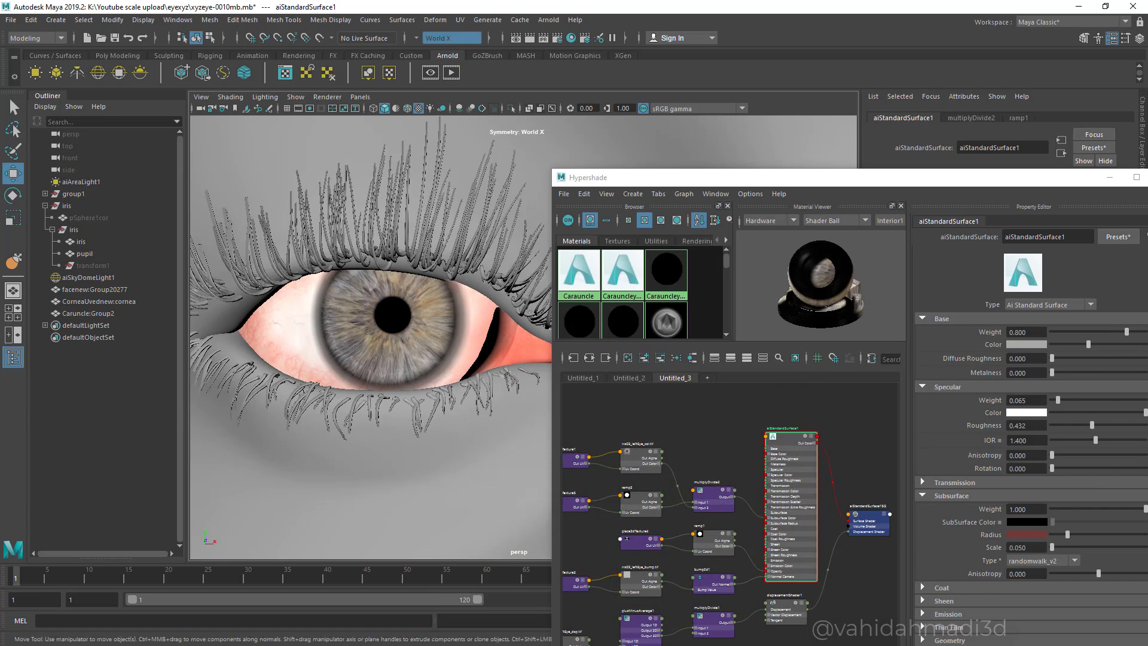
left_click(443, 335)
left_click(1137, 178)
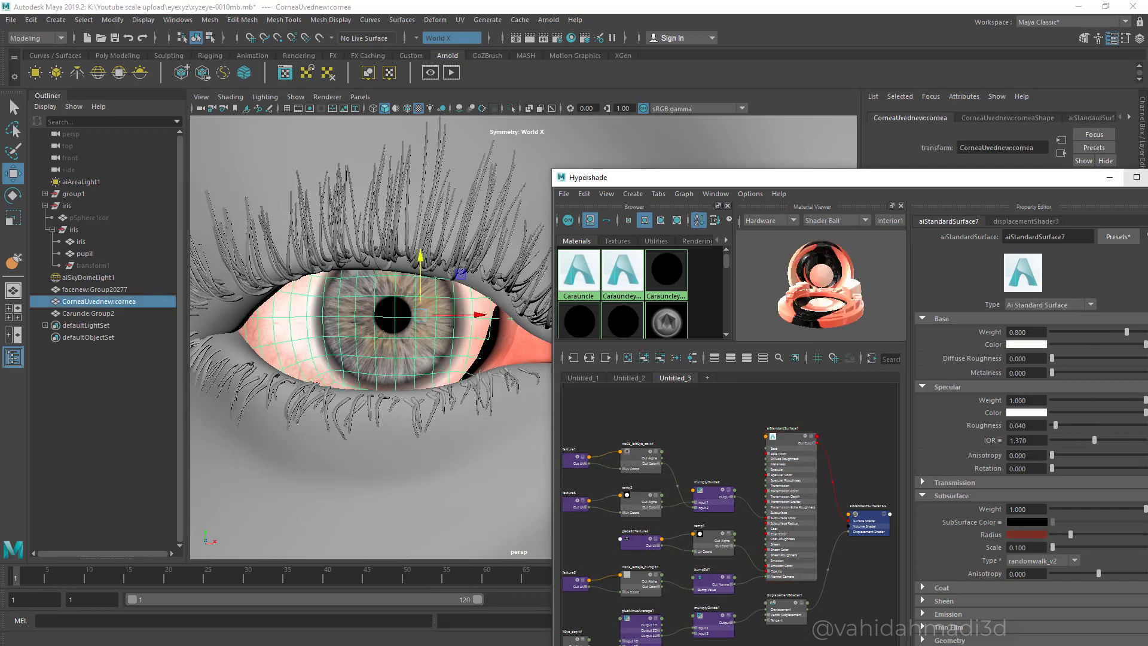
left_click_drag(1070, 177, 843, 189)
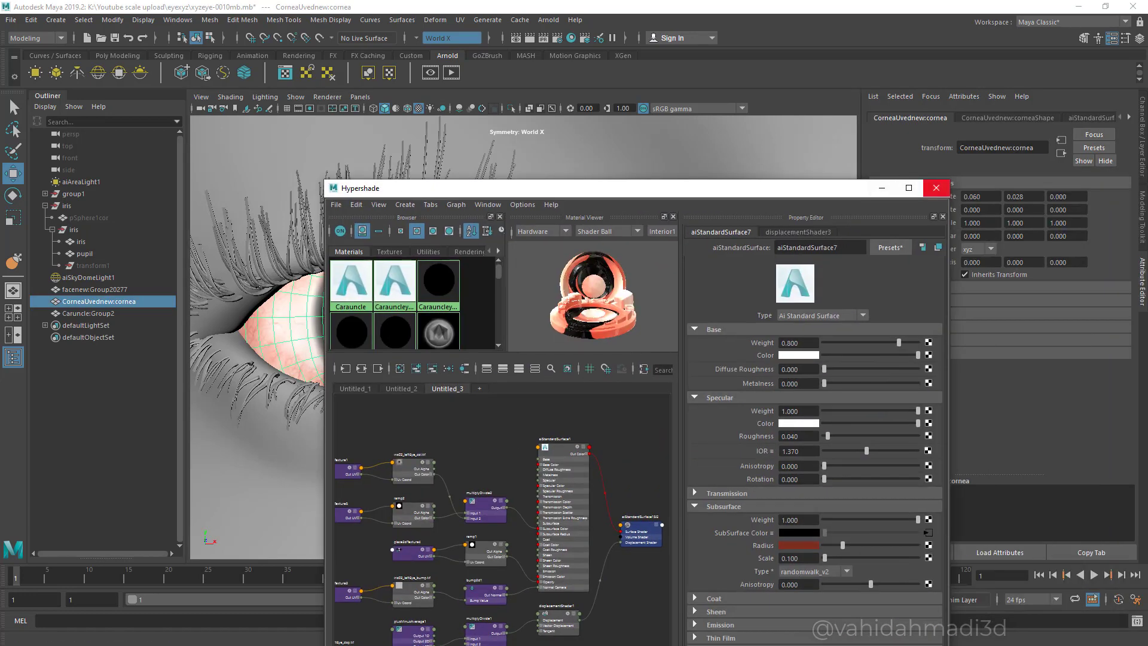
left_click(937, 188)
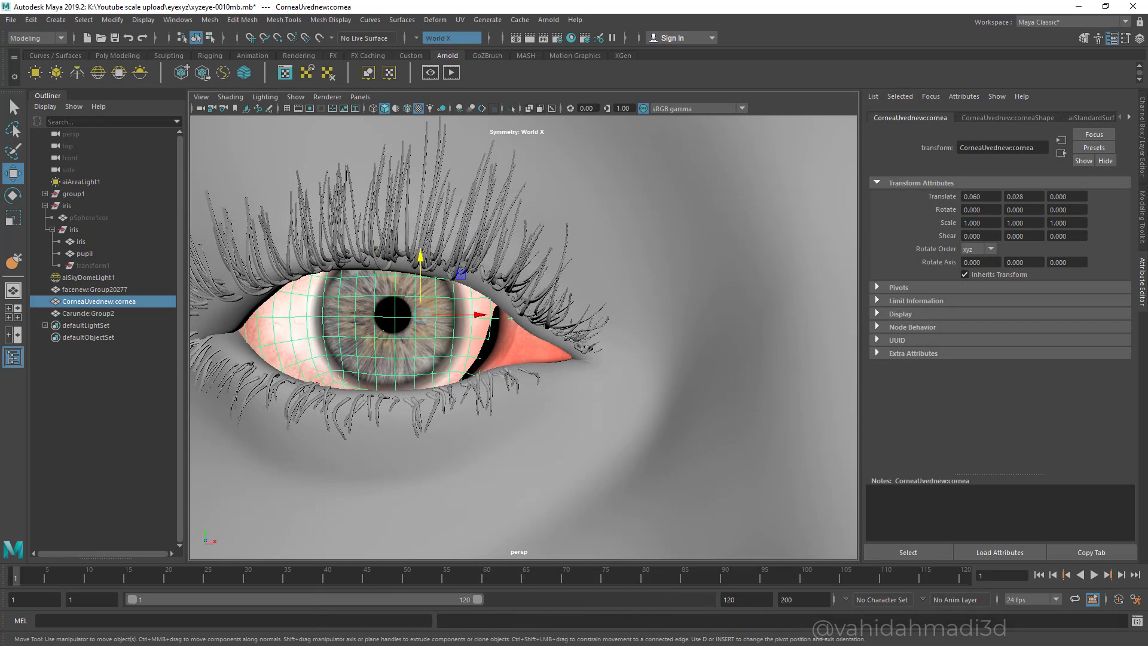
left_click(1008, 118)
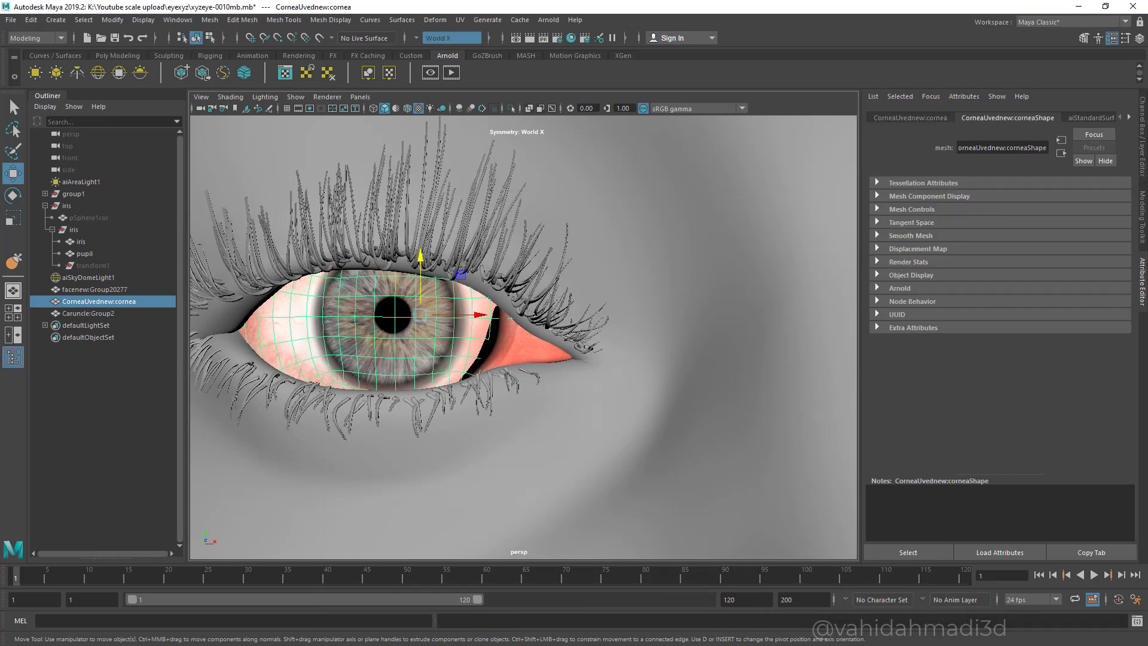
left_click(900, 289)
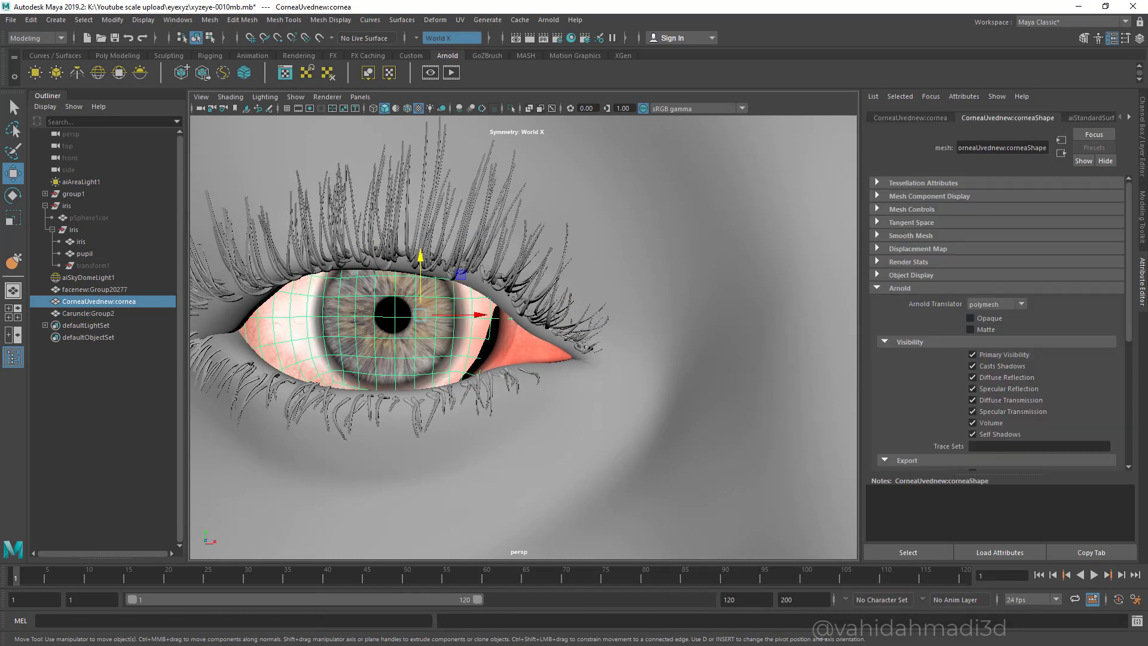
- Check the feature overrides in the diagnostics section of the render settings and close the settings
mouse_move(479, 335)
left_mouse_down("alt")
mouse_move(472, 382)
mouse_move(478, 338)
left_mouse_up("alt")
scroll(478, 338, "down", 6)
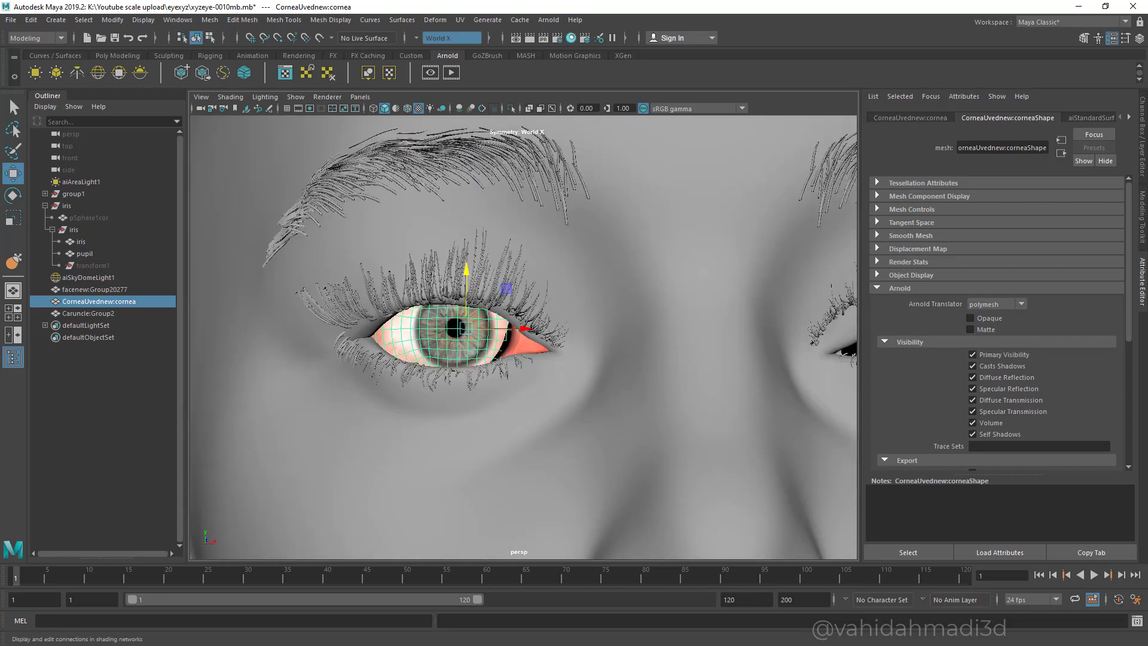
scroll(524, 337, "up", 2)
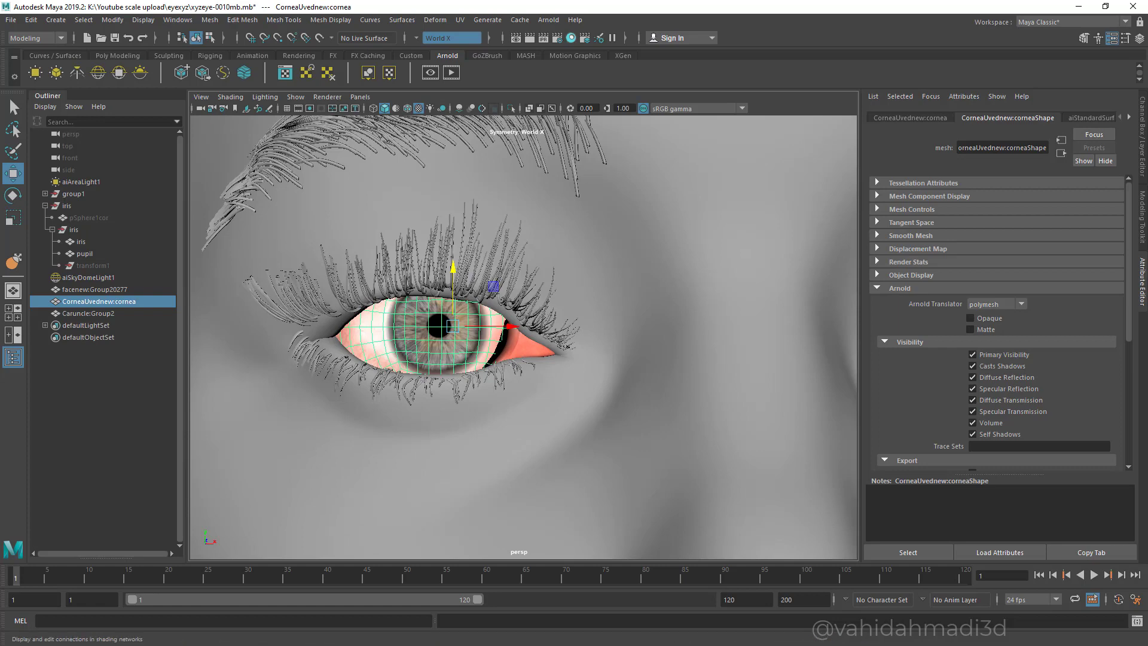
left_click(557, 38)
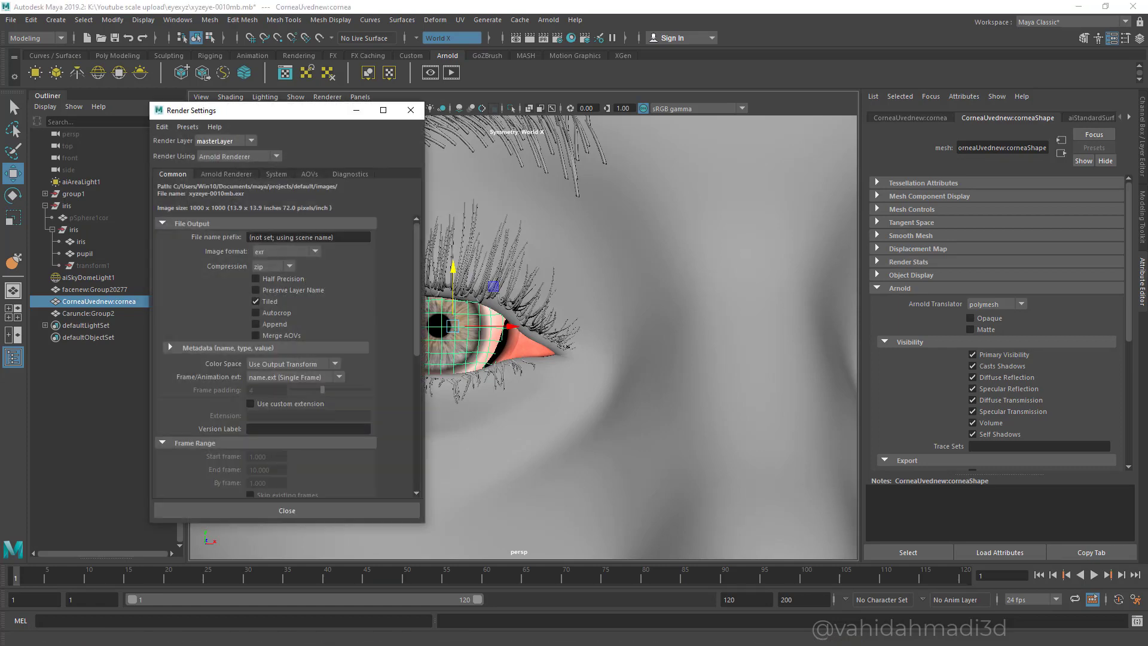
scroll(285, 338, "down", 3)
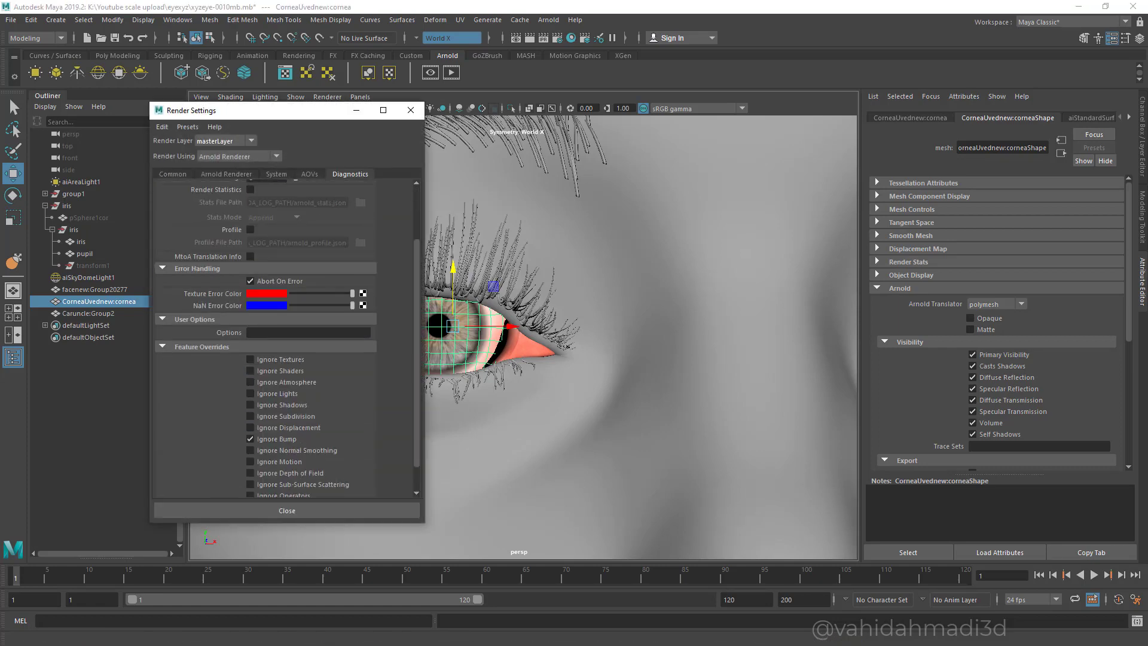
left_click(410, 110)
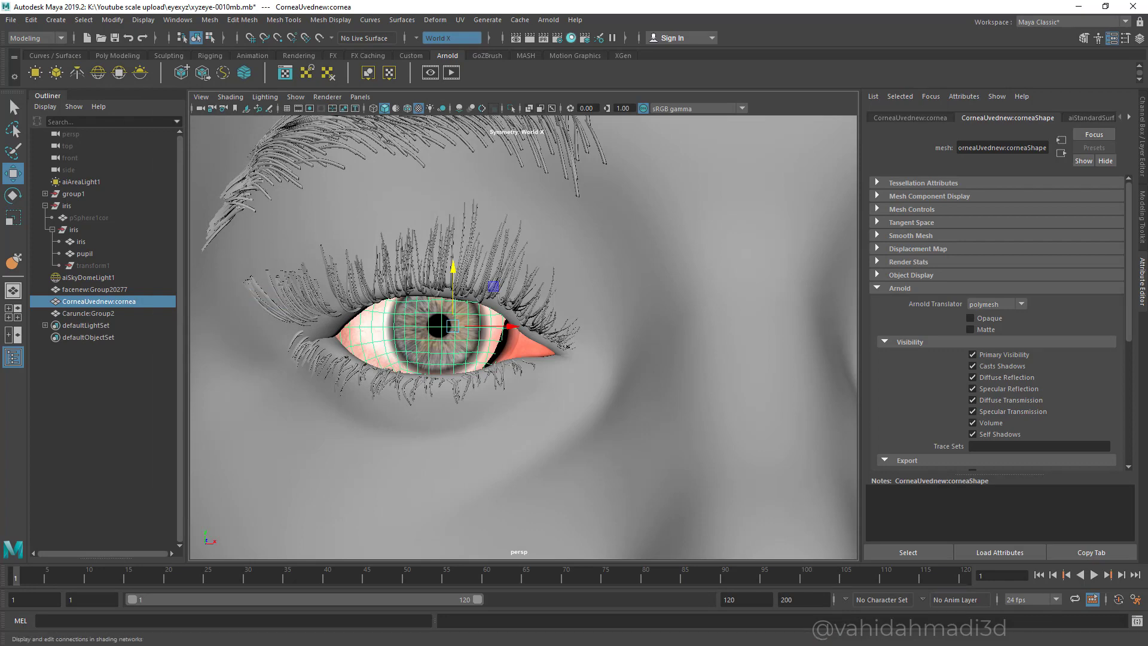
left_click(557, 37)
scroll(250, 442, "down", 1)
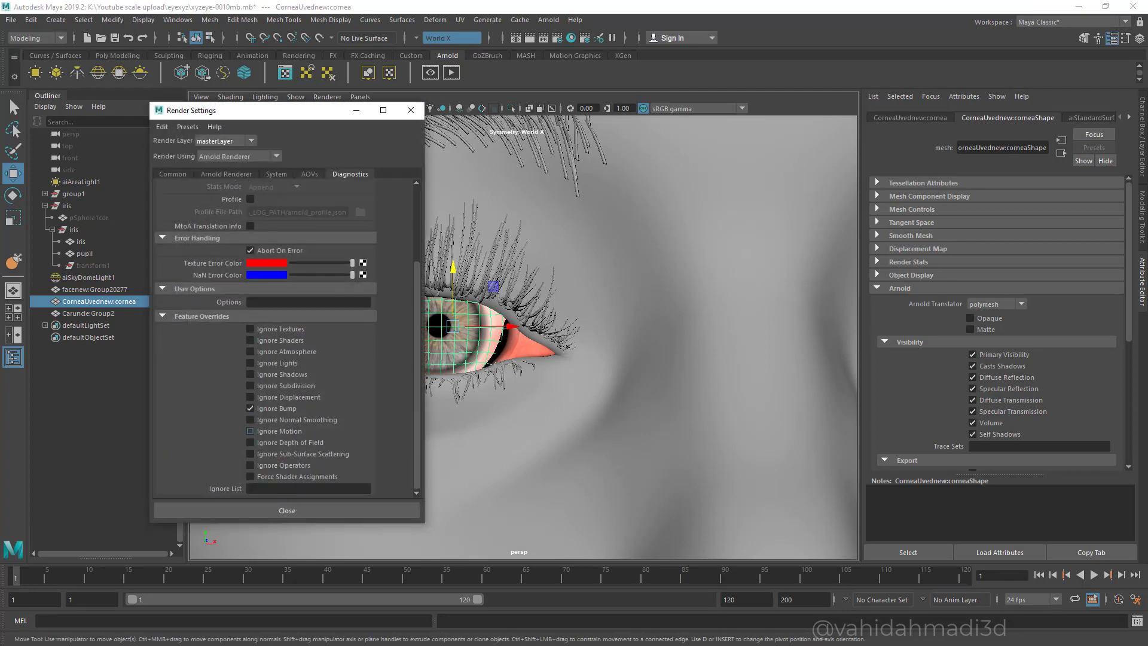
left_click(411, 110)
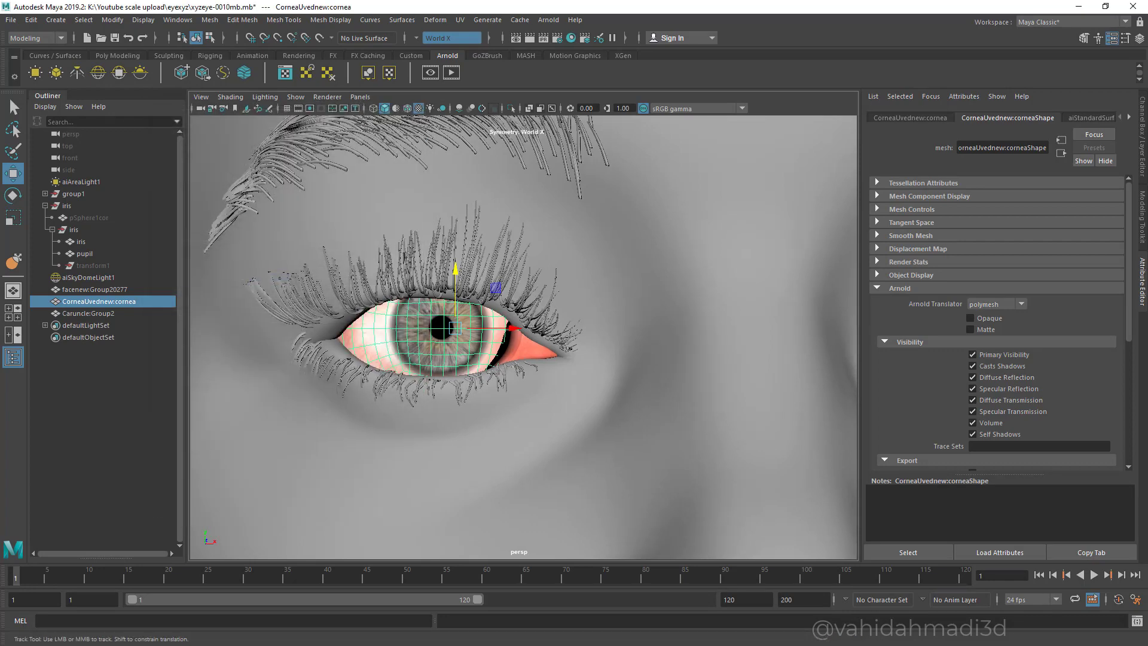
- In Hypershade, set all three Input 2 values of multiplyDivide1, which feeds the iris displacement shader, to 2, and close Hypershade
left_click(571, 37)
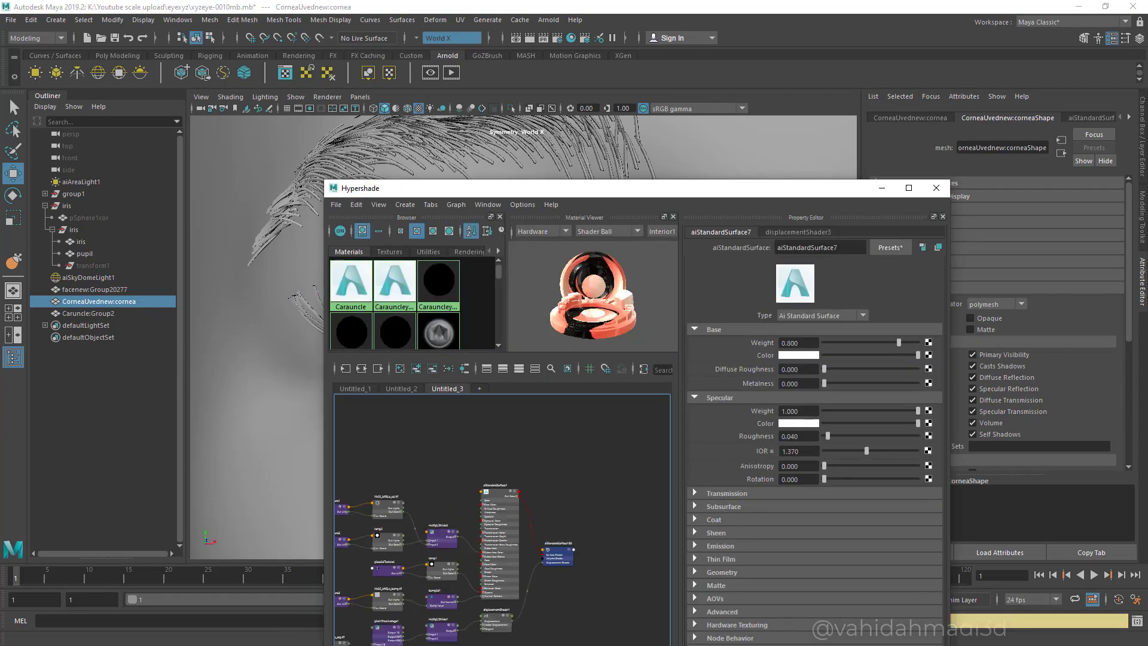
scroll(586, 494, "up", 5)
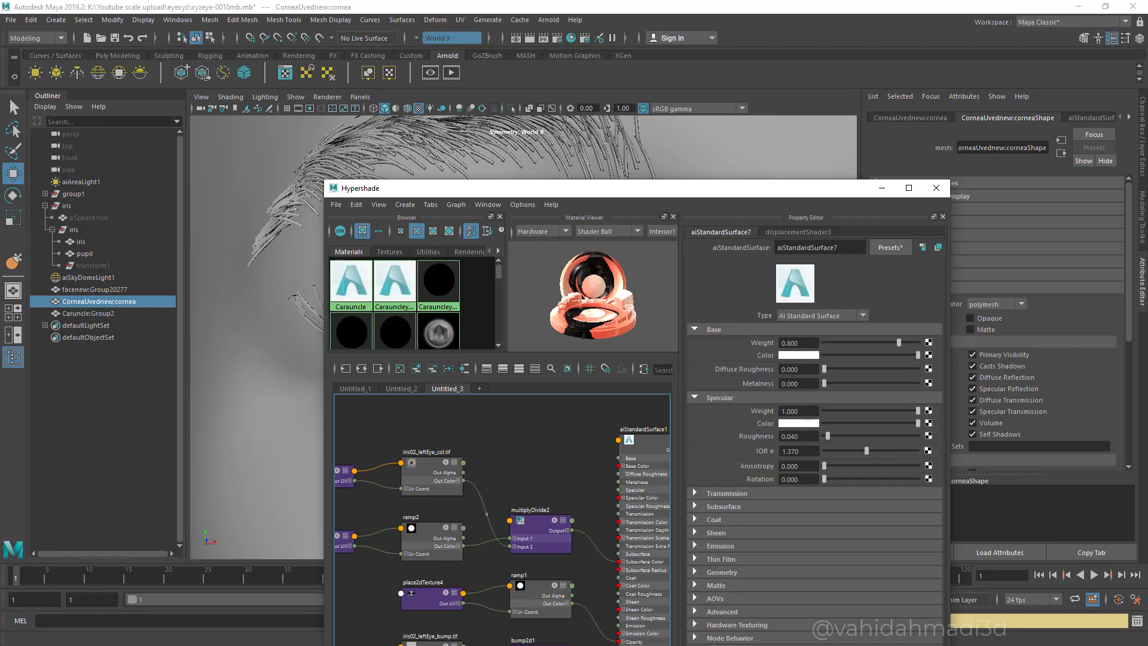
middle_click_drag(586, 493, 522, 434, "alt")
scroll(522, 434, "down", 3)
middle_click_drag(498, 585, 508, 532, "alt")
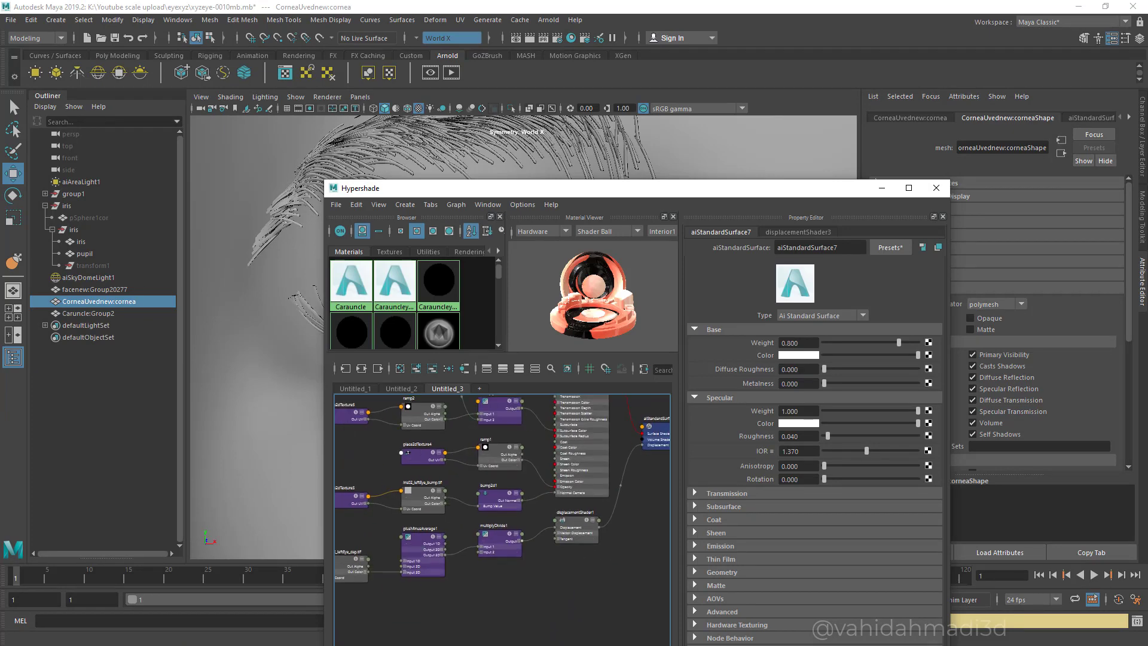
left_click(500, 534)
left_click_drag(802, 319, 779, 319)
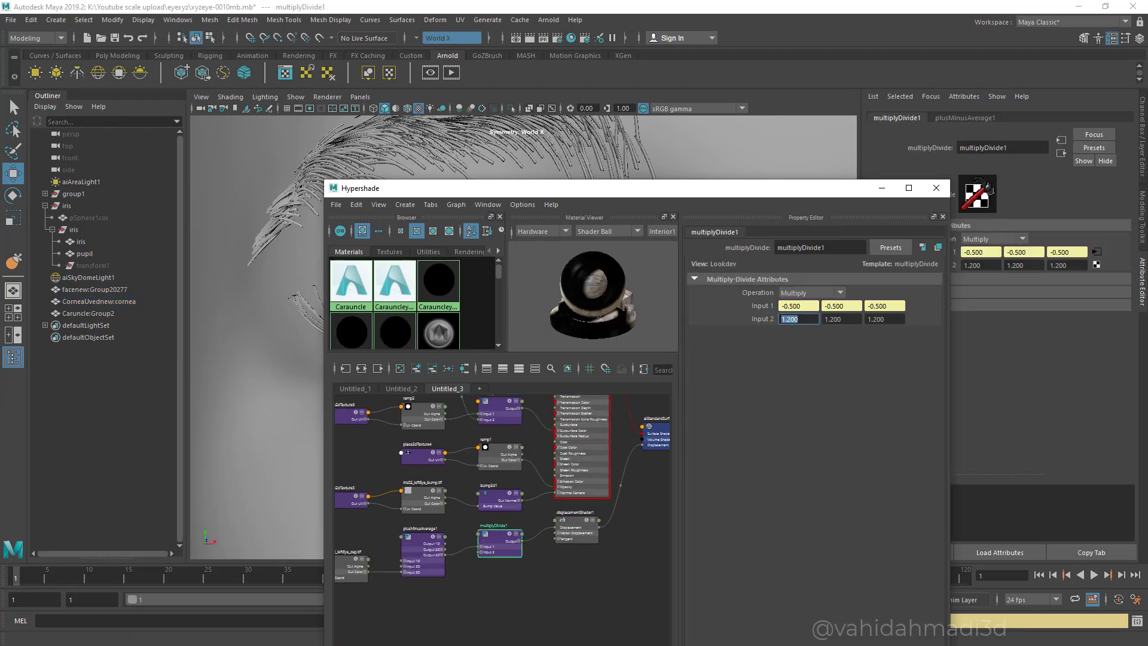
type("2")
key("Tab")
type("2")
key("Tab")
type("2")
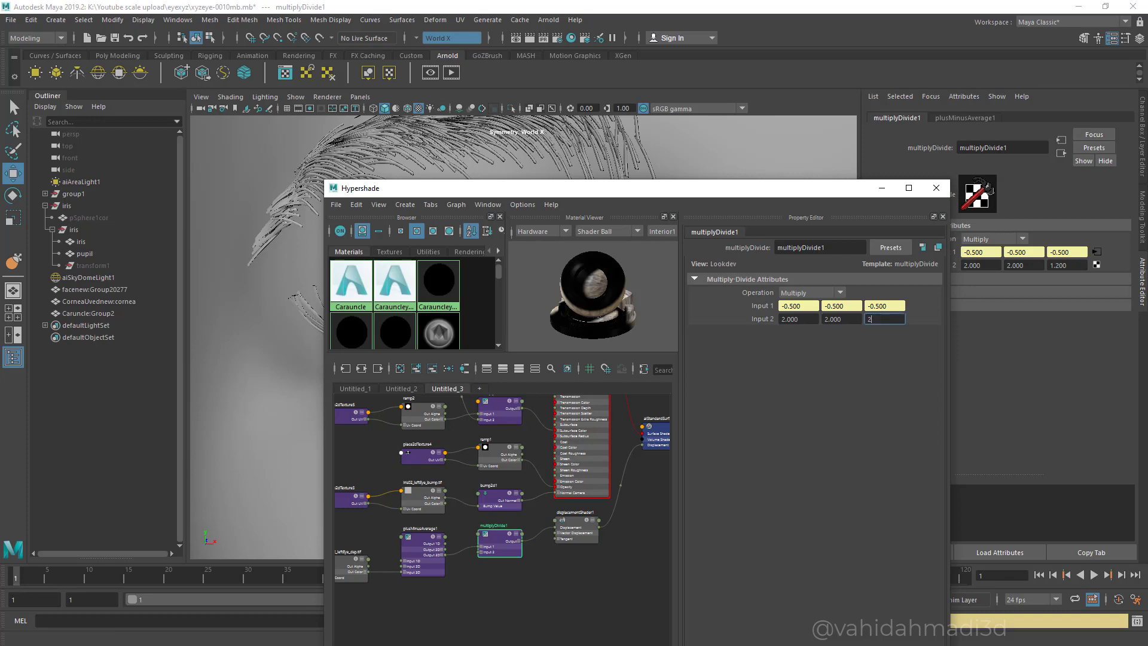
key("Return")
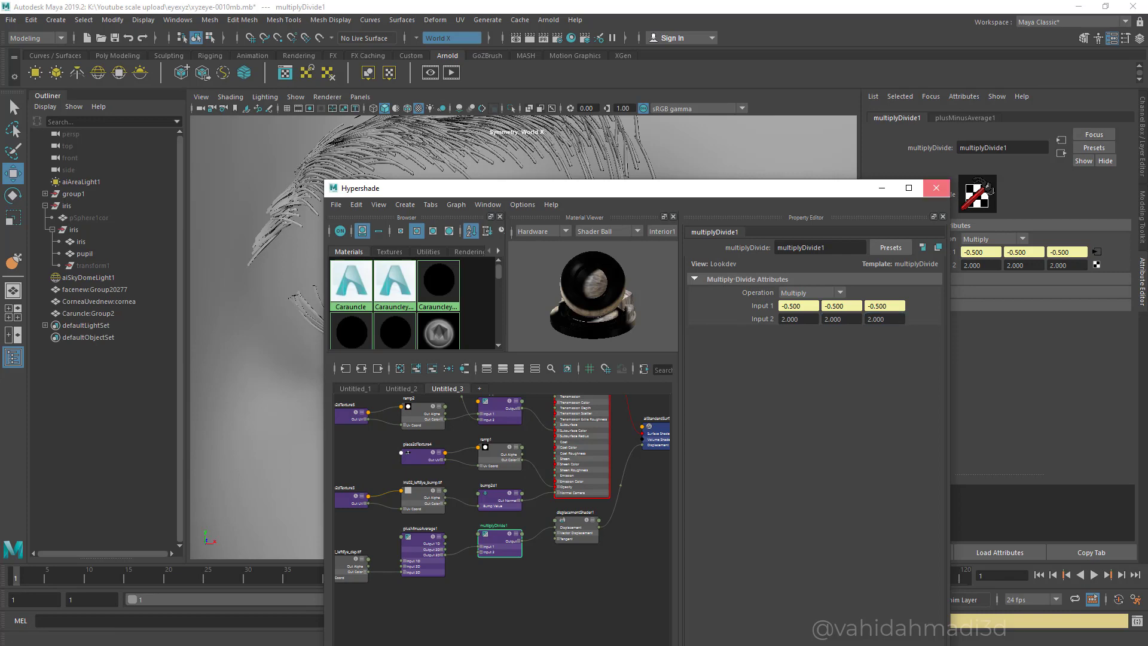
left_click(937, 188)
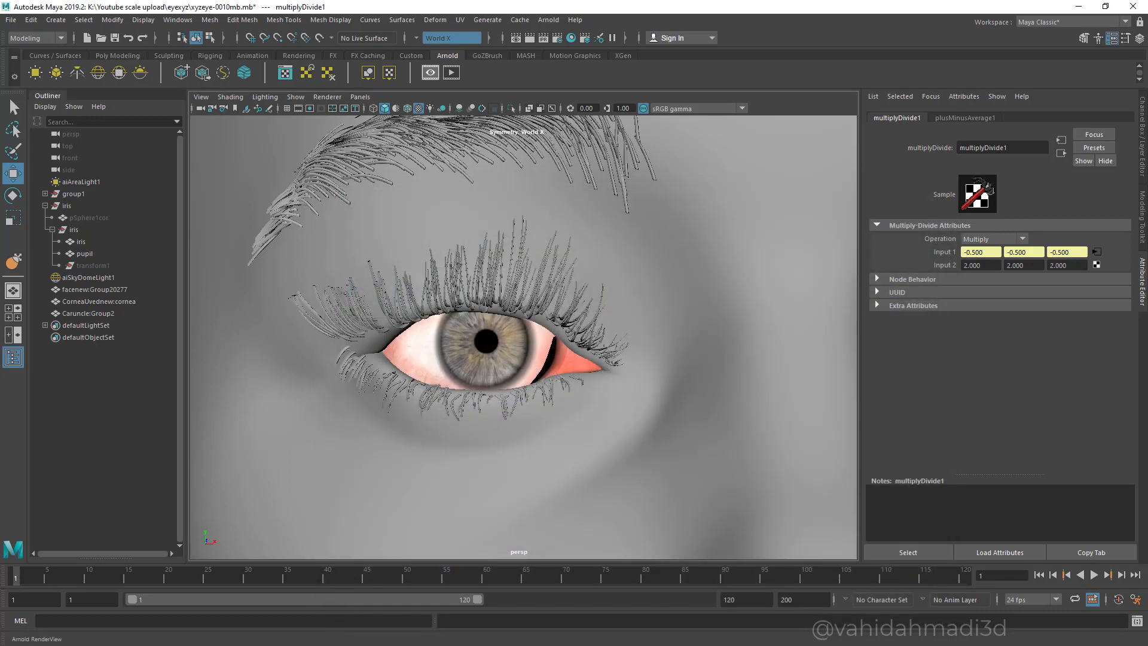
- Render the eye in Arnold RenderView from a closer view and restrict rendering to a region around the iris and upper lashes
left_click(451, 73)
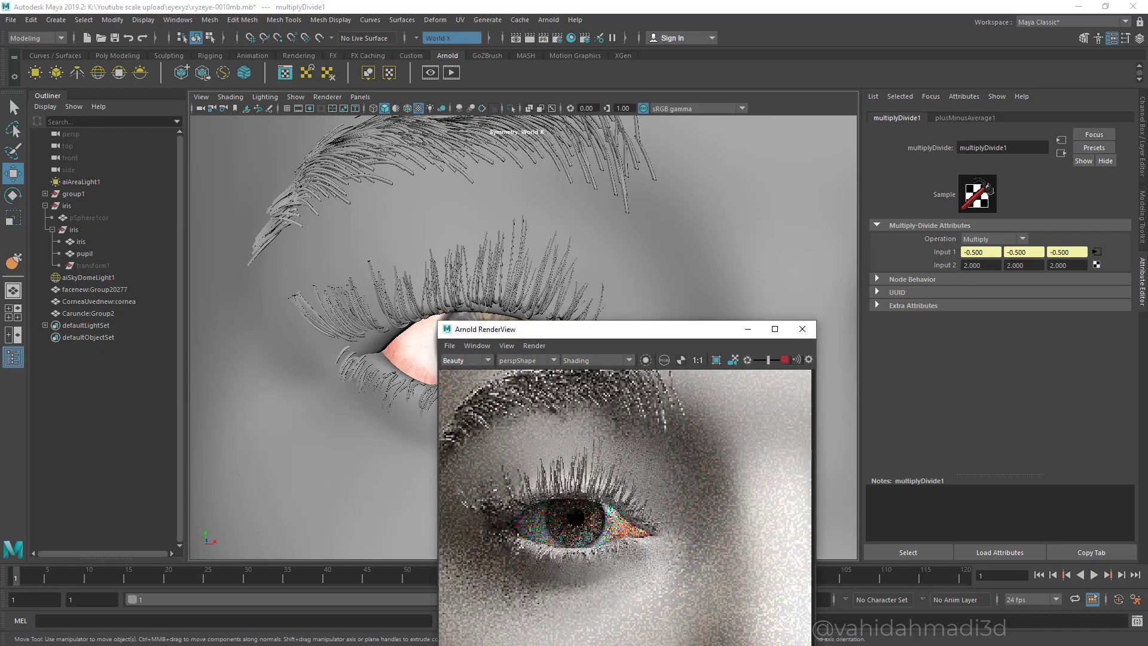
left_click_drag(772, 345, 802, 343)
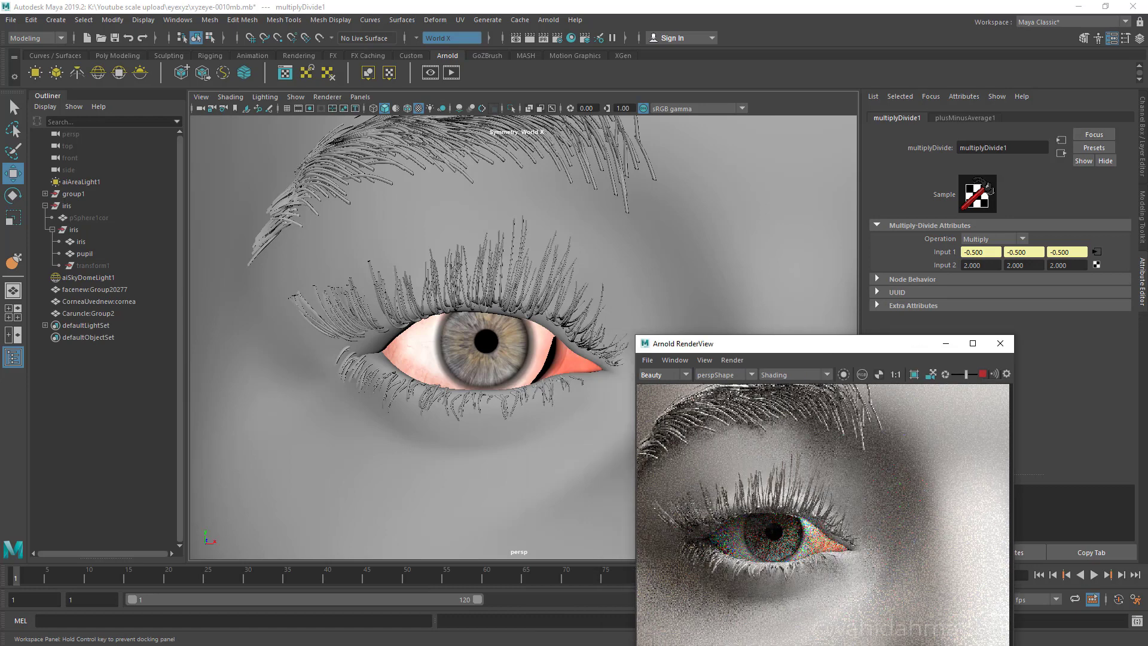
left_click_drag(478, 383, 463, 383, "alt")
scroll(523, 335, "up", 3)
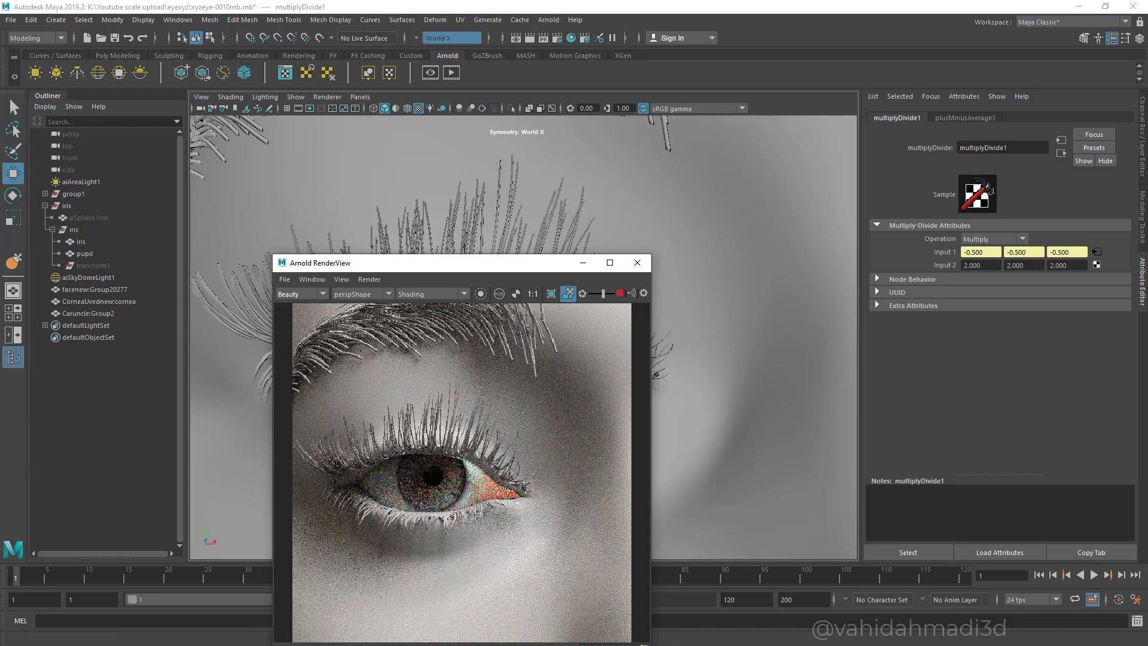
scroll(748, 338, "up", 2)
scroll(747, 338, "up", 3)
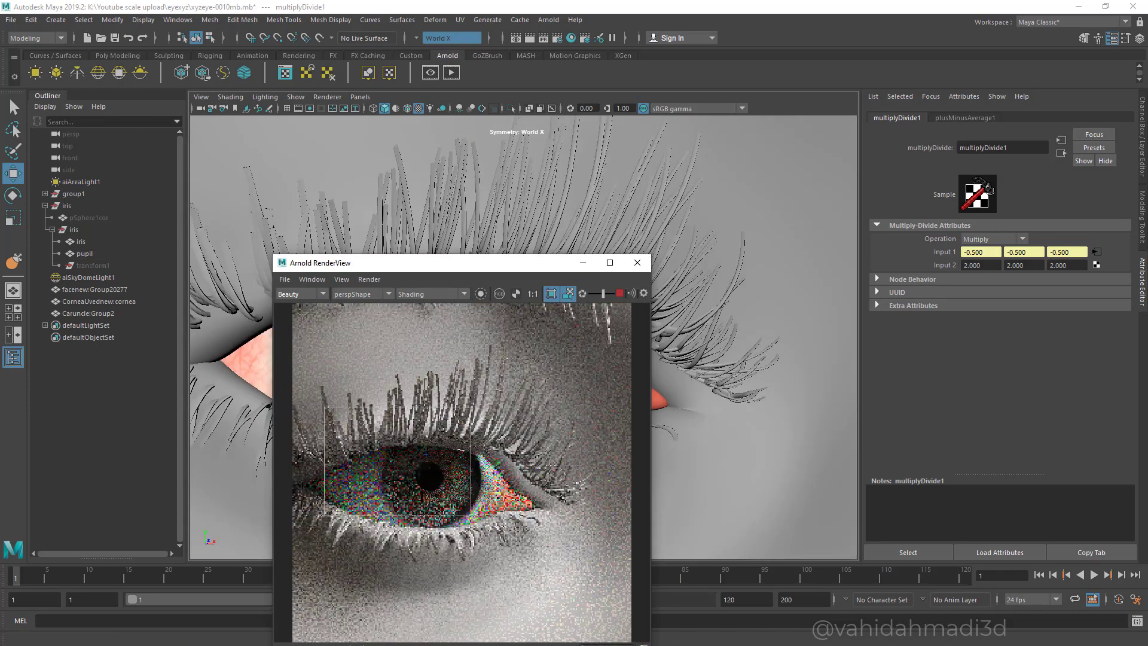
left_click_drag(470, 516, 498, 554)
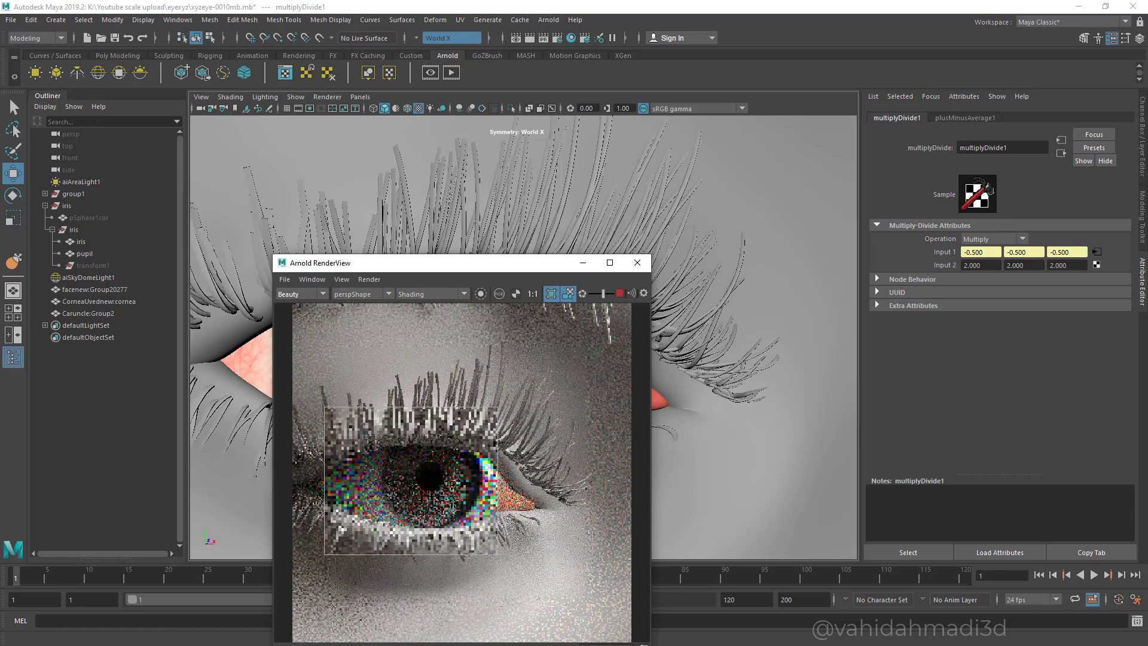
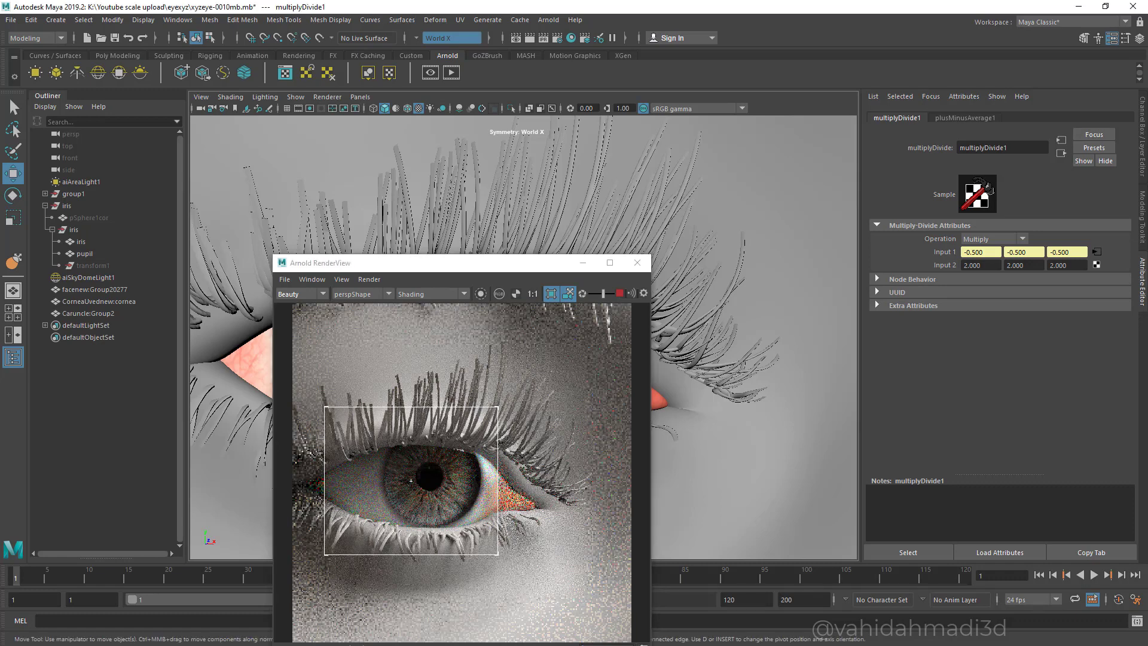
- Frame the eye more closely and redraw the Arnold render region around the iris and its surrounding lashes
left_click_drag(754, 347, 720, 349, "alt")
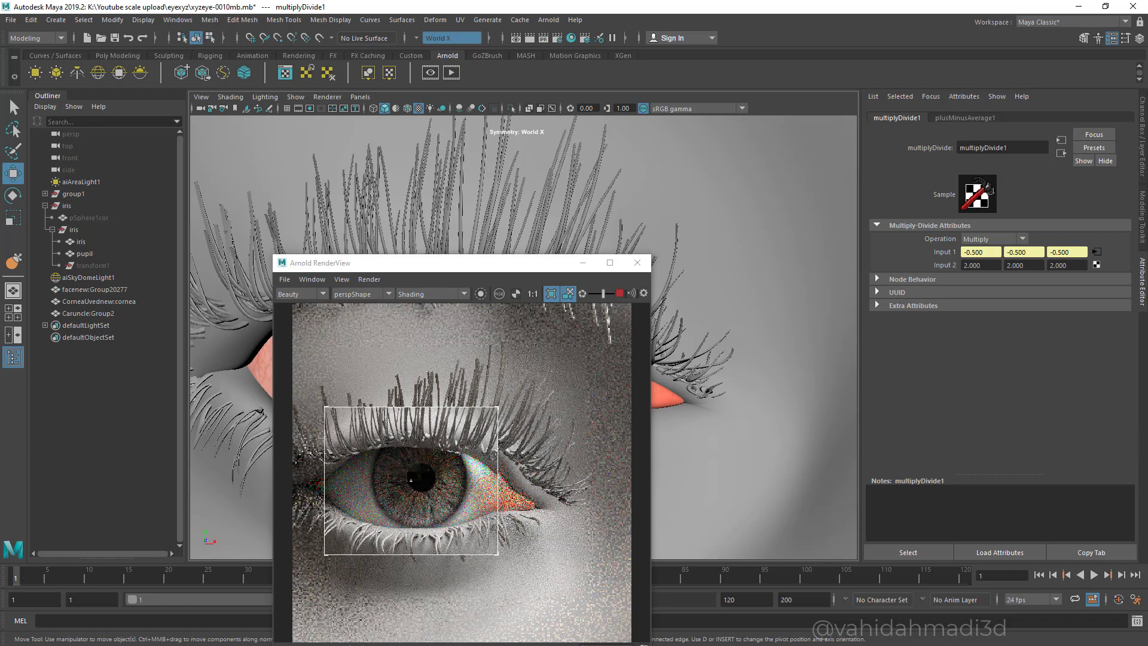
scroll(524, 187, "up", 2)
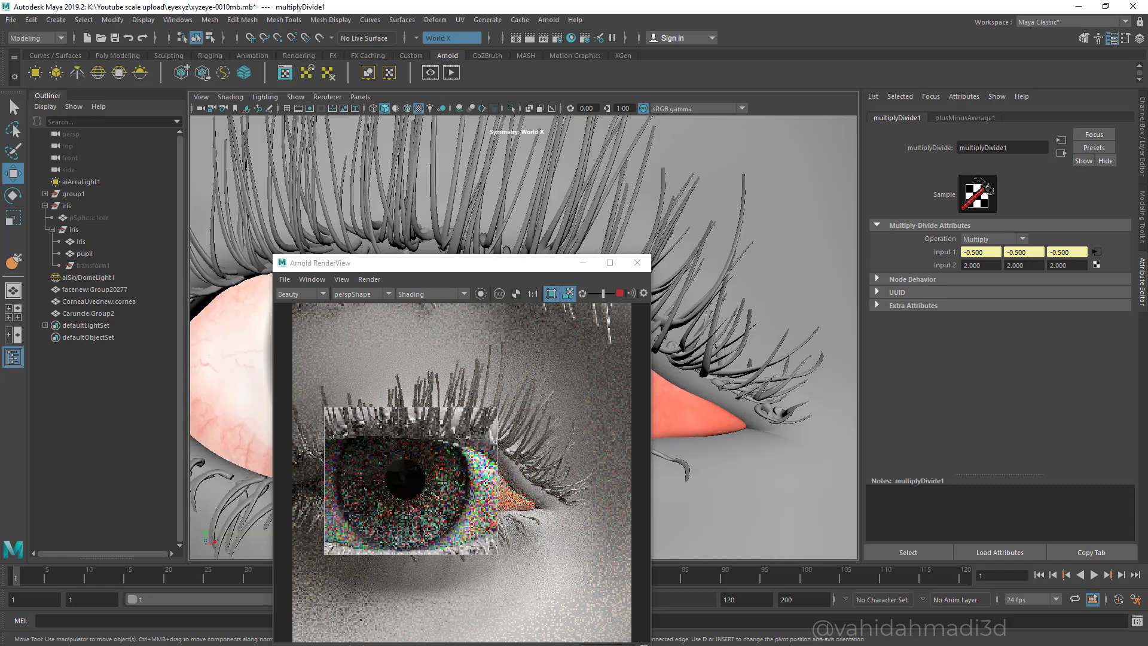
left_click_drag(508, 263, 526, 204)
left_click(586, 235)
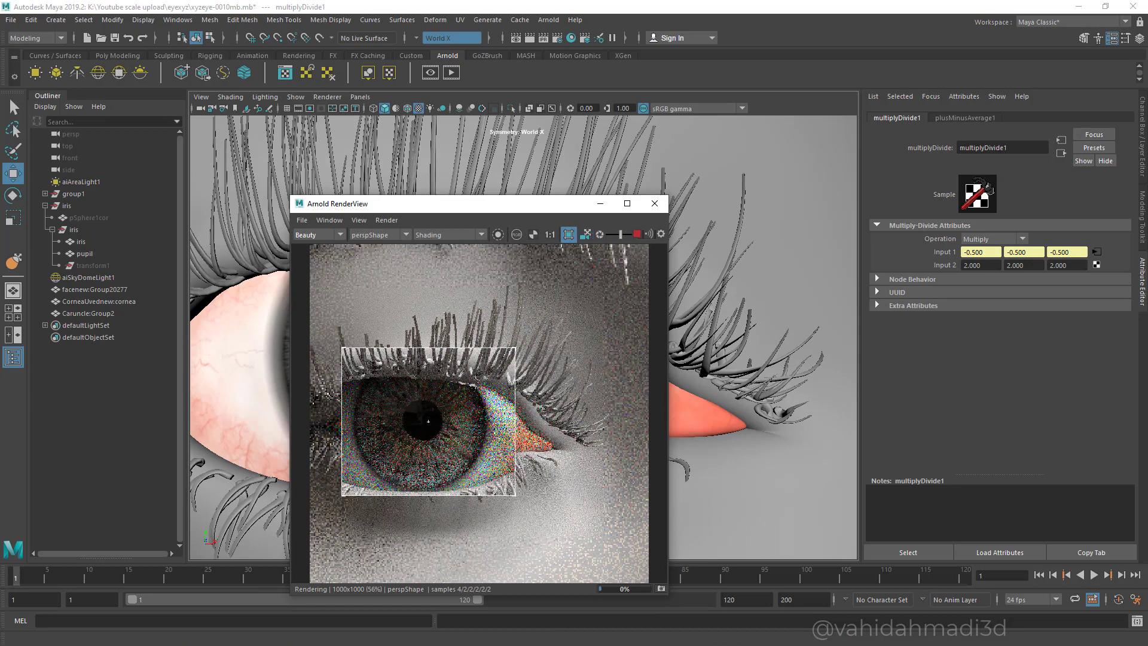
scroll(373, 466, "down", 1)
scroll(426, 439, "up", 1)
left_click(569, 234)
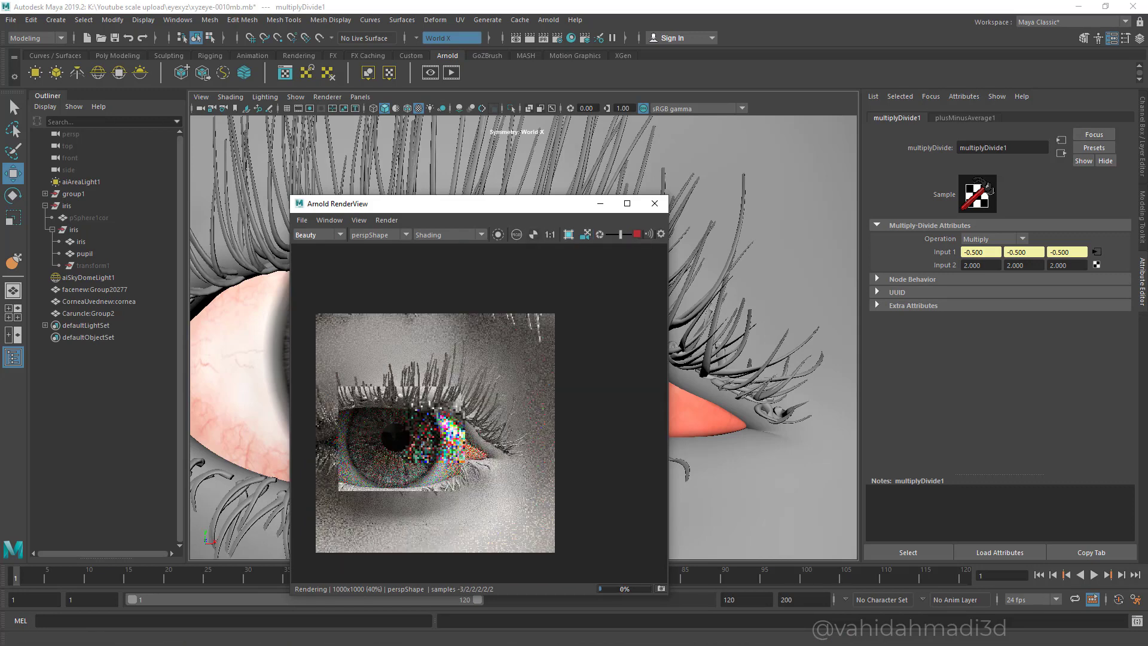
left_click(569, 234)
mouse_move(337, 514)
left_mouse_down()
mouse_move(418, 503)
mouse_move(467, 377)
left_mouse_up()
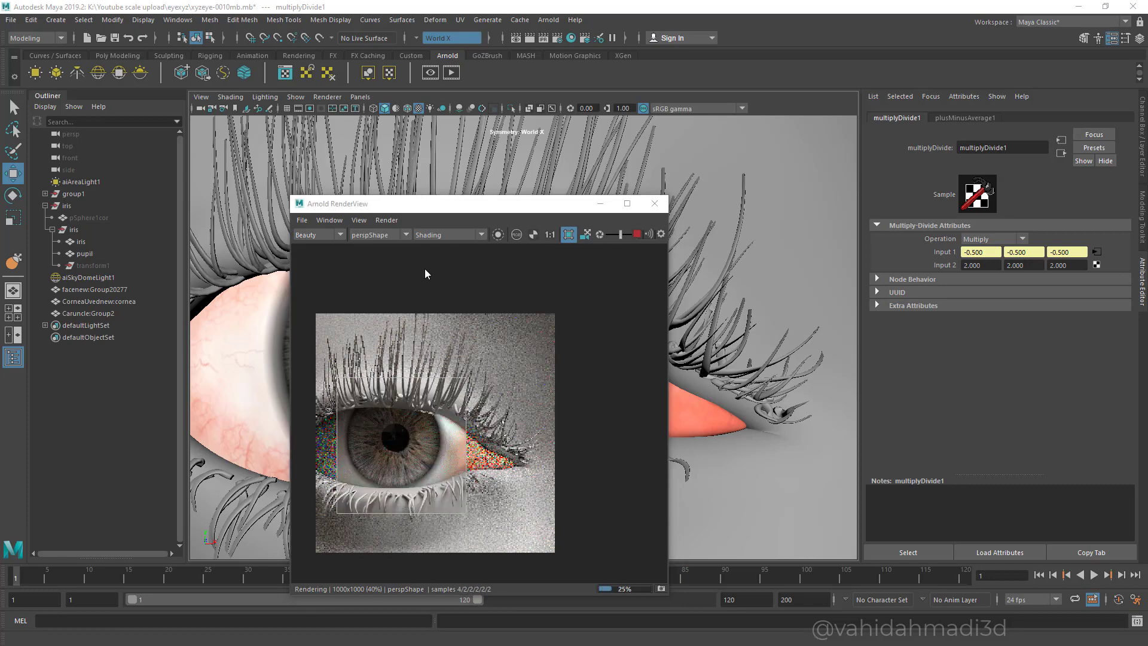
- Examine the displaced iris and the pupil up close in the Arnold render
left_click_drag(455, 201, 469, 200)
scroll(408, 471, "up", 3)
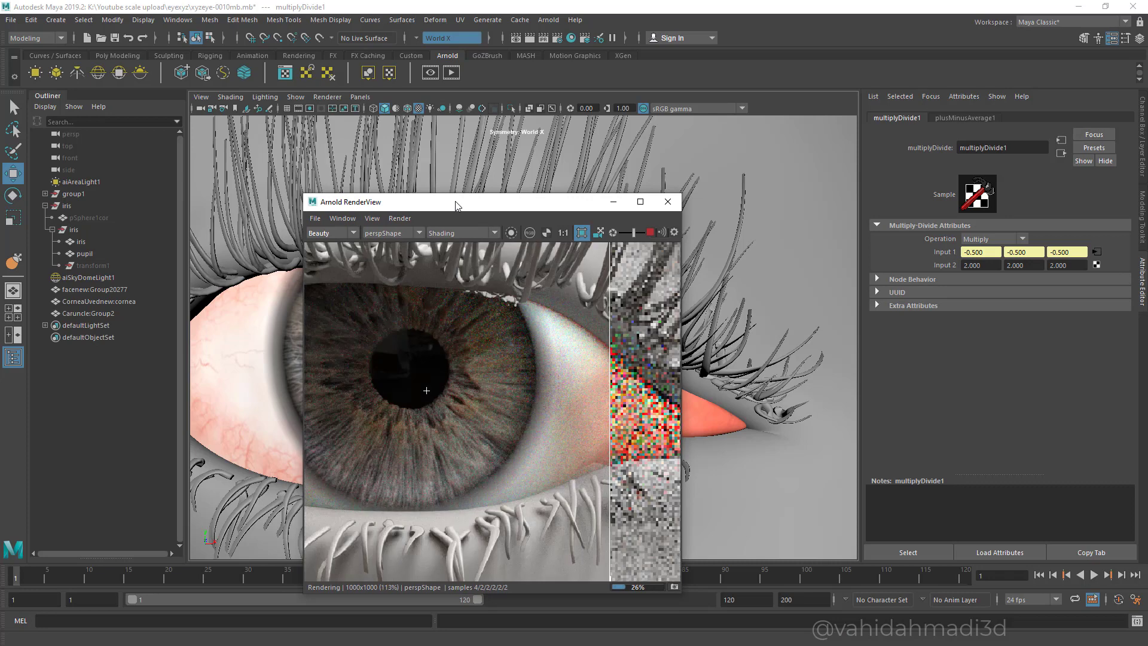
scroll(471, 406, "up", 1)
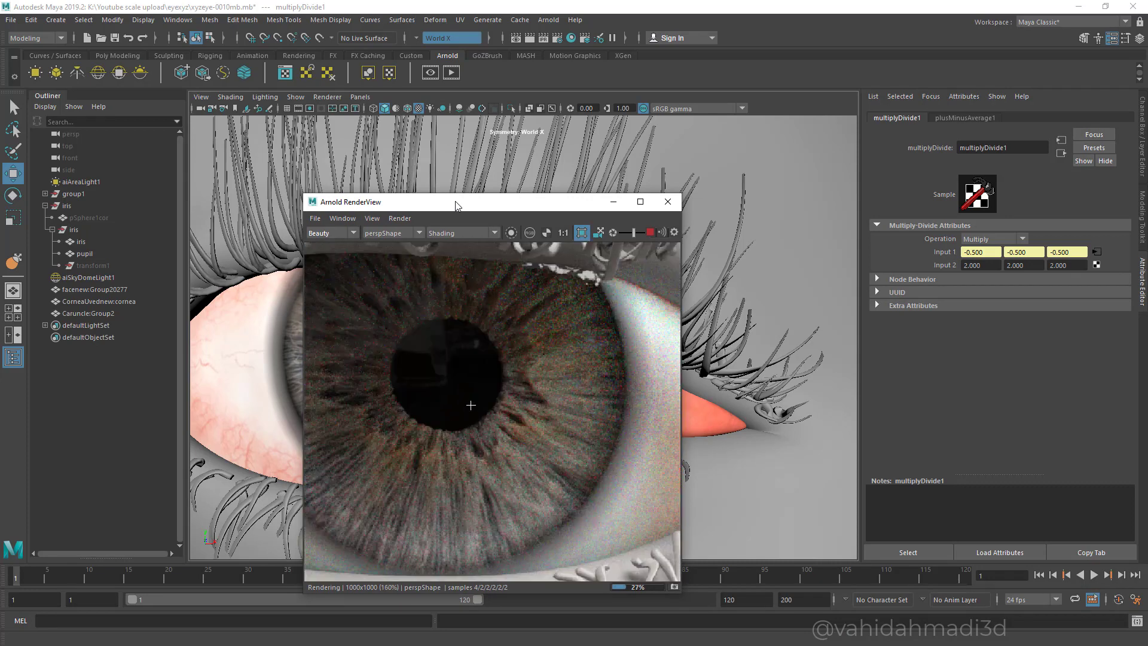
scroll(470, 405, "down", 2)
scroll(478, 419, "up", 3)
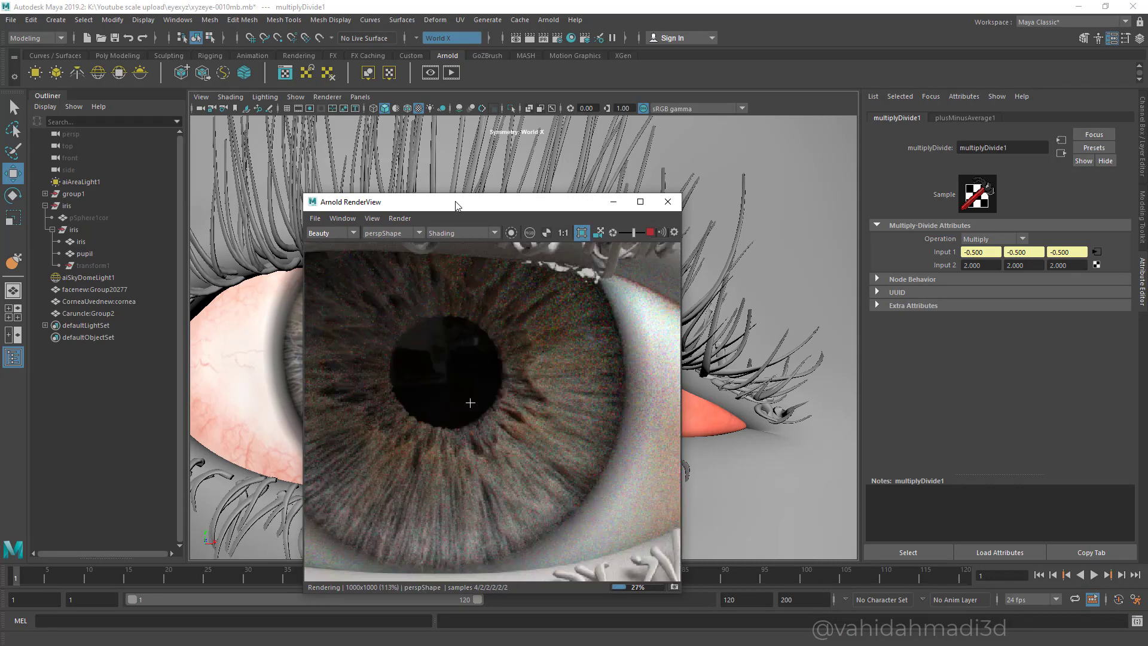
- Examine the iris, pupil and lash details in the Arnold region render, stop the render and close the render view
scroll(498, 444, "down", 3)
scroll(497, 444, "down", 2)
scroll(479, 399, "up", 4)
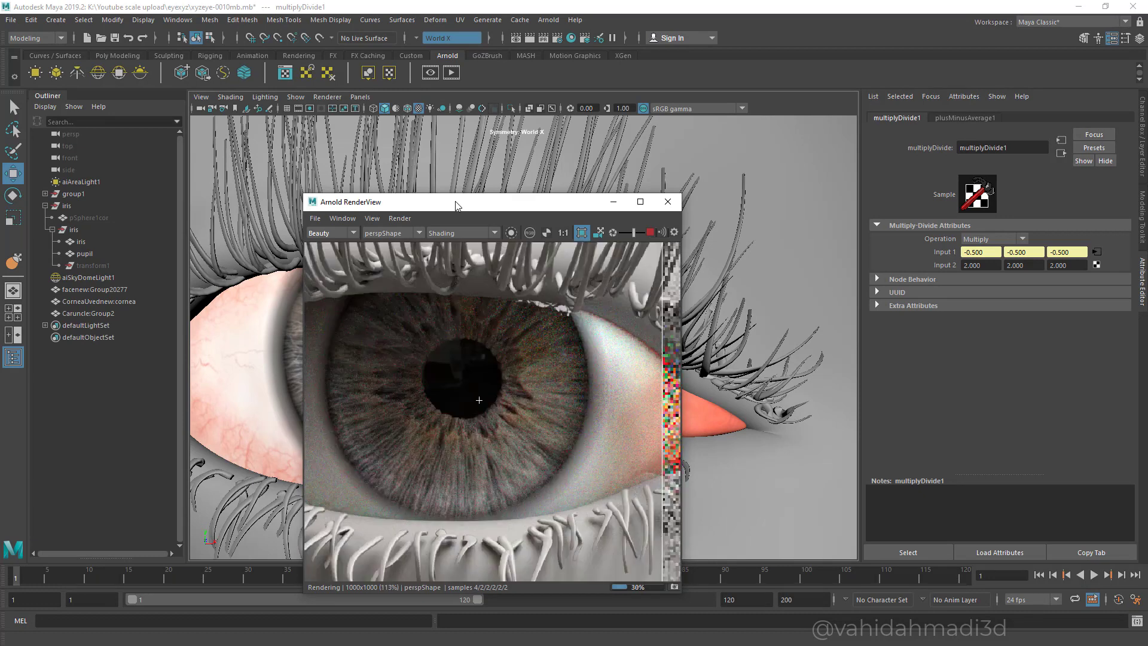
key("Escape")
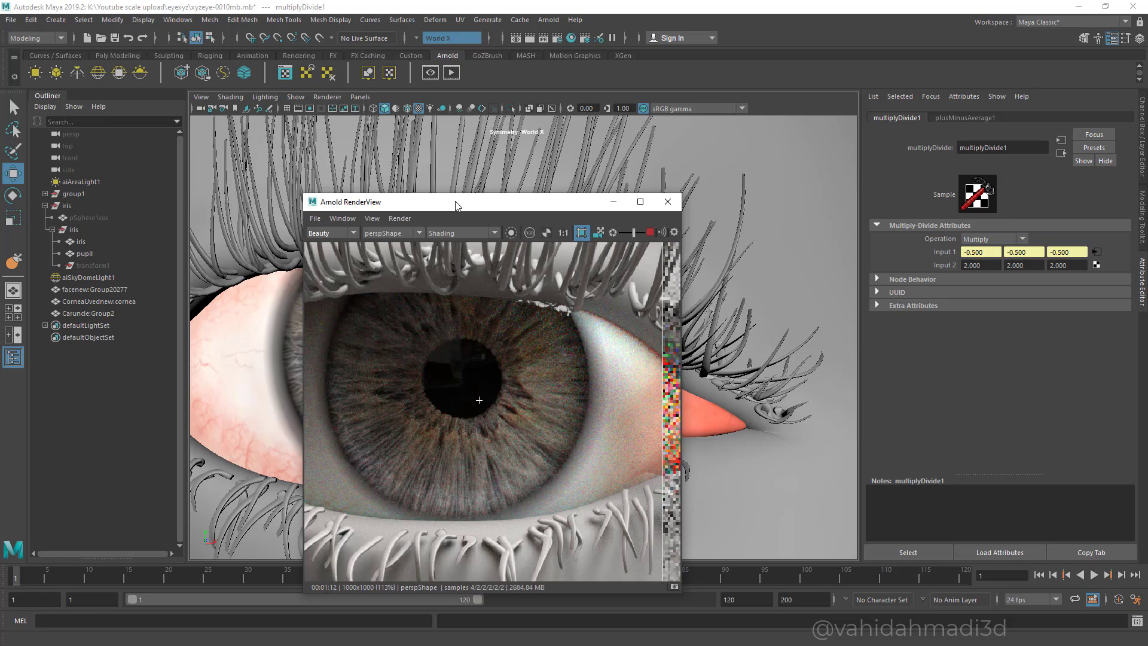
scroll(479, 400, "down", 3)
scroll(604, 438, "up", 5)
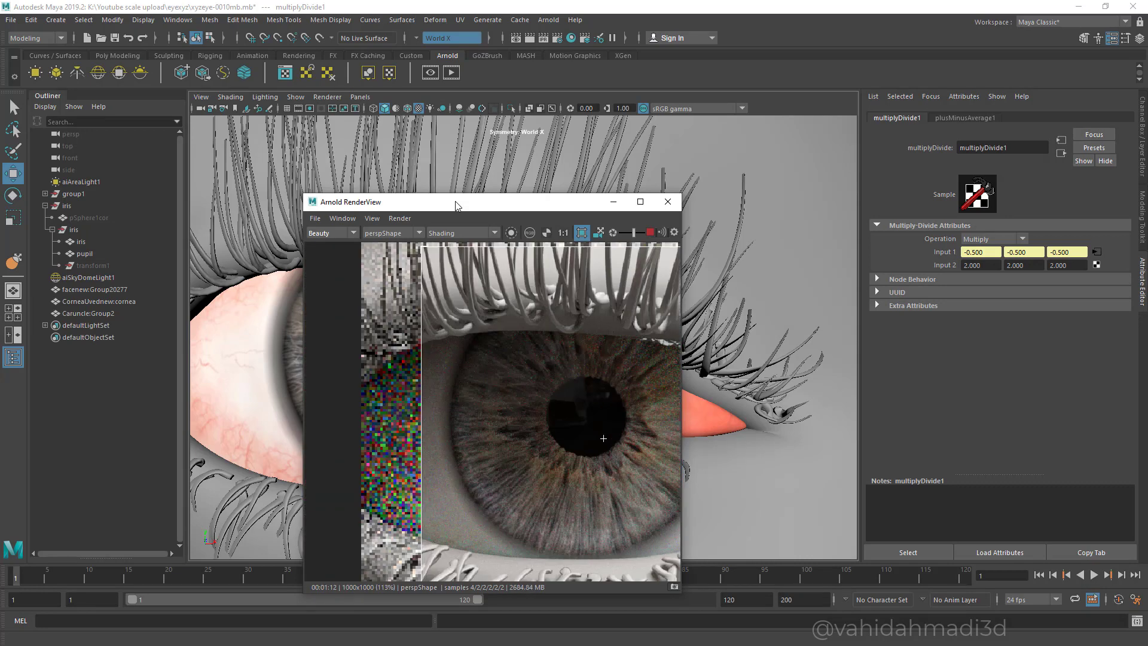
scroll(598, 431, "down", 2)
scroll(586, 416, "up", 2)
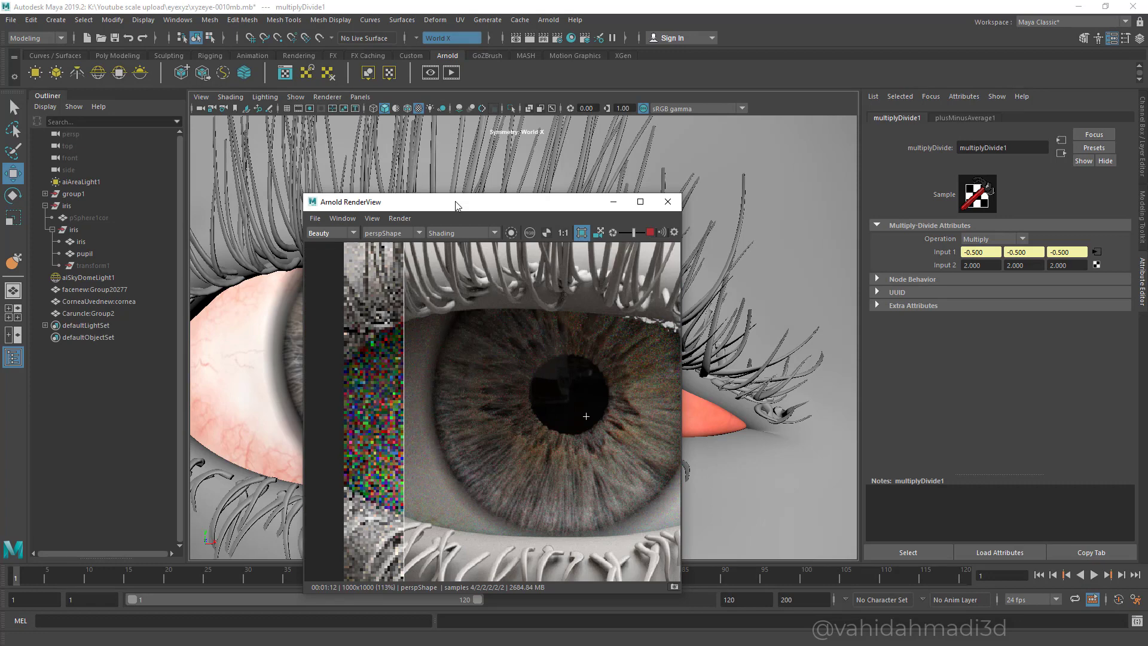
middle_click_drag(586, 416, 524, 408)
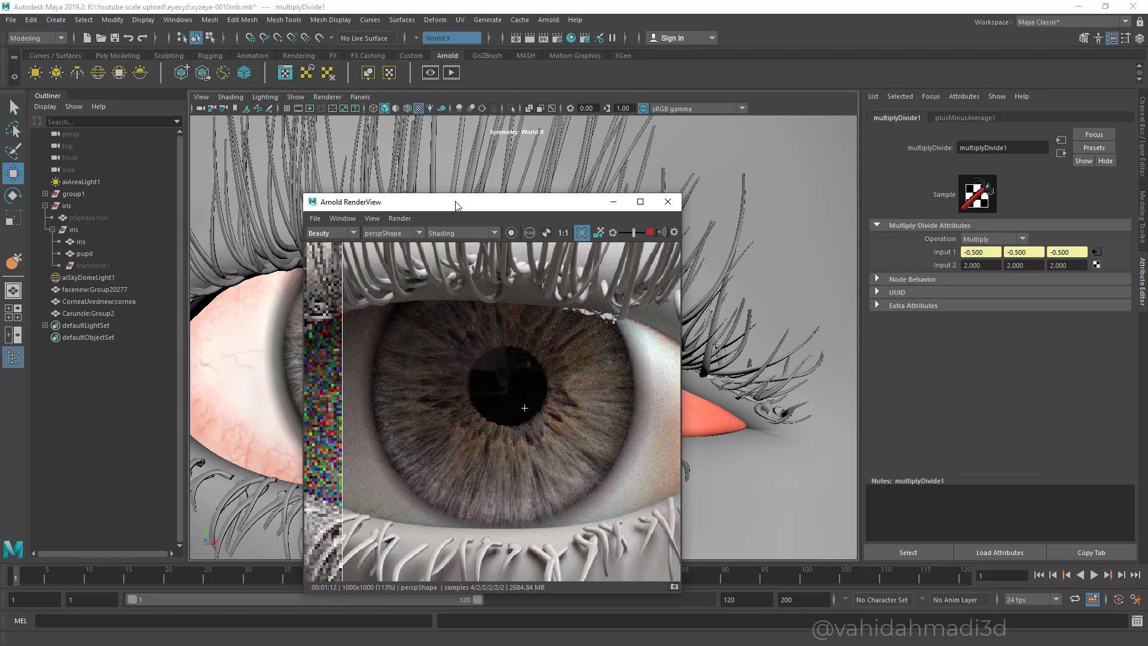
scroll(524, 408, "down", 3)
scroll(517, 384, "up", 3)
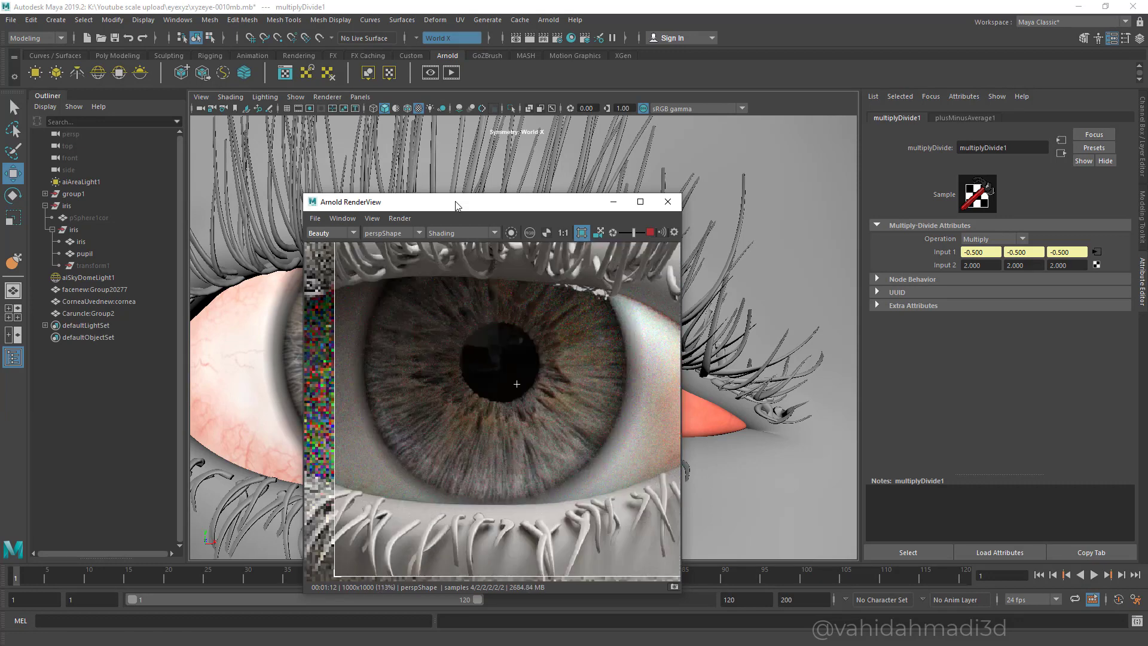
left_click(669, 202)
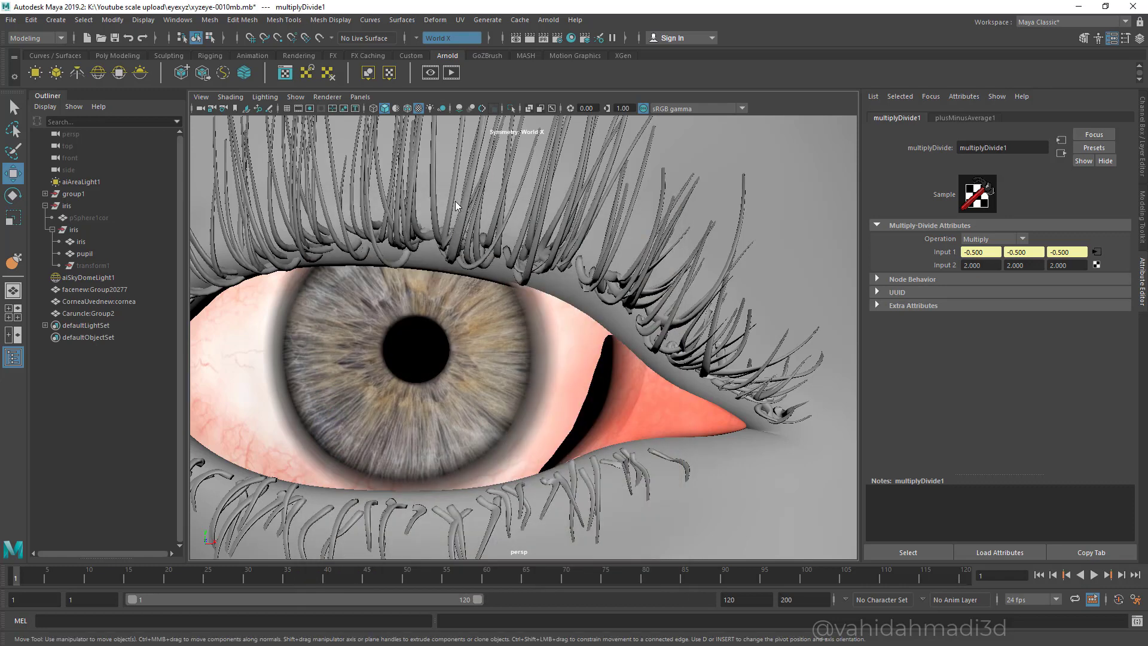
- In Hypershade, set the specular IOR of the cornea material aiStandardSurface7 to 1.6 and return to the scene
left_click(502, 332)
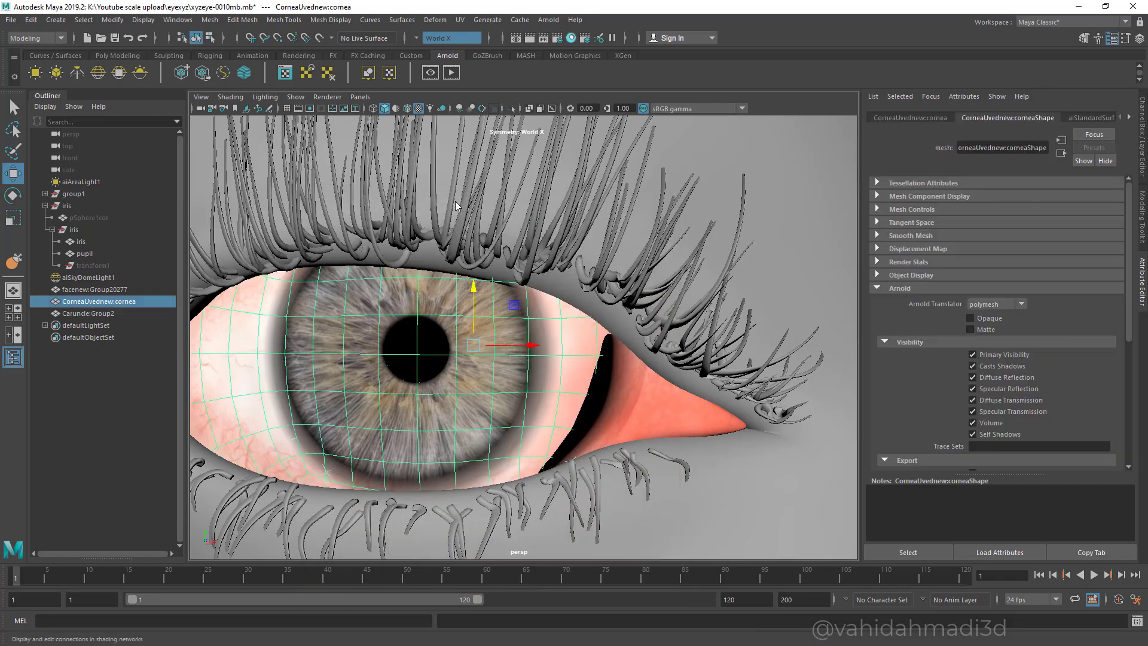
left_click(571, 37)
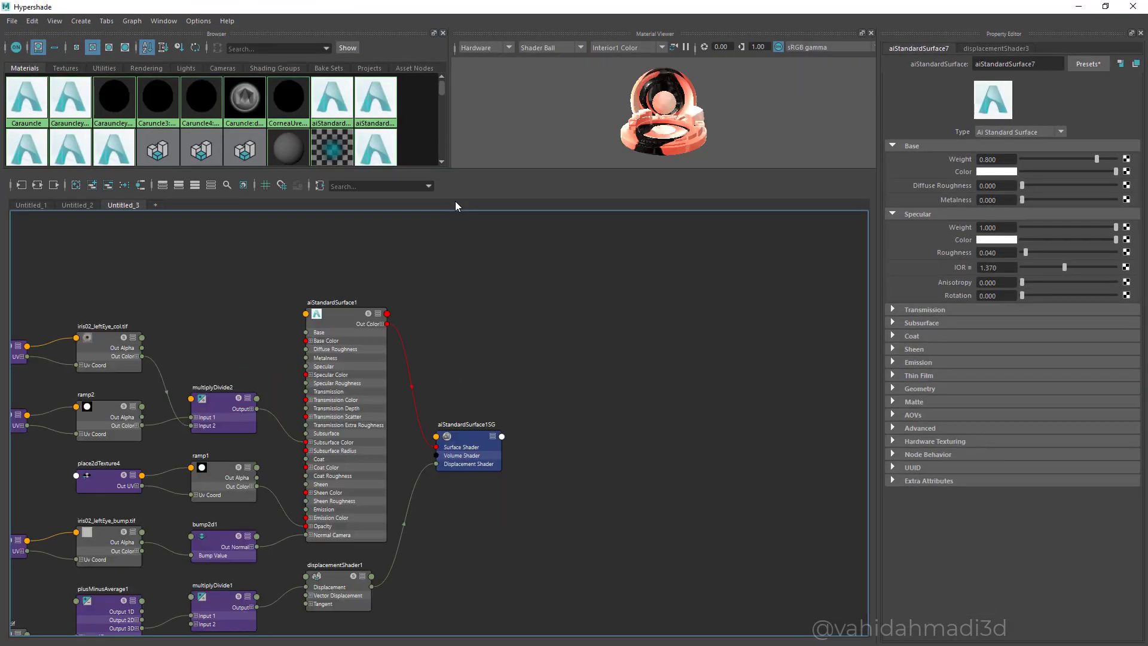
left_click(78, 205)
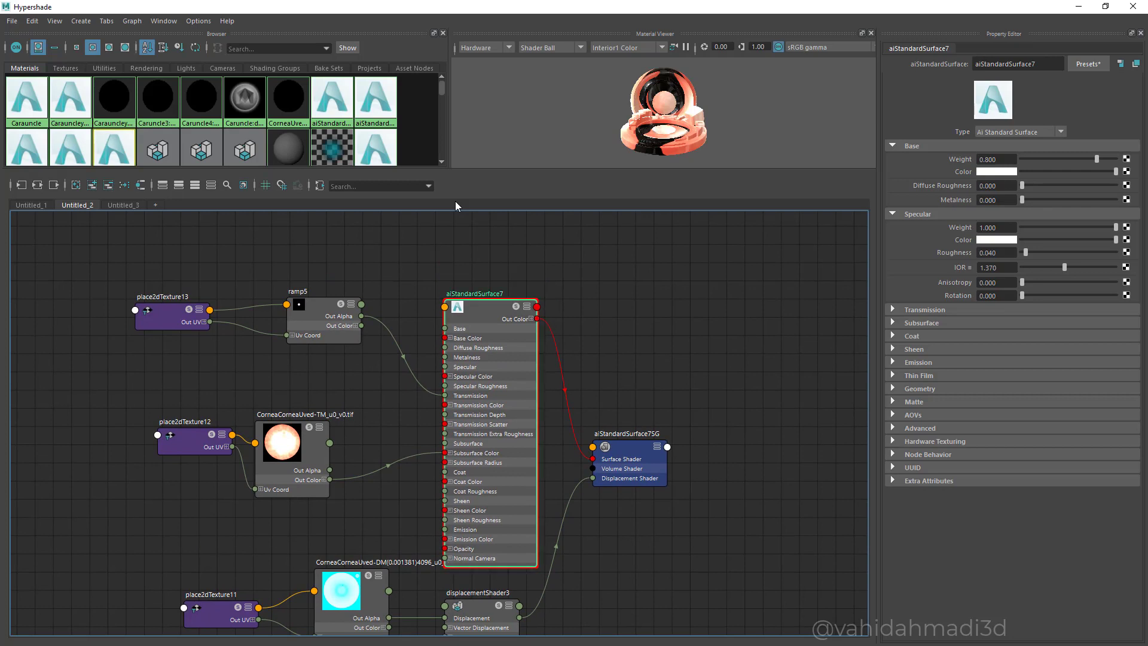
left_click_drag(998, 268, 979, 268)
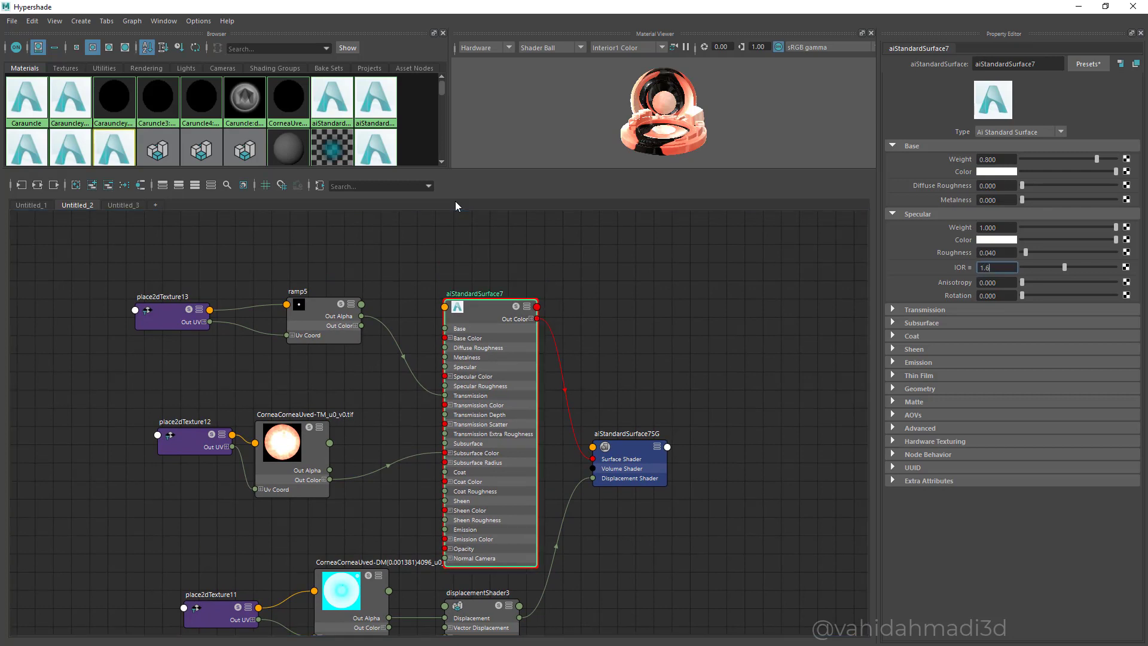
key("Return")
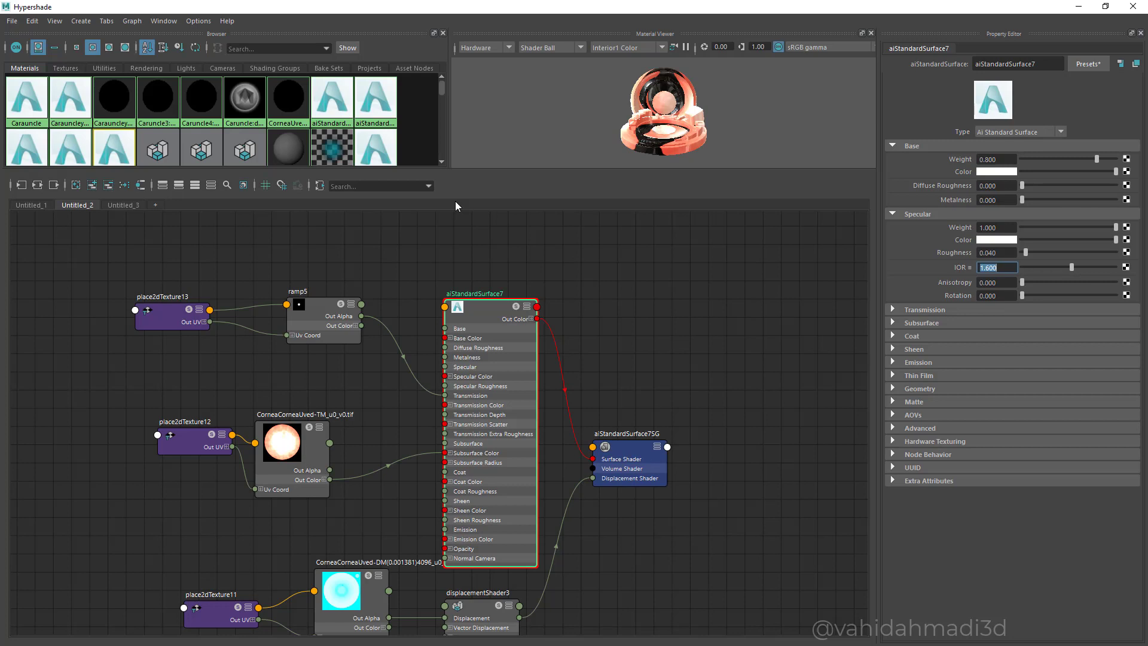
left_click(922, 323)
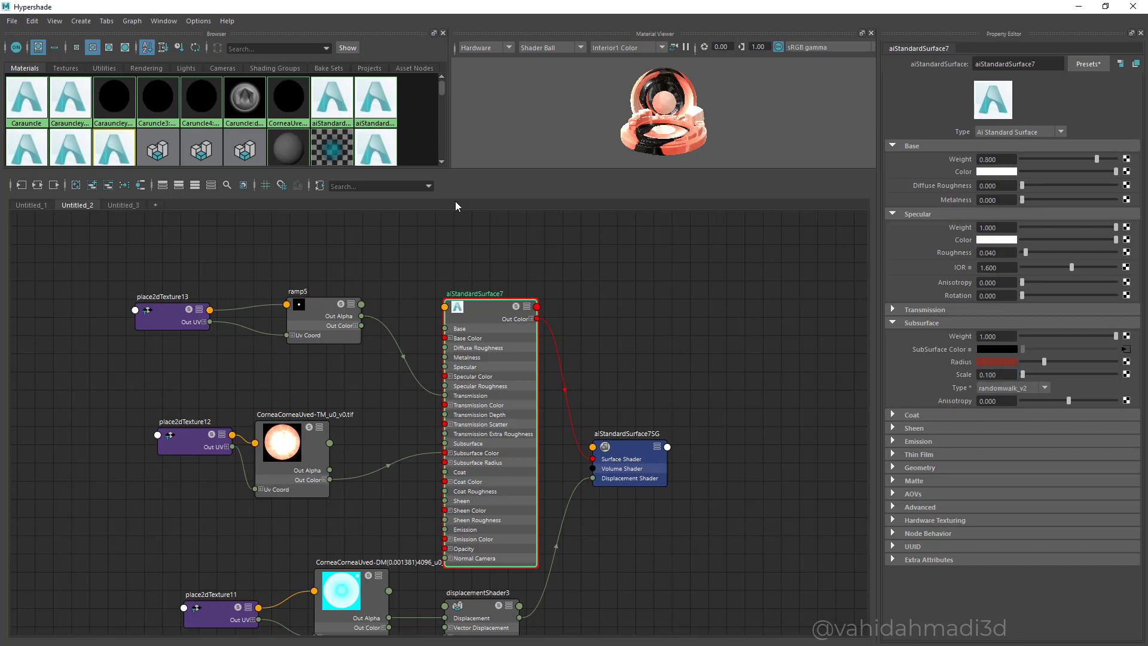
left_click(912, 415)
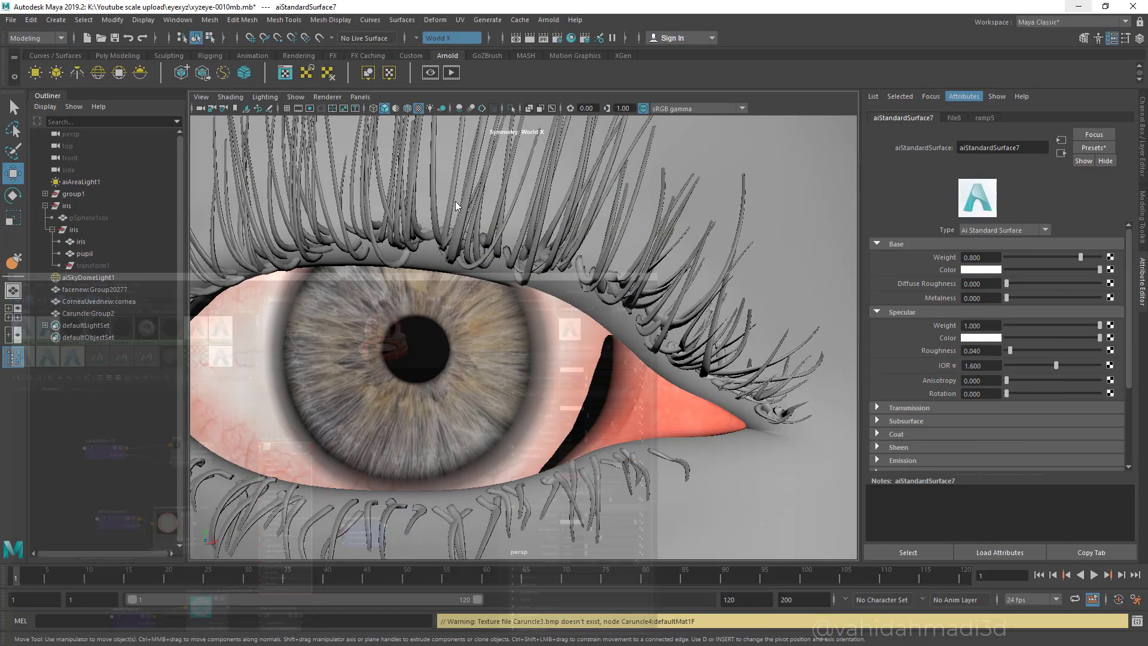
- Select the area light above the head and move it sideways toward the head's centre line
scroll(456, 202, "down", 8)
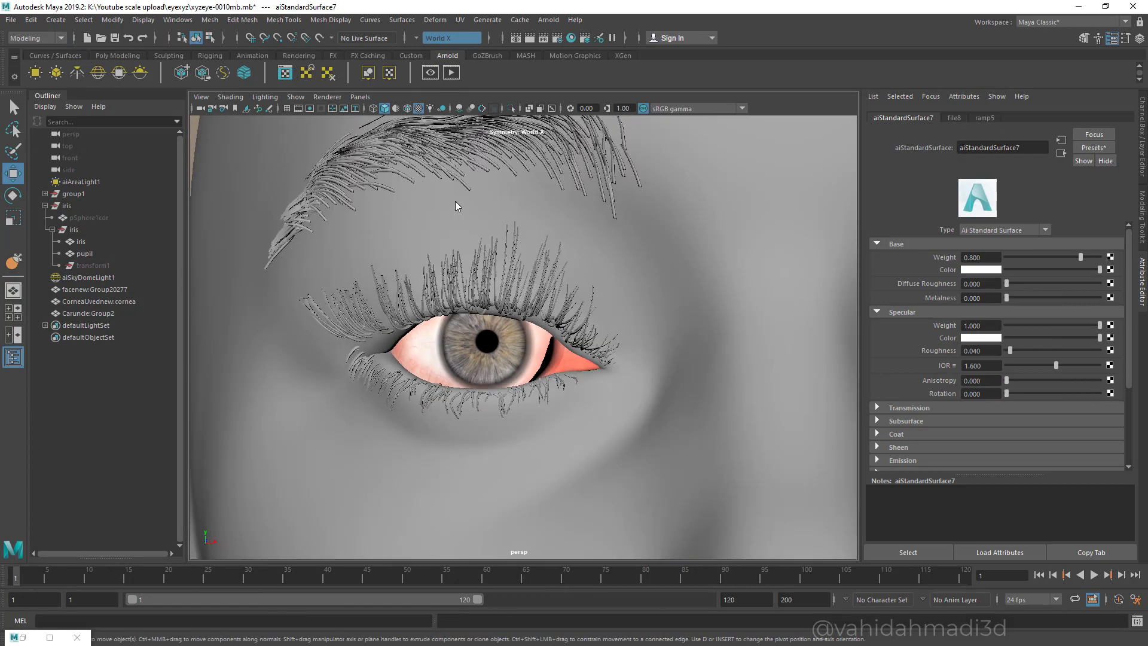
middle_click_drag(456, 202, 502, 166, "alt")
mouse_move(502, 167)
left_mouse_down("alt")
mouse_move(505, 190)
mouse_move(542, 216)
mouse_move(520, 167)
left_mouse_up("alt")
left_click_drag(455, 202, 485, 195, "alt")
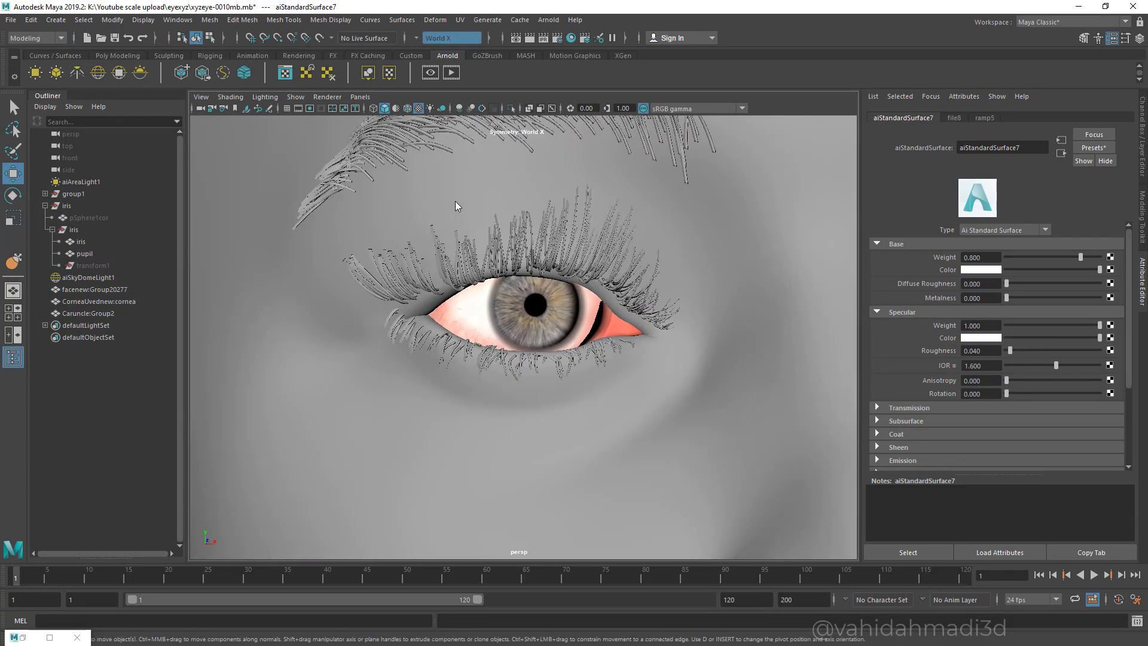
scroll(456, 202, "down", 20)
left_click(456, 202)
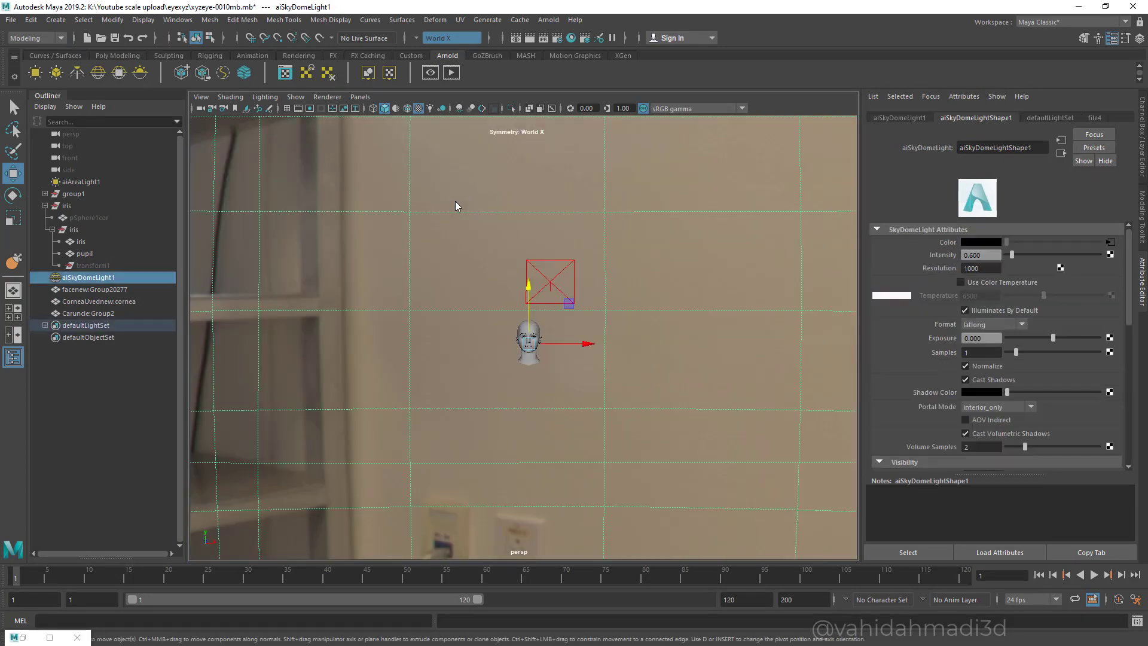
scroll(456, 202, "up", 6)
scroll(456, 202, "down", 7)
scroll(456, 202, "up", 5)
left_click(565, 251)
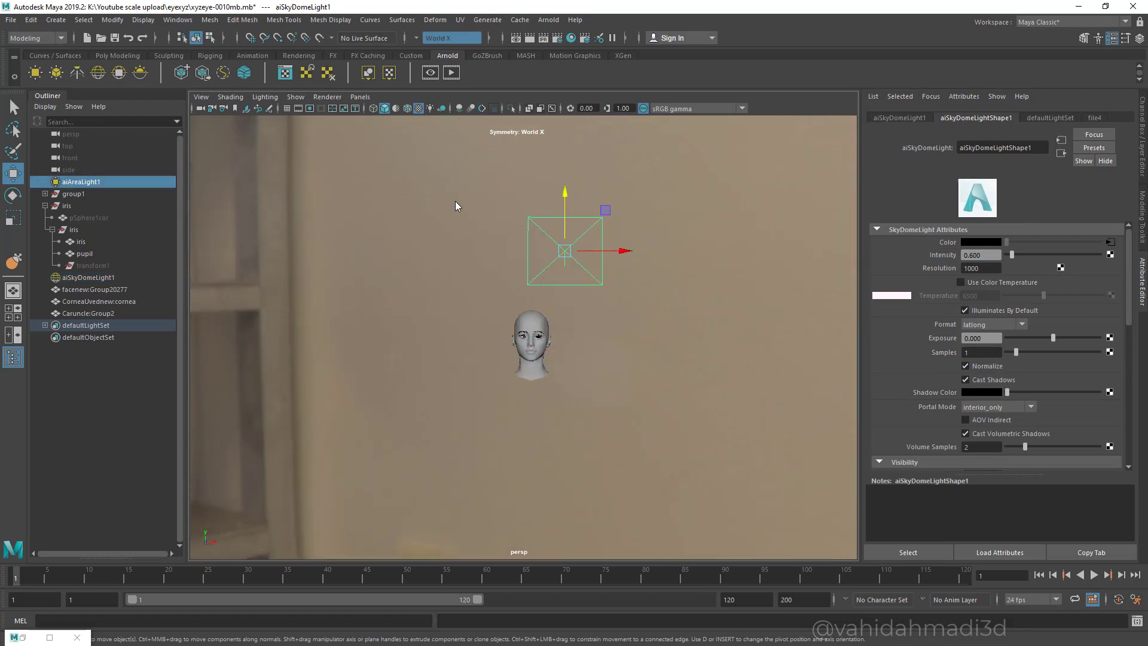
mouse_move(565, 252)
left_mouse_down()
mouse_move(589, 250)
mouse_move(564, 262)
mouse_move(586, 269)
mouse_move(675, 263)
mouse_move(610, 249)
mouse_move(532, 257)
left_mouse_up()
key("e")
key("r")
key("w")
key("e")
key("w")
- Render the whole head in Arnold RenderView, fit the frame in the window, and bring the face closer from the front
left_click(454, 201)
scroll(455, 201, "down", 10)
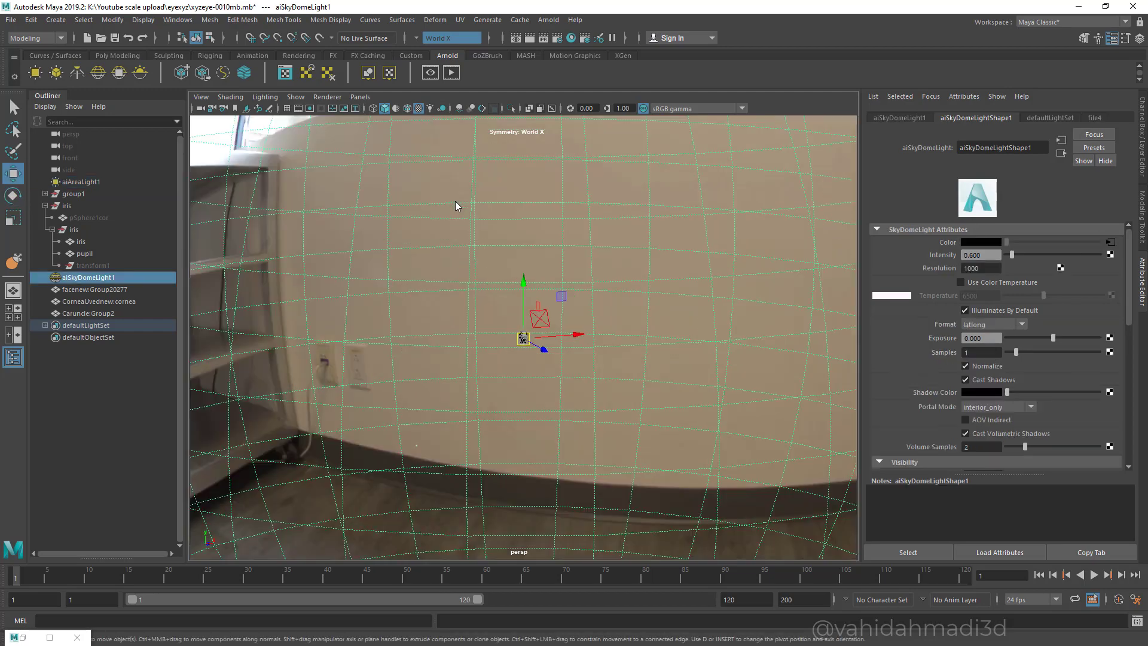
scroll(455, 201, "up", 14)
scroll(454, 201, "up", 5)
left_click_drag(455, 201, 394, 192, "alt")
left_click(451, 73)
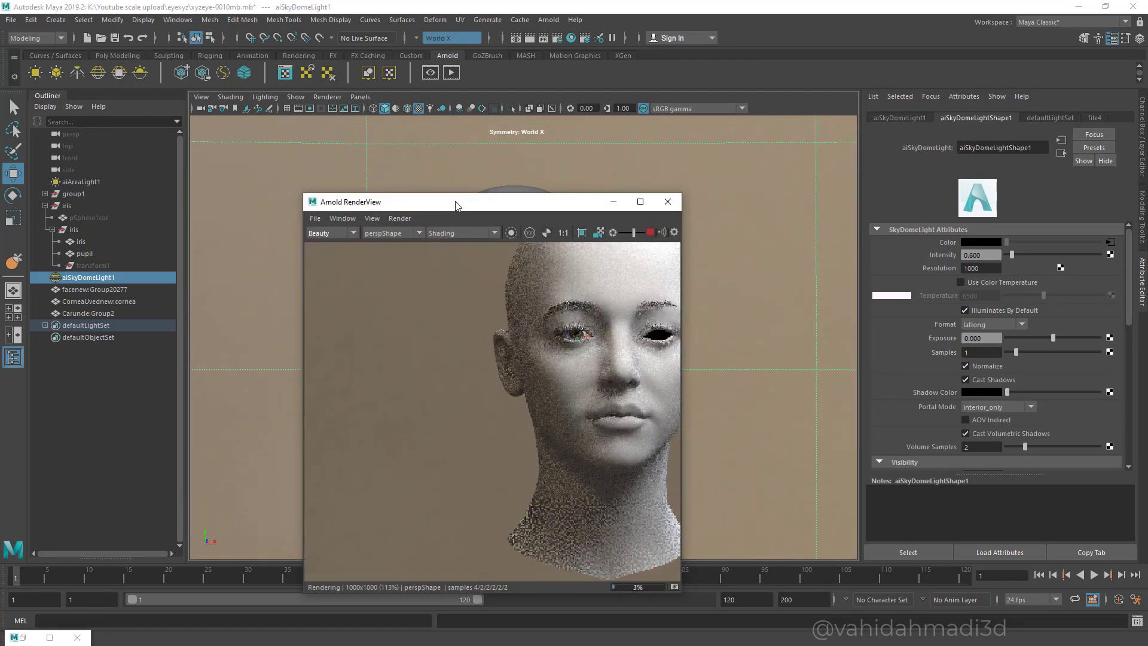
left_click(598, 233)
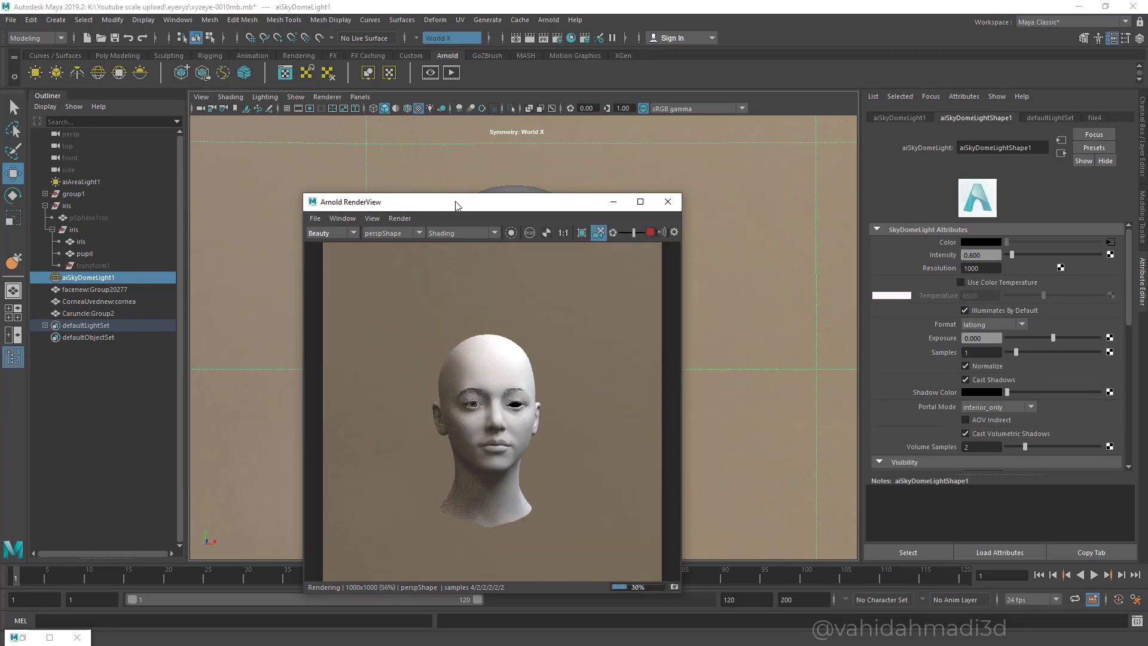
scroll(514, 158, "up", 5)
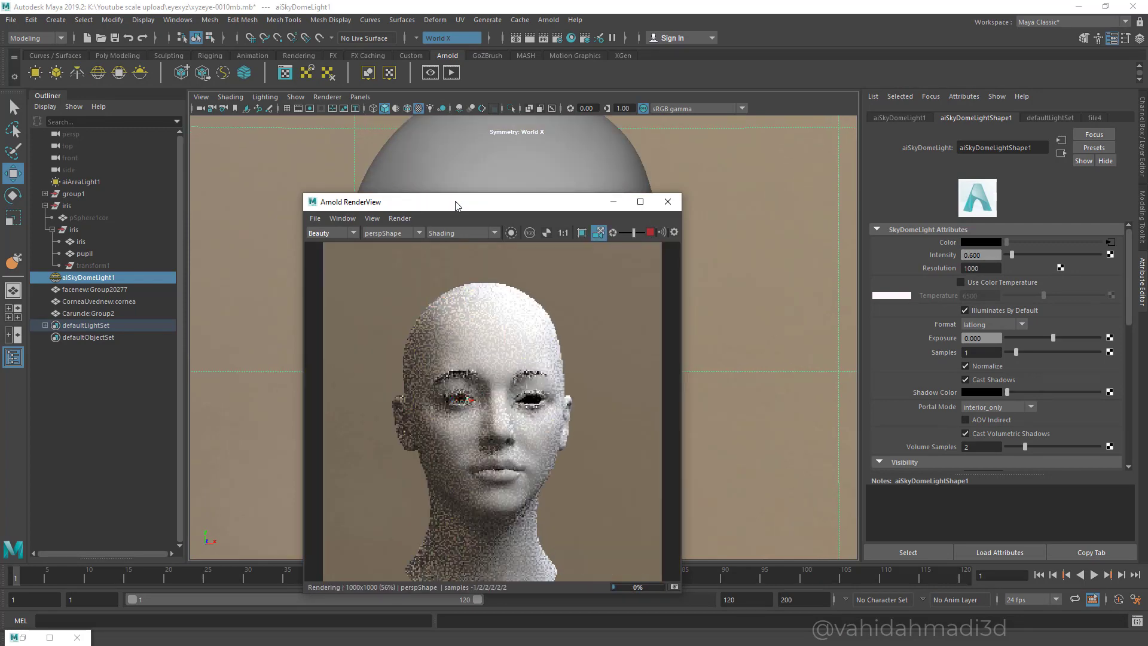
left_click_drag(514, 159, 525, 159, "alt")
scroll(514, 158, "up", 3)
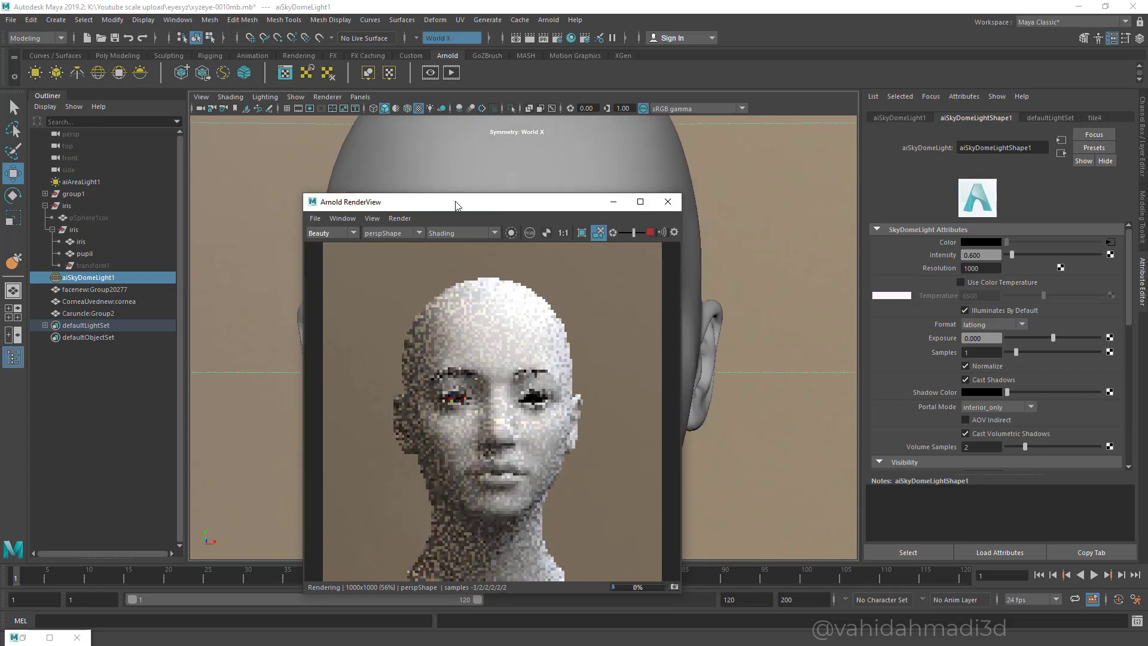
right_click_drag(514, 159, 512, 158, "alt")
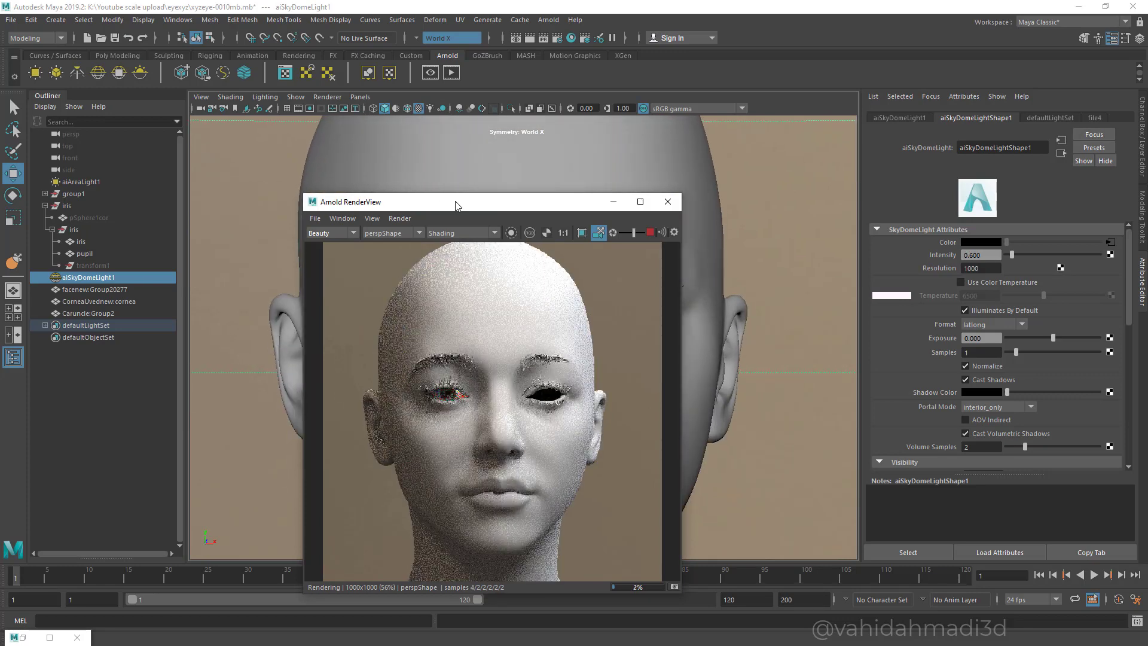
- Restrict the Arnold render to the eye, refresh the full head, redraw a tighter region around the eye, and close the render view
left_click_drag(408, 375, 475, 414, "shift")
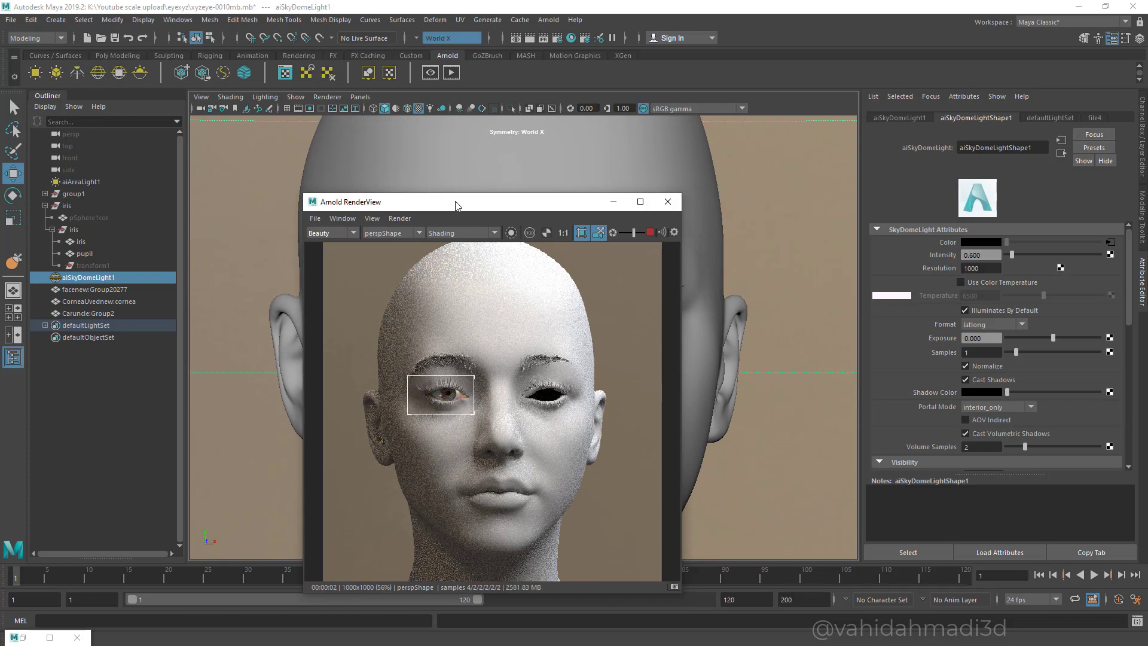
scroll(456, 202, "up", 2)
scroll(456, 202, "down", 1)
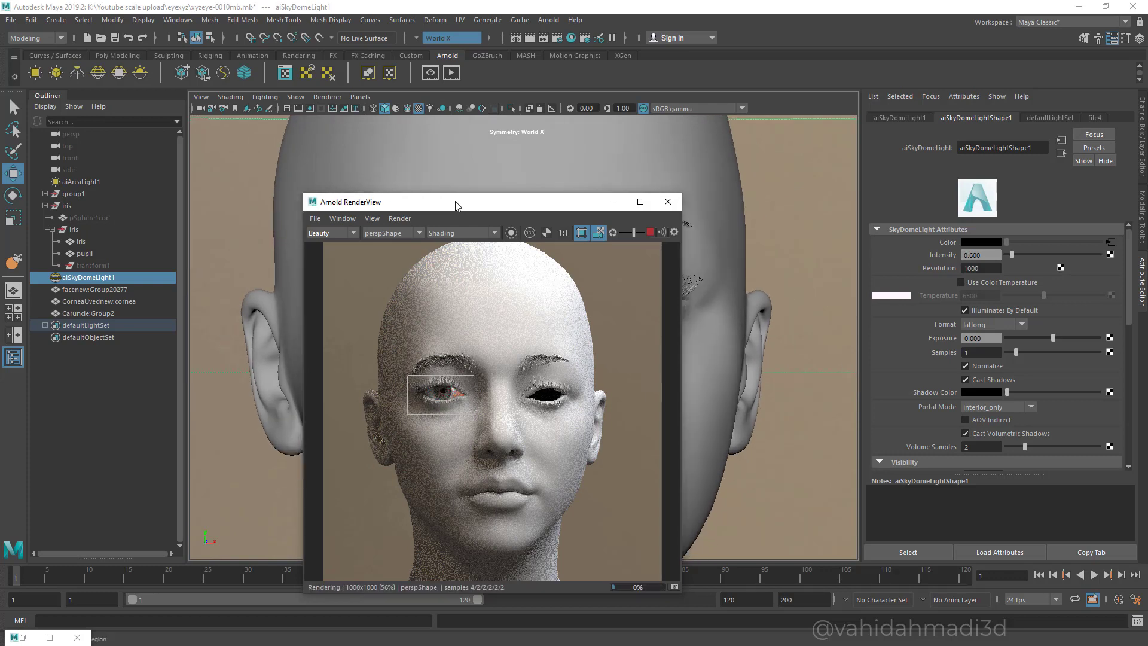
left_click(582, 233)
left_click(582, 233)
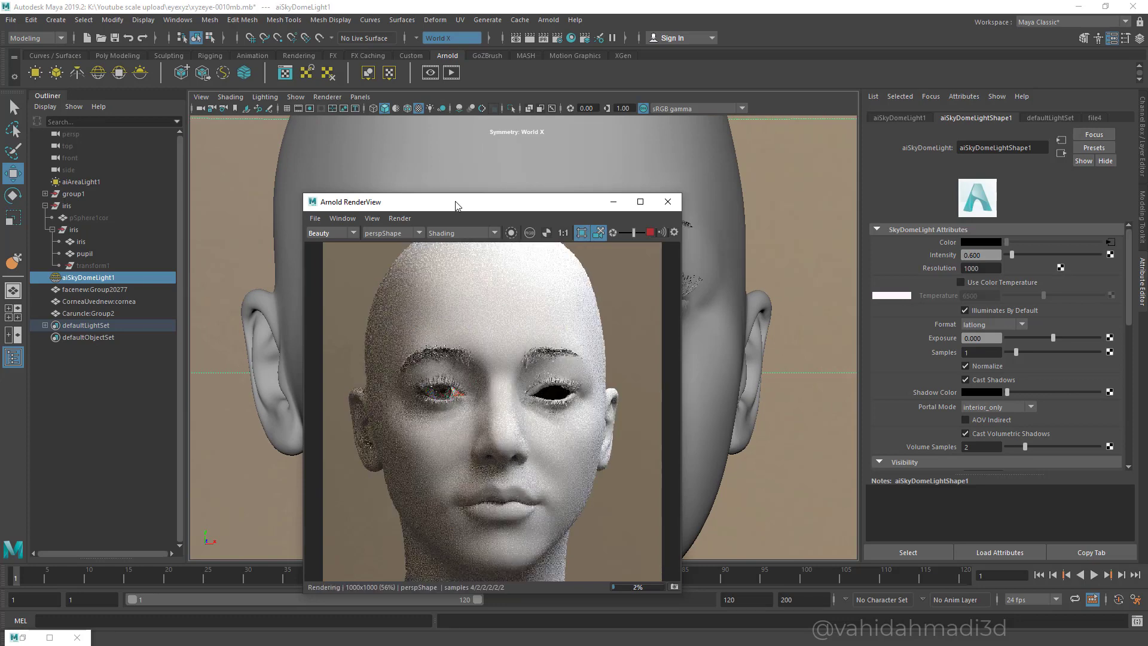
left_click_drag(408, 368, 460, 412)
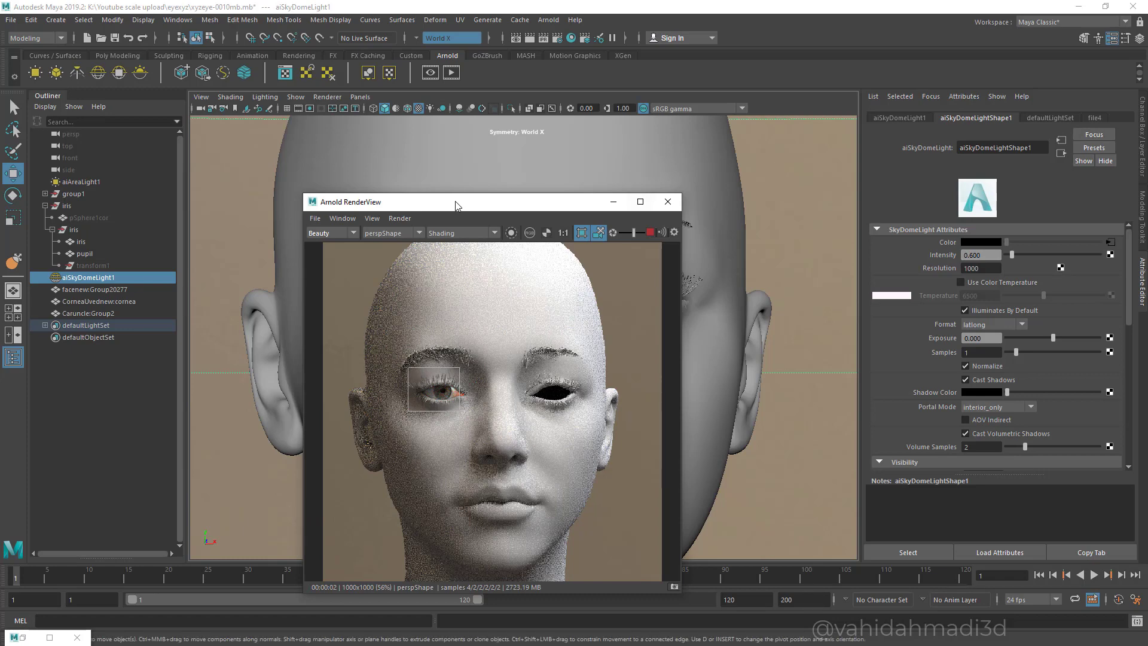
left_click(668, 202)
- Select the inner iris group containing the iris and pupil and shift it slightly along X to a Translate X of -2.967
scroll(524, 338, "up", 4)
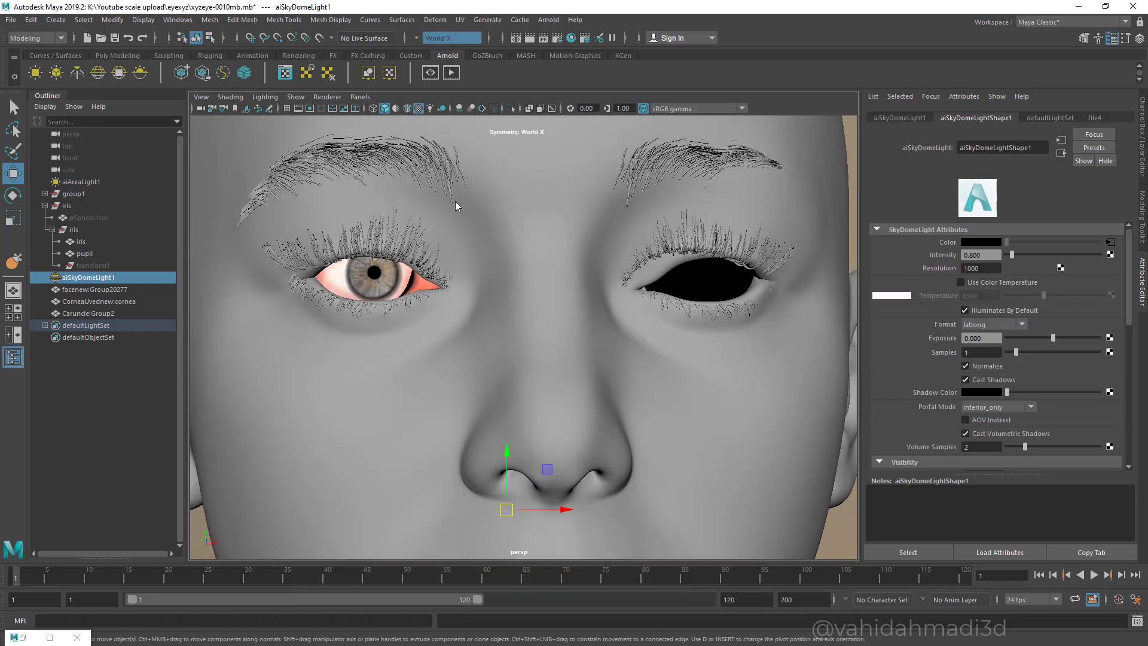
middle_click_drag(524, 338, 615, 362, "alt")
scroll(524, 338, "up", 6)
middle_click_drag(524, 338, 583, 366, "alt")
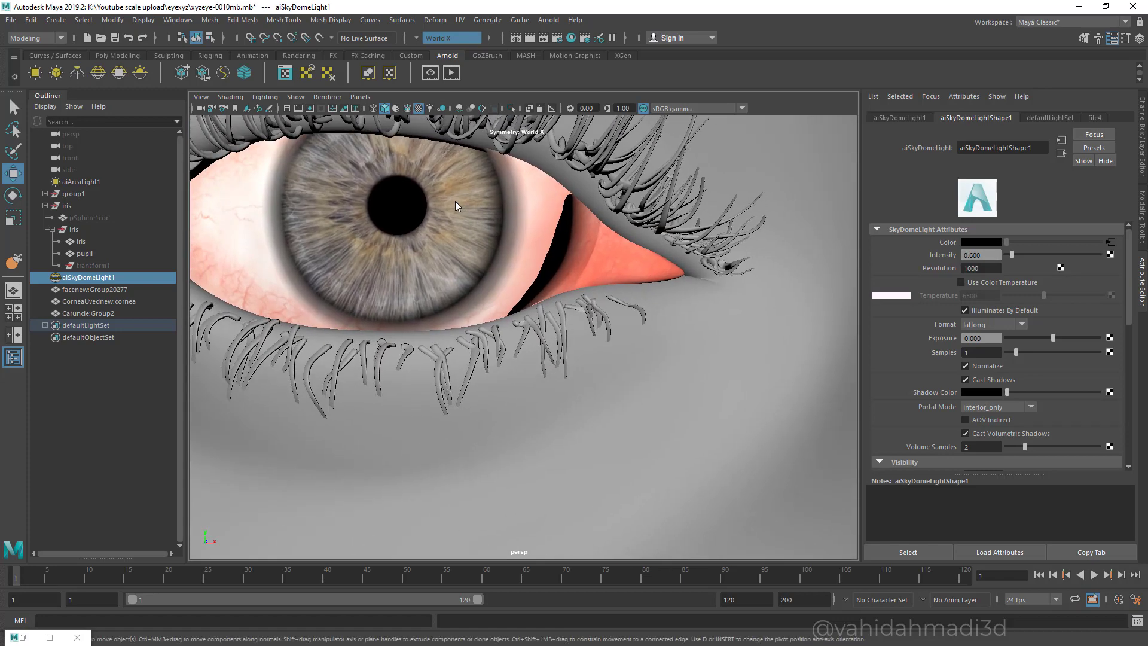
left_click(456, 206)
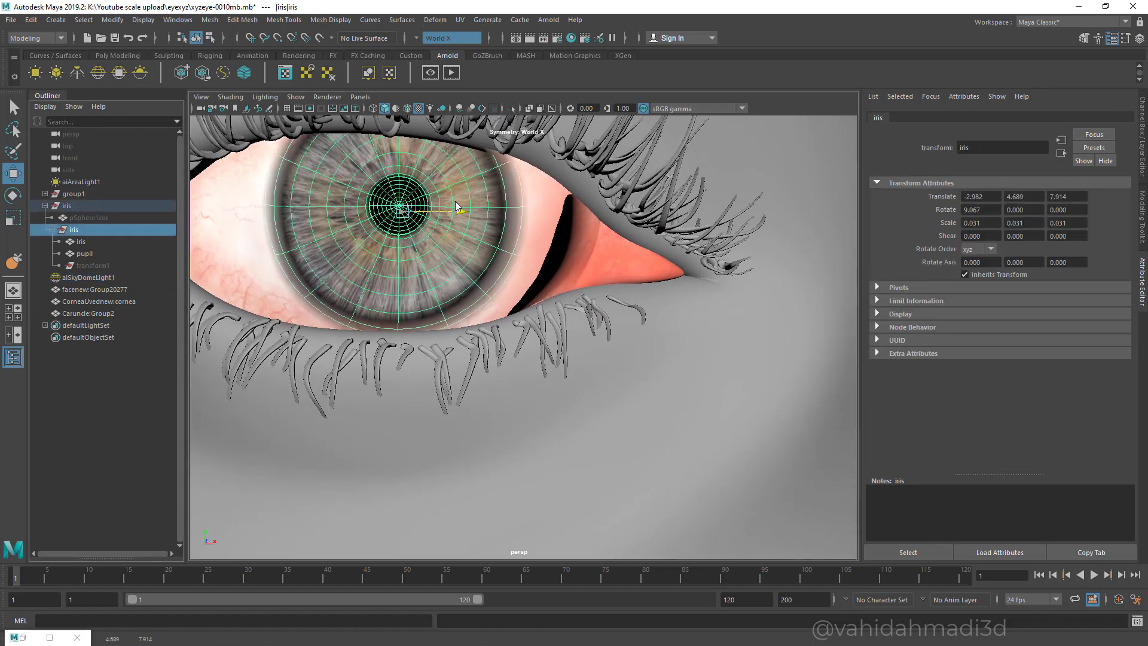
scroll(456, 205, "down", 10)
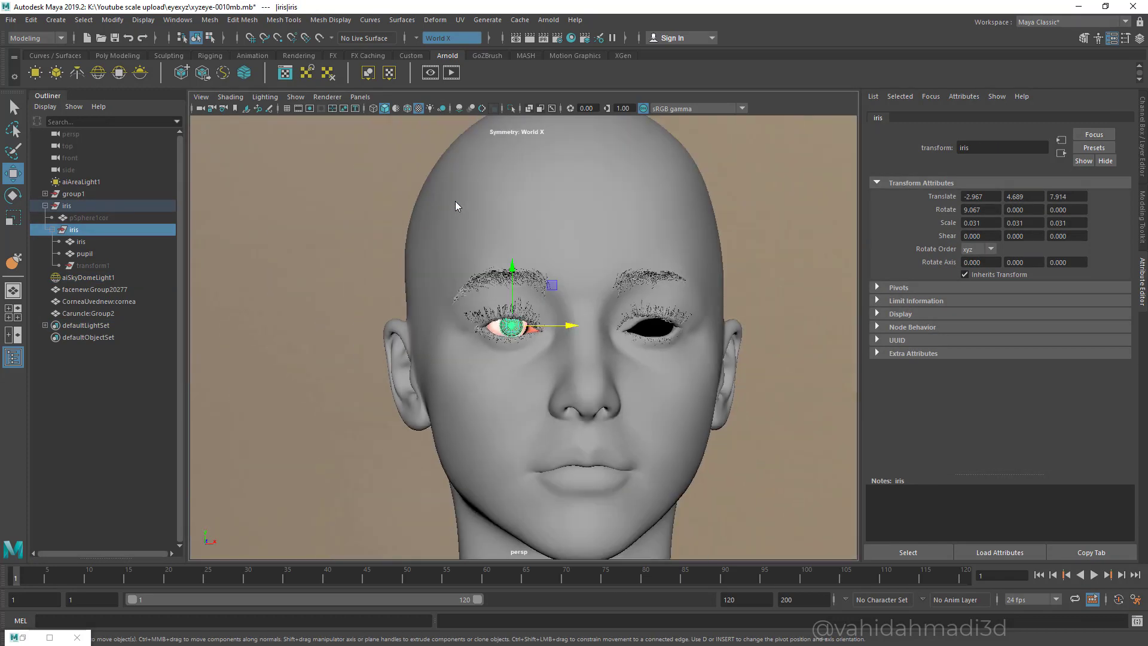
- Render the head again in Arnold RenderView, closer on the face, and limit rendering to a region around the adjusted eye
left_click(452, 73)
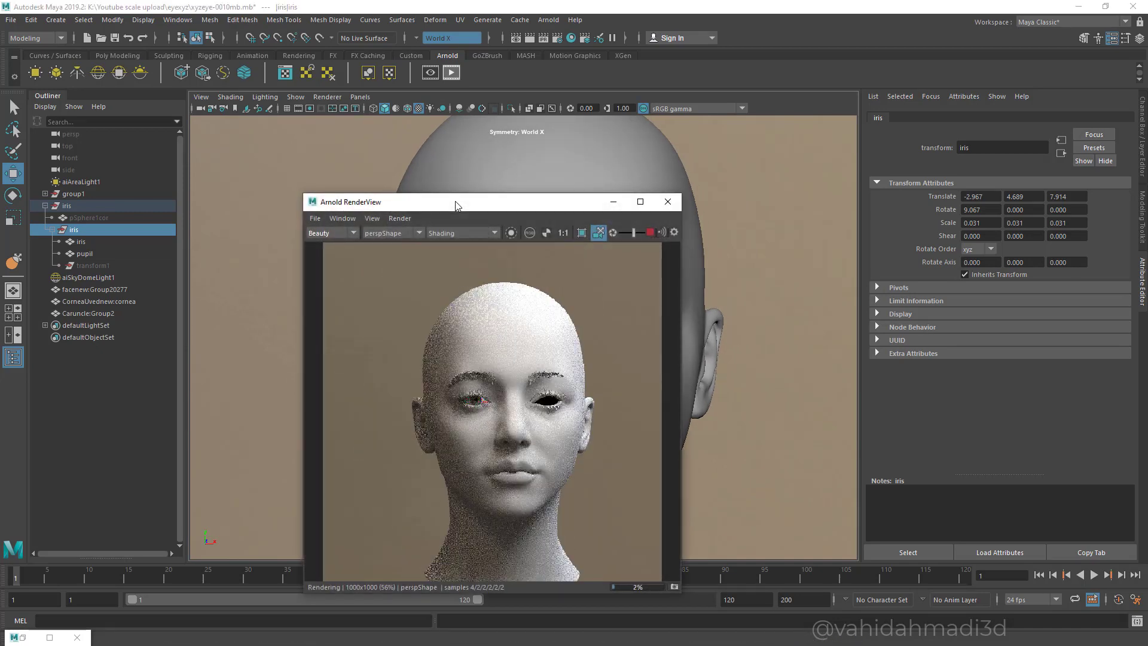
scroll(455, 206, "up", 5)
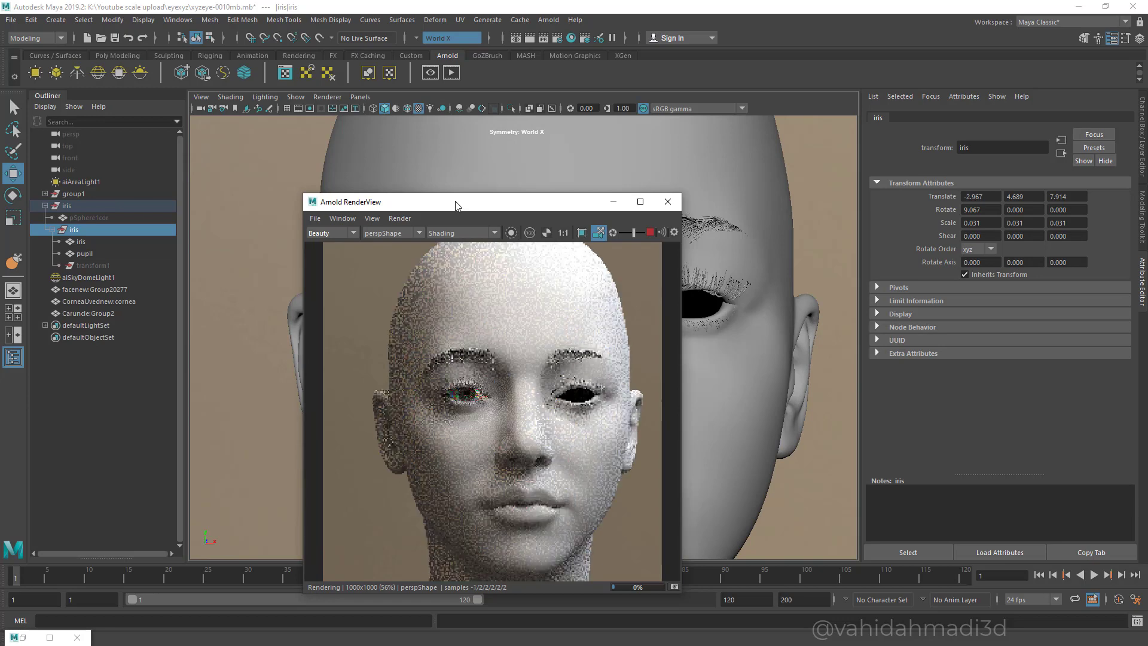
scroll(456, 205, "up", 2)
left_click_drag(431, 365, 487, 419, "shift")
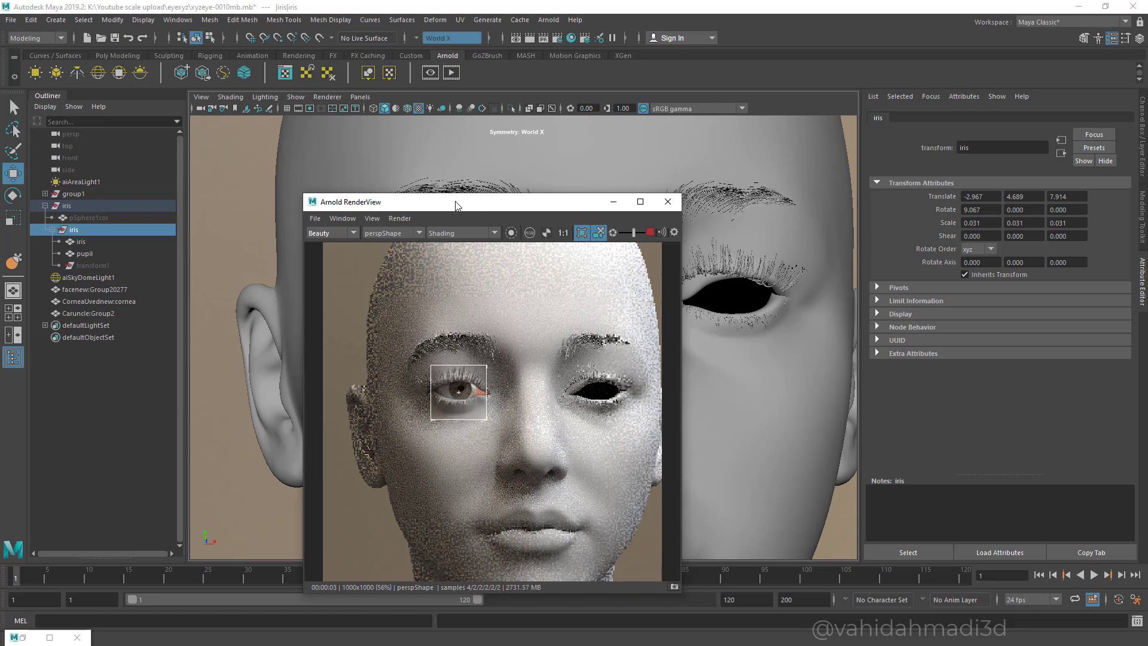
- Render closer on the eye in Arnold RenderView and redraw the render region to cover the whole iris, inner corner and lashes
scroll(455, 206, "up", 1)
scroll(456, 206, "down", 1)
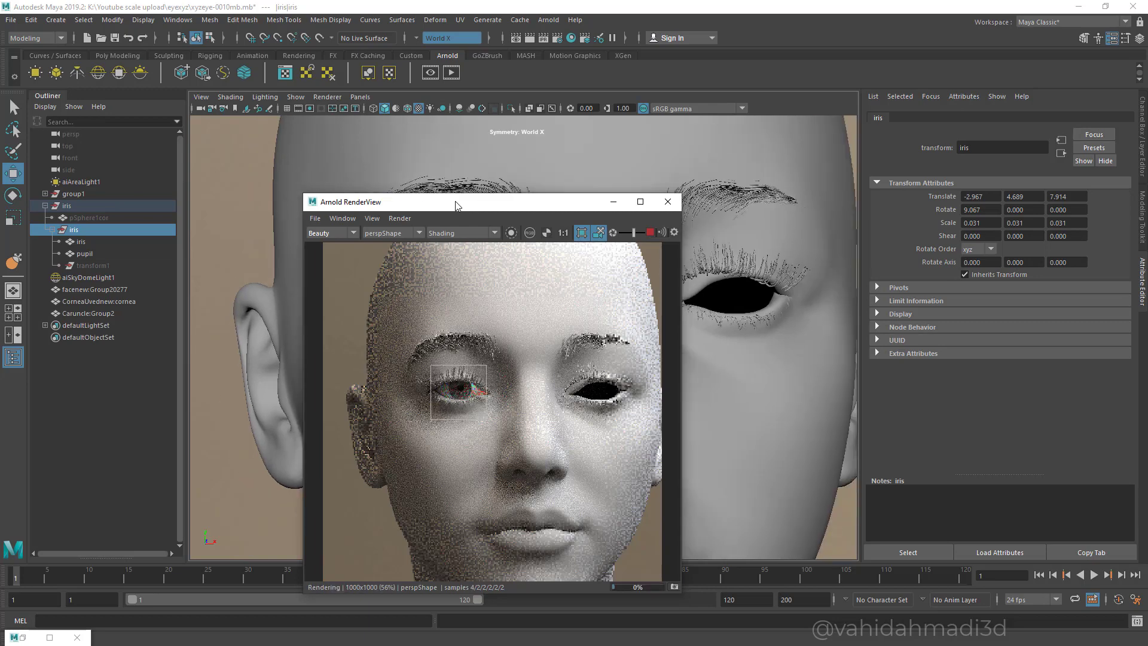
left_click(582, 232)
left_click_drag(736, 389, 777, 362, "alt")
scroll(455, 205, "up", 8)
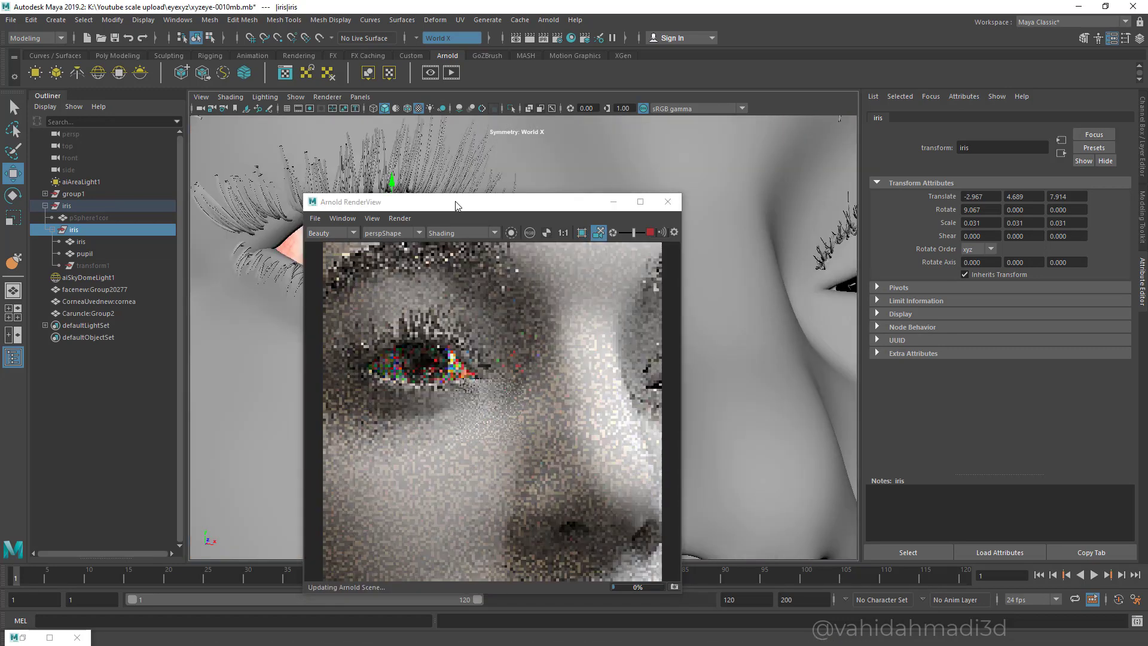
mouse_move(371, 162)
middle_mouse_down("alt")
mouse_move(750, 185)
mouse_move(574, 206)
middle_mouse_up("alt")
scroll(750, 185, "up", 2)
left_click(582, 233)
left_click_drag(472, 327, 569, 406)
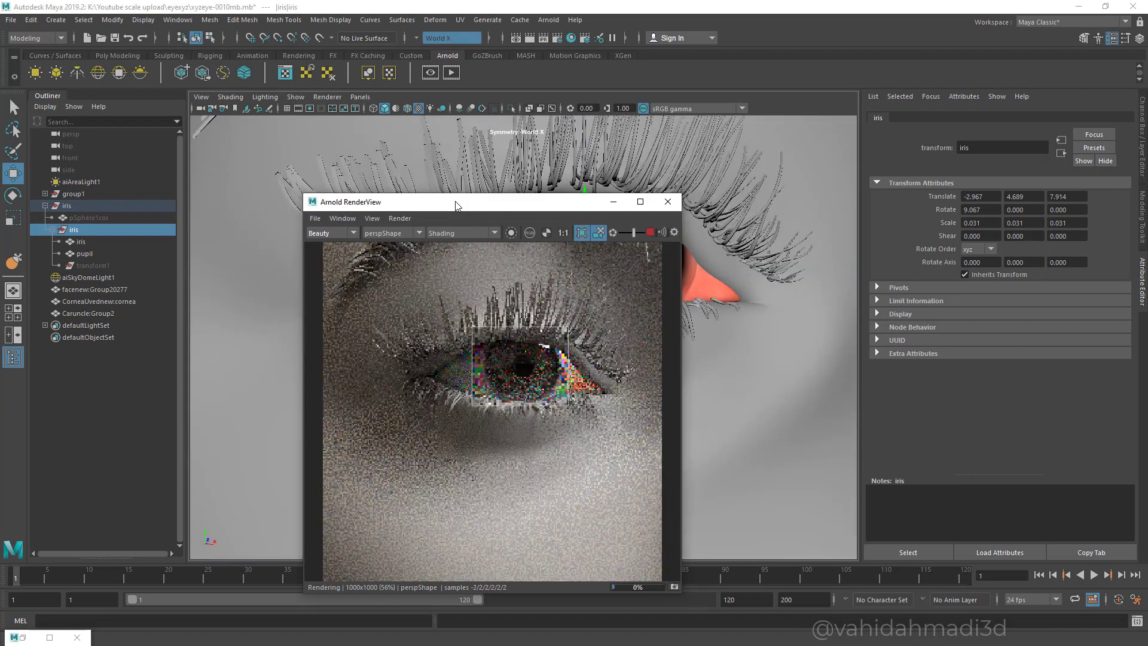
left_click_drag(441, 311, 648, 458)
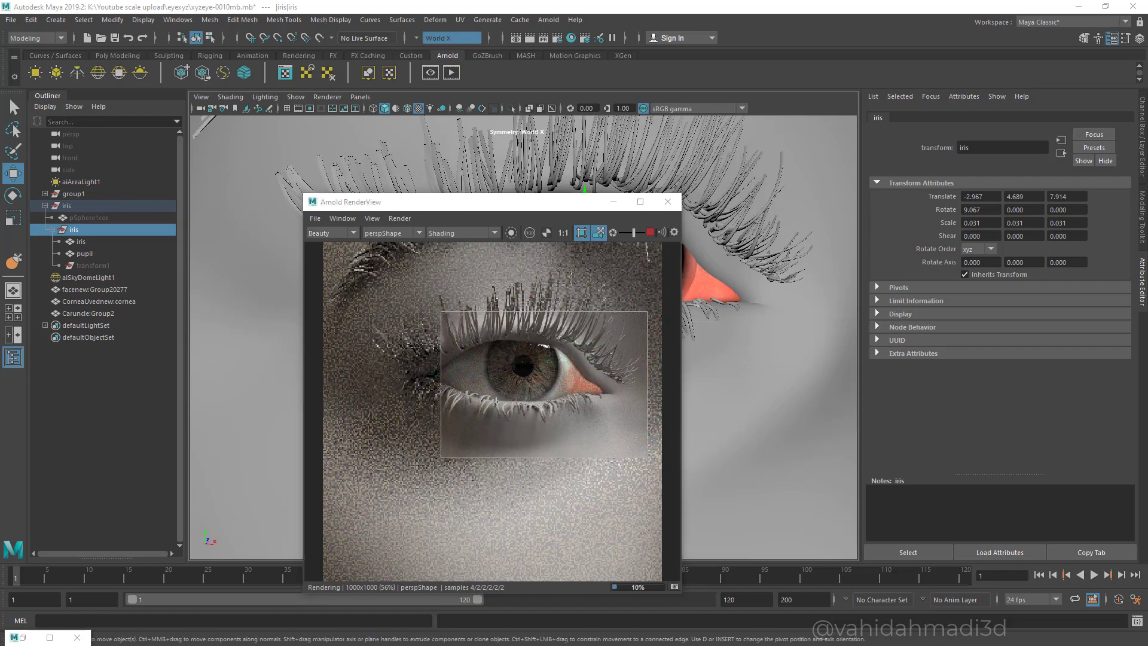
- Review the cornea material aiStandardSurface7 in Hypershade and inspect the eye from slightly different angles in the render and the viewport
left_click(571, 39)
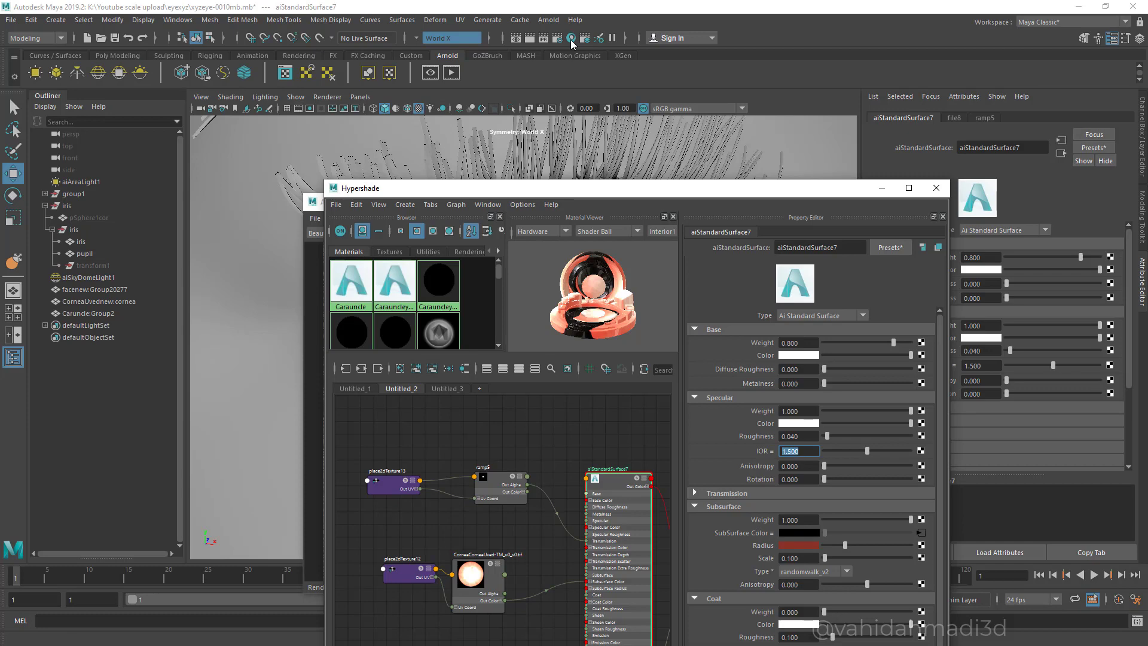
left_click(571, 40)
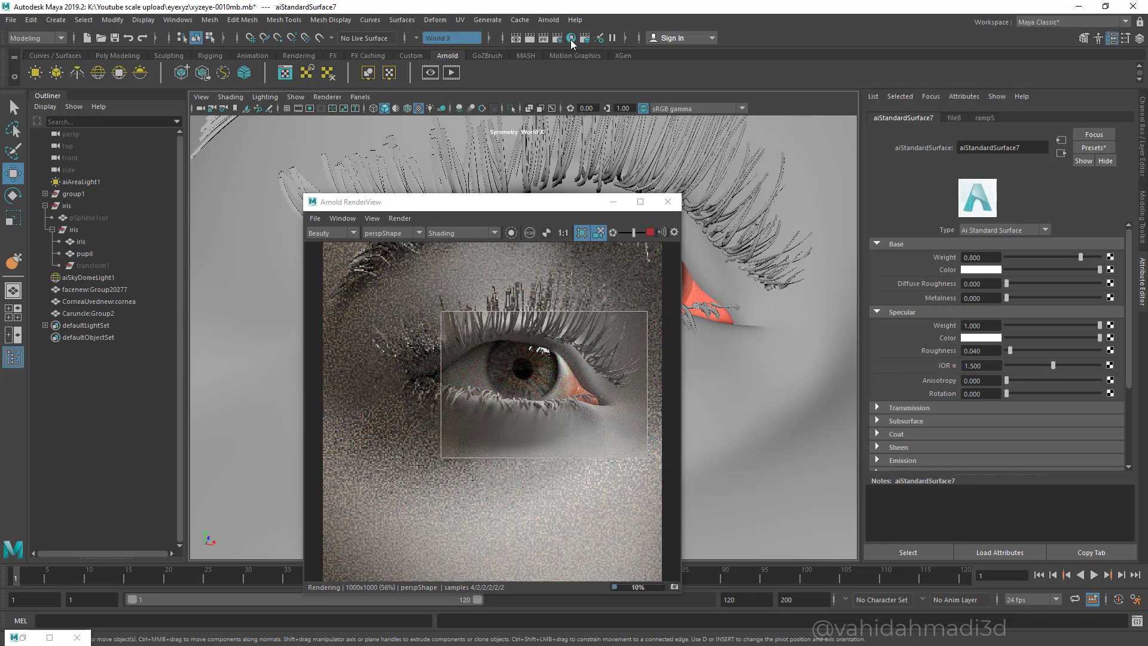
mouse_move(759, 419)
left_mouse_down("alt")
mouse_move(789, 389)
mouse_move(780, 422)
left_mouse_up("alt")
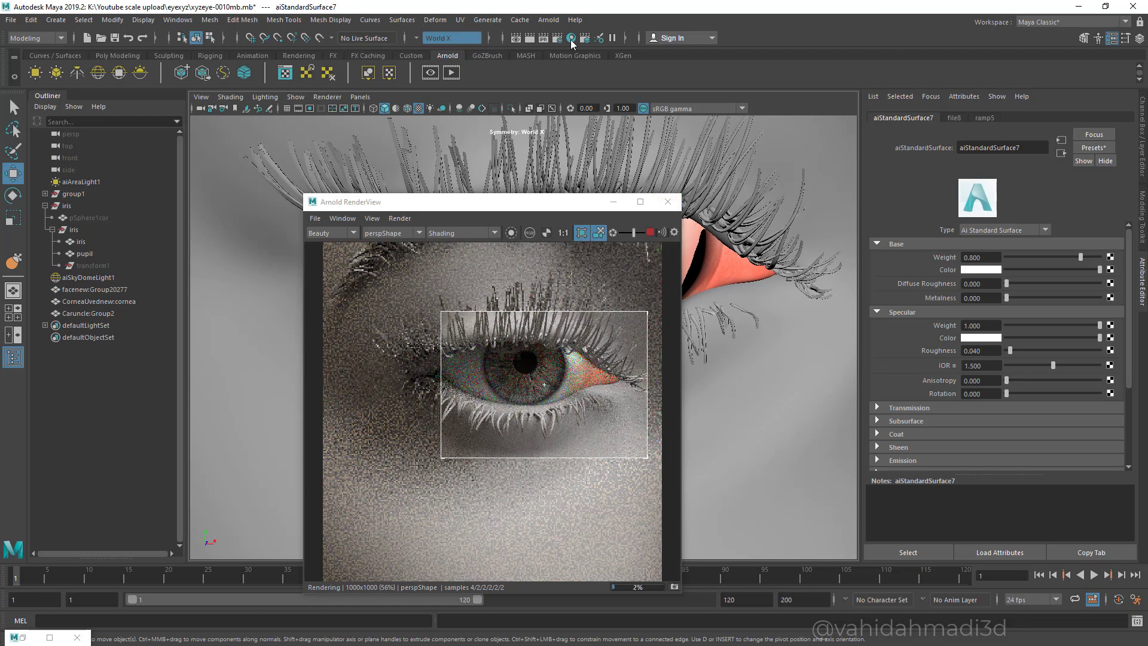
left_click_drag(492, 353, 555, 400)
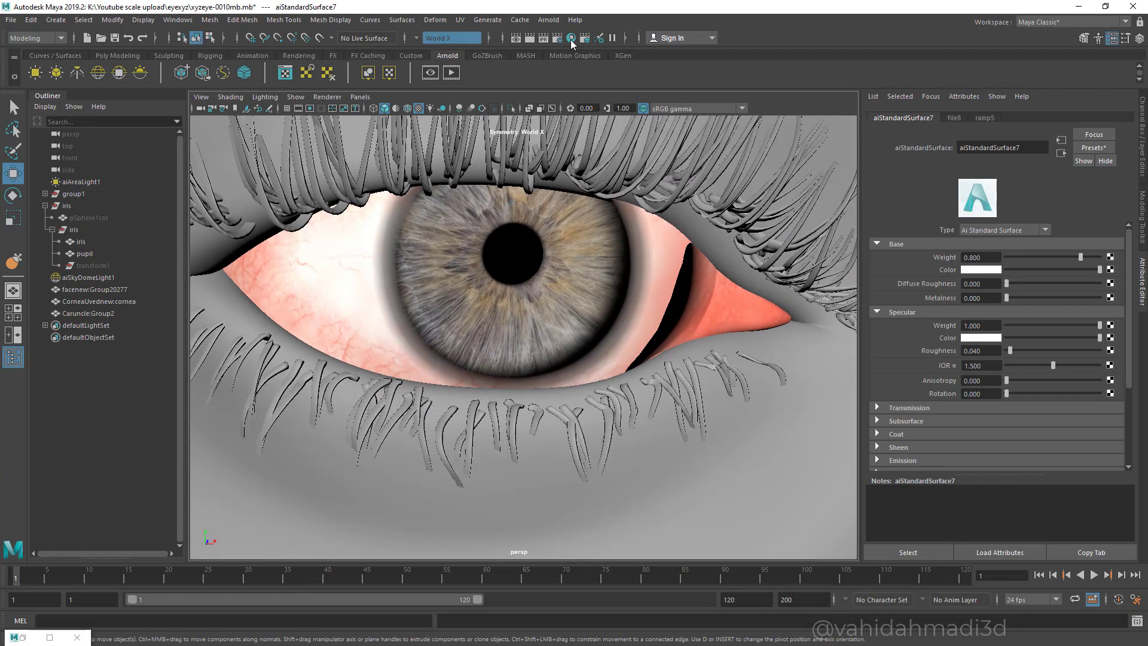
mouse_move(557, 366)
left_mouse_down()
mouse_move(475, 371)
mouse_move(546, 410)
left_mouse_up()
key("Escape")
mouse_move(538, 413)
right_mouse_down("alt")
mouse_move(371, 425)
mouse_move(406, 421)
right_mouse_up("alt")
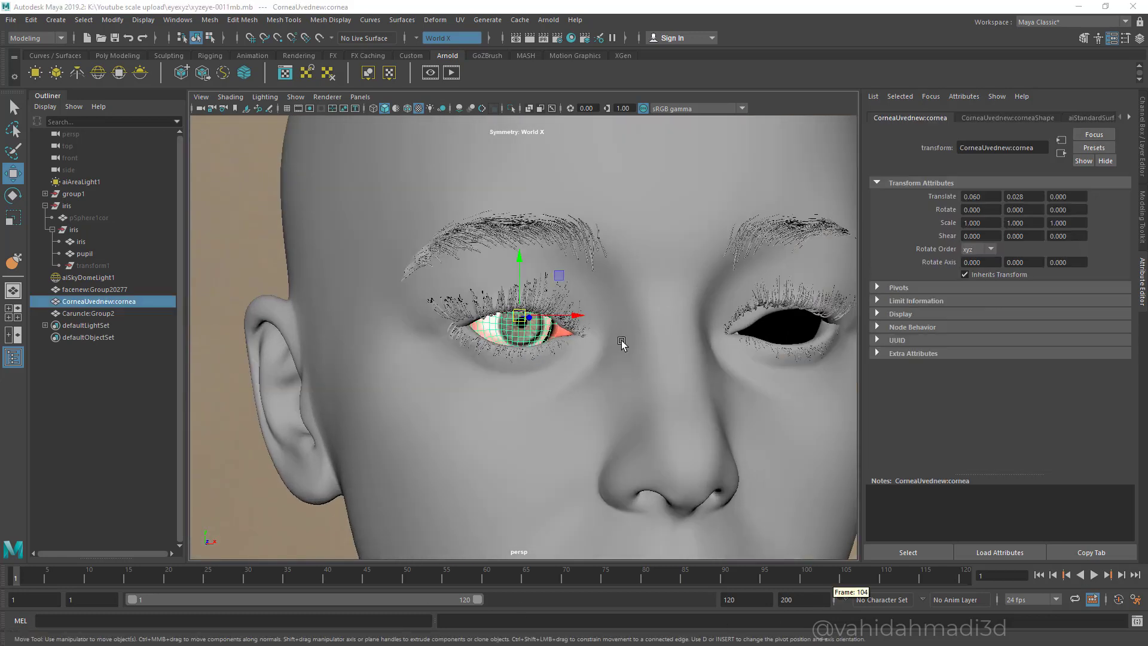
- Duplicate the face mesh and the cornea mesh together and group the copies
middle_click_drag(530, 369, 535, 351, "alt")
scroll(535, 352, "up", 10)
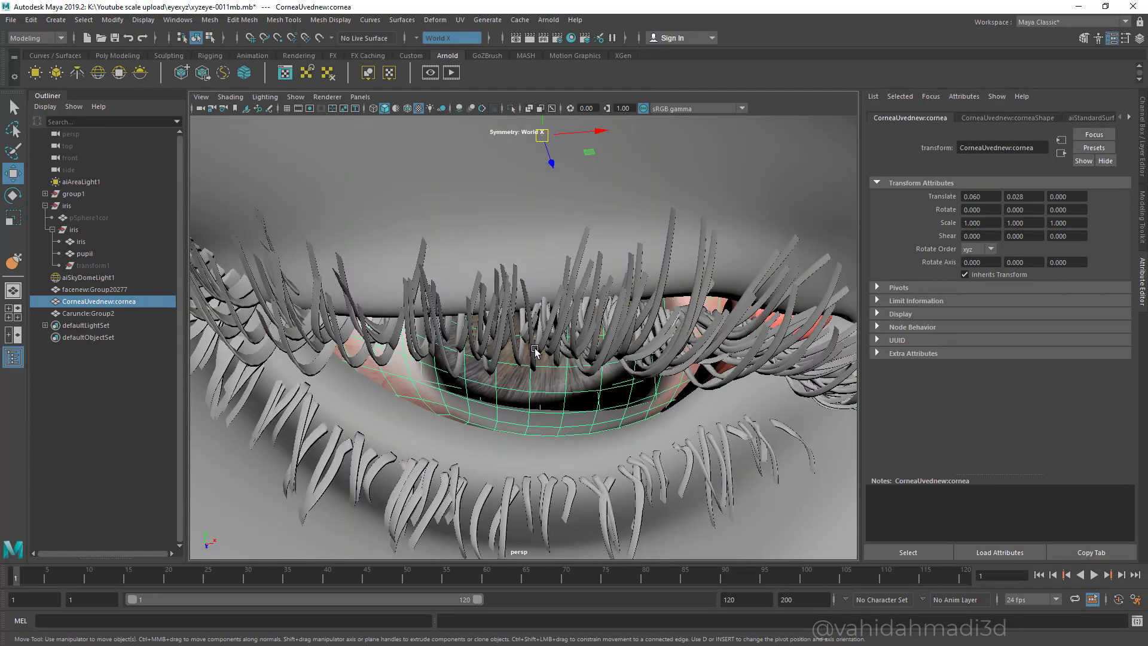
left_click(536, 352)
scroll(535, 352, "down", 8)
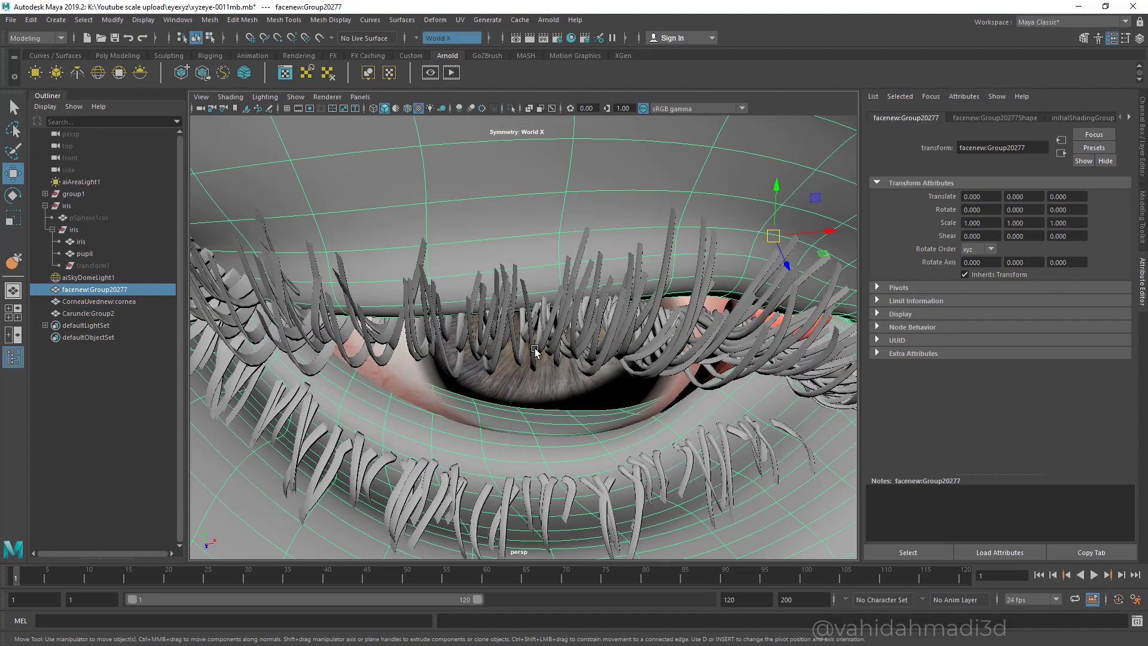
scroll(536, 352, "down", 10)
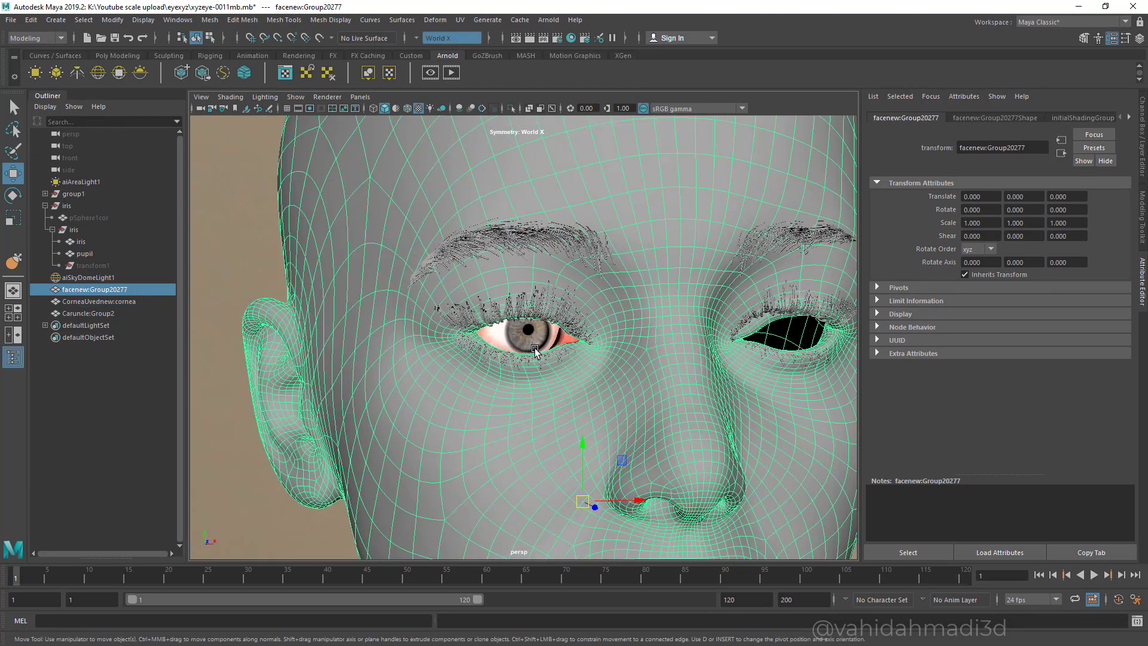
scroll(535, 352, "up", 10)
left_click(536, 352, "shift")
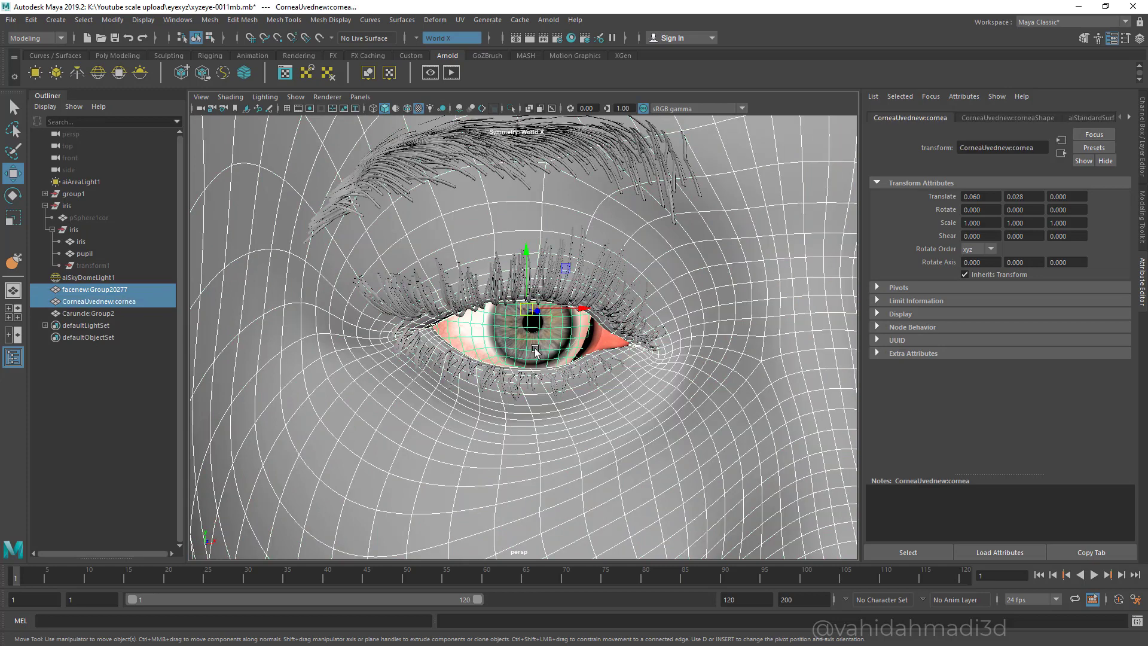
left_click(30, 20)
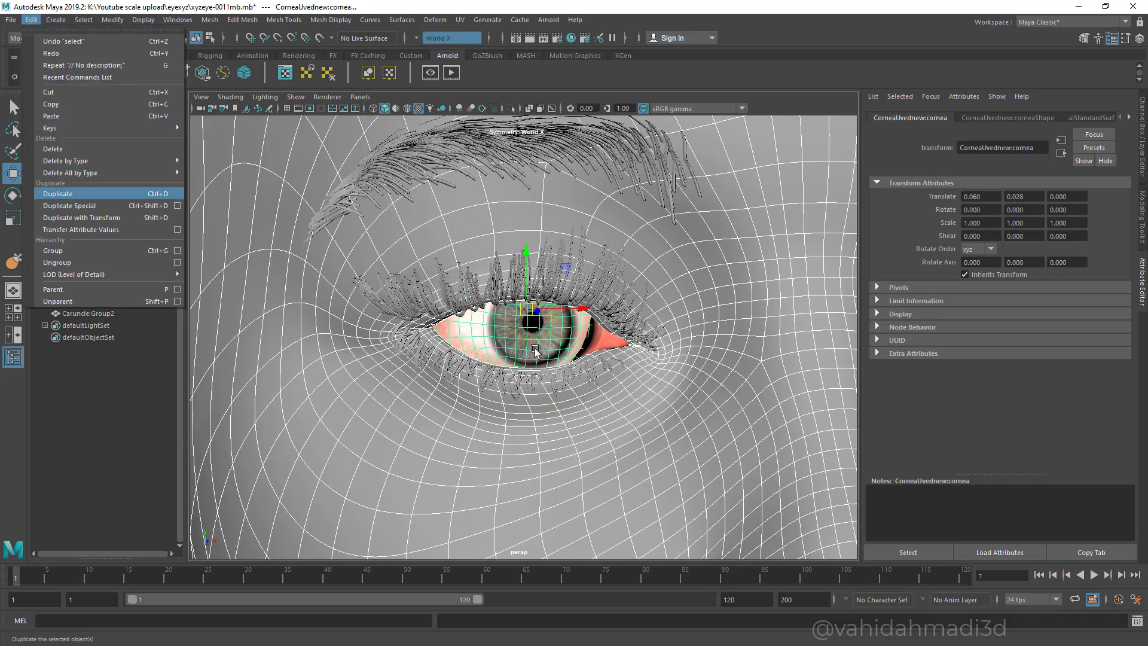
left_click(57, 194)
key("ctrl+g")
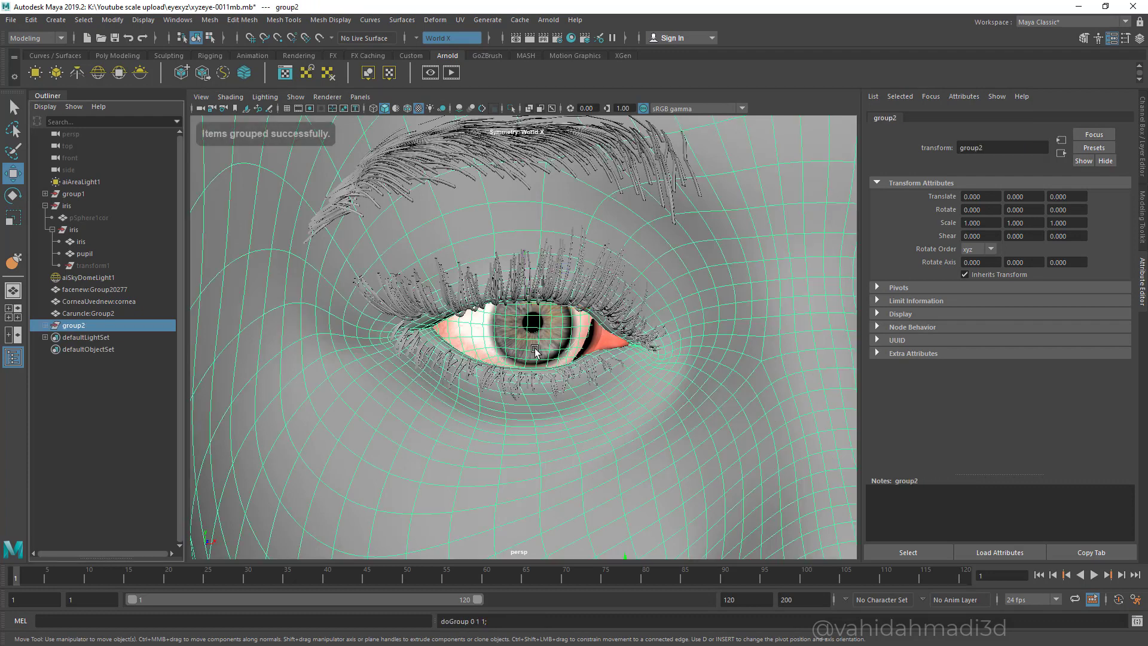
- Rename the group holding the duplicated face and cornea to delet
double_click(74, 326)
type("de;")
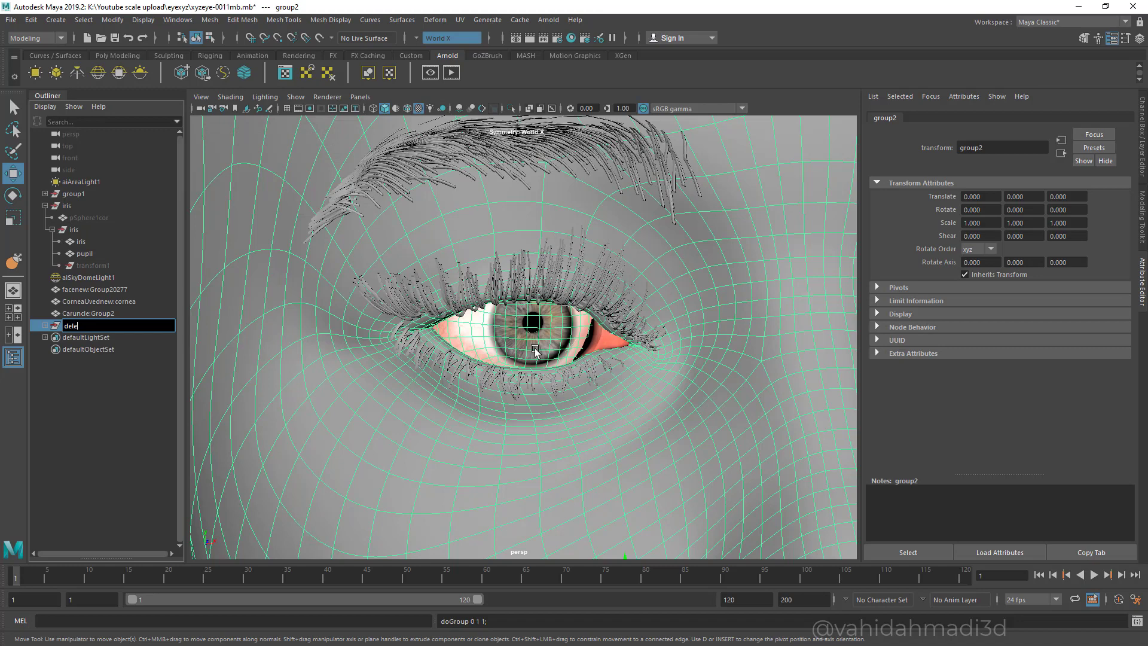
key("Return")
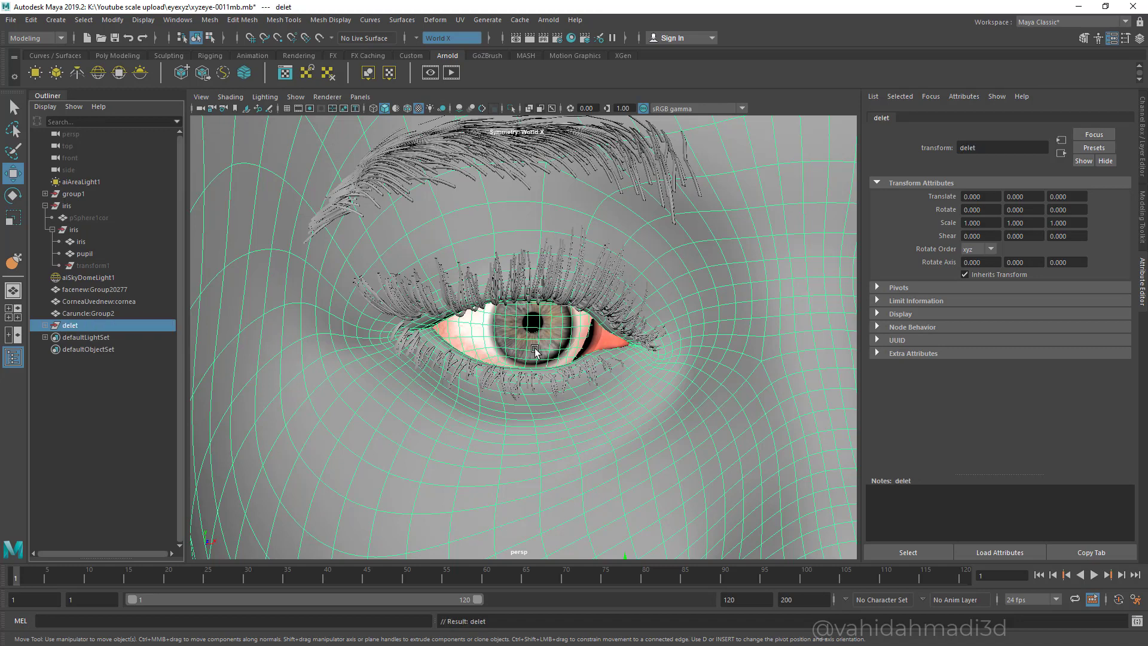
- Combine the Group20277 and cornea meshes inside the delet group into one mesh
left_click(45, 326)
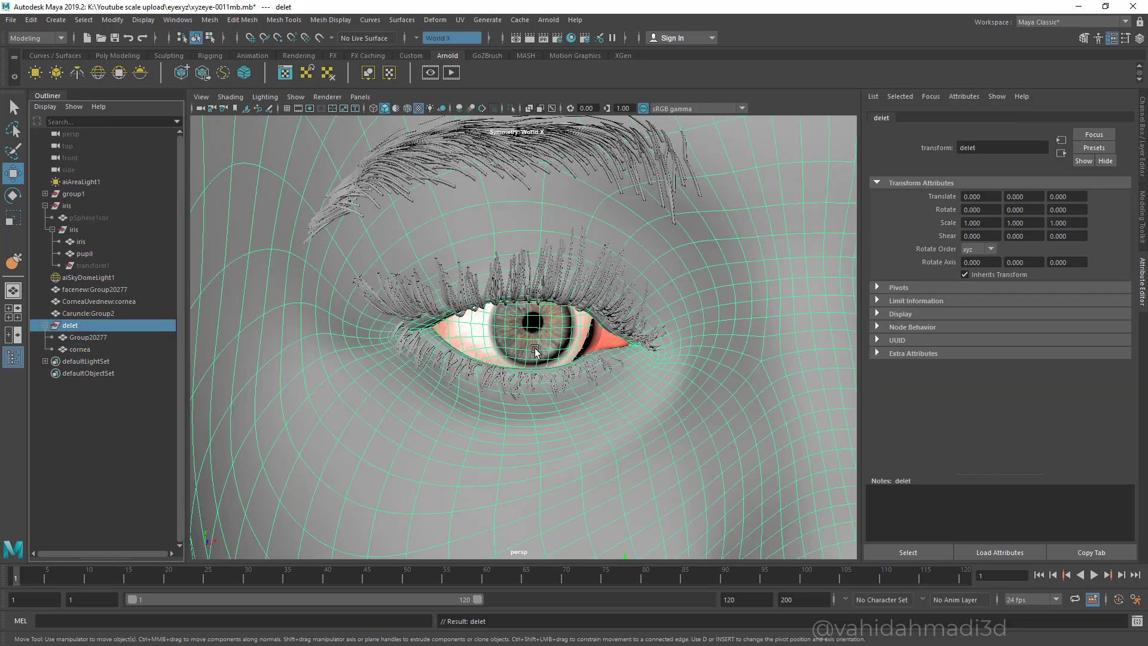
left_click(45, 325)
left_click(45, 326)
left_click(88, 337)
left_click(80, 349, "shift")
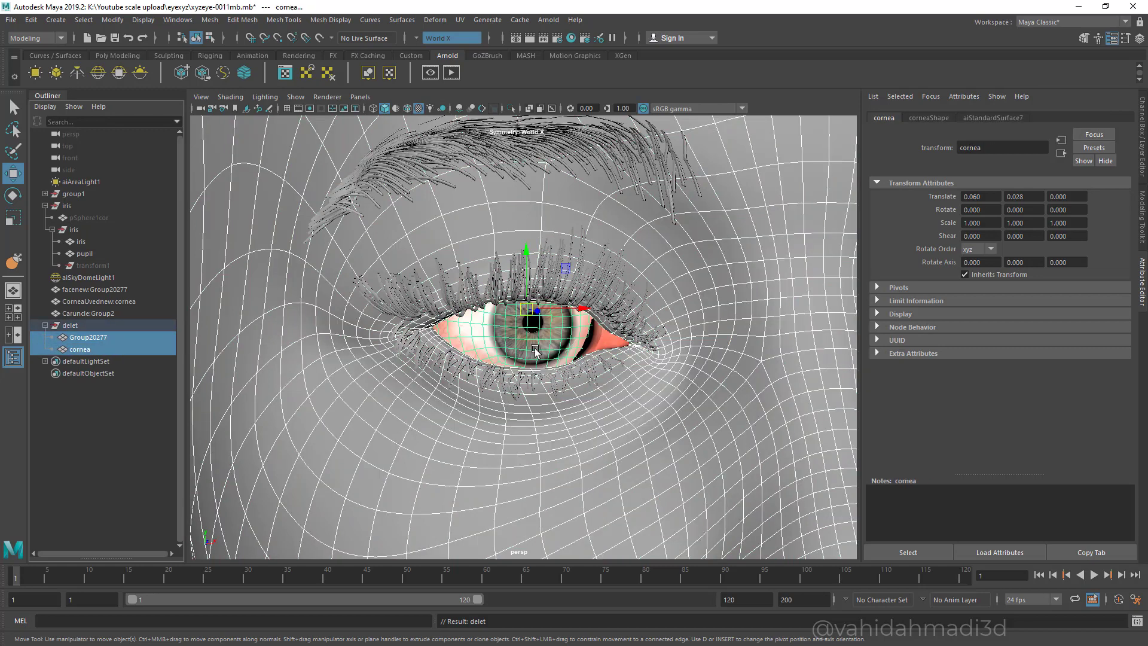
left_click(1143, 217)
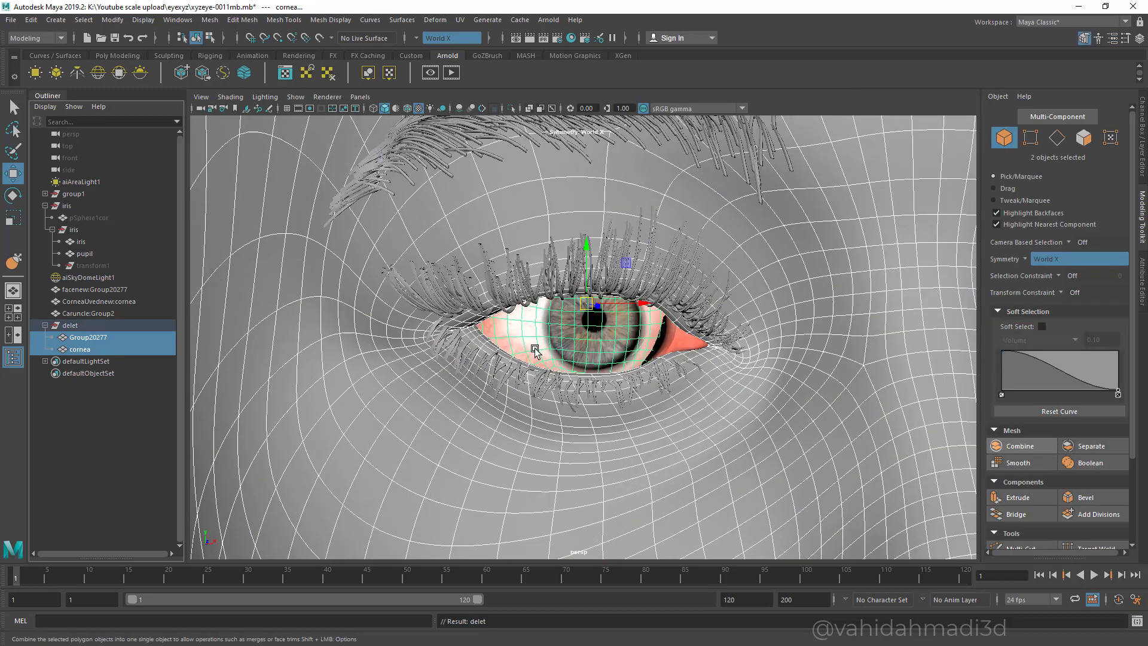
left_click(1020, 446)
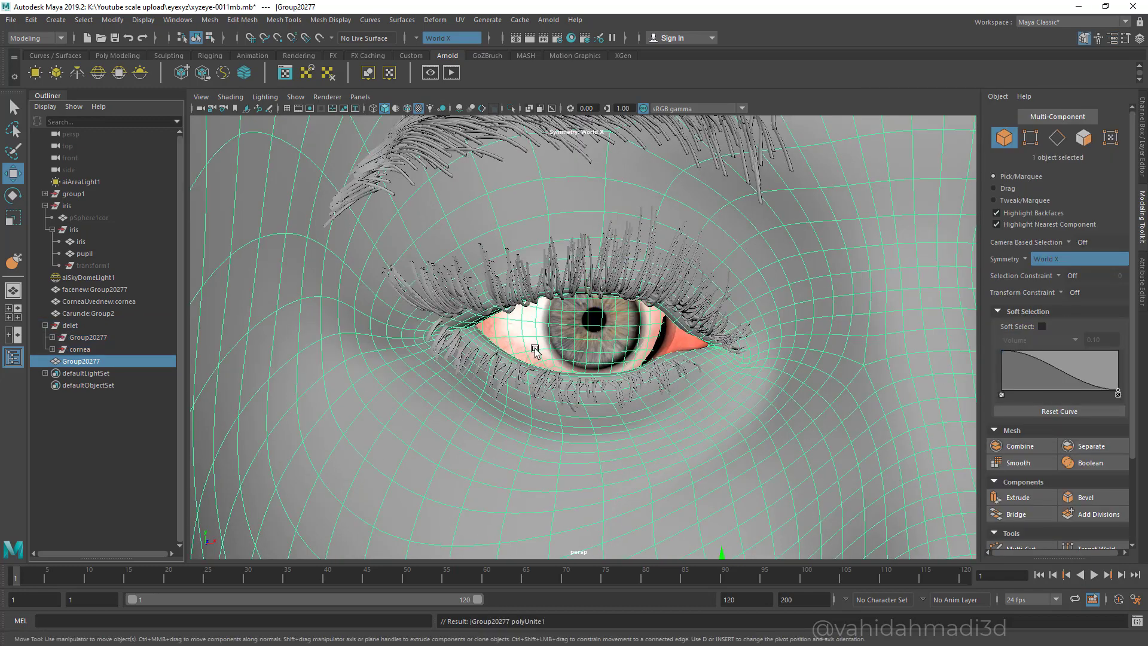
- Rename the combined face and cornea mesh as delet1
type("de")
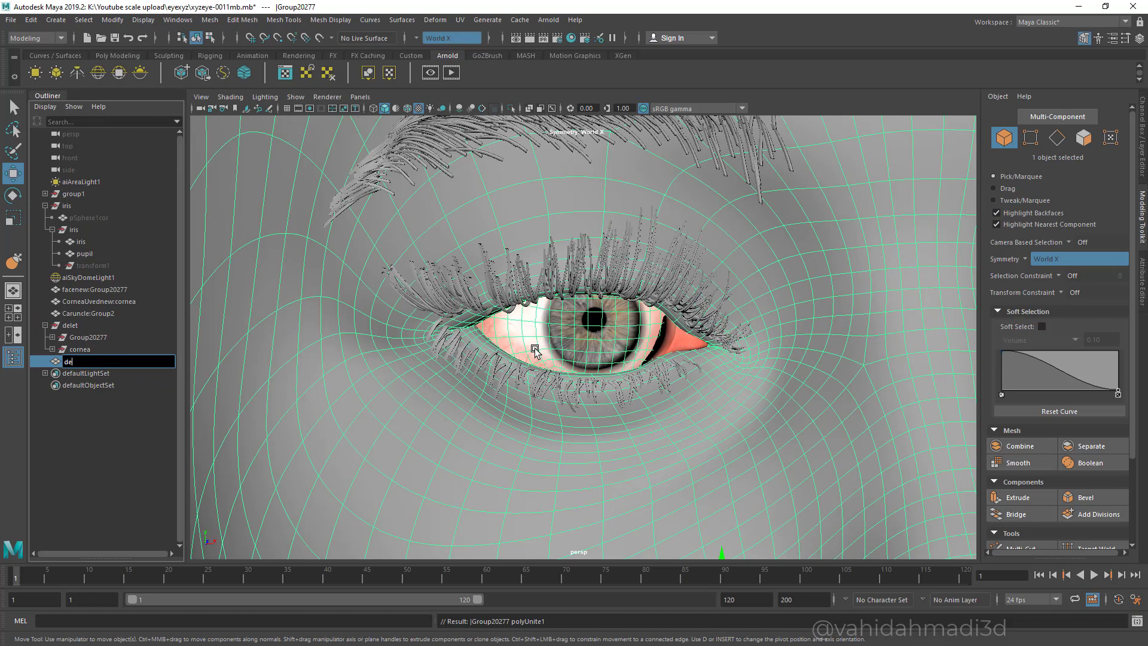
type("let1")
key("Return")
key("h")
key("h")
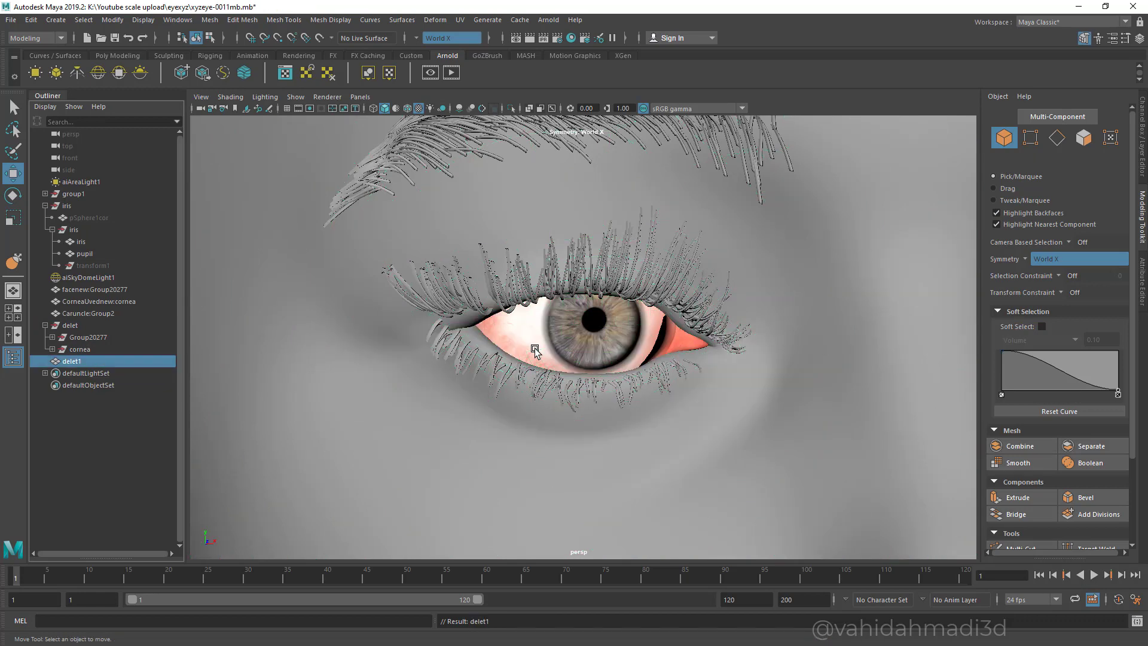
- Isolate the delet1 mesh in the viewport and assign it a new Lambert material
key("ctrl+1")
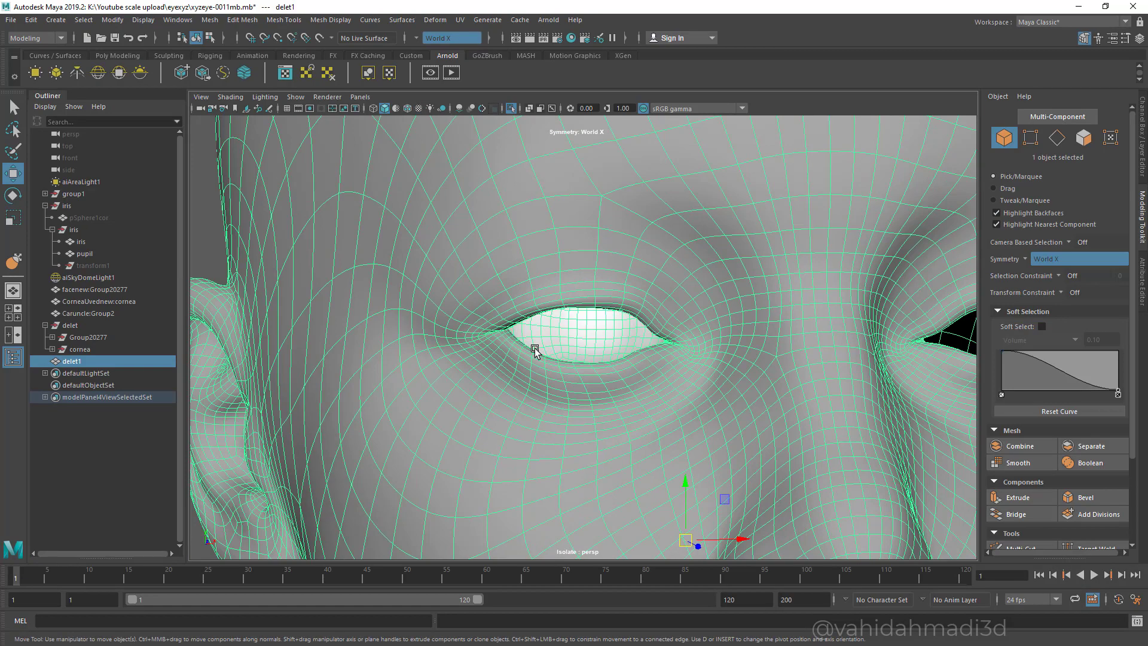
key("f")
right_click_drag(648, 305, 648, 610)
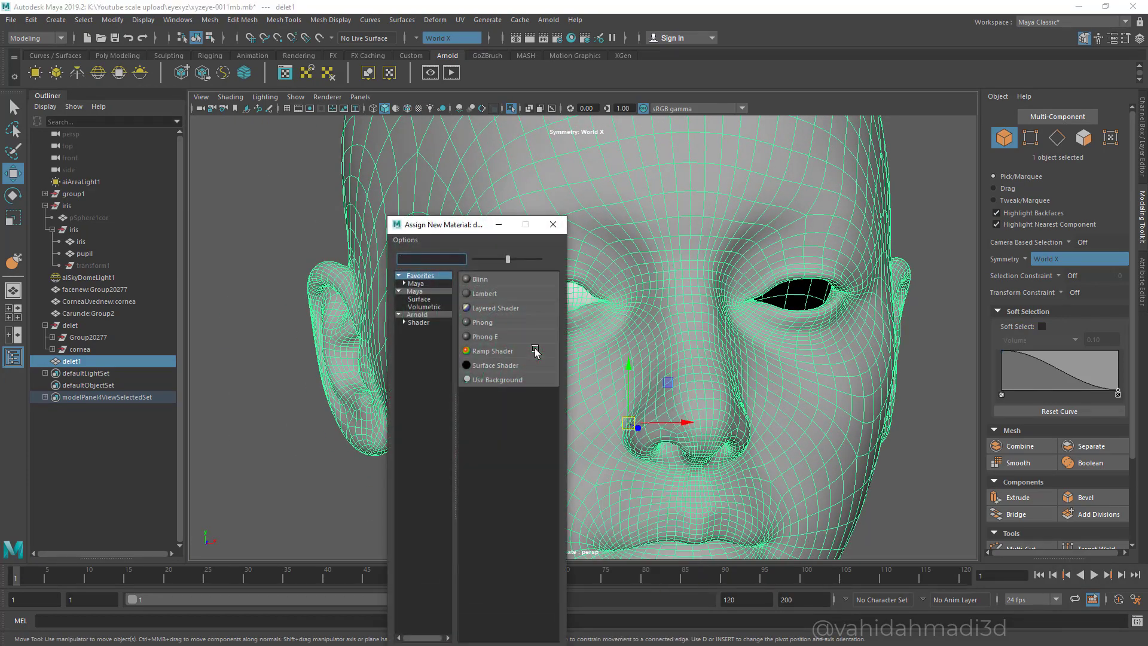
left_click(535, 351)
- Make the delet1 mesh a live surface
left_click_drag(535, 352, 535, 352, "alt")
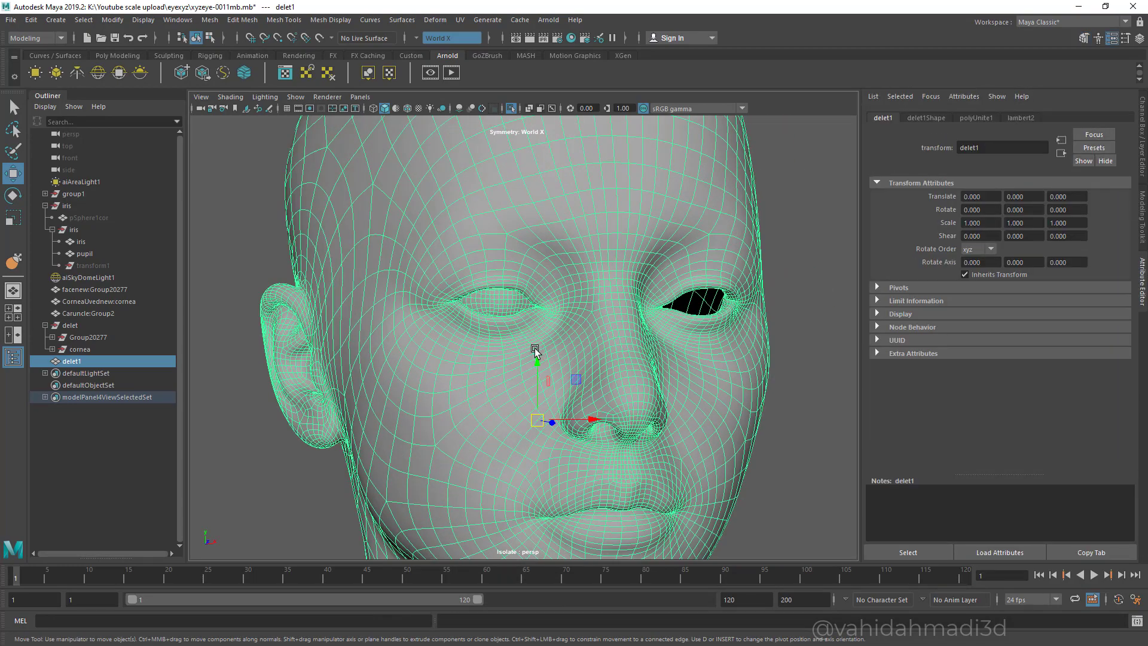
right_click_drag(535, 351, 535, 352, "alt")
left_click_drag(535, 352, 535, 352, "alt")
scroll(535, 352, "down", 7)
scroll(536, 352, "up", 5)
scroll(536, 352, "down", 3)
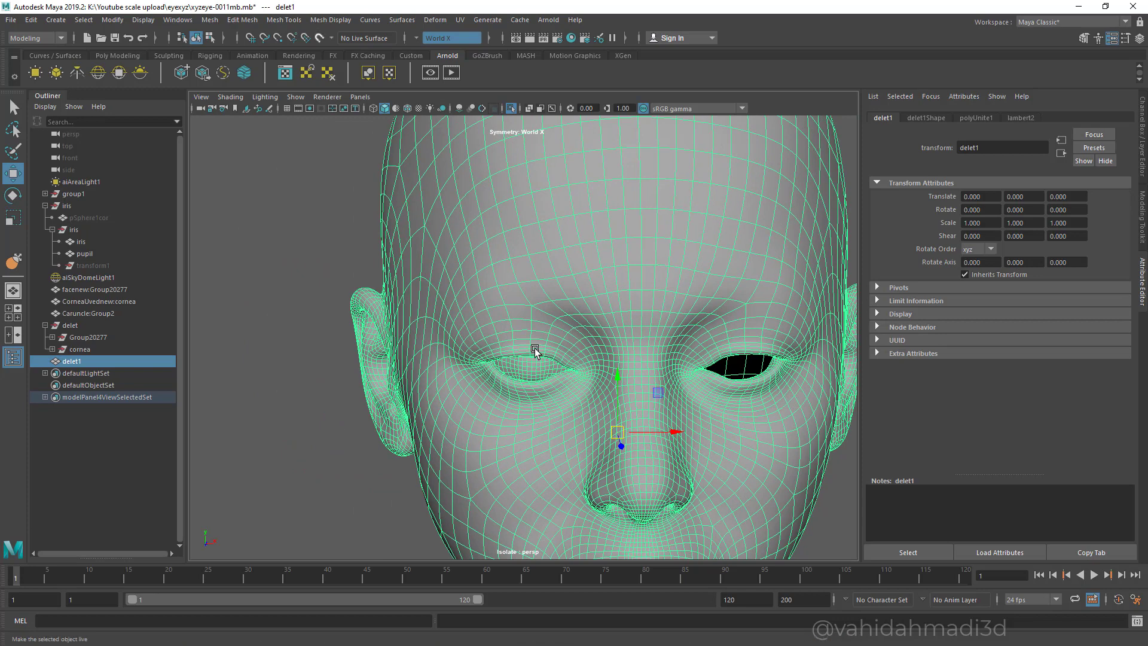
left_click(320, 38)
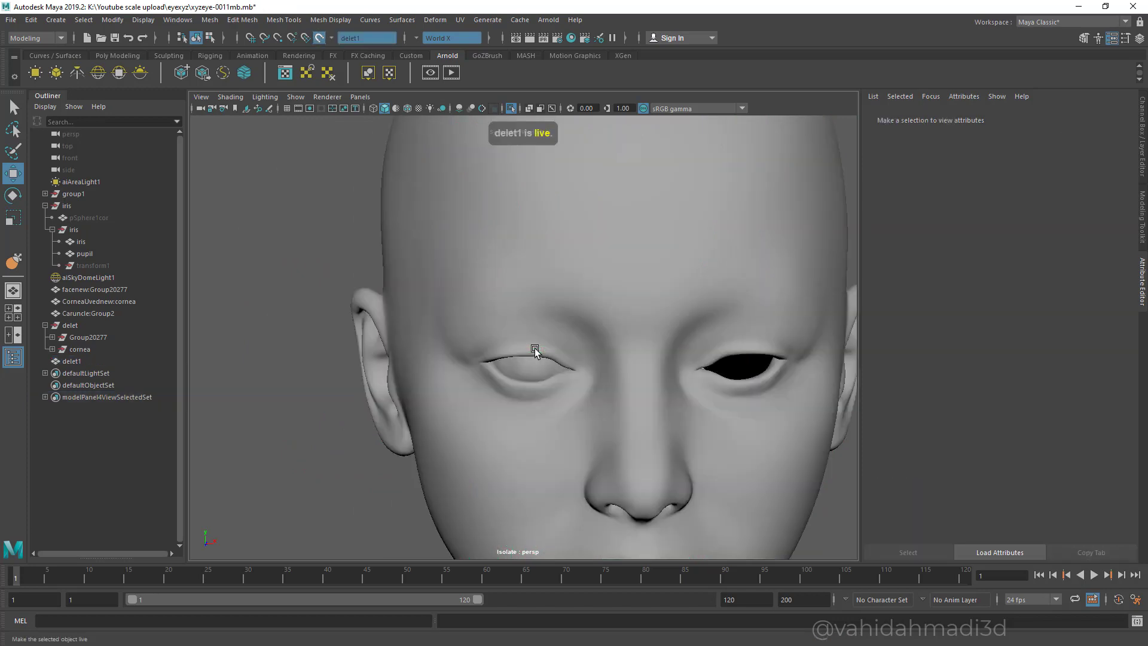
- Draw a first quad with Quad Draw on the cornea surface, along the edge of the lower eyelid
left_click_drag(535, 352, 536, 351, "alt")
key("w")
scroll(535, 352, "up", 8)
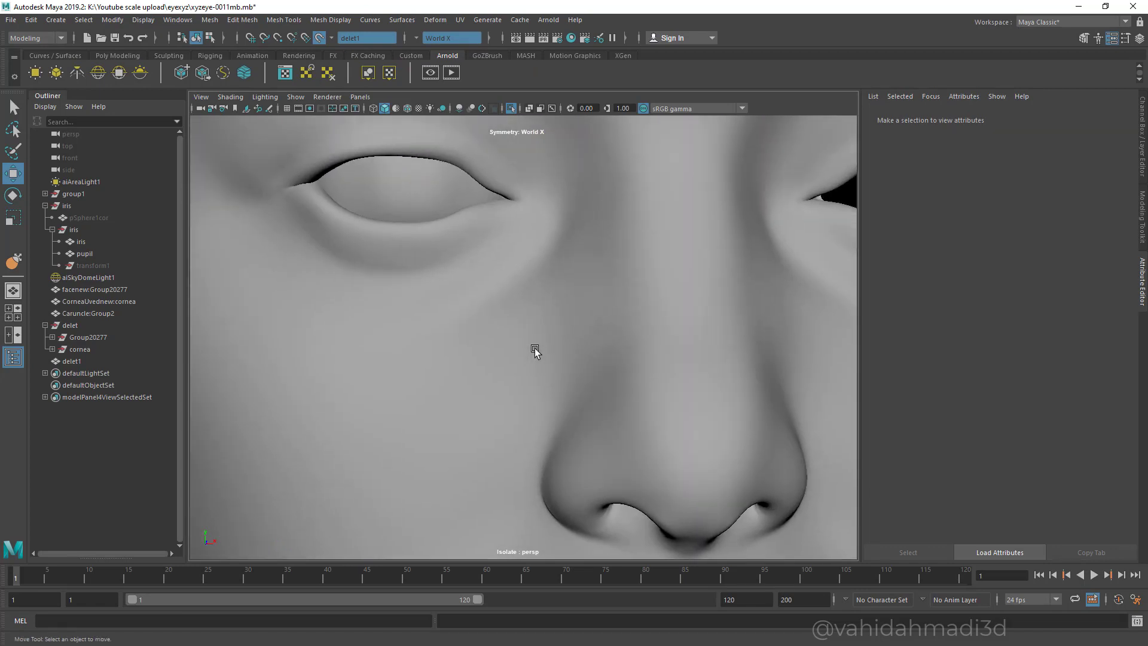
left_click(1142, 217)
scroll(1094, 463, "down", 3)
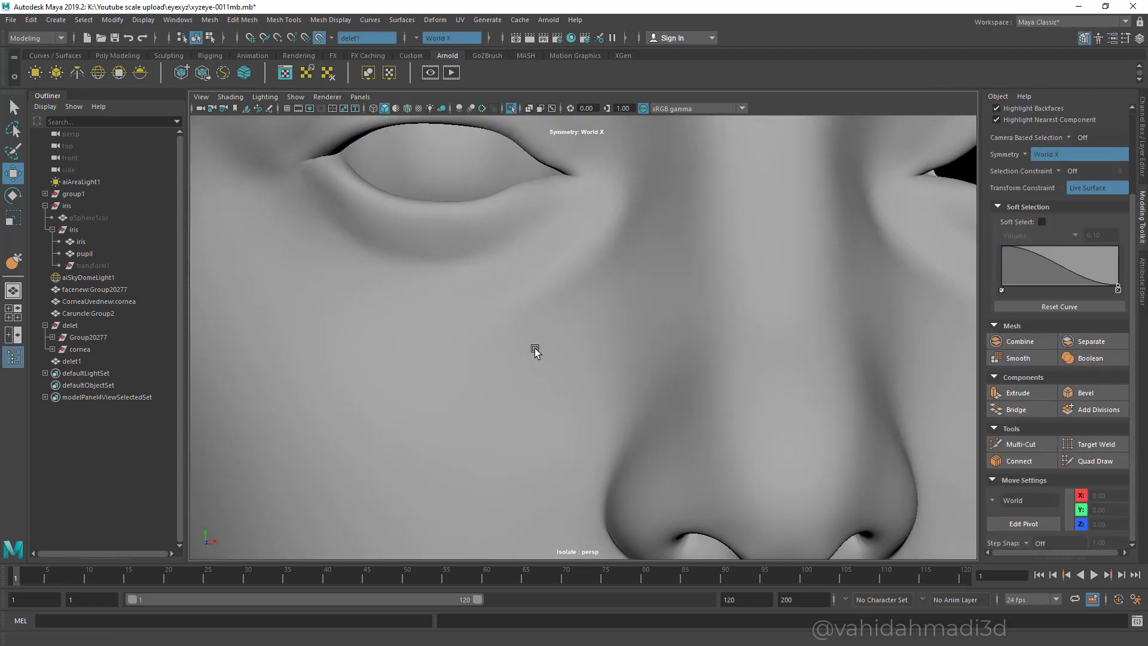
left_click(1095, 461)
middle_click_drag(536, 352, 535, 352, "alt")
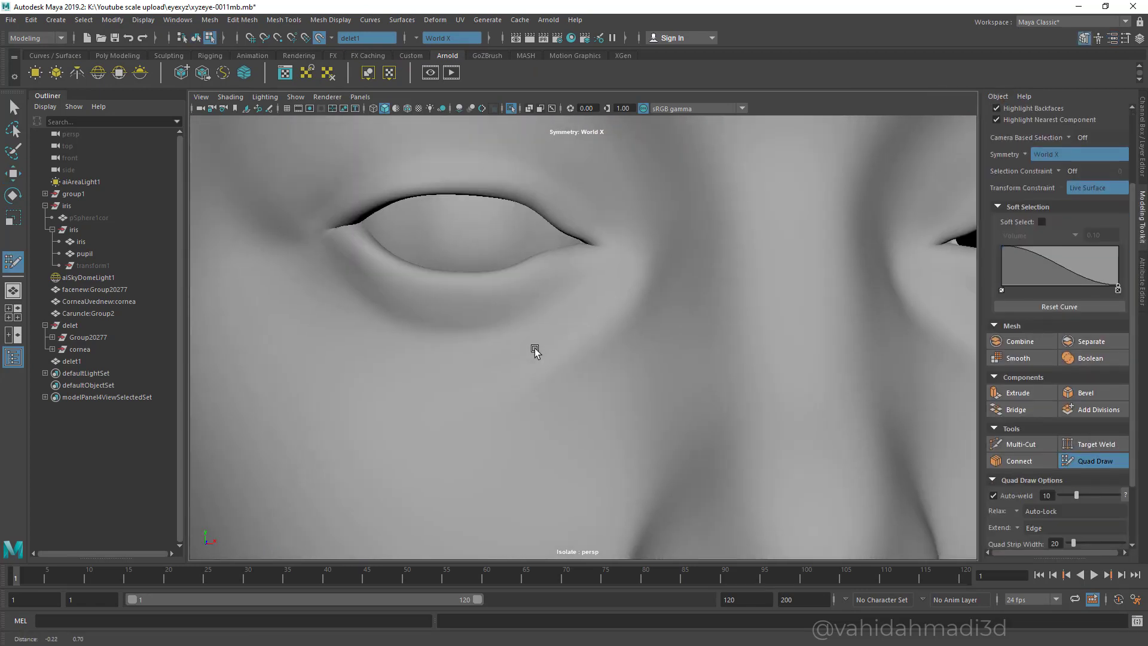
left_click_drag(535, 352, 535, 351, "alt")
scroll(535, 351, "up", 5)
middle_click_drag(535, 352, 535, 352, "alt")
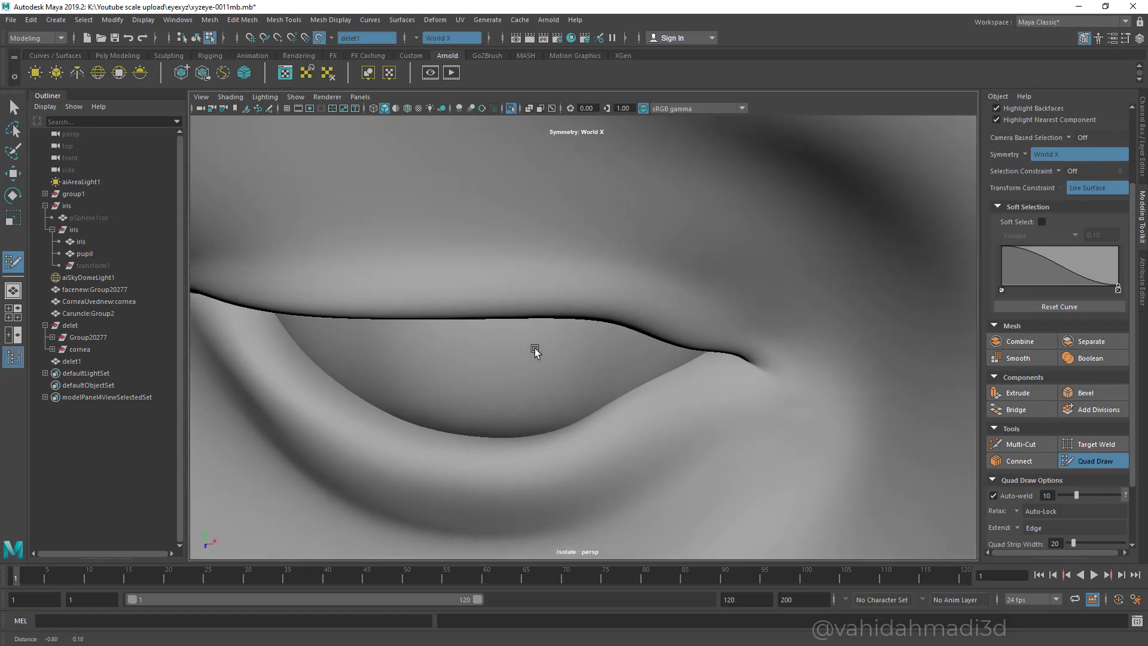
scroll(535, 352, "down", 2)
scroll(536, 351, "up", 4)
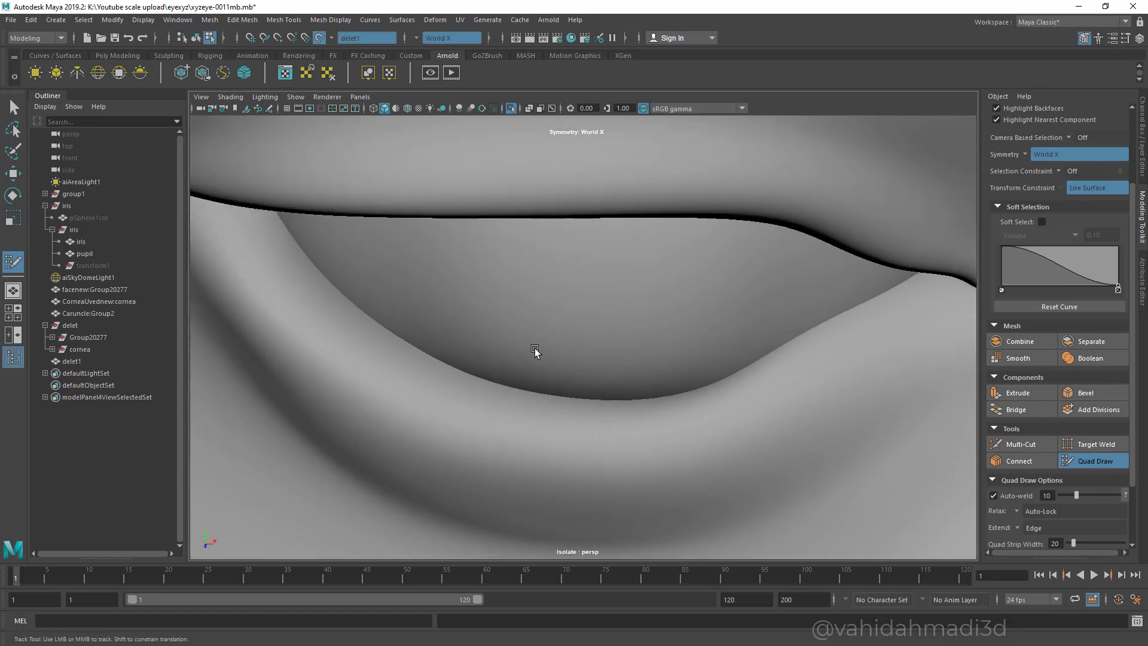
scroll(536, 352, "up", 2)
scroll(535, 352, "up", 3)
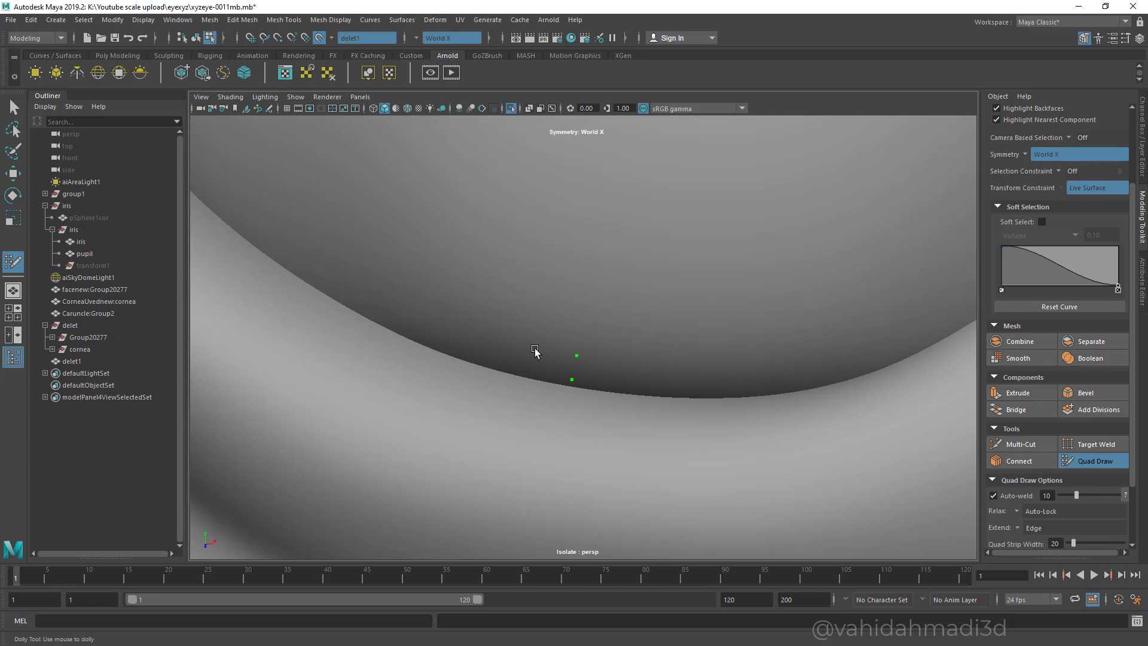
left_click(536, 352, "shift")
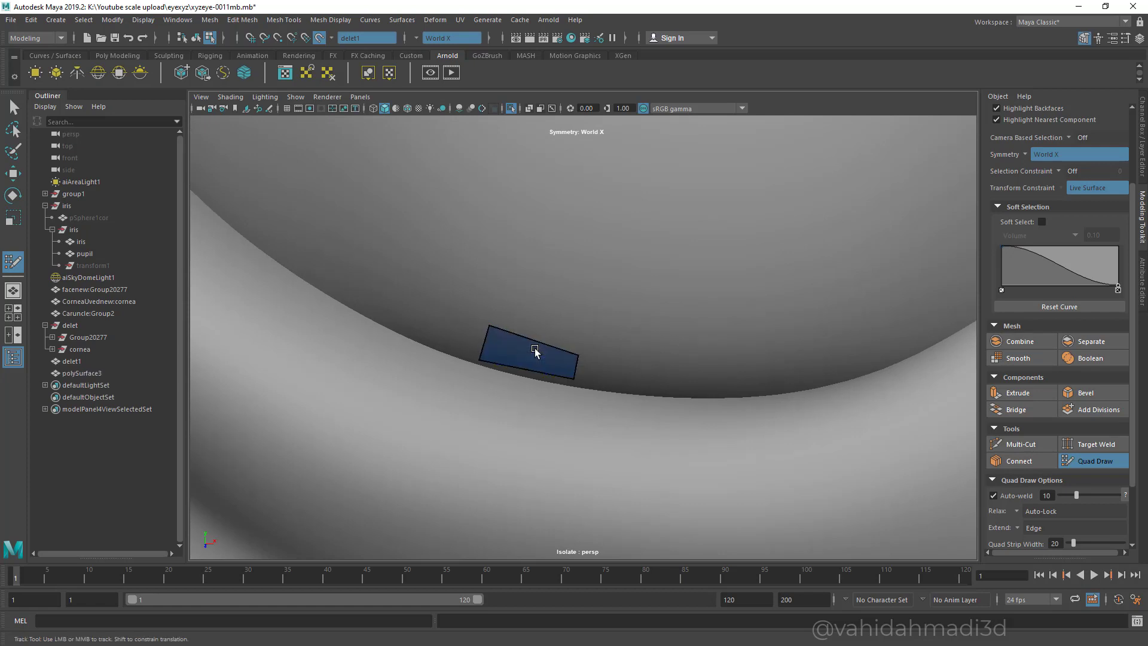
- Extend the quad strip along the lower eyelid with two more quads toward the outer eye corner
middle_click_drag(535, 352, 535, 352, "alt")
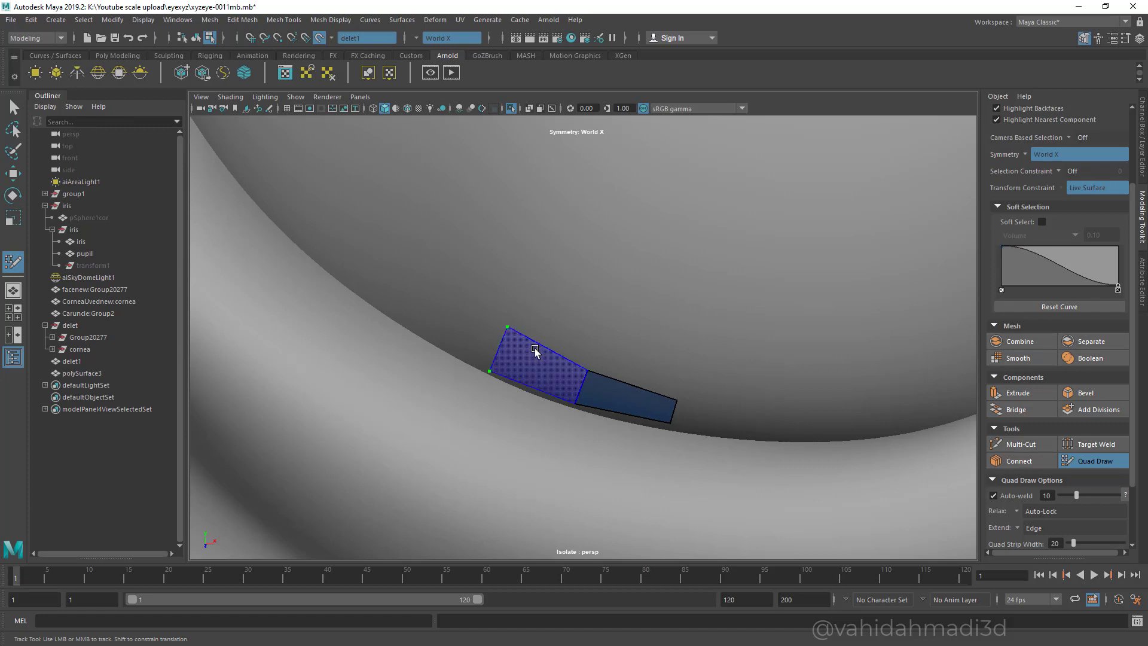
left_click(535, 351, "shift")
left_click(535, 352, "shift")
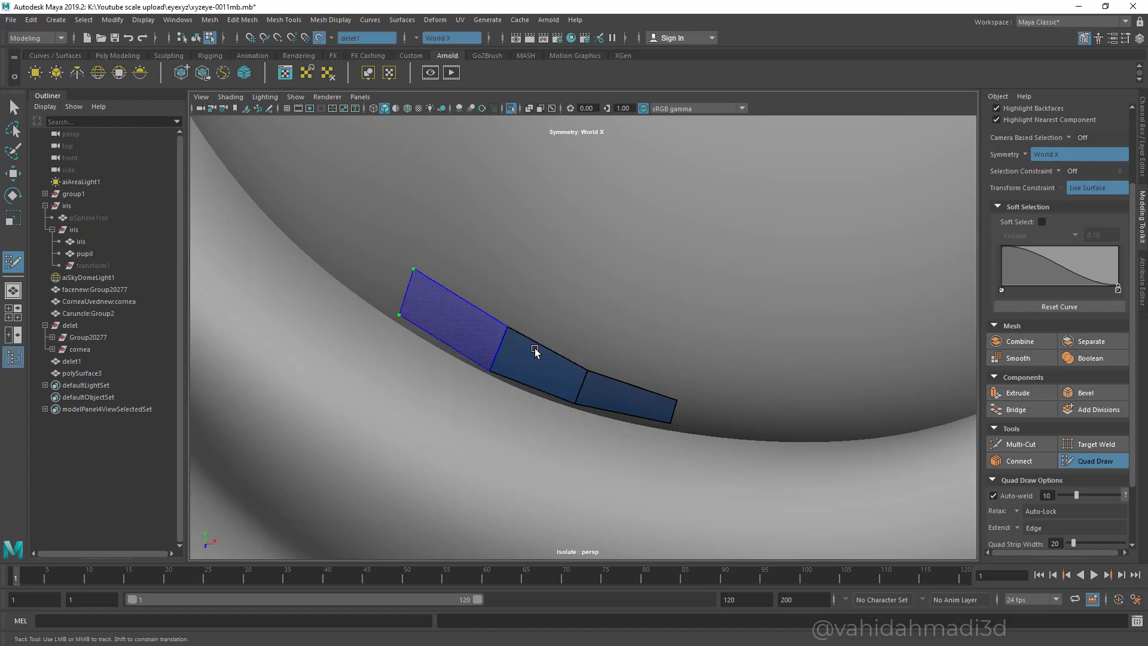
- Move the vertices of the three-quad strip to make it narrower and fit it closer to the lower eyelid edge
left_click_drag(535, 352, 535, 352, "alt")
middle_click_drag(535, 352, 476, 470, "alt")
right_click_drag(535, 351, 568, 352, "alt")
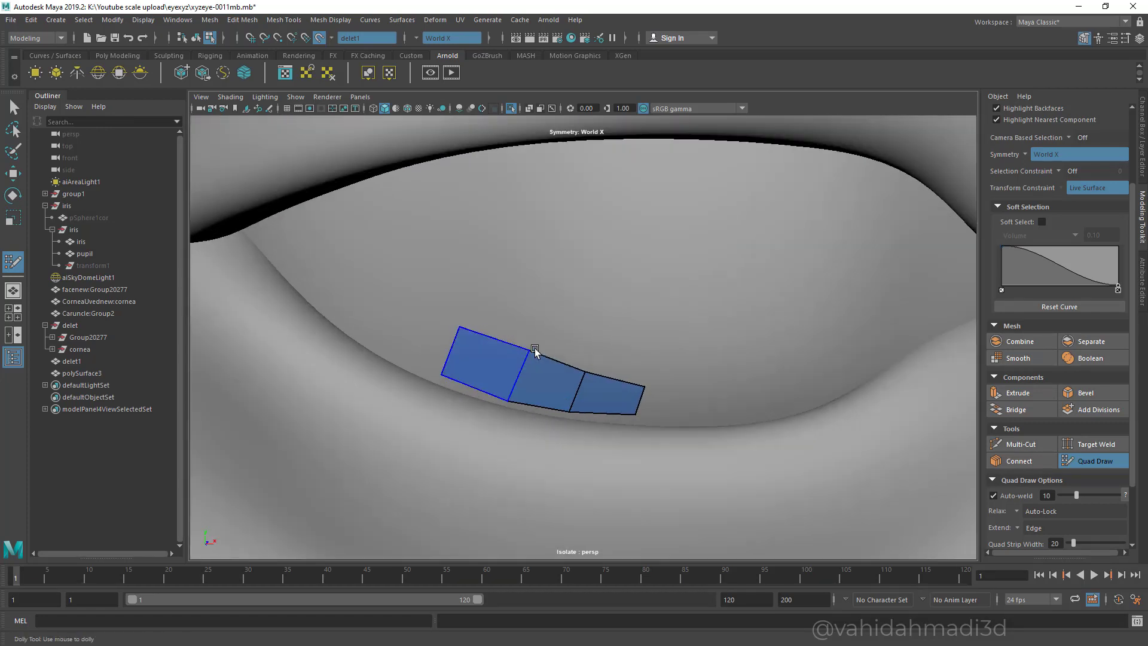
left_click_drag(458, 326, 456, 348)
right_click_drag(535, 352, 575, 352, "alt")
left_click_drag(517, 353, 501, 376)
left_click_drag(586, 380, 583, 388)
left_click_drag(566, 428, 564, 436)
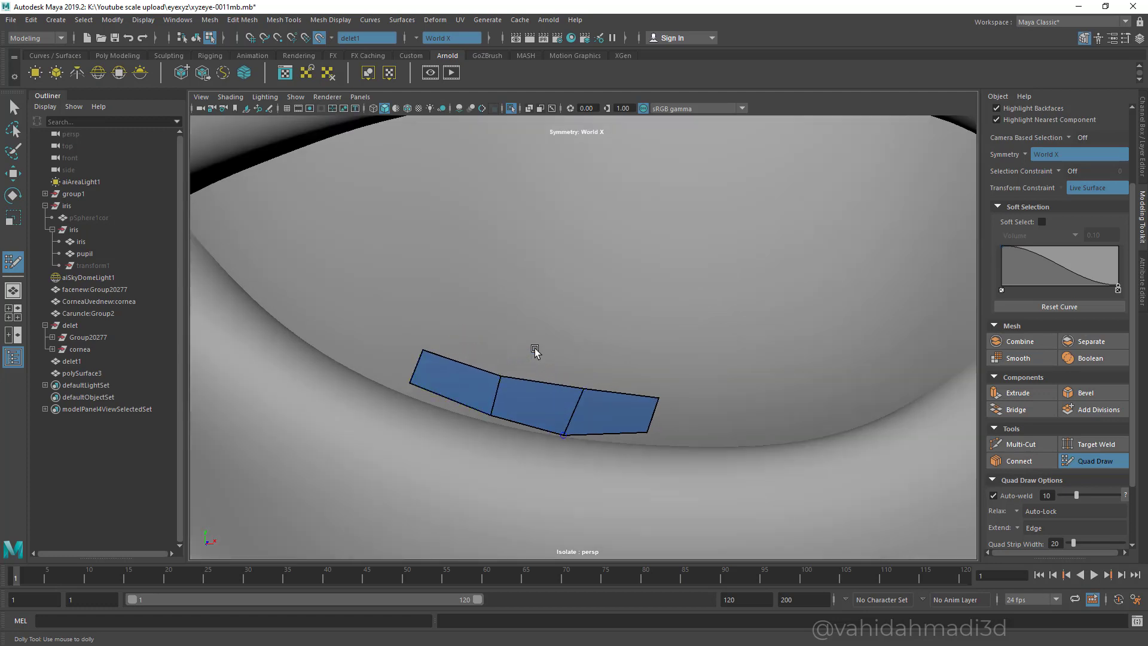
- Continue the strip along the lower eyelid with four more quads toward the inner eye corner
middle_click_drag(535, 351, 404, 322, "alt")
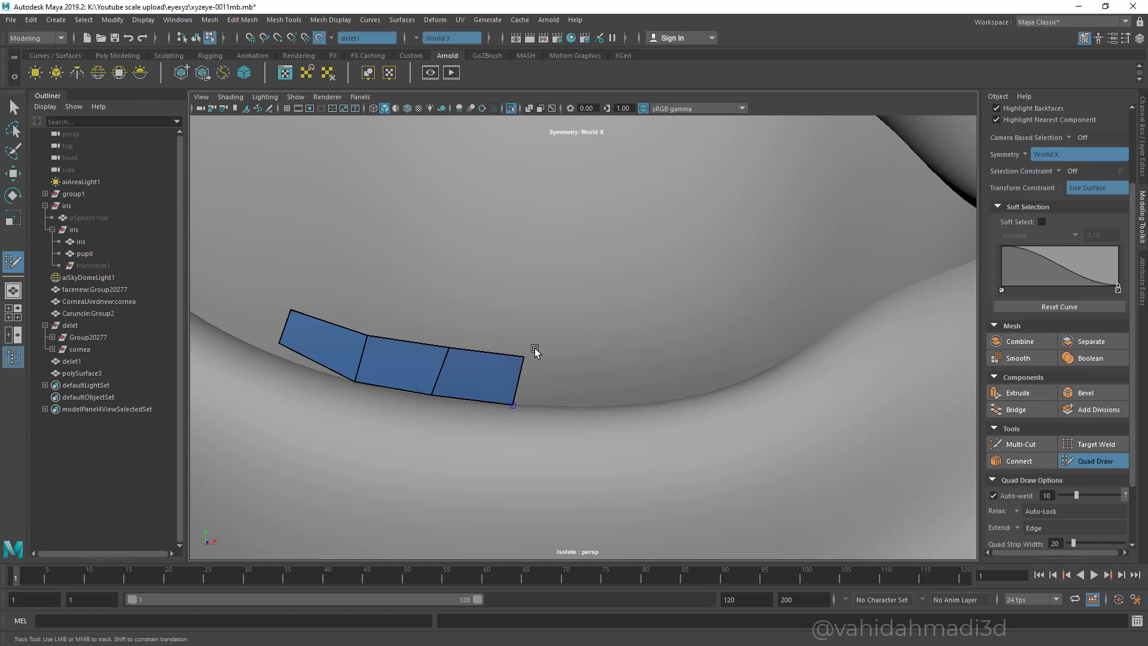
left_click(550, 380, "shift")
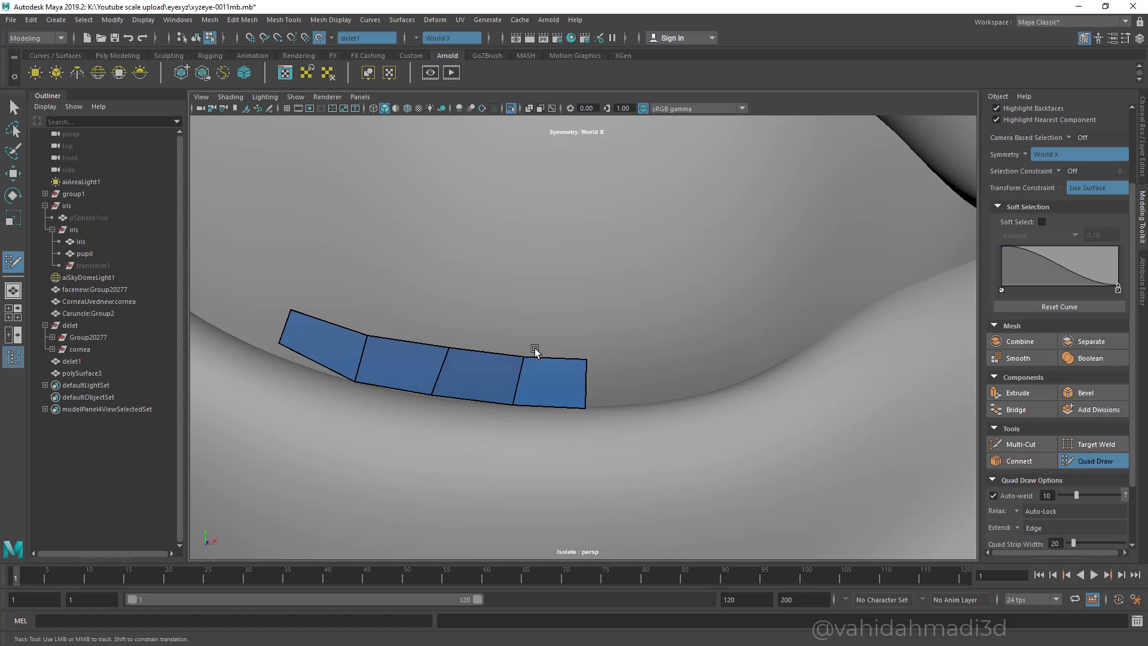
middle_click_drag(536, 351, 461, 363, "alt")
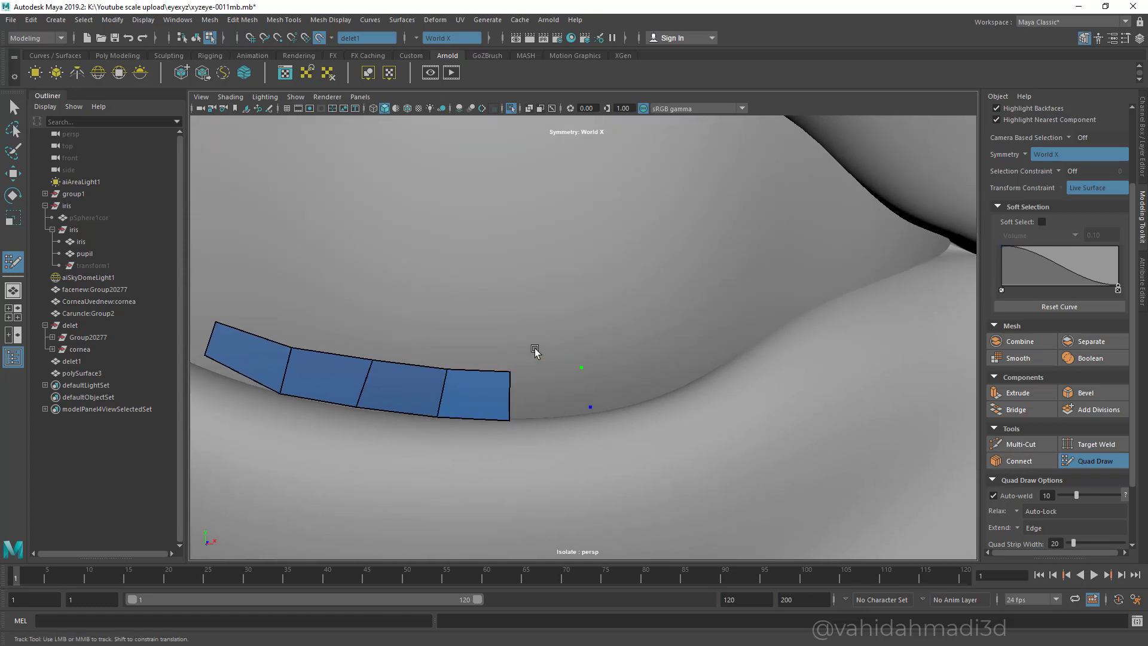
left_click(548, 391, "shift")
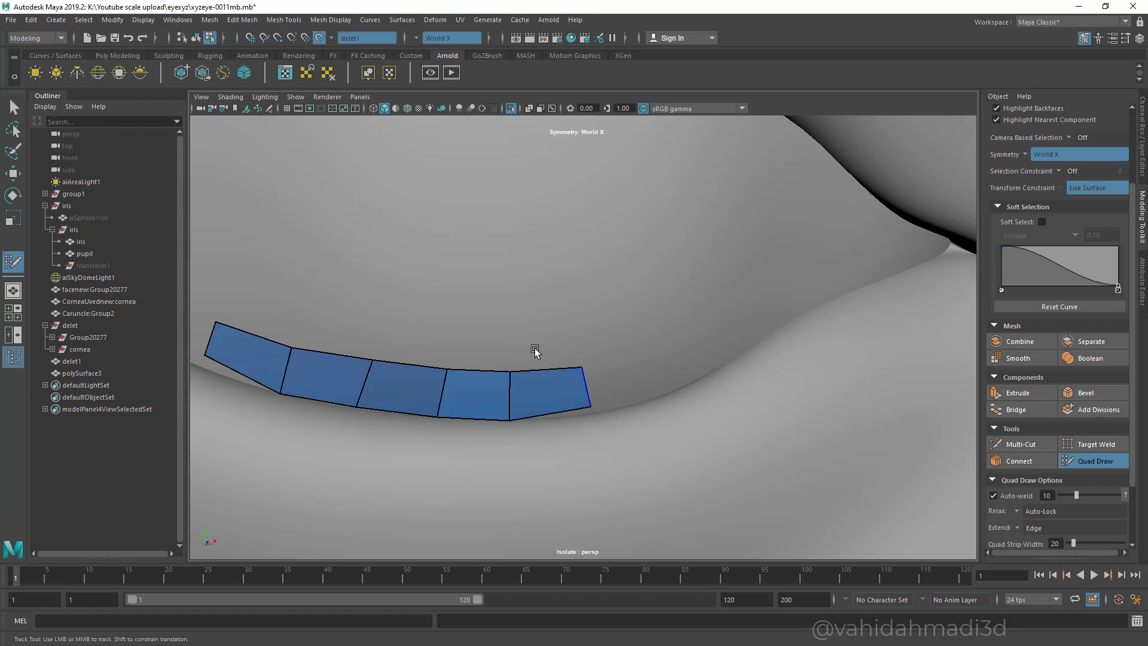
mouse_move(586, 387)
left_mouse_down()
mouse_move(677, 352)
mouse_move(623, 372)
mouse_move(641, 361)
left_mouse_up()
left_click(697, 320)
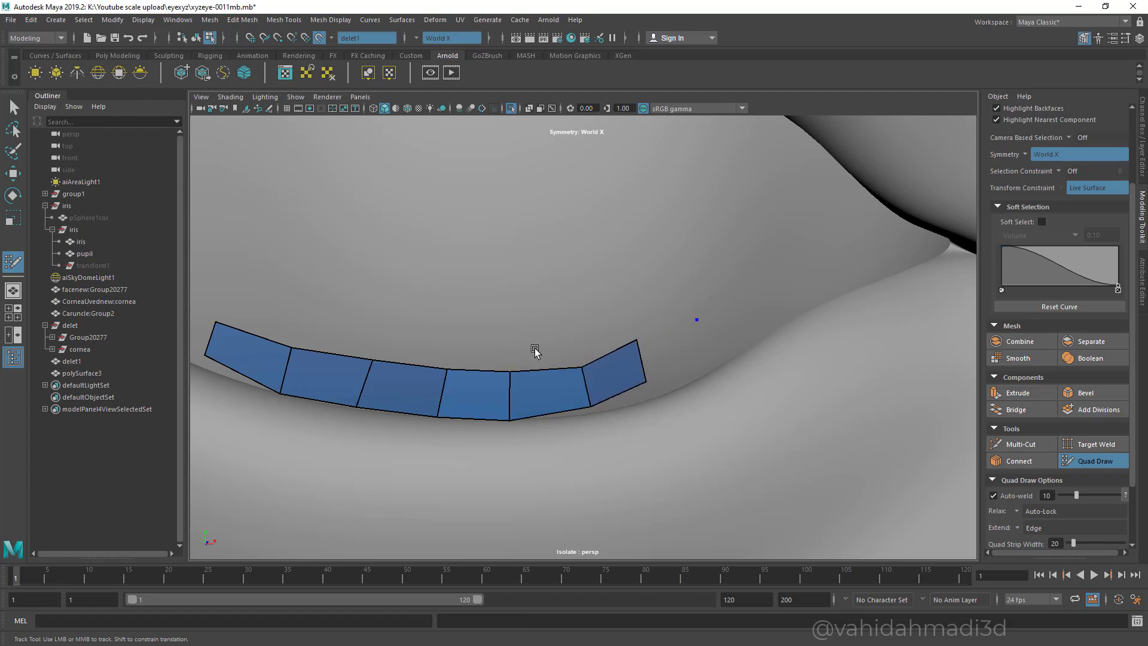
left_click(671, 359, "shift")
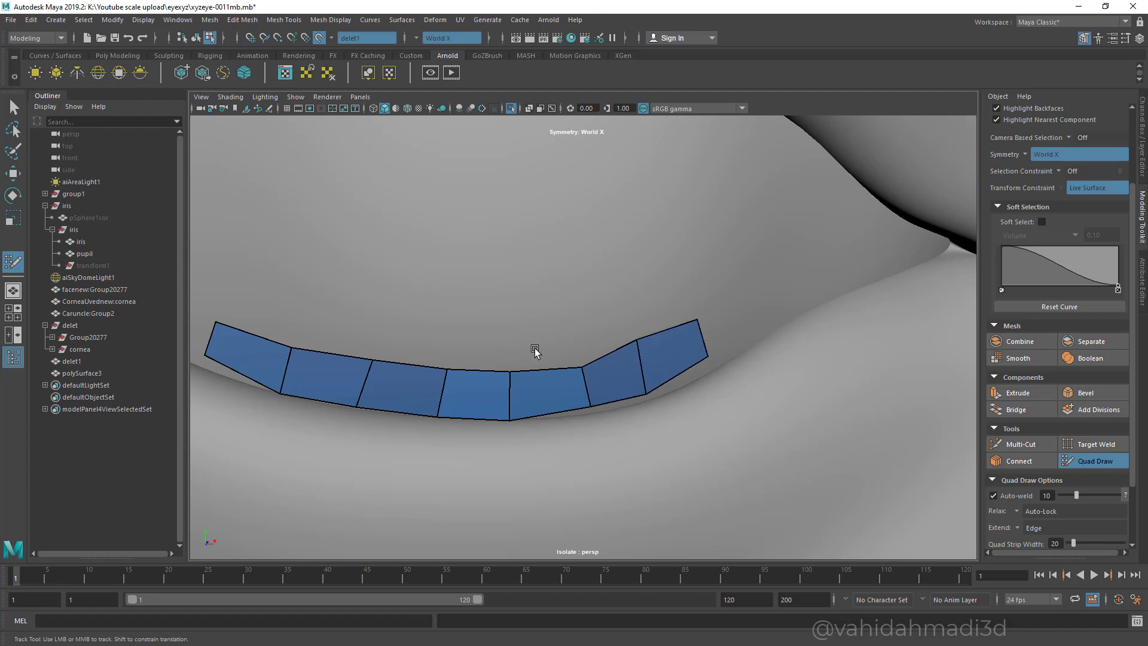
- Adjust the strip's upper and lower vertices to give it an even, narrow width that follows the lower eyelid
left_click_drag(708, 357, 706, 369)
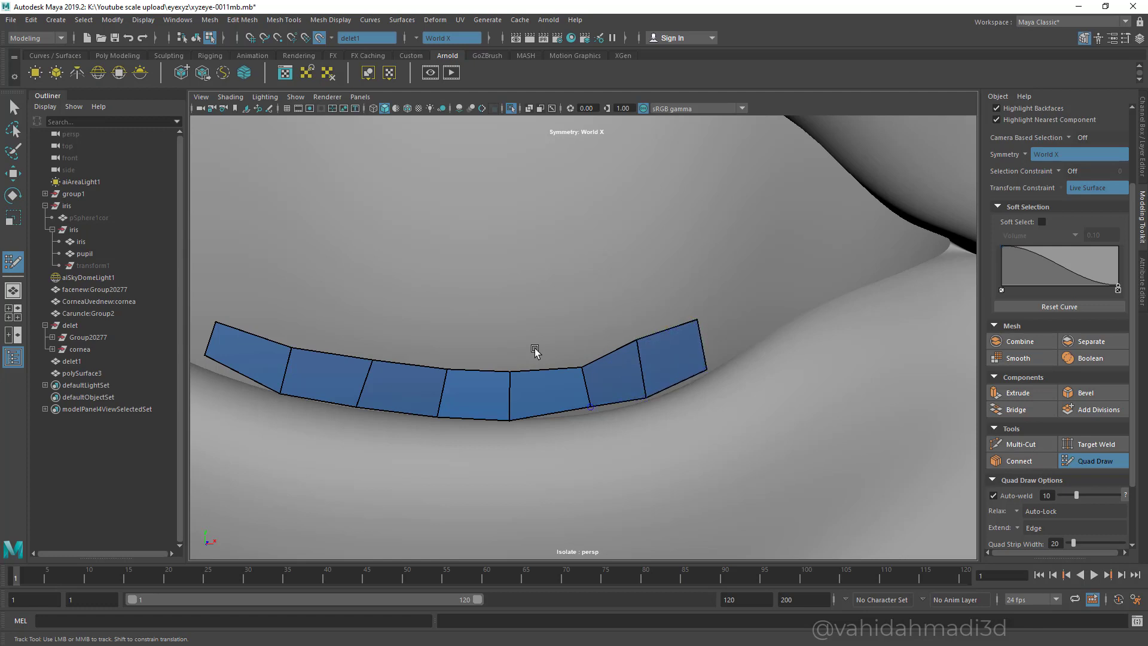
left_click_drag(591, 408, 585, 415)
left_click_drag(637, 340, 632, 371)
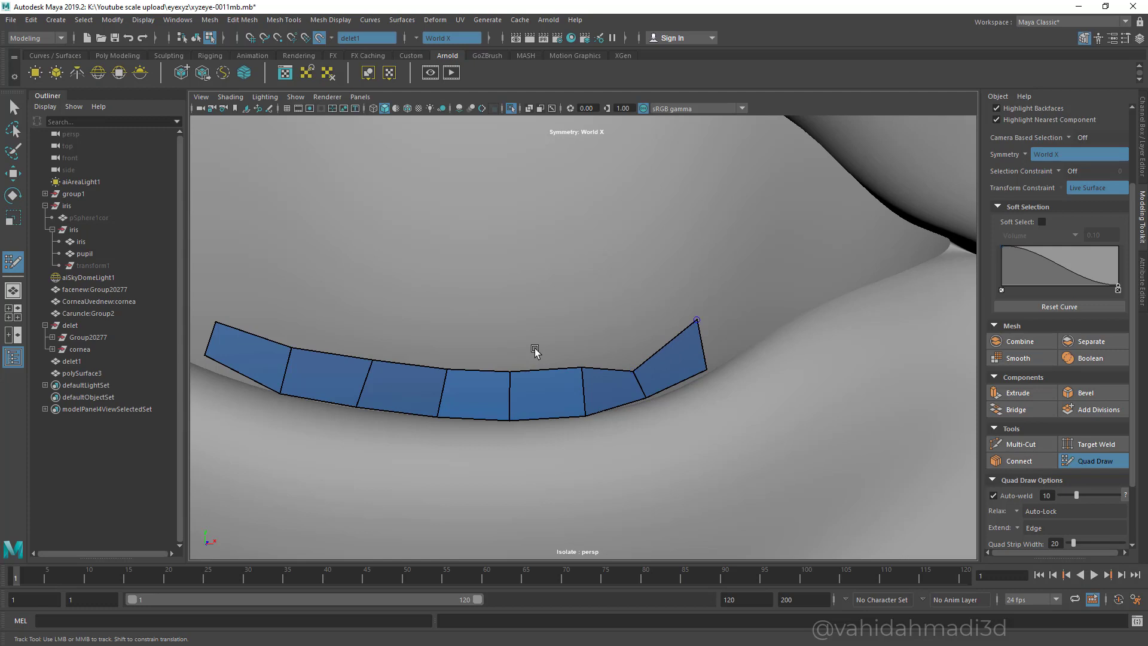
left_click_drag(697, 321, 698, 343)
left_click_drag(582, 366, 579, 376)
left_click_drag(510, 372, 439, 378)
left_click_drag(372, 360, 364, 372)
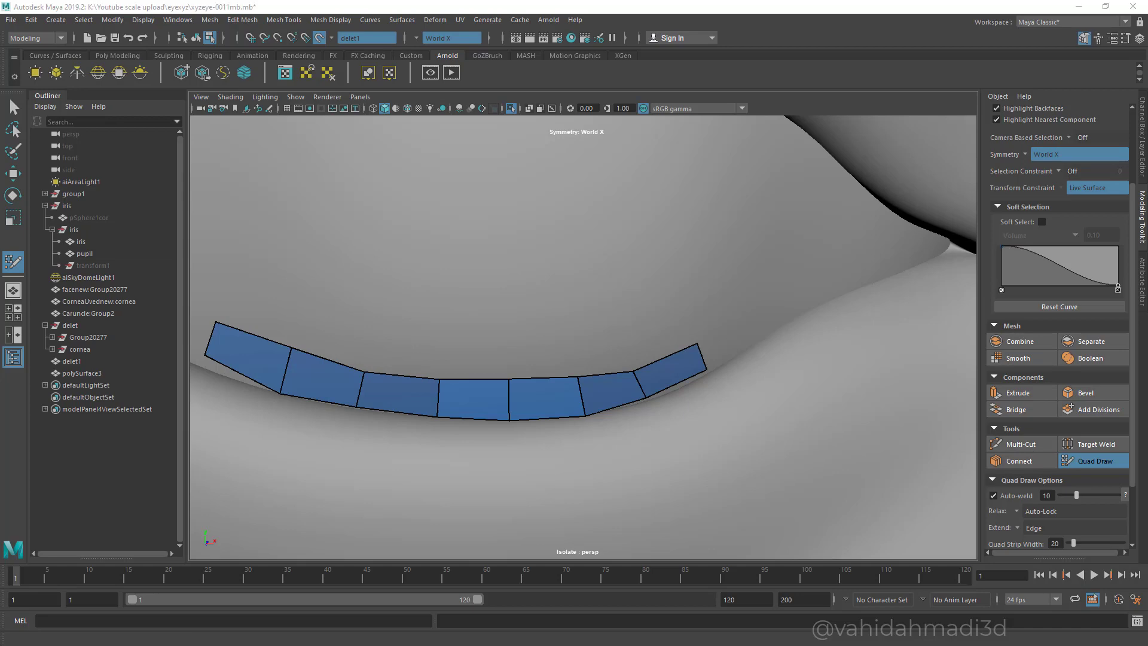
- Examine the wet line along the lower eyelid in the eye reference photo, and return to the quad strip in Maya
key("alt+Tab")
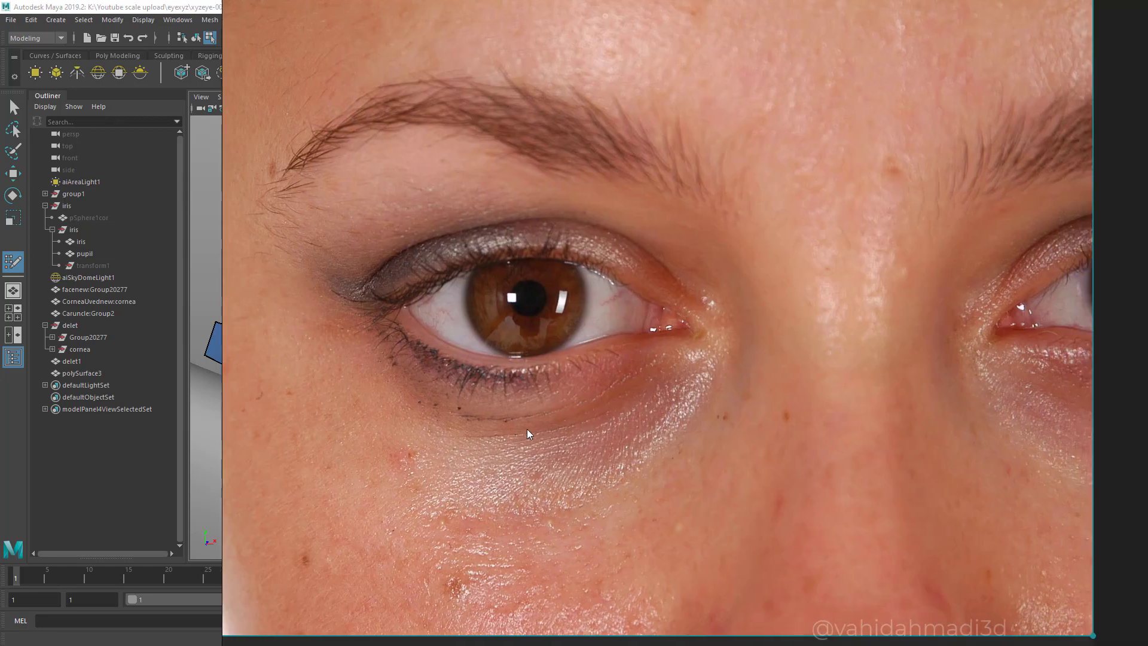
middle_click_drag(527, 429, 411, 402)
scroll(410, 353, "up", 4)
scroll(410, 325, "up", 3)
right_click_drag(409, 326, 475, 377)
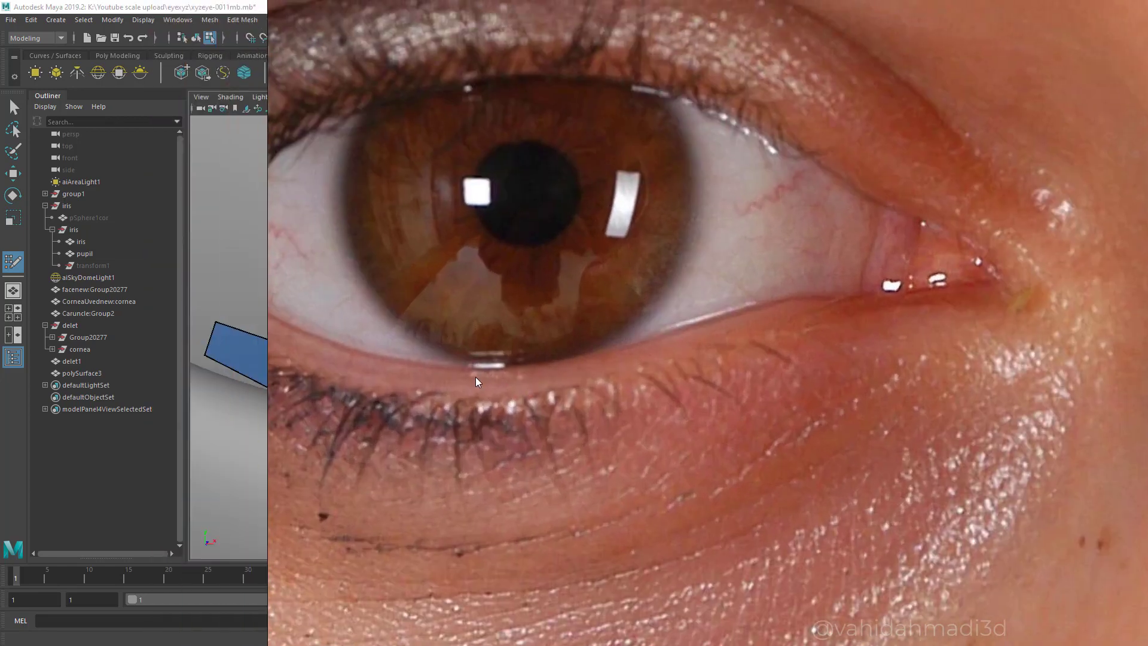
mouse_move(482, 354)
left_mouse_down()
mouse_move(506, 354)
mouse_move(503, 370)
mouse_move(483, 370)
left_mouse_up()
left_click_drag(483, 368, 469, 389)
mouse_move(474, 381)
left_mouse_down()
mouse_move(524, 380)
mouse_move(488, 379)
left_mouse_up()
key("alt+Tab")
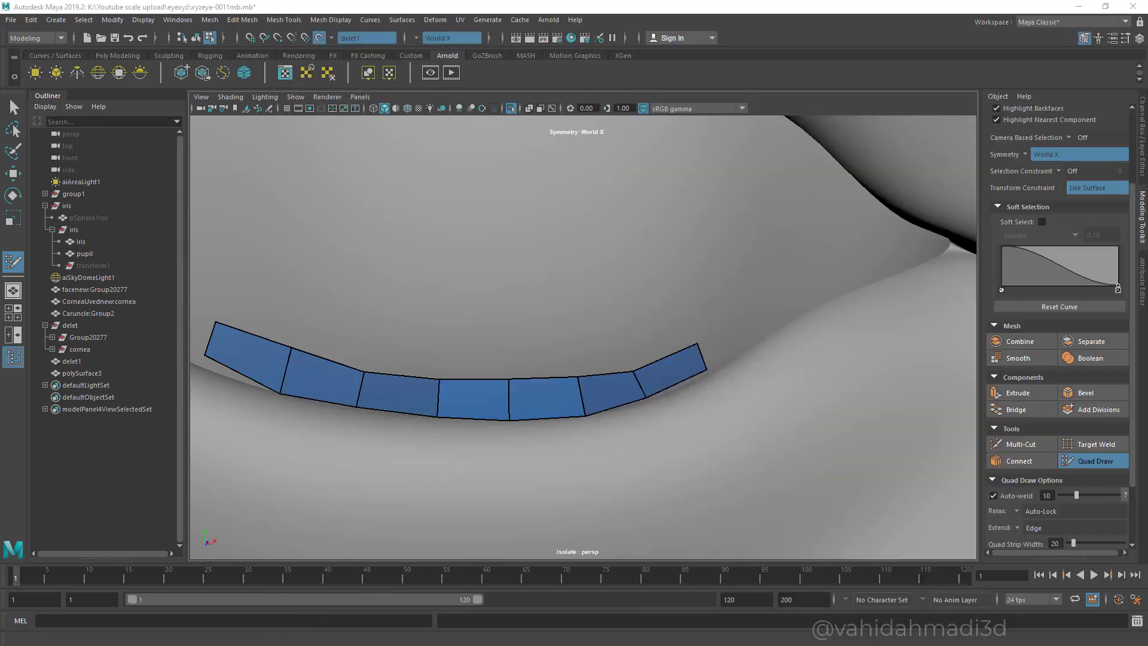
left_click_drag(630, 410, 626, 448, "alt")
middle_click_drag(625, 410, 753, 312, "alt")
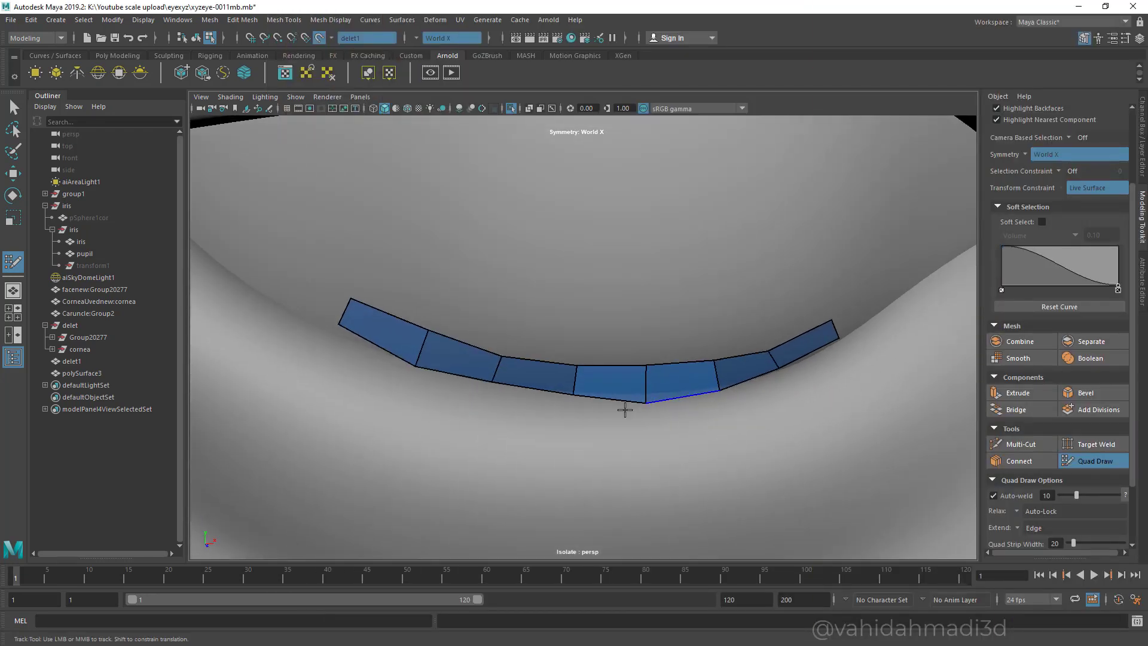
- Move the lower and upper vertices in the middle of the strip to even its width along the lower eyelid
left_click_drag(646, 403, 643, 396)
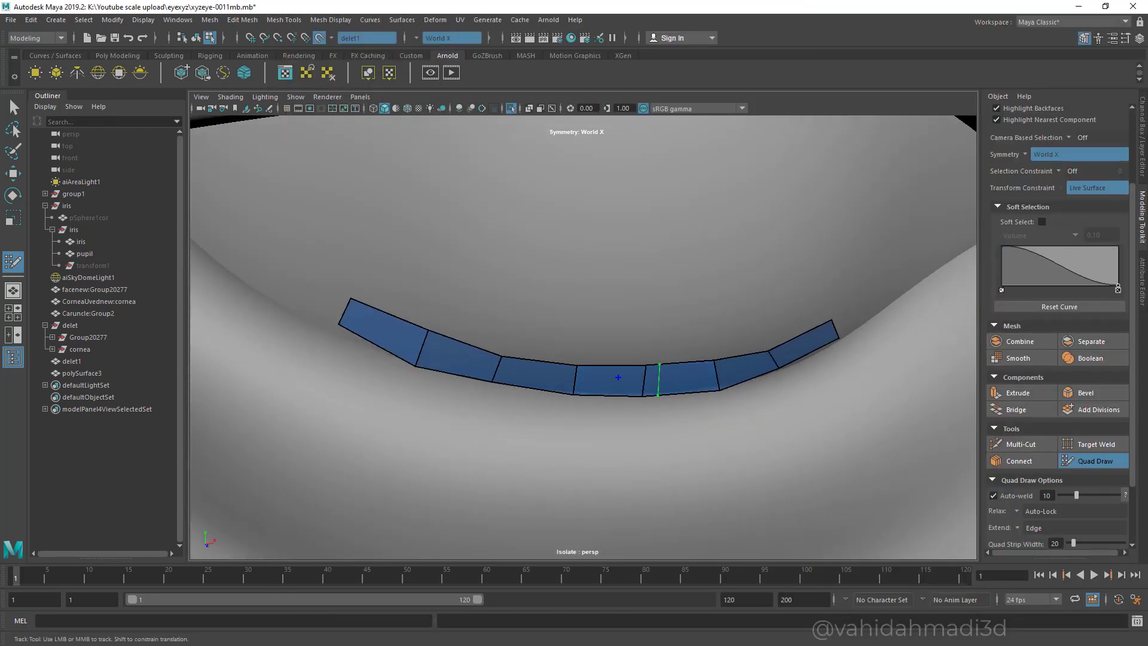
mouse_move(605, 364)
left_mouse_down()
mouse_move(584, 424)
mouse_move(721, 423)
left_mouse_up()
key("Escape")
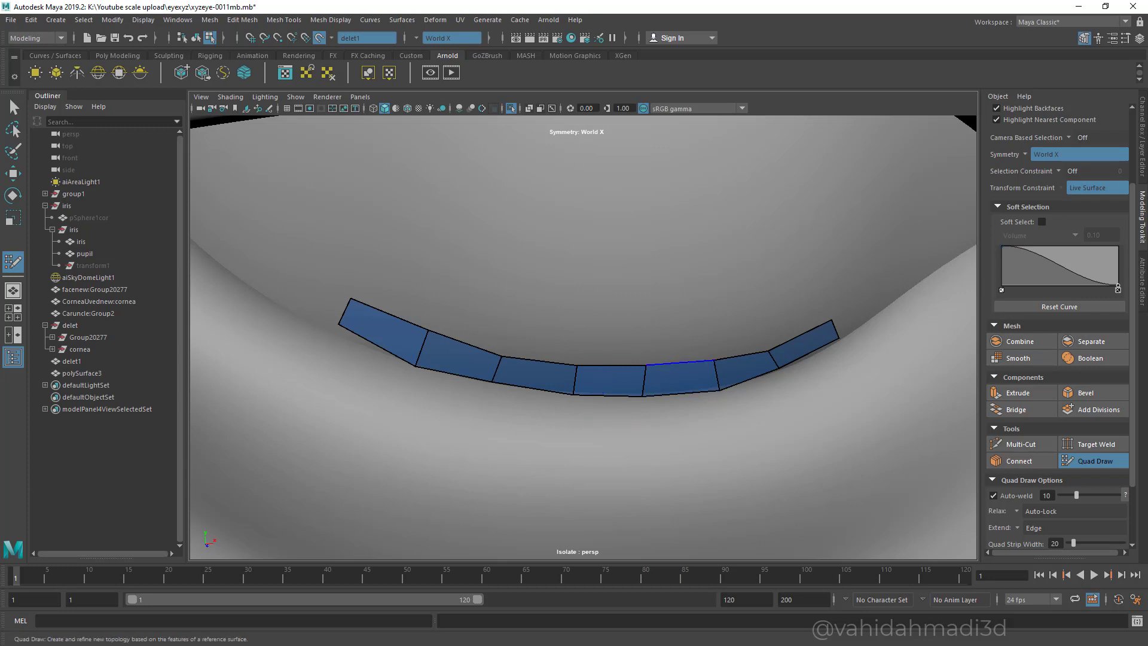
left_click_drag(714, 360, 713, 360)
middle_click_drag(780, 369, 716, 375, "alt")
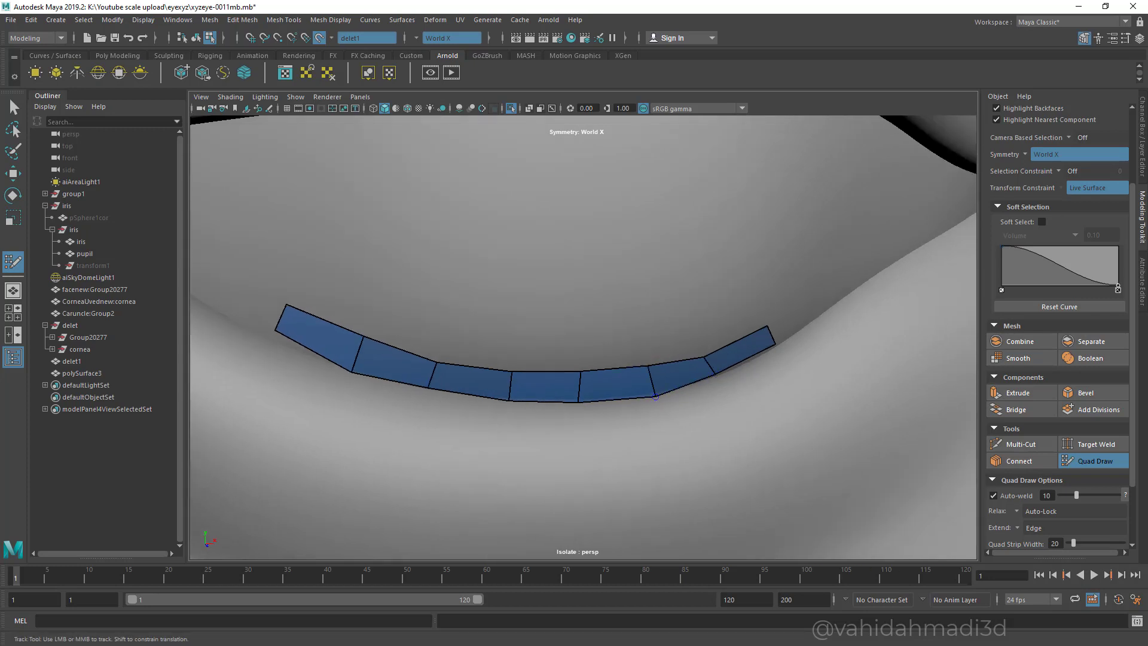
left_click_drag(656, 397, 641, 361)
middle_click_drag(641, 362, 528, 458, "alt")
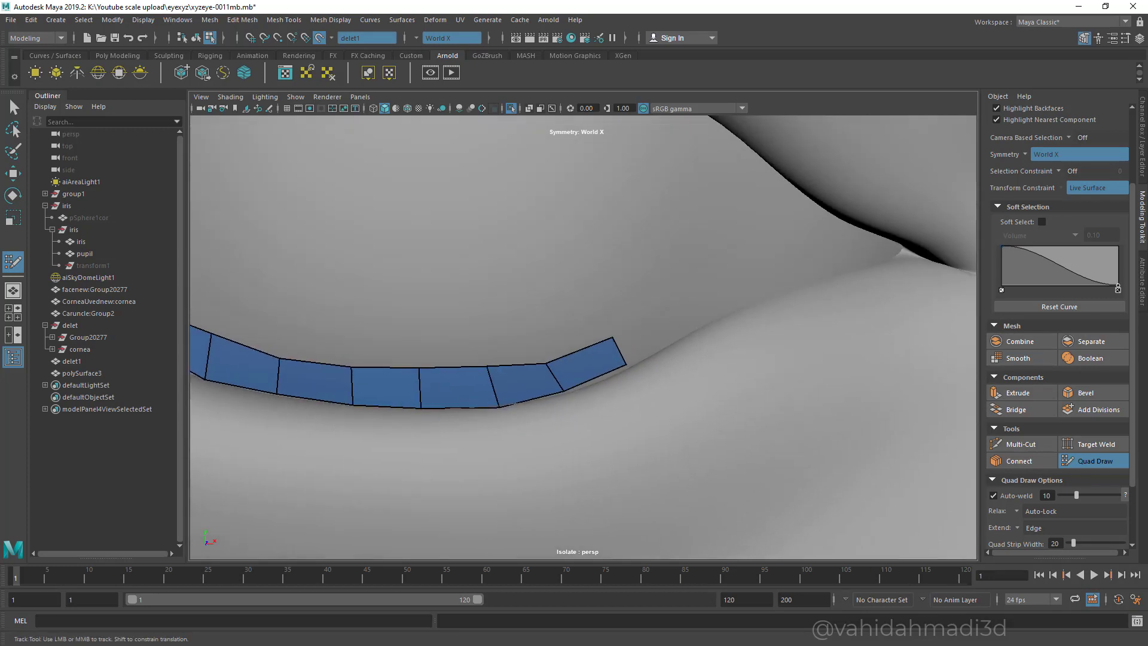
- Extend the strip along the lower eyelid with four more quads toward the inner eye corner
left_click(683, 329, "shift")
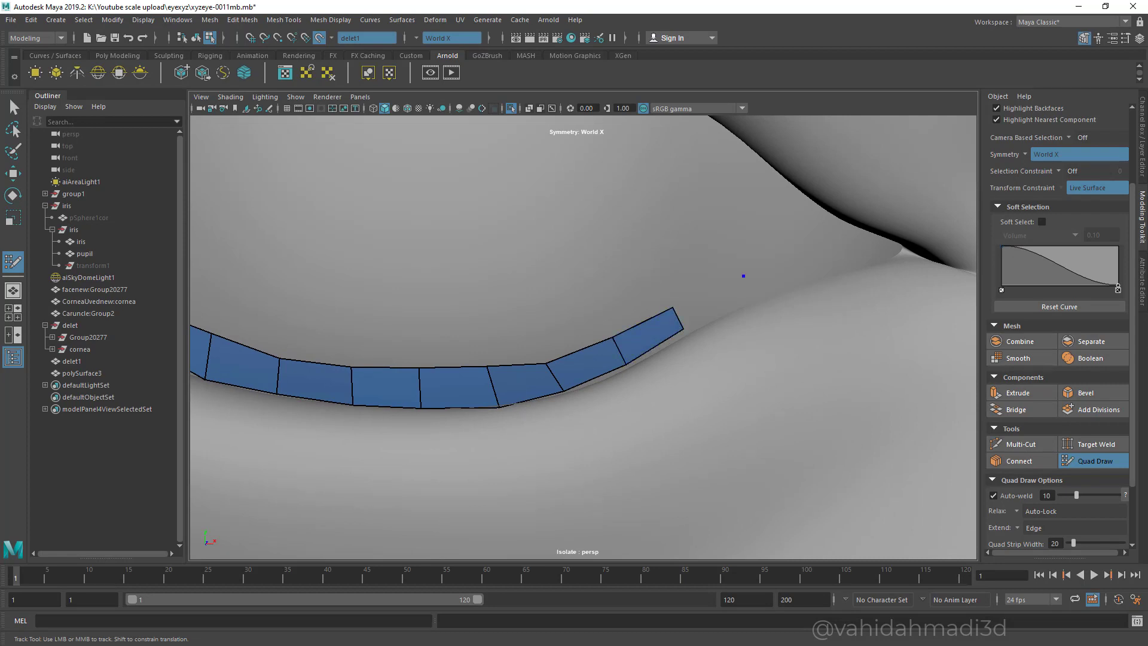
left_click(755, 298, "shift")
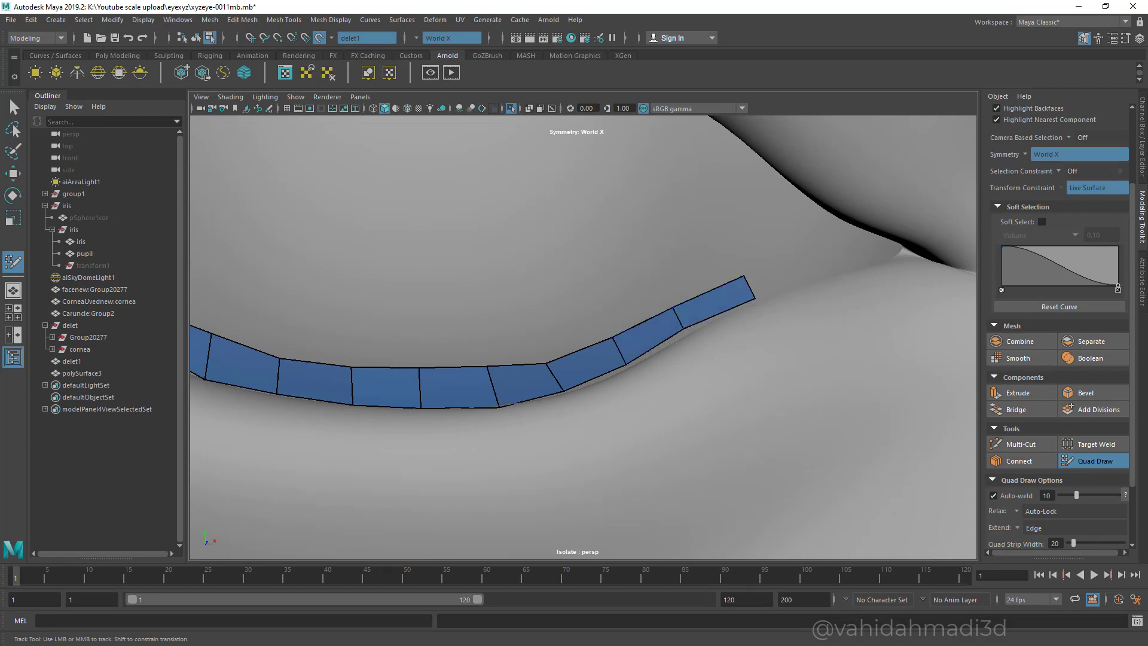
left_click(819, 277, "shift")
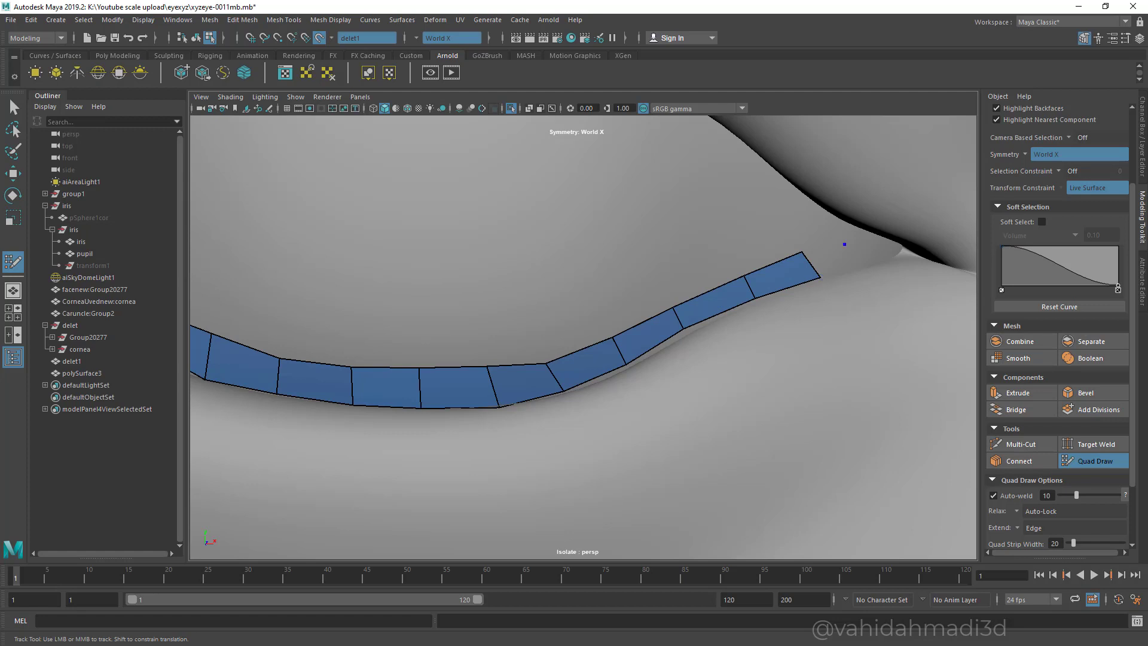
left_click(854, 267, "shift")
- Tighten the strip's outer-end vertices to the eyelid edge and extend it with three quads toward the outer eye corner
right_click_drag(854, 267, 730, 281, "alt")
left_click_drag(730, 281, 784, 286, "alt")
right_click_drag(784, 286, 825, 285, "alt")
left_click_drag(606, 357, 601, 366)
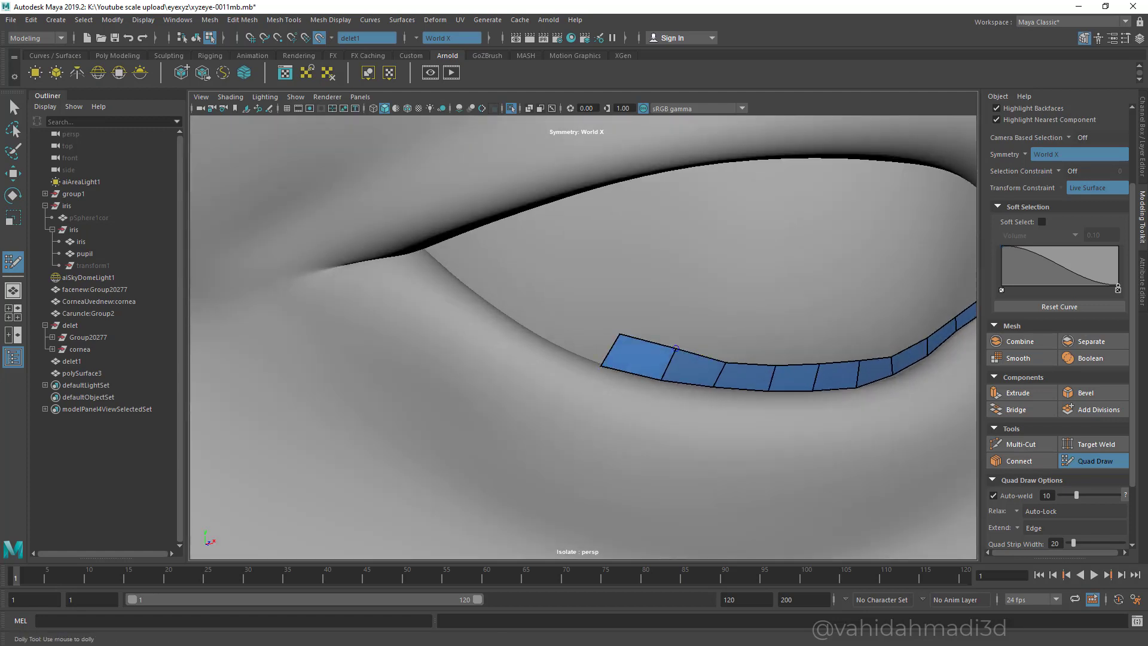
left_click_drag(676, 349, 617, 341)
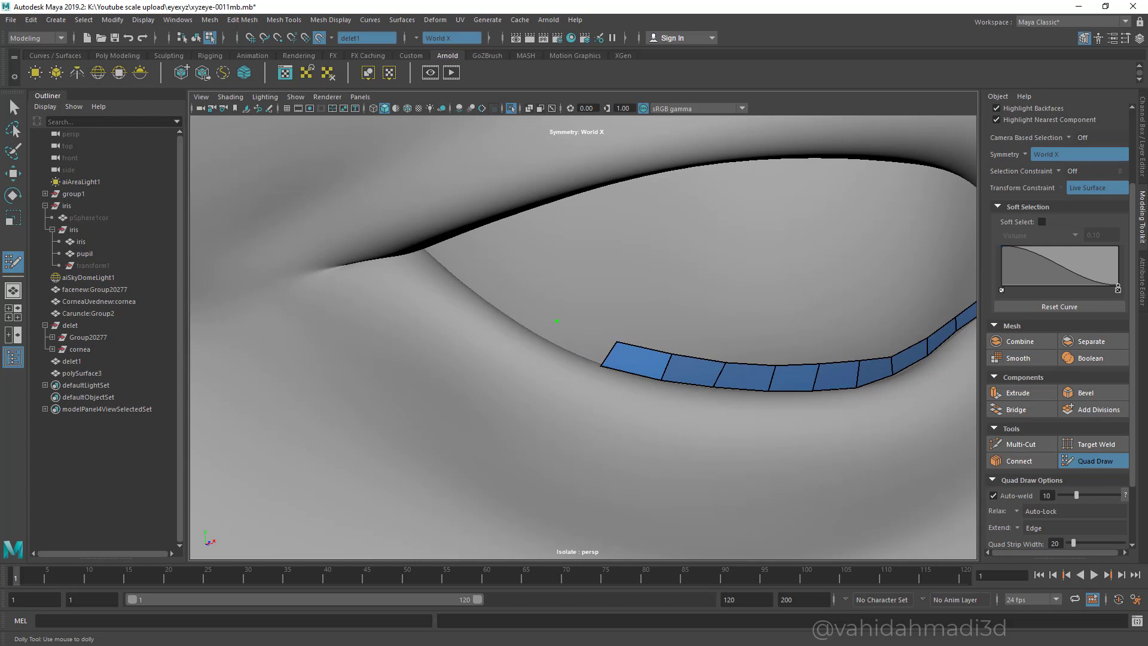
left_click(581, 342, "shift")
left_click(532, 317, "shift")
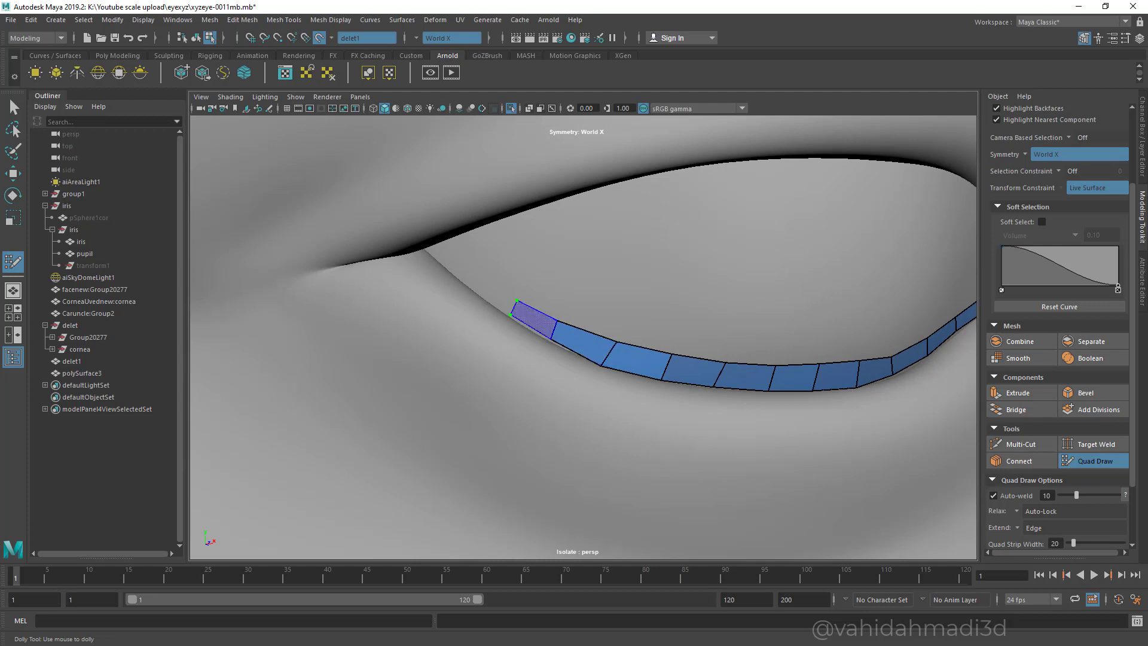
left_click(494, 292, "shift")
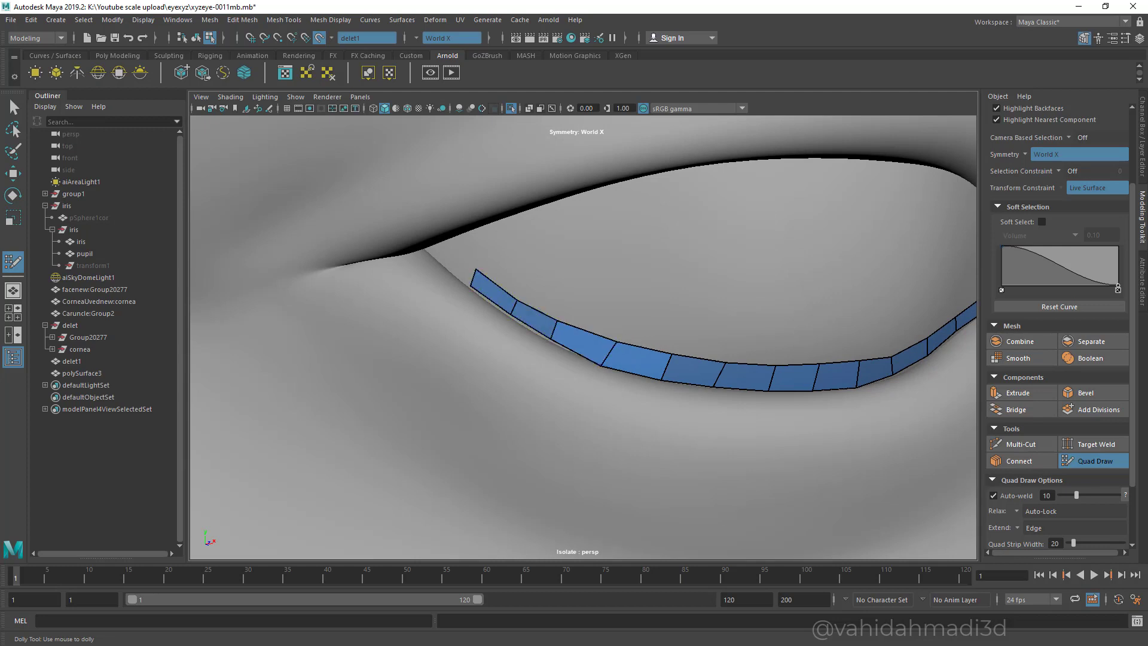
- Move the lower vertices of the new outer quads onto the eyelid edge
scroll(469, 292, "up", 3)
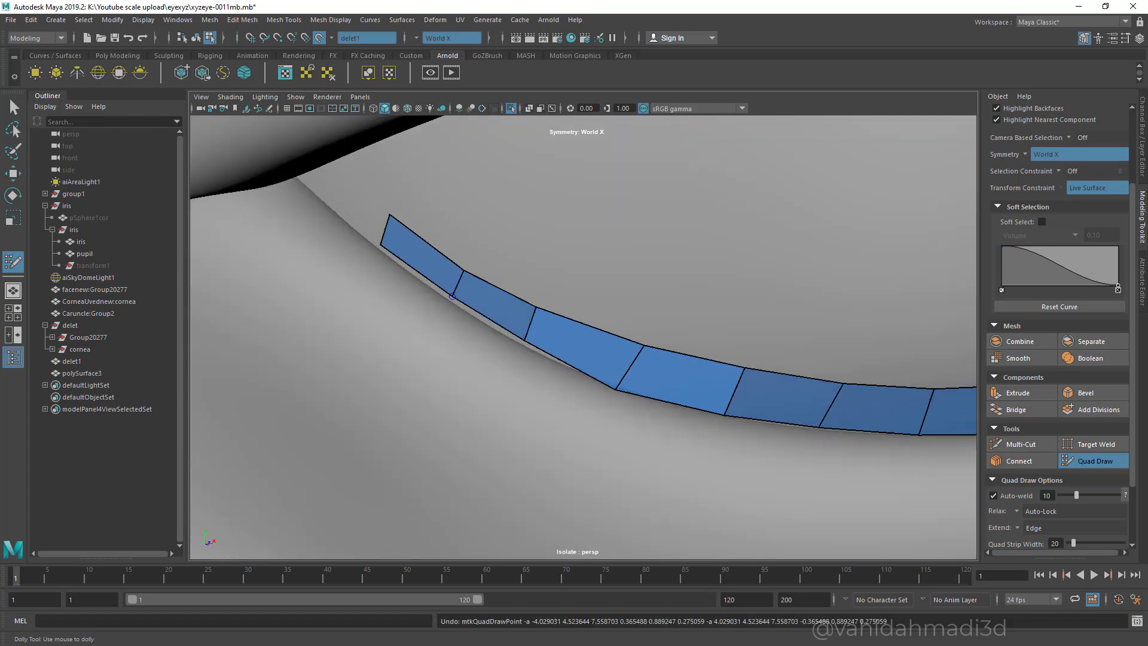
left_click_drag(526, 340, 524, 346)
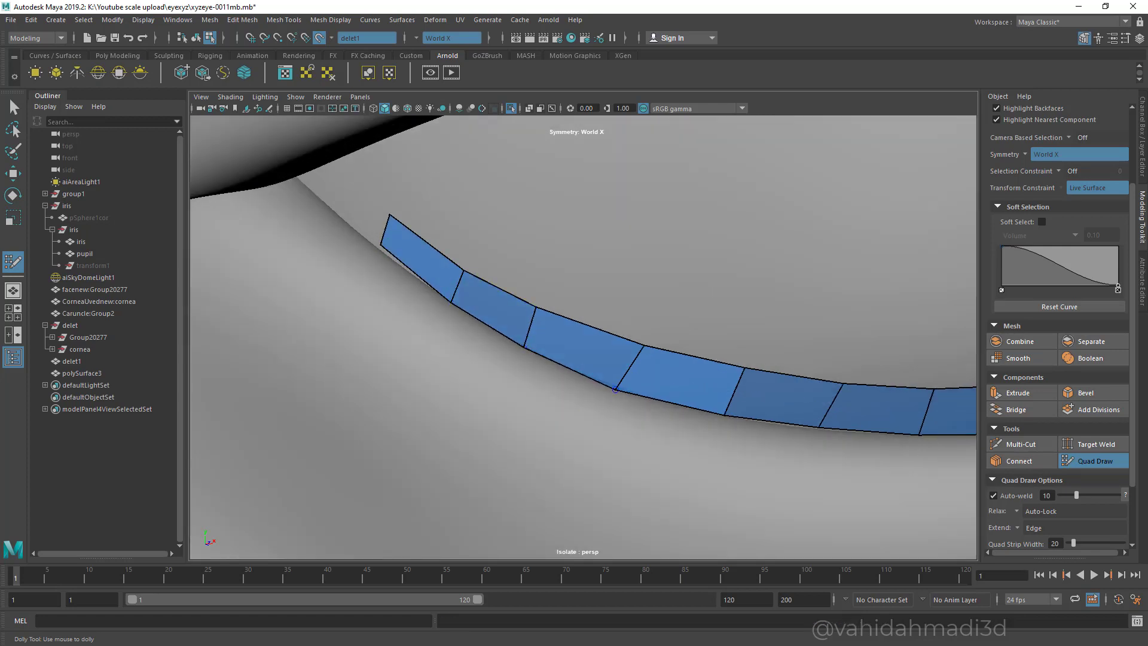
left_click_drag(616, 389, 618, 386)
middle_click_drag(412, 263, 486, 340, "alt")
left_click_drag(454, 321, 450, 323)
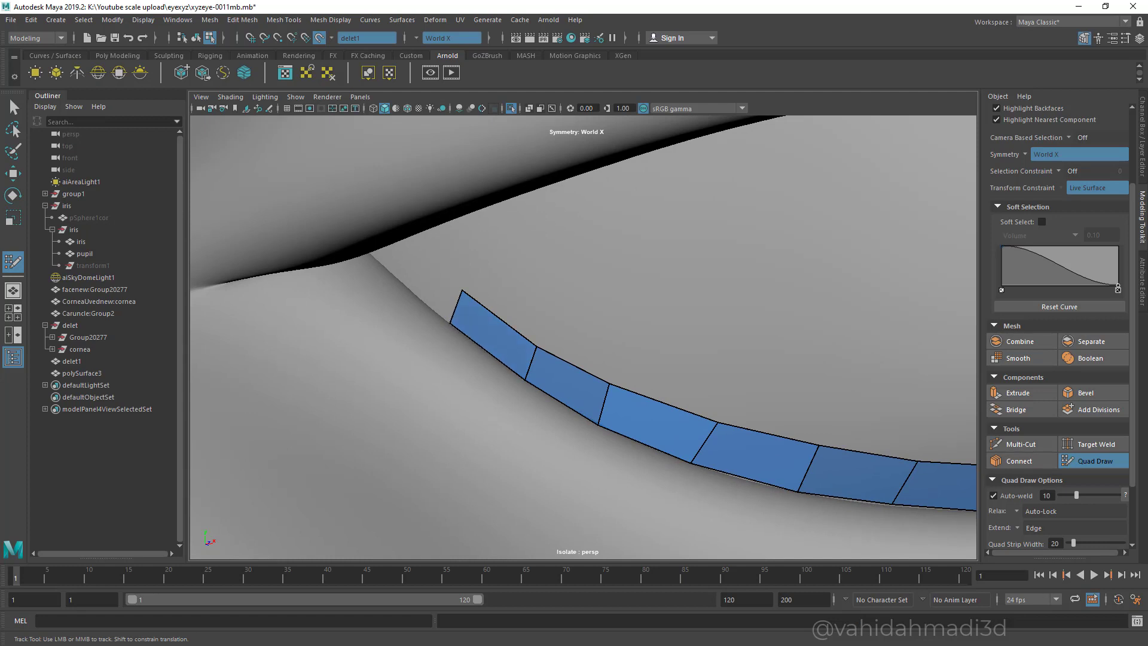
- Add two more quads up to the outer eye corner and fit their end vertices to the lid edge
left_click(409, 288)
left_click(435, 291, "shift")
middle_click_drag(435, 291, 417, 282, "alt")
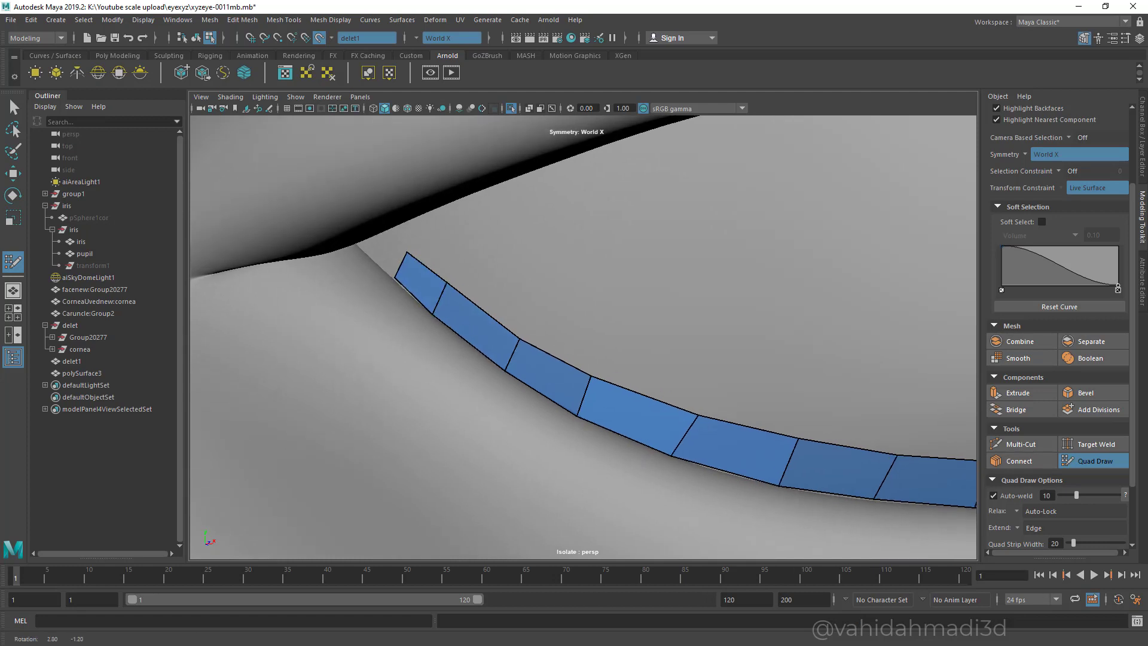
left_click_drag(417, 283, 398, 266, "alt")
left_click(372, 242, "shift")
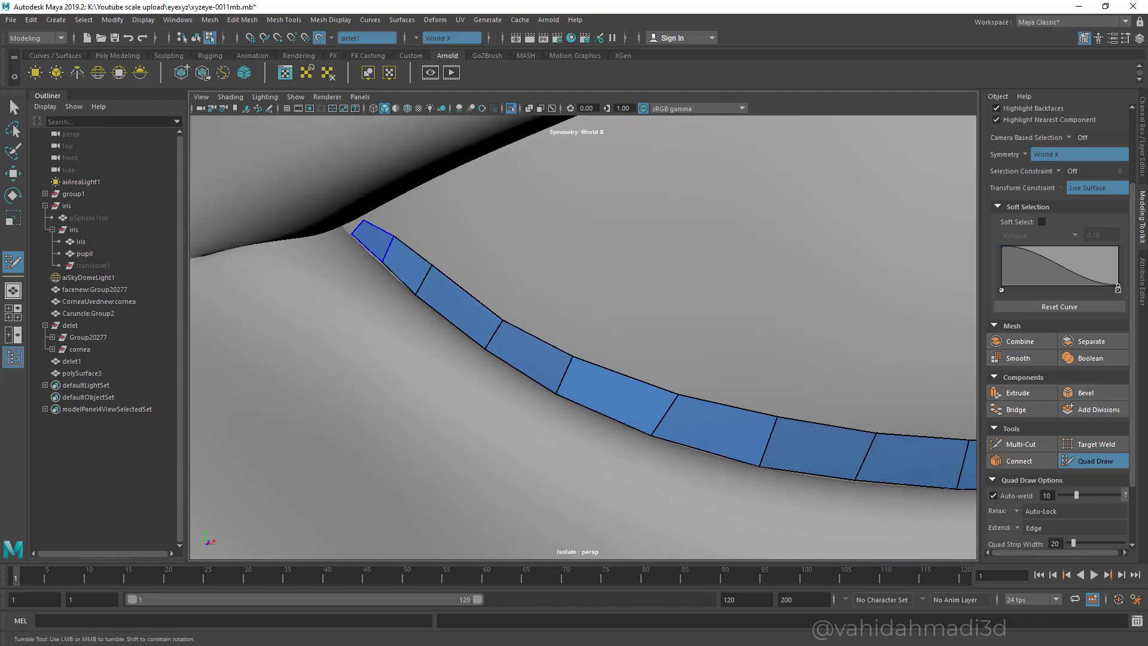
left_click_drag(351, 234, 361, 217)
left_click_drag(383, 262, 380, 264)
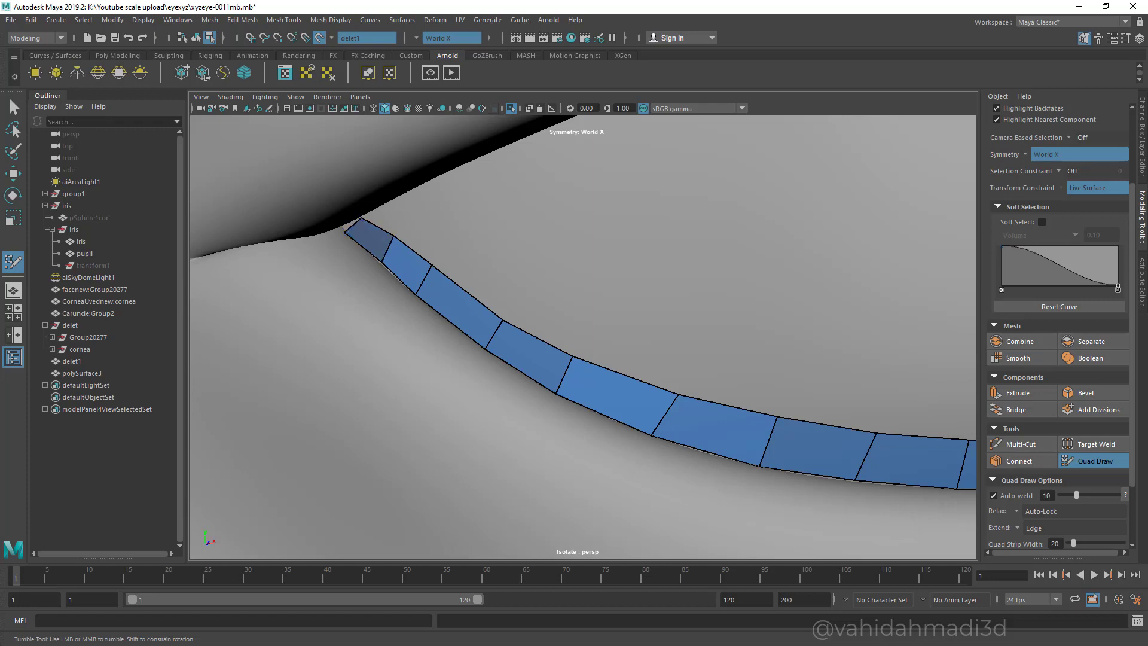
- Reposition the vertices of the last quads near the inner eye corner to follow the eyelid with an even width
right_click_drag(395, 270, 275, 269, "alt")
middle_click_drag(508, 287, 371, 359, "alt")
left_click_drag(371, 359, 316, 314, "alt")
right_click_drag(479, 323, 574, 322, "alt")
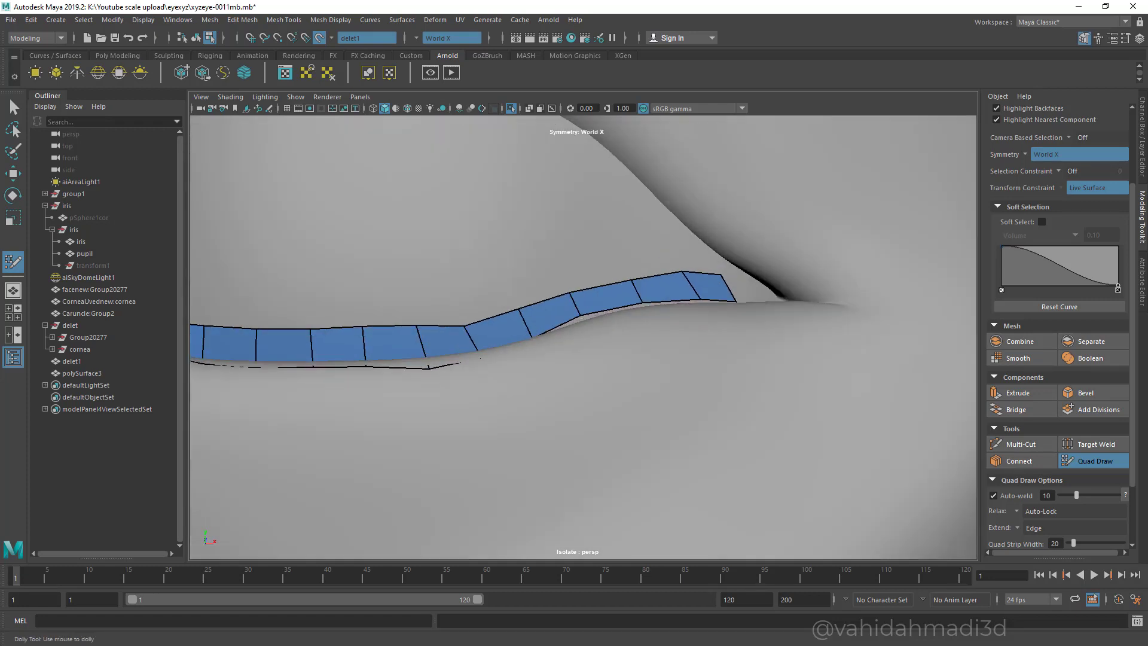
left_click_drag(701, 299, 708, 306)
left_click_drag(709, 306, 738, 329, "alt")
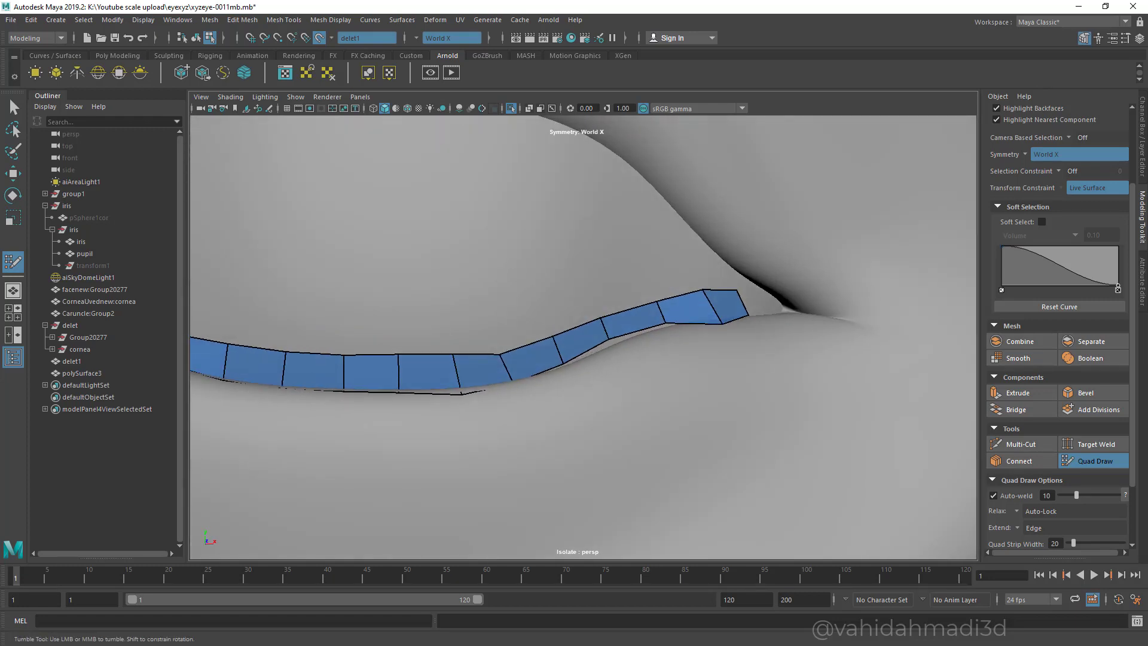
left_click_drag(665, 325, 673, 303)
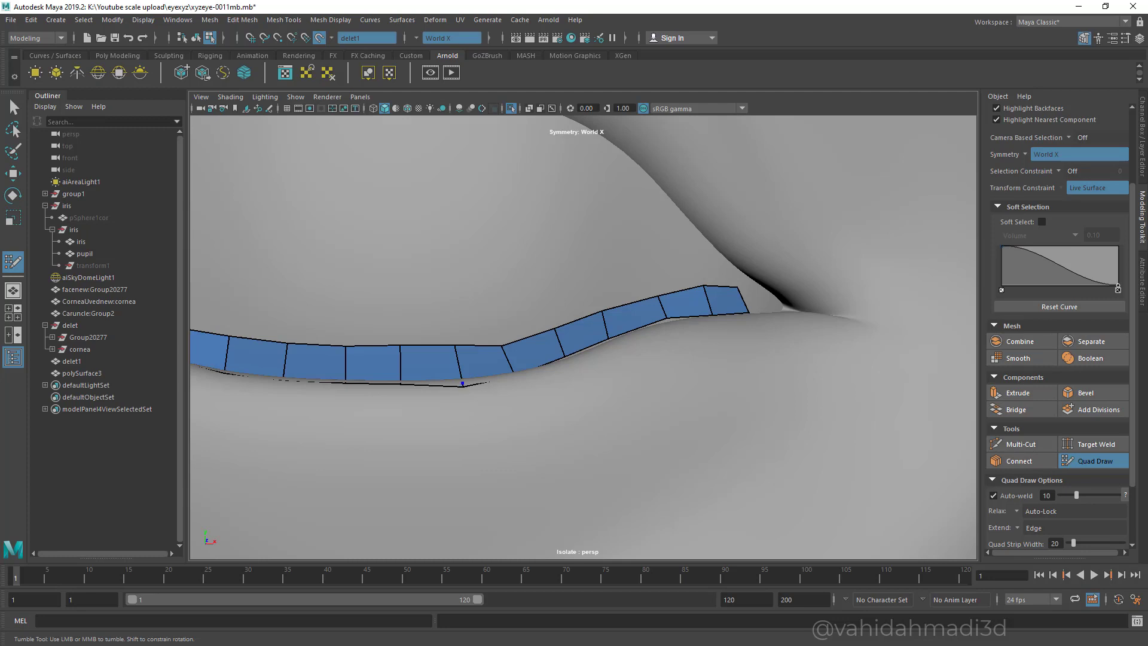
- Undo the last stray Quad Draw point and clear all leftover dots
left_click_drag(462, 383, 500, 413, "alt")
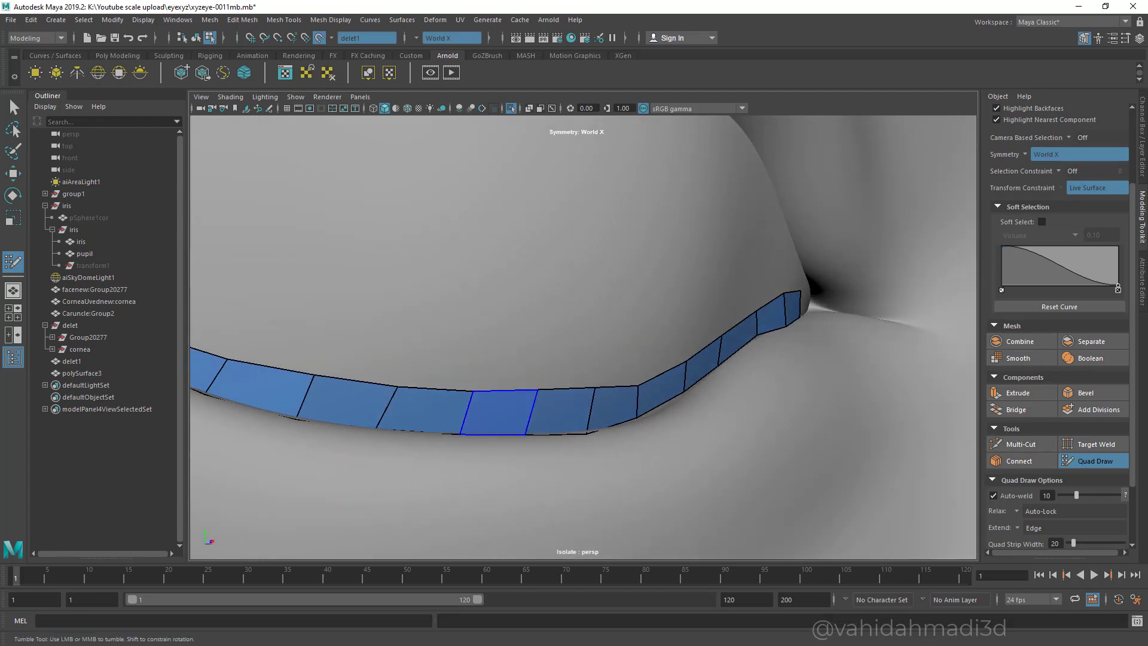
scroll(500, 412, "down", 2)
scroll(500, 412, "up", 2)
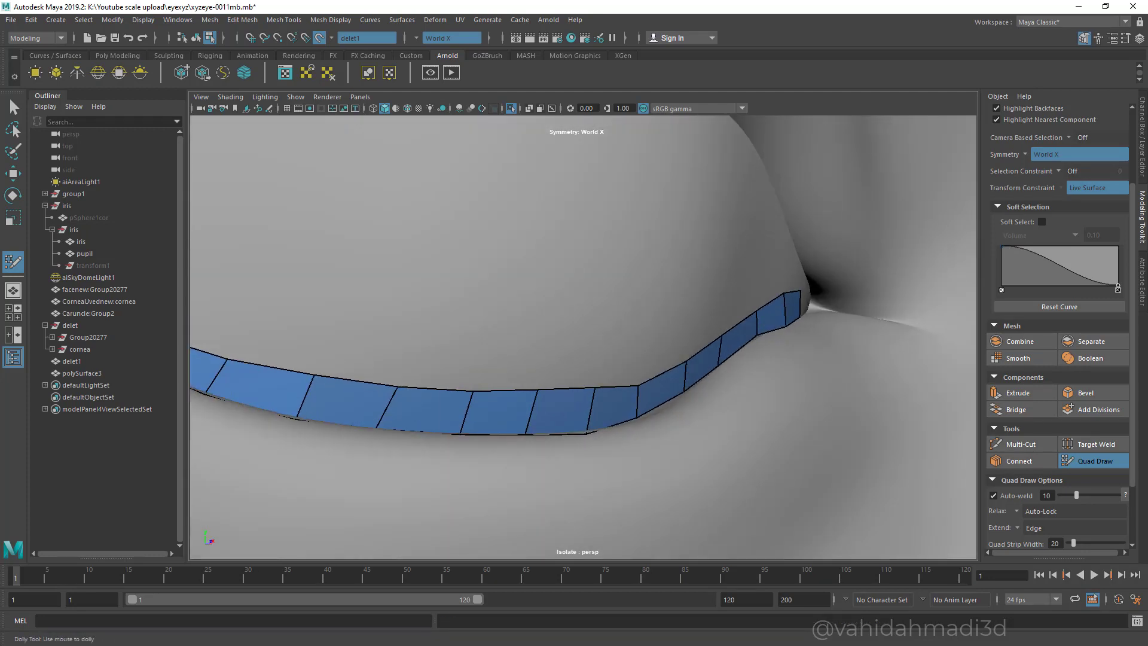
key("ctrl+z")
scroll(1017, 496, "down", 3)
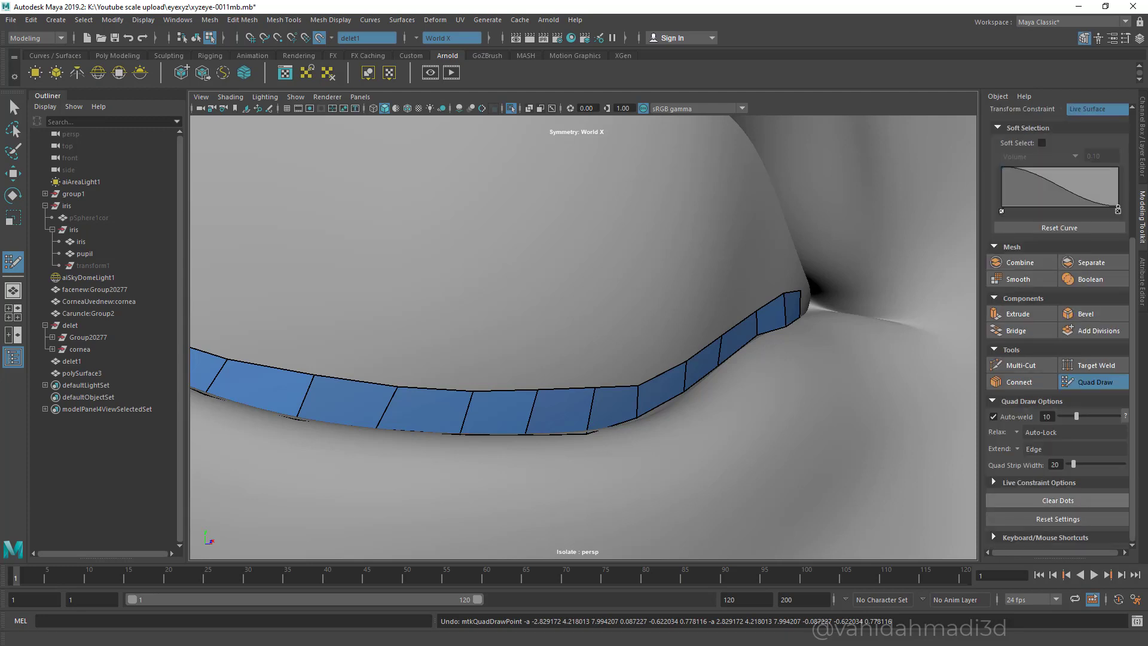
left_click(1058, 500)
- Build a second row of four quads on the eyelid below the strip, starting at its inner-corner end
mouse_move(574, 386)
left_mouse_down("alt")
mouse_move(492, 388)
mouse_move(544, 386)
mouse_move(559, 430)
left_mouse_up("alt")
scroll(560, 422, "down", 4)
middle_click_drag(559, 422, 528, 419, "alt")
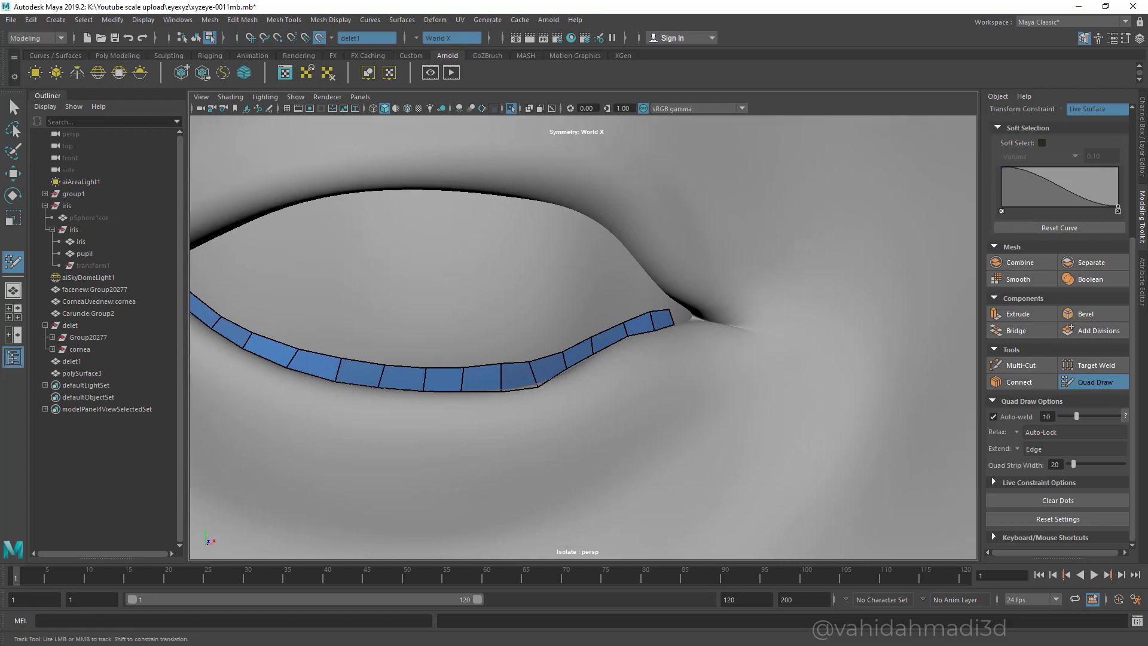
scroll(599, 338, "up", 4)
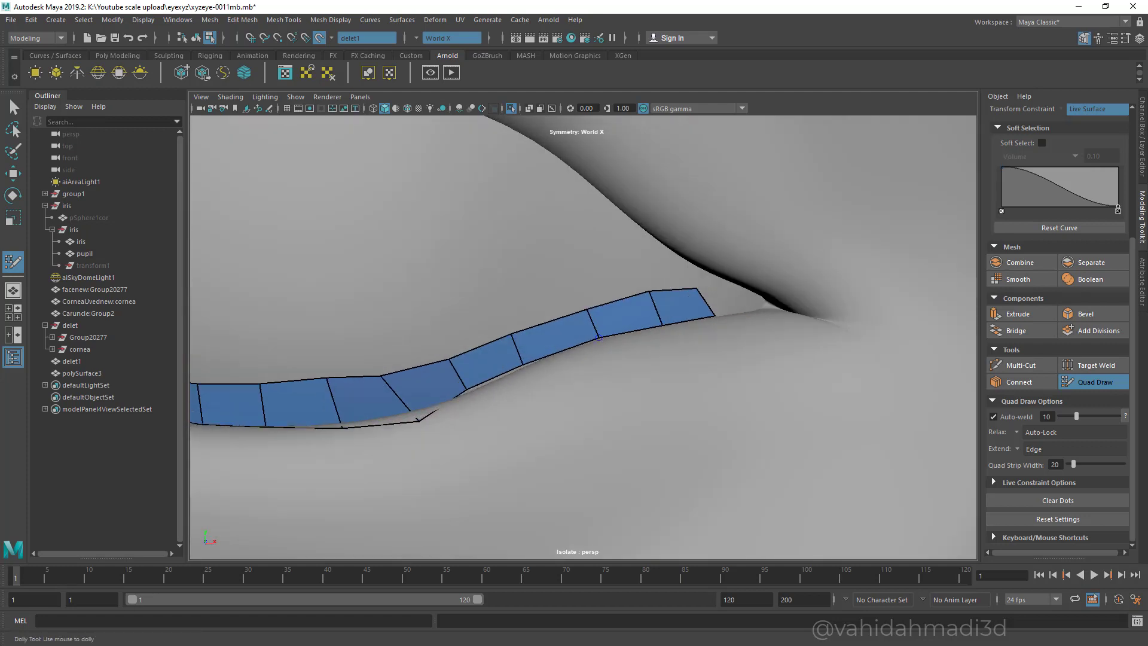
left_click_drag(599, 338, 598, 374, "alt")
left_click(686, 365)
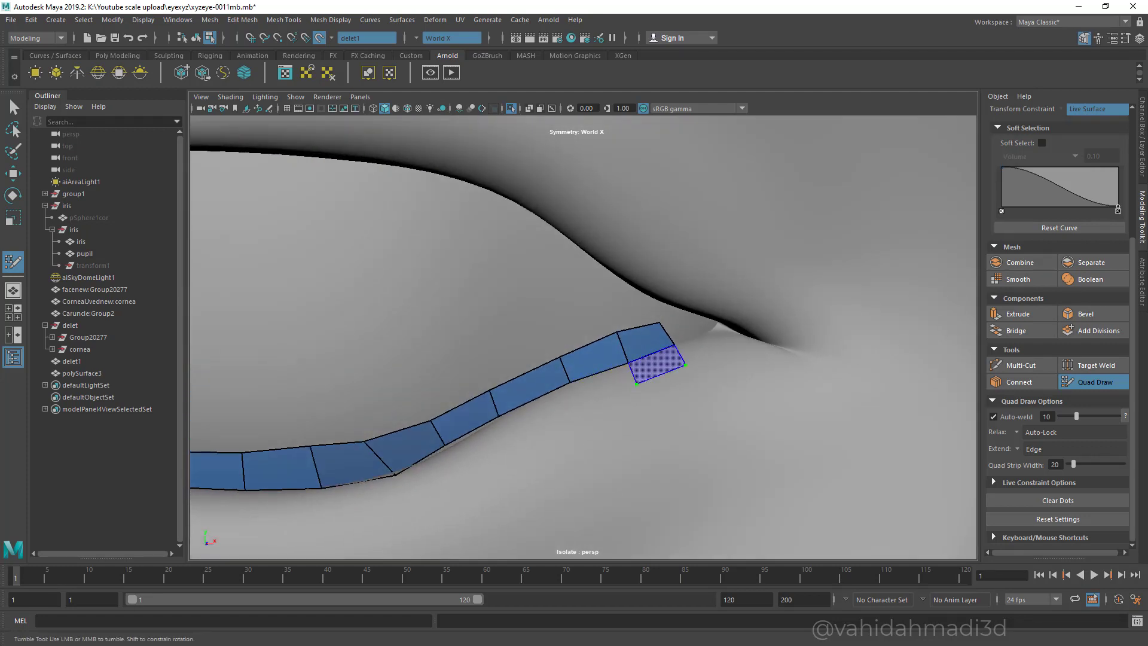
left_click(657, 365, "shift")
left_click(599, 383, "shift")
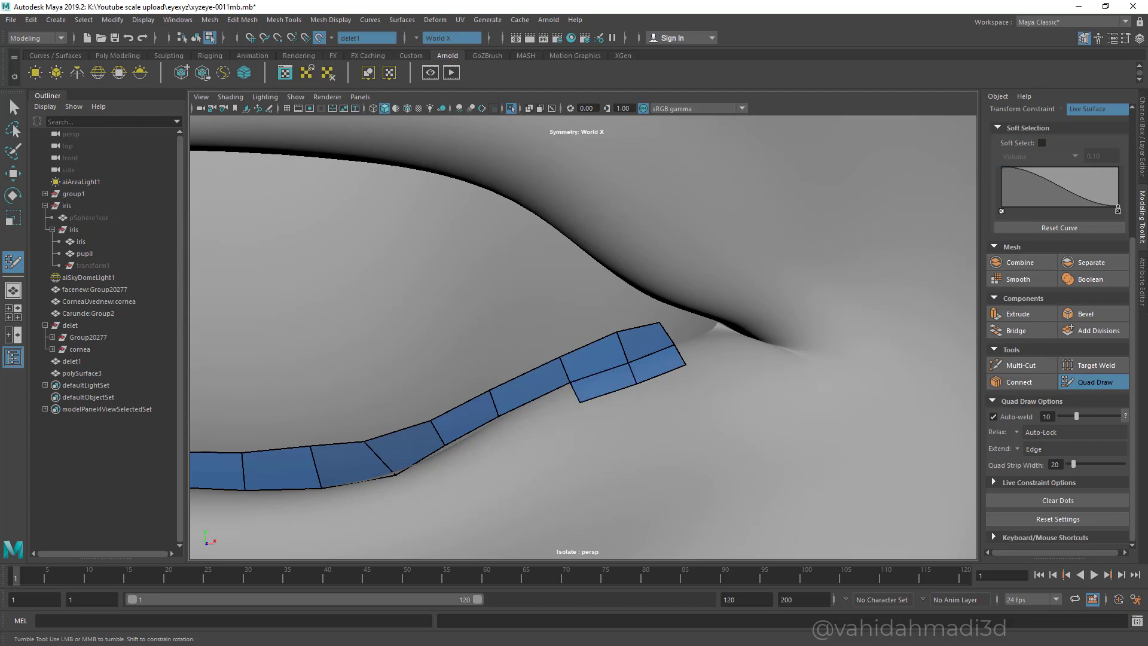
left_click_drag(598, 383, 598, 407, "alt")
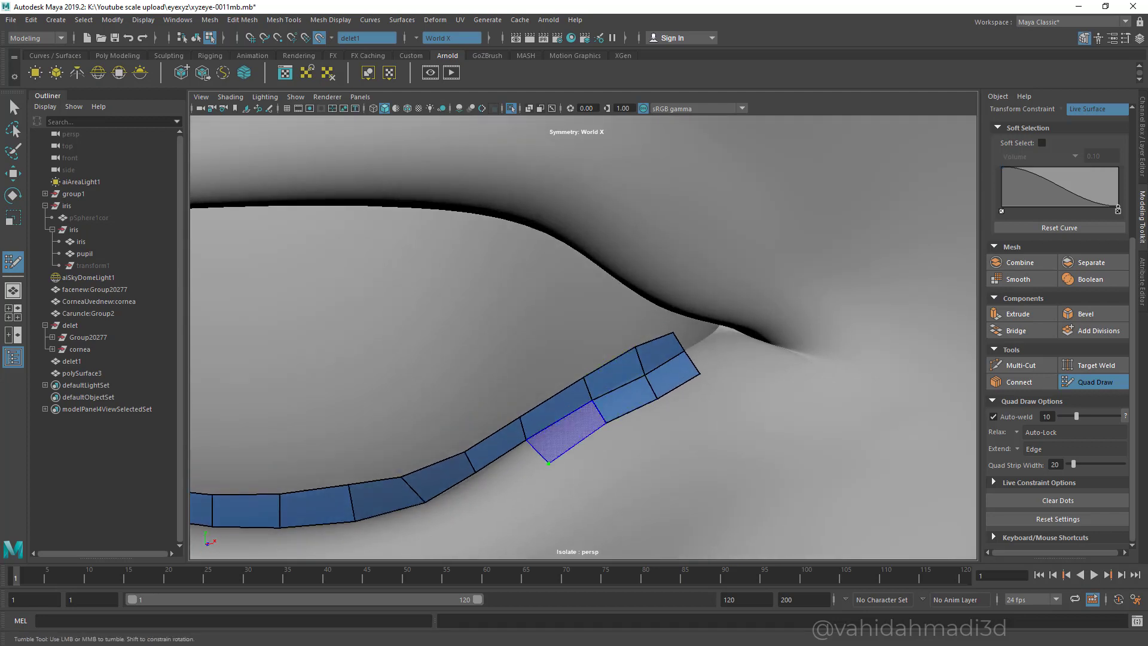
left_click(565, 433, "shift")
middle_click_drag(574, 443, 598, 389, "alt")
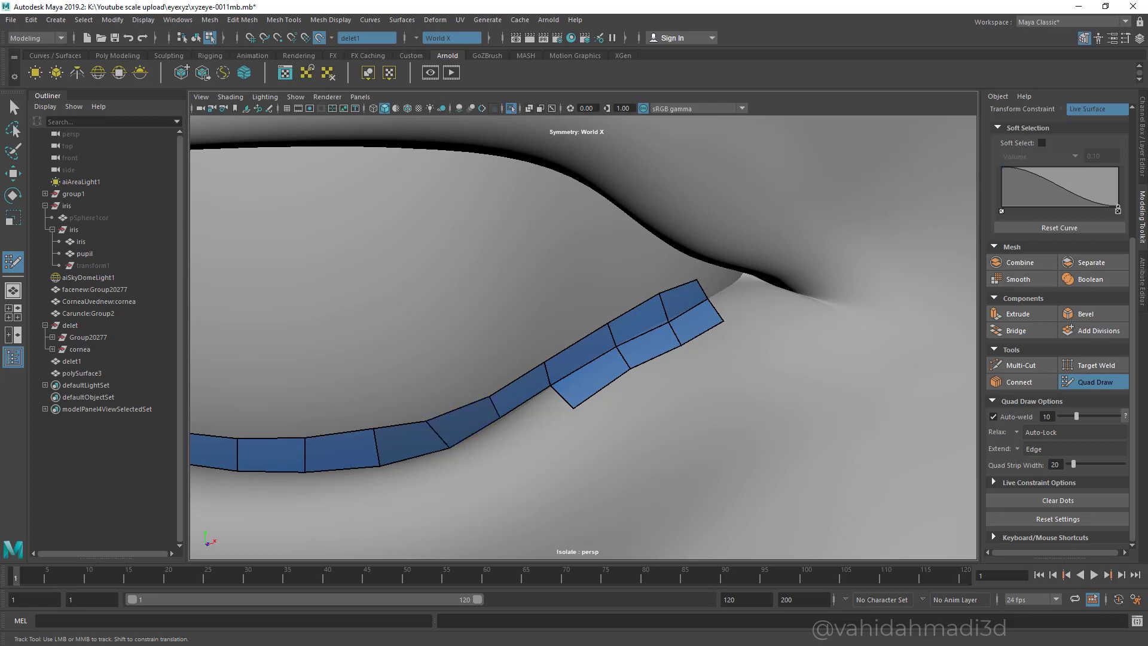
left_click(539, 413, "shift")
middle_click_drag(541, 421, 649, 402, "alt")
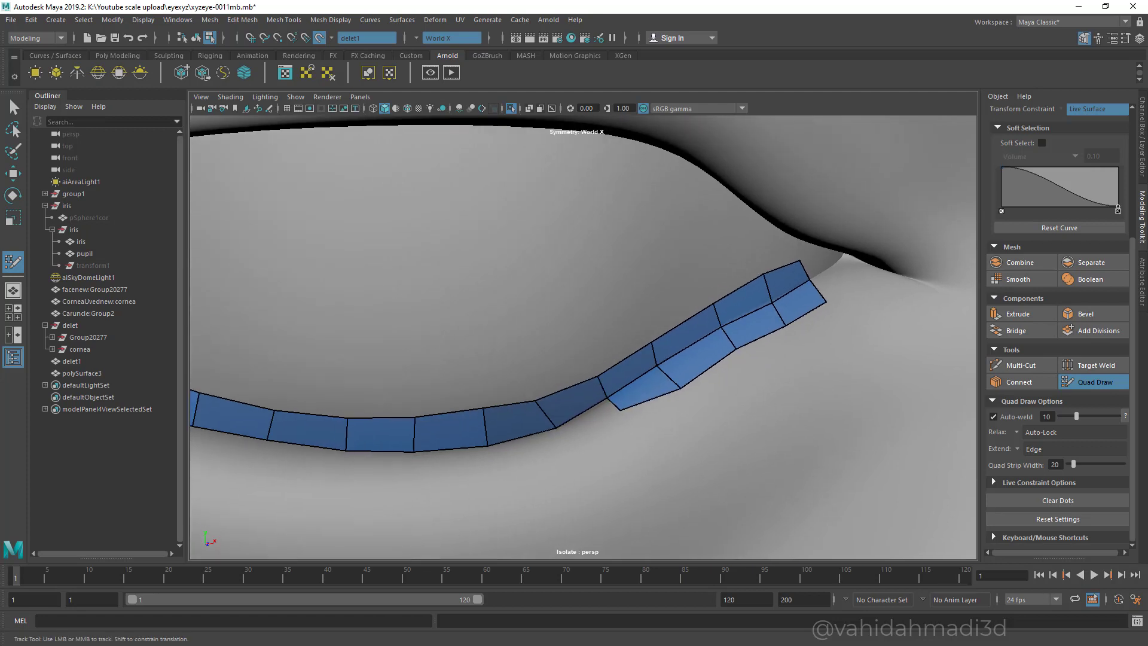
- Reshape the open end of the second row by moving its vertices, and undo the misfilled quad there
left_click_drag(620, 410, 621, 421)
left_click(597, 418, "shift")
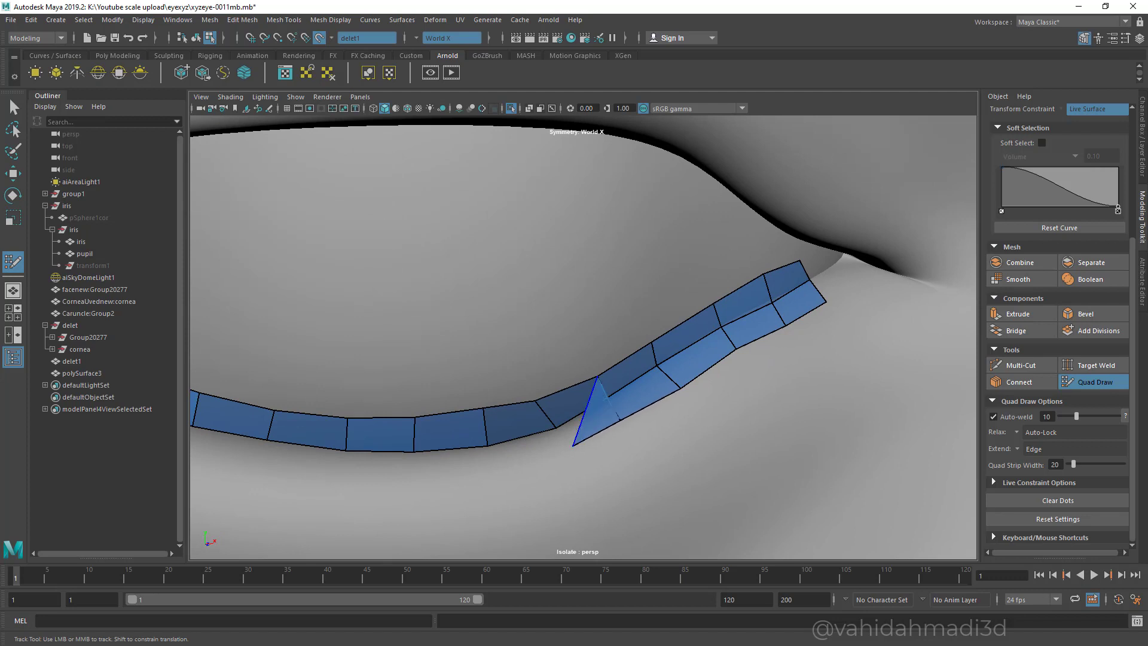
key("ctrl+z")
middle_click_drag(574, 410, 624, 405, "alt")
right_click_drag(625, 404, 680, 428, "alt")
middle_click_drag(680, 428, 619, 329, "alt")
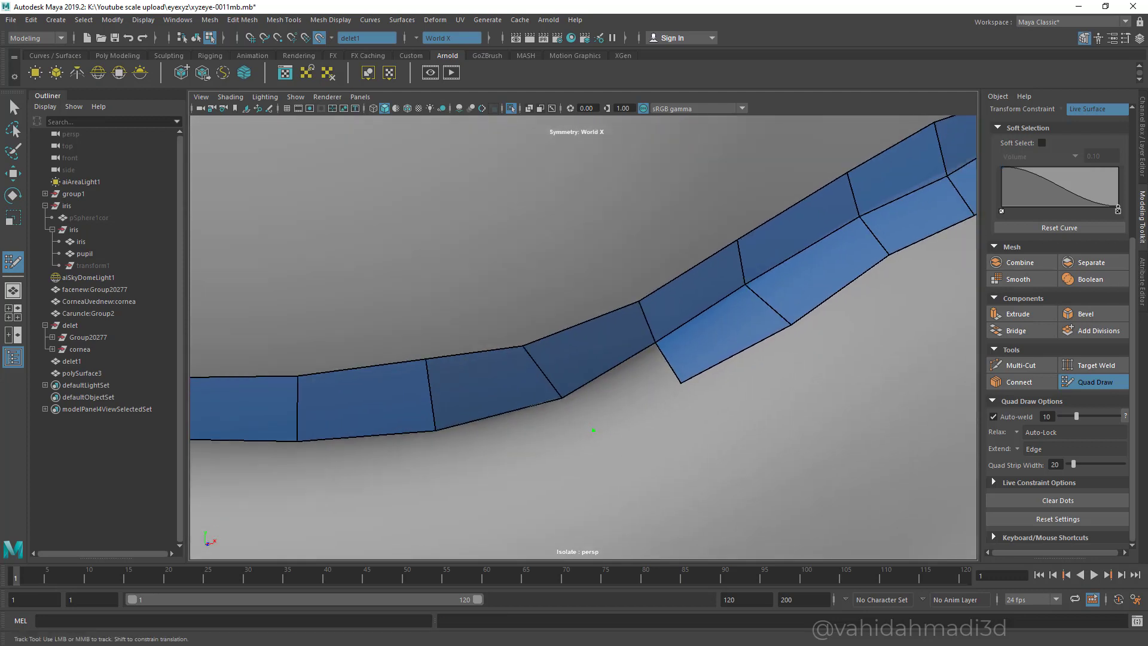
left_click_drag(654, 349, 674, 390)
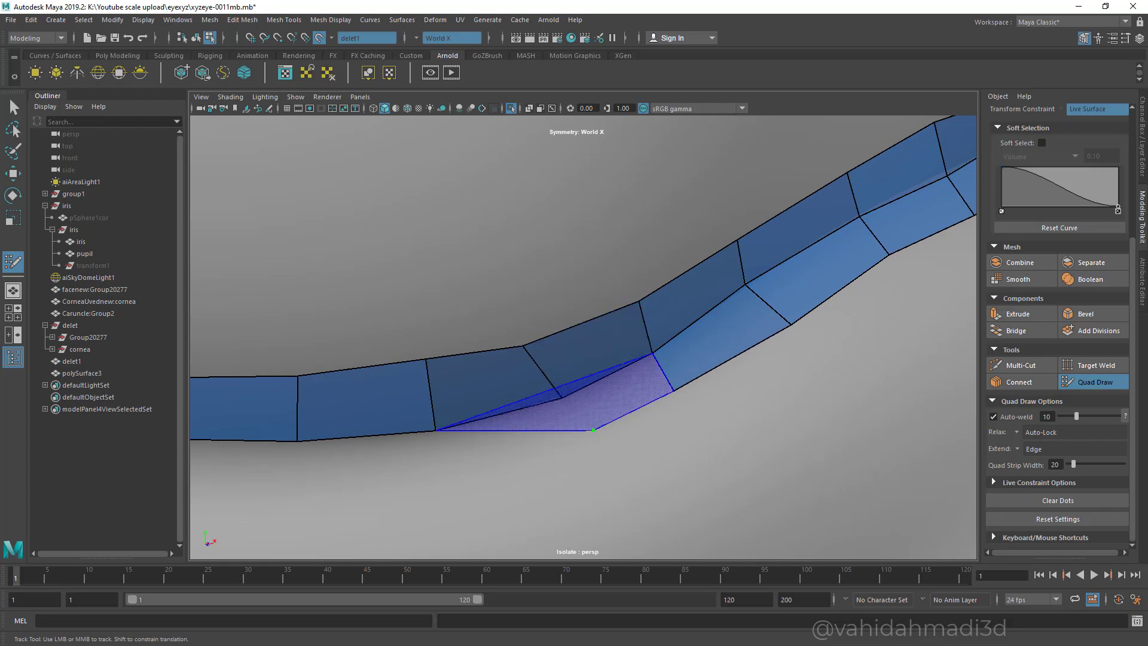
- Place Quad Draw points below the first row and fill the next quads of the second row around the inner bend of the eyelid
left_click_drag(570, 413, 622, 418, "alt")
left_click(567, 471)
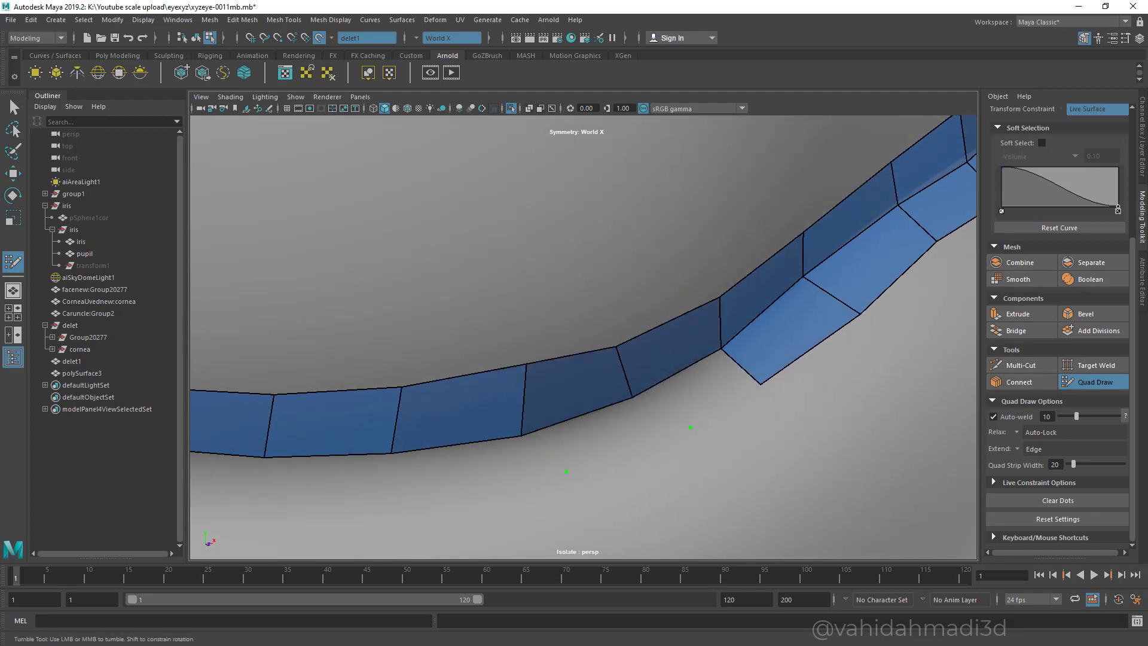
left_click_drag(567, 467, 655, 463, "alt")
middle_click_drag(655, 464, 455, 415, "alt")
left_click_drag(455, 416, 428, 410, "alt")
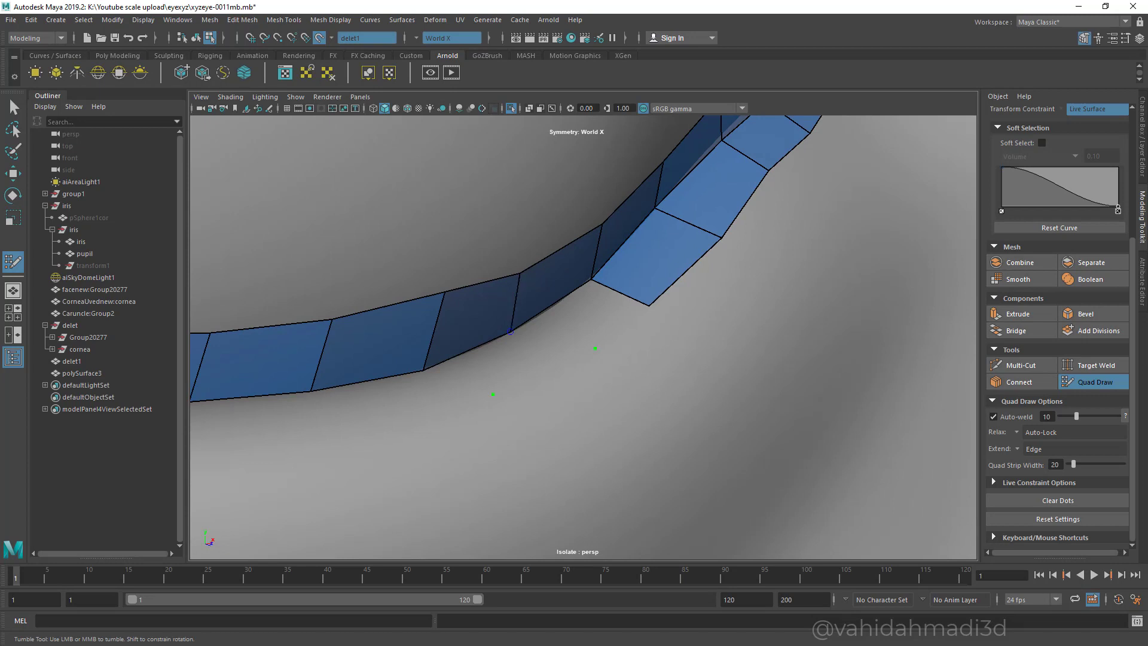
left_click_drag(510, 332, 565, 354)
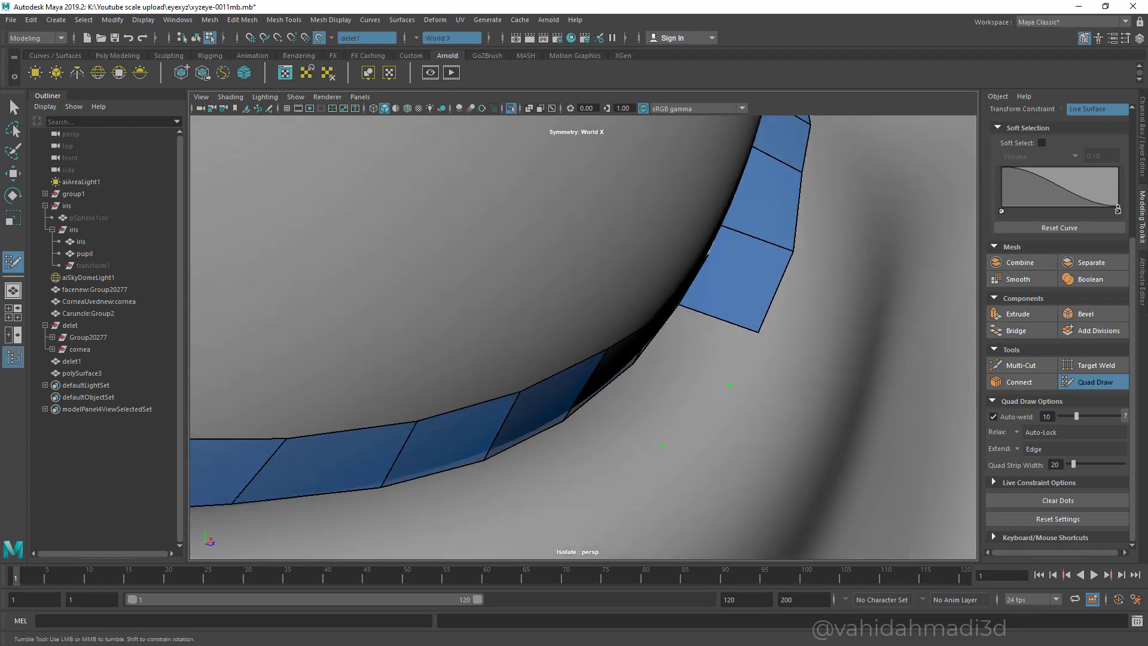
left_click_drag(564, 421, 508, 409)
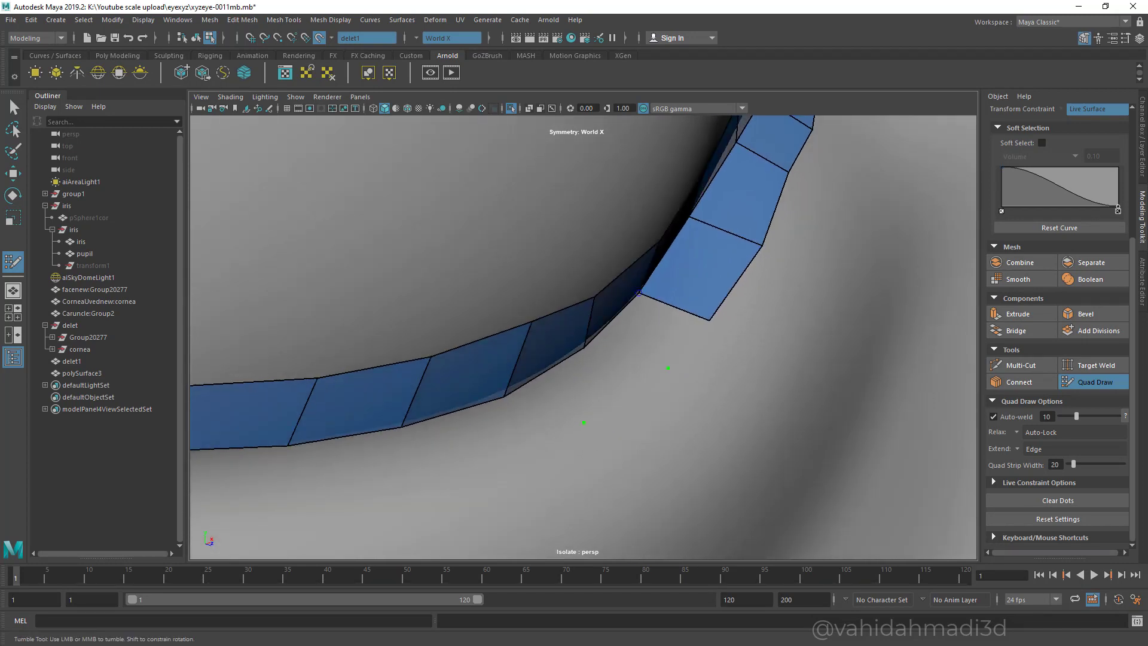
left_click(646, 332, "shift")
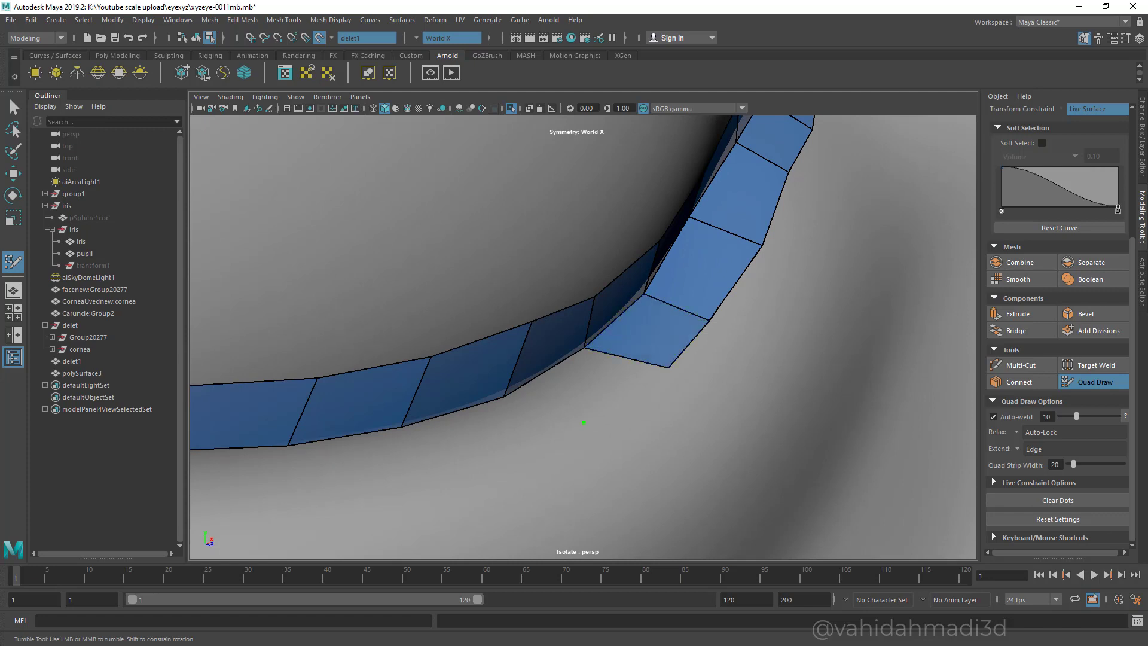
left_click(586, 384, "shift")
left_click(481, 429, "shift")
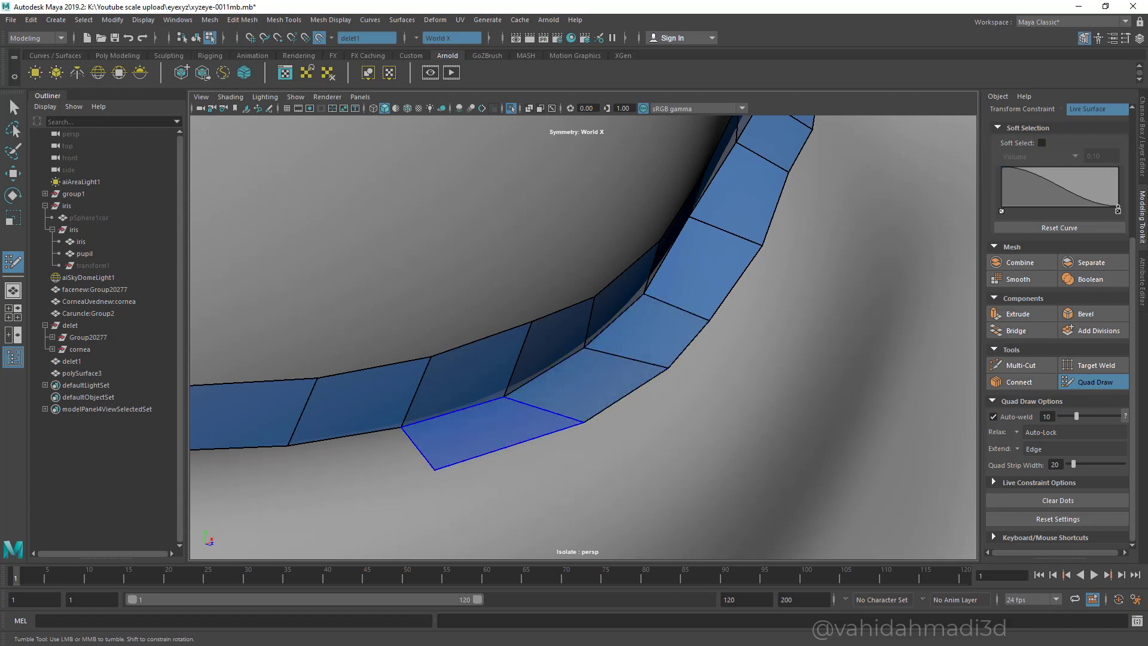
- Continue the second row with quads along the middle of the lower eyelid, matching the edges of the first row
right_click_drag(481, 429, 395, 432, "alt")
middle_click_drag(454, 431, 556, 419, "alt")
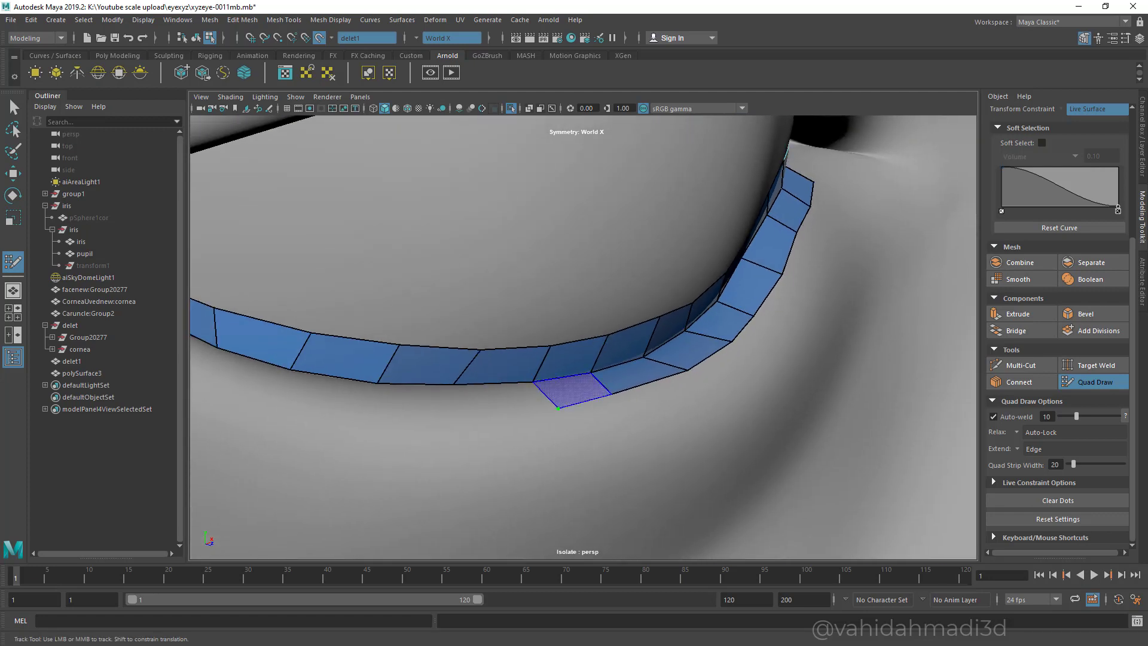
left_click(565, 390, "shift")
left_click(502, 398, "shift")
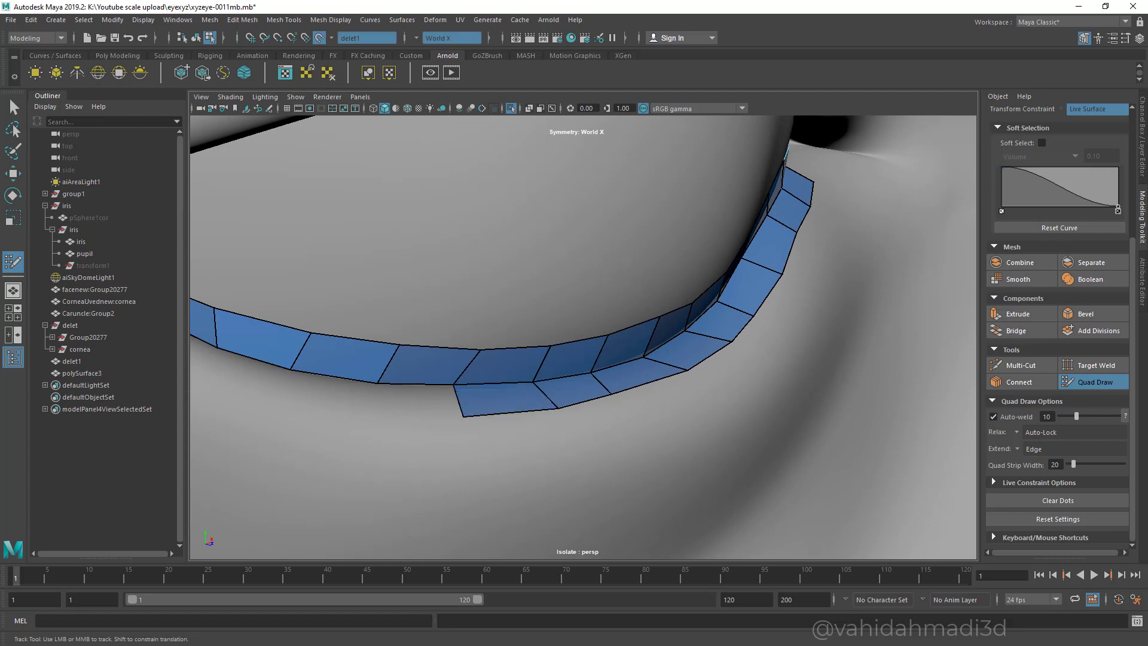
middle_click_drag(479, 412, 622, 431, "alt")
left_click(571, 418, "shift")
left_click(441, 434)
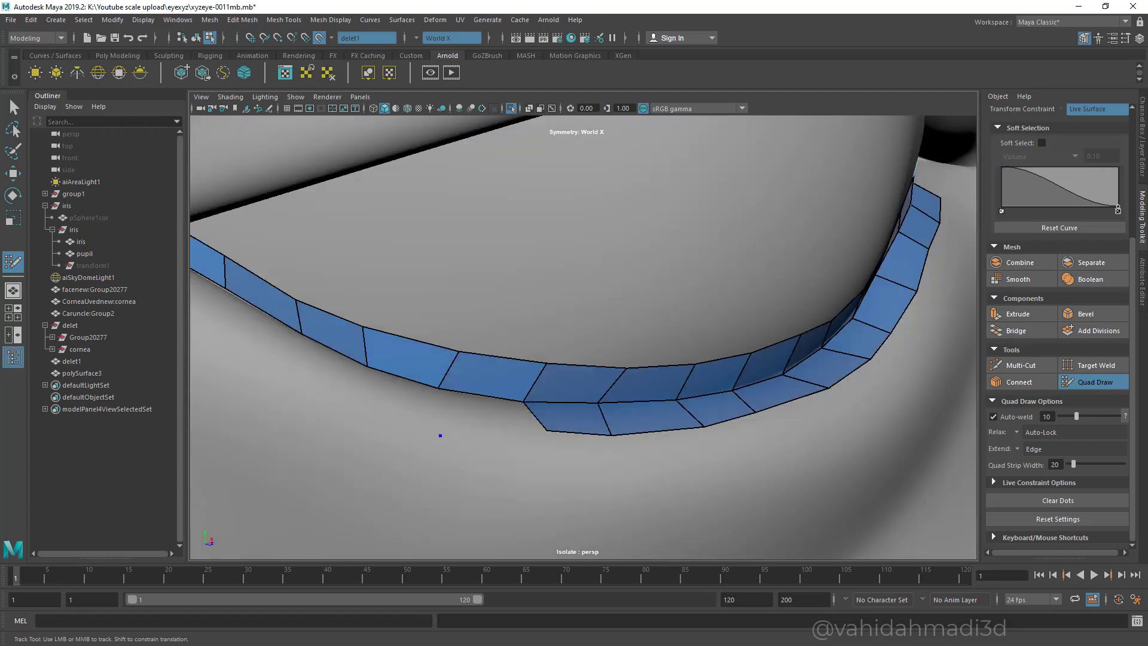
left_click(491, 413, "shift")
left_click(372, 410)
left_click(398, 396, "shift")
- Fill the remaining second-row quads up to the outer eye corner, closing the row at the strip's end
middle_click_drag(388, 395, 593, 434, "alt")
left_click(512, 422)
left_click(541, 410, "shift")
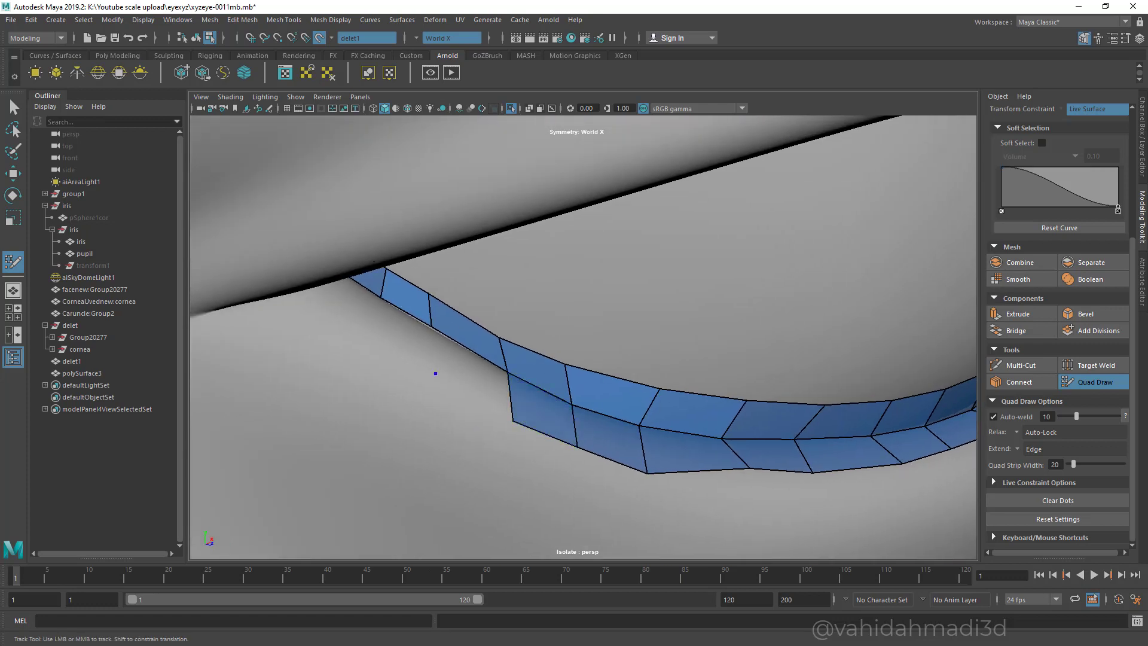
left_click(408, 335, "shift")
left_click_drag(408, 335, 324, 212, "alt")
middle_click_drag(325, 212, 550, 417, "alt")
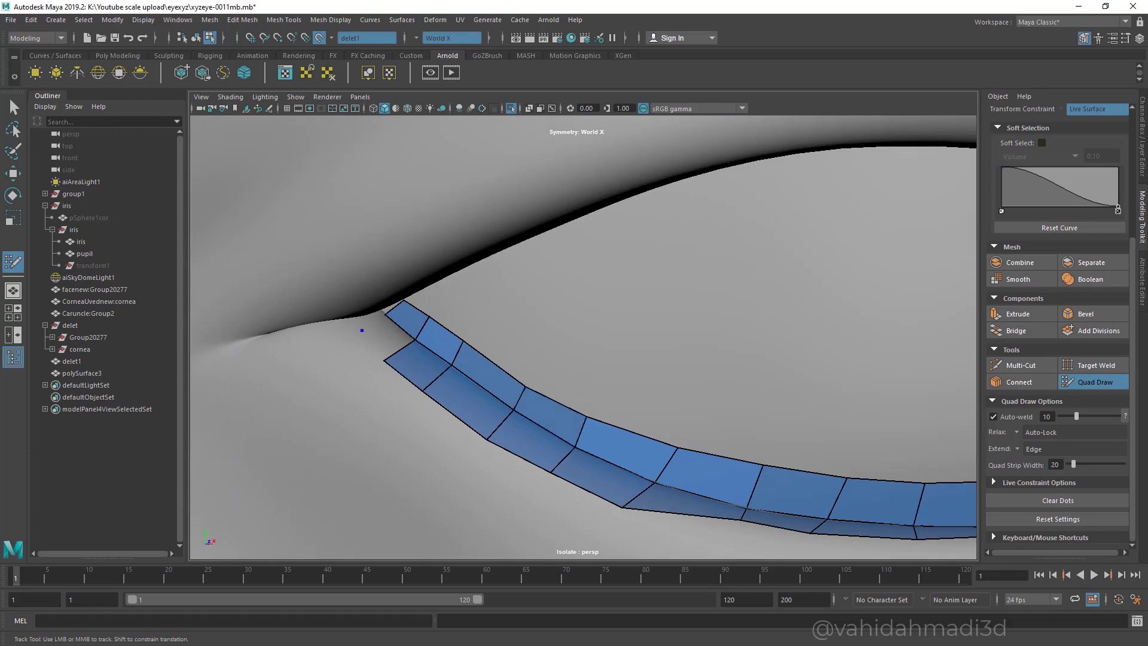
left_click(386, 323, "shift")
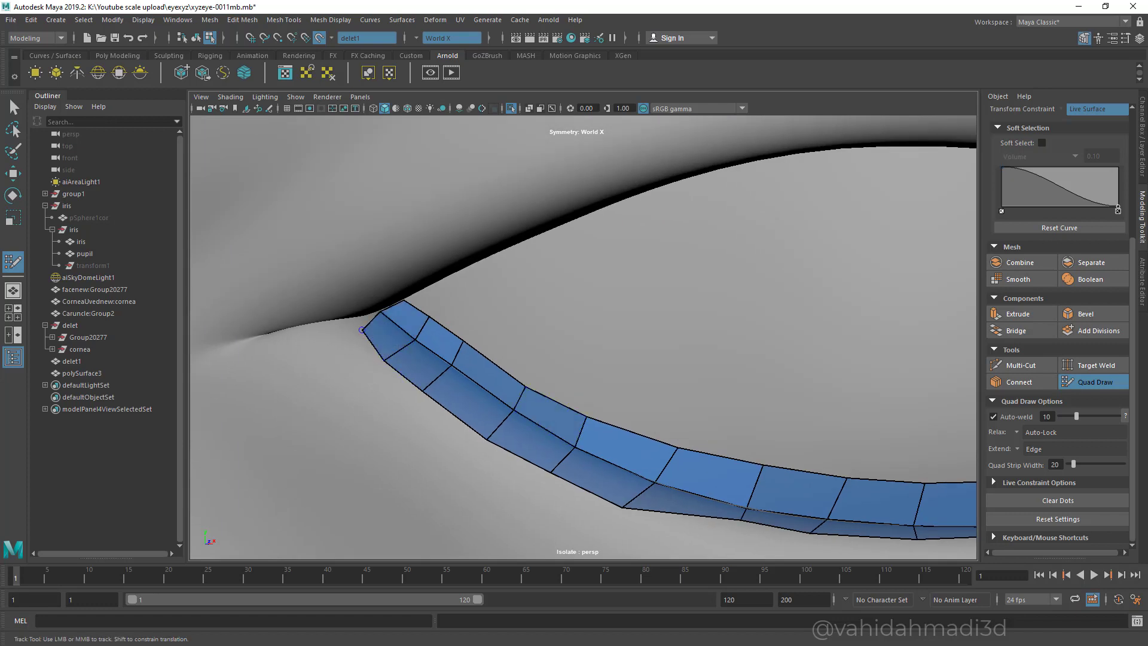
- Examine the two-row strip from several angles, checking the lower border of the second row for uneven width
scroll(362, 329, "down", 5)
middle_click_drag(479, 335, 392, 329, "alt")
left_click_drag(478, 335, 506, 370, "alt")
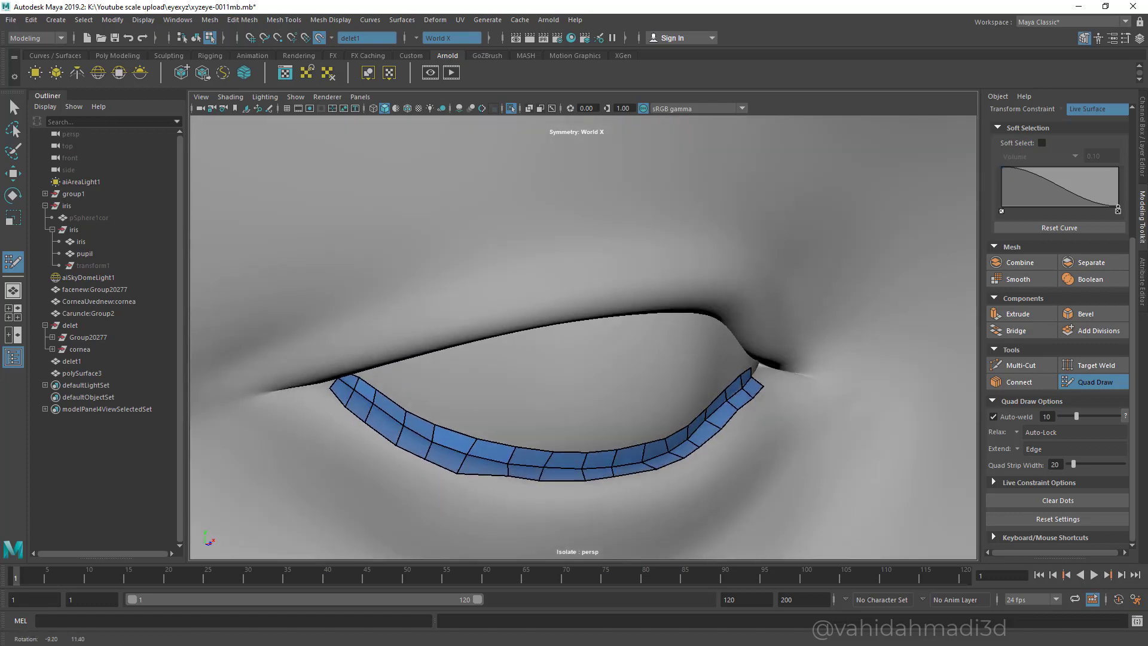
scroll(584, 338, "up", 5)
middle_click_drag(574, 419, 491, 239, "alt")
scroll(491, 239, "down", 5)
left_click_drag(586, 353, 575, 401, "alt")
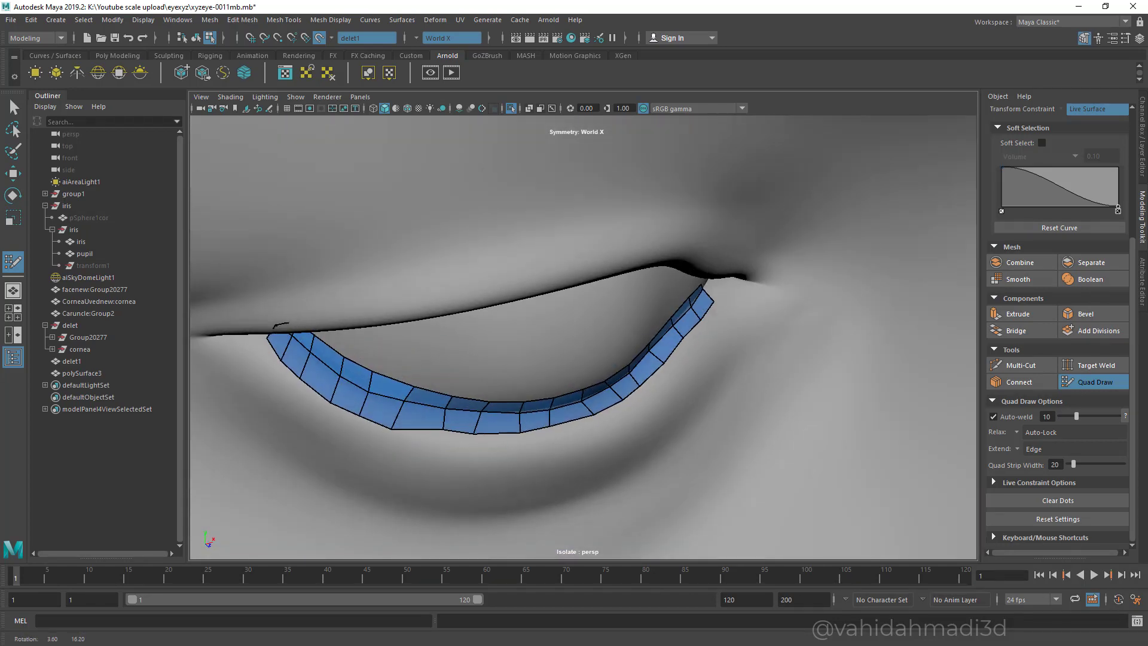
mouse_move(391, 429)
left_mouse_down()
mouse_move(362, 403)
mouse_move(330, 402)
mouse_move(282, 352)
left_mouse_up()
left_click_drag(393, 422, 461, 421)
- Move the second row's border vertices near the inner eye corner slightly inward to form a smooth, even band
right_click_drag(460, 422, 550, 425, "alt")
middle_click_drag(738, 406, 640, 365, "alt")
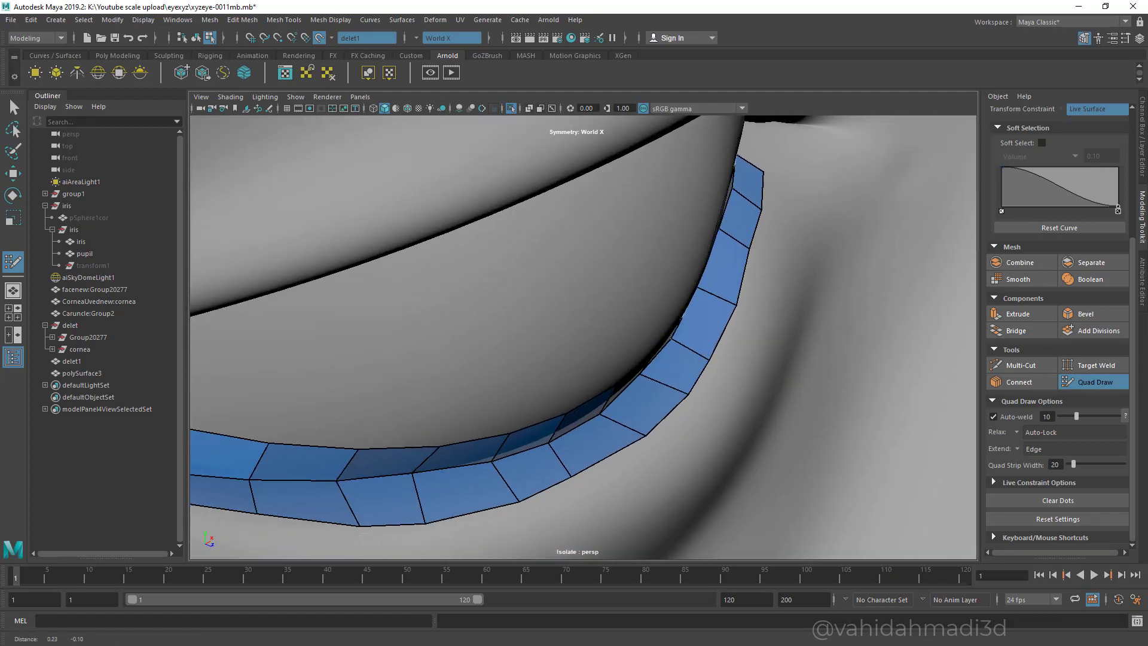
left_click_drag(640, 365, 667, 374, "alt")
left_click_drag(704, 410, 684, 409)
left_click_drag(721, 372, 713, 369)
left_click_drag(744, 315, 734, 312)
left_click_drag(754, 254, 747, 251)
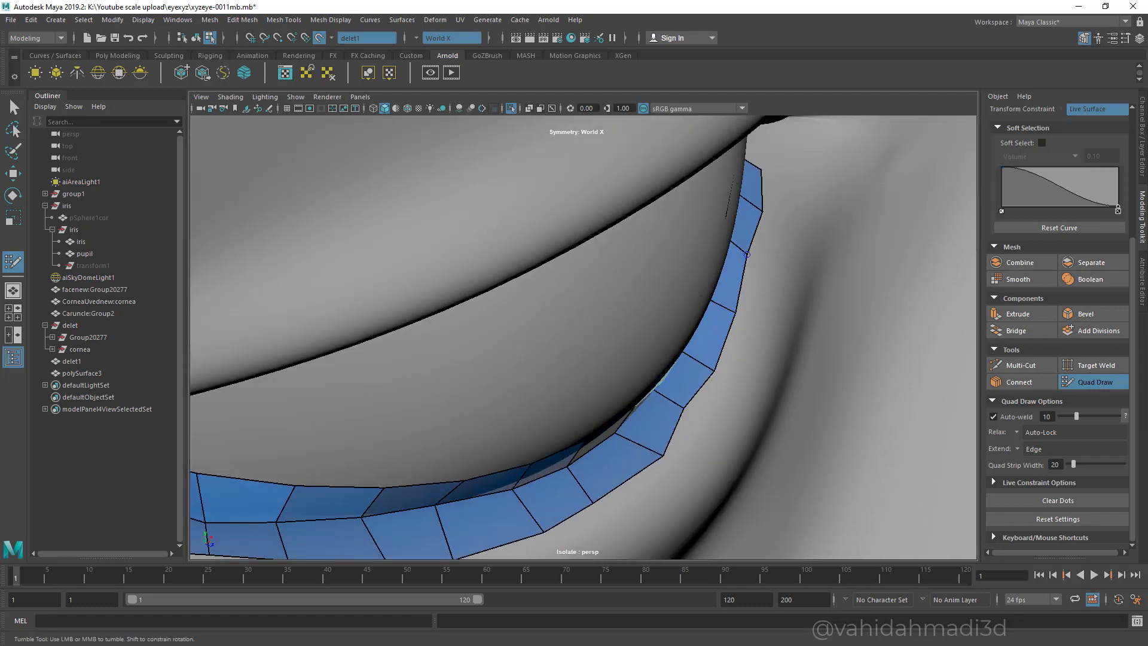
left_click_drag(763, 211, 758, 210)
left_click_drag(663, 456, 651, 450)
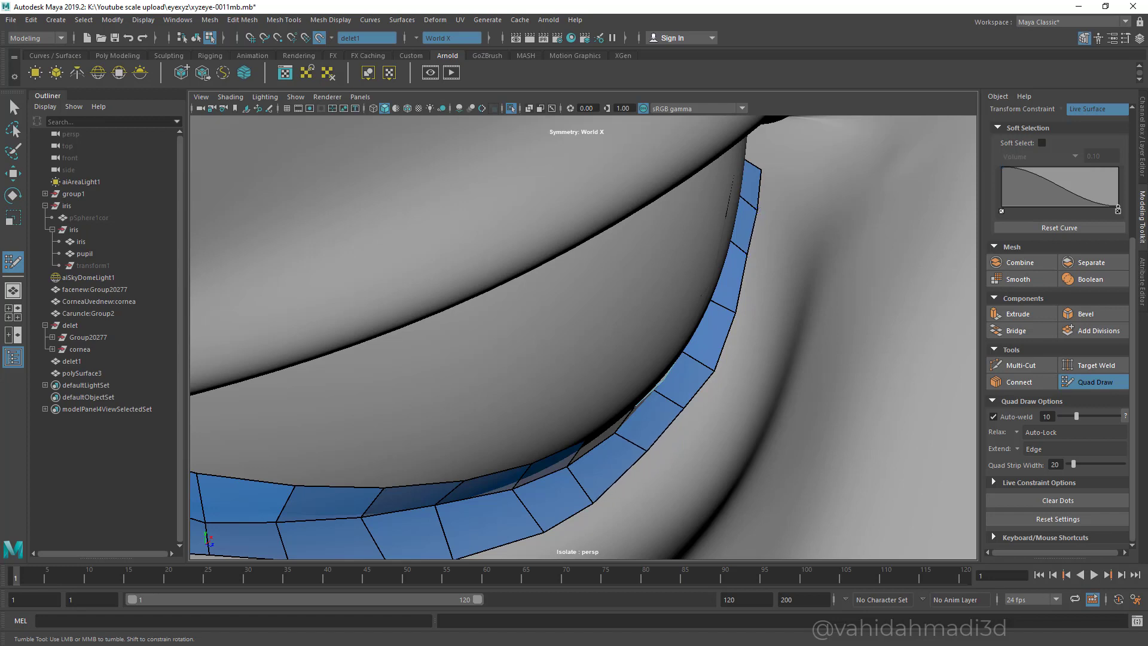
- Reposition the second row's border vertices along the middle of the eyelid to even out its width and curve
middle_click_drag(651, 450, 670, 429, "alt")
left_click_drag(670, 429, 754, 423, "alt")
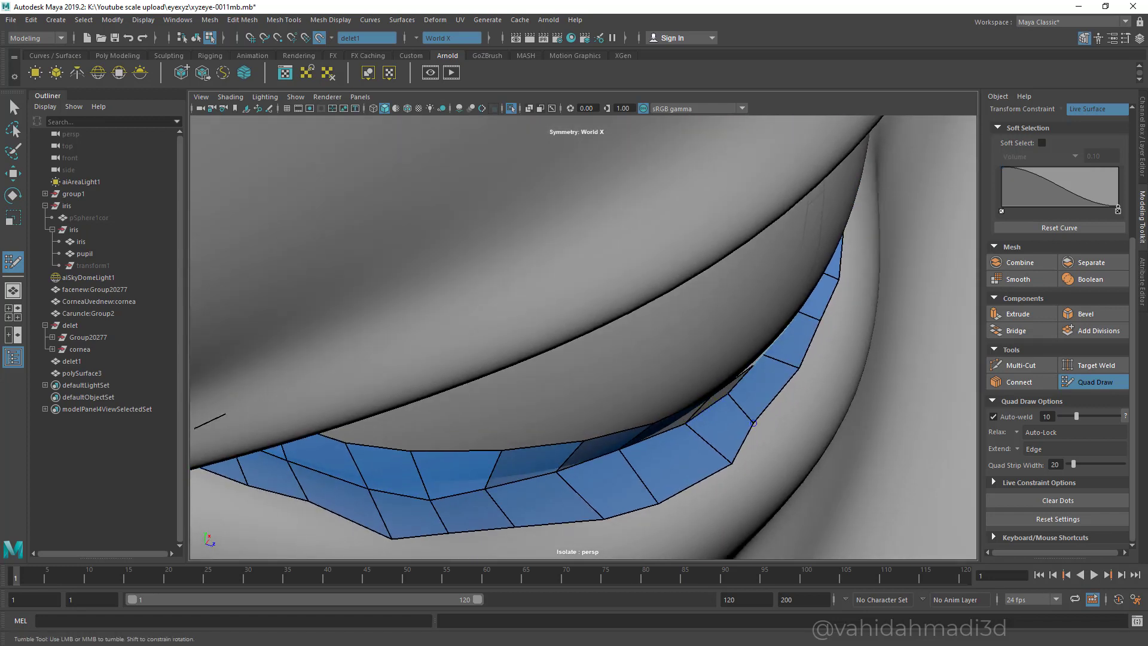
left_click_drag(732, 463, 718, 453)
left_click_drag(658, 504, 588, 504)
left_click_drag(514, 527, 507, 523)
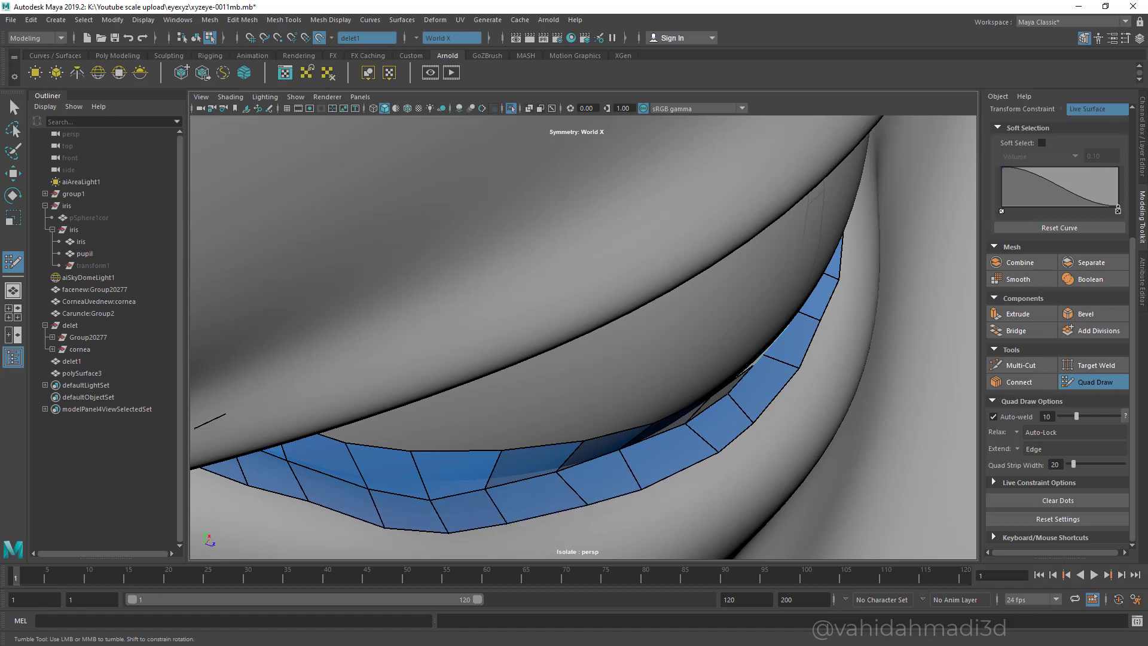
left_click_drag(392, 538, 384, 524)
- Pull the second row's border vertices near the outer eye corner inward to narrow that end of the strip
left_click_drag(446, 479, 445, 479, "alt")
left_click_drag(526, 485, 443, 479)
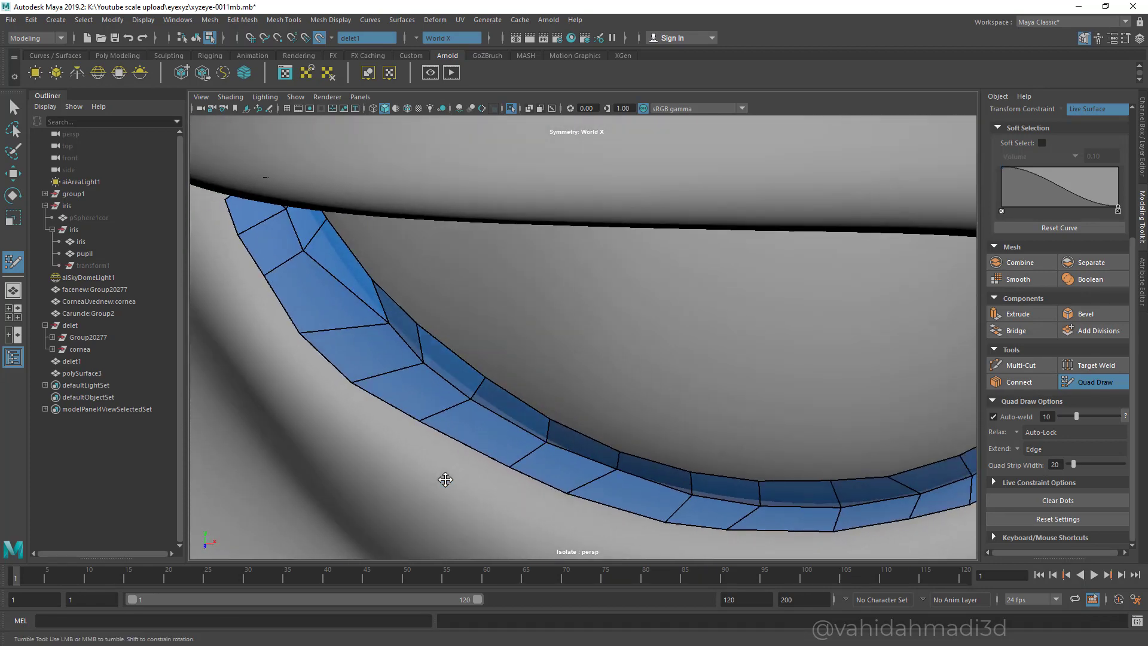
left_click_drag(352, 382, 359, 375)
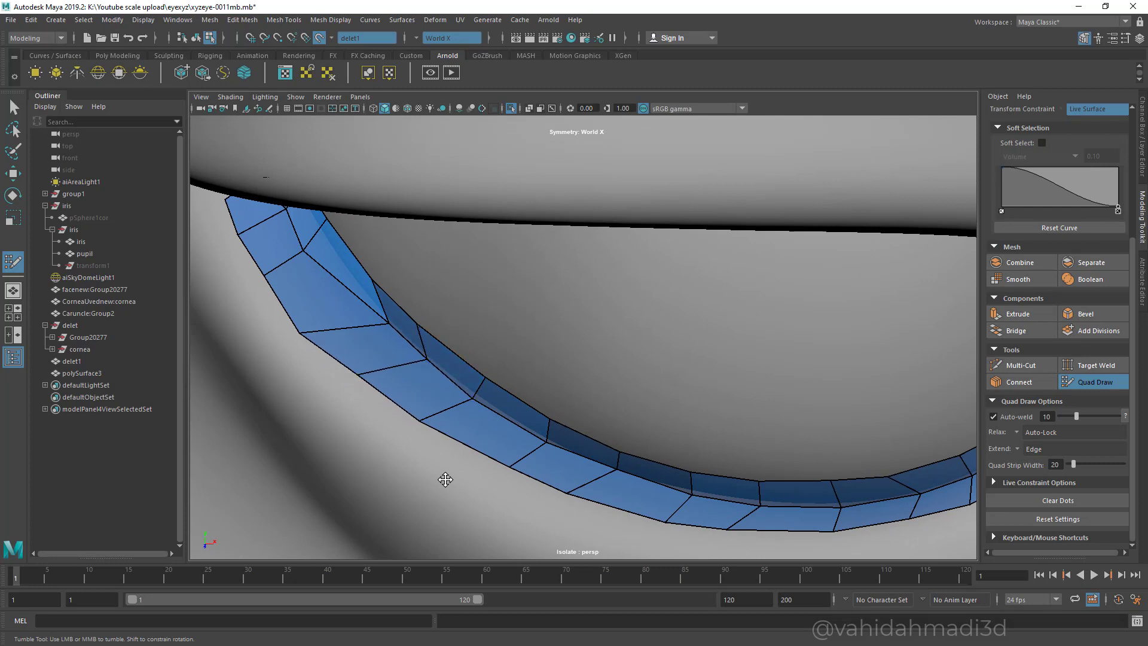
left_click_drag(300, 333, 316, 326)
left_click_drag(445, 479, 446, 479, "alt")
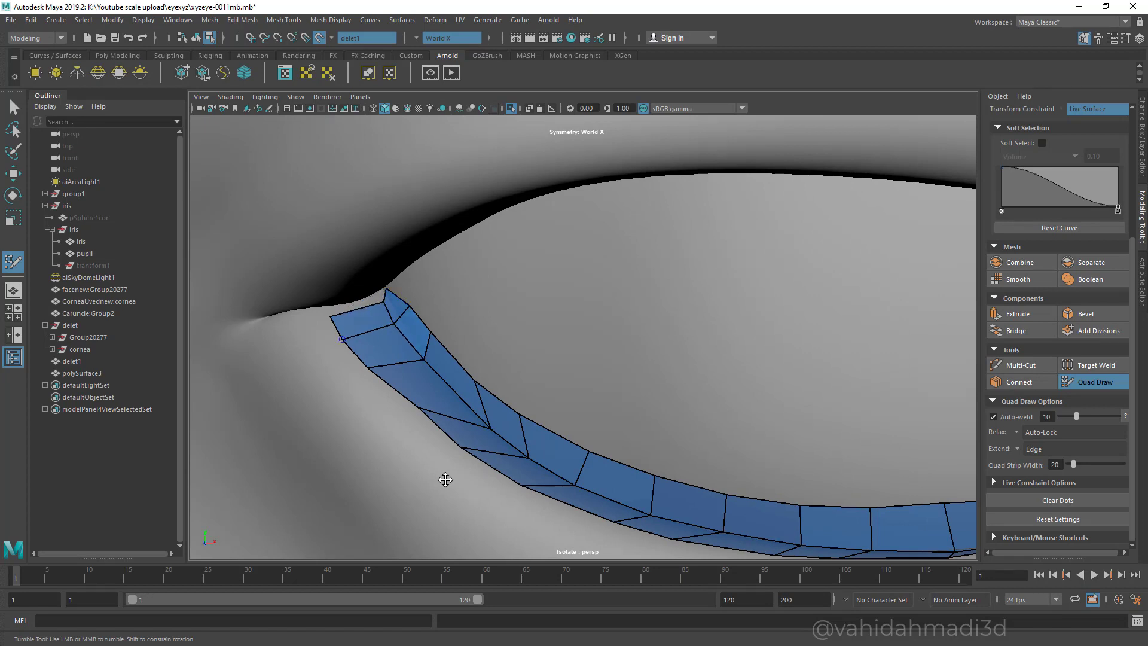
mouse_move(343, 339)
left_mouse_down()
mouse_move(360, 336)
mouse_move(384, 366)
left_mouse_up()
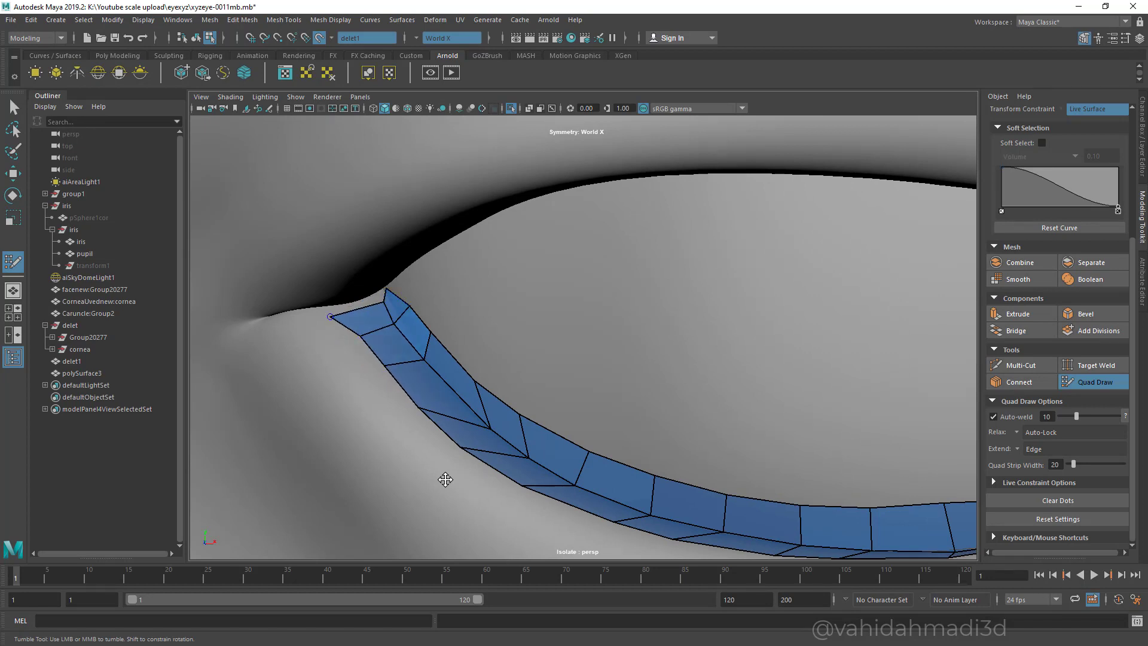
left_click_drag(330, 317, 351, 314)
- Insert edge loops across both rows in the widest quads of the outer and middle parts of the eyelid strip
scroll(446, 480, "down", 5)
mouse_move(445, 479)
left_mouse_down("alt")
mouse_move(542, 483)
mouse_move(514, 506)
mouse_move(420, 503)
mouse_move(483, 487)
mouse_move(465, 504)
mouse_move(460, 454)
mouse_move(491, 394)
mouse_move(478, 532)
left_mouse_up("alt")
scroll(446, 480, "up", 5)
mouse_move(446, 480)
left_mouse_down("alt")
mouse_move(469, 464)
mouse_move(449, 502)
left_mouse_up("alt")
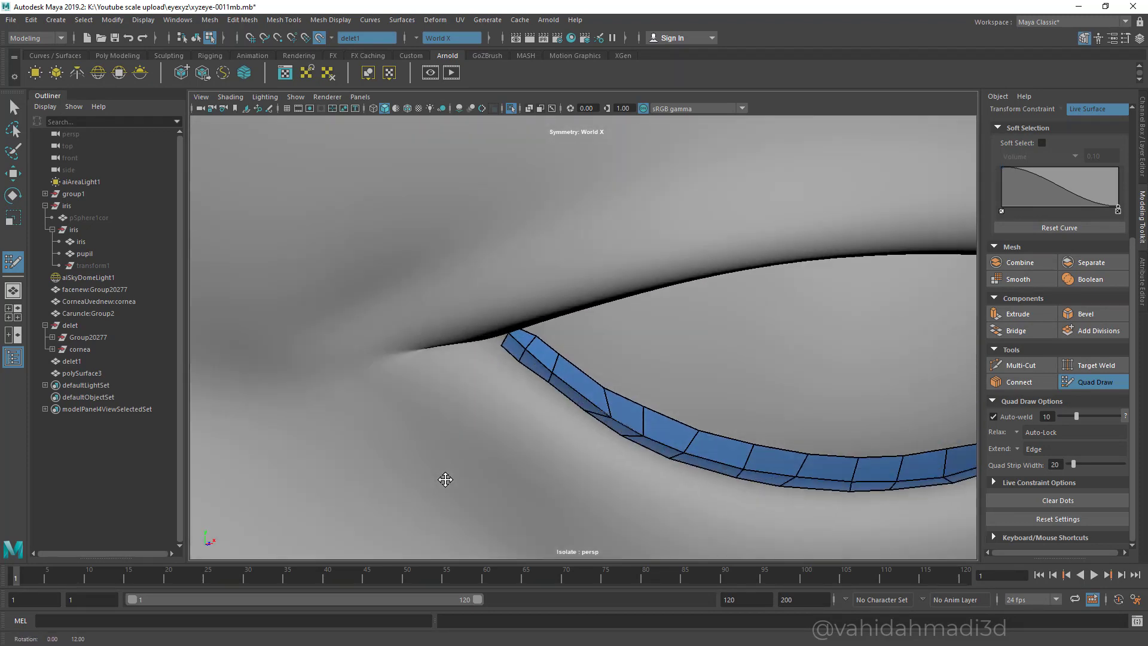
left_click(578, 393, "ctrl")
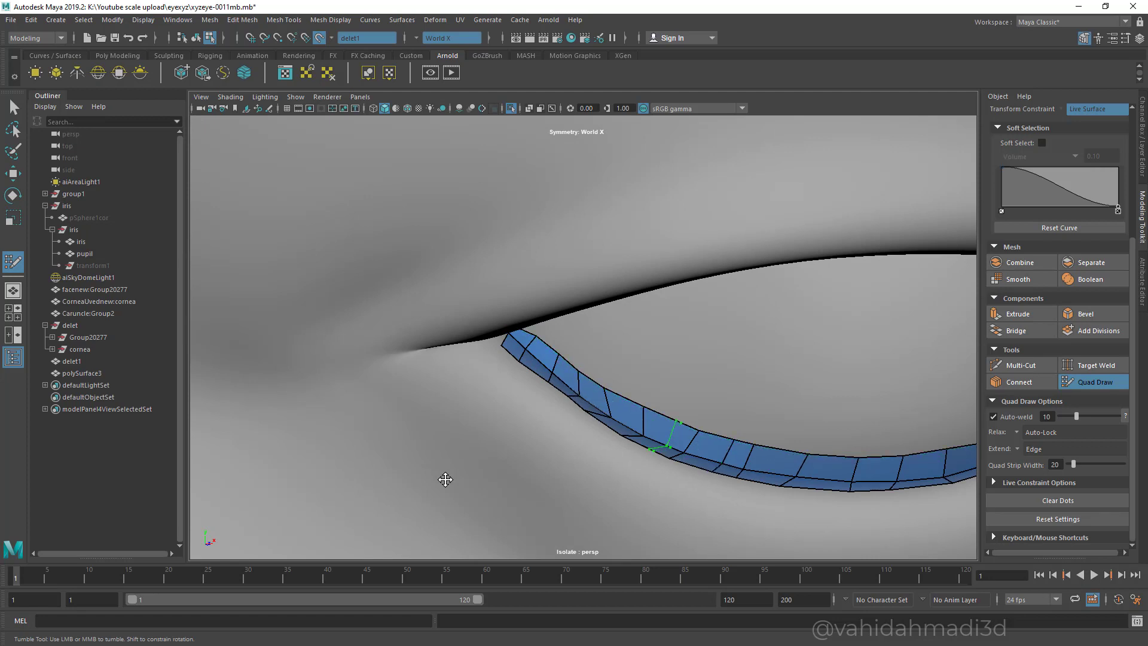
left_click(664, 435, "ctrl")
middle_click_drag(446, 480, 250, 424, "alt")
left_click(624, 423, "ctrl")
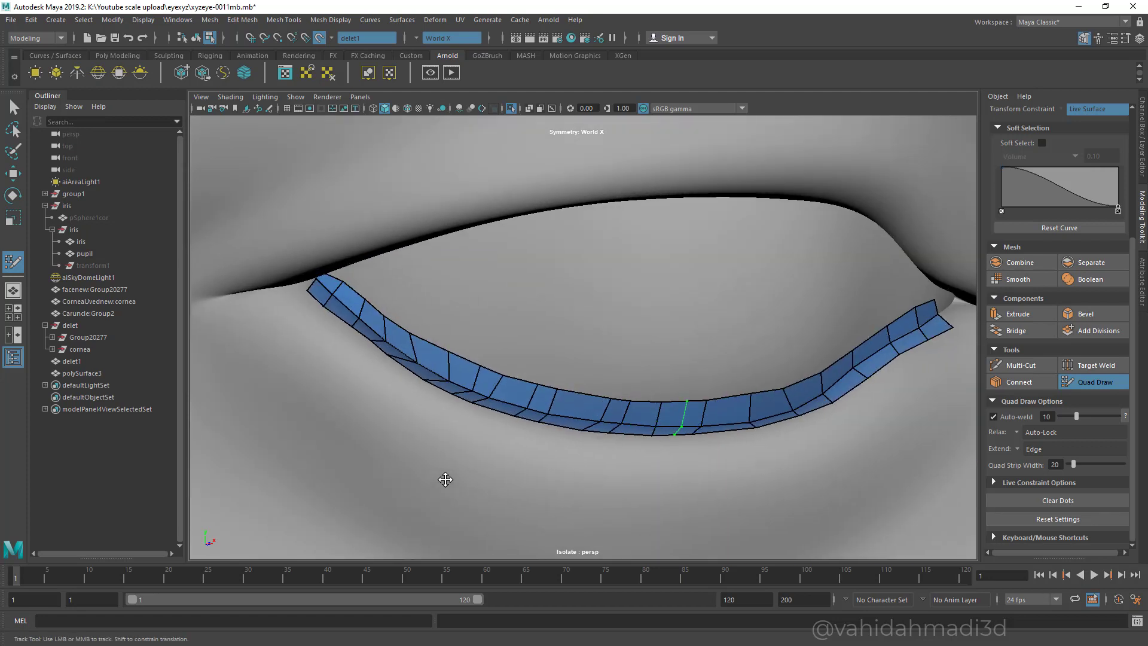
middle_click_drag(445, 480, 347, 478, "alt")
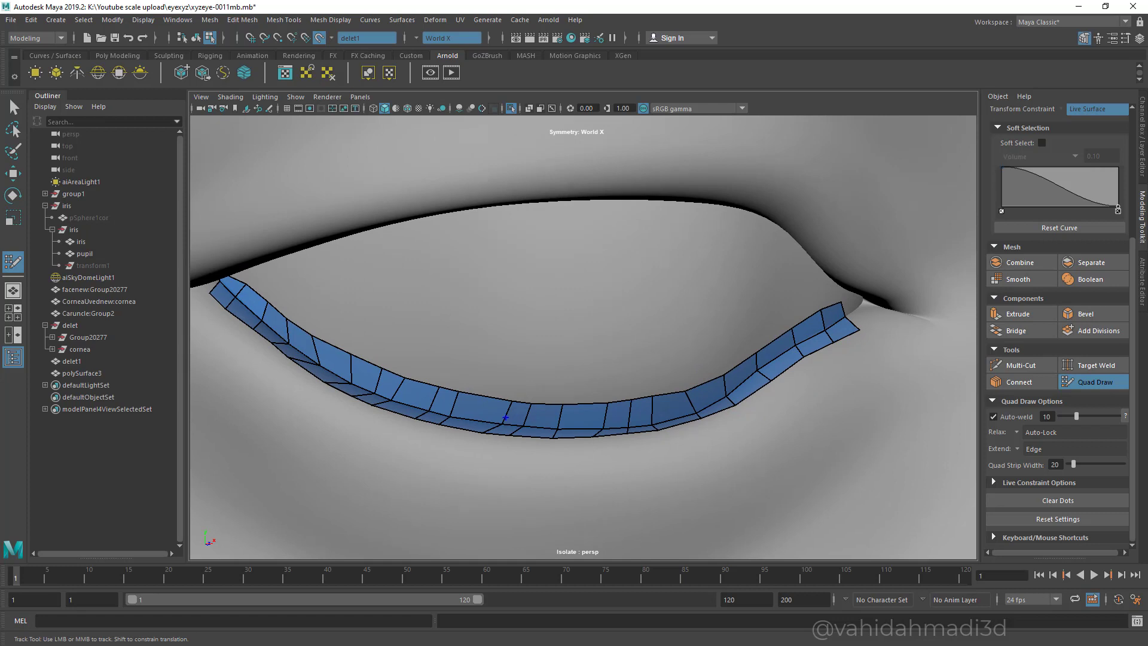
- Examine the edge spacing and the lengthwise edges of the lower eyelid strip, both close up and from farther away
mouse_move(447, 378)
left_mouse_down()
mouse_move(832, 320)
mouse_move(596, 396)
mouse_move(484, 415)
mouse_move(478, 402)
mouse_move(737, 344)
left_mouse_up()
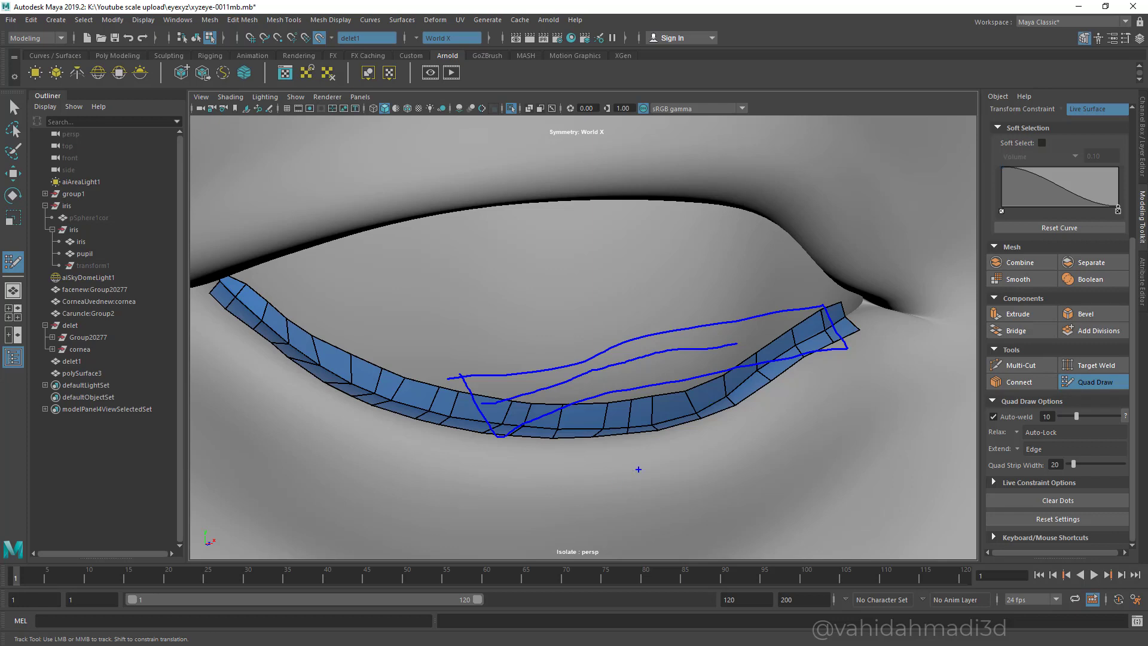
mouse_move(457, 411)
left_mouse_down()
mouse_move(474, 392)
mouse_move(499, 396)
left_mouse_up()
key("Escape")
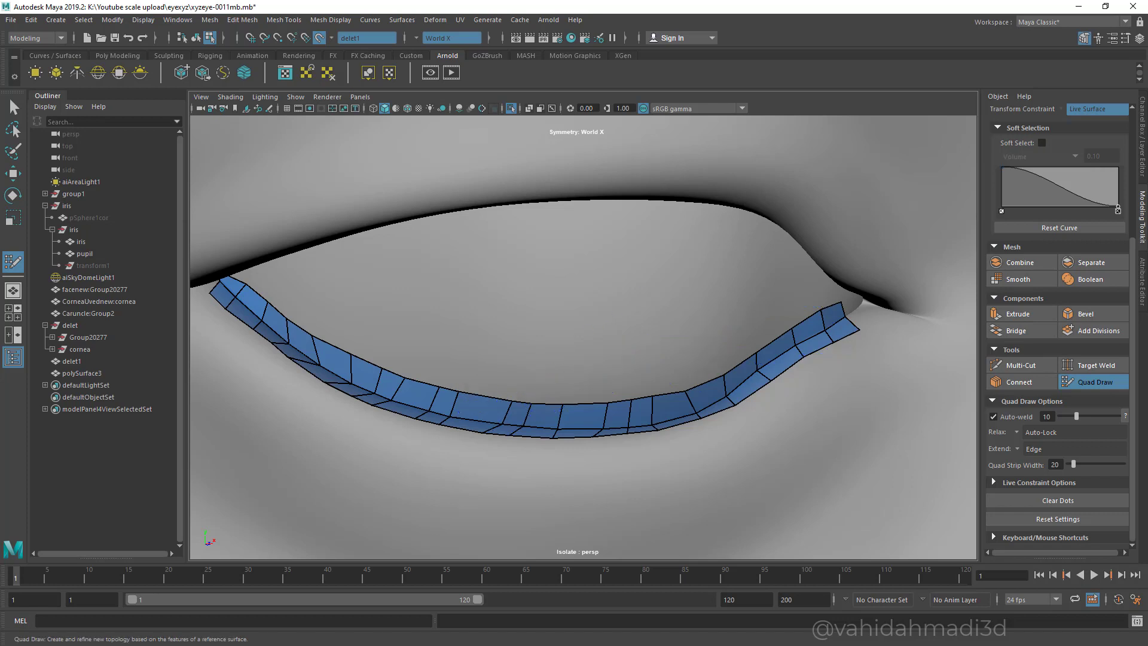
right_click_drag(658, 347, 496, 347, "alt")
left_click_drag(497, 346, 508, 326, "alt")
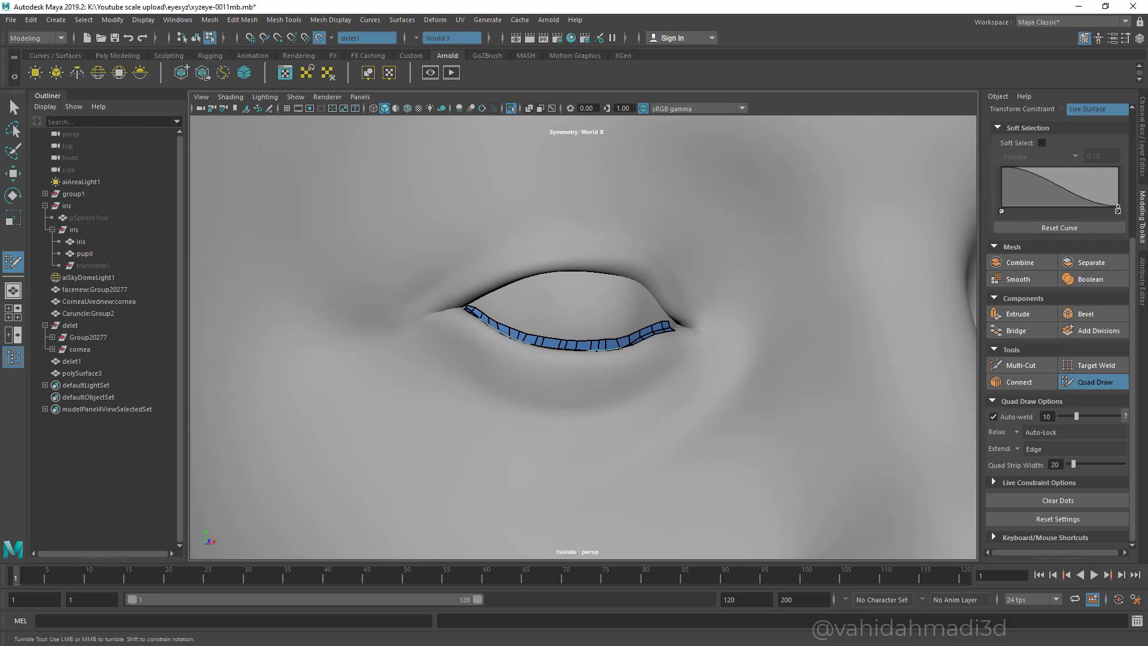
right_click_drag(508, 335, 592, 341, "alt")
left_click_drag(562, 340, 560, 362, "alt")
right_click_drag(559, 362, 625, 368, "alt")
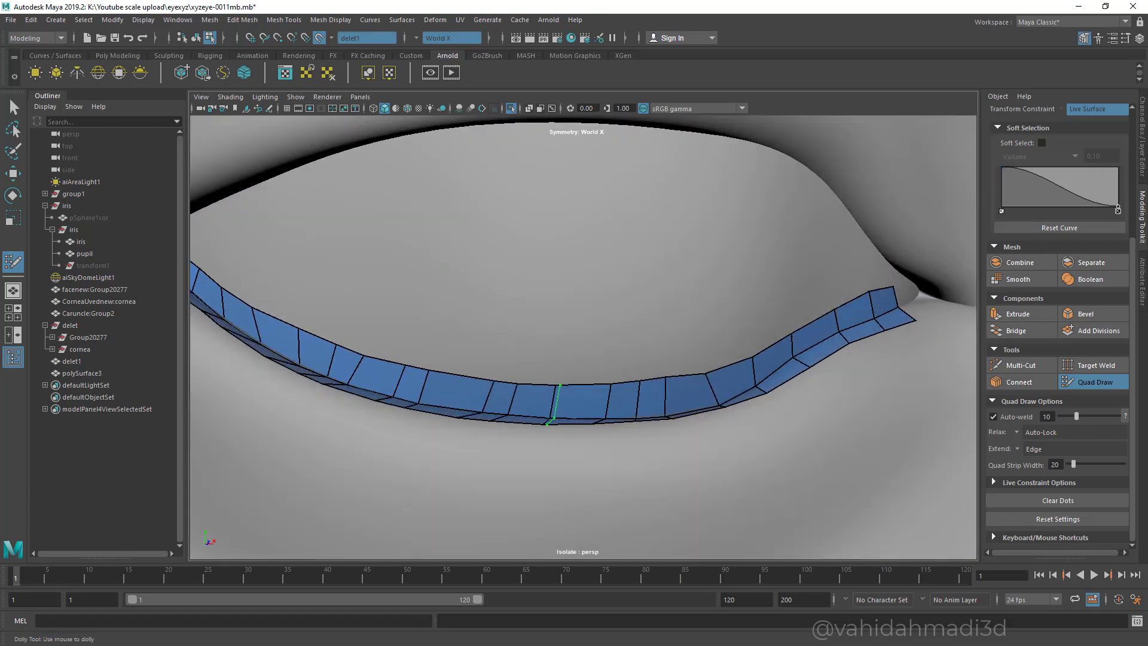
mouse_move(535, 396)
left_mouse_down()
mouse_move(584, 392)
mouse_move(591, 357)
left_mouse_up()
key("Escape")
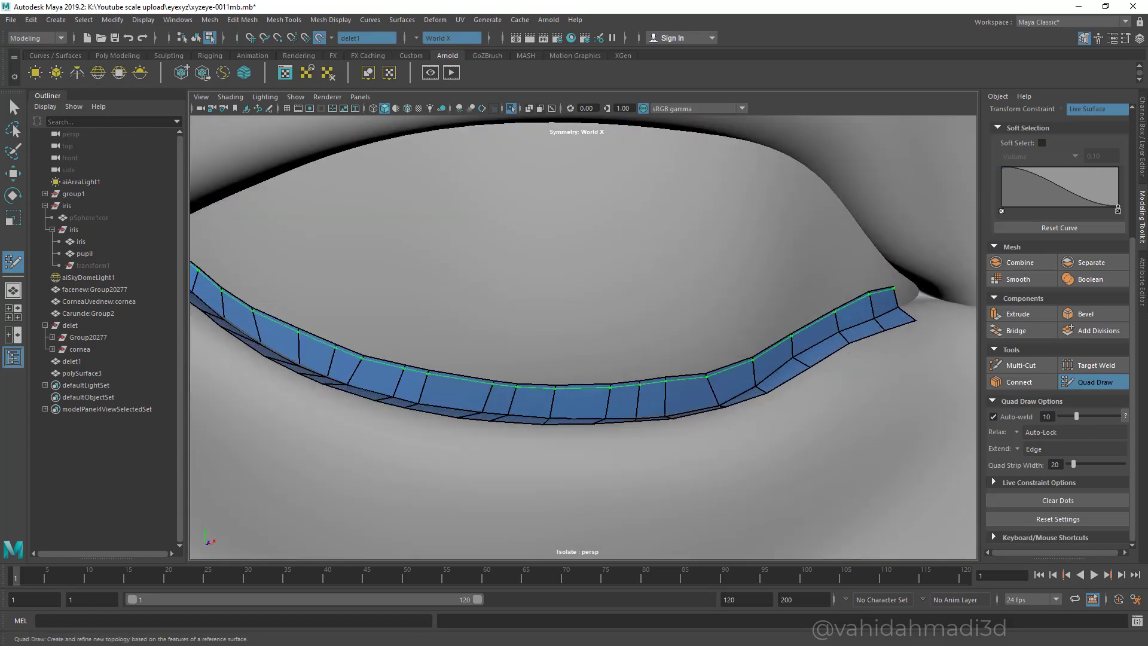
- Exit Quad Draw and return to the Select tool with the whole eye in view
right_click_drag(616, 383, 532, 380, "alt")
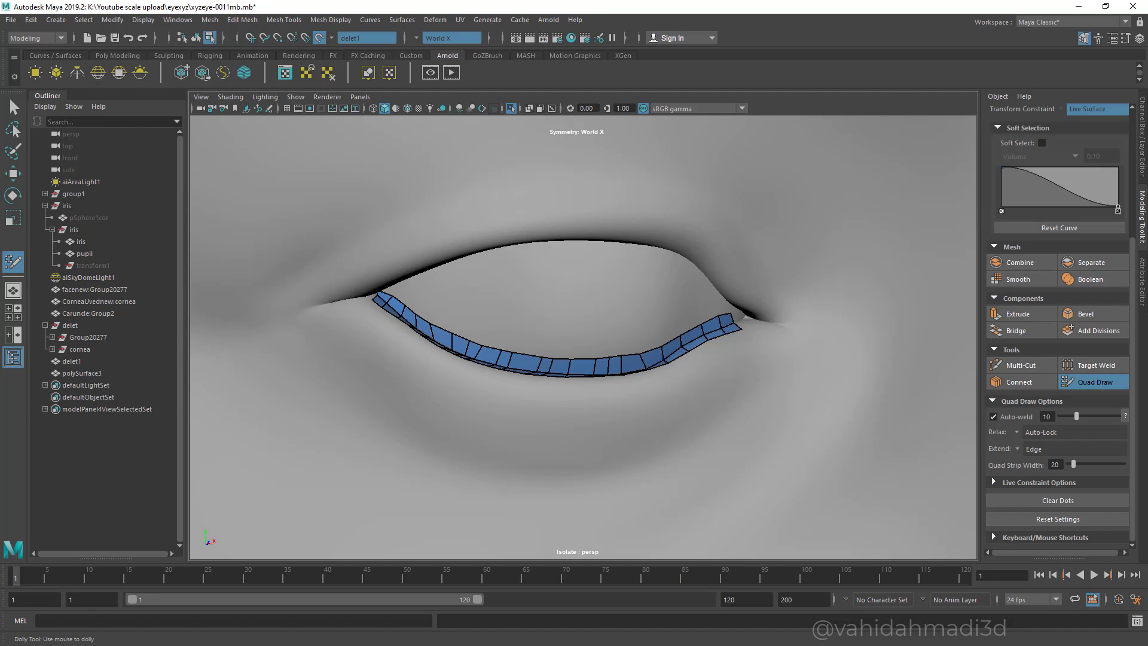
mouse_move(574, 395)
left_mouse_down("alt")
mouse_move(574, 329)
mouse_move(574, 377)
left_mouse_up("alt")
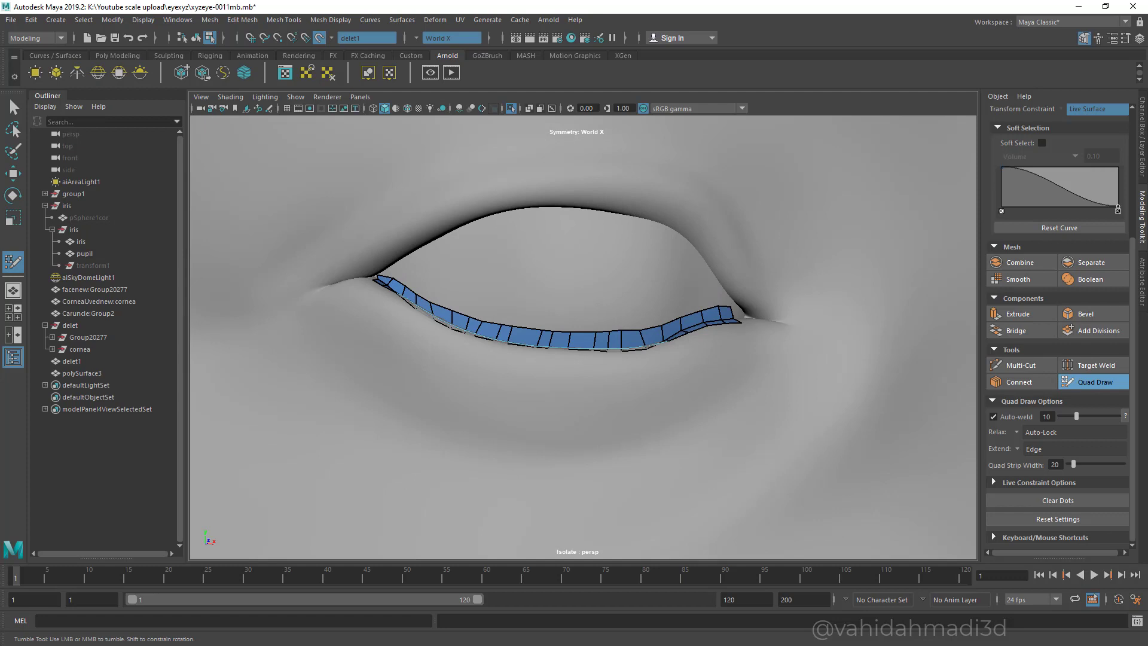
key("q")
scroll(584, 332, "down", 3)
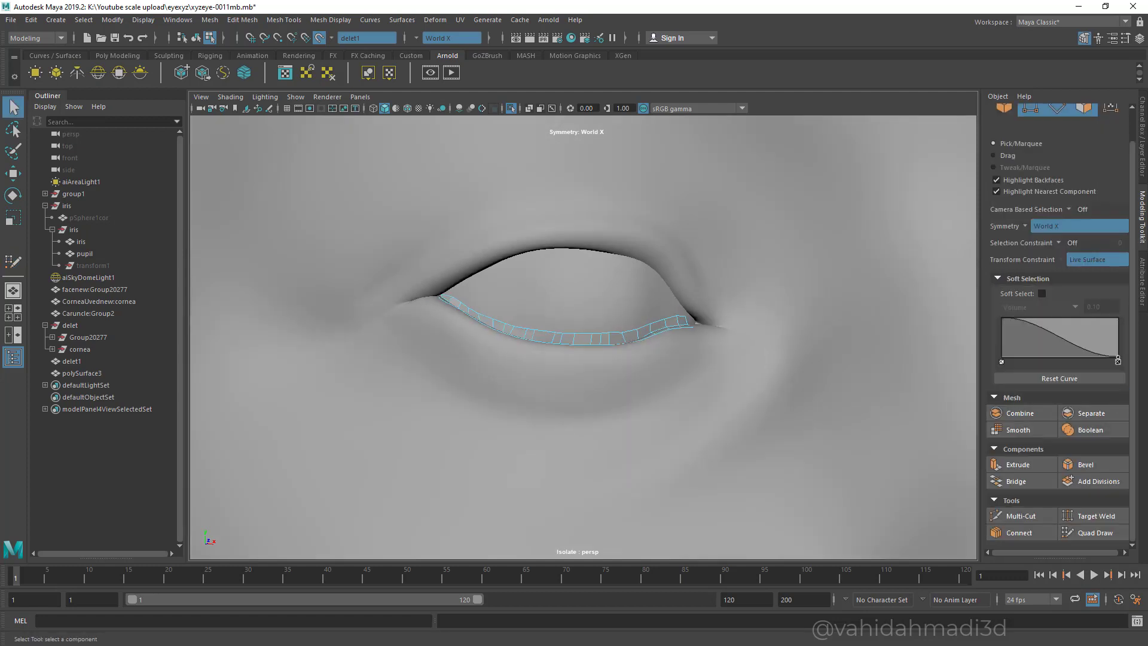
- Rename the lower eyelid strip mesh polySurface3 as tearLineye
left_click_drag(584, 332, 576, 352, "alt")
double_click(82, 374)
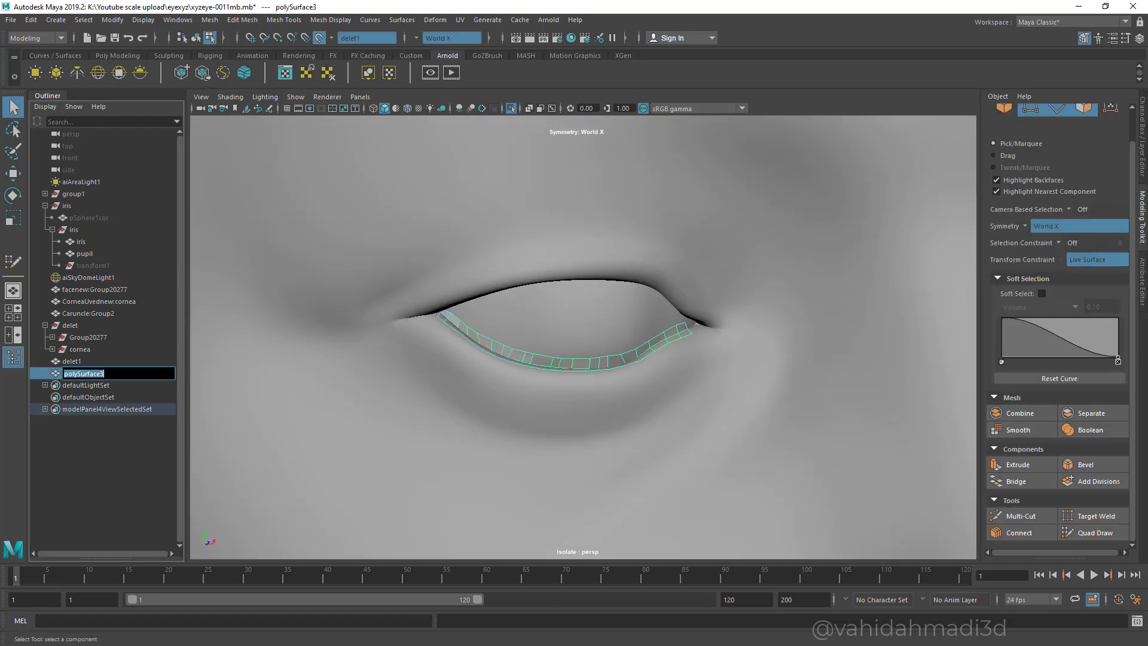
type("t")
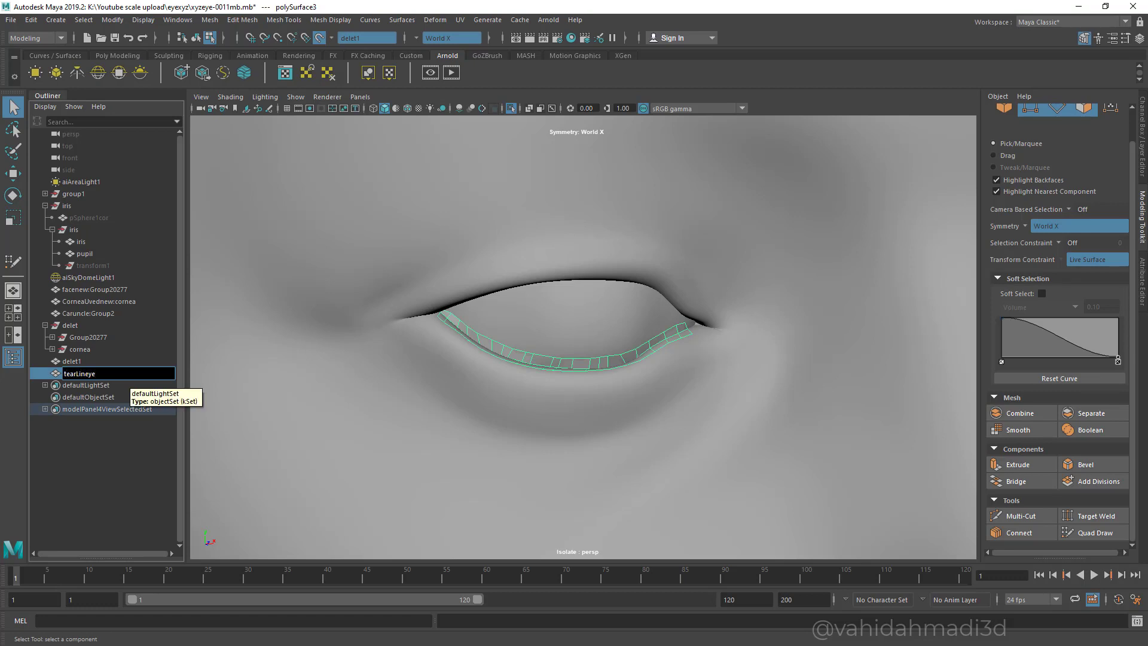
type("earLineye")
key("Return")
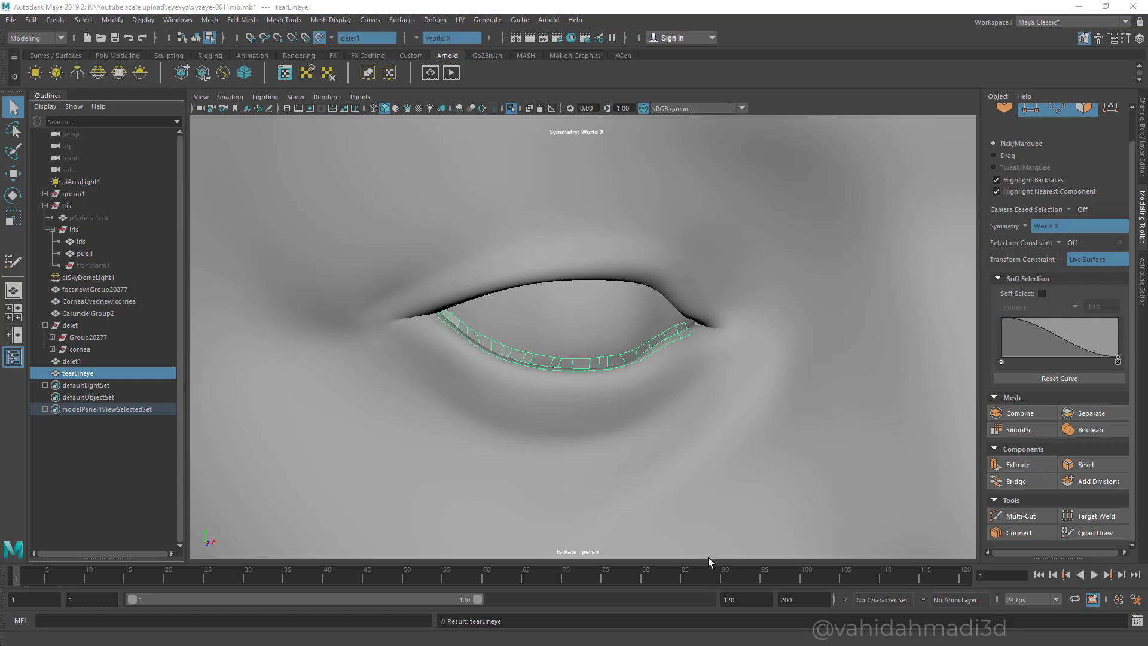
- Show the tear line strip in smooth mesh preview and open the UV Editor for it
left_click_drag(581, 353, 578, 359, "alt")
key("3")
key("alt+u")
key("Down")
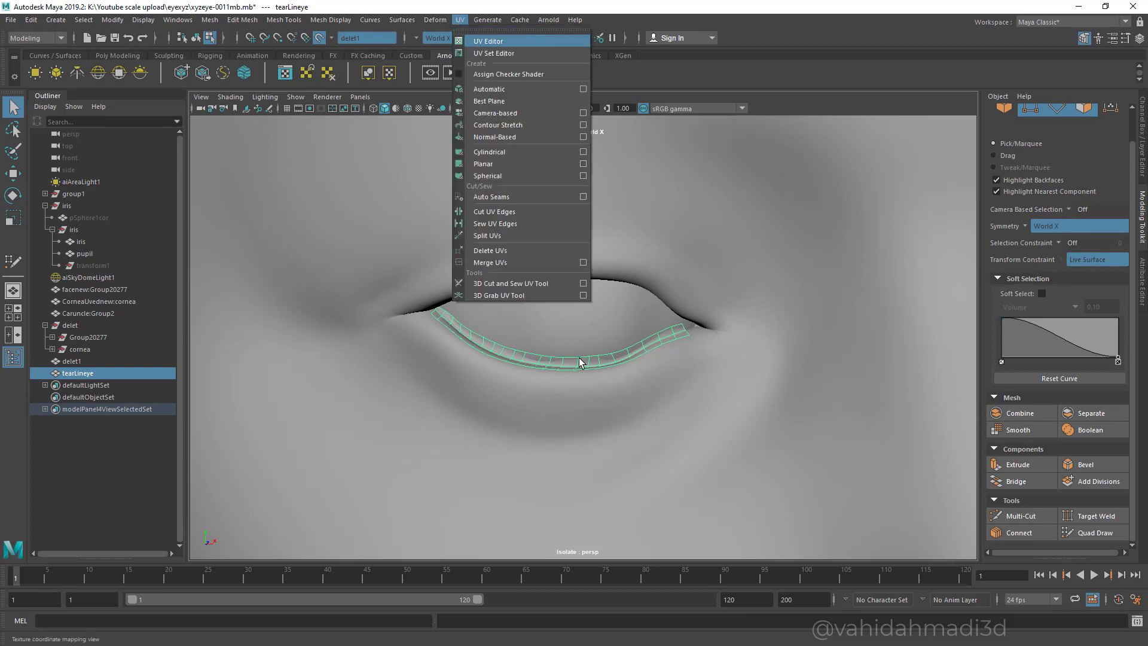
key("Return")
- Create a normal-based UV projection for the tear line mesh and frame its shells
key("alt+c")
key("Down")
key("Down")
key("Down")
key("Down")
key("Down")
key("Down")
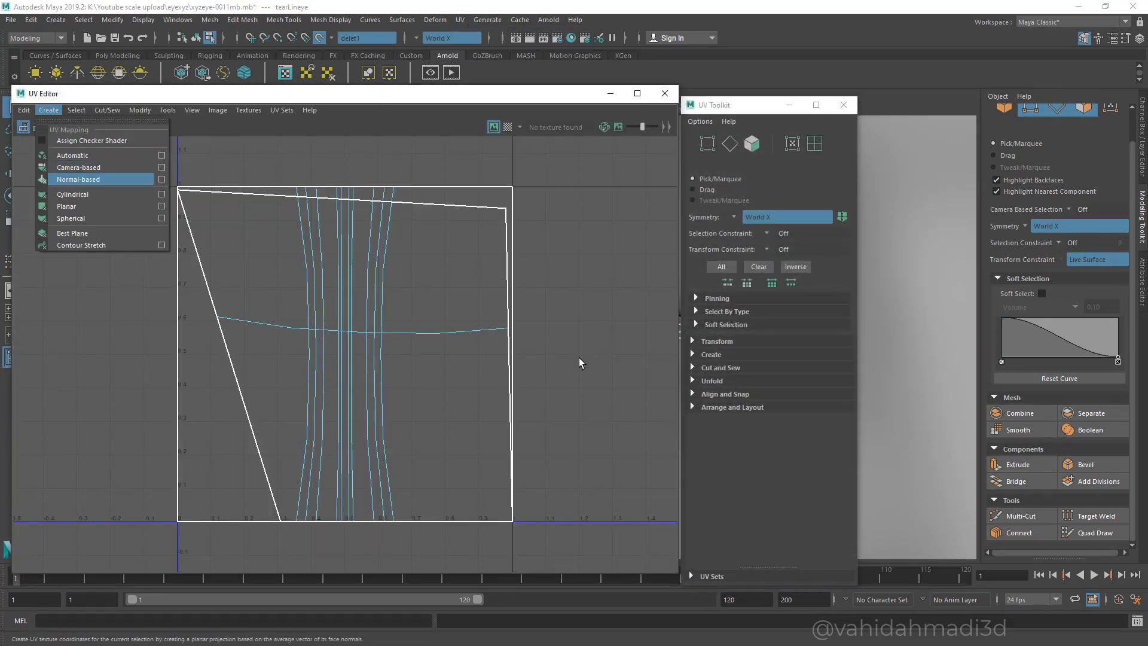
key("Return")
key("f")
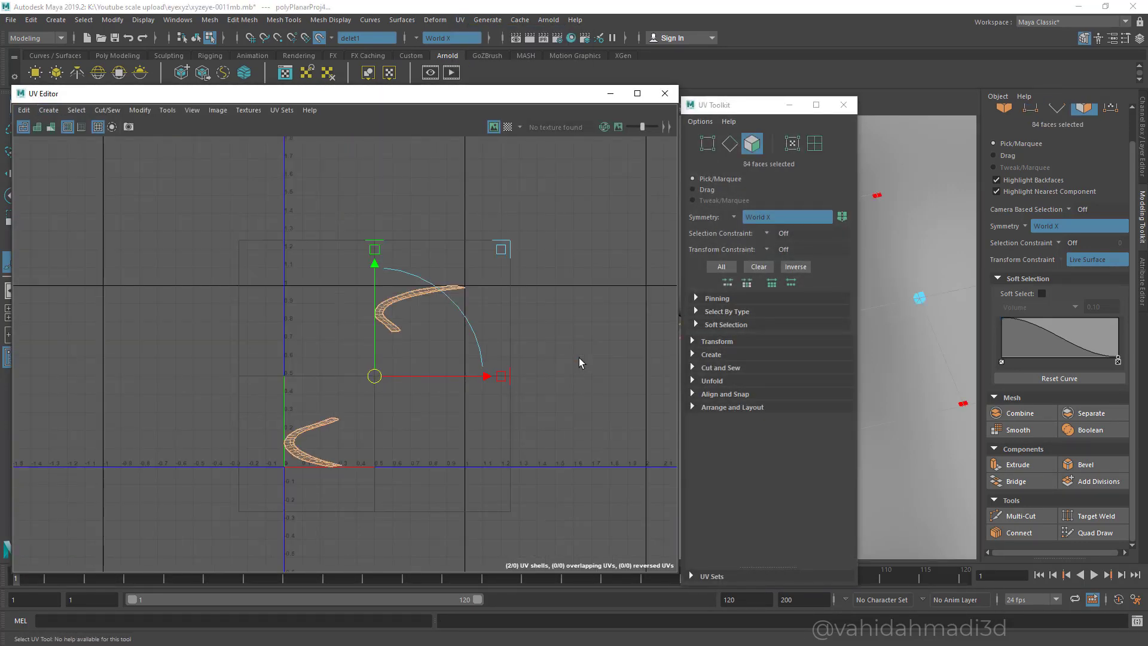
- Unfold the UVs of both tear line shells
key("alt+m")
key("Down")
key("Down")
key("Down")
key("Down")
key("Down")
key("Down")
key("Down")
key("Down")
key("Down")
key("Down")
key("Down")
key("Down")
key("Down")
key("Down")
key("Down")
key("Down")
key("Down")
key("Down")
key("Down")
key("Down")
key("Down")
key("Down")
key("Return")
scroll(579, 362, "down", 1)
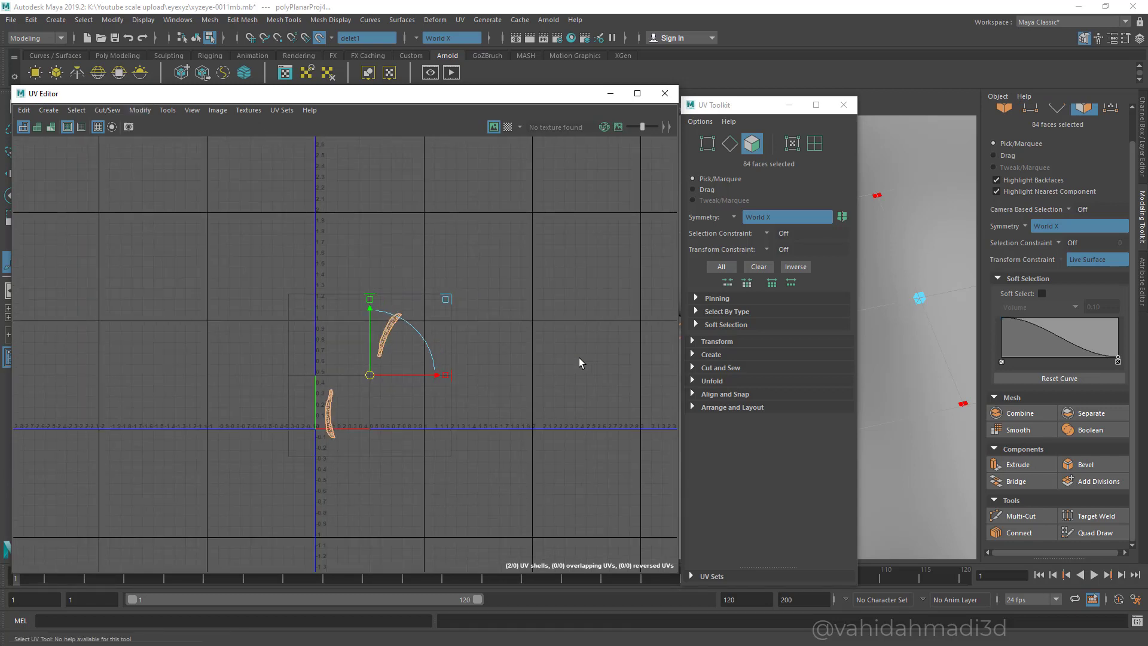
- Scale down both tear line UV shells together so they fit inside the 0–1 UV tile
key("e")
key("ctrl+z")
key("ctrl+z")
key("ctrl+z")
key("ctrl+z")
key("ctrl+z")
key("ctrl+z")
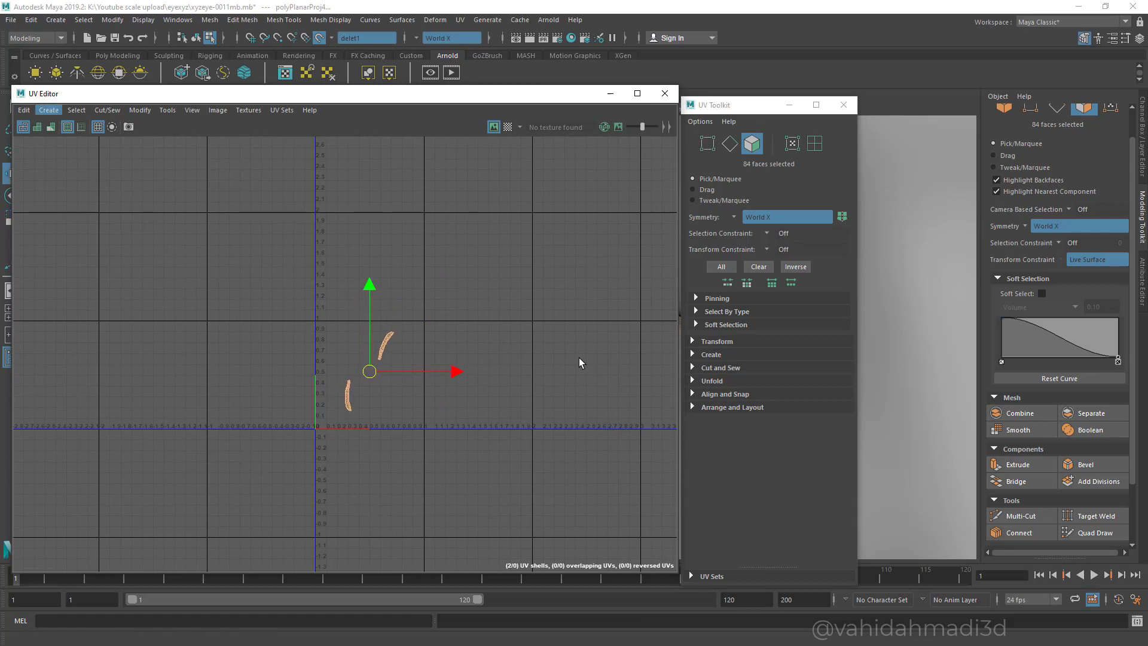
- Close the UV Editor and UV Toolkit and return to the tear line strip in the viewport
left_click(48, 110)
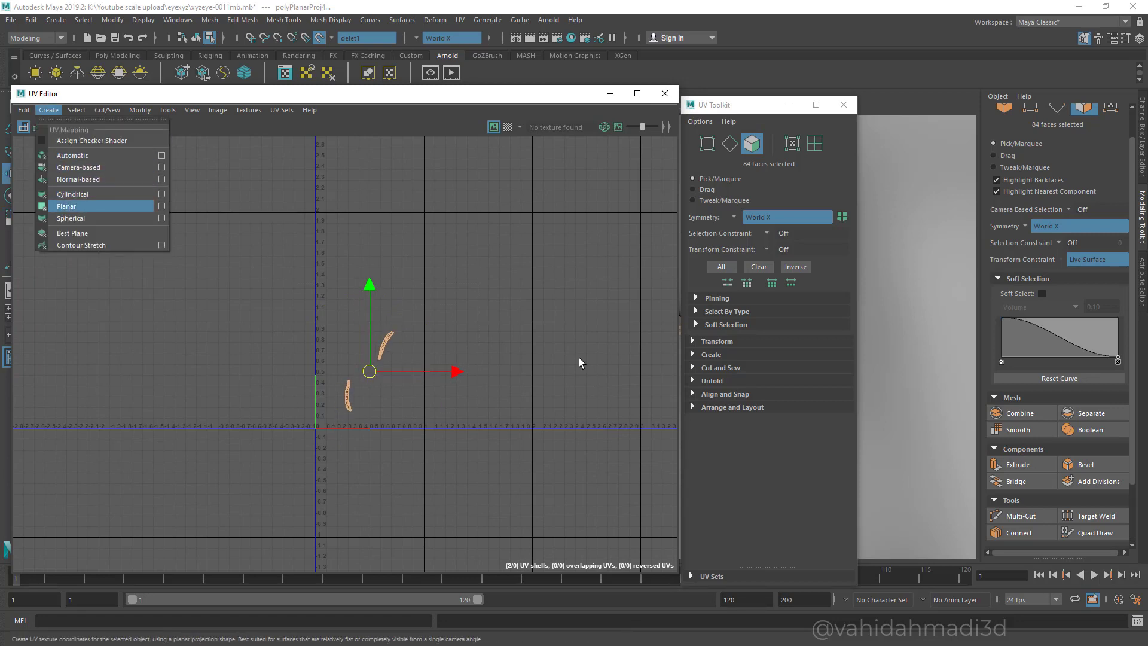
left_click(239, 287)
mouse_move(369, 371)
left_mouse_down()
mouse_move(407, 356)
mouse_move(381, 384)
left_mouse_up()
scroll(359, 410, "up", 1)
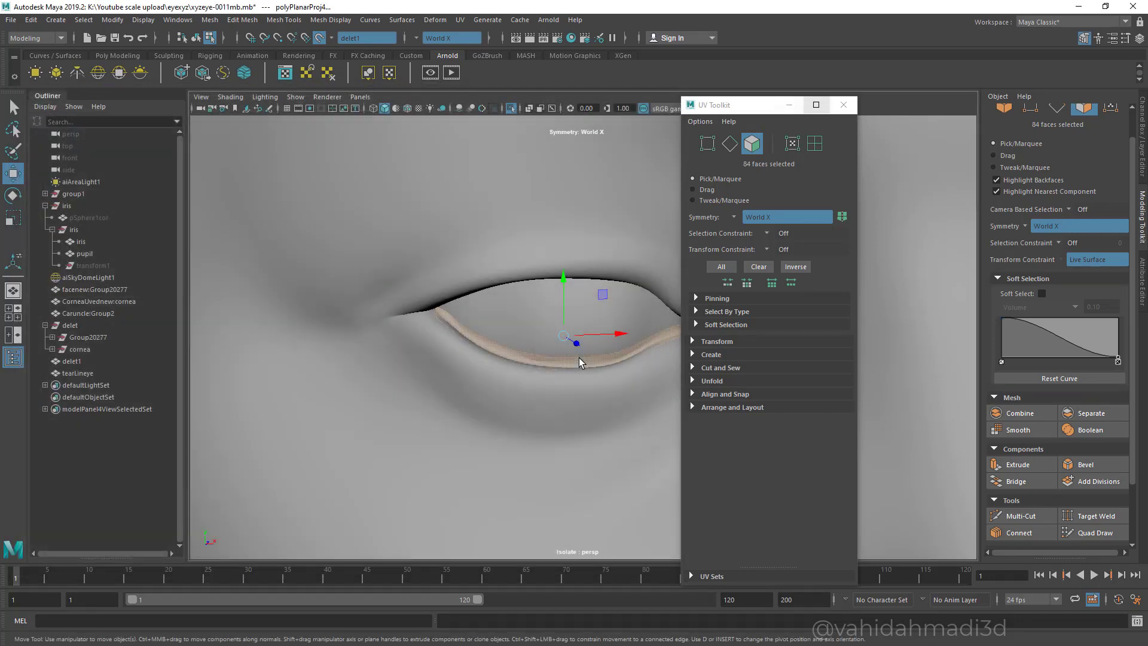
left_click(665, 93)
left_click(844, 105)
key("f")
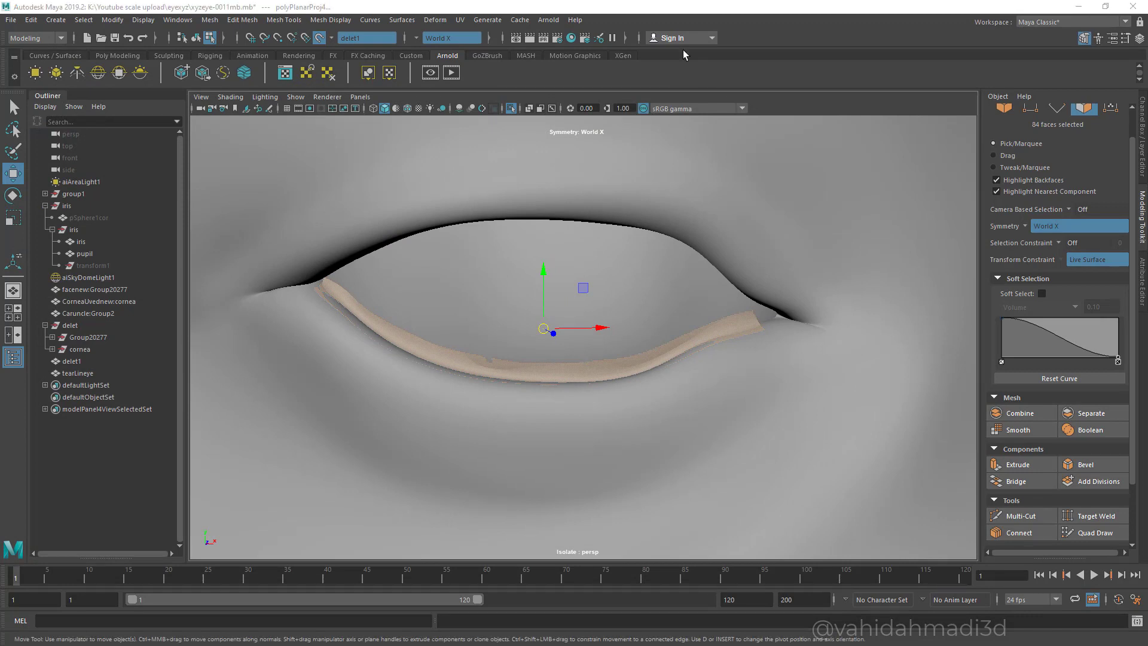
- Open the Hypershade and create an aiStandardSurface material in the work area
left_click(572, 38)
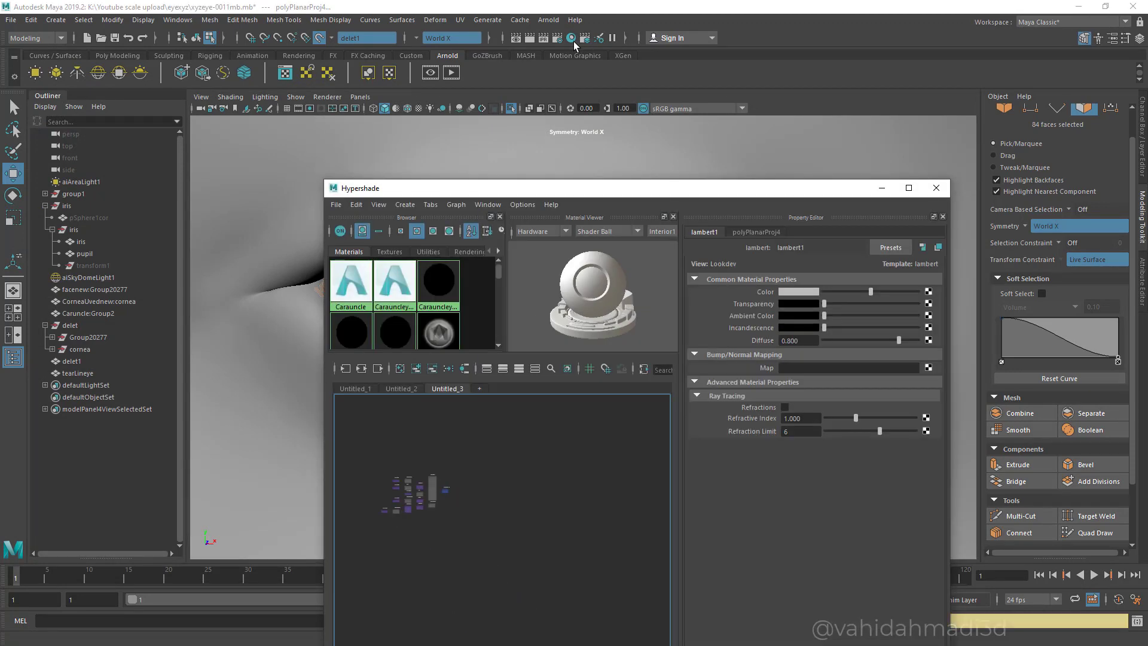
key("Tab")
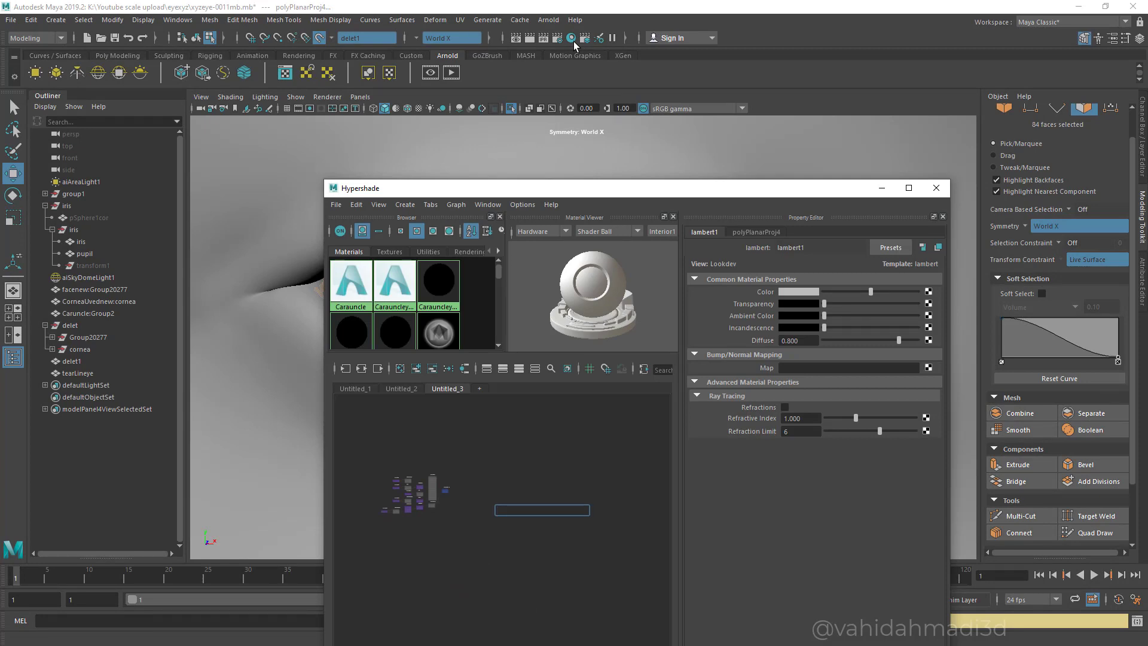
type("aist")
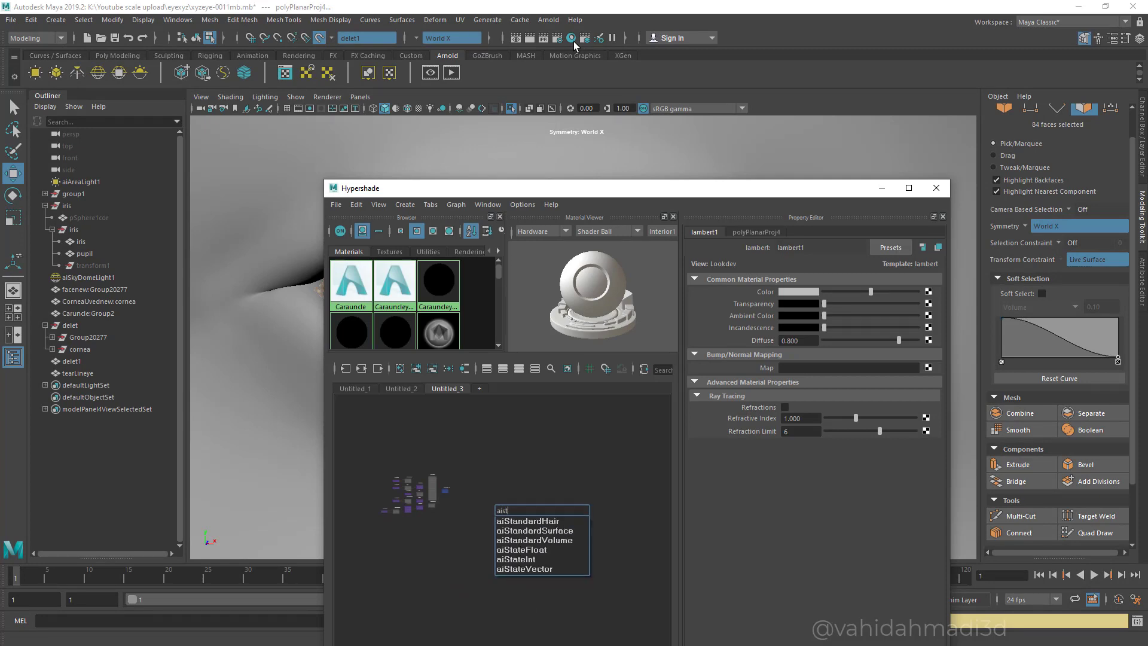
left_click(506, 530)
scroll(504, 529, "up", 5)
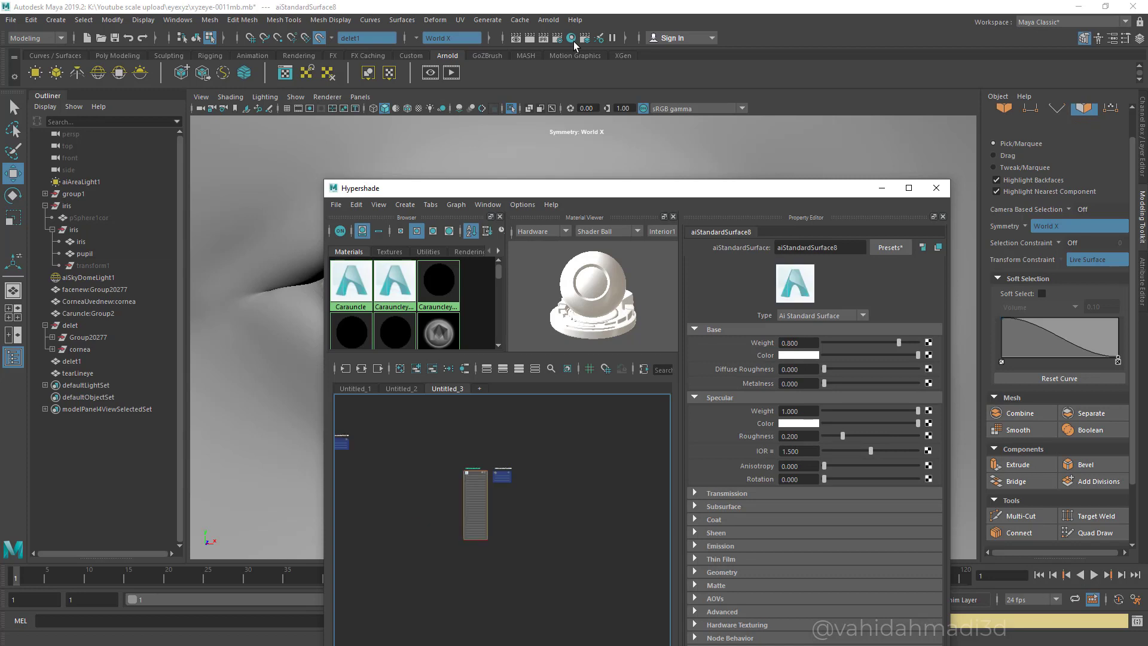
- Rename the new aiStandardSurface material as tear
left_click(843, 247)
key("ctrl+a")
type("t")
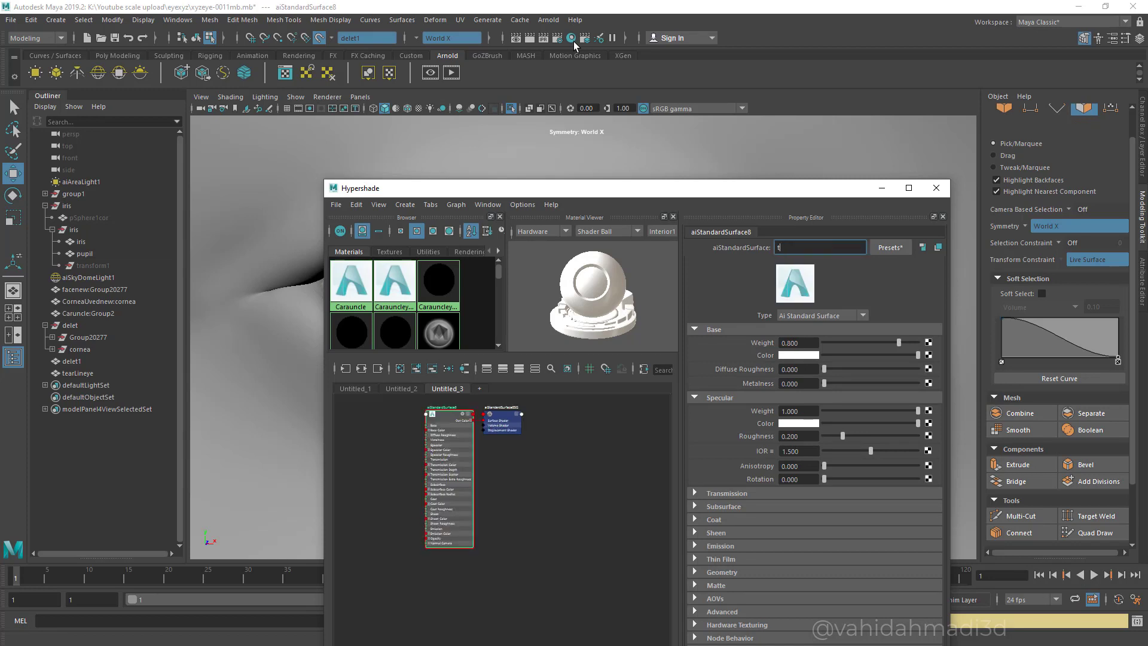
type("ear")
key("Return")
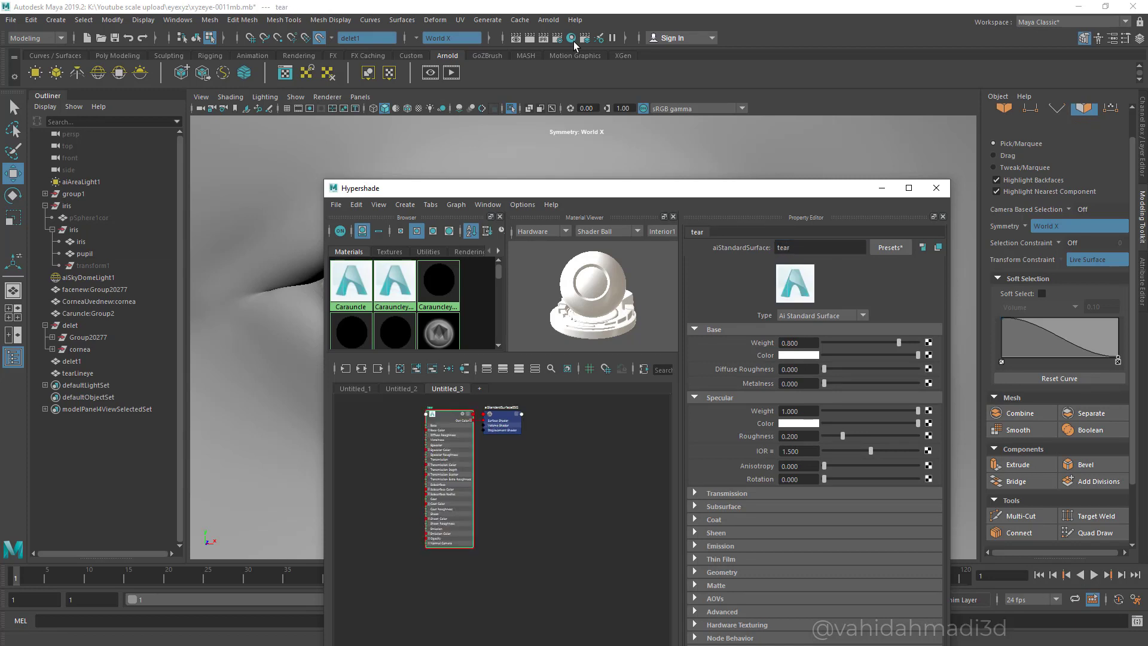
middle_click_drag(450, 478, 501, 489, "alt")
left_click_drag(502, 489, 501, 496)
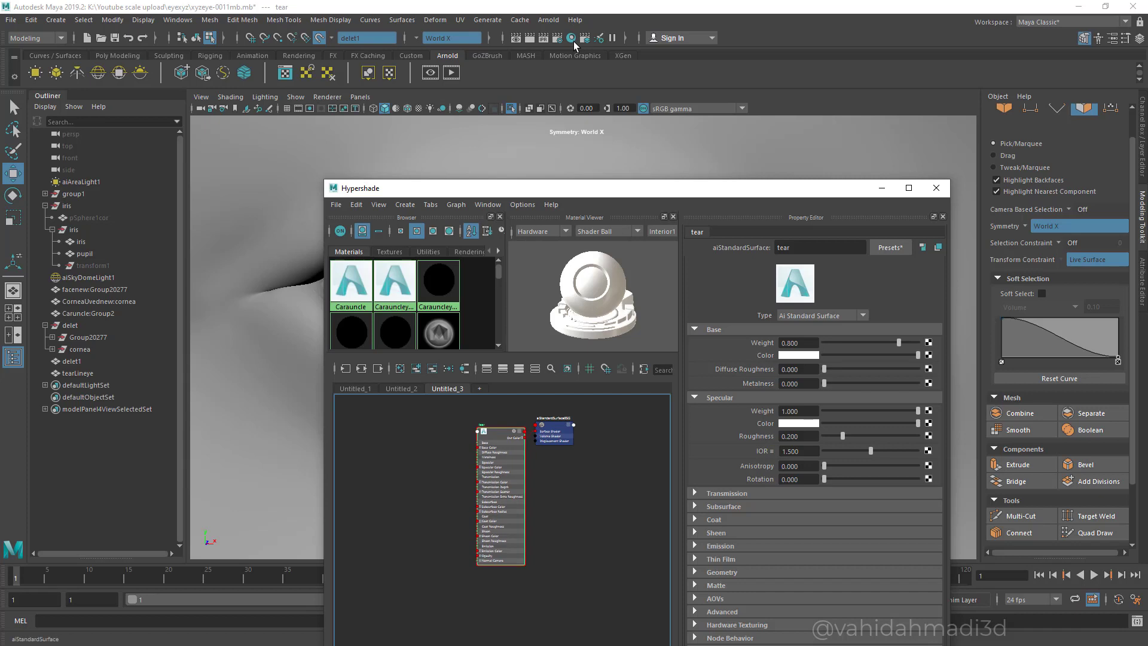
- Set the tear material's specular roughness to 0.02
double_click(790, 412)
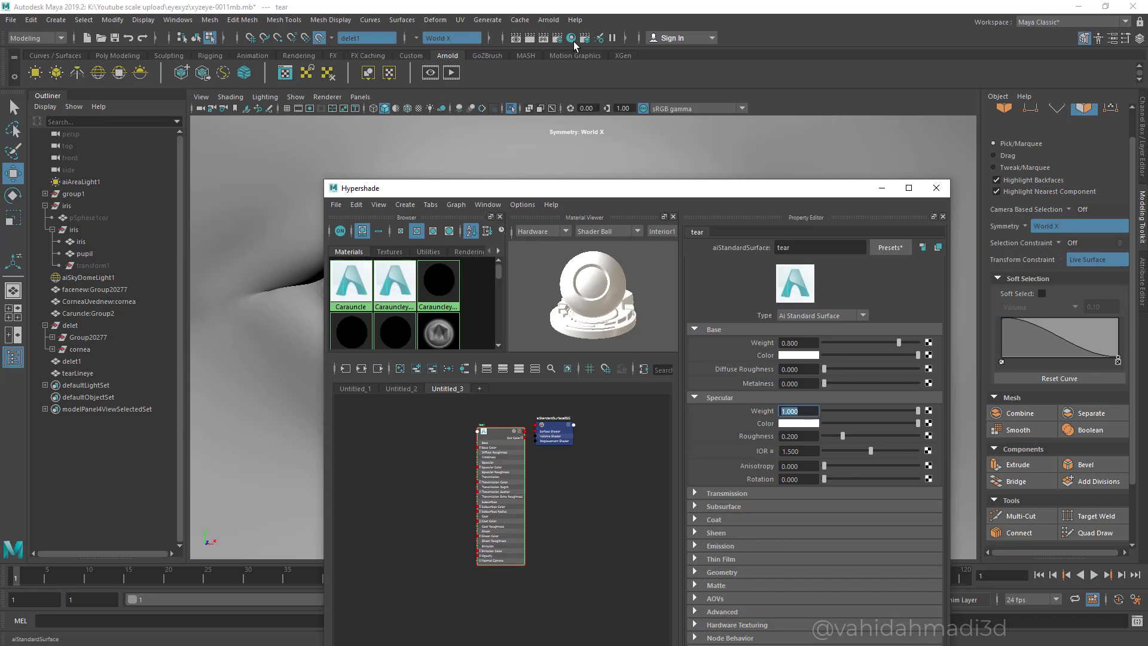
key("Tab")
type(".")
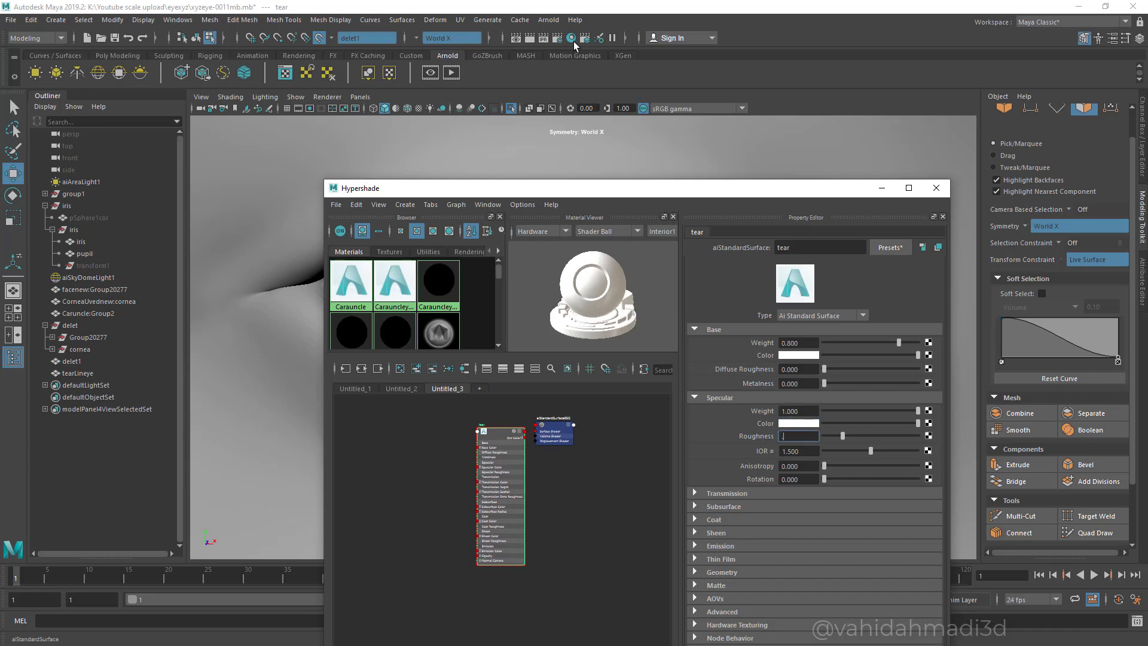
key("Return")
key("End")
key("shift+Left")
key("shift+Left")
type("2")
key("Return")
key("Tab")
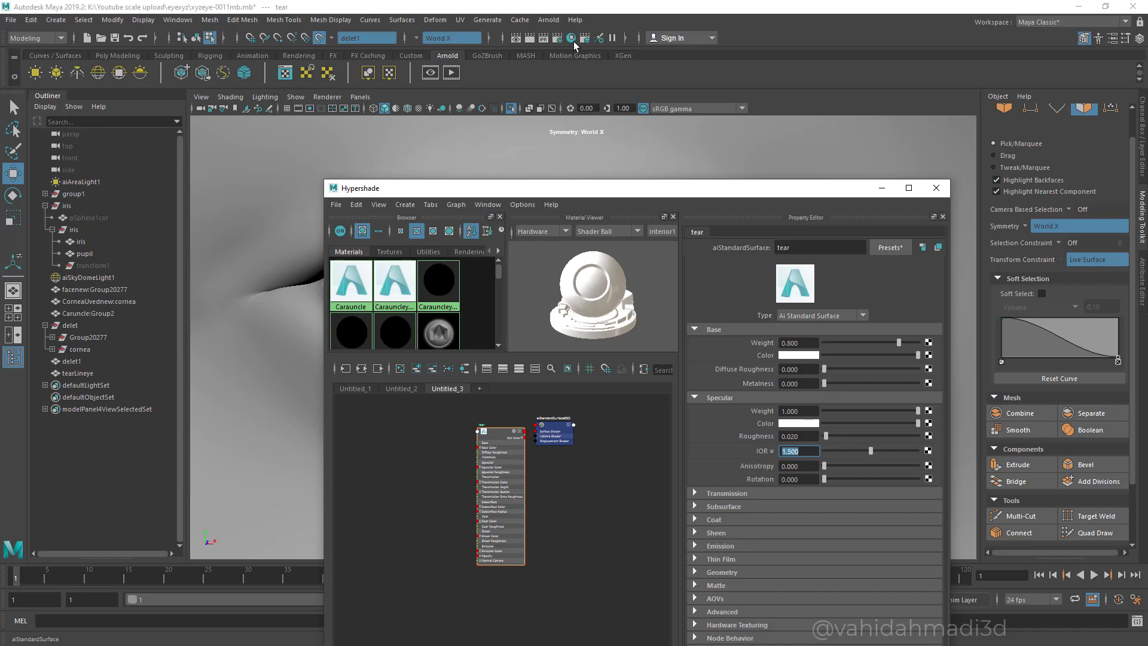
- Set the tear material's transmission weight to 1 and move the Hypershade window to reveal more attributes
left_click(735, 494)
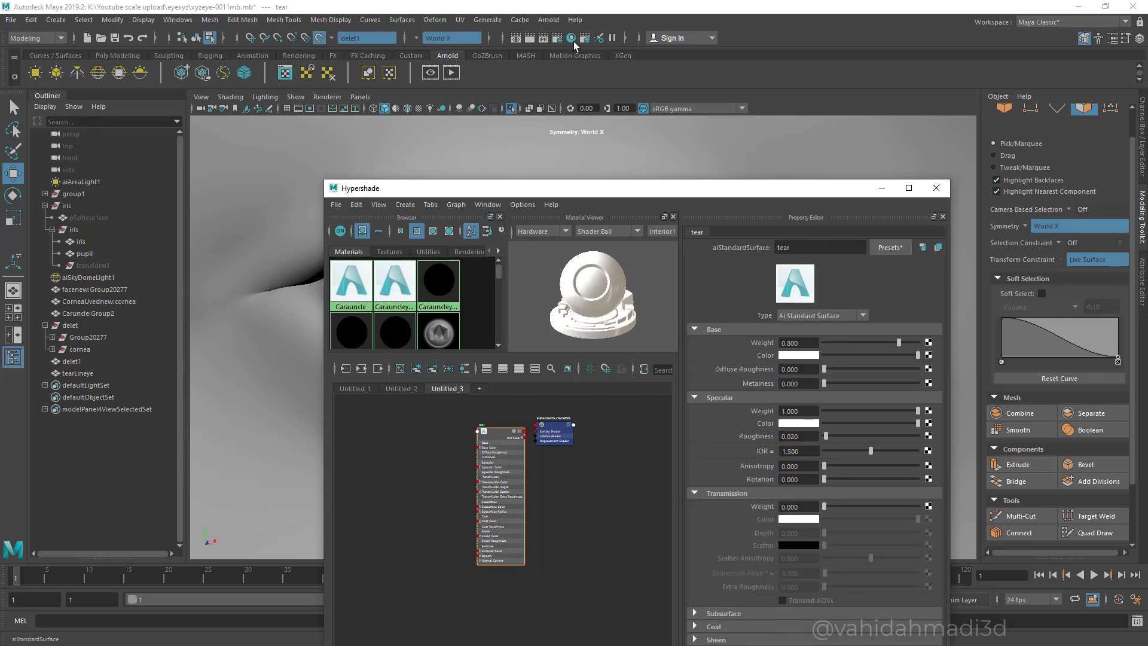
left_click_drag(825, 506, 919, 507)
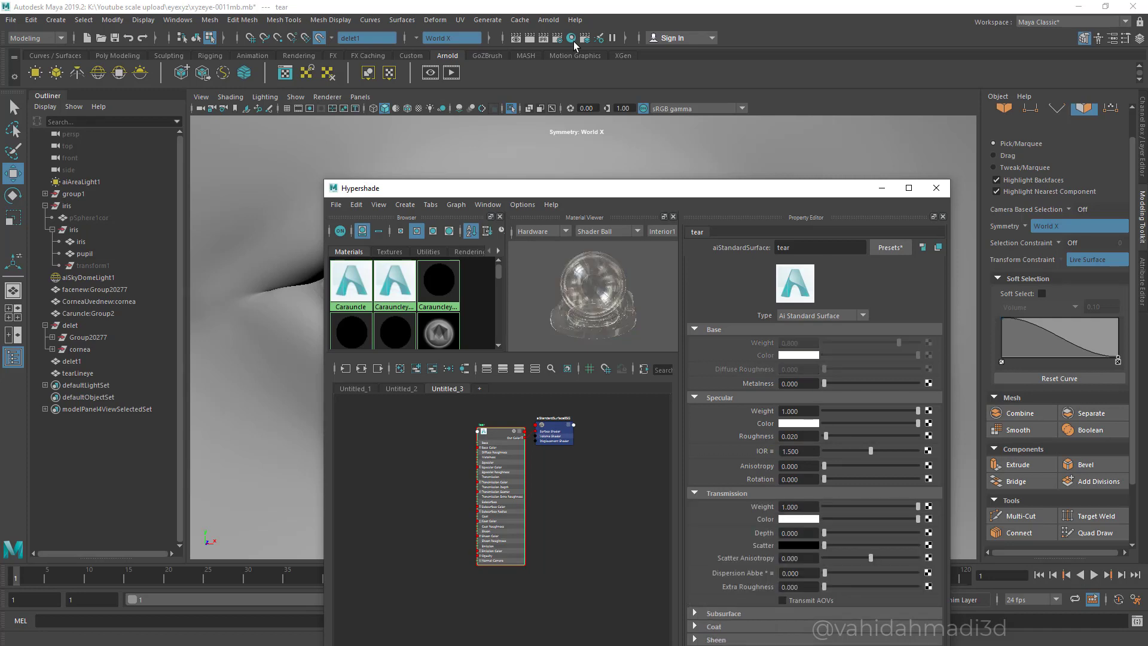
mouse_move(598, 188)
left_mouse_down()
mouse_move(532, 125)
mouse_move(471, 99)
left_mouse_up()
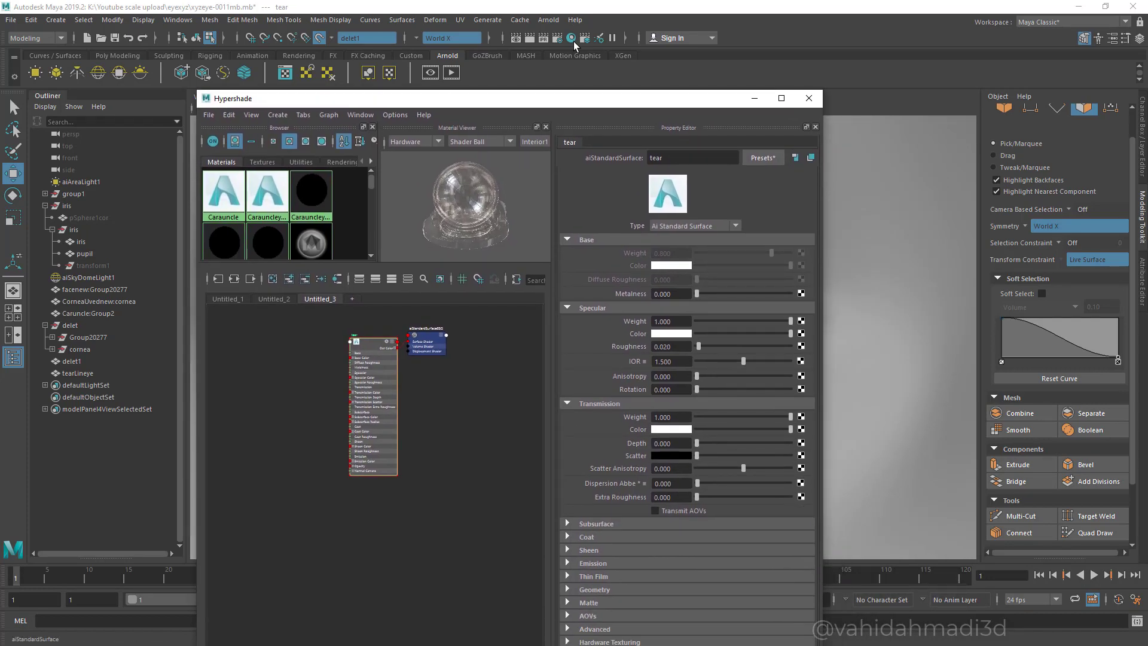
- Connect a Noise texture to the tear material's bump mapping in the Geometry attributes
left_click(594, 589)
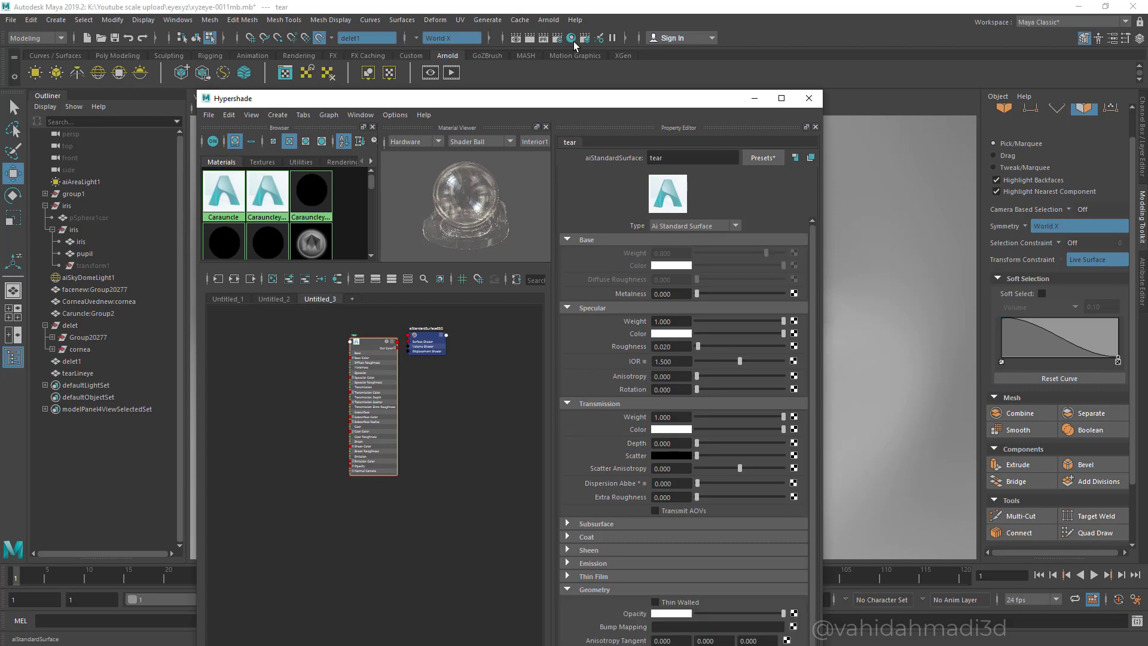
left_click(793, 609)
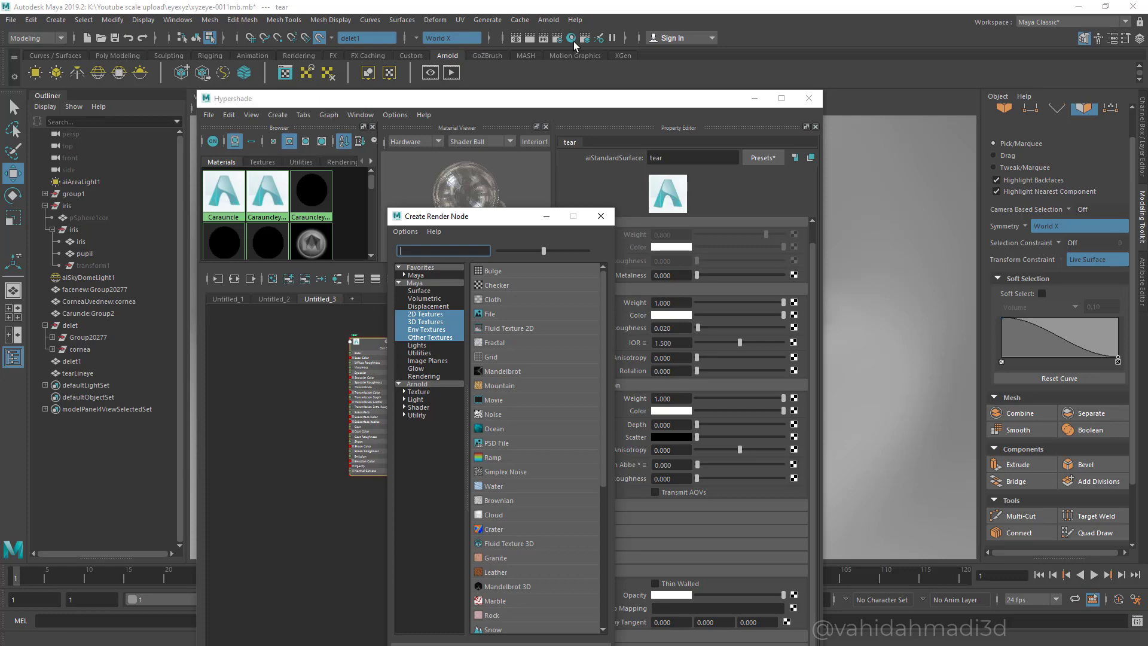
type("noi")
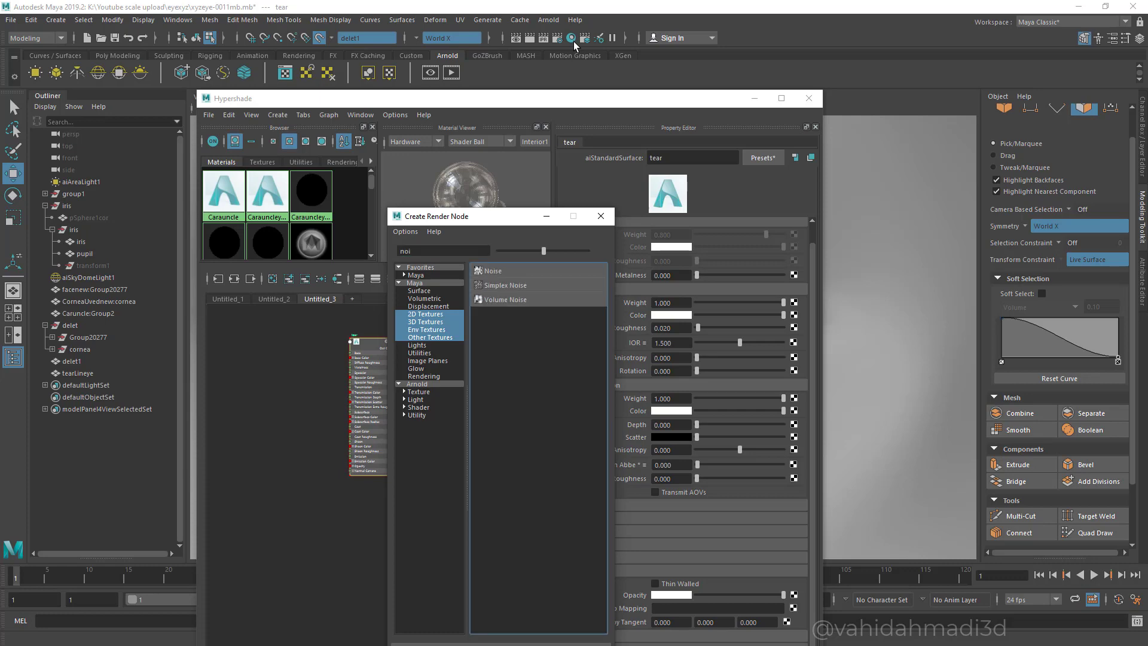
left_click(493, 270)
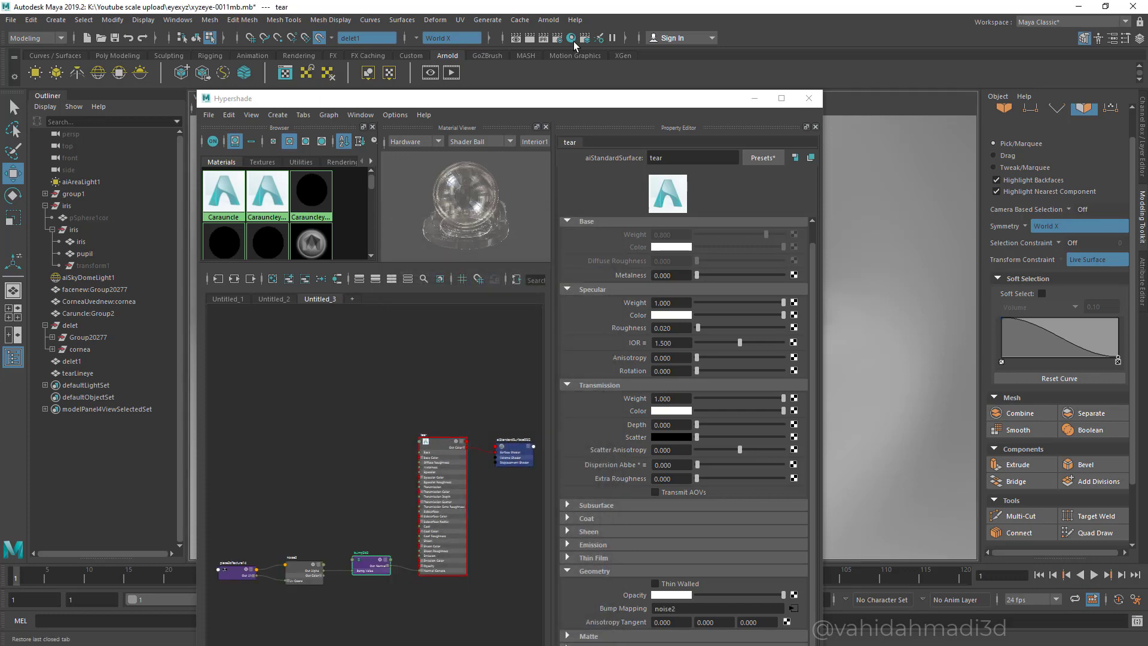
- Select the tear material's noise node in the graph and change its noise type to Perlin Noise
middle_click_drag(308, 601, 357, 495, "alt")
scroll(357, 495, "up", 5)
left_click(349, 440)
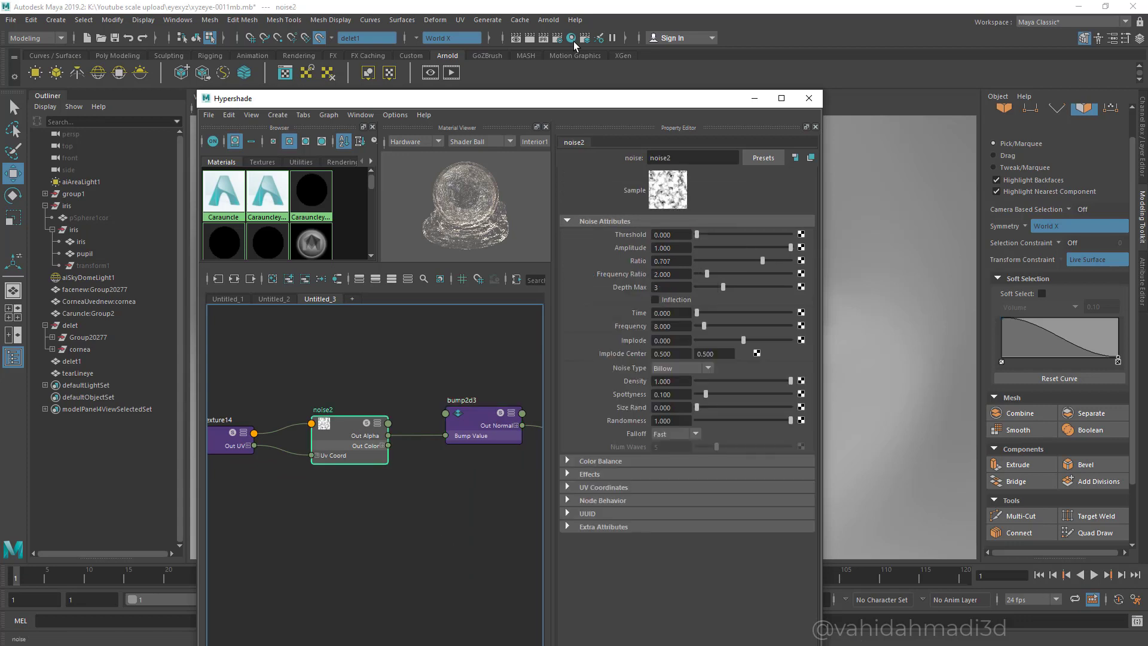
double_click(662, 273)
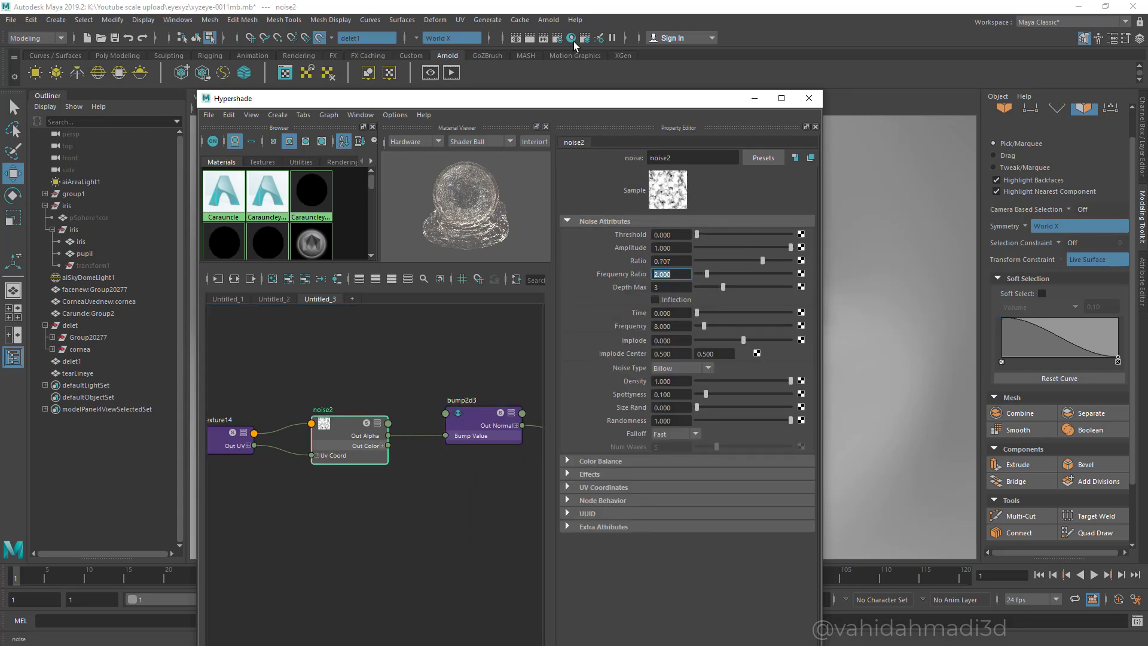
left_click(682, 367)
left_click(672, 381)
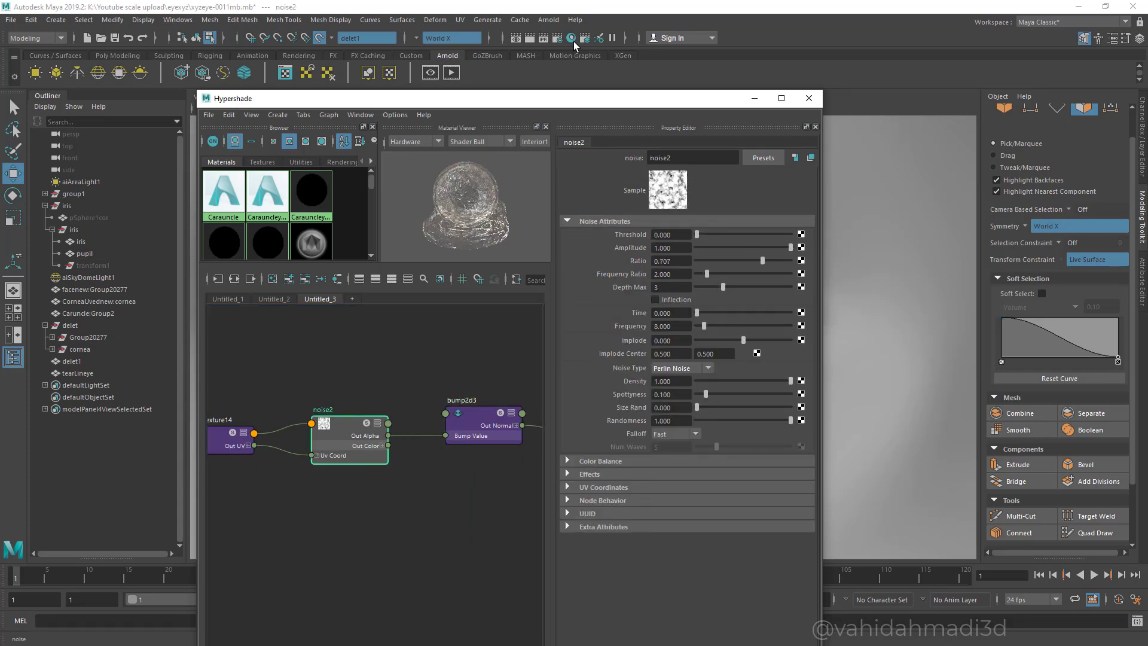
scroll(444, 391, "up", 5)
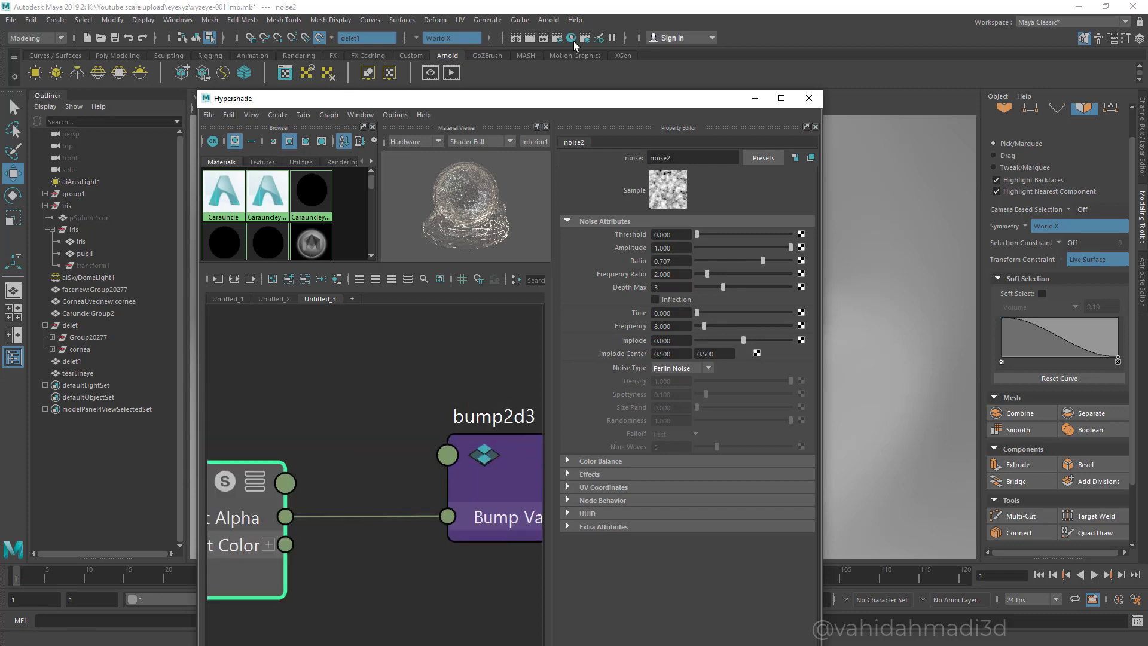
scroll(459, 413, "down", 5)
middle_click_drag(473, 395, 409, 387, "alt")
scroll(410, 384, "down", 3)
scroll(390, 327, "up", 2)
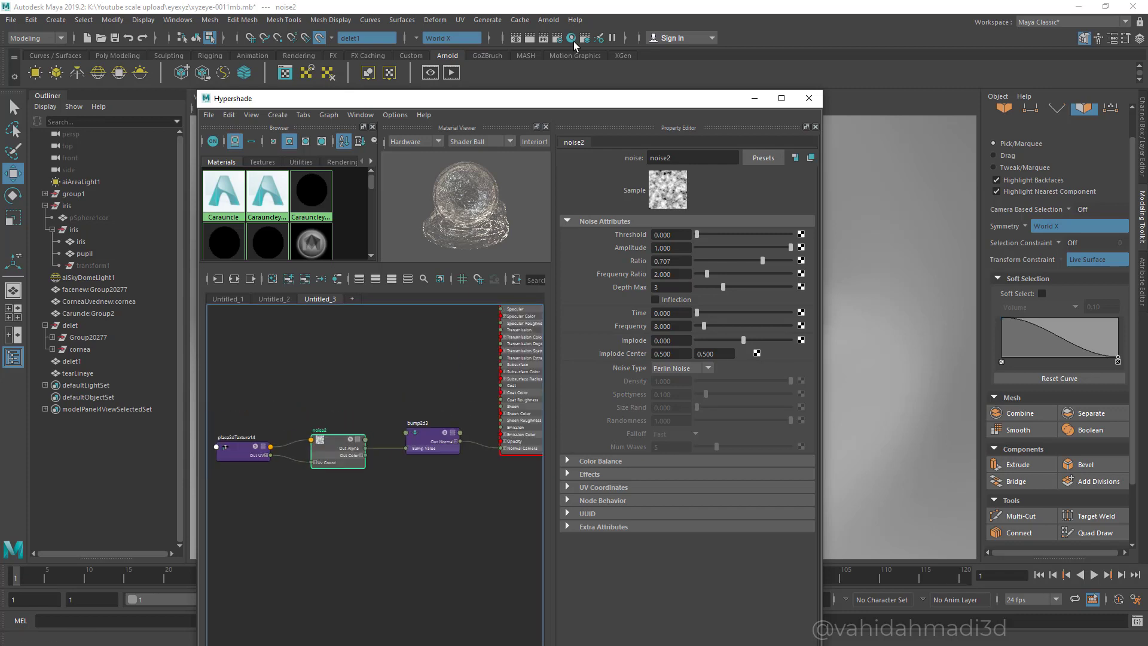
- Set the noise texture's frequency to 11
double_click(662, 327)
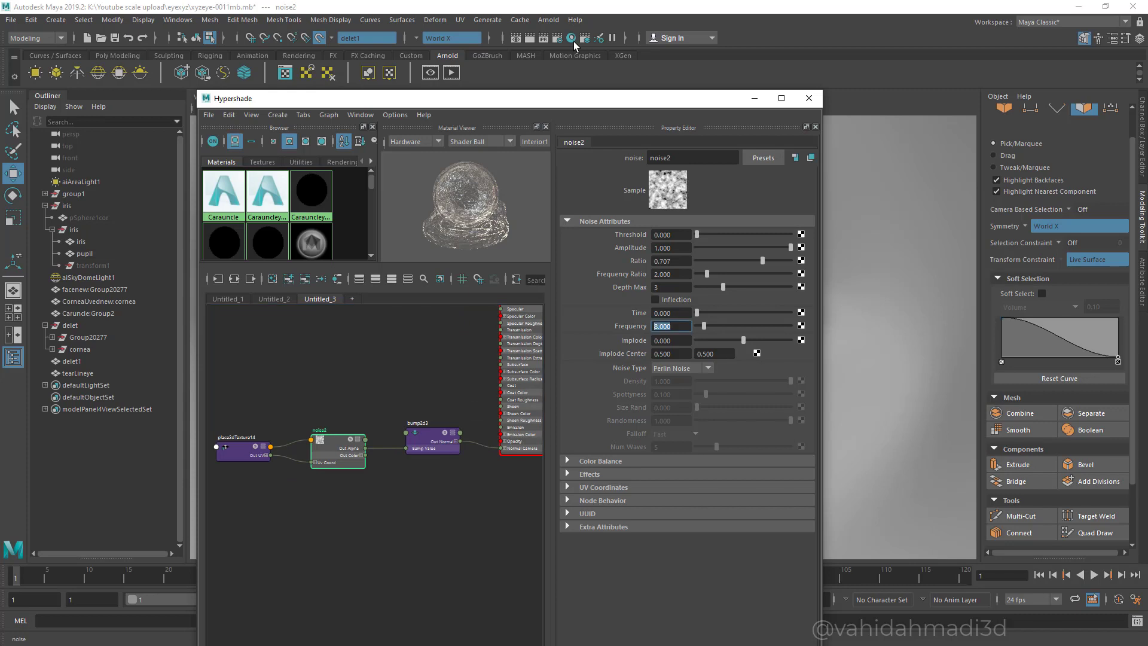
type("11")
key("Return")
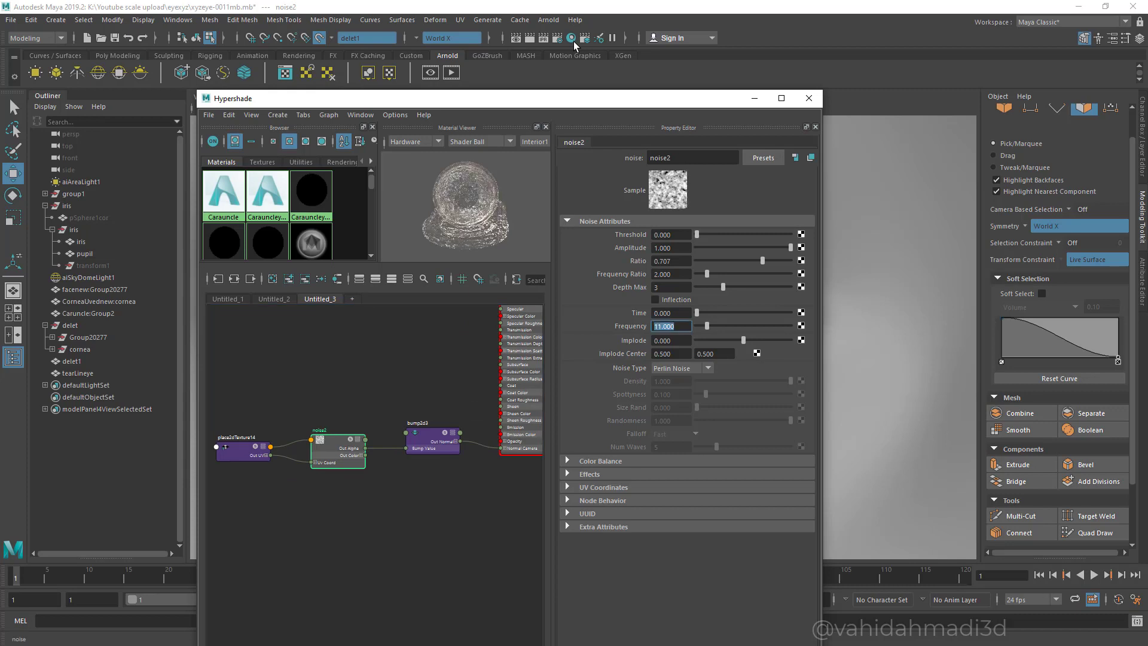
- Set the noise texture's frequency ratio to about 1.116 and the bump node's bump filter to 0.05, checking the material preview
left_click_drag(707, 274, 697, 274)
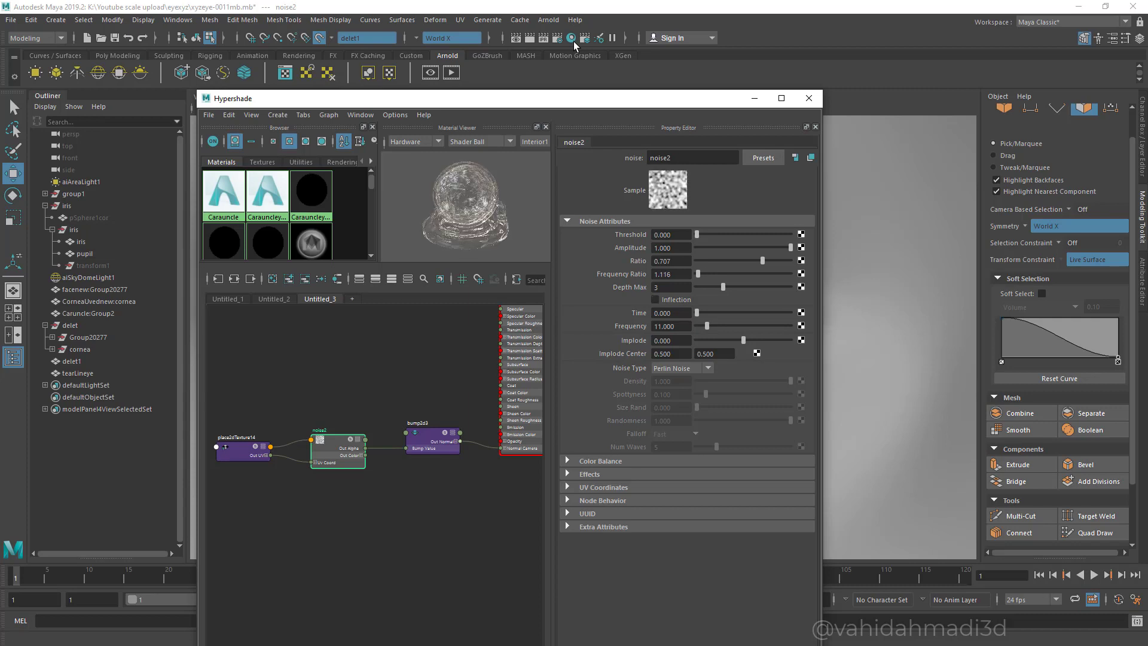
left_click(433, 437)
scroll(450, 485, "up", 5)
middle_click_drag(450, 486, 429, 564, "alt")
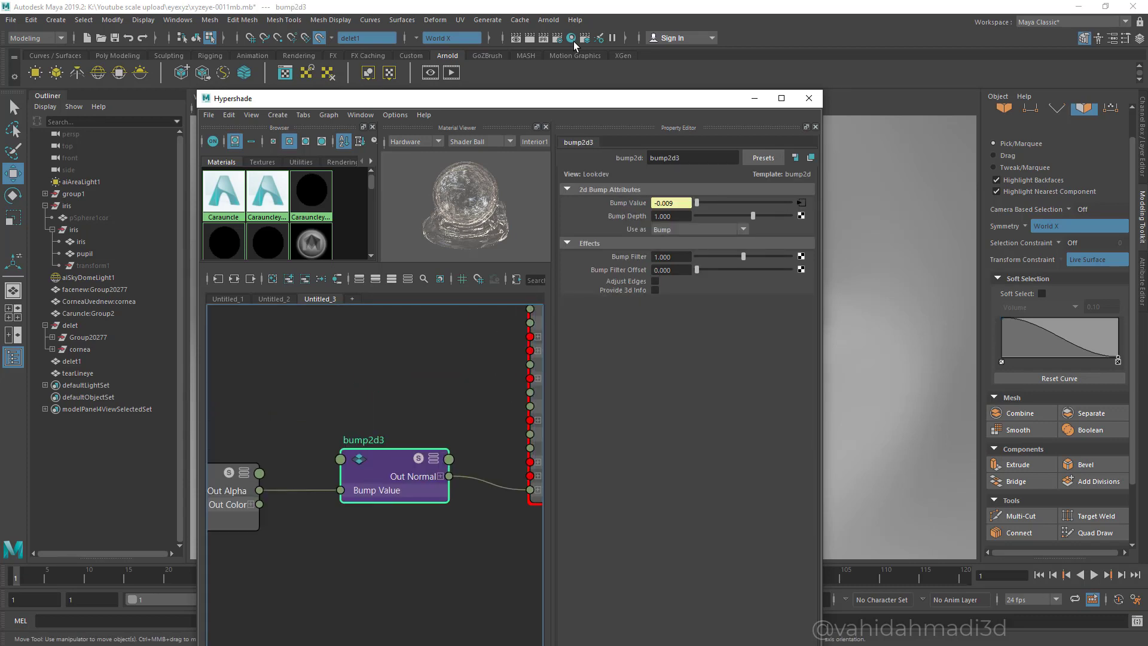
left_click_drag(676, 257, 651, 258)
type("0.05")
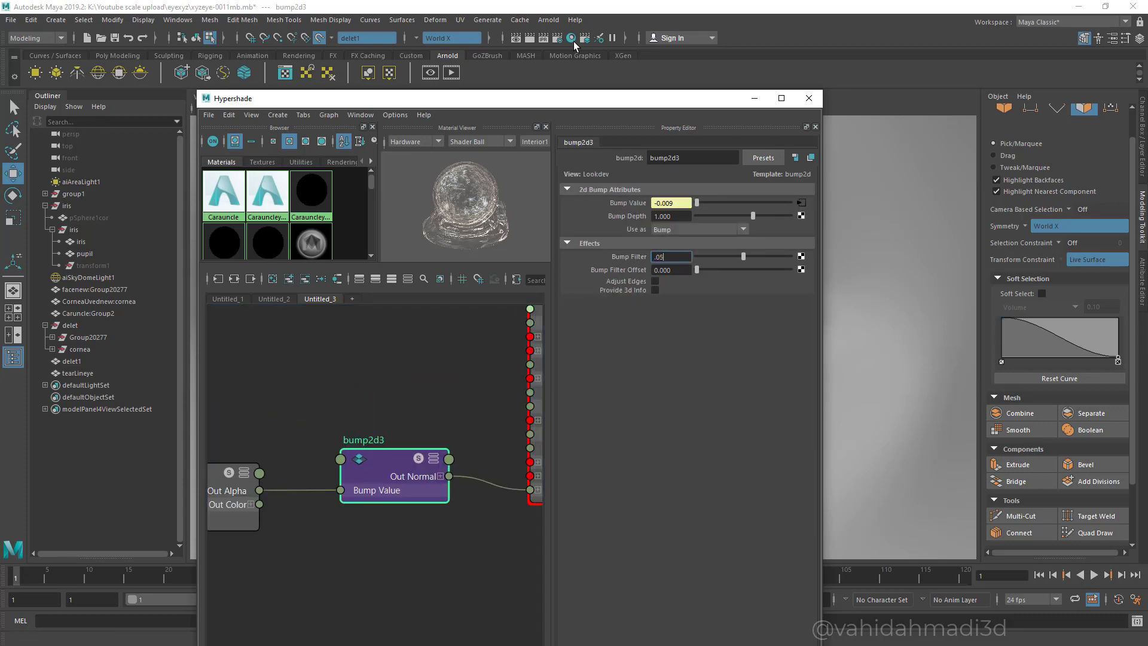
key("Return")
scroll(466, 207, "up", 5)
middle_click_drag(469, 198, 435, 341, "alt")
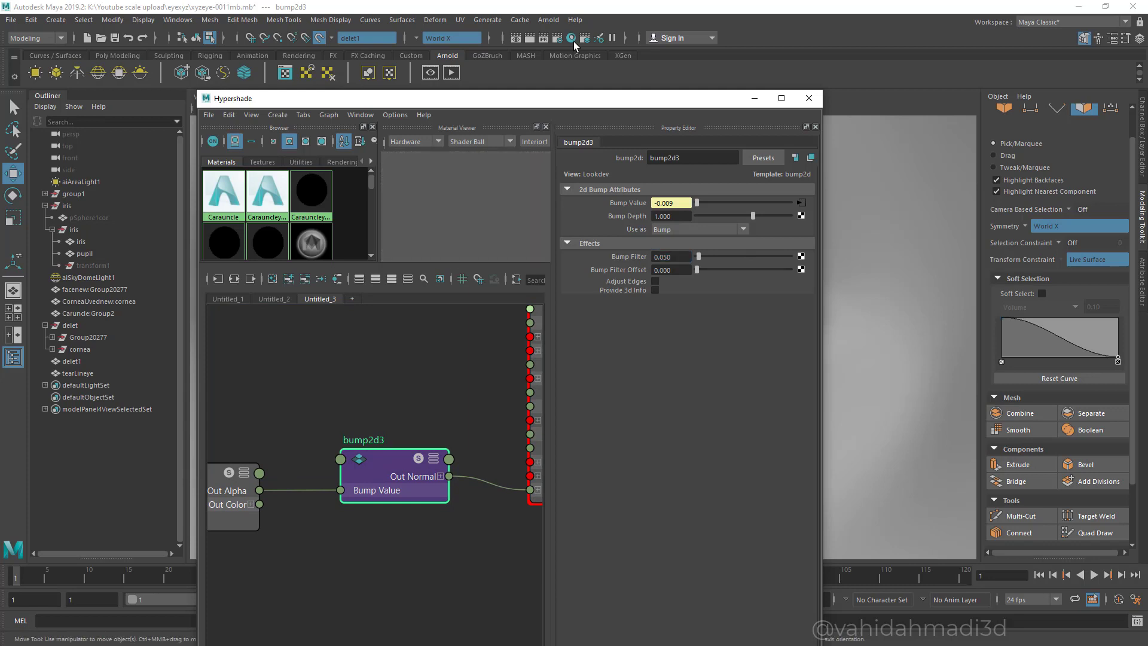
scroll(466, 207, "down", 8)
scroll(466, 206, "up", 4)
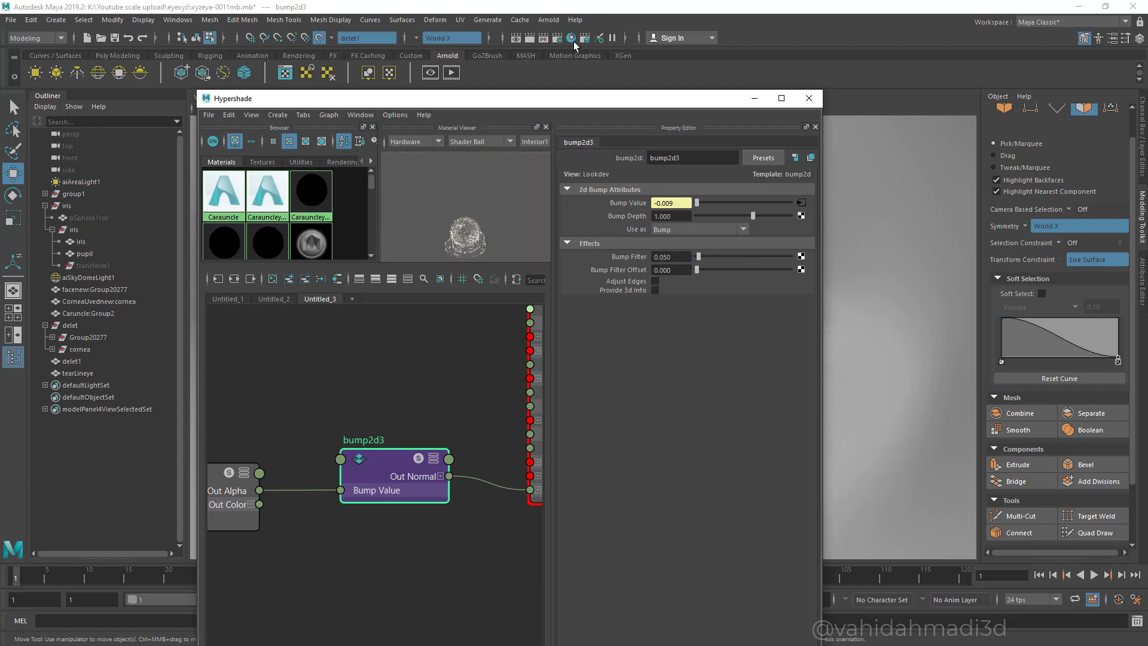
mouse_move(466, 206)
middle_mouse_down("alt")
mouse_move(467, 263)
mouse_move(468, 198)
middle_mouse_up("alt")
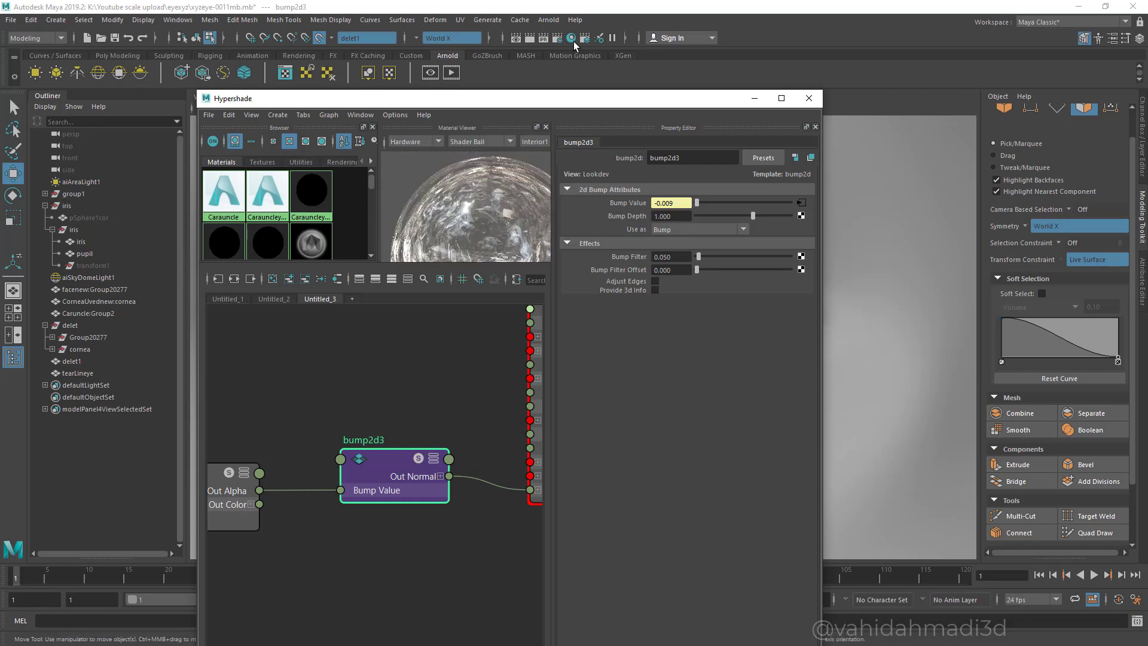
- Turn on Ignore Subdivision and Ignore Displacement in the Arnold feature overrides, with Ignore Bump off
mouse_move(479, 98)
left_mouse_down()
mouse_move(684, 214)
mouse_move(595, 166)
mouse_move(724, 251)
left_mouse_up()
left_click(572, 39)
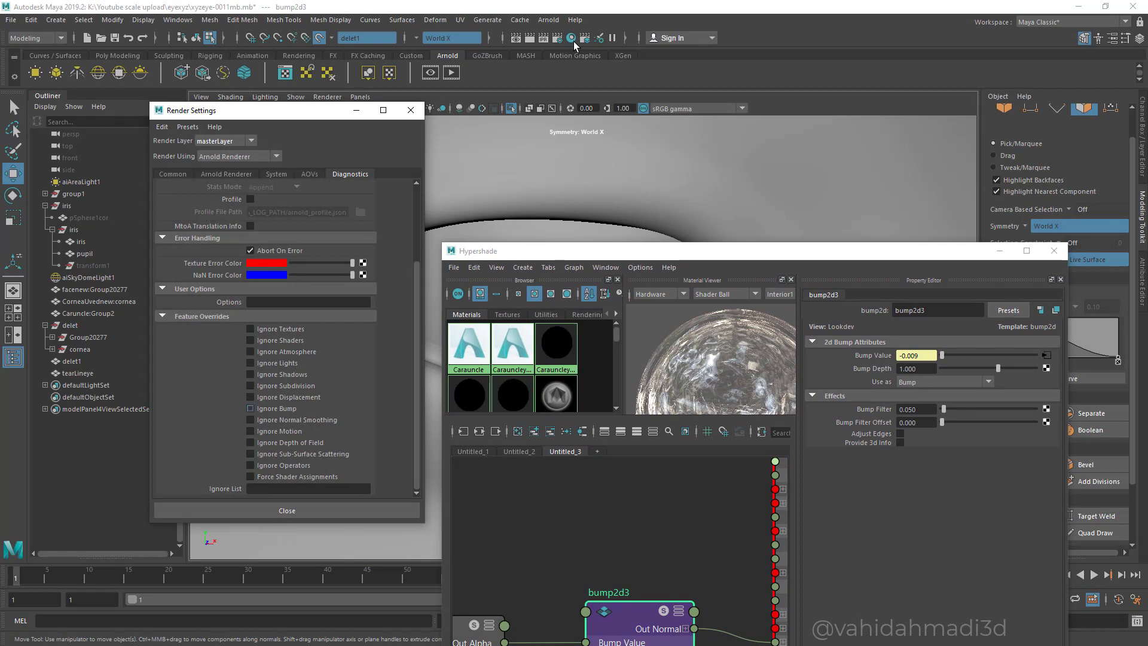
left_click(250, 409)
left_click(250, 398)
left_click(250, 386)
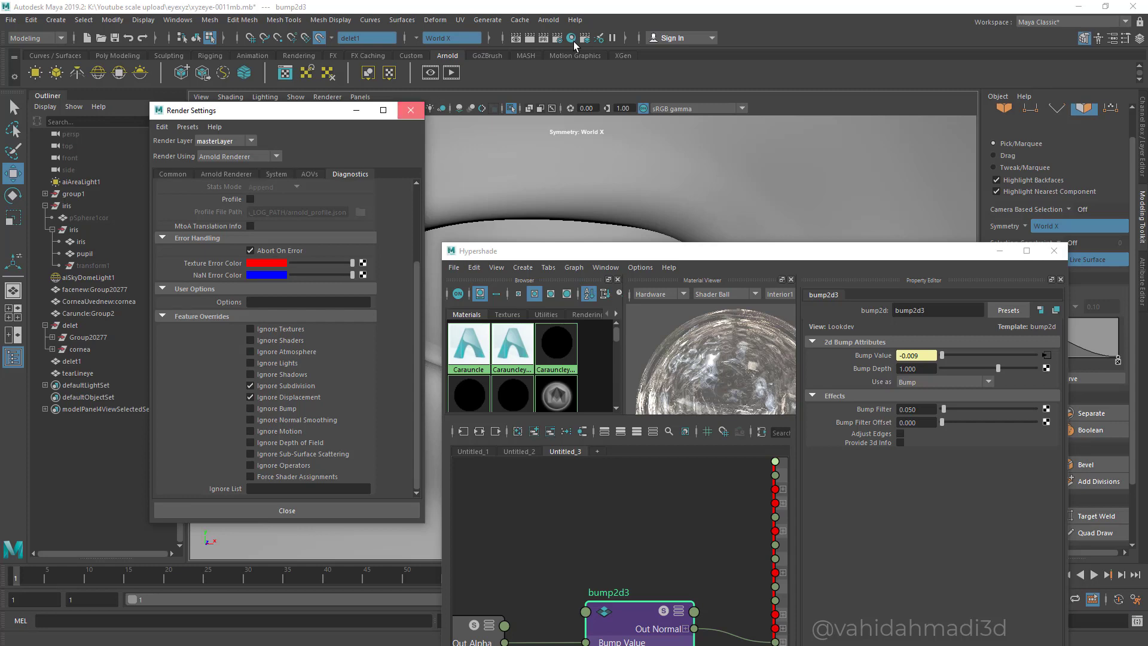
left_click(411, 111)
- Assign the tear material to the lower eyelid strip mesh and select the strip in the scene
left_click_drag(538, 251, 790, 249)
middle_click_drag(539, 335, 486, 333, "alt")
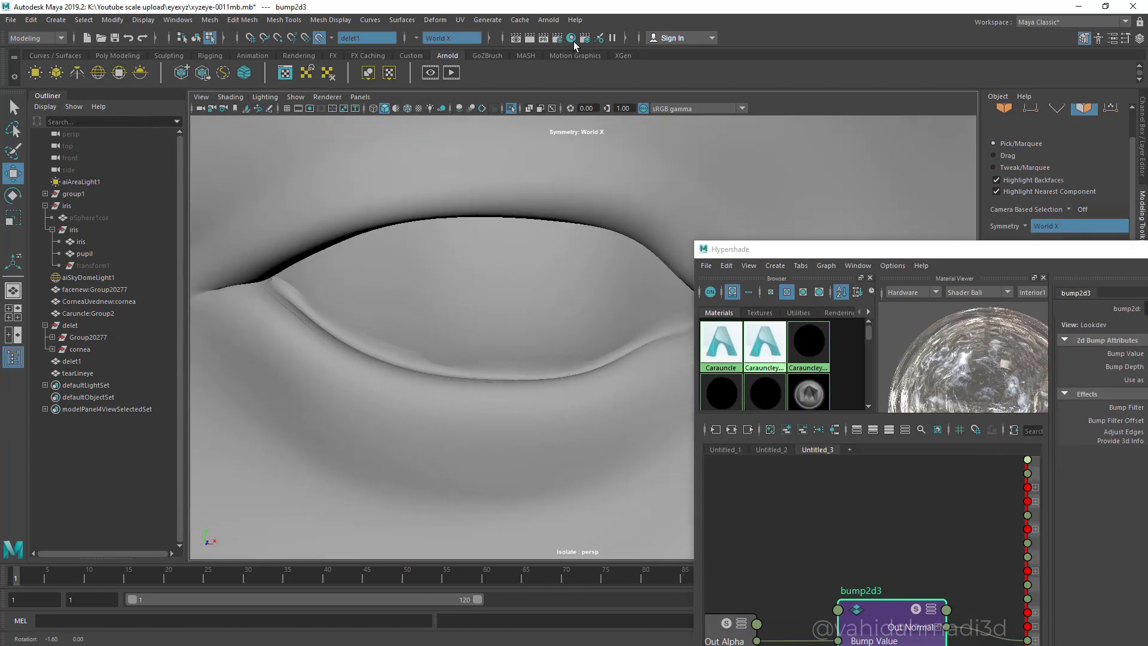
mouse_move(906, 557)
middle_mouse_down("alt")
mouse_move(842, 513)
mouse_move(808, 616)
middle_mouse_up("alt")
scroll(842, 513, "down", 3)
middle_click_drag(808, 575, 805, 612, "alt")
left_click(898, 513)
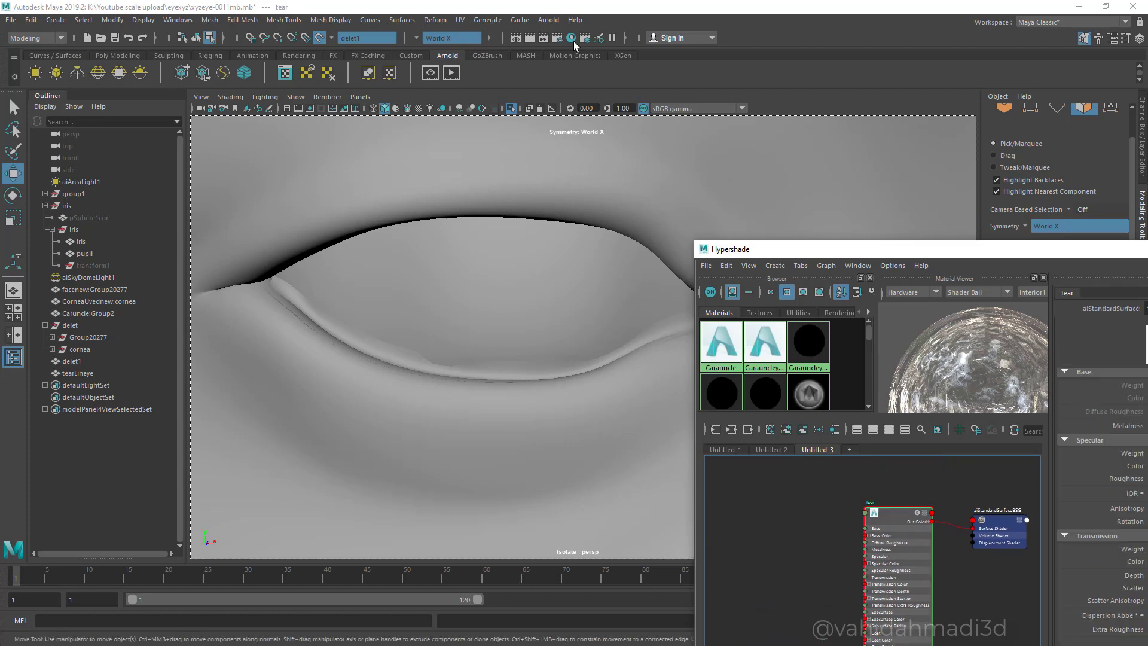
middle_click_drag(898, 513, 546, 372)
left_click(545, 372)
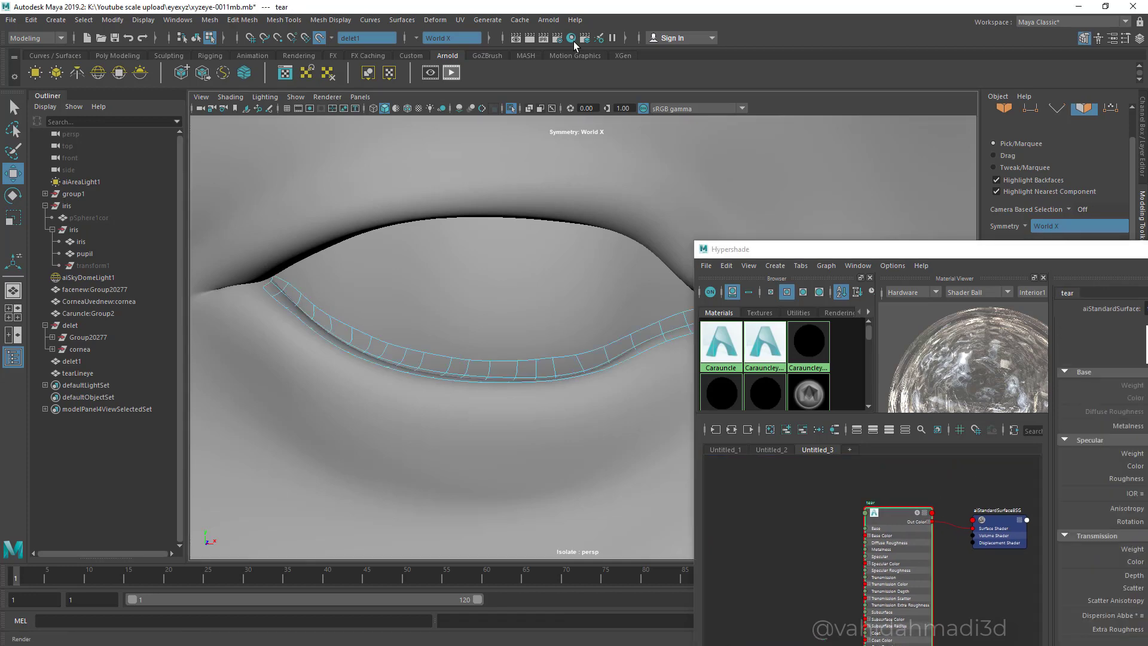
- Render the eye in Arnold RenderView and restrict the render to a crop region along the lower eyelid
left_click(573, 40)
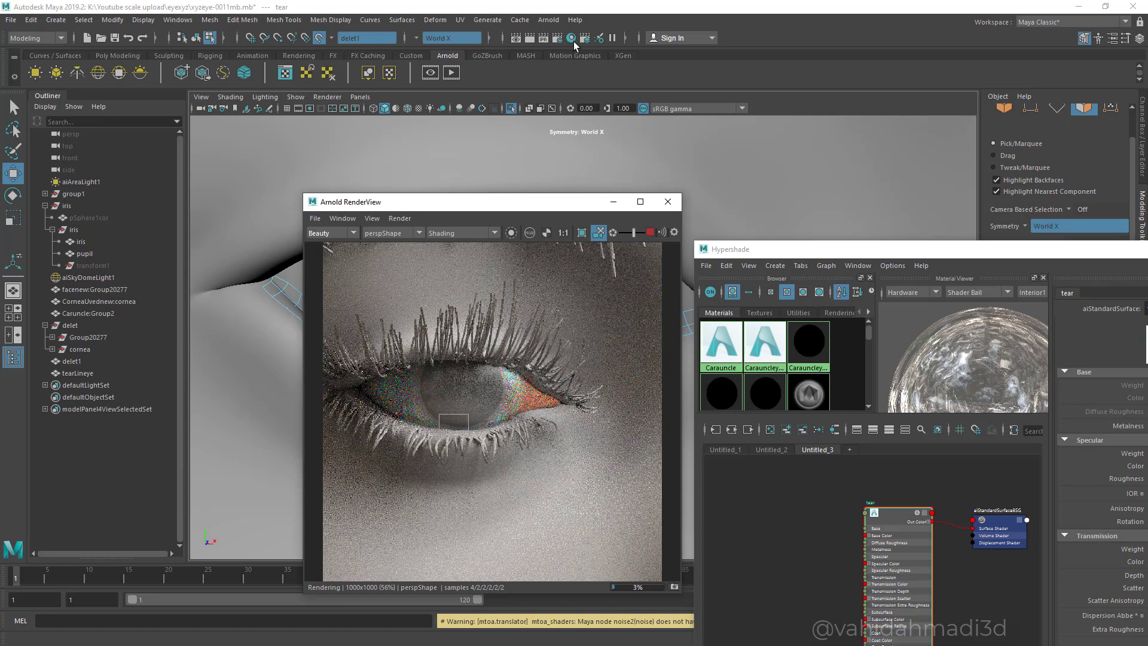
left_click_drag(469, 430, 479, 437, "shift")
scroll(246, 359, "up", 4)
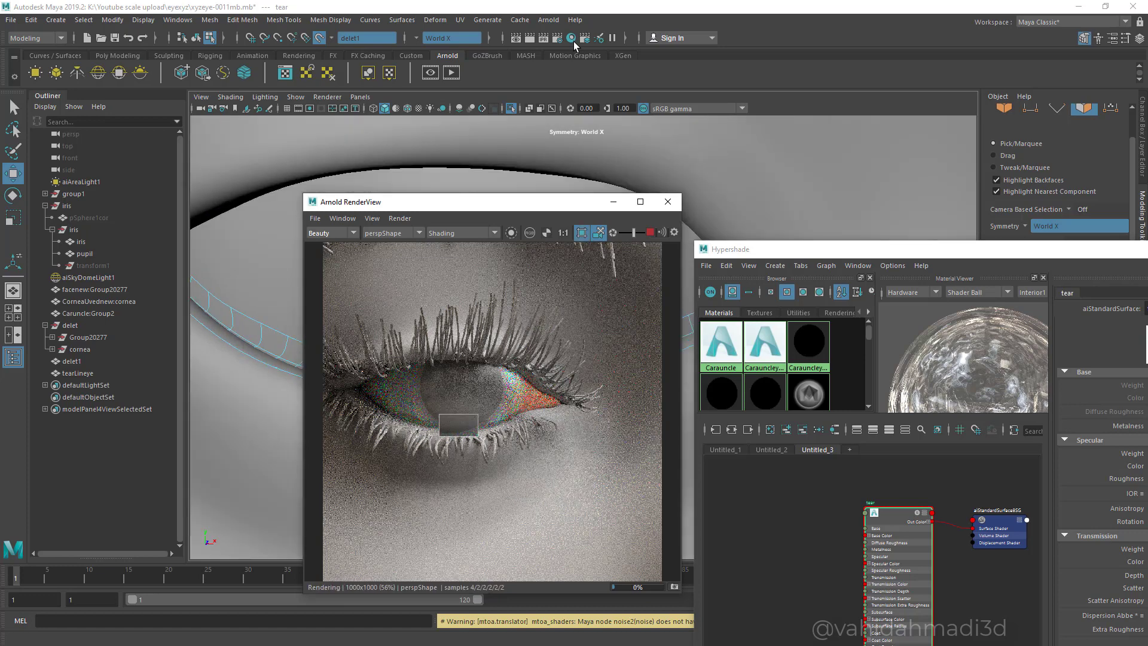
left_click(582, 232)
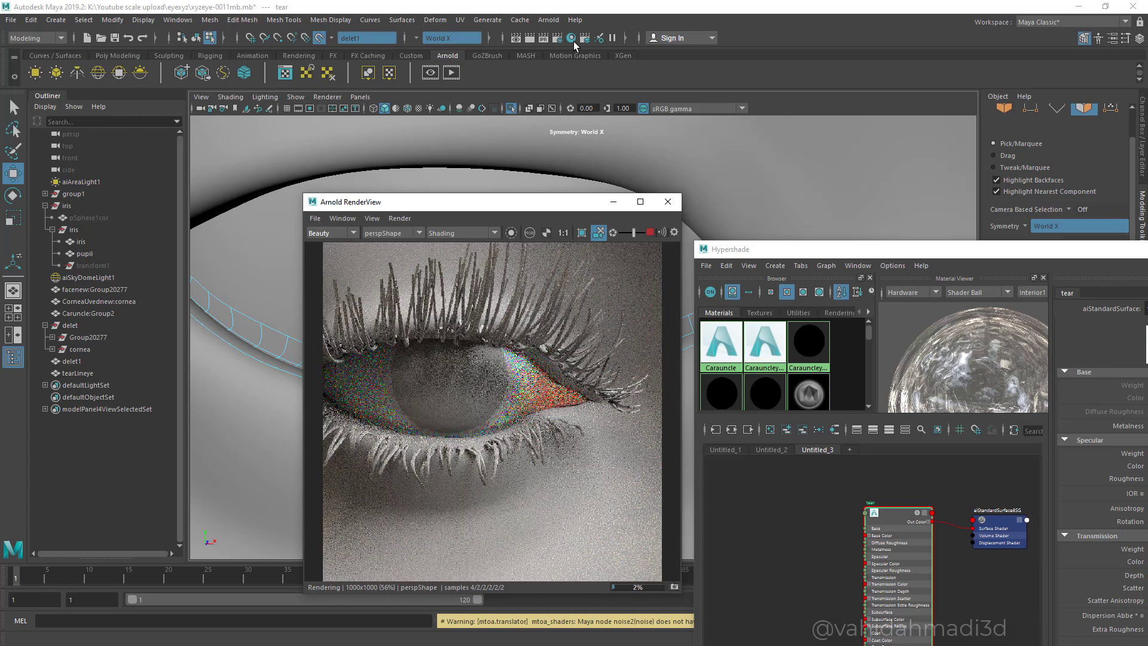
left_click_drag(467, 416, 508, 436, "shift")
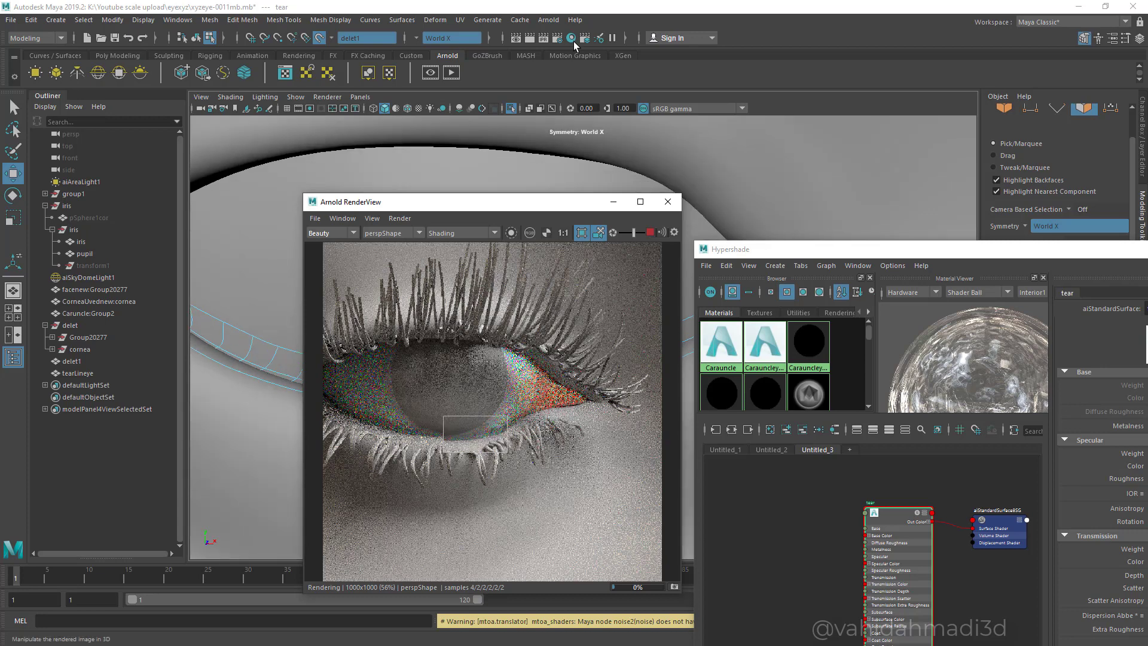
mouse_move(387, 415)
left_mouse_down()
mouse_move(445, 440)
mouse_move(474, 472)
left_mouse_up()
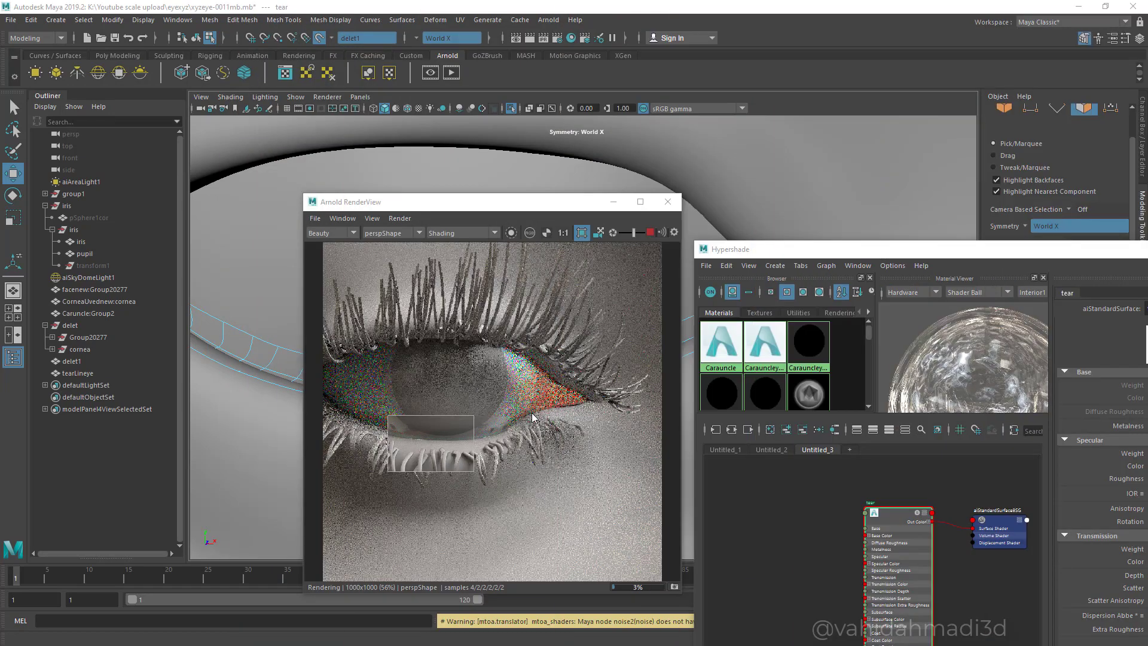
left_click_drag(533, 405, 449, 448)
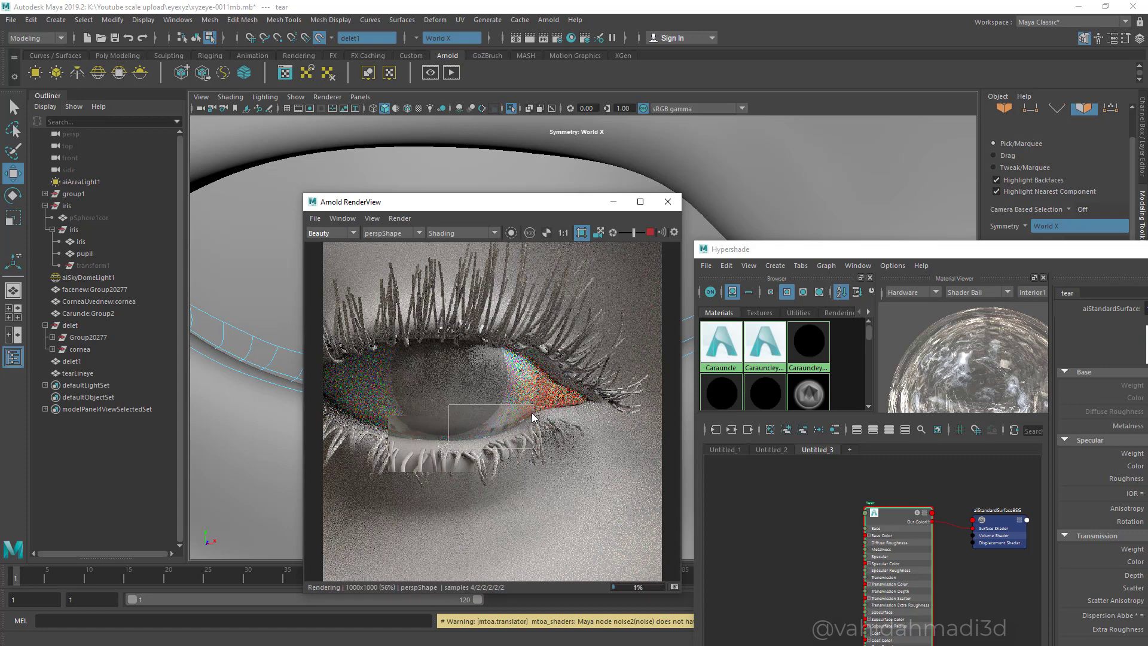
- Examine the rendered wet line up close and shift the crop region to the opposite part of the lower lid
scroll(532, 416, "up", 5)
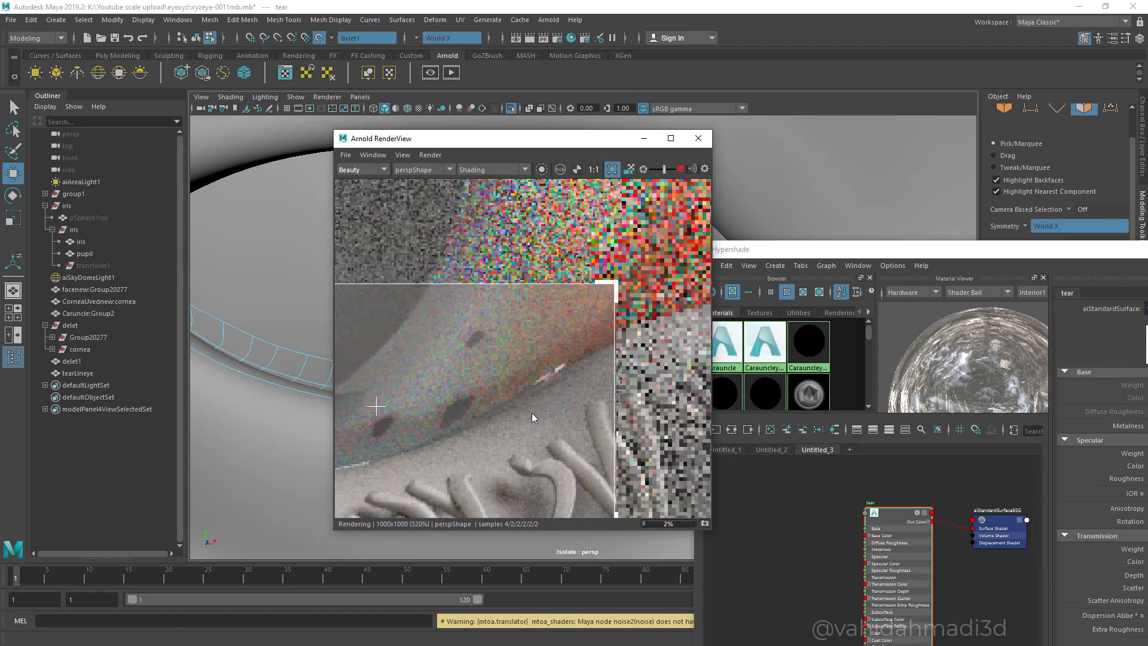
scroll(532, 412, "down", 3)
scroll(532, 413, "up", 5)
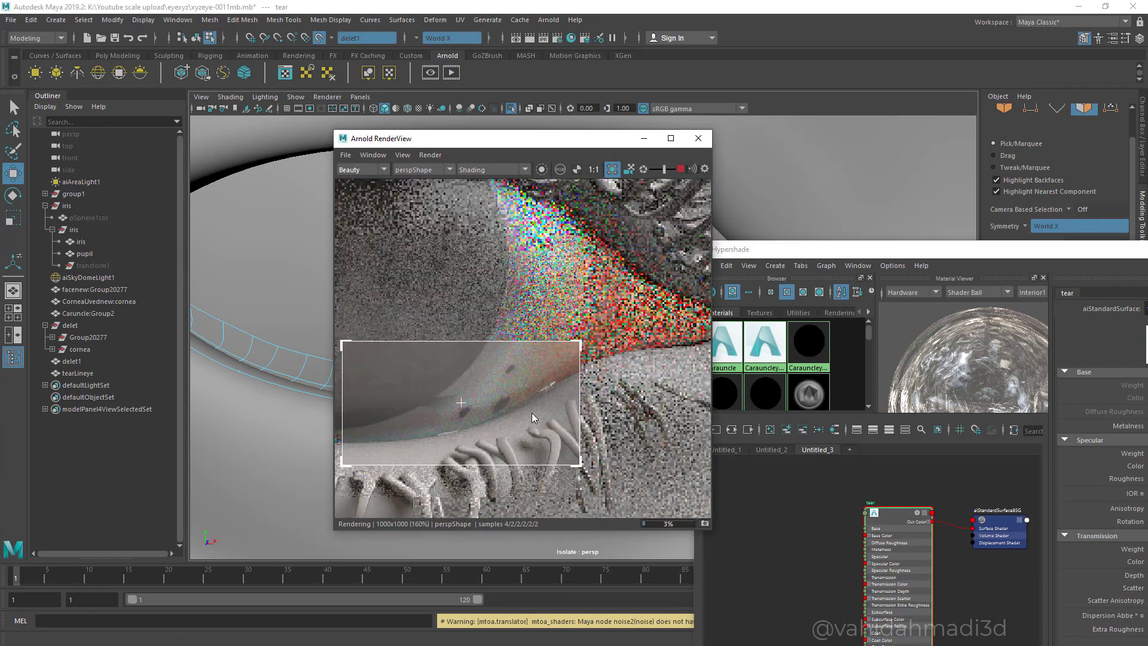
scroll(532, 413, "down", 5)
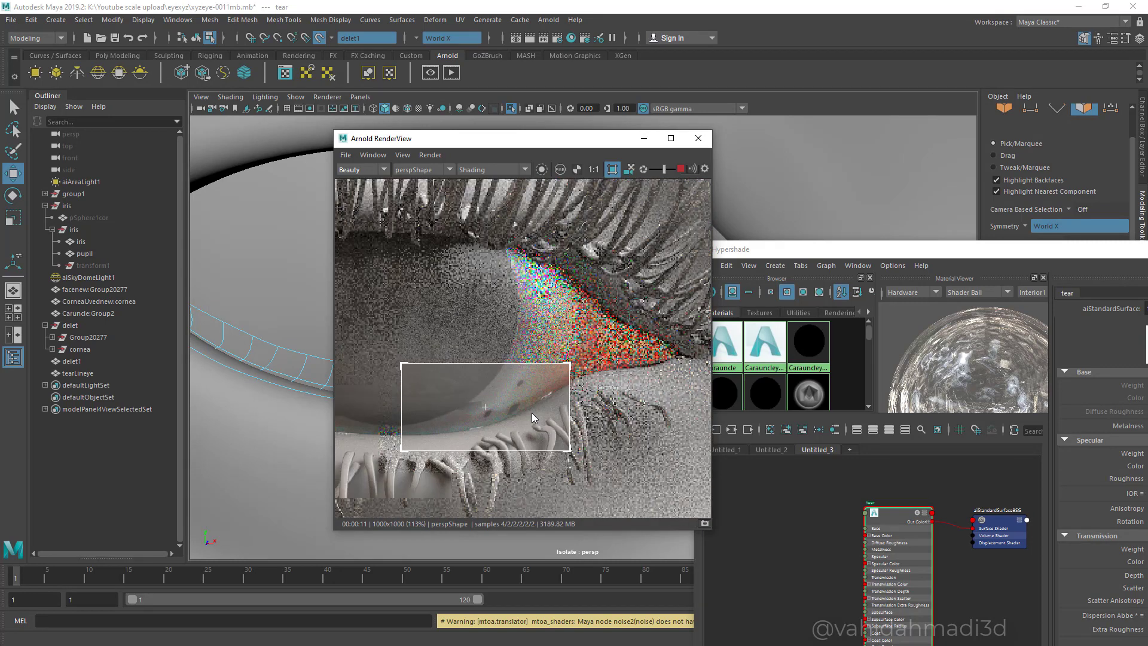
middle_click_drag(533, 413, 704, 341)
left_click_drag(540, 315, 410, 391)
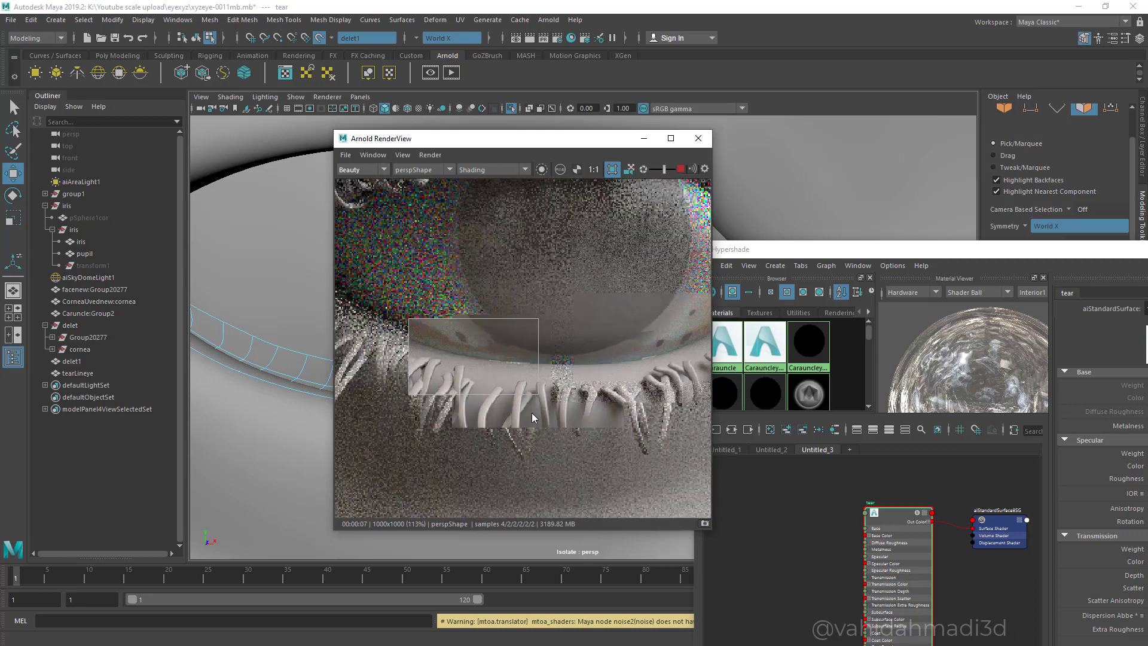
- Select the tear material's bump node and re-render a small crop of the lower lid from another viewing angle
left_click_drag(867, 249, 405, 87)
left_click(335, 525)
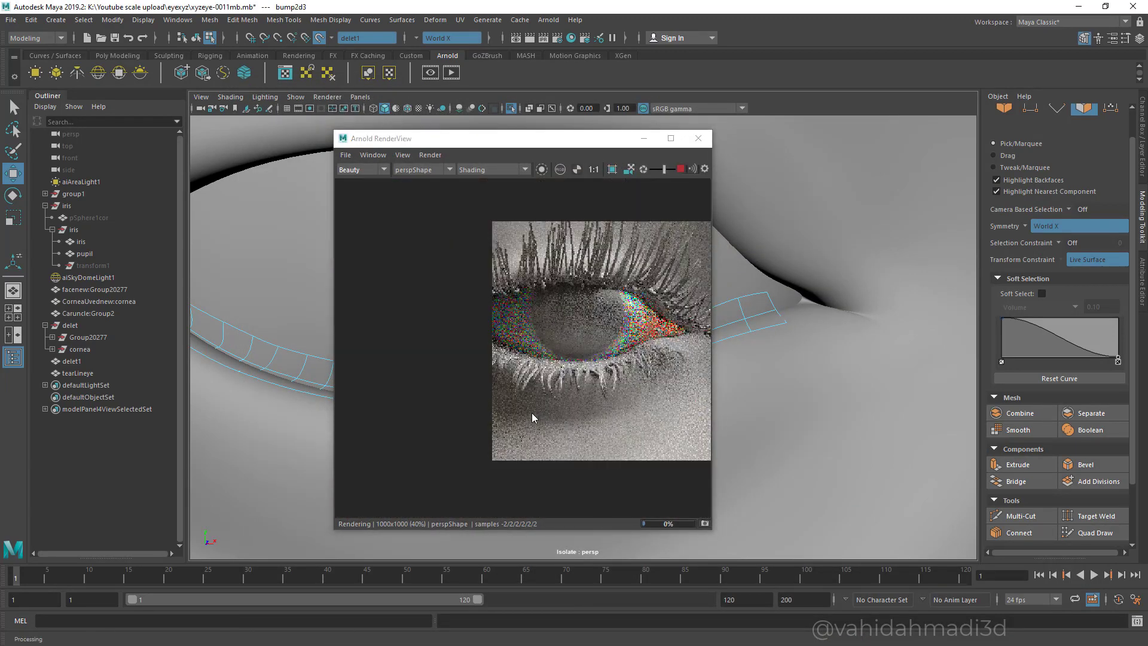
left_click_drag(532, 412, 529, 371, "alt")
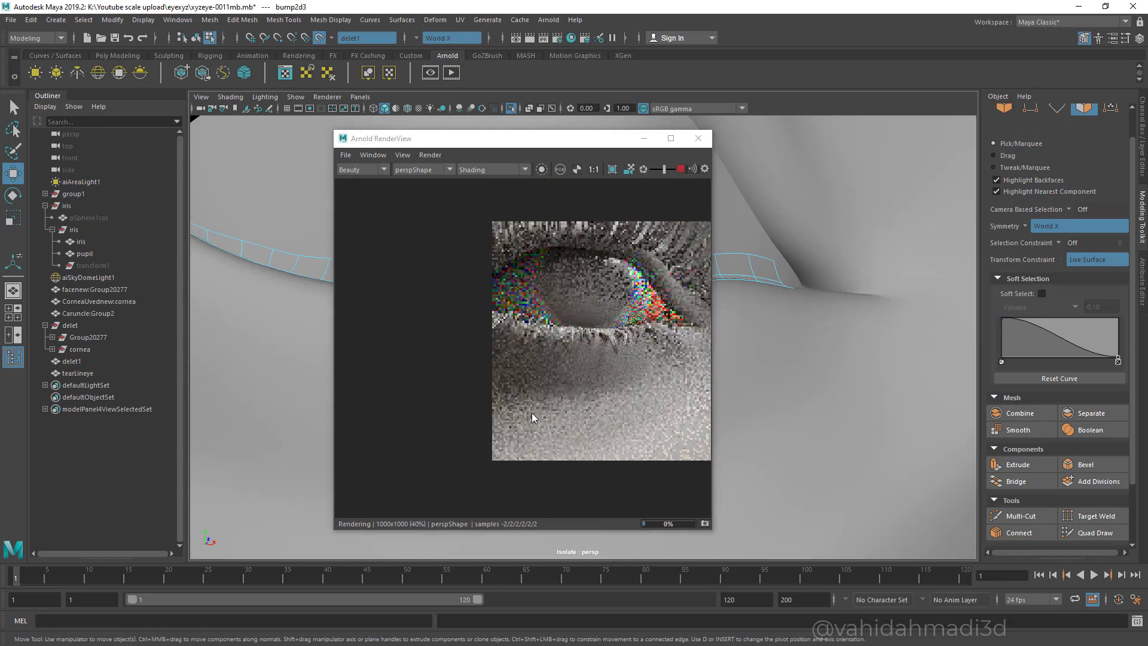
left_click(613, 169)
left_click_drag(576, 323, 635, 335)
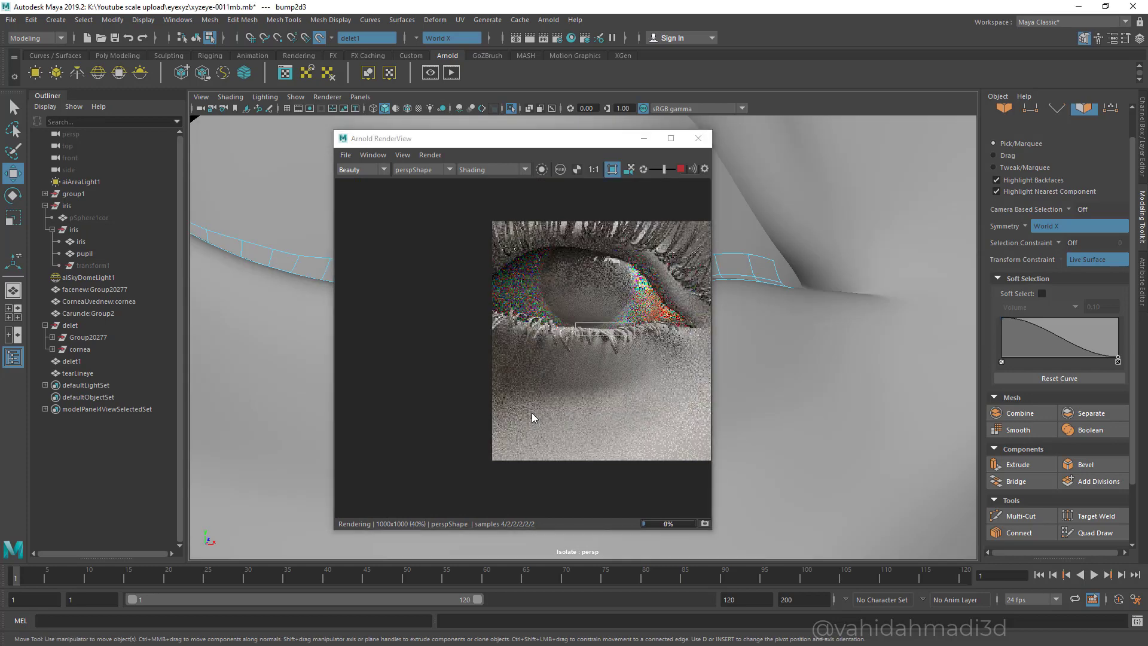
left_click_drag(532, 413, 529, 460, "alt")
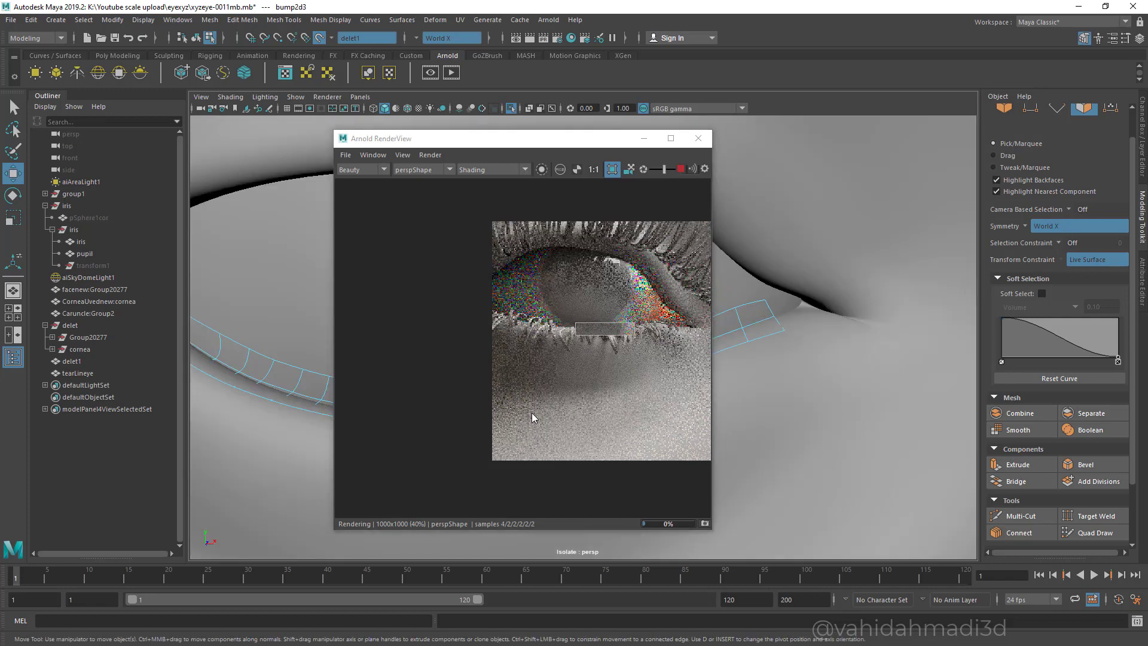
left_click(698, 138)
- Remove the delet group and the delet1 mesh from the scene and exit isolate view
left_click(86, 385)
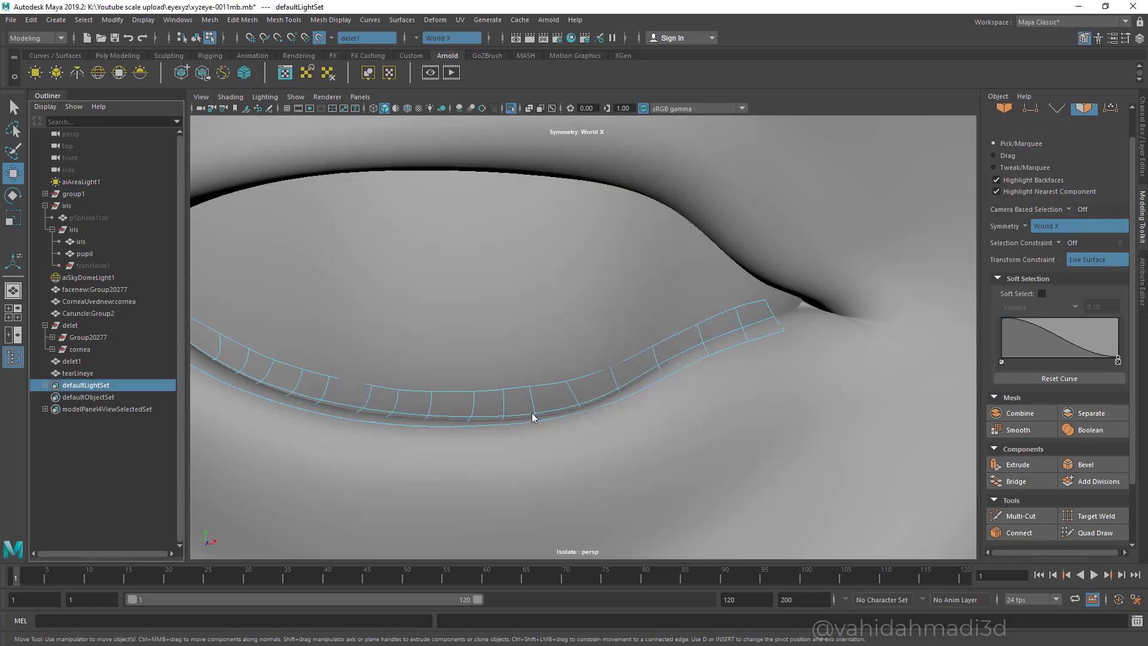
key("ctrl+z")
key("ctrl+z")
key("ctrl+z")
key("ctrl+z")
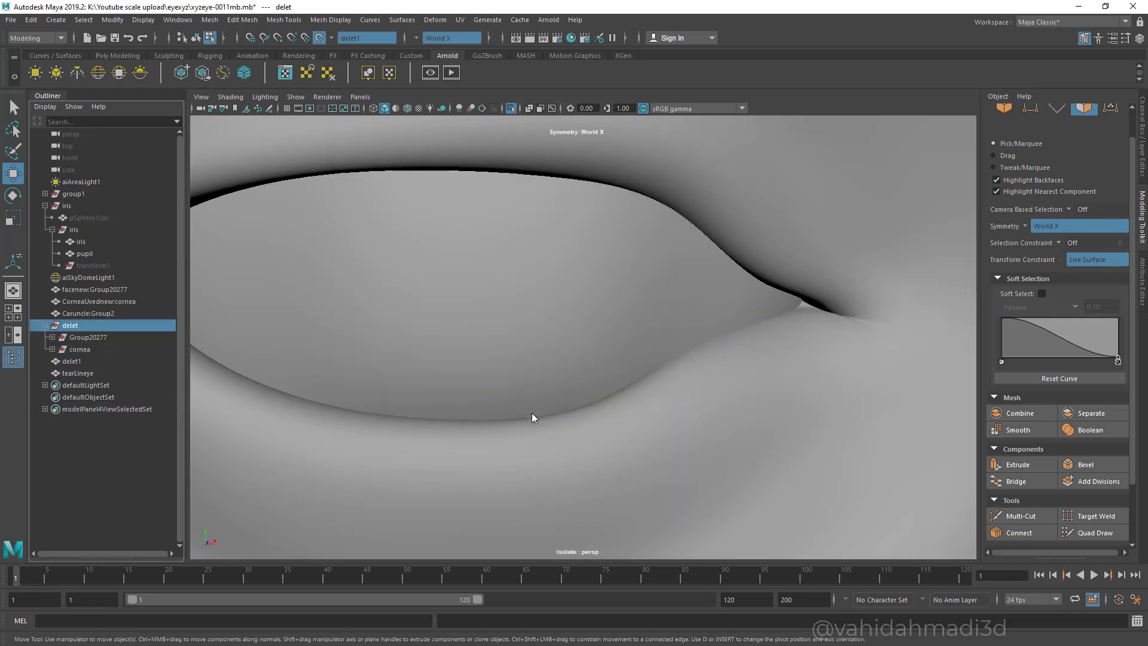
key("ctrl+z")
key("ctrl+z")
key("ctrl+z")
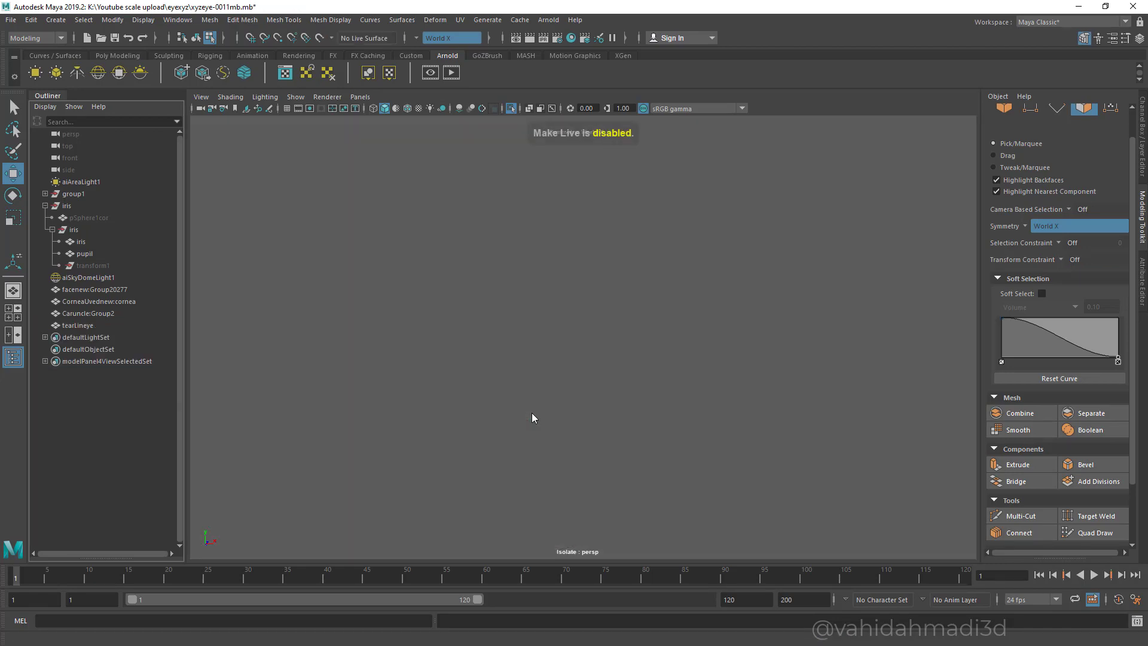
key("ctrl+1")
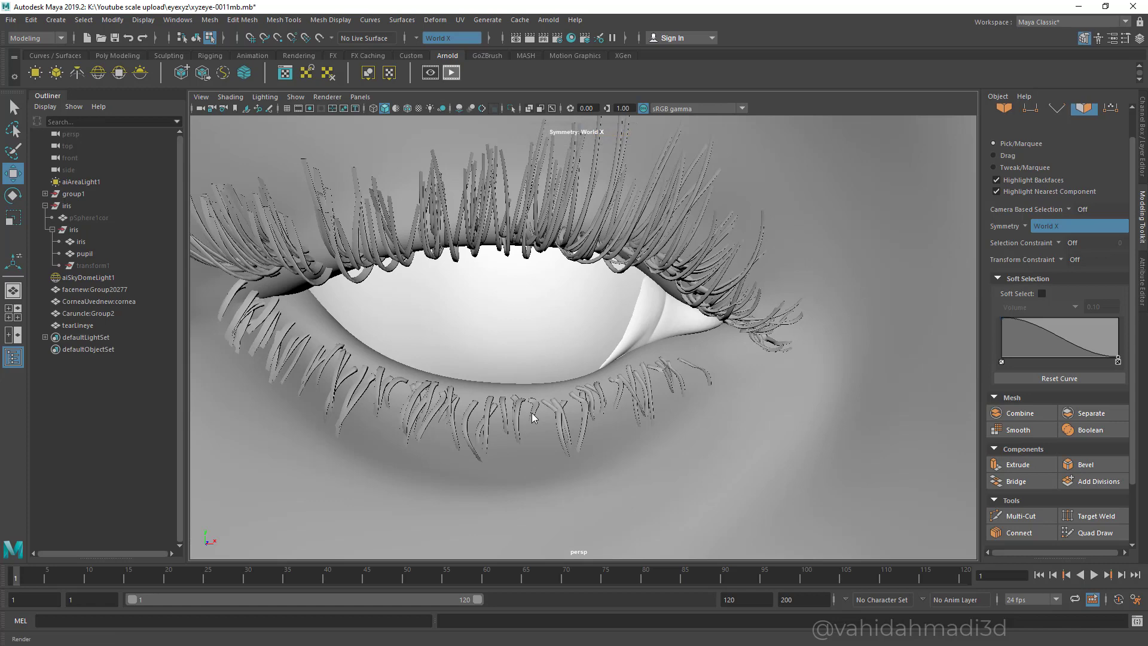
- Render the complete eye with a crop region on the lower lid, inspect the wet line and stop the render
left_click(451, 73)
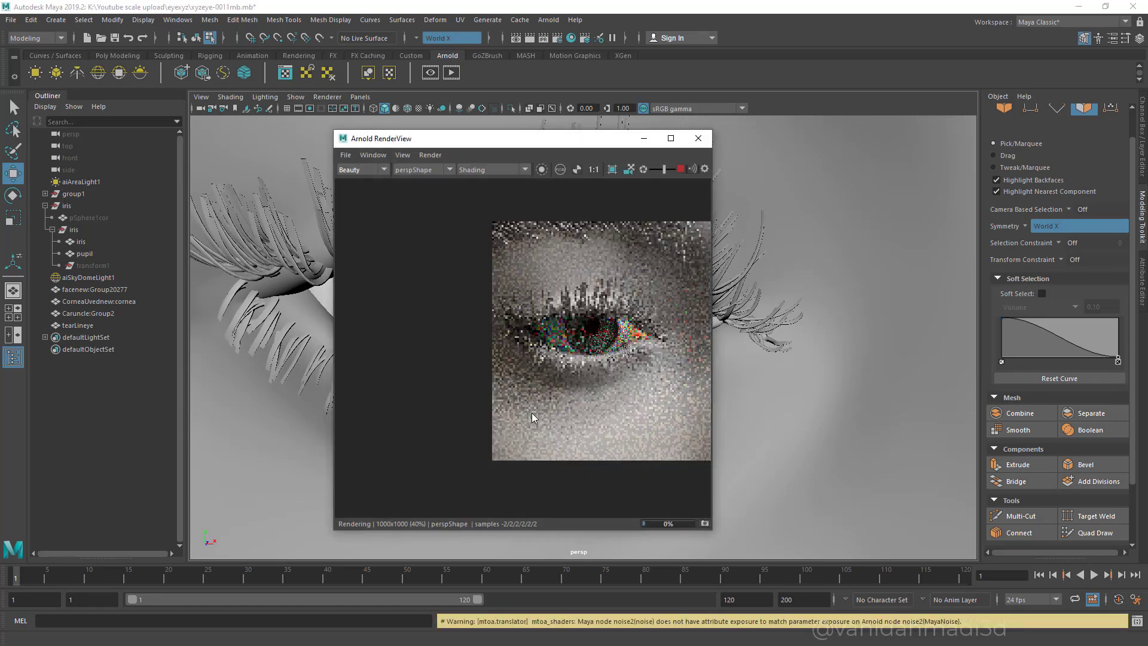
left_click_drag(419, 138, 693, 156)
scroll(535, 416, "up", 2)
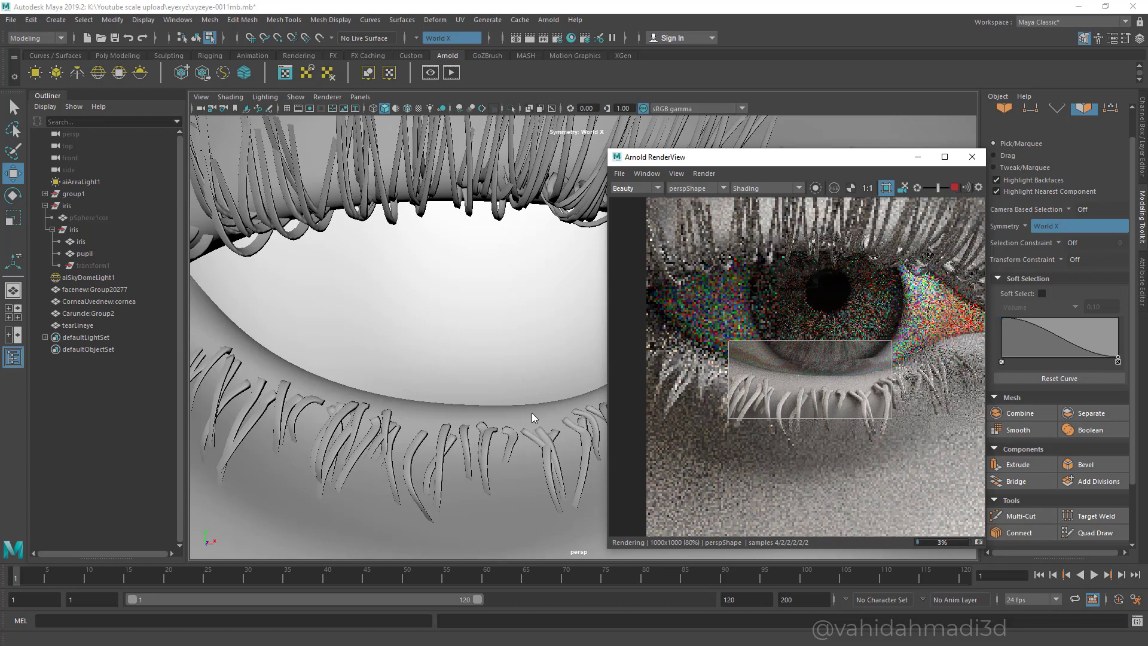
left_click_drag(532, 413, 519, 410, "alt")
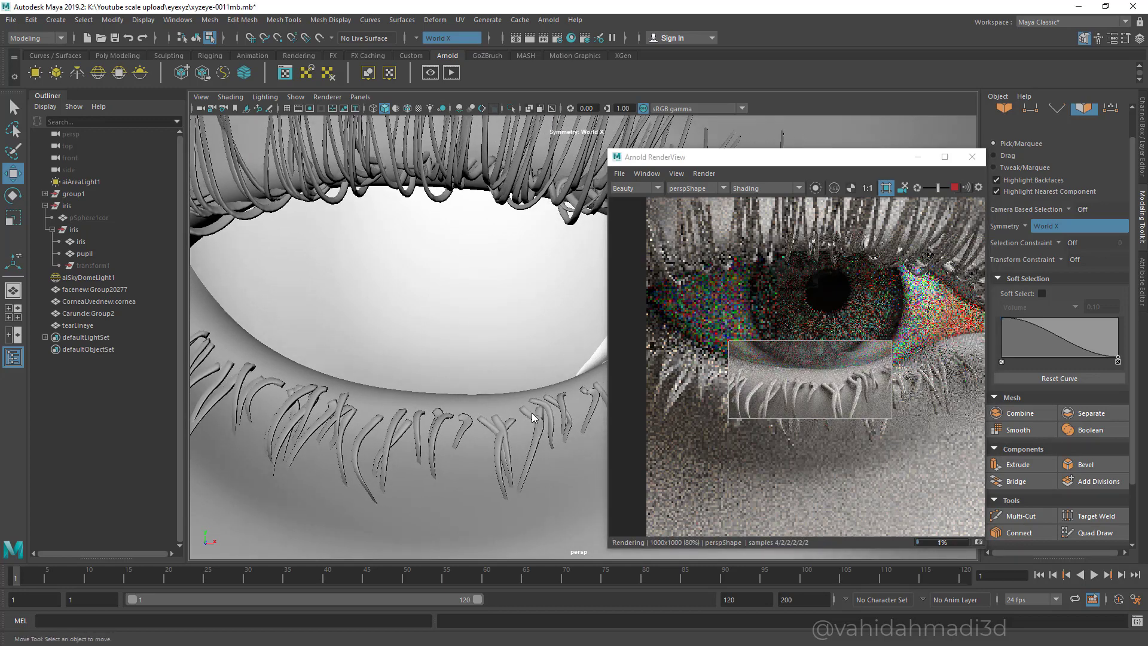
left_click(955, 188)
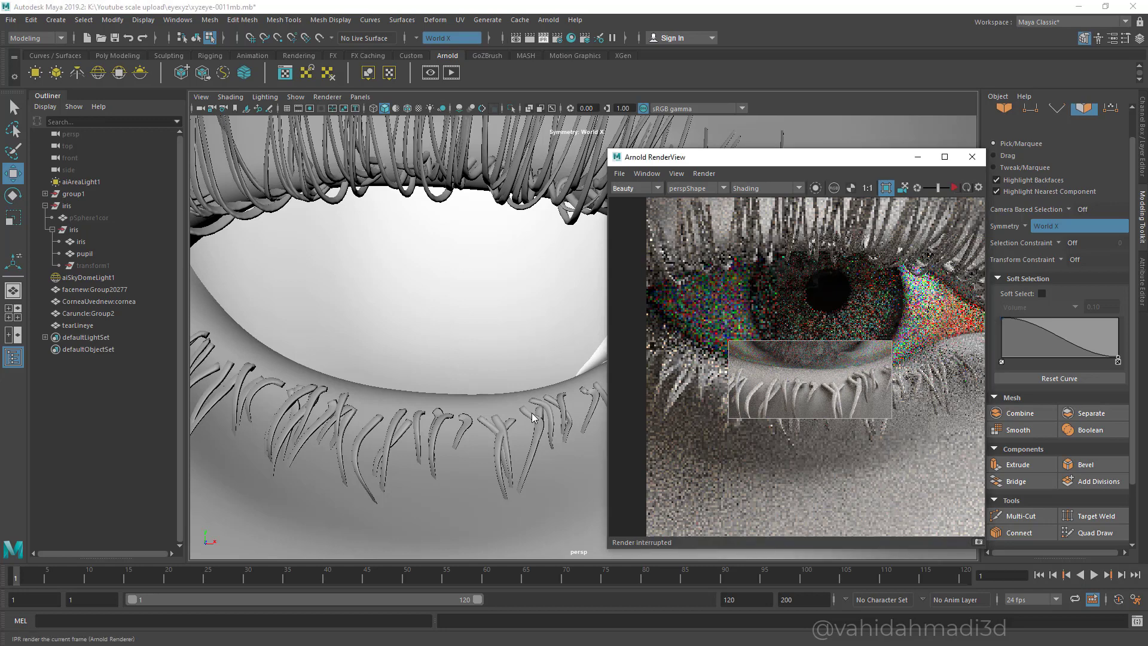
- Review the feature overrides in the render settings and reopen the tear material's node graph in Hypershade
left_click(557, 38)
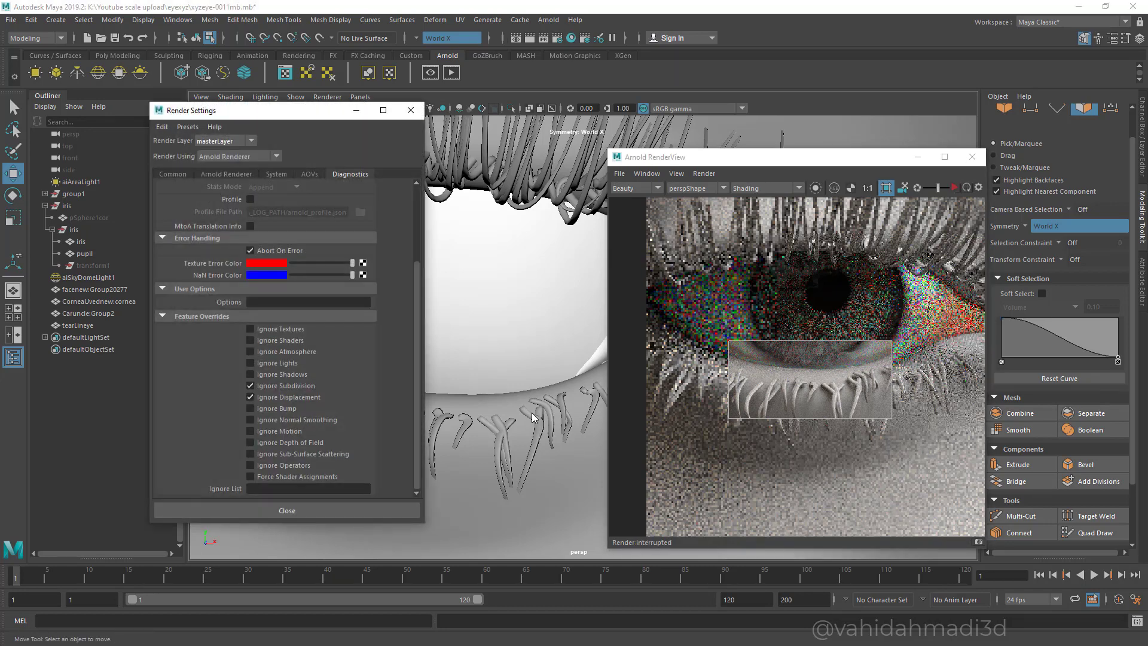
left_click(411, 110)
left_click(571, 38)
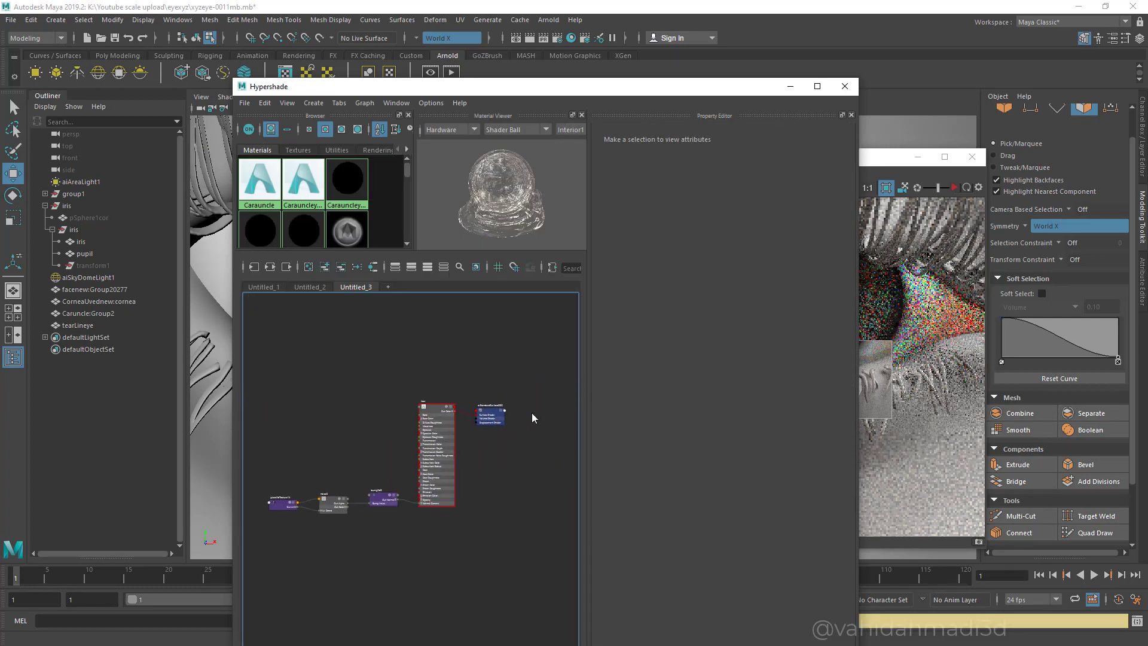
- Set the tear material's specular IOR to 1.6 and its specular roughness to 0
left_click(438, 453)
scroll(348, 458, "up", 3)
middle_click_drag(348, 459, 393, 353, "alt")
left_click(360, 431)
left_click(462, 425)
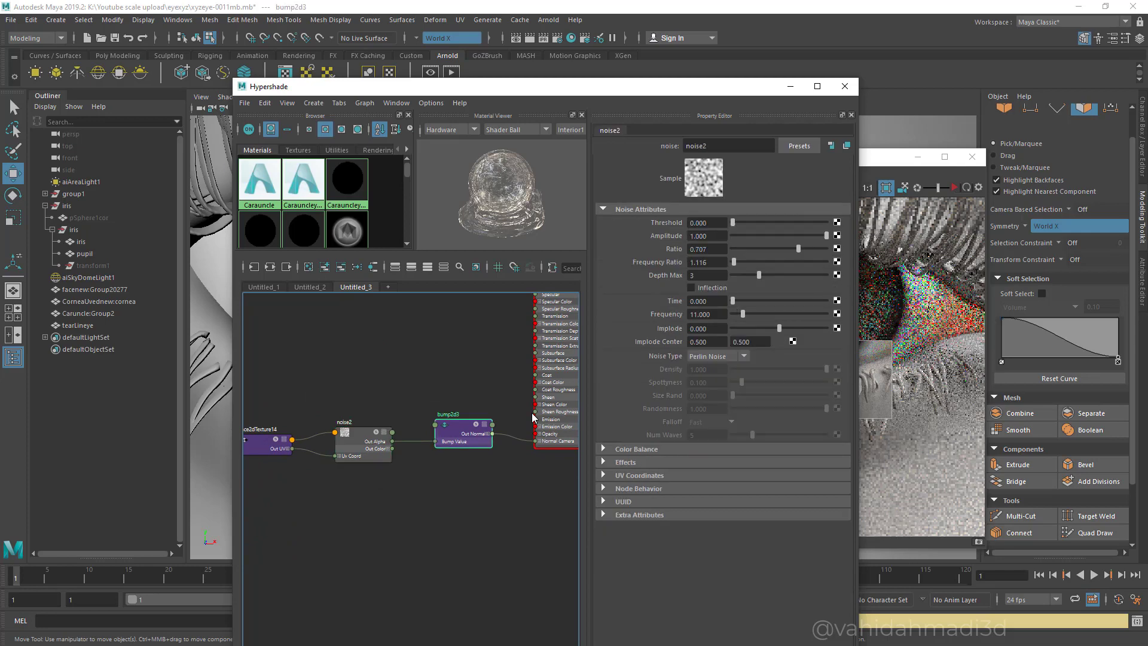
middle_click_drag(461, 425, 360, 515, "alt")
left_click(467, 339)
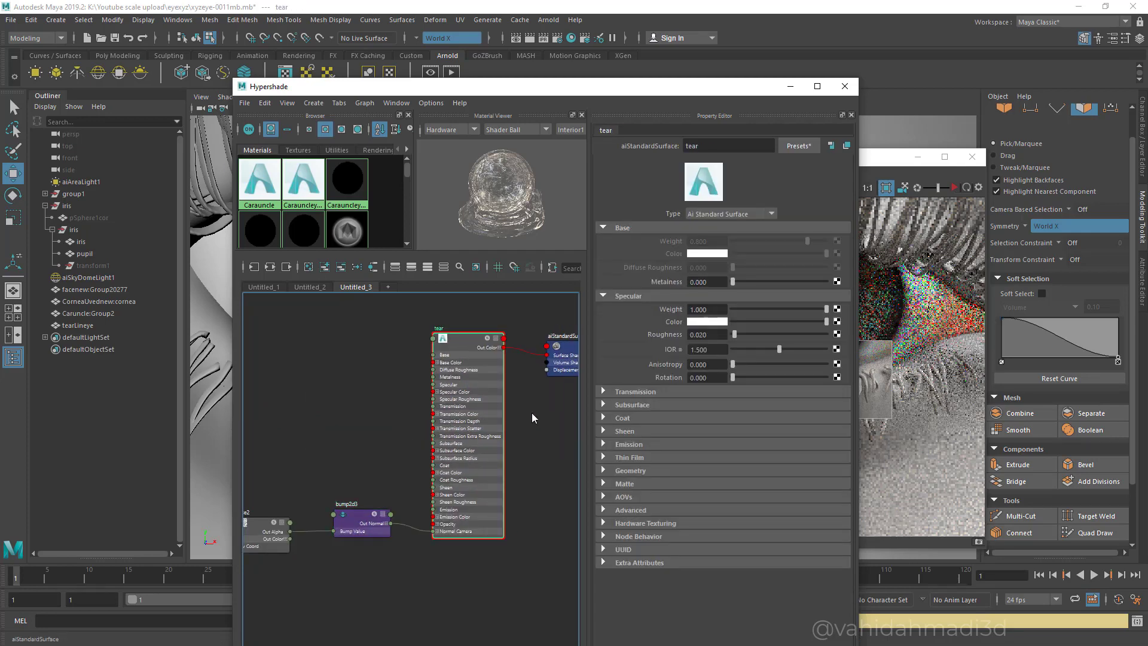
double_click(699, 350)
type("1.6")
key("Return")
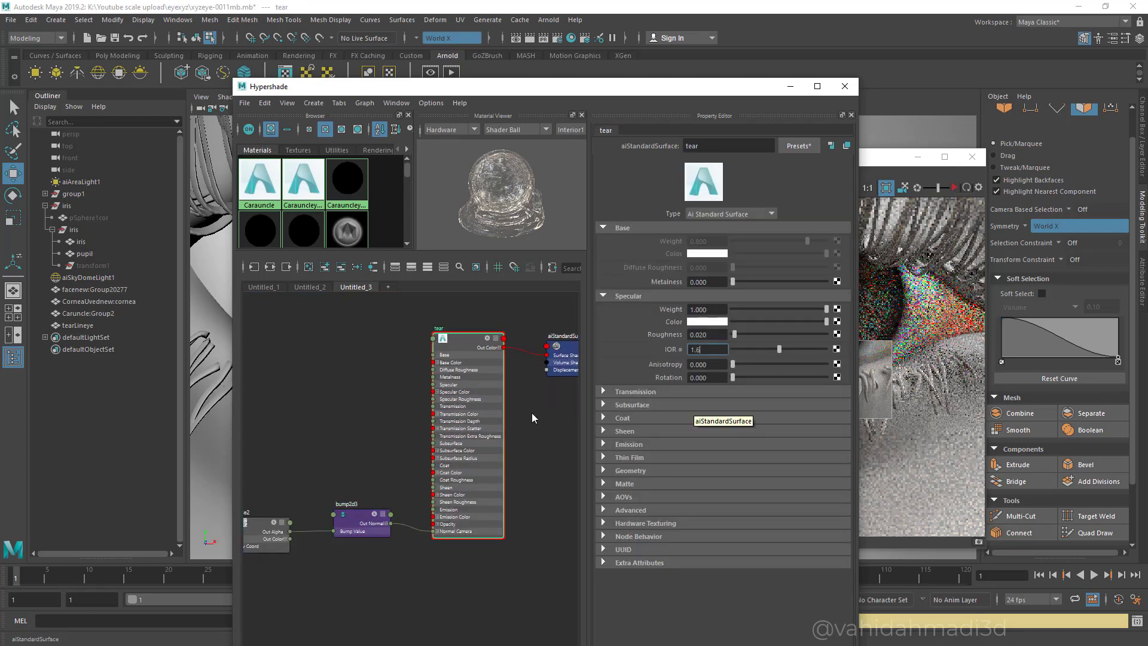
left_click_drag(708, 335, 702, 335)
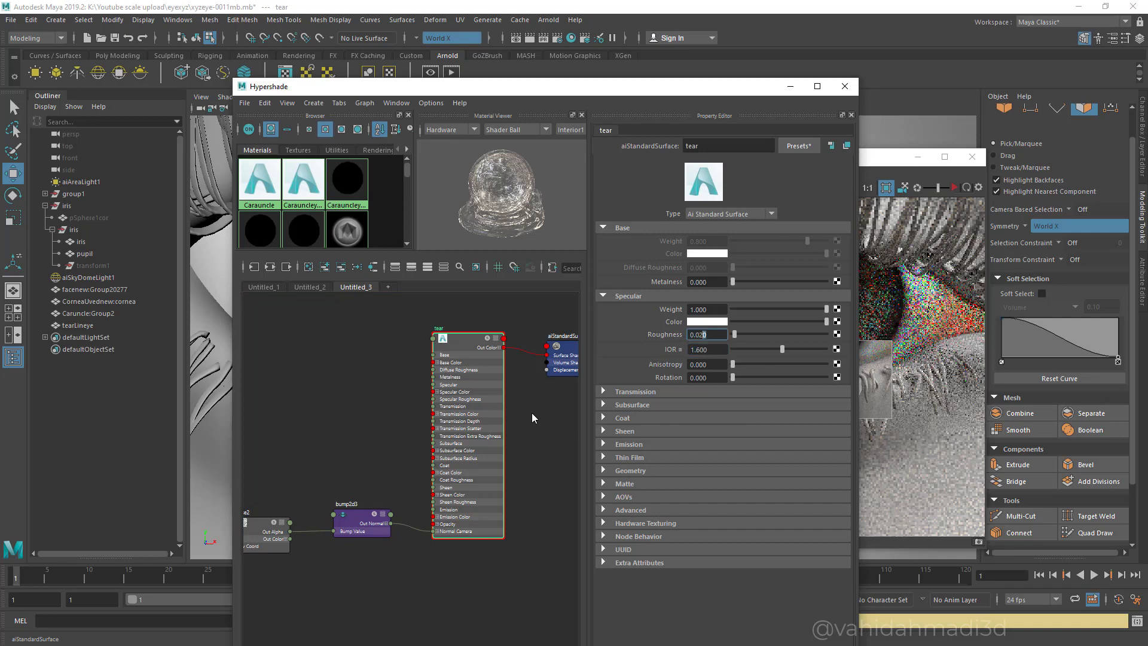
key("BackSpace")
key("Return")
- Set the Bump Filter of the tear material's bump node to 0.08
left_click(360, 516)
left_click_drag(709, 246, 690, 245)
type("3")
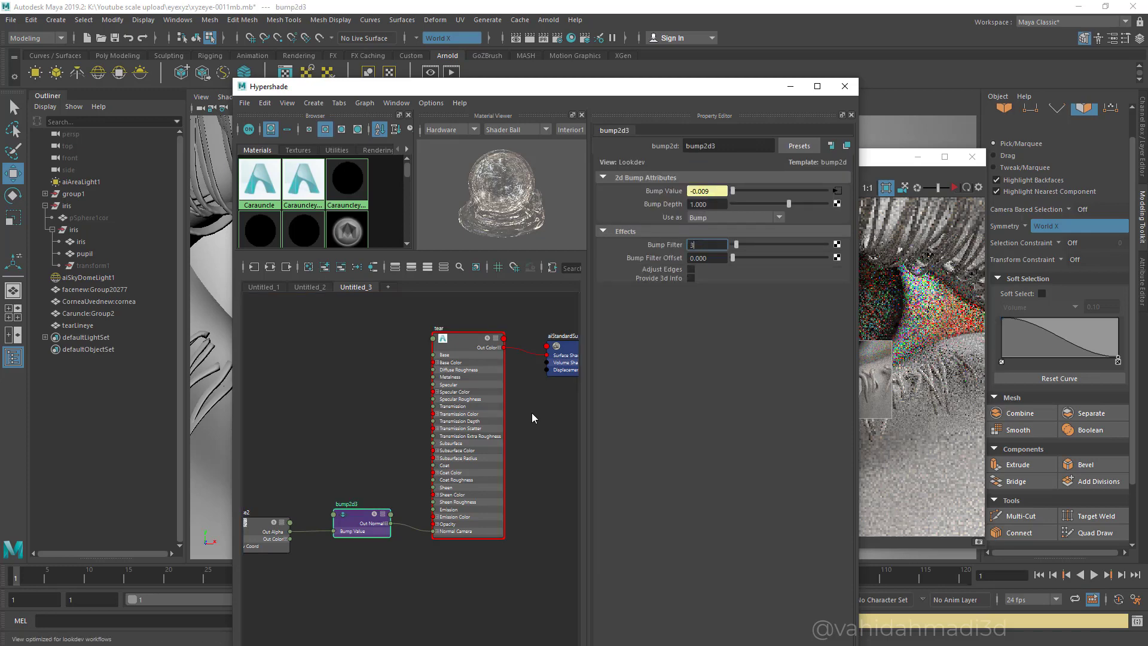
type("0.08")
key("Return")
- Raise the noise2 texture's frequency ratio to about 2.335 and set its frequency to 12
left_click(261, 524)
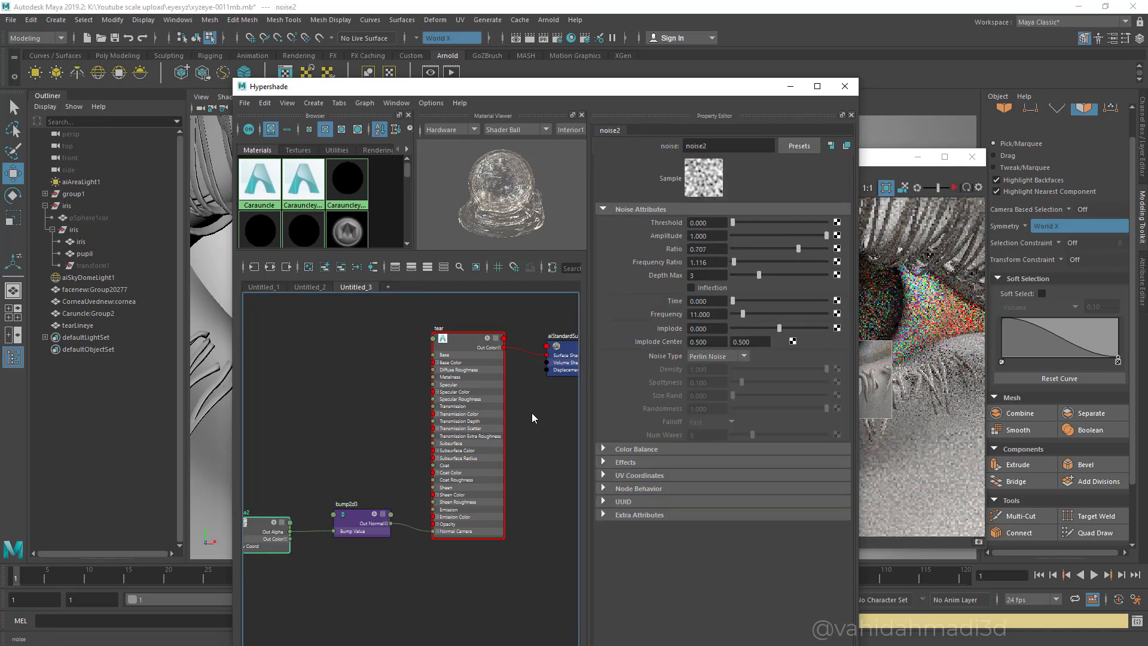
left_click_drag(734, 261, 746, 262)
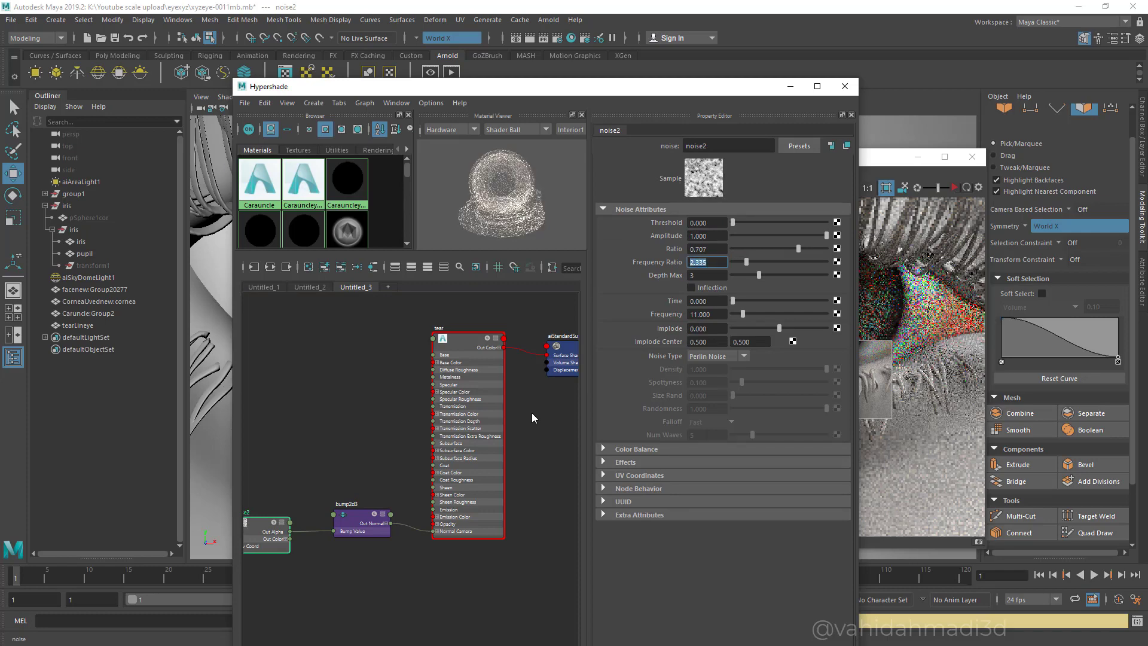
double_click(701, 314)
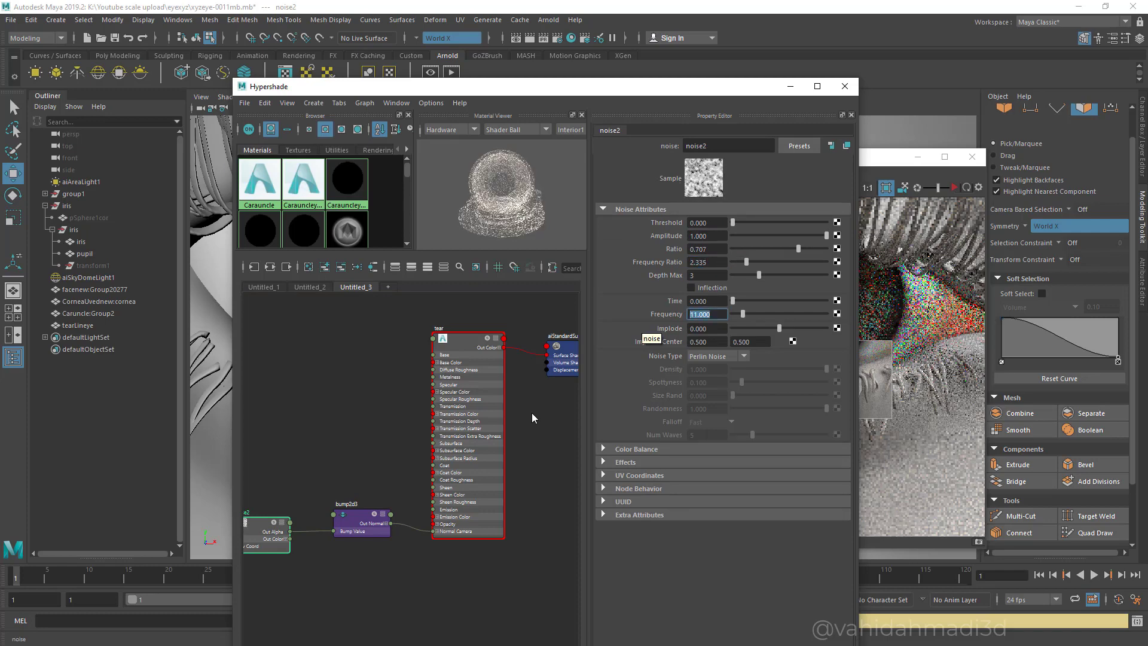
type("12")
key("Return")
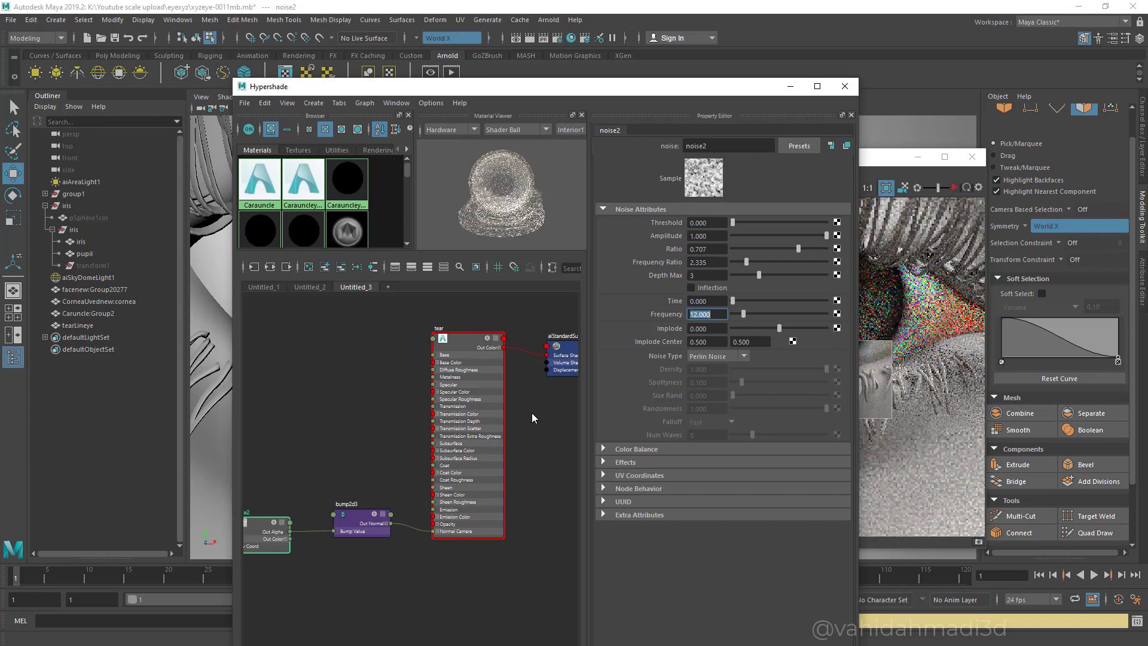
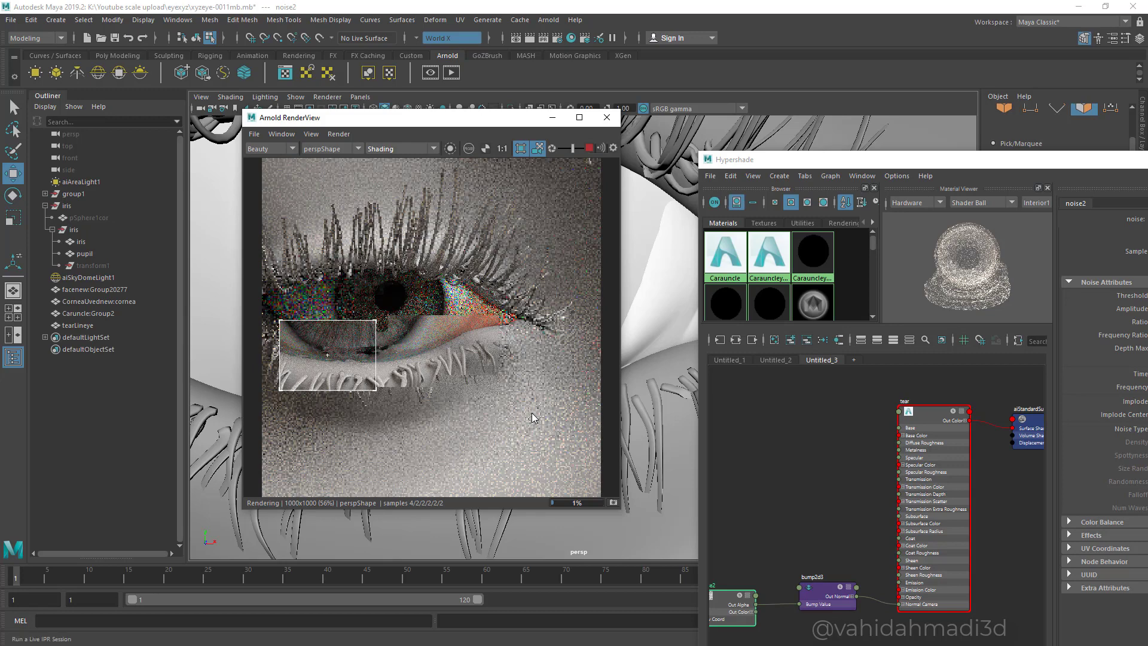
- Stop the running render and arrange the noise and bump nodes closer to the tear material in the node graph
left_click(590, 149)
mouse_move(838, 160)
left_mouse_down()
mouse_move(643, 146)
mouse_move(451, 101)
left_mouse_up()
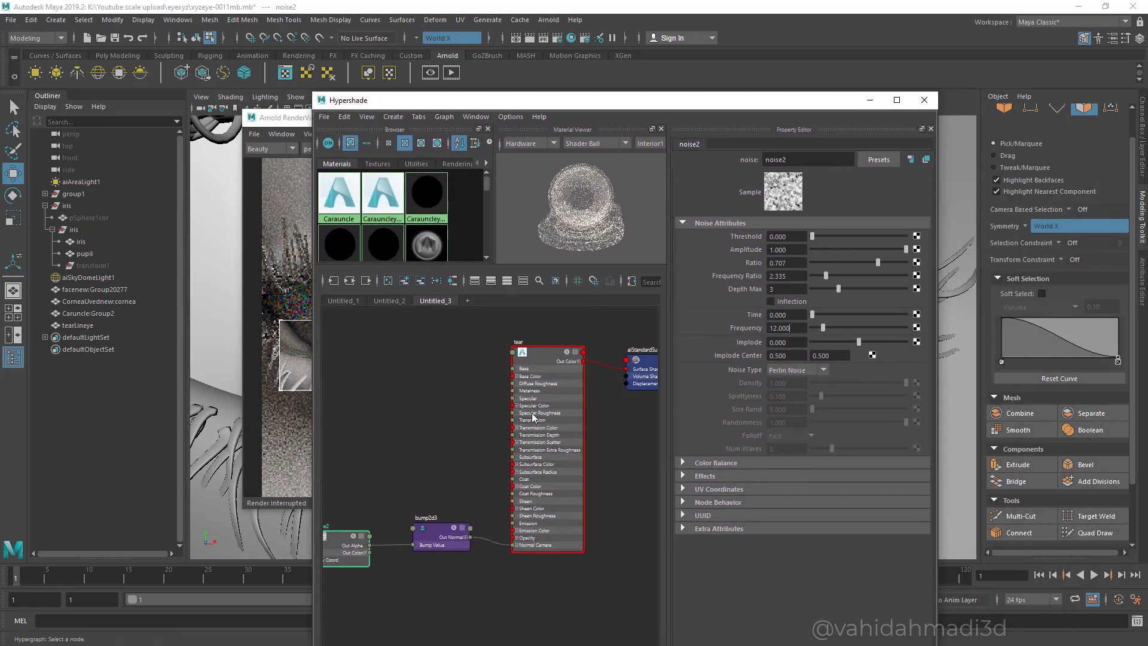
left_click(532, 417)
left_click(346, 541)
left_click_drag(342, 538, 363, 512)
left_click_drag(439, 528, 451, 521)
left_click_drag(364, 512, 384, 501)
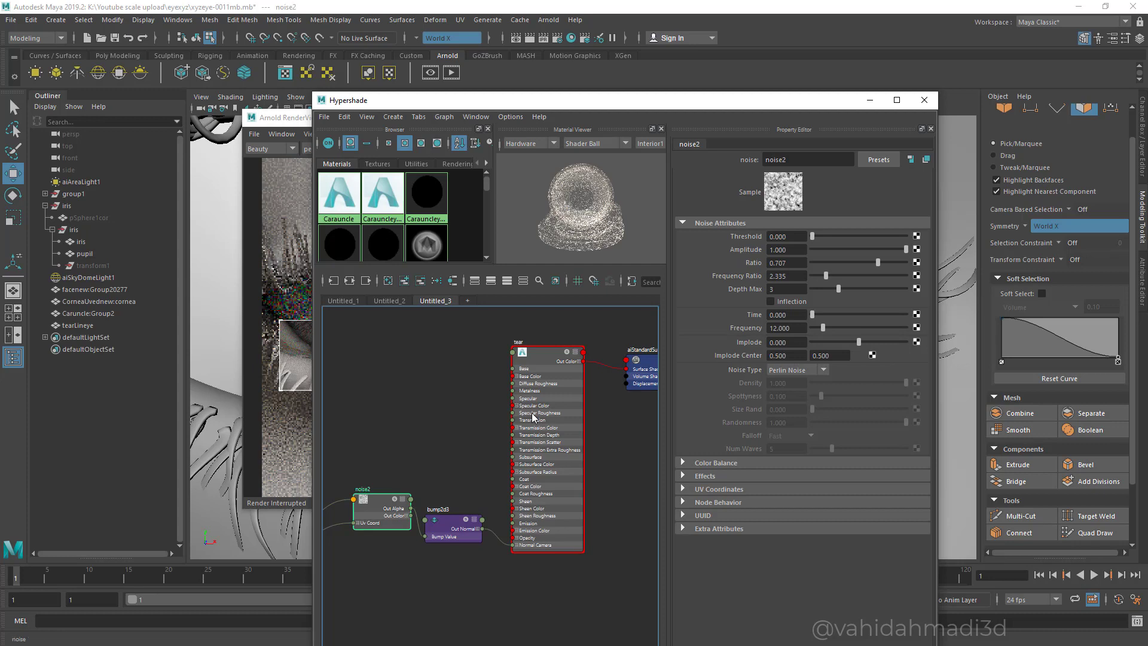
- Lower the noise texture's frequency ratio to about 1.406 and re-render the lower-lid crop to inspect the wet line
left_click_drag(826, 276, 824, 276)
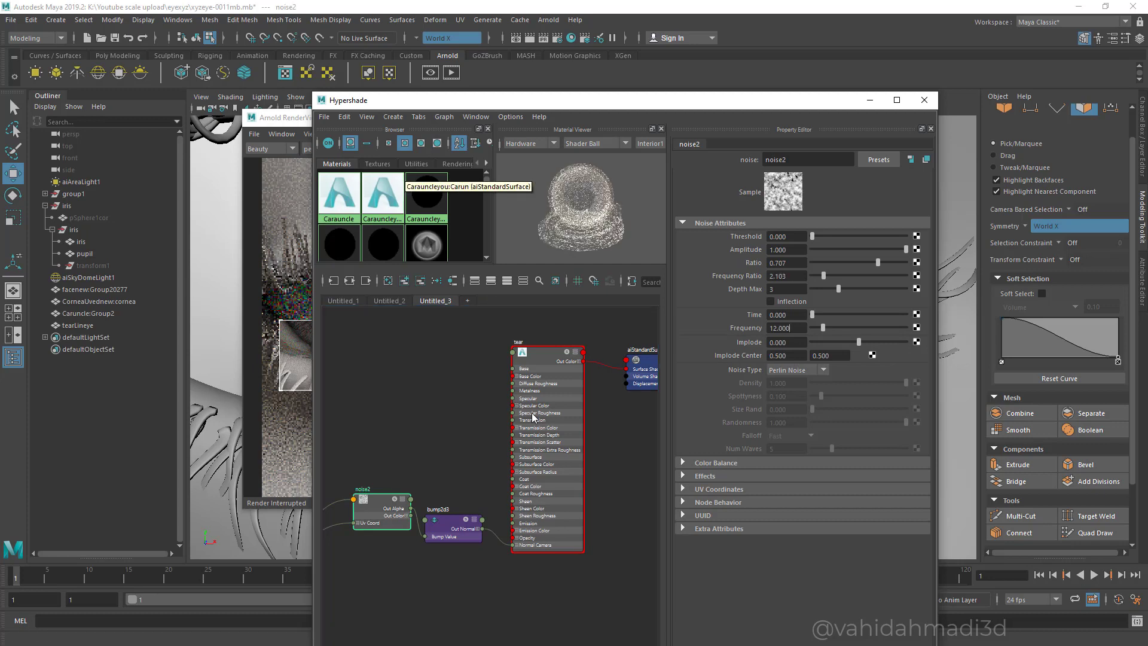
left_click_drag(823, 276, 817, 276)
mouse_move(532, 101)
left_mouse_down()
mouse_move(670, 125)
mouse_move(877, 130)
left_mouse_up()
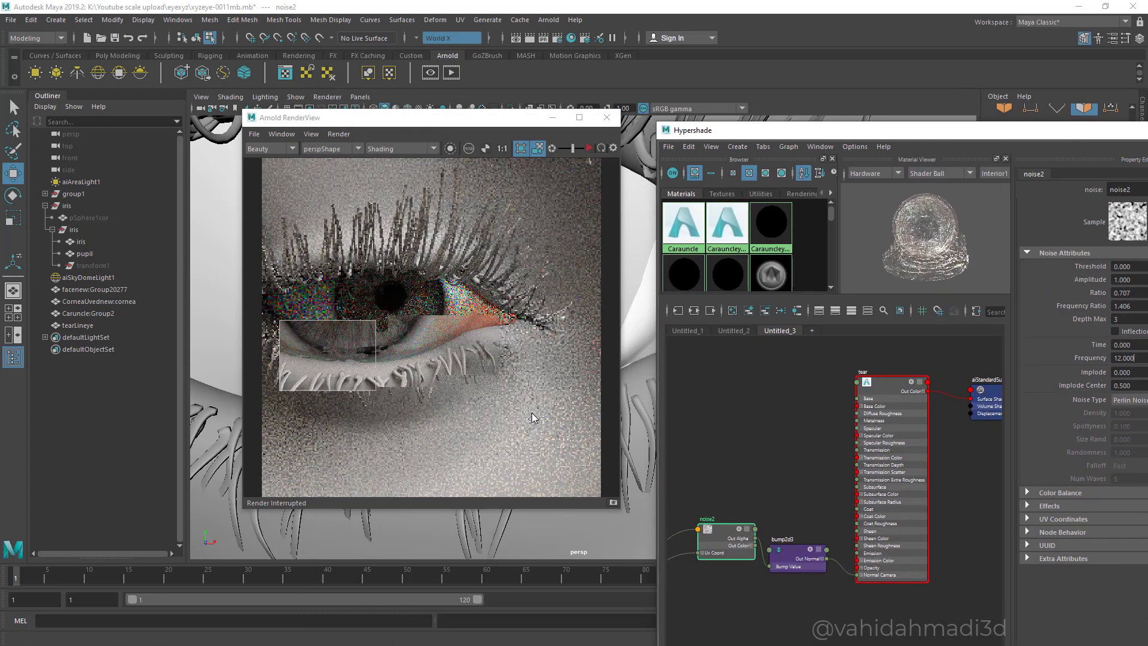
left_click(590, 148)
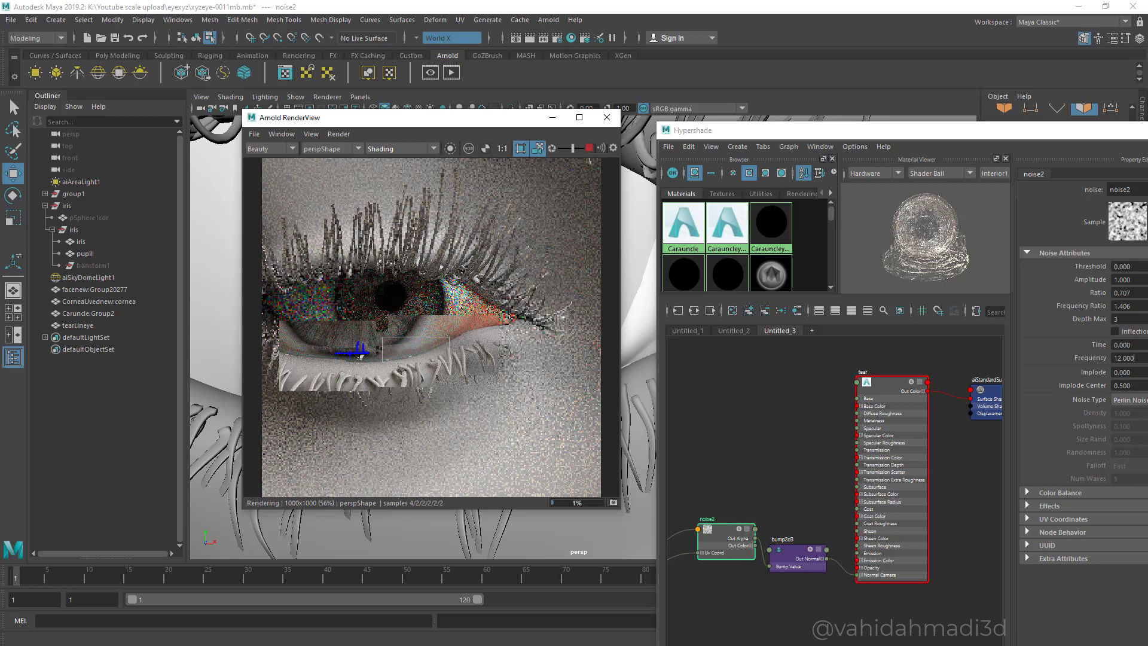
mouse_move(702, 445)
left_mouse_down()
mouse_move(818, 386)
mouse_move(748, 458)
mouse_move(710, 477)
mouse_move(693, 442)
mouse_move(742, 458)
mouse_move(759, 446)
left_mouse_up()
key("Escape")
- Darken the tear material's geometry opacity to a light grey and close Hypershade
left_click(891, 383)
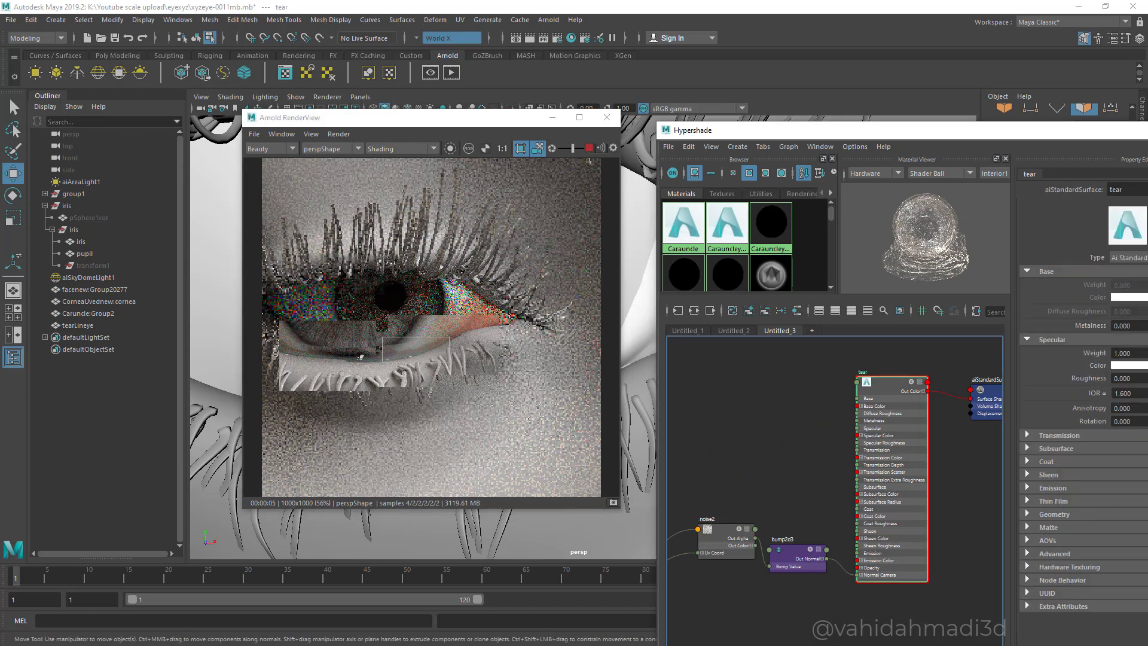
middle_click_drag(891, 455, 793, 467, "alt")
left_click_drag(837, 130, 412, 61)
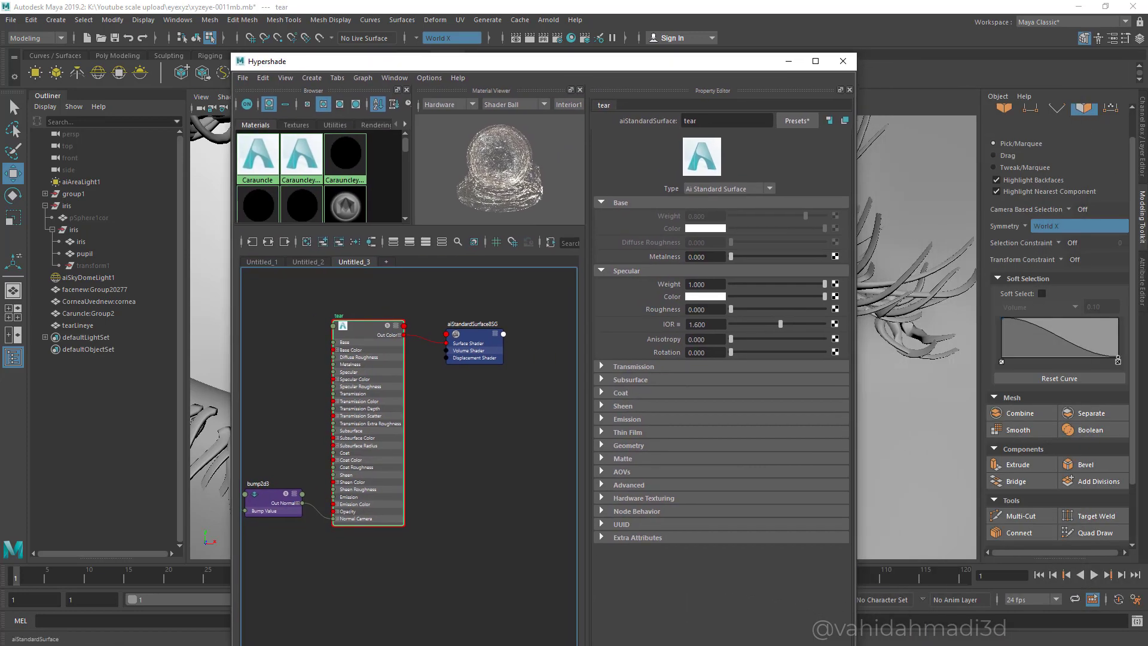
left_click(628, 445)
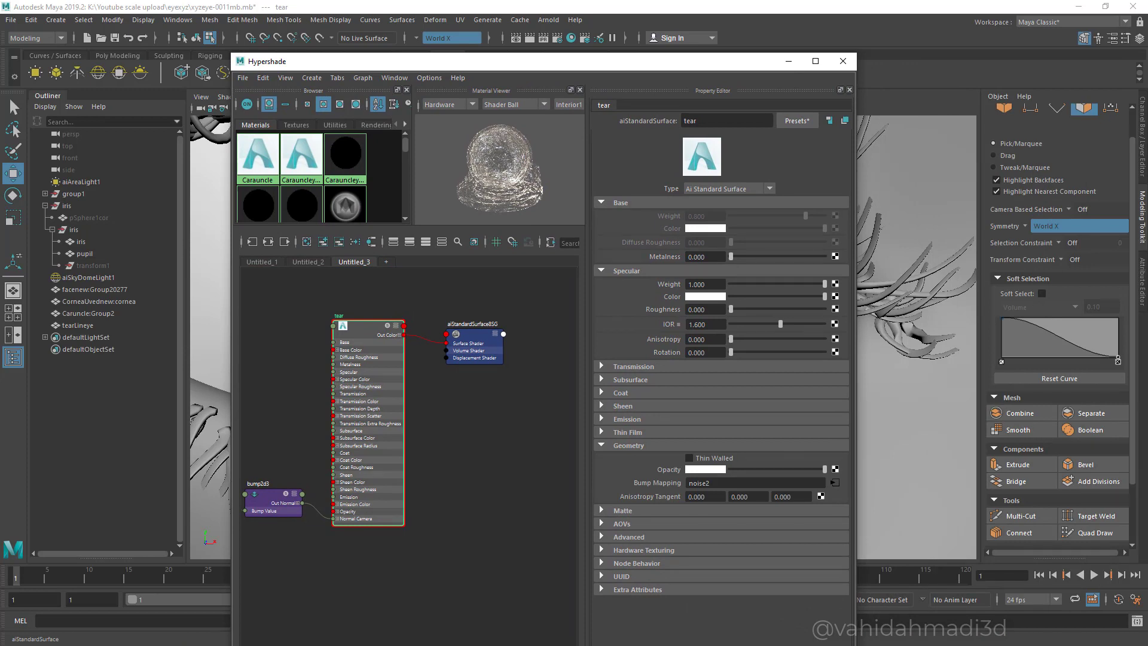
left_click_drag(824, 470, 788, 469)
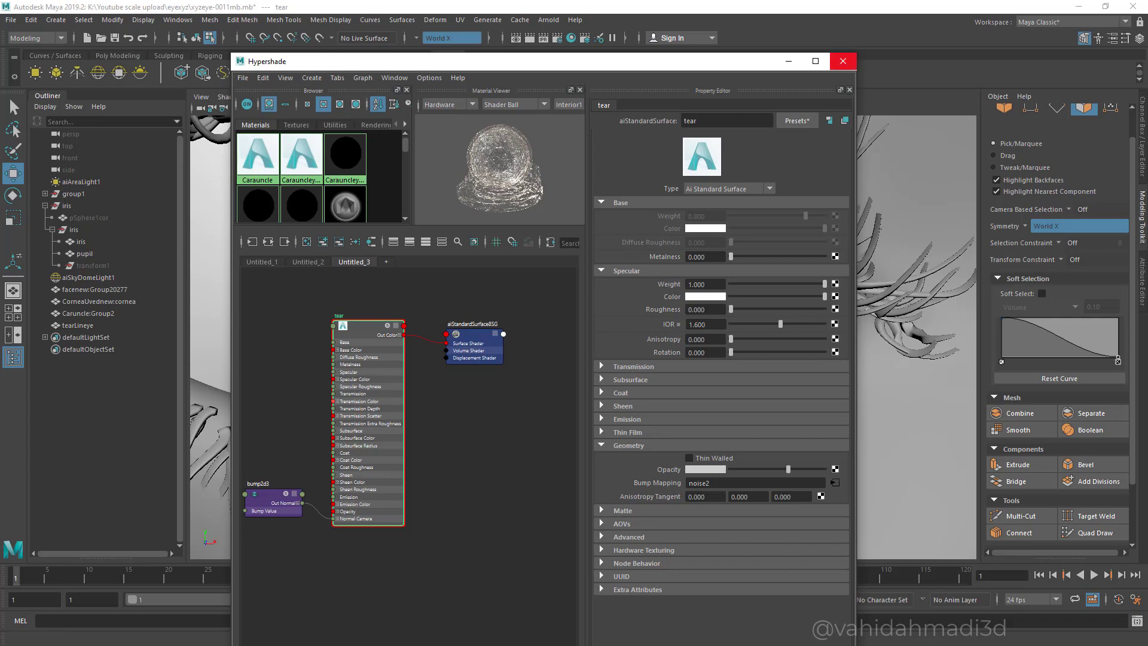
left_click(844, 61)
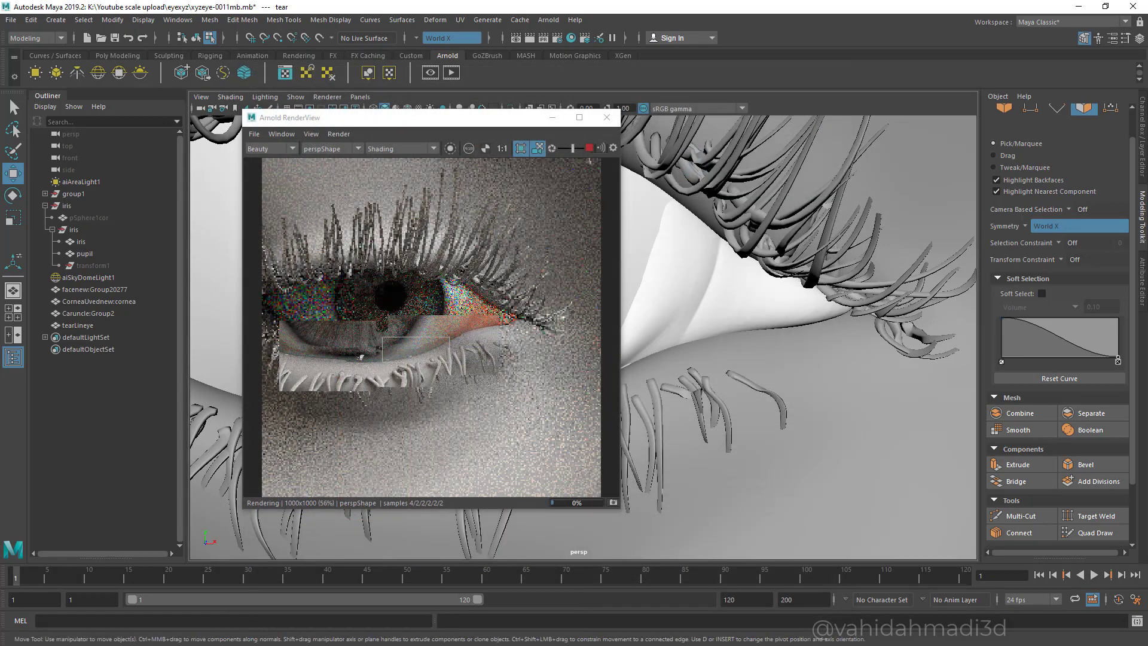
- Render the full eye, define a new crop region over the lower lid and compare the wet line with the reference photo
left_click(521, 148)
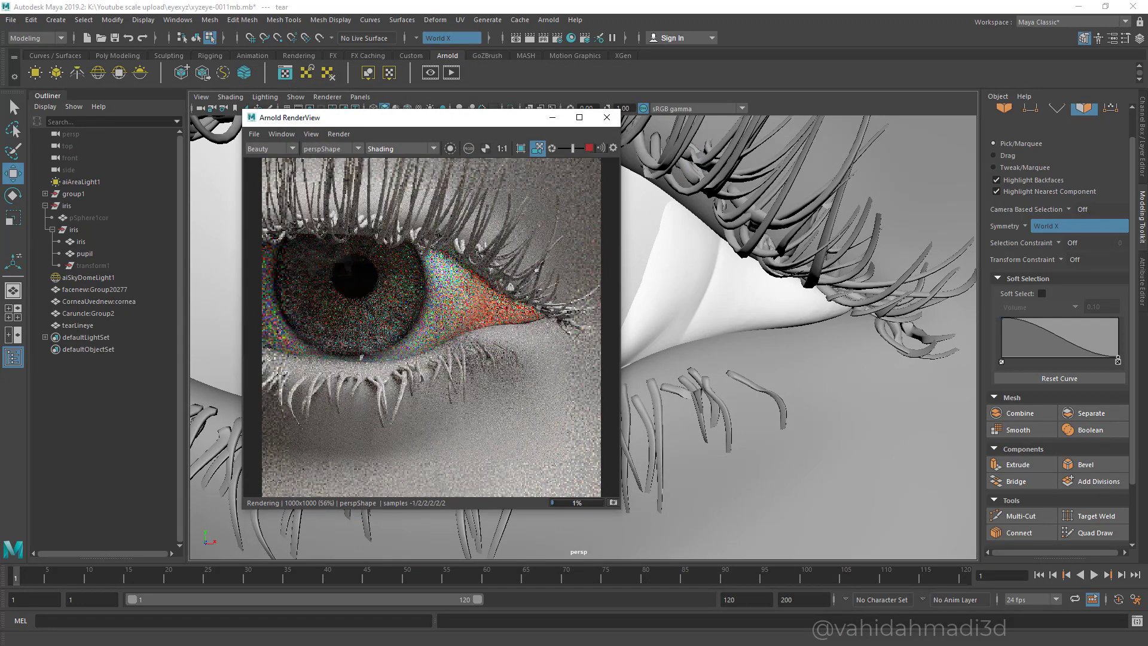
left_click_drag(404, 335, 309, 381, "shift")
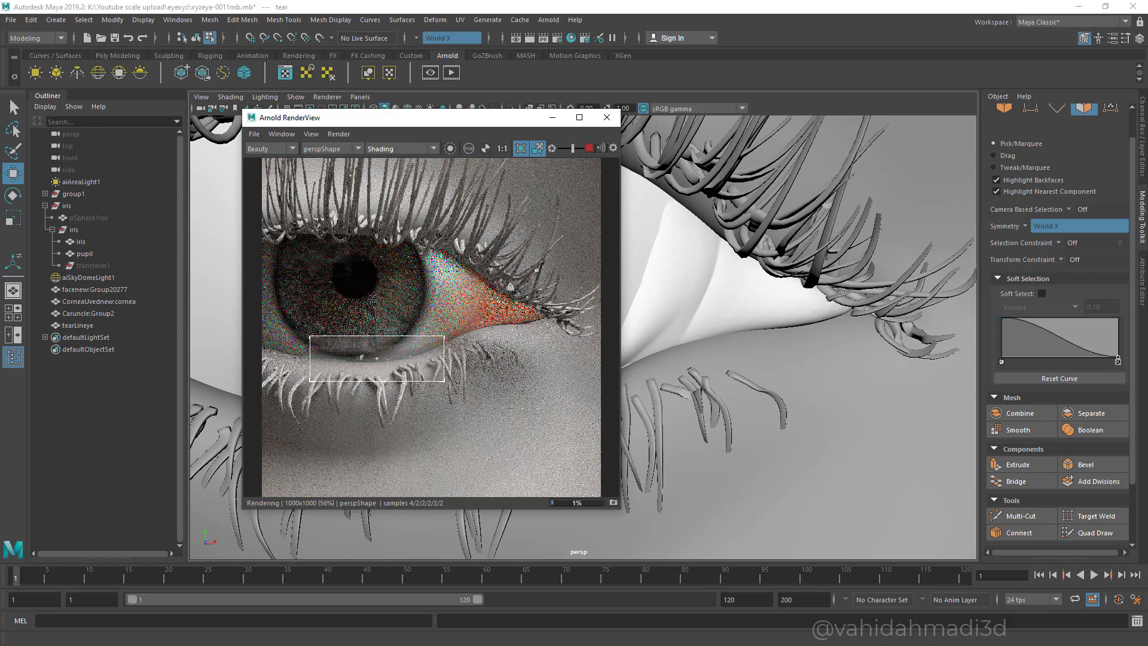
left_click_drag(374, 362, 381, 343)
key("Escape")
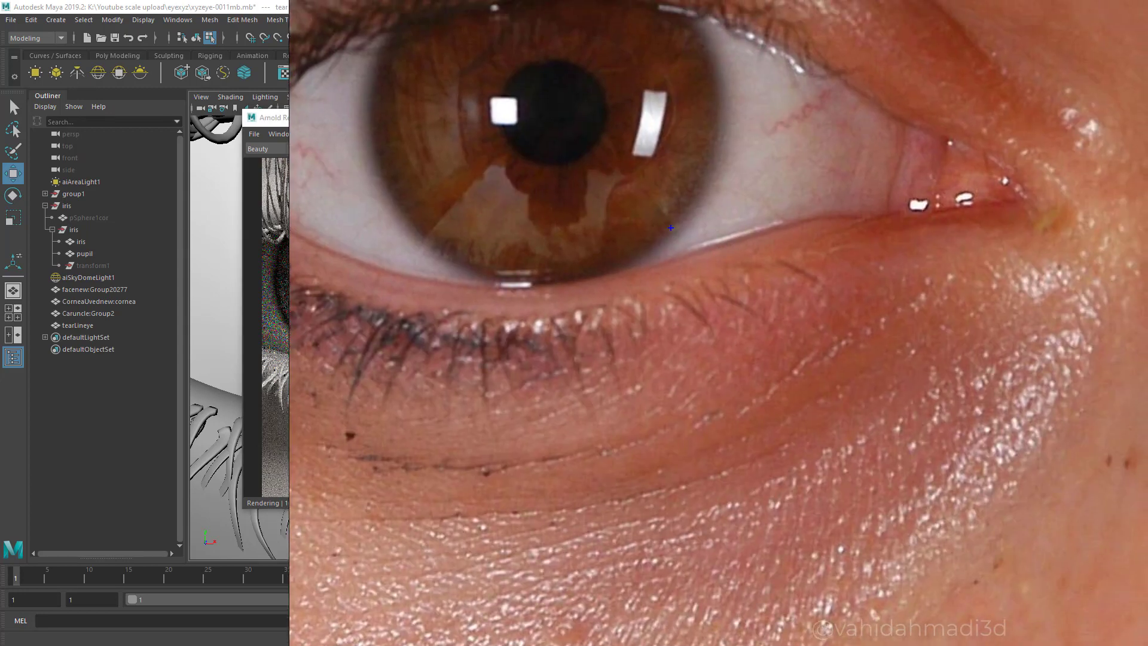
mouse_move(506, 270)
left_mouse_down()
mouse_move(524, 266)
mouse_move(526, 281)
mouse_move(546, 271)
left_mouse_up()
key("Escape")
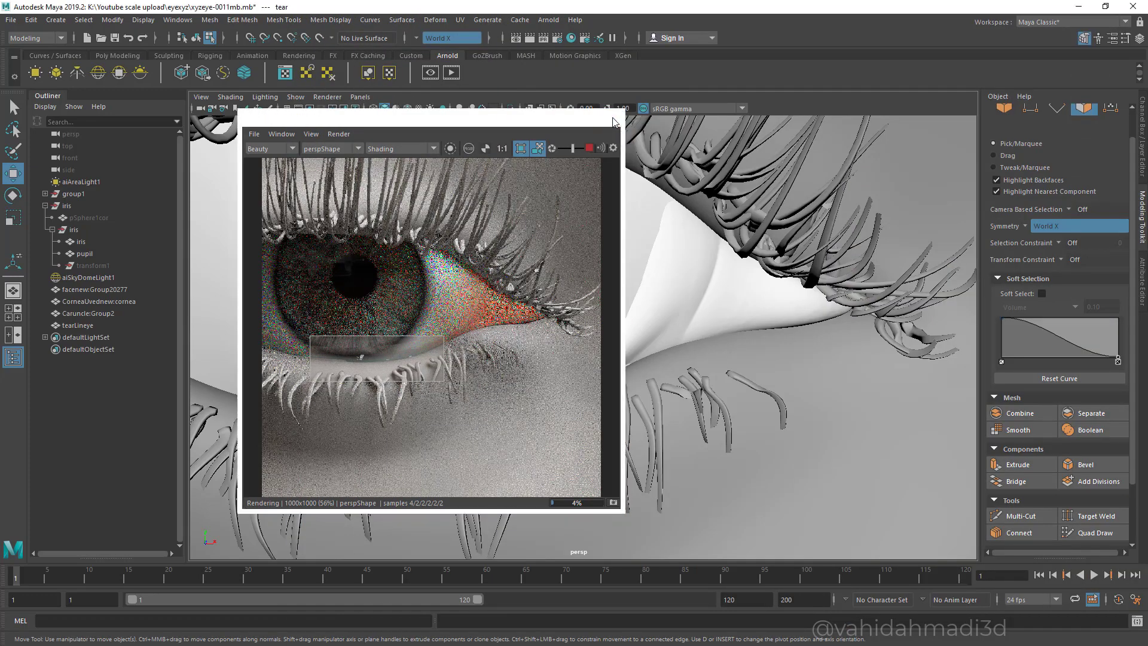
- Close the render view and hide the cornea mesh to expose the tear line strip
left_click(613, 121)
scroll(598, 375, "up", 2)
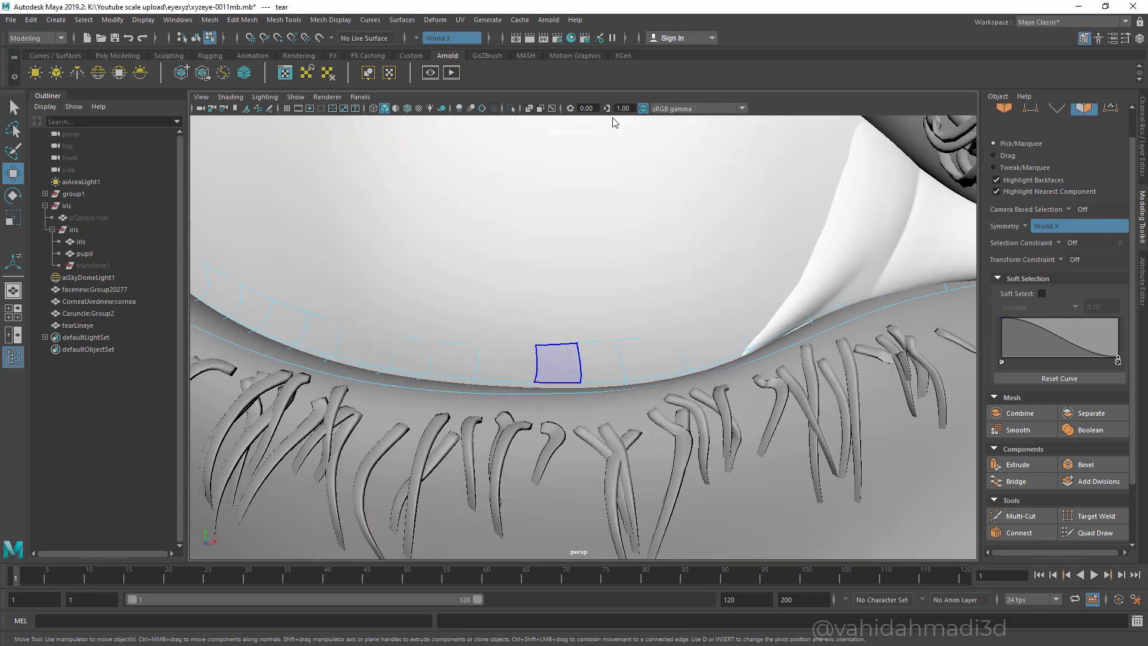
right_click_drag(570, 304, 577, 272)
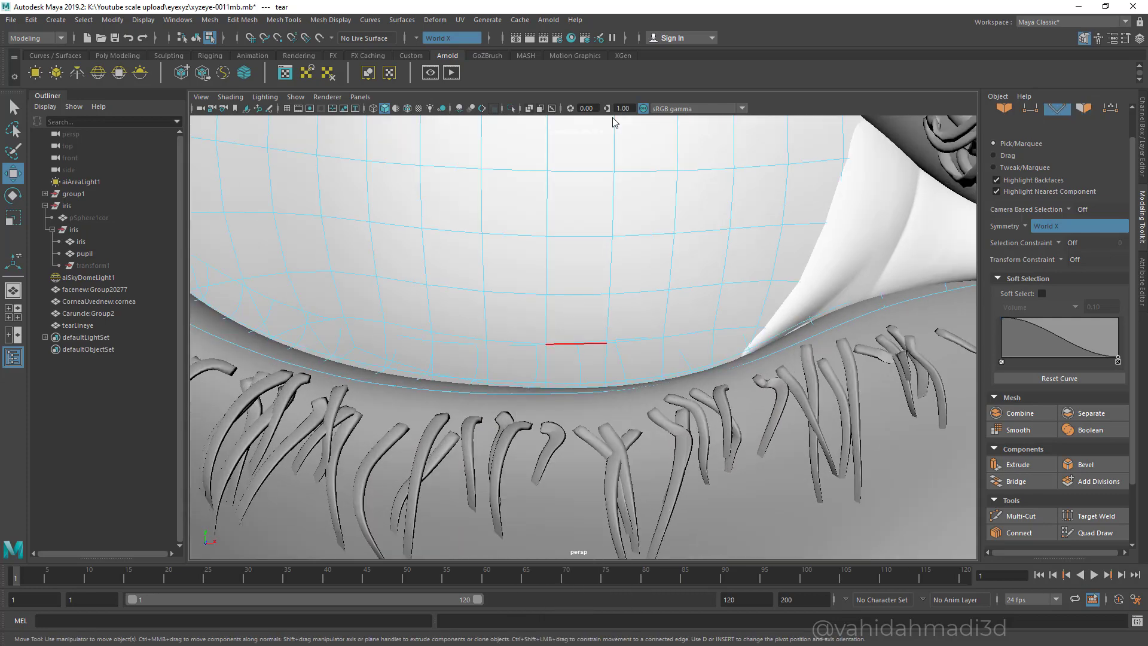
double_click(576, 343)
left_click_drag(557, 363, 582, 362, "alt")
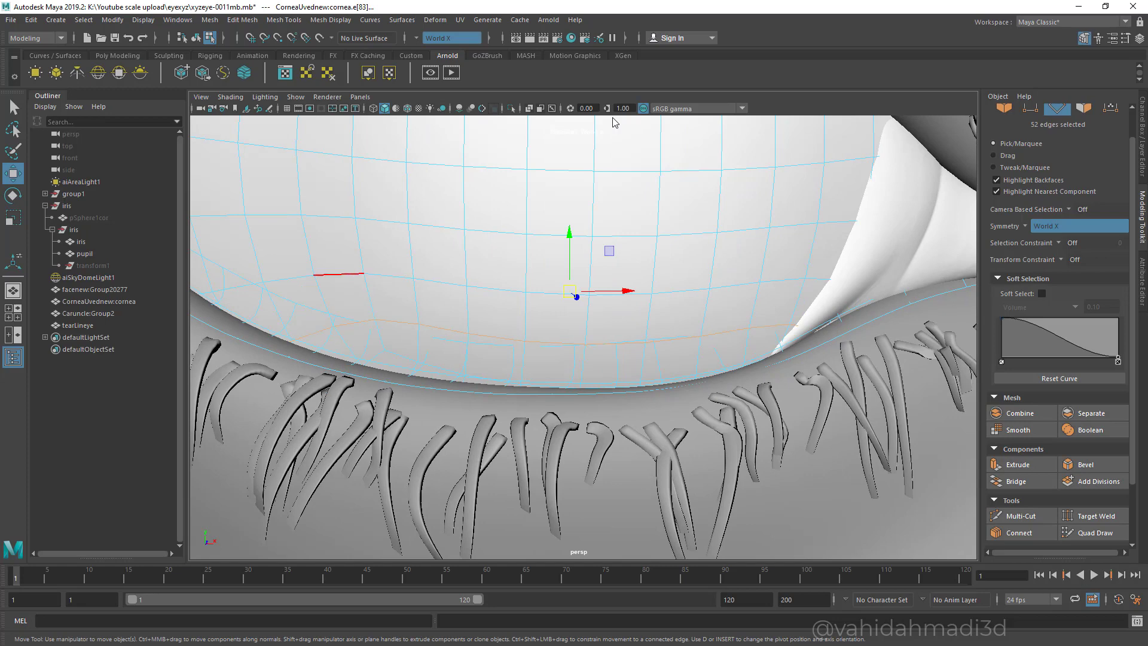
right_click_drag(556, 302, 616, 302)
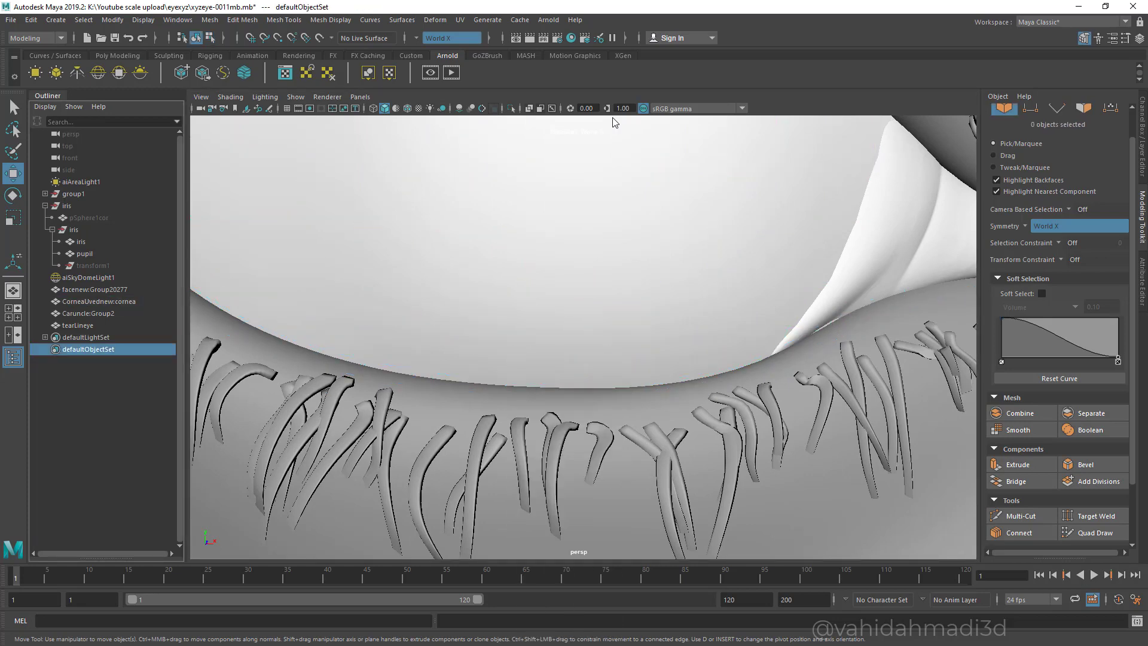
key("ctrl+h")
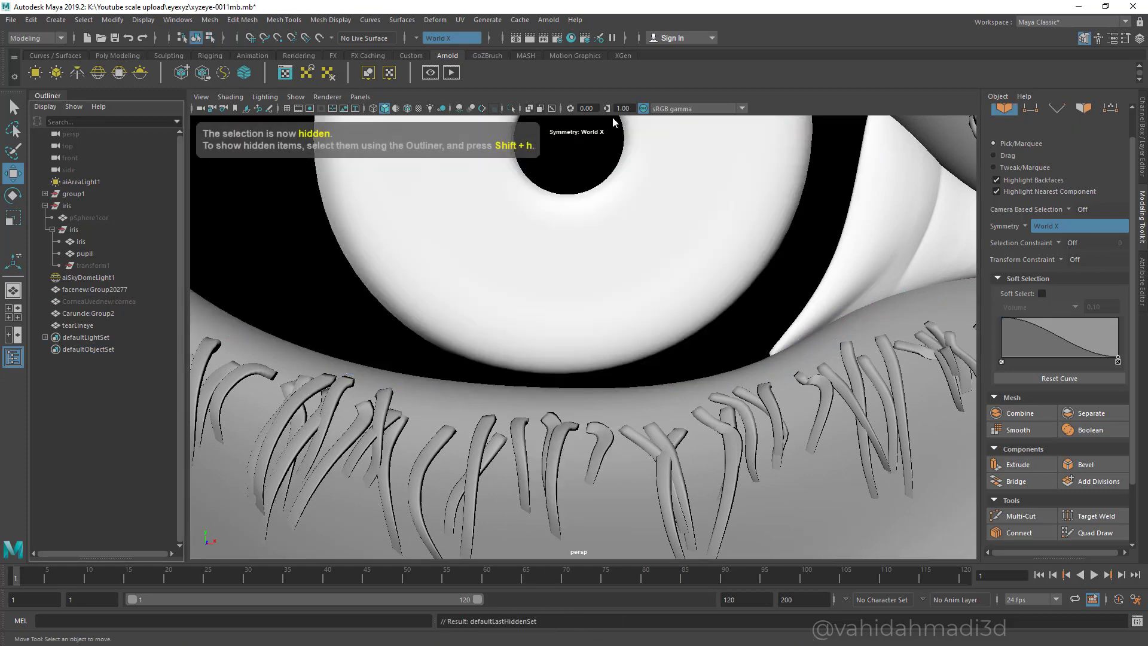
- Select the border edges of the tearLineye strip and isolate the strip in the viewport
left_click(565, 366)
right_click_drag(485, 305, 442, 335)
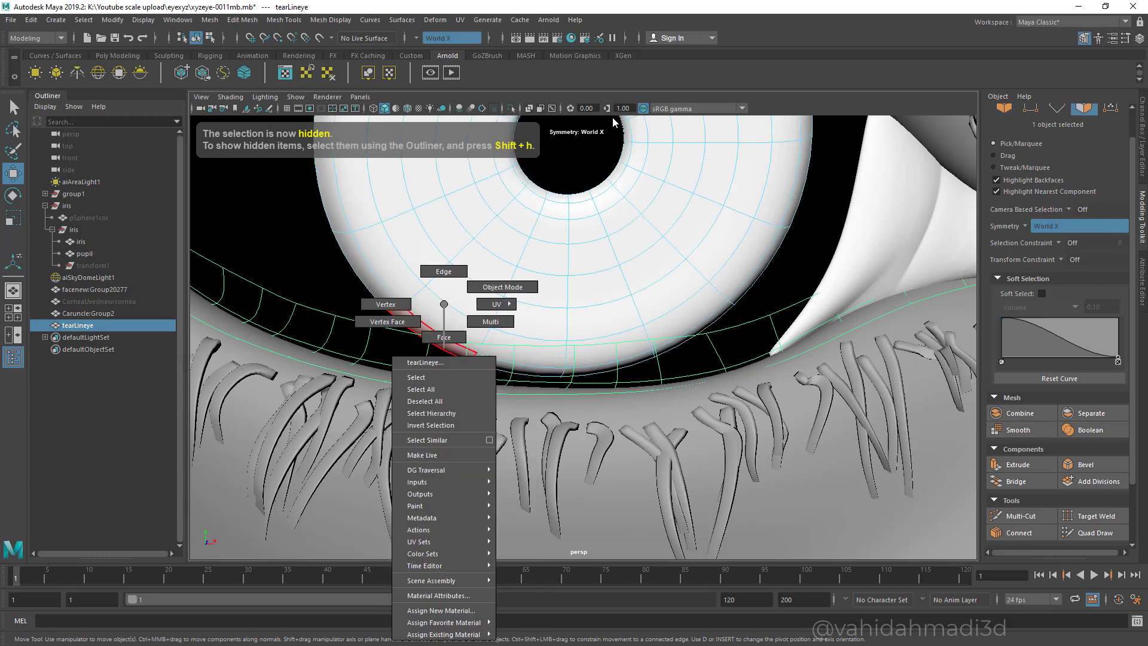
left_click(88, 314)
right_click_drag(359, 308, 351, 281)
double_click(399, 330)
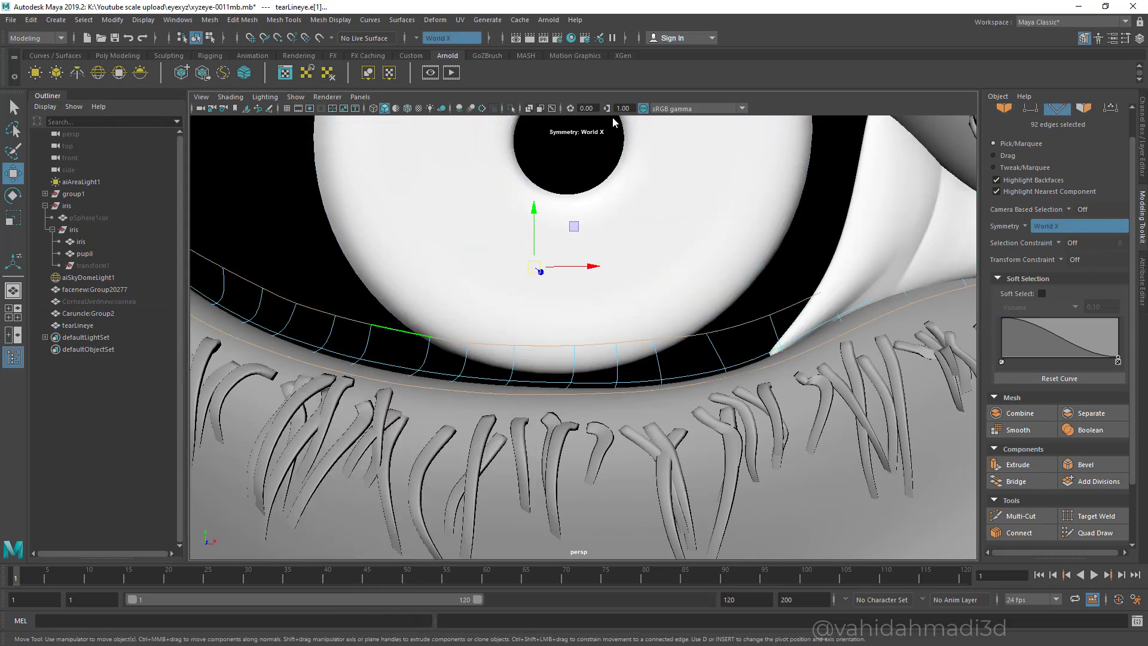
middle_click_drag(399, 331, 587, 356, "alt")
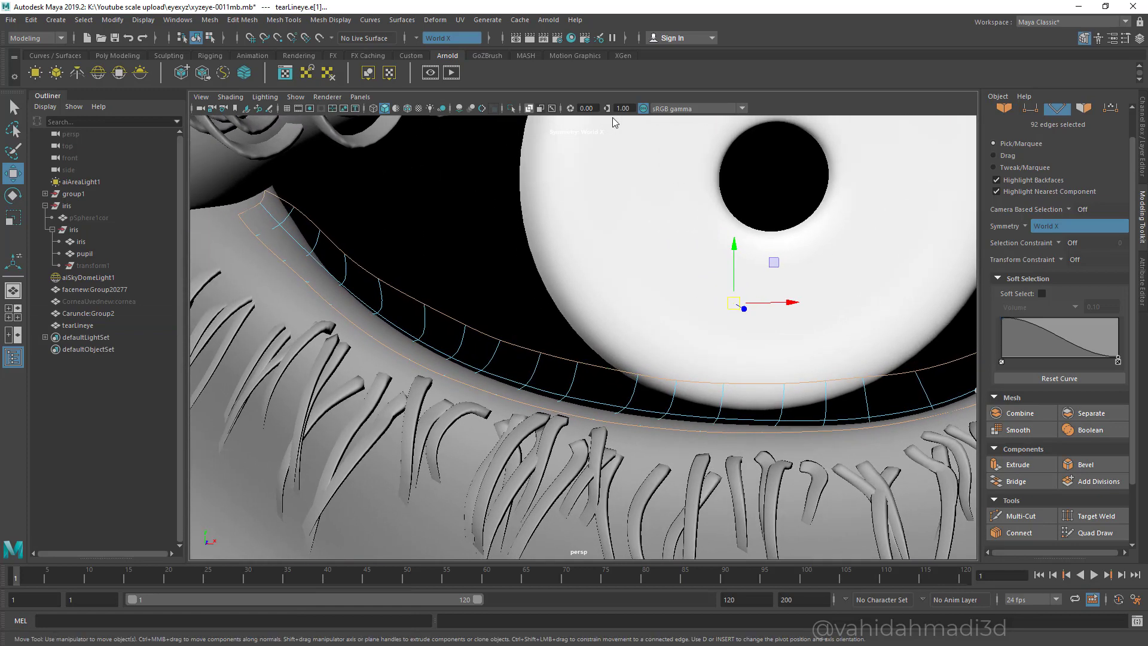
key("ctrl+1")
middle_click_drag(613, 117, 667, 99, "alt")
scroll(612, 117, "down", 2)
scroll(612, 118, "up", 4)
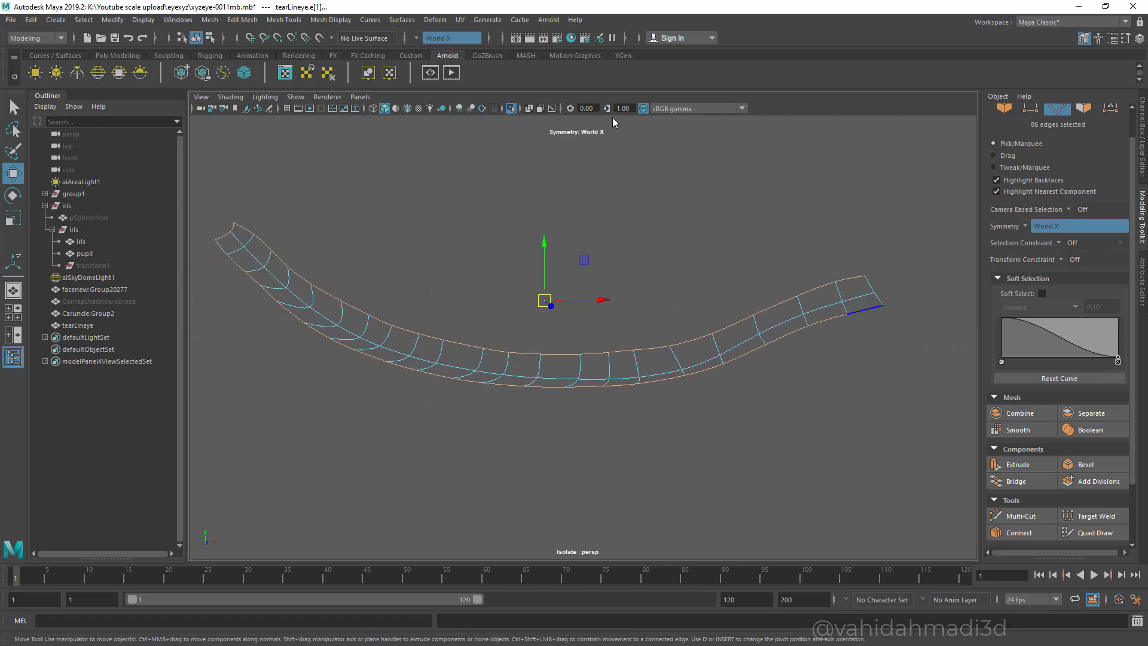
- Deselect the end and lower border edges of the tear strip so only its upper border loop stays selected
left_click_drag(867, 335, 823, 312, "ctrl")
middle_click_drag(613, 118, 656, 94, "alt")
left_click_drag(866, 306, 682, 381, "ctrl")
left_click_drag(573, 410, 678, 361, "ctrl")
left_click_drag(421, 400, 542, 372, "ctrl")
left_click_drag(304, 353, 499, 343, "ctrl")
left_click_drag(467, 379, 371, 325, "ctrl")
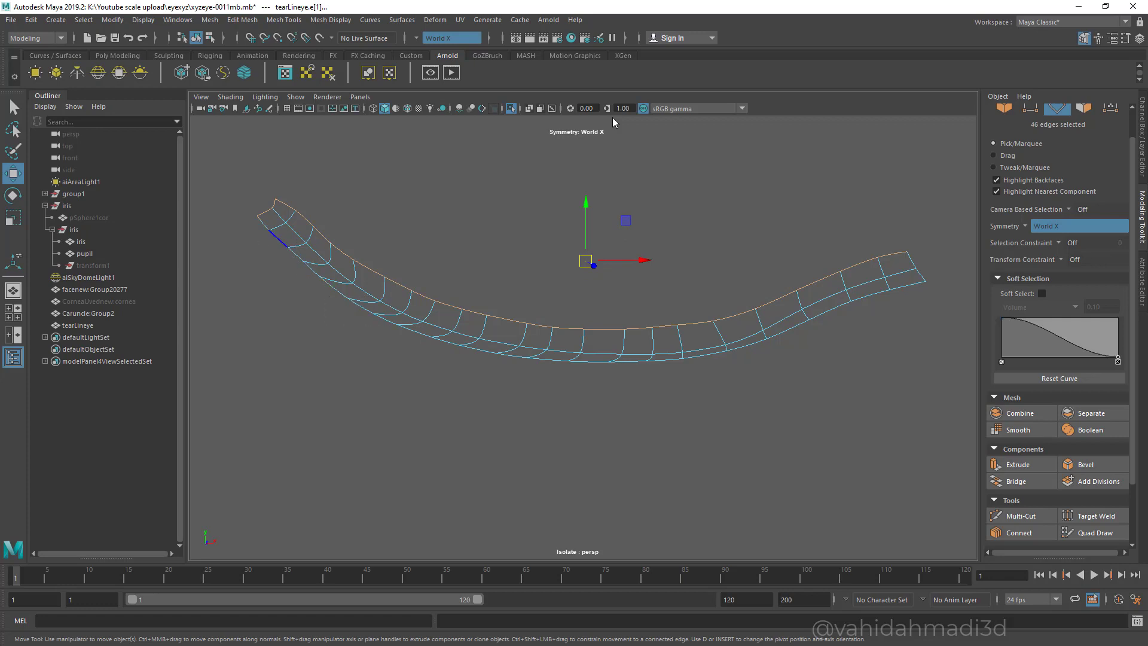
left_click_drag(270, 213, 279, 206, "ctrl")
- Slide the tear strip's upper border edges toward its lower edge with the Slide Edge tool and leave isolation
right_click_drag(598, 337, 598, 436, "shift")
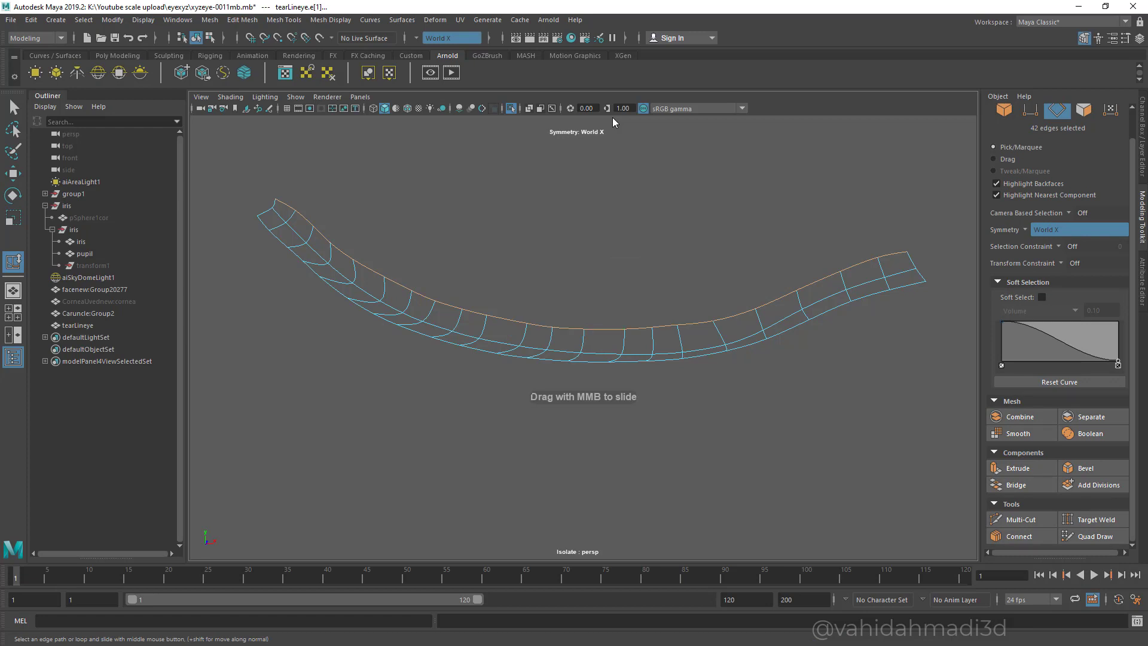
scroll(613, 123, "up", 2)
middle_click_drag(613, 123, 613, 123)
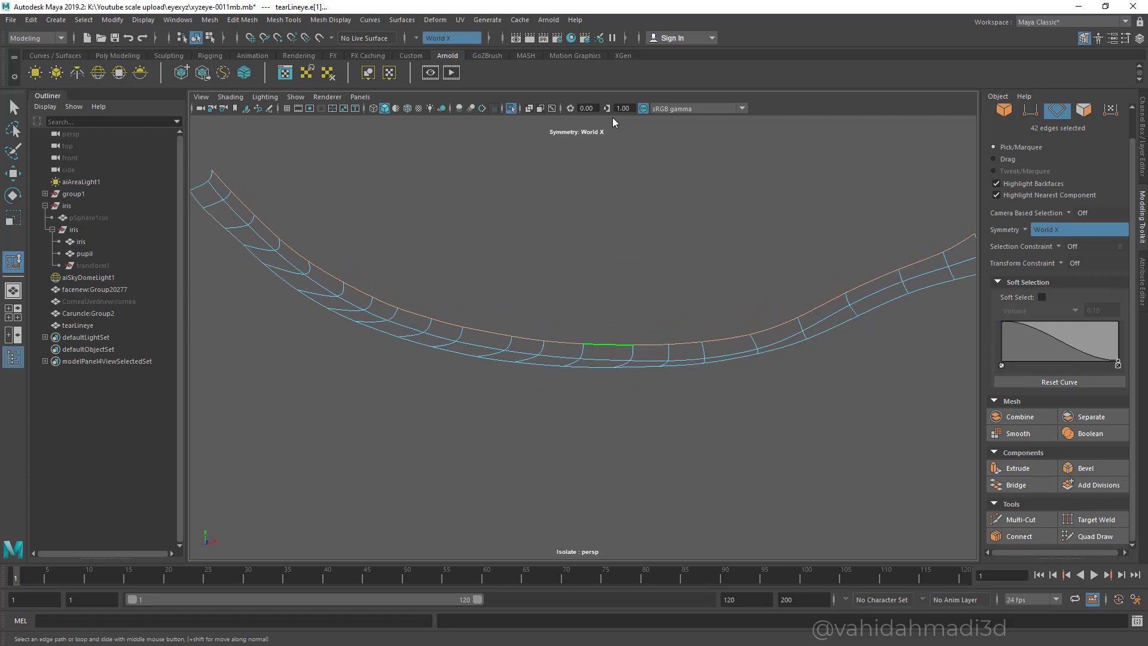
key("ctrl+1")
scroll(613, 123, "down", 5)
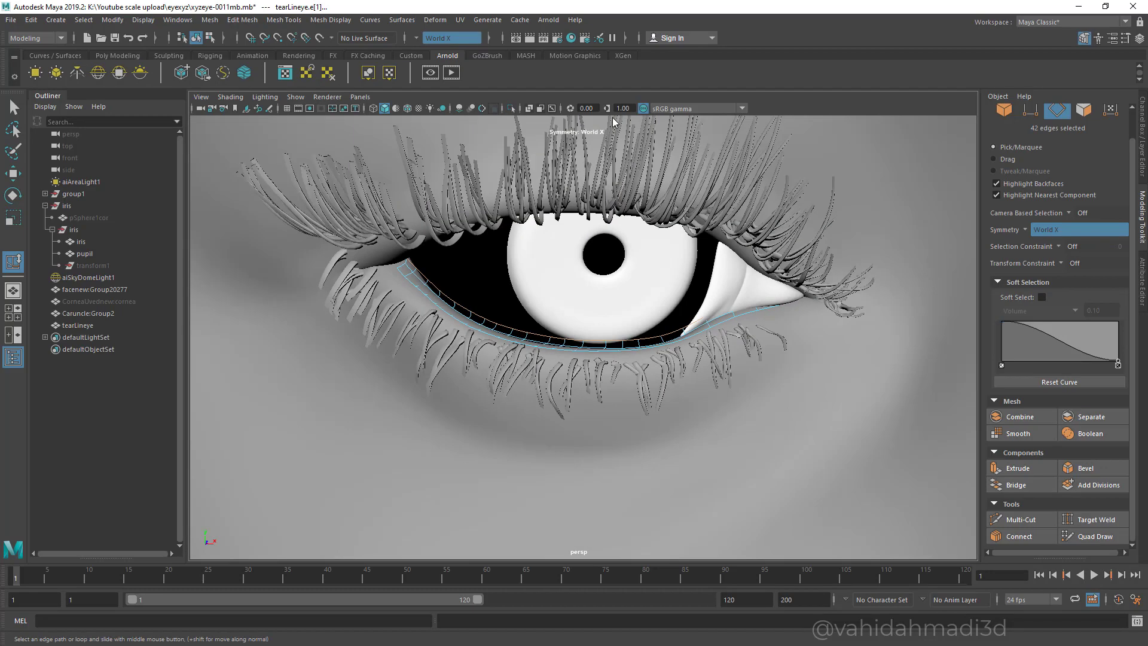
left_click_drag(613, 123, 613, 123, "alt")
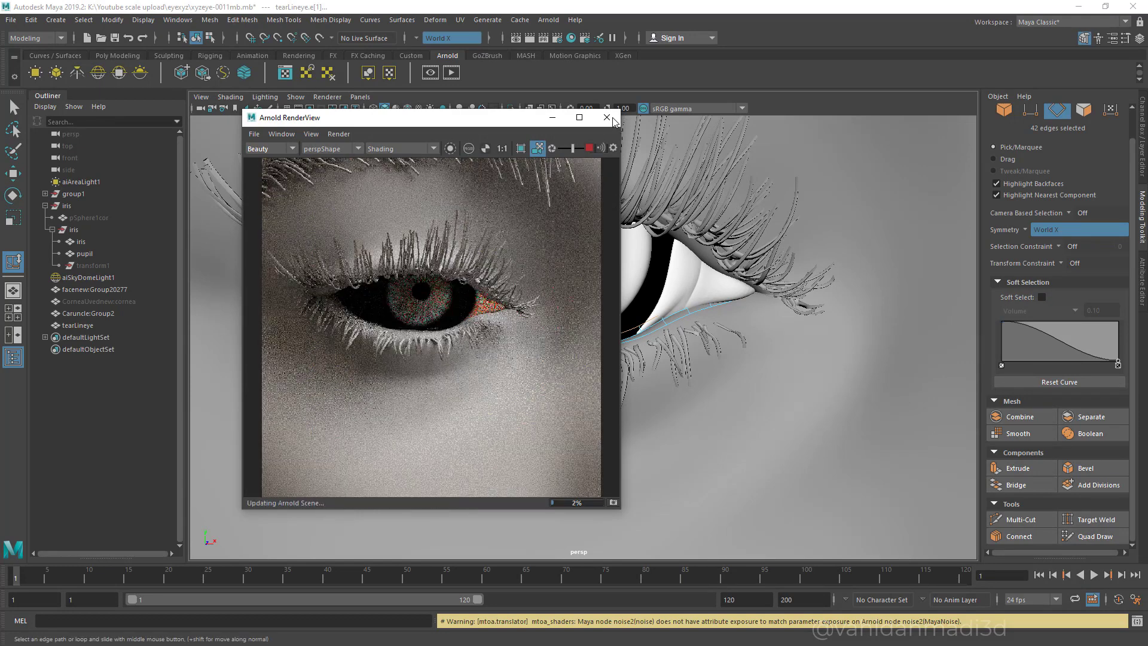
- Test-render crop regions over the lower lid to check the narrowed tear line, and close the render view
scroll(613, 122, "up", 5)
left_click_drag(393, 317, 437, 354, "shift")
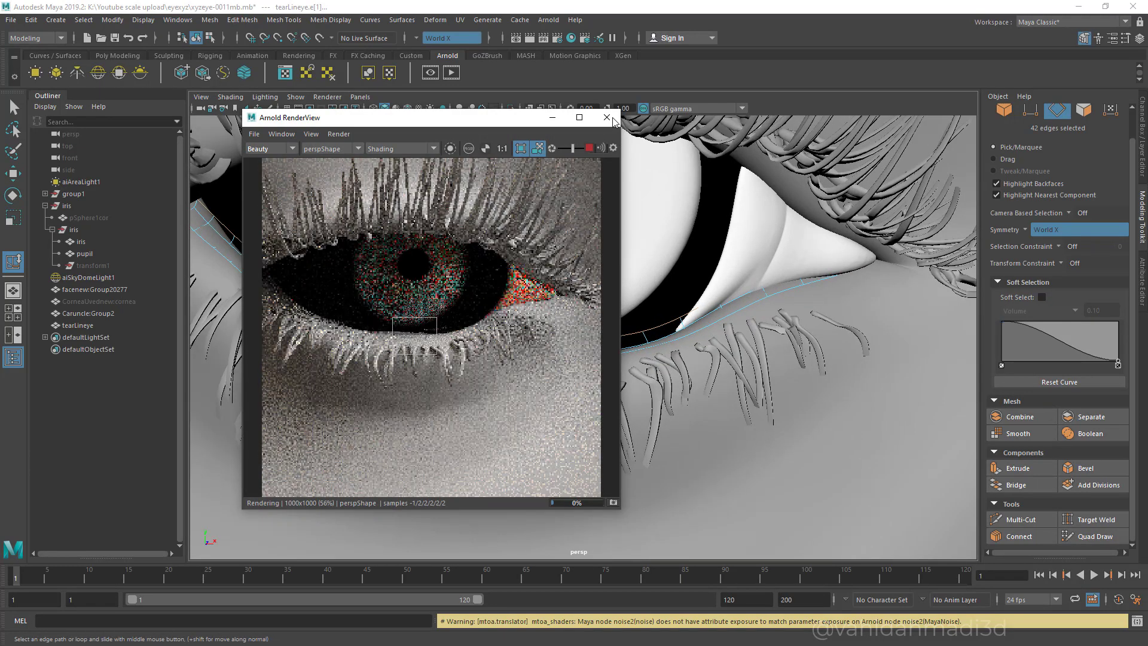
scroll(613, 122, "up", 2)
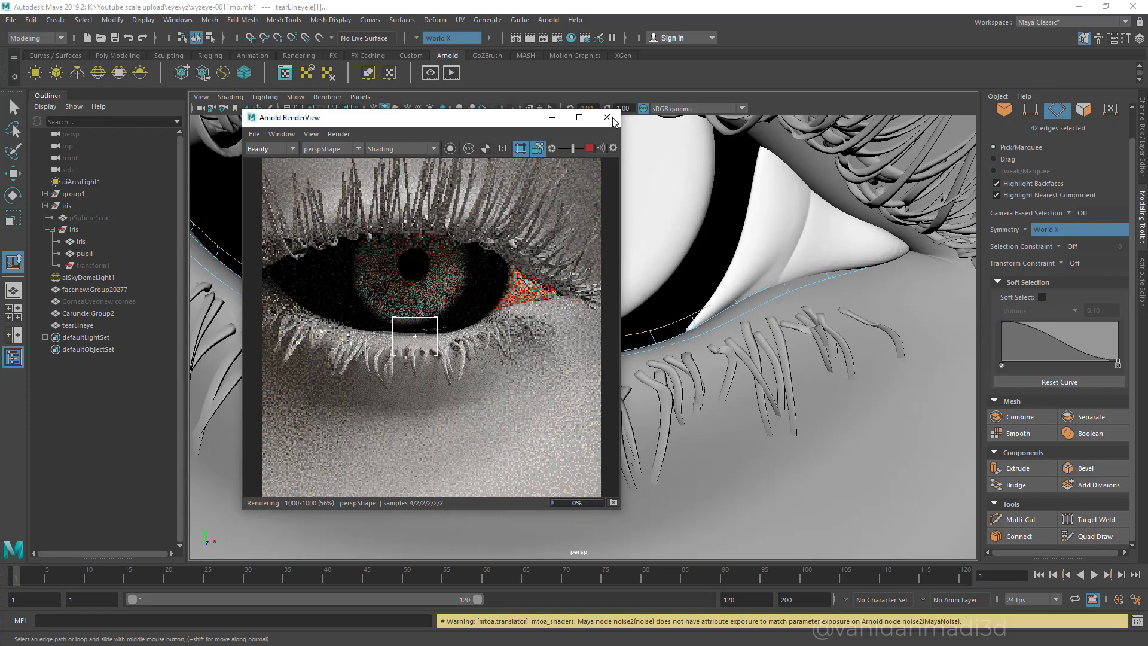
left_click_drag(423, 299, 478, 350, "shift")
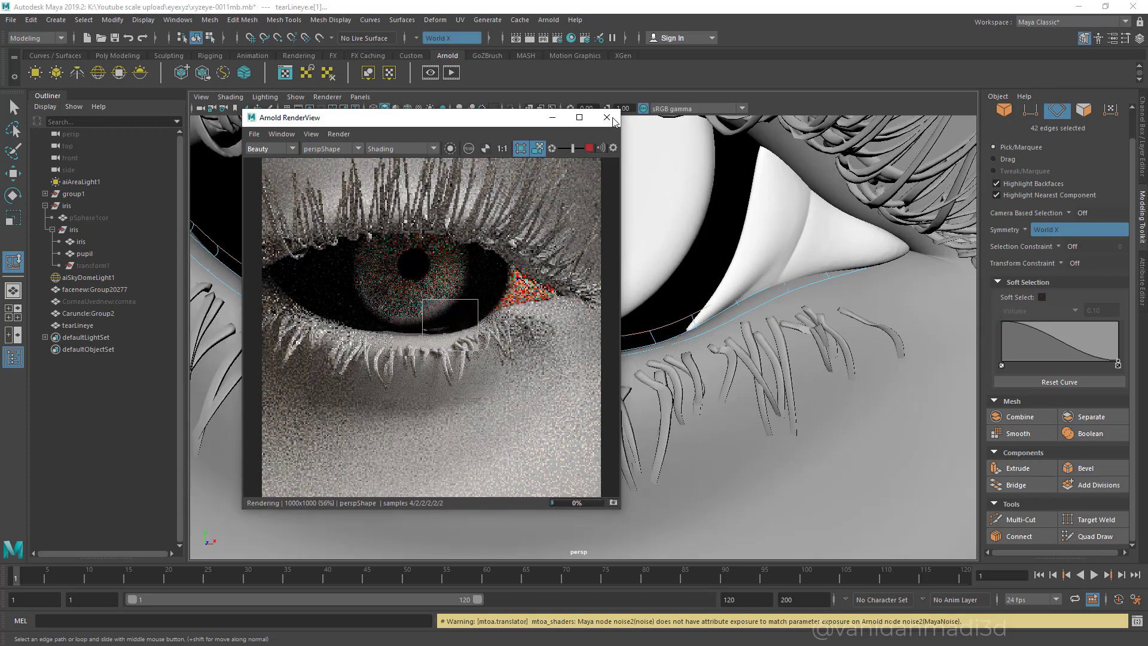
left_click(613, 119)
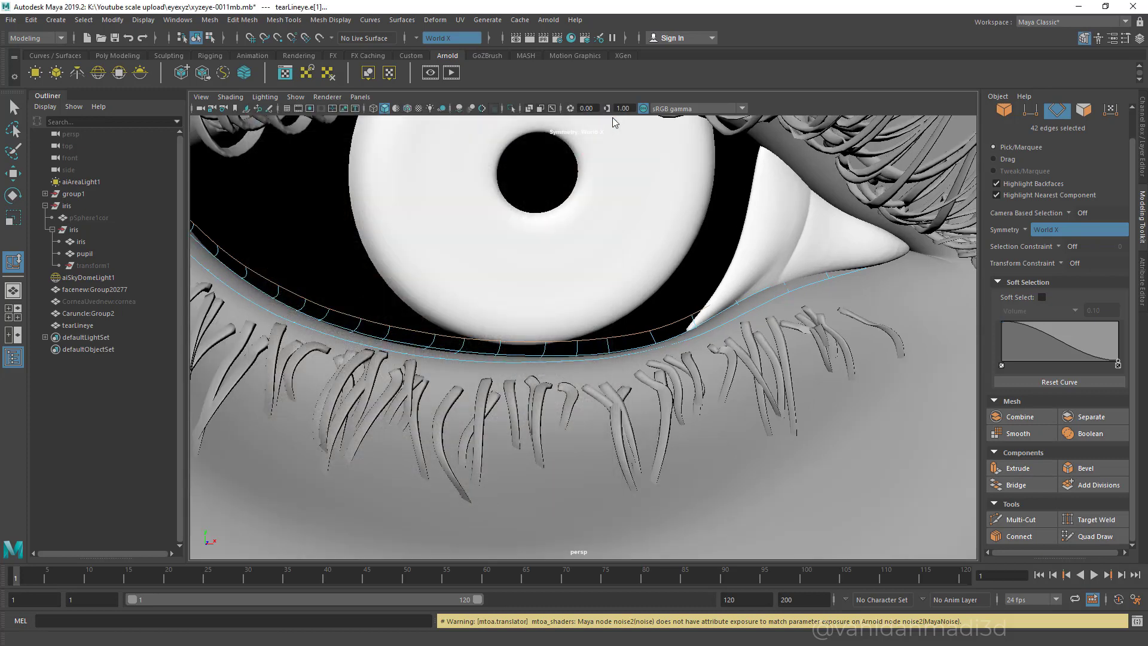
- Unhide the cornea mesh and frame it in the viewport
left_click(99, 301)
key("shift+h")
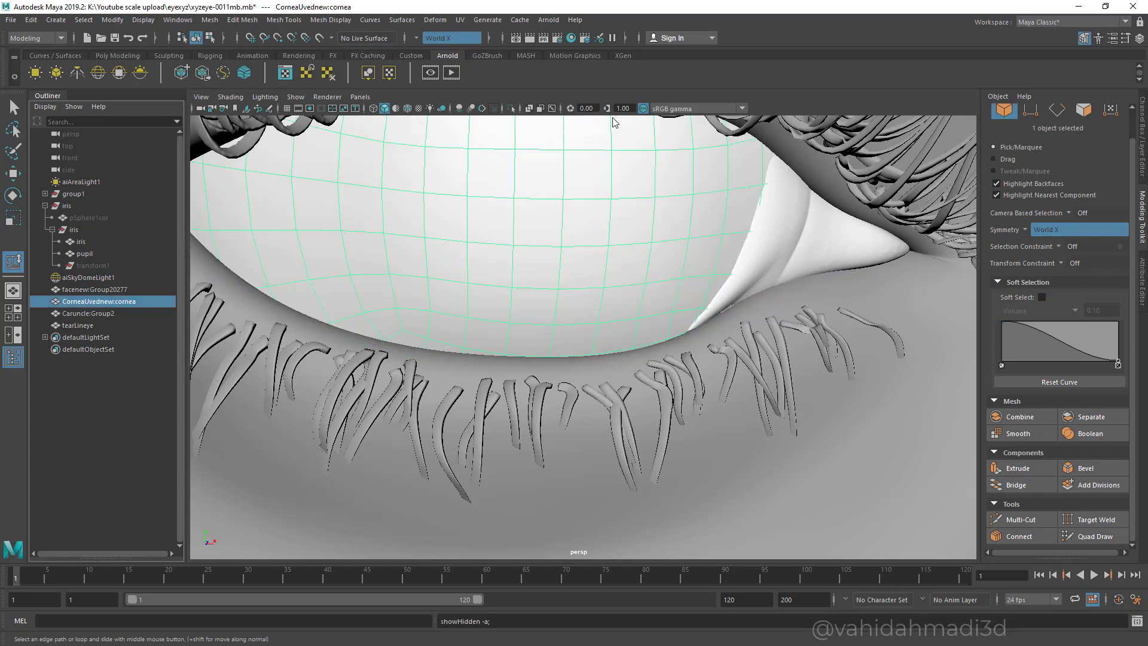
key("f")
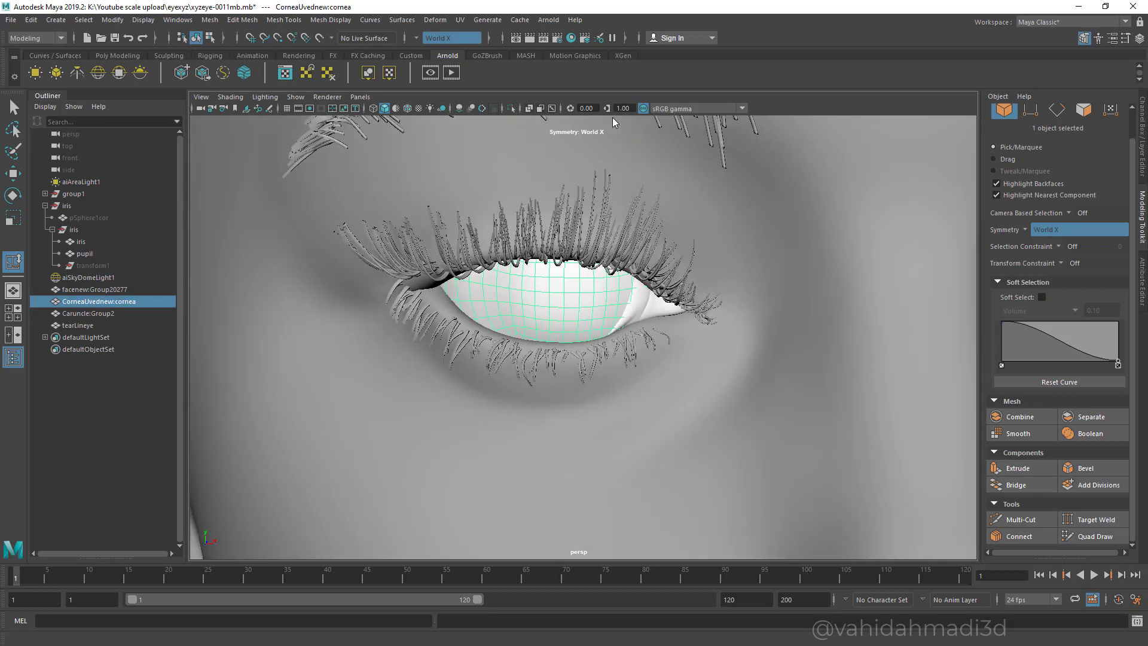
- Set the Arnold sampling to Camera (AA) 7, Diffuse 3 and Specular 3 in the render settings
left_click(557, 38)
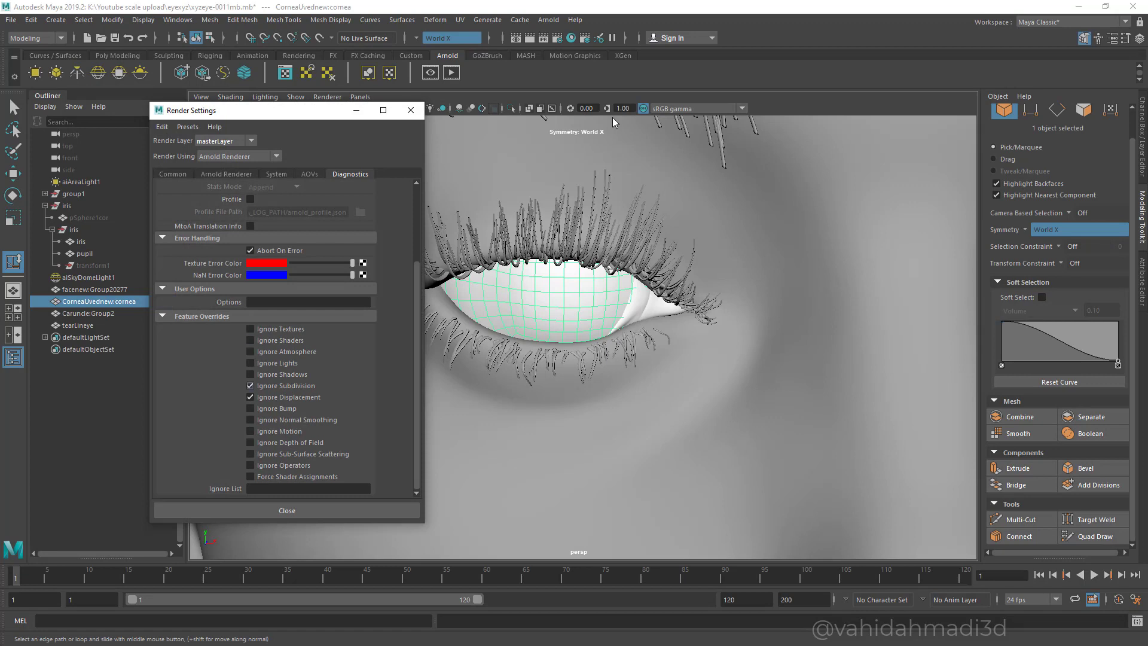
scroll(294, 420, "up", 3)
scroll(293, 420, "down", 3)
left_click(226, 173)
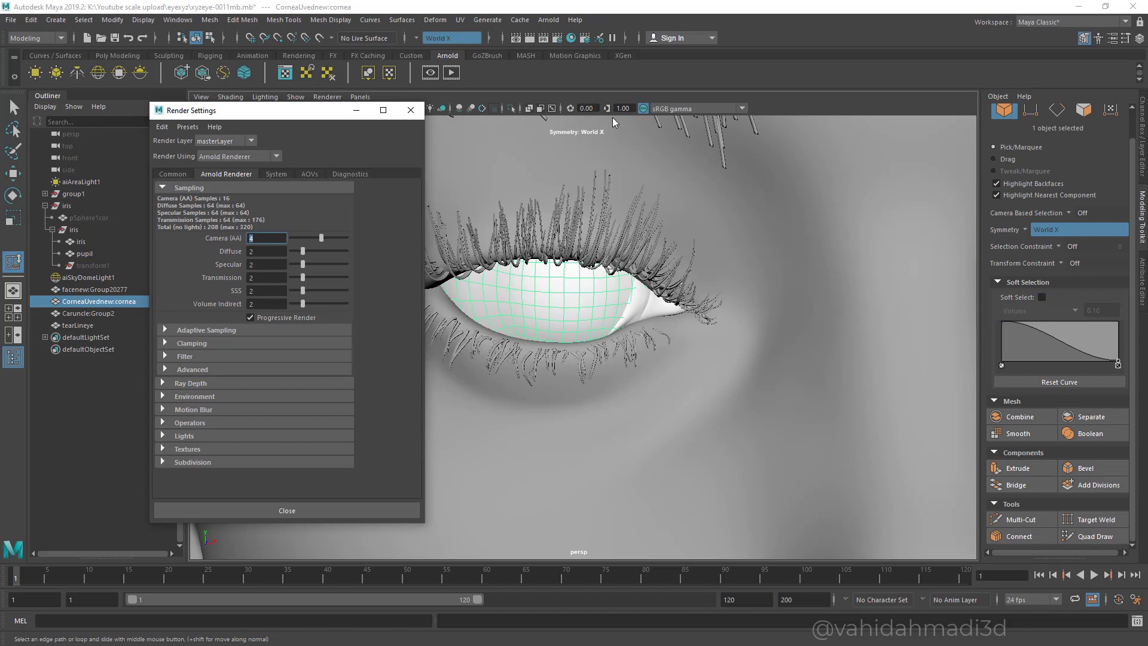
type("7")
key("Tab")
key("Tab")
type("3")
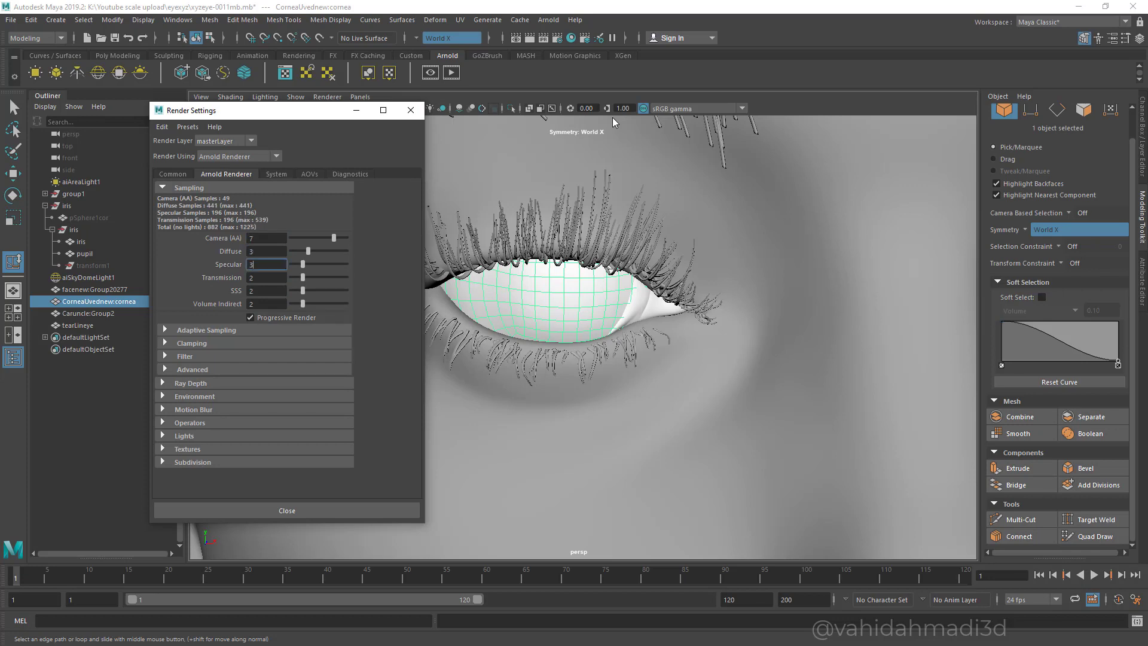
- Set the Transmission and SSS samples to 3 and the gaussian filter width to 1.7, and close the render settings
key("Tab")
type("3")
key("Tab")
left_click_drag(278, 387, 266, 386)
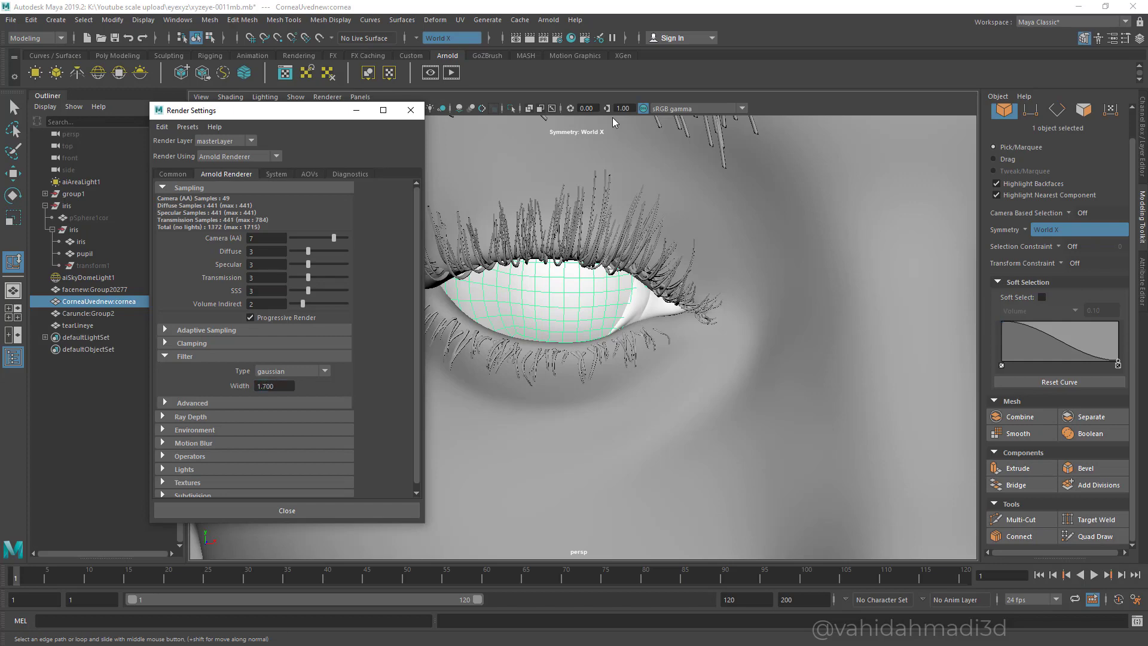
left_click(410, 110)
- Turn on the resolution gate and frame the eye inside it
scroll(562, 299, "up", 2)
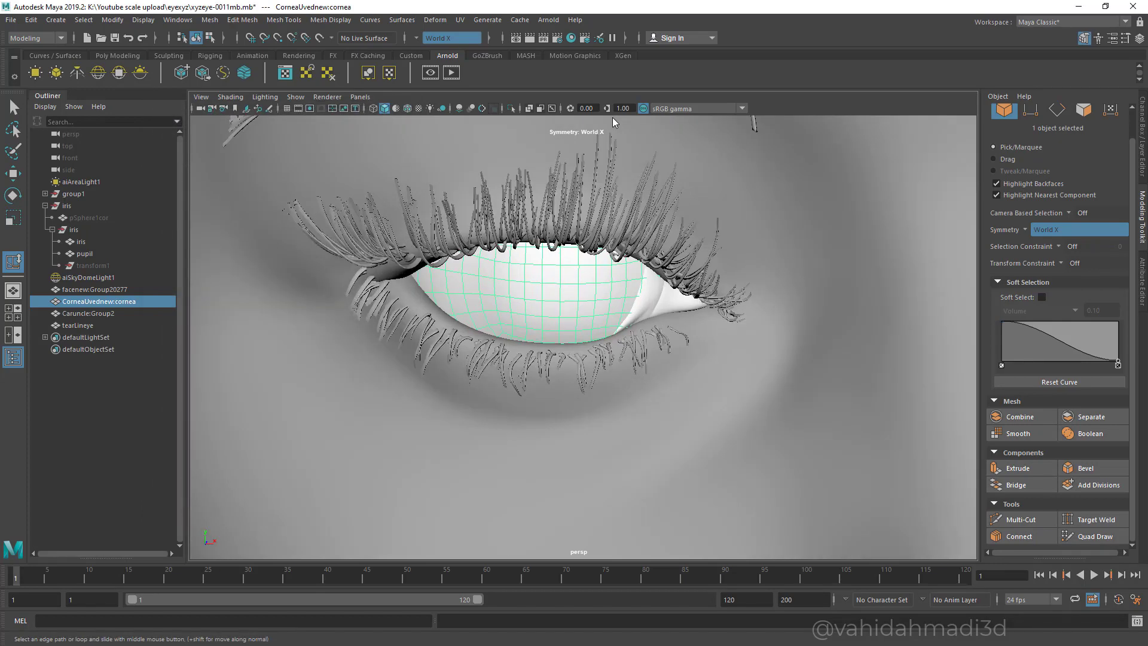
middle_click_drag(562, 299, 562, 351, "alt")
left_click_drag(563, 335, 563, 308, "alt")
left_click(310, 108)
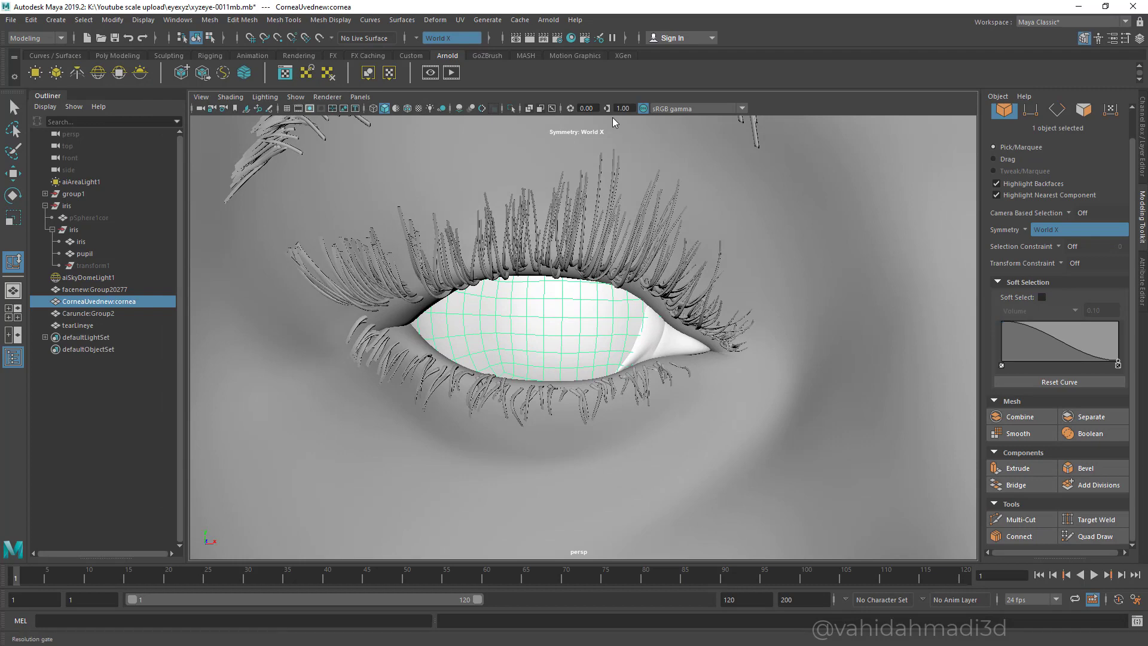
middle_click_drag(562, 323, 542, 301, "alt")
scroll(562, 299, "up", 3)
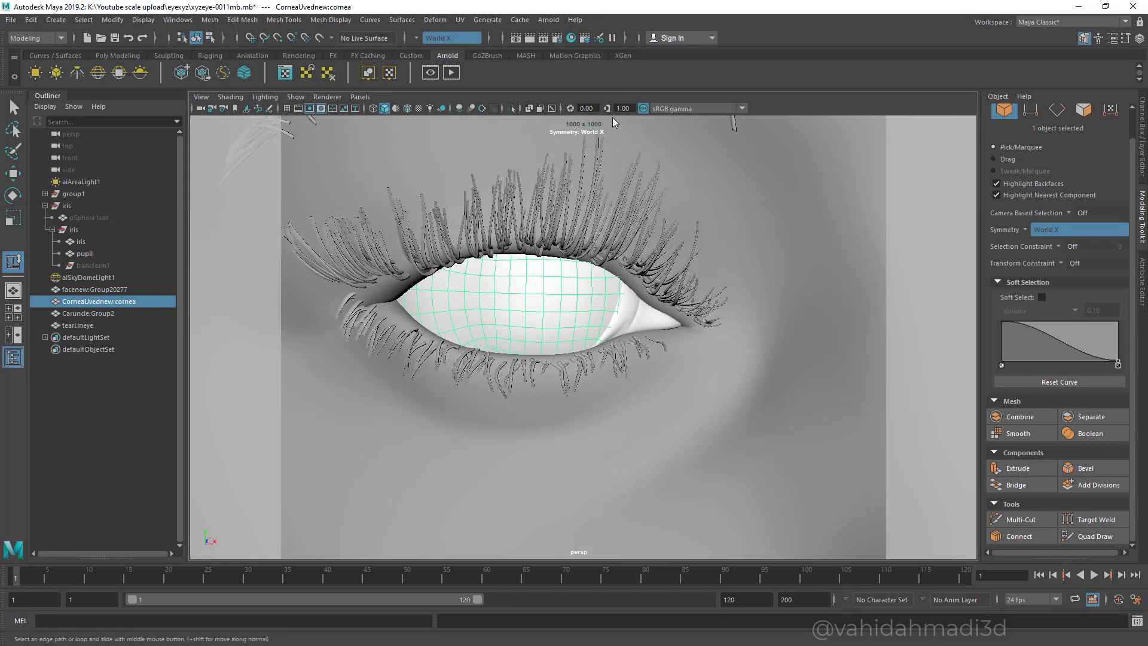
- Select a face on the upper eyelashes and enable soft selection with a Volume falloff radius of 2
left_click(559, 240)
right_click_drag(579, 242, 583, 269)
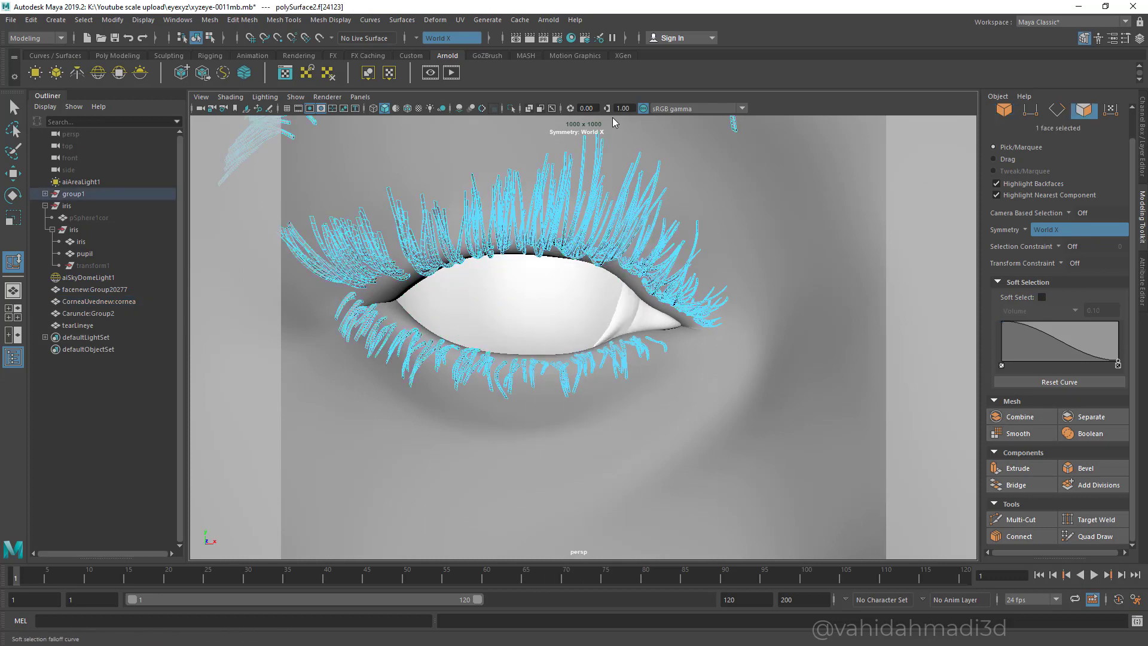
scroll(1042, 327, "up", 1)
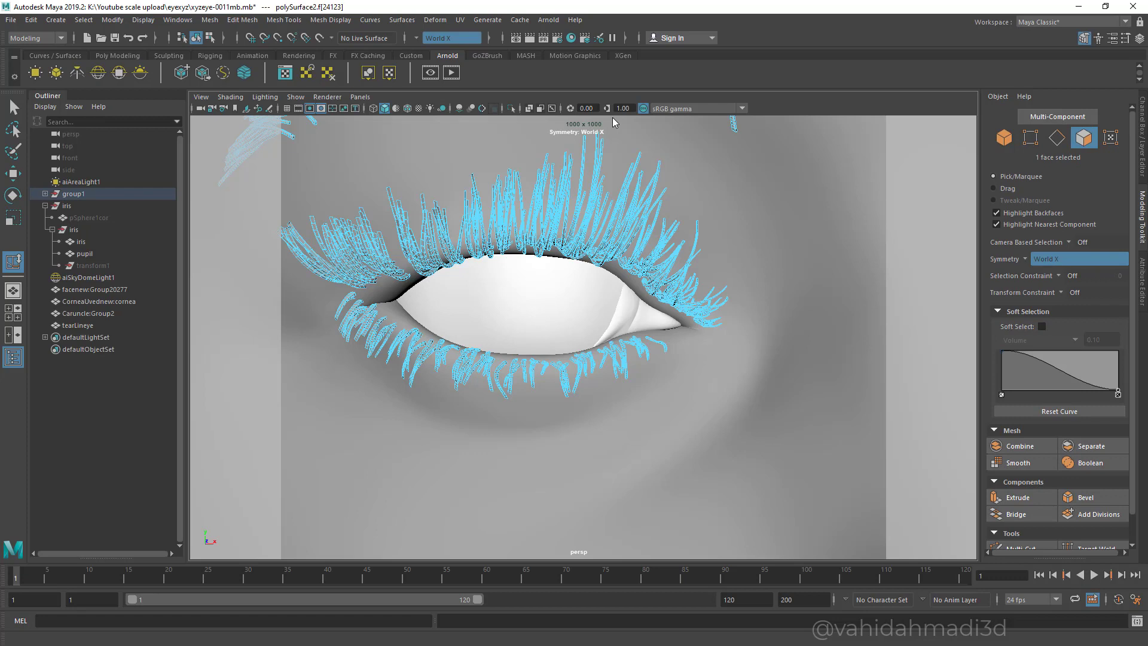
left_click(1042, 326)
double_click(1096, 339)
type("2")
key("Return")
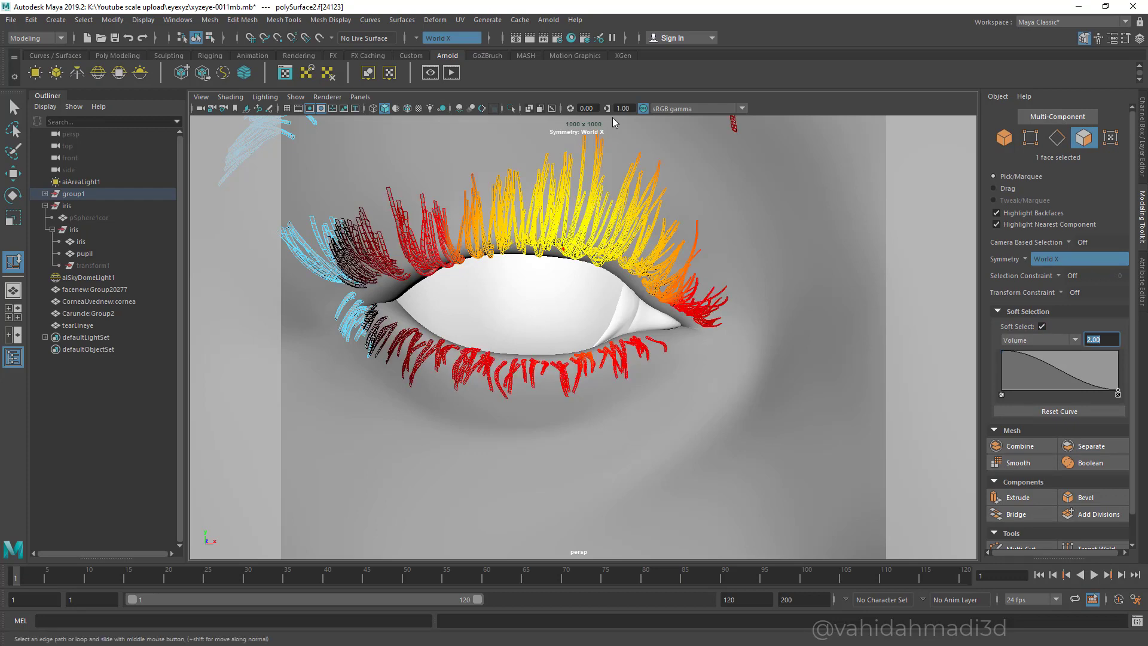
- Shift the upper lashes toward the inner corner with the Move tool and soft falloff, and select a lower lash face
key("w")
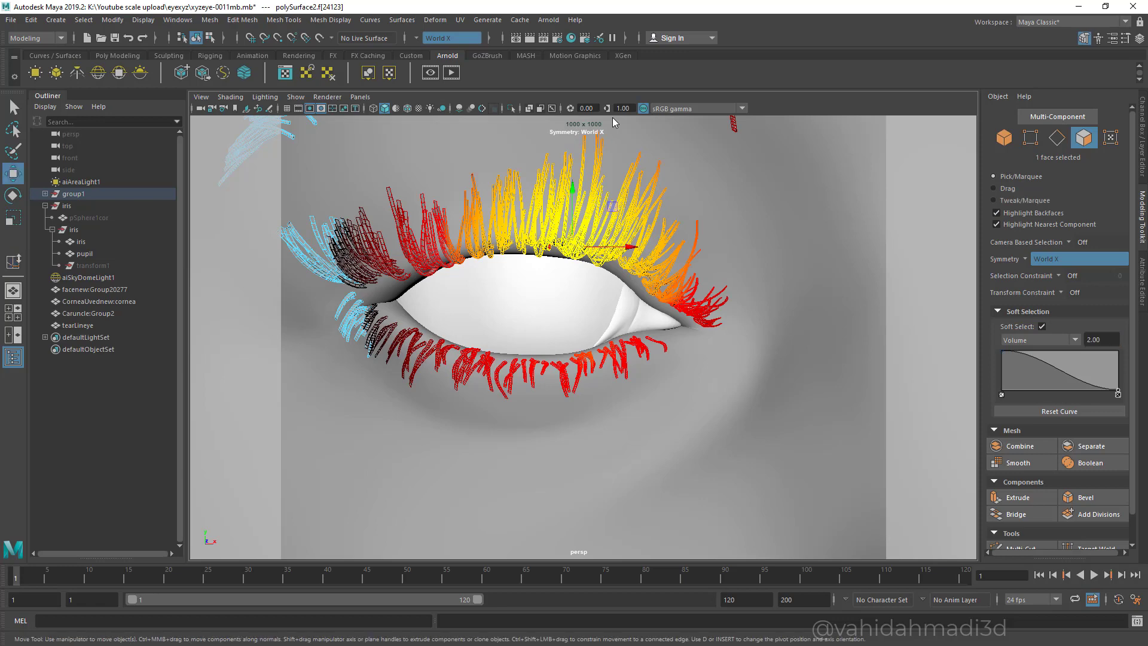
left_click_drag(570, 248, 603, 224)
left_click(632, 338)
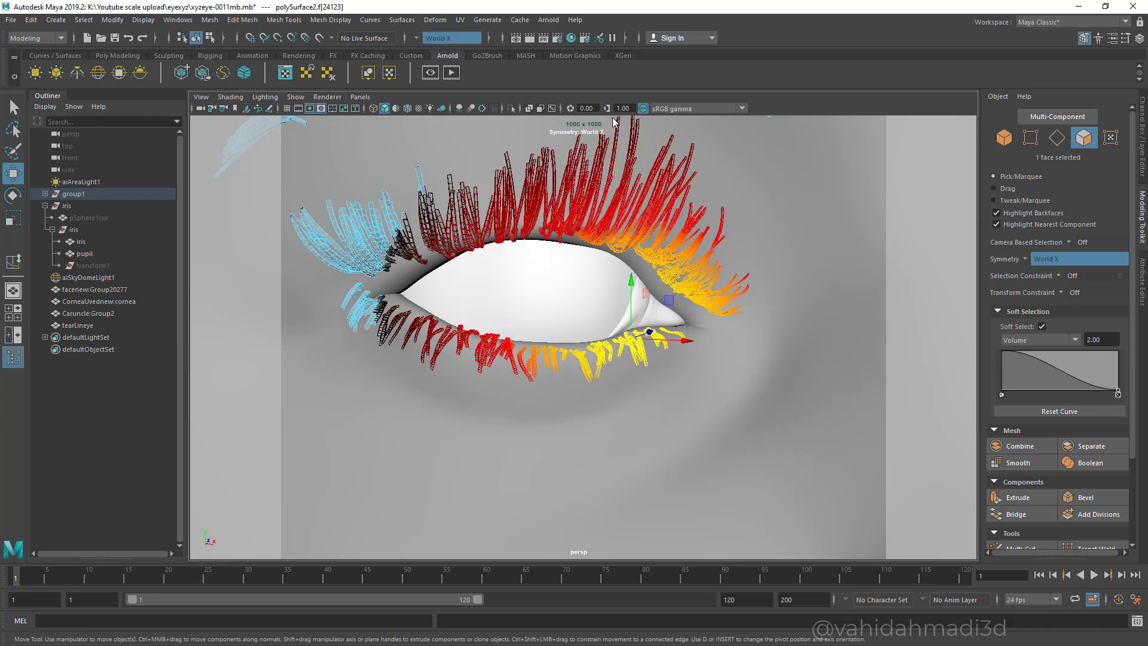
left_click_drag(633, 338, 610, 350, "alt")
- Reduce the soft selection radius to 1 and select a face on the upper lashes
key("b")
left_click(1101, 339)
key("Return")
right_click_drag(610, 350, 539, 341, "alt")
left_click_drag(539, 340, 505, 356, "alt")
left_click(562, 263)
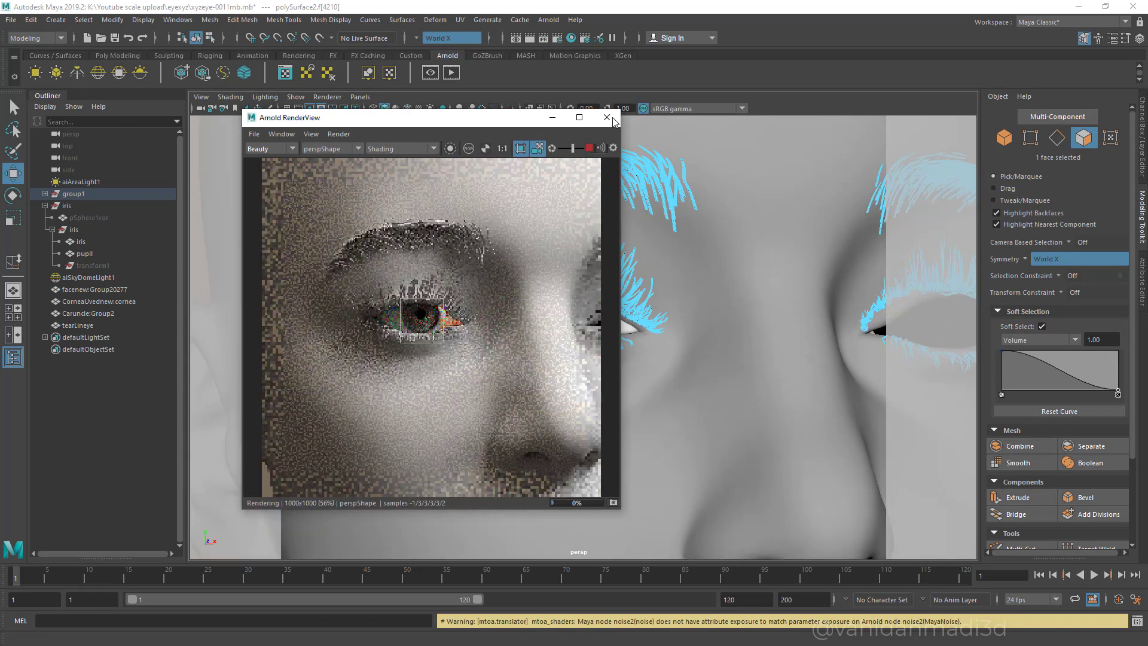
- Define a render crop region around the whole eye and turn off soft selection
left_click_drag(383, 279, 471, 361)
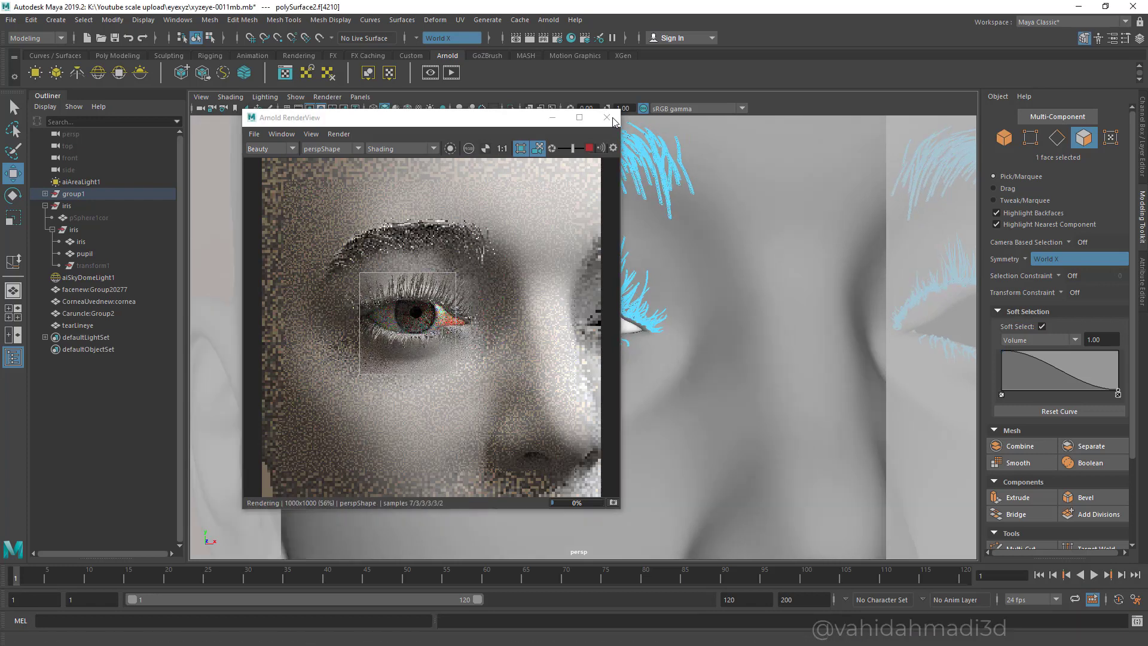
mouse_move(407, 118)
left_mouse_down()
mouse_move(1015, 403)
mouse_move(803, 230)
mouse_move(792, 124)
left_mouse_up()
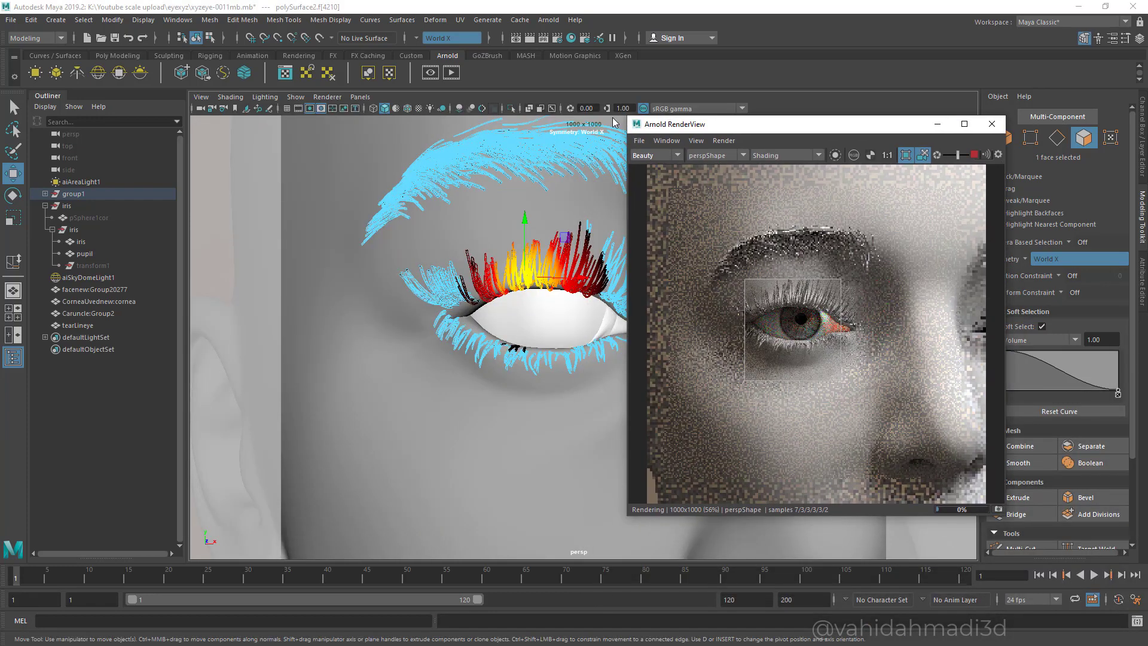
left_click(1043, 327)
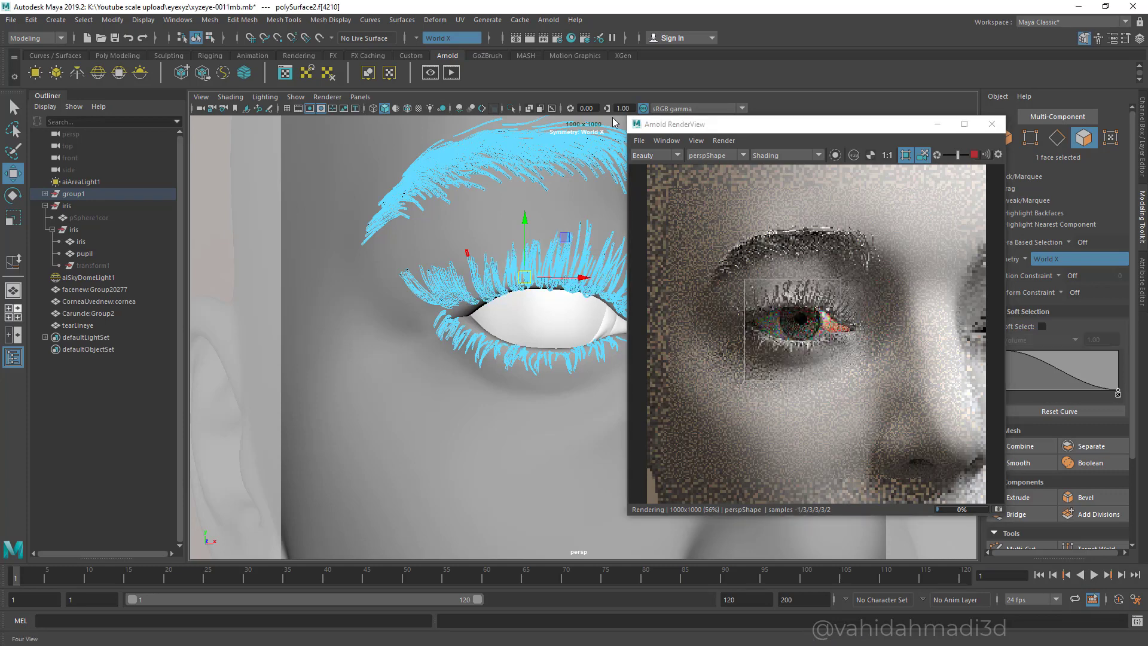
- Switch to the front and perspective layout and move the area light sideways and down, almost centred above the head
left_click(13, 335)
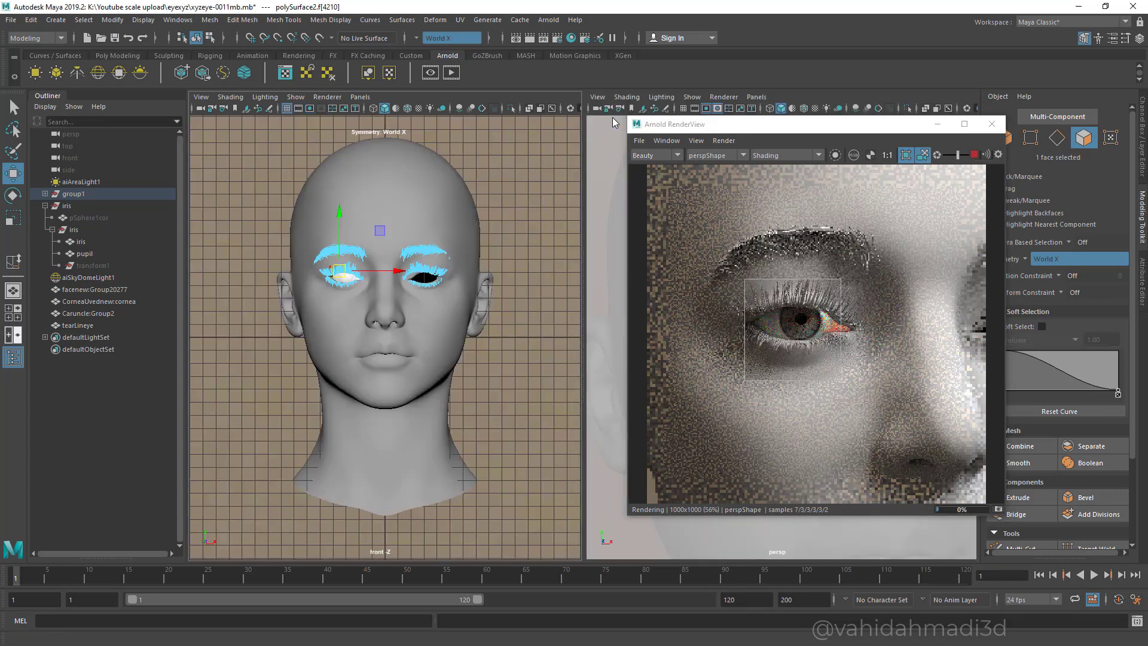
scroll(386, 335, "down", 10)
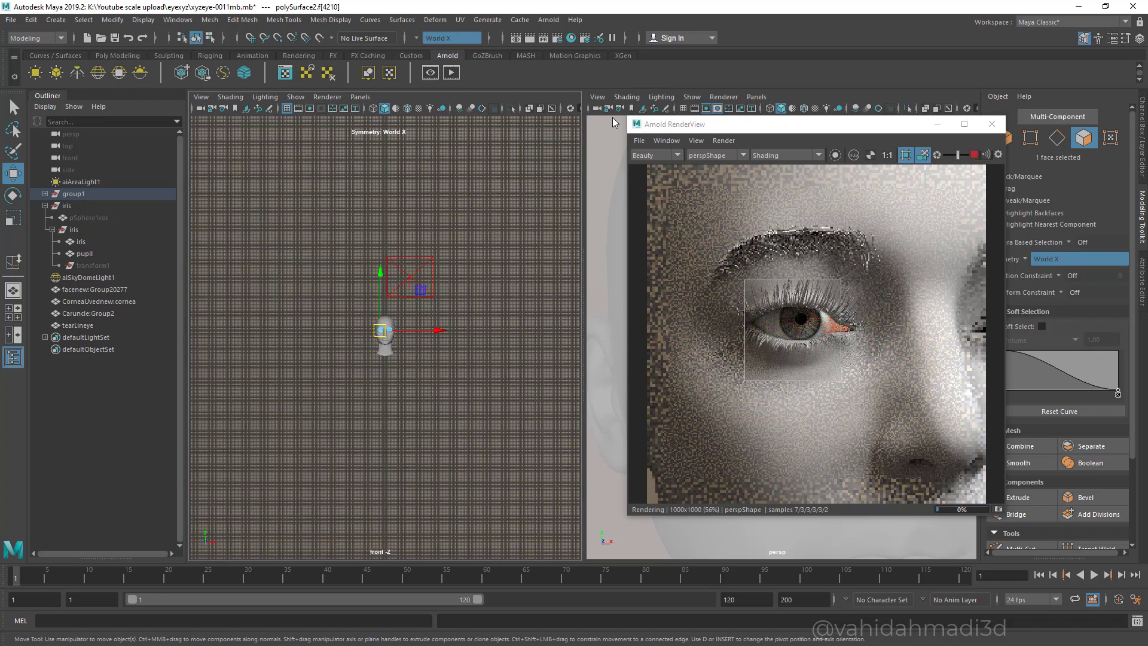
left_click(410, 277)
scroll(411, 277, "up", 4)
left_click_drag(423, 246, 390, 249)
- Tilt the area light about its X axis with the Rotate tool and return to the Move tool
key("e")
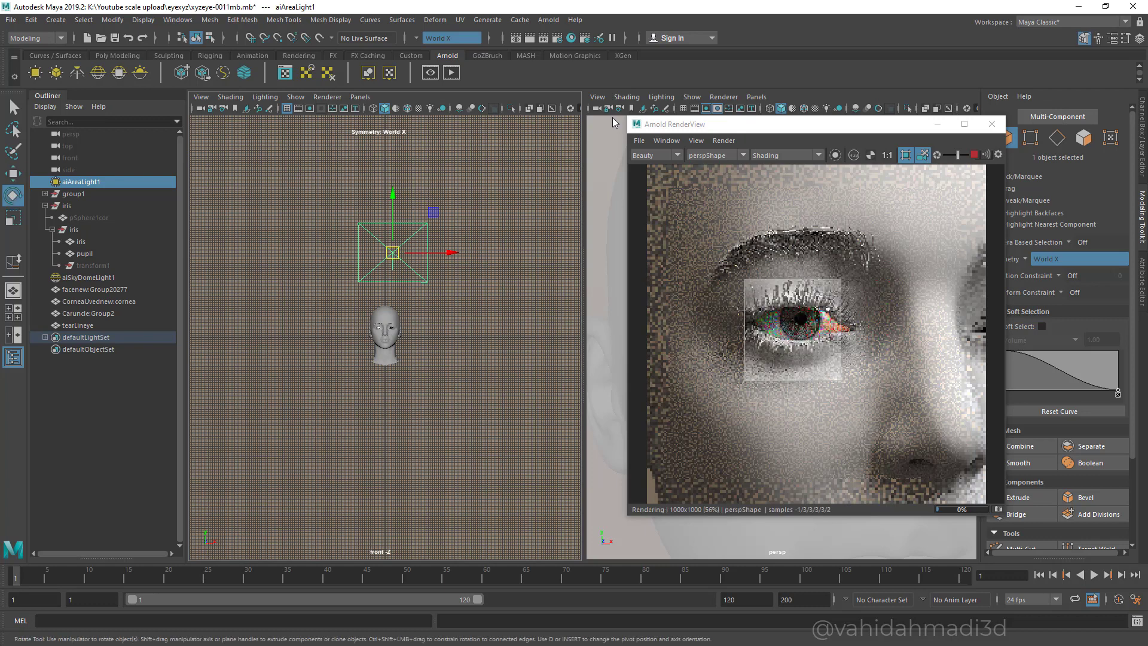
left_click_drag(393, 262, 393, 250)
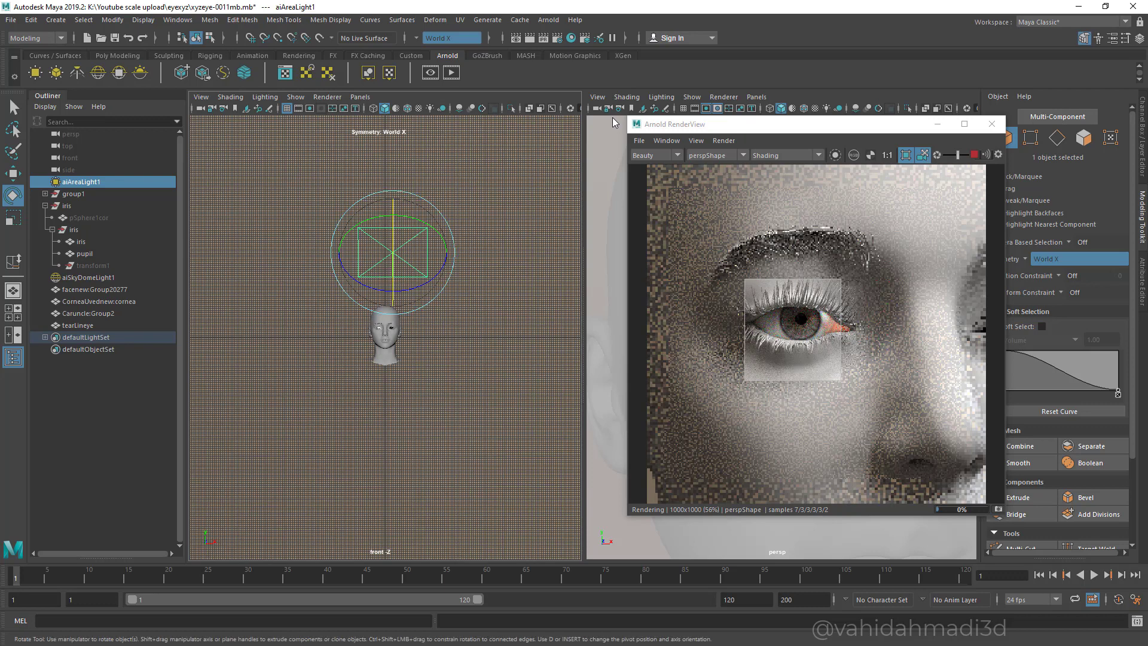
key("w")
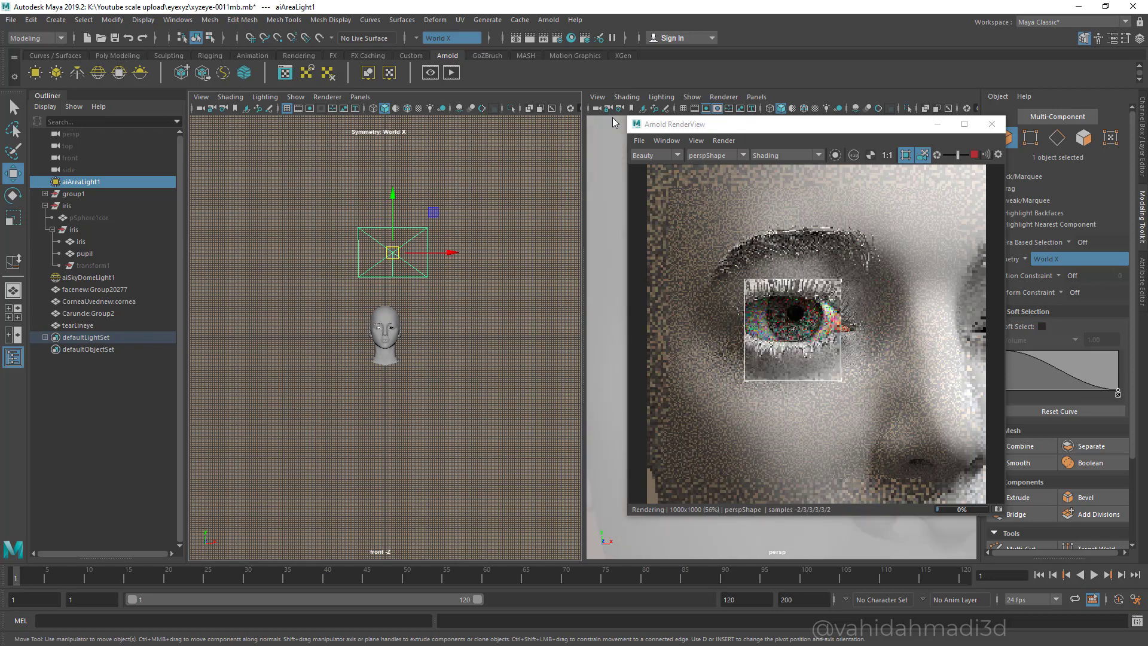
- Open the area light's attributes and set its exposure to 13
left_click_drag(777, 125, 579, 149)
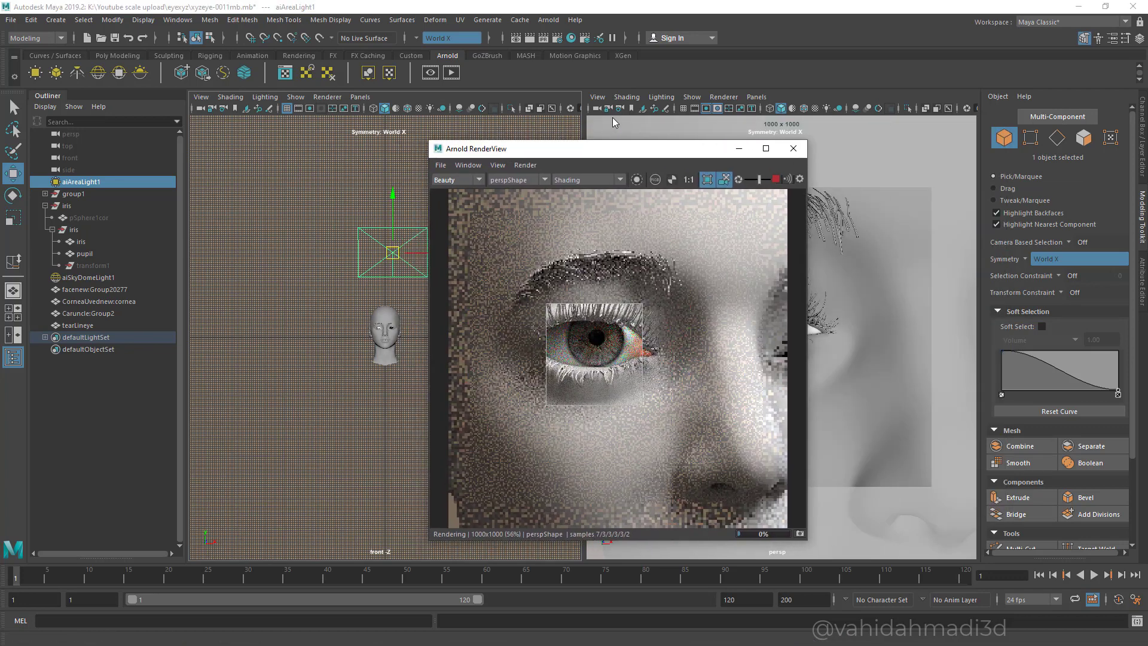
key("ctrl+a")
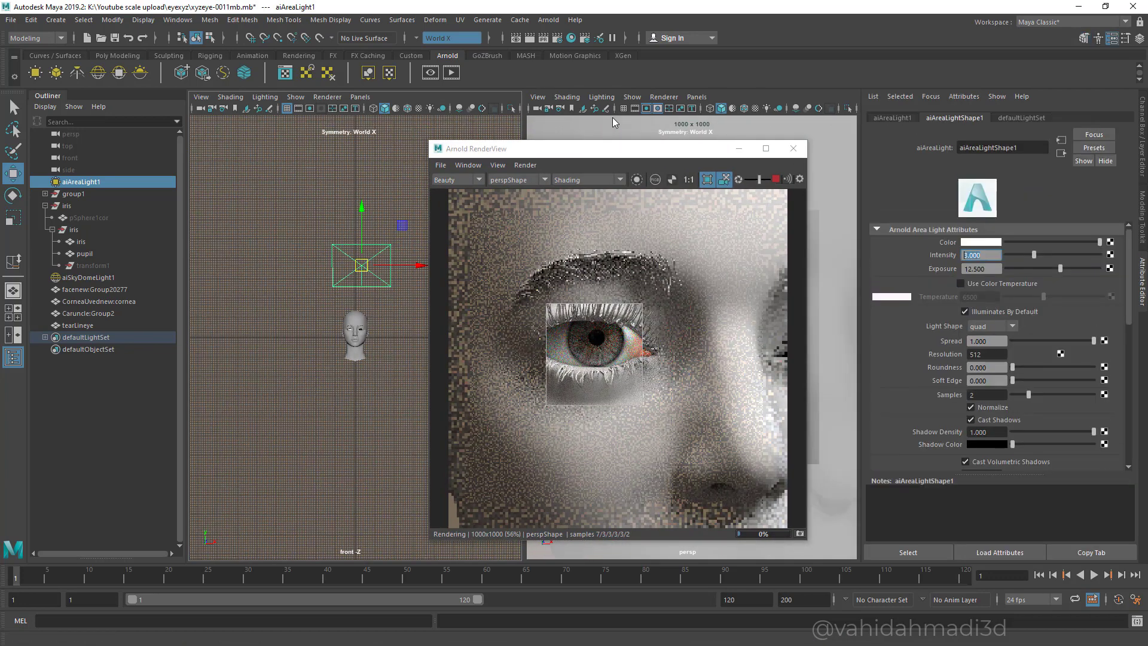
key("Tab")
key("Return")
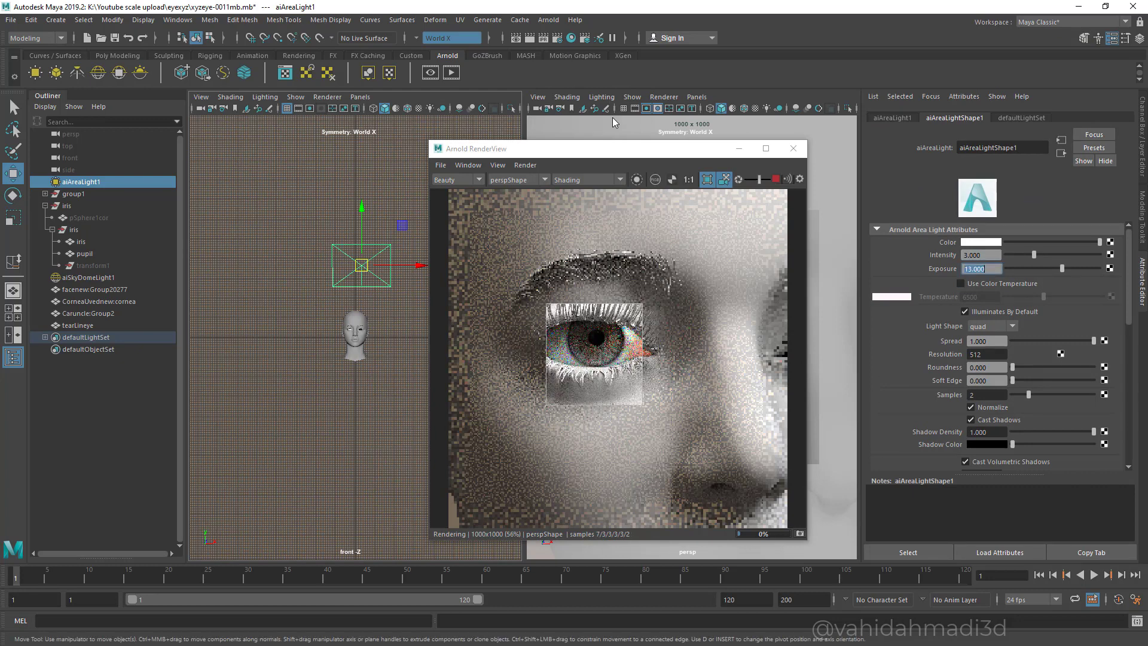
- Rotate the sky dome light about its Y axis to about 261 degrees to reposition the environment reflections
left_click(88, 278)
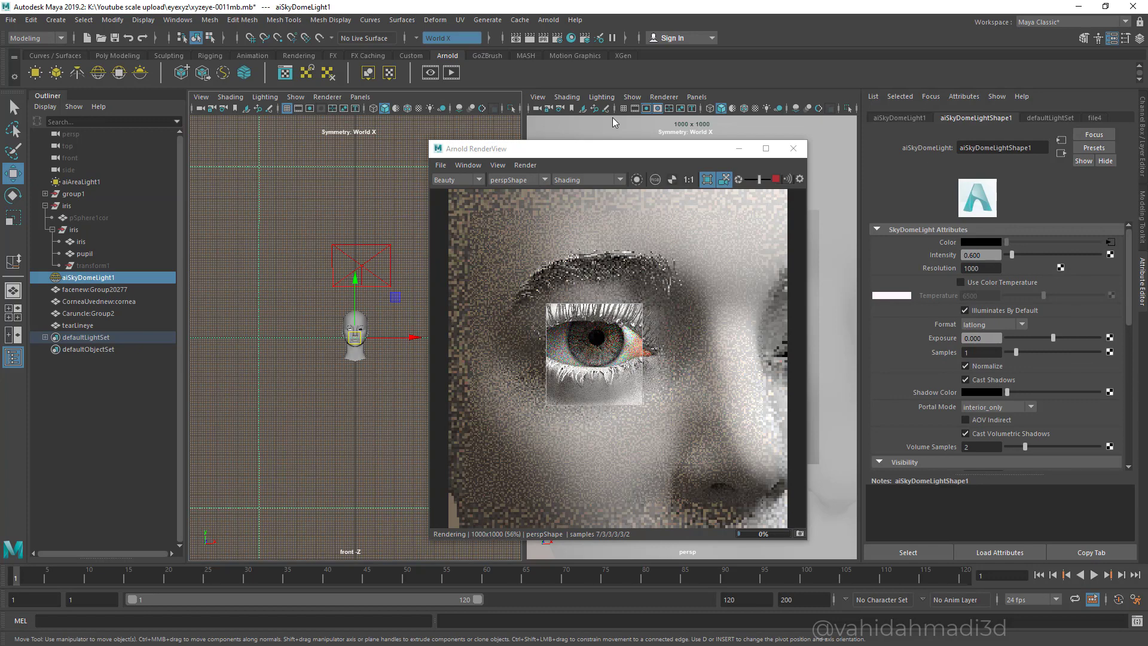
scroll(356, 338, "down", 5)
scroll(355, 338, "down", 6)
key("e")
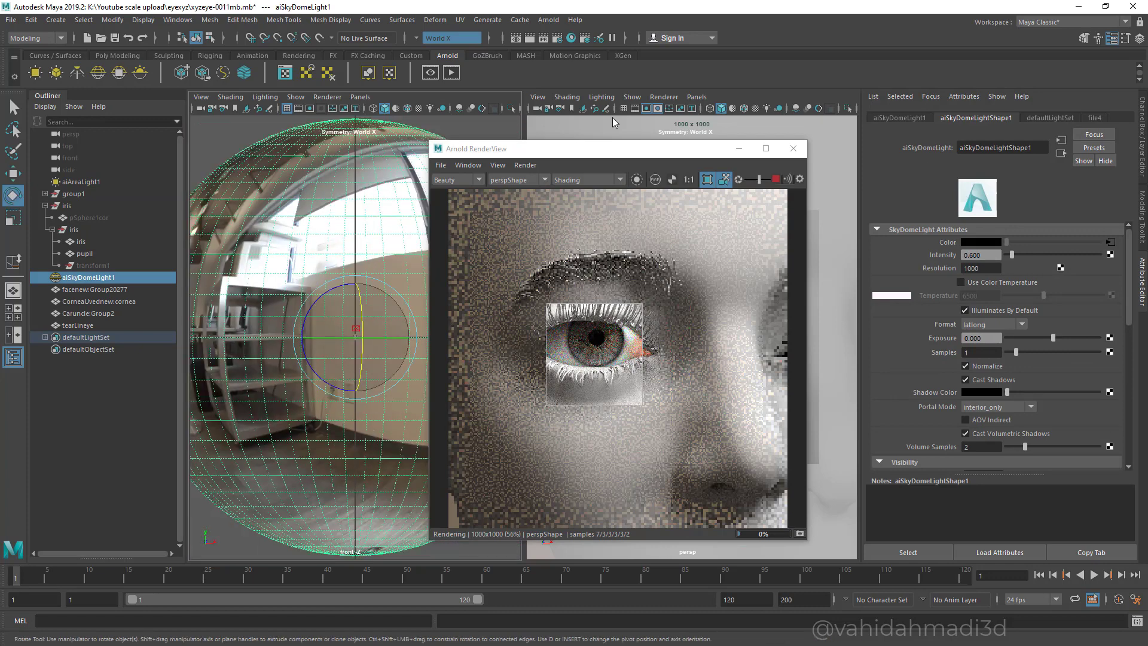
left_click_drag(328, 337, 391, 337)
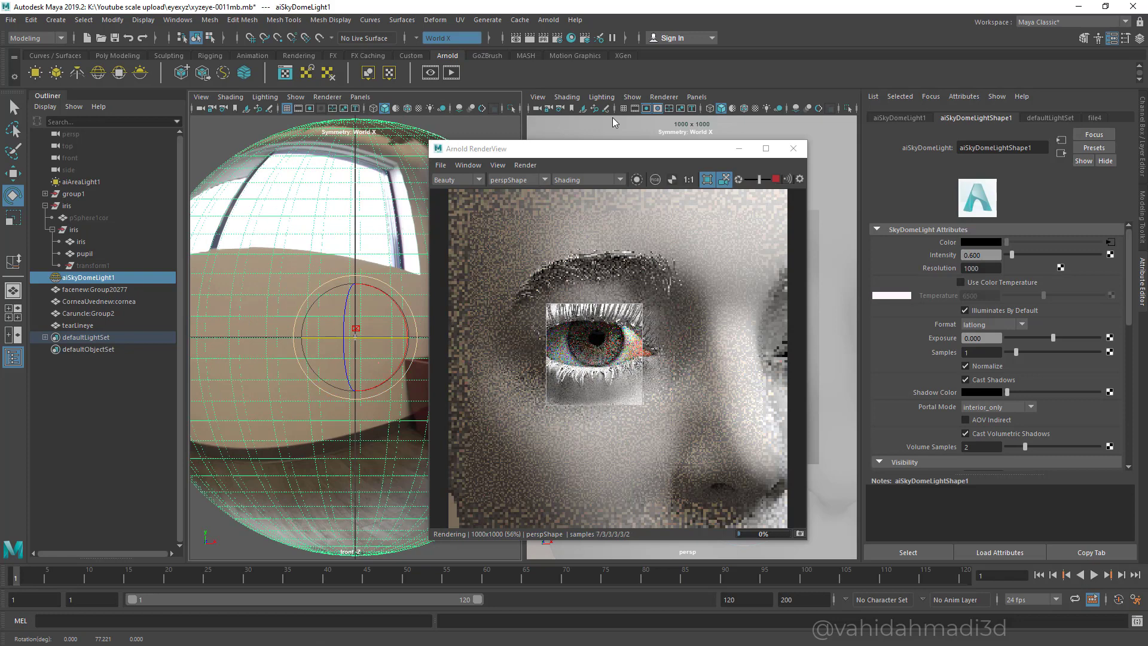
mouse_move(332, 337)
left_mouse_down()
mouse_move(386, 337)
mouse_move(370, 338)
left_mouse_up()
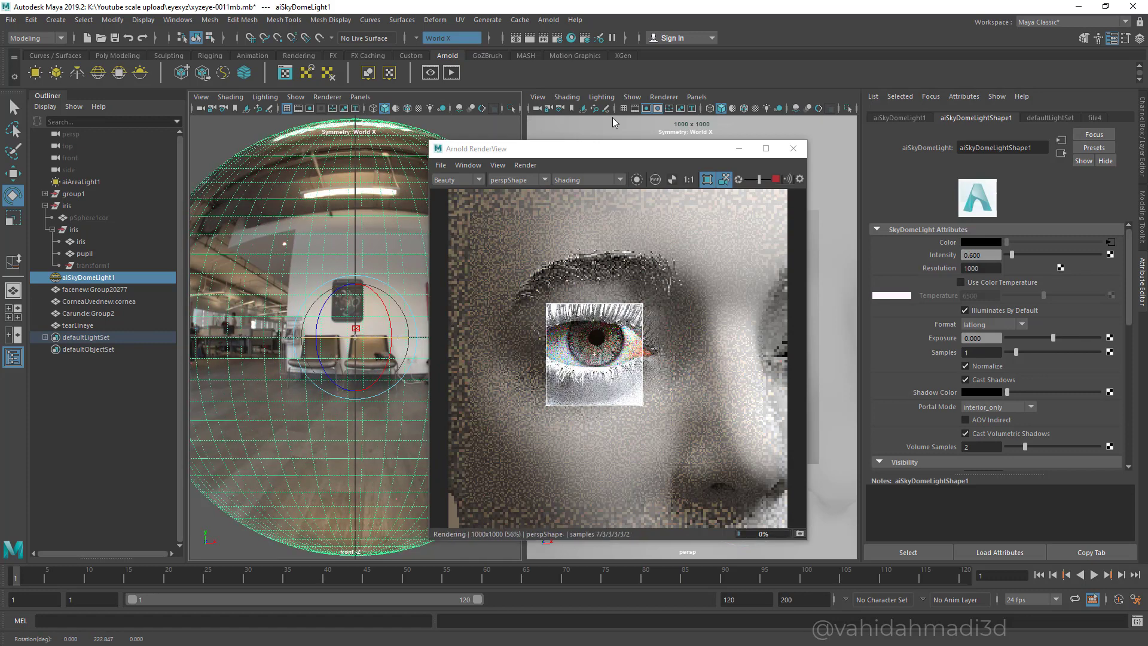
left_click_drag(338, 337, 373, 337)
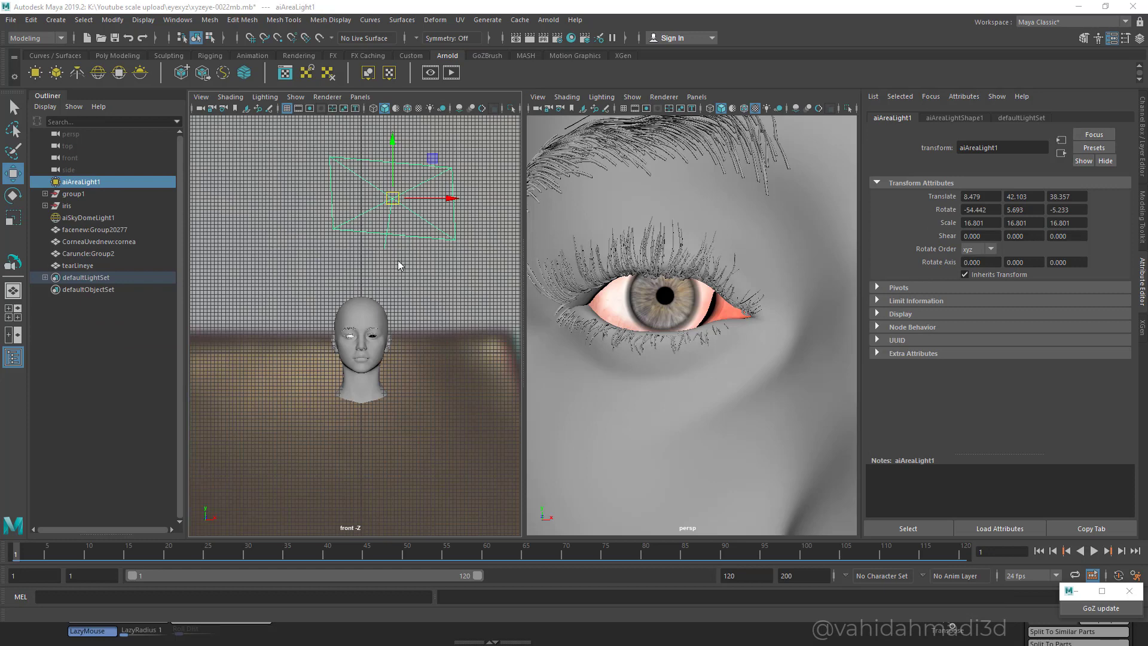
- Move the area light down in the front view to just above the head, at about X 2.3, Y 23.2
left_click(407, 269)
key("ctrl+z")
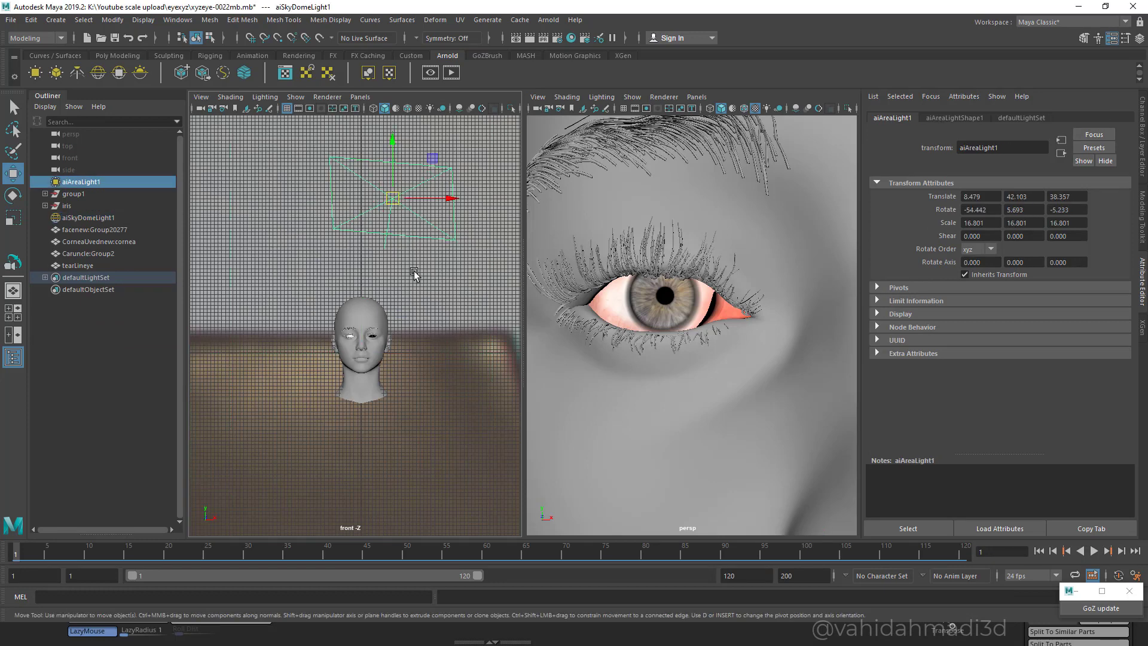
left_click_drag(392, 200, 412, 274)
middle_click_drag(414, 273, 405, 257)
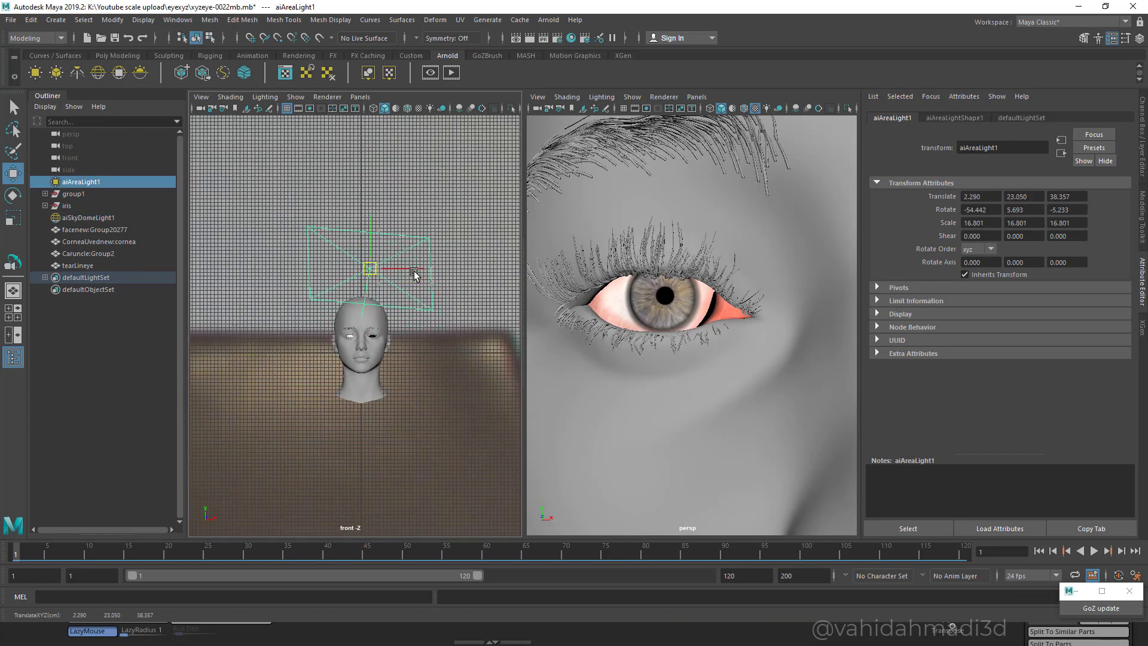
scroll(414, 272, "down", 18)
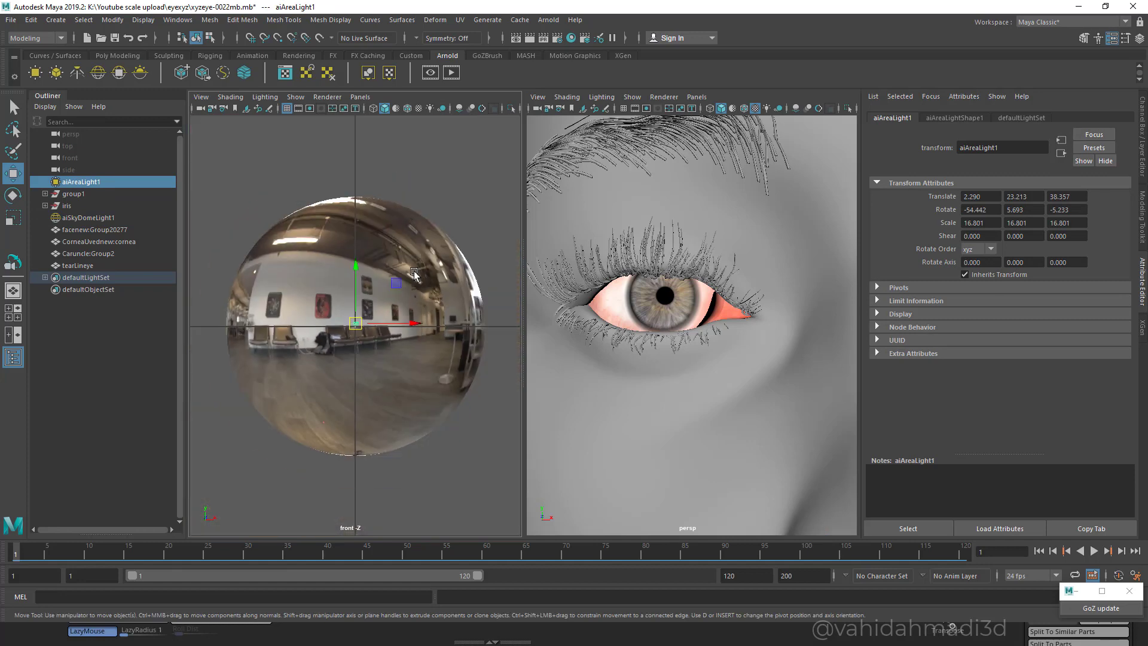
scroll(414, 273, "up", 5)
scroll(414, 273, "down", 8)
left_click(414, 272)
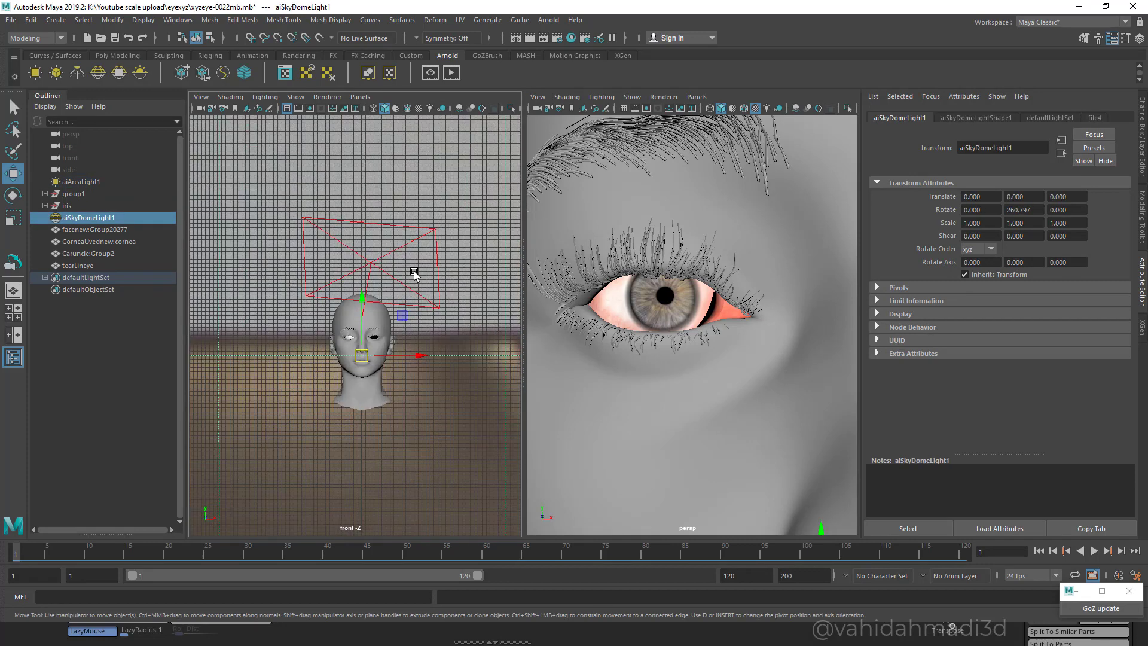
scroll(414, 272, "up", 3)
scroll(415, 273, "up", 3)
scroll(415, 273, "down", 5)
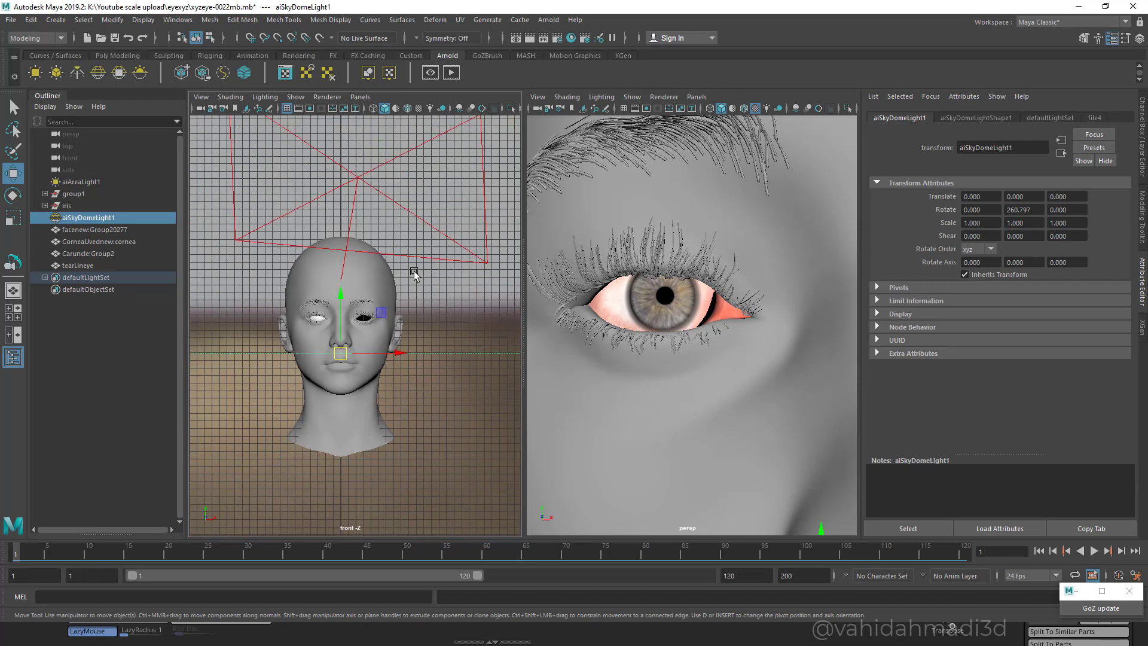
- Start an Arnold test render of the eye, check the render settings and uncover the area light in the front view
left_click(430, 73)
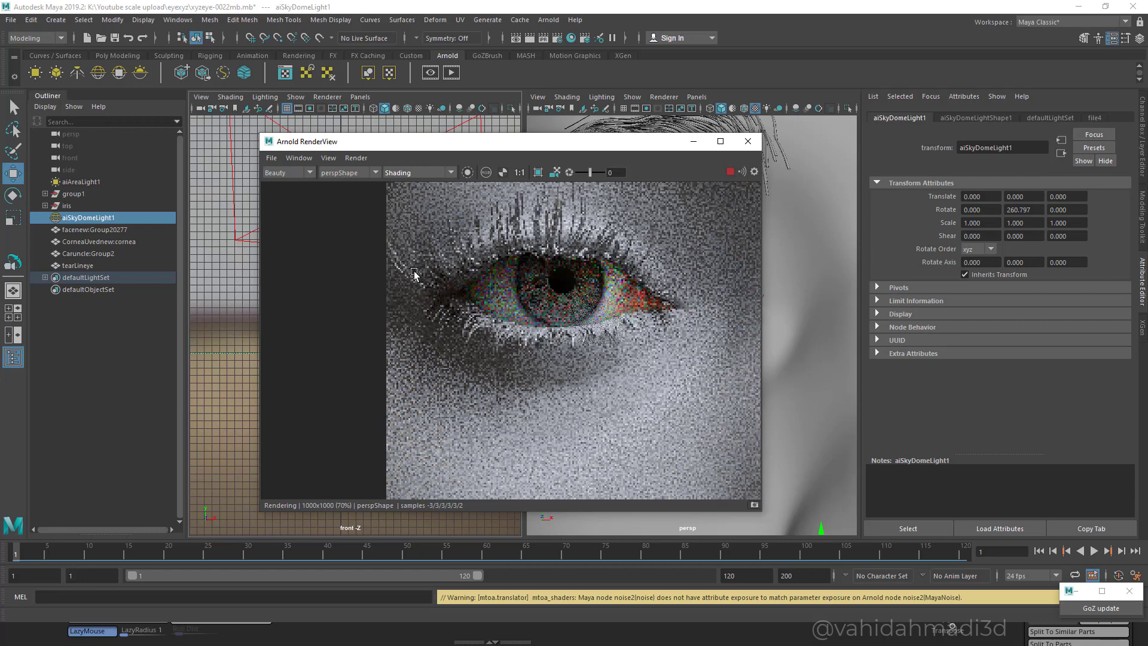
left_click(558, 38)
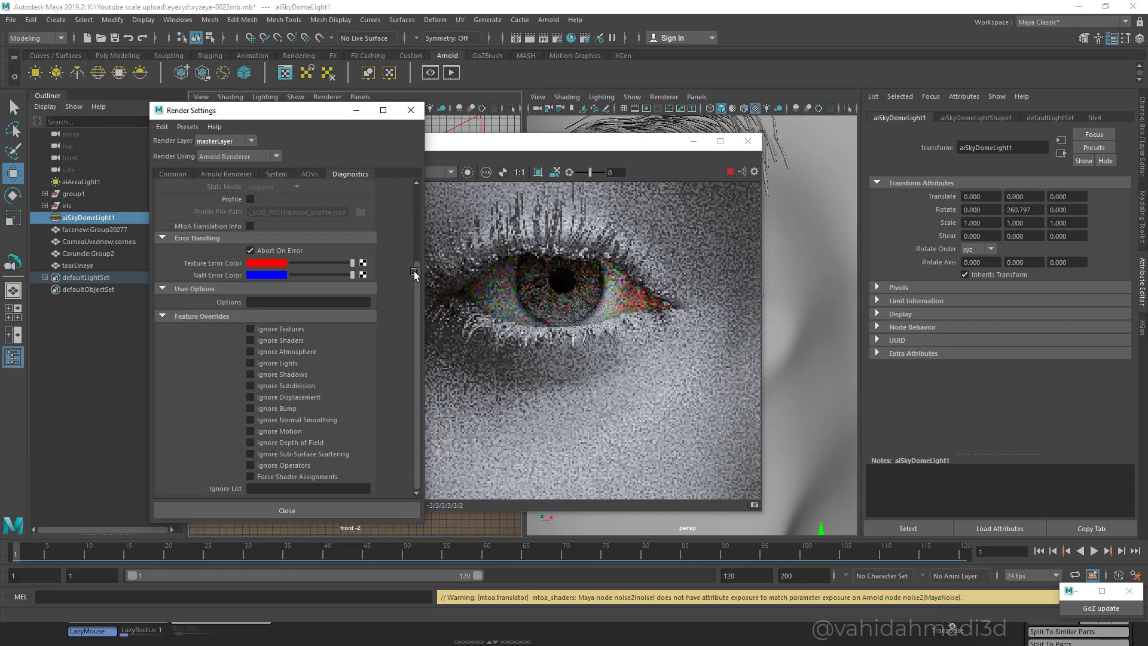
left_click(411, 110)
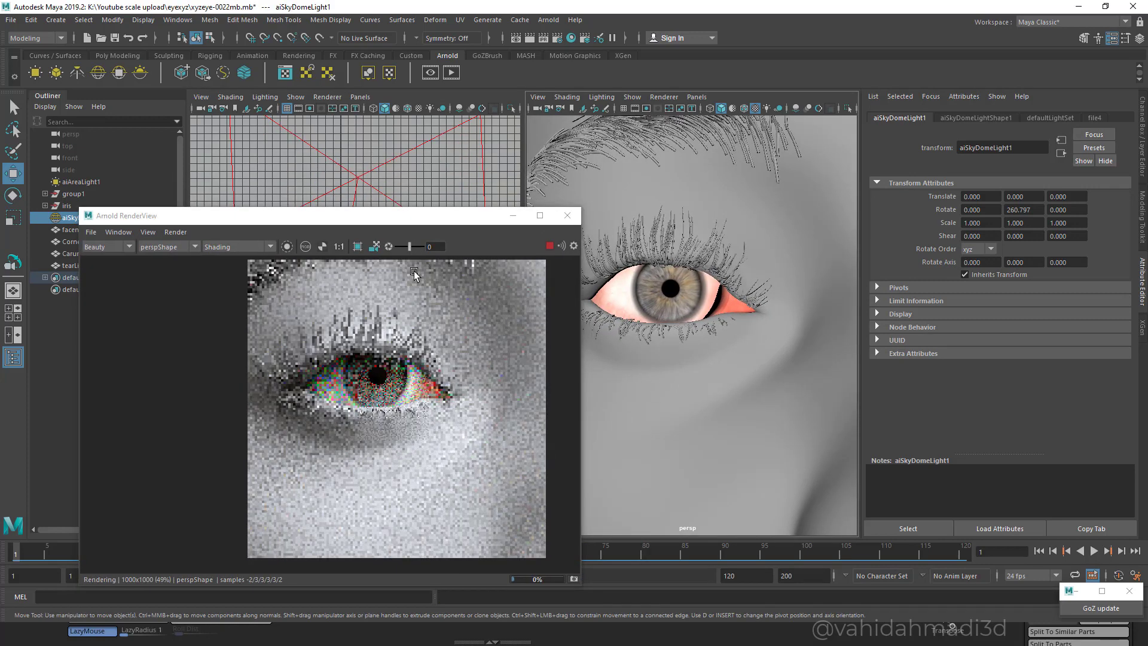
left_click_drag(358, 215, 536, 313)
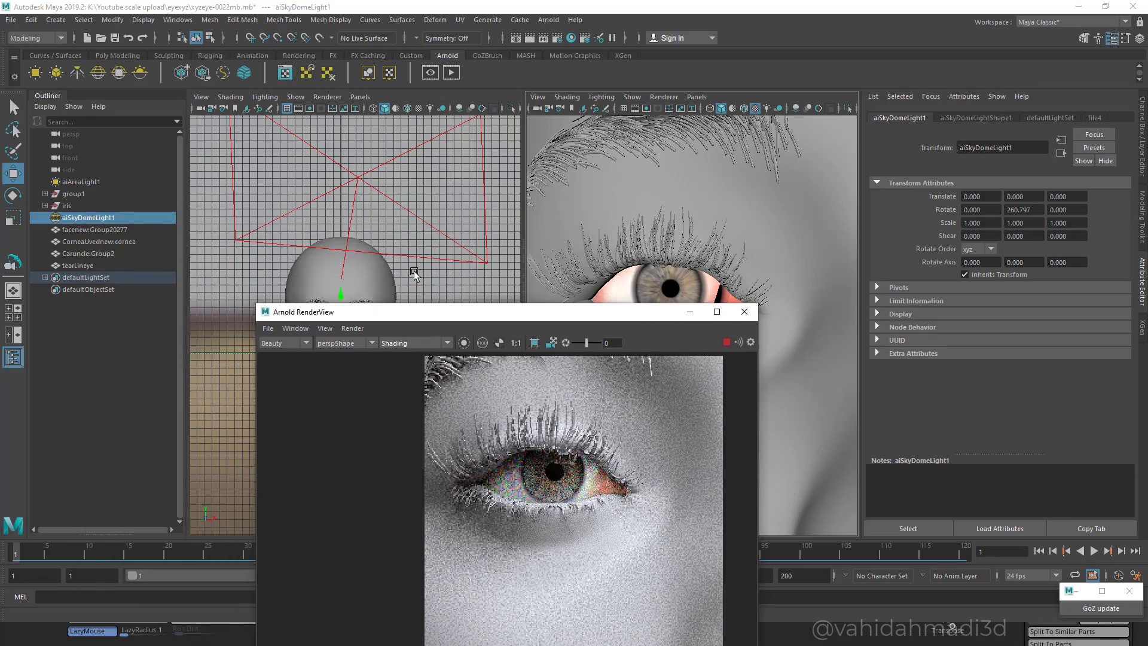
- Lower the area light to about X 2.8, Y 18.9 and inspect its reflection in the rendered eye up close
left_click(358, 178)
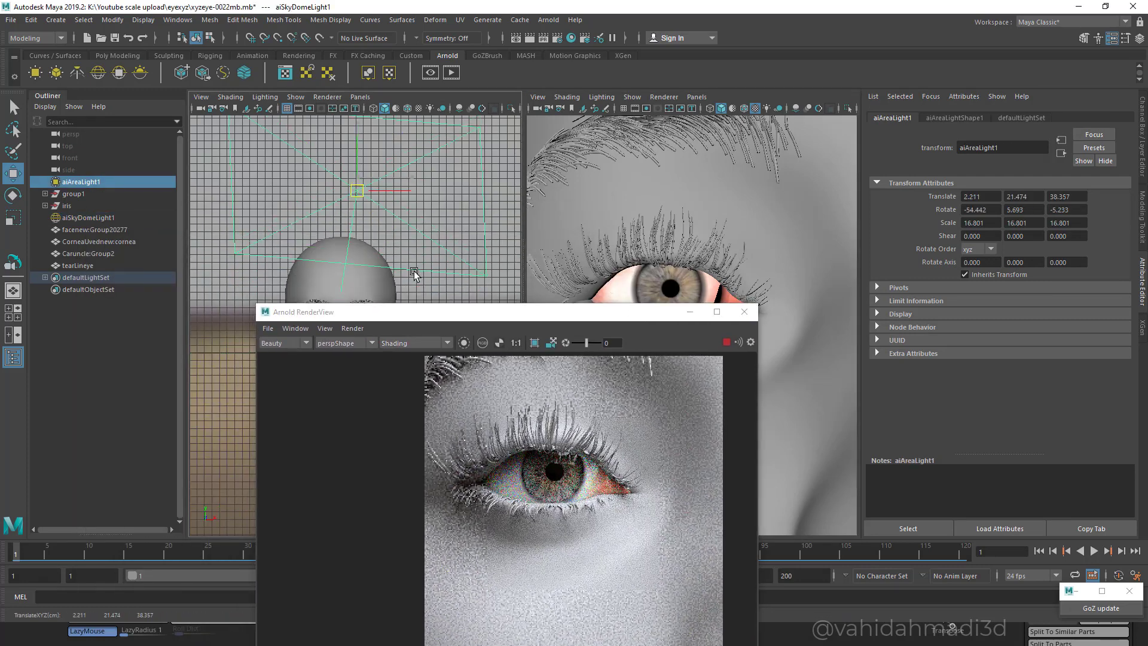
left_click_drag(357, 178, 361, 210)
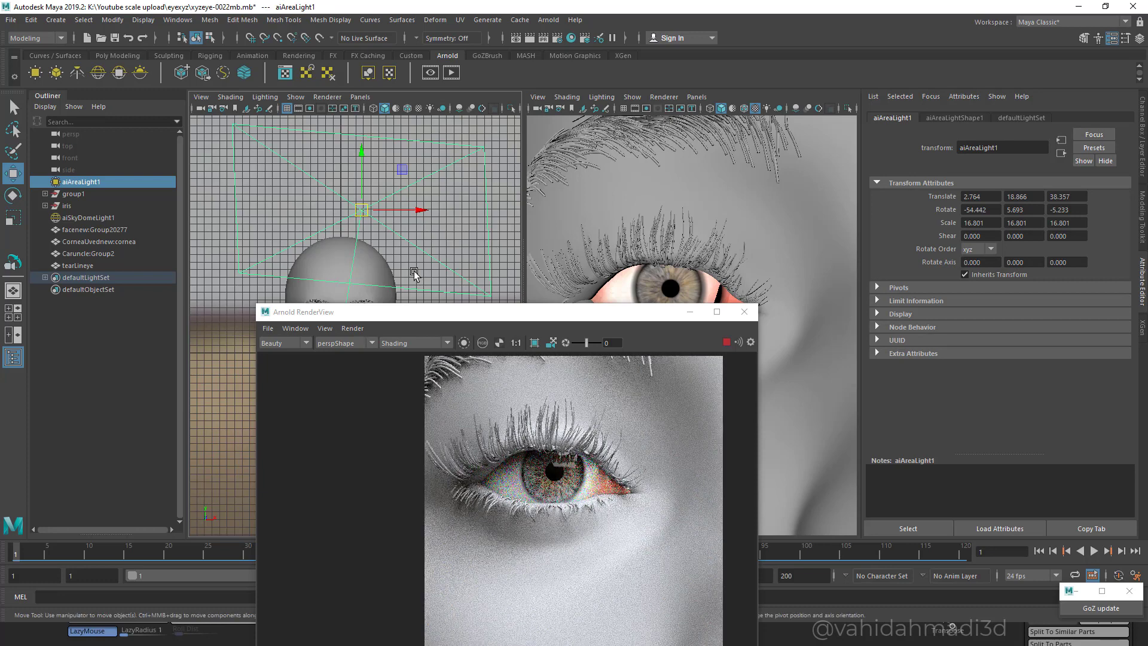
scroll(563, 473, "up", 6)
scroll(563, 473, "down", 2)
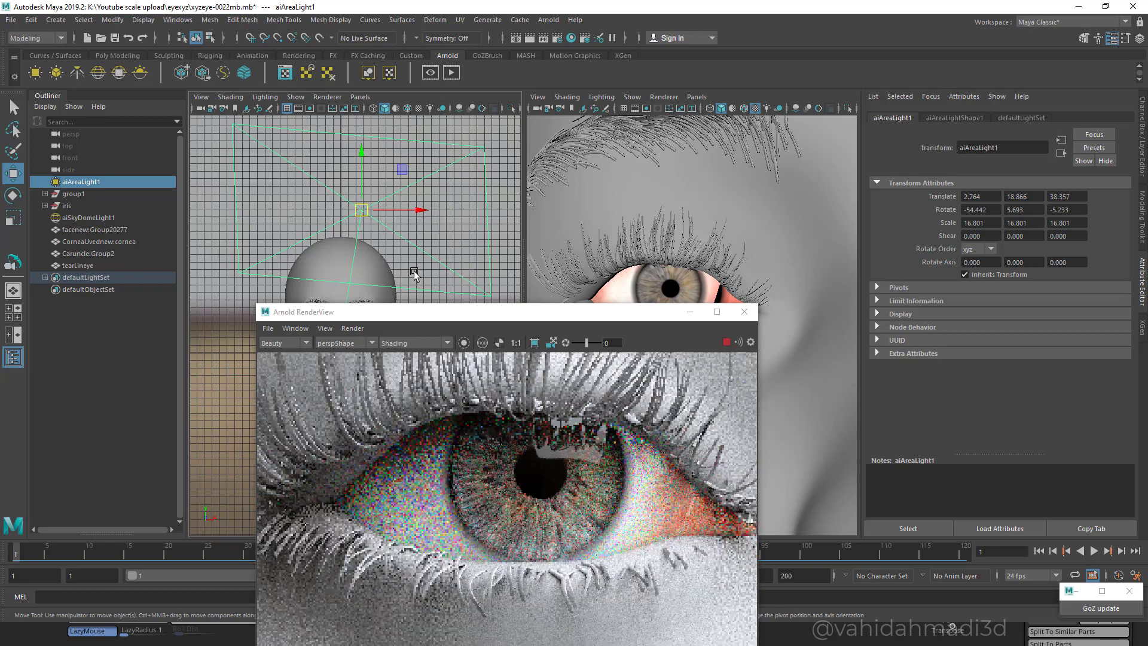
scroll(563, 474, "down", 4)
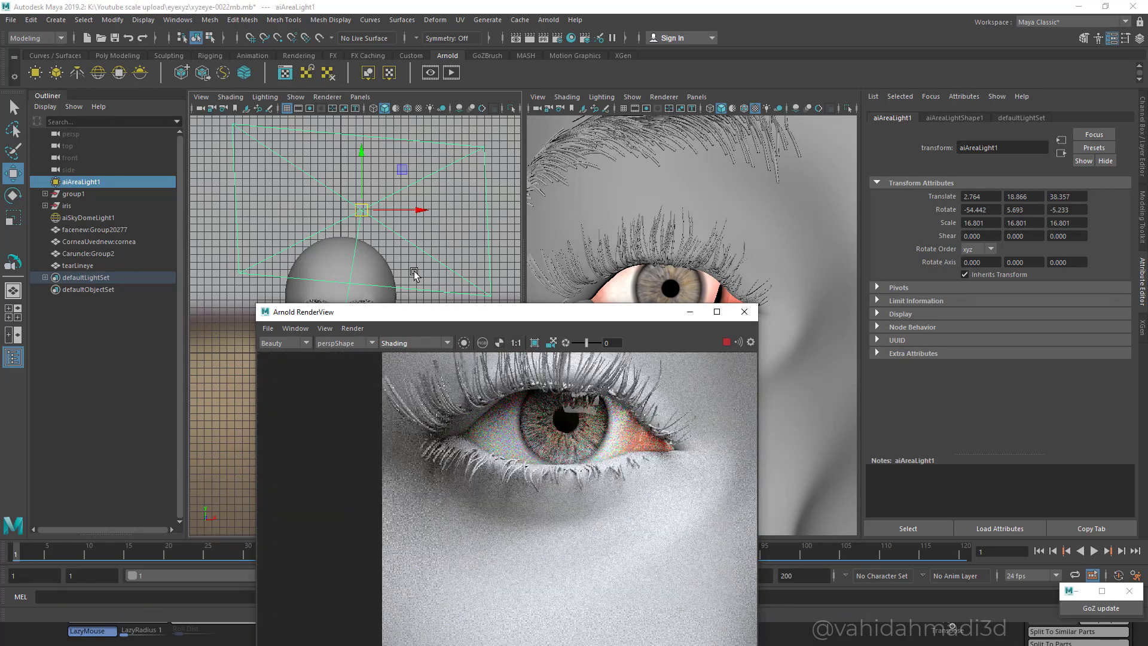
- Adjust the perspective camera's angle on the eye, test-render a crop region around it and close the render view
mouse_move(692, 240)
left_mouse_down("alt")
mouse_move(667, 241)
mouse_move(686, 226)
left_mouse_up("alt")
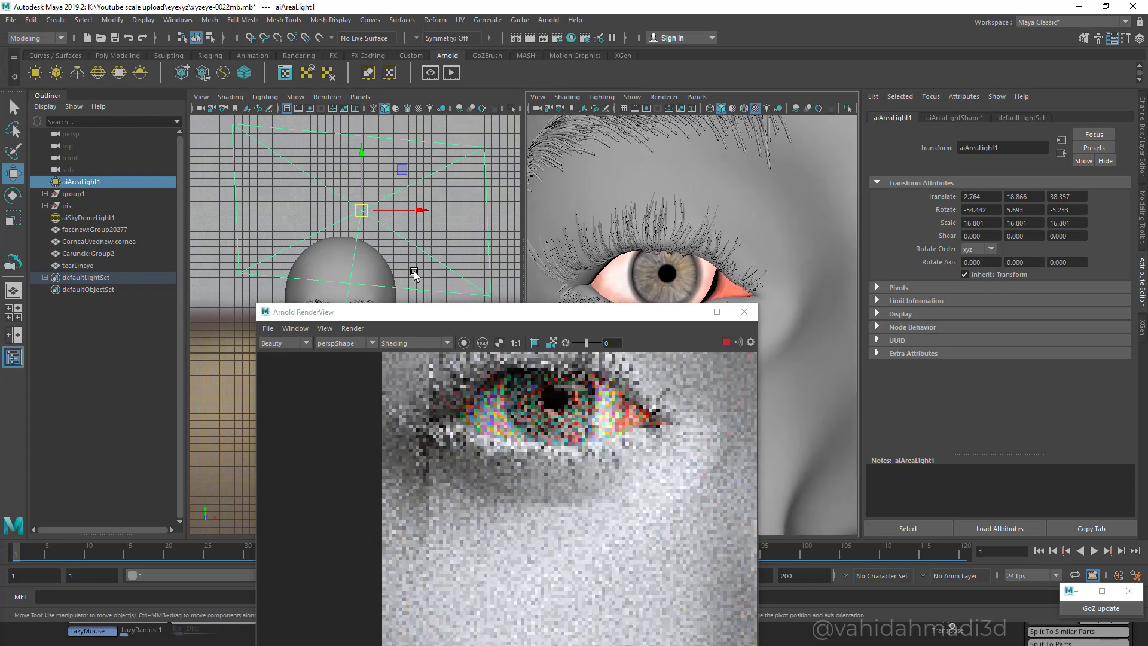
left_click_drag(427, 314, 385, 178)
middle_click_drag(527, 287, 538, 396)
left_click_drag(790, 299, 787, 282, "alt")
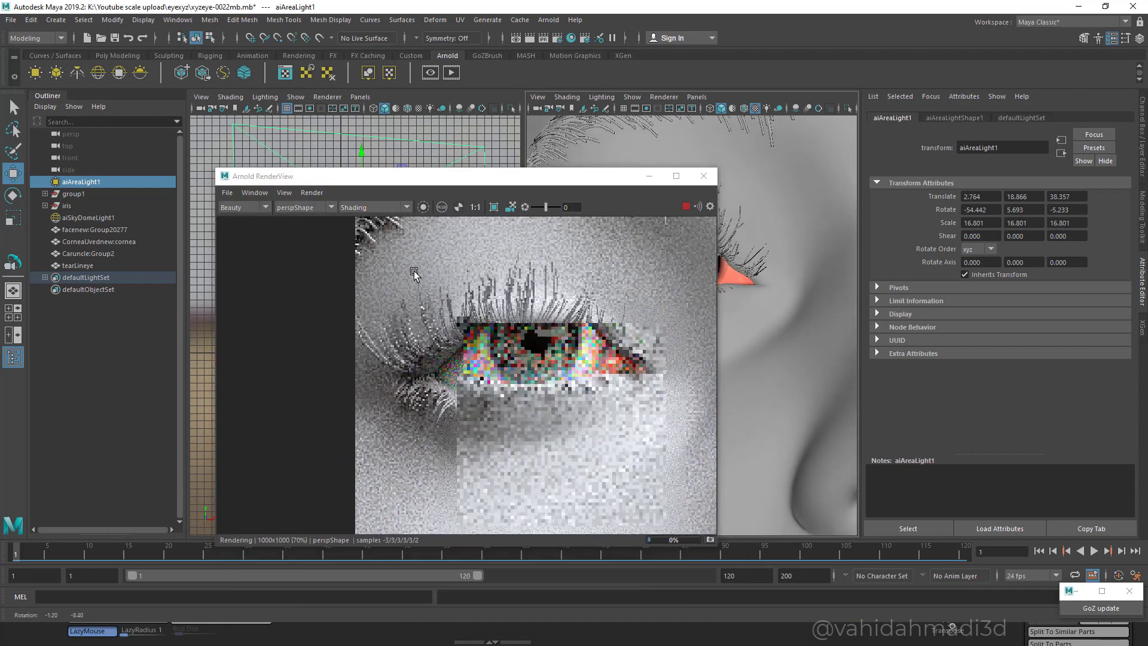
left_click(494, 207)
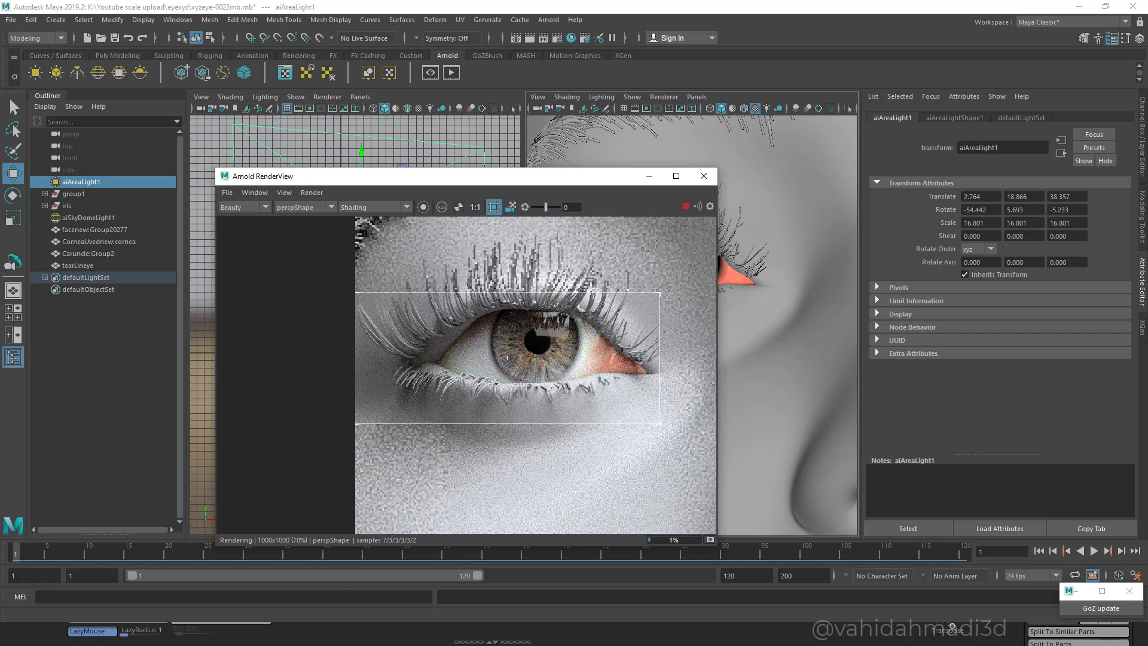
left_click(703, 176)
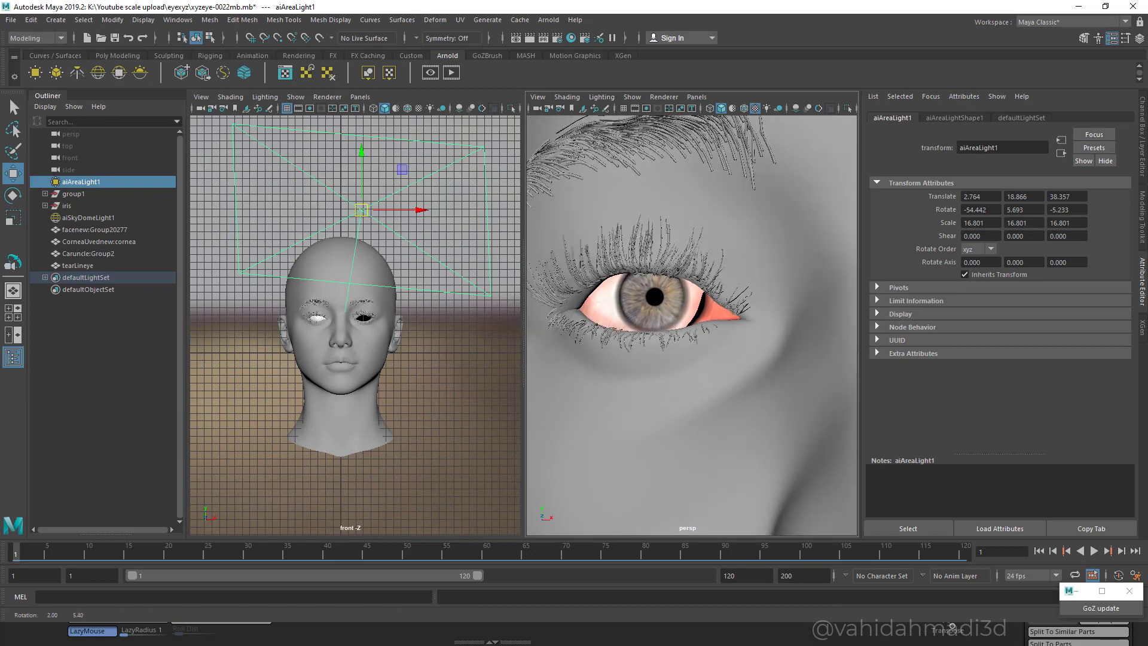
- Hide the cornea mesh in the perspective view and select the iris behind it
scroll(661, 299, "up", 4)
left_click_drag(660, 300, 688, 293, "alt")
left_click(660, 296)
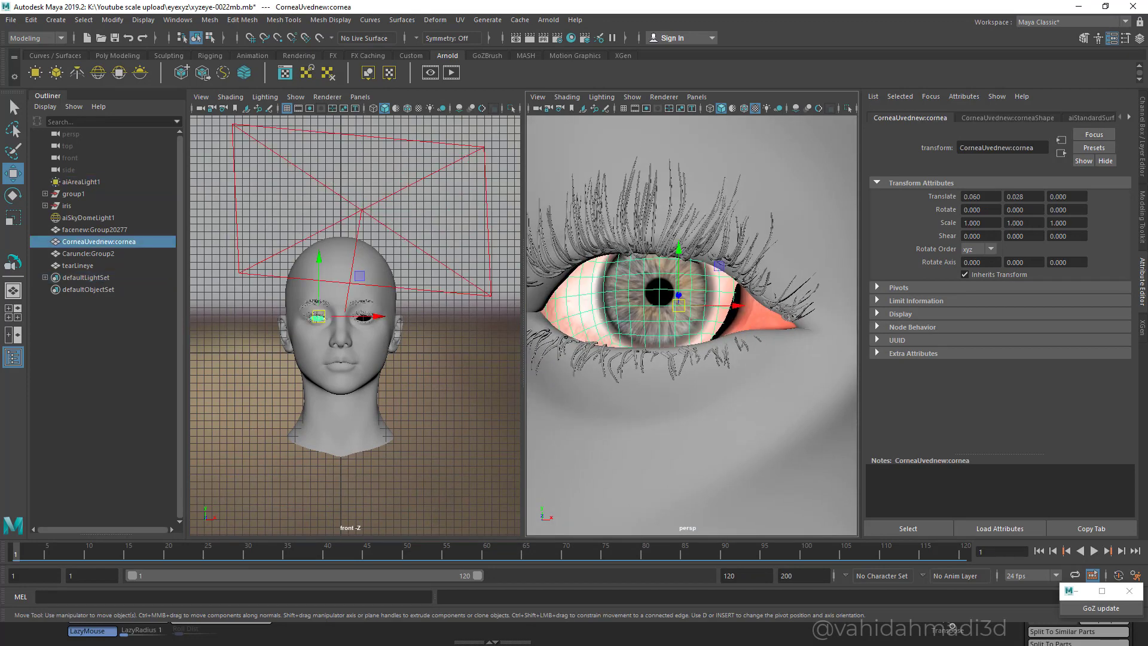
key("ctrl+h")
left_click(677, 305)
scroll(677, 305, "up", 4)
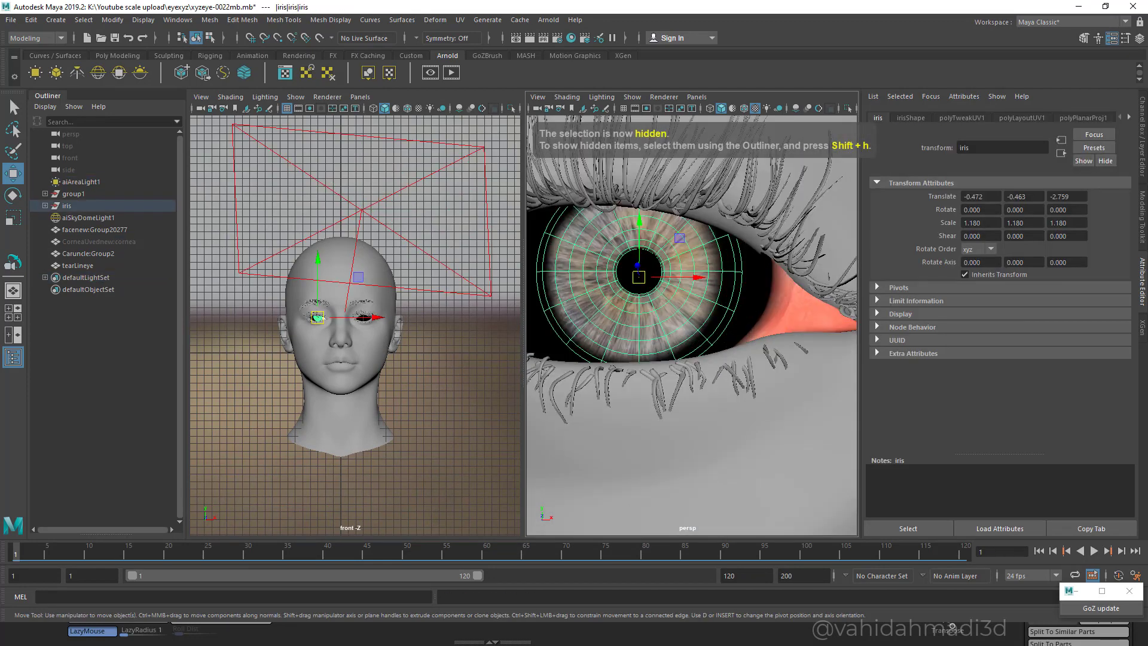
- Open the iris in the UV Editor and select all faces of its UV shell with the Scale tool active
left_click(460, 20)
left_click(481, 37)
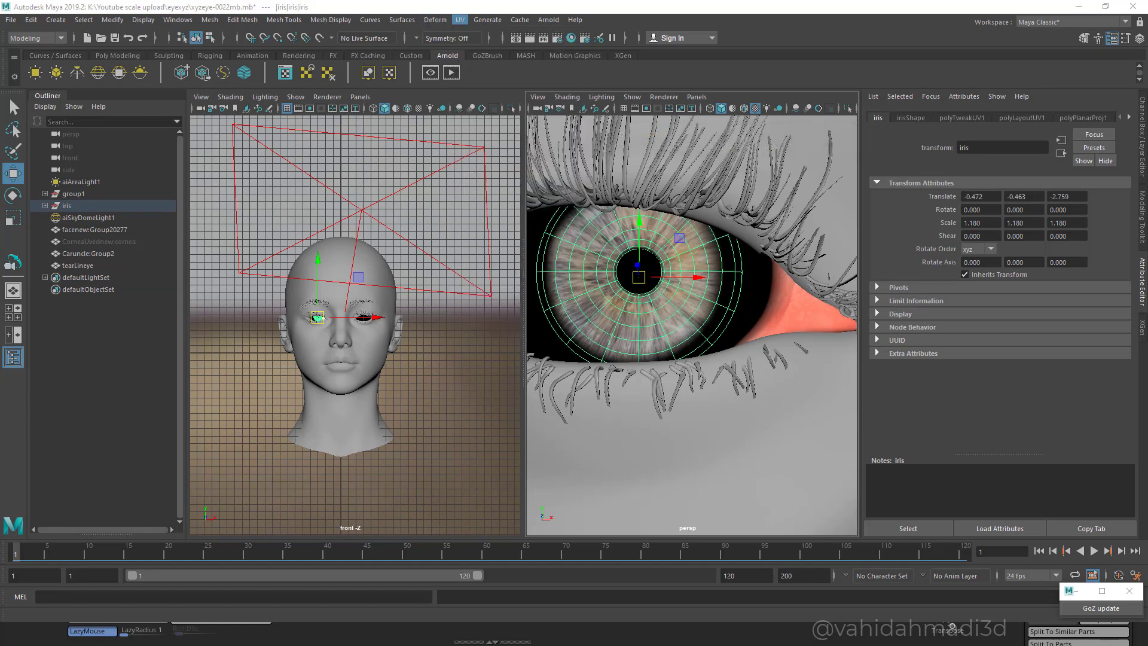
left_click_drag(628, 245, 338, 244)
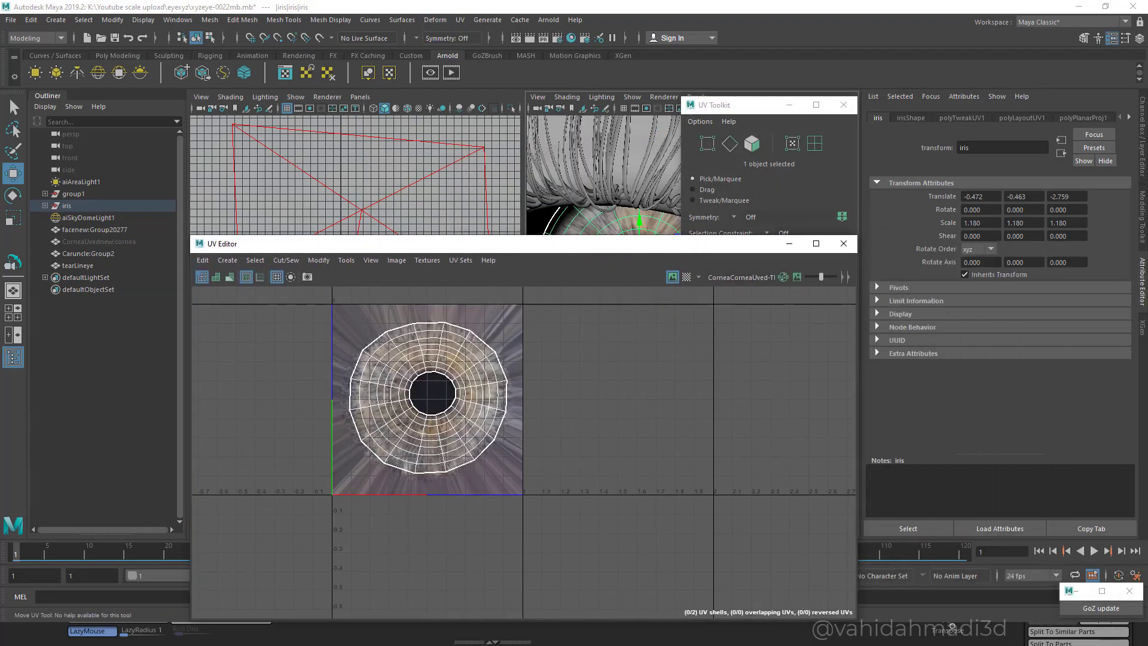
left_click_drag(348, 299, 573, 519)
key("r")
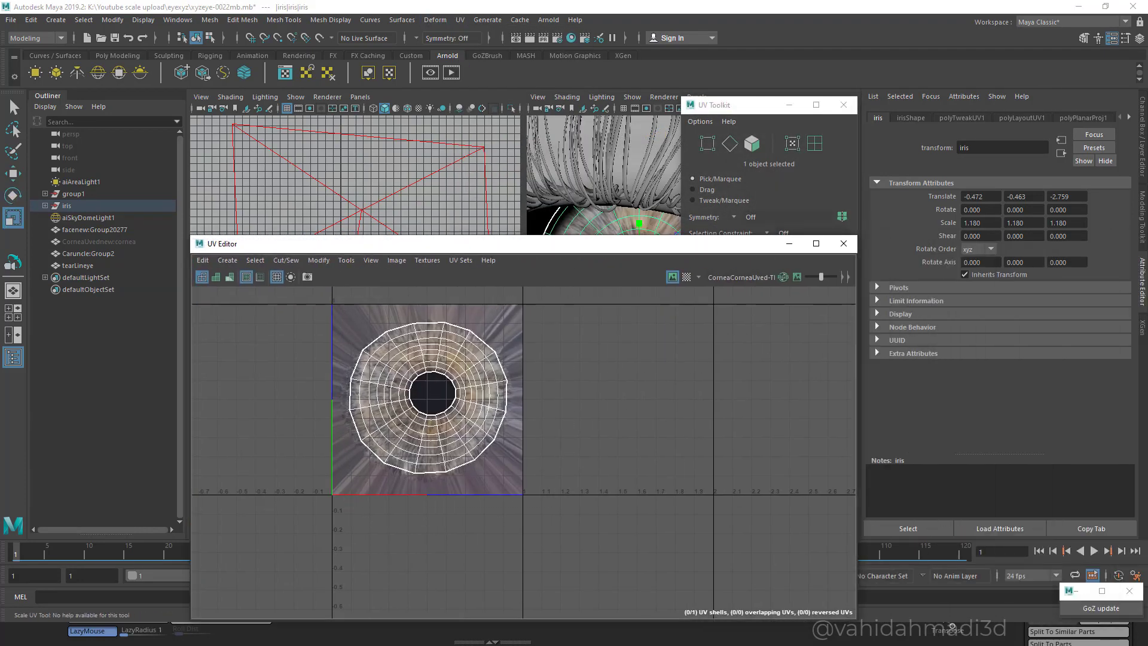
right_click_drag(462, 356, 465, 381)
double_click(465, 380)
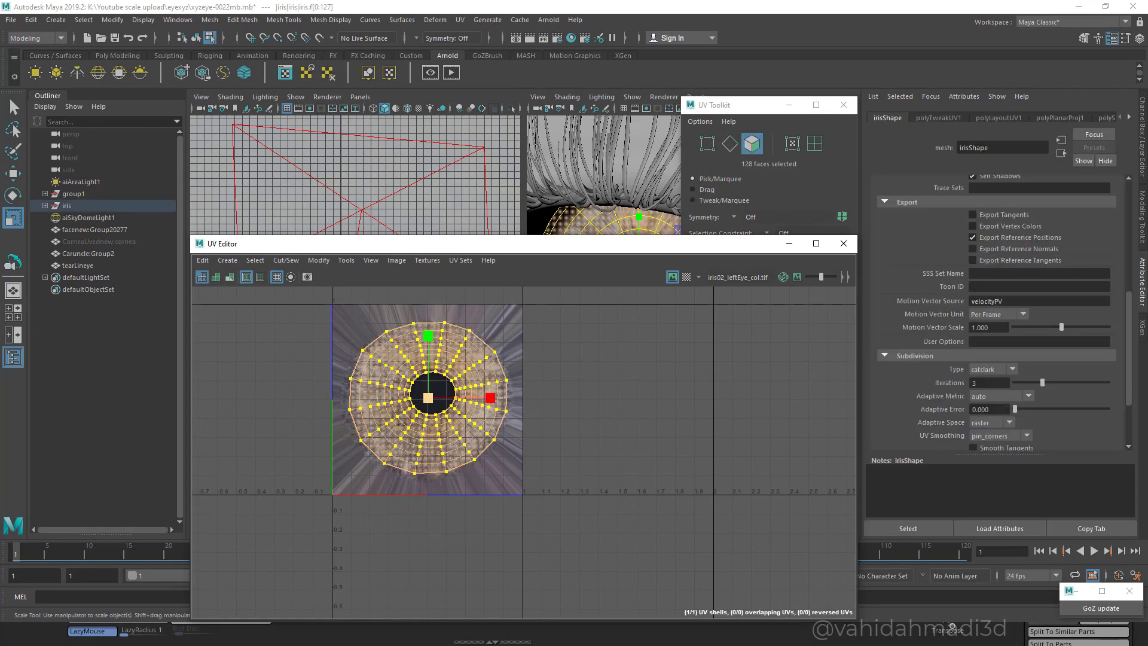
- Scale the iris UV shell down slightly within the iris texture, checking the fit on the model, and drop the full selection
left_click_drag(428, 398, 423, 398)
left_click_drag(437, 244, 345, 340)
left_click_drag(735, 105, 928, 133)
scroll(682, 249, "up", 3)
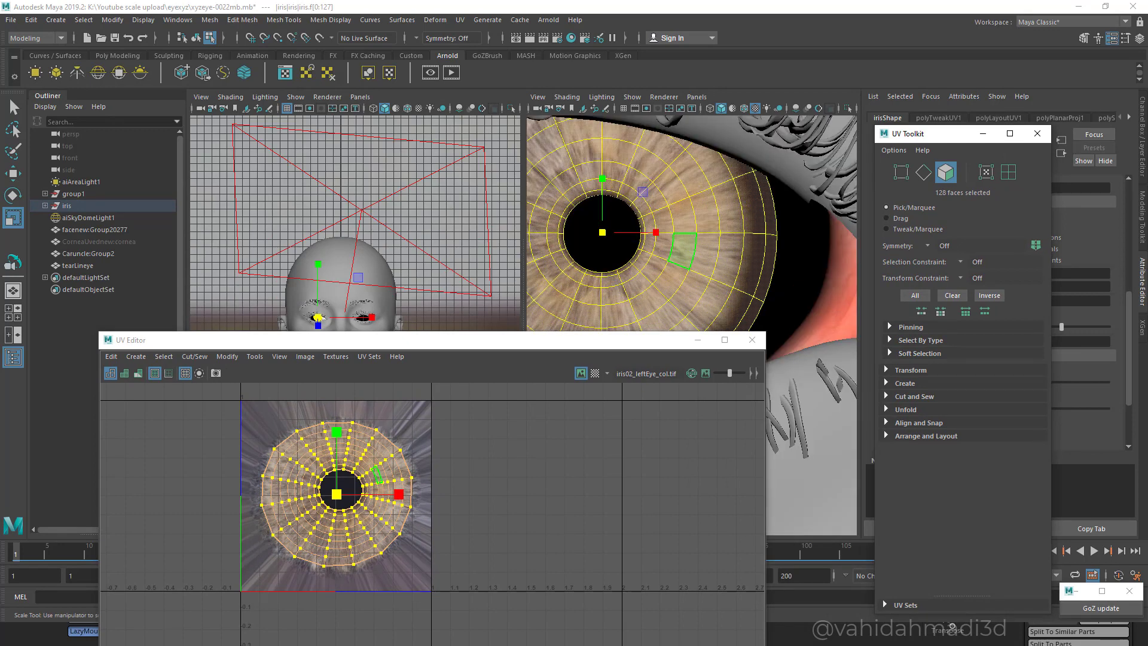
left_click_drag(337, 495, 335, 494)
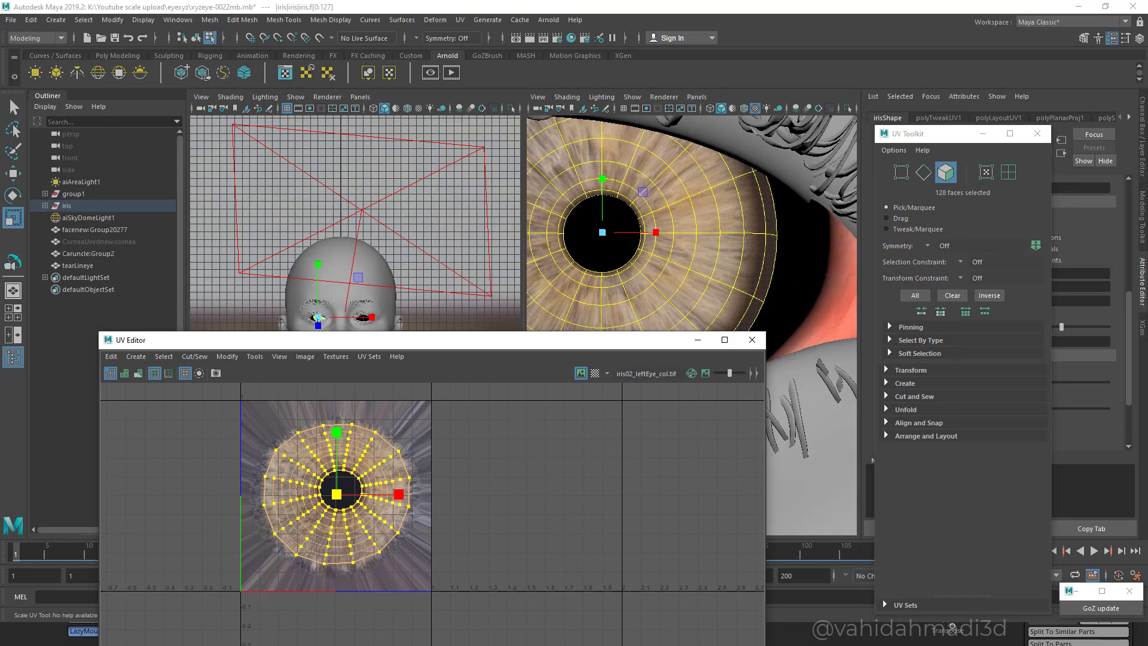
scroll(687, 227, "down", 4)
left_click(400, 464)
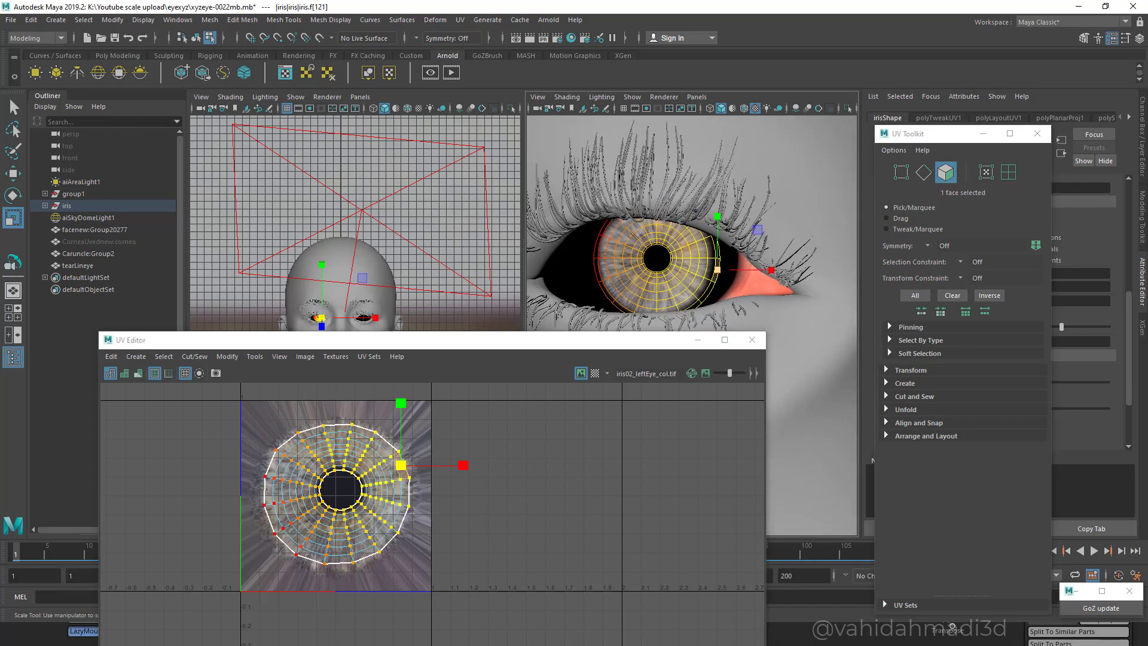
scroll(688, 228, "up", 5)
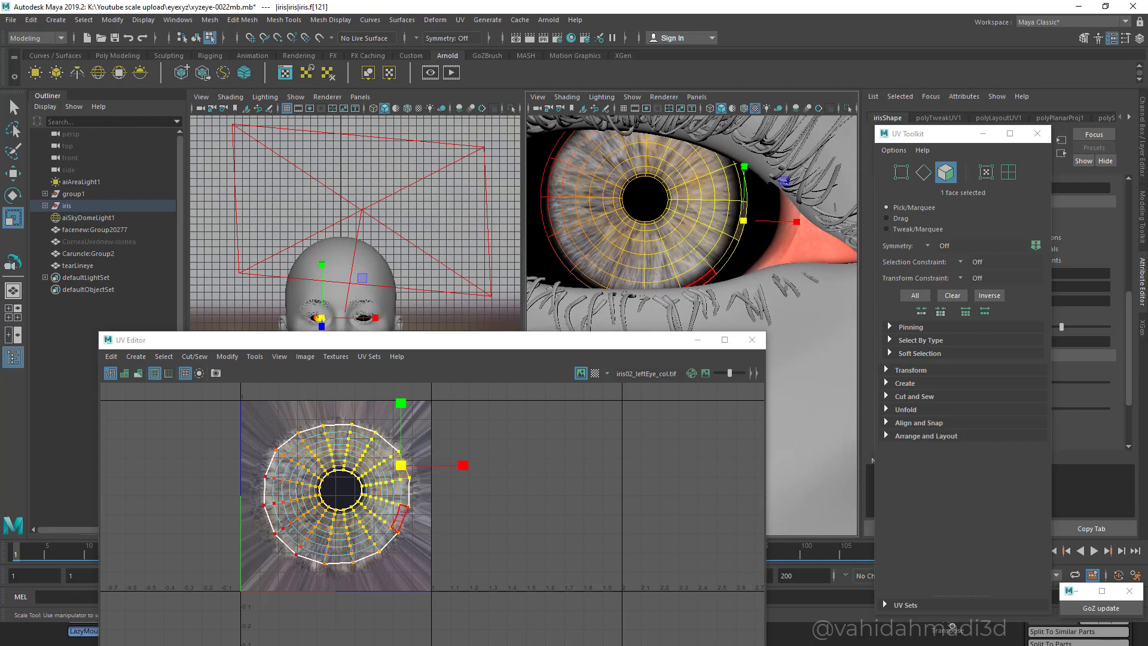
- Open Hypershade, look through its graphs and select the ramp1 node in the iris material's network
left_click(572, 38)
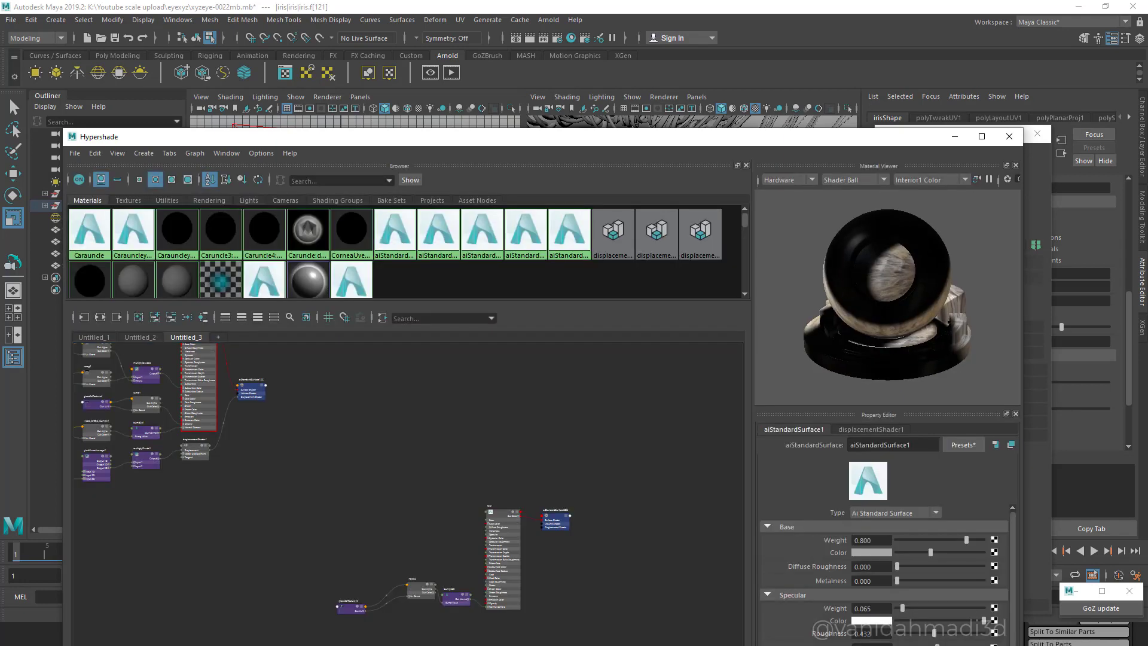
left_click(140, 337)
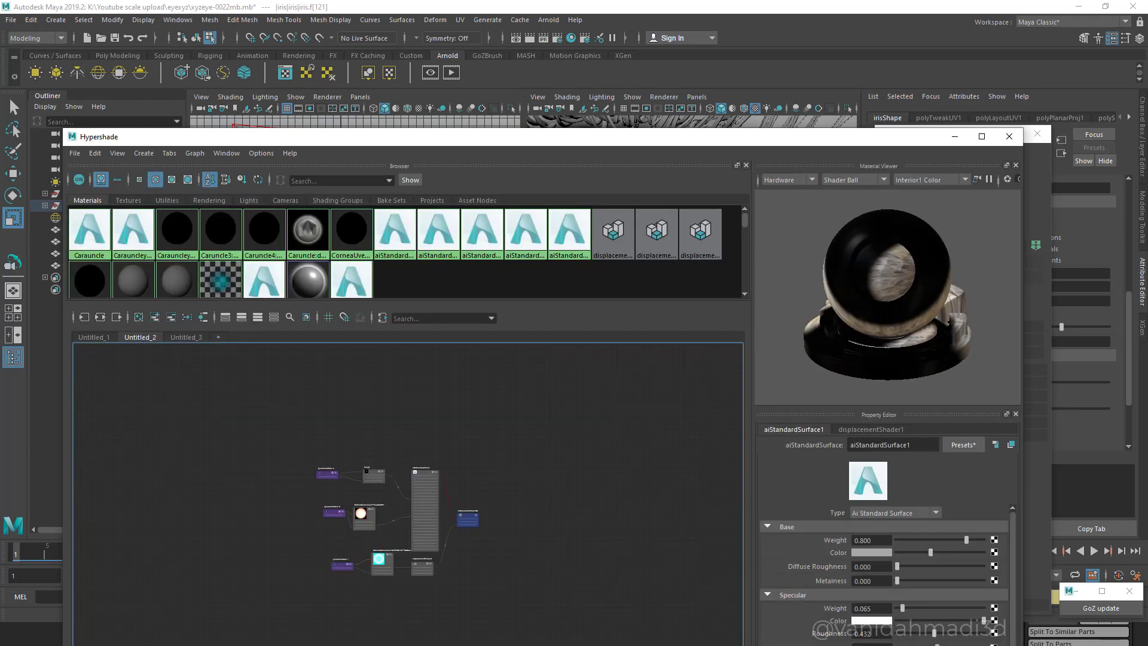
left_click(94, 338)
scroll(359, 518, "up", 5)
middle_click_drag(383, 518, 302, 415, "alt")
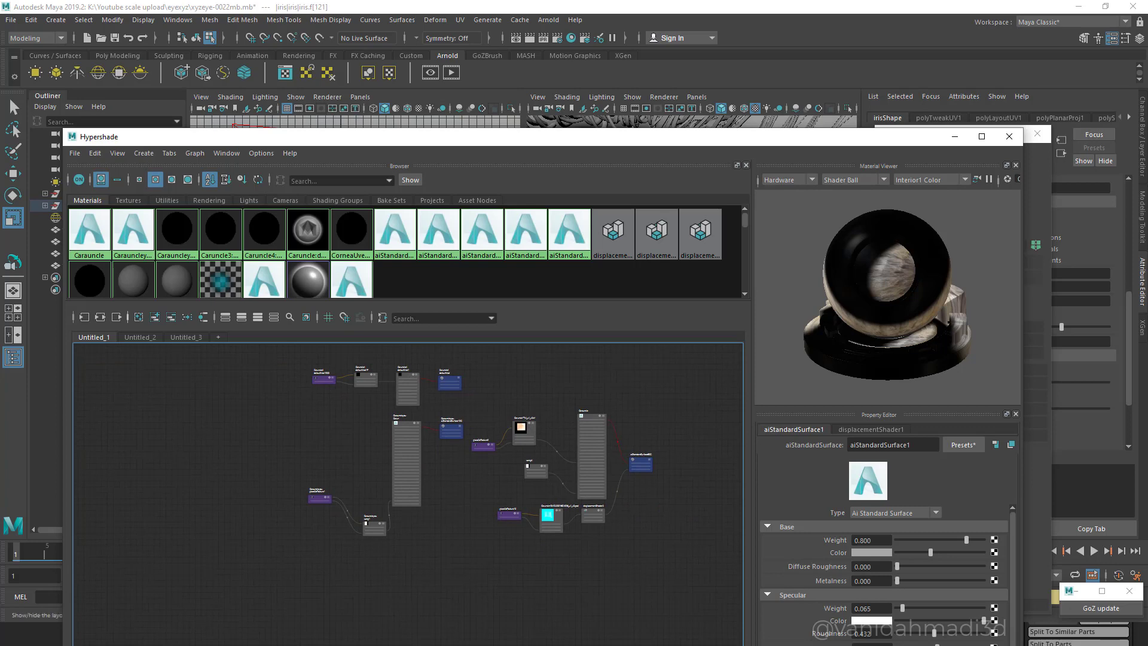
left_click(140, 338)
scroll(270, 475, "up", 4)
middle_click_drag(271, 475, 209, 417, "alt")
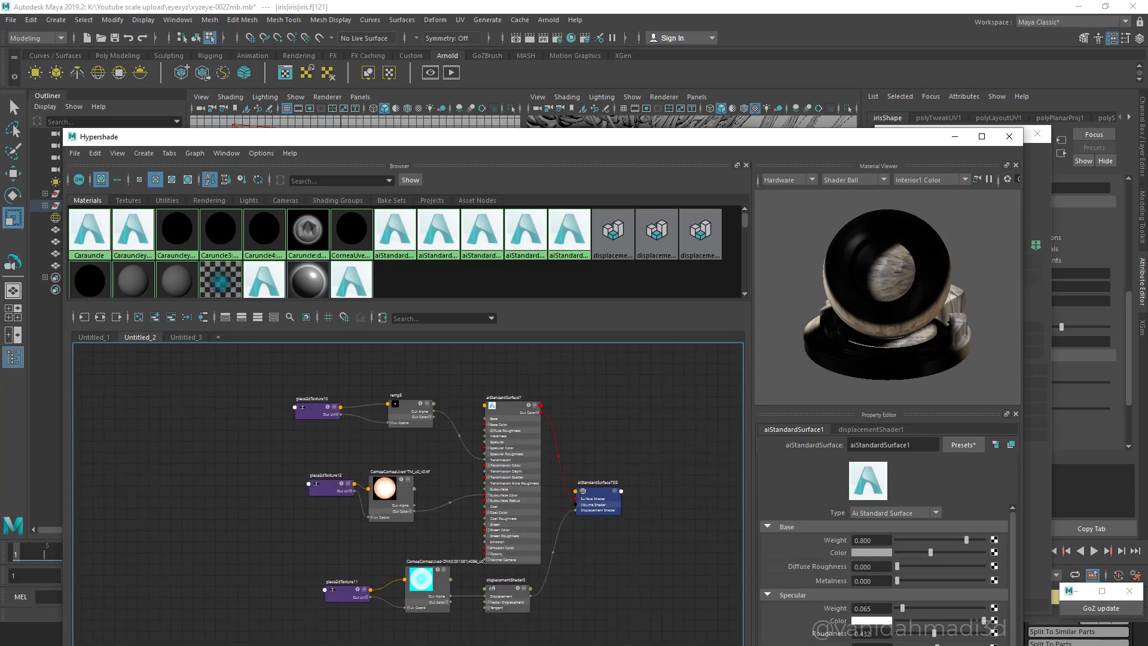
left_click(186, 338)
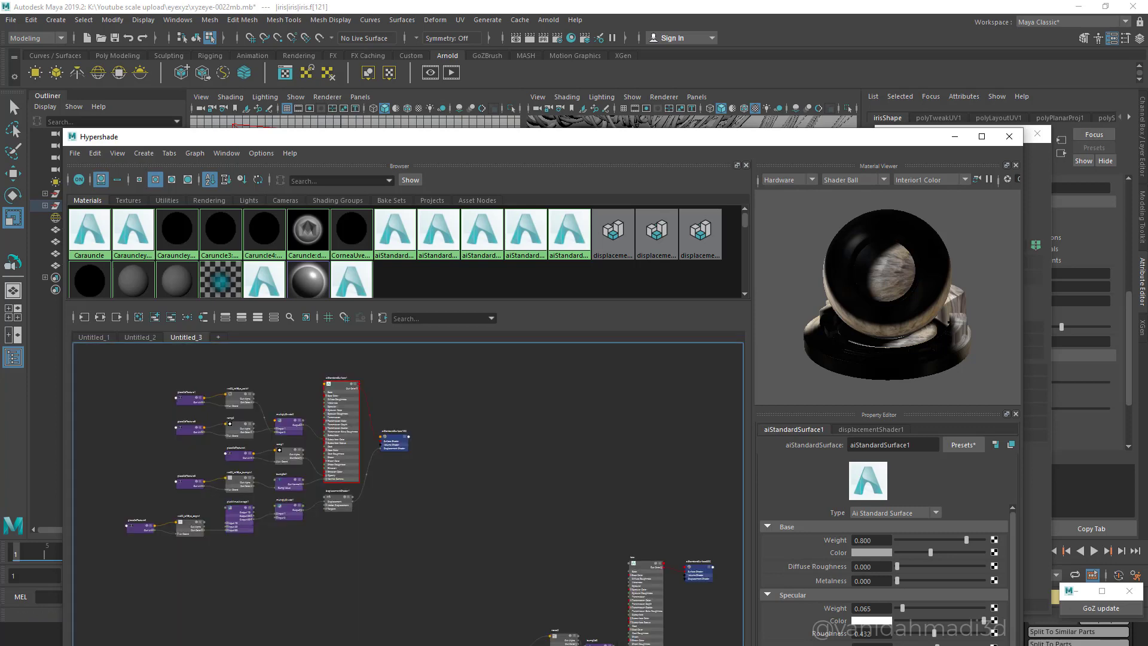
left_click(288, 459)
scroll(287, 459, "up", 4)
left_click_drag(288, 459, 291, 468)
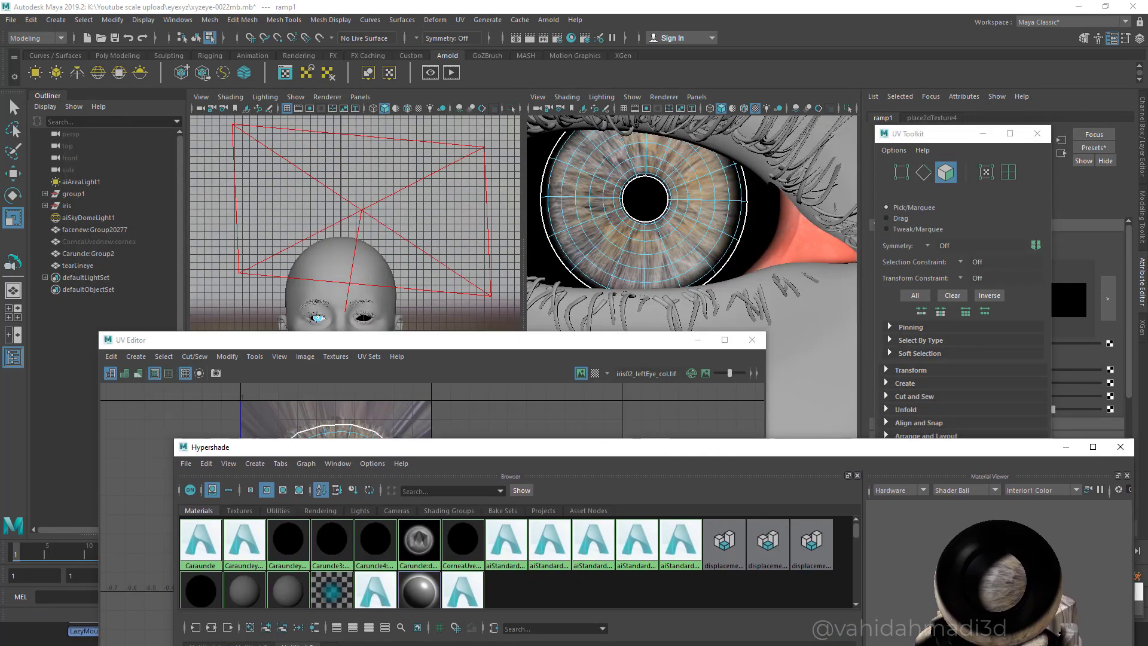
- Arrange the windows around the eye view and shrink ramp1's white area, with the black stop at position 0.440
middle_click_drag(682, 227, 689, 267, "alt")
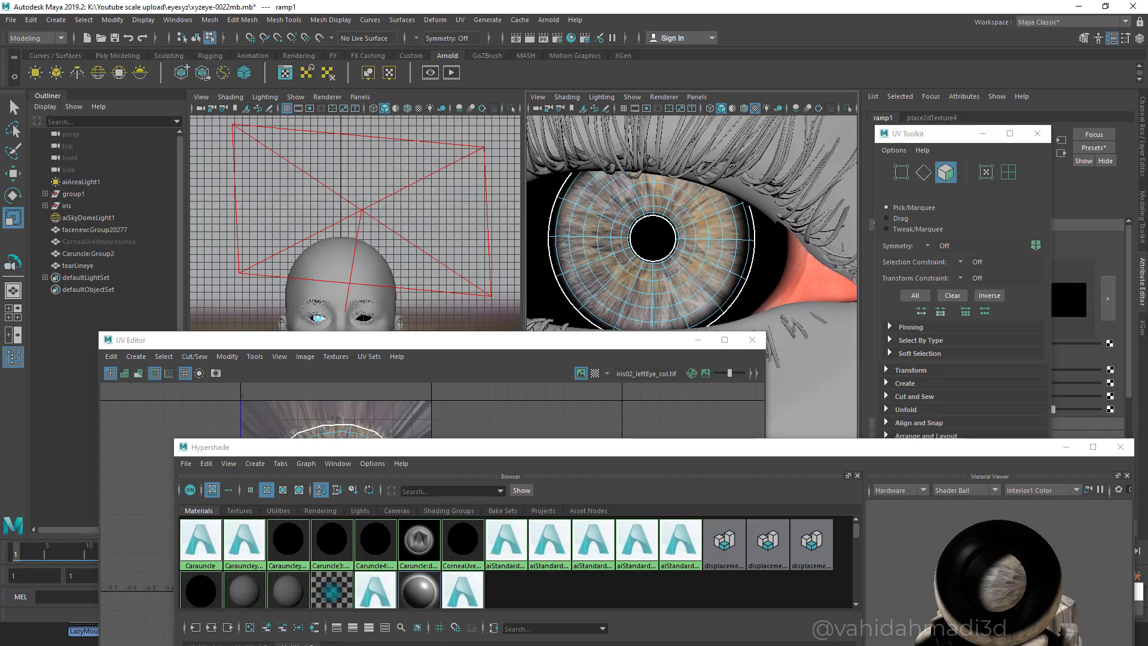
left_click_drag(634, 340, 563, 329)
left_click(680, 328)
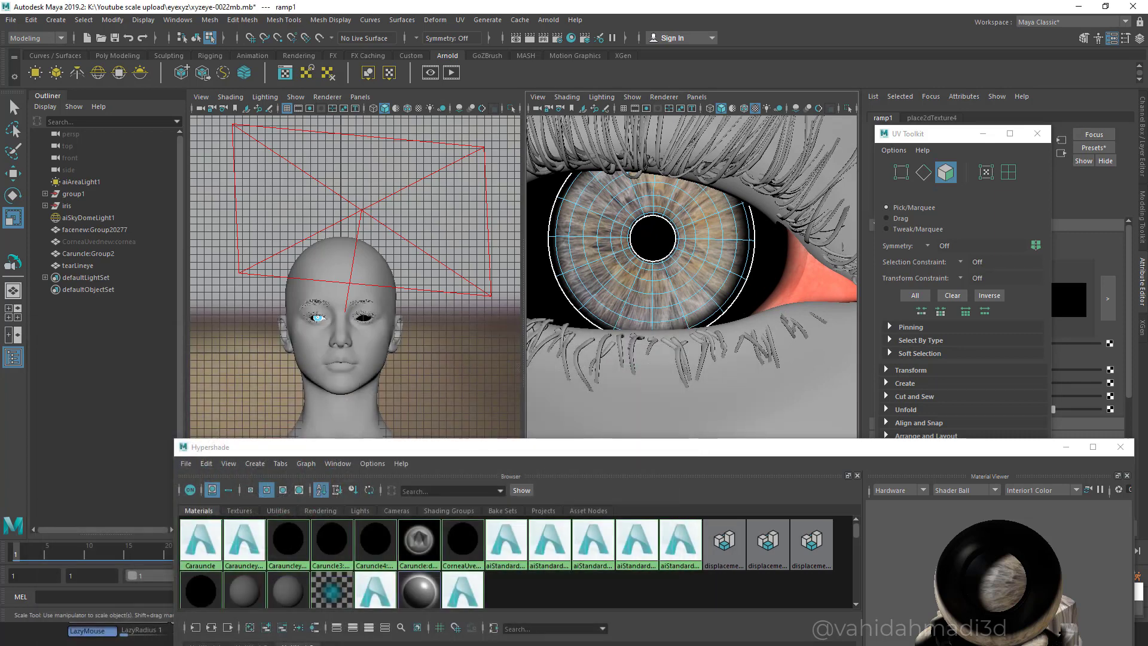
left_click_drag(748, 448, 543, 93)
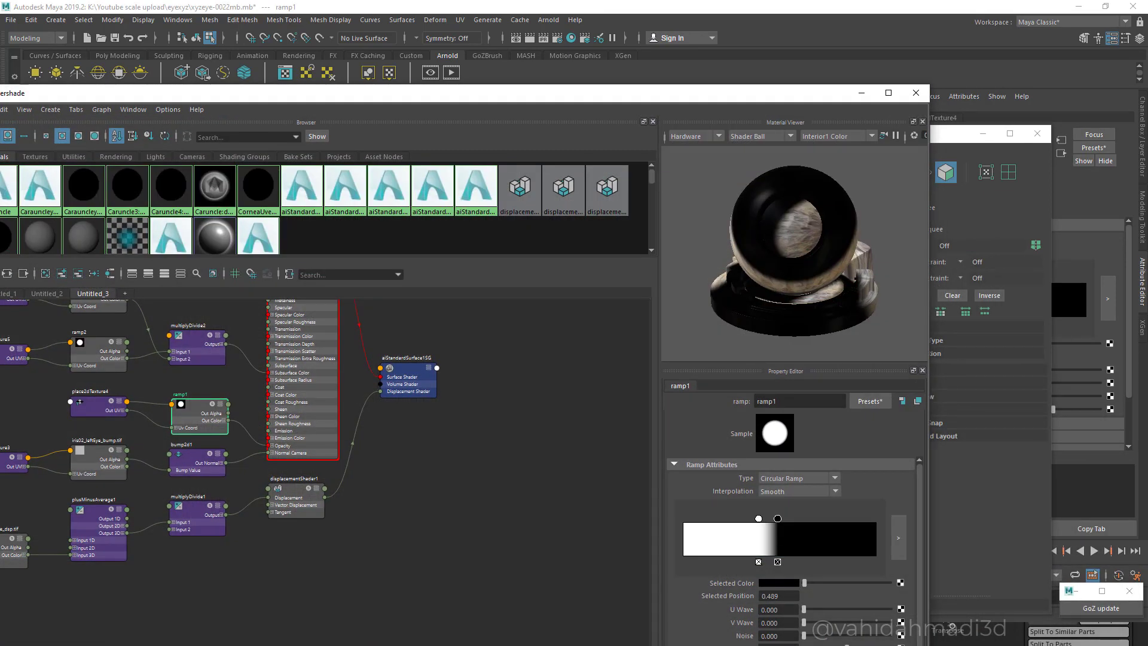
left_click_drag(930, 264, 557, 263)
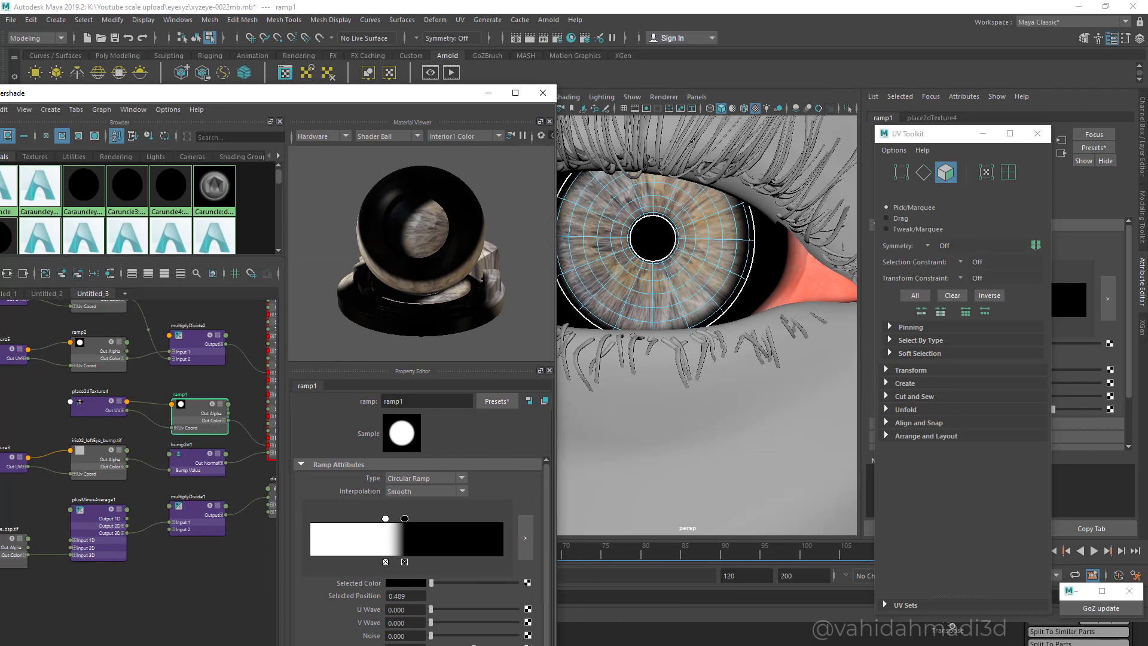
mouse_move(385, 519)
left_mouse_down()
mouse_move(375, 519)
mouse_move(394, 518)
left_mouse_up()
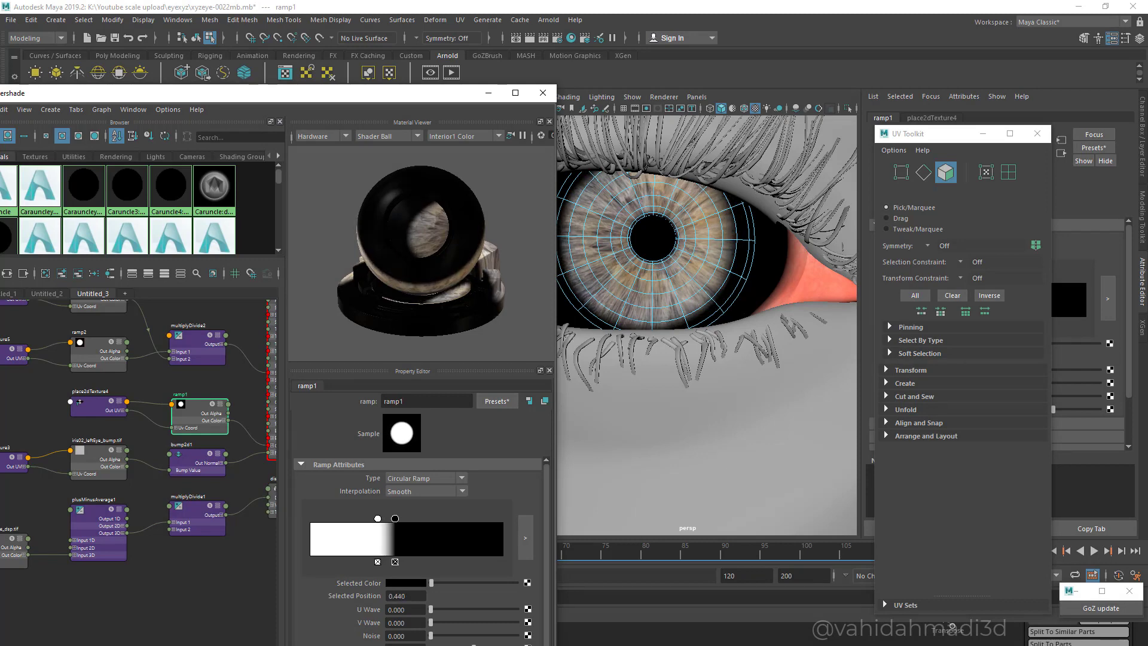
scroll(183, 371, "down", 3)
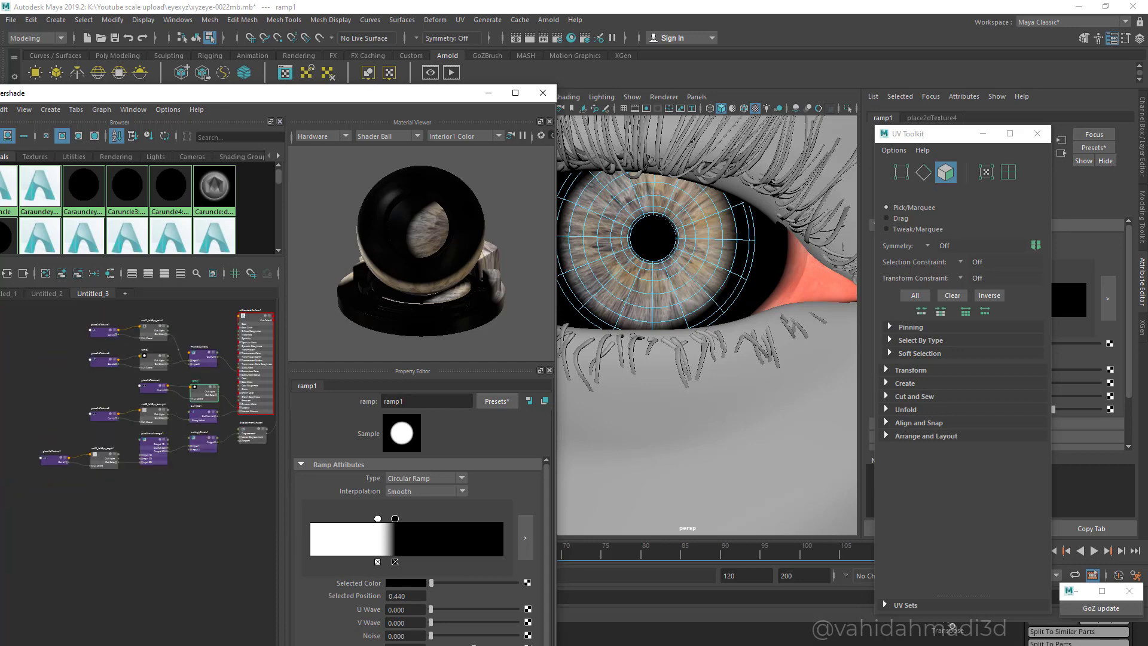
left_click(489, 93)
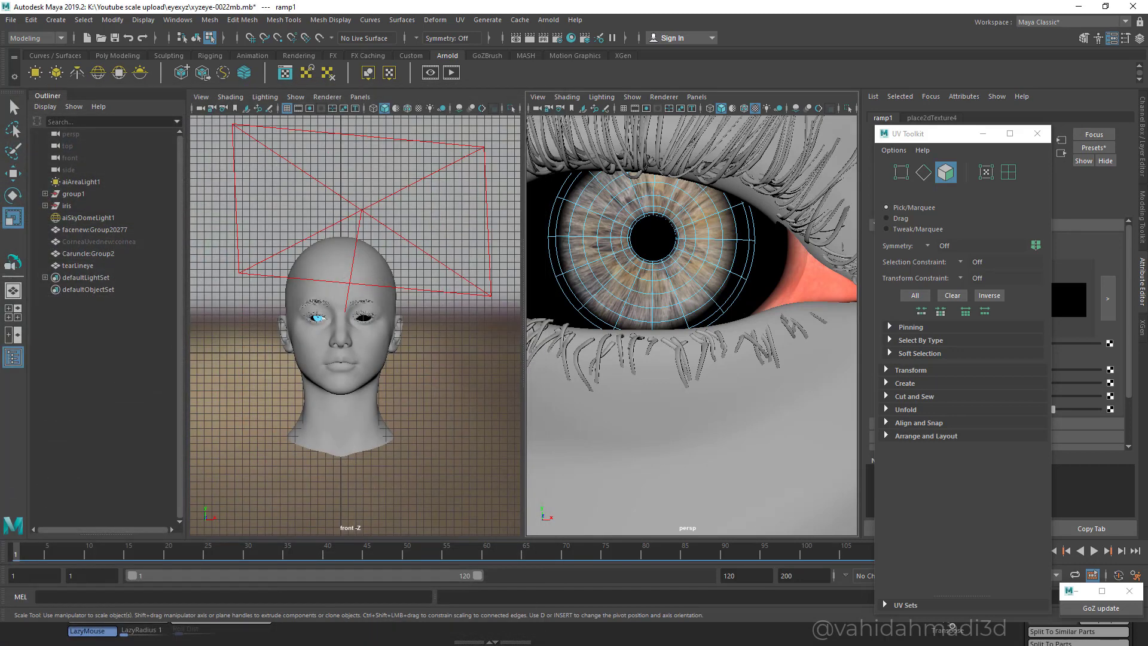
- Unhide the cornea mesh, select it in object mode and view the eye from the side
key("ctrl+shift+h")
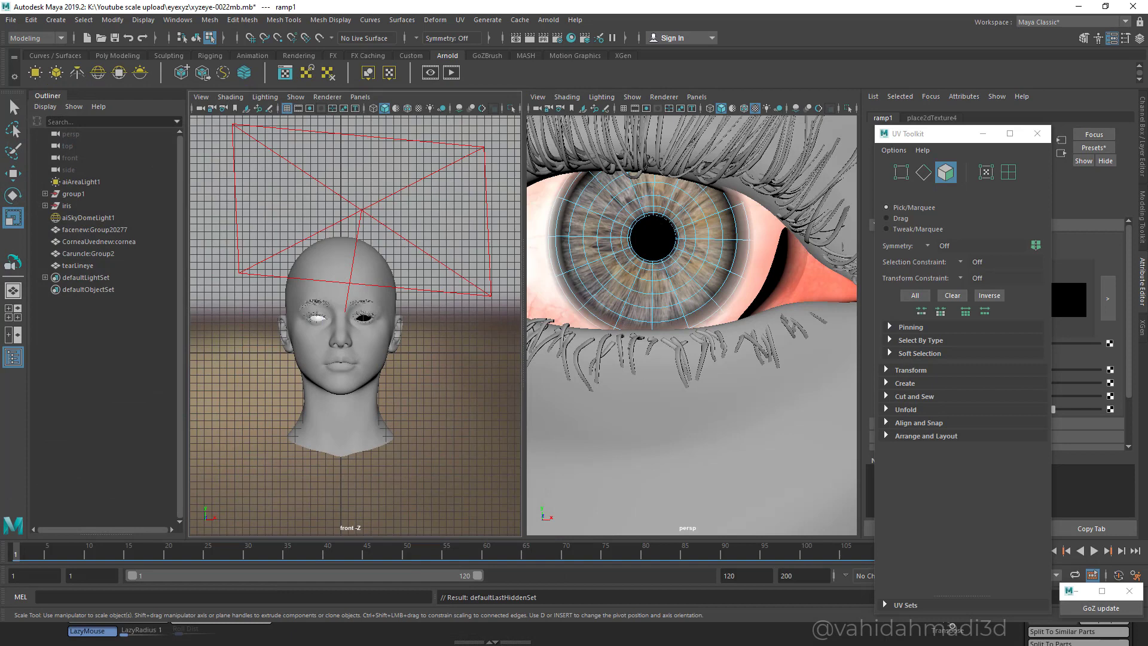
scroll(691, 325, "down", 8)
scroll(692, 325, "up", 5)
right_click_drag(590, 276, 669, 267)
left_click(668, 269)
left_click_drag(668, 276, 820, 281, "alt")
middle_click_drag(819, 281, 637, 270, "alt")
left_click_drag(637, 269, 661, 266, "alt")
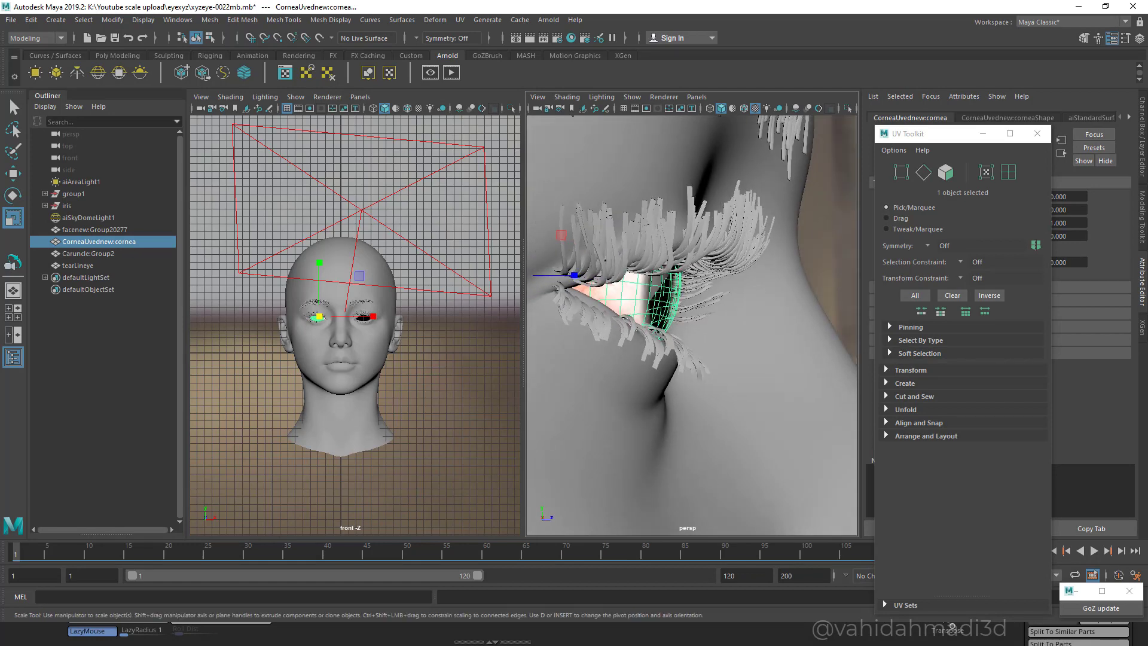
- Select the iris and shift it in depth behind the cornea with the Move tool, checking the fit with the cornea selected
left_click(88, 254)
left_click(67, 205)
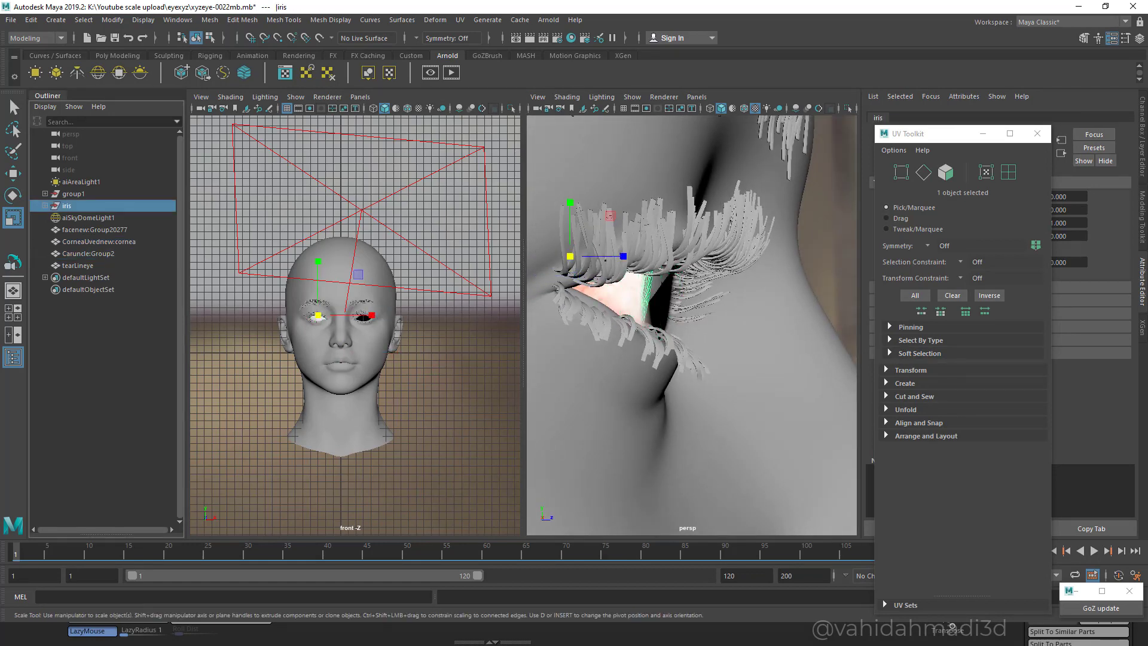
key("w")
left_click_drag(628, 256, 519, 237)
left_click(633, 296)
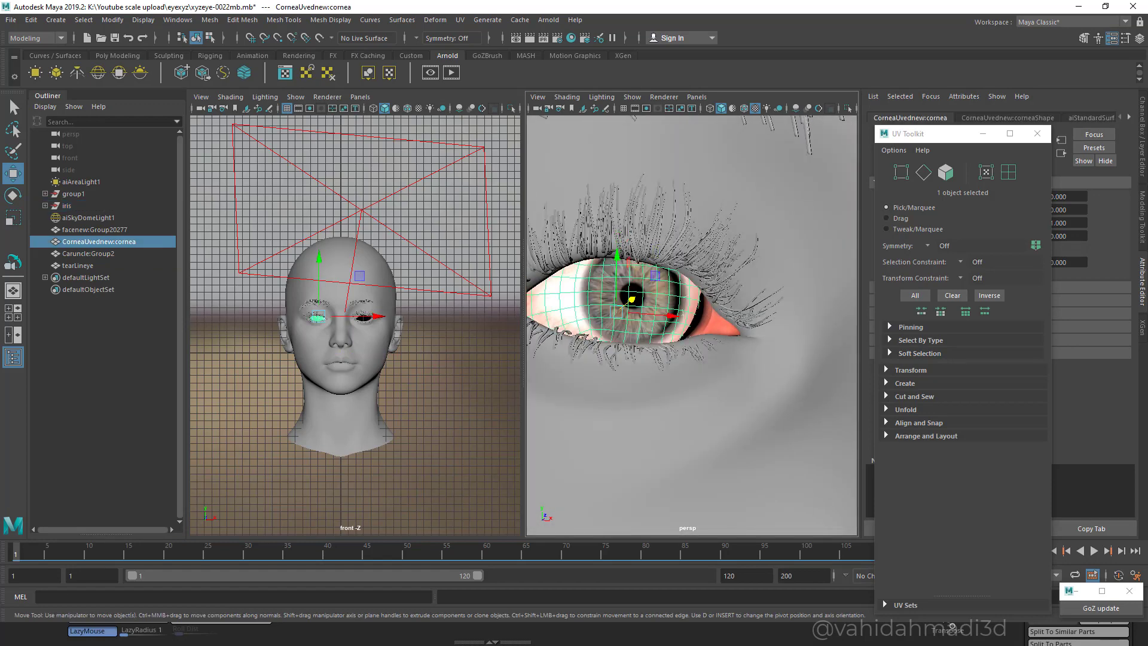
left_click_drag(632, 296, 610, 329, "alt")
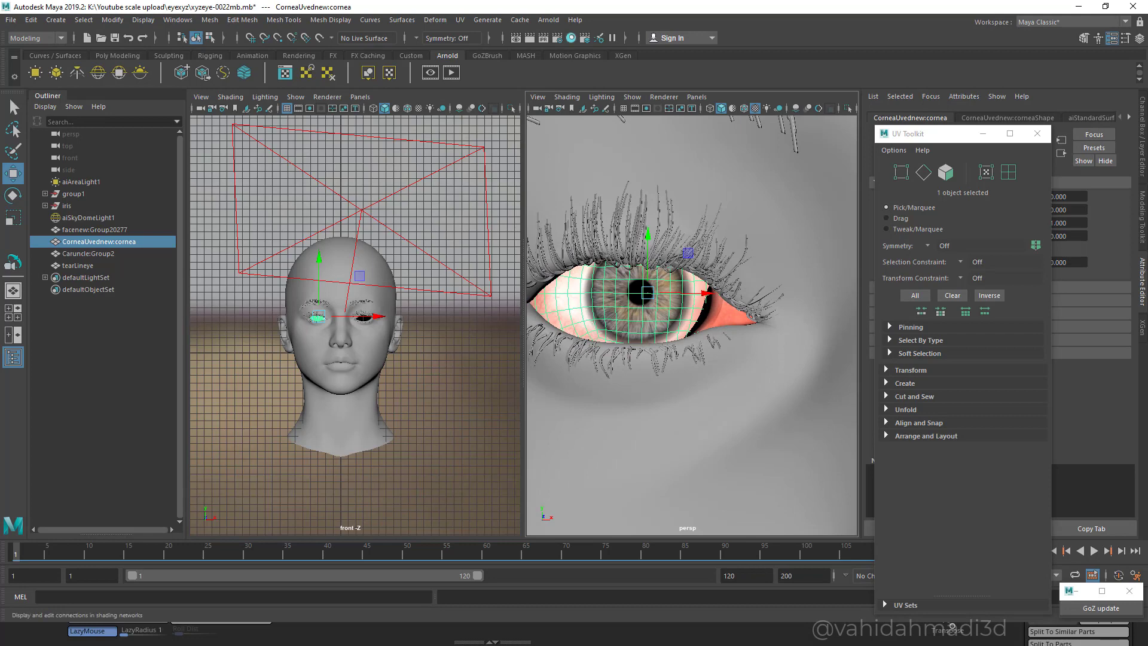
- Reopen Hypershade, select the ramp5 node in the cornea material's network and enlarge the perspective view beside it
left_click(571, 38)
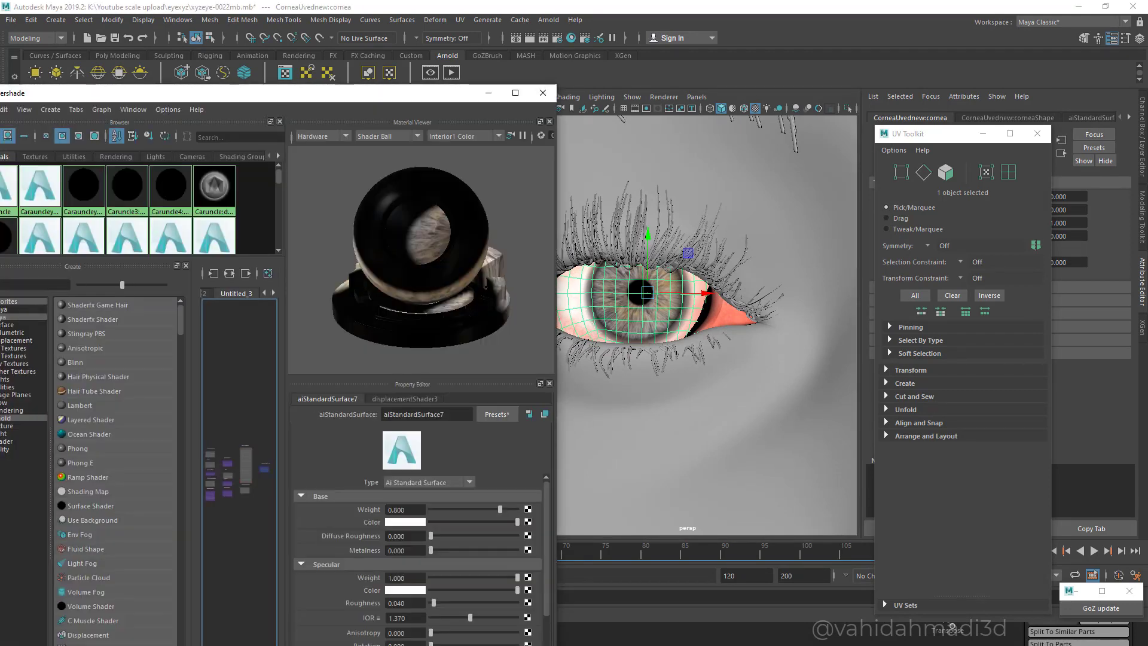
left_click_drag(269, 92, 891, 125)
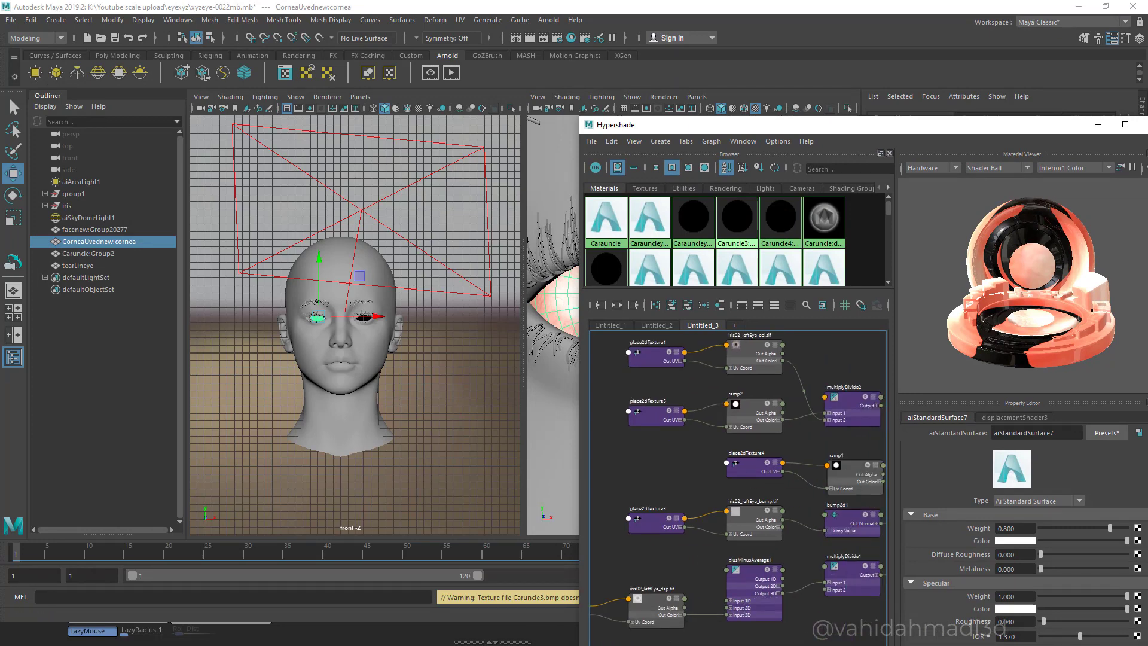
left_click(657, 325)
scroll(737, 482, "up", 5)
middle_click_drag(737, 482, 737, 456, "alt")
left_click(737, 433)
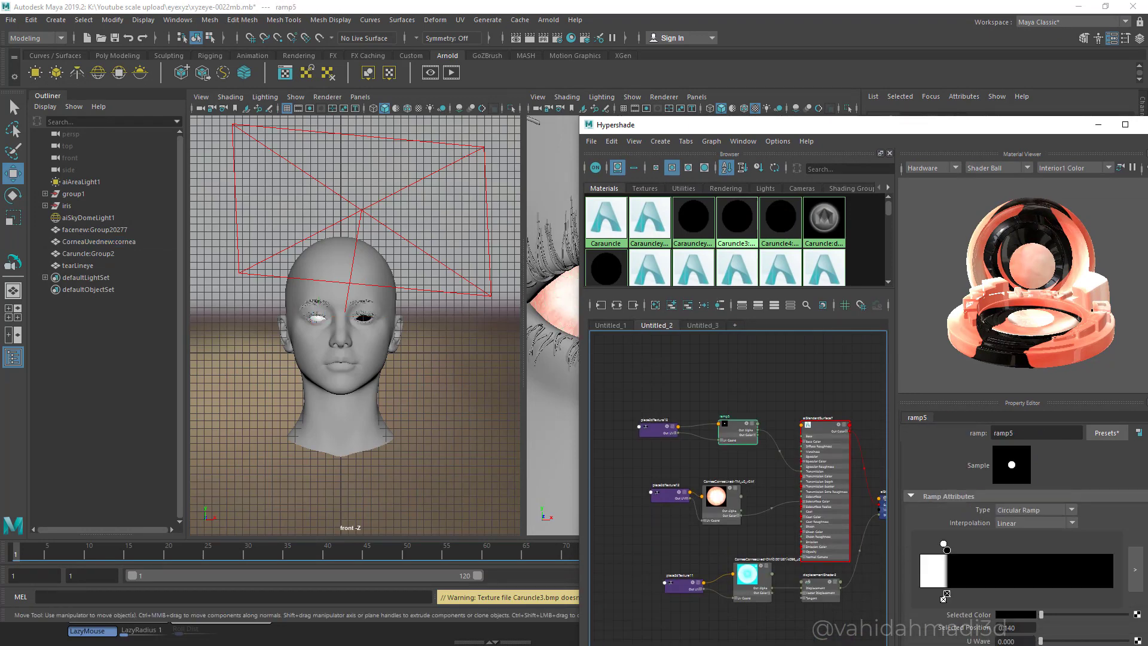
left_click_drag(524, 326, 315, 326)
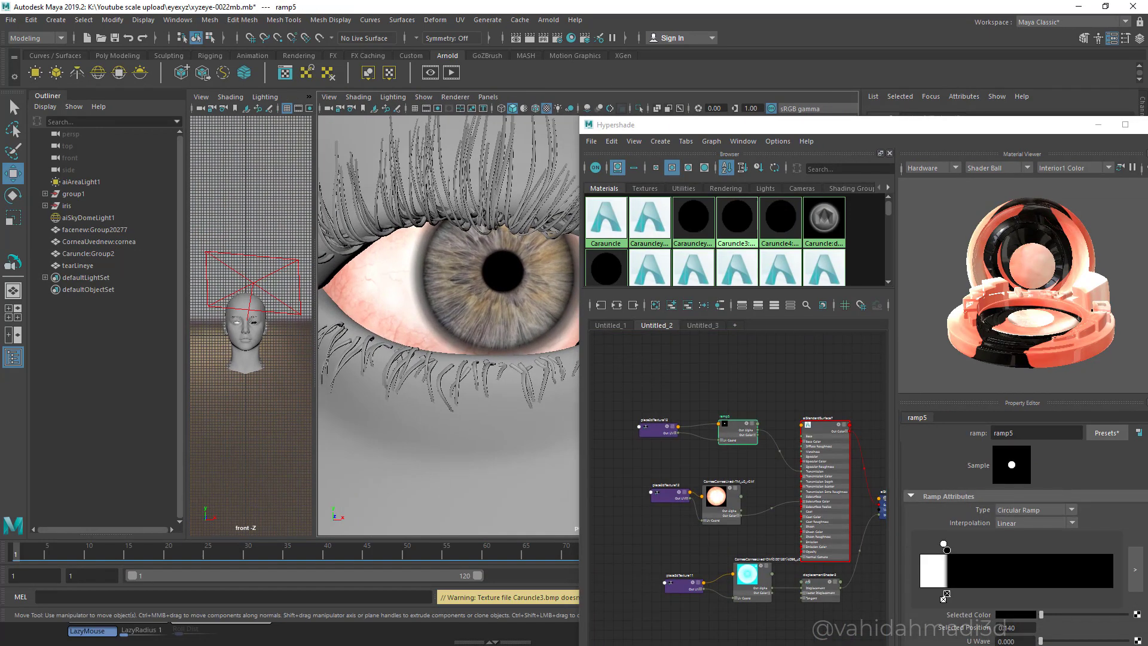
- Soften ramp5's edge by moving its white stop to about position 0.108 and adjusting the neighbouring black stop
left_click(738, 433)
left_click_drag(946, 595, 939, 593)
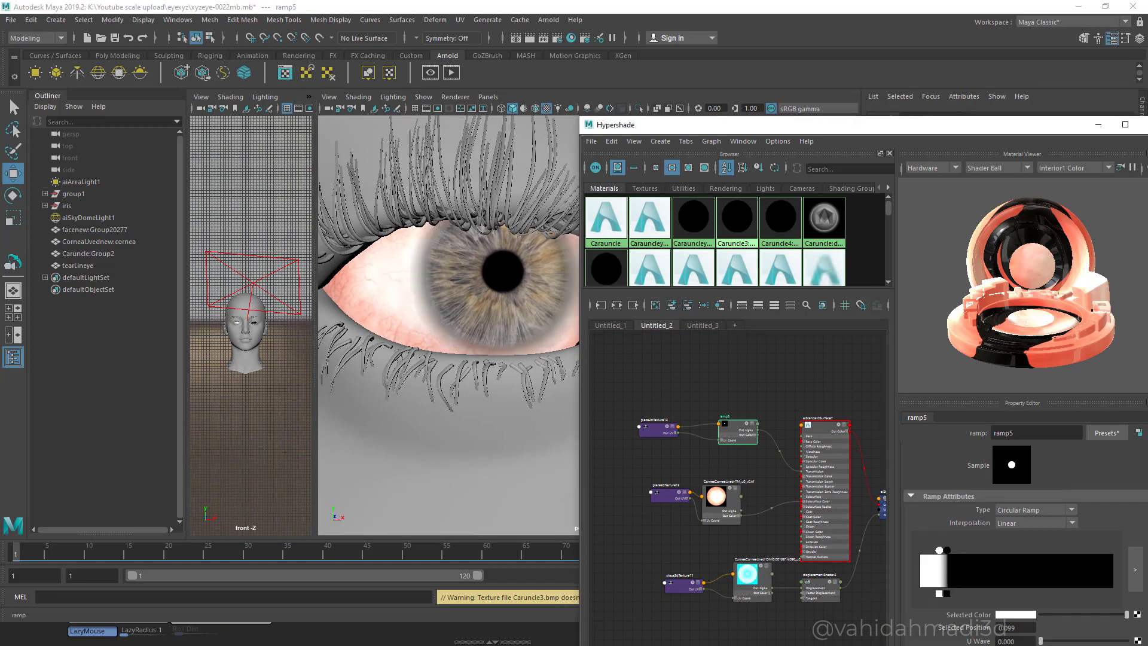
left_click_drag(947, 550, 949, 550)
left_click_drag(940, 593, 941, 593)
left_click_drag(941, 550, 941, 547)
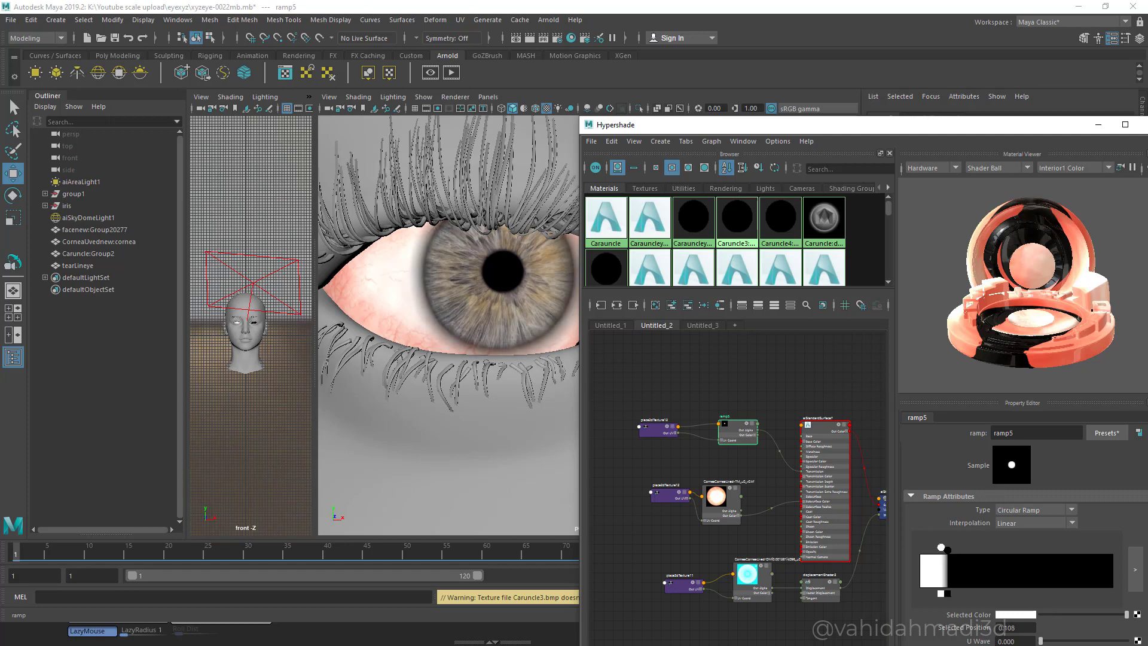
- Reframe the eye in the perspective view, run an Arnold test render of it and stop the render
mouse_move(455, 323)
left_mouse_down("alt")
mouse_move(487, 326)
mouse_move(472, 323)
left_mouse_up("alt")
right_click_drag(515, 326, 454, 326, "alt")
middle_click_drag(514, 326, 446, 322, "alt")
left_click_drag(454, 323, 476, 311, "alt")
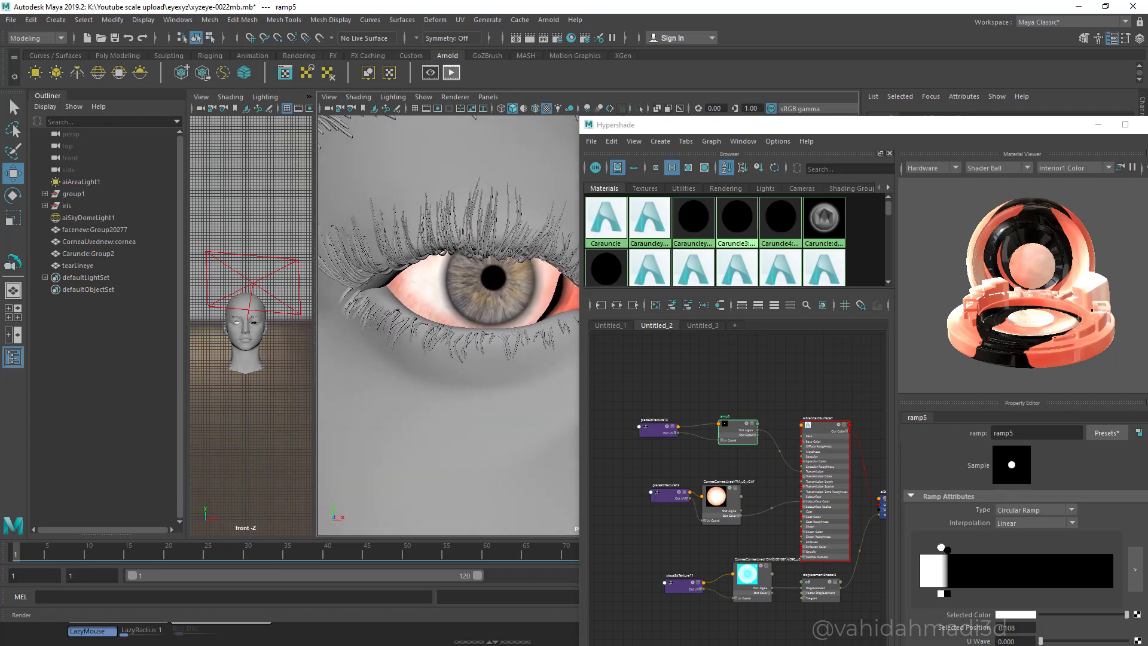
left_click(451, 73)
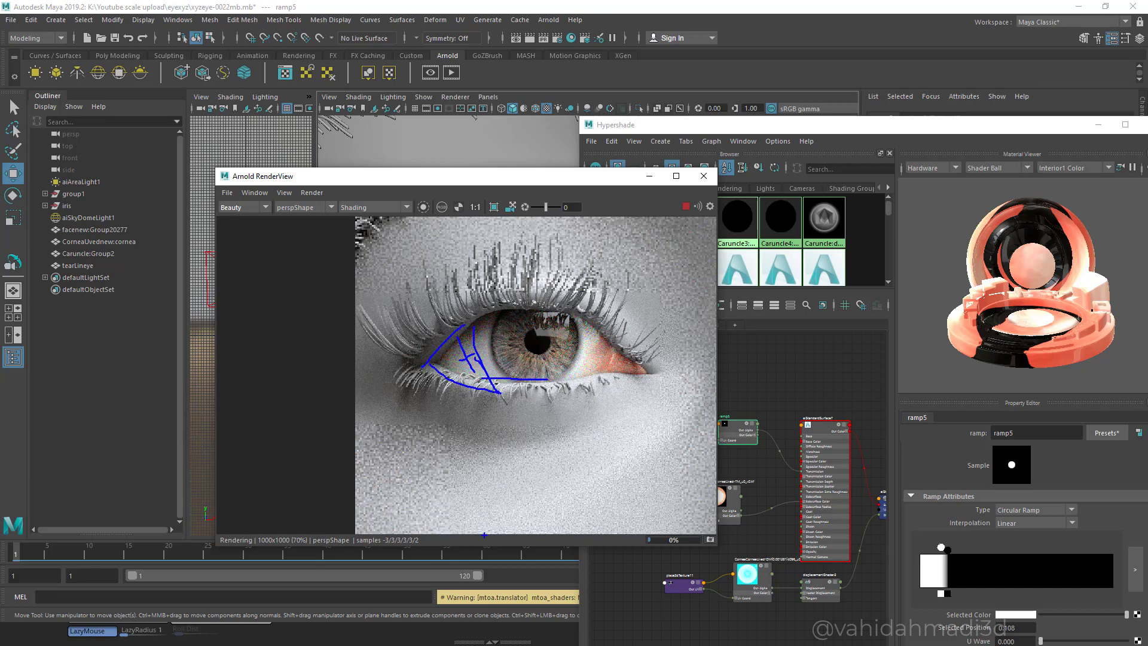
key("Escape")
left_click(686, 206)
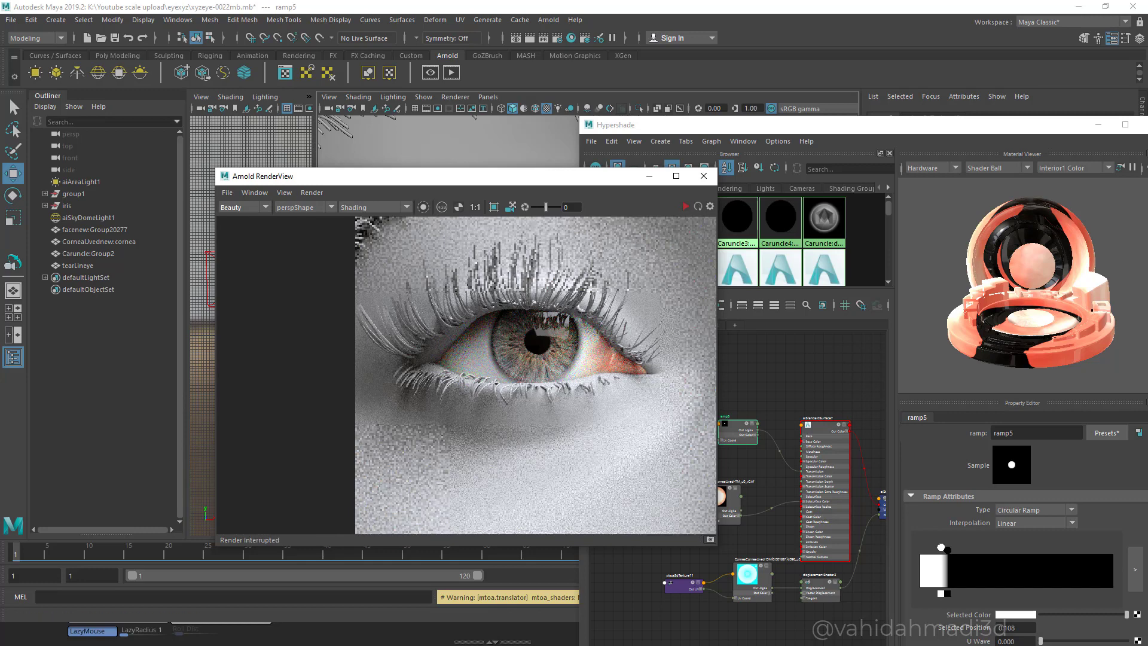
- Restart the Arnold render, restrict it to a crop region around the eye and close the render view
left_click(686, 206)
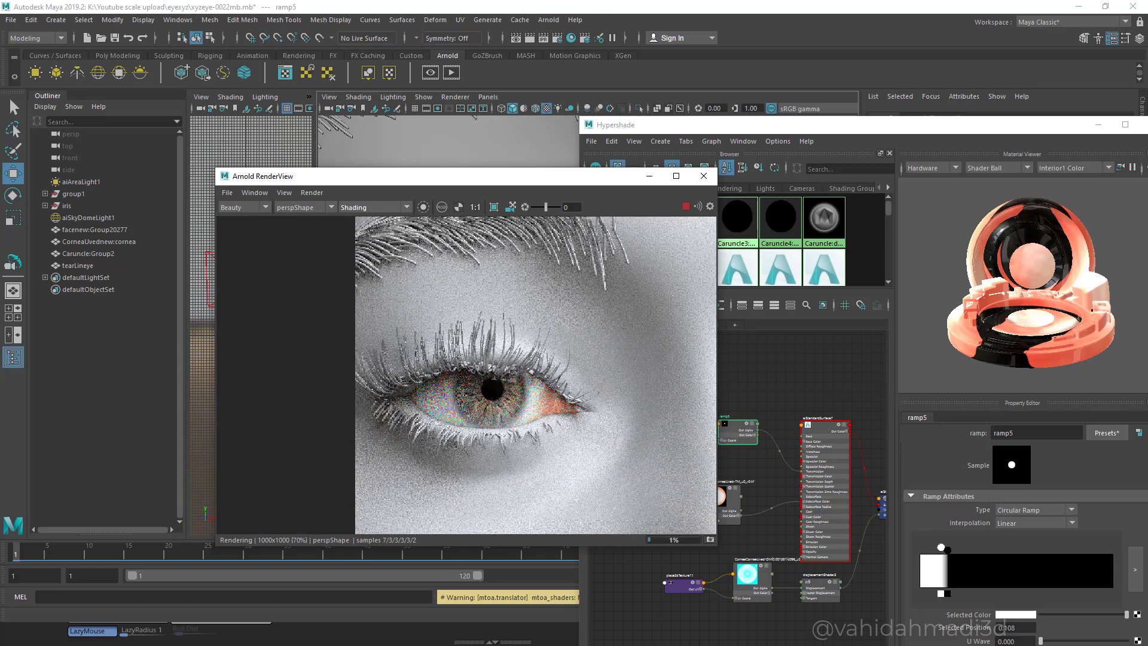
left_click_drag(419, 176, 94, 200)
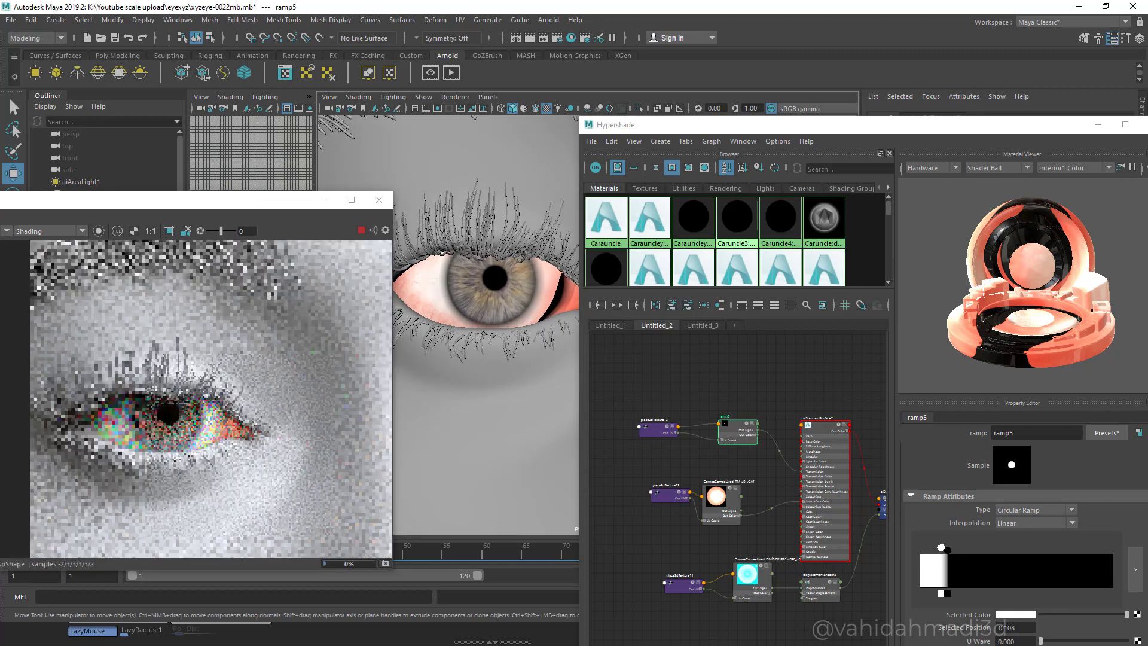
left_click_drag(111, 367, 247, 493)
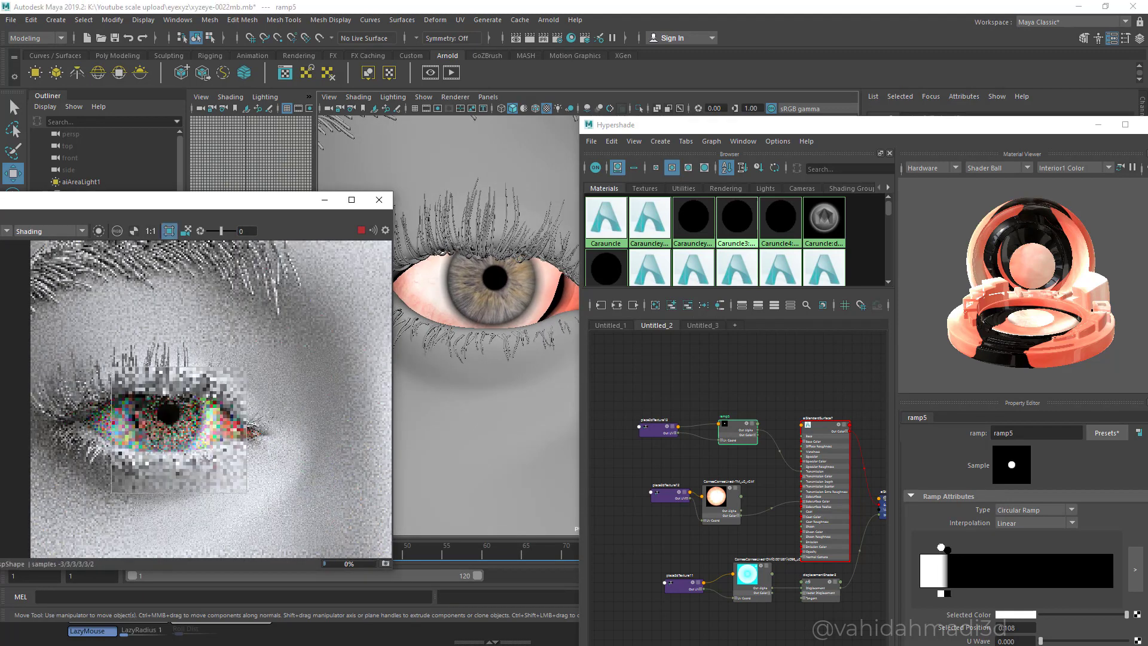
left_click_drag(94, 200, 310, 131)
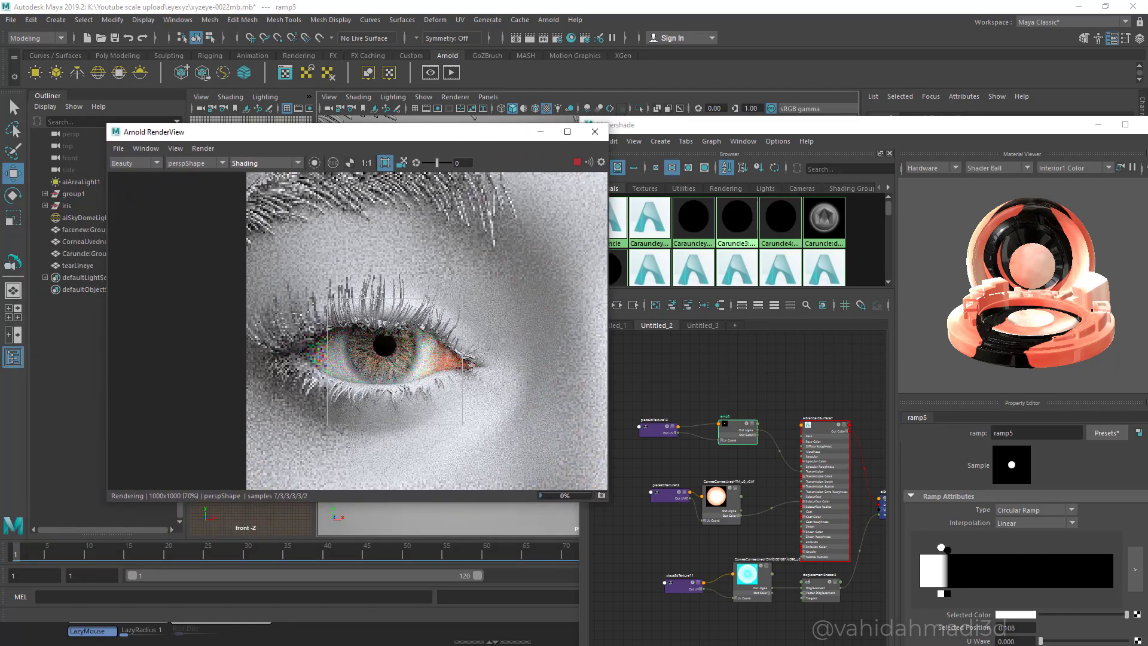
left_click(595, 131)
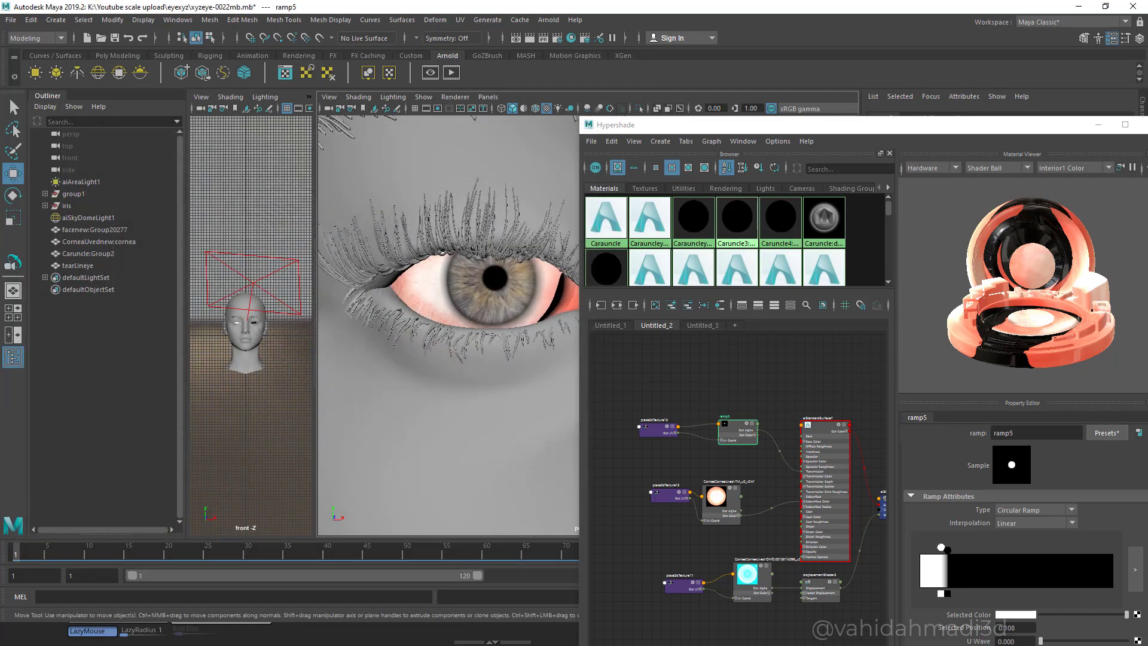
- Nudge the iris slightly toward the outer eye corner and upward, and select the face mesh
left_click(67, 206)
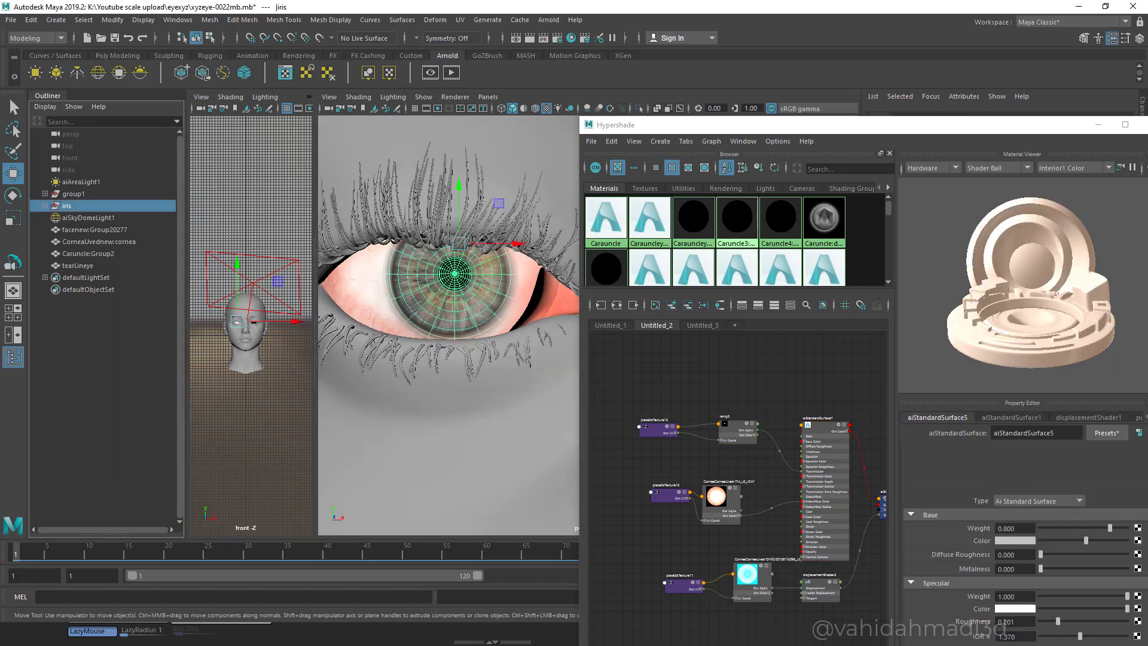
left_click_drag(516, 244, 512, 244)
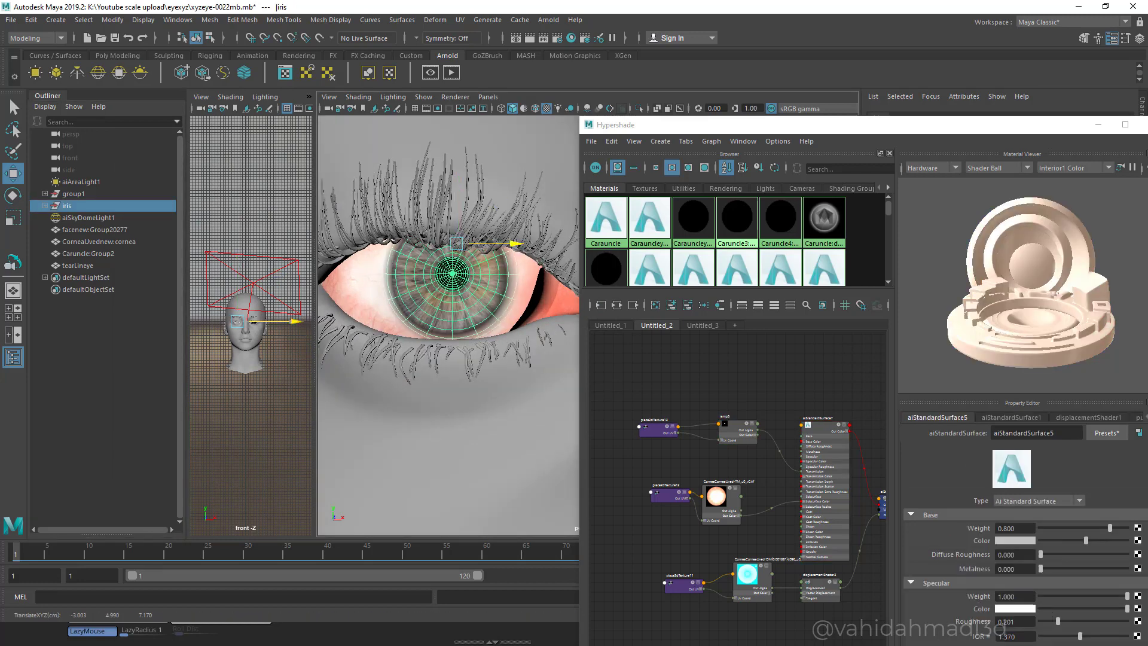
left_click_drag(456, 185, 456, 183)
left_click(447, 388)
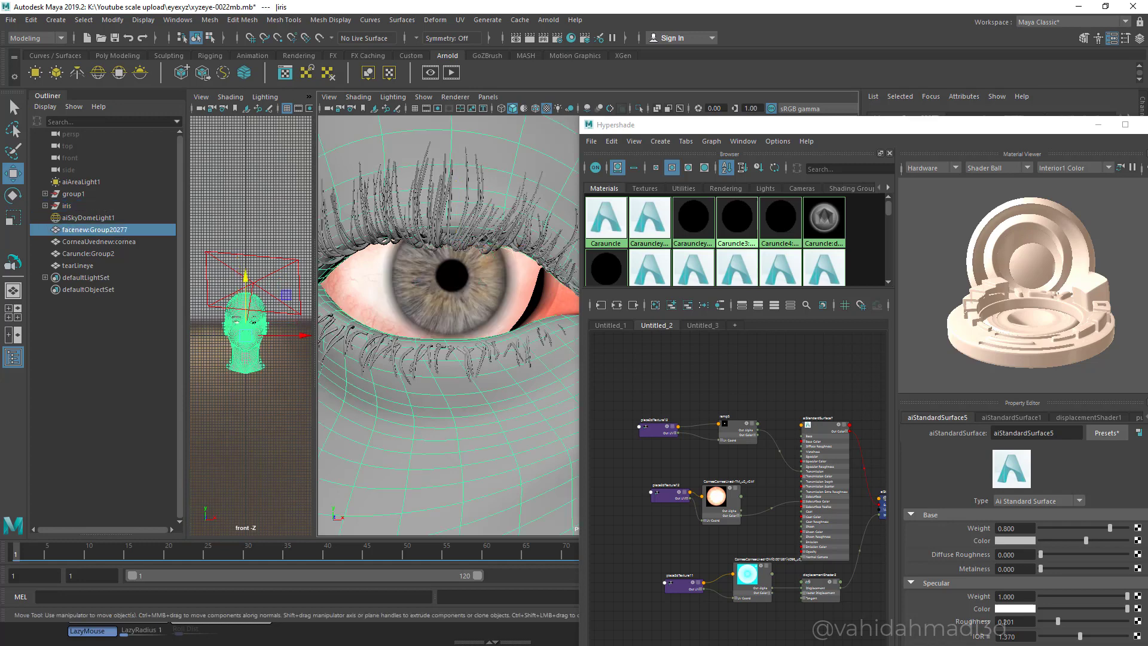
- Reframe the eye in the perspective view and run an Arnold test render, stepping back through view changes and slightly adjusting the angle
scroll(448, 388, "down", 6)
middle_click_drag(447, 388, 407, 391, "alt")
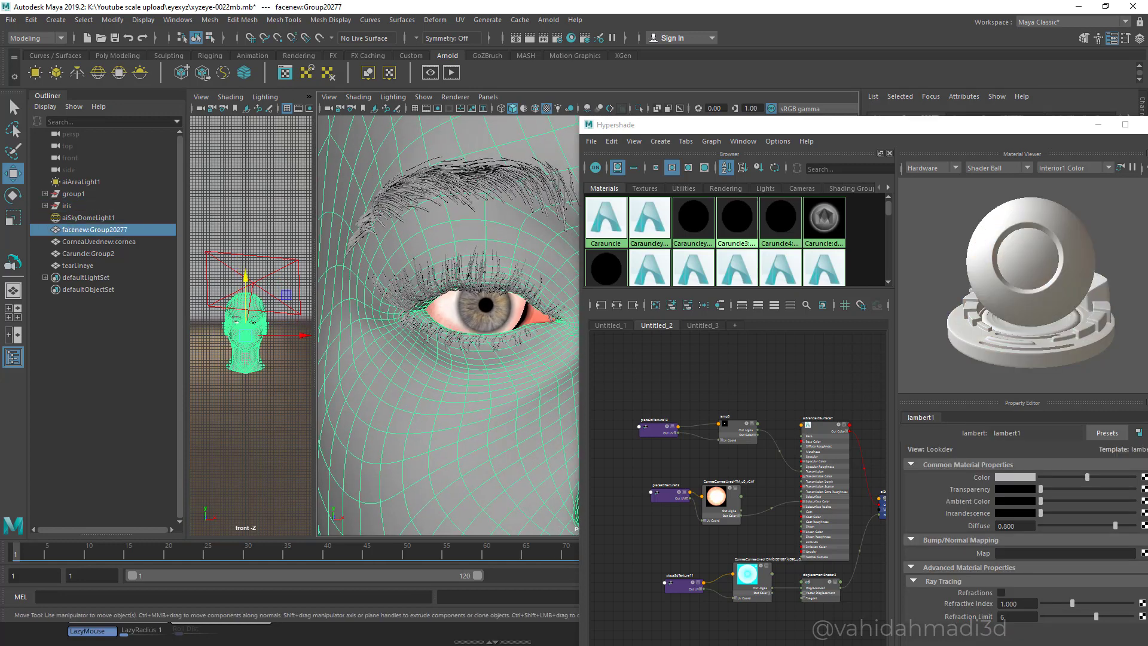
left_click(451, 72)
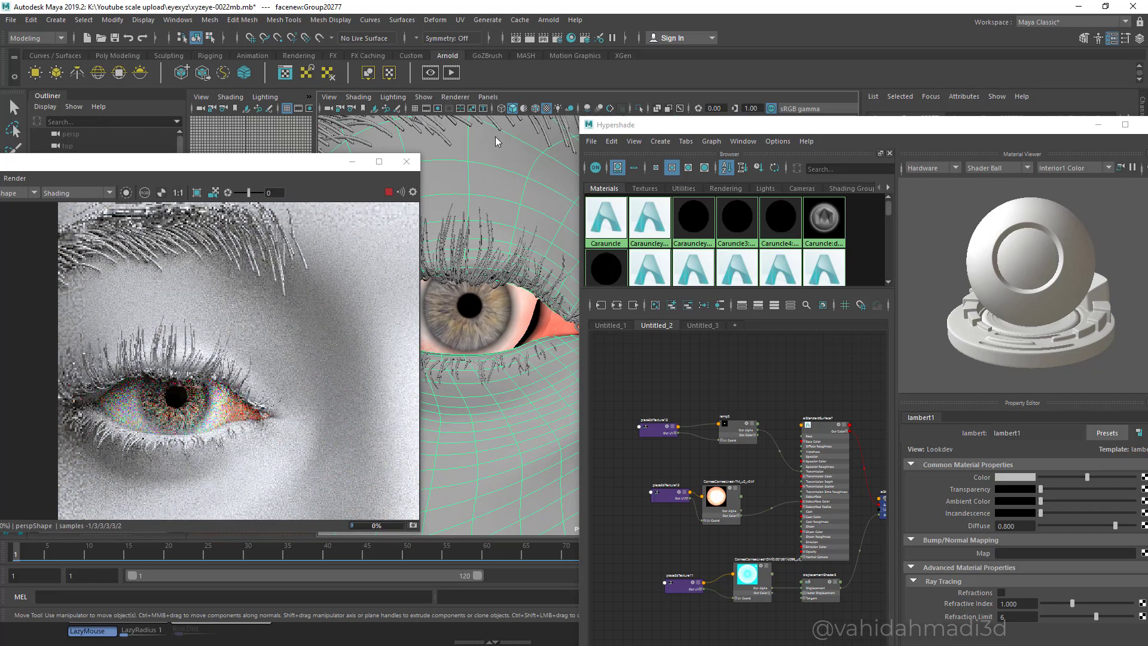
key("[")
key("[")
key("[")
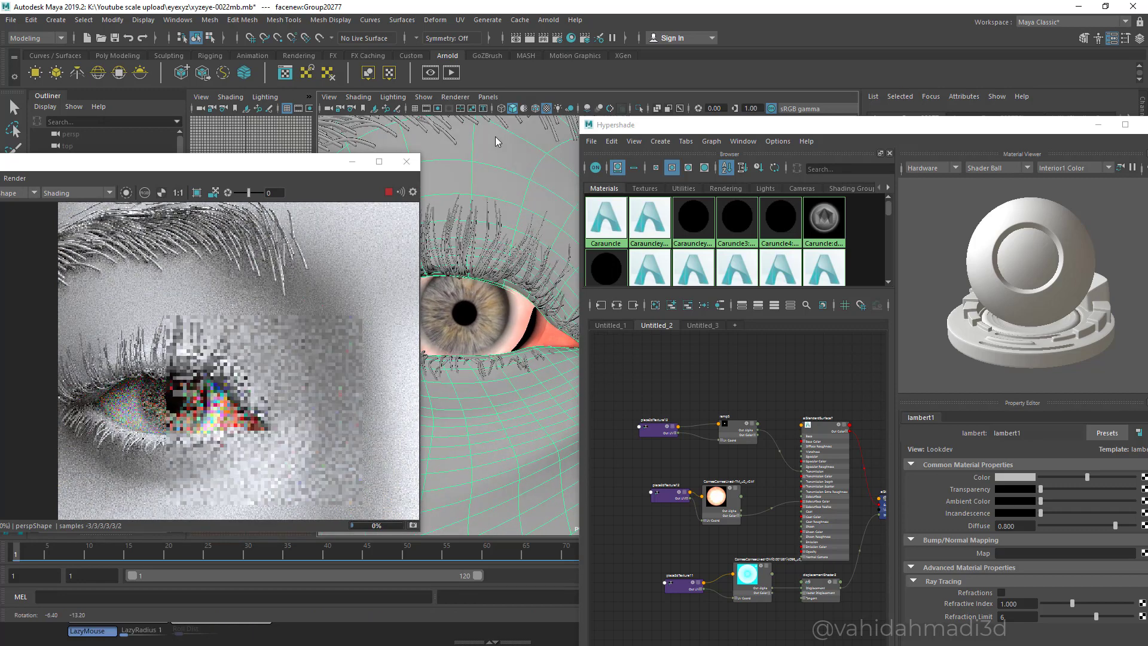
left_click_drag(495, 137, 484, 153, "alt")
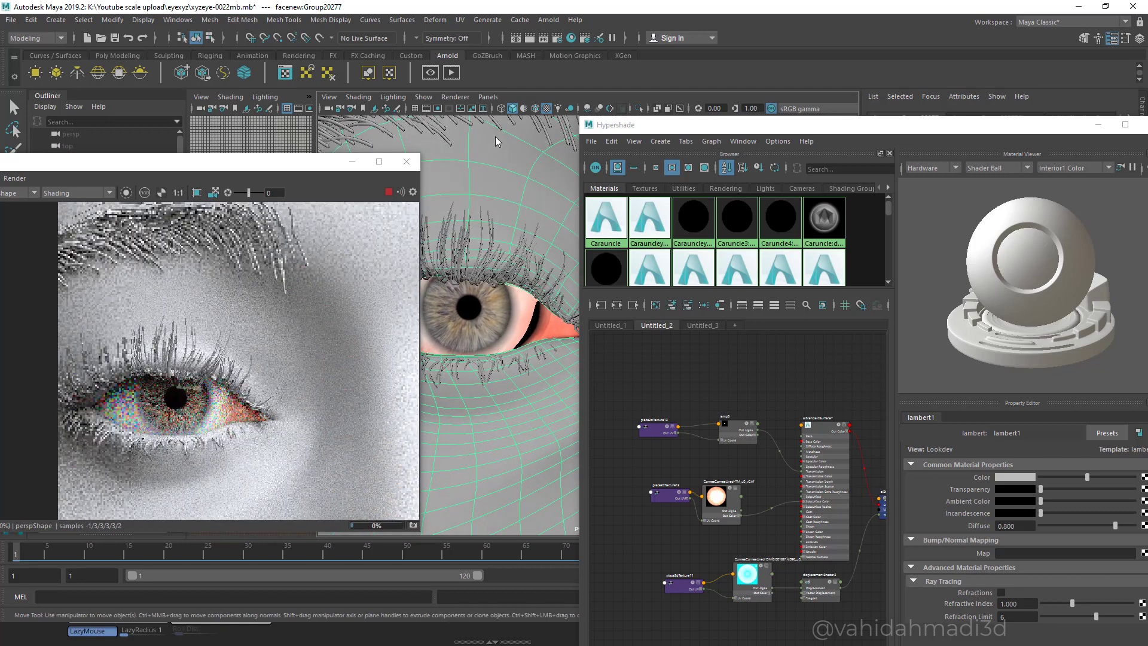
- Limit the Arnold render to a crop region around the eye, inspect the iris and cornea up close, and close the render view
left_click(197, 193)
left_click_drag(108, 365, 250, 464)
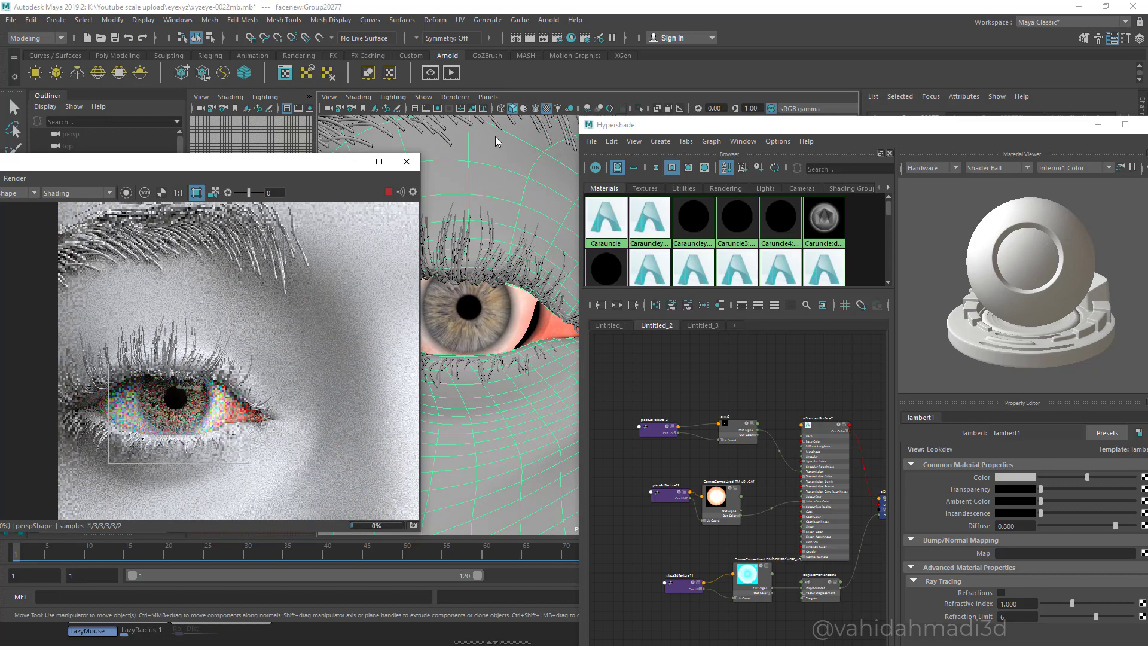
left_click_drag(275, 160, 430, 121)
scroll(350, 378, "up", 2)
scroll(312, 369, "up", 1)
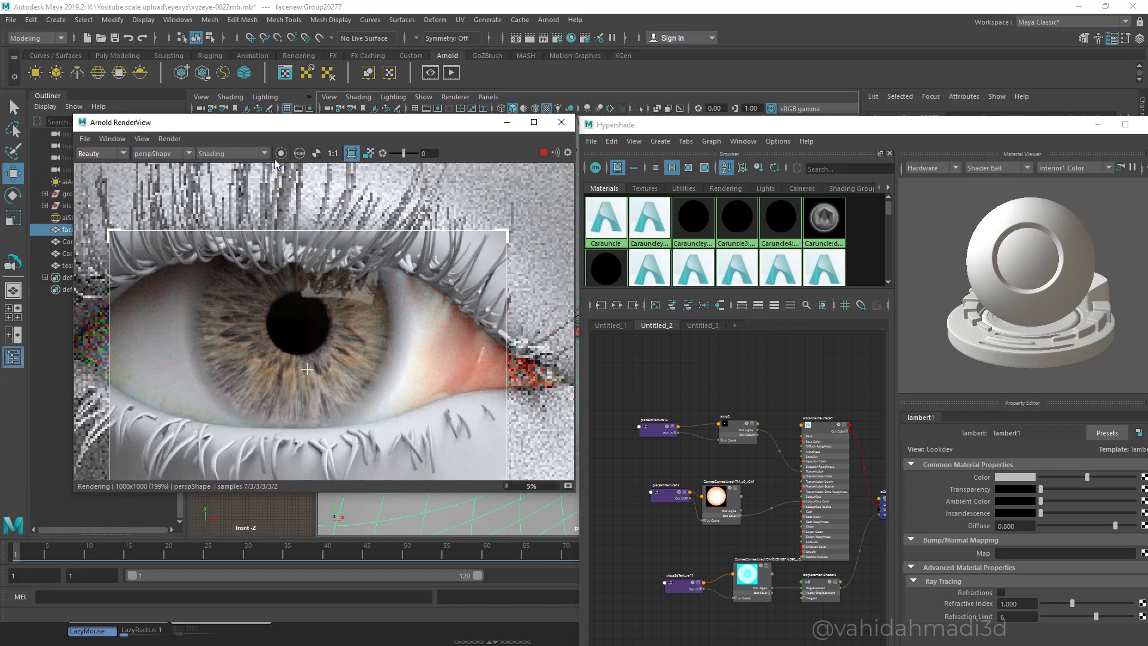
scroll(307, 369, "down", 3)
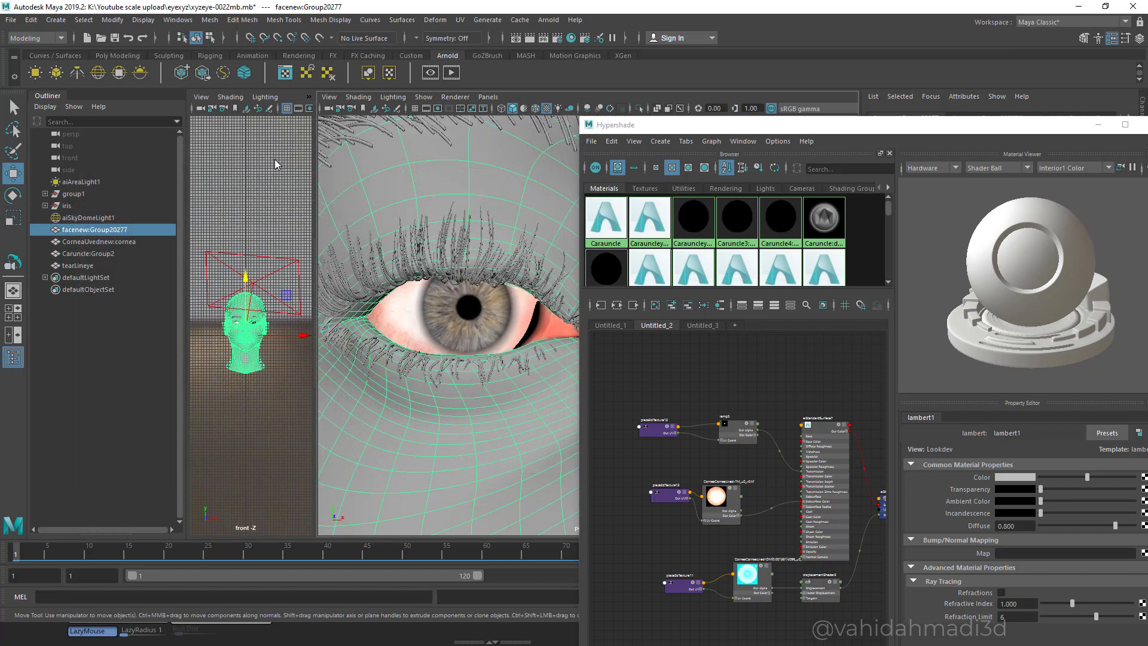
- Select the cornea mesh and set the exposure of its colour texture file8 to 0.8
key("Down")
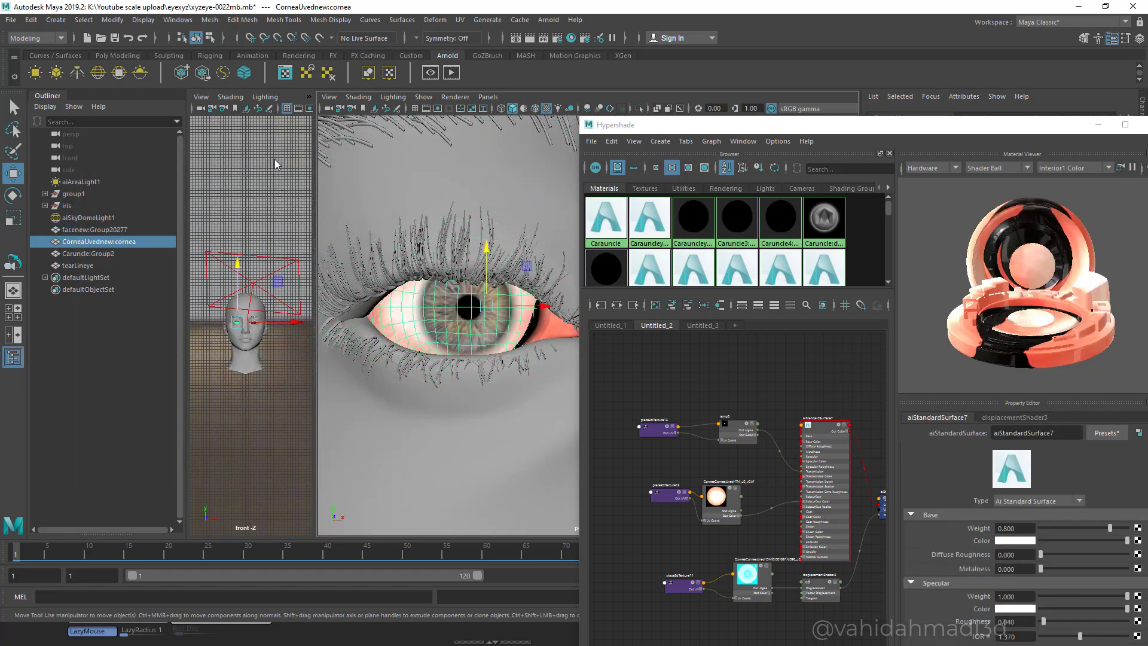
left_click(719, 501)
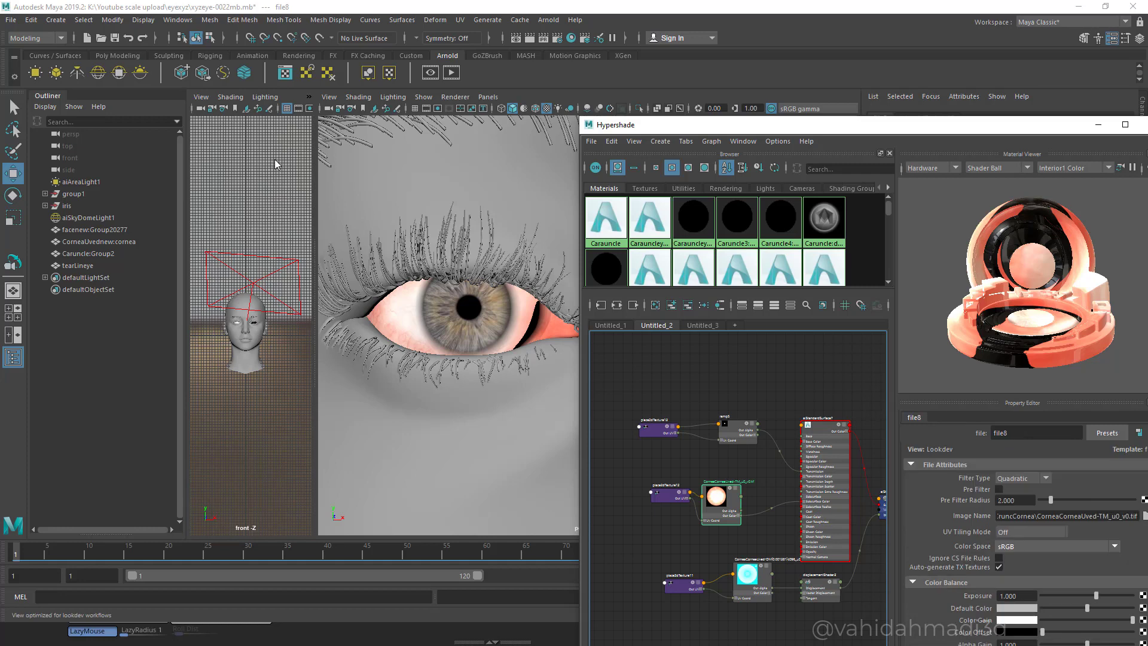
double_click(1009, 597)
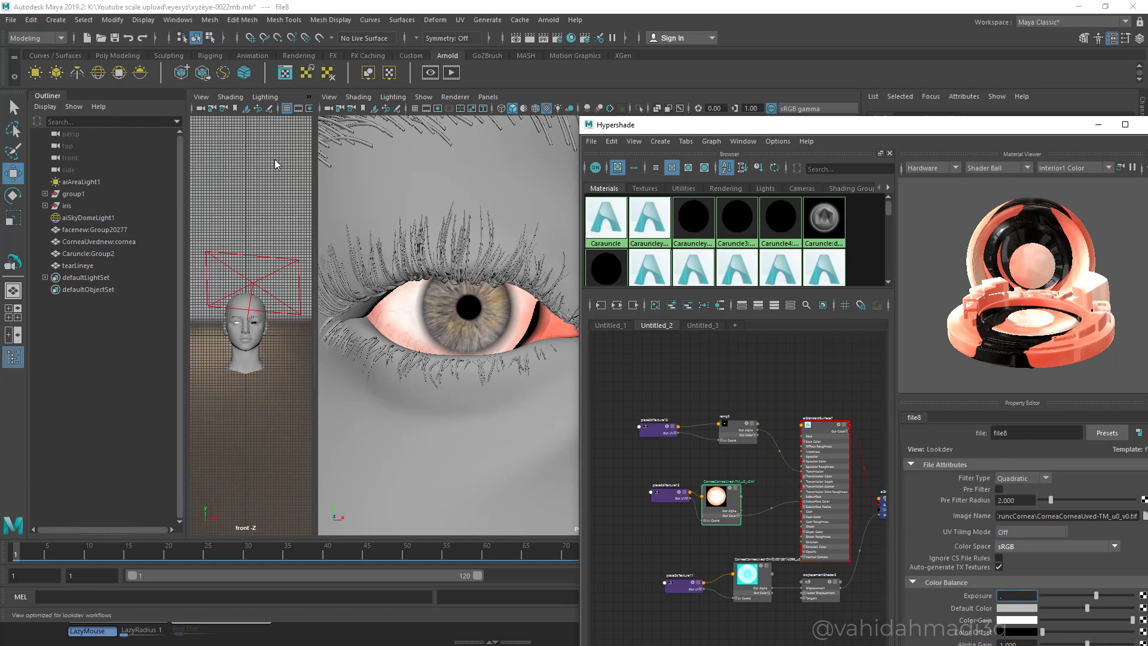
type(".8")
key("Return")
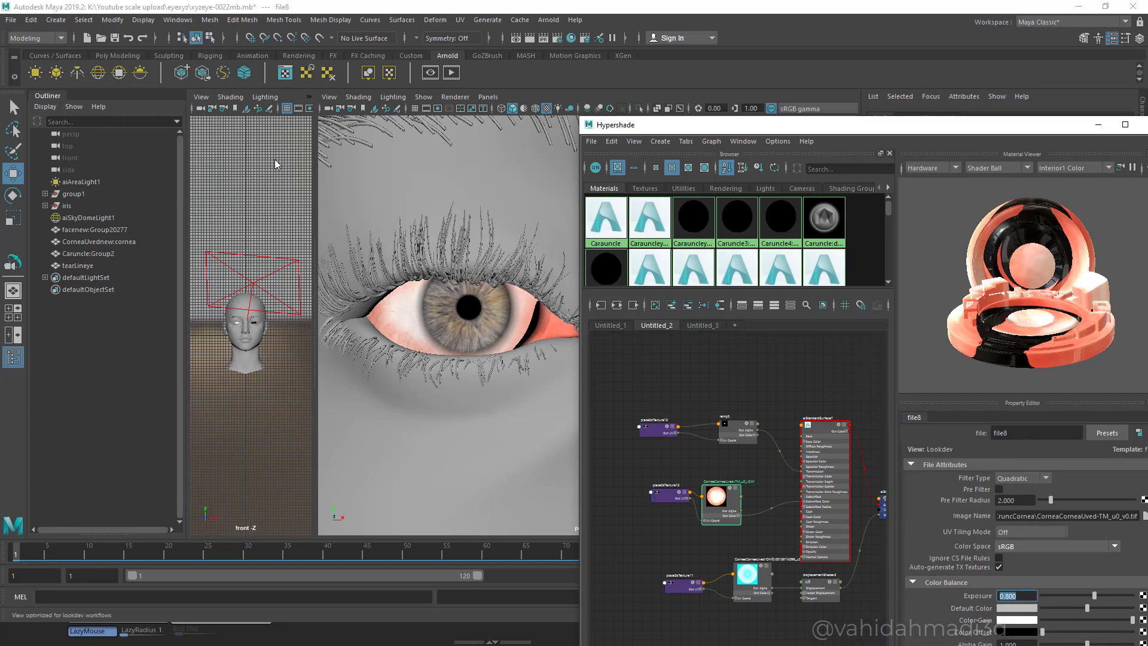
left_click_drag(747, 125, 704, 93)
- Start a new Arnold render of the eye and move ramp5's white stop to about position 0.115
left_click(451, 72)
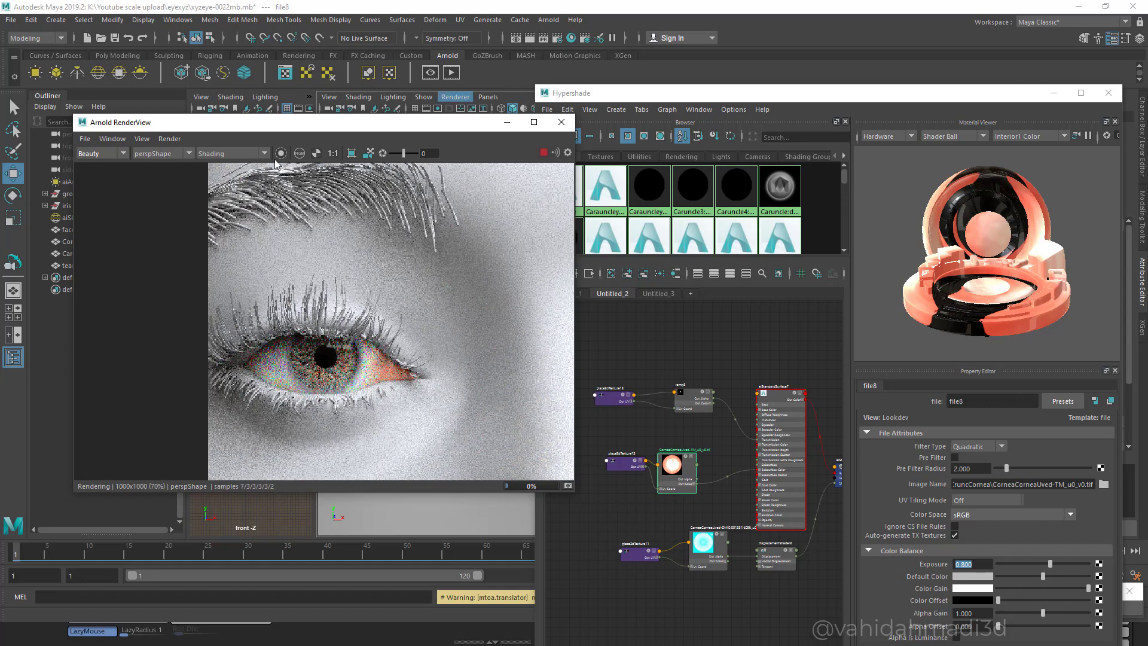
left_click_drag(274, 123, 109, 126)
left_click_drag(466, 305, 477, 311, "alt")
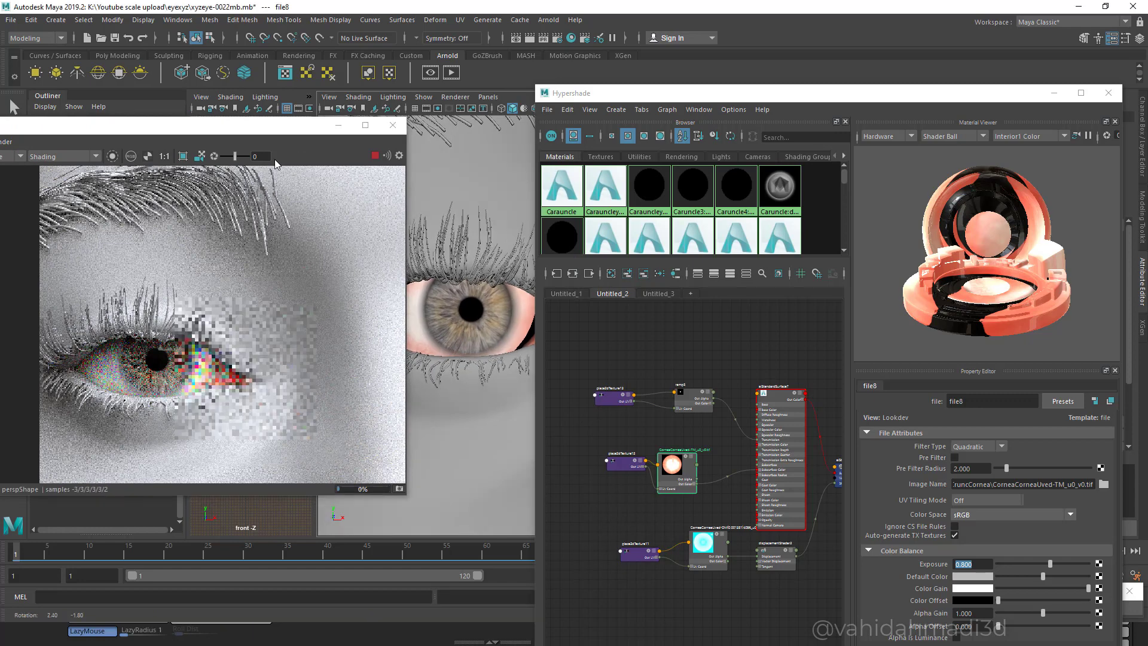
left_click(693, 400)
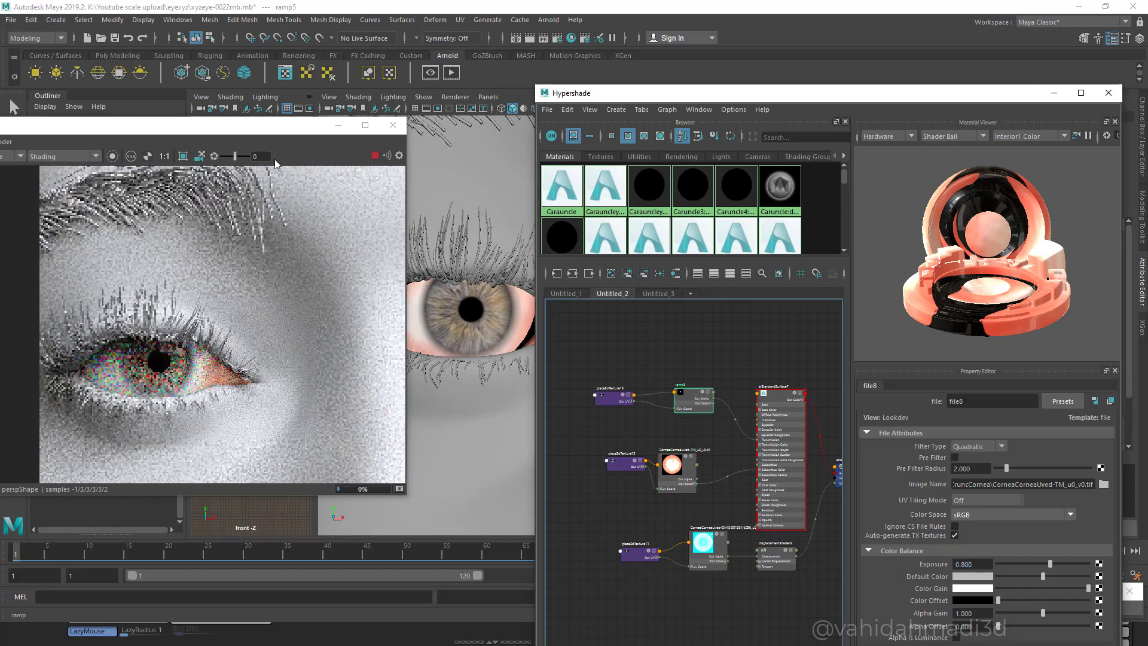
mouse_move(898, 515)
left_mouse_down()
mouse_move(908, 519)
mouse_move(898, 519)
left_mouse_up()
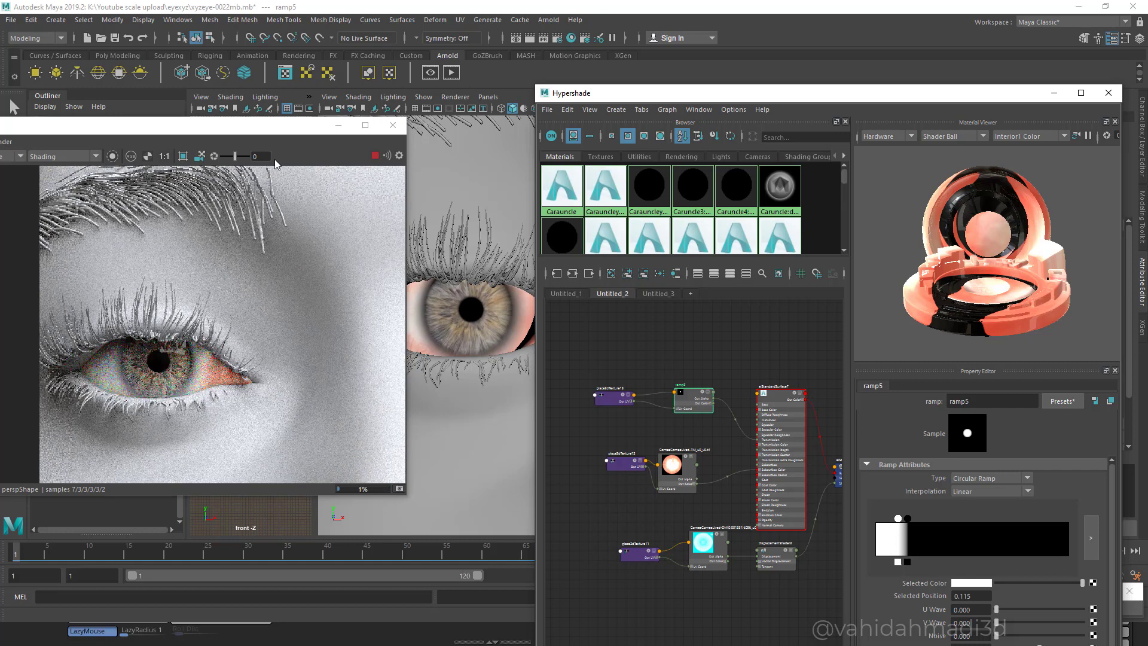
- Turn the perspective view slightly and restrict the running Arnold render to a wide crop region covering the whole eye
mouse_move(471, 406)
left_mouse_down("alt")
mouse_move(470, 392)
mouse_move(476, 406)
mouse_move(461, 414)
left_mouse_up("alt")
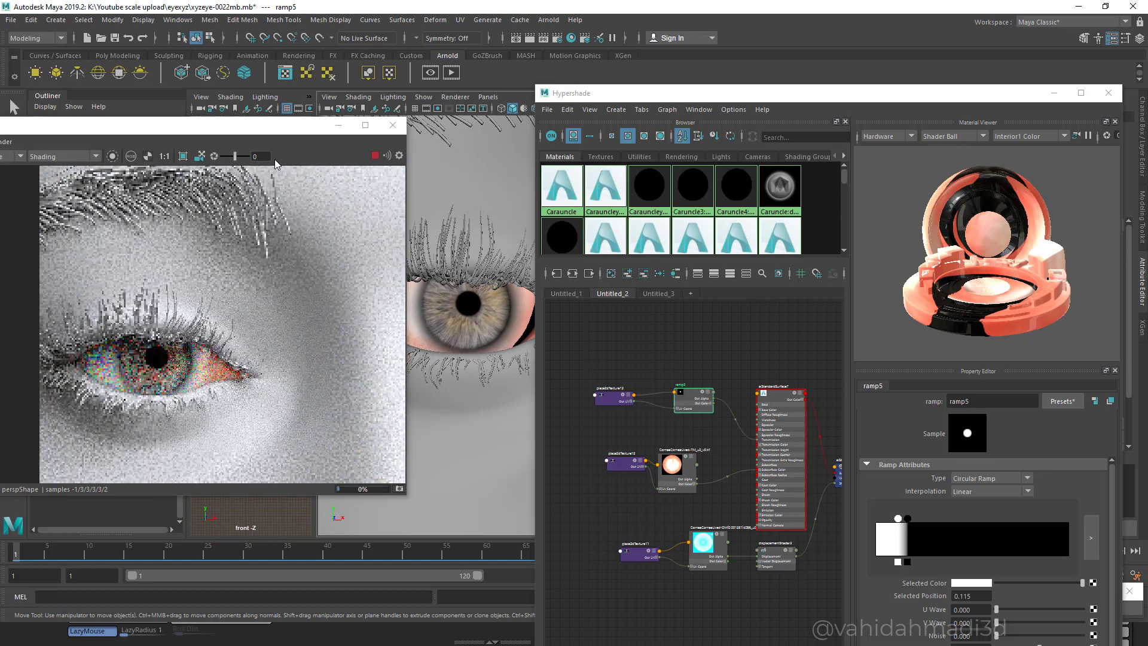
left_click(183, 156)
left_click_drag(39, 314, 299, 421)
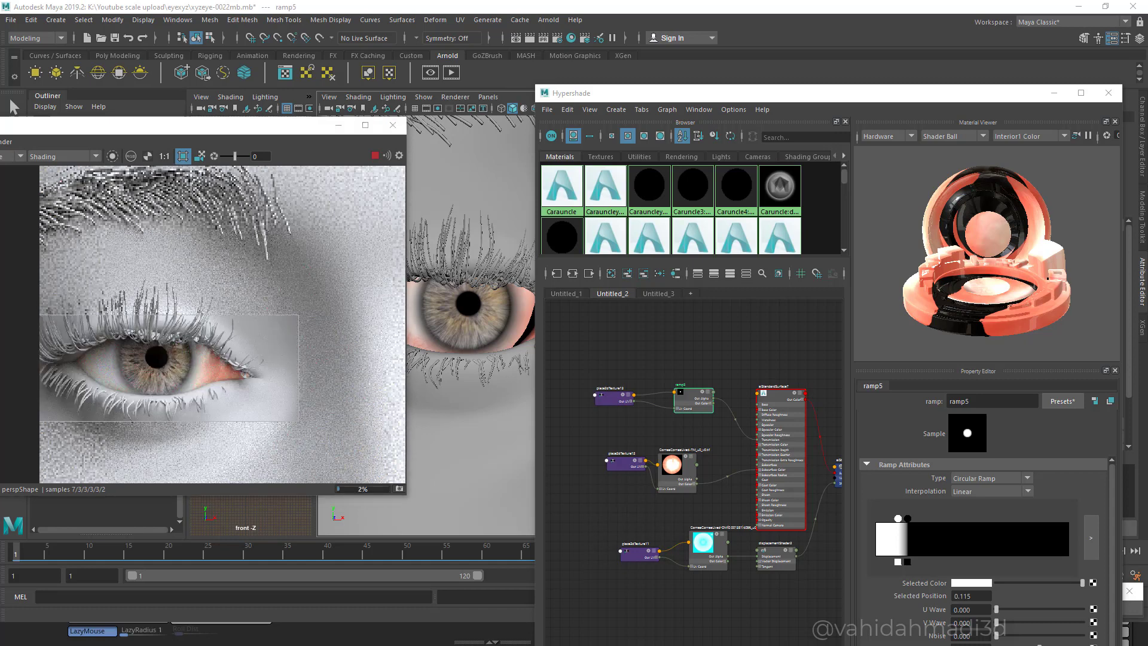
left_click_drag(219, 127, 393, 106)
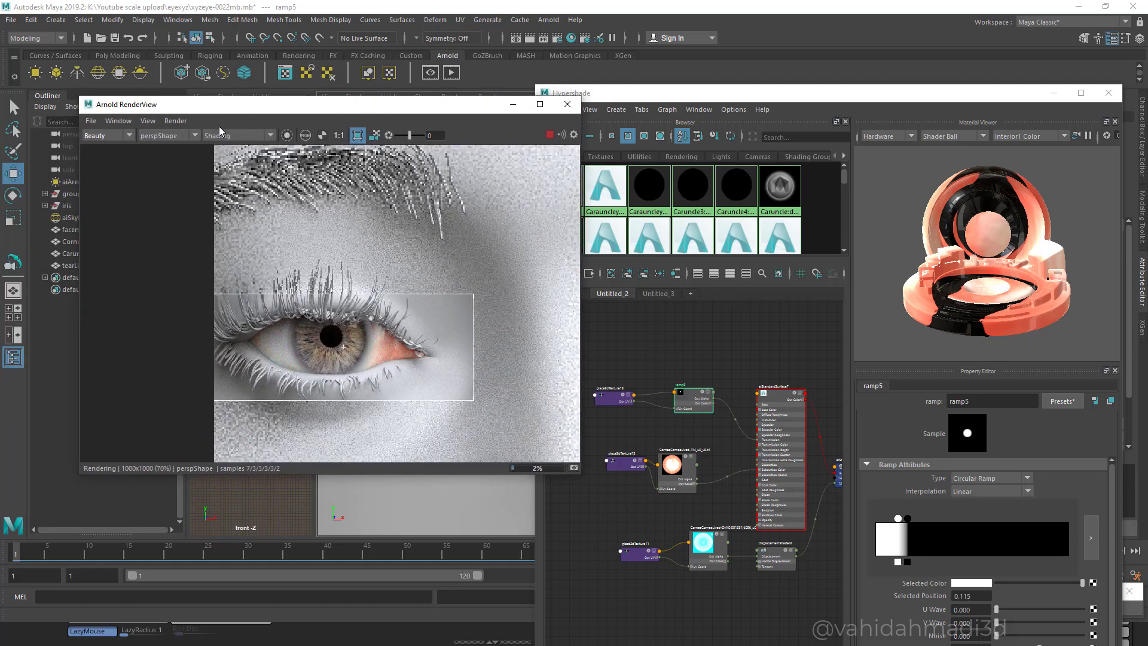
- Examine the rendered pupil, iris edge, sclera and inner eye corner at close and wider magnifications
scroll(356, 332, "up", 5)
scroll(356, 332, "up", 1)
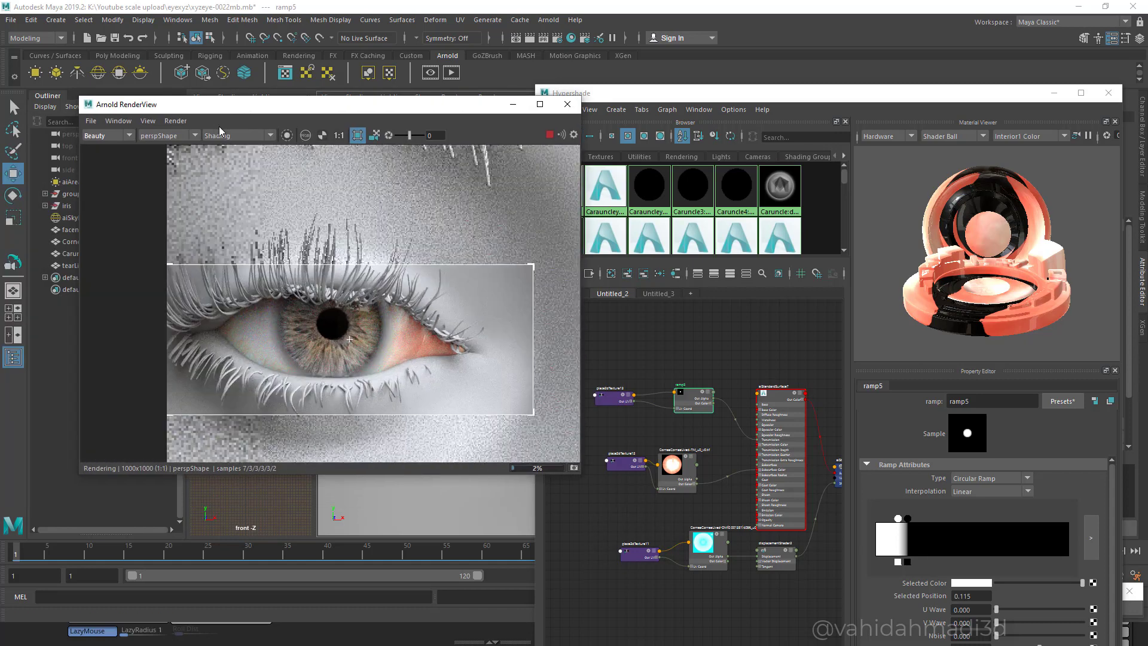
scroll(358, 320, "up", 1)
scroll(342, 344, "down", 3)
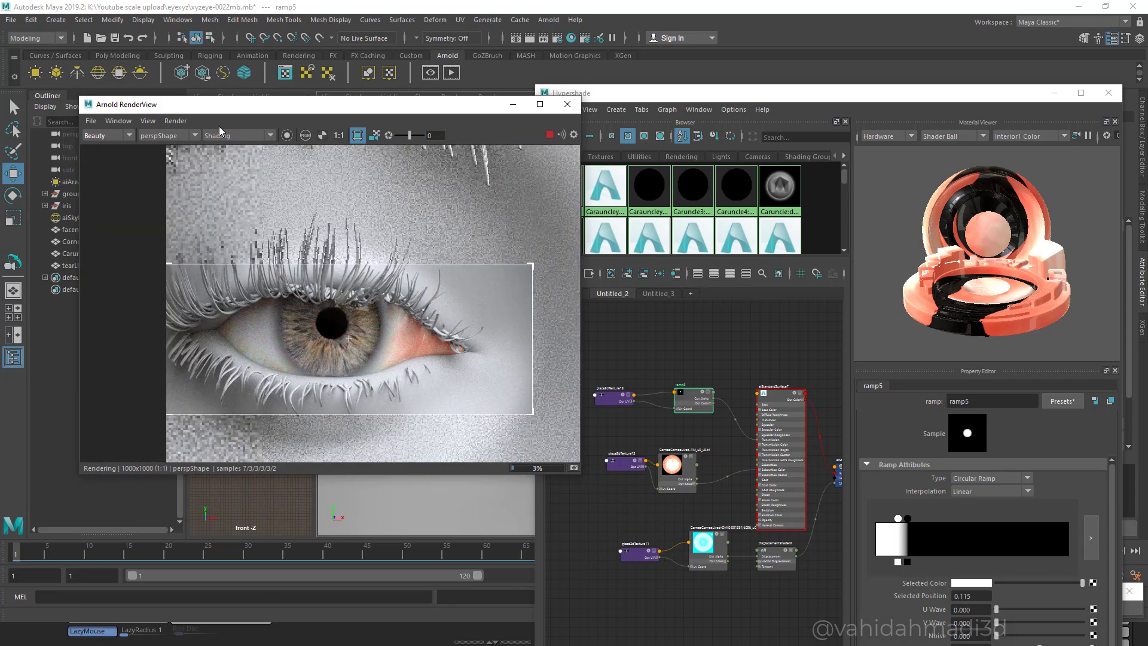
scroll(332, 335, "up", 3)
scroll(378, 335, "down", 5)
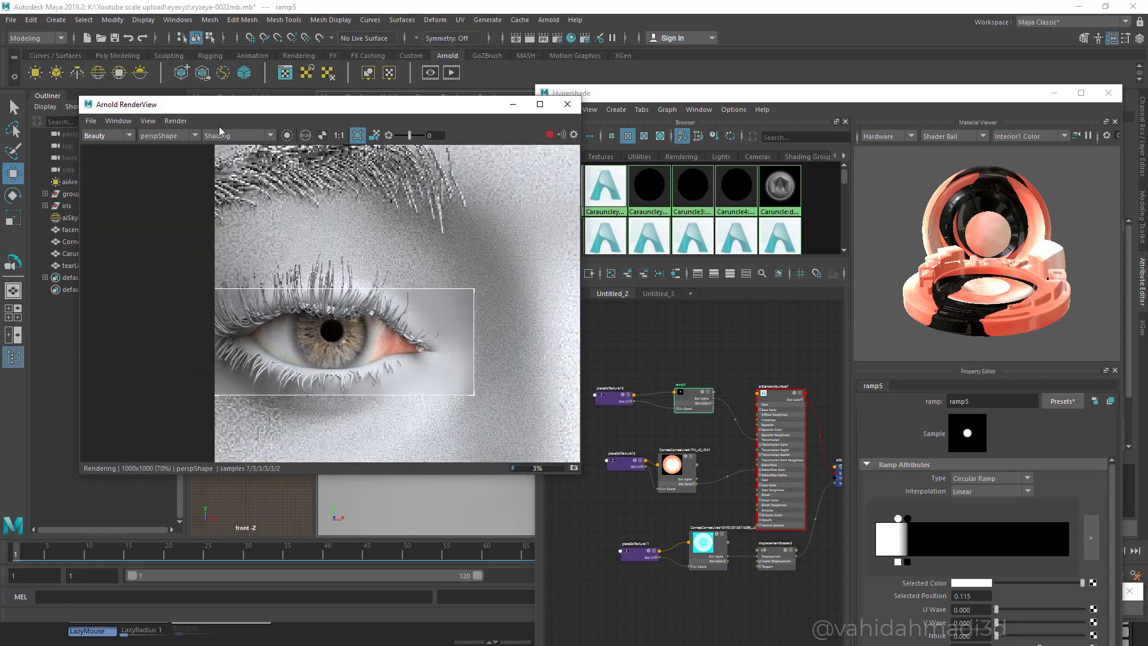
scroll(342, 346, "up", 3)
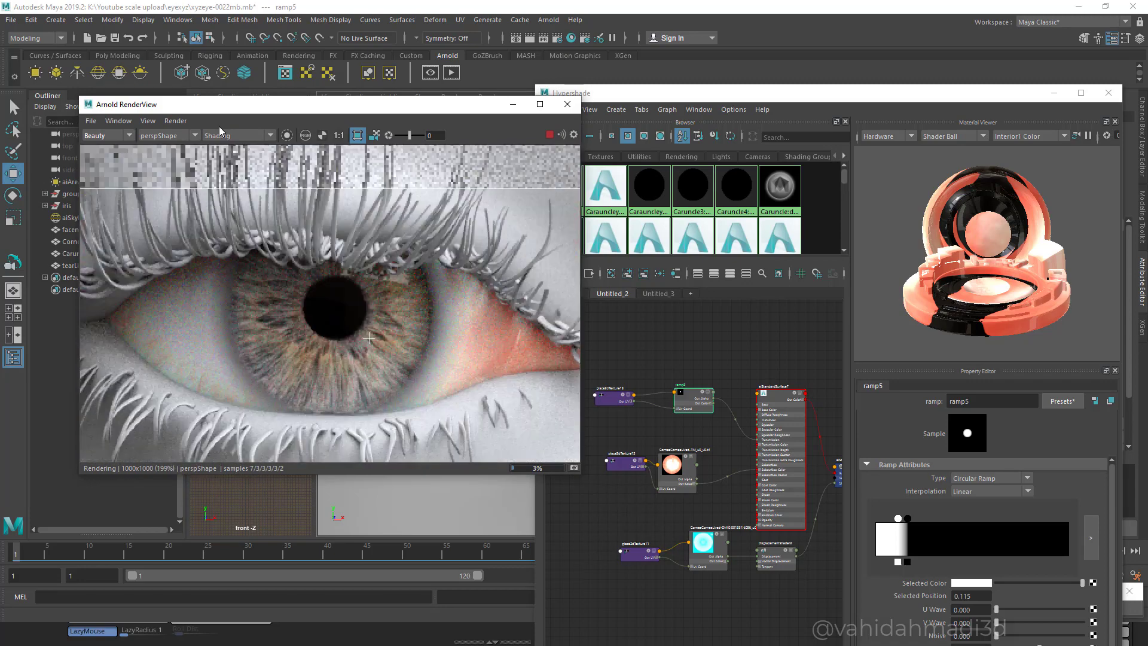
scroll(355, 348, "down", 1)
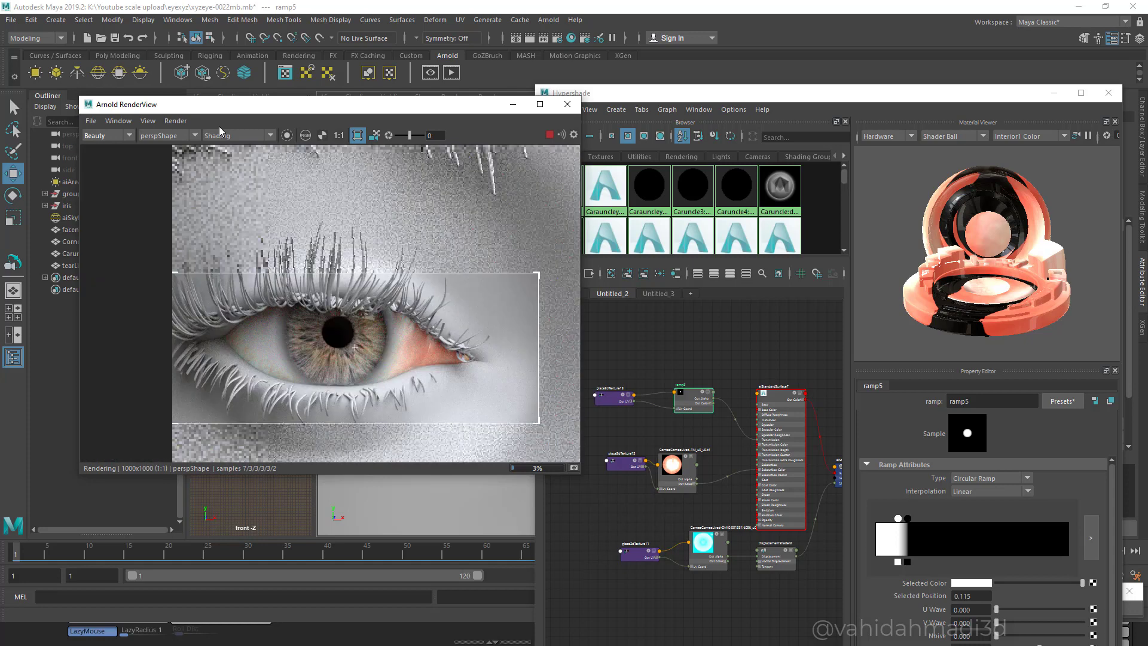